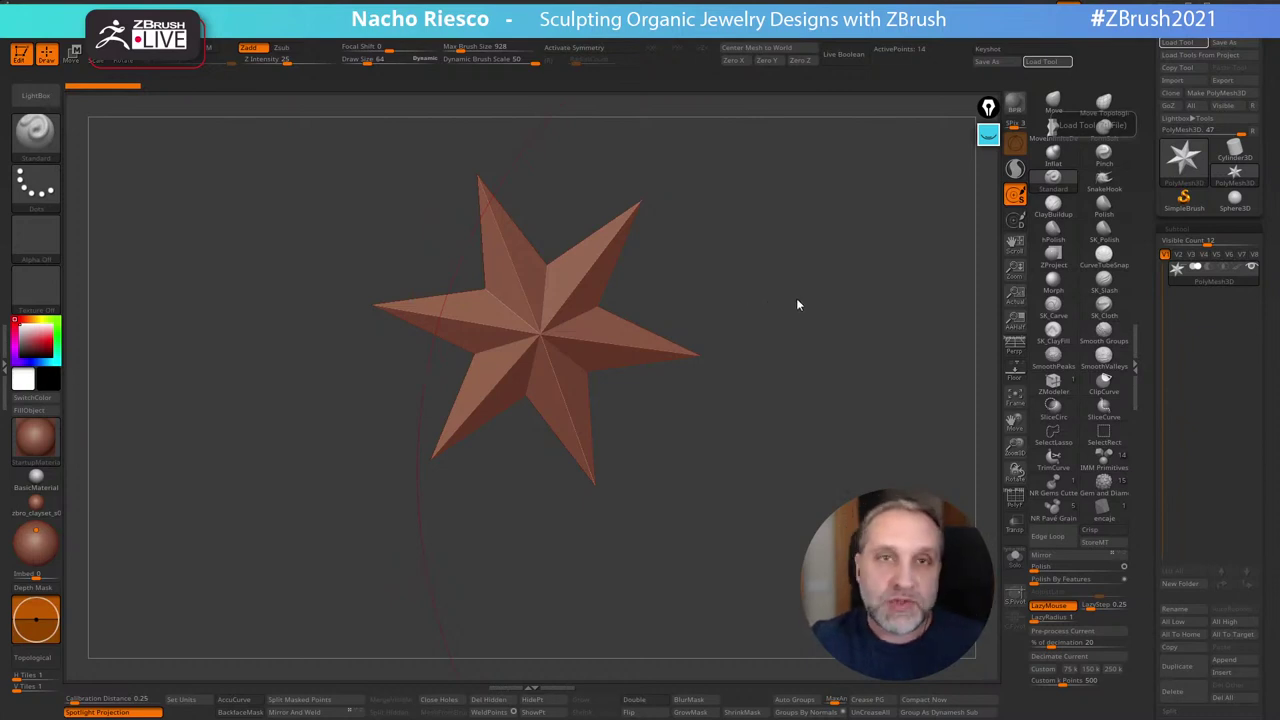
{"action": "left_click_drag", "start_coordinate": [786, 263], "coordinate": [812, 339]}
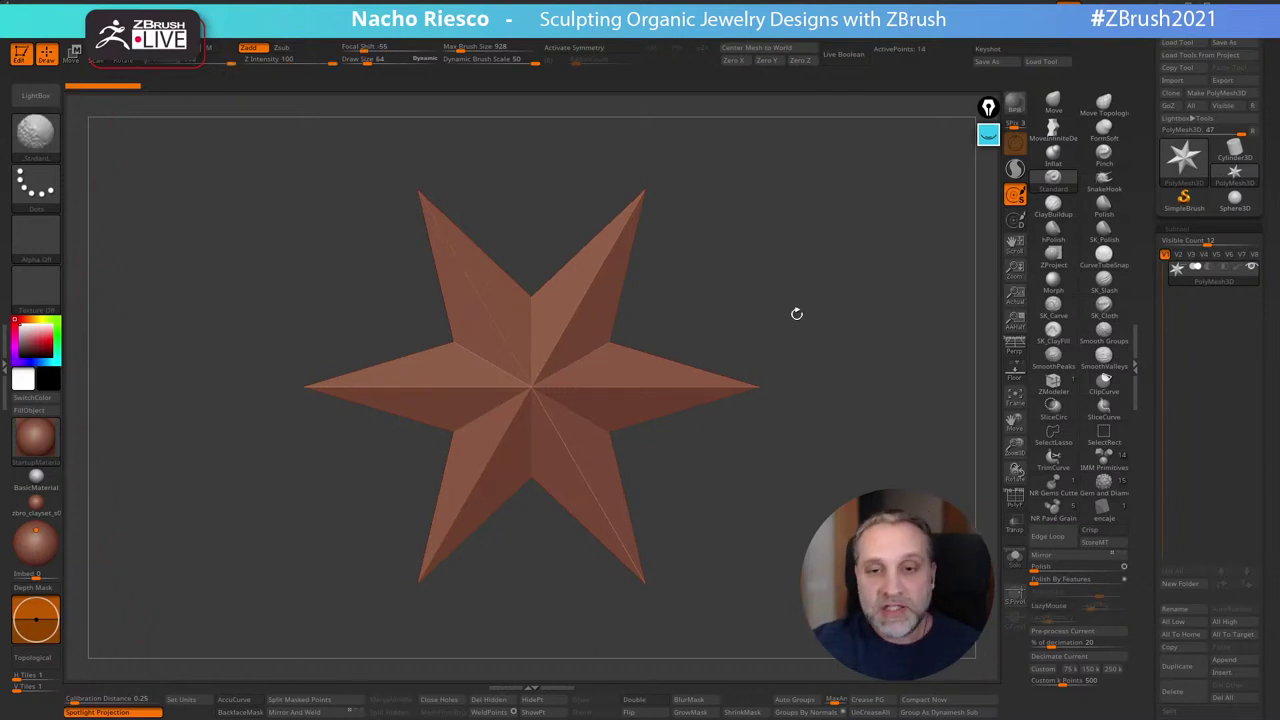
{"action": "left_click_drag", "start_coordinate": [791, 297], "coordinate": [826, 254]}
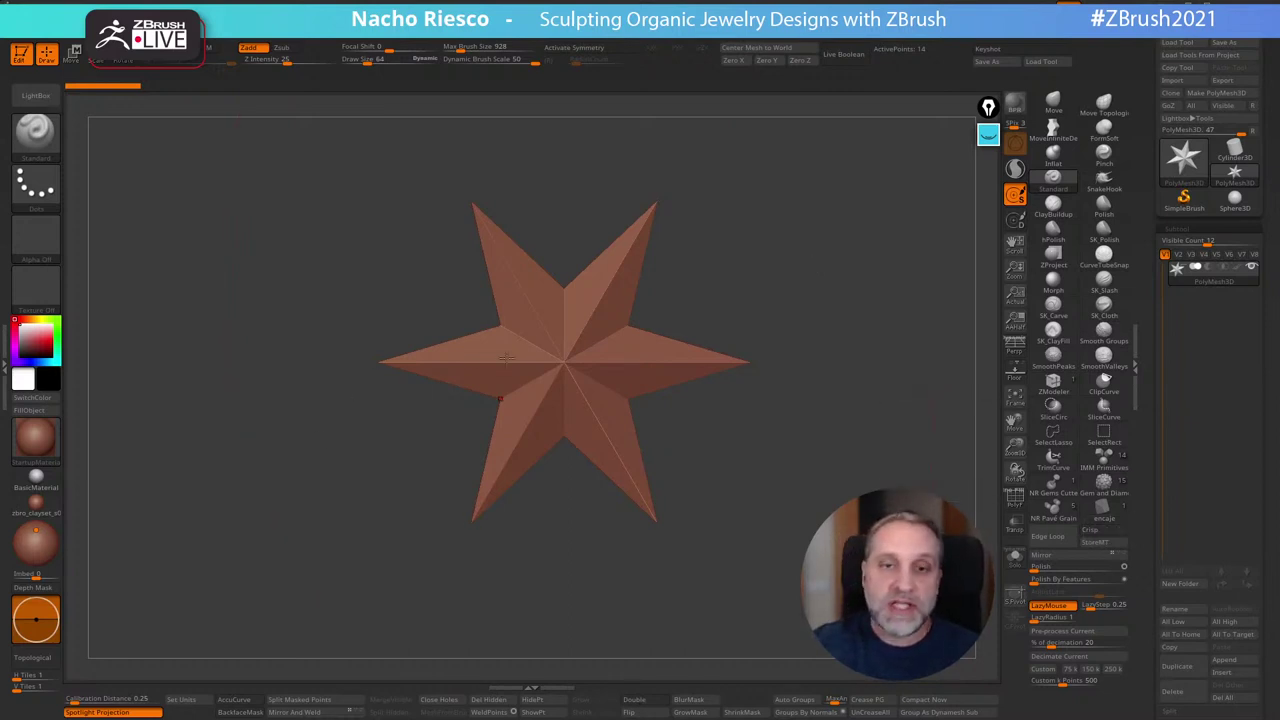
{"action": "left_click_drag", "start_coordinate": [775, 279], "coordinate": [779, 281]}
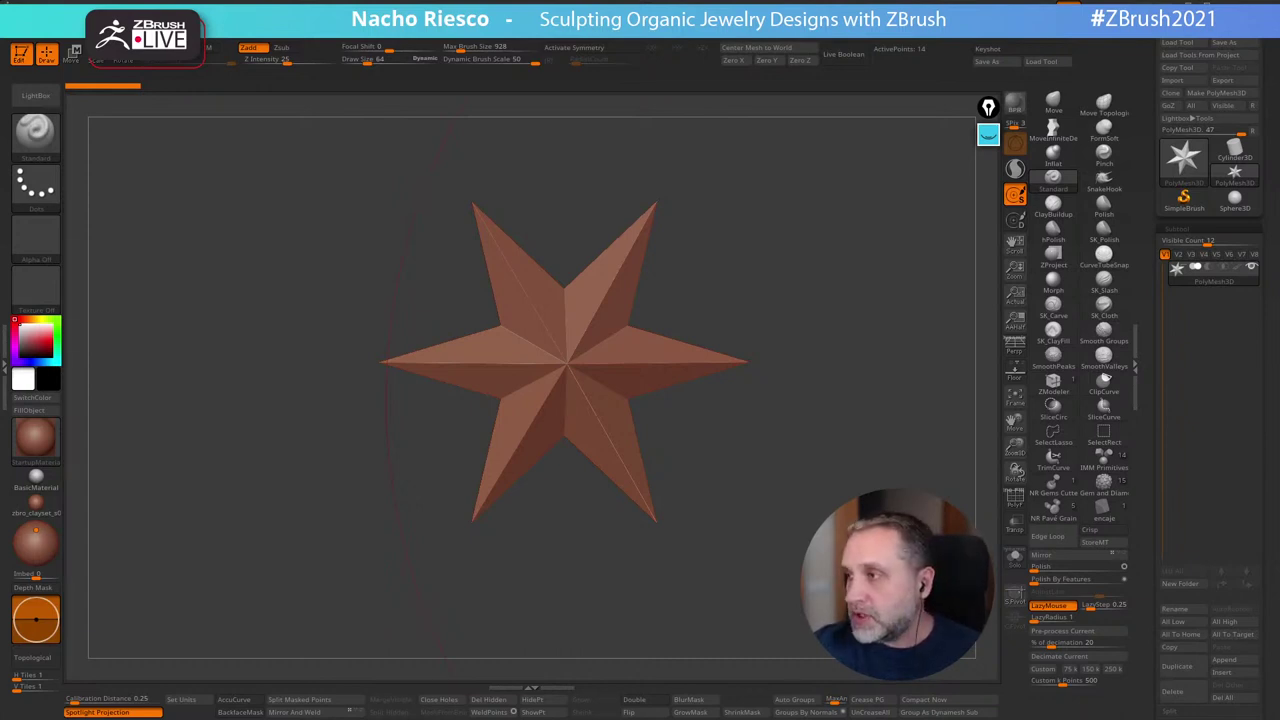
{"action": "mouse_move", "coordinate": [838, 312]}
{"action": "left_mouse_down"}
{"action": "mouse_move", "coordinate": [848, 294]}
{"action": "mouse_move", "coordinate": [851, 314]}
{"action": "left_mouse_up"}
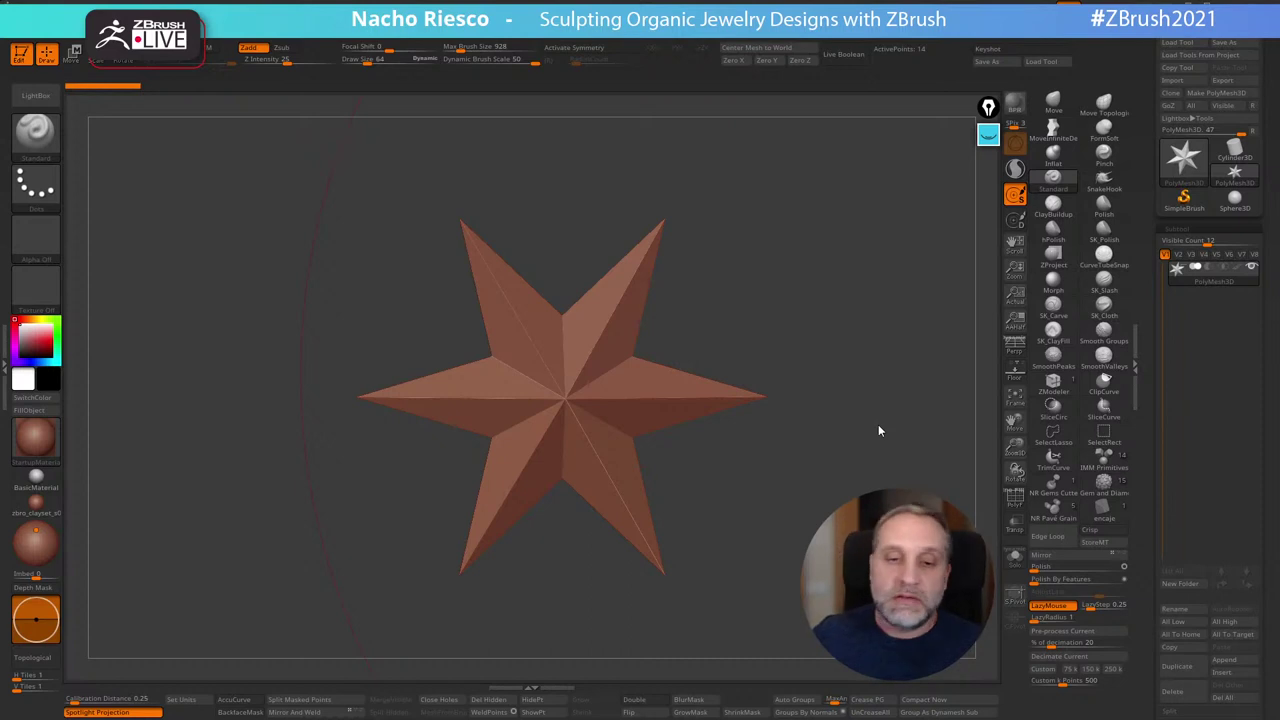
{"action": "mouse_move", "coordinate": [767, 288]}
{"action": "left_mouse_down"}
{"action": "mouse_move", "coordinate": [777, 323]}
{"action": "mouse_move", "coordinate": [769, 284]}
{"action": "left_mouse_up"}
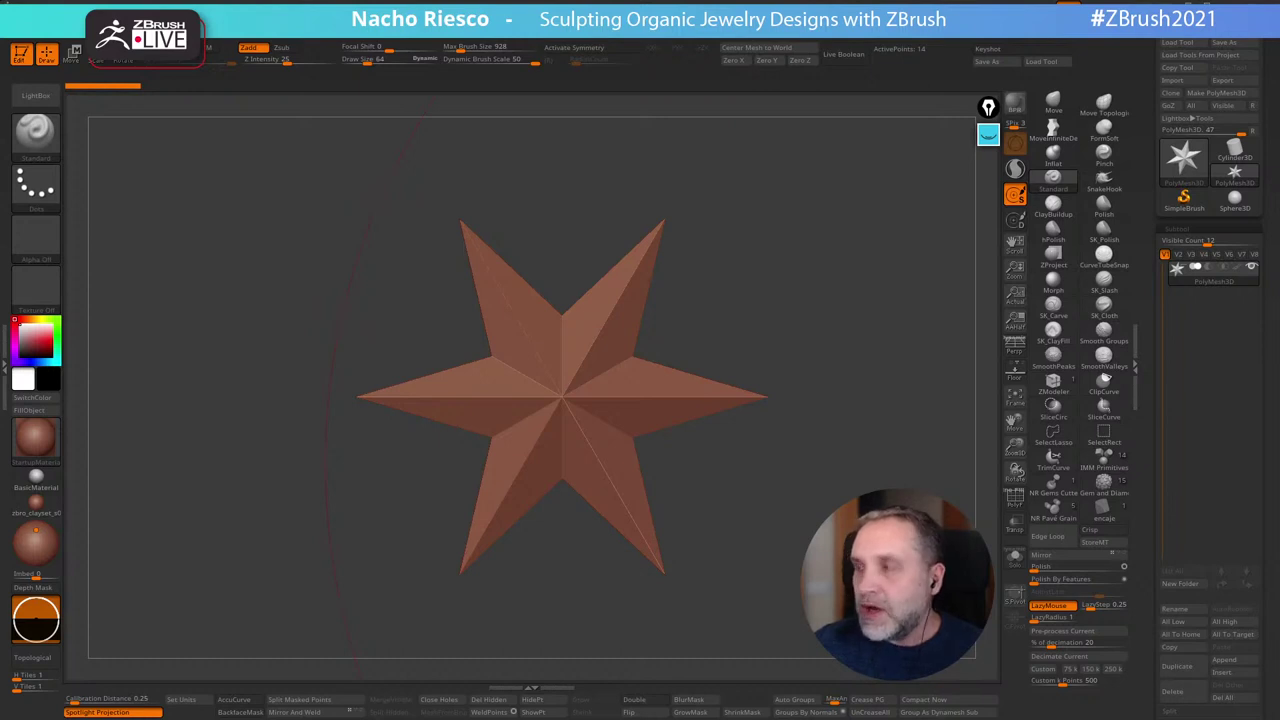
{"action": "left_click_drag", "start_coordinate": [747, 245], "coordinate": [803, 274]}
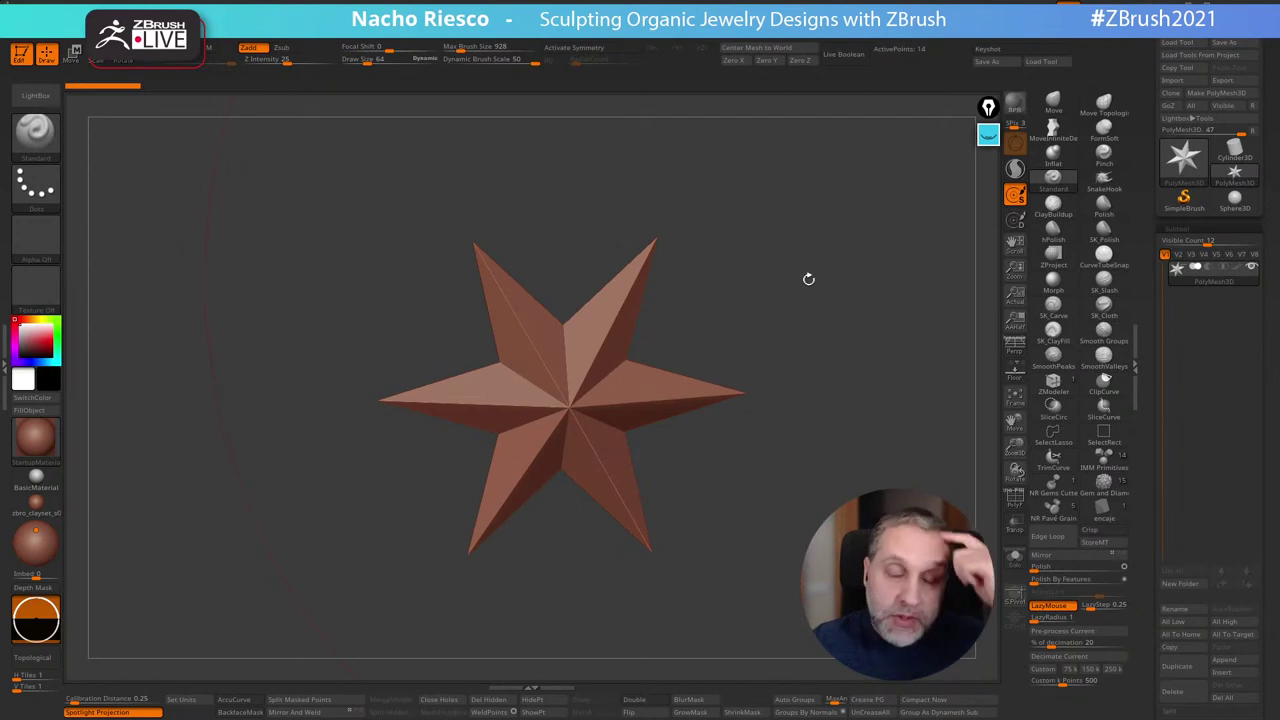
{"action": "left_click_drag", "start_coordinate": [823, 329], "coordinate": [814, 294]}
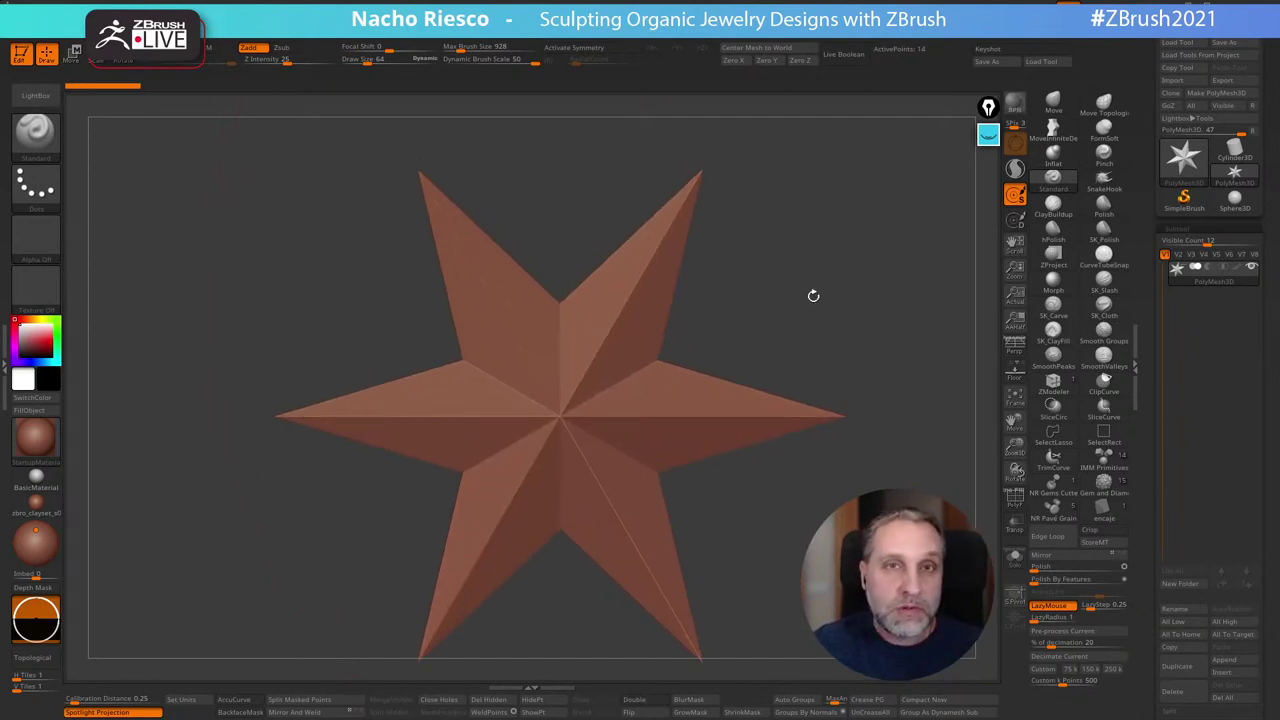
{"action": "key", "text": "f"}
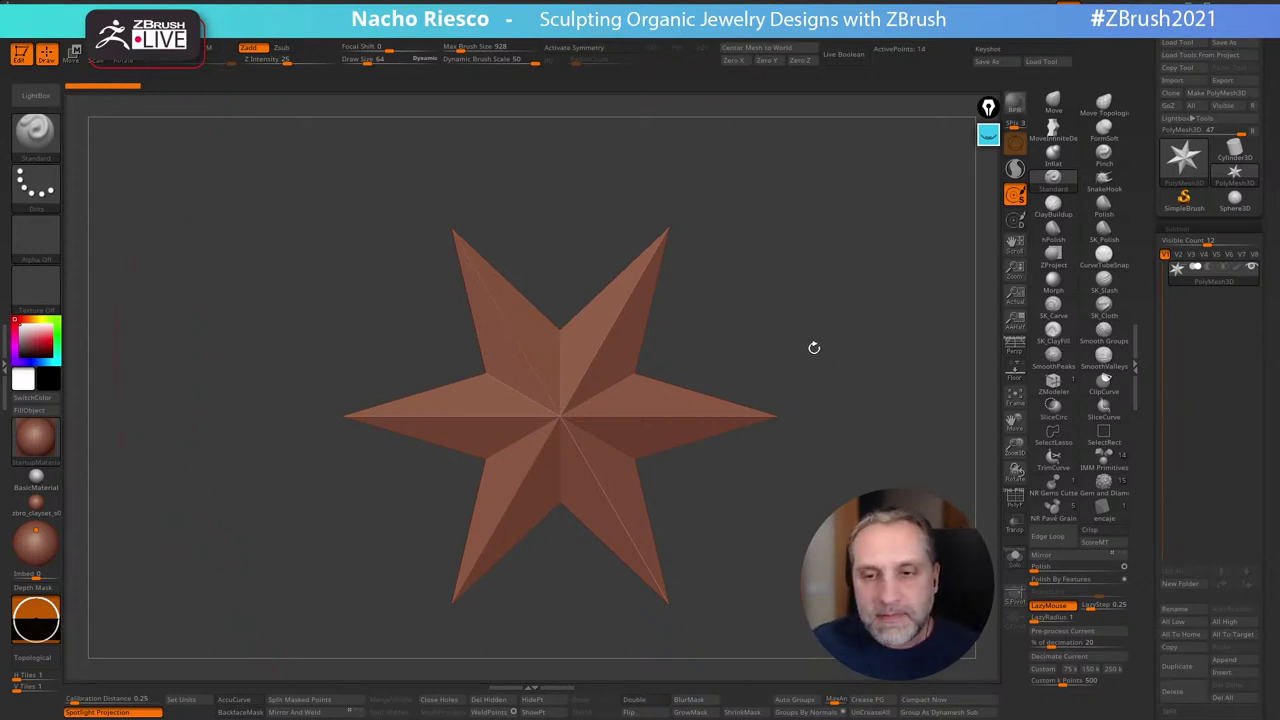
{"action": "left_click_drag", "start_coordinate": [804, 299], "coordinate": [806, 314]}
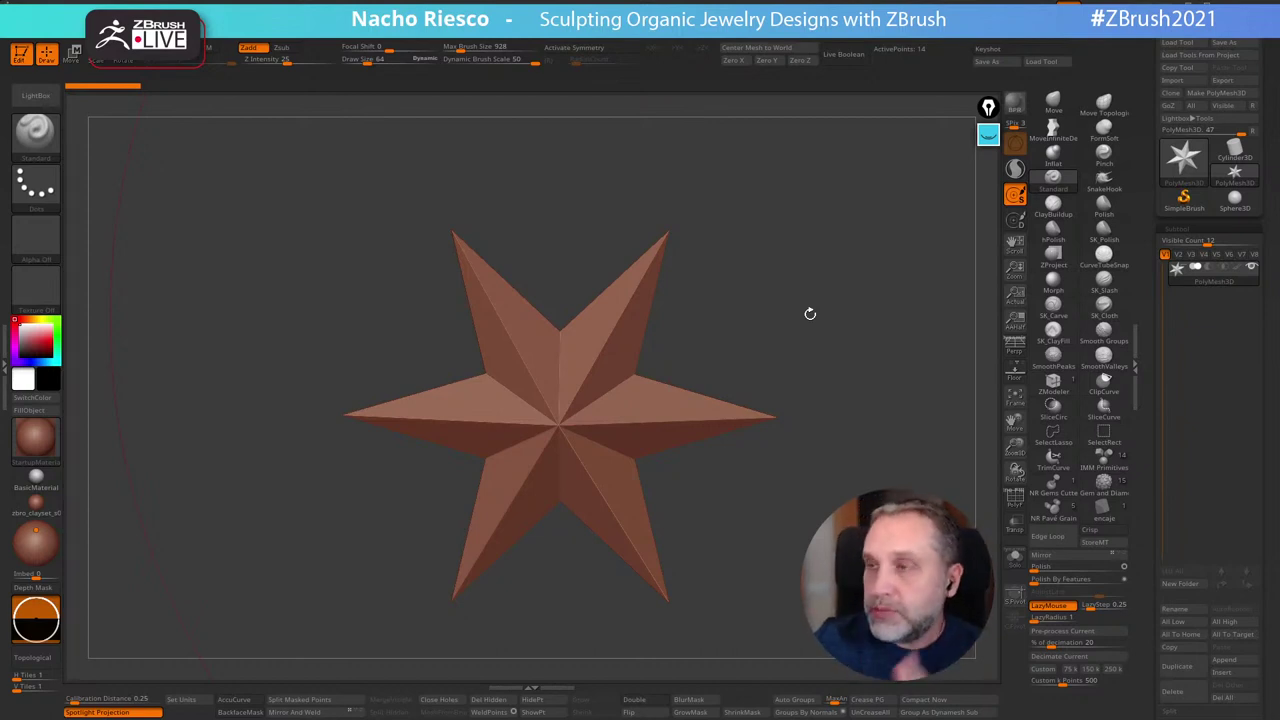
{"action": "left_click", "coordinate": [1183, 158]}
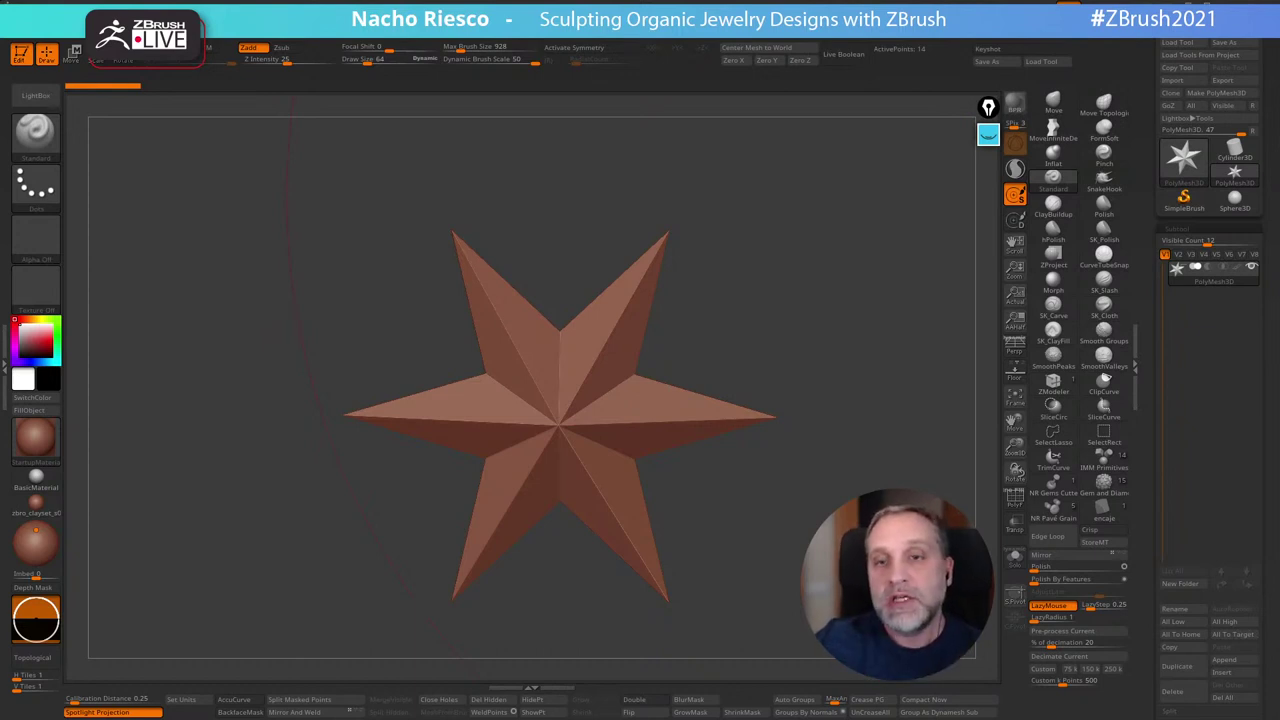
{"action": "left_click_drag", "start_coordinate": [783, 264], "coordinate": [809, 266]}
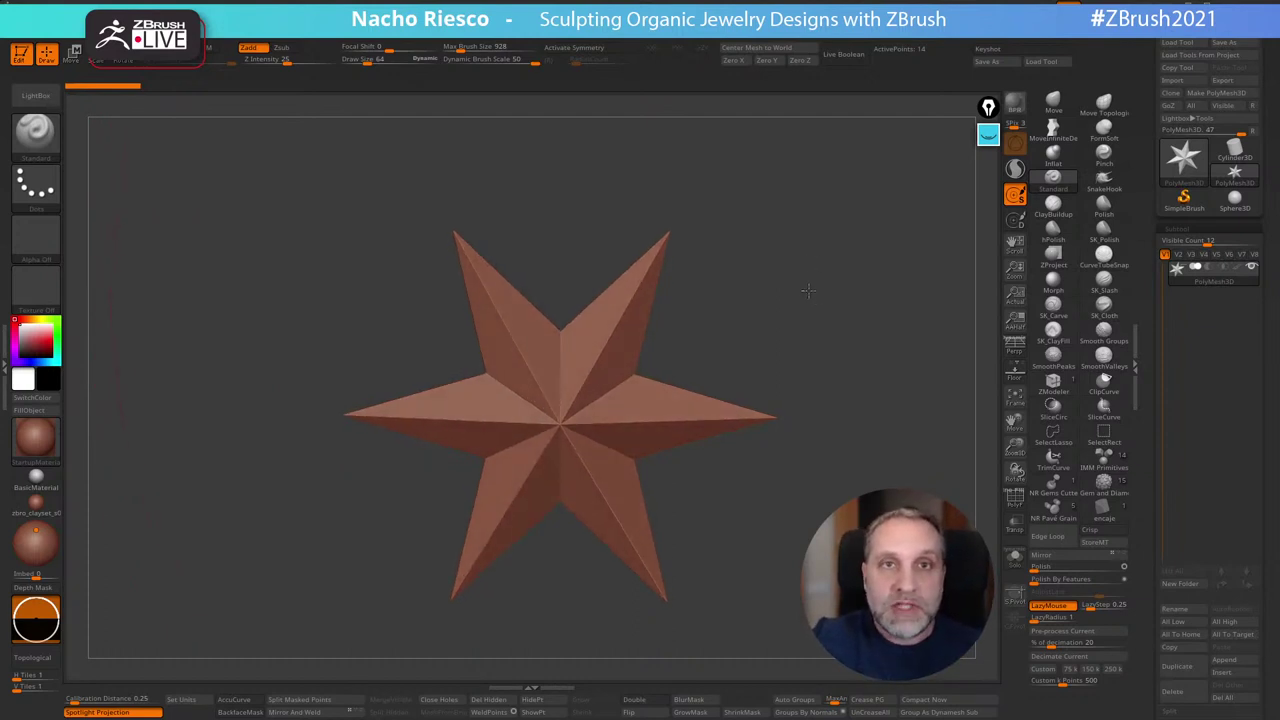
{"action": "left_click_drag", "start_coordinate": [808, 290], "coordinate": [803, 286]}
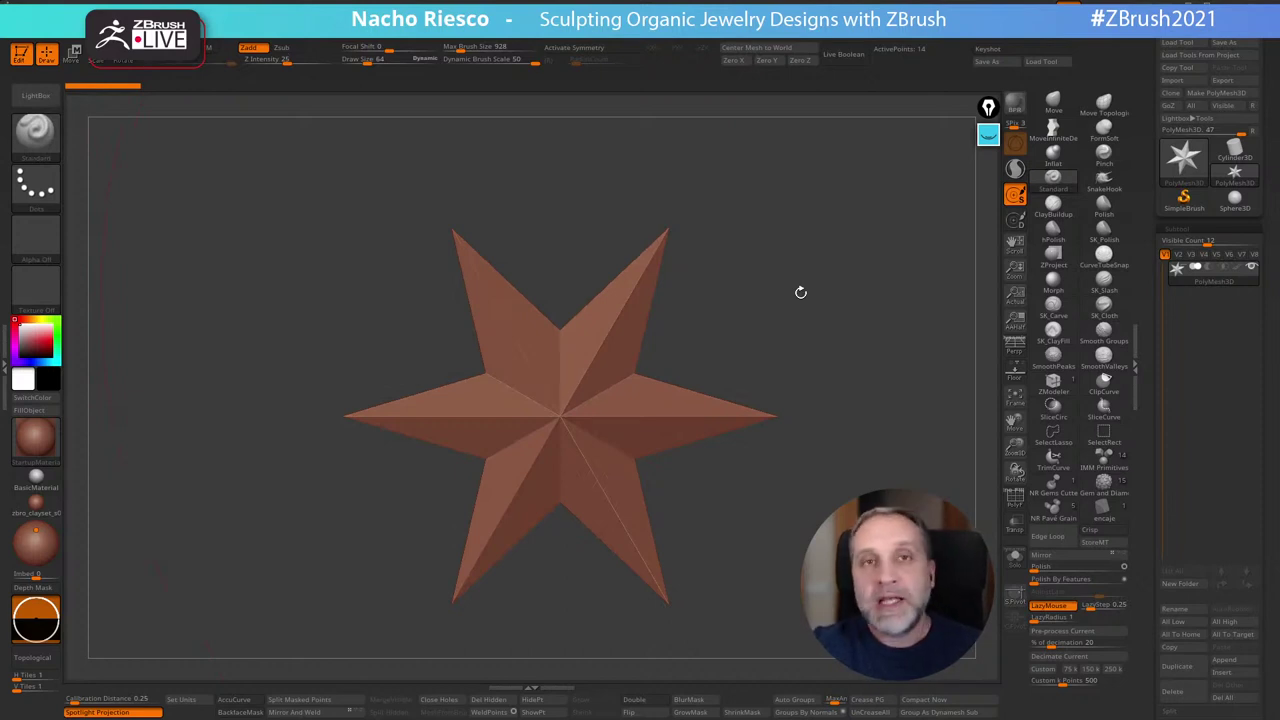
{"action": "left_click_drag", "start_coordinate": [851, 386], "coordinate": [831, 429]}
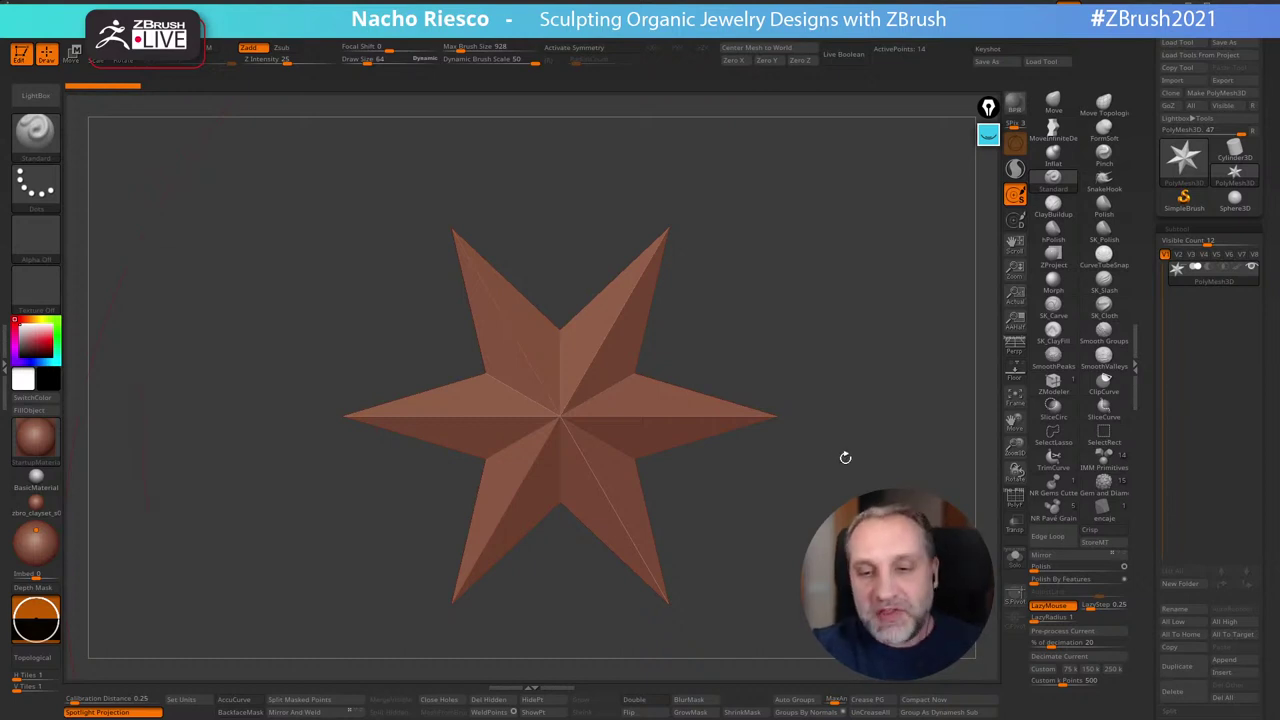
{"action": "mouse_move", "coordinate": [843, 457]}
{"action": "left_mouse_down"}
{"action": "mouse_move", "coordinate": [822, 535]}
{"action": "mouse_move", "coordinate": [770, 615]}
{"action": "left_mouse_up"}
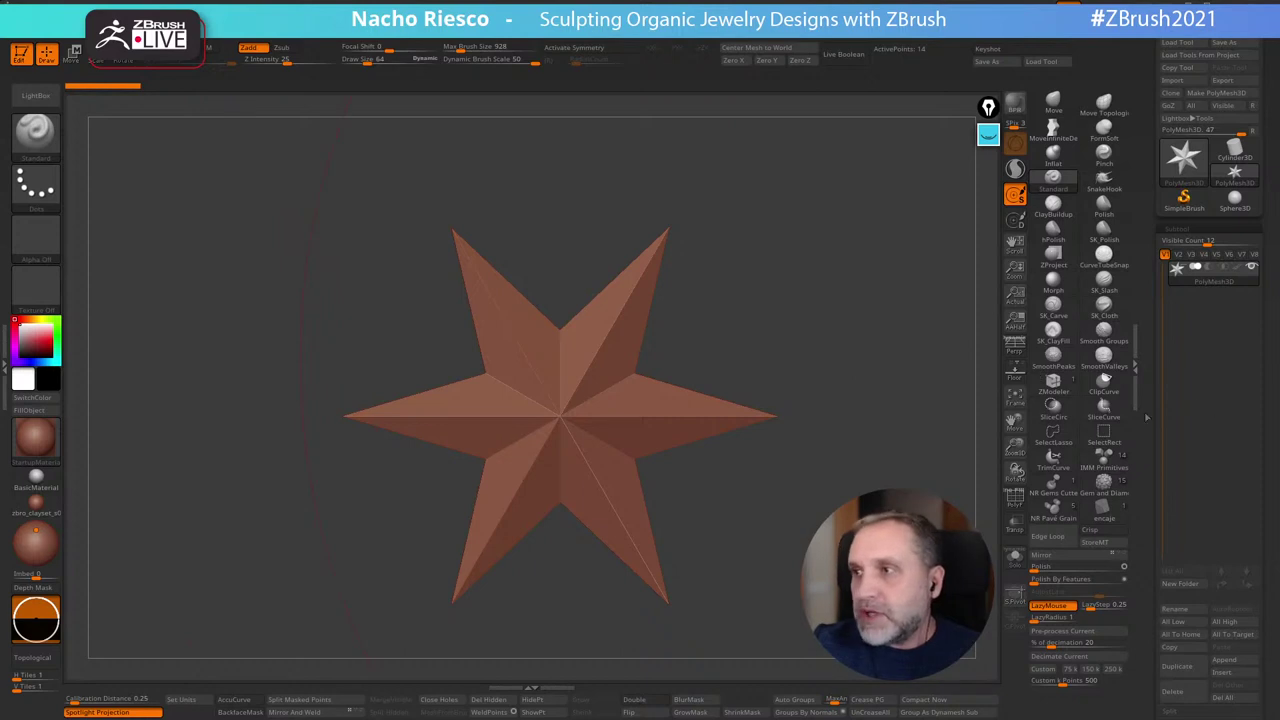
{"action": "mouse_move", "coordinate": [831, 306]}
{"action": "left_mouse_down"}
{"action": "mouse_move", "coordinate": [828, 291]}
{"action": "mouse_move", "coordinate": [826, 308]}
{"action": "left_mouse_up"}
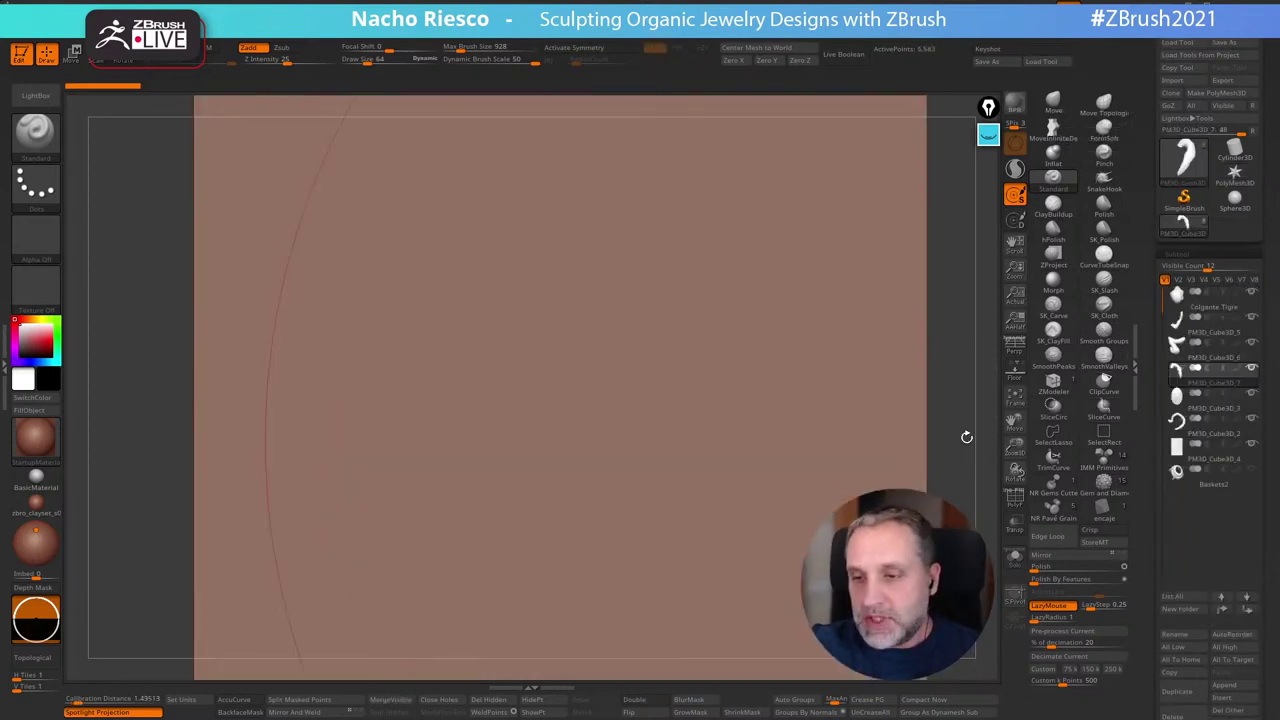
Examine the tiger pendant from the side and front, with the Baskets2 stone setting shown and hidden
{"action": "left_click_drag", "start_coordinate": [966, 438], "coordinate": [822, 450]}
{"action": "left_click_drag", "start_coordinate": [952, 465], "coordinate": [834, 436]}
{"action": "left_click_drag", "start_coordinate": [755, 387], "coordinate": [866, 421]}
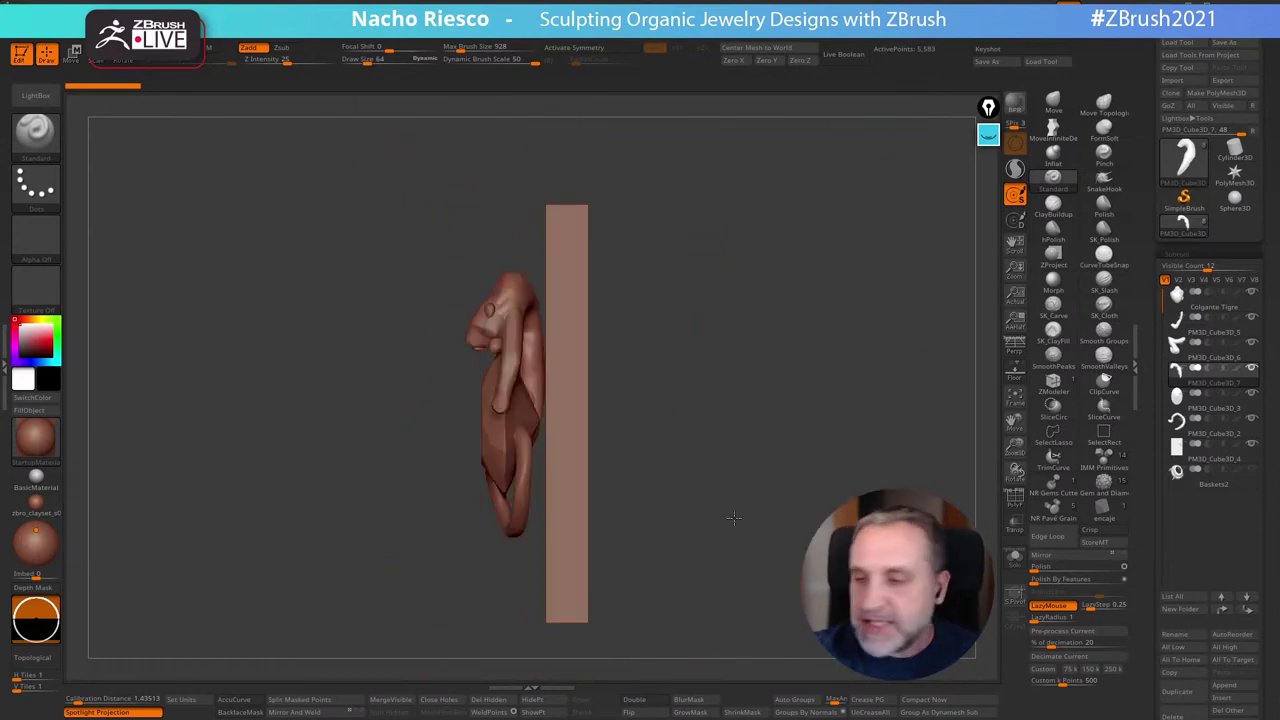
{"action": "left_click_drag", "start_coordinate": [734, 519], "coordinate": [757, 546], "text": "shift"}
{"action": "left_click", "coordinate": [1258, 478]}
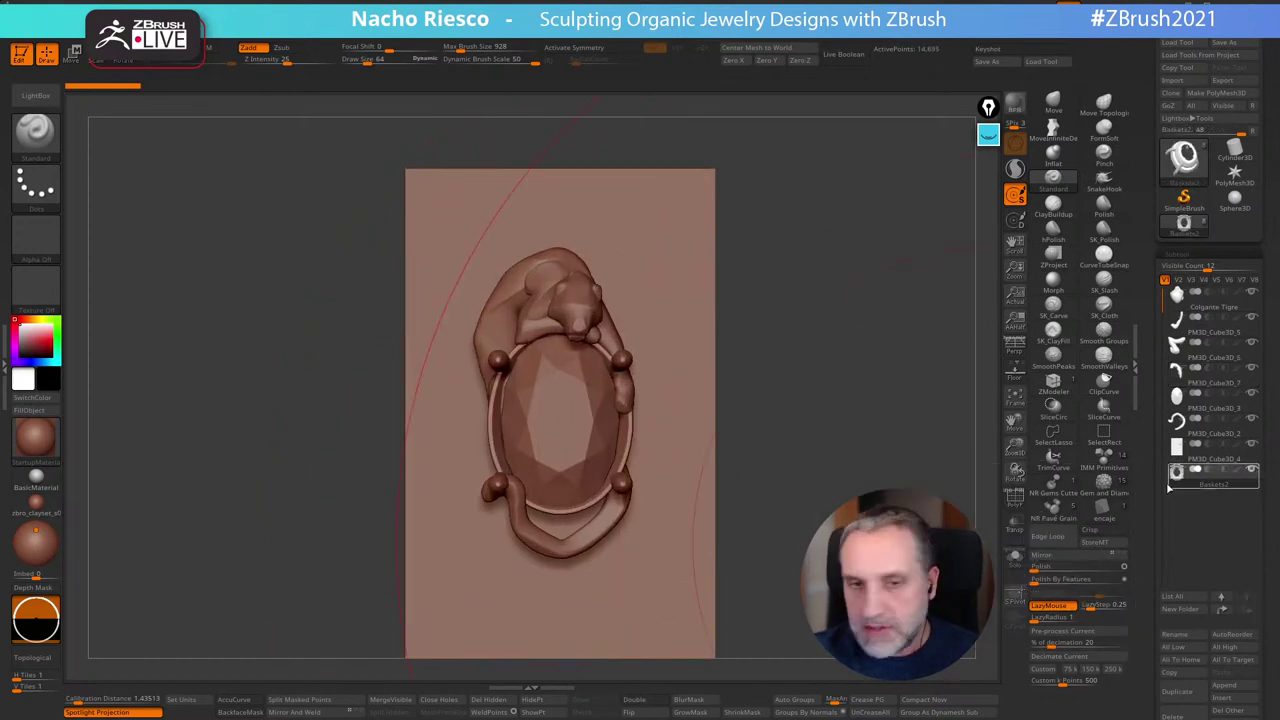
{"action": "left_click", "coordinate": [1251, 472]}
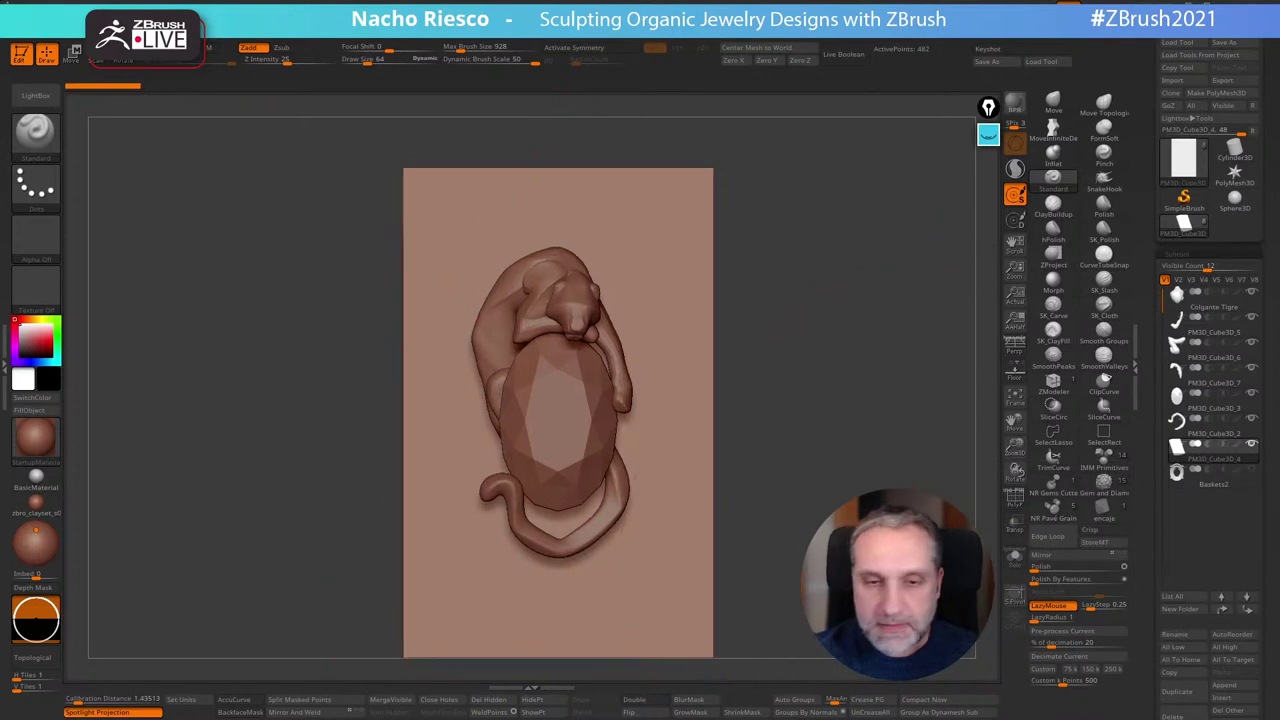
{"action": "mouse_move", "coordinate": [868, 595]}
{"action": "left_mouse_down", "text": "alt"}
{"action": "mouse_move", "coordinate": [840, 590]}
{"action": "mouse_move", "coordinate": [890, 592]}
{"action": "mouse_move", "coordinate": [875, 592]}
{"action": "left_mouse_up", "text": "alt"}
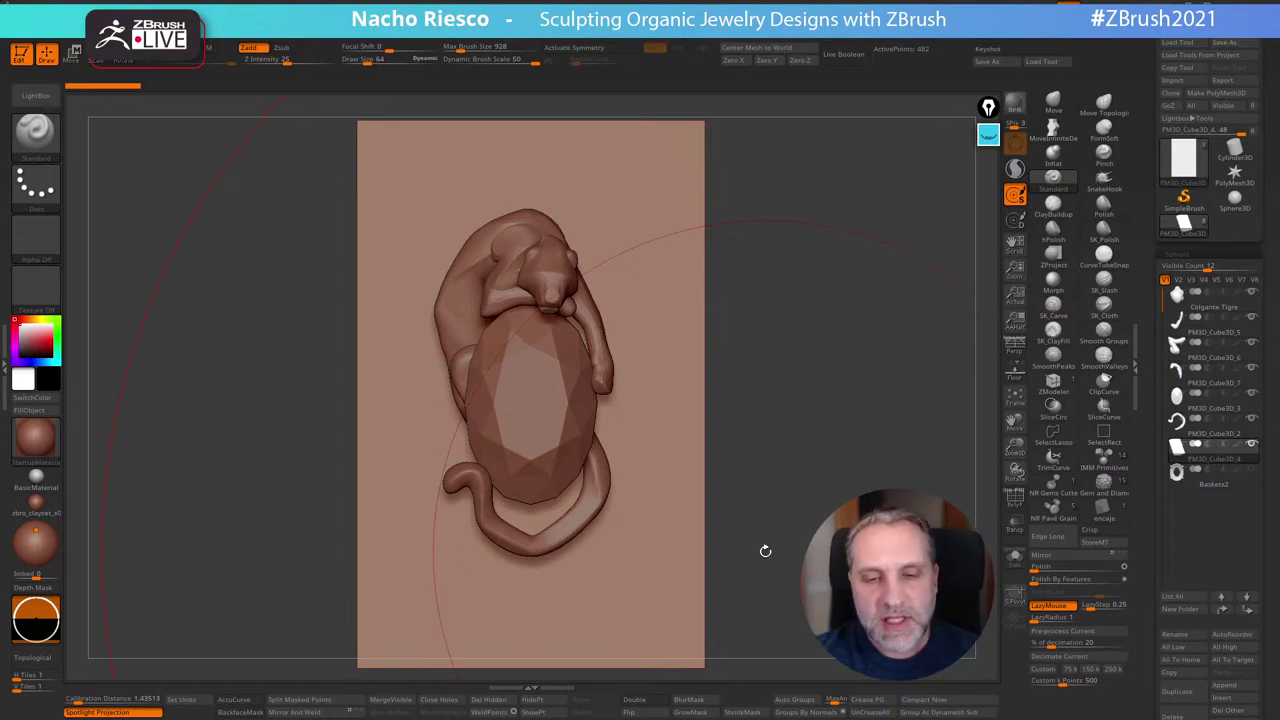
{"action": "left_click_drag", "start_coordinate": [799, 485], "coordinate": [823, 500], "text": "alt"}
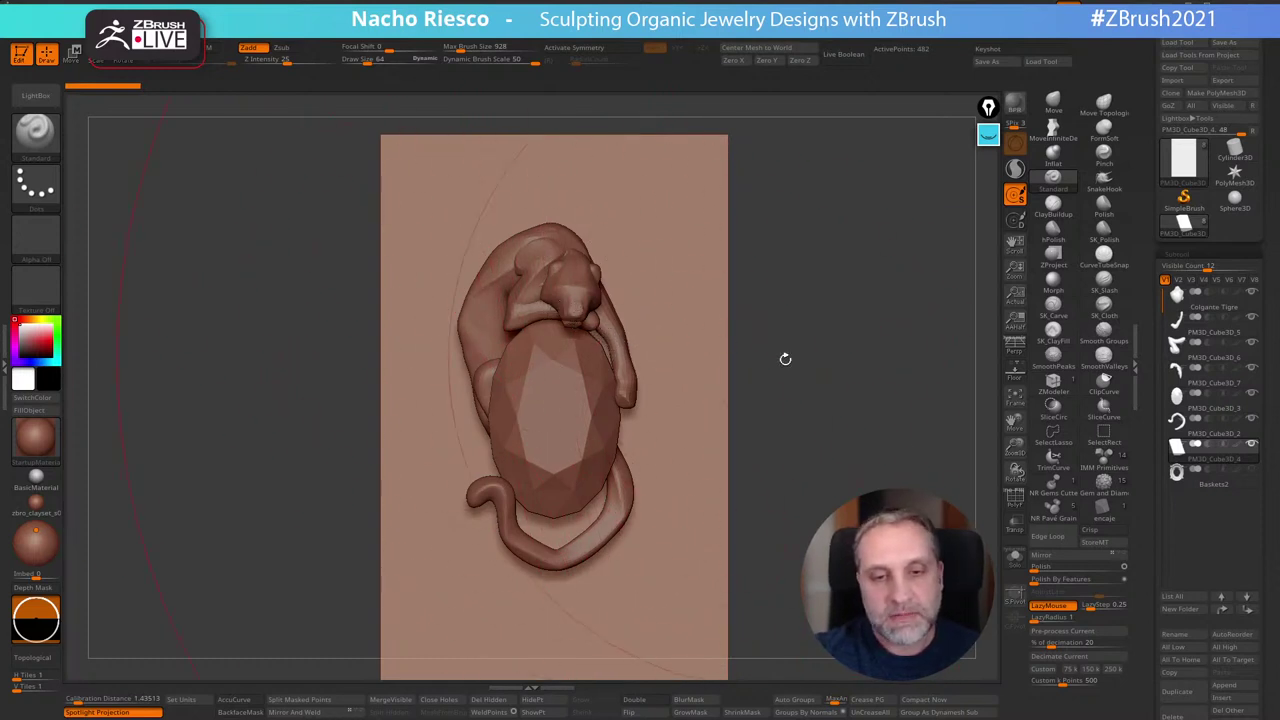
{"action": "left_click_drag", "start_coordinate": [786, 357], "coordinate": [671, 343]}
{"action": "mouse_move", "coordinate": [766, 337]}
{"action": "left_mouse_down"}
{"action": "mouse_move", "coordinate": [794, 329]}
{"action": "mouse_move", "coordinate": [737, 358]}
{"action": "left_mouse_up"}
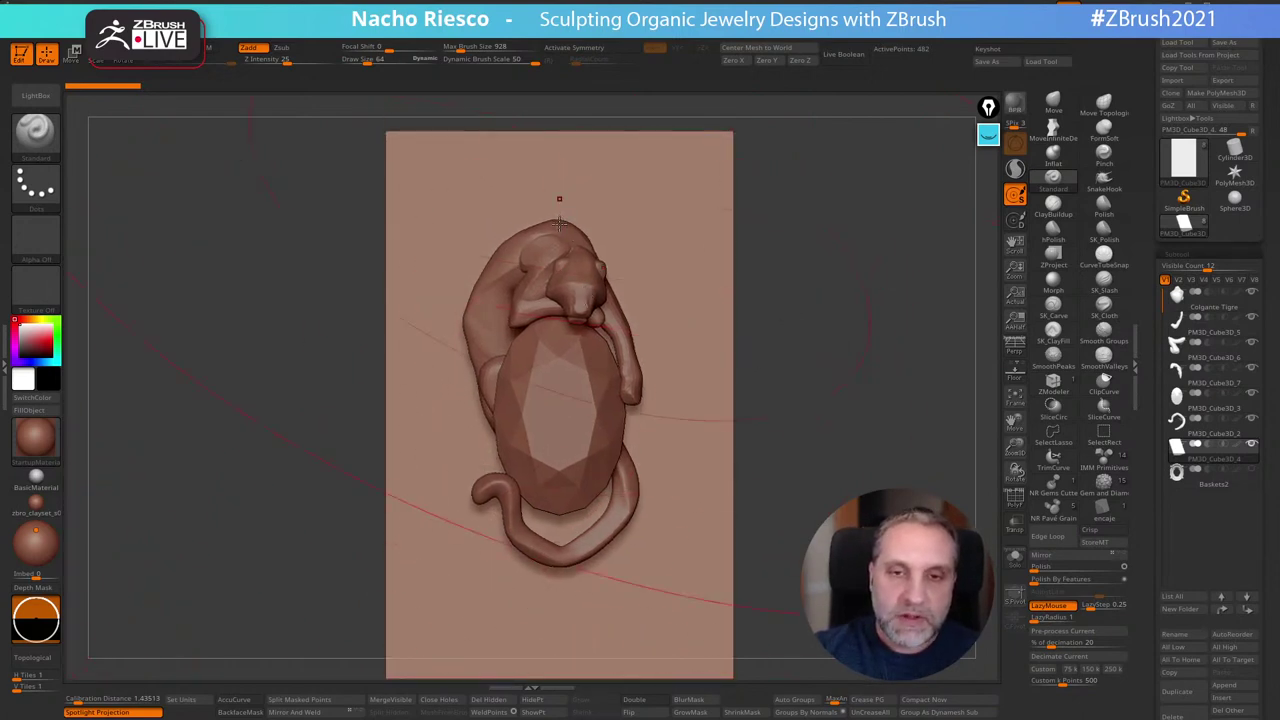
Reduce the brush's draw size to about 9.7
{"action": "key", "text": "w"}
{"action": "key", "text": "q"}
{"action": "key", "text": "l"}
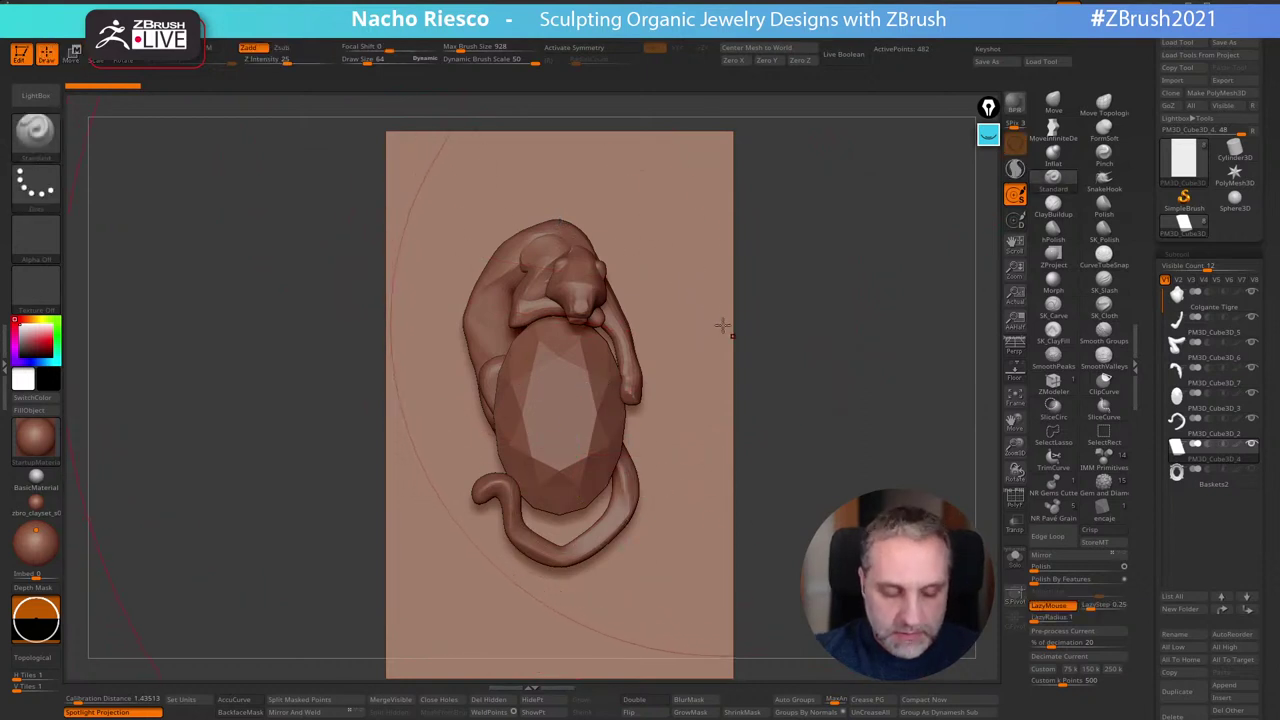
{"action": "key", "text": "s"}
{"action": "left_click_drag", "start_coordinate": [735, 376], "coordinate": [716, 376]}
{"action": "mouse_move", "coordinate": [799, 314]}
{"action": "left_mouse_down", "text": "alt"}
{"action": "mouse_move", "coordinate": [790, 237]}
{"action": "mouse_move", "coordinate": [796, 262]}
{"action": "left_mouse_up", "text": "alt"}
Mark the angular tail and back outlines and a smoother tail curve over the pendant with screen annotations, and erase them all
{"action": "left_click", "coordinate": [990, 138]}
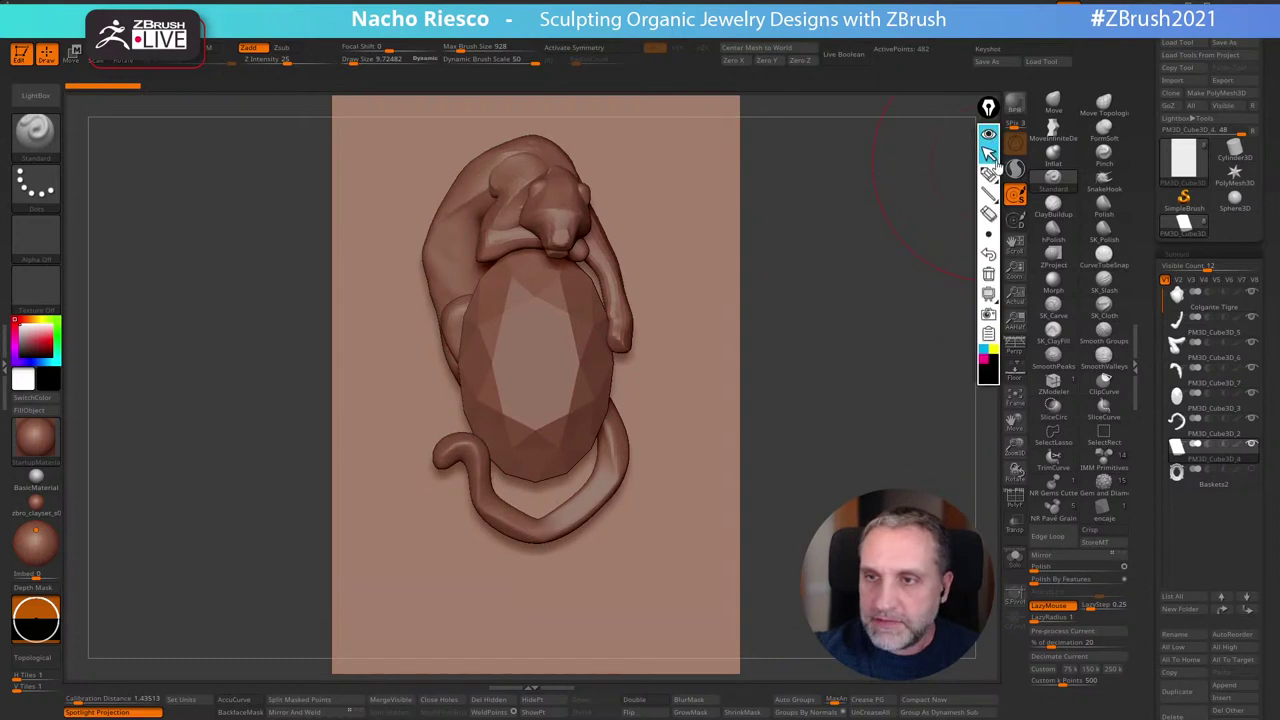
{"action": "left_click", "coordinate": [988, 175]}
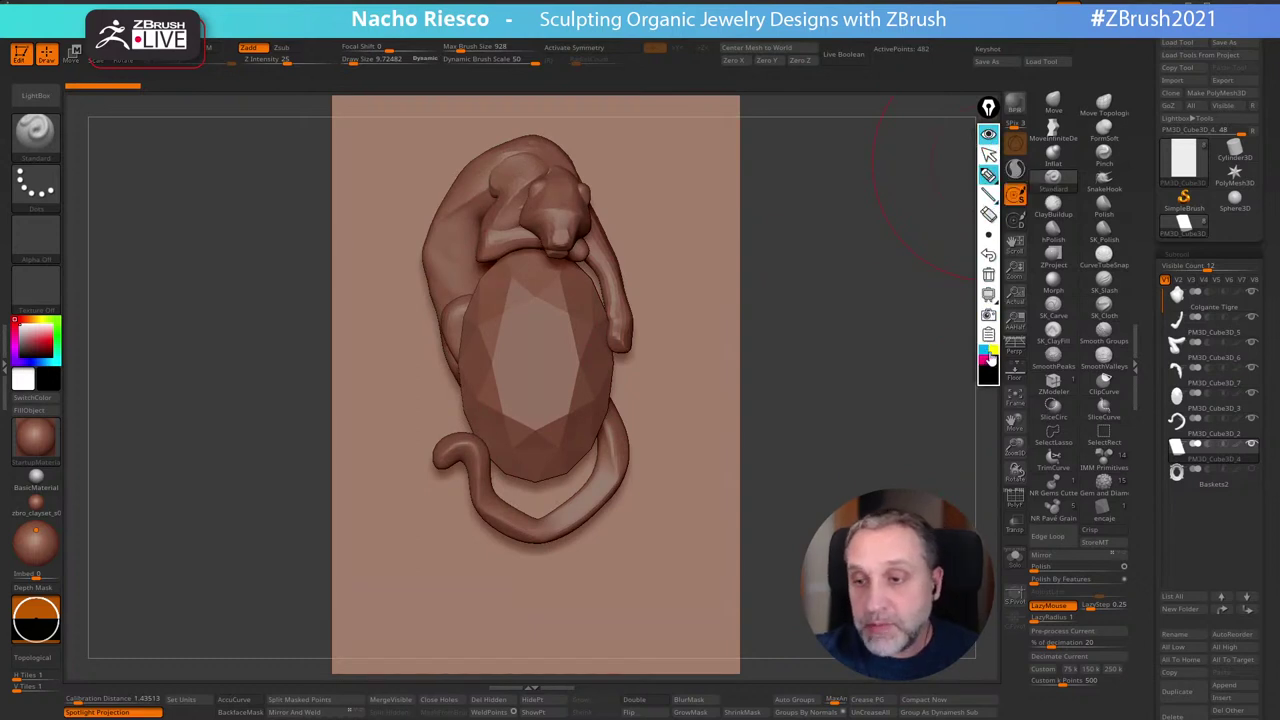
{"action": "mouse_move", "coordinate": [611, 412]}
{"action": "left_mouse_down"}
{"action": "mouse_move", "coordinate": [624, 486]}
{"action": "mouse_move", "coordinate": [552, 546]}
{"action": "mouse_move", "coordinate": [474, 512]}
{"action": "left_mouse_up"}
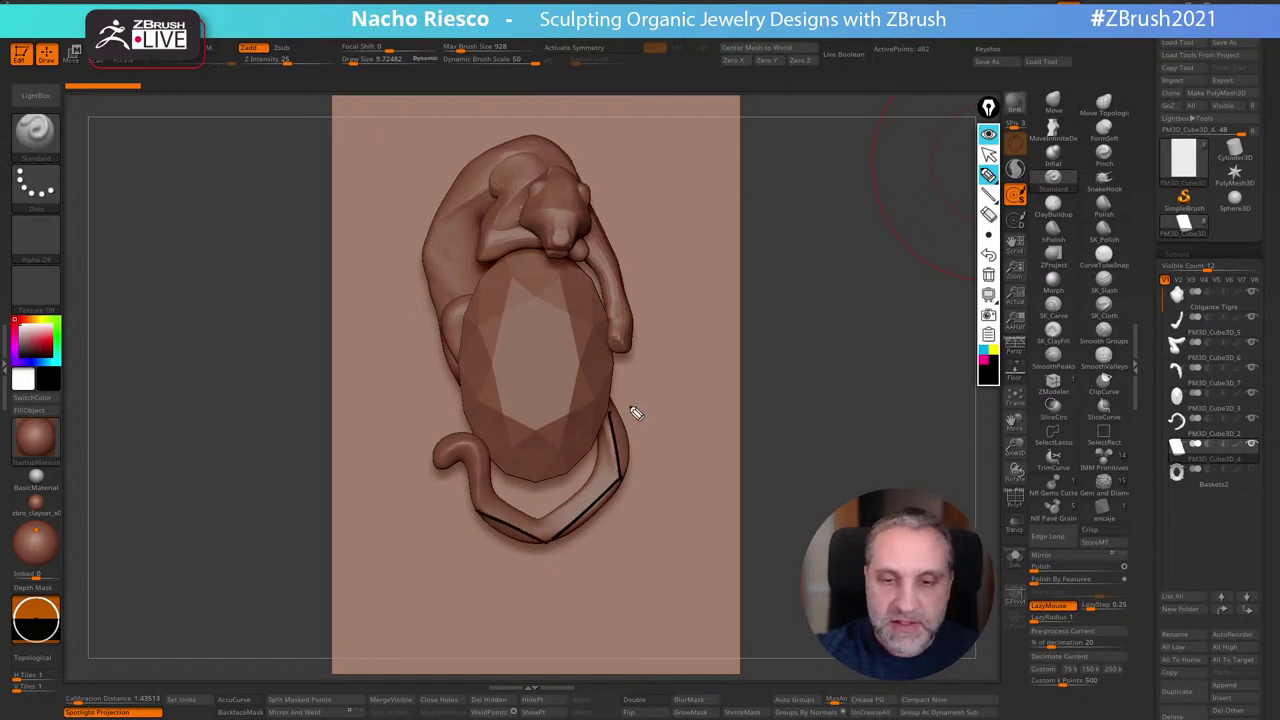
{"action": "mouse_move", "coordinate": [626, 401]}
{"action": "left_mouse_down"}
{"action": "mouse_move", "coordinate": [637, 429]}
{"action": "mouse_move", "coordinate": [588, 568]}
{"action": "mouse_move", "coordinate": [468, 520]}
{"action": "mouse_move", "coordinate": [436, 535]}
{"action": "left_mouse_up"}
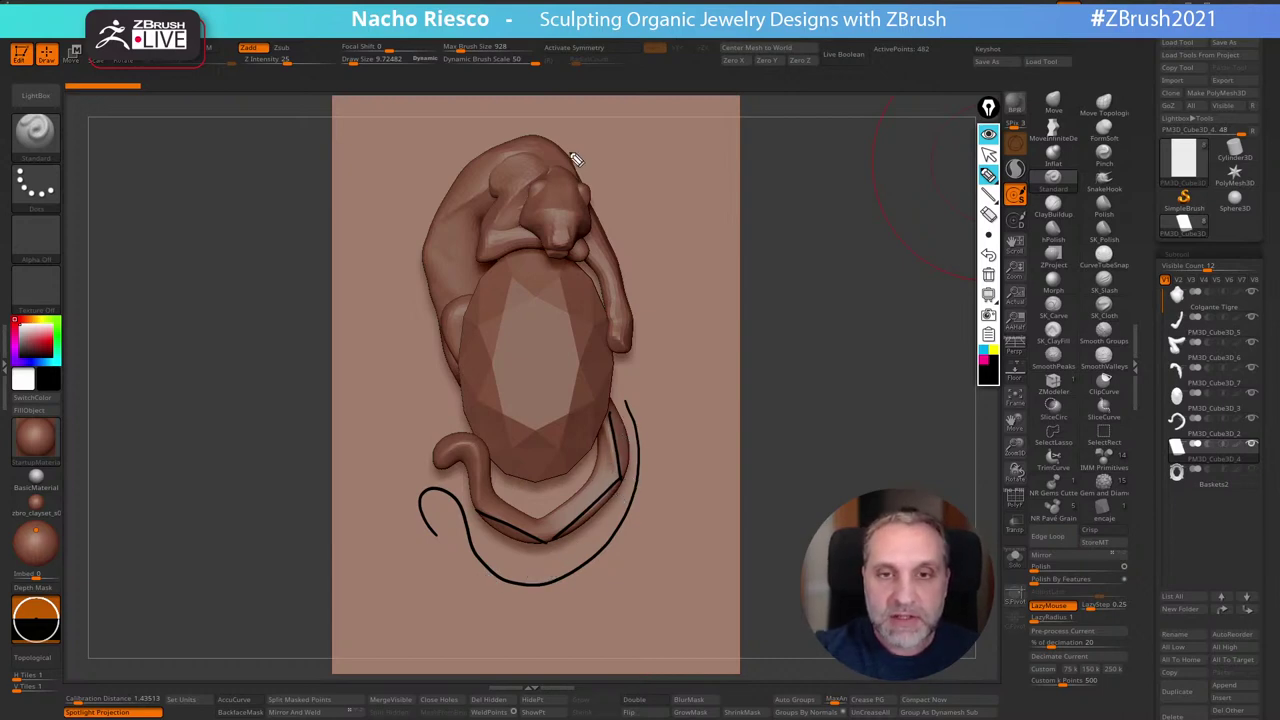
{"action": "mouse_move", "coordinate": [577, 172]}
{"action": "left_mouse_down"}
{"action": "mouse_move", "coordinate": [531, 131]}
{"action": "mouse_move", "coordinate": [474, 163]}
{"action": "mouse_move", "coordinate": [422, 248]}
{"action": "left_mouse_up"}
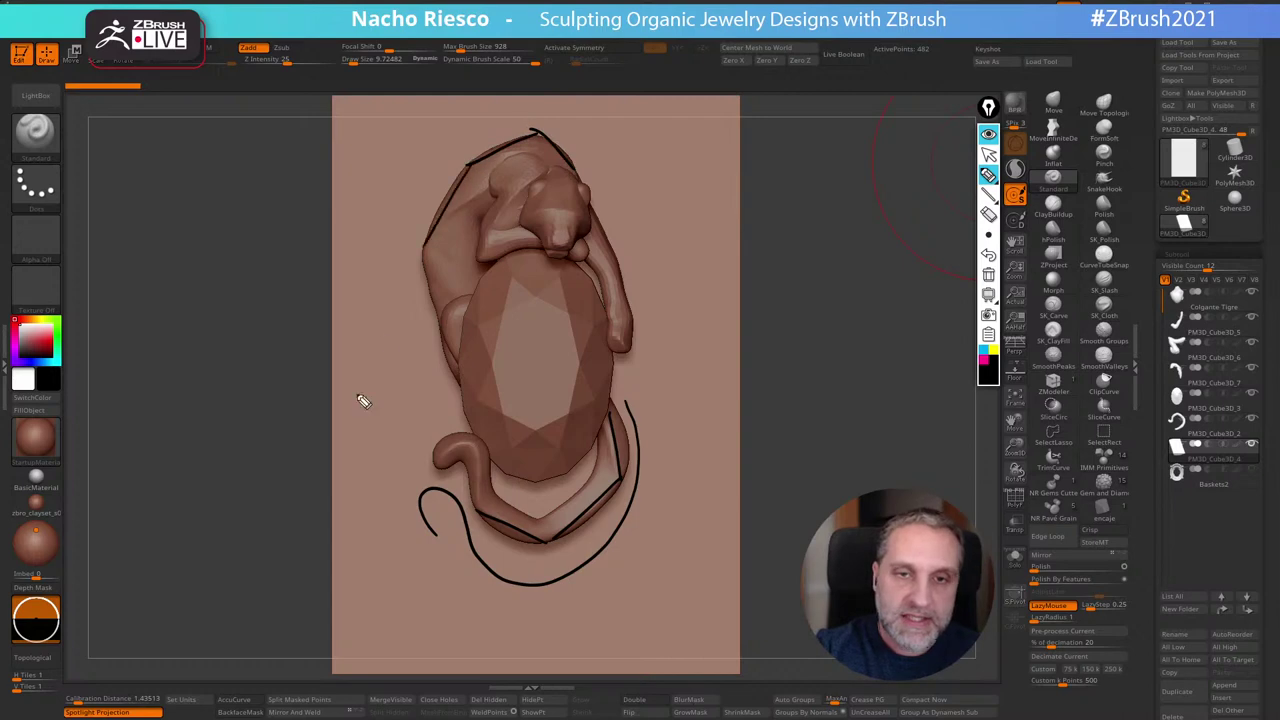
{"action": "left_click", "coordinate": [988, 274]}
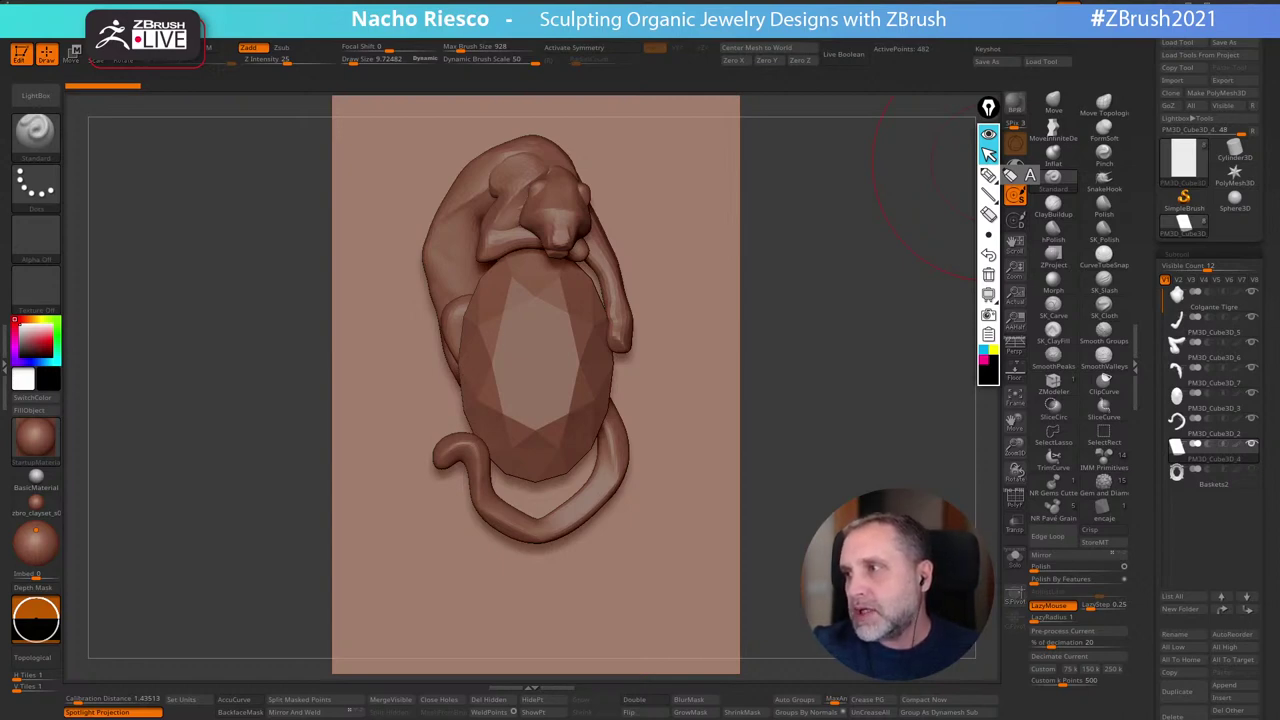
Compare the oval-stone tiger pendant with the Colgante Tigre2 version on a branch with a teardrop stone, returning to the oval one
{"action": "left_click_drag", "start_coordinate": [864, 412], "coordinate": [871, 433]}
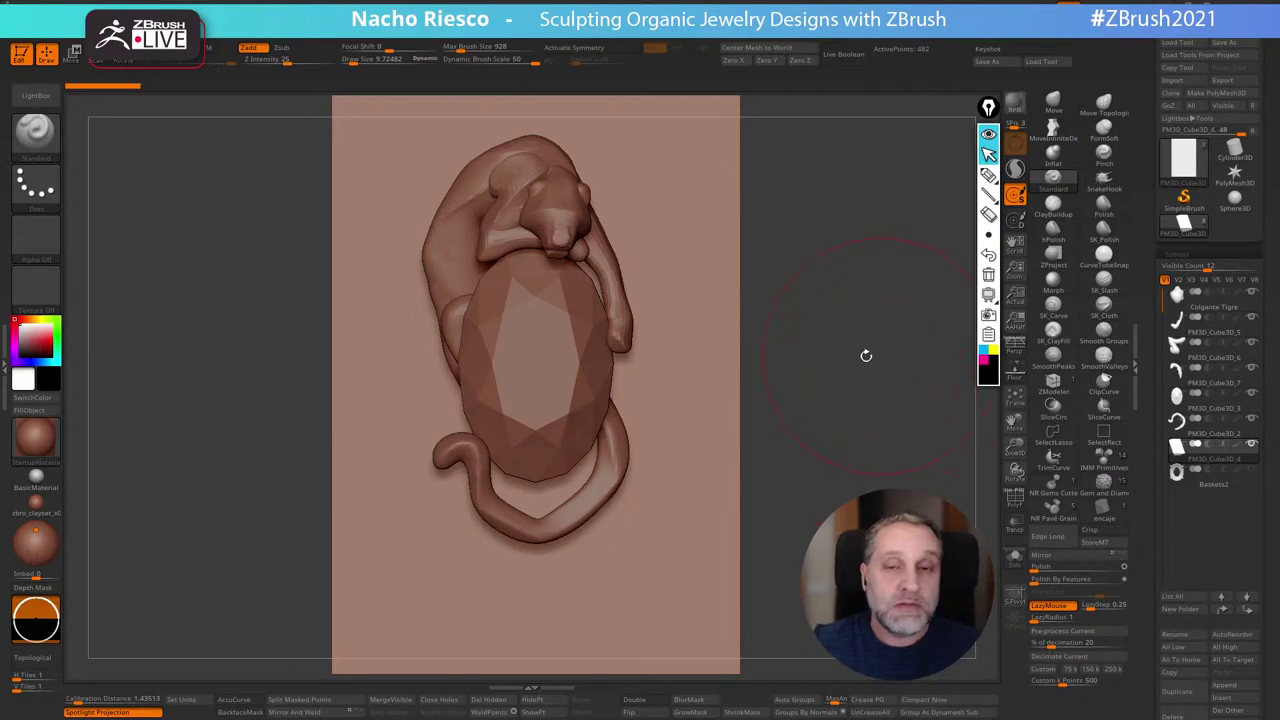
{"action": "left_click_drag", "start_coordinate": [829, 383], "coordinate": [829, 371]}
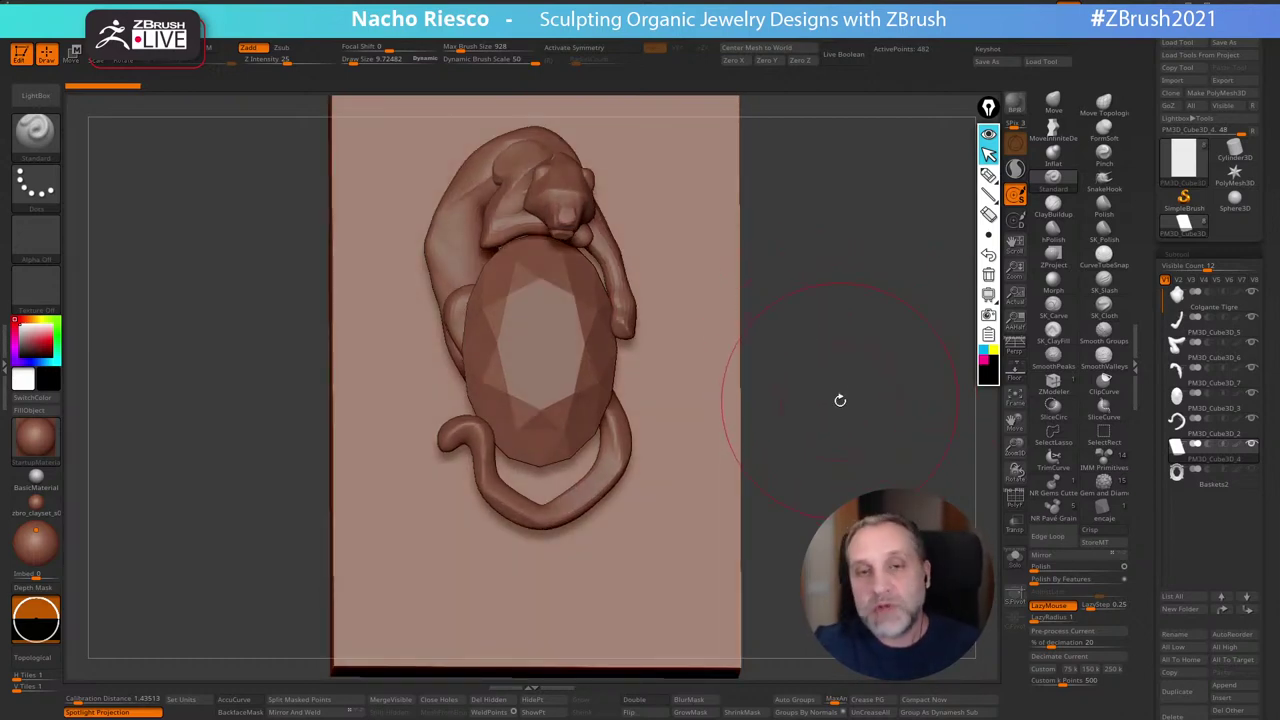
{"action": "left_click_drag", "start_coordinate": [846, 391], "coordinate": [840, 437]}
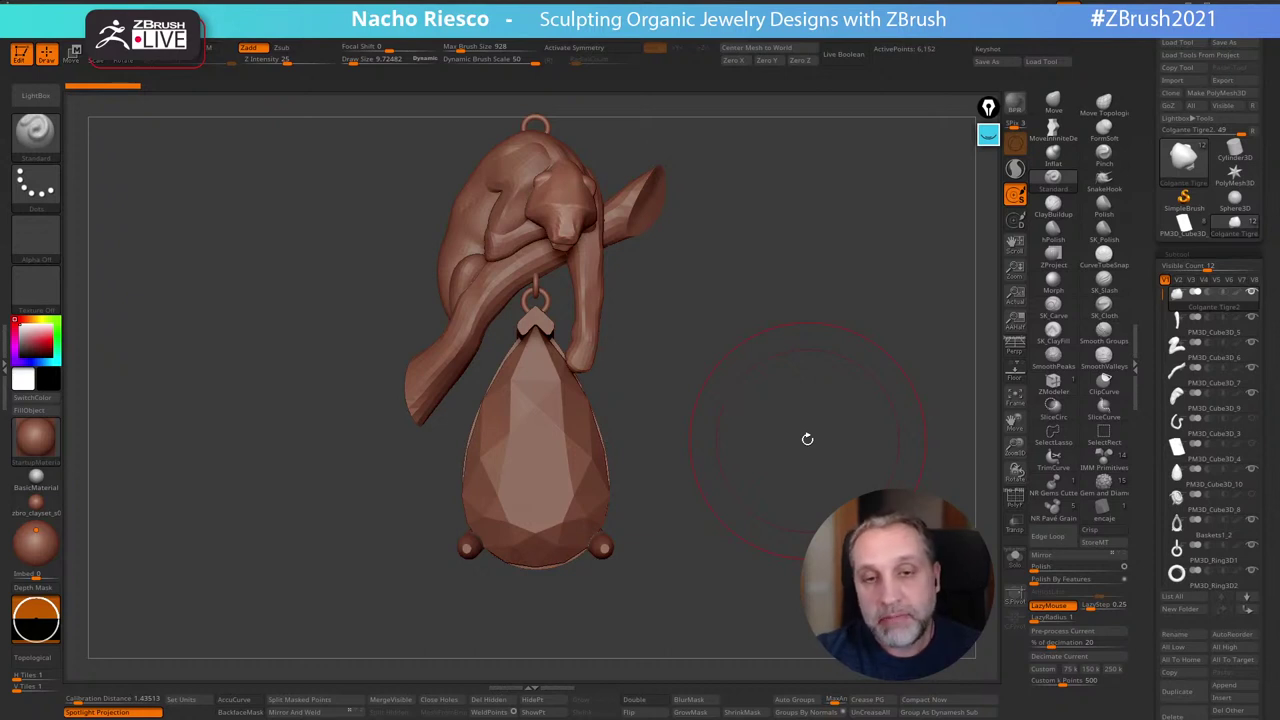
{"action": "left_click_drag", "start_coordinate": [796, 432], "coordinate": [808, 494], "text": "alt"}
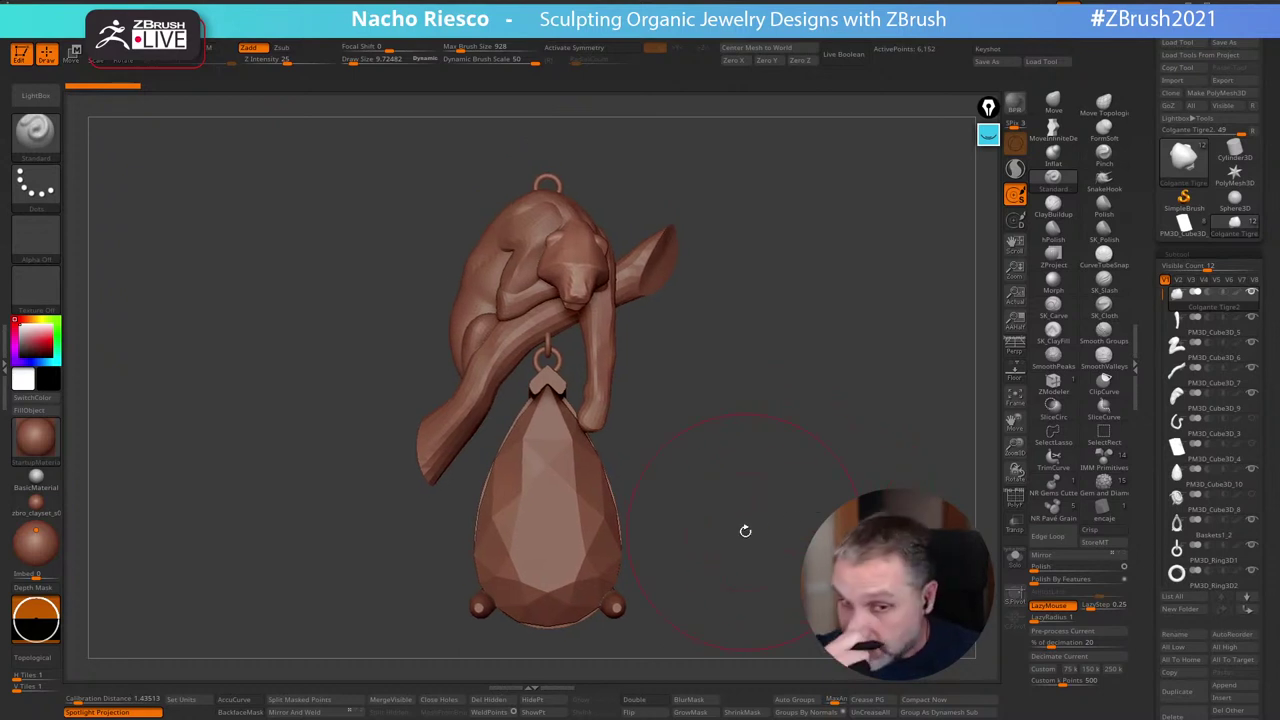
{"action": "left_click", "coordinate": [1185, 224]}
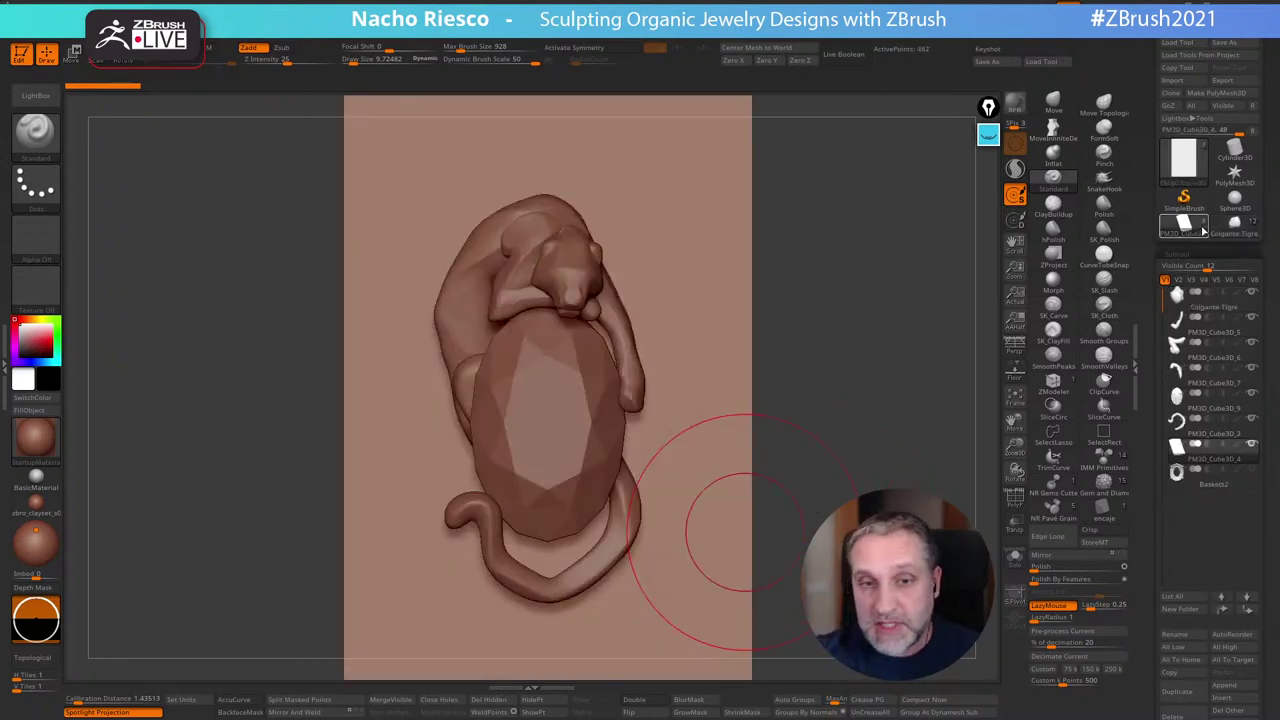
{"action": "left_click", "coordinate": [1239, 227]}
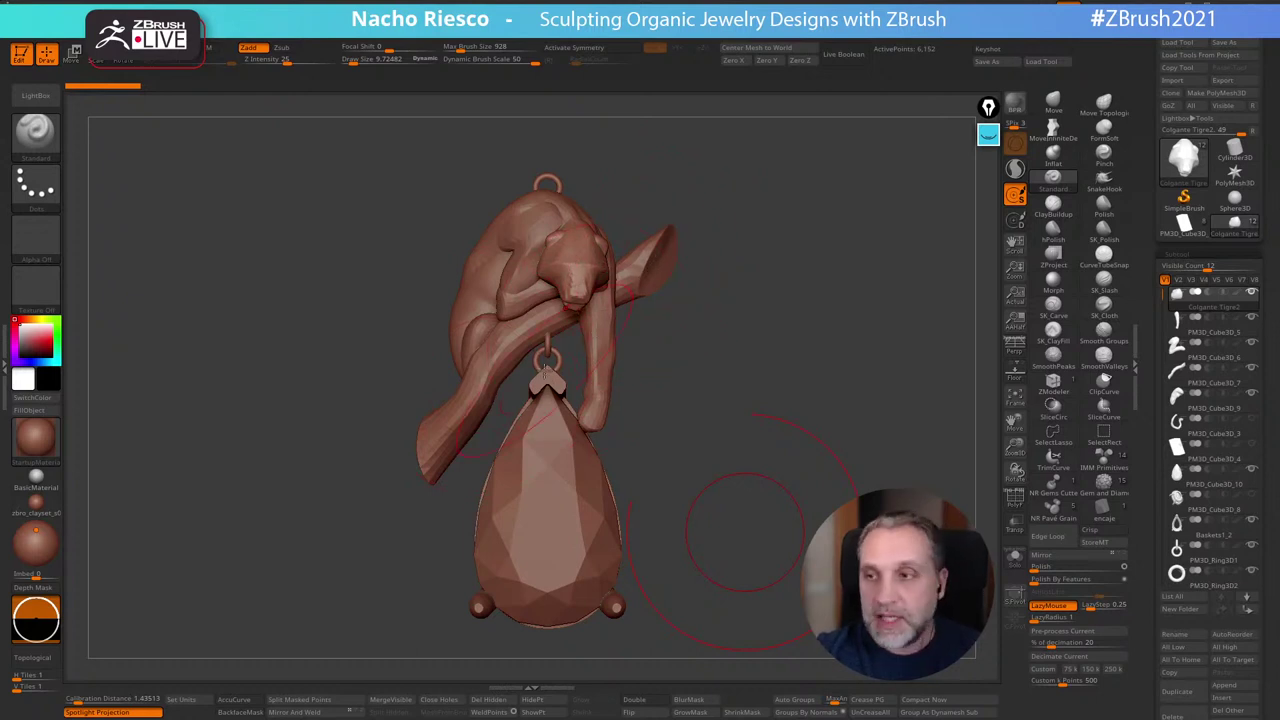
{"action": "left_click", "coordinate": [1185, 222]}
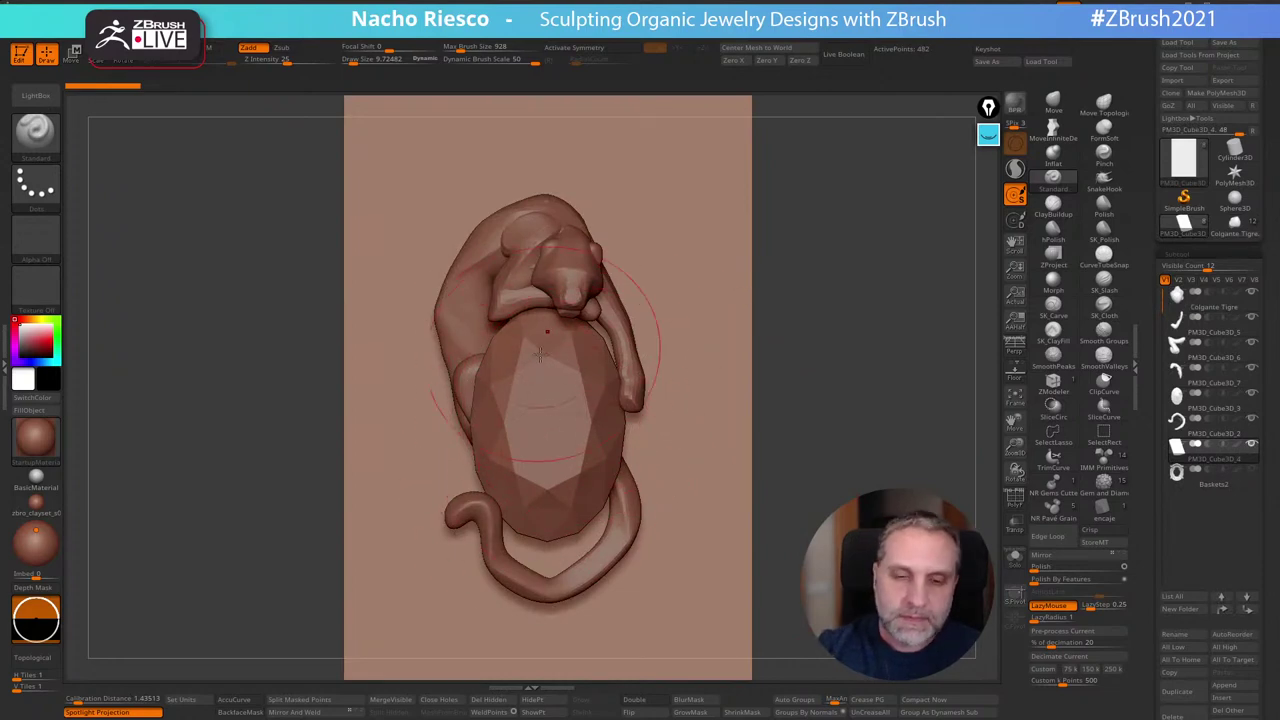
Examine the Colgante Tigre2 branch pendant, and frame the third tiger pendant with its smooth oval stone in full
{"action": "left_click", "coordinate": [1232, 225]}
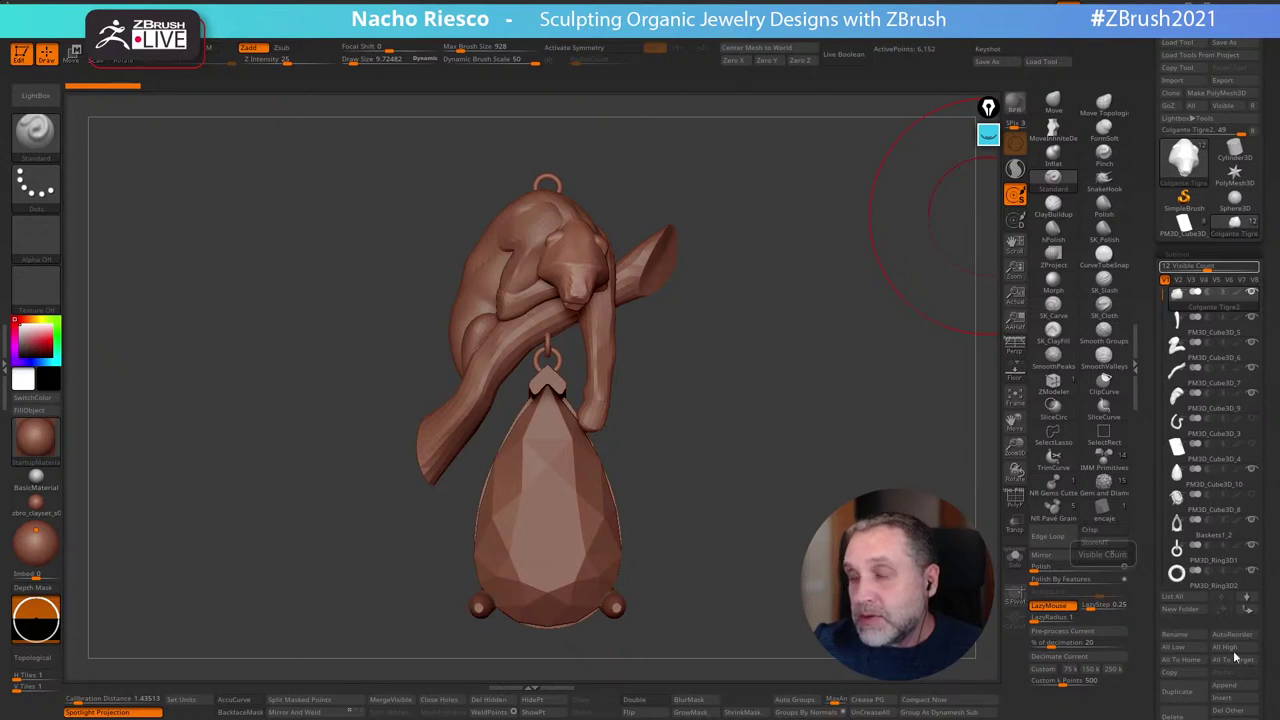
{"action": "left_click_drag", "start_coordinate": [868, 424], "coordinate": [789, 443]}
{"action": "left_click_drag", "start_coordinate": [770, 389], "coordinate": [771, 394]}
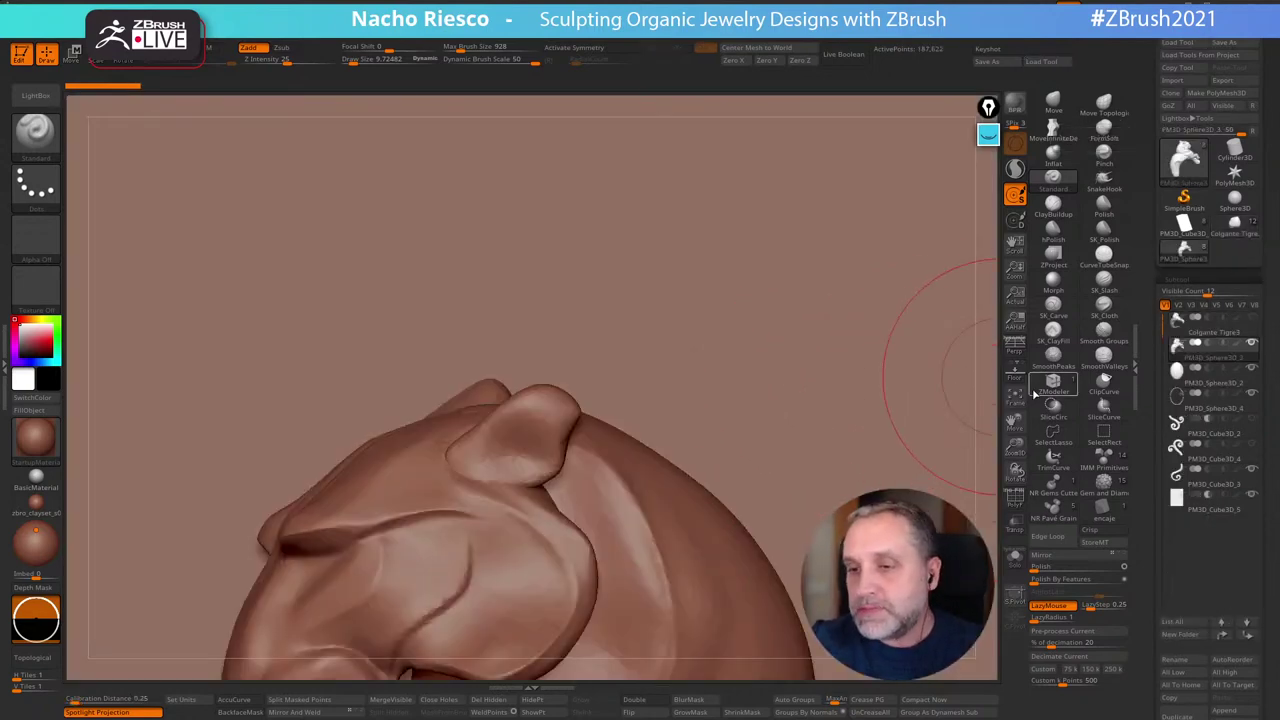
{"action": "left_click", "coordinate": [1020, 400]}
{"action": "left_click_drag", "start_coordinate": [920, 438], "coordinate": [853, 415], "text": "alt"}
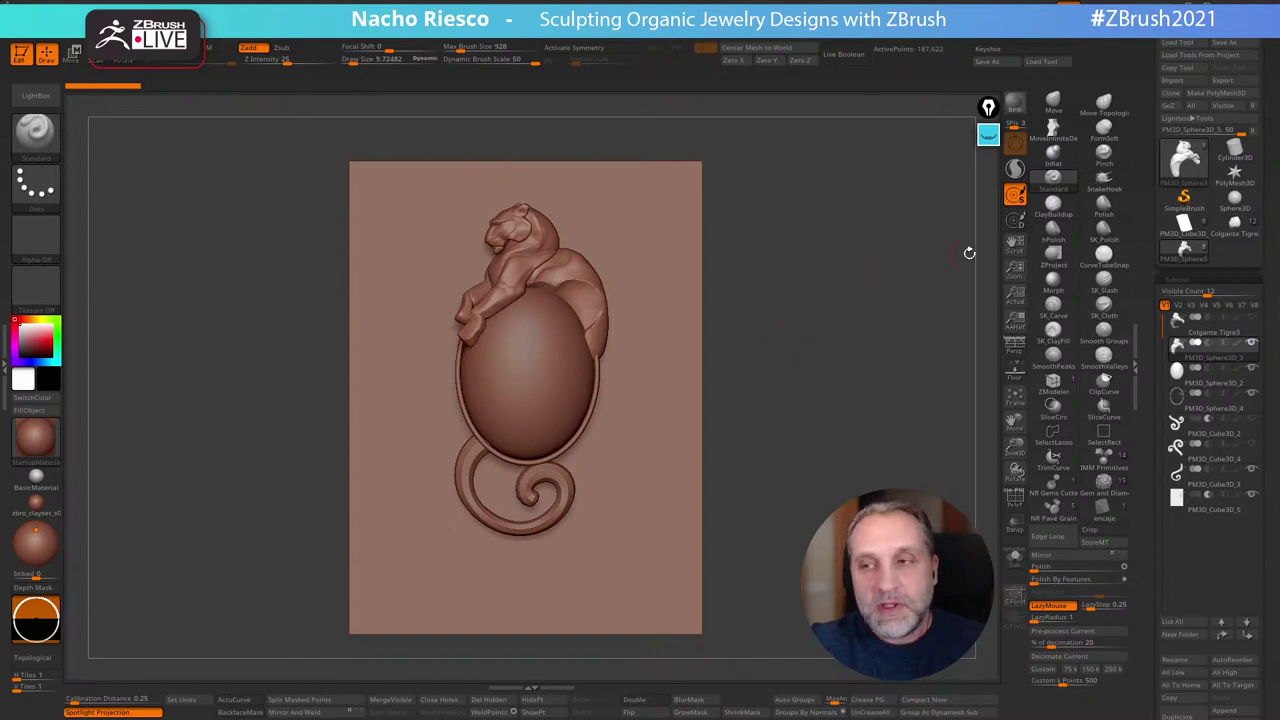
Compare the Colgante Tigre2 pendant with the third tiger pendant by showing them side by side on the canvas
{"action": "left_click", "coordinate": [1238, 230]}
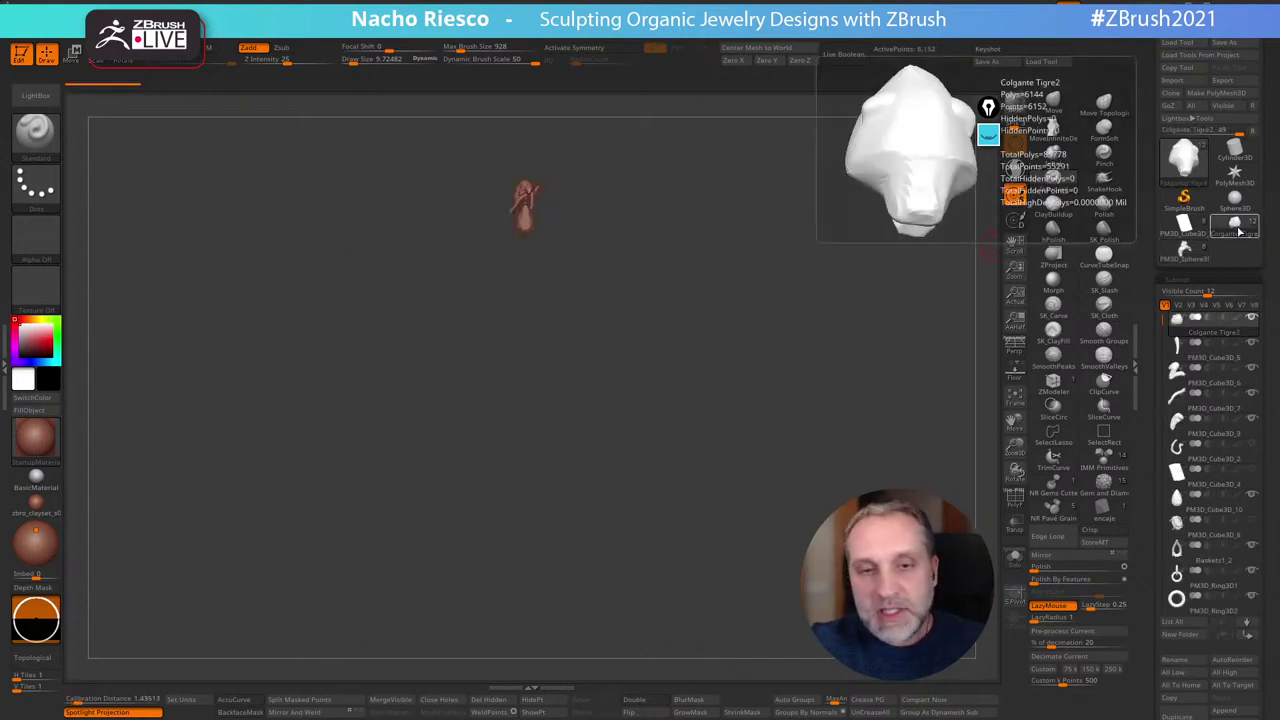
{"action": "mouse_move", "coordinate": [799, 289]}
{"action": "left_mouse_down", "text": "alt"}
{"action": "mouse_move", "coordinate": [677, 457]}
{"action": "mouse_move", "coordinate": [503, 355]}
{"action": "mouse_move", "coordinate": [482, 357]}
{"action": "left_mouse_up", "text": "alt"}
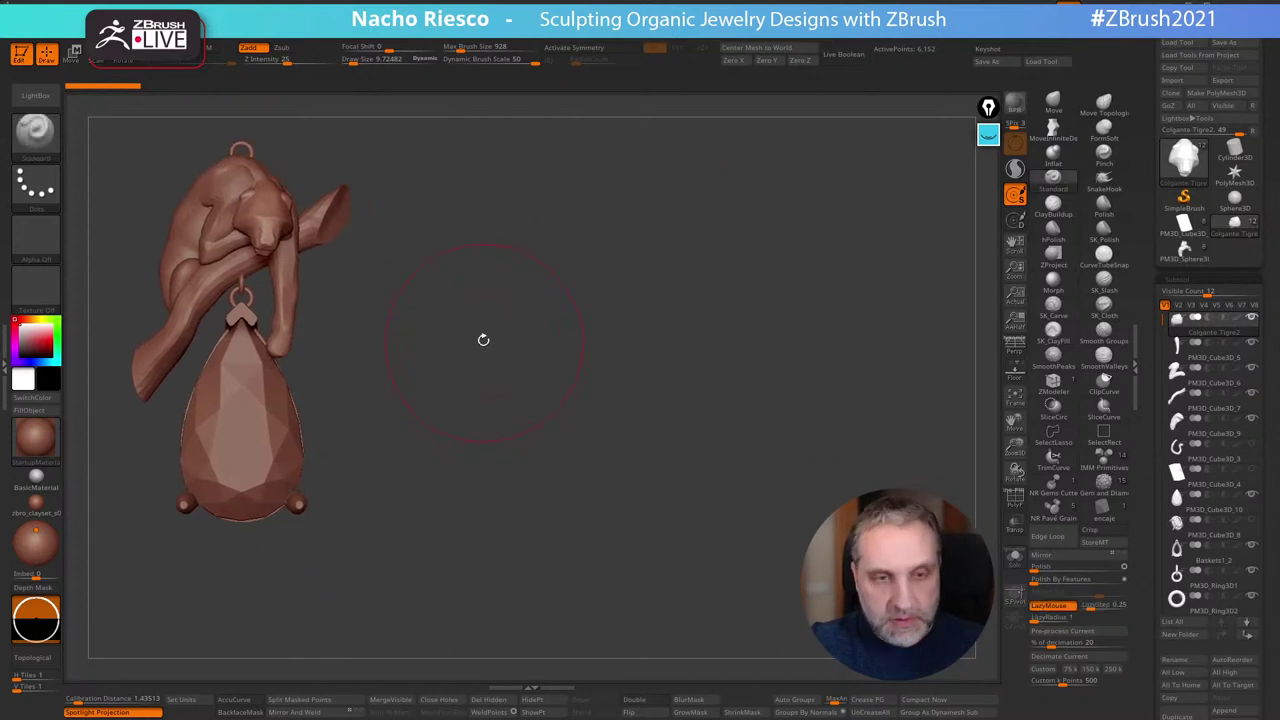
{"action": "left_click_drag", "start_coordinate": [625, 390], "coordinate": [877, 389]}
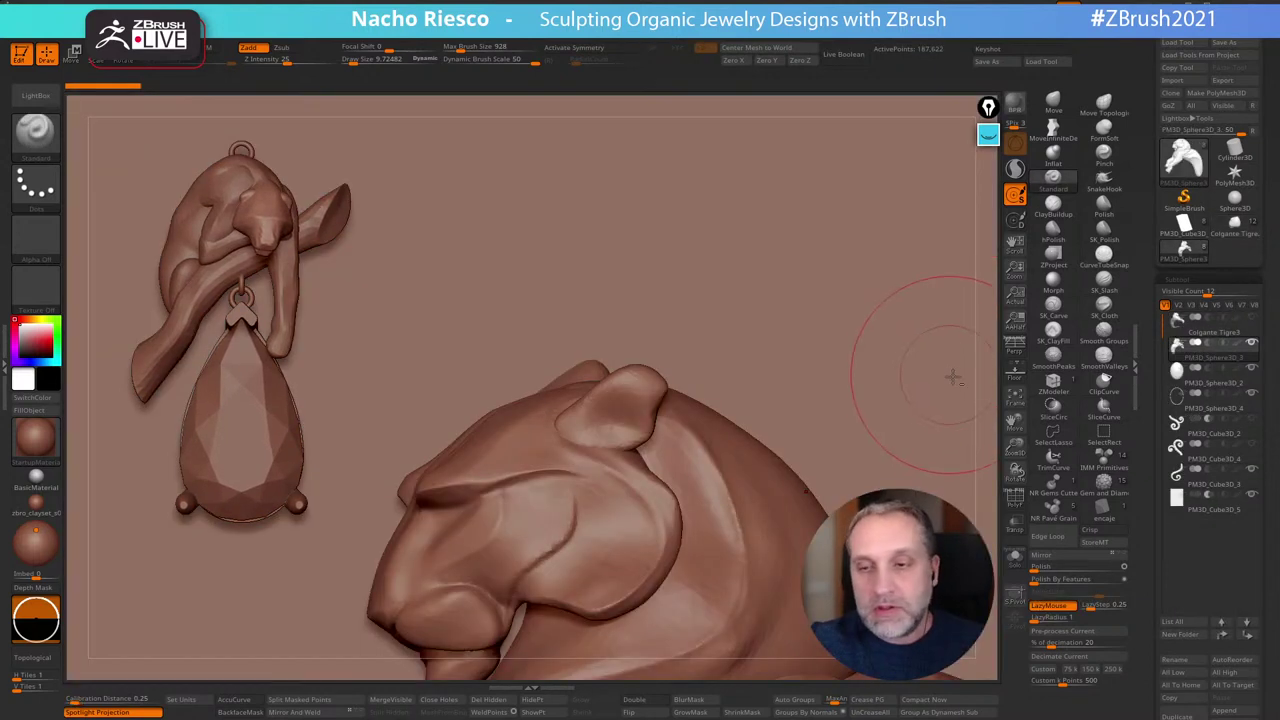
{"action": "left_click_drag", "start_coordinate": [986, 406], "coordinate": [817, 122], "text": "alt"}
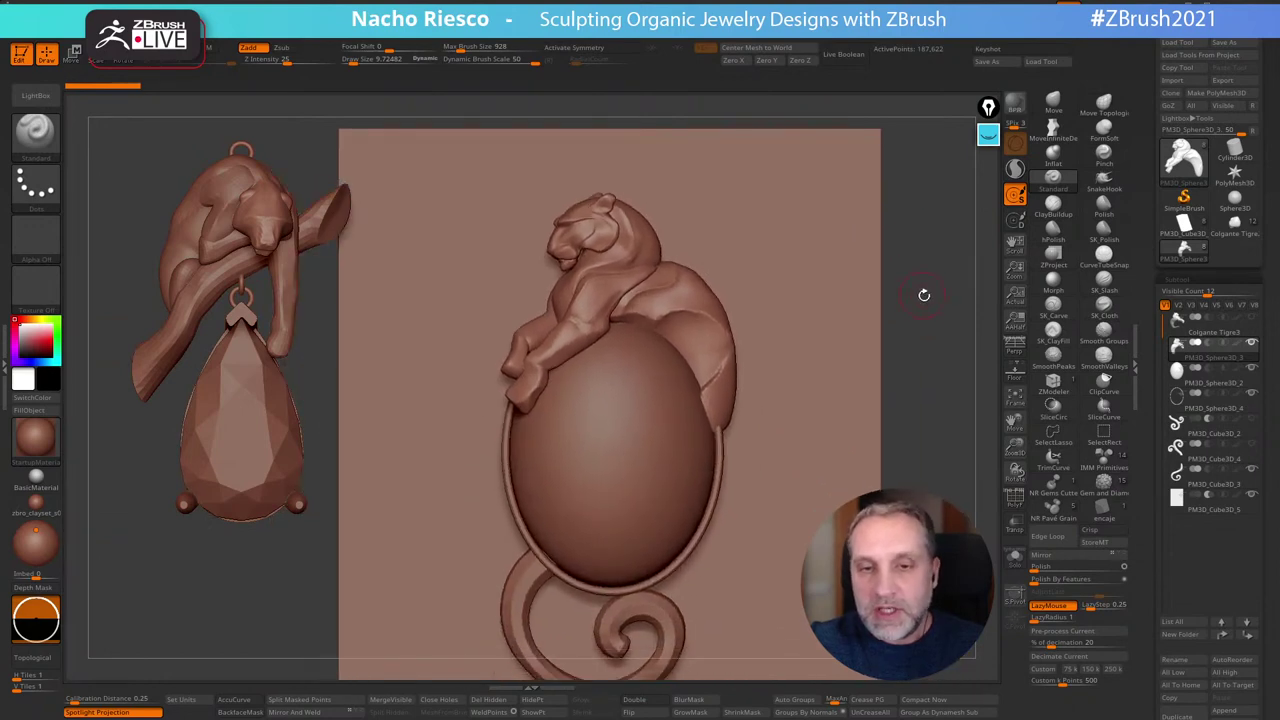
{"action": "left_click_drag", "start_coordinate": [917, 314], "coordinate": [914, 277], "text": "alt"}
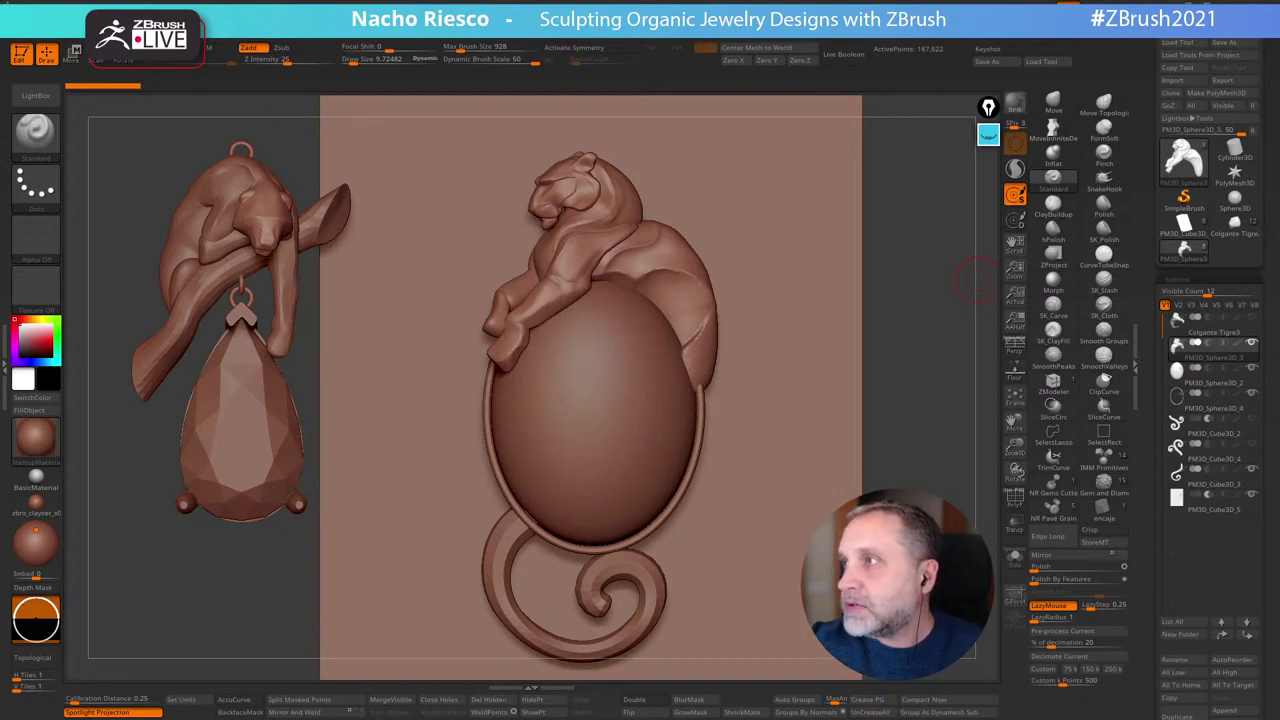
Bring the browser's Pinterest tiger sketch over the canvas, compare it with both pendants, and close the page
{"action": "left_click_drag", "start_coordinate": [1279, 118], "coordinate": [550, 90]}
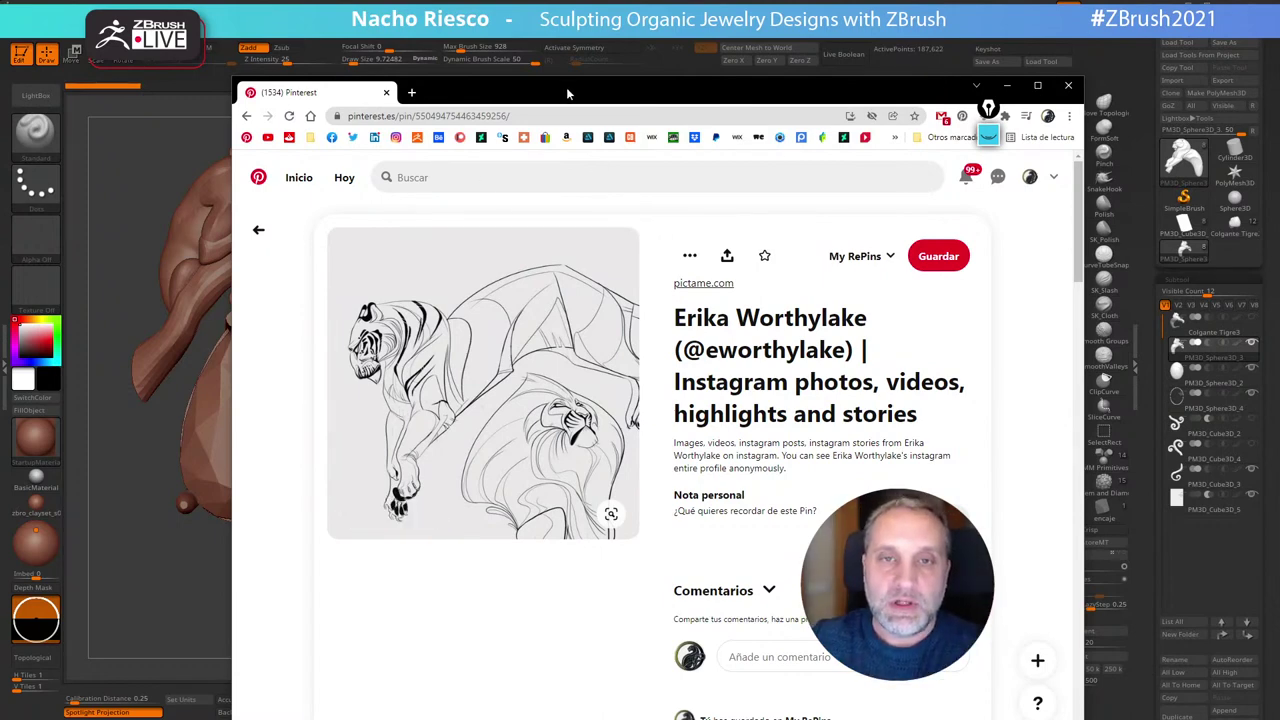
{"action": "left_click_drag", "start_coordinate": [566, 90], "coordinate": [449, 452]}
{"action": "left_click_drag", "start_coordinate": [548, 442], "coordinate": [463, 387]}
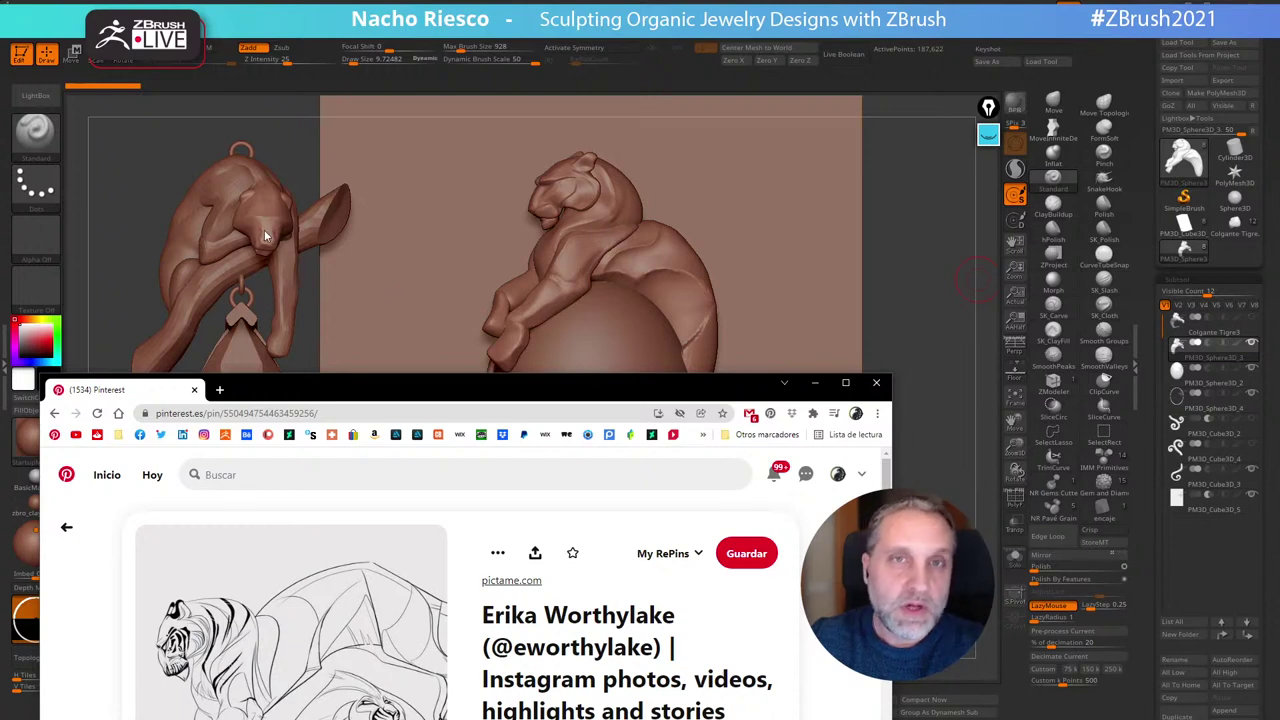
{"action": "left_click_drag", "start_coordinate": [333, 397], "coordinate": [417, 397]}
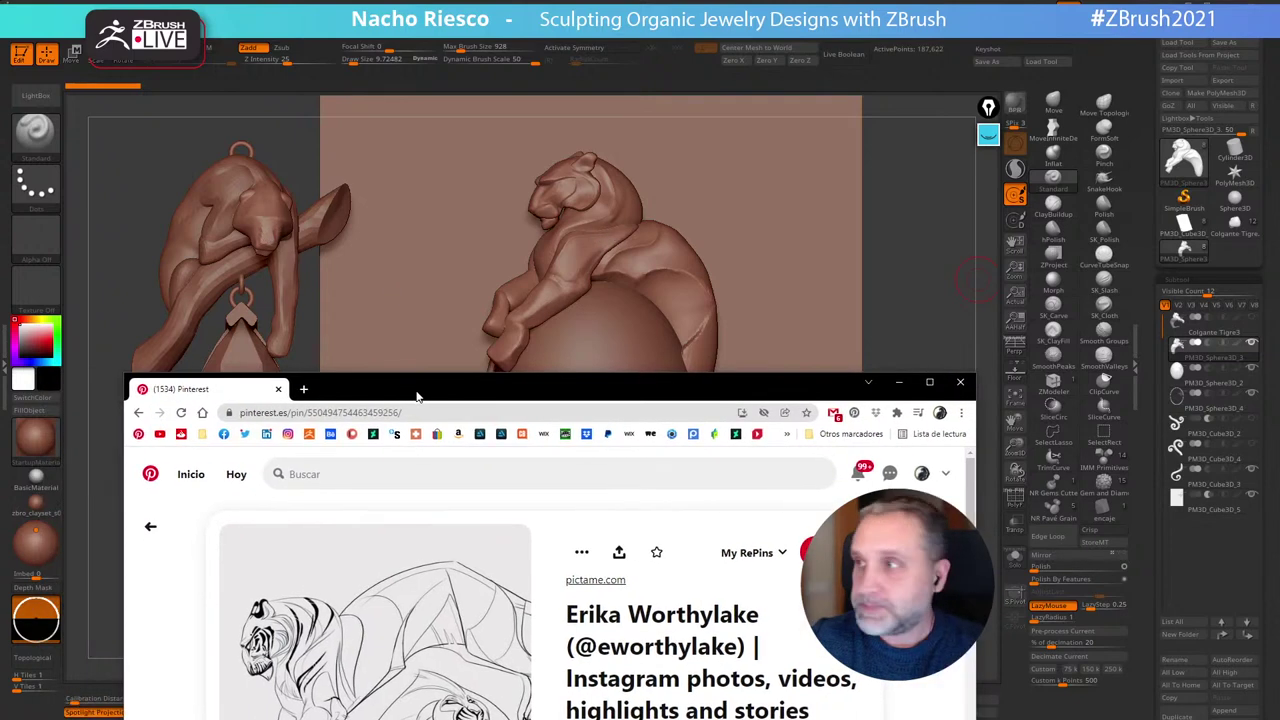
{"action": "left_click", "coordinate": [277, 389]}
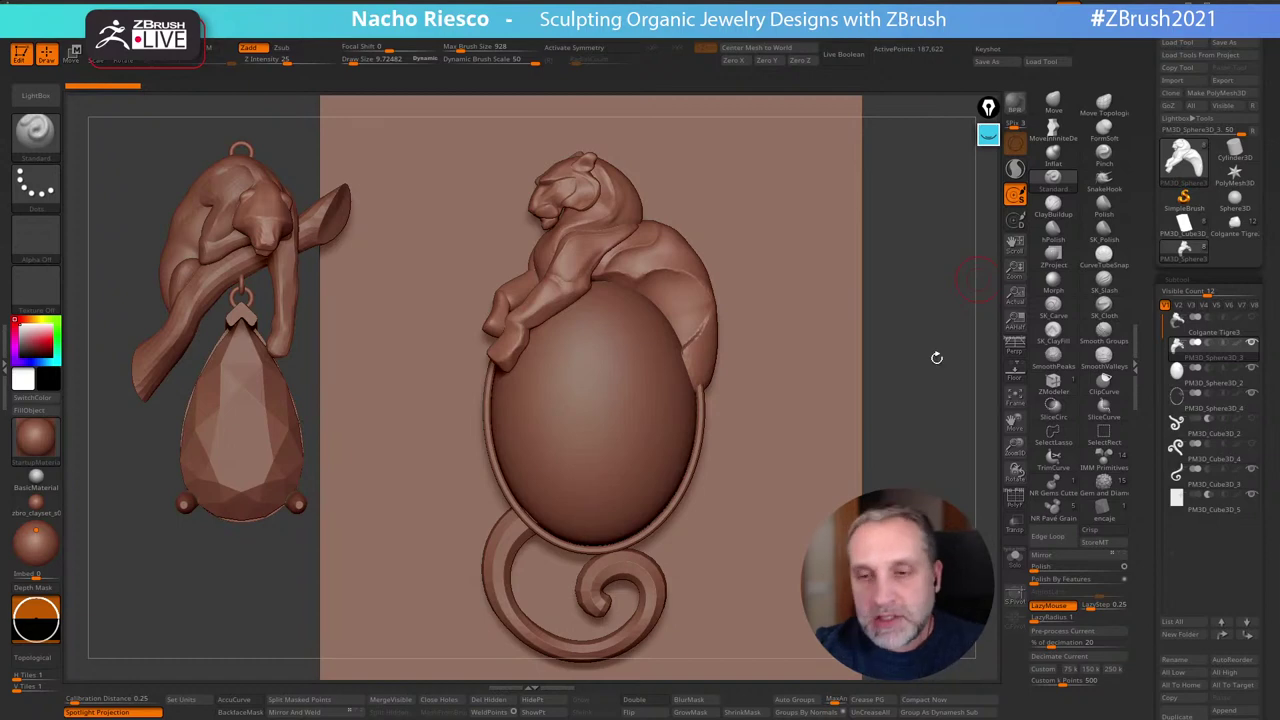
Try inserting a Diam 03 gem on the tiger's body with the gem and diamond insert brush, and undo it
{"action": "left_click_drag", "start_coordinate": [923, 357], "coordinate": [918, 420], "text": "alt"}
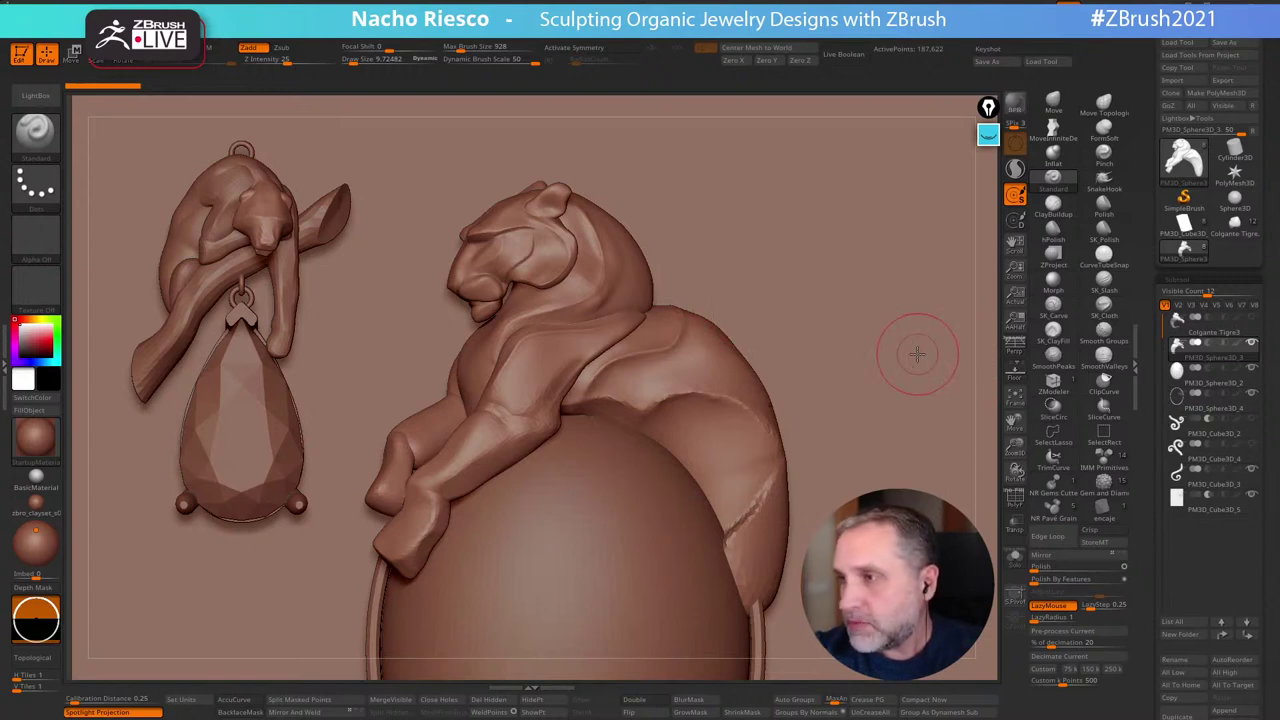
{"action": "left_click", "coordinate": [1105, 460]}
{"action": "left_click", "coordinate": [85, 130]}
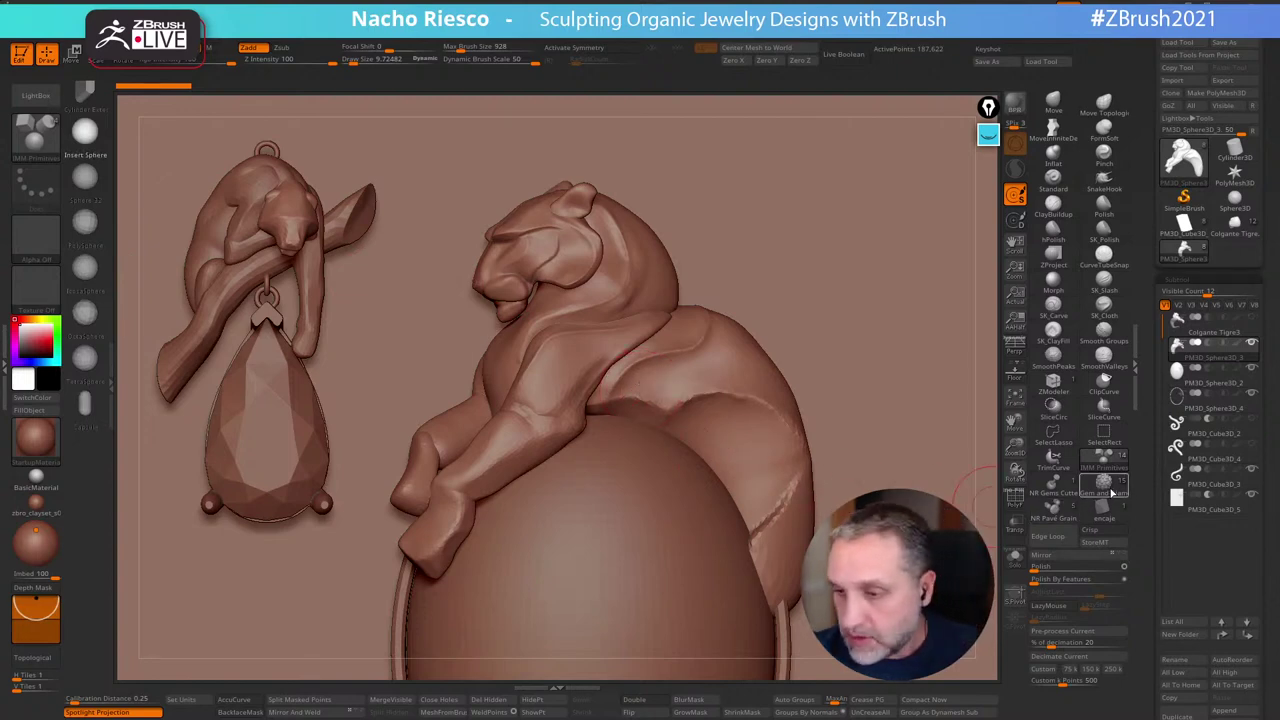
{"action": "left_click", "coordinate": [1103, 480]}
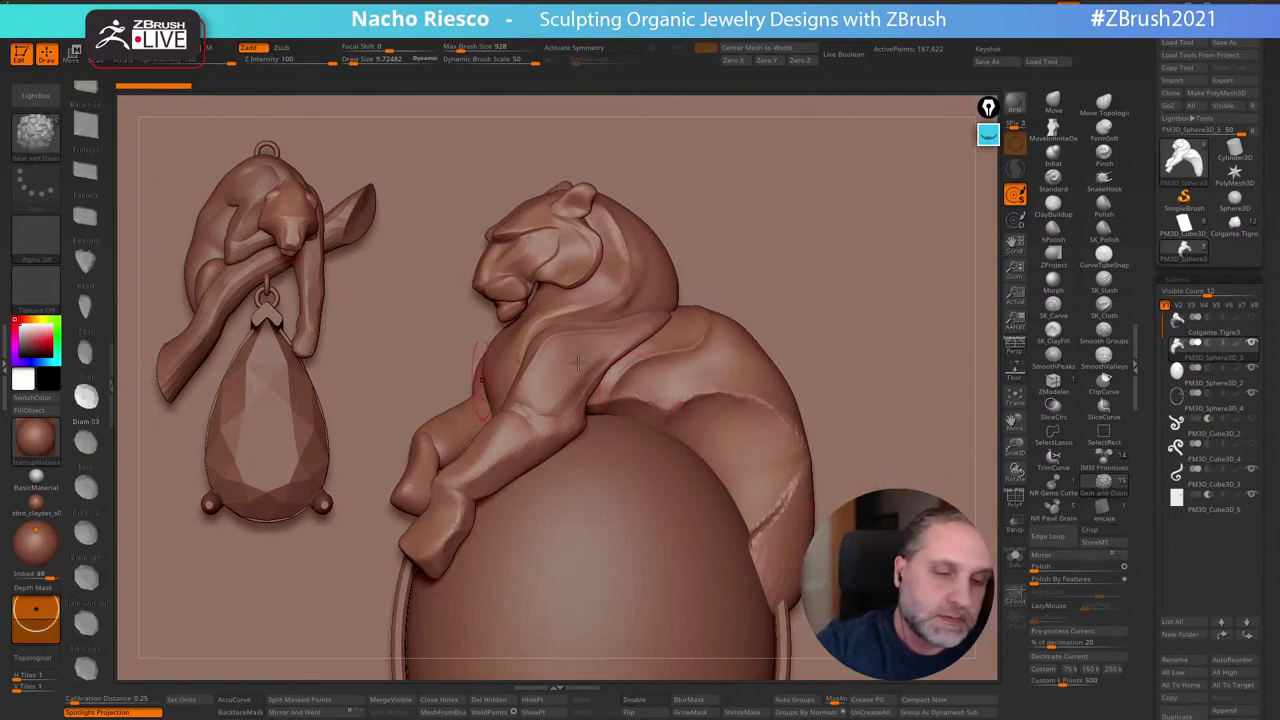
{"action": "left_click_drag", "start_coordinate": [652, 370], "coordinate": [656, 373]}
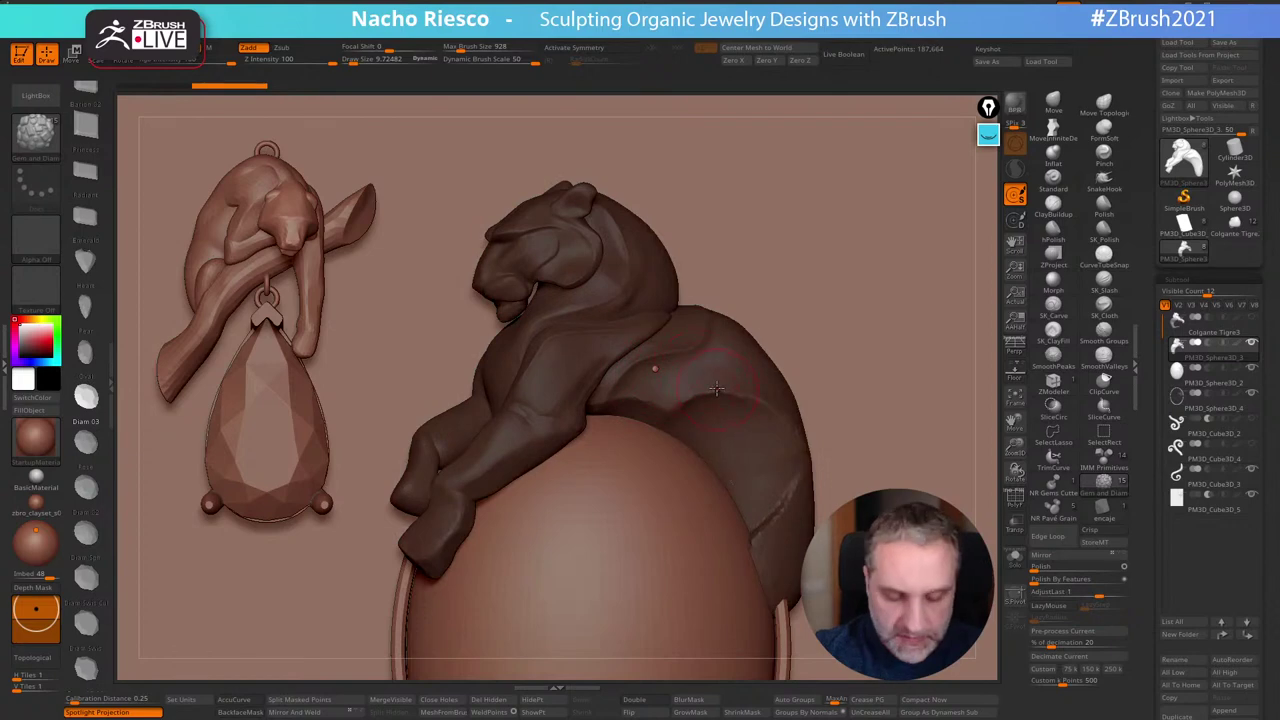
{"action": "left_click_drag", "start_coordinate": [566, 108], "coordinate": [585, 135], "text": "ctrl"}
{"action": "key", "text": "ctrl+z"}
Reduce the brush's draw size to about 4.3 and its Dynamic Brush Scale to about 28.7
{"action": "key", "text": "s"}
{"action": "left_click_drag", "start_coordinate": [638, 366], "coordinate": [632, 366]}
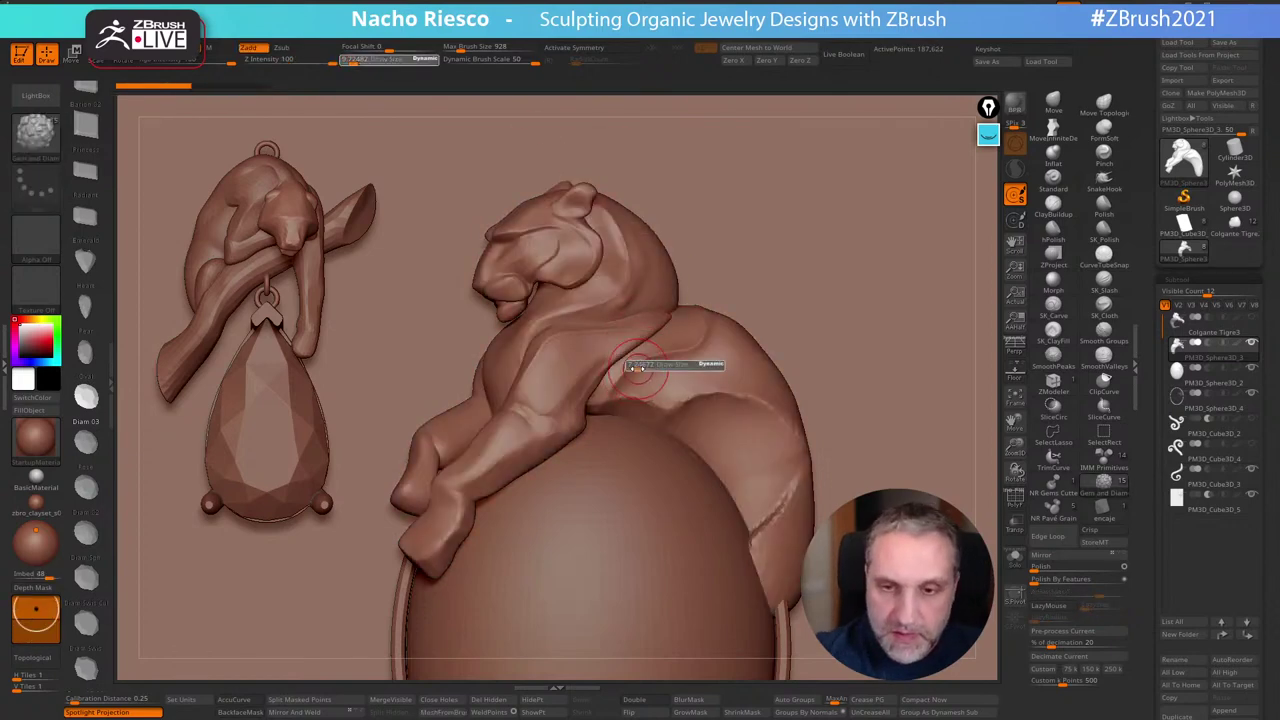
{"action": "left_click", "coordinate": [497, 61]}
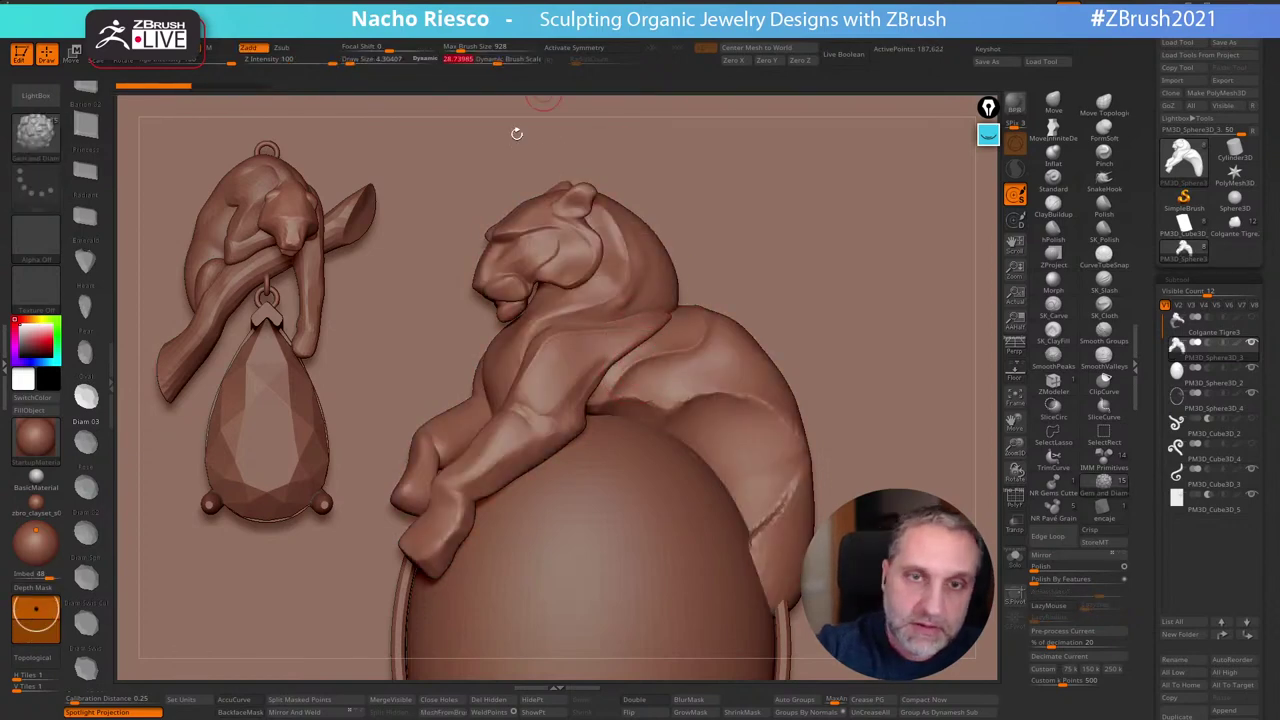
Insert a cluster of eight small Diam 03 gems over the tiger's shoulder and upper foreleg
{"action": "left_click", "coordinate": [572, 364]}
{"action": "left_click", "coordinate": [557, 378]}
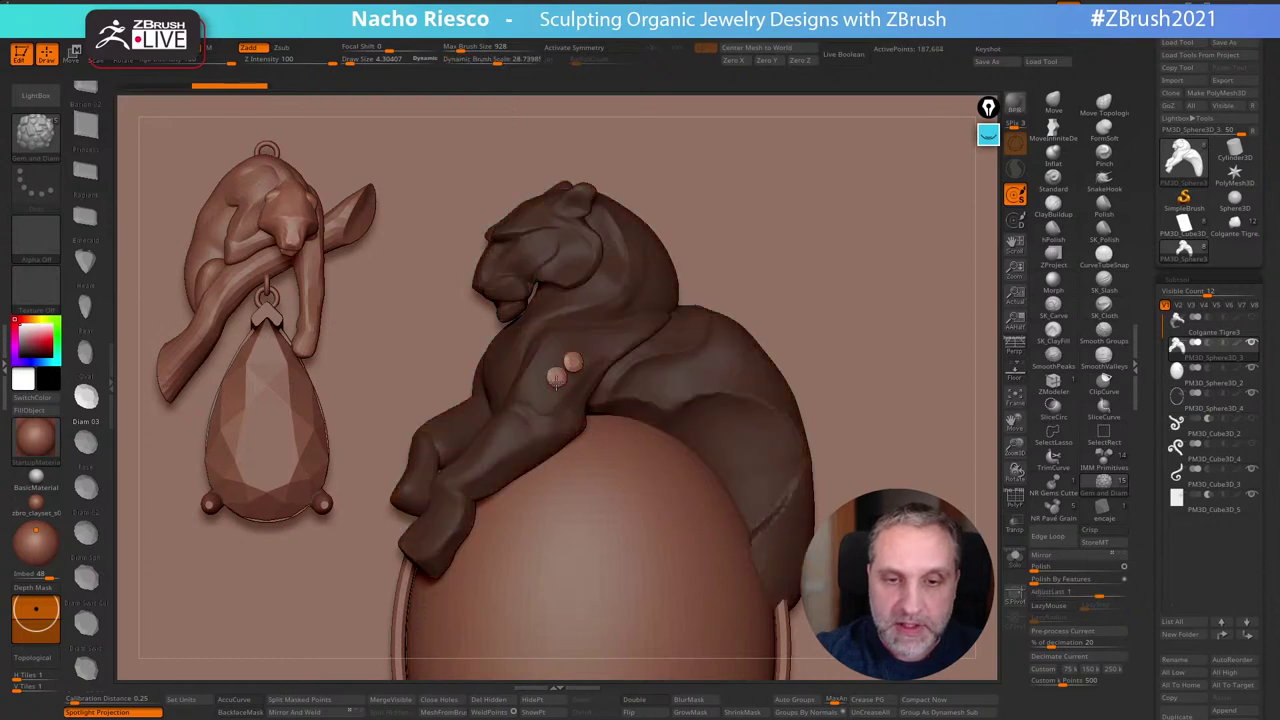
{"action": "left_click", "coordinate": [593, 351]}
{"action": "left_click", "coordinate": [566, 346]}
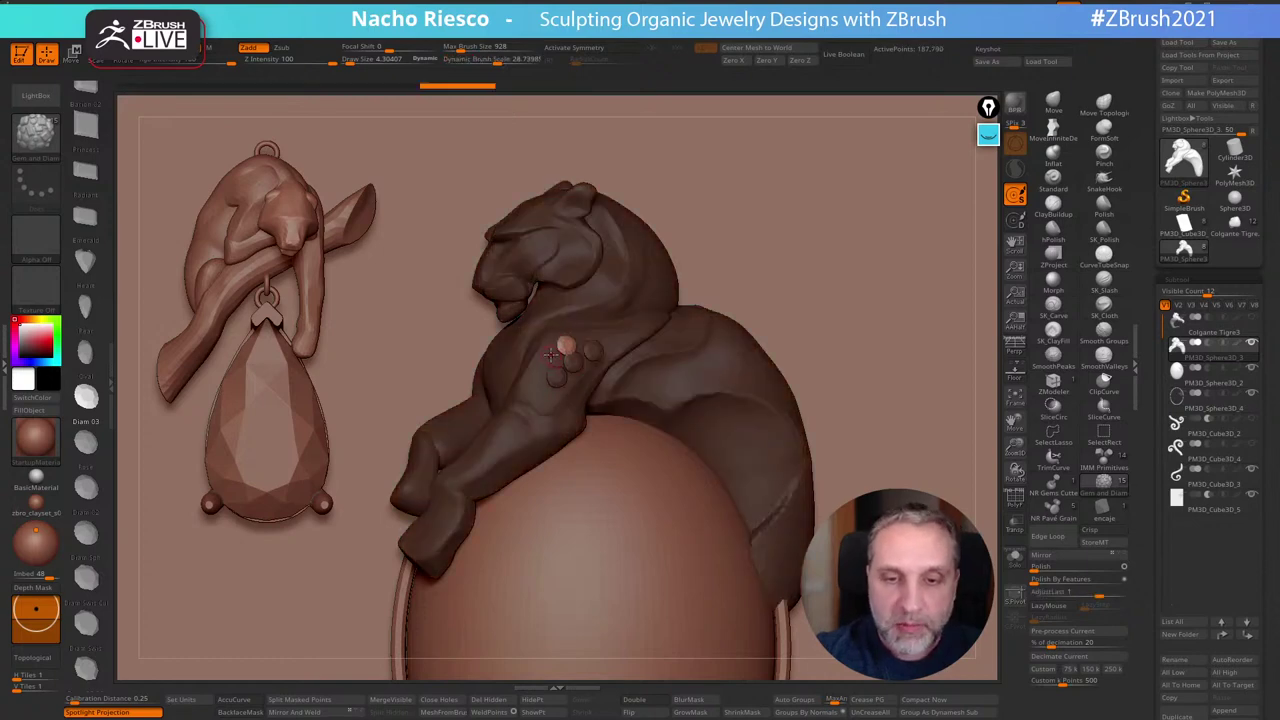
{"action": "left_click", "coordinate": [552, 356]}
{"action": "left_click", "coordinate": [538, 385]}
{"action": "left_click", "coordinate": [562, 393]}
{"action": "left_click", "coordinate": [580, 379]}
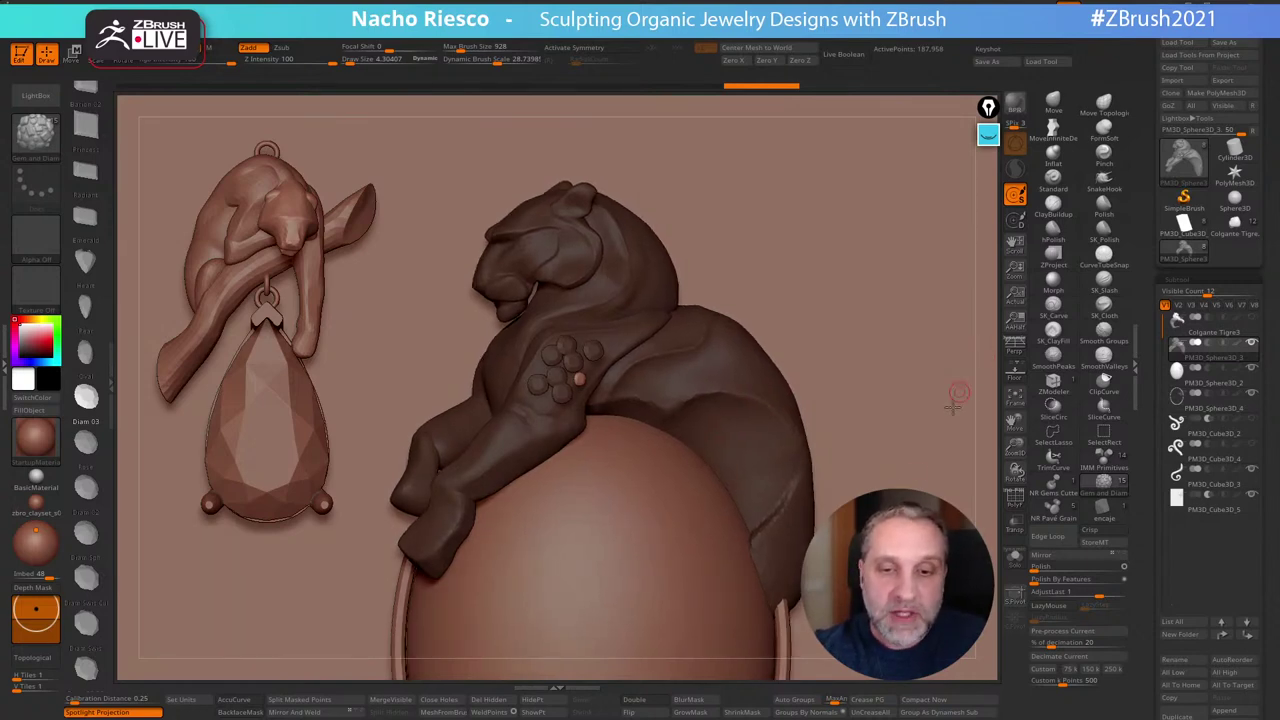
Undo all the gems inserted on the tiger's shoulder
{"action": "key", "text": "ctrl"}
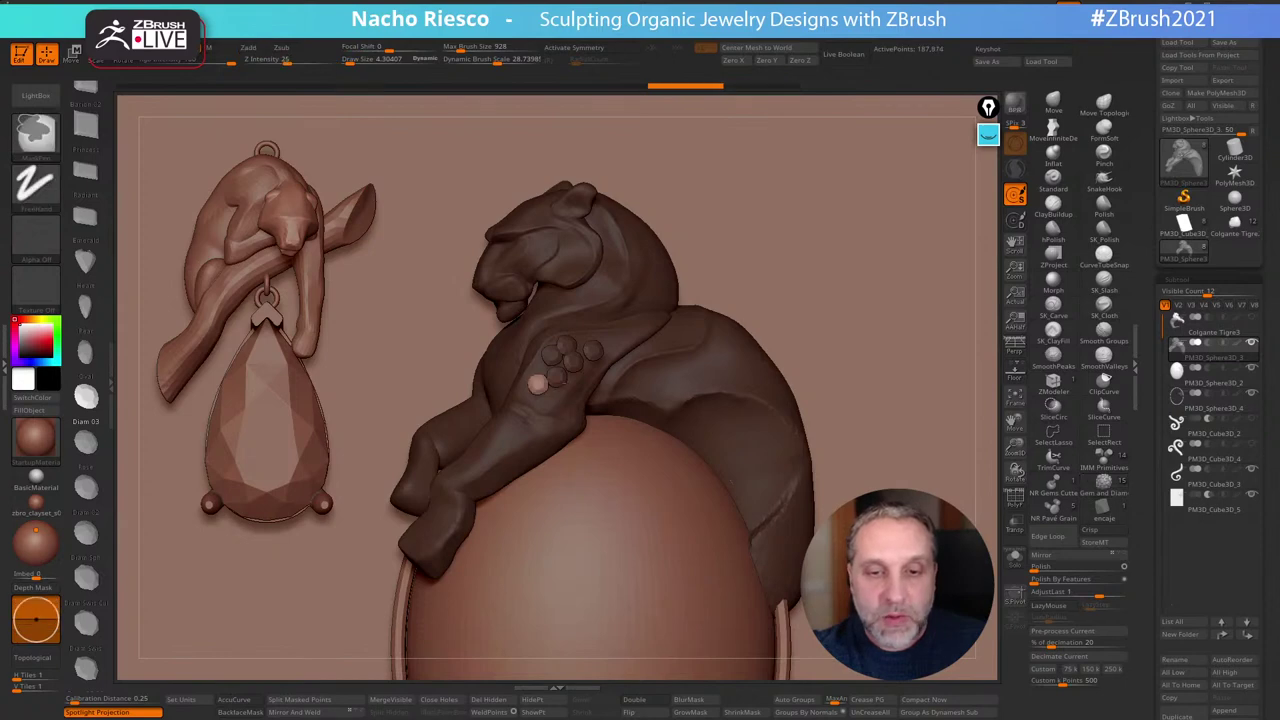
{"action": "key", "text": "ctrl+z"}
{"action": "key", "text": "ctrl+z"}
{"action": "key", "text": "ctrl+z"}
{"action": "key", "text": "ctrl+z"}
{"action": "key", "text": "ctrl+z"}
{"action": "key", "text": "ctrl+z"}
{"action": "key", "text": "ctrl+z"}
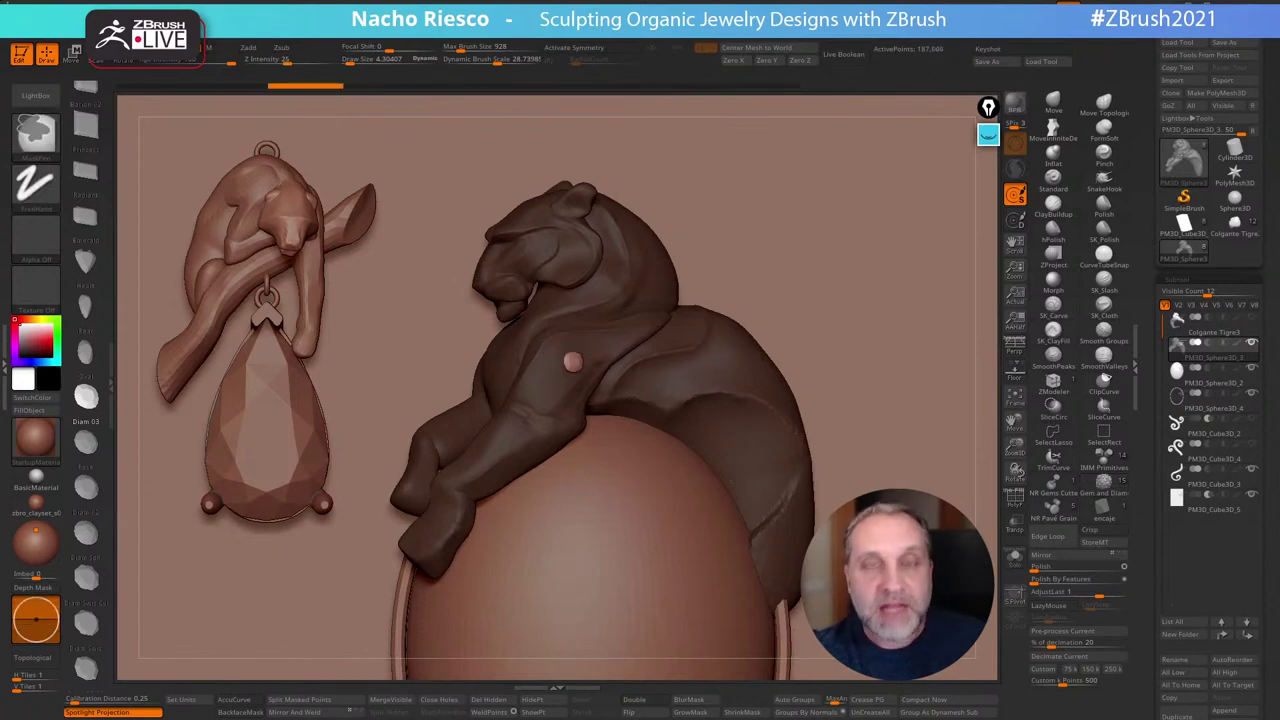
{"action": "key", "text": "ctrl+z"}
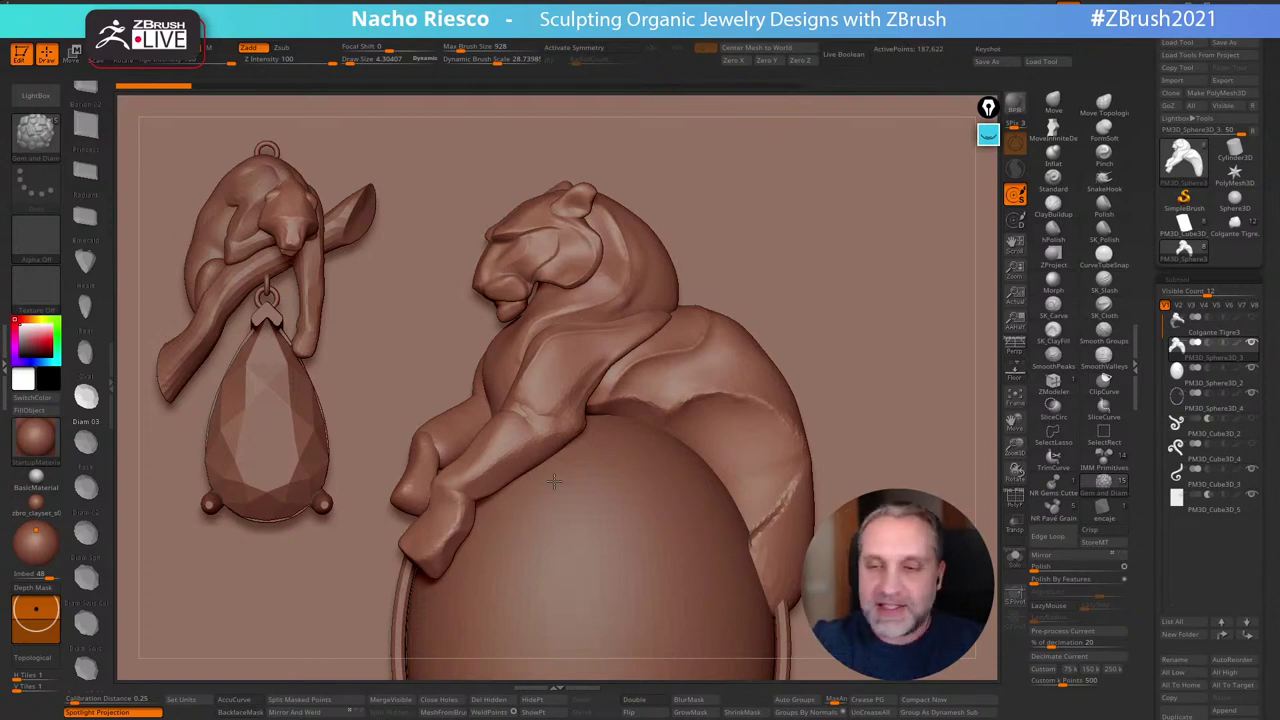
Turn on Live Boolean and clear the leftover copy of the branch pendant from the canvas
{"action": "left_click_drag", "start_coordinate": [985, 395], "coordinate": [920, 413]}
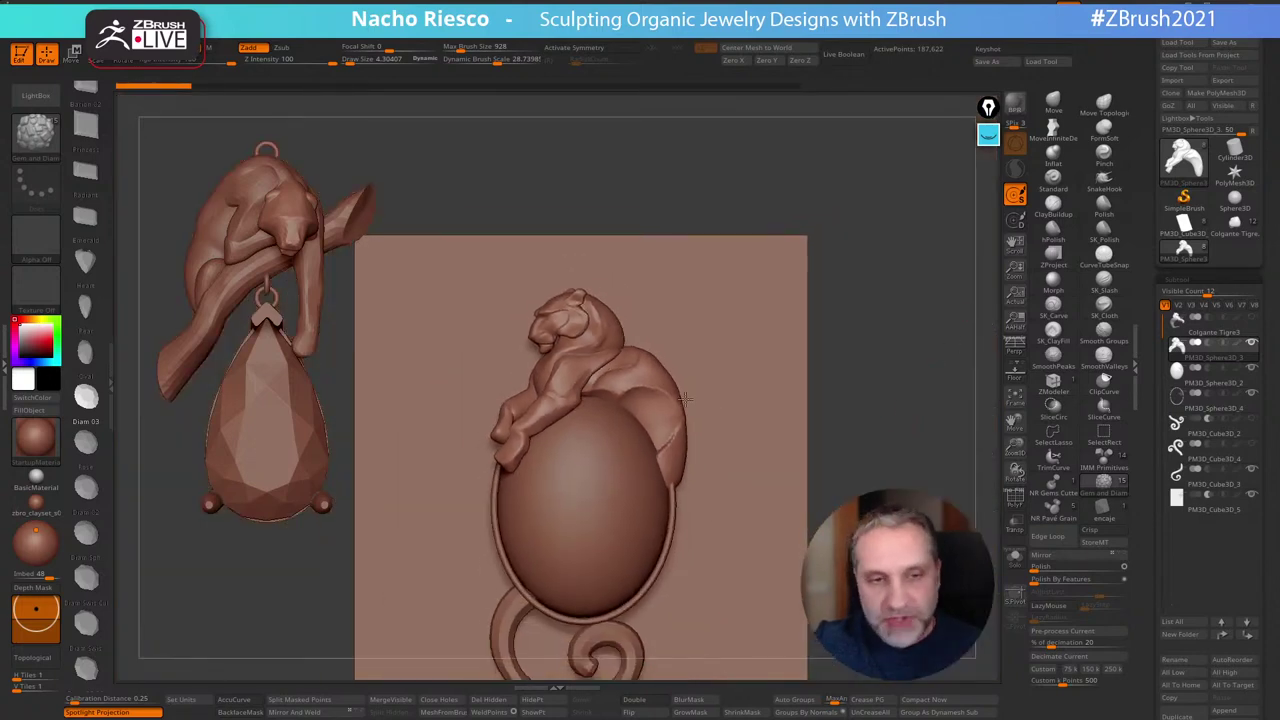
{"action": "left_click", "coordinate": [845, 55]}
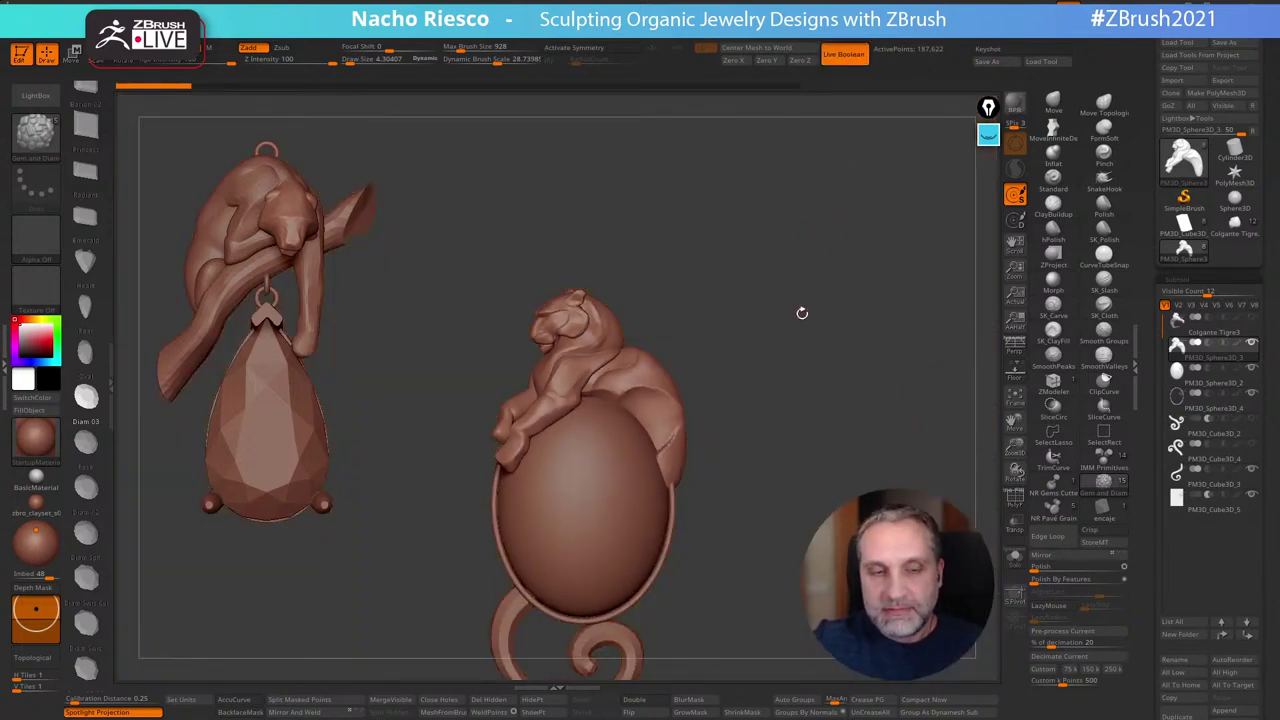
{"action": "left_click_drag", "start_coordinate": [803, 311], "coordinate": [744, 348]}
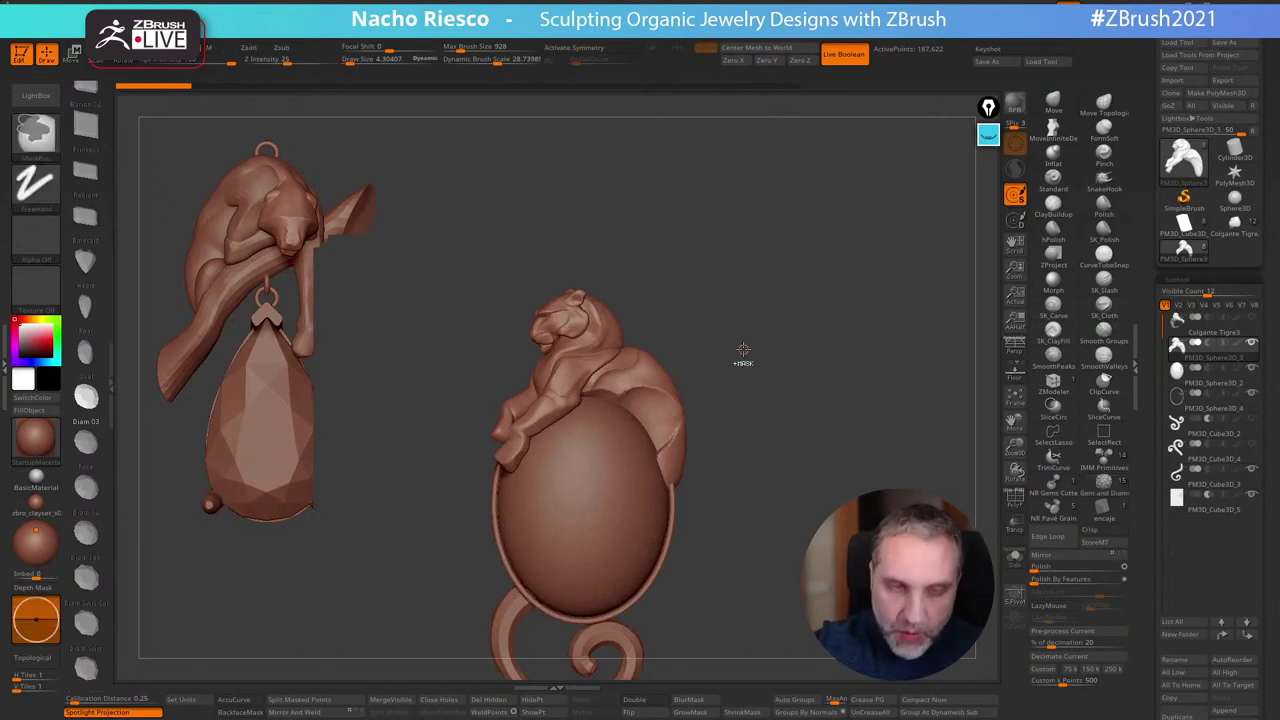
{"action": "key", "text": "ctrl+n"}
{"action": "left_click_drag", "start_coordinate": [814, 411], "coordinate": [739, 440], "text": "alt"}
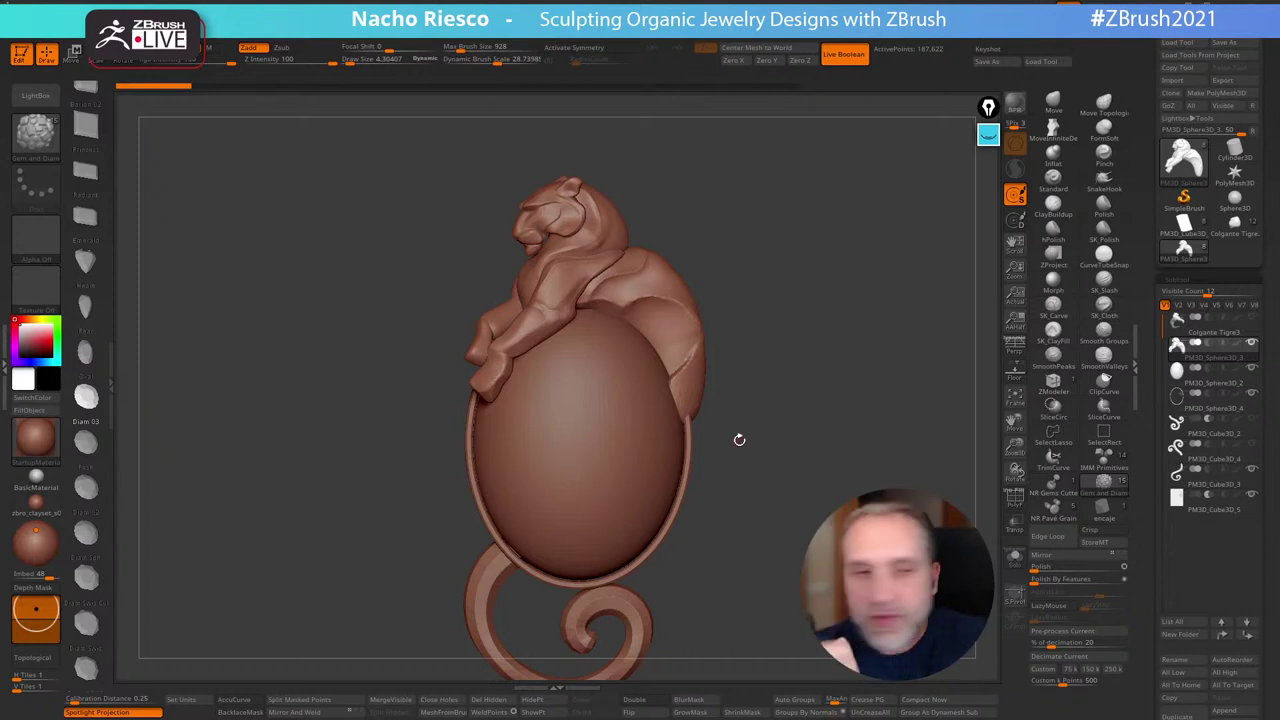
Open the Ring Utility plugin's settings and examine its size, thickness and width options
{"action": "mouse_move", "coordinate": [815, 330]}
{"action": "left_mouse_down"}
{"action": "mouse_move", "coordinate": [818, 378]}
{"action": "mouse_move", "coordinate": [790, 382]}
{"action": "left_mouse_up"}
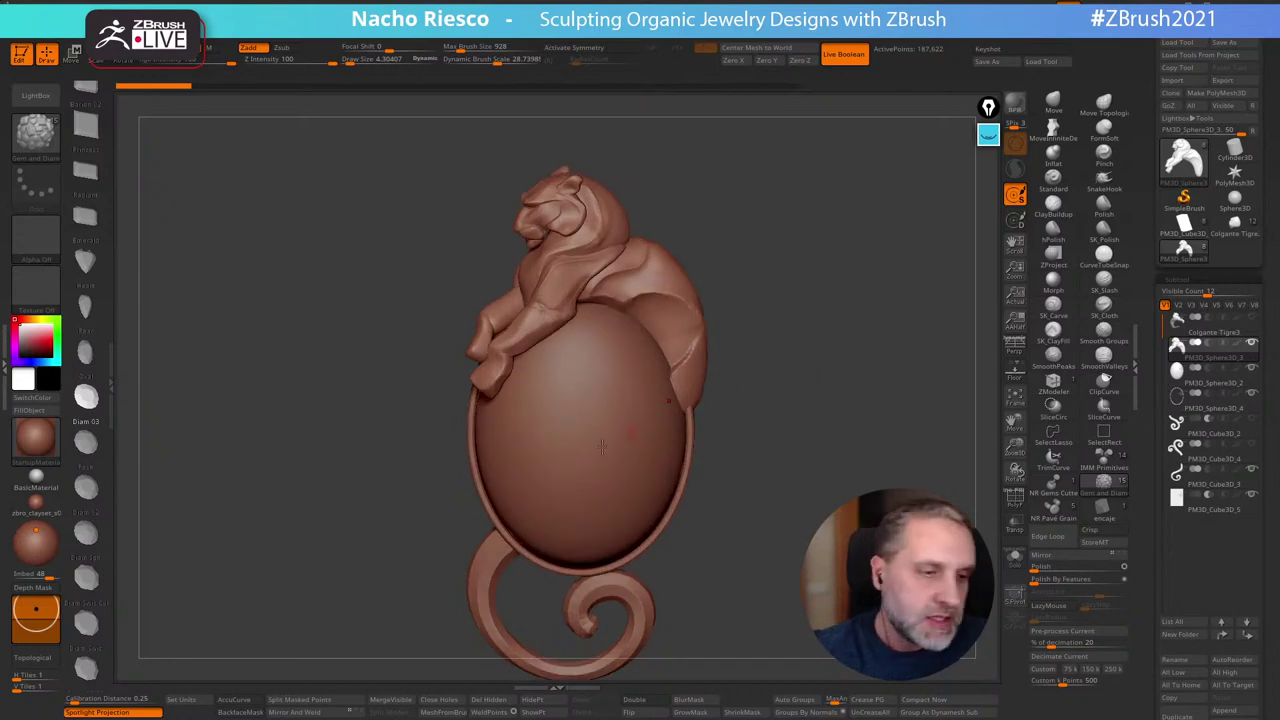
{"action": "left_click", "coordinate": [6, 362]}
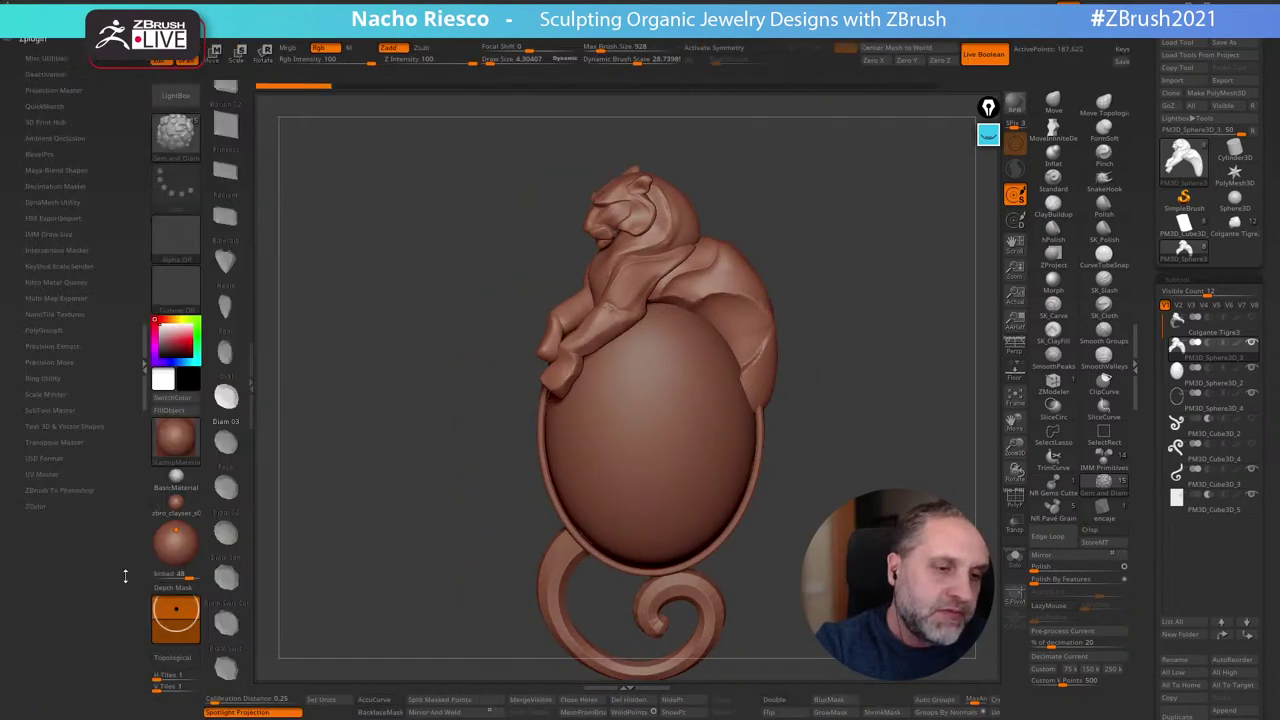
{"action": "left_click", "coordinate": [63, 378]}
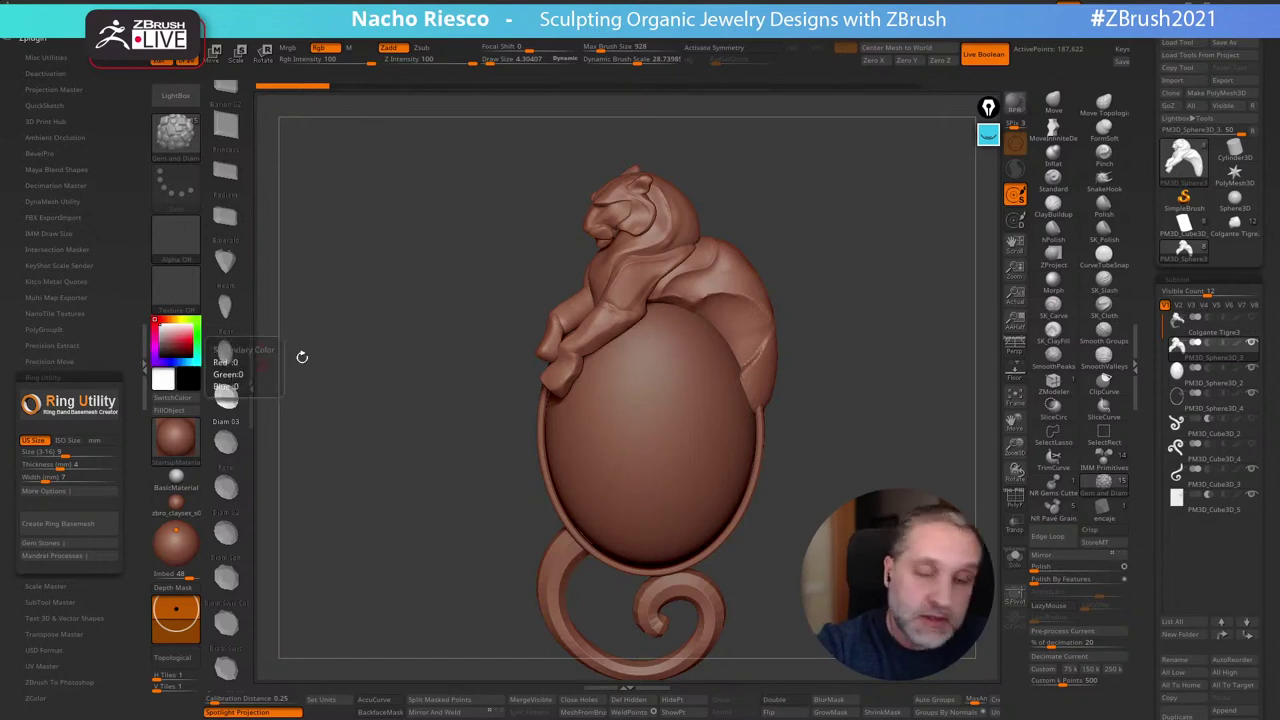
Load the Cylinder3D primitive, convert it to a PolyMesh3D, and collapse the Ring Utility settings
{"action": "left_click", "coordinate": [1236, 155]}
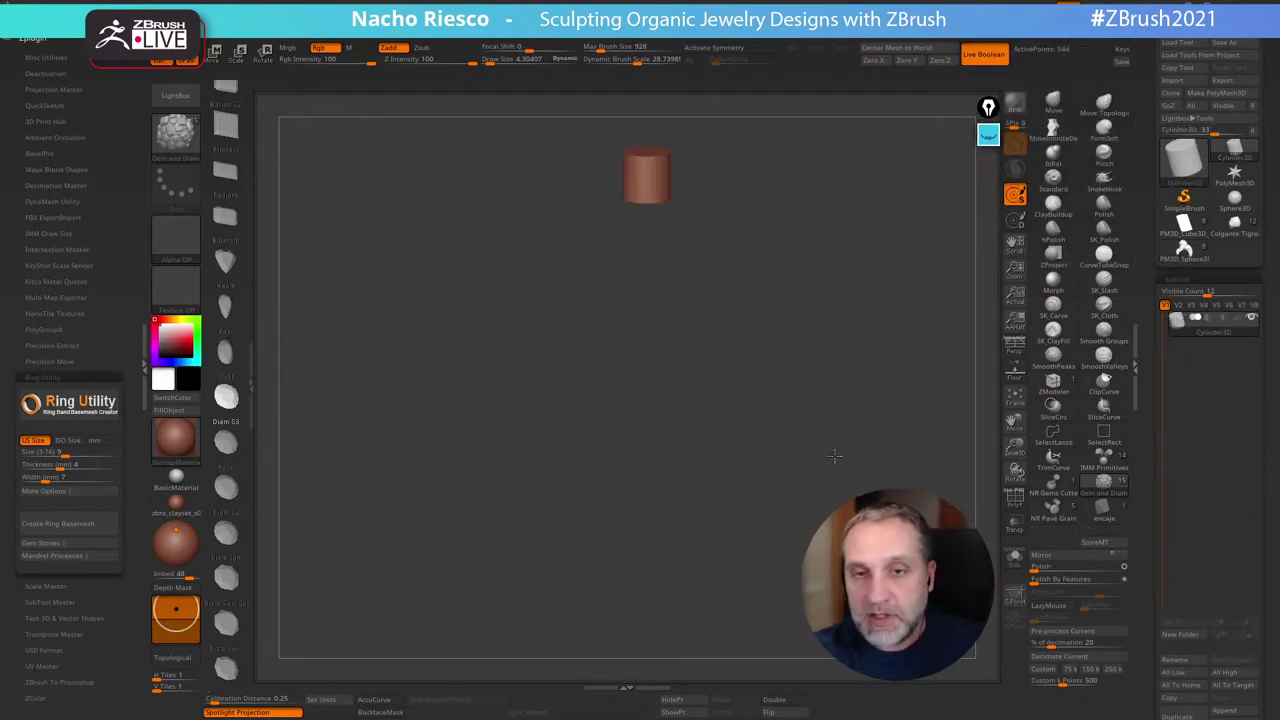
{"action": "left_click_drag", "start_coordinate": [833, 455], "coordinate": [812, 590]}
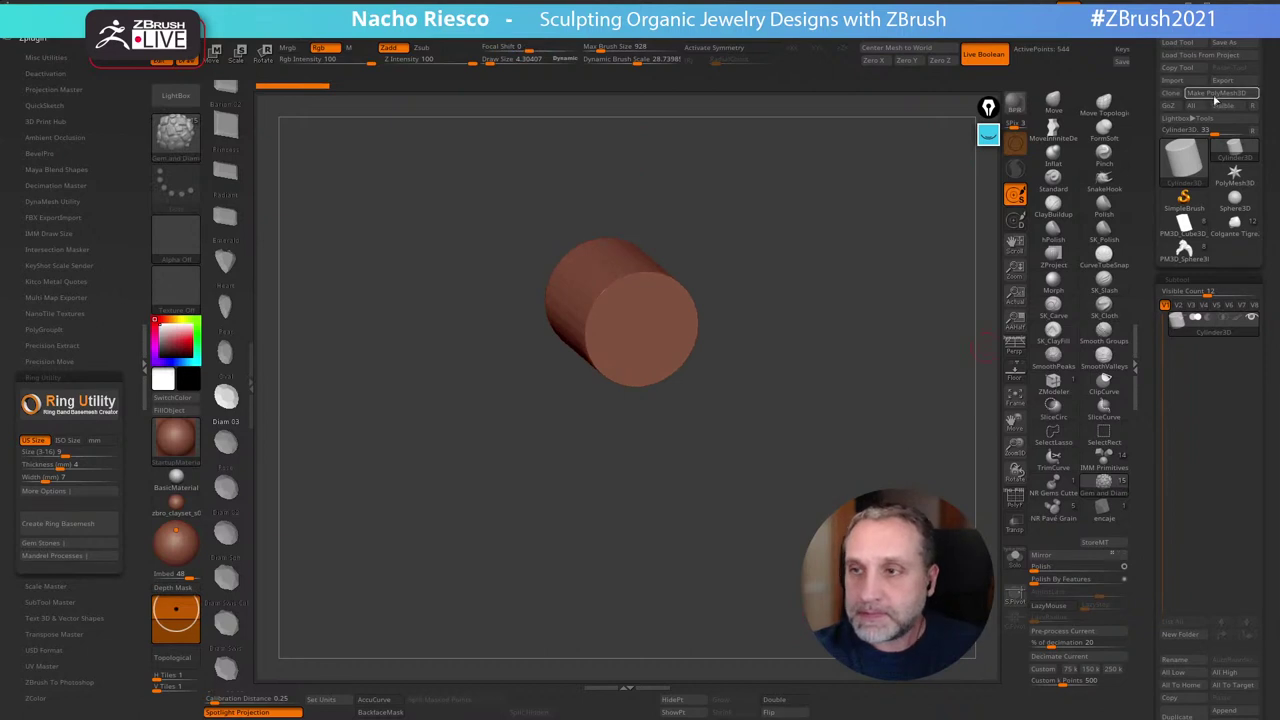
{"action": "left_click", "coordinate": [1214, 92]}
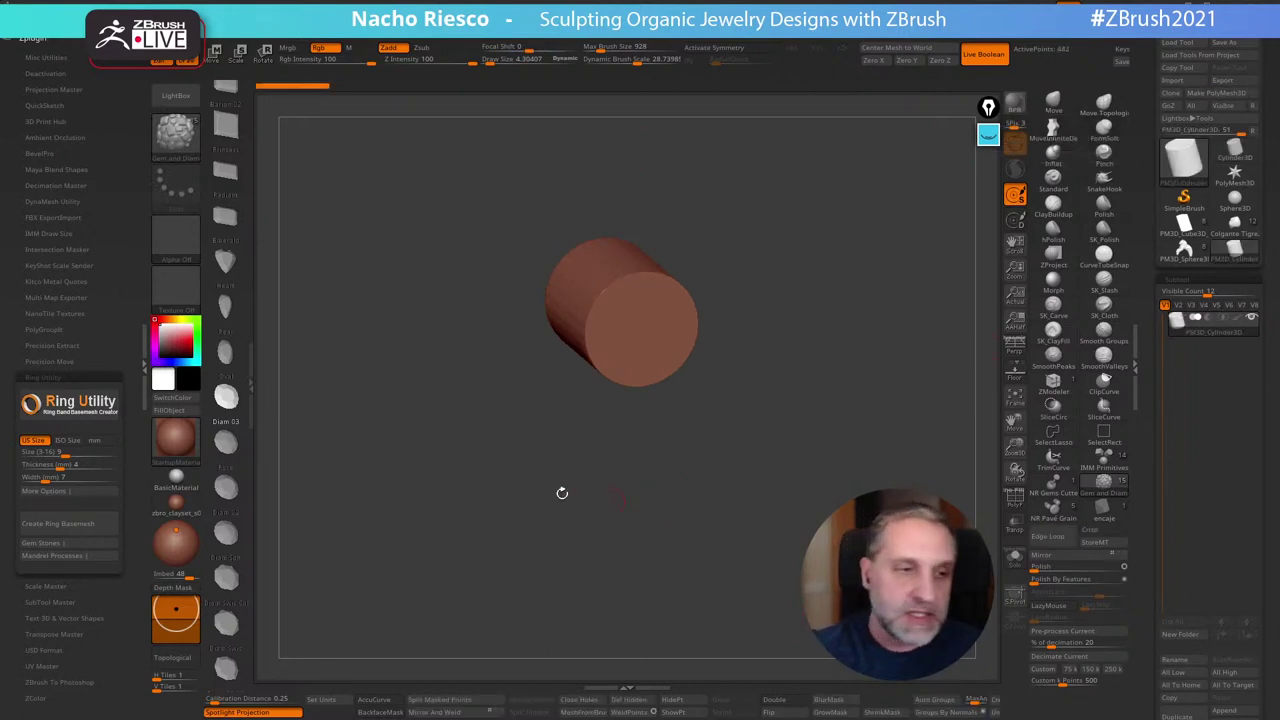
{"action": "left_click", "coordinate": [87, 377]}
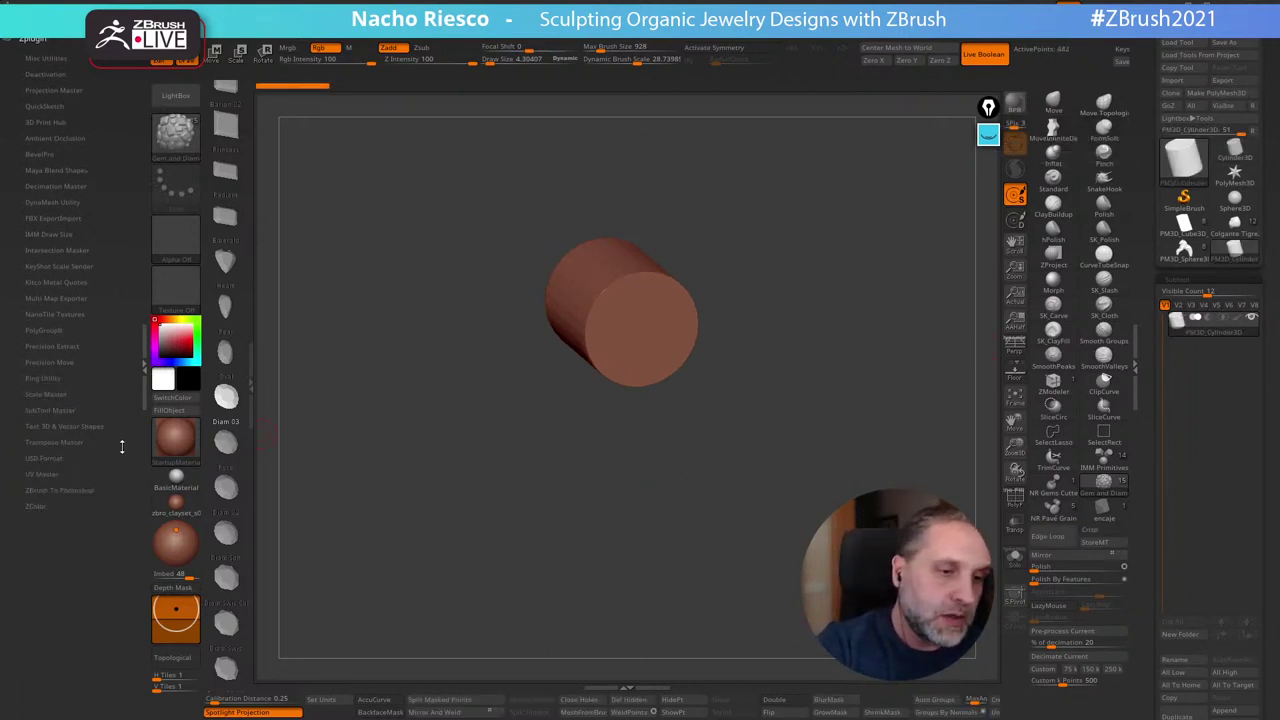
Set the cylinder's scene scale in Scale Master to 2.00 x 2.00 x 2.00 mm
{"action": "left_click", "coordinate": [58, 394]}
{"action": "scroll", "coordinate": [103, 311], "scroll_direction": "down", "scroll_amount": 1}
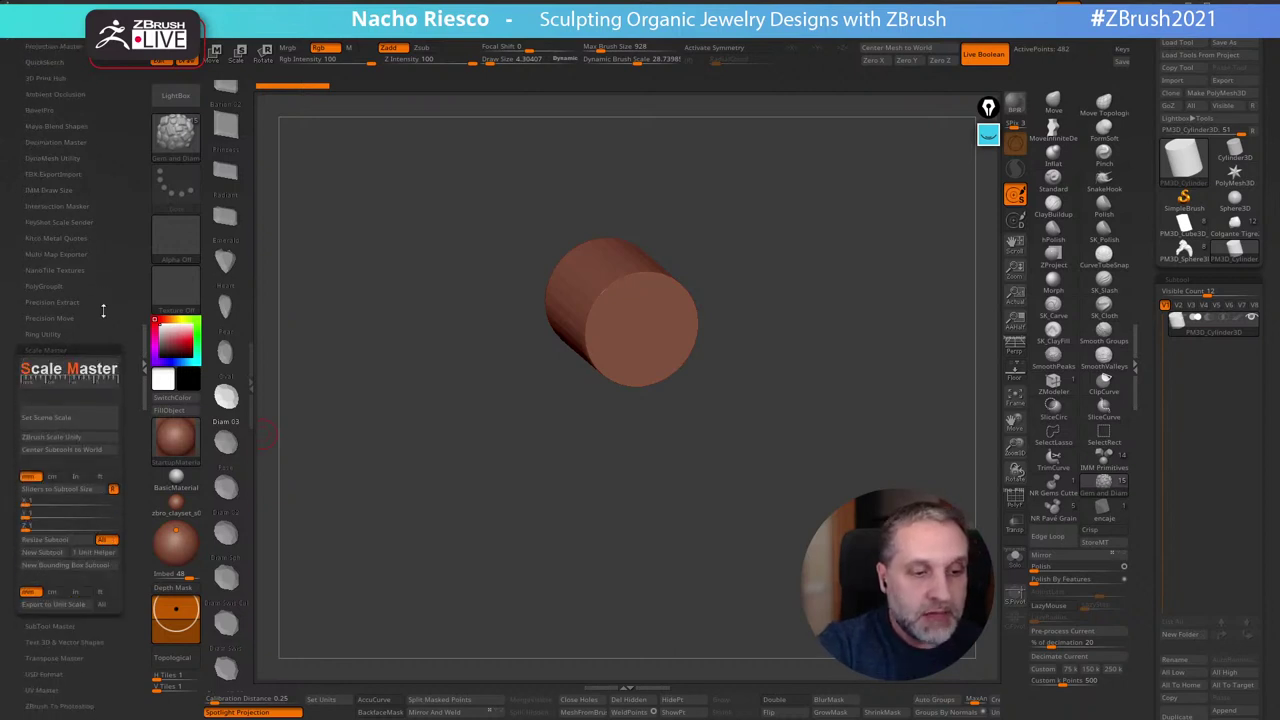
{"action": "left_click", "coordinate": [89, 424]}
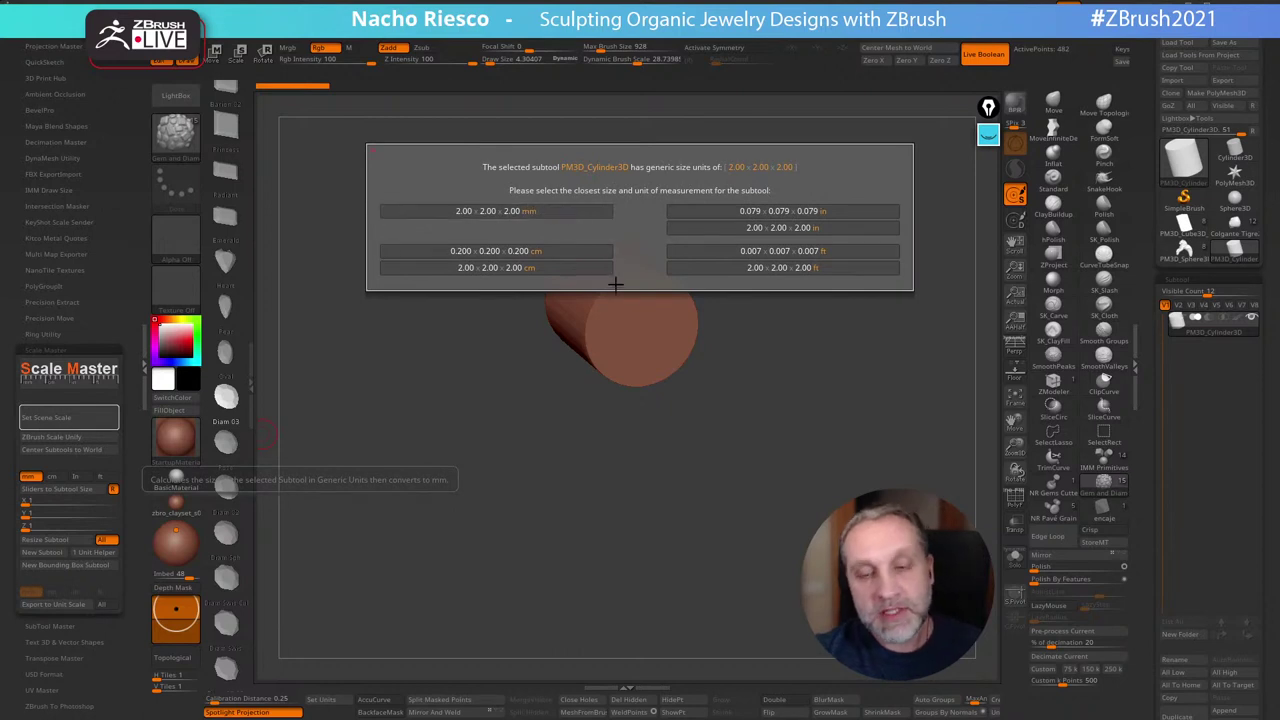
{"action": "left_click", "coordinate": [535, 211]}
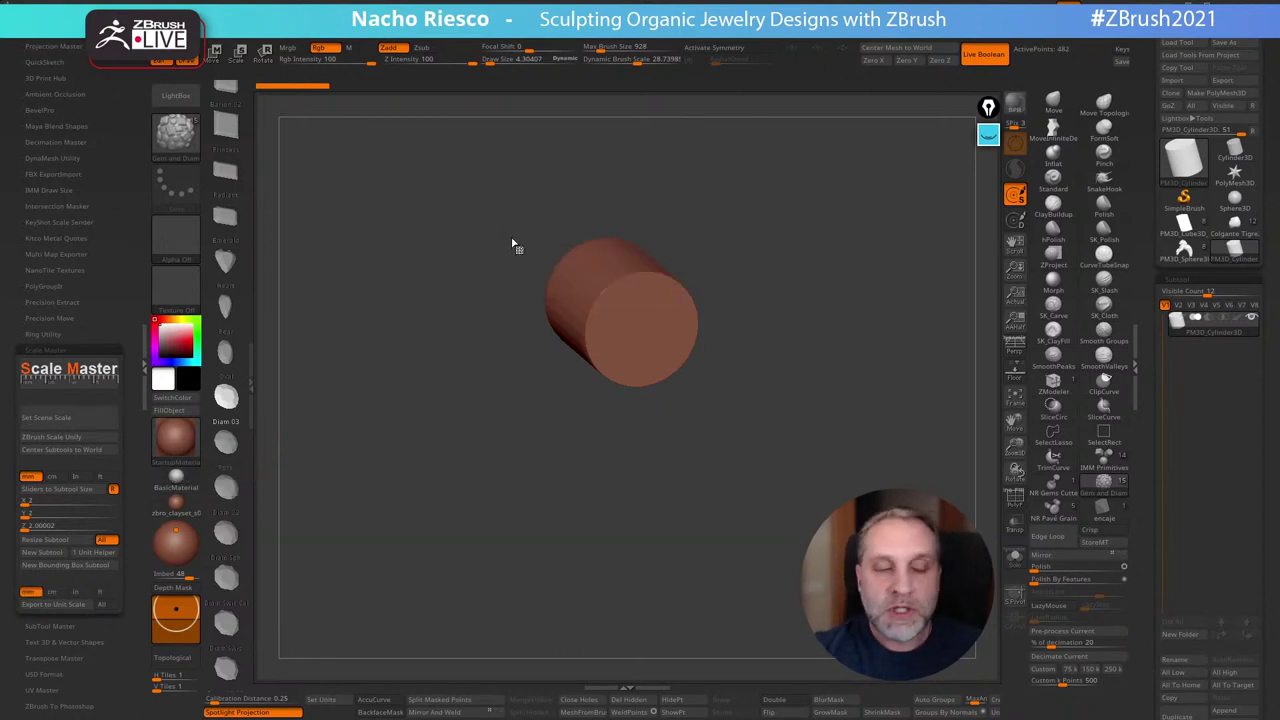
Resize the cylinder to 19.5 mm on all three axes with Scale Master and frame it
{"action": "left_click", "coordinate": [88, 501]}
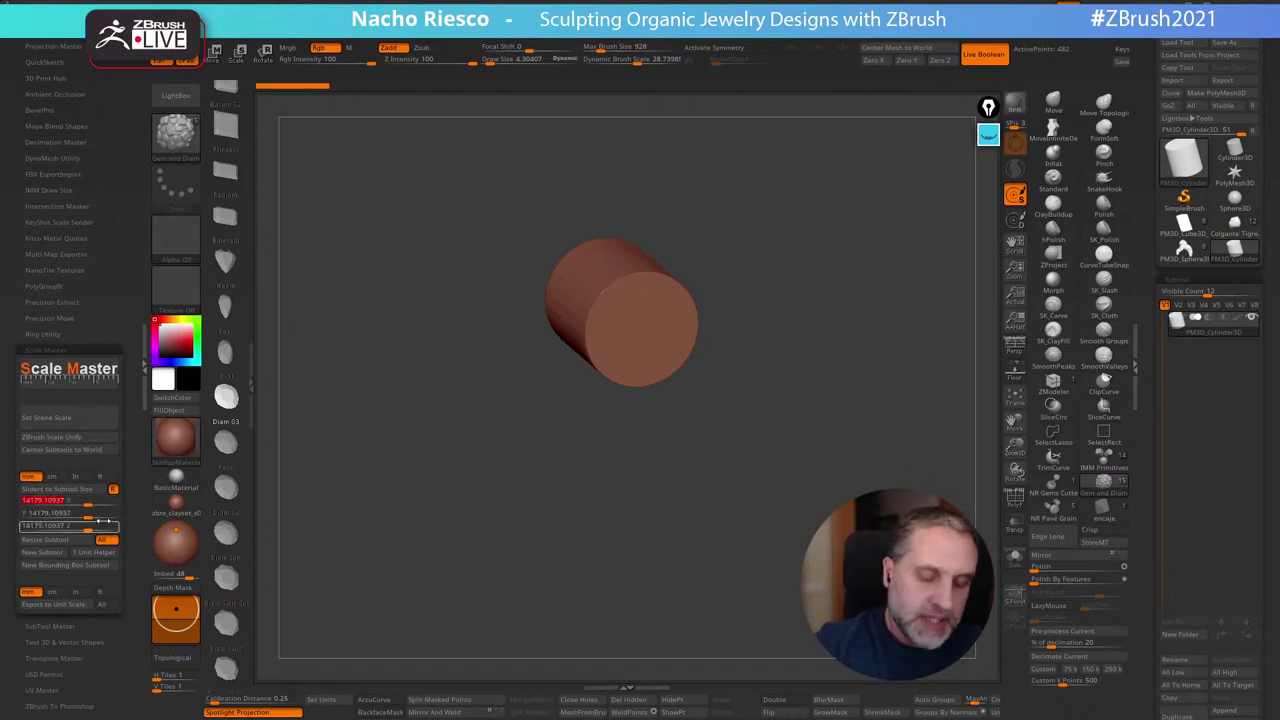
{"action": "type", "text": "19"}
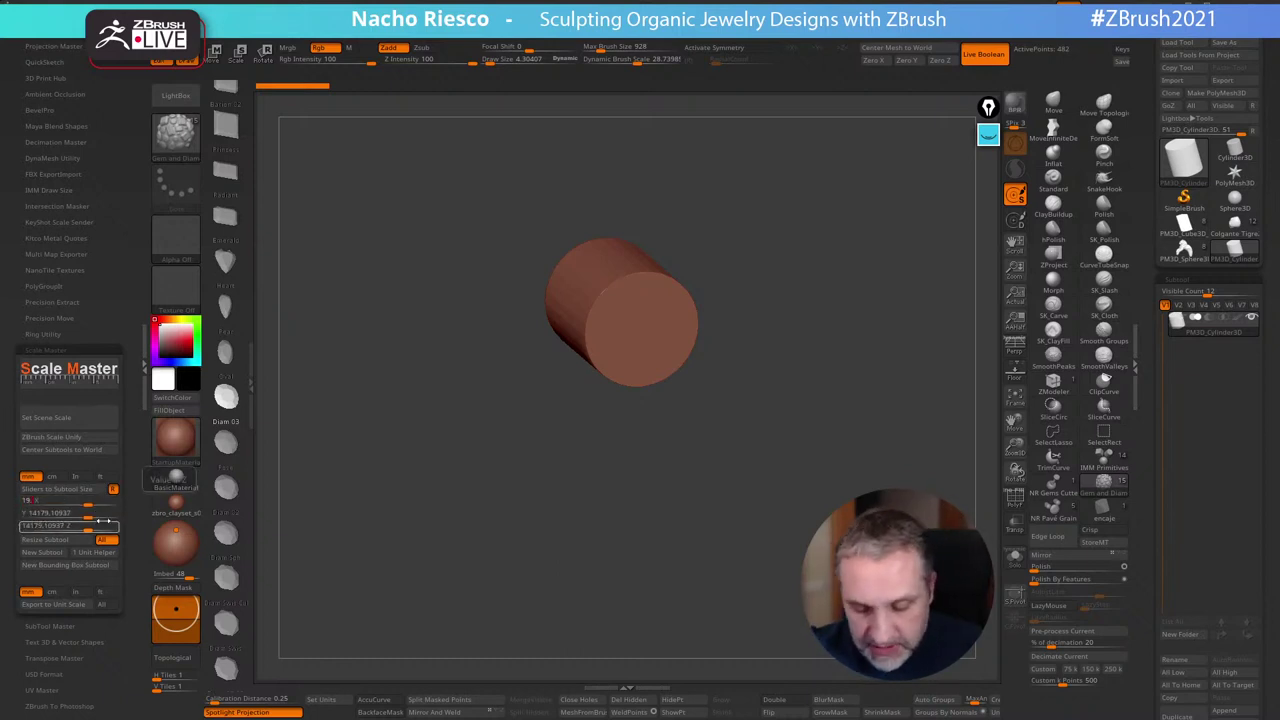
{"action": "type", "text": ".5"}
{"action": "key", "text": "Return"}
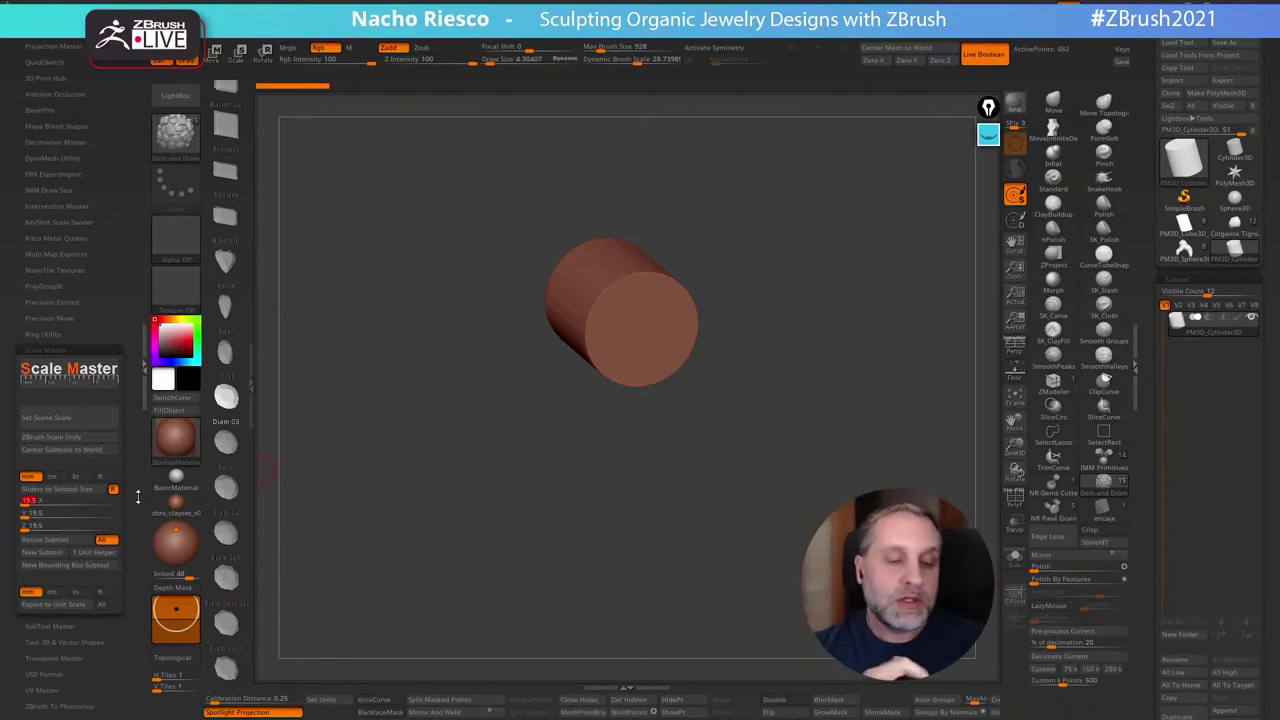
{"action": "left_click", "coordinate": [70, 541]}
{"action": "key", "text": "f"}
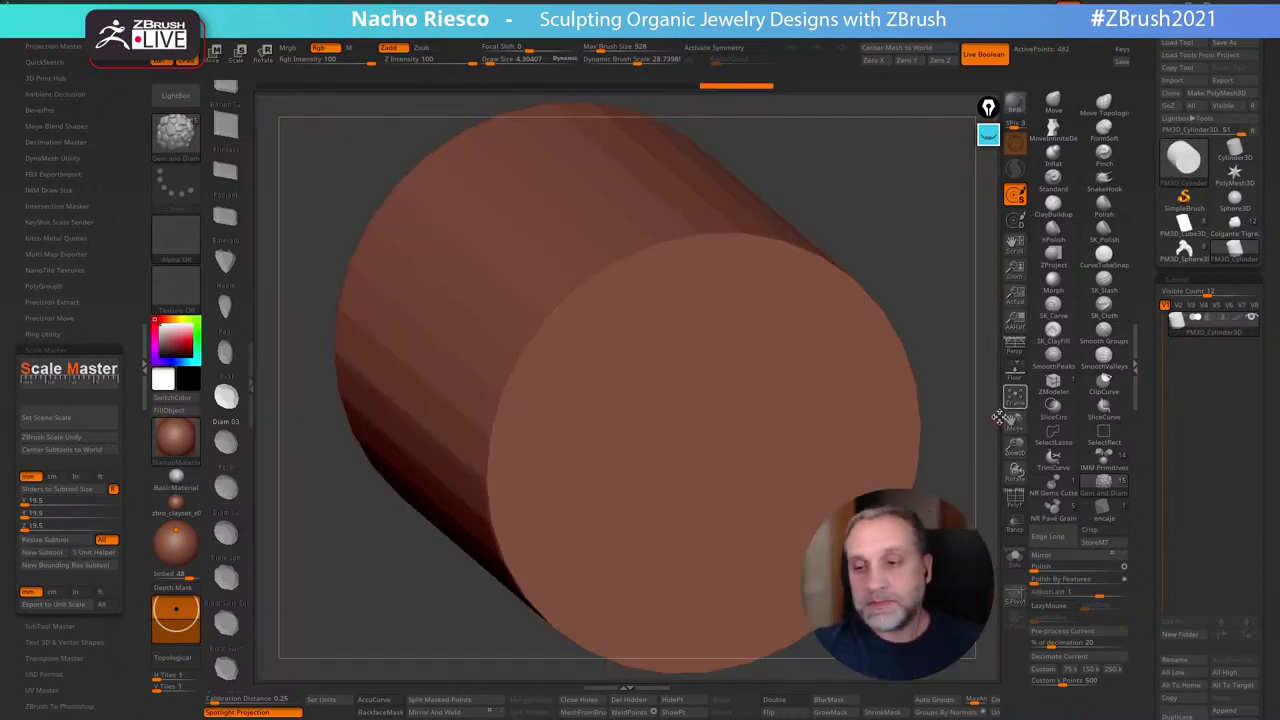
Append a Ring3D primitive as a second subtool alongside the cylinder
{"action": "left_click_drag", "start_coordinate": [960, 443], "coordinate": [820, 517], "text": "shift"}
{"action": "left_click_drag", "start_coordinate": [746, 569], "coordinate": [760, 580]}
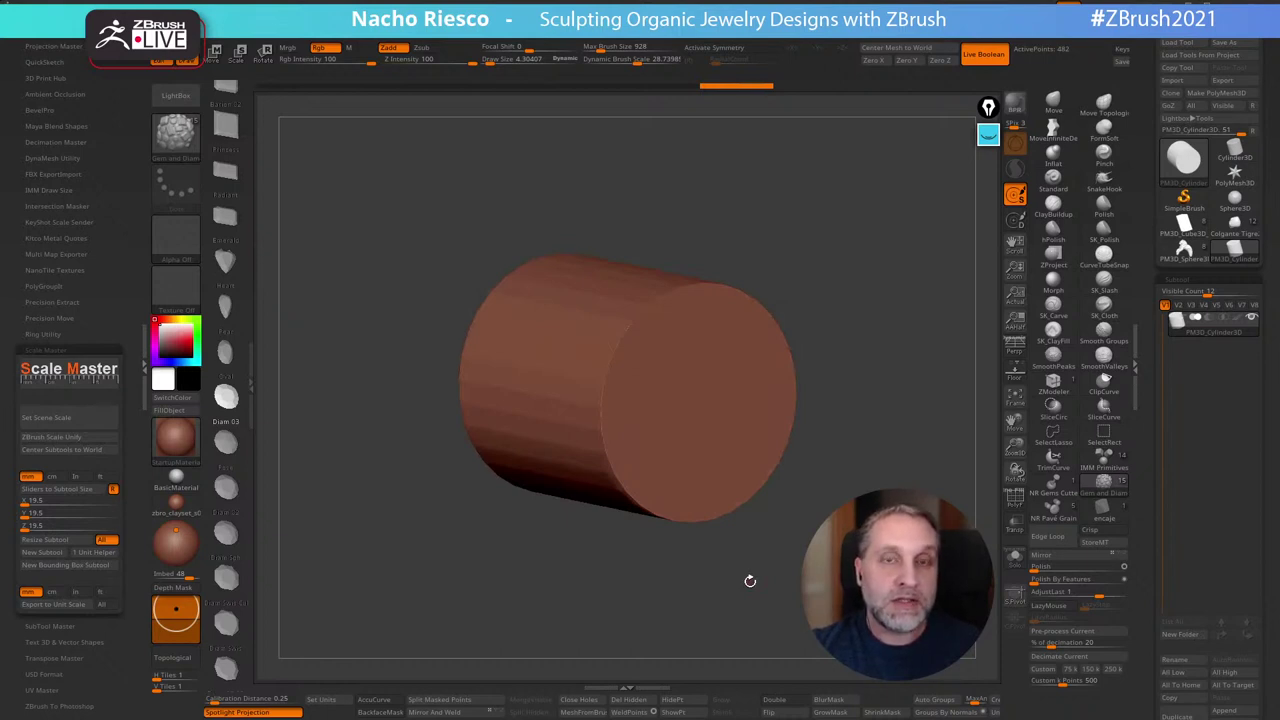
{"action": "left_click_drag", "start_coordinate": [750, 581], "coordinate": [863, 388]}
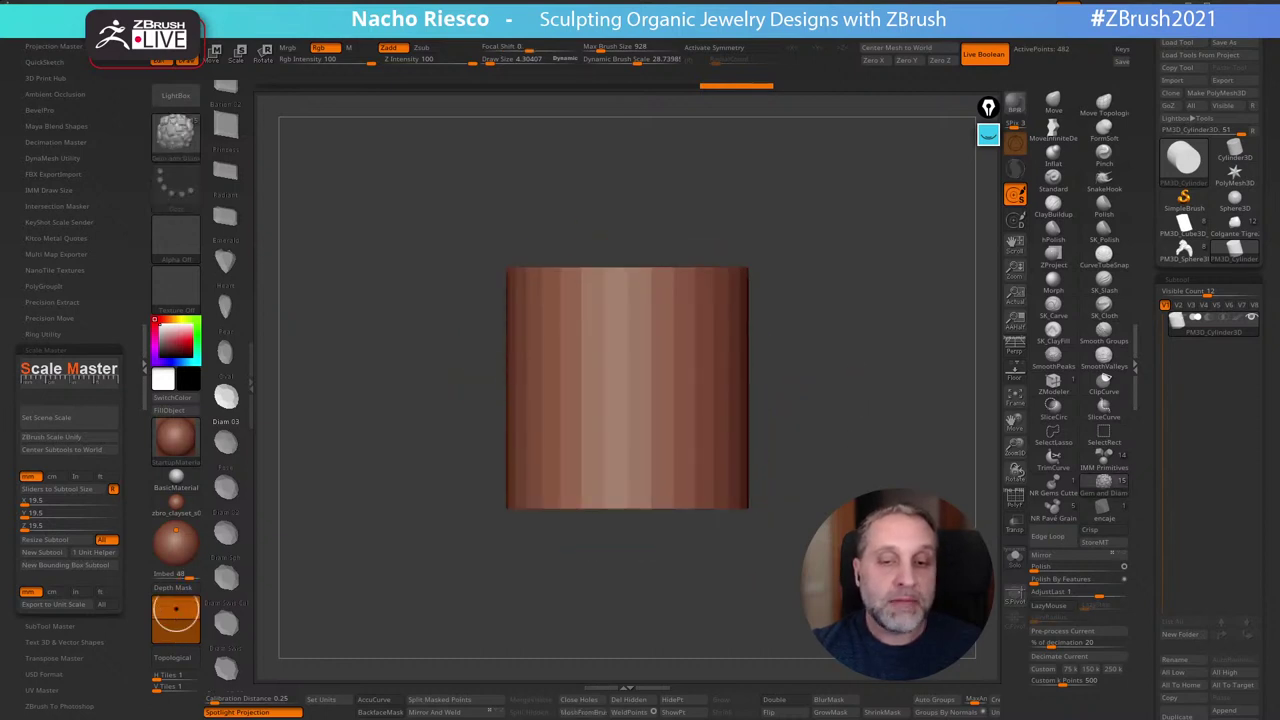
{"action": "left_click_drag", "start_coordinate": [847, 491], "coordinate": [814, 479], "text": "alt"}
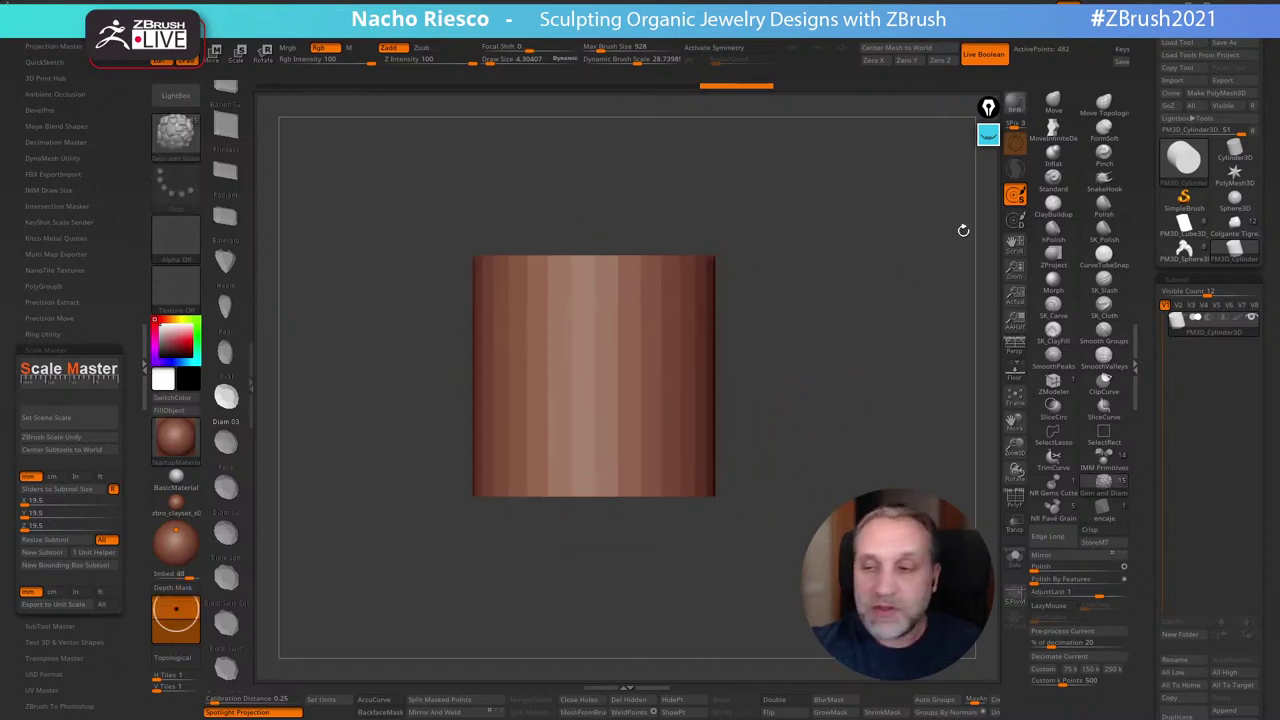
{"action": "left_click_drag", "start_coordinate": [1146, 466], "coordinate": [1146, 252]}
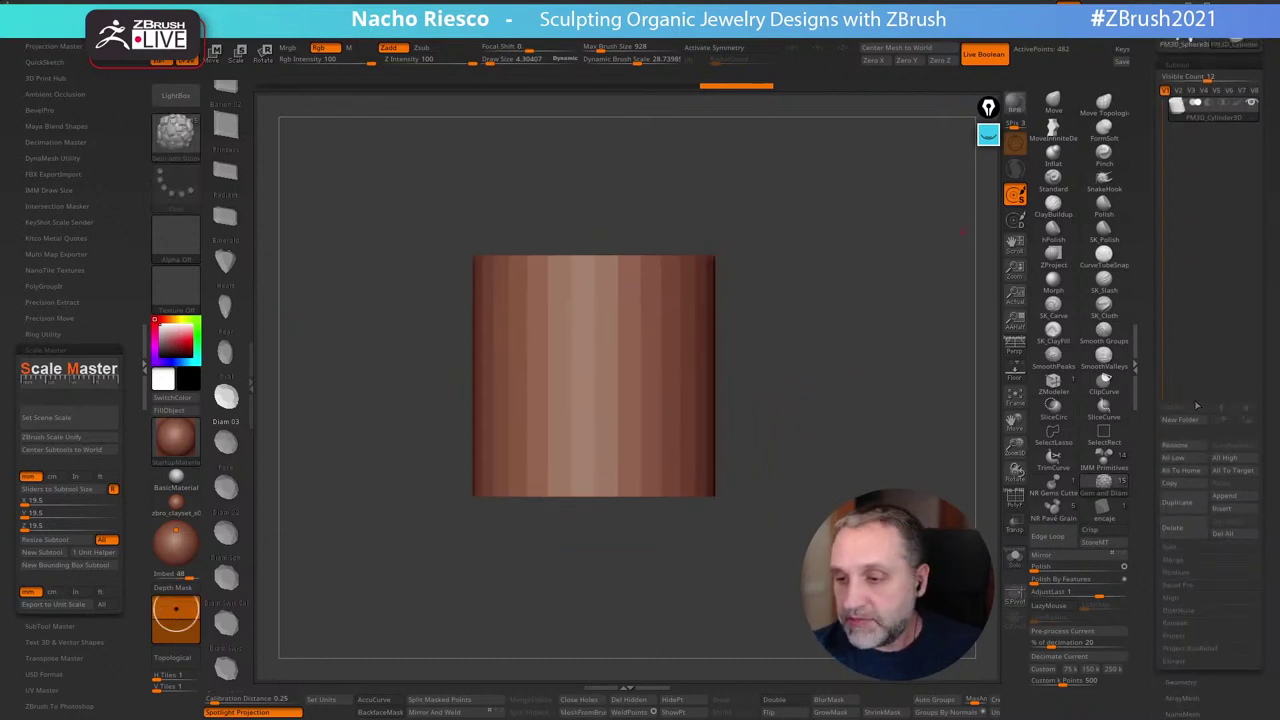
{"action": "left_click", "coordinate": [1229, 503]}
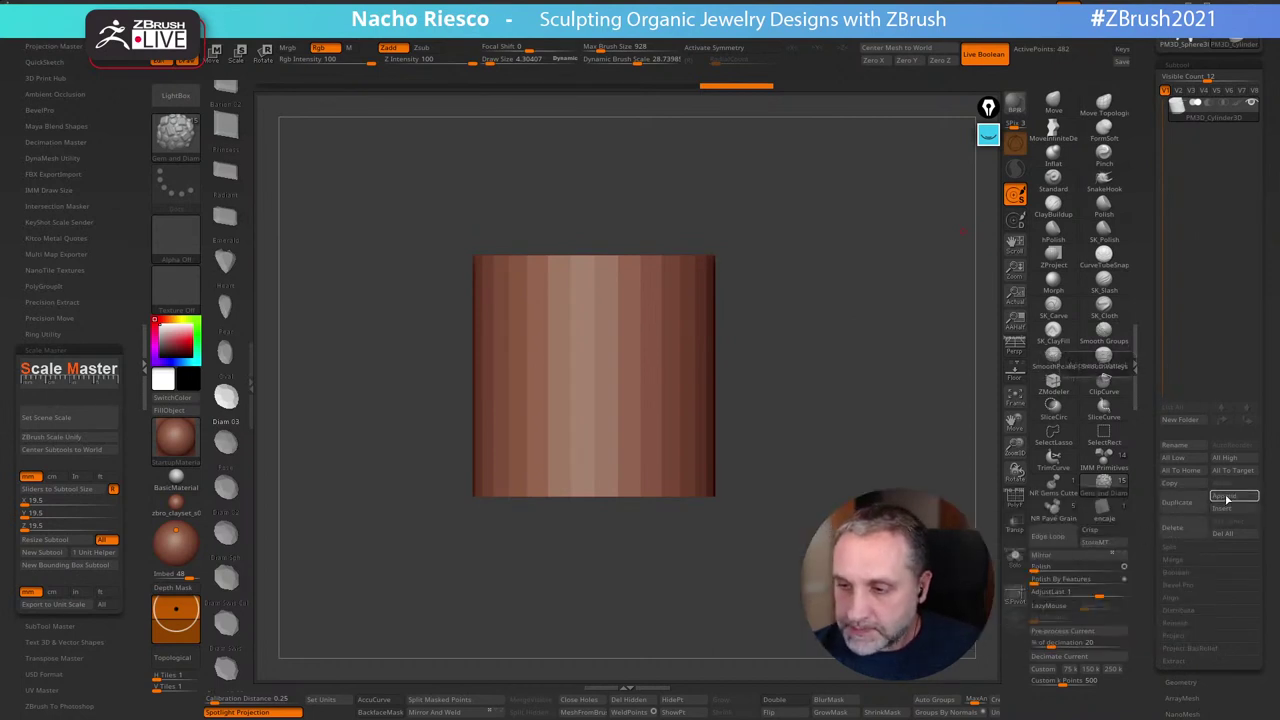
{"action": "left_click", "coordinate": [1228, 498]}
{"action": "left_click", "coordinate": [968, 571]}
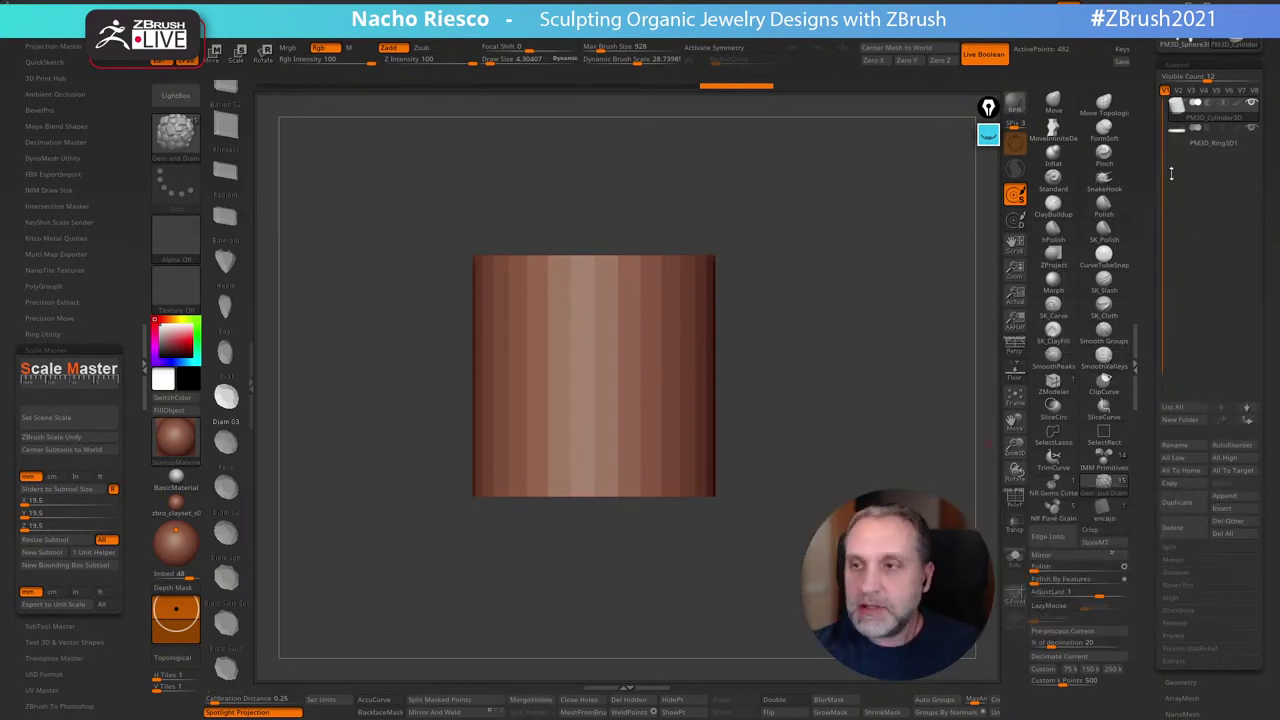
Scale the ring up uniformly with the gizmo until it surrounds the cylinder, and return to draw mode
{"action": "left_click", "coordinate": [1178, 140]}
{"action": "left_click_drag", "start_coordinate": [904, 262], "coordinate": [903, 360], "text": "shift"}
{"action": "left_click_drag", "start_coordinate": [868, 450], "coordinate": [954, 425]}
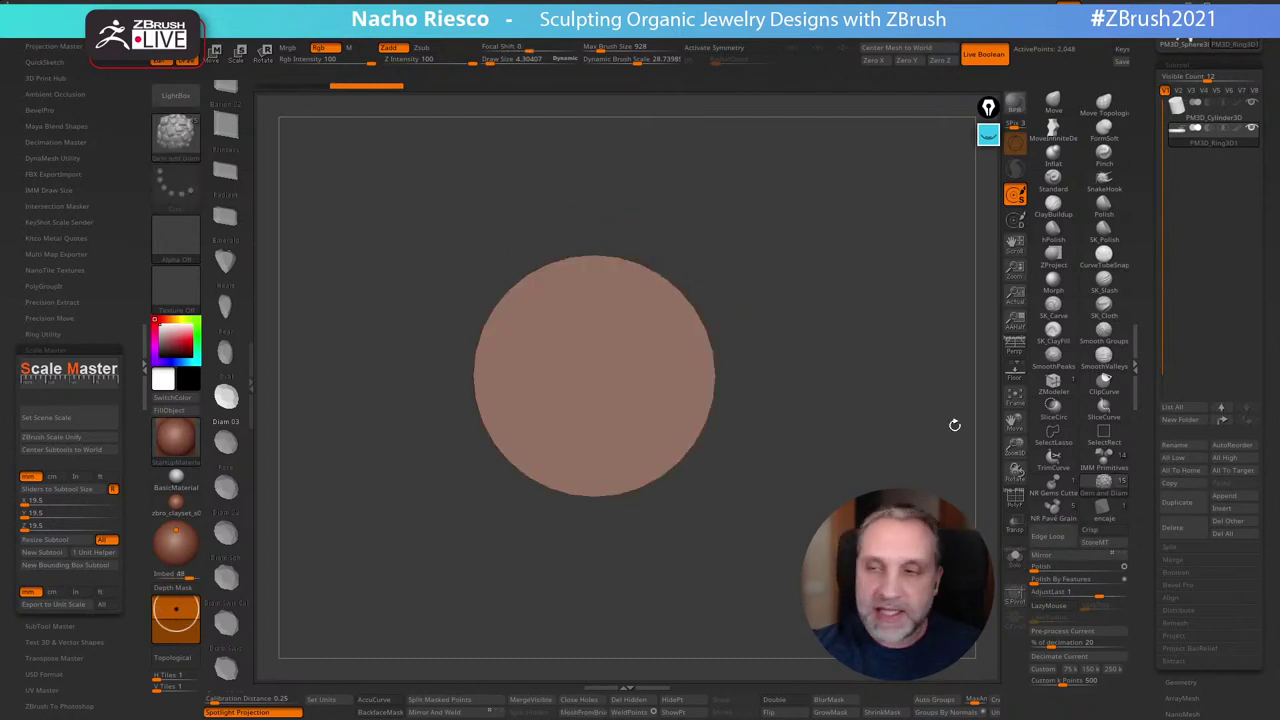
{"action": "left_click", "coordinate": [1016, 527]}
{"action": "right_click_drag", "start_coordinate": [594, 376], "coordinate": [646, 401]}
{"action": "key", "text": "w"}
{"action": "left_click_drag", "start_coordinate": [594, 376], "coordinate": [610, 396]}
{"action": "left_click", "coordinate": [1015, 524]}
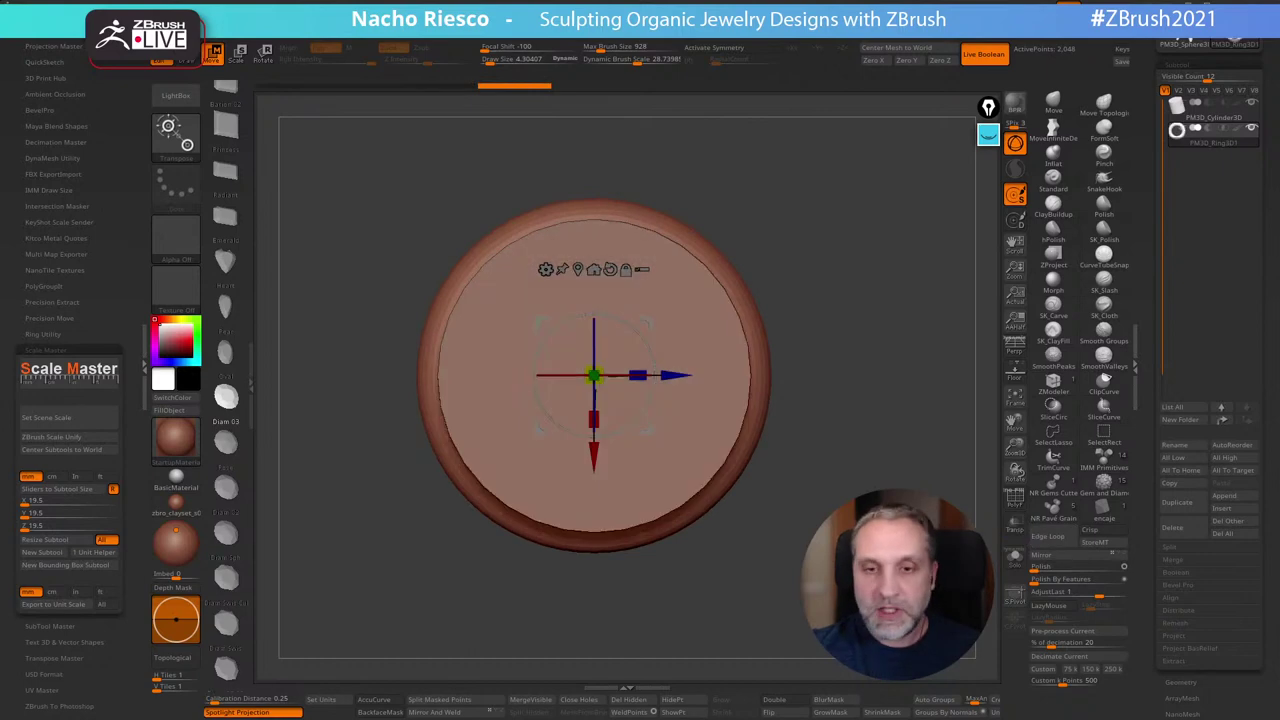
{"action": "right_click_drag", "start_coordinate": [745, 440], "coordinate": [640, 433], "text": "shift"}
{"action": "key", "text": "q"}
{"action": "right_click_drag", "start_coordinate": [740, 436], "coordinate": [620, 436]}
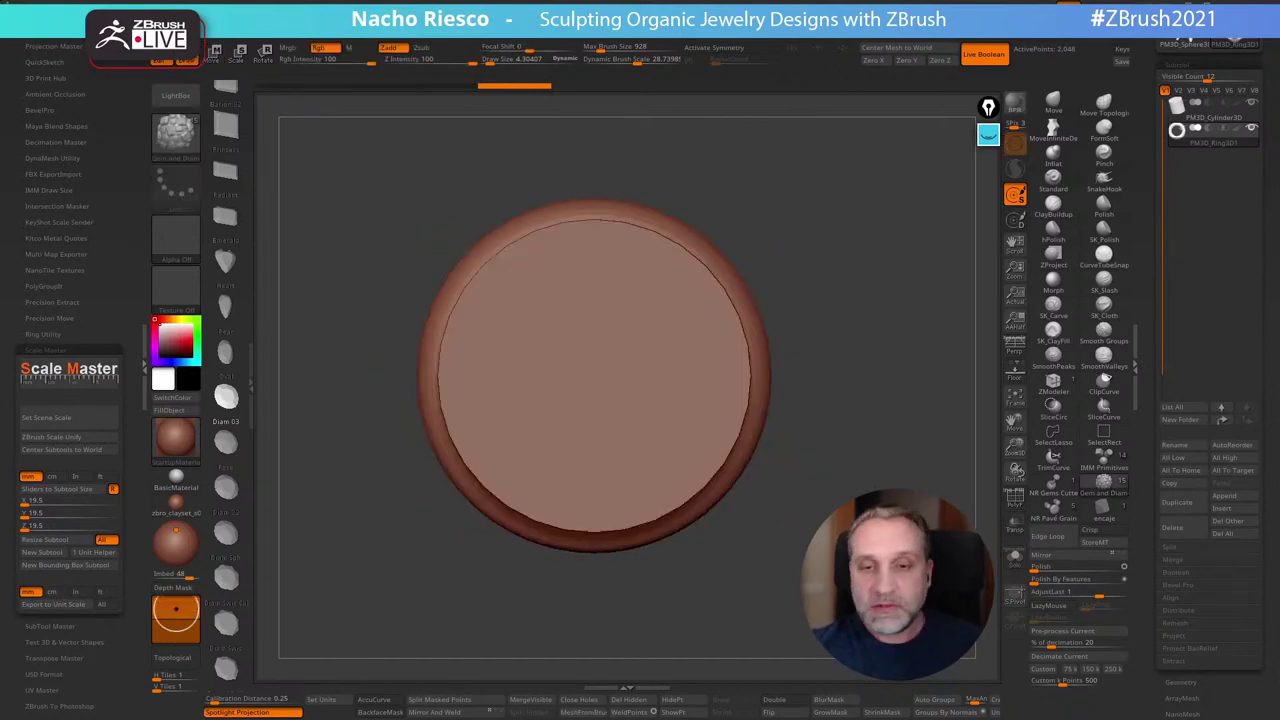
Move the cylinder below the ring in the subtool order, set it to subtract, and preview the cut with Live Boolean
{"action": "left_click", "coordinate": [1207, 119]}
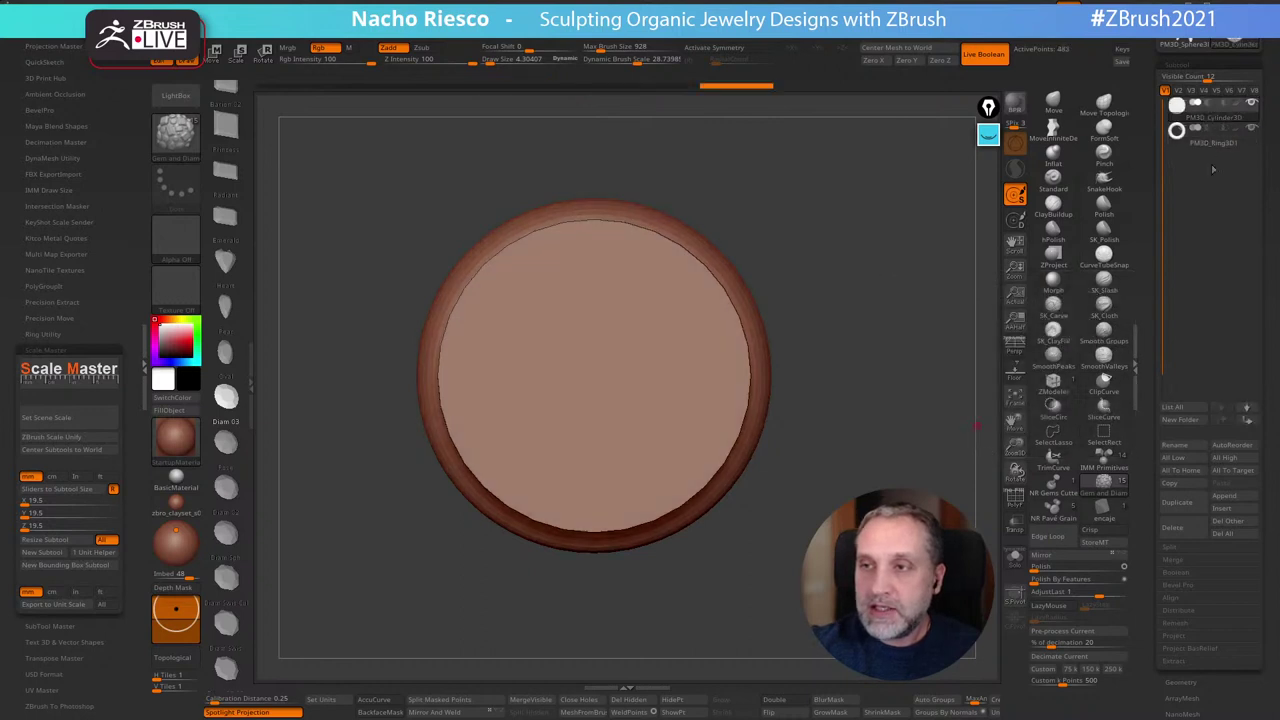
{"action": "left_click", "coordinate": [1243, 425]}
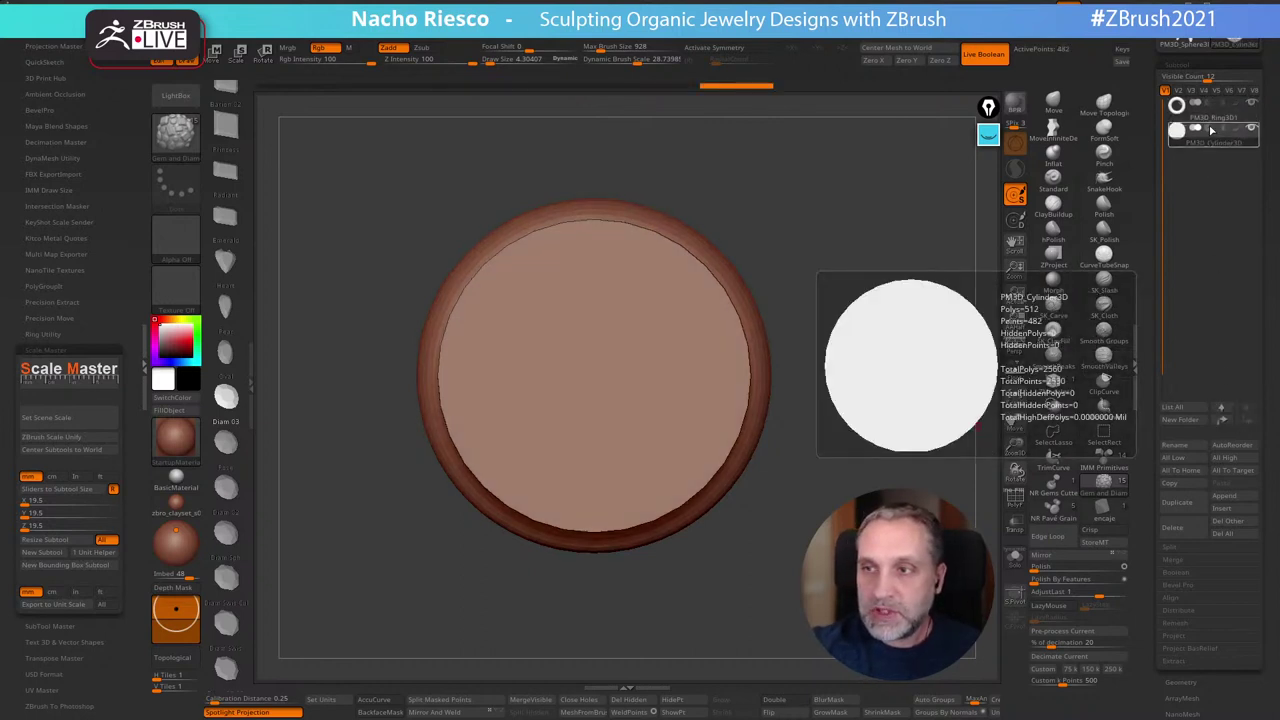
{"action": "left_click", "coordinate": [1209, 129]}
{"action": "left_click", "coordinate": [989, 58]}
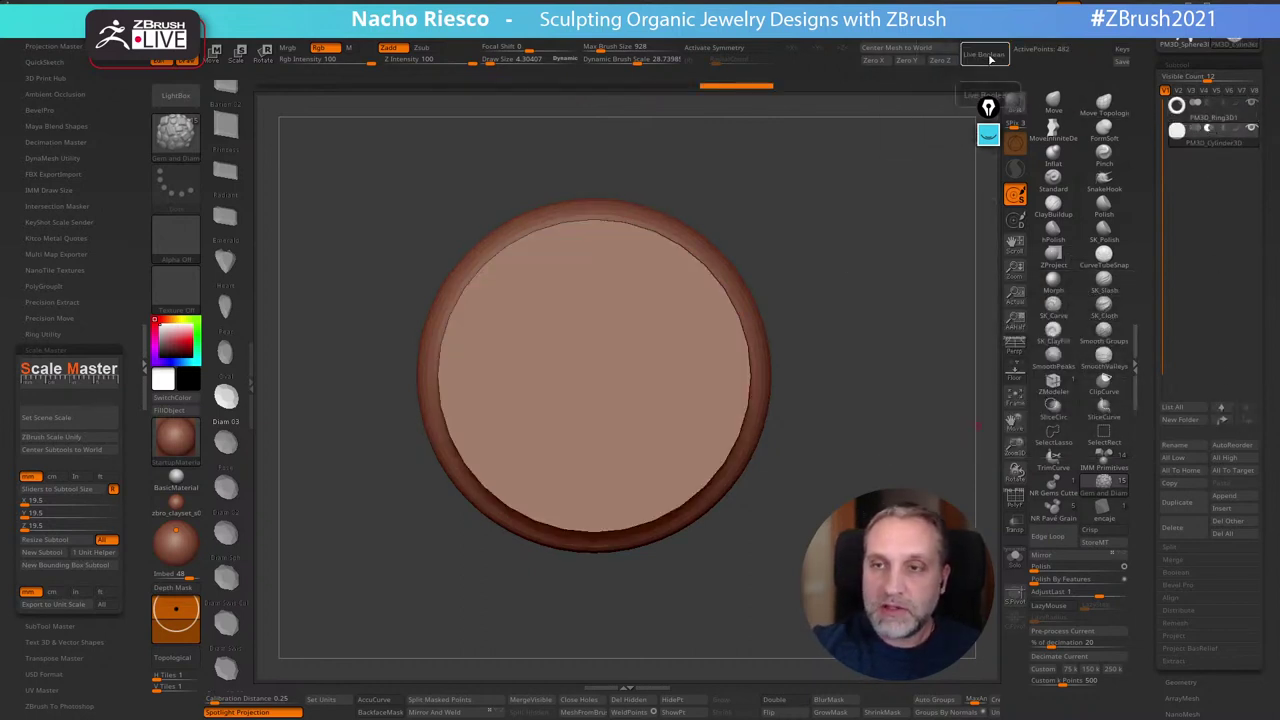
{"action": "left_click", "coordinate": [986, 55]}
{"action": "left_click_drag", "start_coordinate": [955, 160], "coordinate": [927, 397]}
{"action": "mouse_move", "coordinate": [1207, 143]}
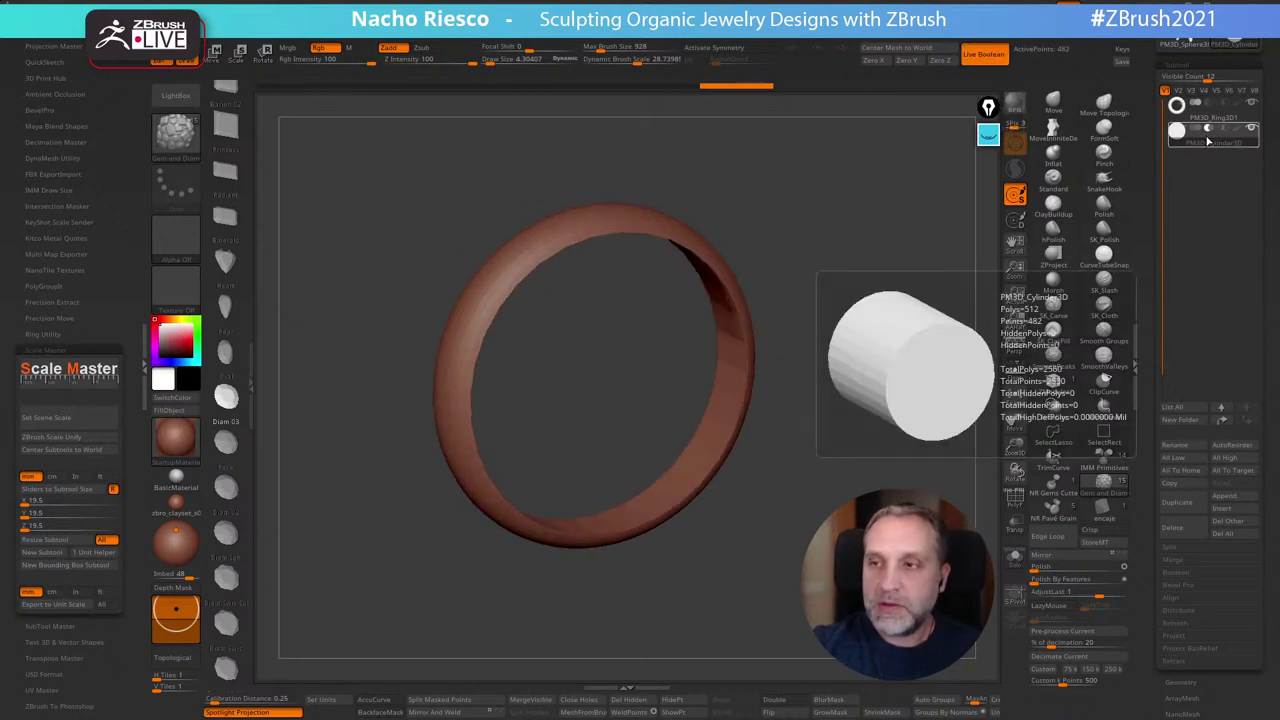
{"action": "left_click_drag", "start_coordinate": [871, 363], "coordinate": [807, 327]}
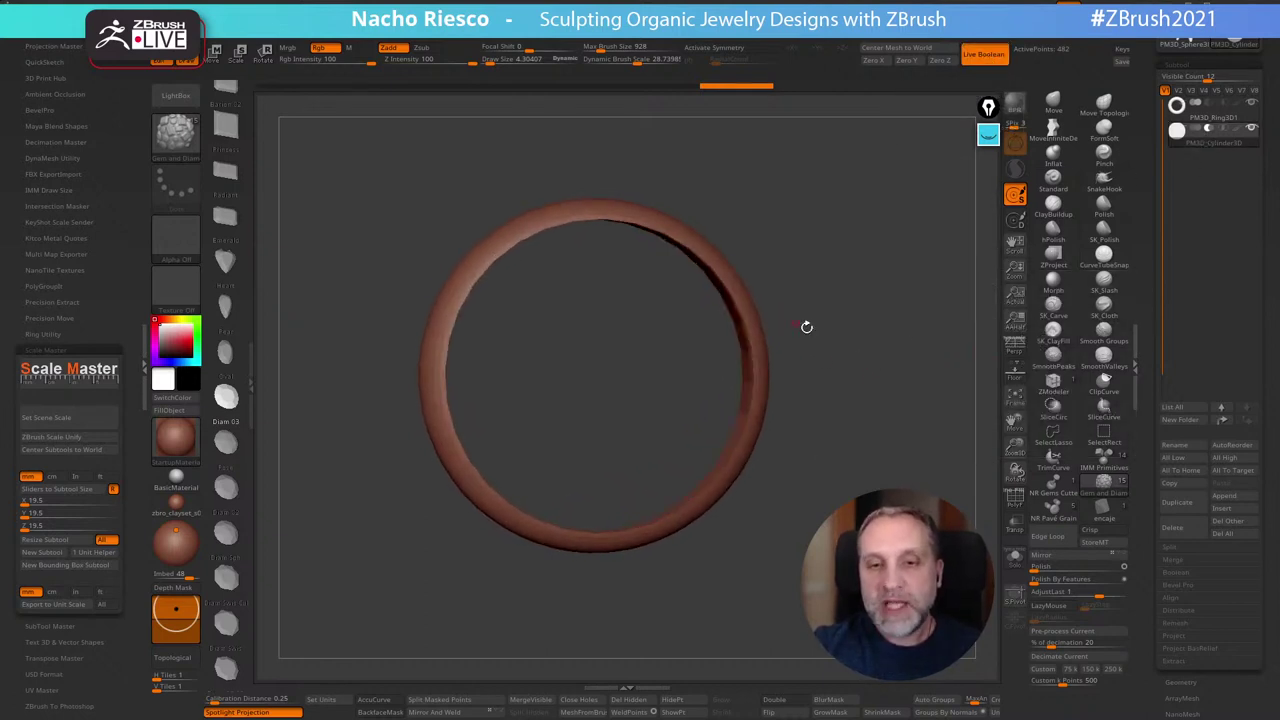
{"action": "left_click_drag", "start_coordinate": [883, 314], "coordinate": [863, 317], "text": "shift"}
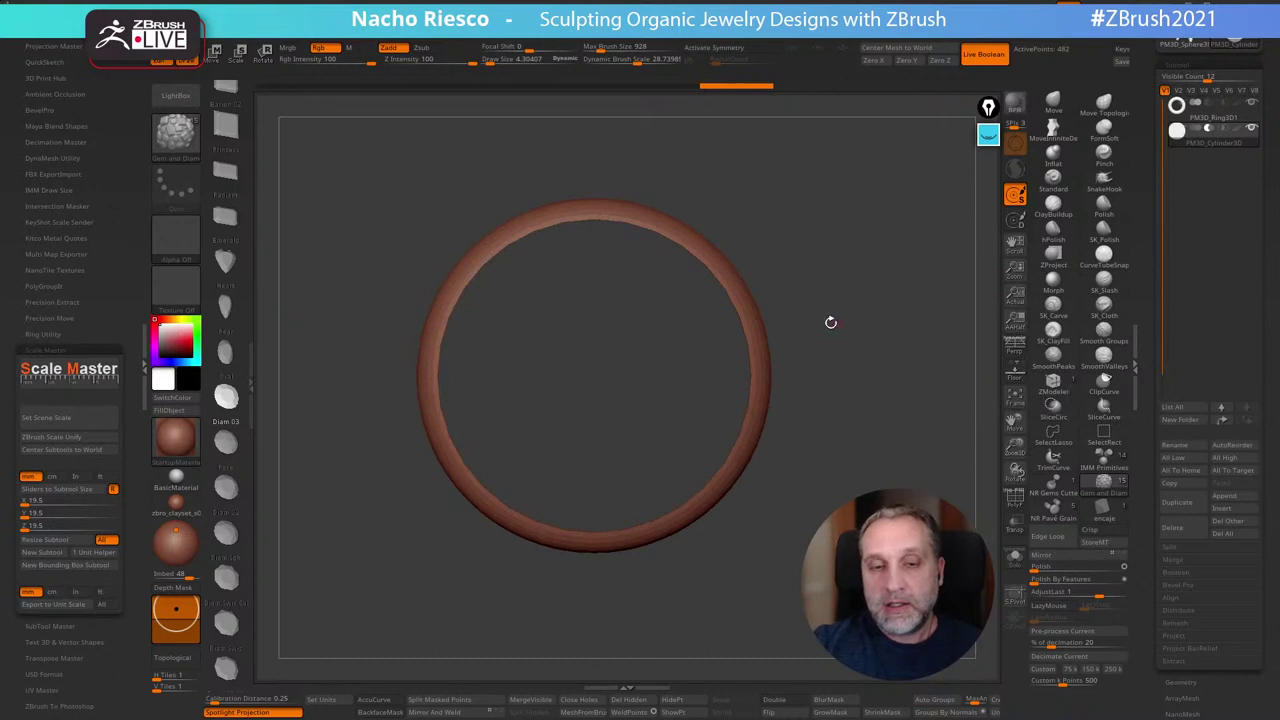
Prepare the Move brush for the ring subtool with X symmetry and a draw size of about 135
{"action": "left_click", "coordinate": [1055, 103]}
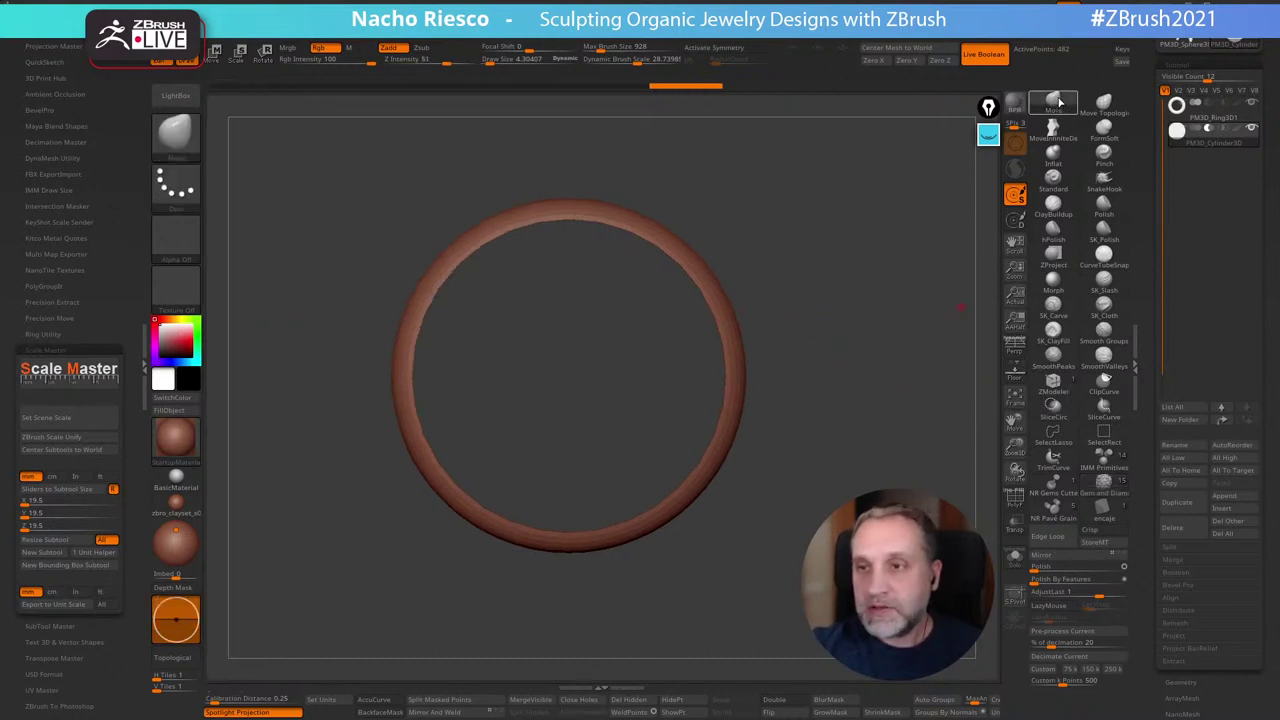
{"action": "left_click_drag", "start_coordinate": [956, 306], "coordinate": [826, 465]}
{"action": "left_click", "coordinate": [1181, 111]}
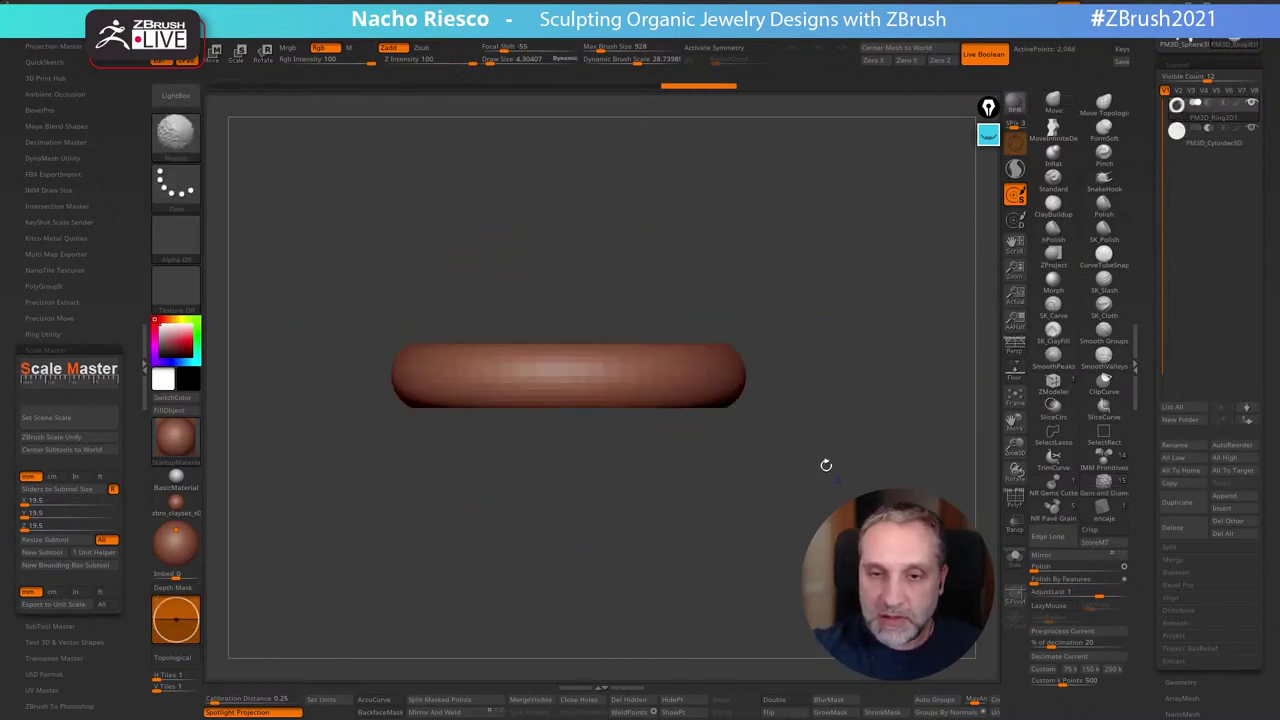
{"action": "key", "text": "x"}
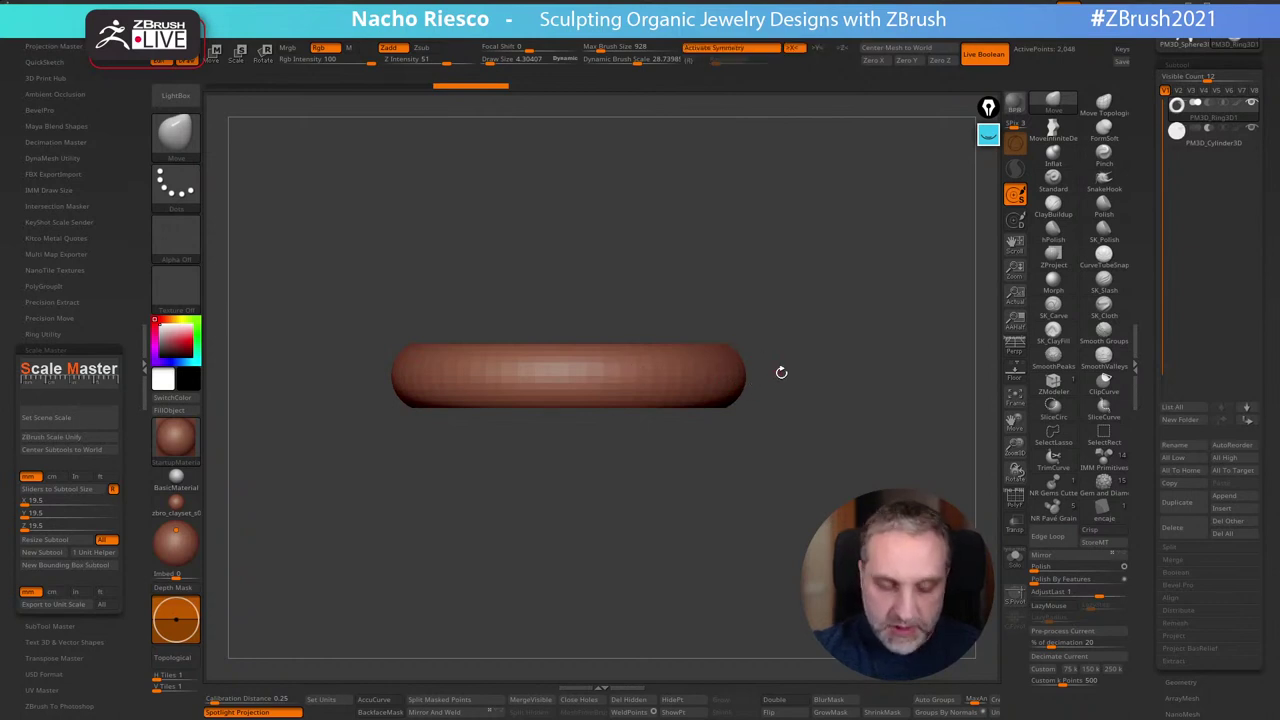
{"action": "key", "text": "s"}
{"action": "left_click_drag", "start_coordinate": [781, 372], "coordinate": [808, 373]}
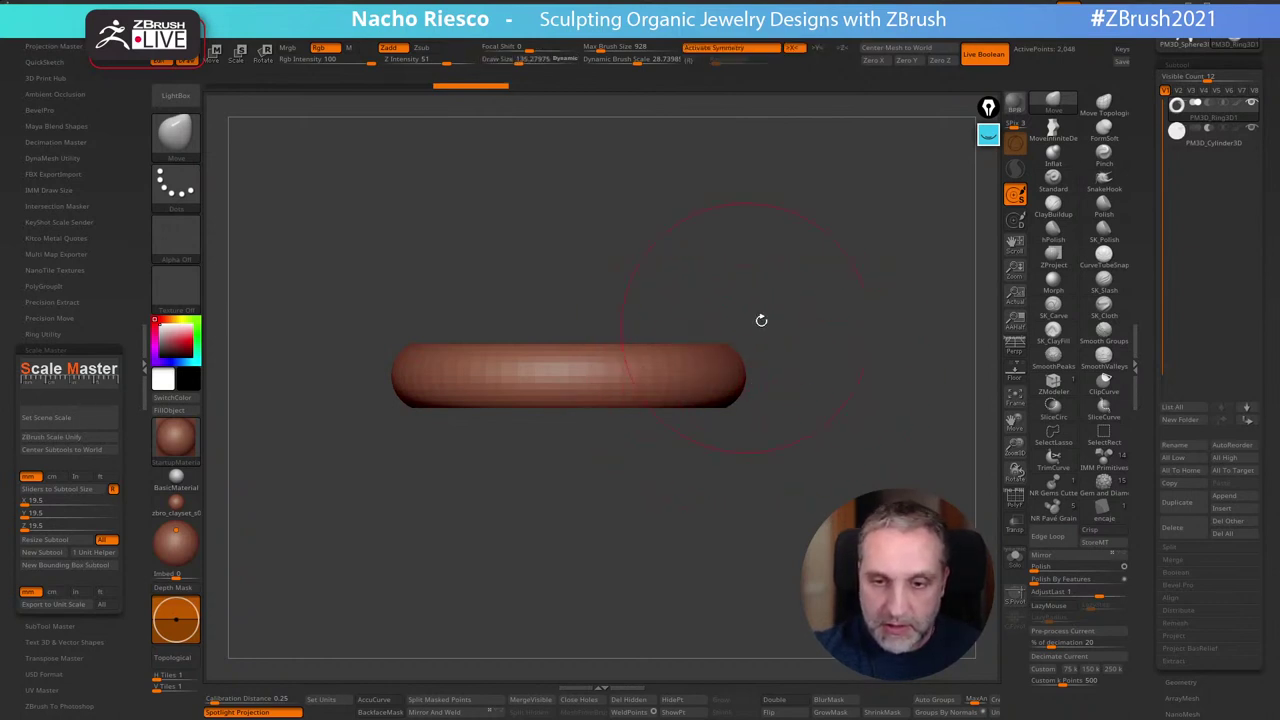
{"action": "left_click_drag", "start_coordinate": [761, 320], "coordinate": [838, 272], "text": "shift"}
{"action": "left_click_drag", "start_coordinate": [756, 215], "coordinate": [777, 257], "text": "alt"}
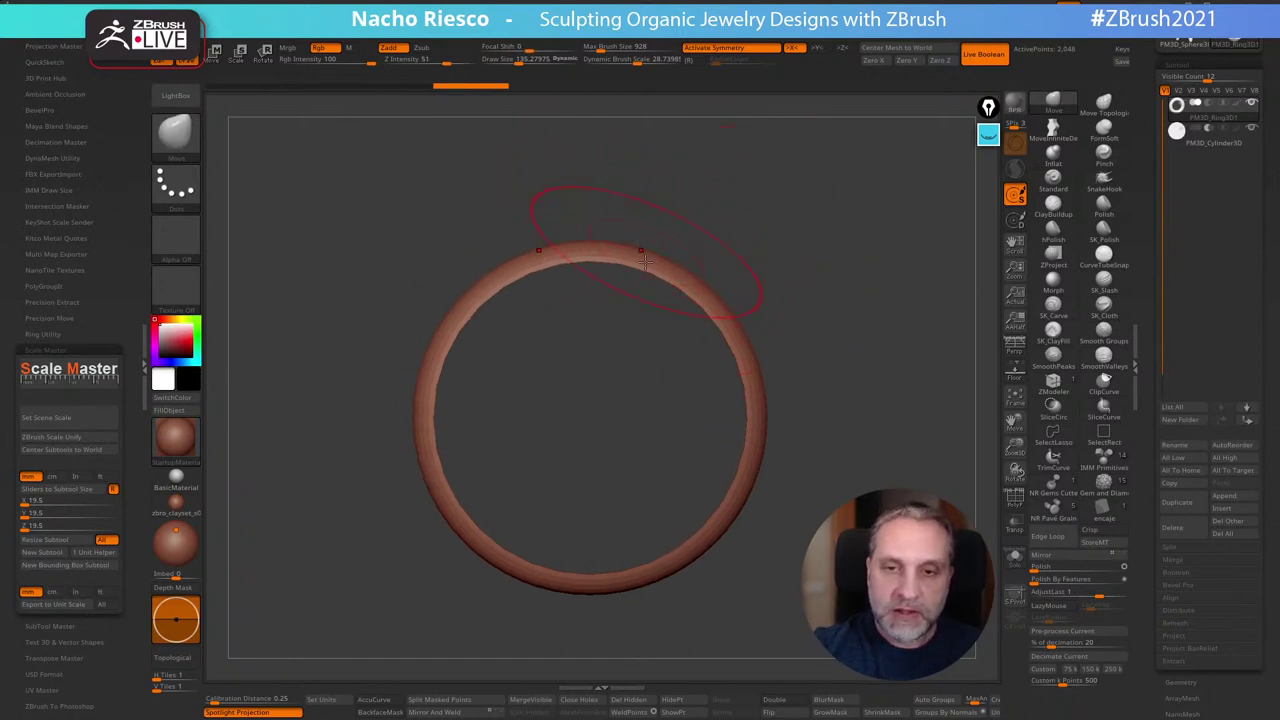
{"action": "left_click_drag", "start_coordinate": [758, 348], "coordinate": [737, 400], "text": "shift"}
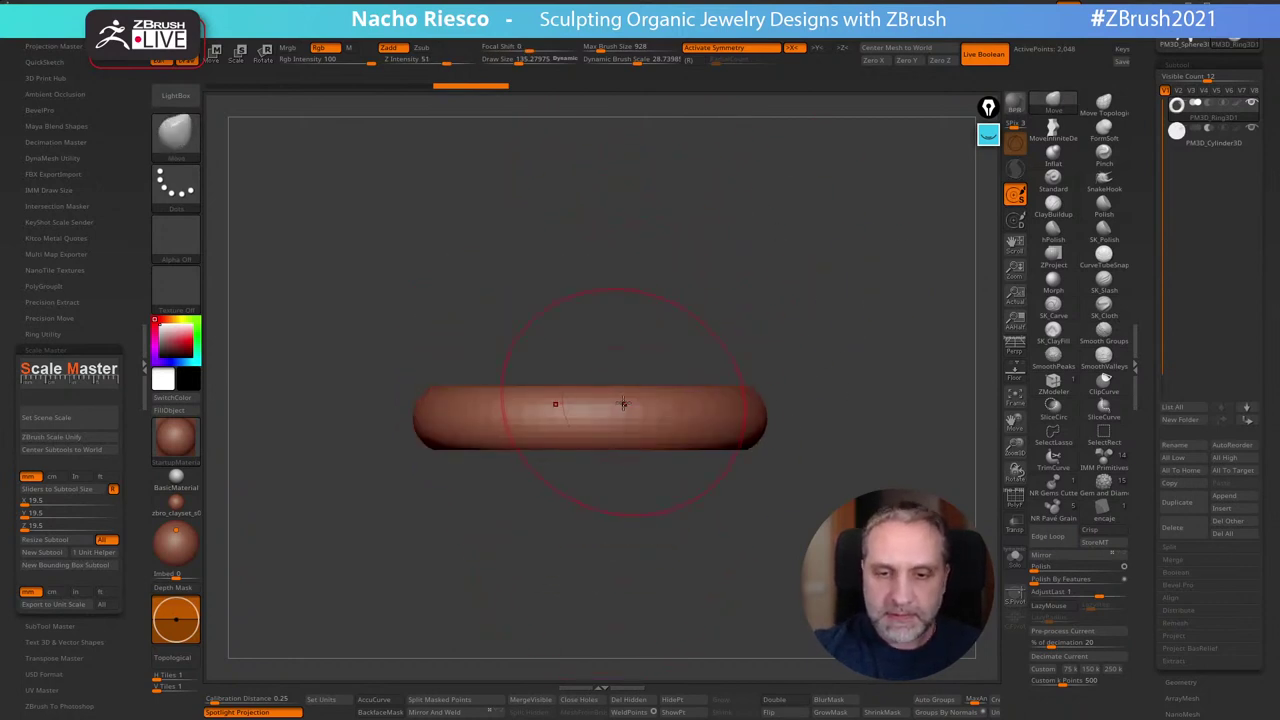
Add Y symmetry and pull the ring's top and shoulders outward with the Move brush to build a thicker crown
{"action": "left_click", "coordinate": [817, 50]}
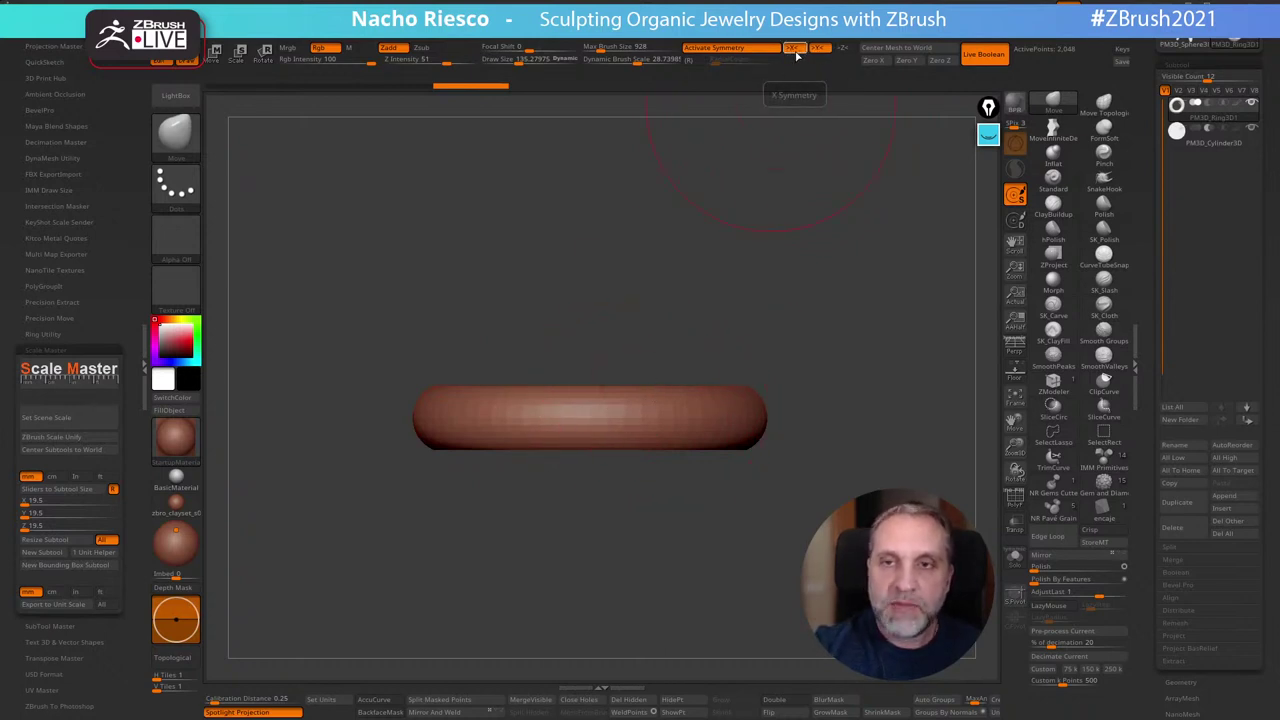
{"action": "left_click_drag", "start_coordinate": [800, 138], "coordinate": [813, 316]}
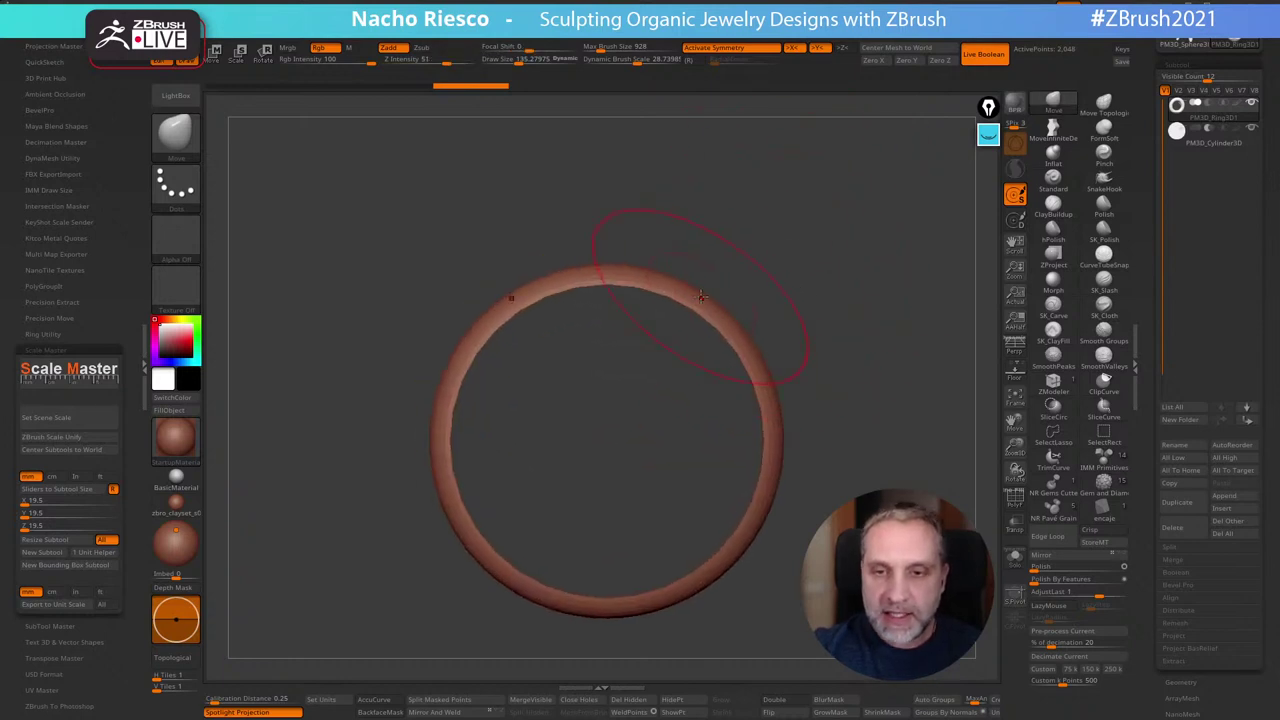
{"action": "left_click_drag", "start_coordinate": [703, 298], "coordinate": [708, 276]}
{"action": "left_click_drag", "start_coordinate": [608, 276], "coordinate": [604, 246]}
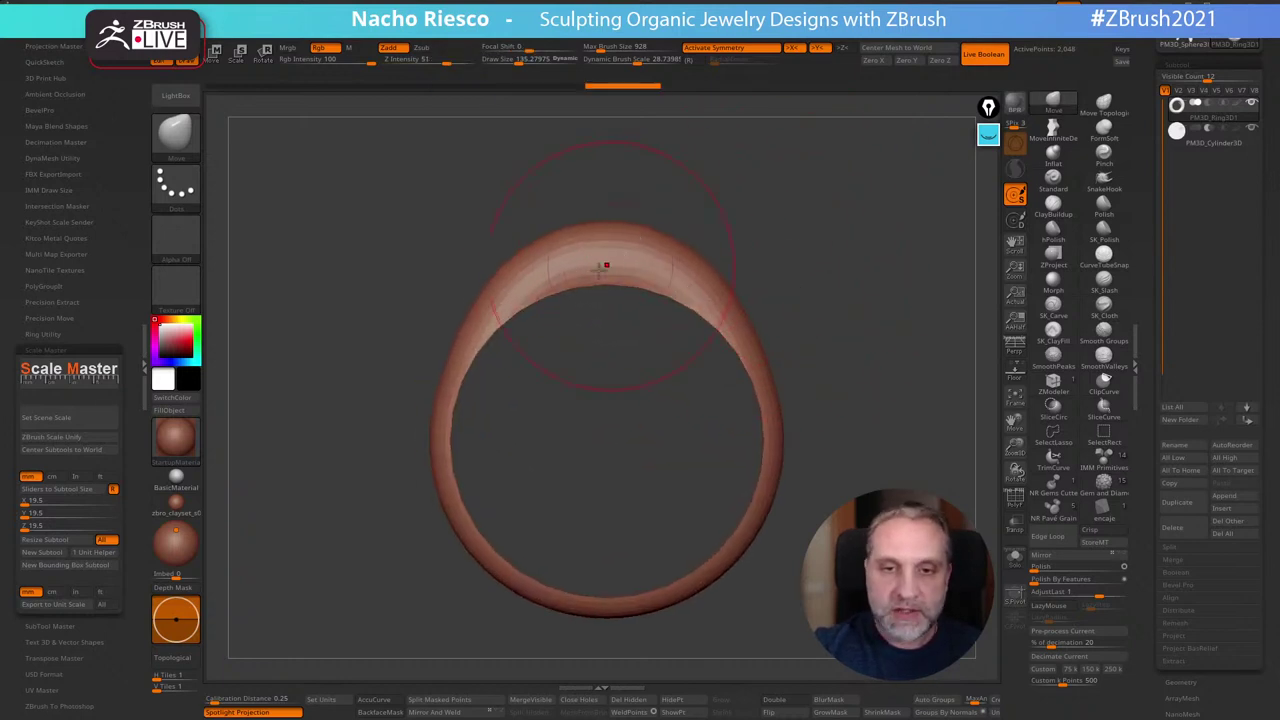
{"action": "left_click_drag", "start_coordinate": [520, 288], "coordinate": [498, 268]}
{"action": "left_click_drag", "start_coordinate": [472, 345], "coordinate": [455, 338]}
{"action": "left_click_drag", "start_coordinate": [448, 403], "coordinate": [434, 402]}
{"action": "left_click_drag", "start_coordinate": [604, 240], "coordinate": [604, 222]}
Enlarge the Move brush to about 206 and flare the ring's top wider on both sides in profile
{"action": "right_click_drag", "start_coordinate": [604, 222], "coordinate": [648, 261], "text": "shift"}
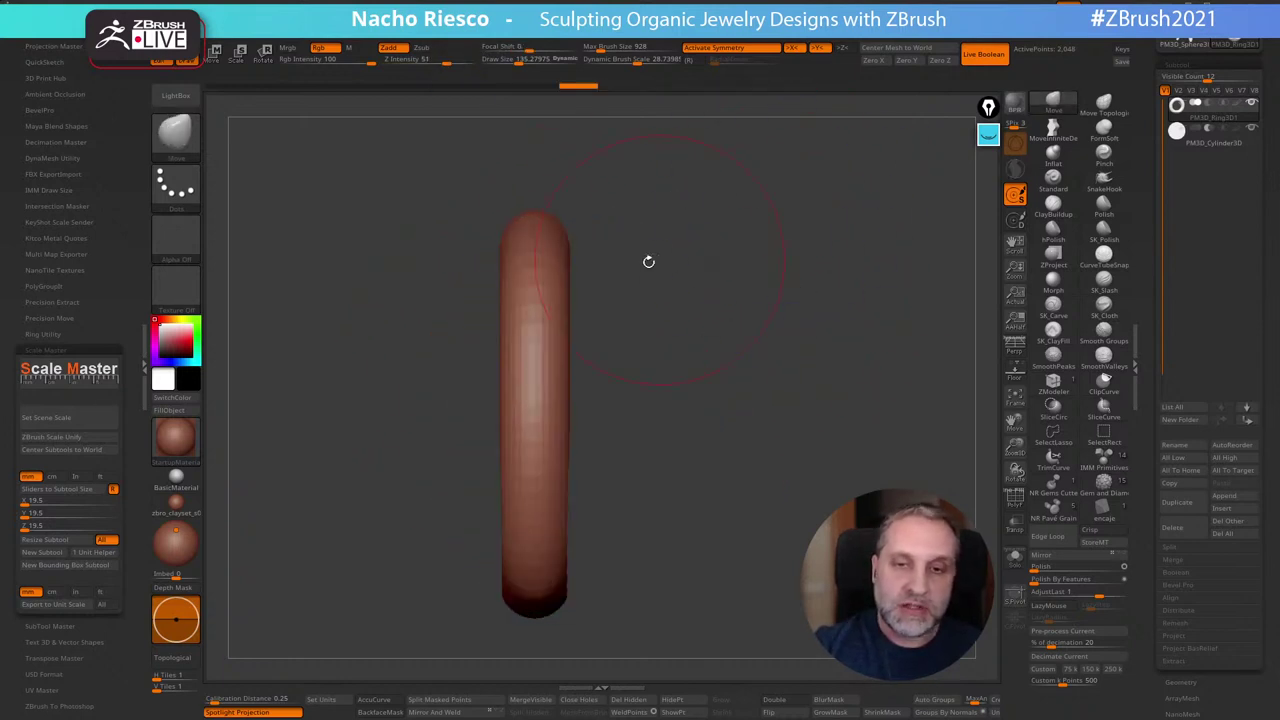
{"action": "key", "text": "s"}
{"action": "left_click_drag", "start_coordinate": [643, 260], "coordinate": [648, 260]}
{"action": "key", "text": "s"}
{"action": "left_click_drag", "start_coordinate": [553, 244], "coordinate": [610, 286]}
{"action": "left_click_drag", "start_coordinate": [582, 308], "coordinate": [603, 311]}
{"action": "mouse_move", "coordinate": [588, 250]}
{"action": "left_mouse_down"}
{"action": "mouse_move", "coordinate": [622, 231]}
{"action": "mouse_move", "coordinate": [711, 327]}
{"action": "mouse_move", "coordinate": [680, 312]}
{"action": "mouse_move", "coordinate": [671, 456]}
{"action": "left_mouse_up"}
{"action": "left_click_drag", "start_coordinate": [615, 340], "coordinate": [668, 317]}
Turn on BackfaceMask and pull the inner surface beneath the ring's top down to fill toward the finger hole
{"action": "right_click_drag", "start_coordinate": [665, 318], "coordinate": [754, 214]}
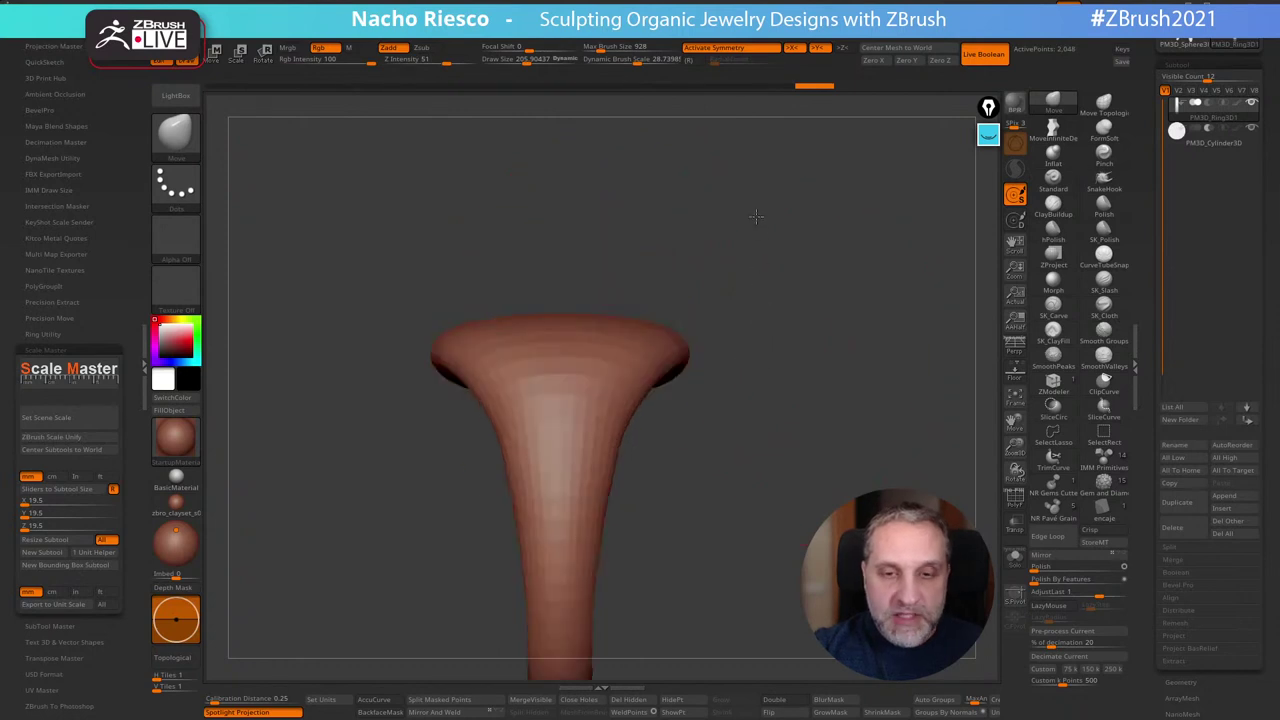
{"action": "right_click_drag", "start_coordinate": [629, 363], "coordinate": [740, 323]}
{"action": "right_click_drag", "start_coordinate": [656, 400], "coordinate": [803, 271]}
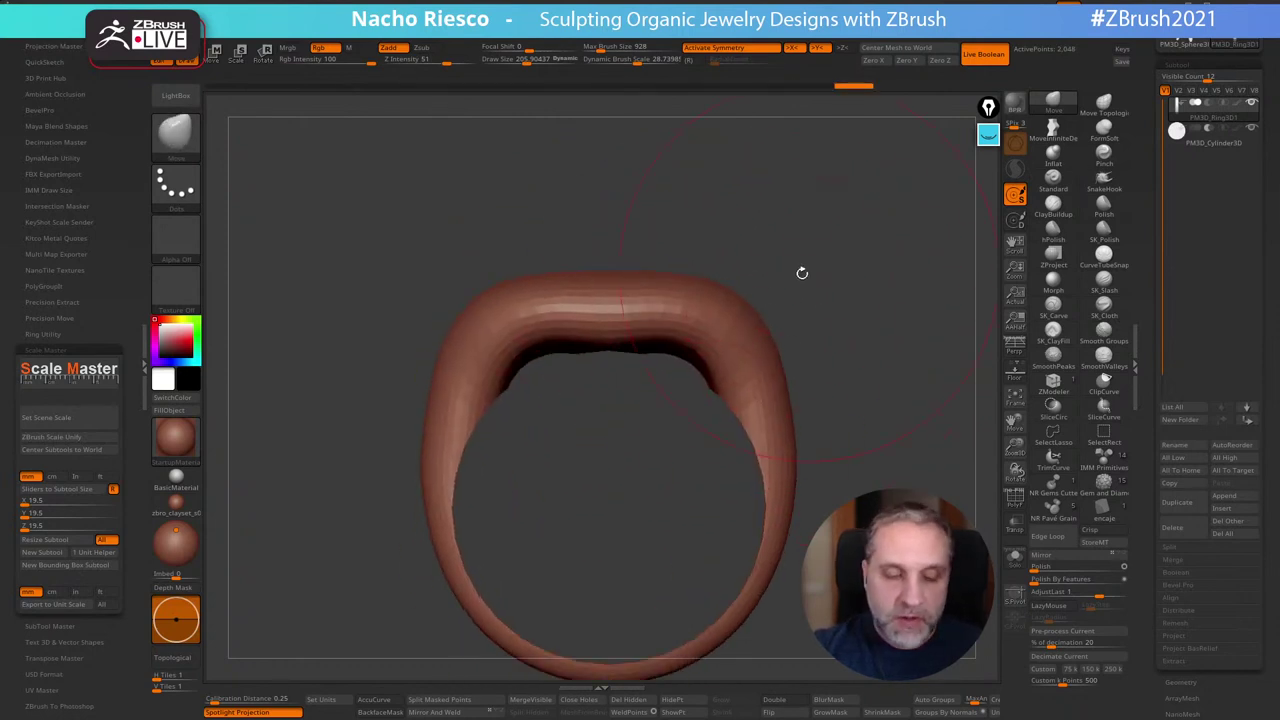
{"action": "left_click", "coordinate": [380, 712]}
{"action": "mouse_move", "coordinate": [582, 360]}
{"action": "right_mouse_down"}
{"action": "mouse_move", "coordinate": [577, 391]}
{"action": "mouse_move", "coordinate": [588, 390]}
{"action": "right_mouse_up"}
{"action": "left_click_drag", "start_coordinate": [604, 348], "coordinate": [584, 387]}
{"action": "right_click_drag", "start_coordinate": [515, 373], "coordinate": [337, 300]}
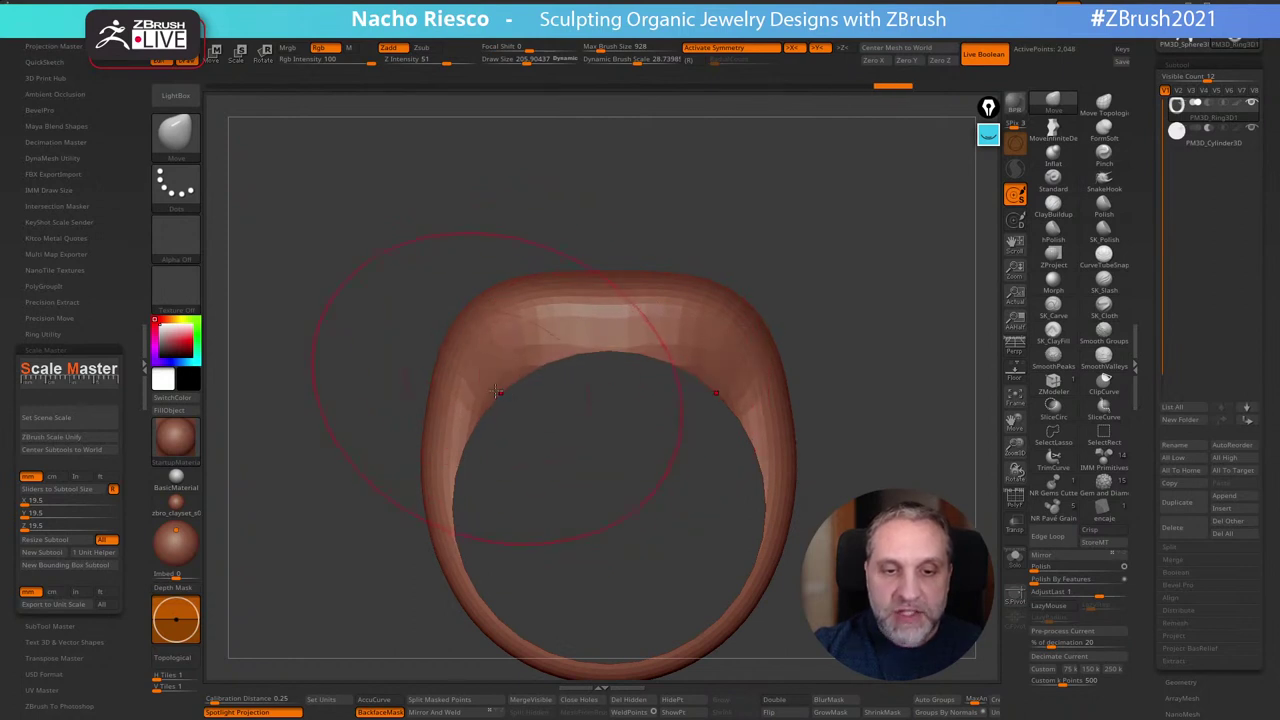
Reduce the Move brush to a draw size of about 110 and adjust the ring's shoulder contour in profile
{"action": "right_click_drag", "start_coordinate": [700, 329], "coordinate": [806, 266]}
{"action": "mouse_move", "coordinate": [852, 422]}
{"action": "right_mouse_down"}
{"action": "mouse_move", "coordinate": [823, 486]}
{"action": "mouse_move", "coordinate": [829, 449]}
{"action": "right_mouse_up"}
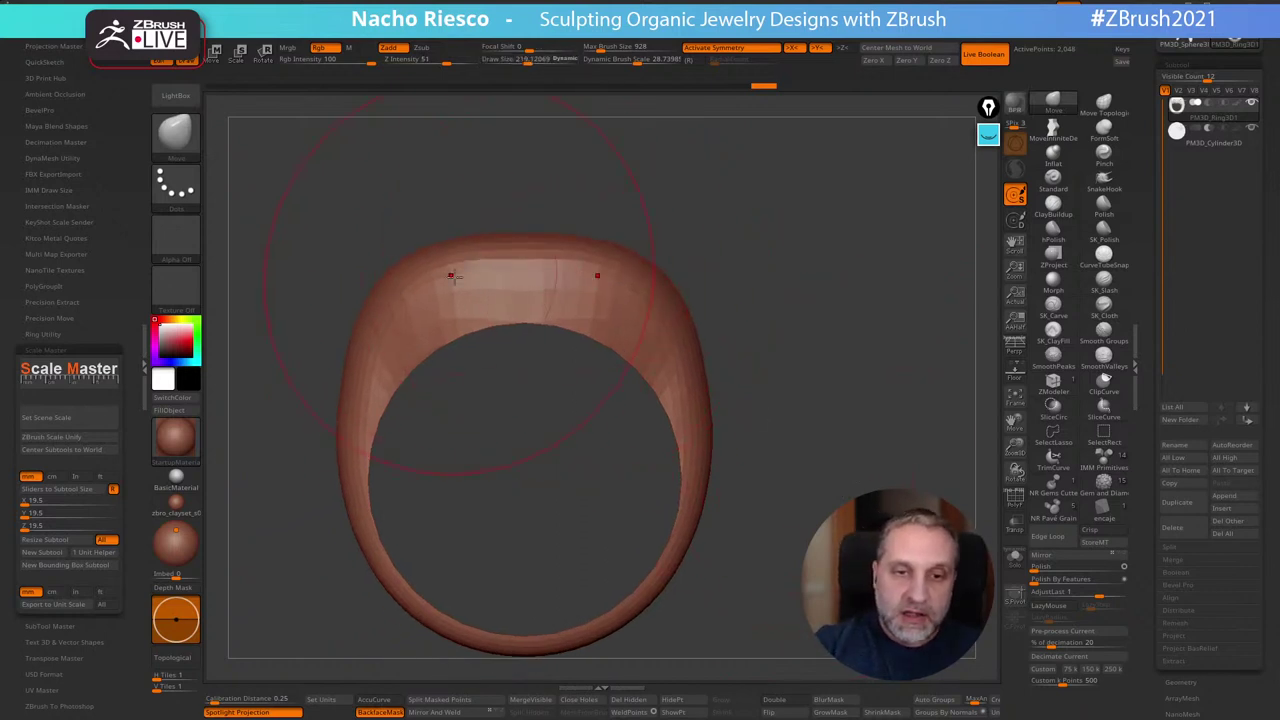
{"action": "mouse_move", "coordinate": [366, 314]}
{"action": "right_mouse_down"}
{"action": "mouse_move", "coordinate": [792, 264]}
{"action": "mouse_move", "coordinate": [794, 334]}
{"action": "mouse_move", "coordinate": [838, 304]}
{"action": "mouse_move", "coordinate": [843, 363]}
{"action": "mouse_move", "coordinate": [795, 381]}
{"action": "mouse_move", "coordinate": [786, 424]}
{"action": "mouse_move", "coordinate": [737, 471]}
{"action": "mouse_move", "coordinate": [775, 430]}
{"action": "mouse_move", "coordinate": [749, 469]}
{"action": "mouse_move", "coordinate": [862, 418]}
{"action": "mouse_move", "coordinate": [809, 437]}
{"action": "mouse_move", "coordinate": [837, 431]}
{"action": "right_mouse_up"}
{"action": "key", "text": "s"}
{"action": "left_click_drag", "start_coordinate": [620, 343], "coordinate": [600, 343]}
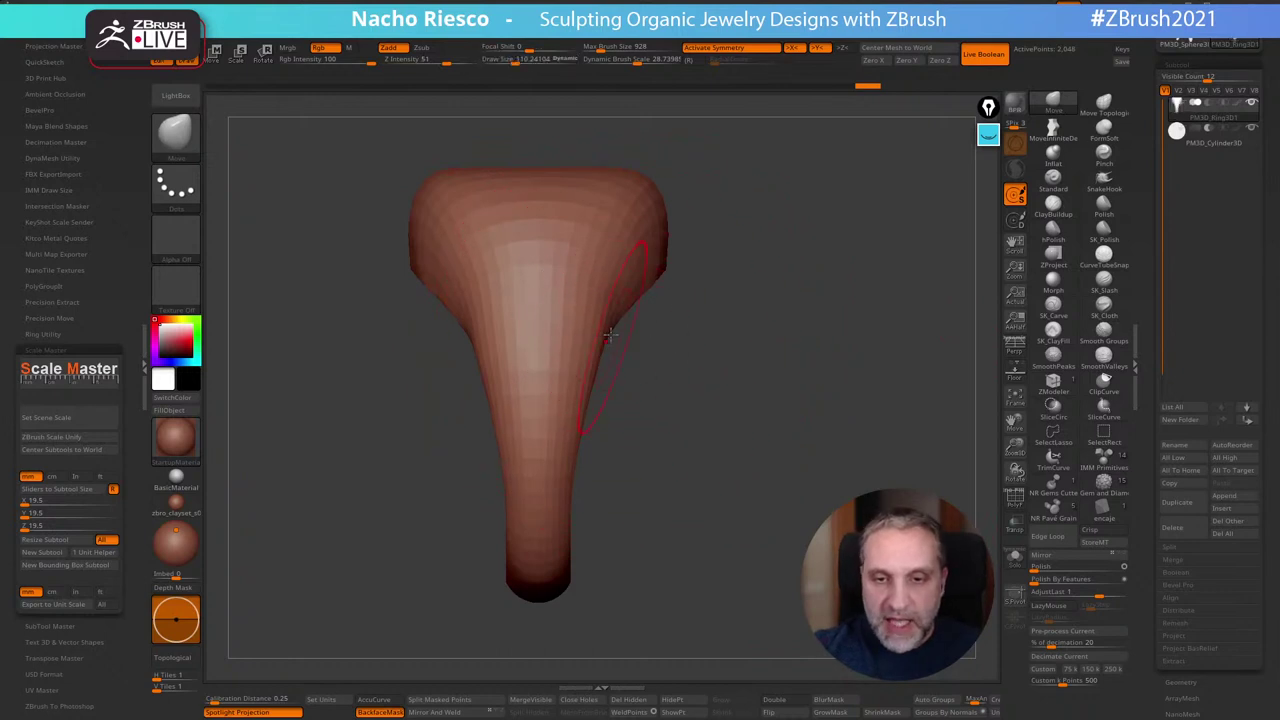
Enlarge the Move brush to about 180 and widen the shank and shoulders into a smoother taper in profile
{"action": "key", "text": "s"}
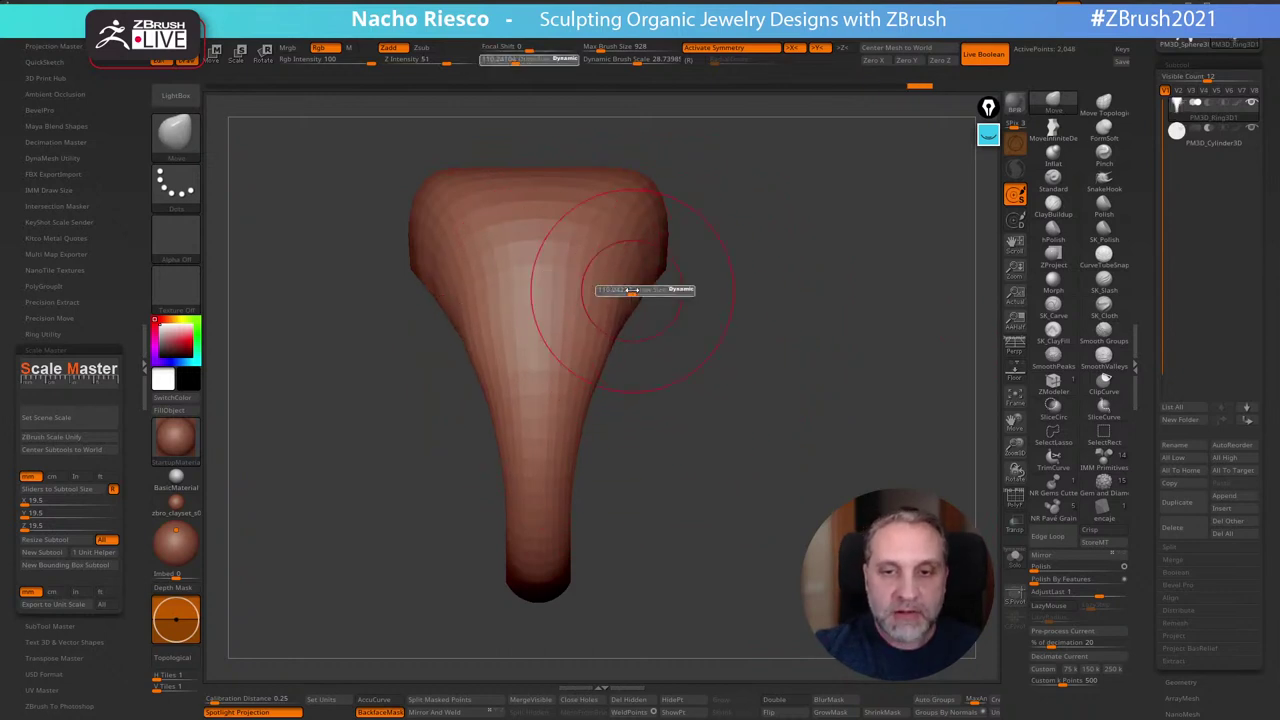
{"action": "mouse_move", "coordinate": [631, 290]}
{"action": "left_mouse_down"}
{"action": "mouse_move", "coordinate": [647, 265]}
{"action": "mouse_move", "coordinate": [675, 260]}
{"action": "left_mouse_up"}
{"action": "key", "text": "s"}
{"action": "key", "text": "s"}
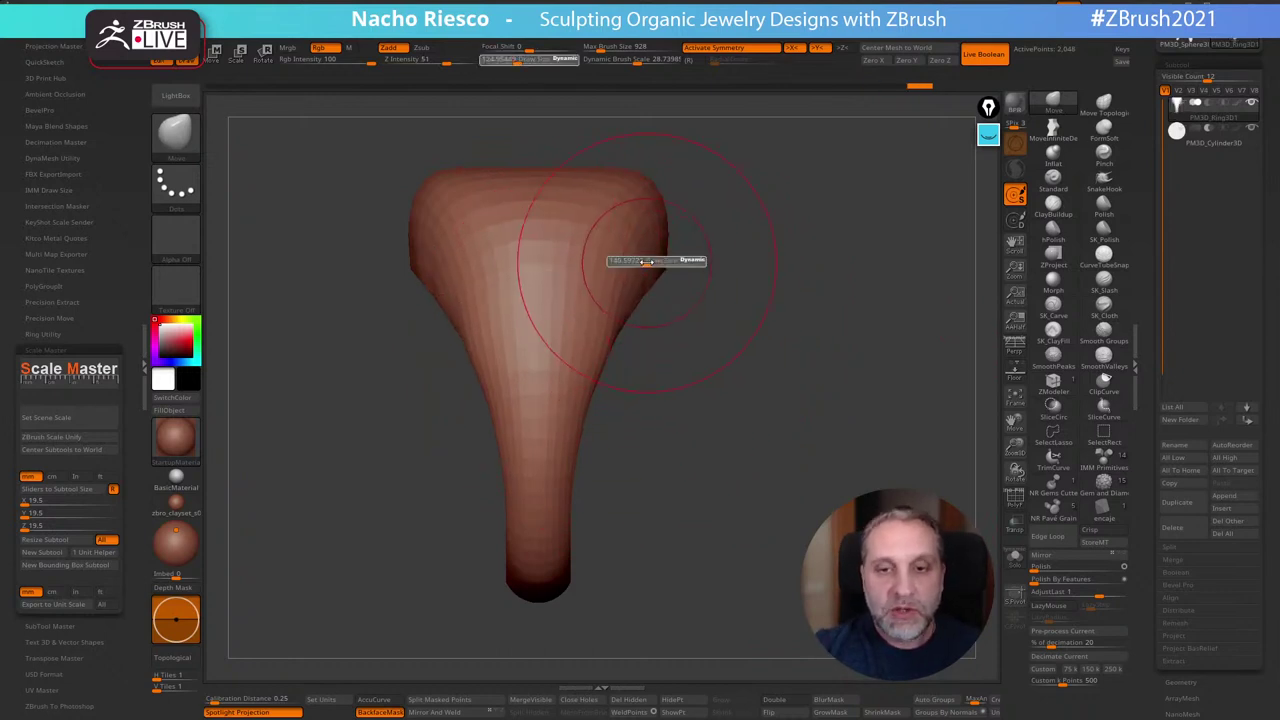
{"action": "left_click_drag", "start_coordinate": [579, 422], "coordinate": [591, 403]}
{"action": "left_click_drag", "start_coordinate": [598, 348], "coordinate": [608, 337]}
{"action": "left_click_drag", "start_coordinate": [578, 408], "coordinate": [587, 418]}
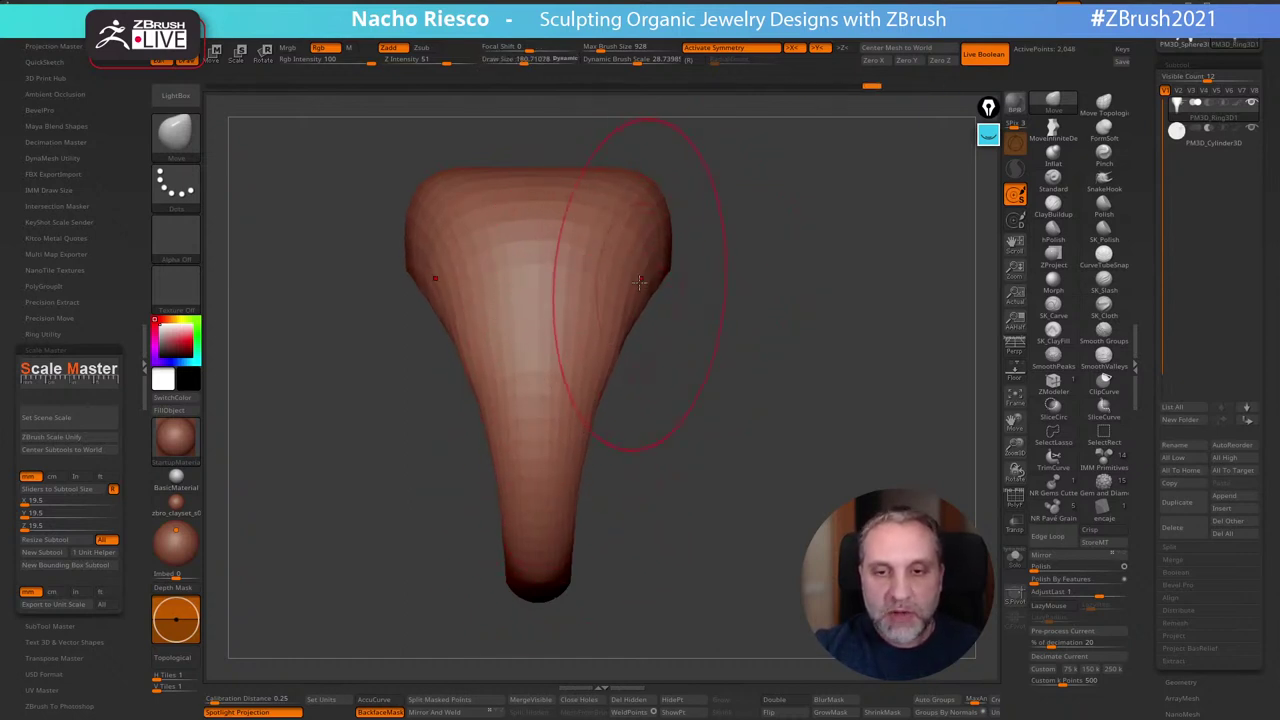
{"action": "left_click_drag", "start_coordinate": [755, 495], "coordinate": [770, 527], "text": "alt"}
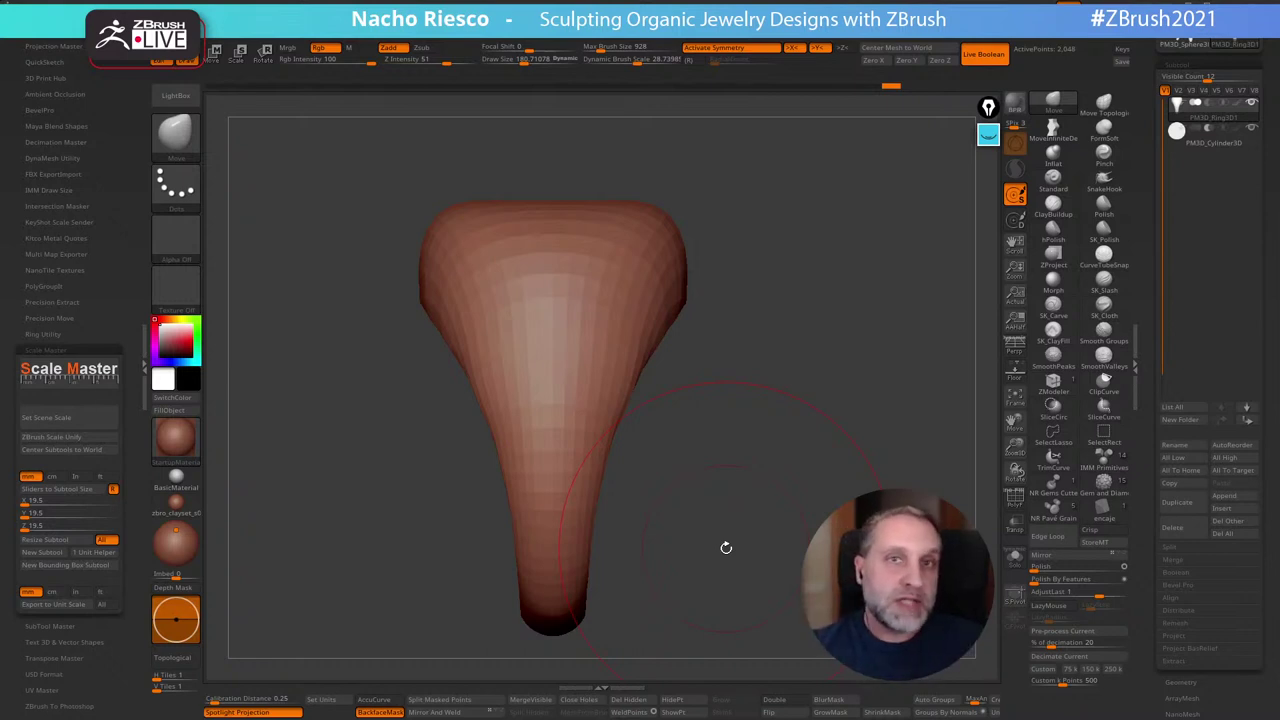
Cut the ring's crown flat from the front with two horizontal ClipCurve cuts across its top
{"action": "mouse_move", "coordinate": [726, 547]}
{"action": "left_mouse_down"}
{"action": "mouse_move", "coordinate": [909, 426]}
{"action": "mouse_move", "coordinate": [860, 463]}
{"action": "mouse_move", "coordinate": [886, 477]}
{"action": "mouse_move", "coordinate": [789, 476]}
{"action": "left_mouse_up"}
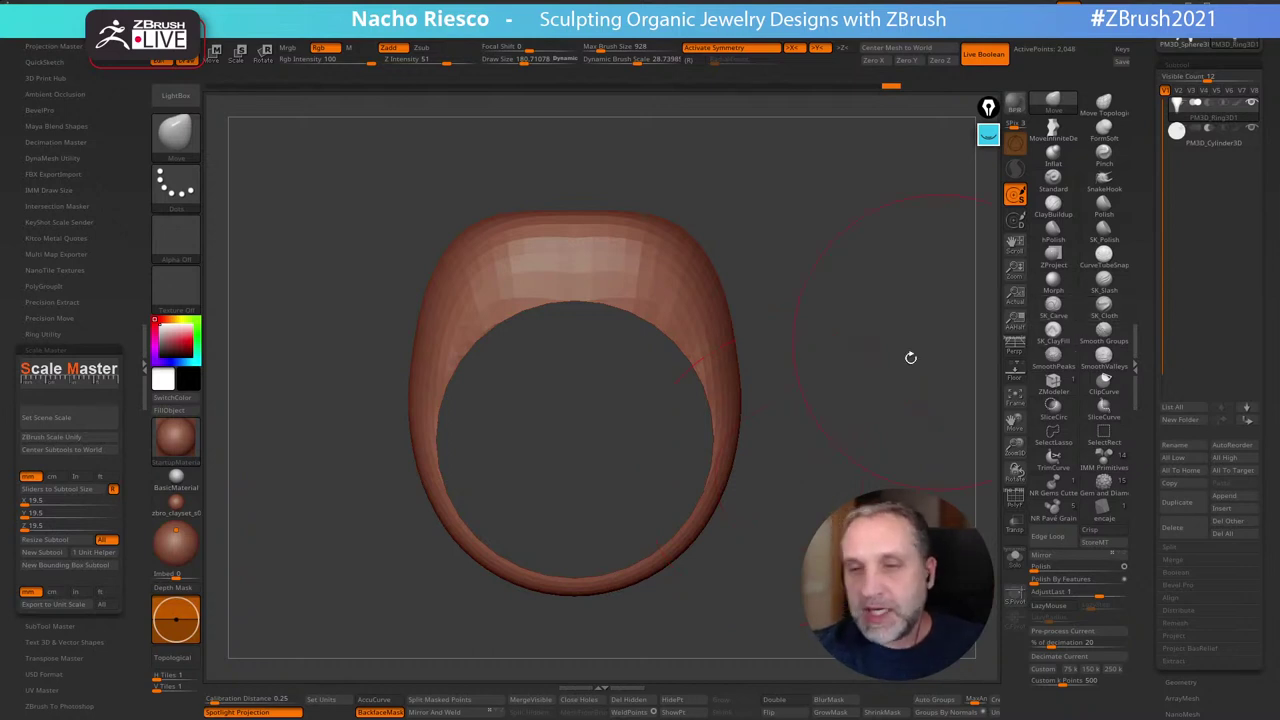
{"action": "left_click", "coordinate": [1120, 390]}
{"action": "left_click", "coordinate": [1118, 415]}
{"action": "left_click_drag", "start_coordinate": [386, 218], "coordinate": [900, 220], "text": "ctrl+shift"}
{"action": "left_click_drag", "start_coordinate": [873, 405], "coordinate": [872, 378], "text": "shift"}
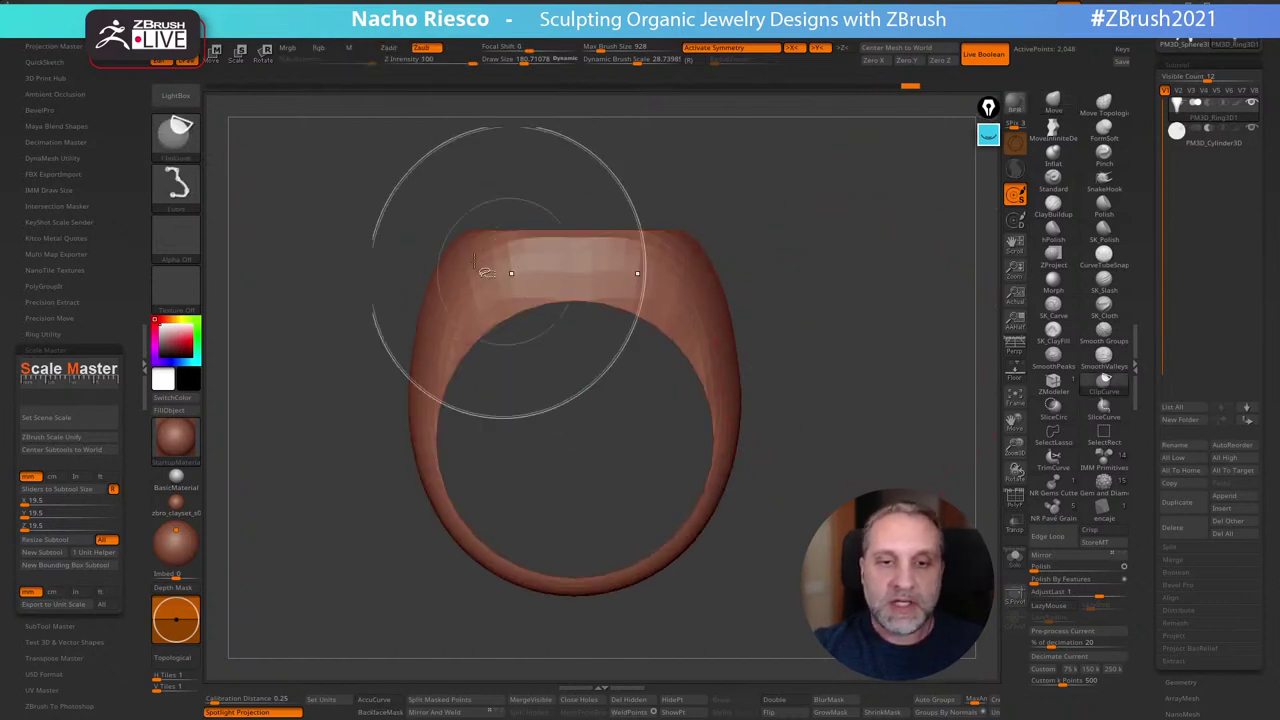
{"action": "left_click_drag", "start_coordinate": [392, 241], "coordinate": [914, 254], "text": "ctrl+shift"}
{"action": "left_click_drag", "start_coordinate": [857, 368], "coordinate": [794, 569]}
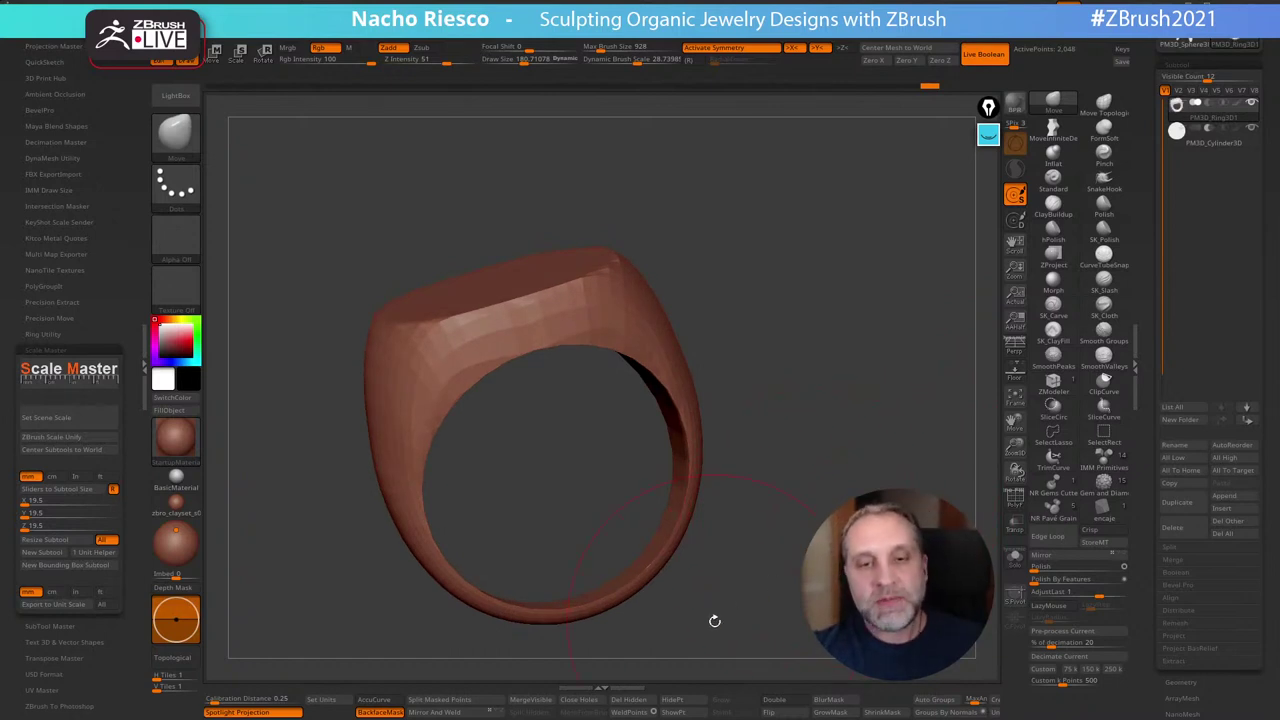
Select the PM3D_Cylinder3D subtool with Live Boolean turned off, and choose the Gem and Diamonds insert brush
{"action": "left_click", "coordinate": [1223, 146]}
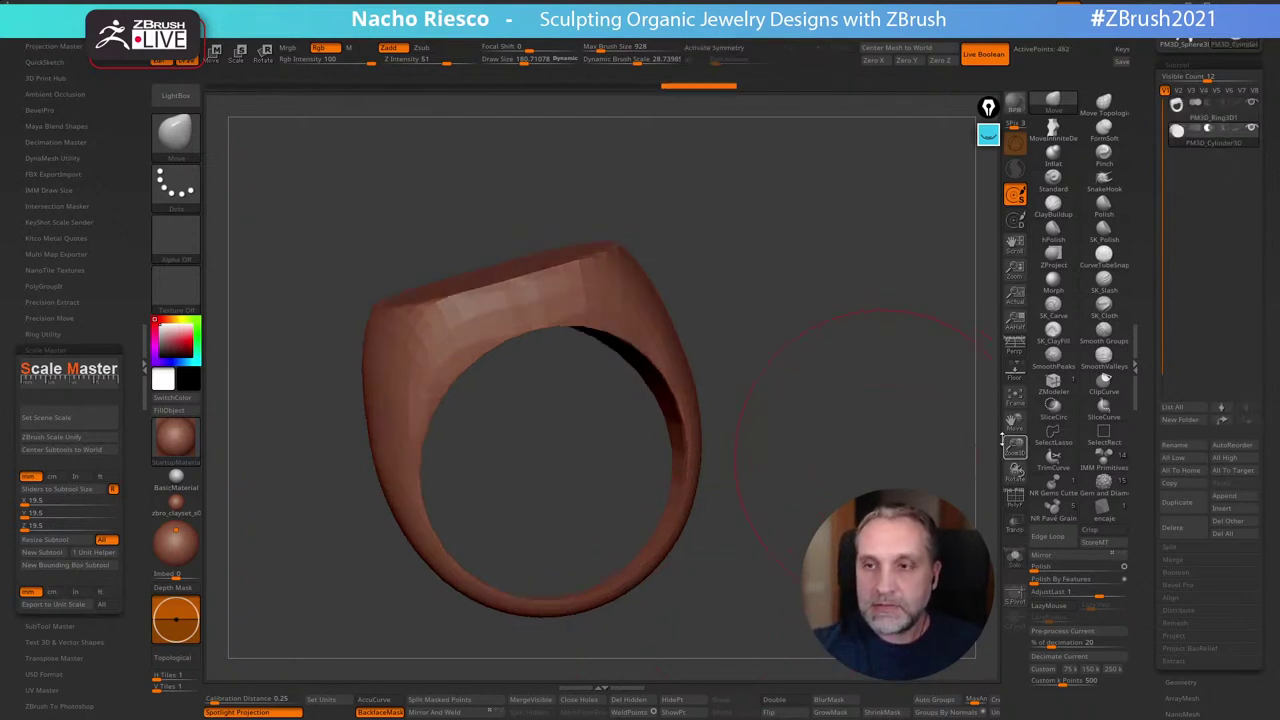
{"action": "left_click", "coordinate": [985, 55]}
{"action": "left_click_drag", "start_coordinate": [805, 365], "coordinate": [908, 402]}
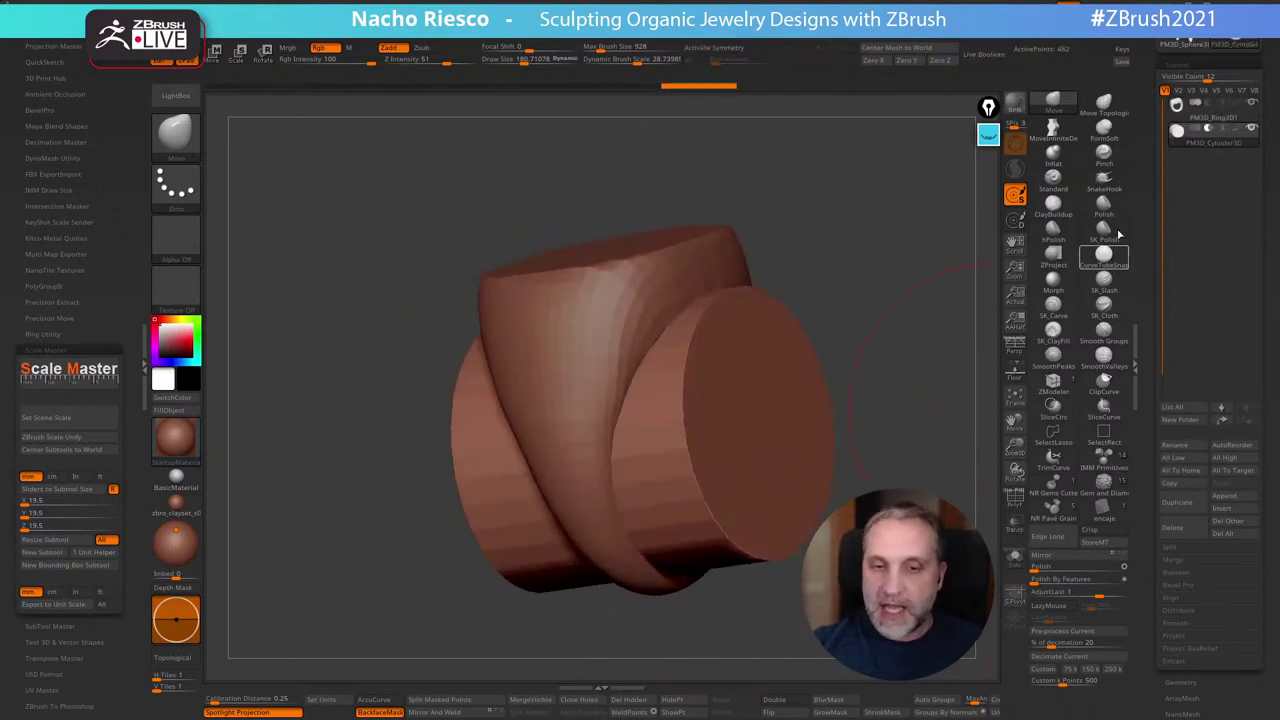
{"action": "mouse_move", "coordinate": [1192, 140]}
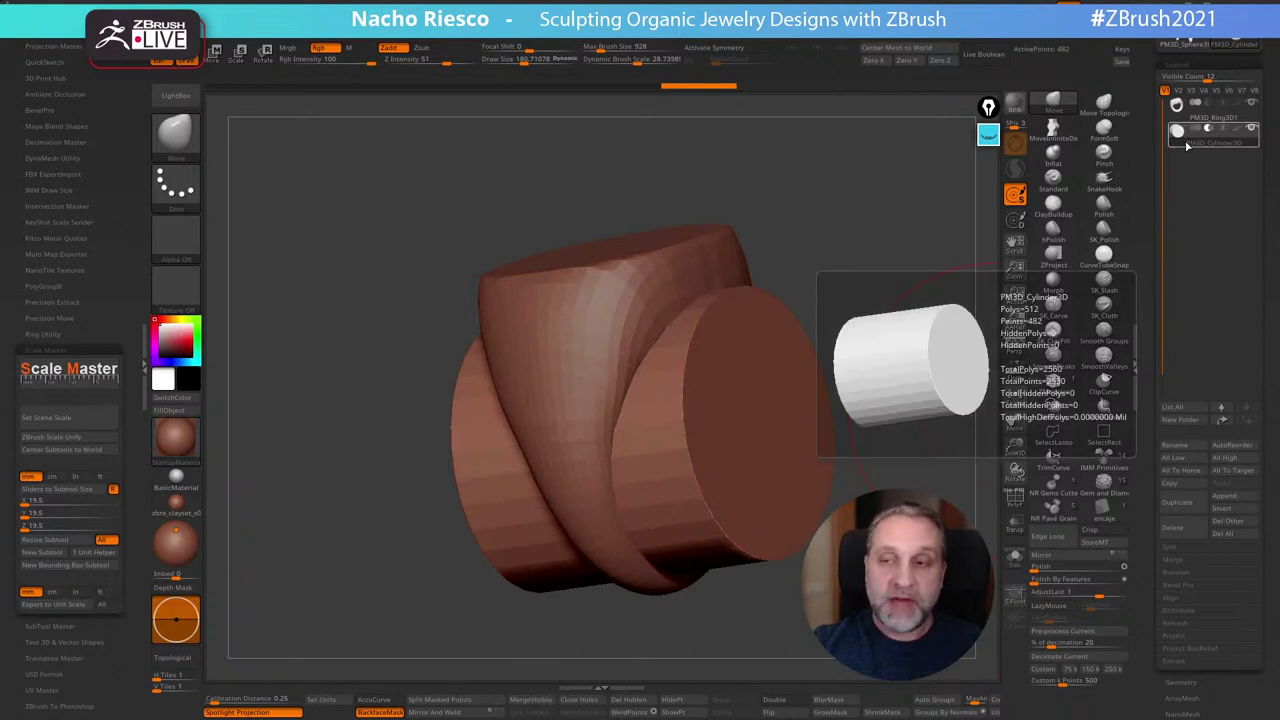
{"action": "left_click_drag", "start_coordinate": [819, 478], "coordinate": [770, 513]}
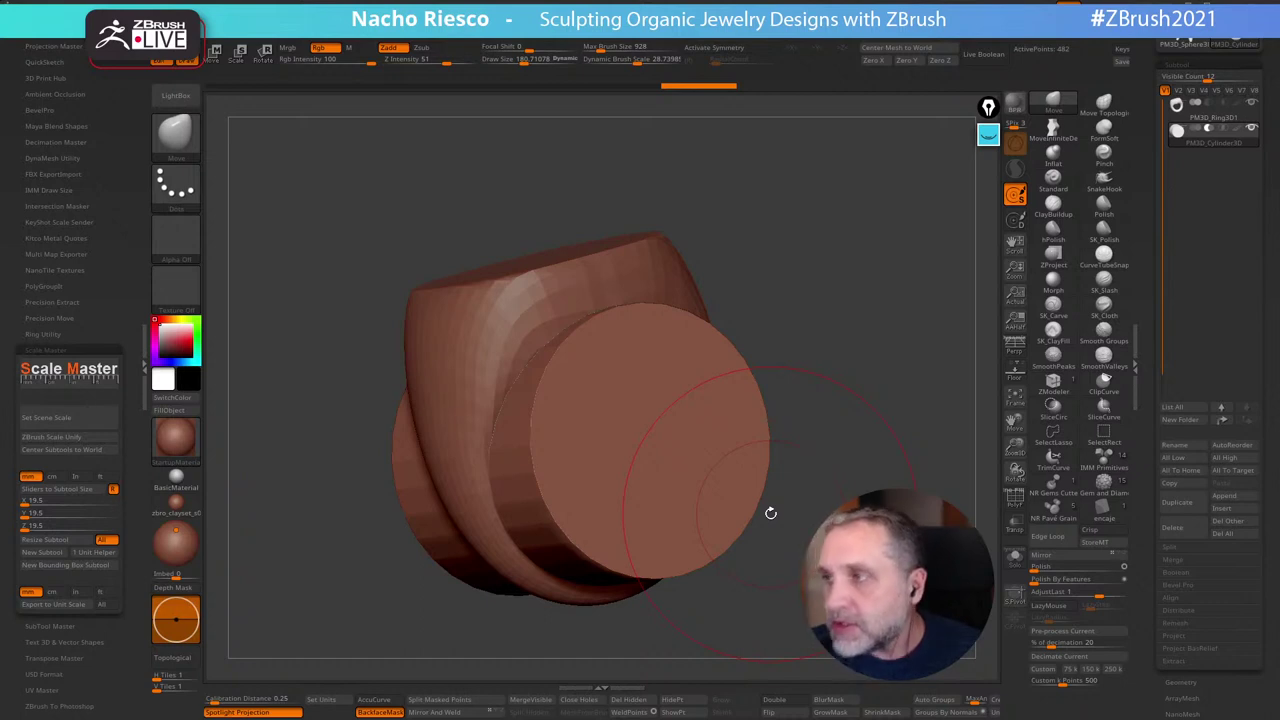
{"action": "left_click_drag", "start_coordinate": [814, 340], "coordinate": [803, 380]}
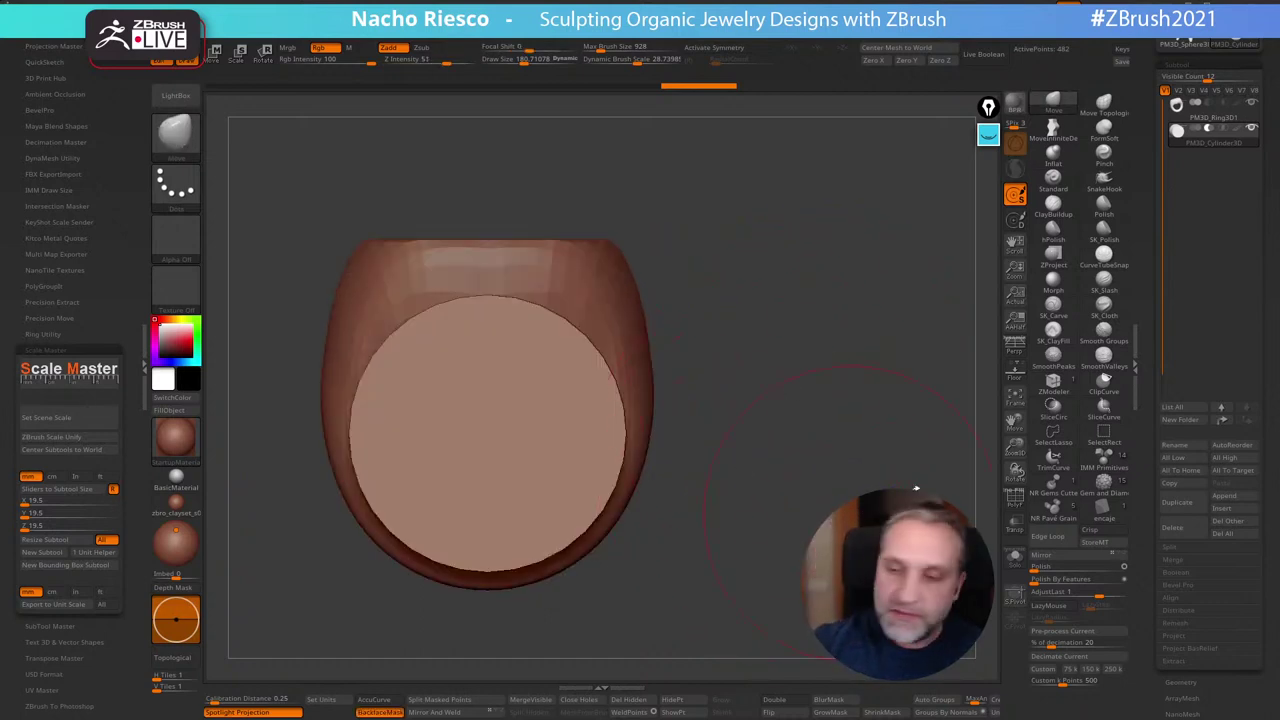
{"action": "left_click", "coordinate": [1104, 485]}
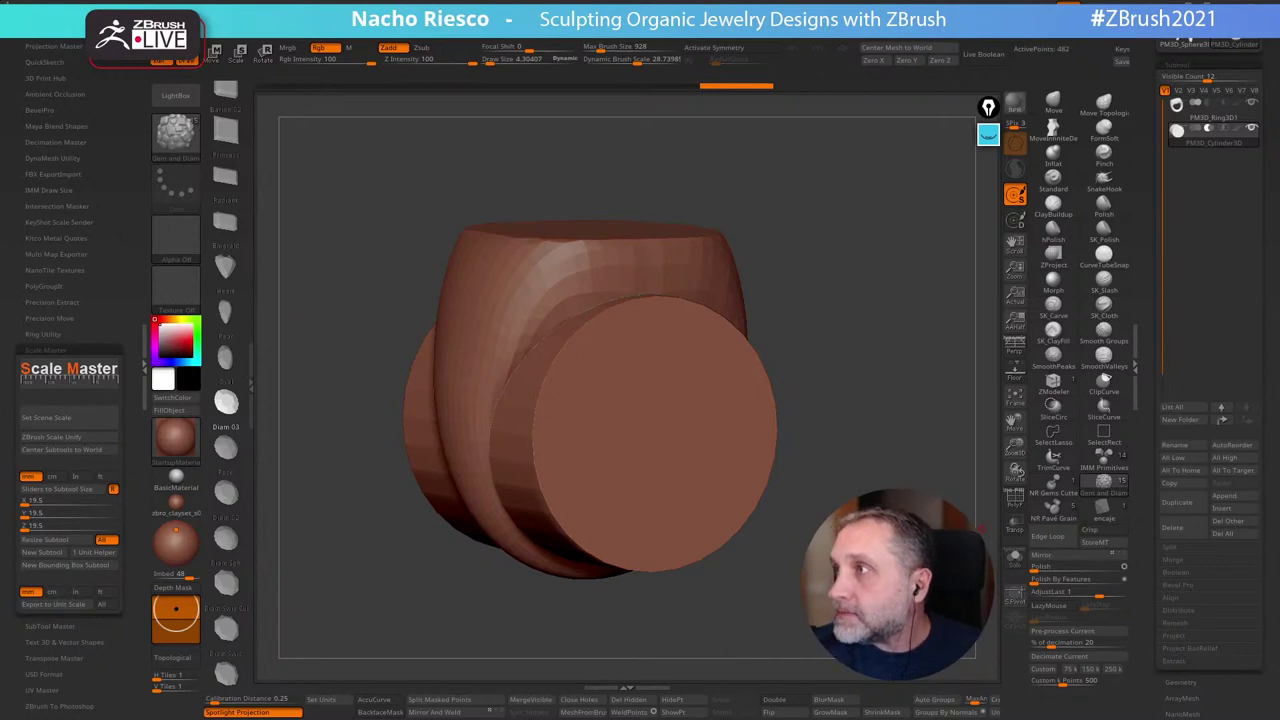
Switch to the browser's "badking stones brush" search results and open BadKing's Gem & Diamonds Brush Set page
{"action": "left_click_drag", "start_coordinate": [1279, 98], "coordinate": [818, 211]}
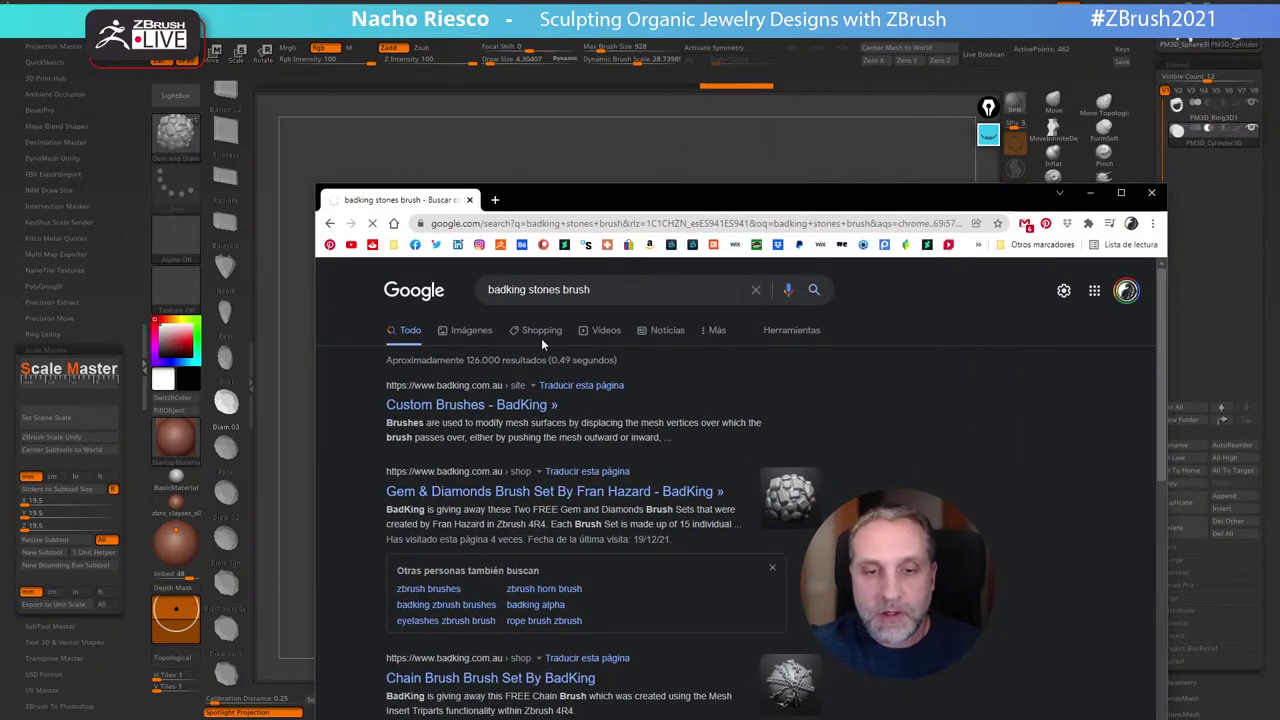
{"action": "left_click", "coordinate": [466, 405]}
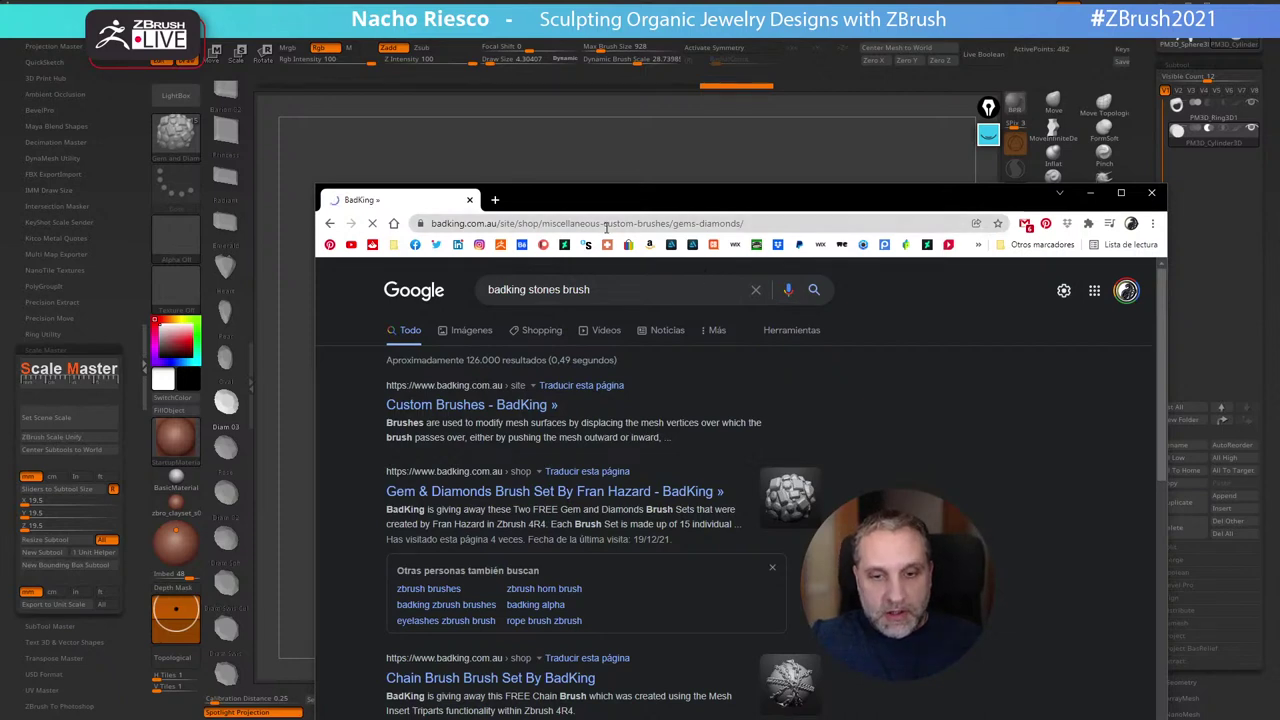
{"action": "left_click_drag", "start_coordinate": [603, 210], "coordinate": [567, 178]}
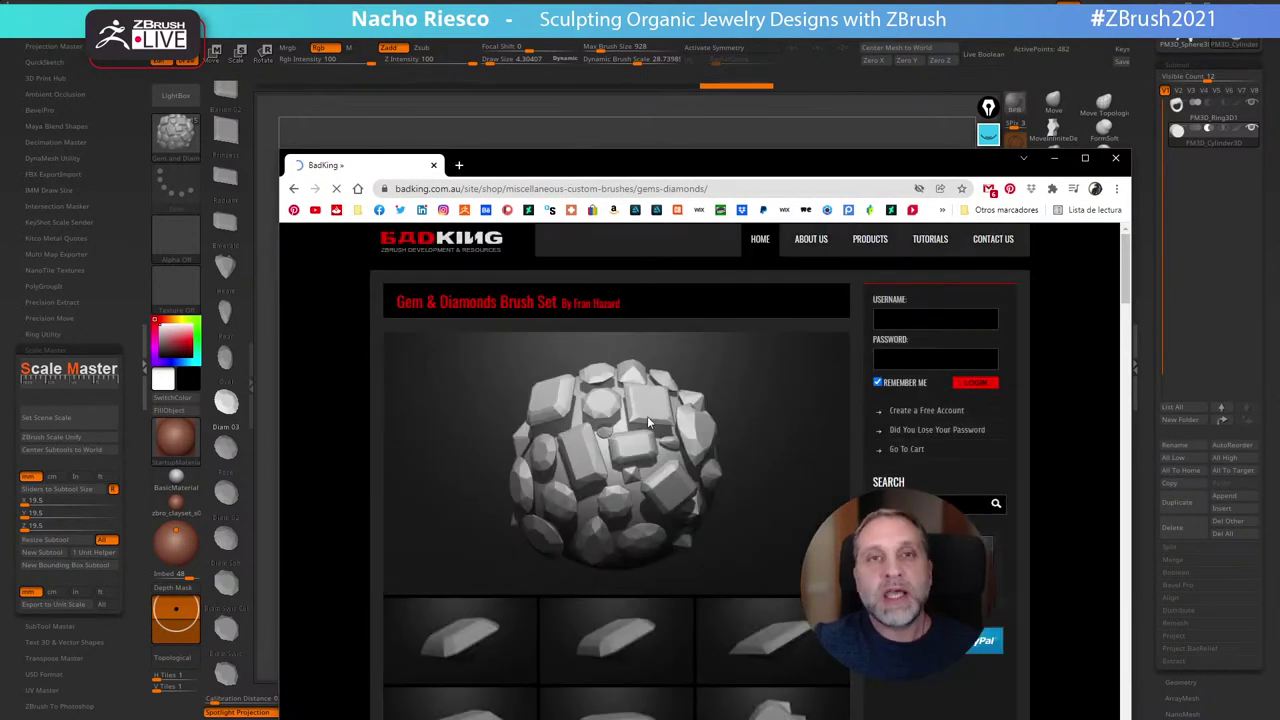
{"action": "left_click_drag", "start_coordinate": [627, 166], "coordinate": [571, 138]}
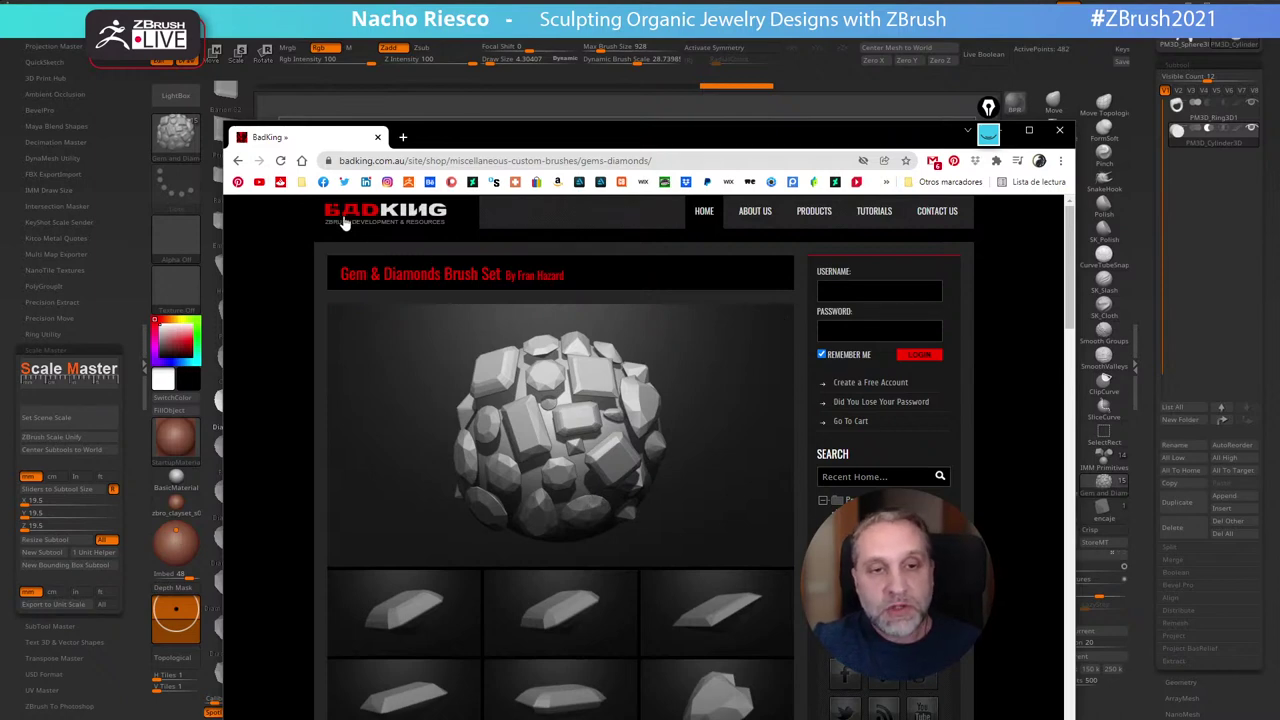
Examine the gem previews and cost on the Gem & Diamonds Brush Set page, and return to ZBrush
{"action": "scroll", "coordinate": [720, 580], "scroll_direction": "down", "scroll_amount": 2}
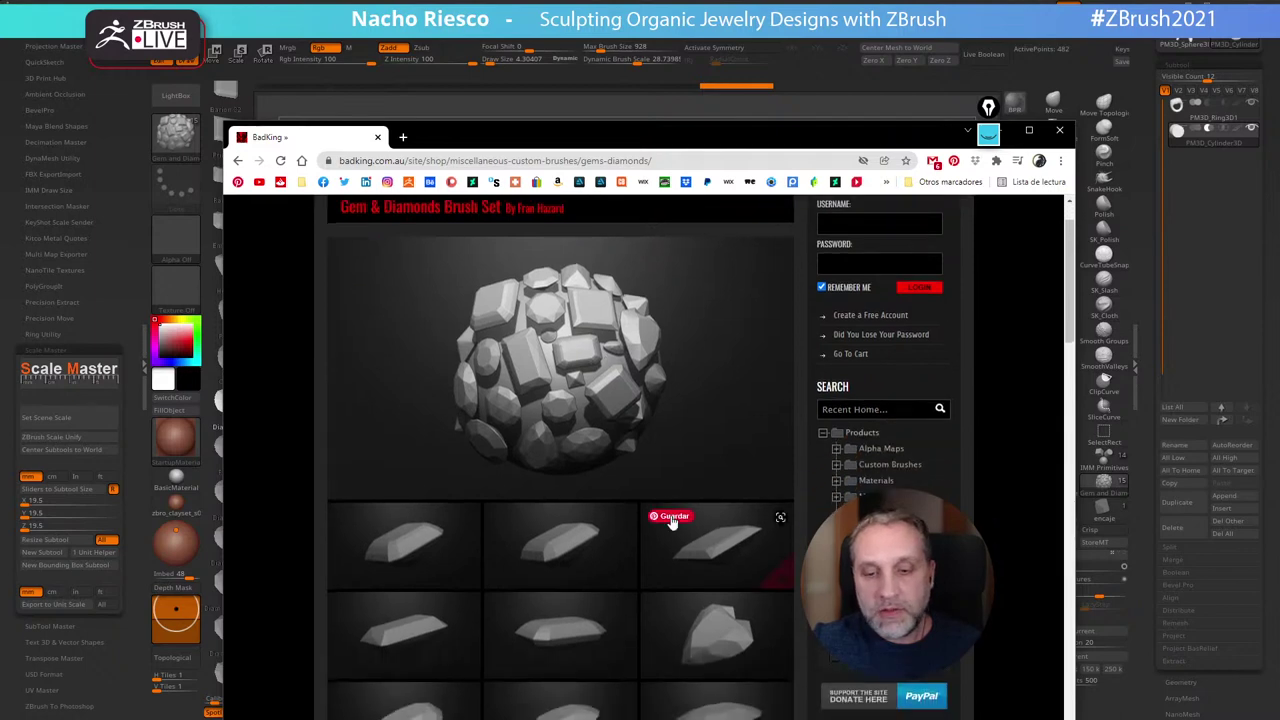
{"action": "scroll", "coordinate": [850, 470], "scroll_direction": "up", "scroll_amount": 2}
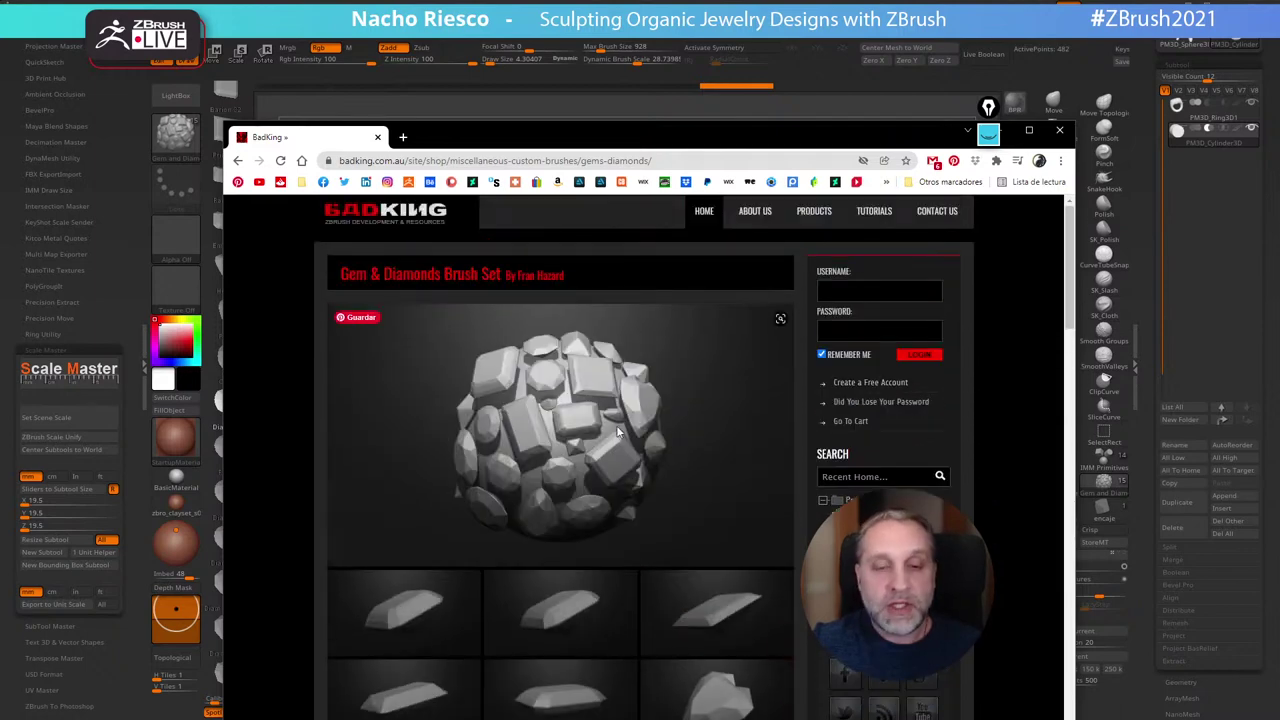
{"action": "scroll", "coordinate": [740, 466], "scroll_direction": "down", "scroll_amount": 3}
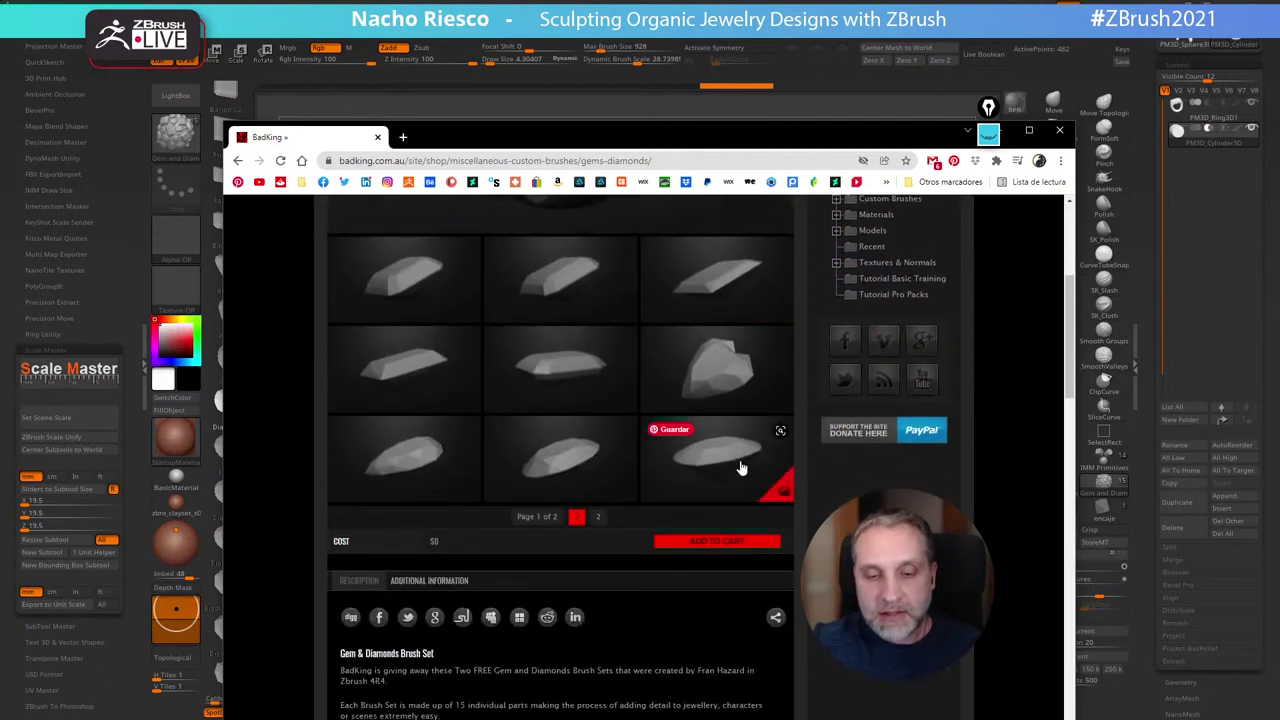
{"action": "scroll", "coordinate": [741, 472], "scroll_direction": "up", "scroll_amount": 1}
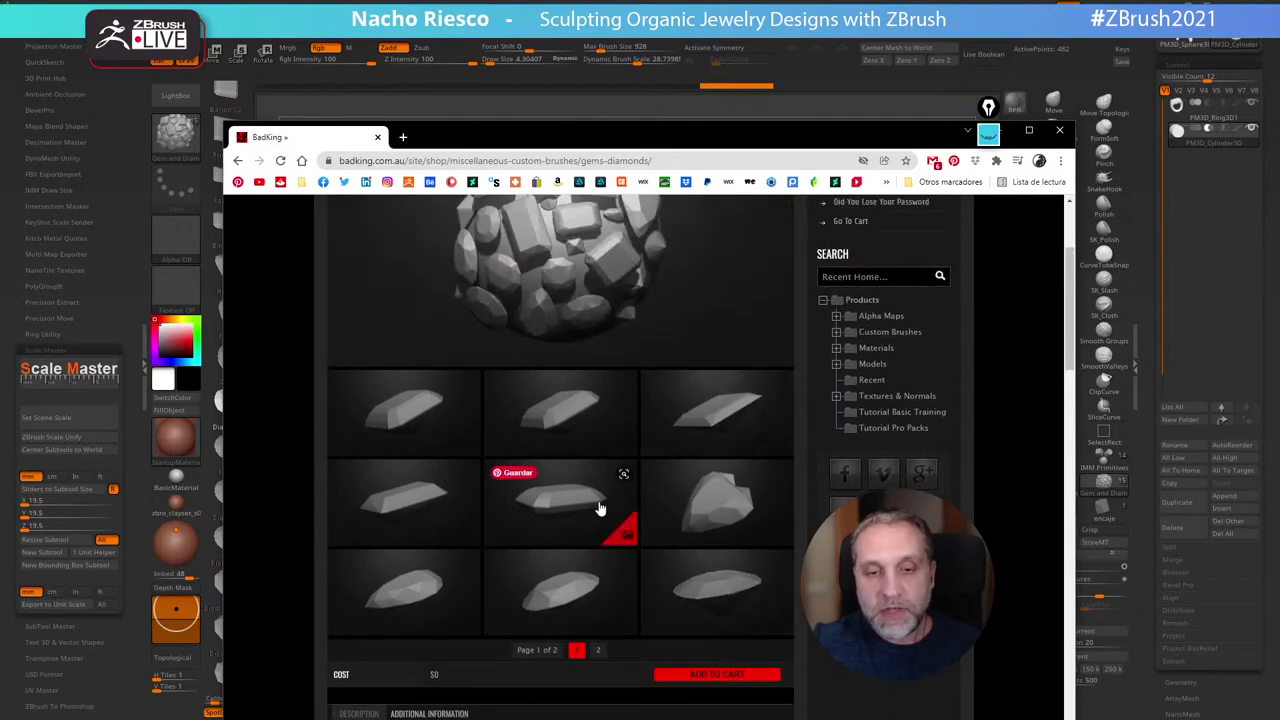
{"action": "scroll", "coordinate": [562, 479], "scroll_direction": "up", "scroll_amount": 1}
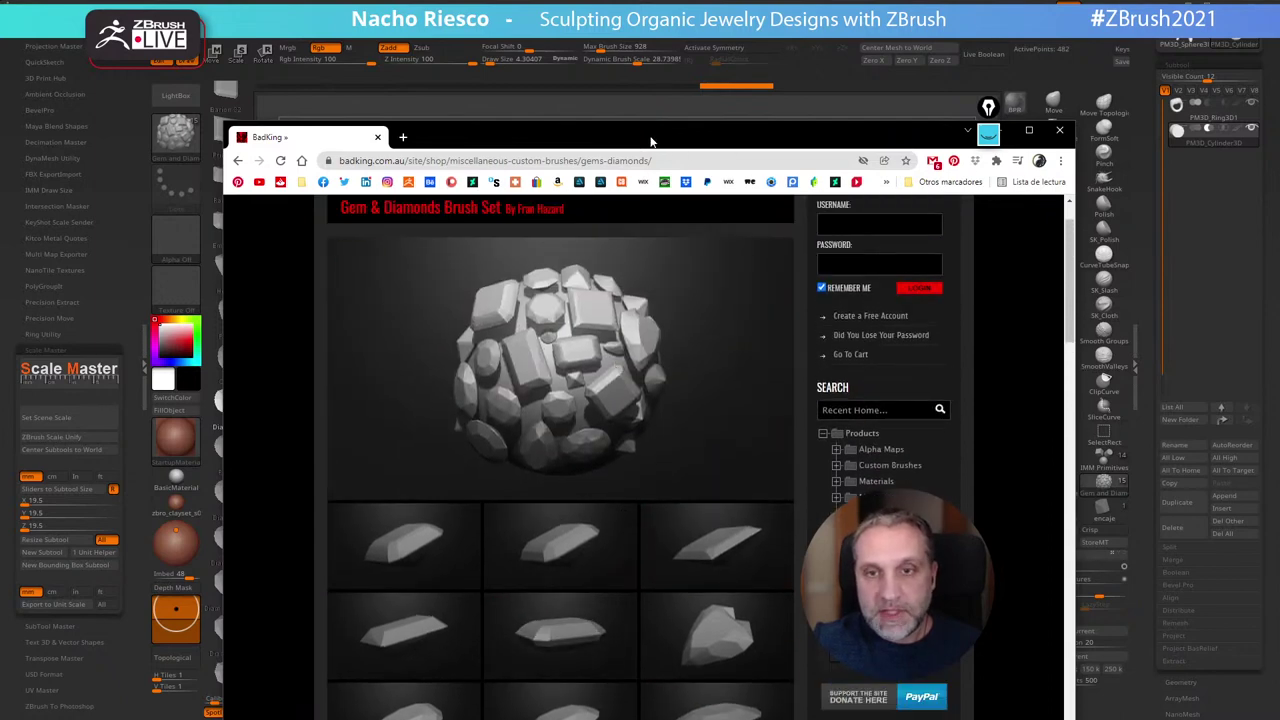
{"action": "left_click_drag", "start_coordinate": [823, 130], "coordinate": [1279, 92]}
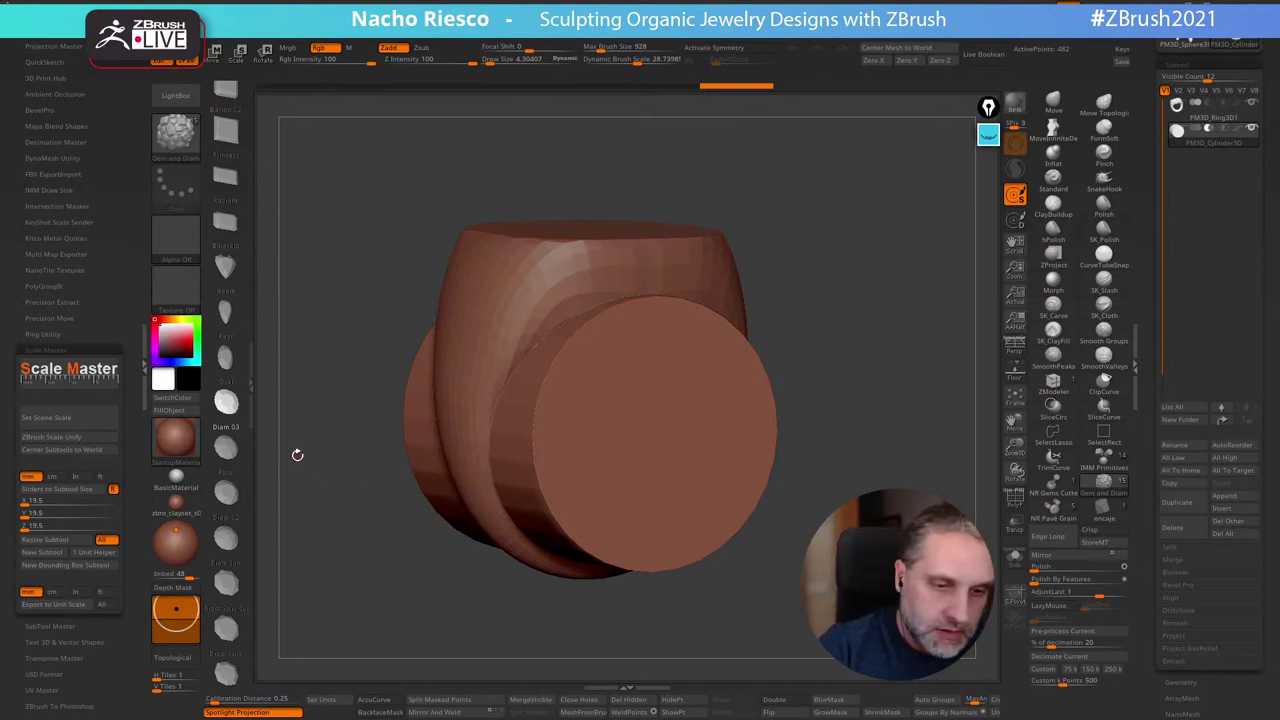
Choose the Diam 02 gem from the insert brush and set its Imbed depth to -3
{"action": "left_click", "coordinate": [226, 492]}
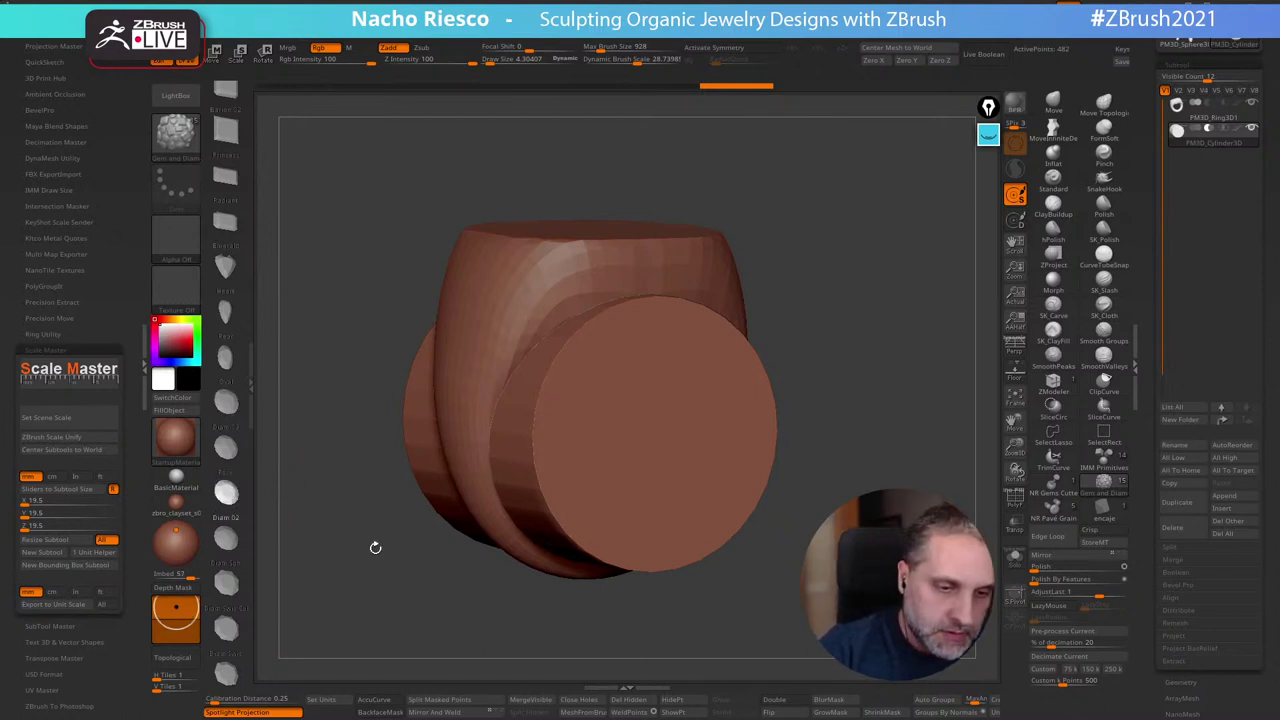
{"action": "mouse_move", "coordinate": [374, 543]}
{"action": "left_mouse_down"}
{"action": "mouse_move", "coordinate": [814, 494]}
{"action": "mouse_move", "coordinate": [899, 471]}
{"action": "mouse_move", "coordinate": [783, 512]}
{"action": "left_mouse_up"}
{"action": "left_click_drag", "start_coordinate": [783, 512], "coordinate": [775, 545]}
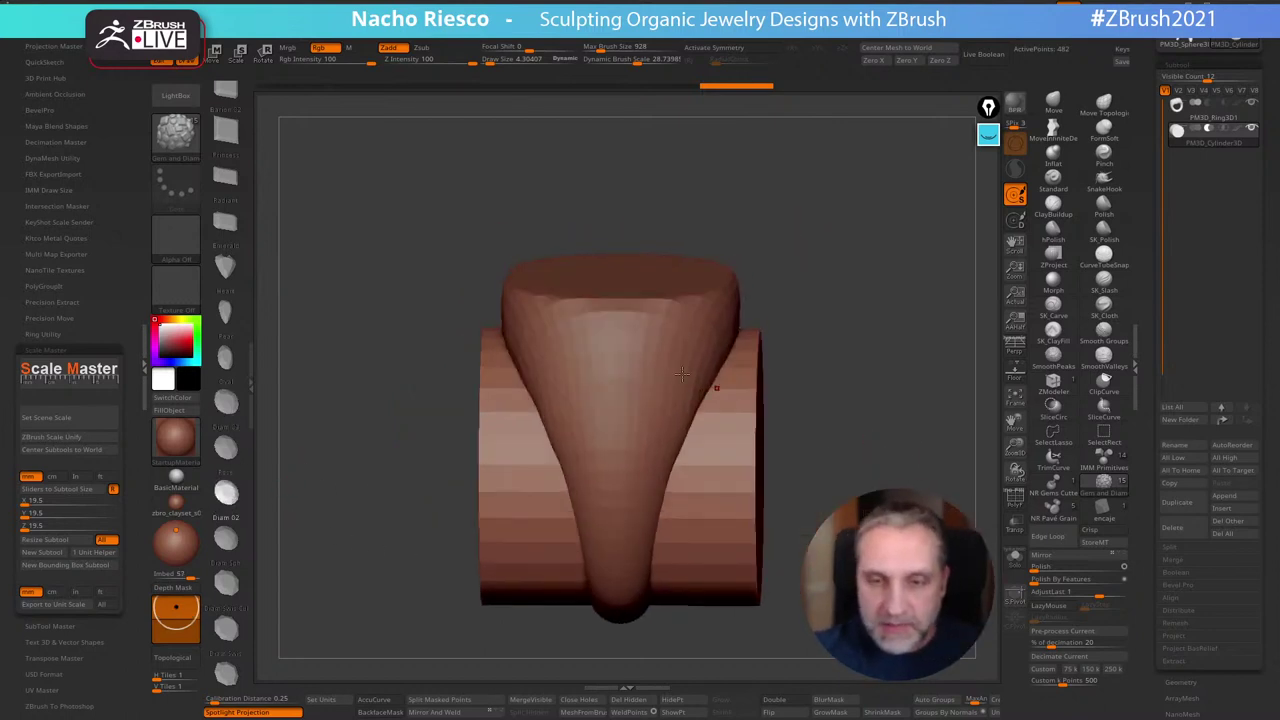
{"action": "left_click_drag", "start_coordinate": [177, 609], "coordinate": [177, 621]}
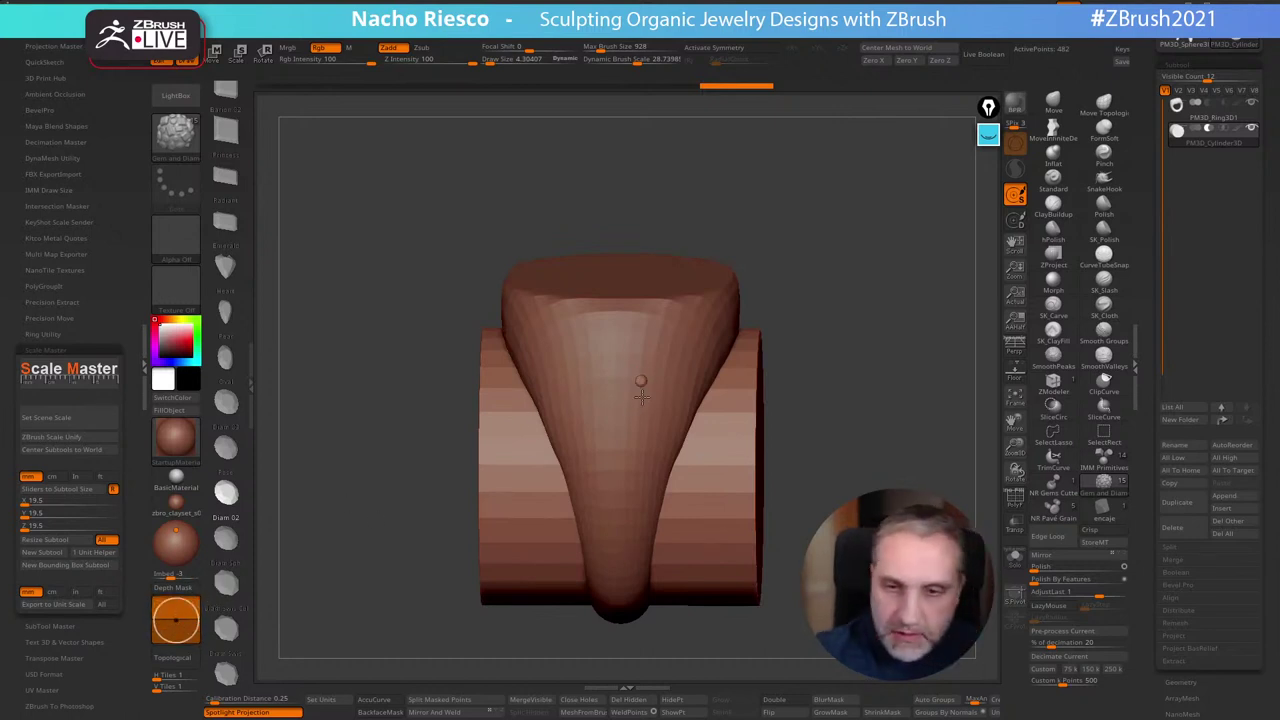
Enlarge the gem brush's draw size to about 11 while test-inserting Diam 02 on the model, undoing the test insertions
{"action": "left_click_drag", "start_coordinate": [640, 382], "coordinate": [643, 381], "text": "ctrl"}
{"action": "mouse_move", "coordinate": [850, 322]}
{"action": "left_mouse_down"}
{"action": "mouse_move", "coordinate": [857, 285]}
{"action": "mouse_move", "coordinate": [850, 330]}
{"action": "left_mouse_up"}
{"action": "key", "text": "ctrl+z"}
{"action": "key", "text": "s"}
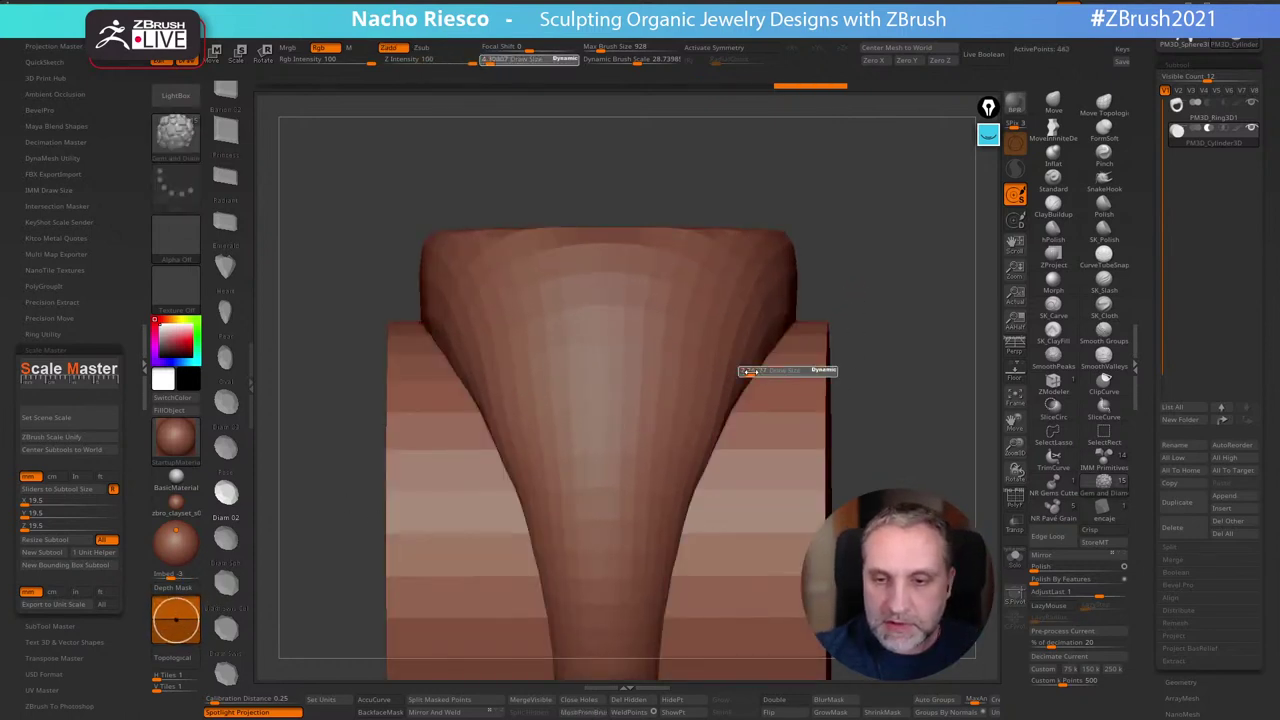
{"action": "left_click_drag", "start_coordinate": [746, 373], "coordinate": [758, 373]}
{"action": "left_click_drag", "start_coordinate": [835, 260], "coordinate": [862, 288]}
{"action": "key", "text": "ctrl+z"}
{"action": "left_click_drag", "start_coordinate": [889, 366], "coordinate": [880, 328], "text": "alt"}
{"action": "left_click_drag", "start_coordinate": [868, 348], "coordinate": [868, 371], "text": "shift"}
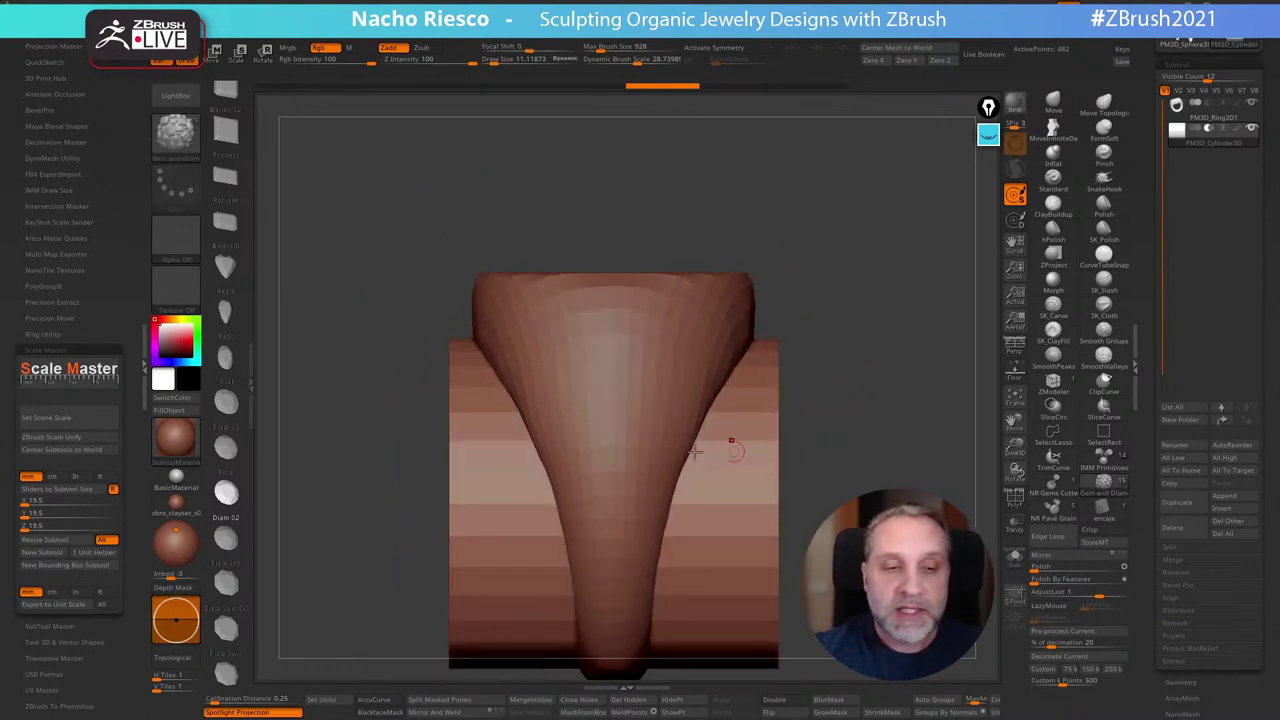
Open the IMM Draw Size plugin settings, and switch to the browser to open the Pixologic website
{"action": "left_click", "coordinate": [52, 189]}
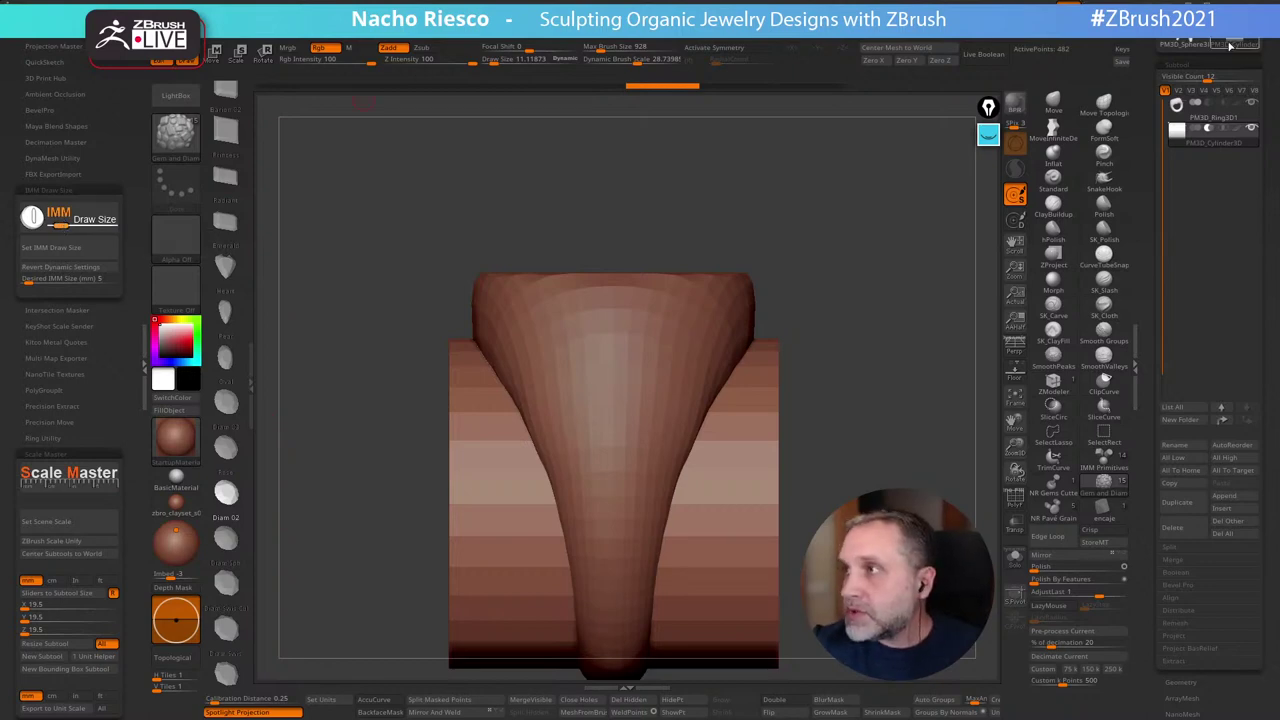
{"action": "mouse_move", "coordinate": [1232, 43]}
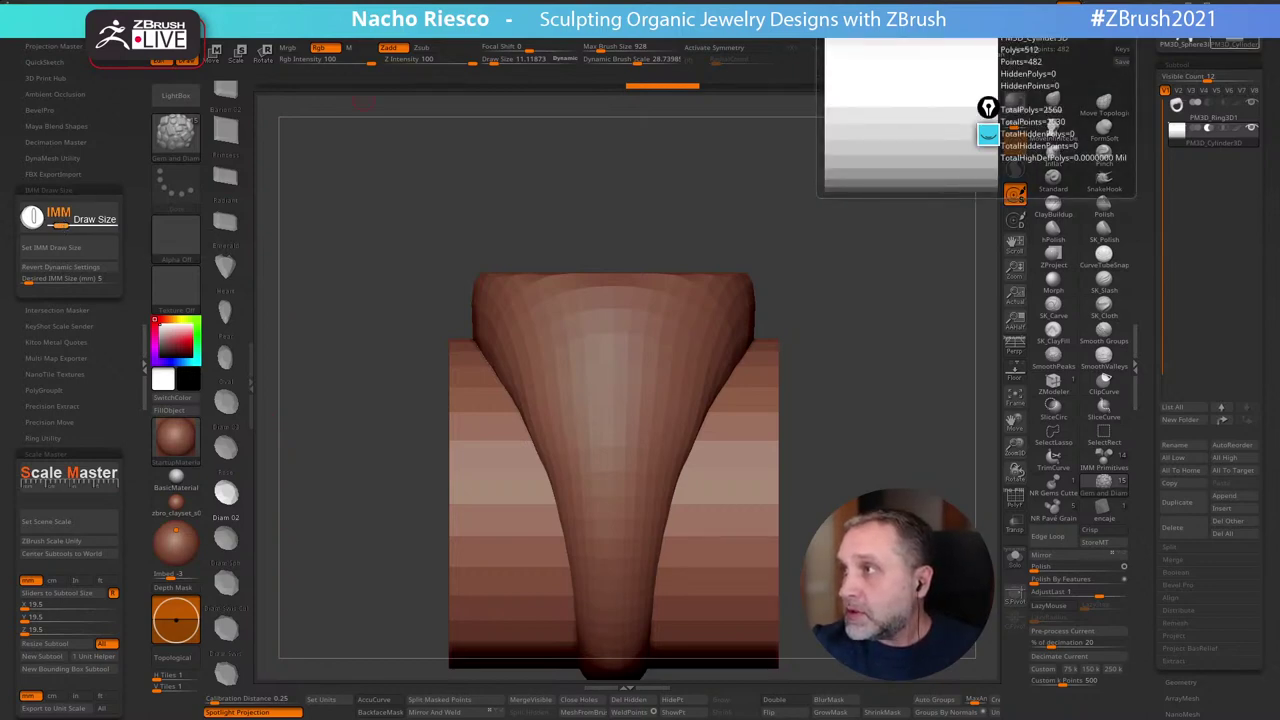
{"action": "left_click_drag", "start_coordinate": [1279, 201], "coordinate": [658, 202]}
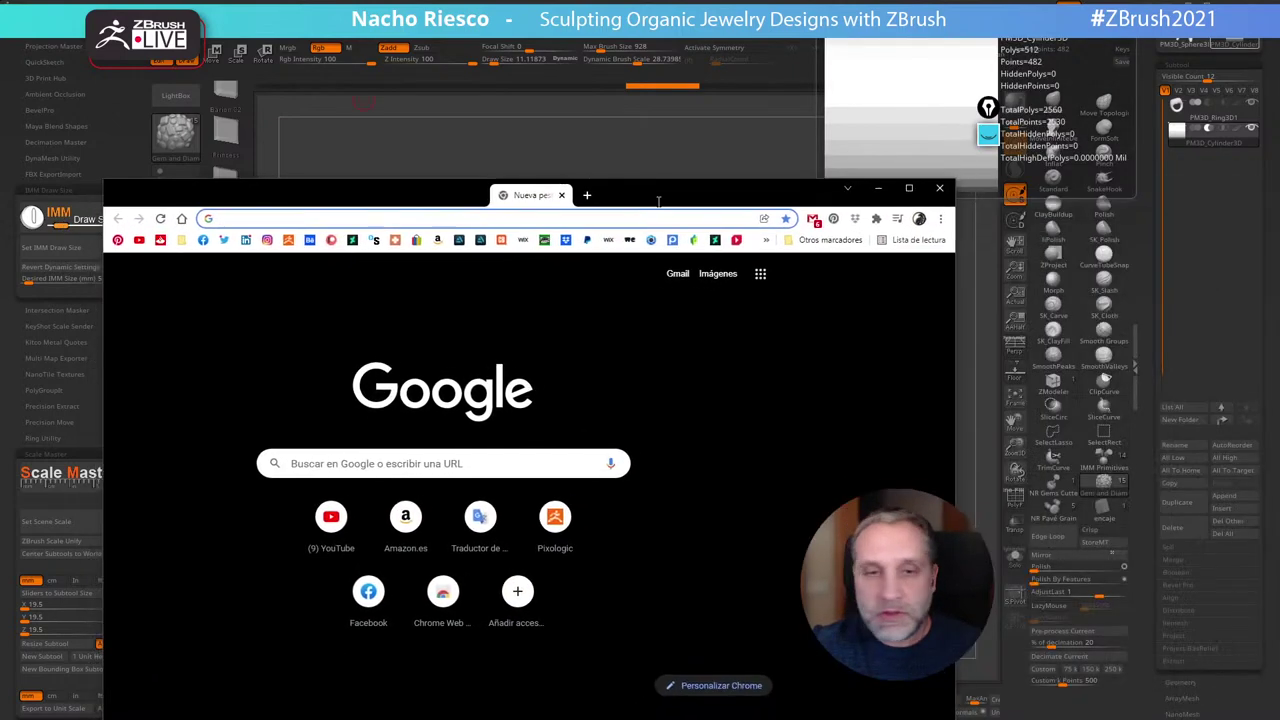
{"action": "left_click", "coordinate": [301, 246]}
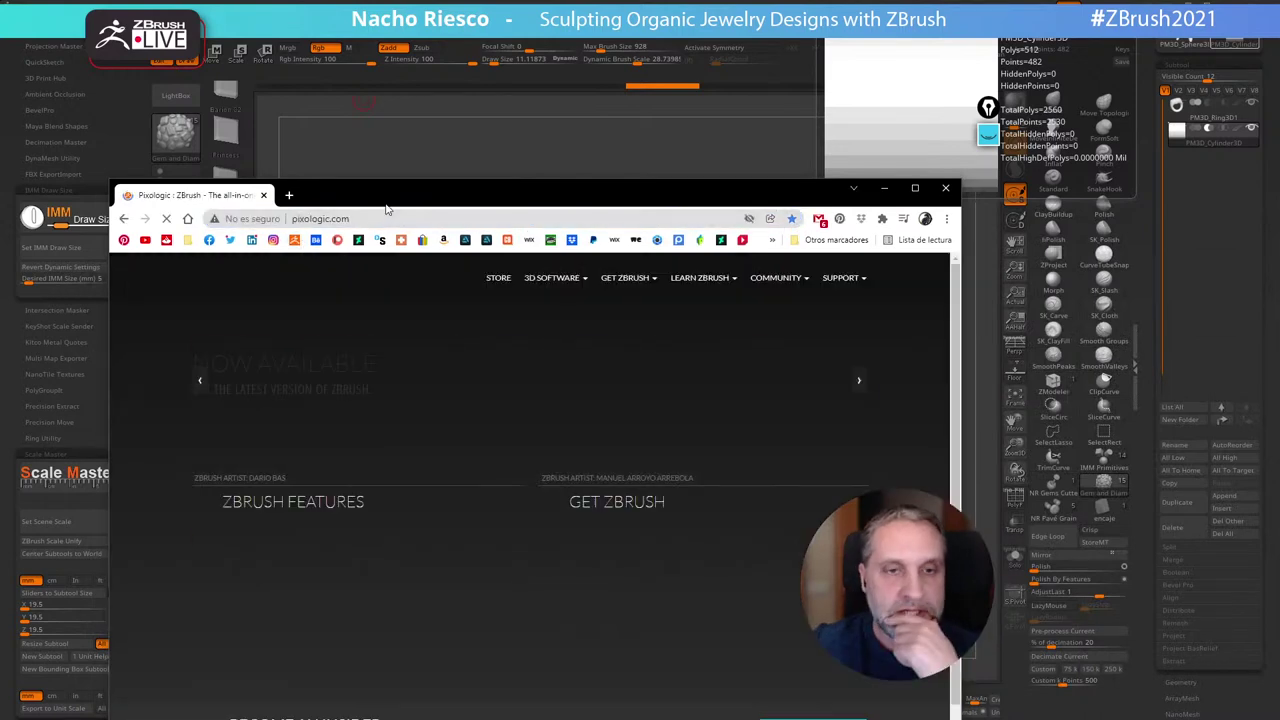
{"action": "left_click_drag", "start_coordinate": [393, 199], "coordinate": [385, 124]}
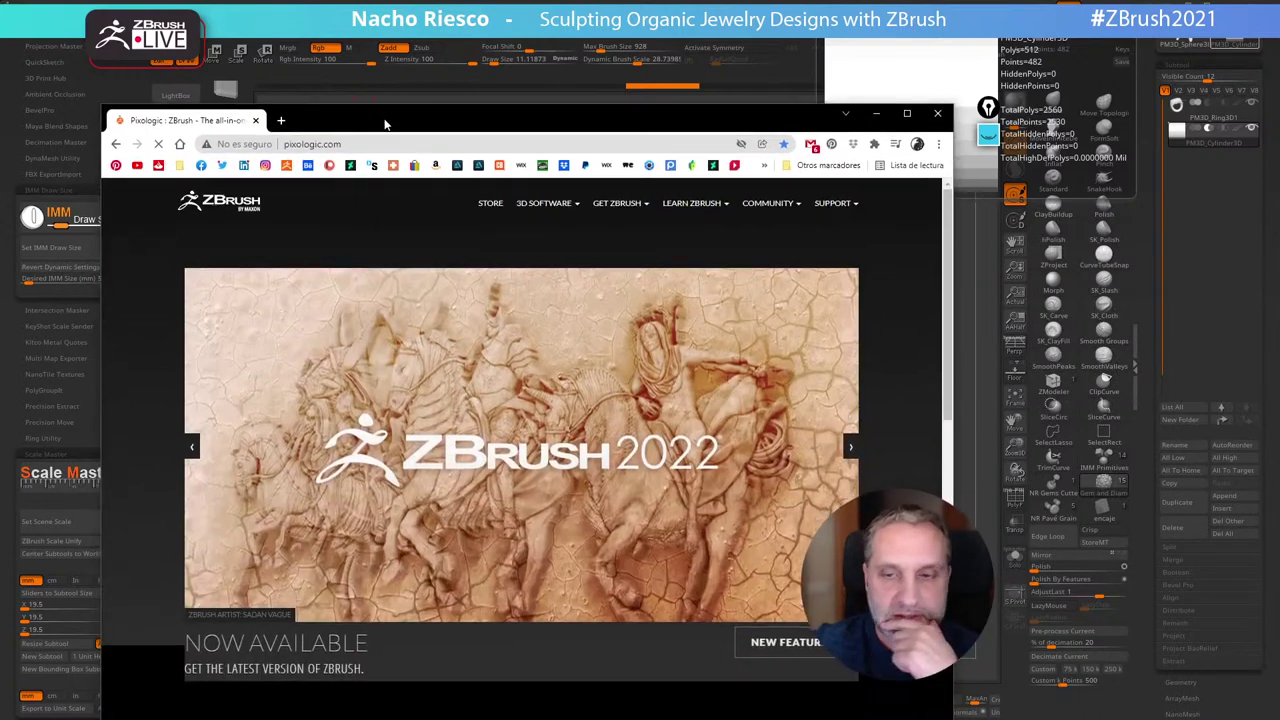
Open the ZBrush Plugins page in the Resource Center of the Pixologic website
{"action": "mouse_move", "coordinate": [840, 203]}
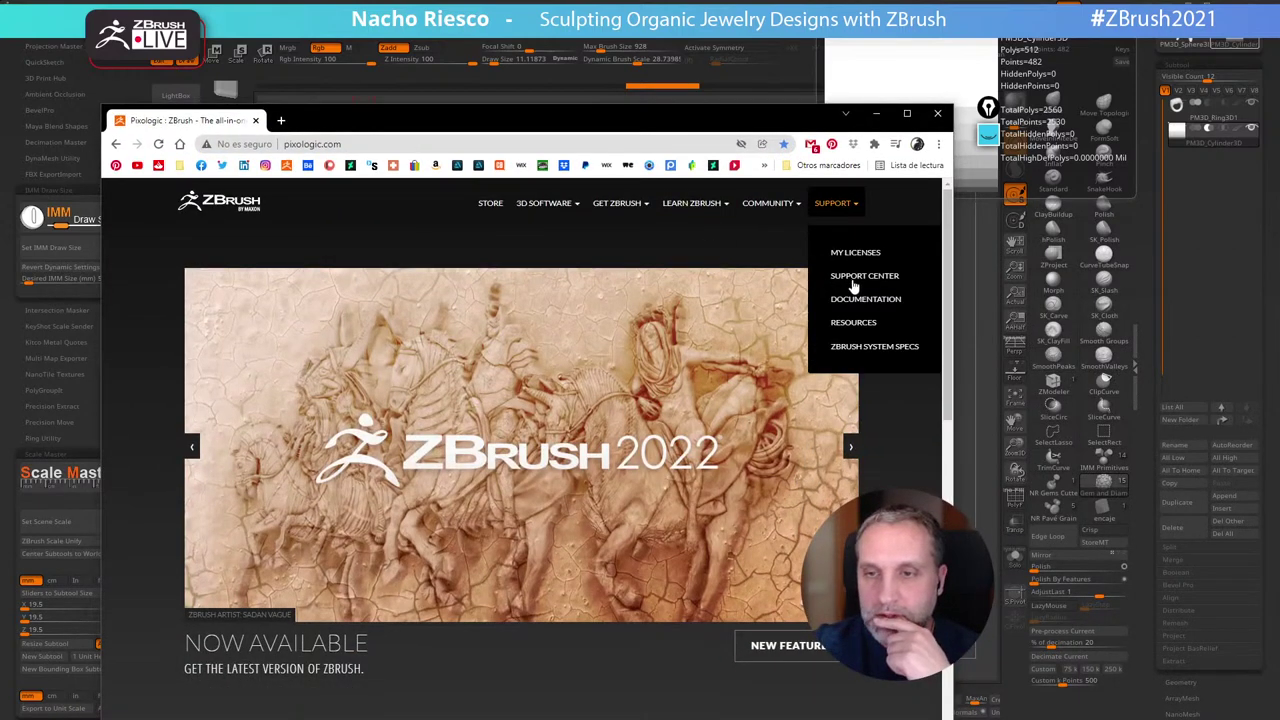
{"action": "left_click", "coordinate": [853, 322]}
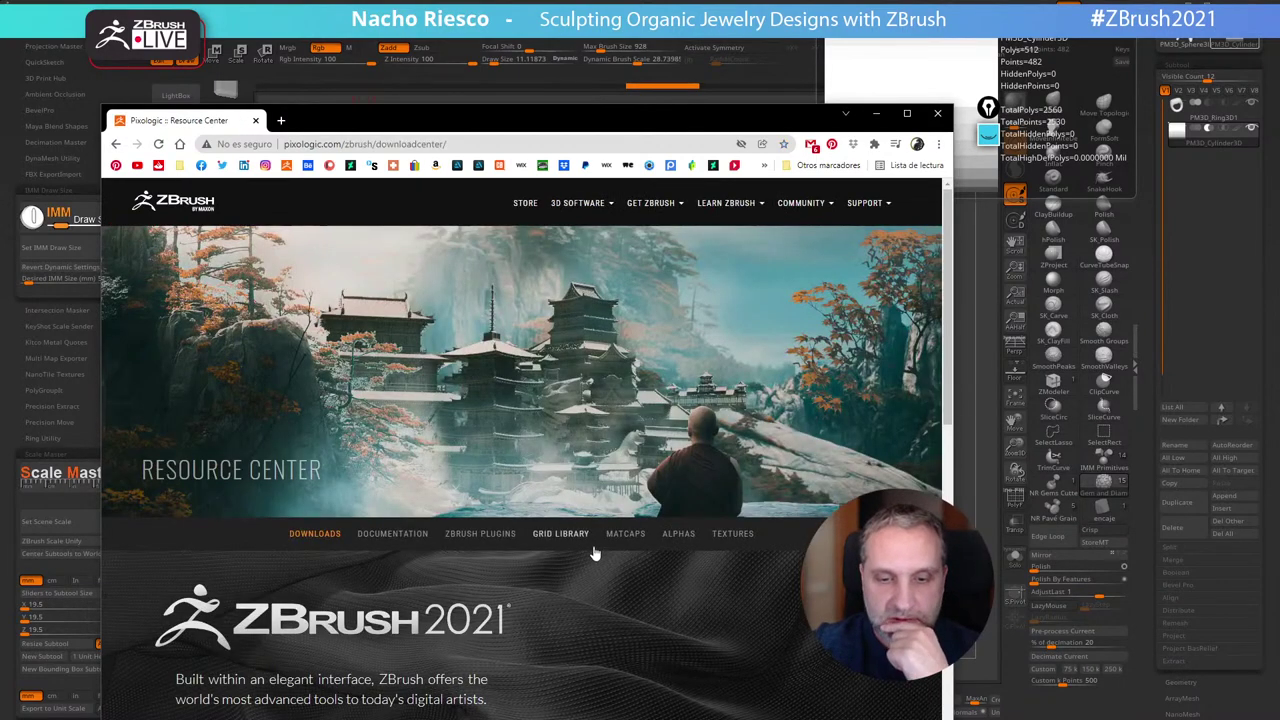
{"action": "left_click", "coordinate": [480, 540]}
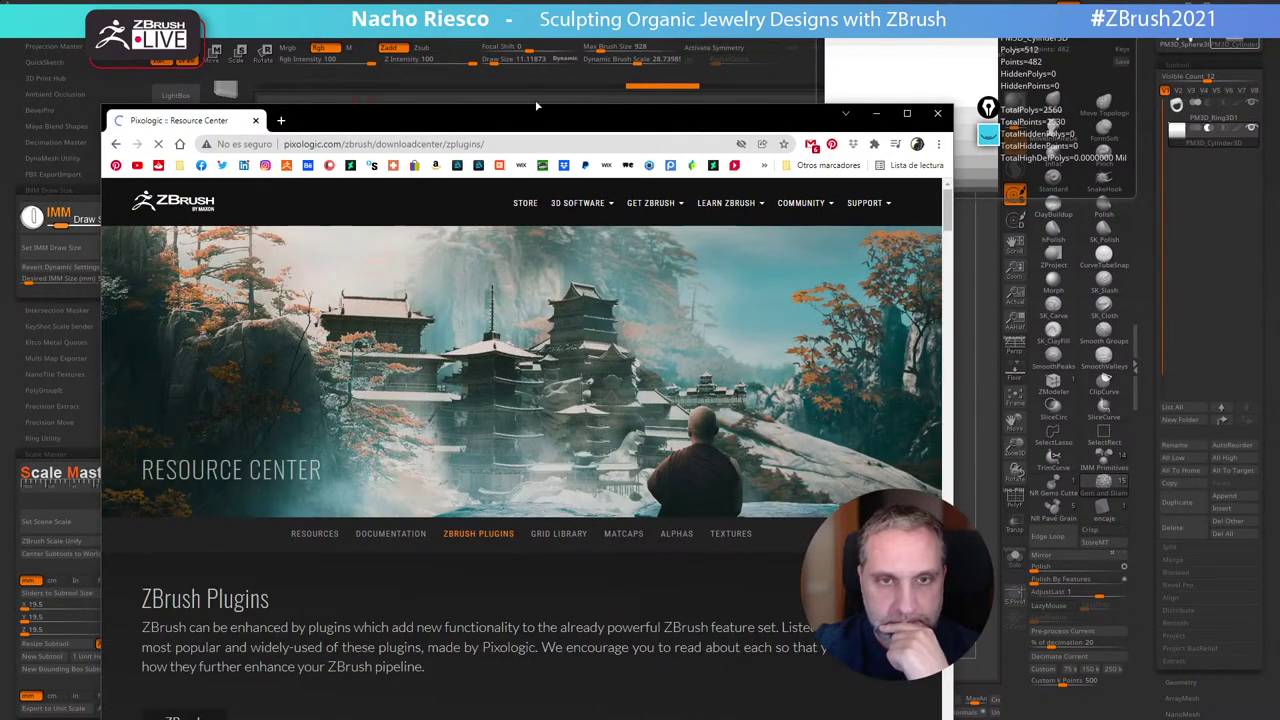
{"action": "left_click_drag", "start_coordinate": [507, 135], "coordinate": [509, 91]}
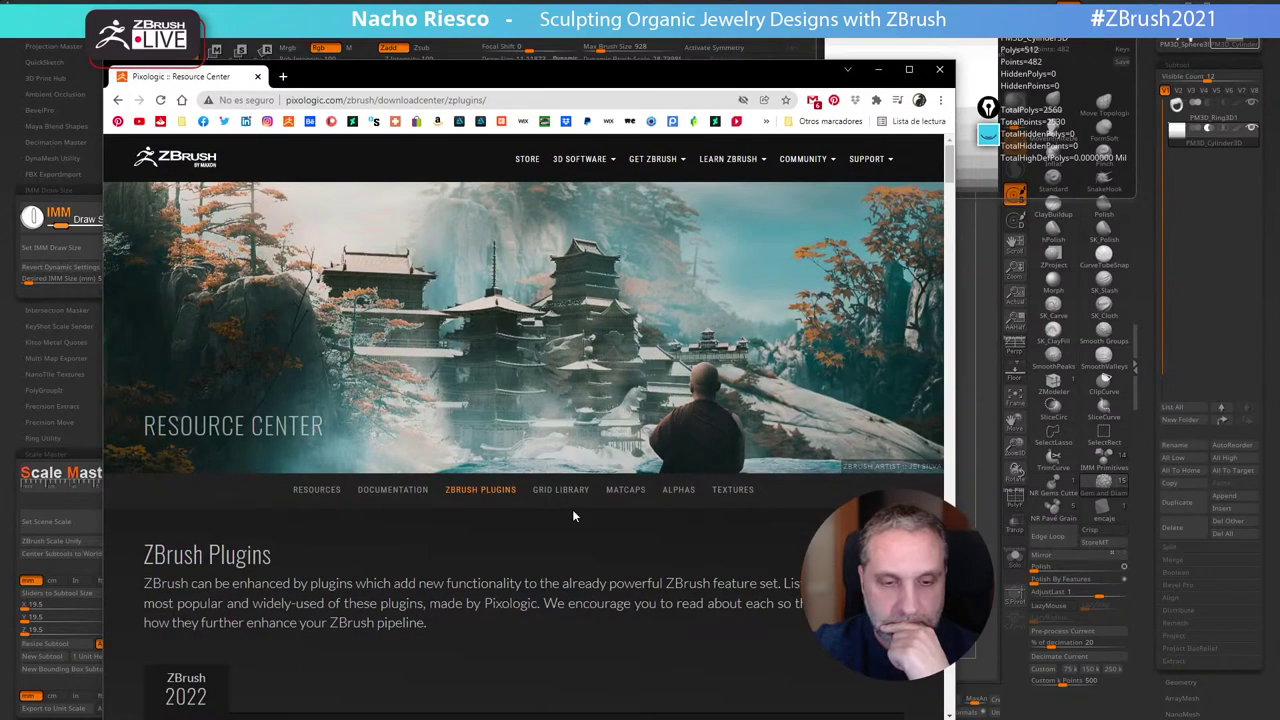
Look through the plugin list for the IMM Draw Size entry, and close the browser to return to ZBrush
{"action": "scroll", "coordinate": [594, 551], "scroll_direction": "down", "scroll_amount": 10}
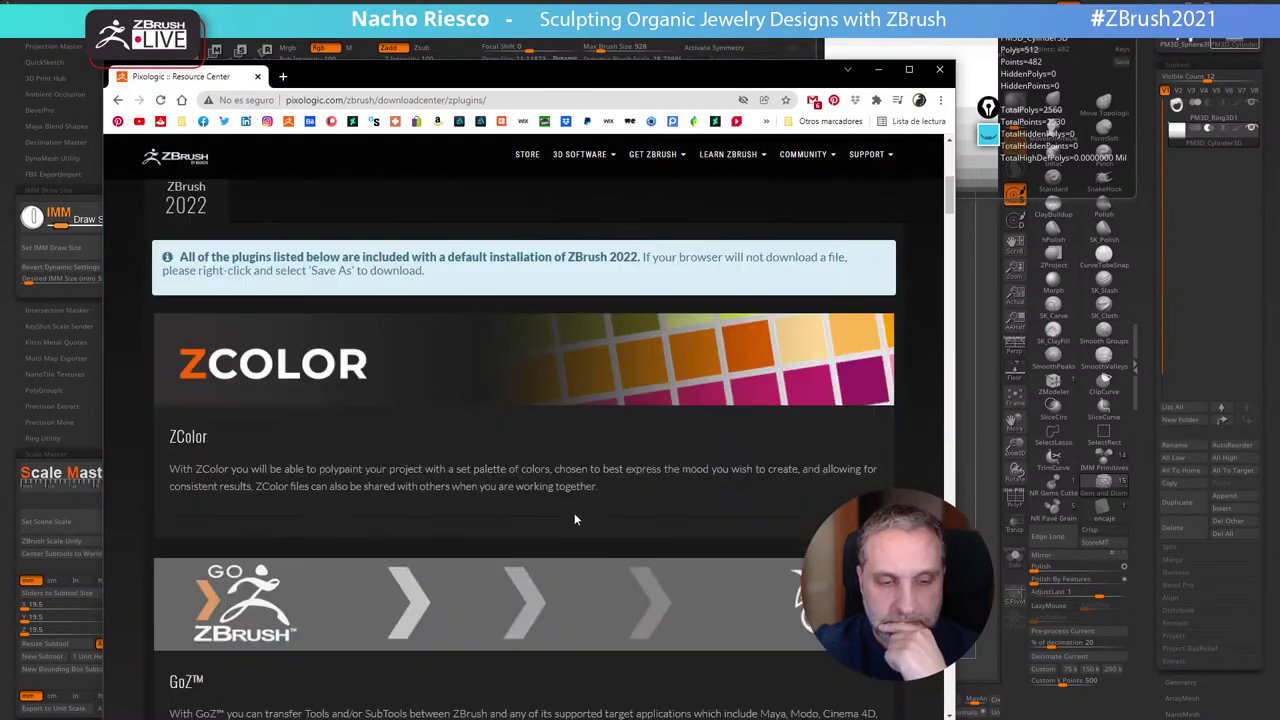
{"action": "scroll", "coordinate": [576, 486], "scroll_direction": "down", "scroll_amount": 12}
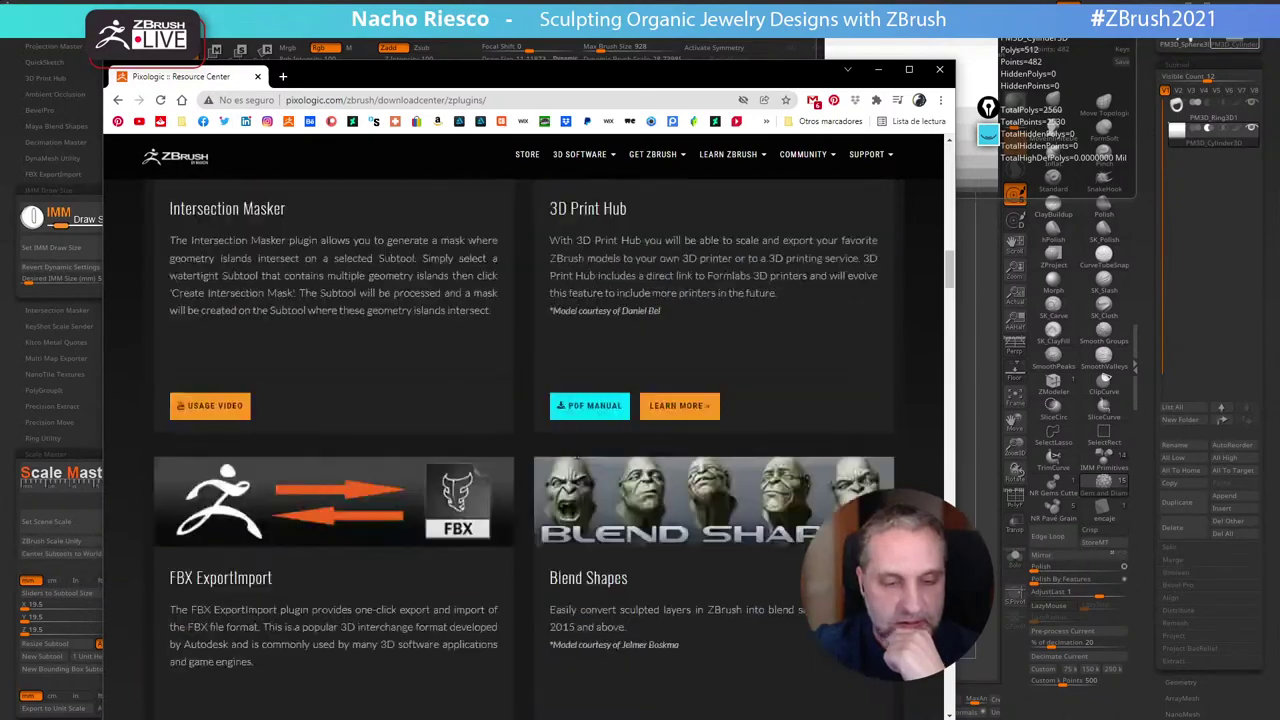
{"action": "scroll", "coordinate": [576, 463], "scroll_direction": "down", "scroll_amount": 11}
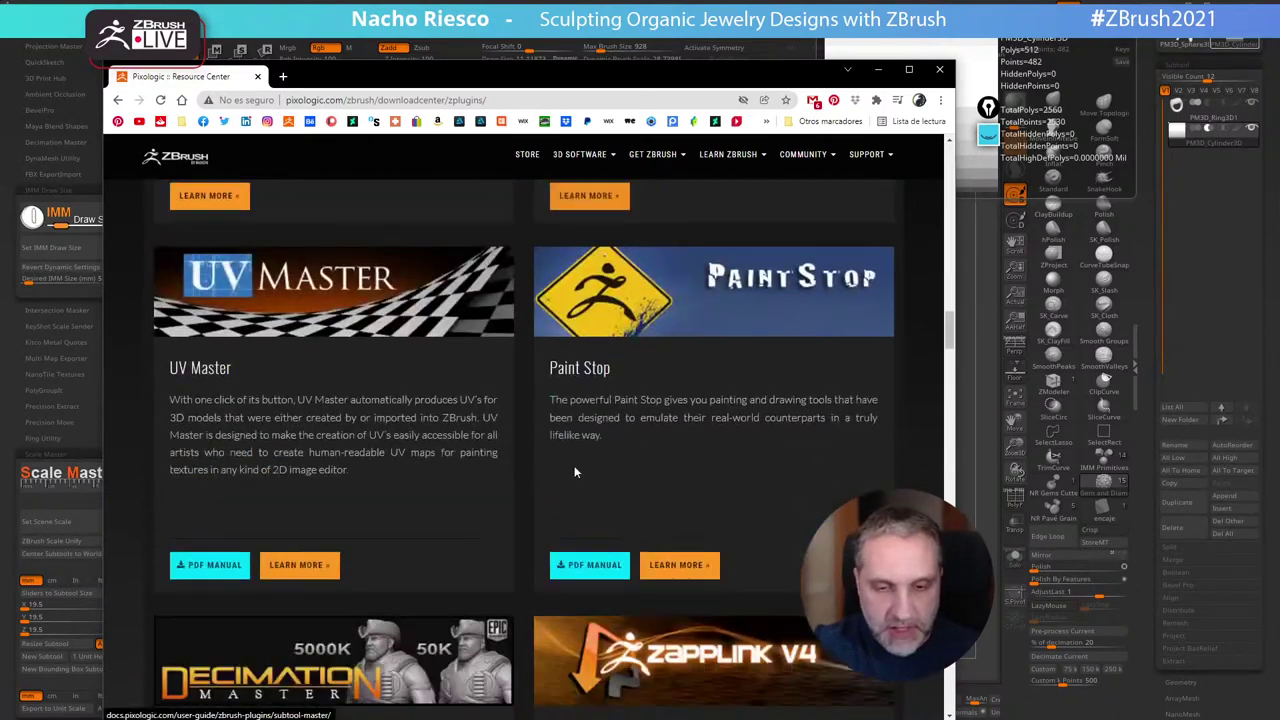
{"action": "scroll", "coordinate": [615, 451], "scroll_direction": "down", "scroll_amount": 10}
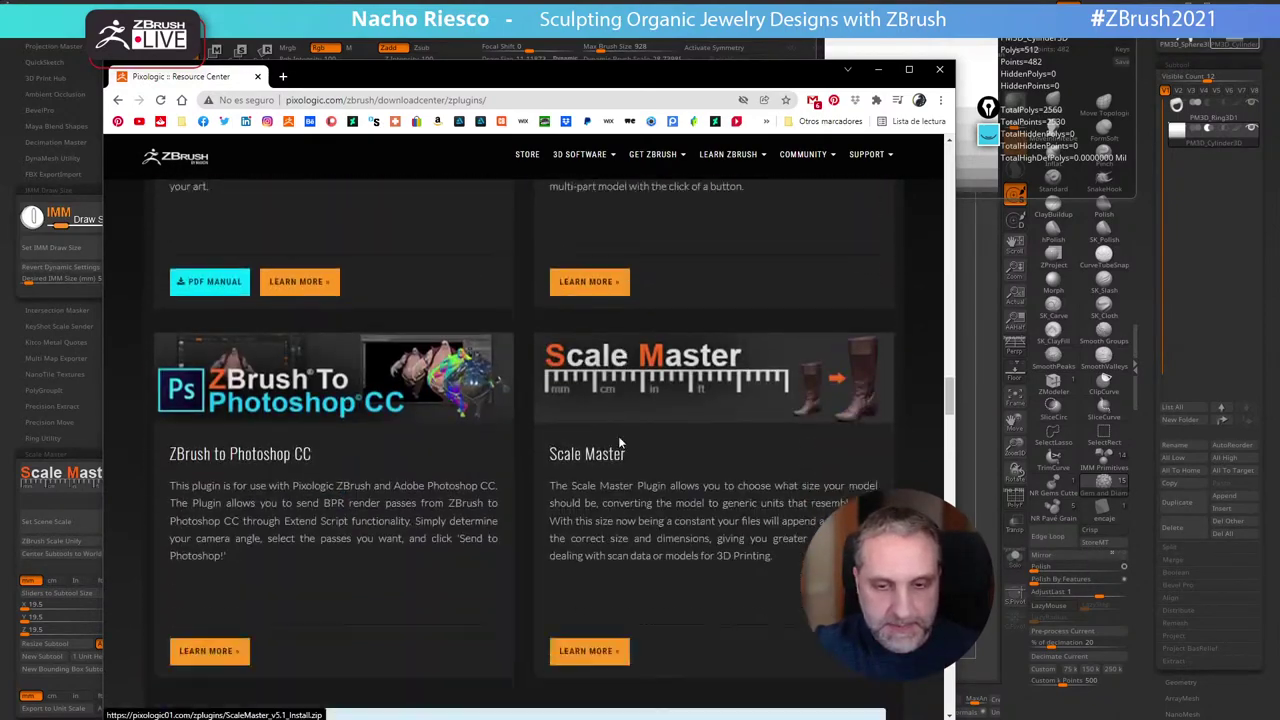
{"action": "scroll", "coordinate": [617, 431], "scroll_direction": "down", "scroll_amount": 8}
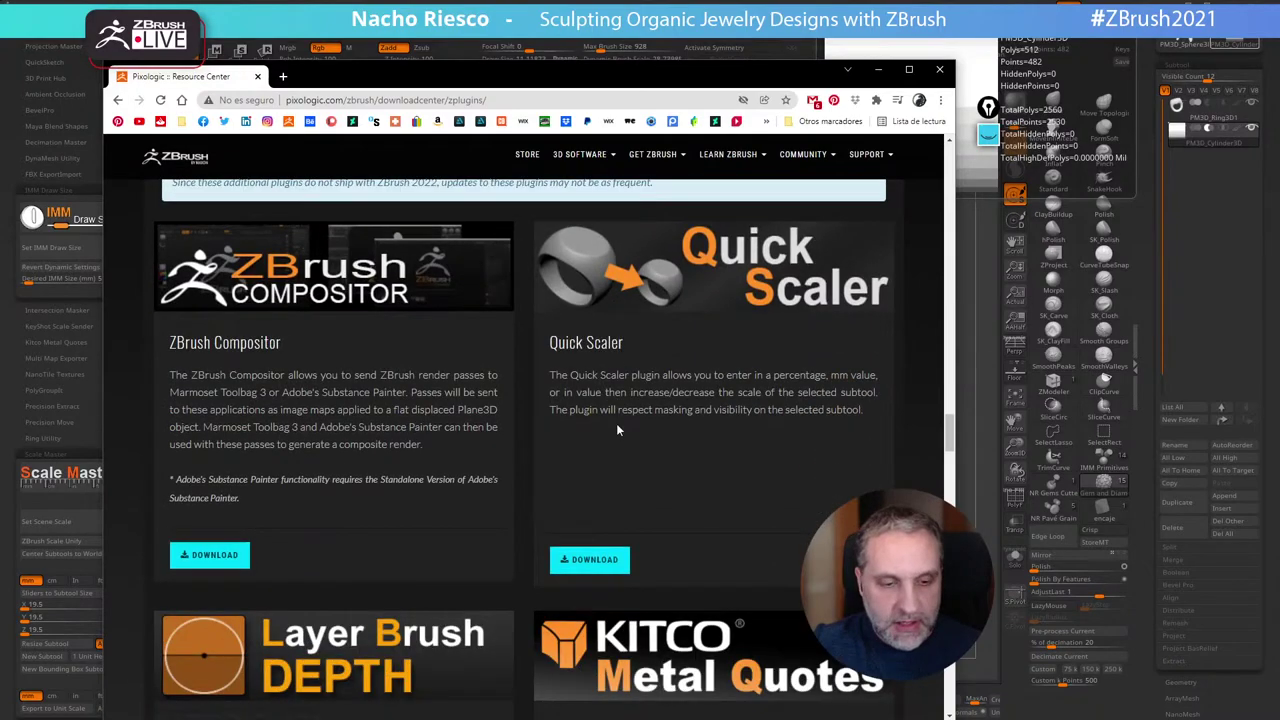
{"action": "scroll", "coordinate": [618, 420], "scroll_direction": "down", "scroll_amount": 9}
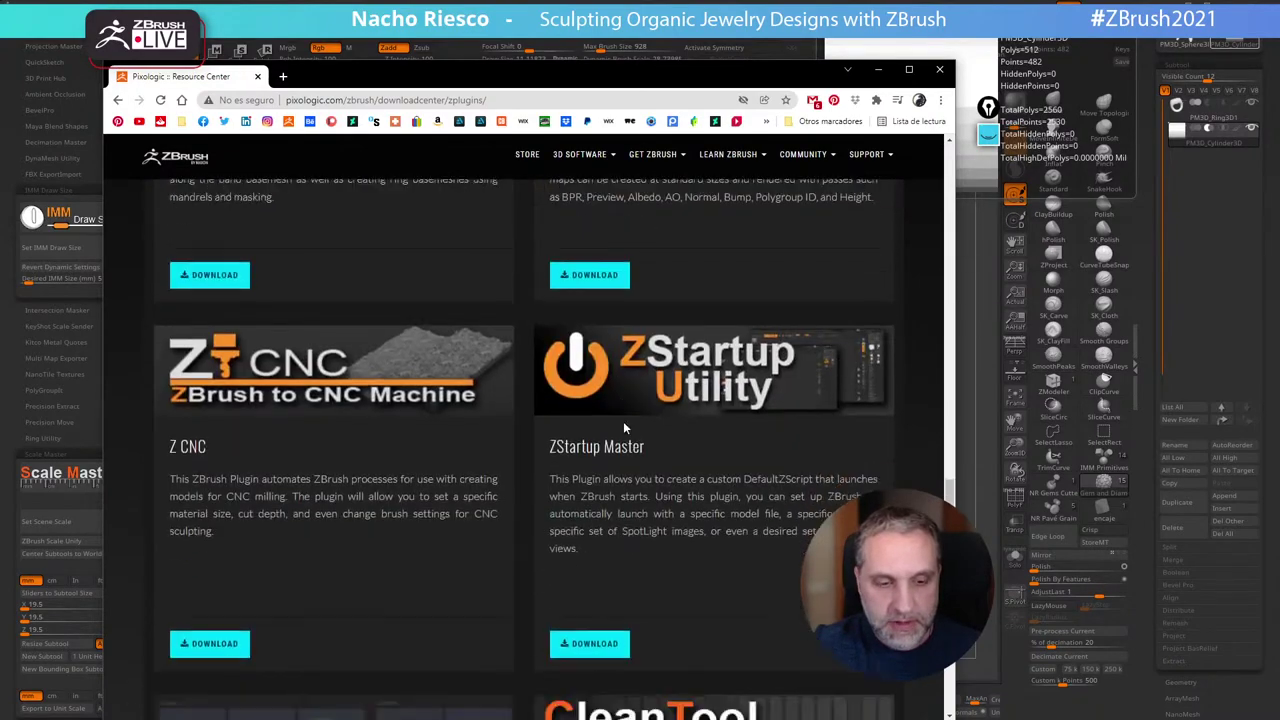
{"action": "scroll", "coordinate": [625, 425], "scroll_direction": "down", "scroll_amount": 10}
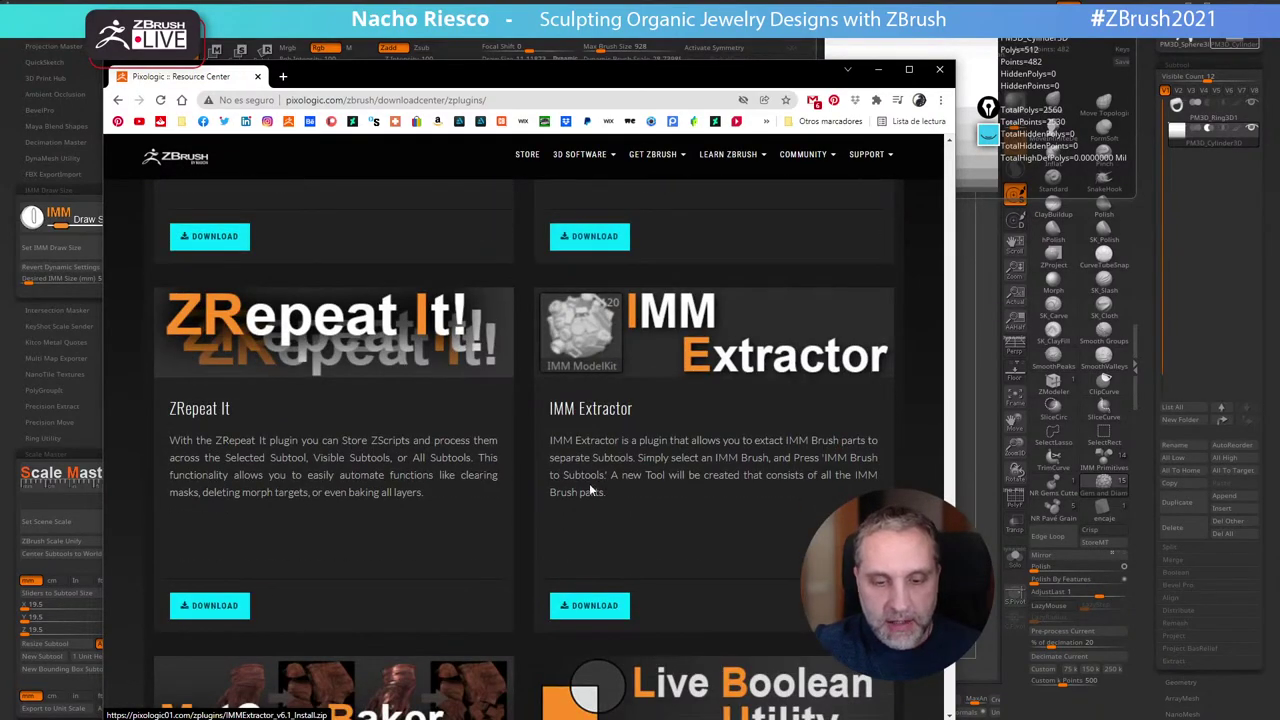
{"action": "scroll", "coordinate": [578, 490], "scroll_direction": "down", "scroll_amount": 7}
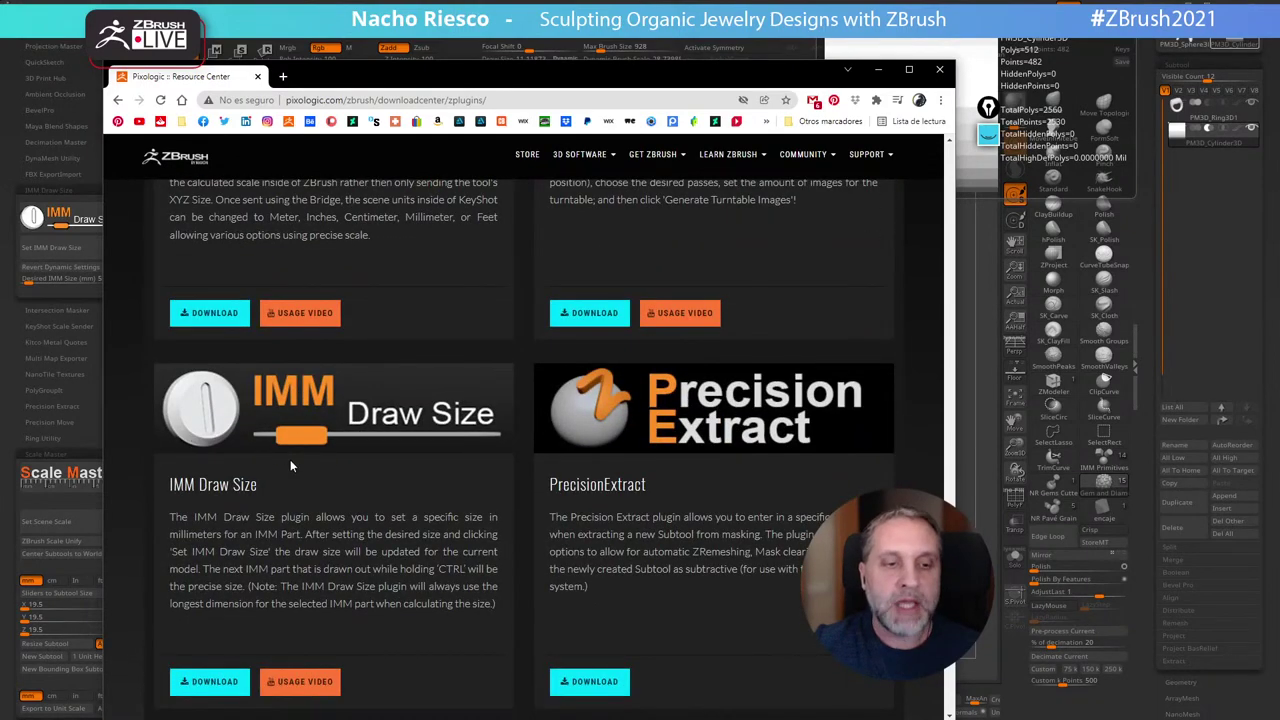
{"action": "scroll", "coordinate": [290, 462], "scroll_direction": "down", "scroll_amount": 1}
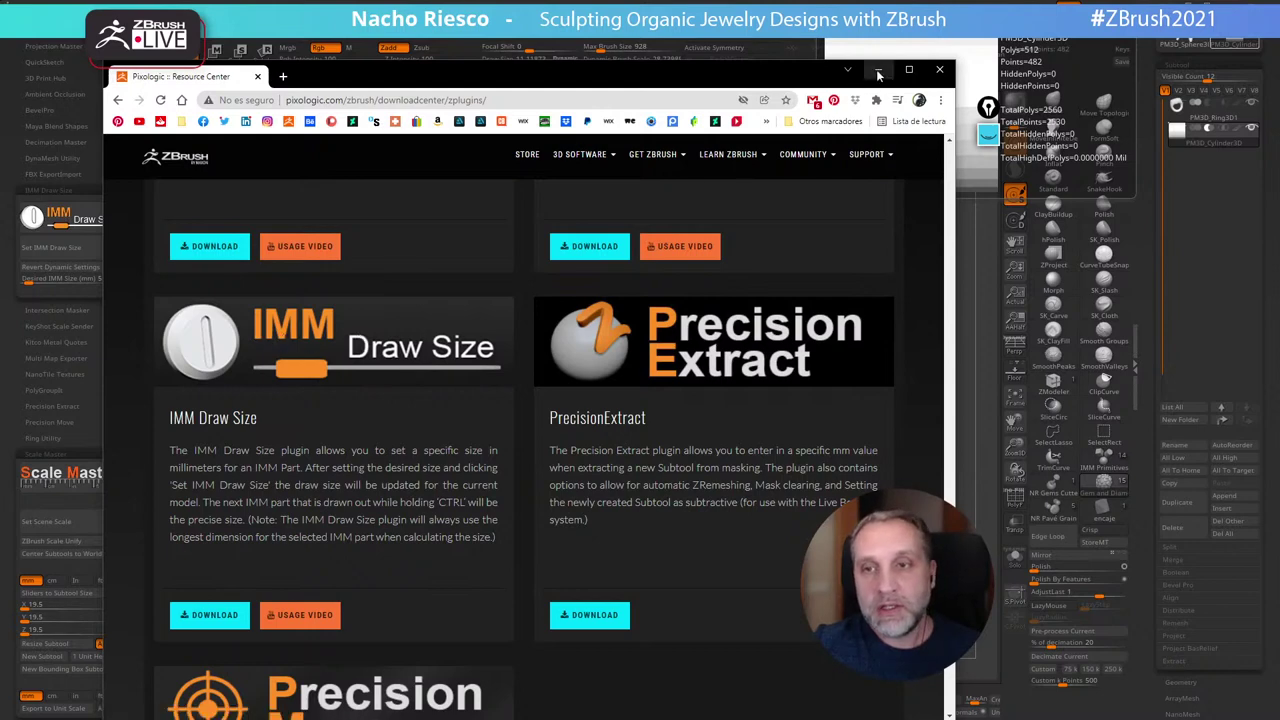
{"action": "left_click", "coordinate": [936, 77]}
{"action": "left_click", "coordinate": [942, 71]}
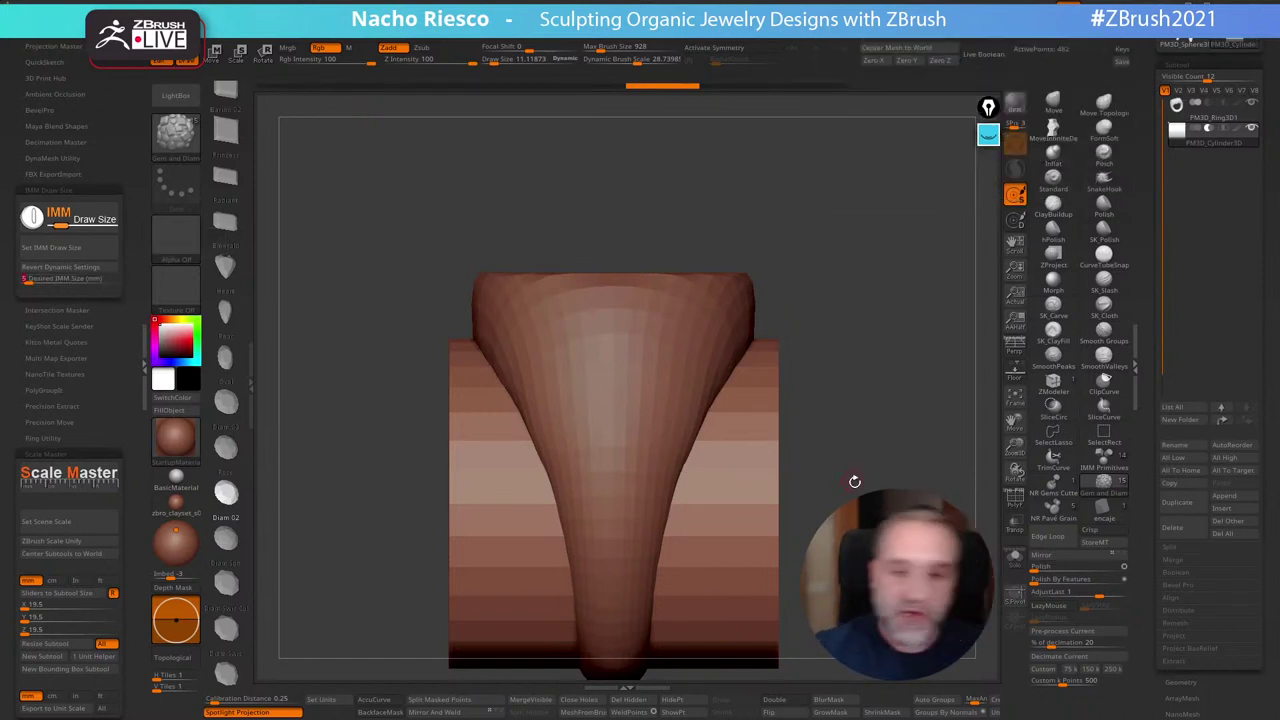
Apply a 1 mm IMM draw size to the gem brush and insert a Diam 02 gem on the side of the ring
{"action": "mouse_move", "coordinate": [855, 482]}
{"action": "left_mouse_down"}
{"action": "mouse_move", "coordinate": [931, 451]}
{"action": "mouse_move", "coordinate": [878, 489]}
{"action": "left_mouse_up"}
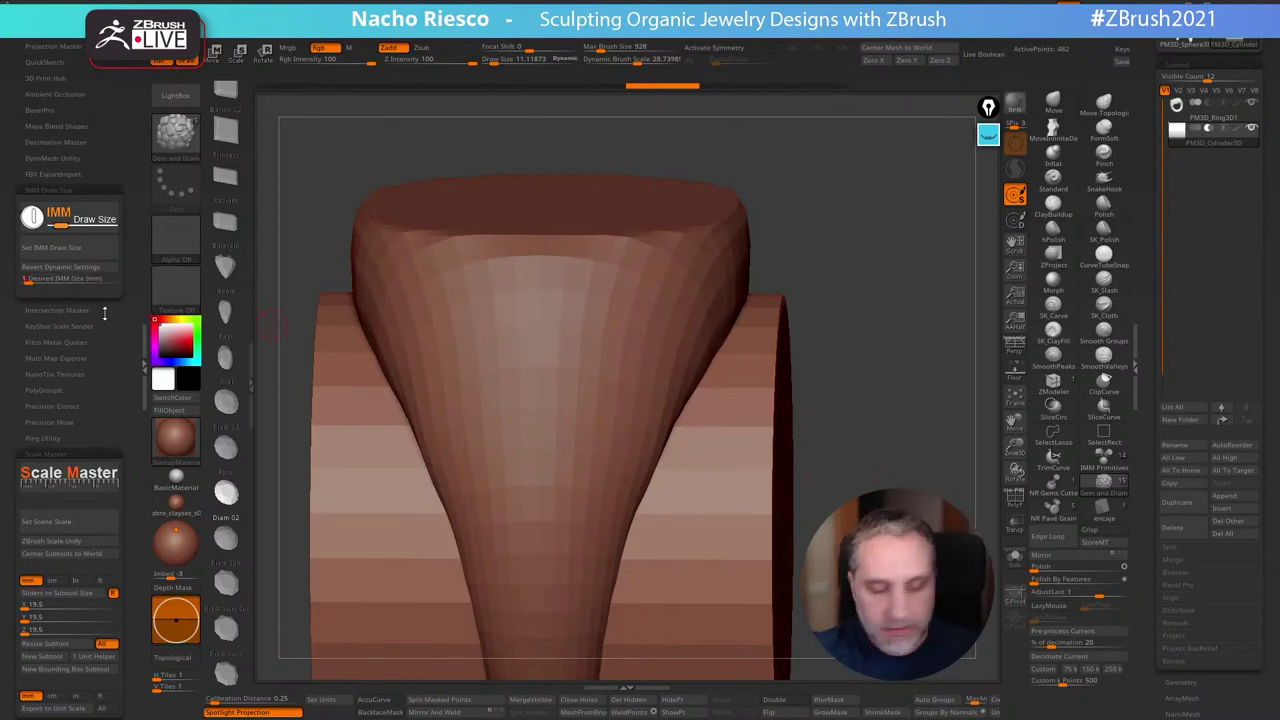
{"action": "left_click", "coordinate": [98, 254]}
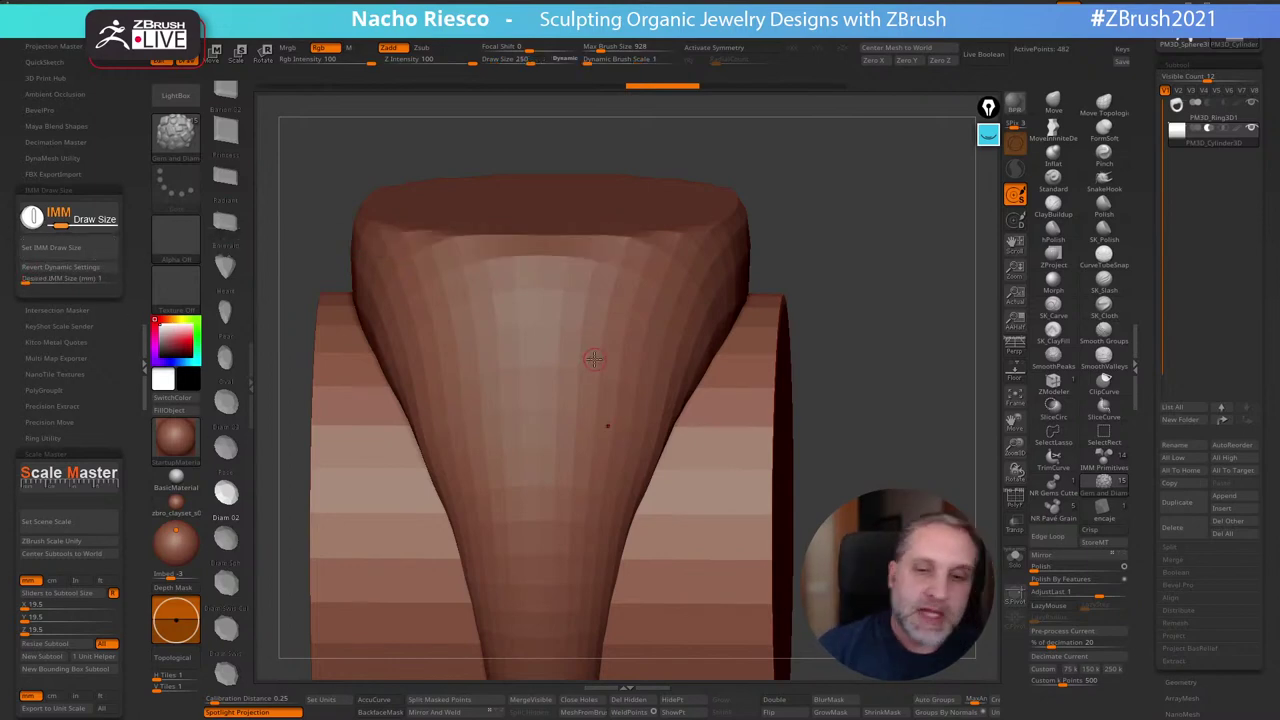
{"action": "mouse_move", "coordinate": [606, 358]}
{"action": "left_mouse_down"}
{"action": "mouse_move", "coordinate": [638, 350]}
{"action": "mouse_move", "coordinate": [627, 338]}
{"action": "mouse_move", "coordinate": [628, 372]}
{"action": "mouse_move", "coordinate": [624, 350]}
{"action": "left_mouse_up"}
{"action": "key", "text": "ctrl+z"}
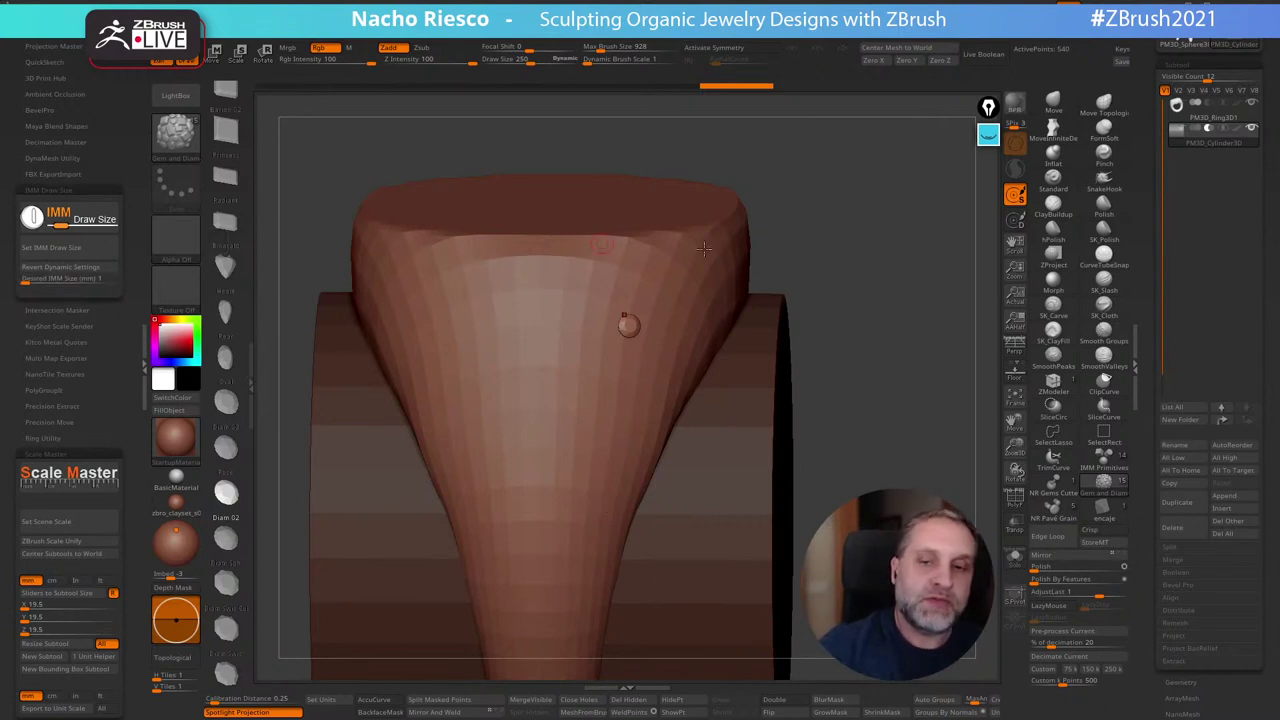
Insert eleven more 1 mm Diam 02 gems in a tight cluster around the first gem on the ring's side
{"action": "left_click_drag", "start_coordinate": [955, 236], "coordinate": [921, 315]}
{"action": "left_click", "coordinate": [580, 300]}
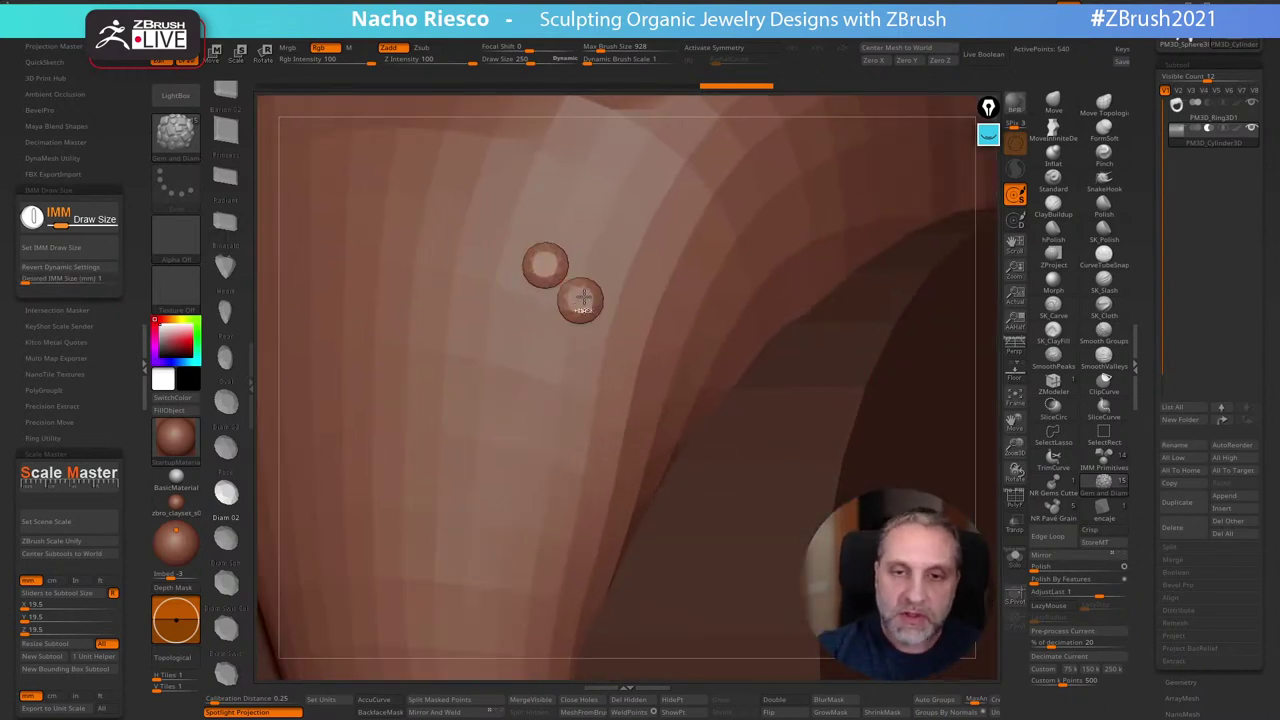
{"action": "left_click", "coordinate": [585, 256]}
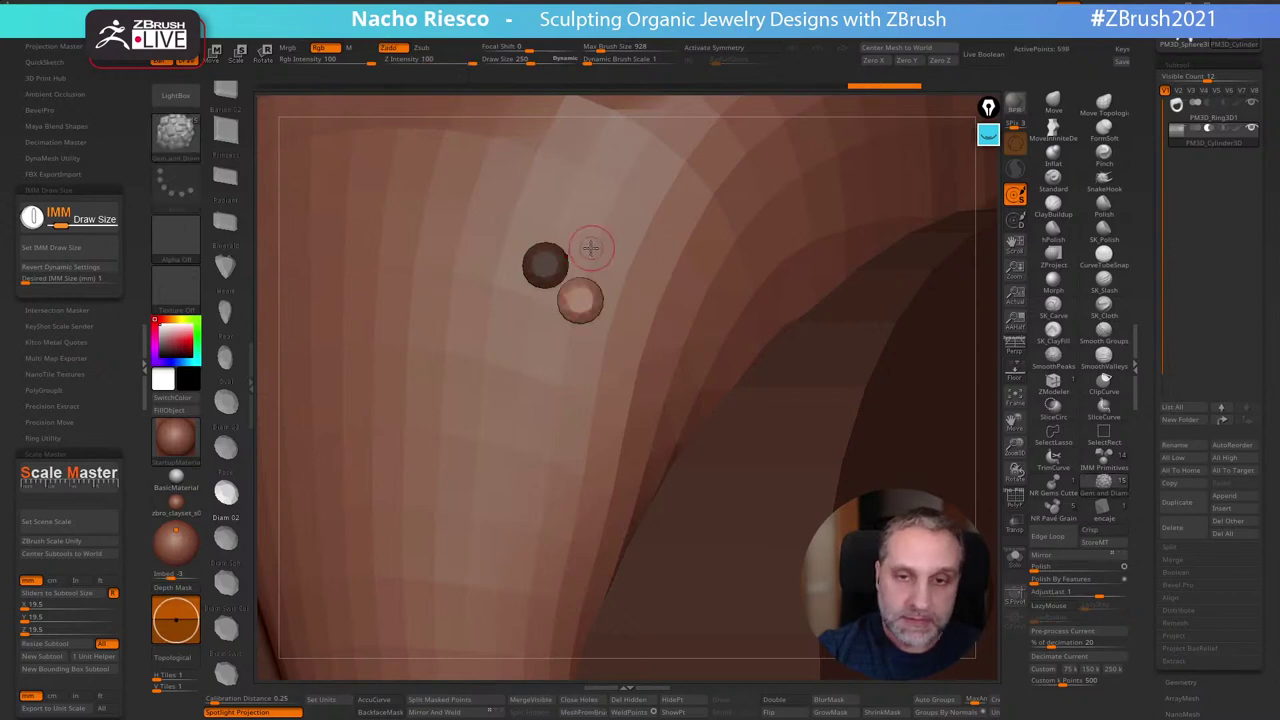
{"action": "left_click", "coordinate": [551, 220]}
{"action": "left_click", "coordinate": [593, 199]}
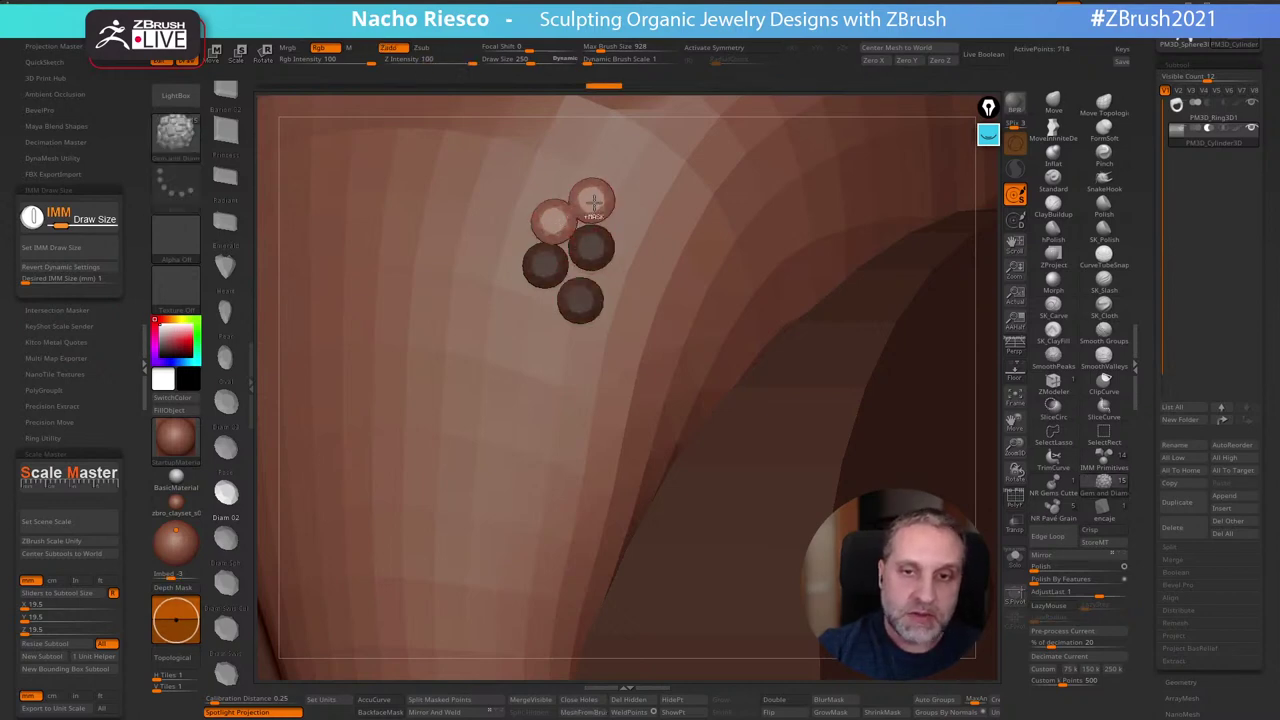
{"action": "left_click", "coordinate": [558, 176]}
{"action": "left_click", "coordinate": [603, 155]}
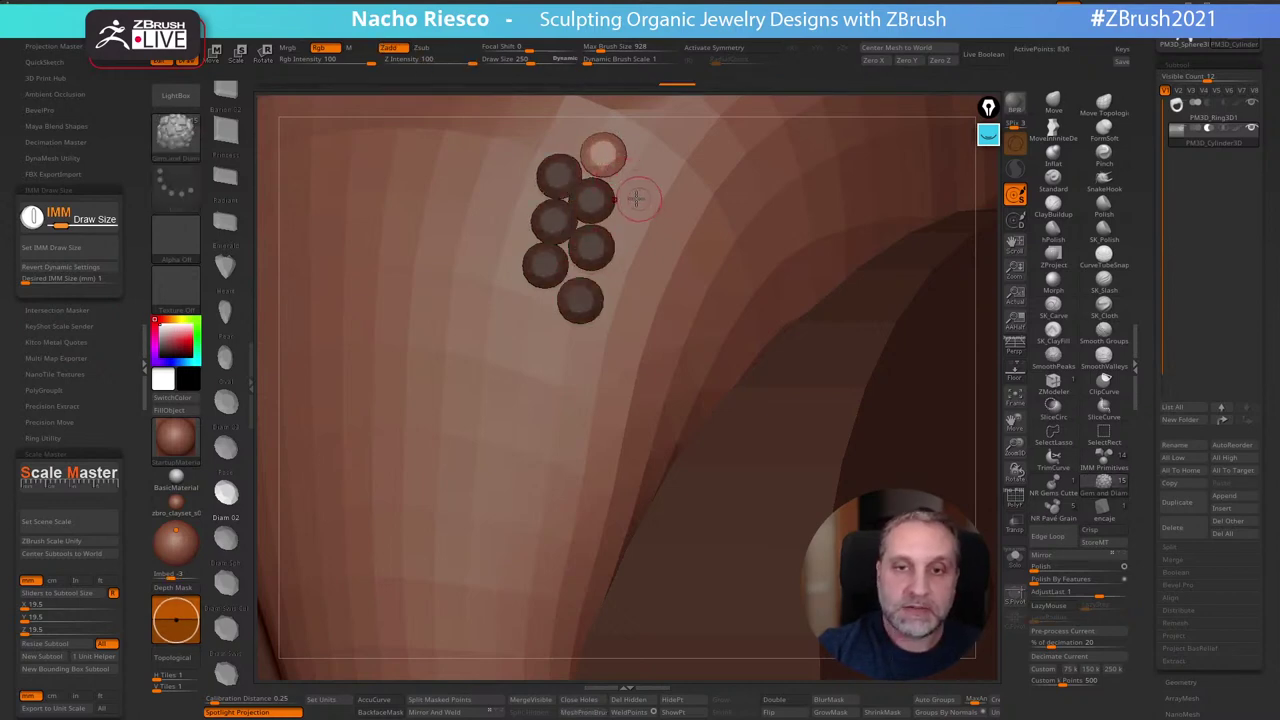
{"action": "left_click", "coordinate": [630, 220]}
{"action": "left_click", "coordinate": [647, 177]}
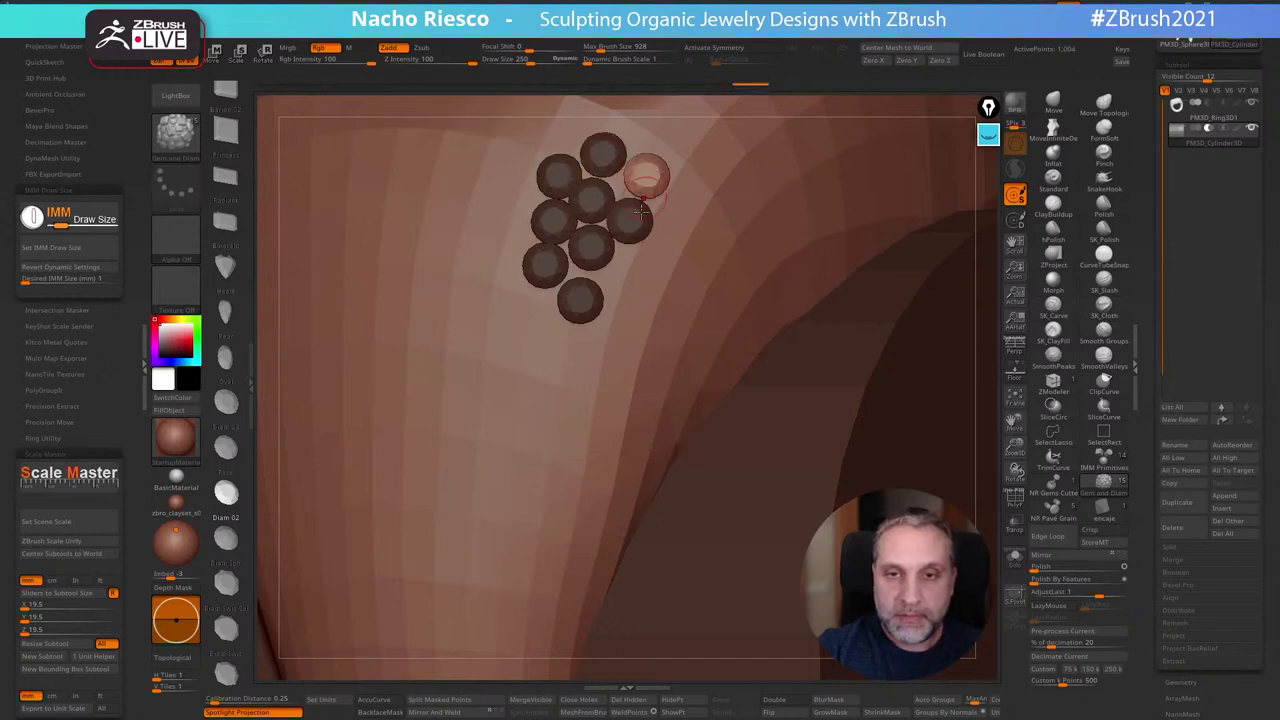
{"action": "left_click", "coordinate": [624, 276]}
{"action": "left_click", "coordinate": [505, 235]}
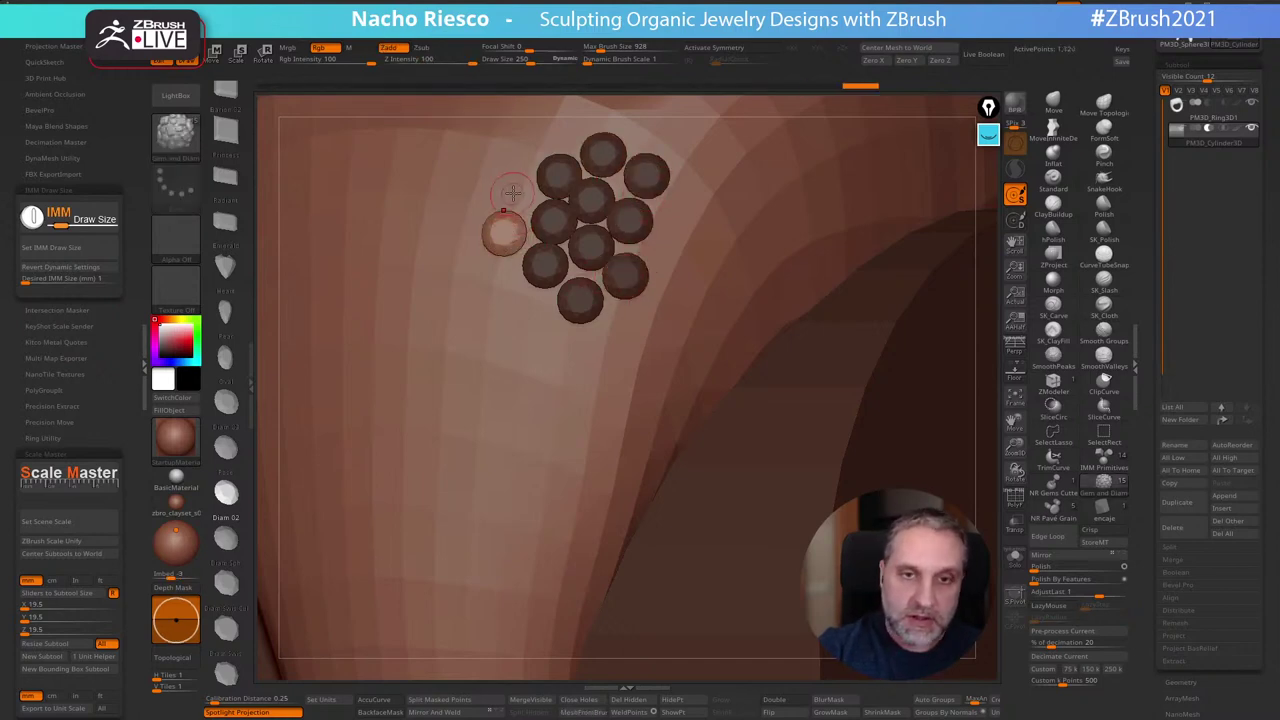
{"action": "left_click", "coordinate": [513, 190]}
Set the IMM draw size to 1.5 mm and test-insert one gem below the cluster, undoing the insertion
{"action": "left_click", "coordinate": [78, 278]}
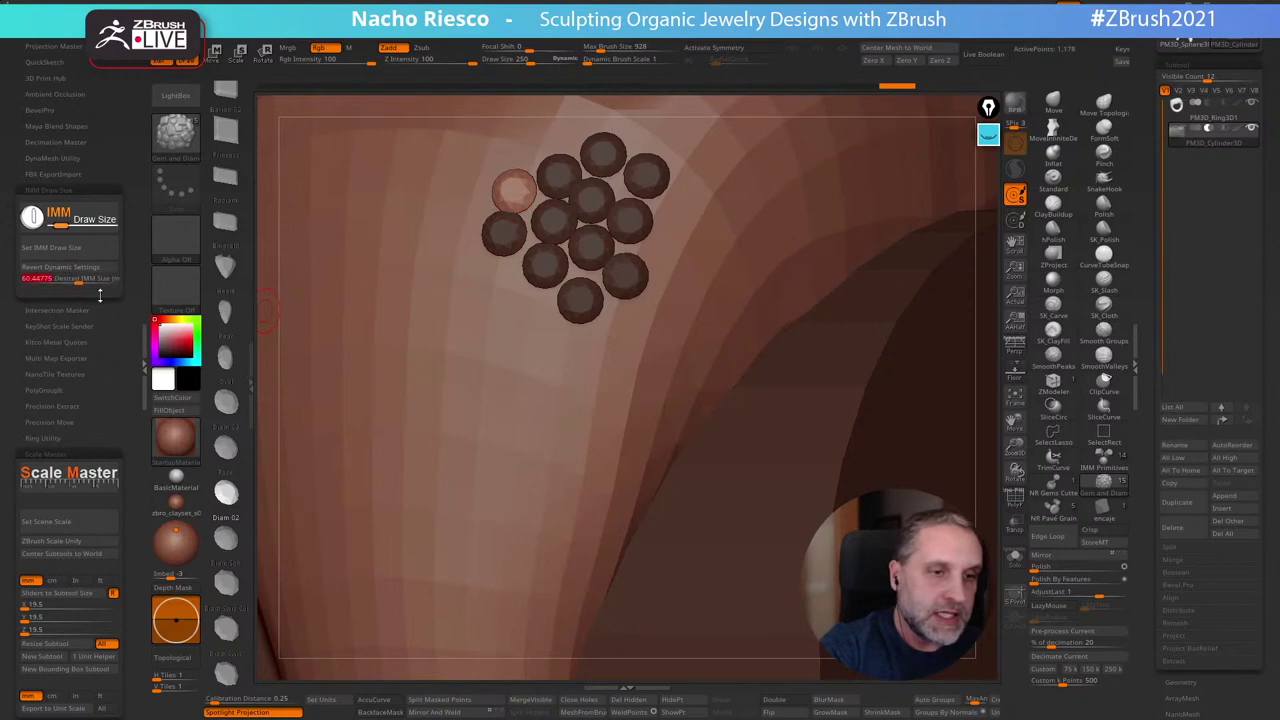
{"action": "type", "text": "1.5"}
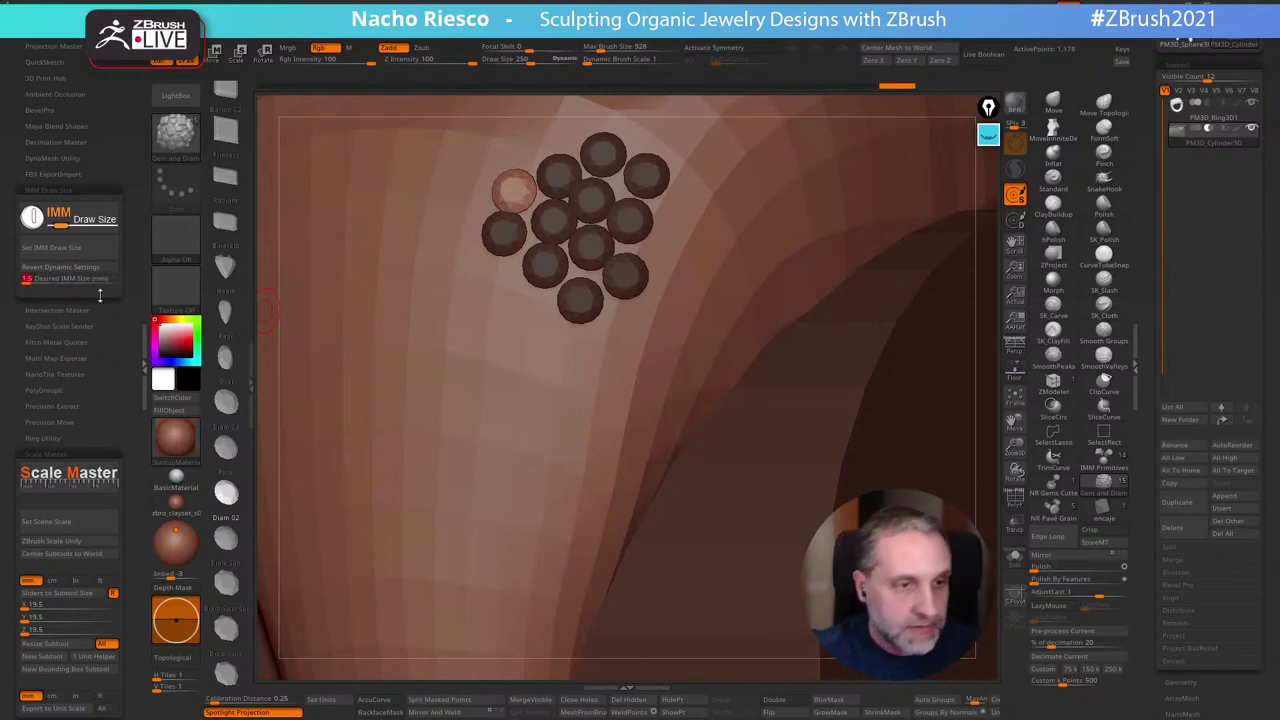
{"action": "key", "text": "Return"}
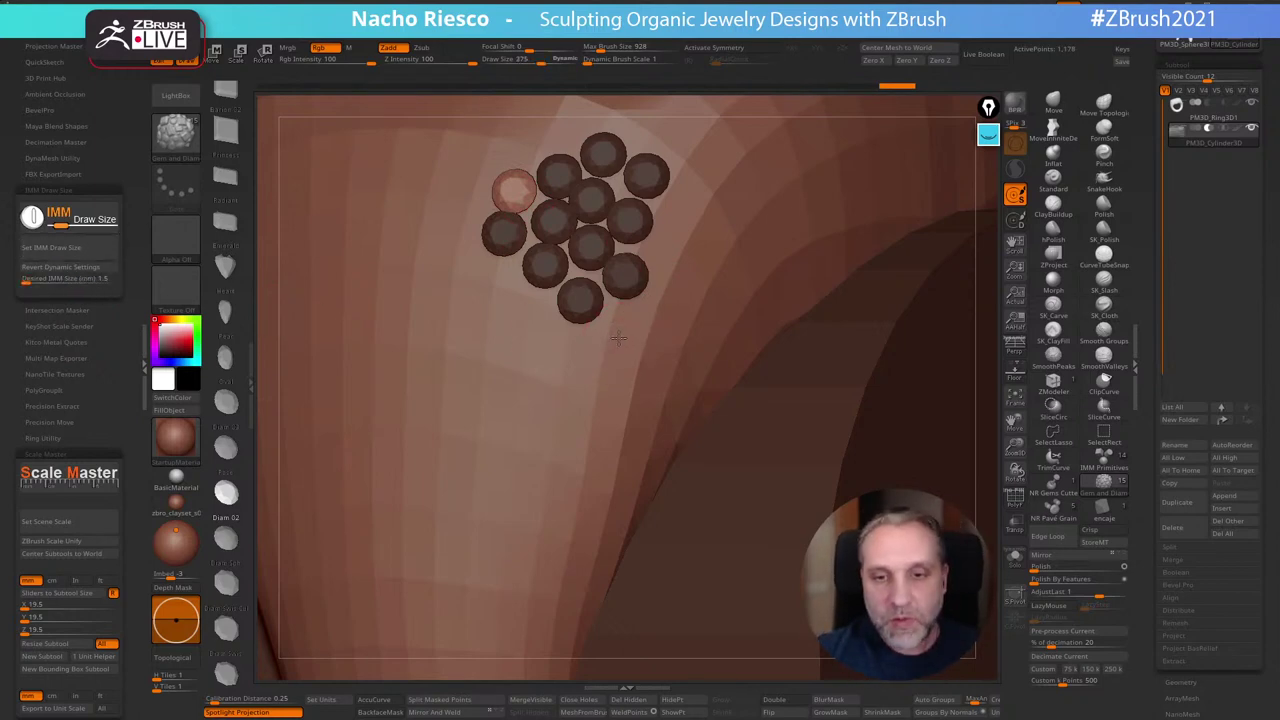
{"action": "left_click", "coordinate": [619, 341]}
{"action": "right_click_drag", "start_coordinate": [487, 487], "coordinate": [512, 418]}
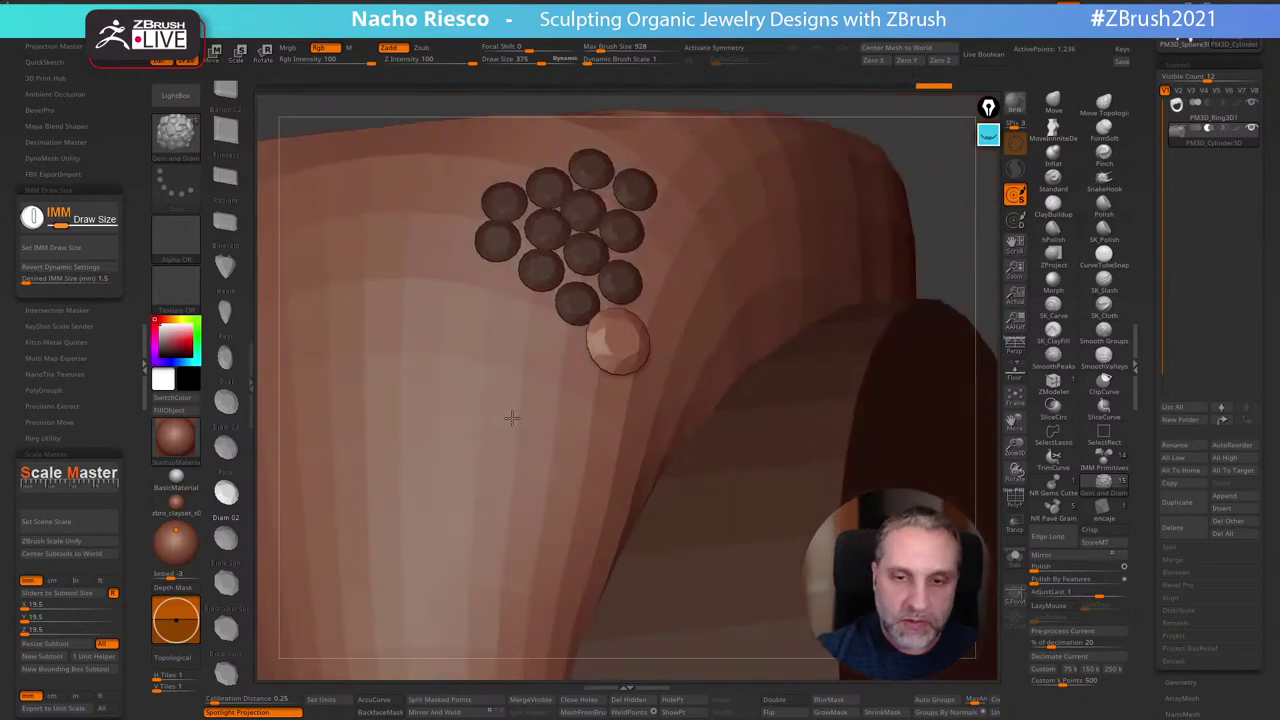
{"action": "key", "text": "ctrl+z"}
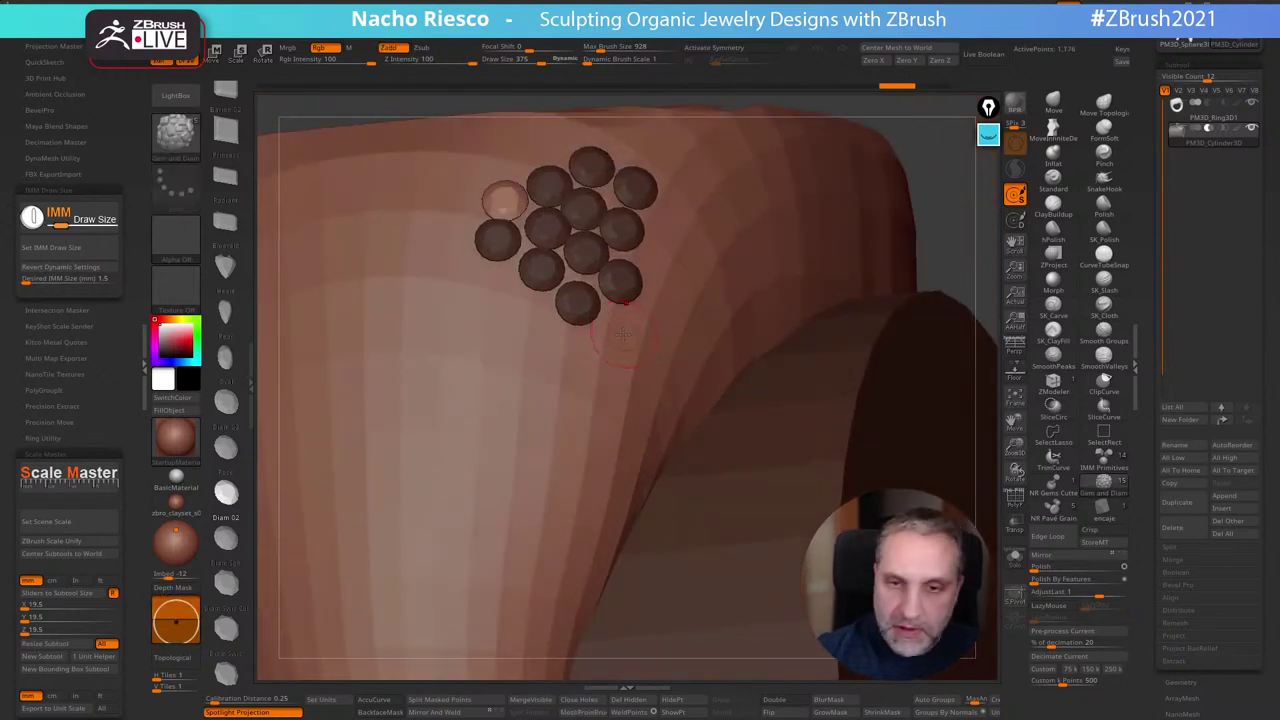
Insert three 1.5 mm Diam 02 gems around the cluster's lower end with the Imbed depth at -12
{"action": "left_click", "coordinate": [623, 337]}
{"action": "left_click", "coordinate": [566, 357]}
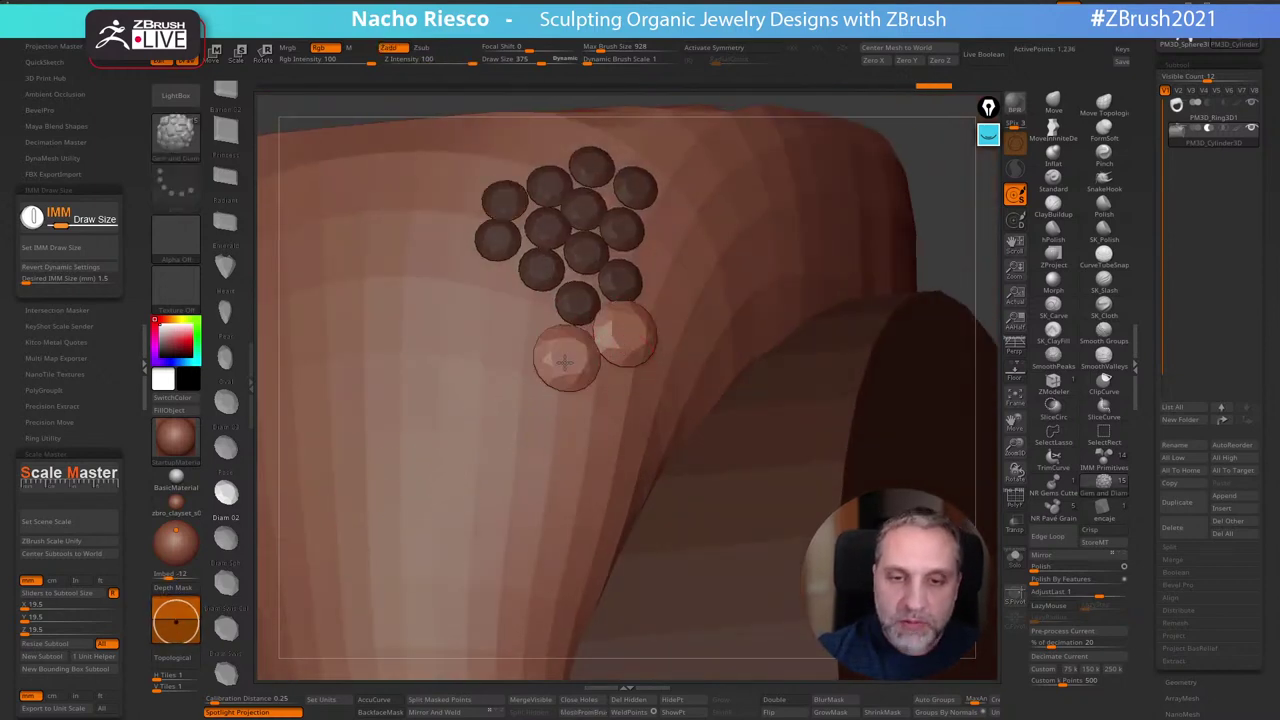
{"action": "left_click", "coordinate": [516, 316]}
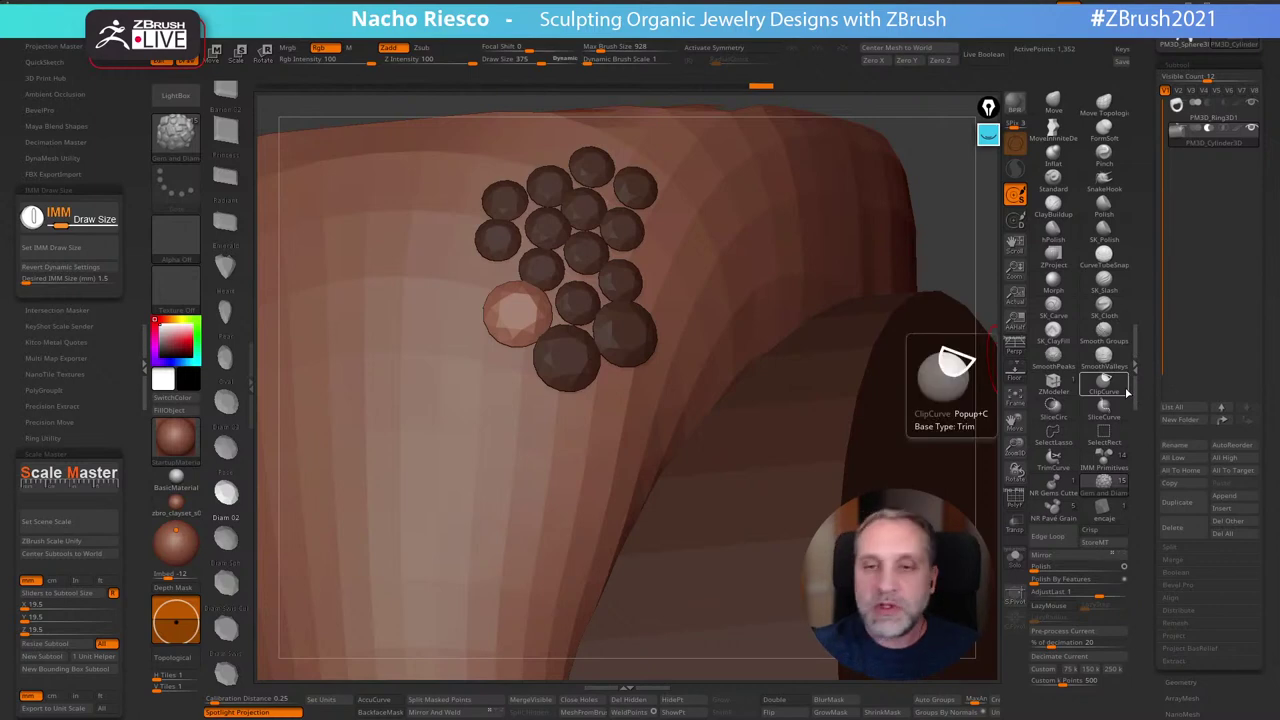
Clear the mask around the last inserted gem and choose the Move Topological brush
{"action": "left_click_drag", "start_coordinate": [949, 241], "coordinate": [940, 373]}
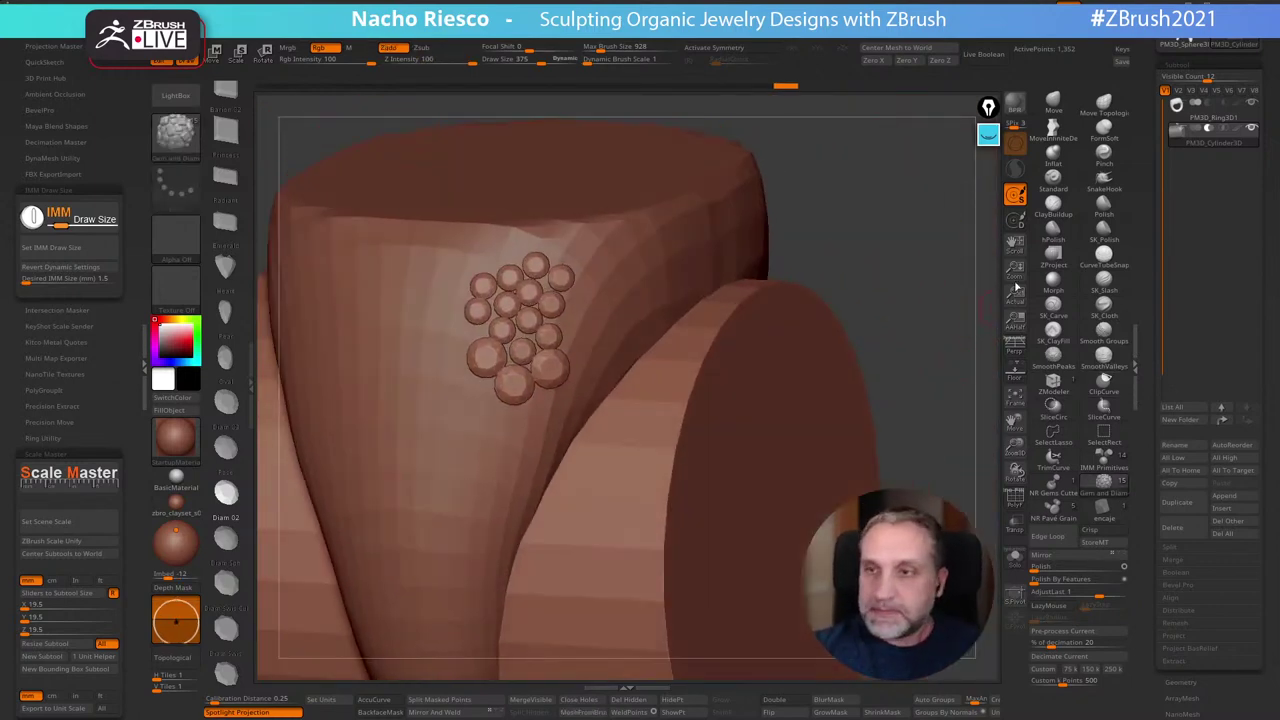
{"action": "left_click_drag", "start_coordinate": [937, 260], "coordinate": [950, 238]}
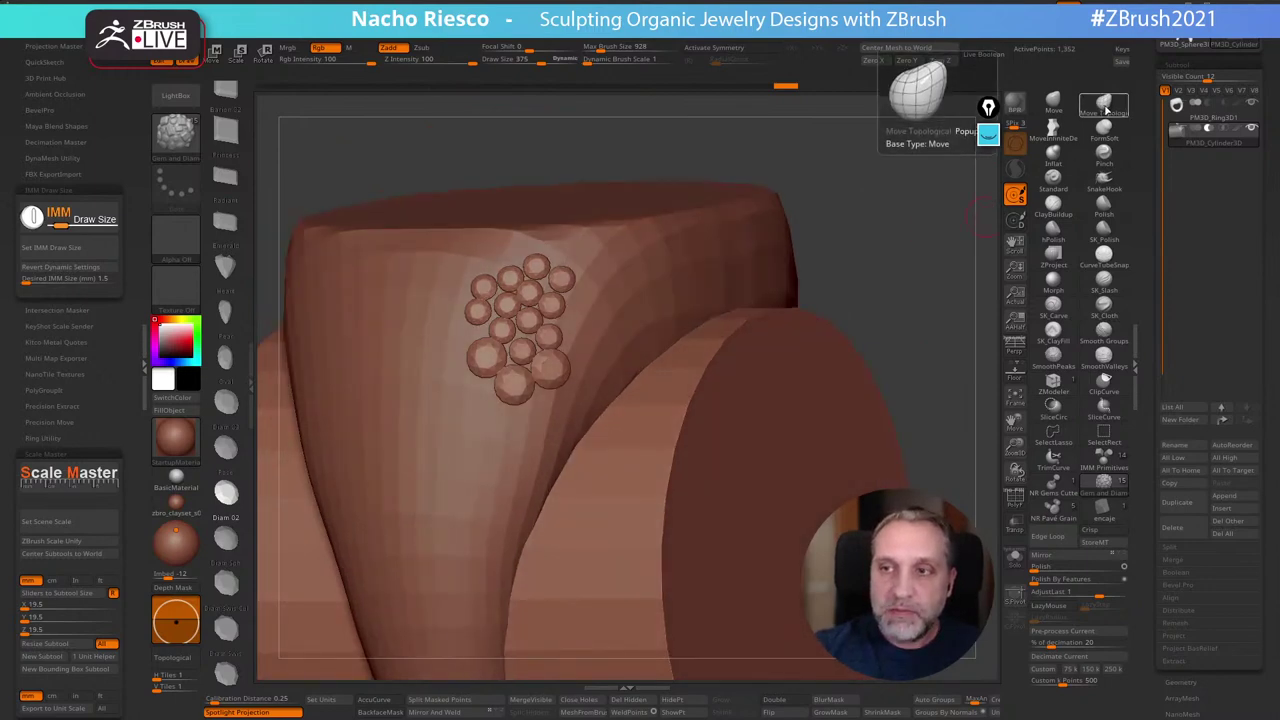
{"action": "left_click", "coordinate": [1106, 104]}
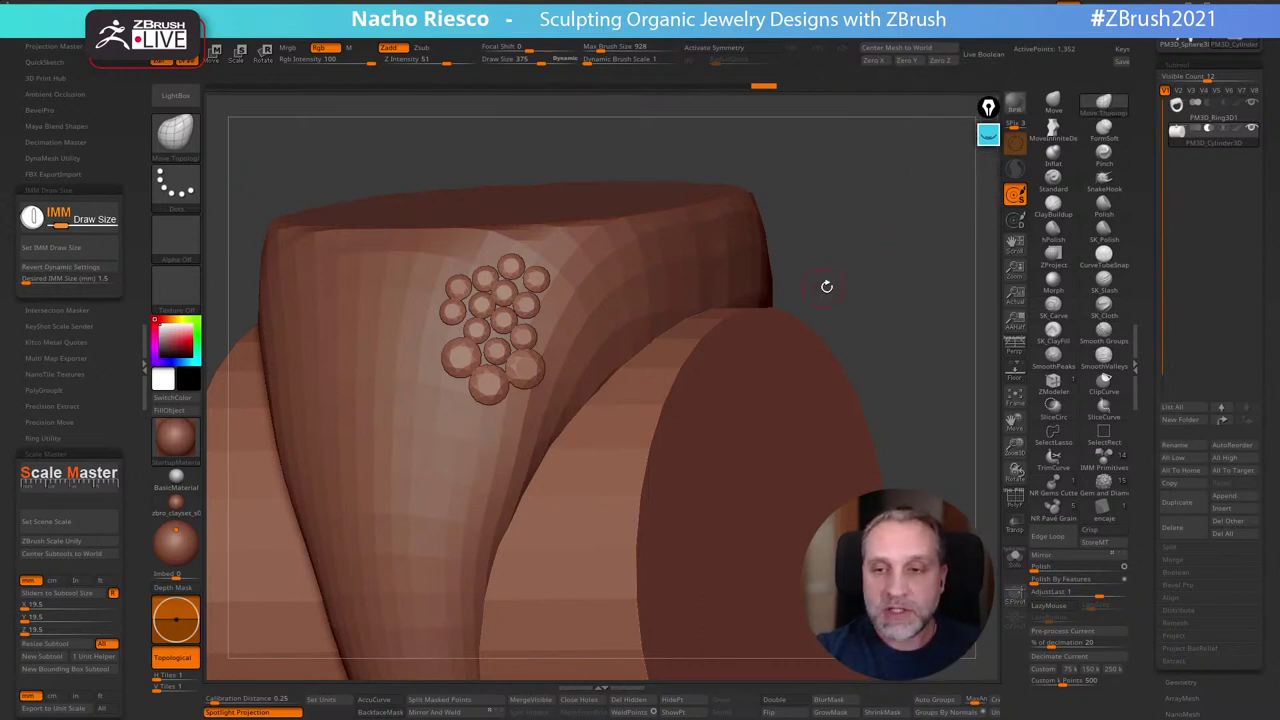
Set the Move Topological brush's draw size to about 538 so it covers the gem cluster
{"action": "key", "text": "s"}
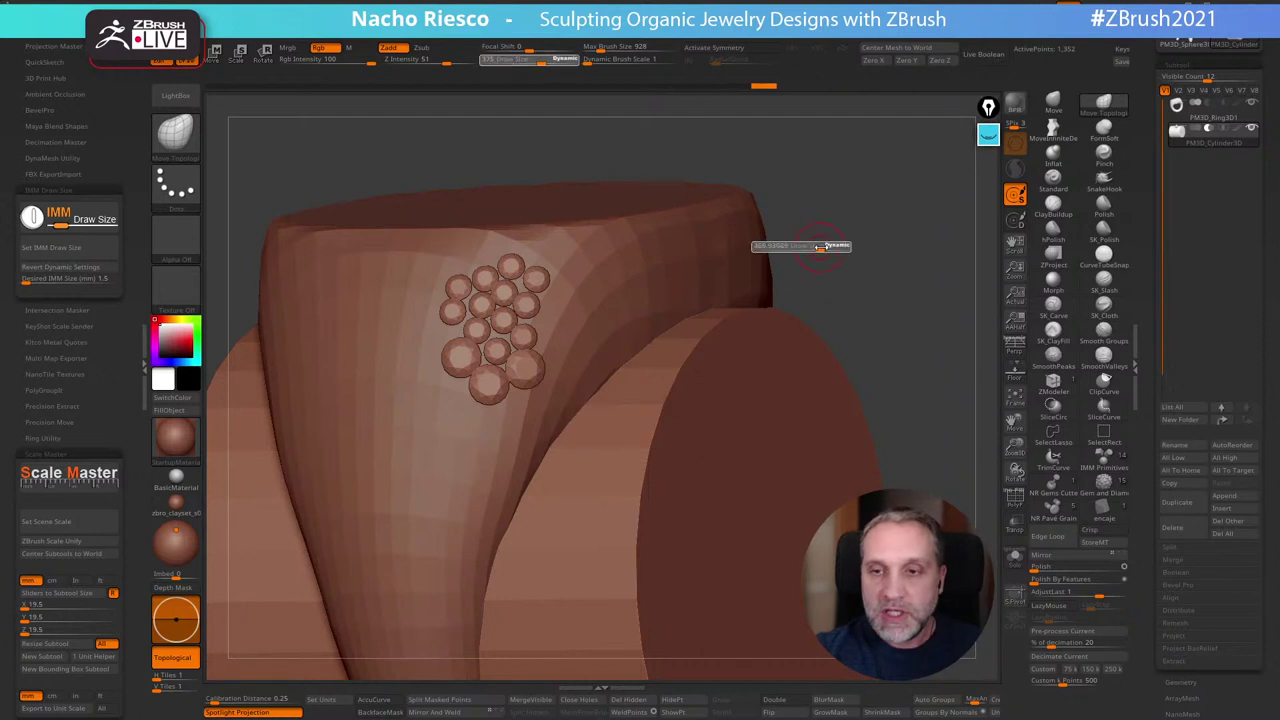
{"action": "left_click_drag", "start_coordinate": [814, 247], "coordinate": [830, 248]}
{"action": "key", "text": "s"}
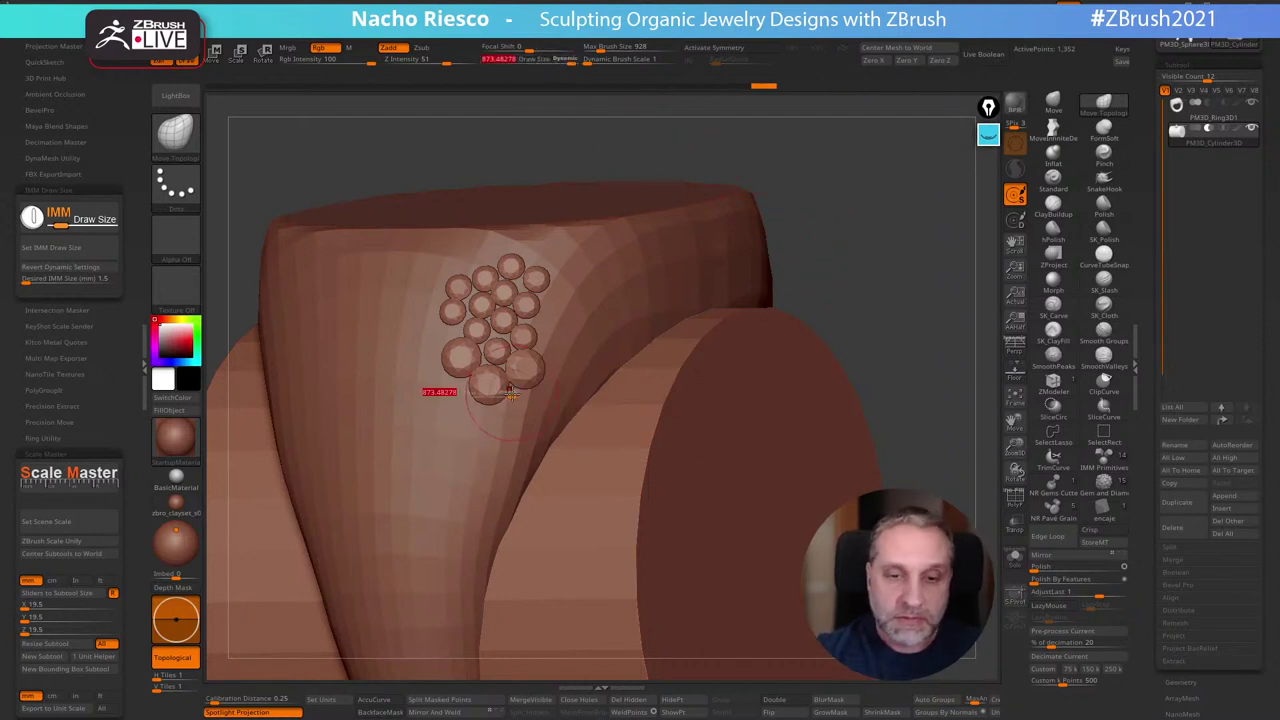
{"action": "left_click_drag", "start_coordinate": [468, 394], "coordinate": [525, 396]}
{"action": "left_click", "coordinate": [566, 58]}
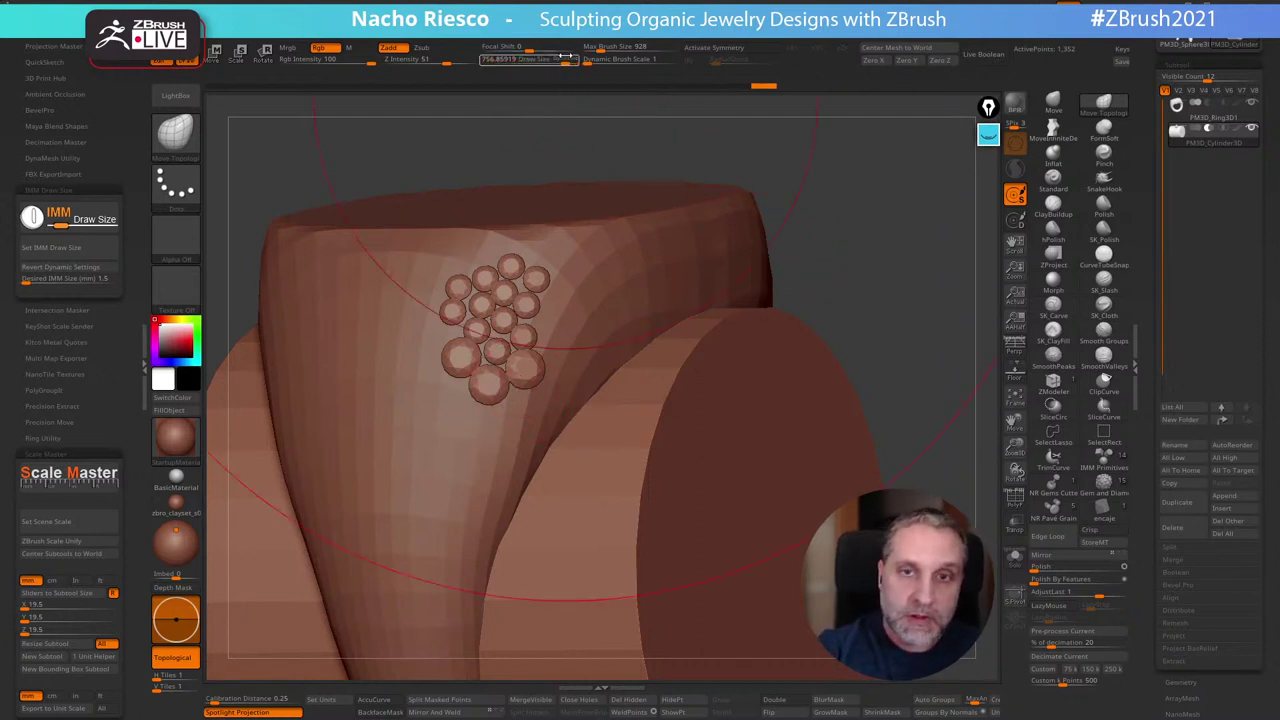
{"action": "key", "text": "s"}
{"action": "mouse_move", "coordinate": [498, 397]}
{"action": "left_mouse_down"}
{"action": "mouse_move", "coordinate": [450, 357]}
{"action": "mouse_move", "coordinate": [472, 334]}
{"action": "mouse_move", "coordinate": [476, 382]}
{"action": "mouse_move", "coordinate": [489, 352]}
{"action": "mouse_move", "coordinate": [510, 376]}
{"action": "mouse_move", "coordinate": [511, 344]}
{"action": "left_mouse_up"}
Nudge individual gems apart with Move Topological, shifting the inner ones, the lower-right large gem and those along the cluster's left edge
{"action": "left_click_drag", "start_coordinate": [847, 220], "coordinate": [848, 258], "text": "alt"}
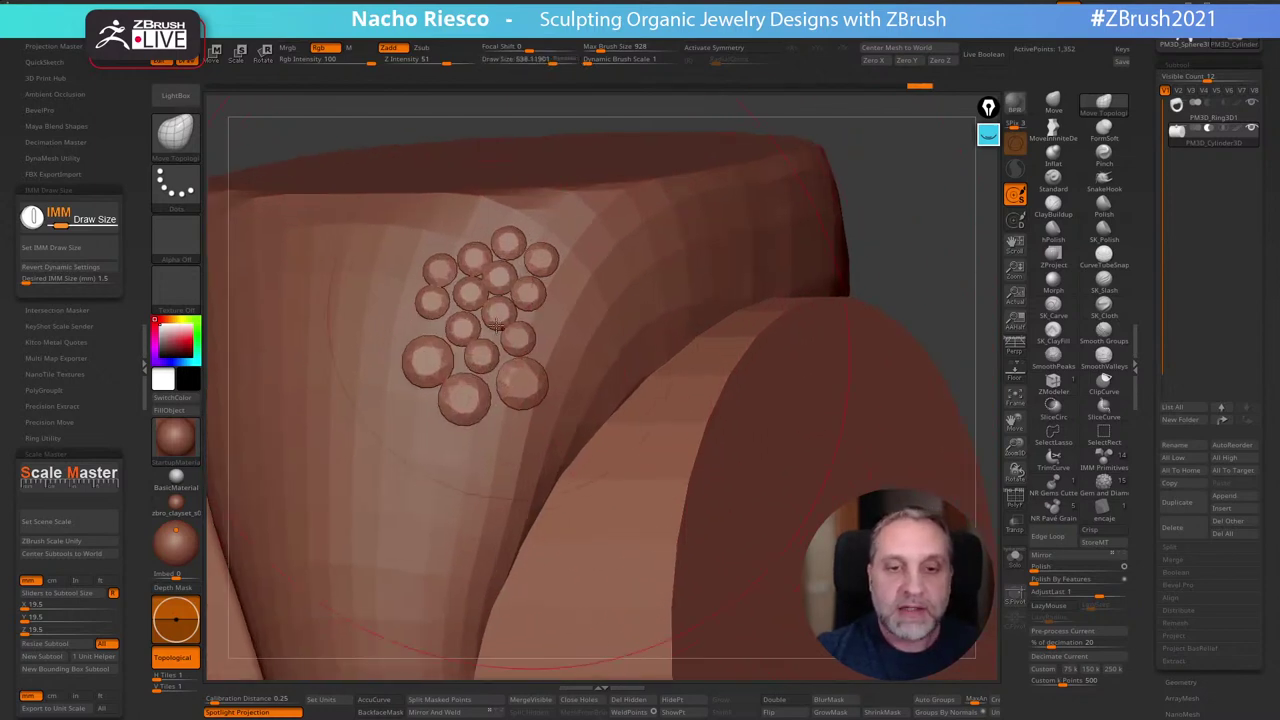
{"action": "mouse_move", "coordinate": [499, 313]}
{"action": "left_mouse_down"}
{"action": "mouse_move", "coordinate": [516, 341]}
{"action": "mouse_move", "coordinate": [534, 314]}
{"action": "mouse_move", "coordinate": [507, 276]}
{"action": "mouse_move", "coordinate": [543, 270]}
{"action": "mouse_move", "coordinate": [517, 242]}
{"action": "mouse_move", "coordinate": [478, 253]}
{"action": "mouse_move", "coordinate": [457, 324]}
{"action": "mouse_move", "coordinate": [476, 352]}
{"action": "mouse_move", "coordinate": [524, 339]}
{"action": "mouse_move", "coordinate": [491, 319]}
{"action": "mouse_move", "coordinate": [523, 341]}
{"action": "left_mouse_up"}
{"action": "left_click_drag", "start_coordinate": [526, 386], "coordinate": [489, 348]}
{"action": "left_click_drag", "start_coordinate": [431, 301], "coordinate": [420, 313]}
{"action": "left_click_drag", "start_coordinate": [442, 278], "coordinate": [438, 281]}
{"action": "left_click_drag", "start_coordinate": [469, 250], "coordinate": [464, 248]}
Fine-tune the spacing of the gems along the cluster's right edge with Move Topological
{"action": "mouse_move", "coordinate": [908, 226]}
{"action": "left_mouse_down"}
{"action": "mouse_move", "coordinate": [936, 242]}
{"action": "mouse_move", "coordinate": [890, 275]}
{"action": "left_mouse_up"}
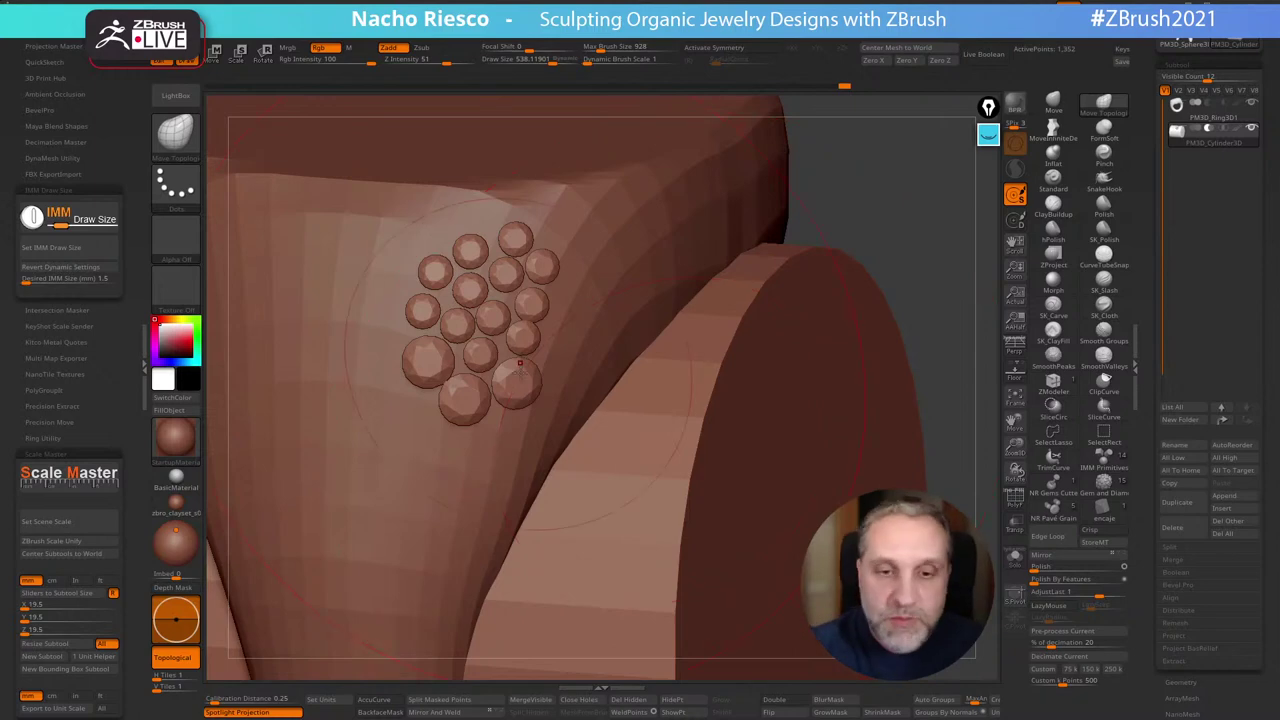
{"action": "left_click_drag", "start_coordinate": [516, 384], "coordinate": [518, 387]}
{"action": "left_click_drag", "start_coordinate": [523, 337], "coordinate": [523, 340]}
{"action": "left_click_drag", "start_coordinate": [864, 212], "coordinate": [928, 190]}
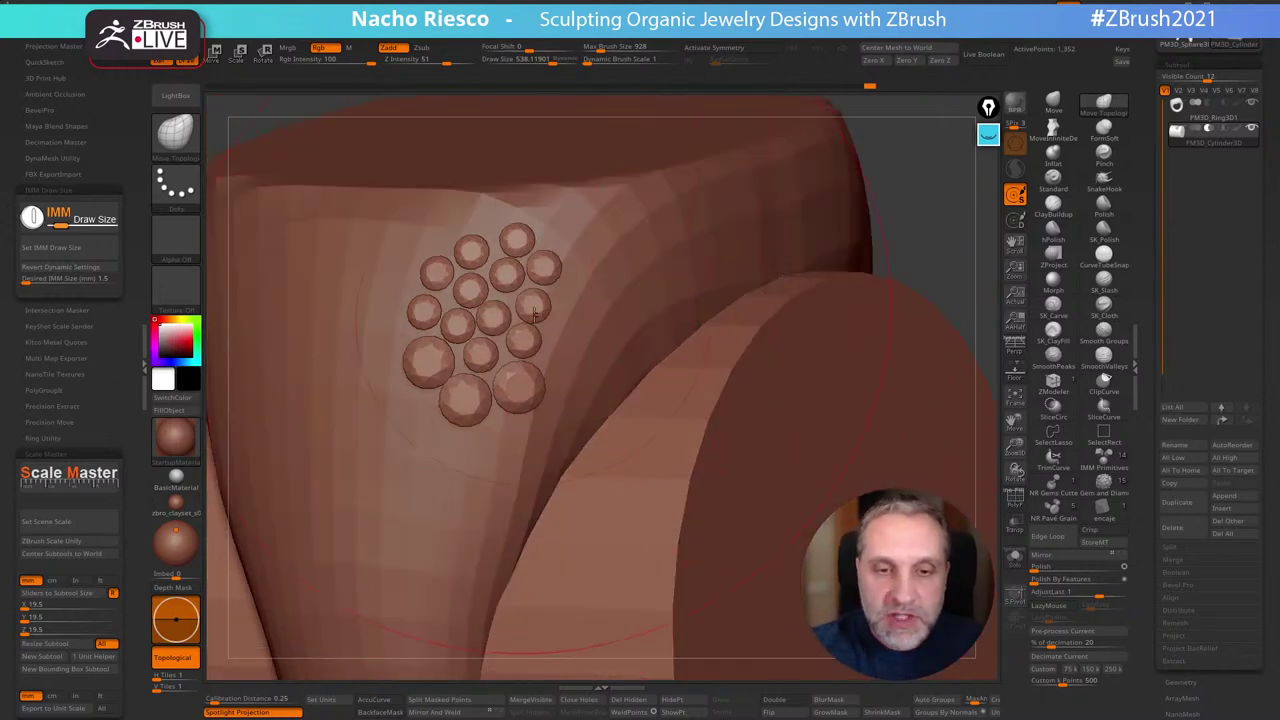
{"action": "left_click_drag", "start_coordinate": [533, 306], "coordinate": [547, 266]}
{"action": "left_click_drag", "start_coordinate": [964, 308], "coordinate": [953, 314]}
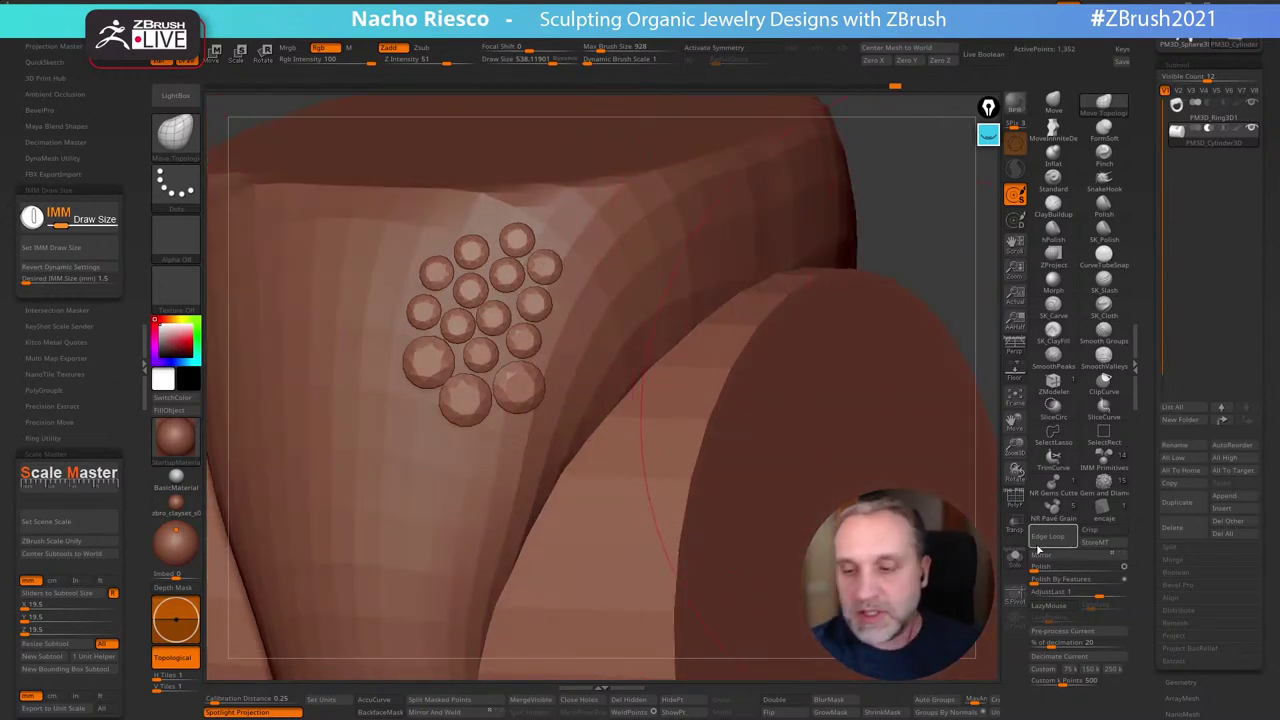
Turn on PolyFrame and give every gem its own polygroup with Auto Groups
{"action": "left_click", "coordinate": [1015, 498]}
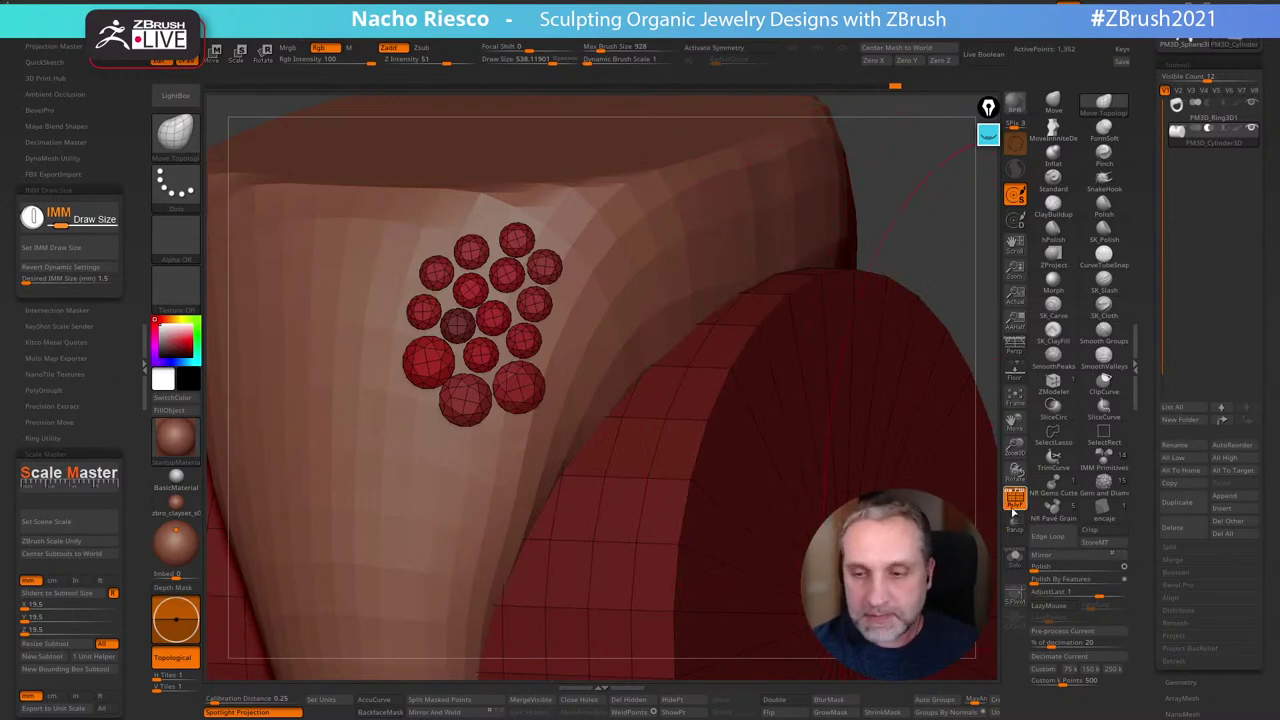
{"action": "left_click_drag", "start_coordinate": [1149, 588], "coordinate": [1136, 440]}
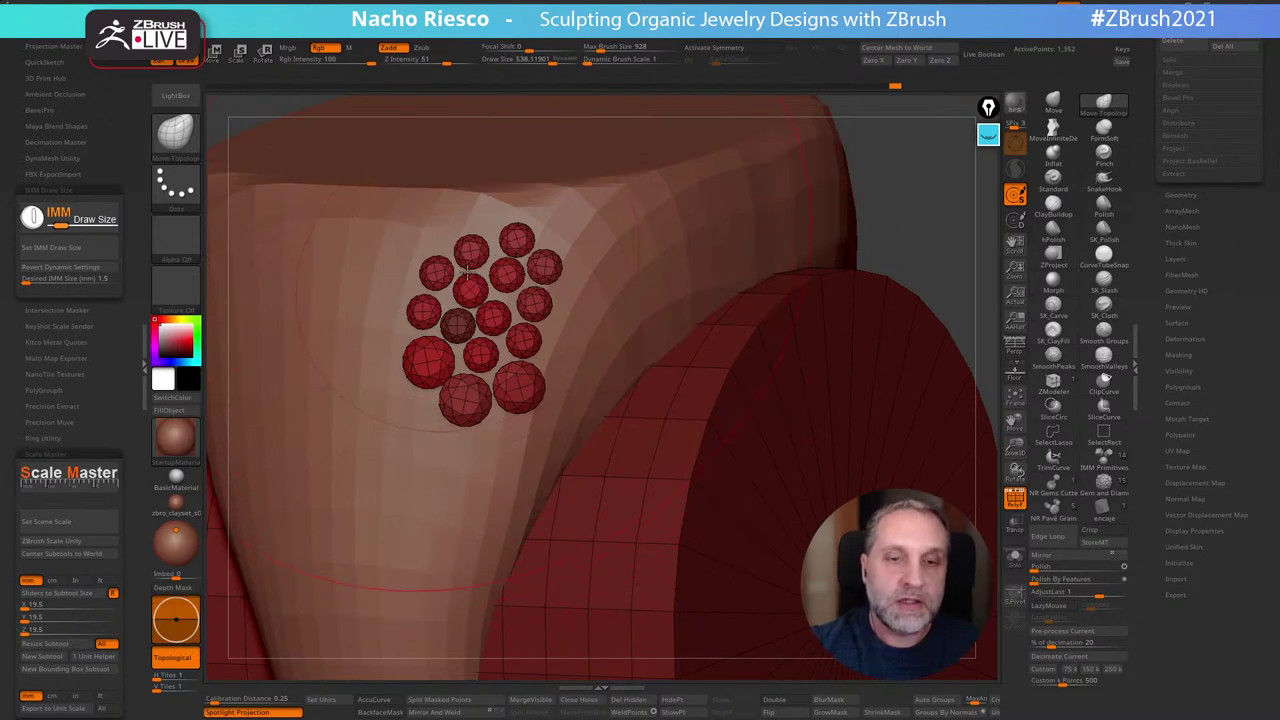
{"action": "left_click", "coordinate": [1190, 387]}
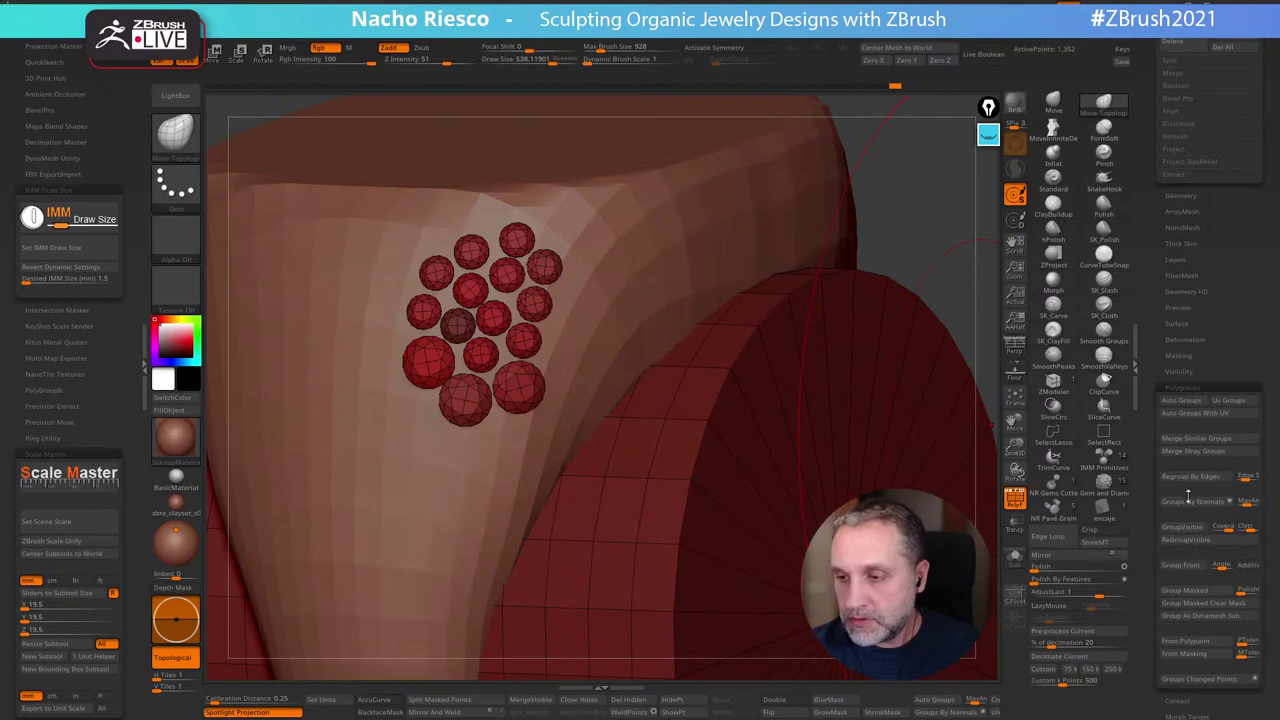
{"action": "left_click", "coordinate": [1181, 401]}
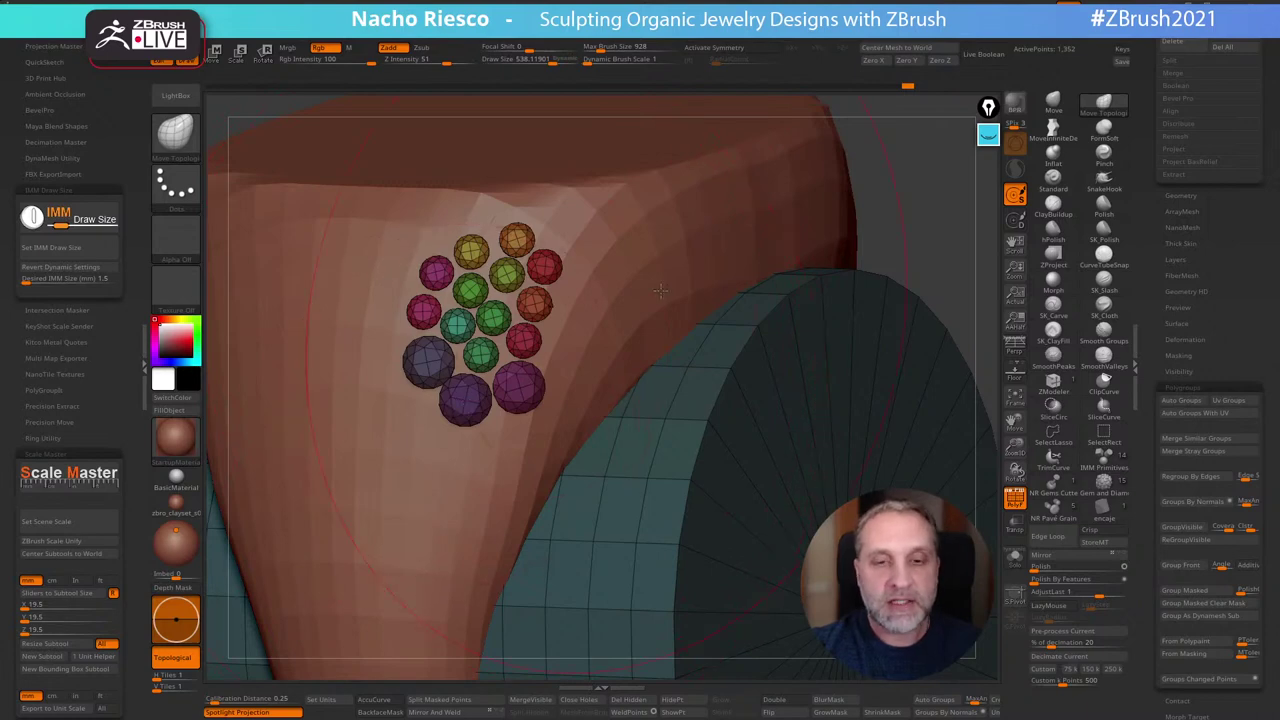
{"action": "left_click_drag", "start_coordinate": [904, 201], "coordinate": [923, 234]}
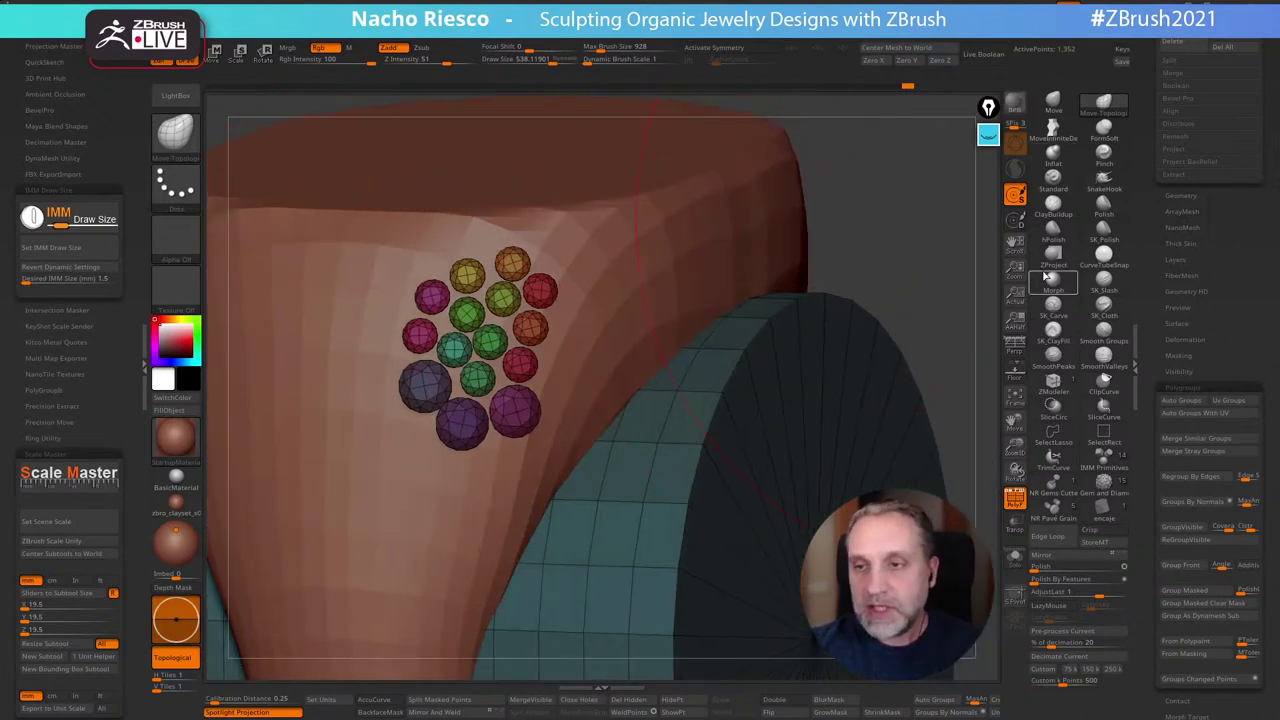
Turn off PolyFrame, isolate the small gem at the cluster's upper right with the Move gizmo and shift it slightly outward
{"action": "left_click", "coordinate": [213, 54]}
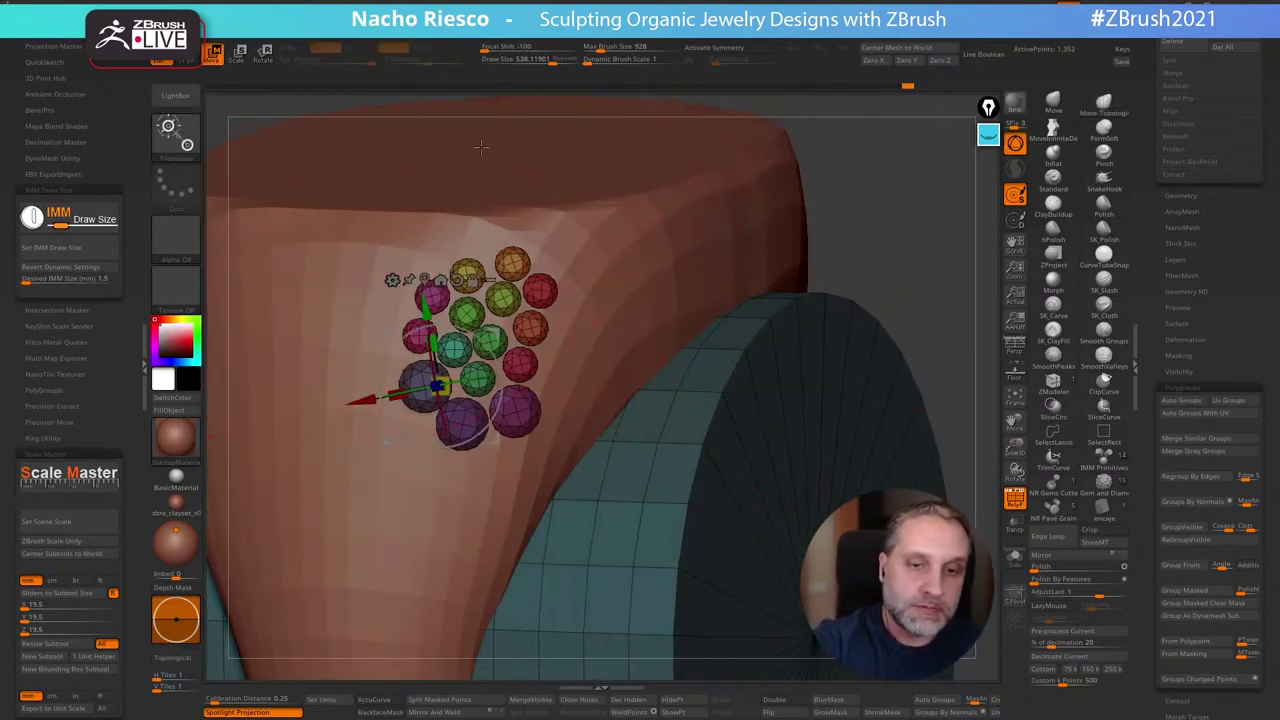
{"action": "left_click", "coordinate": [1015, 497]}
{"action": "left_click_drag", "start_coordinate": [905, 355], "coordinate": [787, 345]}
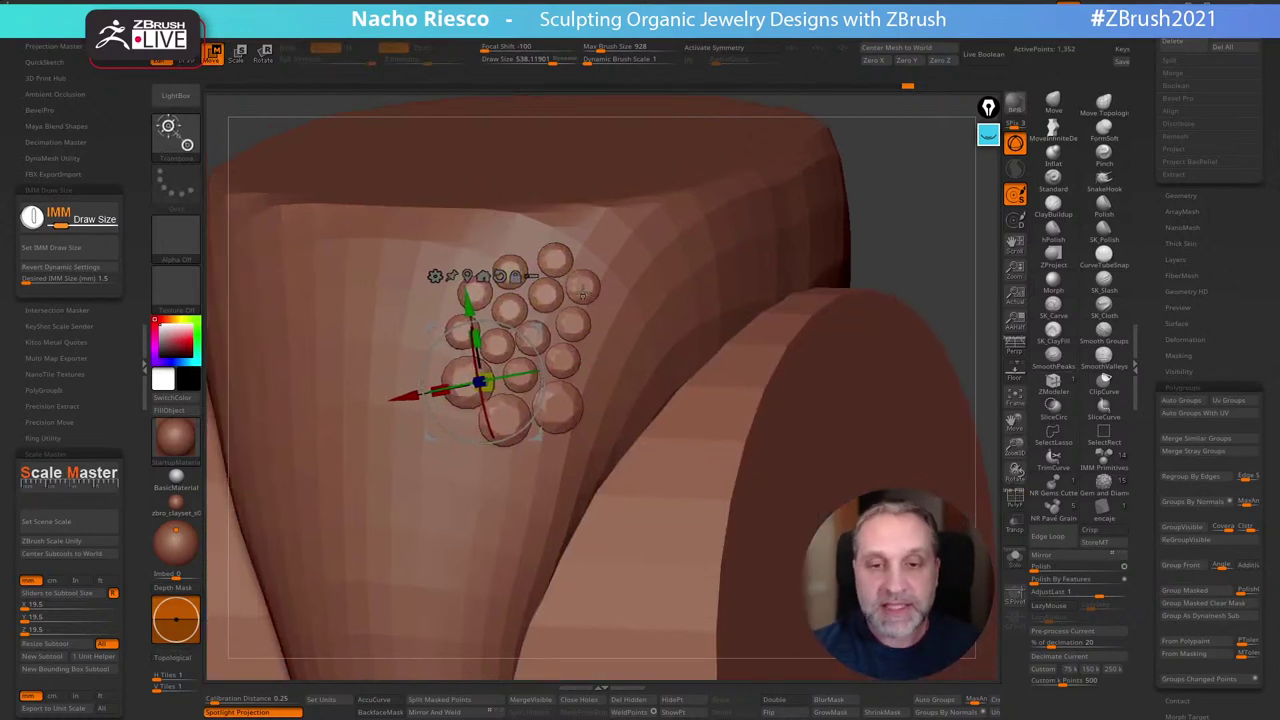
{"action": "left_click", "coordinate": [582, 288]}
{"action": "left_click_drag", "start_coordinate": [932, 243], "coordinate": [885, 245]}
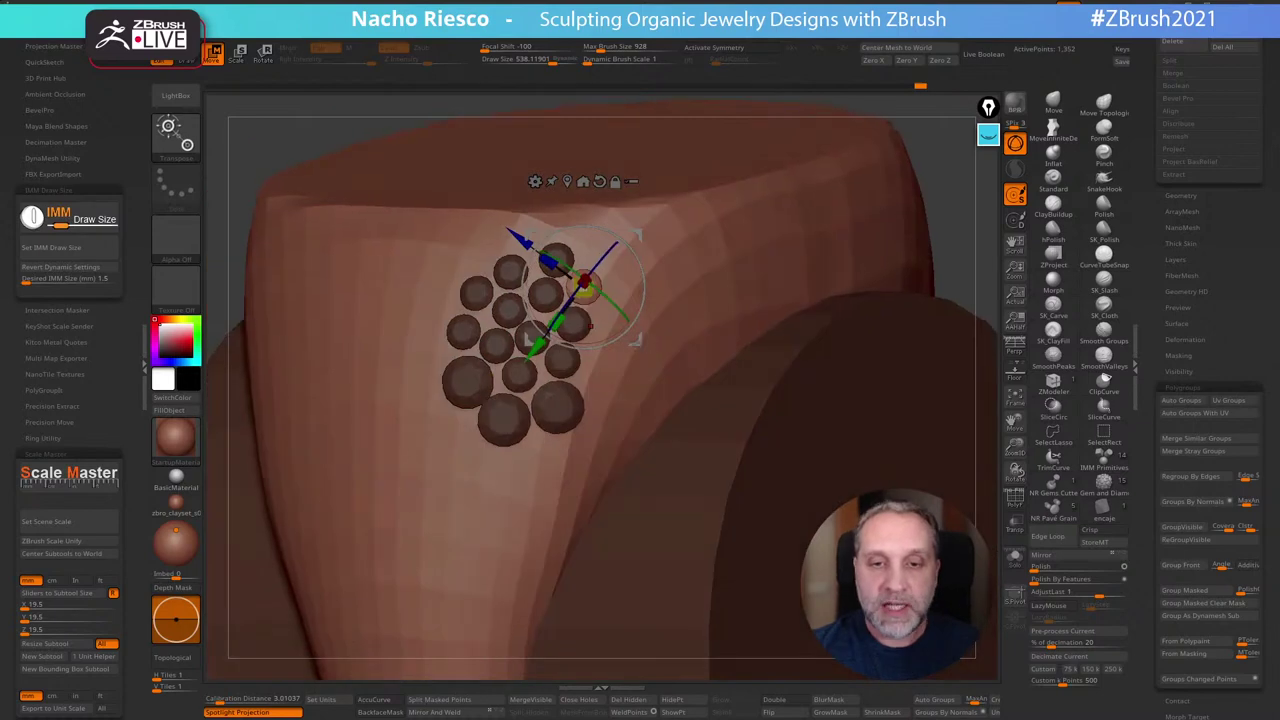
{"action": "mouse_move", "coordinate": [637, 339]}
{"action": "left_mouse_down"}
{"action": "mouse_move", "coordinate": [626, 299]}
{"action": "mouse_move", "coordinate": [644, 337]}
{"action": "left_mouse_up"}
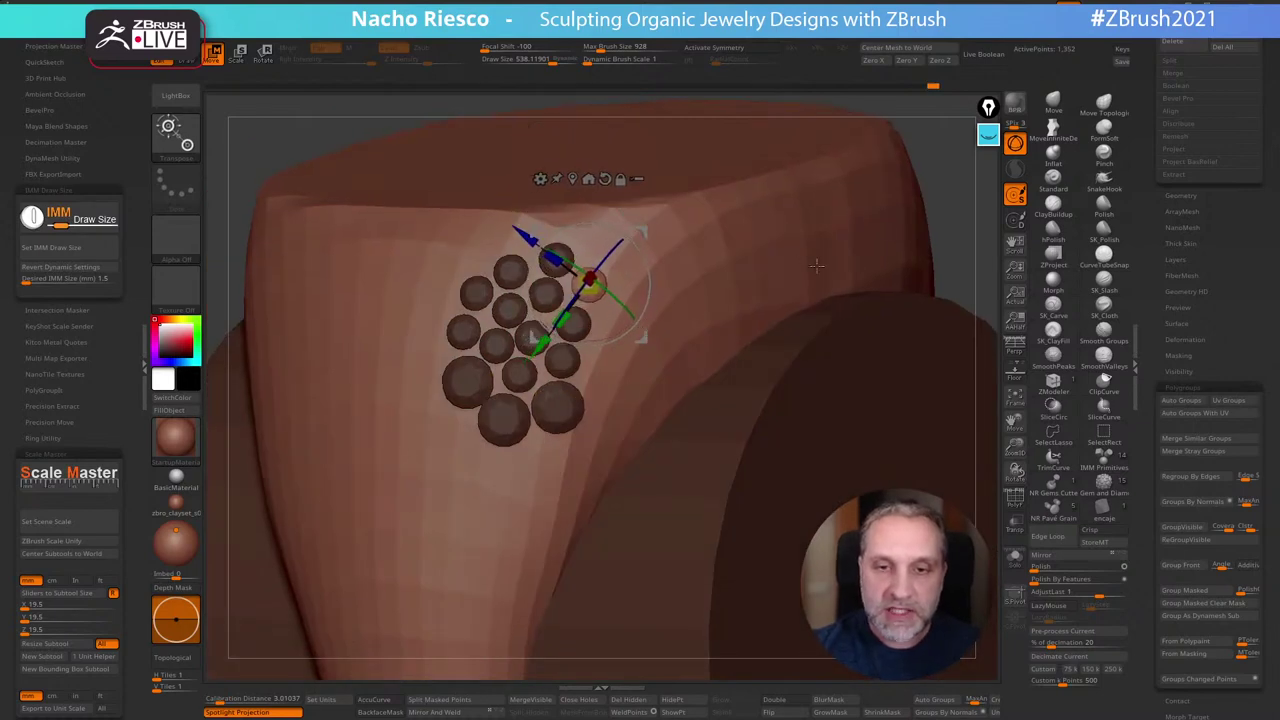
Reposition the upper-right gem, the large lower-right gem and the large bottom gem slightly with the gizmo, undoing one adjustment
{"action": "left_click_drag", "start_coordinate": [956, 207], "coordinate": [876, 152]}
{"action": "mouse_move", "coordinate": [613, 222]}
{"action": "left_mouse_down"}
{"action": "mouse_move", "coordinate": [565, 222]}
{"action": "mouse_move", "coordinate": [612, 222]}
{"action": "left_mouse_up"}
{"action": "mouse_move", "coordinate": [653, 336]}
{"action": "left_mouse_down"}
{"action": "mouse_move", "coordinate": [606, 286]}
{"action": "mouse_move", "coordinate": [727, 267]}
{"action": "mouse_move", "coordinate": [682, 289]}
{"action": "mouse_move", "coordinate": [654, 336]}
{"action": "left_mouse_up"}
{"action": "left_click_drag", "start_coordinate": [884, 140], "coordinate": [910, 230]}
{"action": "key", "text": "ctrl+z"}
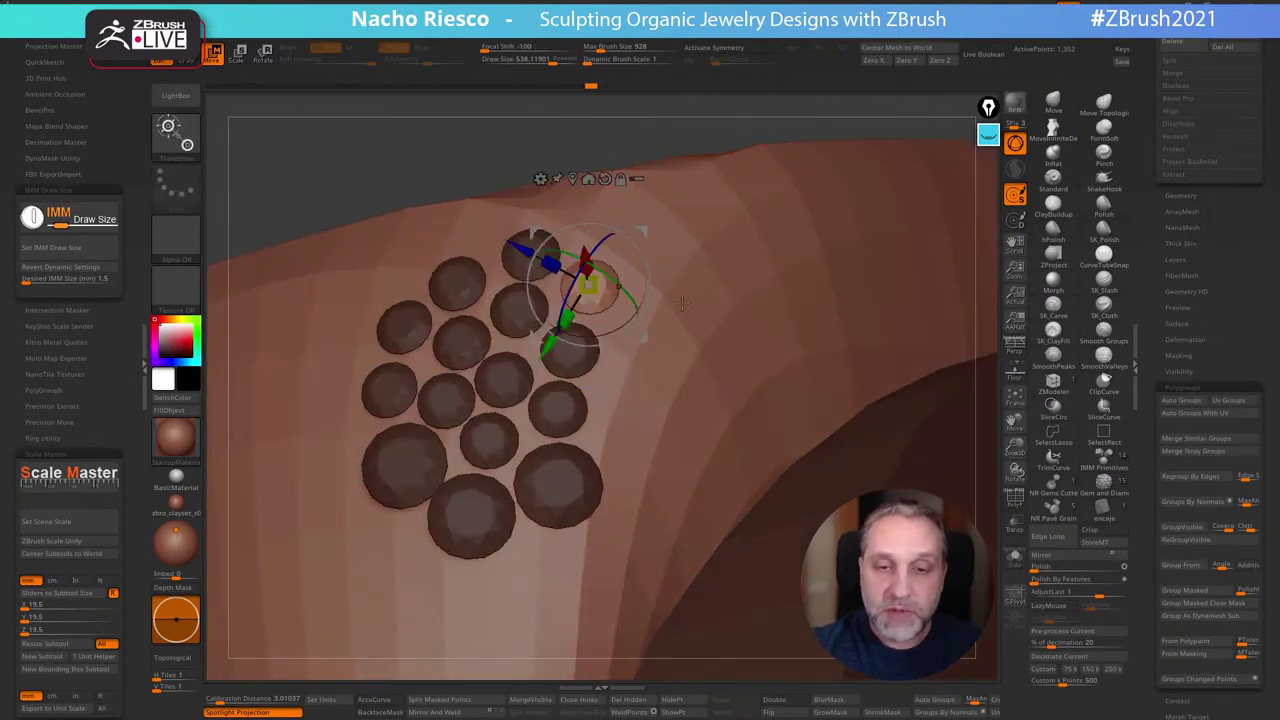
{"action": "left_click_drag", "start_coordinate": [644, 339], "coordinate": [642, 344]}
{"action": "left_click", "coordinate": [557, 489], "text": "ctrl"}
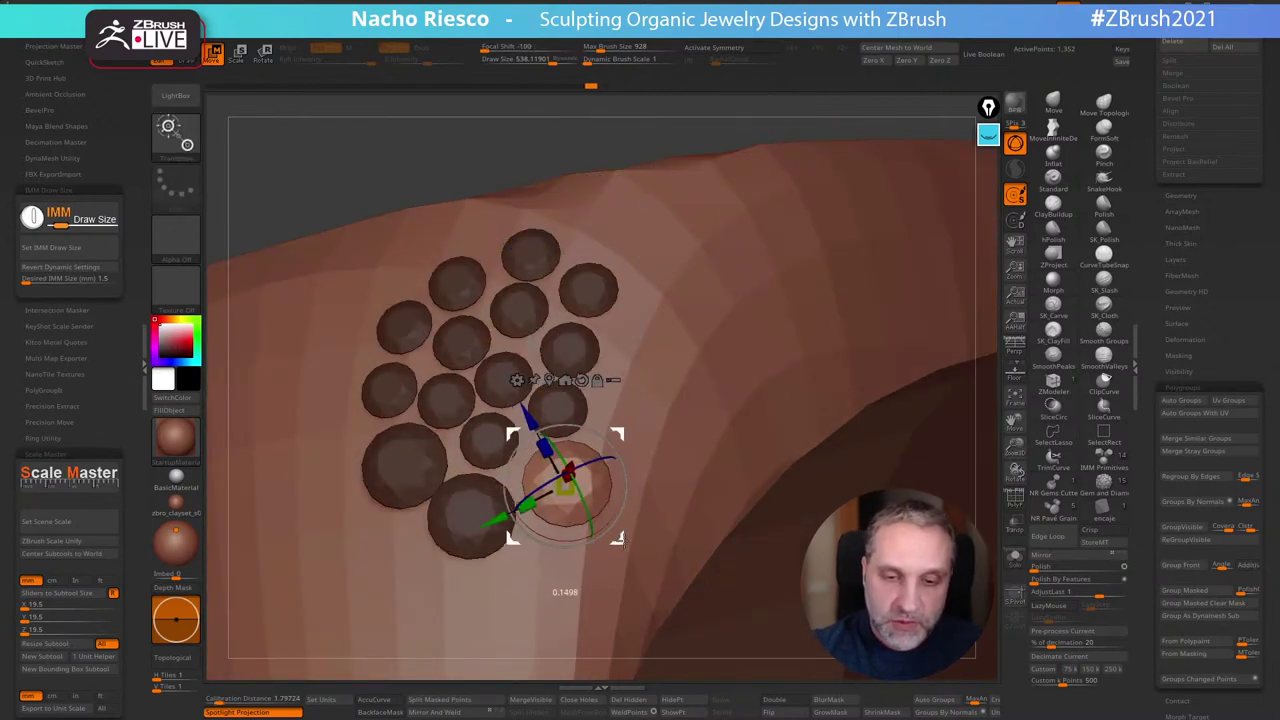
{"action": "left_click_drag", "start_coordinate": [470, 518], "coordinate": [535, 578]}
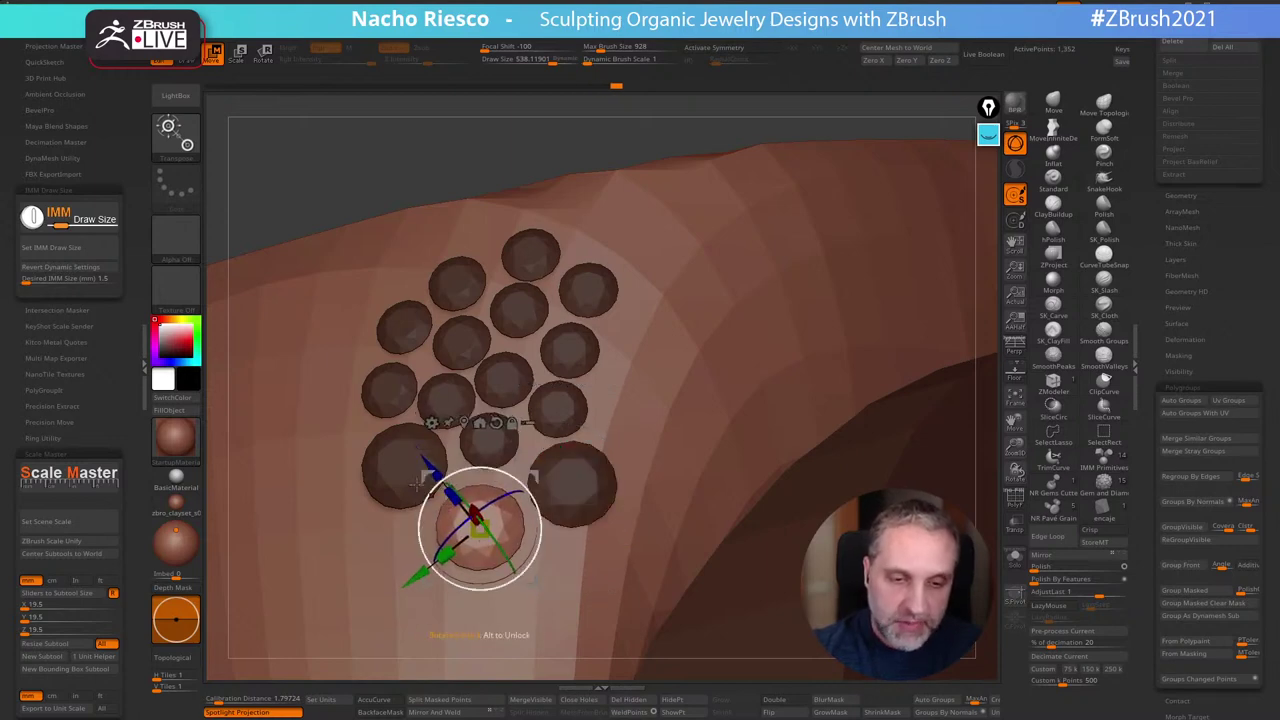
{"action": "left_click", "coordinate": [398, 474], "text": "ctrl"}
{"action": "right_click_drag", "start_coordinate": [431, 572], "coordinate": [405, 571]}
{"action": "left_click_drag", "start_coordinate": [456, 524], "coordinate": [444, 540]}
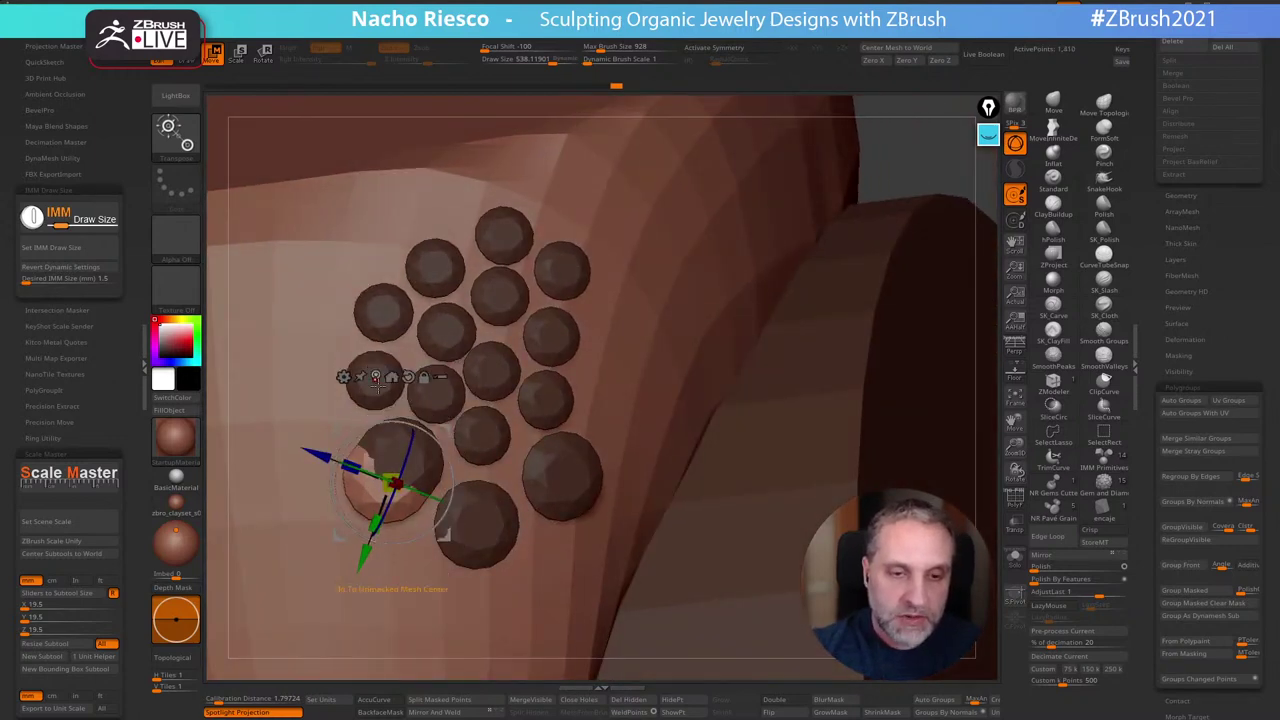
{"action": "key", "text": "ctrl+z"}
Shift the upper-left outer gem slightly outward and reposition the small gem between the large ones, collapsing the left tray for more canvas space
{"action": "left_click", "coordinate": [390, 315], "text": "ctrl"}
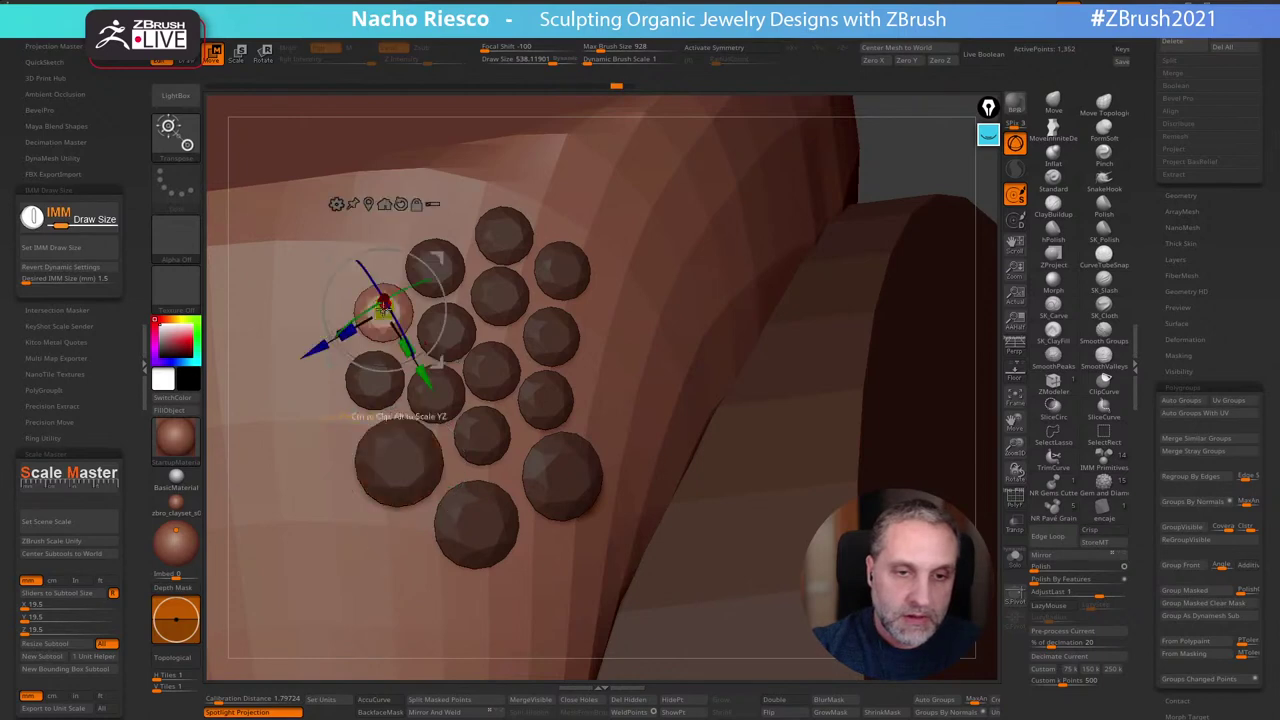
{"action": "mouse_move", "coordinate": [442, 369]}
{"action": "left_mouse_down"}
{"action": "mouse_move", "coordinate": [372, 356]}
{"action": "mouse_move", "coordinate": [433, 373]}
{"action": "left_mouse_up"}
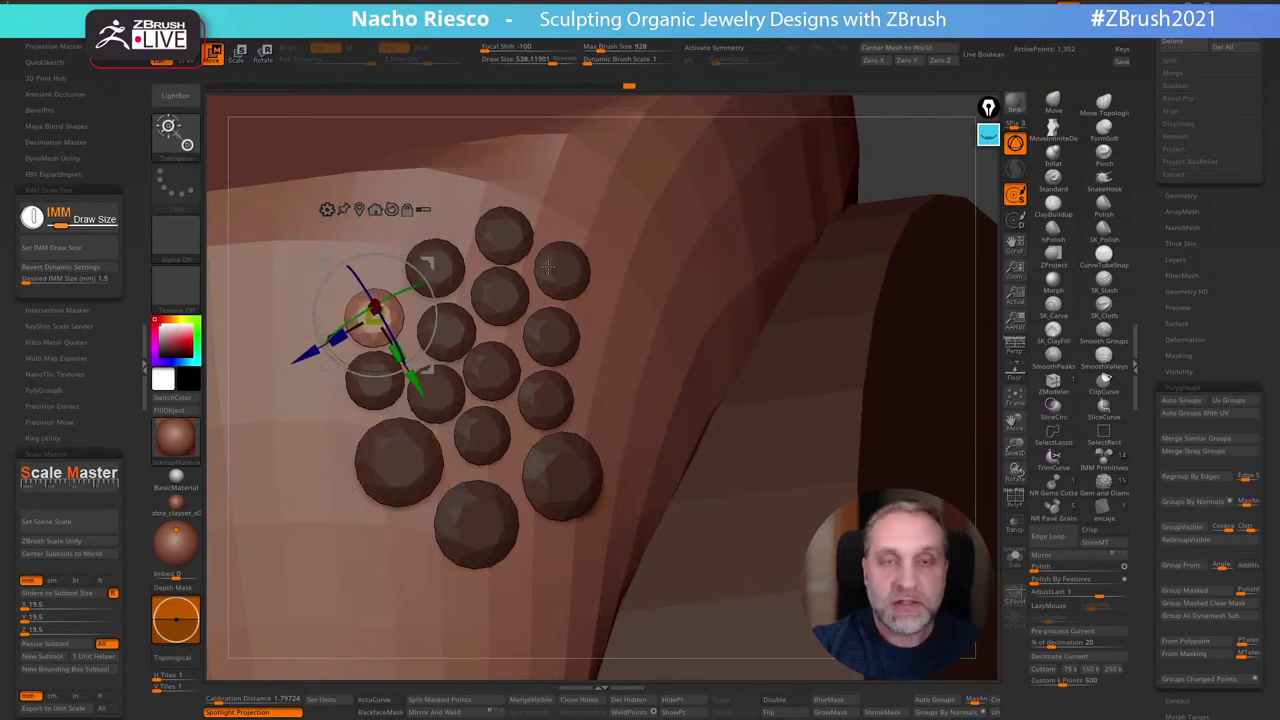
{"action": "right_click_drag", "start_coordinate": [680, 325], "coordinate": [797, 254], "text": "alt"}
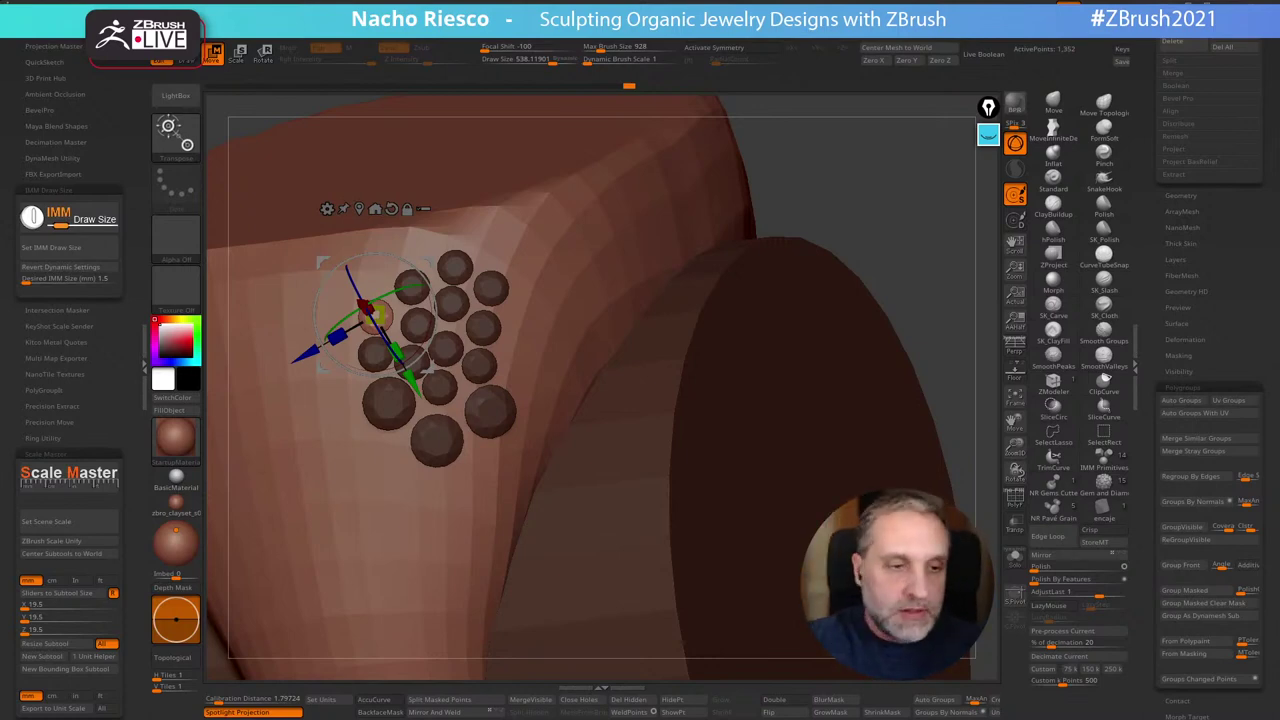
{"action": "left_click", "coordinate": [143, 367]}
{"action": "right_click_drag", "start_coordinate": [858, 238], "coordinate": [906, 304], "text": "ctrl"}
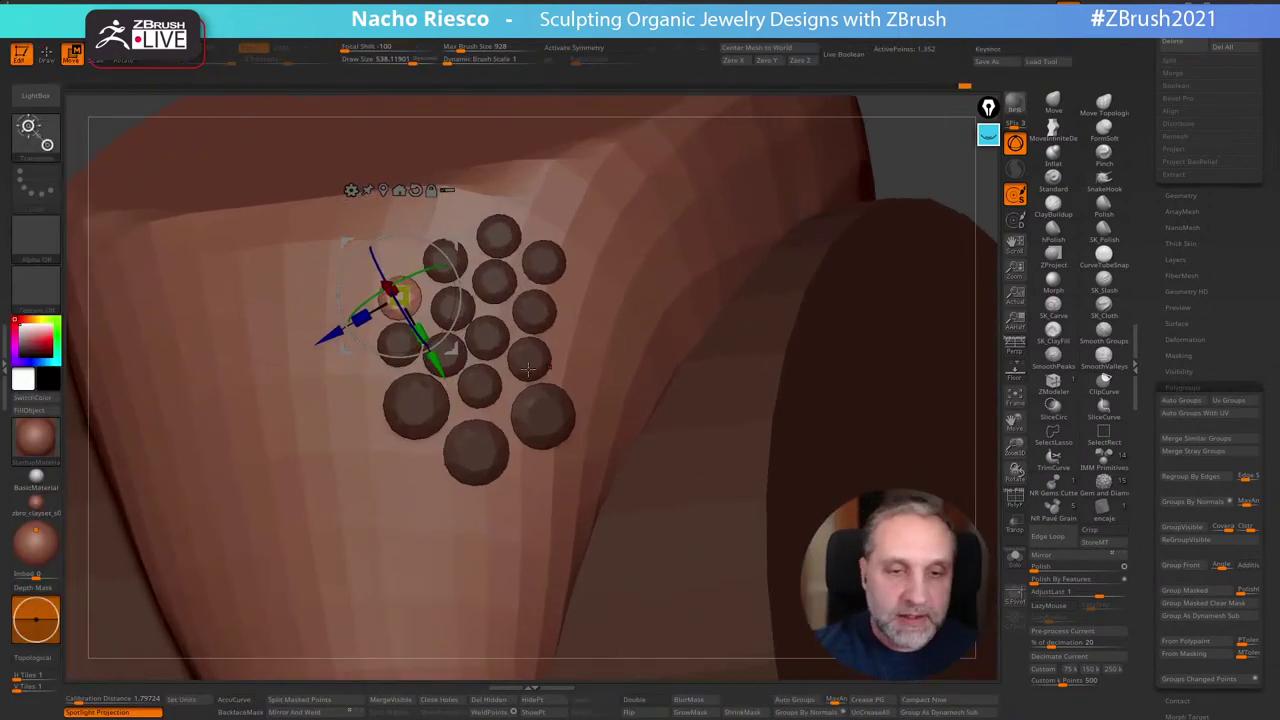
{"action": "left_click", "coordinate": [478, 390], "text": "ctrl"}
{"action": "left_click_drag", "start_coordinate": [546, 440], "coordinate": [538, 447]}
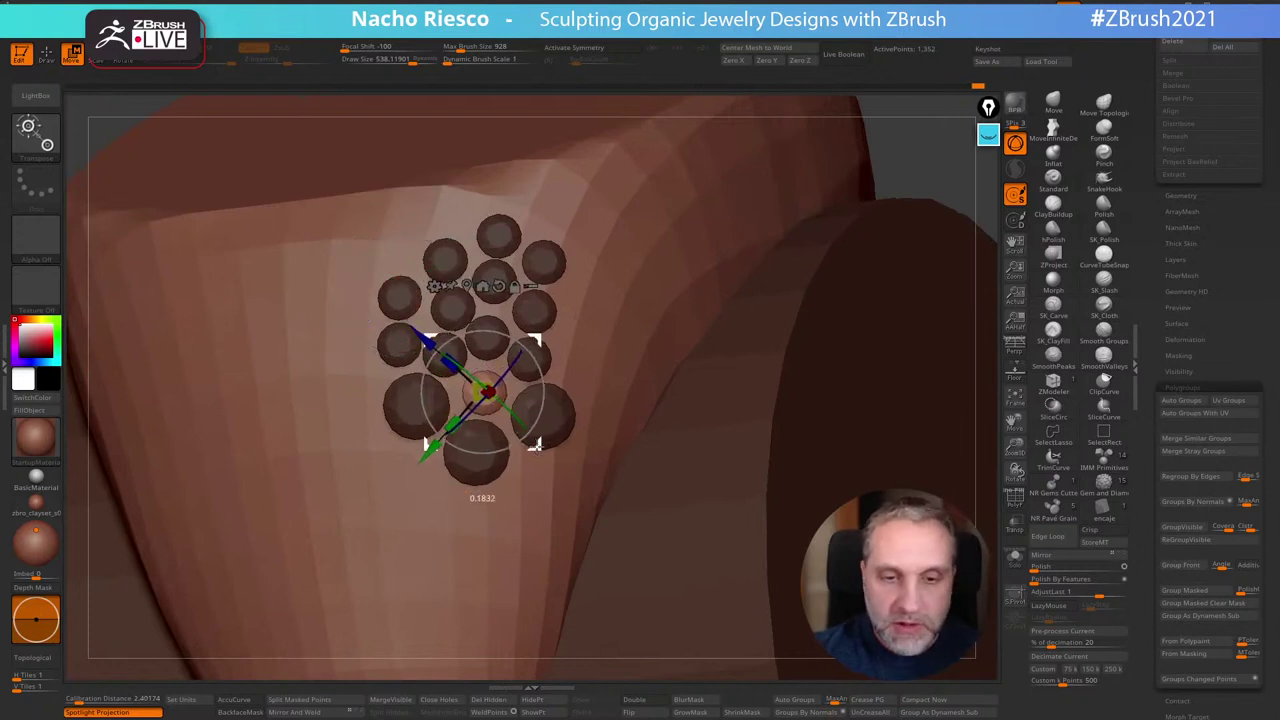
Isolate several gems in turn with the gizmo, ending on the large one at the cluster's lower right, and frame the ring
{"action": "left_click", "coordinate": [539, 320], "text": "ctrl"}
{"action": "left_click", "coordinate": [438, 256], "text": "ctrl"}
{"action": "left_click", "coordinate": [415, 411], "text": "ctrl"}
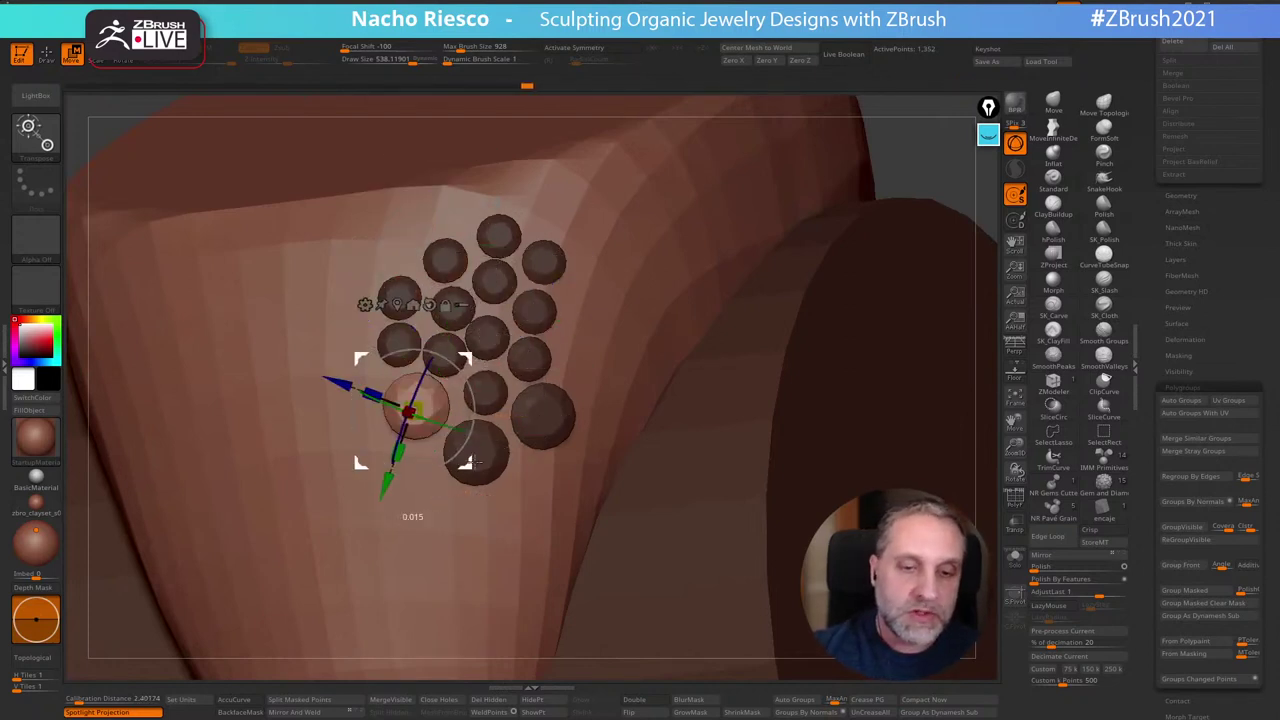
{"action": "left_click", "coordinate": [546, 414], "text": "ctrl"}
{"action": "right_click_drag", "start_coordinate": [941, 150], "coordinate": [935, 138]}
{"action": "key", "text": "f"}
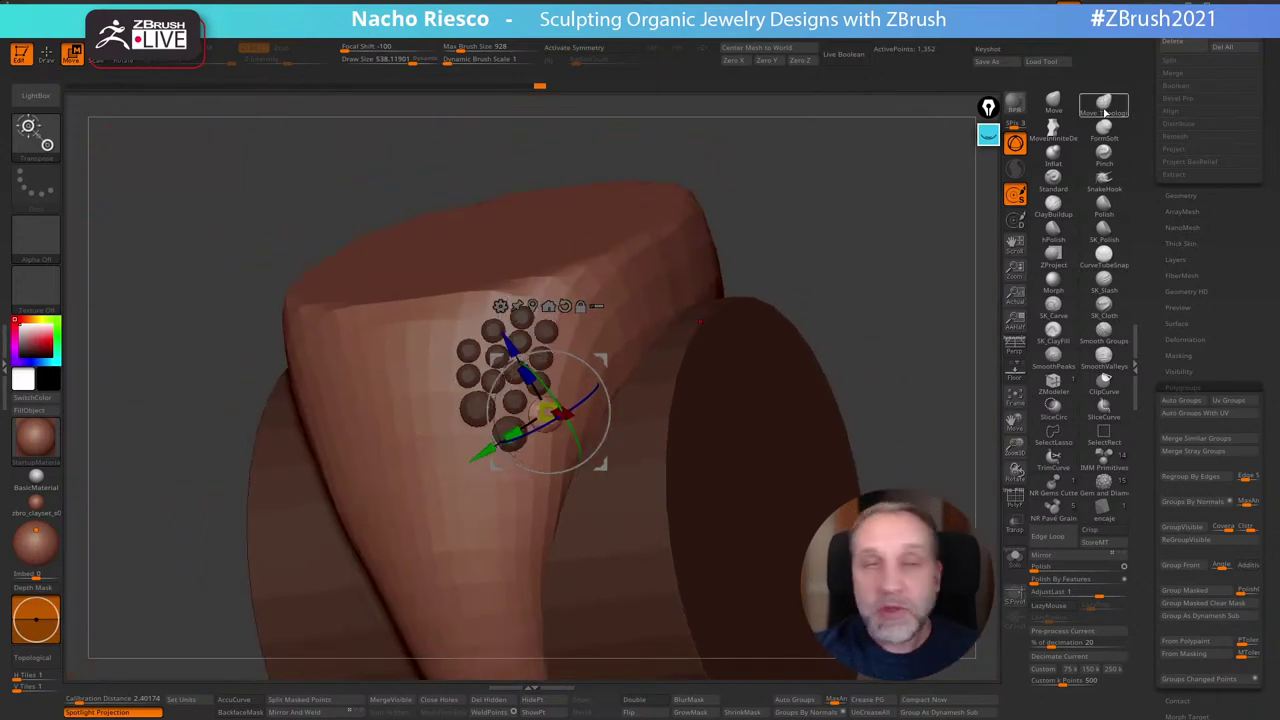
{"action": "right_click_drag", "start_coordinate": [742, 251], "coordinate": [764, 303]}
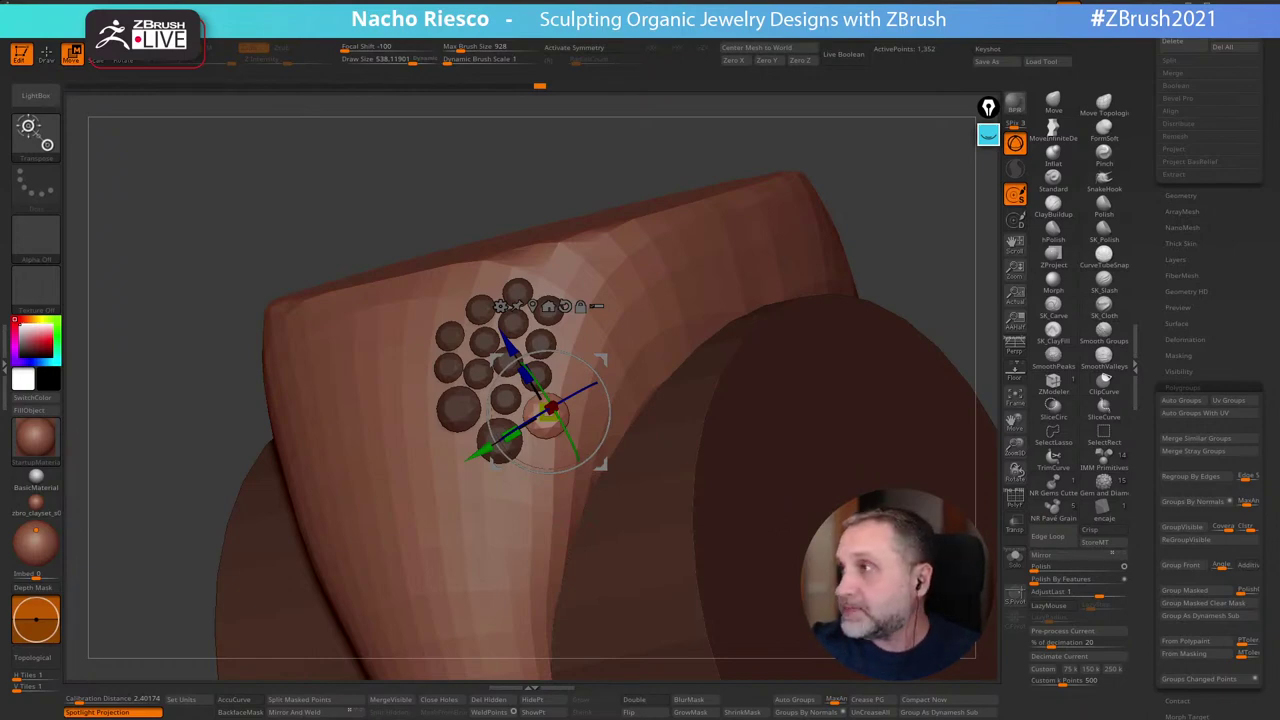
Switch to the Chrome browser, search Google for "badking", open the BadKing home page and reposition the browser window
{"action": "left_click_drag", "start_coordinate": [740, 115], "coordinate": [523, 116]}
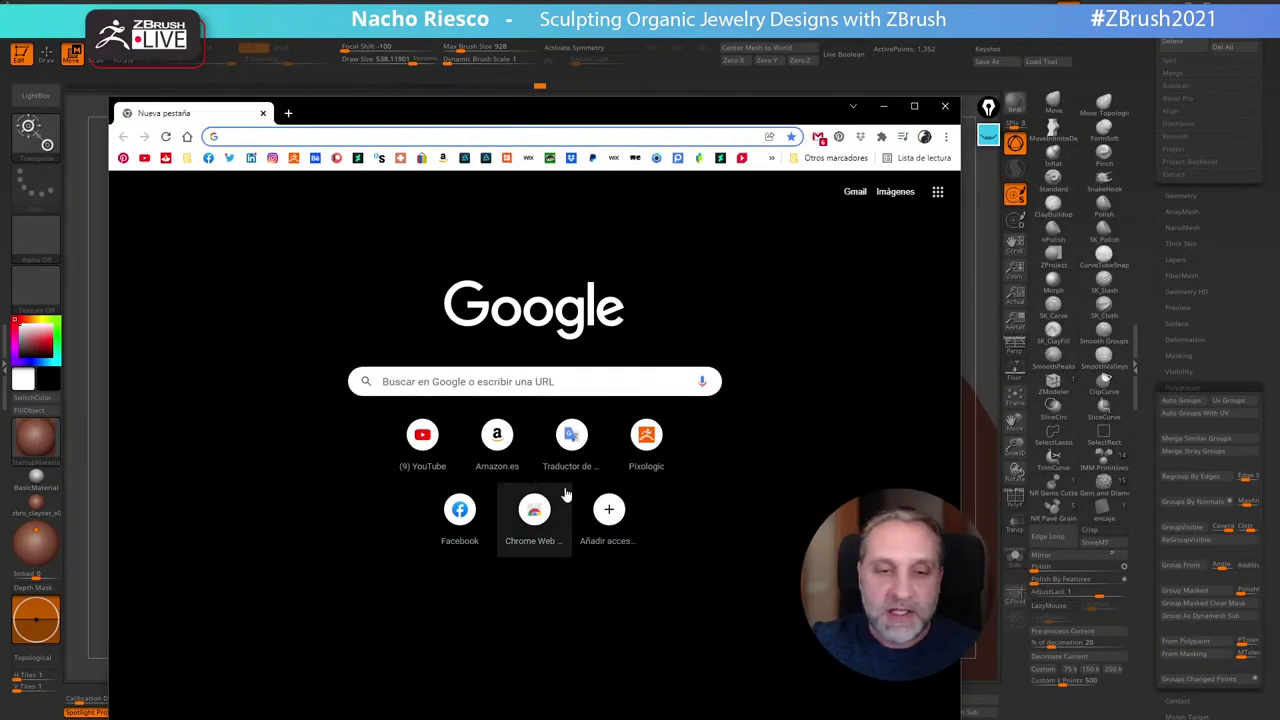
{"action": "left_click", "coordinate": [535, 388]}
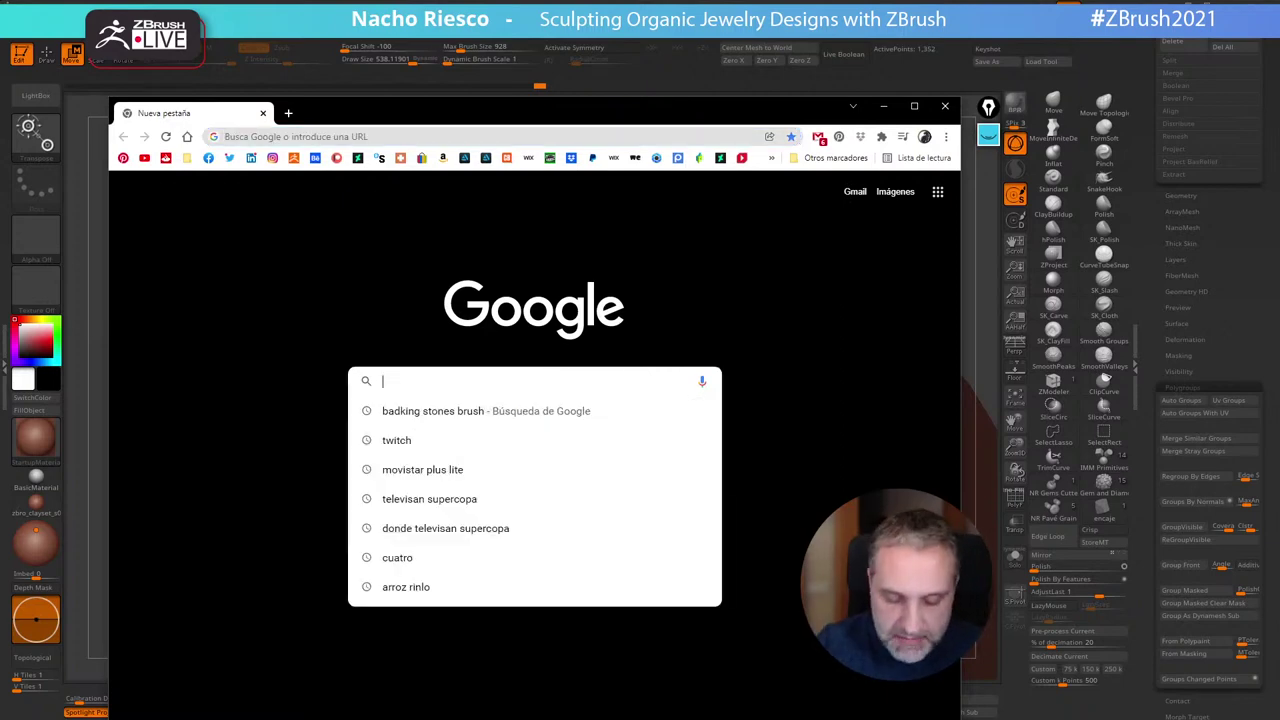
{"action": "type", "text": "badking"}
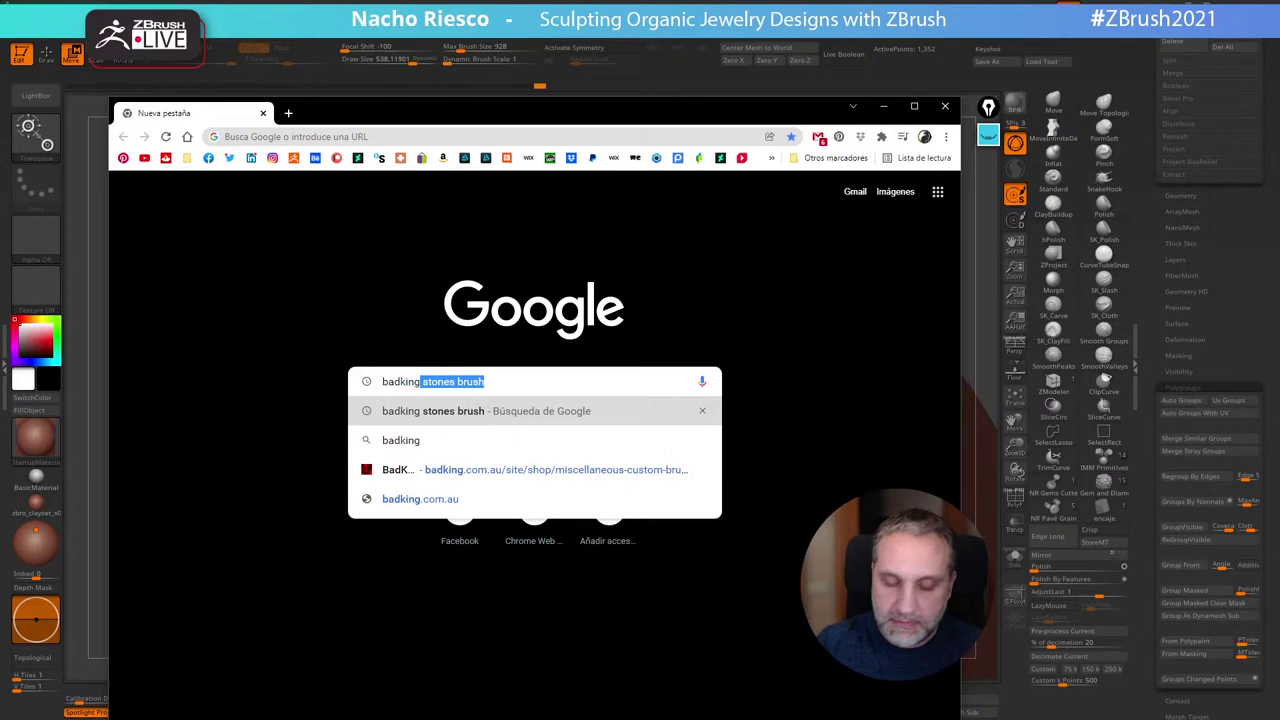
{"action": "key", "text": "shift+Delete"}
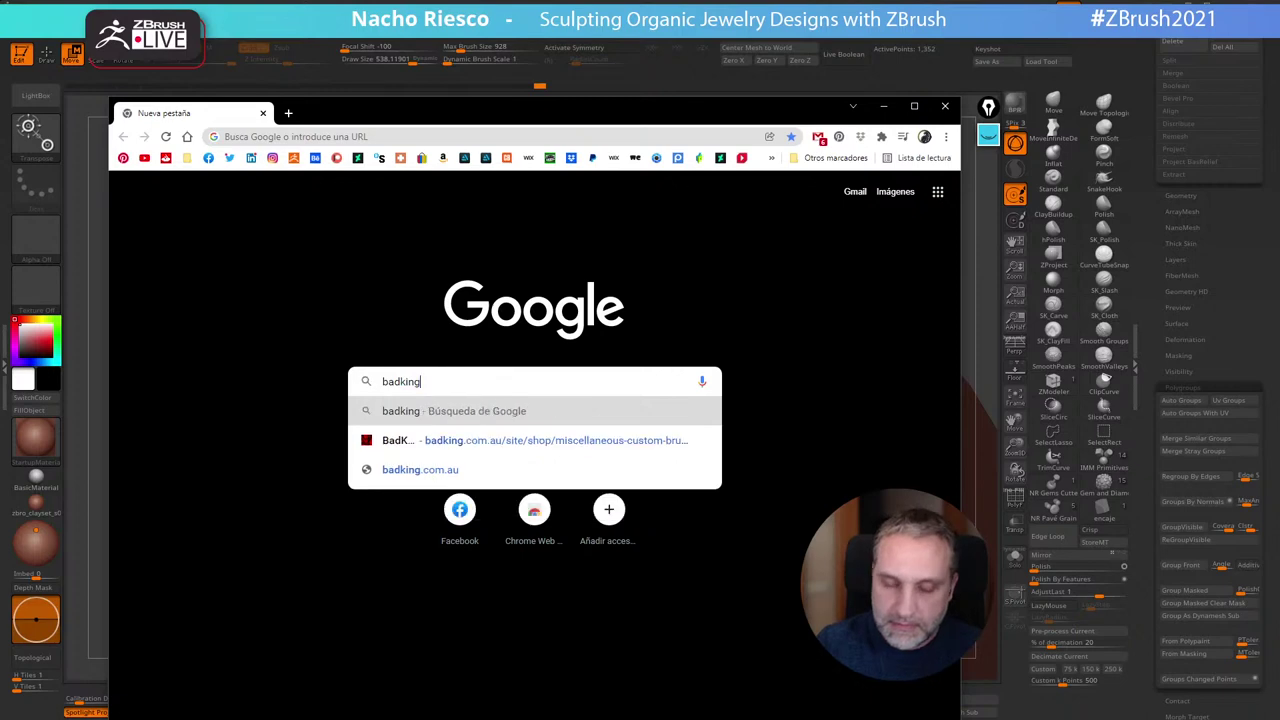
{"action": "key", "text": "Return"}
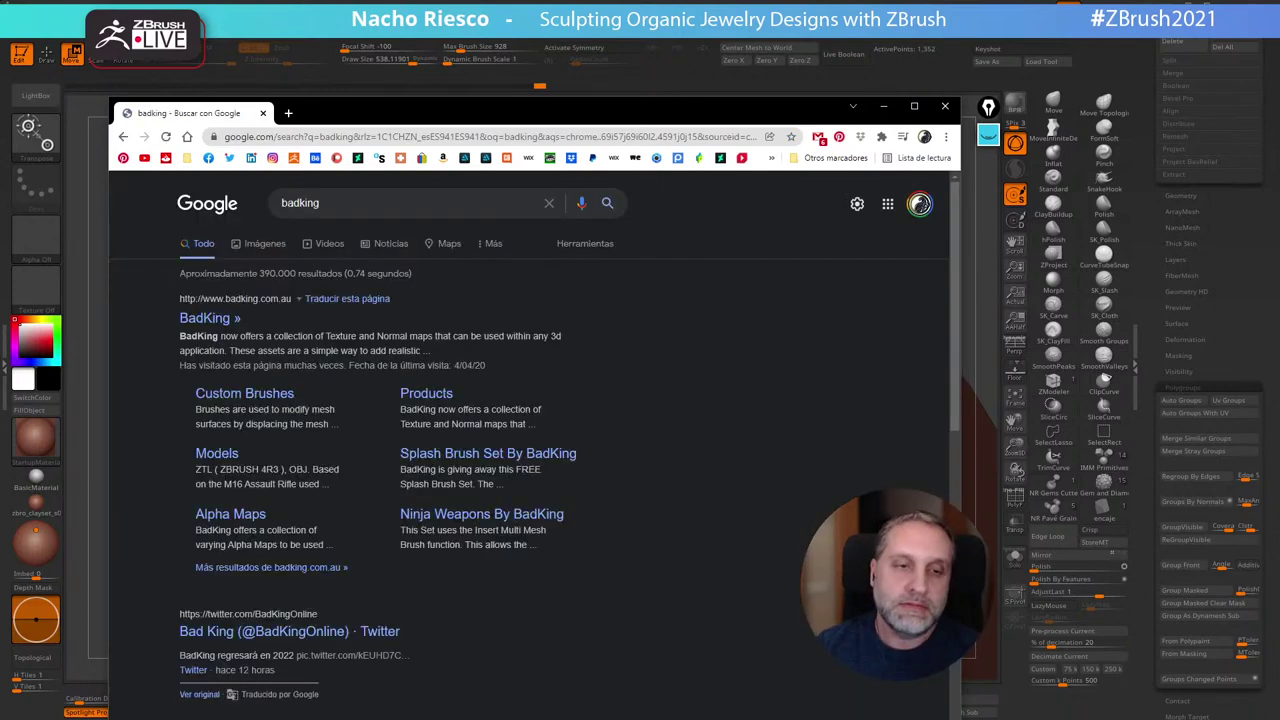
{"action": "left_click", "coordinate": [198, 320]}
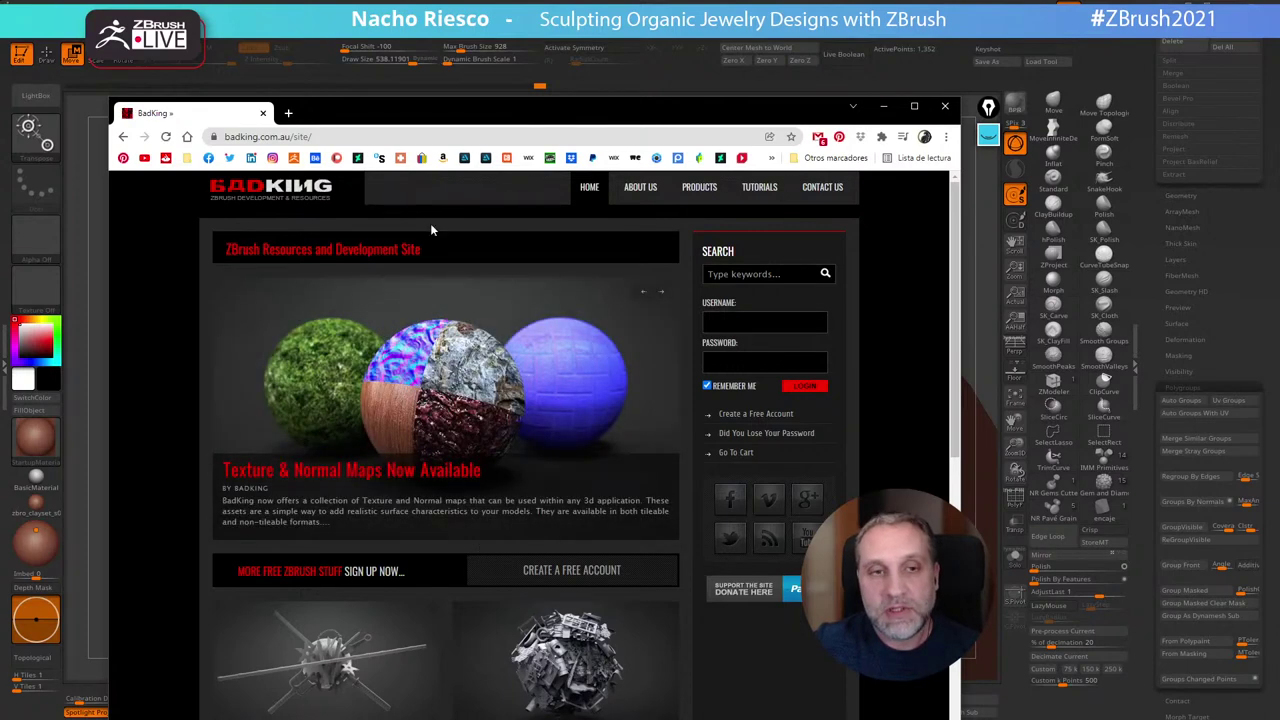
{"action": "left_click_drag", "start_coordinate": [432, 99], "coordinate": [411, 35]}
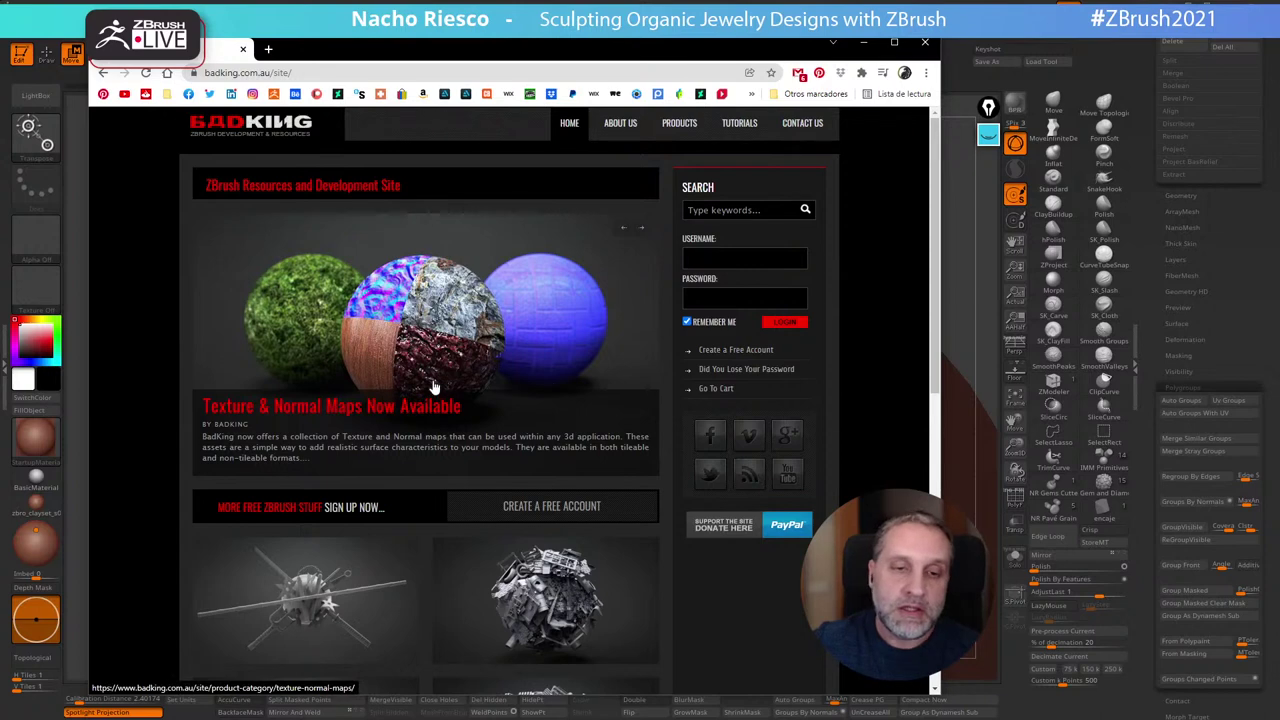
Skim the BadKing home page and search the site for "gems"
{"action": "scroll", "coordinate": [428, 386], "scroll_direction": "down", "scroll_amount": 3}
{"action": "scroll", "coordinate": [428, 386], "scroll_direction": "up", "scroll_amount": 3}
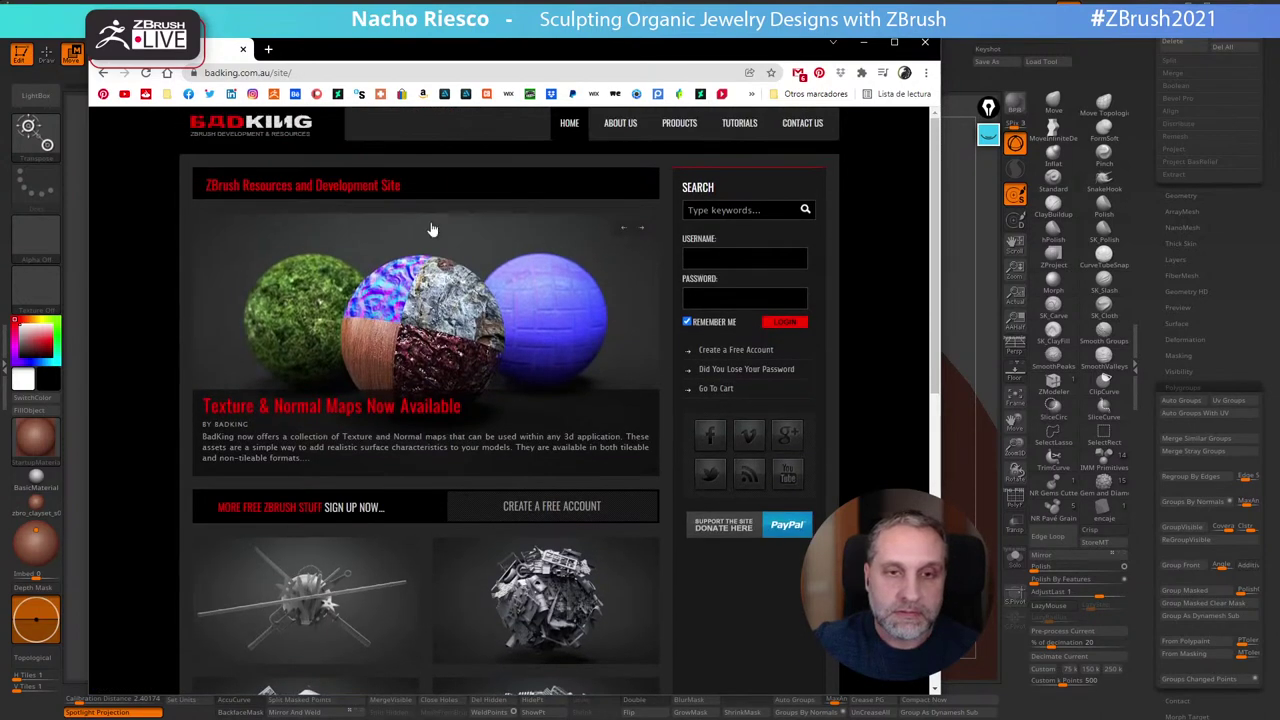
{"action": "left_click", "coordinate": [745, 209]}
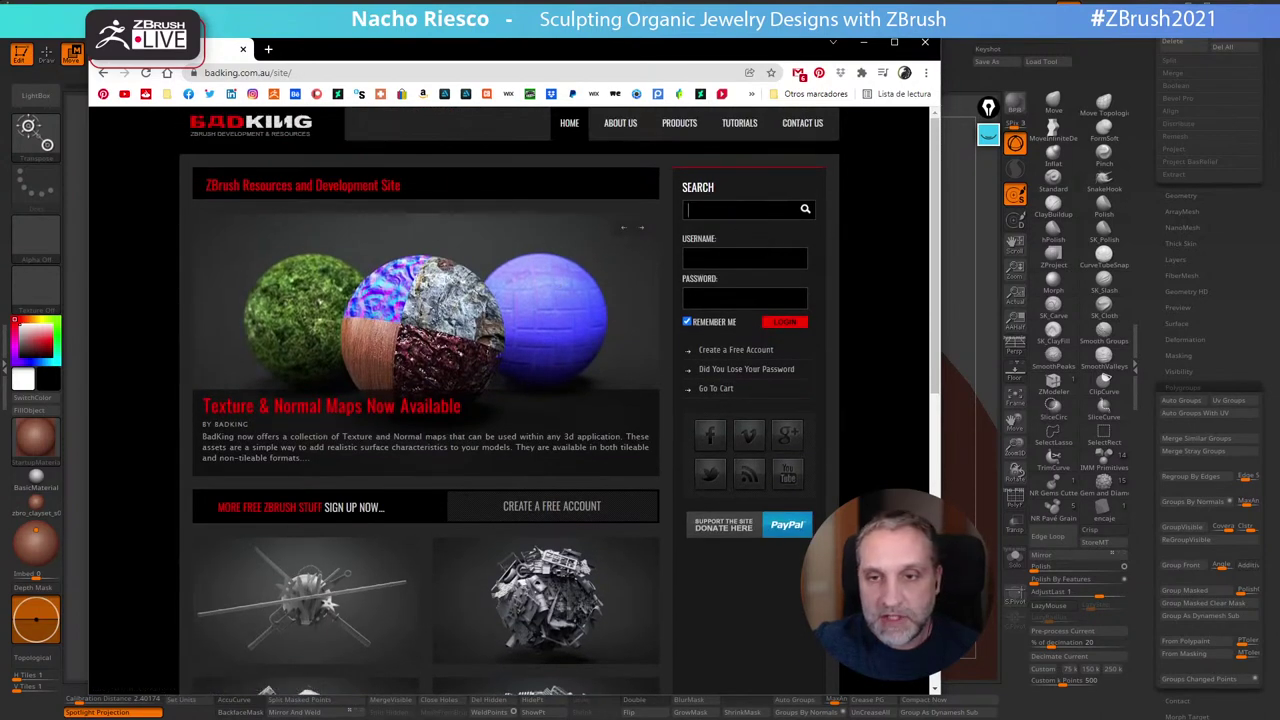
{"action": "type", "text": "e"}
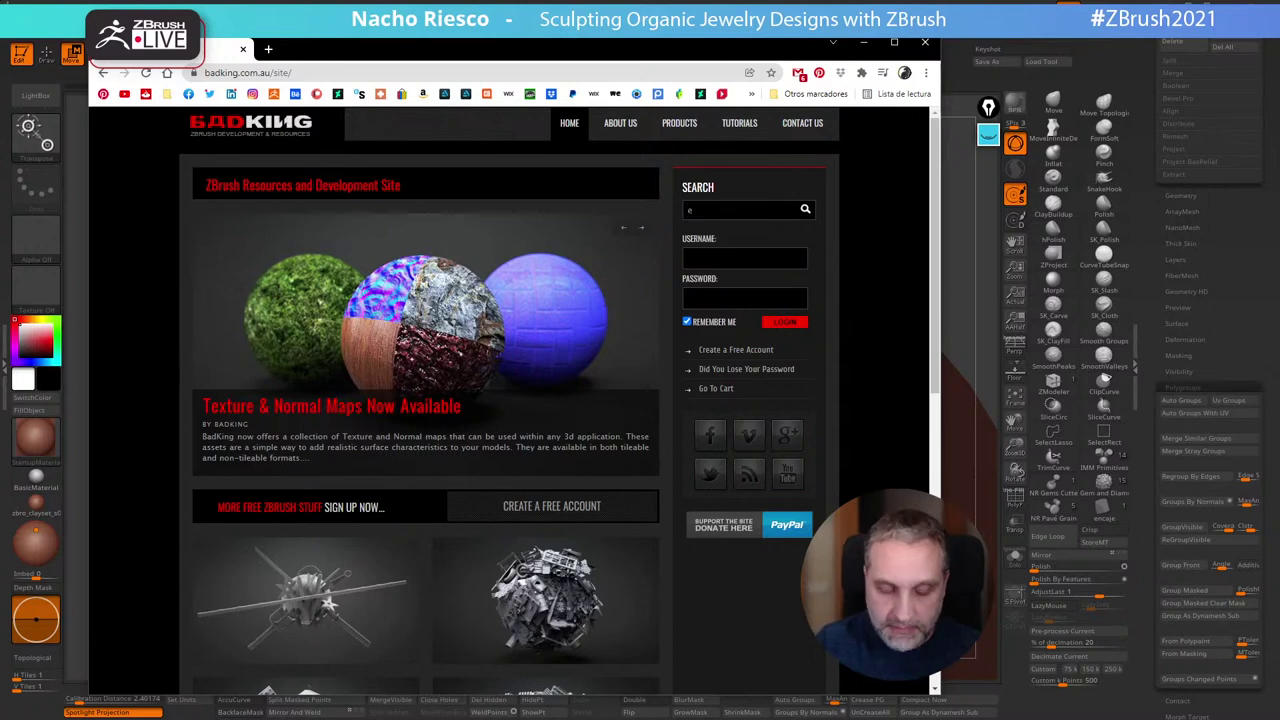
{"action": "key", "text": "BackSpace"}
{"action": "type", "text": "ges"}
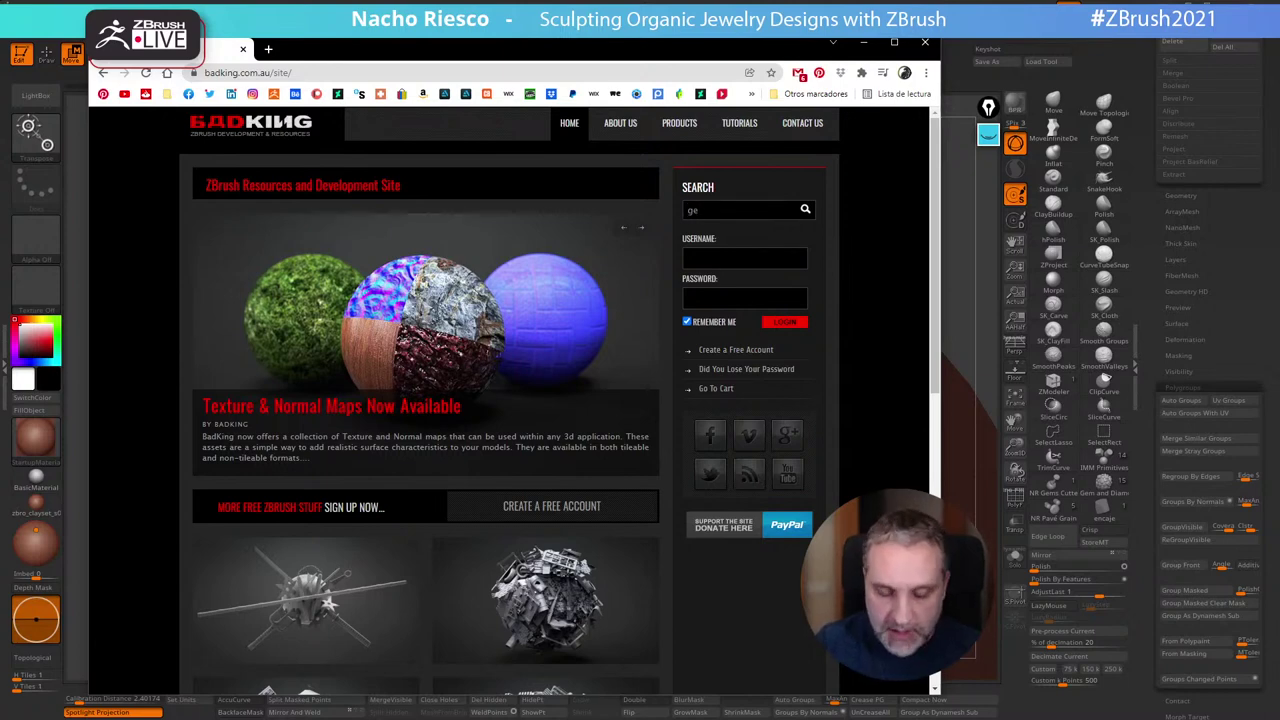
{"action": "type", "text": "ms"}
{"action": "key", "text": "Return"}
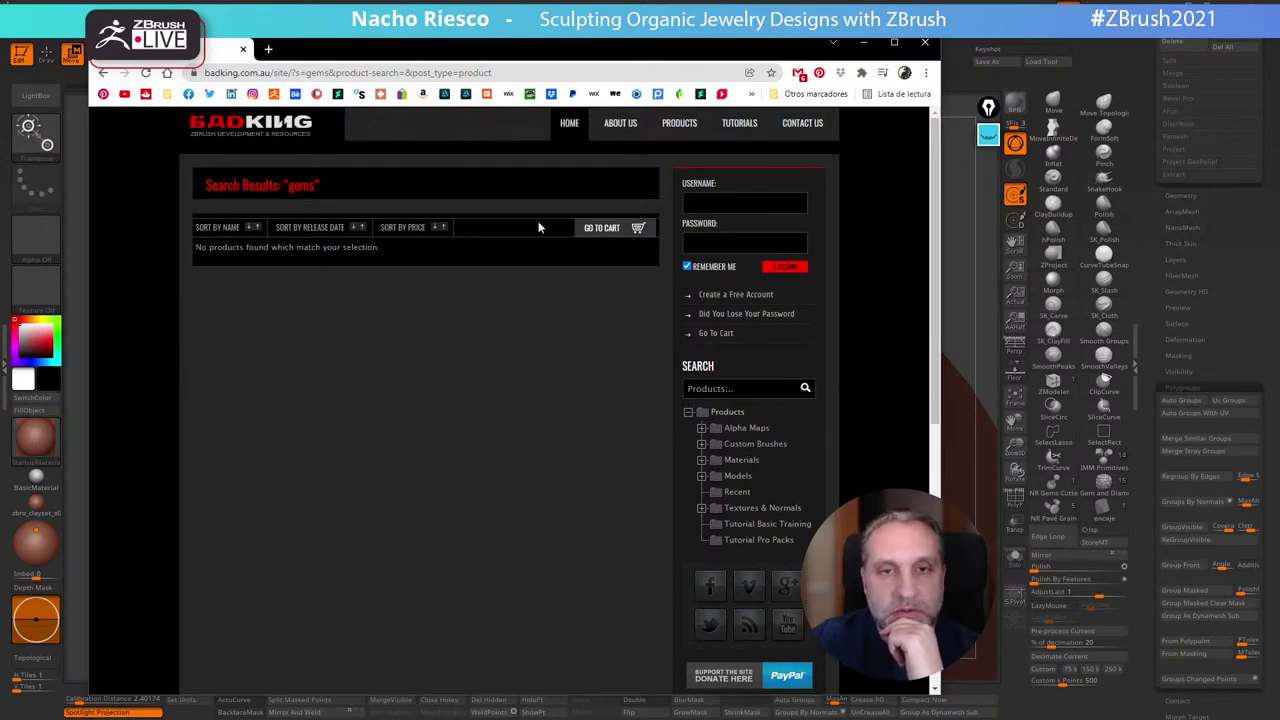
Return to the BadKing home page and search the site for "stones"
{"action": "left_click", "coordinate": [232, 146]}
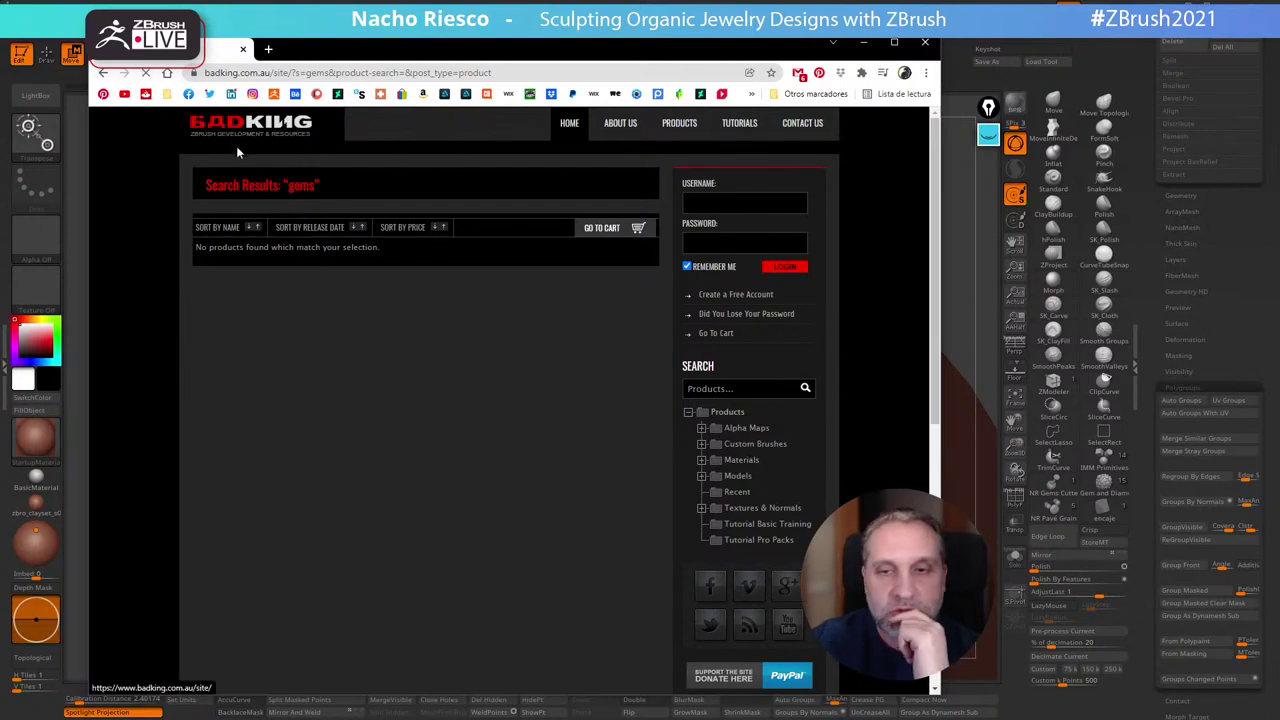
{"action": "left_click", "coordinate": [722, 389]}
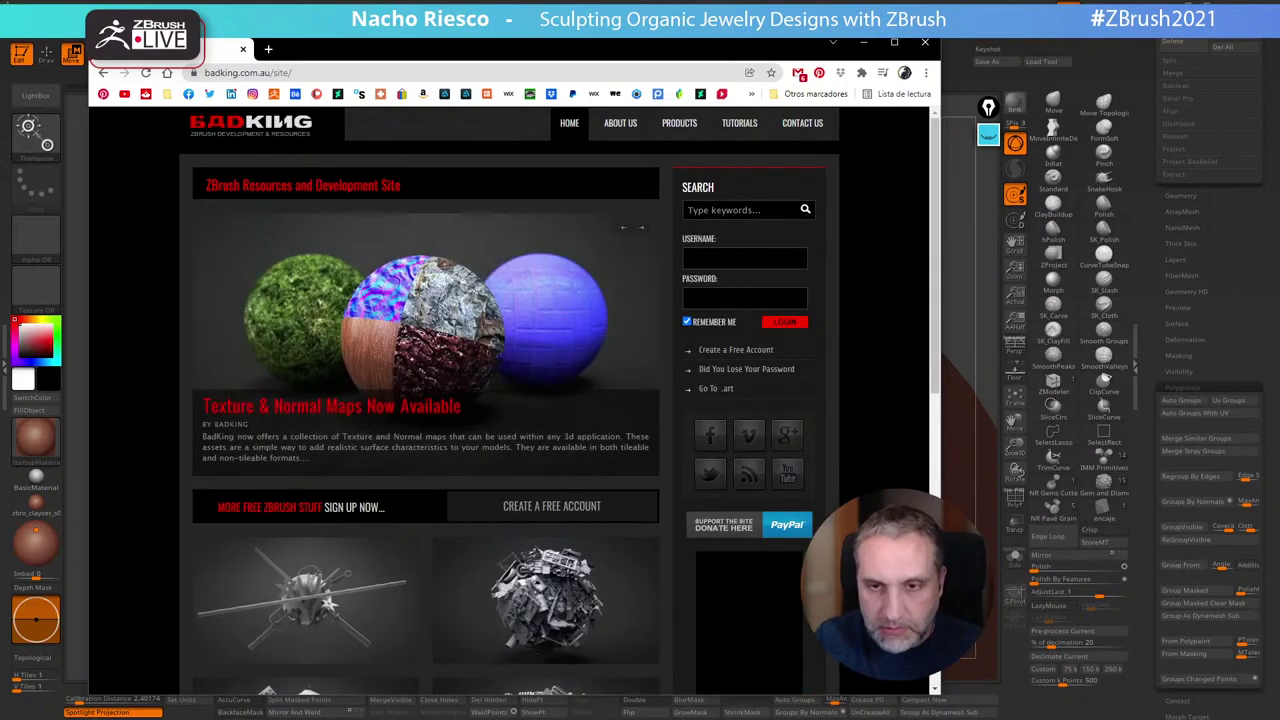
{"action": "left_click", "coordinate": [735, 210]}
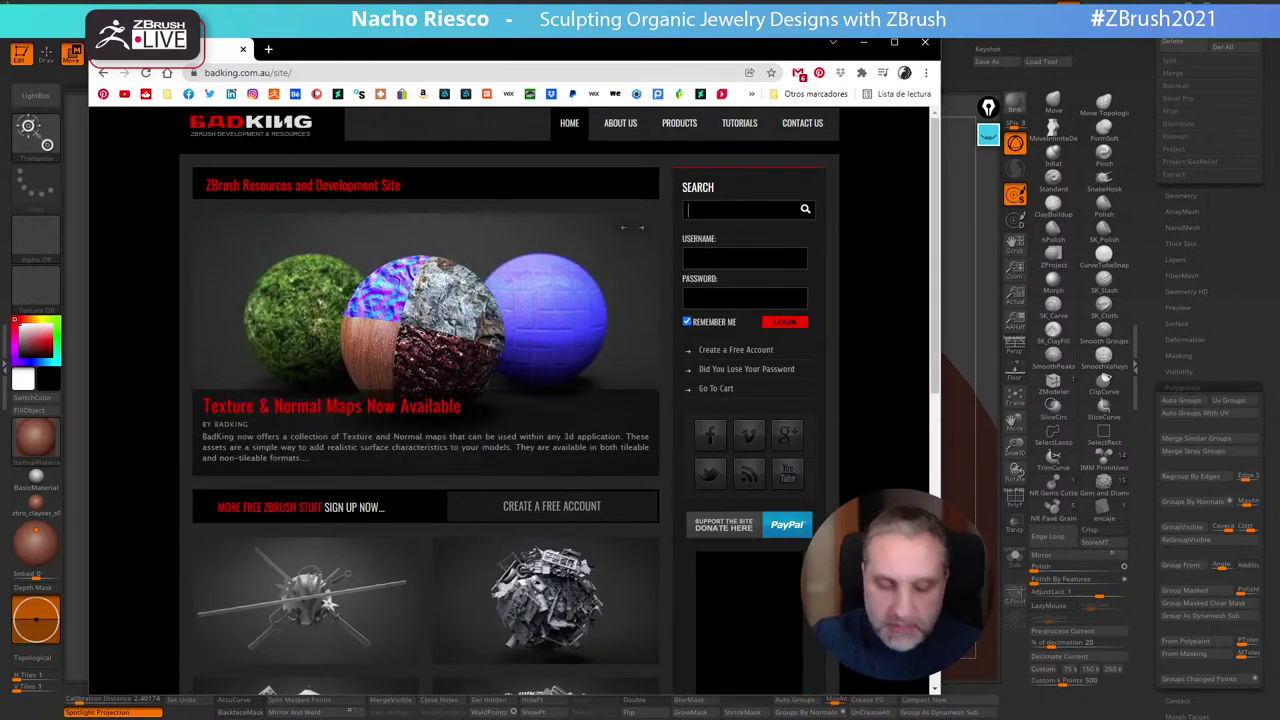
{"action": "type", "text": "stones"}
{"action": "key", "text": "Return"}
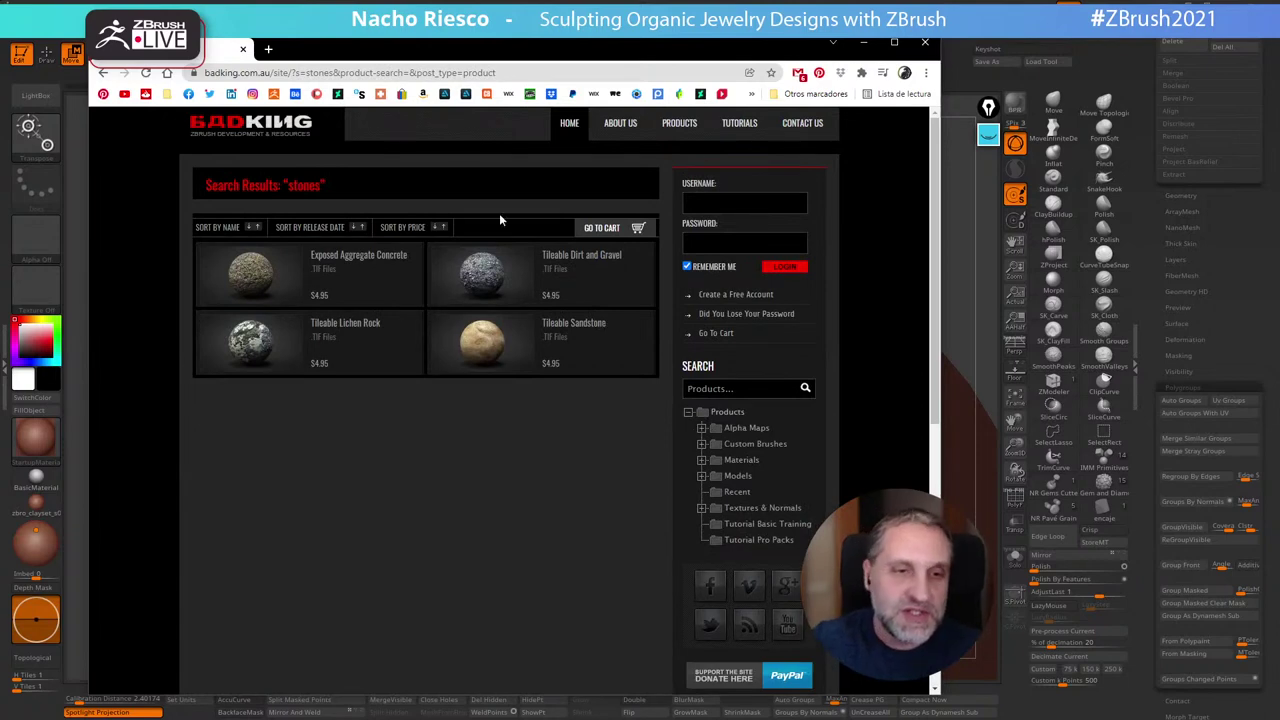
Search Google for "badking stones brush" and open BadKing's Gem & Diamonds Brush Set page from the results
{"action": "left_click", "coordinate": [104, 78]}
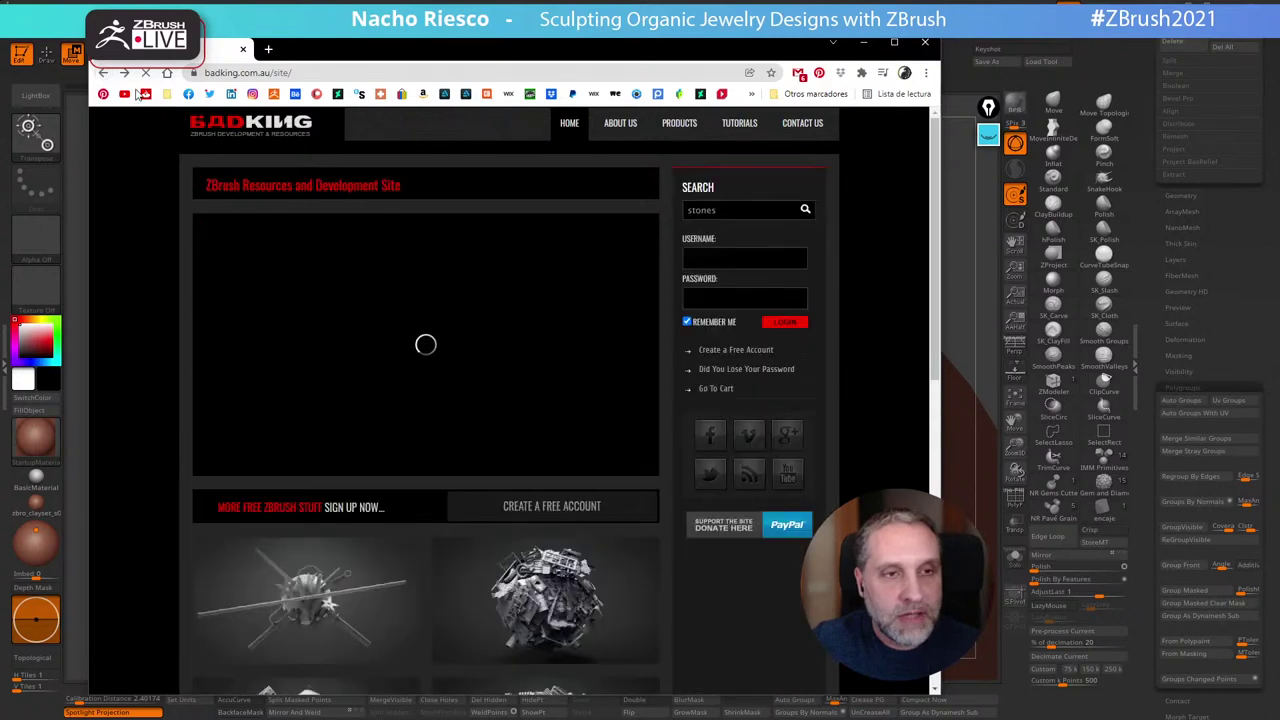
{"action": "left_click", "coordinate": [311, 73]}
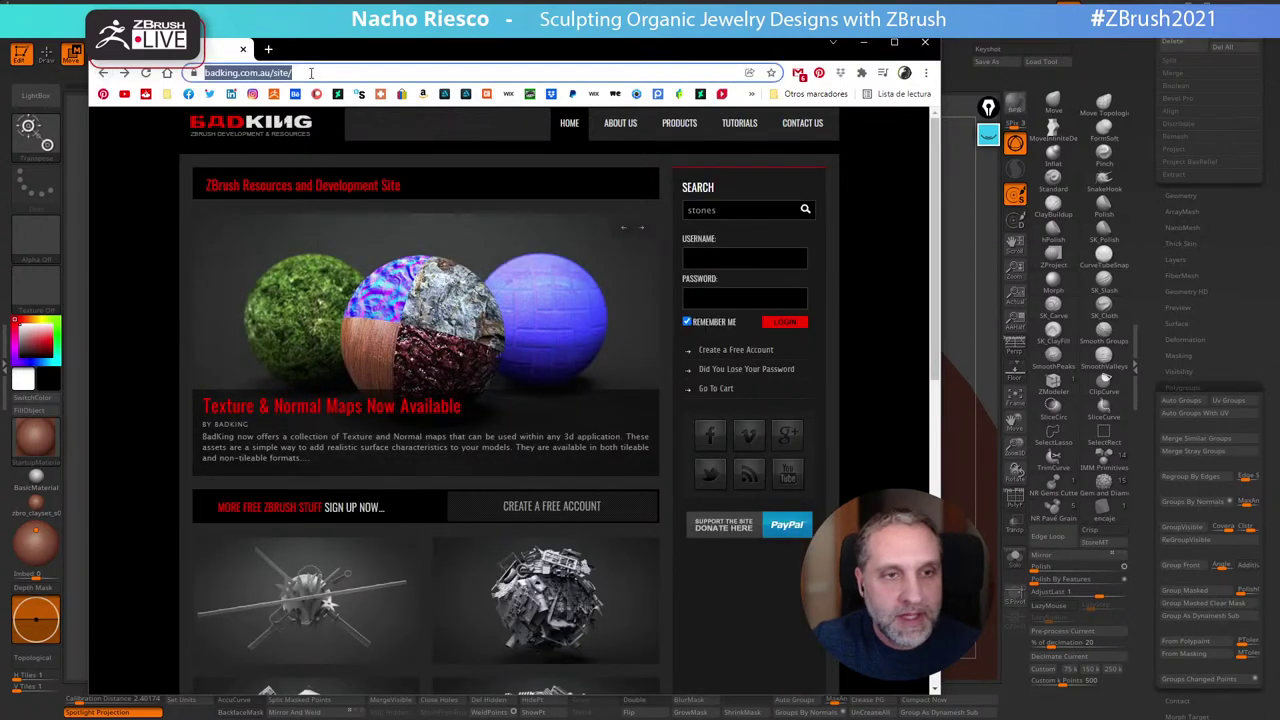
{"action": "type", "text": "bad"}
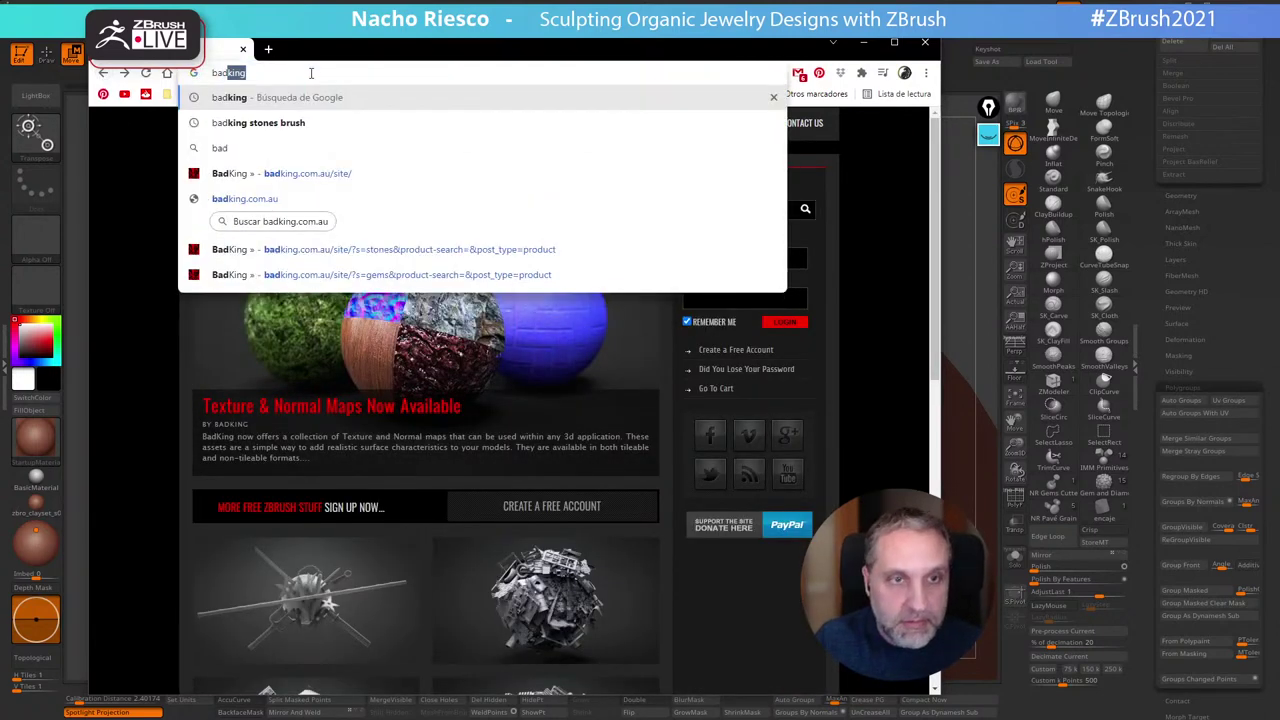
{"action": "left_click", "coordinate": [264, 130]}
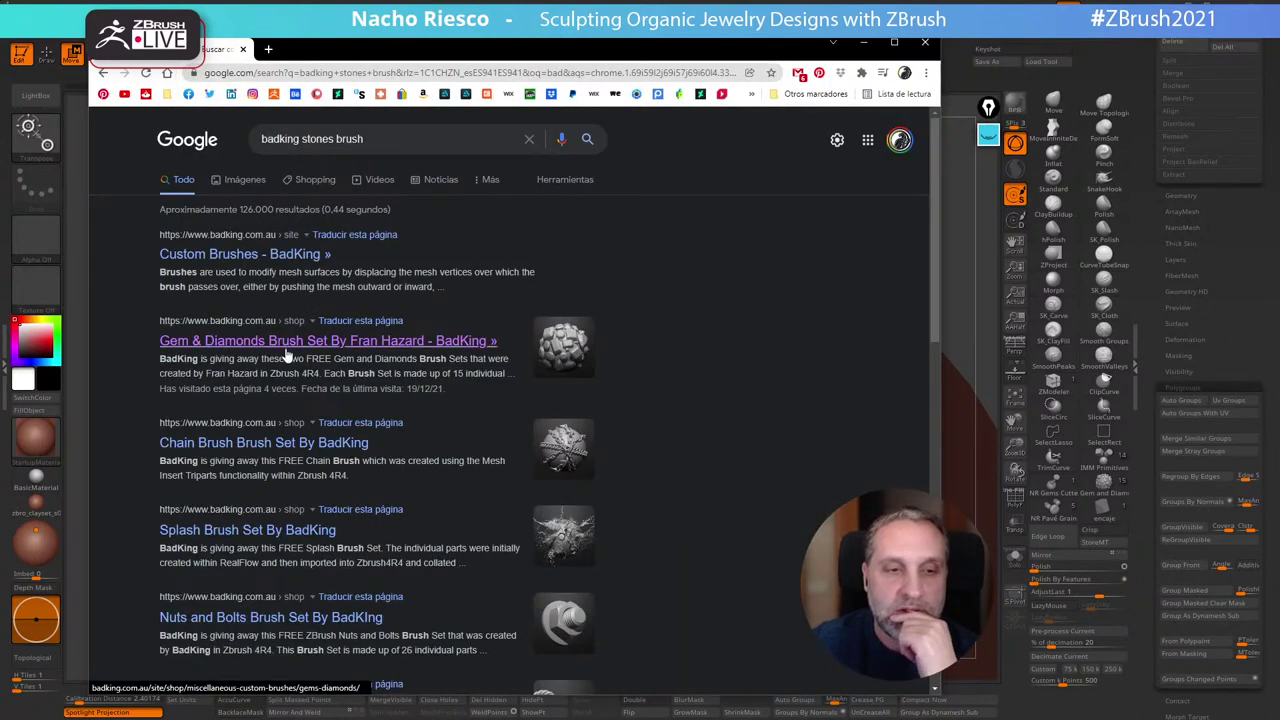
{"action": "left_click", "coordinate": [272, 342]}
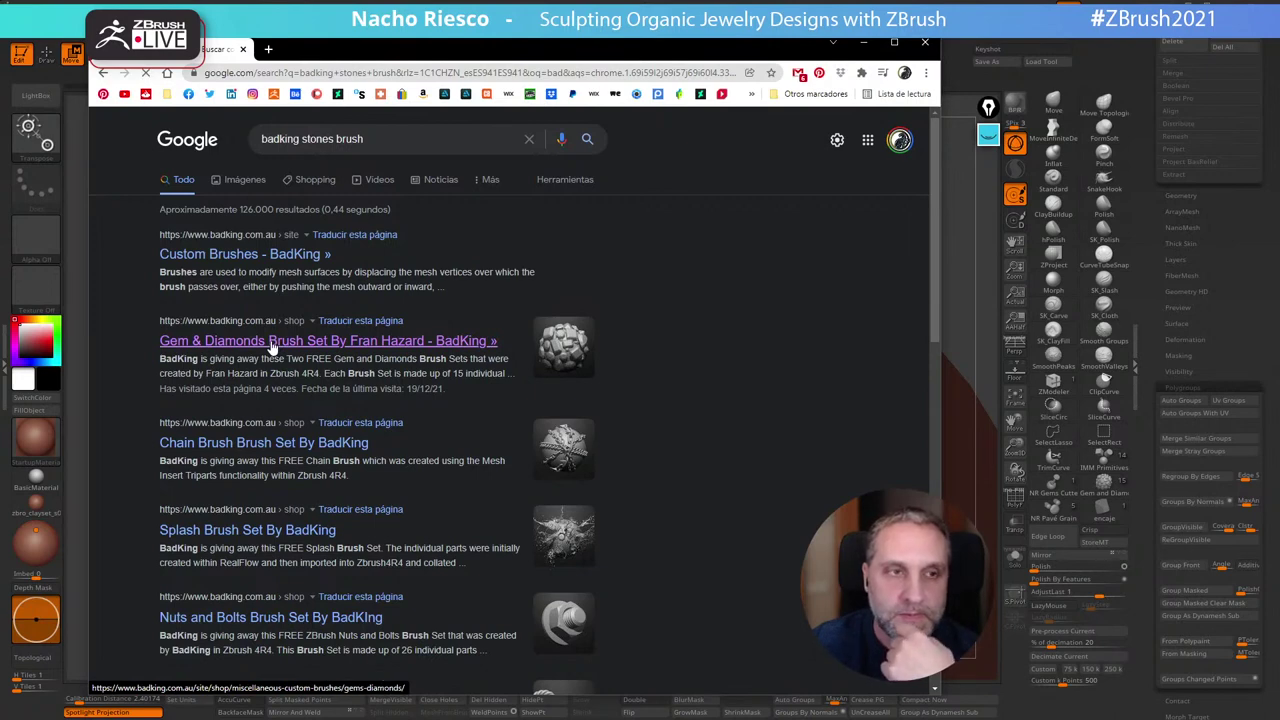
Look through the preview images of the Gem & Diamonds Brush Set, then close the browser to return to ZBrush
{"action": "scroll", "coordinate": [605, 498], "scroll_direction": "down", "scroll_amount": 2}
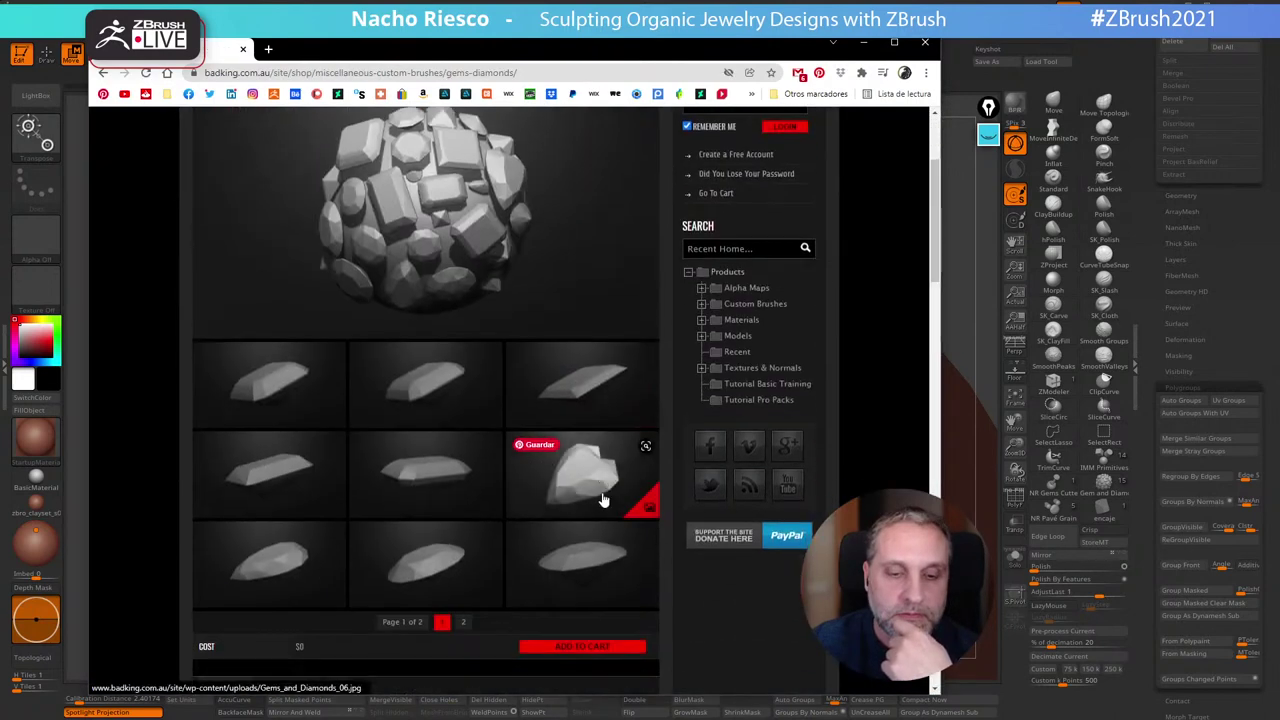
{"action": "scroll", "coordinate": [605, 498], "scroll_direction": "up", "scroll_amount": 1}
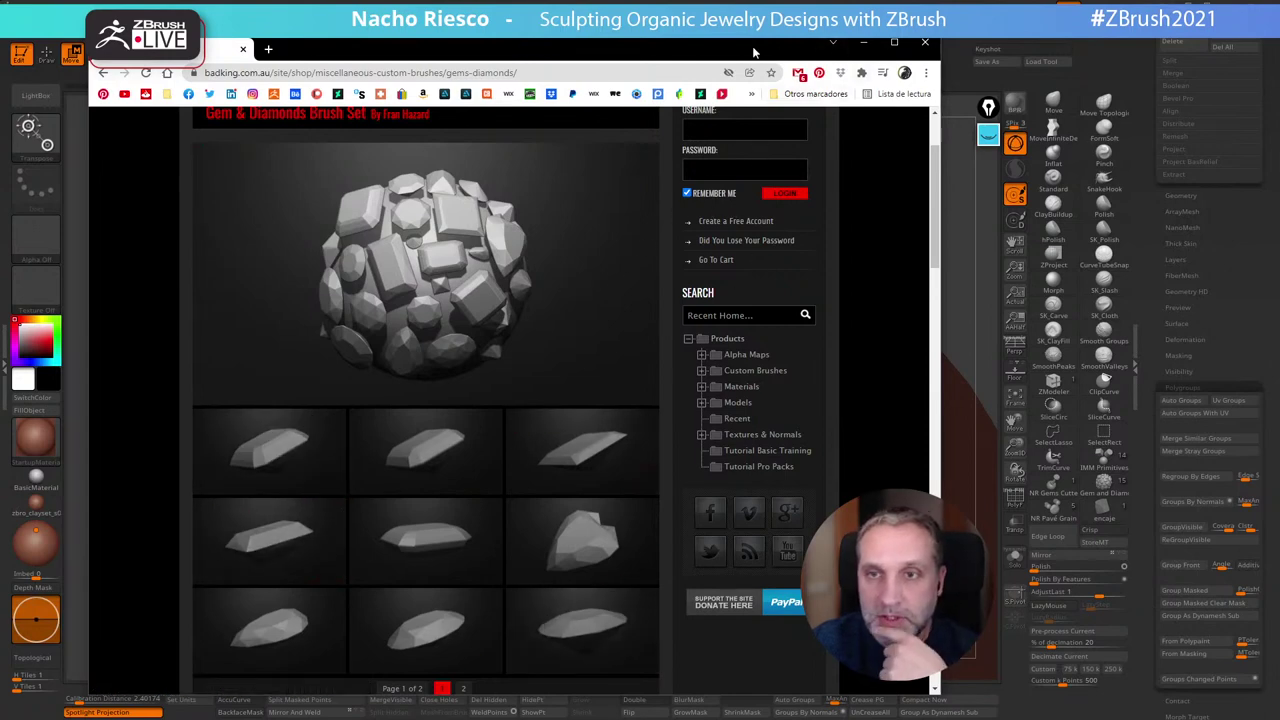
{"action": "left_click_drag", "start_coordinate": [754, 50], "coordinate": [730, 58]}
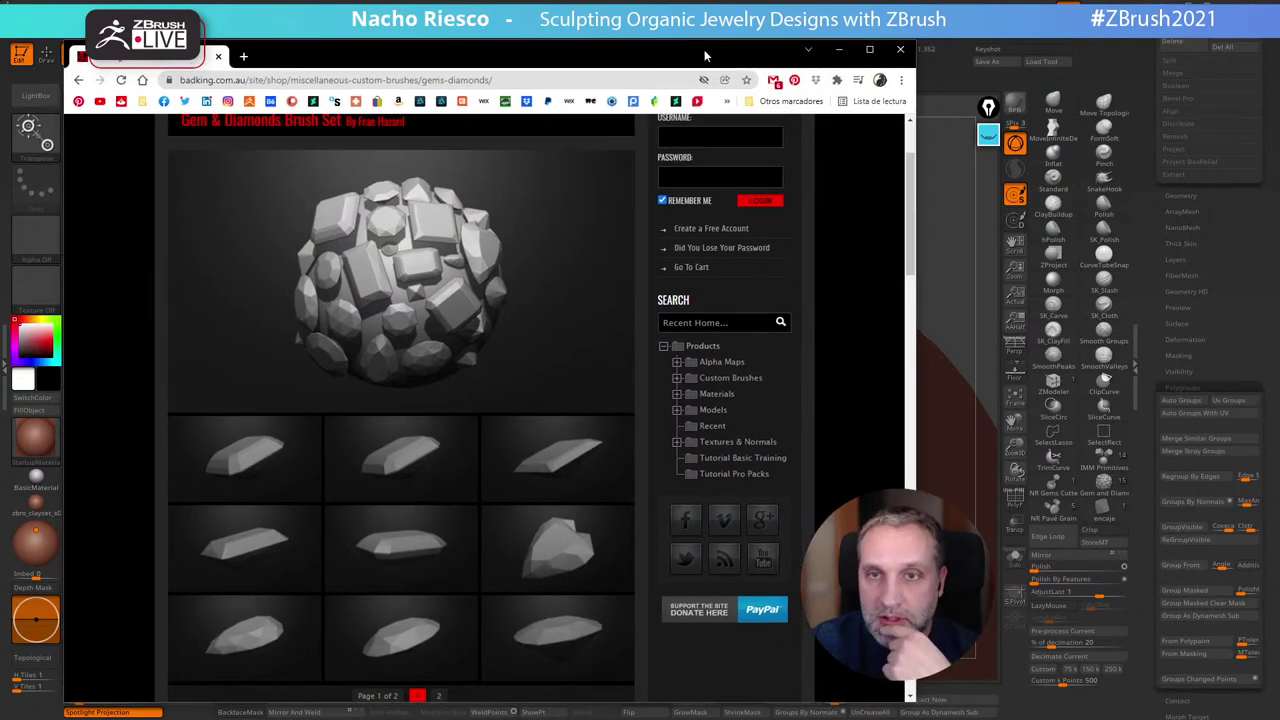
{"action": "left_click", "coordinate": [900, 50]}
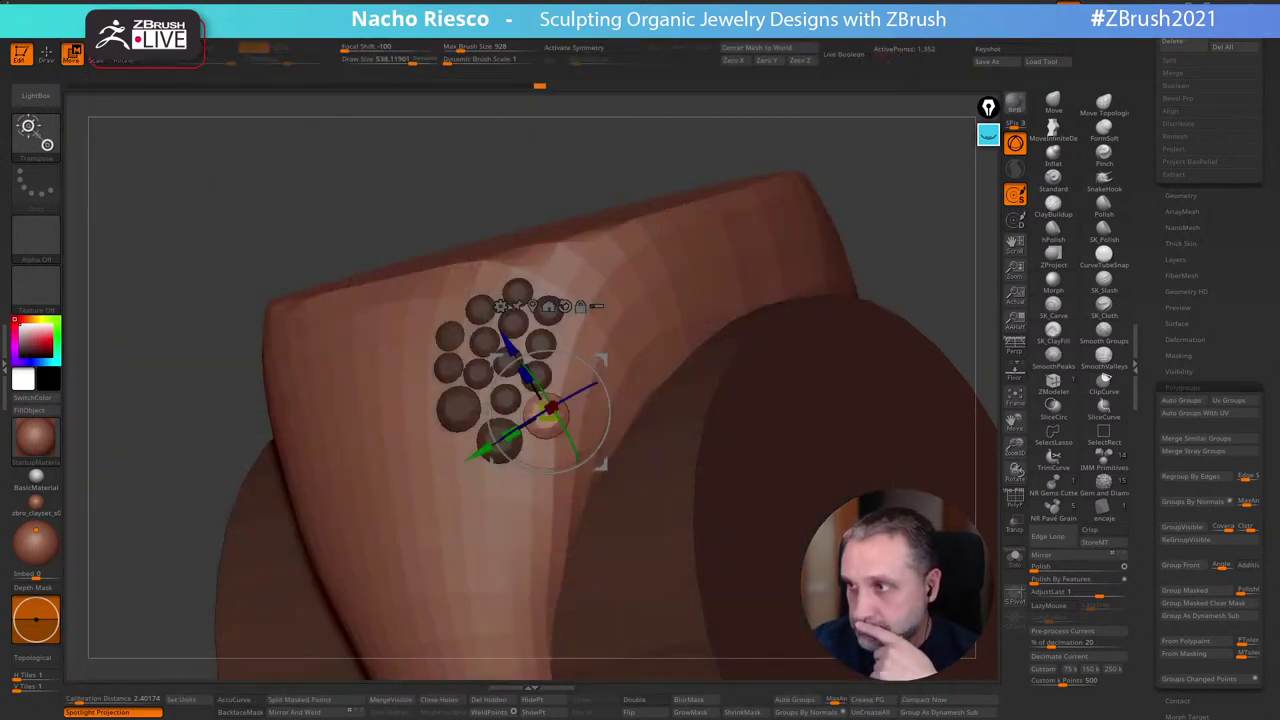
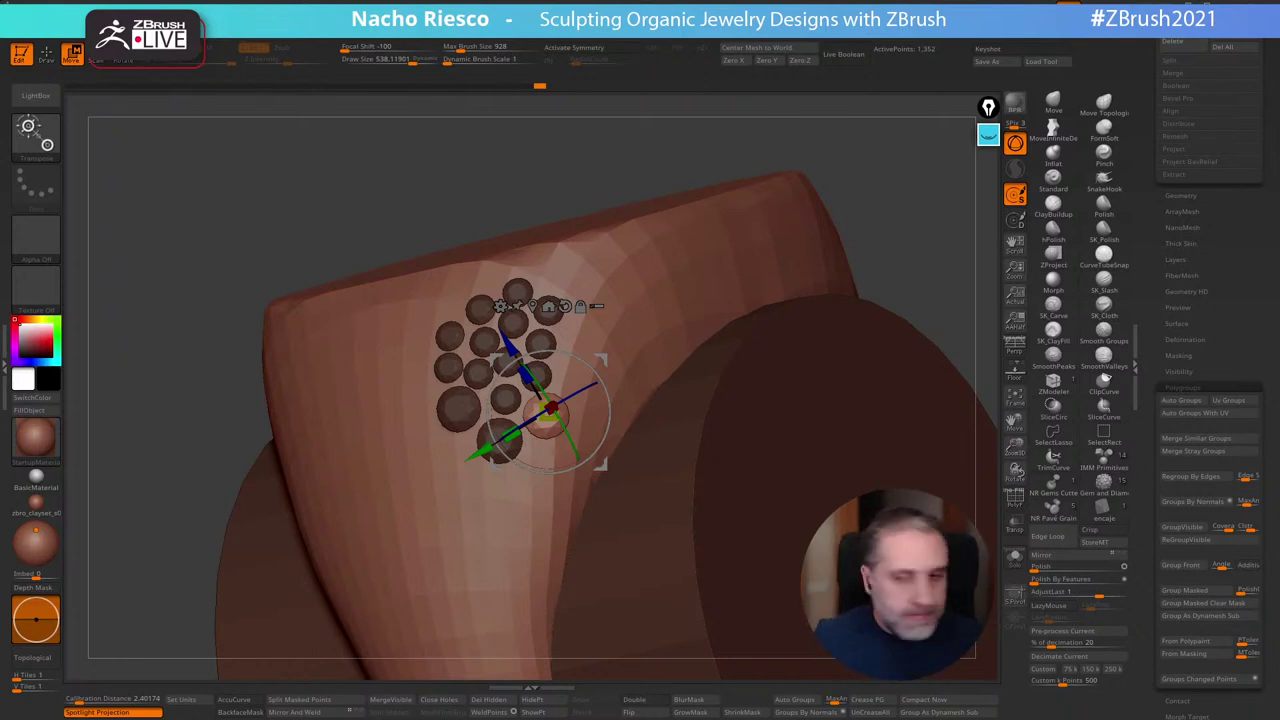
{"action": "left_click_drag", "start_coordinate": [924, 231], "coordinate": [942, 250]}
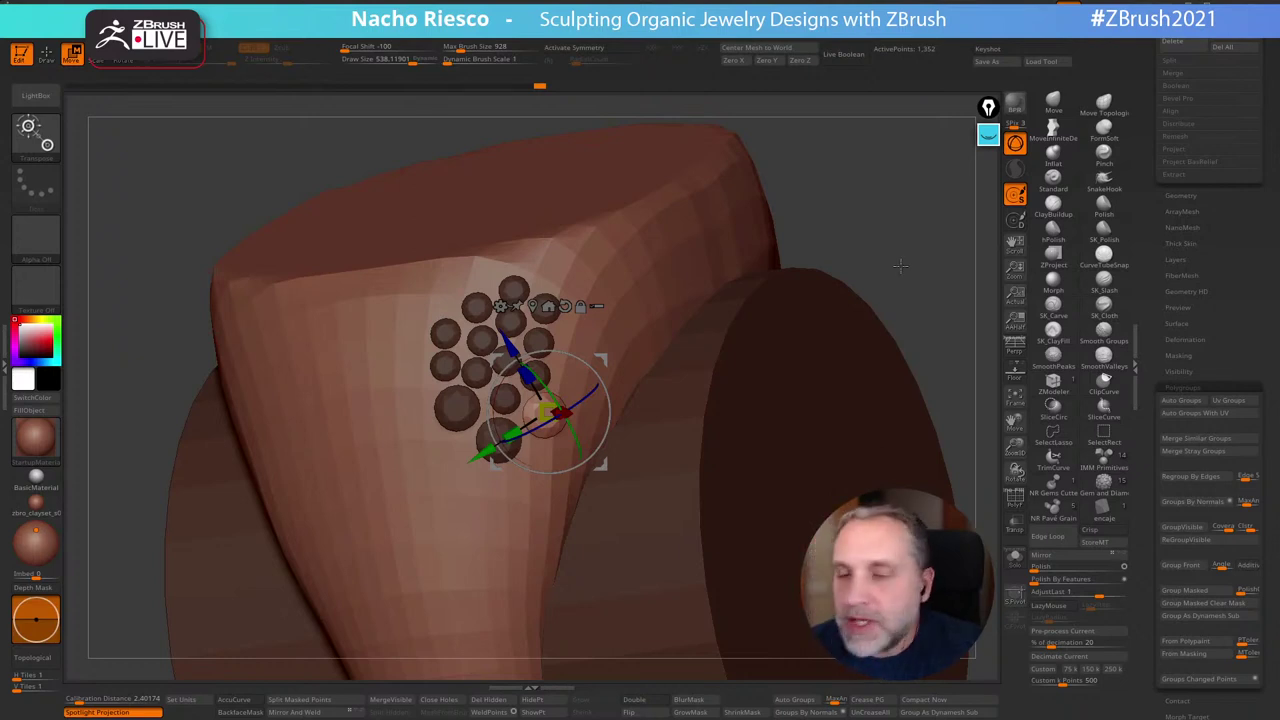
{"action": "left_click_drag", "start_coordinate": [901, 266], "coordinate": [930, 225]}
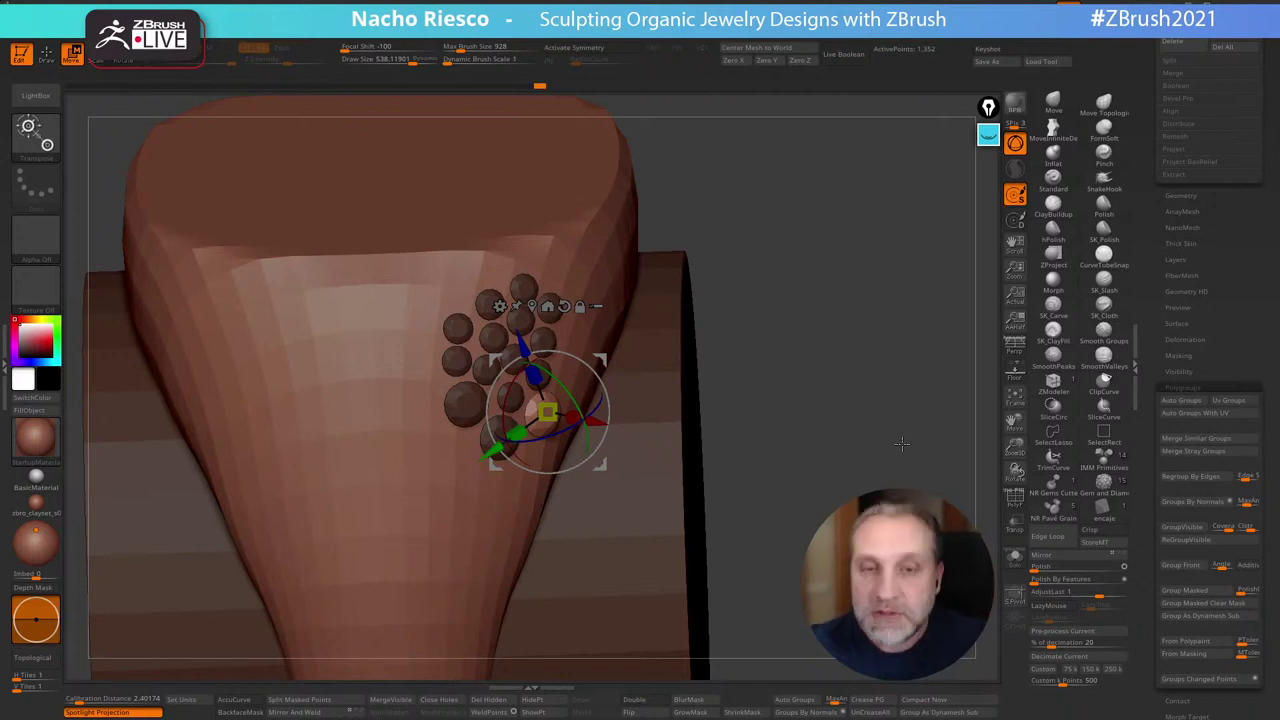
{"action": "mouse_move", "coordinate": [838, 266]}
{"action": "left_mouse_down"}
{"action": "mouse_move", "coordinate": [822, 239]}
{"action": "mouse_move", "coordinate": [842, 178]}
{"action": "mouse_move", "coordinate": [845, 242]}
{"action": "left_mouse_up"}
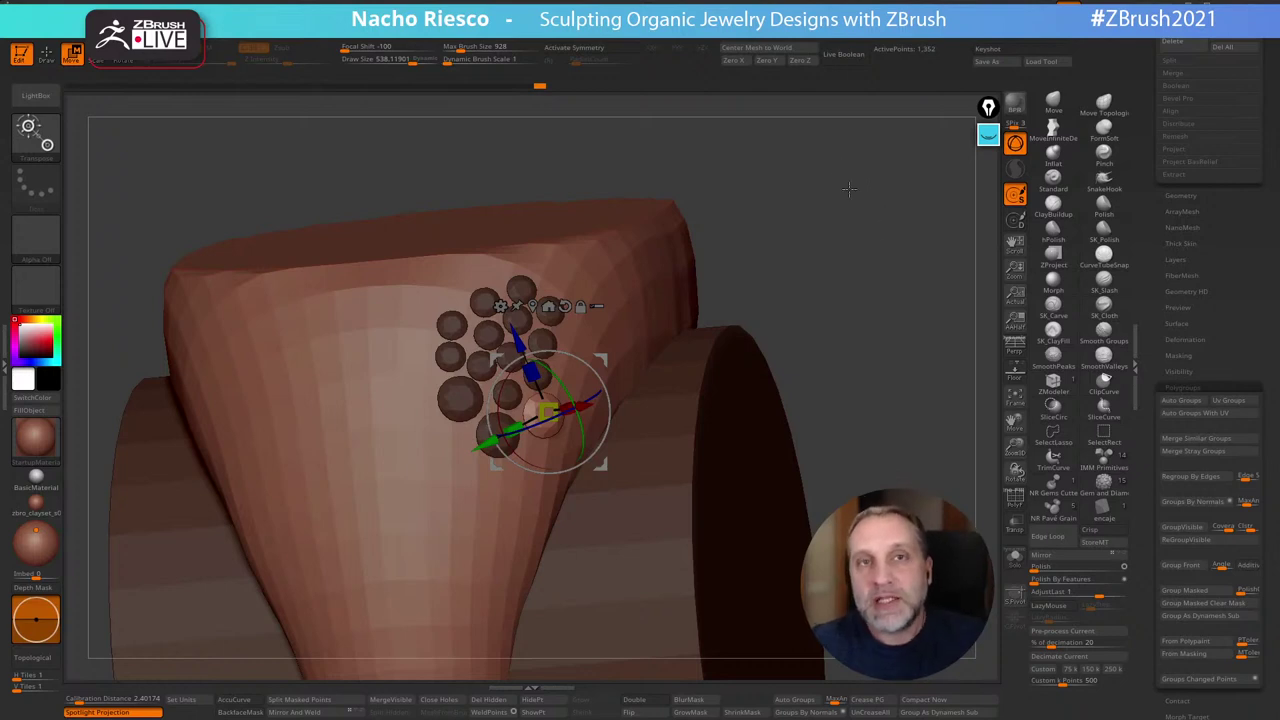
{"action": "left_click_drag", "start_coordinate": [848, 252], "coordinate": [872, 247]}
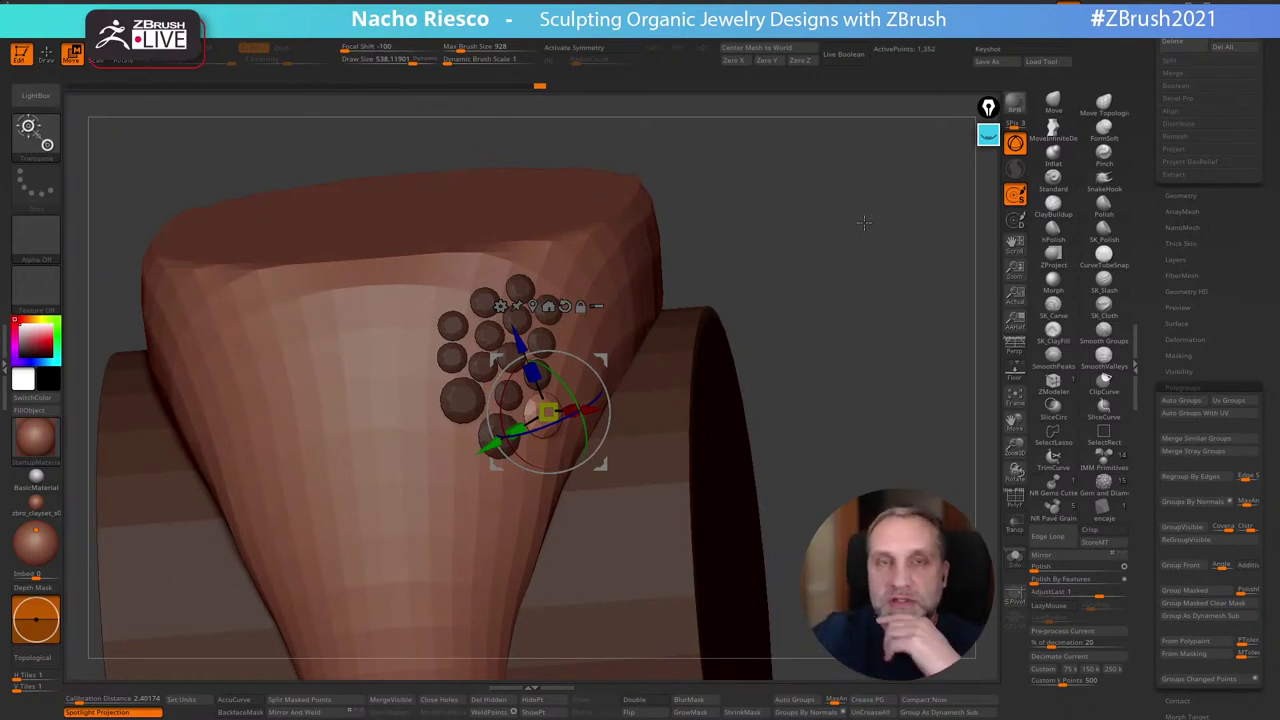
{"action": "left_click_drag", "start_coordinate": [858, 345], "coordinate": [834, 246]}
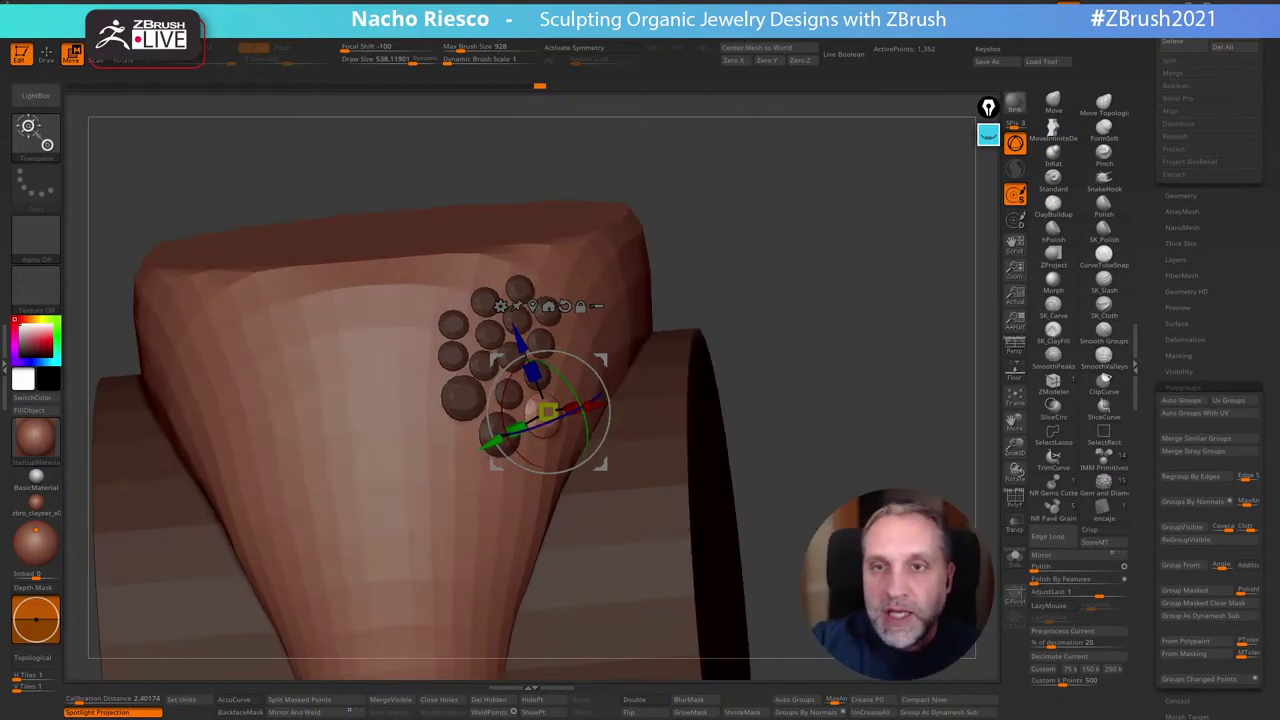
Collapse the IMM Draw Size plugin and show the DynaMesh Utility plugin's settings
{"action": "left_click", "coordinate": [782, 29]}
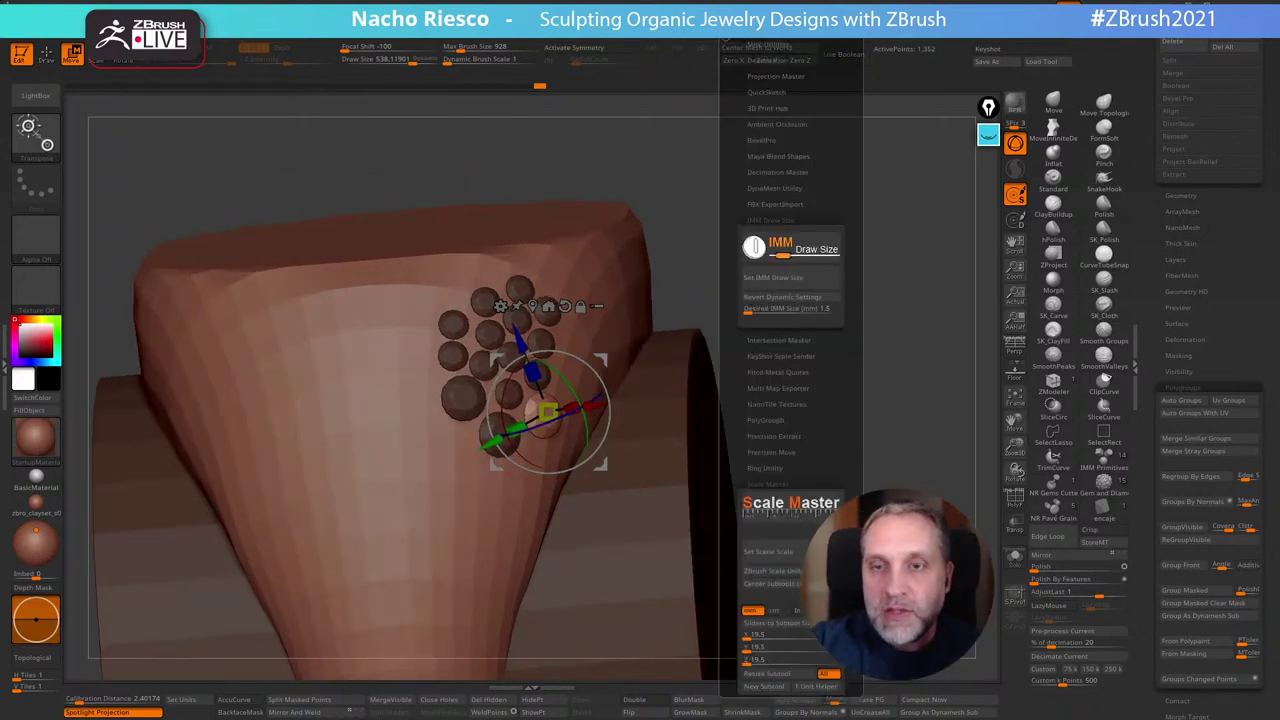
{"action": "left_click", "coordinate": [818, 218]}
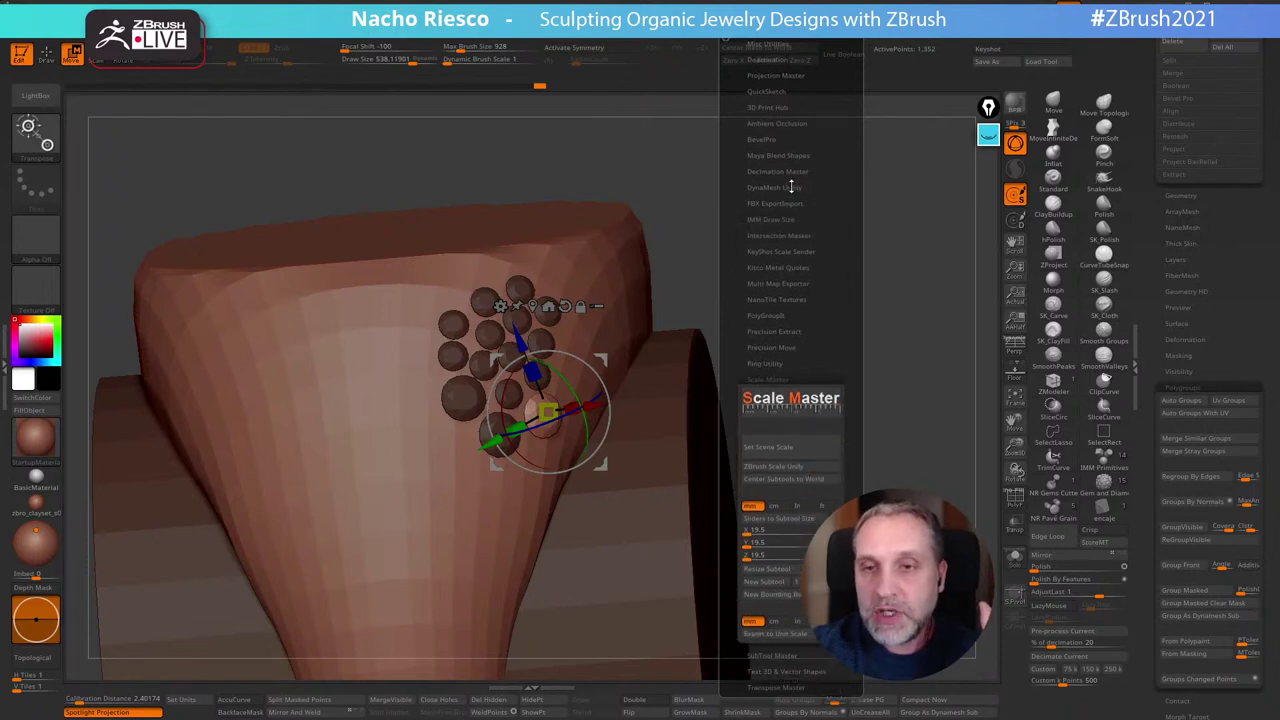
{"action": "left_click", "coordinate": [779, 187]}
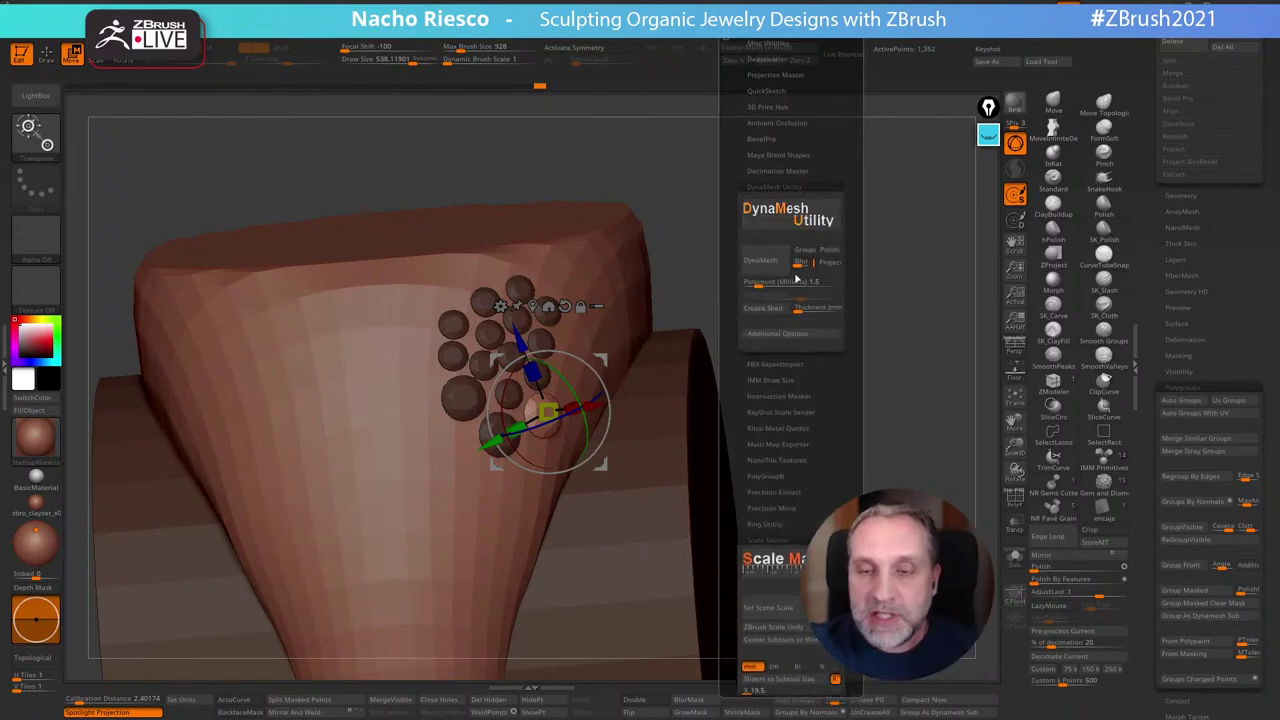
{"action": "key", "text": "alt+Tab"}
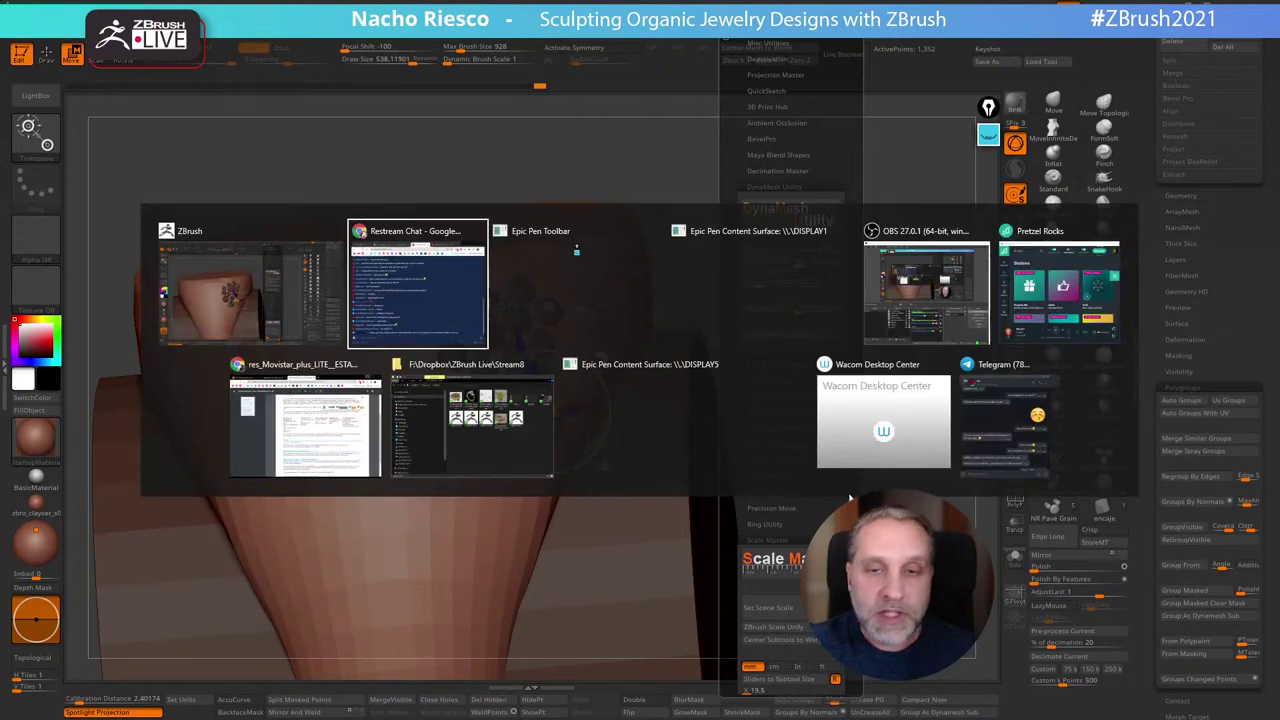
{"action": "left_click", "coordinate": [668, 445]}
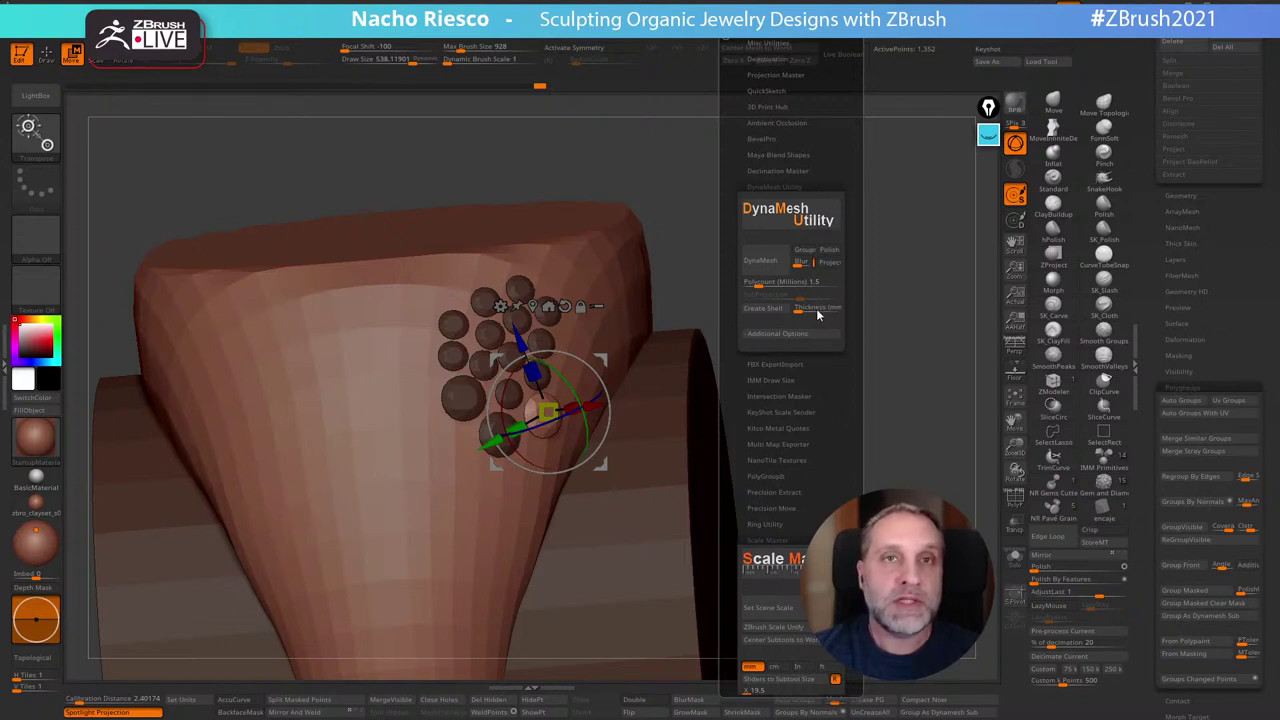
Show the native DynaMesh settings in the current tool's Geometry section to compare them with the plugin
{"action": "left_click", "coordinate": [1156, 369]}
{"action": "left_click_drag", "start_coordinate": [1186, 225], "coordinate": [1186, 271]}
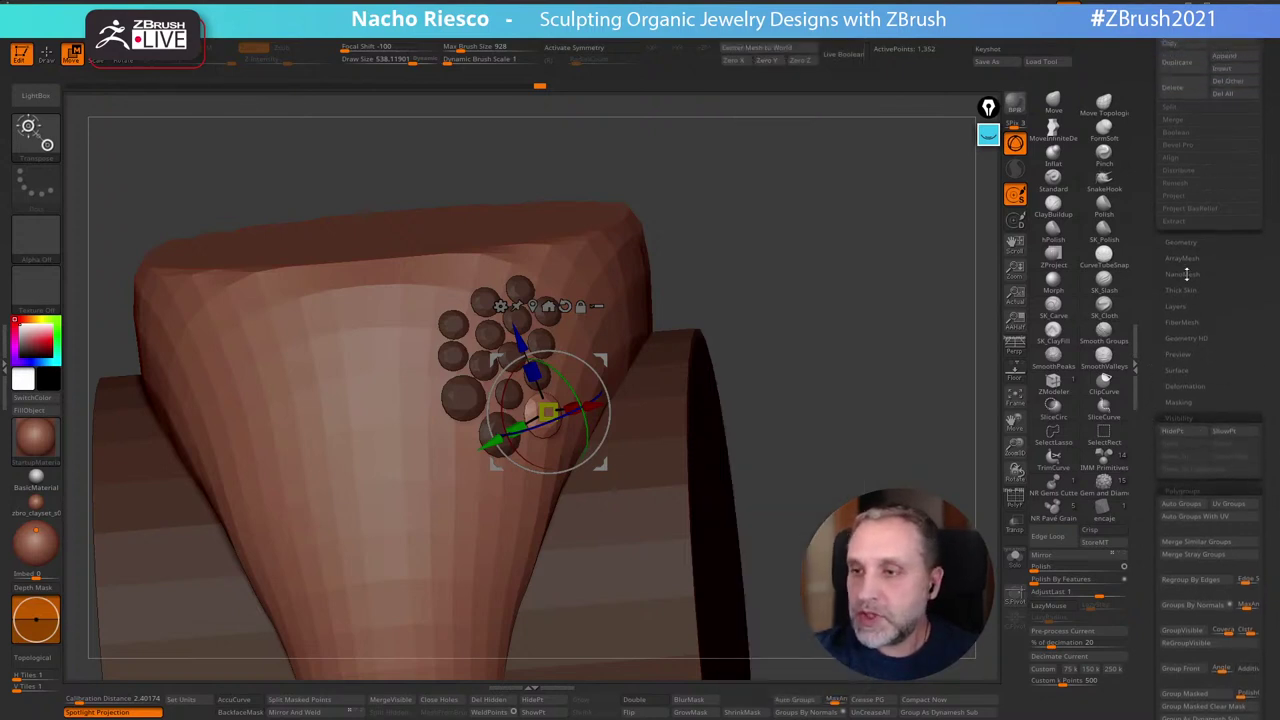
{"action": "left_click", "coordinate": [1185, 242]}
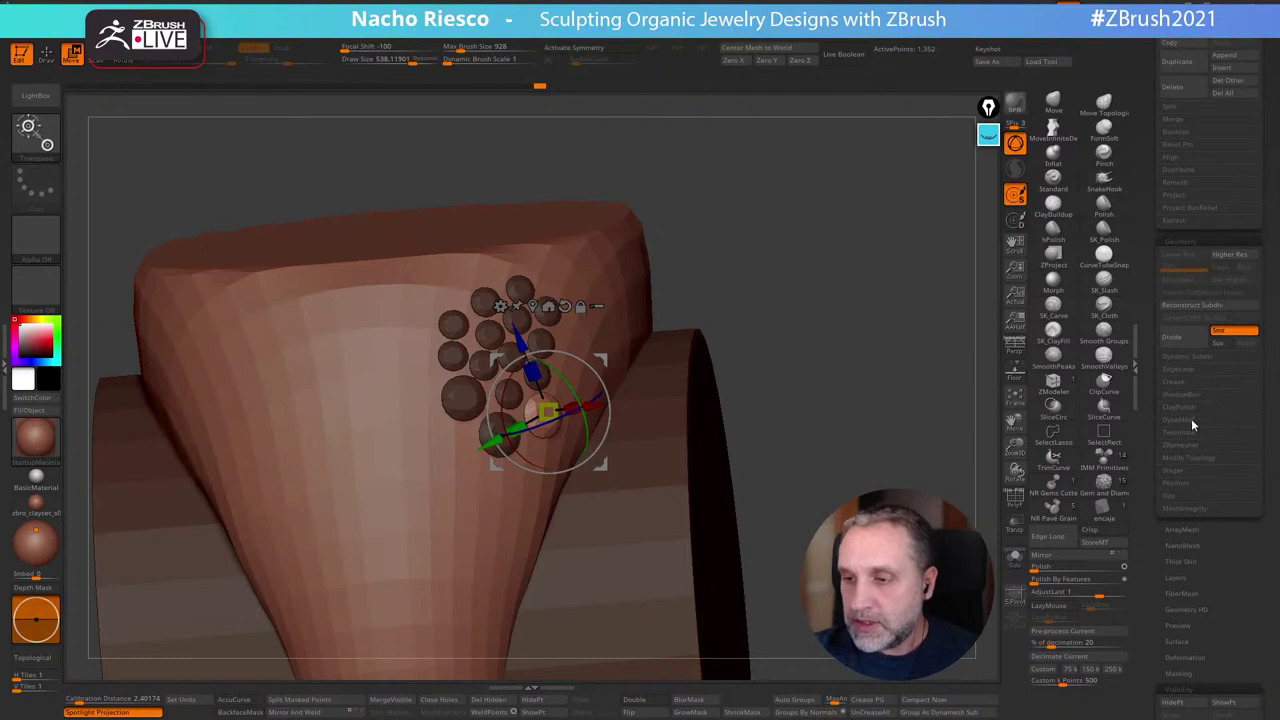
{"action": "left_click", "coordinate": [1186, 420]}
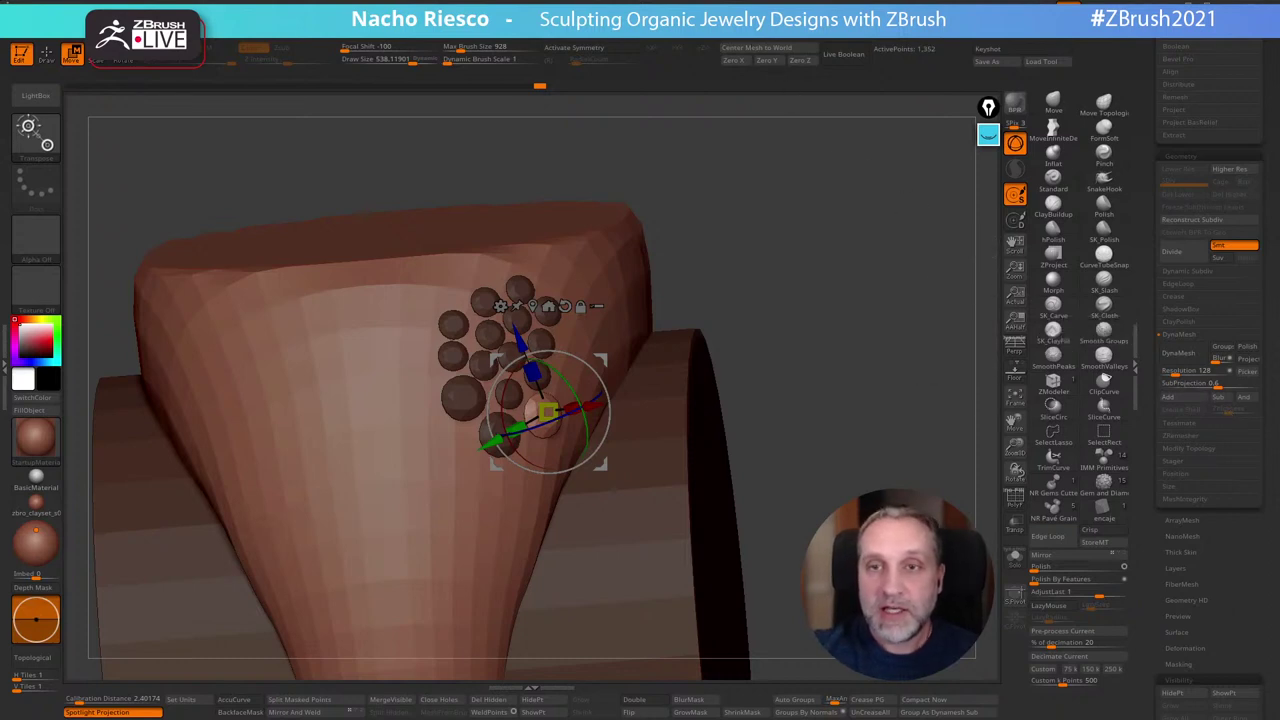
{"action": "mouse_move", "coordinate": [742, 22]}
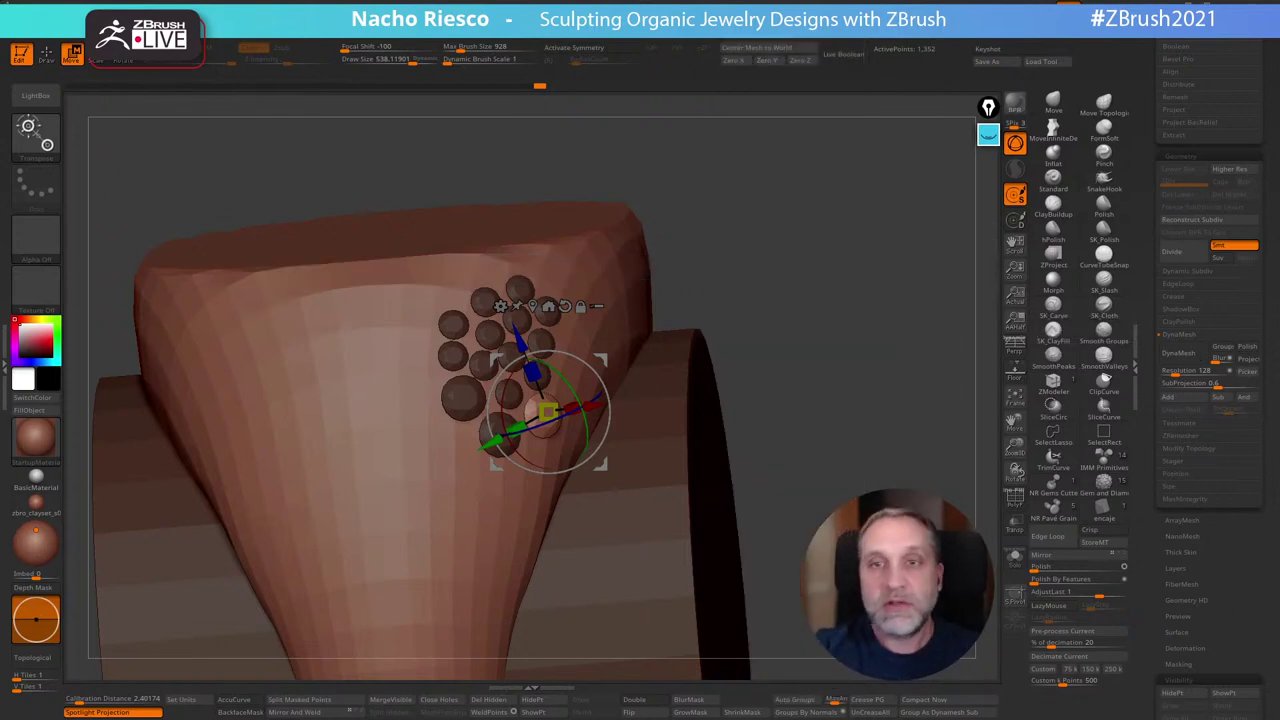
{"action": "left_click", "coordinate": [746, 19]}
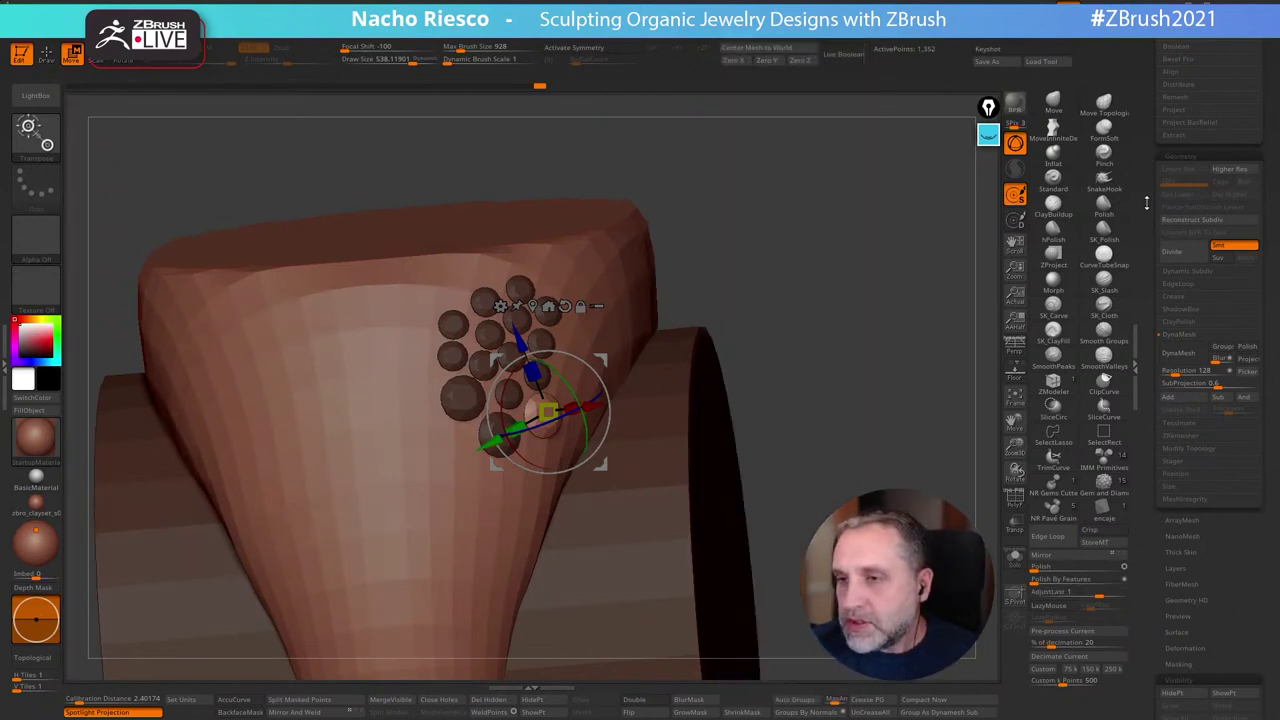
Switch the active tool to the feline pendant model and frame the whole pendant in the view
{"action": "left_click_drag", "start_coordinate": [1146, 205], "coordinate": [1150, 354]}
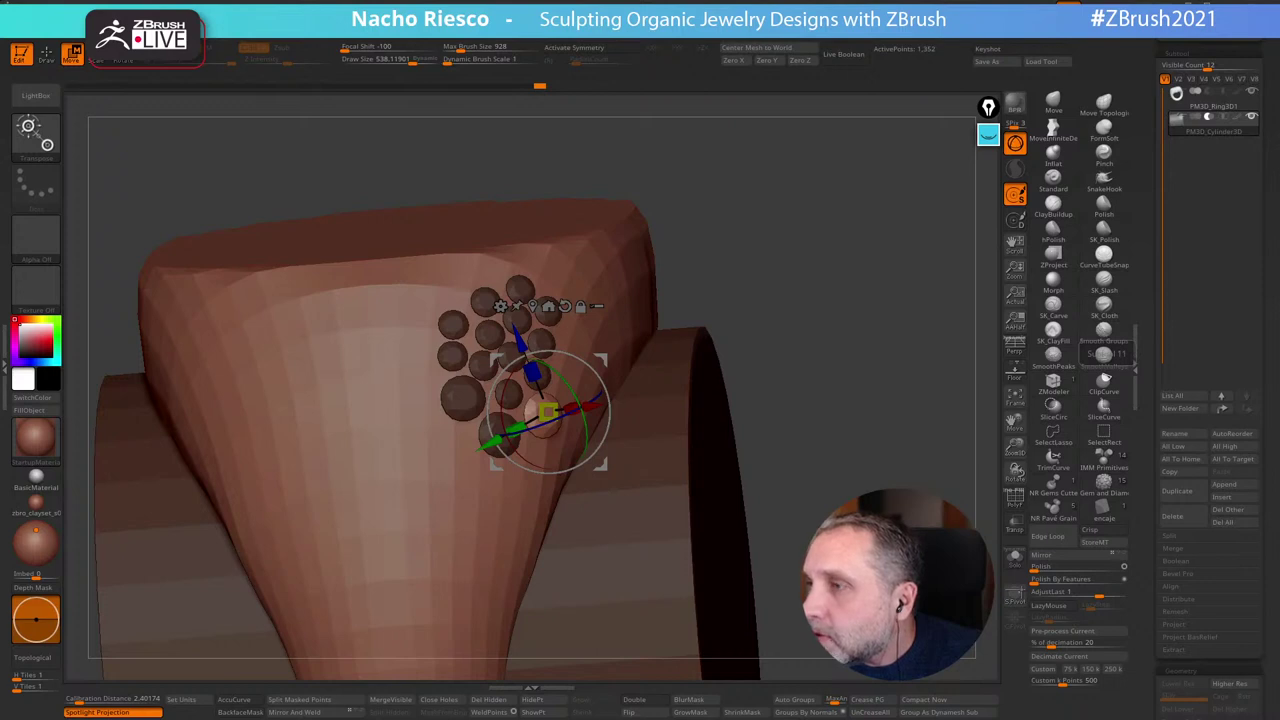
{"action": "left_click_drag", "start_coordinate": [1153, 186], "coordinate": [1163, 265]}
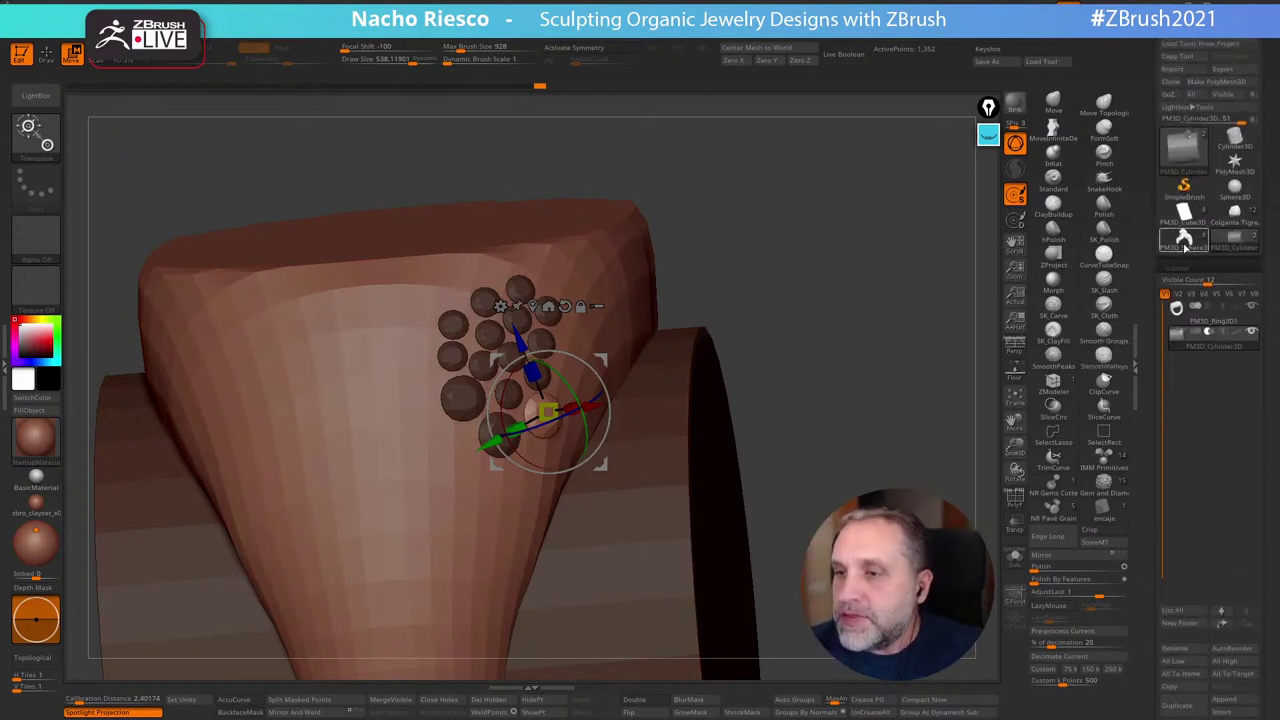
{"action": "left_click", "coordinate": [1185, 247]}
{"action": "left_click_drag", "start_coordinate": [873, 339], "coordinate": [807, 356]}
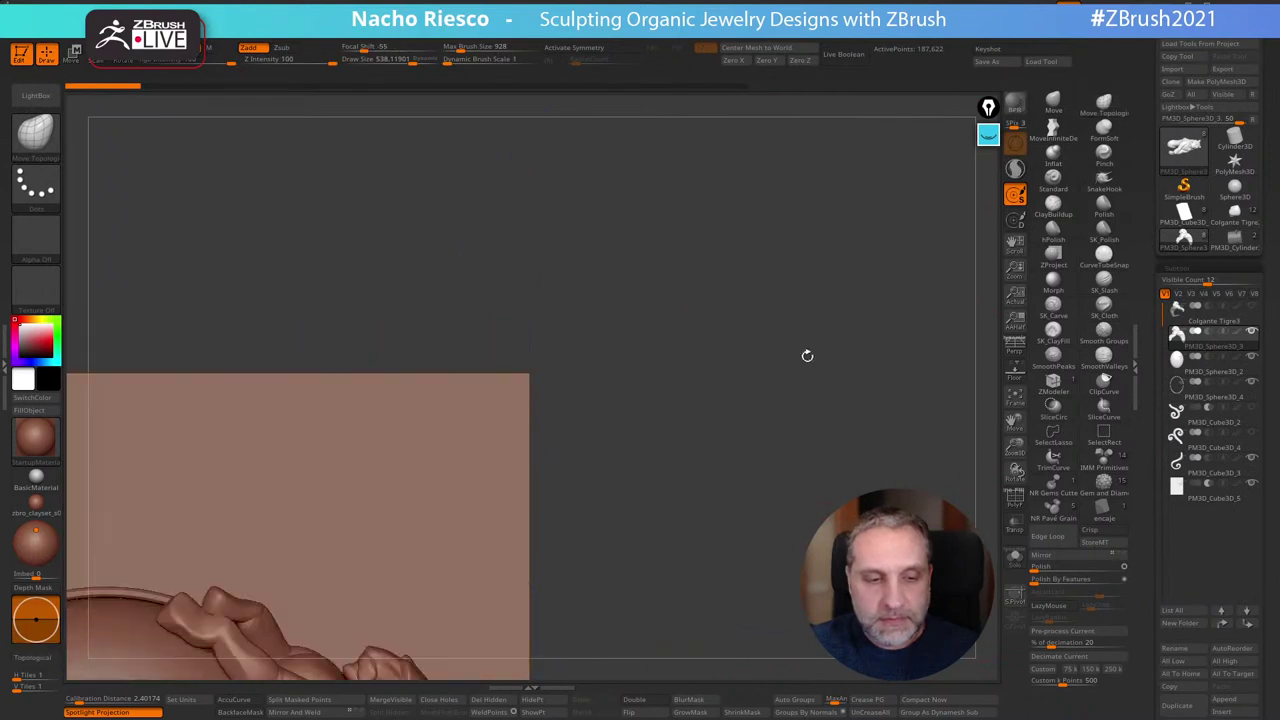
{"action": "left_click_drag", "start_coordinate": [773, 458], "coordinate": [766, 309], "text": "alt"}
{"action": "mouse_move", "coordinate": [720, 620]}
{"action": "left_mouse_down", "text": "alt"}
{"action": "mouse_move", "coordinate": [756, 376]}
{"action": "mouse_move", "coordinate": [693, 226]}
{"action": "mouse_move", "coordinate": [786, 286]}
{"action": "mouse_move", "coordinate": [791, 271]}
{"action": "mouse_move", "coordinate": [791, 297]}
{"action": "mouse_move", "coordinate": [786, 257]}
{"action": "mouse_move", "coordinate": [790, 293]}
{"action": "left_mouse_up", "text": "alt"}
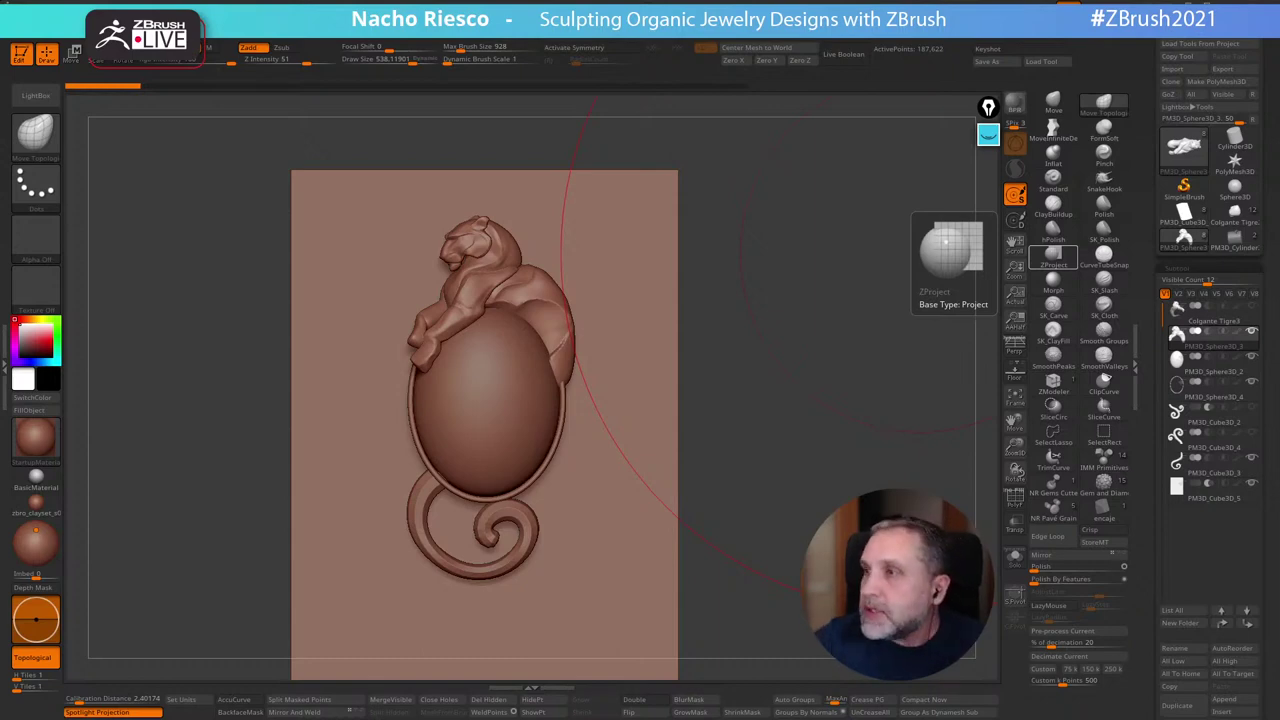
Open zbro's Gumroad store from the "zbro matcap" search results in the browser and look through the custom matcap listings
{"action": "left_click_drag", "start_coordinate": [1279, 143], "coordinate": [561, 115]}
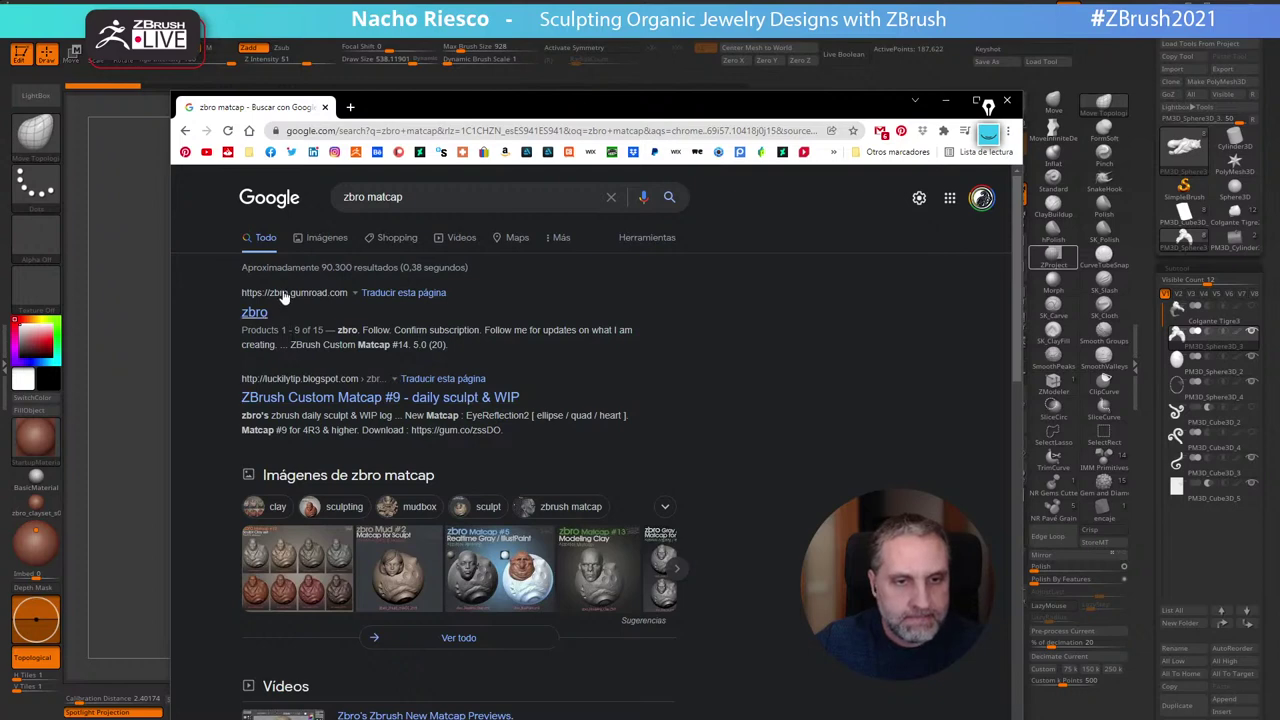
{"action": "left_click", "coordinate": [254, 314]}
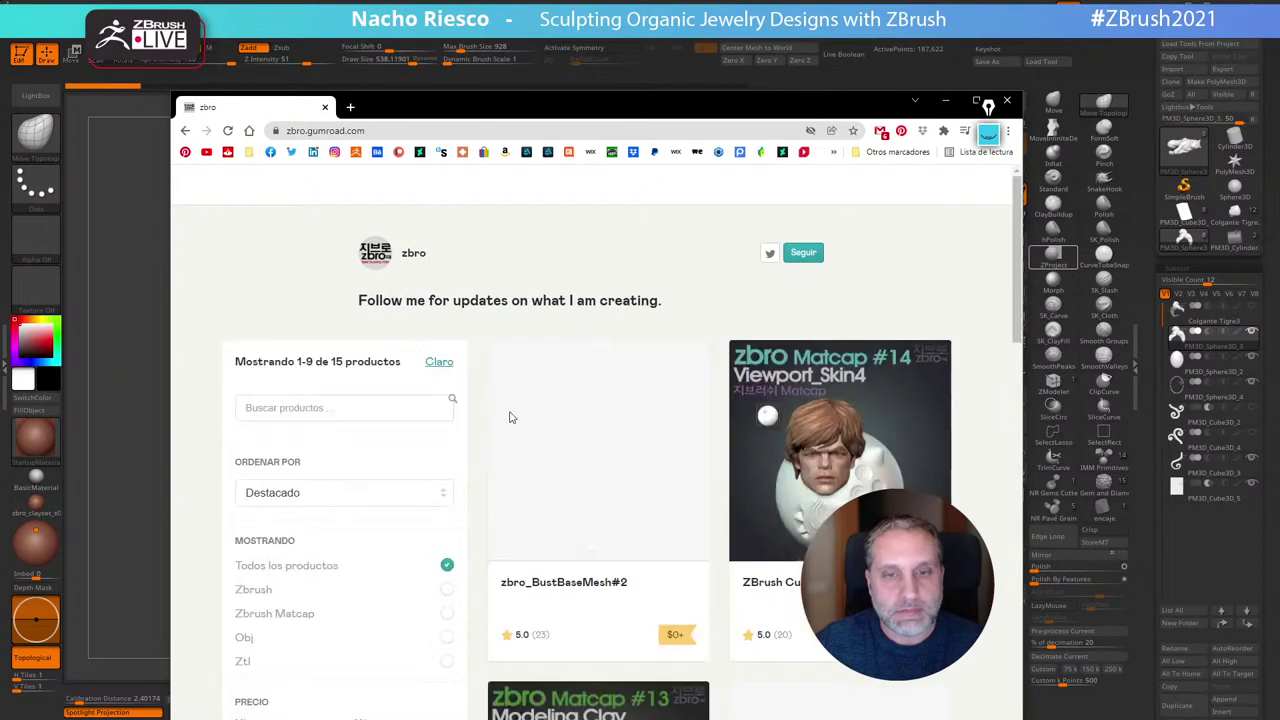
{"action": "scroll", "coordinate": [565, 453], "scroll_direction": "down", "scroll_amount": 7}
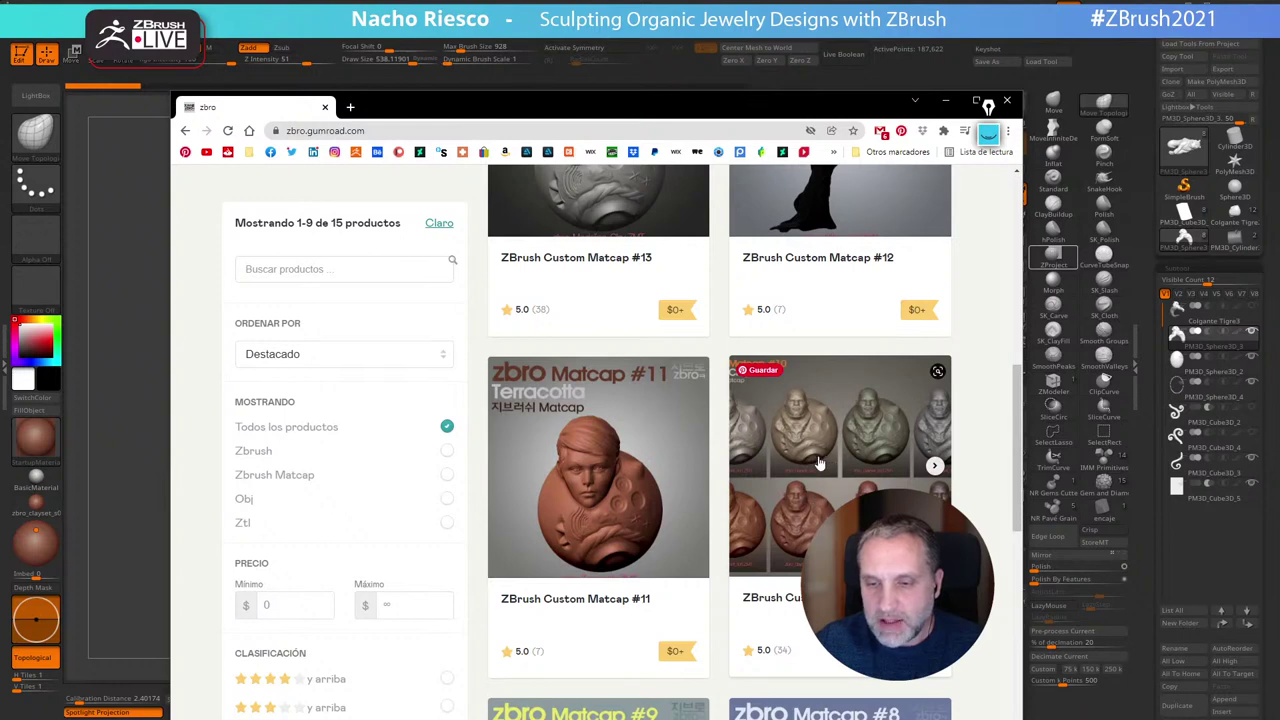
{"action": "scroll", "coordinate": [822, 462], "scroll_direction": "down", "scroll_amount": 1}
{"action": "scroll", "coordinate": [818, 410], "scroll_direction": "up", "scroll_amount": 1}
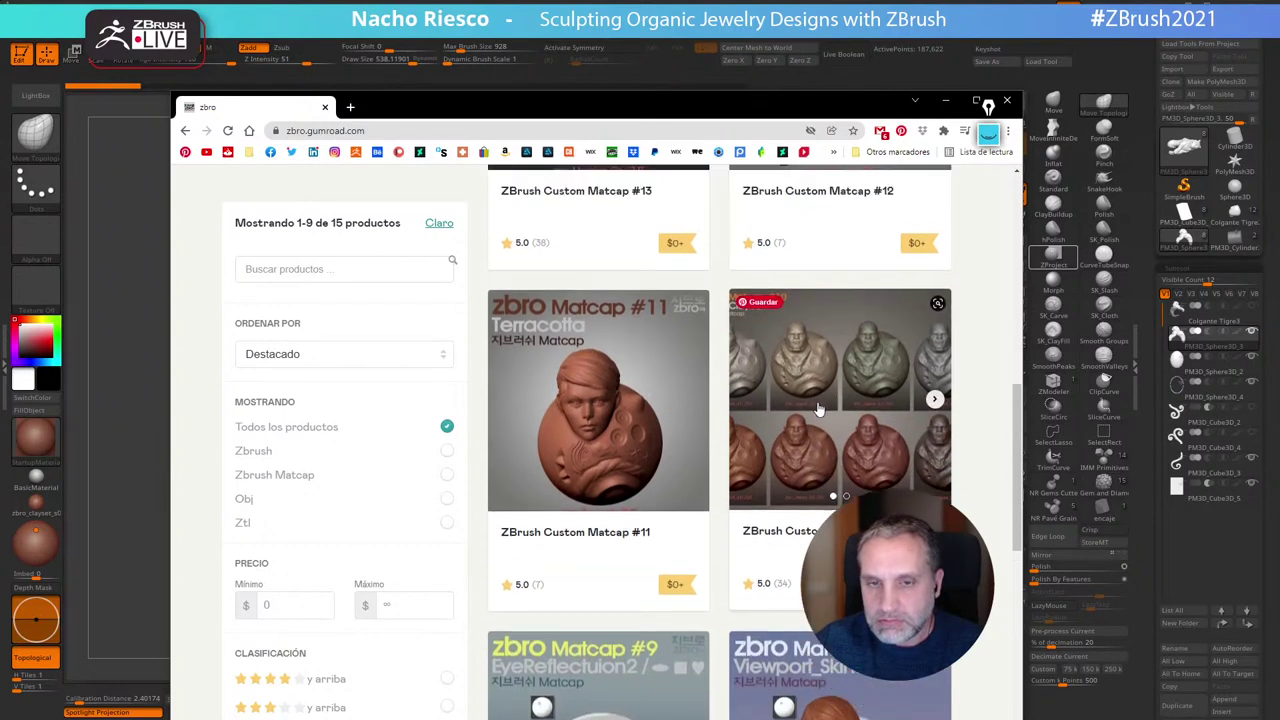
{"action": "scroll", "coordinate": [818, 410], "scroll_direction": "up", "scroll_amount": 5}
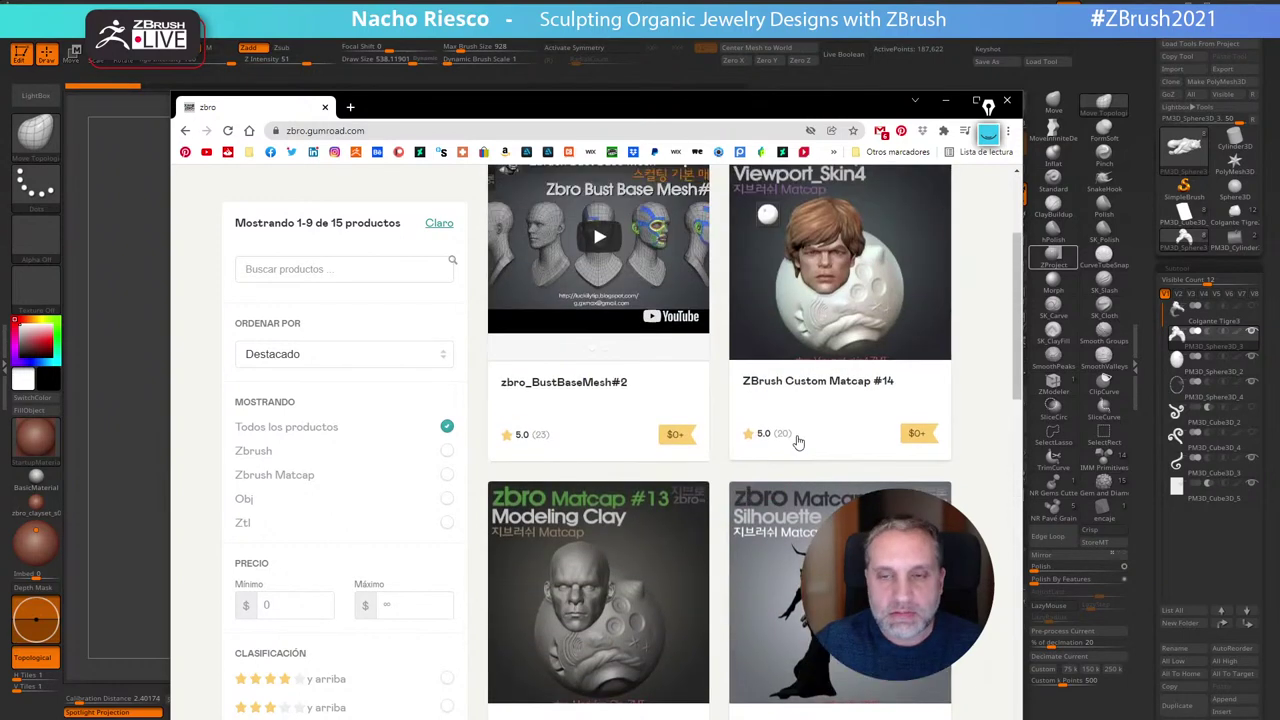
{"action": "scroll", "coordinate": [797, 447], "scroll_direction": "down", "scroll_amount": 7}
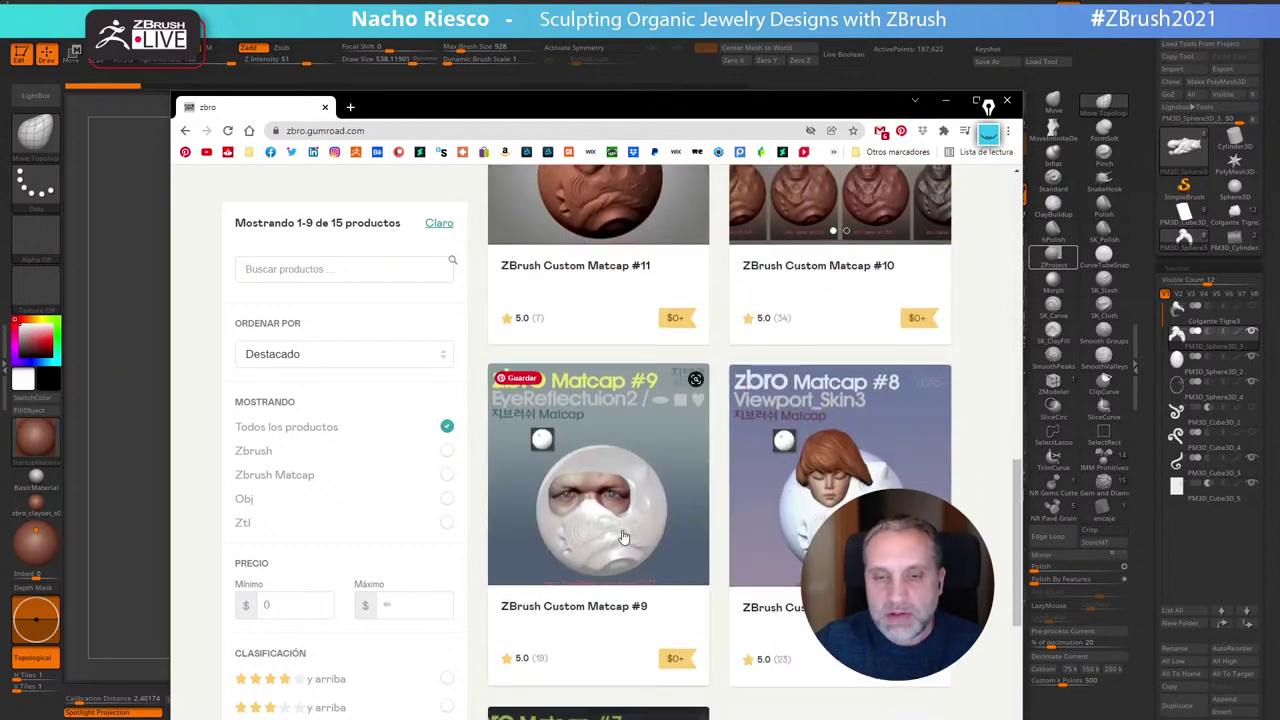
{"action": "scroll", "coordinate": [619, 523], "scroll_direction": "down", "scroll_amount": 1}
{"action": "scroll", "coordinate": [619, 523], "scroll_direction": "down", "scroll_amount": 5}
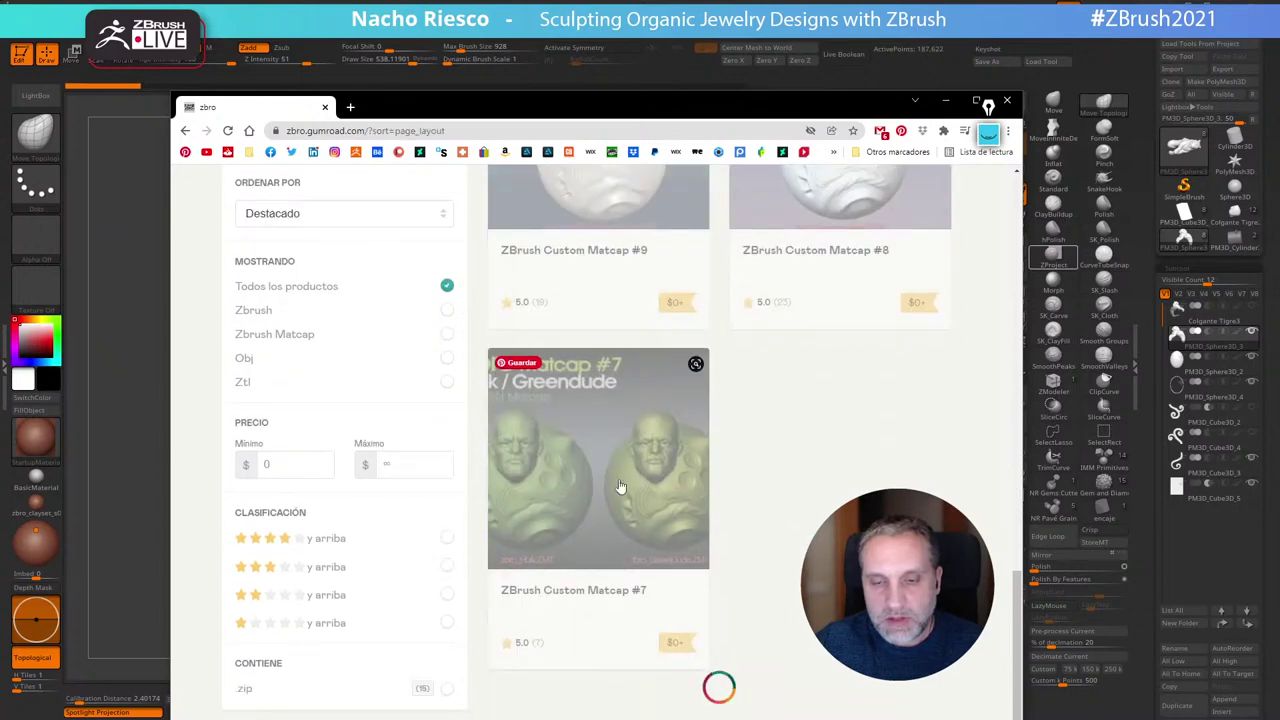
{"action": "scroll", "coordinate": [638, 477], "scroll_direction": "up", "scroll_amount": 3}
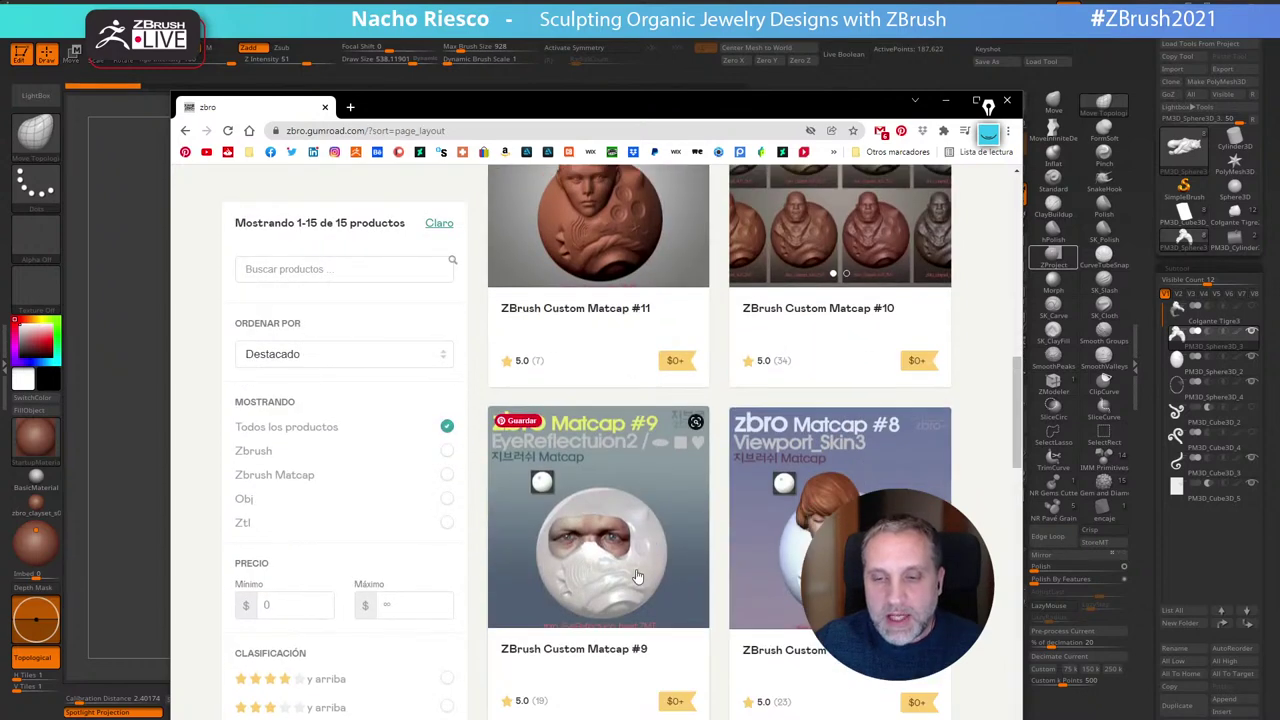
{"action": "scroll", "coordinate": [635, 553], "scroll_direction": "up", "scroll_amount": 2}
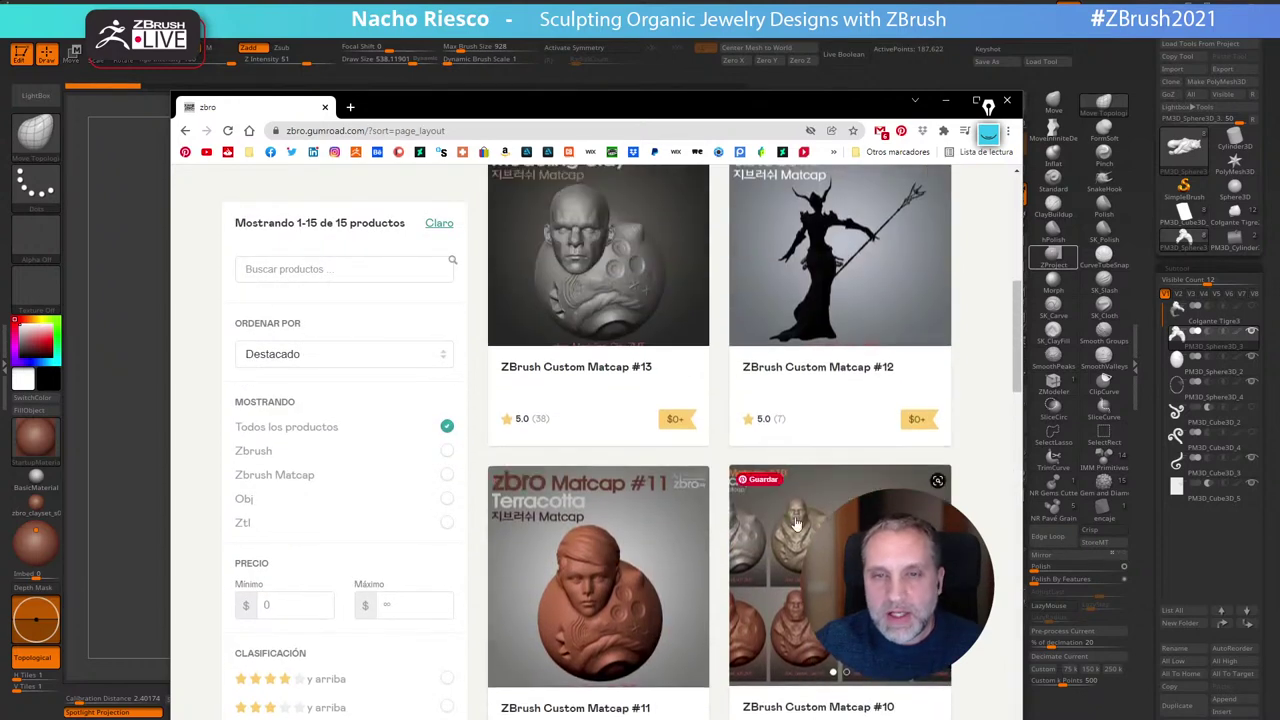
Open the ZBrush Custom Matcap #10 product page and view its Sculpt Clay set preview image
{"action": "left_click_drag", "start_coordinate": [650, 124], "coordinate": [524, 212]}
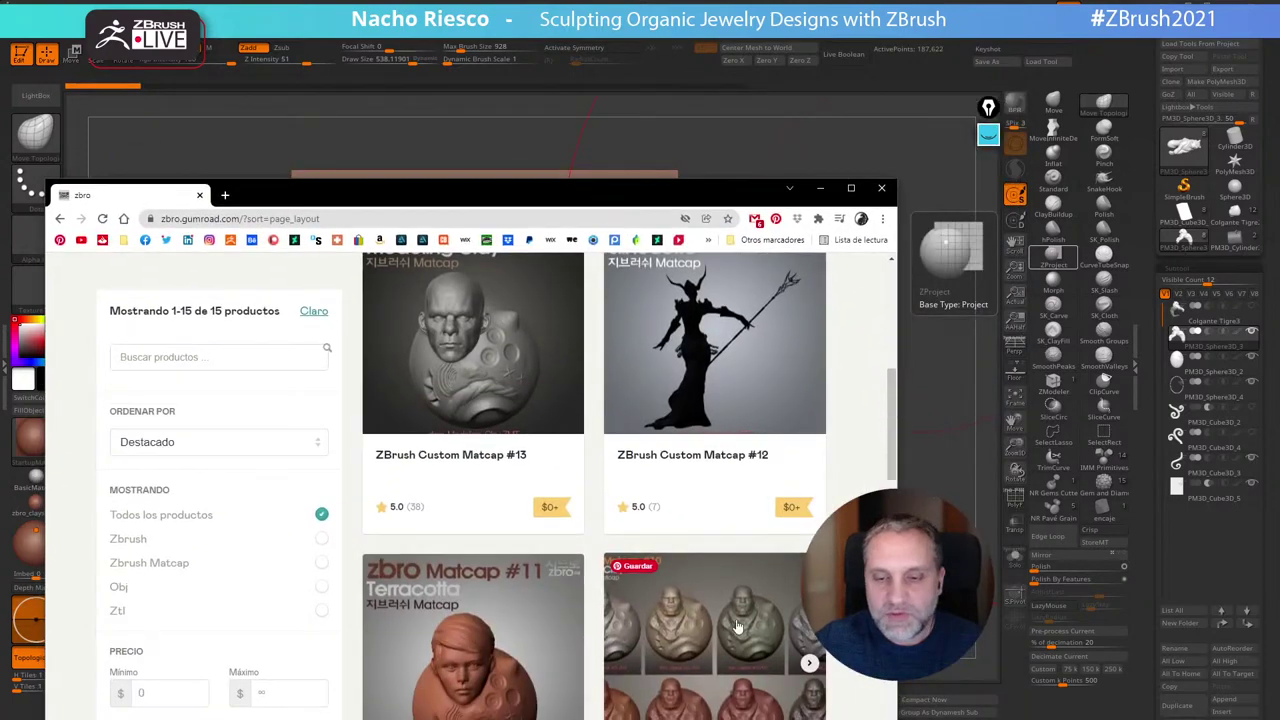
{"action": "left_click", "coordinate": [718, 609]}
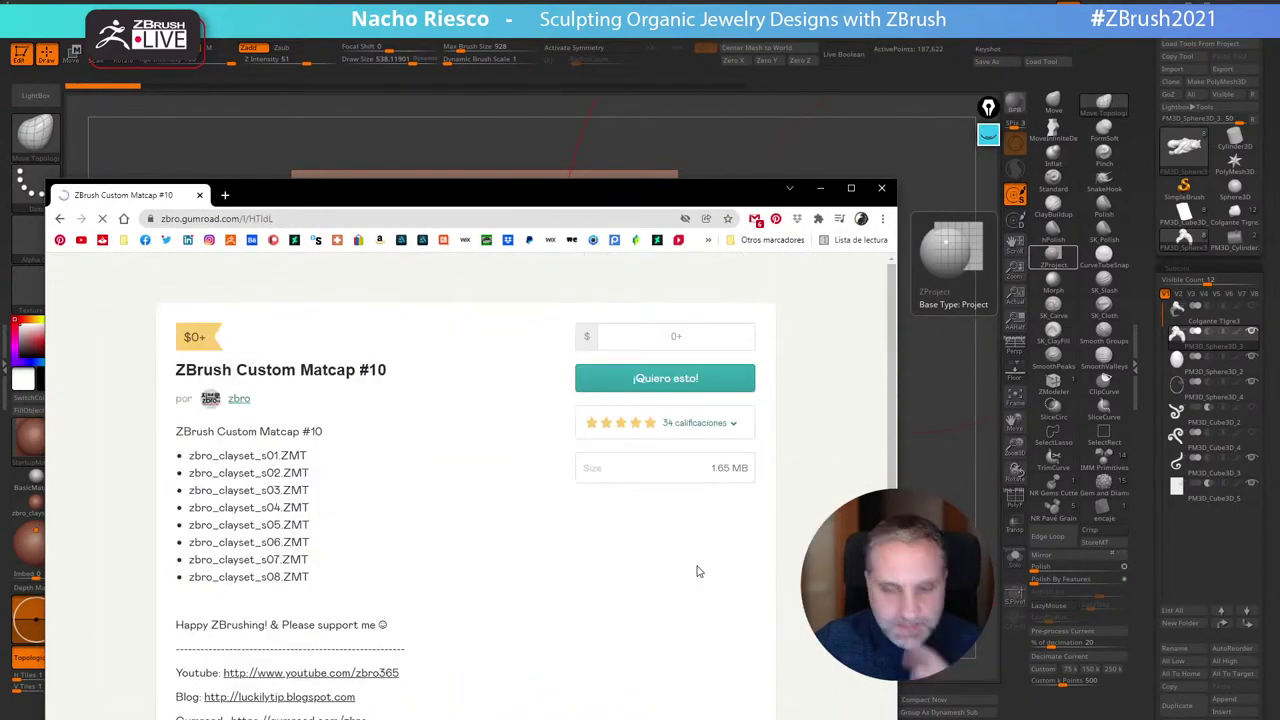
{"action": "scroll", "coordinate": [503, 563], "scroll_direction": "down", "scroll_amount": 1}
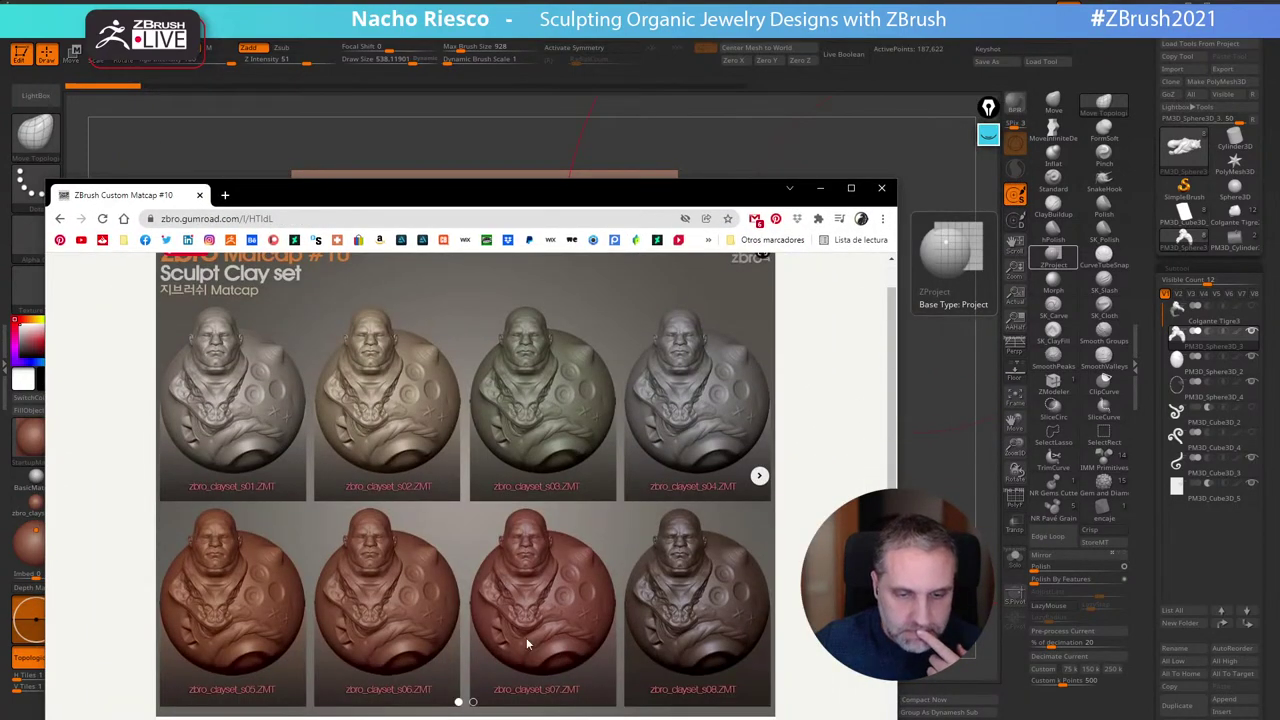
{"action": "left_click_drag", "start_coordinate": [355, 202], "coordinate": [533, 207]}
Switch back to ZBrush and look for the zbro_clayset materials in the material library
{"action": "left_click", "coordinate": [48, 450]}
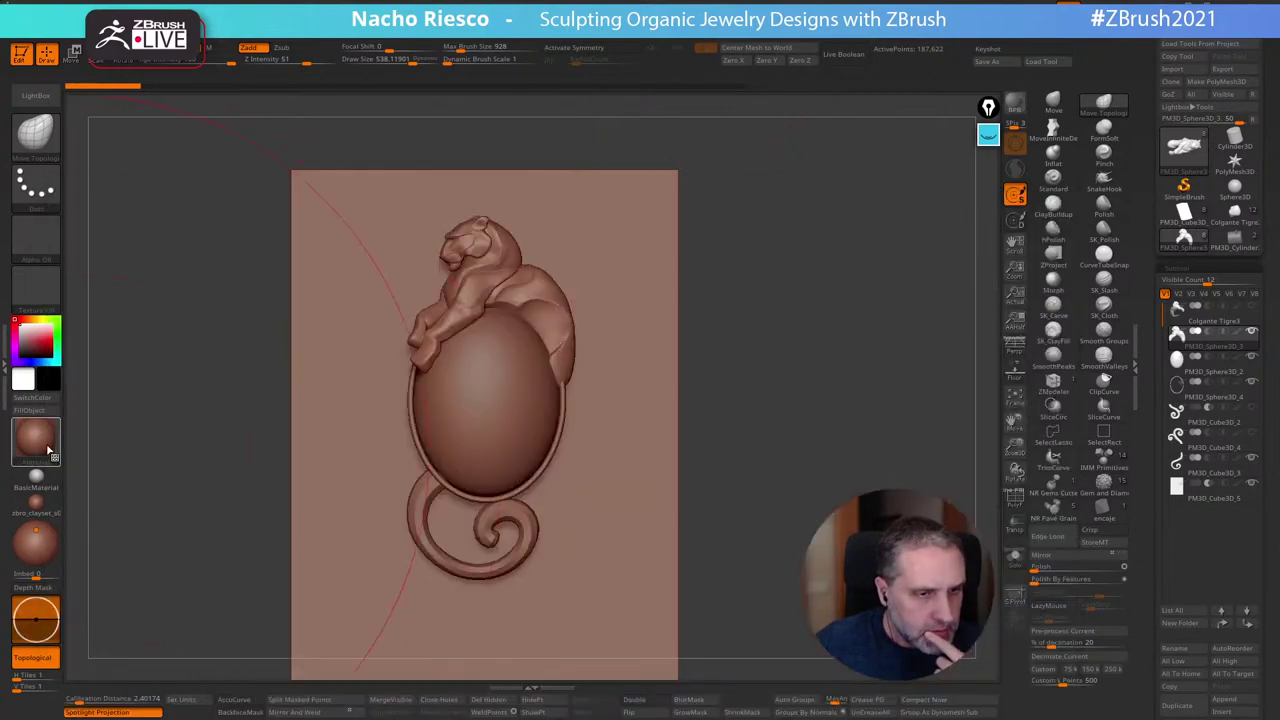
{"action": "left_click", "coordinate": [48, 450]}
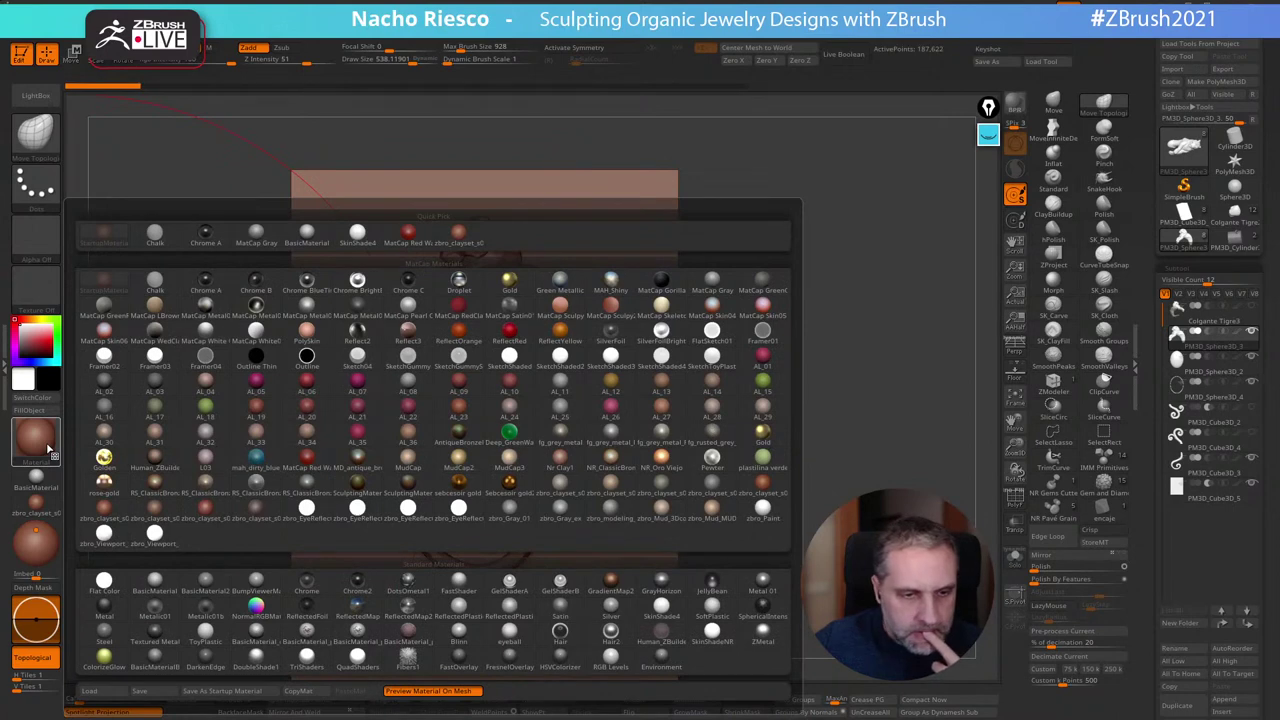
{"action": "mouse_move", "coordinate": [216, 522]}
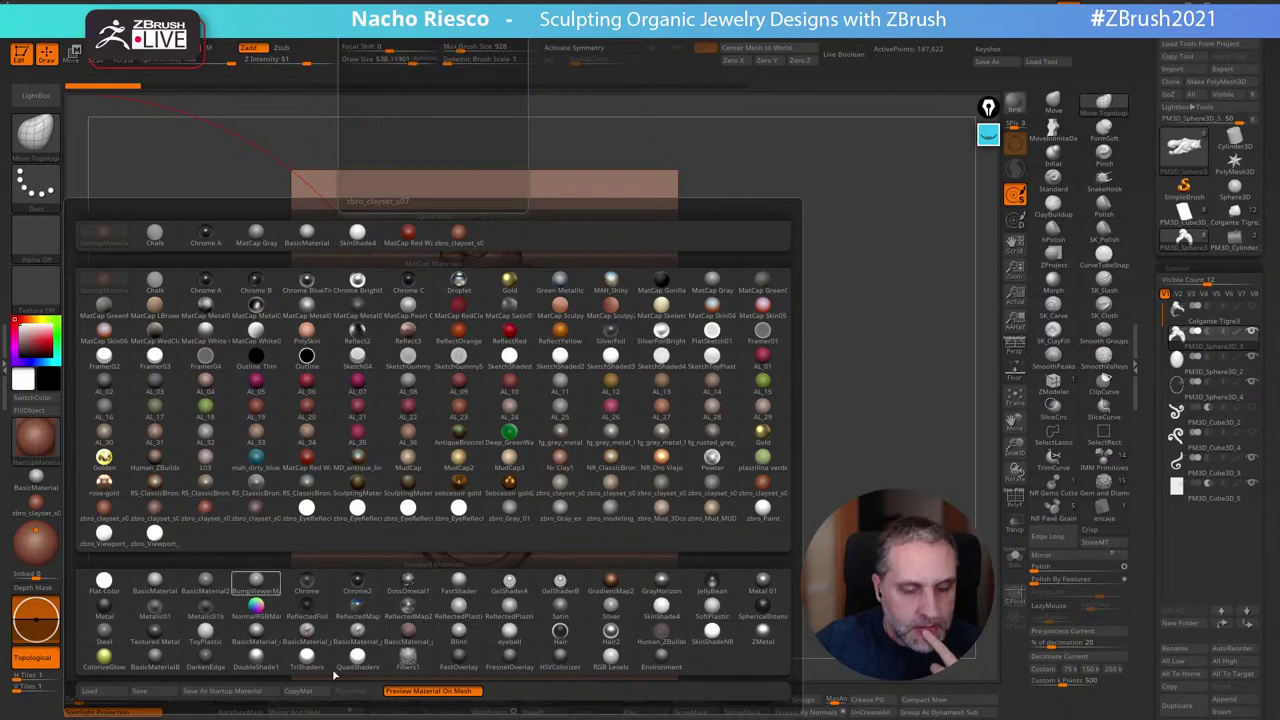
{"action": "key", "text": "ctrl"}
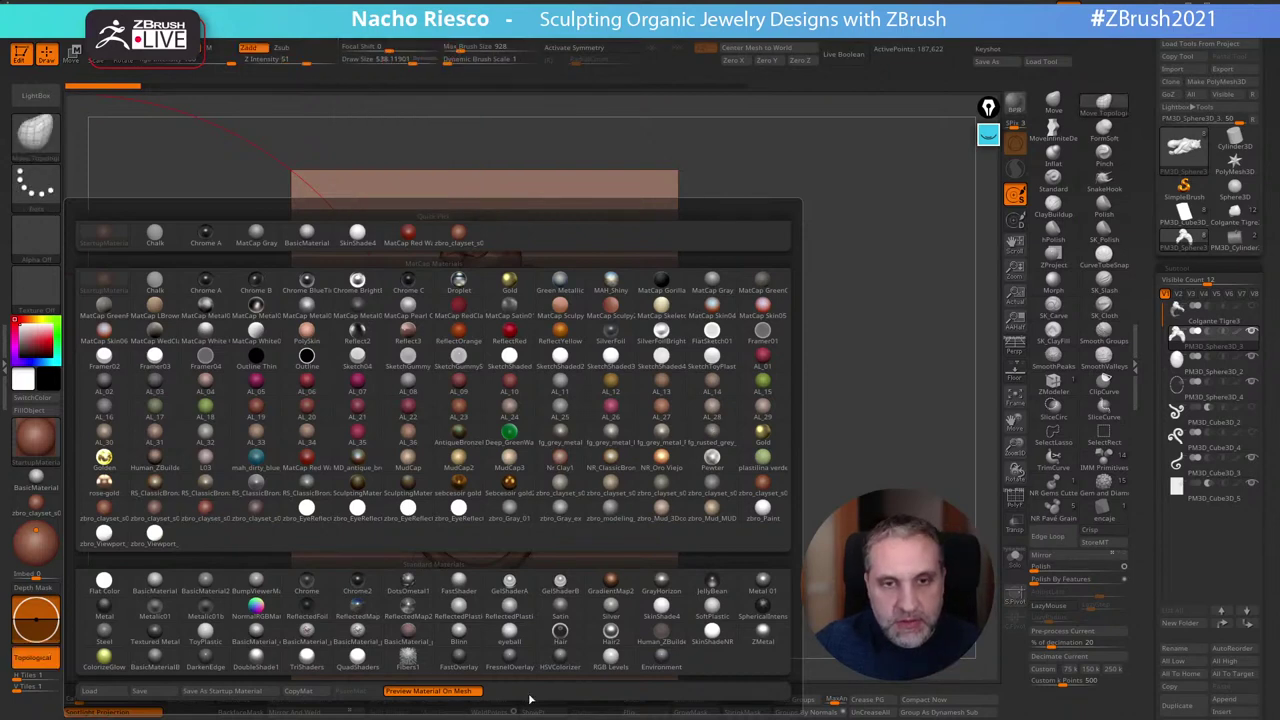
Return to the Custom Matcap #10 page in the browser and examine the clay material previews and the file list
{"action": "key", "text": "alt+Tab"}
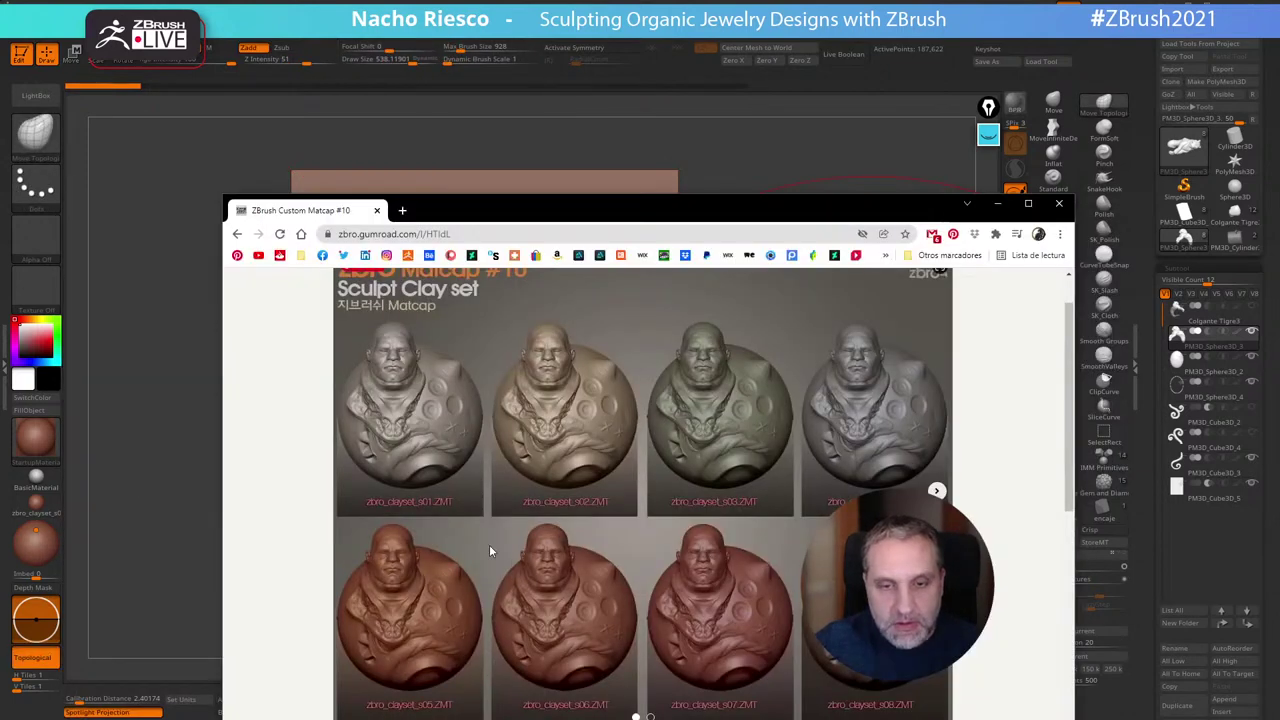
{"action": "scroll", "coordinate": [690, 540], "scroll_direction": "down", "scroll_amount": 3}
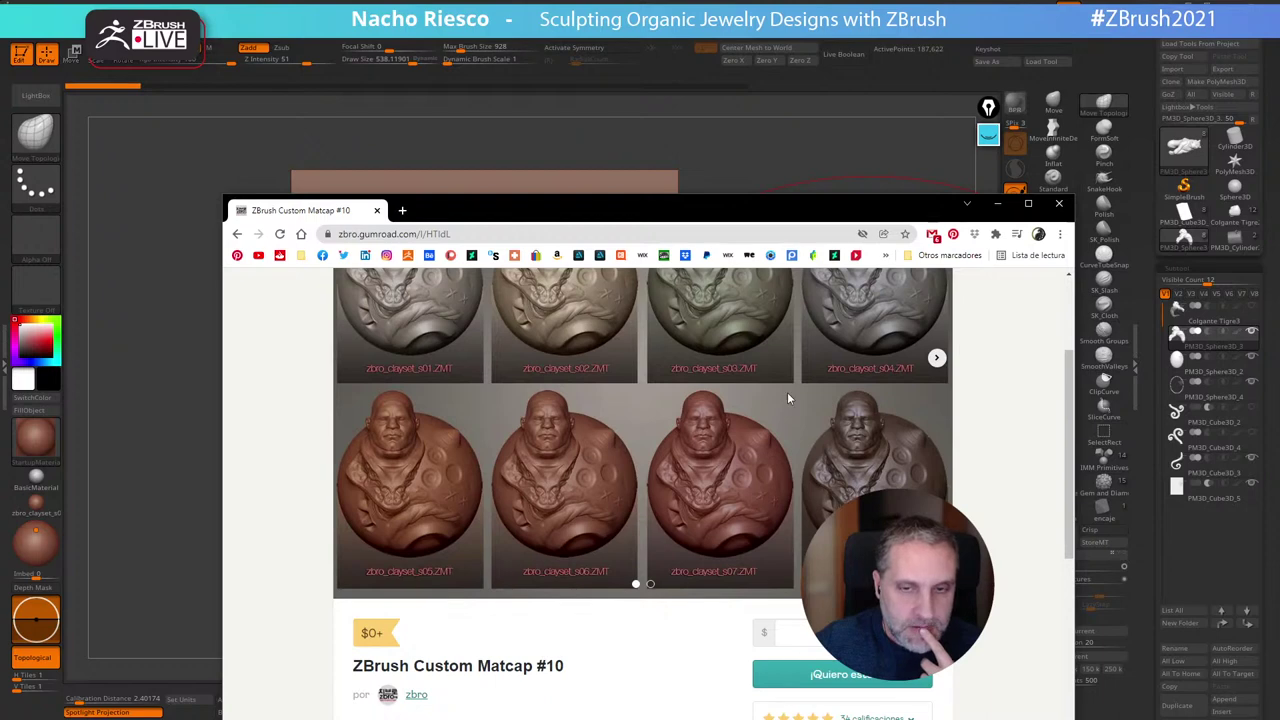
{"action": "left_click_drag", "start_coordinate": [694, 208], "coordinate": [642, 164]}
{"action": "scroll", "coordinate": [509, 477], "scroll_direction": "up", "scroll_amount": 3}
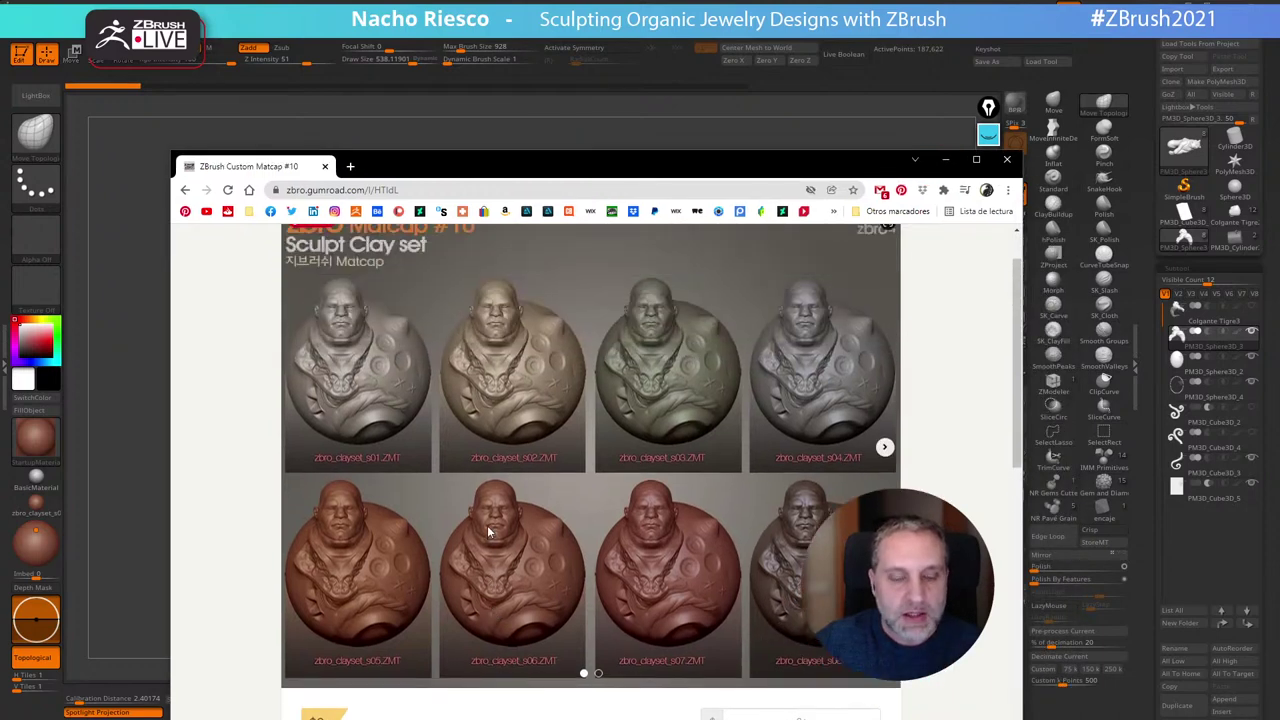
{"action": "scroll", "coordinate": [455, 517], "scroll_direction": "down", "scroll_amount": 4}
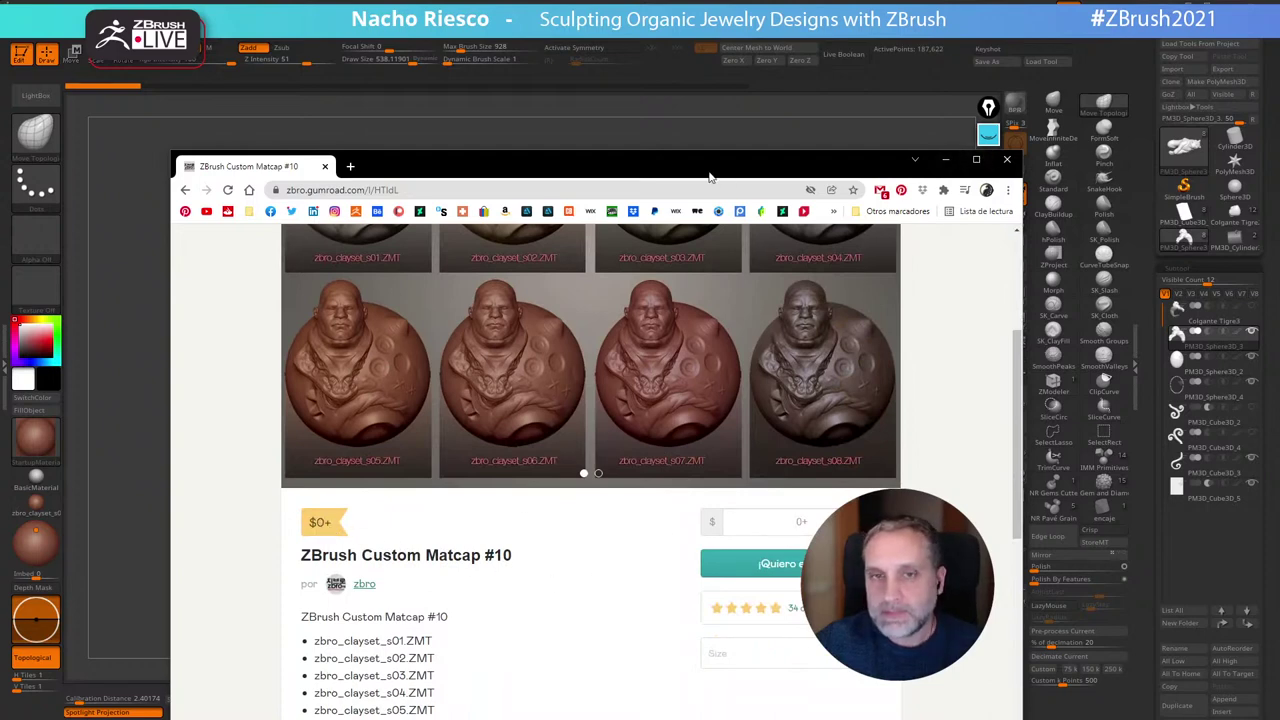
{"action": "scroll", "coordinate": [470, 450], "scroll_direction": "up", "scroll_amount": 2}
{"action": "scroll", "coordinate": [468, 448], "scroll_direction": "up", "scroll_amount": 2}
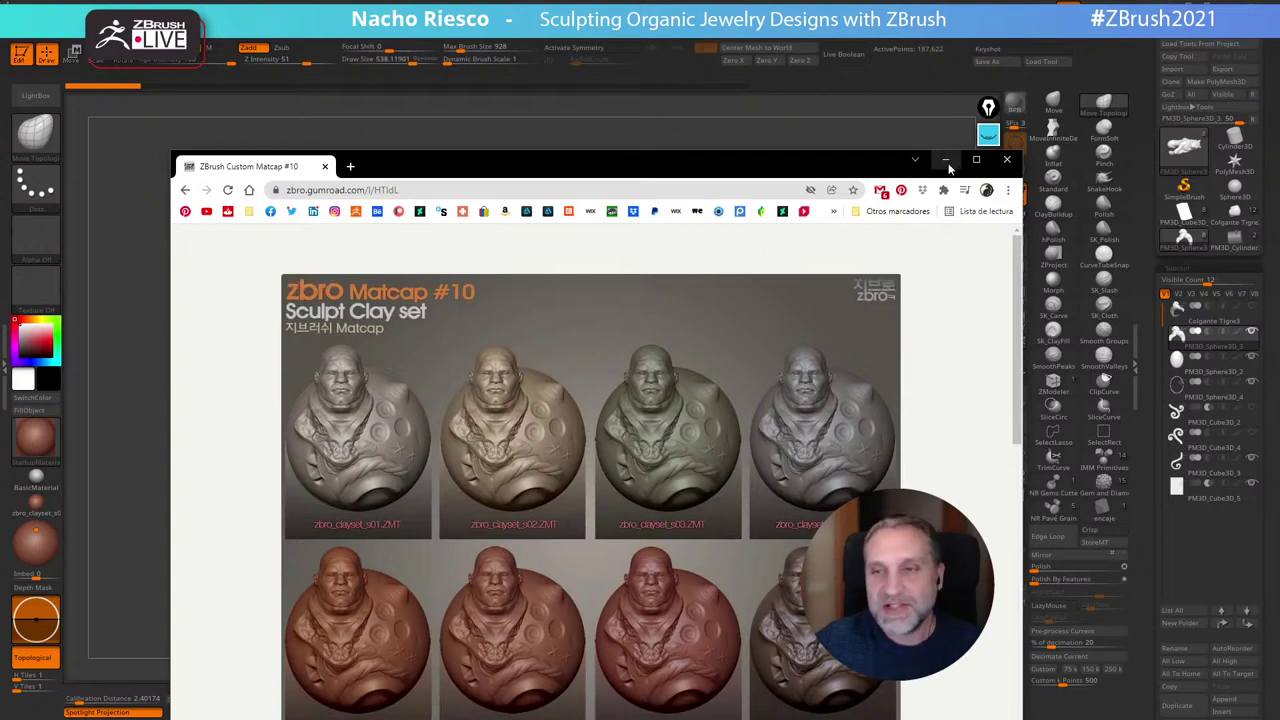
Switch back to ZBrush to view the feline pendant from several angles, and briefly consult the tiger and lion line-drawing reference
{"action": "left_click", "coordinate": [997, 165]}
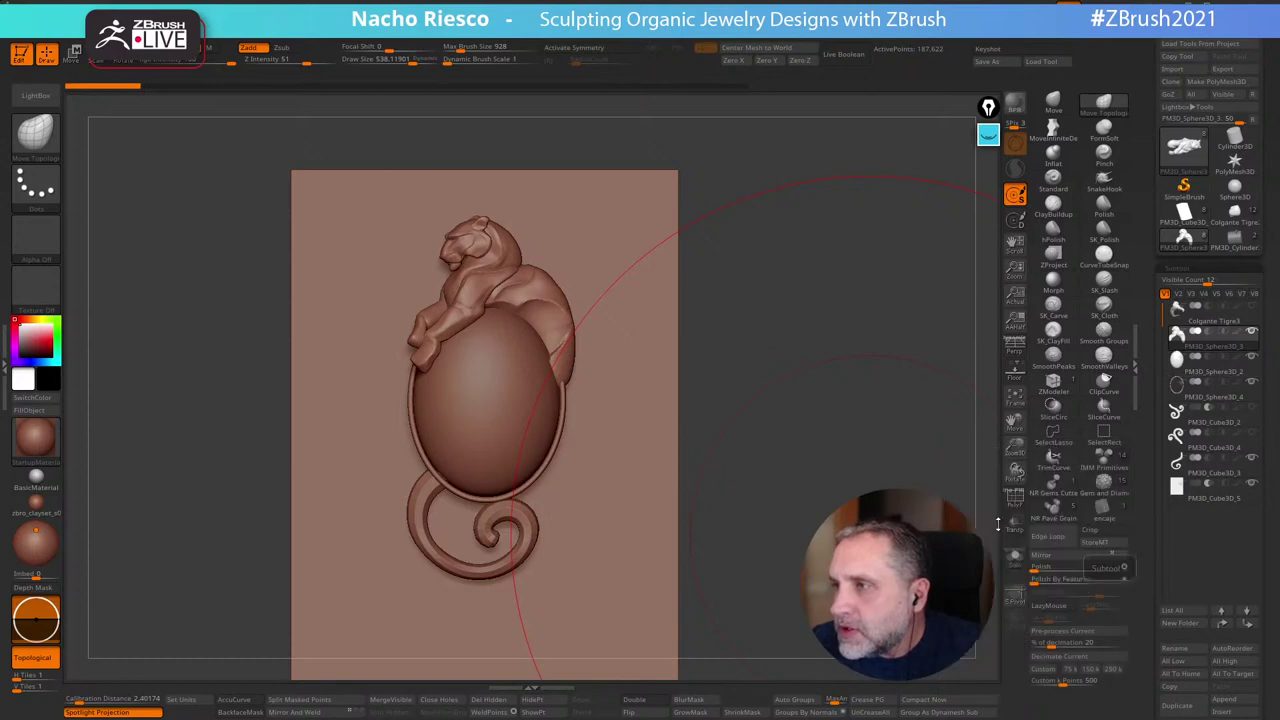
{"action": "mouse_move", "coordinate": [743, 416]}
{"action": "left_mouse_down"}
{"action": "mouse_move", "coordinate": [815, 460]}
{"action": "mouse_move", "coordinate": [829, 423]}
{"action": "mouse_move", "coordinate": [832, 456]}
{"action": "mouse_move", "coordinate": [817, 463]}
{"action": "mouse_move", "coordinate": [803, 440]}
{"action": "left_mouse_up"}
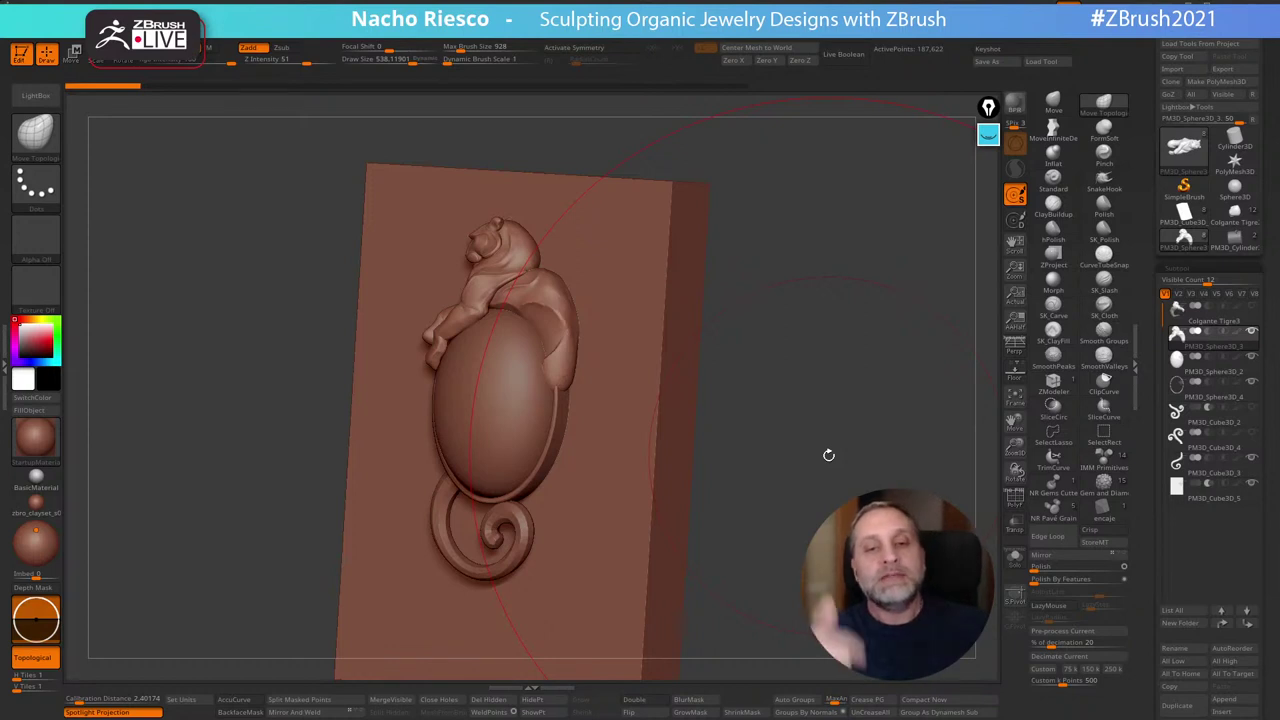
{"action": "mouse_move", "coordinate": [828, 455]}
{"action": "left_mouse_down"}
{"action": "mouse_move", "coordinate": [811, 431]}
{"action": "mouse_move", "coordinate": [823, 431]}
{"action": "mouse_move", "coordinate": [827, 458]}
{"action": "mouse_move", "coordinate": [790, 489]}
{"action": "mouse_move", "coordinate": [830, 440]}
{"action": "mouse_move", "coordinate": [863, 449]}
{"action": "mouse_move", "coordinate": [807, 479]}
{"action": "mouse_move", "coordinate": [823, 466]}
{"action": "left_mouse_up"}
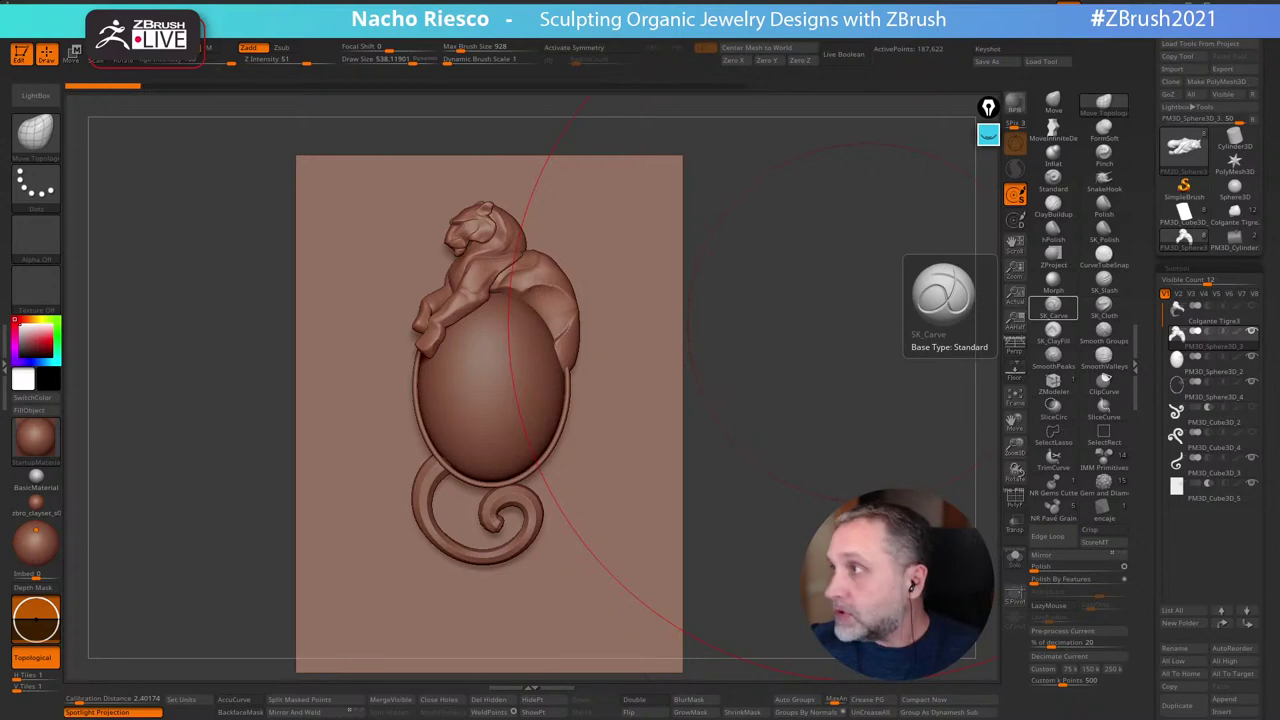
{"action": "mouse_move", "coordinate": [638, 106]}
{"action": "left_mouse_down"}
{"action": "mouse_move", "coordinate": [143, 197]}
{"action": "mouse_move", "coordinate": [298, 160]}
{"action": "left_mouse_up"}
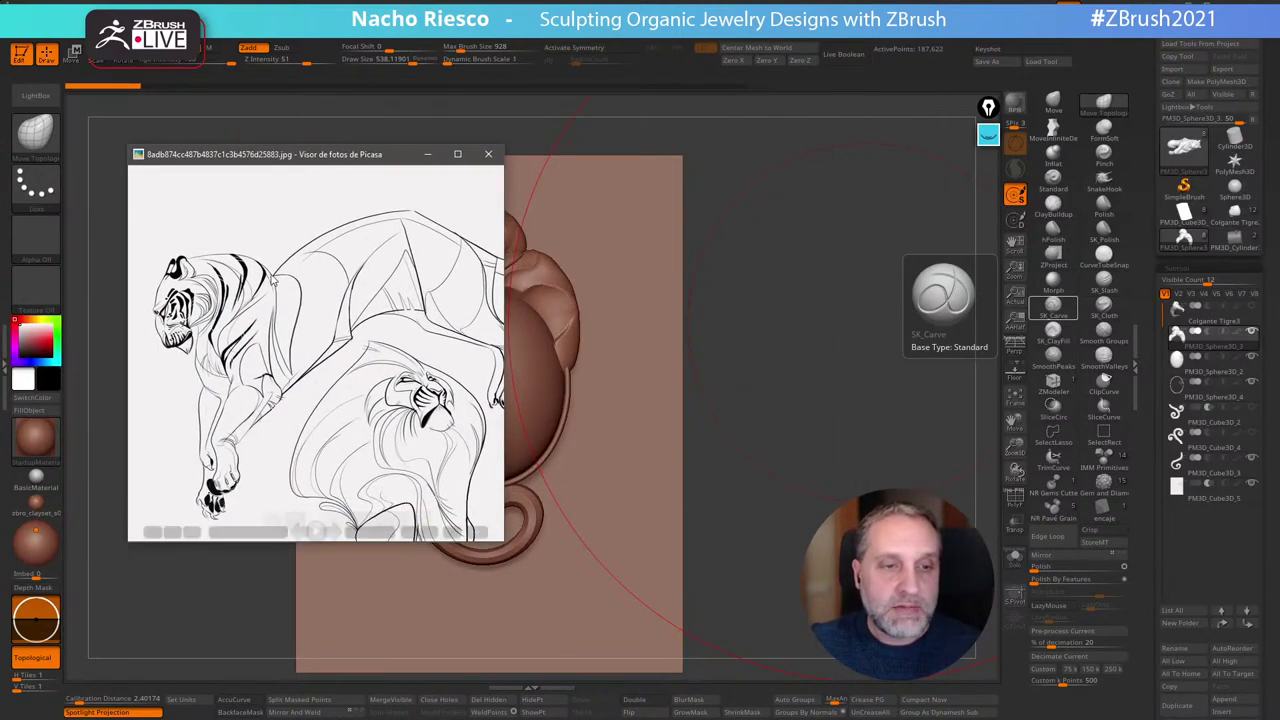
{"action": "left_click", "coordinate": [428, 154]}
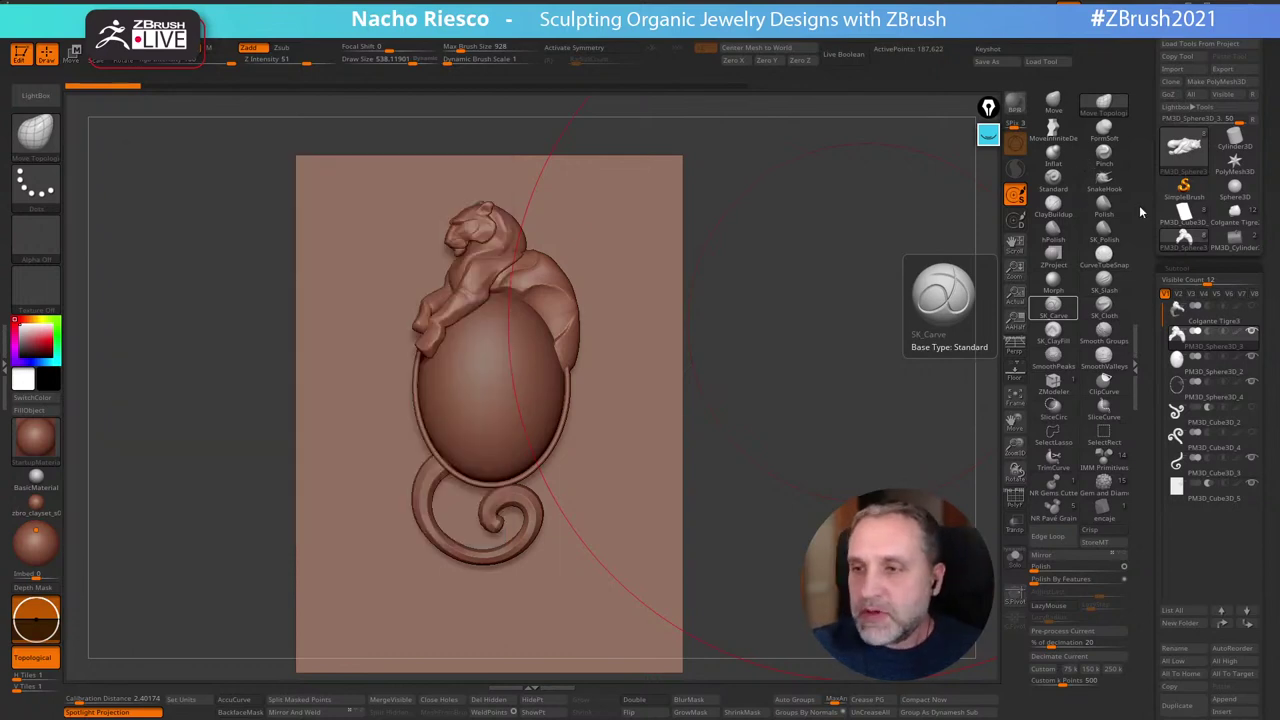
Make the Pulsera Tigre3 bracelet the active tool and turn on Live Boolean to subtract the central cylinder
{"action": "left_click_drag", "start_coordinate": [822, 492], "coordinate": [830, 510], "text": "alt"}
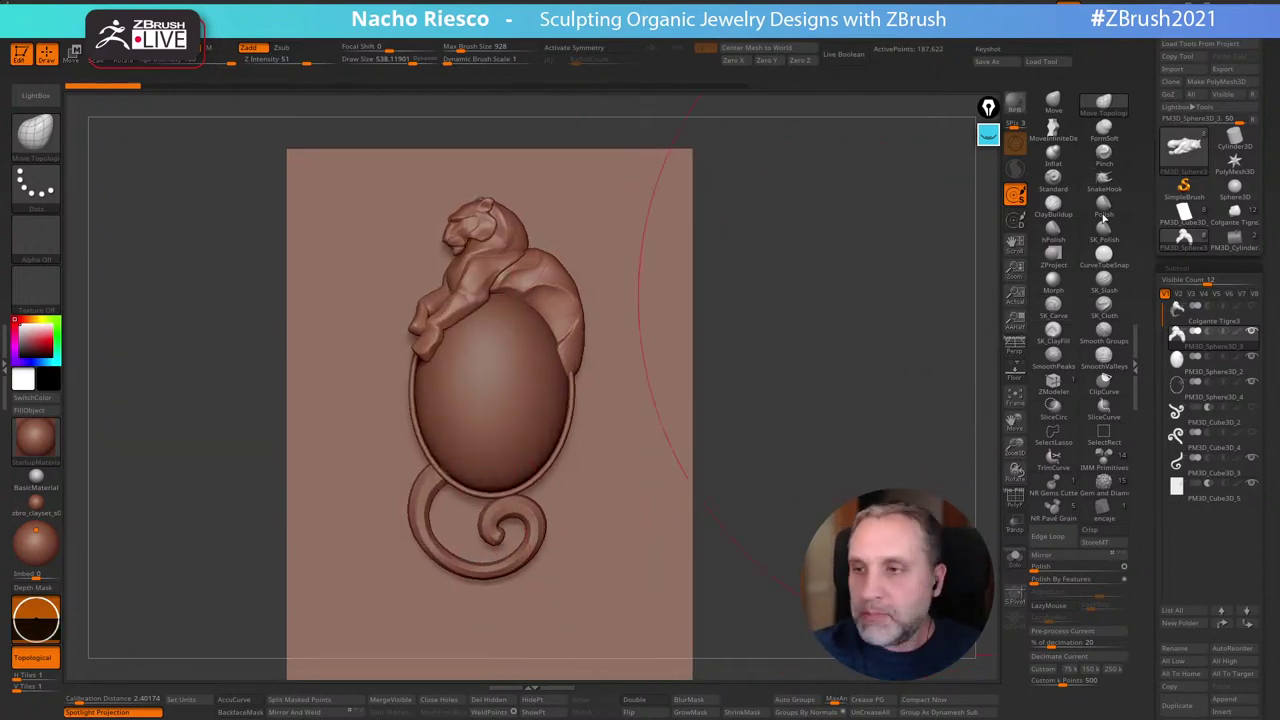
{"action": "left_click_drag", "start_coordinate": [1148, 186], "coordinate": [1148, 197]}
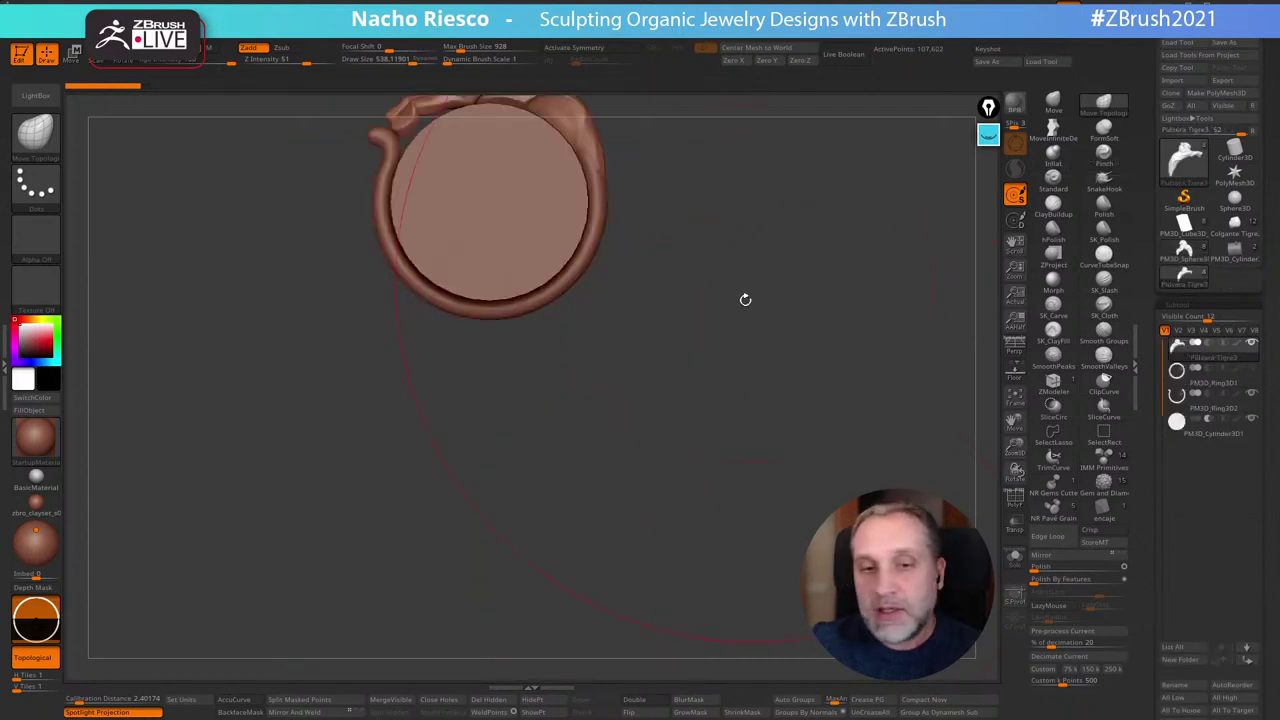
{"action": "left_click_drag", "start_coordinate": [743, 297], "coordinate": [814, 411]}
{"action": "left_click_drag", "start_coordinate": [776, 311], "coordinate": [691, 294]}
{"action": "left_click_drag", "start_coordinate": [743, 251], "coordinate": [818, 356], "text": "alt"}
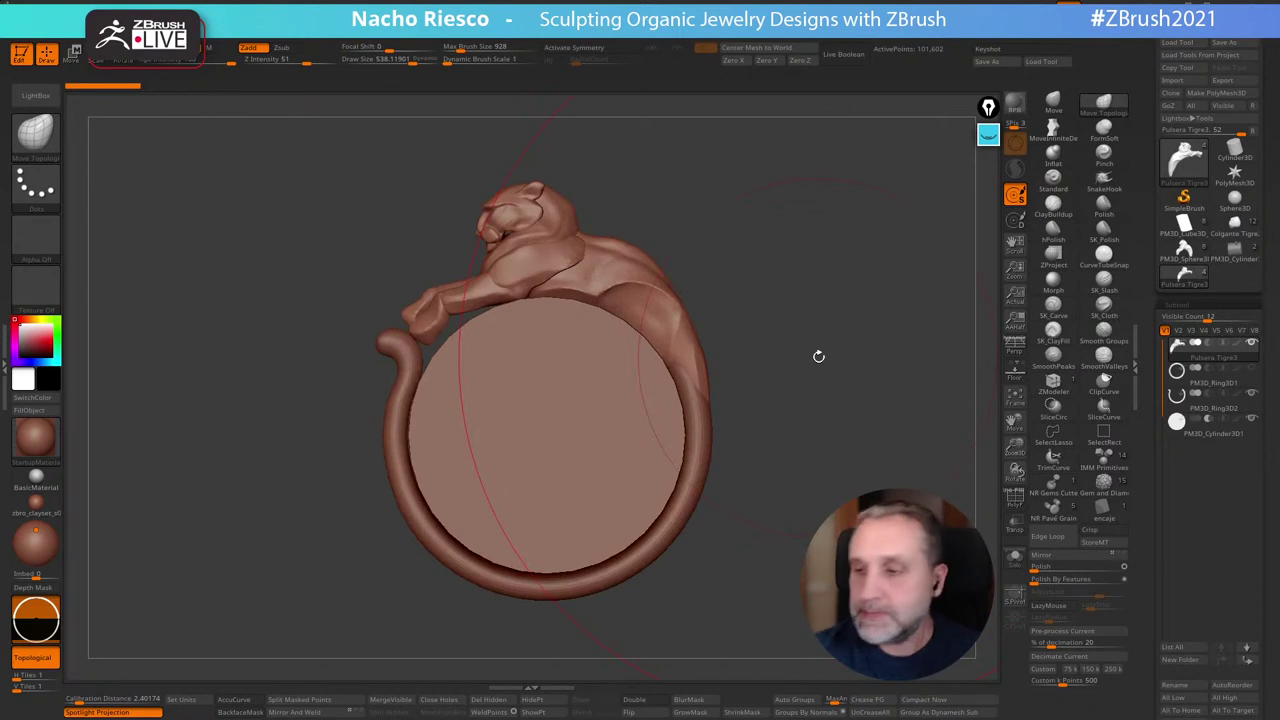
{"action": "left_click", "coordinate": [843, 53]}
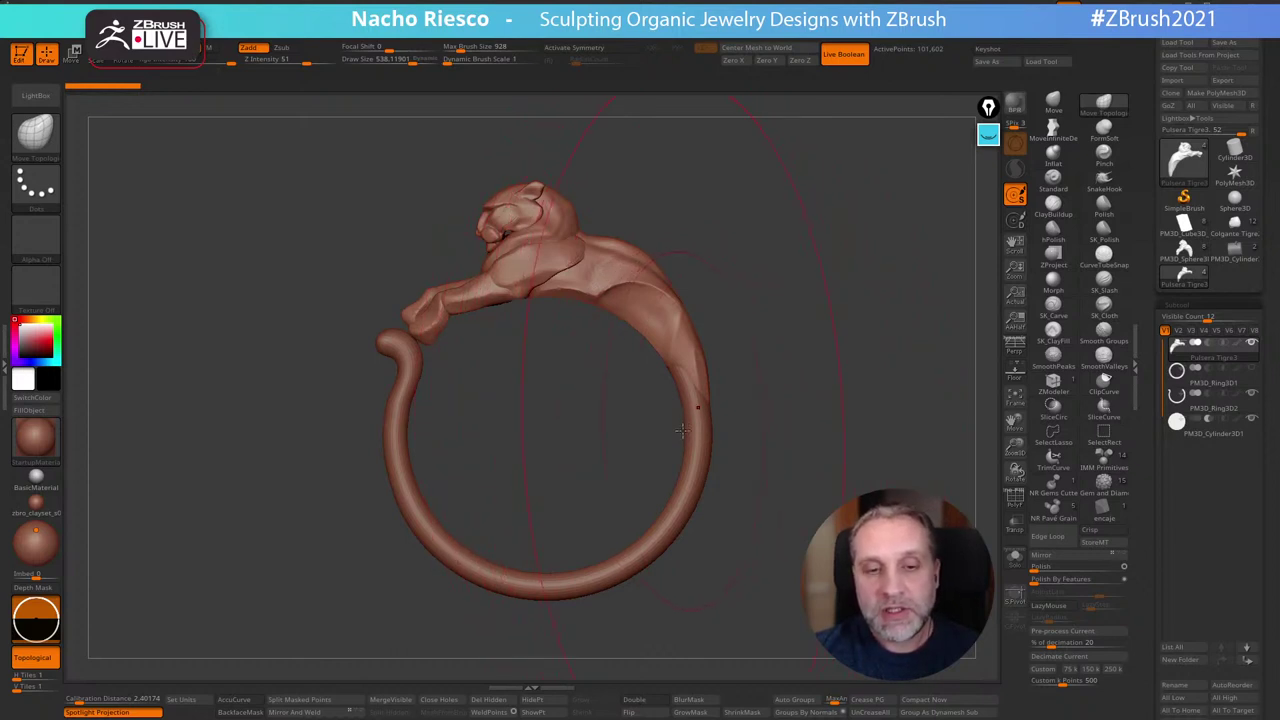
{"action": "left_click_drag", "start_coordinate": [794, 406], "coordinate": [777, 371]}
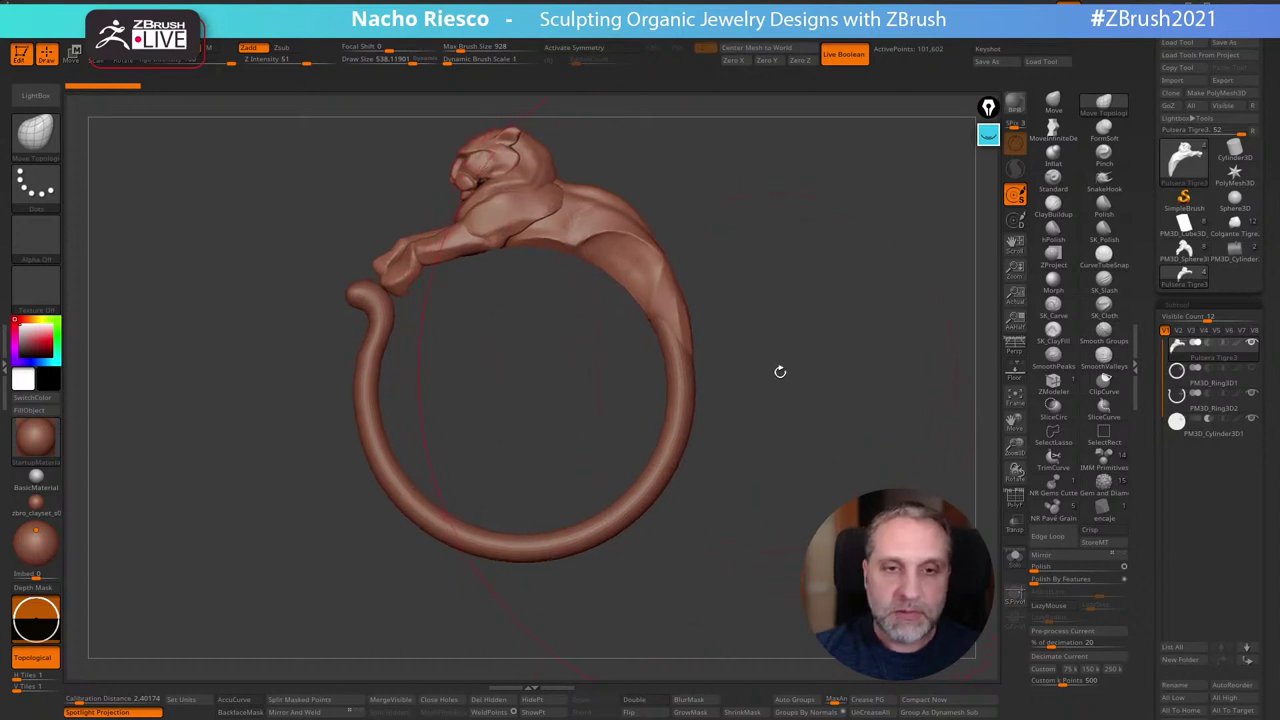
Sketch a hinge mark and an opening curve on the bracelet band with the screen annotation pen, and clear the drawing
{"action": "left_click", "coordinate": [989, 136]}
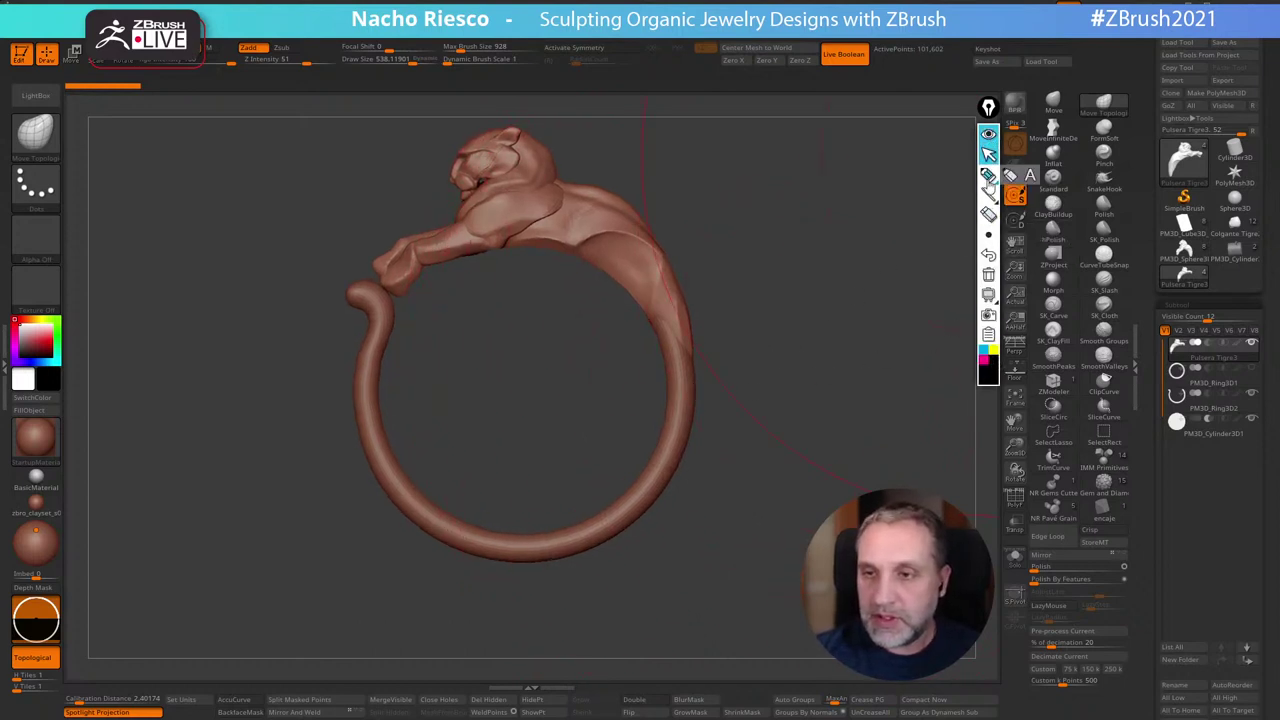
{"action": "left_click", "coordinate": [989, 176]}
{"action": "left_click_drag", "start_coordinate": [668, 388], "coordinate": [694, 389]}
{"action": "left_click", "coordinate": [682, 383]}
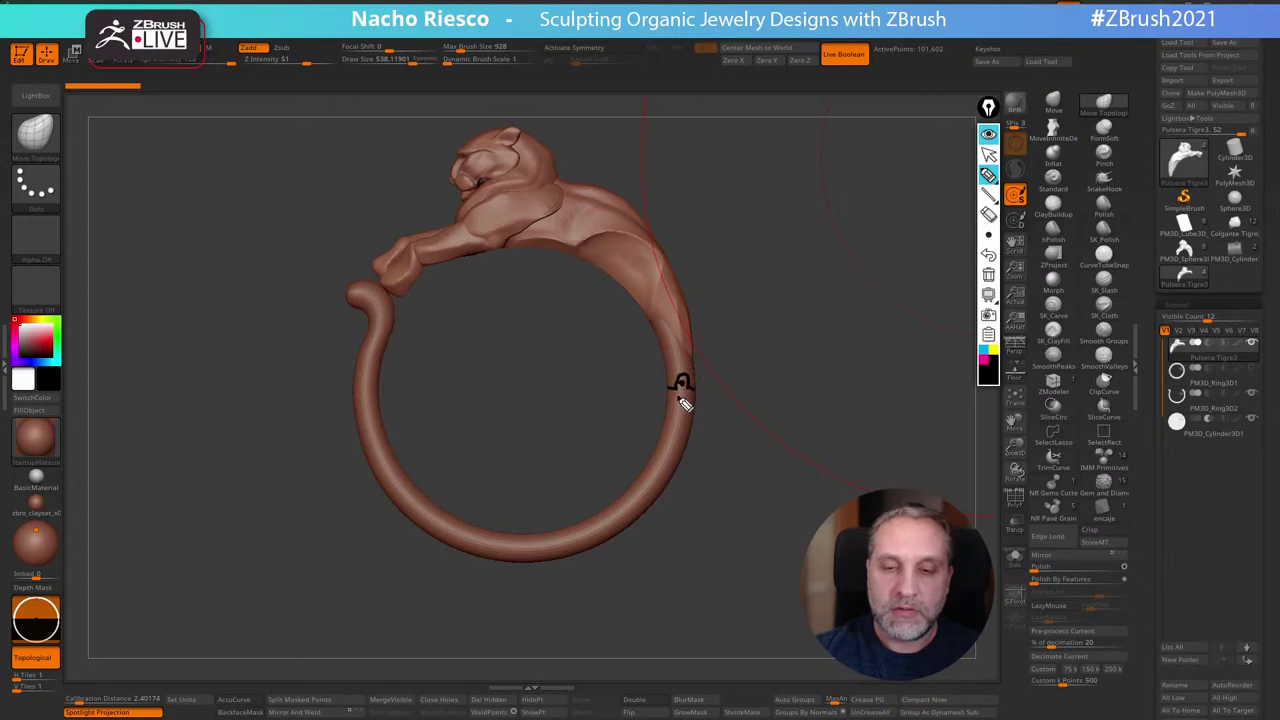
{"action": "left_click_drag", "start_coordinate": [680, 392], "coordinate": [738, 444]}
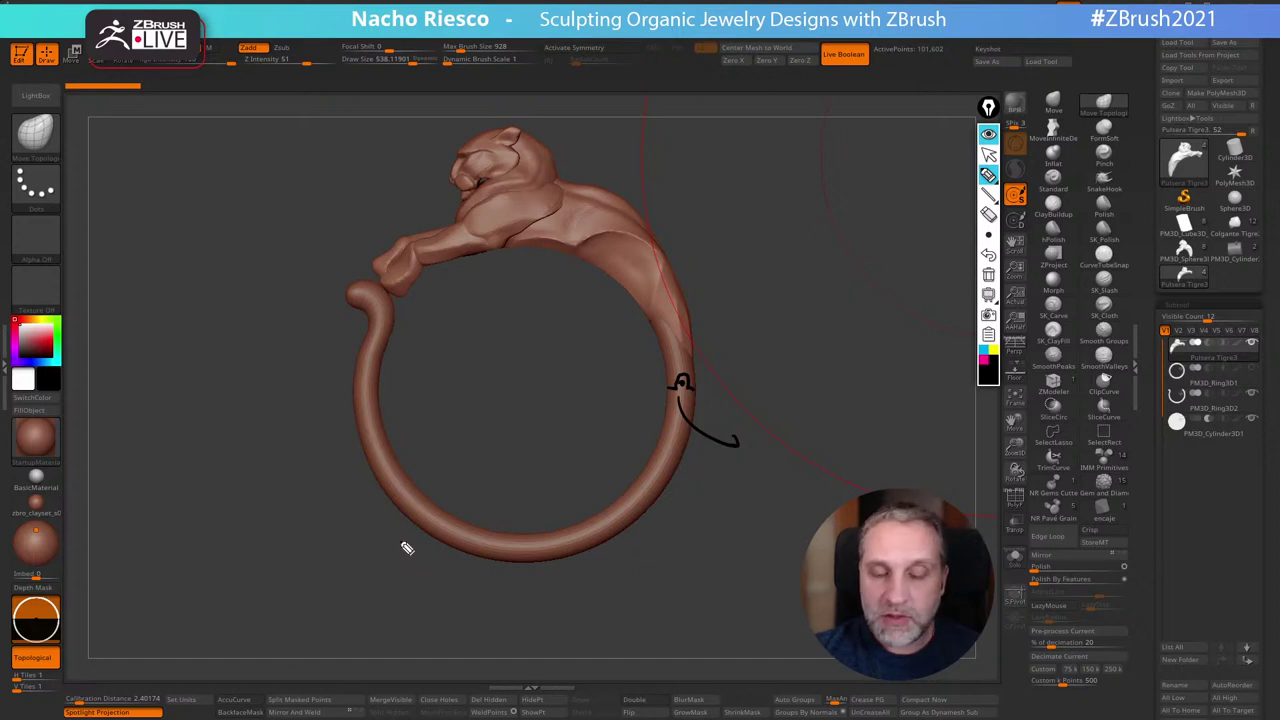
{"action": "left_click", "coordinate": [987, 274]}
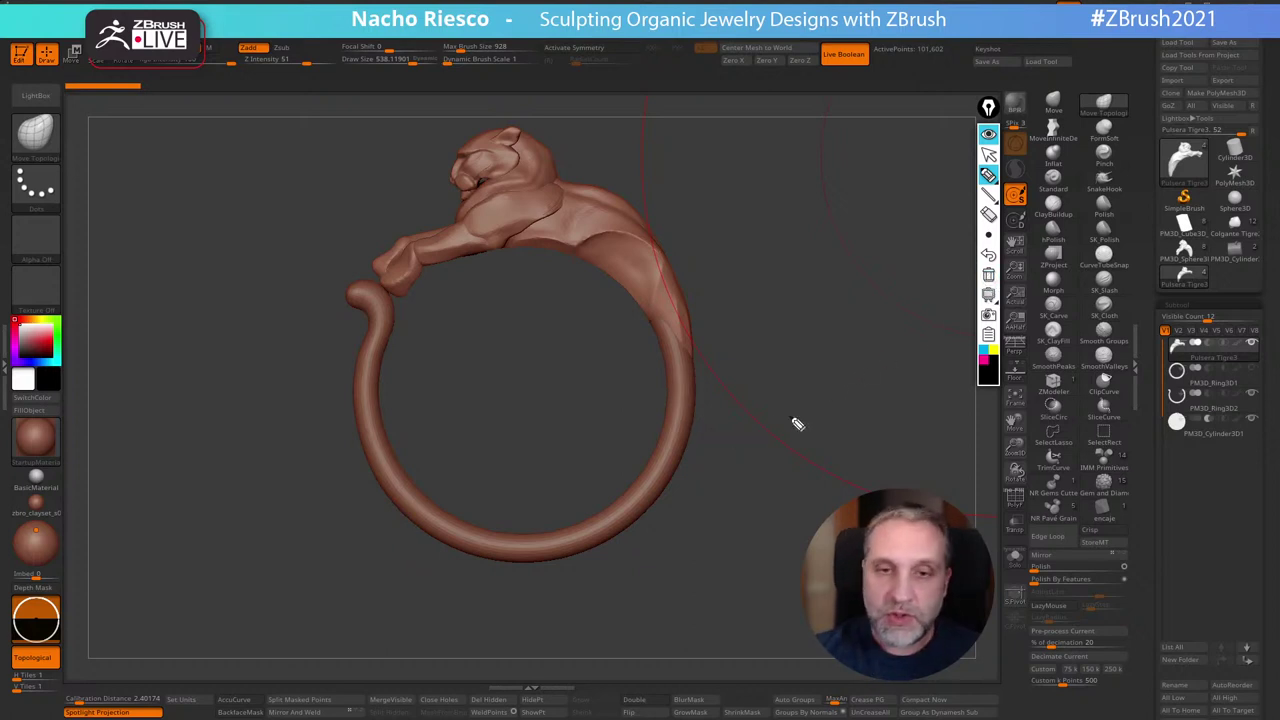
{"action": "left_click_drag", "start_coordinate": [767, 420], "coordinate": [791, 417]}
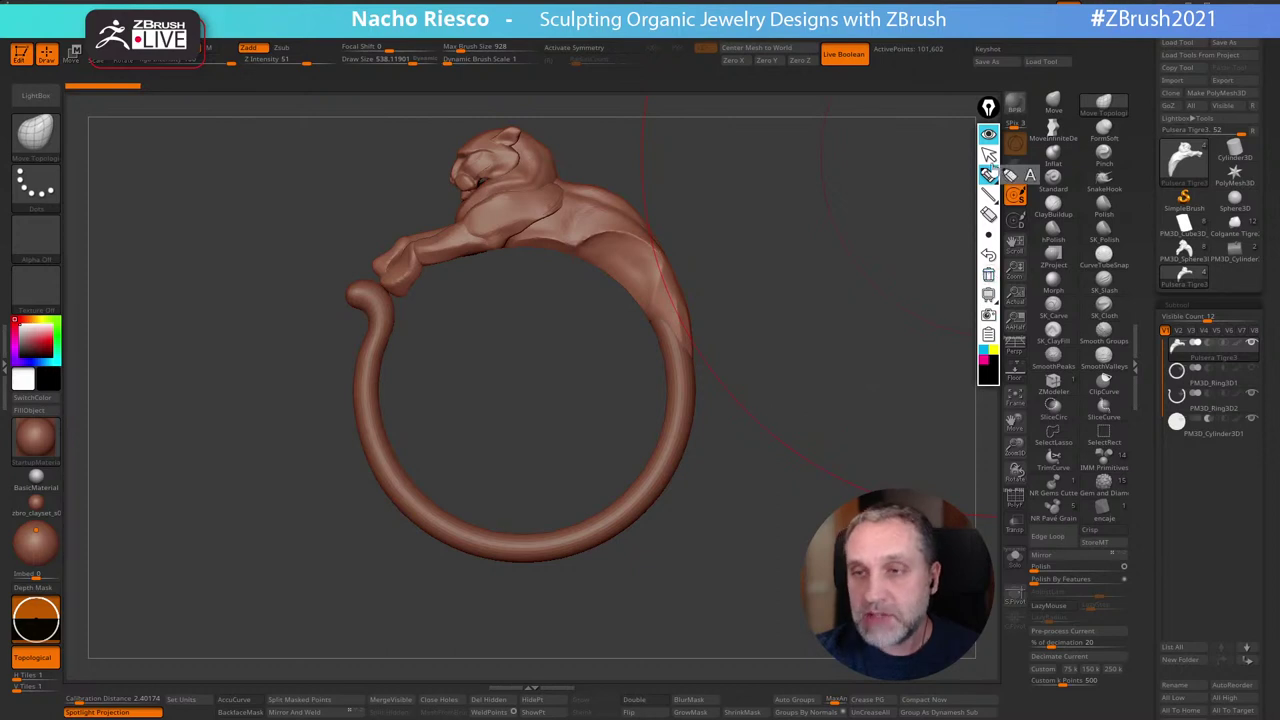
{"action": "left_click", "coordinate": [988, 155]}
Outline and hatch the inner face of the bracelet beneath the tiger's body with the annotation pen, and clear the markup
{"action": "left_click_drag", "start_coordinate": [863, 379], "coordinate": [802, 408]}
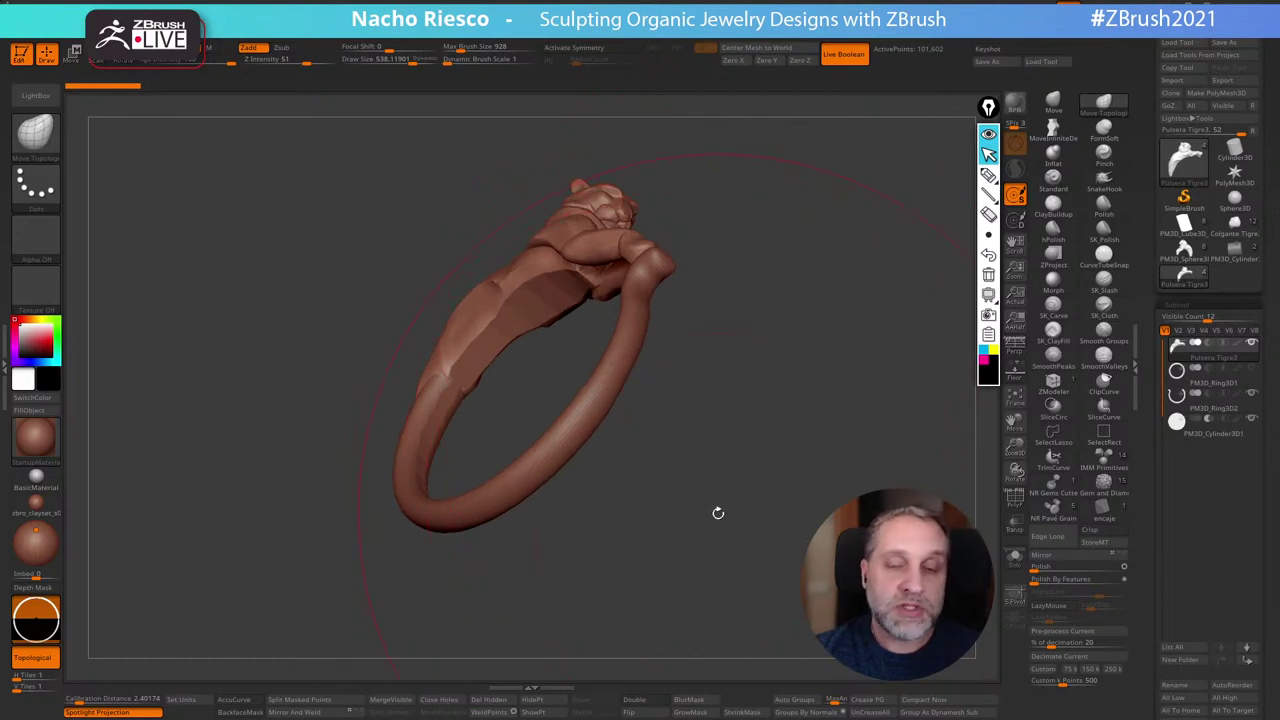
{"action": "left_click_drag", "start_coordinate": [718, 513], "coordinate": [723, 531]}
{"action": "left_click_drag", "start_coordinate": [746, 459], "coordinate": [690, 370]}
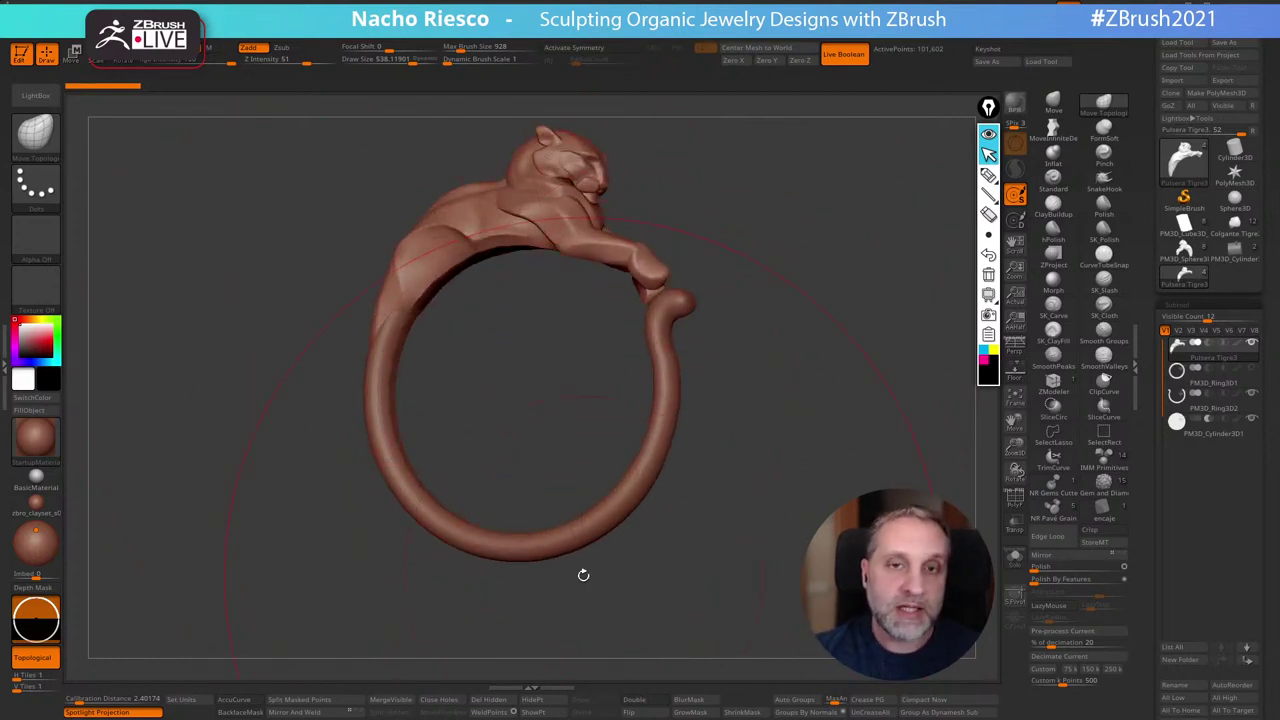
{"action": "left_click_drag", "start_coordinate": [583, 575], "coordinate": [665, 367]}
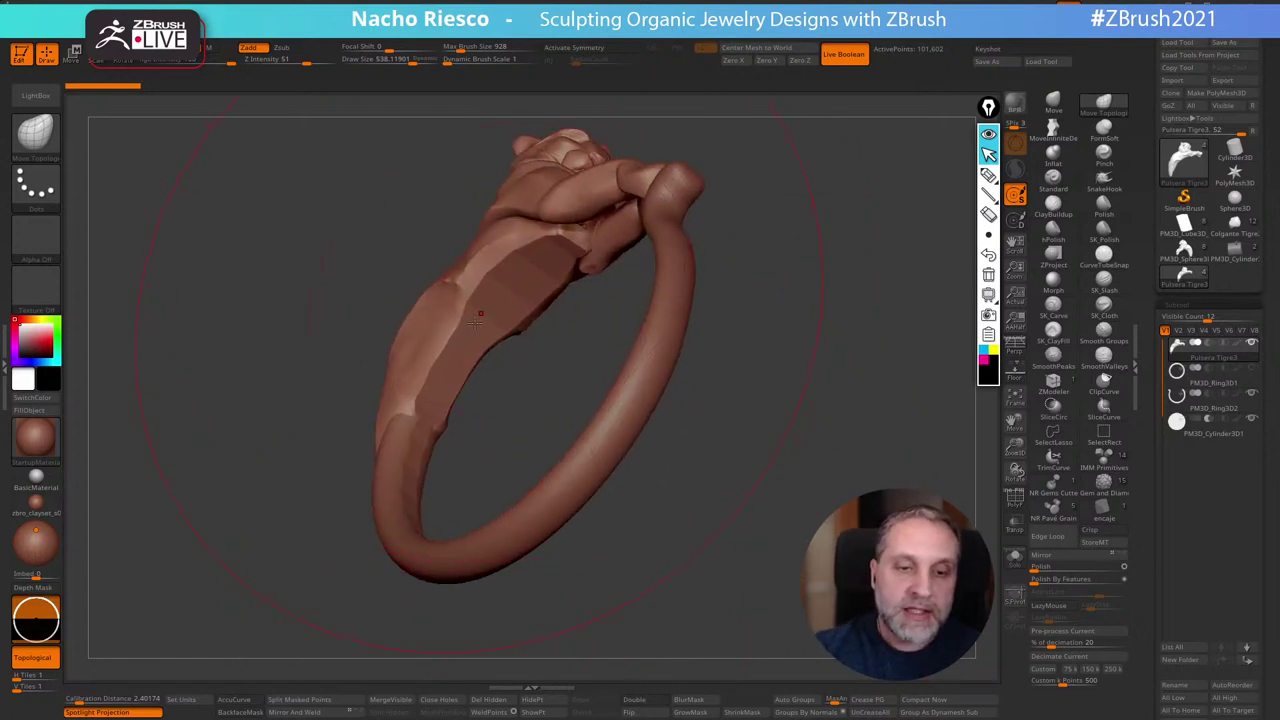
{"action": "left_click_drag", "start_coordinate": [473, 403], "coordinate": [591, 414]}
{"action": "left_click", "coordinate": [988, 175]}
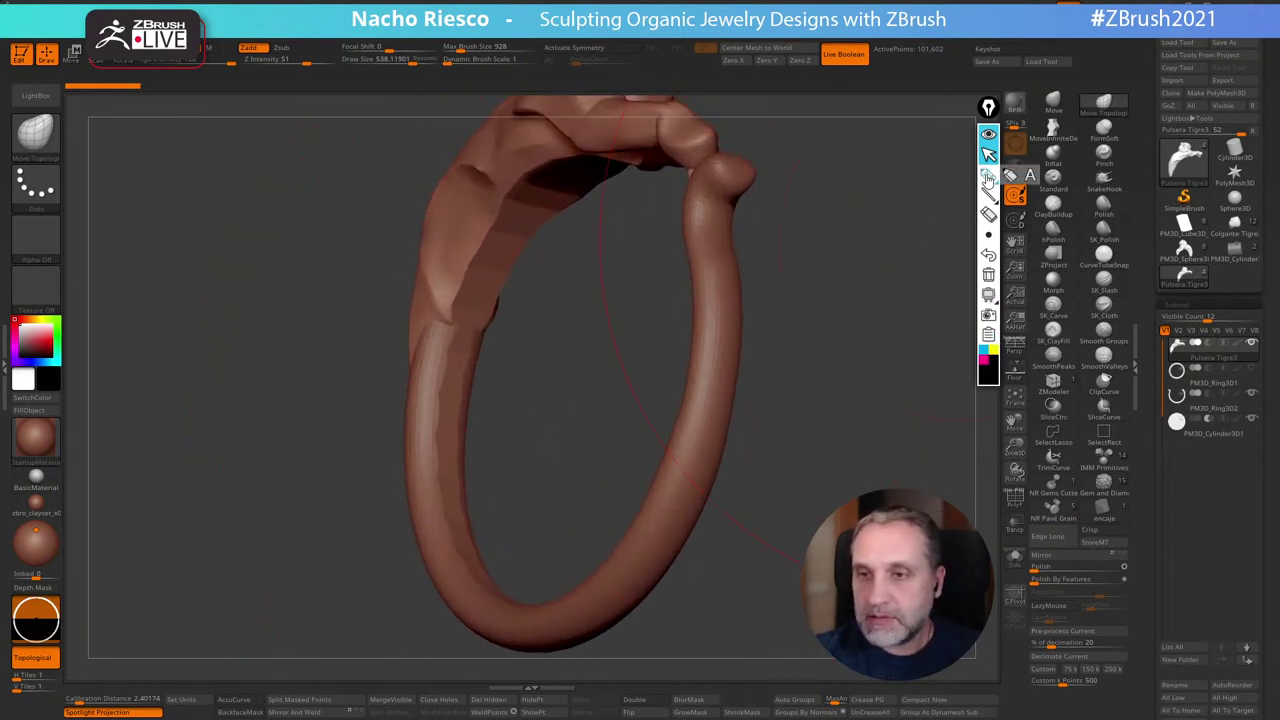
{"action": "mouse_move", "coordinate": [512, 197]}
{"action": "left_mouse_down"}
{"action": "mouse_move", "coordinate": [456, 334]}
{"action": "mouse_move", "coordinate": [456, 482]}
{"action": "mouse_move", "coordinate": [486, 323]}
{"action": "mouse_move", "coordinate": [571, 206]}
{"action": "left_mouse_up"}
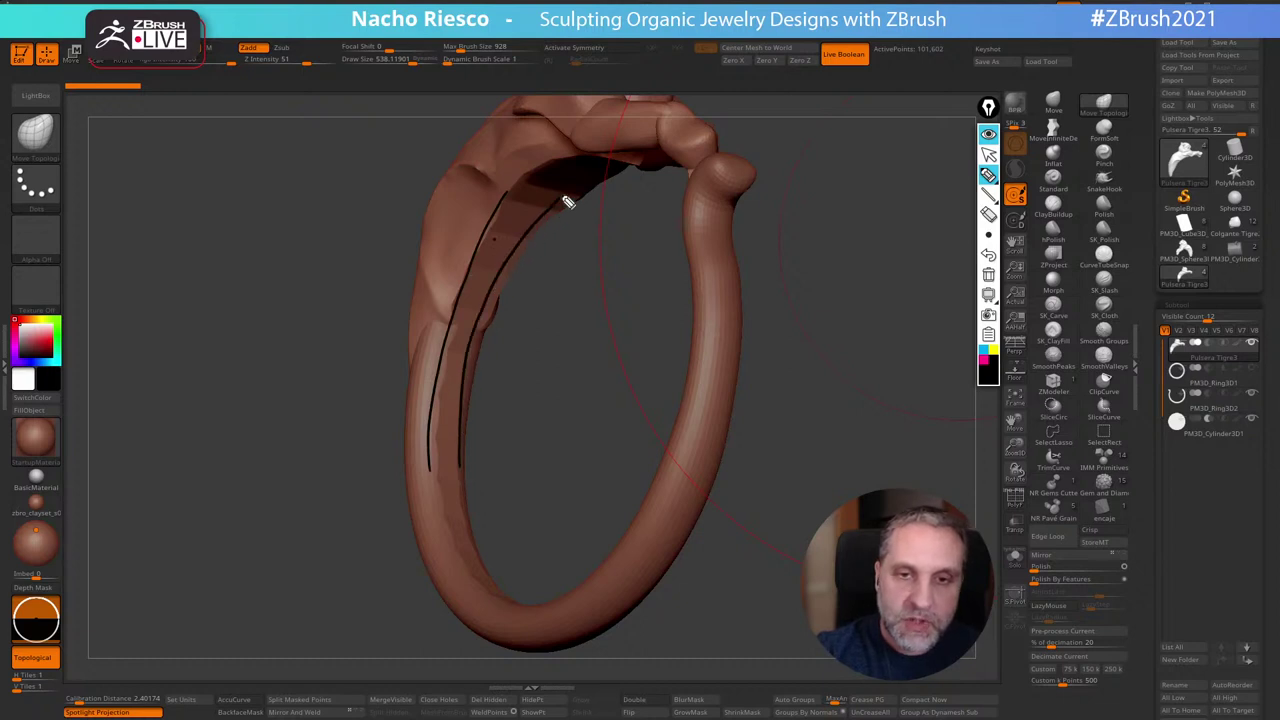
{"action": "mouse_move", "coordinate": [481, 245]}
{"action": "left_mouse_down"}
{"action": "mouse_move", "coordinate": [525, 231]}
{"action": "mouse_move", "coordinate": [505, 240]}
{"action": "mouse_move", "coordinate": [497, 286]}
{"action": "mouse_move", "coordinate": [451, 343]}
{"action": "mouse_move", "coordinate": [477, 342]}
{"action": "mouse_move", "coordinate": [440, 389]}
{"action": "mouse_move", "coordinate": [463, 394]}
{"action": "mouse_move", "coordinate": [449, 439]}
{"action": "mouse_move", "coordinate": [472, 450]}
{"action": "left_mouse_up"}
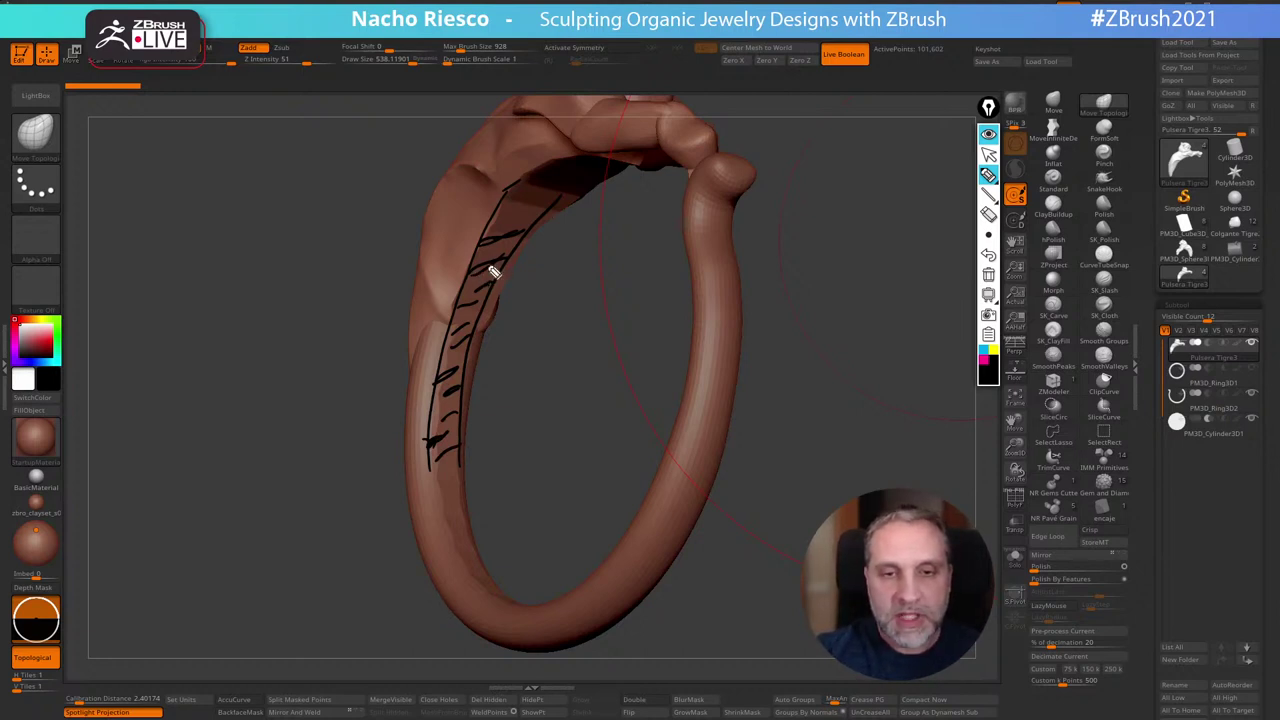
{"action": "mouse_move", "coordinate": [511, 200]}
{"action": "left_mouse_down"}
{"action": "mouse_move", "coordinate": [525, 230]}
{"action": "mouse_move", "coordinate": [550, 202]}
{"action": "mouse_move", "coordinate": [532, 203]}
{"action": "left_mouse_up"}
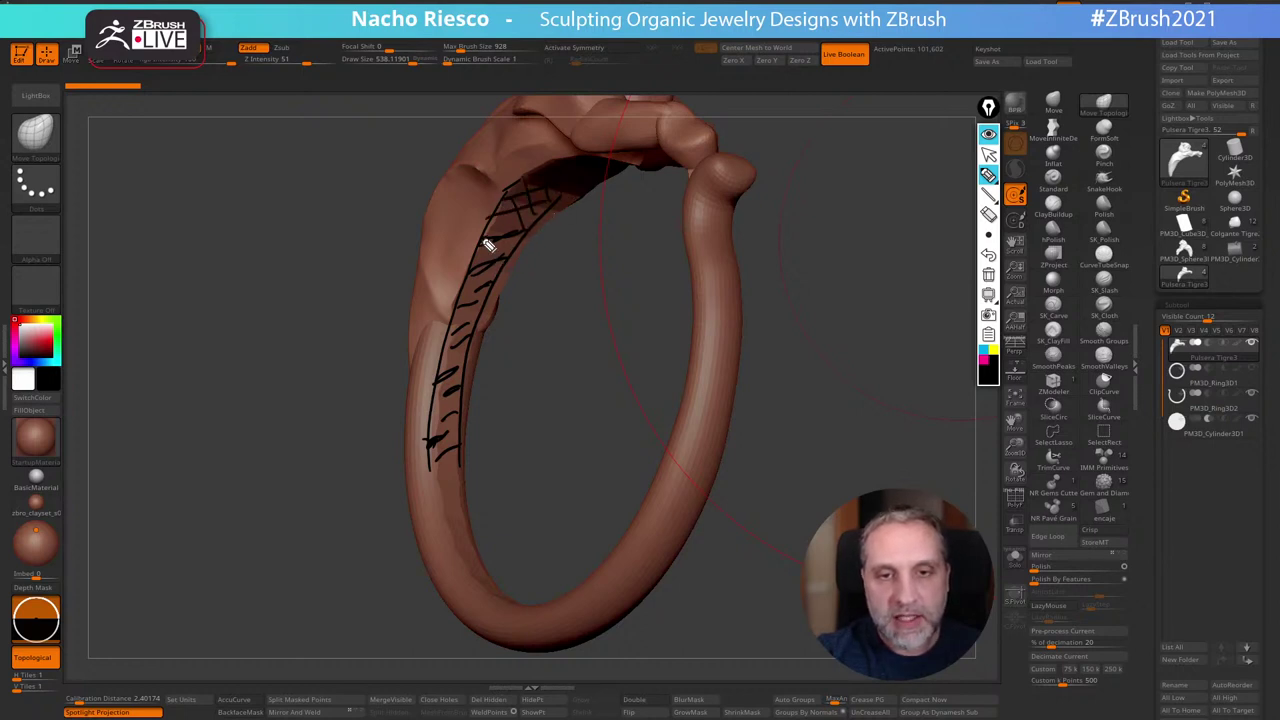
{"action": "left_click_drag", "start_coordinate": [482, 237], "coordinate": [527, 224]}
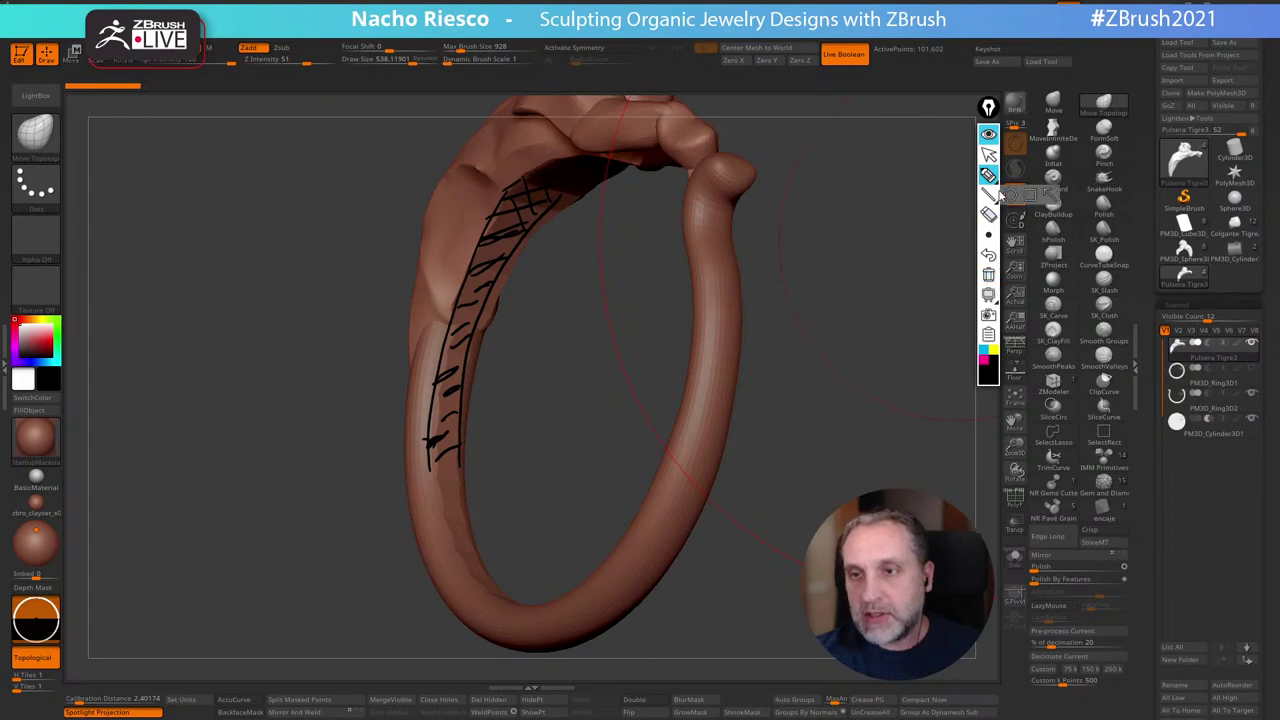
{"action": "left_click", "coordinate": [988, 274]}
{"action": "left_click", "coordinate": [988, 154]}
Reduce the brush Draw Size to about 175 for work on the tiger bracelet
{"action": "mouse_move", "coordinate": [850, 420]}
{"action": "left_mouse_down"}
{"action": "mouse_move", "coordinate": [845, 433]}
{"action": "mouse_move", "coordinate": [871, 434]}
{"action": "mouse_move", "coordinate": [810, 490]}
{"action": "mouse_move", "coordinate": [818, 420]}
{"action": "mouse_move", "coordinate": [832, 532]}
{"action": "left_mouse_up"}
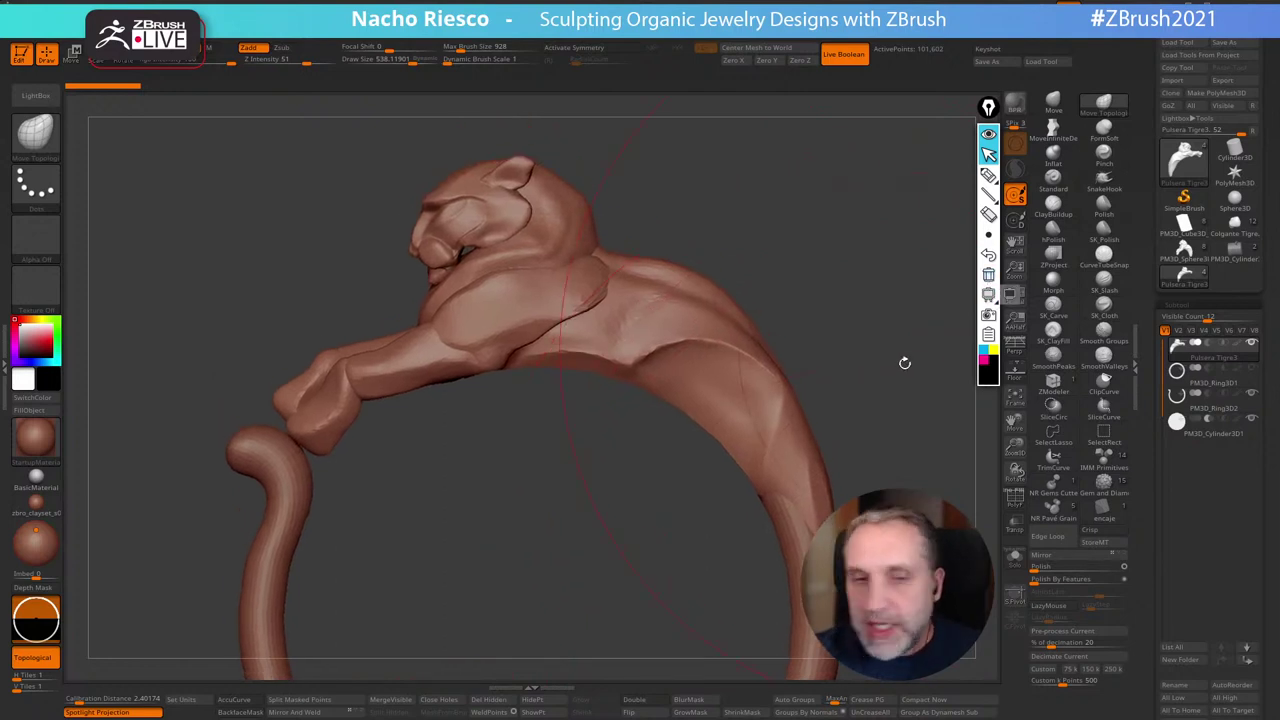
{"action": "key", "text": "s"}
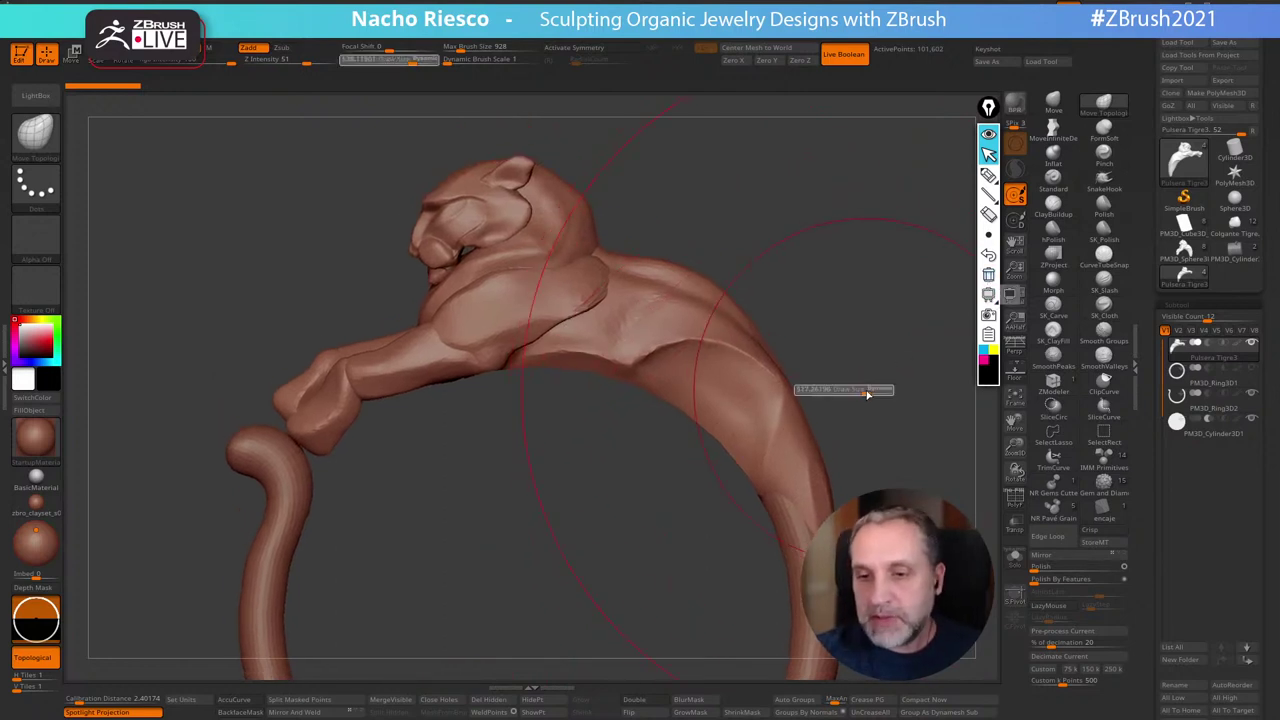
{"action": "mouse_move", "coordinate": [857, 369]}
{"action": "left_mouse_down"}
{"action": "mouse_move", "coordinate": [908, 346]}
{"action": "mouse_move", "coordinate": [876, 409]}
{"action": "mouse_move", "coordinate": [794, 479]}
{"action": "left_mouse_up"}
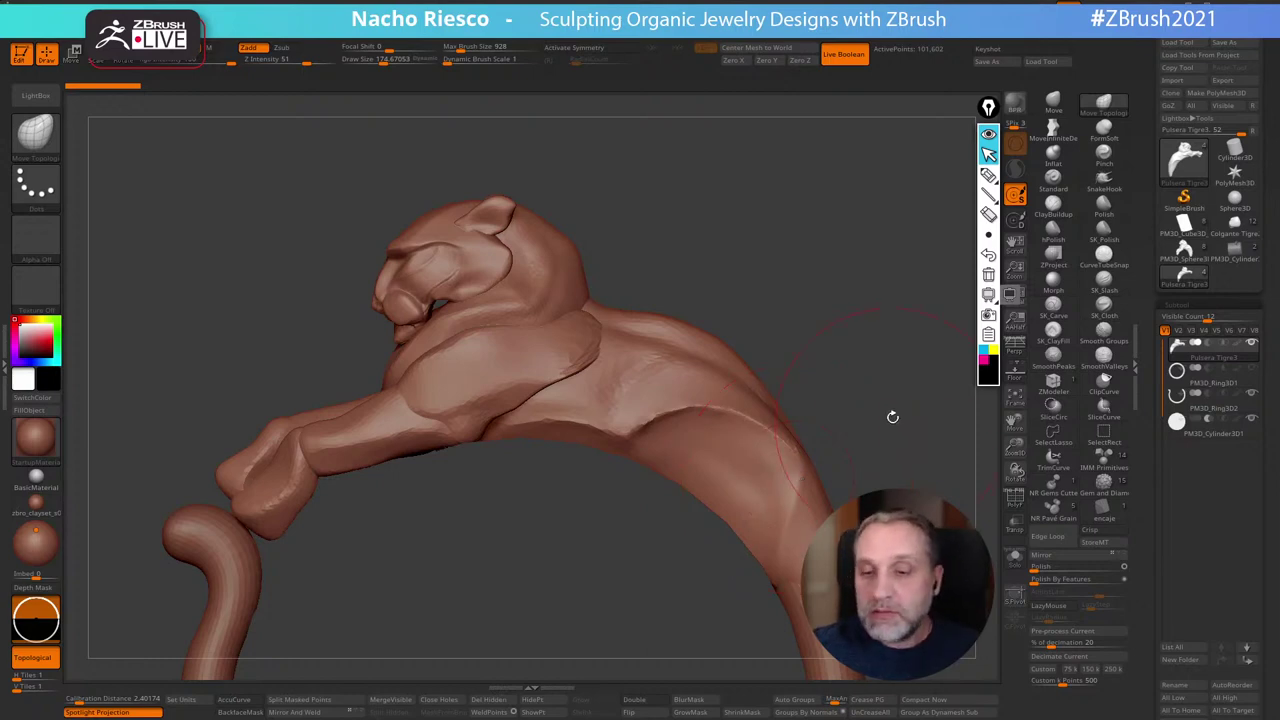
Examine the tiger bracelet's head, shoulders, forelegs and hindquarters from several angles and distances
{"action": "mouse_move", "coordinate": [894, 417]}
{"action": "left_mouse_down"}
{"action": "mouse_move", "coordinate": [894, 446]}
{"action": "mouse_move", "coordinate": [903, 406]}
{"action": "mouse_move", "coordinate": [906, 437]}
{"action": "left_mouse_up"}
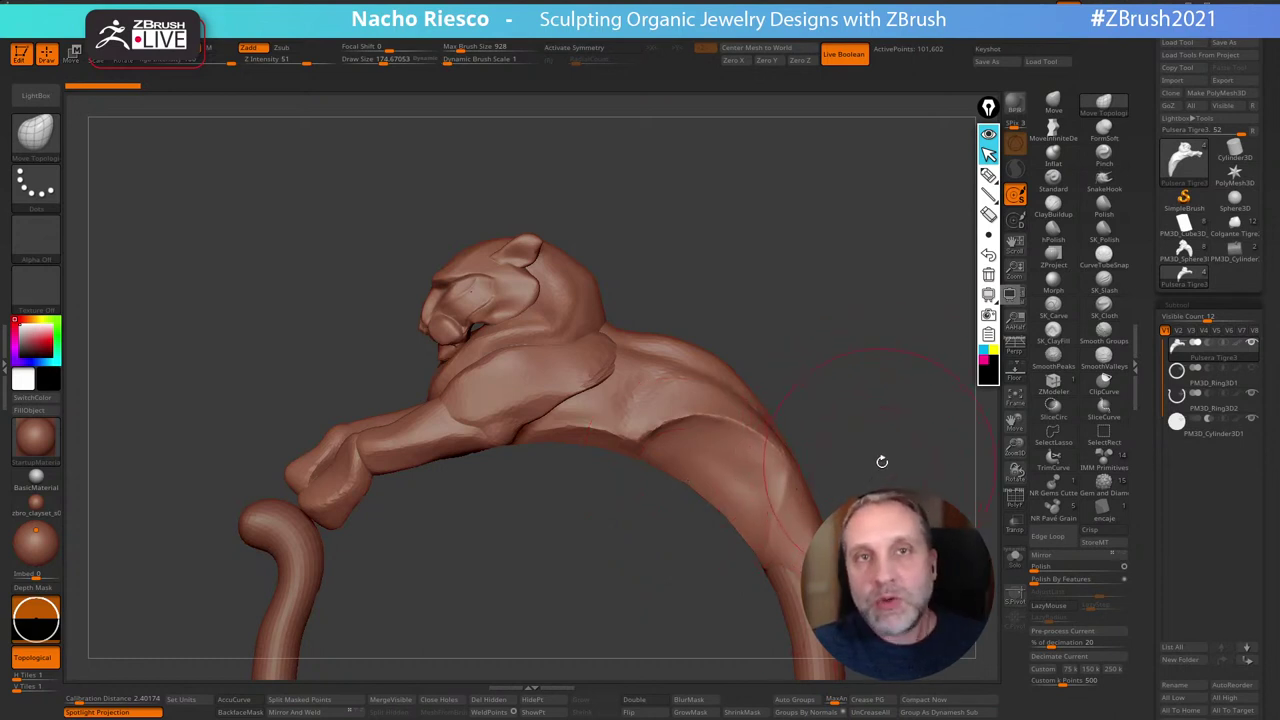
{"action": "left_click_drag", "start_coordinate": [883, 461], "coordinate": [807, 463]}
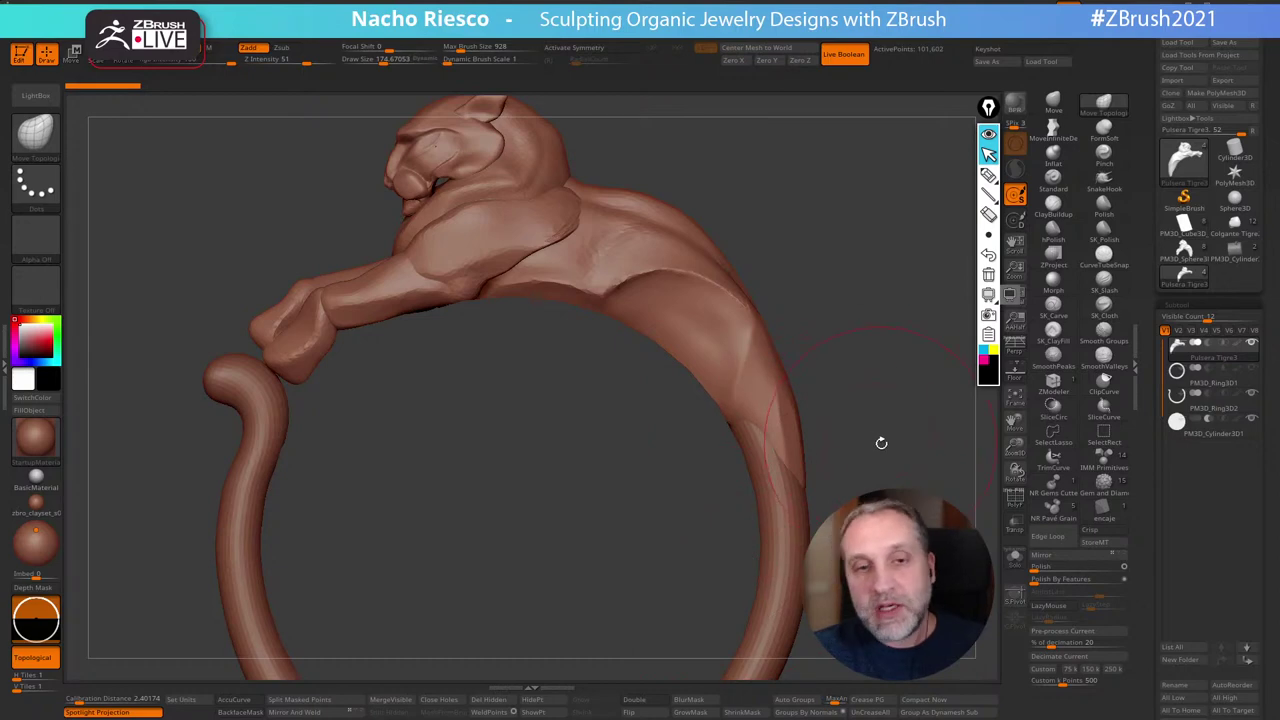
{"action": "left_click_drag", "start_coordinate": [880, 443], "coordinate": [959, 467]}
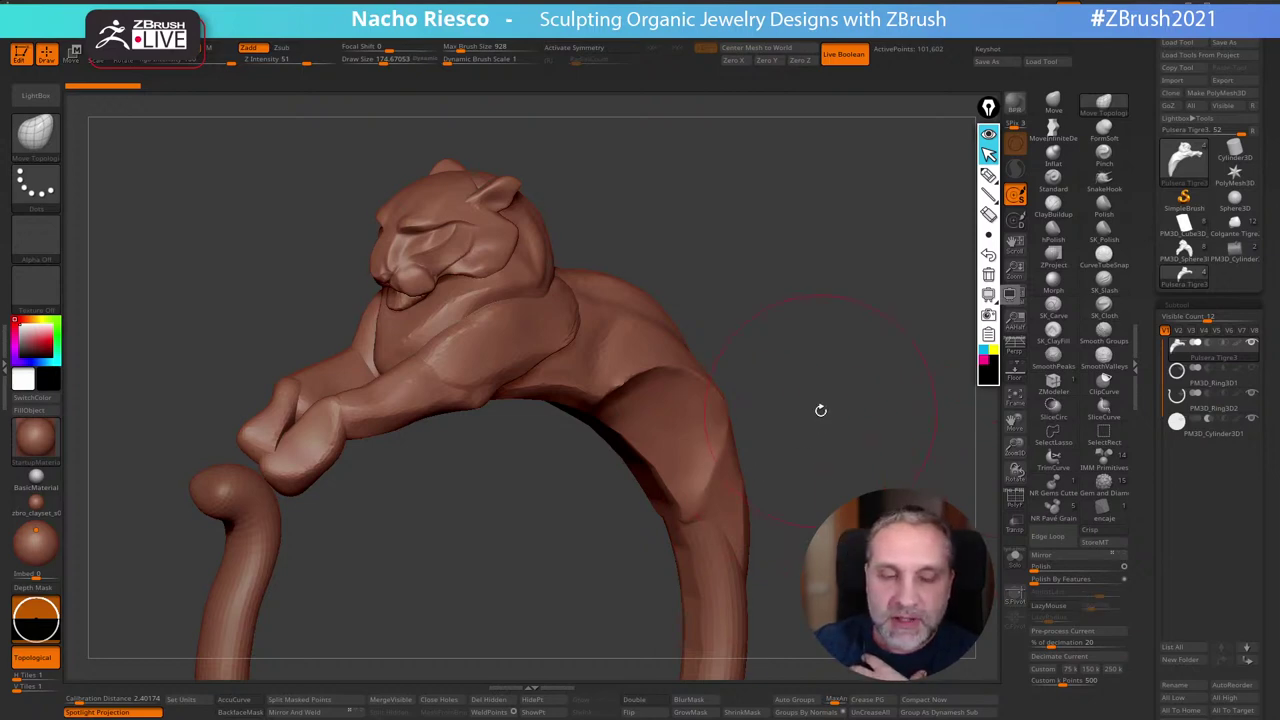
{"action": "left_click_drag", "start_coordinate": [820, 409], "coordinate": [823, 423]}
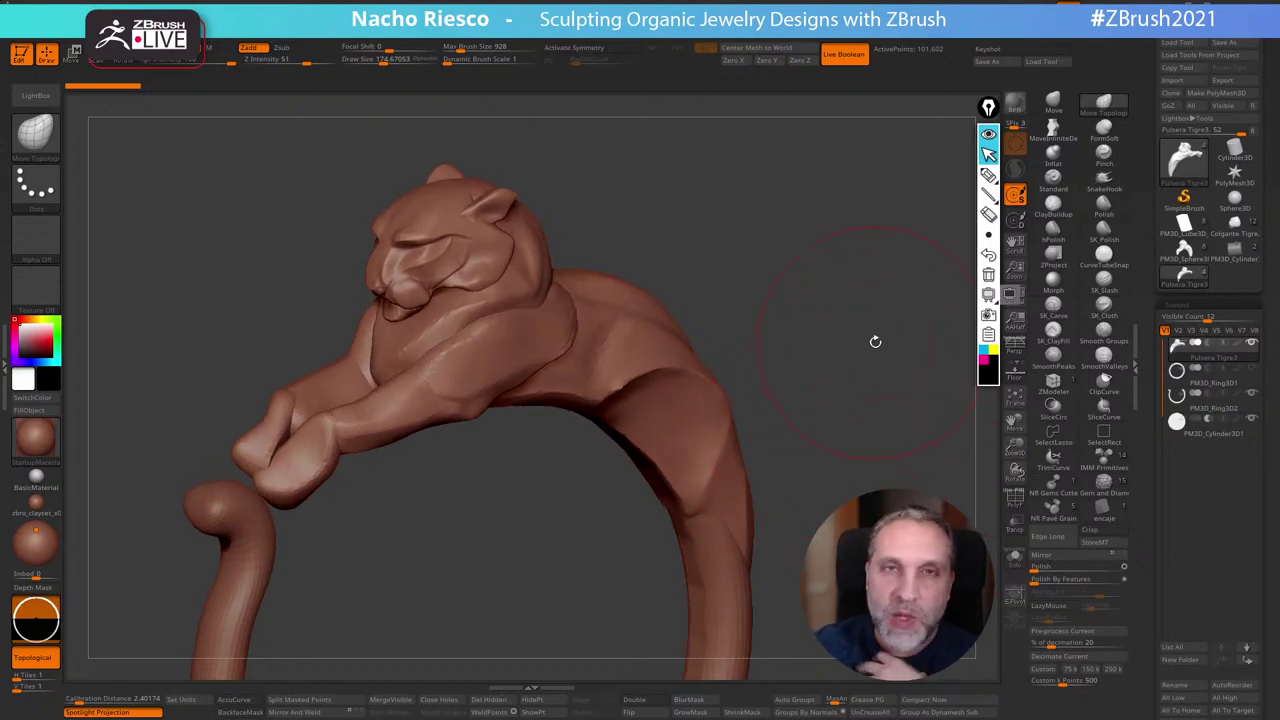
{"action": "mouse_move", "coordinate": [869, 357]}
{"action": "left_mouse_down"}
{"action": "mouse_move", "coordinate": [853, 330]}
{"action": "mouse_move", "coordinate": [846, 345]}
{"action": "left_mouse_up"}
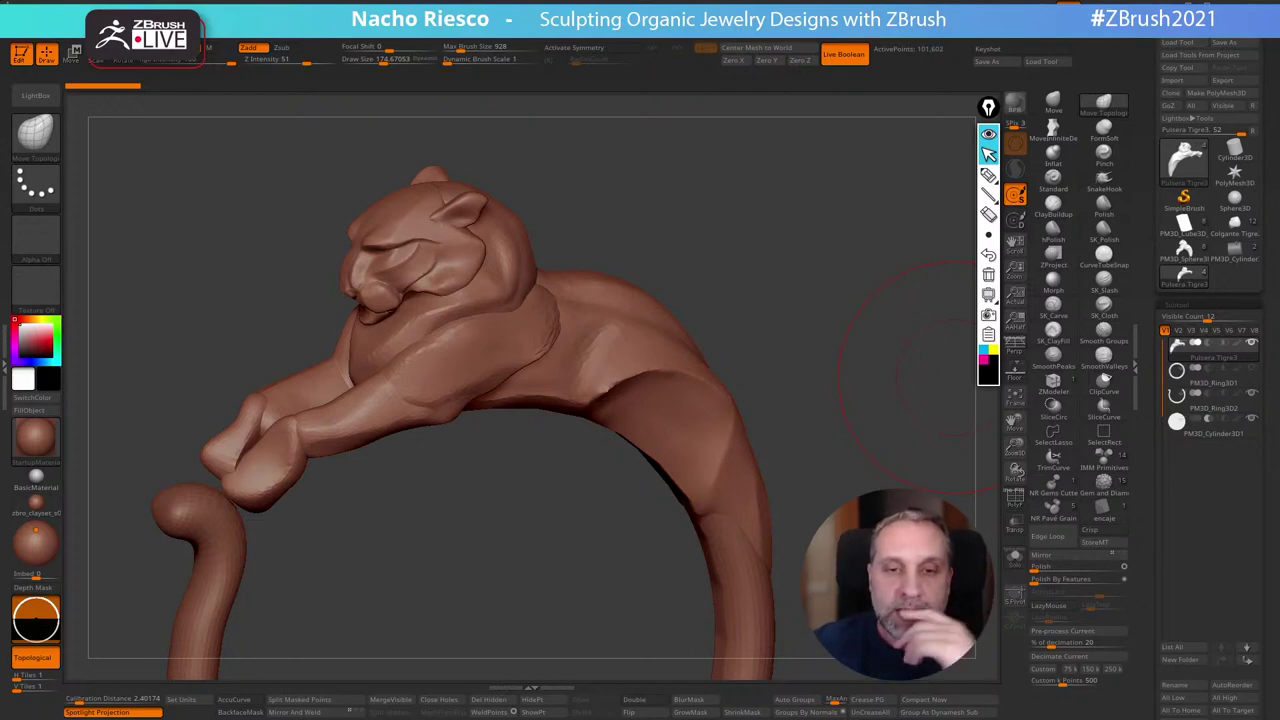
{"action": "left_click_drag", "start_coordinate": [853, 270], "coordinate": [825, 247]}
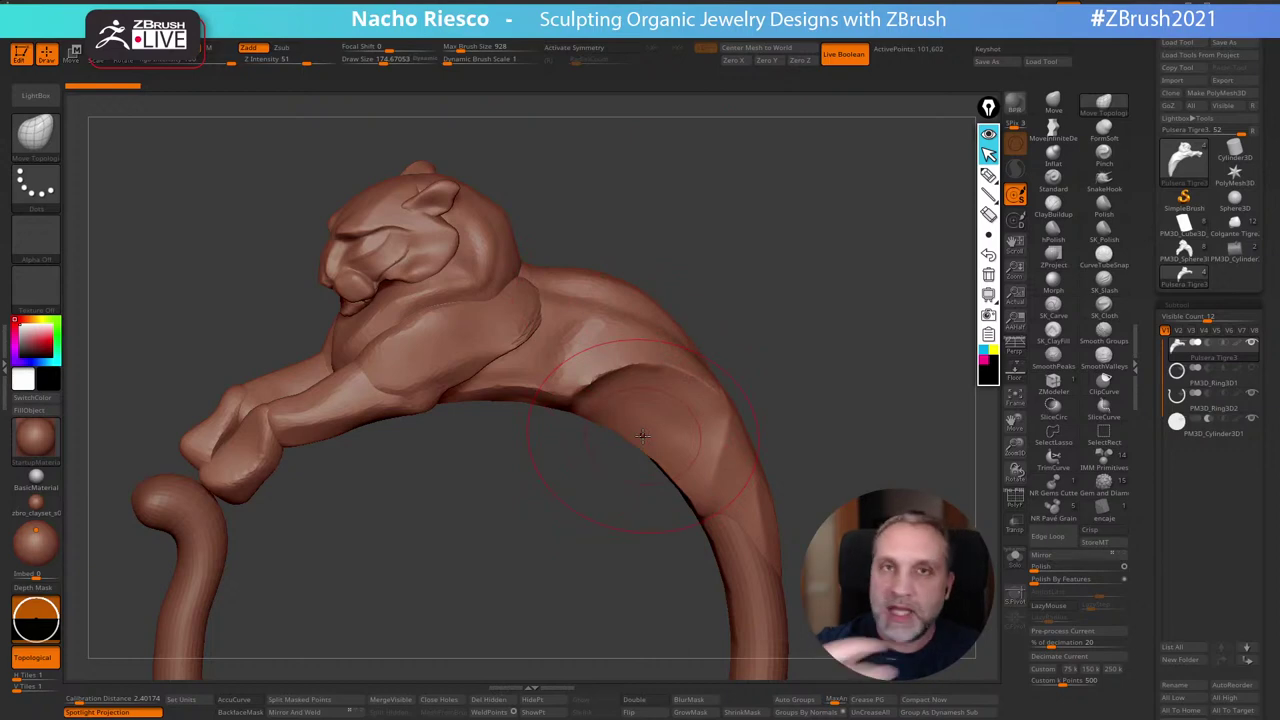
{"action": "mouse_move", "coordinate": [855, 359]}
{"action": "left_mouse_down"}
{"action": "mouse_move", "coordinate": [874, 385]}
{"action": "mouse_move", "coordinate": [868, 401]}
{"action": "mouse_move", "coordinate": [848, 406]}
{"action": "mouse_move", "coordinate": [858, 385]}
{"action": "mouse_move", "coordinate": [843, 403]}
{"action": "left_mouse_up"}
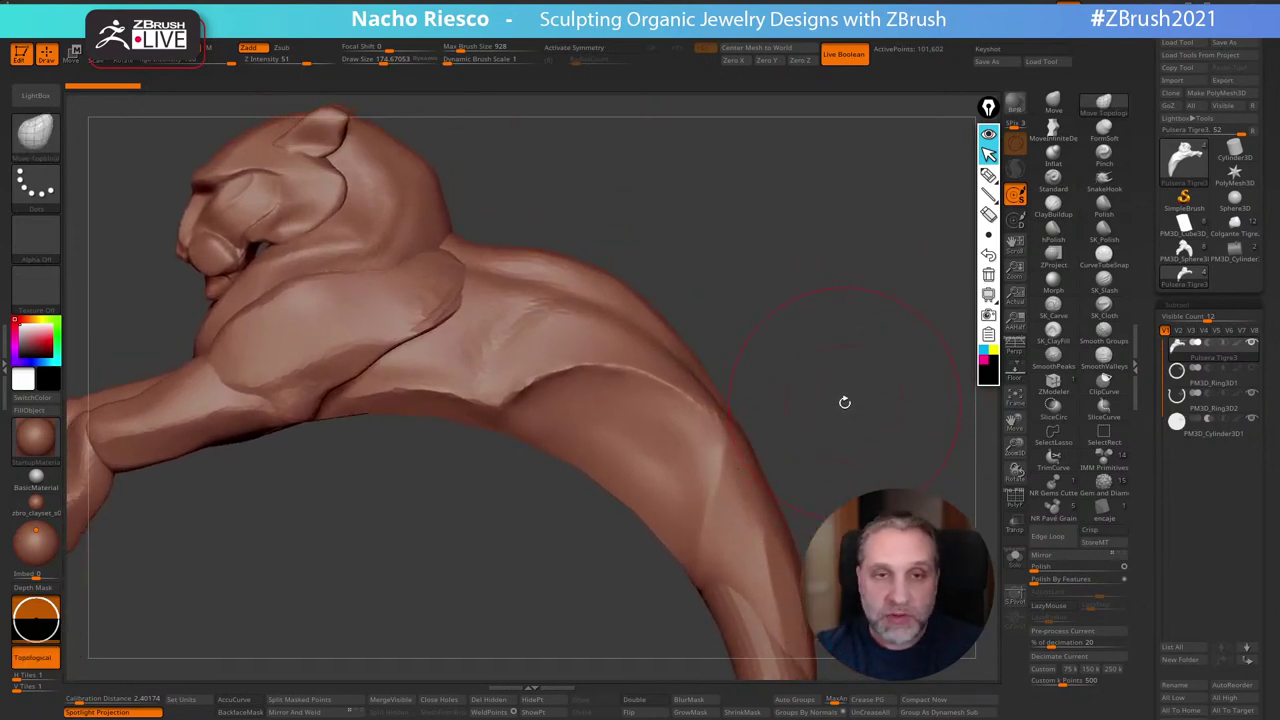
{"action": "left_click_drag", "start_coordinate": [880, 337], "coordinate": [695, 388]}
{"action": "right_click_drag", "start_coordinate": [523, 320], "coordinate": [739, 289]}
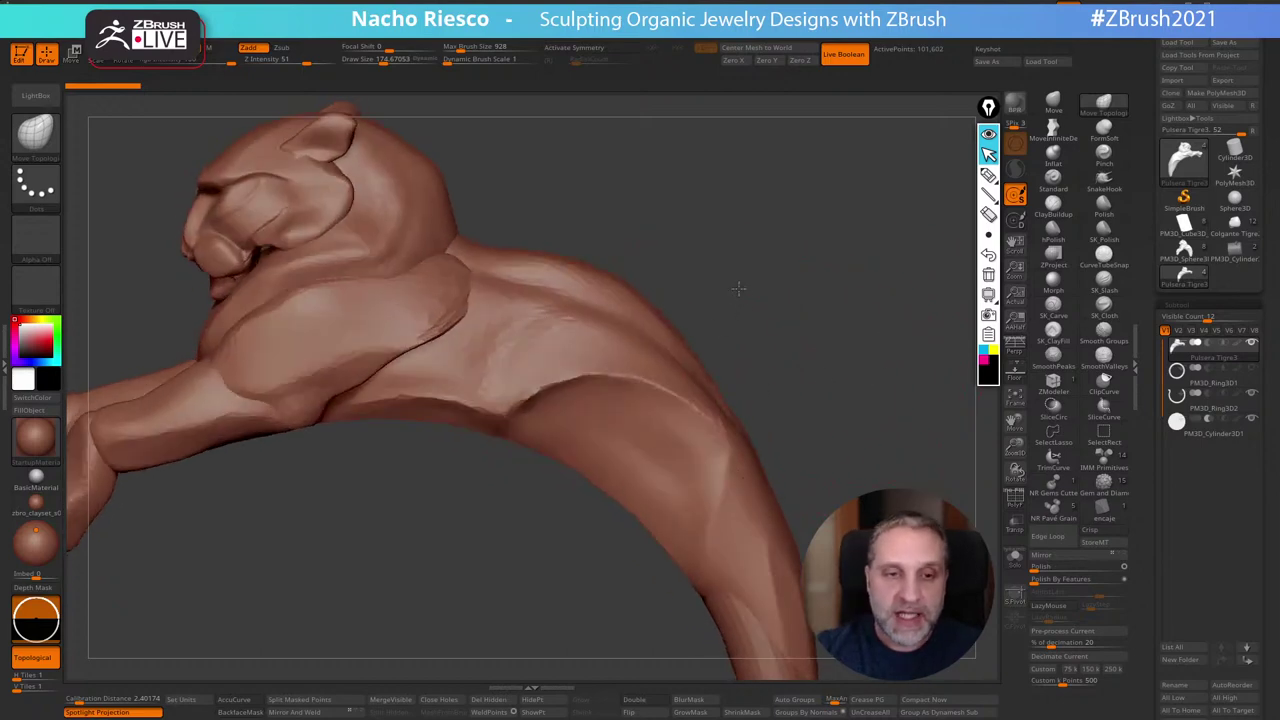
{"action": "mouse_move", "coordinate": [738, 288]}
{"action": "left_mouse_down"}
{"action": "mouse_move", "coordinate": [831, 297]}
{"action": "mouse_move", "coordinate": [755, 365]}
{"action": "left_mouse_up"}
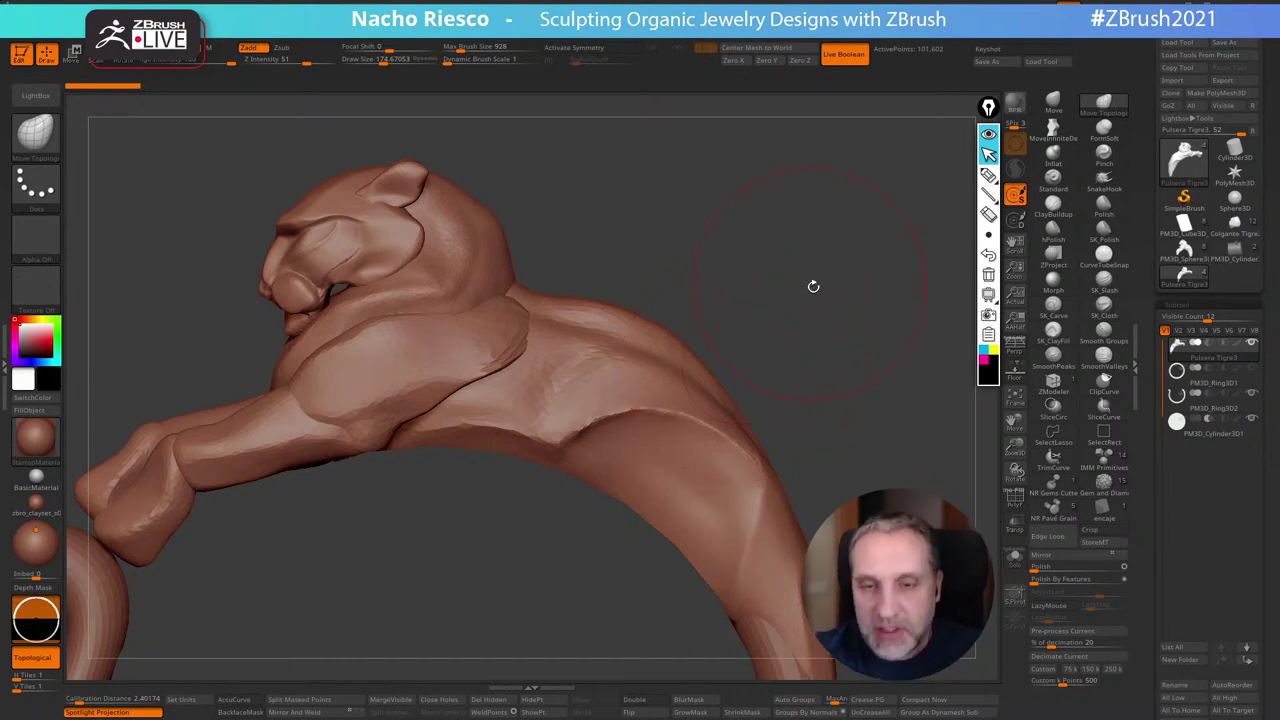
Insert a gem cutter on the tiger's back with the NR Gems Cutter brush, and undo the insertion
{"action": "left_click_drag", "start_coordinate": [814, 286], "coordinate": [672, 353], "text": "alt"}
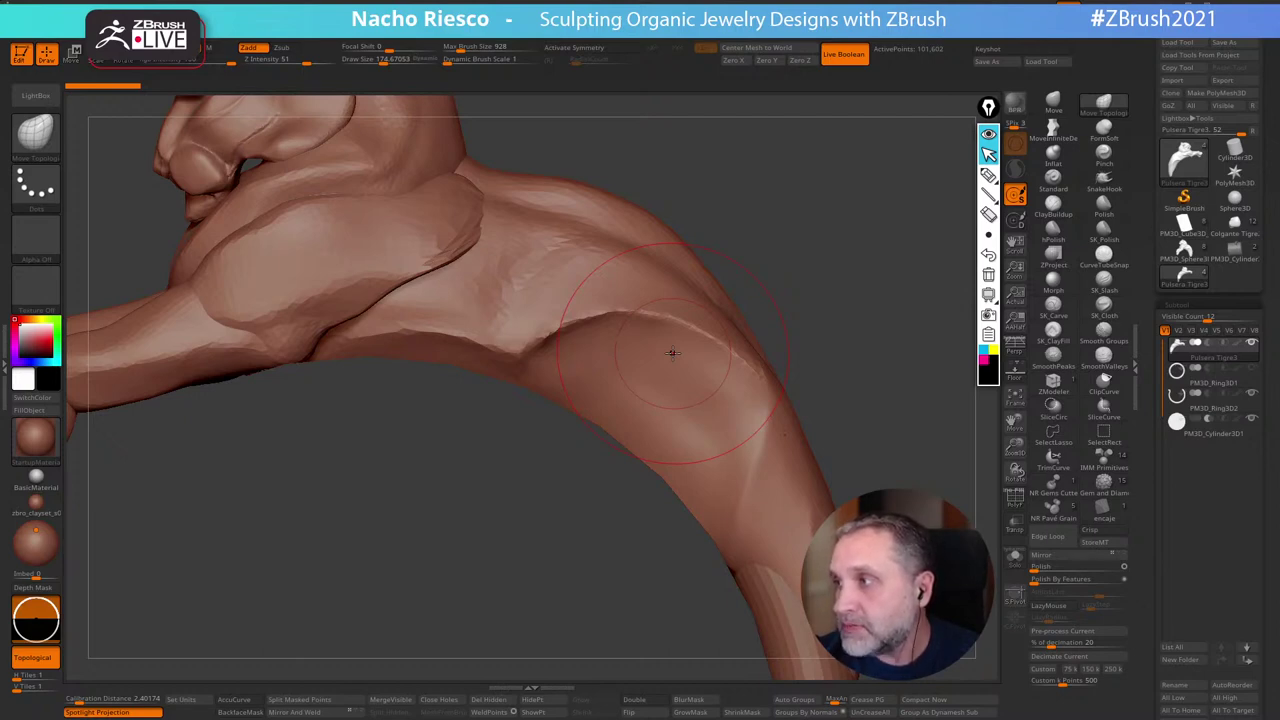
{"action": "right_click_drag", "start_coordinate": [672, 352], "coordinate": [823, 340]}
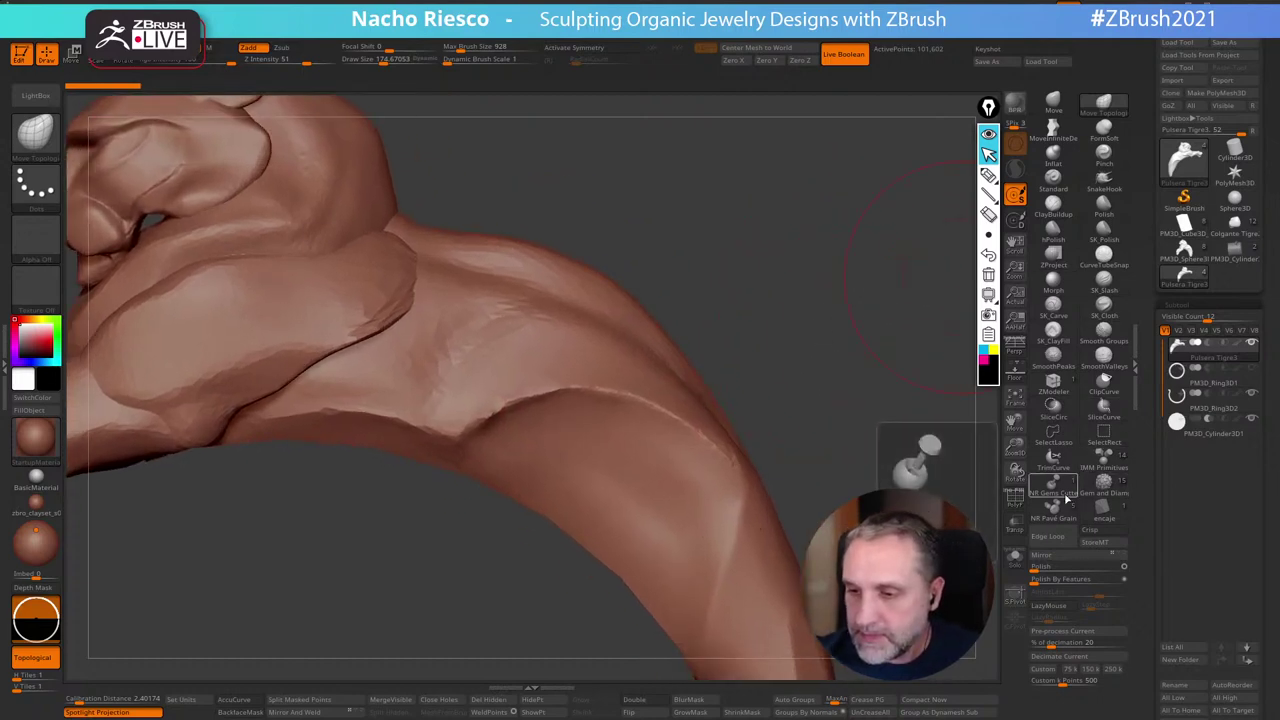
{"action": "left_click", "coordinate": [1064, 492]}
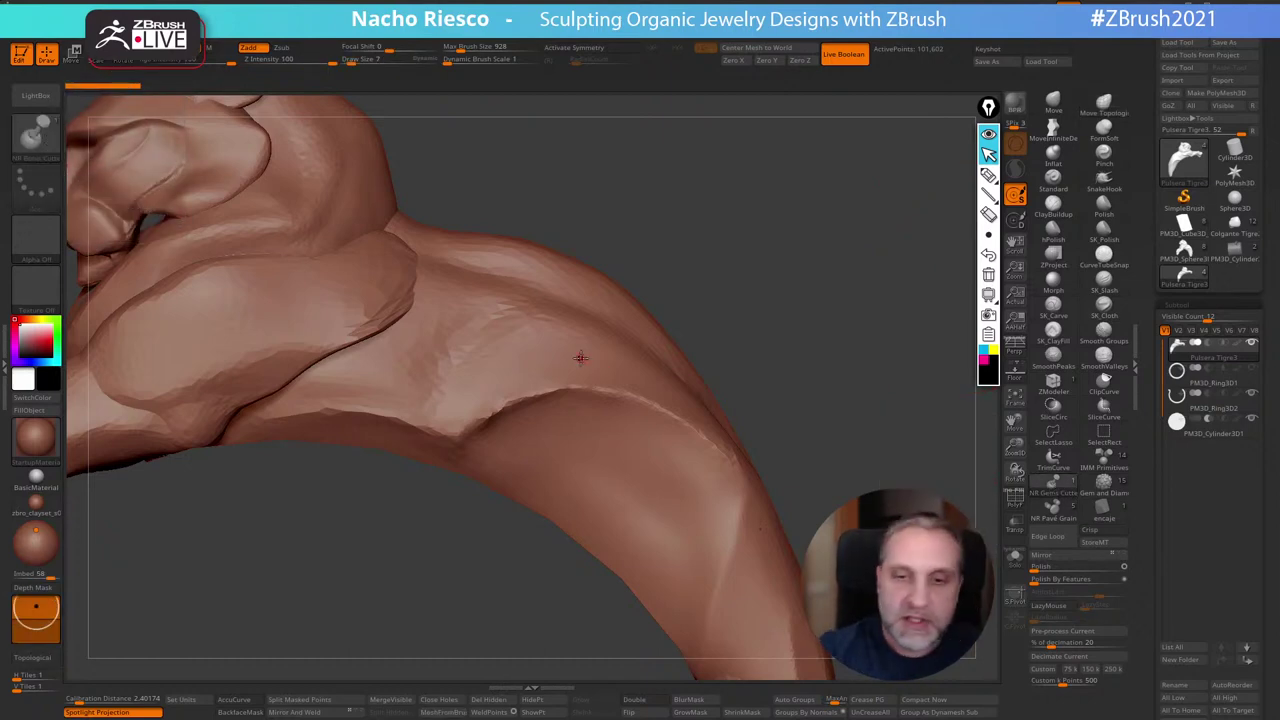
{"action": "left_click_drag", "start_coordinate": [581, 358], "coordinate": [590, 378]}
{"action": "mouse_move", "coordinate": [755, 292]}
{"action": "left_mouse_down"}
{"action": "mouse_move", "coordinate": [820, 277]}
{"action": "mouse_move", "coordinate": [836, 289]}
{"action": "mouse_move", "coordinate": [838, 333]}
{"action": "left_mouse_up"}
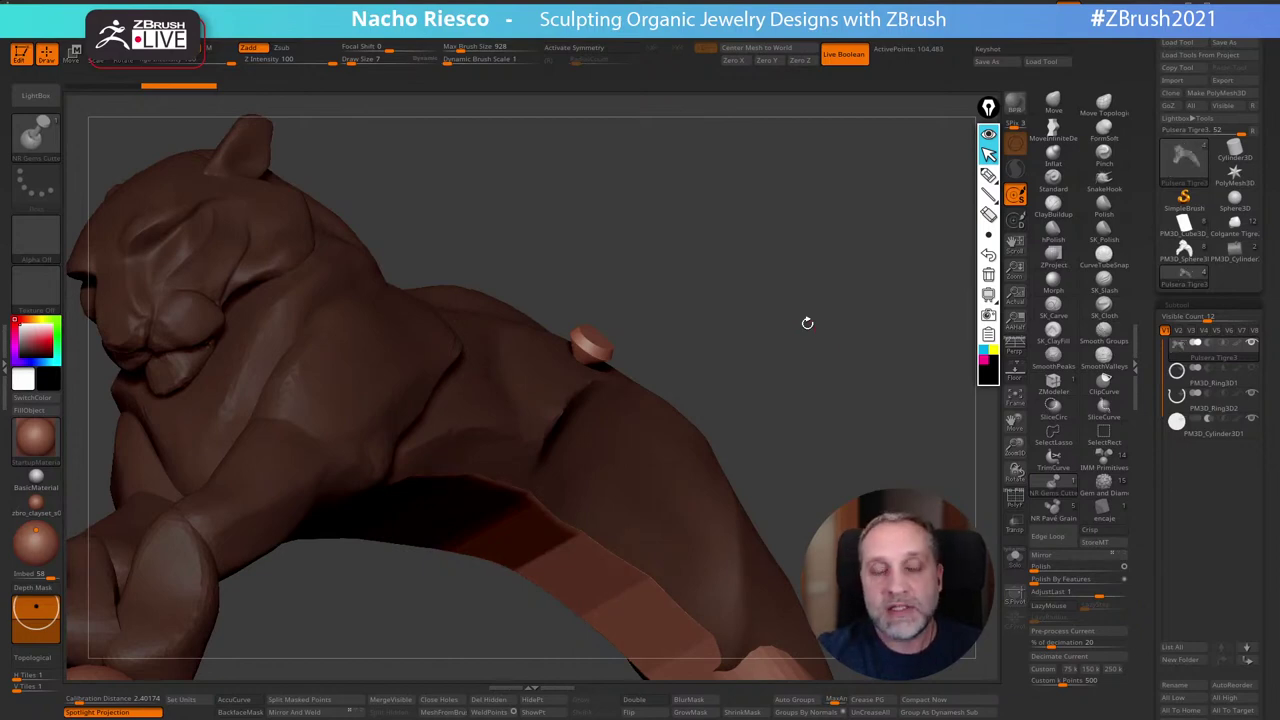
{"action": "key", "text": "ctrl+z"}
Set the gem cutter brush's Embed depth to 9 and open the brush's Depth settings
{"action": "left_click_drag", "start_coordinate": [769, 337], "coordinate": [766, 340]}
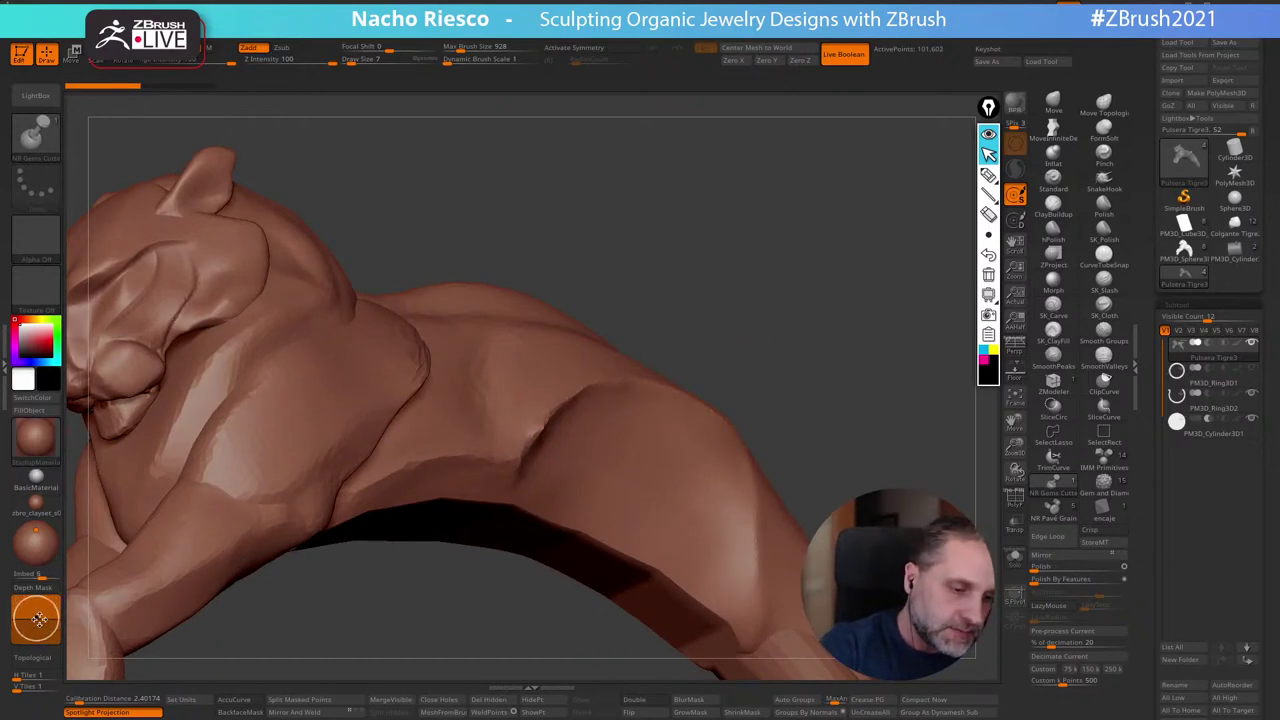
{"action": "left_click_drag", "start_coordinate": [38, 619], "coordinate": [38, 617]}
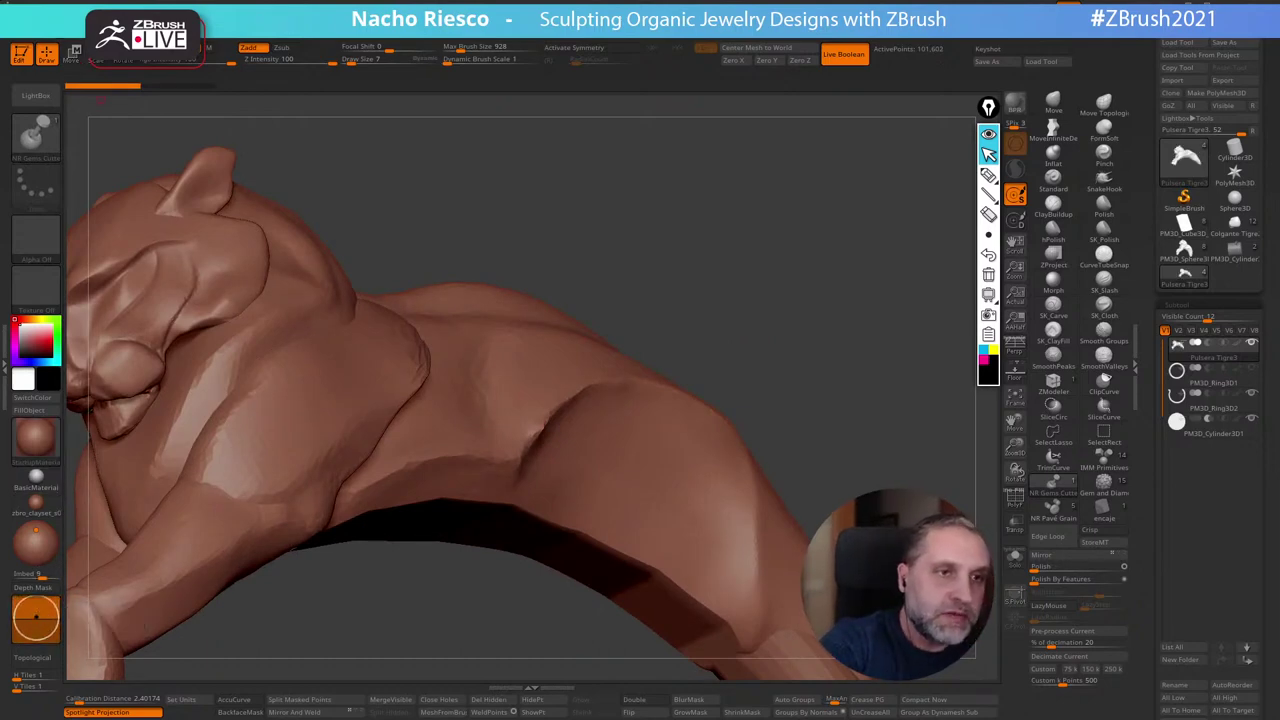
{"action": "mouse_move", "coordinate": [85, 31]}
{"action": "left_click_drag", "start_coordinate": [172, 545], "coordinate": [171, 445]}
{"action": "left_click", "coordinate": [94, 362]}
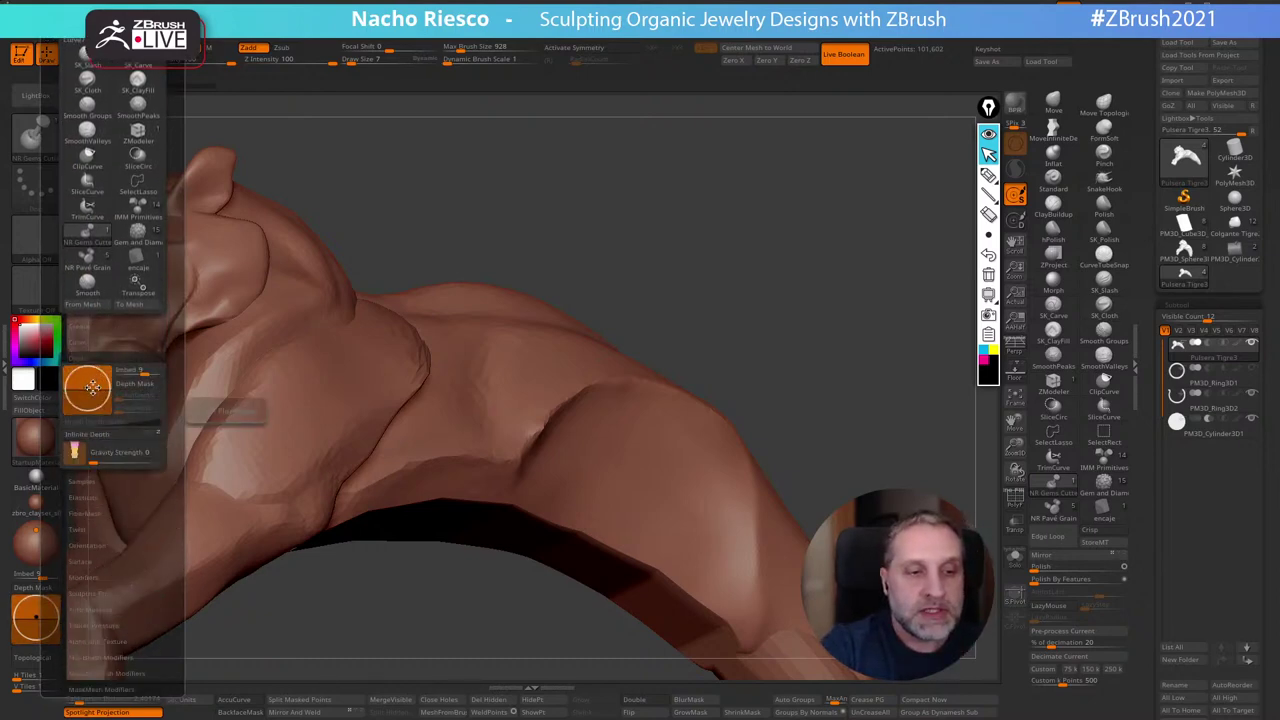
{"action": "left_click", "coordinate": [93, 383]}
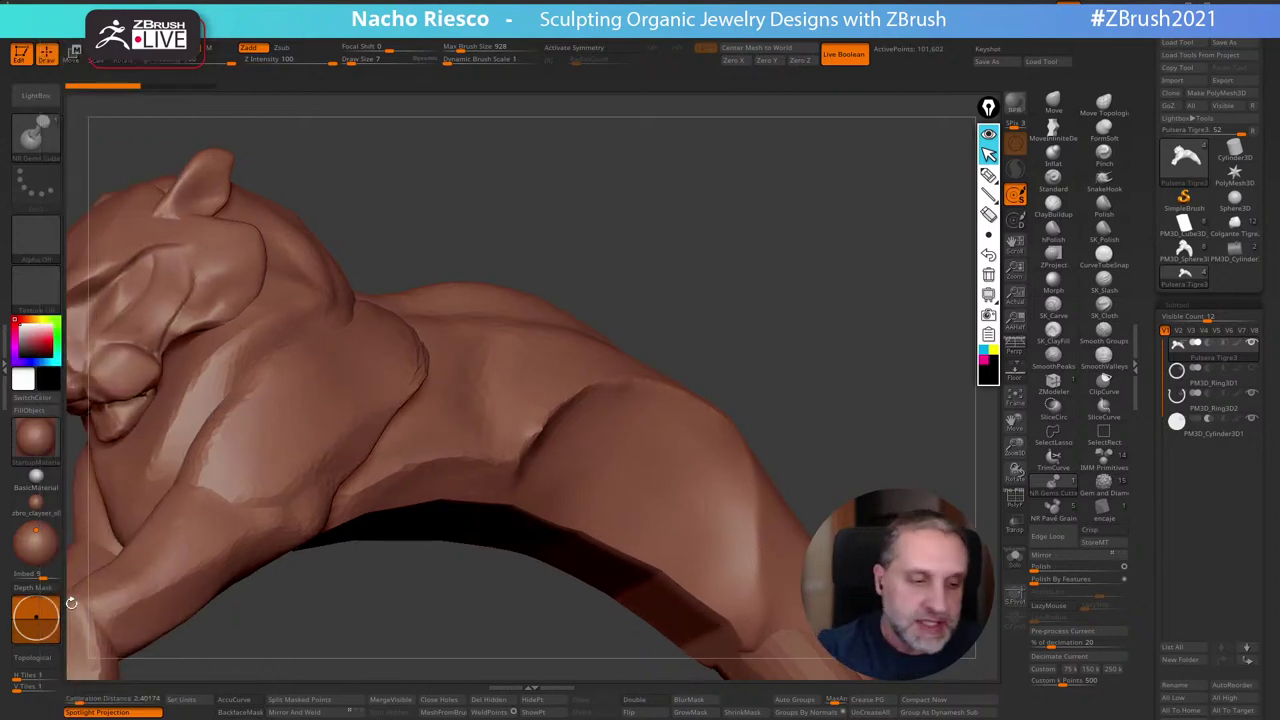
Insert test gem cutters on the tiger's back at Embed depths 9, -18 and about 36, undoing each one
{"action": "left_click_drag", "start_coordinate": [584, 346], "coordinate": [595, 354]}
{"action": "left_click_drag", "start_coordinate": [692, 275], "coordinate": [789, 286]}
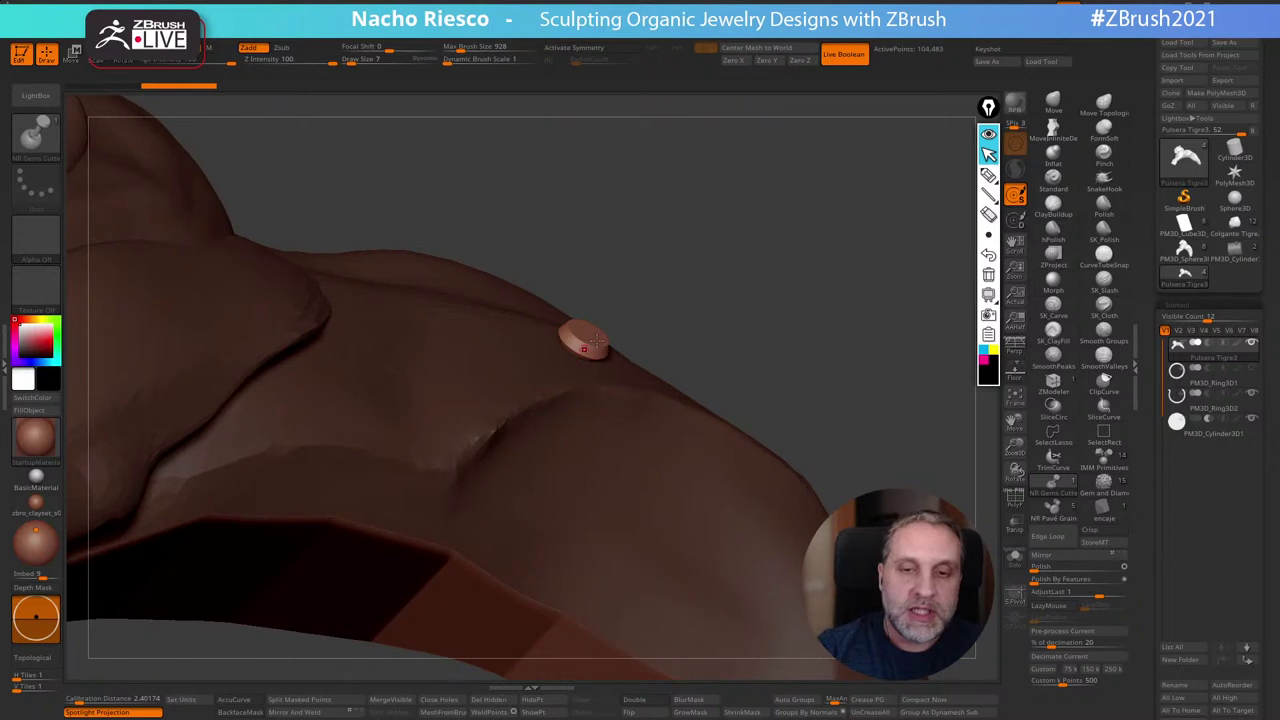
{"action": "key", "text": "ctrl+z"}
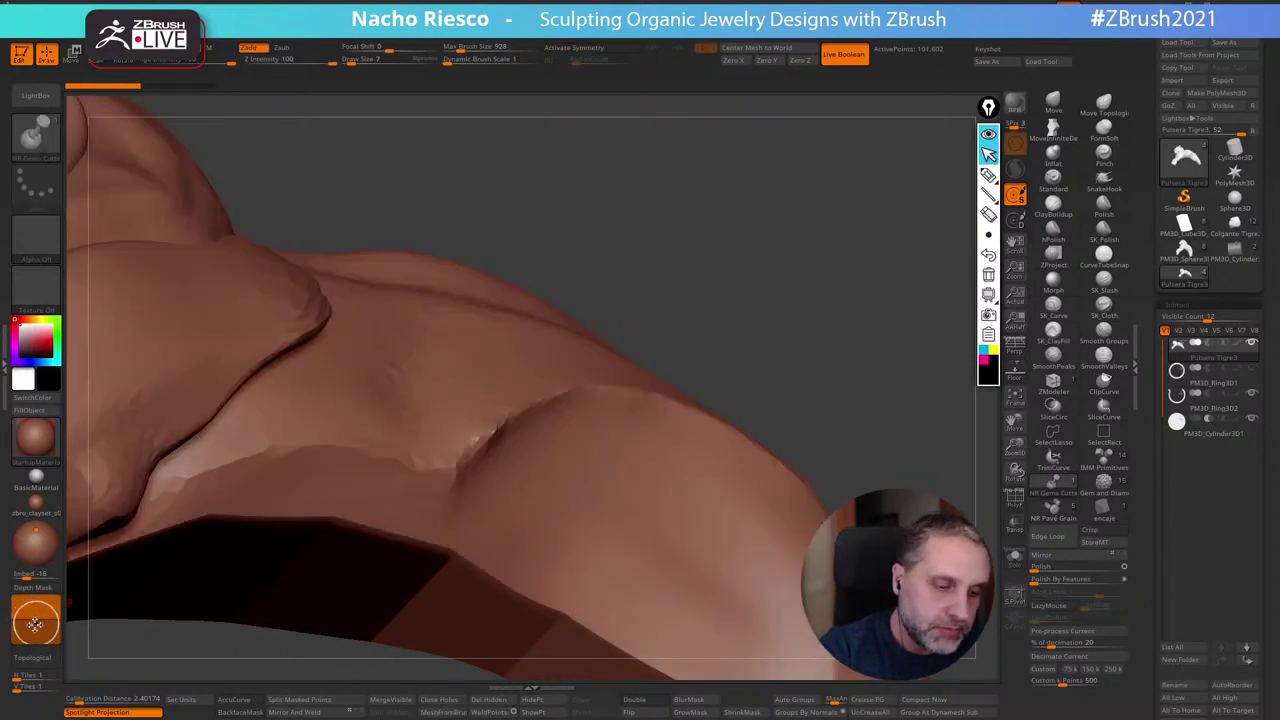
{"action": "left_click_drag", "start_coordinate": [534, 353], "coordinate": [562, 348]}
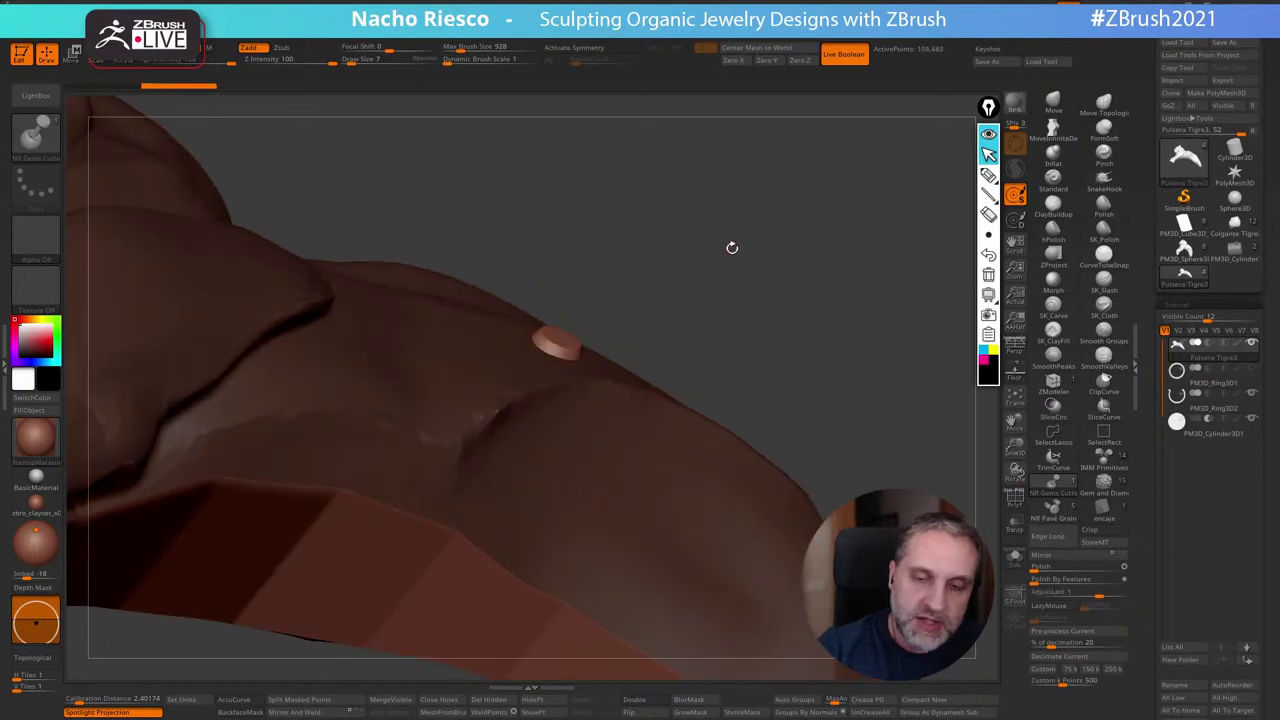
{"action": "key", "text": "ctrl+z"}
{"action": "left_click_drag", "start_coordinate": [36, 621], "coordinate": [36, 611]}
{"action": "left_click_drag", "start_coordinate": [549, 352], "coordinate": [562, 407]}
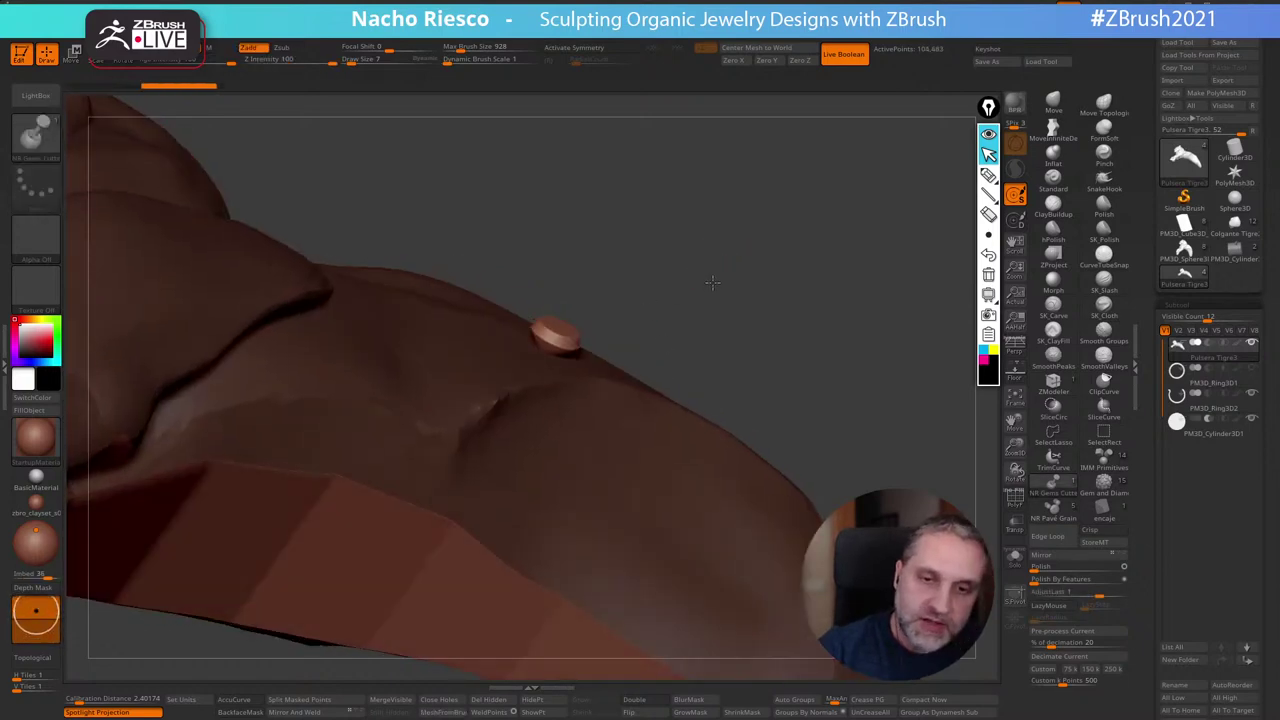
{"action": "key", "text": "ctrl+z"}
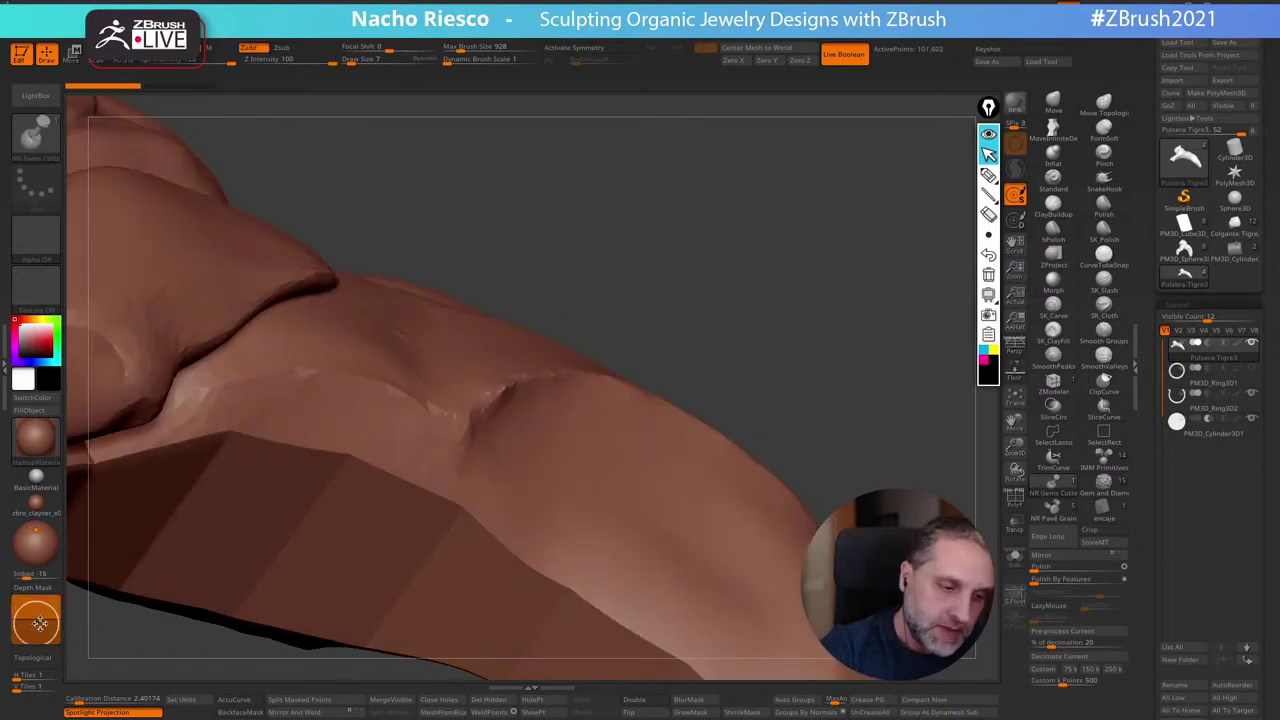
Set the Embed depth to -9, place test gem cutters on the tiger's back, and undo them
{"action": "left_click_drag", "start_coordinate": [536, 346], "coordinate": [524, 346]}
{"action": "key", "text": "ctrl+z"}
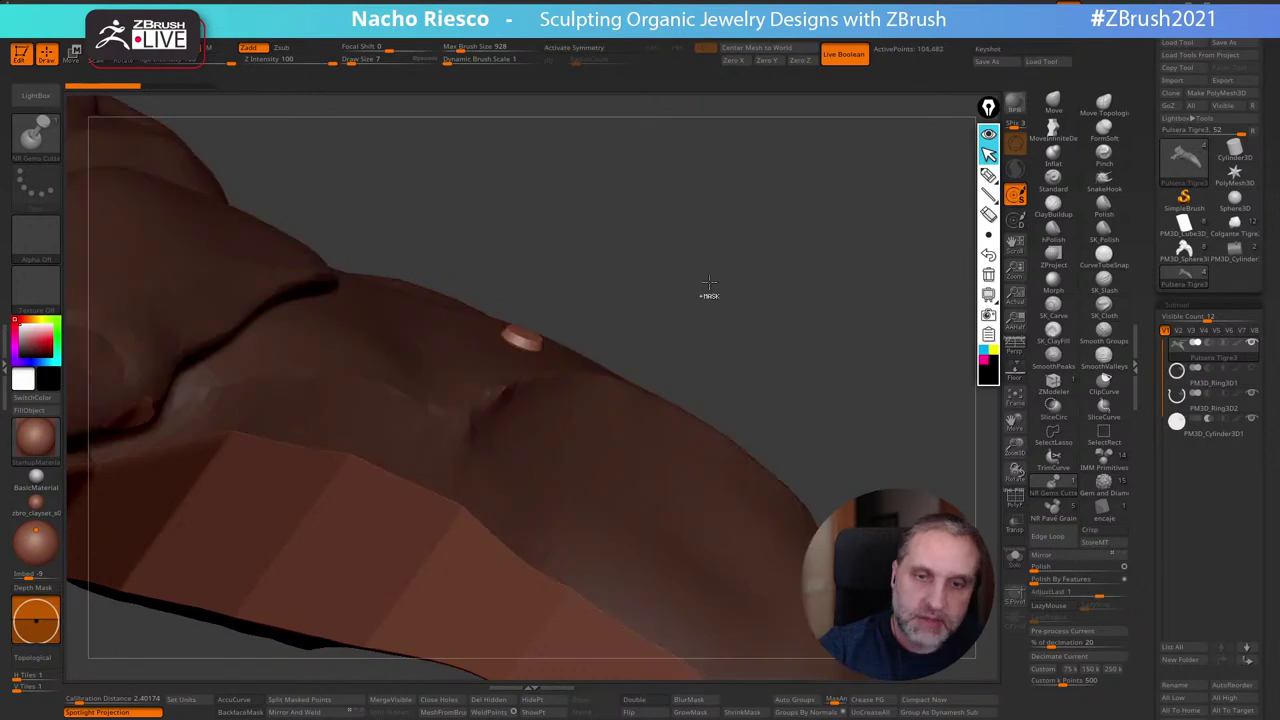
{"action": "key", "text": "ctrl+z"}
{"action": "left_click_drag", "start_coordinate": [709, 293], "coordinate": [794, 329]}
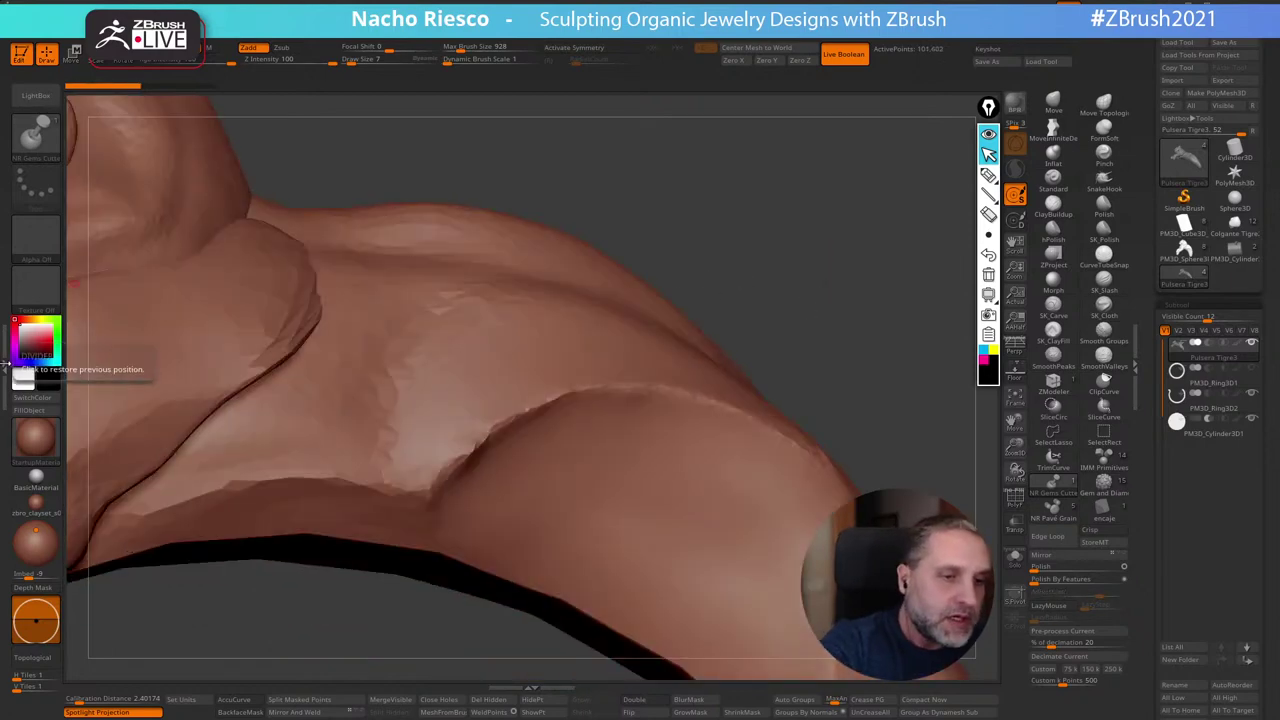
{"action": "left_click_drag", "start_coordinate": [526, 353], "coordinate": [527, 348]}
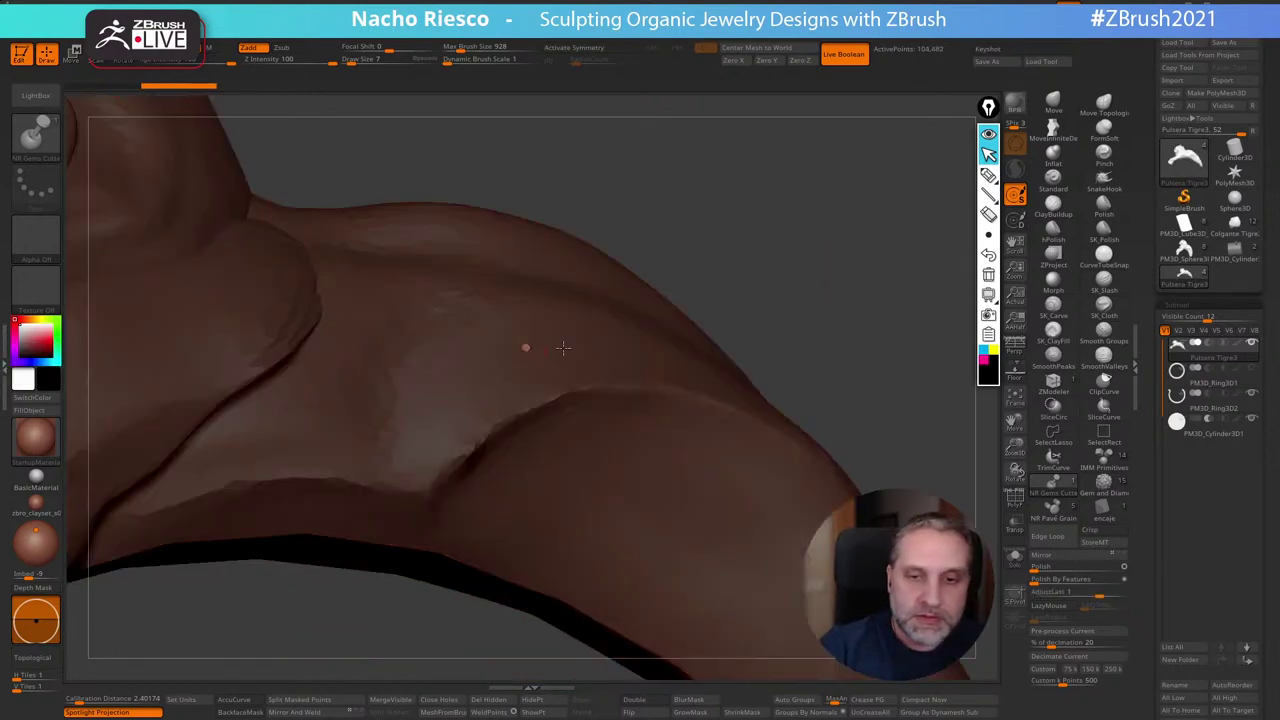
{"action": "key", "text": "ctrl+z"}
Set the brush's draw size with the IMM Draw Size plugin for a desired insert size of 1.5 mm
{"action": "left_click", "coordinate": [5, 367]}
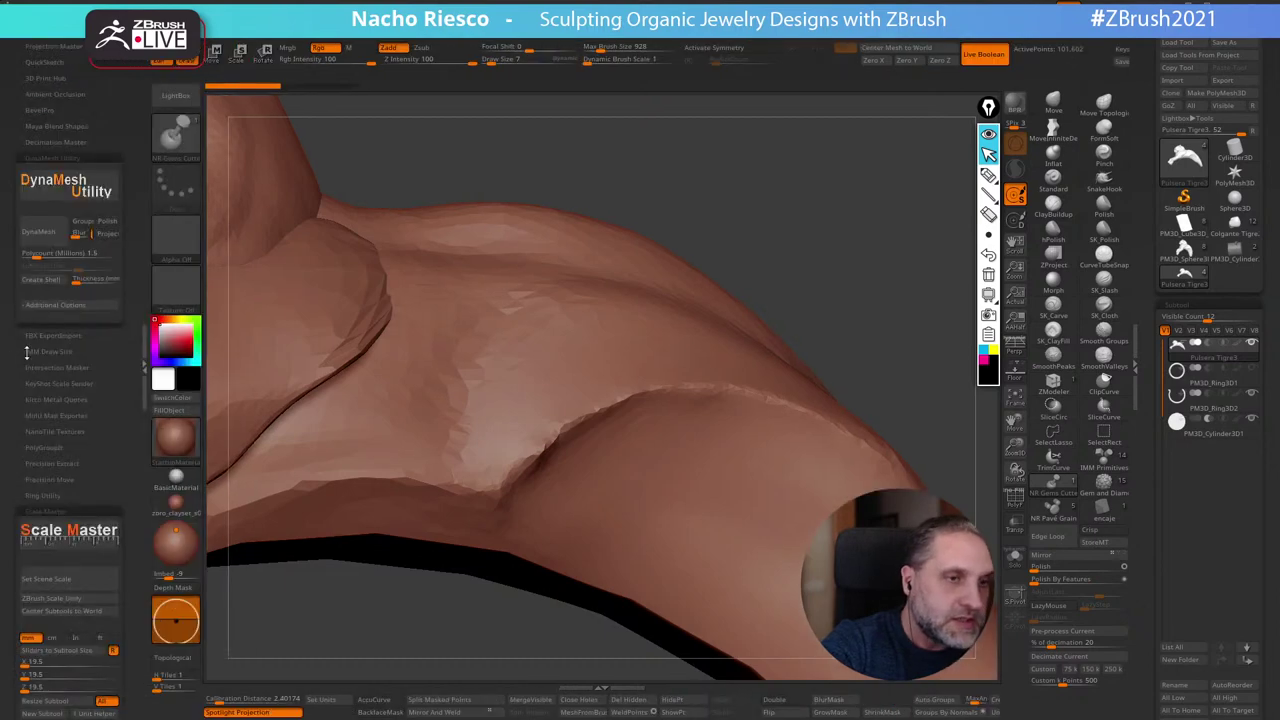
{"action": "left_click", "coordinate": [66, 157]}
{"action": "left_click_drag", "start_coordinate": [102, 302], "coordinate": [108, 344]}
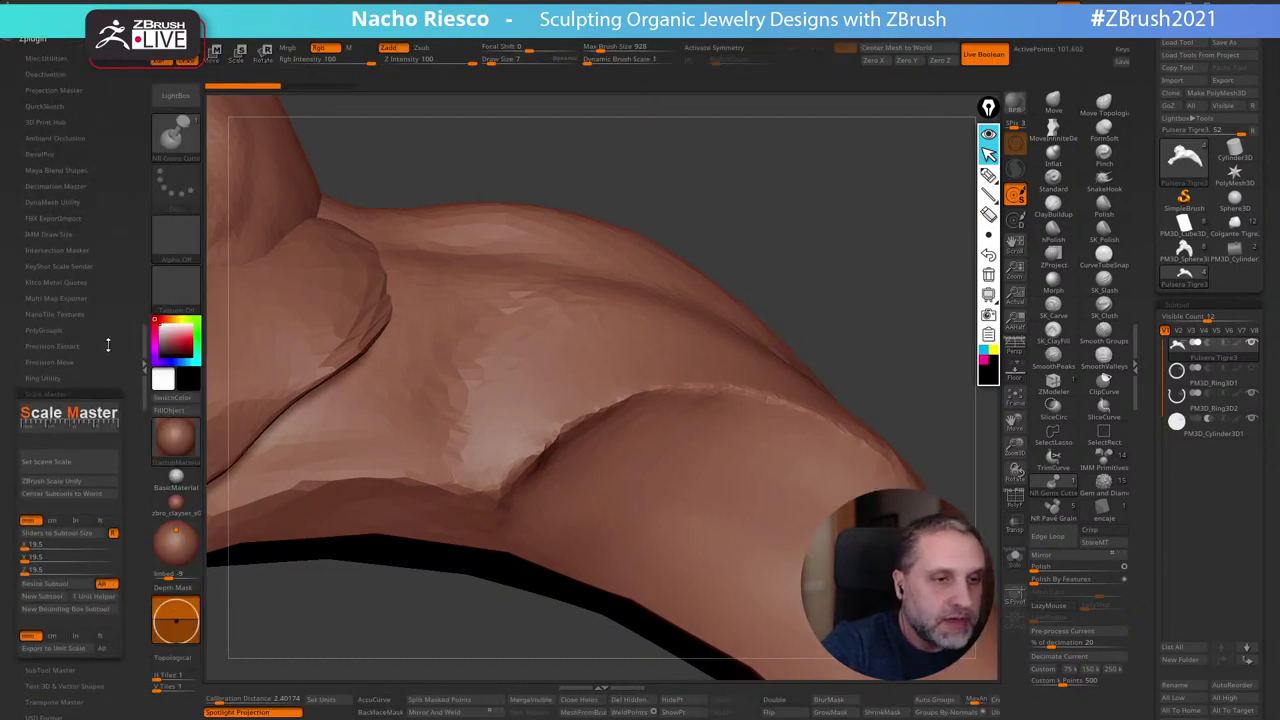
{"action": "left_click", "coordinate": [58, 233]}
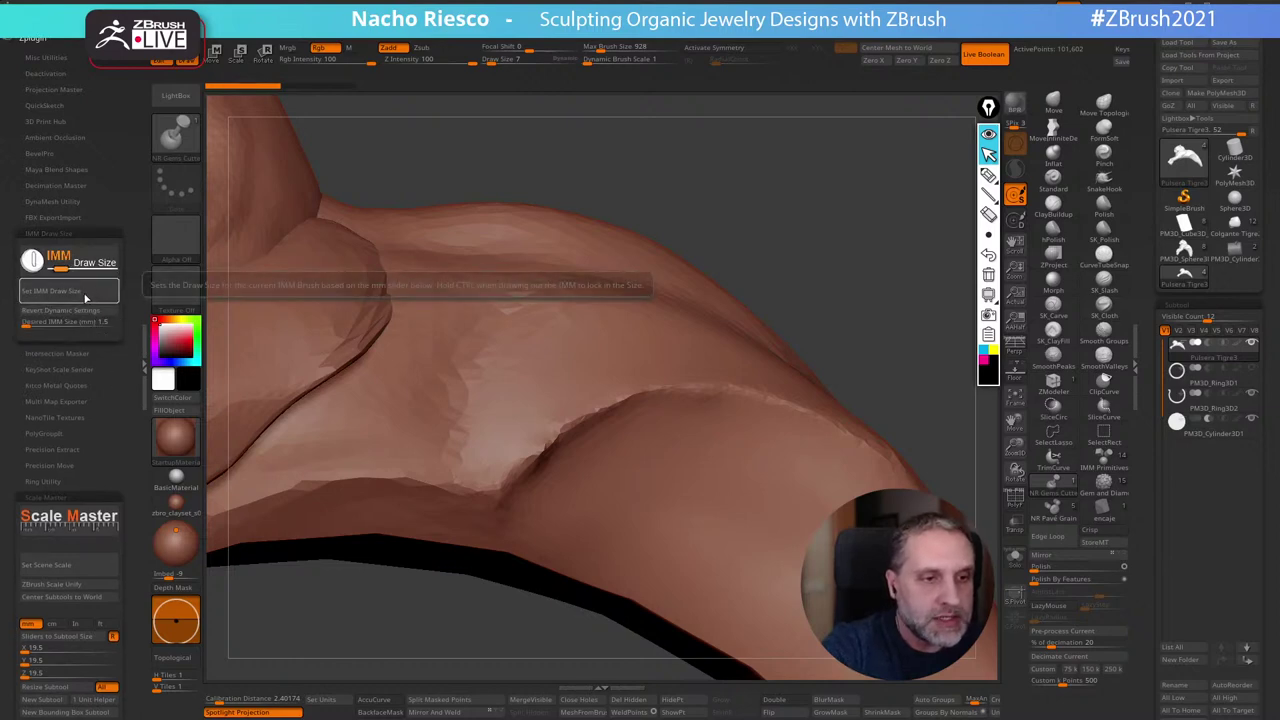
{"action": "left_click", "coordinate": [87, 293]}
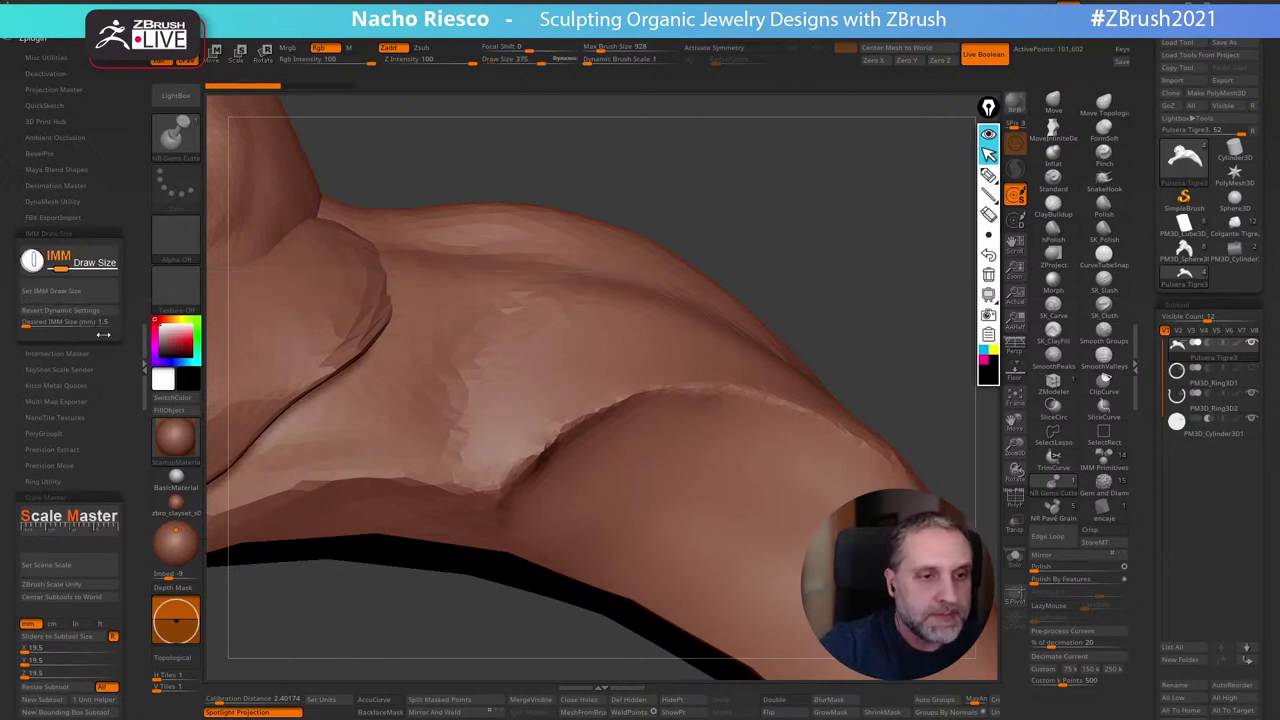
Test gem cutters on the tiger's back, undoing each insertion and reducing the Draw Size to about 141
{"action": "left_click", "coordinate": [586, 350]}
{"action": "key", "text": "ctrl+z"}
{"action": "key", "text": "s"}
{"action": "left_click_drag", "start_coordinate": [703, 338], "coordinate": [689, 338]}
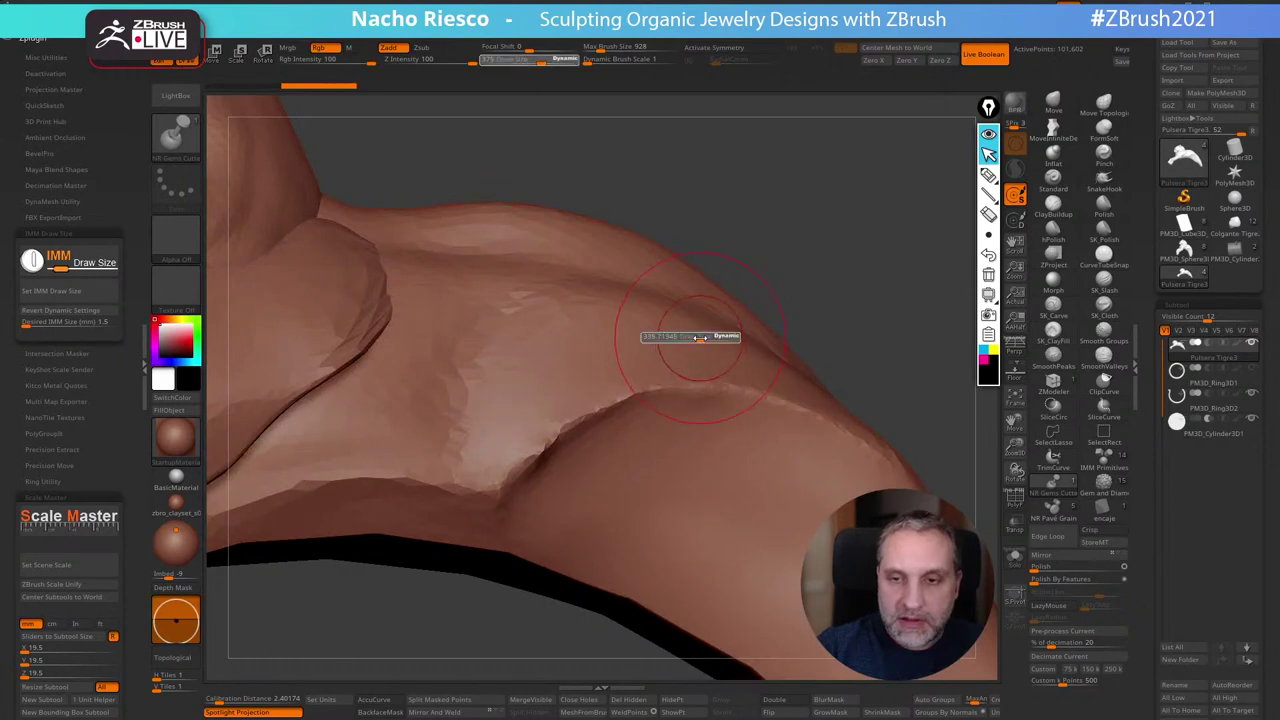
{"action": "left_click", "coordinate": [600, 350]}
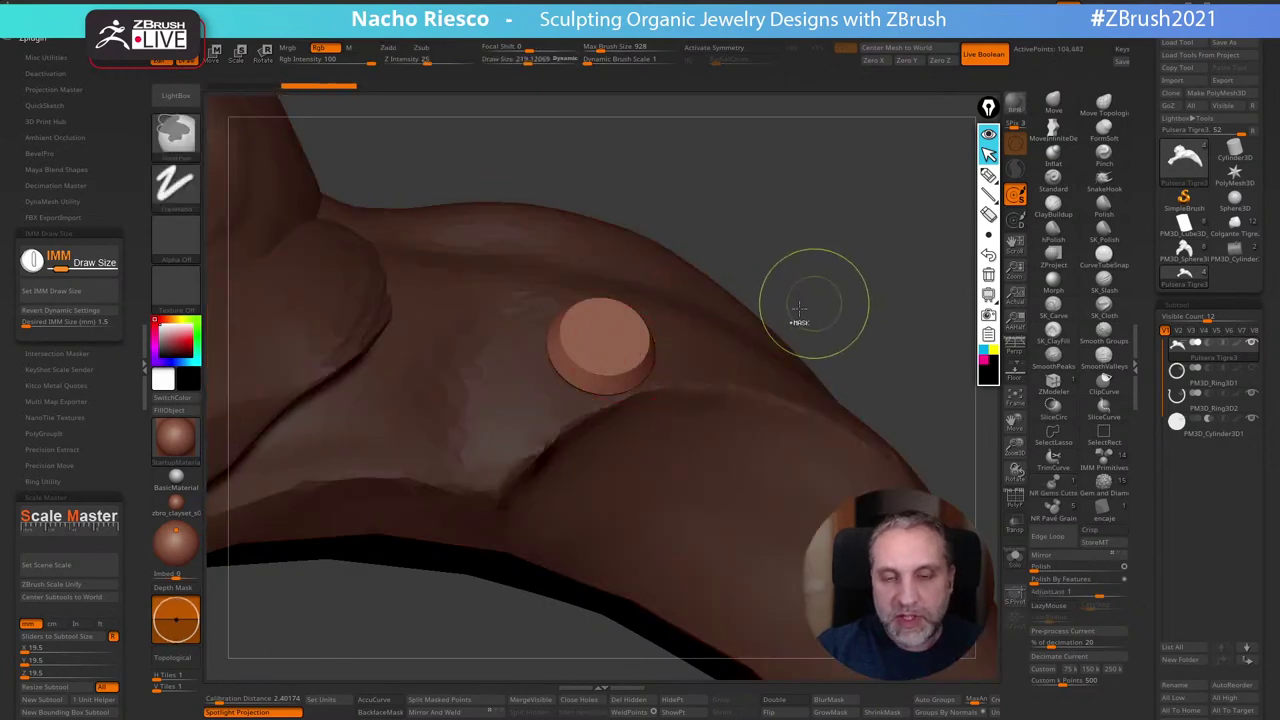
{"action": "key", "text": "ctrl+z"}
{"action": "key", "text": "s"}
{"action": "left_click_drag", "start_coordinate": [640, 349], "coordinate": [616, 350]}
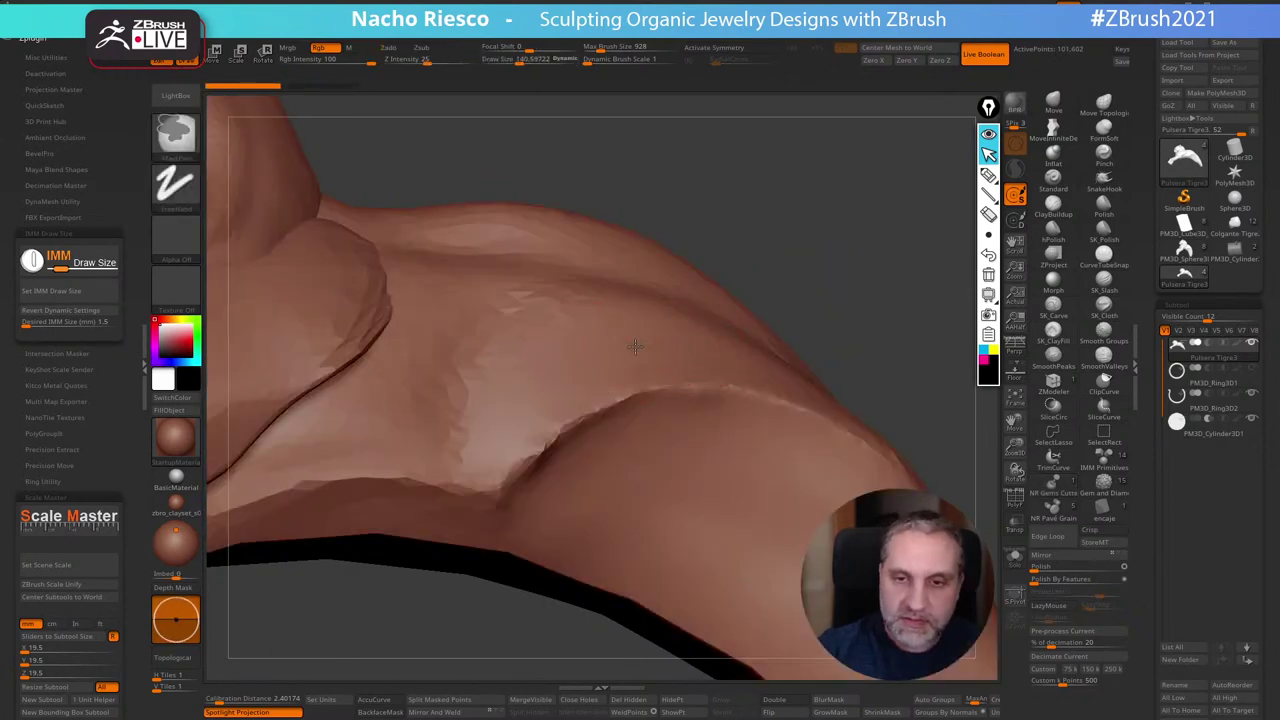
Select the PM3D_Cylinder3D1 subtool inside the bracelet and turn on transparency for the other subtools
{"action": "left_click_drag", "start_coordinate": [797, 258], "coordinate": [892, 365]}
{"action": "left_click", "coordinate": [1199, 431]}
{"action": "left_click_drag", "start_coordinate": [957, 296], "coordinate": [820, 470]}
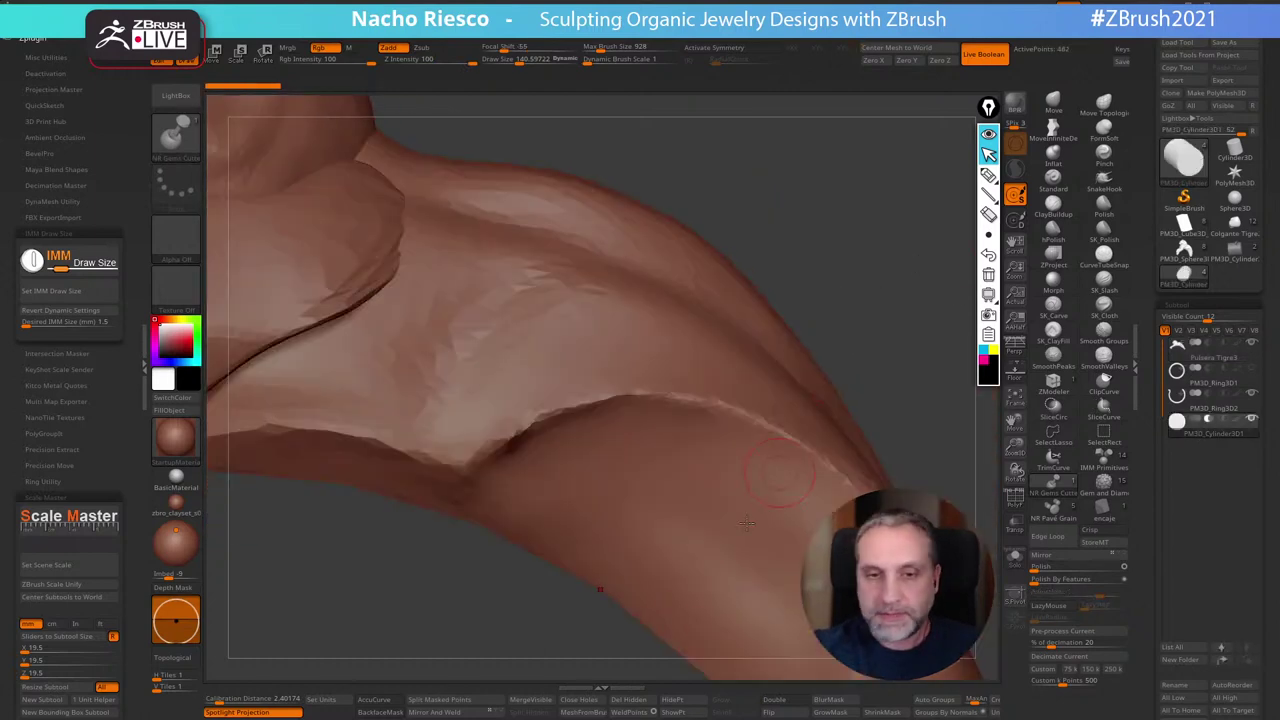
{"action": "left_click_drag", "start_coordinate": [871, 351], "coordinate": [867, 314], "text": "alt"}
{"action": "left_click_drag", "start_coordinate": [824, 459], "coordinate": [846, 548]}
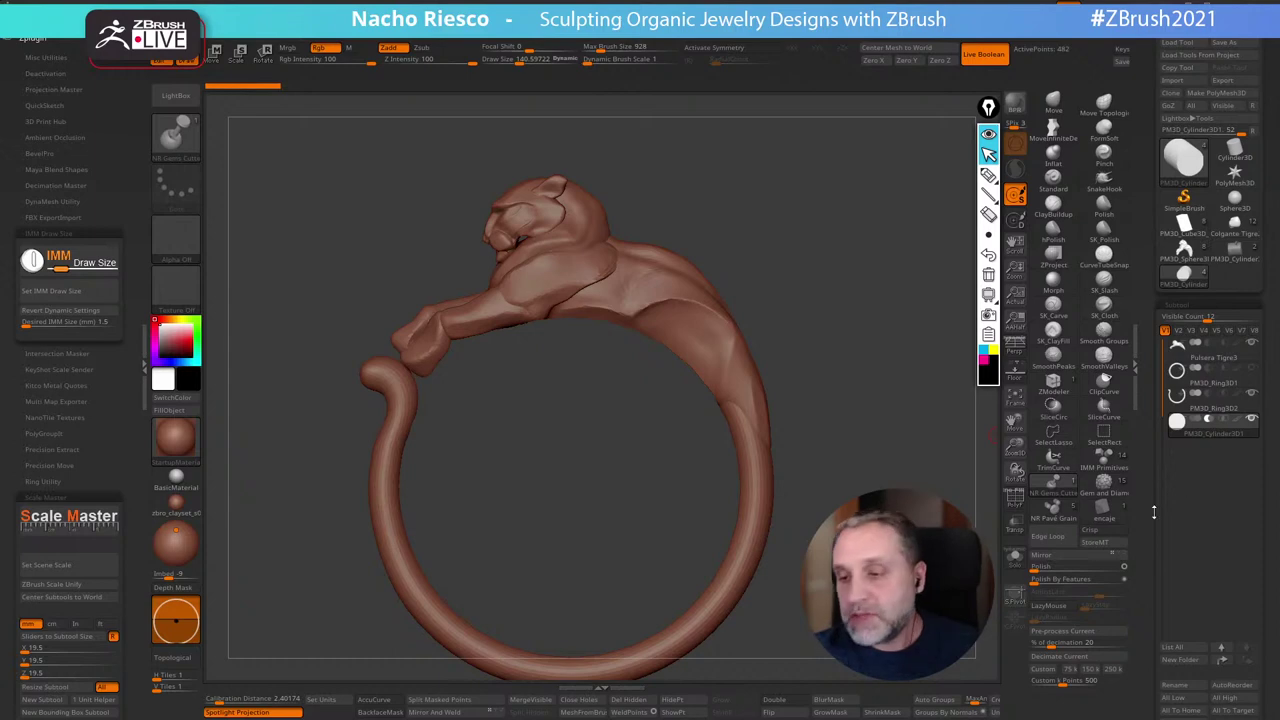
{"action": "scroll", "coordinate": [1153, 512], "scroll_direction": "down", "scroll_amount": 1}
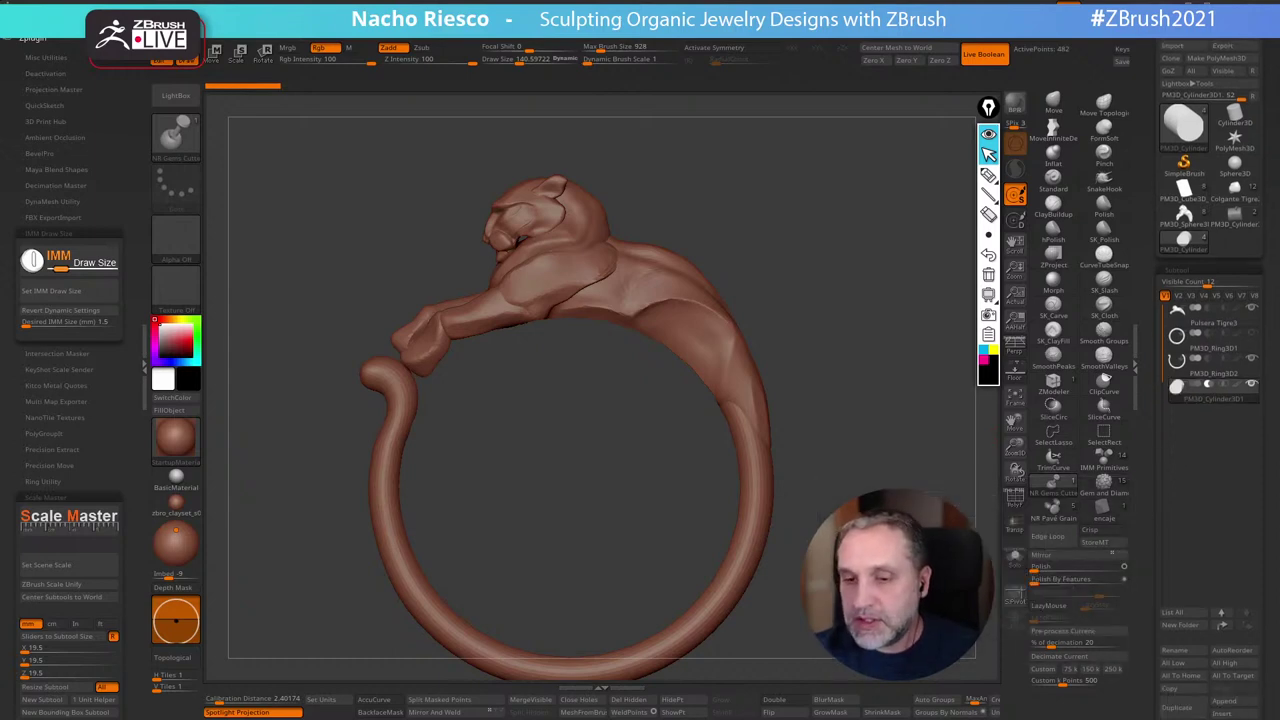
{"action": "mouse_move", "coordinate": [850, 560]}
{"action": "left_mouse_down"}
{"action": "mouse_move", "coordinate": [955, 558]}
{"action": "mouse_move", "coordinate": [922, 533]}
{"action": "mouse_move", "coordinate": [916, 470]}
{"action": "mouse_move", "coordinate": [979, 461]}
{"action": "left_mouse_up"}
{"action": "left_click", "coordinate": [1018, 526]}
Set the scene scale from the cylinder with Scale Master, choosing the 11.26 x 11.26 x 14.69 mm option
{"action": "mouse_move", "coordinate": [1234, 399]}
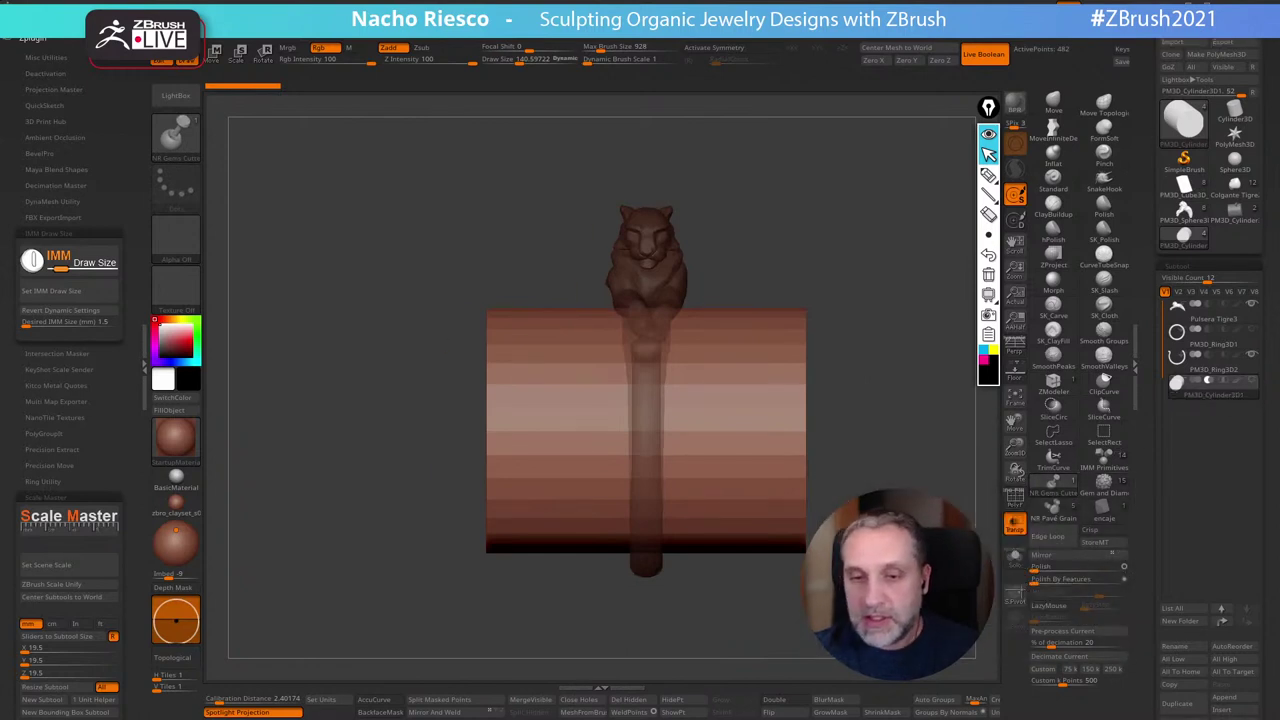
{"action": "left_click", "coordinate": [68, 564]}
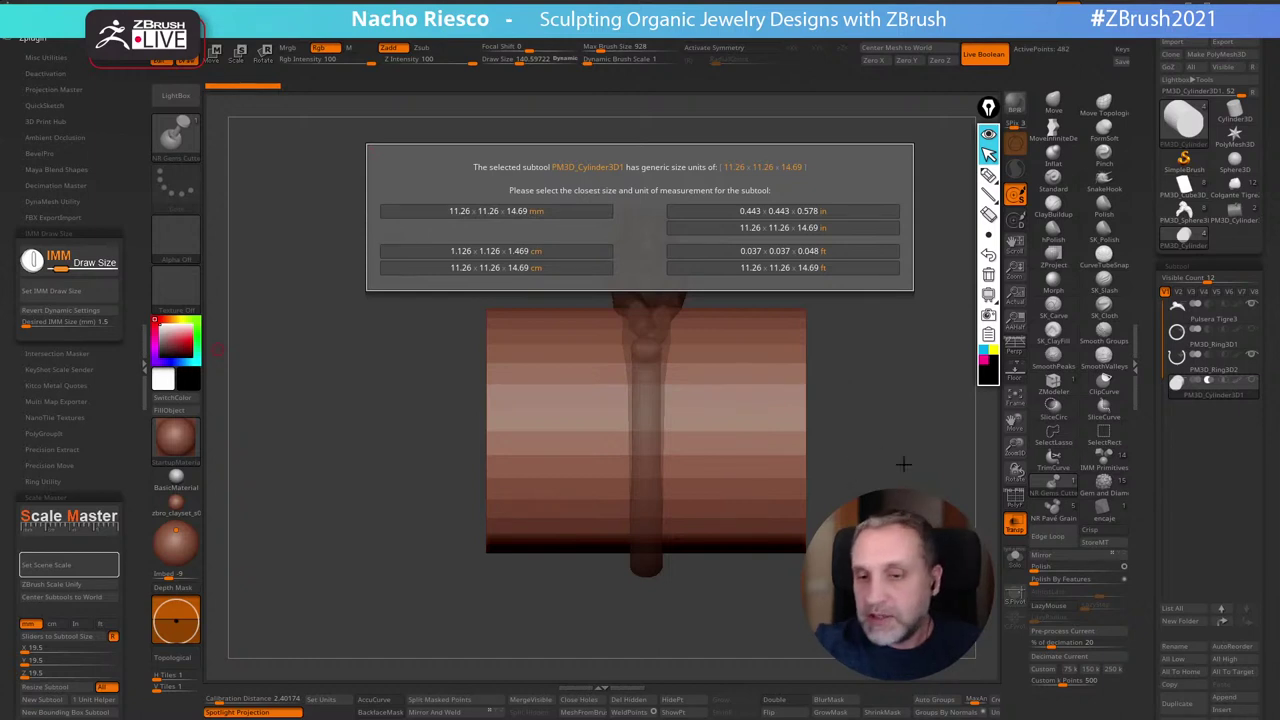
{"action": "left_click", "coordinate": [534, 210]}
{"action": "left_click_drag", "start_coordinate": [861, 483], "coordinate": [812, 480], "text": "shift"}
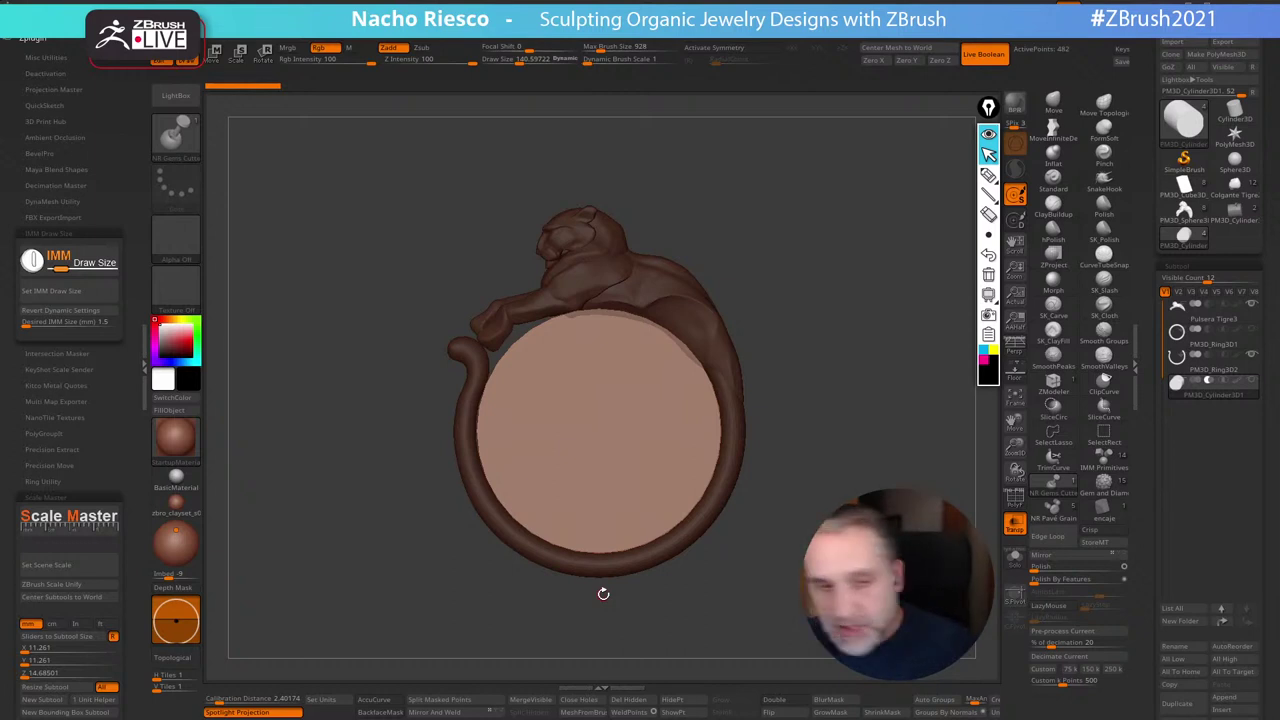
Set the cylinder's target size in Scale Master to 60 mm in X and Y
{"action": "scroll", "coordinate": [70, 500], "scroll_direction": "down", "scroll_amount": 3}
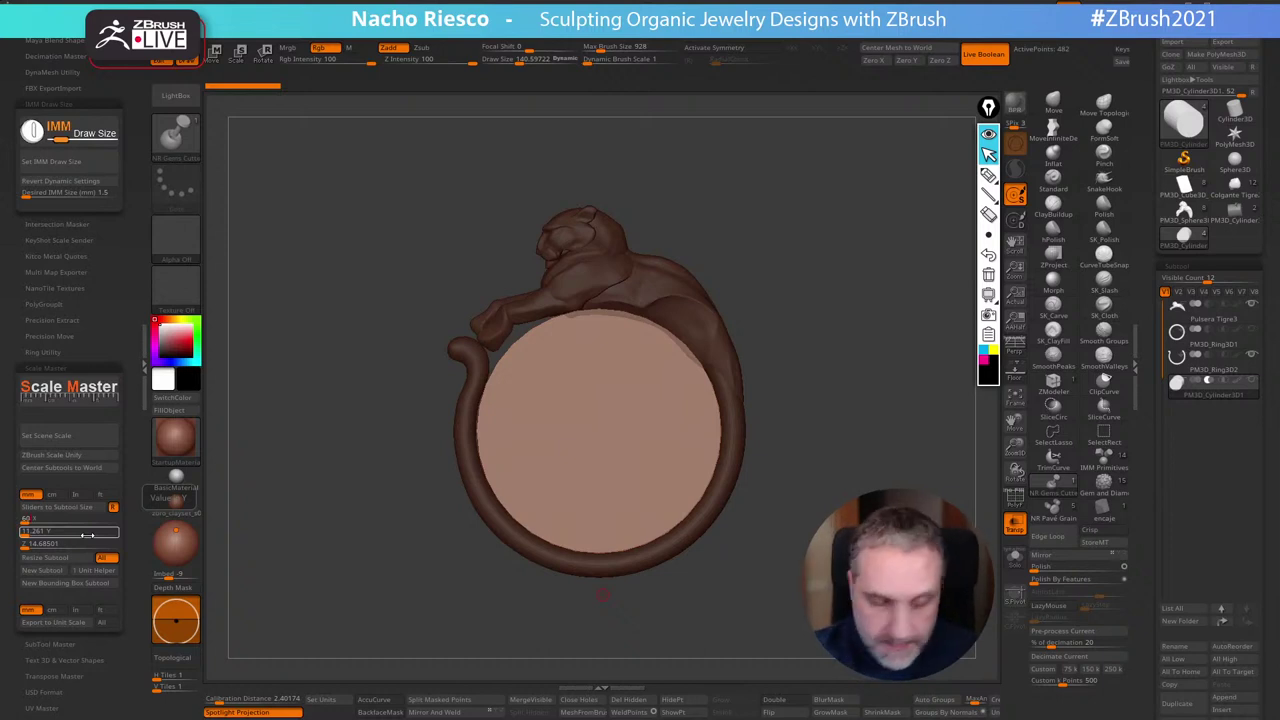
{"action": "key", "text": "Return"}
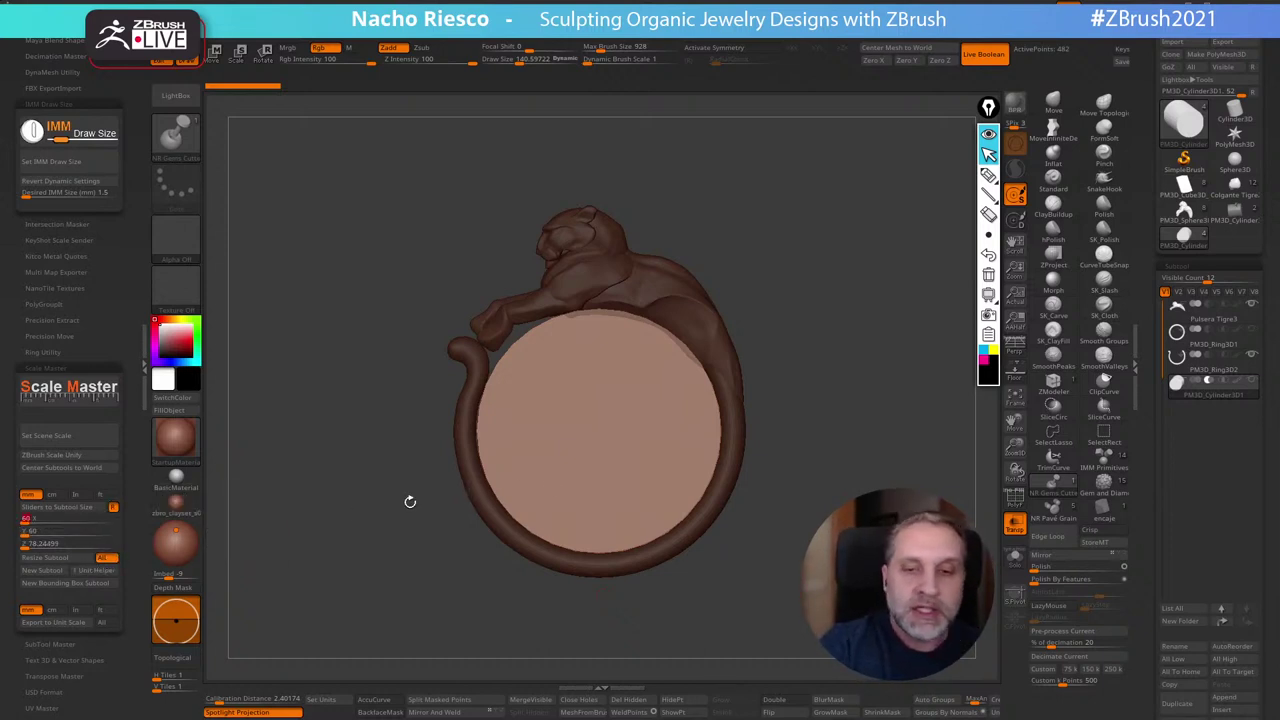
{"action": "mouse_move", "coordinate": [1220, 397]}
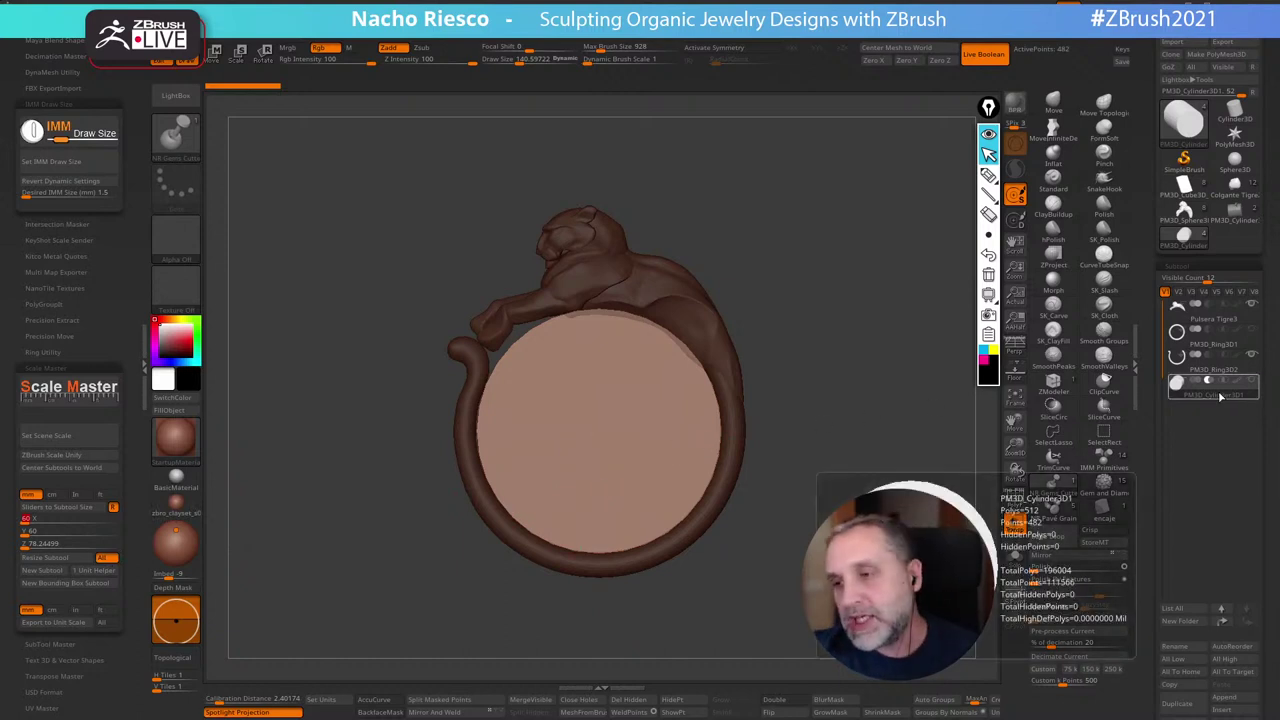
Resize the cylinder subtool with its 60 mm X and Y dimensions and set the scene scale to 60.00 x 60.00 x 78.25 mm
{"action": "left_click", "coordinate": [69, 560]}
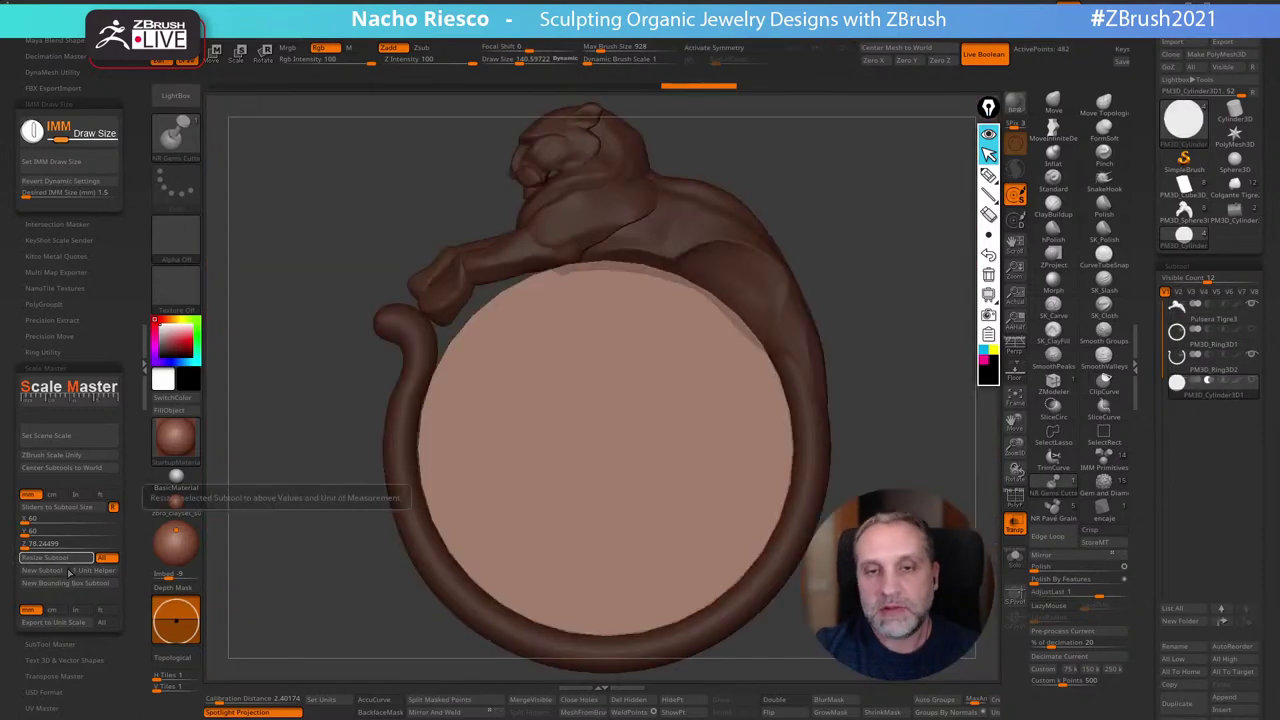
{"action": "left_click", "coordinate": [68, 560]}
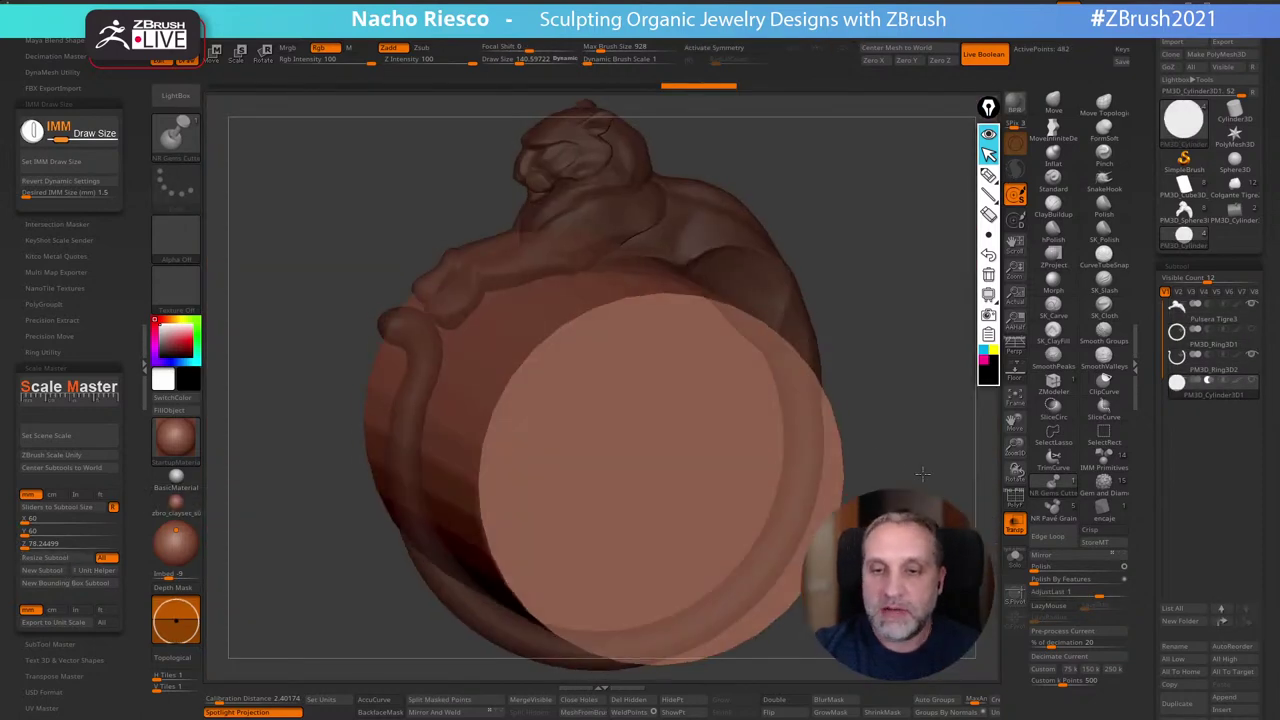
{"action": "left_click", "coordinate": [82, 438]}
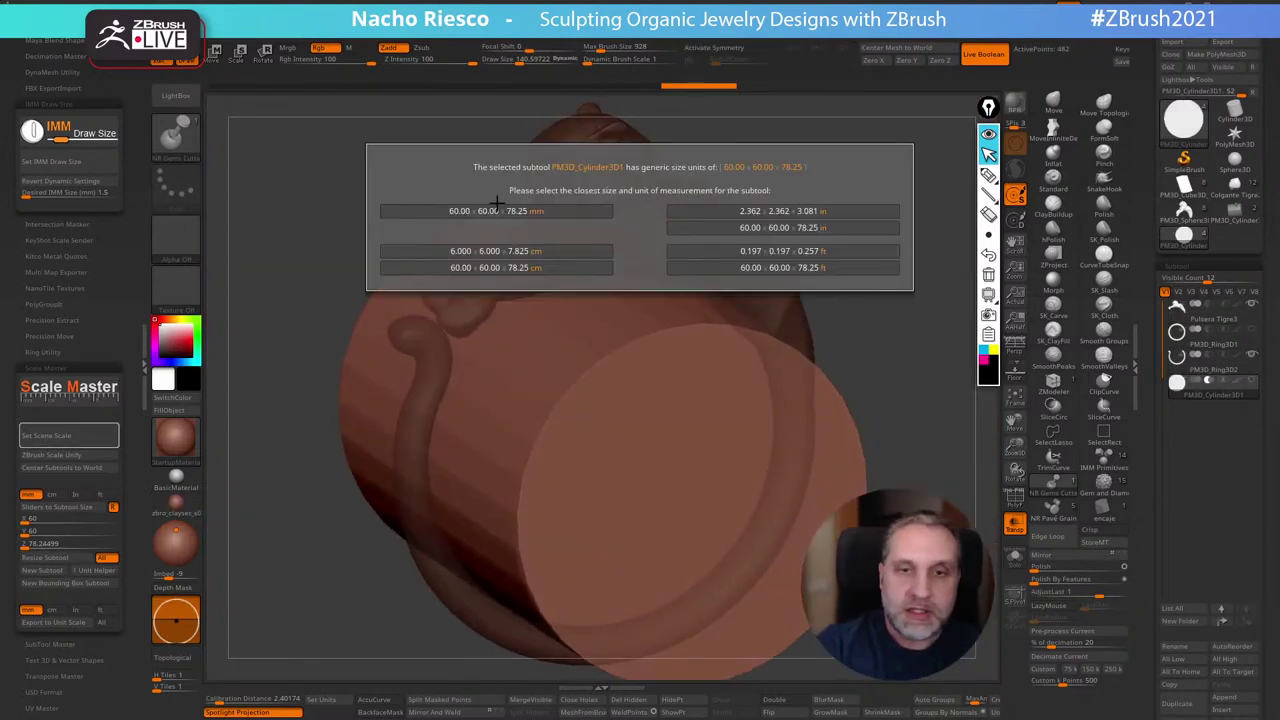
{"action": "left_click", "coordinate": [560, 211]}
Turn off transparency and apply the 1.5 mm IMM draw size to the NR Gems Cutter brush
{"action": "left_click_drag", "start_coordinate": [789, 277], "coordinate": [969, 451]}
{"action": "left_click", "coordinate": [1015, 523]}
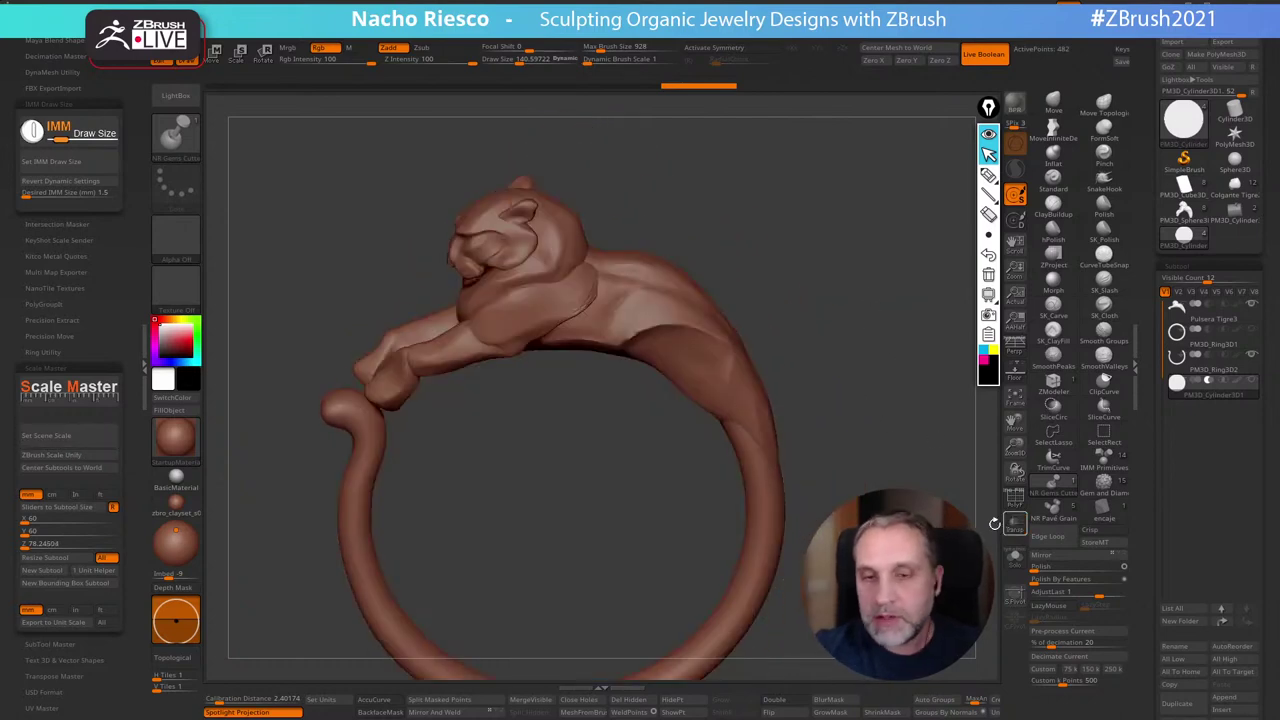
{"action": "left_click_drag", "start_coordinate": [993, 523], "coordinate": [958, 655]}
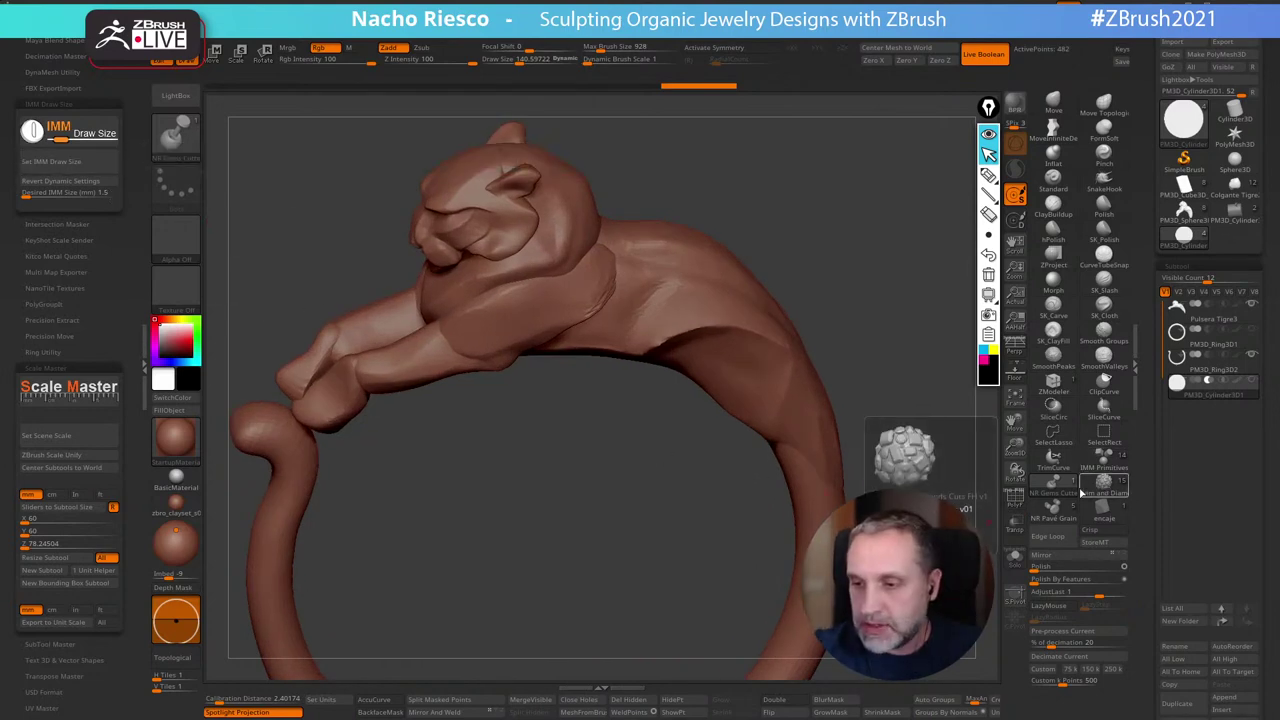
{"action": "left_click", "coordinate": [104, 175]}
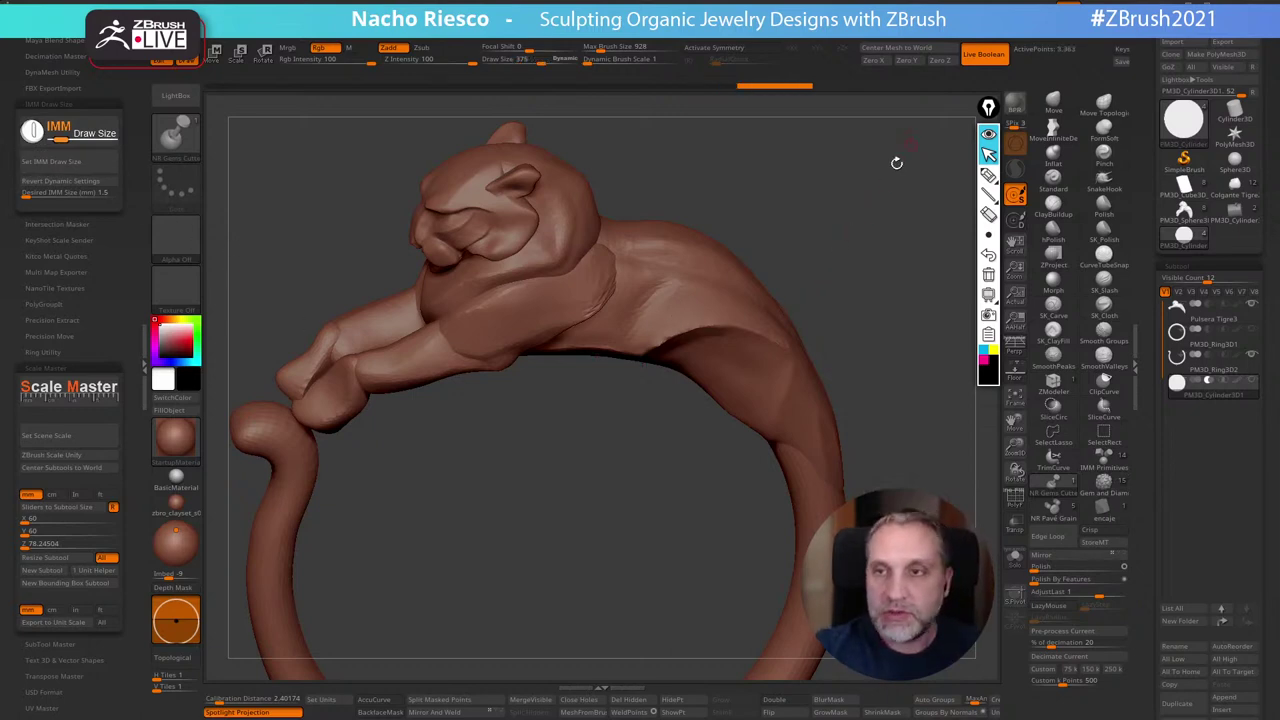
Select the tiger bracelet subtool and insert the first 1.5 mm gem cutter on the flank above the carved hollow
{"action": "left_click_drag", "start_coordinate": [894, 160], "coordinate": [1090, 280]}
{"action": "left_click", "coordinate": [1195, 316]}
{"action": "left_click_drag", "start_coordinate": [910, 285], "coordinate": [815, 273], "text": "alt"}
{"action": "right_click_drag", "start_coordinate": [589, 346], "coordinate": [863, 249]}
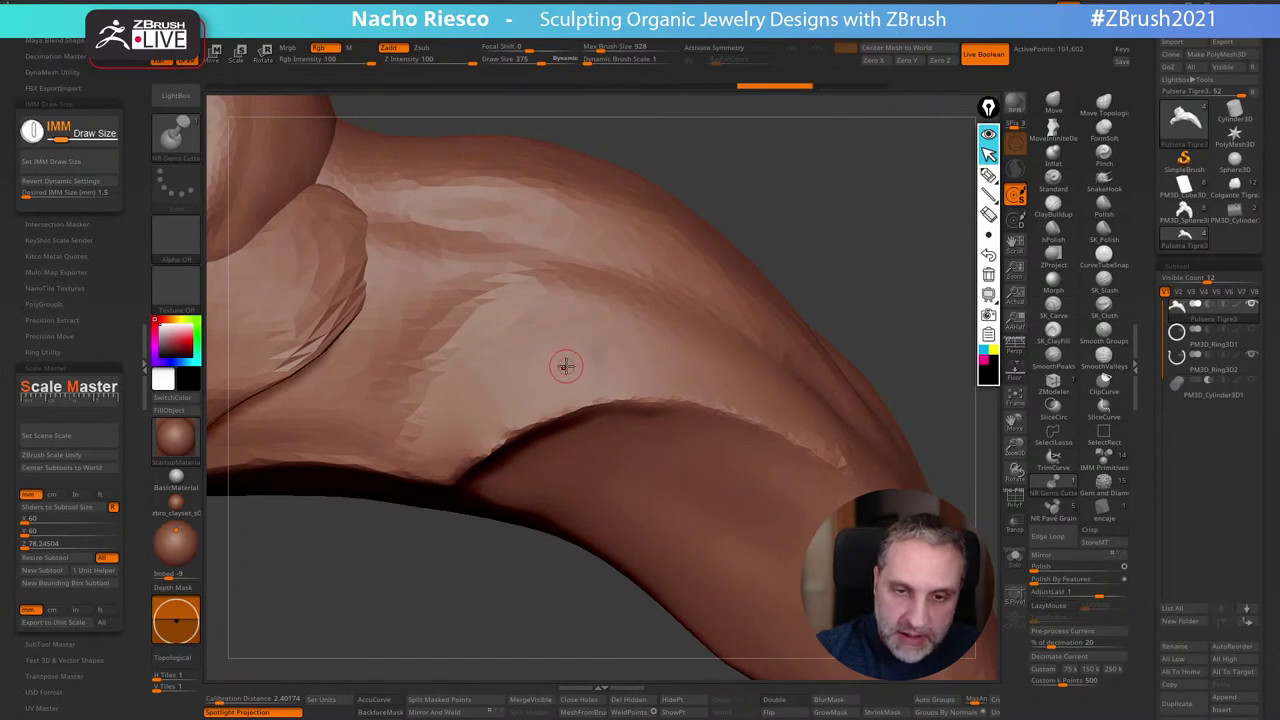
{"action": "right_click_drag", "start_coordinate": [565, 366], "coordinate": [456, 665]}
{"action": "right_click_drag", "start_coordinate": [837, 242], "coordinate": [824, 290], "text": "ctrl"}
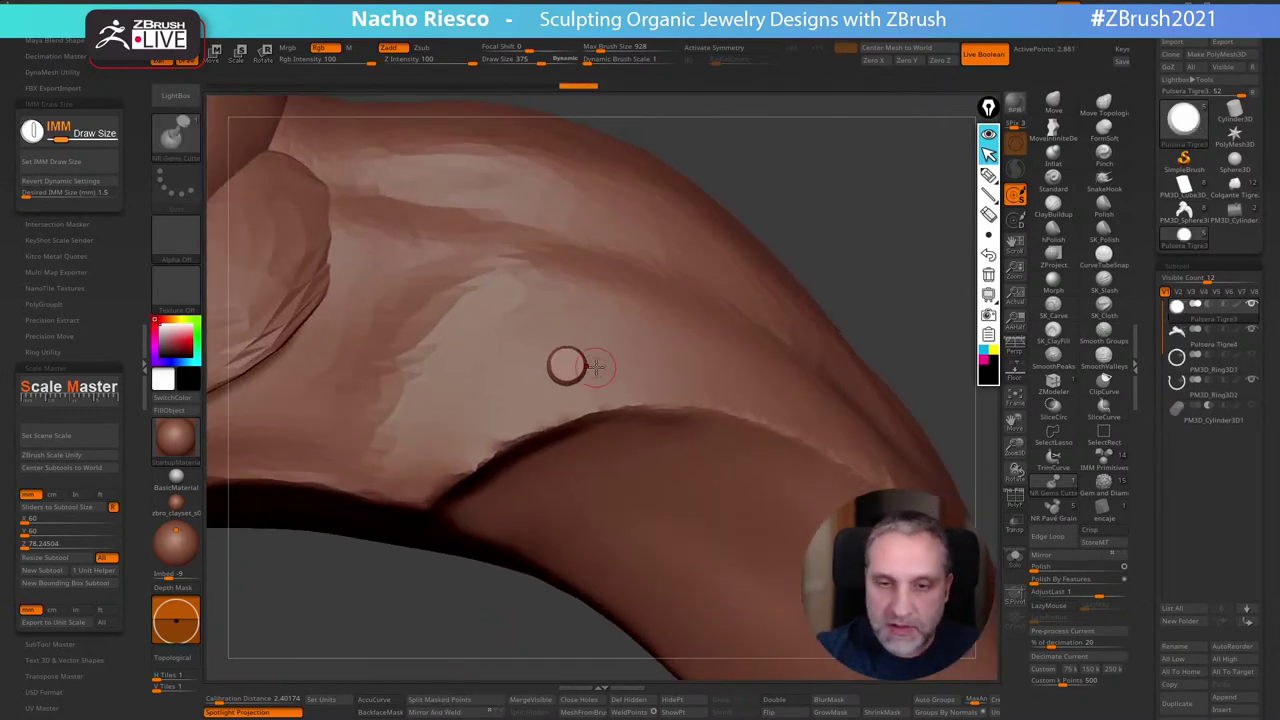
Insert three more 1.5 mm gem cutters around the first one, one towards the tail and two towards the head
{"action": "left_click", "coordinate": [605, 359]}
{"action": "left_click", "coordinate": [530, 380]}
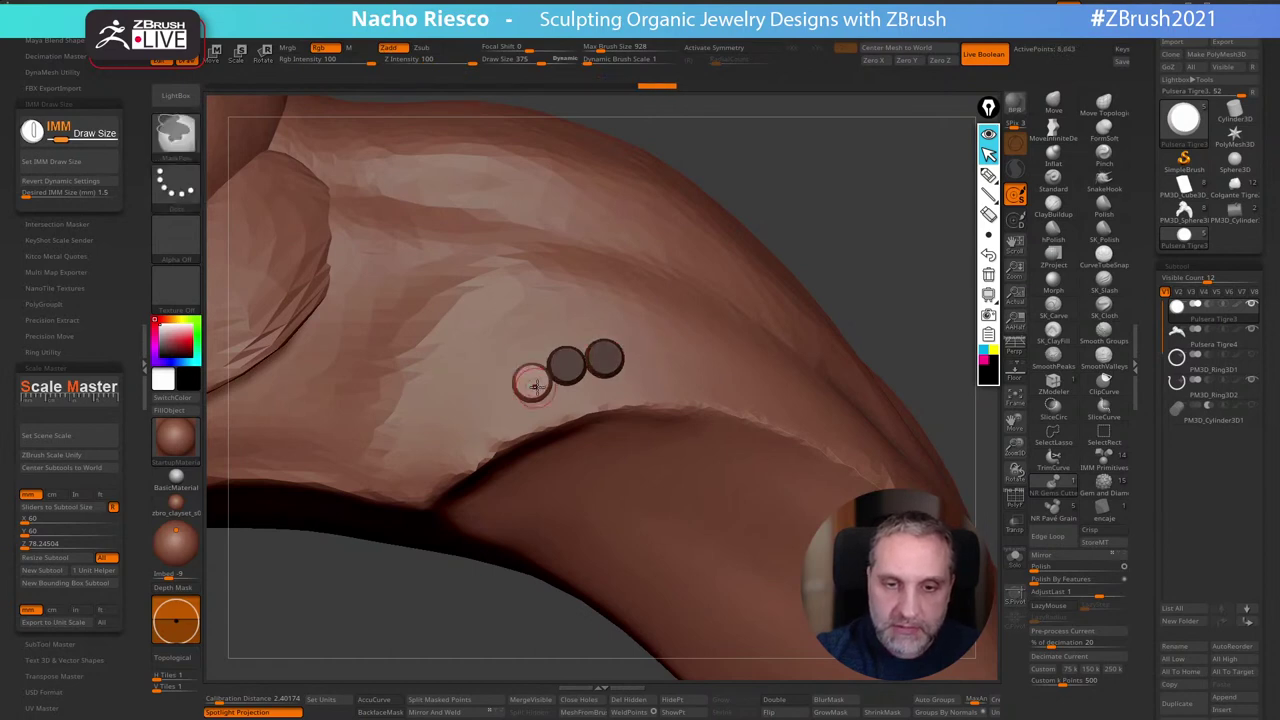
{"action": "left_click", "coordinate": [532, 344]}
{"action": "key", "text": "w"}
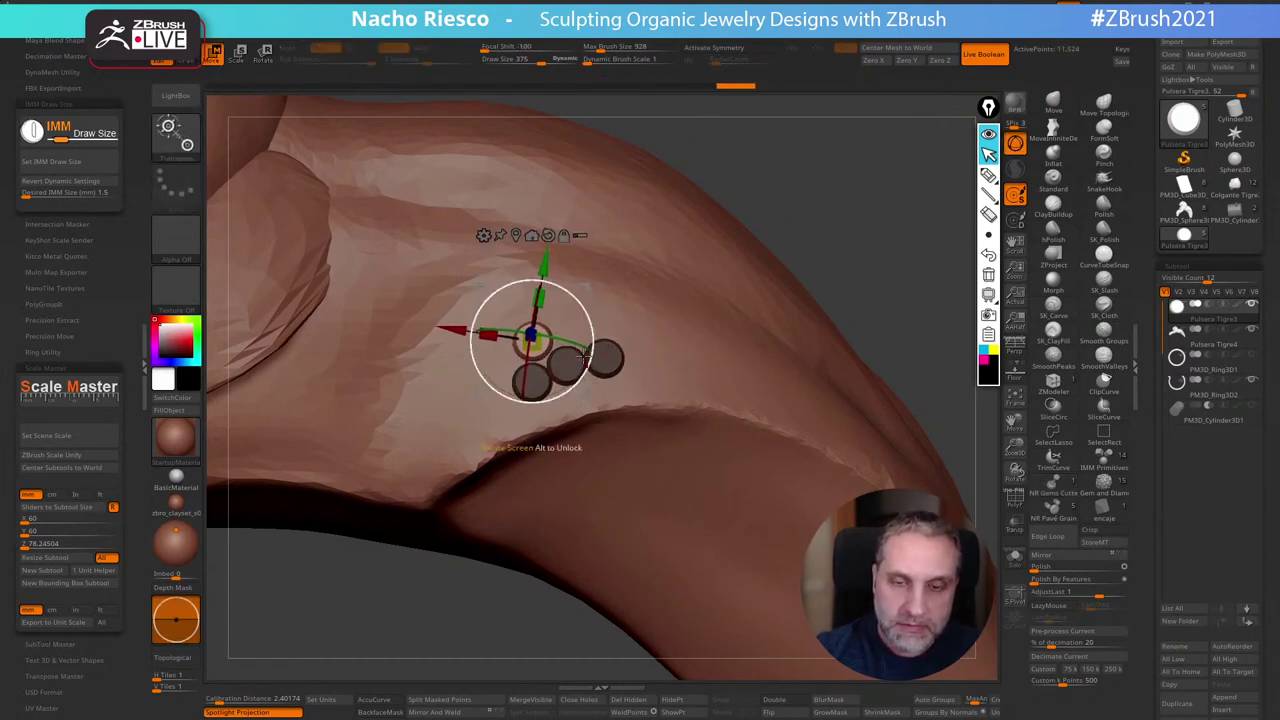
{"action": "key", "text": "q"}
Extend the two rows with three more 1.5 mm gem cutters, adjusting them to sit tightly against their neighbours
{"action": "left_click", "coordinate": [573, 325]}
{"action": "key", "text": "w"}
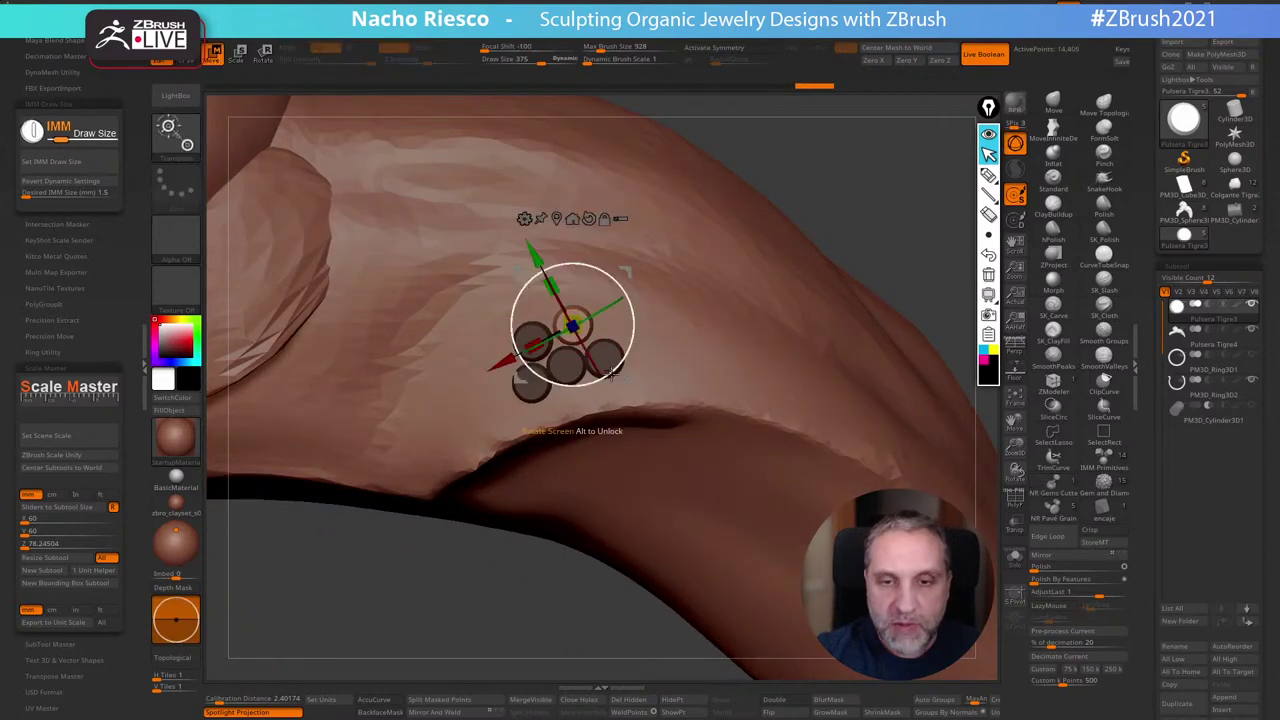
{"action": "key", "text": "q"}
{"action": "left_click", "coordinate": [490, 364]}
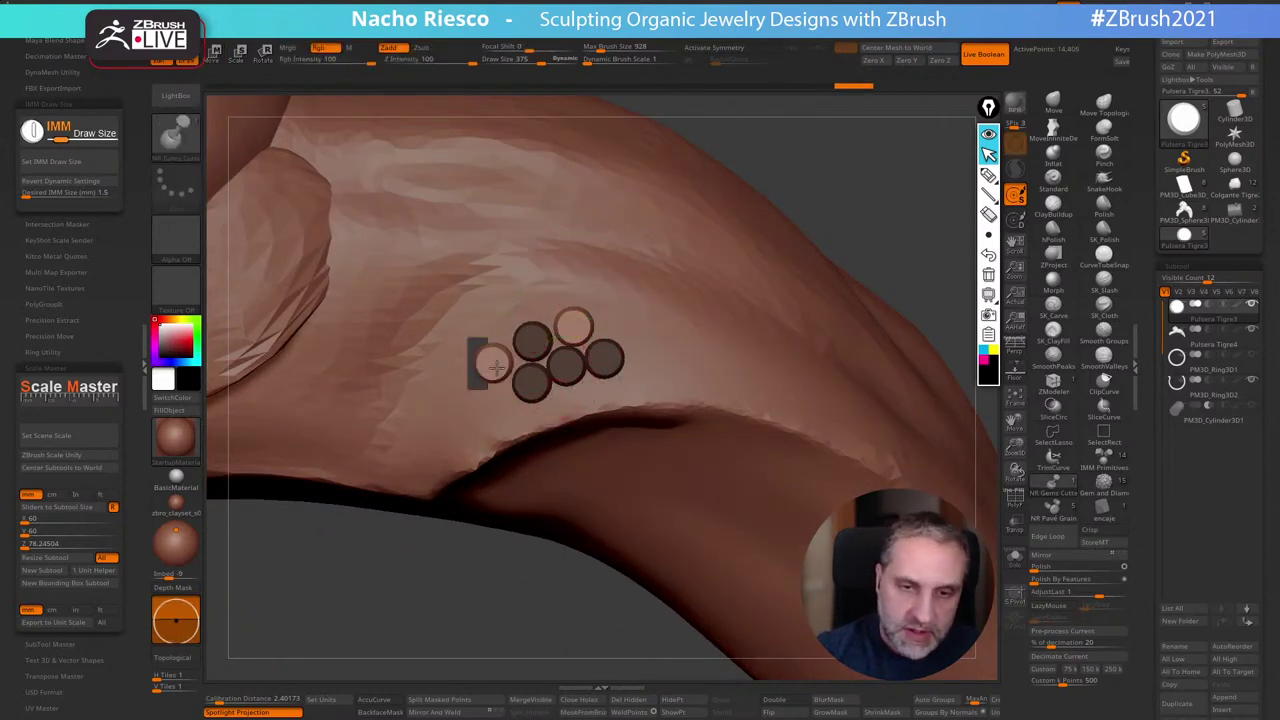
{"action": "key", "text": "w"}
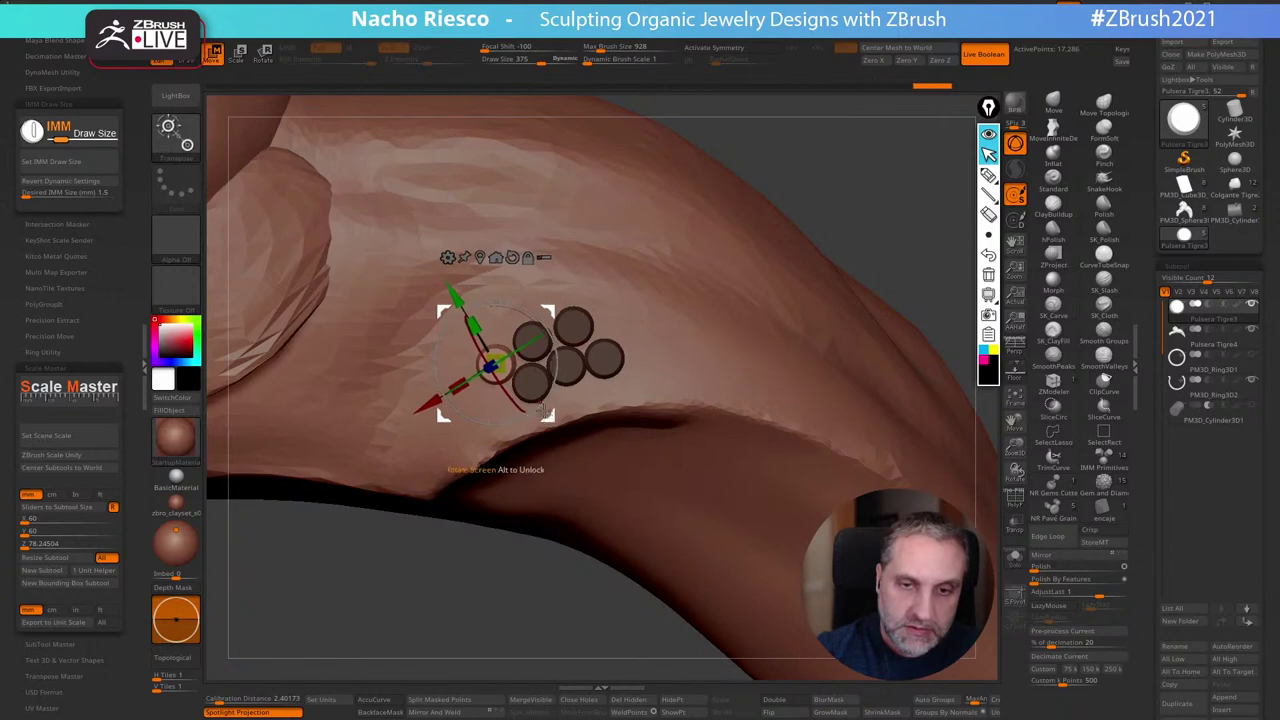
{"action": "left_click_drag", "start_coordinate": [544, 417], "coordinate": [549, 454]}
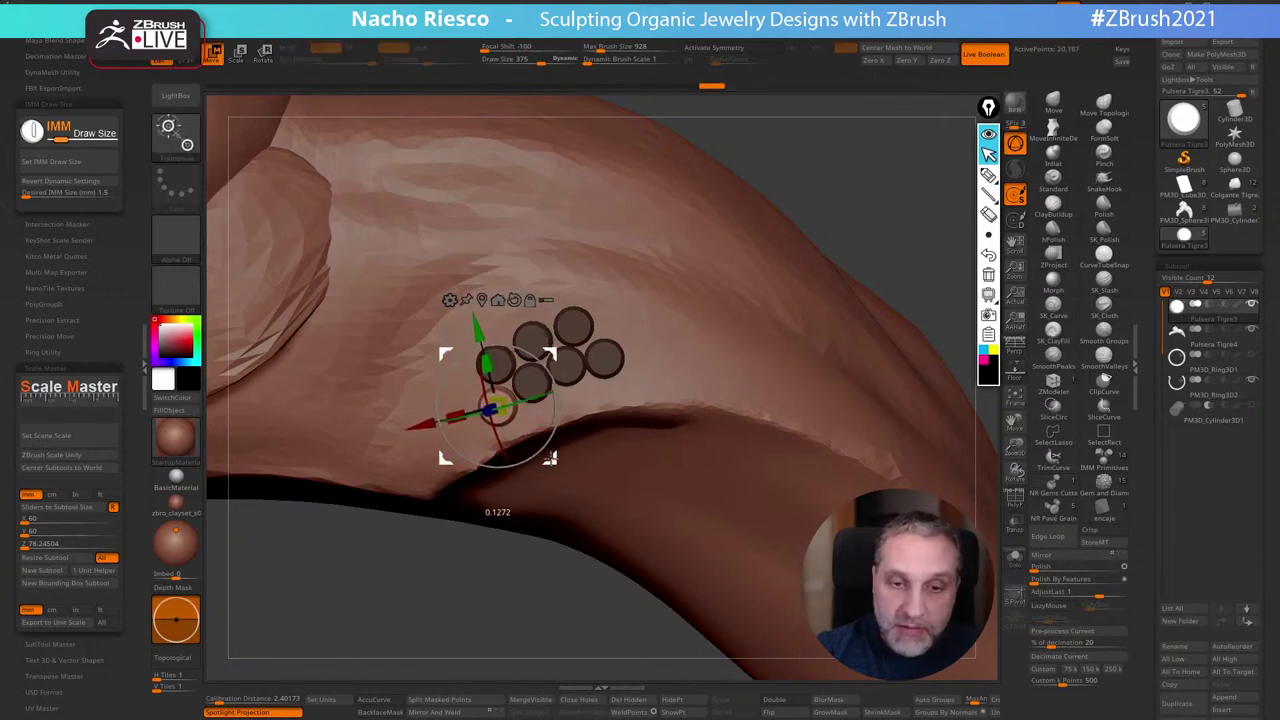
{"action": "key", "text": "q"}
Set the IMM draw size of the gem cutter brush to 2 mm
{"action": "right_click_drag", "start_coordinate": [645, 272], "coordinate": [667, 258]}
{"action": "left_click", "coordinate": [93, 183]}
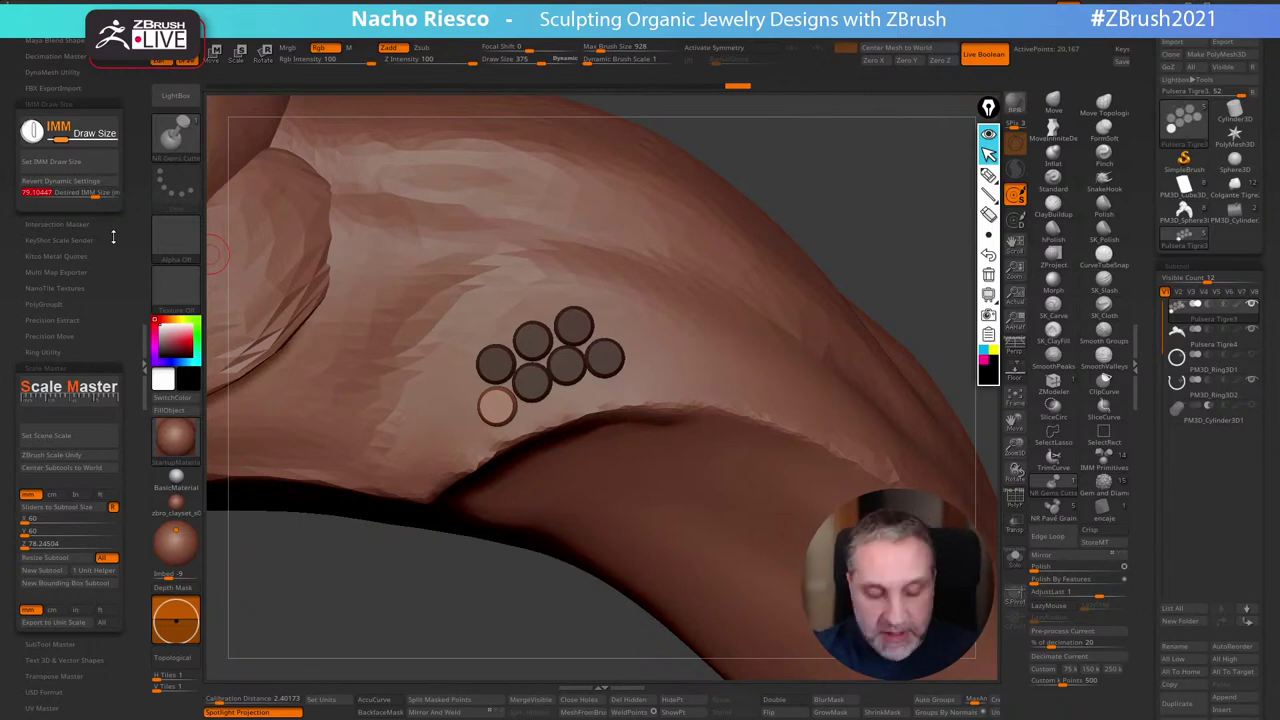
{"action": "type", "text": "2"}
{"action": "key", "text": "Return"}
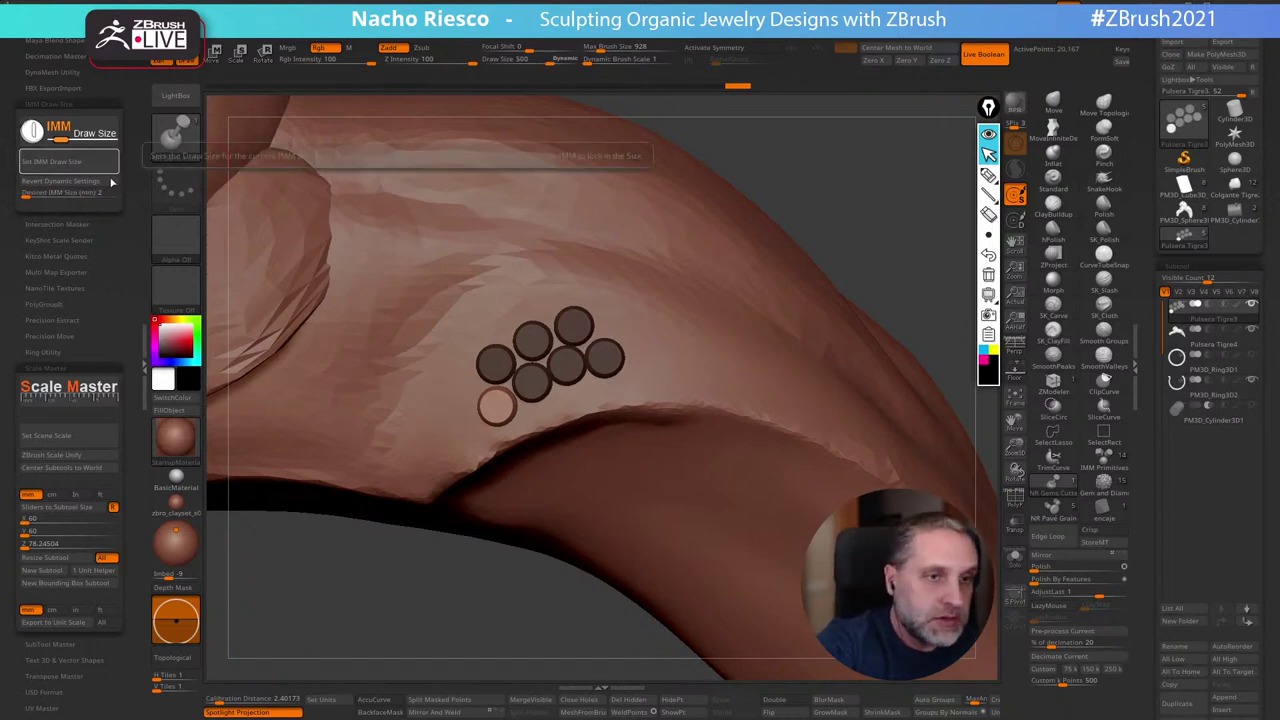
{"action": "left_click", "coordinate": [652, 341]}
{"action": "left_click_drag", "start_coordinate": [887, 214], "coordinate": [888, 285]}
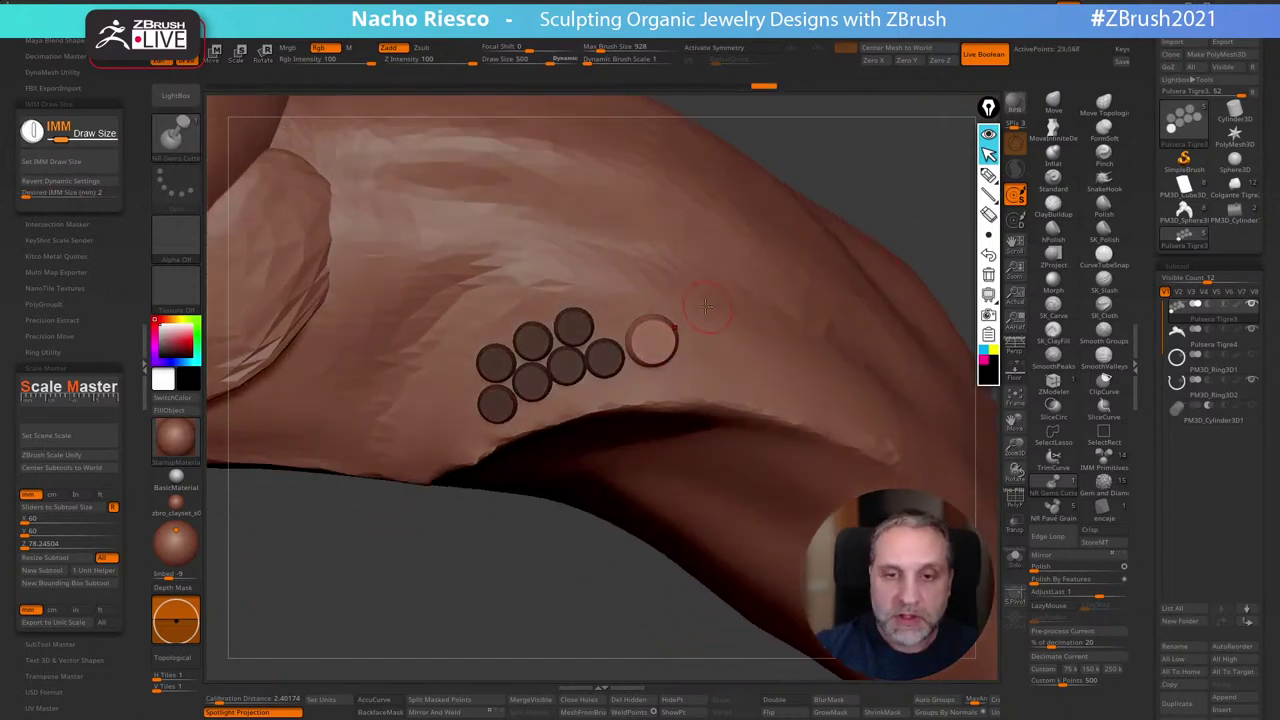
{"action": "key", "text": "ctrl+z"}
Insert a 2 mm gem cutter at the tail-side end of the upper row and move it against its neighbours
{"action": "left_click", "coordinate": [620, 317]}
{"action": "key", "text": "w"}
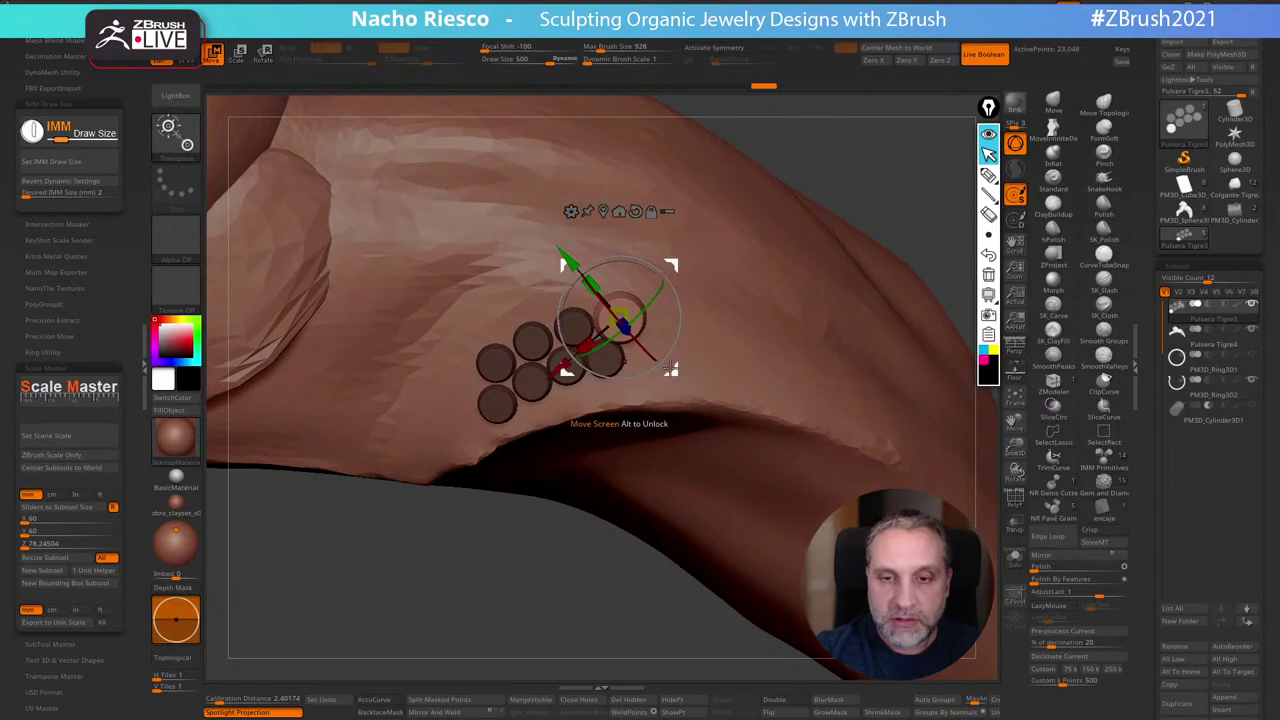
{"action": "left_click_drag", "start_coordinate": [625, 327], "coordinate": [622, 318]}
{"action": "mouse_move", "coordinate": [888, 172]}
{"action": "left_mouse_down"}
{"action": "mouse_move", "coordinate": [812, 138]}
{"action": "mouse_move", "coordinate": [845, 124]}
{"action": "left_mouse_up"}
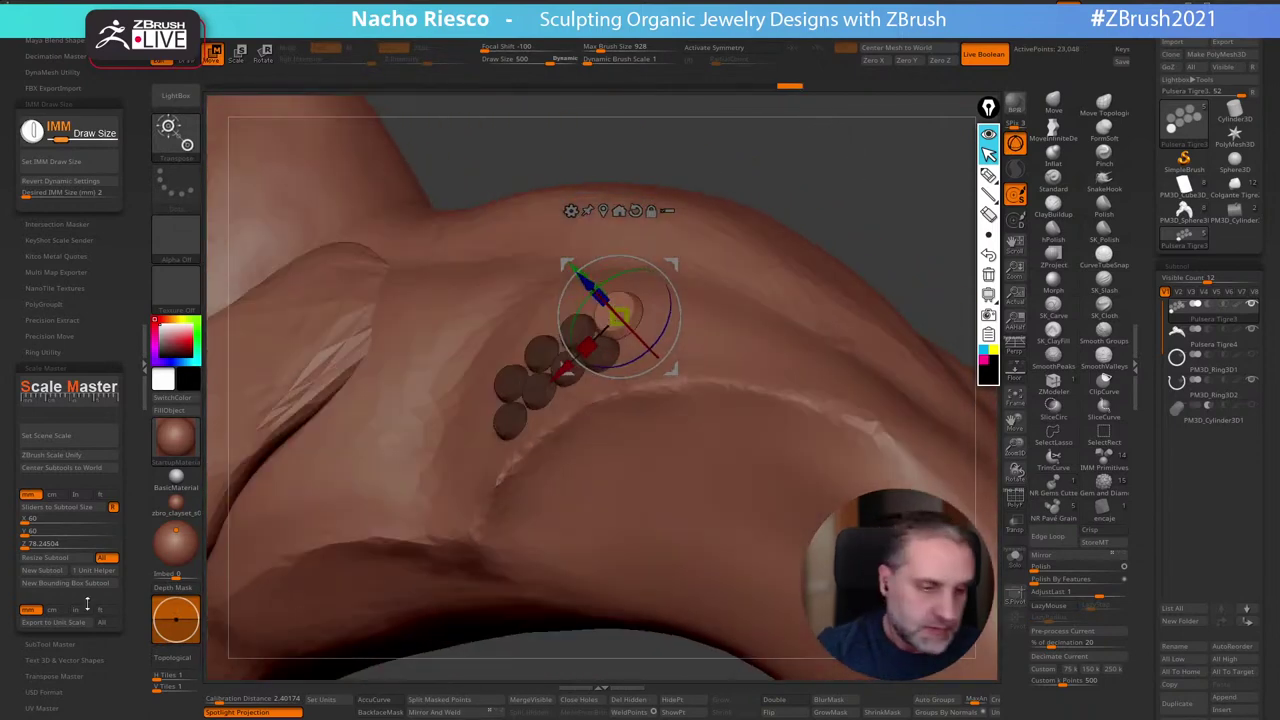
{"action": "key", "text": "q"}
Insert one 2 mm gem cutter in the lower row and one in the upper row, moving each tight against the previous cutters
{"action": "left_click_drag", "start_coordinate": [888, 203], "coordinate": [888, 252]}
{"action": "left_click", "coordinate": [651, 358]}
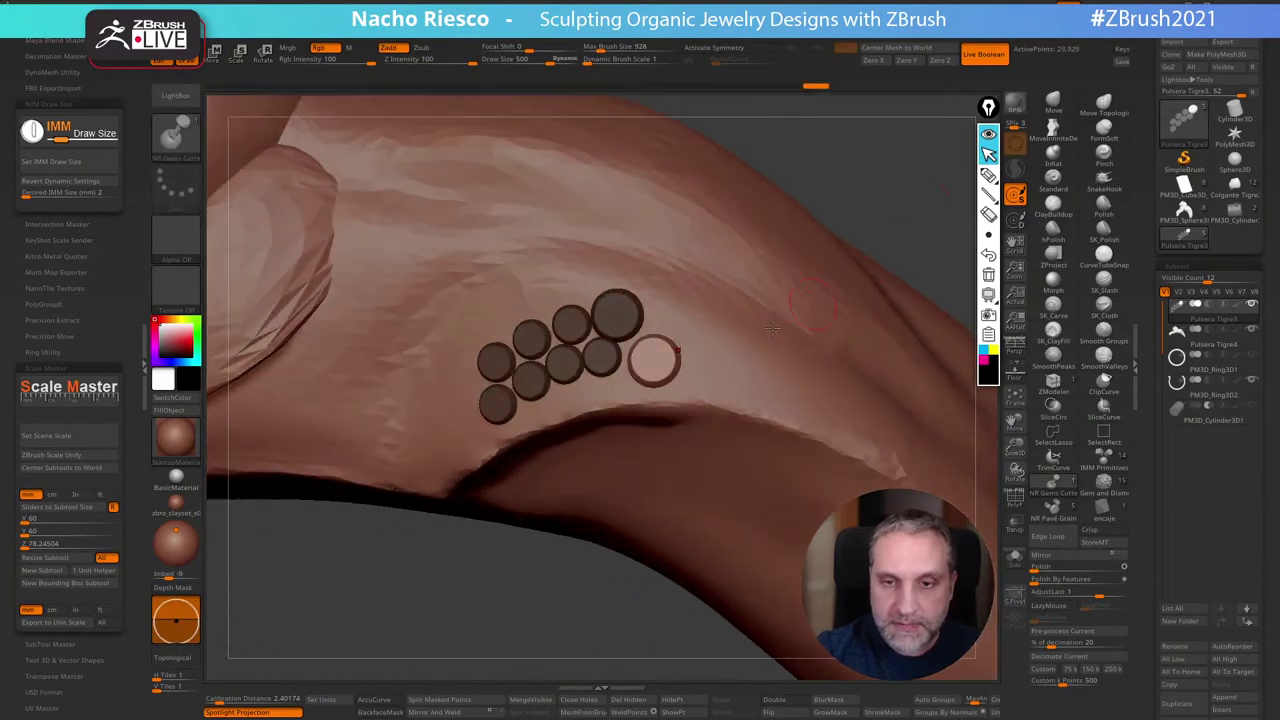
{"action": "key", "text": "w"}
{"action": "left_click_drag", "start_coordinate": [705, 414], "coordinate": [699, 411]}
{"action": "key", "text": "q"}
{"action": "left_click", "coordinate": [677, 314]}
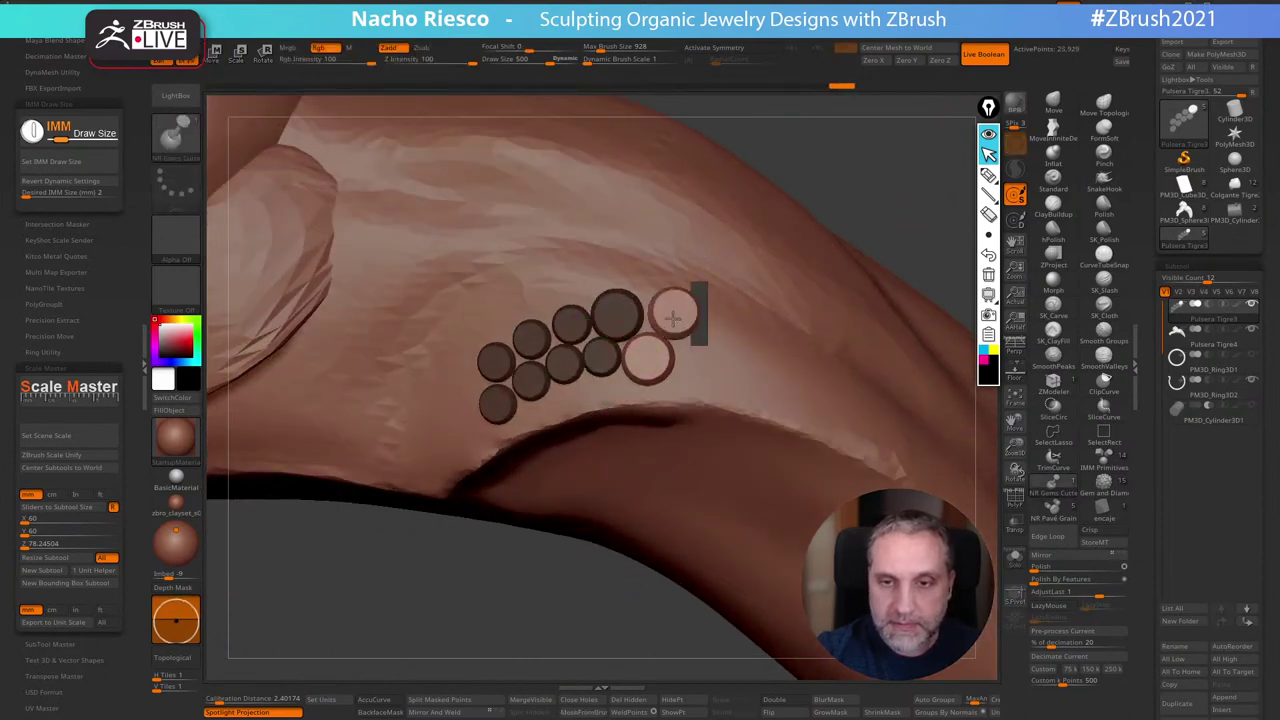
{"action": "key", "text": "w"}
{"action": "left_click_drag", "start_coordinate": [725, 366], "coordinate": [720, 360]}
{"action": "key", "text": "q"}
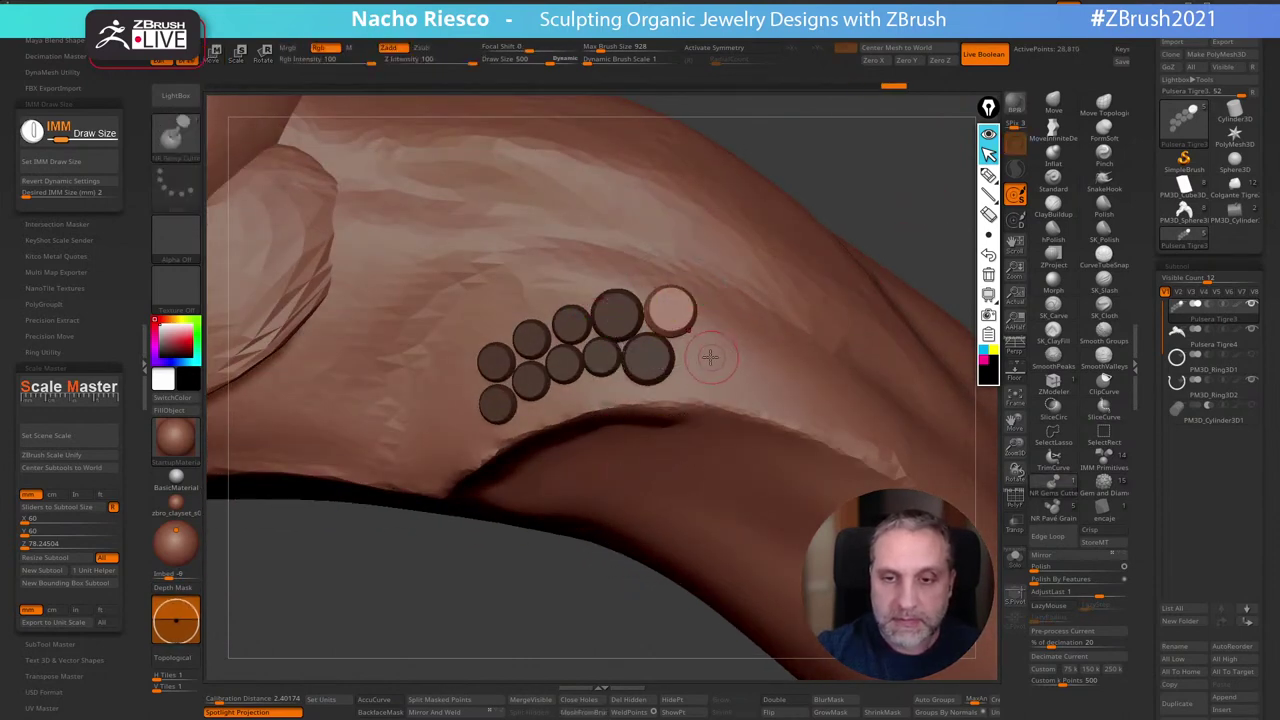
Continue the lower row along the hollow's edge with two more 2 mm gem cutters and adjust their positions
{"action": "left_click", "coordinate": [708, 357]}
{"action": "key", "text": "w"}
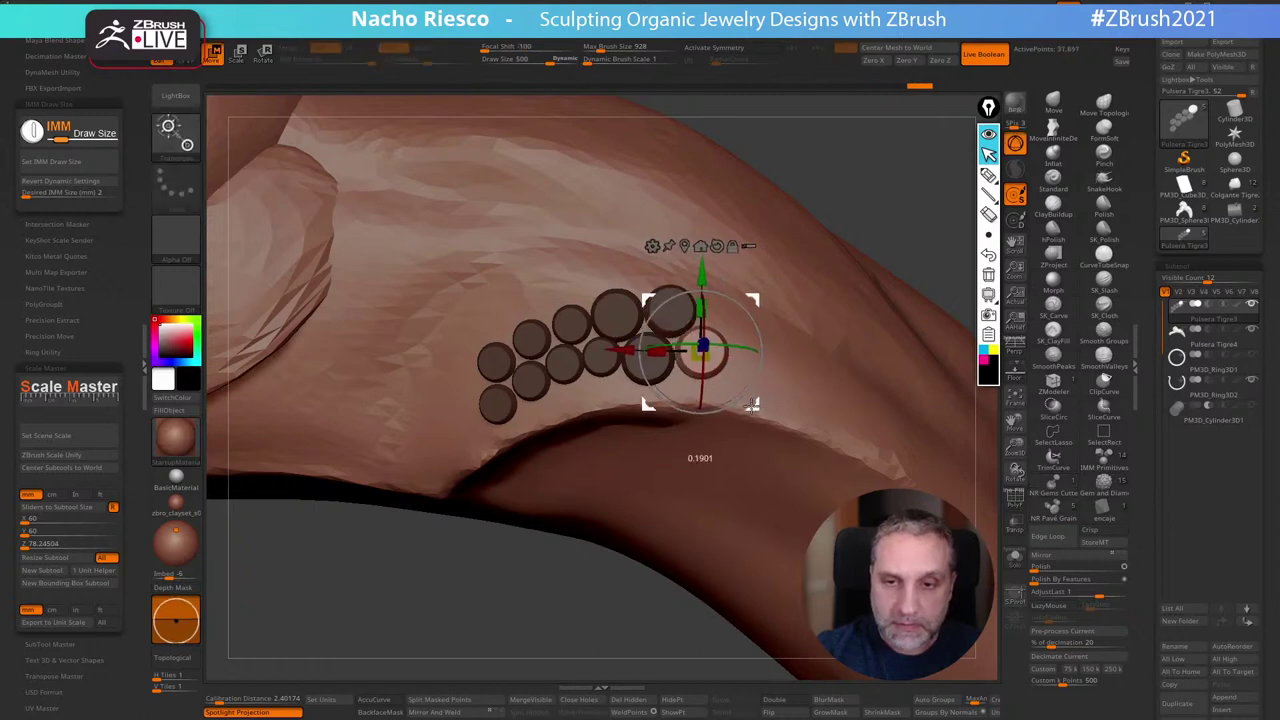
{"action": "key", "text": "q"}
{"action": "left_click", "coordinate": [752, 369]}
{"action": "right_click_drag", "start_coordinate": [758, 360], "coordinate": [775, 352]}
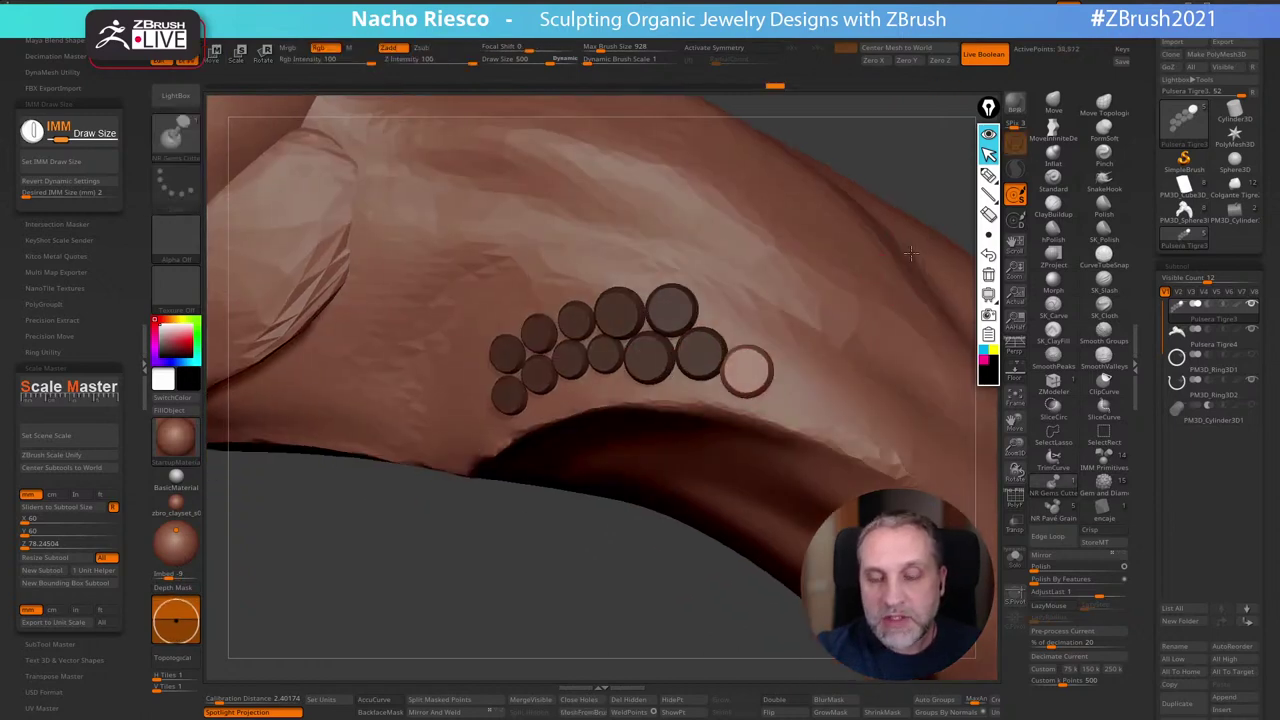
{"action": "key", "text": "w"}
{"action": "left_click_drag", "start_coordinate": [798, 427], "coordinate": [803, 424]}
{"action": "key", "text": "q"}
Insert a last 2 mm gem cutter at the end of the upper row and adjust its position on the curved flank
{"action": "left_click", "coordinate": [735, 320]}
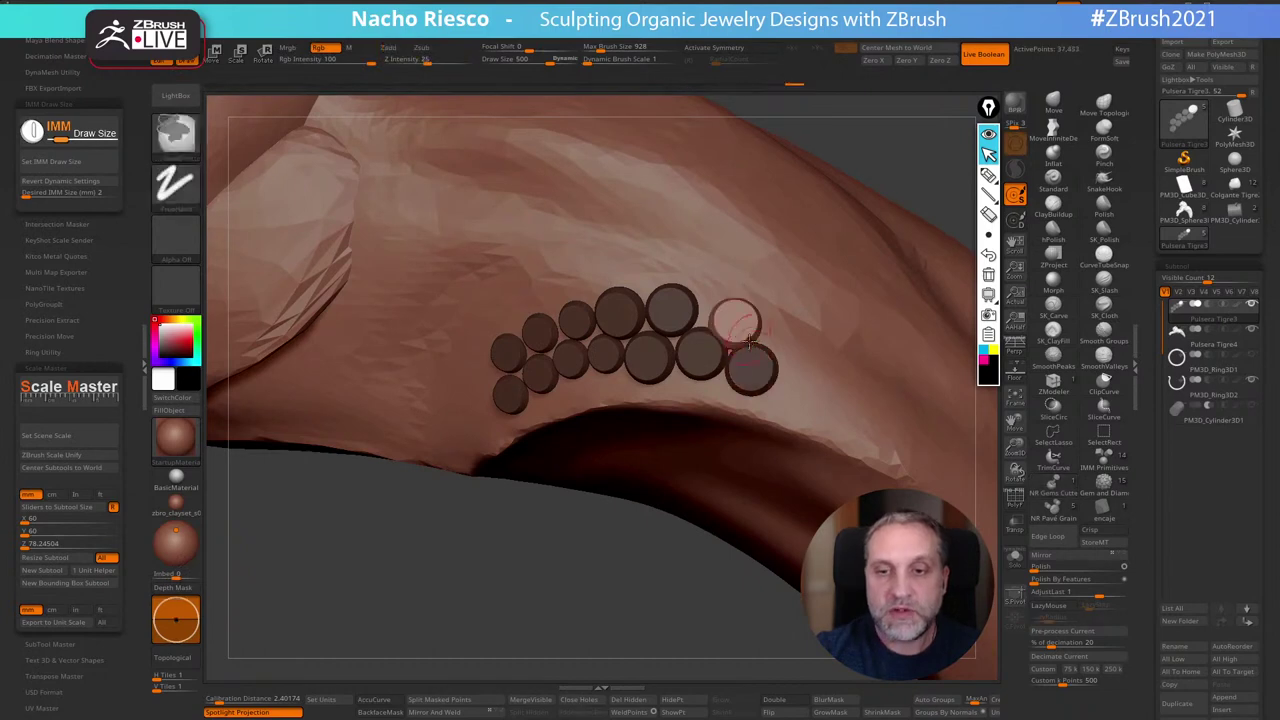
{"action": "key", "text": "w"}
{"action": "left_click_drag", "start_coordinate": [788, 370], "coordinate": [793, 373]}
{"action": "right_click_drag", "start_coordinate": [790, 362], "coordinate": [768, 285]}
{"action": "left_click_drag", "start_coordinate": [754, 258], "coordinate": [752, 264]}
{"action": "key", "text": "q"}
{"action": "right_click_drag", "start_coordinate": [855, 172], "coordinate": [885, 245]}
{"action": "key", "text": "w"}
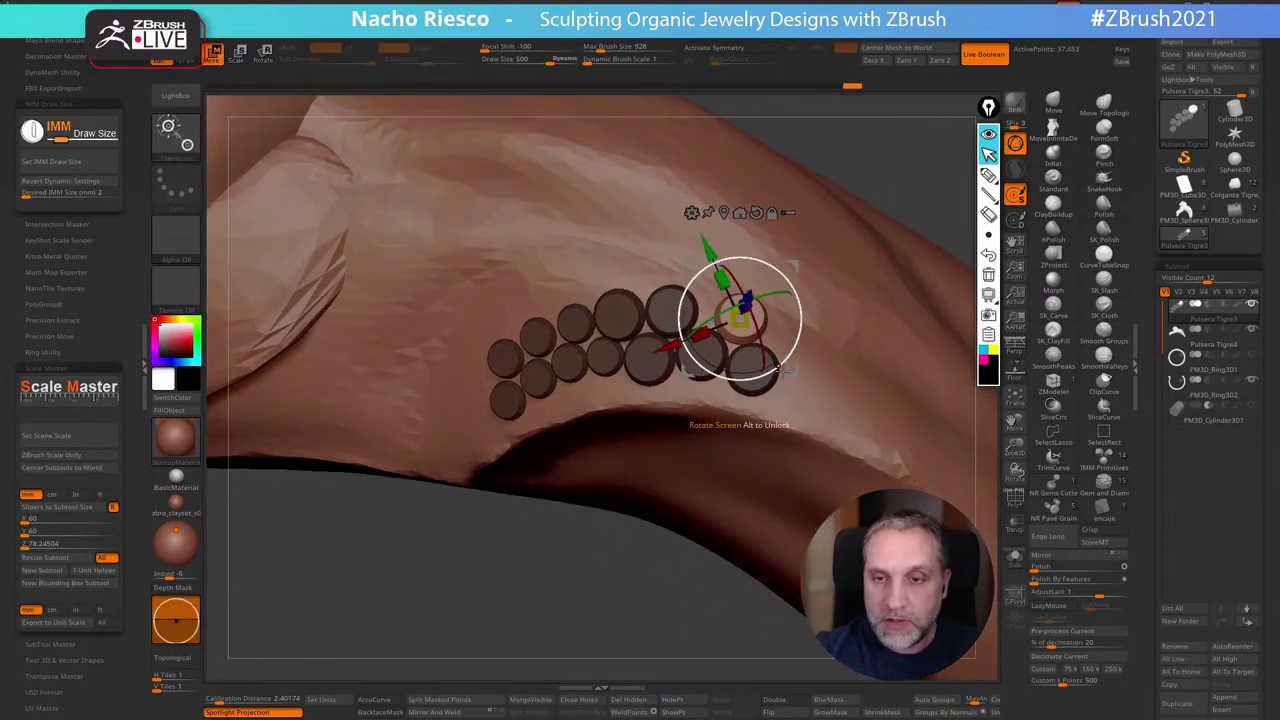
{"action": "right_click_drag", "start_coordinate": [850, 287], "coordinate": [918, 155]}
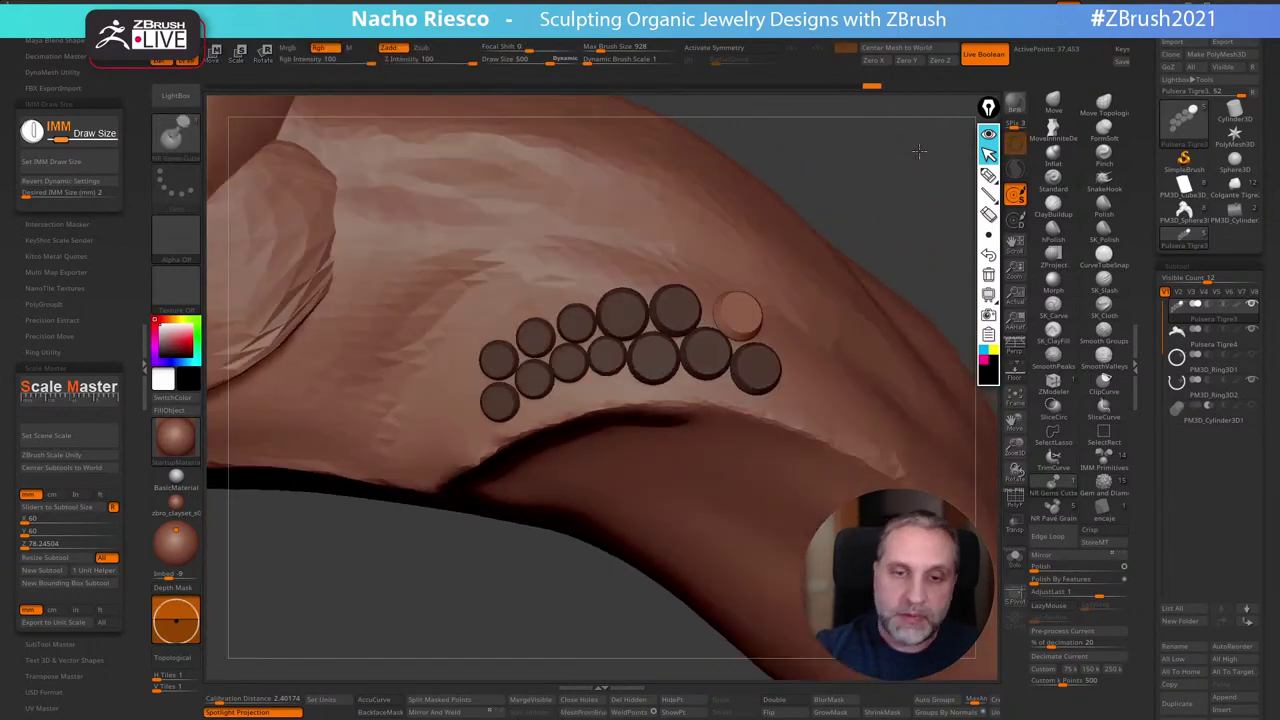
{"action": "key", "text": "q"}
Move the gem-cutter subtool below the tiger body in the subtool list and set it to Boolean subtraction
{"action": "mouse_move", "coordinate": [934, 234]}
{"action": "right_mouse_down"}
{"action": "mouse_move", "coordinate": [891, 182]}
{"action": "mouse_move", "coordinate": [897, 159]}
{"action": "mouse_move", "coordinate": [852, 136]}
{"action": "right_mouse_up"}
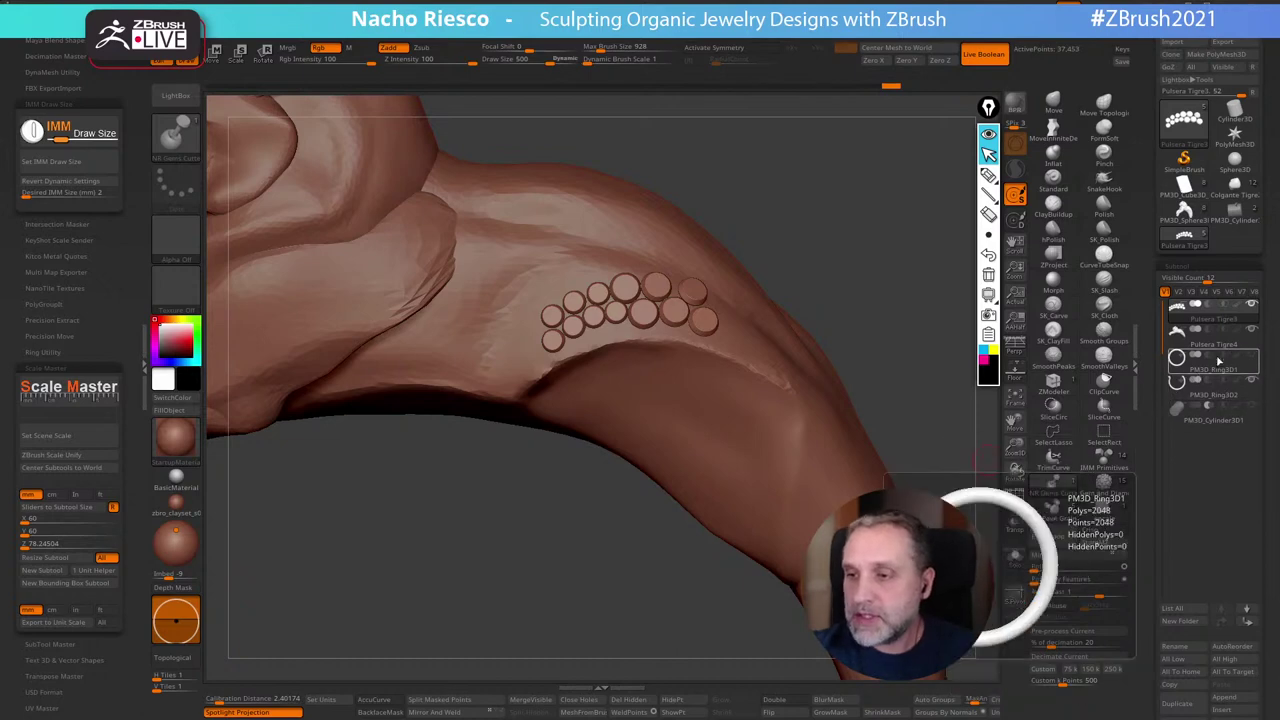
{"action": "left_click", "coordinate": [1248, 620]}
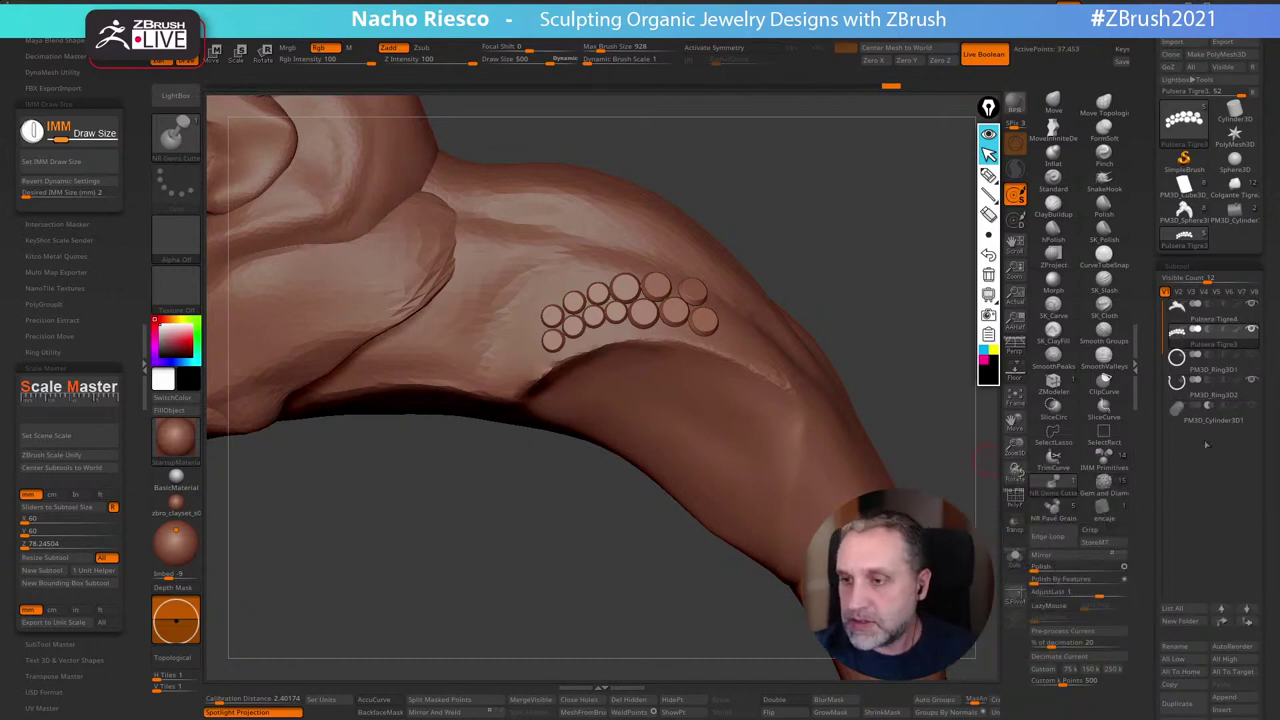
{"action": "mouse_move", "coordinate": [945, 345]}
{"action": "right_mouse_down"}
{"action": "mouse_move", "coordinate": [914, 325]}
{"action": "mouse_move", "coordinate": [833, 364]}
{"action": "right_mouse_up"}
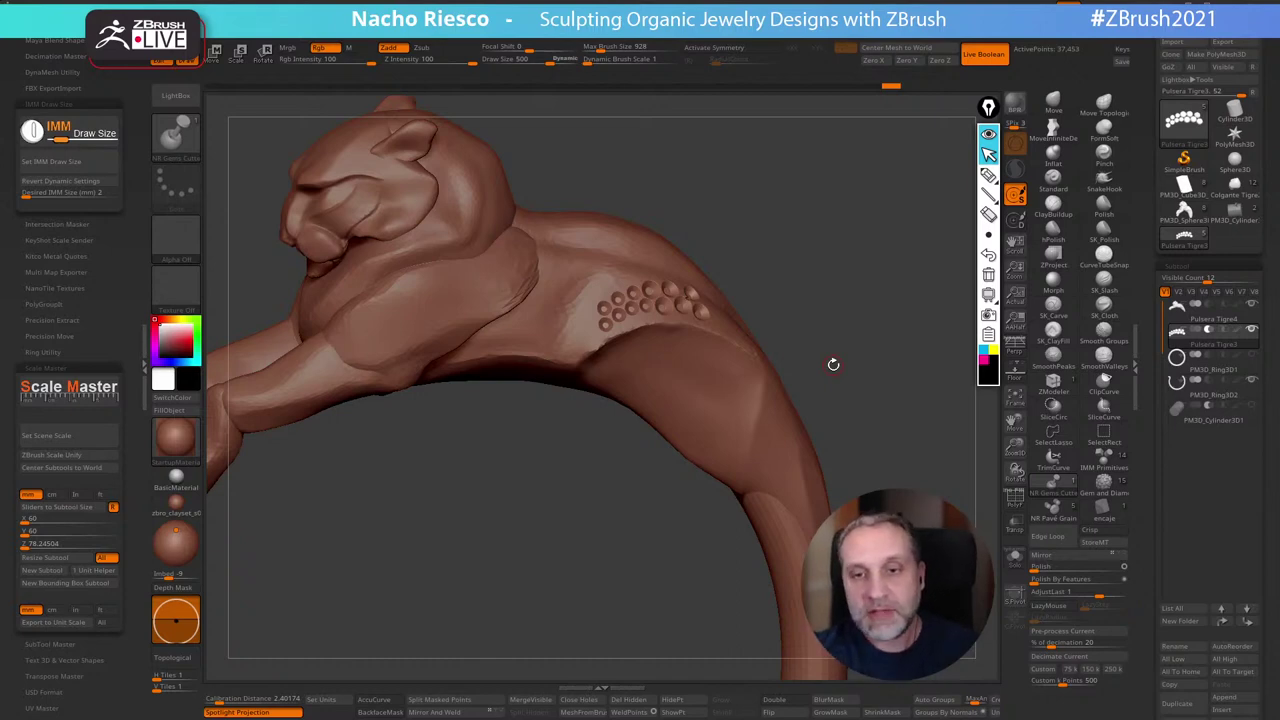
{"action": "mouse_move", "coordinate": [833, 364]}
{"action": "left_mouse_down"}
{"action": "mouse_move", "coordinate": [897, 234]}
{"action": "mouse_move", "coordinate": [962, 310]}
{"action": "left_mouse_up"}
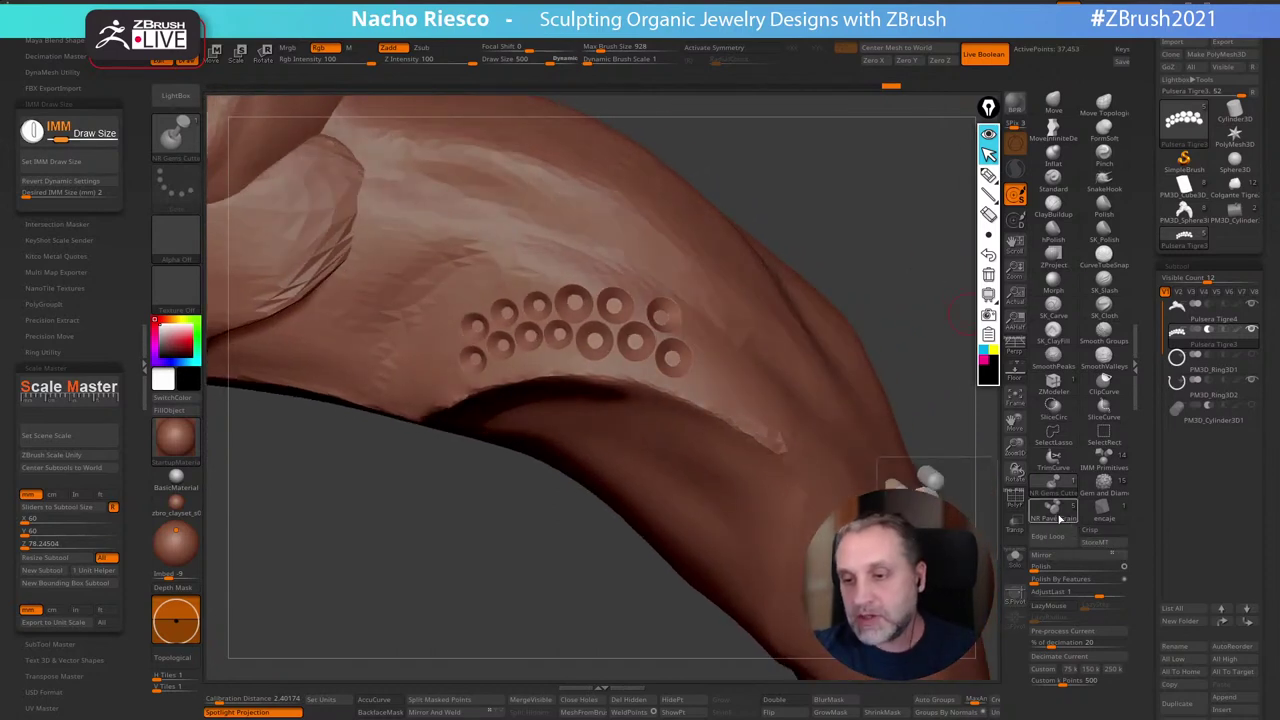
Choose the sphere grain of the NR Pavé Grain insert brush and set its IMM draw size to 0.8 mm
{"action": "left_click", "coordinate": [1058, 516]}
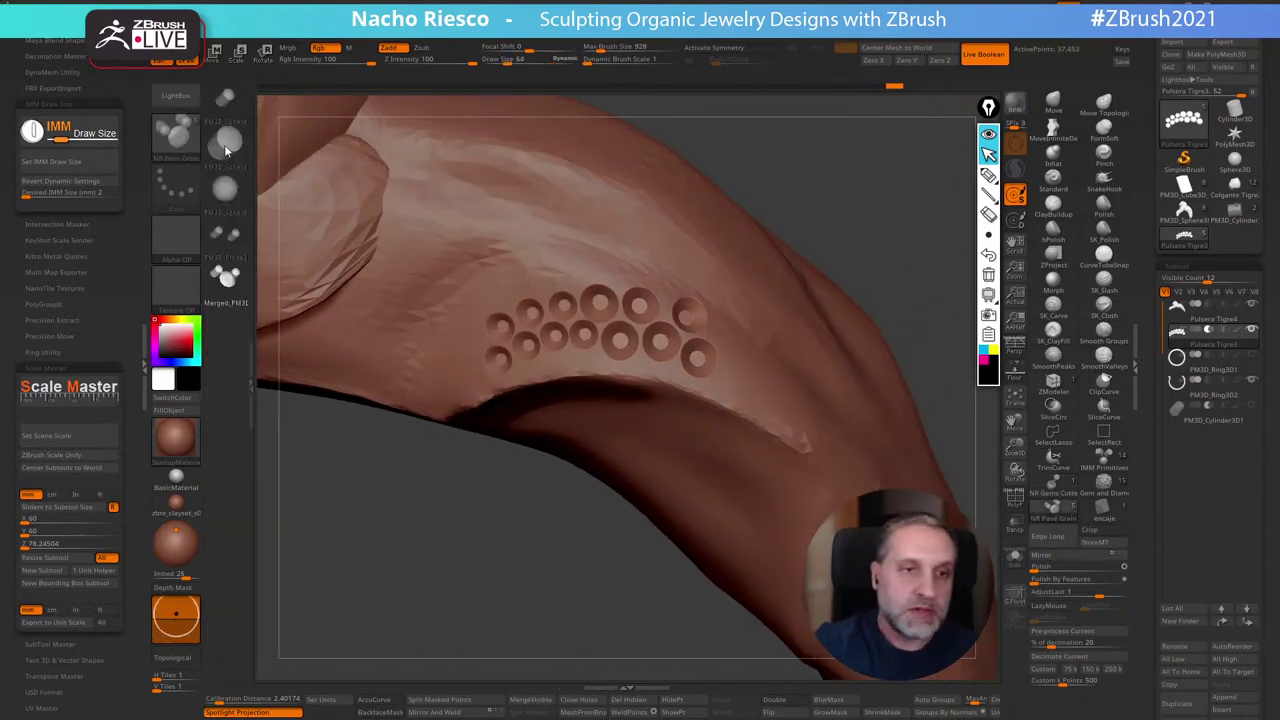
{"action": "left_click", "coordinate": [229, 147]}
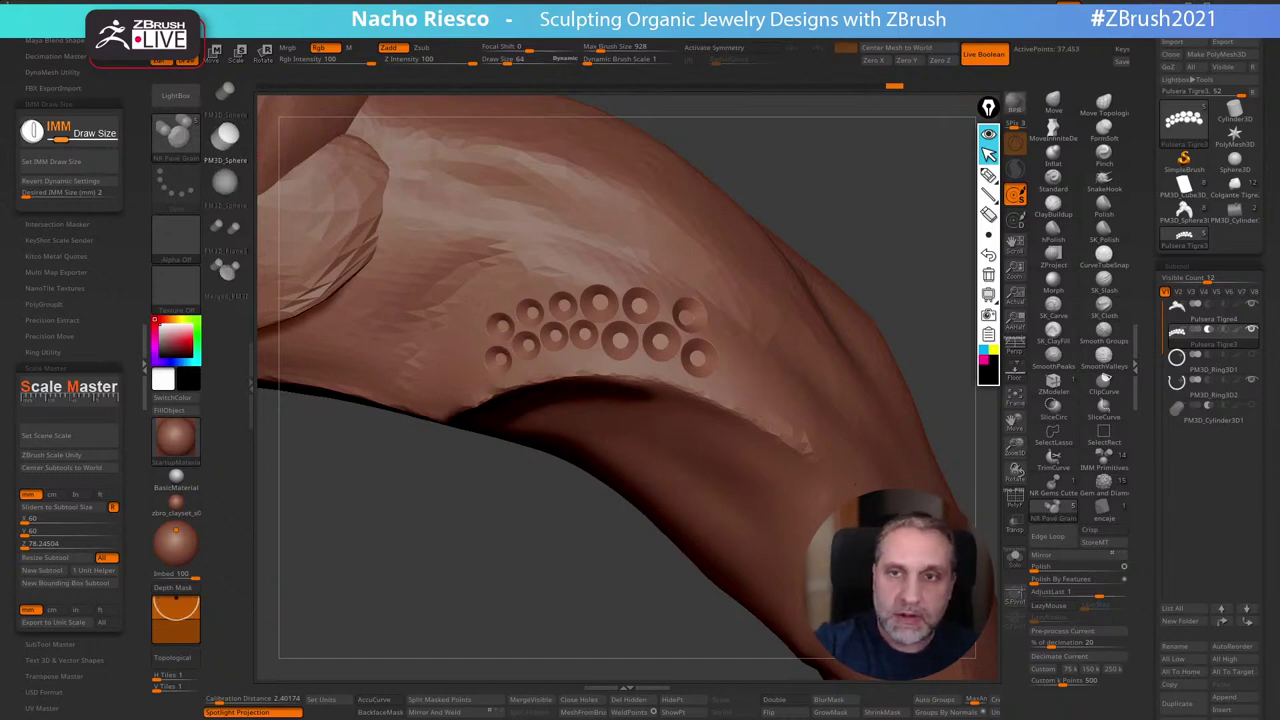
{"action": "mouse_move", "coordinate": [757, 26]}
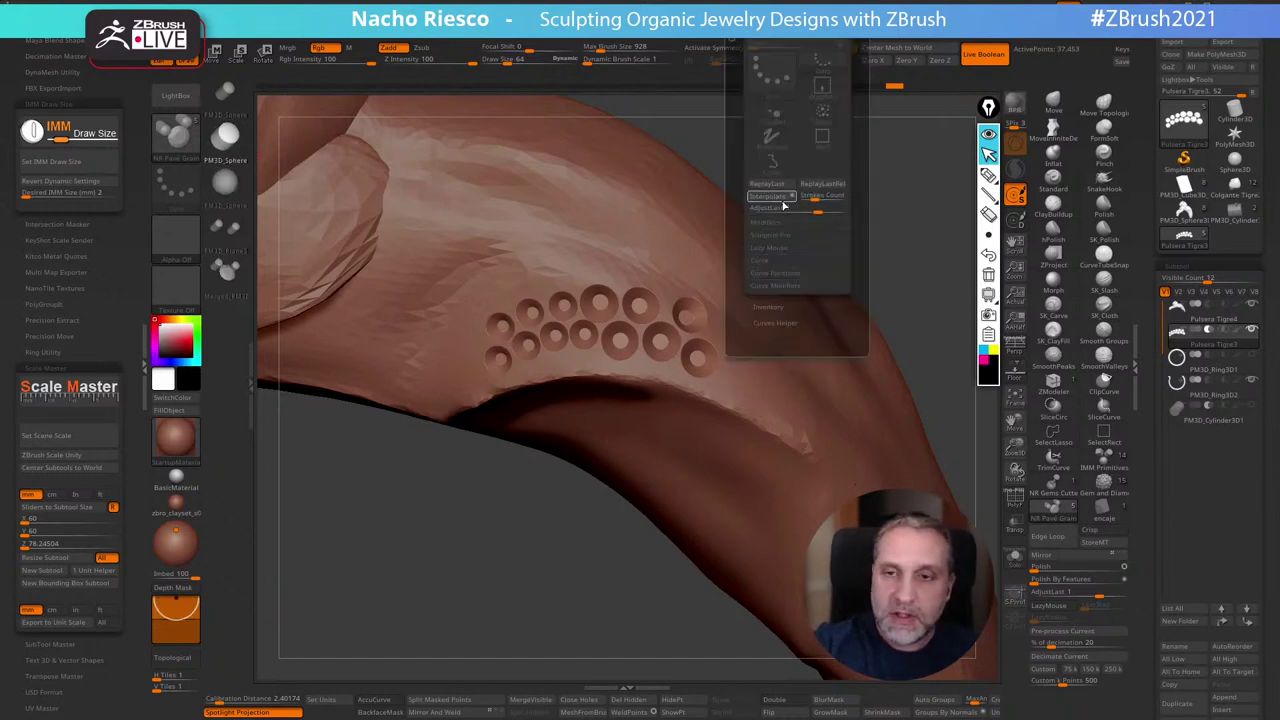
{"action": "left_click", "coordinate": [780, 260]}
{"action": "left_click", "coordinate": [773, 273]}
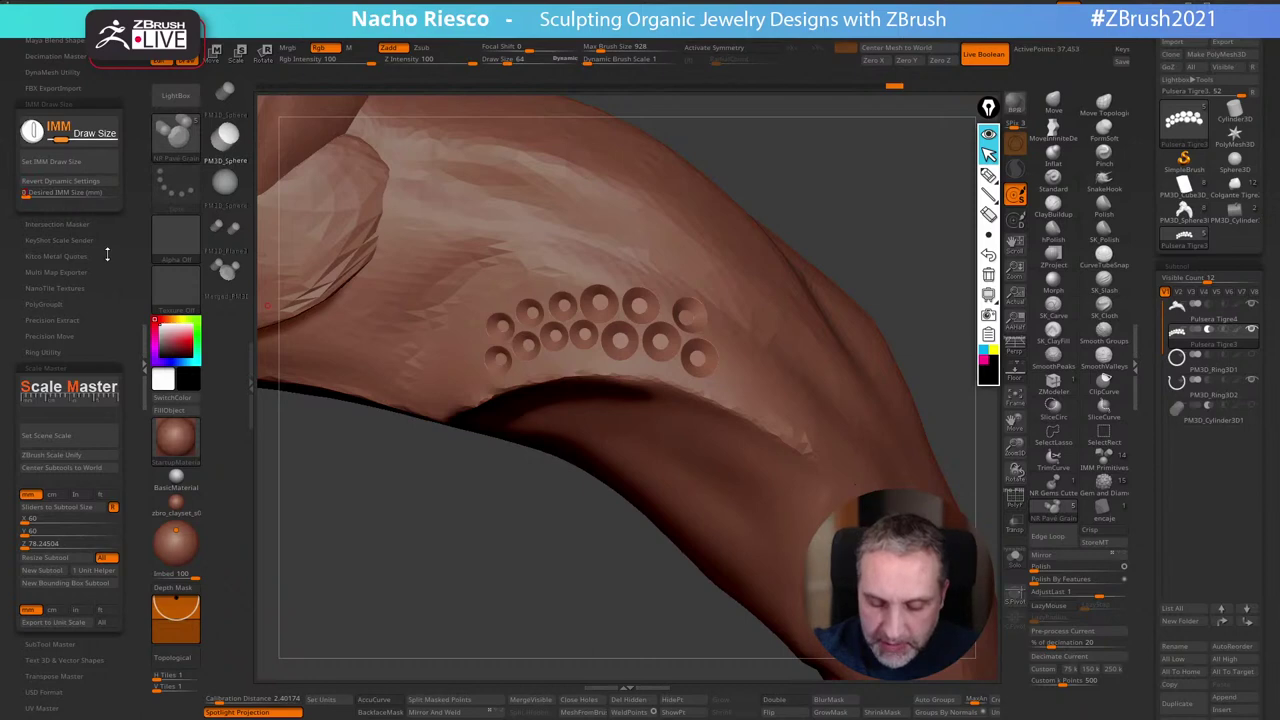
{"action": "left_click", "coordinate": [91, 167]}
{"action": "left_click_drag", "start_coordinate": [826, 160], "coordinate": [794, 236]}
{"action": "right_click_drag", "start_coordinate": [685, 256], "coordinate": [707, 224]}
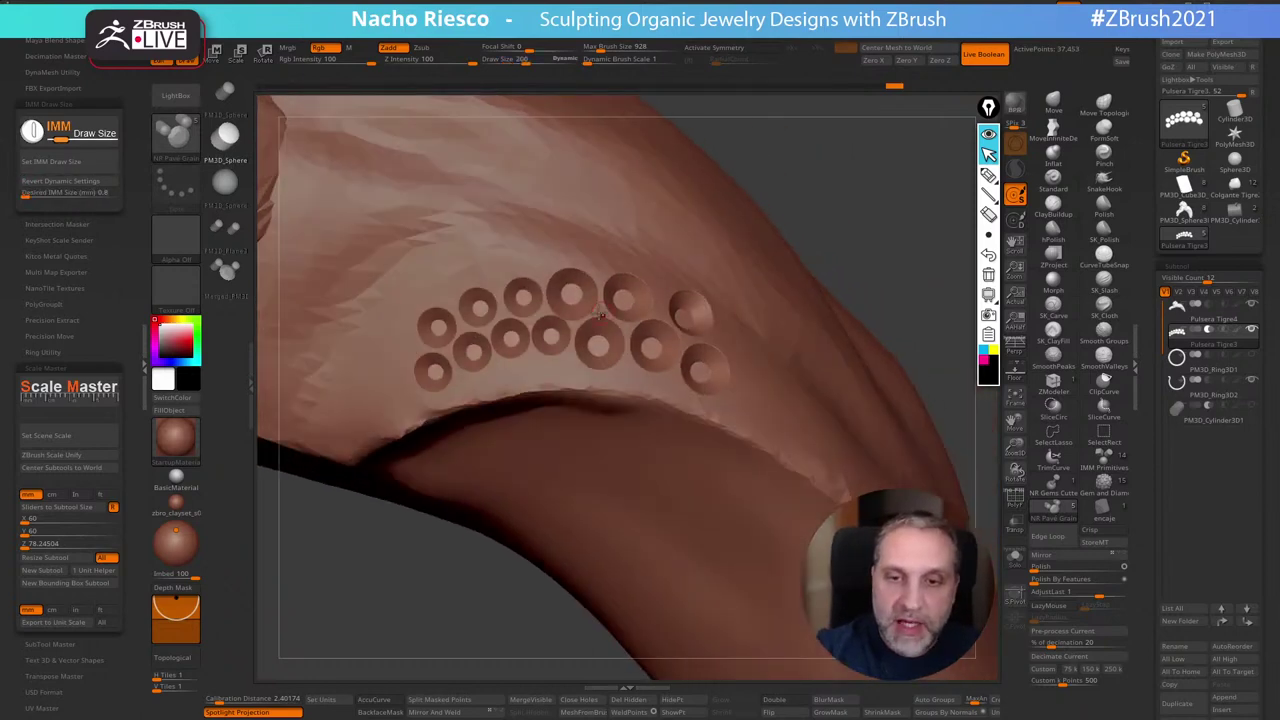
Make the tiger body the active subtool, undo the trial grains and set the grain brush's depth embed to 42
{"action": "left_click", "coordinate": [627, 322]}
{"action": "key", "text": "ctrl+z"}
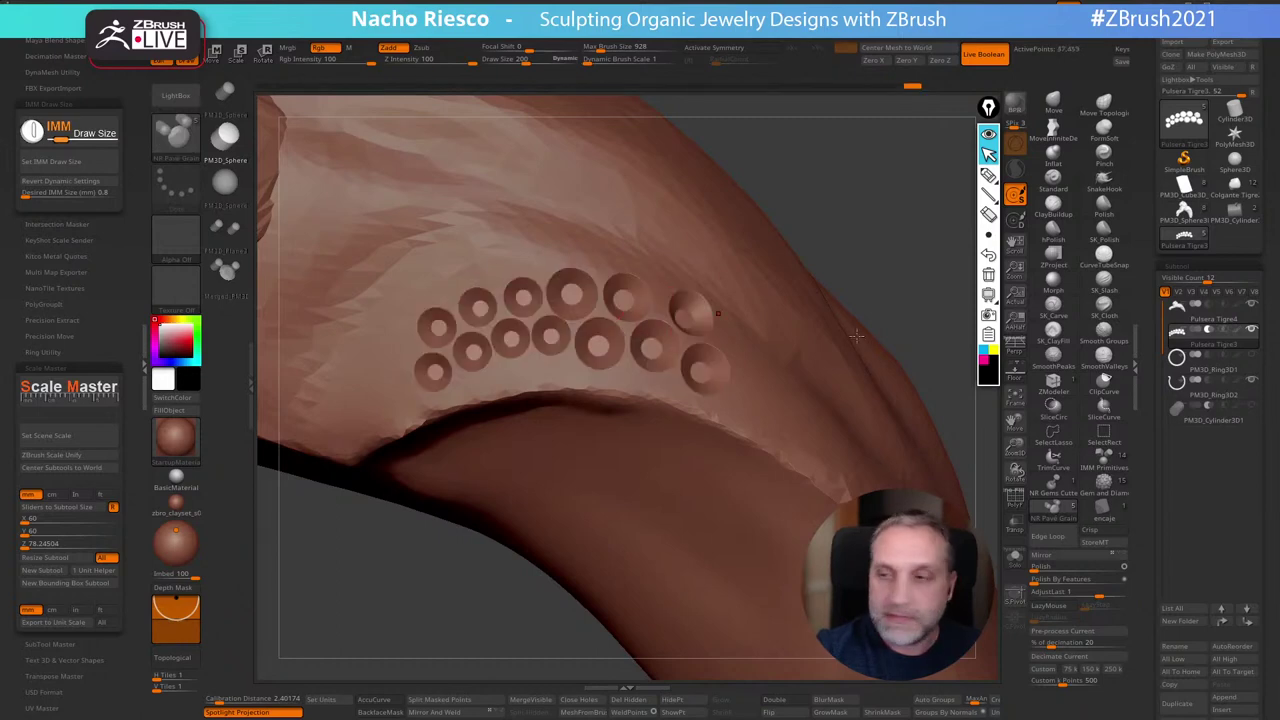
{"action": "left_click", "coordinate": [1210, 320]}
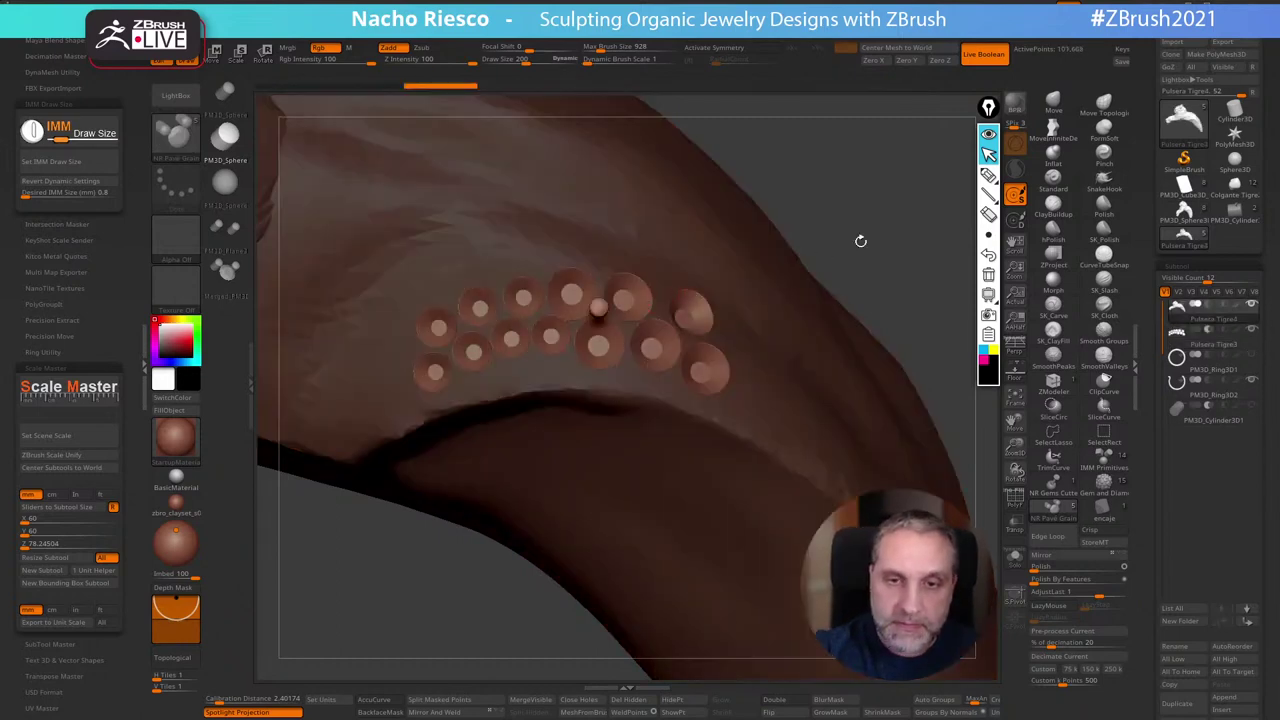
{"action": "key", "text": "ctrl+z"}
{"action": "left_click_drag", "start_coordinate": [175, 600], "coordinate": [176, 611]}
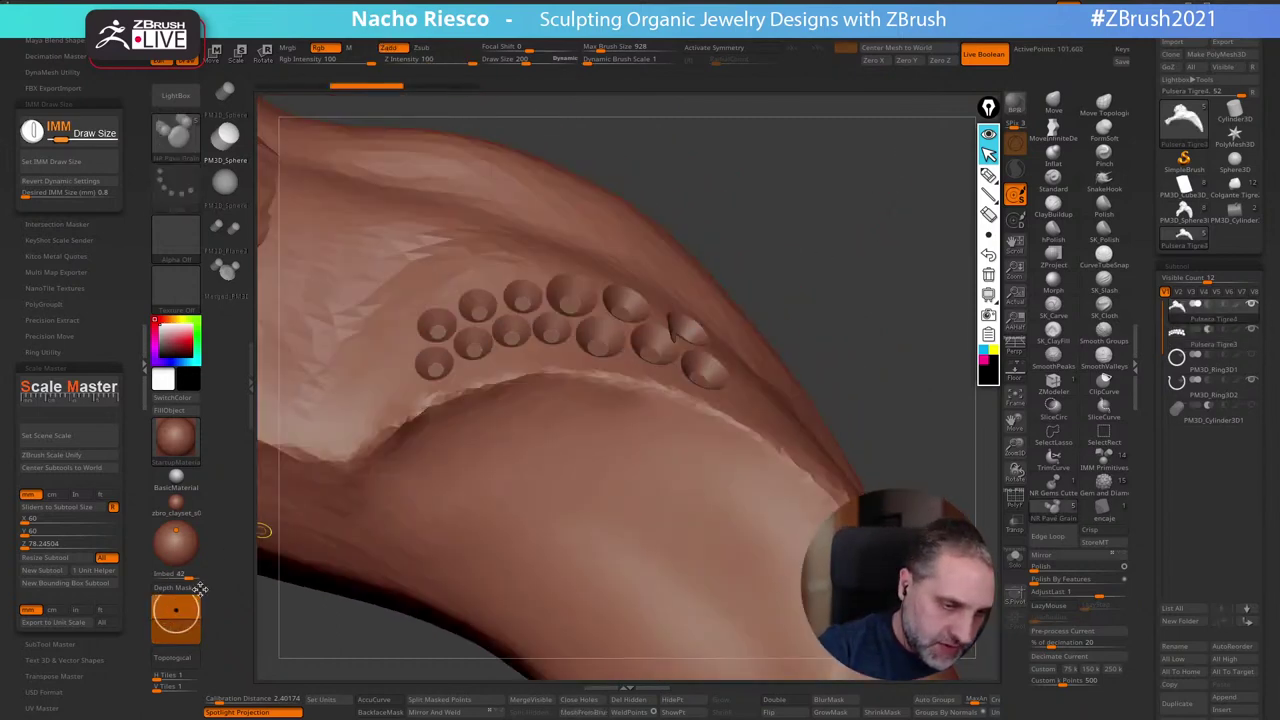
Insert 0.8 mm metal grains between the 2 mm gem seats at the tail end of both rows
{"action": "left_click", "coordinate": [602, 306]}
{"action": "left_click_drag", "start_coordinate": [804, 208], "coordinate": [711, 290]}
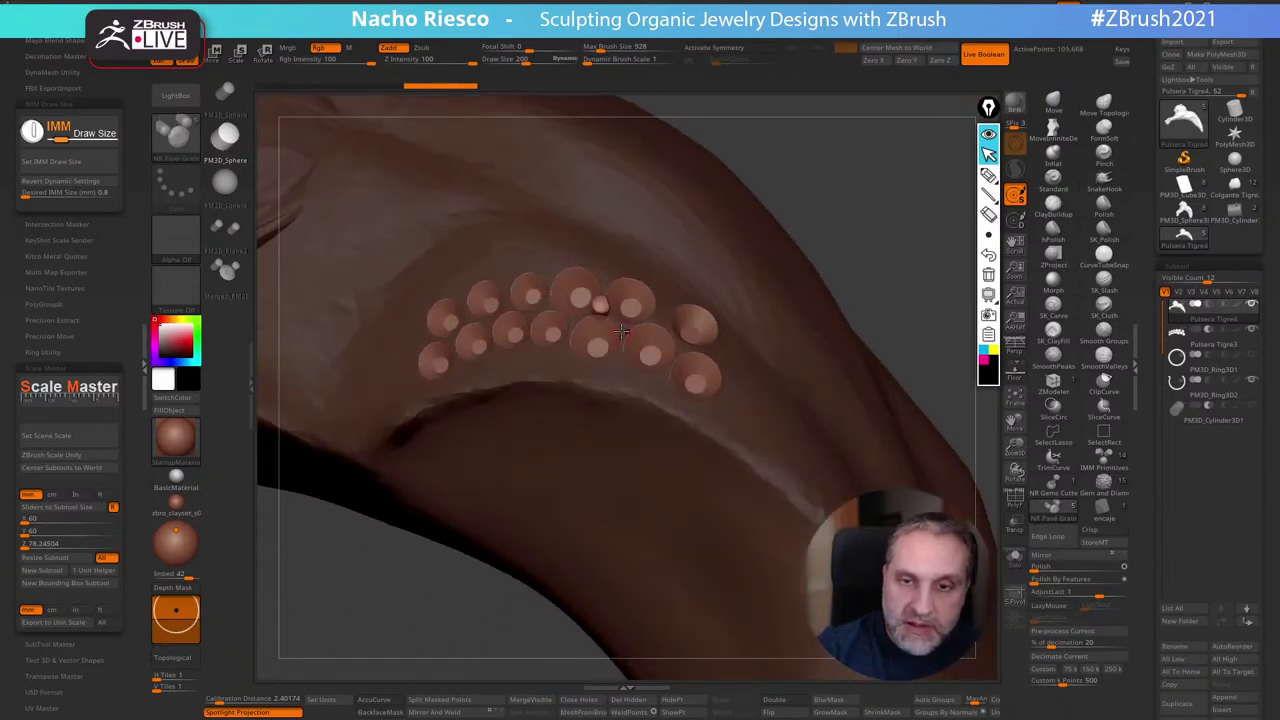
{"action": "left_click", "coordinate": [624, 331]}
{"action": "left_click", "coordinate": [657, 316]}
{"action": "left_click", "coordinate": [622, 324]}
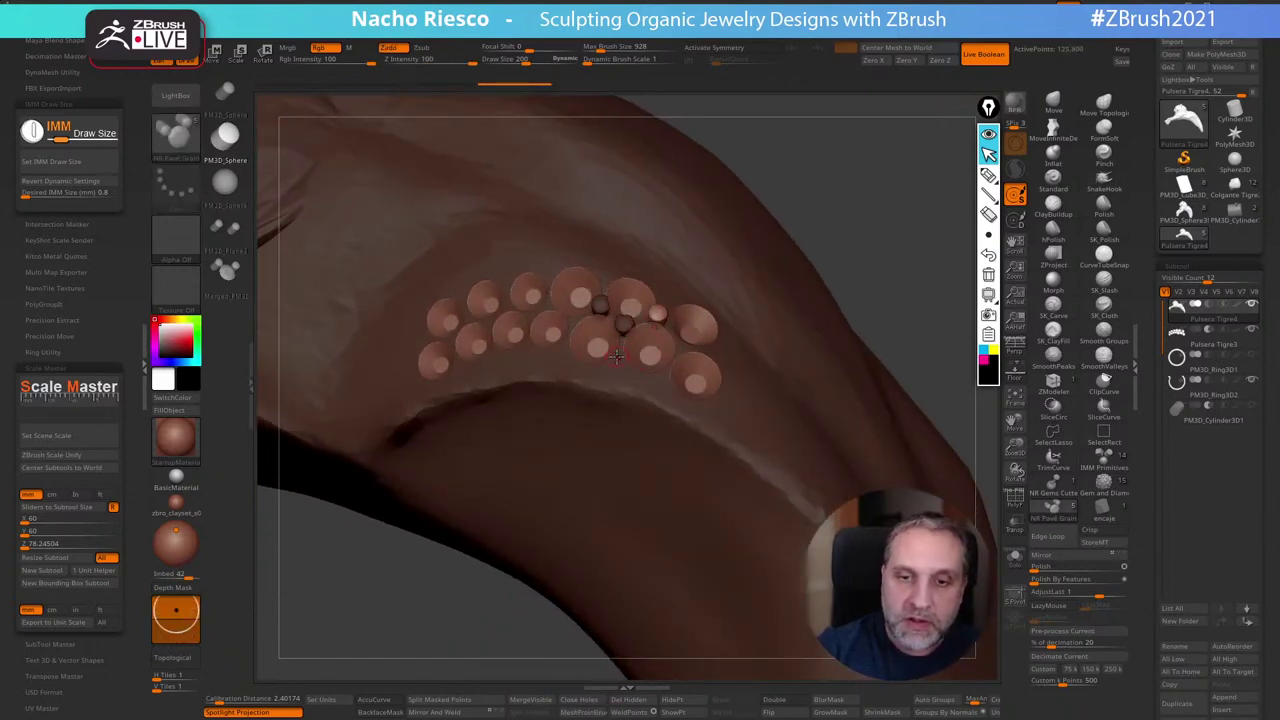
{"action": "left_click", "coordinate": [613, 353]}
{"action": "left_click", "coordinate": [665, 375]}
{"action": "left_click", "coordinate": [682, 347]}
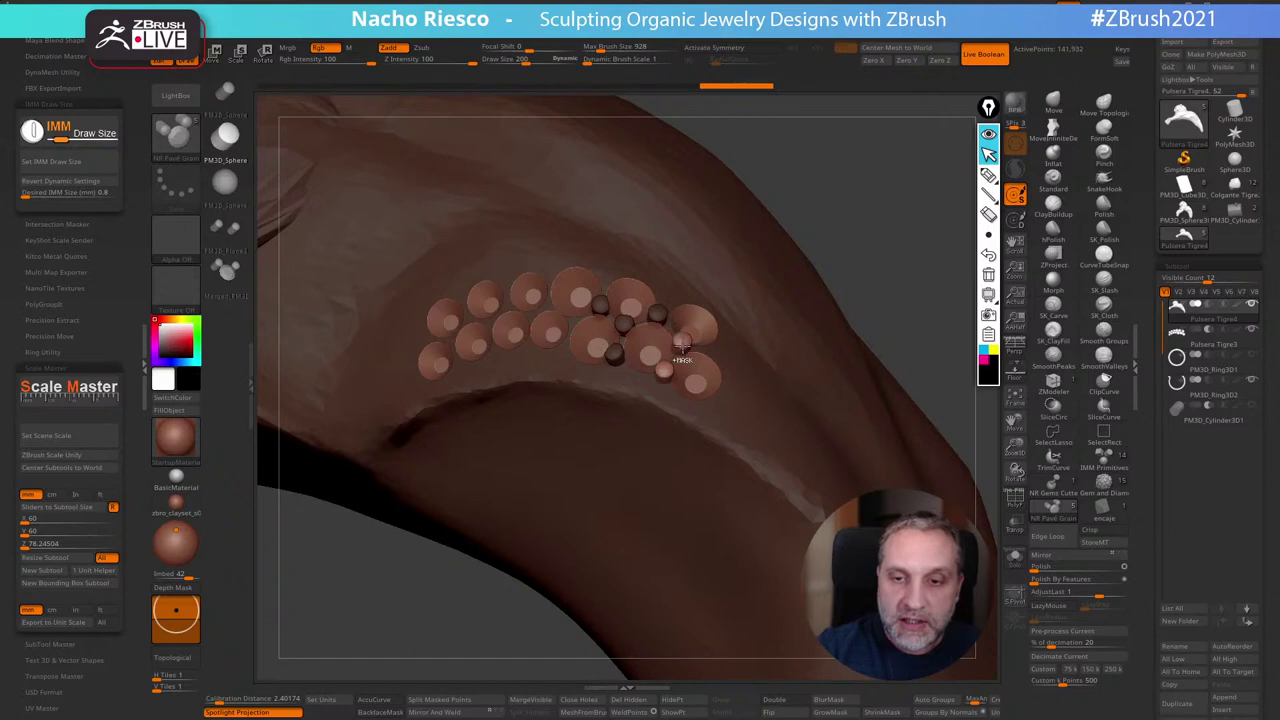
{"action": "left_click_drag", "start_coordinate": [870, 254], "coordinate": [848, 262]}
Continue inserting 0.8 mm grains around the middle gem seats, between the two rows and along their outer edges
{"action": "left_click", "coordinate": [565, 346]}
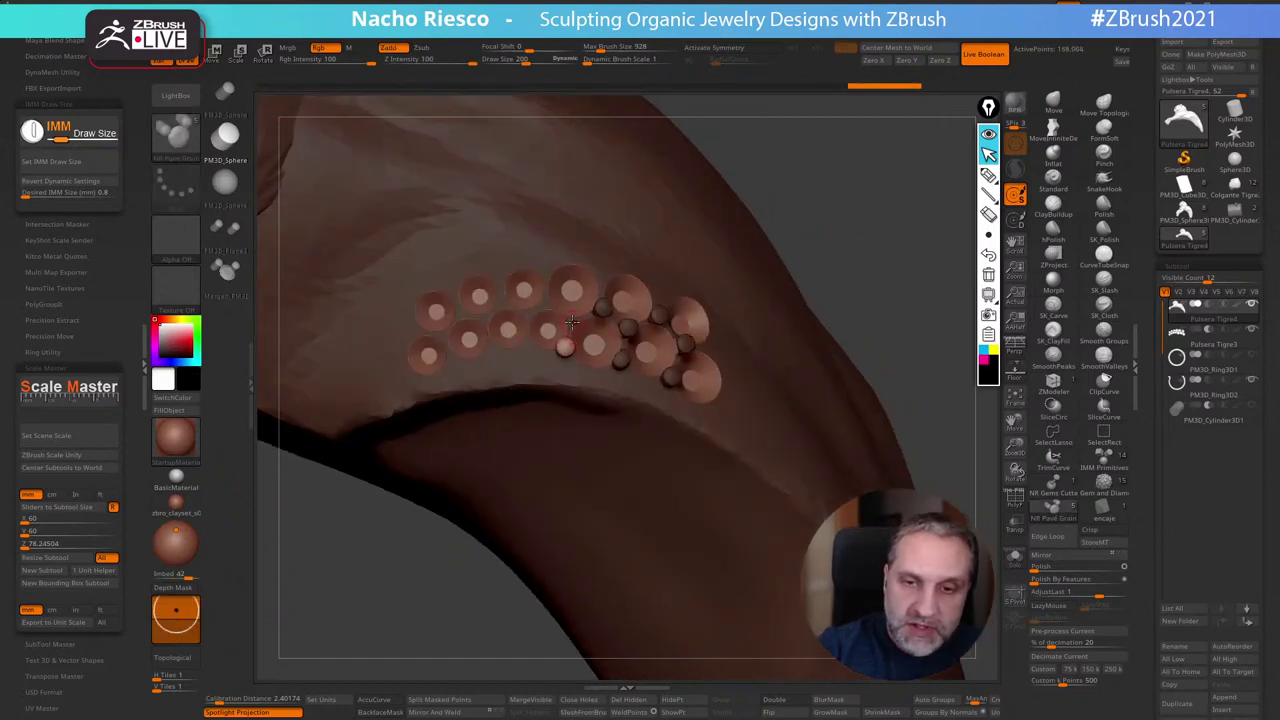
{"action": "left_click", "coordinate": [543, 305]}
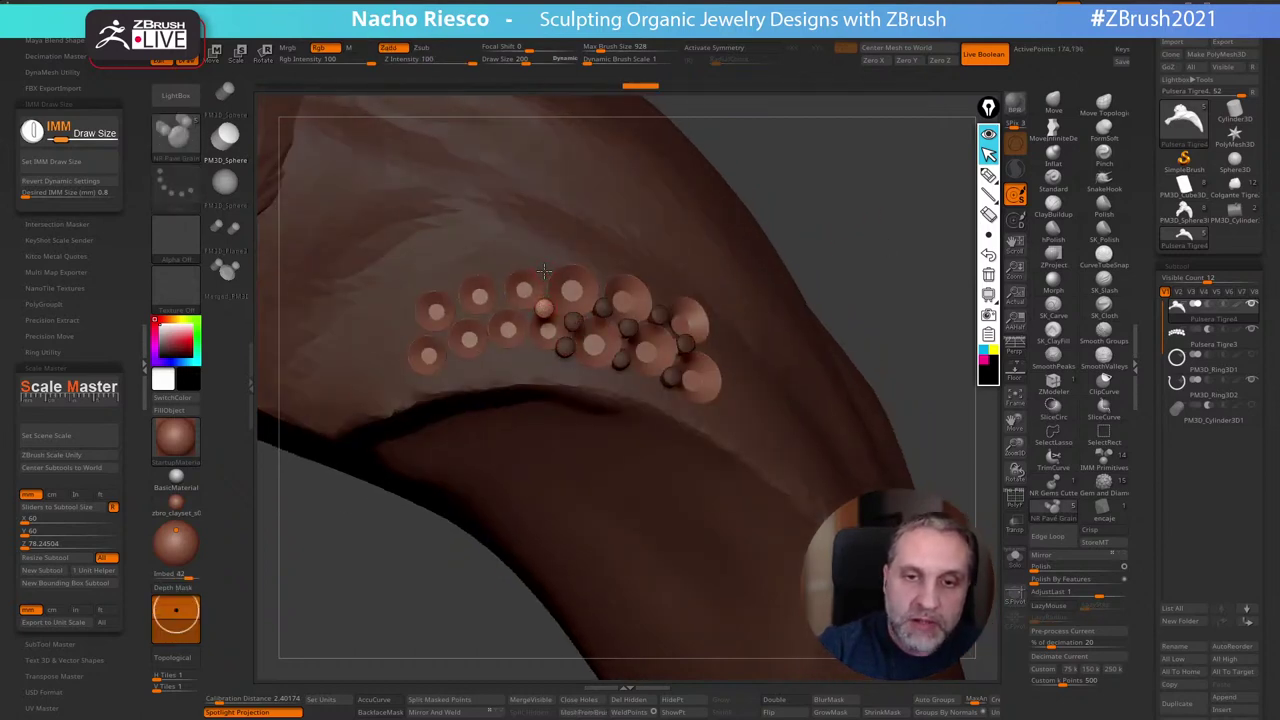
{"action": "left_click", "coordinate": [544, 272]}
{"action": "left_click", "coordinate": [604, 277]}
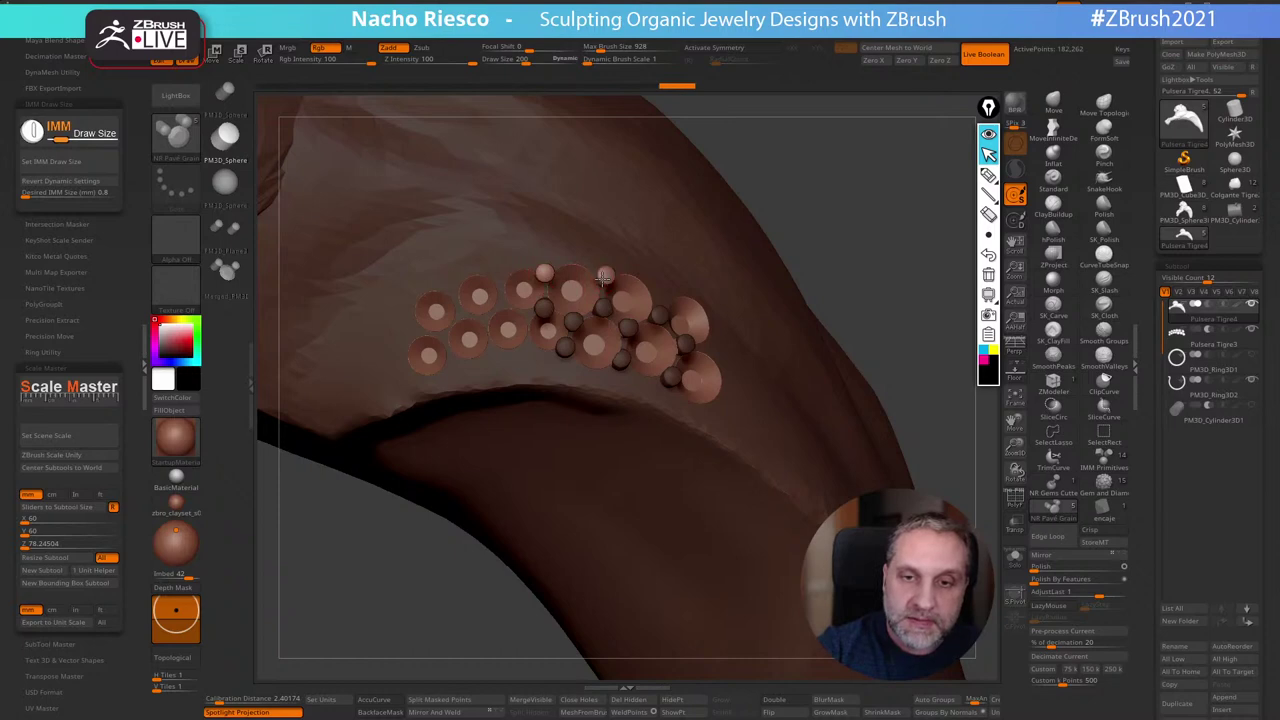
{"action": "left_click", "coordinate": [529, 345]}
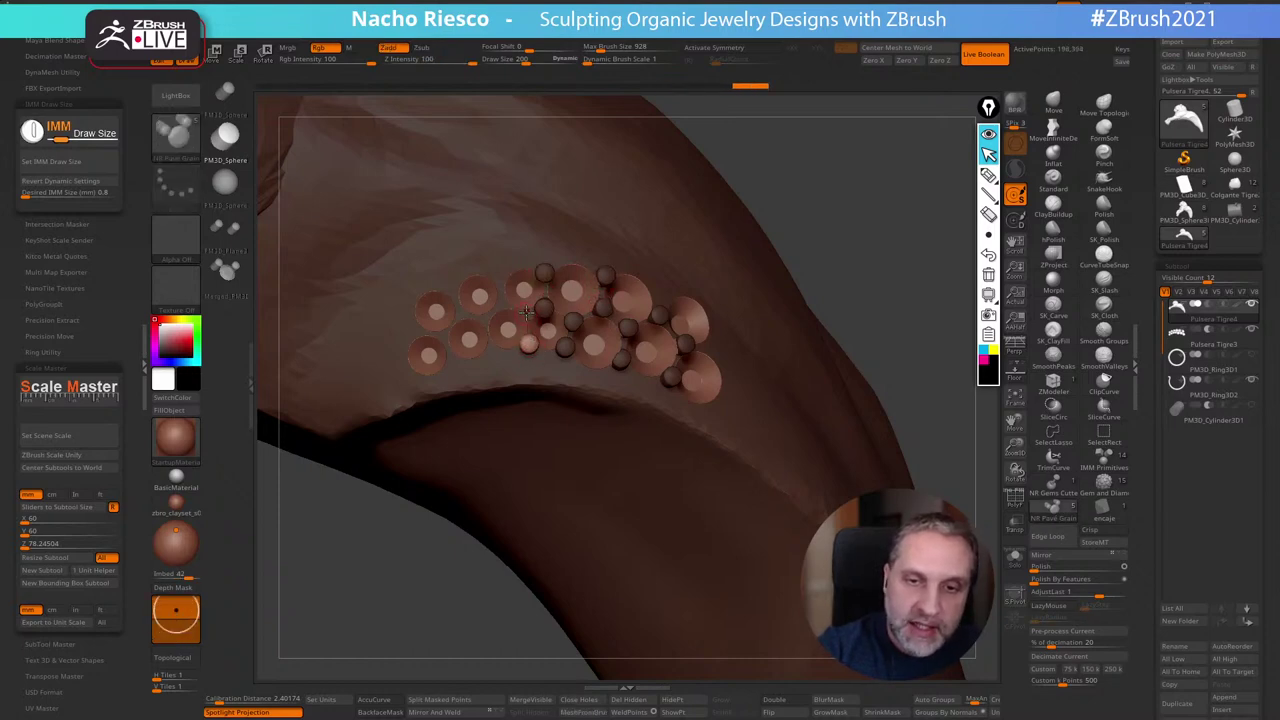
{"action": "left_click", "coordinate": [525, 316]}
{"action": "left_click", "coordinate": [500, 305]}
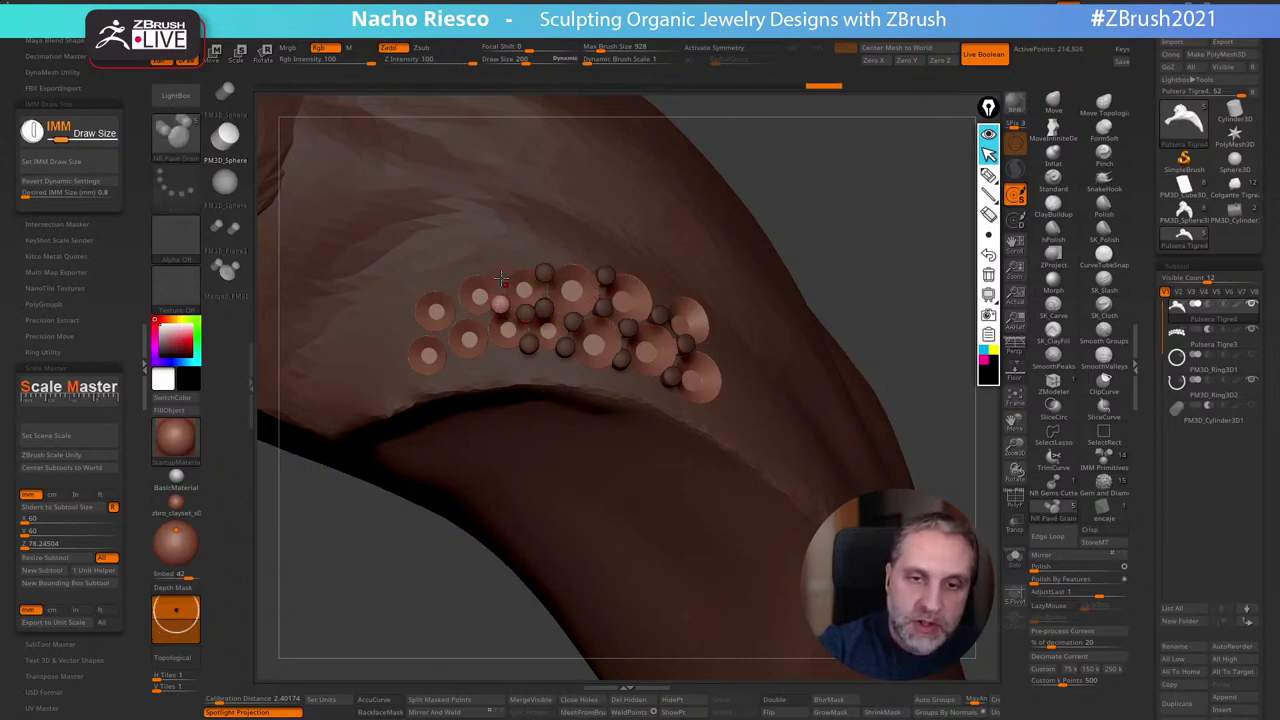
{"action": "left_click", "coordinate": [501, 280]}
Insert 0.8 mm grains around the small gem seats at the end of the rows nearest the tiger's head
{"action": "left_click", "coordinate": [449, 291]}
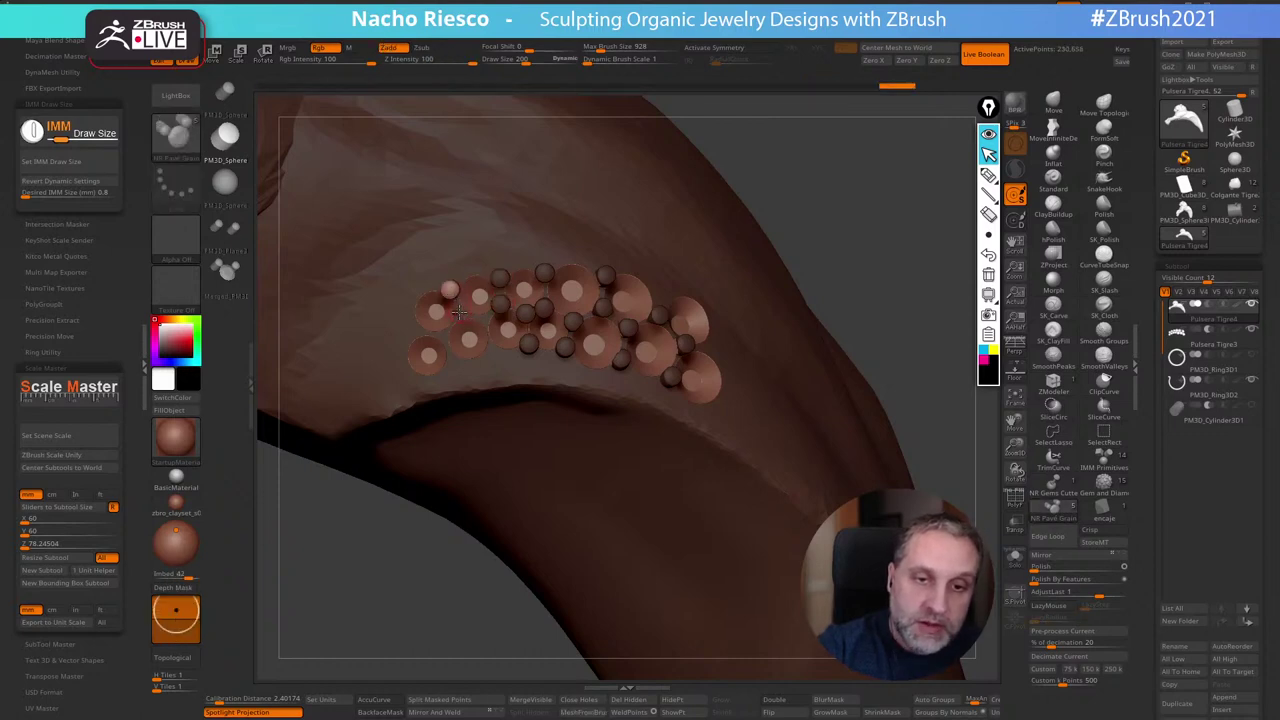
{"action": "left_click", "coordinate": [459, 313]}
{"action": "left_click", "coordinate": [485, 317]}
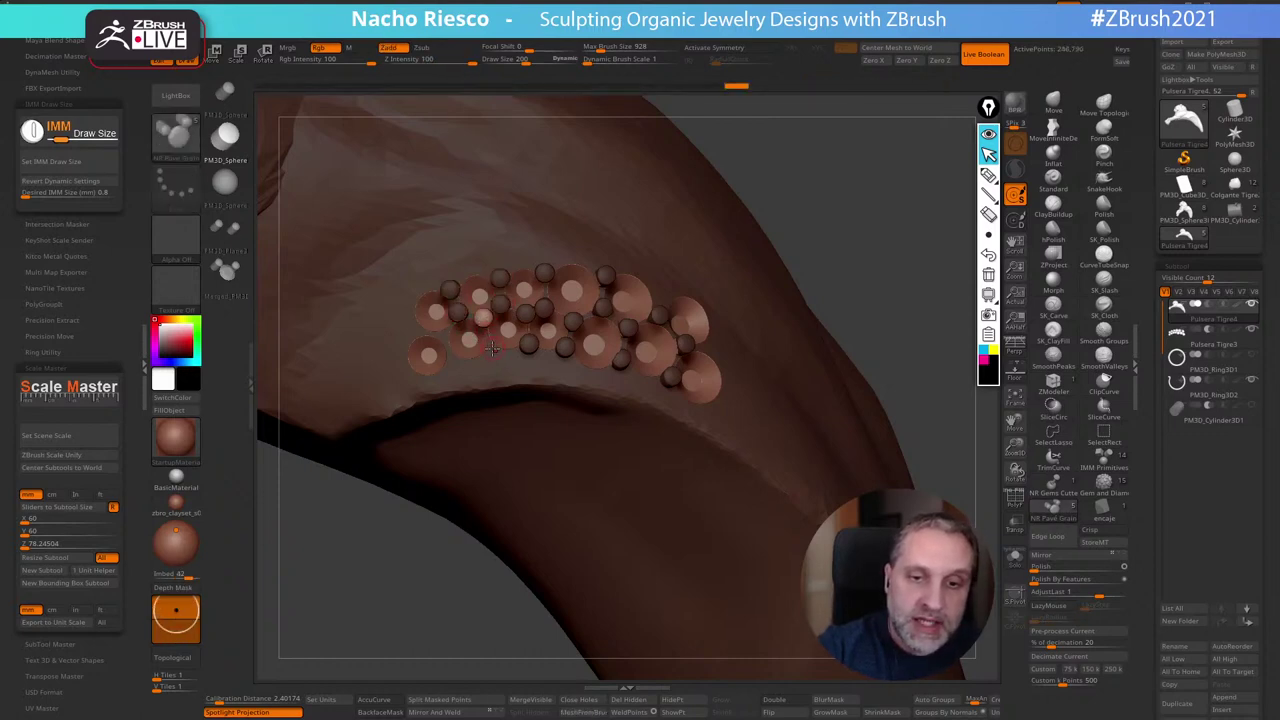
{"action": "left_click", "coordinate": [492, 347]}
{"action": "left_click", "coordinate": [451, 358]}
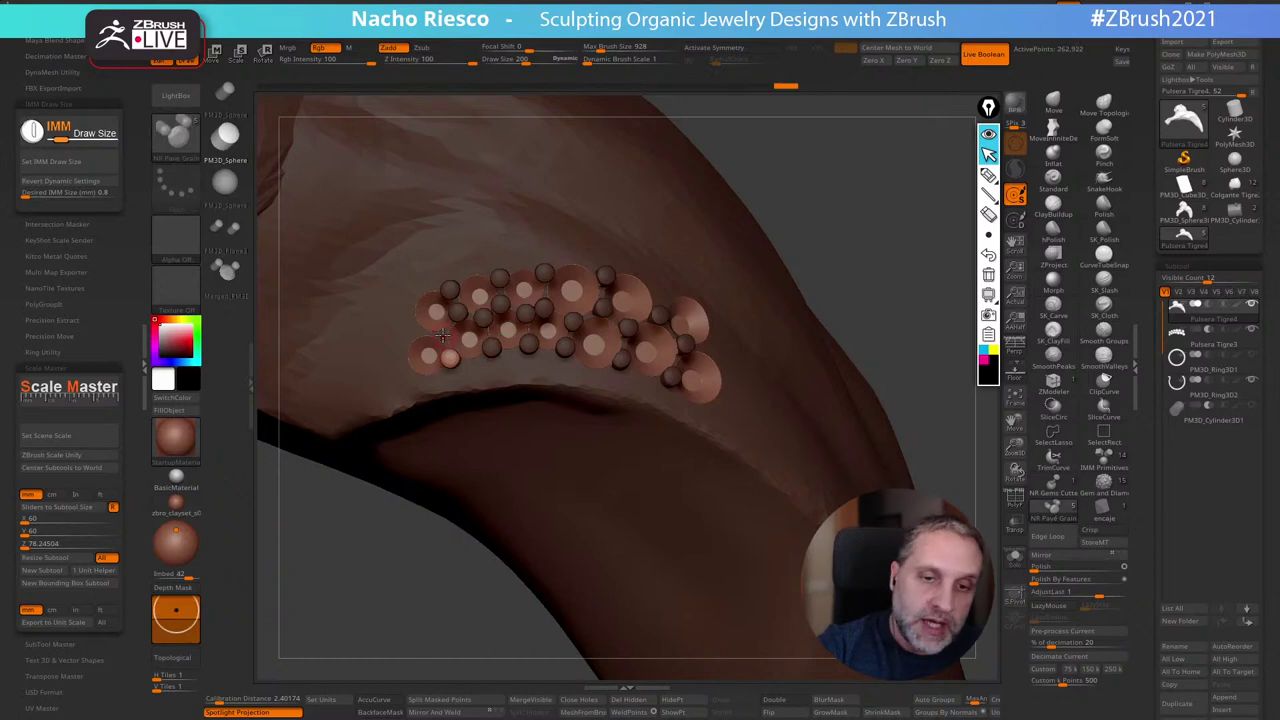
{"action": "left_click", "coordinate": [442, 336]}
{"action": "left_click", "coordinate": [418, 331]}
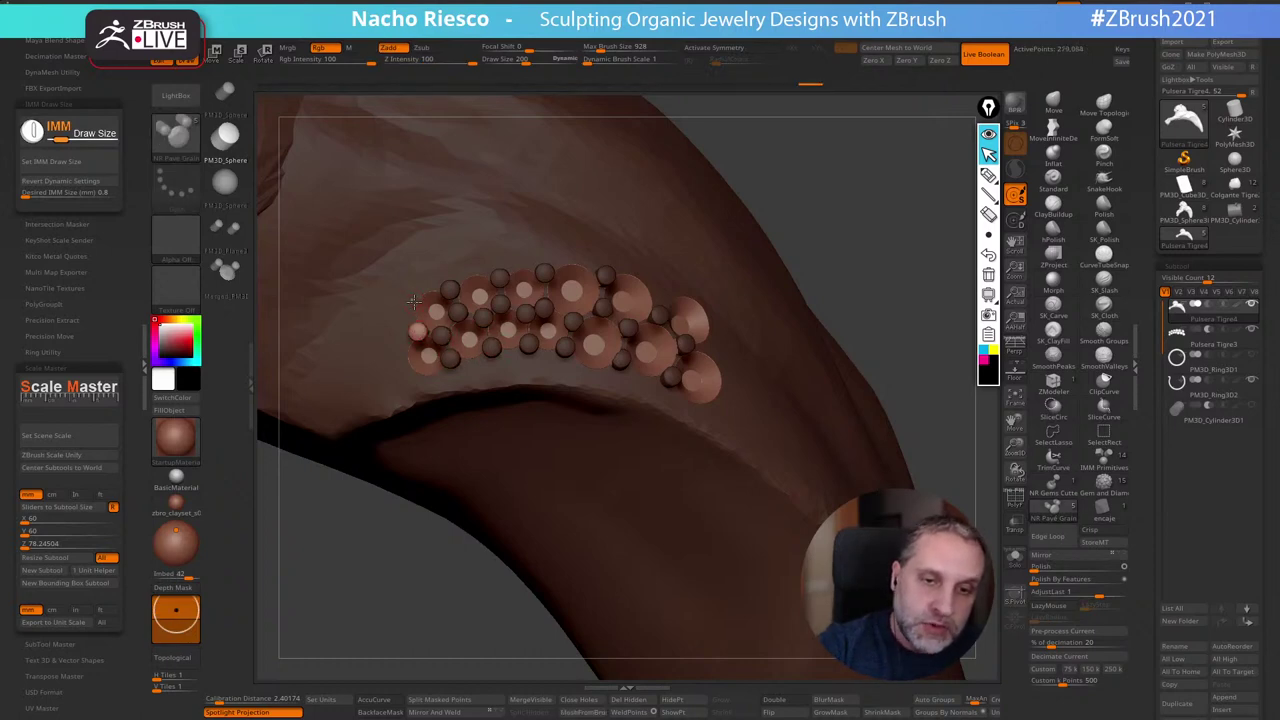
{"action": "left_click", "coordinate": [413, 300]}
{"action": "mouse_move", "coordinate": [874, 223]}
{"action": "left_mouse_down"}
{"action": "mouse_move", "coordinate": [866, 285]}
{"action": "mouse_move", "coordinate": [834, 287]}
{"action": "left_mouse_up"}
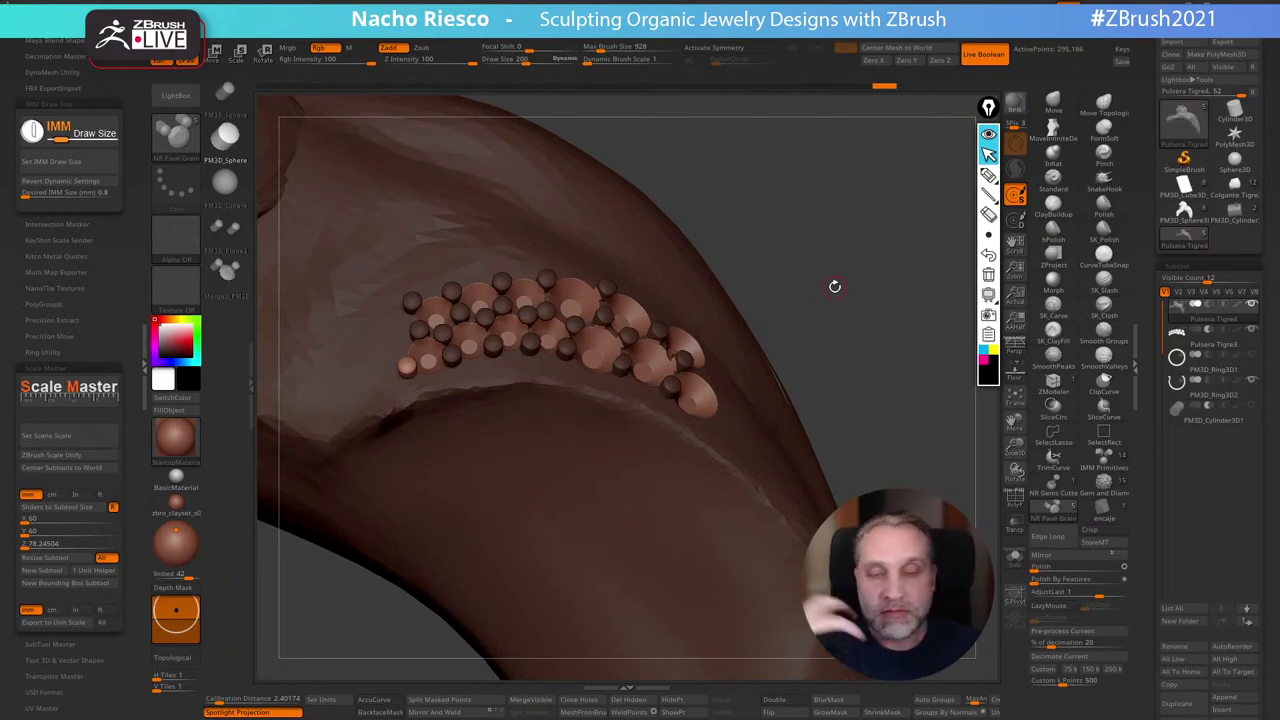
Collapse the plugin tray, frame the whole bracelet and clear the mask on the tiger body
{"action": "mouse_move", "coordinate": [861, 273]}
{"action": "left_mouse_down"}
{"action": "mouse_move", "coordinate": [894, 280]}
{"action": "mouse_move", "coordinate": [884, 295]}
{"action": "mouse_move", "coordinate": [864, 290]}
{"action": "left_mouse_up"}
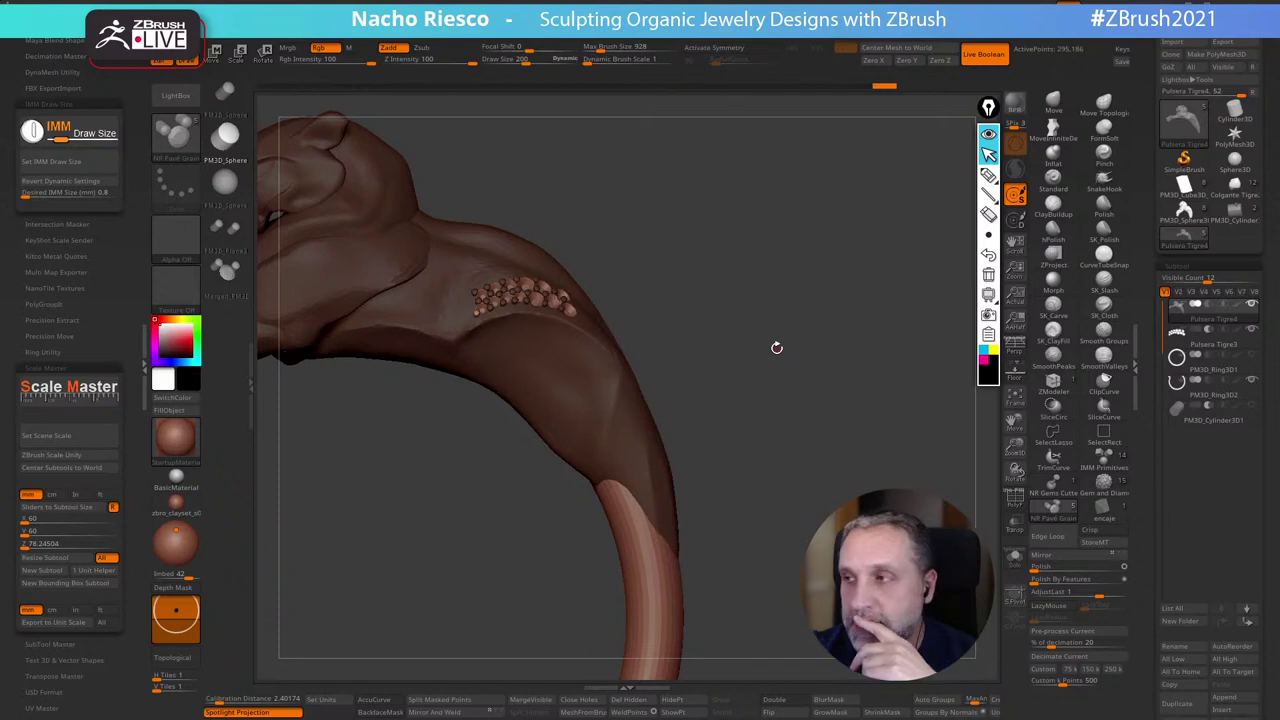
{"action": "left_click_drag", "start_coordinate": [769, 397], "coordinate": [660, 451]}
{"action": "left_click", "coordinate": [137, 375]}
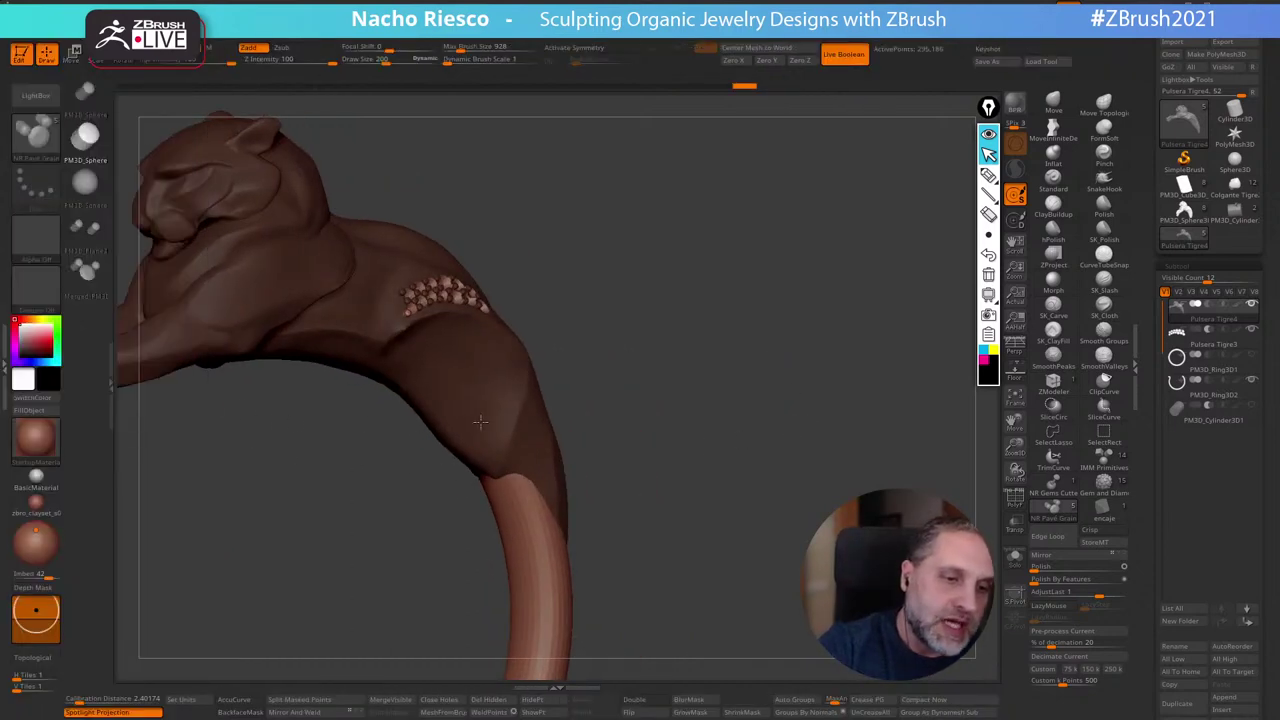
{"action": "left_click_drag", "start_coordinate": [190, 390], "coordinate": [900, 412]}
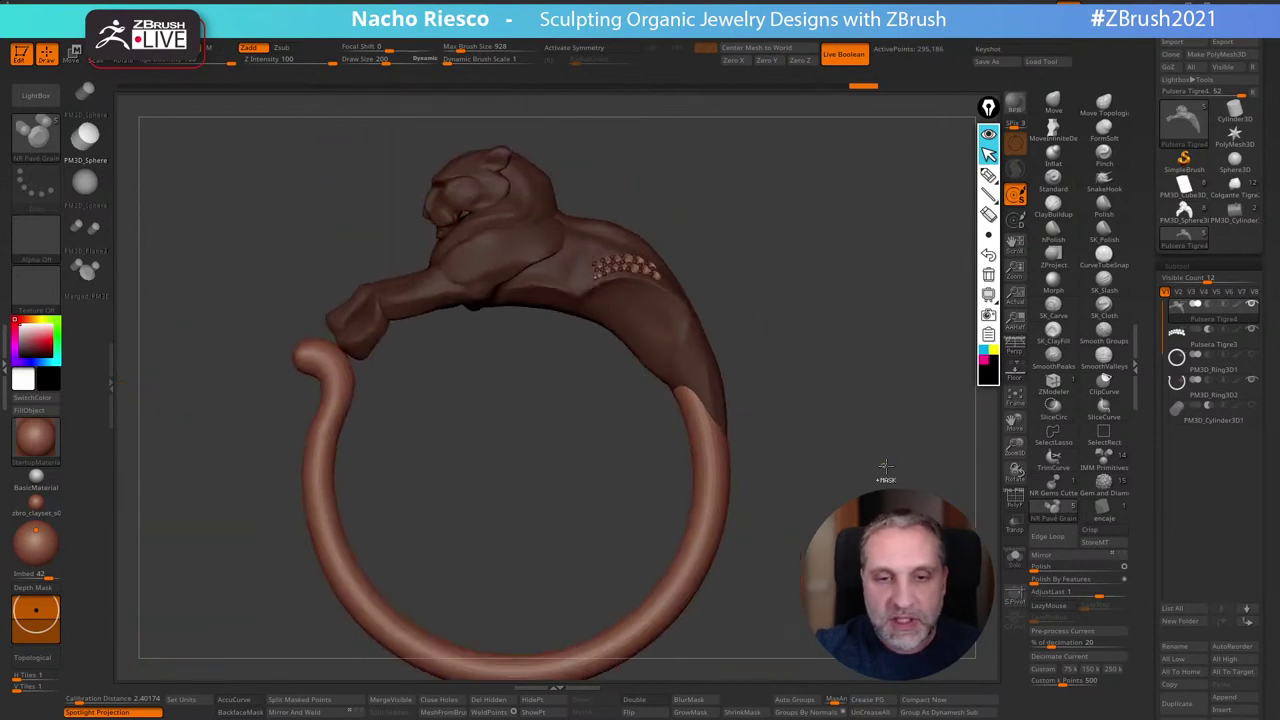
{"action": "left_click_drag", "start_coordinate": [884, 466], "coordinate": [850, 515], "text": "ctrl"}
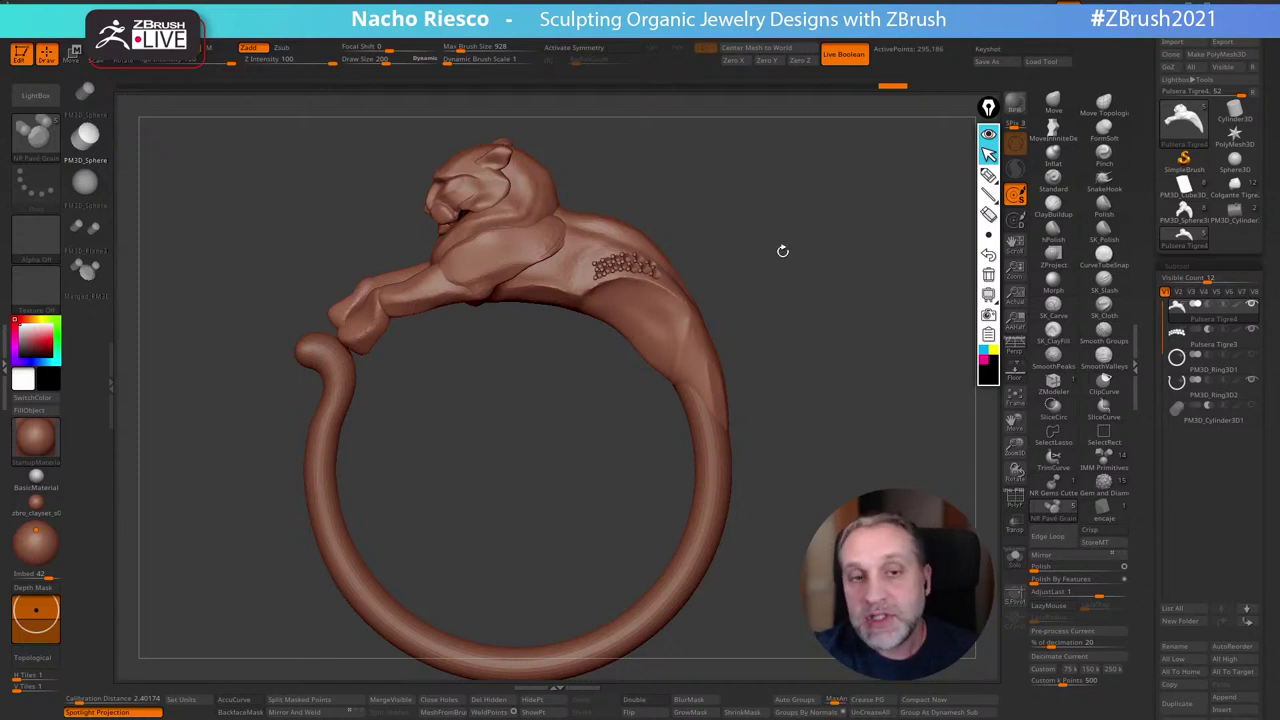
Hide the gem-cutter subtool so the Boolean seats no longer cut the tiger body
{"action": "left_click_drag", "start_coordinate": [782, 250], "coordinate": [809, 351]}
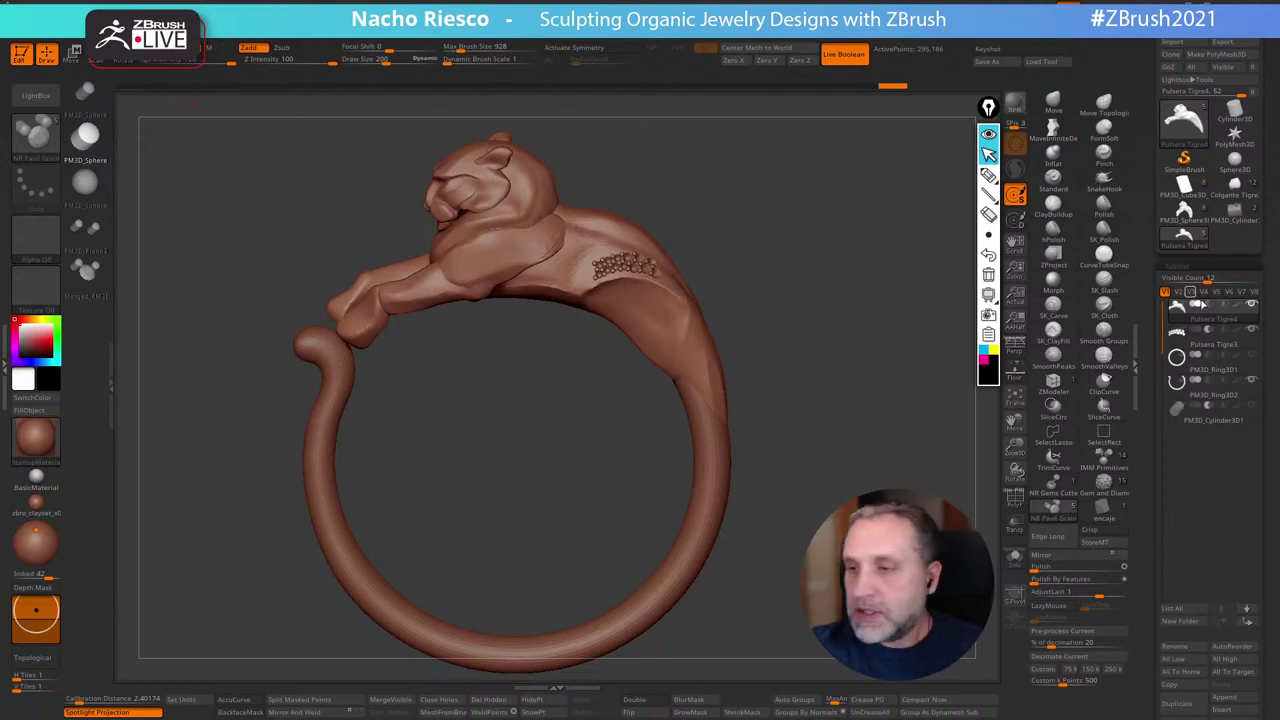
{"action": "left_click", "coordinate": [1251, 330]}
{"action": "left_click_drag", "start_coordinate": [886, 457], "coordinate": [901, 453]}
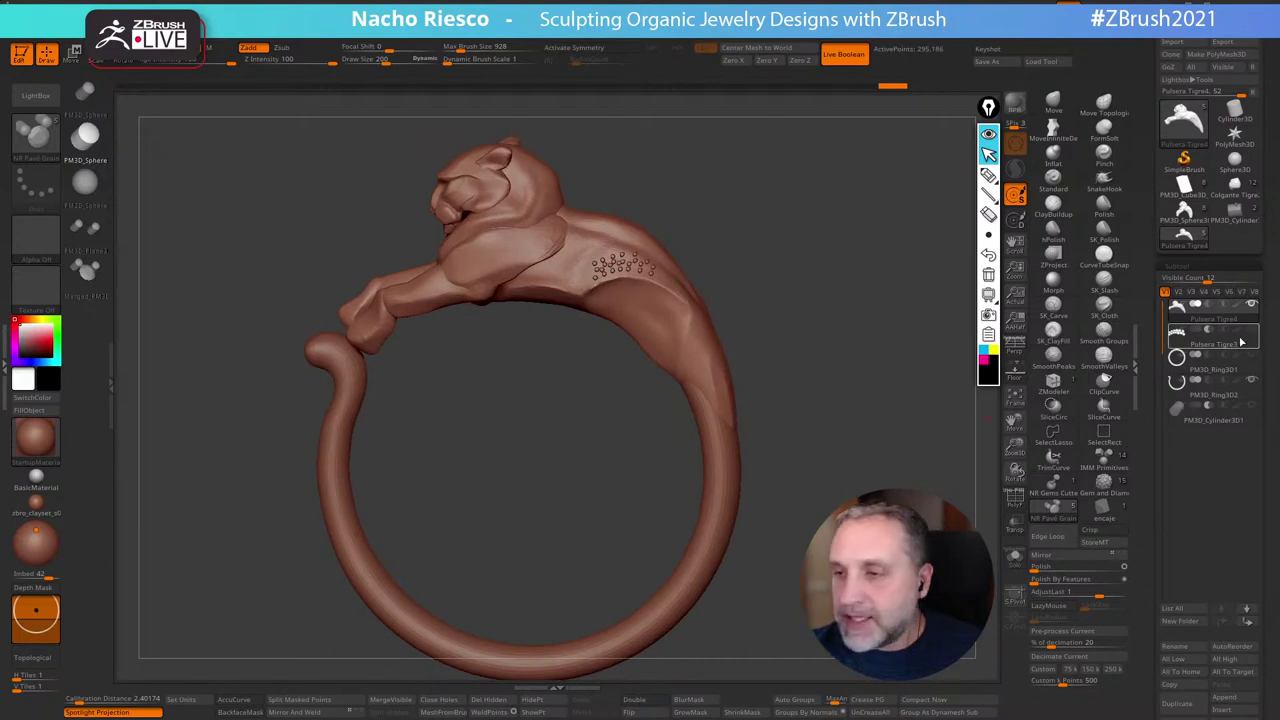
{"action": "mouse_move", "coordinate": [1250, 346]}
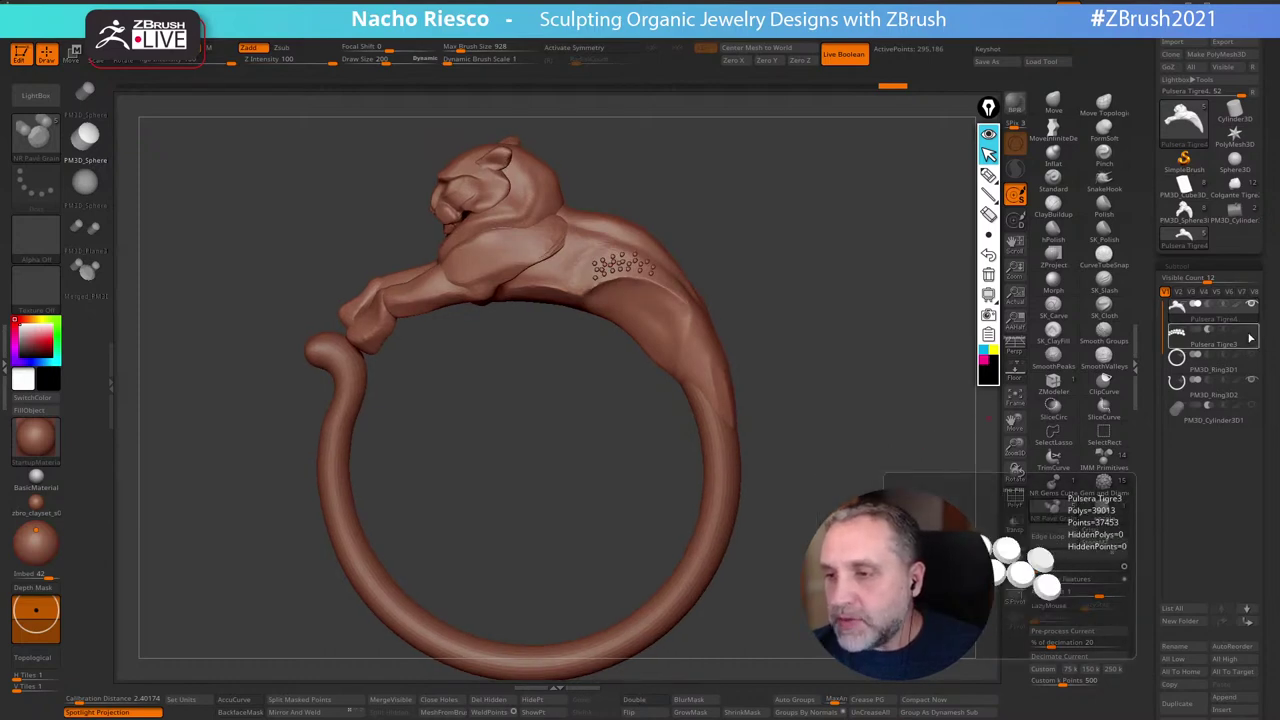
{"action": "left_click_drag", "start_coordinate": [892, 452], "coordinate": [908, 446]}
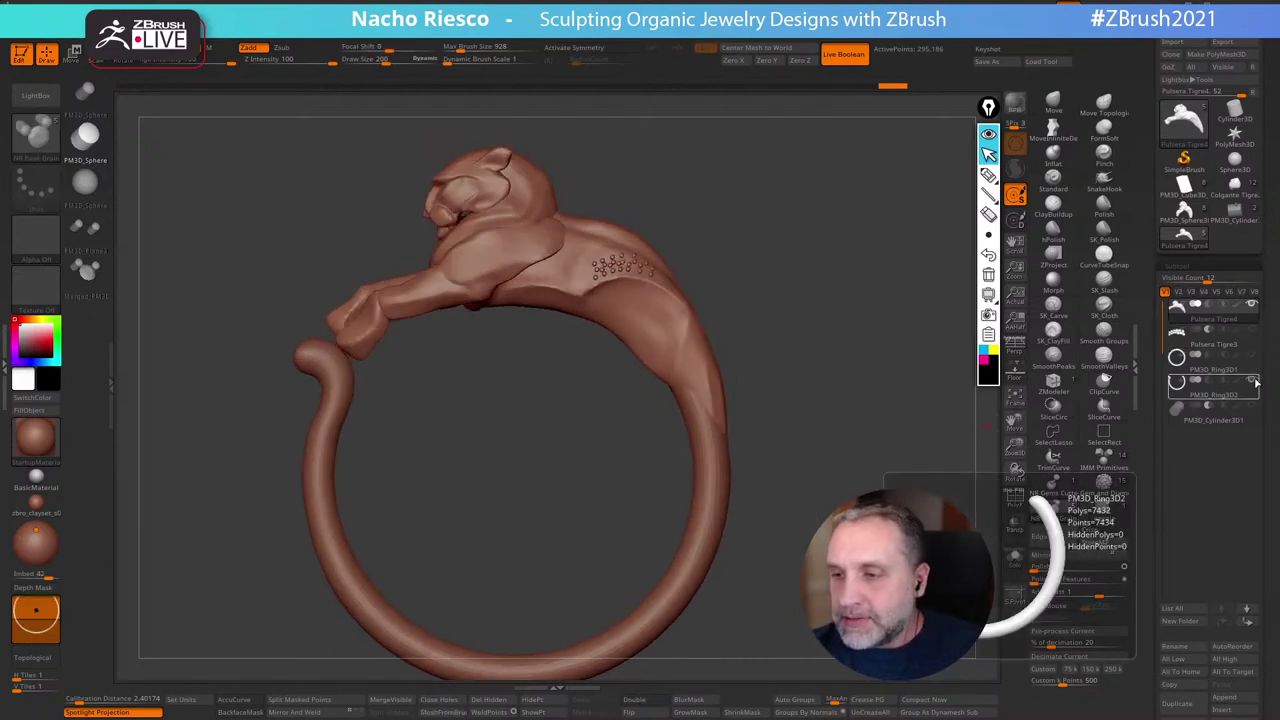
Undo all the grain insertions on the tiger body
{"action": "left_click", "coordinate": [897, 485], "text": "ctrl"}
{"action": "key", "text": "ctrl+z"}
{"action": "key", "text": "ctrl+z"}
{"action": "key", "text": "ctrl+z"}
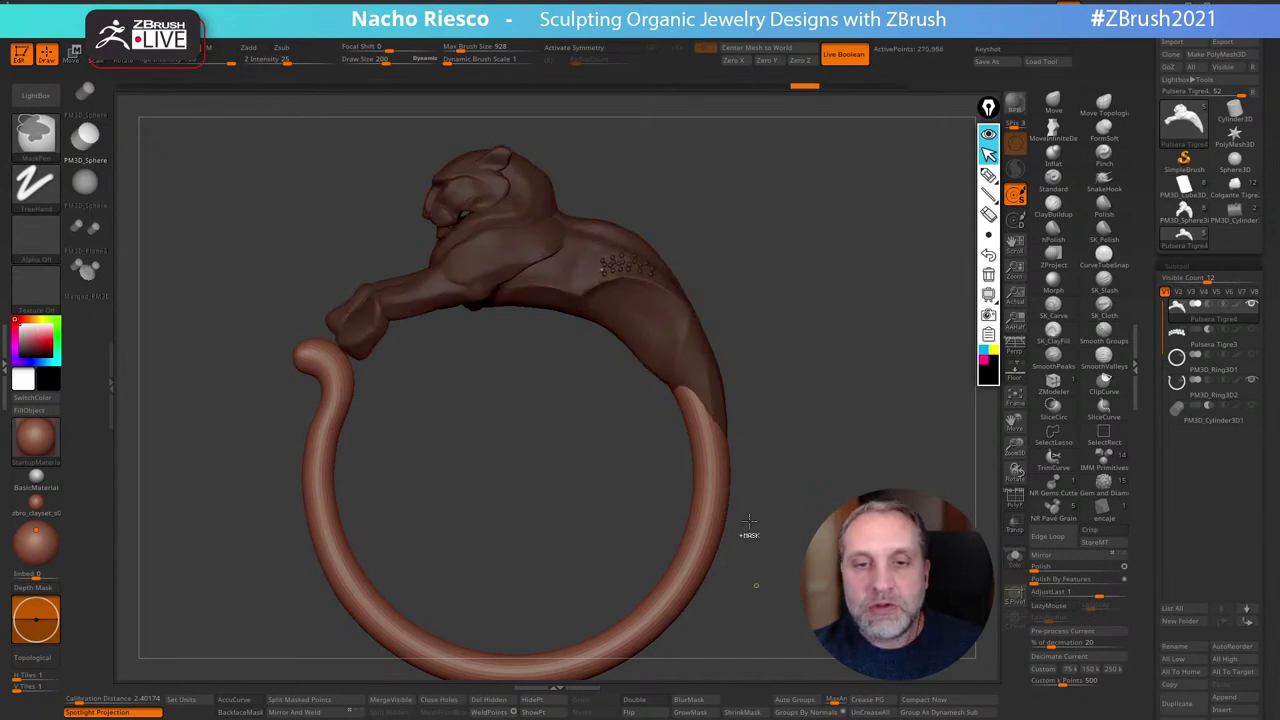
{"action": "left_click", "coordinate": [733, 444], "text": "ctrl"}
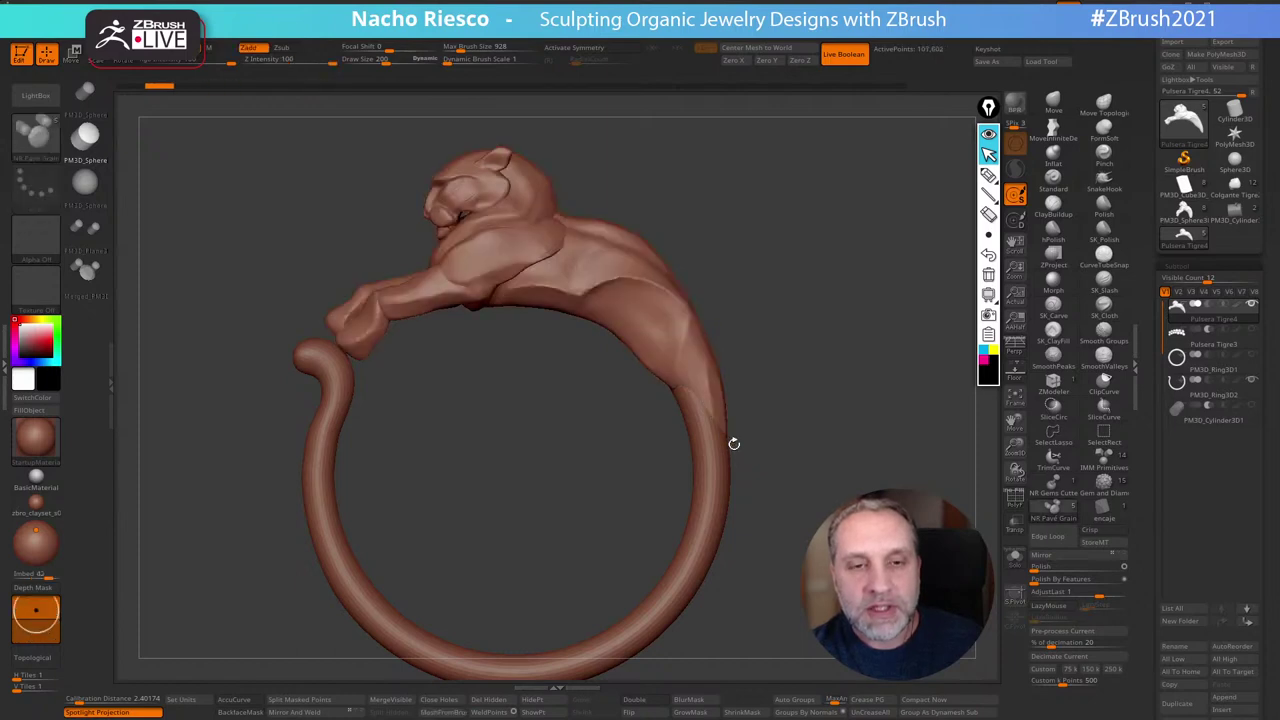
Import the tiger line drawing as a texture and add it to Spotlight over the tiger's head and shoulder
{"action": "mouse_move", "coordinate": [733, 444]}
{"action": "left_mouse_down"}
{"action": "mouse_move", "coordinate": [857, 363]}
{"action": "mouse_move", "coordinate": [874, 389]}
{"action": "mouse_move", "coordinate": [929, 403]}
{"action": "mouse_move", "coordinate": [877, 383]}
{"action": "mouse_move", "coordinate": [905, 392]}
{"action": "left_mouse_up"}
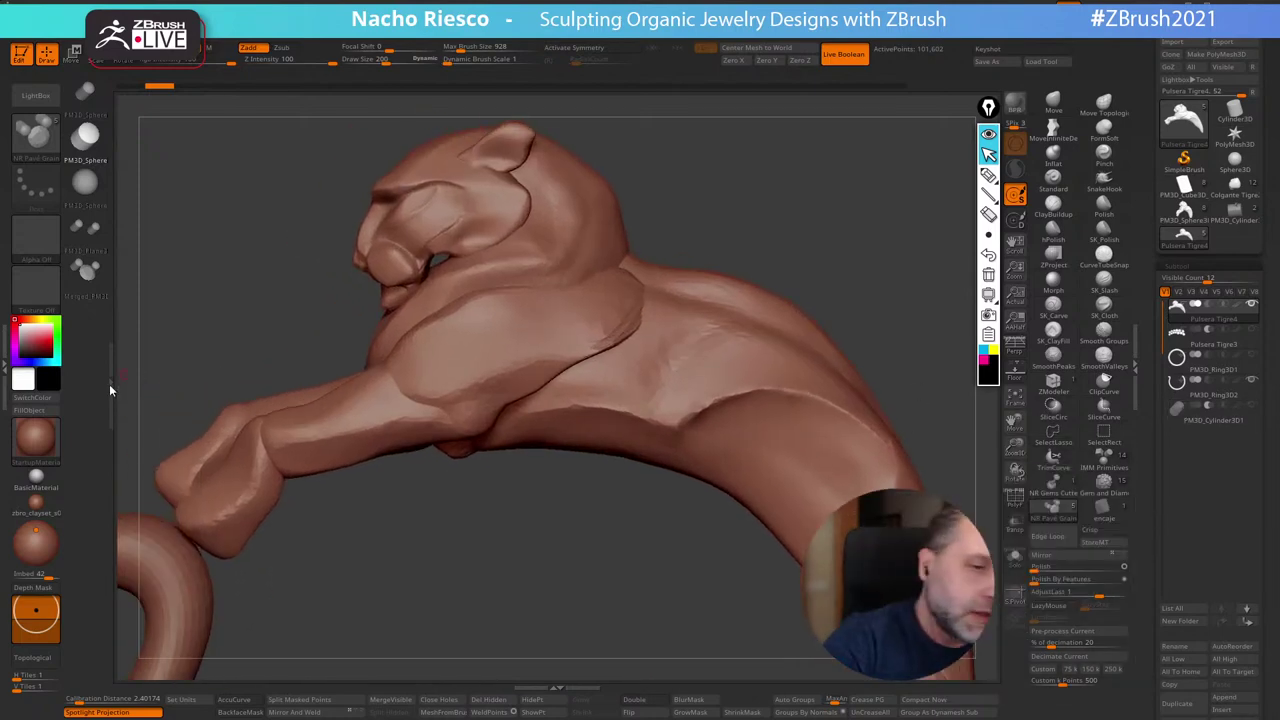
{"action": "left_click_drag", "start_coordinate": [111, 384], "coordinate": [122, 382]}
{"action": "left_click", "coordinate": [642, 38]}
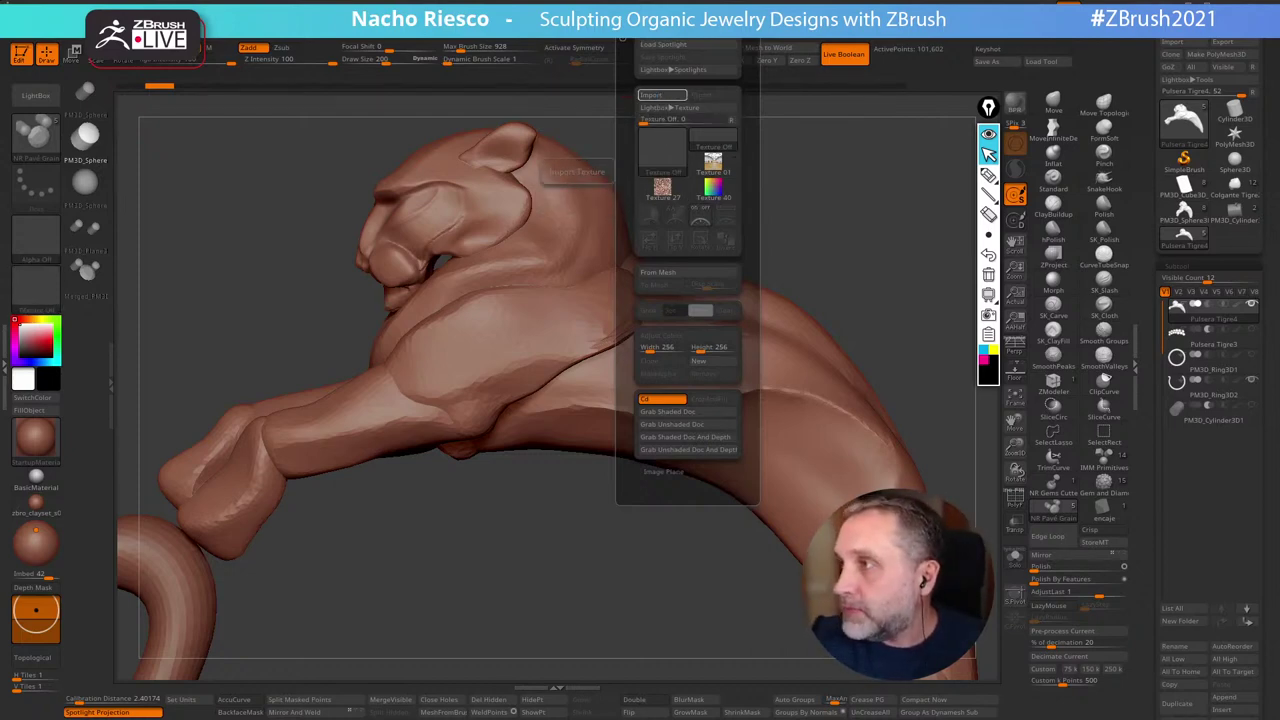
{"action": "left_click", "coordinate": [662, 213]}
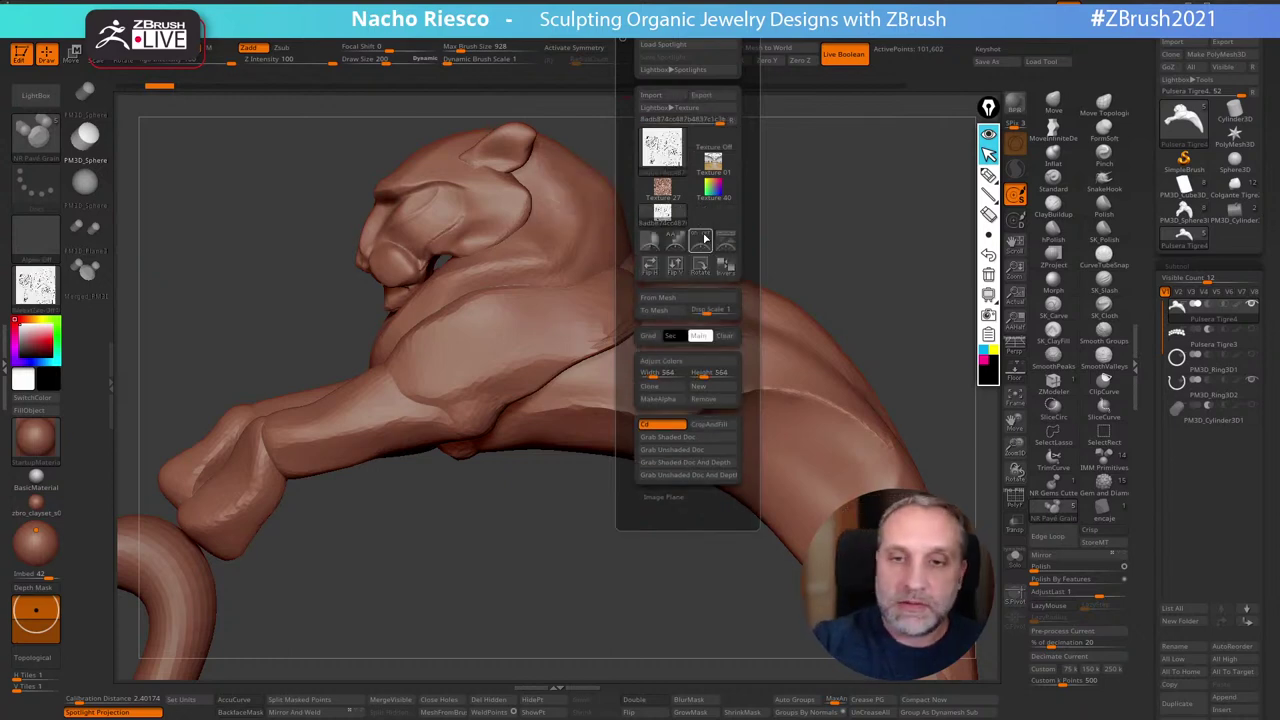
{"action": "left_click", "coordinate": [727, 246]}
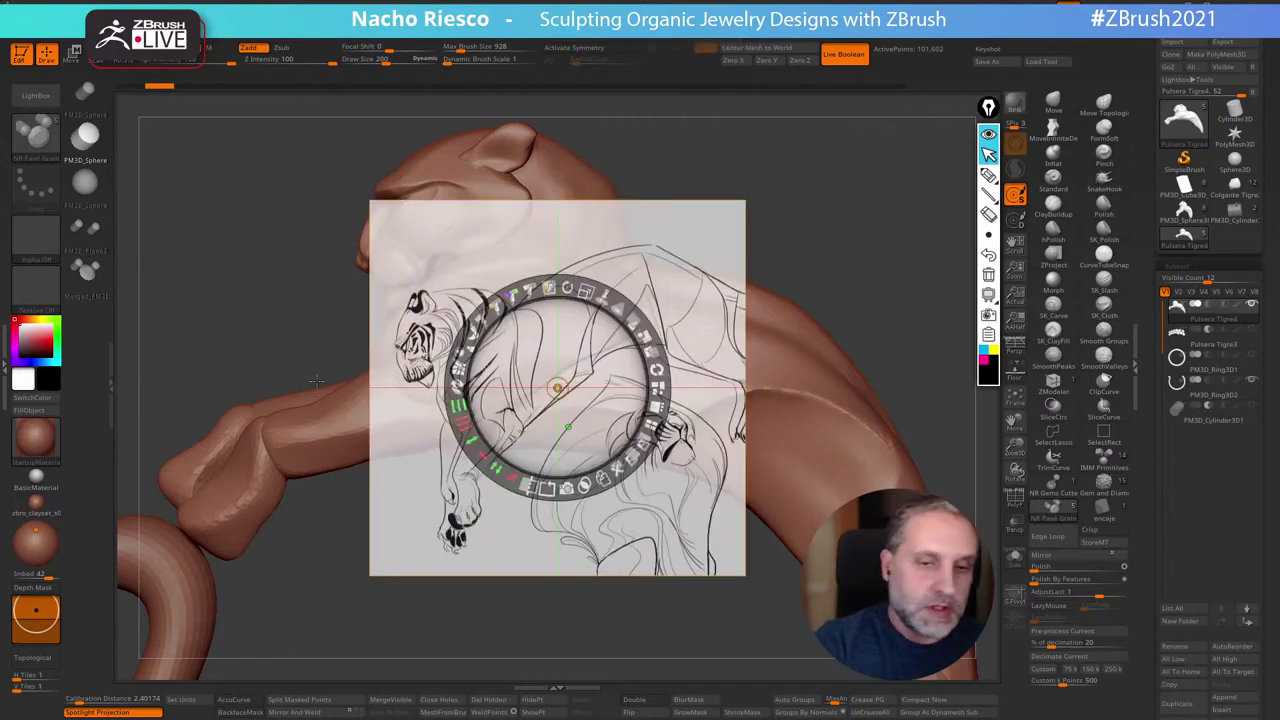
Rotate and shrink the tiger reference drawing, park it clear of the tiger body below the front paws, and exit Spotlight editing
{"action": "mouse_move", "coordinate": [568, 287]}
{"action": "left_mouse_down"}
{"action": "mouse_move", "coordinate": [604, 318]}
{"action": "mouse_move", "coordinate": [608, 341]}
{"action": "mouse_move", "coordinate": [355, 597]}
{"action": "mouse_move", "coordinate": [326, 639]}
{"action": "mouse_move", "coordinate": [337, 642]}
{"action": "left_mouse_up"}
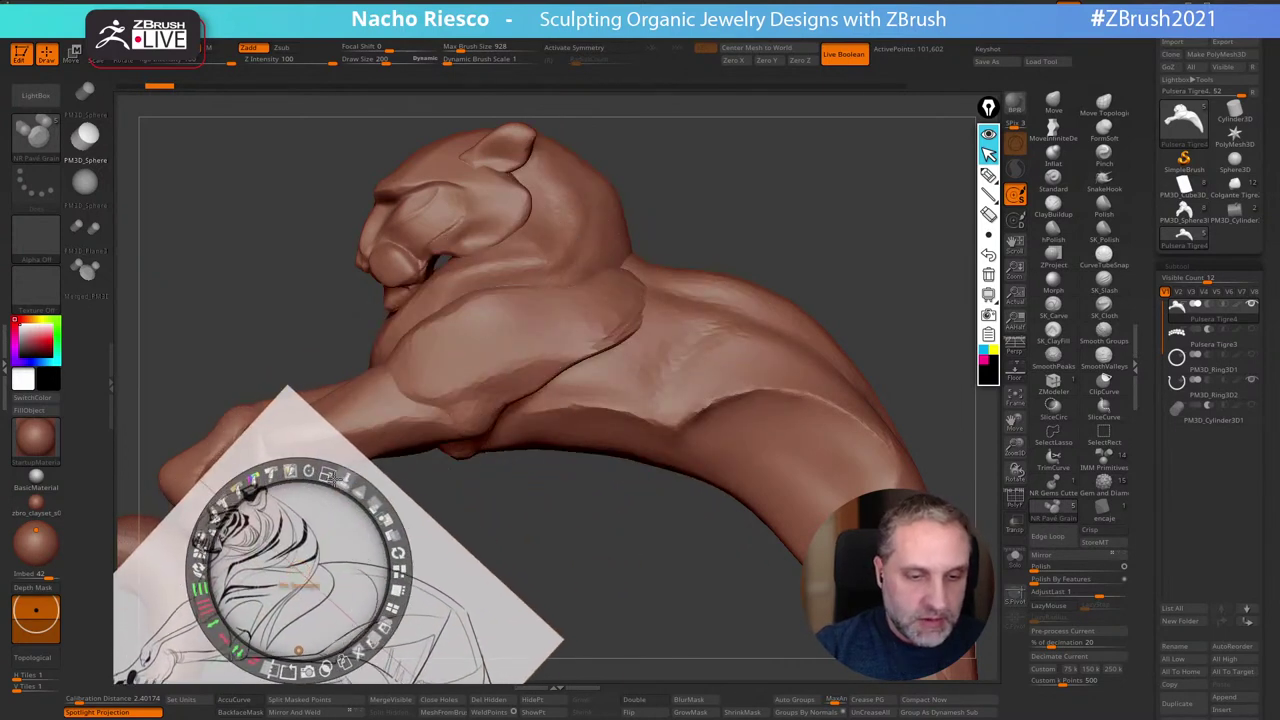
{"action": "left_click_drag", "start_coordinate": [331, 475], "coordinate": [272, 474]}
{"action": "left_click_drag", "start_coordinate": [344, 590], "coordinate": [291, 589]}
{"action": "key", "text": "z"}
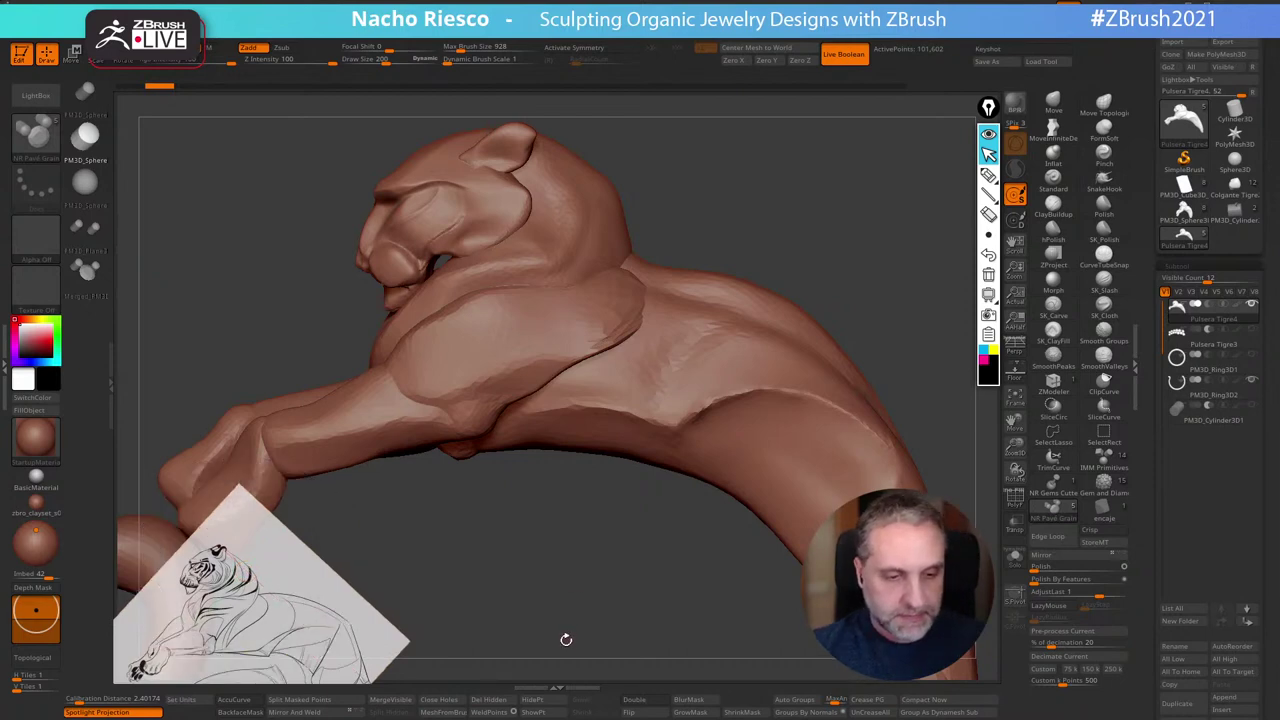
Sketch gem-filled stripe shapes over the tiger's neck and cheek with the annotation pen
{"action": "left_click_drag", "start_coordinate": [566, 640], "coordinate": [646, 591]}
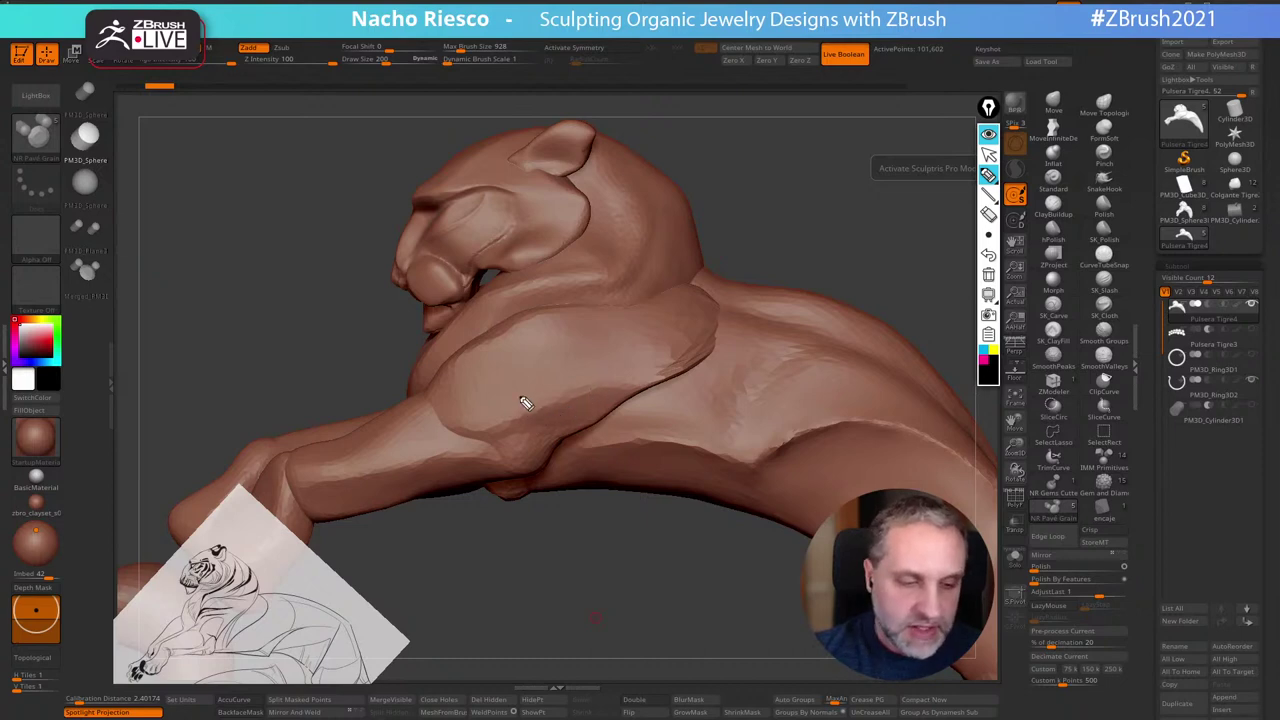
{"action": "mouse_move", "coordinate": [538, 301]}
{"action": "left_mouse_down"}
{"action": "mouse_move", "coordinate": [660, 250]}
{"action": "mouse_move", "coordinate": [625, 174]}
{"action": "mouse_move", "coordinate": [633, 195]}
{"action": "mouse_move", "coordinate": [598, 272]}
{"action": "mouse_move", "coordinate": [509, 300]}
{"action": "mouse_move", "coordinate": [632, 258]}
{"action": "mouse_move", "coordinate": [646, 230]}
{"action": "mouse_move", "coordinate": [622, 162]}
{"action": "left_mouse_up"}
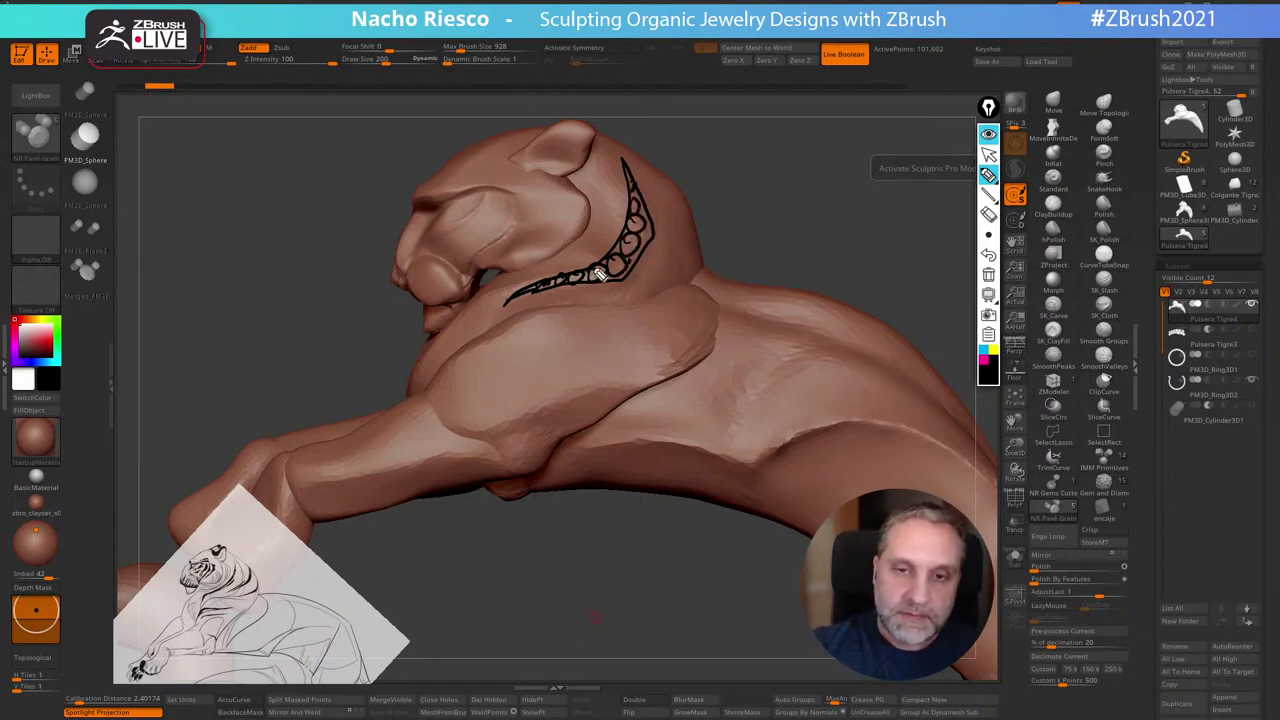
{"action": "mouse_move", "coordinate": [598, 282]}
{"action": "left_mouse_down"}
{"action": "mouse_move", "coordinate": [658, 216]}
{"action": "mouse_move", "coordinate": [636, 200]}
{"action": "left_mouse_up"}
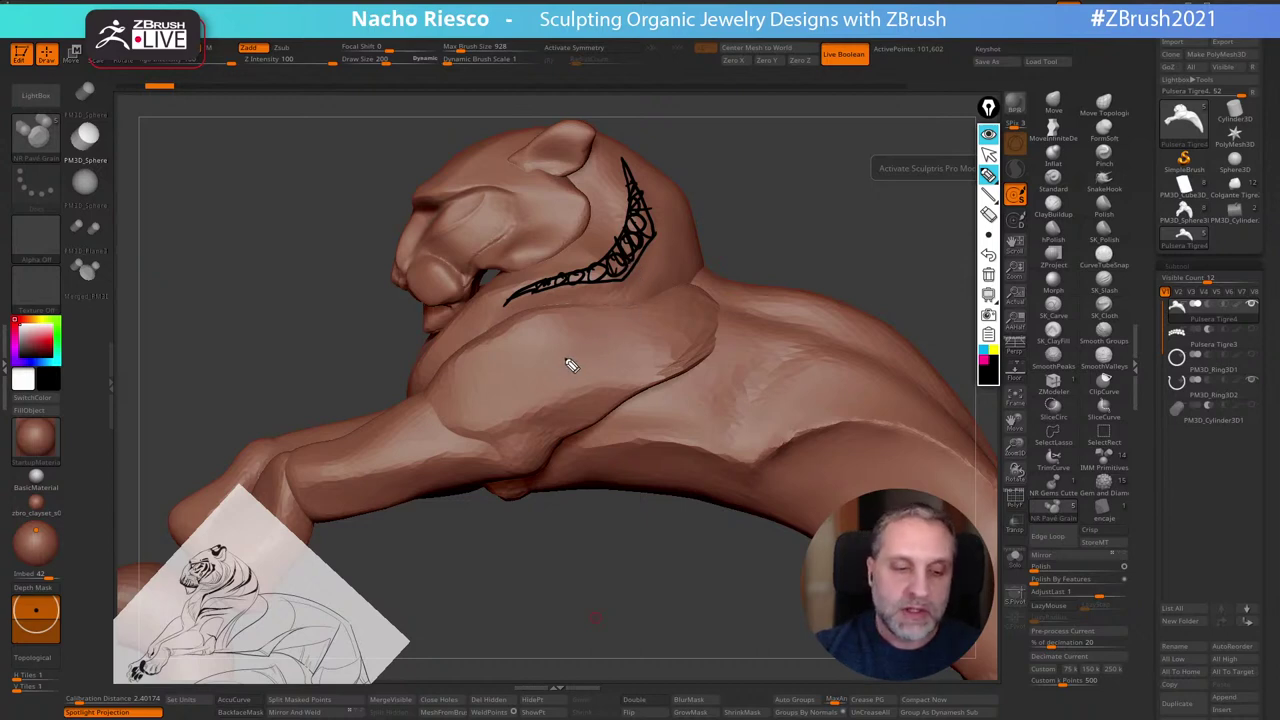
{"action": "left_click_drag", "start_coordinate": [680, 258], "coordinate": [674, 213]}
{"action": "mouse_move", "coordinate": [655, 283]}
{"action": "left_mouse_down"}
{"action": "mouse_move", "coordinate": [702, 256]}
{"action": "mouse_move", "coordinate": [676, 222]}
{"action": "mouse_move", "coordinate": [700, 250]}
{"action": "mouse_move", "coordinate": [665, 288]}
{"action": "left_mouse_up"}
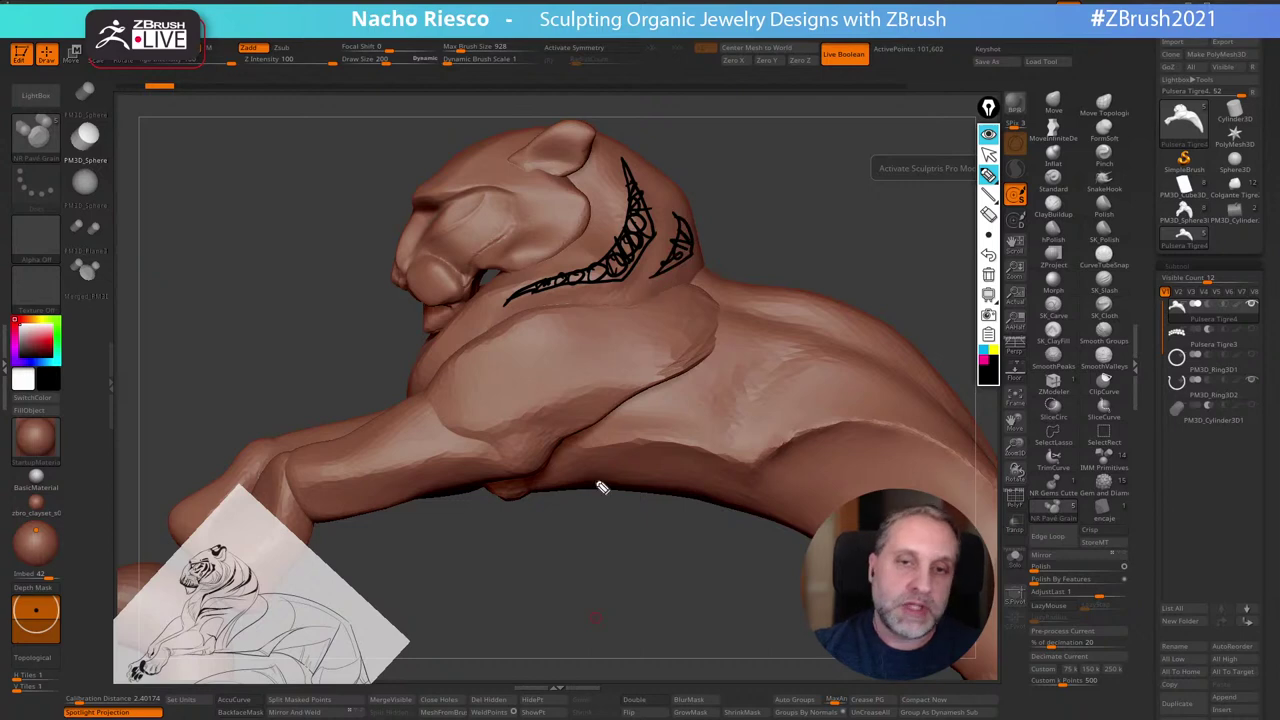
{"action": "mouse_move", "coordinate": [522, 257]}
{"action": "left_mouse_down"}
{"action": "mouse_move", "coordinate": [576, 230]}
{"action": "mouse_move", "coordinate": [552, 193]}
{"action": "mouse_move", "coordinate": [560, 228]}
{"action": "mouse_move", "coordinate": [530, 256]}
{"action": "mouse_move", "coordinate": [563, 213]}
{"action": "mouse_move", "coordinate": [565, 227]}
{"action": "left_mouse_up"}
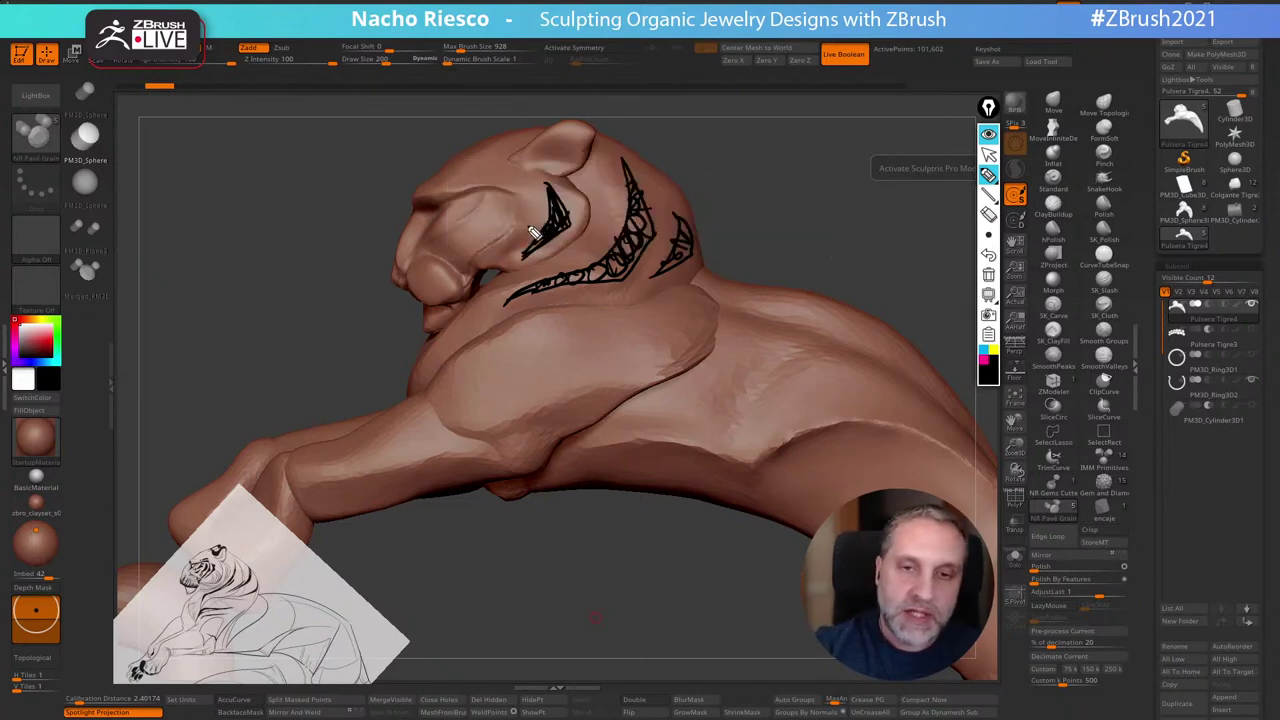
{"action": "left_click_drag", "start_coordinate": [521, 191], "coordinate": [534, 209]}
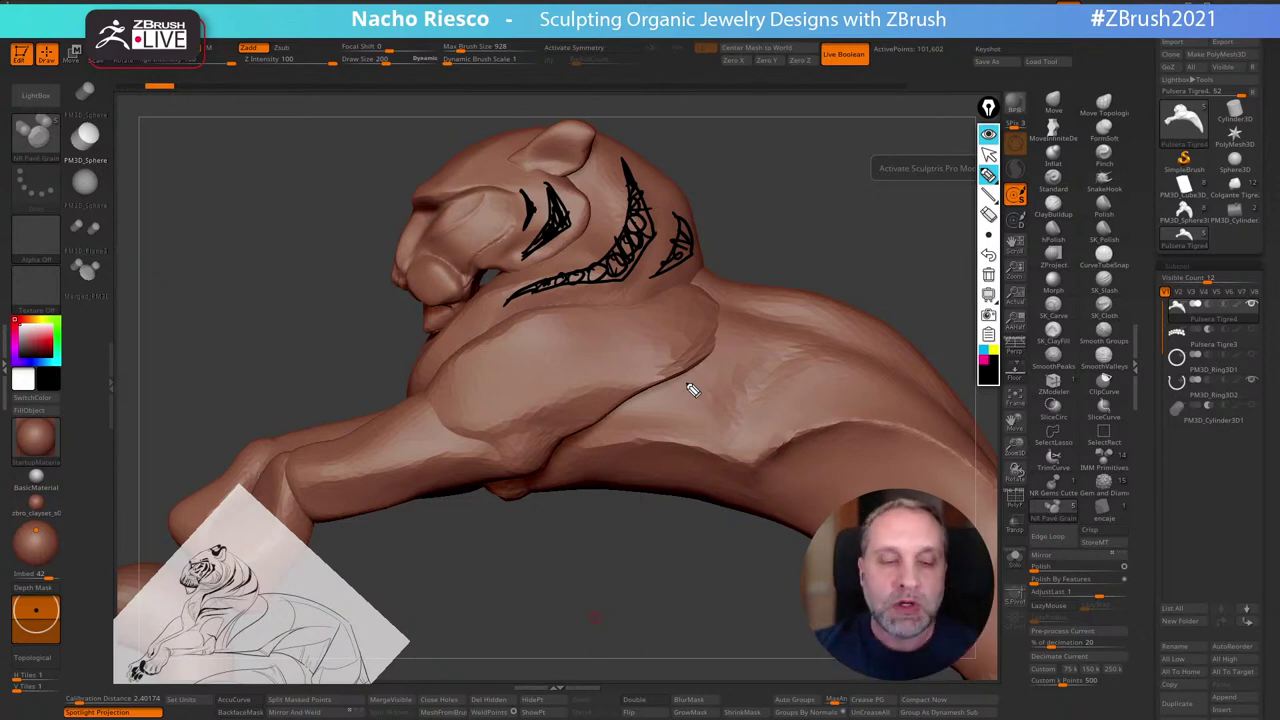
Sketch two hatched stripe shapes over the tiger's shoulder, and erase all the annotations
{"action": "left_click_drag", "start_coordinate": [462, 364], "coordinate": [598, 348]}
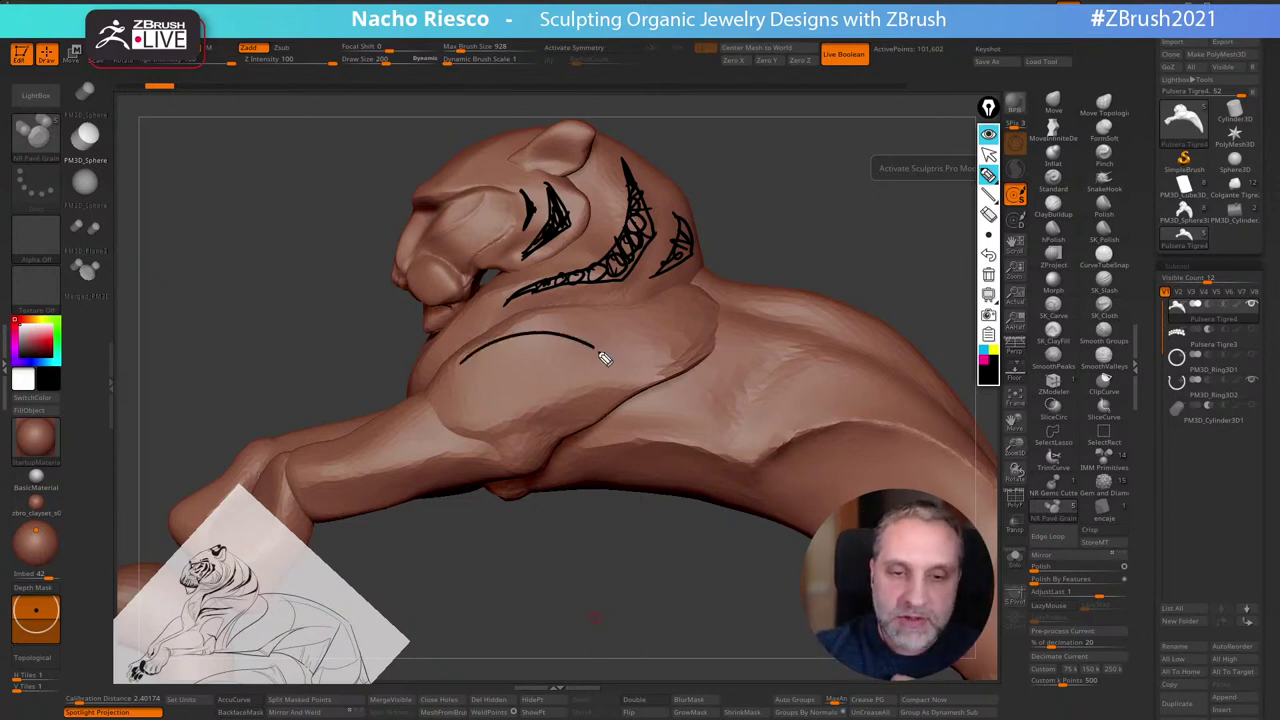
{"action": "left_click_drag", "start_coordinate": [468, 362], "coordinate": [596, 350]}
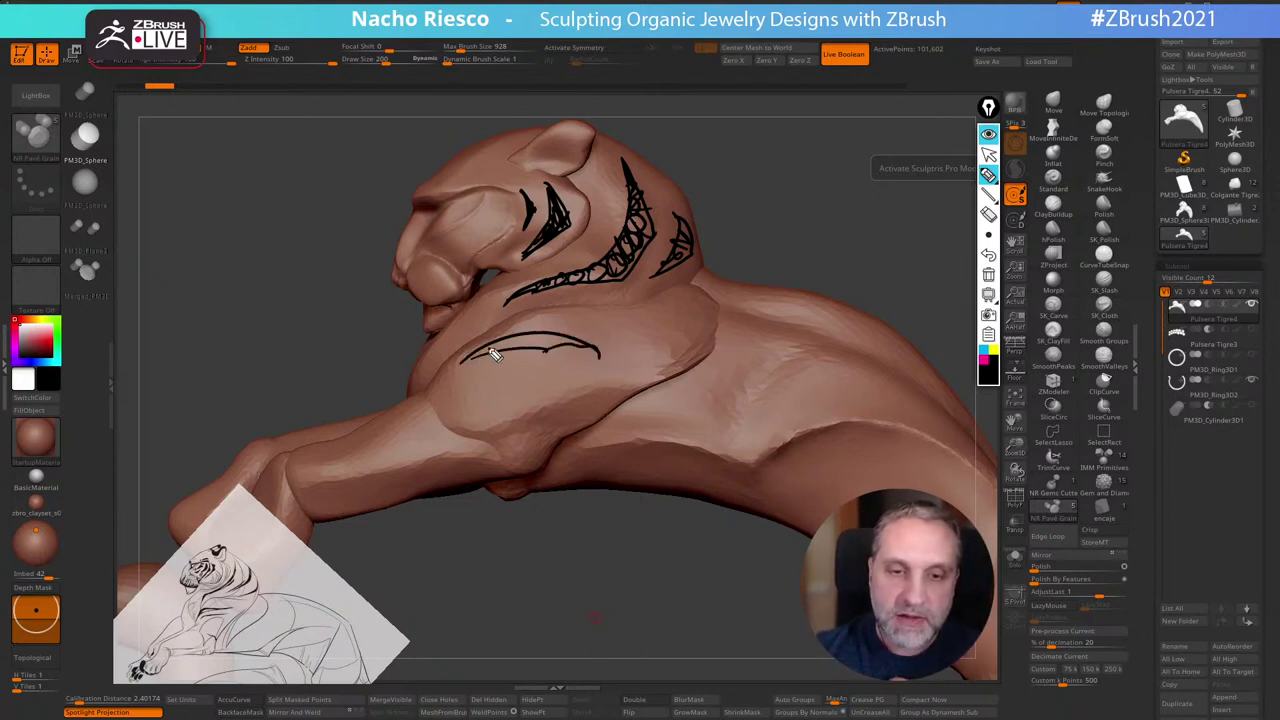
{"action": "mouse_move", "coordinate": [490, 355]}
{"action": "left_mouse_down"}
{"action": "mouse_move", "coordinate": [550, 342]}
{"action": "mouse_move", "coordinate": [582, 352]}
{"action": "mouse_move", "coordinate": [440, 386]}
{"action": "mouse_move", "coordinate": [494, 406]}
{"action": "mouse_move", "coordinate": [506, 379]}
{"action": "mouse_move", "coordinate": [580, 379]}
{"action": "mouse_move", "coordinate": [478, 380]}
{"action": "mouse_move", "coordinate": [504, 392]}
{"action": "left_mouse_up"}
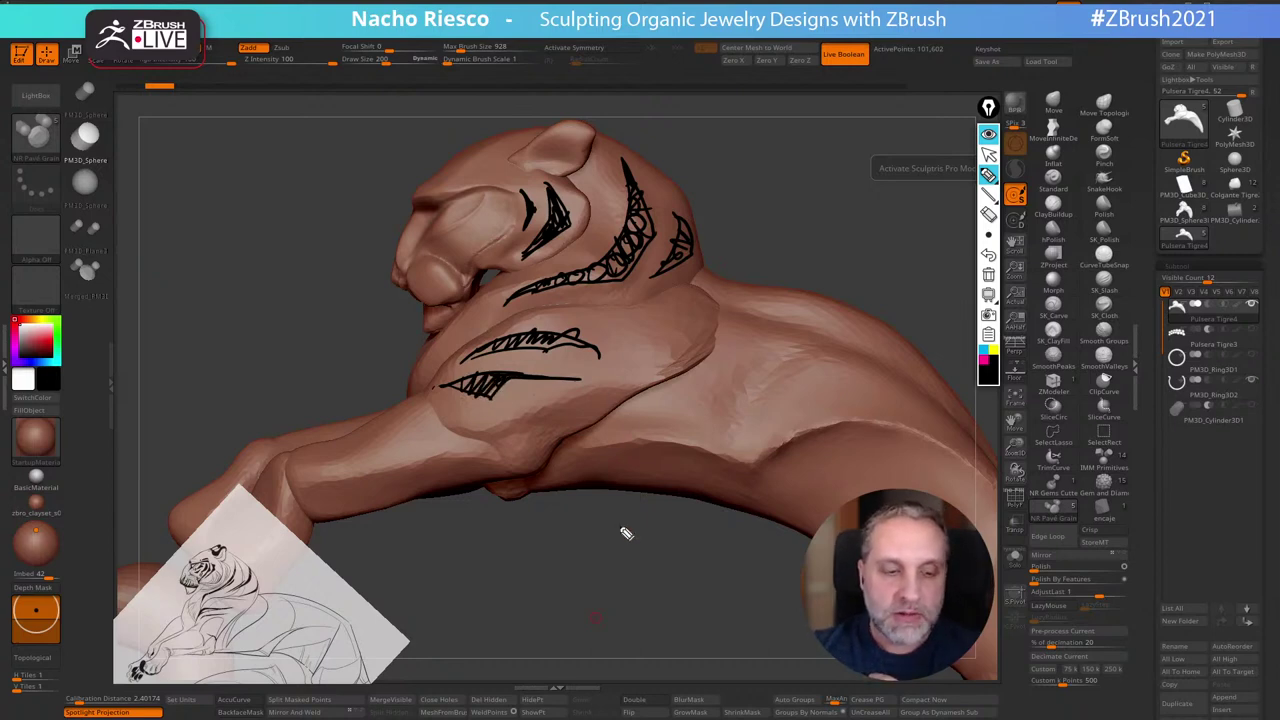
{"action": "left_click", "coordinate": [988, 276]}
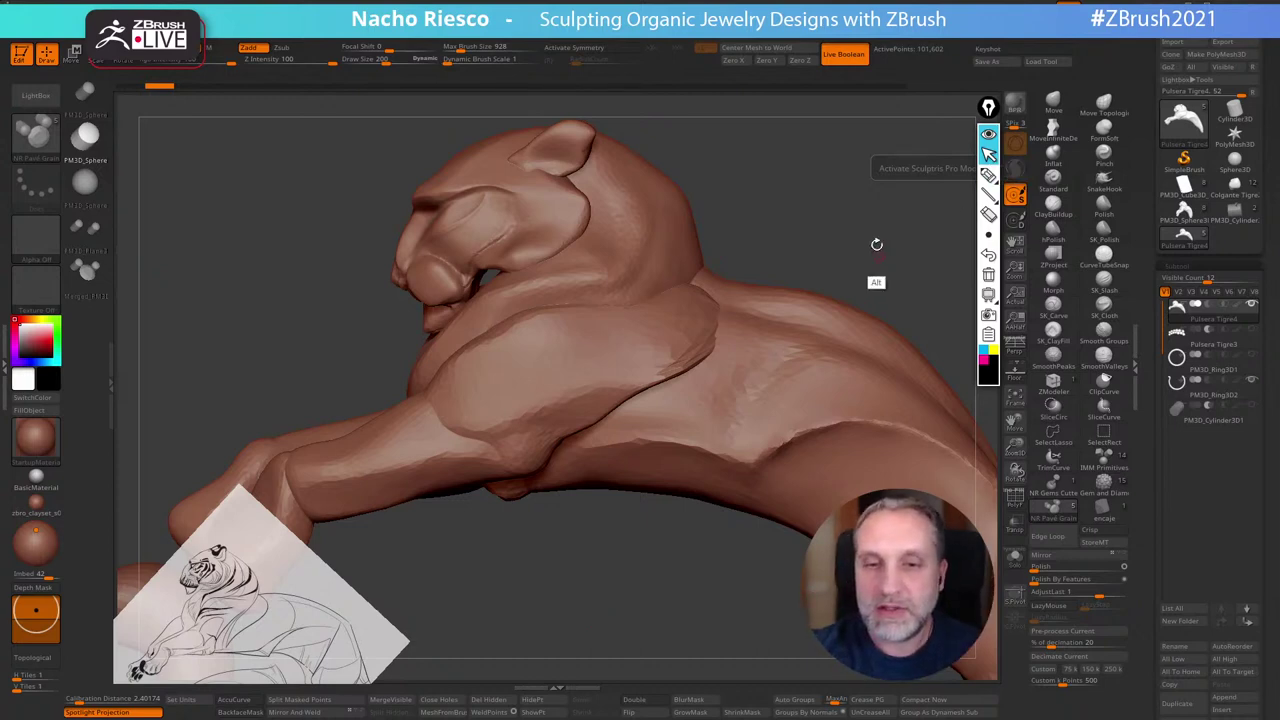
Show the PM3D_Cylinder3D1 subtool so it trims the inside of the bracelet, and select it
{"action": "mouse_move", "coordinate": [880, 284]}
{"action": "left_mouse_down"}
{"action": "mouse_move", "coordinate": [888, 262]}
{"action": "mouse_move", "coordinate": [903, 297]}
{"action": "mouse_move", "coordinate": [874, 263]}
{"action": "mouse_move", "coordinate": [800, 273]}
{"action": "left_mouse_up"}
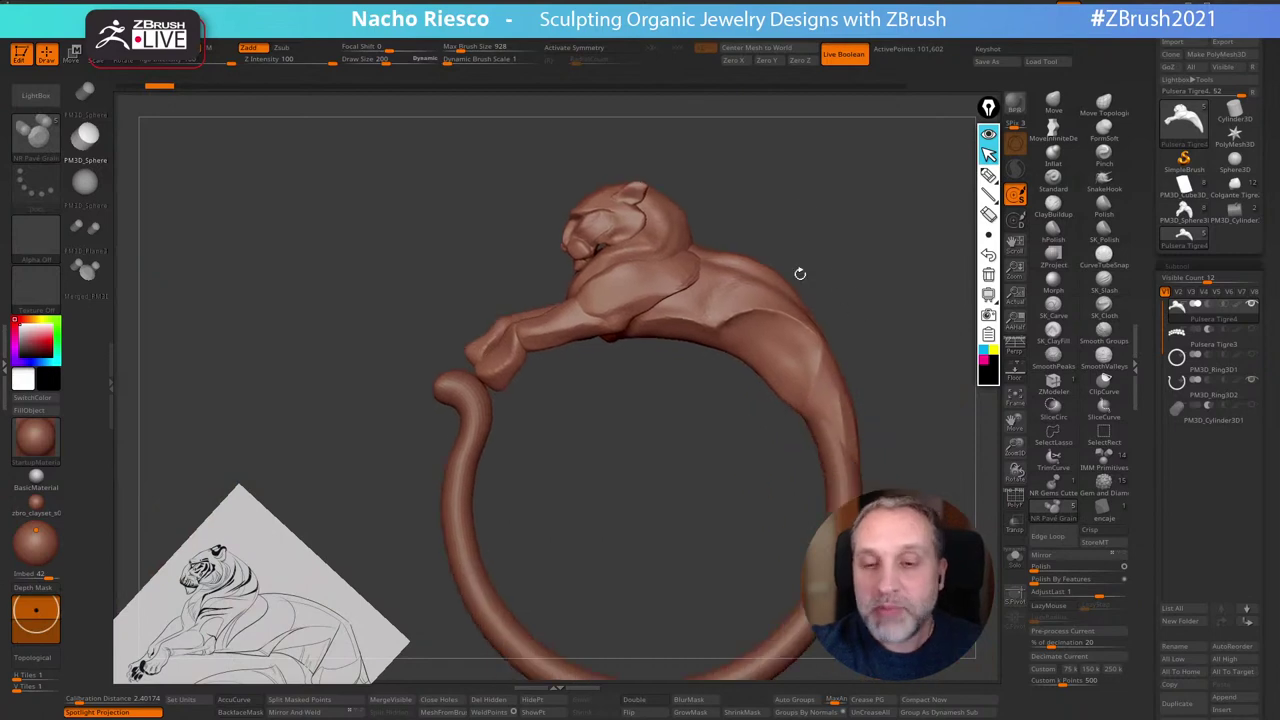
{"action": "left_click", "coordinate": [1252, 381]}
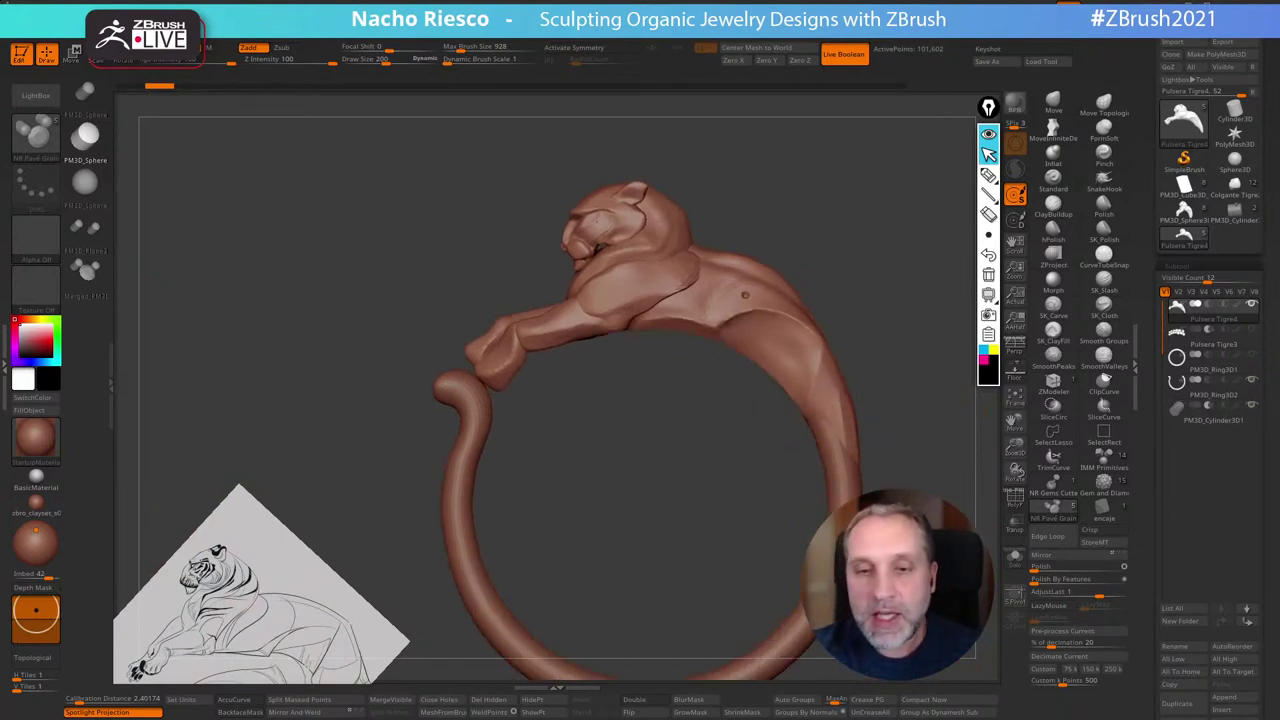
{"action": "right_click_drag", "start_coordinate": [747, 294], "coordinate": [745, 294]}
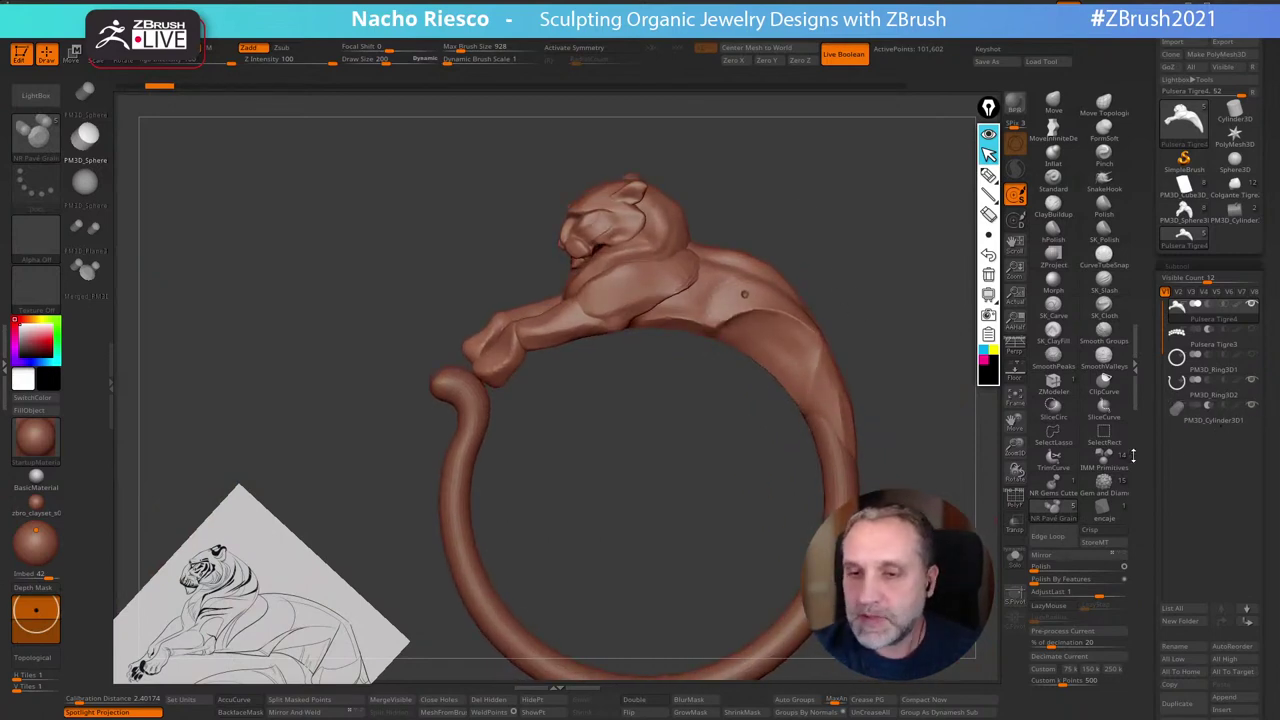
{"action": "left_click", "coordinate": [1190, 414]}
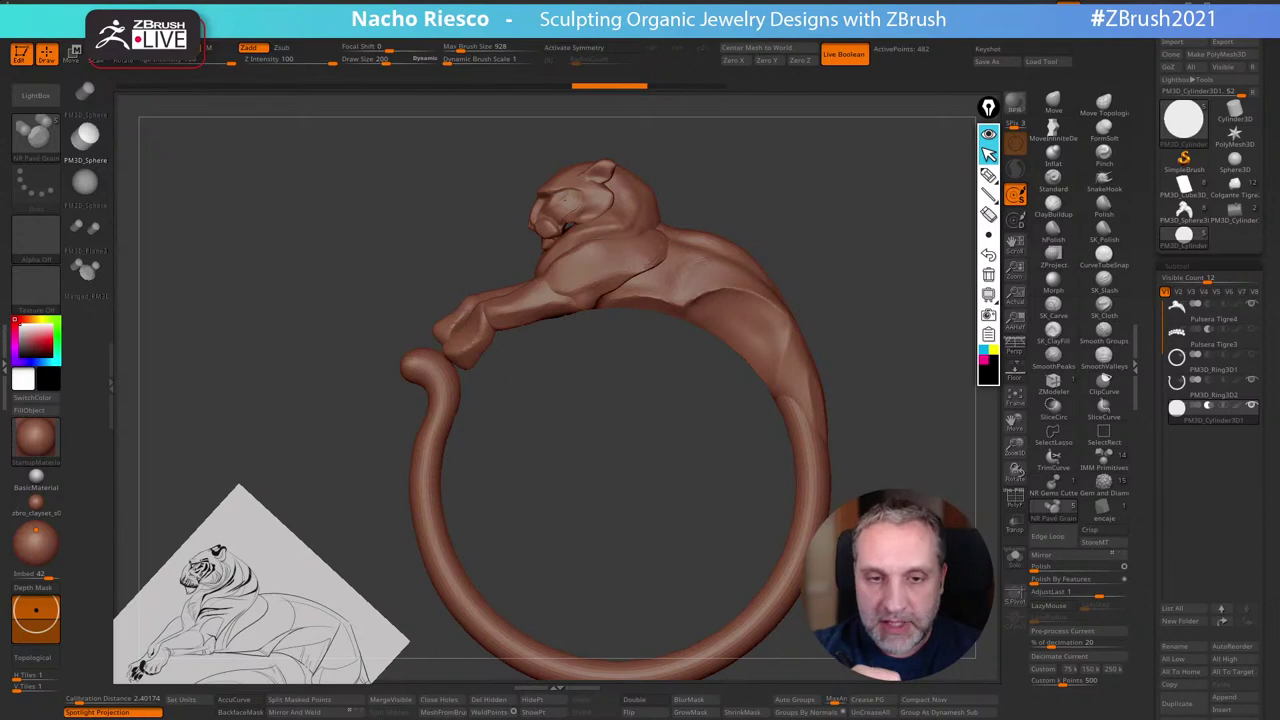
{"action": "left_click_drag", "start_coordinate": [835, 314], "coordinate": [845, 338]}
{"action": "left_click_drag", "start_coordinate": [892, 299], "coordinate": [905, 375], "text": "alt"}
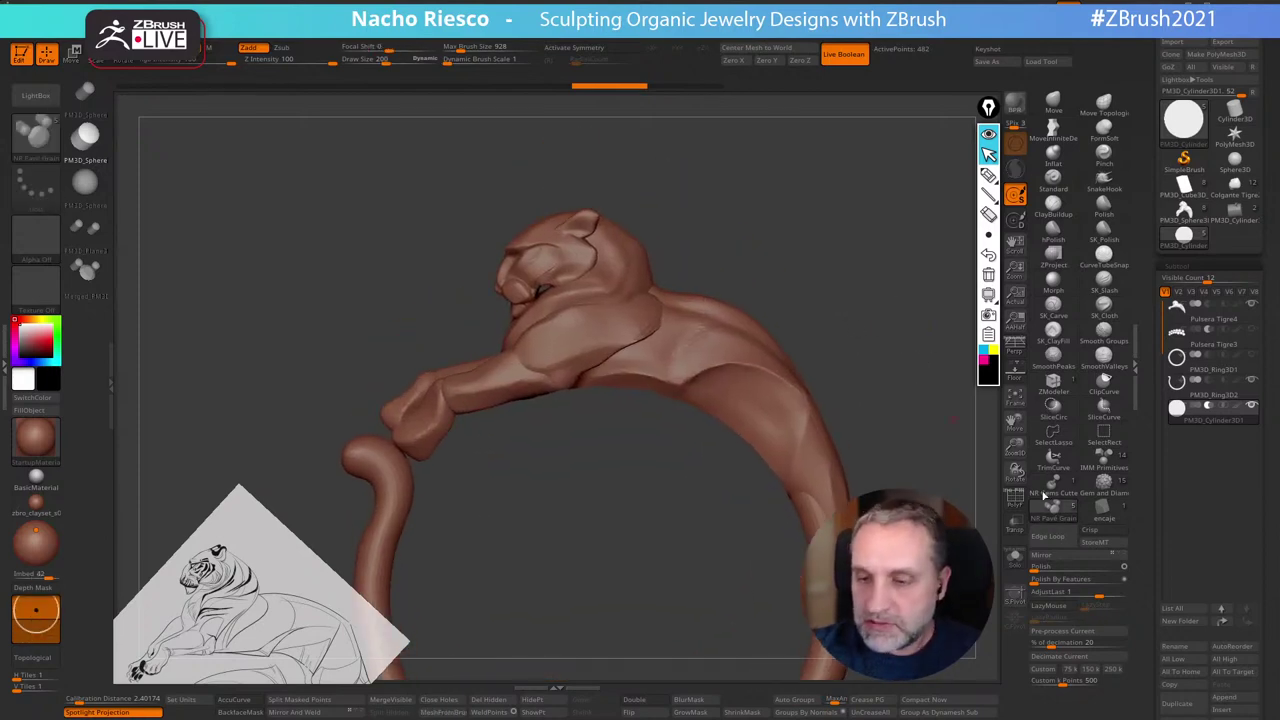
Turn on PolyFrame, select the Pulsera Tigre4 body, and turn off Live Boolean to display the cylinder as a solid
{"action": "left_click", "coordinate": [1015, 499]}
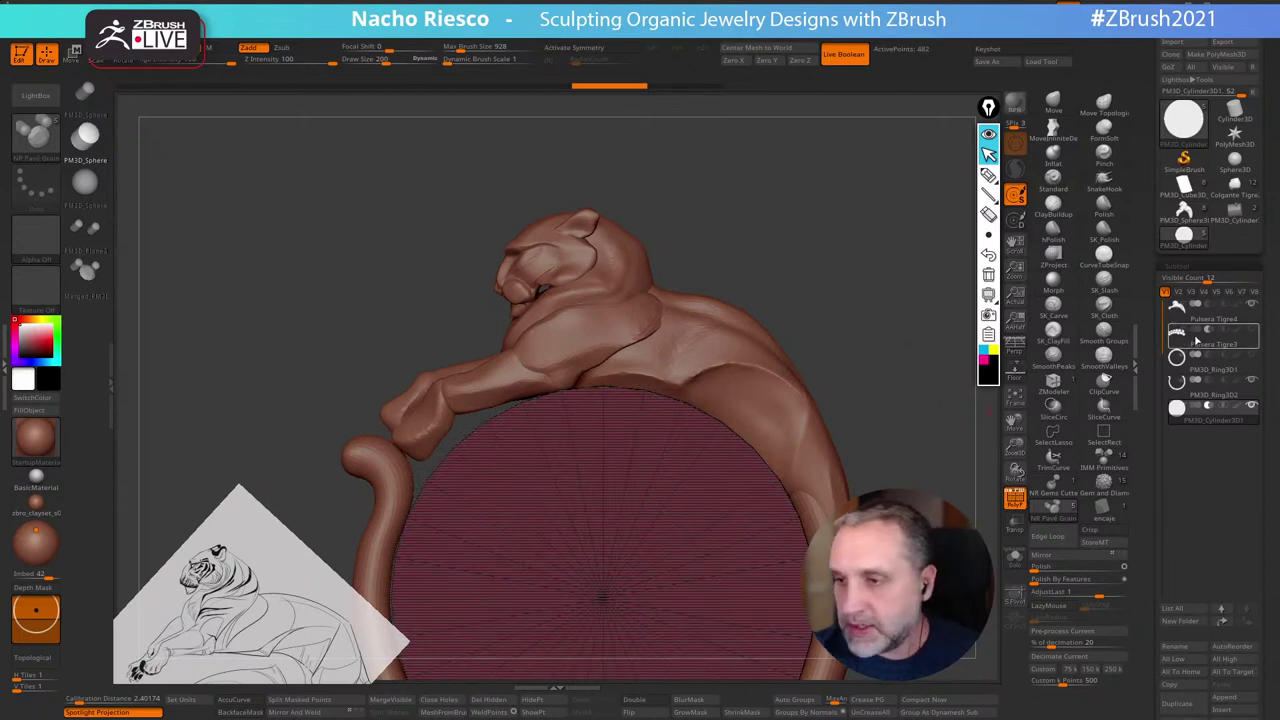
{"action": "left_click", "coordinate": [1210, 310]}
{"action": "left_click", "coordinate": [1014, 498]}
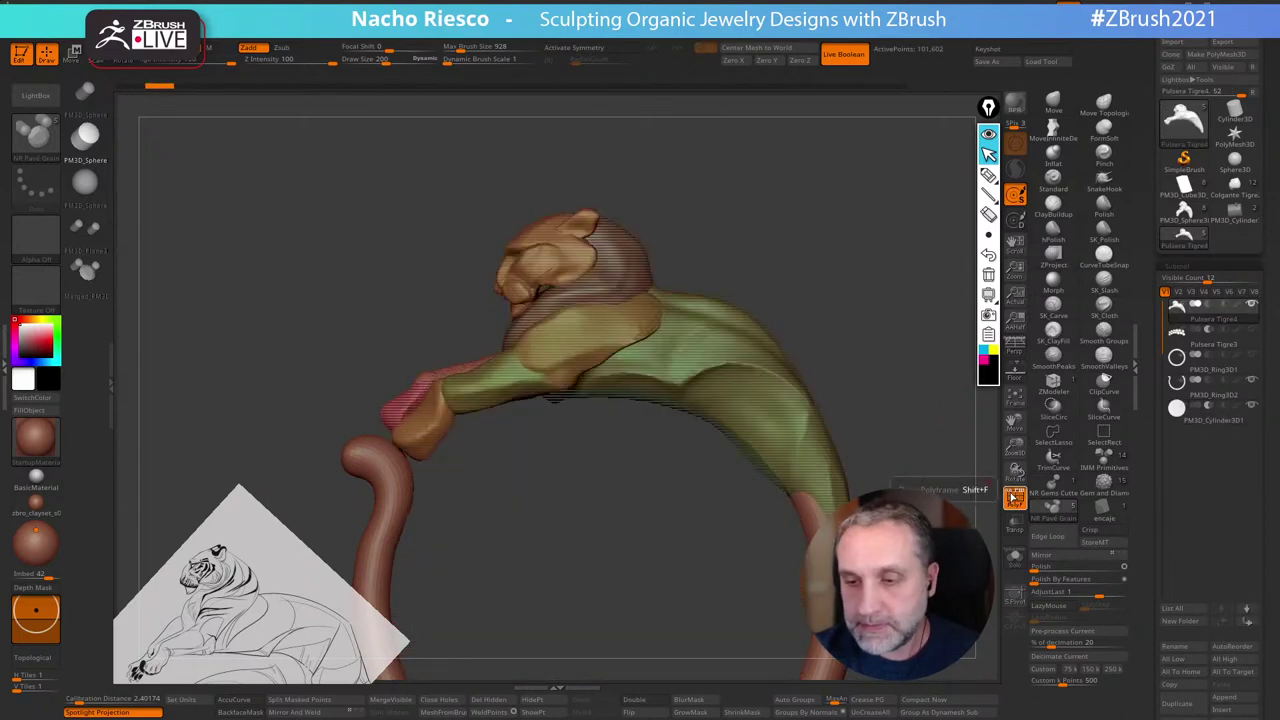
{"action": "left_click", "coordinate": [845, 56]}
Display the mesh wireframe over the tiger's polygroups and hide the Spotlight reference drawing
{"action": "left_click_drag", "start_coordinate": [886, 255], "coordinate": [815, 327]}
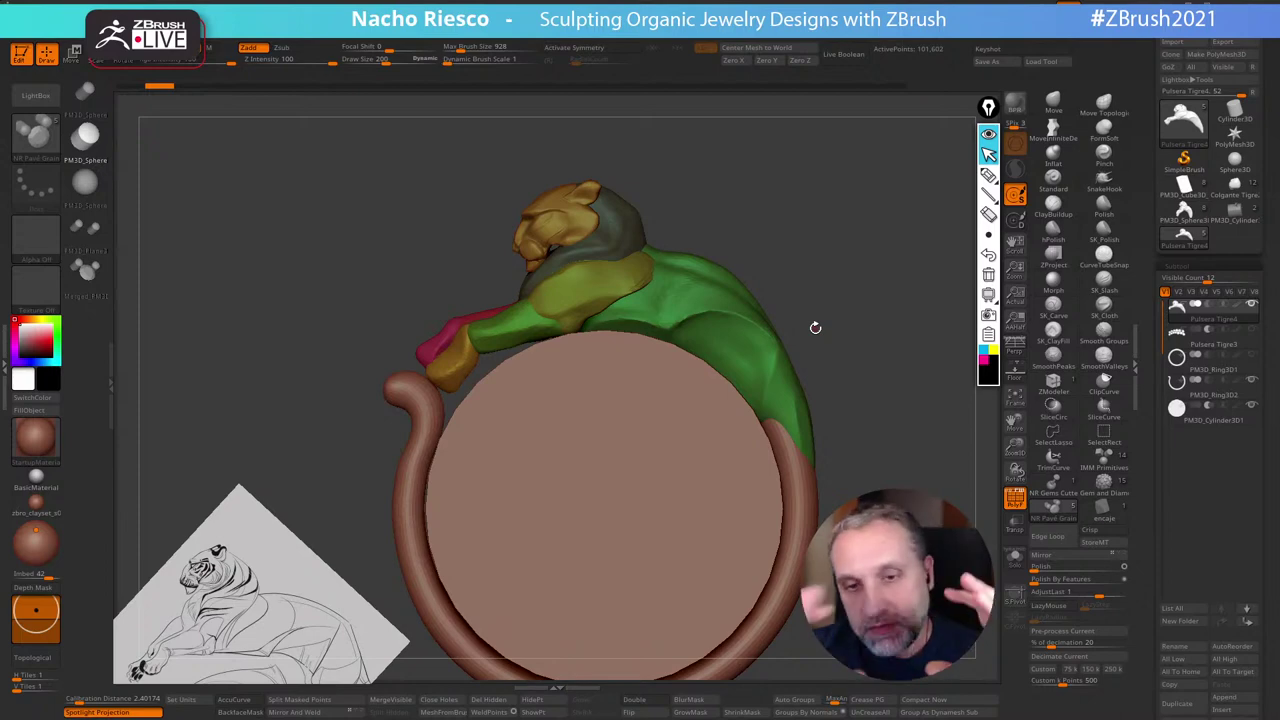
{"action": "mouse_move", "coordinate": [849, 201]}
{"action": "left_mouse_down"}
{"action": "mouse_move", "coordinate": [866, 203]}
{"action": "mouse_move", "coordinate": [841, 224]}
{"action": "mouse_move", "coordinate": [850, 212]}
{"action": "mouse_move", "coordinate": [883, 220]}
{"action": "mouse_move", "coordinate": [863, 220]}
{"action": "mouse_move", "coordinate": [873, 268]}
{"action": "mouse_move", "coordinate": [794, 360]}
{"action": "left_mouse_up"}
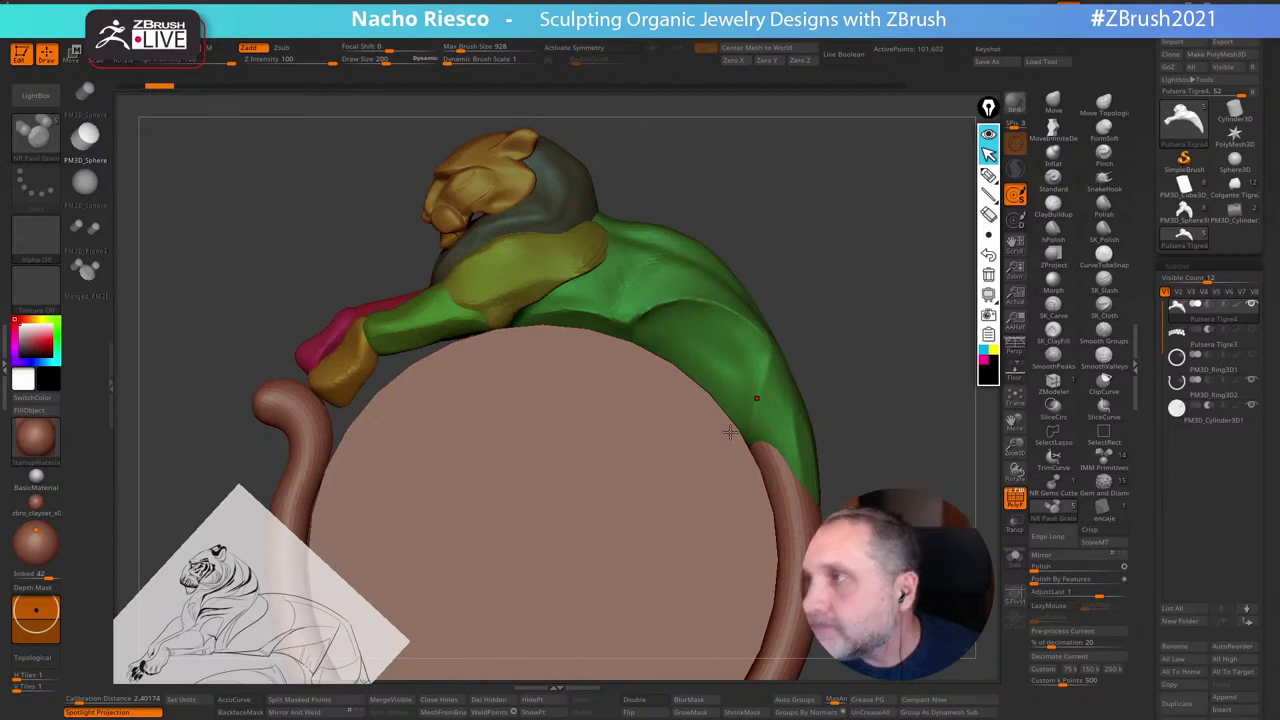
{"action": "left_click_drag", "start_coordinate": [857, 277], "coordinate": [931, 217]}
{"action": "key", "text": "shift+f"}
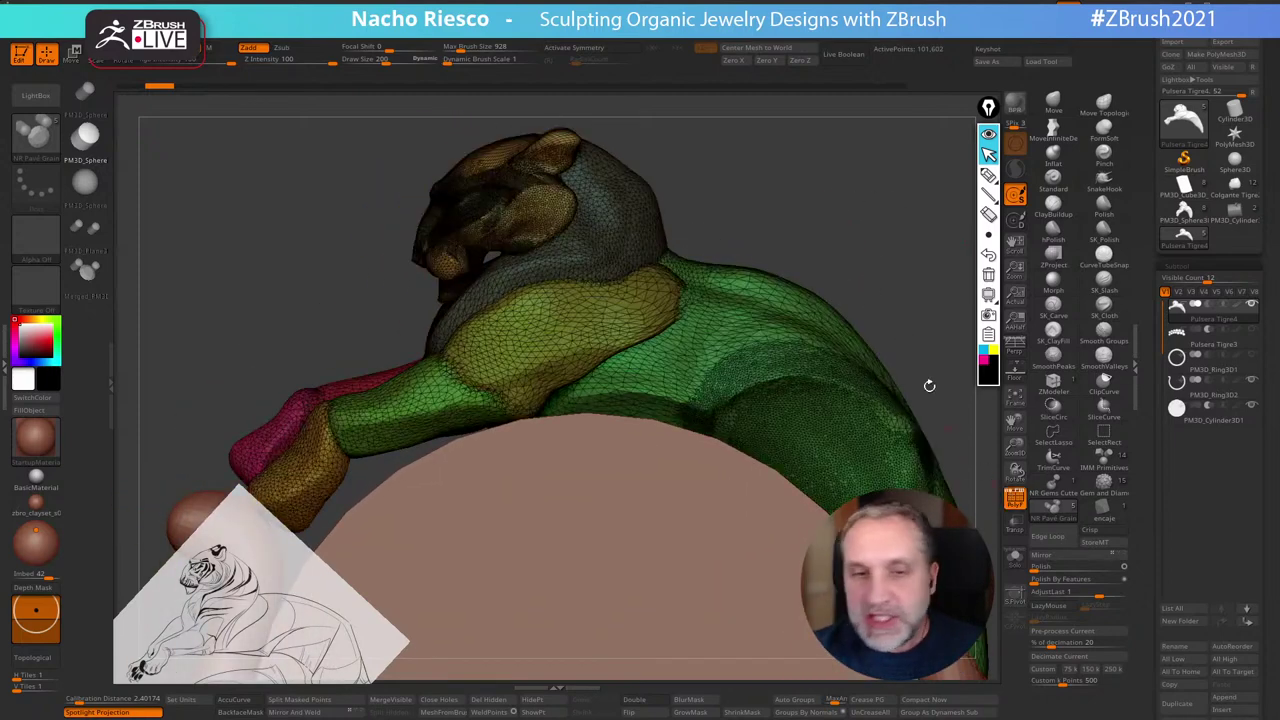
{"action": "mouse_move", "coordinate": [931, 380]}
{"action": "left_mouse_down"}
{"action": "mouse_move", "coordinate": [895, 232]}
{"action": "mouse_move", "coordinate": [880, 330]}
{"action": "mouse_move", "coordinate": [899, 400]}
{"action": "mouse_move", "coordinate": [915, 241]}
{"action": "mouse_move", "coordinate": [917, 260]}
{"action": "left_mouse_up"}
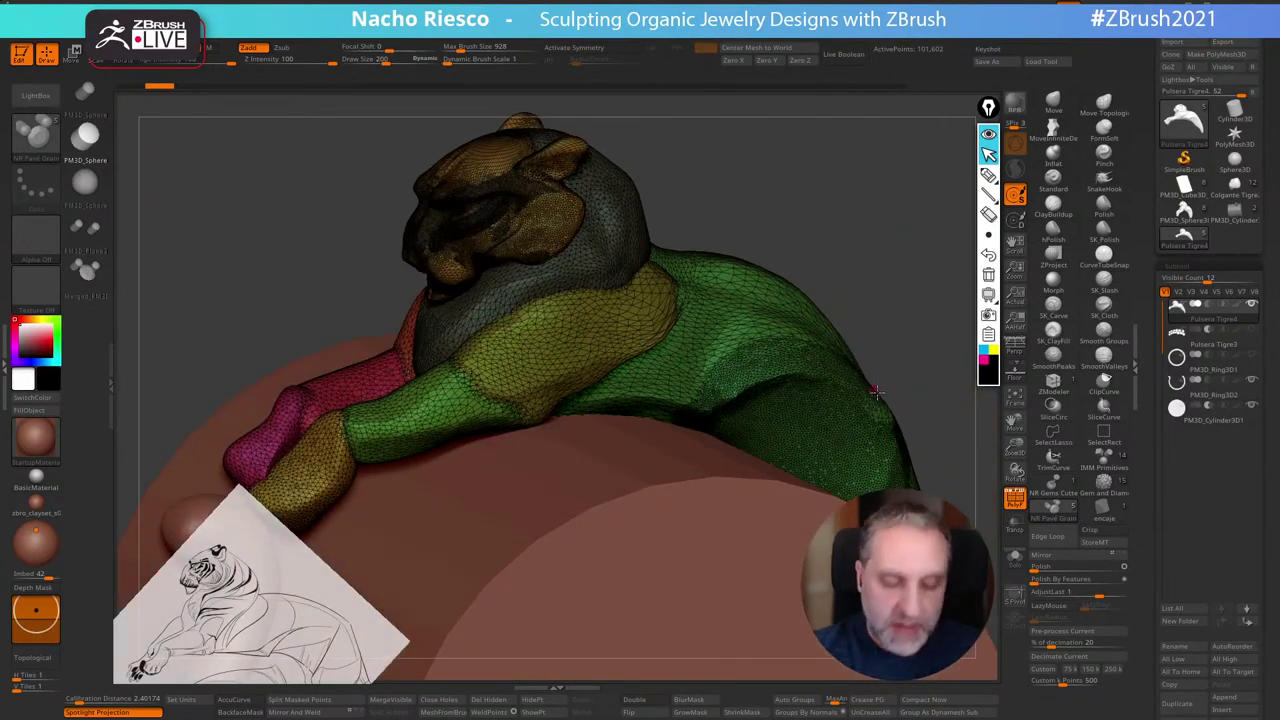
{"action": "key", "text": "shift+z"}
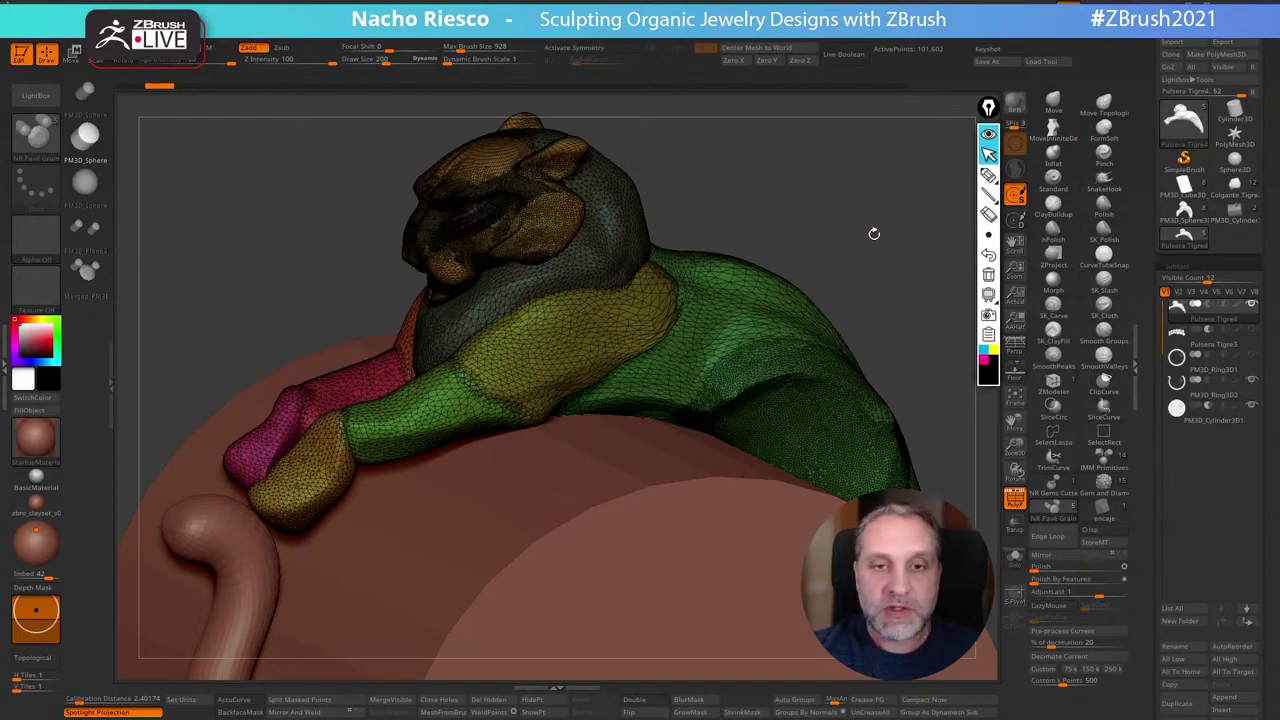
Examine the mesh and polygroups of the tiger's head and shoulders from several angles, and turn off PolyFrame
{"action": "left_click_drag", "start_coordinate": [873, 230], "coordinate": [814, 228]}
{"action": "left_click_drag", "start_coordinate": [790, 166], "coordinate": [753, 264], "text": "alt"}
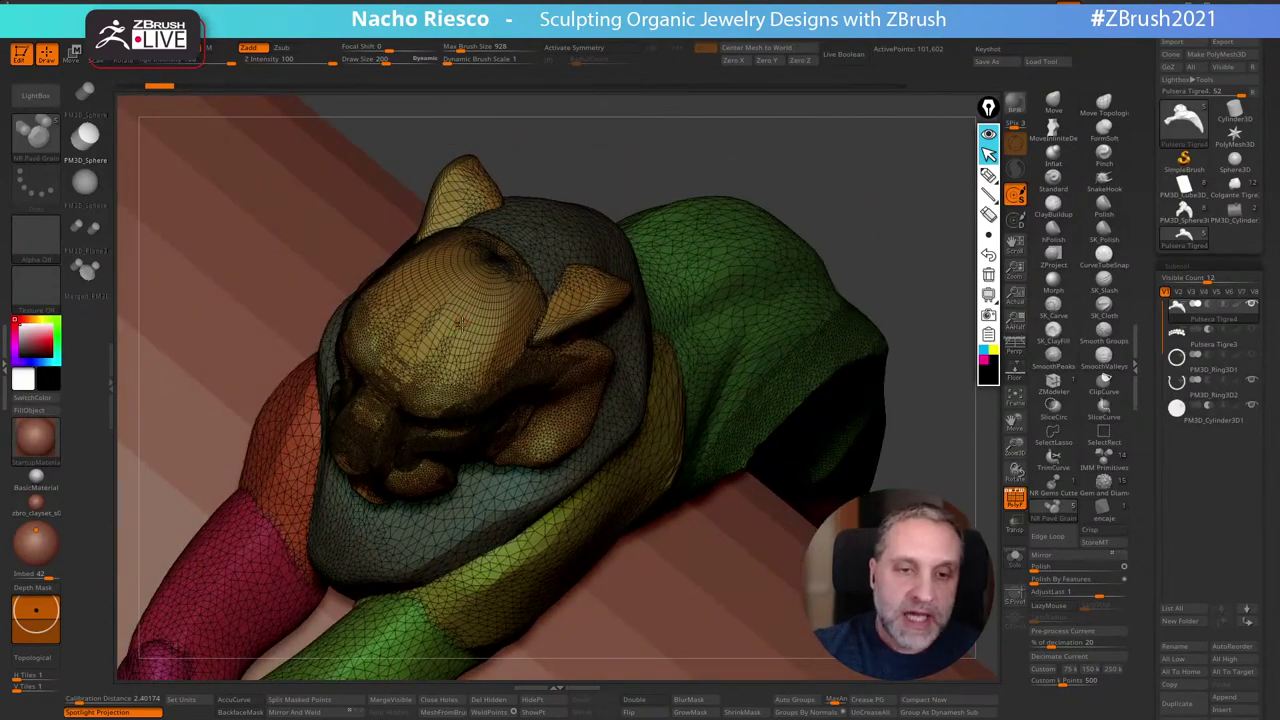
{"action": "left_click_drag", "start_coordinate": [654, 145], "coordinate": [688, 304]}
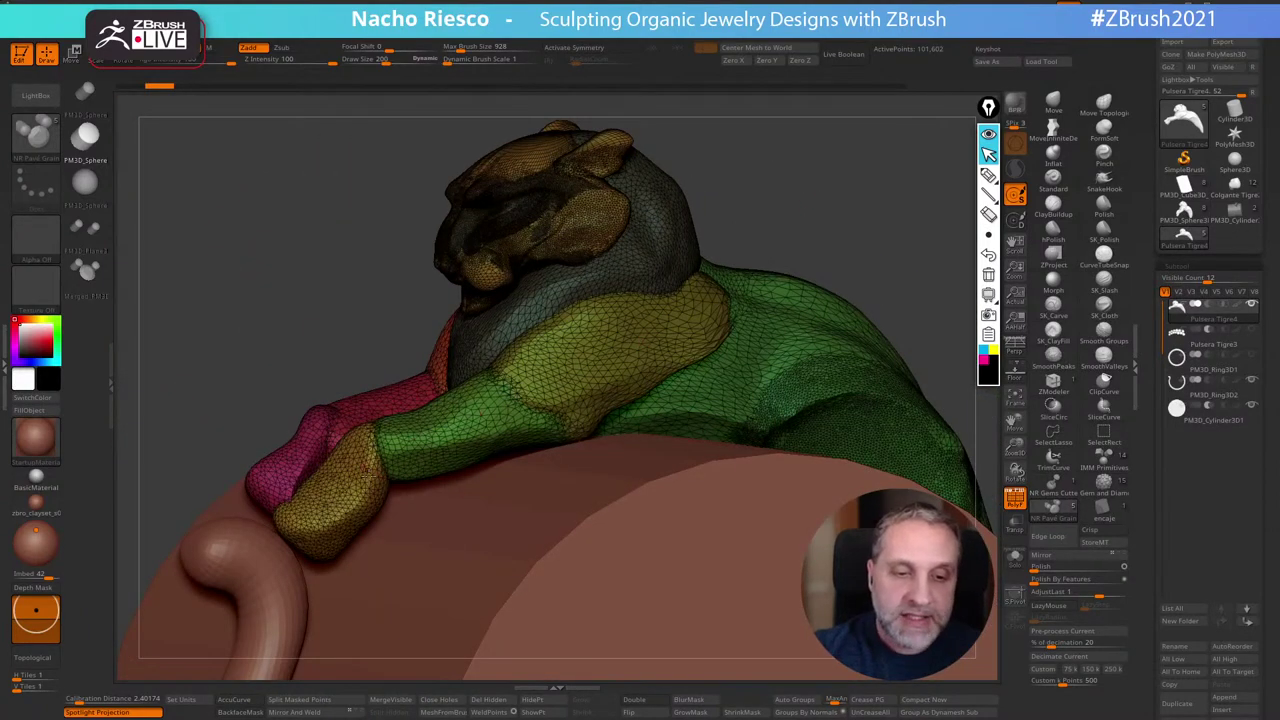
{"action": "left_click", "coordinate": [1015, 498]}
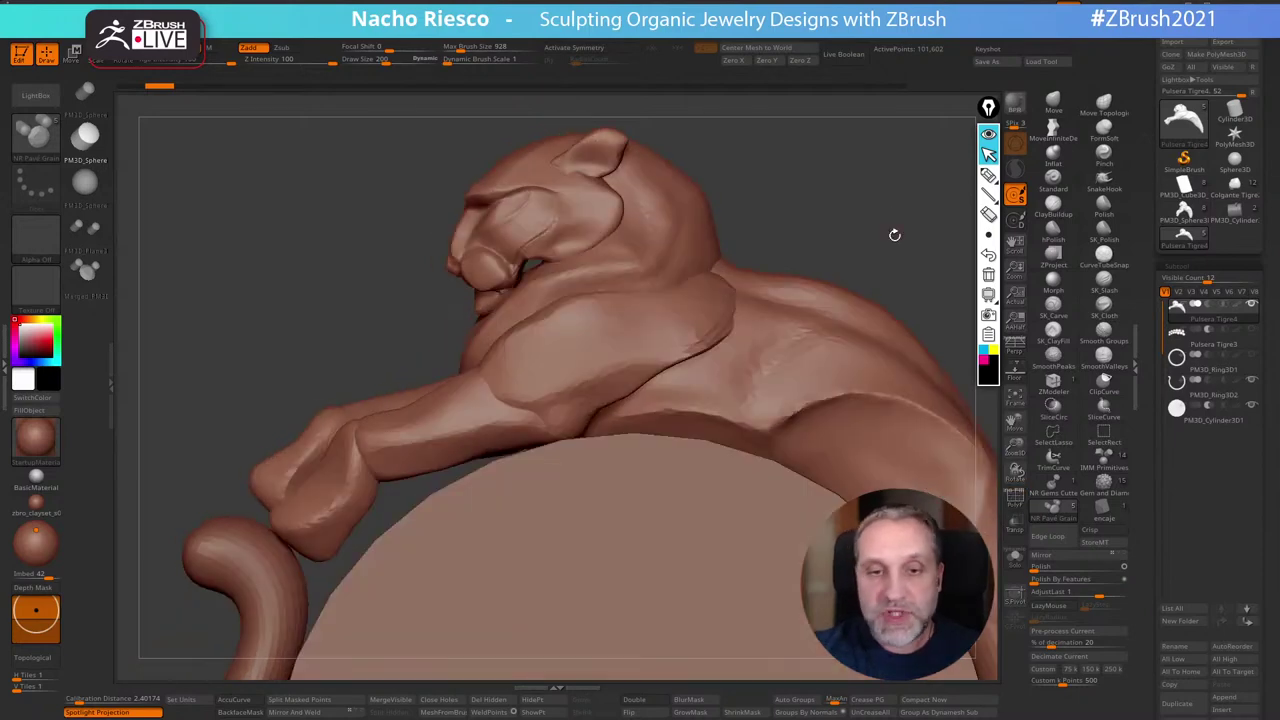
Insert a Capsule with the IMM Primitives brush at the tiger's shoulder and separate it into its own subtool
{"action": "left_click_drag", "start_coordinate": [895, 235], "coordinate": [891, 267], "text": "alt"}
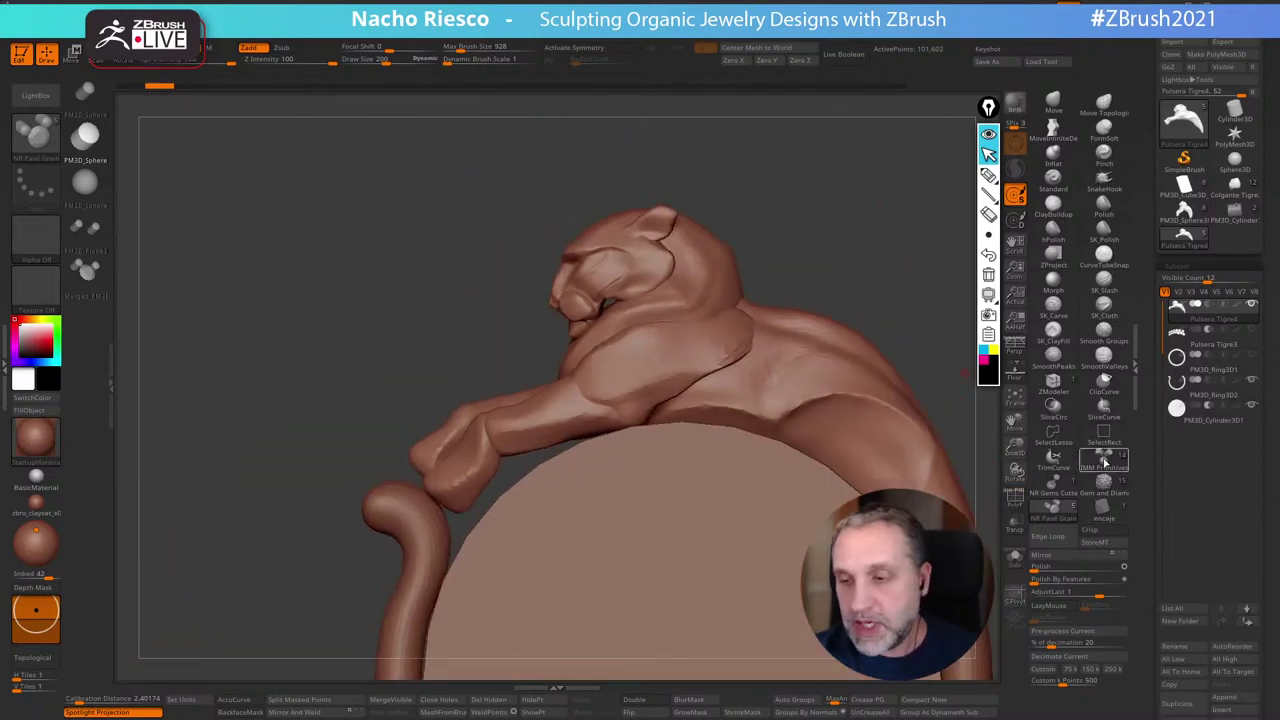
{"action": "left_click", "coordinate": [1104, 460]}
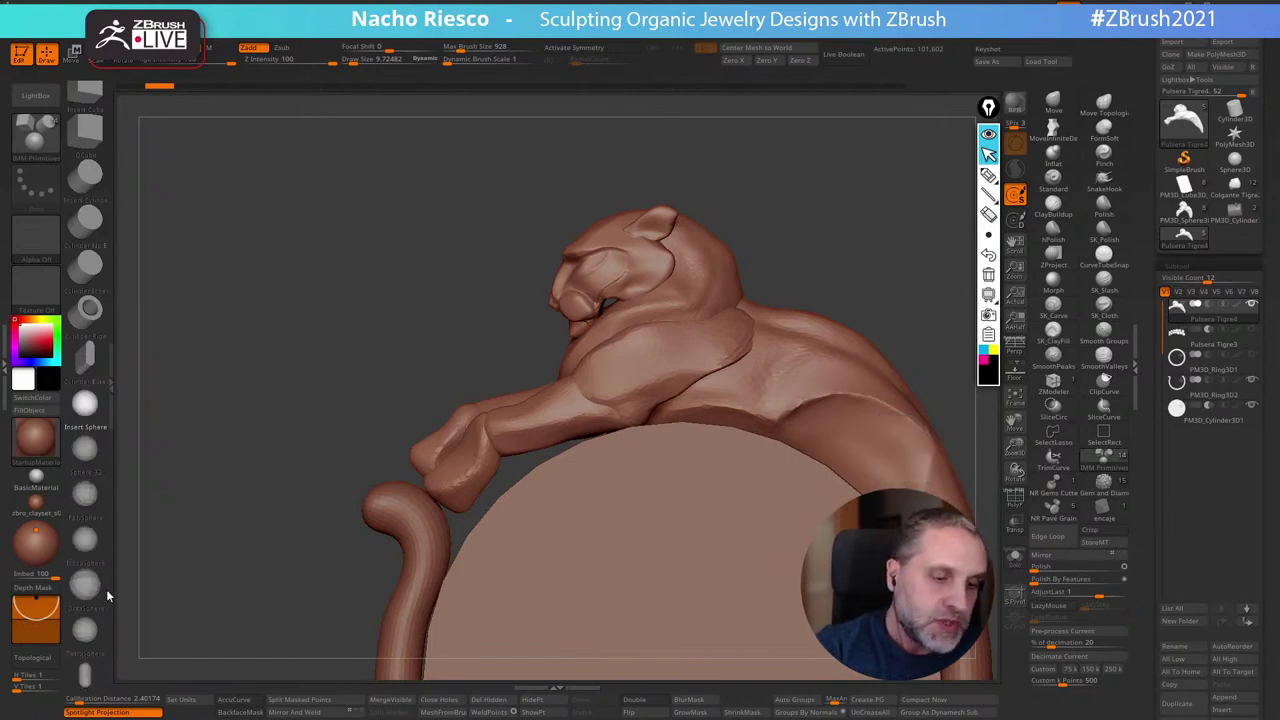
{"action": "scroll", "coordinate": [100, 542], "scroll_direction": "down", "scroll_amount": 2}
{"action": "scroll", "coordinate": [100, 560], "scroll_direction": "down", "scroll_amount": 2}
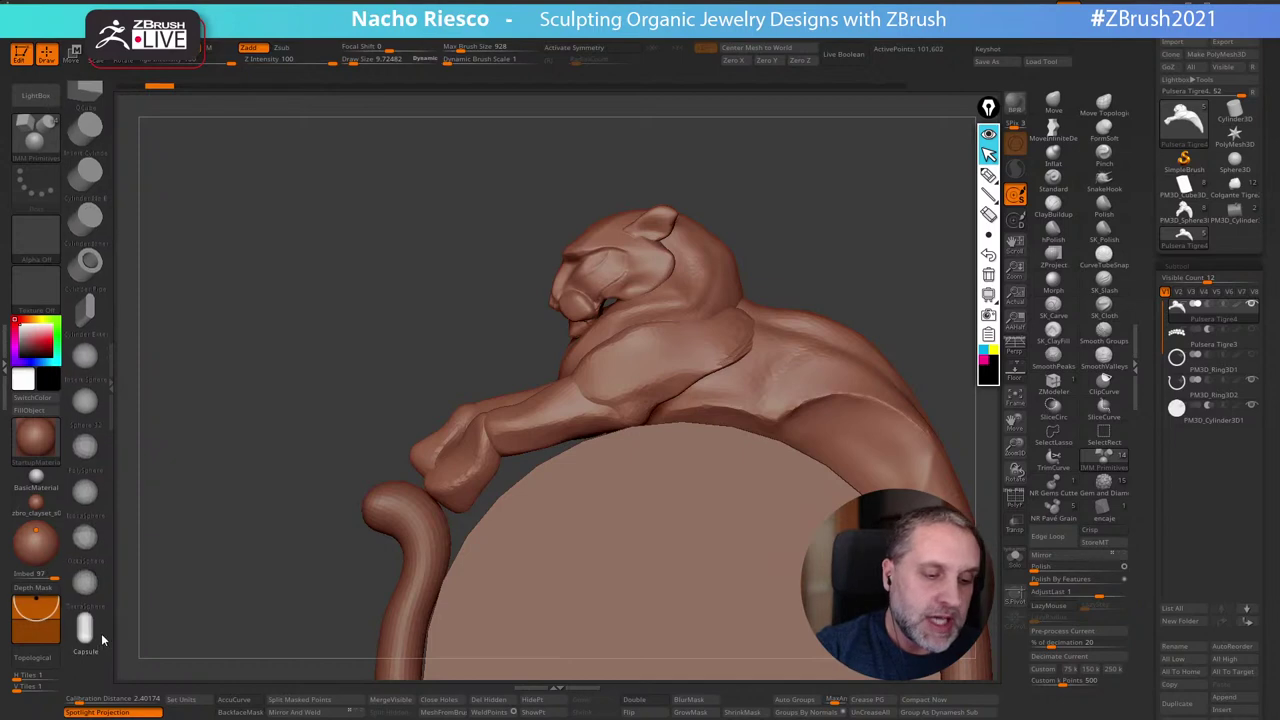
{"action": "right_click_drag", "start_coordinate": [590, 330], "coordinate": [675, 379]}
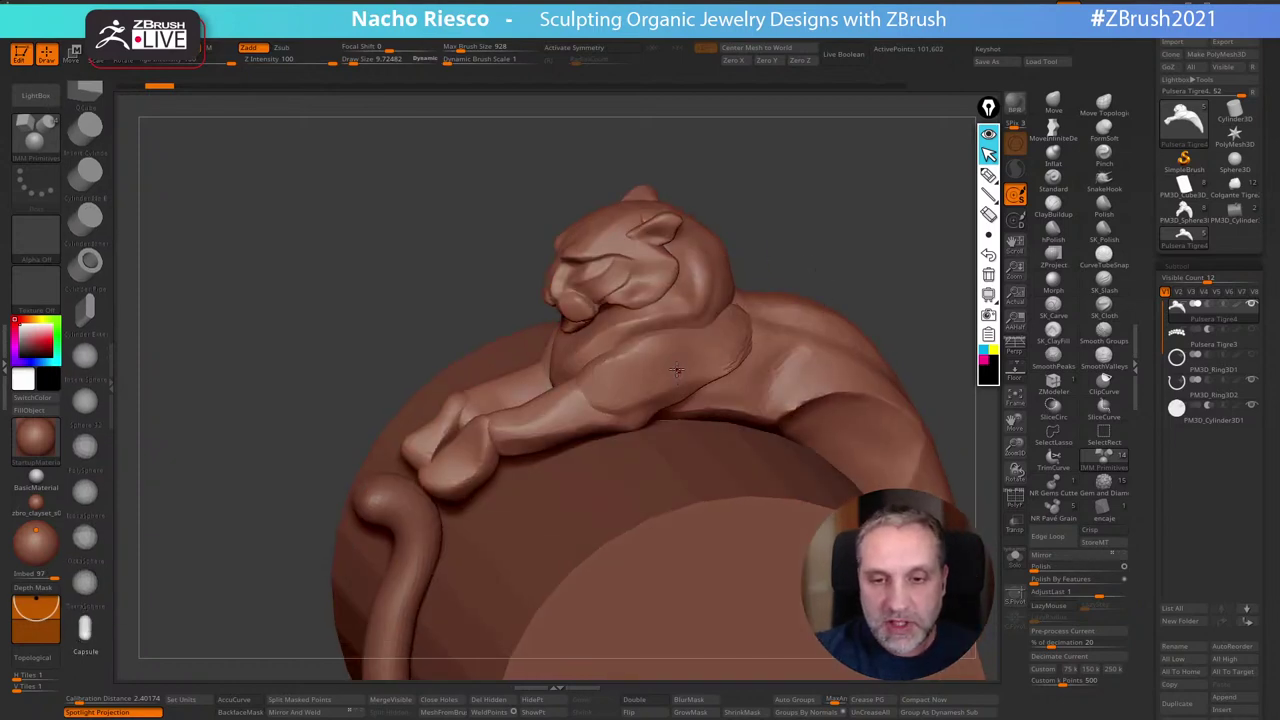
{"action": "left_click_drag", "start_coordinate": [676, 371], "coordinate": [894, 260]}
Reposition the capsule with the gizmo so it lies against the outside of the tiger's shoulder
{"action": "key", "text": "w"}
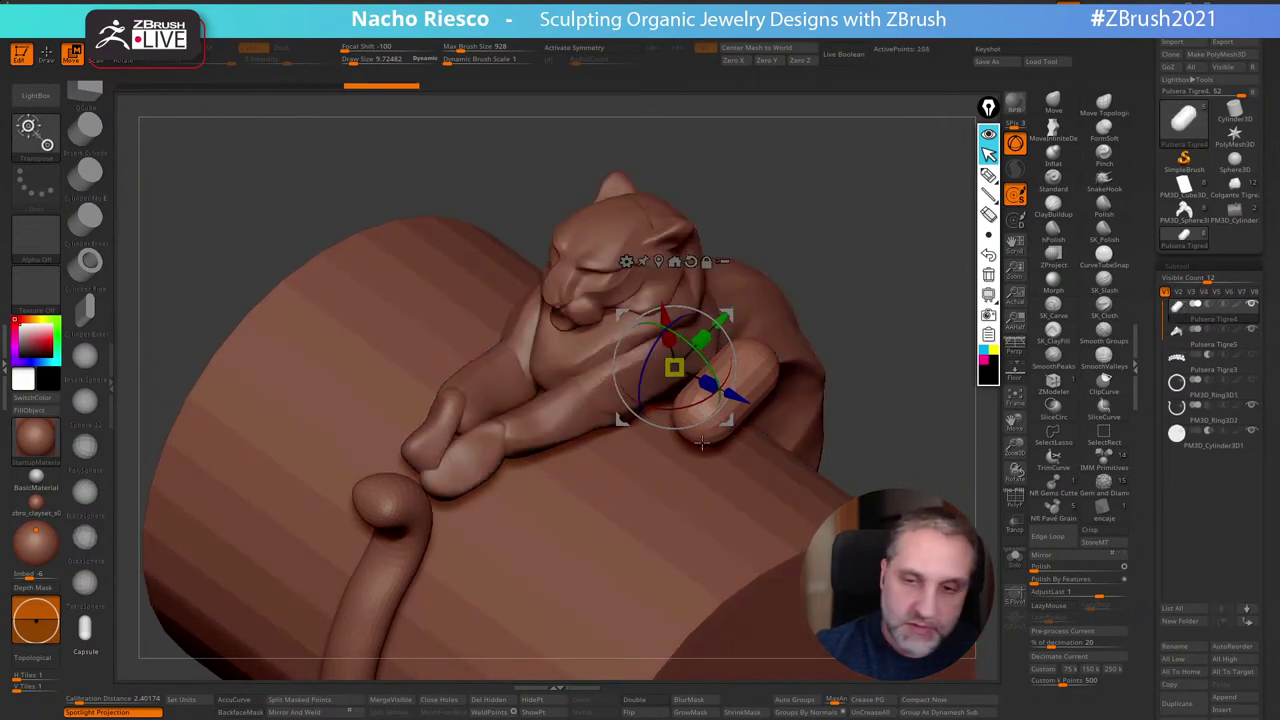
{"action": "left_click_drag", "start_coordinate": [740, 398], "coordinate": [725, 392]}
{"action": "left_click_drag", "start_coordinate": [865, 283], "coordinate": [882, 215]}
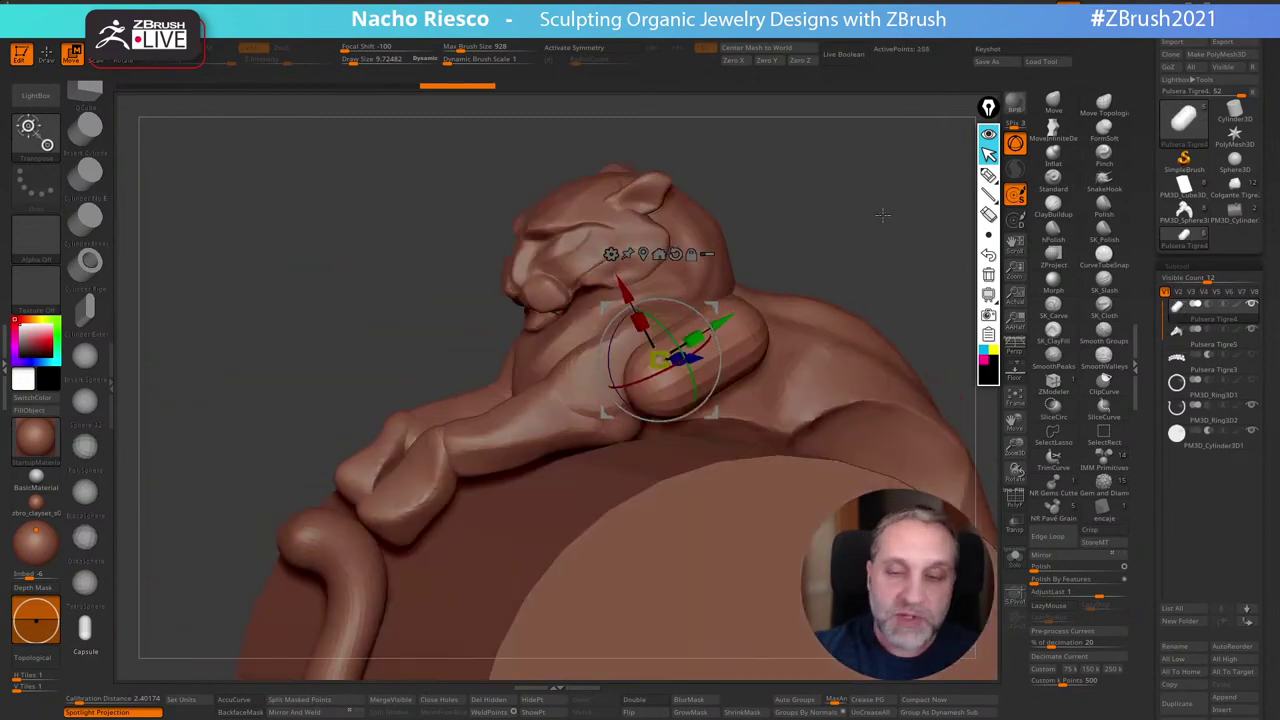
Stretch the capsule's lower end forward from the tiger's shoulder with a resized Move brush to form the upper arm
{"action": "left_click", "coordinate": [1053, 108]}
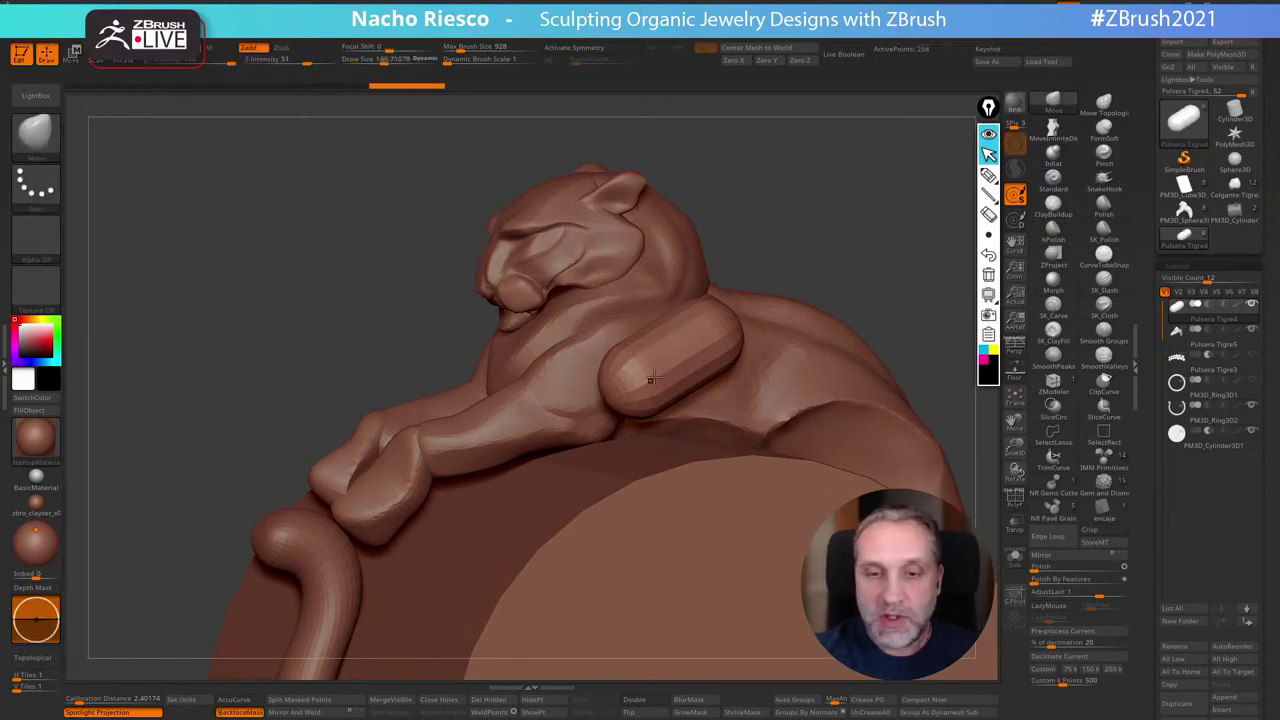
{"action": "key", "text": "s"}
{"action": "left_click_drag", "start_coordinate": [686, 386], "coordinate": [692, 384]}
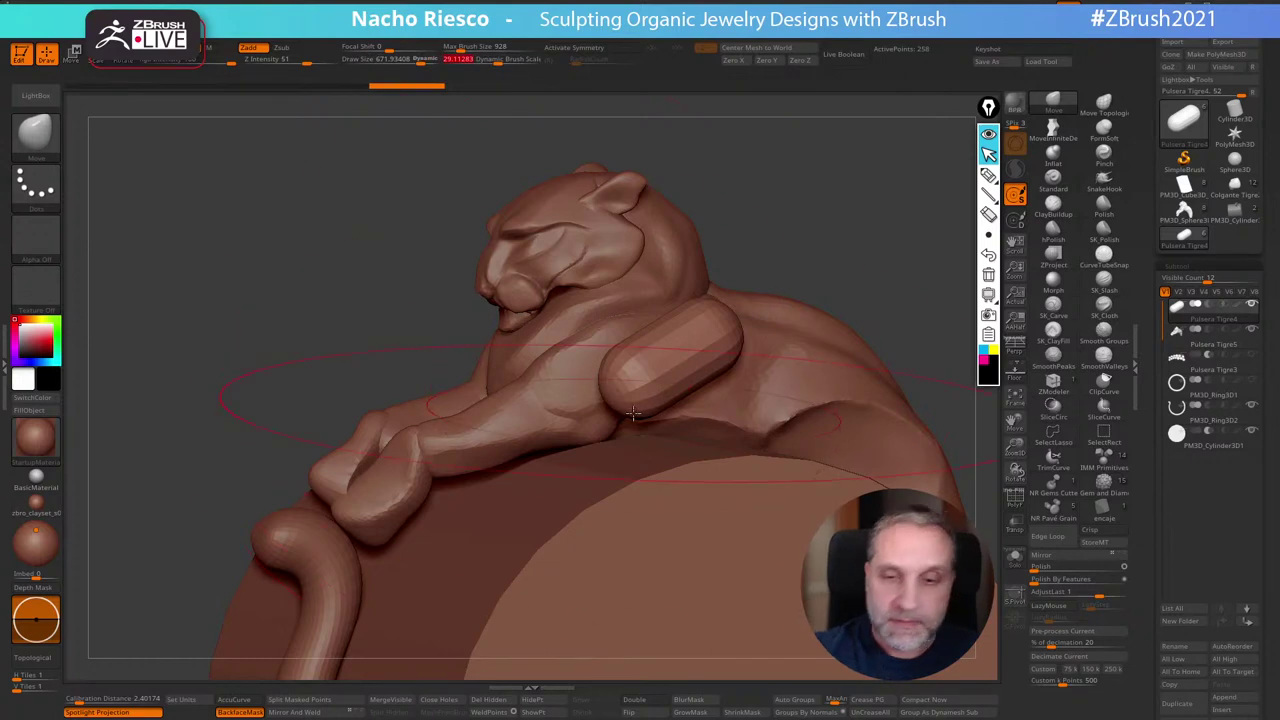
{"action": "key", "text": "s"}
{"action": "left_click_drag", "start_coordinate": [585, 406], "coordinate": [596, 413]}
{"action": "left_click_drag", "start_coordinate": [850, 224], "coordinate": [792, 225]}
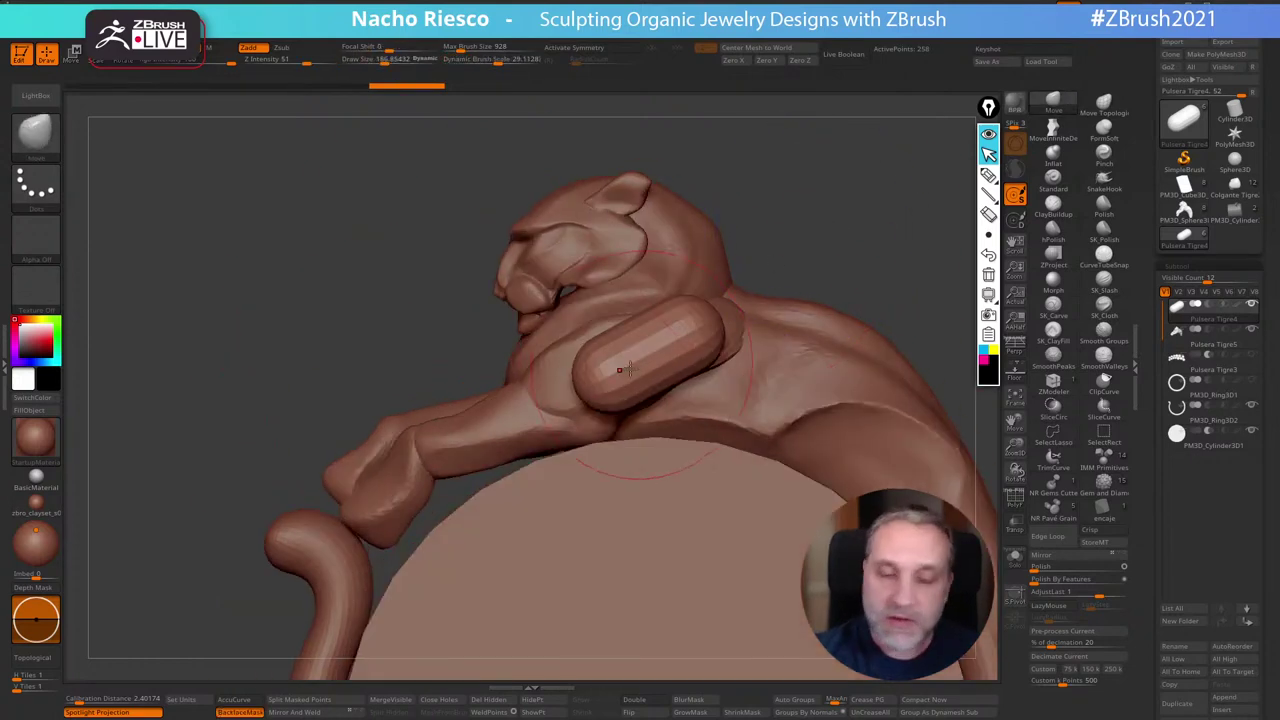
{"action": "left_click_drag", "start_coordinate": [621, 370], "coordinate": [600, 393]}
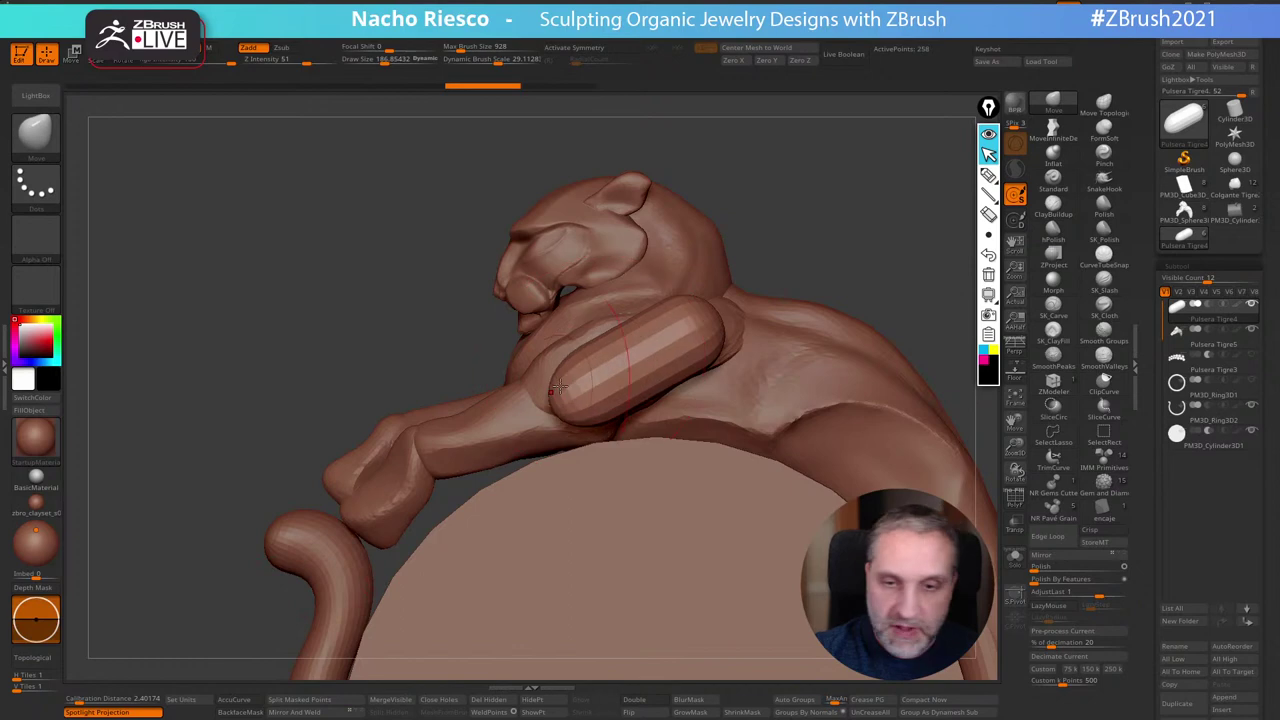
{"action": "right_click_drag", "start_coordinate": [558, 387], "coordinate": [789, 289]}
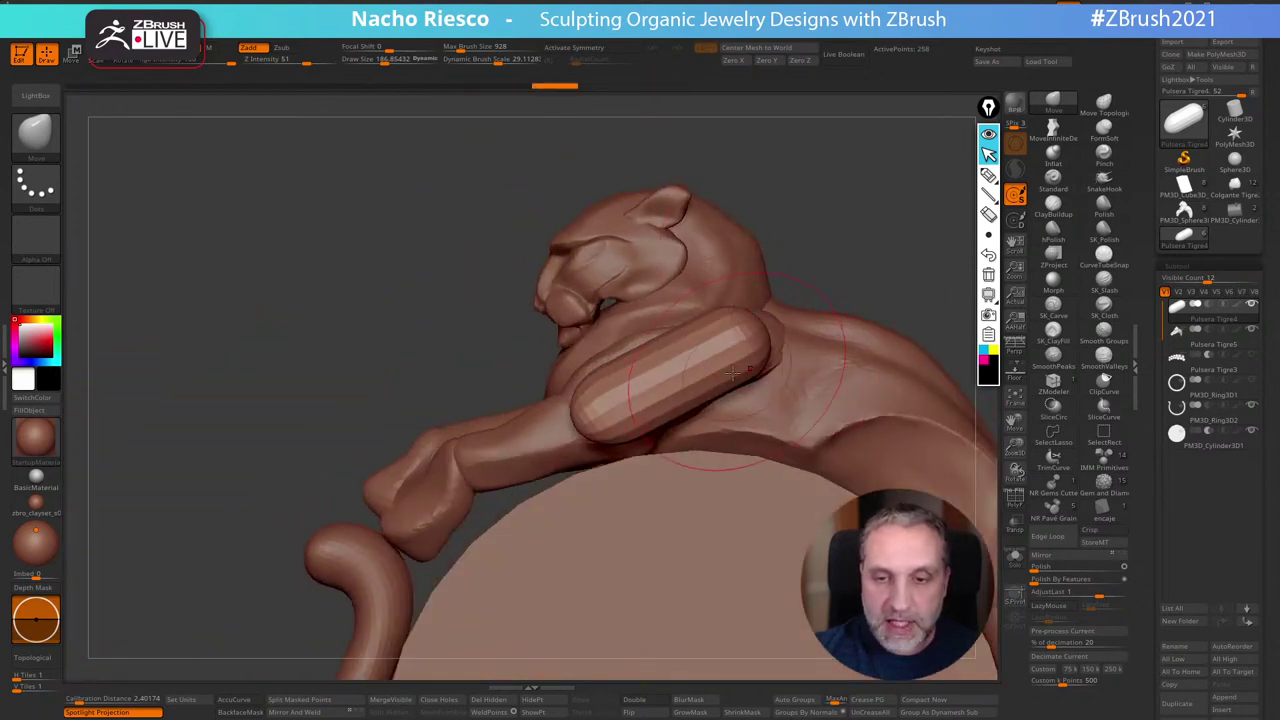
Duplicate the capsule within its subtool using the gizmo, place the copy along the tiger's forearm, and clear the mask
{"action": "key", "text": "w"}
{"action": "left_click_drag", "start_coordinate": [723, 418], "coordinate": [594, 475], "text": "ctrl"}
{"action": "right_click_drag", "start_coordinate": [720, 300], "coordinate": [712, 444]}
{"action": "right_click_drag", "start_coordinate": [609, 481], "coordinate": [848, 110]}
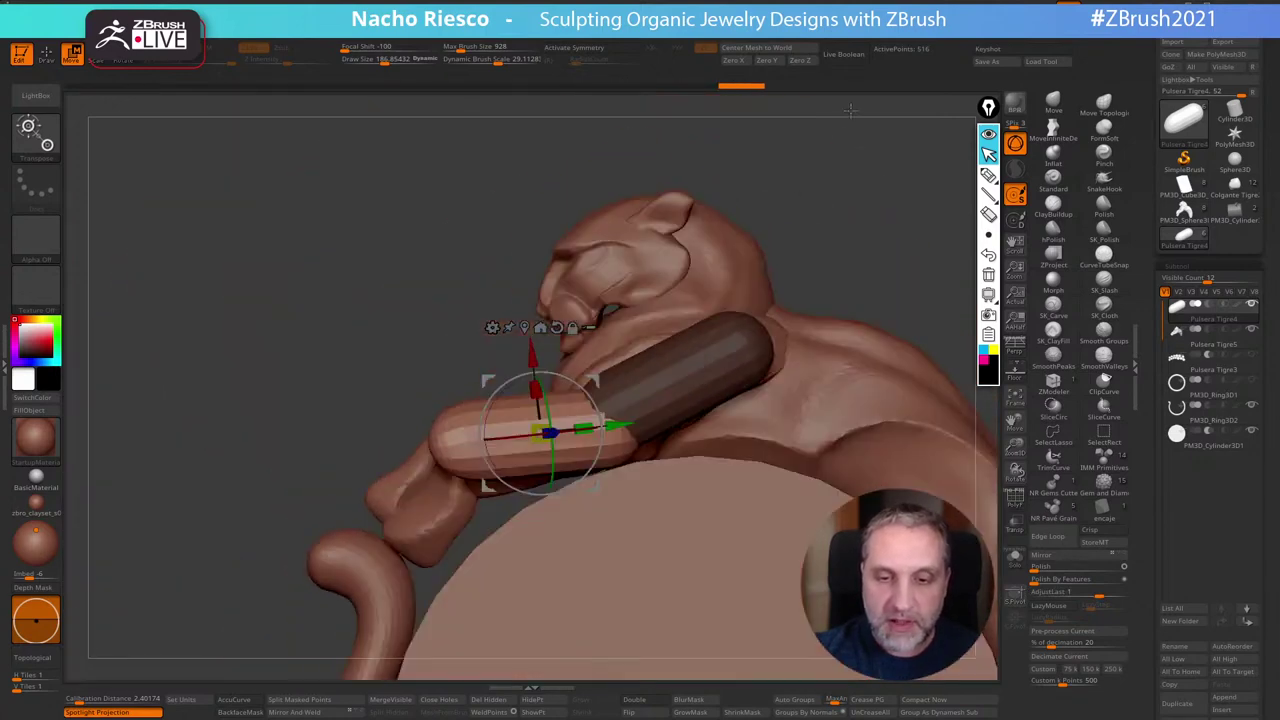
{"action": "key", "text": "q"}
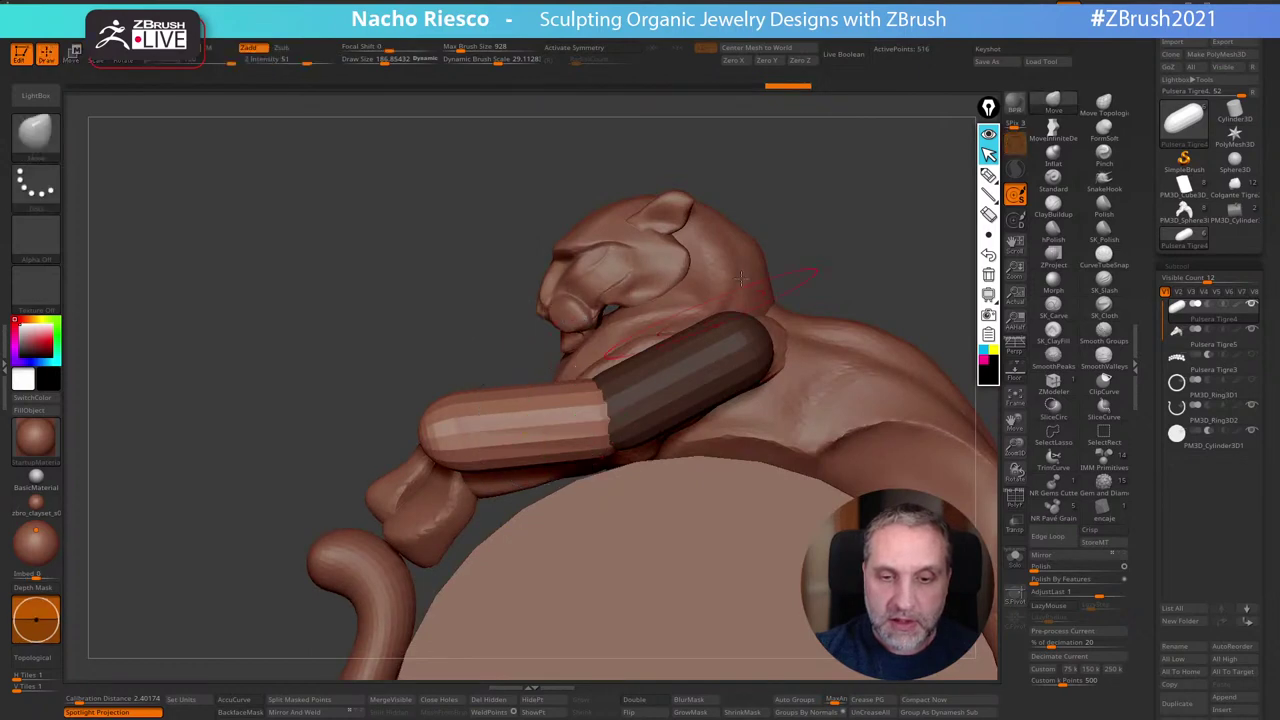
{"action": "right_click_drag", "start_coordinate": [520, 530], "coordinate": [643, 352]}
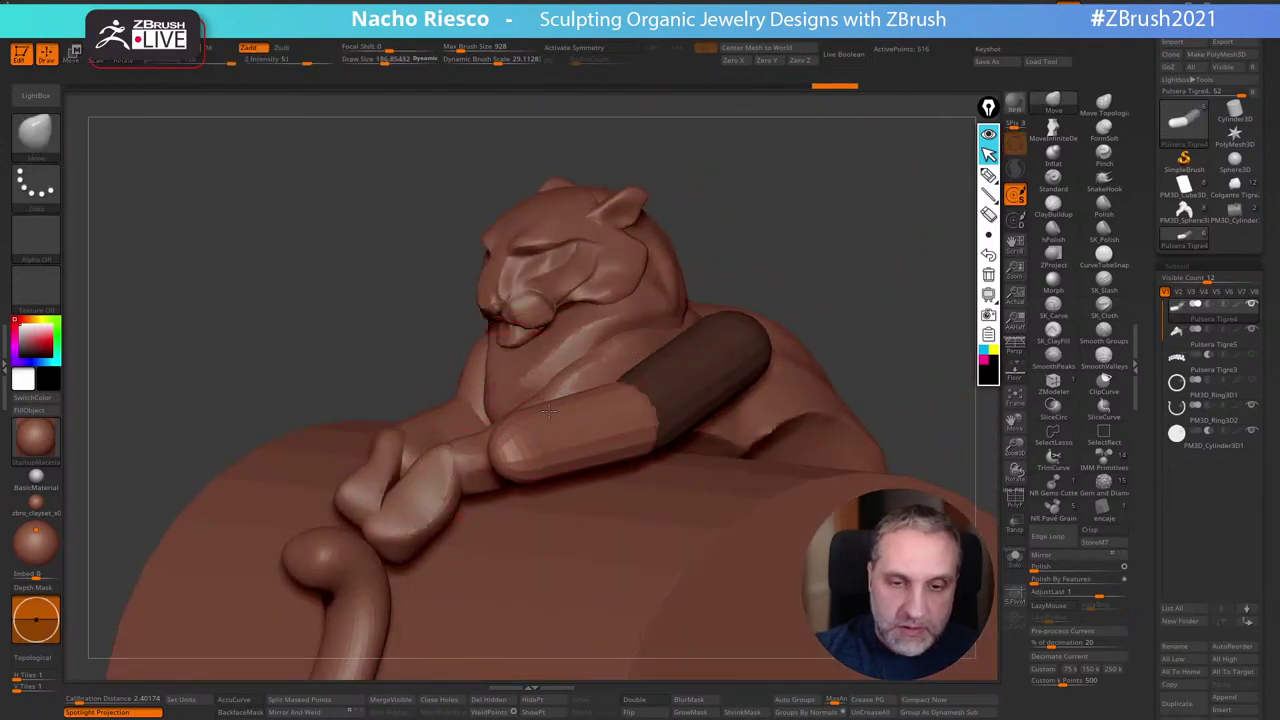
{"action": "right_click_drag", "start_coordinate": [505, 466], "coordinate": [836, 222]}
{"action": "left_click_drag", "start_coordinate": [874, 226], "coordinate": [903, 214], "text": "ctrl"}
{"action": "right_click_drag", "start_coordinate": [903, 214], "coordinate": [918, 150]}
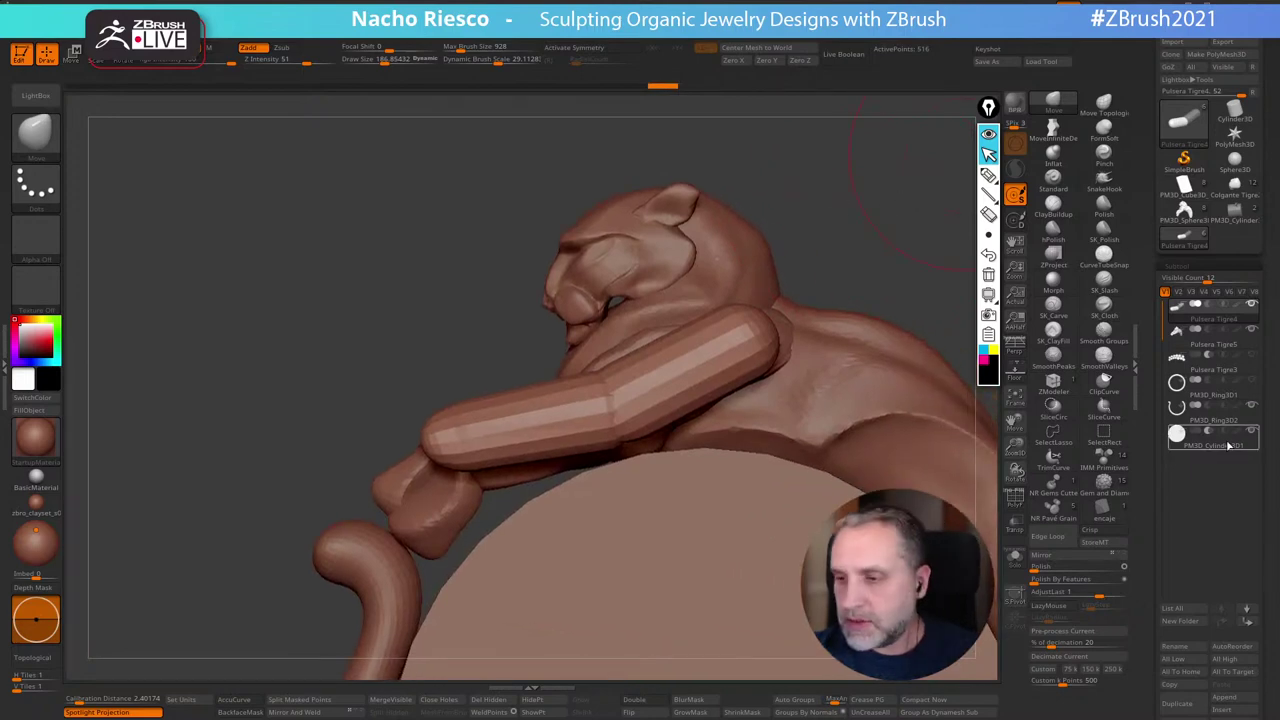
Turn on Live Boolean to preview the bracelet's inside cut, and view the capsule arm from above
{"action": "left_click", "coordinate": [844, 54]}
{"action": "right_click_drag", "start_coordinate": [871, 194], "coordinate": [960, 260]}
{"action": "mouse_move", "coordinate": [820, 190]}
{"action": "right_mouse_down"}
{"action": "mouse_move", "coordinate": [904, 214]}
{"action": "mouse_move", "coordinate": [934, 249]}
{"action": "mouse_move", "coordinate": [862, 388]}
{"action": "right_mouse_up"}
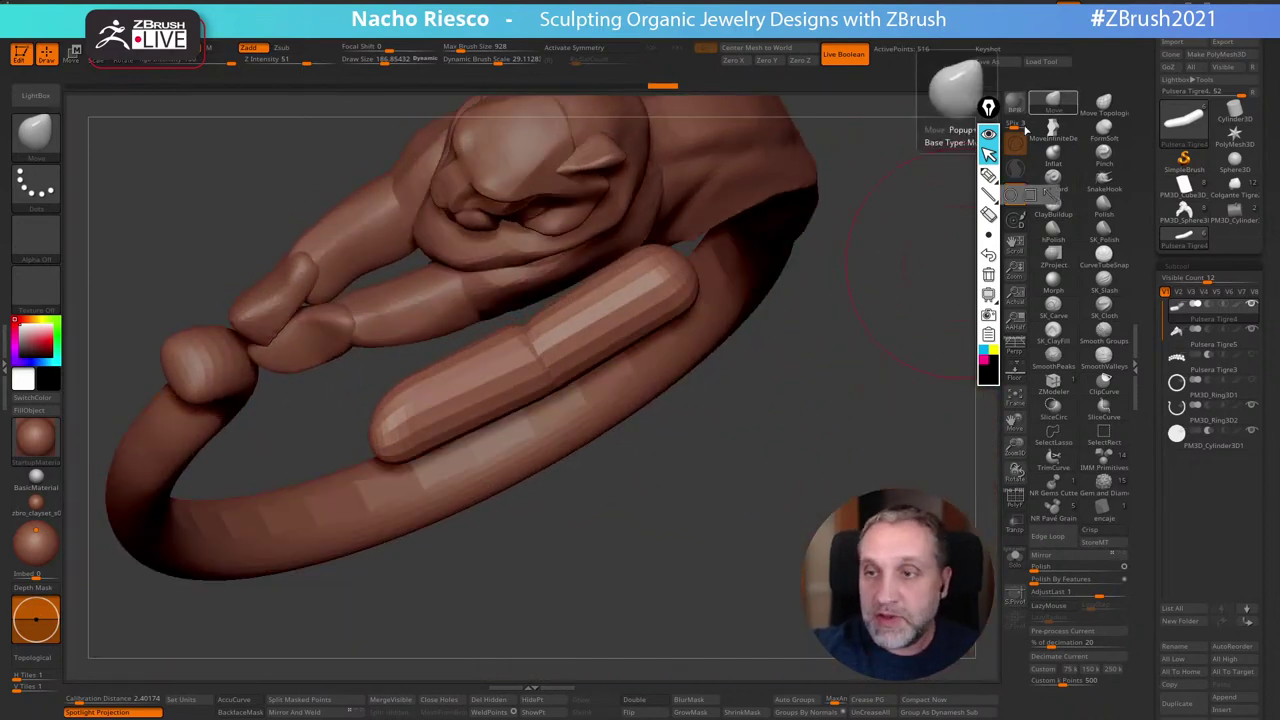
Widen the upper-arm capsule outward at the shoulder and elbow with a smaller Move brush
{"action": "key", "text": "s"}
{"action": "left_click_drag", "start_coordinate": [629, 339], "coordinate": [627, 338]}
{"action": "left_click_drag", "start_coordinate": [616, 330], "coordinate": [626, 347]}
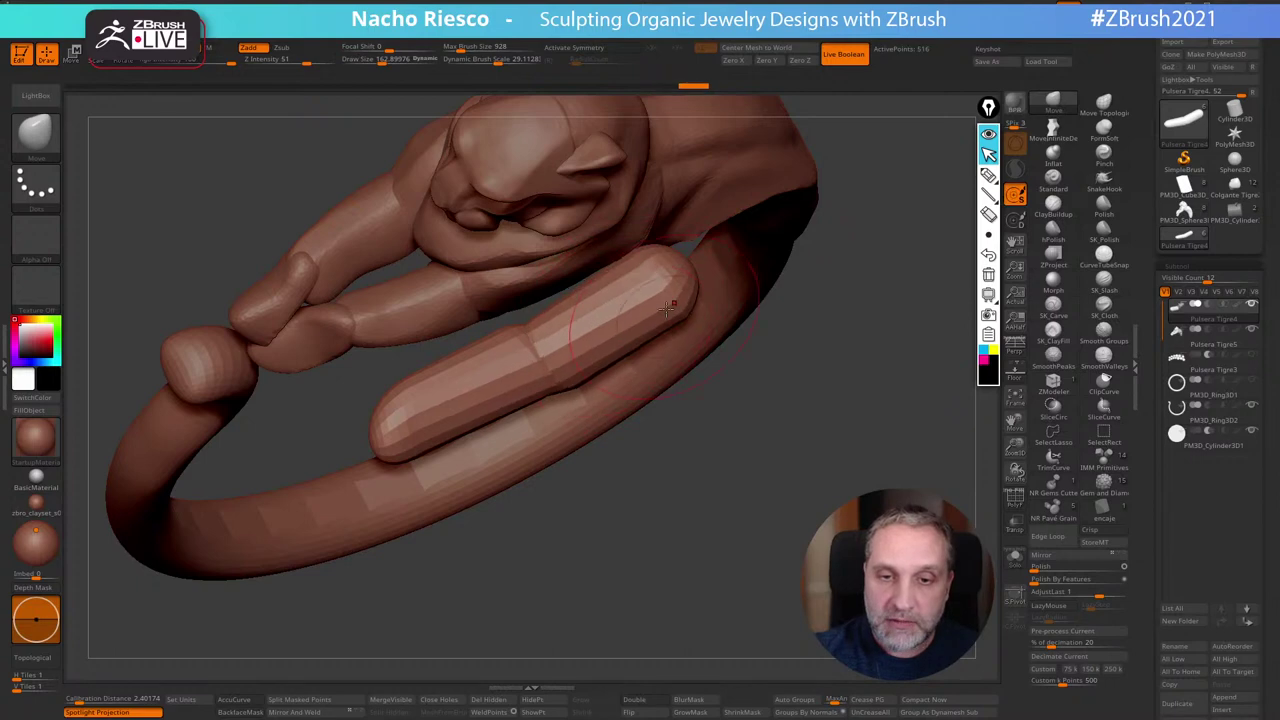
{"action": "left_click_drag", "start_coordinate": [664, 306], "coordinate": [676, 324]}
{"action": "left_click_drag", "start_coordinate": [556, 368], "coordinate": [566, 380]}
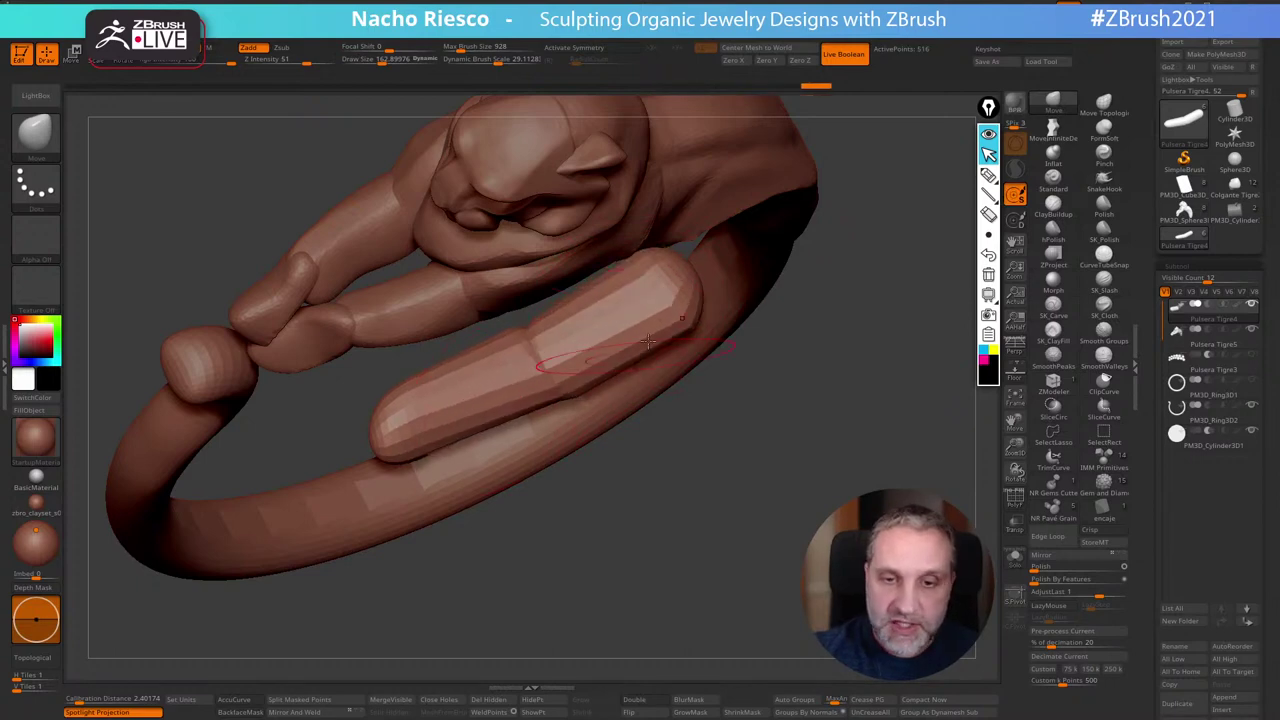
{"action": "left_click_drag", "start_coordinate": [660, 290], "coordinate": [672, 279]}
{"action": "mouse_move", "coordinate": [852, 328]}
{"action": "left_mouse_down"}
{"action": "mouse_move", "coordinate": [841, 222]}
{"action": "mouse_move", "coordinate": [920, 212]}
{"action": "left_mouse_up"}
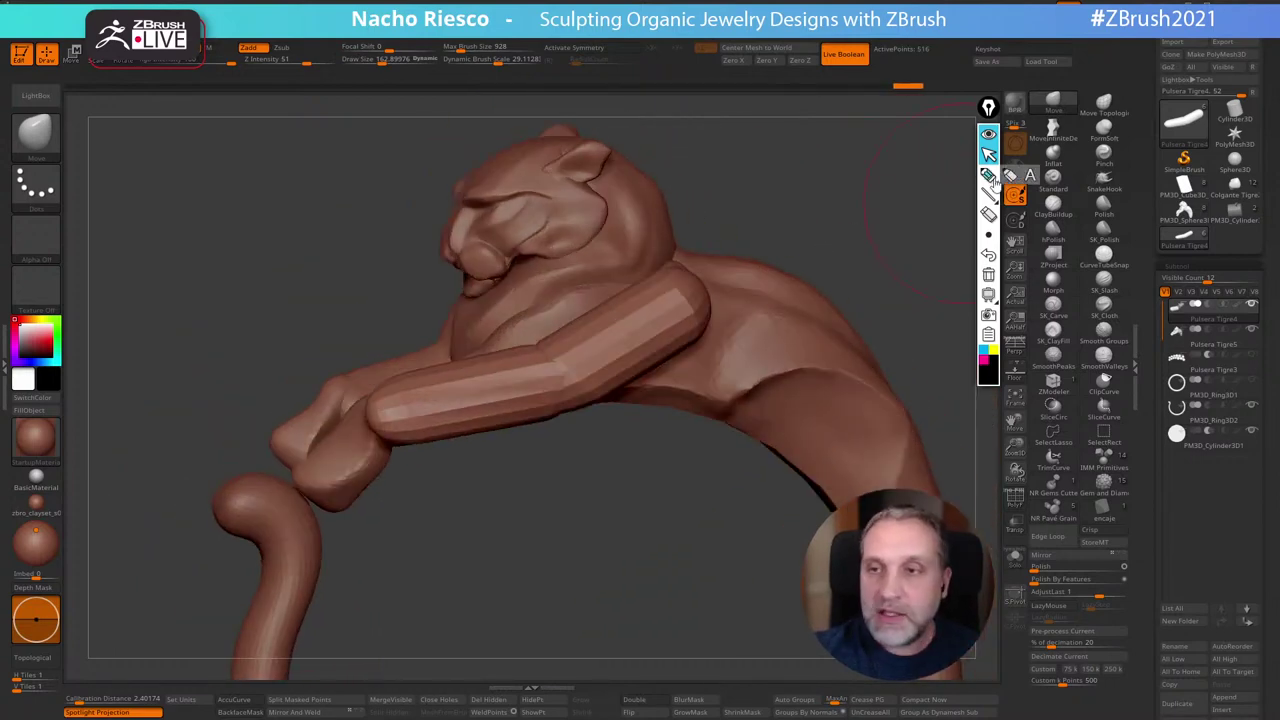
Hide the annotation toolbar, set SmoothPeaks as the smoothing brush, and turn on Sculptris Pro mode
{"action": "left_click", "coordinate": [988, 135]}
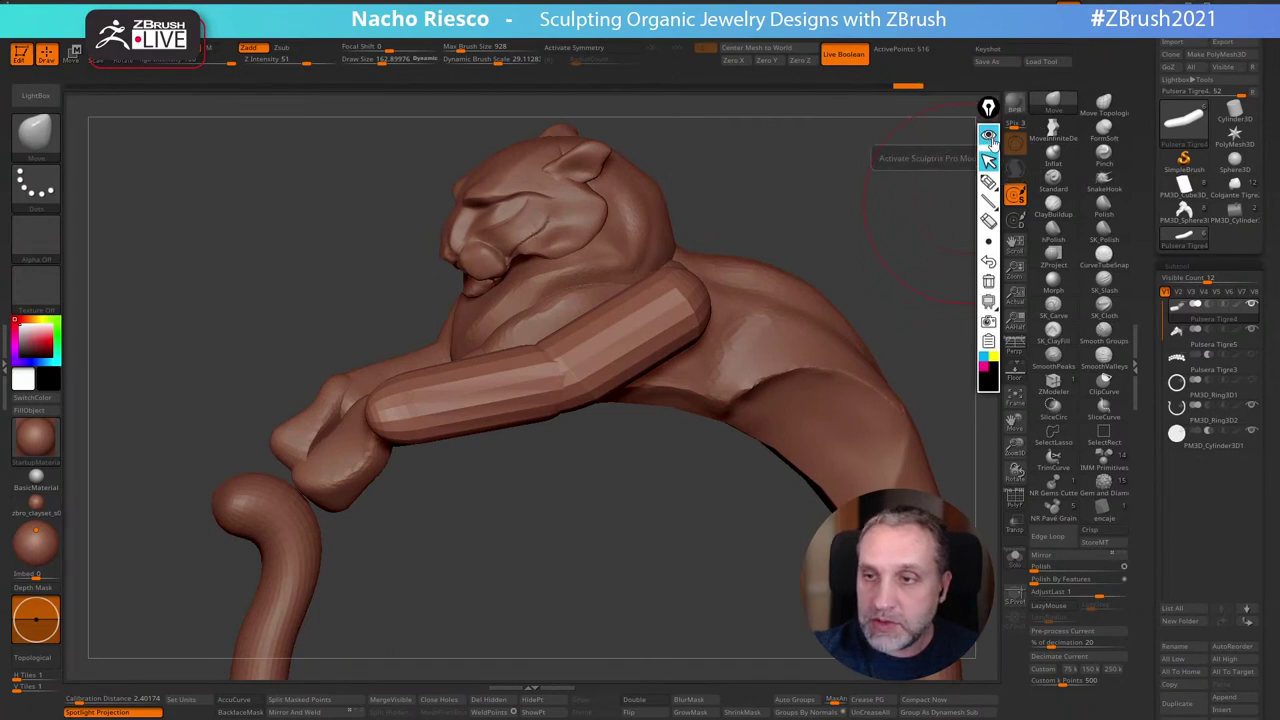
{"action": "left_click", "coordinate": [1058, 366]}
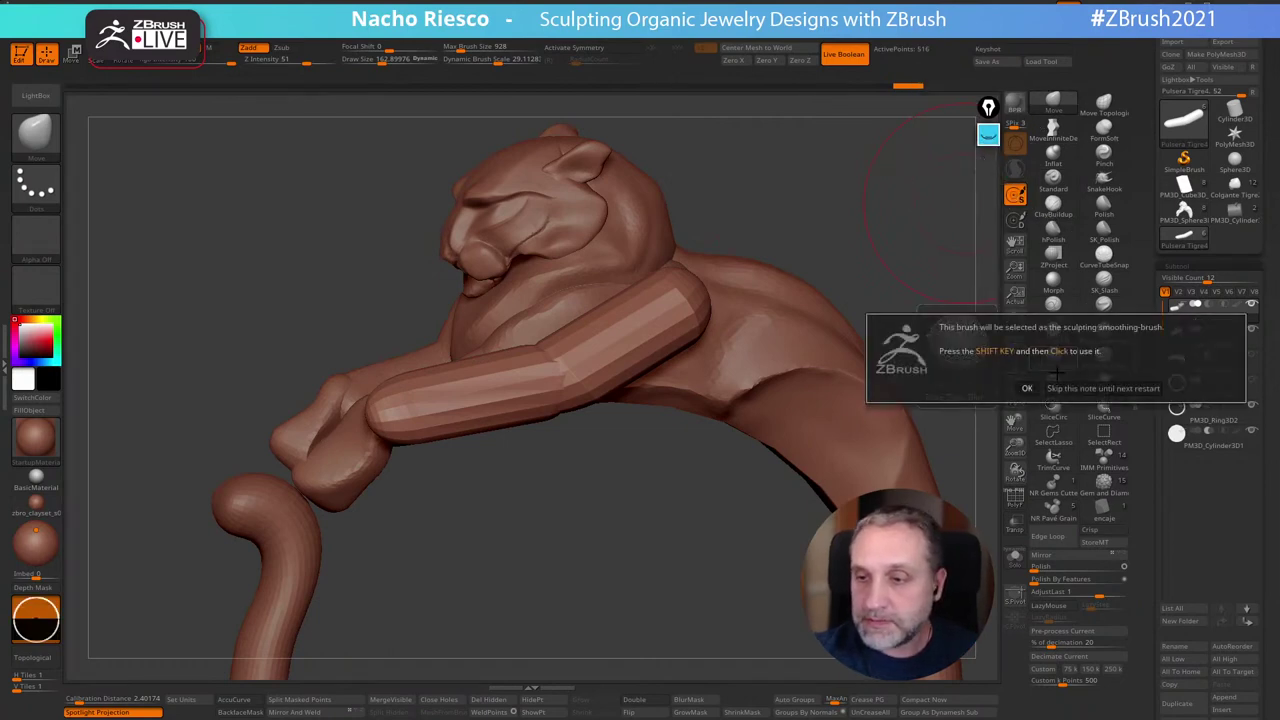
{"action": "left_click", "coordinate": [1064, 388]}
{"action": "left_click", "coordinate": [1015, 169]}
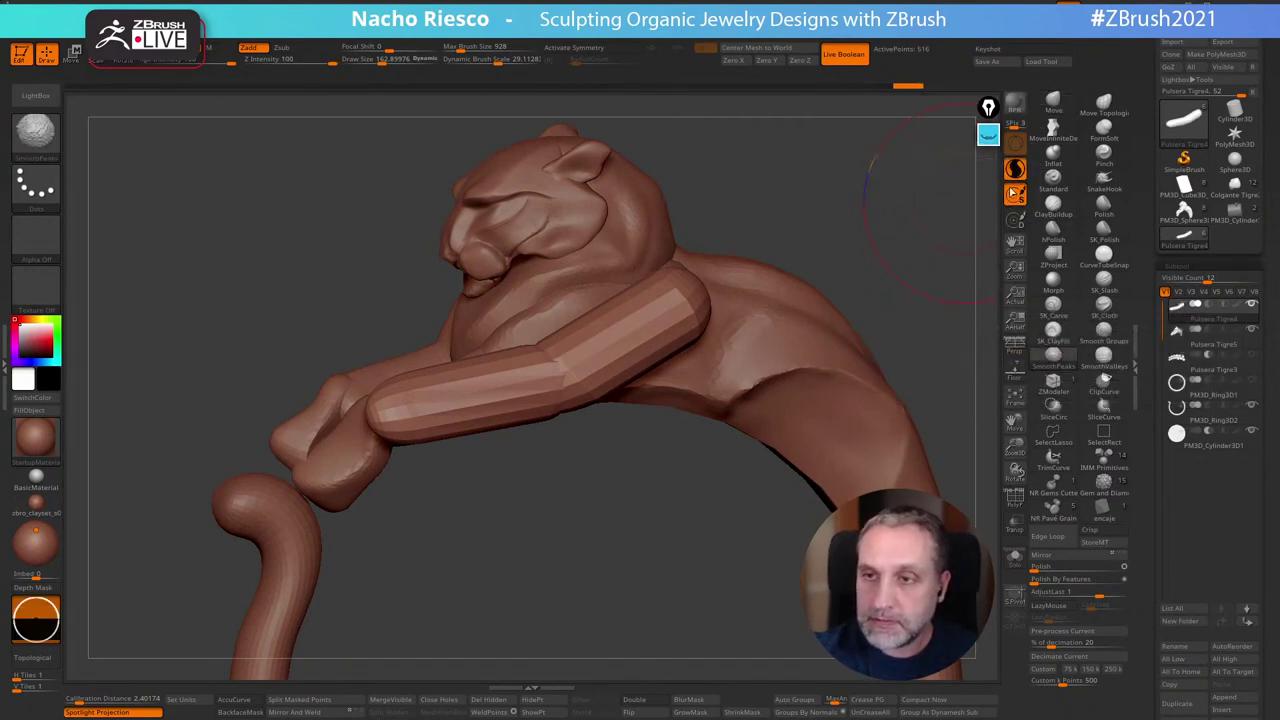
Reduce the brush size to about 110 and isolate the capsule arm in Solo with PolyFrame displayed
{"action": "right_click_drag", "start_coordinate": [693, 310], "coordinate": [727, 333]}
{"action": "key", "text": "s"}
{"action": "left_click_drag", "start_coordinate": [636, 335], "coordinate": [630, 335]}
{"action": "right_click_drag", "start_coordinate": [639, 331], "coordinate": [891, 272], "text": "ctrl"}
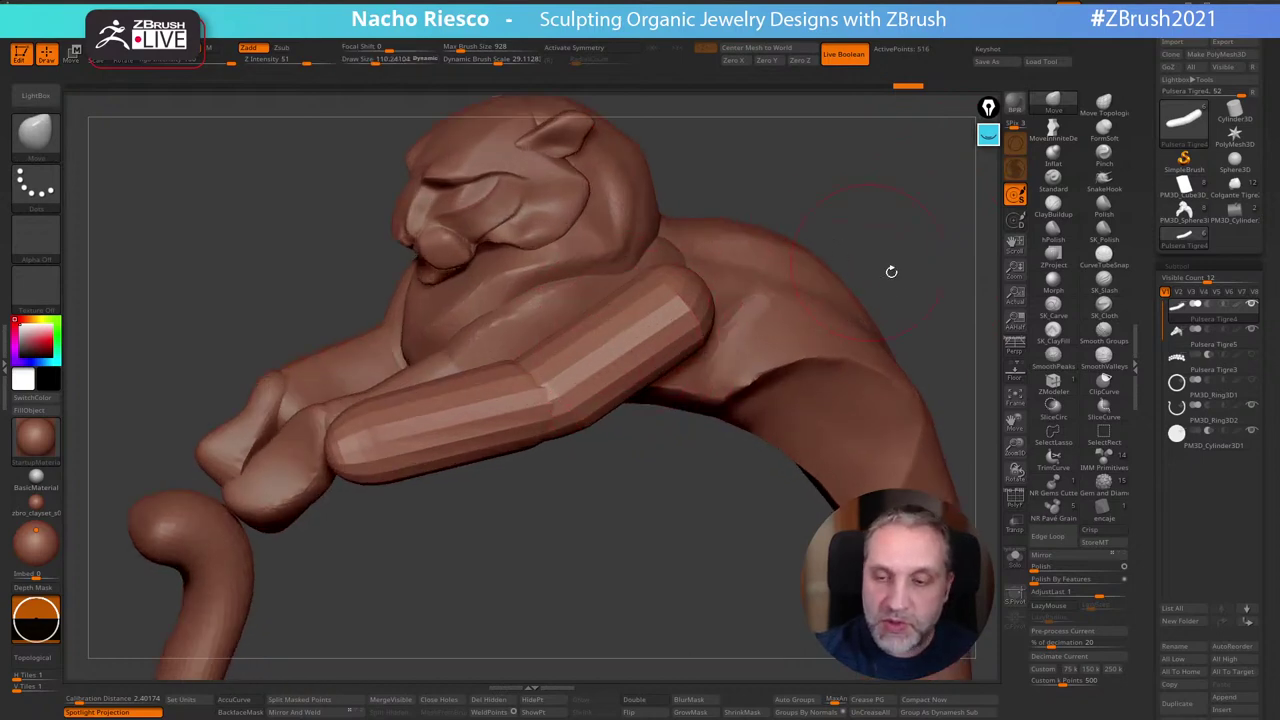
{"action": "left_click", "coordinate": [1015, 500]}
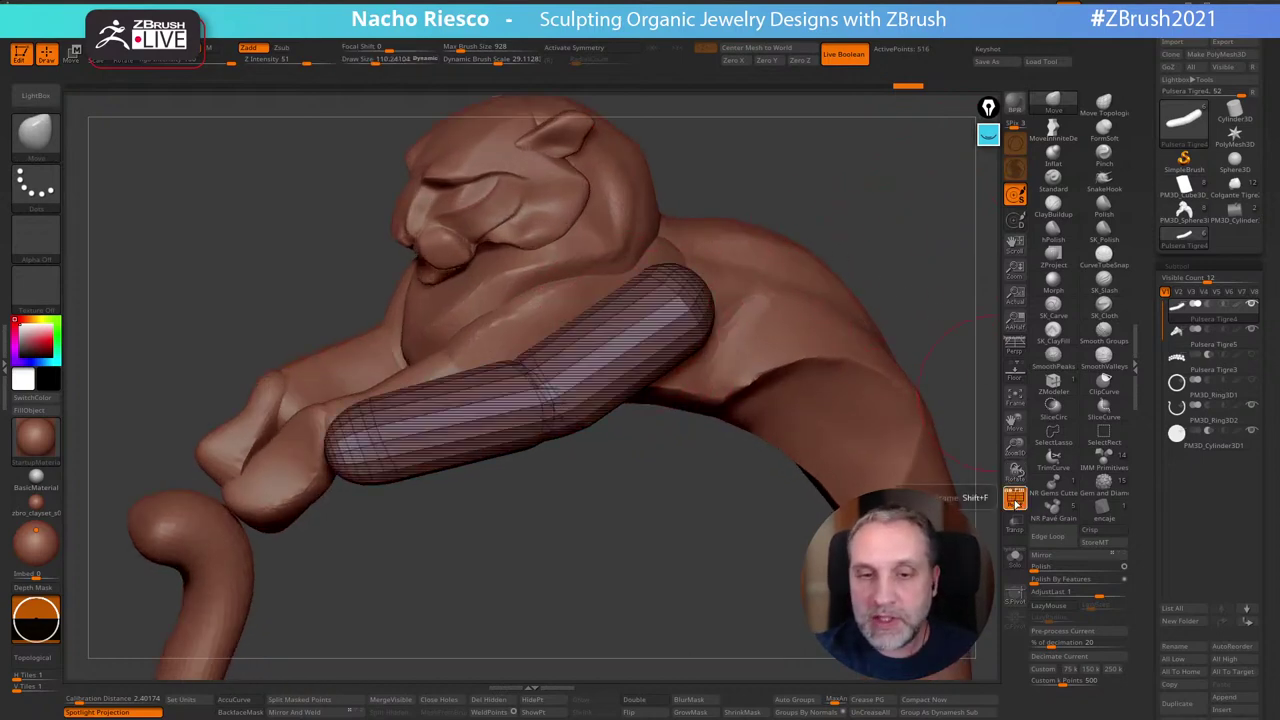
{"action": "left_click", "coordinate": [1015, 552]}
Smooth both arm capsules from all sides with SmoothPeaks in Sculptris Pro so their meshes are retessellated evenly
{"action": "left_click_drag", "start_coordinate": [630, 320], "coordinate": [575, 380], "text": "shift"}
{"action": "right_click_drag", "start_coordinate": [740, 370], "coordinate": [730, 310]}
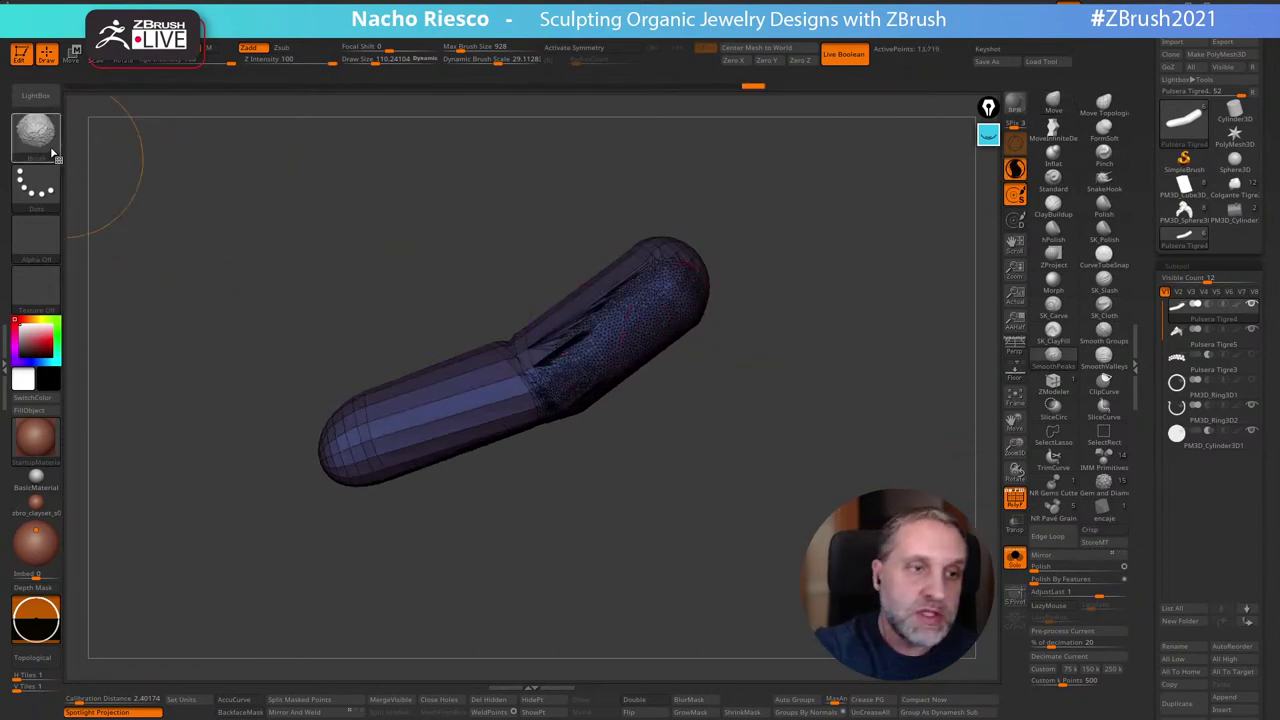
{"action": "mouse_move", "coordinate": [608, 300]}
{"action": "left_mouse_down", "text": "shift"}
{"action": "mouse_move", "coordinate": [668, 275]}
{"action": "mouse_move", "coordinate": [487, 370]}
{"action": "mouse_move", "coordinate": [490, 433]}
{"action": "left_mouse_up", "text": "shift"}
{"action": "right_click_drag", "start_coordinate": [497, 443], "coordinate": [464, 392]}
{"action": "mouse_move", "coordinate": [463, 382]}
{"action": "left_mouse_down", "text": "shift"}
{"action": "mouse_move", "coordinate": [468, 315]}
{"action": "mouse_move", "coordinate": [625, 195]}
{"action": "left_mouse_up", "text": "shift"}
{"action": "left_click_drag", "start_coordinate": [711, 251], "coordinate": [646, 252]}
{"action": "mouse_move", "coordinate": [571, 280]}
{"action": "left_mouse_down", "text": "shift"}
{"action": "mouse_move", "coordinate": [568, 233]}
{"action": "mouse_move", "coordinate": [590, 232]}
{"action": "left_mouse_up", "text": "shift"}
{"action": "left_click_drag", "start_coordinate": [700, 231], "coordinate": [710, 263]}
Turn off Solo and PolyFrame, and smooth the remaining rough area on the underside of the forearm capsule
{"action": "left_click_drag", "start_coordinate": [786, 397], "coordinate": [805, 472], "text": "alt"}
{"action": "left_click", "coordinate": [1015, 558]}
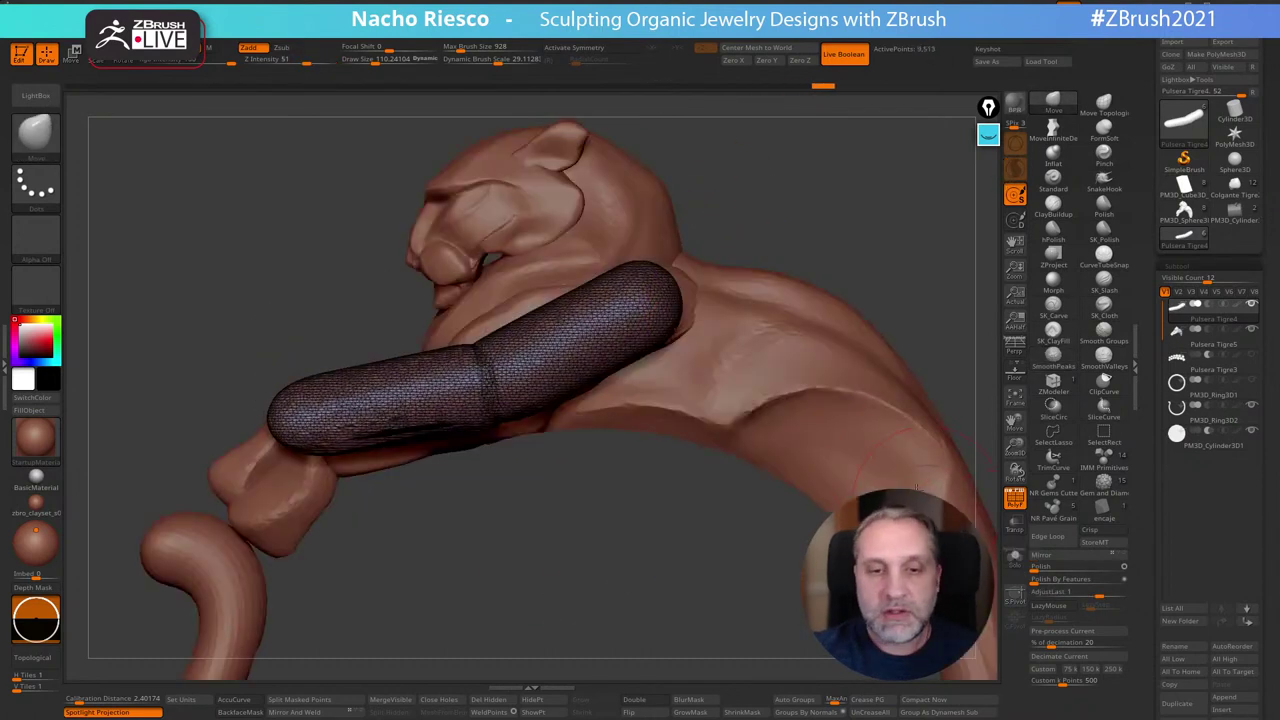
{"action": "mouse_move", "coordinate": [893, 246]}
{"action": "left_mouse_down", "text": "alt"}
{"action": "mouse_move", "coordinate": [889, 226]}
{"action": "mouse_move", "coordinate": [923, 263]}
{"action": "mouse_move", "coordinate": [912, 258]}
{"action": "left_mouse_up", "text": "alt"}
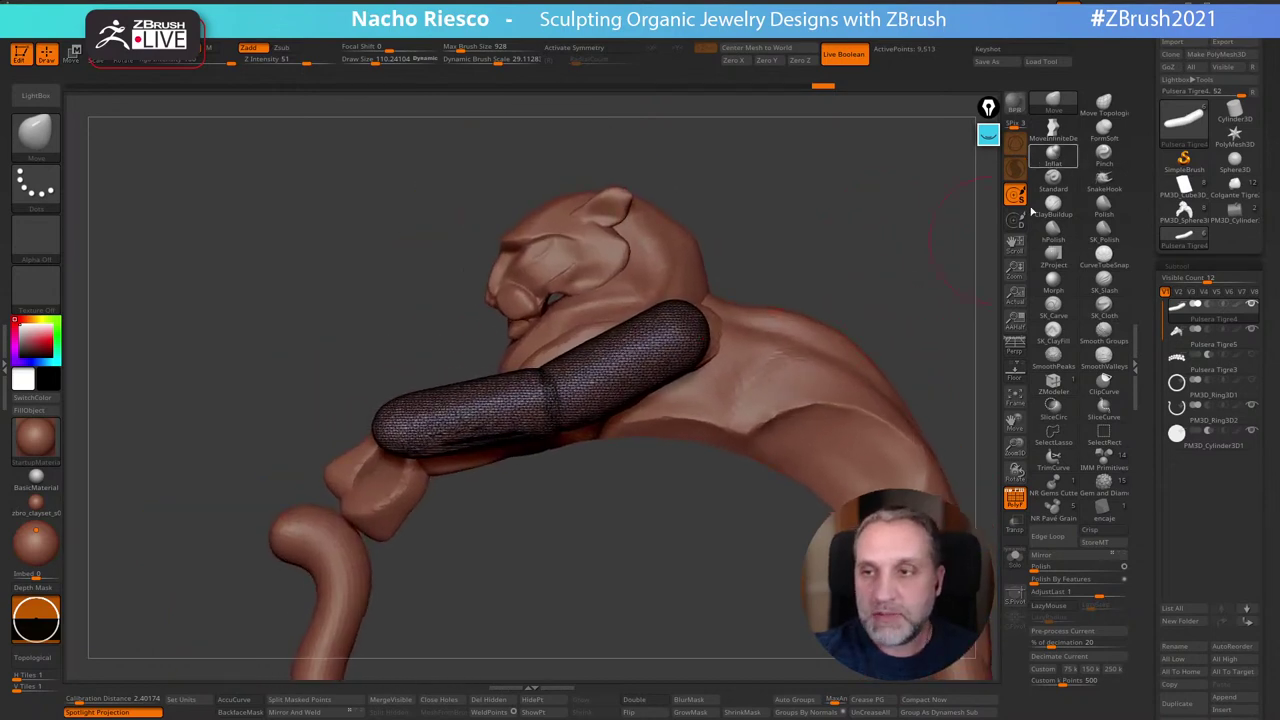
{"action": "left_click", "coordinate": [1014, 499]}
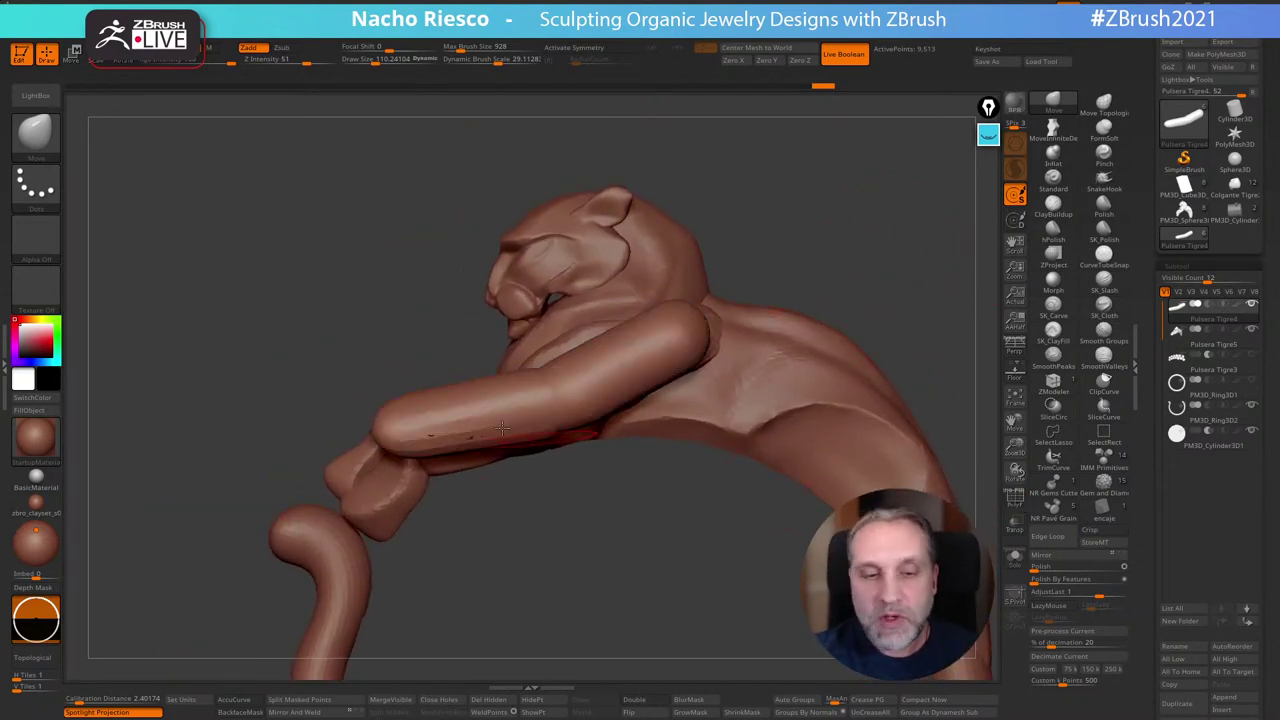
{"action": "left_click_drag", "start_coordinate": [502, 428], "coordinate": [397, 449], "text": "shift"}
{"action": "right_click_drag", "start_coordinate": [830, 284], "coordinate": [861, 292]}
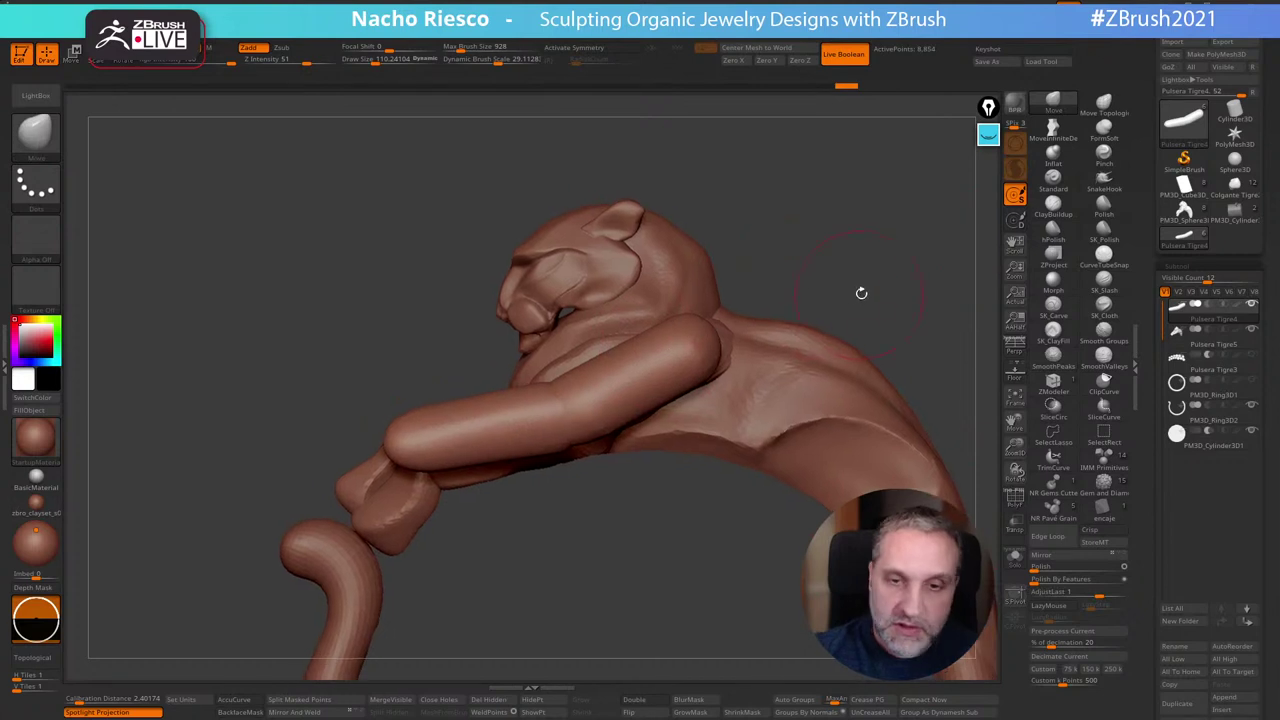
{"action": "left_click_drag", "start_coordinate": [896, 200], "coordinate": [911, 234]}
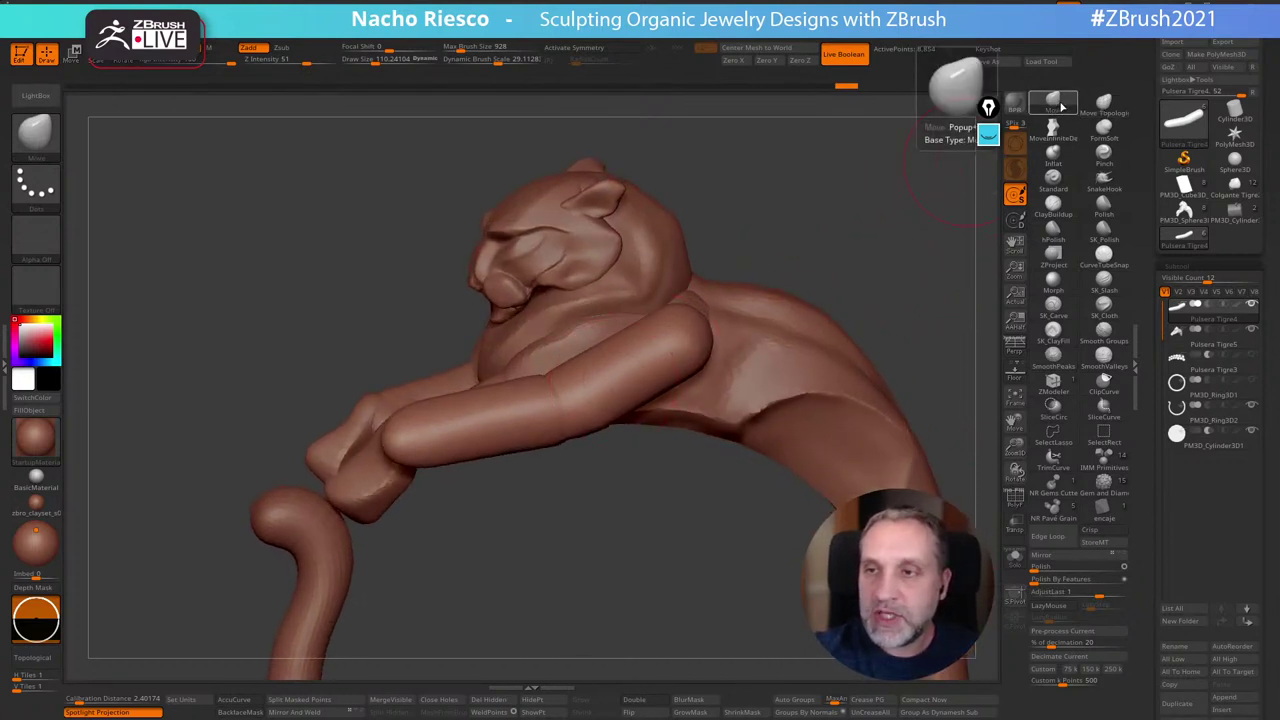
Adjust the elbow with the Move brush, and shift the upper arm and forearm individually with Move Topological
{"action": "left_click_drag", "start_coordinate": [593, 427], "coordinate": [584, 392]}
{"action": "mouse_move", "coordinate": [800, 205]}
{"action": "left_mouse_down"}
{"action": "mouse_move", "coordinate": [829, 218]}
{"action": "mouse_move", "coordinate": [911, 212]}
{"action": "left_mouse_up"}
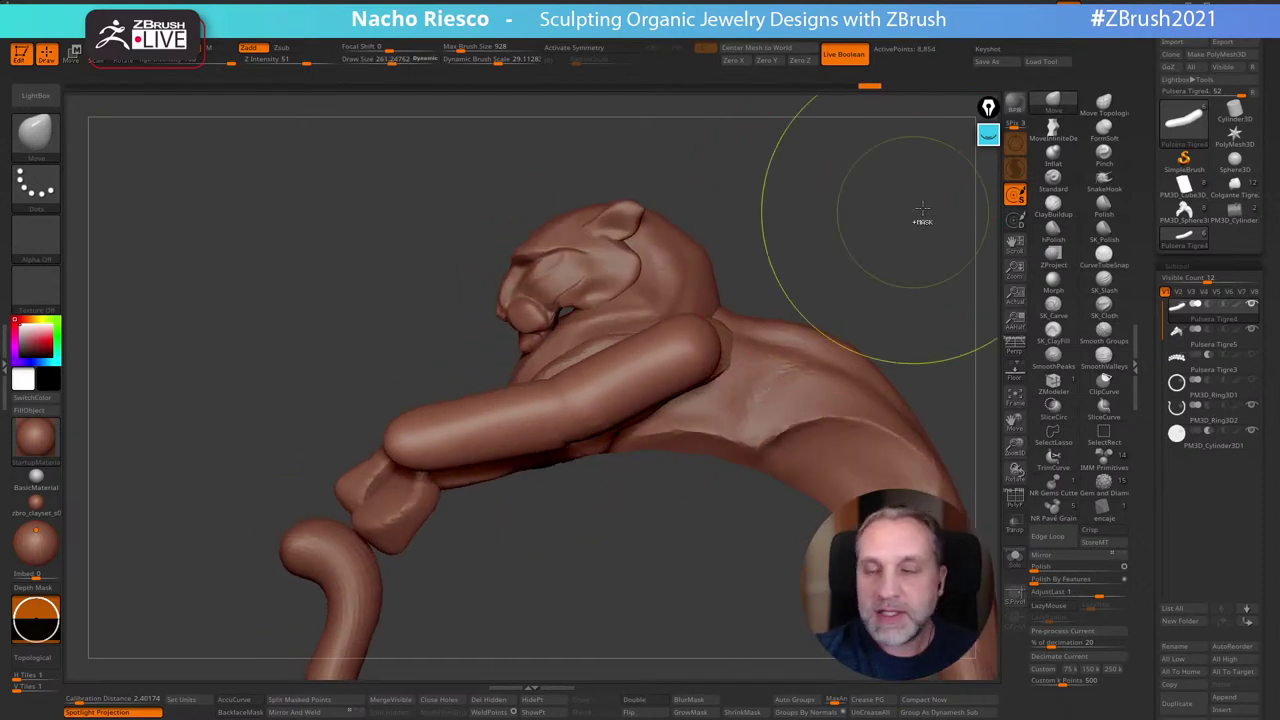
{"action": "left_click", "coordinate": [1103, 103]}
{"action": "key", "text": "s"}
{"action": "mouse_move", "coordinate": [594, 396]}
{"action": "left_mouse_down"}
{"action": "mouse_move", "coordinate": [608, 396]}
{"action": "mouse_move", "coordinate": [588, 386]}
{"action": "left_mouse_up"}
{"action": "left_click_drag", "start_coordinate": [490, 432], "coordinate": [477, 420]}
{"action": "left_click_drag", "start_coordinate": [862, 220], "coordinate": [800, 360]}
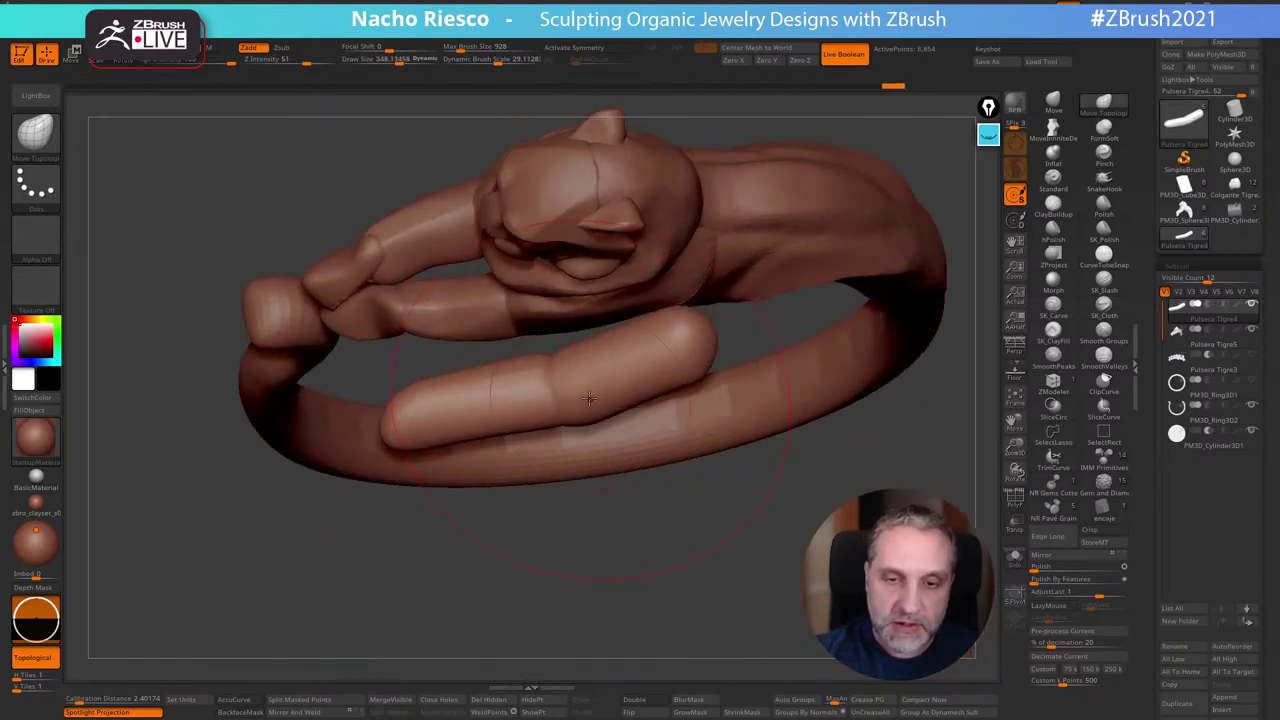
Display the arm's wireframe with PolyFrame and isolate the arm in Solo
{"action": "right_click_drag", "start_coordinate": [640, 517], "coordinate": [538, 522]}
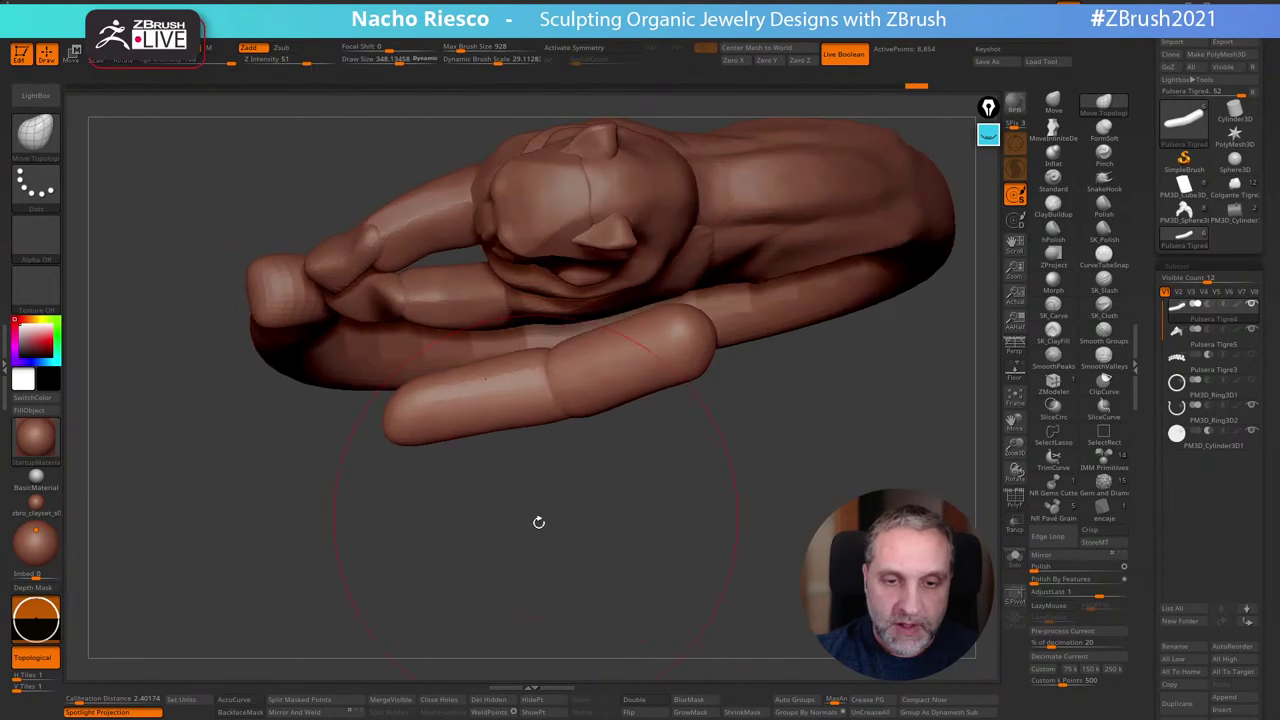
{"action": "left_click_drag", "start_coordinate": [539, 522], "coordinate": [575, 544], "text": "alt"}
{"action": "left_click", "coordinate": [1015, 498]}
{"action": "left_click_drag", "start_coordinate": [740, 545], "coordinate": [735, 510]}
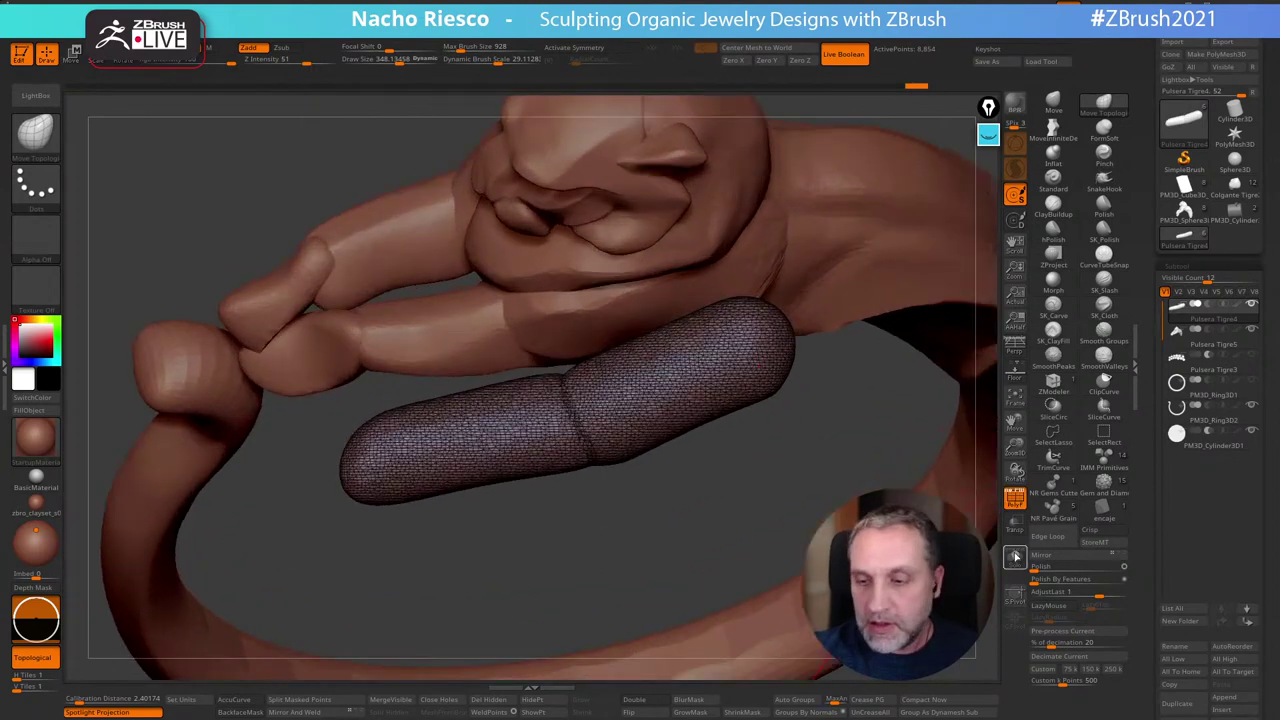
{"action": "left_click", "coordinate": [1015, 557]}
{"action": "mouse_move", "coordinate": [640, 560]}
{"action": "left_mouse_down", "text": "alt"}
{"action": "mouse_move", "coordinate": [640, 590]}
{"action": "mouse_move", "coordinate": [640, 556]}
{"action": "left_mouse_up", "text": "alt"}
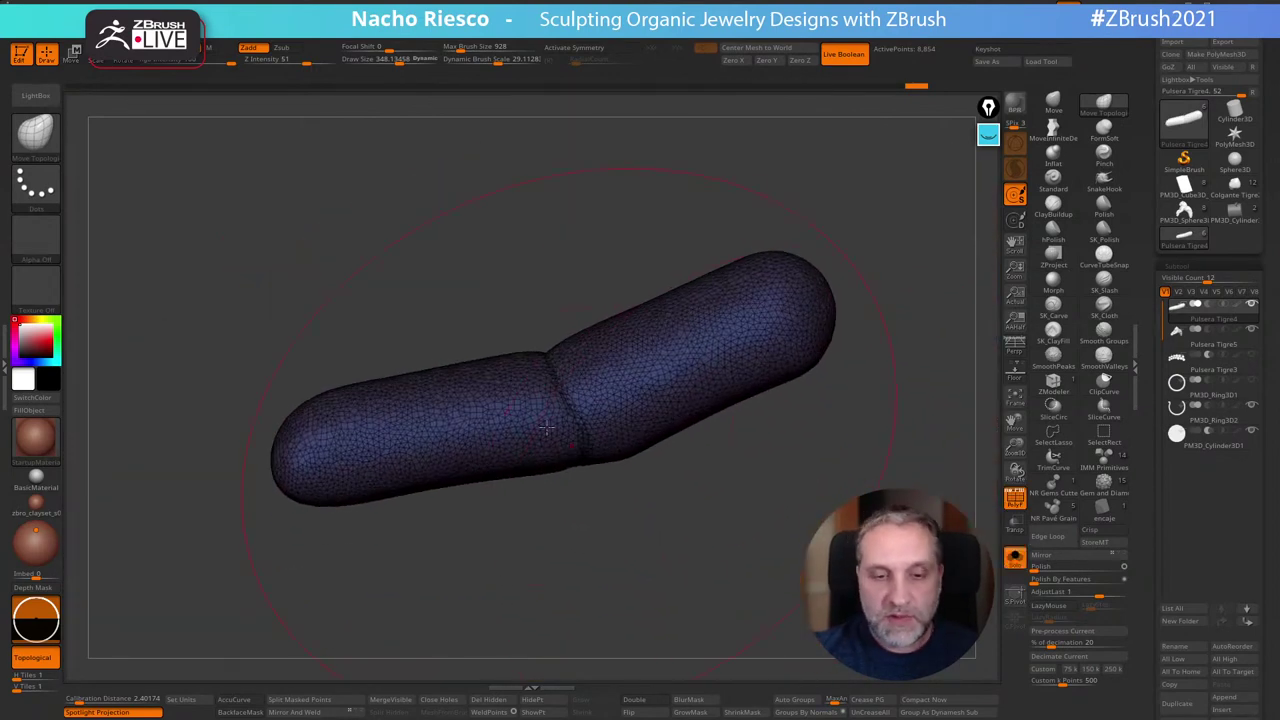
Undo the last change and assign separate polygroups to the upper arm and forearm with Auto Groups
{"action": "right_click_drag", "start_coordinate": [547, 428], "coordinate": [903, 478]}
{"action": "key", "text": "ctrl+z"}
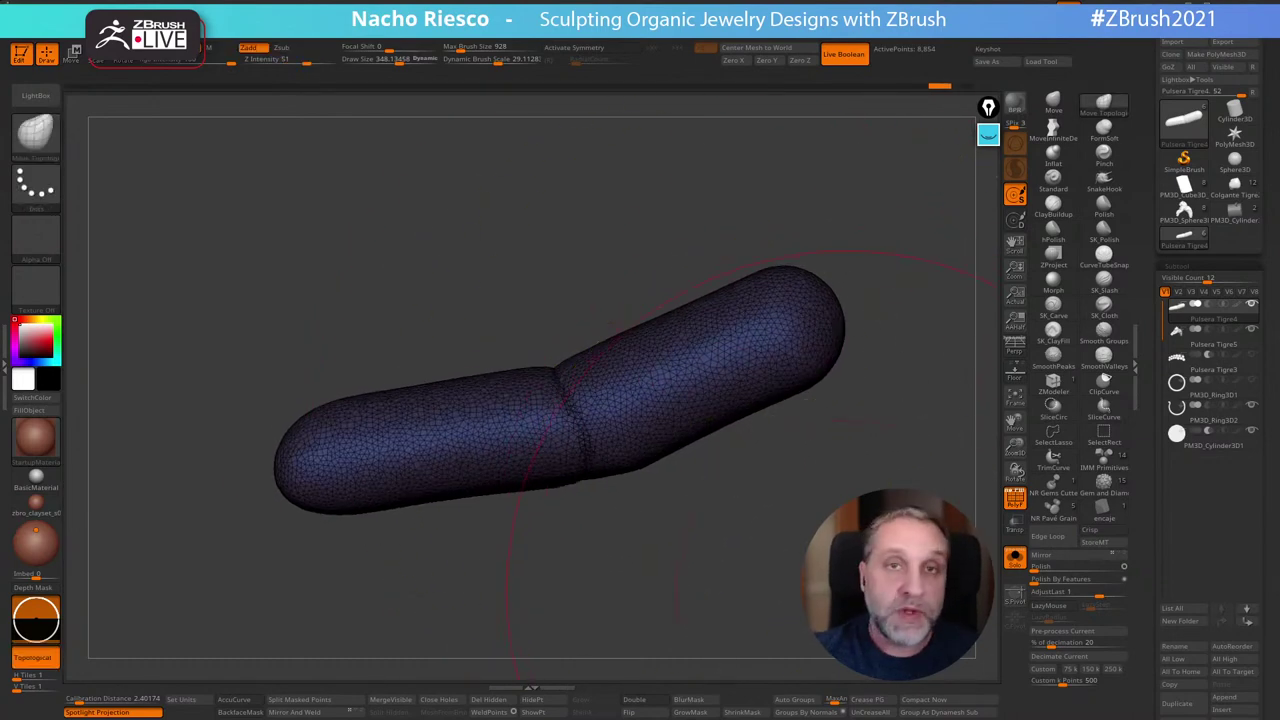
{"action": "left_click", "coordinate": [797, 701]}
{"action": "left_click", "coordinate": [797, 701]}
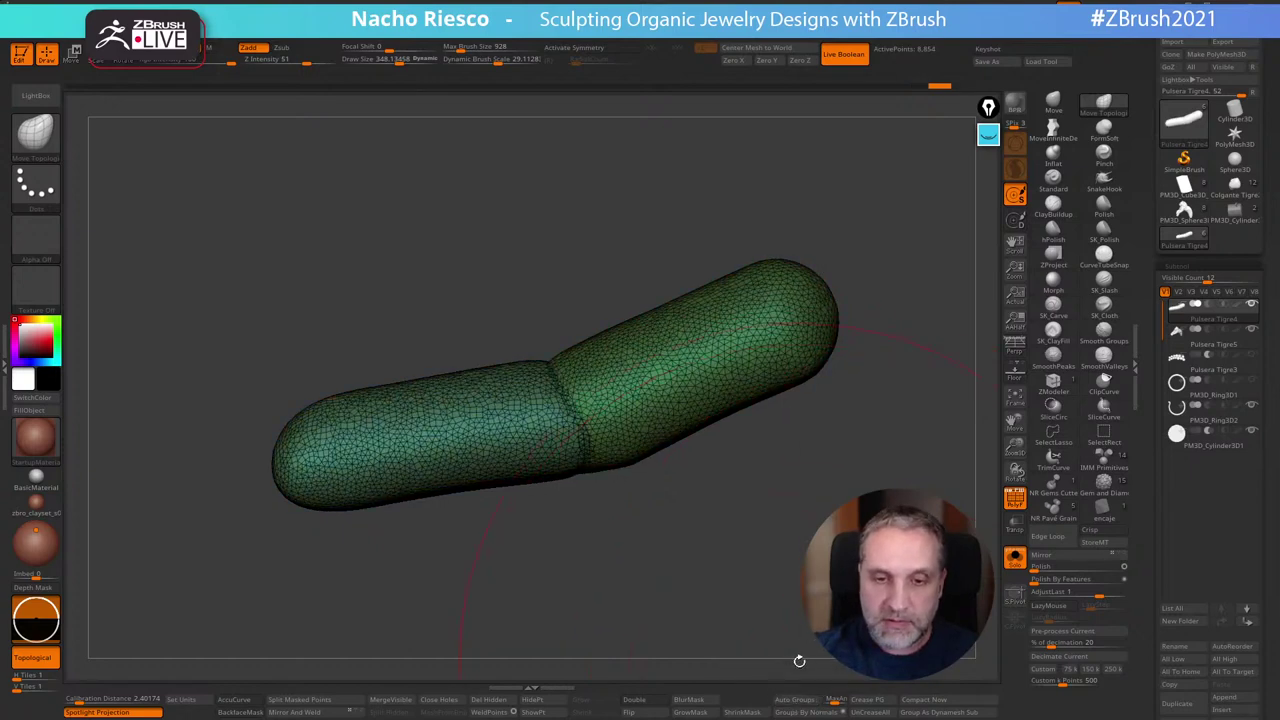
{"action": "left_click_drag", "start_coordinate": [799, 661], "coordinate": [785, 650]}
Mask the upper arm by isolating the forearm's polygroup with the gizmo, and rotate the forearm about the elbow
{"action": "key", "text": "w"}
{"action": "left_click", "coordinate": [536, 441], "text": "ctrl"}
{"action": "left_click_drag", "start_coordinate": [609, 530], "coordinate": [604, 543]}
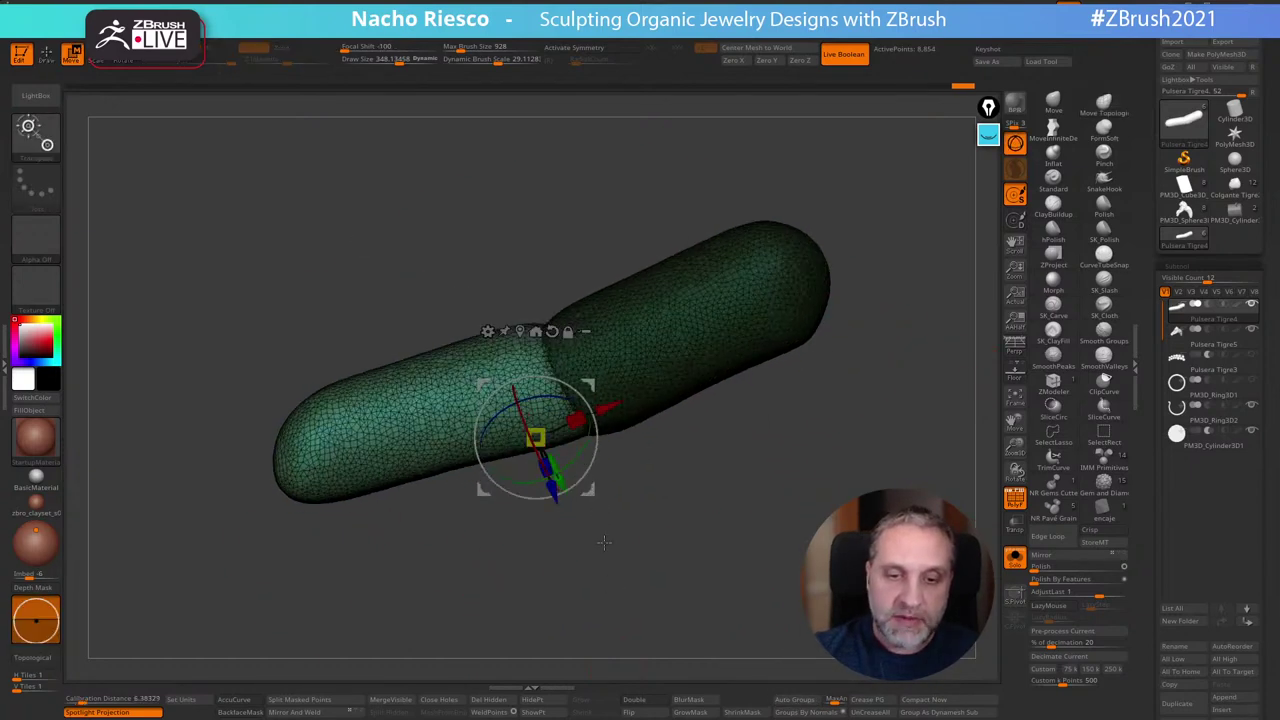
{"action": "left_click_drag", "start_coordinate": [585, 475], "coordinate": [573, 487]}
{"action": "left_click_drag", "start_coordinate": [590, 490], "coordinate": [584, 484]}
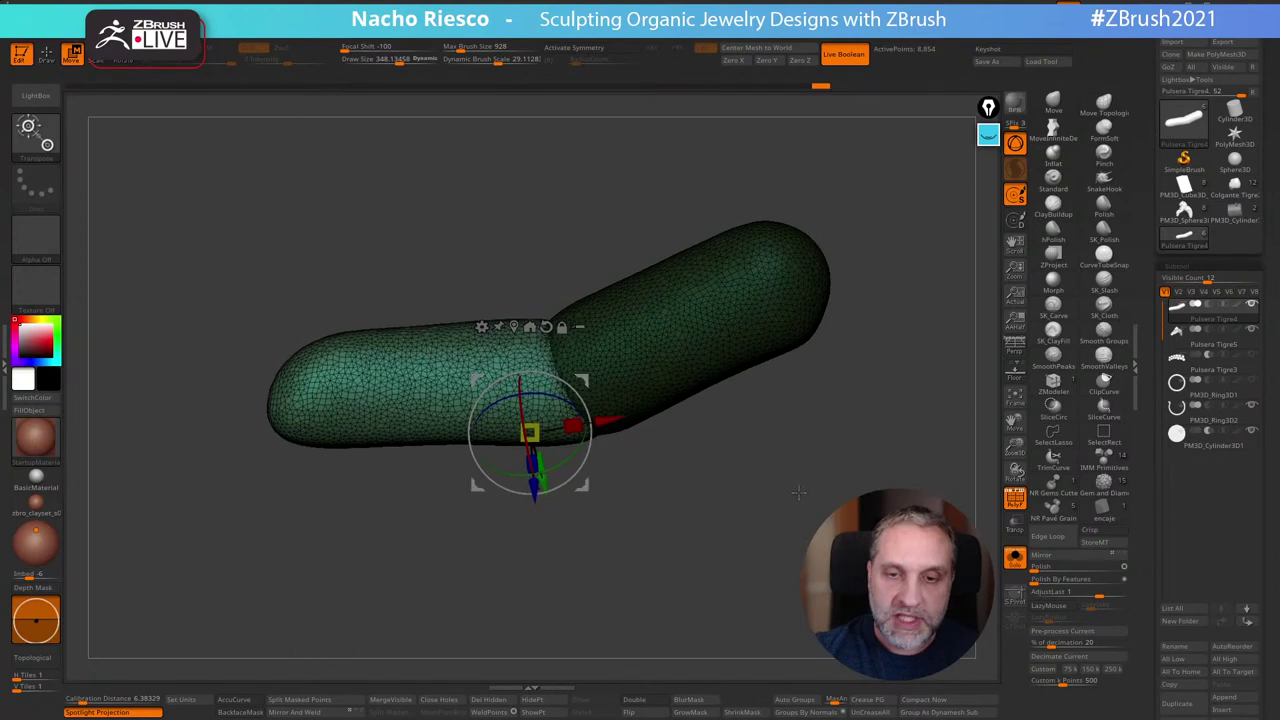
Turn off PolyFrame and Solo to show the arm on the tiger, and activate the gizmo on the unmasked forearm
{"action": "key", "text": "q"}
{"action": "key", "text": "shift+f"}
{"action": "left_click_drag", "start_coordinate": [797, 491], "coordinate": [921, 460]}
{"action": "left_click", "coordinate": [1014, 559]}
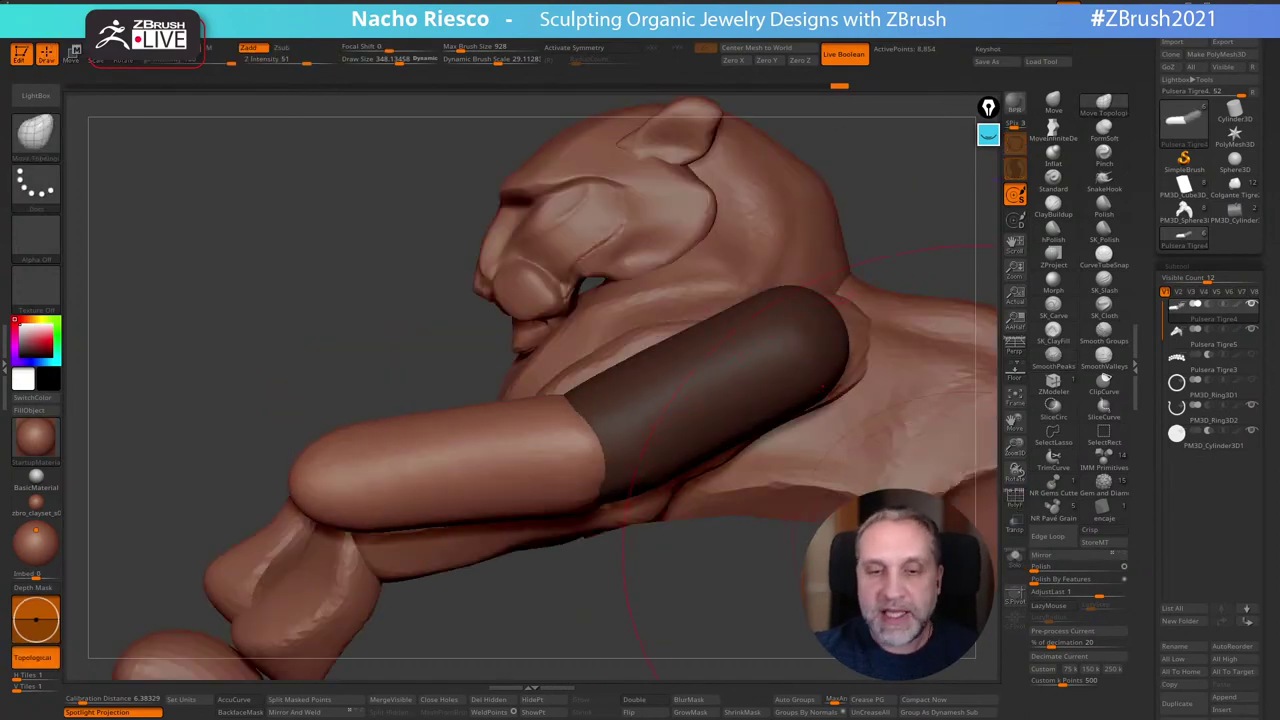
{"action": "key", "text": "w"}
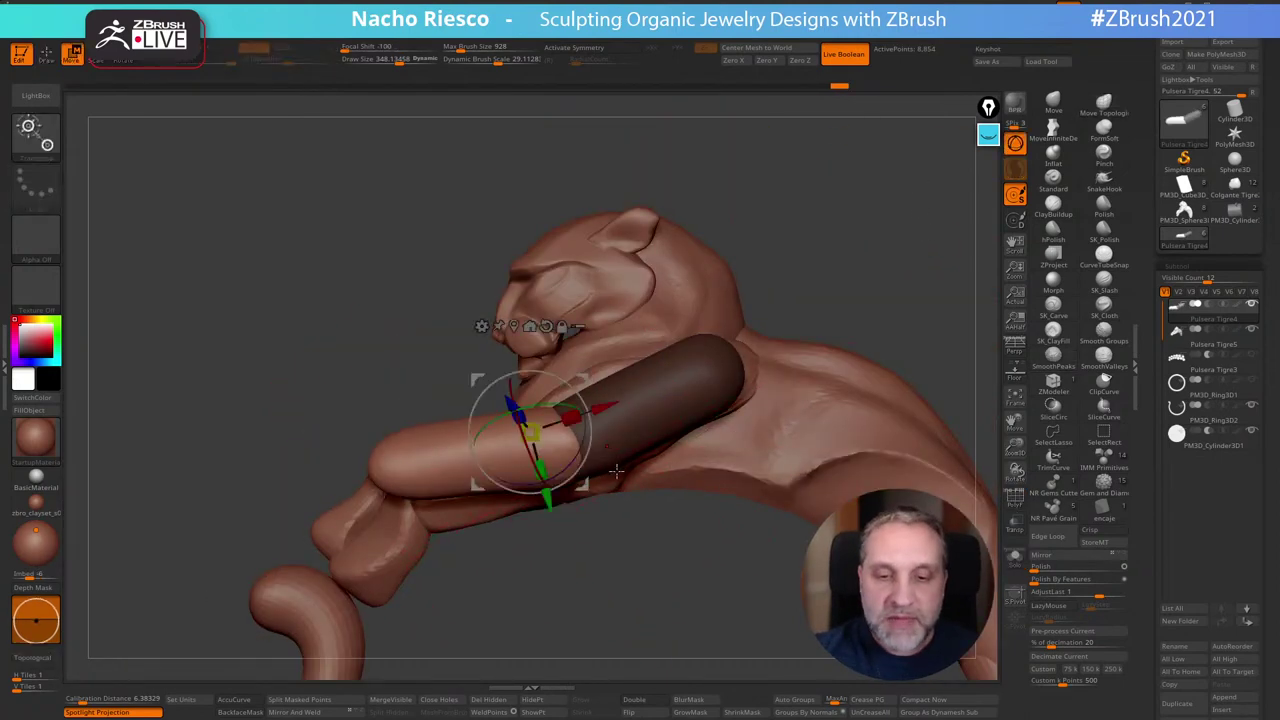
Fit the unmasked forearm to the upper arm at the elbow with the gizmo, and return to sculpting mode
{"action": "mouse_move", "coordinate": [587, 488]}
{"action": "left_mouse_down", "text": "alt"}
{"action": "mouse_move", "coordinate": [613, 502]}
{"action": "mouse_move", "coordinate": [615, 451]}
{"action": "left_mouse_up", "text": "alt"}
{"action": "left_click_drag", "start_coordinate": [613, 501], "coordinate": [621, 504]}
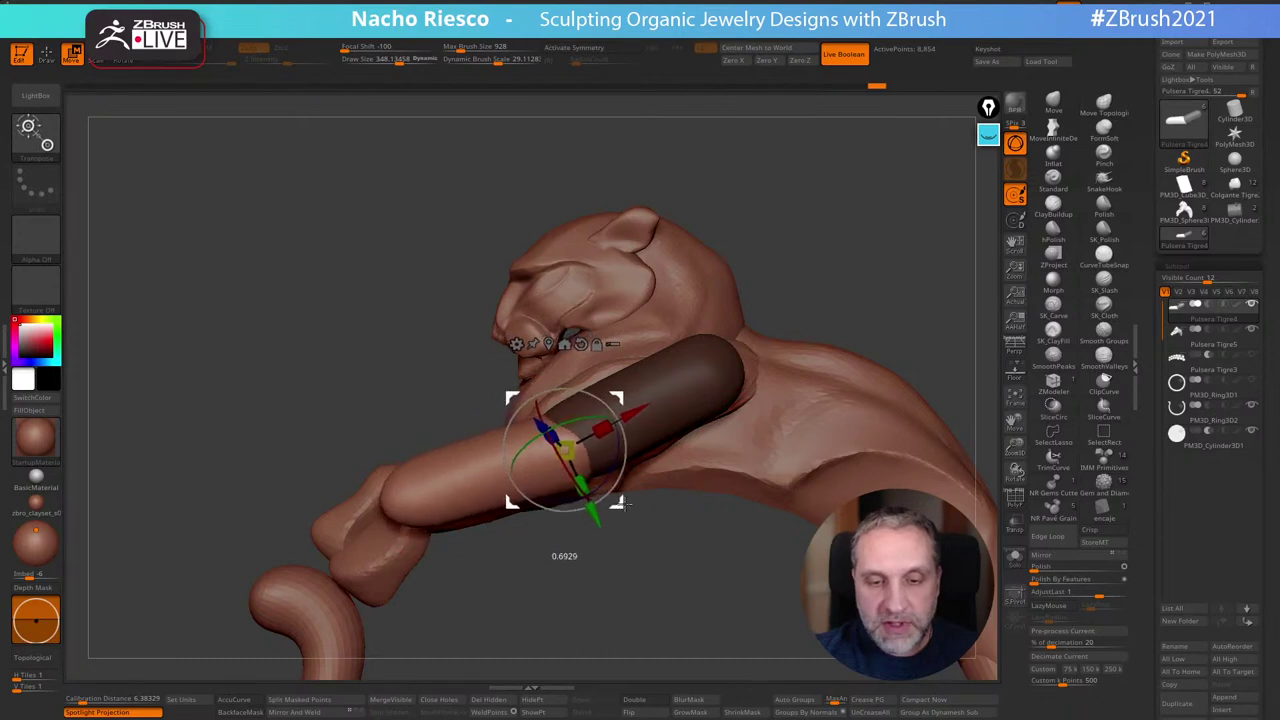
{"action": "key", "text": "q"}
{"action": "mouse_move", "coordinate": [853, 265]}
{"action": "left_mouse_down"}
{"action": "mouse_move", "coordinate": [783, 434]}
{"action": "mouse_move", "coordinate": [740, 372]}
{"action": "mouse_move", "coordinate": [784, 387]}
{"action": "mouse_move", "coordinate": [706, 312]}
{"action": "left_mouse_up"}
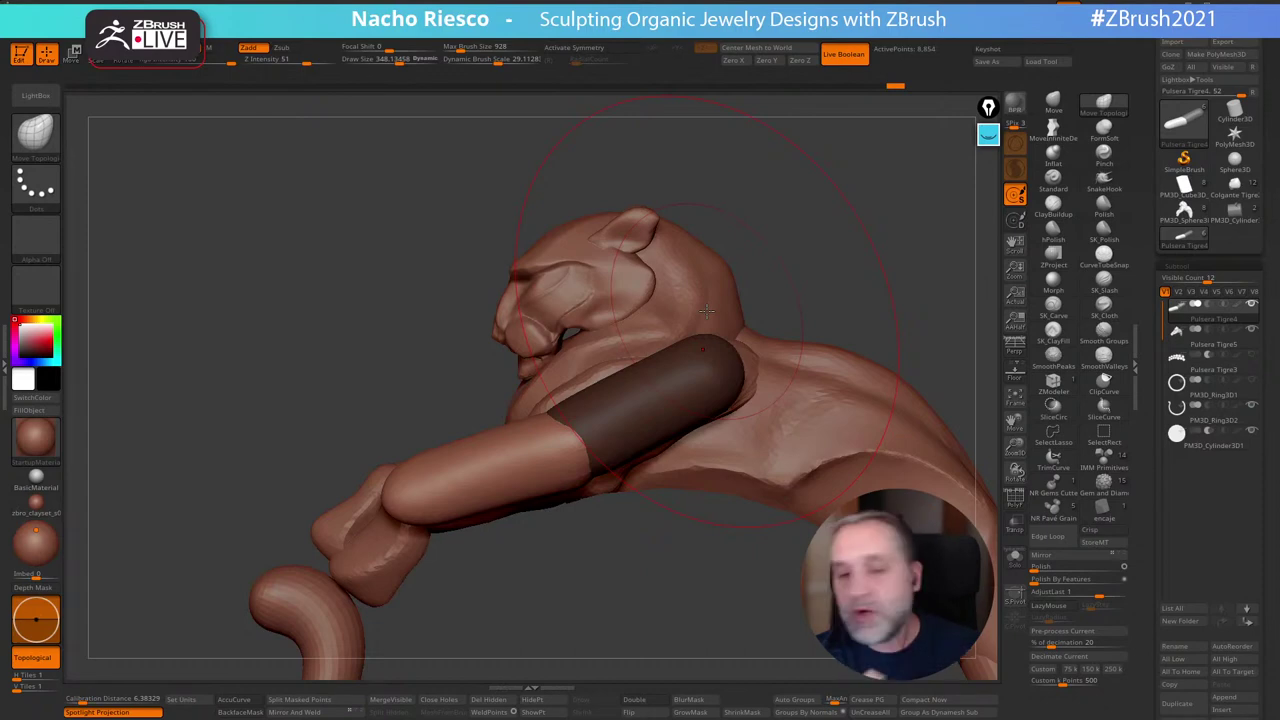
{"action": "left_click_drag", "start_coordinate": [706, 312], "coordinate": [517, 445]}
{"action": "left_click_drag", "start_coordinate": [444, 526], "coordinate": [486, 544]}
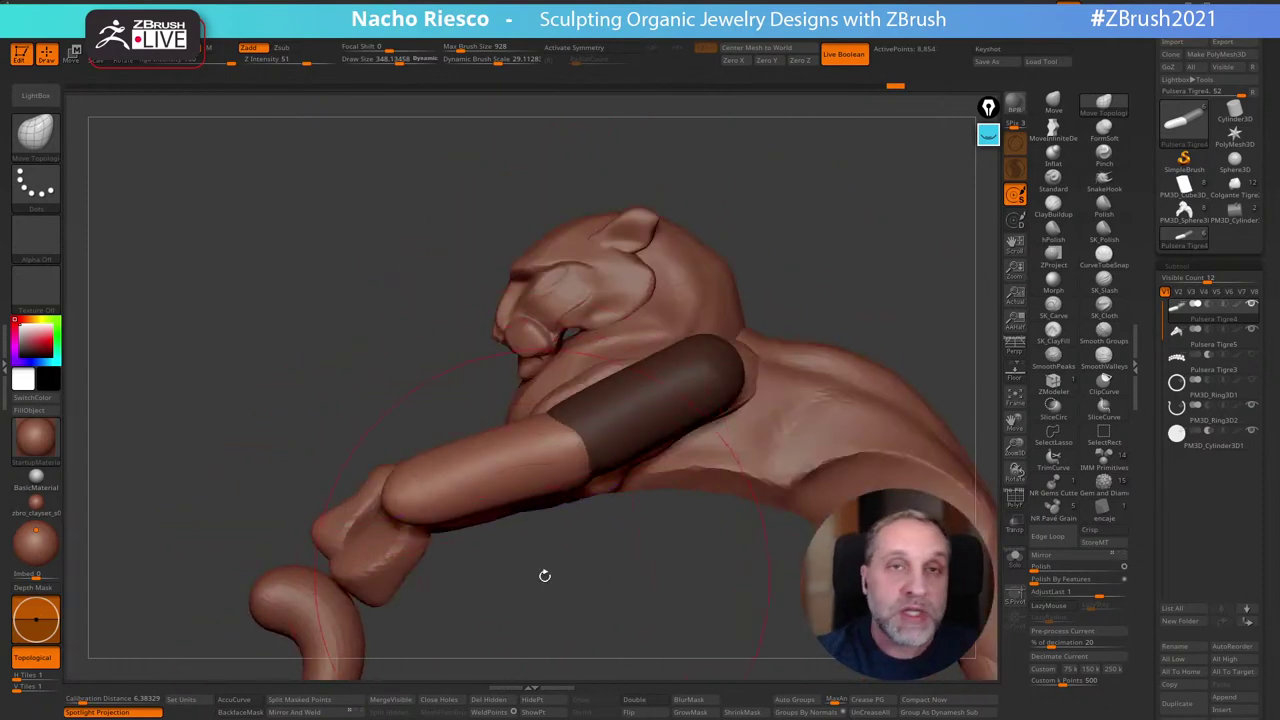
{"action": "left_click_drag", "start_coordinate": [544, 575], "coordinate": [544, 556]}
Adjust the elbow with the Move Topological brush at a draw size of about 307, and invert the mask onto the forearm
{"action": "mouse_move", "coordinate": [567, 478]}
{"action": "left_mouse_down"}
{"action": "mouse_move", "coordinate": [568, 491]}
{"action": "mouse_move", "coordinate": [563, 480]}
{"action": "mouse_move", "coordinate": [595, 470]}
{"action": "left_mouse_up"}
{"action": "key", "text": "s"}
{"action": "left_click", "coordinate": [616, 532], "text": "ctrl"}
{"action": "mouse_move", "coordinate": [788, 302]}
{"action": "left_mouse_down"}
{"action": "mouse_move", "coordinate": [823, 403]}
{"action": "mouse_move", "coordinate": [856, 375]}
{"action": "mouse_move", "coordinate": [800, 331]}
{"action": "mouse_move", "coordinate": [837, 289]}
{"action": "mouse_move", "coordinate": [897, 275]}
{"action": "mouse_move", "coordinate": [885, 272]}
{"action": "mouse_move", "coordinate": [871, 295]}
{"action": "mouse_move", "coordinate": [899, 283]}
{"action": "left_mouse_up"}
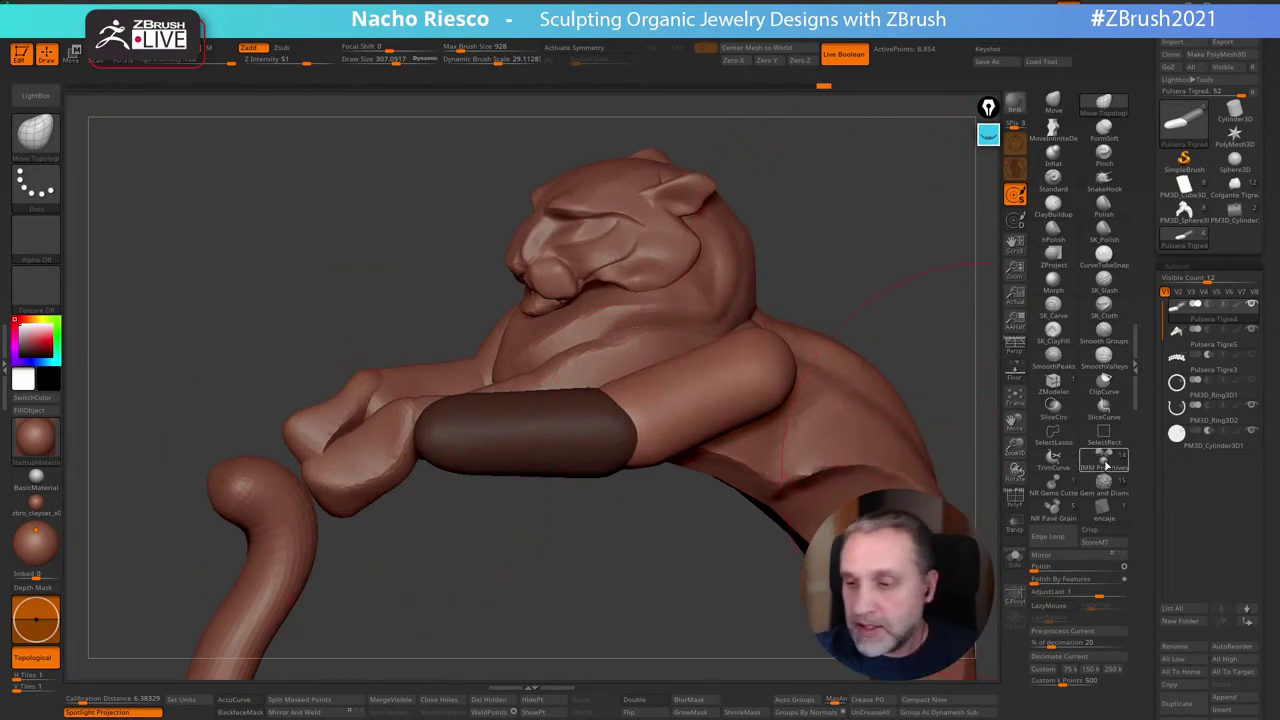
Insert a cylinder from IMM Primitives at the front end of the forearm as the base for the paw
{"action": "left_click", "coordinate": [1105, 465]}
{"action": "scroll", "coordinate": [90, 143], "scroll_direction": "up", "scroll_amount": 4}
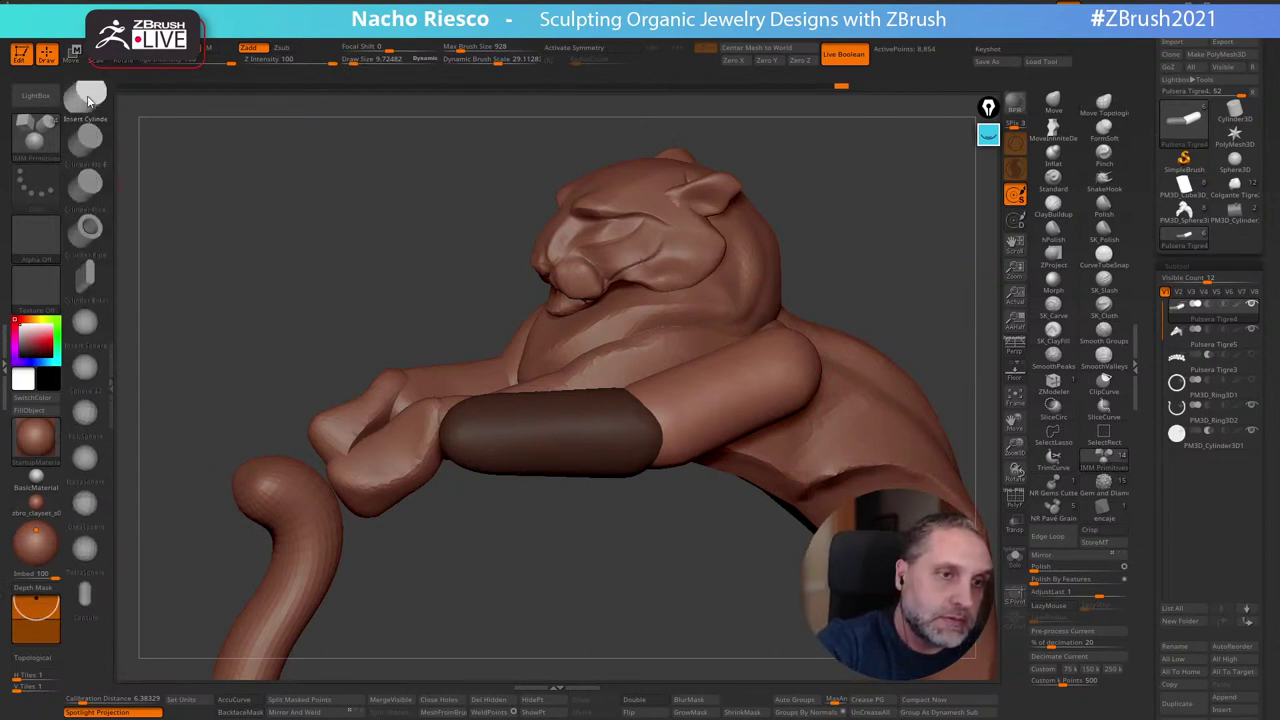
{"action": "left_click_drag", "start_coordinate": [458, 565], "coordinate": [486, 444]}
{"action": "left_click_drag", "start_coordinate": [881, 241], "coordinate": [933, 205]}
{"action": "key", "text": "w"}
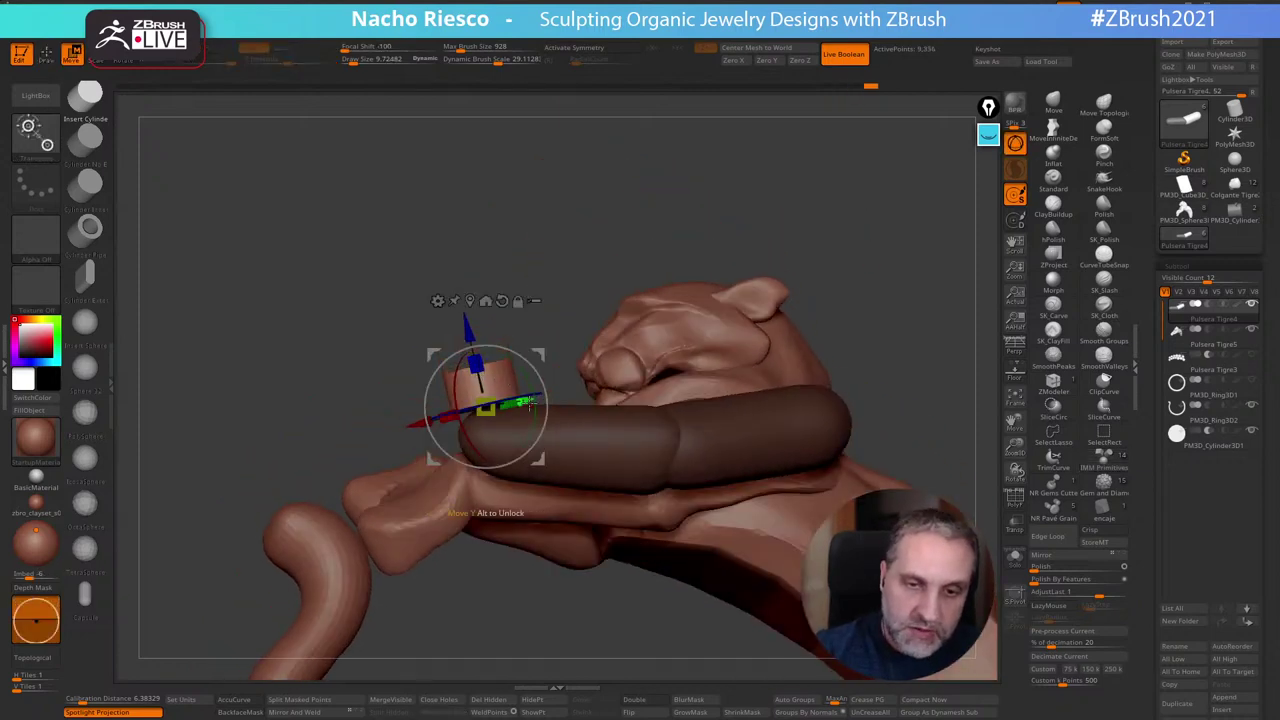
Rotate and move the inserted cylinder so that it meets the wrist as a flat paw block
{"action": "left_click_drag", "start_coordinate": [665, 218], "coordinate": [528, 408]}
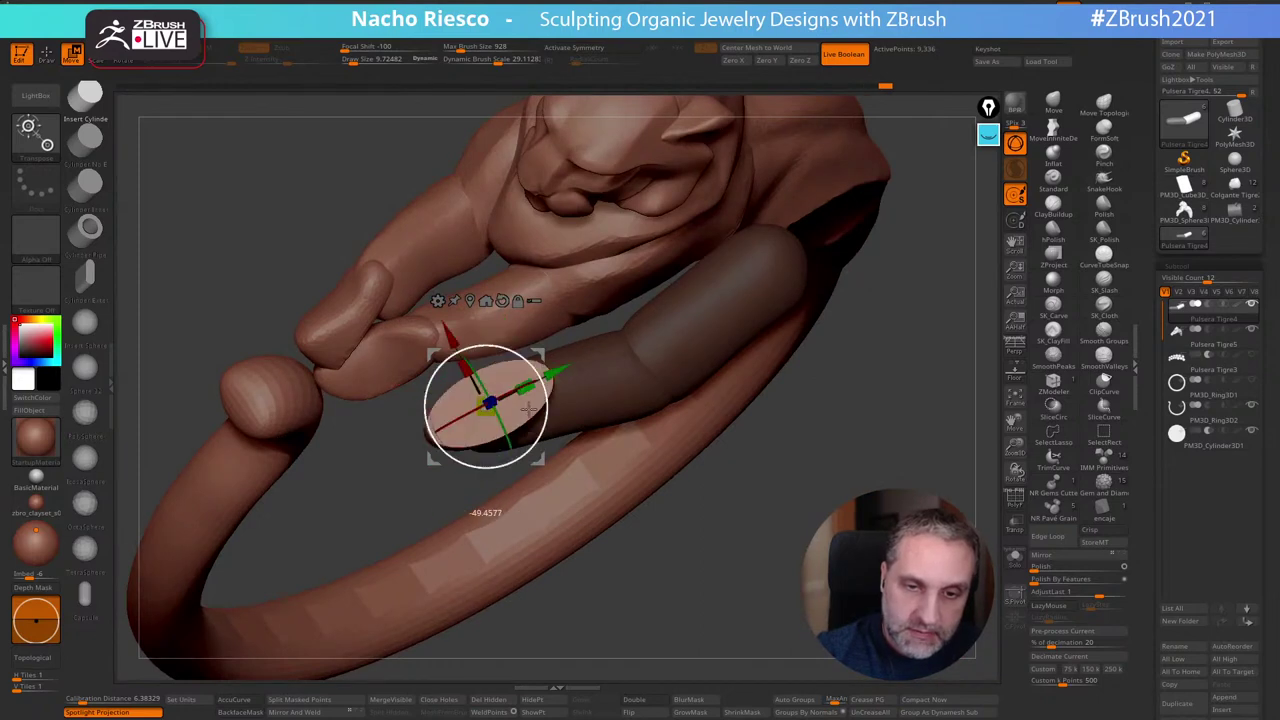
{"action": "left_click_drag", "start_coordinate": [715, 566], "coordinate": [692, 400]}
{"action": "left_click_drag", "start_coordinate": [543, 347], "coordinate": [504, 409]}
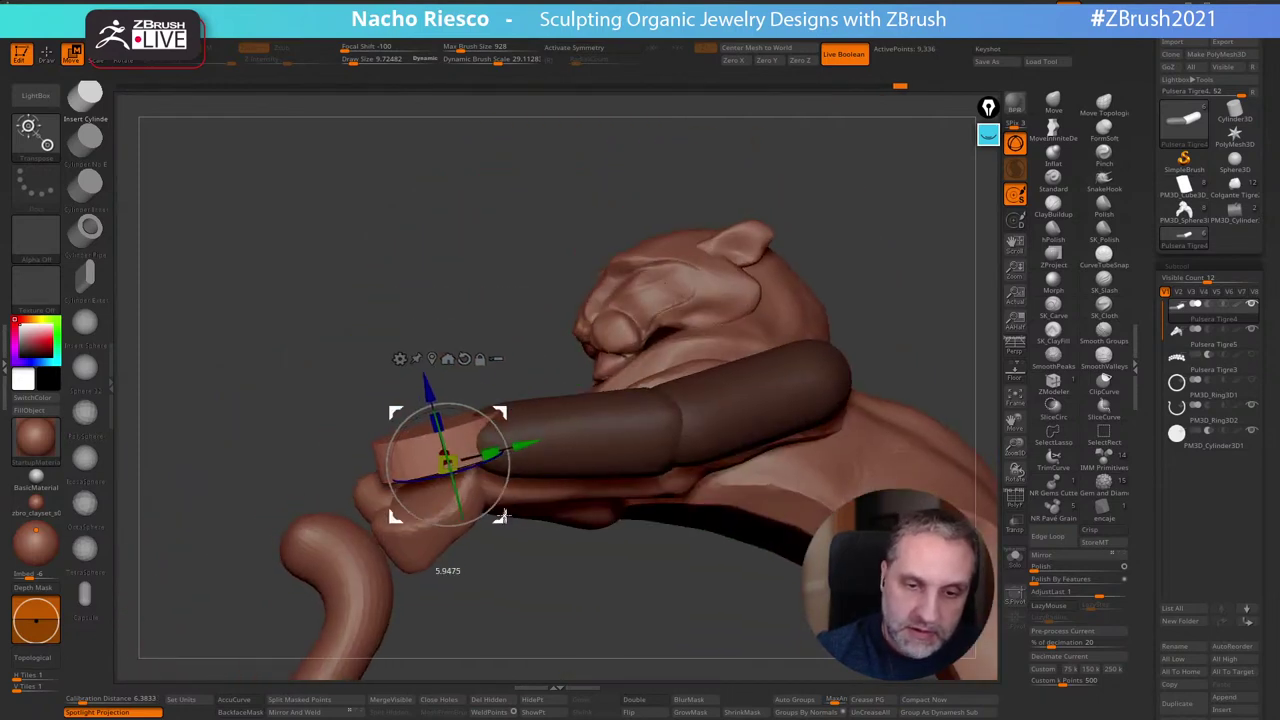
{"action": "left_click_drag", "start_coordinate": [860, 219], "coordinate": [882, 224]}
{"action": "left_click_drag", "start_coordinate": [508, 477], "coordinate": [520, 507]}
{"action": "mouse_move", "coordinate": [760, 240]}
{"action": "left_mouse_down"}
{"action": "mouse_move", "coordinate": [929, 306]}
{"action": "mouse_move", "coordinate": [894, 443]}
{"action": "left_mouse_up"}
Shape the paw block to the wrist and the tiger's paws with the Move brush at draw sizes of about 92 to 110
{"action": "key", "text": "q"}
{"action": "mouse_move", "coordinate": [800, 390]}
{"action": "left_mouse_down"}
{"action": "mouse_move", "coordinate": [800, 460]}
{"action": "mouse_move", "coordinate": [855, 418]}
{"action": "mouse_move", "coordinate": [822, 416]}
{"action": "left_mouse_up"}
{"action": "left_click", "coordinate": [1053, 103]}
{"action": "key", "text": "s"}
{"action": "left_click_drag", "start_coordinate": [455, 479], "coordinate": [425, 472]}
{"action": "key", "text": "s"}
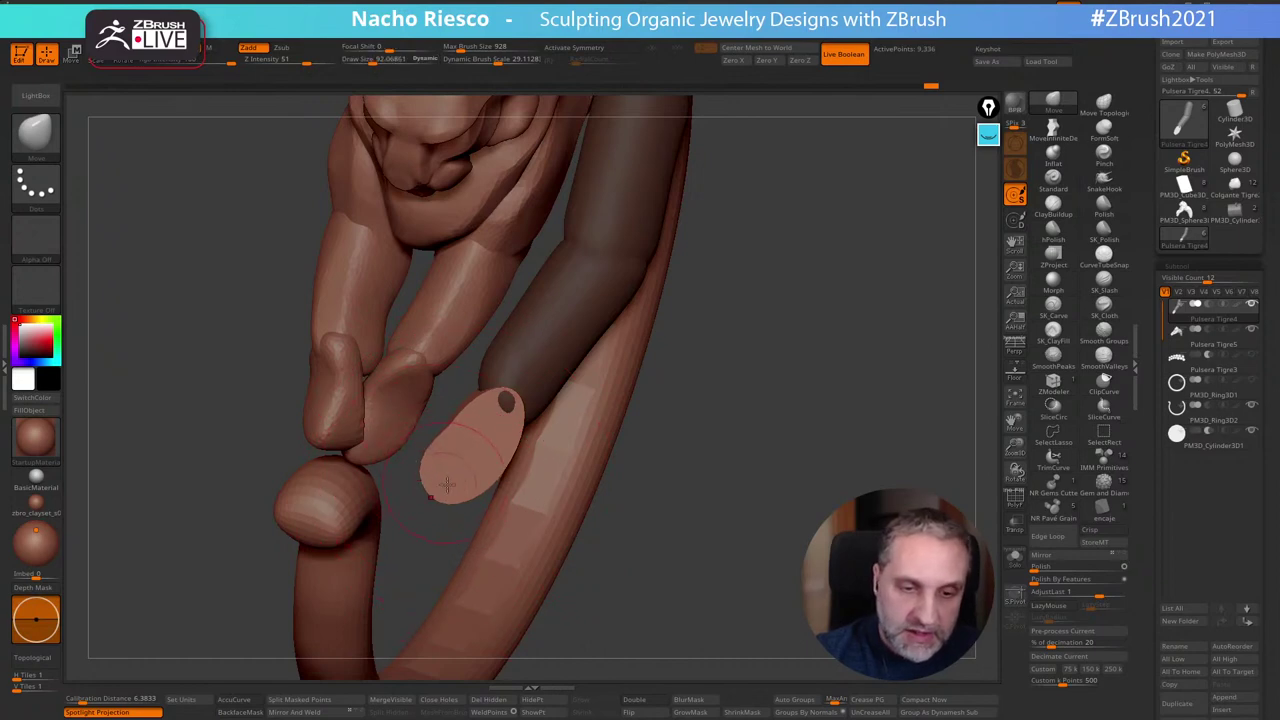
{"action": "mouse_move", "coordinate": [740, 335]}
{"action": "left_mouse_down"}
{"action": "mouse_move", "coordinate": [663, 325]}
{"action": "mouse_move", "coordinate": [590, 350]}
{"action": "left_mouse_up"}
{"action": "key", "text": "s"}
{"action": "left_click_drag", "start_coordinate": [524, 420], "coordinate": [529, 420]}
{"action": "left_click_drag", "start_coordinate": [640, 470], "coordinate": [560, 440]}
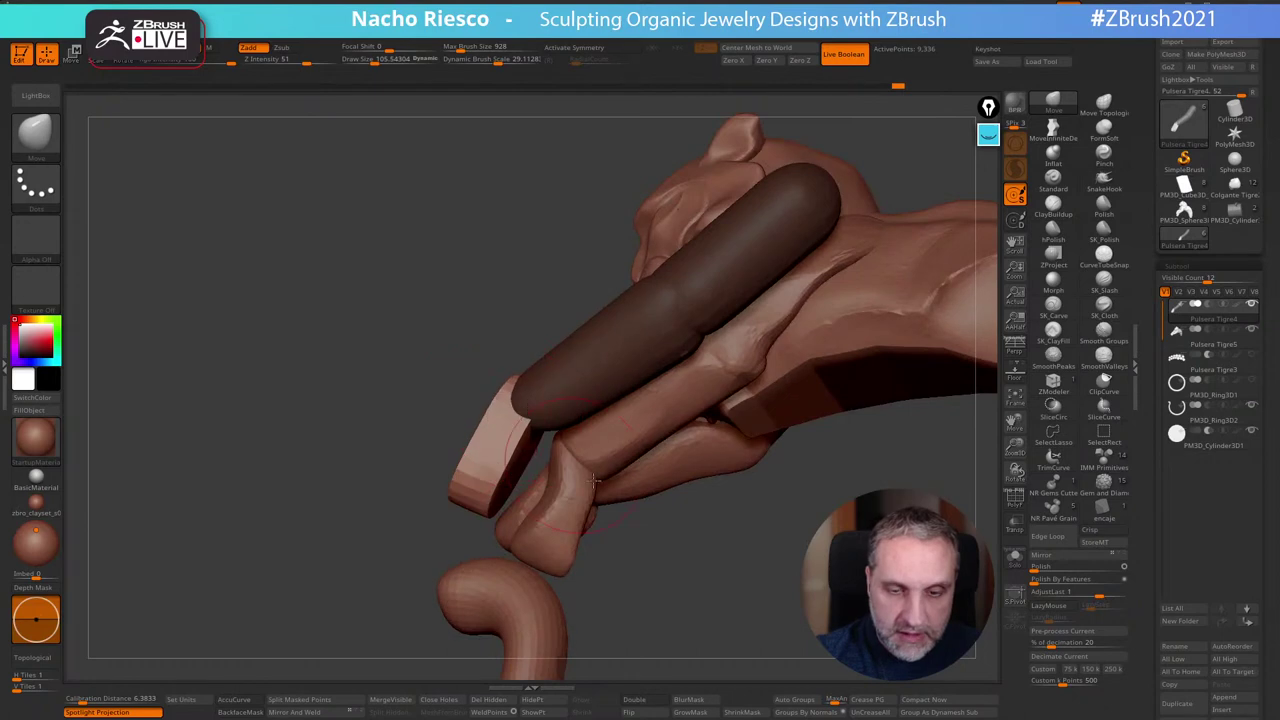
{"action": "left_click_drag", "start_coordinate": [594, 481], "coordinate": [517, 394]}
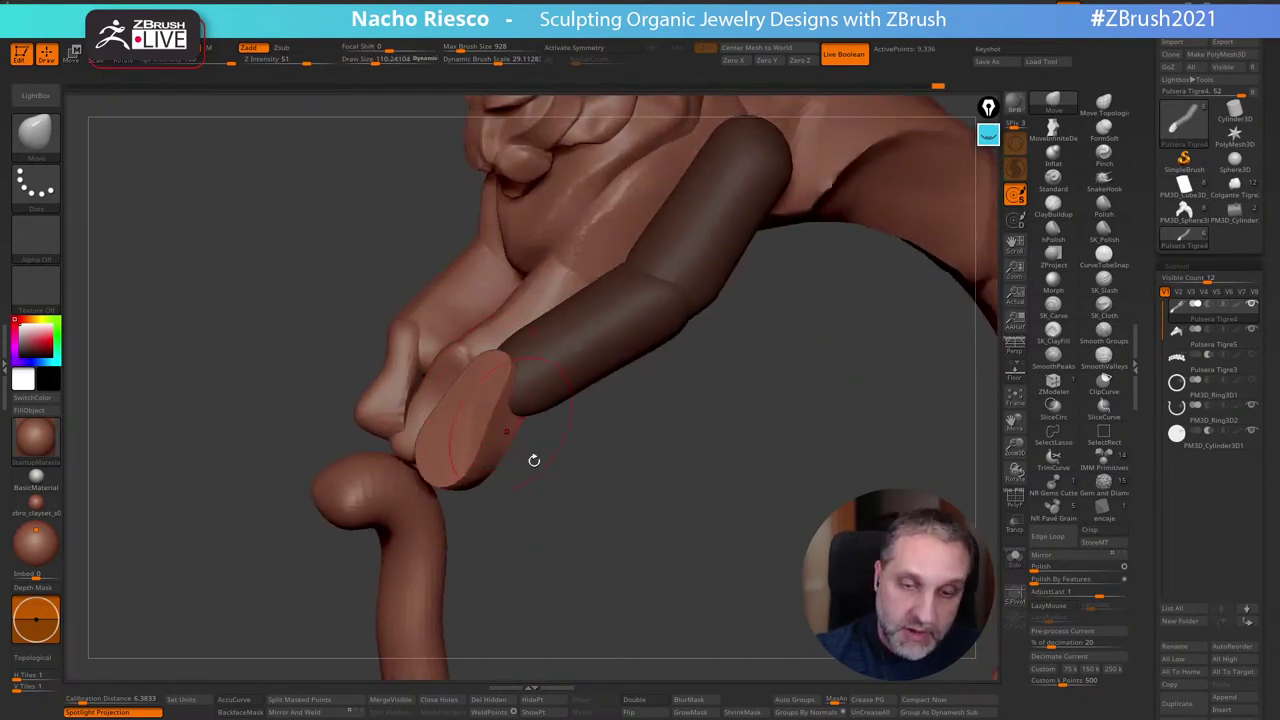
Refine the paw's outline and thickness and its transition into the forearm with the Move brush at draw sizes of about 101 to 110
{"action": "mouse_move", "coordinate": [534, 460]}
{"action": "left_mouse_down"}
{"action": "mouse_move", "coordinate": [520, 431]}
{"action": "mouse_move", "coordinate": [609, 441]}
{"action": "left_mouse_up"}
{"action": "key", "text": "s"}
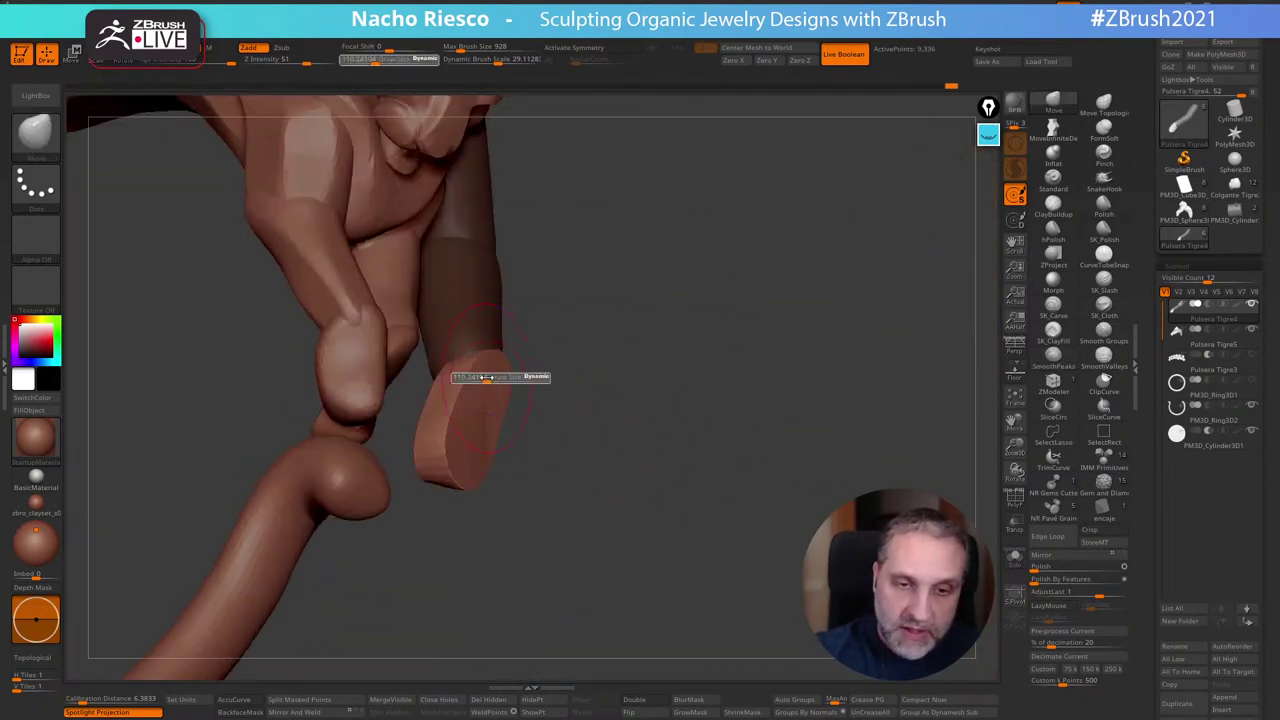
{"action": "mouse_move", "coordinate": [487, 377]}
{"action": "left_mouse_down"}
{"action": "mouse_move", "coordinate": [497, 430]}
{"action": "mouse_move", "coordinate": [609, 577]}
{"action": "mouse_move", "coordinate": [569, 541]}
{"action": "left_mouse_up"}
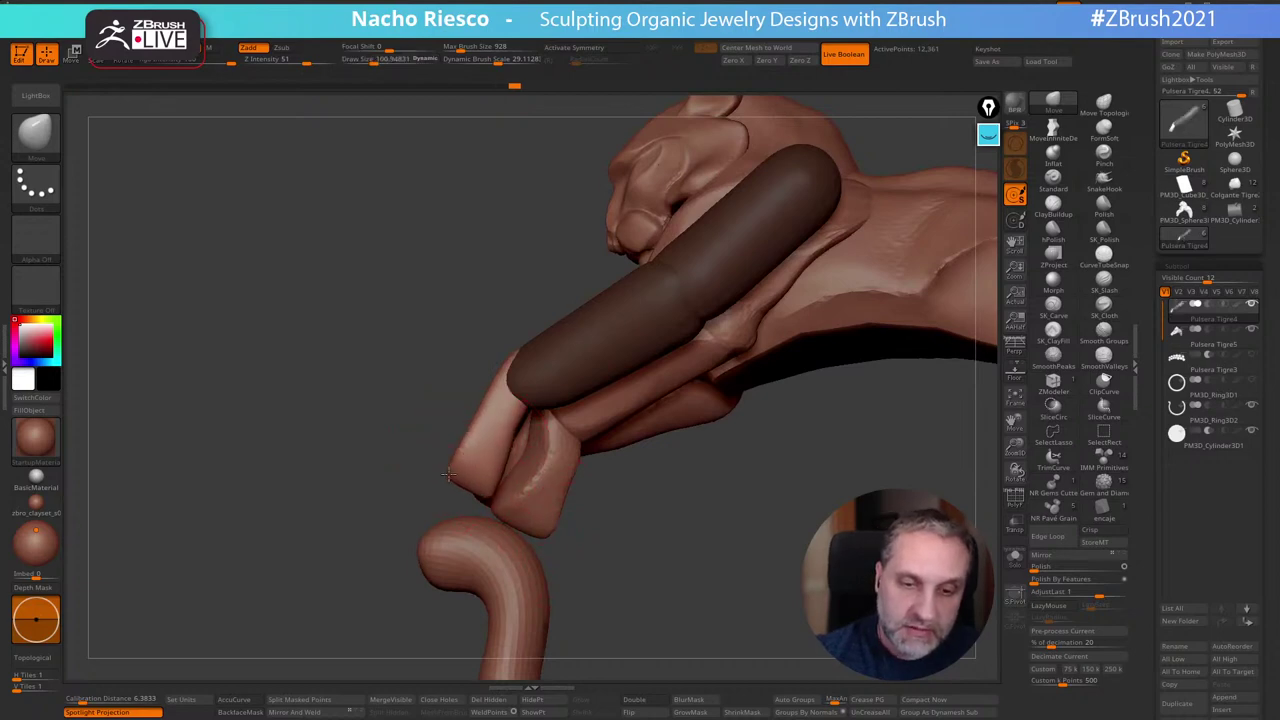
{"action": "left_click_drag", "start_coordinate": [499, 431], "coordinate": [490, 371]}
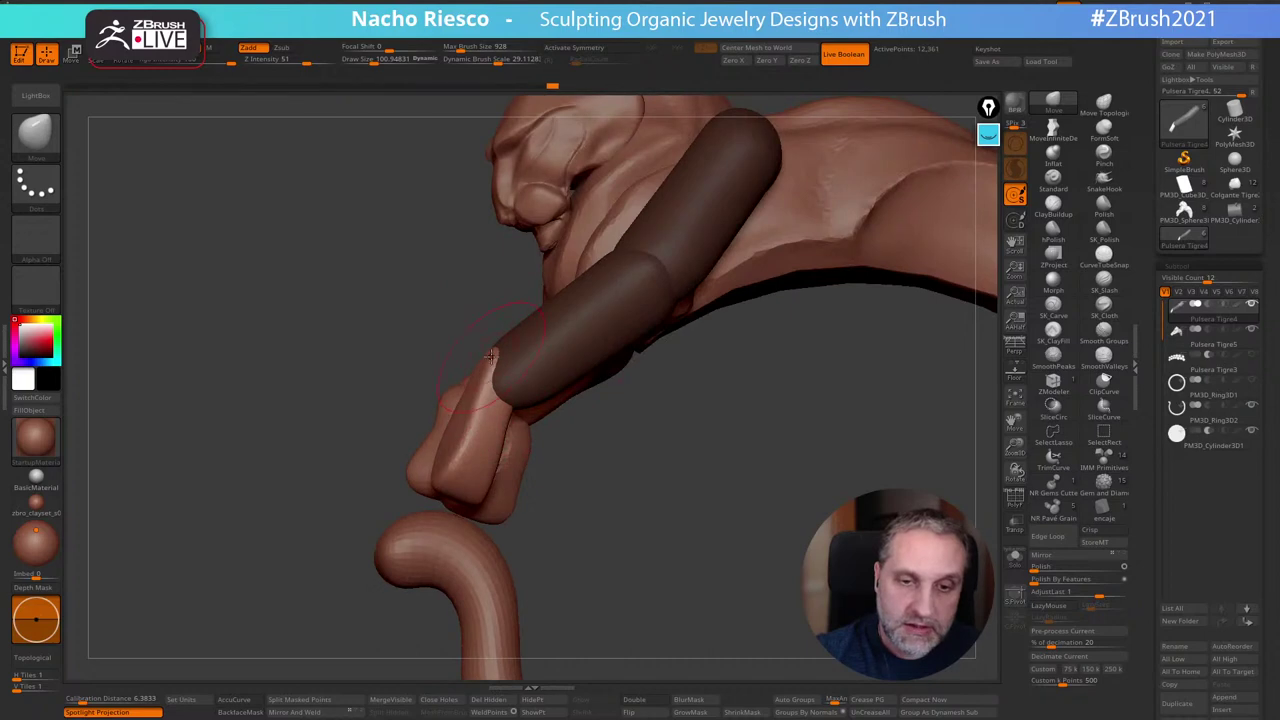
{"action": "mouse_move", "coordinate": [646, 480]}
{"action": "left_mouse_down"}
{"action": "mouse_move", "coordinate": [672, 563]}
{"action": "mouse_move", "coordinate": [529, 376]}
{"action": "left_mouse_up"}
{"action": "key", "text": "s"}
{"action": "left_click_drag", "start_coordinate": [528, 436], "coordinate": [531, 423]}
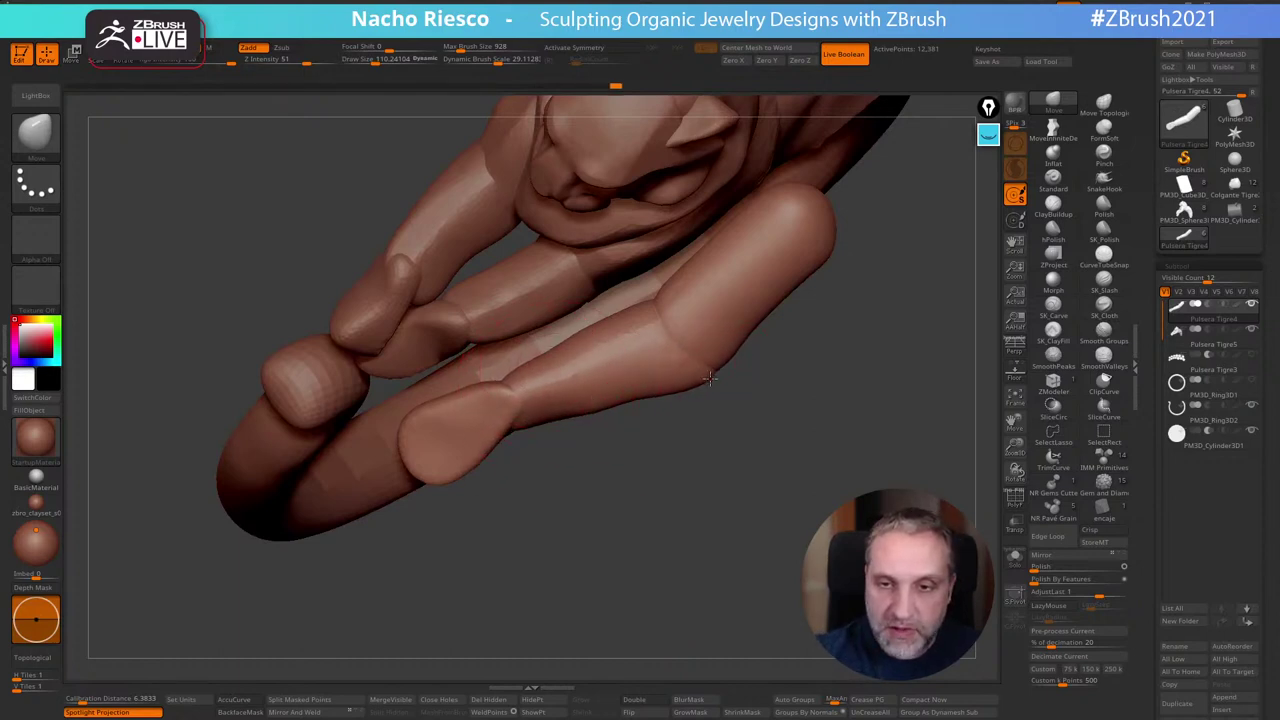
Adjust the paw at the wrist with the Move and Move Topological brushes at draw sizes of about 125 to 130
{"action": "left_click_drag", "start_coordinate": [802, 448], "coordinate": [774, 366], "text": "shift"}
{"action": "left_click_drag", "start_coordinate": [777, 480], "coordinate": [772, 556], "text": "alt"}
{"action": "key", "text": "s"}
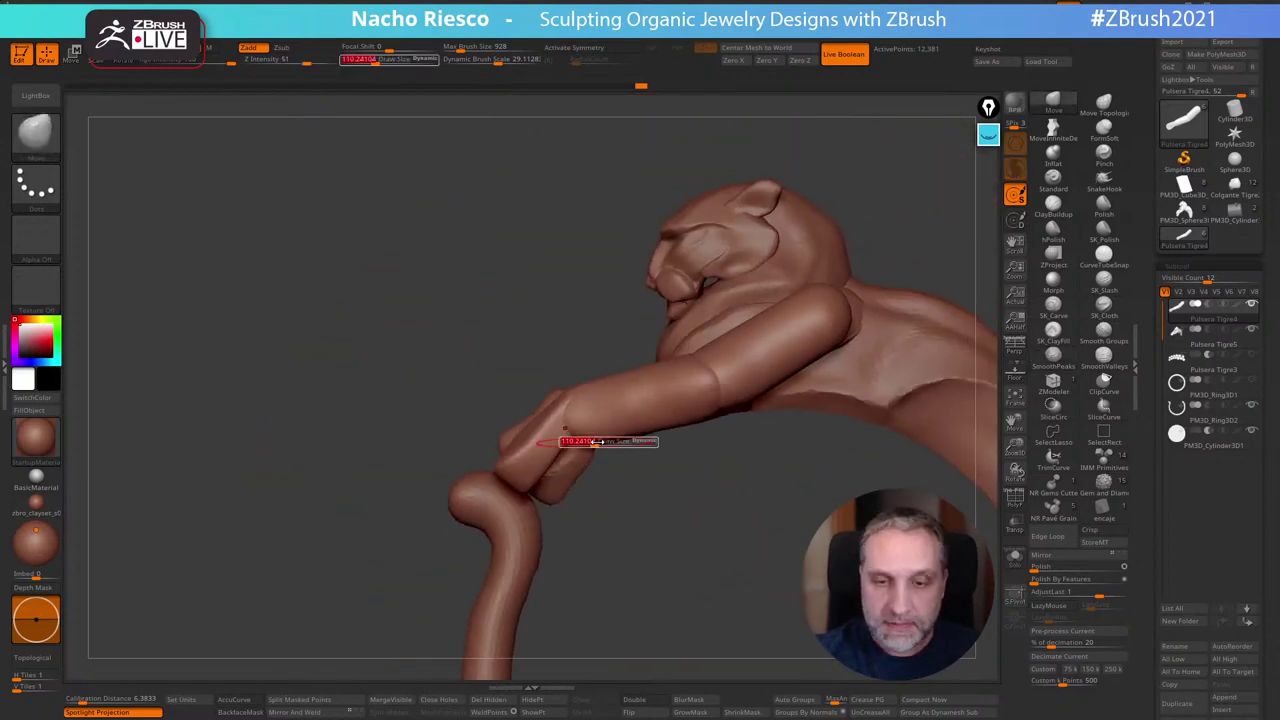
{"action": "left_click_drag", "start_coordinate": [576, 443], "coordinate": [630, 531]}
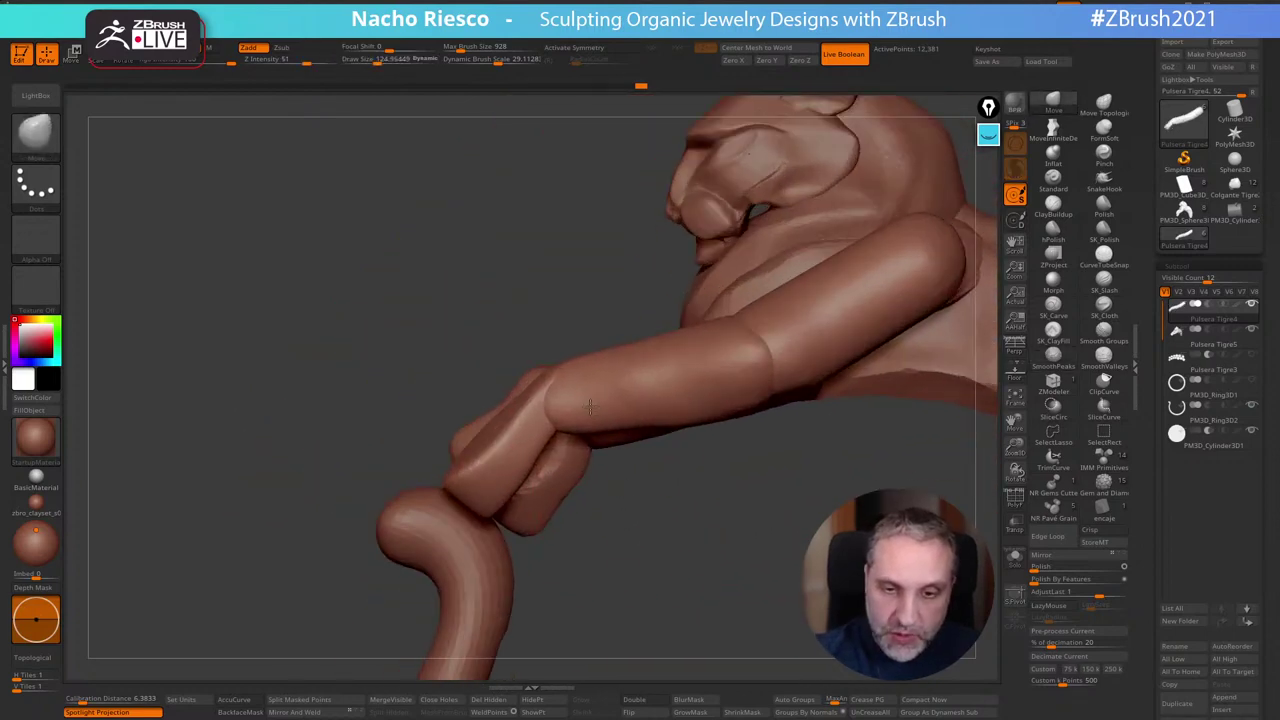
{"action": "left_click", "coordinate": [1104, 103]}
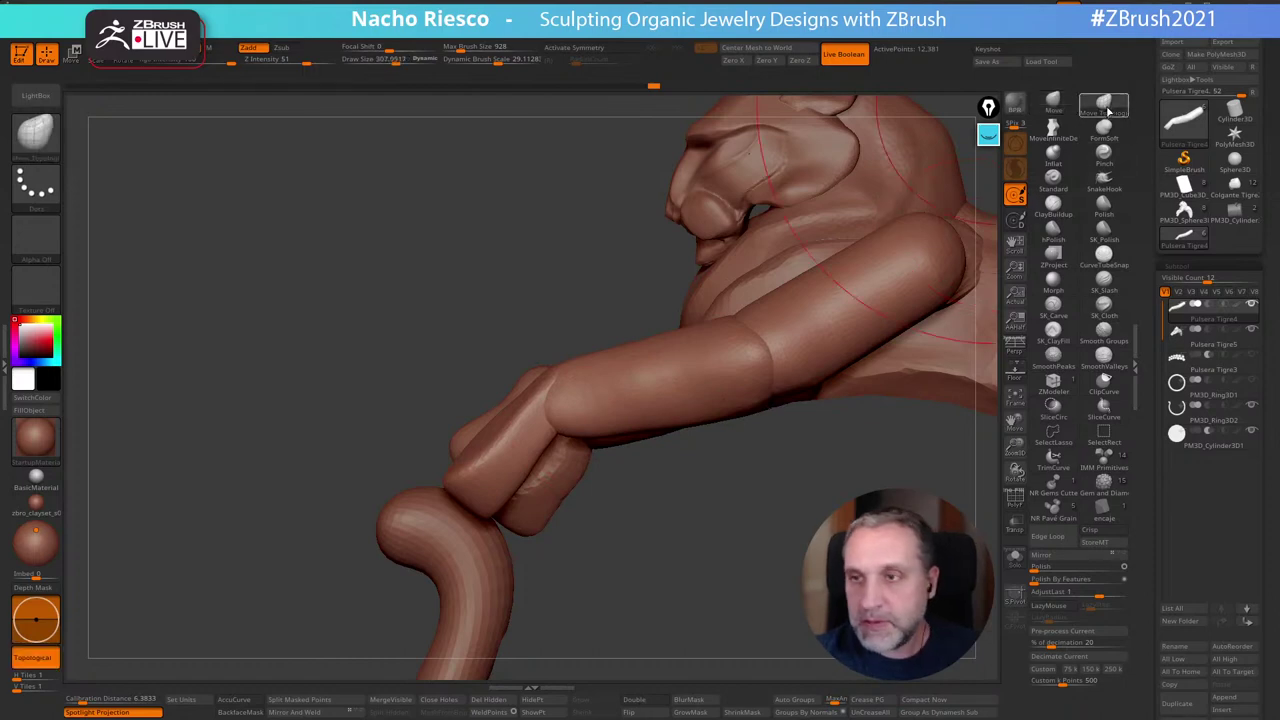
{"action": "key", "text": "s"}
{"action": "mouse_move", "coordinate": [556, 430]}
{"action": "left_mouse_down"}
{"action": "mouse_move", "coordinate": [602, 420]}
{"action": "mouse_move", "coordinate": [555, 450]}
{"action": "left_mouse_up"}
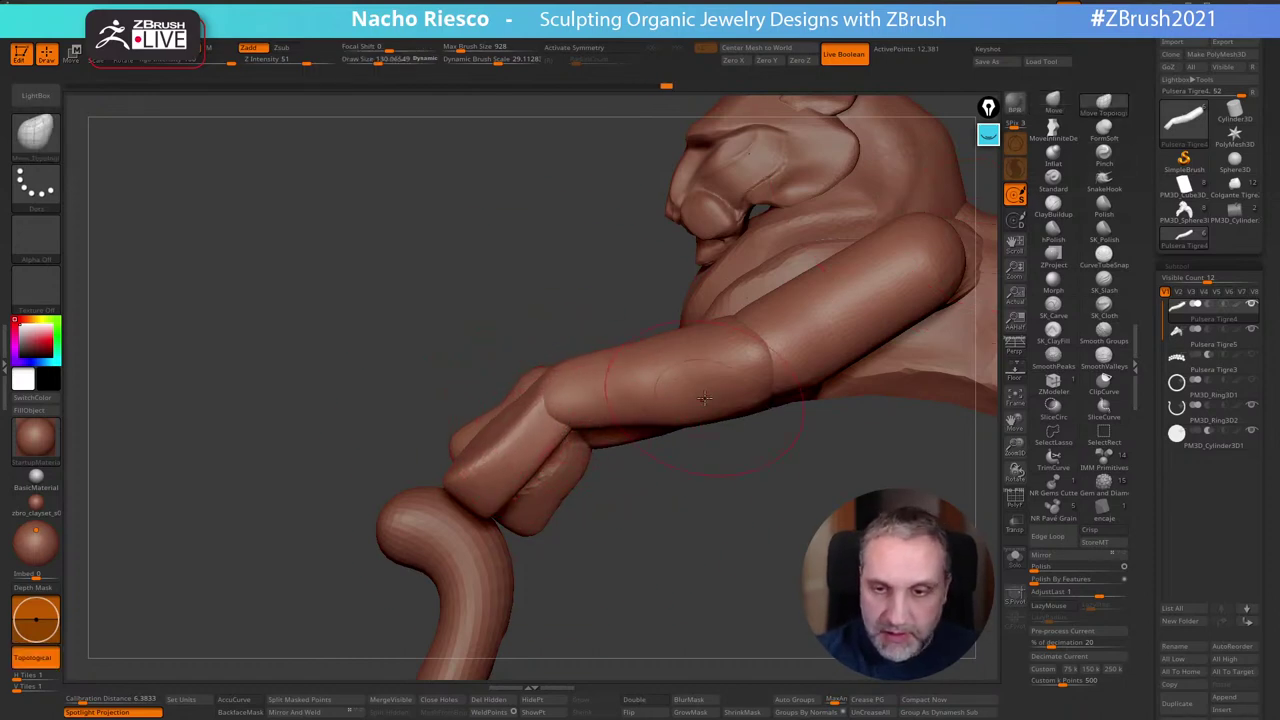
Reshape the elbow and upper arm with Move Topological, raising the draw size to about 146
{"action": "mouse_move", "coordinate": [758, 375]}
{"action": "left_mouse_down"}
{"action": "mouse_move", "coordinate": [766, 395]}
{"action": "mouse_move", "coordinate": [824, 373]}
{"action": "left_mouse_up"}
{"action": "right_click_drag", "start_coordinate": [900, 259], "coordinate": [793, 350], "text": "alt"}
{"action": "key", "text": "s"}
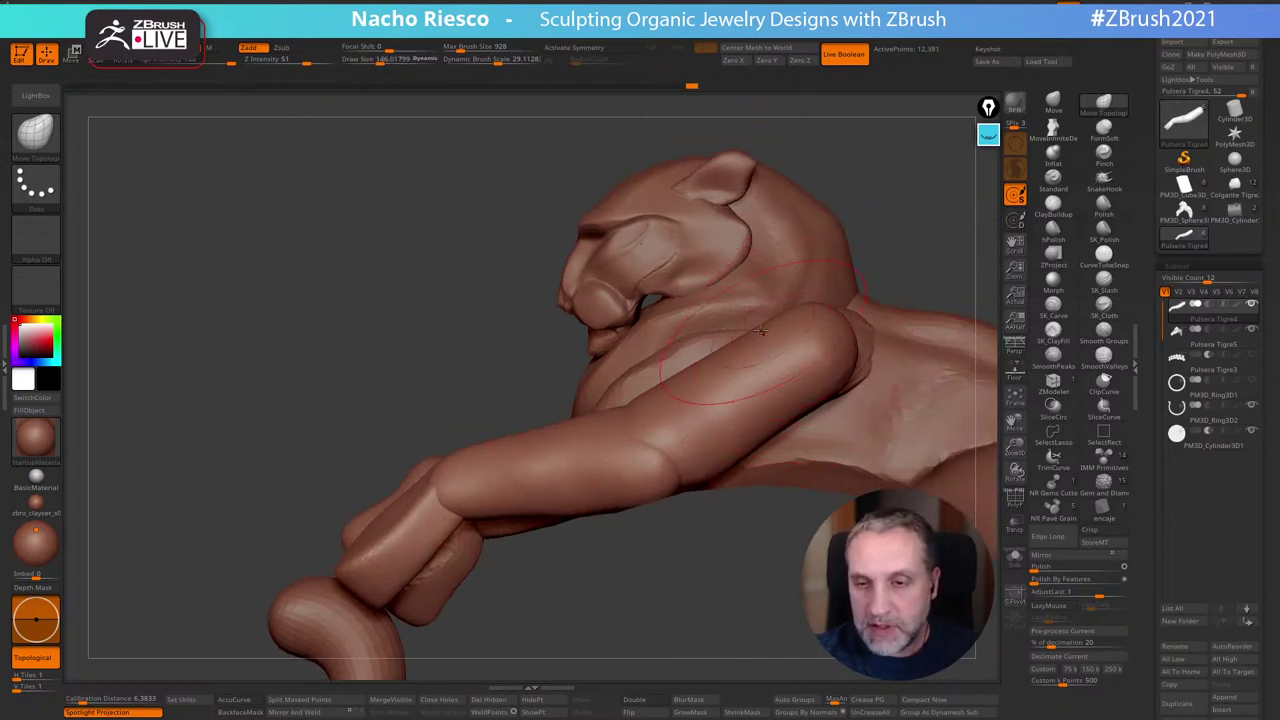
{"action": "right_click_drag", "start_coordinate": [898, 268], "coordinate": [645, 375]}
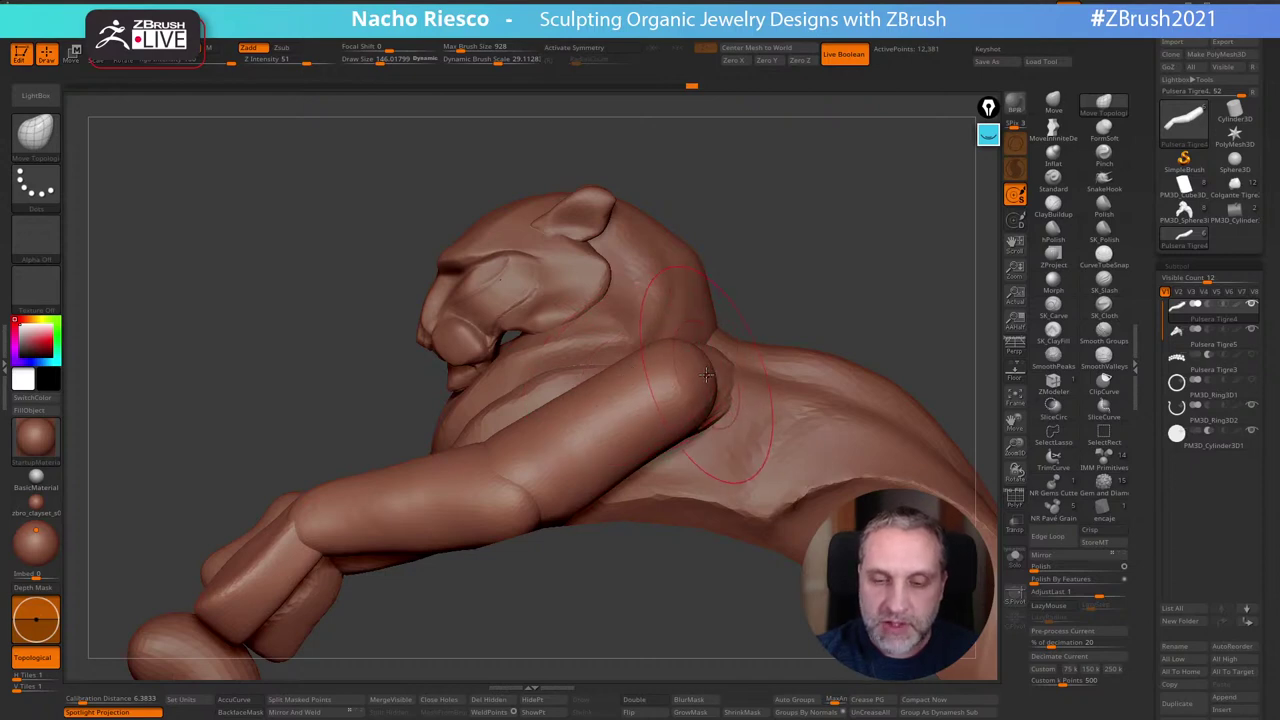
Enable BackfaceMask, broaden the shoulder end of the arm with Move Topological, and check the arm from the front and side
{"action": "left_click", "coordinate": [243, 713]}
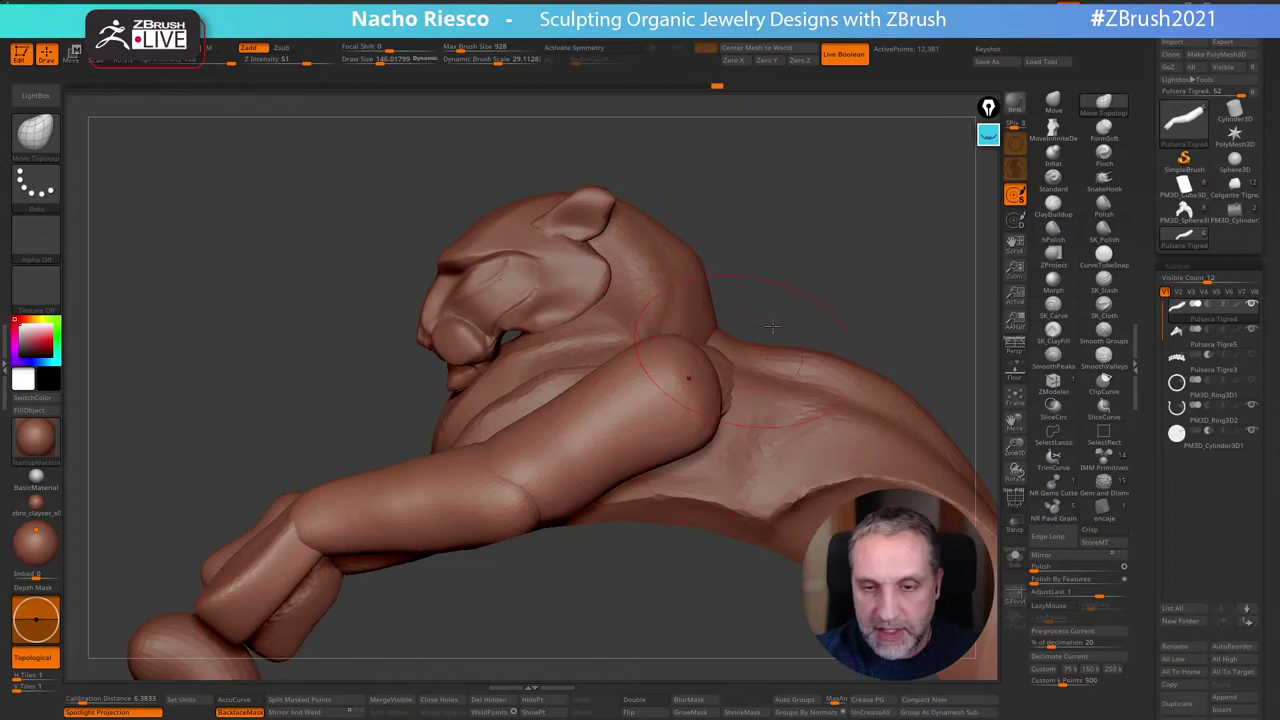
{"action": "right_click_drag", "start_coordinate": [705, 430], "coordinate": [662, 450]}
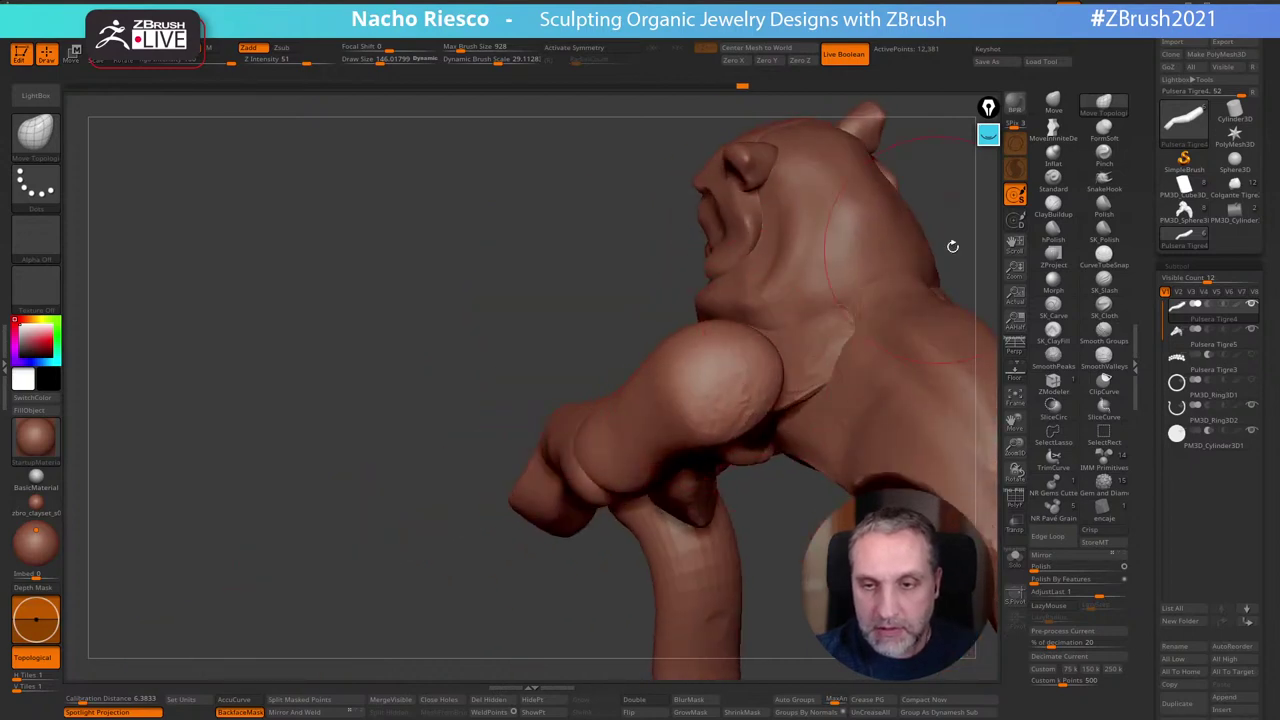
{"action": "mouse_move", "coordinate": [951, 246]}
{"action": "right_mouse_down"}
{"action": "mouse_move", "coordinate": [910, 258]}
{"action": "mouse_move", "coordinate": [896, 280]}
{"action": "mouse_move", "coordinate": [917, 380]}
{"action": "mouse_move", "coordinate": [946, 380]}
{"action": "mouse_move", "coordinate": [936, 371]}
{"action": "right_mouse_up"}
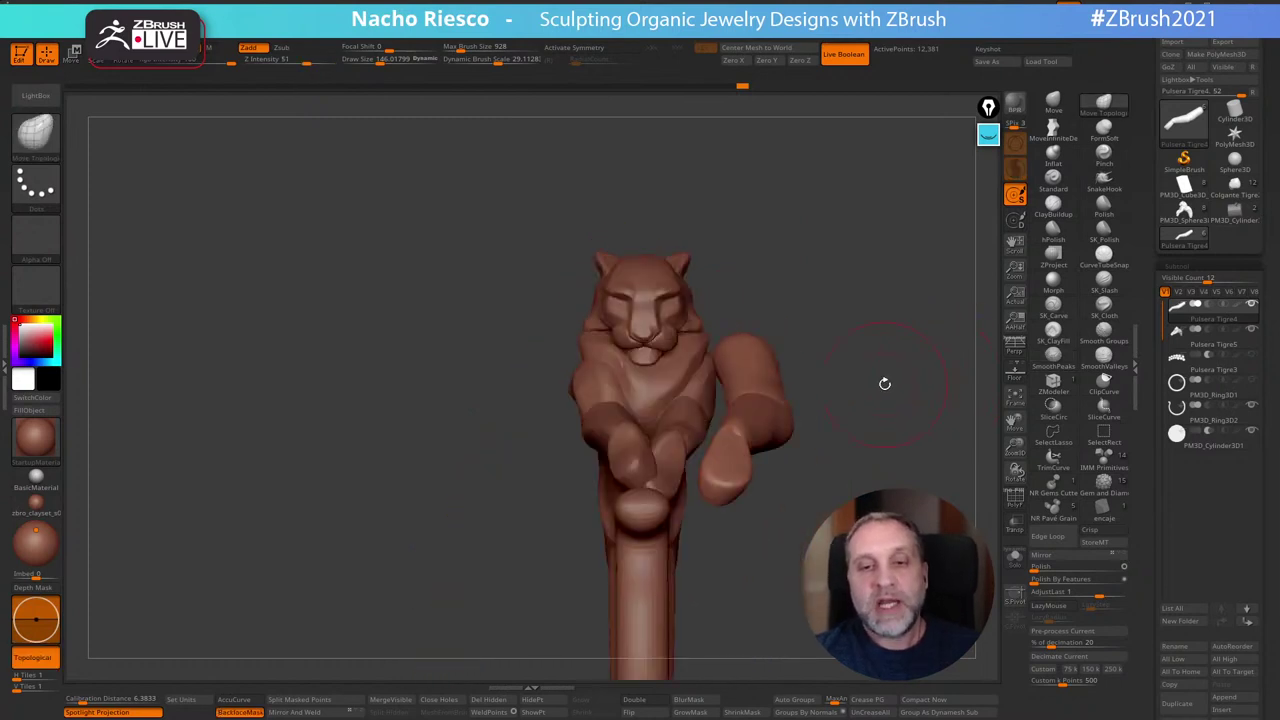
{"action": "mouse_move", "coordinate": [861, 317]}
{"action": "right_mouse_down"}
{"action": "mouse_move", "coordinate": [914, 300]}
{"action": "mouse_move", "coordinate": [794, 262]}
{"action": "right_mouse_up"}
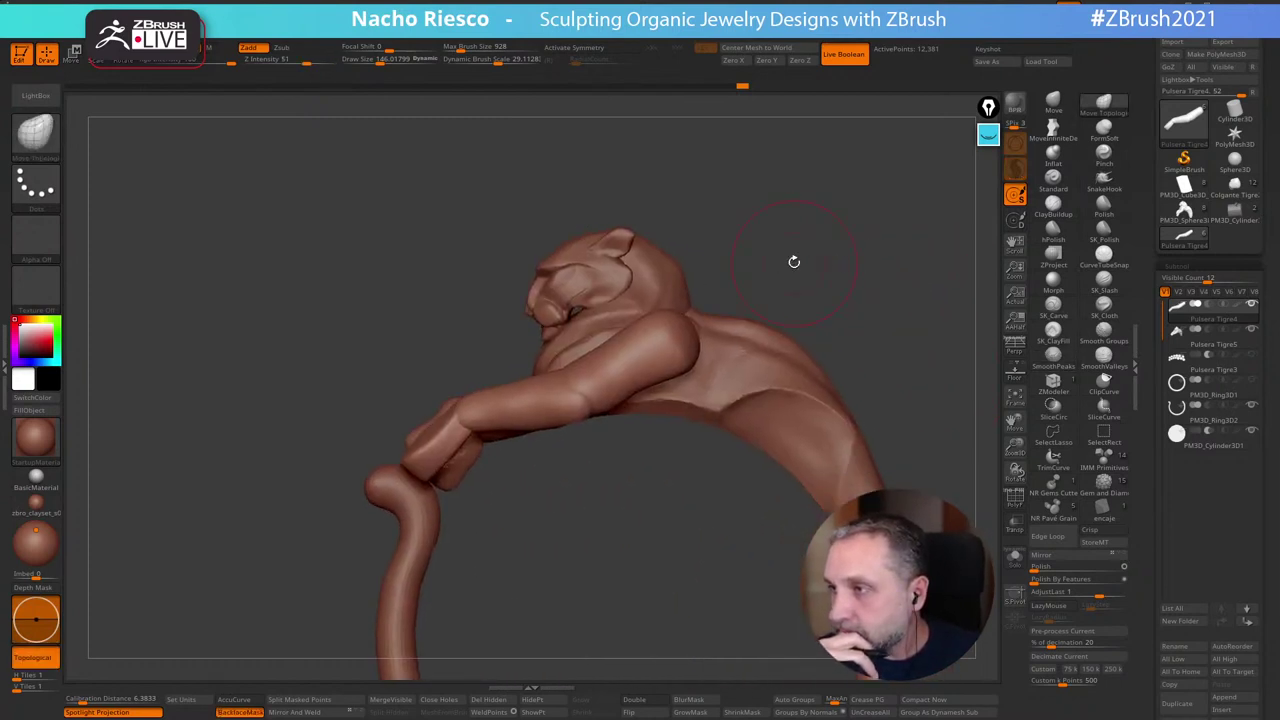
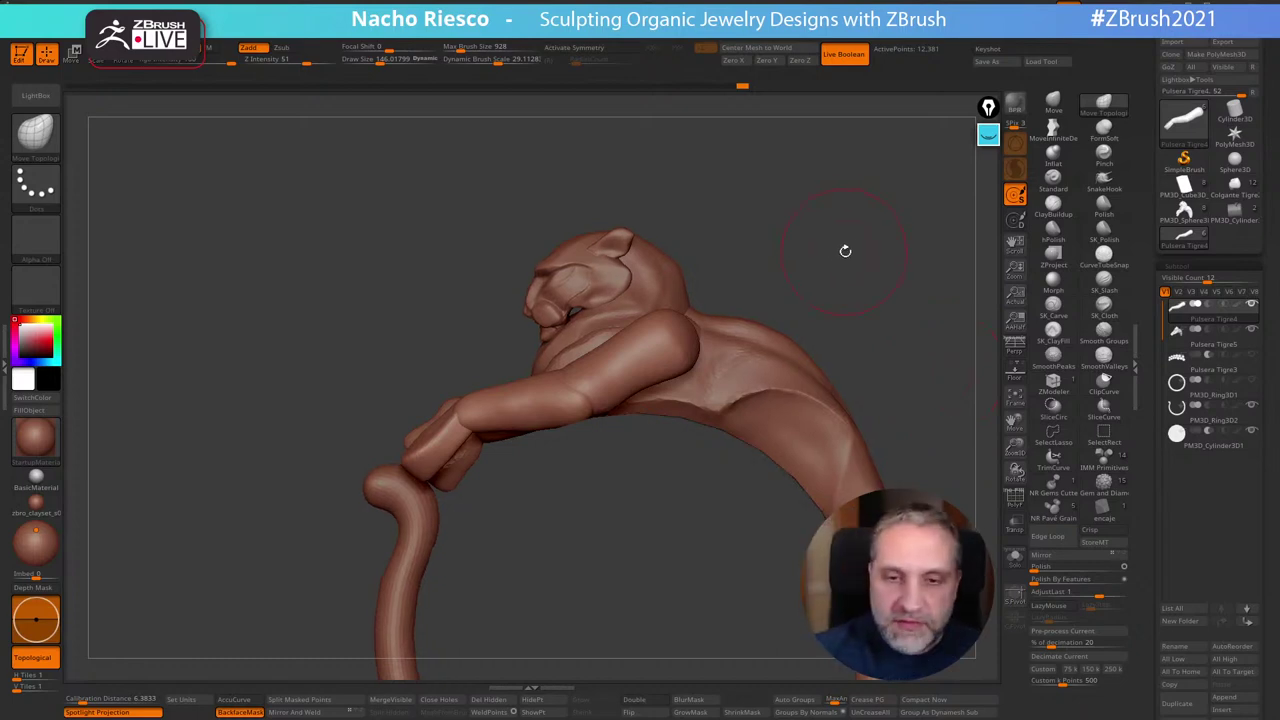
{"action": "left_click_drag", "start_coordinate": [843, 251], "coordinate": [901, 240]}
{"action": "mouse_move", "coordinate": [917, 249]}
{"action": "left_mouse_down"}
{"action": "mouse_move", "coordinate": [897, 263]}
{"action": "mouse_move", "coordinate": [886, 246]}
{"action": "mouse_move", "coordinate": [914, 251]}
{"action": "mouse_move", "coordinate": [862, 250]}
{"action": "left_mouse_up"}
Reset the gizmo's orientation and raise the whole blocked arm vertically above the tiger's existing front leg
{"action": "key", "text": "w"}
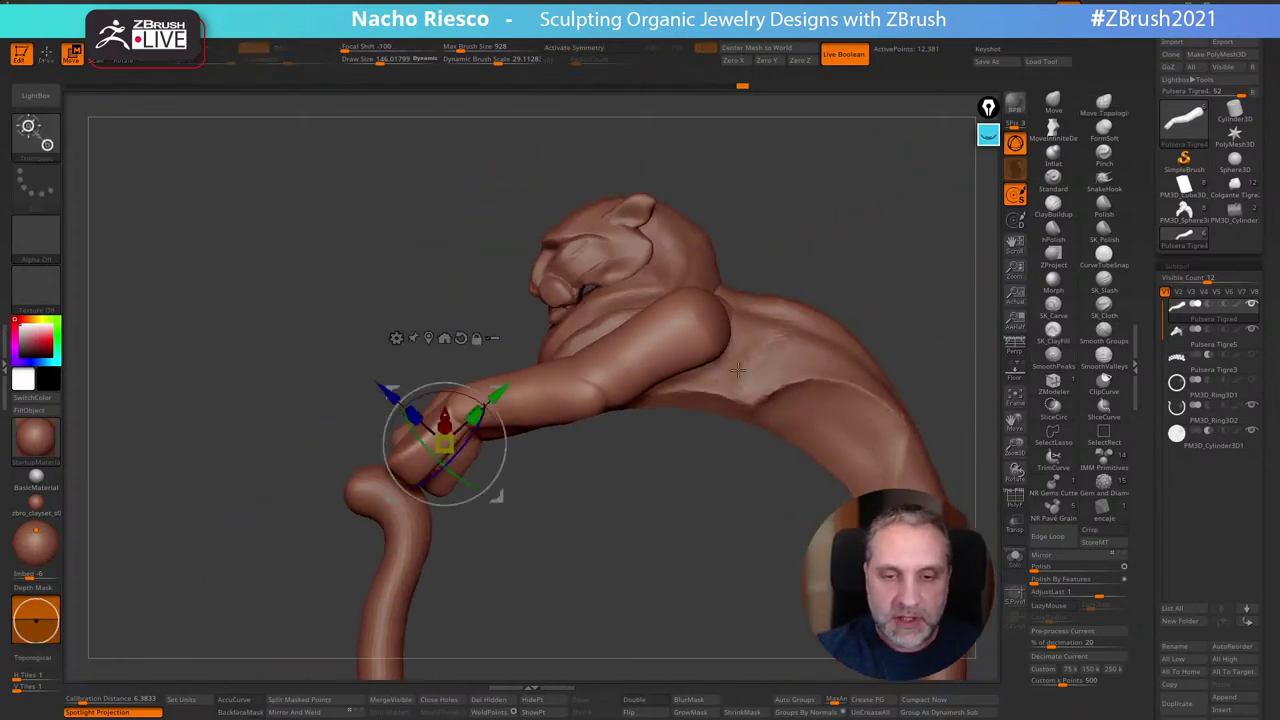
{"action": "left_click", "coordinate": [461, 338], "text": "alt"}
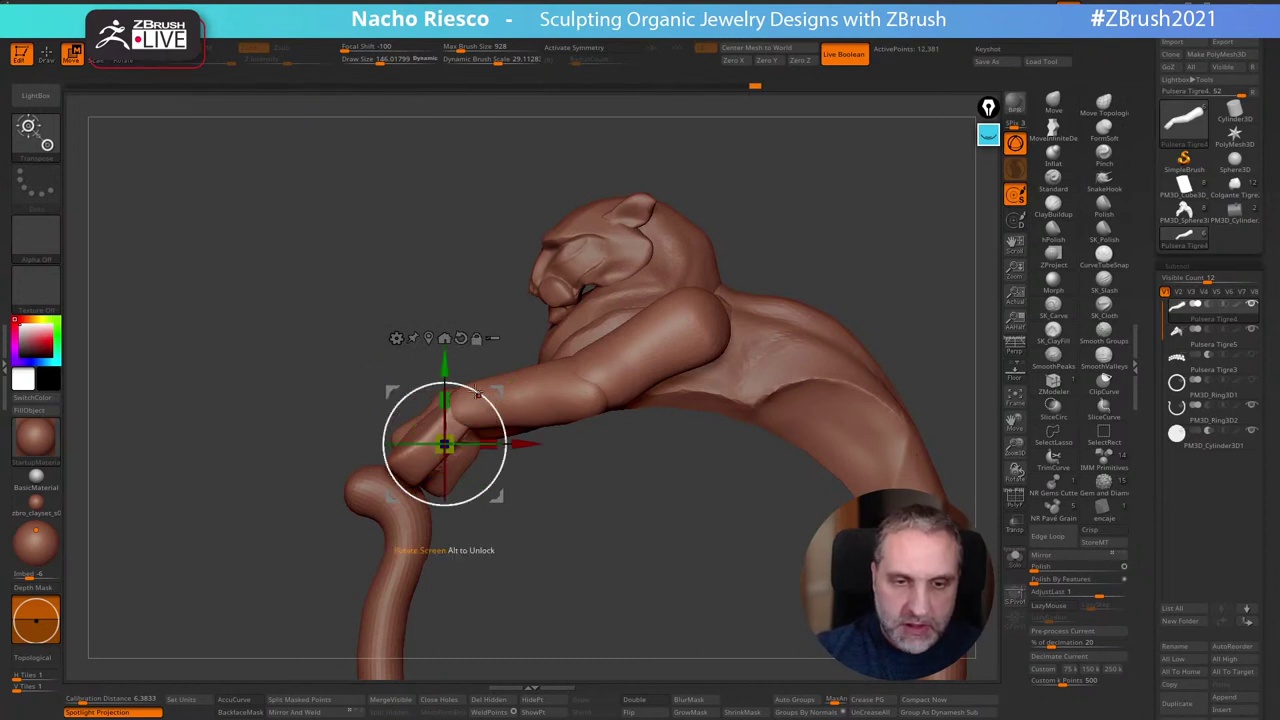
{"action": "left_click_drag", "start_coordinate": [445, 364], "coordinate": [445, 447]}
{"action": "key", "text": "ctrl+z"}
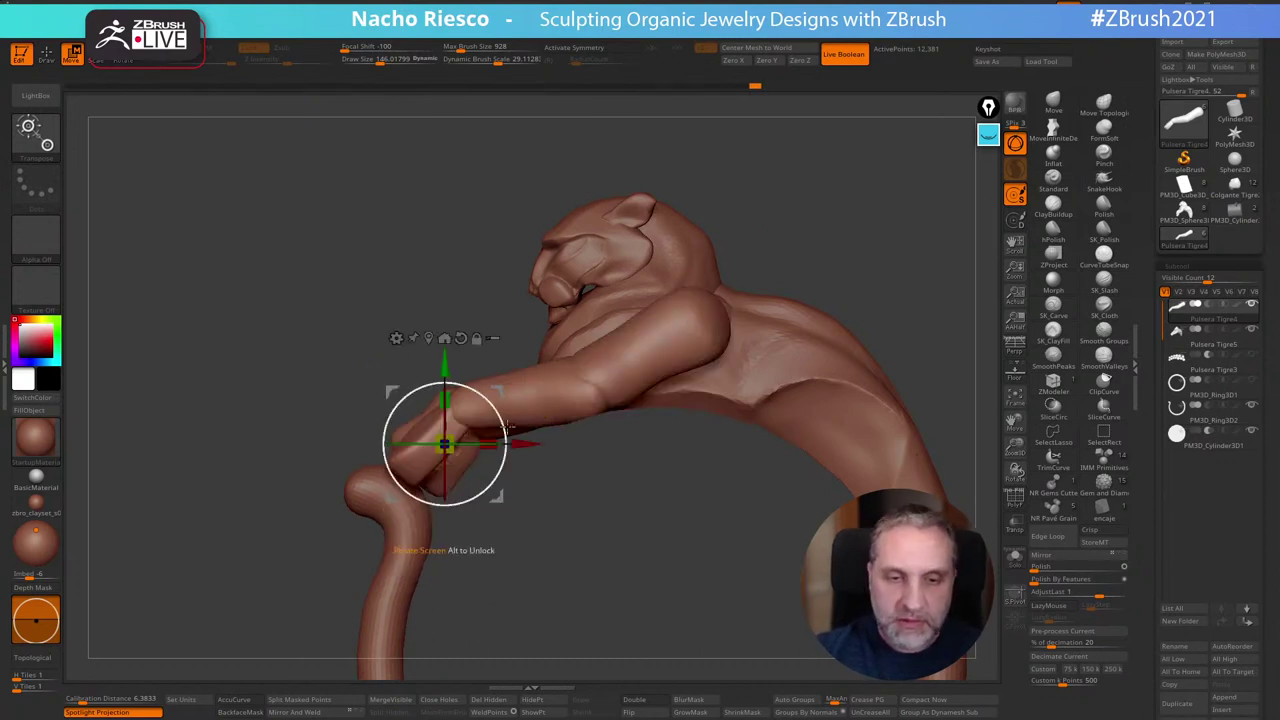
{"action": "left_click_drag", "start_coordinate": [445, 364], "coordinate": [445, 226]}
{"action": "key", "text": "q"}
{"action": "left_click_drag", "start_coordinate": [814, 197], "coordinate": [797, 229], "text": "alt"}
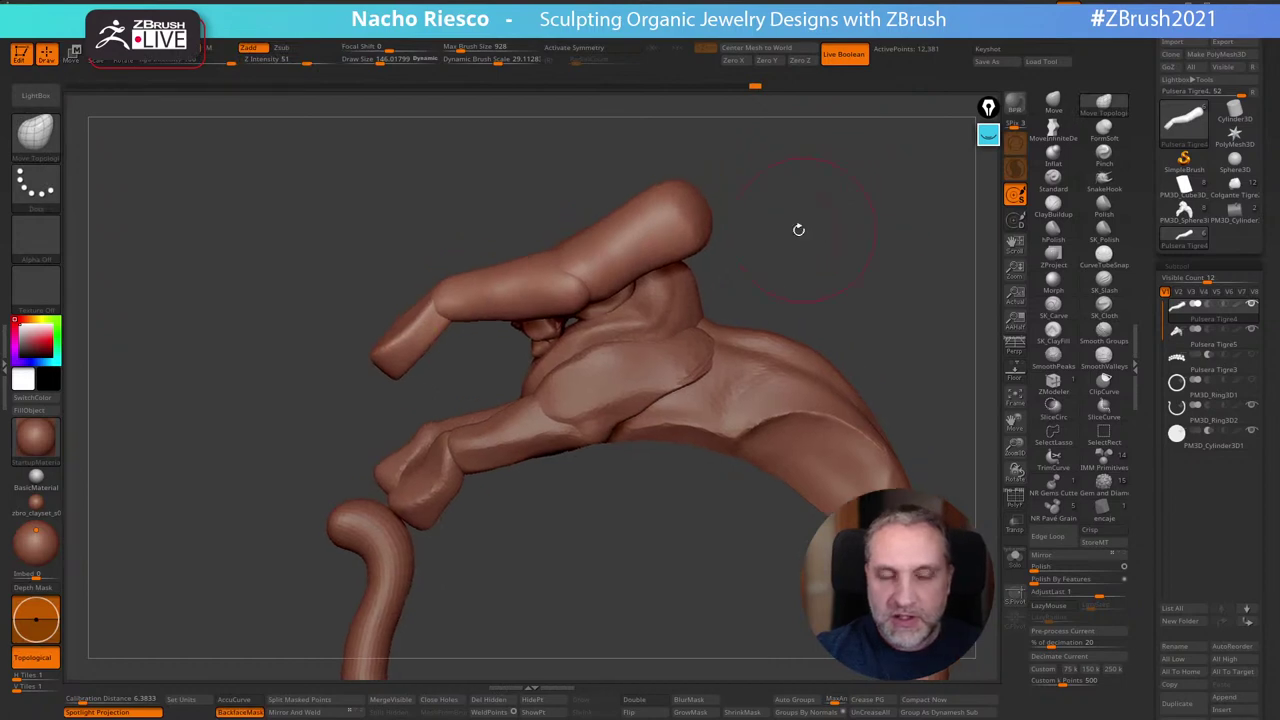
Fine-tune the raised arm's height with the gizmo so it sits closer above the existing leg
{"action": "key", "text": "w"}
{"action": "left_click_drag", "start_coordinate": [420, 242], "coordinate": [420, 282]}
{"action": "key", "text": "q"}
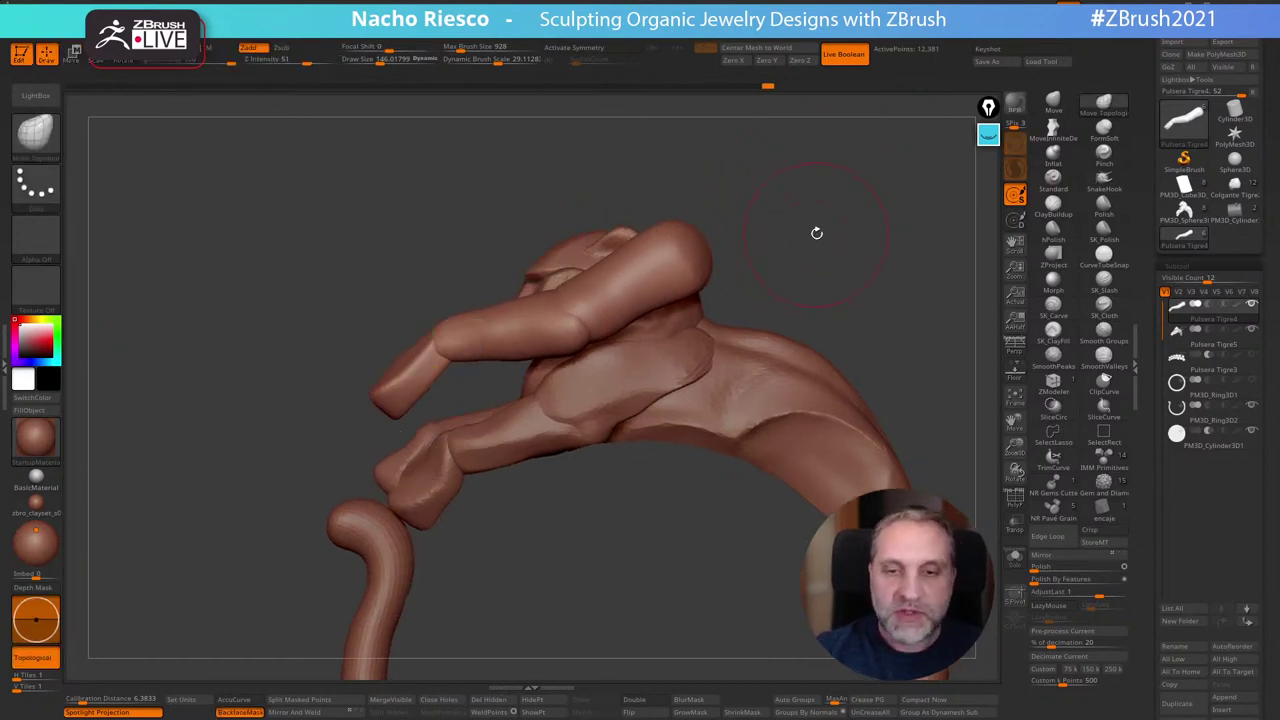
{"action": "left_click_drag", "start_coordinate": [817, 231], "coordinate": [810, 280]}
{"action": "key", "text": "w"}
{"action": "left_click_drag", "start_coordinate": [432, 293], "coordinate": [432, 284]}
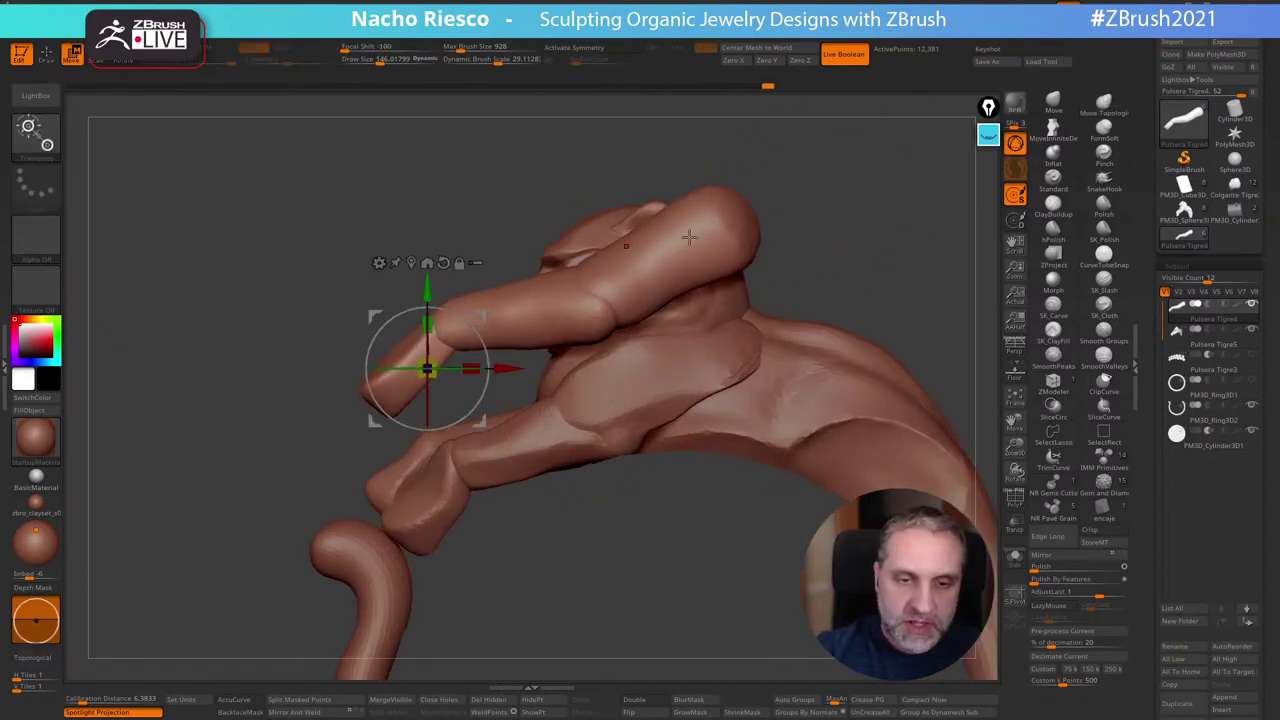
{"action": "key", "text": "q"}
Set the draw size to about 130 and reshape the paw and wrist of the raised arm with Move Topological
{"action": "mouse_move", "coordinate": [805, 283]}
{"action": "left_mouse_down", "text": "alt"}
{"action": "mouse_move", "coordinate": [879, 272]}
{"action": "mouse_move", "coordinate": [861, 275]}
{"action": "mouse_move", "coordinate": [881, 290]}
{"action": "mouse_move", "coordinate": [911, 368]}
{"action": "mouse_move", "coordinate": [896, 298]}
{"action": "left_mouse_up", "text": "alt"}
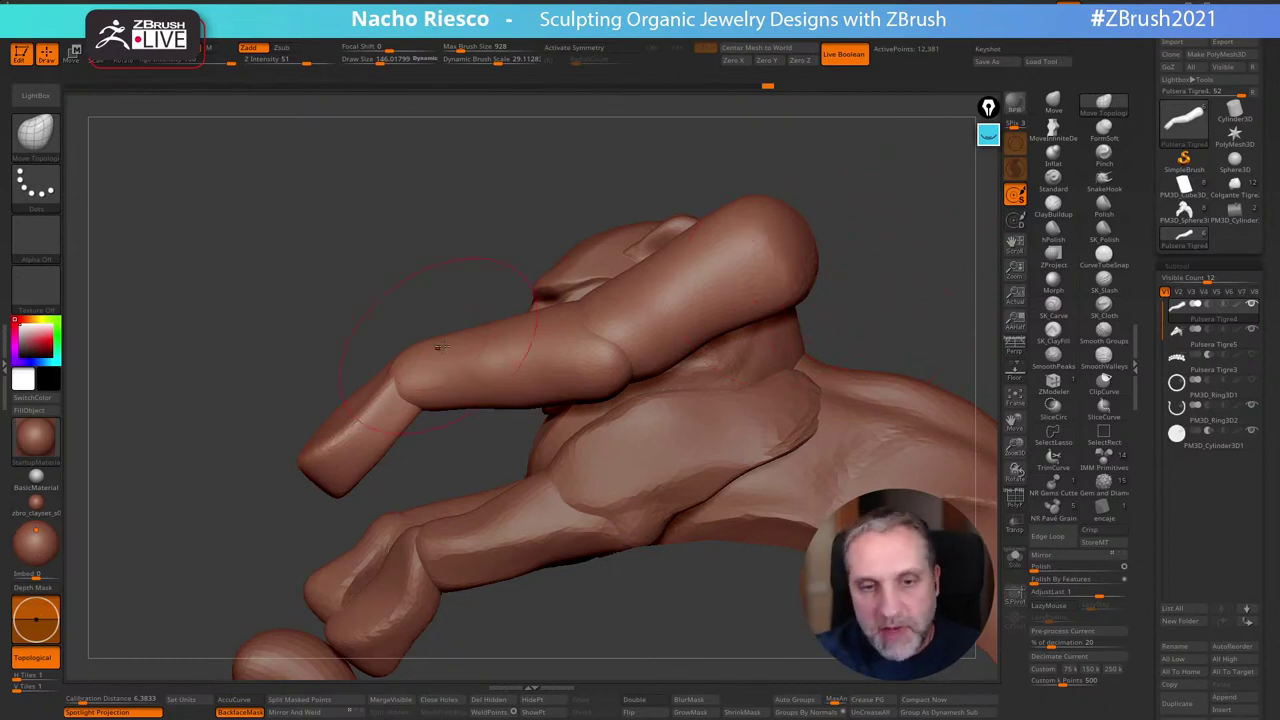
{"action": "mouse_move", "coordinate": [854, 294]}
{"action": "left_mouse_down"}
{"action": "mouse_move", "coordinate": [872, 291]}
{"action": "mouse_move", "coordinate": [858, 290]}
{"action": "left_mouse_up"}
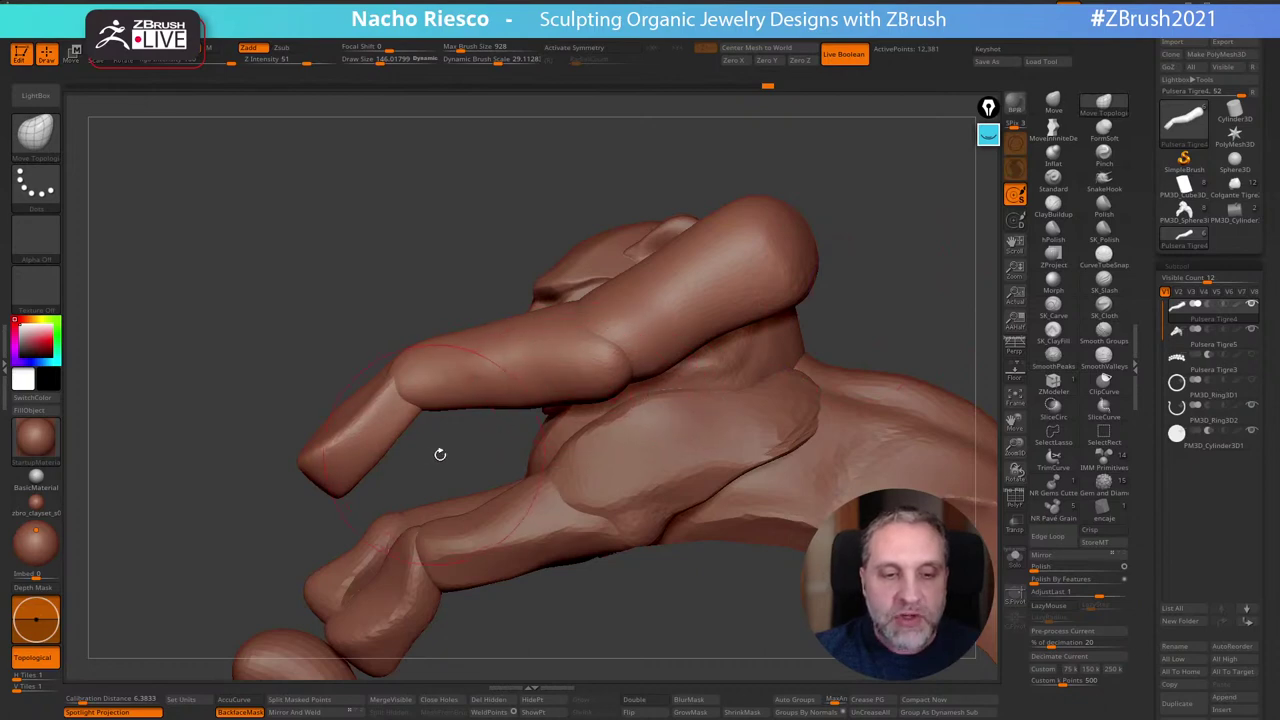
{"action": "key", "text": "s"}
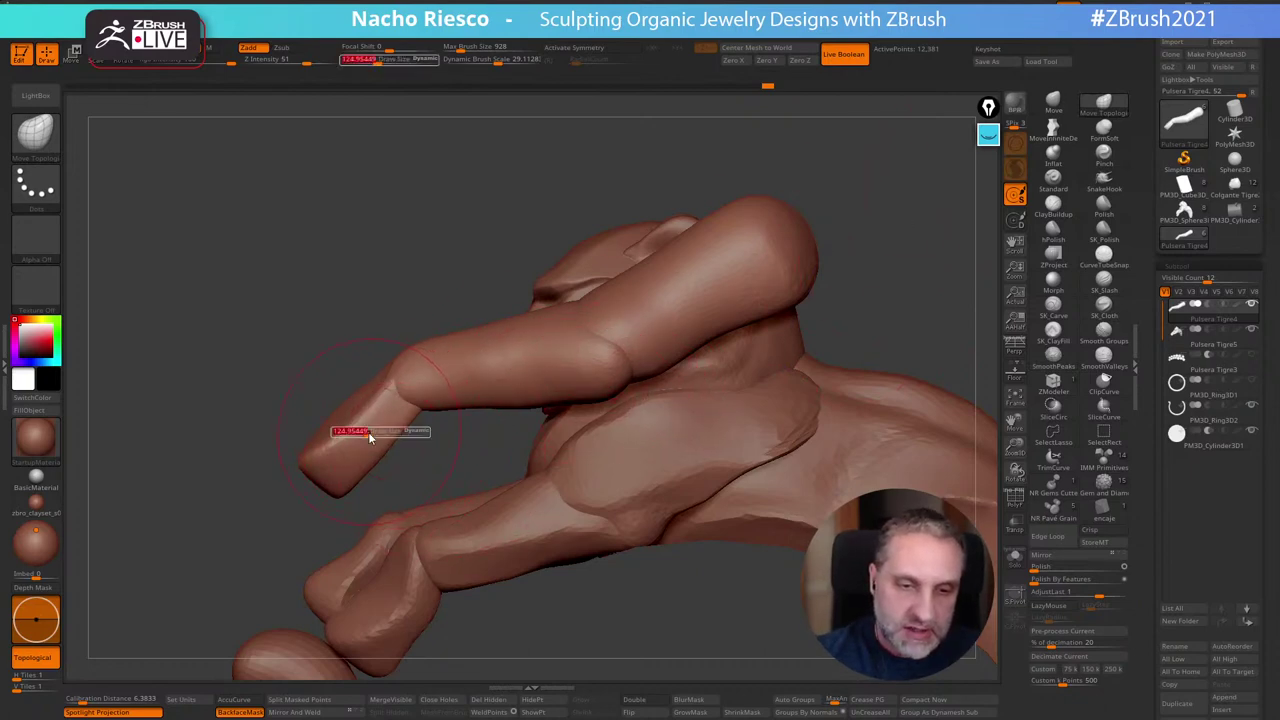
{"action": "left_click", "coordinate": [370, 437]}
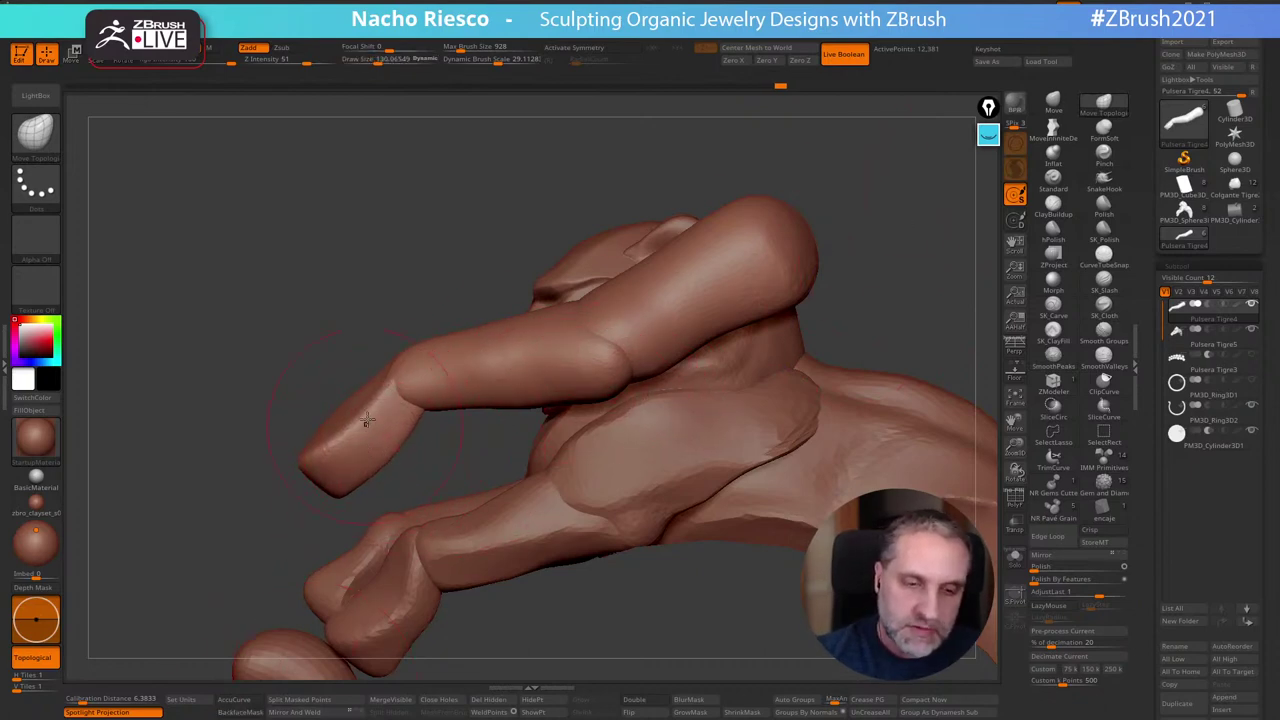
{"action": "left_click_drag", "start_coordinate": [366, 421], "coordinate": [383, 441]}
{"action": "left_click_drag", "start_coordinate": [386, 376], "coordinate": [403, 385]}
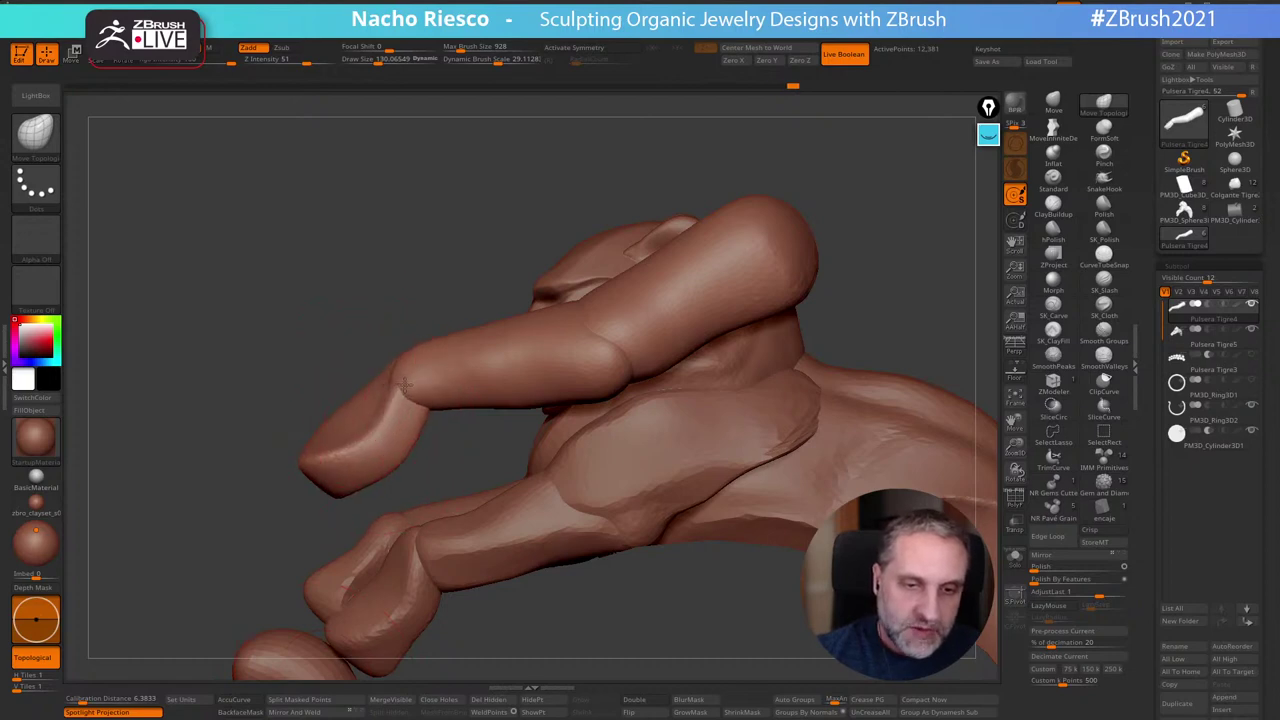
{"action": "left_click_drag", "start_coordinate": [313, 474], "coordinate": [317, 479]}
{"action": "left_click_drag", "start_coordinate": [404, 456], "coordinate": [391, 446]}
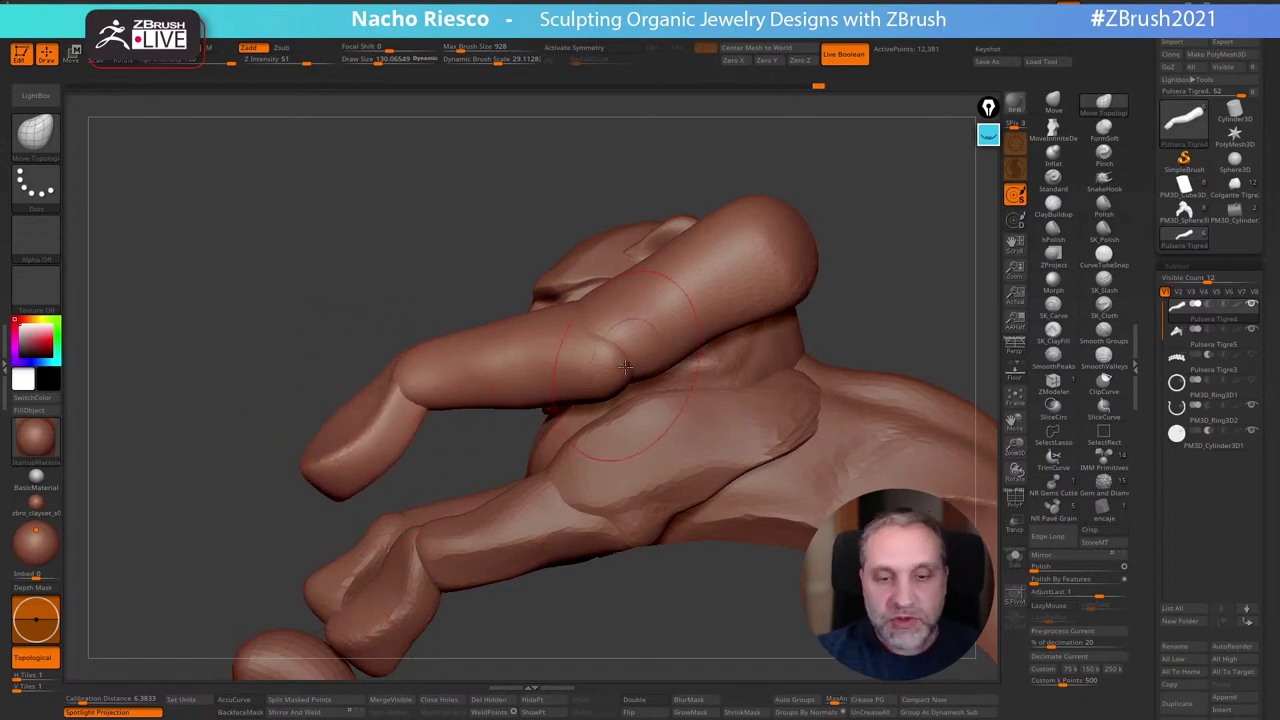
Carve the wrist, forearm, elbow and upper arm into clear planes with the SK_Slash brush and Sculptris Pro
{"action": "left_click", "coordinate": [1105, 284]}
{"action": "left_click_drag", "start_coordinate": [853, 291], "coordinate": [877, 289], "text": "alt"}
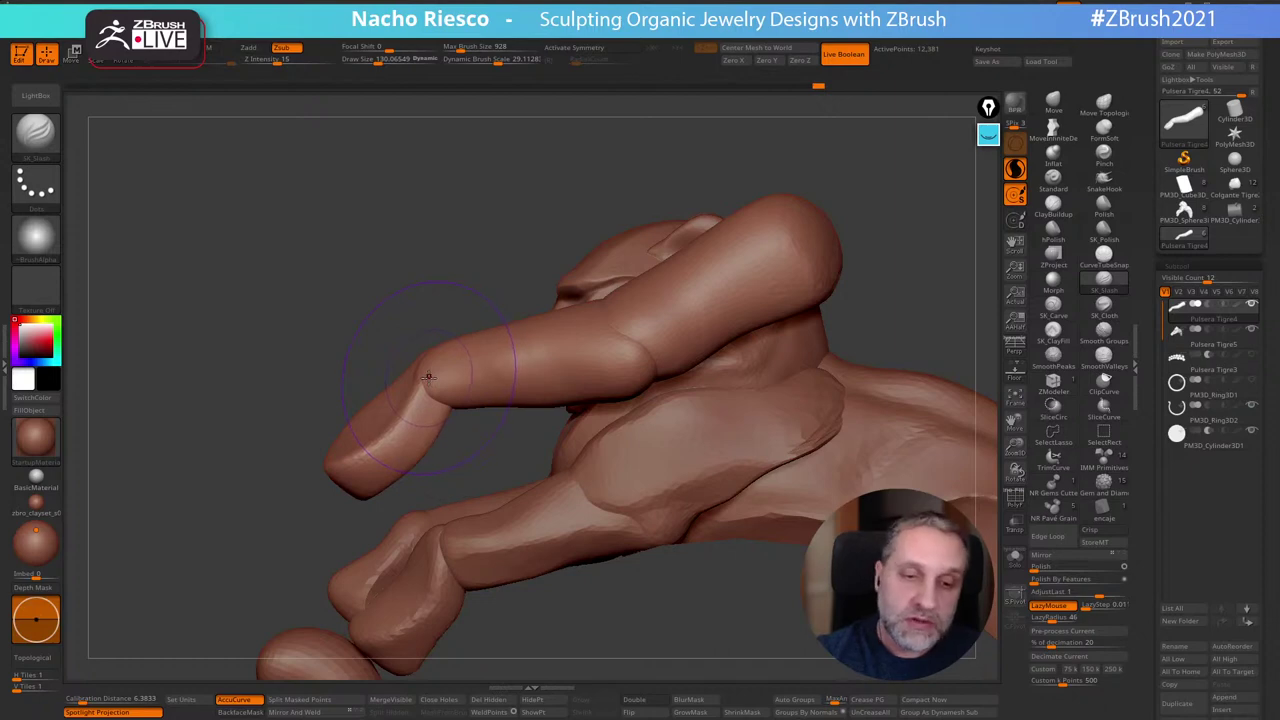
{"action": "mouse_move", "coordinate": [422, 377]}
{"action": "left_mouse_down"}
{"action": "mouse_move", "coordinate": [666, 371]}
{"action": "mouse_move", "coordinate": [847, 177]}
{"action": "mouse_move", "coordinate": [906, 226]}
{"action": "mouse_move", "coordinate": [891, 226]}
{"action": "mouse_move", "coordinate": [889, 345]}
{"action": "mouse_move", "coordinate": [869, 363]}
{"action": "mouse_move", "coordinate": [880, 355]}
{"action": "left_mouse_up"}
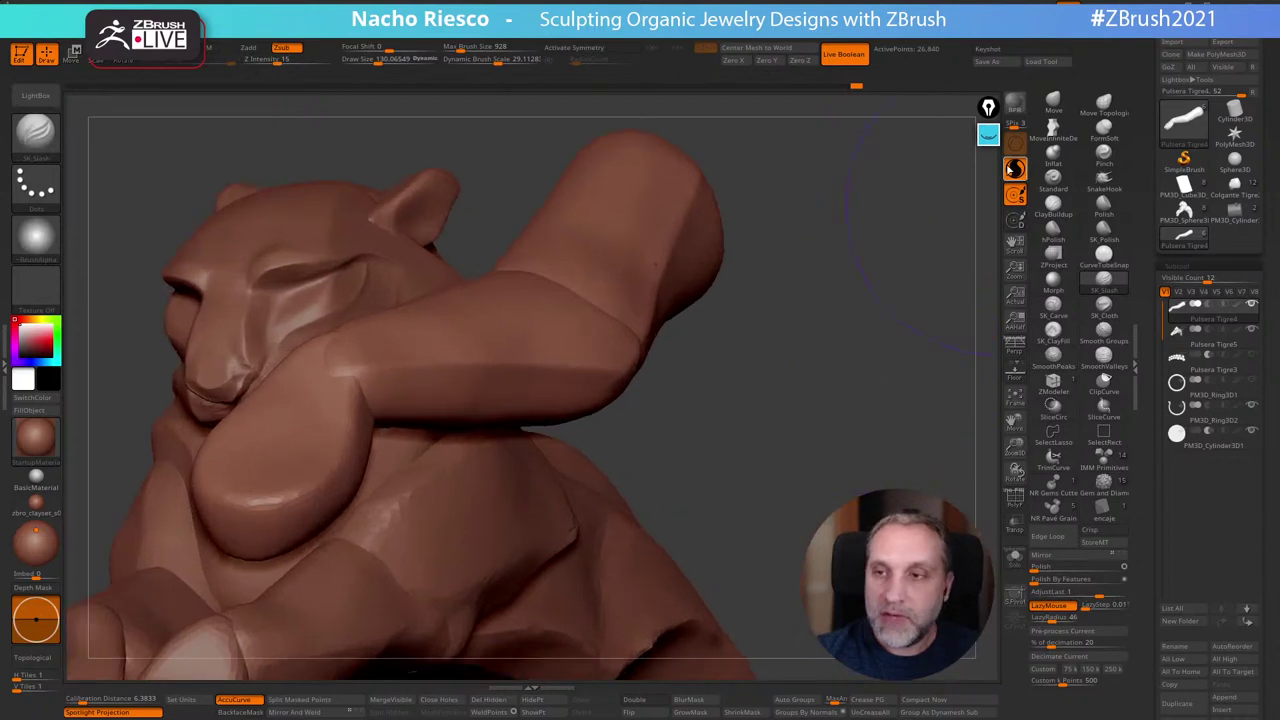
Draw annotation arrows across the forearm to mark its change of planes, and clear them
{"action": "mouse_move", "coordinate": [1000, 360]}
{"action": "left_click", "coordinate": [988, 174]}
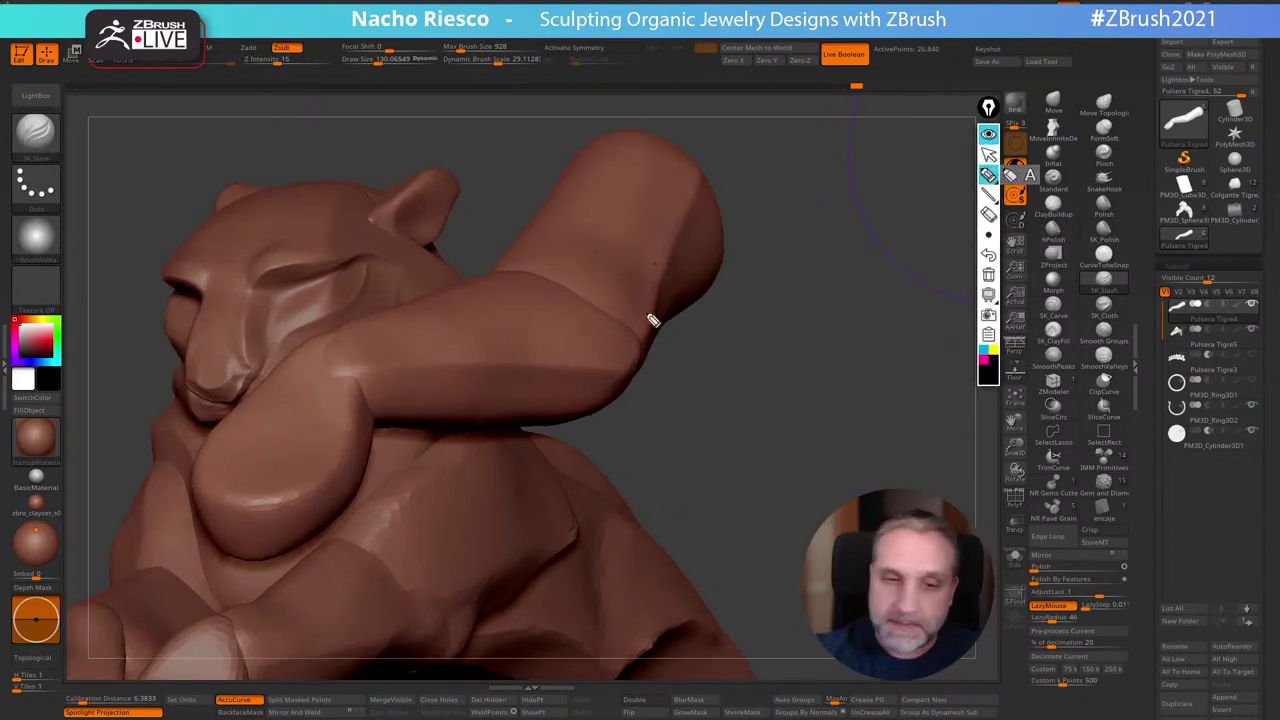
{"action": "mouse_move", "coordinate": [508, 302]}
{"action": "left_mouse_down"}
{"action": "mouse_move", "coordinate": [560, 360]}
{"action": "mouse_move", "coordinate": [532, 423]}
{"action": "left_mouse_up"}
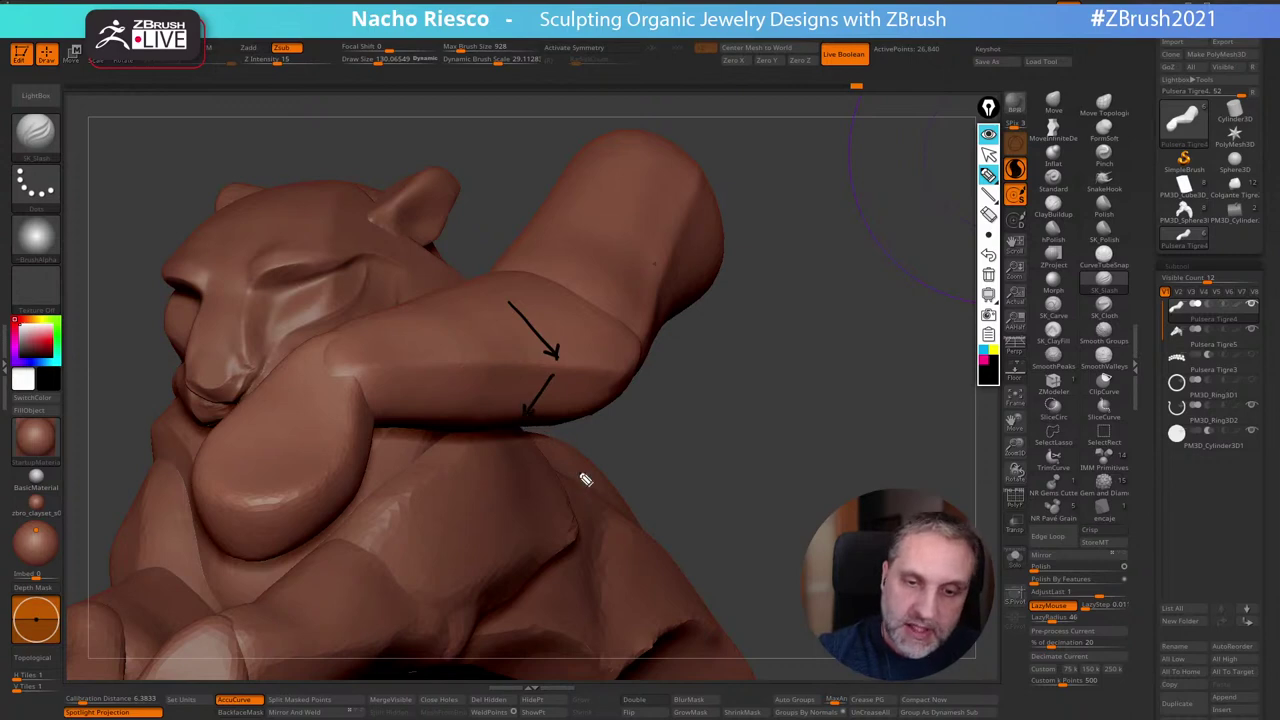
{"action": "left_click_drag", "start_coordinate": [437, 322], "coordinate": [463, 404]}
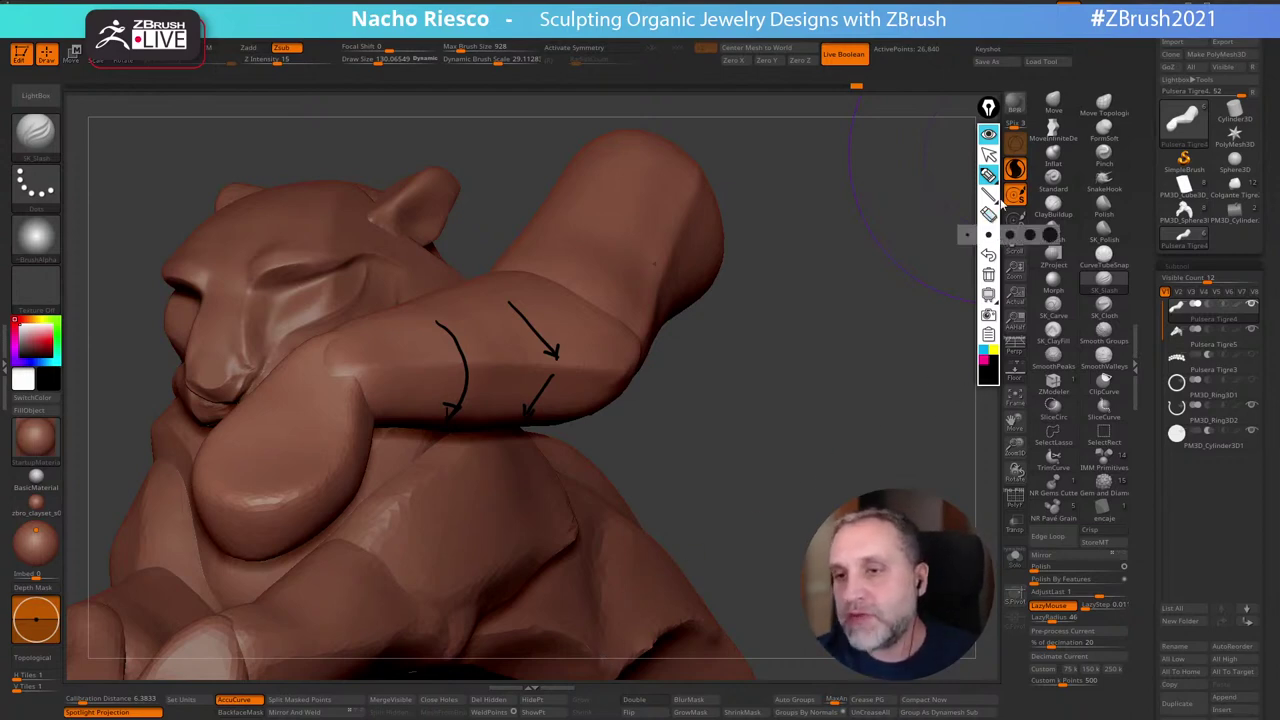
{"action": "left_click", "coordinate": [988, 274]}
{"action": "left_click", "coordinate": [988, 153]}
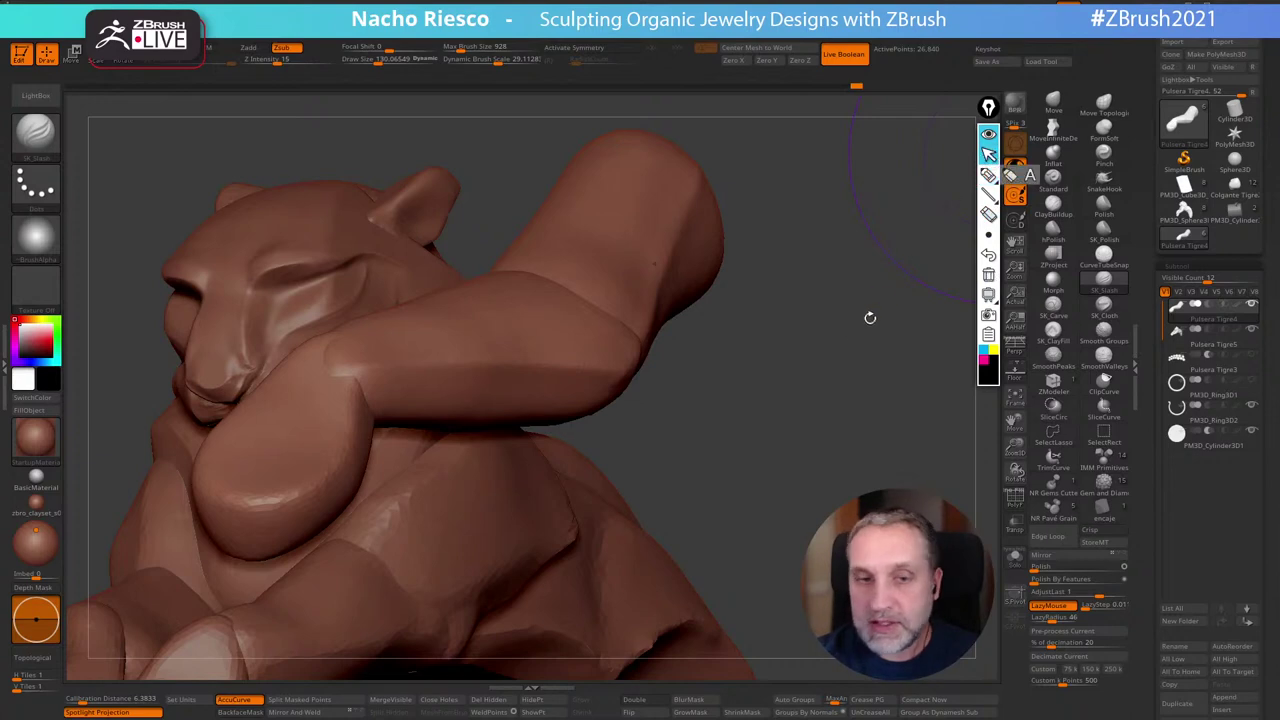
Reduce the draw size to about 115 and carve the front edge of the raised paw with SK_Slash
{"action": "mouse_move", "coordinate": [869, 317]}
{"action": "left_mouse_down"}
{"action": "mouse_move", "coordinate": [871, 394]}
{"action": "mouse_move", "coordinate": [871, 337]}
{"action": "mouse_move", "coordinate": [882, 390]}
{"action": "mouse_move", "coordinate": [874, 331]}
{"action": "mouse_move", "coordinate": [872, 375]}
{"action": "left_mouse_up"}
{"action": "key", "text": "s"}
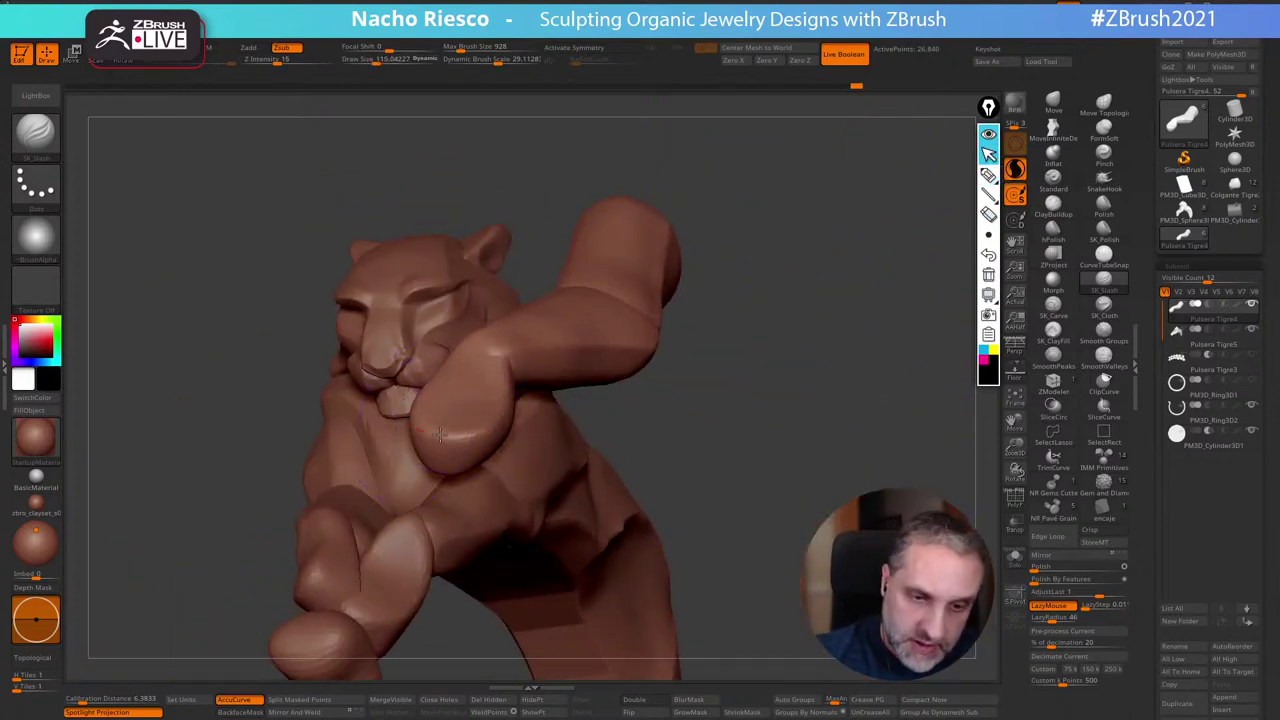
{"action": "left_click_drag", "start_coordinate": [766, 349], "coordinate": [749, 265]}
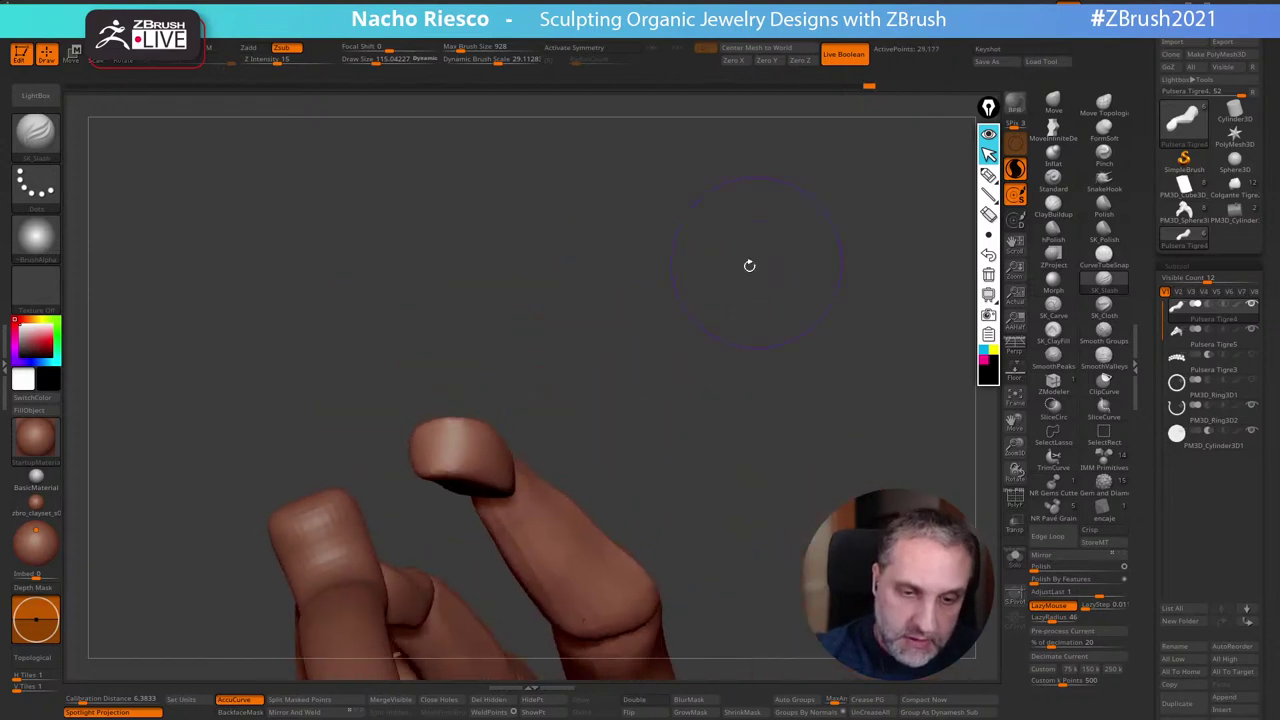
{"action": "left_click_drag", "start_coordinate": [461, 467], "coordinate": [480, 468]}
Set the draw size to about 101 and carve edges along the side of the paw and the inner forearm with SK_Slash
{"action": "left_click_drag", "start_coordinate": [620, 368], "coordinate": [543, 404]}
{"action": "key", "text": "s"}
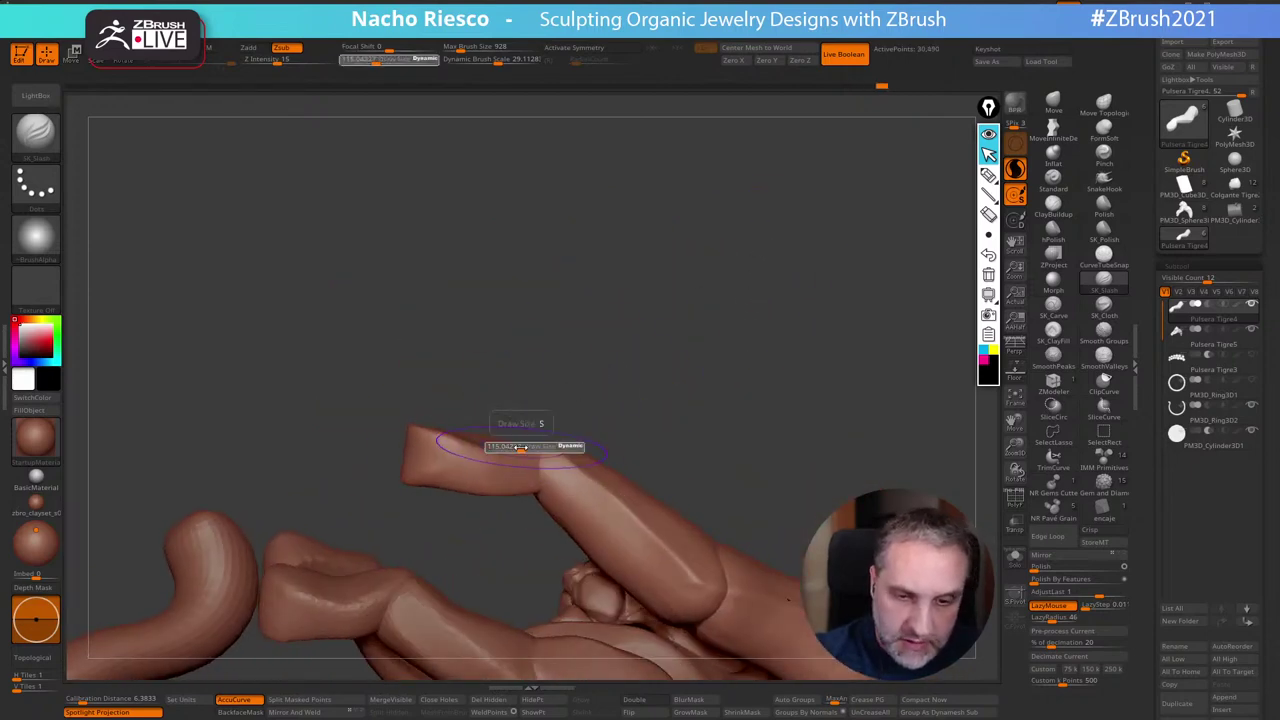
{"action": "left_click_drag", "start_coordinate": [531, 450], "coordinate": [522, 451]}
{"action": "mouse_move", "coordinate": [443, 475]}
{"action": "left_mouse_down"}
{"action": "mouse_move", "coordinate": [560, 484]}
{"action": "mouse_move", "coordinate": [658, 588]}
{"action": "left_mouse_up"}
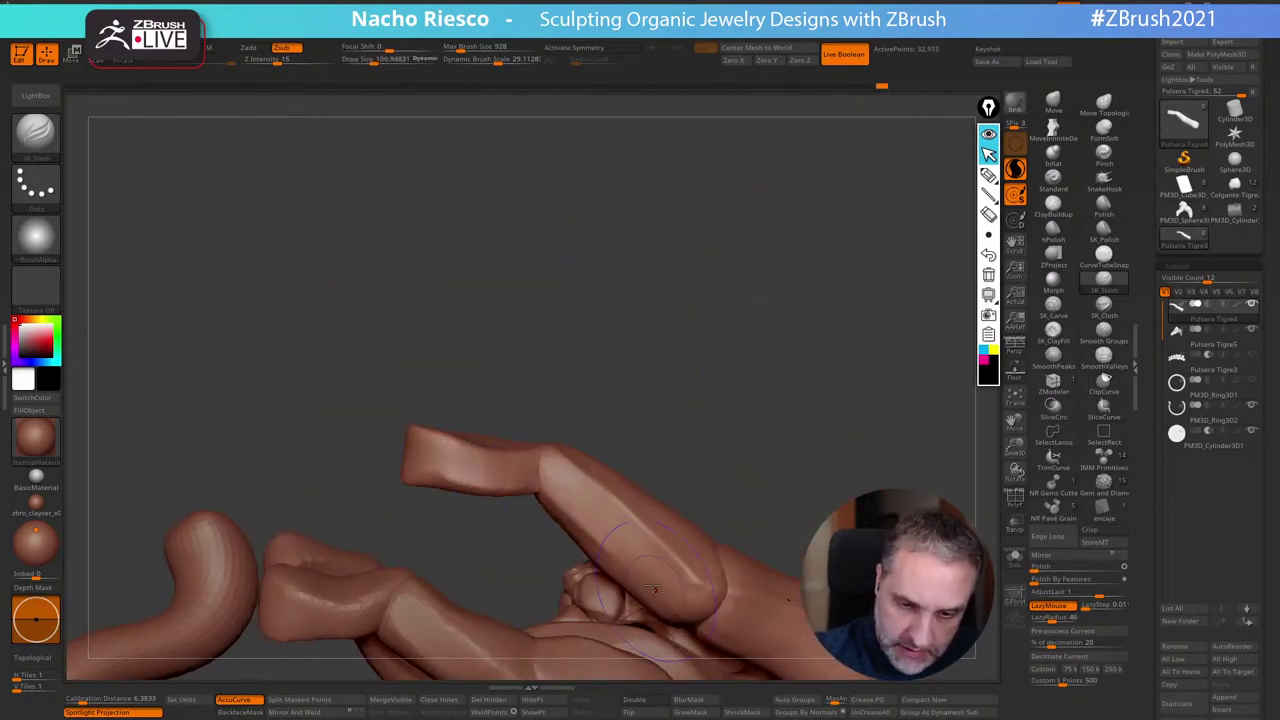
{"action": "left_click_drag", "start_coordinate": [540, 487], "coordinate": [692, 633]}
{"action": "mouse_move", "coordinate": [729, 396]}
{"action": "left_mouse_down"}
{"action": "mouse_move", "coordinate": [800, 371]}
{"action": "mouse_move", "coordinate": [850, 560]}
{"action": "mouse_move", "coordinate": [820, 585]}
{"action": "mouse_move", "coordinate": [777, 554]}
{"action": "left_mouse_up"}
{"action": "left_click_drag", "start_coordinate": [543, 483], "coordinate": [592, 350]}
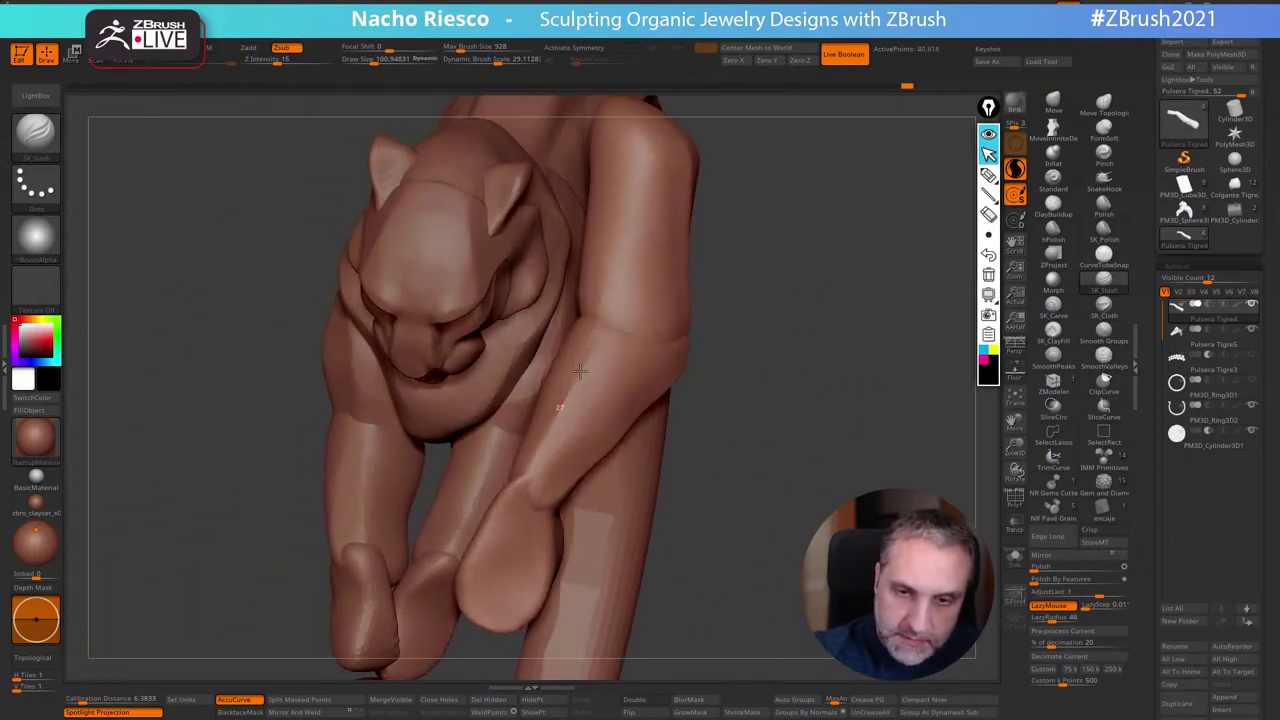
Extend the SK_Slash edge along the upper arm towards the rounded shoulder end
{"action": "mouse_move", "coordinate": [777, 343]}
{"action": "left_mouse_down", "text": "alt"}
{"action": "mouse_move", "coordinate": [804, 364]}
{"action": "mouse_move", "coordinate": [651, 409]}
{"action": "left_mouse_up", "text": "alt"}
{"action": "mouse_move", "coordinate": [771, 216]}
{"action": "left_mouse_down"}
{"action": "mouse_move", "coordinate": [766, 183]}
{"action": "mouse_move", "coordinate": [784, 193]}
{"action": "left_mouse_up"}
{"action": "mouse_move", "coordinate": [895, 278]}
{"action": "left_mouse_down"}
{"action": "mouse_move", "coordinate": [914, 306]}
{"action": "mouse_move", "coordinate": [911, 334]}
{"action": "left_mouse_up"}
{"action": "left_click_drag", "start_coordinate": [814, 380], "coordinate": [806, 374]}
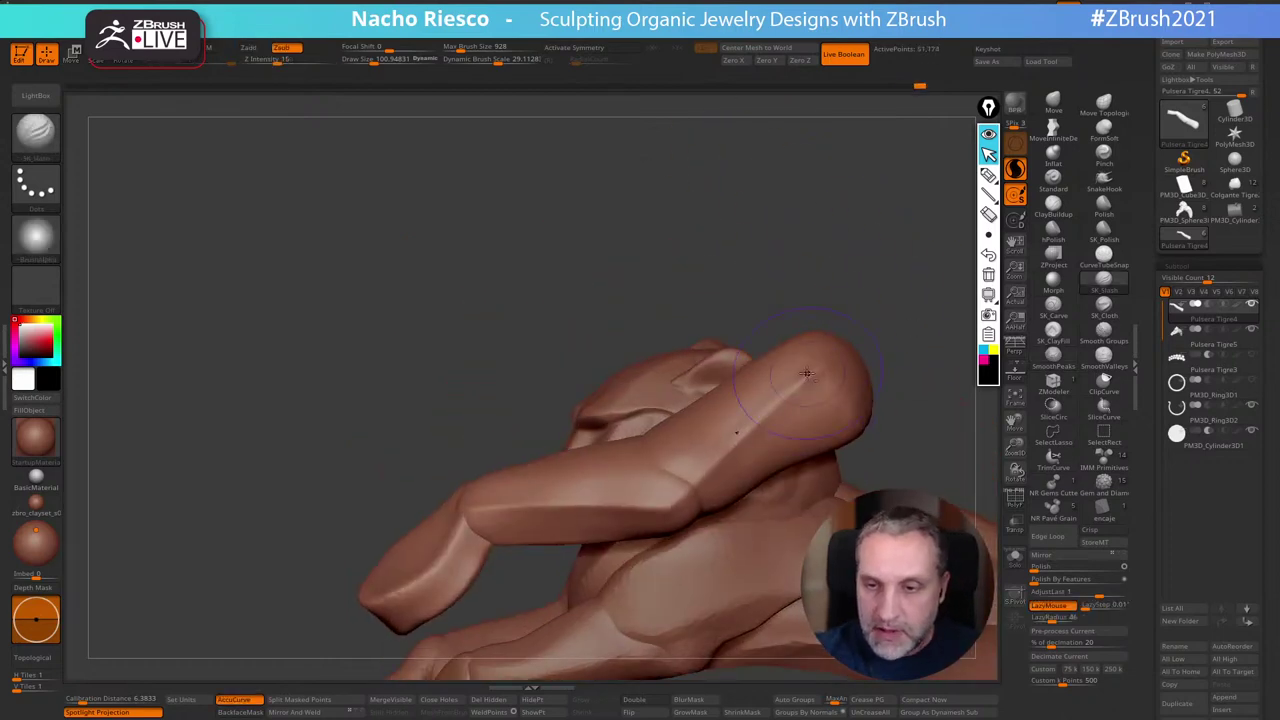
{"action": "mouse_move", "coordinate": [868, 334]}
{"action": "left_mouse_down"}
{"action": "mouse_move", "coordinate": [893, 340]}
{"action": "mouse_move", "coordinate": [891, 294]}
{"action": "mouse_move", "coordinate": [900, 349]}
{"action": "mouse_move", "coordinate": [925, 355]}
{"action": "left_mouse_up"}
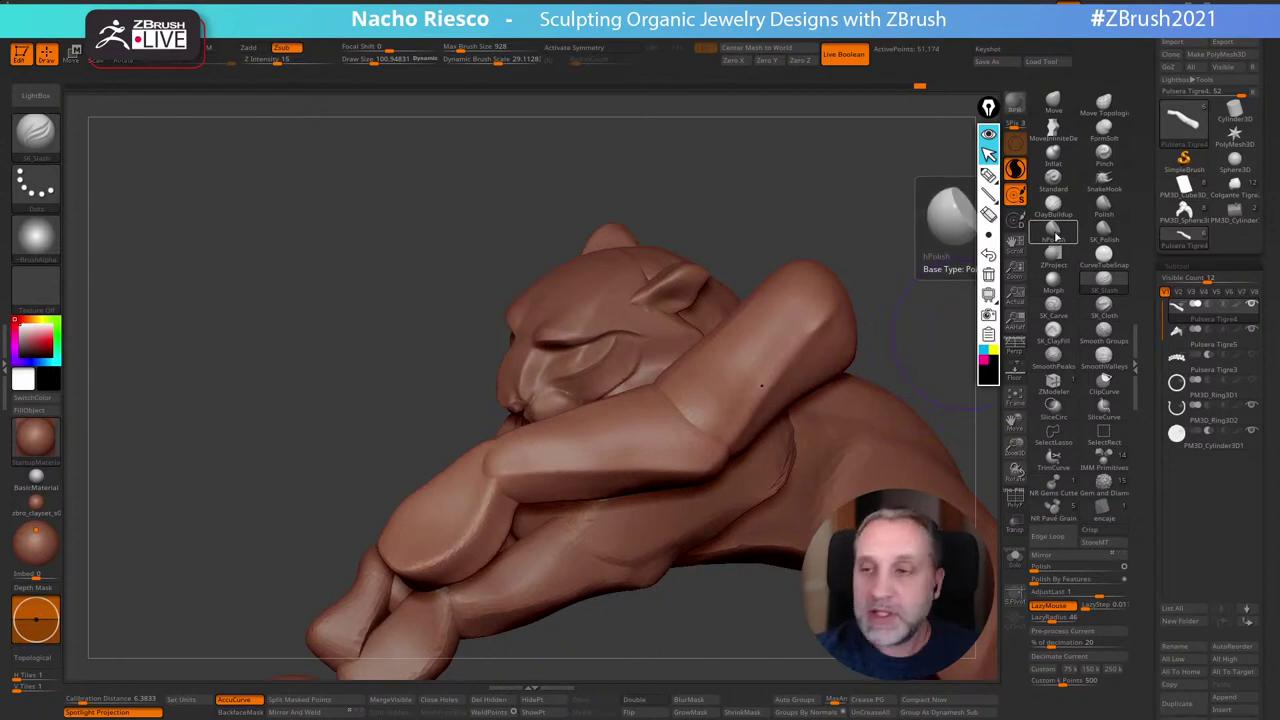
Turn off Sculptris Pro and flatten the forearm, elbow and upper arm planes with hPolish at a draw size of about 92
{"action": "left_click", "coordinate": [1055, 237]}
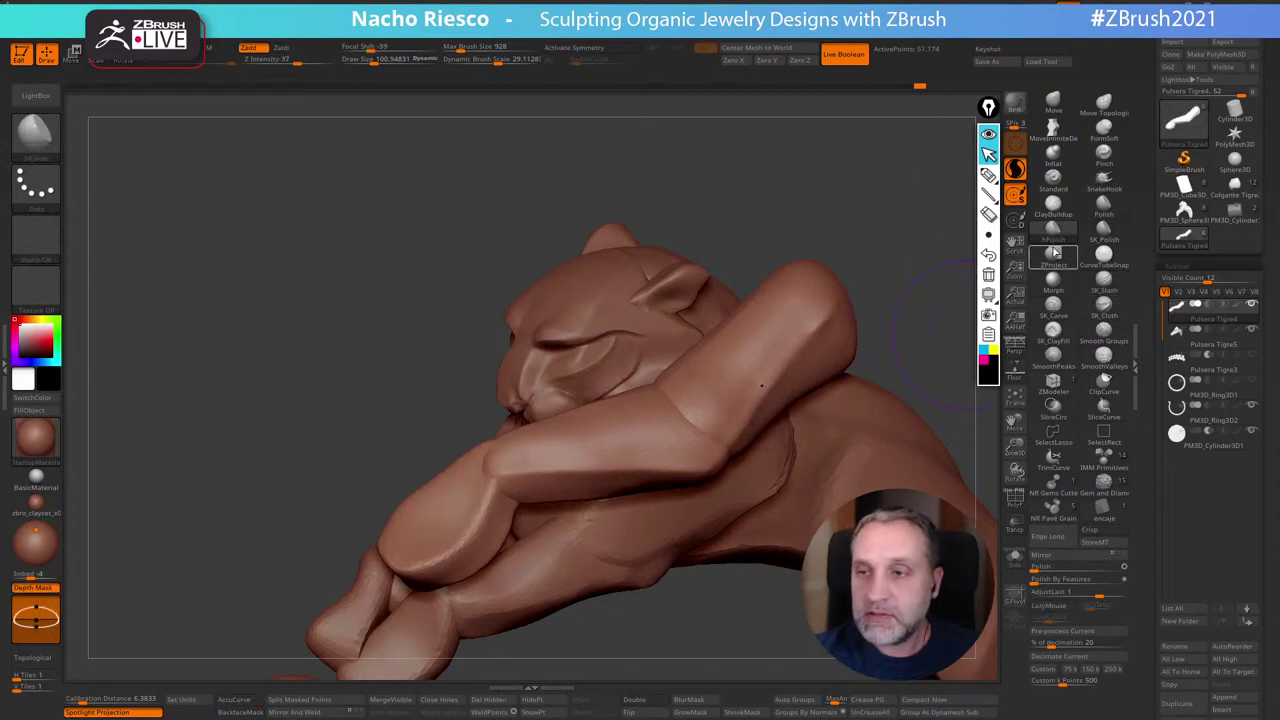
{"action": "left_click", "coordinate": [1017, 174]}
{"action": "left_click_drag", "start_coordinate": [926, 303], "coordinate": [820, 300]}
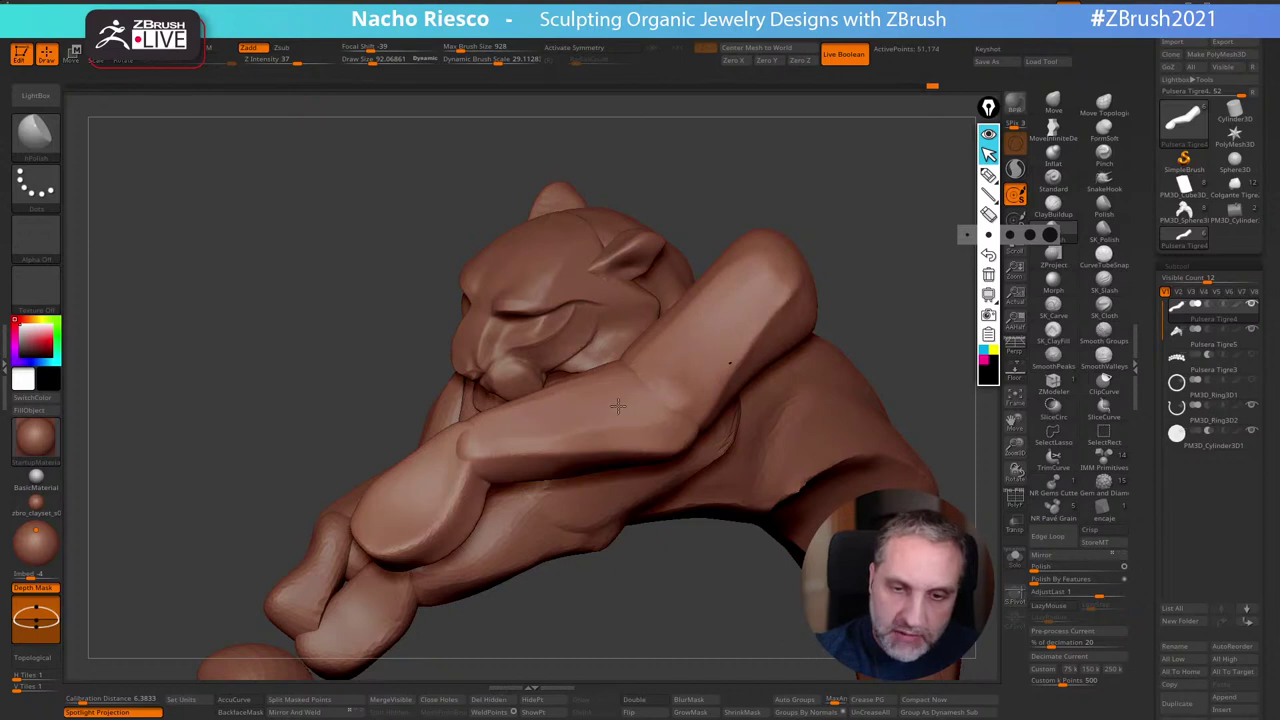
{"action": "left_click_drag", "start_coordinate": [800, 190], "coordinate": [790, 252]}
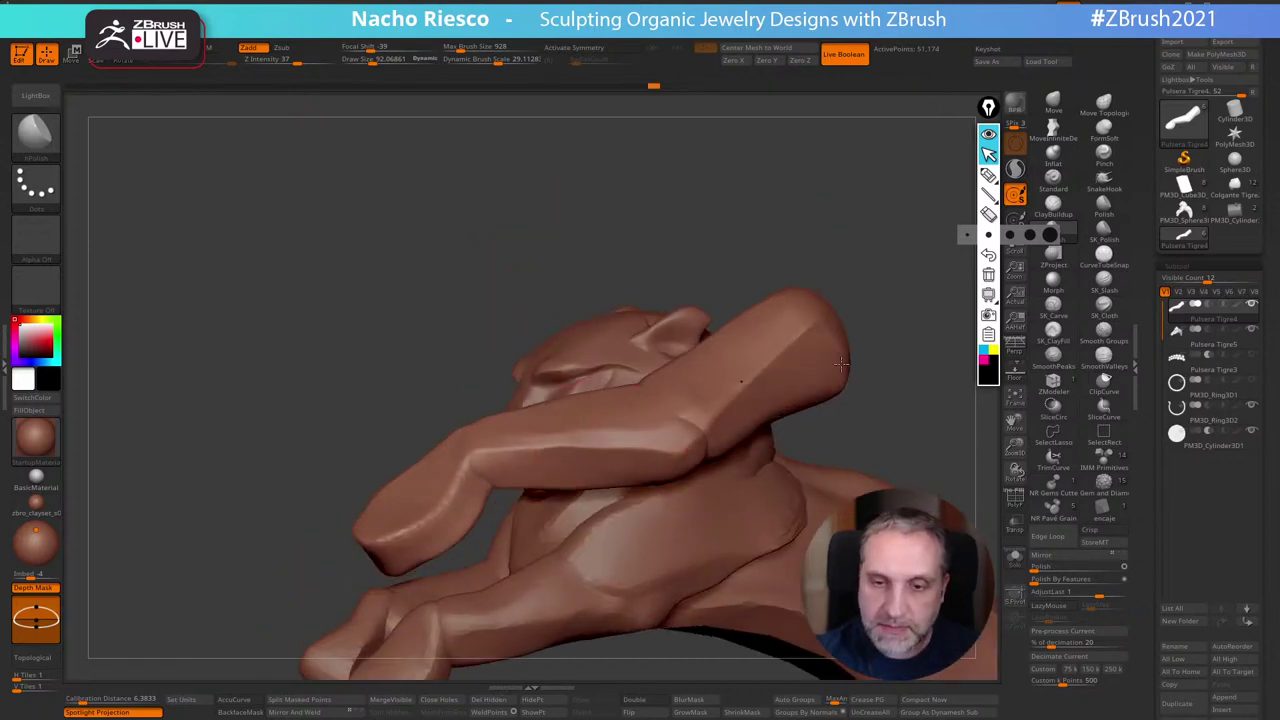
{"action": "left_click_drag", "start_coordinate": [890, 288], "coordinate": [676, 372]}
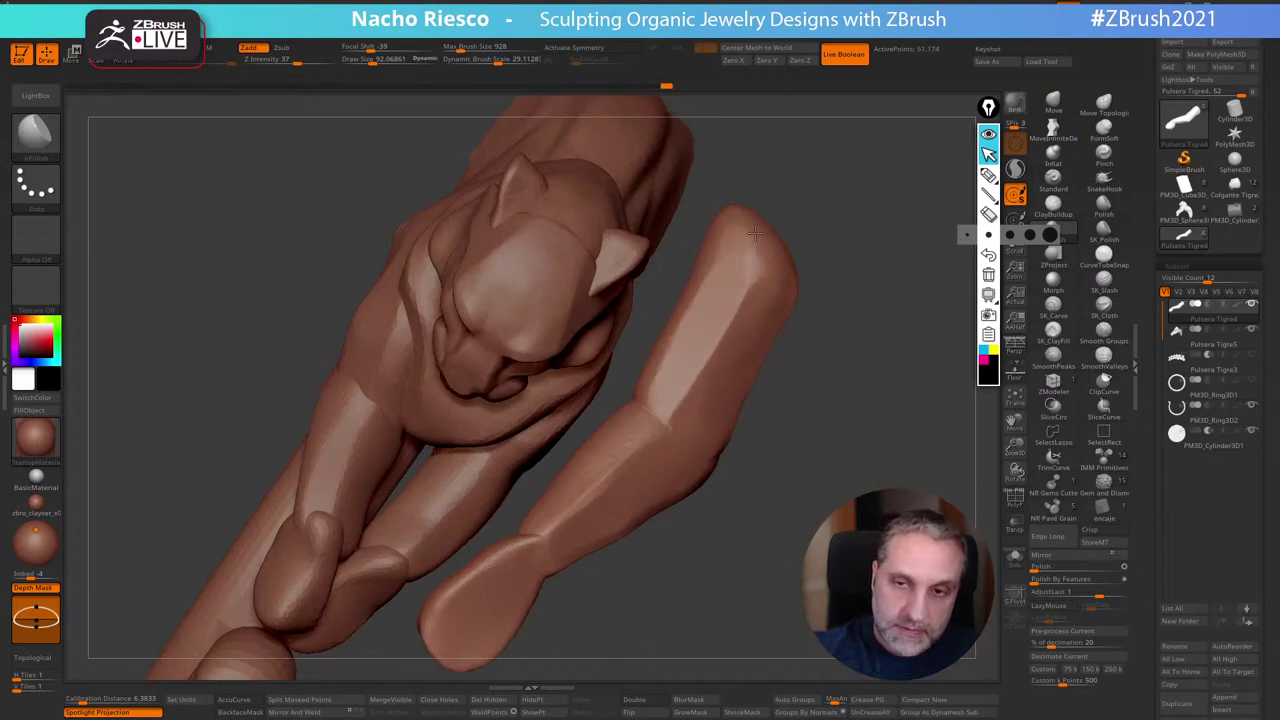
{"action": "mouse_move", "coordinate": [726, 608]}
{"action": "left_mouse_down"}
{"action": "mouse_move", "coordinate": [807, 379]}
{"action": "mouse_move", "coordinate": [797, 262]}
{"action": "left_mouse_up"}
Reduce the draw size to about 57 and flatten the planes at the tip and sides of the paw with hPolish
{"action": "key", "text": "s"}
{"action": "left_click_drag", "start_coordinate": [479, 486], "coordinate": [478, 486]}
{"action": "left_click_drag", "start_coordinate": [480, 492], "coordinate": [502, 500]}
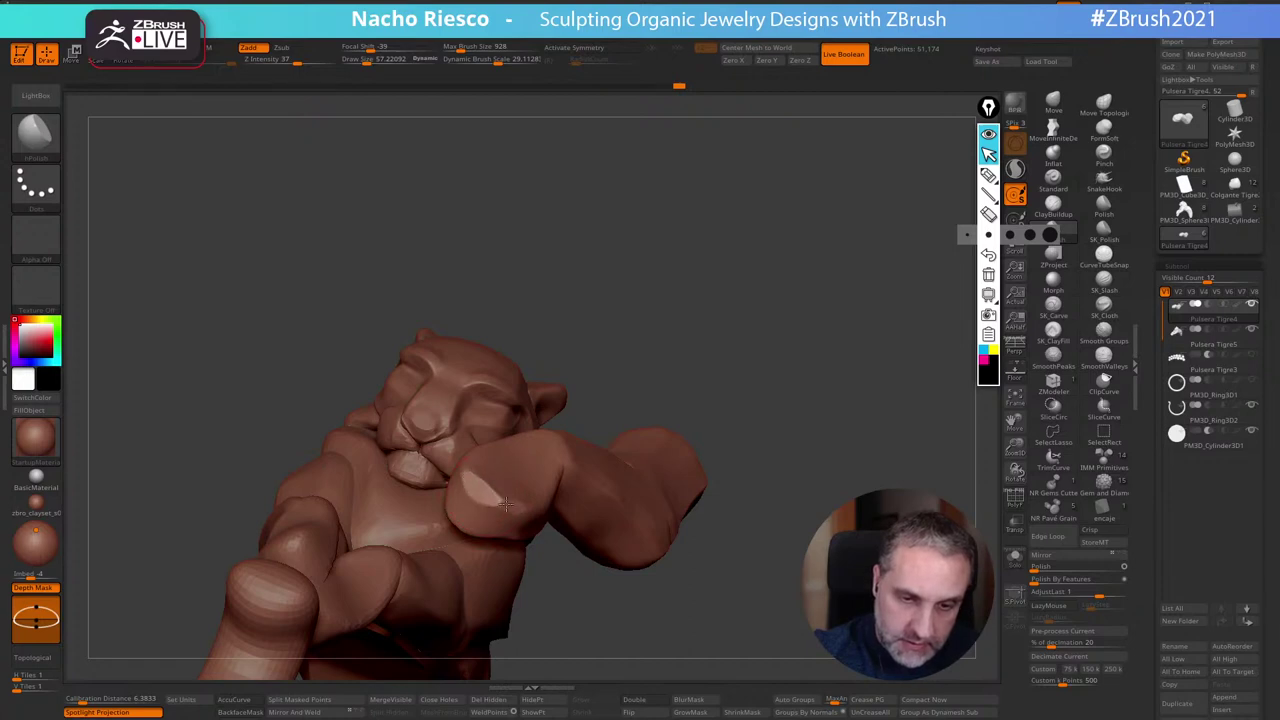
{"action": "left_click_drag", "start_coordinate": [674, 264], "coordinate": [648, 432]}
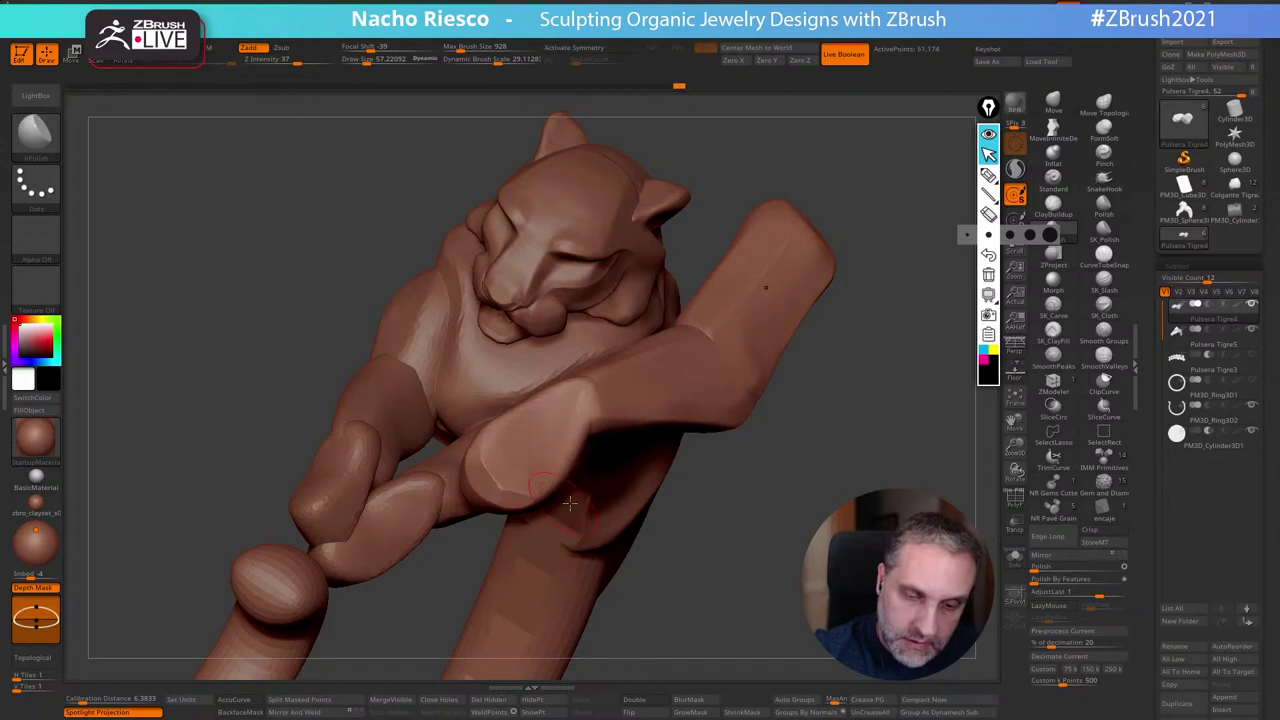
{"action": "left_click_drag", "start_coordinate": [752, 510], "coordinate": [677, 351]}
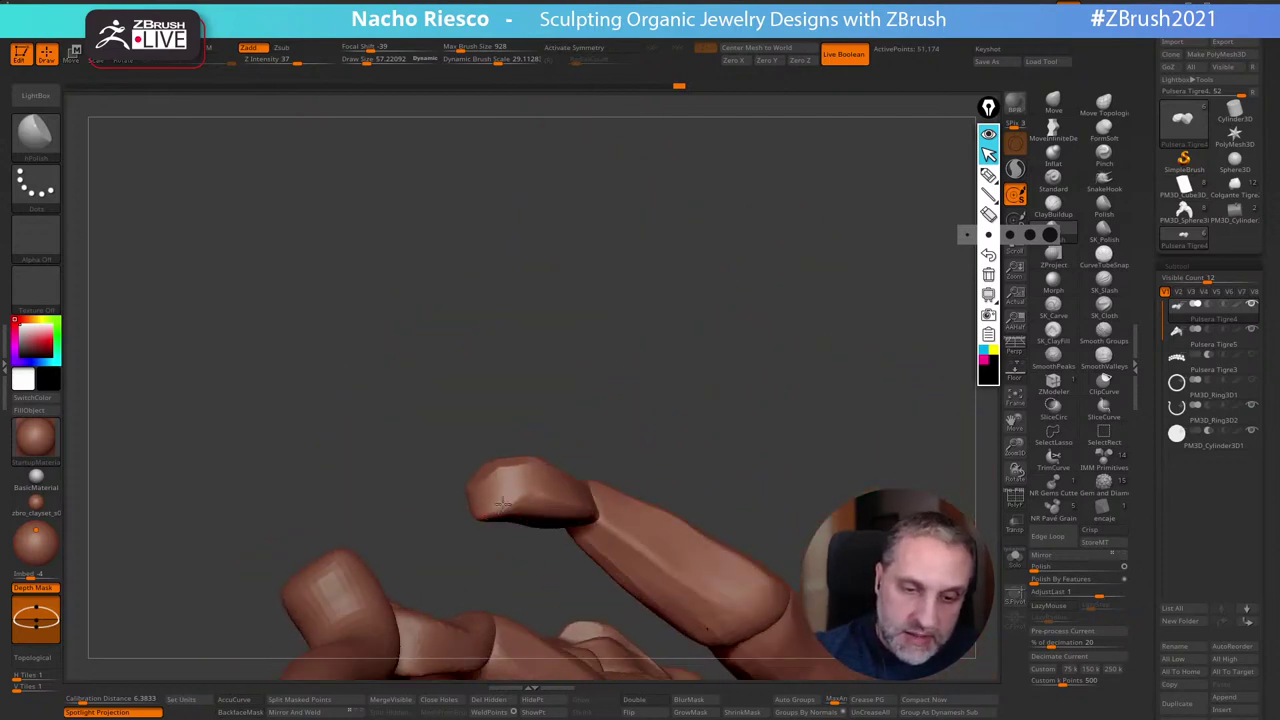
{"action": "right_click_drag", "start_coordinate": [478, 519], "coordinate": [486, 472]}
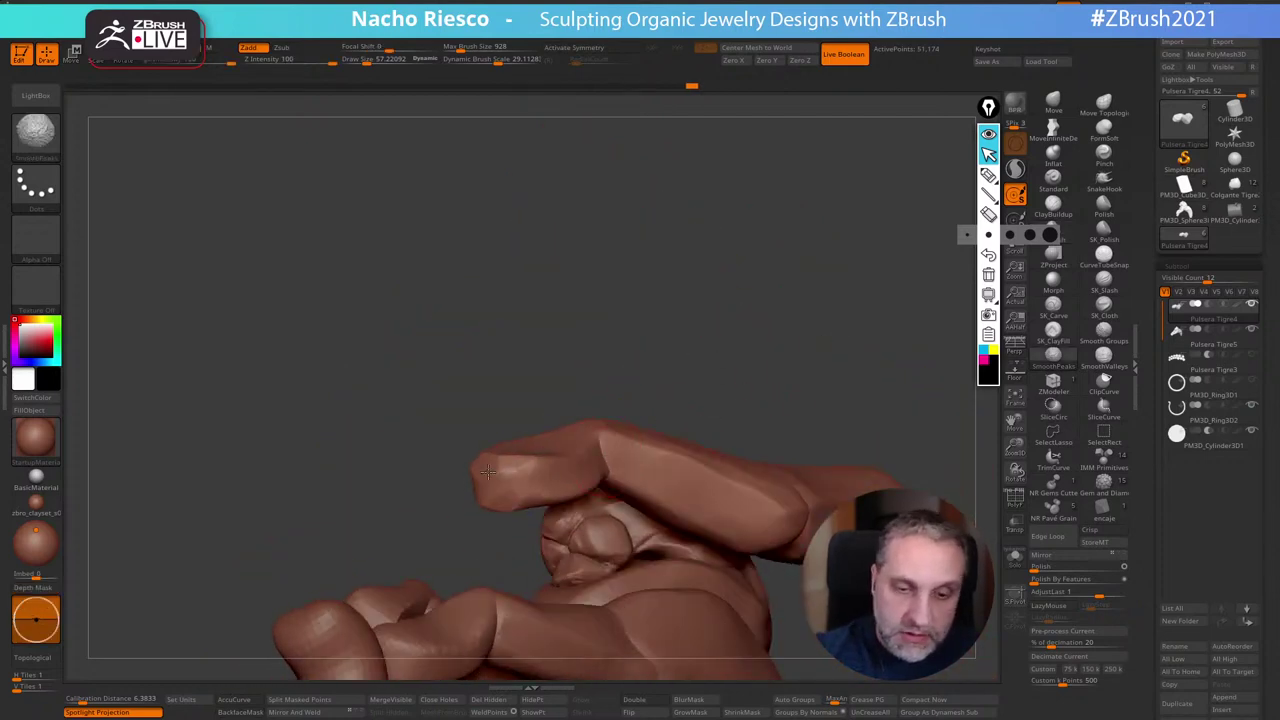
{"action": "right_click_drag", "start_coordinate": [691, 329], "coordinate": [783, 318]}
{"action": "left_click_drag", "start_coordinate": [783, 634], "coordinate": [750, 601], "text": "alt"}
{"action": "right_click_drag", "start_coordinate": [750, 600], "coordinate": [652, 432]}
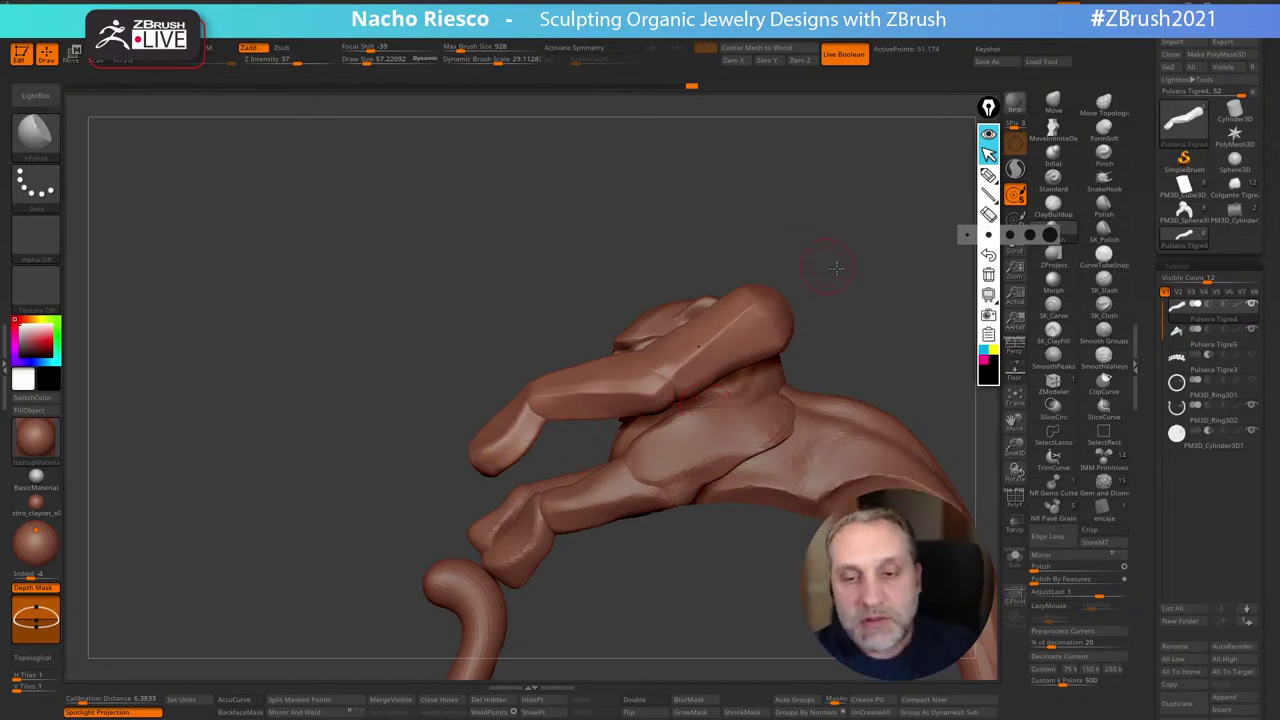
{"action": "key", "text": "z"}
{"action": "key", "text": "shift+z"}
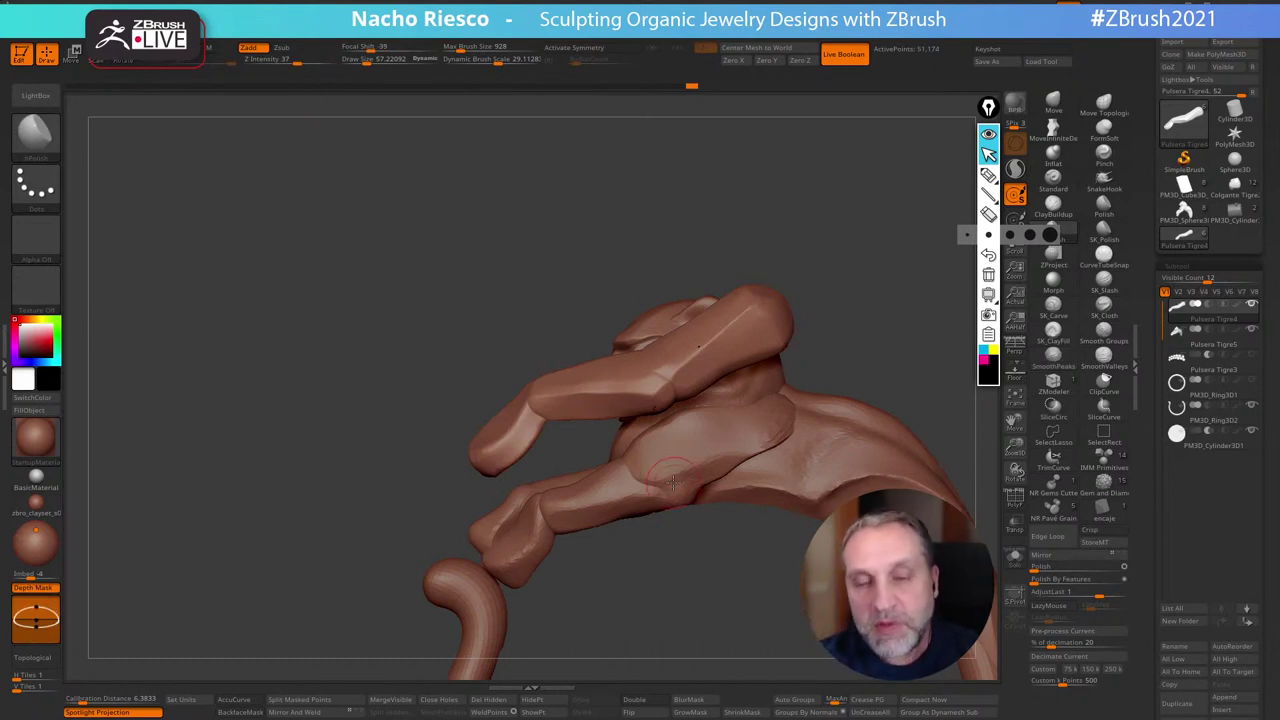
{"action": "right_click_drag", "start_coordinate": [868, 323], "coordinate": [827, 321], "text": "alt"}
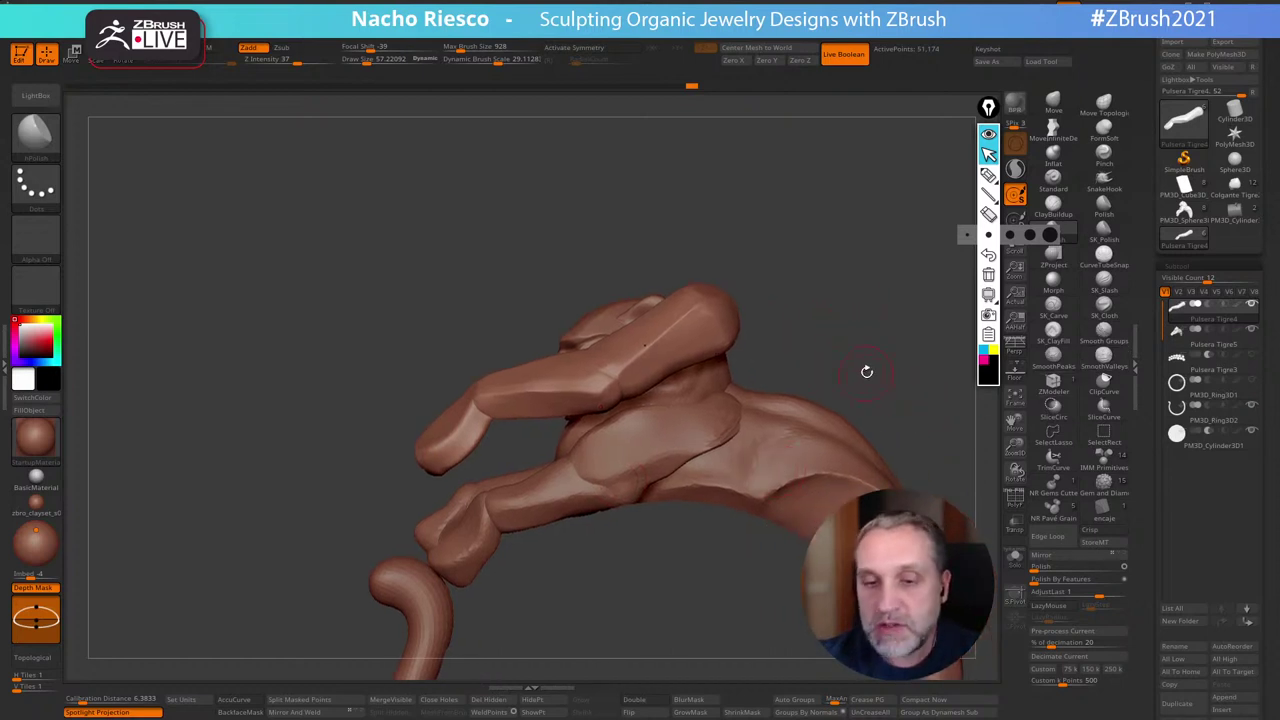
{"action": "left_click_drag", "start_coordinate": [867, 370], "coordinate": [873, 392]}
{"action": "right_click_drag", "start_coordinate": [872, 392], "coordinate": [849, 334]}
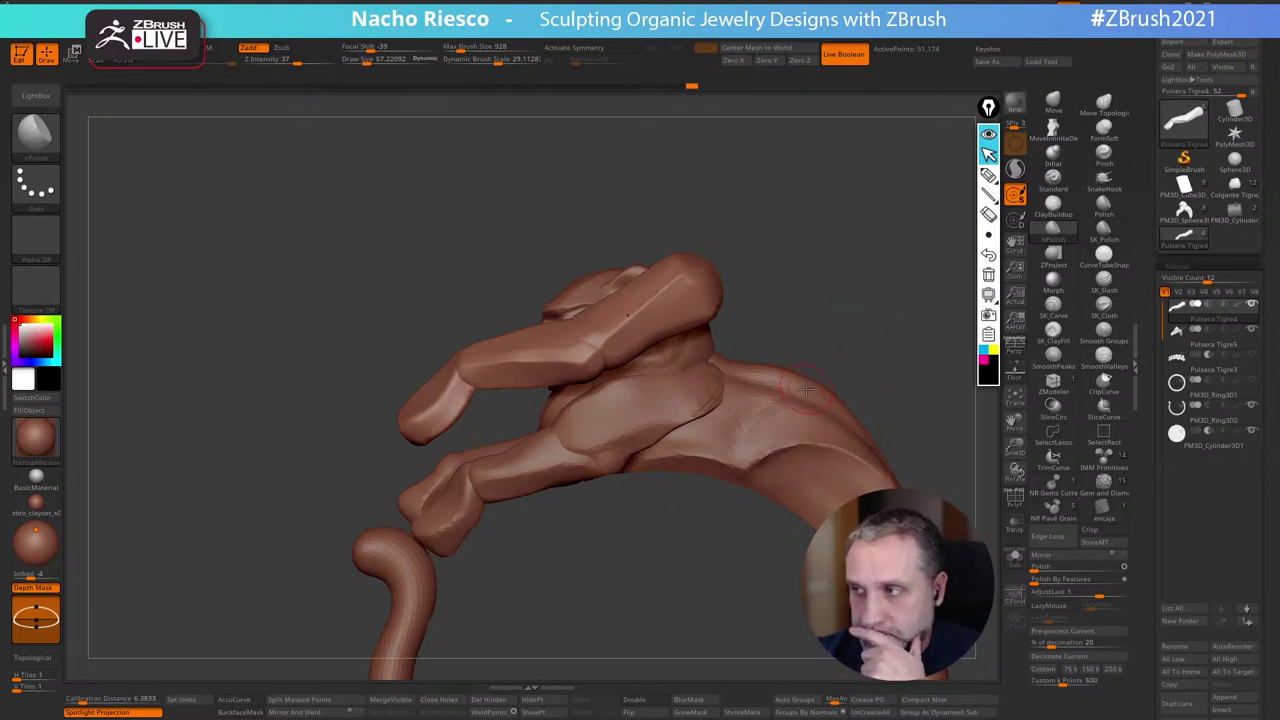
Make the tiger body subtool (Pulsera Tigre5) active and hide the blocked arm subtool
{"action": "mouse_move", "coordinate": [848, 334]}
{"action": "left_mouse_down"}
{"action": "mouse_move", "coordinate": [900, 315]}
{"action": "mouse_move", "coordinate": [870, 321]}
{"action": "left_mouse_up"}
{"action": "left_click", "coordinate": [1228, 342]}
{"action": "left_click", "coordinate": [1251, 304]}
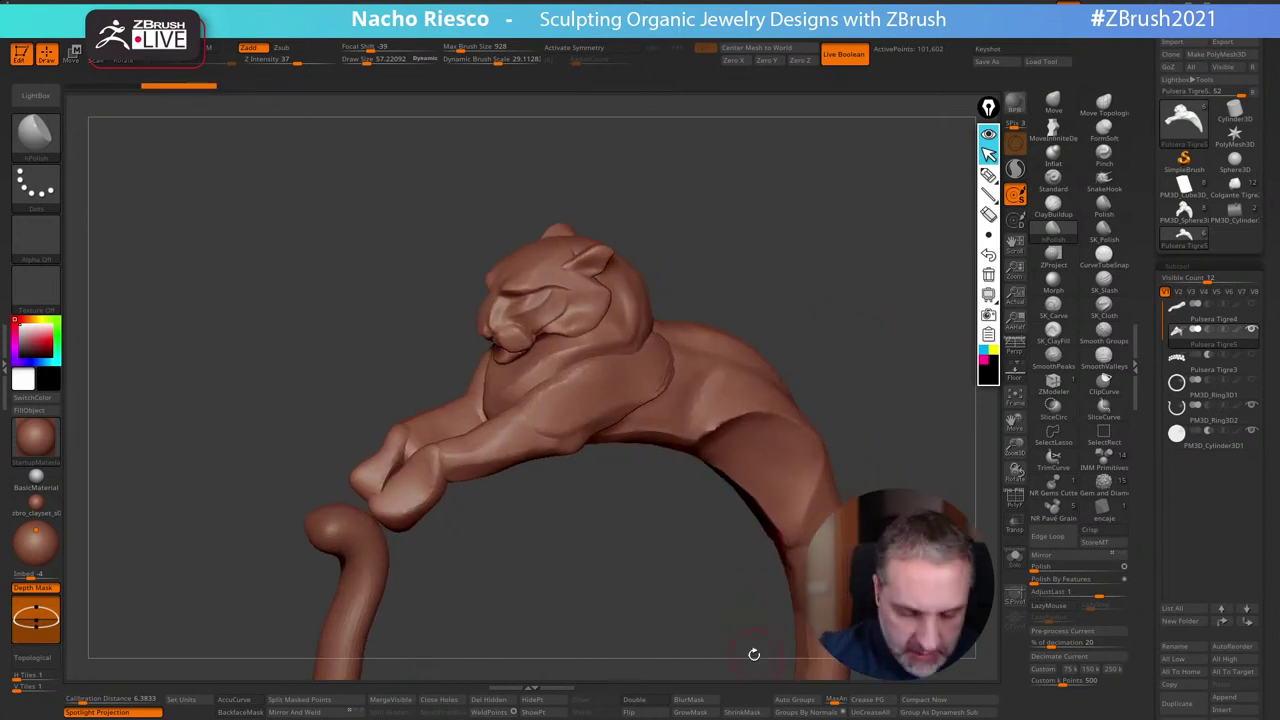
Display the tiger sketch in Spotlight, then enlarge and reposition it beside the bracelet as a reference
{"action": "key", "text": "shift+z"}
{"action": "key", "text": "z"}
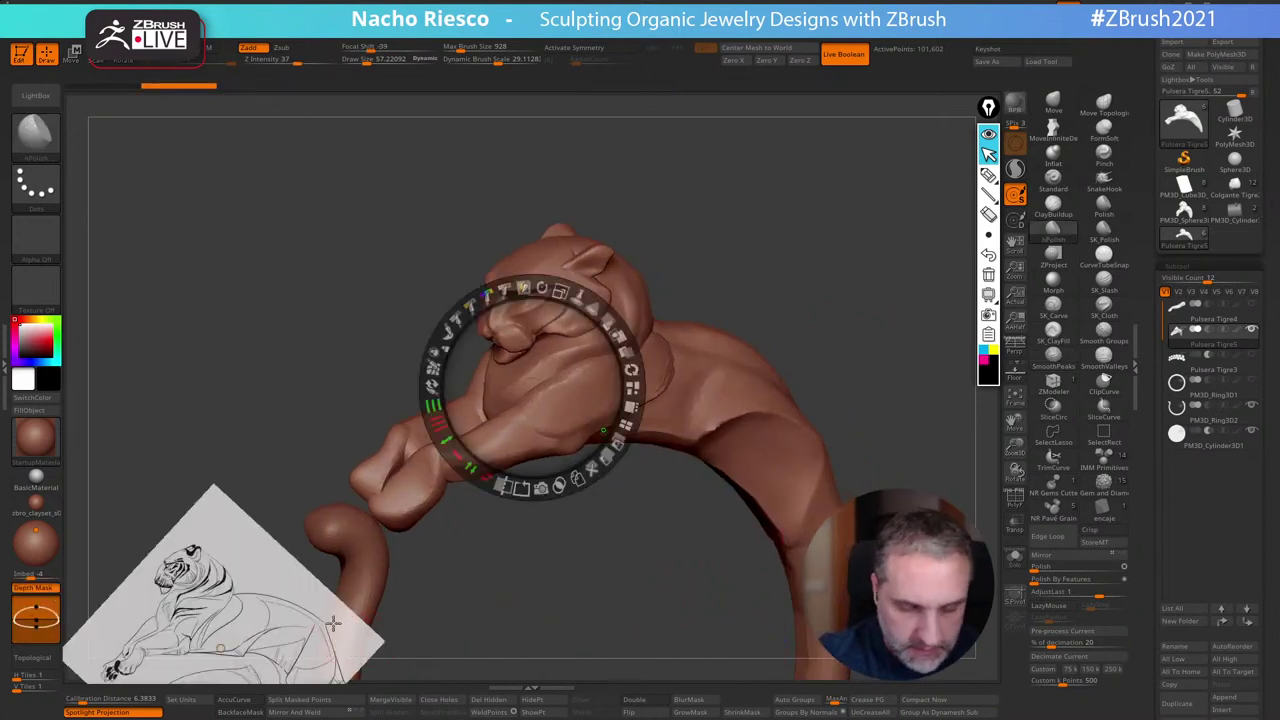
{"action": "left_click", "coordinate": [277, 594]}
{"action": "left_click", "coordinate": [228, 602]}
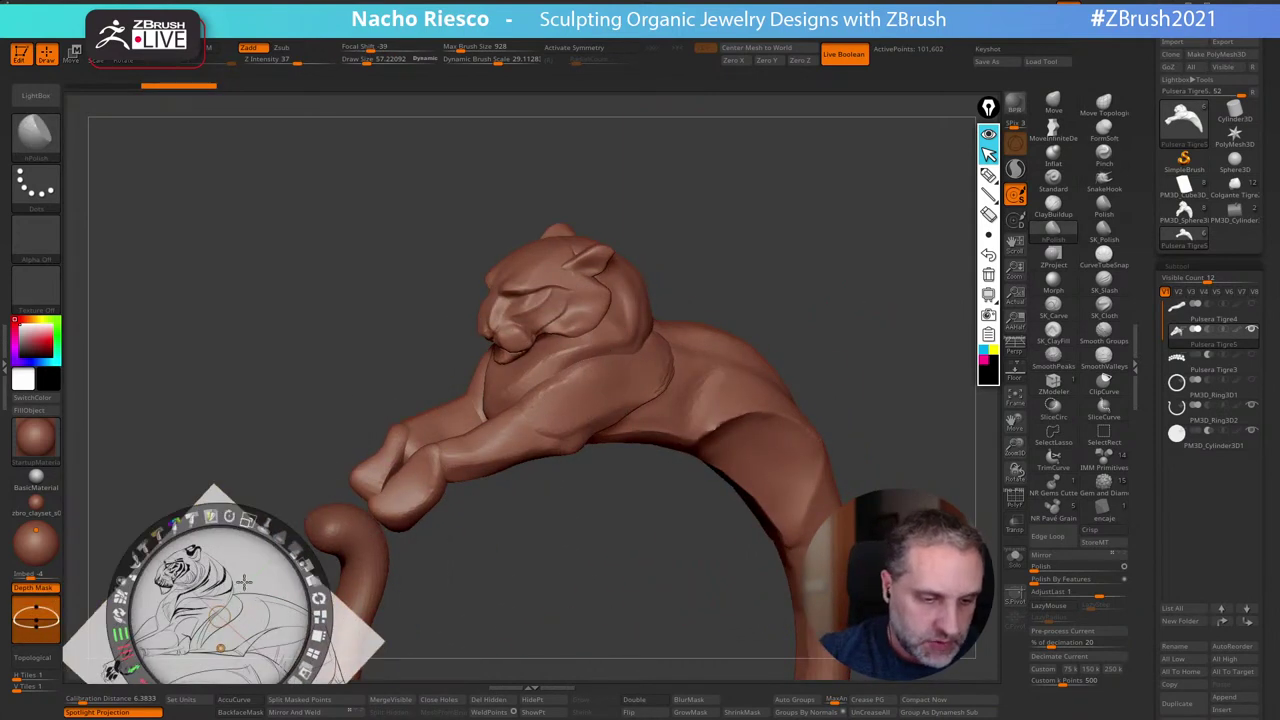
{"action": "left_click_drag", "start_coordinate": [253, 541], "coordinate": [263, 539]}
{"action": "left_click_drag", "start_coordinate": [253, 478], "coordinate": [306, 507]}
{"action": "mouse_move", "coordinate": [274, 558]}
{"action": "left_mouse_down"}
{"action": "mouse_move", "coordinate": [266, 519]}
{"action": "mouse_move", "coordinate": [289, 522]}
{"action": "left_mouse_up"}
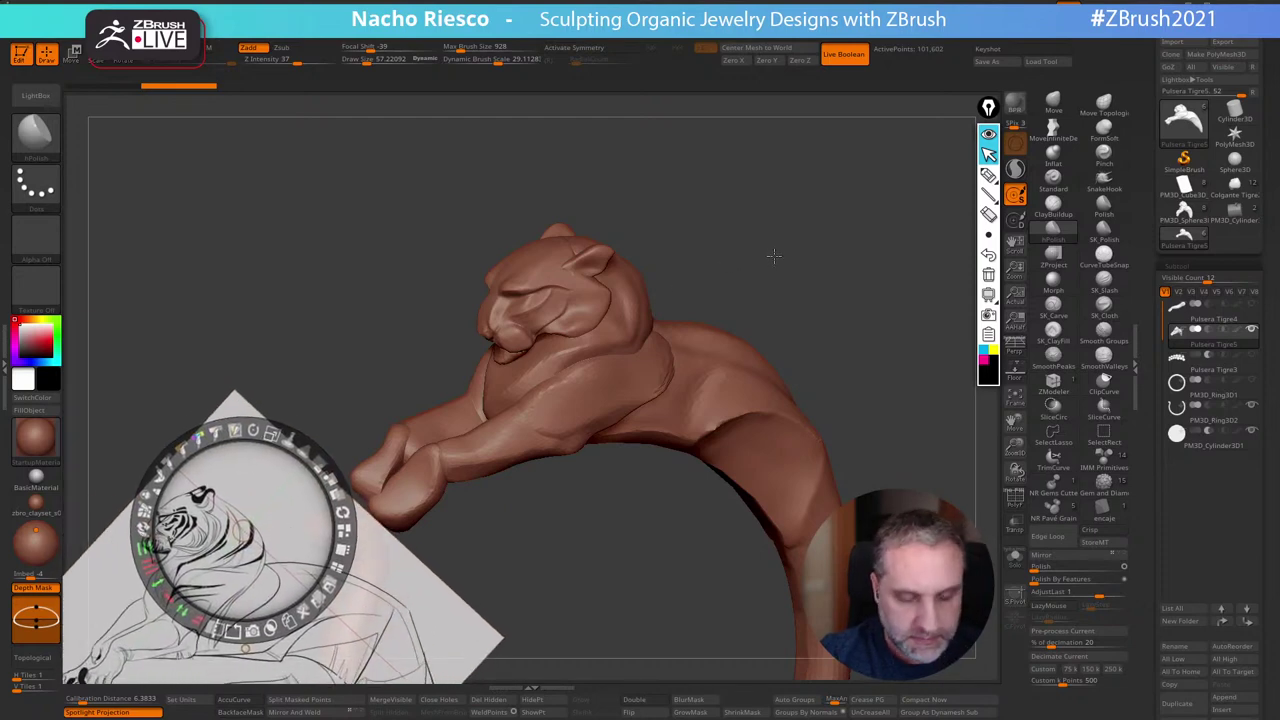
Hide the Spotlight sketch, bring up the tiger sketch in the Picasa photo viewer and move its window onto the other monitor
{"action": "key", "text": "z"}
{"action": "left_click_drag", "start_coordinate": [835, 231], "coordinate": [855, 177]}
{"action": "key", "text": "shift+z"}
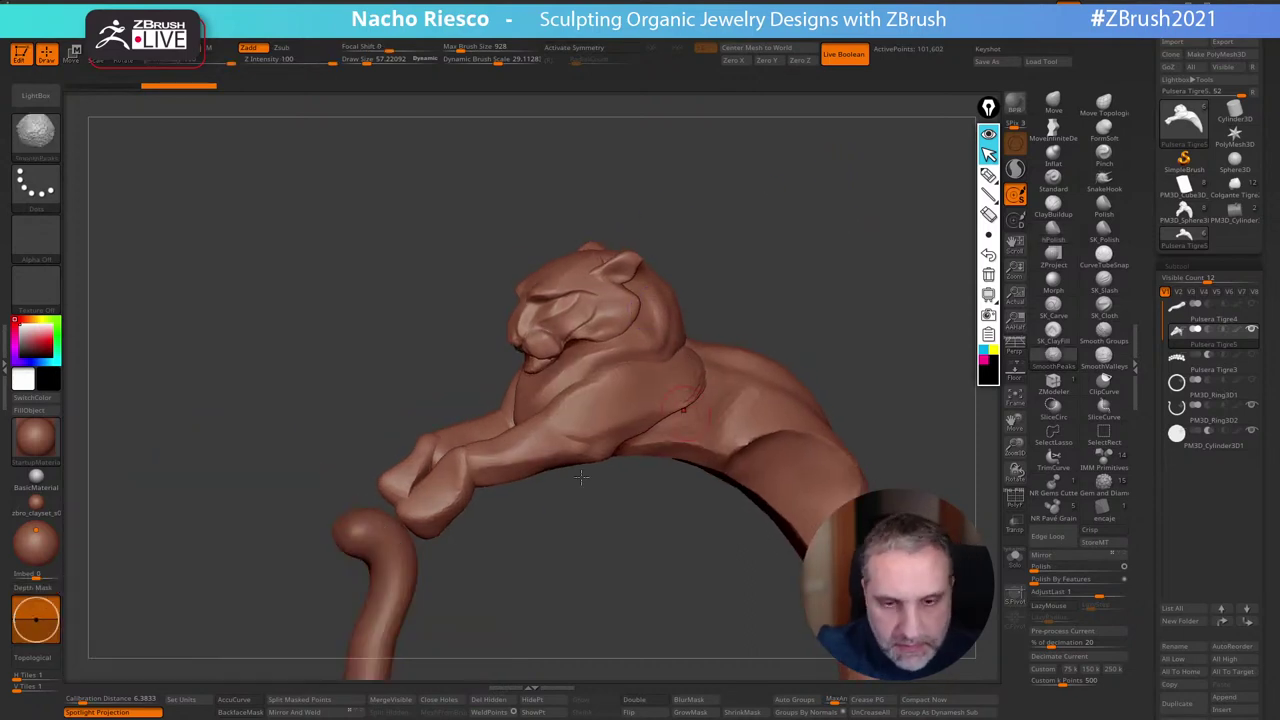
{"action": "key", "text": "super"}
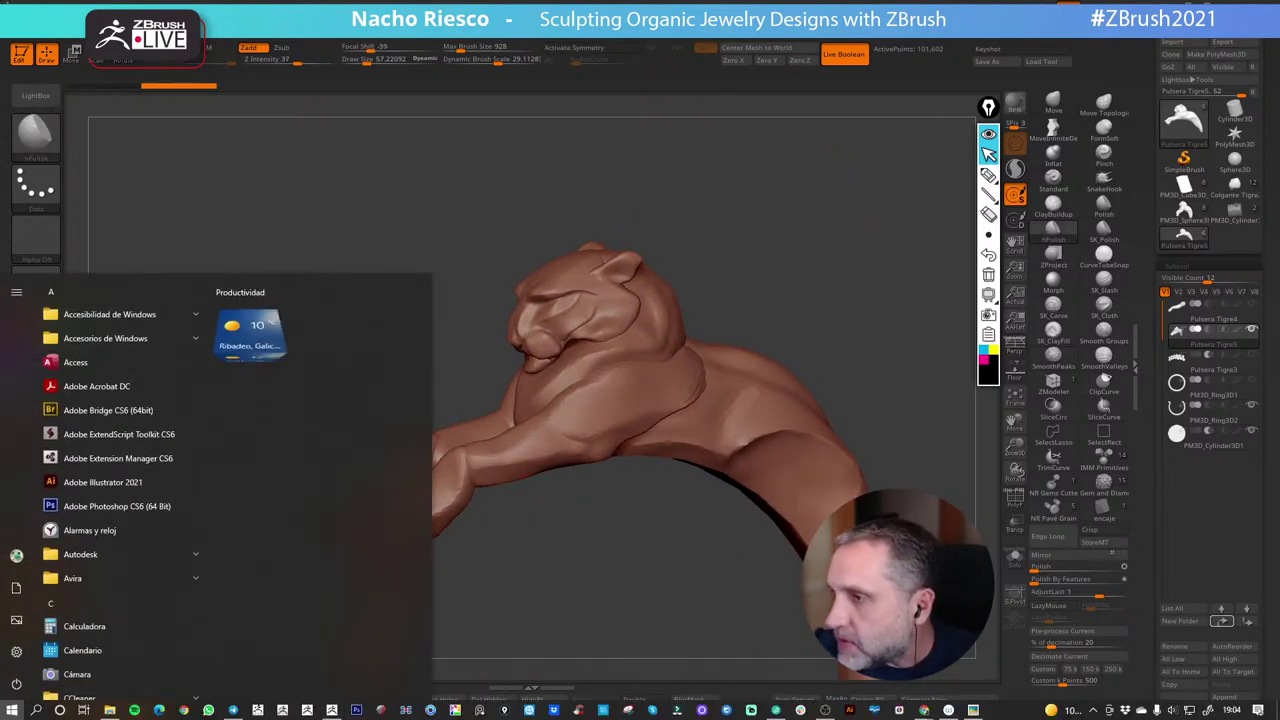
{"action": "key", "text": "Escape"}
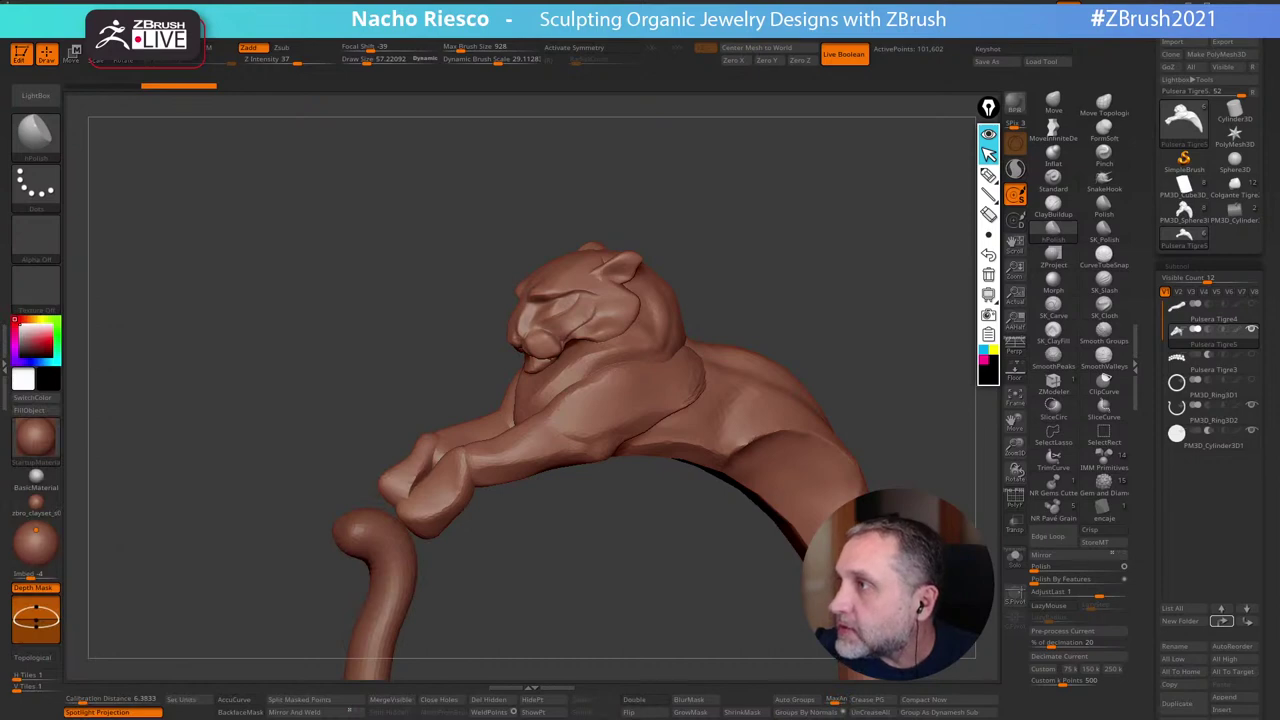
{"action": "key", "text": "shift+z"}
{"action": "left_click", "coordinate": [601, 329]}
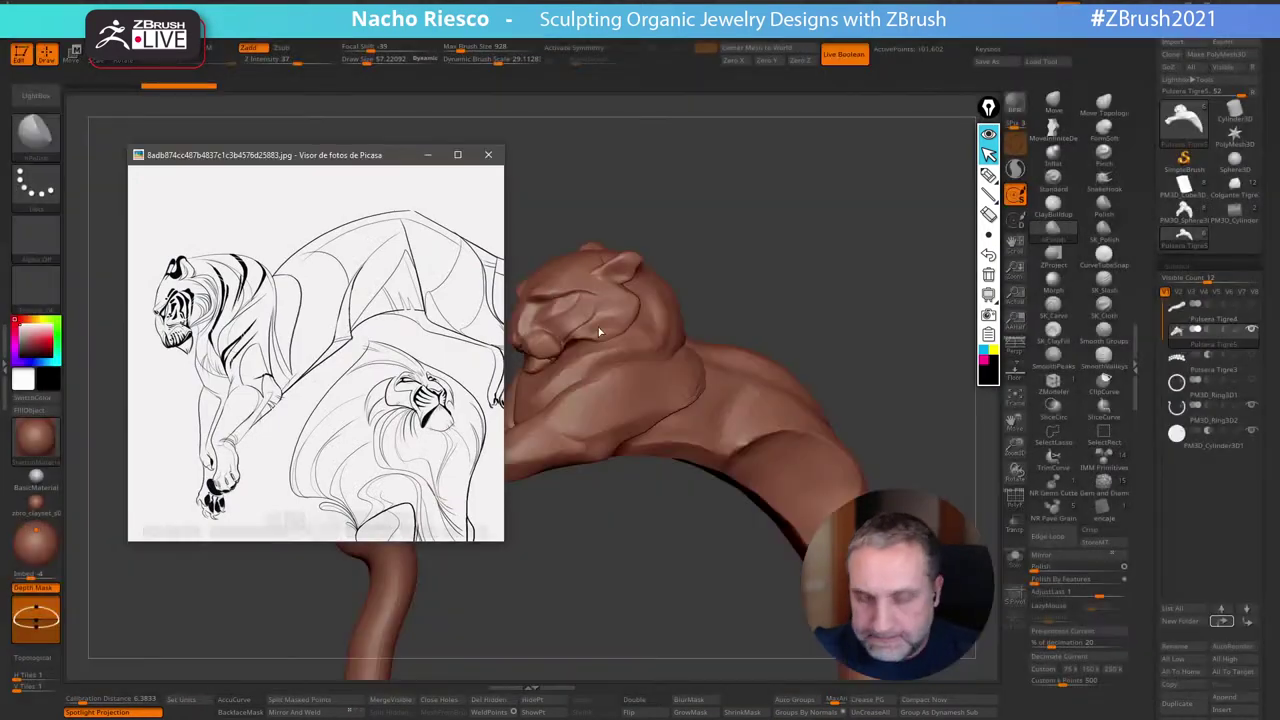
{"action": "left_click_drag", "start_coordinate": [410, 155], "coordinate": [1279, 200]}
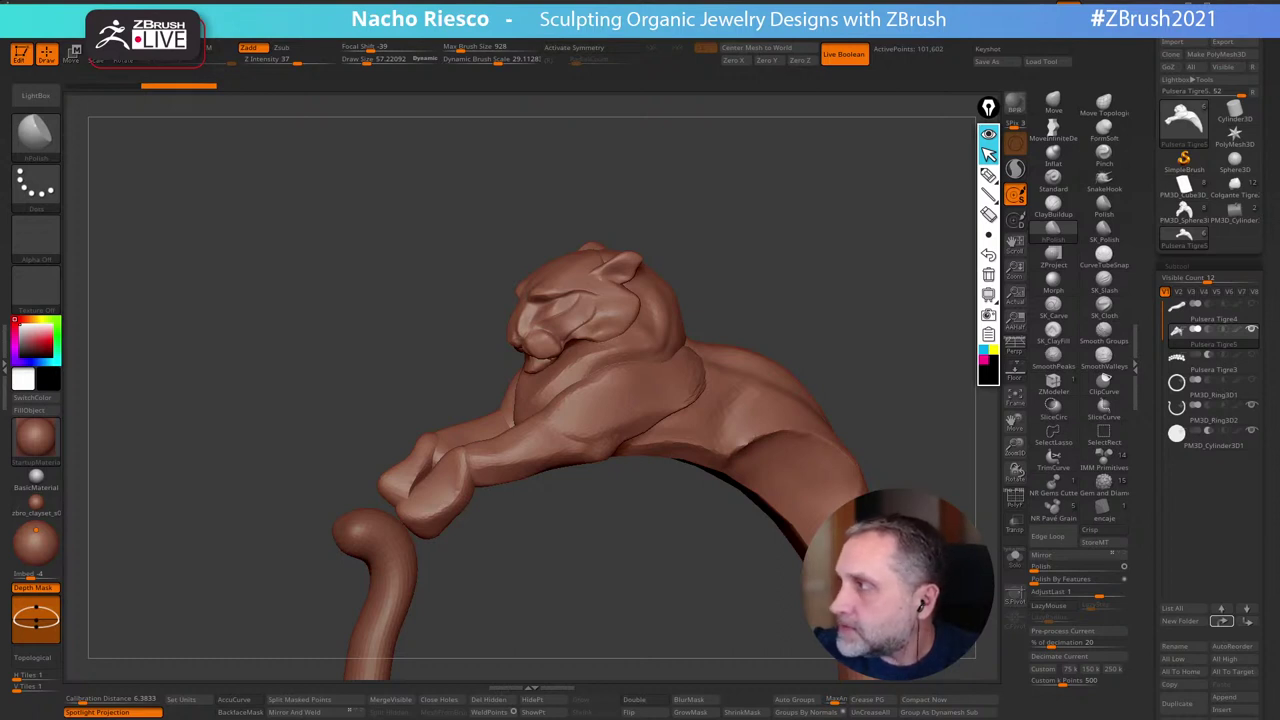
Isolate the tiger body subtool with Solo and display its coloured polygroups
{"action": "mouse_move", "coordinate": [815, 248]}
{"action": "left_mouse_down"}
{"action": "mouse_move", "coordinate": [814, 229]}
{"action": "mouse_move", "coordinate": [797, 266]}
{"action": "mouse_move", "coordinate": [744, 263]}
{"action": "mouse_move", "coordinate": [757, 271]}
{"action": "left_mouse_up"}
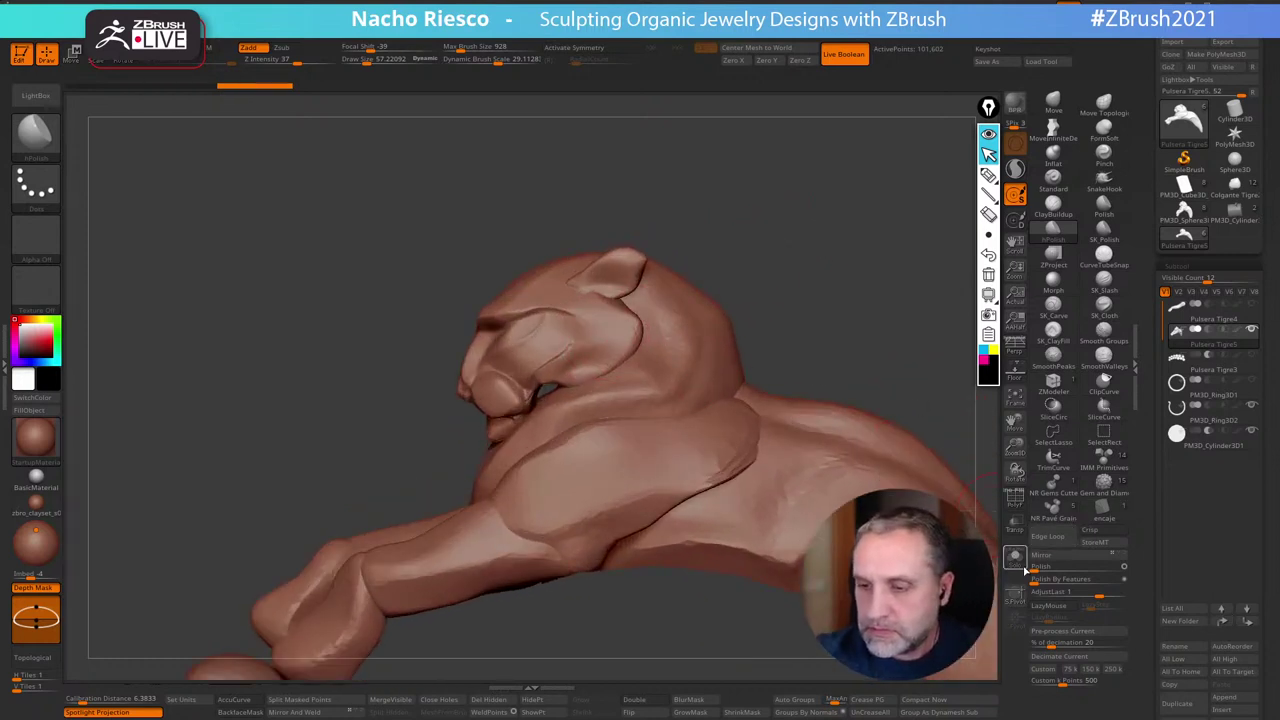
{"action": "left_click", "coordinate": [1013, 556]}
{"action": "left_click_drag", "start_coordinate": [880, 386], "coordinate": [878, 305]}
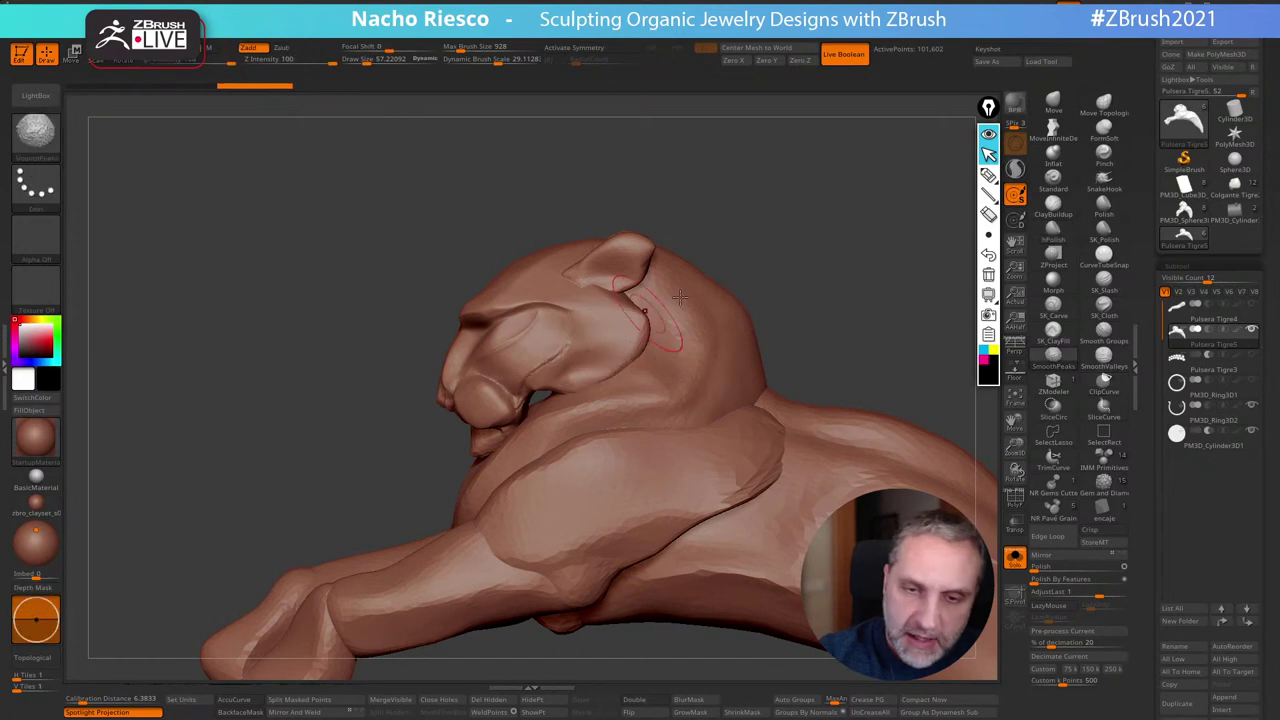
{"action": "left_click", "coordinate": [1015, 500]}
{"action": "left_click", "coordinate": [1012, 496]}
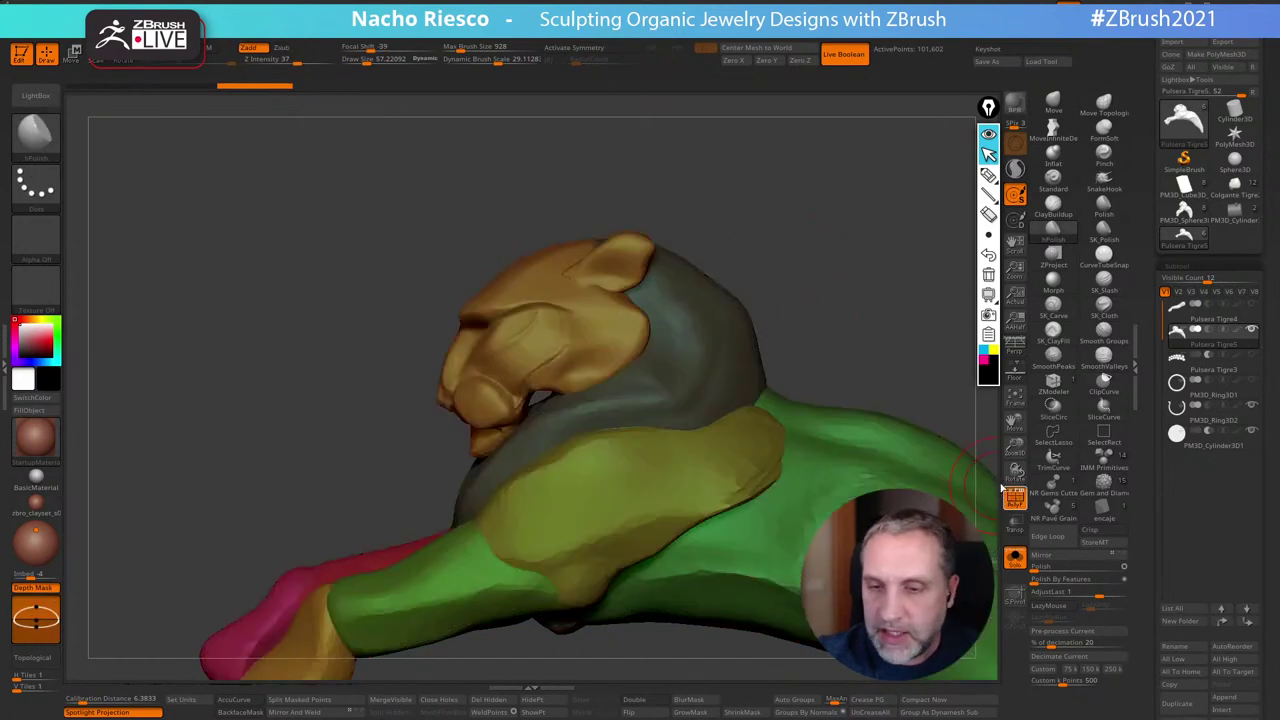
{"action": "left_click_drag", "start_coordinate": [863, 351], "coordinate": [819, 350]}
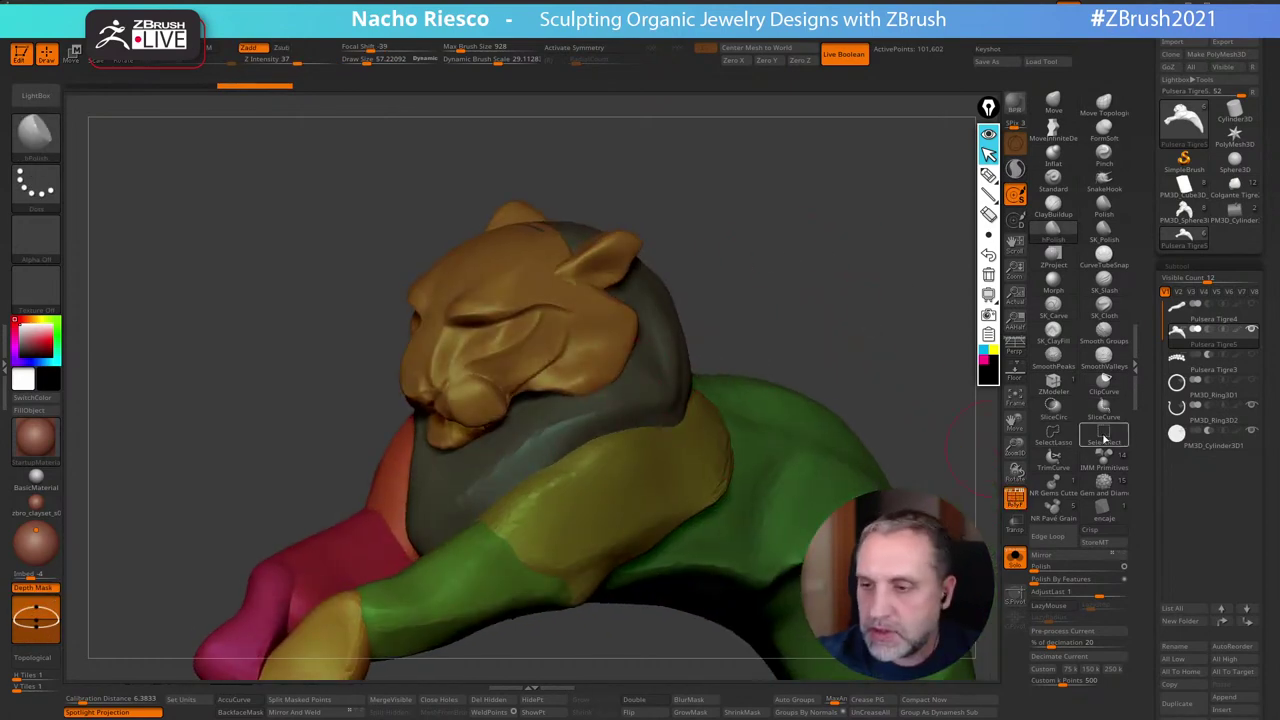
Show only the head polygroup, split the hidden body into a separate subtool and turn off Solo
{"action": "left_click", "coordinate": [600, 360], "text": "ctrl+shift"}
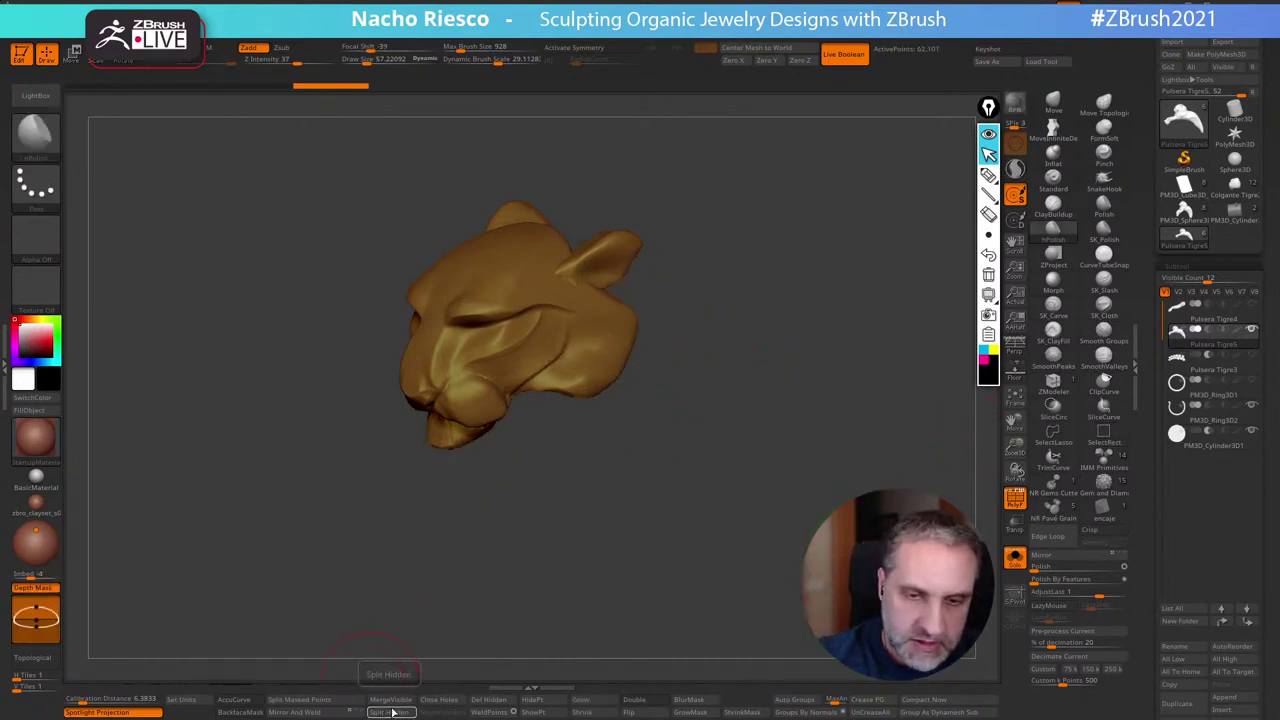
{"action": "mouse_move", "coordinate": [775, 517]}
{"action": "left_mouse_down"}
{"action": "mouse_move", "coordinate": [786, 523]}
{"action": "mouse_move", "coordinate": [782, 511]}
{"action": "mouse_move", "coordinate": [830, 475]}
{"action": "mouse_move", "coordinate": [883, 460]}
{"action": "mouse_move", "coordinate": [903, 478]}
{"action": "left_mouse_up"}
{"action": "left_click", "coordinate": [1014, 557]}
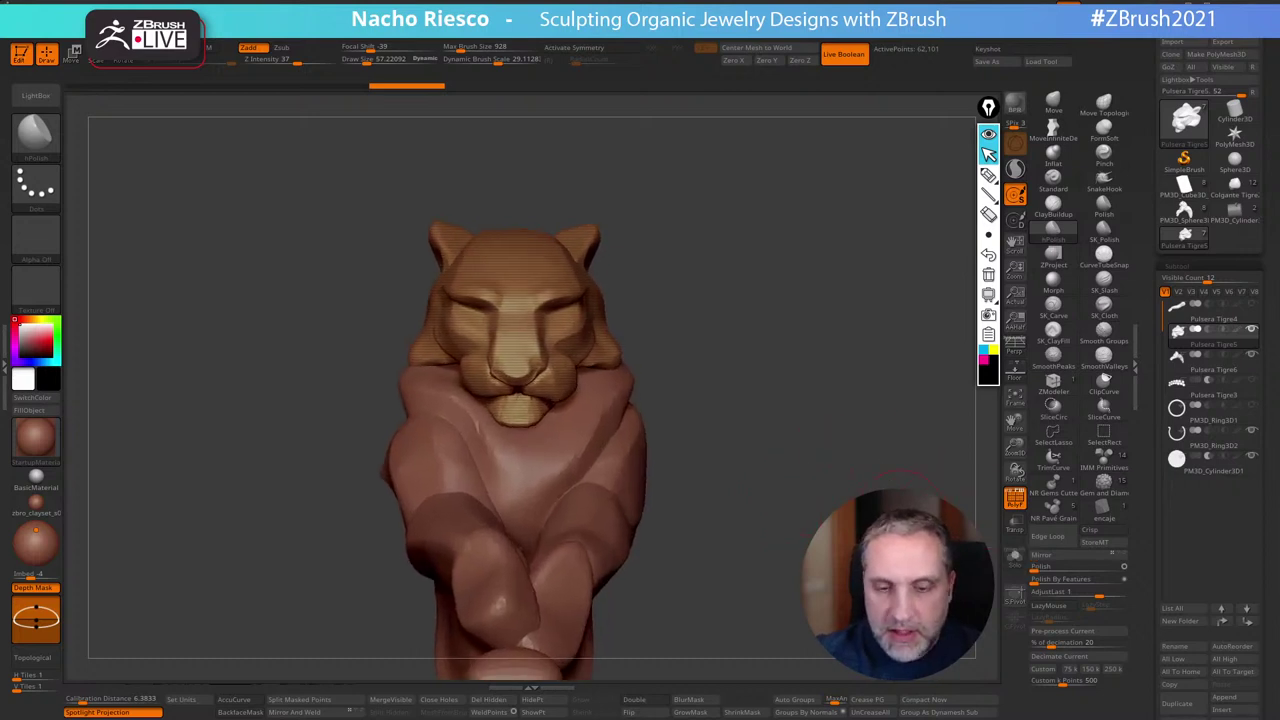
Turn off the polygroup display, reduce the draw size to about 26 and try to mirror and weld the head
{"action": "left_click", "coordinate": [806, 62]}
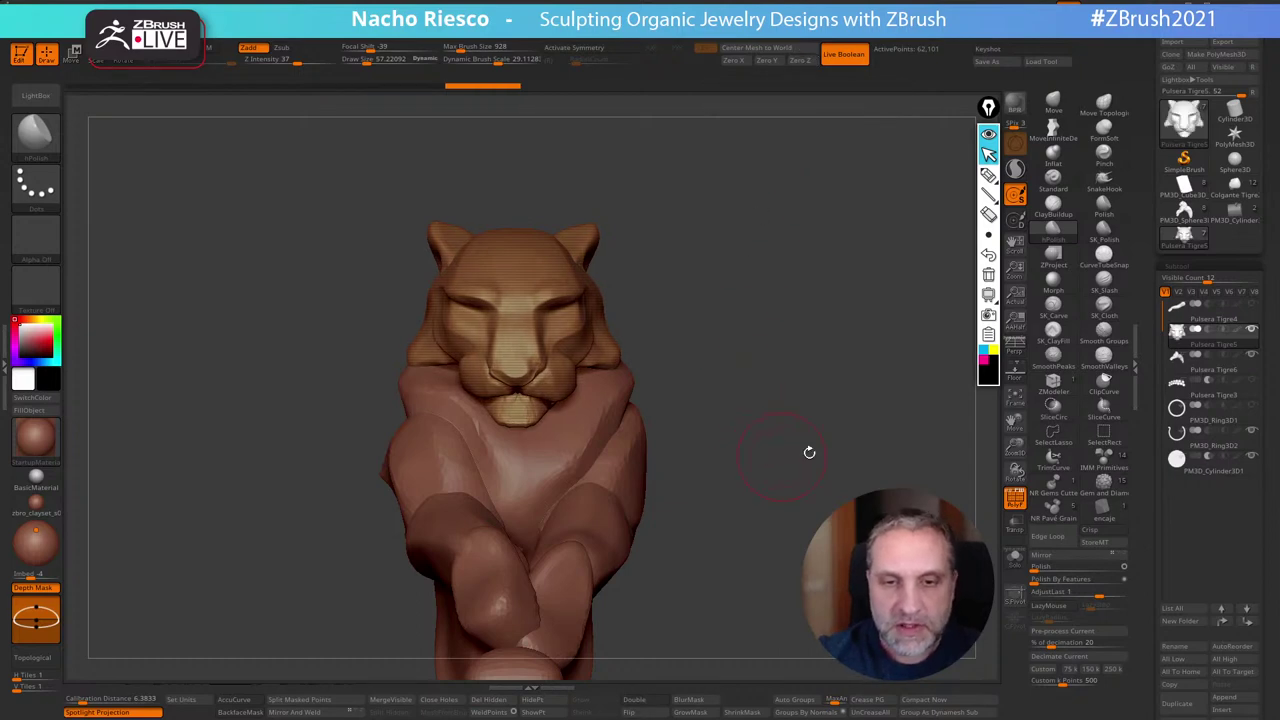
{"action": "left_click", "coordinate": [1018, 510]}
{"action": "mouse_move", "coordinate": [872, 545]}
{"action": "left_mouse_down"}
{"action": "mouse_move", "coordinate": [935, 525]}
{"action": "mouse_move", "coordinate": [870, 546]}
{"action": "mouse_move", "coordinate": [920, 455]}
{"action": "mouse_move", "coordinate": [860, 482]}
{"action": "mouse_move", "coordinate": [838, 468]}
{"action": "left_mouse_up"}
{"action": "key", "text": "s"}
{"action": "mouse_move", "coordinate": [349, 314]}
{"action": "left_mouse_down"}
{"action": "mouse_move", "coordinate": [352, 301]}
{"action": "mouse_move", "coordinate": [345, 326]}
{"action": "left_mouse_up"}
{"action": "mouse_move", "coordinate": [731, 227]}
{"action": "left_mouse_down"}
{"action": "mouse_move", "coordinate": [800, 251]}
{"action": "mouse_move", "coordinate": [746, 266]}
{"action": "mouse_move", "coordinate": [827, 366]}
{"action": "mouse_move", "coordinate": [467, 594]}
{"action": "left_mouse_up"}
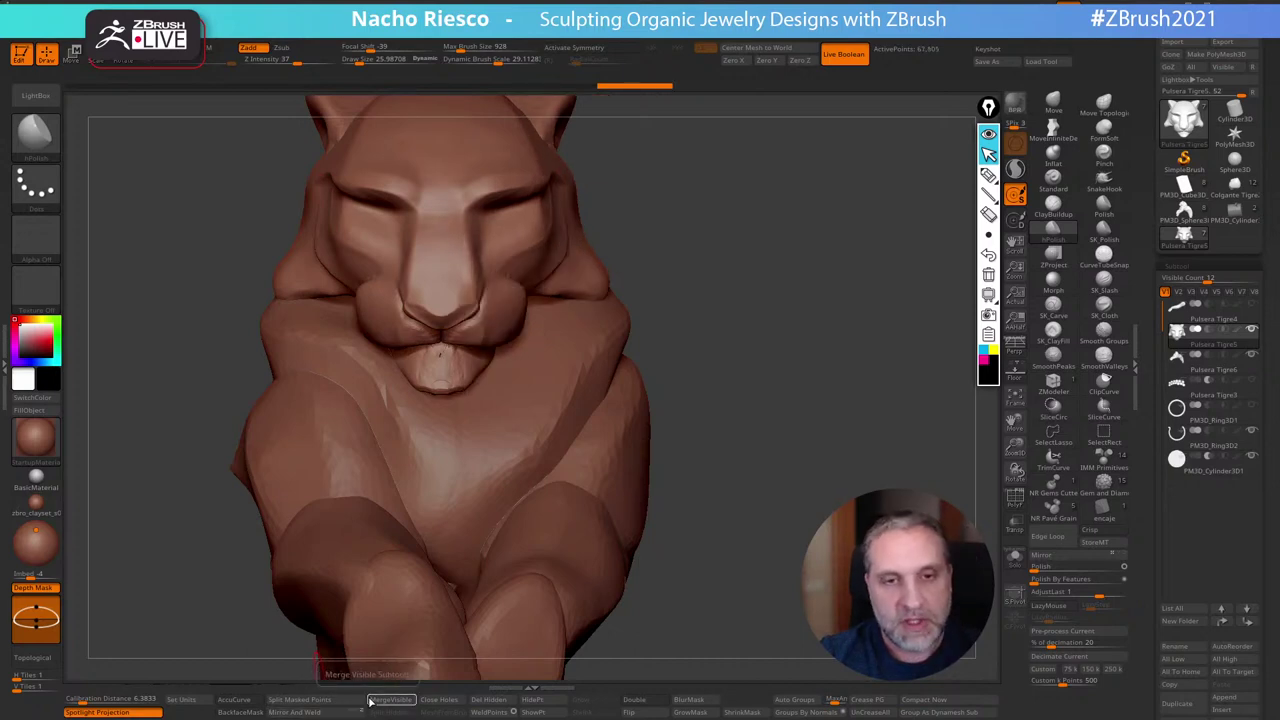
{"action": "key", "text": "ctrl+z"}
Centre the transform gizmo on the tiger's head and reset its orientation
{"action": "left_click_drag", "start_coordinate": [782, 330], "coordinate": [854, 394], "text": "alt"}
{"action": "key", "text": "w"}
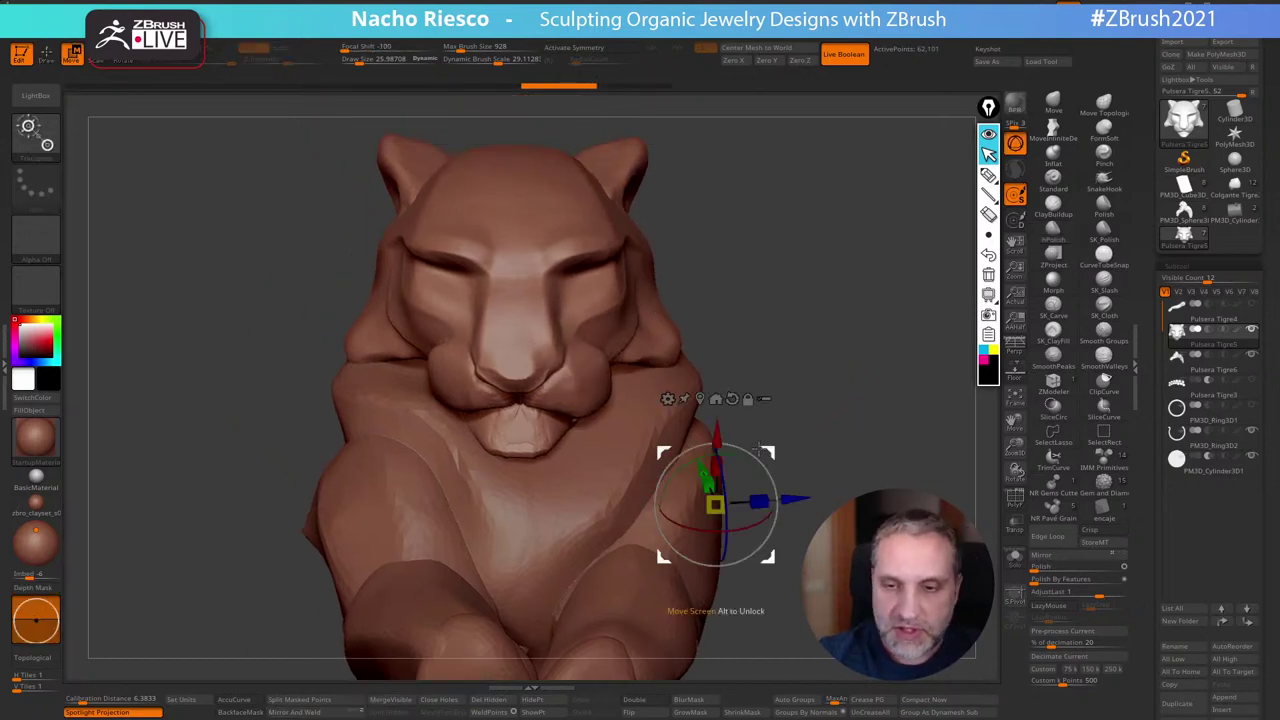
{"action": "left_click", "coordinate": [732, 399]}
{"action": "key", "text": "ctrl+z"}
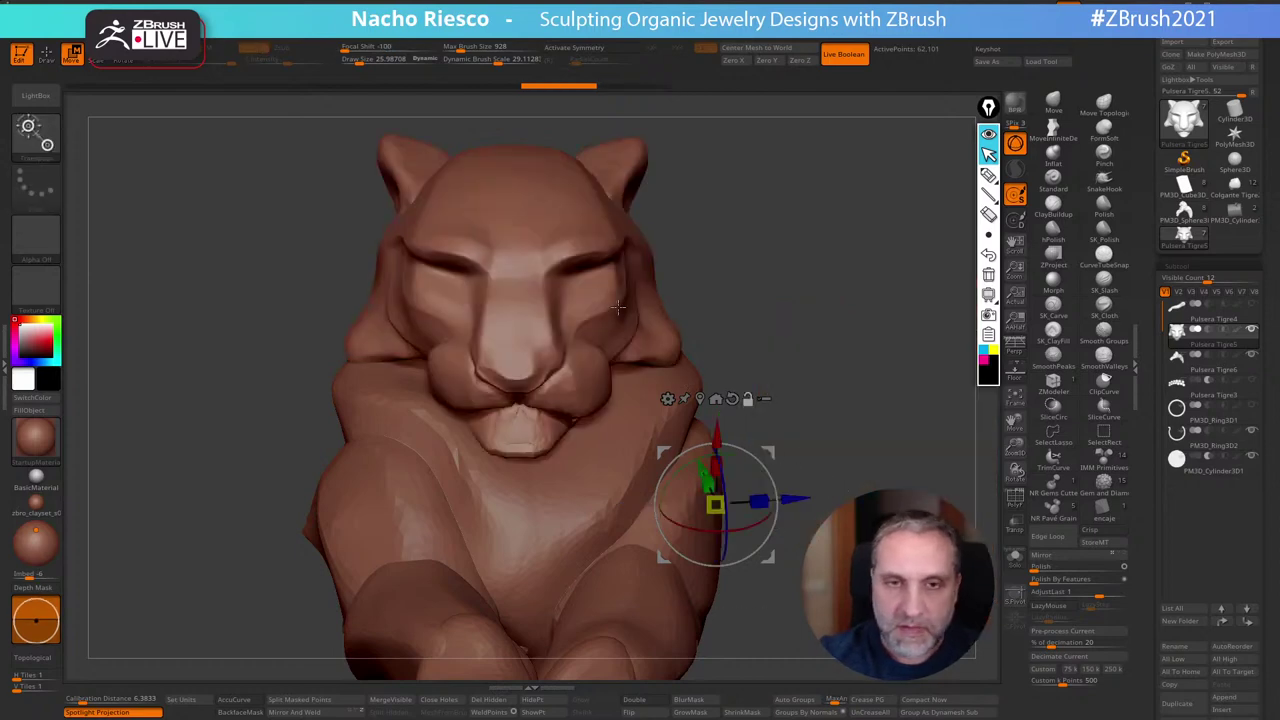
{"action": "left_click", "coordinate": [700, 400]}
{"action": "left_click", "coordinate": [529, 190]}
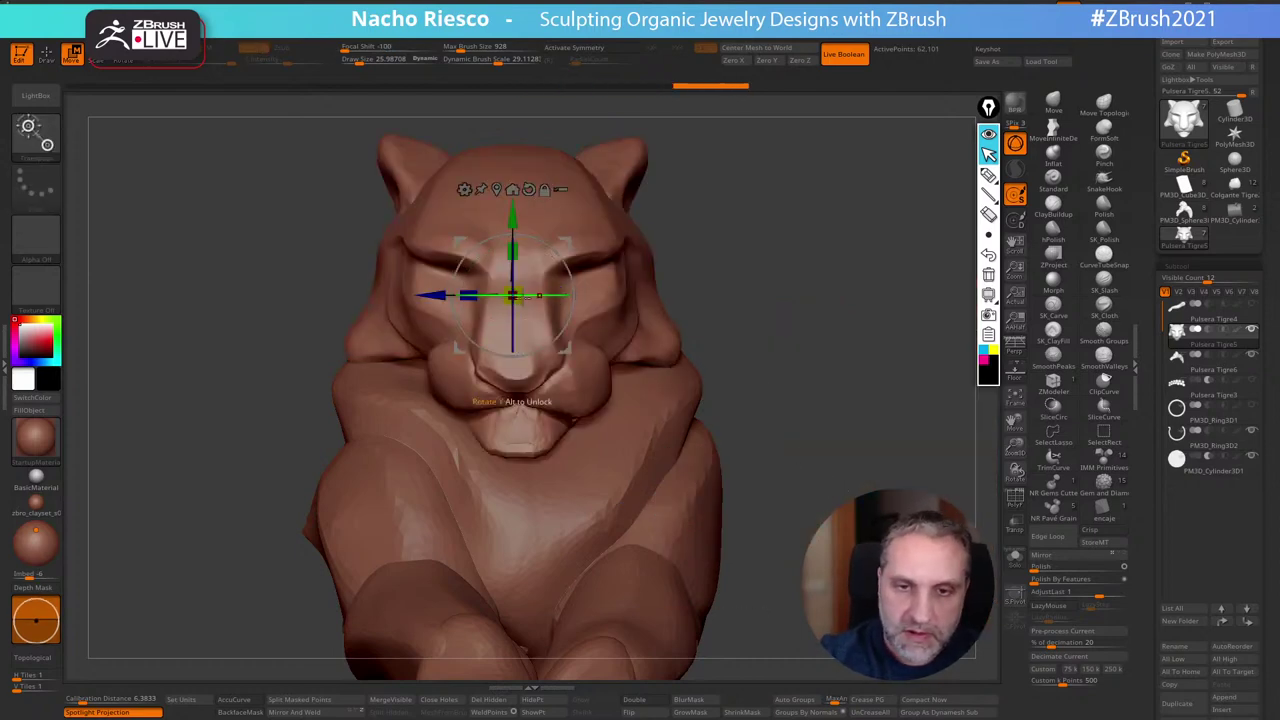
Shift the head sideways by about 0.32 with the gizmo, mirror and weld it, and return to Draw mode
{"action": "left_click_drag", "start_coordinate": [437, 295], "coordinate": [442, 296]}
{"action": "left_click", "coordinate": [334, 713]}
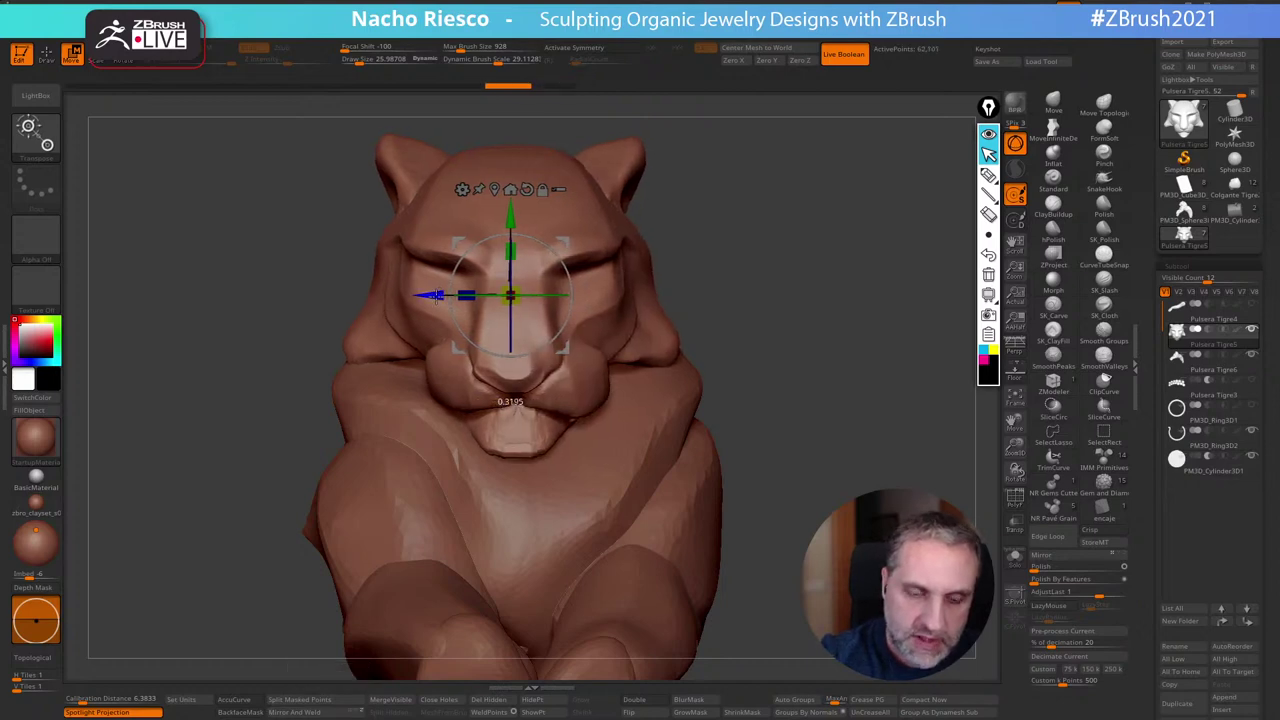
{"action": "key", "text": "q"}
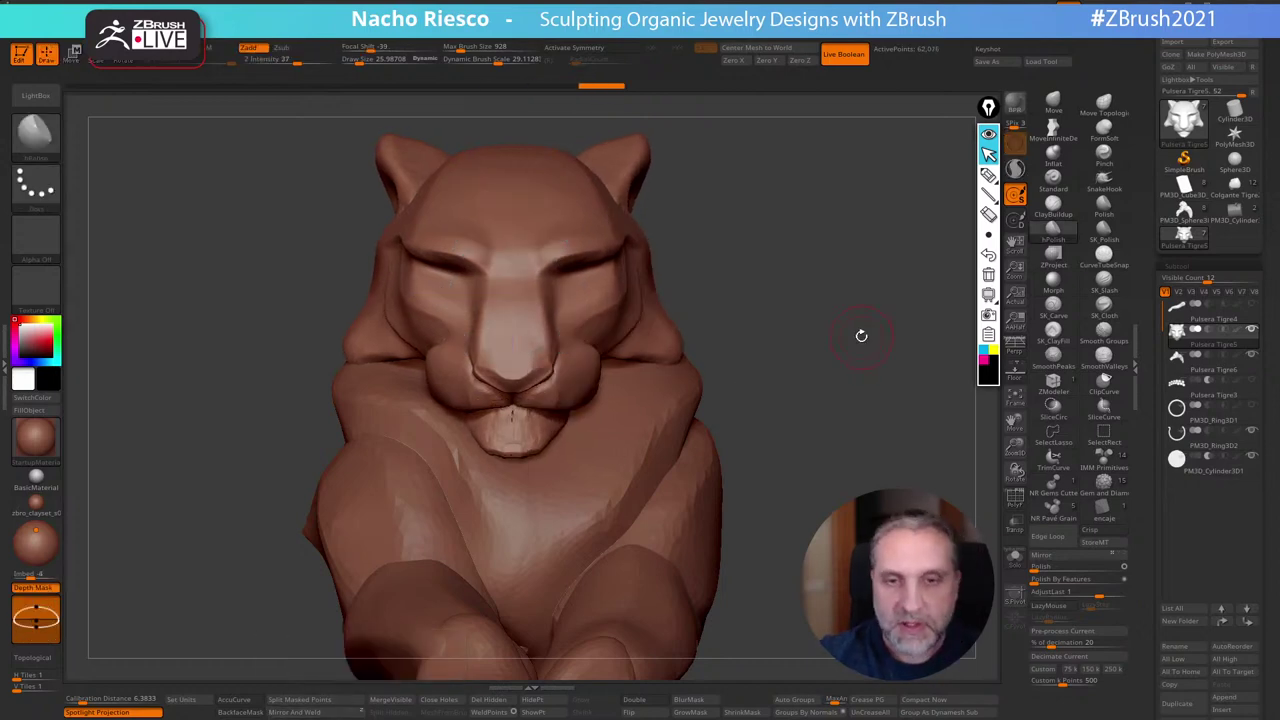
Isolate the head with Solo and activate symmetry across the Z axis
{"action": "mouse_move", "coordinate": [860, 334]}
{"action": "left_mouse_down"}
{"action": "mouse_move", "coordinate": [817, 310]}
{"action": "mouse_move", "coordinate": [860, 330]}
{"action": "left_mouse_up"}
{"action": "left_click", "coordinate": [1015, 558]}
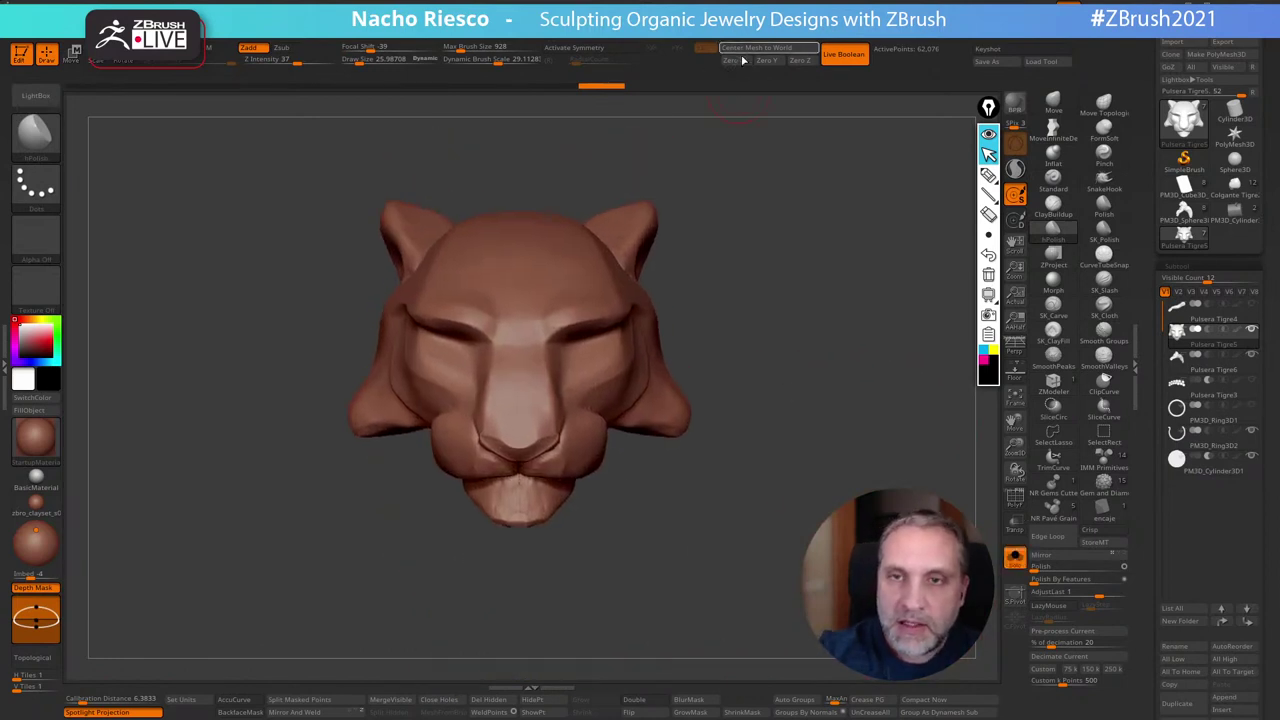
{"action": "left_click", "coordinate": [584, 48]}
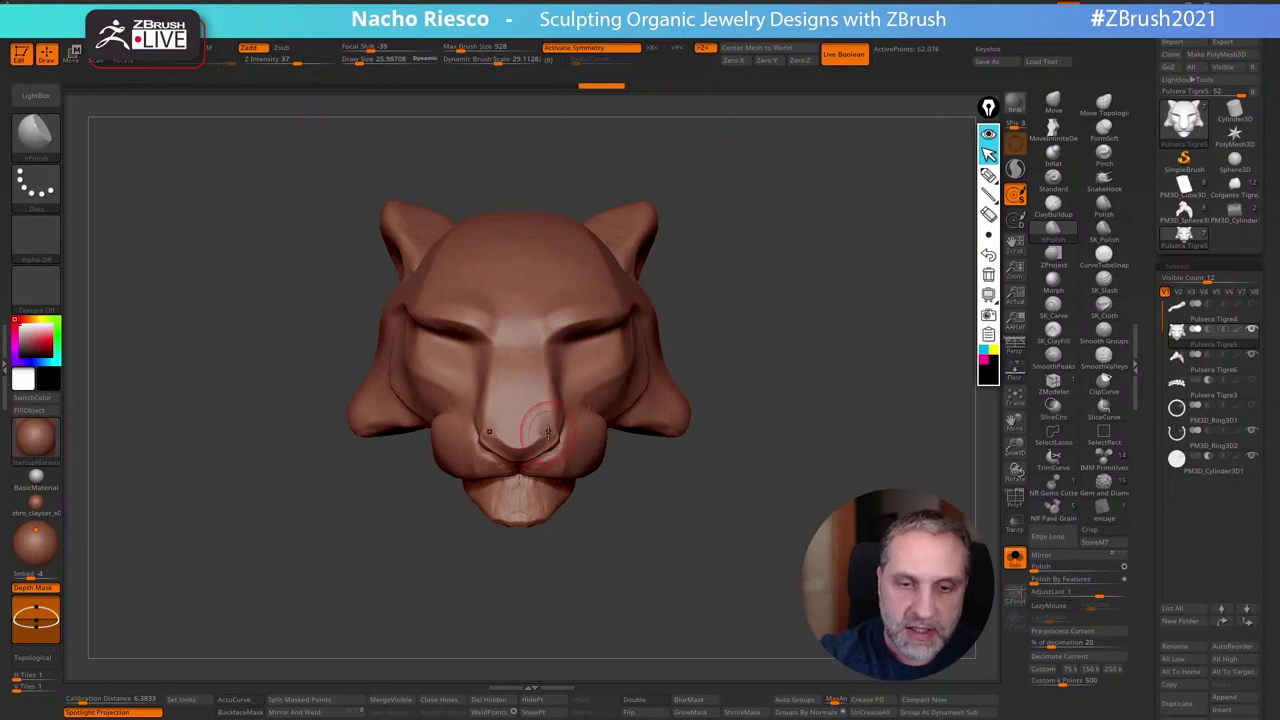
Reduce the draw size to about 18 and flatten the planes around the tip of the nose with hPolish
{"action": "left_click_drag", "start_coordinate": [722, 335], "coordinate": [937, 284], "text": "alt"}
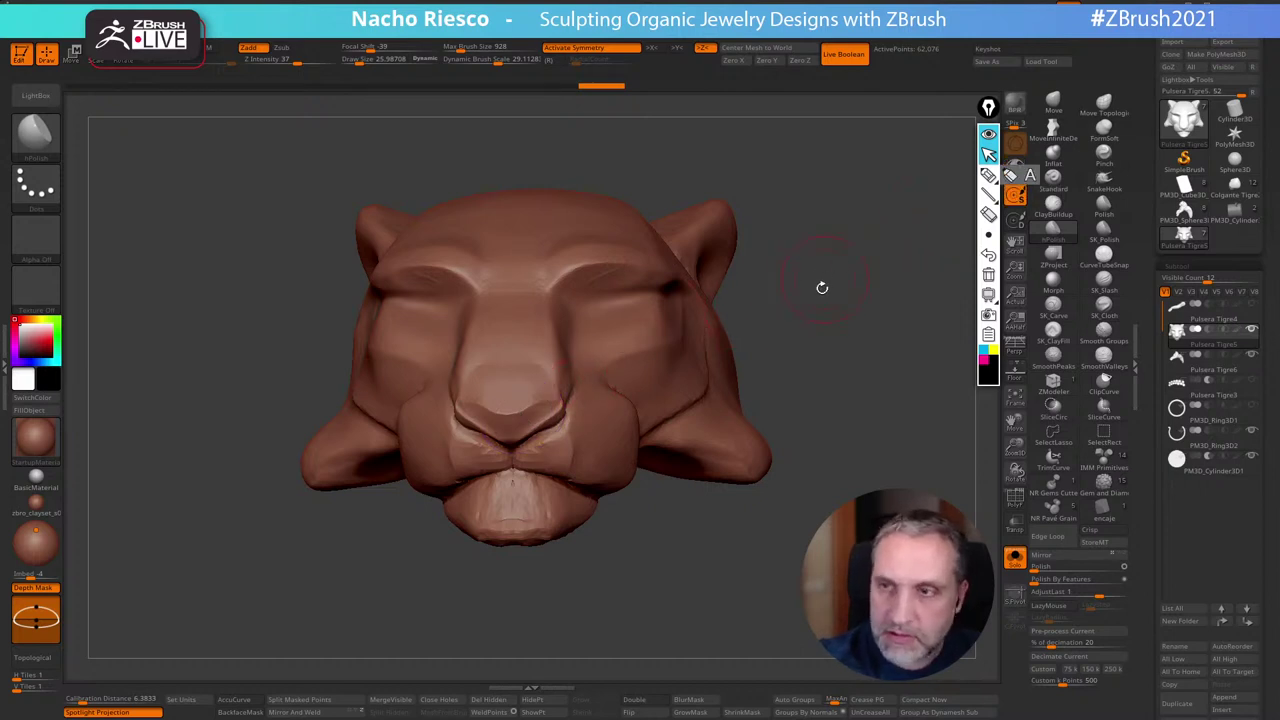
{"action": "left_click_drag", "start_coordinate": [822, 288], "coordinate": [797, 311]}
{"action": "key", "text": "s"}
{"action": "left_click", "coordinate": [491, 417]}
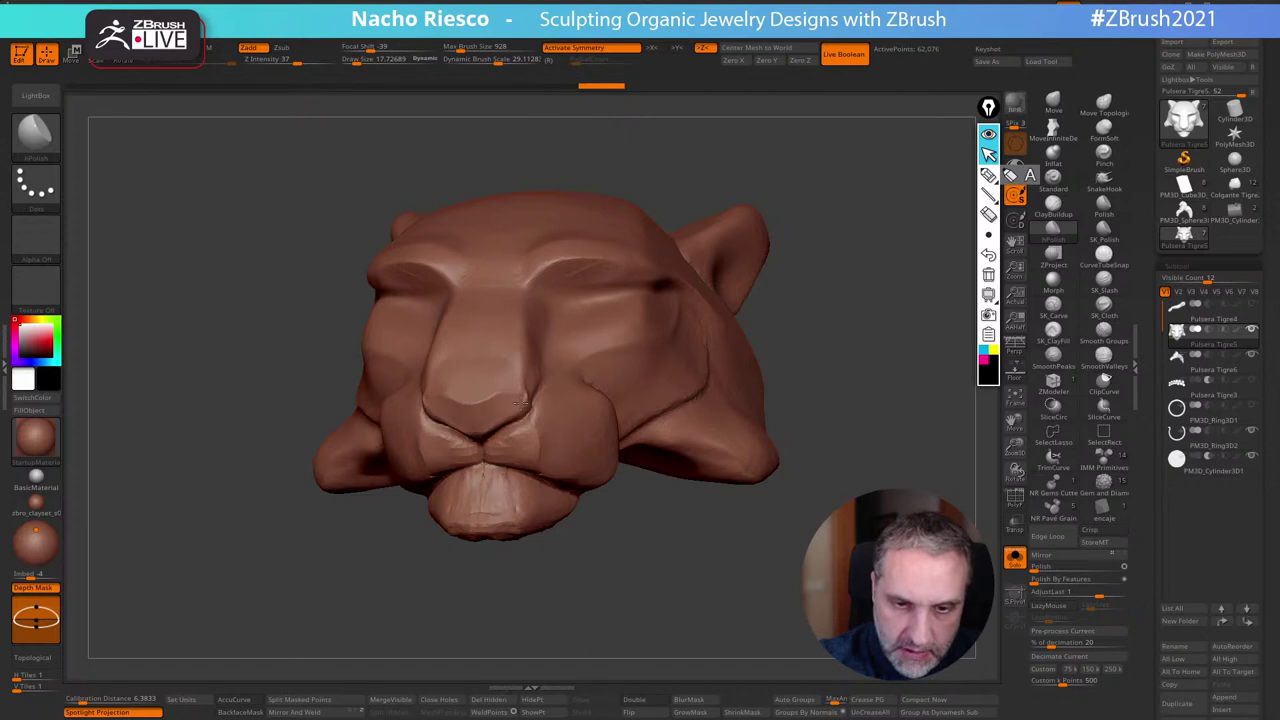
{"action": "left_click_drag", "start_coordinate": [811, 251], "coordinate": [729, 317]}
Set the draw size to about 26 and flatten the sides of the nose bridge with hPolish
{"action": "key", "text": "s"}
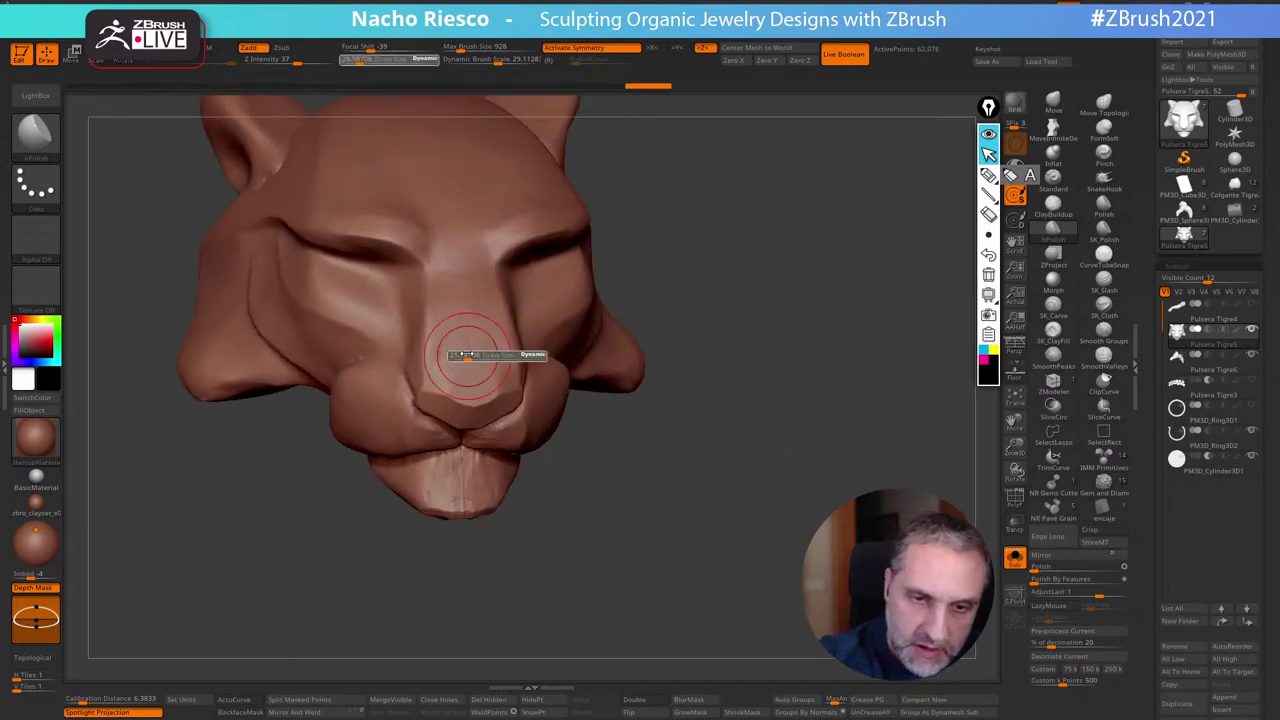
{"action": "left_click", "coordinate": [466, 357]}
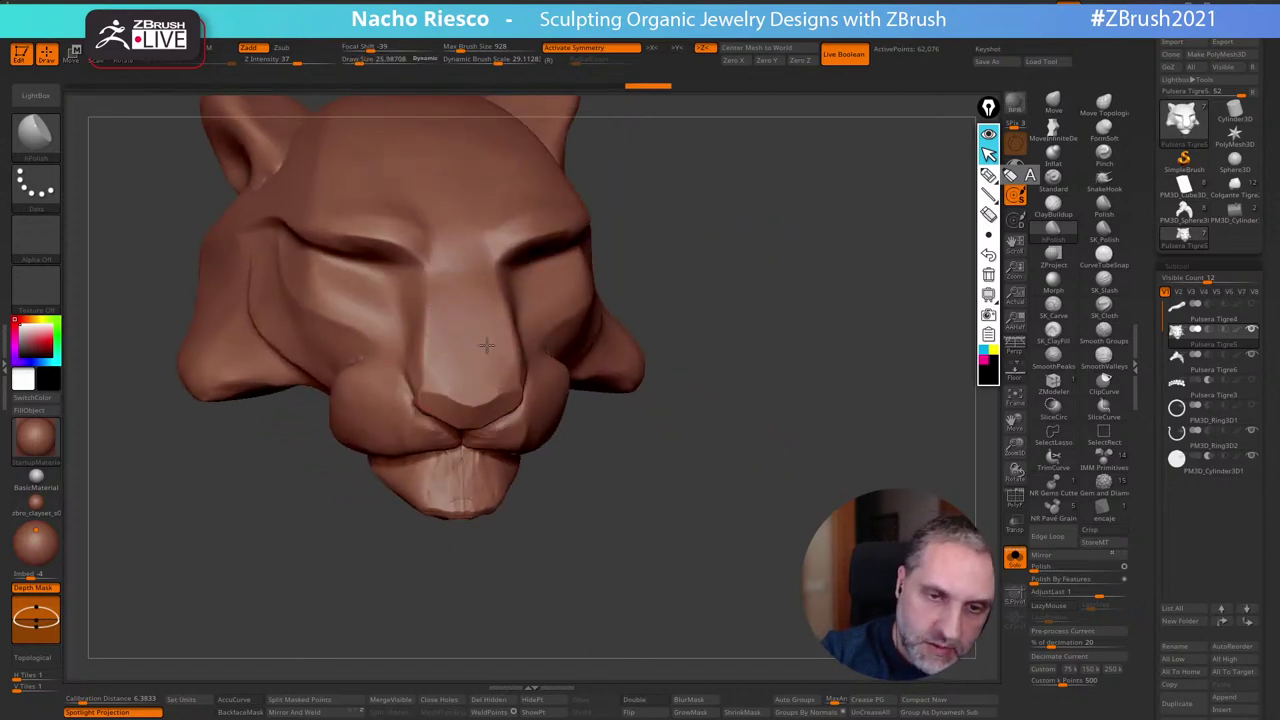
{"action": "left_click_drag", "start_coordinate": [487, 345], "coordinate": [504, 343]}
{"action": "left_click_drag", "start_coordinate": [668, 340], "coordinate": [737, 379]}
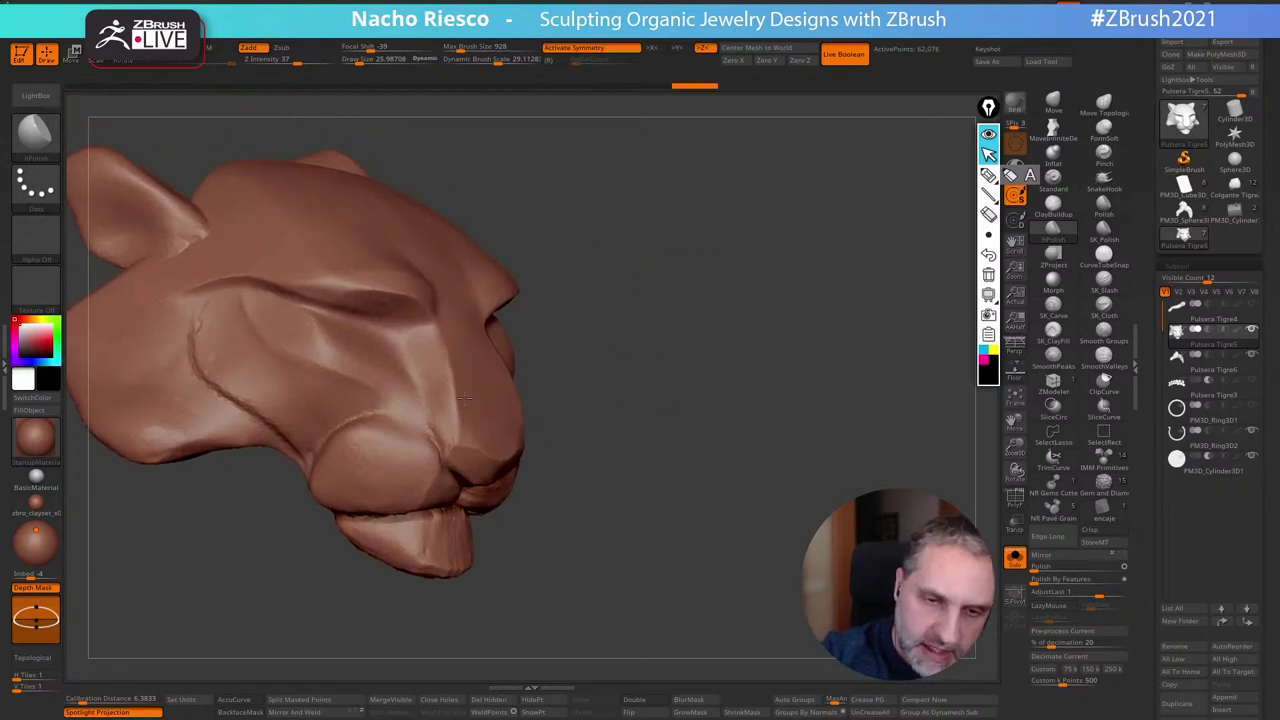
Flatten the side and front planes of the muzzle pads with hPolish
{"action": "left_click_drag", "start_coordinate": [563, 366], "coordinate": [408, 469]}
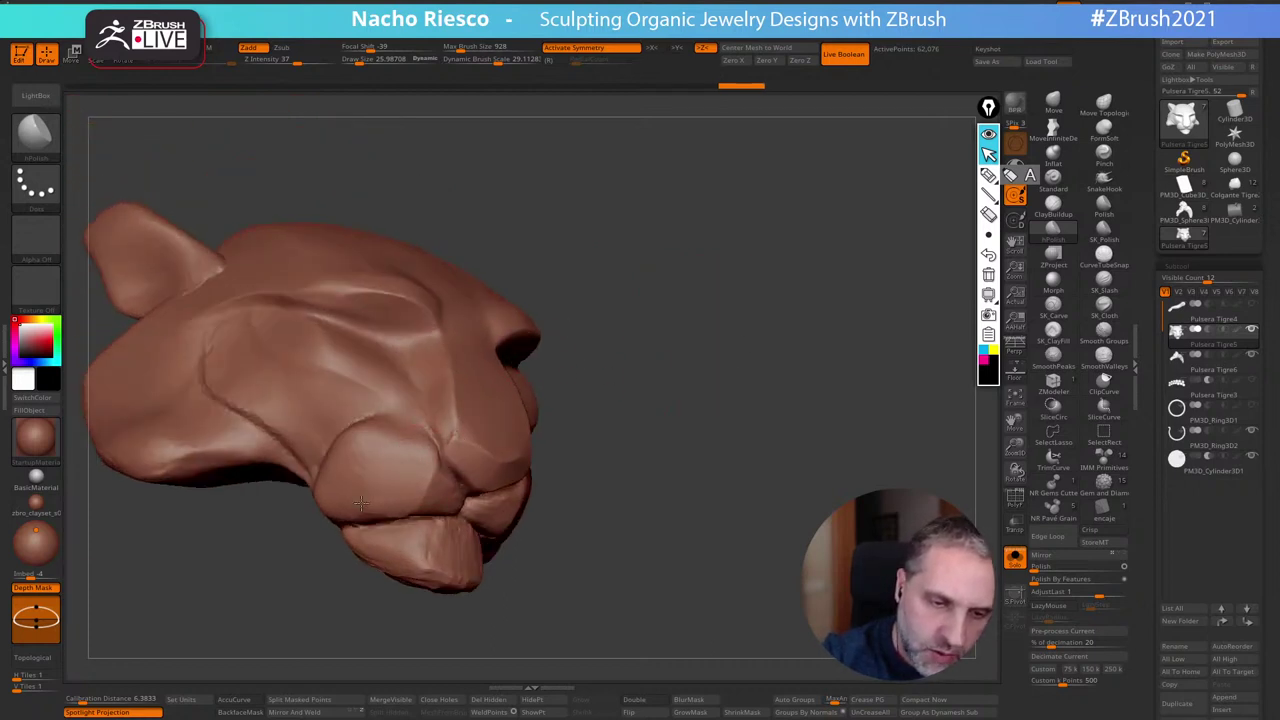
{"action": "left_click_drag", "start_coordinate": [740, 410], "coordinate": [850, 415]}
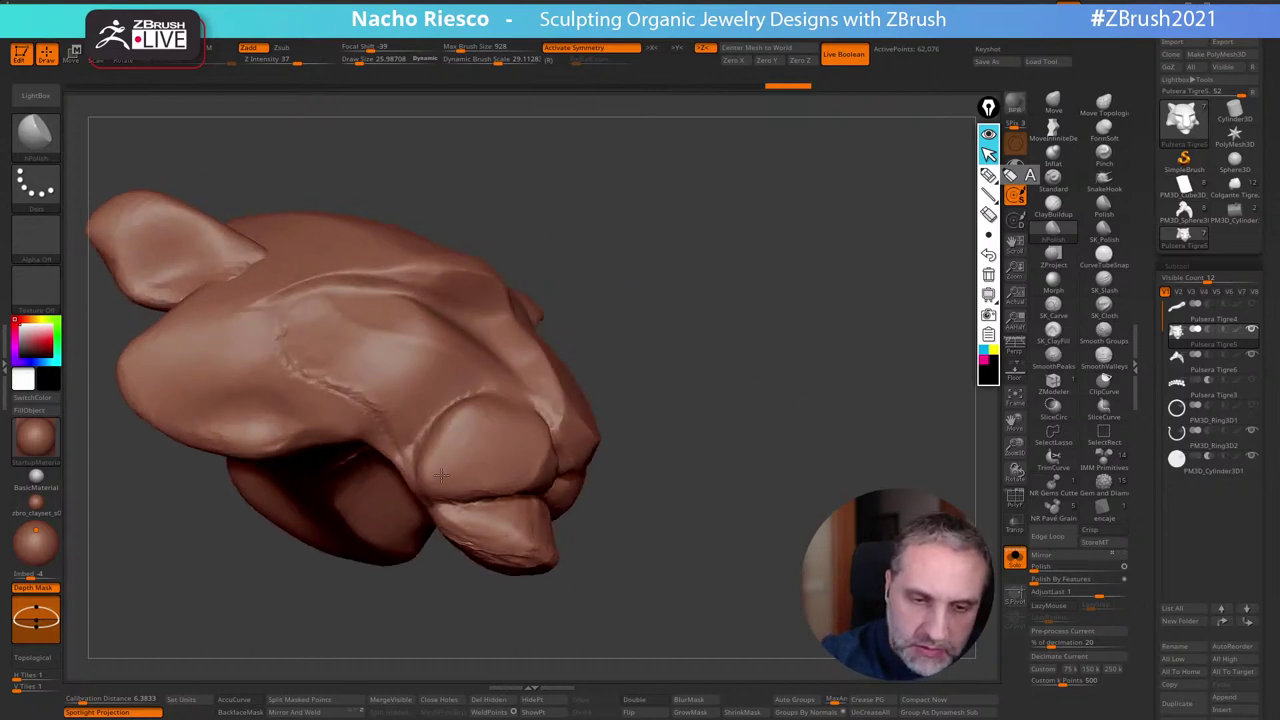
{"action": "left_click_drag", "start_coordinate": [596, 404], "coordinate": [498, 425]}
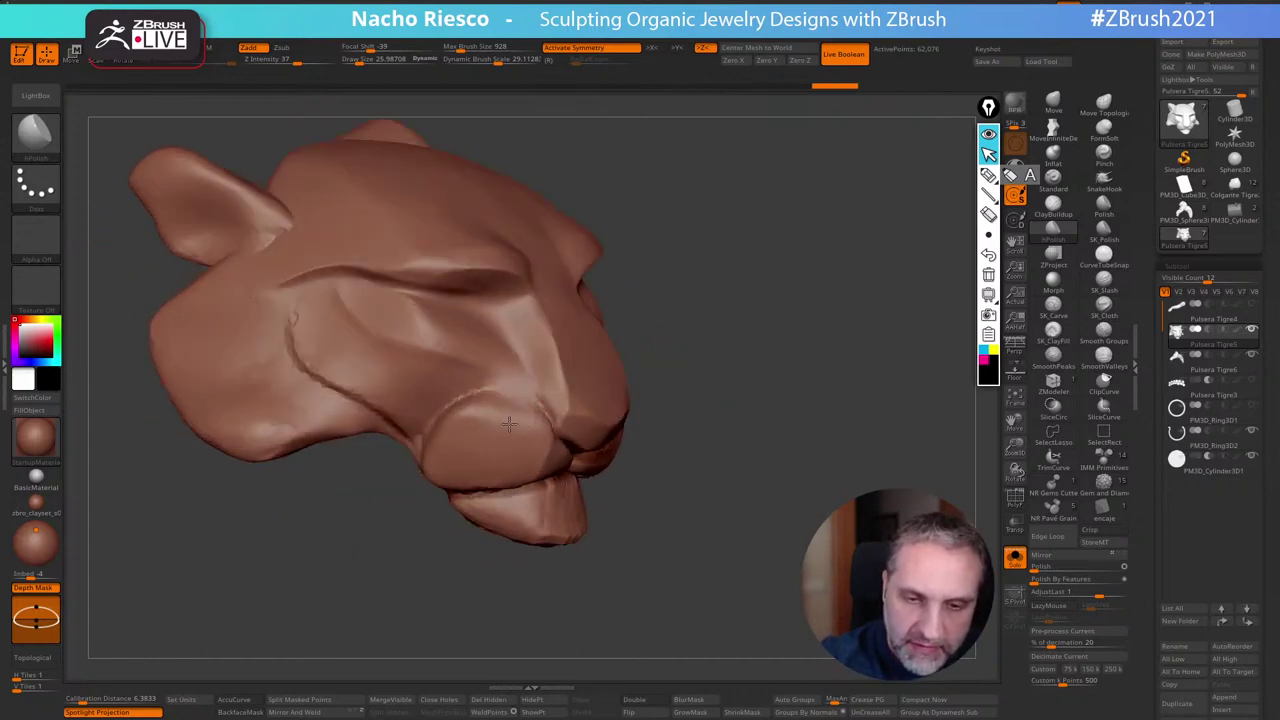
{"action": "mouse_move", "coordinate": [731, 360]}
{"action": "left_mouse_down"}
{"action": "mouse_move", "coordinate": [517, 525]}
{"action": "mouse_move", "coordinate": [542, 536]}
{"action": "left_mouse_up"}
Smooth the rough surface of the chin and the crease beneath the muzzle
{"action": "left_click_drag", "start_coordinate": [628, 594], "coordinate": [630, 640], "text": "shift"}
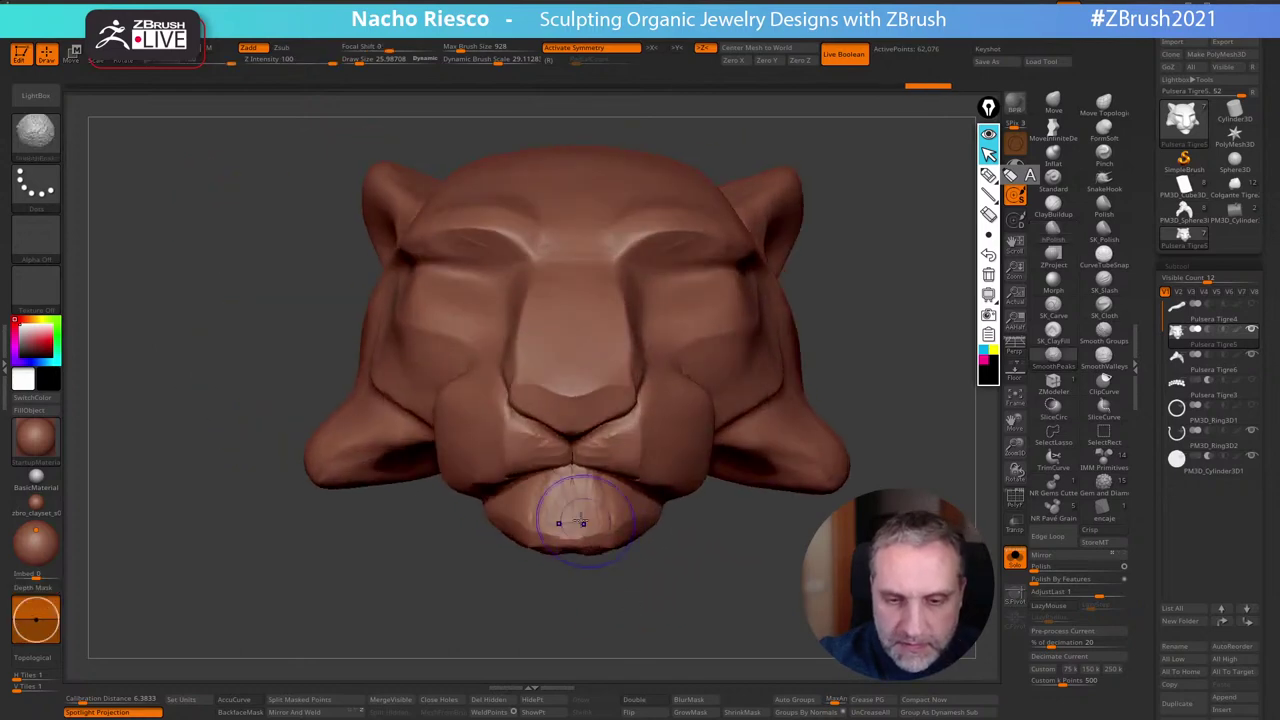
{"action": "mouse_move", "coordinate": [573, 521]}
{"action": "left_mouse_down", "text": "shift"}
{"action": "mouse_move", "coordinate": [526, 515]}
{"action": "mouse_move", "coordinate": [620, 529]}
{"action": "left_mouse_up", "text": "shift"}
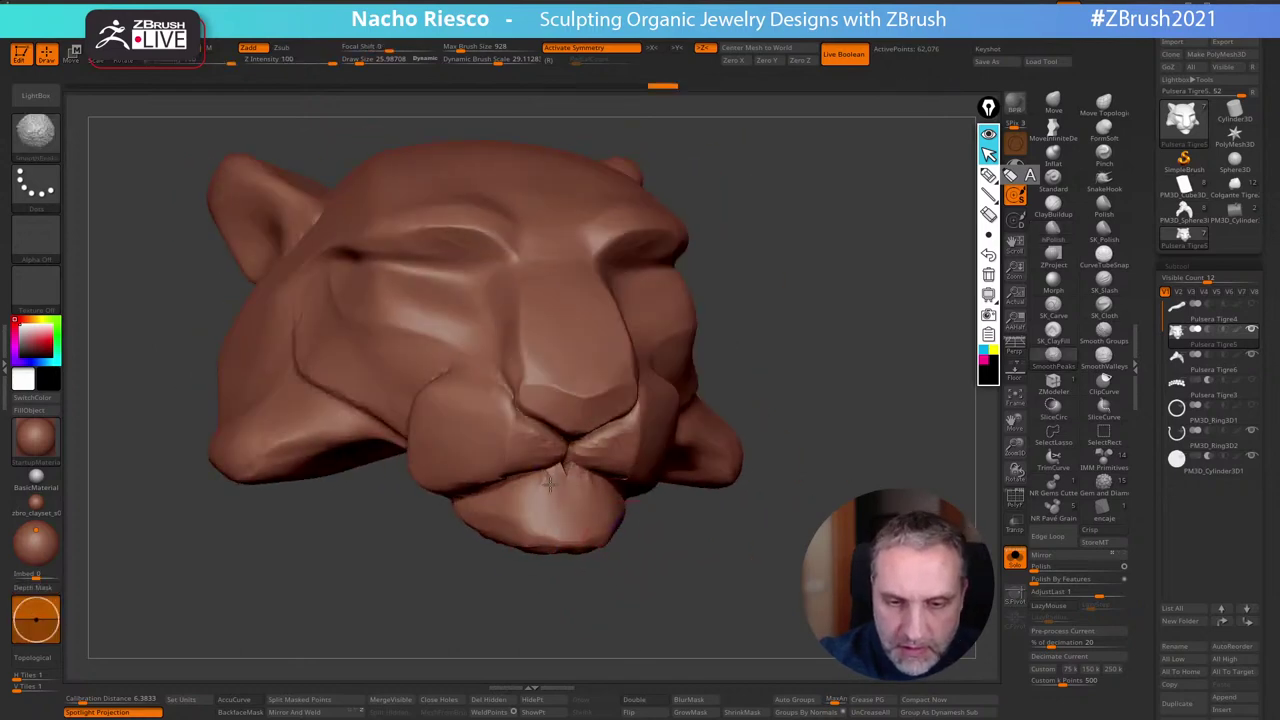
{"action": "mouse_move", "coordinate": [688, 585]}
{"action": "left_mouse_down"}
{"action": "mouse_move", "coordinate": [605, 597]}
{"action": "mouse_move", "coordinate": [607, 626]}
{"action": "left_mouse_up"}
{"action": "mouse_move", "coordinate": [567, 462]}
{"action": "left_mouse_down", "text": "shift"}
{"action": "mouse_move", "coordinate": [541, 440]}
{"action": "mouse_move", "coordinate": [555, 438]}
{"action": "mouse_move", "coordinate": [540, 484]}
{"action": "mouse_move", "coordinate": [552, 490]}
{"action": "left_mouse_up", "text": "shift"}
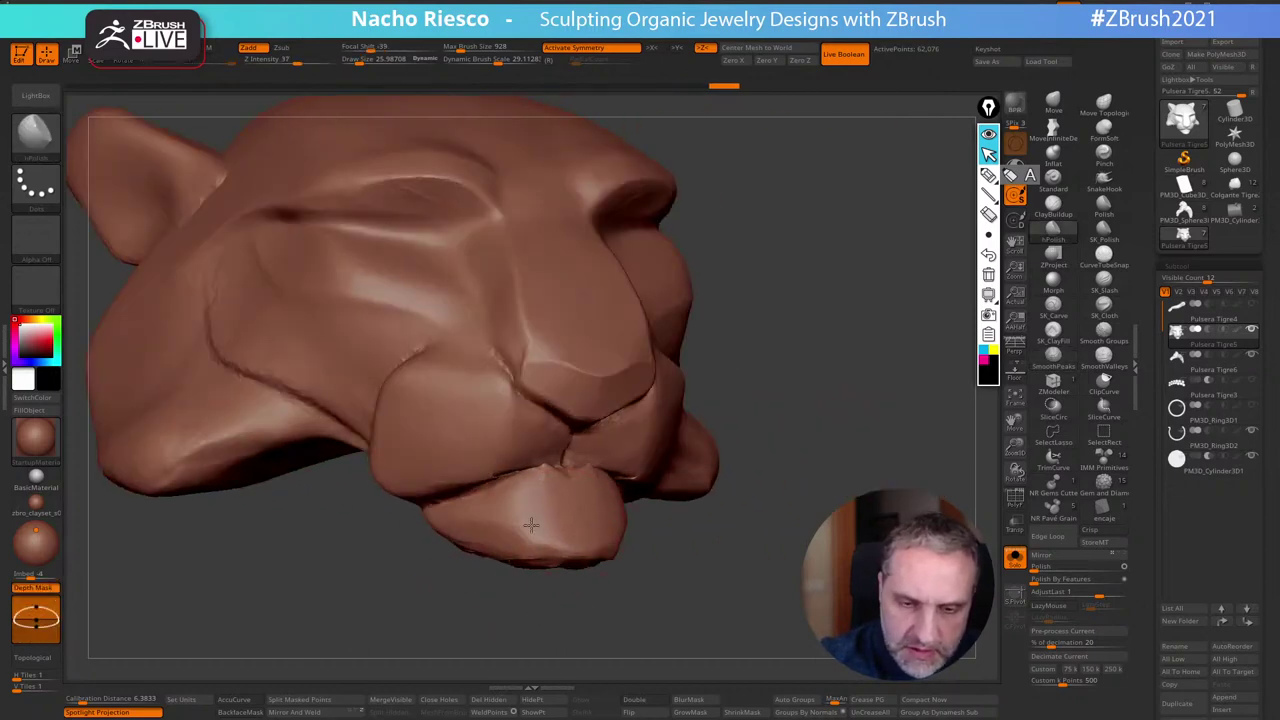
Display the wireframe, turn on Sculptris Pro and smooth the chin and lower jaw to even out their mesh
{"action": "mouse_move", "coordinate": [474, 557]}
{"action": "left_mouse_down"}
{"action": "mouse_move", "coordinate": [455, 547]}
{"action": "mouse_move", "coordinate": [714, 549]}
{"action": "mouse_move", "coordinate": [700, 611]}
{"action": "mouse_move", "coordinate": [711, 571]}
{"action": "mouse_move", "coordinate": [811, 431]}
{"action": "mouse_move", "coordinate": [850, 440]}
{"action": "mouse_move", "coordinate": [835, 450]}
{"action": "mouse_move", "coordinate": [840, 530]}
{"action": "mouse_move", "coordinate": [825, 550]}
{"action": "mouse_move", "coordinate": [835, 545]}
{"action": "left_mouse_up"}
{"action": "left_click", "coordinate": [1015, 498]}
{"action": "left_click", "coordinate": [1011, 493]}
{"action": "left_click", "coordinate": [1017, 170]}
{"action": "mouse_move", "coordinate": [690, 388]}
{"action": "left_mouse_down", "text": "shift"}
{"action": "mouse_move", "coordinate": [652, 362]}
{"action": "mouse_move", "coordinate": [695, 336]}
{"action": "mouse_move", "coordinate": [570, 383]}
{"action": "mouse_move", "coordinate": [680, 431]}
{"action": "mouse_move", "coordinate": [648, 416]}
{"action": "left_mouse_up", "text": "shift"}
{"action": "left_click_drag", "start_coordinate": [606, 522], "coordinate": [598, 430]}
{"action": "left_click_drag", "start_coordinate": [545, 415], "coordinate": [636, 466], "text": "shift"}
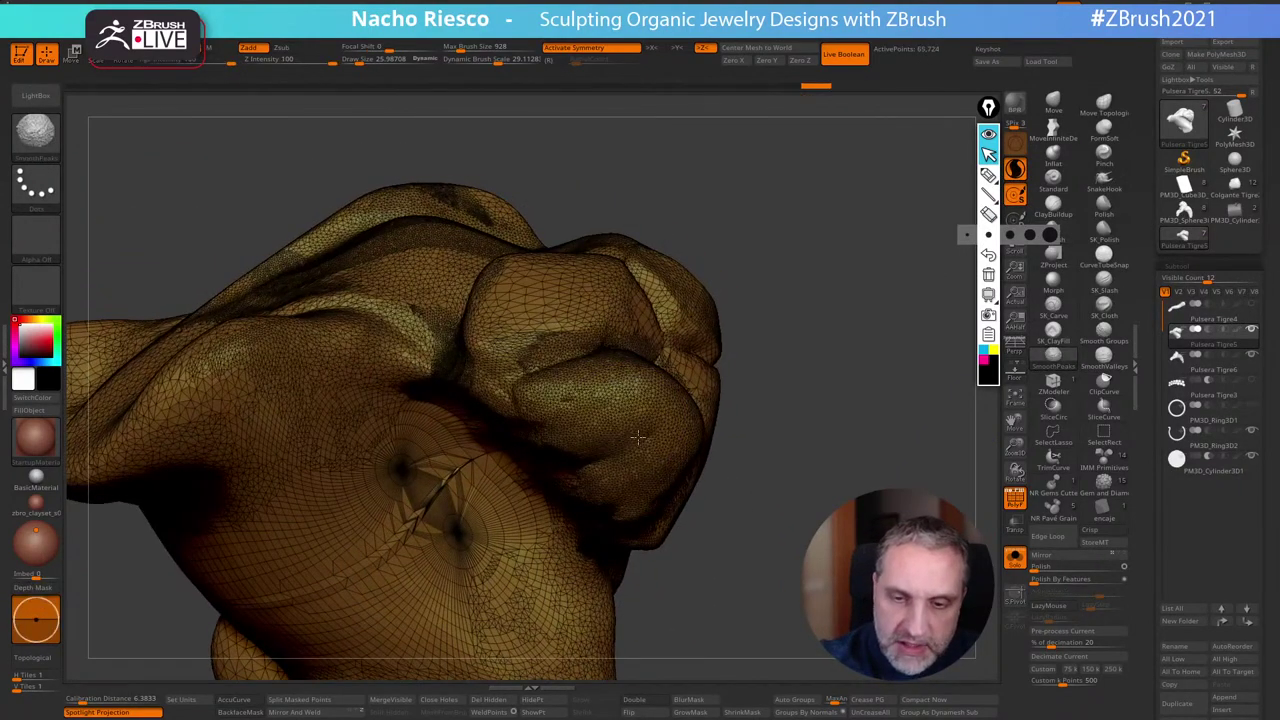
{"action": "left_click_drag", "start_coordinate": [482, 460], "coordinate": [515, 548], "text": "shift"}
Smooth the muzzle pads and the area around the nose with Sculptris Pro to refine their triangles
{"action": "mouse_move", "coordinate": [518, 308]}
{"action": "left_mouse_down", "text": "shift"}
{"action": "mouse_move", "coordinate": [550, 318]}
{"action": "mouse_move", "coordinate": [582, 288]}
{"action": "left_mouse_up", "text": "shift"}
{"action": "left_click_drag", "start_coordinate": [516, 330], "coordinate": [498, 357], "text": "shift"}
{"action": "mouse_move", "coordinate": [791, 252]}
{"action": "left_mouse_down"}
{"action": "mouse_move", "coordinate": [735, 268]}
{"action": "mouse_move", "coordinate": [688, 322]}
{"action": "mouse_move", "coordinate": [597, 306]}
{"action": "mouse_move", "coordinate": [604, 332]}
{"action": "left_mouse_up"}
{"action": "left_click_drag", "start_coordinate": [832, 218], "coordinate": [854, 297]}
{"action": "left_click_drag", "start_coordinate": [688, 257], "coordinate": [705, 260], "text": "shift"}
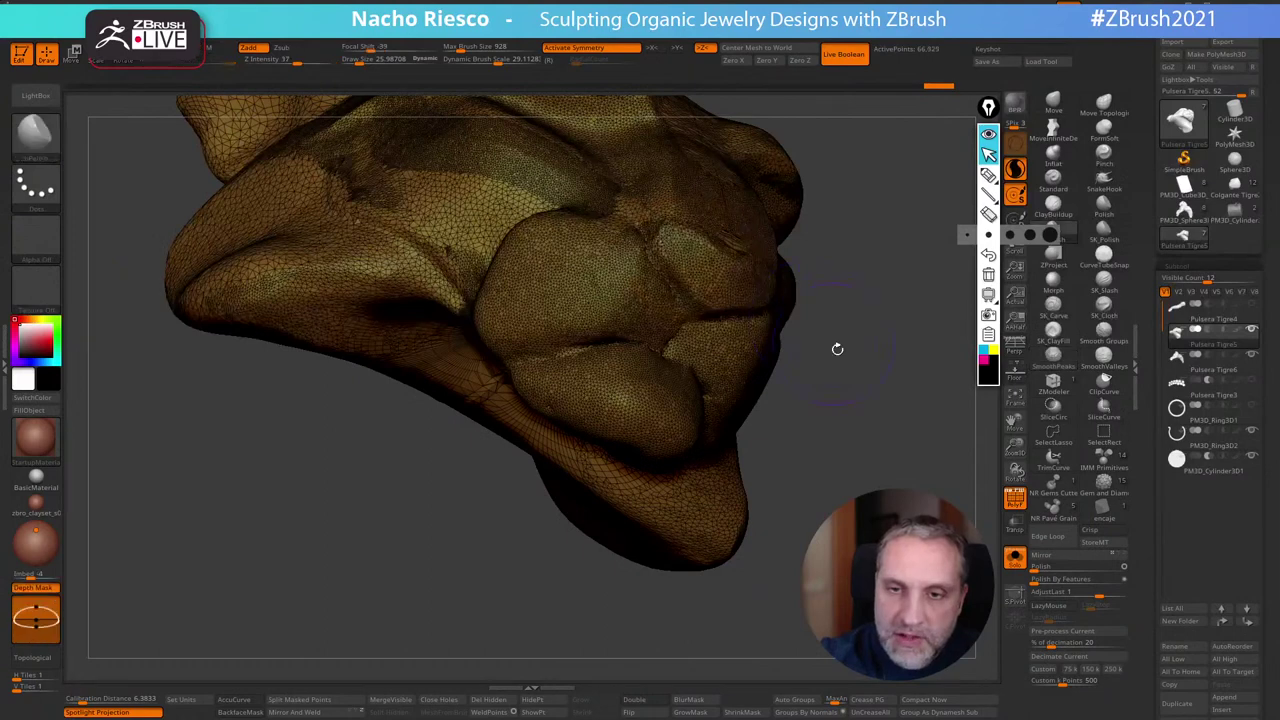
Smooth the cheek, jaw side and upper muzzle with Sculptris Pro, then hide the wireframe
{"action": "left_click_drag", "start_coordinate": [837, 349], "coordinate": [872, 452]}
{"action": "mouse_move", "coordinate": [530, 275]}
{"action": "left_mouse_down", "text": "shift"}
{"action": "mouse_move", "coordinate": [500, 298]}
{"action": "mouse_move", "coordinate": [430, 300]}
{"action": "mouse_move", "coordinate": [350, 270]}
{"action": "mouse_move", "coordinate": [336, 297]}
{"action": "left_mouse_up", "text": "shift"}
{"action": "mouse_move", "coordinate": [445, 365]}
{"action": "left_mouse_down", "text": "shift"}
{"action": "mouse_move", "coordinate": [457, 404]}
{"action": "mouse_move", "coordinate": [411, 413]}
{"action": "left_mouse_up", "text": "shift"}
{"action": "left_click_drag", "start_coordinate": [653, 274], "coordinate": [596, 277], "text": "shift"}
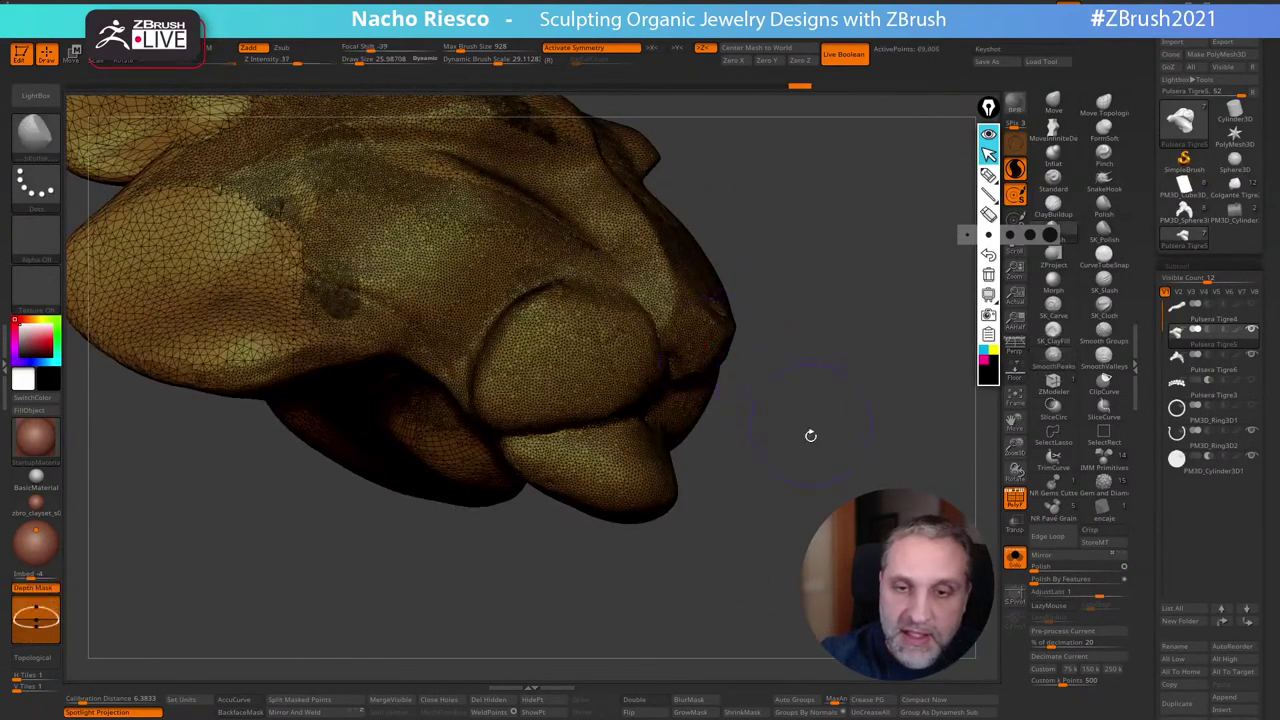
{"action": "left_click_drag", "start_coordinate": [809, 435], "coordinate": [840, 464]}
{"action": "left_click", "coordinate": [1014, 494]}
{"action": "left_click_drag", "start_coordinate": [925, 540], "coordinate": [812, 648]}
{"action": "left_click_drag", "start_coordinate": [820, 585], "coordinate": [925, 612]}
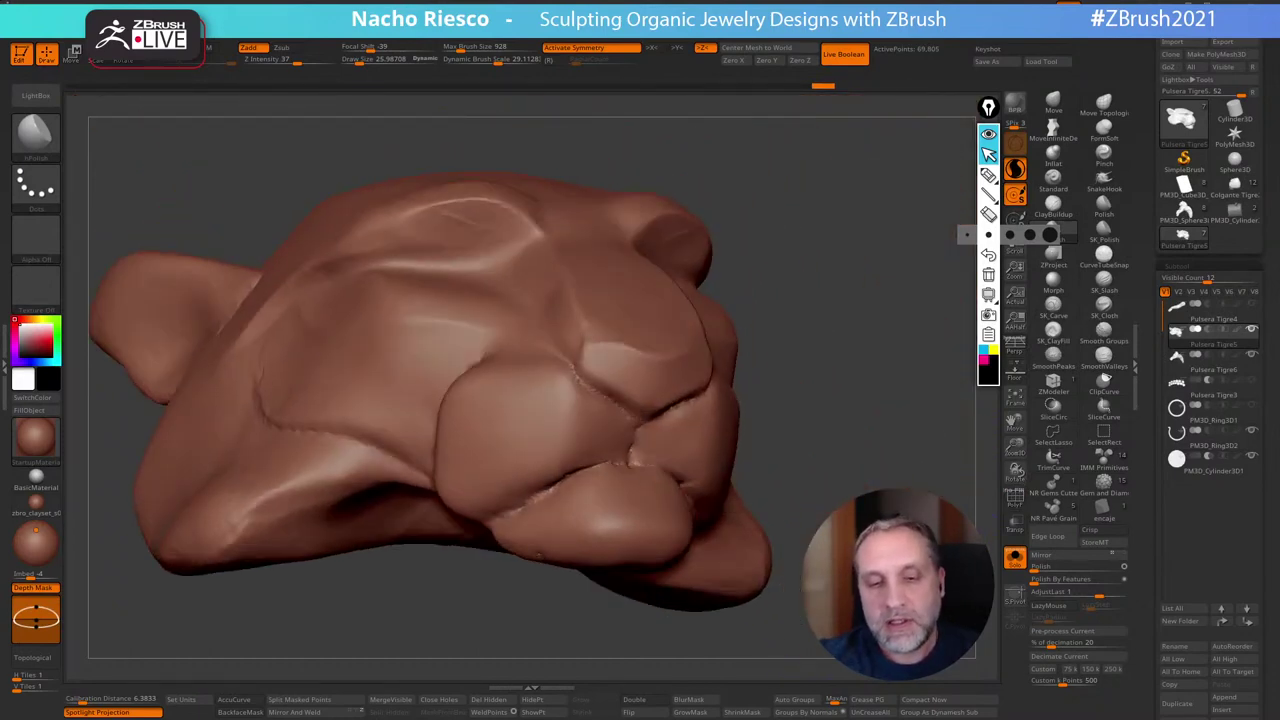
Carve the mouth crease between the muzzle pads and chin with SK_Slash, using Alpha 39 and a draw size of about 31
{"action": "left_click", "coordinate": [1103, 280]}
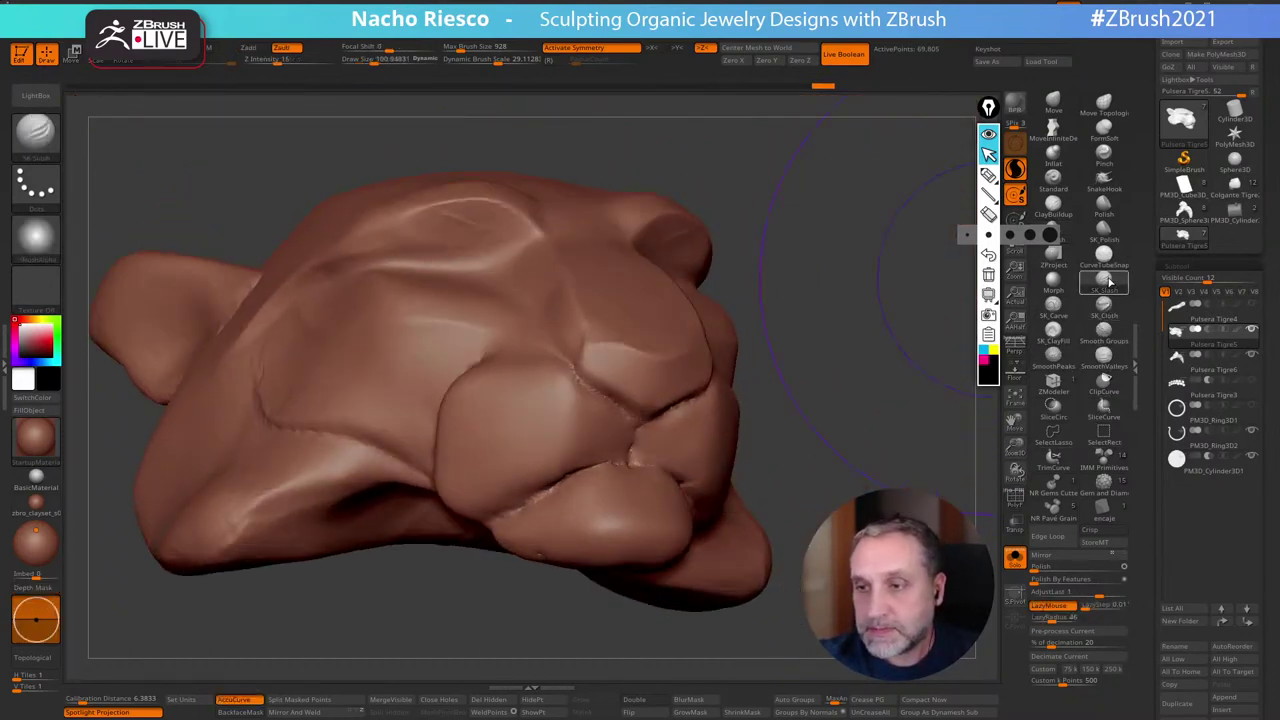
{"action": "left_click", "coordinate": [35, 237]}
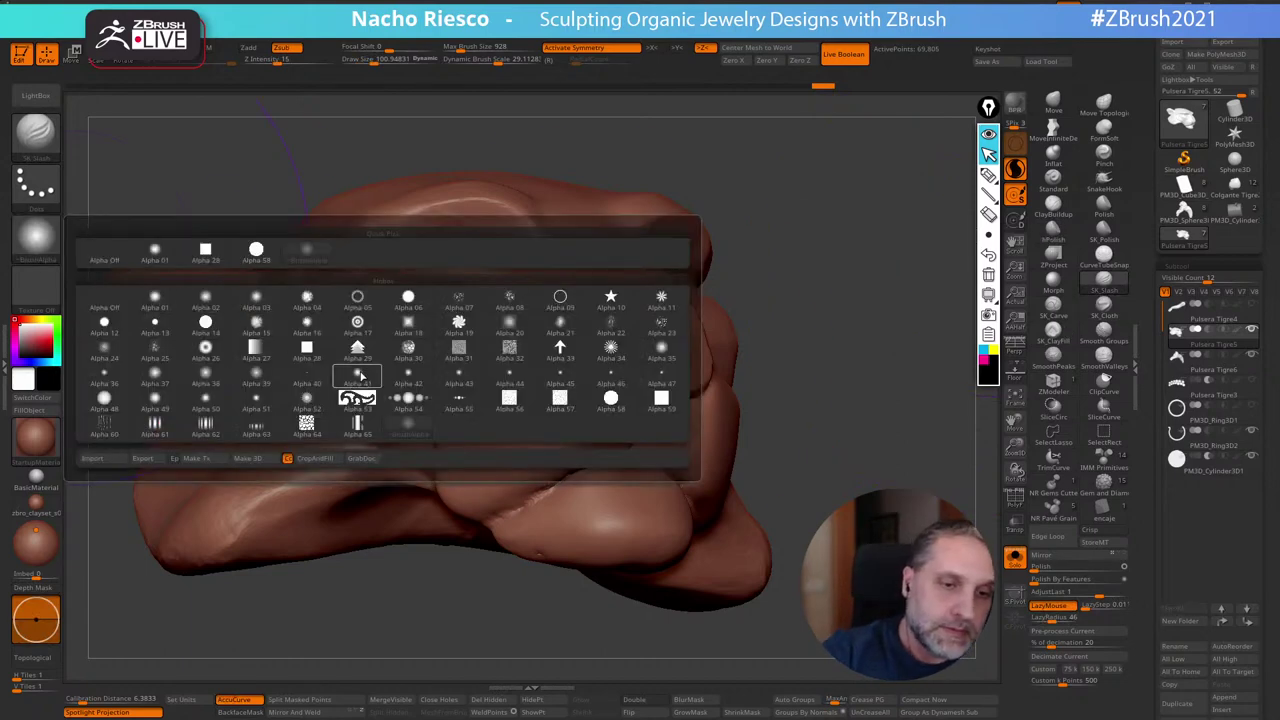
{"action": "left_click", "coordinate": [260, 374]}
{"action": "key", "text": "s"}
{"action": "left_click_drag", "start_coordinate": [606, 462], "coordinate": [587, 465]}
{"action": "left_click_drag", "start_coordinate": [499, 514], "coordinate": [521, 499]}
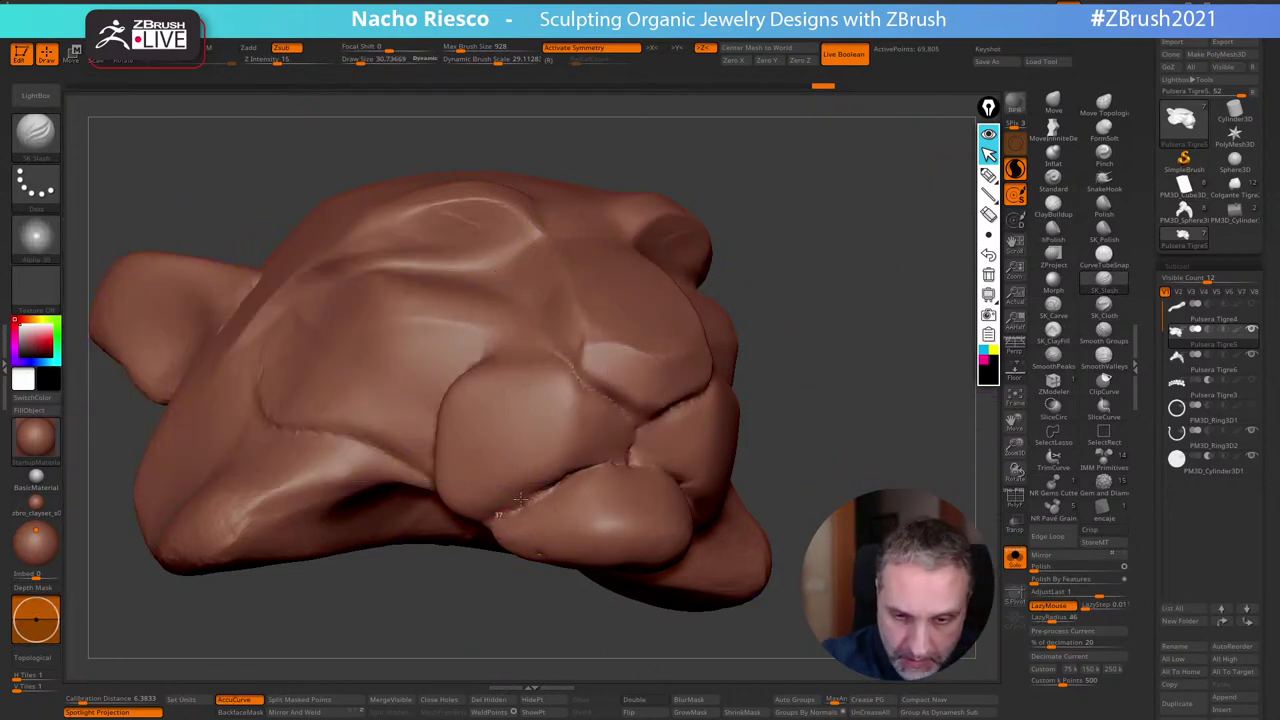
{"action": "left_click_drag", "start_coordinate": [594, 468], "coordinate": [604, 464]}
{"action": "left_click_drag", "start_coordinate": [508, 508], "coordinate": [612, 463]}
{"action": "right_click_drag", "start_coordinate": [669, 451], "coordinate": [606, 432]}
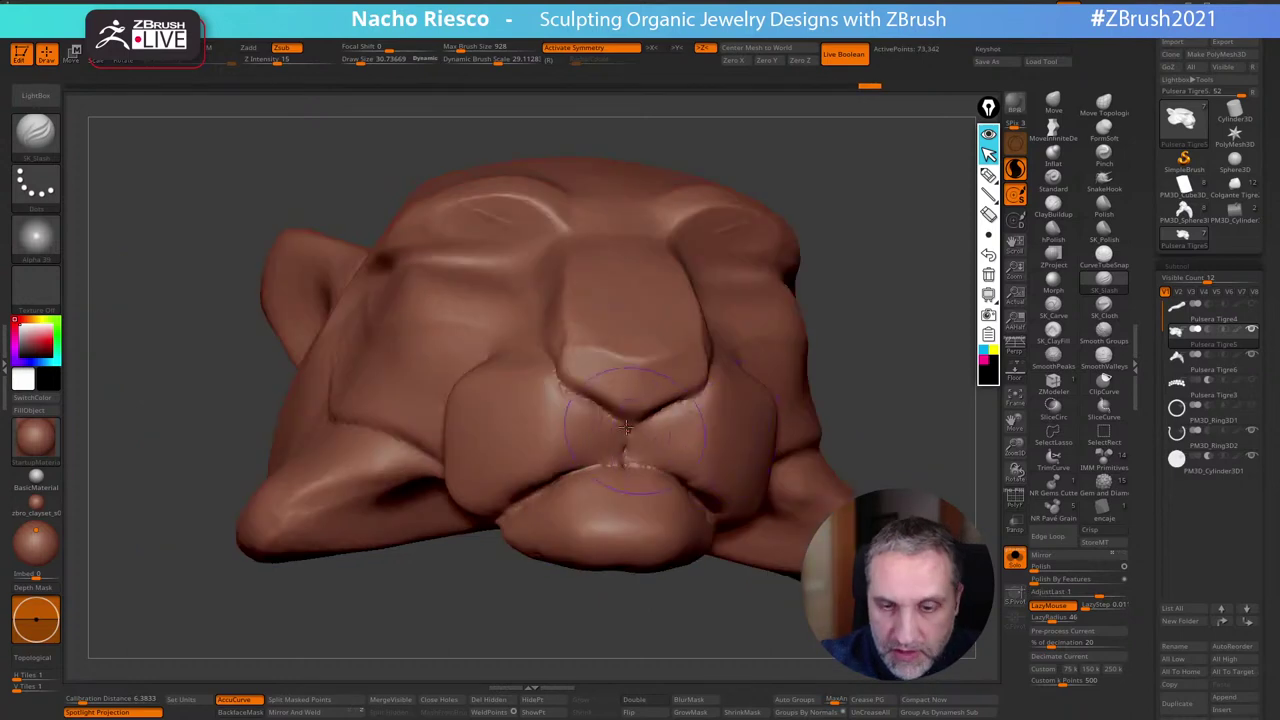
Carve the vertical groove beneath the nose and the crease around the nostril with SK_Slash at a draw size of about 22
{"action": "left_click_drag", "start_coordinate": [625, 424], "coordinate": [622, 490]}
{"action": "key", "text": "s"}
{"action": "mouse_move", "coordinate": [590, 418]}
{"action": "left_mouse_down"}
{"action": "mouse_move", "coordinate": [558, 418]}
{"action": "mouse_move", "coordinate": [611, 414]}
{"action": "left_mouse_up"}
{"action": "left_click_drag", "start_coordinate": [816, 388], "coordinate": [940, 440]}
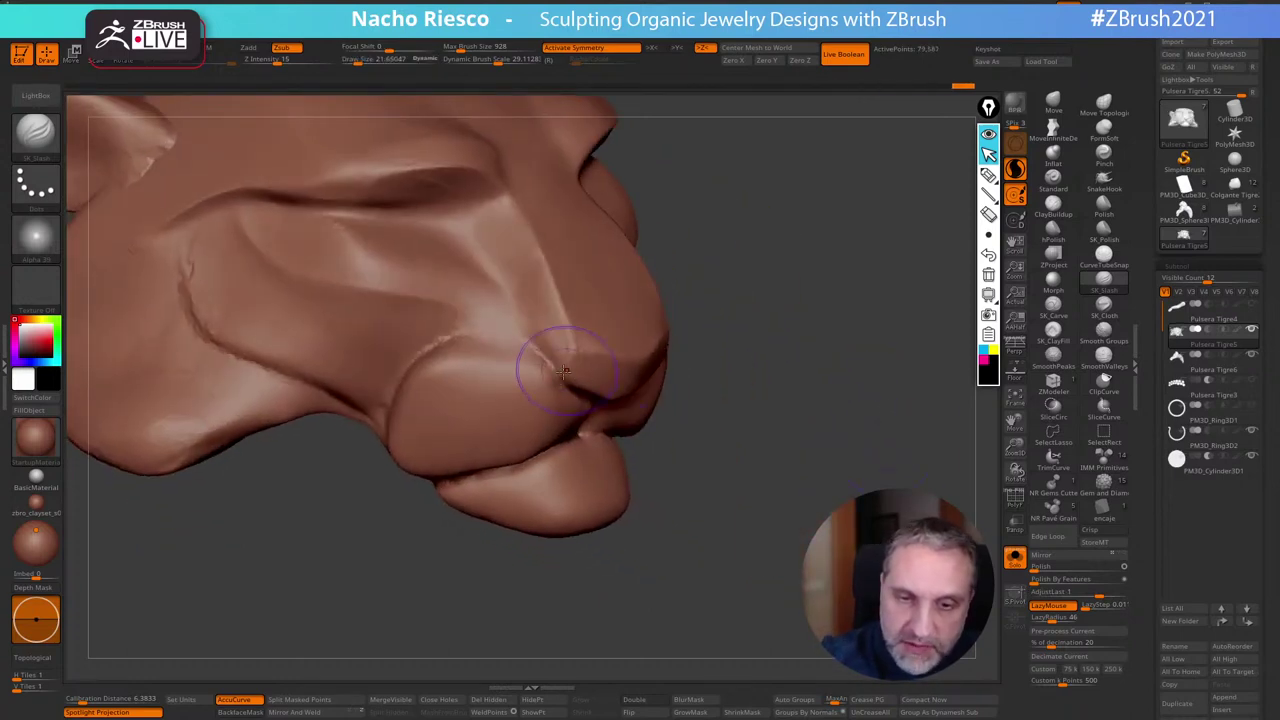
{"action": "left_click_drag", "start_coordinate": [582, 396], "coordinate": [516, 312]}
{"action": "mouse_move", "coordinate": [564, 384]}
{"action": "left_mouse_down"}
{"action": "mouse_move", "coordinate": [550, 362]}
{"action": "mouse_move", "coordinate": [474, 327]}
{"action": "mouse_move", "coordinate": [572, 380]}
{"action": "left_mouse_up"}
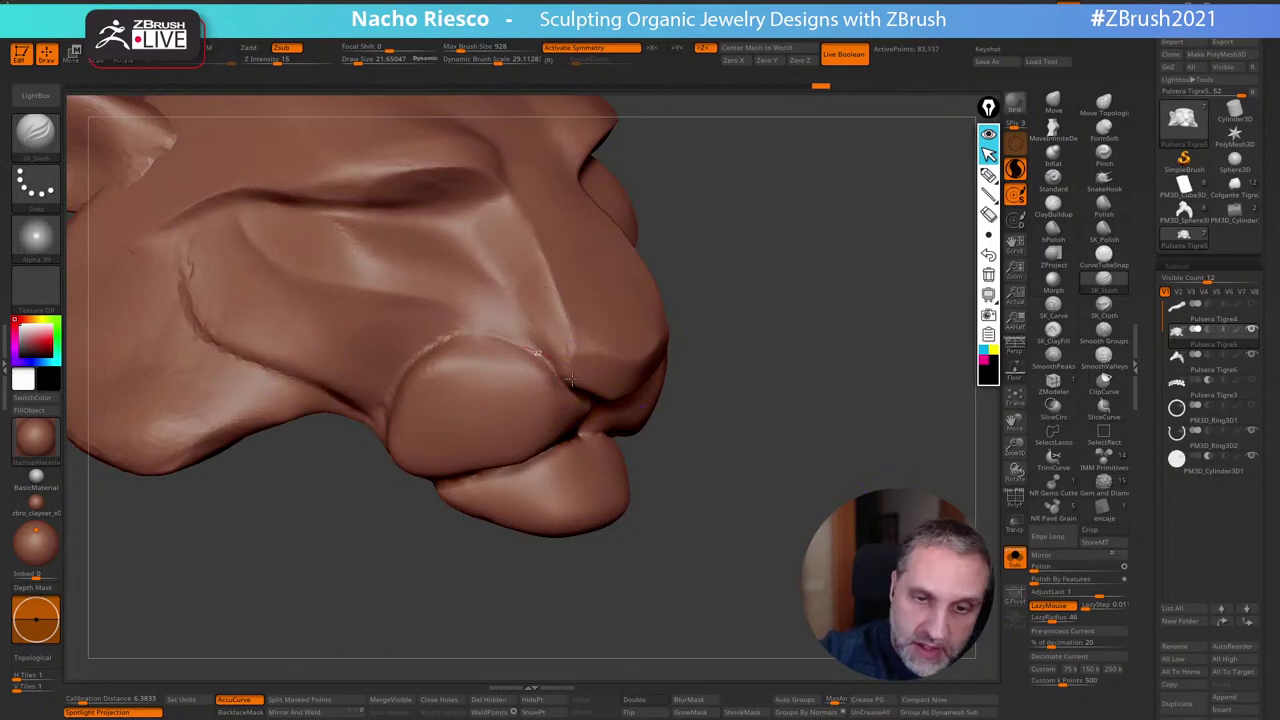
Set LazyRadius to 22 and sharpen the mouth line and the creases from the nose to the upper lip with SK_Slash
{"action": "left_click", "coordinate": [1053, 620]}
{"action": "left_click_drag", "start_coordinate": [1047, 621], "coordinate": [1045, 621]}
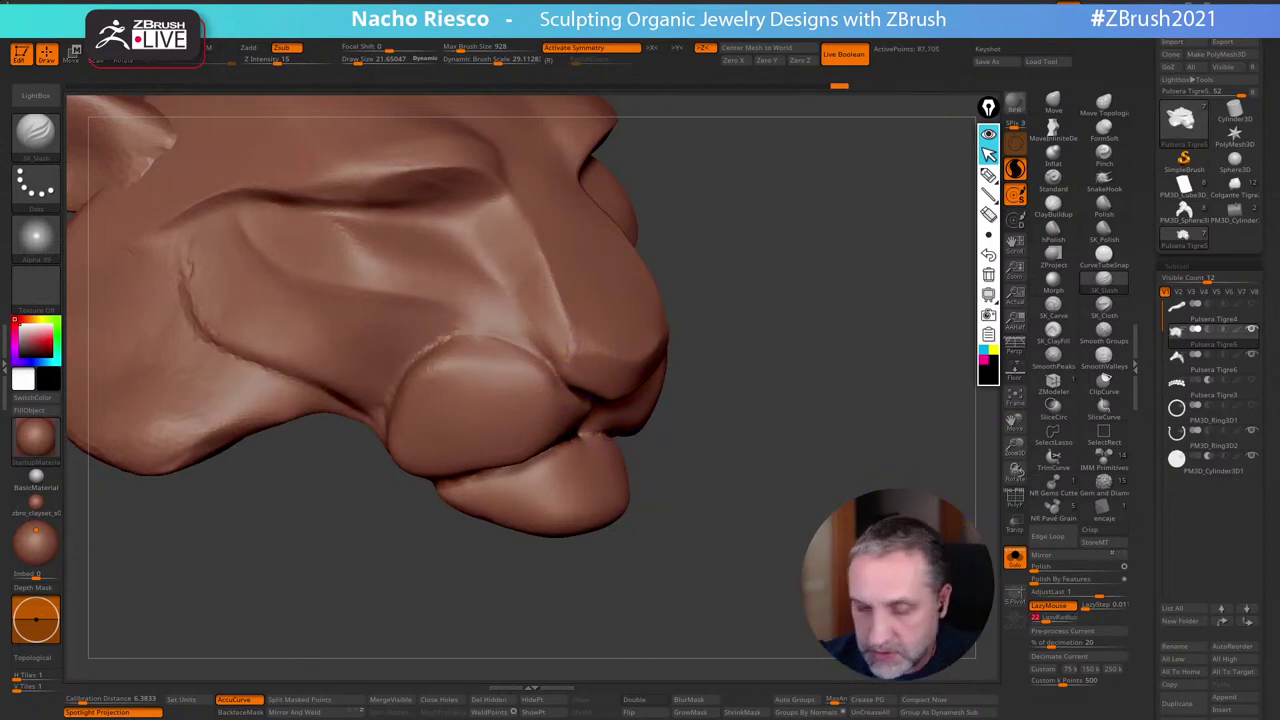
{"action": "left_click_drag", "start_coordinate": [590, 570], "coordinate": [503, 540]}
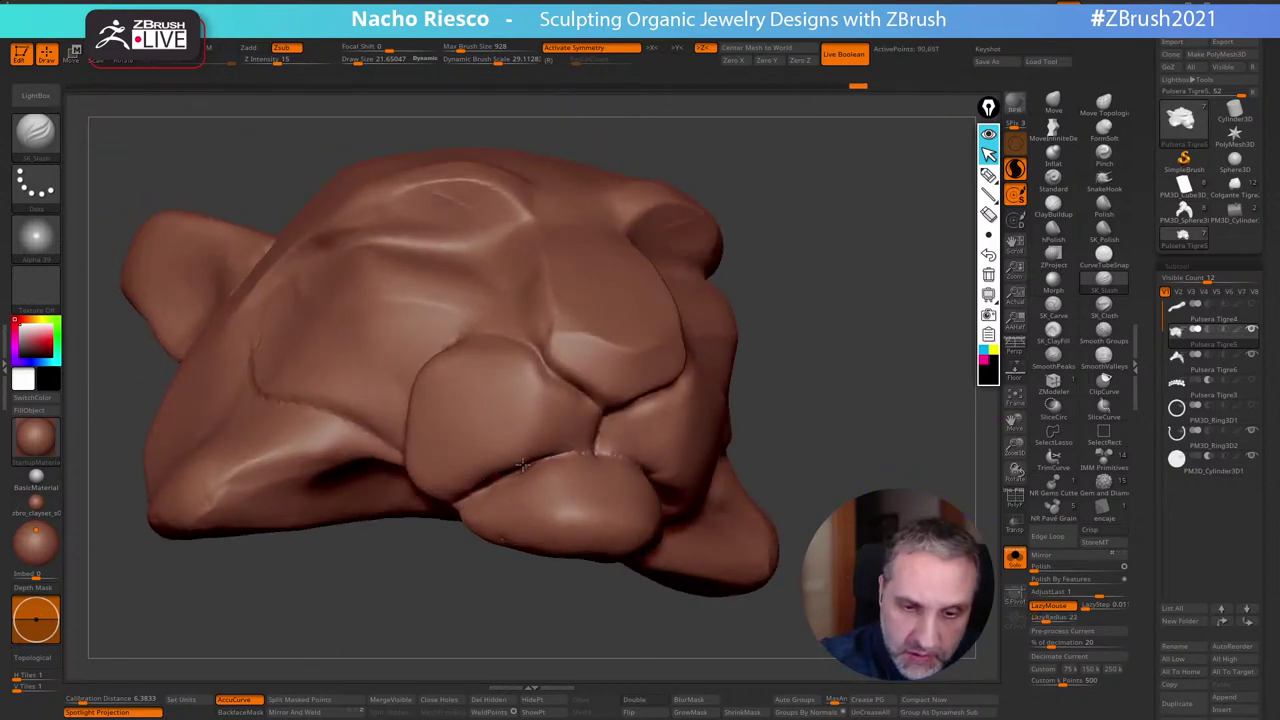
{"action": "left_click_drag", "start_coordinate": [809, 404], "coordinate": [775, 402]}
{"action": "left_click_drag", "start_coordinate": [516, 466], "coordinate": [622, 452]}
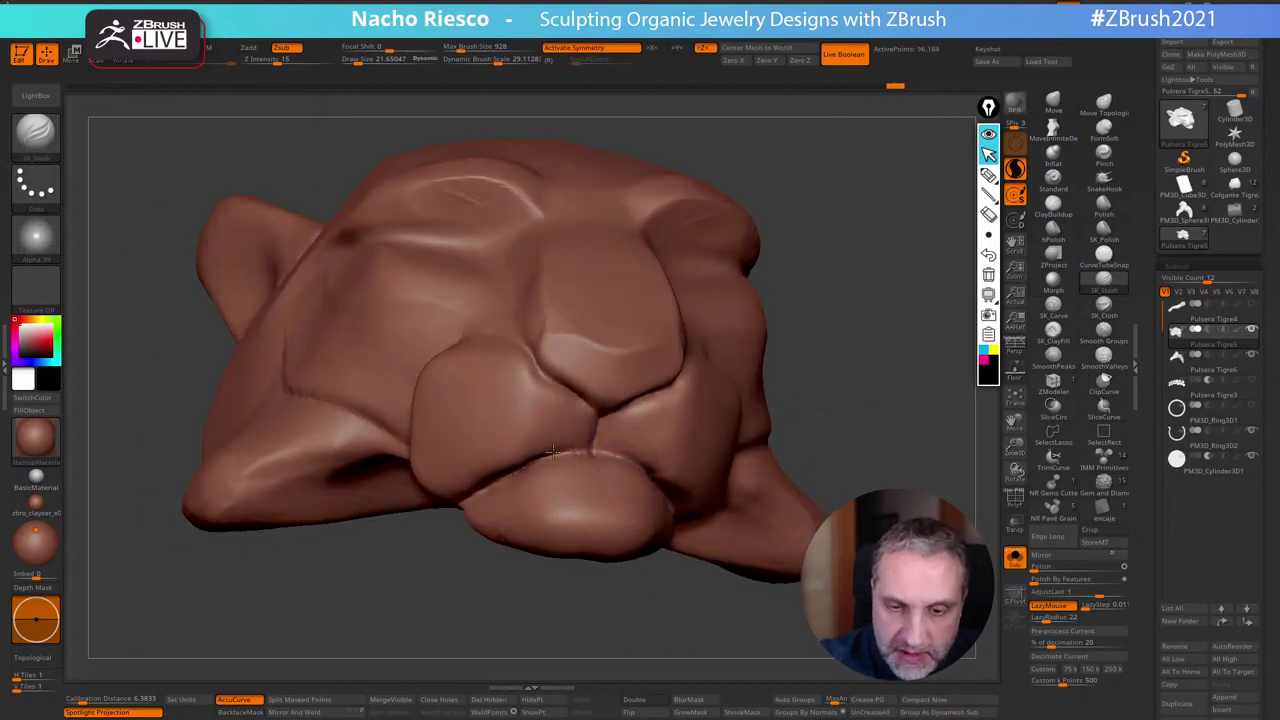
{"action": "mouse_move", "coordinate": [741, 378]}
{"action": "left_mouse_down"}
{"action": "mouse_move", "coordinate": [851, 329]}
{"action": "mouse_move", "coordinate": [739, 352]}
{"action": "left_mouse_up"}
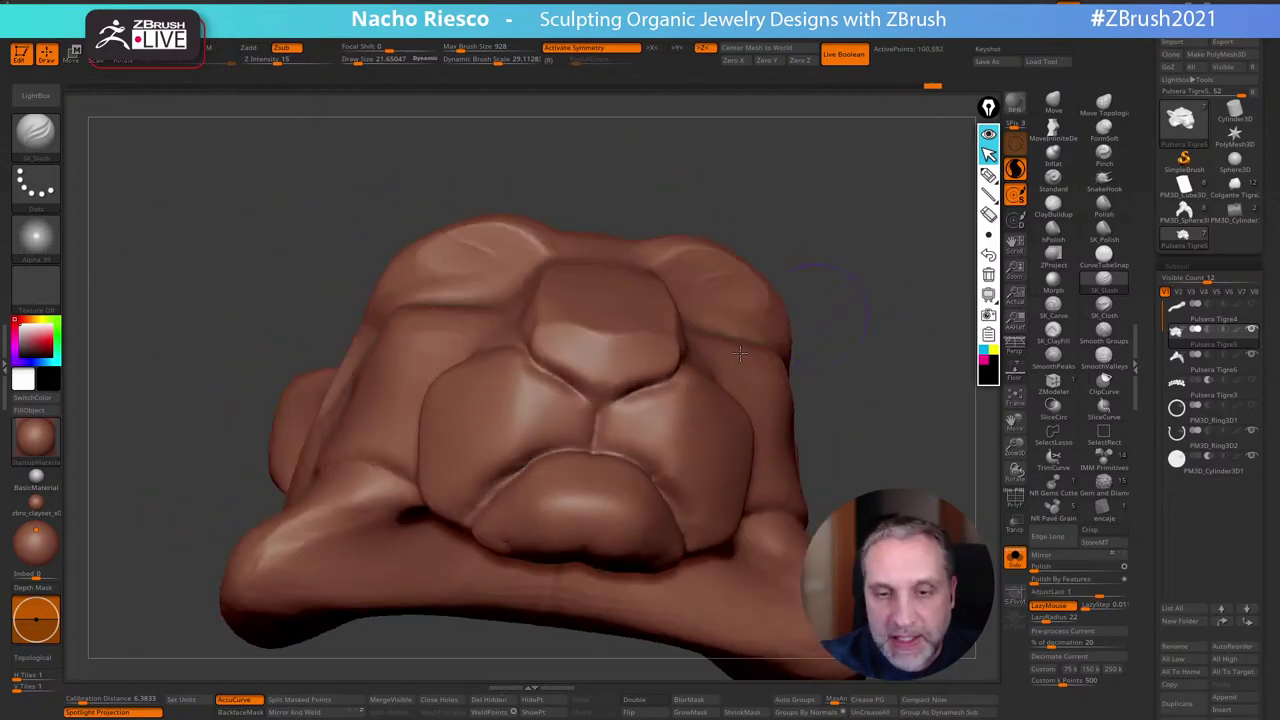
{"action": "left_click_drag", "start_coordinate": [597, 420], "coordinate": [594, 426]}
{"action": "mouse_move", "coordinate": [562, 378]}
{"action": "left_mouse_down"}
{"action": "mouse_move", "coordinate": [597, 418]}
{"action": "mouse_move", "coordinate": [574, 398]}
{"action": "mouse_move", "coordinate": [588, 412]}
{"action": "left_mouse_up"}
{"action": "left_click_drag", "start_coordinate": [556, 380], "coordinate": [593, 430]}
Build up the lower front of the nose using ClayBuildup without an alpha, at a draw size of about 11
{"action": "left_click_drag", "start_coordinate": [823, 331], "coordinate": [848, 305], "text": "alt"}
{"action": "left_click", "coordinate": [1056, 207]}
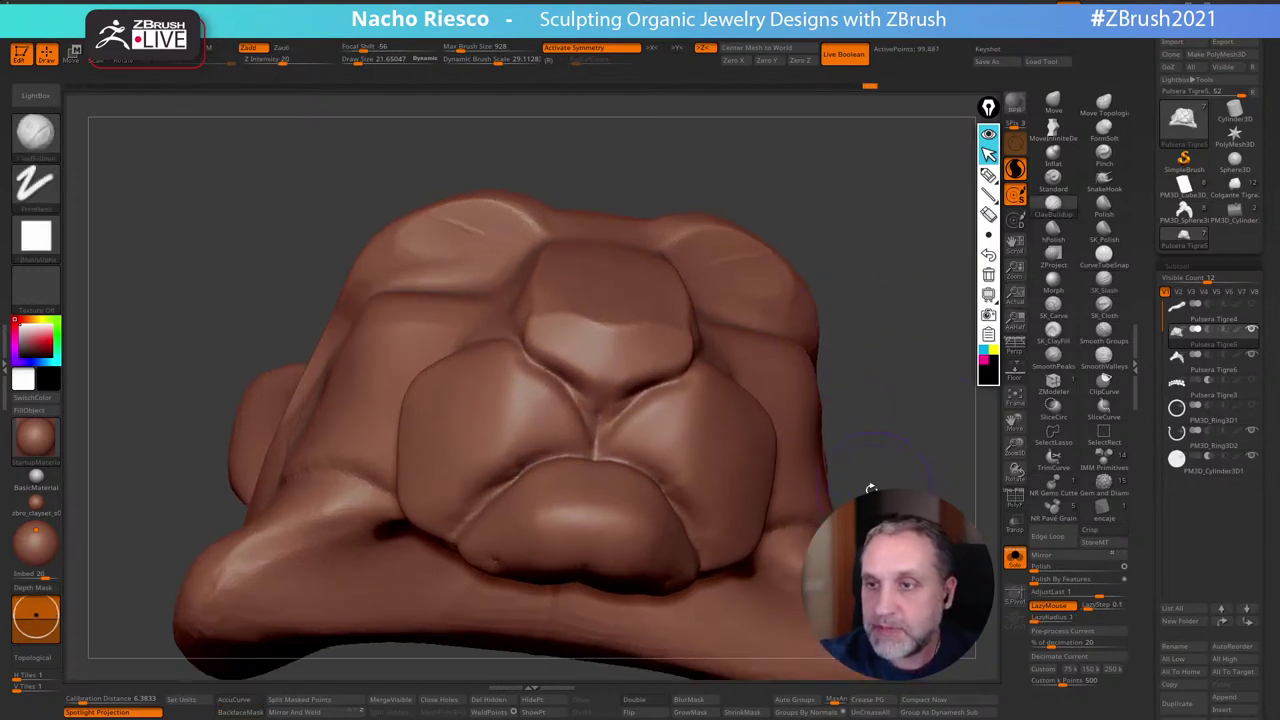
{"action": "left_click", "coordinate": [38, 242]}
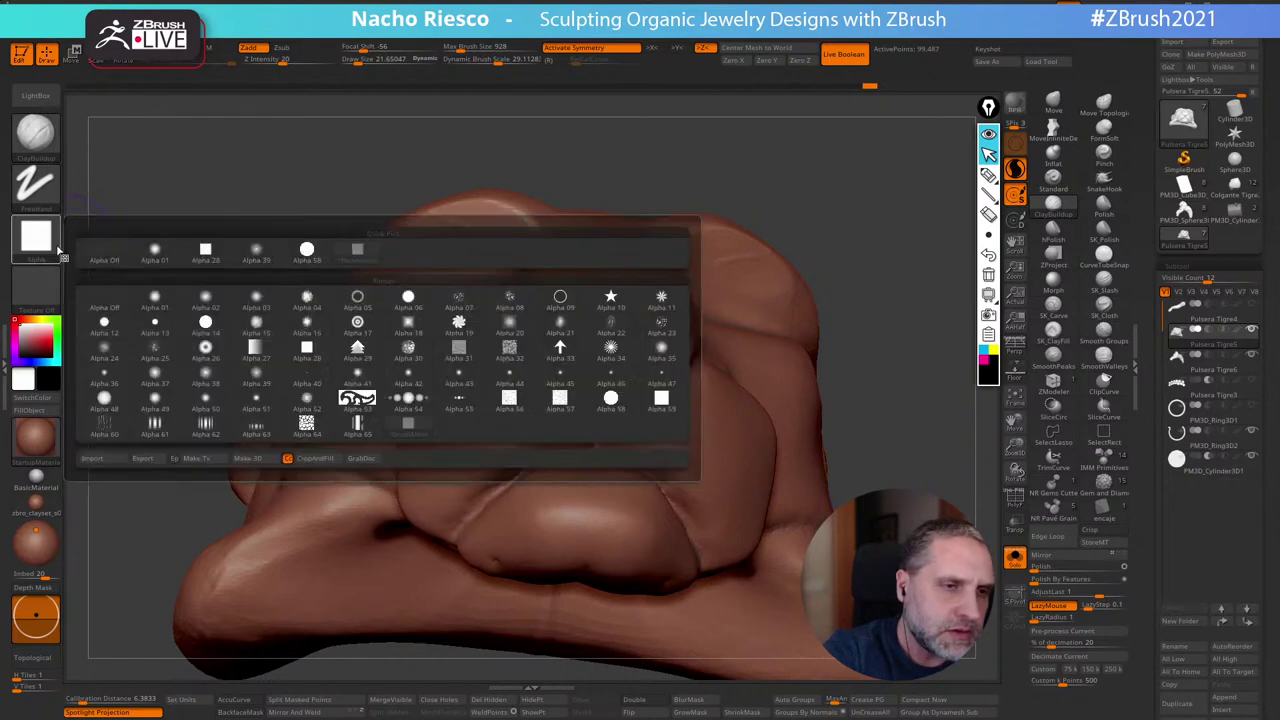
{"action": "left_click", "coordinate": [107, 260]}
{"action": "key", "text": "s"}
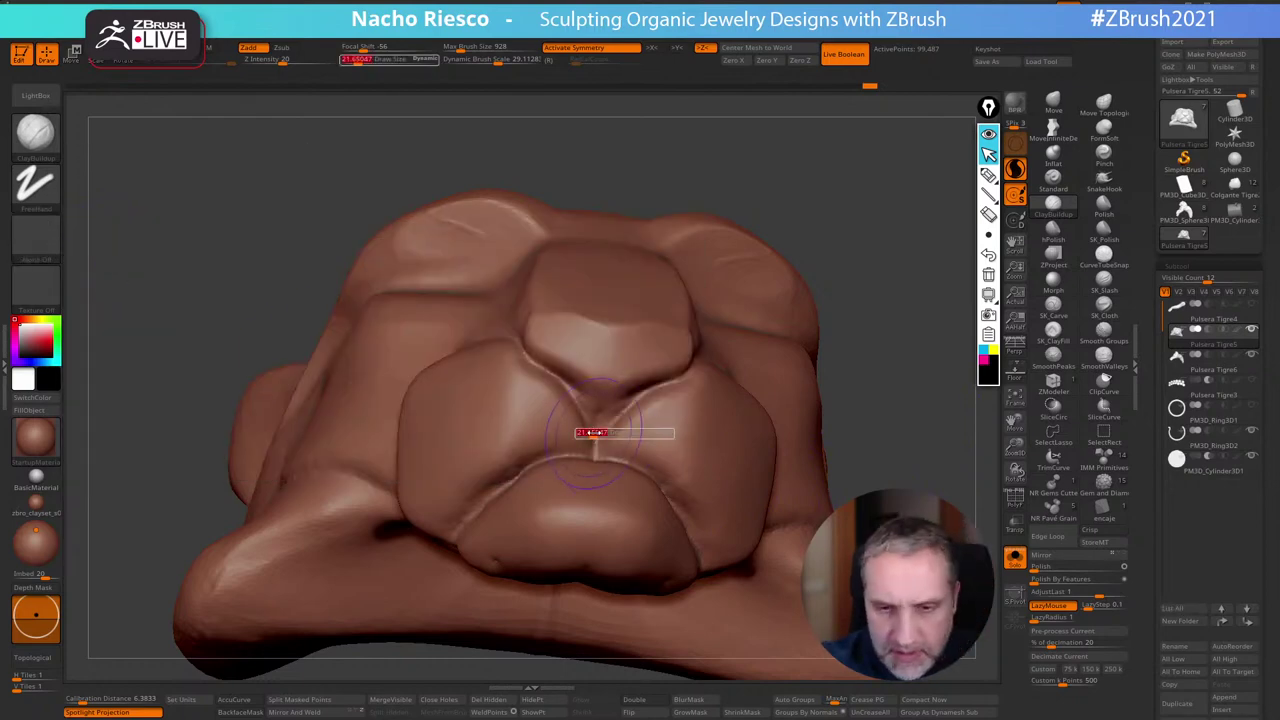
{"action": "left_click_drag", "start_coordinate": [596, 436], "coordinate": [588, 437]}
{"action": "left_click_drag", "start_coordinate": [584, 382], "coordinate": [595, 419]}
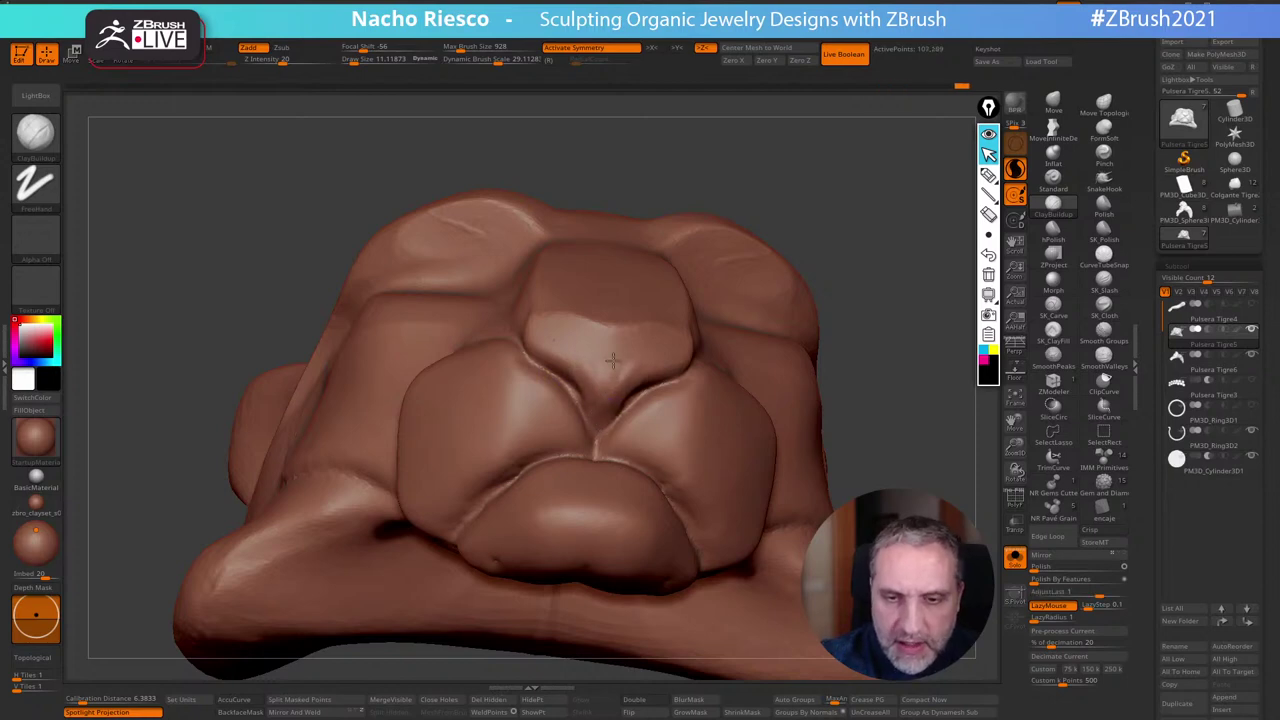
{"action": "mouse_move", "coordinate": [581, 345]}
{"action": "left_mouse_down"}
{"action": "mouse_move", "coordinate": [560, 335]}
{"action": "mouse_move", "coordinate": [591, 331]}
{"action": "left_mouse_up"}
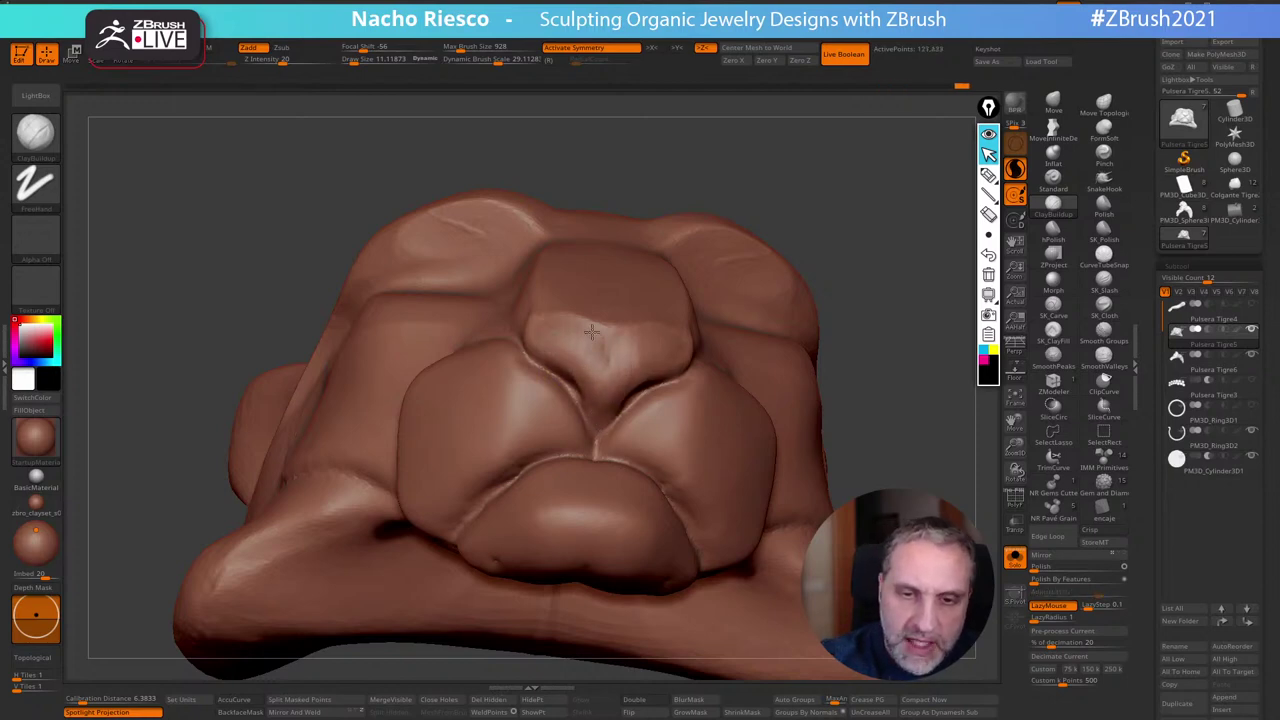
Turn off Sculptris Pro and flatten the nose front, muzzle pads and chin with hPolish
{"action": "left_click_drag", "start_coordinate": [811, 318], "coordinate": [883, 341]}
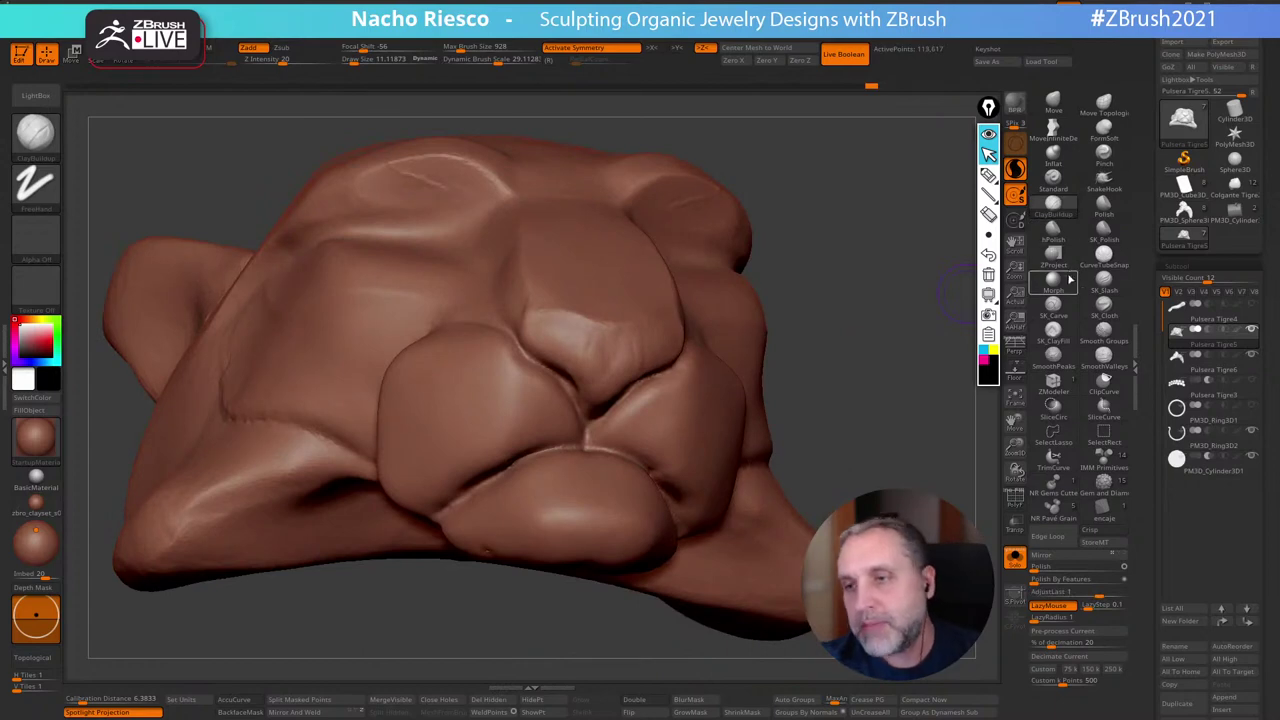
{"action": "left_click", "coordinate": [1053, 228]}
{"action": "key", "text": "s"}
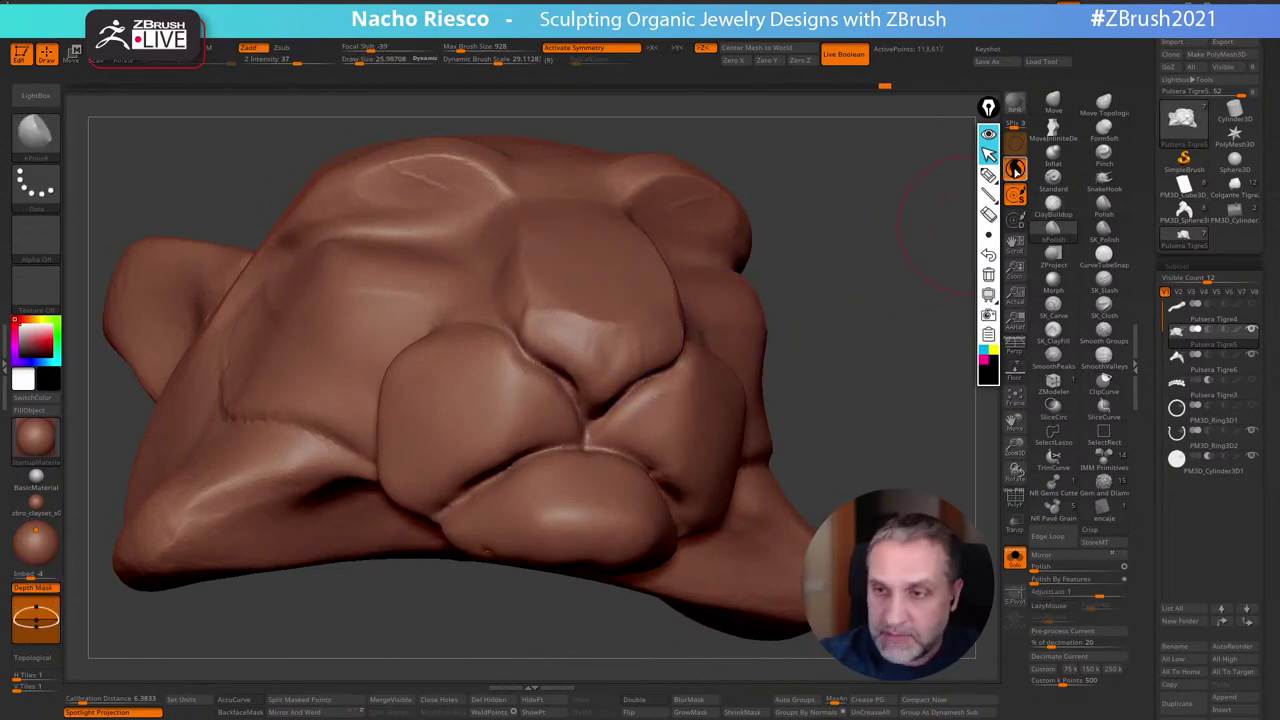
{"action": "left_click", "coordinate": [1015, 171]}
{"action": "left_click_drag", "start_coordinate": [840, 314], "coordinate": [836, 286]}
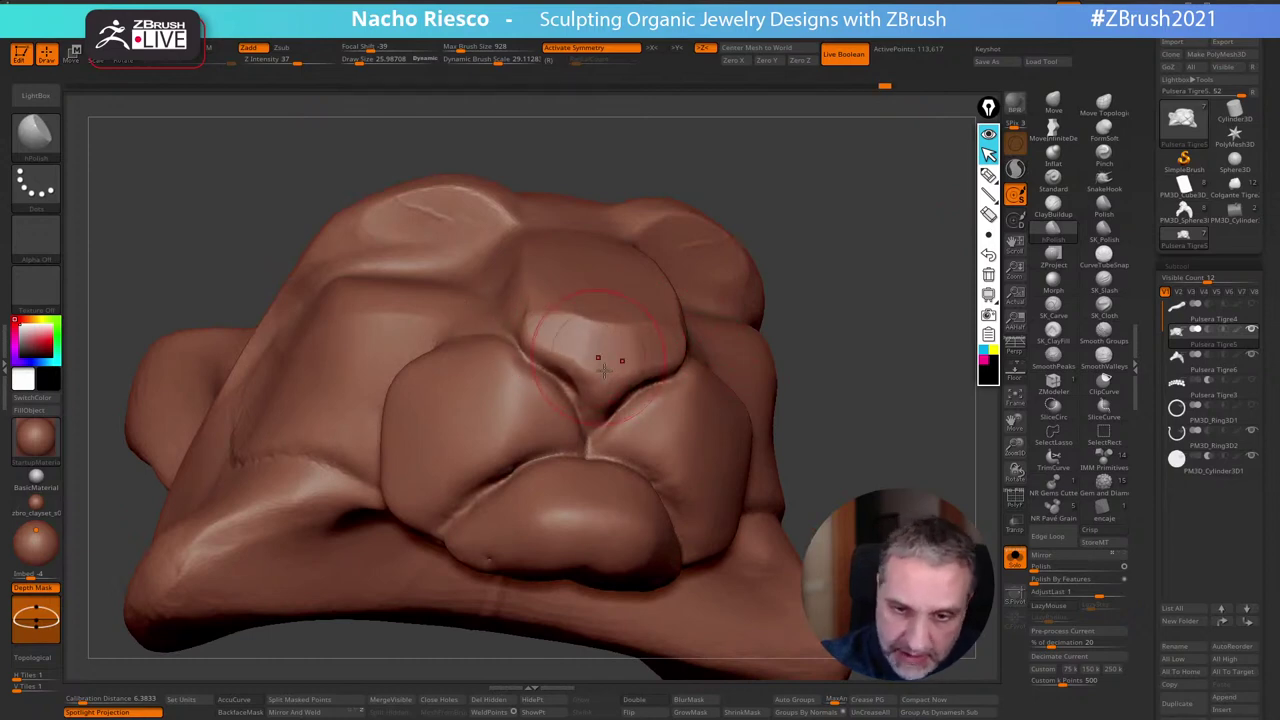
{"action": "left_click_drag", "start_coordinate": [813, 270], "coordinate": [655, 372]}
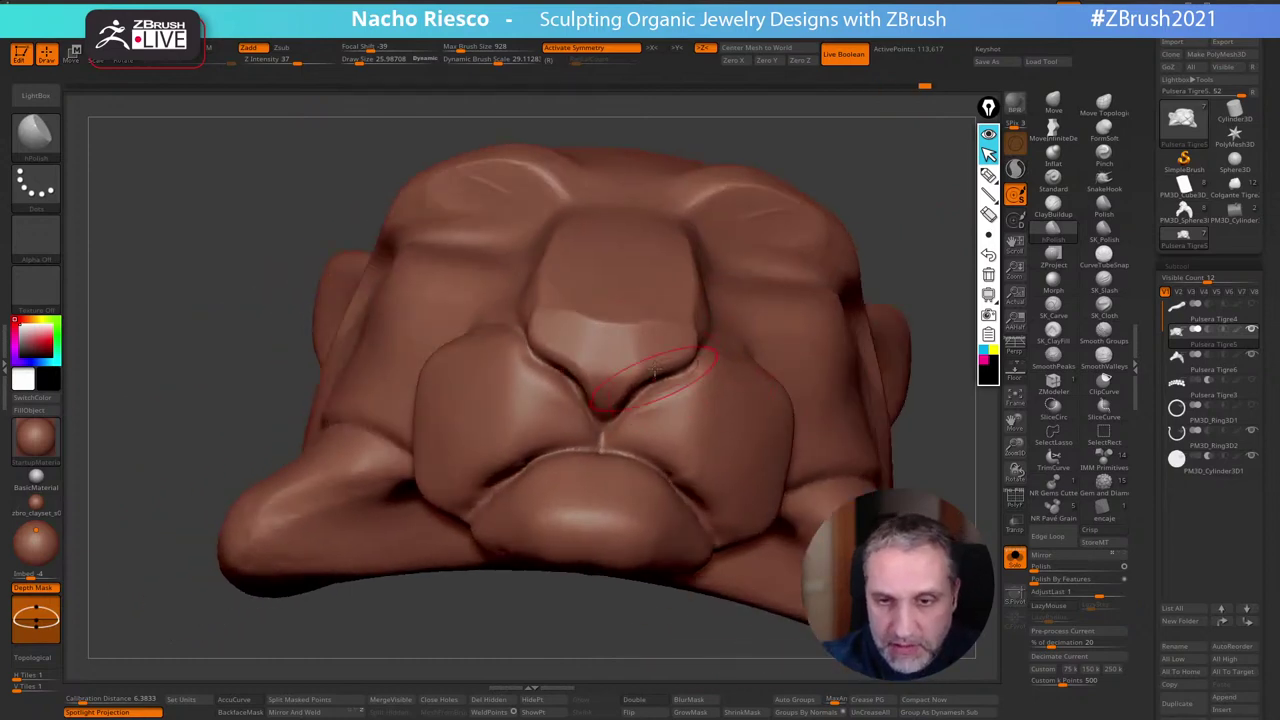
{"action": "left_click_drag", "start_coordinate": [903, 202], "coordinate": [571, 452]}
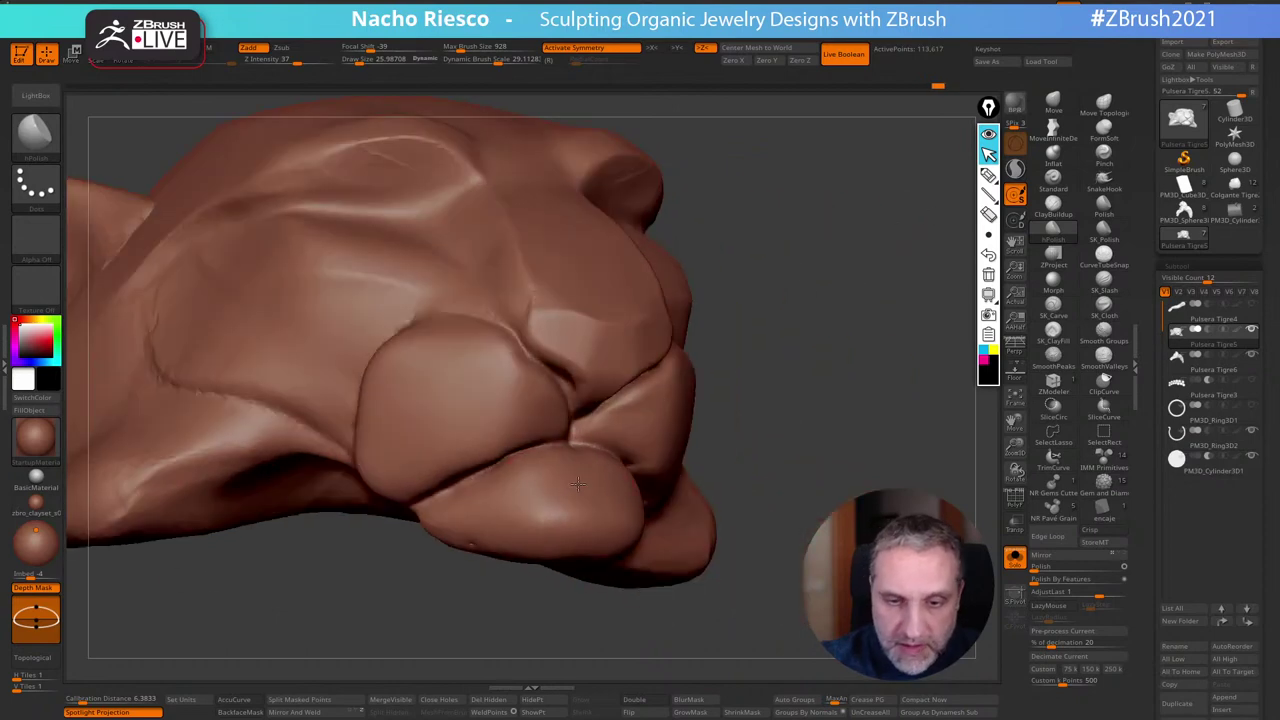
{"action": "left_click_drag", "start_coordinate": [569, 593], "coordinate": [551, 565]}
{"action": "left_click_drag", "start_coordinate": [551, 505], "coordinate": [554, 455]}
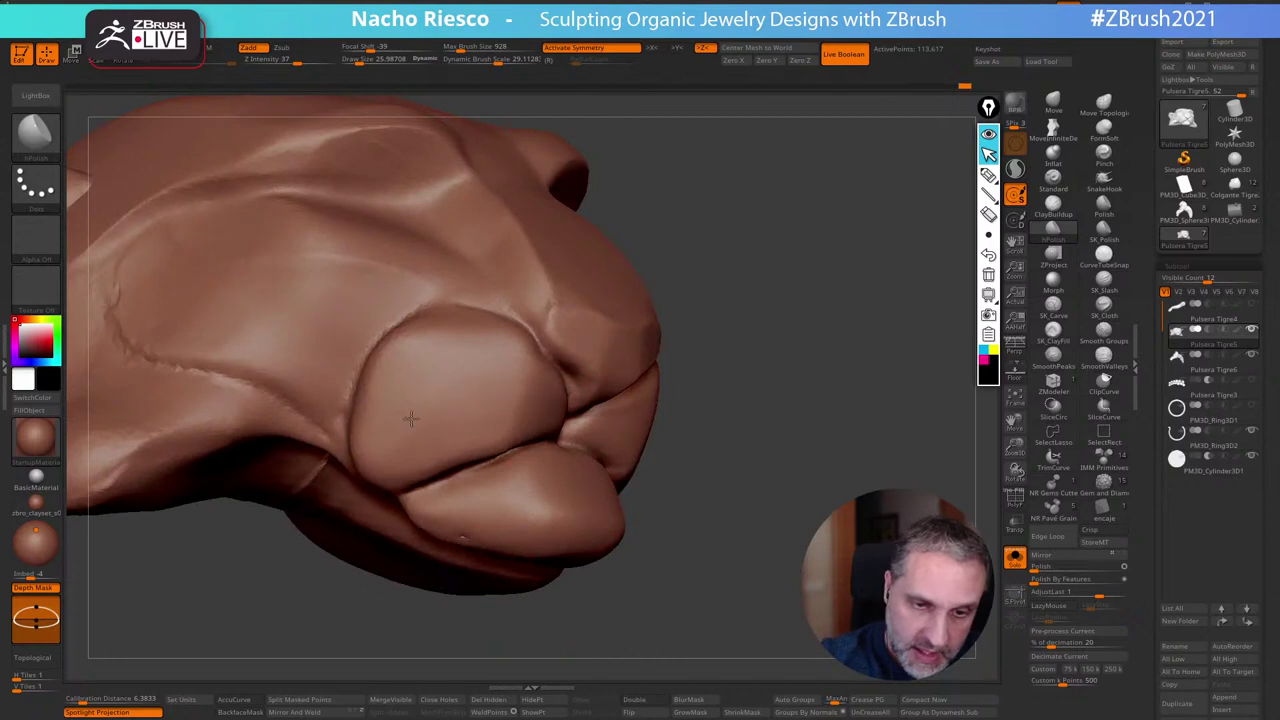
Rework the rough crease along the cheek with ClayBuildup and Sculptris Pro at a draw size of about 13, and smooth it
{"action": "mouse_move", "coordinate": [700, 450]}
{"action": "left_mouse_down"}
{"action": "mouse_move", "coordinate": [786, 420]}
{"action": "mouse_move", "coordinate": [771, 543]}
{"action": "mouse_move", "coordinate": [725, 525]}
{"action": "mouse_move", "coordinate": [760, 505]}
{"action": "mouse_move", "coordinate": [791, 534]}
{"action": "mouse_move", "coordinate": [893, 467]}
{"action": "left_mouse_up"}
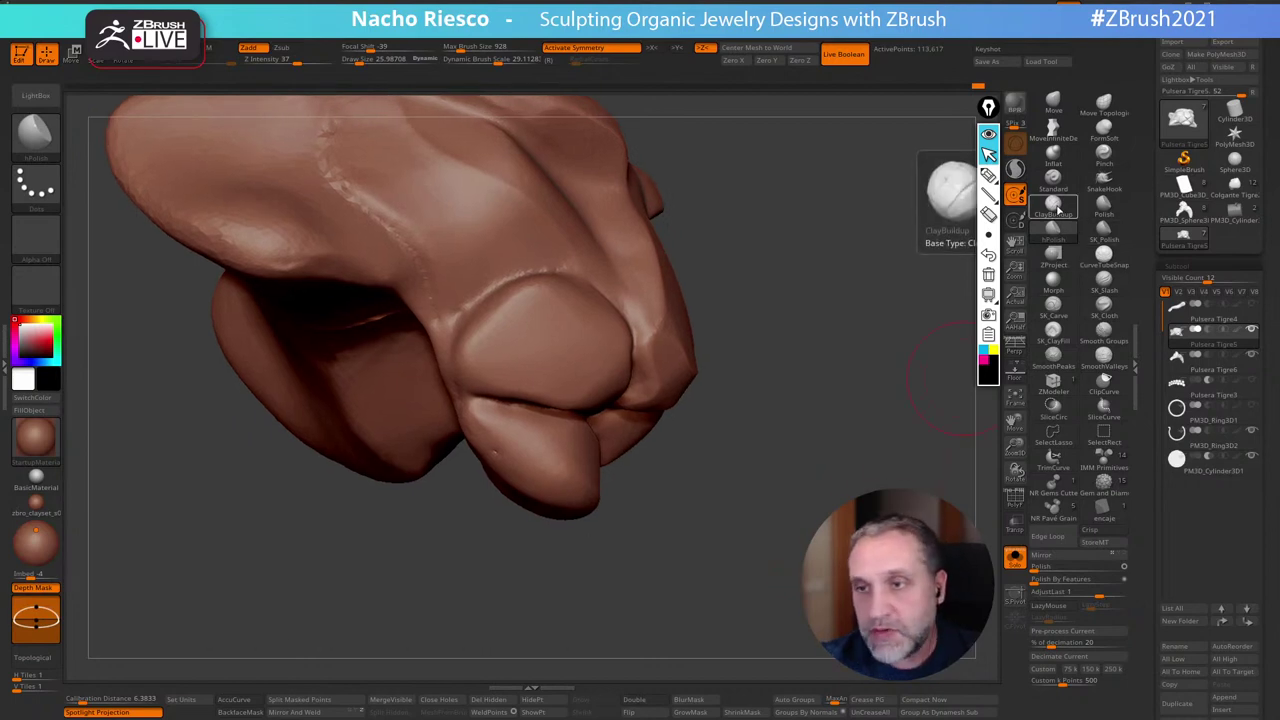
{"action": "left_click", "coordinate": [1056, 210]}
{"action": "mouse_move", "coordinate": [869, 349]}
{"action": "left_mouse_down"}
{"action": "mouse_move", "coordinate": [823, 461]}
{"action": "mouse_move", "coordinate": [849, 411]}
{"action": "mouse_move", "coordinate": [885, 500]}
{"action": "mouse_move", "coordinate": [850, 470]}
{"action": "mouse_move", "coordinate": [440, 450]}
{"action": "left_mouse_up"}
{"action": "left_click_drag", "start_coordinate": [830, 425], "coordinate": [704, 592]}
{"action": "left_click_drag", "start_coordinate": [738, 526], "coordinate": [671, 563]}
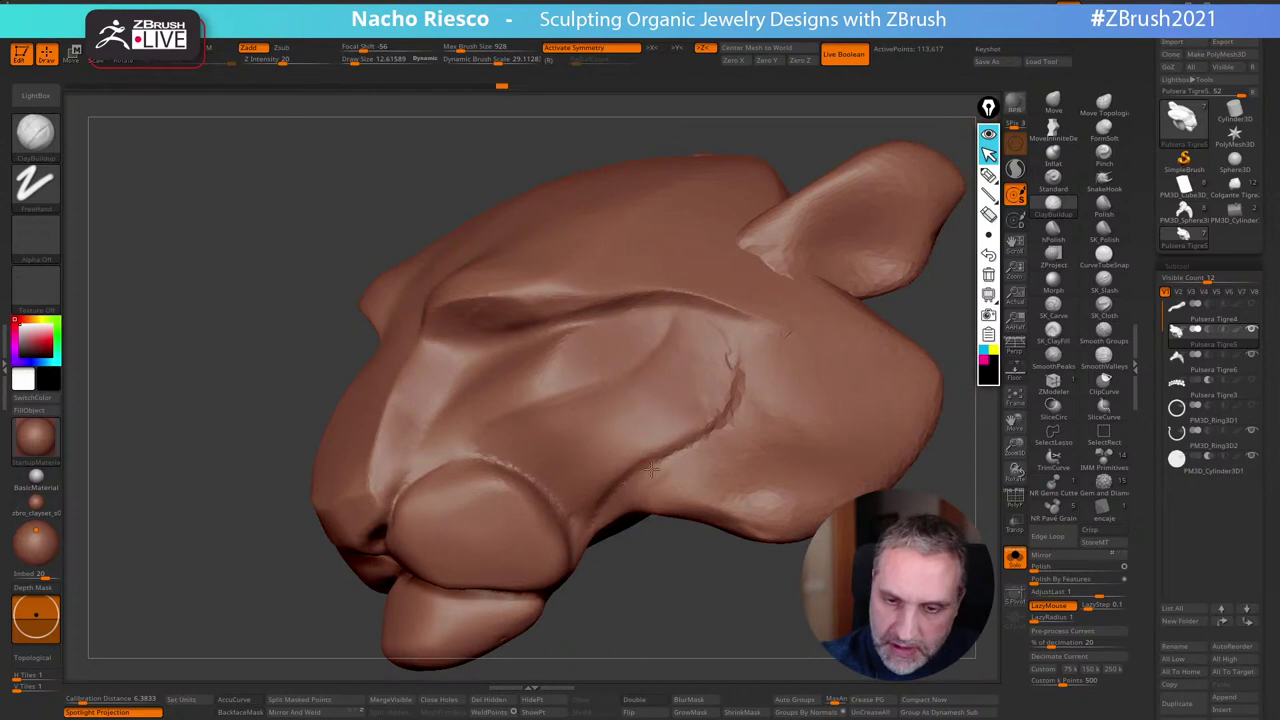
{"action": "mouse_move", "coordinate": [740, 355]}
{"action": "left_mouse_down"}
{"action": "mouse_move", "coordinate": [712, 438]}
{"action": "mouse_move", "coordinate": [674, 456]}
{"action": "left_mouse_up"}
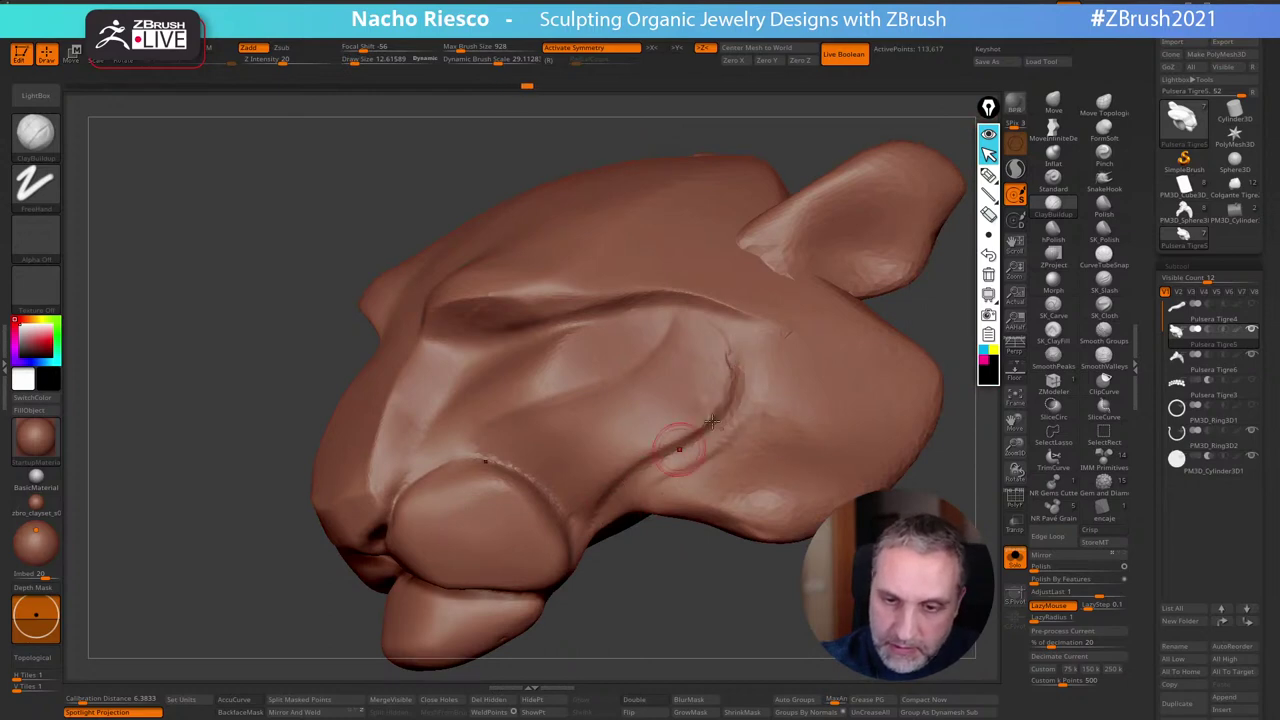
{"action": "mouse_move", "coordinate": [746, 355]}
{"action": "left_mouse_down"}
{"action": "mouse_move", "coordinate": [680, 465]}
{"action": "mouse_move", "coordinate": [706, 434]}
{"action": "left_mouse_up"}
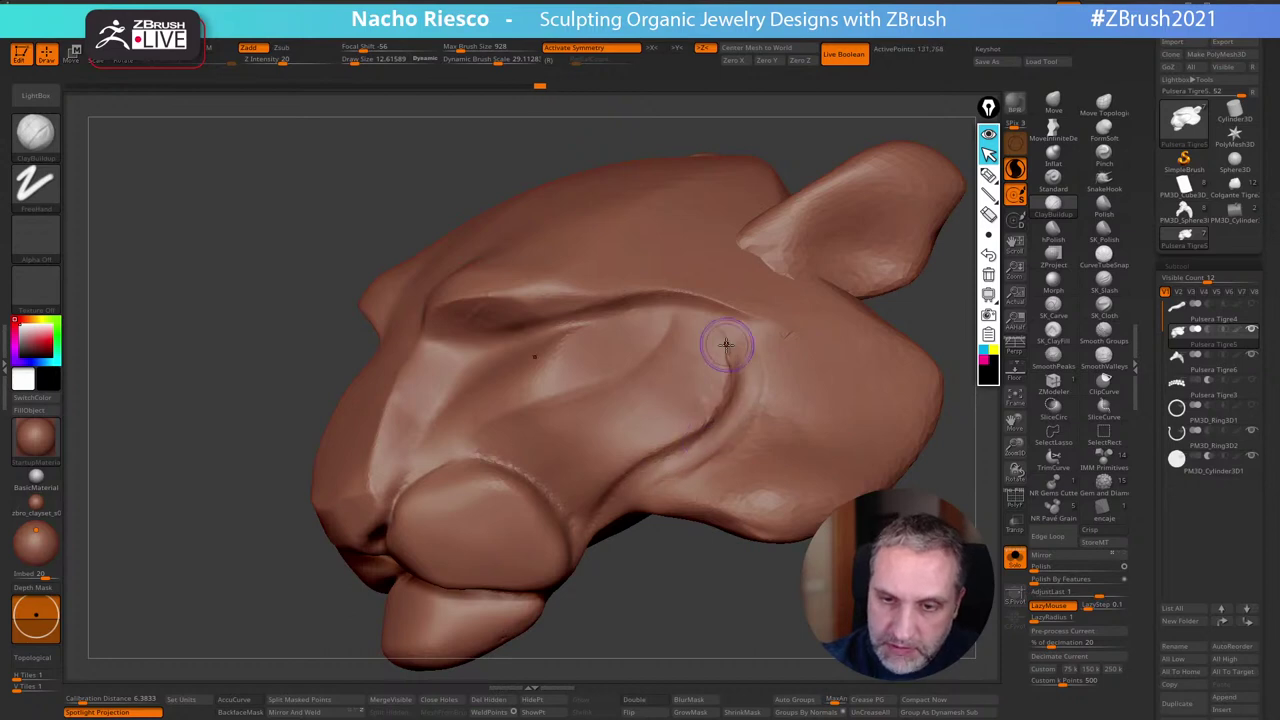
{"action": "left_click_drag", "start_coordinate": [727, 345], "coordinate": [720, 372], "text": "shift"}
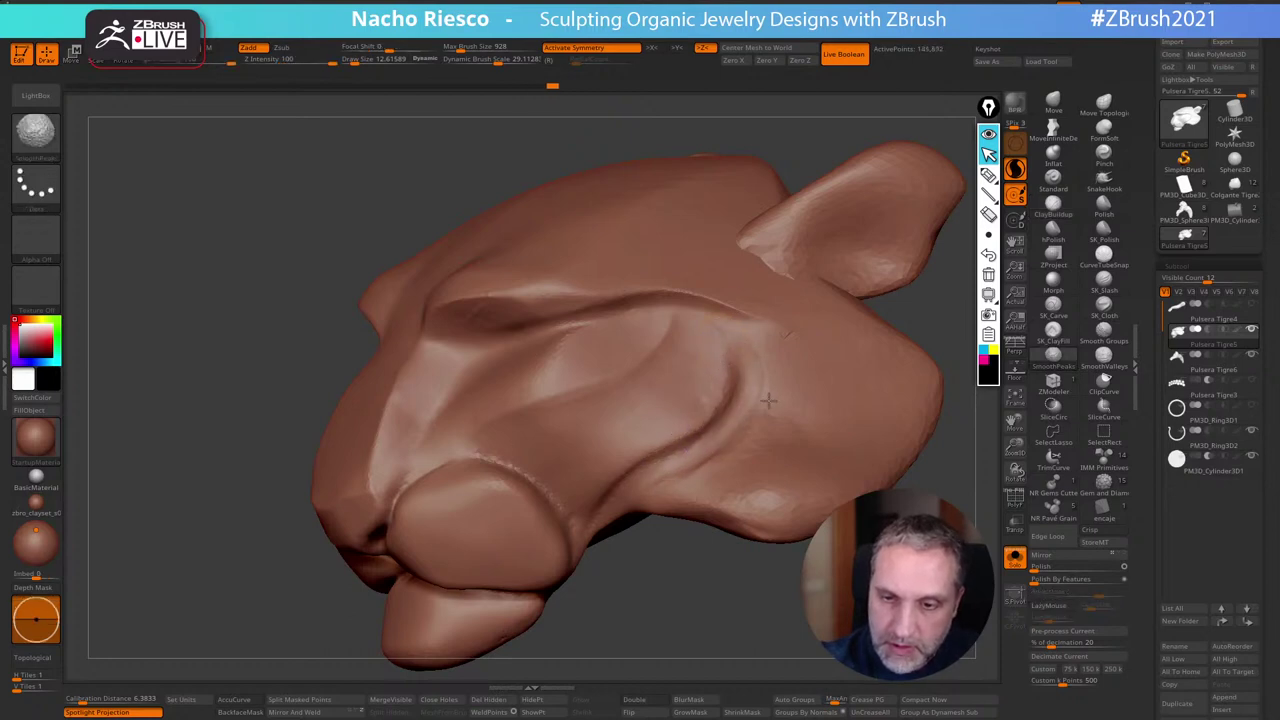
{"action": "mouse_move", "coordinate": [804, 507]}
{"action": "left_mouse_down"}
{"action": "mouse_move", "coordinate": [743, 614]}
{"action": "mouse_move", "coordinate": [751, 629]}
{"action": "mouse_move", "coordinate": [805, 598]}
{"action": "mouse_move", "coordinate": [804, 614]}
{"action": "mouse_move", "coordinate": [744, 585]}
{"action": "mouse_move", "coordinate": [601, 559]}
{"action": "mouse_move", "coordinate": [634, 568]}
{"action": "left_mouse_up"}
Mask the chin with MaskLasso and invert the mask so only the chin is editable
{"action": "key", "text": "ctrl"}
{"action": "left_click", "coordinate": [35, 132], "text": "ctrl"}
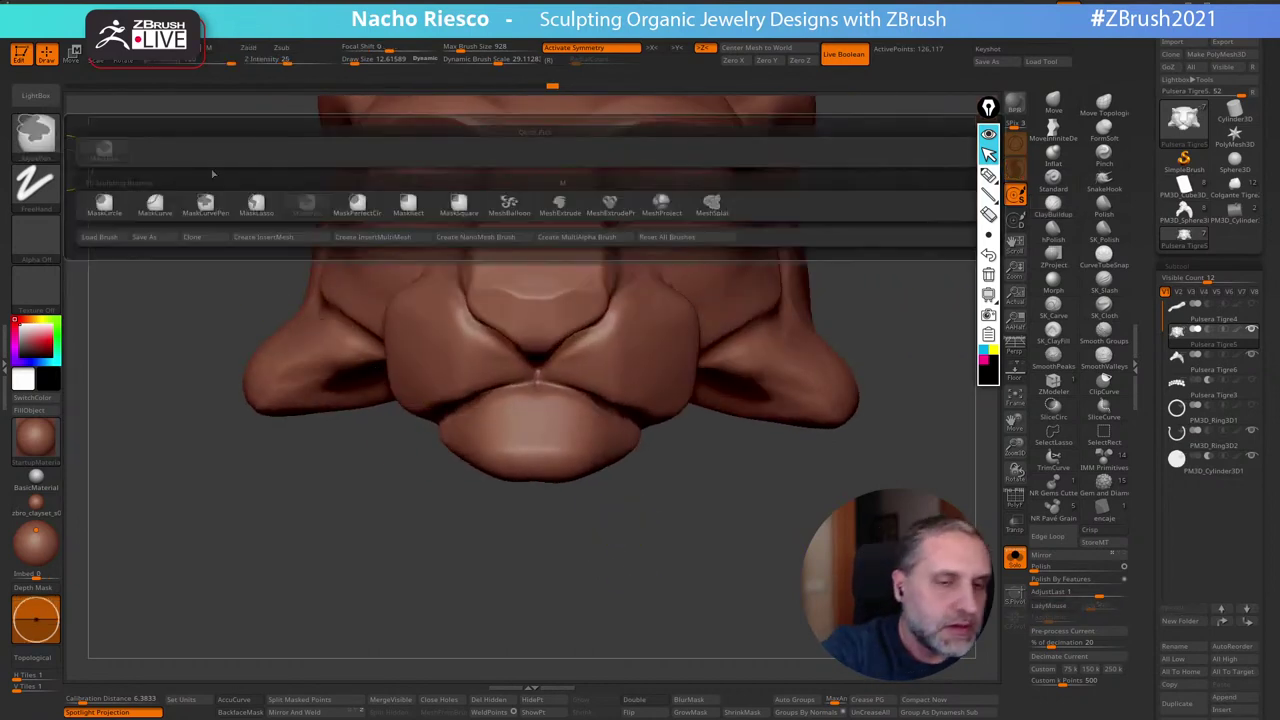
{"action": "left_click", "coordinate": [255, 203]}
{"action": "mouse_move", "coordinate": [635, 558]}
{"action": "left_mouse_down", "text": "ctrl"}
{"action": "mouse_move", "coordinate": [680, 458]}
{"action": "mouse_move", "coordinate": [630, 412]}
{"action": "mouse_move", "coordinate": [578, 392]}
{"action": "mouse_move", "coordinate": [545, 425]}
{"action": "mouse_move", "coordinate": [455, 445]}
{"action": "left_mouse_up", "text": "ctrl"}
{"action": "mouse_move", "coordinate": [519, 642]}
{"action": "left_mouse_down"}
{"action": "mouse_move", "coordinate": [747, 617]}
{"action": "mouse_move", "coordinate": [394, 537]}
{"action": "left_mouse_up"}
{"action": "left_click", "coordinate": [723, 557], "text": "ctrl"}
{"action": "mouse_move", "coordinate": [723, 557]}
{"action": "left_mouse_down"}
{"action": "mouse_move", "coordinate": [660, 571]}
{"action": "mouse_move", "coordinate": [950, 616]}
{"action": "left_mouse_up"}
Pull the chin downward and reshape its outline with the Move brush, and clear the mask
{"action": "left_click", "coordinate": [1053, 101]}
{"action": "key", "text": "s"}
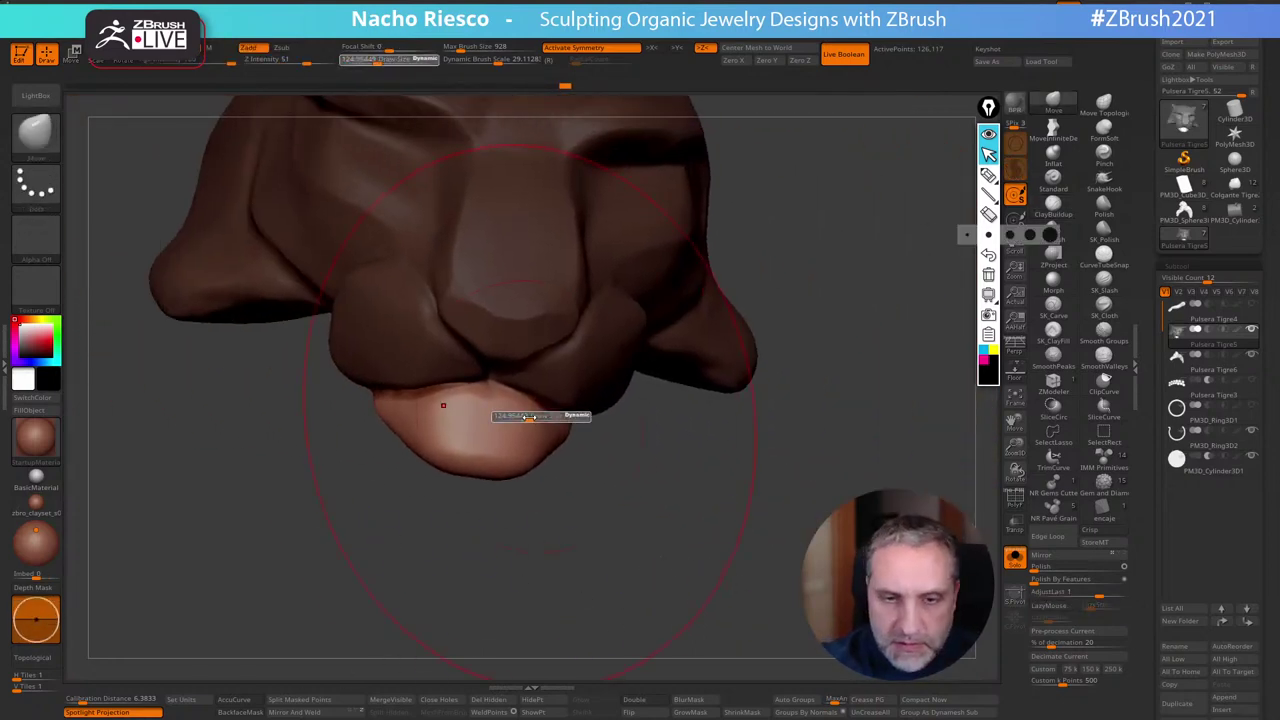
{"action": "left_click_drag", "start_coordinate": [492, 432], "coordinate": [483, 455]}
{"action": "left_click_drag", "start_coordinate": [487, 524], "coordinate": [542, 499]}
{"action": "left_click_drag", "start_coordinate": [465, 466], "coordinate": [472, 500]}
{"action": "left_click_drag", "start_coordinate": [549, 540], "coordinate": [603, 545]}
{"action": "mouse_move", "coordinate": [770, 300]}
{"action": "left_mouse_down"}
{"action": "mouse_move", "coordinate": [846, 346]}
{"action": "mouse_move", "coordinate": [851, 371]}
{"action": "mouse_move", "coordinate": [819, 388]}
{"action": "mouse_move", "coordinate": [806, 440]}
{"action": "mouse_move", "coordinate": [797, 432]}
{"action": "mouse_move", "coordinate": [825, 402]}
{"action": "mouse_move", "coordinate": [812, 400]}
{"action": "left_mouse_up"}
Smooth the stretched surface between the muzzle and chin with Sculptris Pro at a draw size of about 24
{"action": "key", "text": "s"}
{"action": "key", "text": "s"}
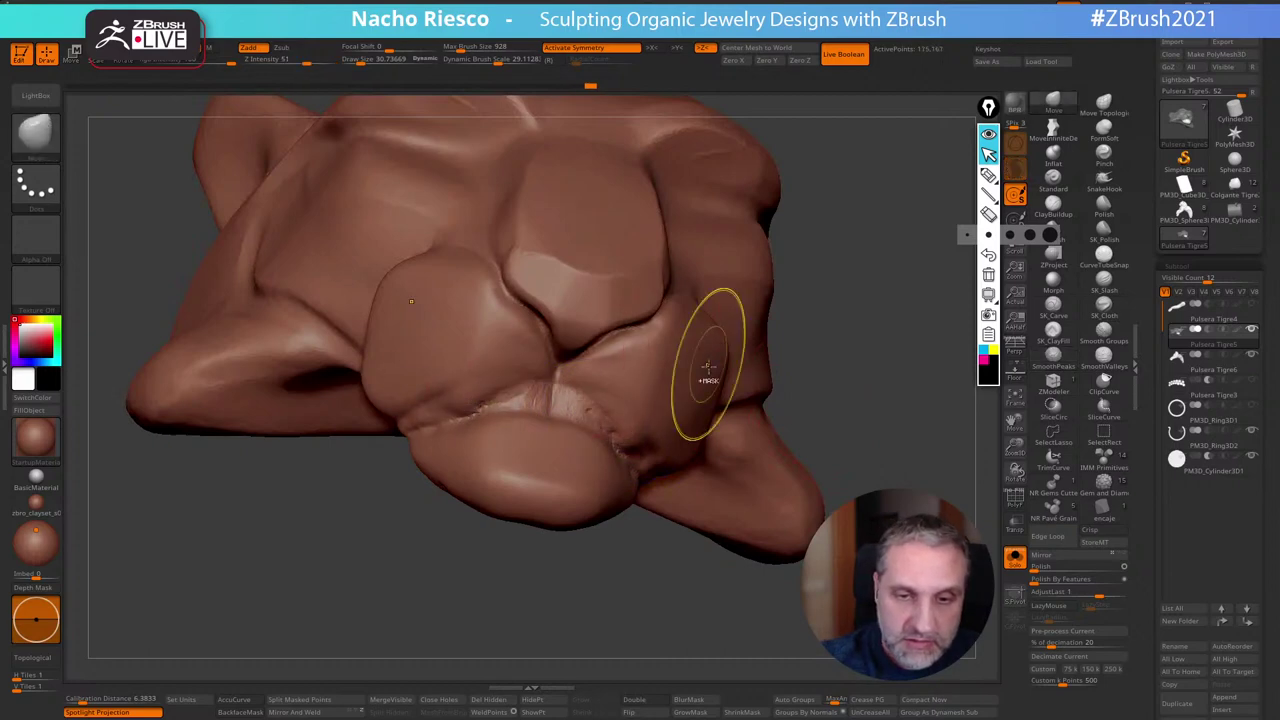
{"action": "key", "text": "s"}
{"action": "left_click_drag", "start_coordinate": [554, 400], "coordinate": [548, 400]}
{"action": "left_click_drag", "start_coordinate": [460, 405], "coordinate": [452, 406], "text": "shift"}
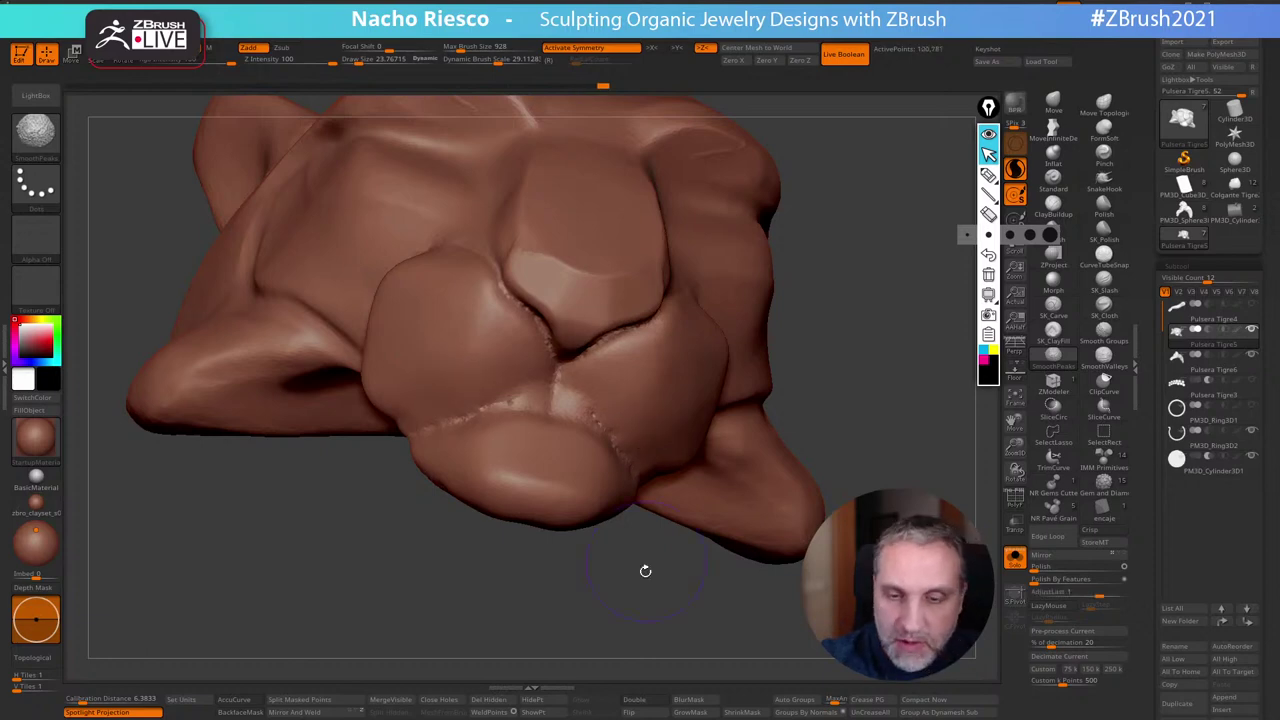
{"action": "left_click_drag", "start_coordinate": [645, 570], "coordinate": [630, 398]}
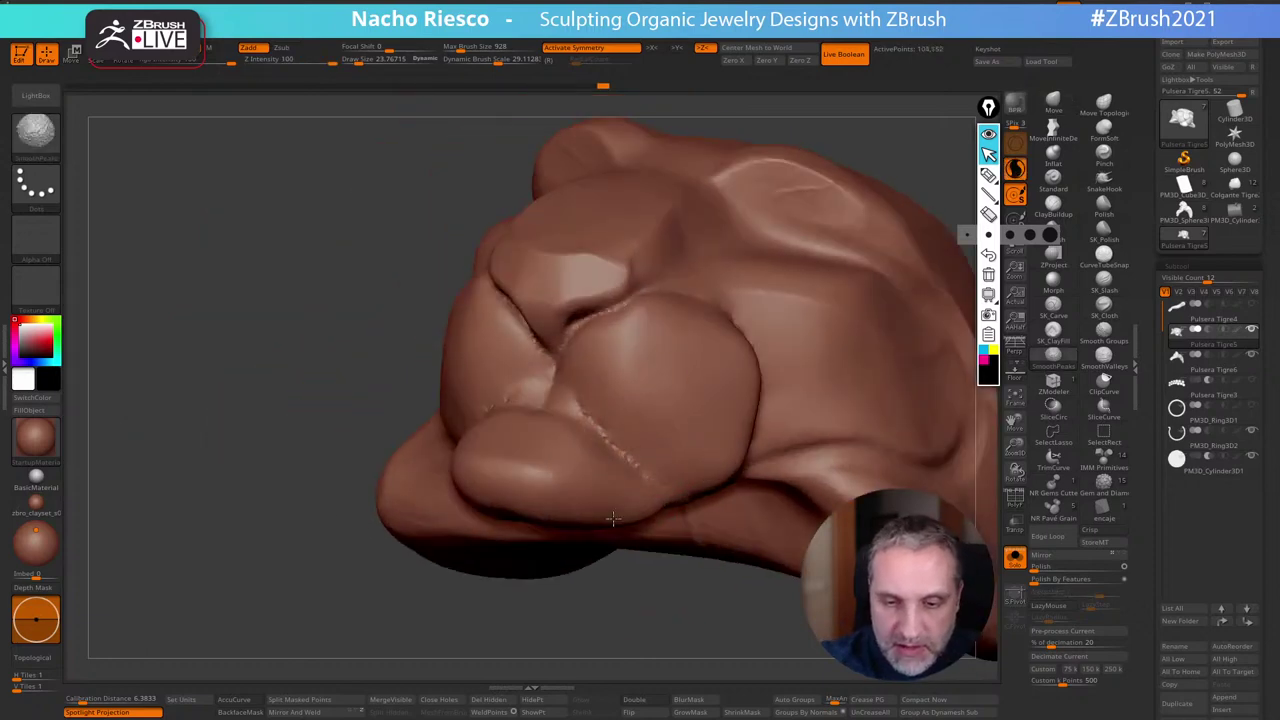
Build up the lower edges of the muzzle pads with ClayBuildup at a draw size of about 18, and smooth the mouth corners
{"action": "left_click_drag", "start_coordinate": [560, 598], "coordinate": [588, 614]}
{"action": "left_click", "coordinate": [1056, 207]}
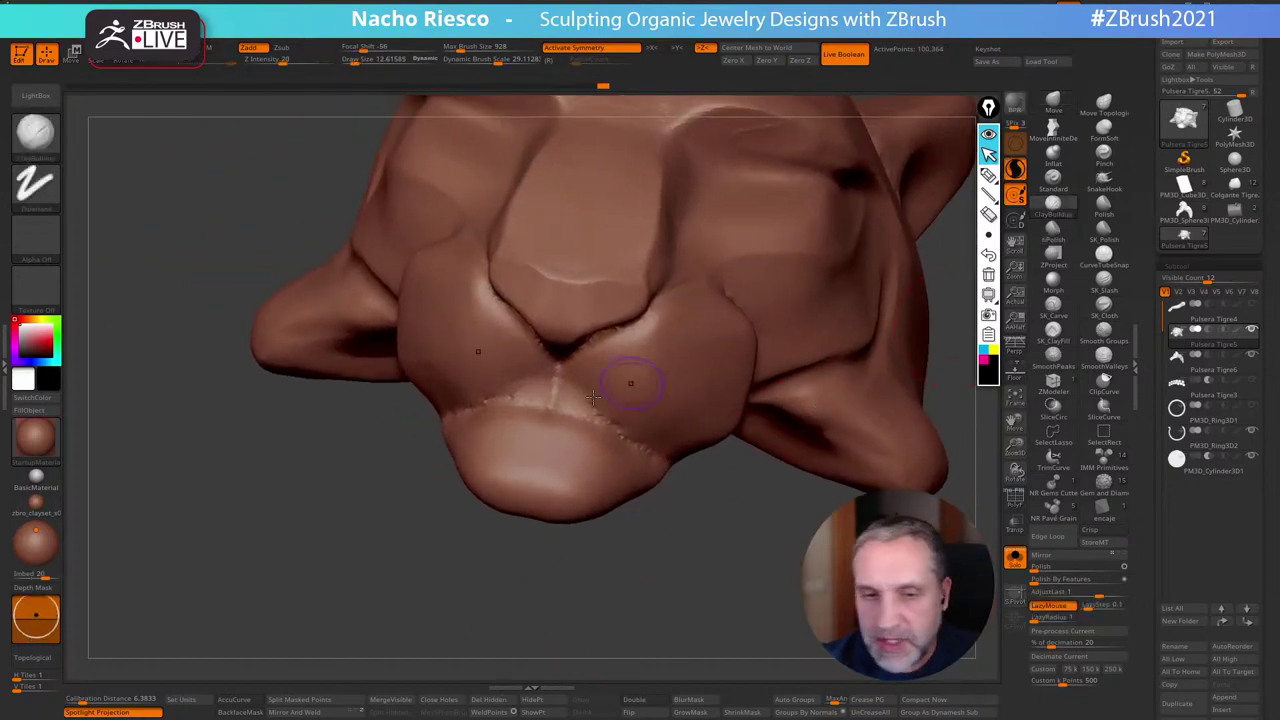
{"action": "key", "text": "s"}
{"action": "left_click_drag", "start_coordinate": [572, 388], "coordinate": [635, 409]}
{"action": "left_click_drag", "start_coordinate": [660, 528], "coordinate": [655, 500]}
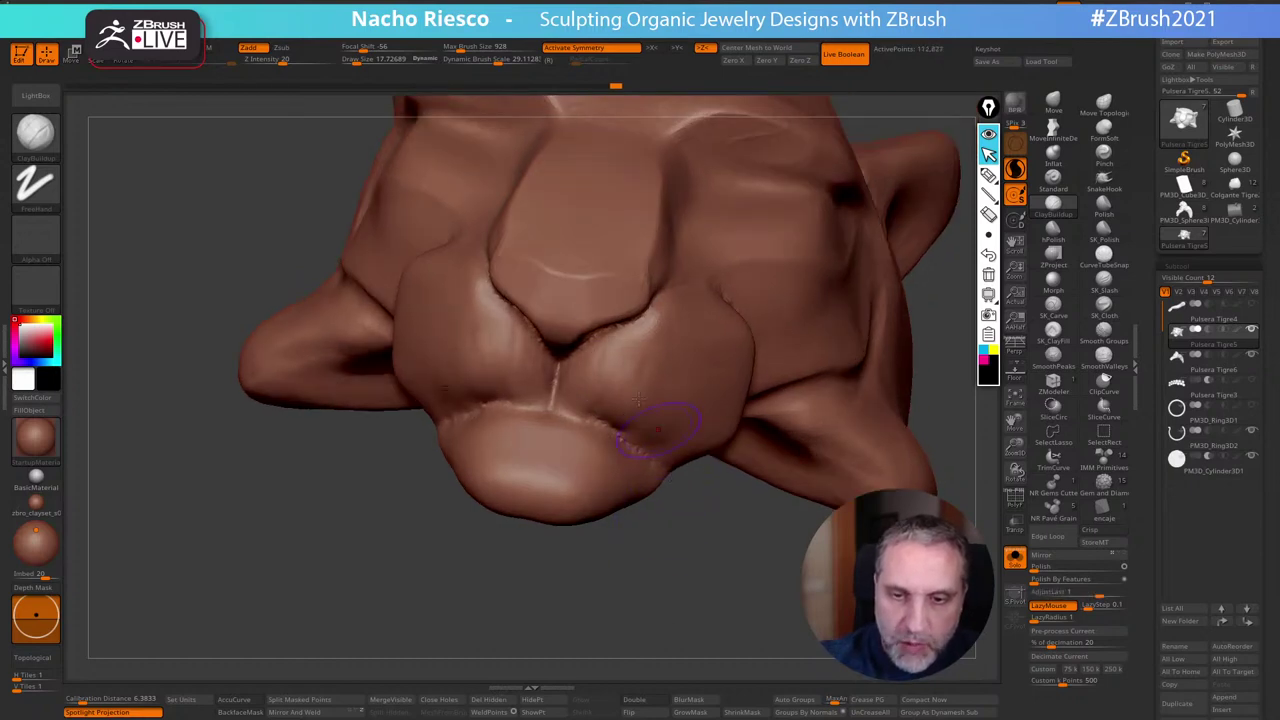
{"action": "key", "text": "shift"}
{"action": "left_click_drag", "start_coordinate": [634, 408], "coordinate": [666, 457], "text": "shift"}
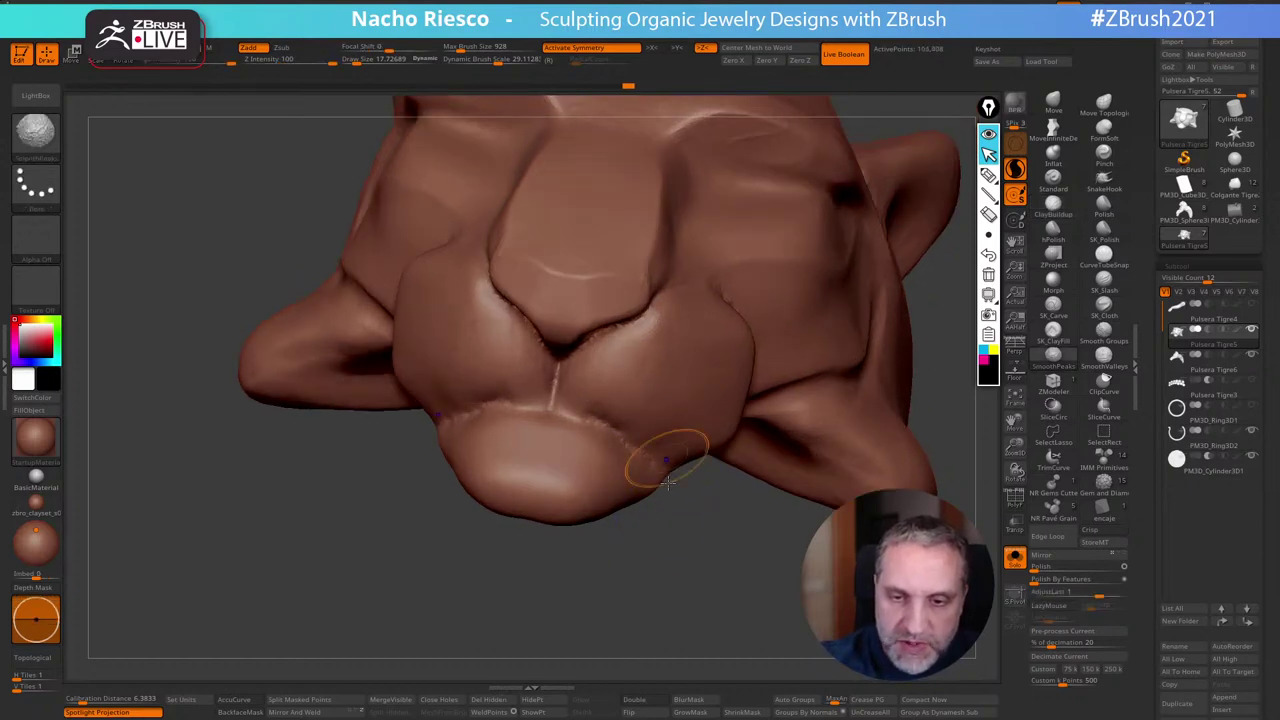
Carve the mouth line between the muzzle pads and the chin with SK_Slash at a draw size of about 22
{"action": "mouse_move", "coordinate": [664, 562]}
{"action": "left_mouse_down"}
{"action": "mouse_move", "coordinate": [686, 583]}
{"action": "mouse_move", "coordinate": [610, 567]}
{"action": "mouse_move", "coordinate": [751, 494]}
{"action": "left_mouse_up"}
{"action": "left_click", "coordinate": [1100, 283]}
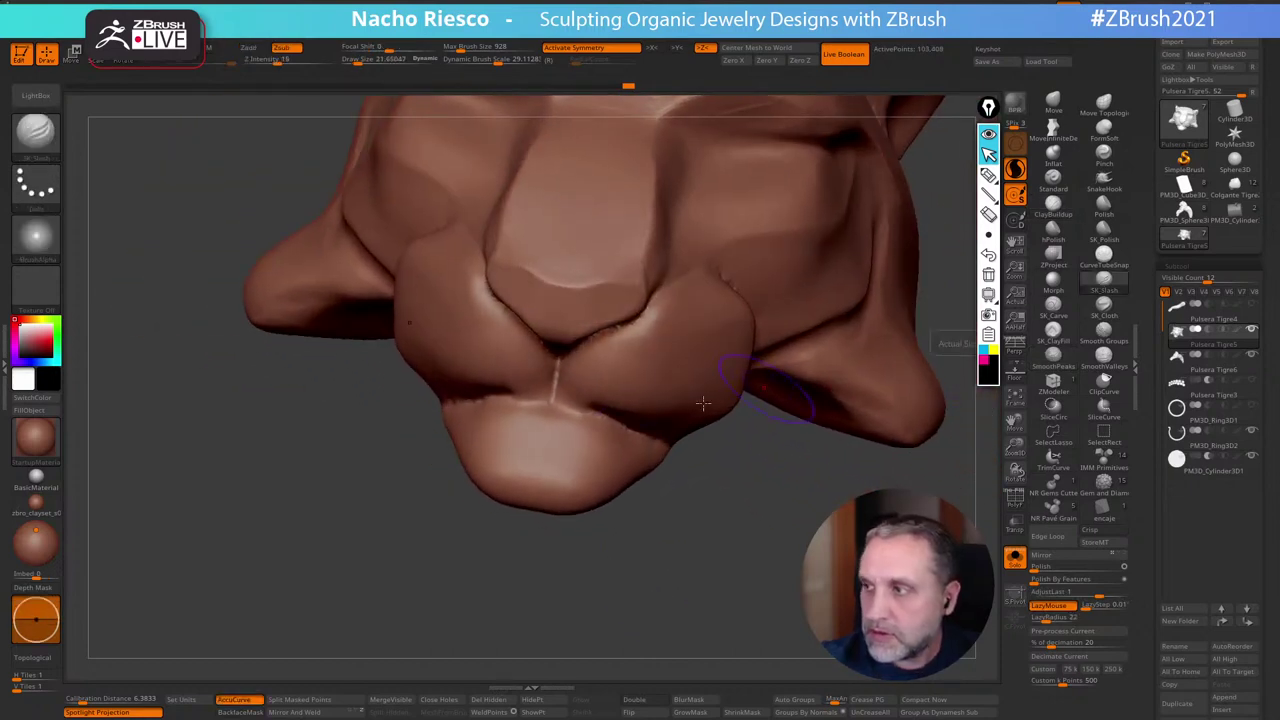
{"action": "left_click_drag", "start_coordinate": [551, 404], "coordinate": [622, 429]}
{"action": "left_click_drag", "start_coordinate": [655, 520], "coordinate": [740, 510]}
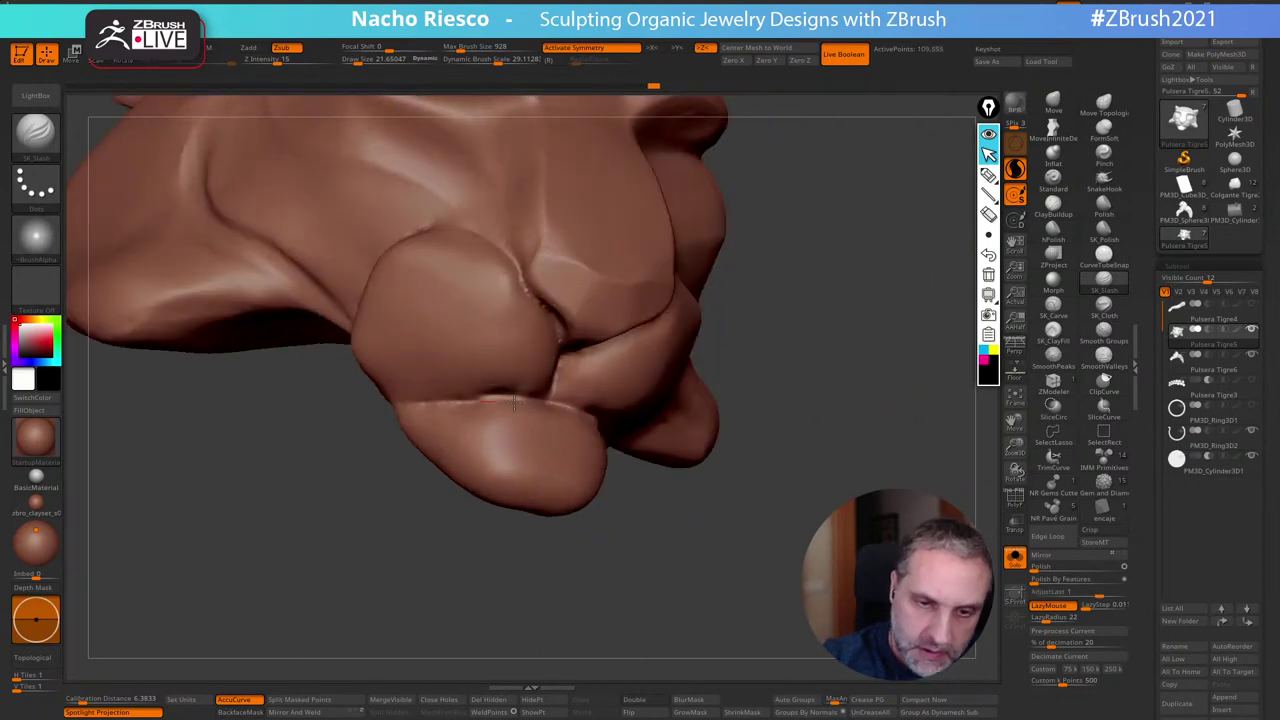
{"action": "right_click_drag", "start_coordinate": [484, 396], "coordinate": [554, 513]}
{"action": "left_click_drag", "start_coordinate": [408, 402], "coordinate": [436, 399]}
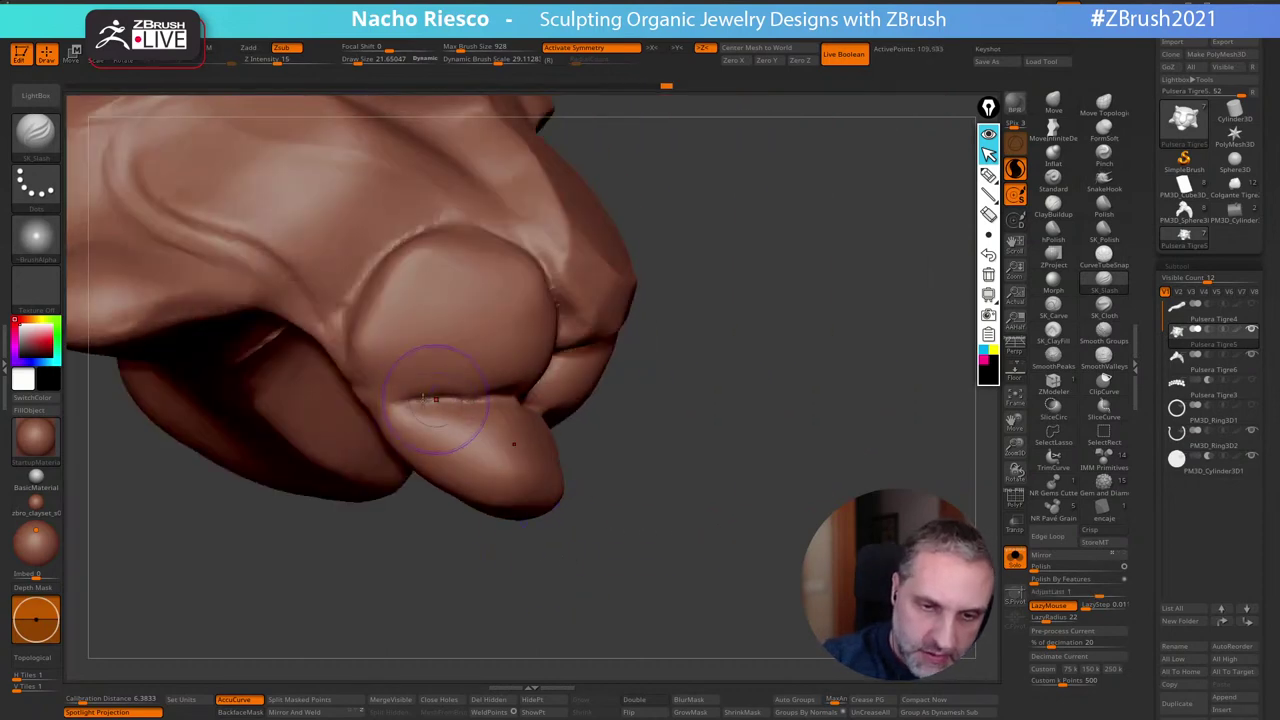
{"action": "left_click_drag", "start_coordinate": [541, 397], "coordinate": [548, 391]}
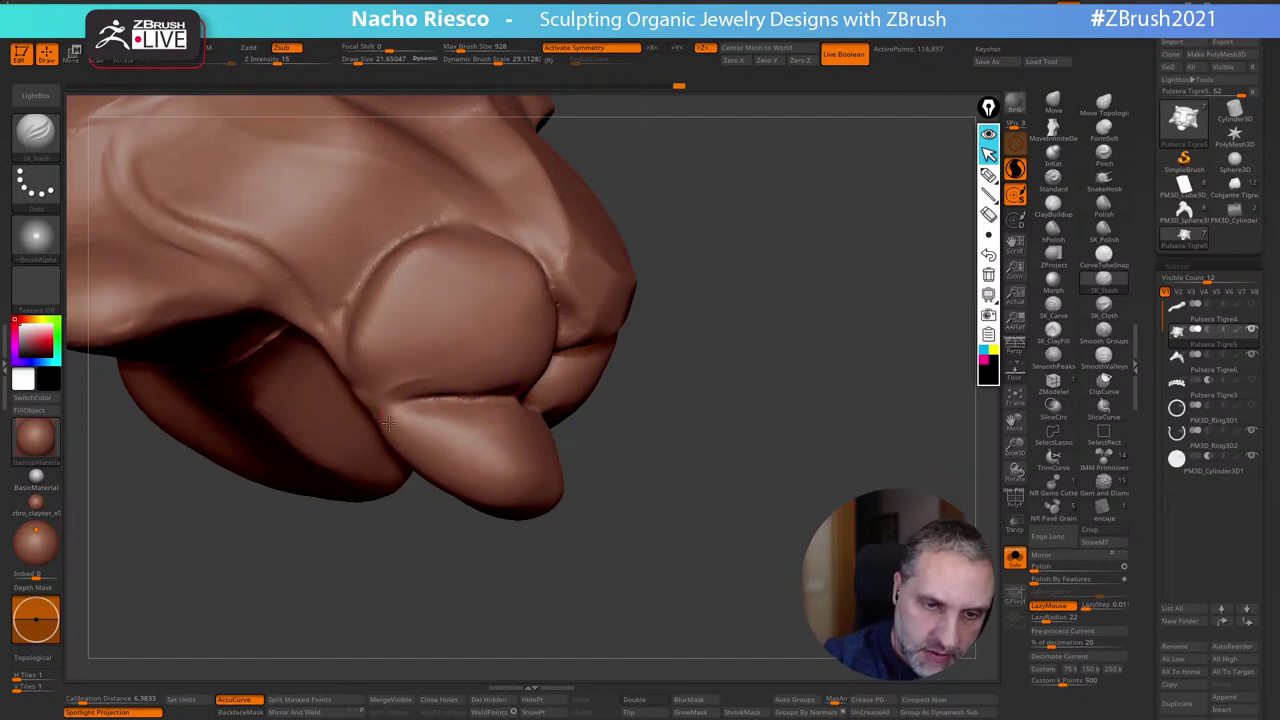
{"action": "left_click_drag", "start_coordinate": [686, 508], "coordinate": [618, 510]}
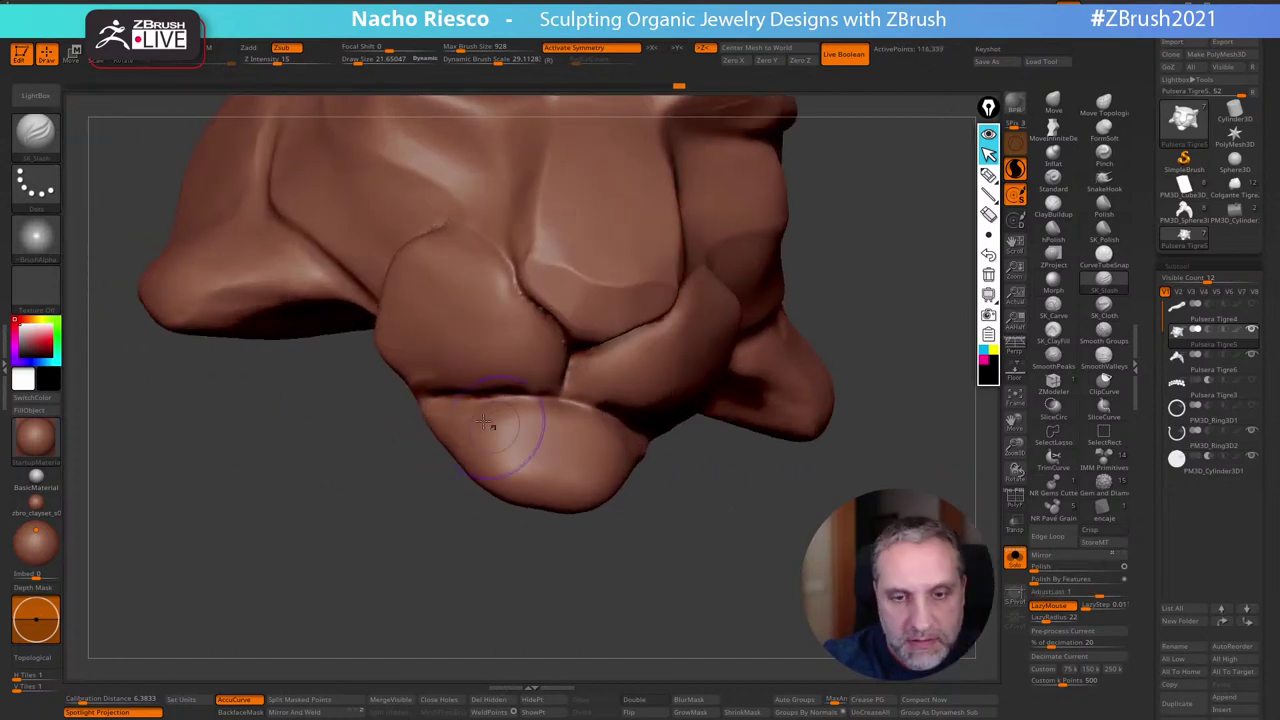
{"action": "mouse_move", "coordinate": [673, 509]}
{"action": "right_mouse_down"}
{"action": "mouse_move", "coordinate": [619, 425]}
{"action": "mouse_move", "coordinate": [404, 397]}
{"action": "right_mouse_up"}
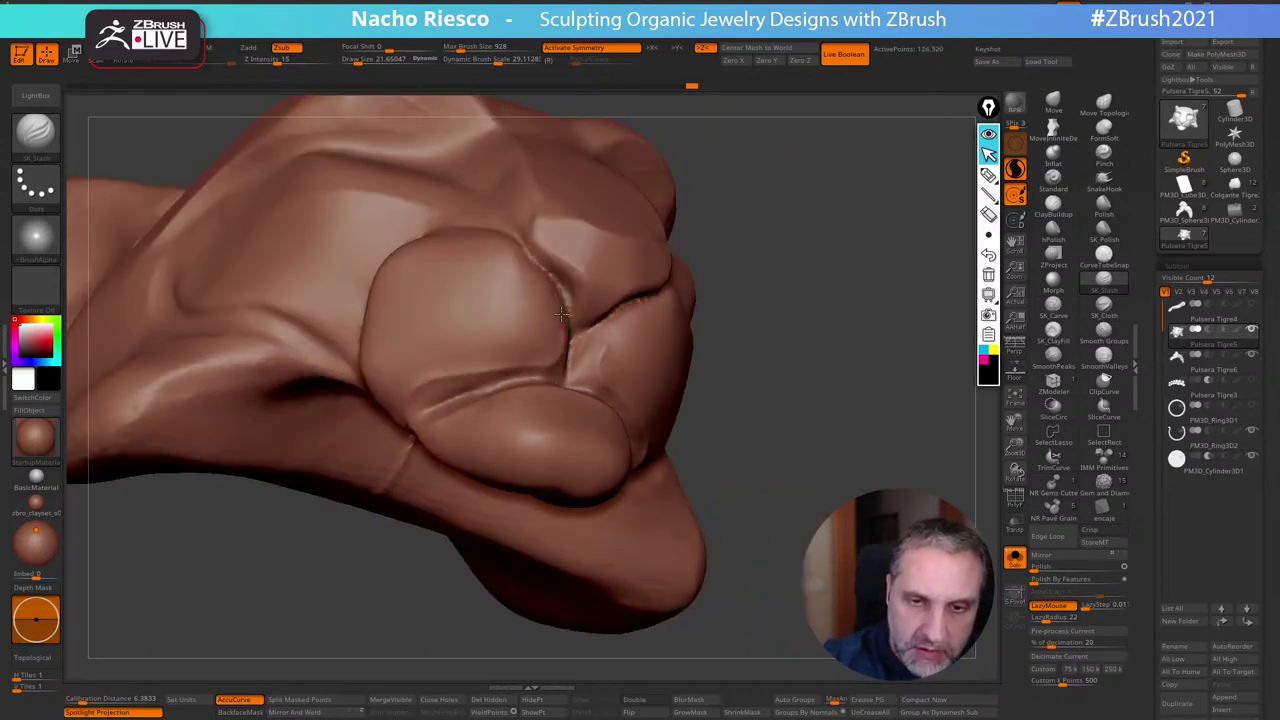
Sharpen the creases around the nose pad and the side of the nose bridge with SK_Slash
{"action": "mouse_move", "coordinate": [509, 235]}
{"action": "right_mouse_down"}
{"action": "mouse_move", "coordinate": [826, 320]}
{"action": "mouse_move", "coordinate": [500, 340]}
{"action": "right_mouse_up"}
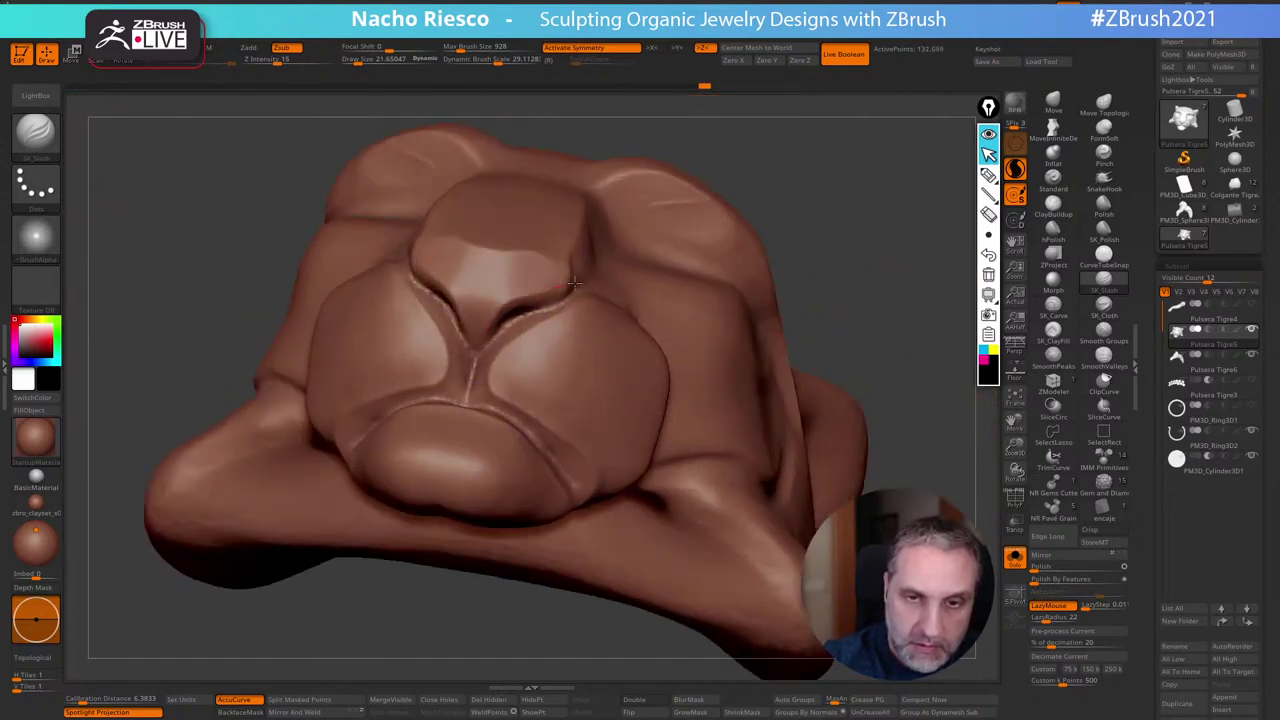
{"action": "right_click_drag", "start_coordinate": [573, 283], "coordinate": [500, 300]}
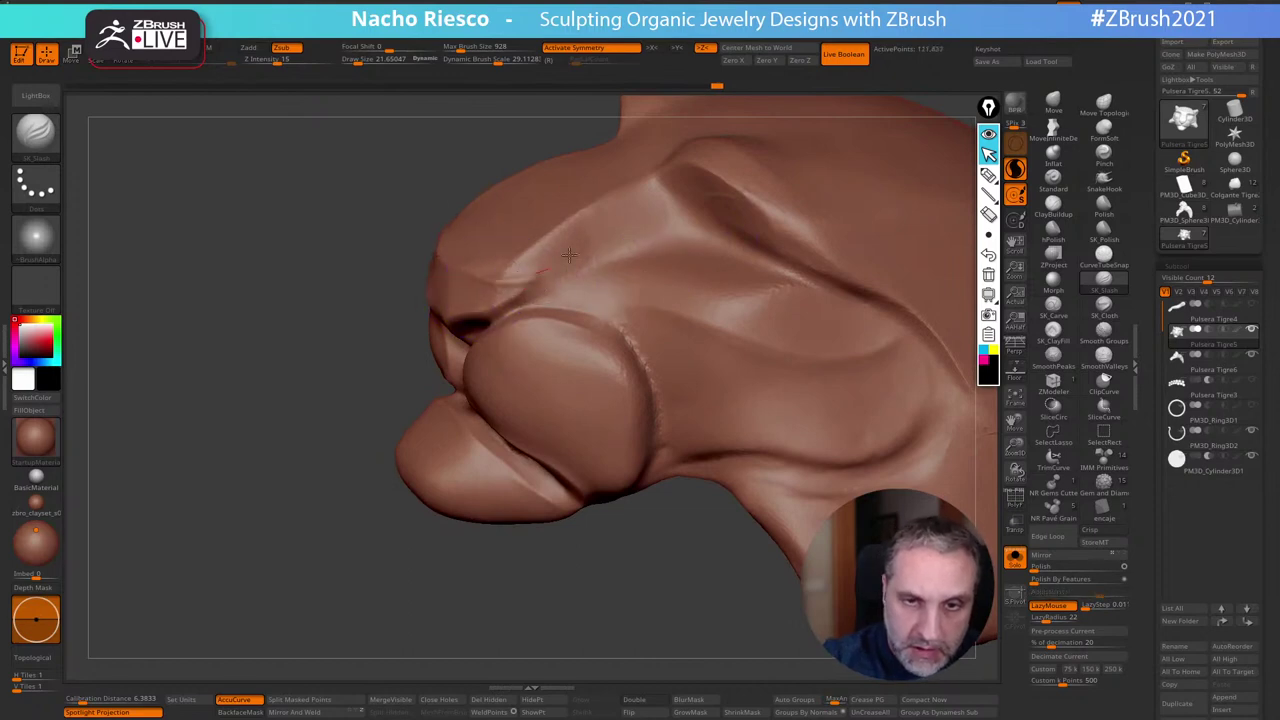
{"action": "mouse_move", "coordinate": [566, 263]}
{"action": "right_mouse_down"}
{"action": "mouse_move", "coordinate": [549, 563]}
{"action": "mouse_move", "coordinate": [594, 610]}
{"action": "mouse_move", "coordinate": [609, 583]}
{"action": "mouse_move", "coordinate": [643, 609]}
{"action": "mouse_move", "coordinate": [630, 600]}
{"action": "right_mouse_up"}
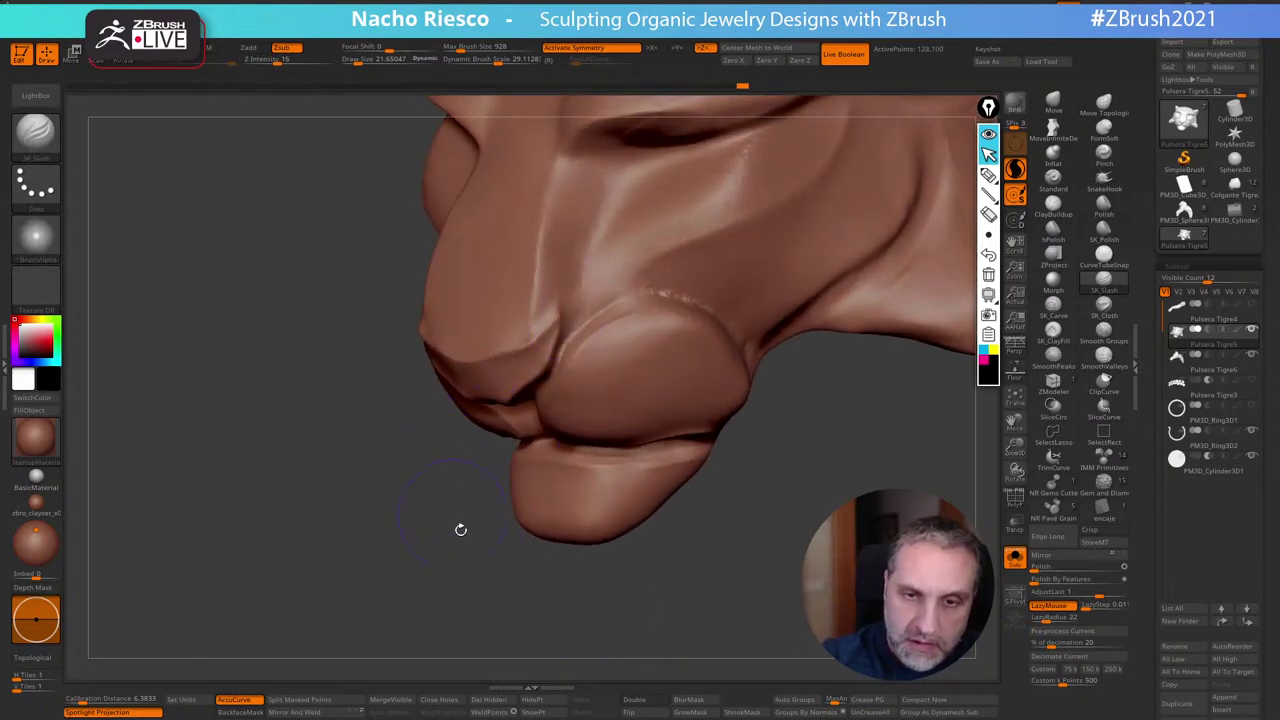
{"action": "mouse_move", "coordinate": [460, 528]}
{"action": "right_mouse_down"}
{"action": "mouse_move", "coordinate": [466, 551]}
{"action": "mouse_move", "coordinate": [490, 500]}
{"action": "right_mouse_up"}
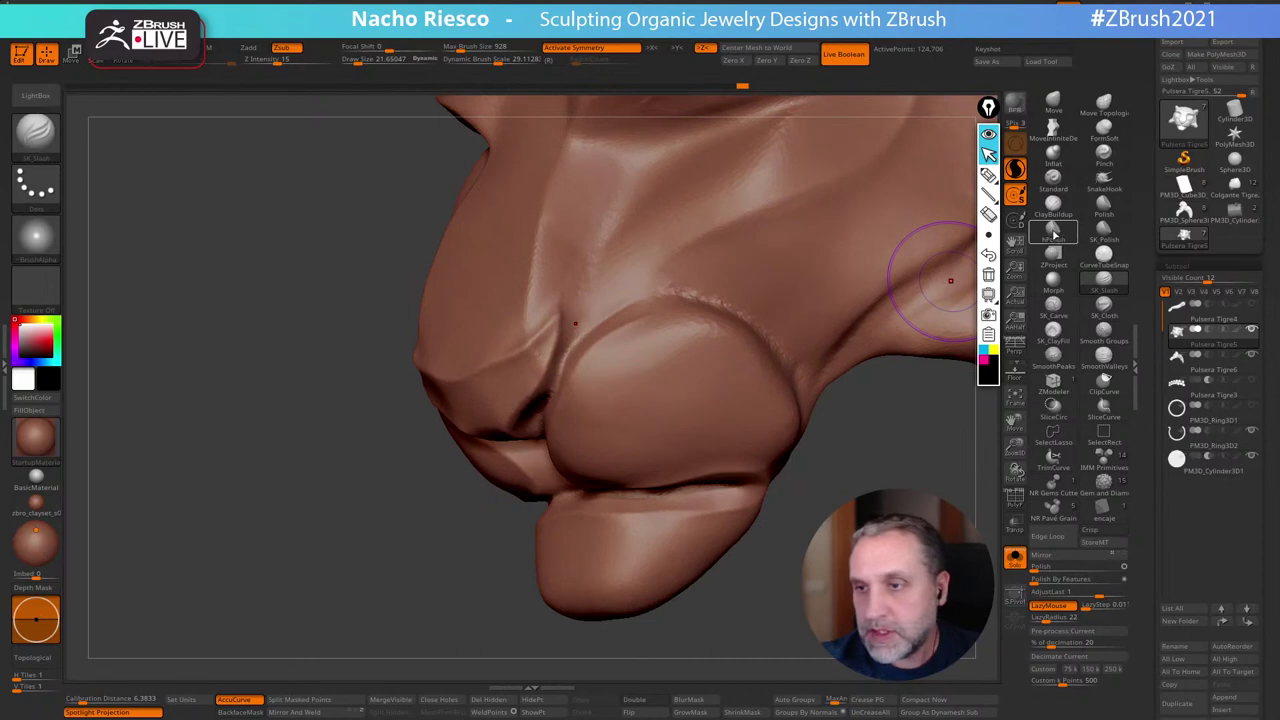
Flatten the nose tip and the front of the chin with hPolish at draw sizes of about 8 and 13
{"action": "left_click", "coordinate": [1053, 232]}
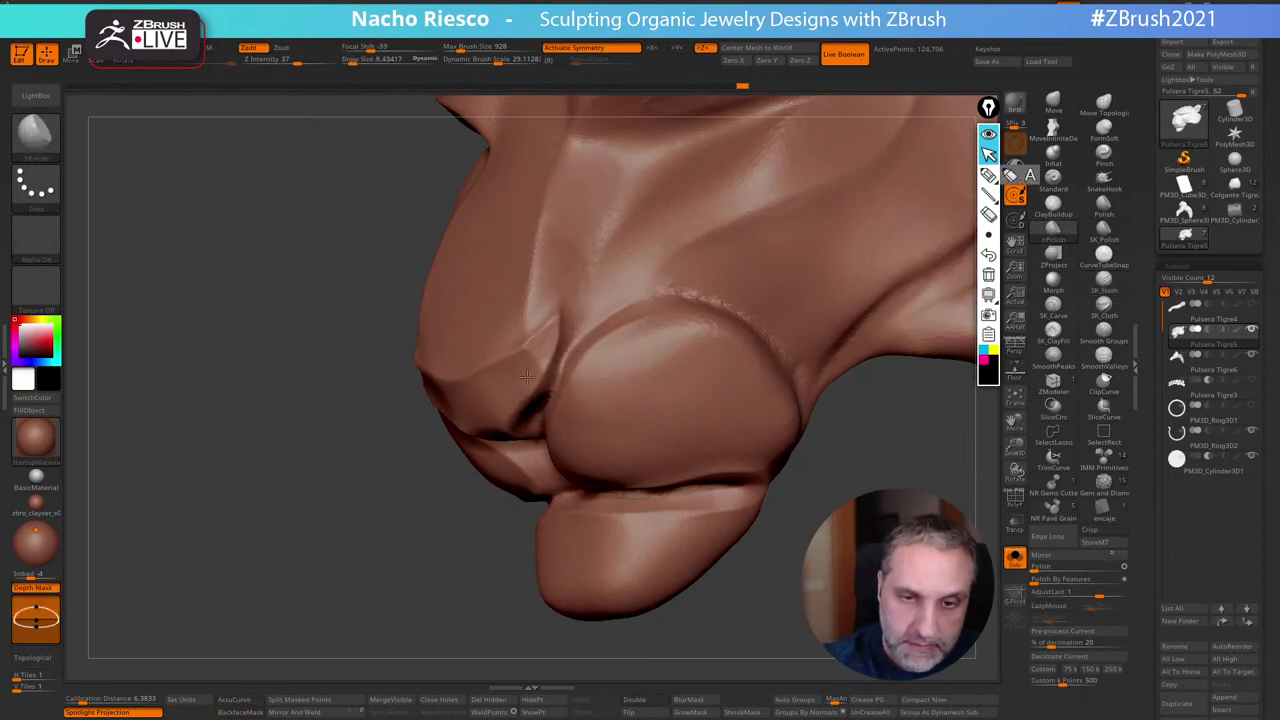
{"action": "mouse_move", "coordinate": [443, 443]}
{"action": "left_mouse_down"}
{"action": "mouse_move", "coordinate": [429, 563]}
{"action": "mouse_move", "coordinate": [749, 631]}
{"action": "mouse_move", "coordinate": [910, 600]}
{"action": "left_mouse_up"}
{"action": "key", "text": "bracketright"}
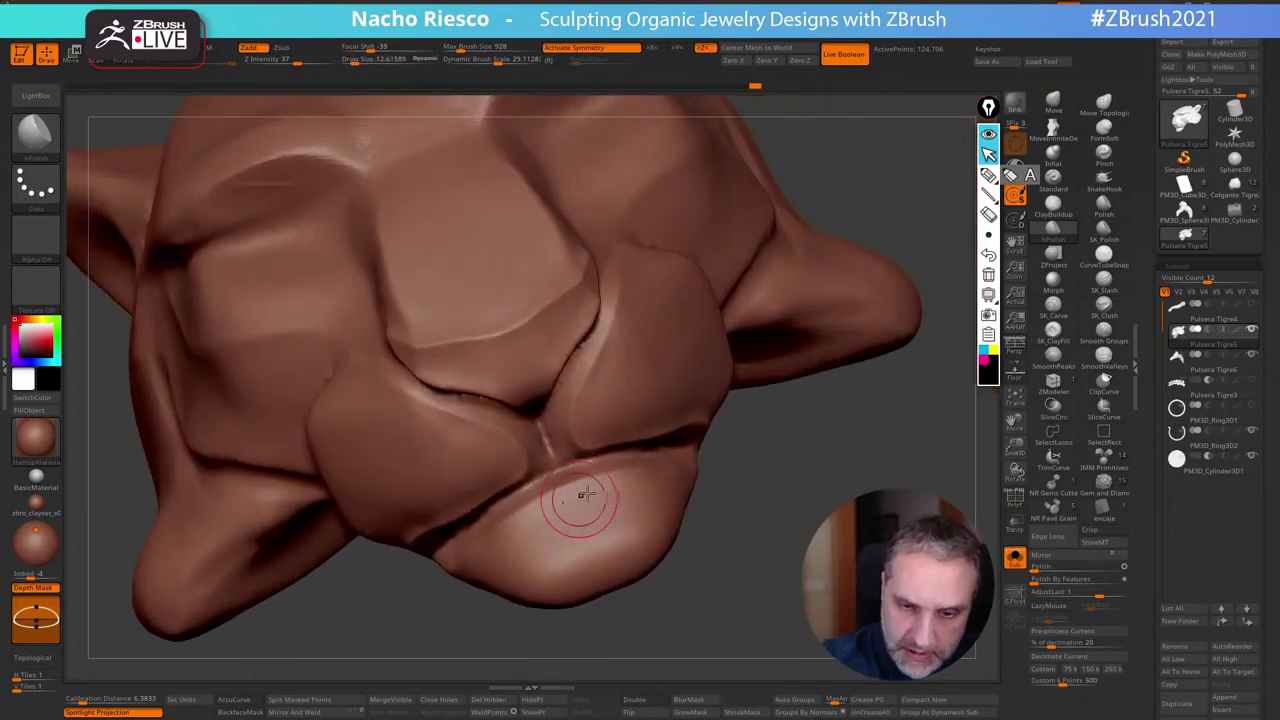
{"action": "left_click_drag", "start_coordinate": [572, 503], "coordinate": [598, 489]}
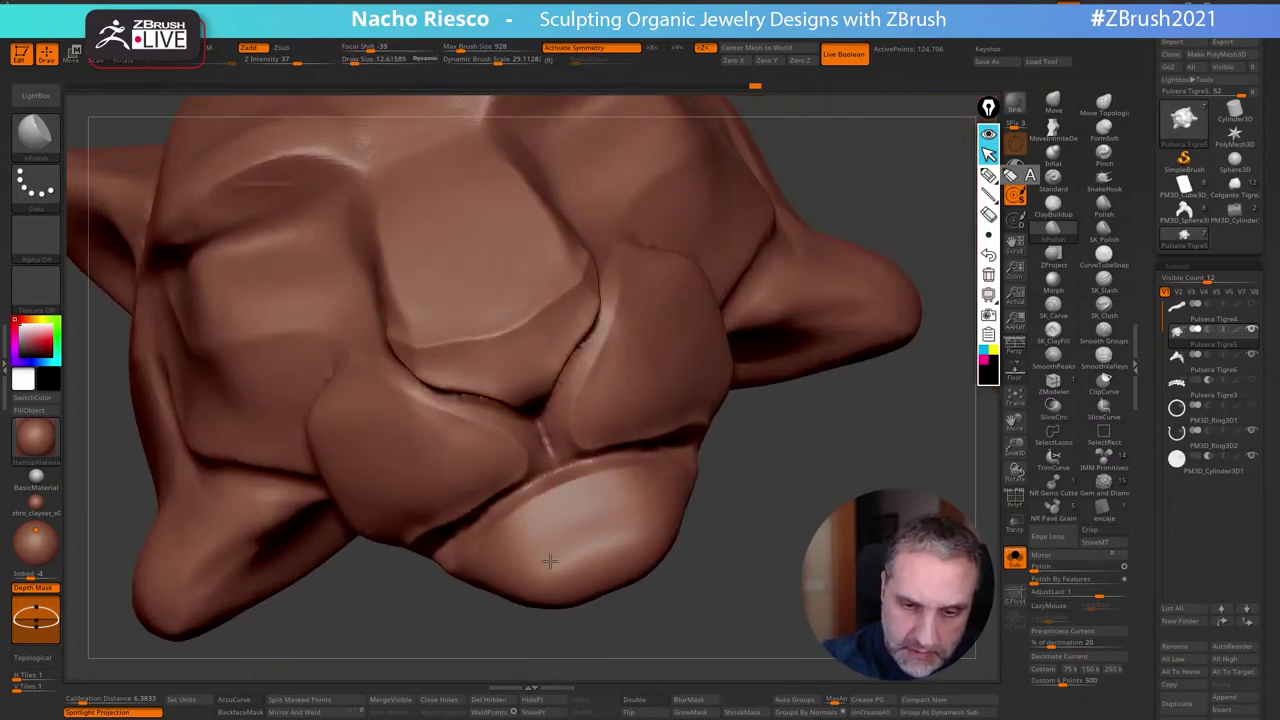
{"action": "mouse_move", "coordinate": [707, 538]}
{"action": "right_mouse_down"}
{"action": "mouse_move", "coordinate": [655, 520]}
{"action": "mouse_move", "coordinate": [700, 575]}
{"action": "mouse_move", "coordinate": [766, 600]}
{"action": "mouse_move", "coordinate": [757, 557]}
{"action": "mouse_move", "coordinate": [828, 397]}
{"action": "right_mouse_up"}
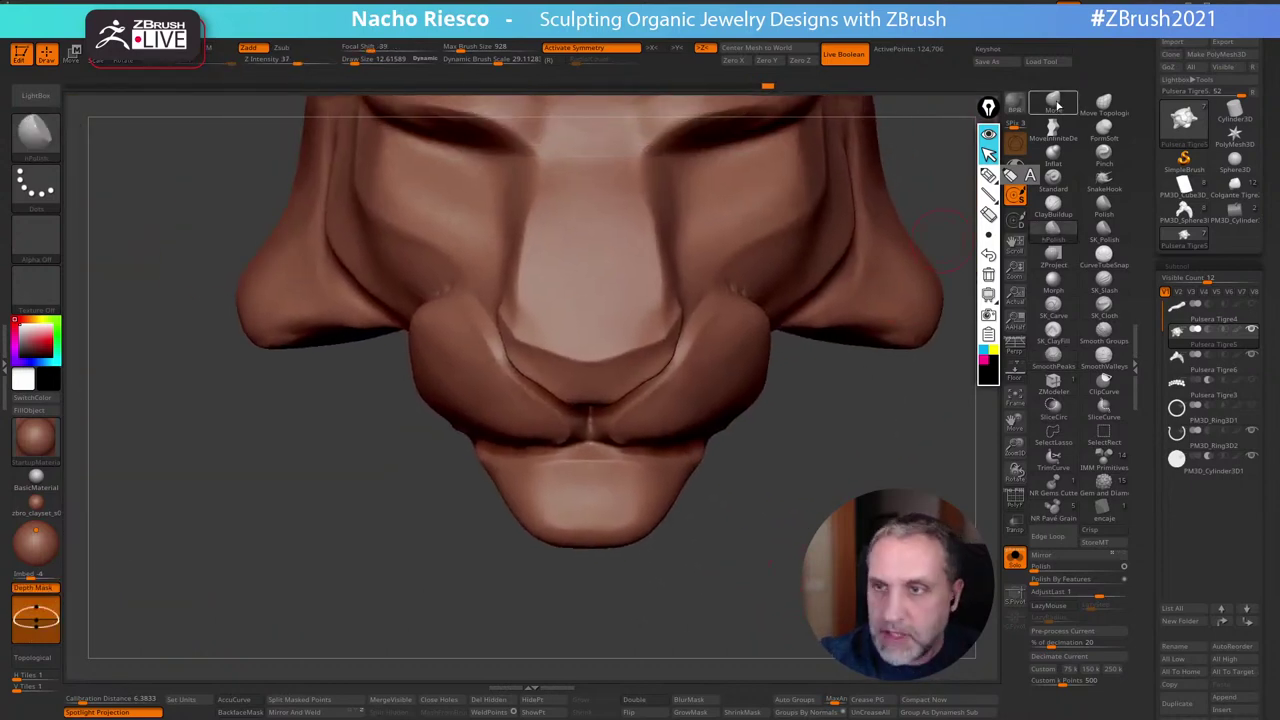
Adjust the centre and corners of the mouth with the Move brush at draw sizes of about 20 and 22
{"action": "key", "text": "s"}
{"action": "left_click_drag", "start_coordinate": [669, 454], "coordinate": [690, 458]}
{"action": "mouse_move", "coordinate": [739, 496]}
{"action": "left_mouse_down"}
{"action": "mouse_move", "coordinate": [740, 438]}
{"action": "mouse_move", "coordinate": [808, 398]}
{"action": "mouse_move", "coordinate": [738, 405]}
{"action": "left_mouse_up"}
{"action": "key", "text": "s"}
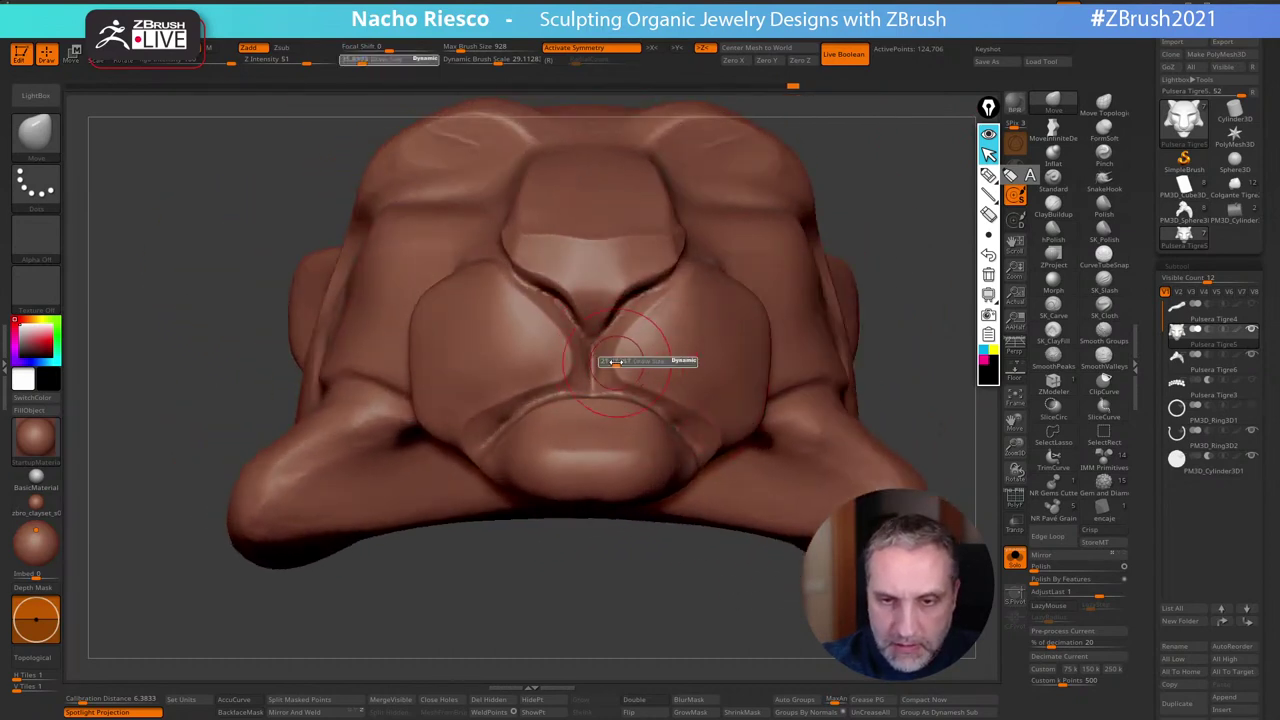
{"action": "left_click_drag", "start_coordinate": [619, 360], "coordinate": [600, 360]}
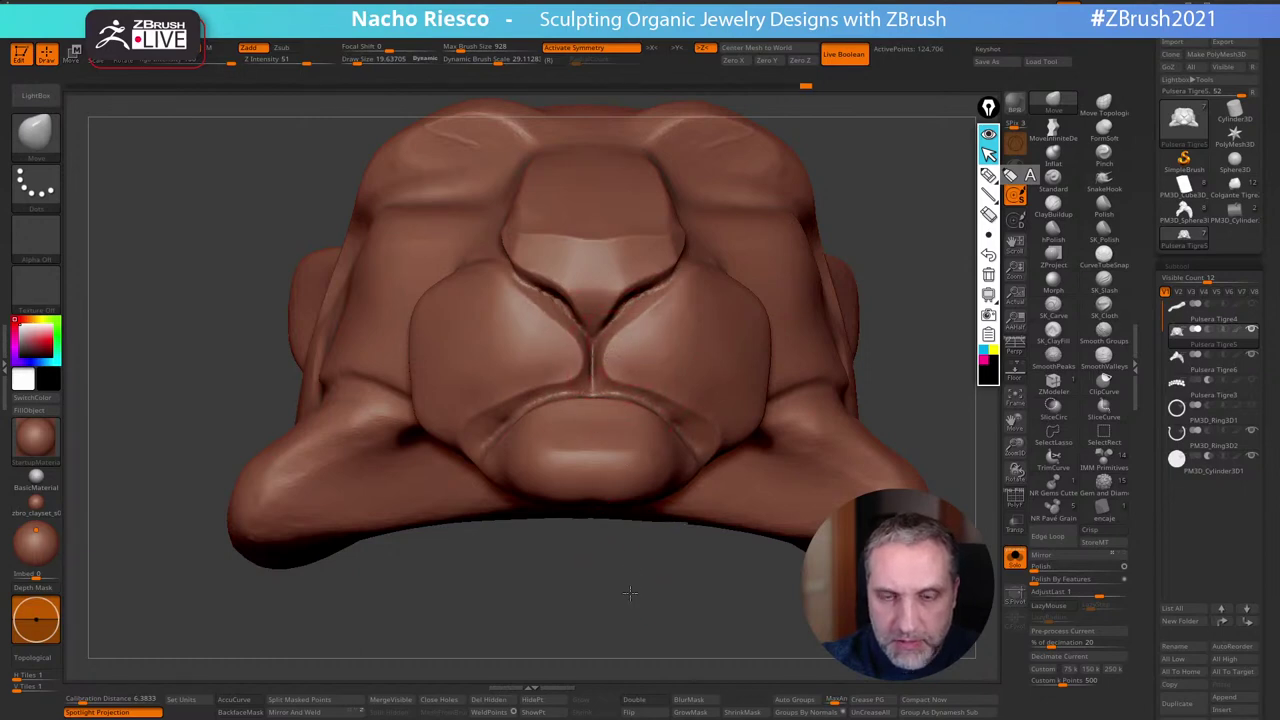
{"action": "mouse_move", "coordinate": [630, 593]}
{"action": "right_mouse_down"}
{"action": "mouse_move", "coordinate": [680, 537]}
{"action": "mouse_move", "coordinate": [640, 400]}
{"action": "right_mouse_up"}
{"action": "key", "text": "s"}
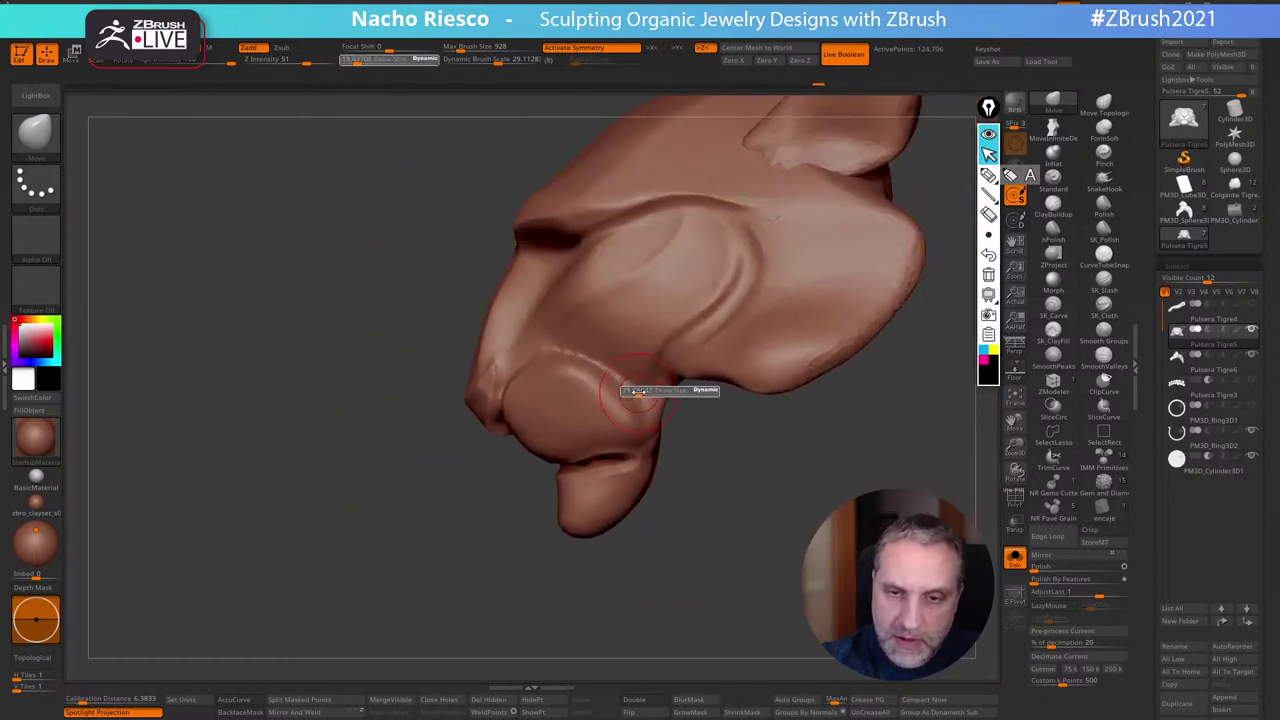
{"action": "left_click", "coordinate": [636, 391]}
{"action": "left_click_drag", "start_coordinate": [639, 459], "coordinate": [637, 468]}
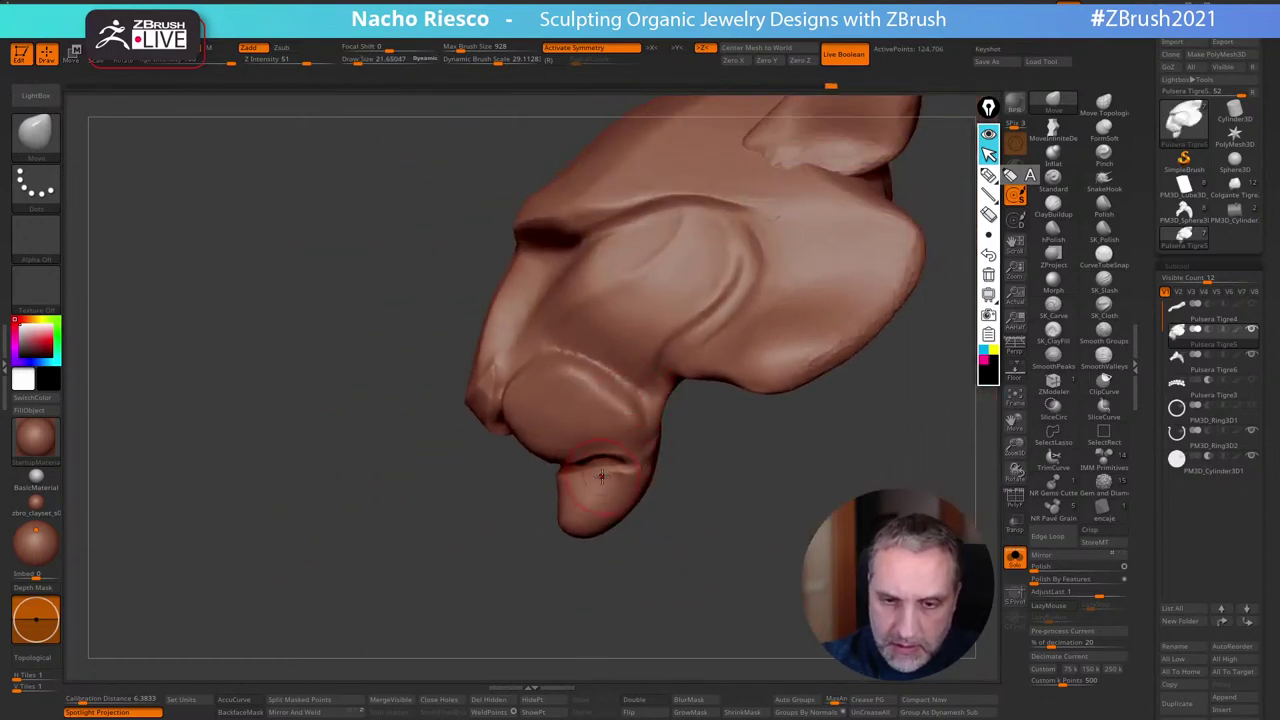
Reshape the jaw behind the chin with the Move brush and smooth its underside with SmoothPeaks
{"action": "key", "text": "s"}
{"action": "left_click", "coordinate": [602, 477]}
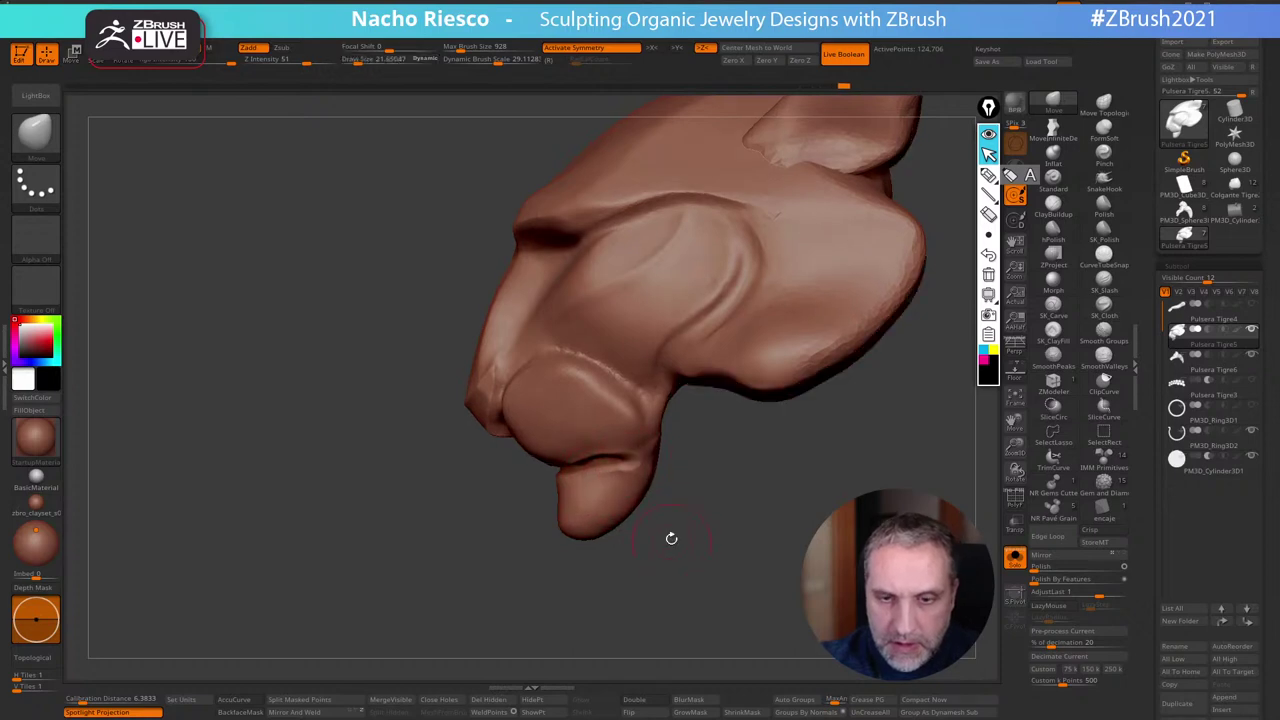
{"action": "mouse_move", "coordinate": [671, 537]}
{"action": "left_mouse_down"}
{"action": "mouse_move", "coordinate": [651, 517]}
{"action": "mouse_move", "coordinate": [648, 445]}
{"action": "left_mouse_up"}
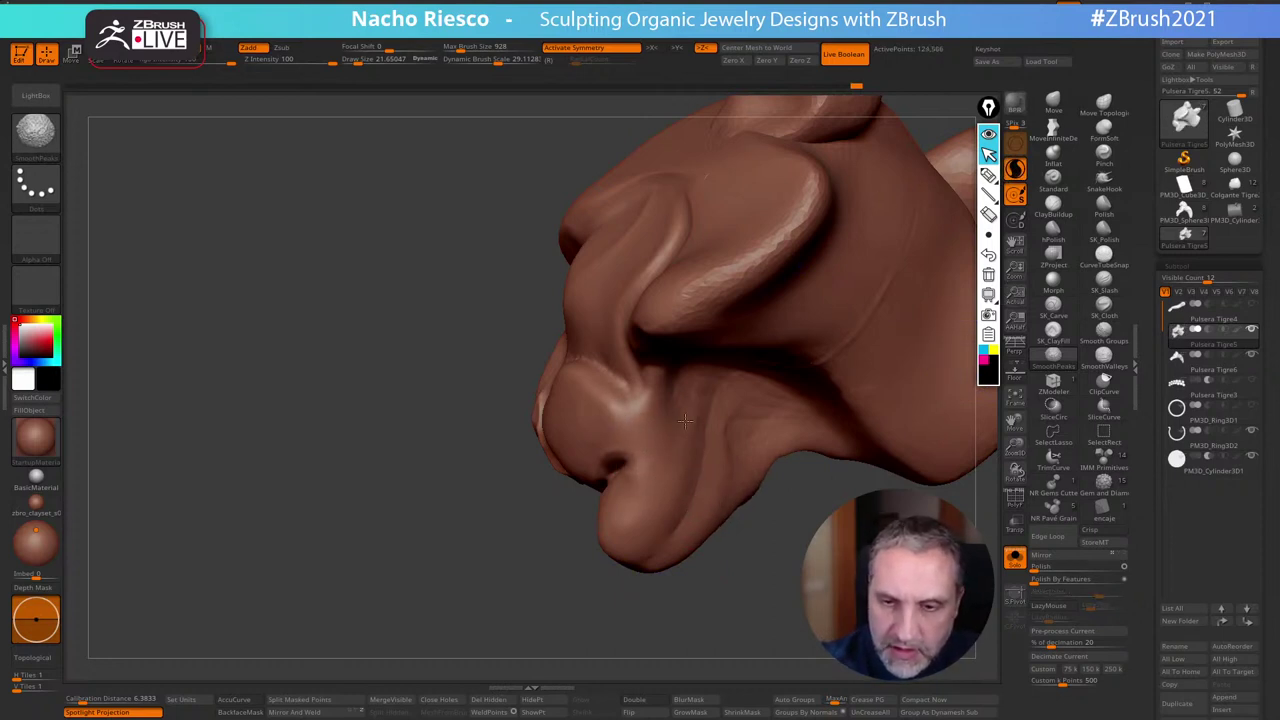
{"action": "left_click_drag", "start_coordinate": [655, 545], "coordinate": [651, 566], "text": "shift"}
{"action": "mouse_move", "coordinate": [668, 596]}
{"action": "left_mouse_down"}
{"action": "mouse_move", "coordinate": [706, 601]}
{"action": "mouse_move", "coordinate": [655, 466]}
{"action": "left_mouse_up"}
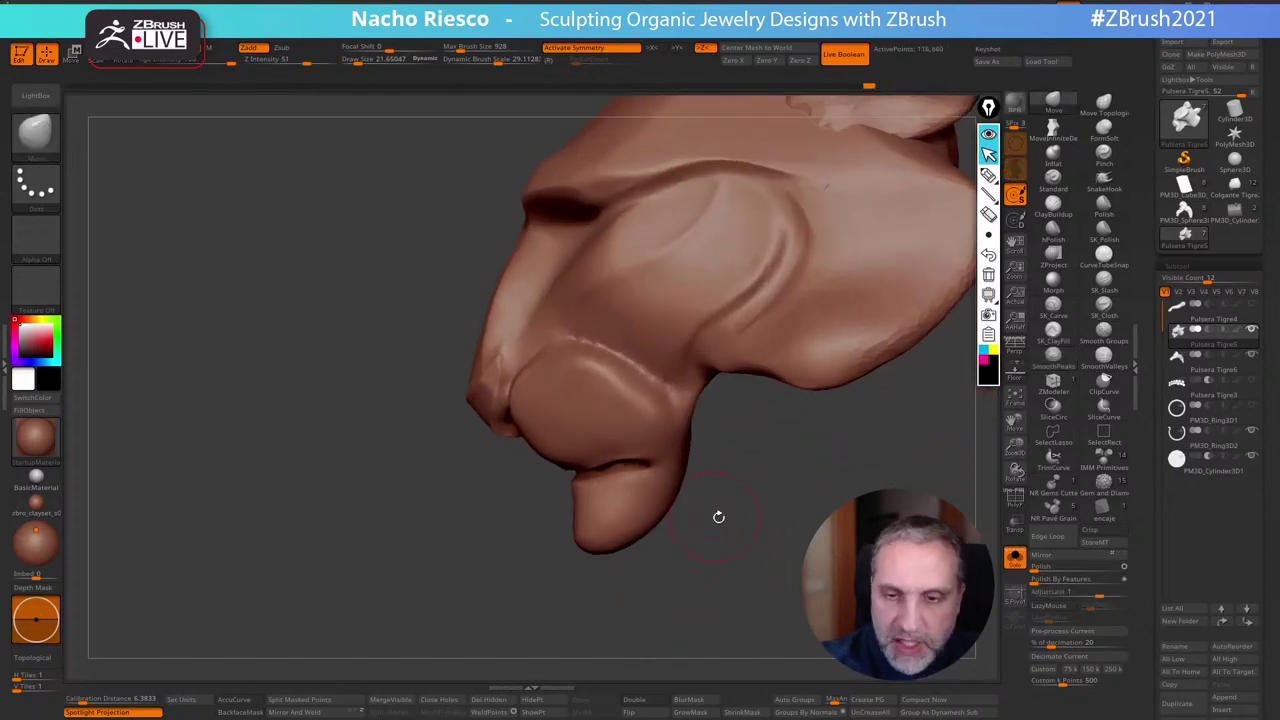
Blend the chin's sides into the mouth corners by smoothing, reducing the draw size to about 18
{"action": "mouse_move", "coordinate": [717, 517]}
{"action": "left_mouse_down"}
{"action": "mouse_move", "coordinate": [711, 531]}
{"action": "mouse_move", "coordinate": [674, 526]}
{"action": "mouse_move", "coordinate": [602, 458]}
{"action": "mouse_move", "coordinate": [637, 494]}
{"action": "left_mouse_up"}
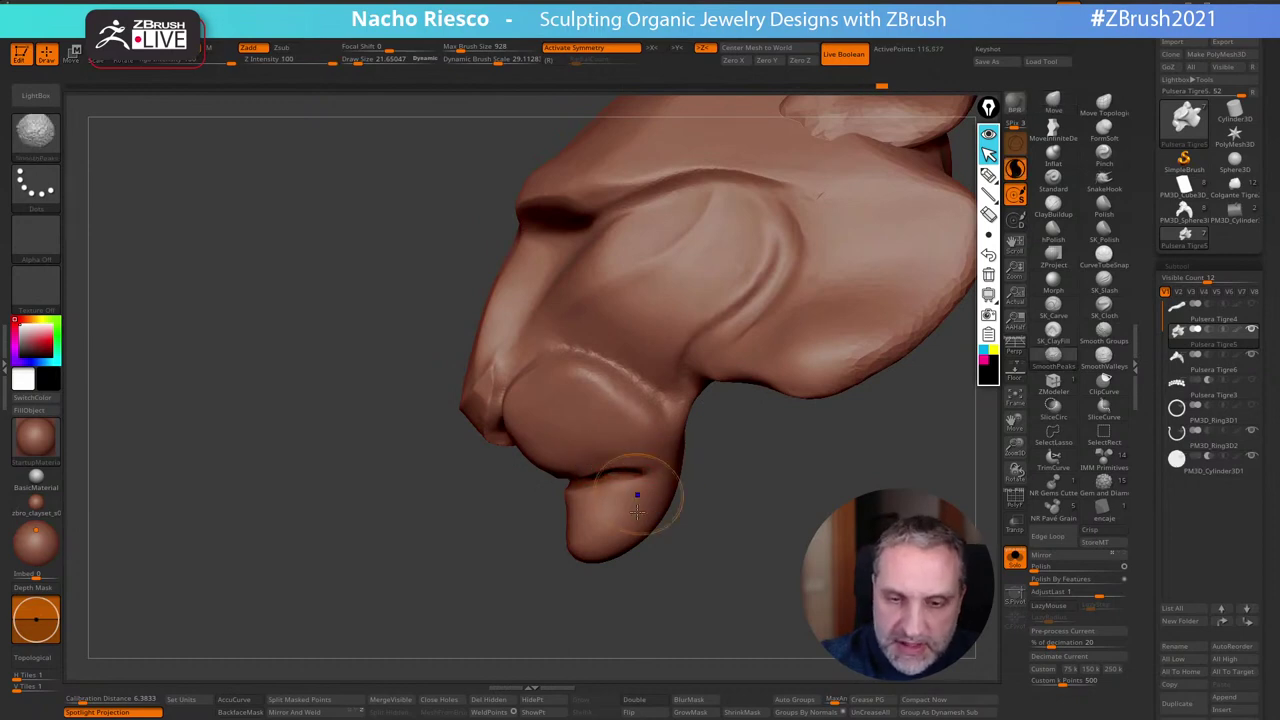
{"action": "left_click_drag", "start_coordinate": [660, 540], "coordinate": [700, 515]}
{"action": "left_click_drag", "start_coordinate": [612, 503], "coordinate": [530, 492], "text": "shift"}
{"action": "left_click_drag", "start_coordinate": [630, 550], "coordinate": [673, 475]}
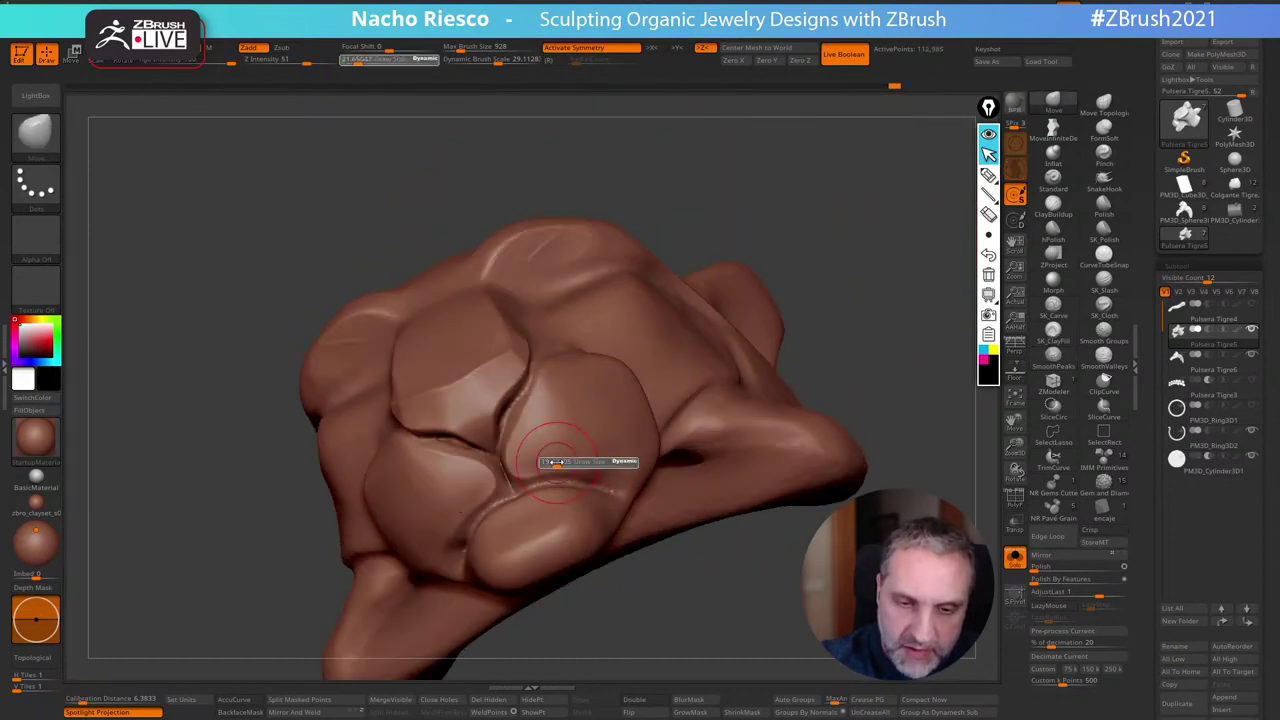
{"action": "key", "text": "shift"}
{"action": "left_click_drag", "start_coordinate": [565, 466], "coordinate": [622, 490], "text": "shift"}
{"action": "mouse_move", "coordinate": [697, 608]}
{"action": "left_mouse_down", "text": "shift"}
{"action": "mouse_move", "coordinate": [692, 560]}
{"action": "mouse_move", "coordinate": [703, 623]}
{"action": "mouse_move", "coordinate": [694, 571]}
{"action": "left_mouse_up", "text": "shift"}
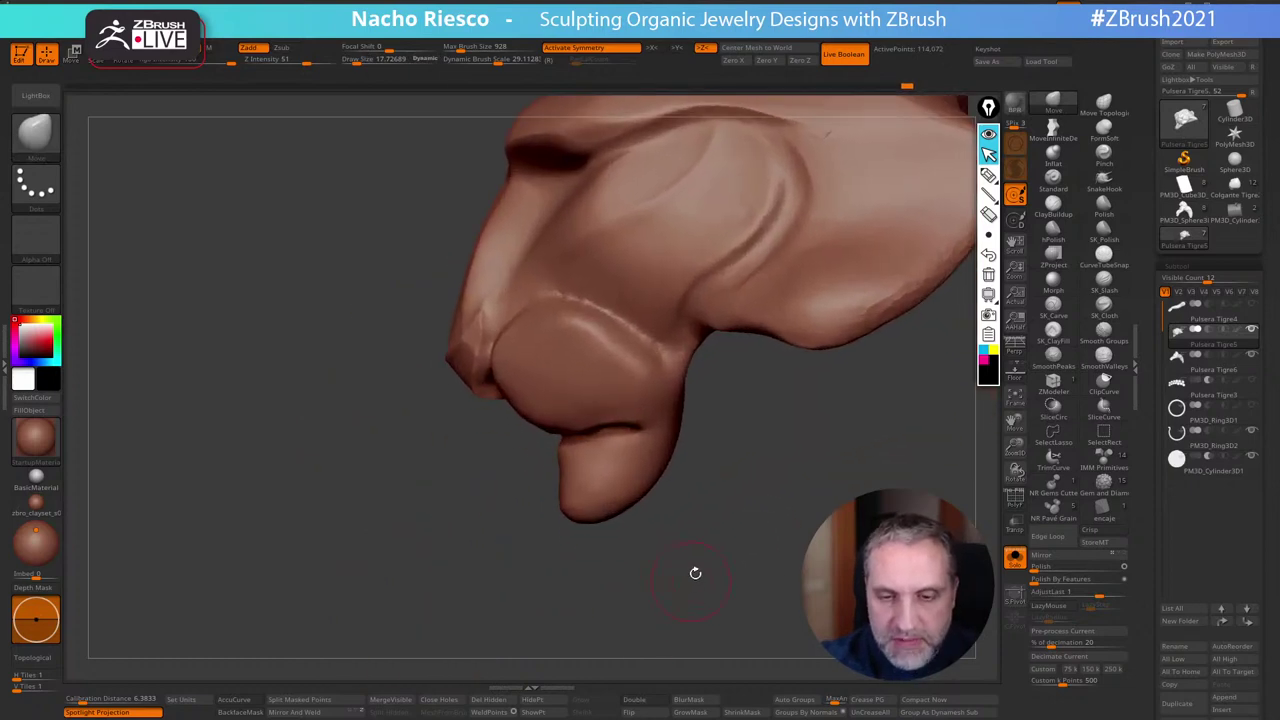
Refine the front and back of the chin's profile with the Move brush at draw sizes of about 28 and 33
{"action": "key", "text": "s"}
{"action": "left_click_drag", "start_coordinate": [562, 491], "coordinate": [567, 490]}
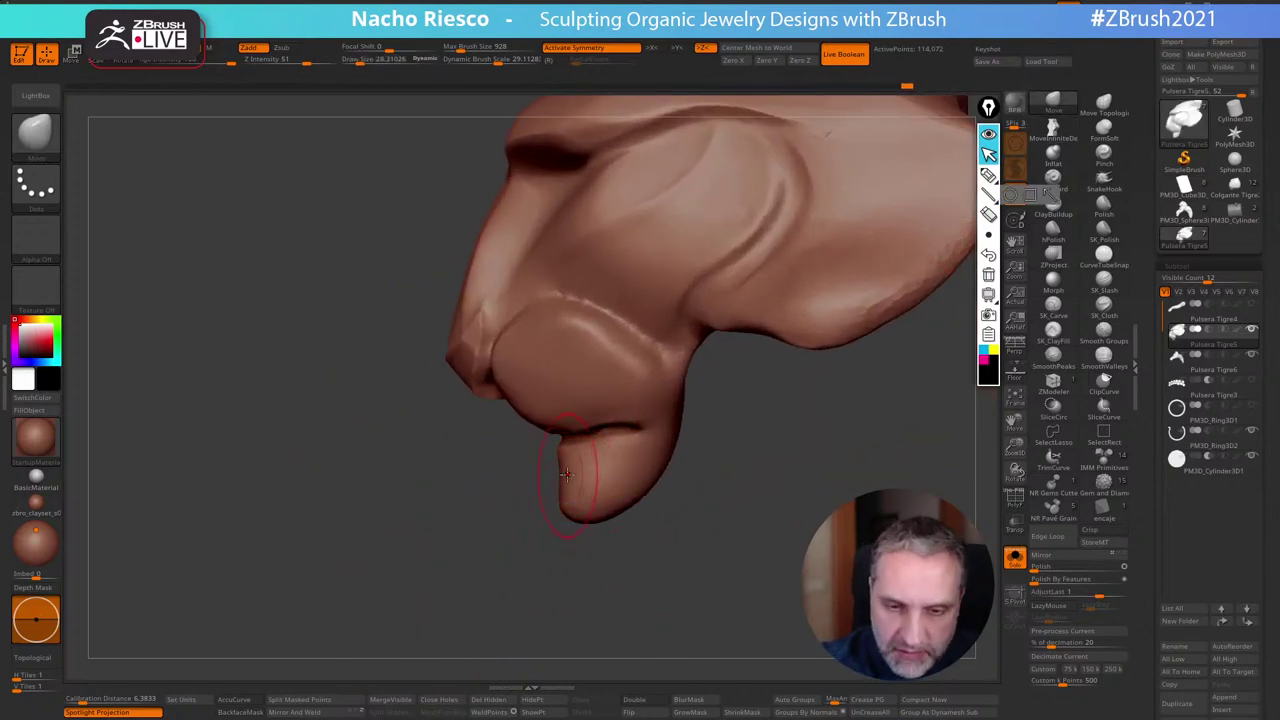
{"action": "key", "text": "s"}
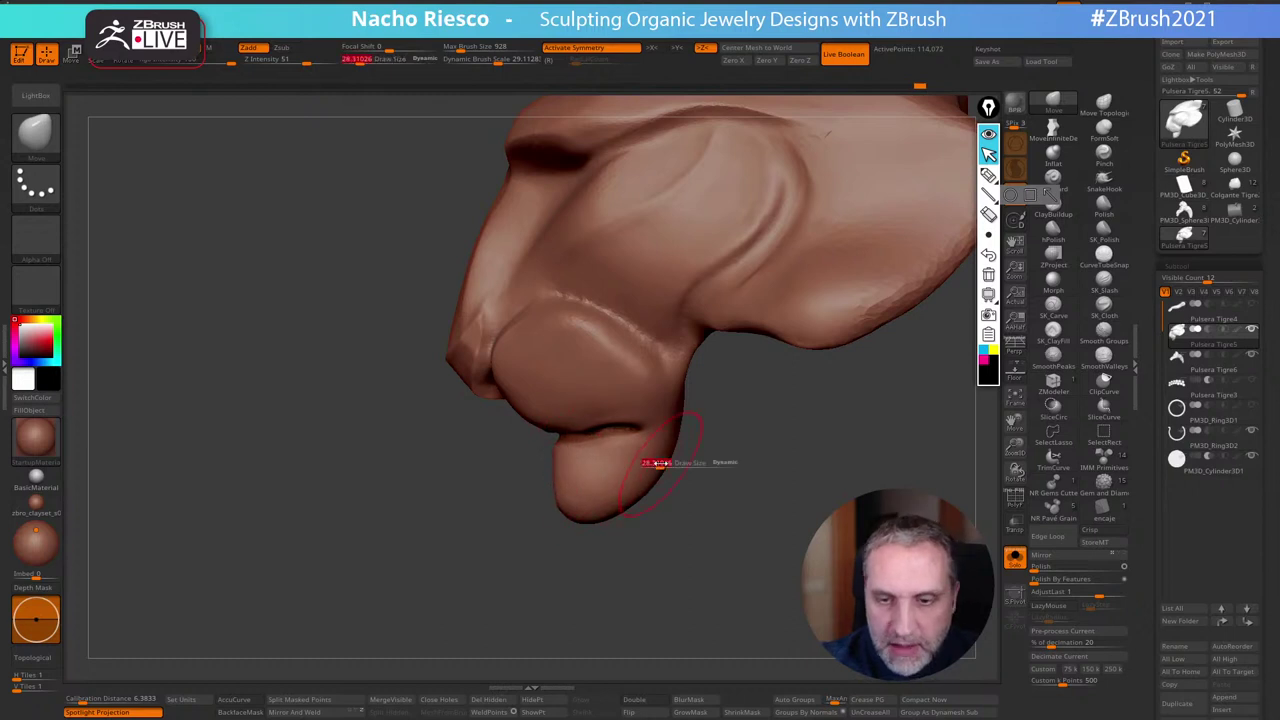
{"action": "left_click_drag", "start_coordinate": [660, 462], "coordinate": [668, 464]}
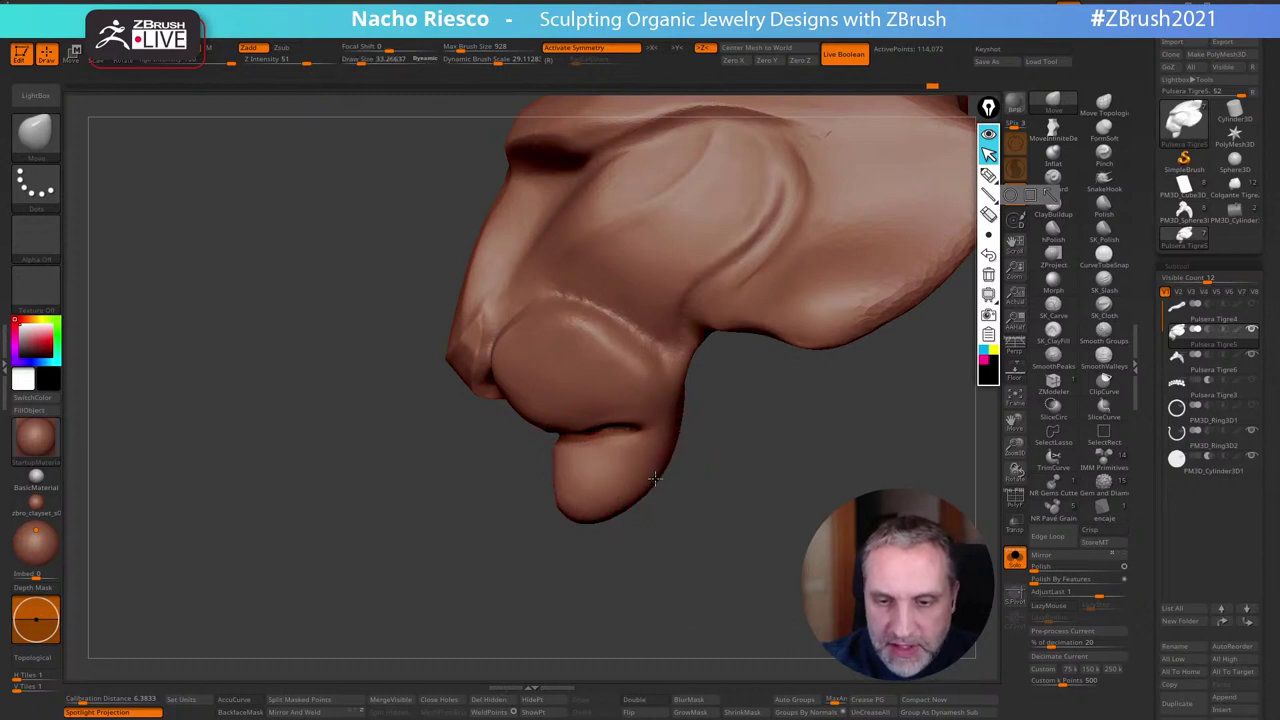
Show the whole tiger to check the head's profile against the body, and isolate the head again
{"action": "left_click", "coordinate": [1014, 560]}
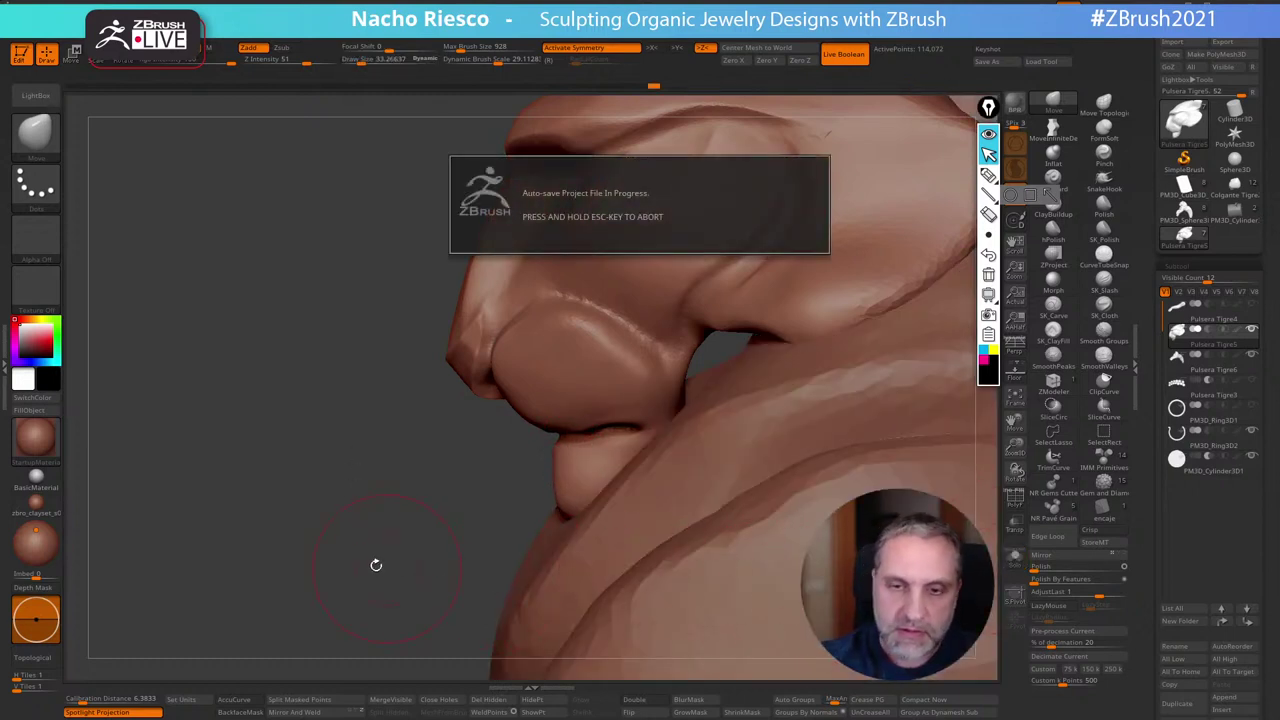
{"action": "left_click_drag", "start_coordinate": [386, 572], "coordinate": [448, 426], "text": "alt"}
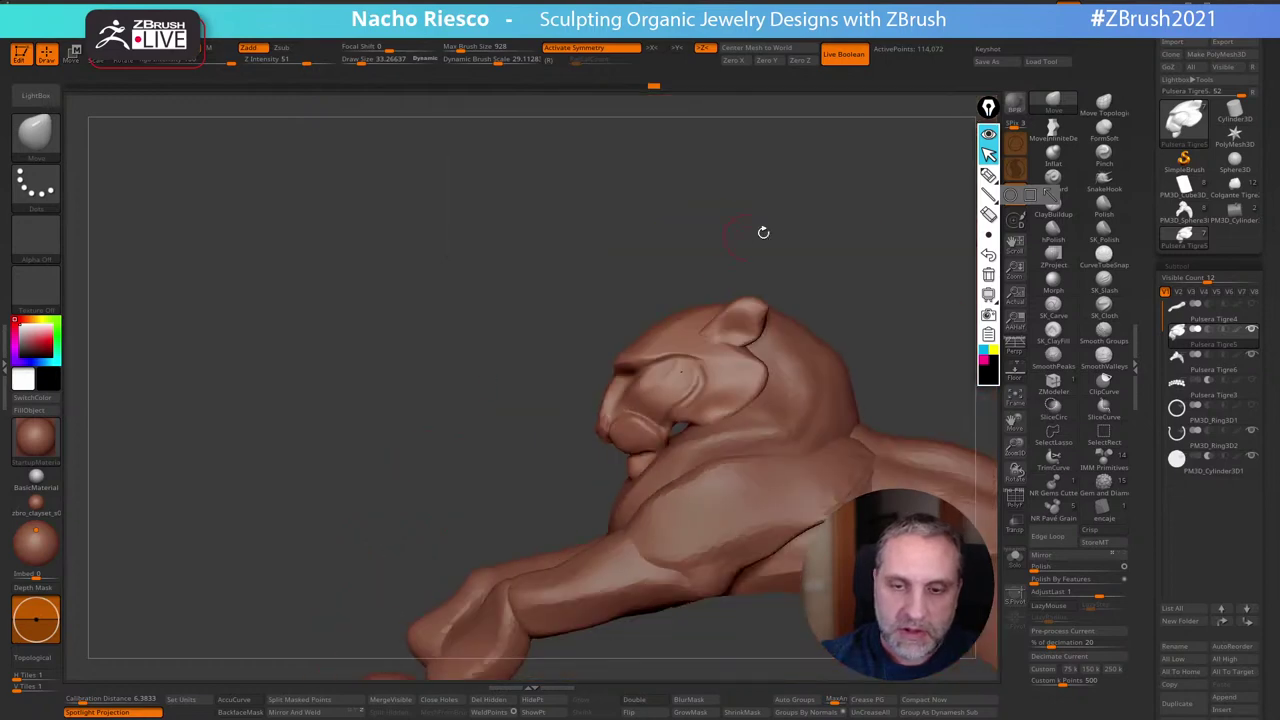
{"action": "mouse_move", "coordinate": [763, 233]}
{"action": "left_mouse_down"}
{"action": "mouse_move", "coordinate": [836, 217]}
{"action": "mouse_move", "coordinate": [760, 217]}
{"action": "mouse_move", "coordinate": [779, 214]}
{"action": "left_mouse_up"}
{"action": "key", "text": "shift"}
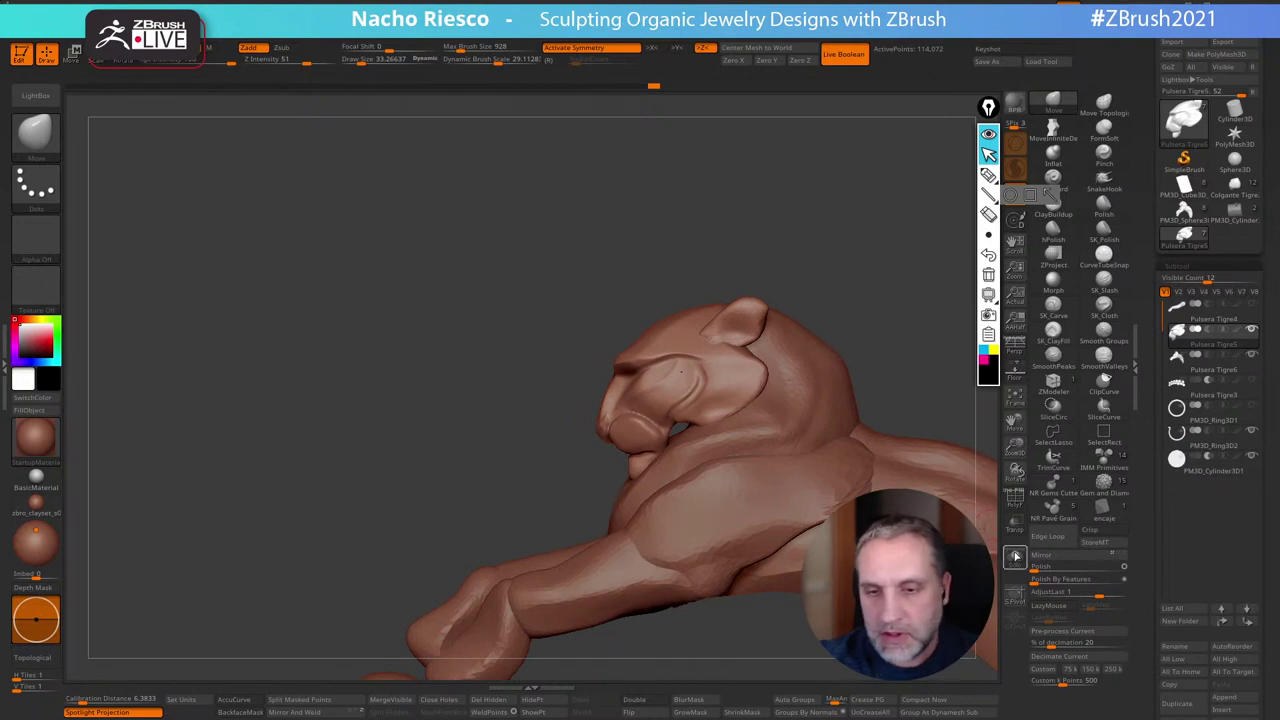
{"action": "left_click", "coordinate": [1021, 566]}
Shift the curved cheek crease backward with the Move brush at a draw size of about 36
{"action": "mouse_move", "coordinate": [790, 450]}
{"action": "left_mouse_down", "text": "alt"}
{"action": "mouse_move", "coordinate": [790, 470]}
{"action": "mouse_move", "coordinate": [709, 551]}
{"action": "left_mouse_up", "text": "alt"}
{"action": "key", "text": "s"}
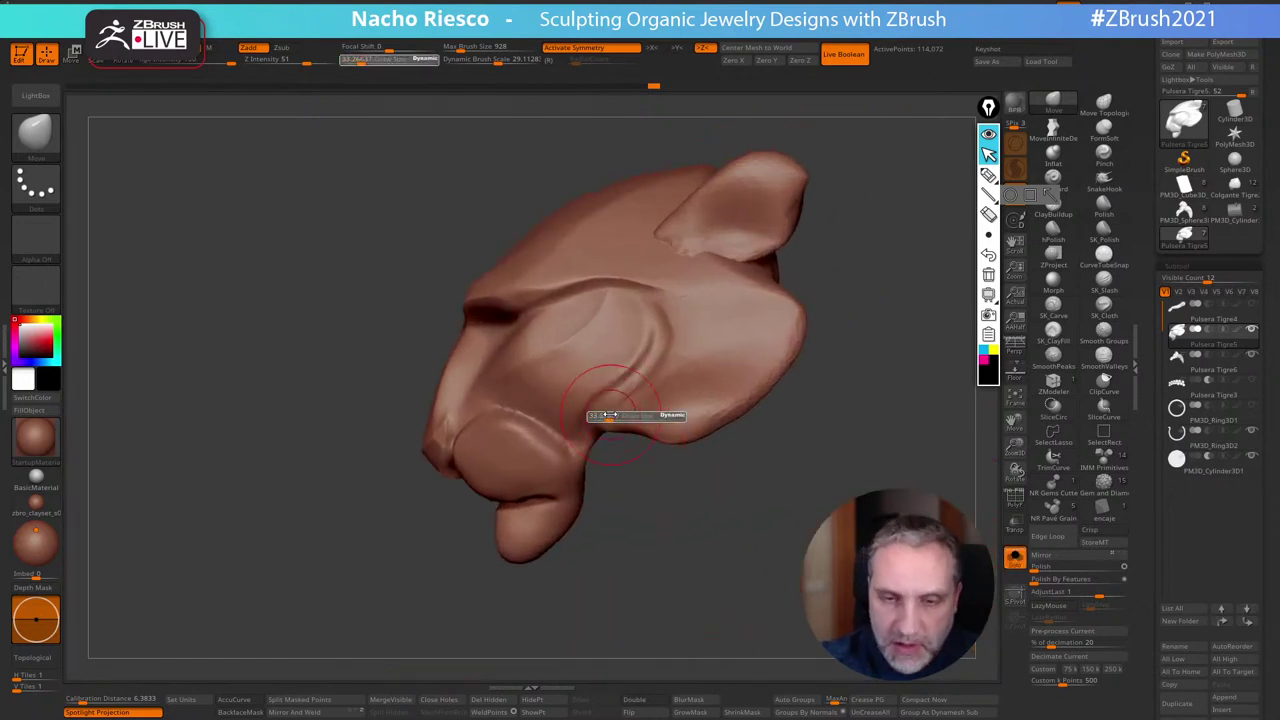
{"action": "left_click_drag", "start_coordinate": [607, 415], "coordinate": [600, 420]}
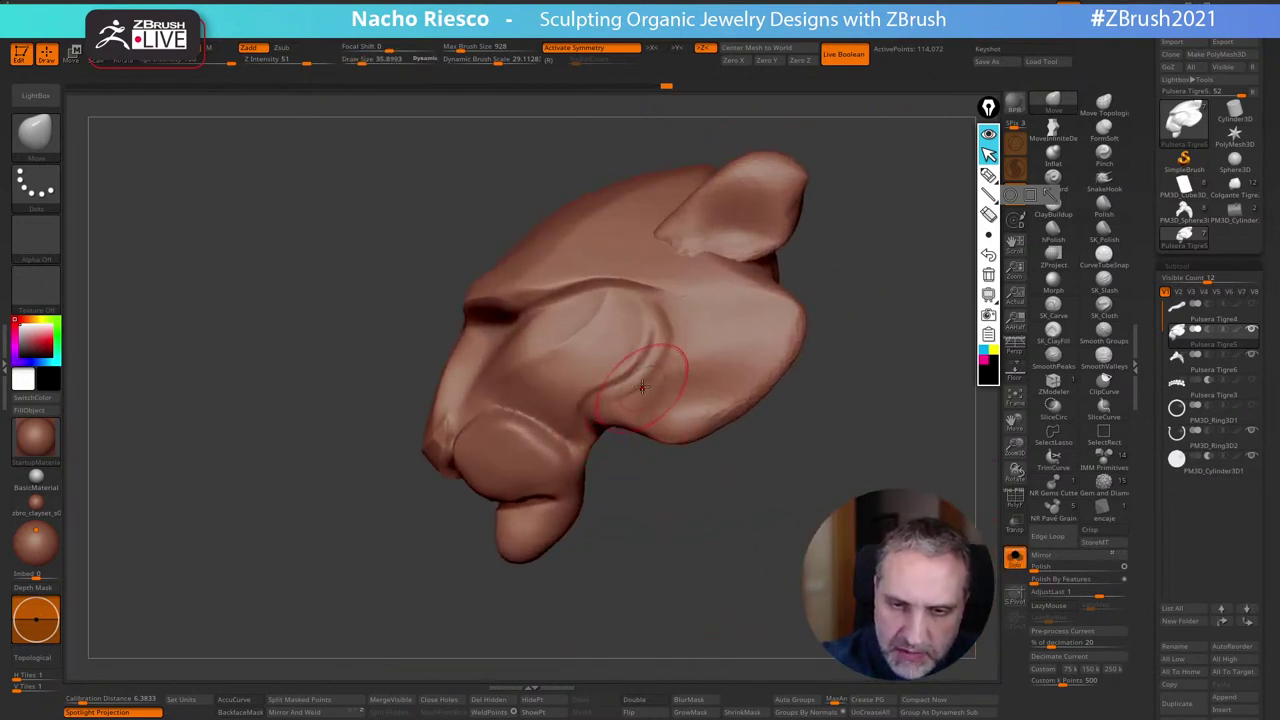
{"action": "left_click_drag", "start_coordinate": [645, 362], "coordinate": [633, 376]}
{"action": "left_click_drag", "start_coordinate": [633, 376], "coordinate": [665, 349]}
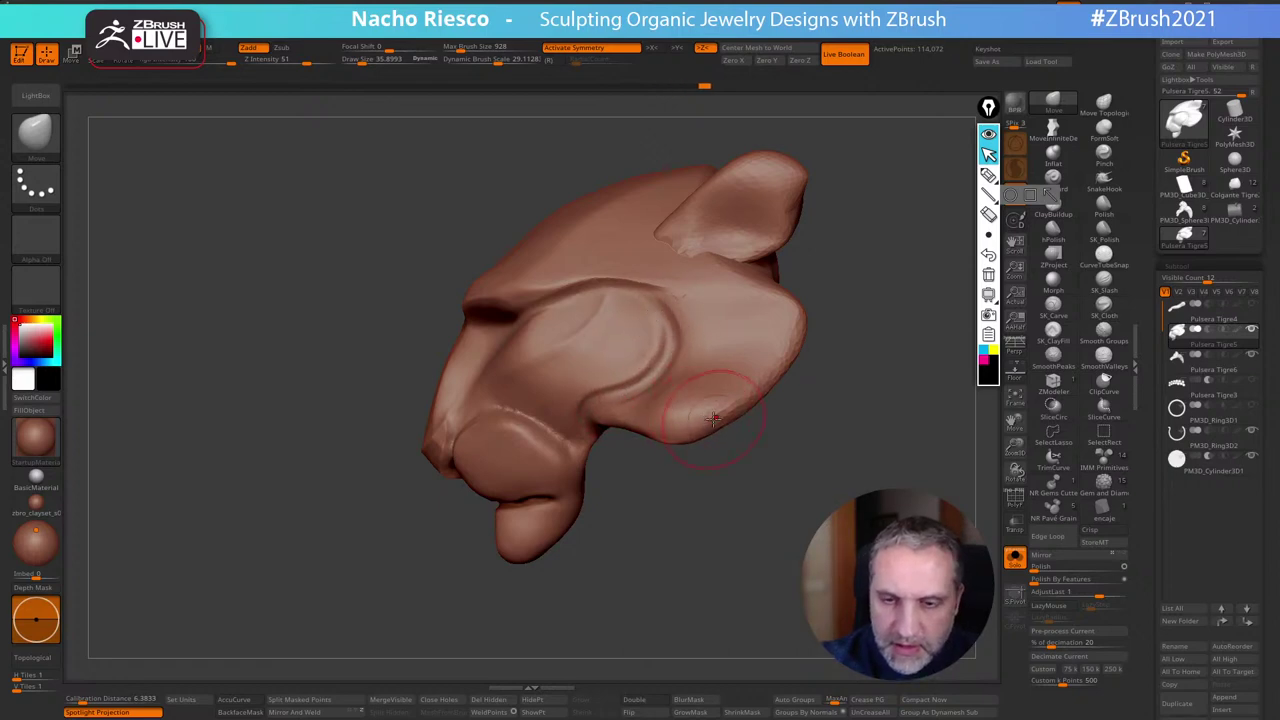
{"action": "right_click_drag", "start_coordinate": [713, 419], "coordinate": [763, 506]}
{"action": "left_click_drag", "start_coordinate": [614, 445], "coordinate": [668, 546]}
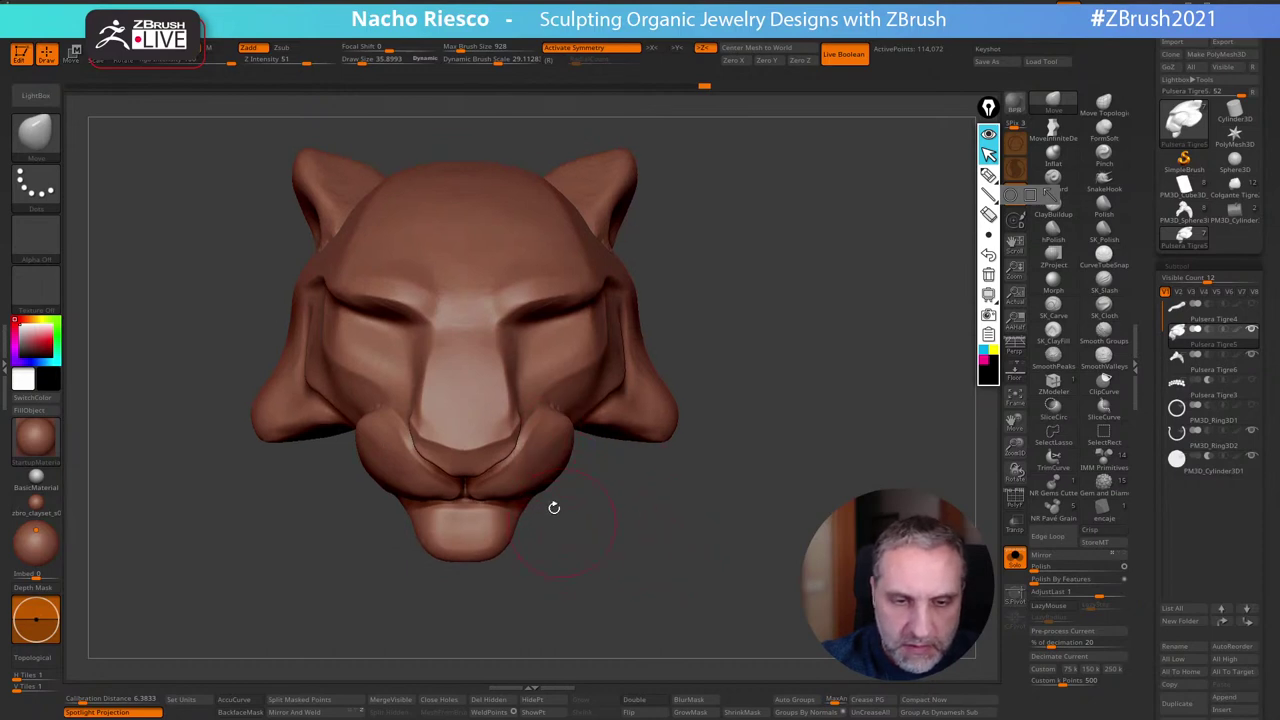
Refine the cheek area and smooth its surface with SmoothPeaks at a draw size of about 24
{"action": "mouse_move", "coordinate": [686, 329]}
{"action": "left_mouse_down"}
{"action": "mouse_move", "coordinate": [738, 340]}
{"action": "mouse_move", "coordinate": [770, 370]}
{"action": "left_mouse_up"}
{"action": "key", "text": "s"}
{"action": "left_click_drag", "start_coordinate": [519, 346], "coordinate": [574, 334]}
{"action": "right_click_drag", "start_coordinate": [538, 329], "coordinate": [662, 354]}
{"action": "left_click_drag", "start_coordinate": [664, 344], "coordinate": [694, 314], "text": "shift"}
{"action": "left_click_drag", "start_coordinate": [814, 246], "coordinate": [806, 290]}
{"action": "key", "text": "s"}
{"action": "left_click_drag", "start_coordinate": [692, 356], "coordinate": [700, 352]}
{"action": "left_click_drag", "start_coordinate": [840, 229], "coordinate": [792, 246], "text": "shift"}
{"action": "left_click_drag", "start_coordinate": [679, 322], "coordinate": [723, 293], "text": "shift"}
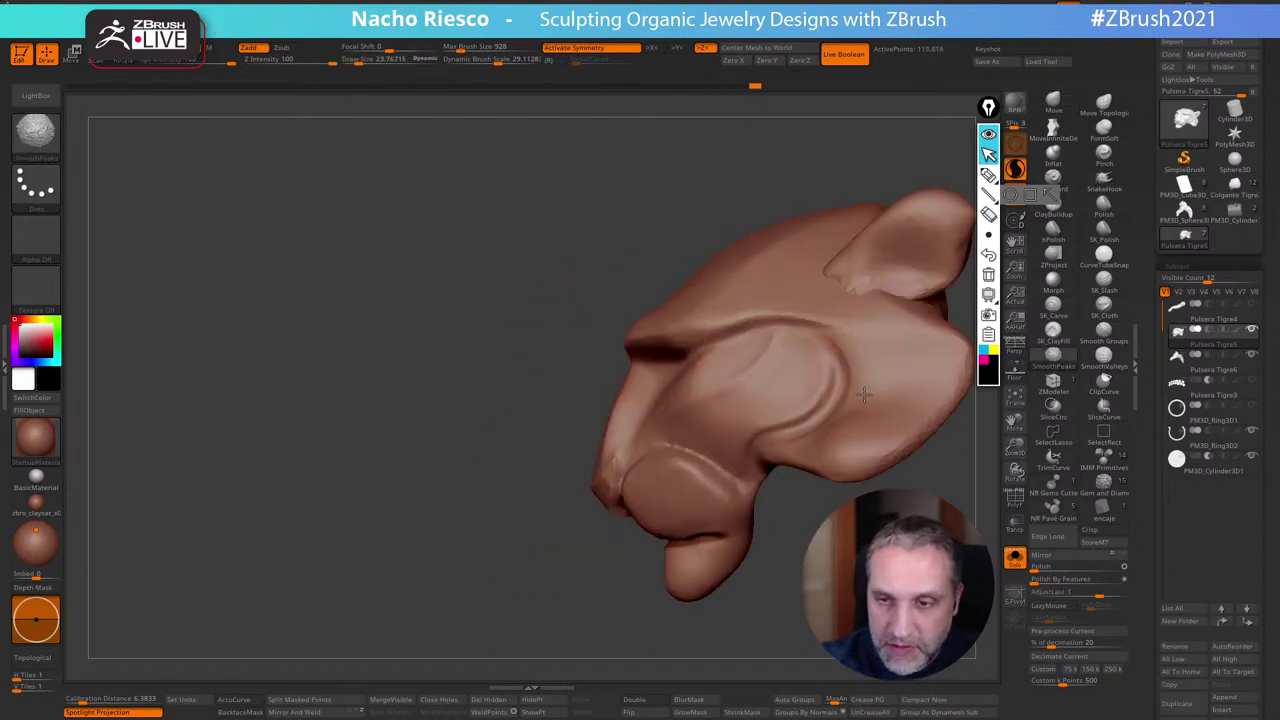
Adjust the muzzle and chin in profile with the Move brush at a draw size of about 47
{"action": "right_click_drag", "start_coordinate": [922, 429], "coordinate": [739, 352]}
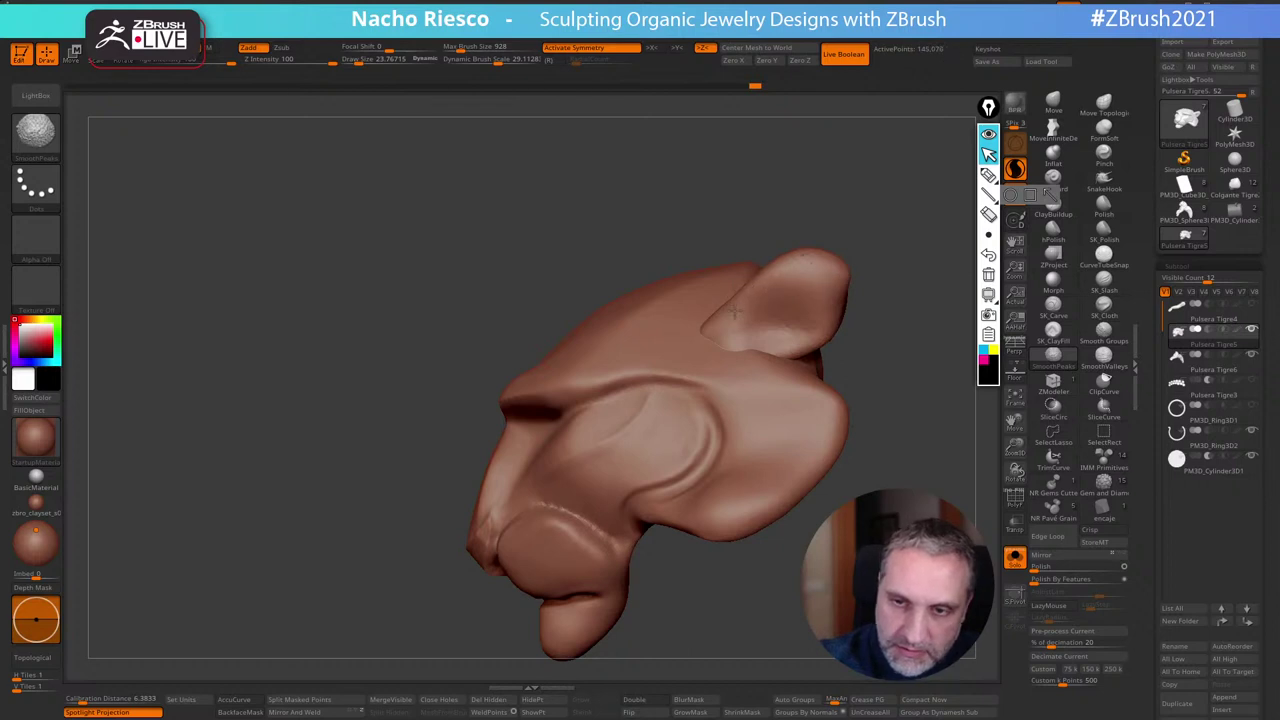
{"action": "right_click_drag", "start_coordinate": [810, 350], "coordinate": [634, 546]}
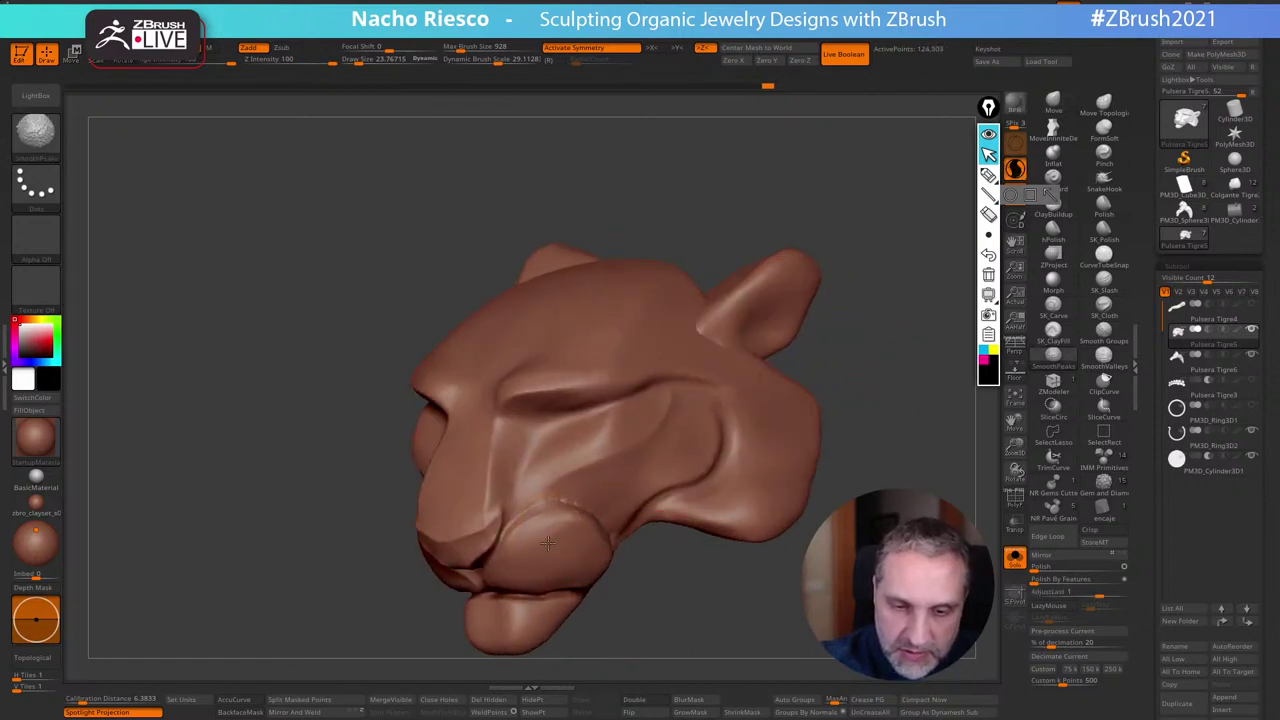
{"action": "key", "text": "b"}
{"action": "key", "text": "m"}
{"action": "key", "text": "v"}
{"action": "mouse_move", "coordinate": [649, 606]}
{"action": "right_mouse_down"}
{"action": "mouse_move", "coordinate": [671, 634]}
{"action": "mouse_move", "coordinate": [723, 574]}
{"action": "mouse_move", "coordinate": [730, 529]}
{"action": "mouse_move", "coordinate": [760, 542]}
{"action": "right_mouse_up"}
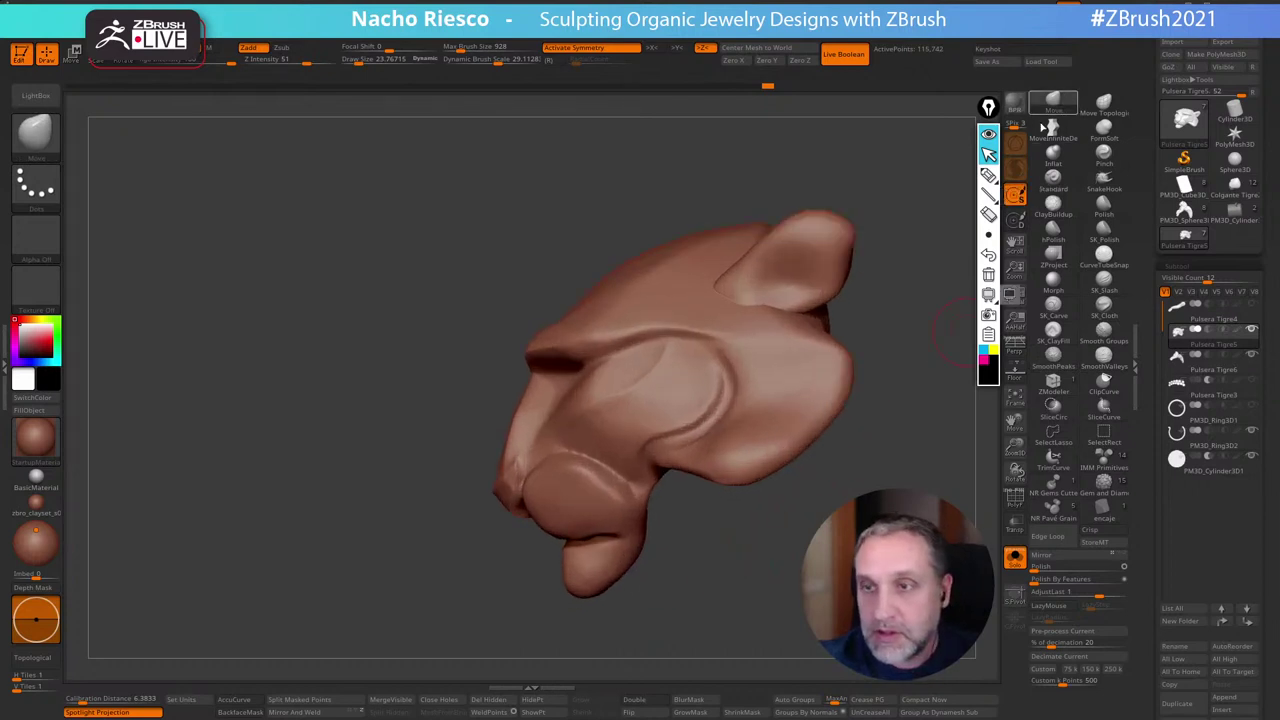
{"action": "key", "text": "s"}
{"action": "left_click_drag", "start_coordinate": [605, 490], "coordinate": [686, 552]}
{"action": "key", "text": "s"}
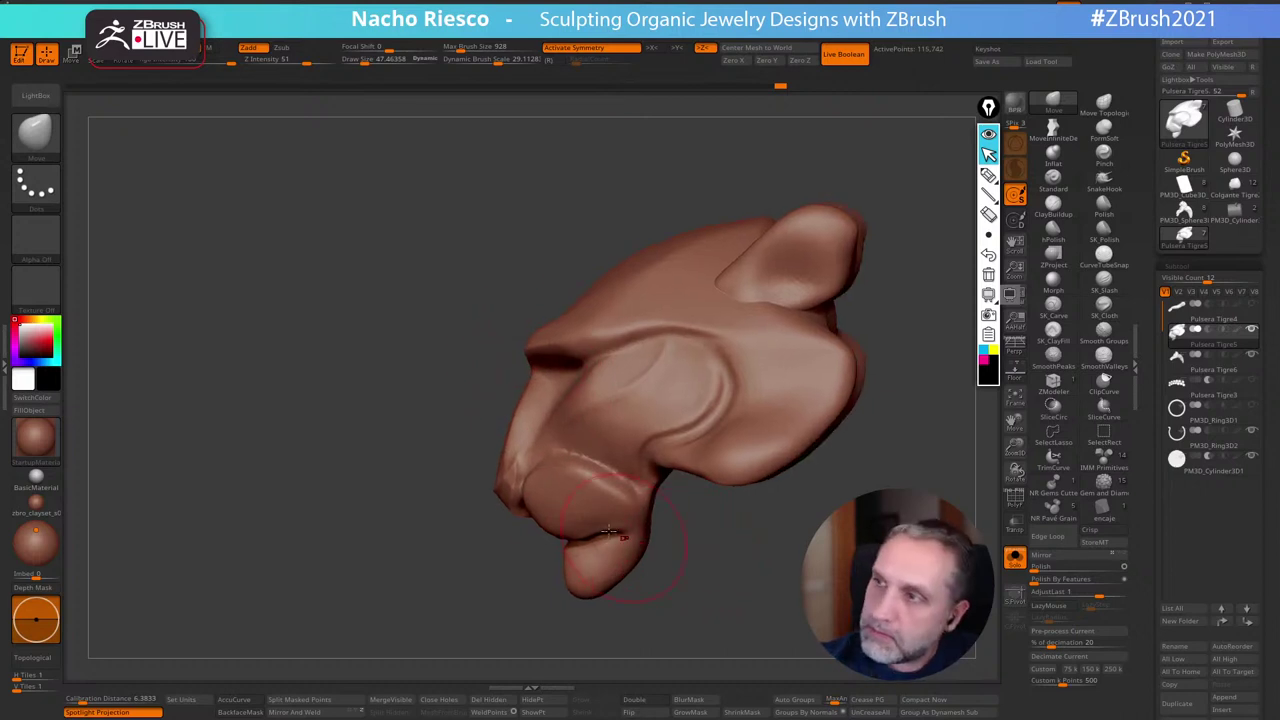
Refine the tip and bridge of the nose in profile with the Move brush at draw sizes of about 51 and 41
{"action": "key", "text": "s"}
{"action": "key", "text": "s"}
{"action": "left_click_drag", "start_coordinate": [518, 496], "coordinate": [510, 503]}
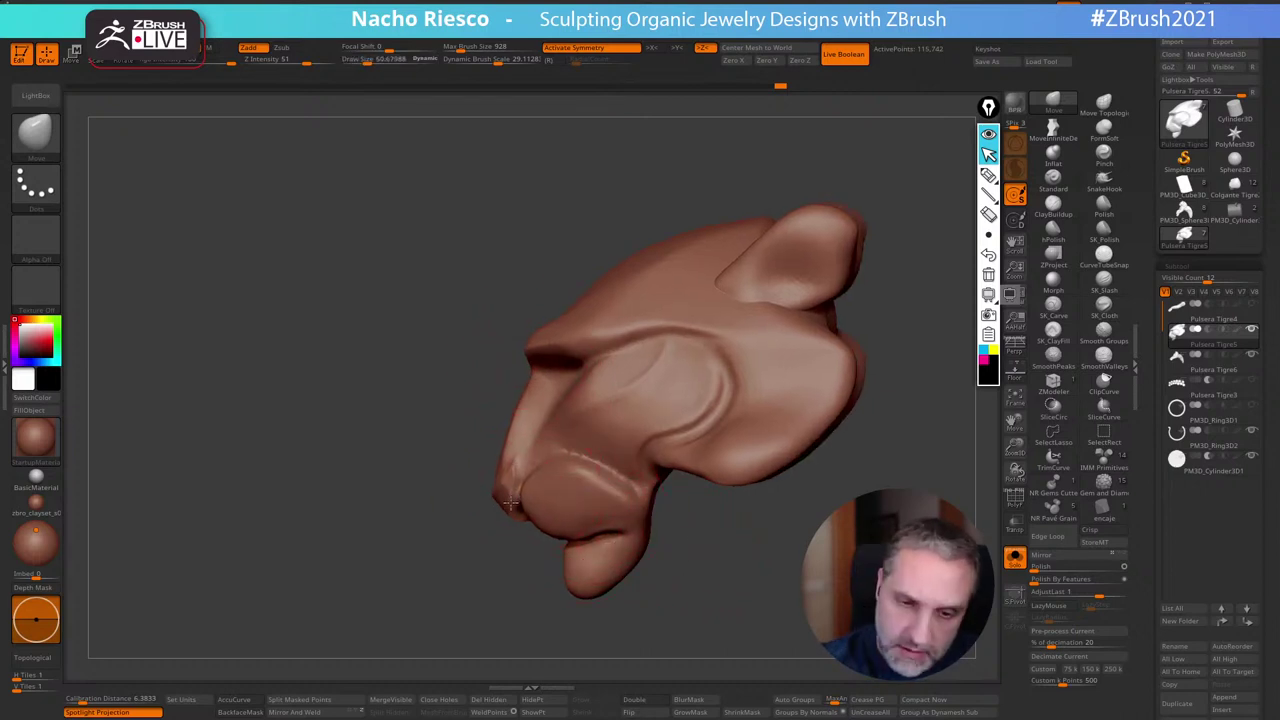
{"action": "left_click_drag", "start_coordinate": [503, 454], "coordinate": [498, 455]}
{"action": "key", "text": "s"}
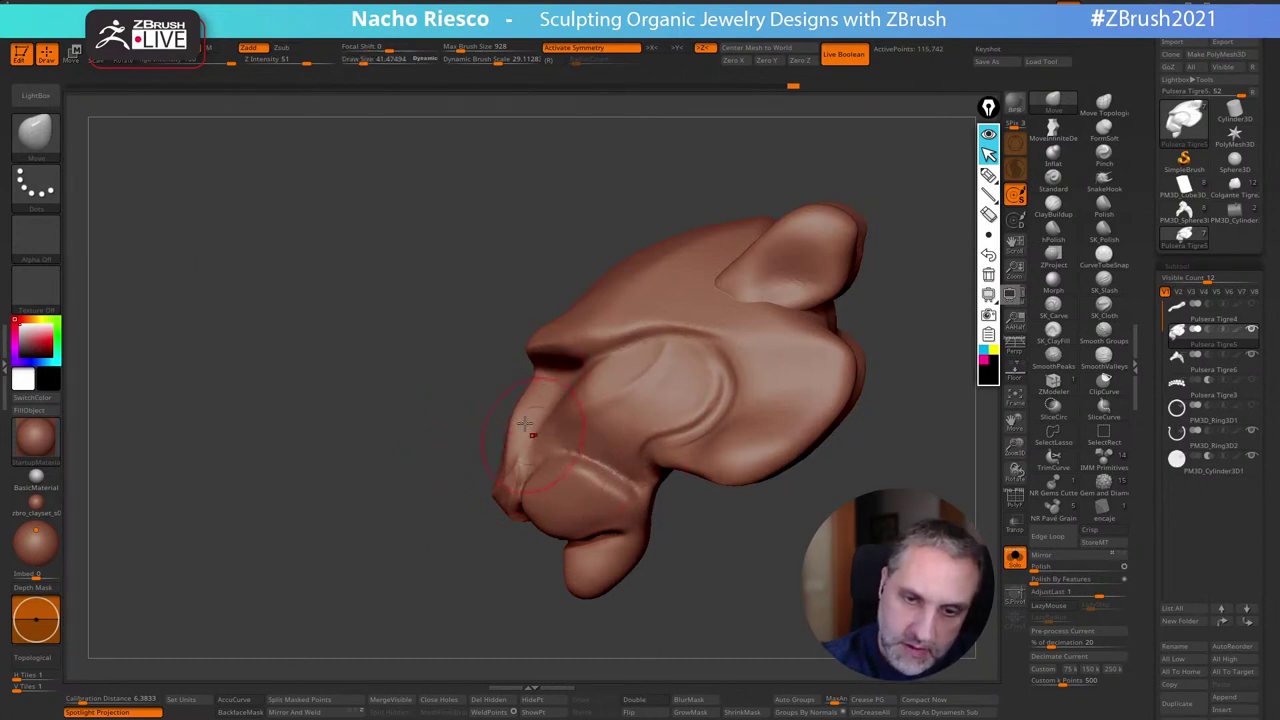
{"action": "left_click_drag", "start_coordinate": [531, 428], "coordinate": [520, 422]}
Push the front of the chin forward and adjust the muzzle above it with the Move brush at draw sizes of about 50 and 44
{"action": "left_click_drag", "start_coordinate": [671, 604], "coordinate": [658, 472], "text": "alt"}
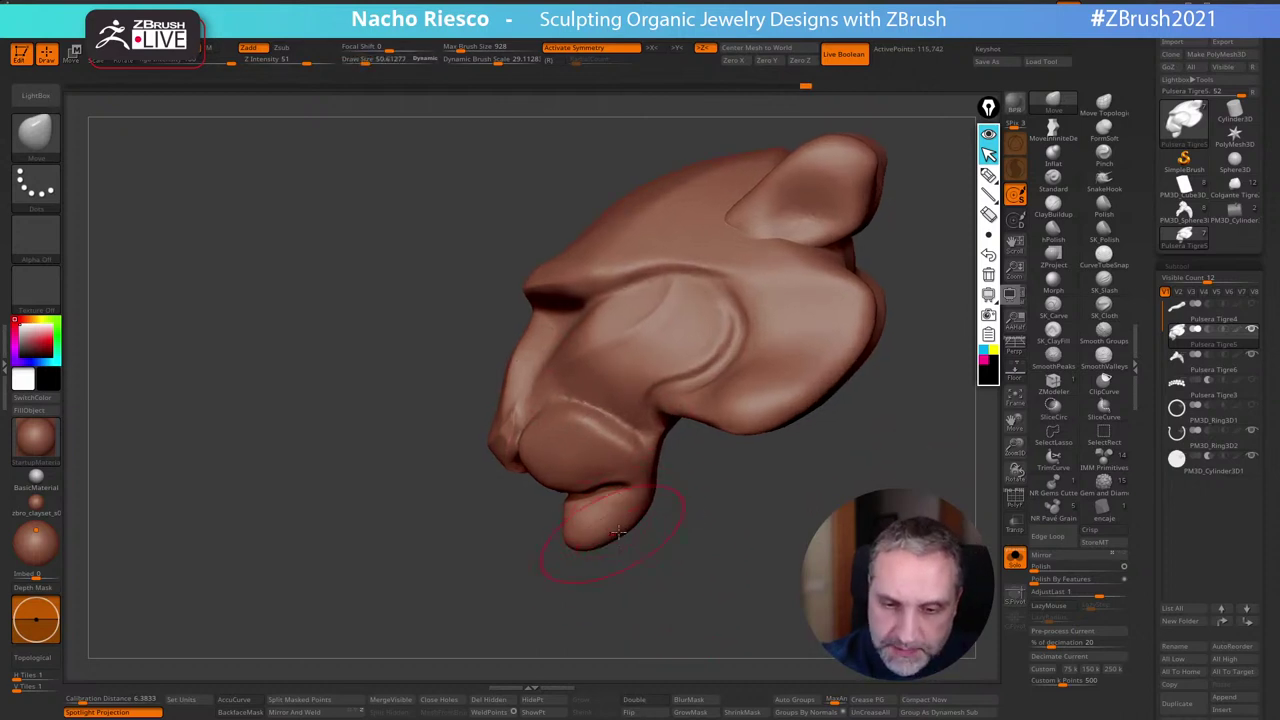
{"action": "key", "text": "s"}
{"action": "left_click_drag", "start_coordinate": [572, 539], "coordinate": [568, 544]}
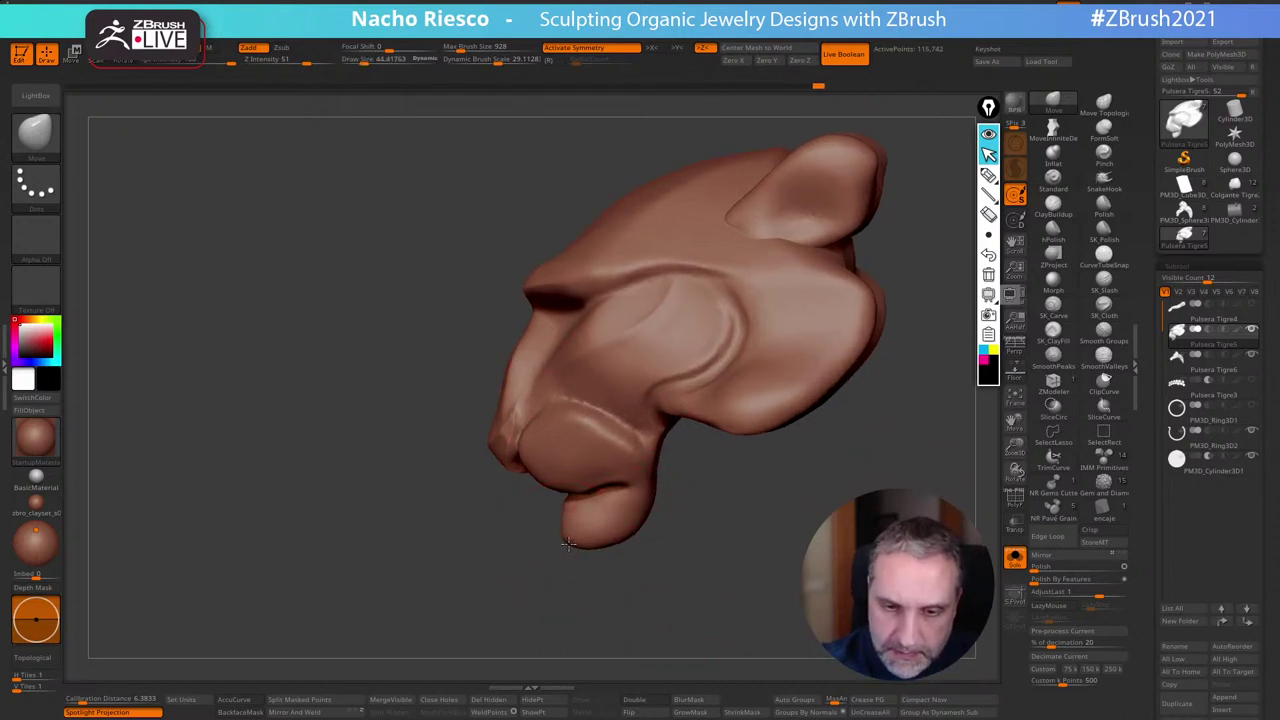
{"action": "mouse_move", "coordinate": [630, 478]}
{"action": "left_mouse_down"}
{"action": "mouse_move", "coordinate": [638, 450]}
{"action": "mouse_move", "coordinate": [610, 448]}
{"action": "left_mouse_up"}
{"action": "key", "text": "s"}
{"action": "key", "text": "s"}
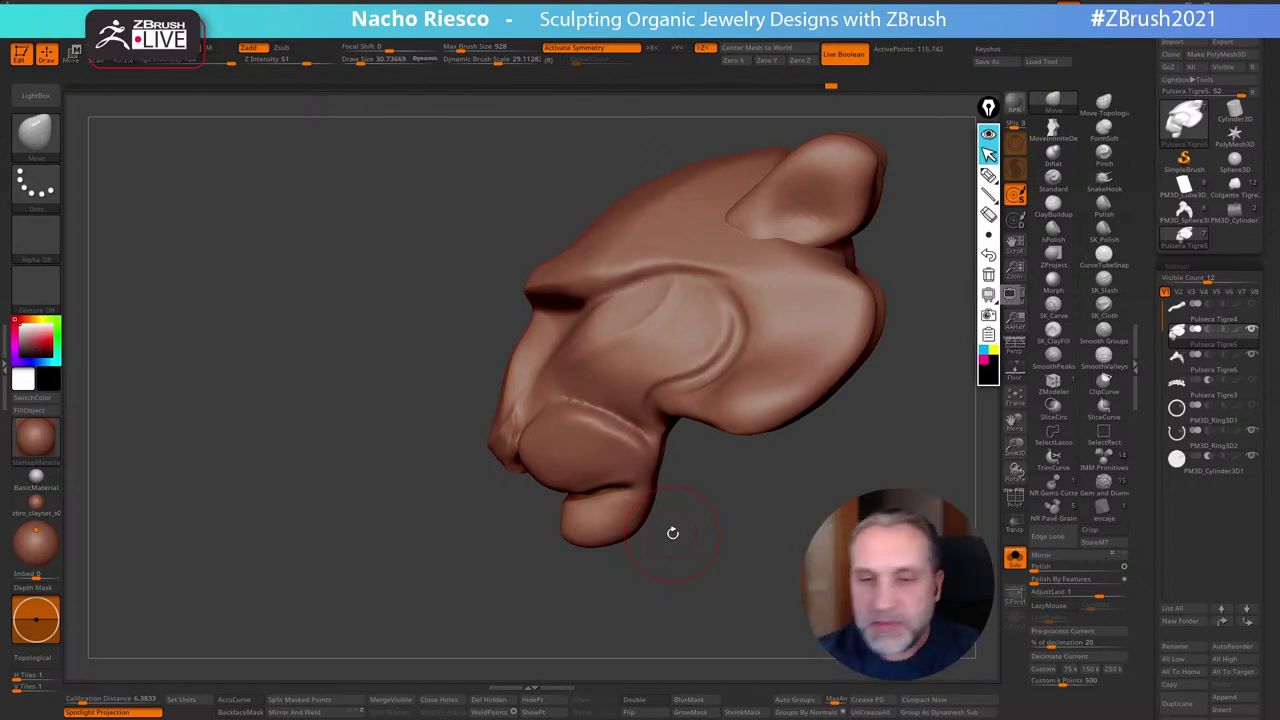
Collapse the on-screen annotation toolbar and look up the brushes starting with S in the brush library
{"action": "left_click_drag", "start_coordinate": [672, 533], "coordinate": [923, 380]}
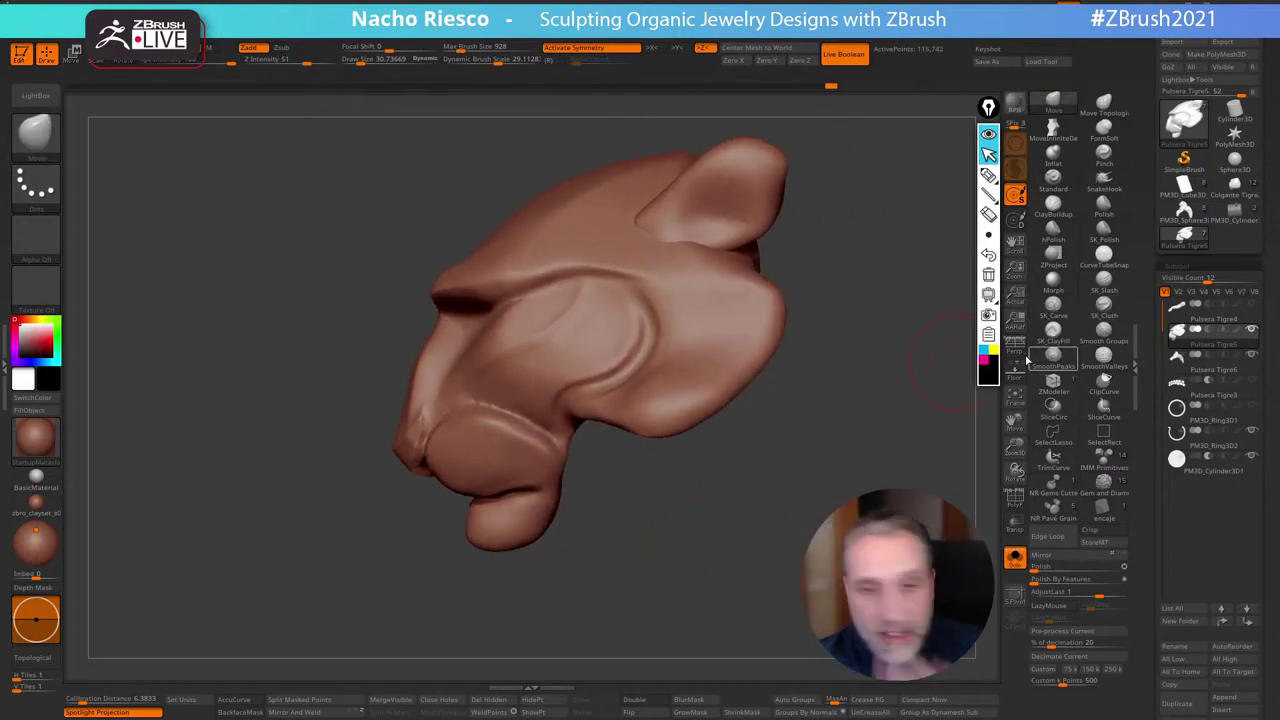
{"action": "left_click", "coordinate": [989, 136]}
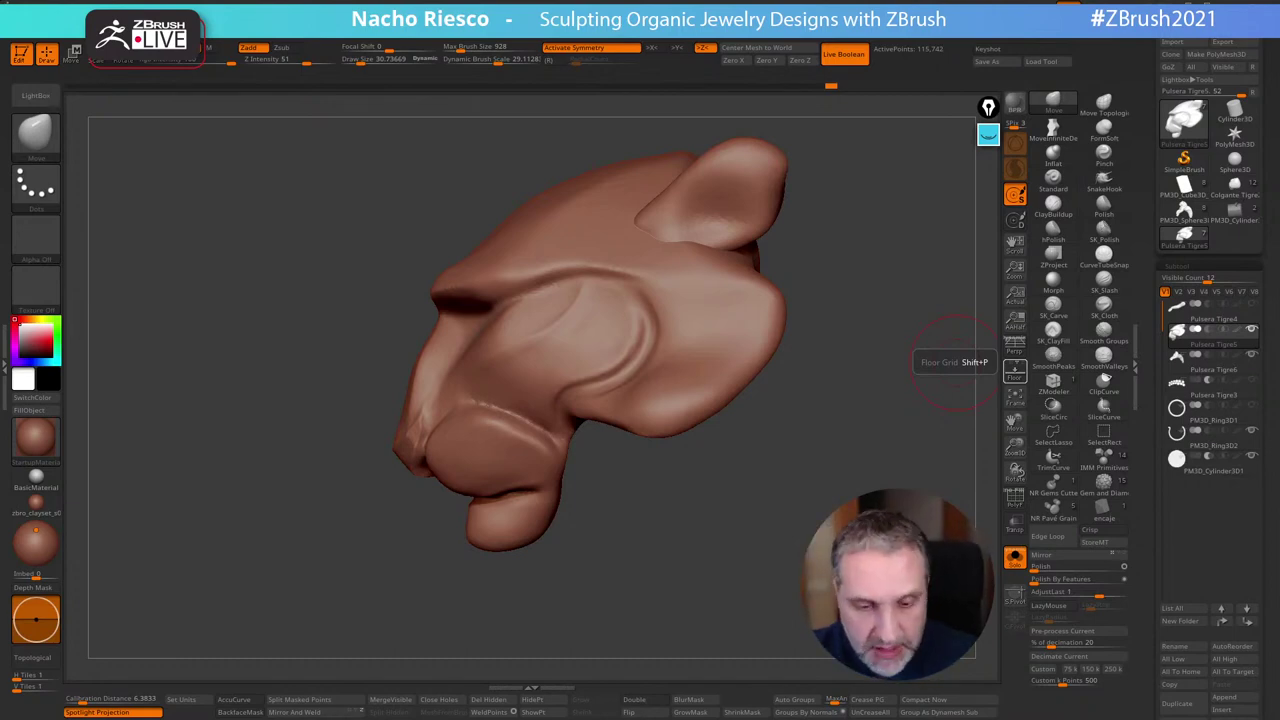
{"action": "key", "text": "b"}
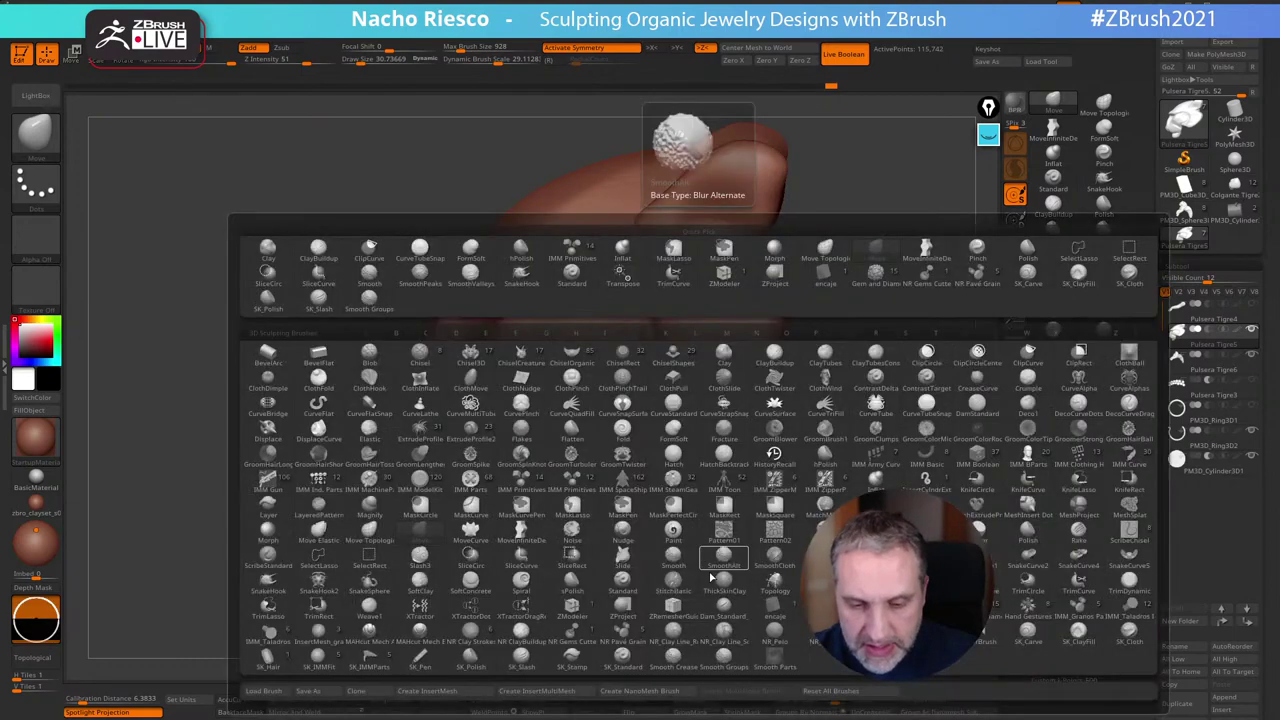
{"action": "key", "text": "s"}
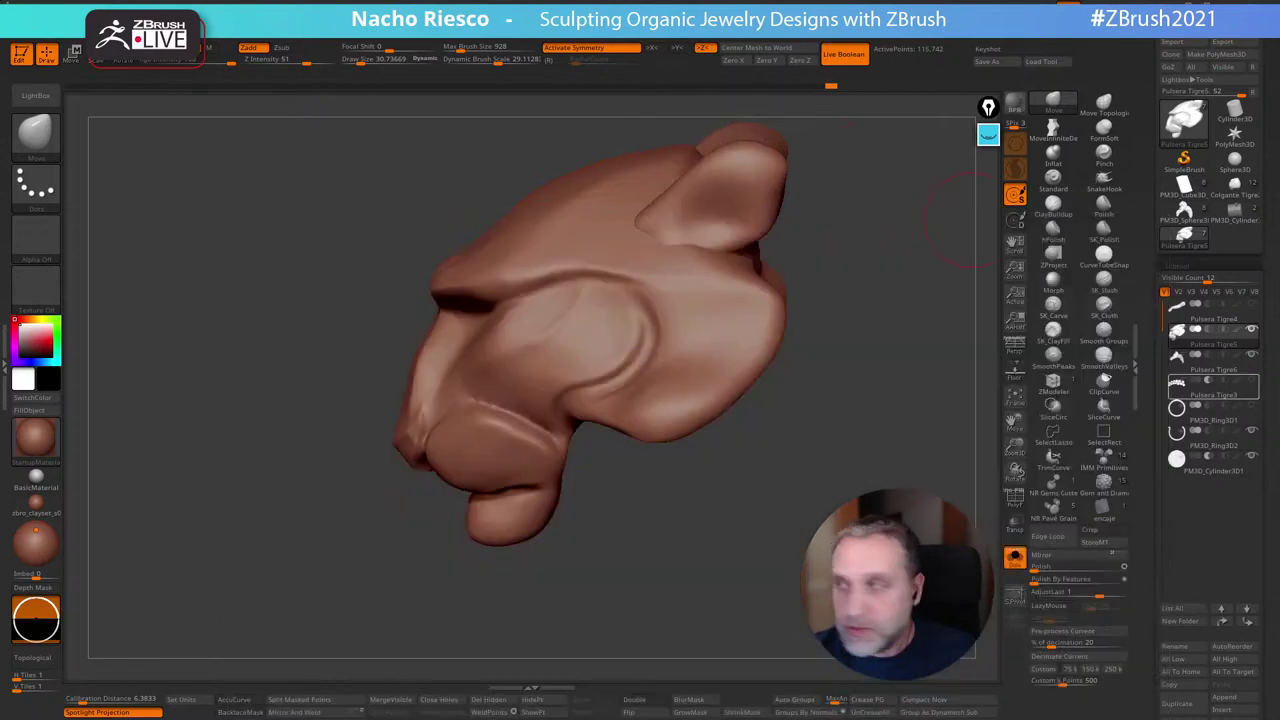
{"action": "mouse_move", "coordinate": [1212, 387]}
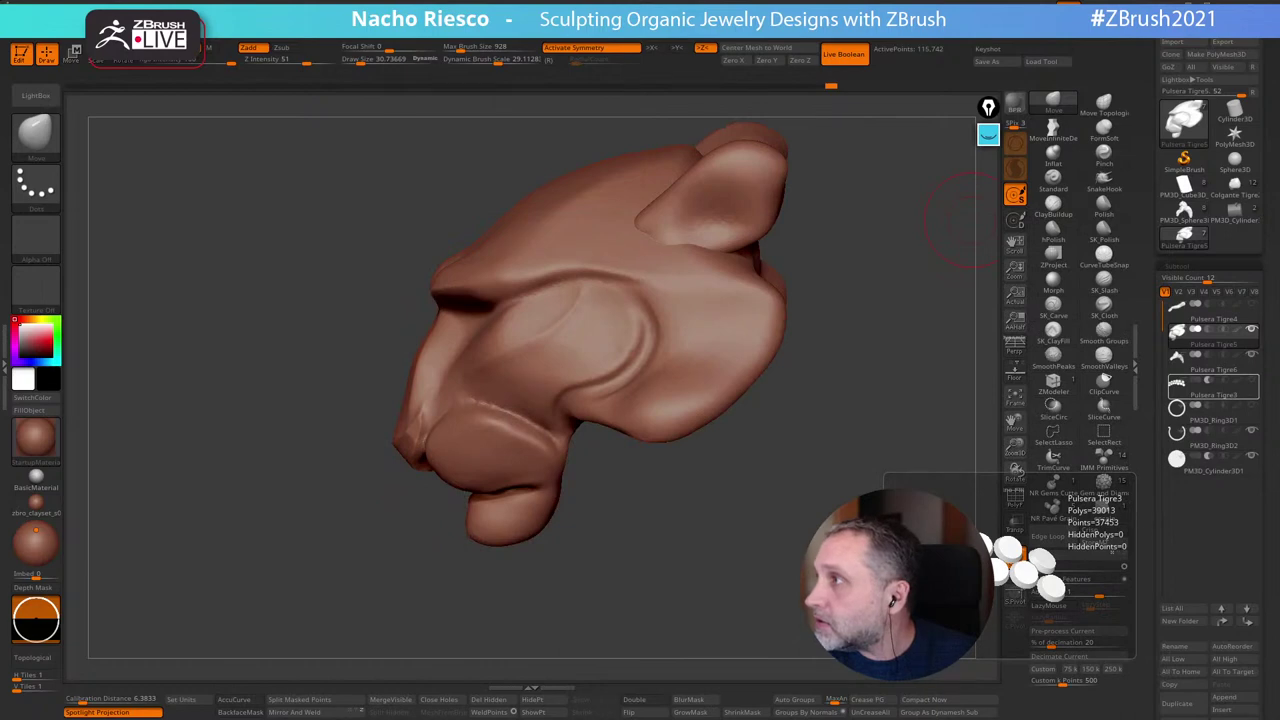
Switch to the Chrome browser and search Google for the creator's full name followed by "sk brushes"
{"action": "left_click_drag", "start_coordinate": [1279, 12], "coordinate": [490, 96]}
{"action": "left_click", "coordinate": [502, 369]}
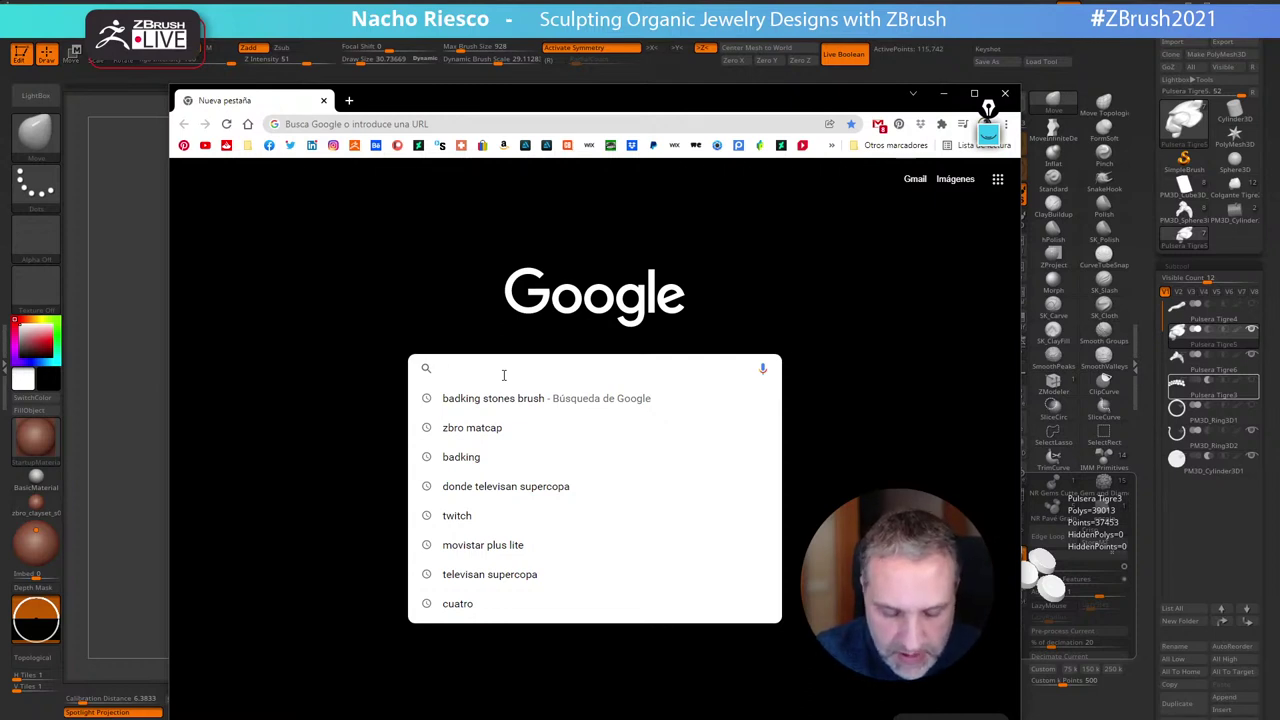
{"action": "type", "text": "saka"}
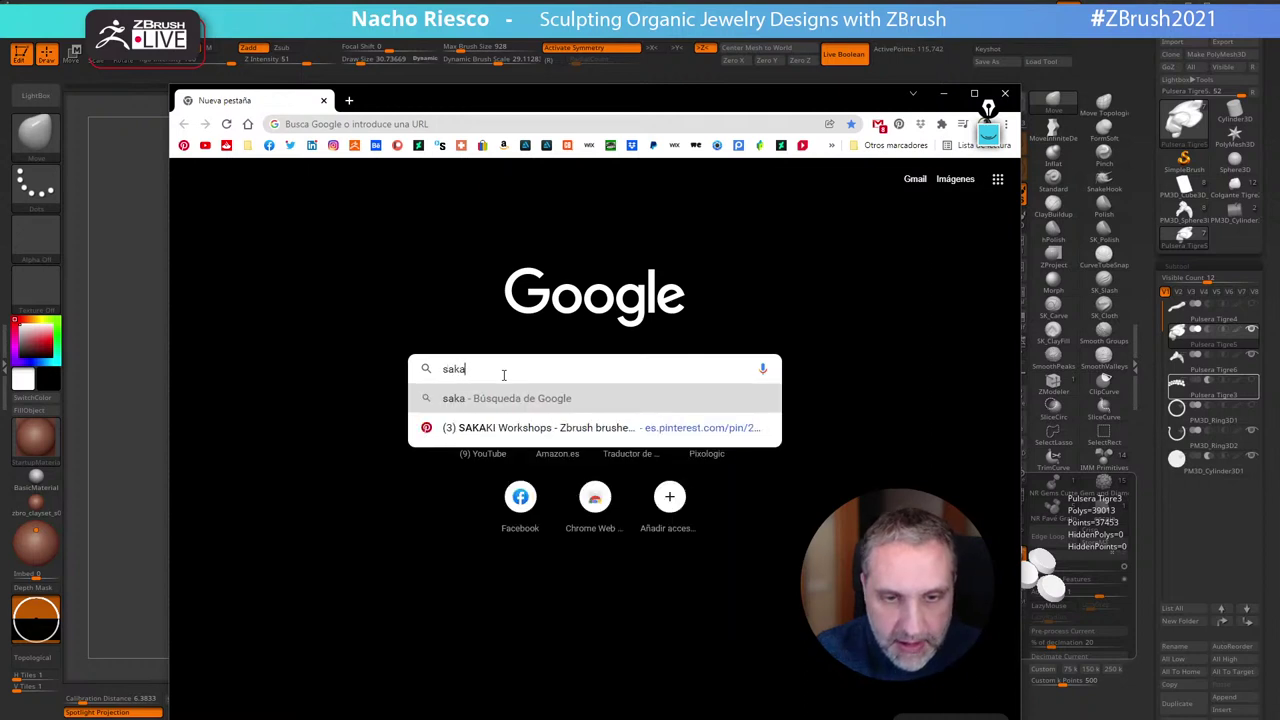
{"action": "type", "text": "ki"}
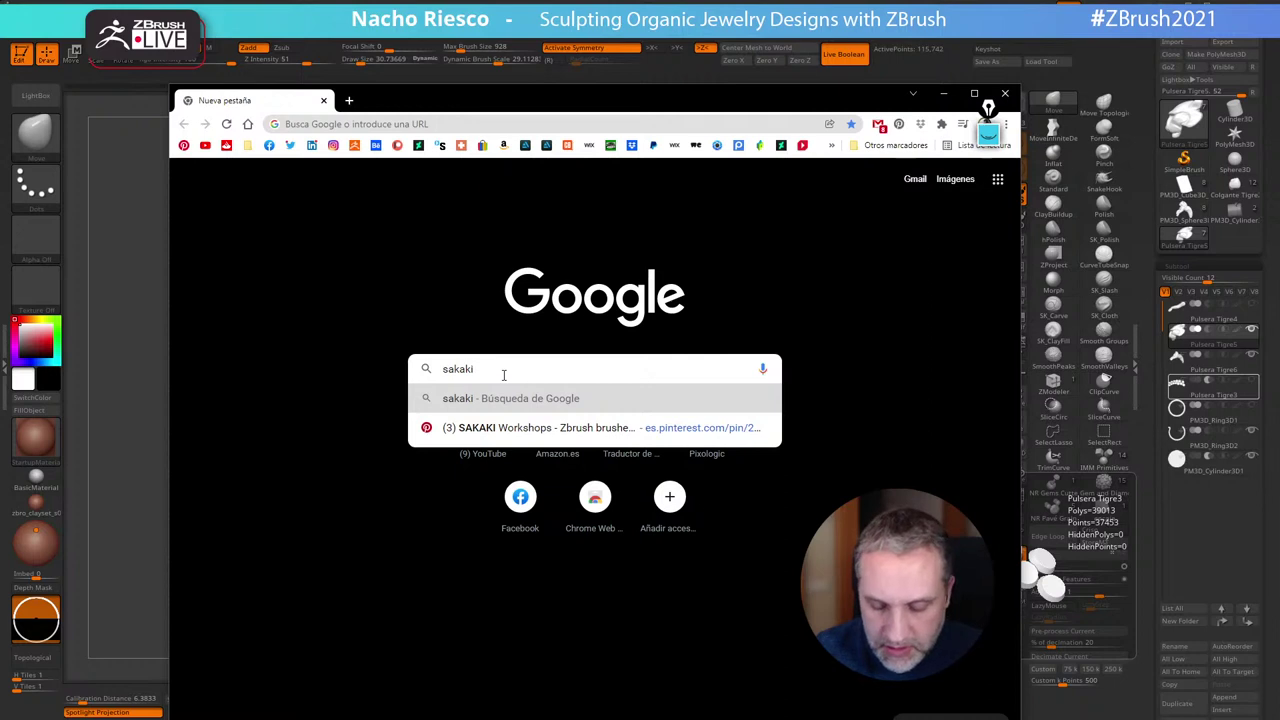
{"action": "type", "text": " ka"}
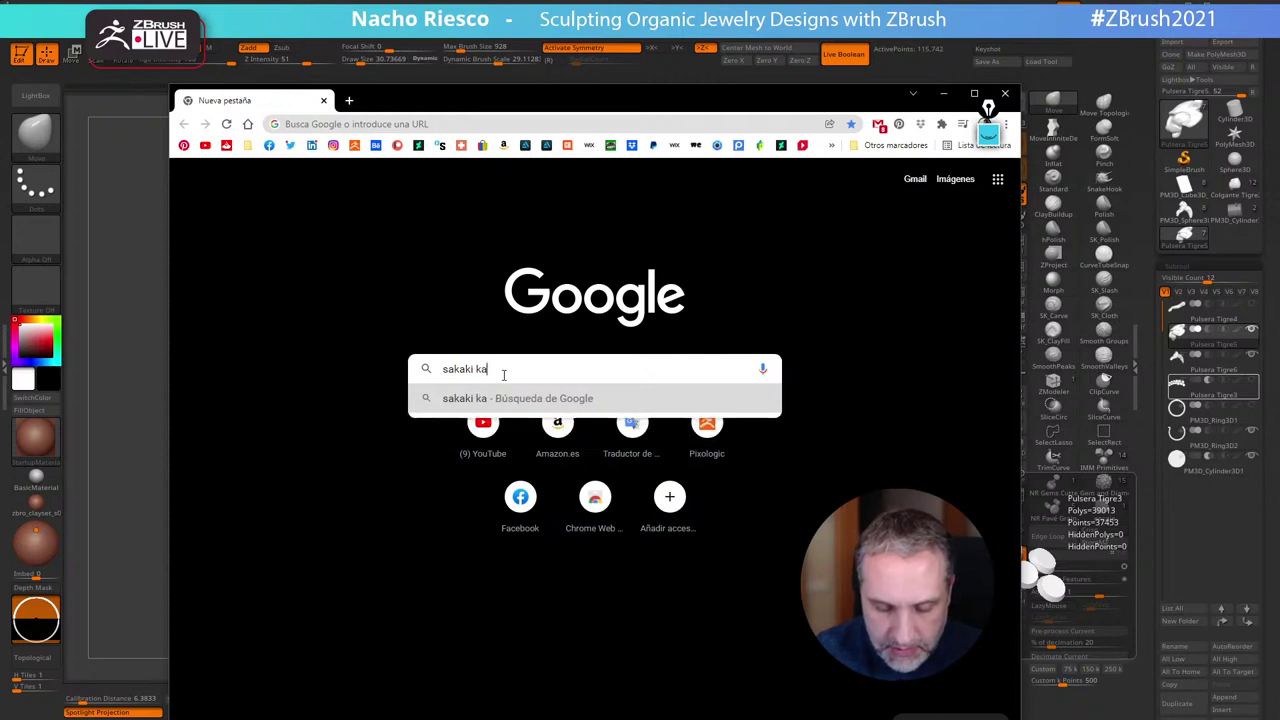
{"action": "type", "text": "ou"}
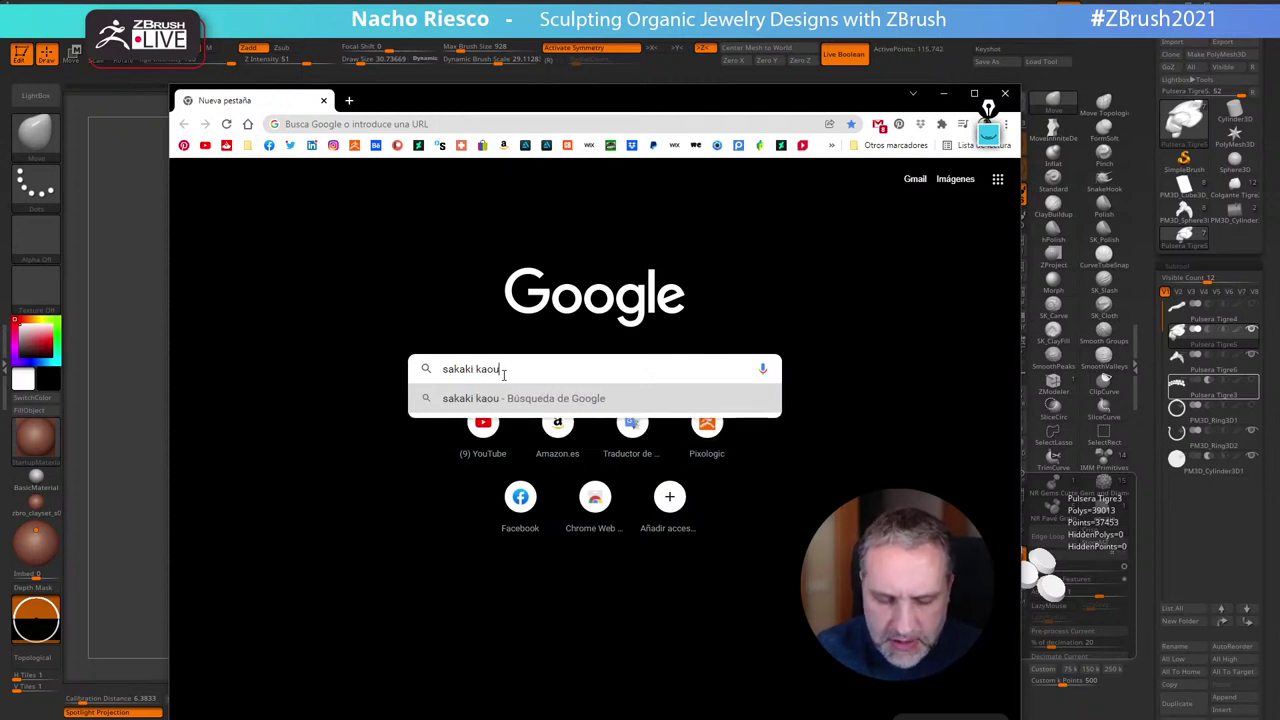
{"action": "key", "text": "BackSpace"}
{"action": "type", "text": "ro sk"}
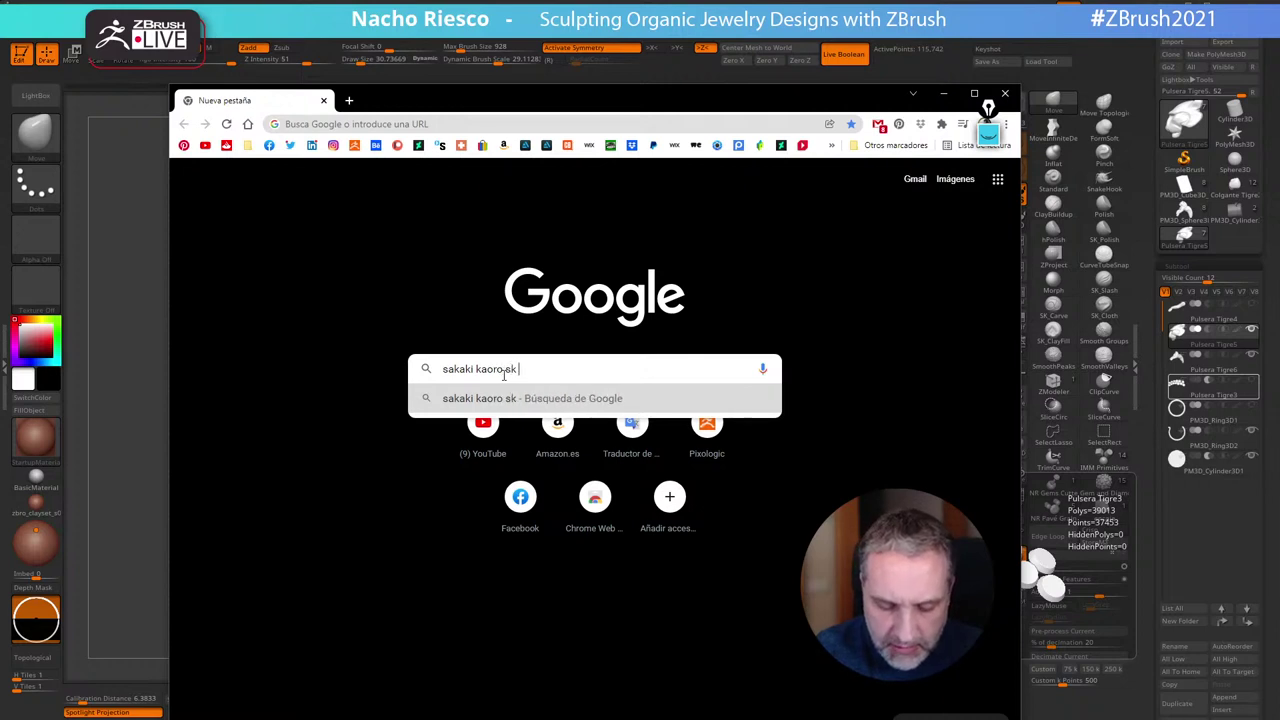
{"action": "type", "text": " brushes"}
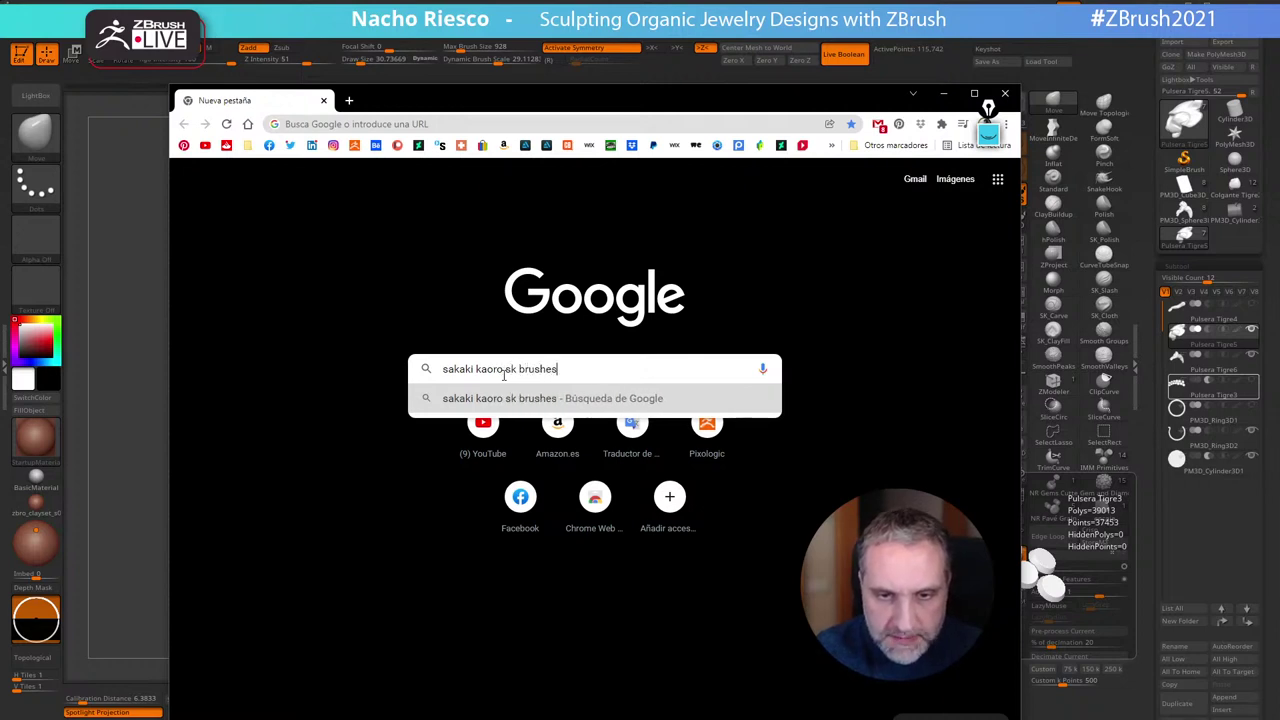
{"action": "key", "text": "Return"}
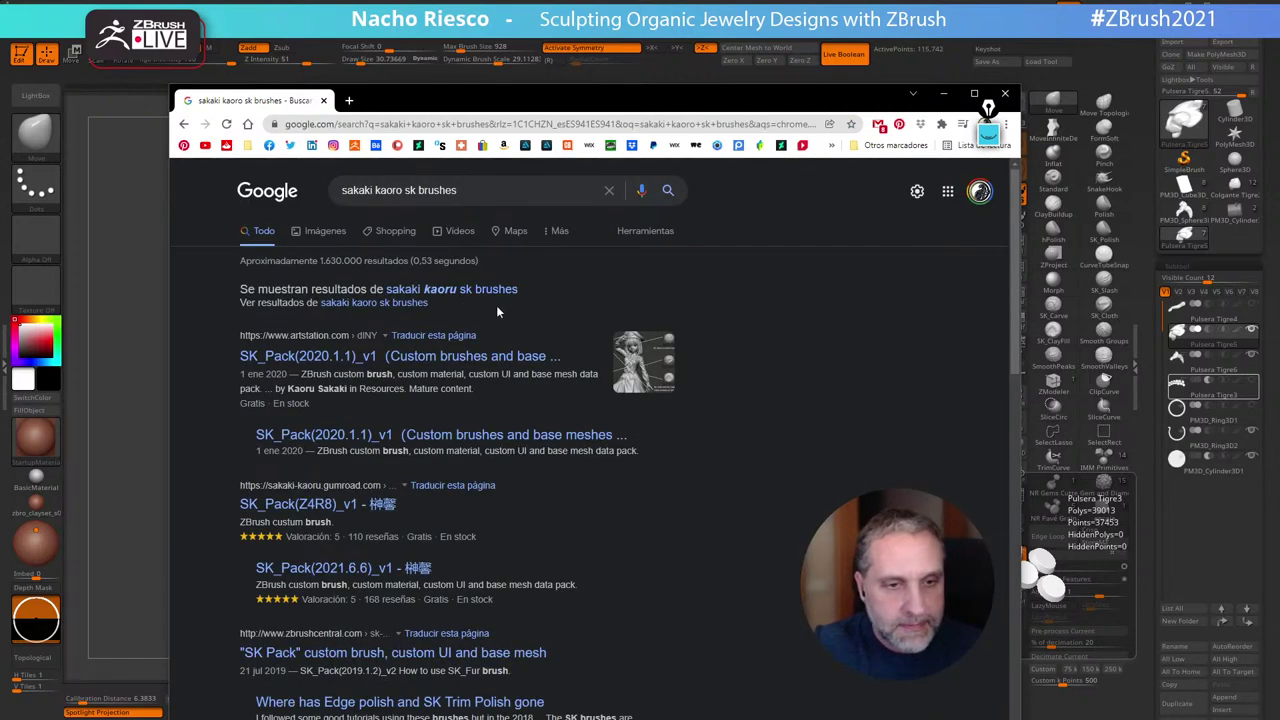
Open the ArtStation listing for SK_Pack(2020.1.1)_v1 and reveal its mature-content preview to view the brush pack
{"action": "left_click", "coordinate": [272, 358]}
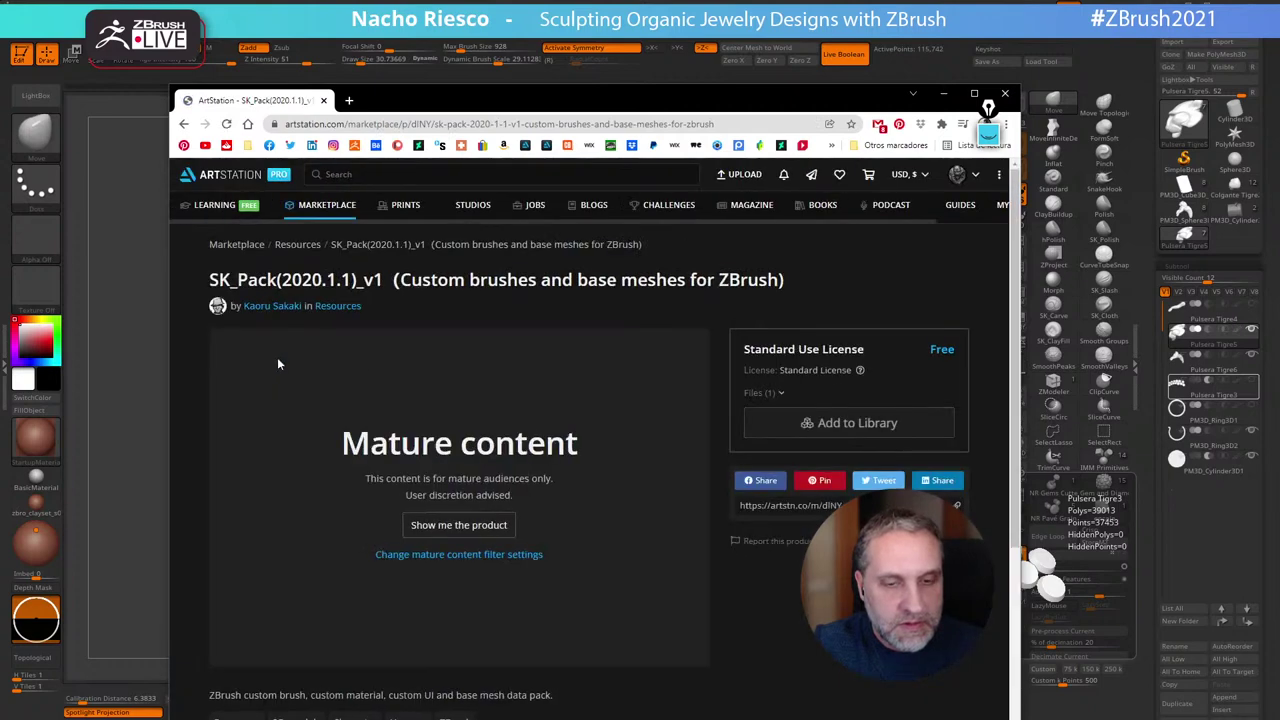
{"action": "left_click", "coordinate": [459, 525]}
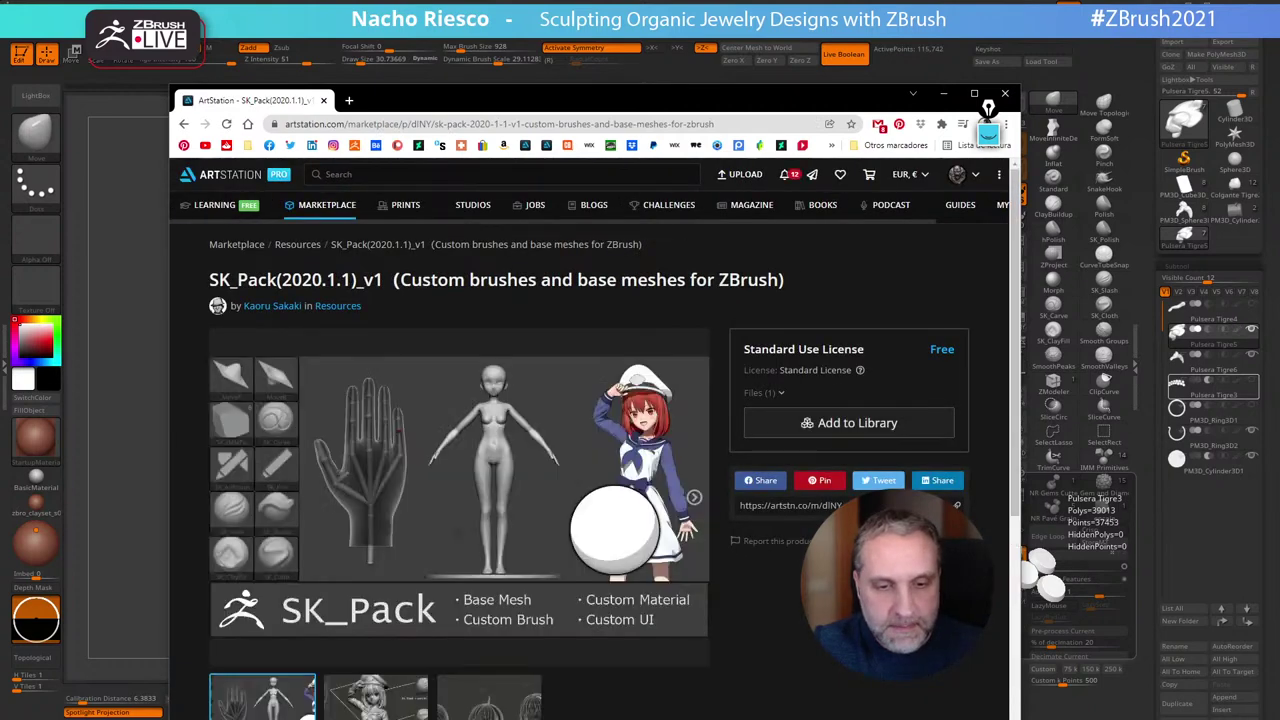
{"action": "scroll", "coordinate": [460, 480], "scroll_direction": "down", "scroll_amount": 2}
{"action": "scroll", "coordinate": [460, 480], "scroll_direction": "up", "scroll_amount": 2}
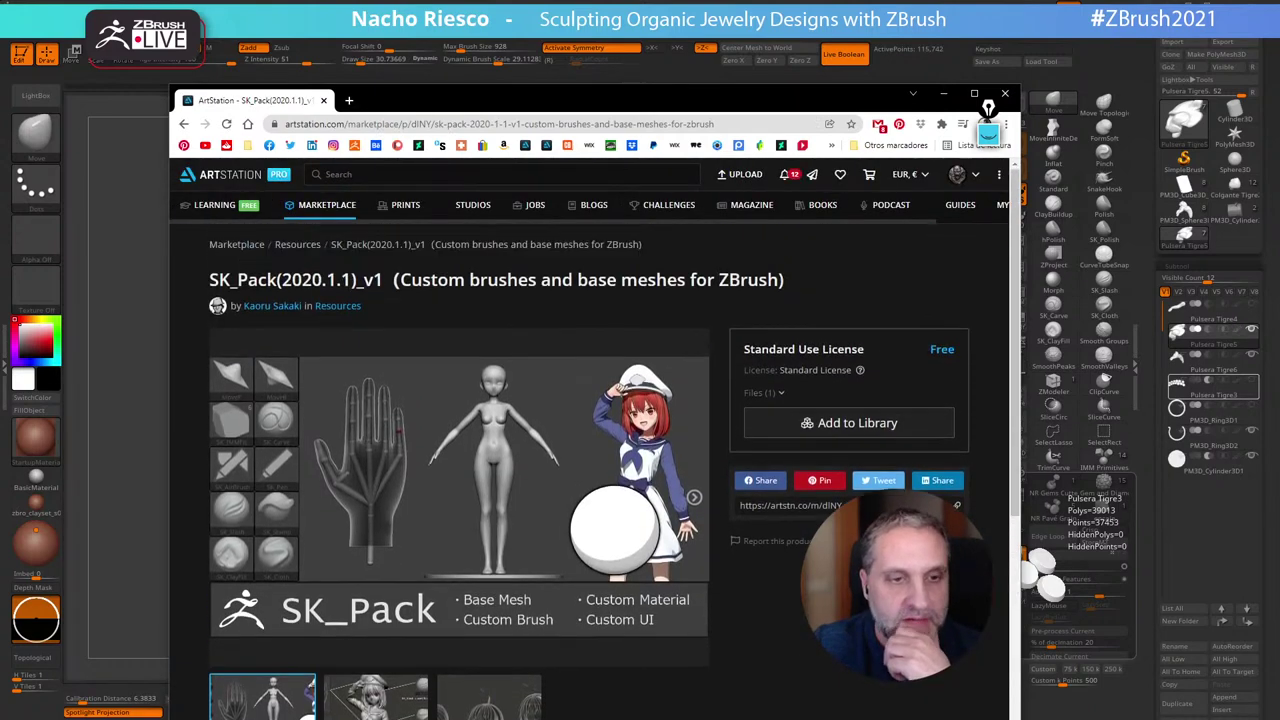
Go to the pack creator's ArtStation store and open the SK_Pack(2021.6.6)_v1 product listing
{"action": "left_click", "coordinate": [272, 306]}
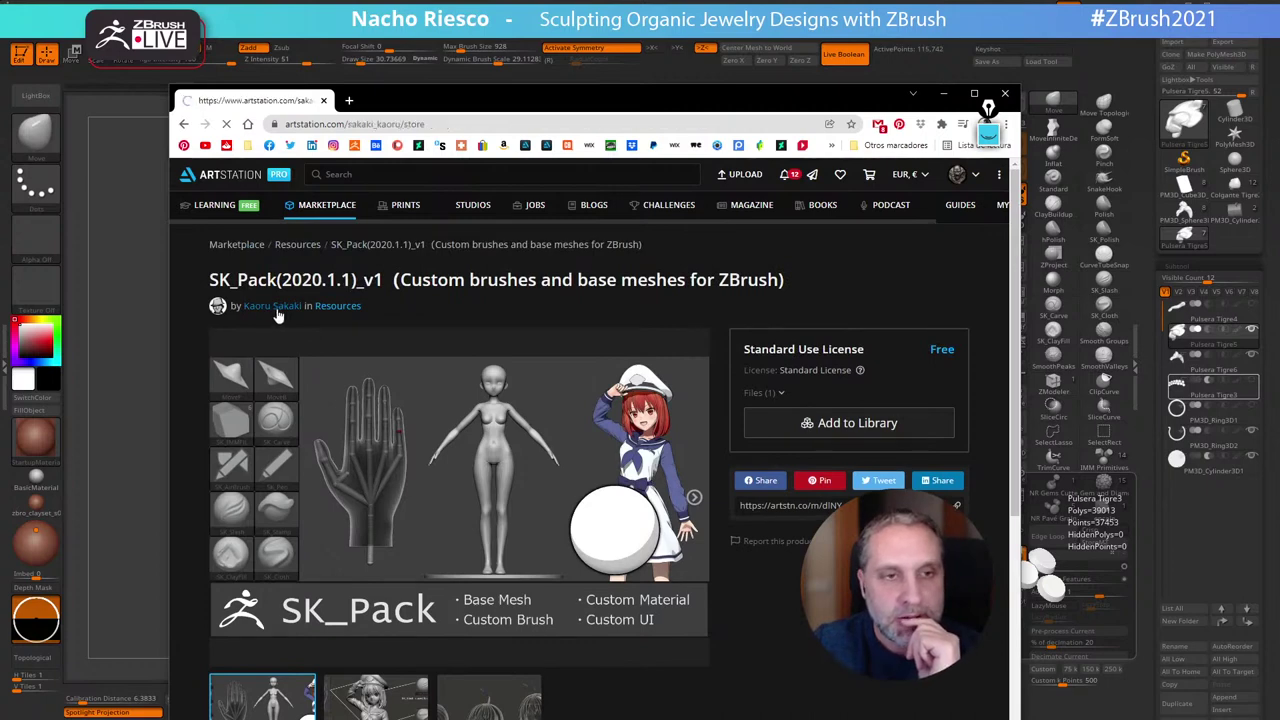
{"action": "left_click_drag", "start_coordinate": [457, 100], "coordinate": [401, 42]}
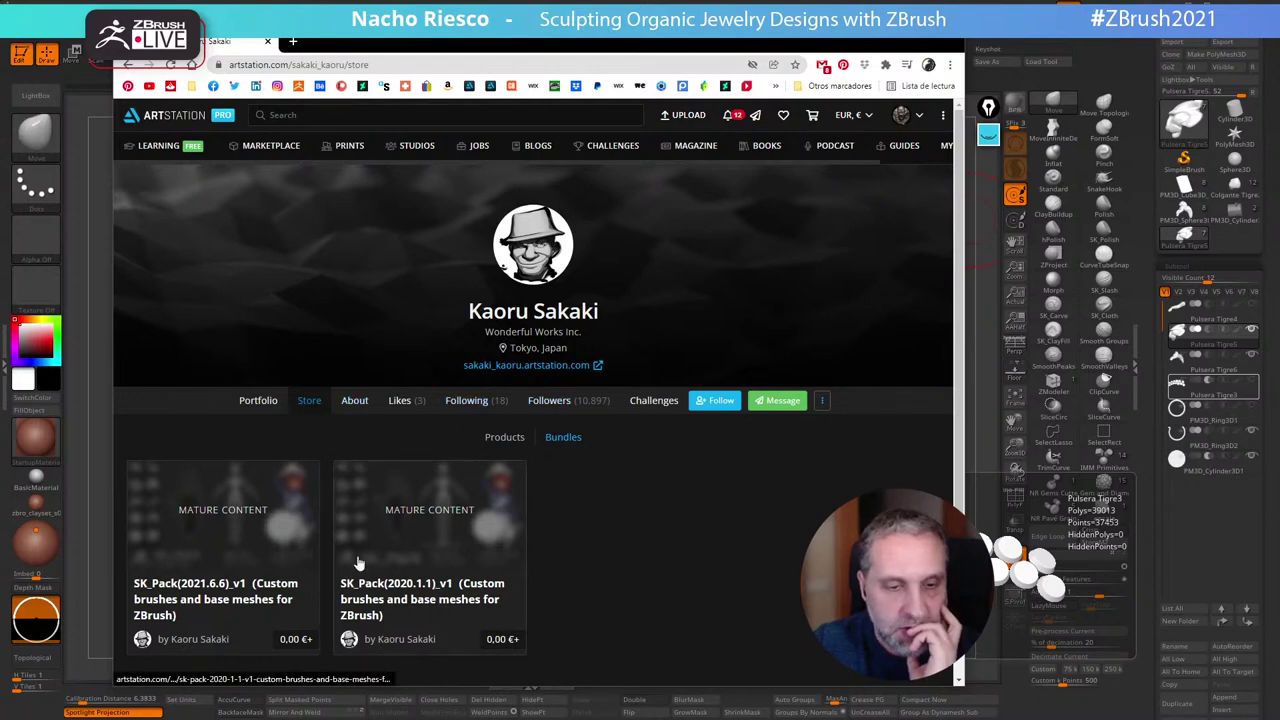
{"action": "scroll", "coordinate": [358, 562], "scroll_direction": "down", "scroll_amount": 1}
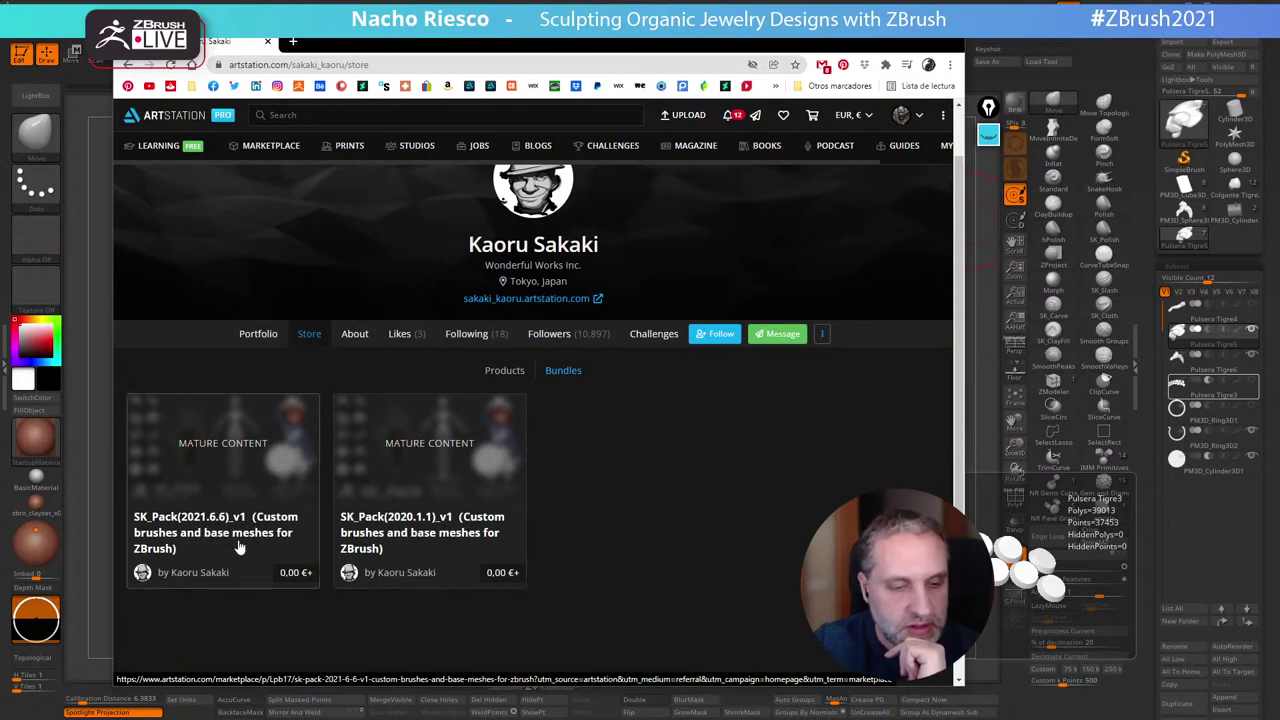
{"action": "left_click", "coordinate": [212, 489]}
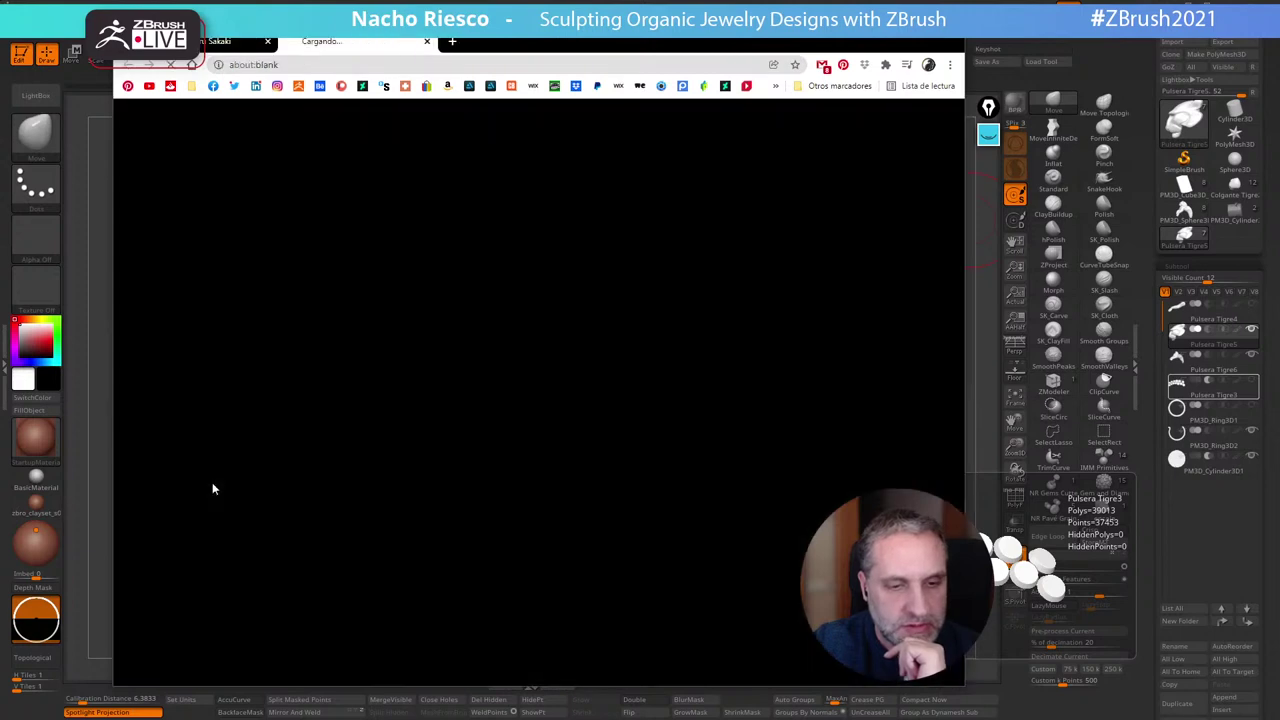
Reveal the hidden mature content on the SK_Pack(2021.6.6) ArtStation product page and look over its preview and description
{"action": "scroll", "coordinate": [405, 543], "scroll_direction": "down", "scroll_amount": 2}
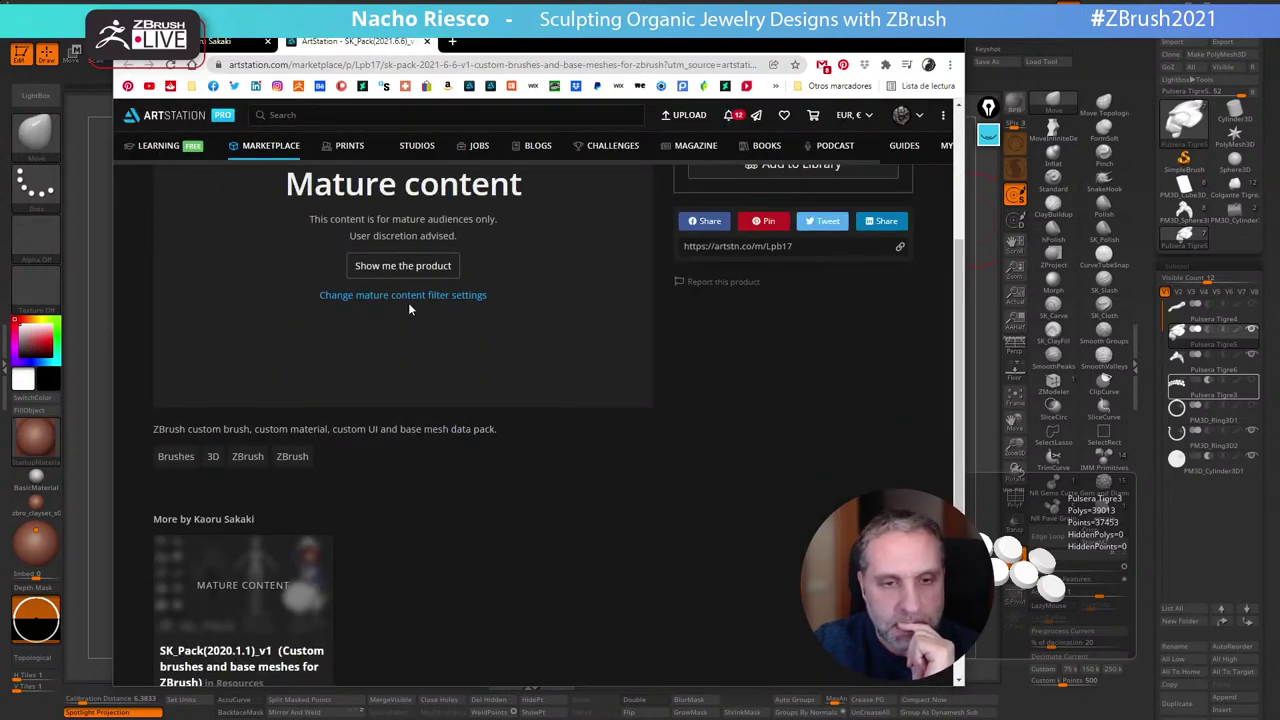
{"action": "left_click", "coordinate": [404, 265]}
{"action": "scroll", "coordinate": [345, 450], "scroll_direction": "up", "scroll_amount": 1}
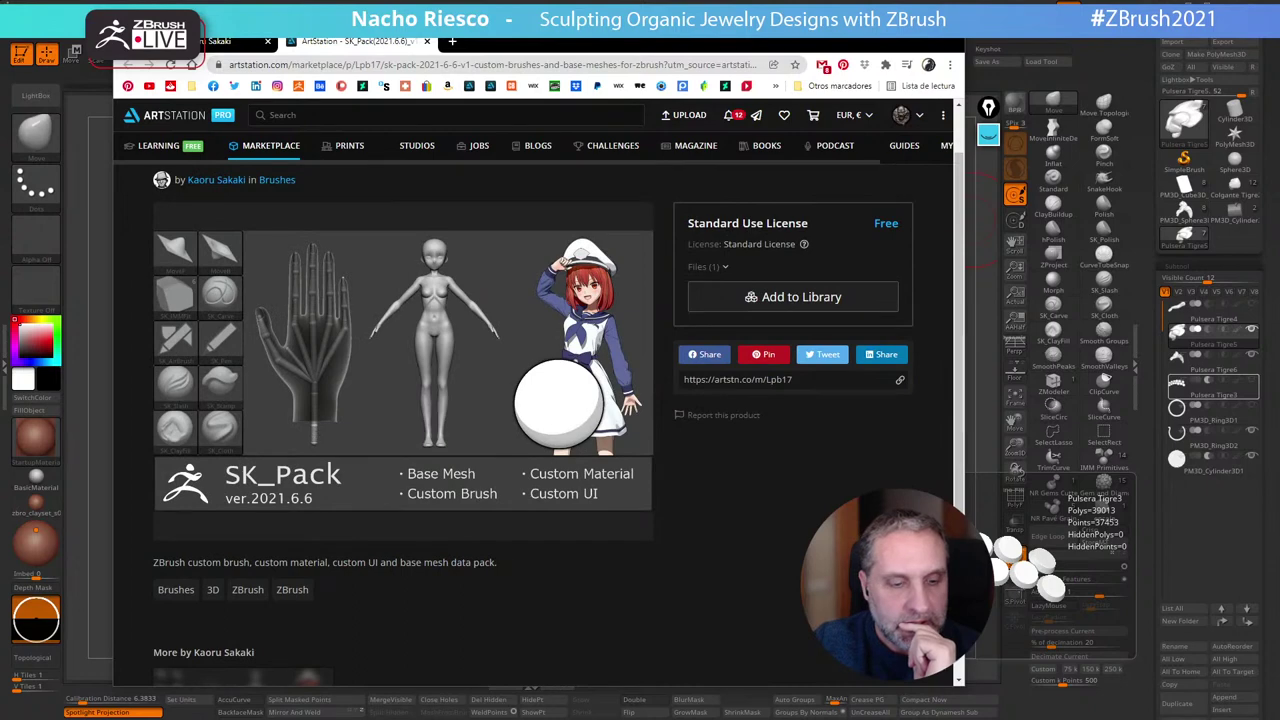
{"action": "scroll", "coordinate": [292, 589], "scroll_direction": "down", "scroll_amount": 2}
{"action": "scroll", "coordinate": [292, 589], "scroll_direction": "up", "scroll_amount": 2}
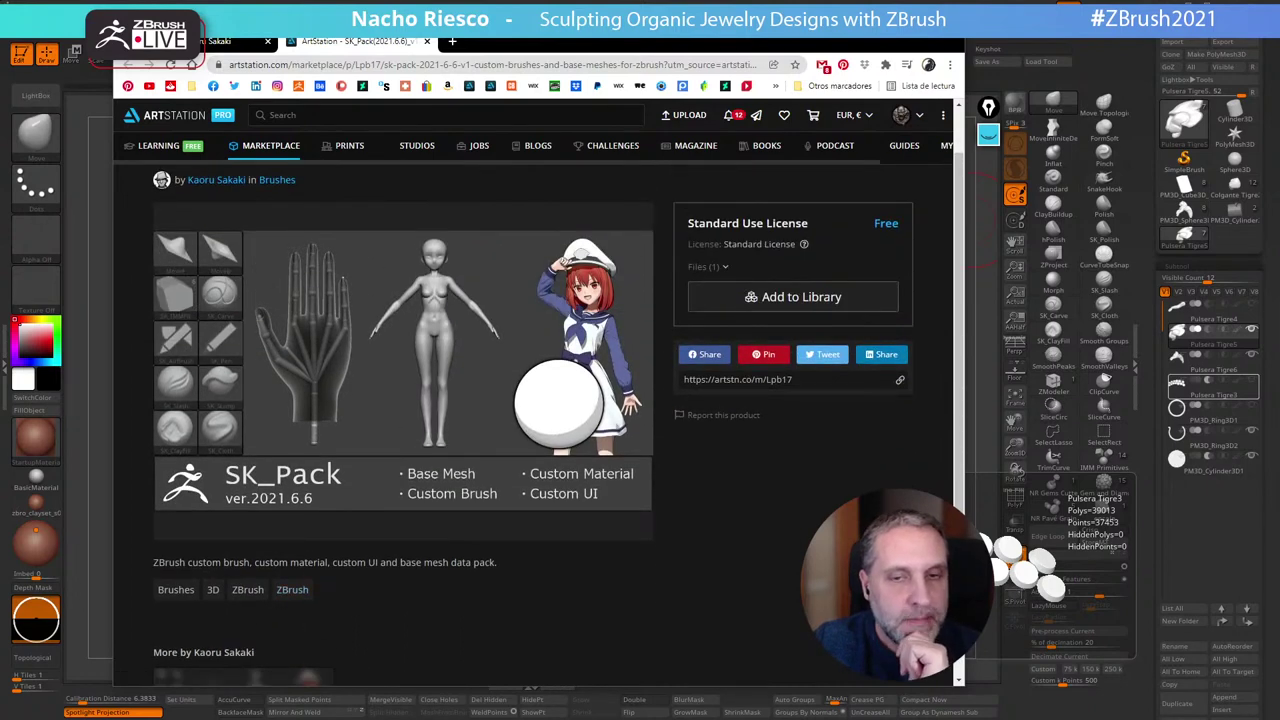
{"action": "scroll", "coordinate": [594, 526], "scroll_direction": "down", "scroll_amount": 2}
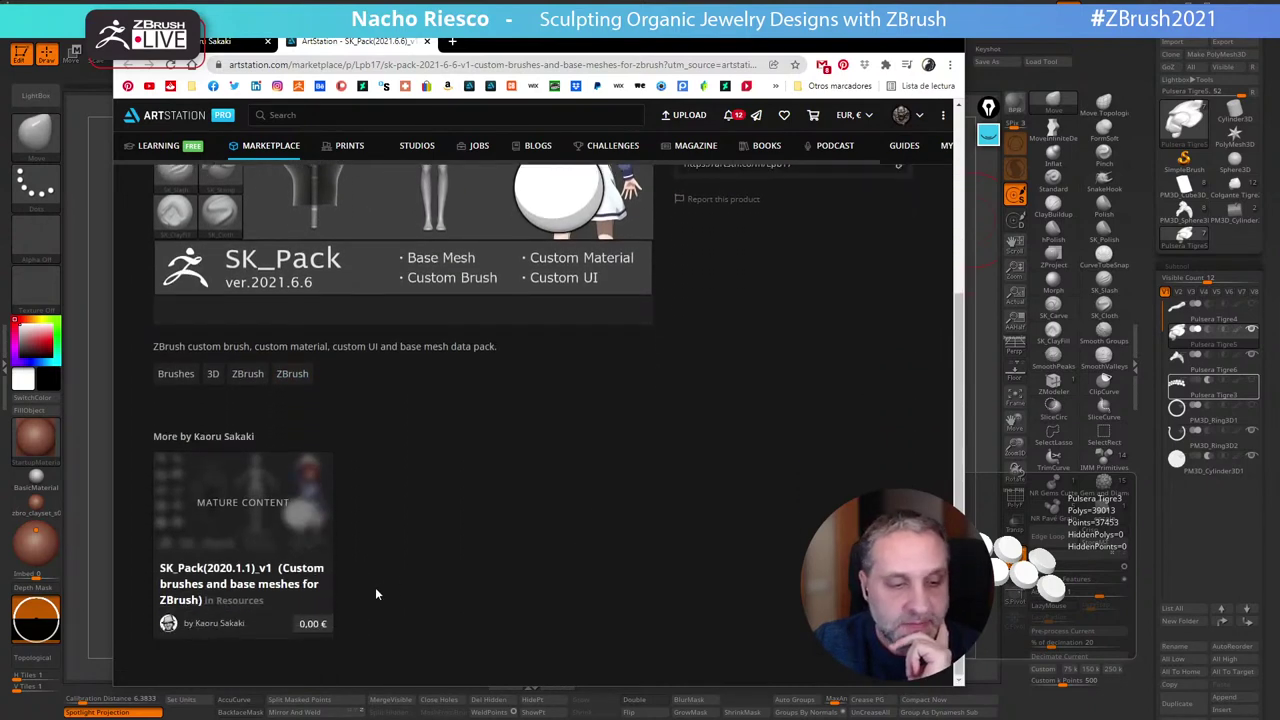
Open the related SK_Pack(2020.1.1) product, reveal its hidden content and look over the preview images
{"action": "left_click", "coordinate": [260, 550]}
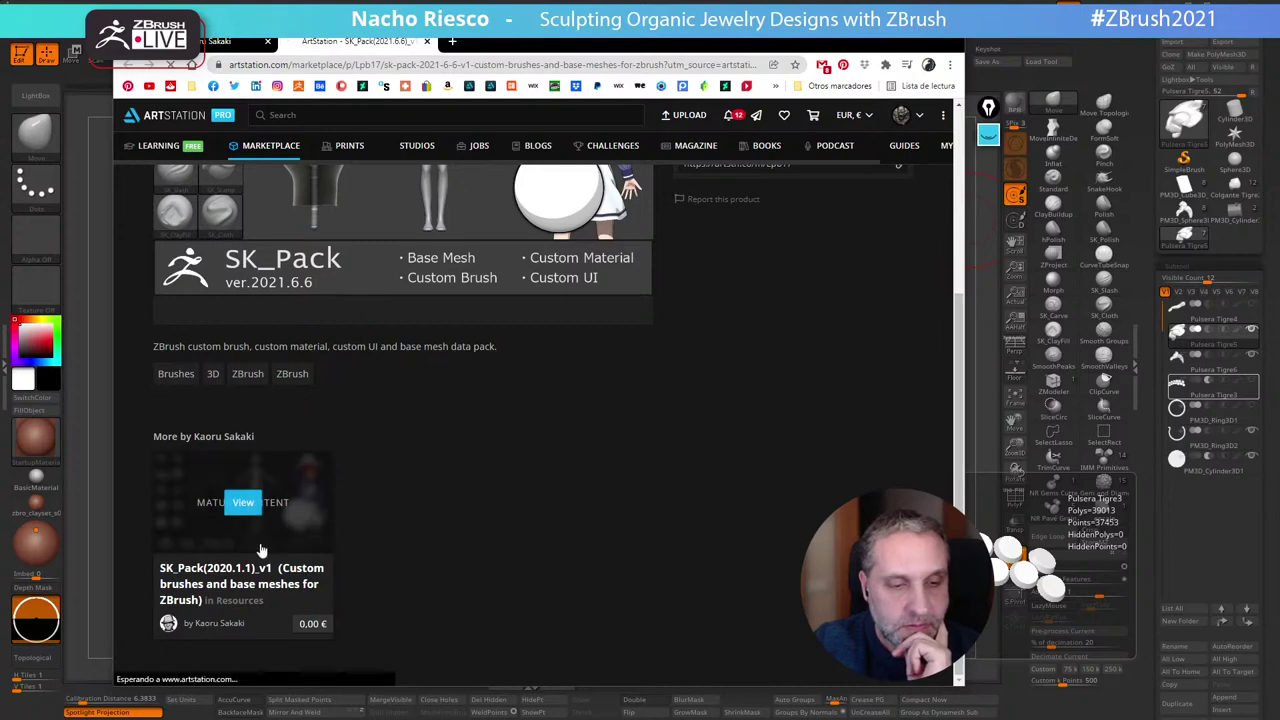
{"action": "scroll", "coordinate": [336, 524], "scroll_direction": "down", "scroll_amount": 2}
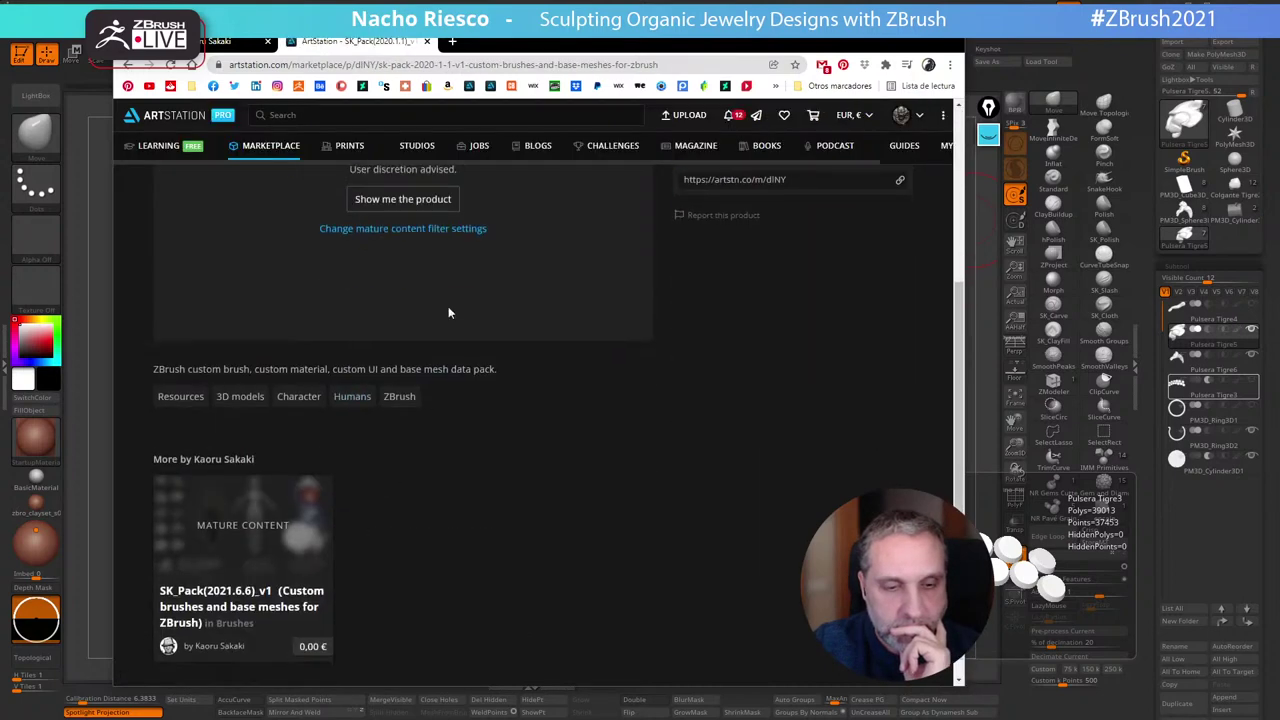
{"action": "left_click", "coordinate": [402, 199]}
{"action": "scroll", "coordinate": [372, 460], "scroll_direction": "up", "scroll_amount": 3}
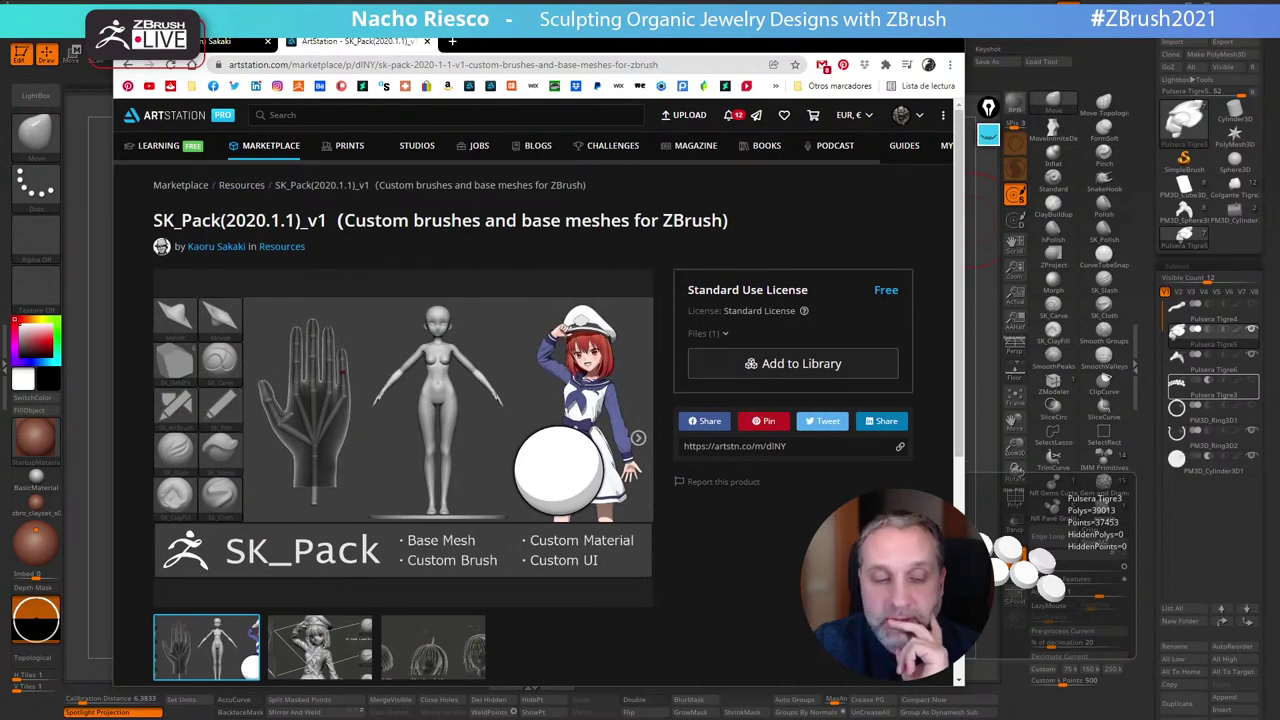
{"action": "scroll", "coordinate": [465, 613], "scroll_direction": "down", "scroll_amount": 2}
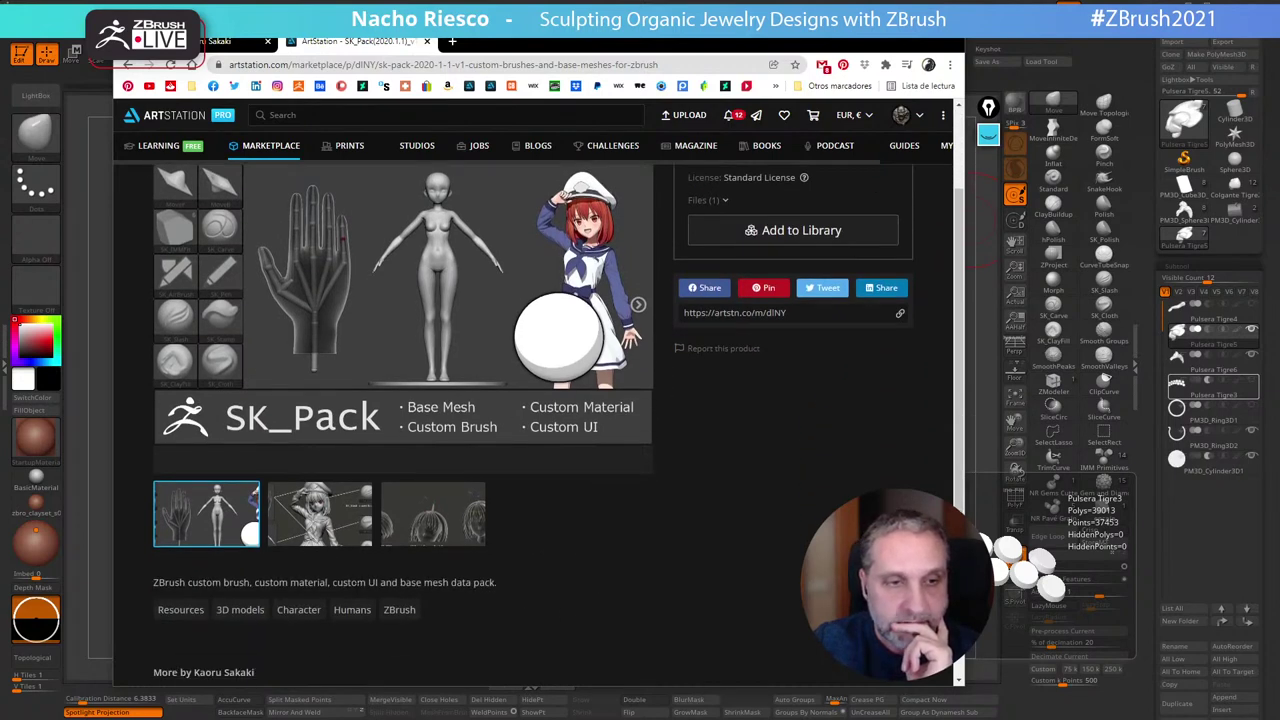
Switch back to ZBrush and select the Dam_Standard brush for the tiger head
{"action": "left_click", "coordinate": [884, 43]}
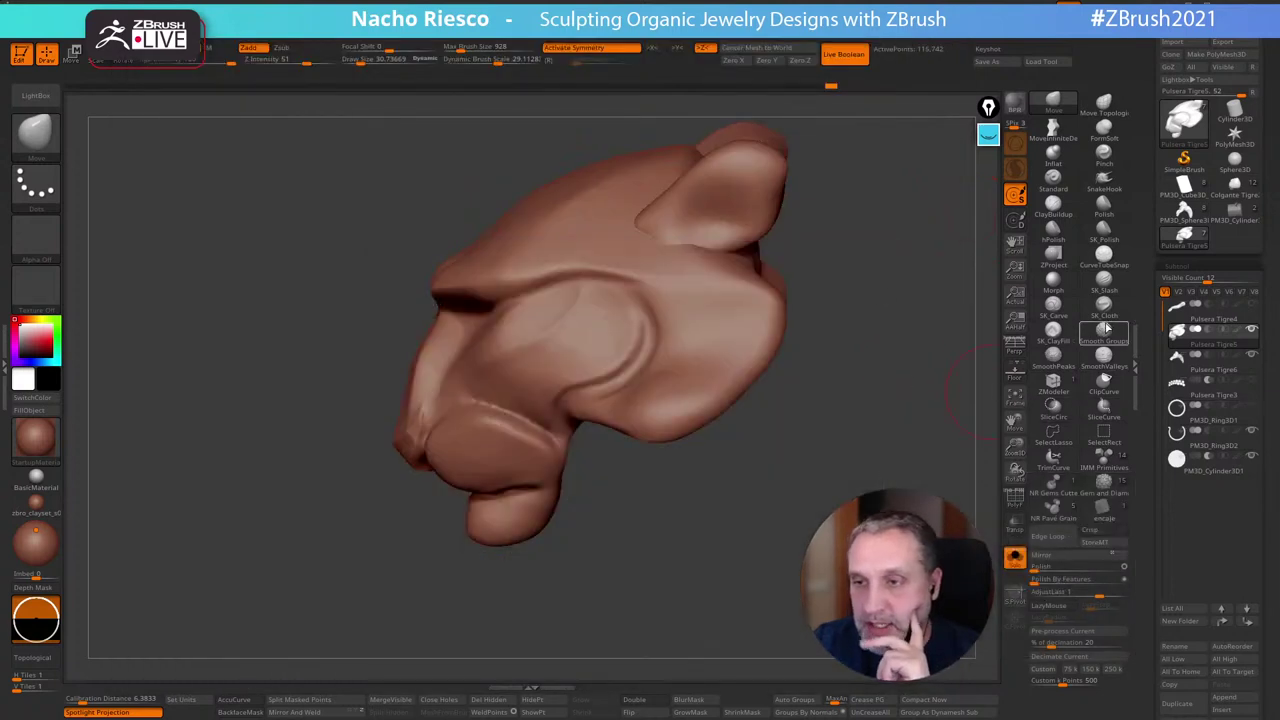
{"action": "mouse_move", "coordinate": [1180, 437]}
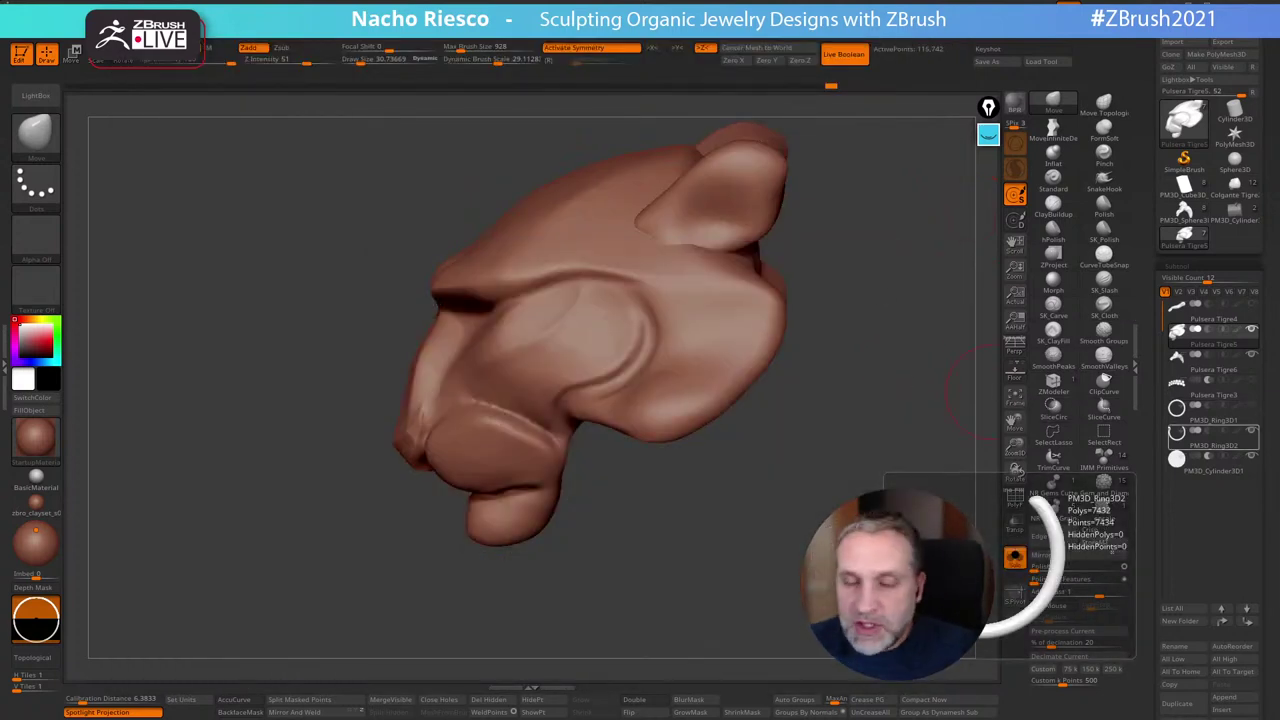
{"action": "left_click_drag", "start_coordinate": [757, 520], "coordinate": [662, 522], "text": "alt"}
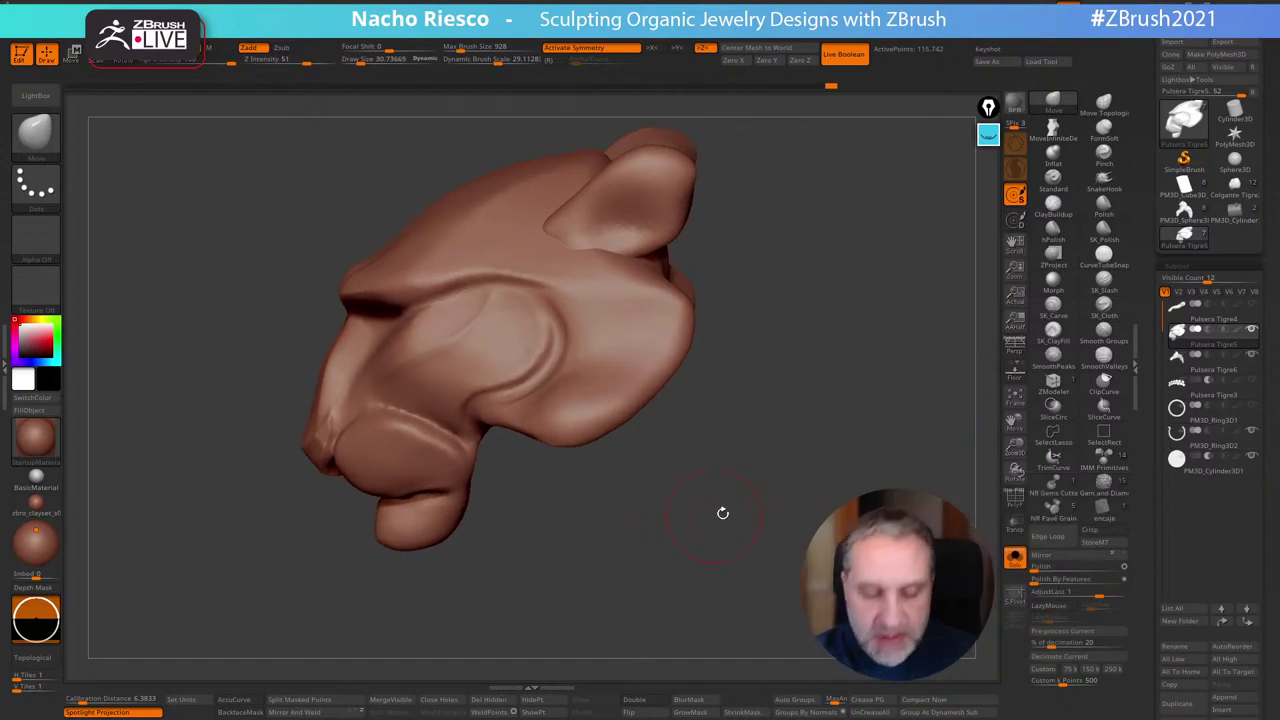
{"action": "key", "text": "b"}
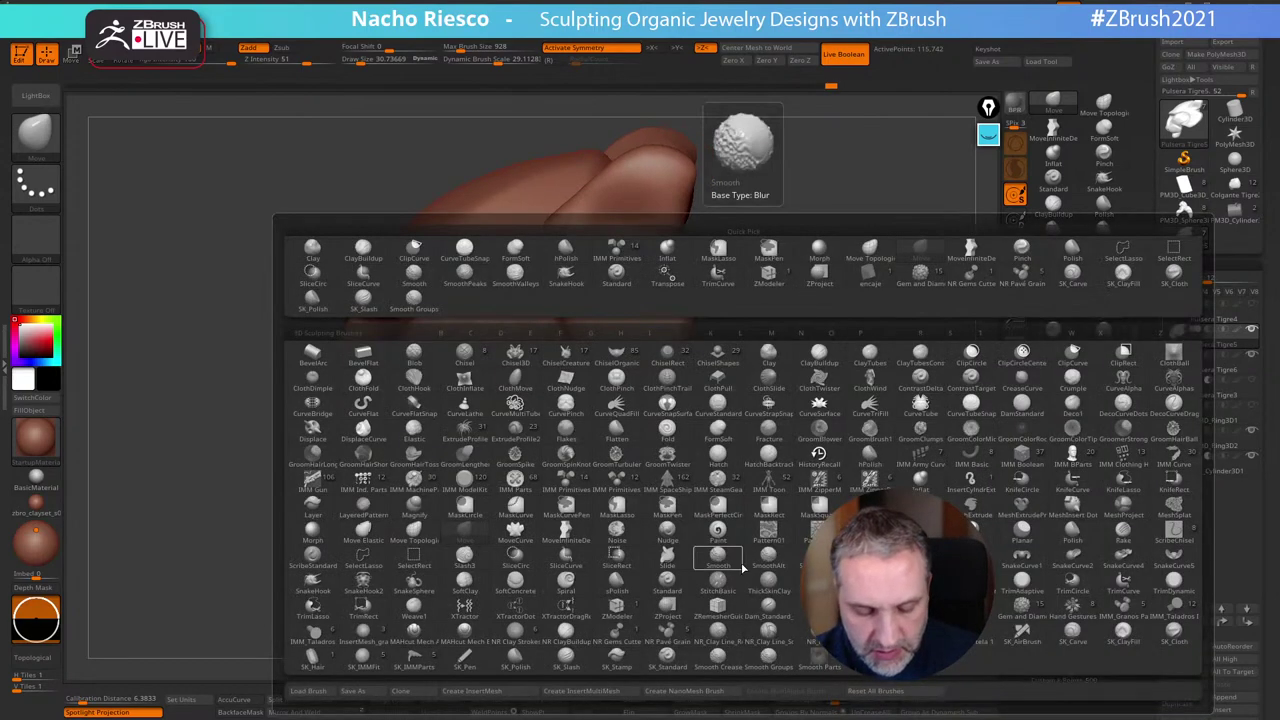
{"action": "left_click", "coordinate": [733, 609]}
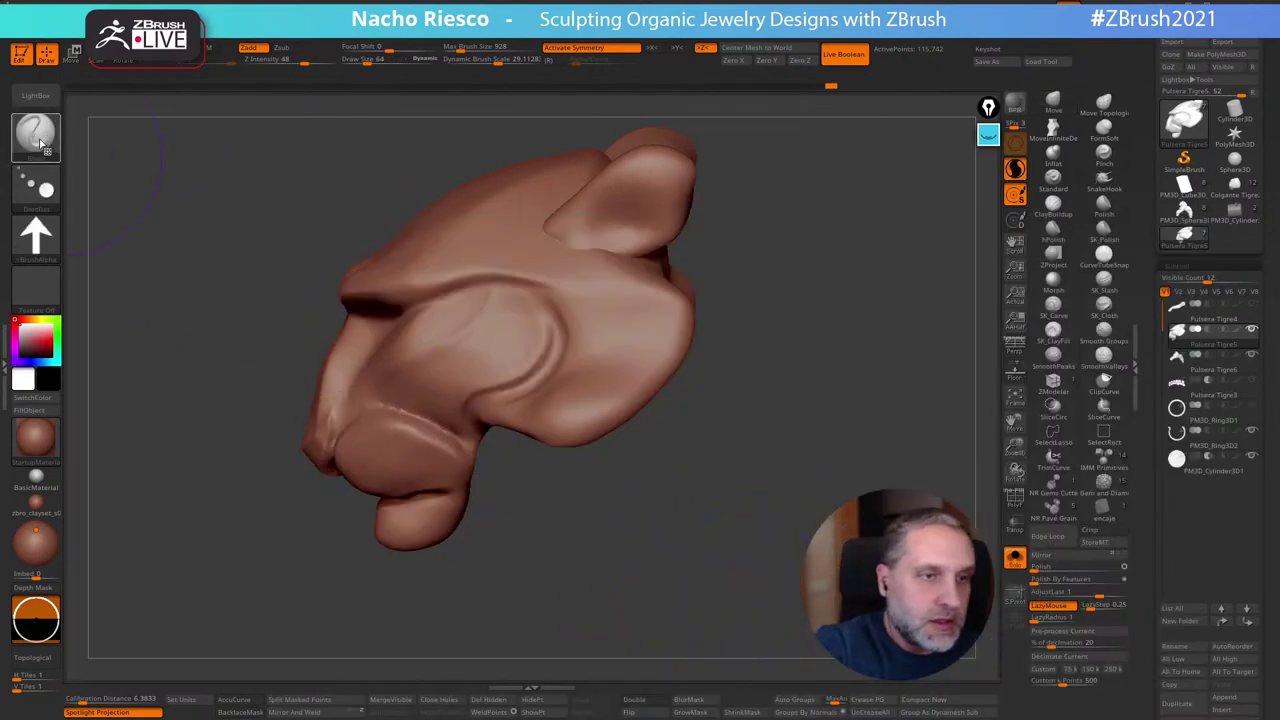
{"action": "key", "text": "b"}
{"action": "key", "text": "d"}
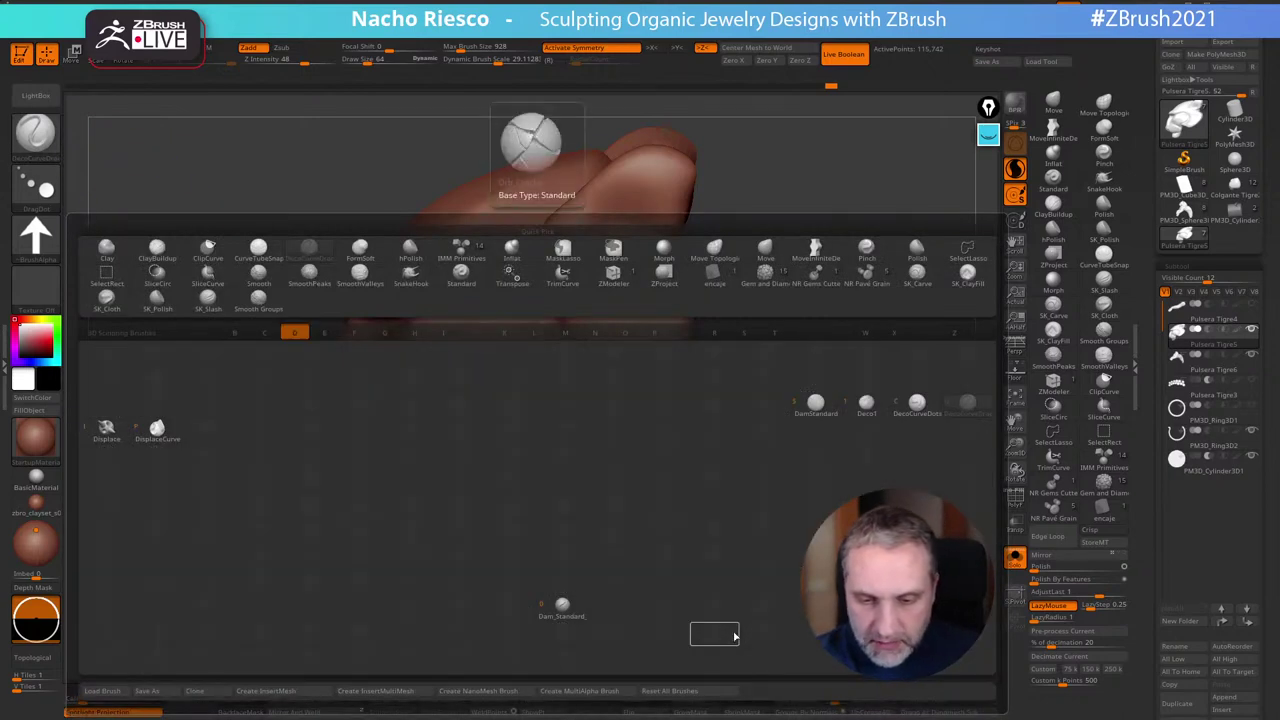
{"action": "left_click", "coordinate": [561, 611]}
Carve two curved grooves along the tiger head's cheek, the inner one with Dam_Standard and the outer one with SK_Slash
{"action": "left_click_drag", "start_coordinate": [609, 599], "coordinate": [701, 634], "text": "alt"}
{"action": "key", "text": "s"}
{"action": "left_click_drag", "start_coordinate": [671, 413], "coordinate": [645, 412]}
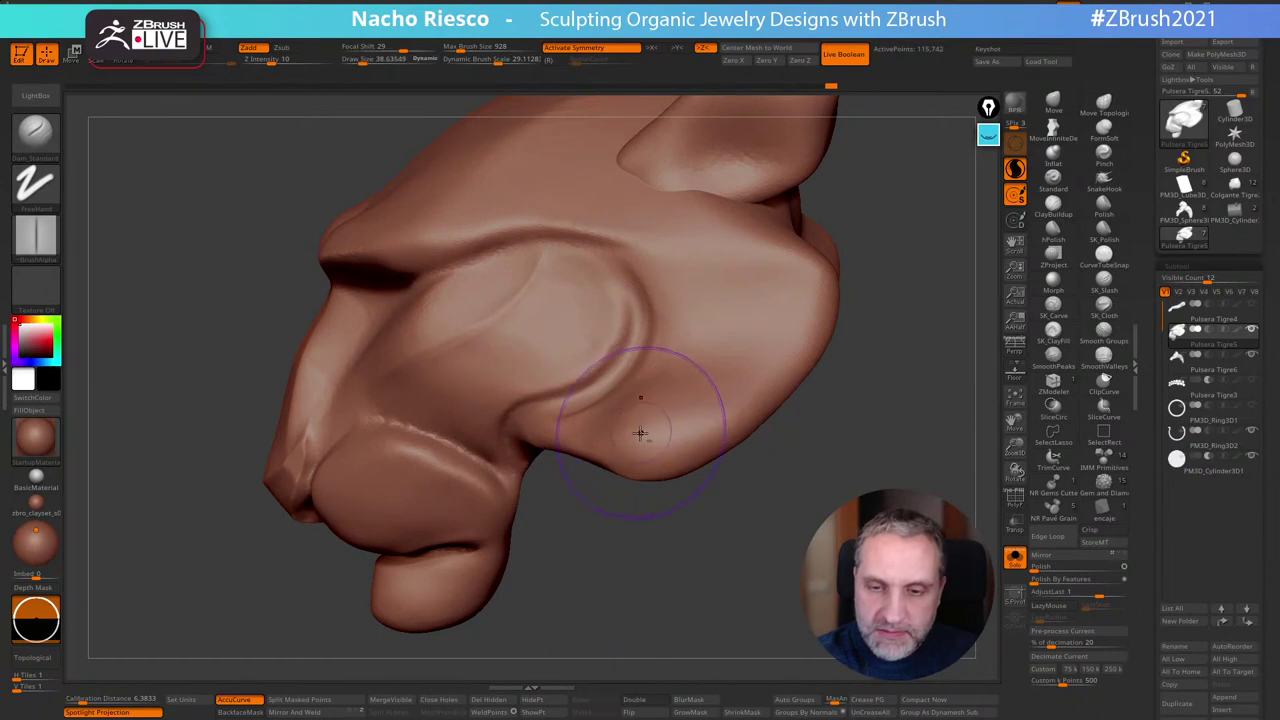
{"action": "mouse_move", "coordinate": [727, 358]}
{"action": "left_mouse_down"}
{"action": "mouse_move", "coordinate": [733, 300]}
{"action": "mouse_move", "coordinate": [667, 420]}
{"action": "left_mouse_up"}
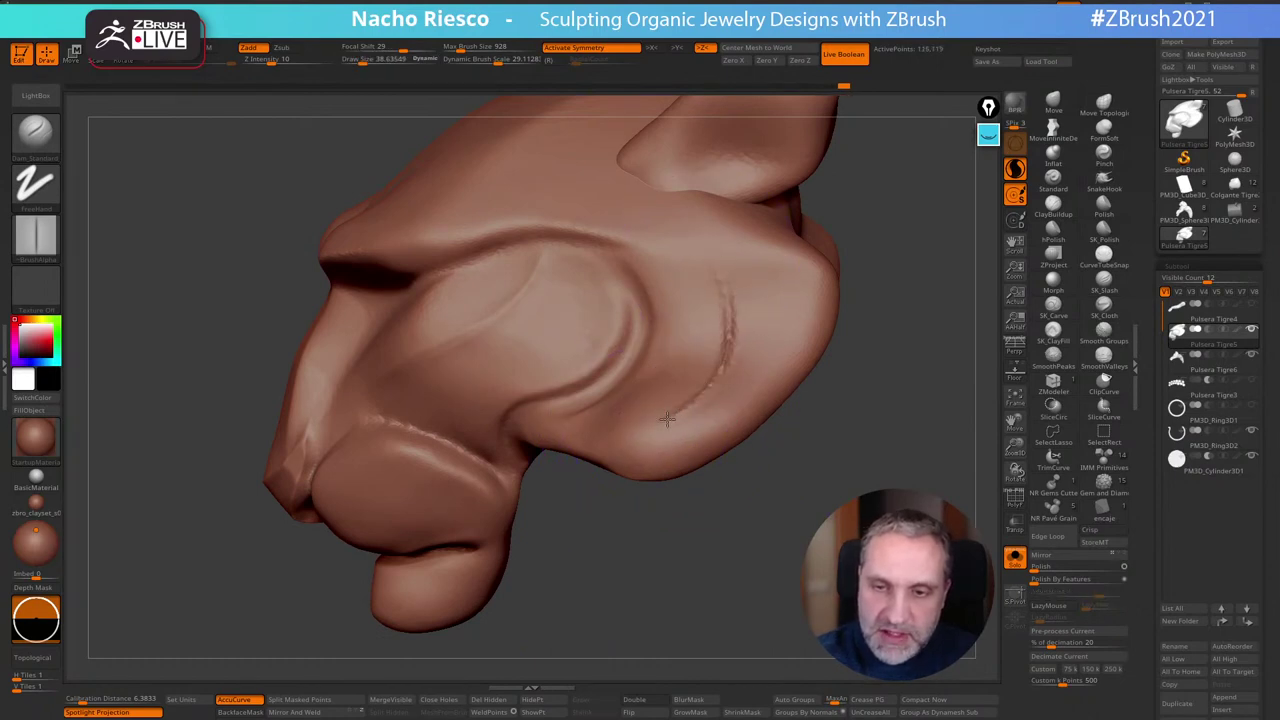
{"action": "mouse_move", "coordinate": [724, 339]}
{"action": "left_mouse_down"}
{"action": "mouse_move", "coordinate": [684, 238]}
{"action": "mouse_move", "coordinate": [656, 422]}
{"action": "left_mouse_up"}
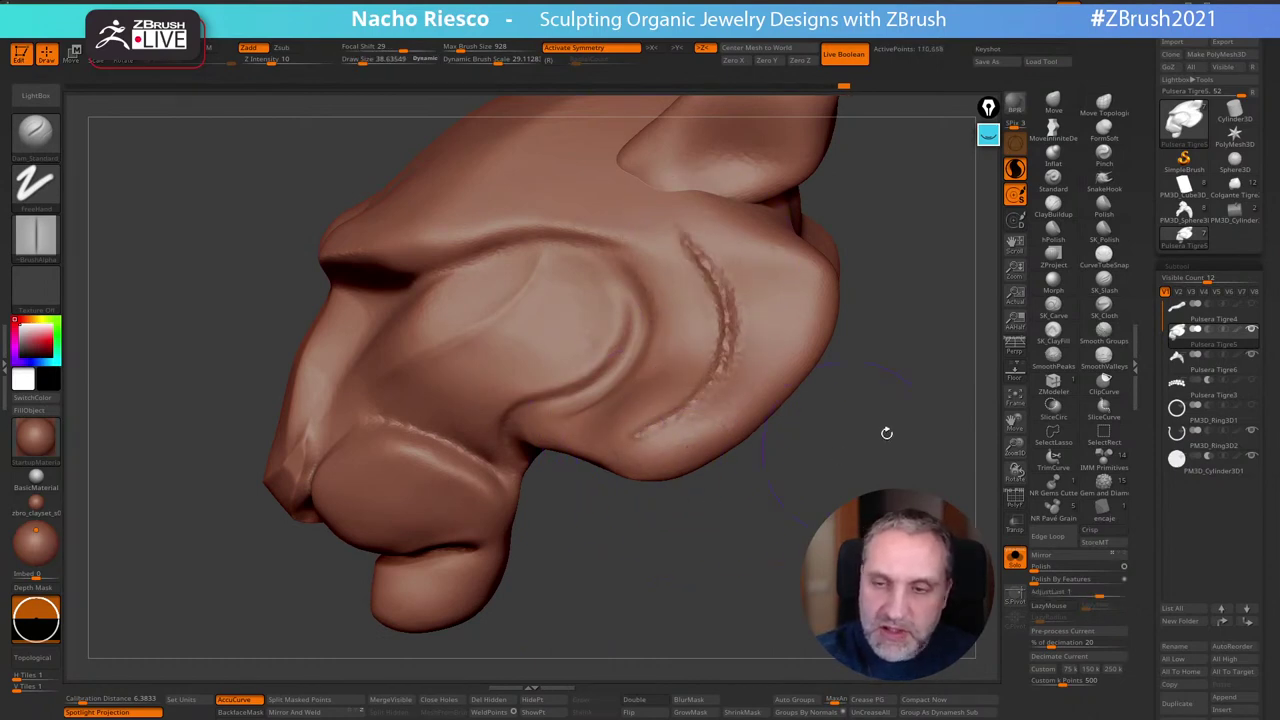
{"action": "left_click", "coordinate": [1103, 280]}
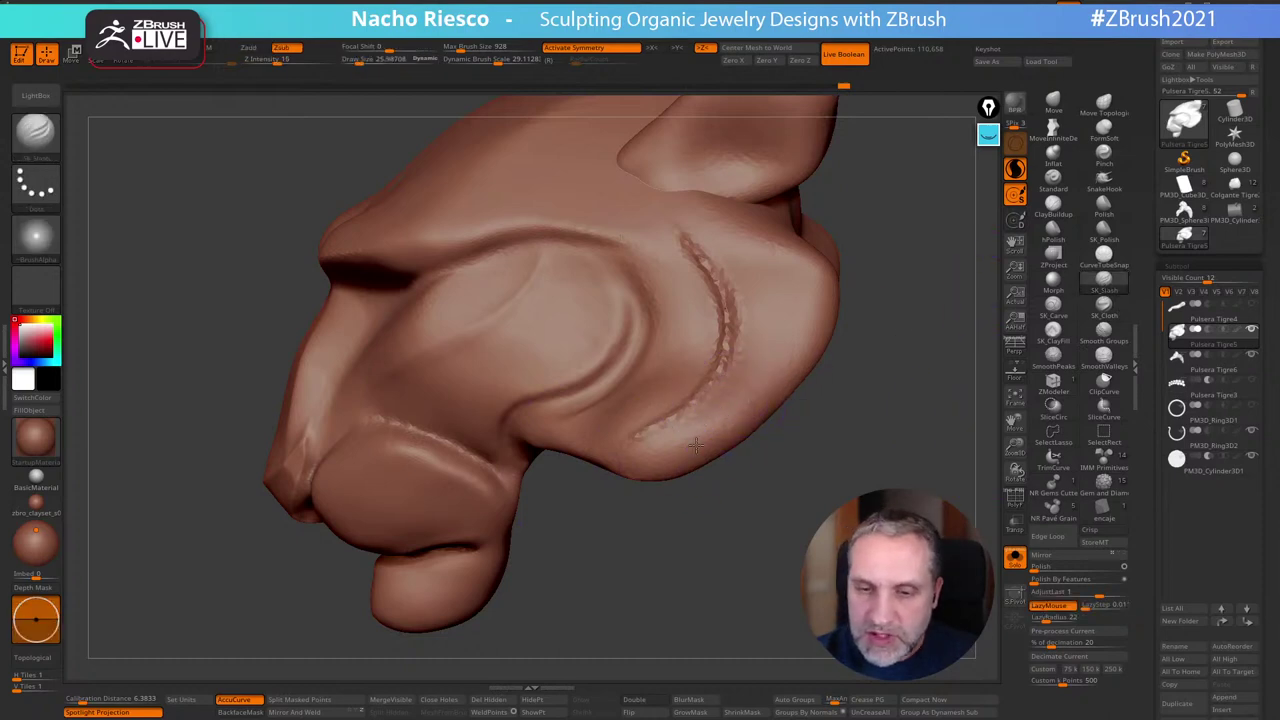
{"action": "mouse_move", "coordinate": [737, 251]}
{"action": "left_mouse_down"}
{"action": "mouse_move", "coordinate": [772, 334]}
{"action": "mouse_move", "coordinate": [712, 440]}
{"action": "mouse_move", "coordinate": [690, 452]}
{"action": "left_mouse_up"}
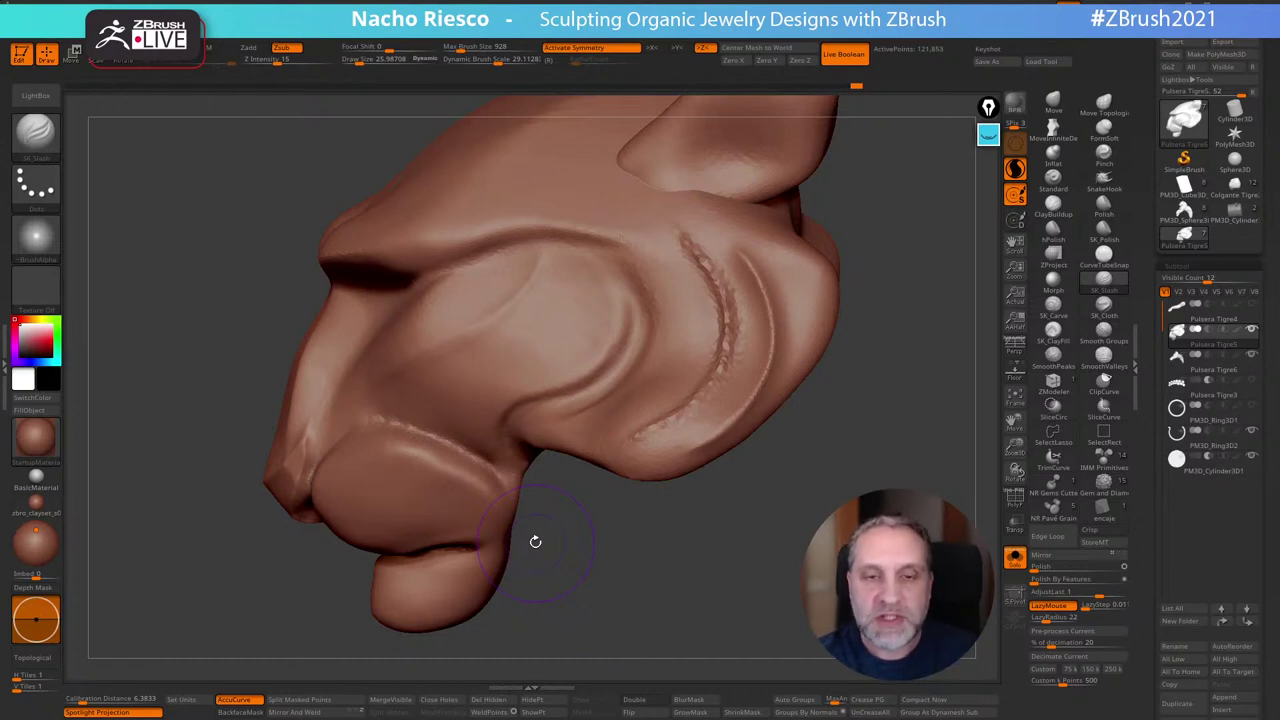
Undo all the groove strokes on the tiger's cheek
{"action": "left_click_drag", "start_coordinate": [746, 572], "coordinate": [752, 586]}
{"action": "key", "text": "ctrl+z"}
{"action": "key", "text": "ctrl+z"}
{"action": "key", "text": "ctrl+z"}
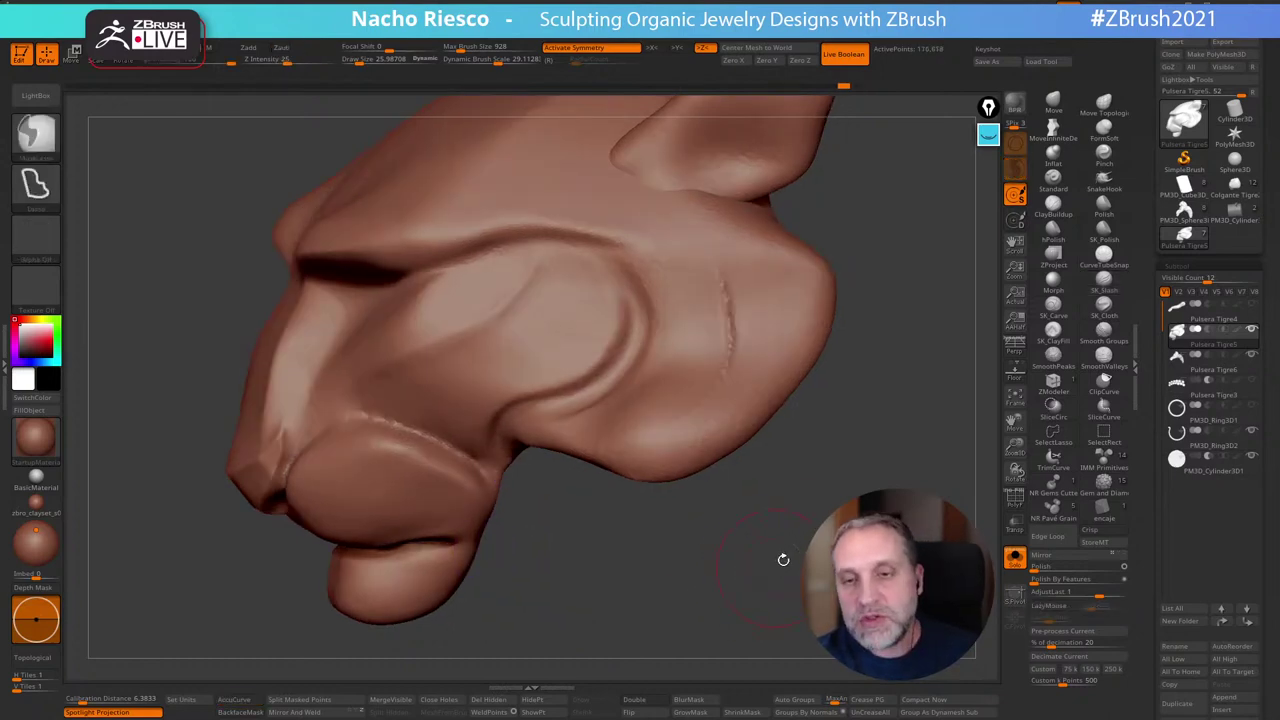
{"action": "key", "text": "ctrl+z"}
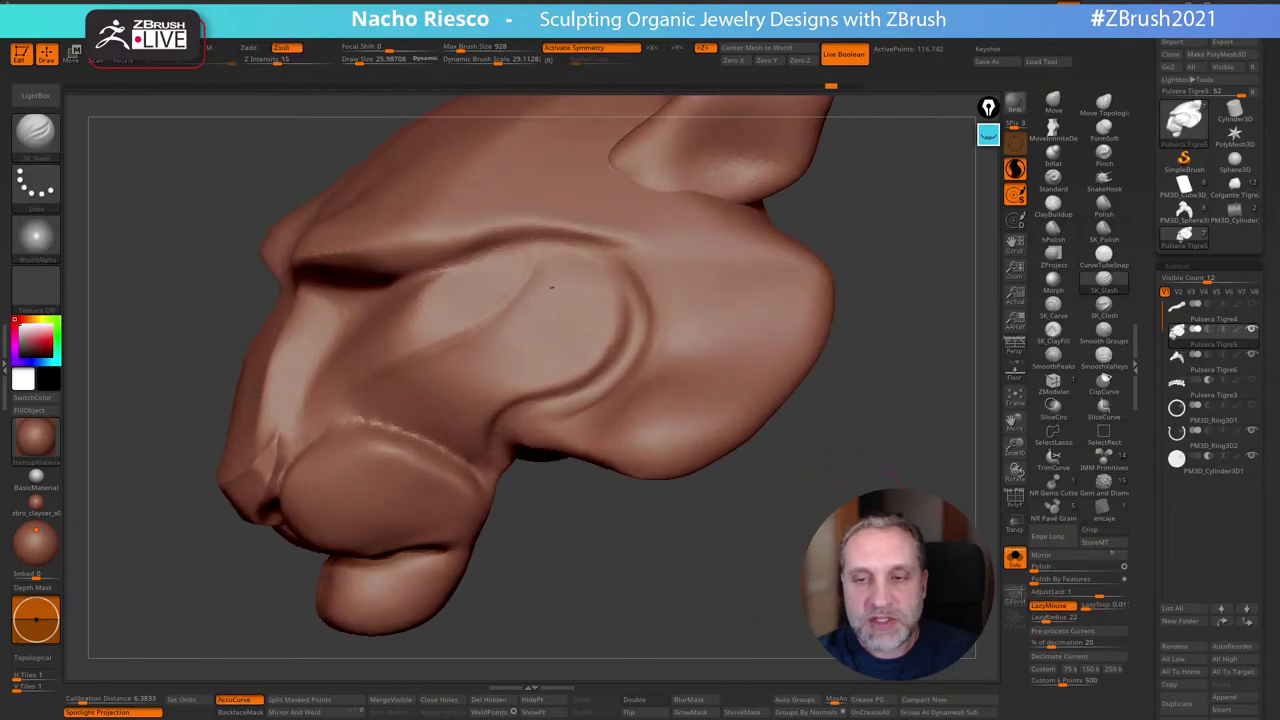
{"action": "mouse_move", "coordinate": [886, 486]}
{"action": "left_mouse_down"}
{"action": "mouse_move", "coordinate": [842, 504]}
{"action": "mouse_move", "coordinate": [908, 514]}
{"action": "mouse_move", "coordinate": [898, 510]}
{"action": "left_mouse_up"}
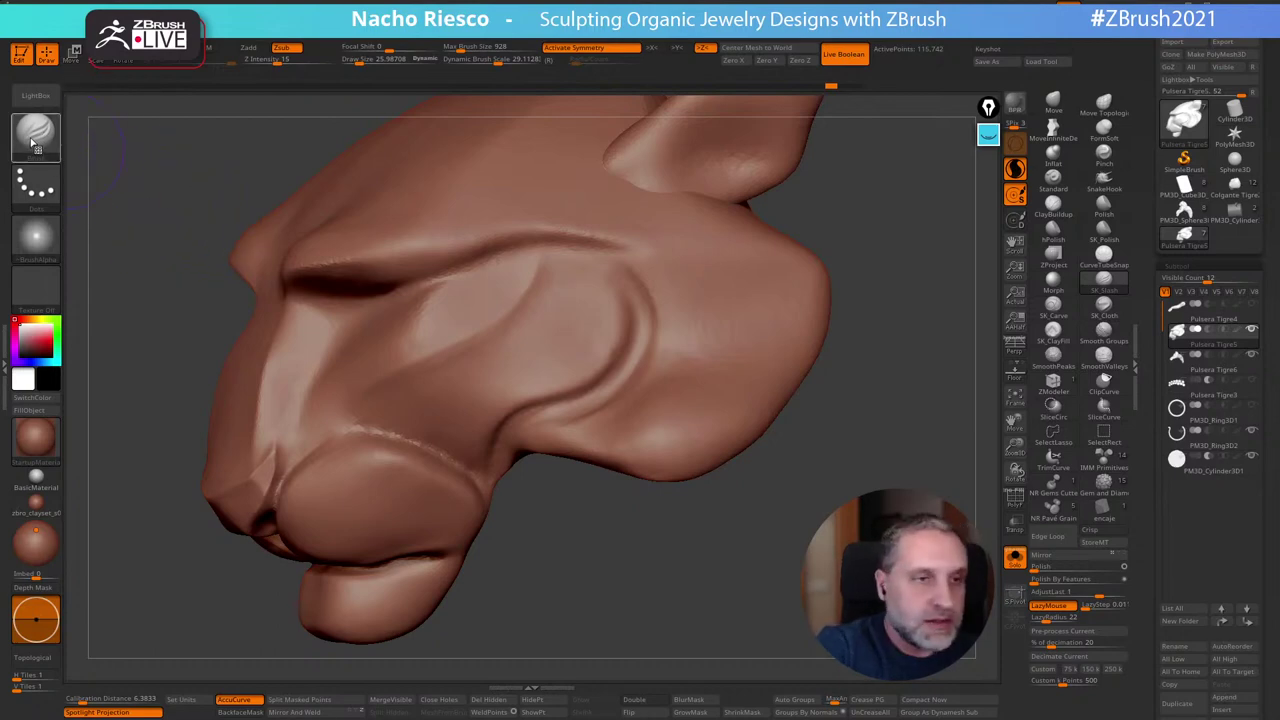
Select the Standard brush, assign Alpha 39 to it and enable AccuCurve
{"action": "left_click", "coordinate": [1058, 178]}
{"action": "left_click", "coordinate": [40, 240]}
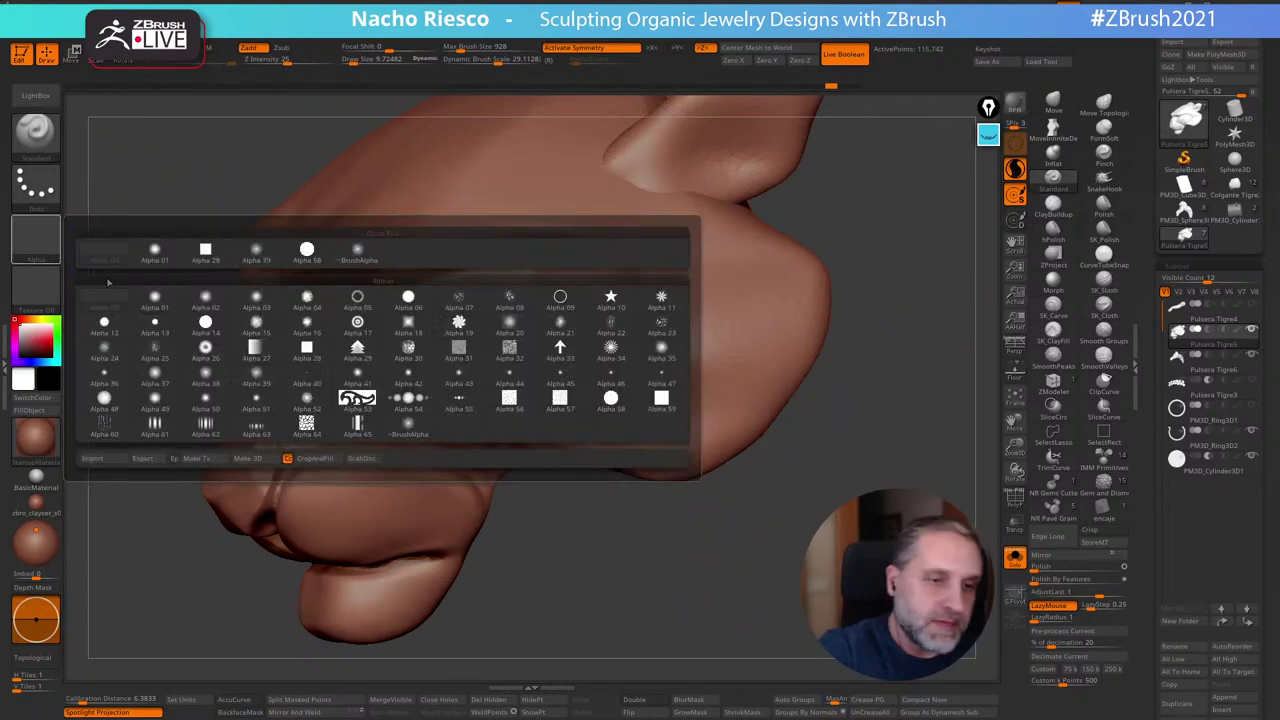
{"action": "left_click", "coordinate": [256, 378]}
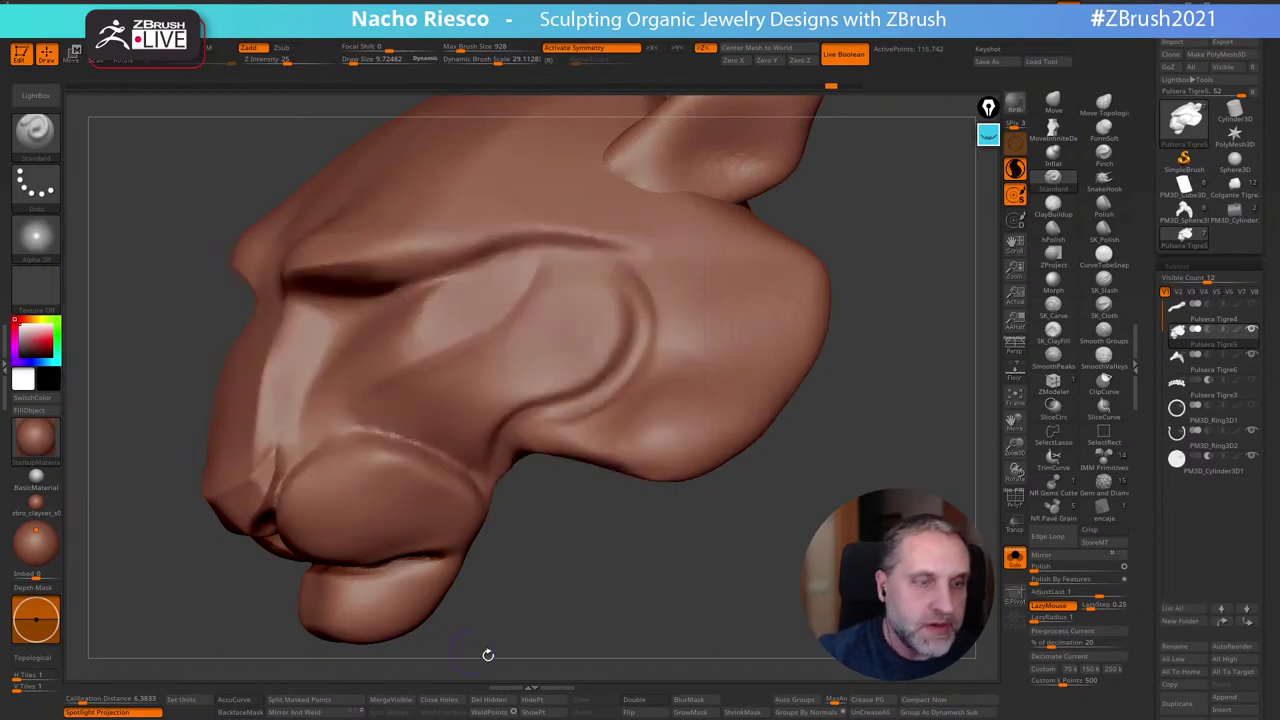
{"action": "left_click", "coordinate": [240, 700]}
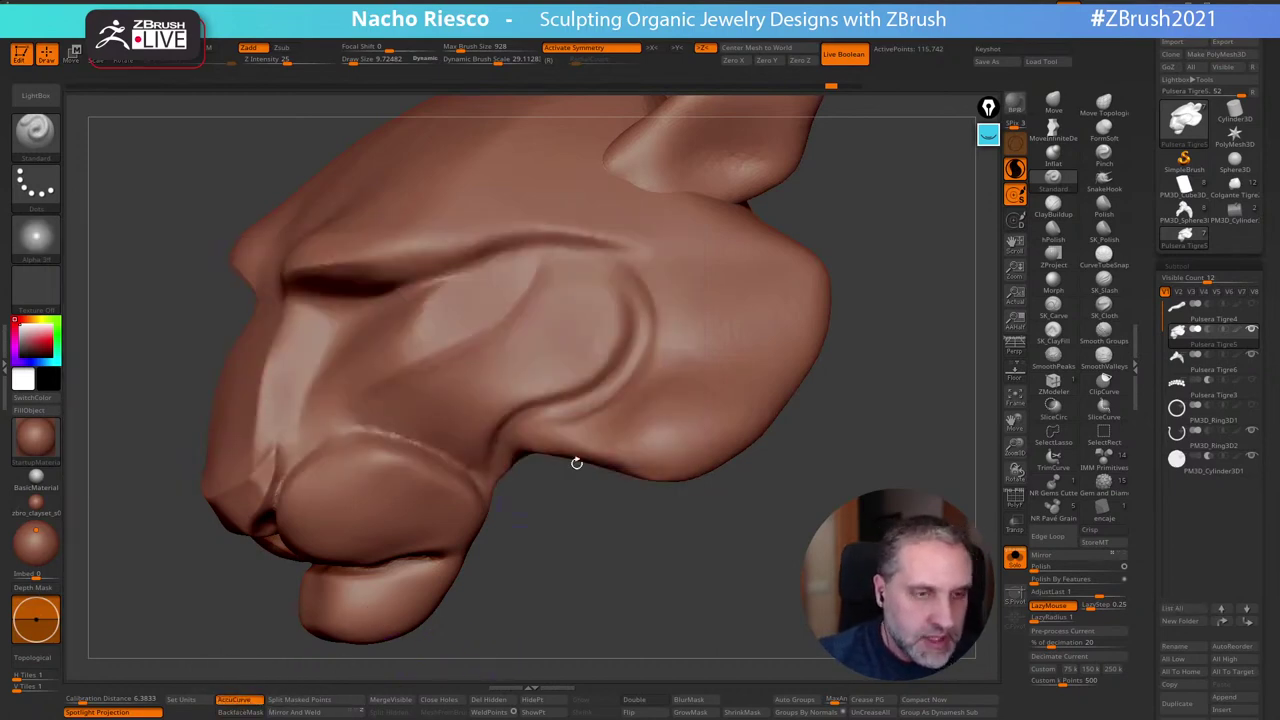
Enlarge the Standard brush to a draw size of about 14.2, test it on the cheek and lower its LazyStep
{"action": "key", "text": "]"}
{"action": "left_click_drag", "start_coordinate": [735, 384], "coordinate": [764, 294]}
{"action": "left_click_drag", "start_coordinate": [1102, 598], "coordinate": [1108, 600]}
{"action": "key", "text": "l"}
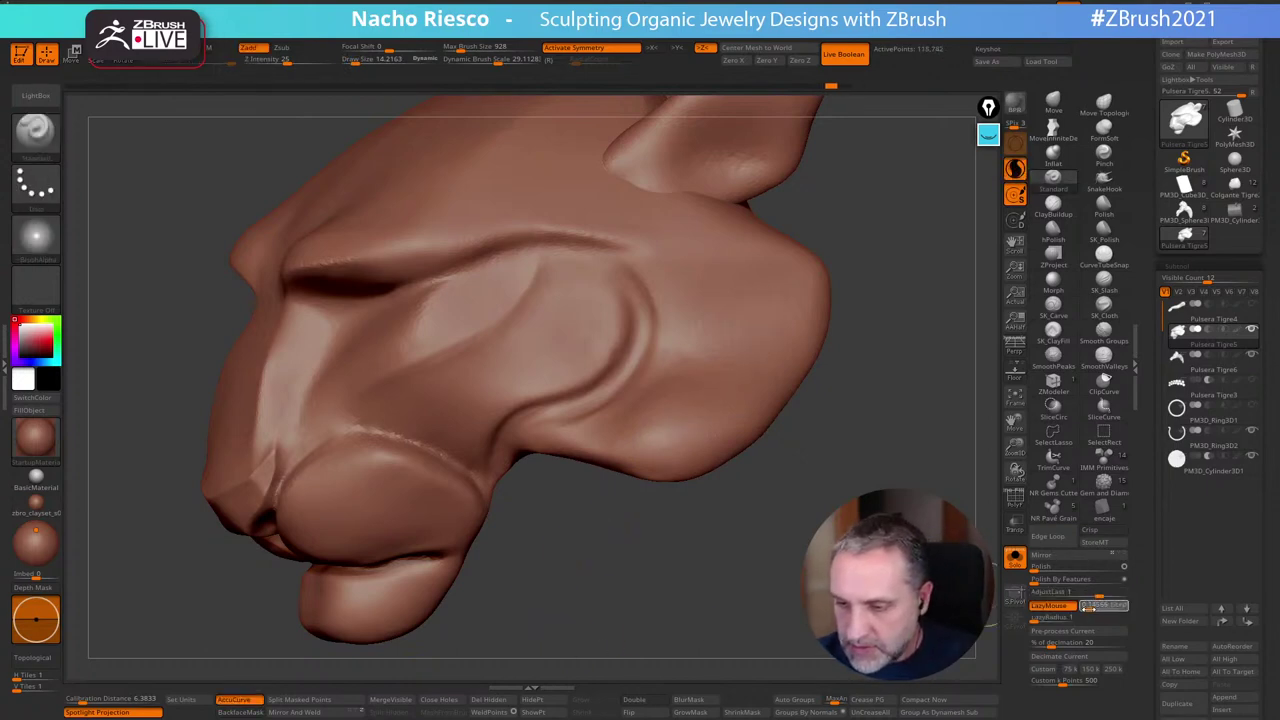
Try curved ridge strokes up the tiger's cheek with the Standard brush, undoing each one
{"action": "mouse_move", "coordinate": [651, 447]}
{"action": "left_mouse_down"}
{"action": "mouse_move", "coordinate": [730, 367]}
{"action": "mouse_move", "coordinate": [738, 308]}
{"action": "left_mouse_up"}
{"action": "key", "text": "ctrl+z"}
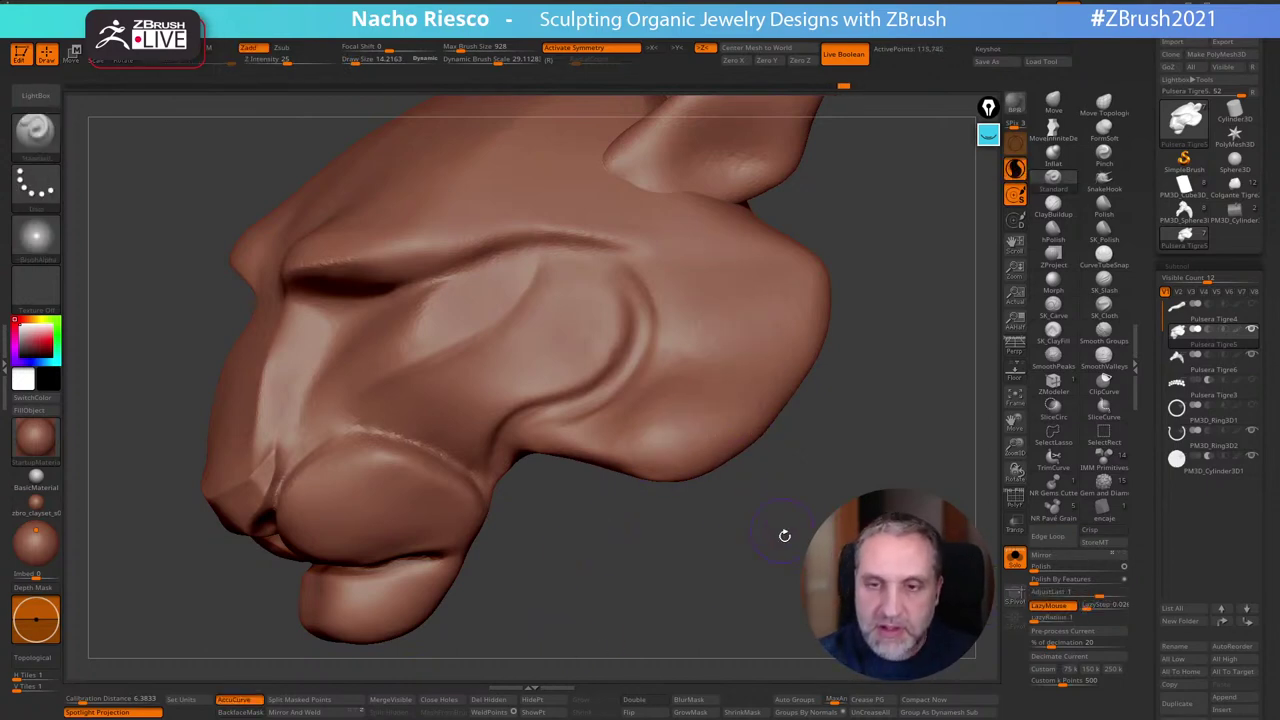
{"action": "left_click_drag", "start_coordinate": [785, 534], "coordinate": [772, 512]}
{"action": "mouse_move", "coordinate": [622, 438]}
{"action": "left_mouse_down"}
{"action": "mouse_move", "coordinate": [726, 297]}
{"action": "mouse_move", "coordinate": [720, 267]}
{"action": "mouse_move", "coordinate": [731, 354]}
{"action": "mouse_move", "coordinate": [695, 242]}
{"action": "left_mouse_up"}
{"action": "key", "text": "ctrl+z"}
{"action": "left_click_drag", "start_coordinate": [824, 511], "coordinate": [819, 523]}
Examine the Standard brush's alpha and its brush settings, including the Depth section
{"action": "key", "text": "b"}
{"action": "key", "text": "s"}
{"action": "key", "text": "t"}
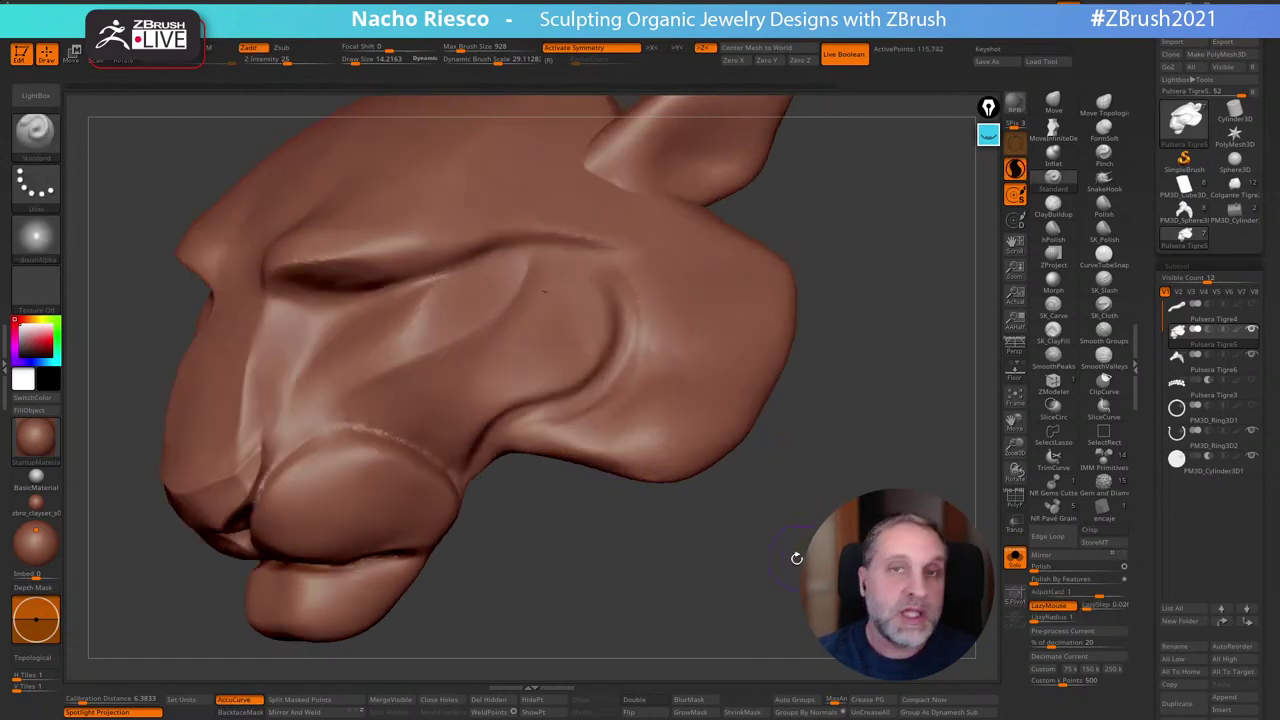
{"action": "left_click_drag", "start_coordinate": [797, 557], "coordinate": [769, 572]}
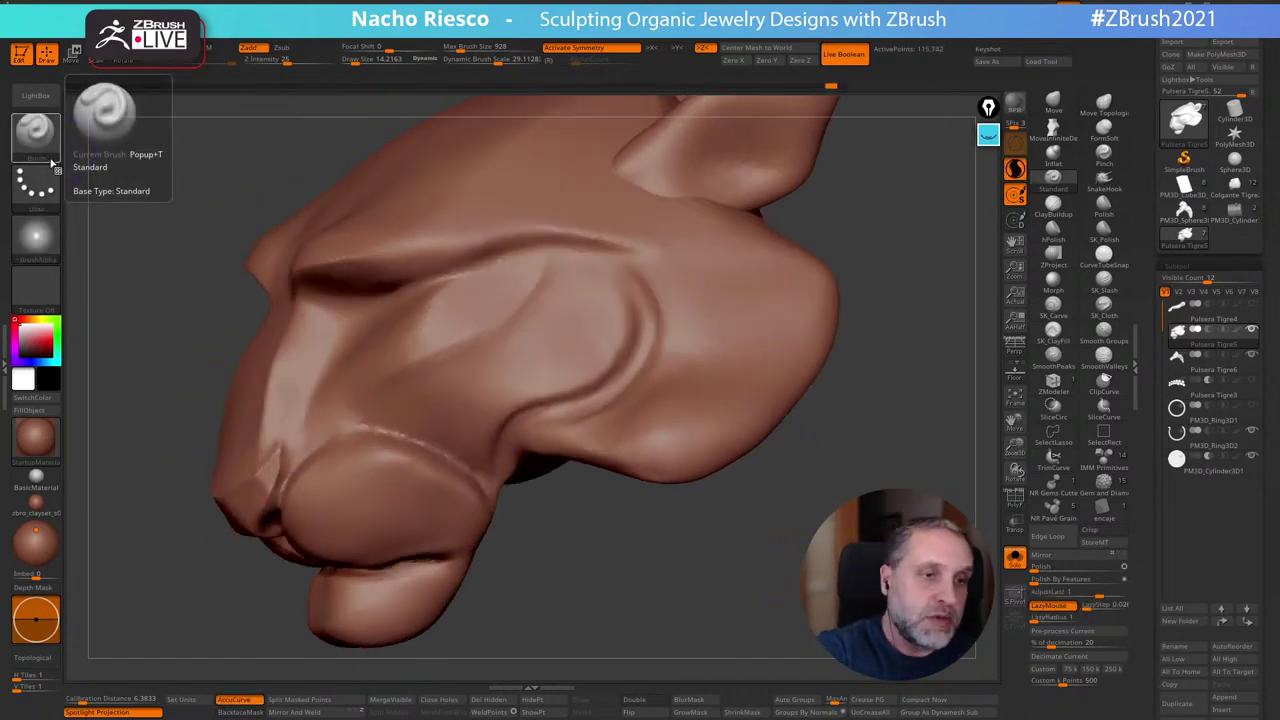
{"action": "left_click", "coordinate": [35, 237]}
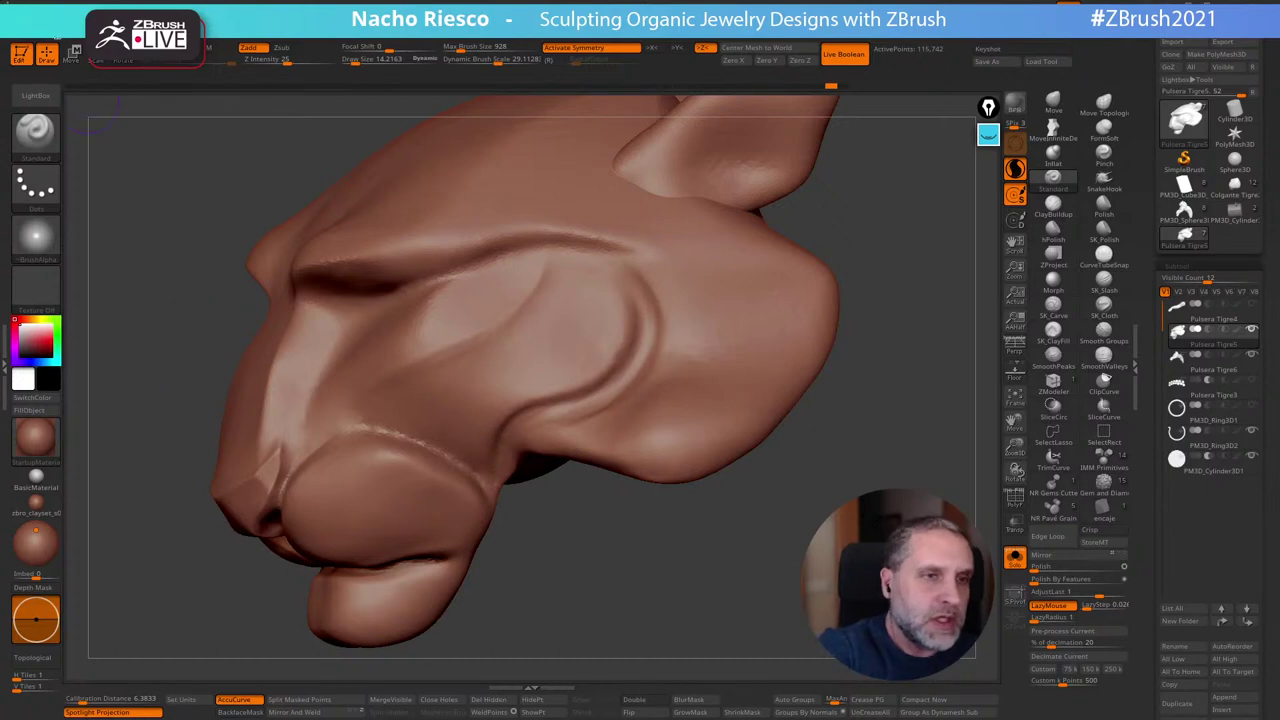
{"action": "key", "text": "b"}
{"action": "scroll", "coordinate": [150, 455], "scroll_direction": "down", "scroll_amount": 5}
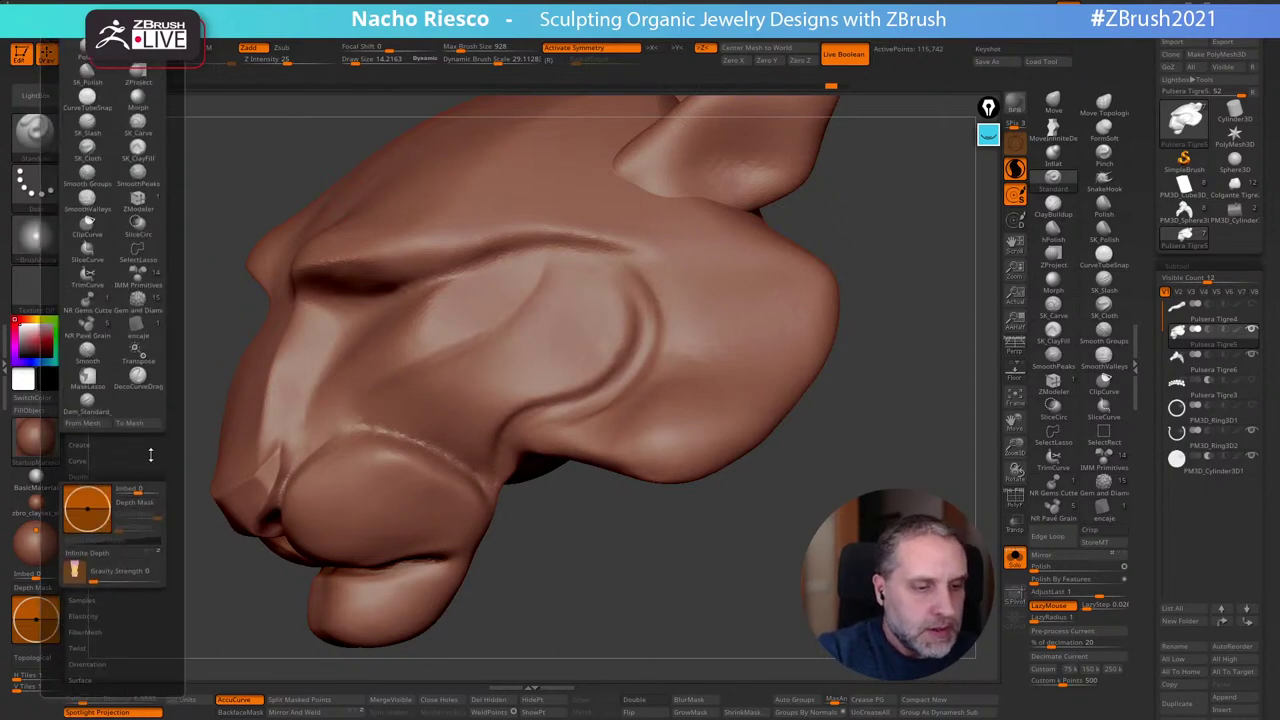
{"action": "left_click", "coordinate": [148, 478]}
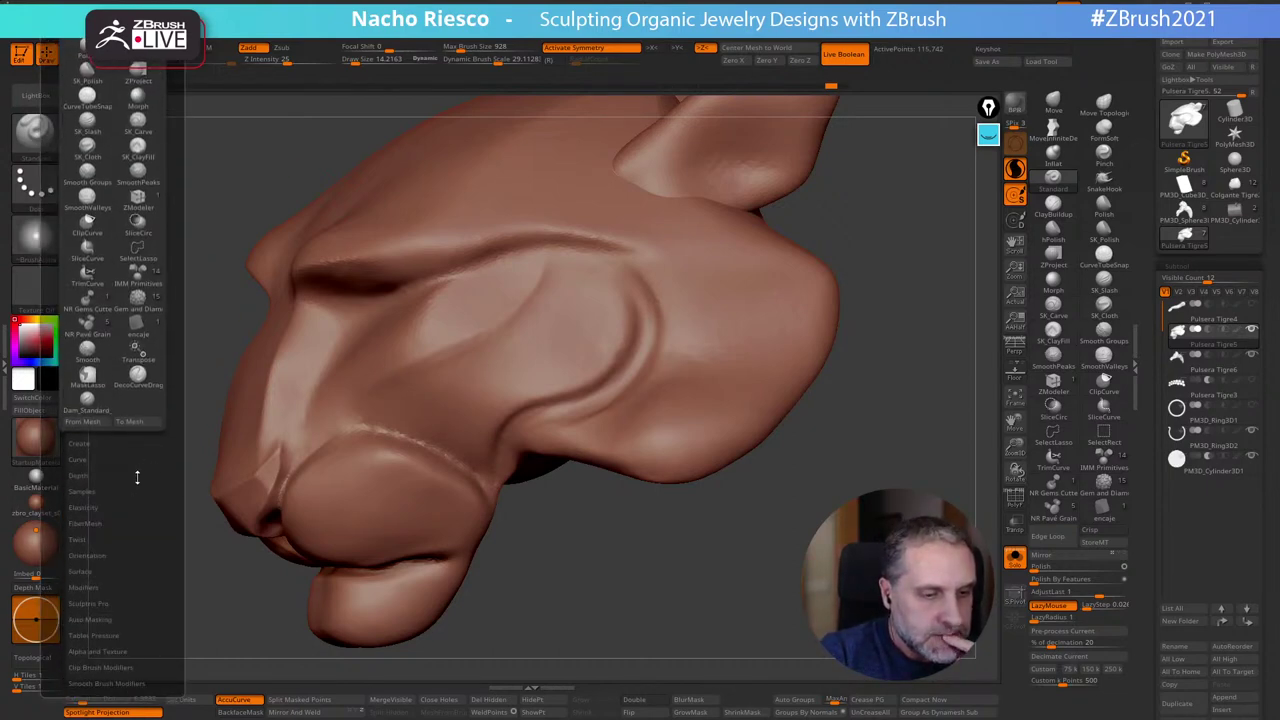
{"action": "left_click_drag", "start_coordinate": [137, 477], "coordinate": [132, 449]}
{"action": "left_click", "coordinate": [84, 424]}
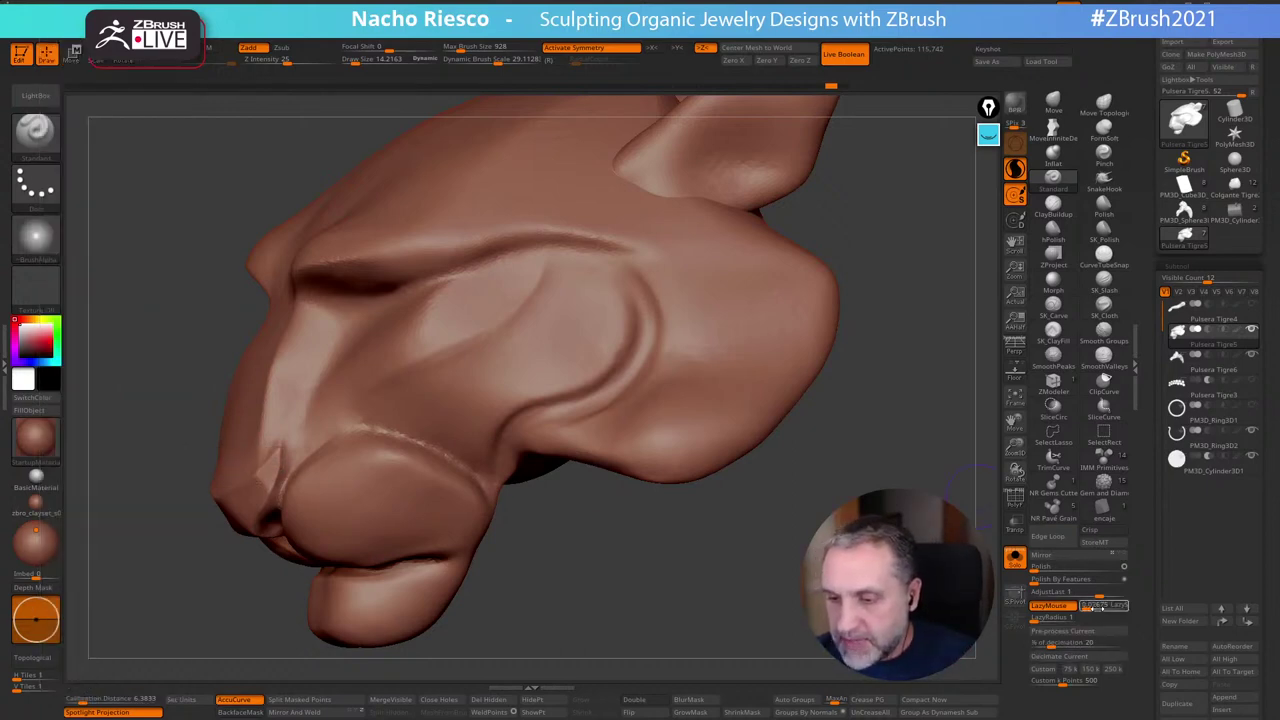
Lower the Standard brush's LazyStep further and try a stroke down the tiger's cheek, undoing the stroke
{"action": "left_click_drag", "start_coordinate": [1091, 608], "coordinate": [1081, 608]}
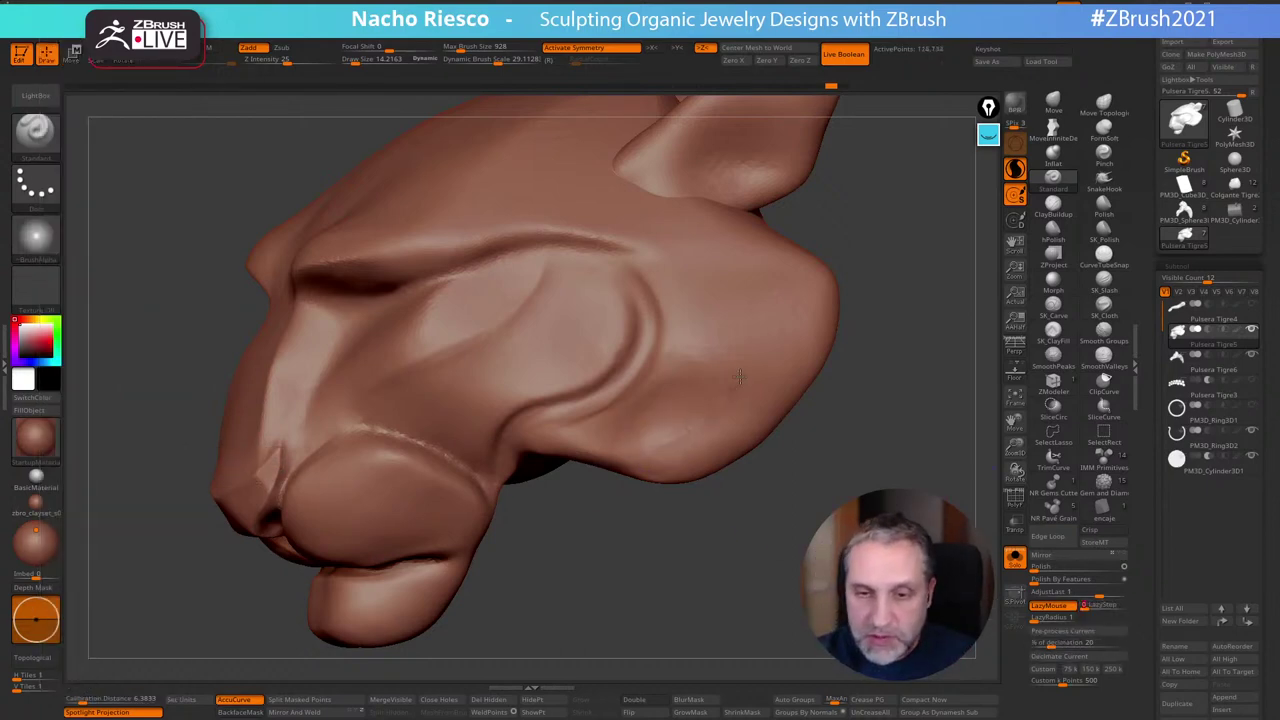
{"action": "left_click_drag", "start_coordinate": [752, 312], "coordinate": [772, 424]}
{"action": "key", "text": "ctrl+z"}
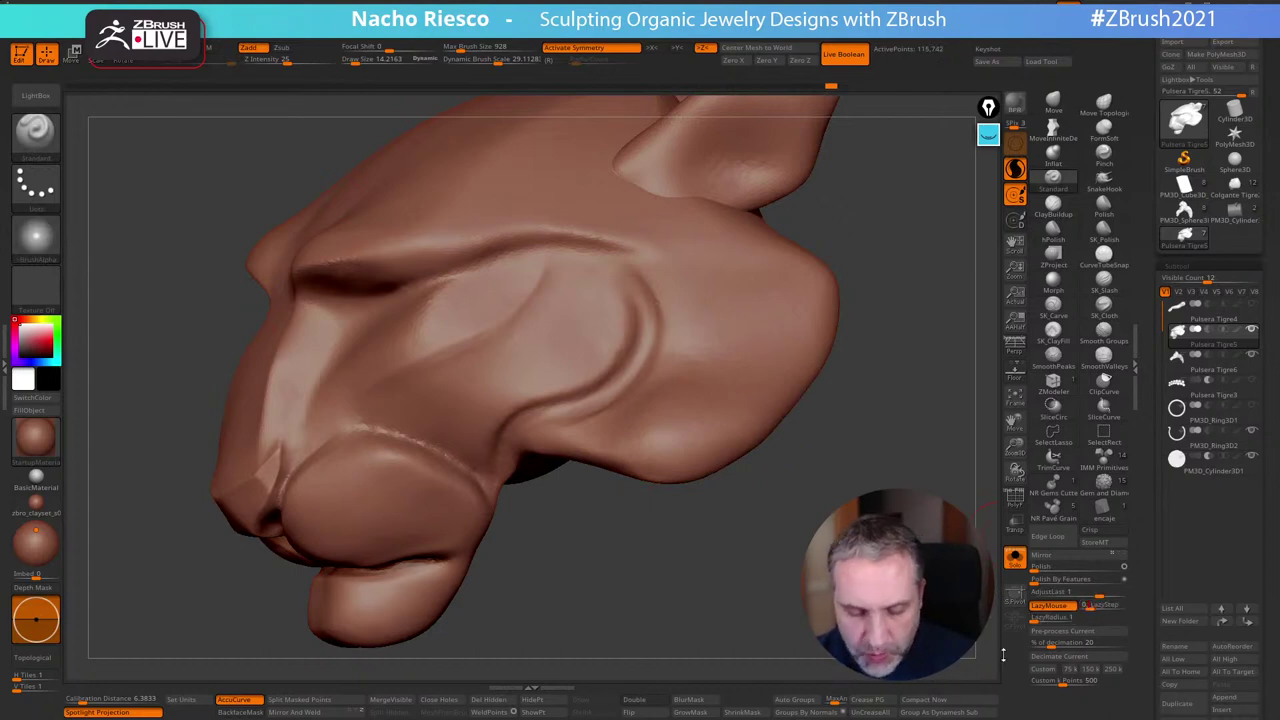
Set the Standard brush's LazyStep to 0.1 and try a stroke up the tiger's rear cheek, undoing the stroke
{"action": "key", "text": "Return"}
{"action": "mouse_move", "coordinate": [650, 433]}
{"action": "left_mouse_down"}
{"action": "mouse_move", "coordinate": [726, 378]}
{"action": "mouse_move", "coordinate": [748, 275]}
{"action": "left_mouse_up"}
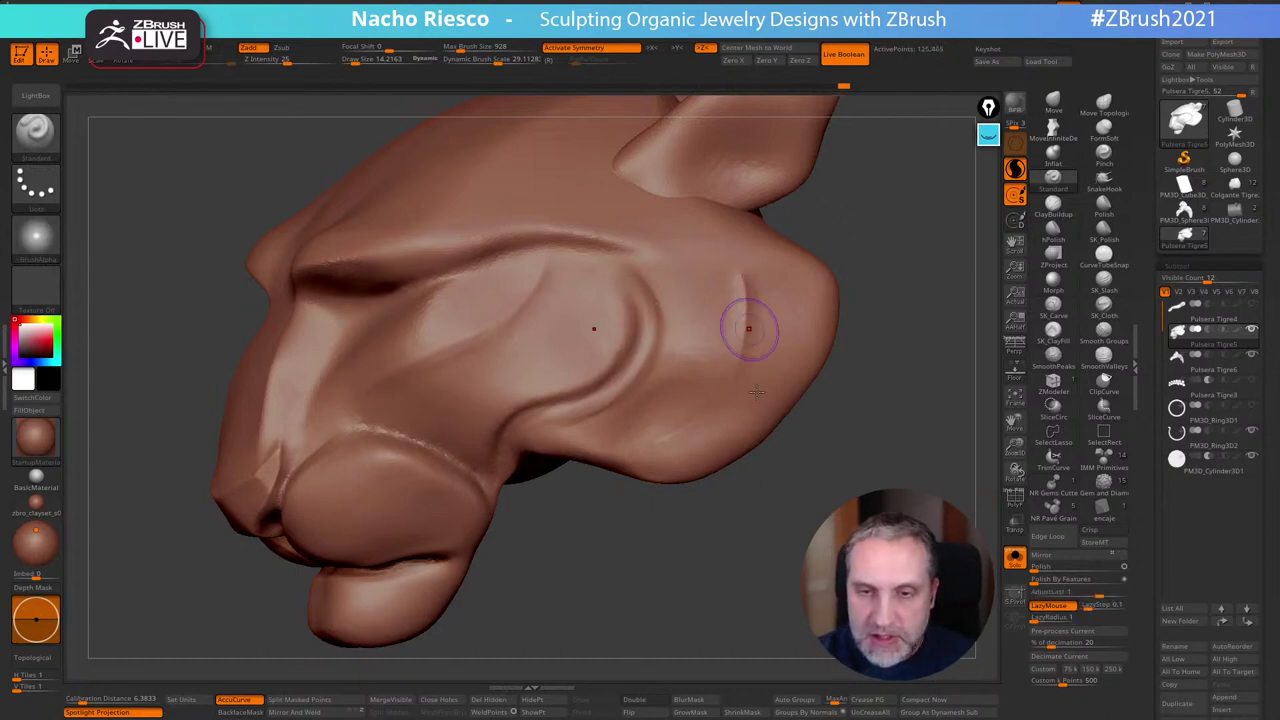
{"action": "left_click_drag", "start_coordinate": [760, 452], "coordinate": [740, 431]}
{"action": "key", "text": "ctrl+z"}
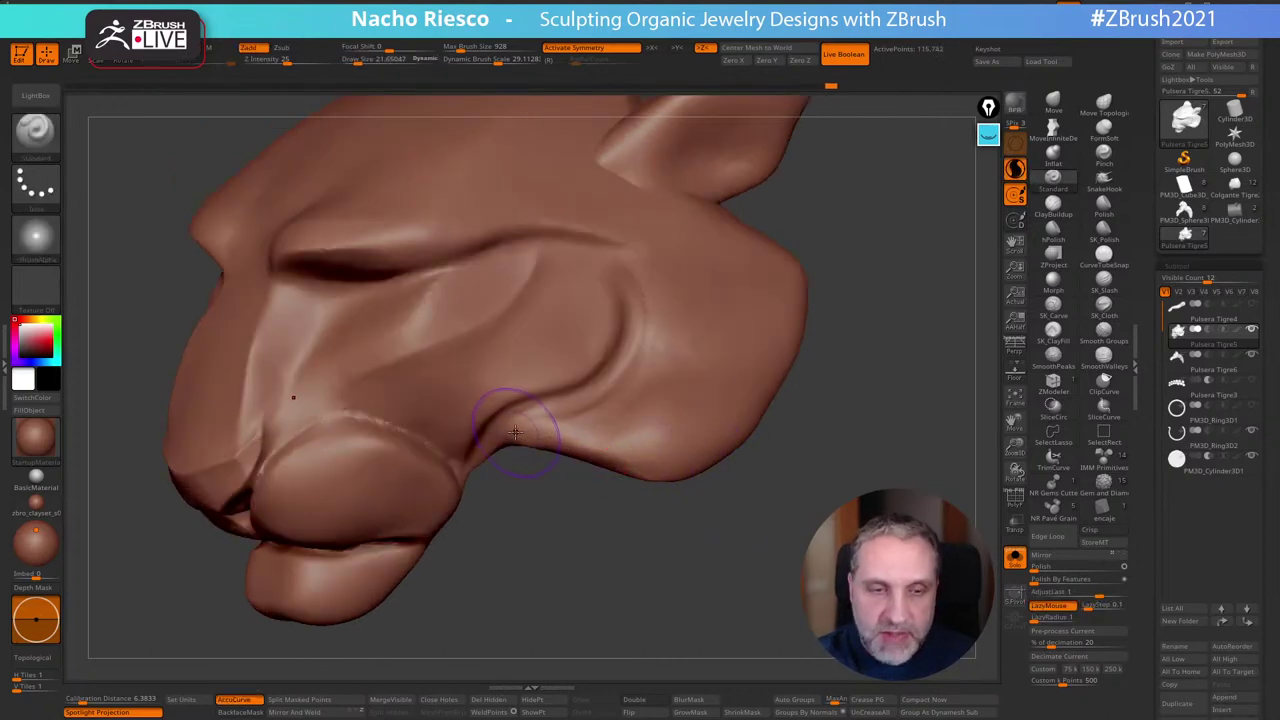
Build up a raised edge along the tiger's jawline with the Standard brush at a draw size of about 21.7
{"action": "mouse_move", "coordinate": [514, 432]}
{"action": "left_mouse_down"}
{"action": "mouse_move", "coordinate": [668, 465]}
{"action": "mouse_move", "coordinate": [740, 420]}
{"action": "mouse_move", "coordinate": [793, 314]}
{"action": "mouse_move", "coordinate": [764, 251]}
{"action": "mouse_move", "coordinate": [640, 200]}
{"action": "mouse_move", "coordinate": [600, 163]}
{"action": "left_mouse_up"}
{"action": "mouse_move", "coordinate": [845, 190]}
{"action": "left_mouse_down"}
{"action": "mouse_move", "coordinate": [869, 212]}
{"action": "mouse_move", "coordinate": [901, 398]}
{"action": "mouse_move", "coordinate": [886, 451]}
{"action": "mouse_move", "coordinate": [817, 497]}
{"action": "left_mouse_up"}
{"action": "mouse_move", "coordinate": [524, 430]}
{"action": "left_mouse_down"}
{"action": "mouse_move", "coordinate": [645, 446]}
{"action": "mouse_move", "coordinate": [703, 432]}
{"action": "left_mouse_up"}
{"action": "mouse_move", "coordinate": [782, 356]}
{"action": "left_mouse_down"}
{"action": "mouse_move", "coordinate": [787, 274]}
{"action": "mouse_move", "coordinate": [660, 208]}
{"action": "left_mouse_up"}
{"action": "mouse_move", "coordinate": [827, 275]}
{"action": "left_mouse_down"}
{"action": "mouse_move", "coordinate": [886, 449]}
{"action": "mouse_move", "coordinate": [840, 320]}
{"action": "left_mouse_up"}
{"action": "mouse_move", "coordinate": [556, 435]}
{"action": "left_mouse_down"}
{"action": "mouse_move", "coordinate": [660, 457]}
{"action": "mouse_move", "coordinate": [714, 426]}
{"action": "left_mouse_up"}
{"action": "left_click_drag", "start_coordinate": [845, 440], "coordinate": [901, 301]}
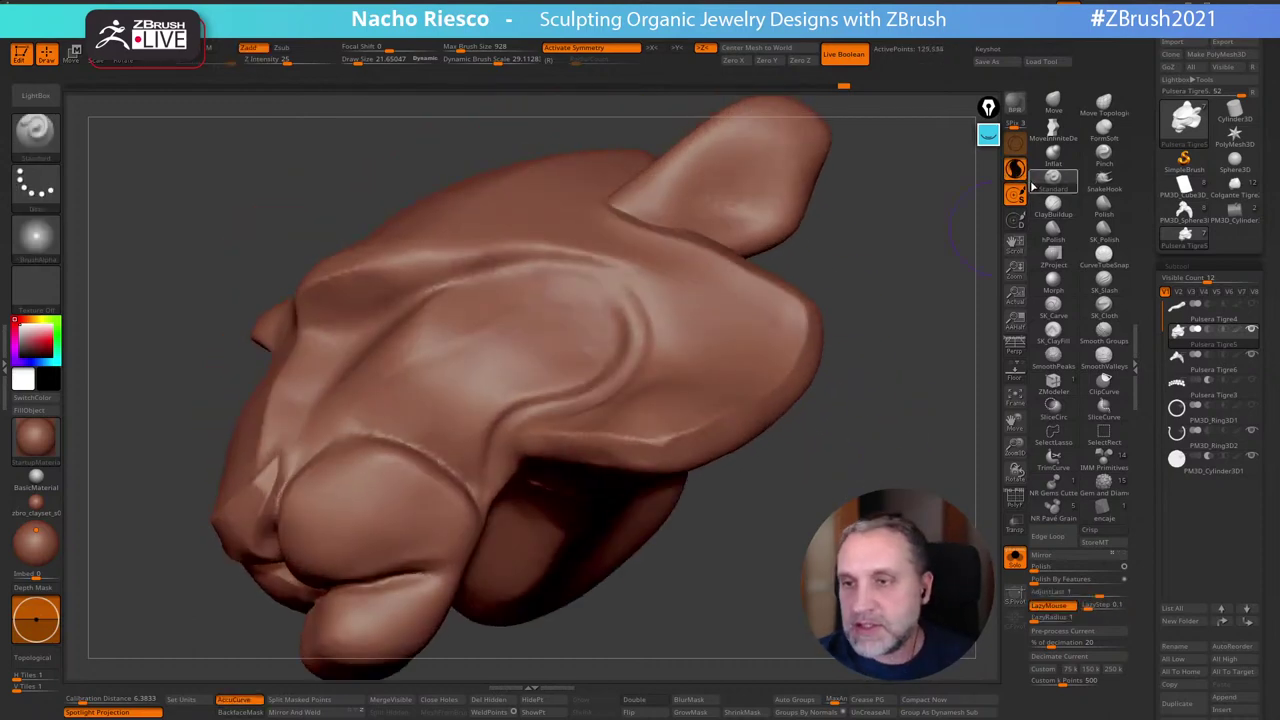
Flatten the jaw's outer edge with the hPolish brush at a draw size of about 30.7, with Sculptris Pro off
{"action": "left_click", "coordinate": [1058, 236]}
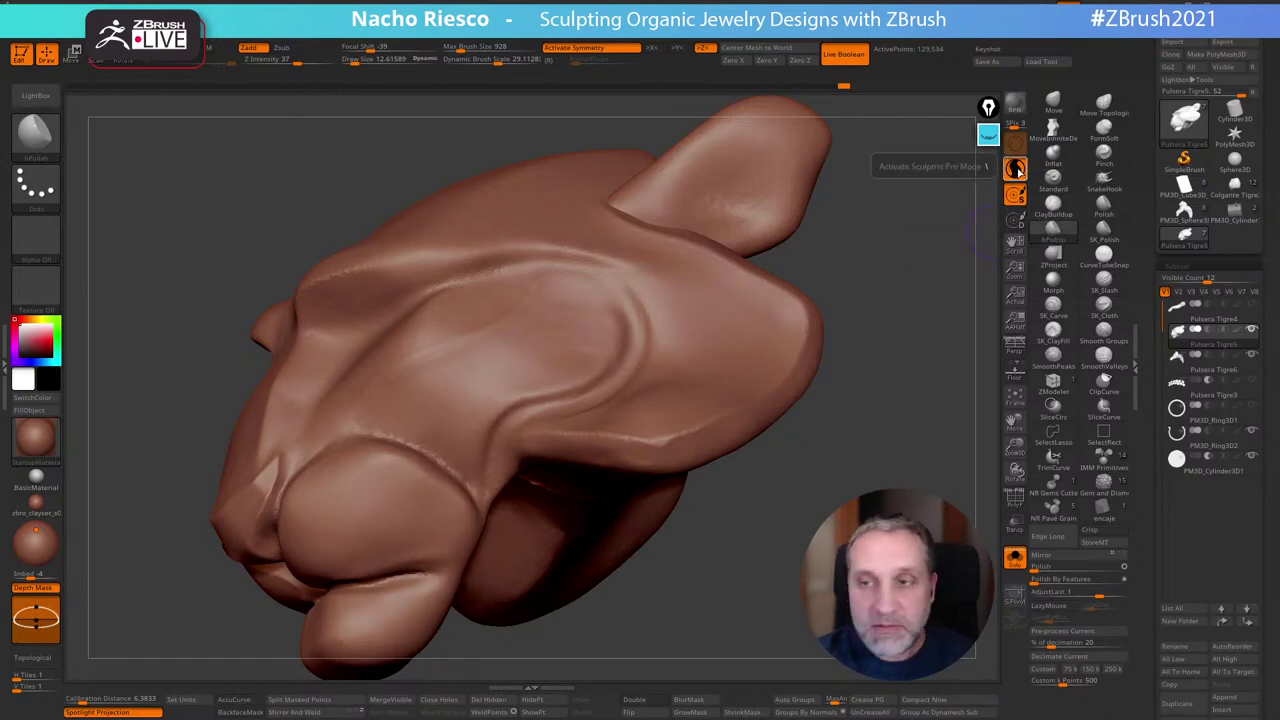
{"action": "left_click", "coordinate": [1018, 172]}
{"action": "key", "text": "s"}
{"action": "left_click_drag", "start_coordinate": [672, 434], "coordinate": [686, 433]}
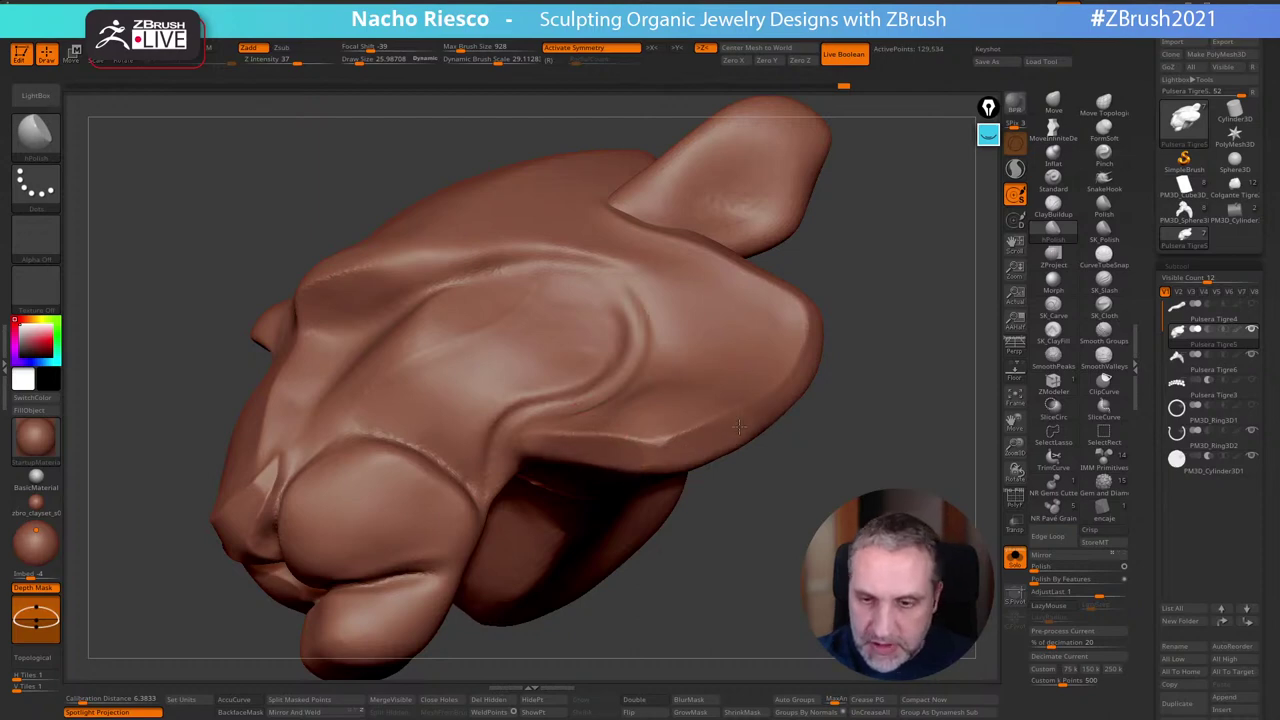
{"action": "mouse_move", "coordinate": [739, 427]}
{"action": "right_mouse_down"}
{"action": "mouse_move", "coordinate": [791, 437]}
{"action": "mouse_move", "coordinate": [786, 403]}
{"action": "right_mouse_up"}
{"action": "mouse_move", "coordinate": [786, 403]}
{"action": "left_mouse_down"}
{"action": "mouse_move", "coordinate": [853, 356]}
{"action": "mouse_move", "coordinate": [868, 308]}
{"action": "left_mouse_up"}
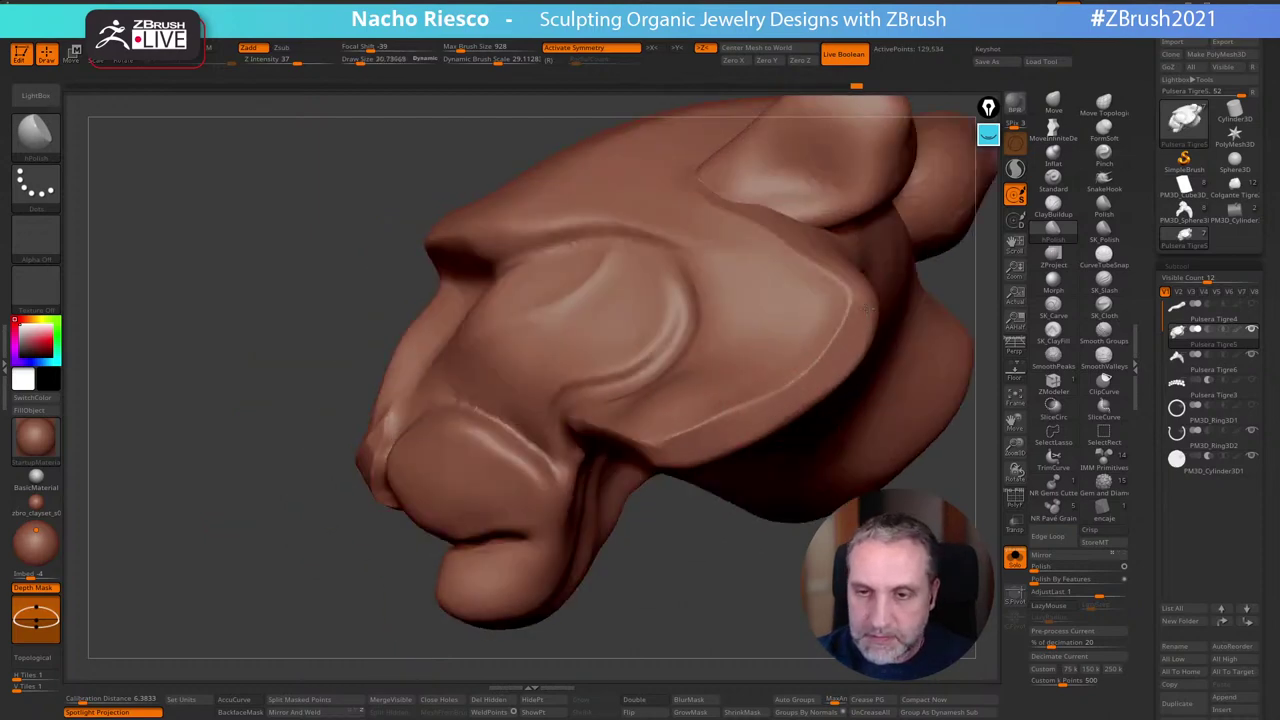
{"action": "left_click_drag", "start_coordinate": [775, 512], "coordinate": [806, 533]}
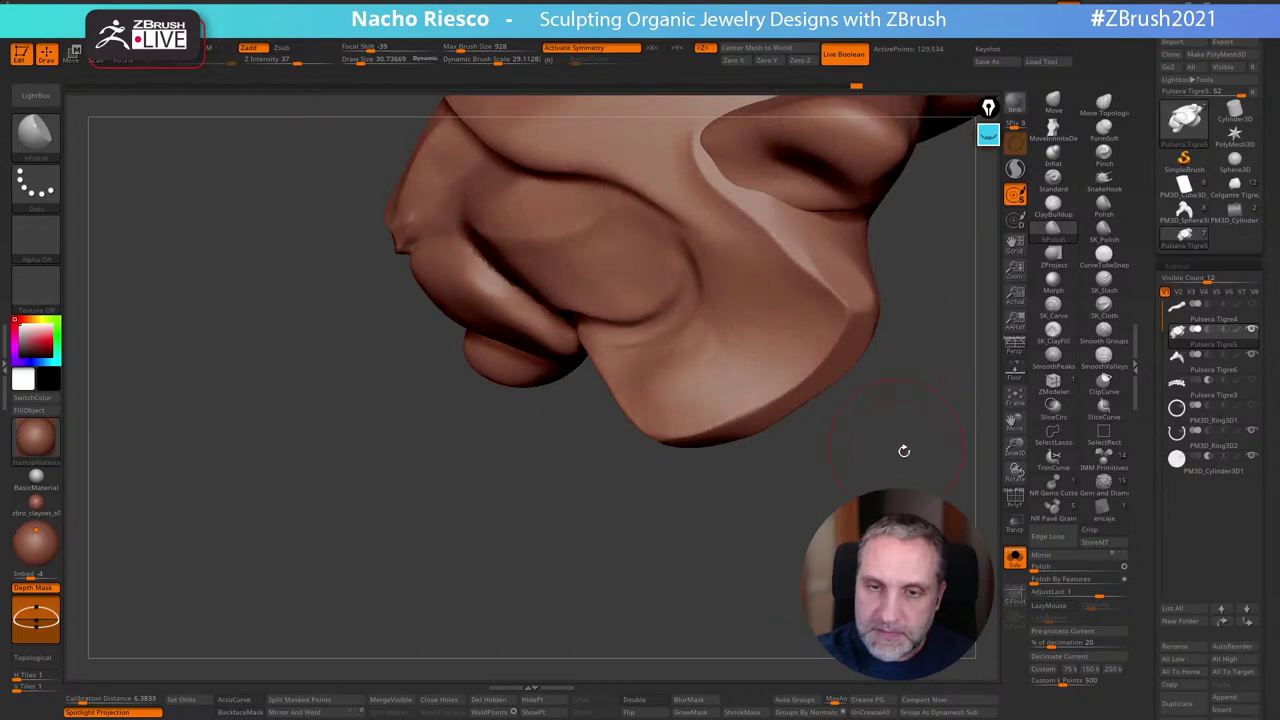
{"action": "left_click_drag", "start_coordinate": [904, 451], "coordinate": [857, 345]}
Reduce hPolish to a draw size of about 14.2 and flatten the cheek plane below the tiger's eye
{"action": "key", "text": "s"}
{"action": "left_click_drag", "start_coordinate": [550, 392], "coordinate": [534, 394]}
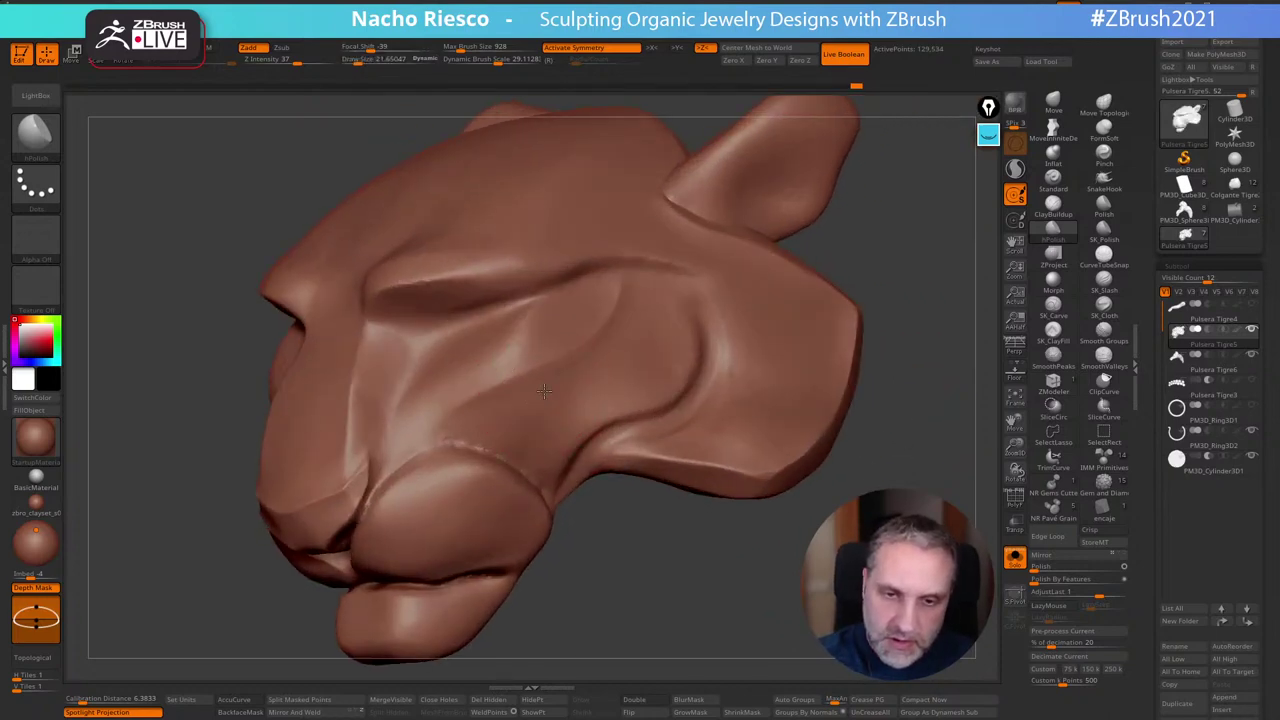
{"action": "key", "text": "s"}
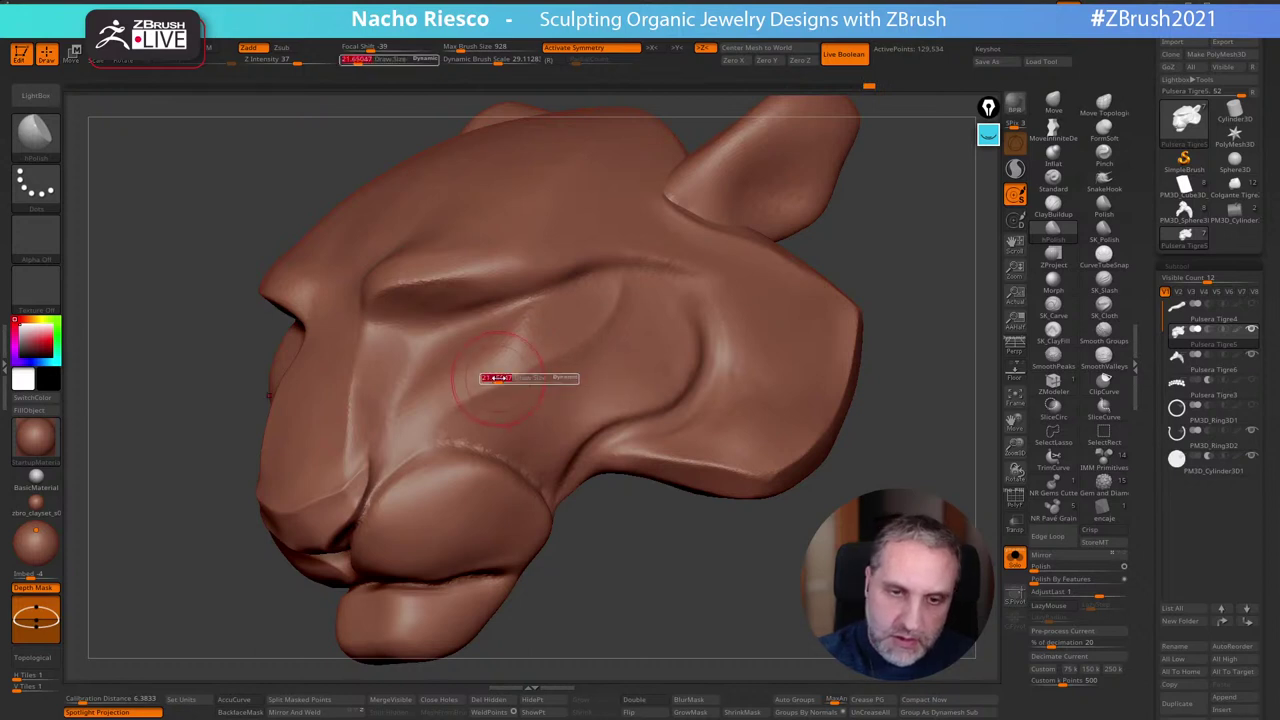
{"action": "left_click", "coordinate": [495, 370]}
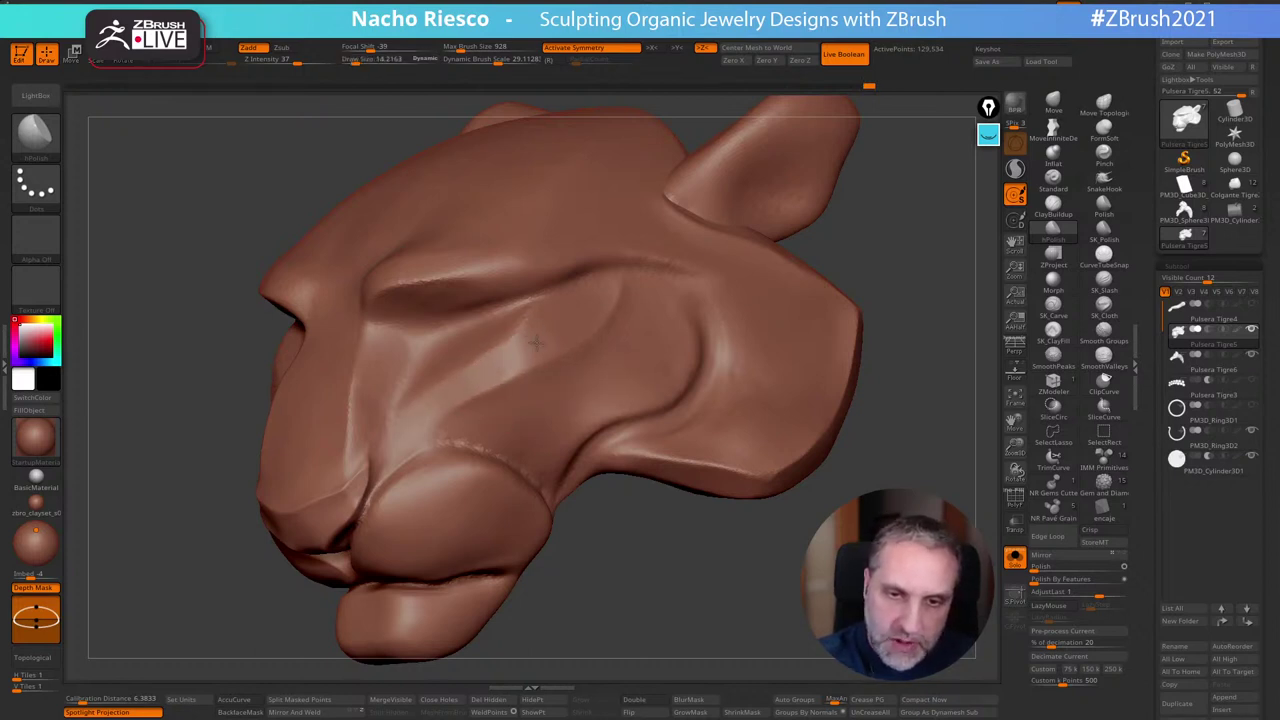
{"action": "mouse_move", "coordinate": [674, 563]}
{"action": "left_mouse_down"}
{"action": "mouse_move", "coordinate": [723, 600]}
{"action": "mouse_move", "coordinate": [860, 602]}
{"action": "mouse_move", "coordinate": [872, 622]}
{"action": "mouse_move", "coordinate": [820, 648]}
{"action": "left_mouse_up"}
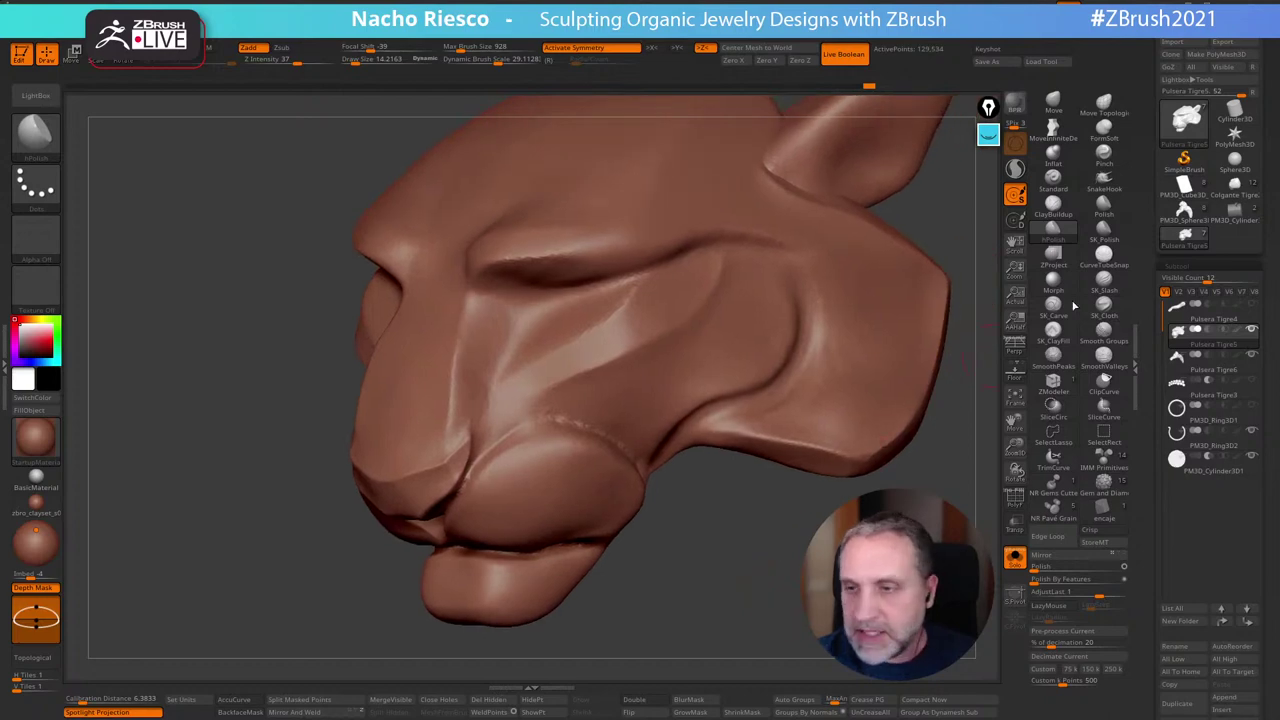
Cut a groove along the muzzle's upper edge beside the nose with SK_Slash at a draw size of about 21.7
{"action": "left_click", "coordinate": [1104, 282]}
{"action": "key", "text": "s"}
{"action": "left_click_drag", "start_coordinate": [517, 434], "coordinate": [622, 438]}
{"action": "left_click_drag", "start_coordinate": [696, 536], "coordinate": [745, 530]}
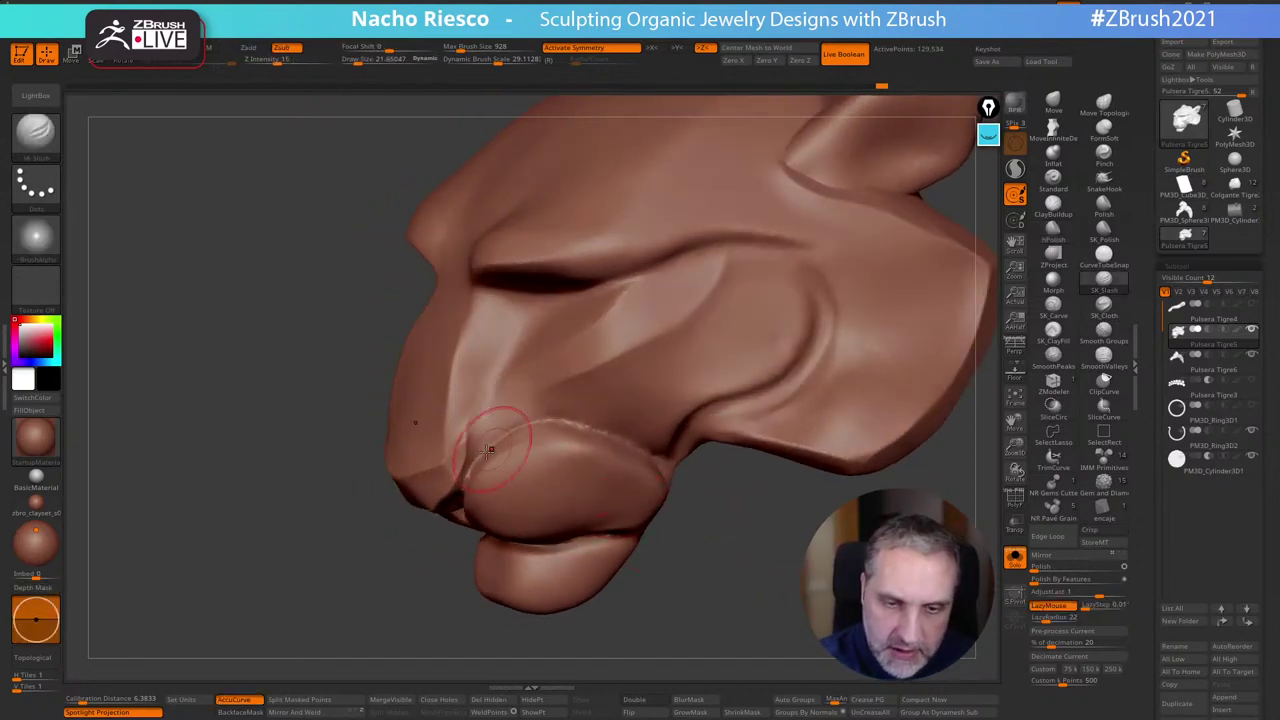
{"action": "left_click_drag", "start_coordinate": [472, 464], "coordinate": [526, 423]}
{"action": "mouse_move", "coordinate": [676, 492]}
{"action": "right_mouse_down"}
{"action": "mouse_move", "coordinate": [729, 531]}
{"action": "mouse_move", "coordinate": [729, 520]}
{"action": "mouse_move", "coordinate": [726, 597]}
{"action": "mouse_move", "coordinate": [741, 637]}
{"action": "mouse_move", "coordinate": [763, 609]}
{"action": "mouse_move", "coordinate": [754, 618]}
{"action": "right_mouse_up"}
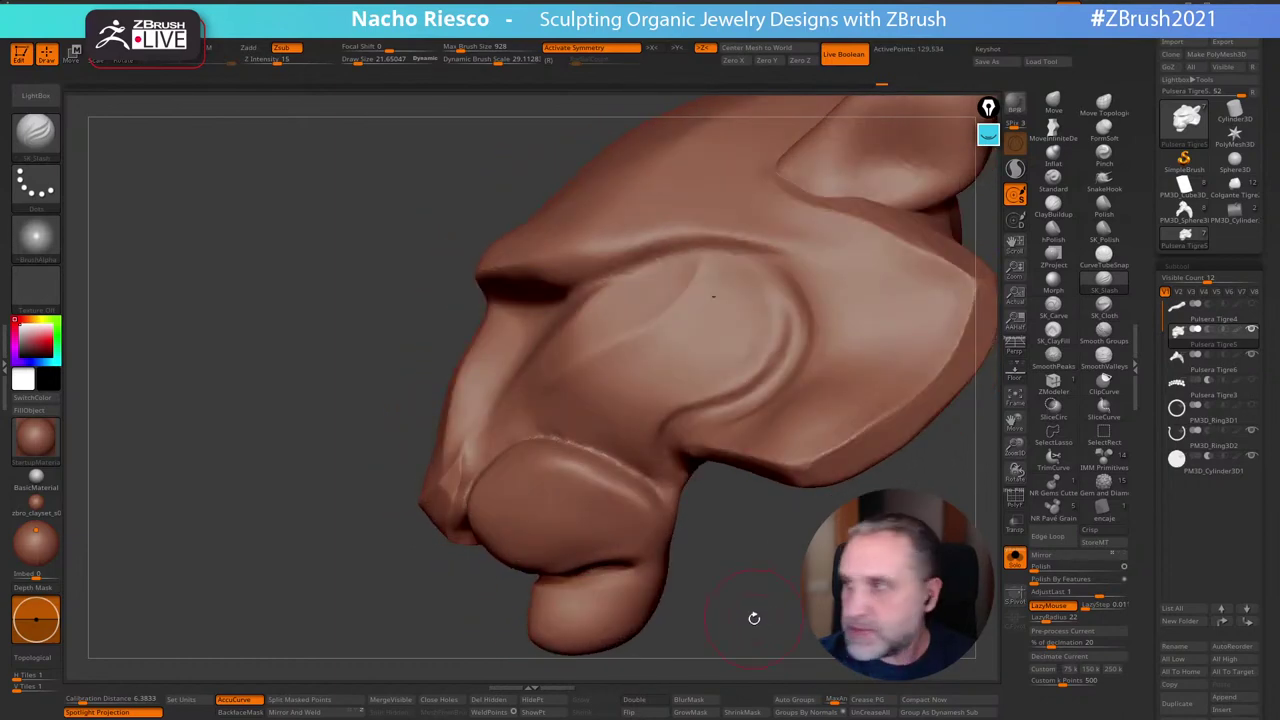
{"action": "right_click_drag", "start_coordinate": [713, 296], "coordinate": [745, 322]}
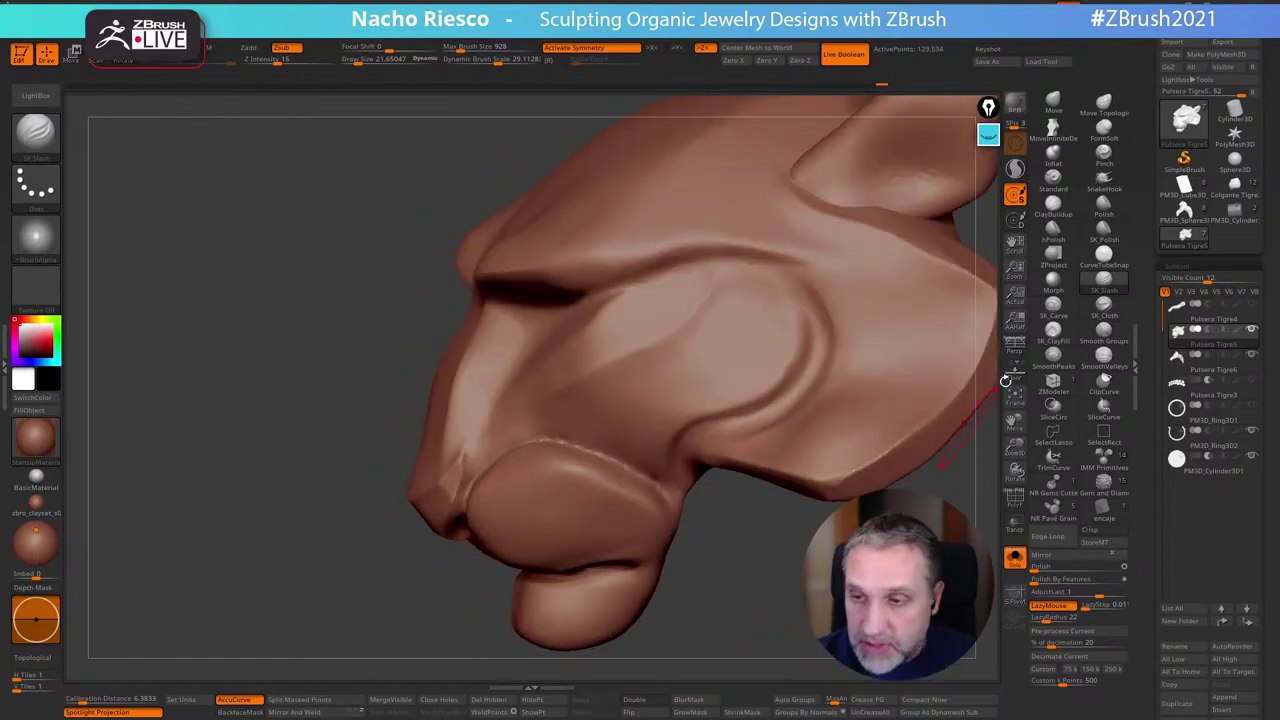
Fill and soften the crease above the muzzle with SK_ClayFill at a draw size of about 19.6
{"action": "left_click", "coordinate": [1053, 332]}
{"action": "key", "text": "s"}
{"action": "left_click_drag", "start_coordinate": [571, 448], "coordinate": [561, 448]}
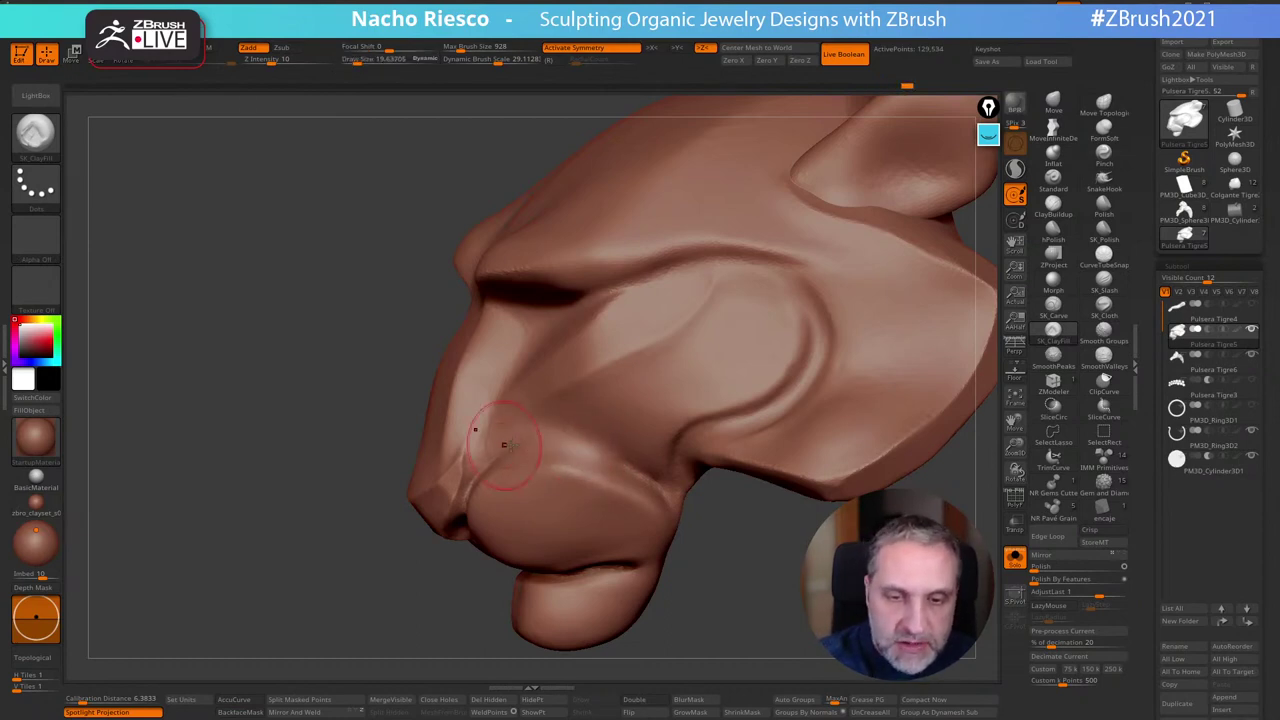
{"action": "left_click_drag", "start_coordinate": [719, 582], "coordinate": [547, 444]}
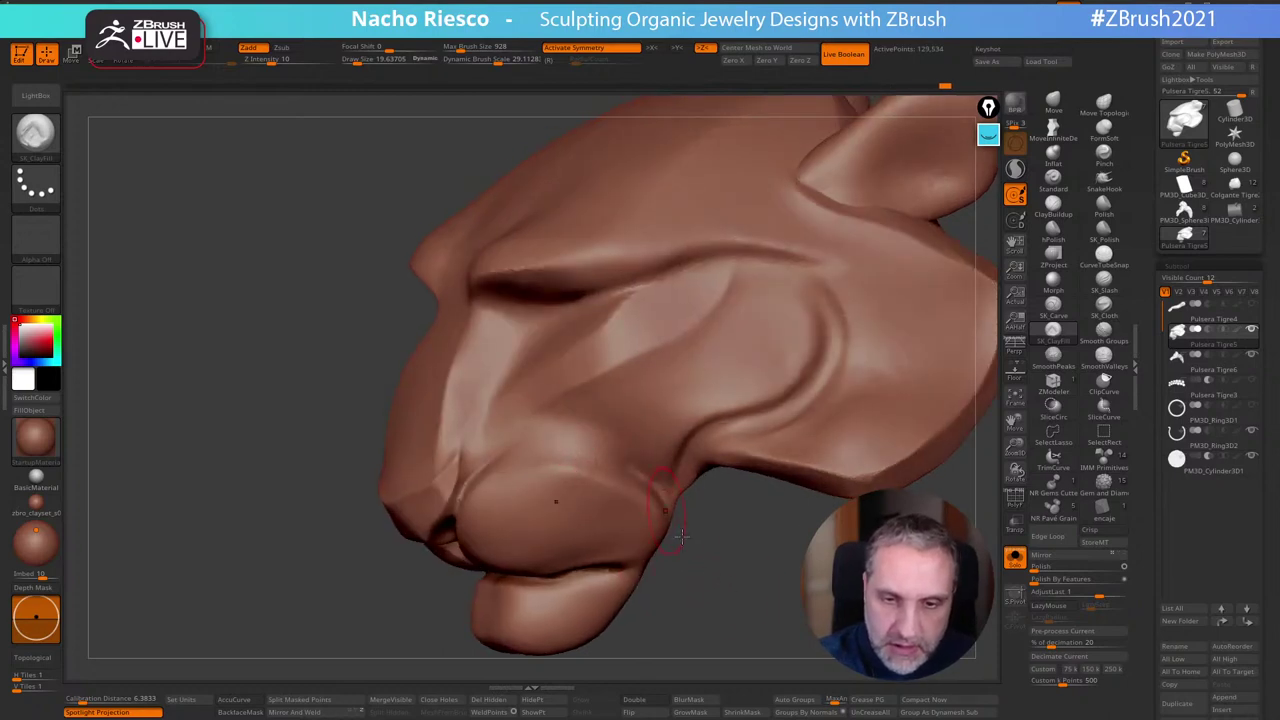
{"action": "mouse_move", "coordinate": [680, 537]}
{"action": "left_mouse_down"}
{"action": "mouse_move", "coordinate": [731, 609]}
{"action": "mouse_move", "coordinate": [737, 574]}
{"action": "mouse_move", "coordinate": [768, 608]}
{"action": "mouse_move", "coordinate": [748, 602]}
{"action": "mouse_move", "coordinate": [740, 623]}
{"action": "mouse_move", "coordinate": [757, 617]}
{"action": "left_mouse_up"}
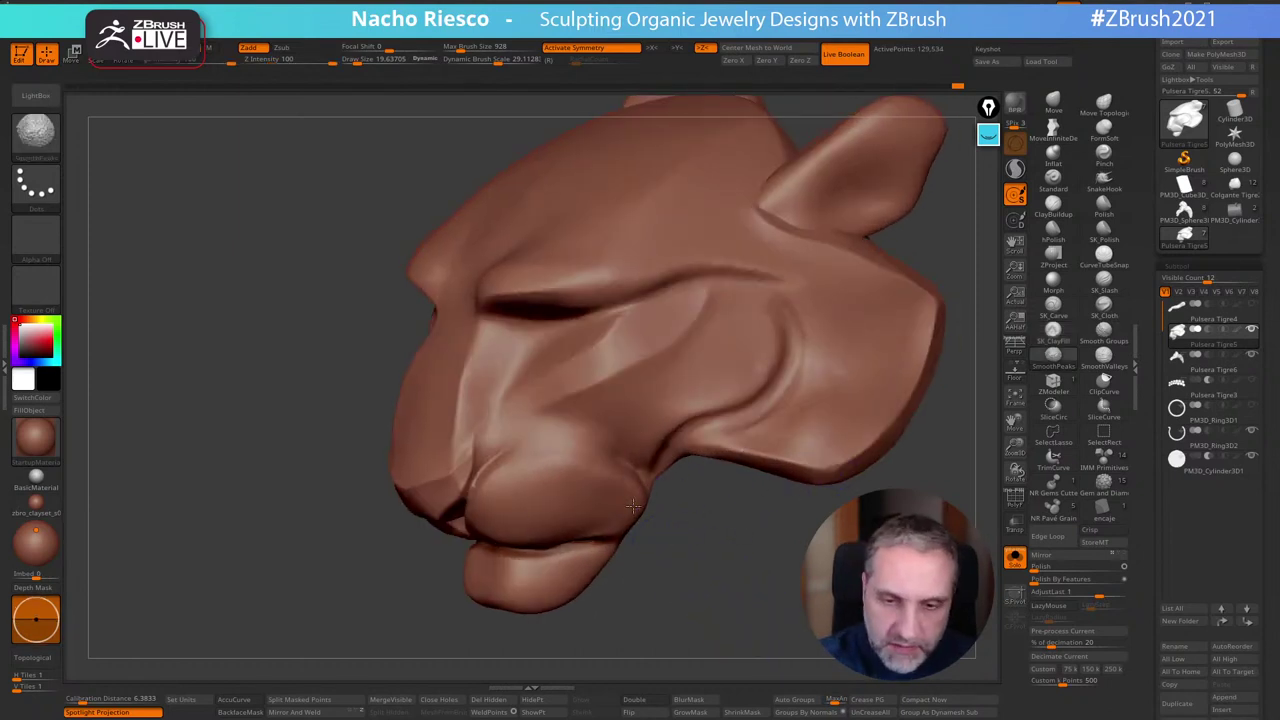
{"action": "mouse_move", "coordinate": [657, 580]}
{"action": "left_mouse_down"}
{"action": "mouse_move", "coordinate": [692, 592]}
{"action": "mouse_move", "coordinate": [675, 584]}
{"action": "mouse_move", "coordinate": [697, 569]}
{"action": "mouse_move", "coordinate": [754, 583]}
{"action": "mouse_move", "coordinate": [727, 597]}
{"action": "mouse_move", "coordinate": [751, 588]}
{"action": "mouse_move", "coordinate": [900, 380]}
{"action": "left_mouse_up"}
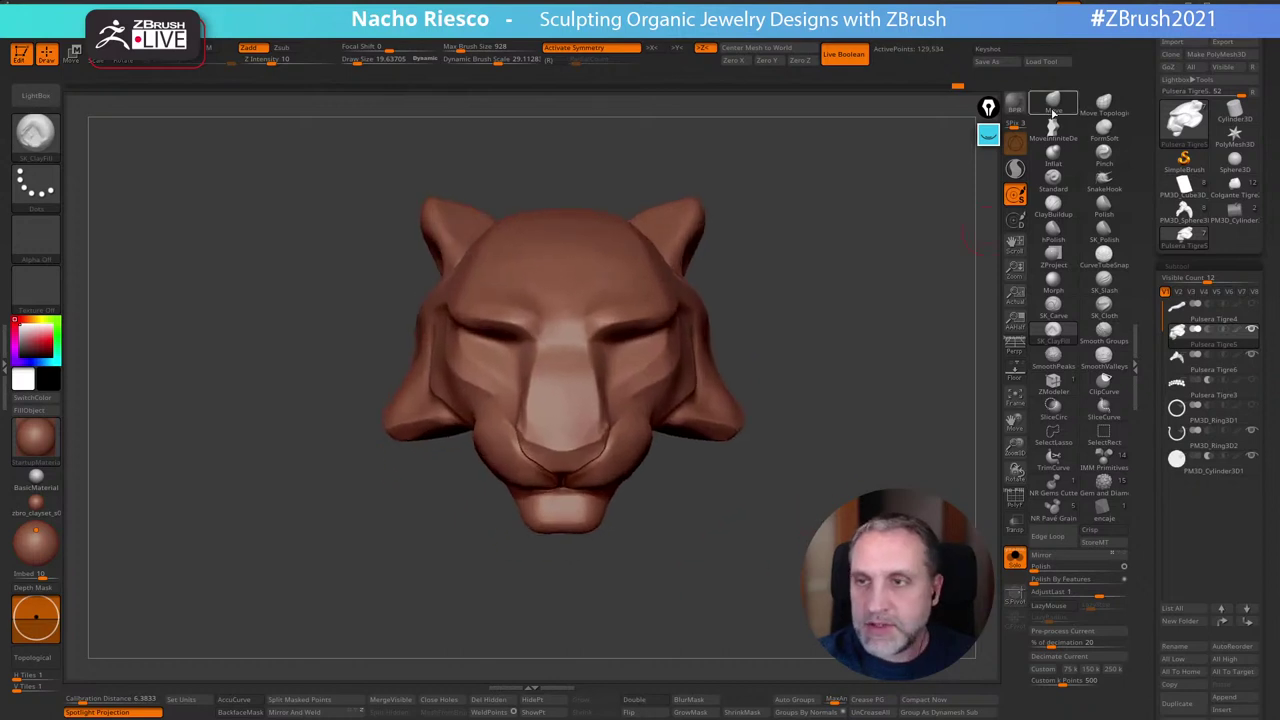
Reshape the tiger's brow with the Move brush at a draw size of about 38.6
{"action": "left_click", "coordinate": [1052, 111]}
{"action": "key", "text": "s"}
{"action": "left_click_drag", "start_coordinate": [581, 336], "coordinate": [588, 348]}
{"action": "left_click_drag", "start_coordinate": [587, 349], "coordinate": [595, 391]}
{"action": "key", "text": "s"}
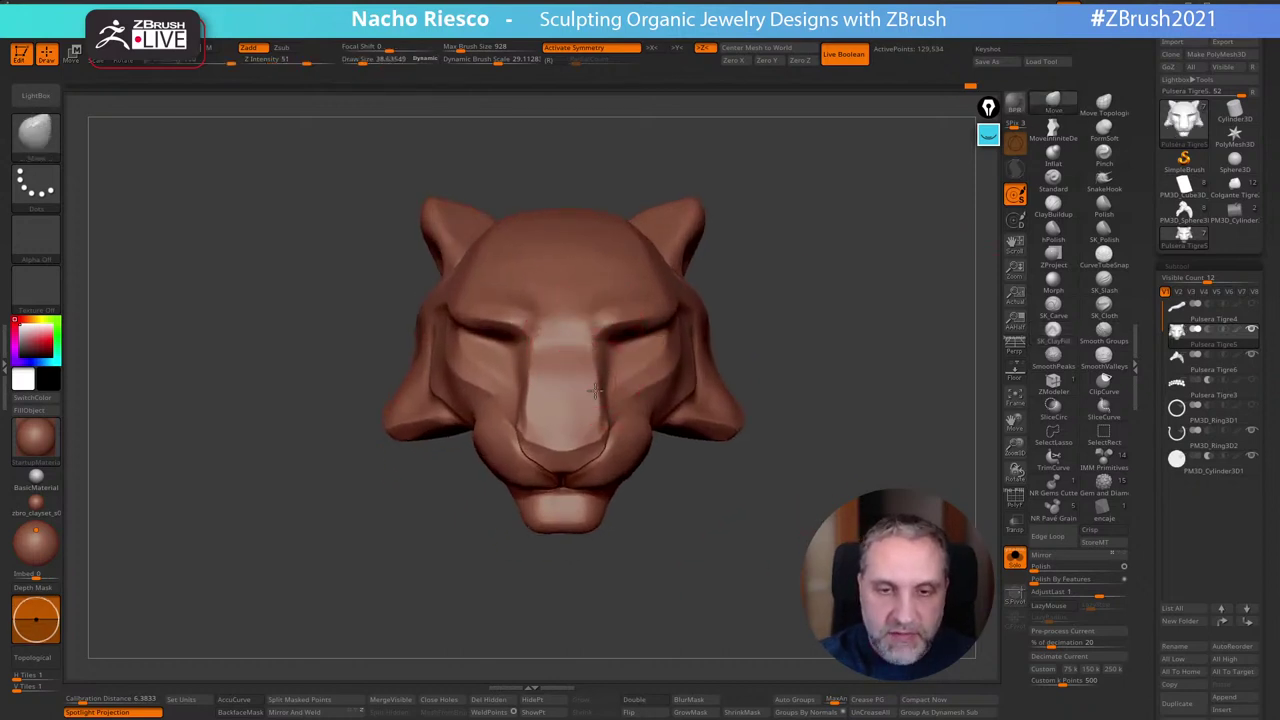
{"action": "left_click_drag", "start_coordinate": [787, 289], "coordinate": [732, 580]}
{"action": "mouse_move", "coordinate": [586, 320]}
{"action": "left_mouse_down"}
{"action": "mouse_move", "coordinate": [643, 300]}
{"action": "mouse_move", "coordinate": [632, 305]}
{"action": "left_mouse_up"}
{"action": "left_click_drag", "start_coordinate": [728, 492], "coordinate": [770, 612]}
Carve a curved groove from the brow up the side of the forehead with SK_Slash at a draw size of about 30.7
{"action": "left_click", "coordinate": [1105, 286]}
{"action": "left_click_drag", "start_coordinate": [884, 430], "coordinate": [855, 508], "text": "alt"}
{"action": "key", "text": "s"}
{"action": "mouse_move", "coordinate": [530, 402]}
{"action": "left_mouse_down"}
{"action": "mouse_move", "coordinate": [476, 405]}
{"action": "mouse_move", "coordinate": [553, 405]}
{"action": "mouse_move", "coordinate": [520, 399]}
{"action": "mouse_move", "coordinate": [579, 387]}
{"action": "mouse_move", "coordinate": [618, 341]}
{"action": "left_mouse_up"}
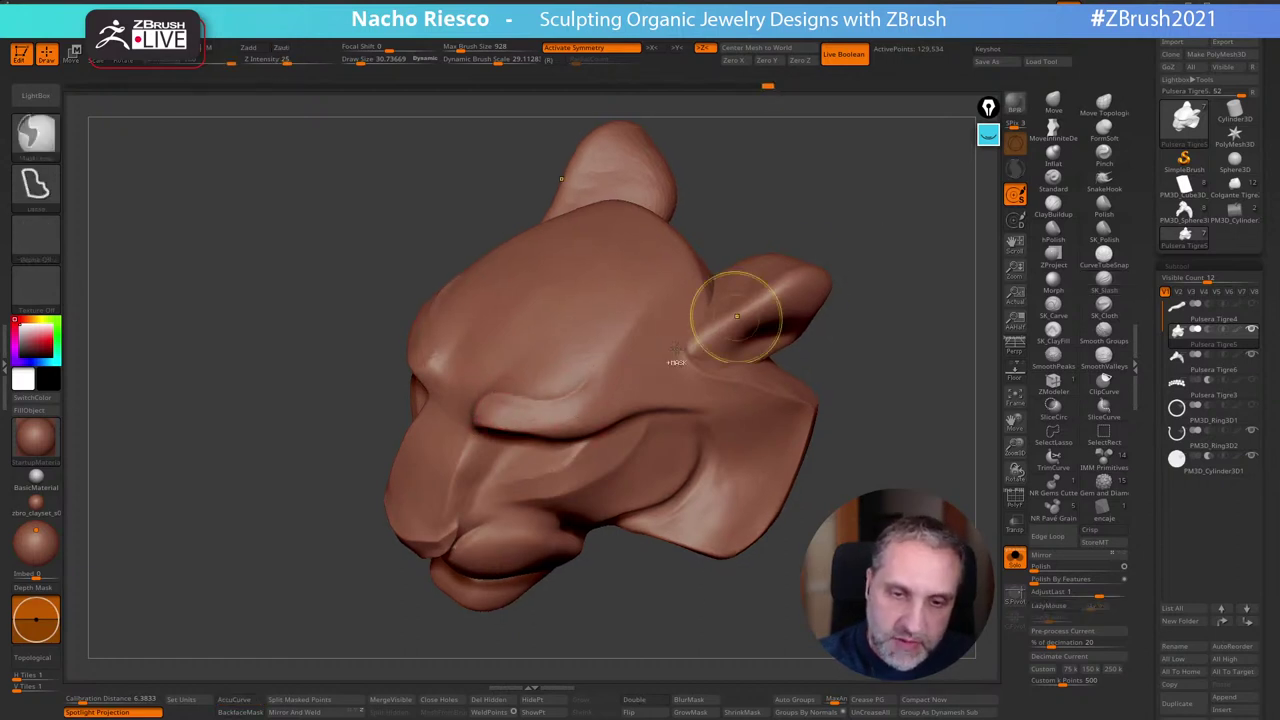
{"action": "key", "text": "ctrl+z"}
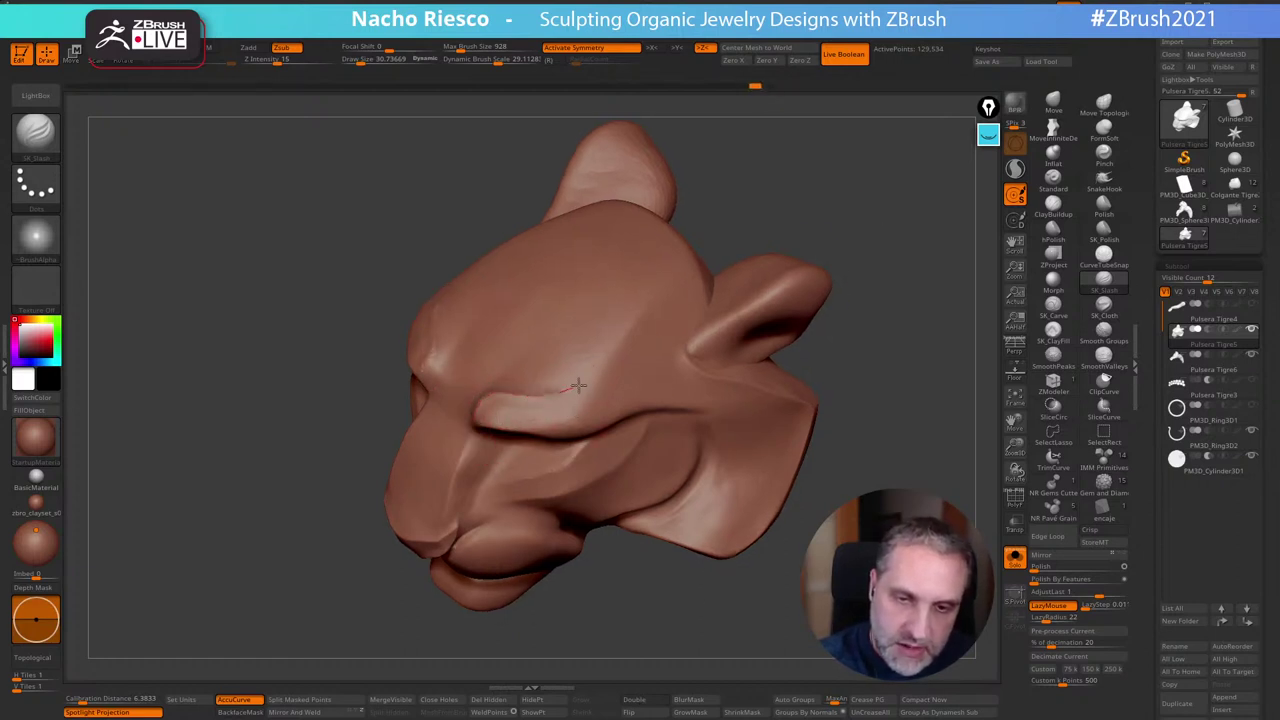
{"action": "mouse_move", "coordinate": [525, 210]}
{"action": "left_mouse_down"}
{"action": "mouse_move", "coordinate": [876, 203]}
{"action": "mouse_move", "coordinate": [922, 246]}
{"action": "mouse_move", "coordinate": [898, 309]}
{"action": "left_mouse_up"}
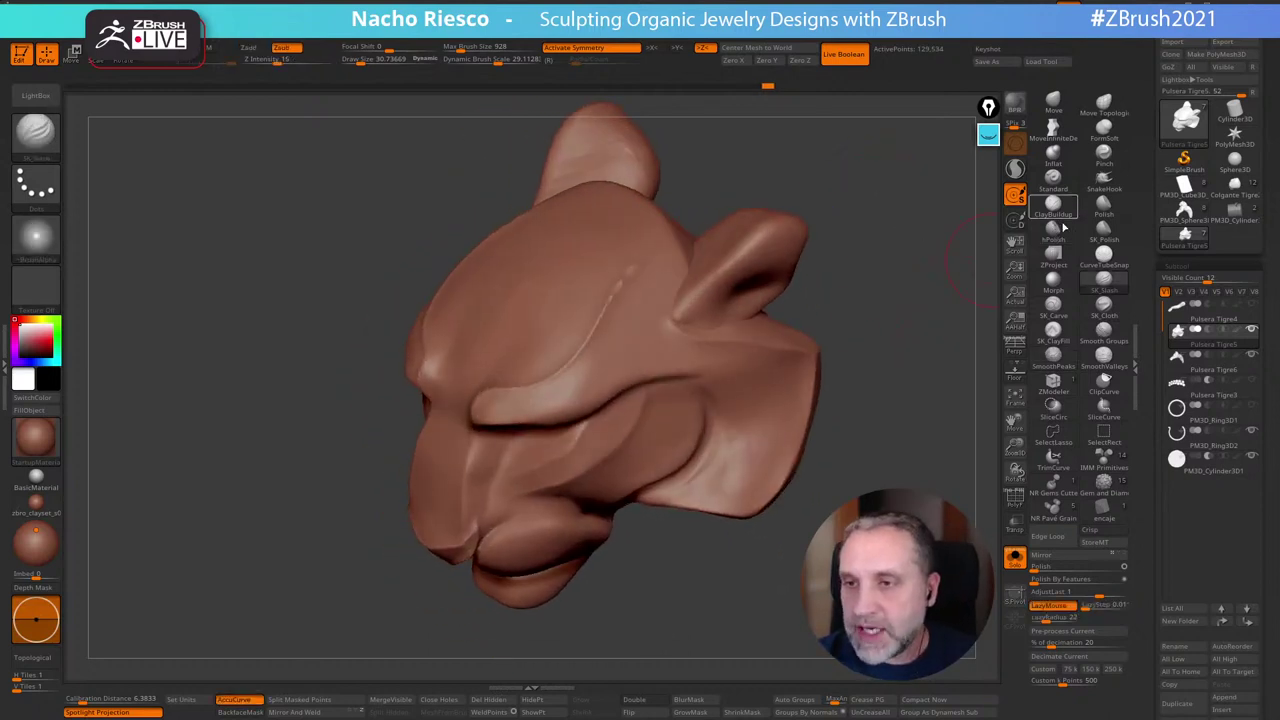
Polish the forehead along the new groove with hPolish at a draw size of about 17.7
{"action": "left_click", "coordinate": [1053, 228]}
{"action": "key", "text": "s"}
{"action": "left_click", "coordinate": [617, 322]}
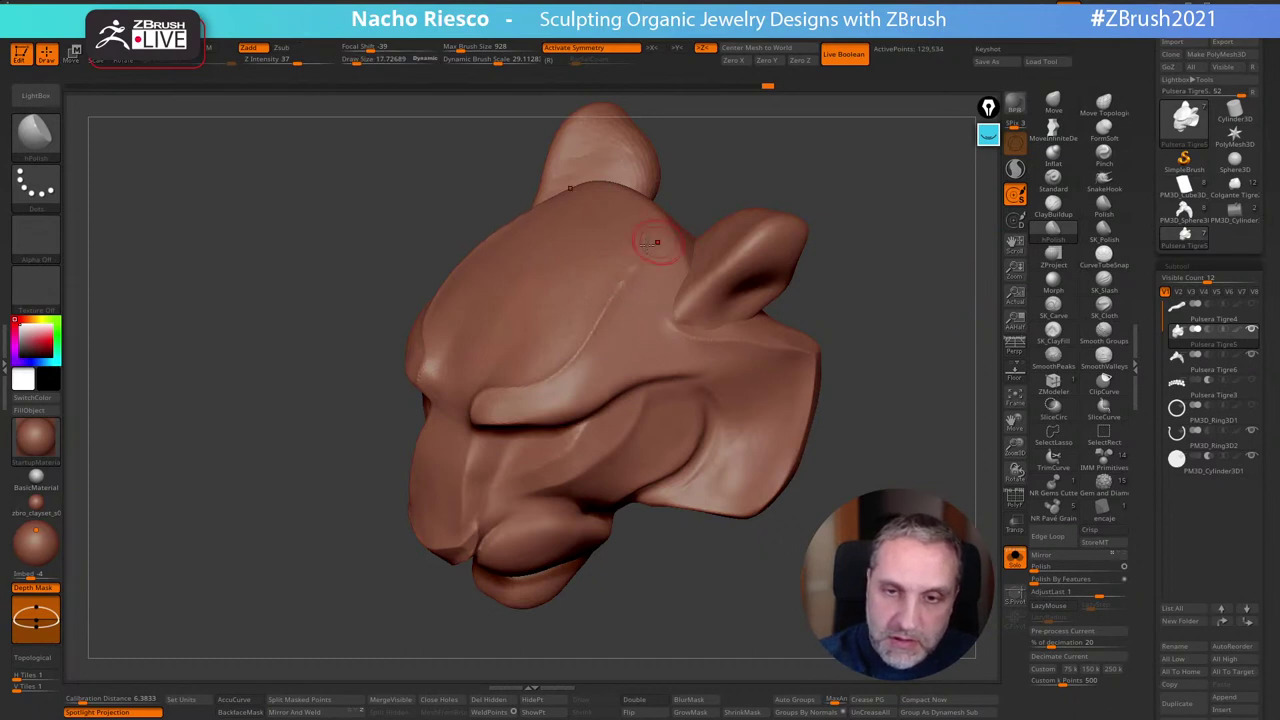
{"action": "left_click_drag", "start_coordinate": [570, 276], "coordinate": [556, 300]}
Enlarge hPolish to a draw size of about 38.6, flatten the forehead beside the groove and smooth the groove's upper end
{"action": "key", "text": "s"}
{"action": "mouse_move", "coordinate": [556, 295]}
{"action": "left_mouse_down"}
{"action": "mouse_move", "coordinate": [569, 297]}
{"action": "mouse_move", "coordinate": [535, 257]}
{"action": "left_mouse_up"}
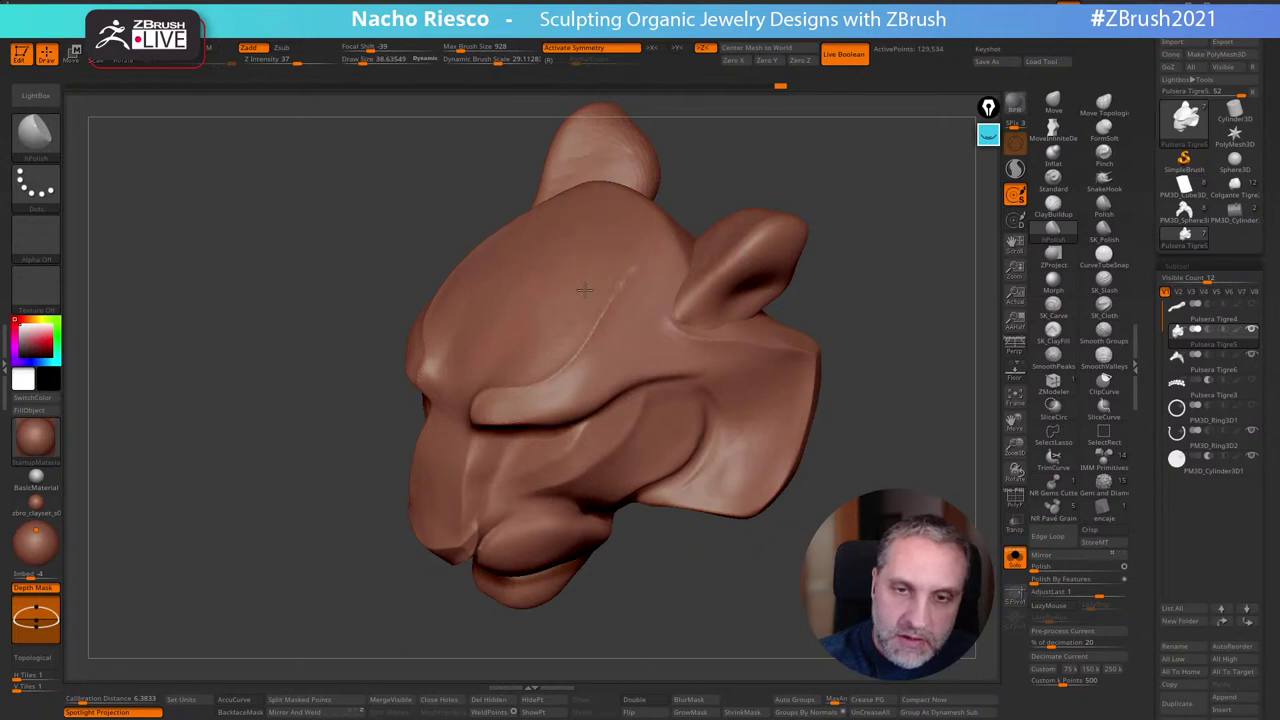
{"action": "left_click_drag", "start_coordinate": [802, 198], "coordinate": [788, 178]}
{"action": "left_click_drag", "start_coordinate": [626, 300], "coordinate": [598, 323]}
{"action": "left_click_drag", "start_coordinate": [615, 300], "coordinate": [637, 263], "text": "shift"}
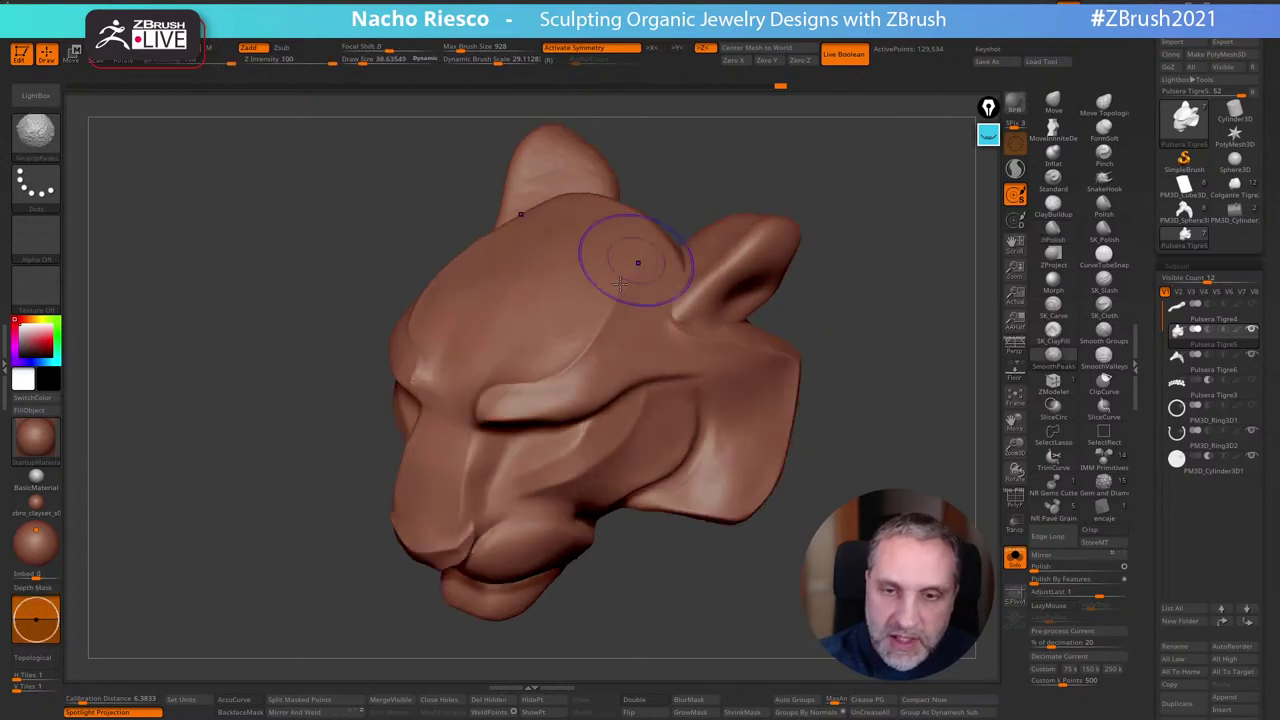
{"action": "mouse_move", "coordinate": [843, 191]}
{"action": "left_mouse_down", "text": "shift"}
{"action": "mouse_move", "coordinate": [866, 248]}
{"action": "mouse_move", "coordinate": [920, 251]}
{"action": "mouse_move", "coordinate": [898, 356]}
{"action": "mouse_move", "coordinate": [618, 285]}
{"action": "left_mouse_up", "text": "shift"}
{"action": "key", "text": "shift"}
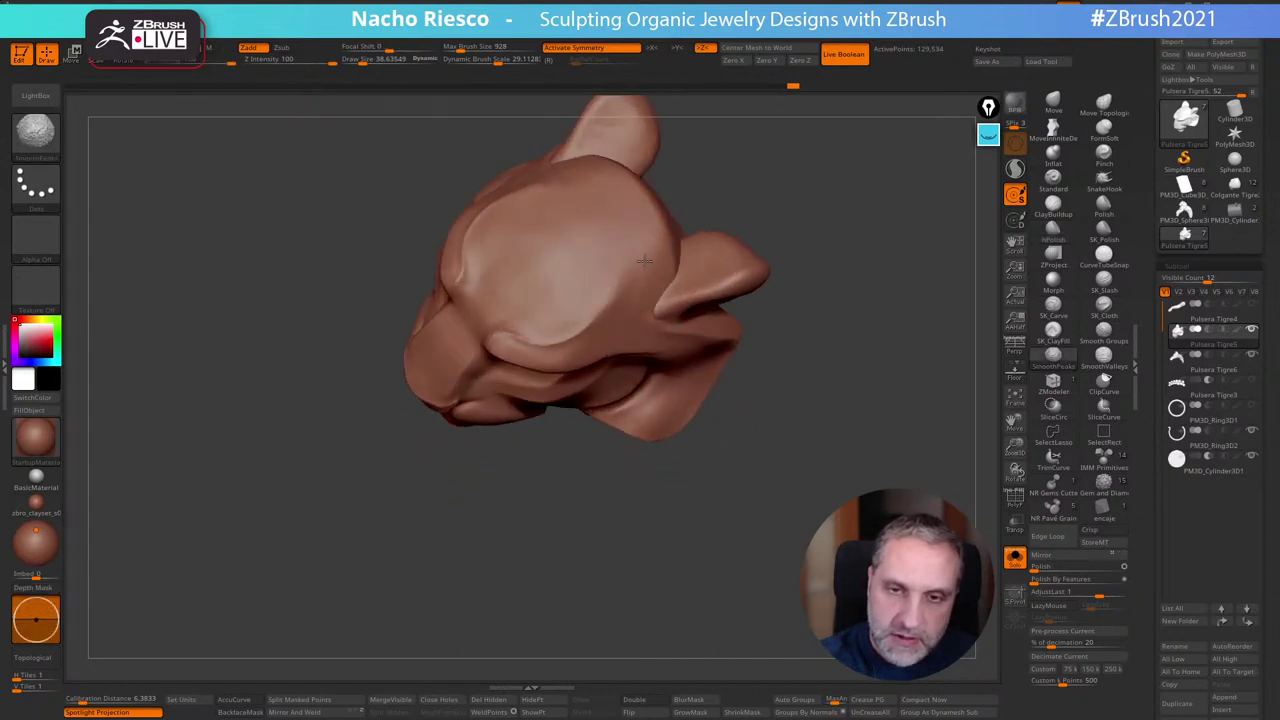
{"action": "left_click_drag", "start_coordinate": [775, 190], "coordinate": [795, 157], "text": "shift"}
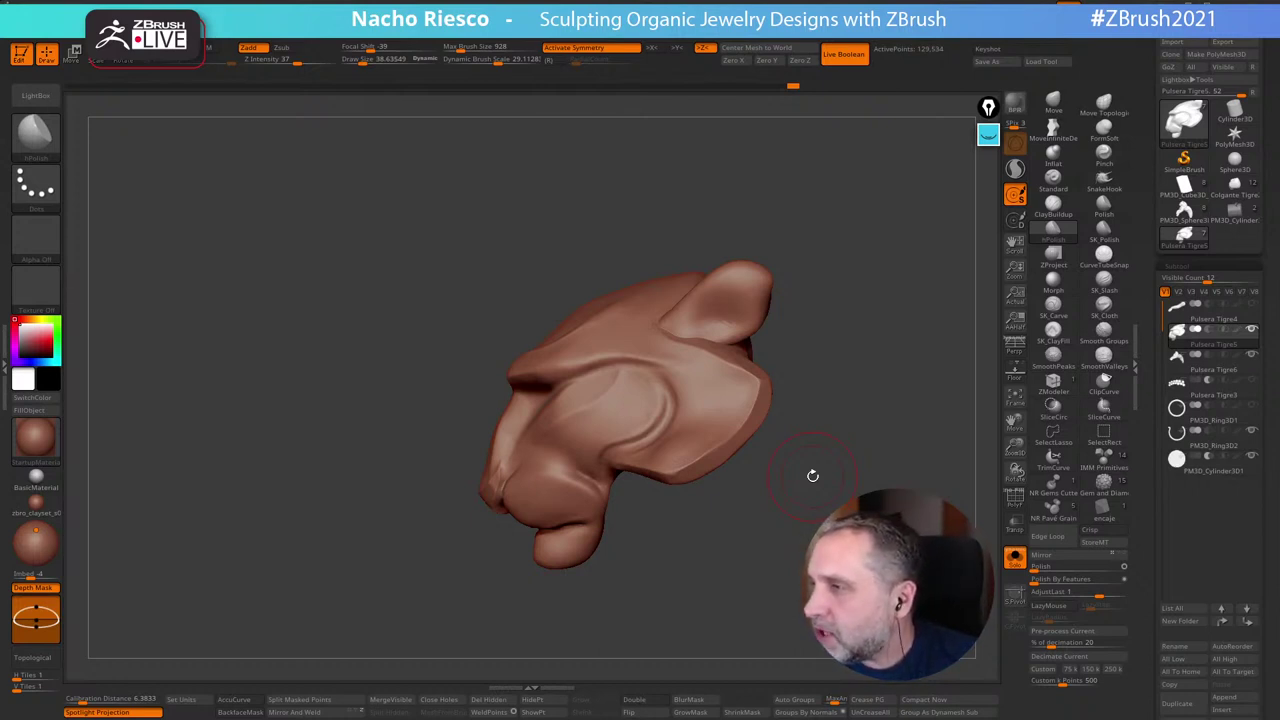
Switch to Chrome, open zbro's Gumroad store and look through its custom matcaps, including Matcap #10 Clay set
{"action": "mouse_move", "coordinate": [1212, 337]}
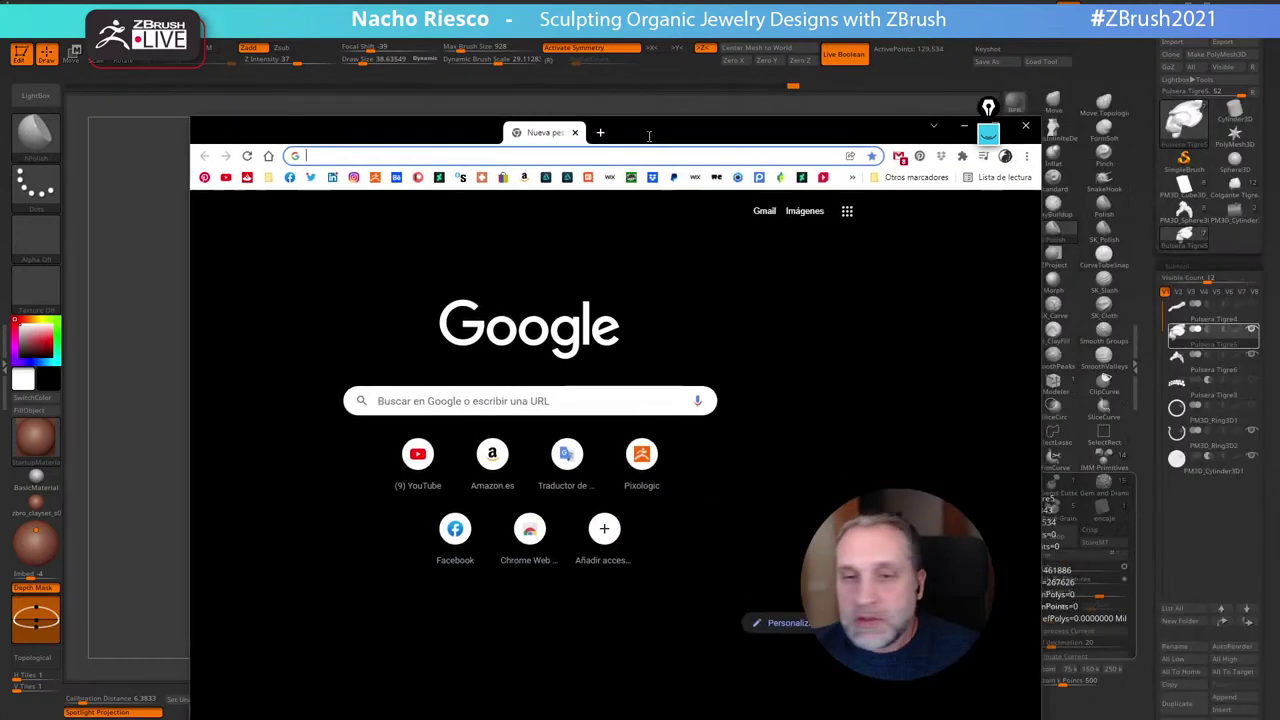
{"action": "left_click", "coordinate": [592, 405]}
{"action": "type", "text": "zbro"}
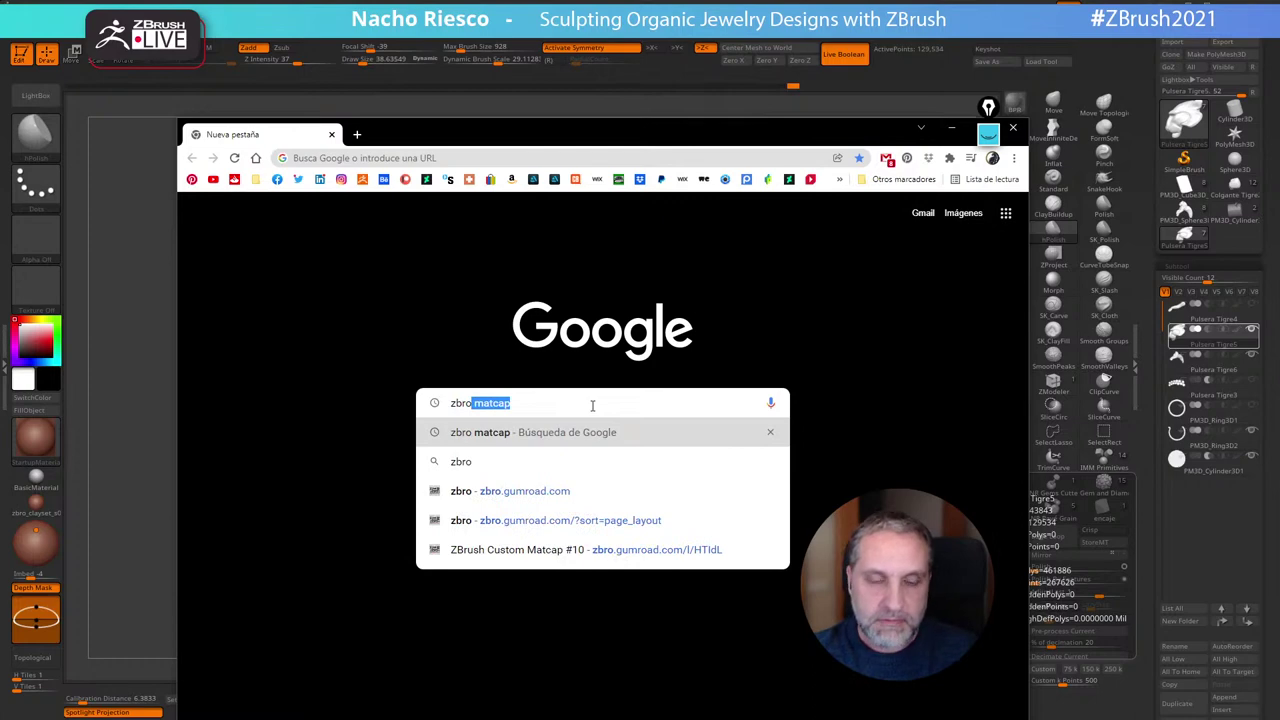
{"action": "key", "text": "Return"}
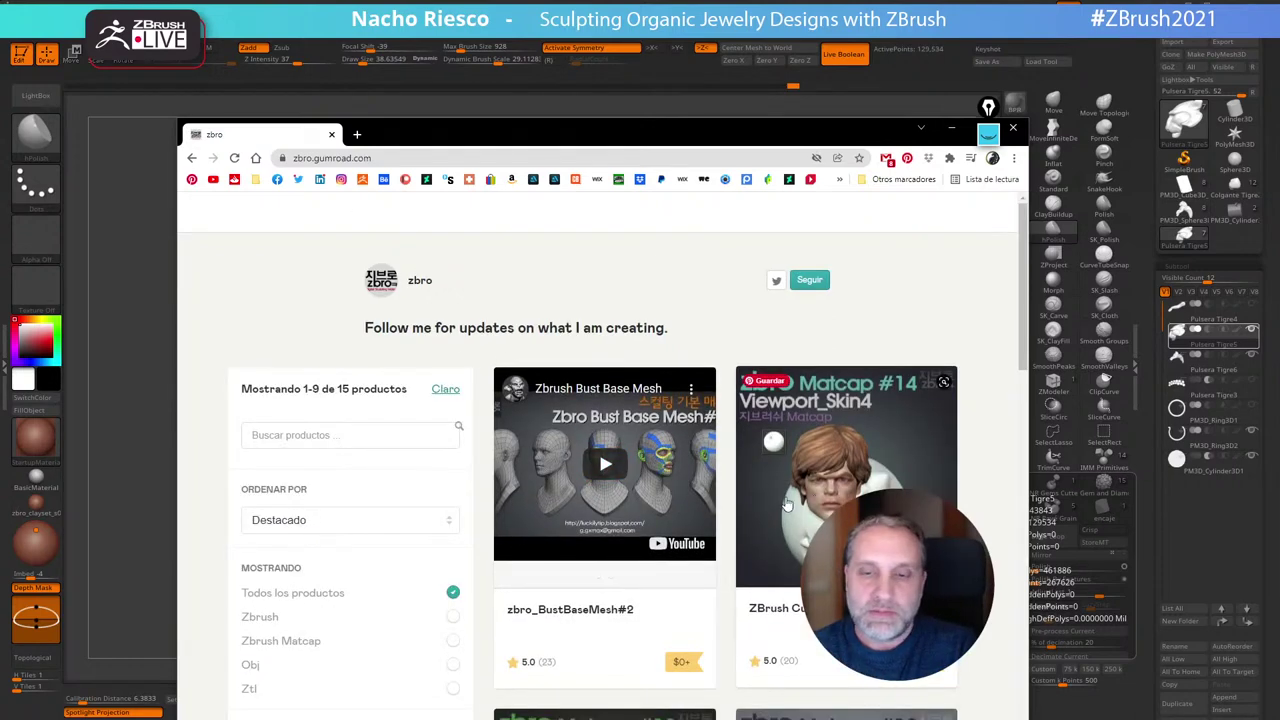
{"action": "scroll", "coordinate": [776, 496], "scroll_direction": "down", "scroll_amount": 10}
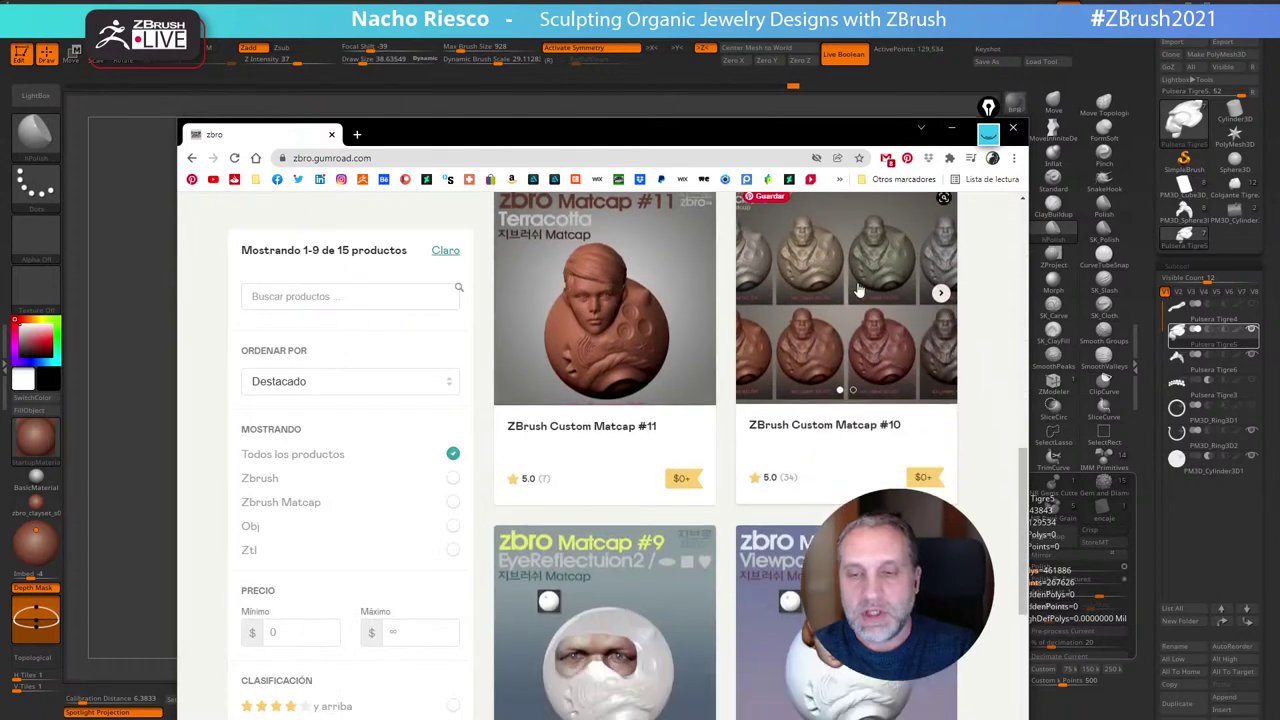
{"action": "scroll", "coordinate": [828, 366], "scroll_direction": "up", "scroll_amount": 1}
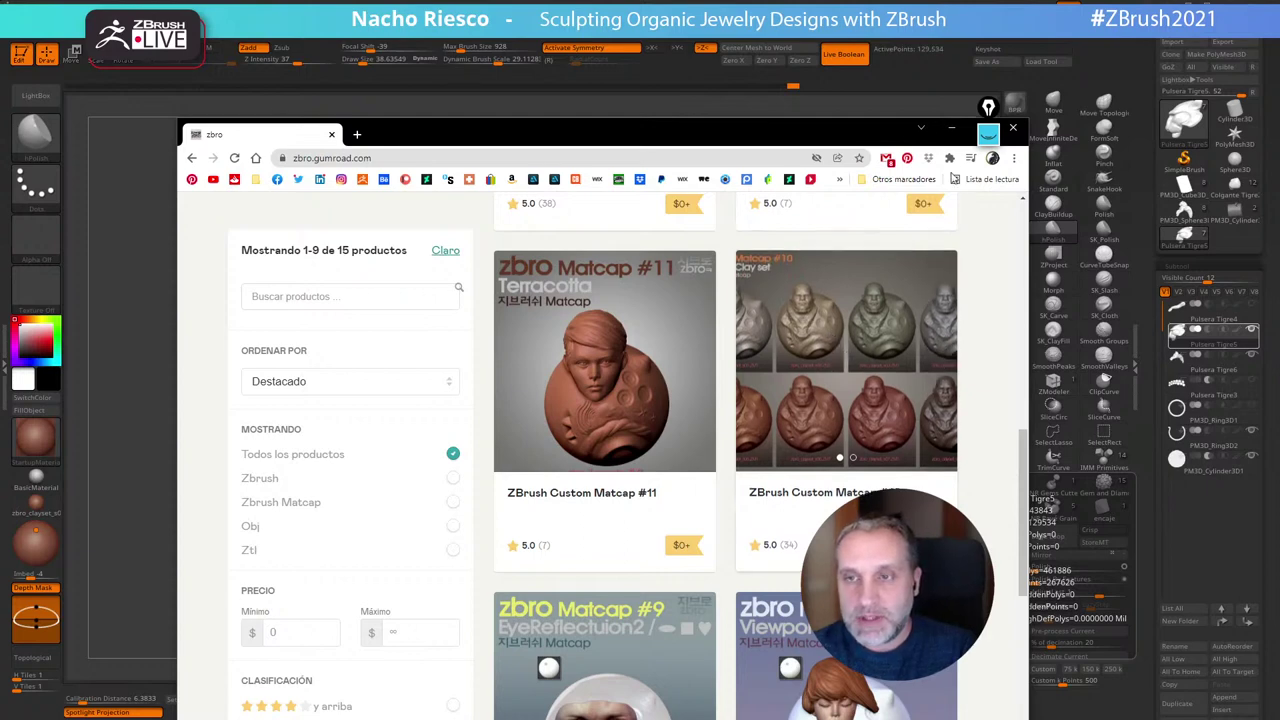
{"action": "left_click", "coordinate": [951, 128]}
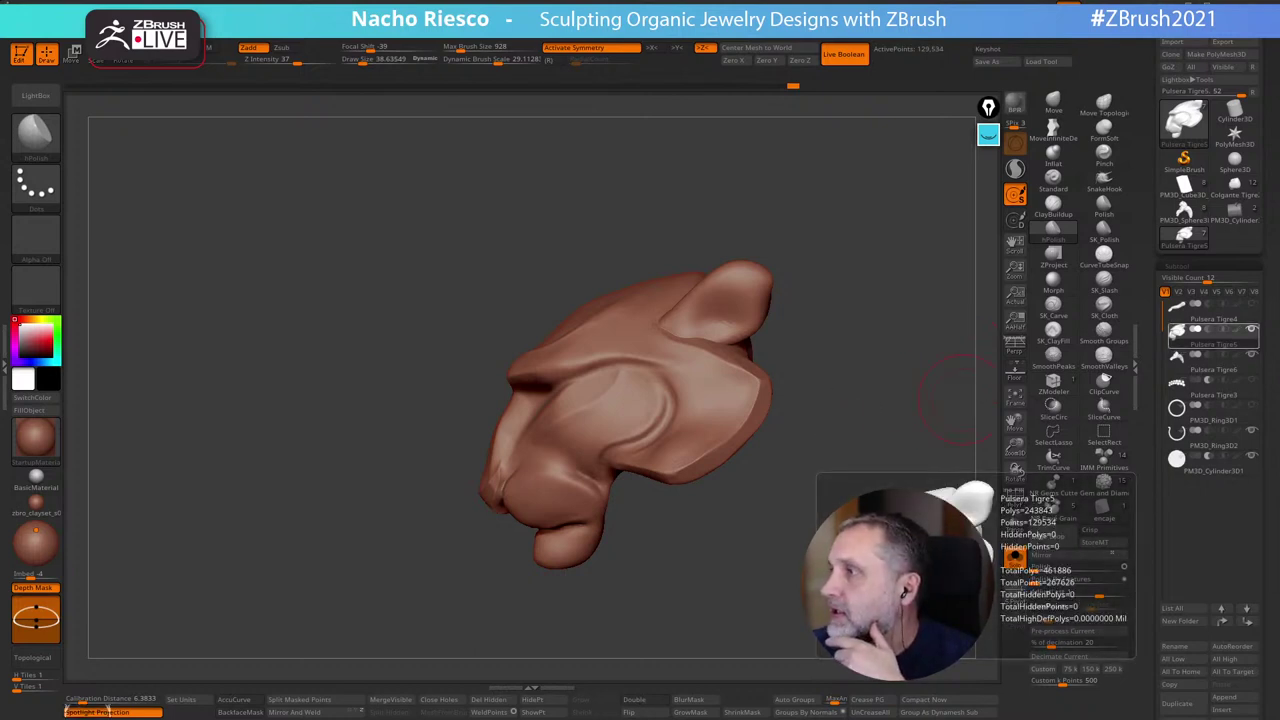
Open a new browser window and go to the Custom Brushes category on the BadKing site
{"action": "left_click_drag", "start_coordinate": [1279, 123], "coordinate": [509, 95]}
{"action": "left_click", "coordinate": [541, 356]}
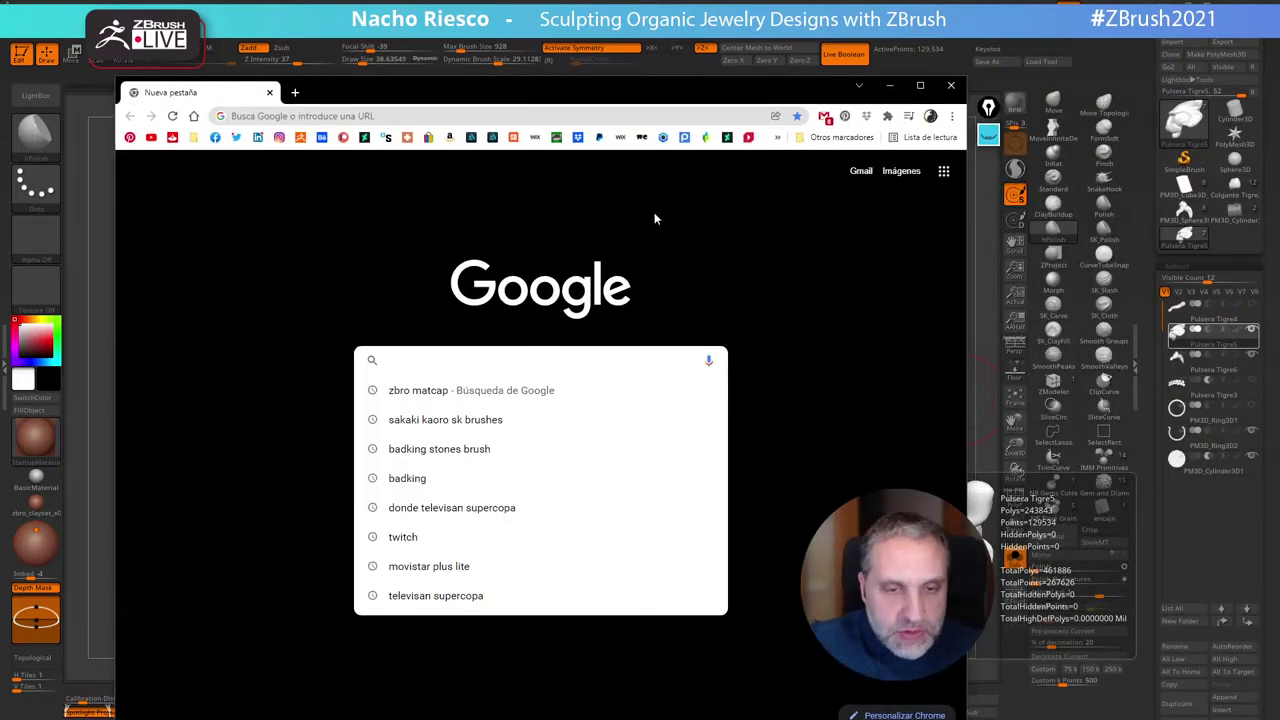
{"action": "left_click", "coordinate": [439, 460]}
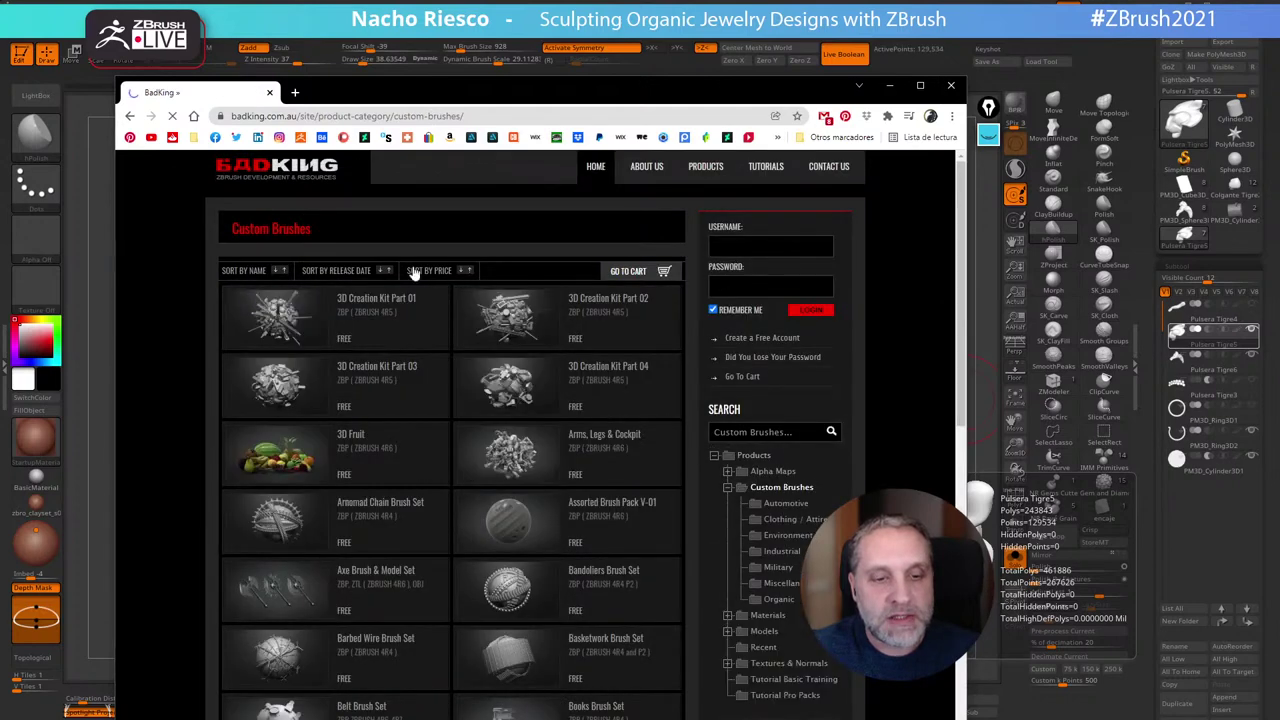
Look through the Custom Brushes category as far as its second page and open the Gem & Diamonds Brush Set
{"action": "scroll", "coordinate": [362, 456], "scroll_direction": "down", "scroll_amount": 3}
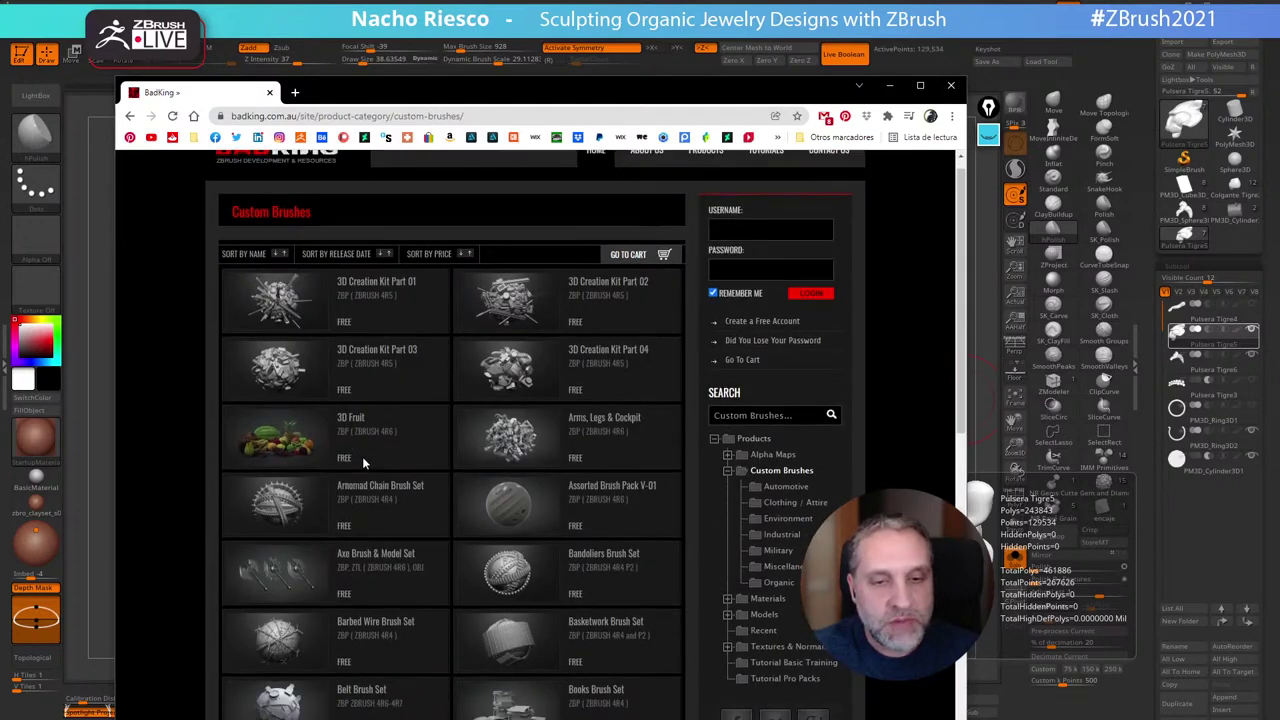
{"action": "scroll", "coordinate": [362, 463], "scroll_direction": "down", "scroll_amount": 5}
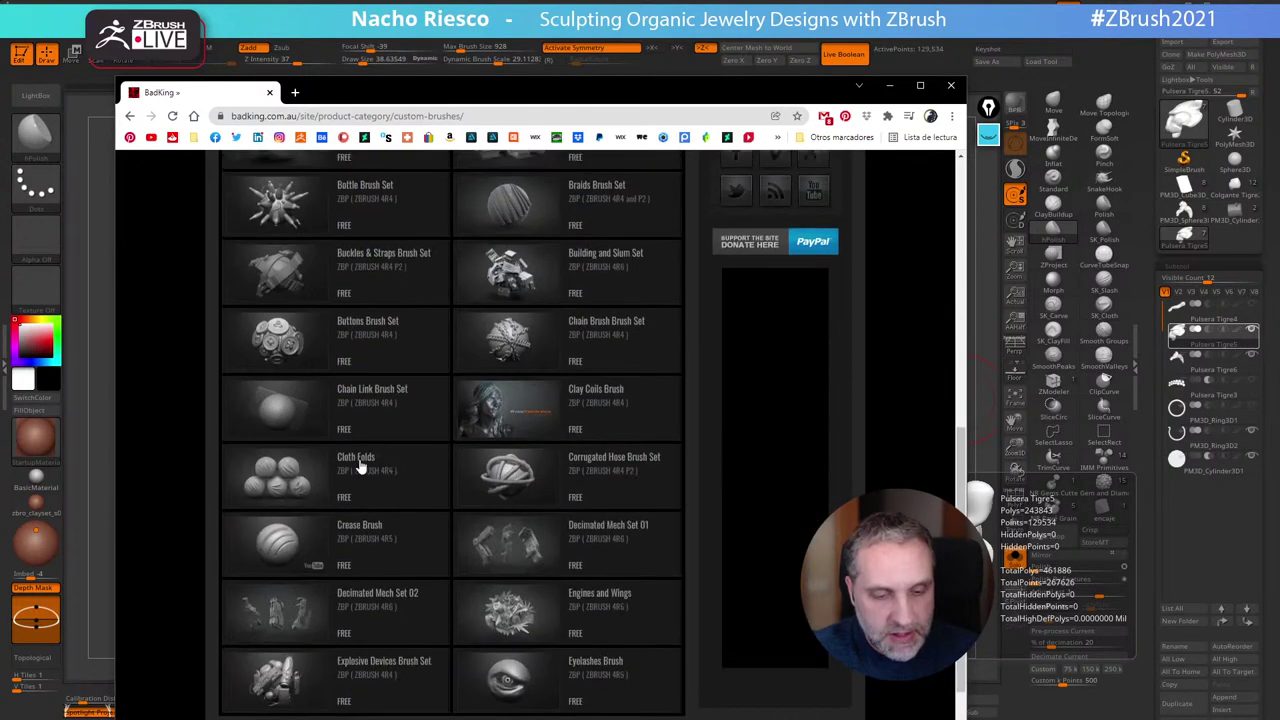
{"action": "scroll", "coordinate": [362, 467], "scroll_direction": "down", "scroll_amount": 2}
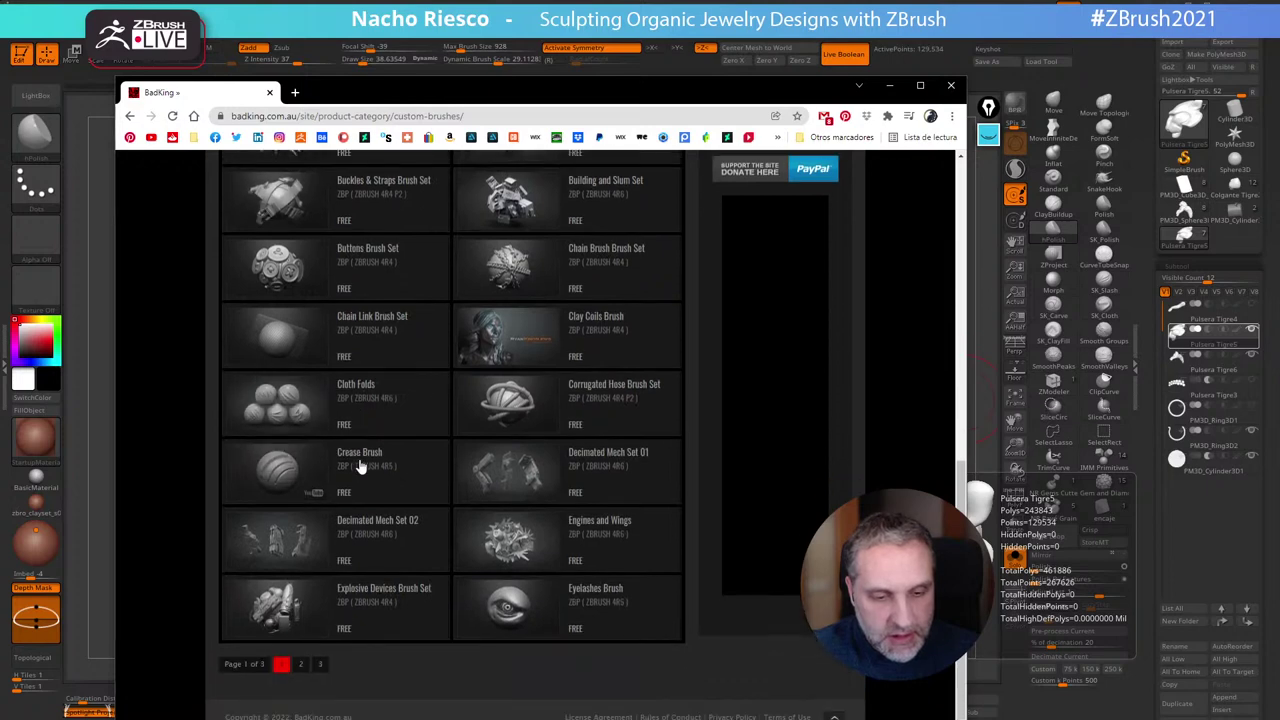
{"action": "left_click", "coordinate": [302, 661]}
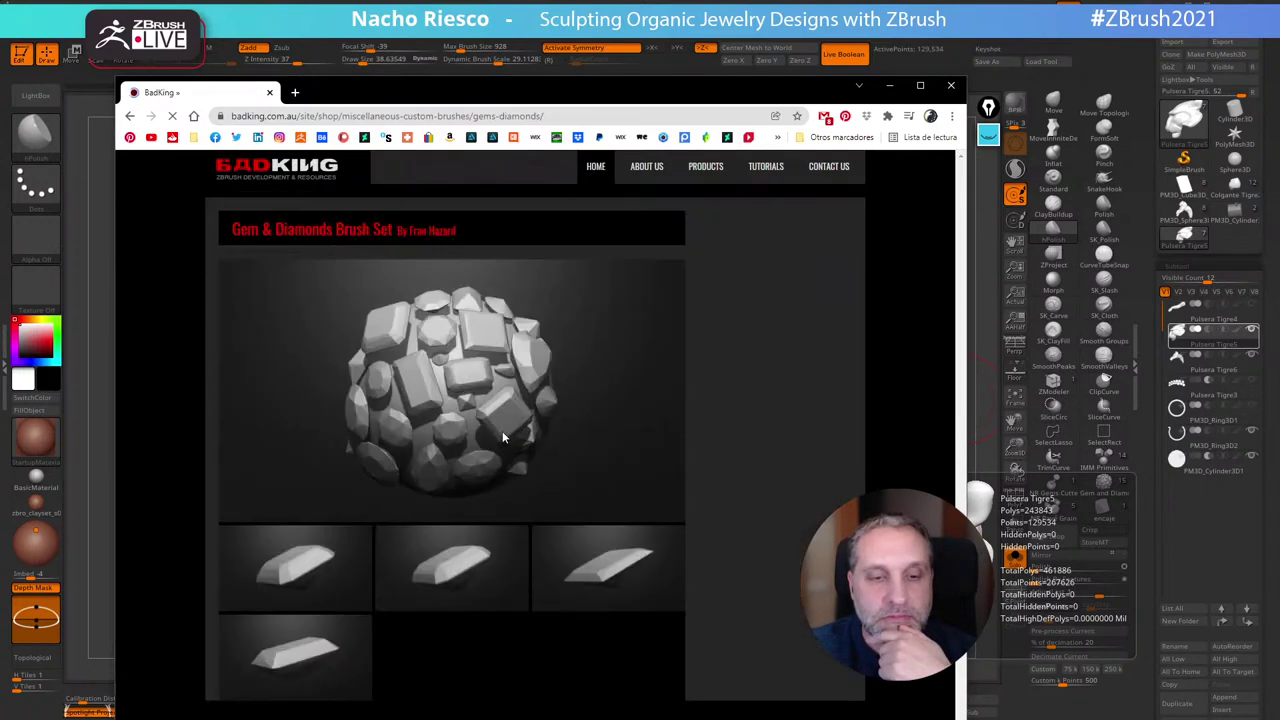
Review the Gem & Diamonds Brush Set's gem previews and description and close the browser window
{"action": "scroll", "coordinate": [476, 484], "scroll_direction": "down", "scroll_amount": 3}
{"action": "scroll", "coordinate": [474, 487], "scroll_direction": "down", "scroll_amount": 2}
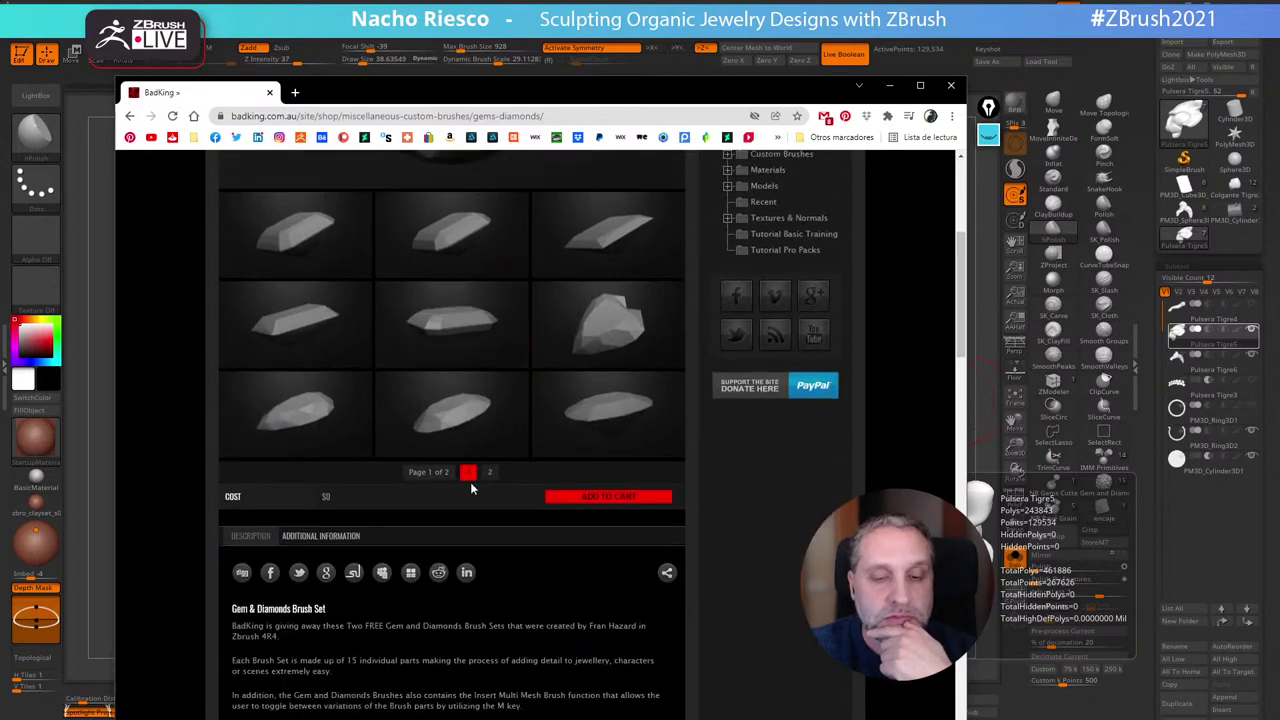
{"action": "scroll", "coordinate": [470, 482], "scroll_direction": "up", "scroll_amount": 4}
{"action": "scroll", "coordinate": [469, 486], "scroll_direction": "down", "scroll_amount": 5}
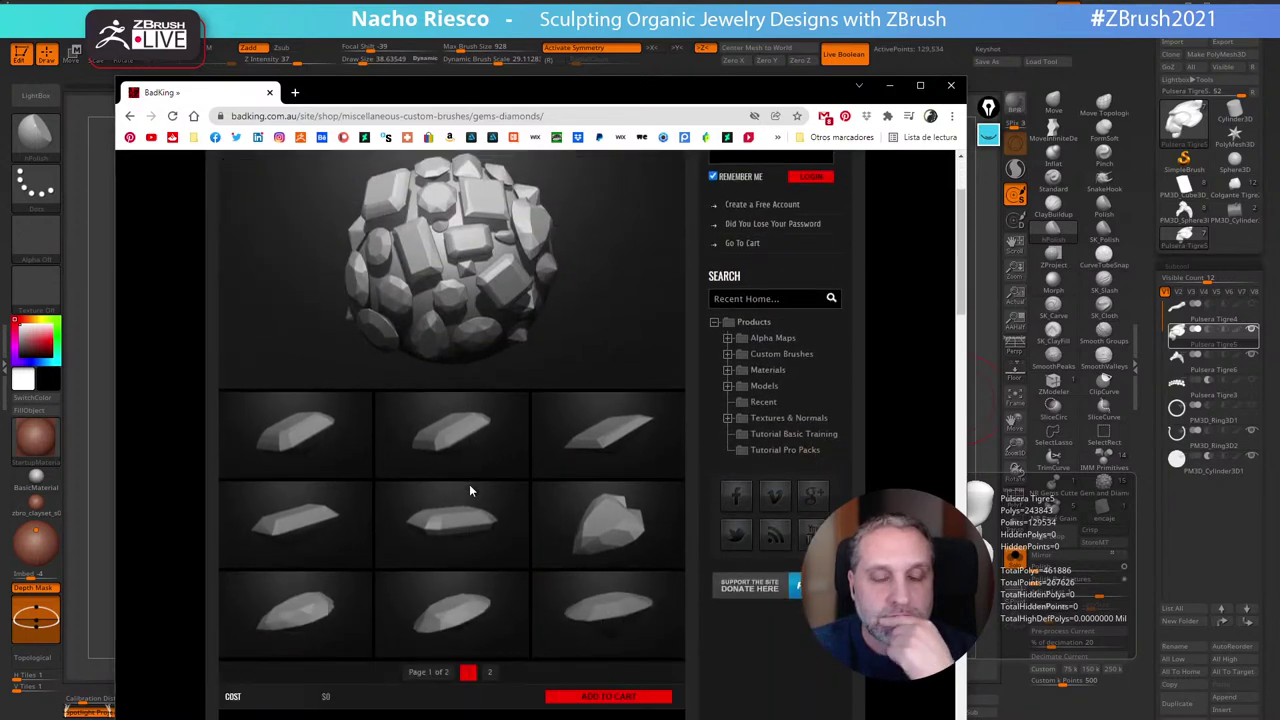
{"action": "scroll", "coordinate": [467, 490], "scroll_direction": "down", "scroll_amount": 2}
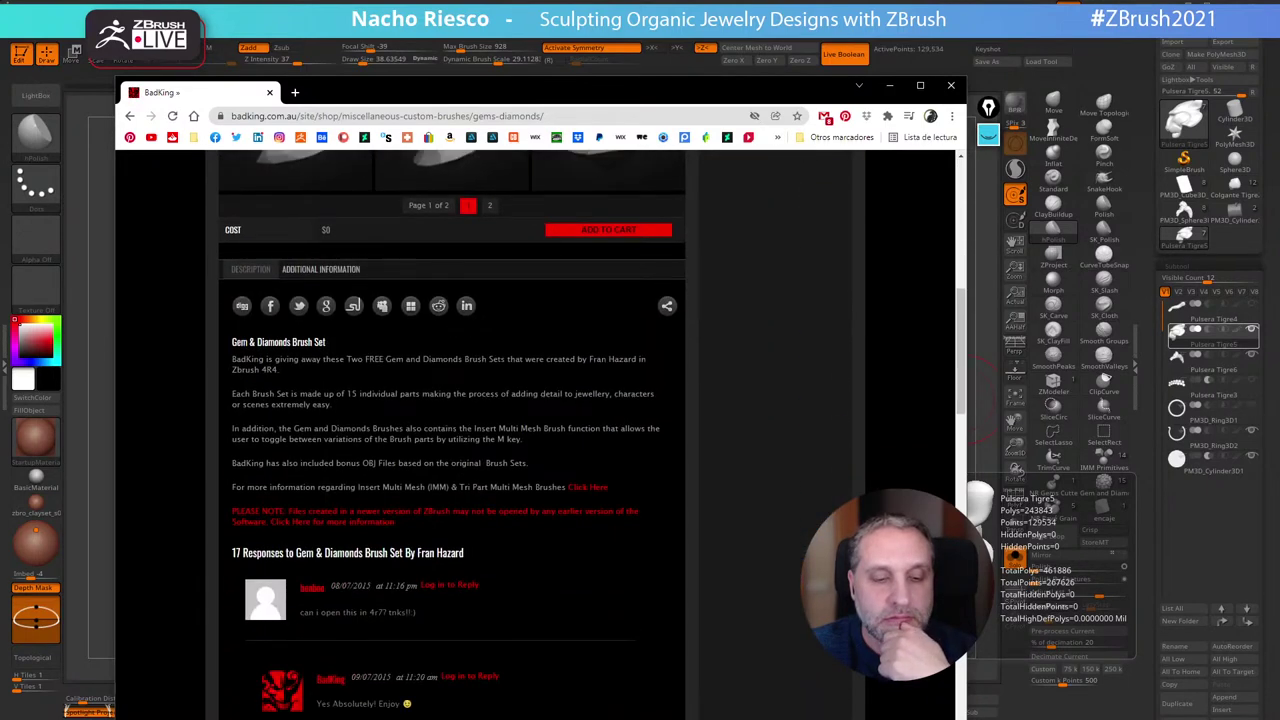
{"action": "scroll", "coordinate": [452, 435], "scroll_direction": "up", "scroll_amount": 1}
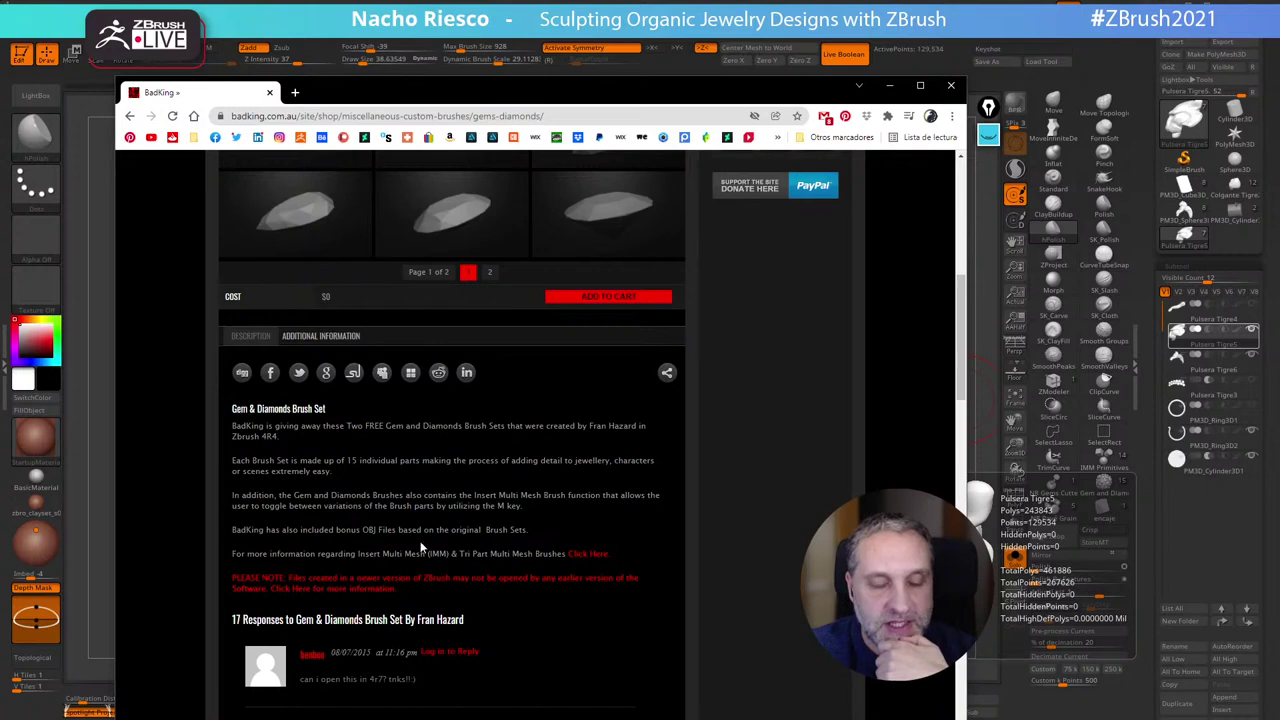
{"action": "scroll", "coordinate": [362, 661], "scroll_direction": "up", "scroll_amount": 5}
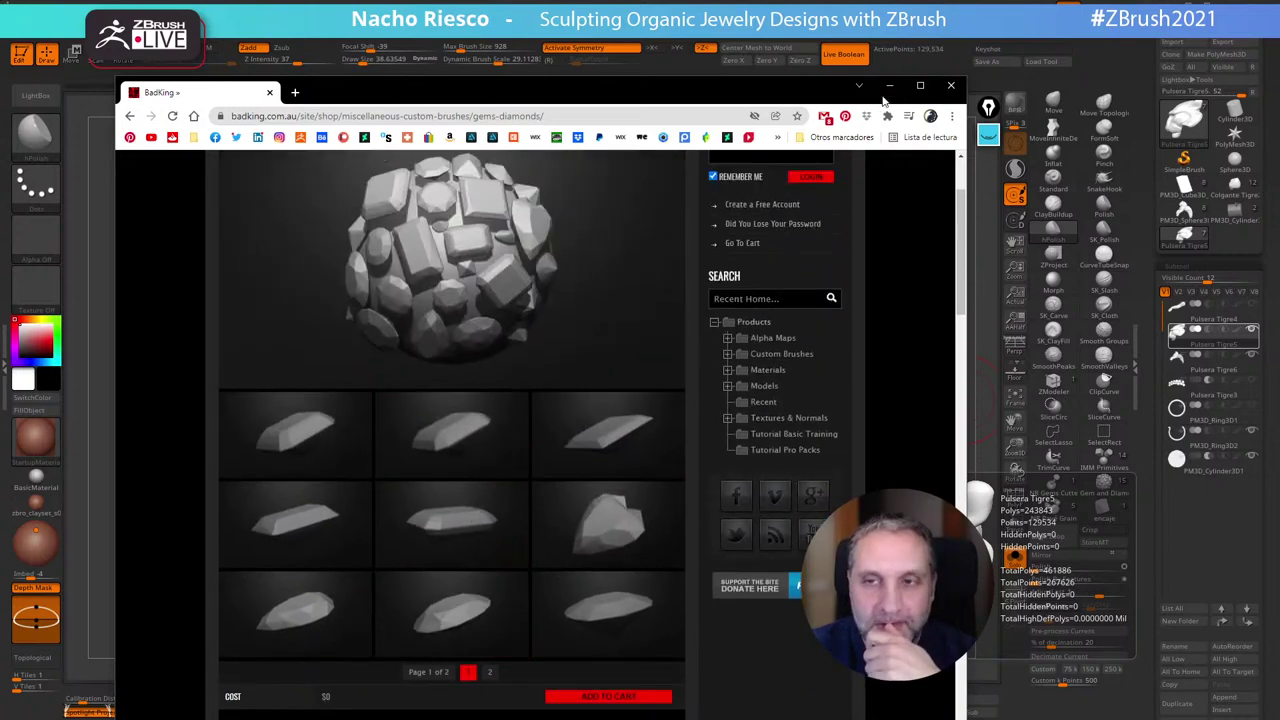
{"action": "left_click", "coordinate": [950, 86]}
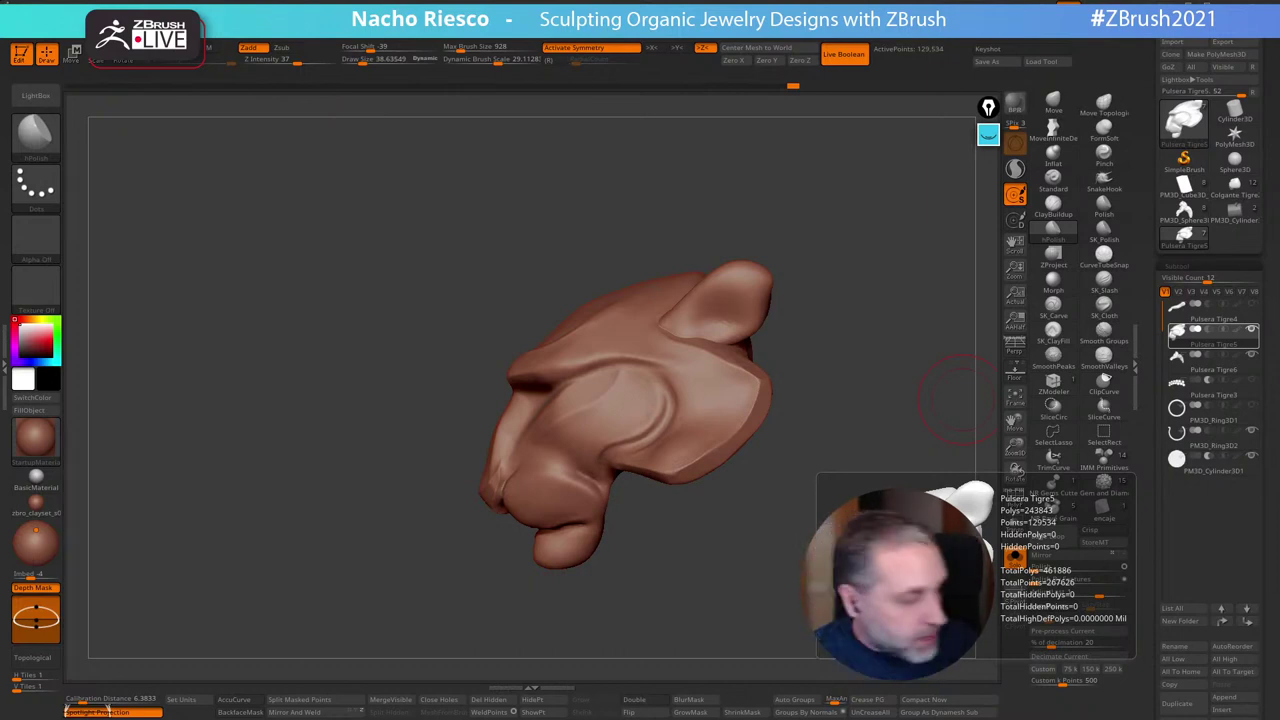
Turn on Sculptris Pro for the tiger head and switch to the ClayBuildup brush
{"action": "left_click_drag", "start_coordinate": [705, 586], "coordinate": [810, 600]}
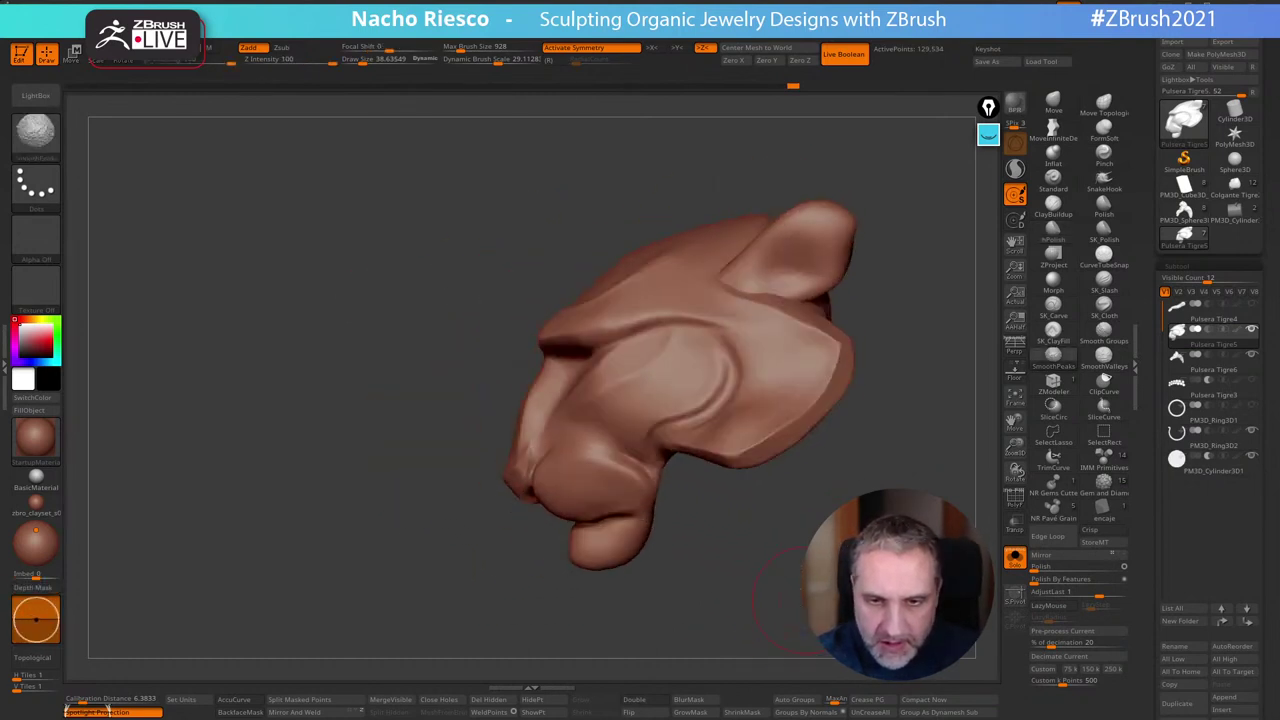
{"action": "mouse_move", "coordinate": [786, 599]}
{"action": "left_mouse_down"}
{"action": "mouse_move", "coordinate": [751, 583]}
{"action": "mouse_move", "coordinate": [786, 583]}
{"action": "mouse_move", "coordinate": [762, 605]}
{"action": "mouse_move", "coordinate": [770, 620]}
{"action": "left_mouse_up"}
{"action": "left_click_drag", "start_coordinate": [770, 560], "coordinate": [795, 635]}
{"action": "mouse_move", "coordinate": [786, 590]}
{"action": "left_mouse_down"}
{"action": "mouse_move", "coordinate": [837, 463]}
{"action": "mouse_move", "coordinate": [856, 488]}
{"action": "left_mouse_up"}
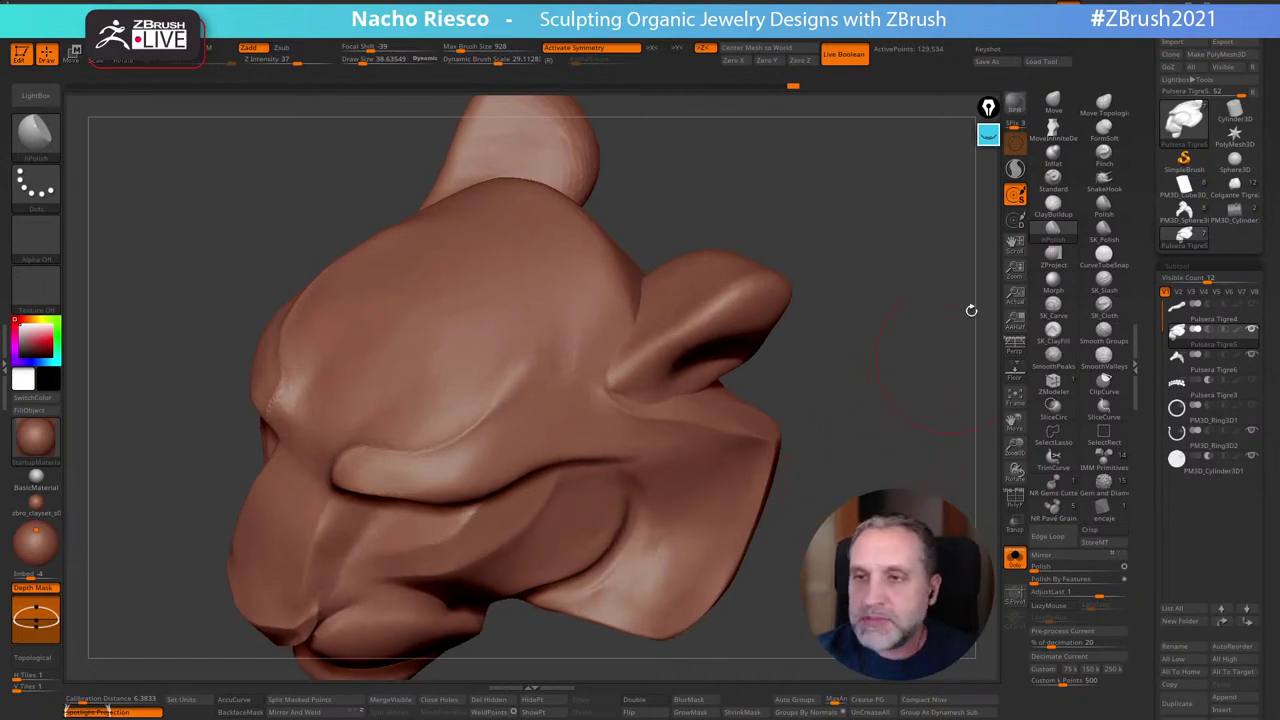
{"action": "left_click", "coordinate": [1015, 169]}
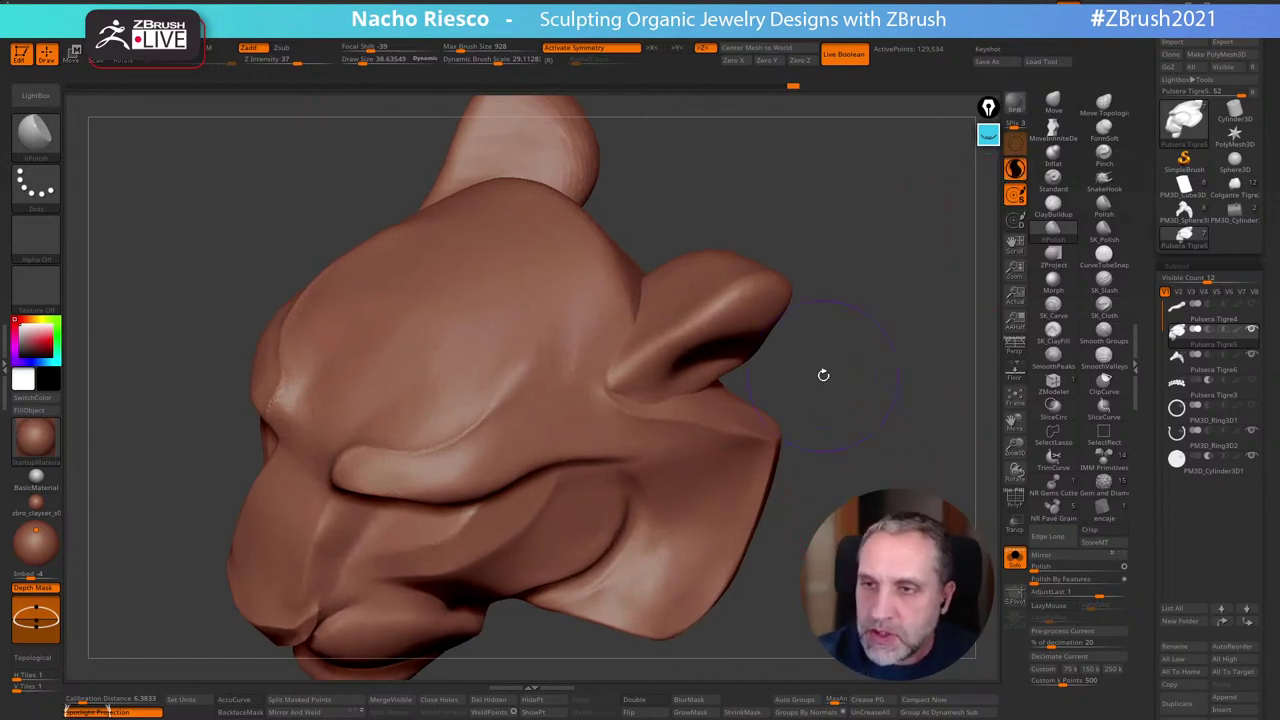
{"action": "left_click", "coordinate": [1054, 207]}
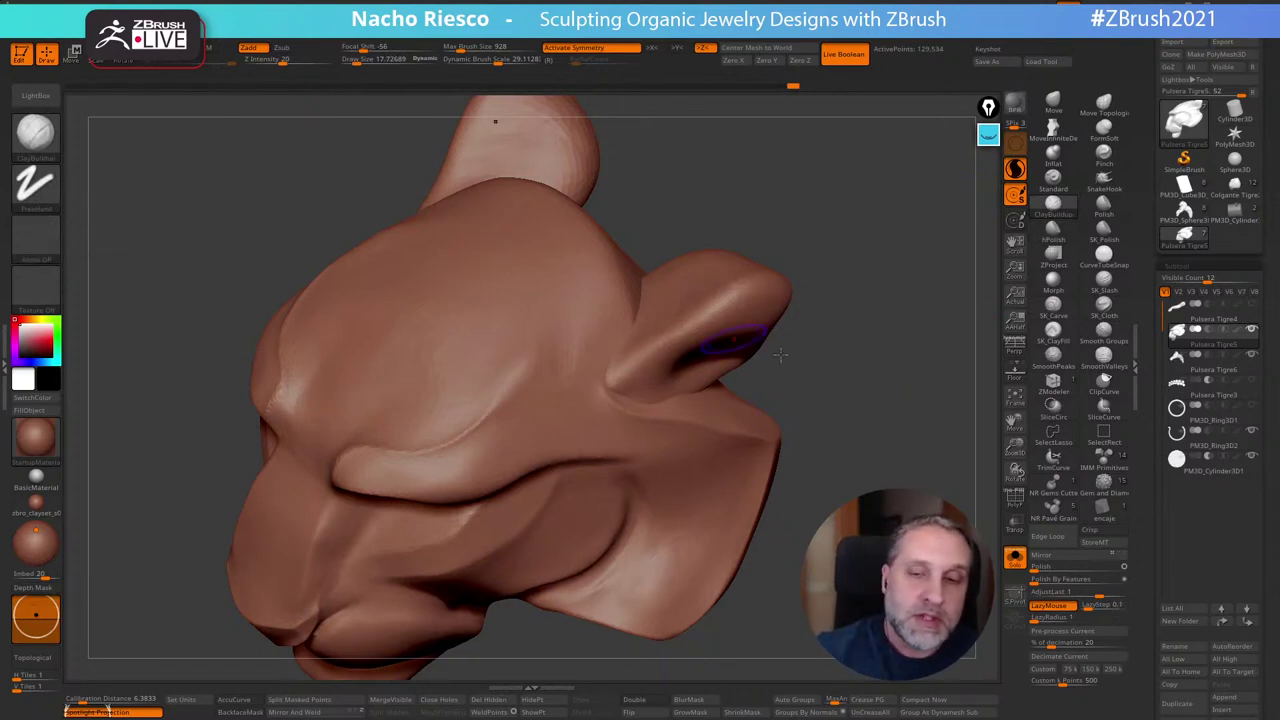
Build up clay around the ear bases with ClayBuildup at a draw size of about 23.8 and check the head's polyframe
{"action": "mouse_move", "coordinate": [815, 385]}
{"action": "left_mouse_down"}
{"action": "mouse_move", "coordinate": [851, 409]}
{"action": "mouse_move", "coordinate": [857, 449]}
{"action": "left_mouse_up"}
{"action": "key", "text": "s"}
{"action": "left_click_drag", "start_coordinate": [622, 361], "coordinate": [624, 360]}
{"action": "mouse_move", "coordinate": [609, 414]}
{"action": "left_mouse_down"}
{"action": "mouse_move", "coordinate": [639, 346]}
{"action": "mouse_move", "coordinate": [590, 418]}
{"action": "mouse_move", "coordinate": [630, 372]}
{"action": "left_mouse_up"}
{"action": "mouse_move", "coordinate": [677, 271]}
{"action": "left_mouse_down"}
{"action": "mouse_move", "coordinate": [690, 325]}
{"action": "mouse_move", "coordinate": [651, 326]}
{"action": "mouse_move", "coordinate": [650, 287]}
{"action": "left_mouse_up"}
{"action": "left_click_drag", "start_coordinate": [742, 200], "coordinate": [770, 275]}
{"action": "left_click_drag", "start_coordinate": [656, 306], "coordinate": [690, 236]}
{"action": "mouse_move", "coordinate": [765, 203]}
{"action": "left_mouse_down"}
{"action": "mouse_move", "coordinate": [877, 229]}
{"action": "mouse_move", "coordinate": [942, 464]}
{"action": "mouse_move", "coordinate": [944, 440]}
{"action": "left_mouse_up"}
{"action": "left_click", "coordinate": [1015, 499]}
{"action": "left_click", "coordinate": [1008, 492]}
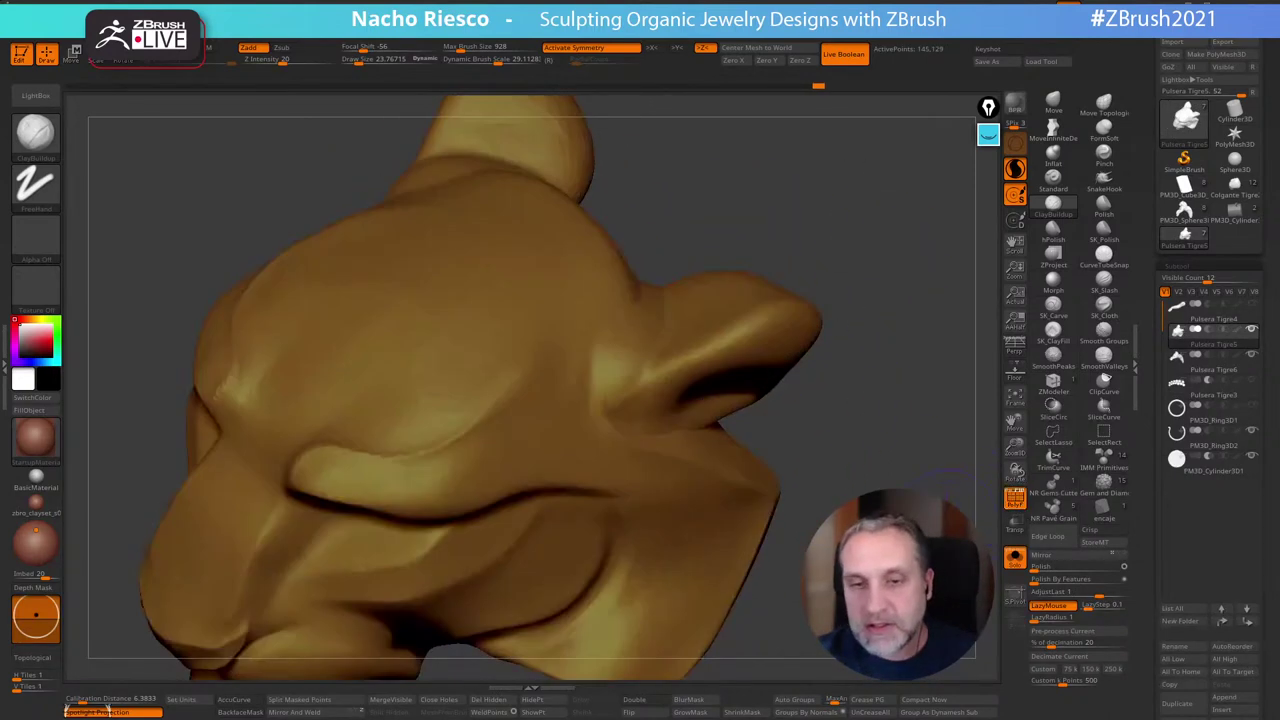
{"action": "left_click", "coordinate": [1015, 497]}
Enlarge the Move Topological brush to a draw size of about 168.8 and nudge the ear outward
{"action": "left_click", "coordinate": [1096, 111]}
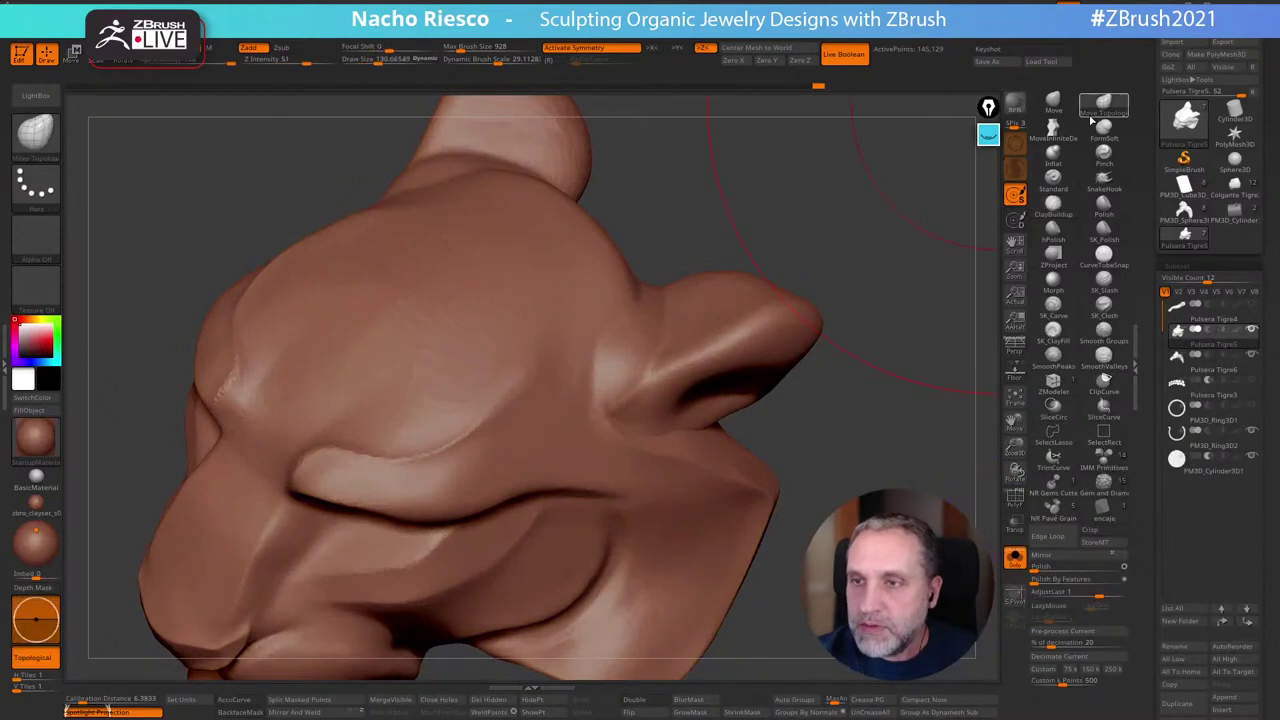
{"action": "key", "text": "s"}
{"action": "left_click_drag", "start_coordinate": [698, 357], "coordinate": [710, 363]}
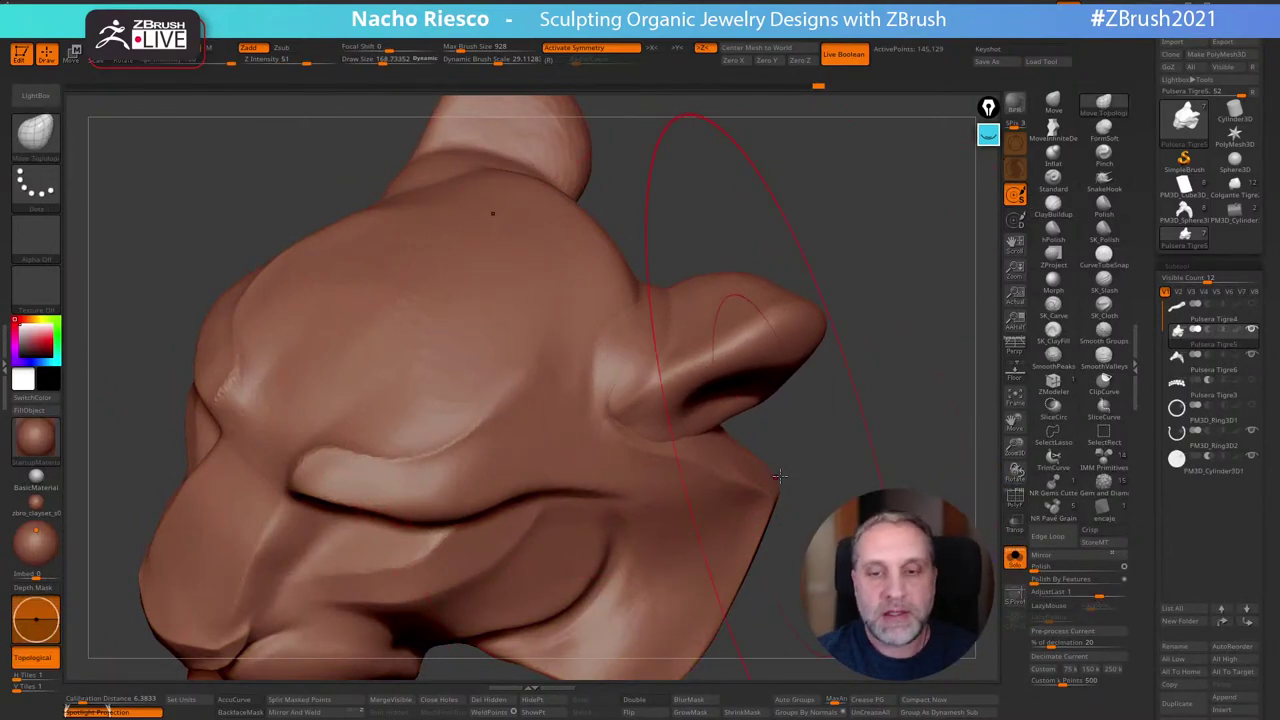
{"action": "mouse_move", "coordinate": [851, 409]}
{"action": "left_mouse_down"}
{"action": "mouse_move", "coordinate": [872, 432]}
{"action": "mouse_move", "coordinate": [903, 411]}
{"action": "mouse_move", "coordinate": [909, 369]}
{"action": "mouse_move", "coordinate": [926, 459]}
{"action": "left_mouse_up"}
Add ClayBuildup strokes where the ear joins the forehead and smooth the transition into the back of the ear
{"action": "left_click", "coordinate": [1052, 202]}
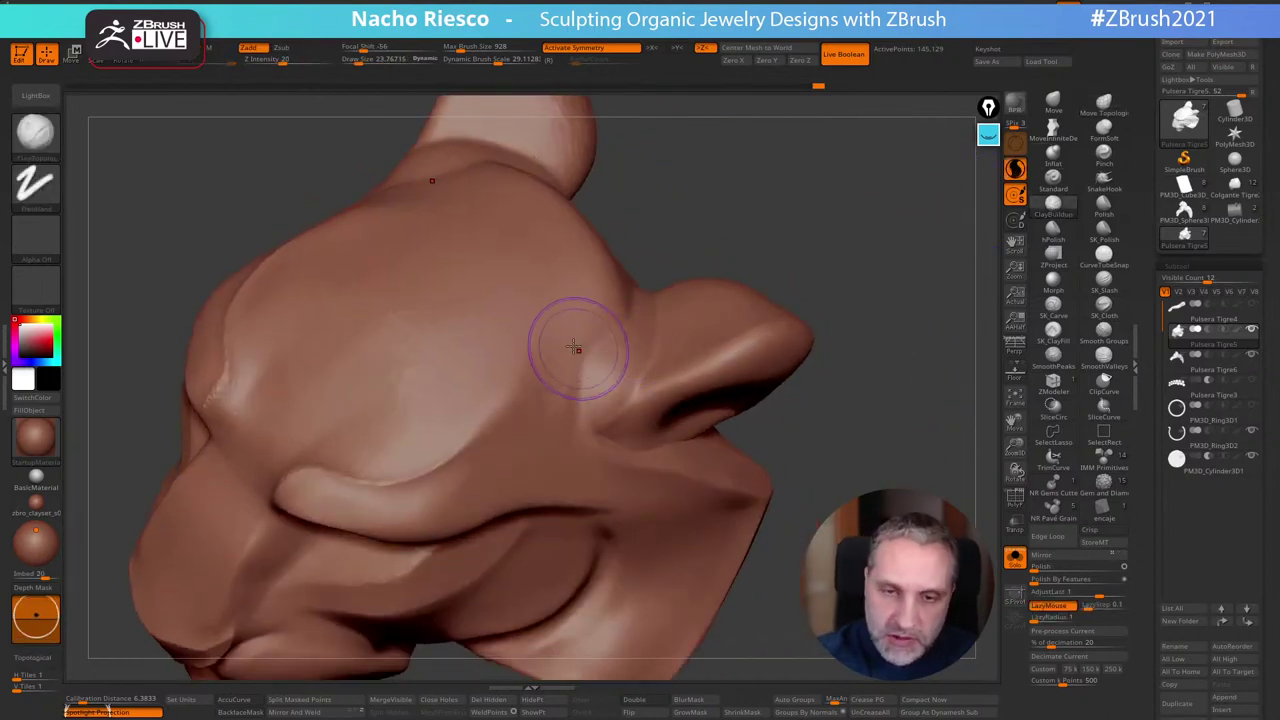
{"action": "mouse_move", "coordinate": [786, 251]}
{"action": "left_mouse_down"}
{"action": "mouse_move", "coordinate": [678, 365]}
{"action": "mouse_move", "coordinate": [646, 349]}
{"action": "left_mouse_up"}
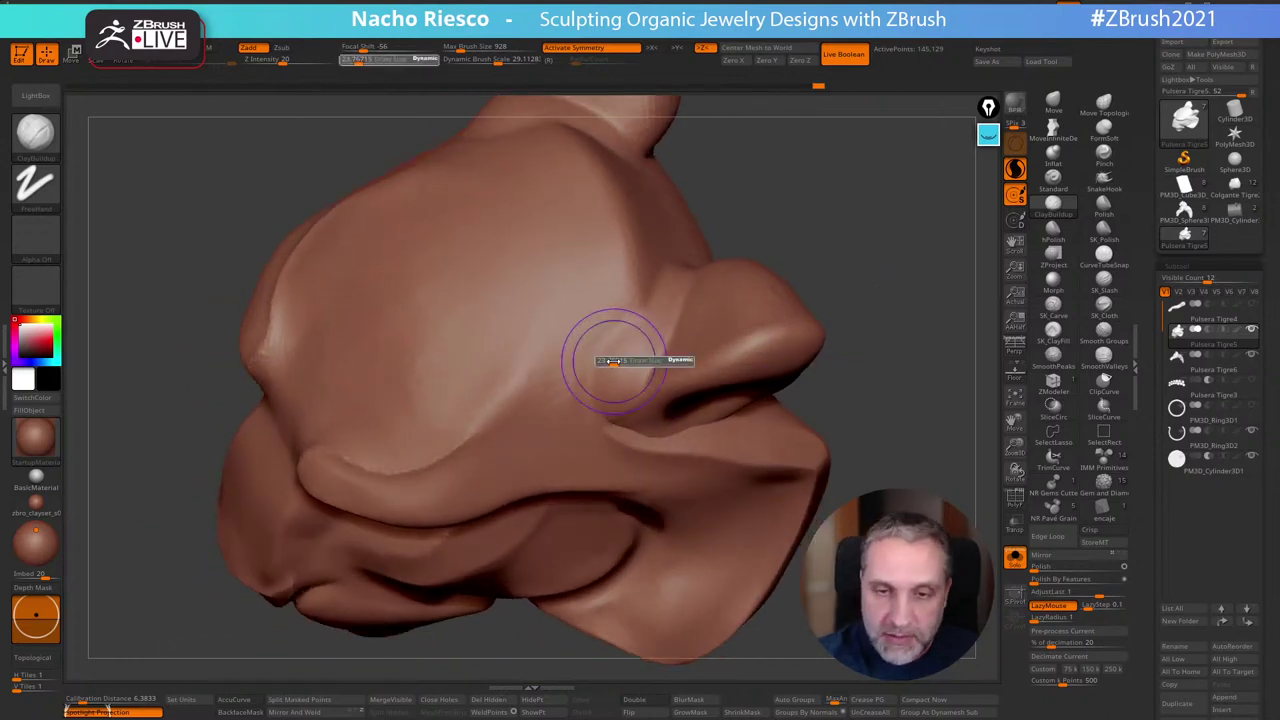
{"action": "key", "text": "shift"}
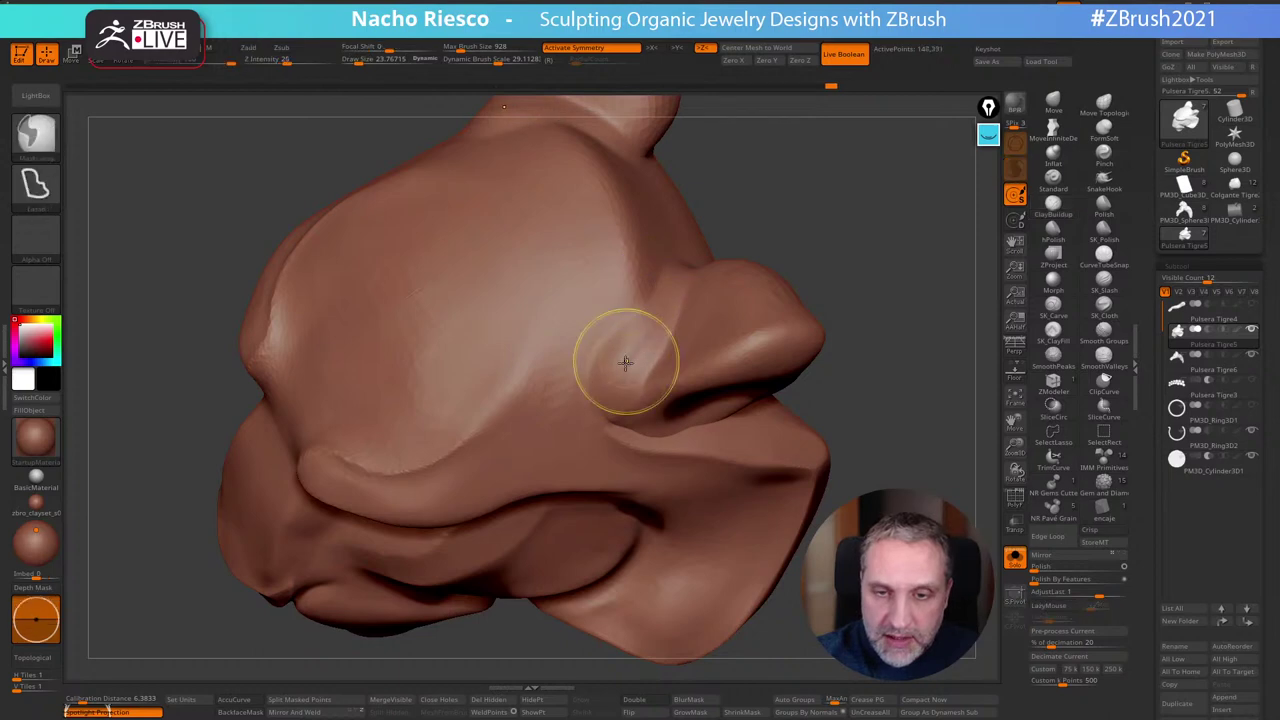
{"action": "mouse_move", "coordinate": [633, 344]}
{"action": "left_mouse_down", "text": "shift"}
{"action": "mouse_move", "coordinate": [696, 290]}
{"action": "mouse_move", "coordinate": [732, 291]}
{"action": "left_mouse_up", "text": "shift"}
{"action": "left_click_drag", "start_coordinate": [842, 263], "coordinate": [976, 227]}
{"action": "left_click", "coordinate": [1055, 207]}
{"action": "left_click_drag", "start_coordinate": [913, 311], "coordinate": [770, 320]}
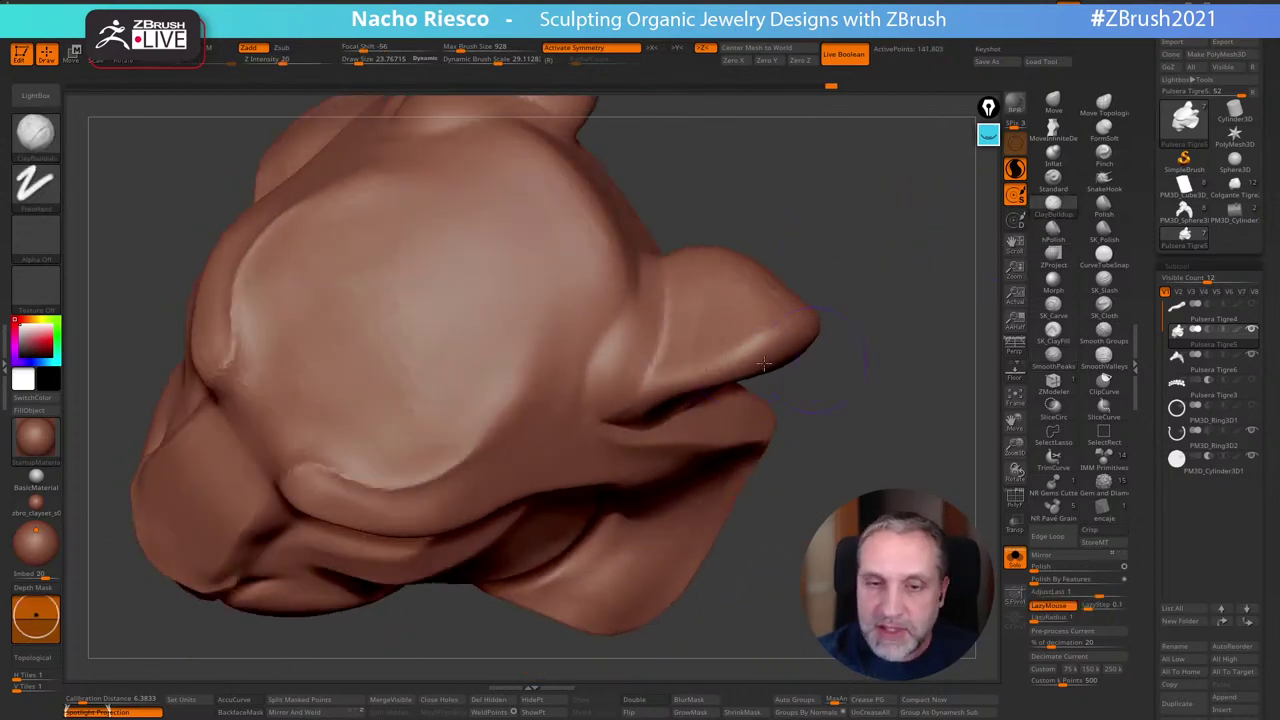
{"action": "mouse_move", "coordinate": [653, 366]}
{"action": "left_mouse_down"}
{"action": "mouse_move", "coordinate": [668, 279]}
{"action": "mouse_move", "coordinate": [640, 390]}
{"action": "left_mouse_up"}
{"action": "left_click_drag", "start_coordinate": [682, 313], "coordinate": [680, 283]}
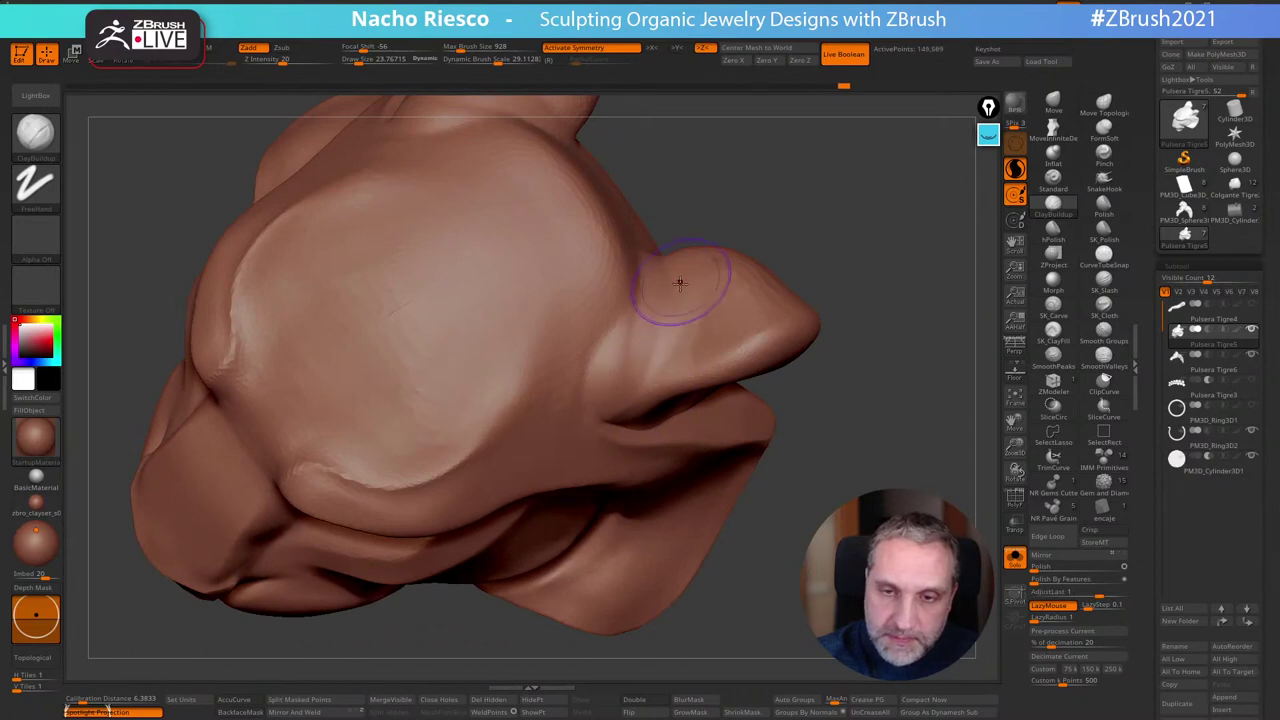
{"action": "left_click_drag", "start_coordinate": [638, 352], "coordinate": [666, 272], "text": "shift"}
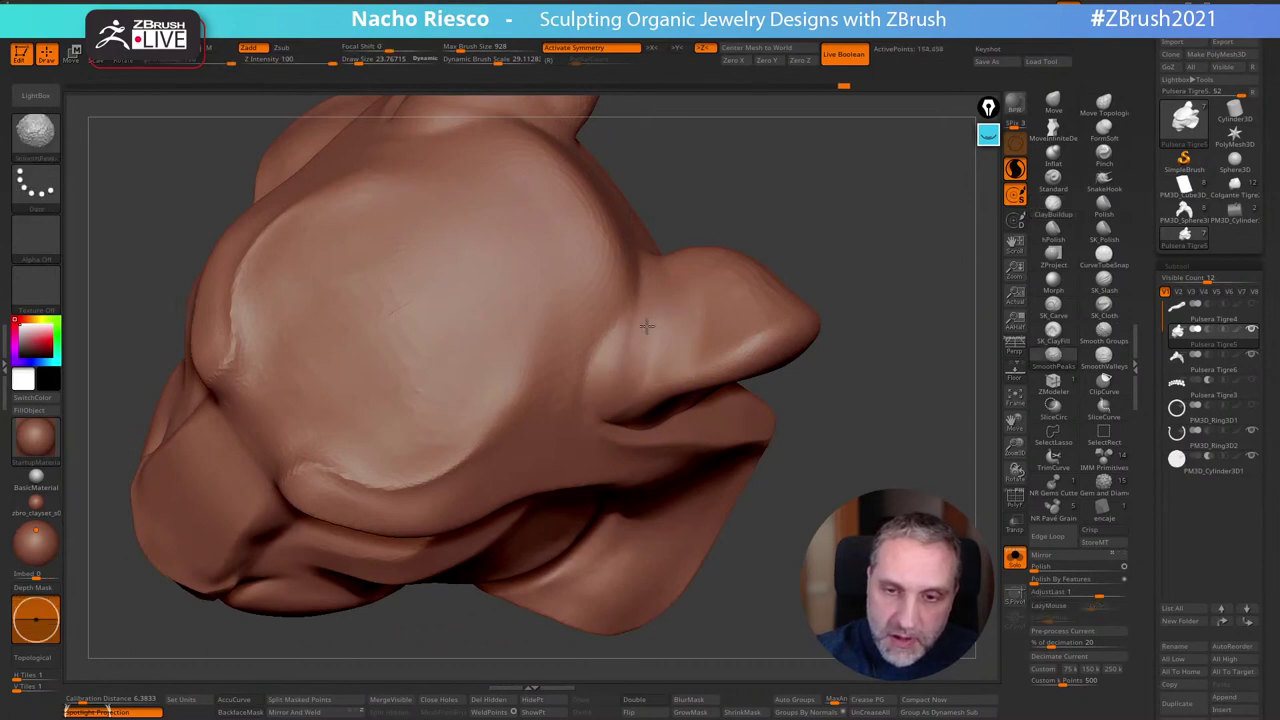
Reduce ClayBuildup to a draw size of about 14.2 and build up a raised rim along the ear's front edge
{"action": "mouse_move", "coordinate": [782, 200]}
{"action": "left_mouse_down"}
{"action": "mouse_move", "coordinate": [803, 157]}
{"action": "mouse_move", "coordinate": [889, 349]}
{"action": "mouse_move", "coordinate": [903, 326]}
{"action": "mouse_move", "coordinate": [885, 379]}
{"action": "mouse_move", "coordinate": [905, 460]}
{"action": "left_mouse_up"}
{"action": "key", "text": "s"}
{"action": "mouse_move", "coordinate": [616, 354]}
{"action": "left_mouse_down"}
{"action": "mouse_move", "coordinate": [595, 346]}
{"action": "mouse_move", "coordinate": [795, 300]}
{"action": "left_mouse_up"}
{"action": "left_click_drag", "start_coordinate": [874, 335], "coordinate": [868, 268]}
{"action": "mouse_move", "coordinate": [625, 367]}
{"action": "left_mouse_down"}
{"action": "mouse_move", "coordinate": [738, 308]}
{"action": "mouse_move", "coordinate": [814, 302]}
{"action": "mouse_move", "coordinate": [820, 322]}
{"action": "left_mouse_up"}
{"action": "left_click_drag", "start_coordinate": [881, 370], "coordinate": [894, 372]}
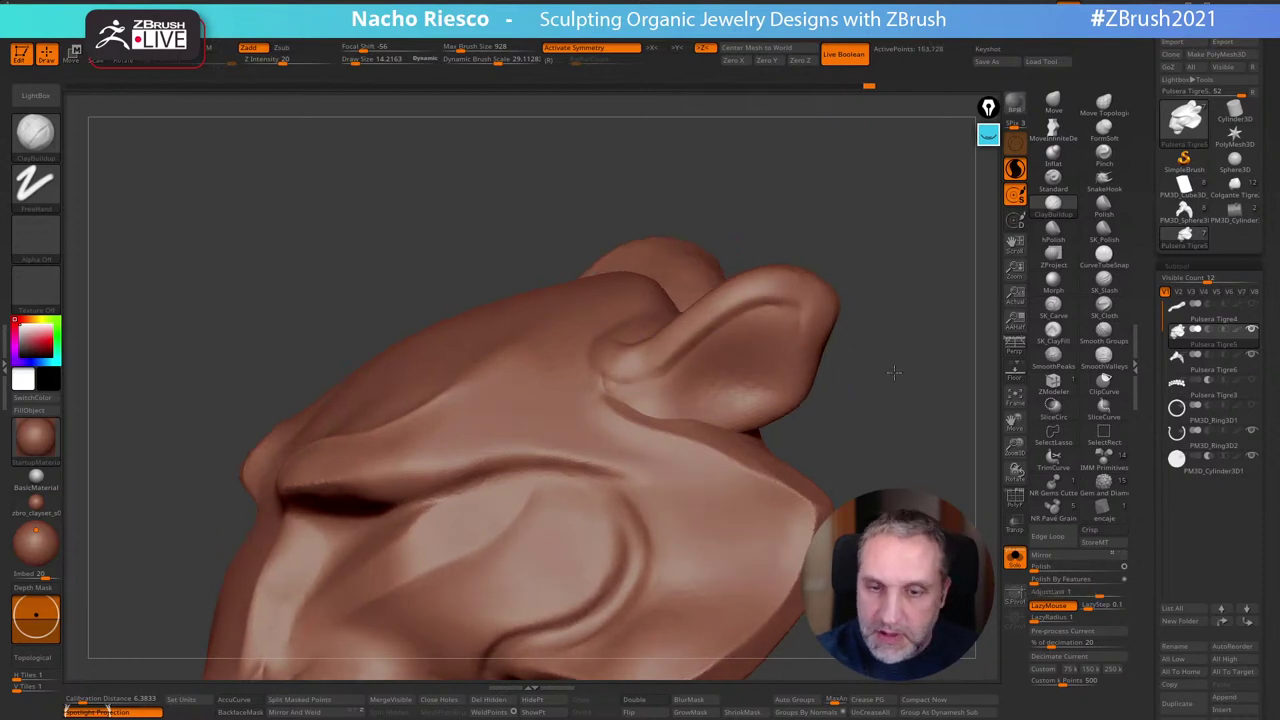
Set ClayBuildup's draw size to about 17.7, thicken the ear's rim and carve the inner ear deeper
{"action": "right_click_drag", "start_coordinate": [893, 372], "coordinate": [923, 371]}
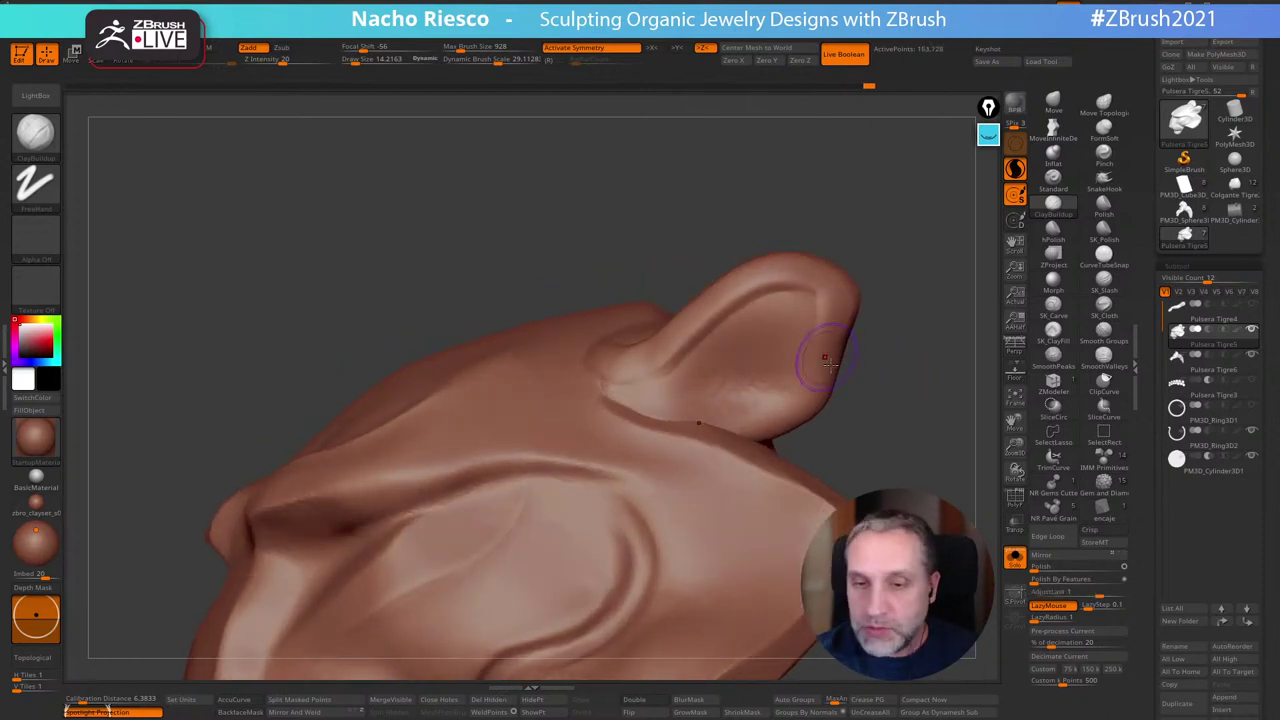
{"action": "key", "text": "s"}
{"action": "left_click_drag", "start_coordinate": [760, 372], "coordinate": [767, 372]}
{"action": "mouse_move", "coordinate": [640, 374]}
{"action": "left_mouse_down"}
{"action": "mouse_move", "coordinate": [694, 344]}
{"action": "mouse_move", "coordinate": [612, 370]}
{"action": "mouse_move", "coordinate": [794, 278]}
{"action": "left_mouse_up"}
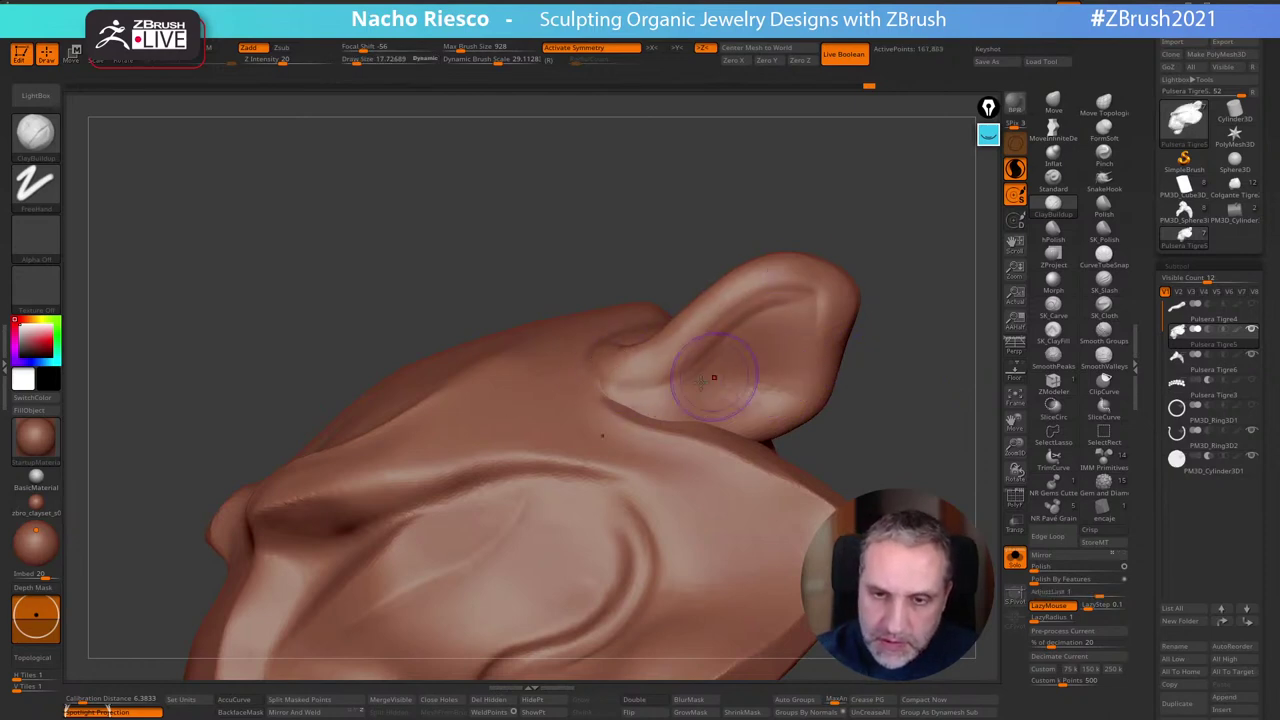
{"action": "right_click_drag", "start_coordinate": [877, 379], "coordinate": [866, 400]}
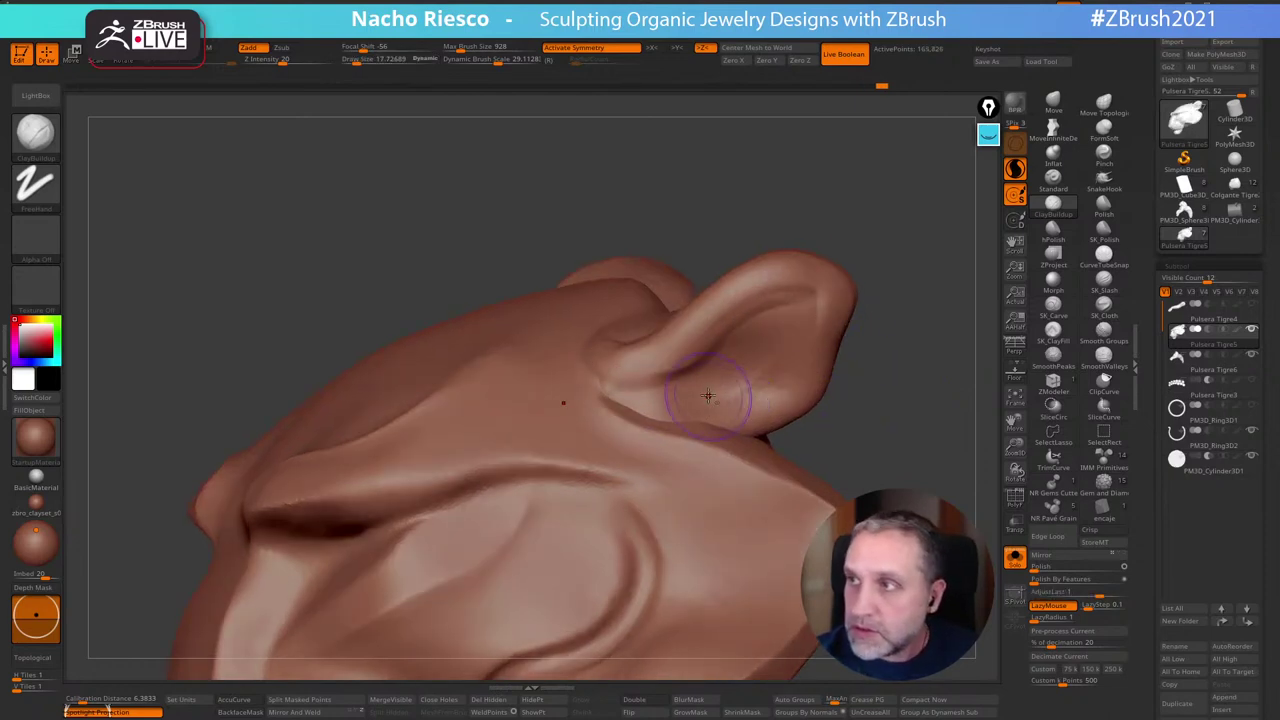
{"action": "left_click_drag", "start_coordinate": [688, 398], "coordinate": [737, 349], "text": "alt"}
{"action": "mouse_move", "coordinate": [640, 402]}
{"action": "left_mouse_down", "text": "alt"}
{"action": "mouse_move", "coordinate": [746, 345]}
{"action": "mouse_move", "coordinate": [690, 385]}
{"action": "mouse_move", "coordinate": [725, 325]}
{"action": "mouse_move", "coordinate": [795, 380]}
{"action": "mouse_move", "coordinate": [780, 328]}
{"action": "mouse_move", "coordinate": [745, 345]}
{"action": "left_mouse_up", "text": "alt"}
{"action": "mouse_move", "coordinate": [902, 358]}
{"action": "left_mouse_down"}
{"action": "mouse_move", "coordinate": [912, 383]}
{"action": "mouse_move", "coordinate": [903, 361]}
{"action": "mouse_move", "coordinate": [871, 372]}
{"action": "left_mouse_up"}
Smooth the base of the ear and its back surface where the new clay meets the head
{"action": "left_click_drag", "start_coordinate": [914, 327], "coordinate": [914, 295]}
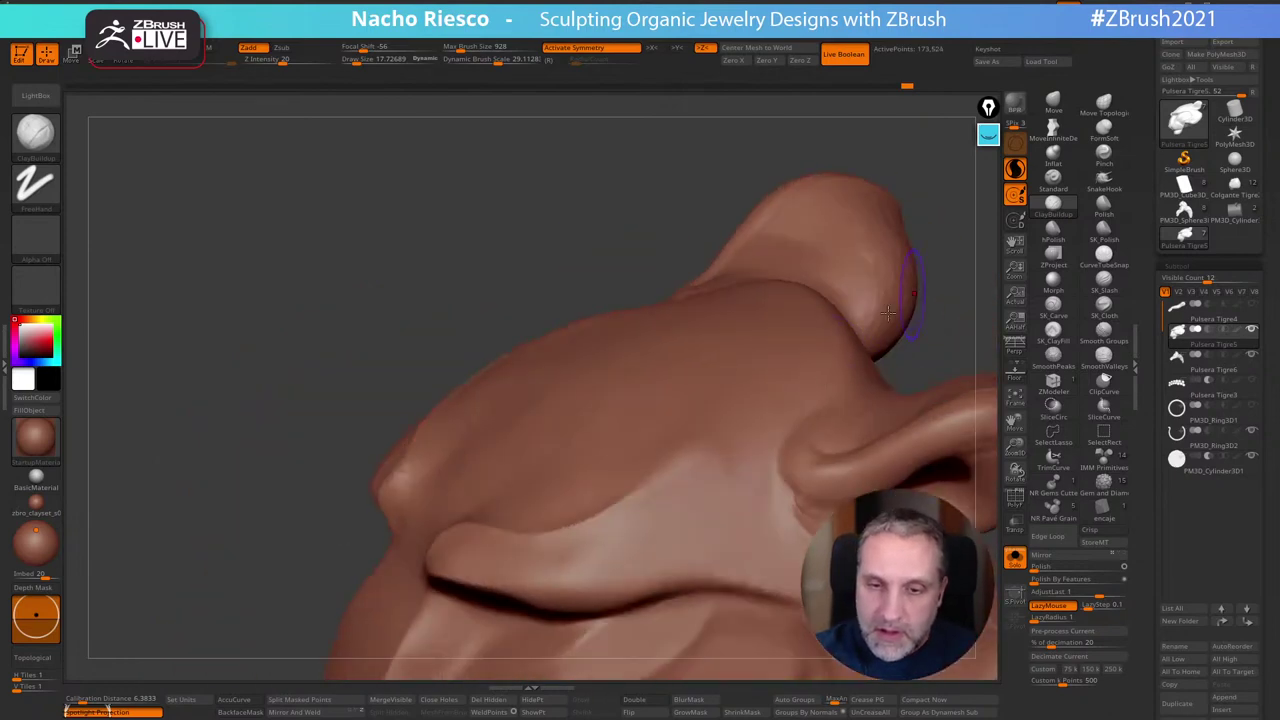
{"action": "left_click_drag", "start_coordinate": [812, 476], "coordinate": [812, 503], "text": "shift"}
{"action": "left_click_drag", "start_coordinate": [847, 454], "coordinate": [689, 223]}
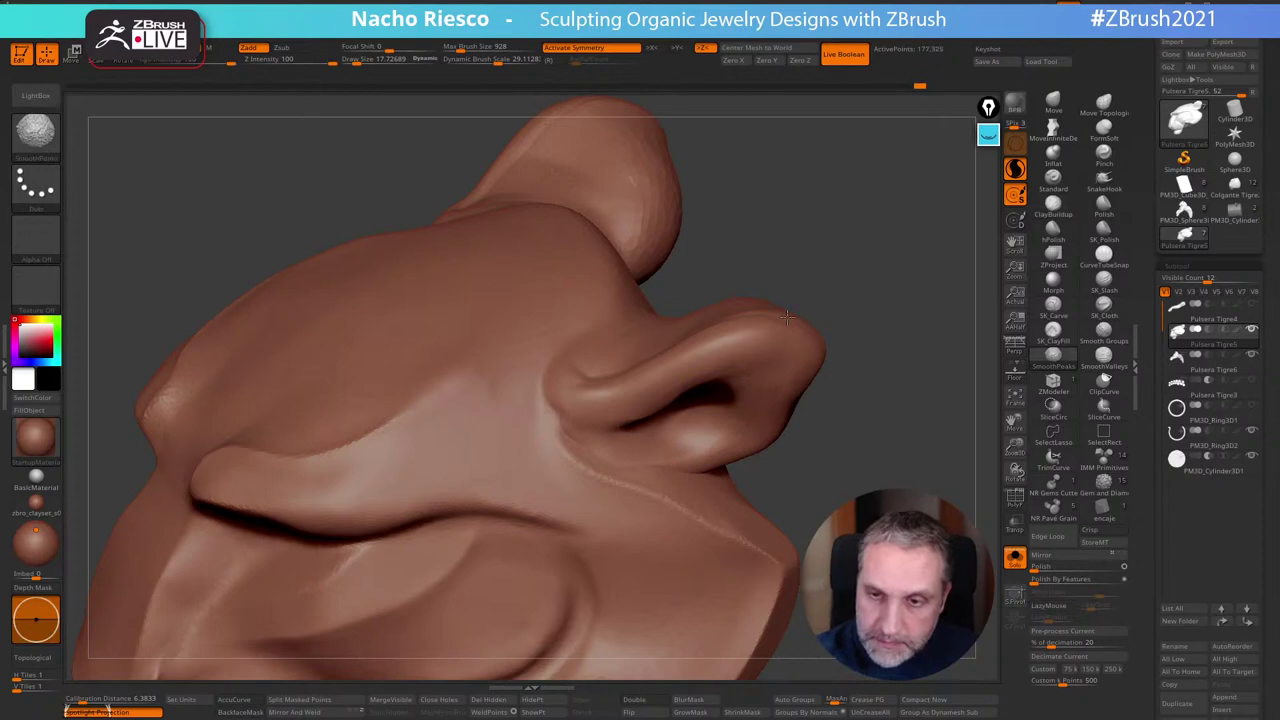
{"action": "mouse_move", "coordinate": [722, 311]}
{"action": "left_mouse_down"}
{"action": "mouse_move", "coordinate": [757, 314]}
{"action": "mouse_move", "coordinate": [697, 297]}
{"action": "left_mouse_up"}
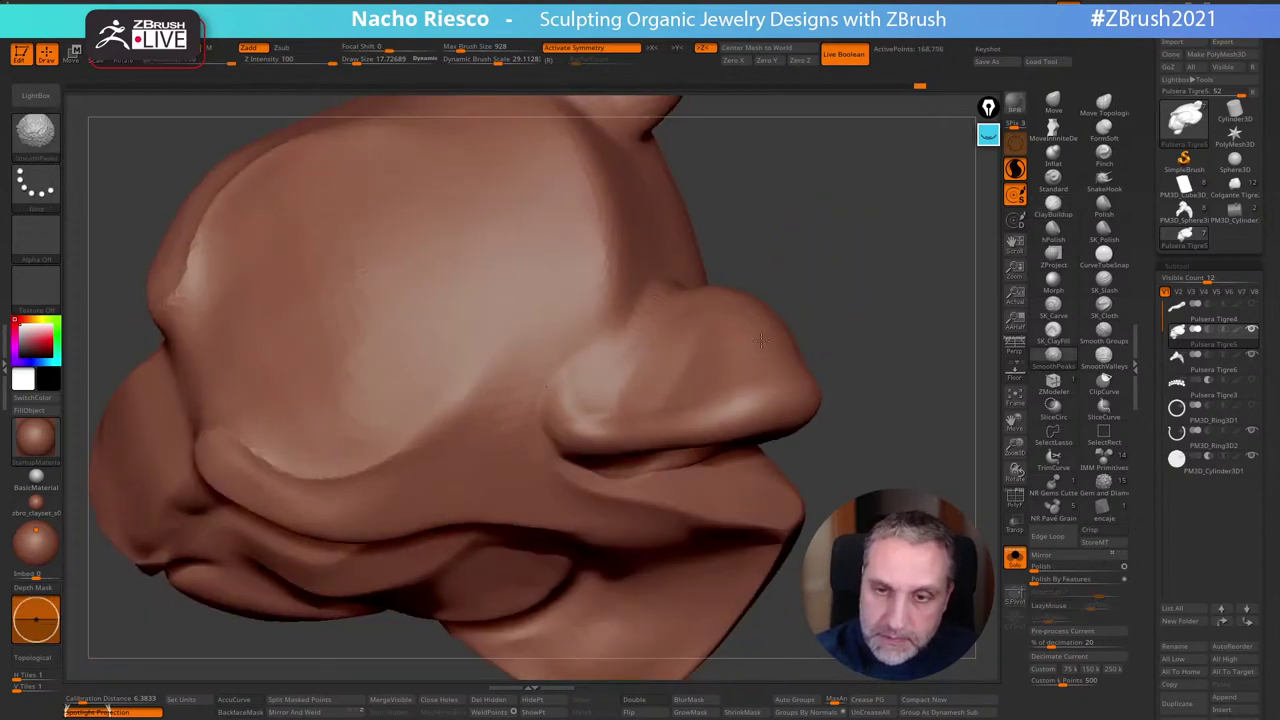
{"action": "left_click_drag", "start_coordinate": [820, 366], "coordinate": [866, 229]}
{"action": "mouse_move", "coordinate": [909, 387]}
{"action": "left_mouse_down", "text": "alt"}
{"action": "mouse_move", "coordinate": [880, 314]}
{"action": "mouse_move", "coordinate": [871, 402]}
{"action": "left_mouse_up", "text": "alt"}
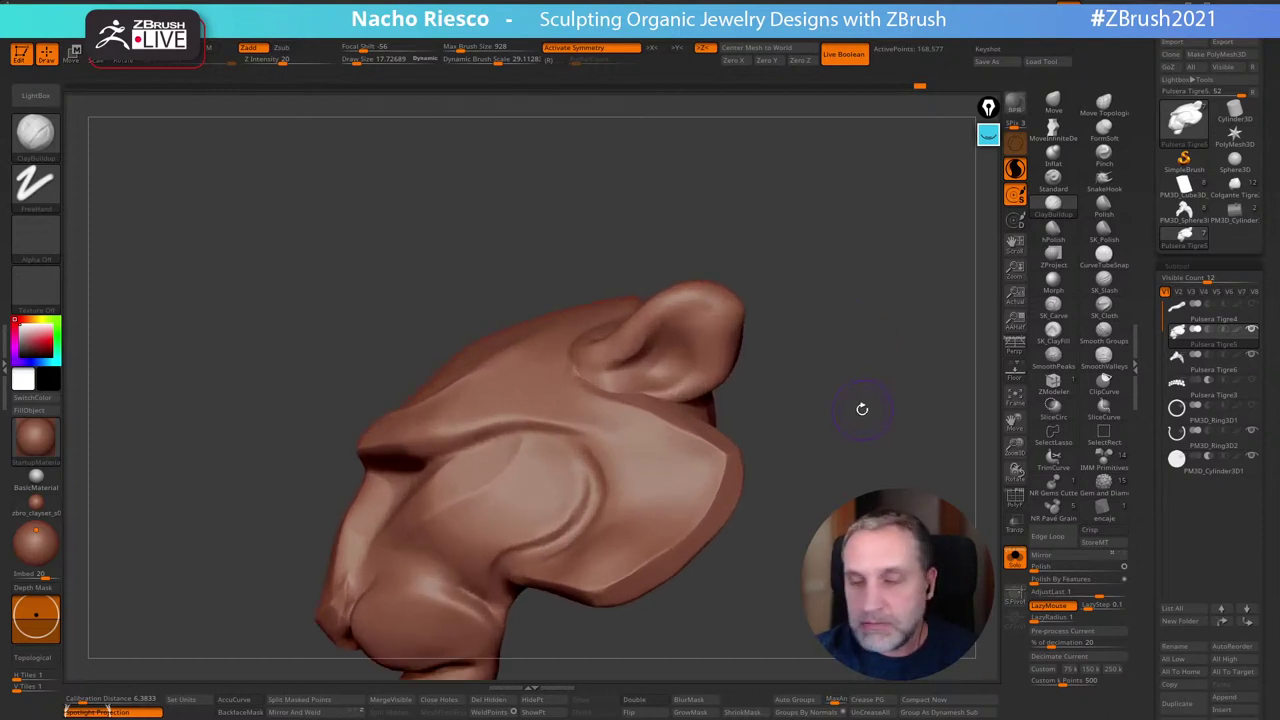
Reshape the ear's outer edge with Move Topological at a draw size of about 75.5
{"action": "left_click", "coordinate": [1103, 105]}
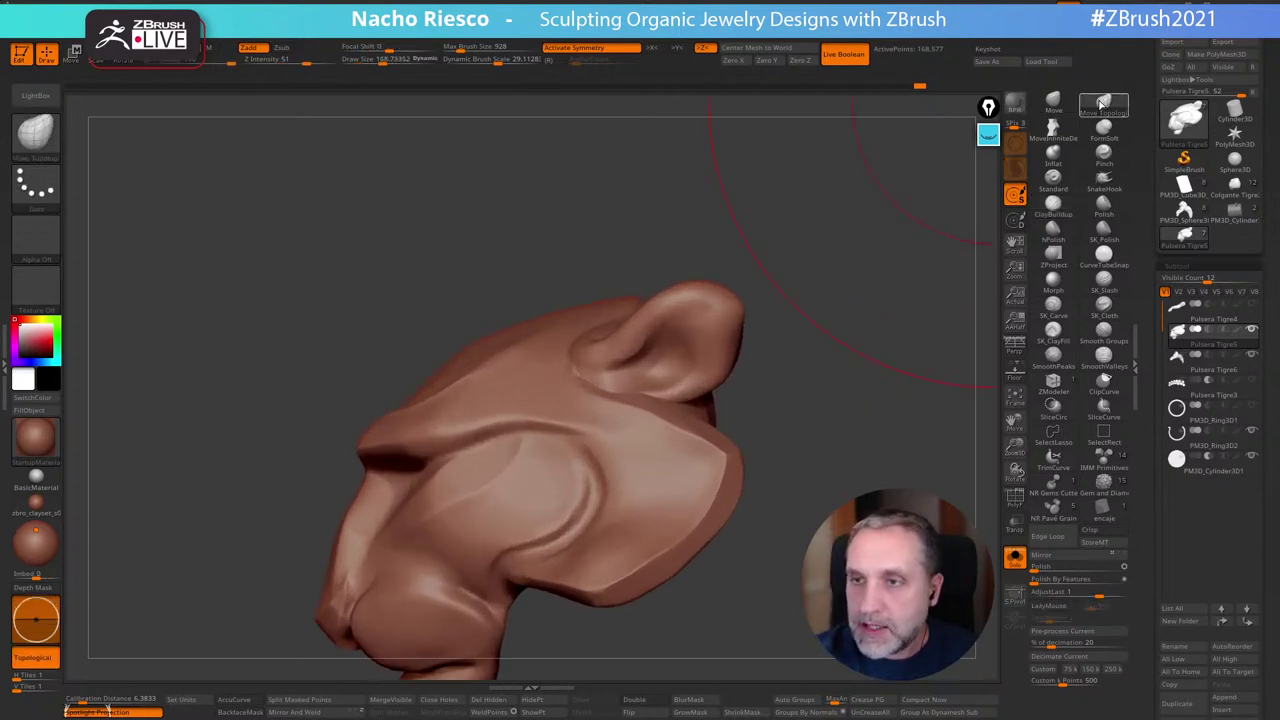
{"action": "key", "text": "s"}
{"action": "left_click_drag", "start_coordinate": [630, 361], "coordinate": [612, 362]}
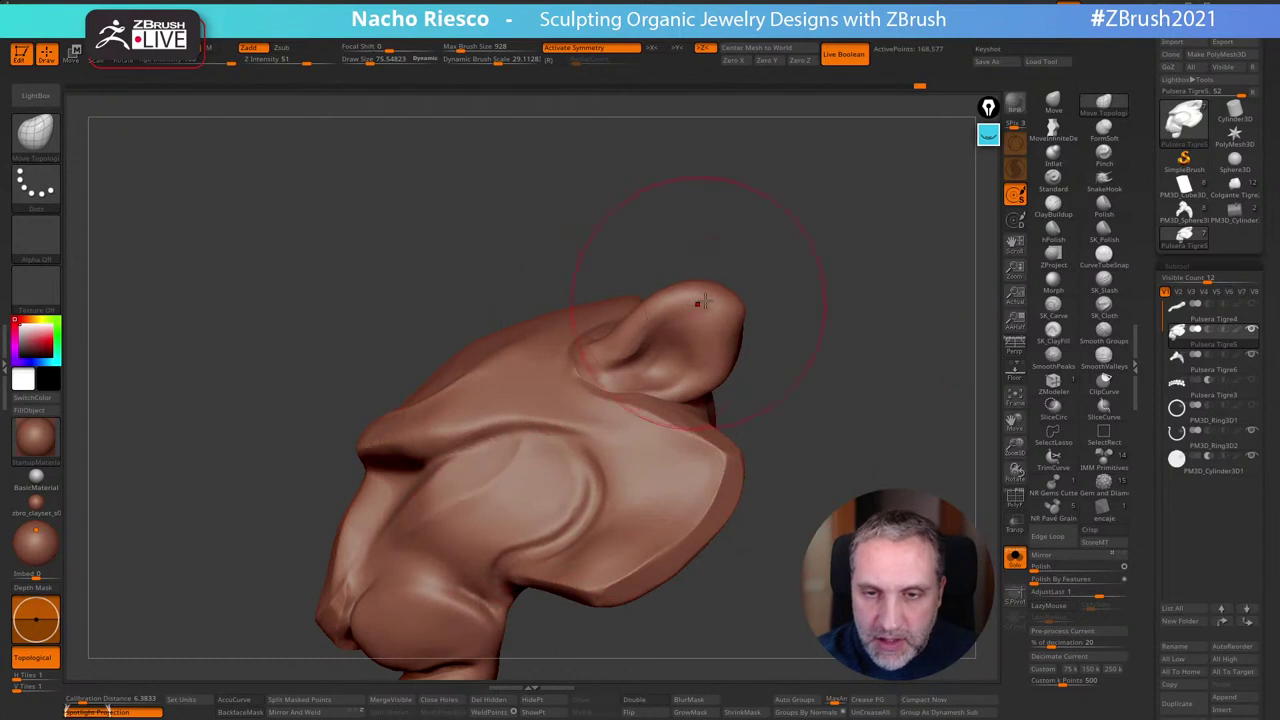
{"action": "left_click_drag", "start_coordinate": [724, 345], "coordinate": [708, 383]}
Reduce Move Topological to a draw size of about 41.5 and reshape the cheek's edge below the ear
{"action": "left_click_drag", "start_coordinate": [786, 320], "coordinate": [774, 340], "text": "alt"}
{"action": "key", "text": "s"}
{"action": "left_click_drag", "start_coordinate": [679, 384], "coordinate": [673, 384]}
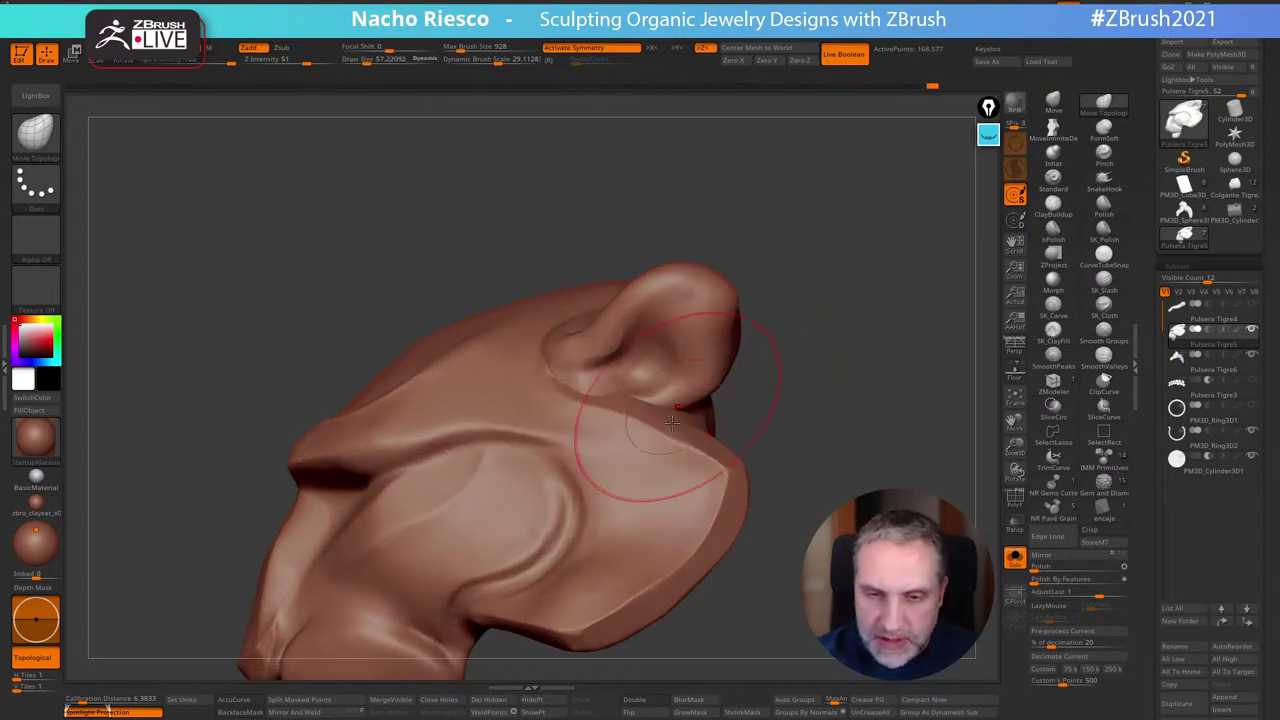
{"action": "key", "text": "s"}
{"action": "mouse_move", "coordinate": [663, 447]}
{"action": "left_mouse_down"}
{"action": "mouse_move", "coordinate": [661, 433]}
{"action": "mouse_move", "coordinate": [681, 445]}
{"action": "mouse_move", "coordinate": [709, 511]}
{"action": "left_mouse_up"}
{"action": "mouse_move", "coordinate": [806, 417]}
{"action": "left_mouse_down"}
{"action": "mouse_move", "coordinate": [808, 309]}
{"action": "mouse_move", "coordinate": [820, 314]}
{"action": "mouse_move", "coordinate": [812, 378]}
{"action": "mouse_move", "coordinate": [857, 343]}
{"action": "left_mouse_up"}
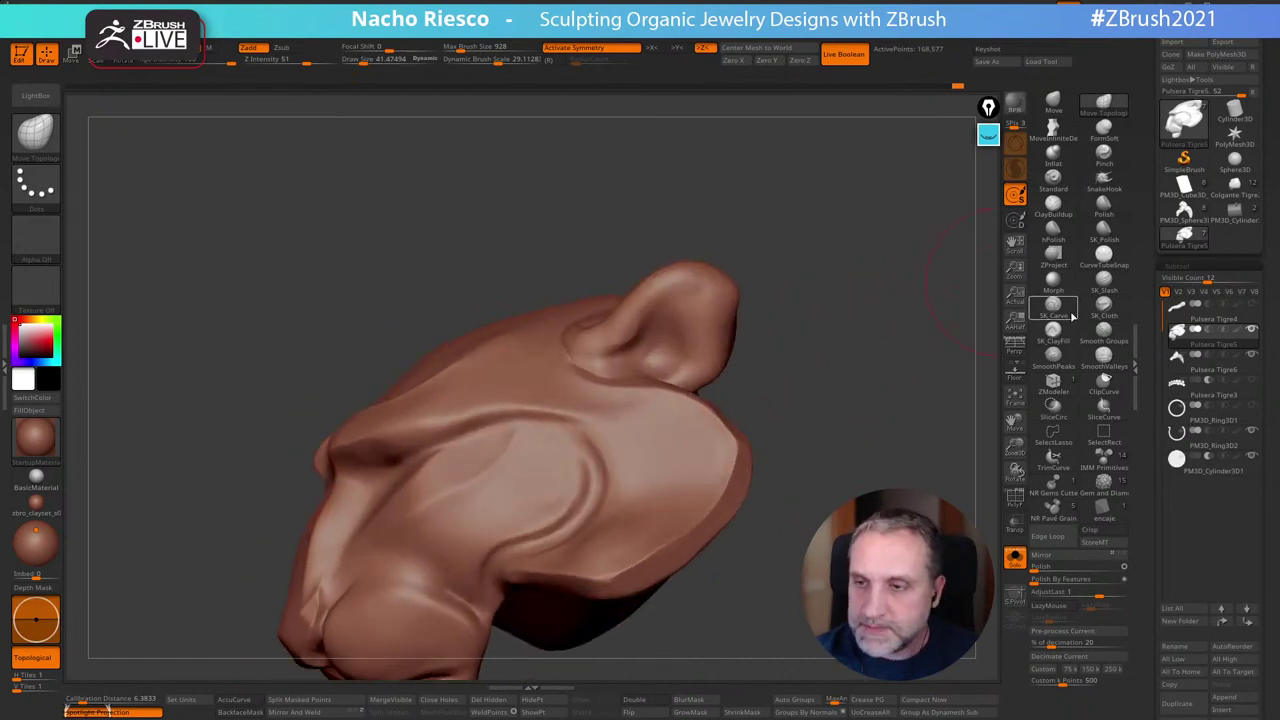
Set SK_ClayFill's draw size to about 23.8 and fill the hollow of the ear
{"action": "left_click", "coordinate": [1053, 330]}
{"action": "key", "text": "s"}
{"action": "left_click_drag", "start_coordinate": [690, 335], "coordinate": [675, 335]}
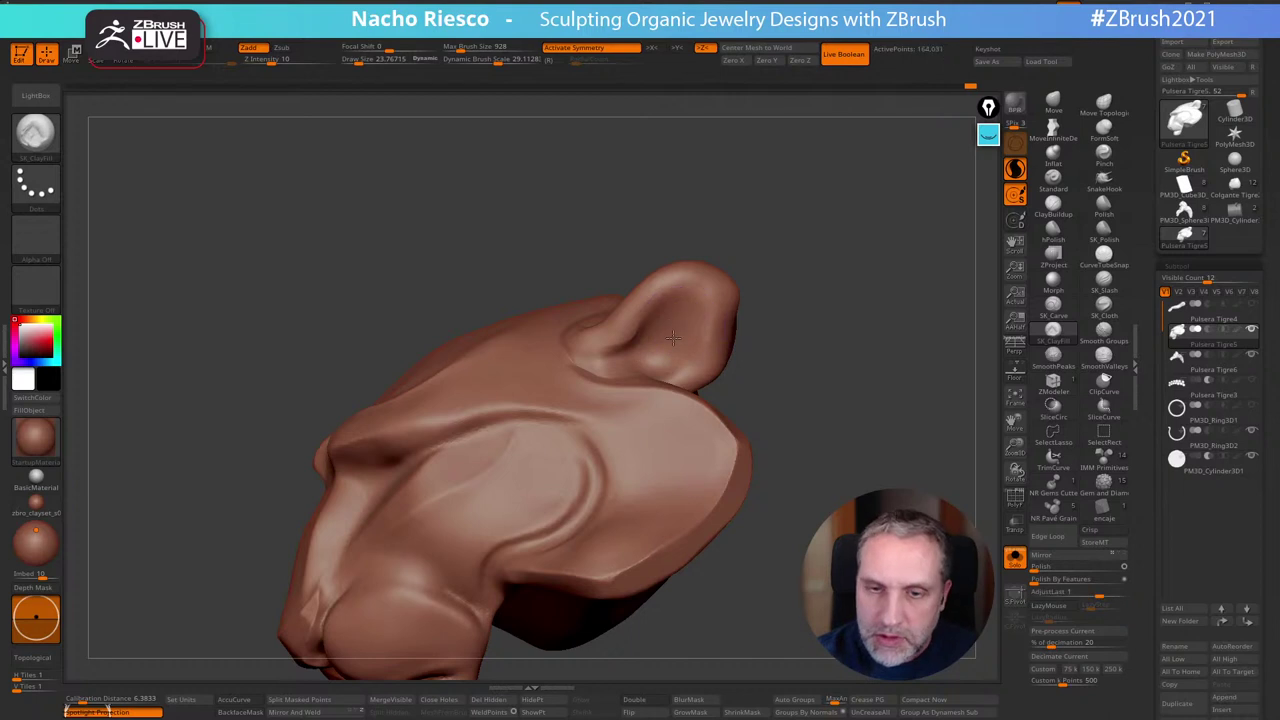
{"action": "left_click_drag", "start_coordinate": [790, 360], "coordinate": [868, 242]}
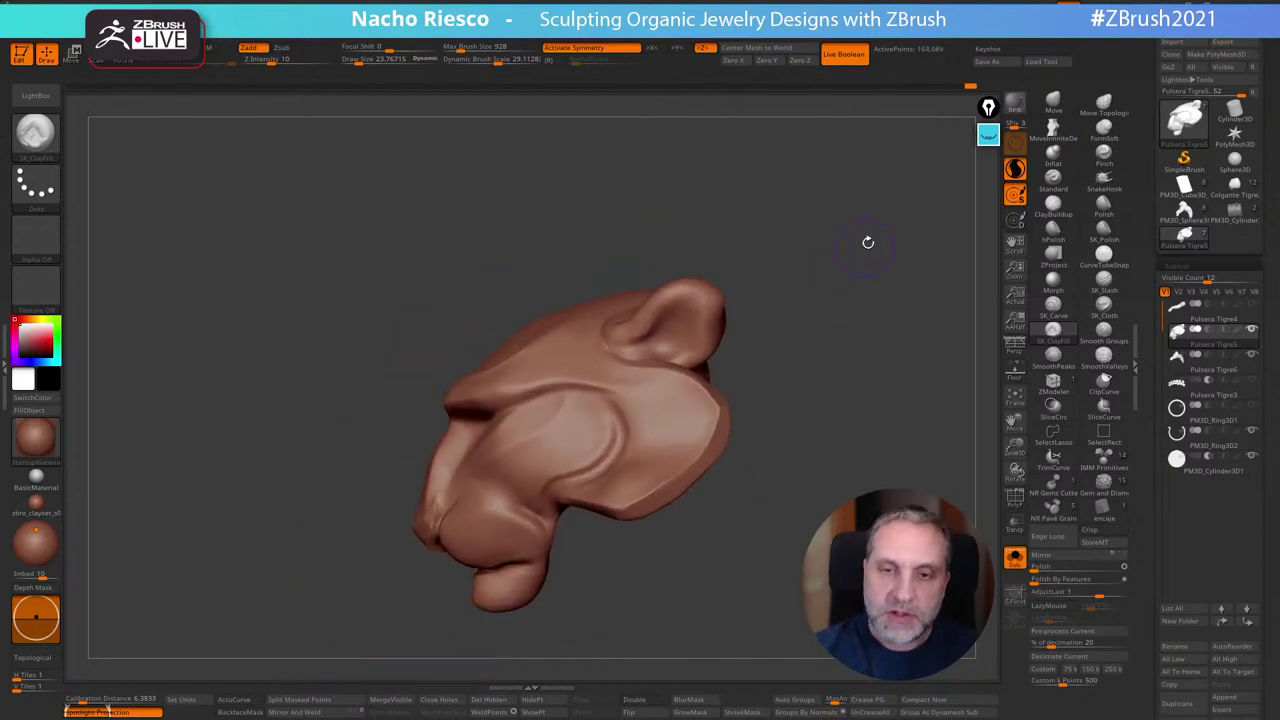
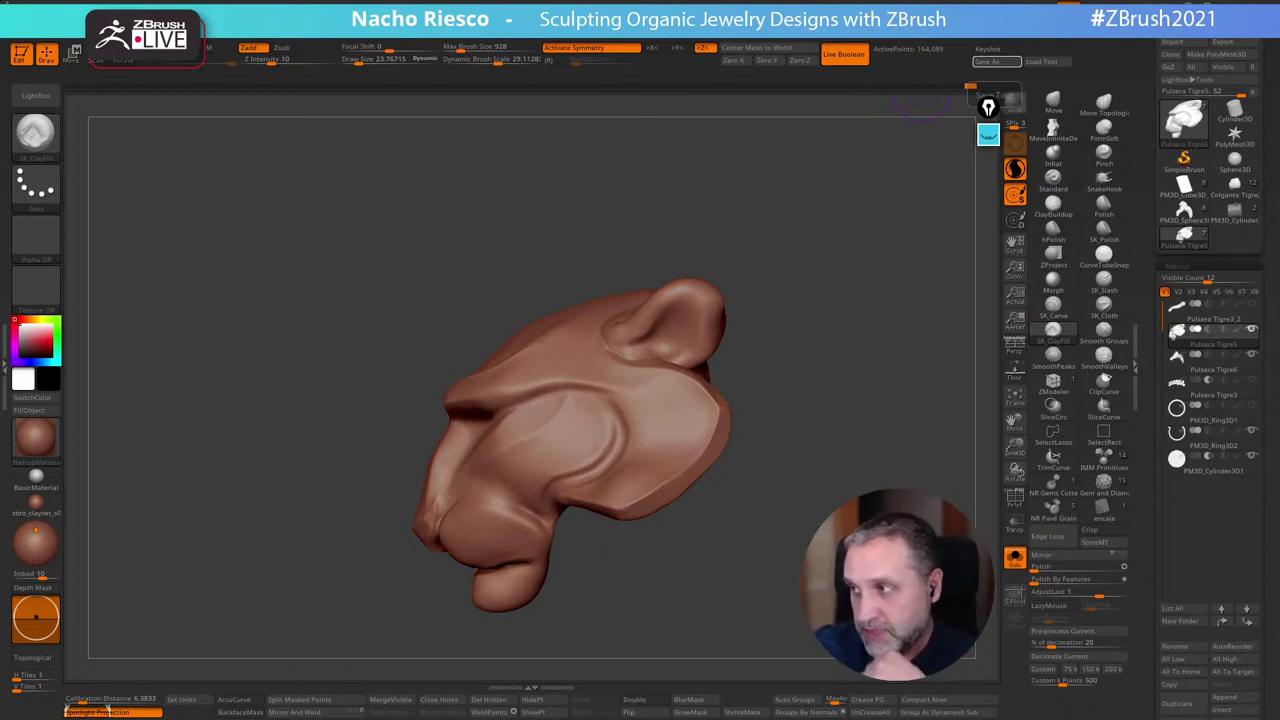
Show the whole tiger again and check the head's shape against the body
{"action": "left_click", "coordinate": [1014, 560]}
{"action": "mouse_move", "coordinate": [889, 266]}
{"action": "left_mouse_down"}
{"action": "mouse_move", "coordinate": [903, 282]}
{"action": "mouse_move", "coordinate": [873, 250]}
{"action": "left_mouse_up"}
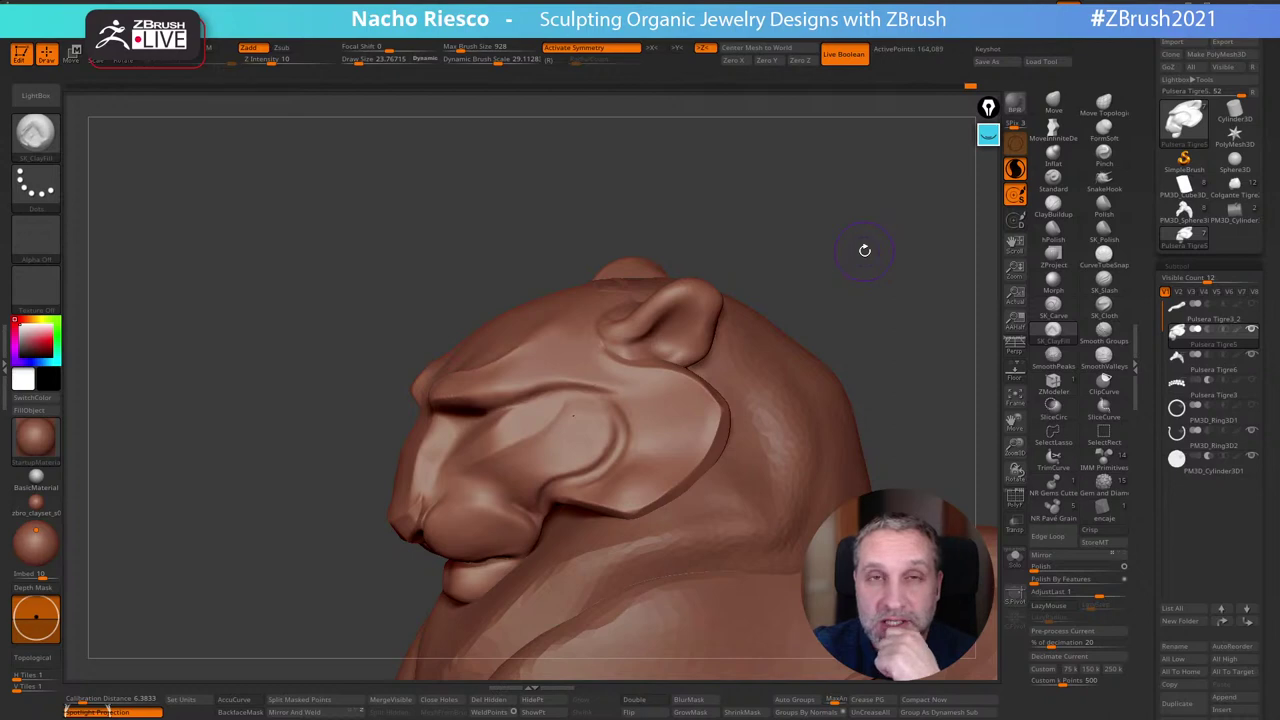
{"action": "mouse_move", "coordinate": [862, 260]}
{"action": "left_mouse_down"}
{"action": "mouse_move", "coordinate": [852, 246]}
{"action": "mouse_move", "coordinate": [869, 274]}
{"action": "mouse_move", "coordinate": [880, 169]}
{"action": "mouse_move", "coordinate": [877, 251]}
{"action": "mouse_move", "coordinate": [811, 223]}
{"action": "mouse_move", "coordinate": [872, 305]}
{"action": "mouse_move", "coordinate": [866, 289]}
{"action": "mouse_move", "coordinate": [837, 257]}
{"action": "mouse_move", "coordinate": [867, 364]}
{"action": "left_mouse_up"}
{"action": "mouse_move", "coordinate": [852, 267]}
{"action": "left_mouse_down"}
{"action": "mouse_move", "coordinate": [869, 325]}
{"action": "mouse_move", "coordinate": [891, 324]}
{"action": "mouse_move", "coordinate": [880, 322]}
{"action": "left_mouse_up"}
Reshape the cheek's lower rear edge with the Move brush at a draw size of about 101
{"action": "left_click", "coordinate": [1053, 103]}
{"action": "key", "text": "s"}
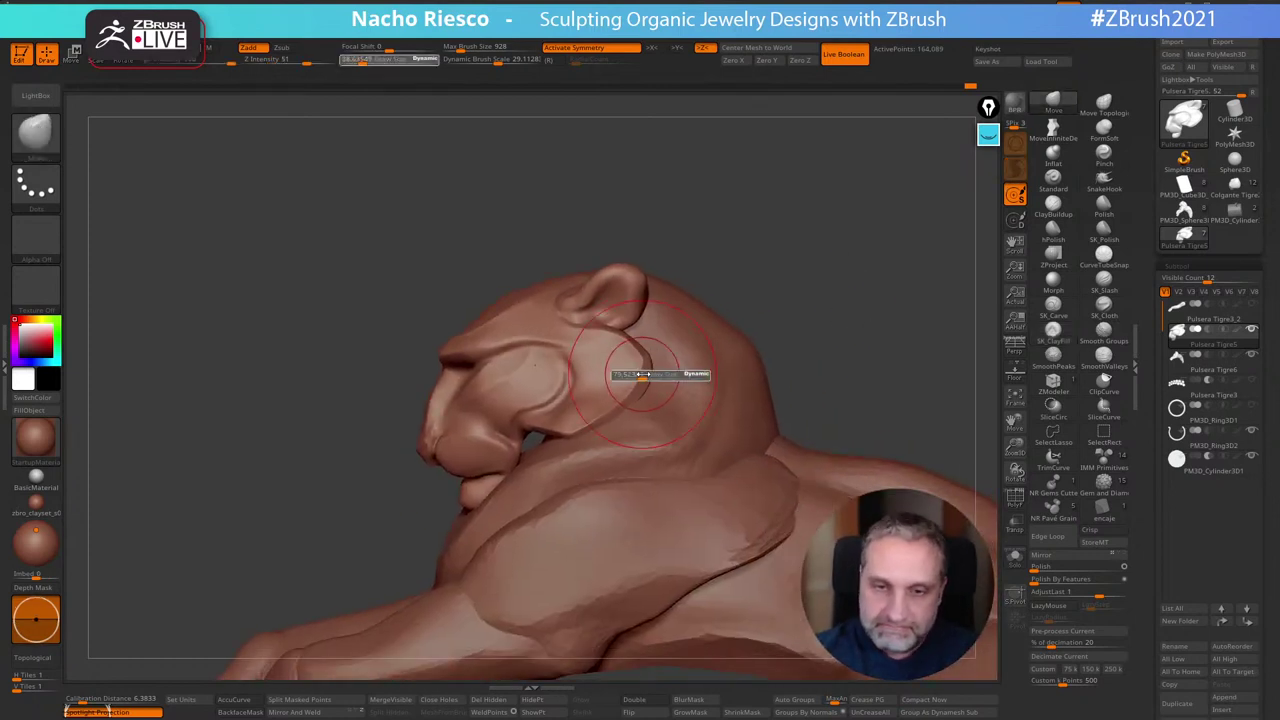
{"action": "left_click_drag", "start_coordinate": [645, 373], "coordinate": [660, 374]}
{"action": "left_click_drag", "start_coordinate": [598, 425], "coordinate": [606, 420]}
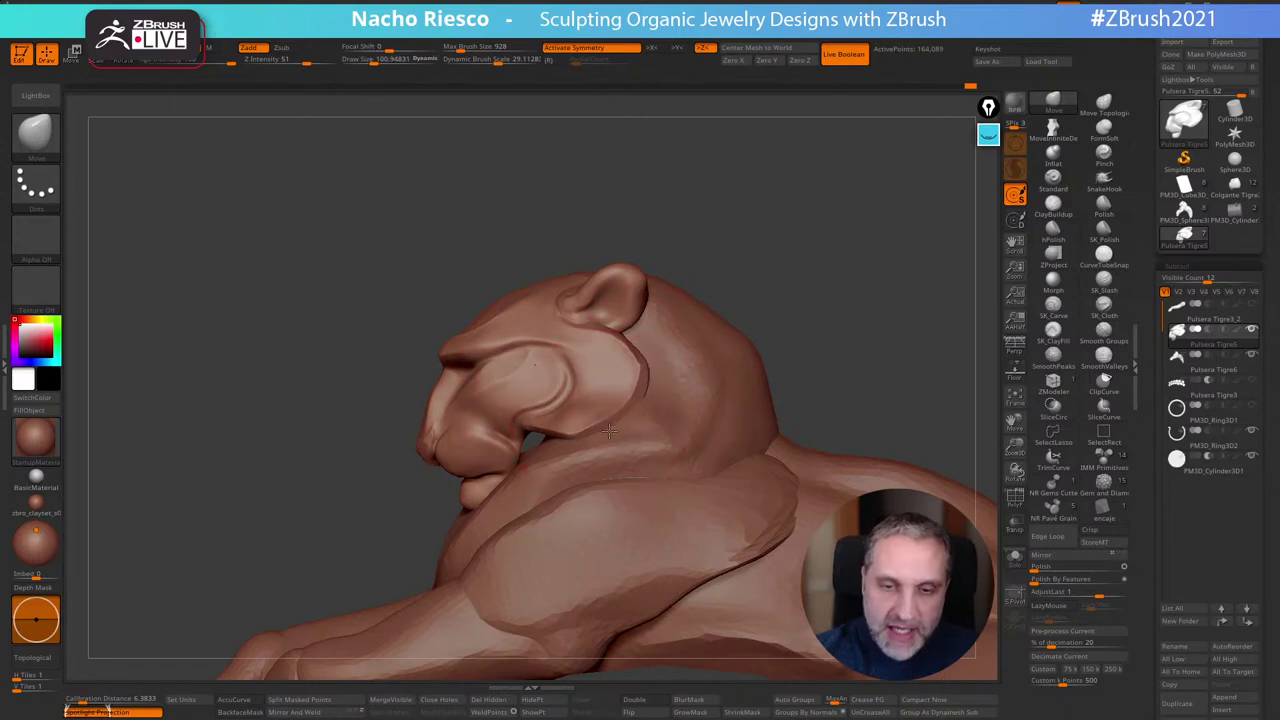
{"action": "left_click_drag", "start_coordinate": [785, 303], "coordinate": [800, 303]}
{"action": "left_click_drag", "start_coordinate": [614, 416], "coordinate": [618, 410]}
{"action": "left_click_drag", "start_coordinate": [826, 287], "coordinate": [858, 291]}
Reduce Move to a draw size of about 53.9 and adjust the cheek's edge from a three-quarter view
{"action": "key", "text": "s"}
{"action": "left_click_drag", "start_coordinate": [587, 403], "coordinate": [581, 403]}
{"action": "left_click_drag", "start_coordinate": [744, 296], "coordinate": [814, 308]}
{"action": "key", "text": "s"}
{"action": "left_click_drag", "start_coordinate": [591, 402], "coordinate": [590, 402]}
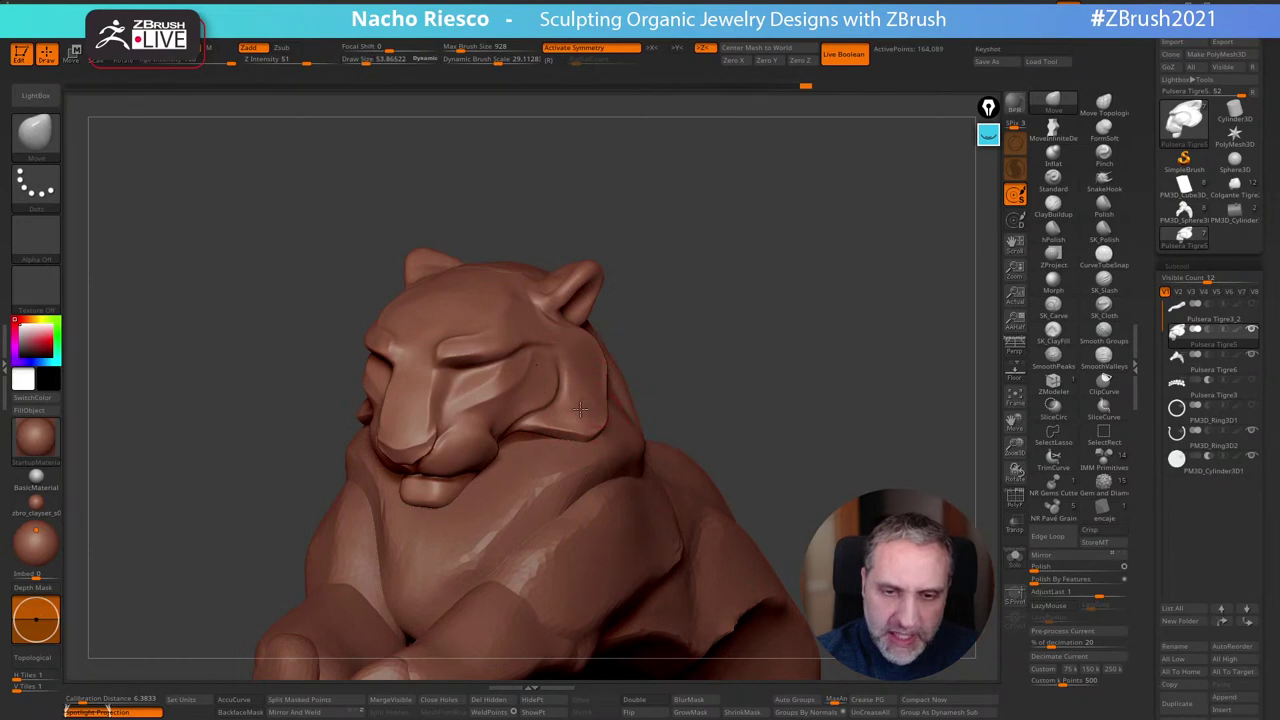
Choose SmoothValleys as the smoothing brush and smooth the cheek below the ear at a draw size of about 28.3
{"action": "mouse_move", "coordinate": [664, 352]}
{"action": "left_mouse_down"}
{"action": "mouse_move", "coordinate": [694, 346]}
{"action": "mouse_move", "coordinate": [789, 243]}
{"action": "mouse_move", "coordinate": [857, 234]}
{"action": "mouse_move", "coordinate": [846, 285]}
{"action": "left_mouse_up"}
{"action": "key", "text": "s"}
{"action": "left_click_drag", "start_coordinate": [586, 406], "coordinate": [622, 372]}
{"action": "left_click", "coordinate": [1104, 357], "text": "shift"}
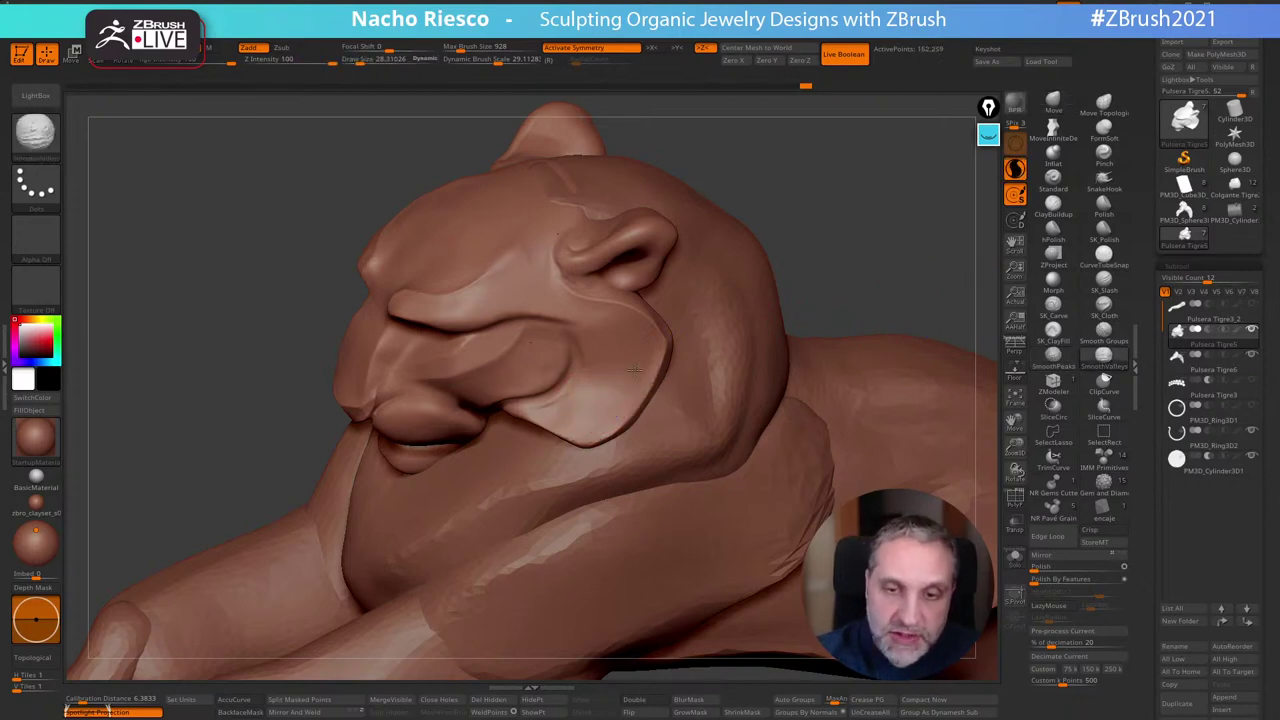
{"action": "left_click_drag", "start_coordinate": [610, 339], "coordinate": [612, 348], "text": "shift"}
{"action": "left_click_drag", "start_coordinate": [846, 206], "coordinate": [829, 198]}
{"action": "mouse_move", "coordinate": [841, 247]}
{"action": "left_mouse_down", "text": "alt"}
{"action": "mouse_move", "coordinate": [851, 201]}
{"action": "mouse_move", "coordinate": [845, 325]}
{"action": "left_mouse_up", "text": "alt"}
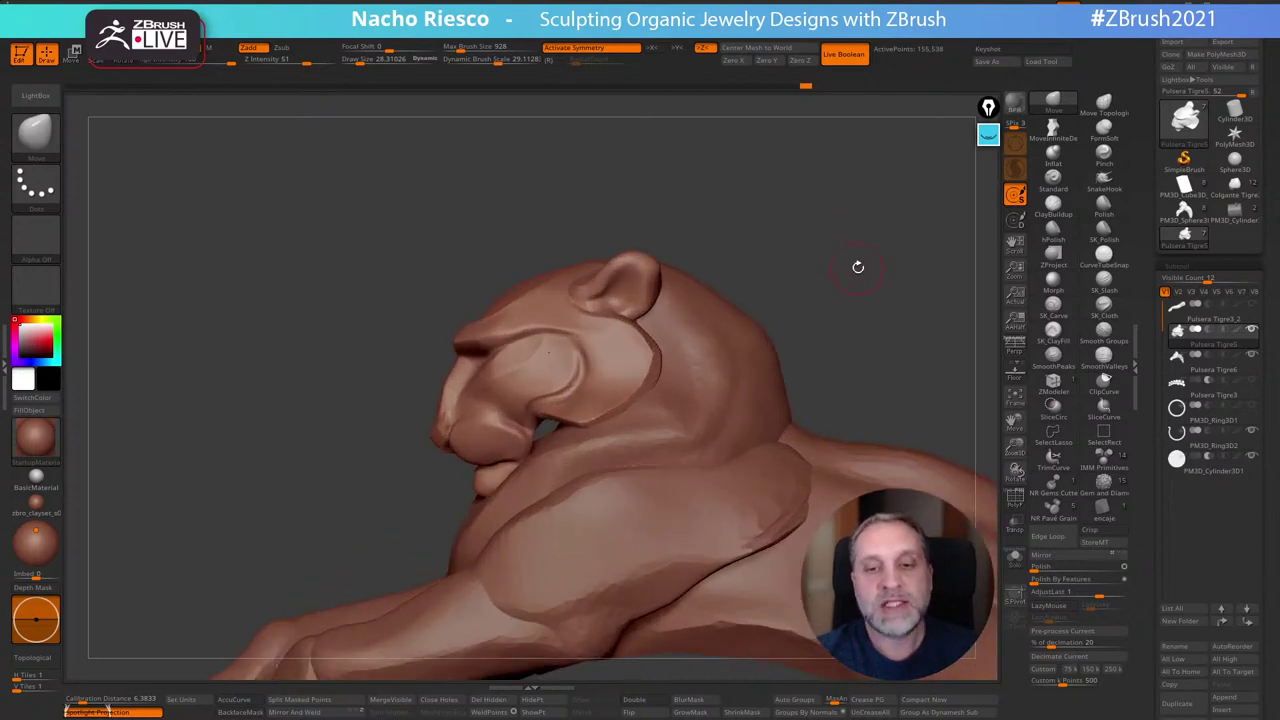
Reshape the cheek's lower edge in side view with Move at draw sizes of about 92 and 67.9
{"action": "left_click_drag", "start_coordinate": [858, 267], "coordinate": [852, 325], "text": "alt"}
{"action": "key", "text": "s"}
{"action": "left_click_drag", "start_coordinate": [645, 351], "coordinate": [667, 354]}
{"action": "key", "text": "s"}
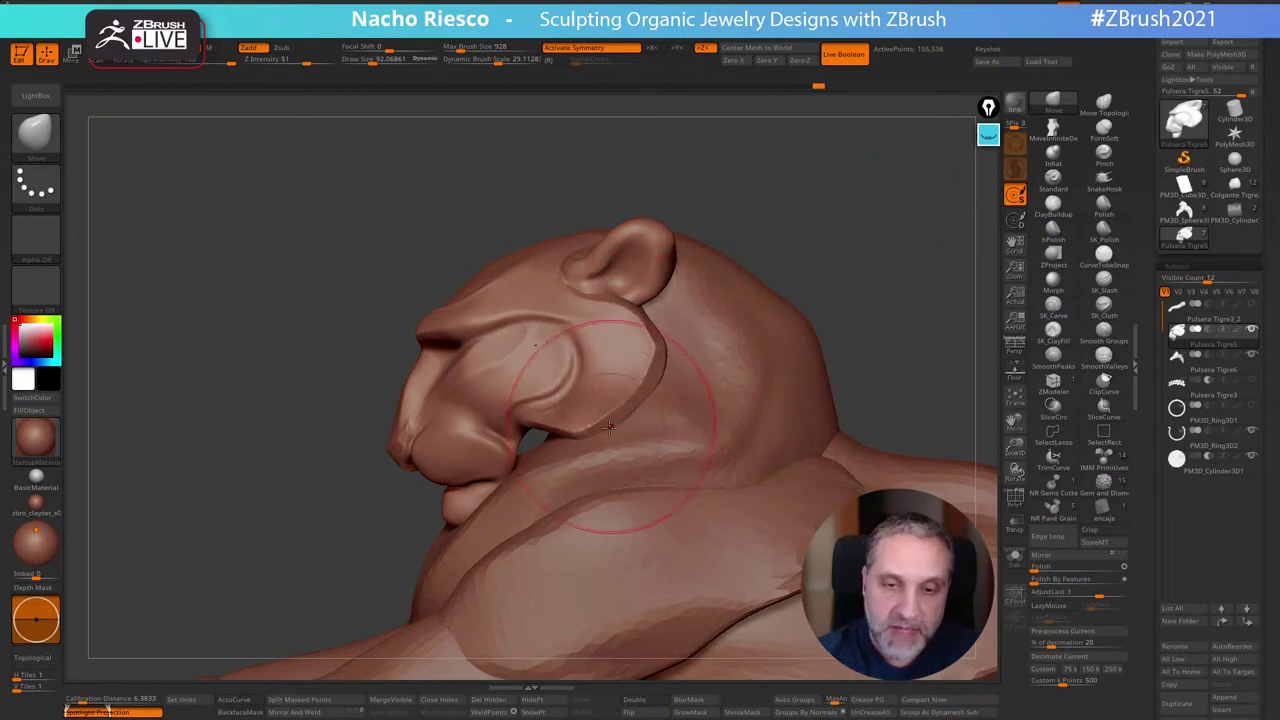
{"action": "key", "text": "s"}
{"action": "left_click_drag", "start_coordinate": [583, 440], "coordinate": [576, 438]}
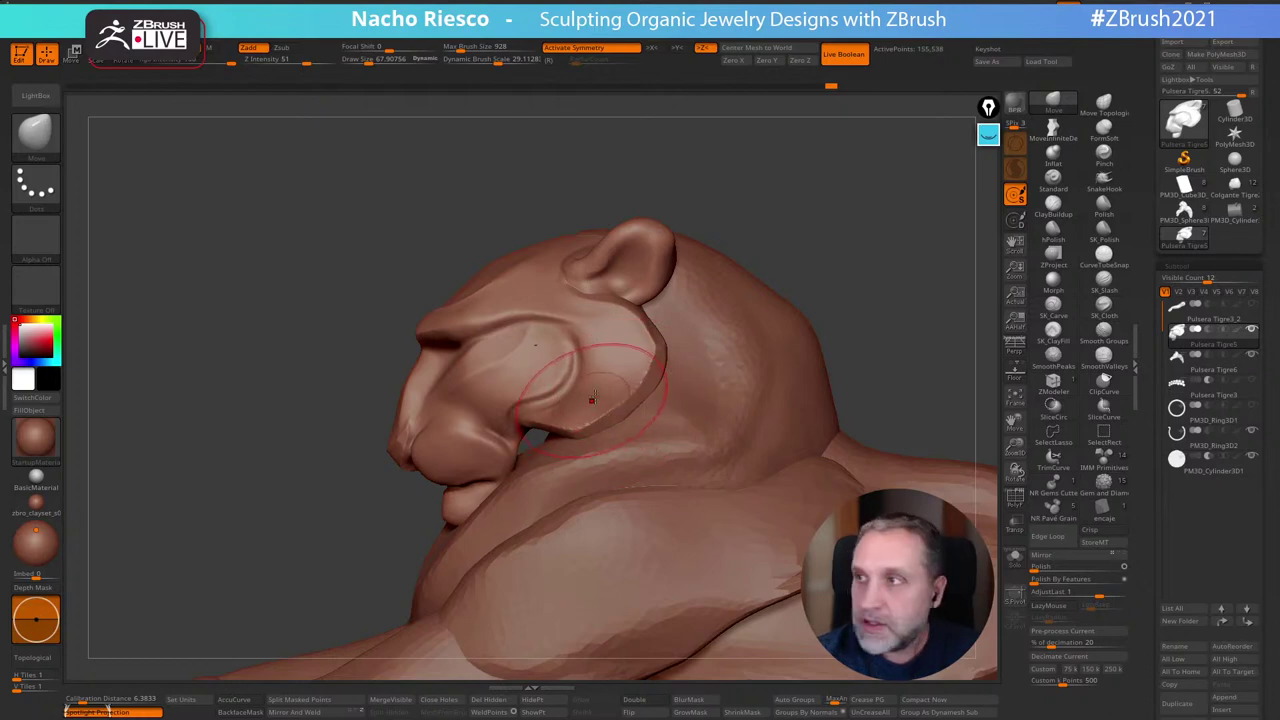
Refine the jaw corner and the cheek's rear edge with Move at draw sizes of about 50.6 and 60.7
{"action": "left_click_drag", "start_coordinate": [866, 220], "coordinate": [866, 242], "text": "alt"}
{"action": "key", "text": "s"}
{"action": "mouse_move", "coordinate": [522, 413]}
{"action": "left_mouse_down"}
{"action": "mouse_move", "coordinate": [510, 414]}
{"action": "mouse_move", "coordinate": [535, 428]}
{"action": "left_mouse_up"}
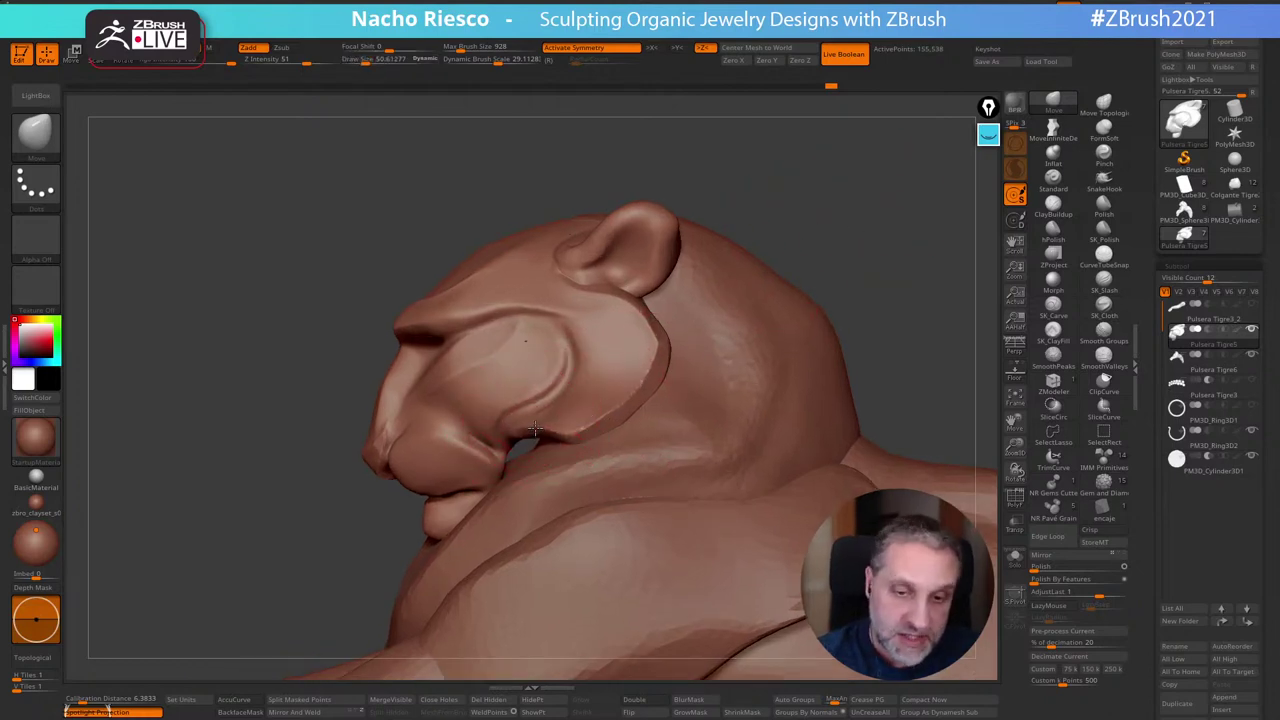
{"action": "key", "text": "s"}
{"action": "left_click", "coordinate": [638, 414]}
{"action": "left_click_drag", "start_coordinate": [622, 409], "coordinate": [626, 420]}
Reshape the ear tips from behind the head with Move at a draw size of about 60.7
{"action": "mouse_move", "coordinate": [814, 283]}
{"action": "left_mouse_down"}
{"action": "mouse_move", "coordinate": [846, 241]}
{"action": "mouse_move", "coordinate": [882, 224]}
{"action": "left_mouse_up"}
{"action": "mouse_move", "coordinate": [845, 265]}
{"action": "right_mouse_down"}
{"action": "mouse_move", "coordinate": [943, 231]}
{"action": "mouse_move", "coordinate": [866, 251]}
{"action": "mouse_move", "coordinate": [680, 347]}
{"action": "right_mouse_up"}
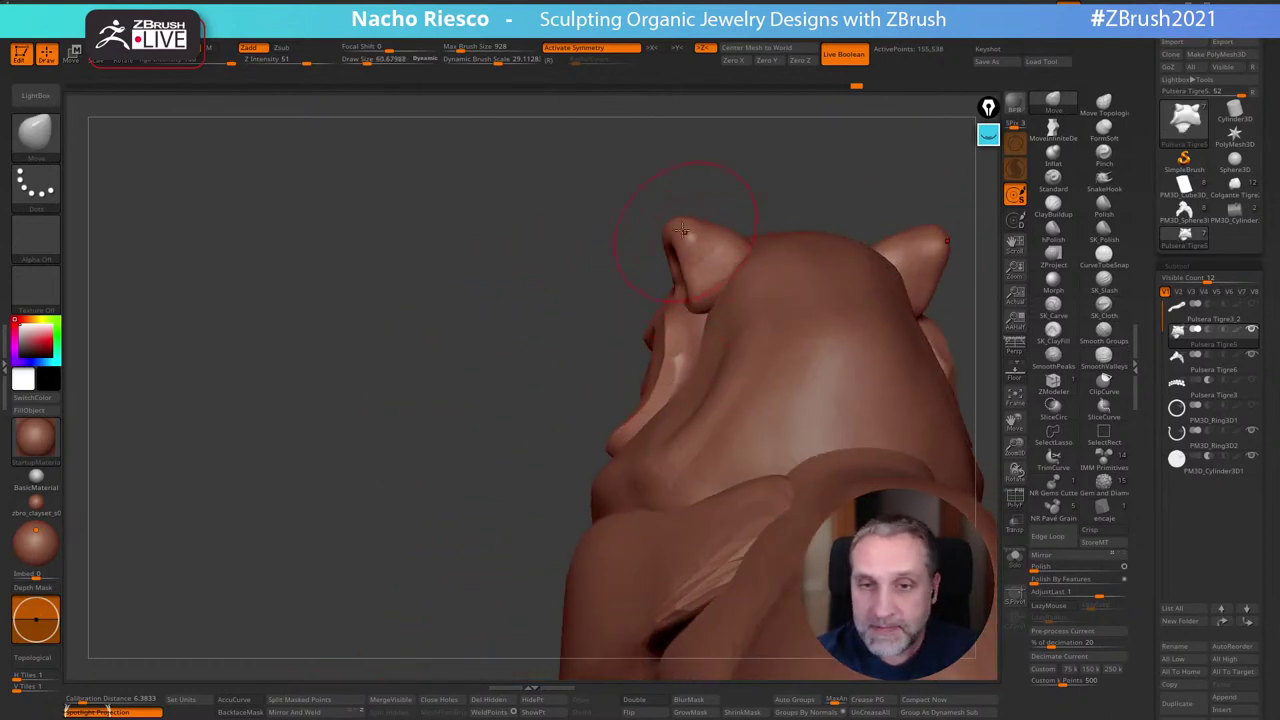
{"action": "right_click_drag", "start_coordinate": [703, 210], "coordinate": [712, 218]}
{"action": "mouse_move", "coordinate": [712, 218]}
{"action": "left_mouse_down"}
{"action": "mouse_move", "coordinate": [698, 226]}
{"action": "mouse_move", "coordinate": [706, 217]}
{"action": "left_mouse_up"}
{"action": "mouse_move", "coordinate": [791, 167]}
{"action": "right_mouse_down"}
{"action": "mouse_move", "coordinate": [858, 168]}
{"action": "mouse_move", "coordinate": [914, 211]}
{"action": "mouse_move", "coordinate": [897, 350]}
{"action": "mouse_move", "coordinate": [822, 348]}
{"action": "right_mouse_up"}
Adjust the ears' outline from the side and above with Move, reducing the draw size to about 47.5
{"action": "left_click_drag", "start_coordinate": [569, 506], "coordinate": [632, 381], "text": "shift"}
{"action": "left_click_drag", "start_coordinate": [931, 226], "coordinate": [845, 337]}
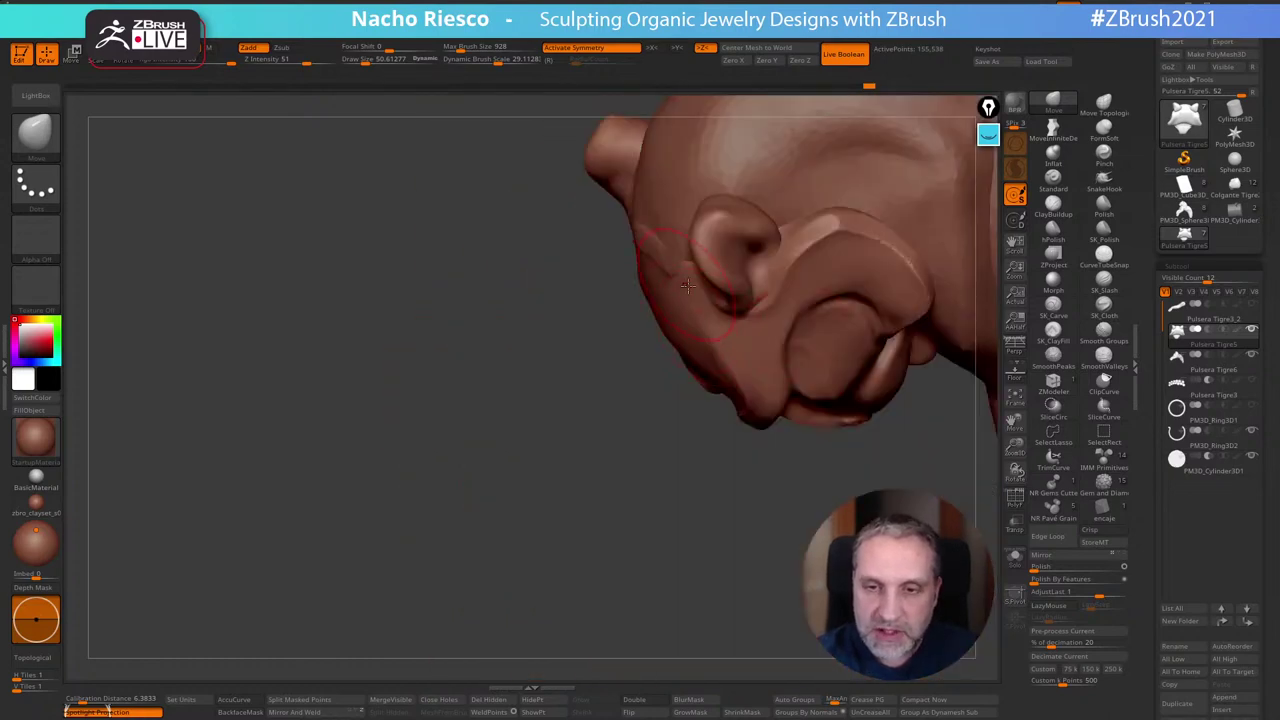
{"action": "left_click_drag", "start_coordinate": [608, 517], "coordinate": [643, 380]}
{"action": "mouse_move", "coordinate": [952, 249]}
{"action": "right_mouse_down"}
{"action": "mouse_move", "coordinate": [960, 240]}
{"action": "mouse_move", "coordinate": [909, 266]}
{"action": "mouse_move", "coordinate": [873, 335]}
{"action": "right_mouse_up"}
{"action": "right_click_drag", "start_coordinate": [557, 560], "coordinate": [700, 332]}
{"action": "right_click_drag", "start_coordinate": [743, 274], "coordinate": [706, 306]}
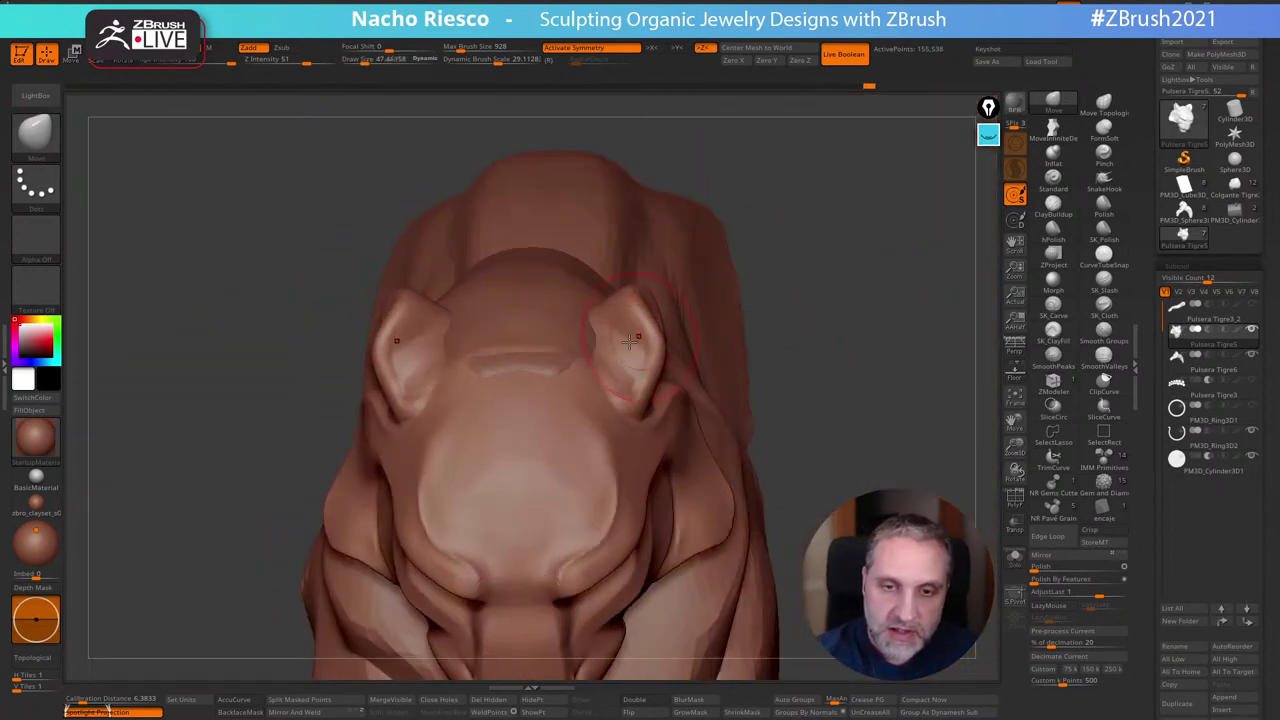
{"action": "right_click_drag", "start_coordinate": [630, 345], "coordinate": [962, 282]}
Fill and soften the ears' inner surfaces with SK_ClayFill at a draw size of about 26
{"action": "left_click", "coordinate": [1054, 333]}
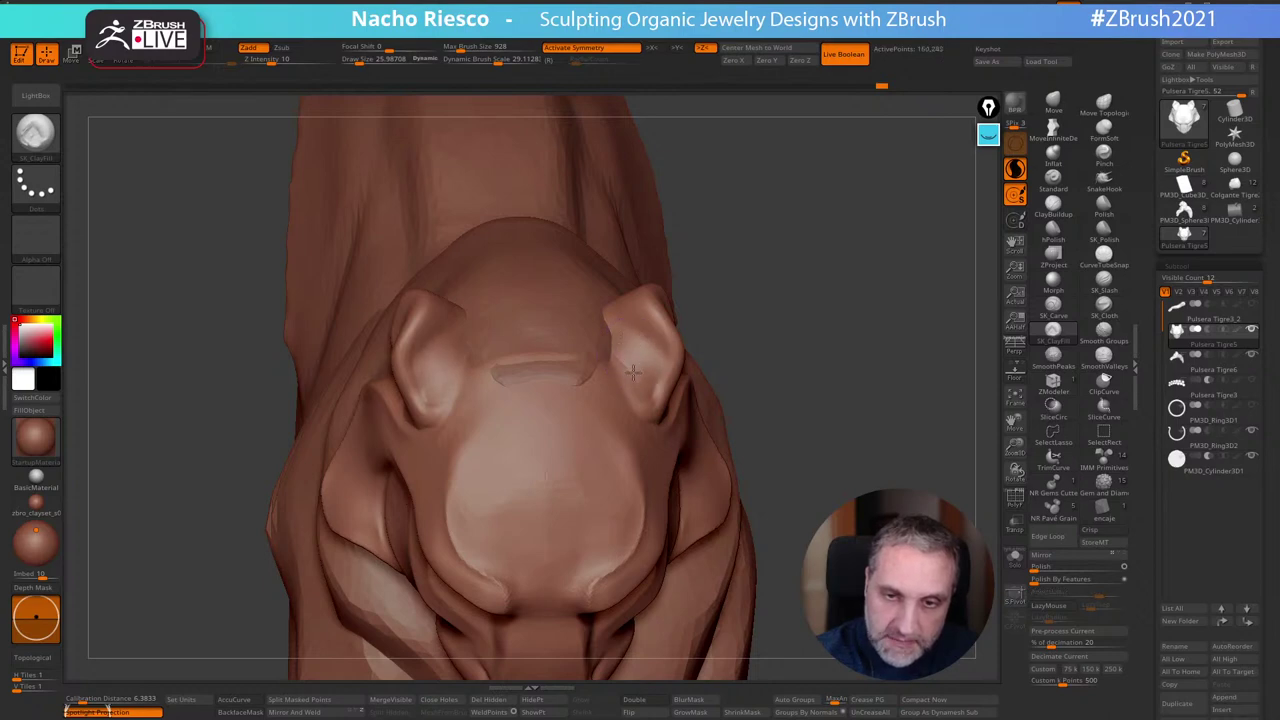
{"action": "right_click_drag", "start_coordinate": [633, 372], "coordinate": [622, 327]}
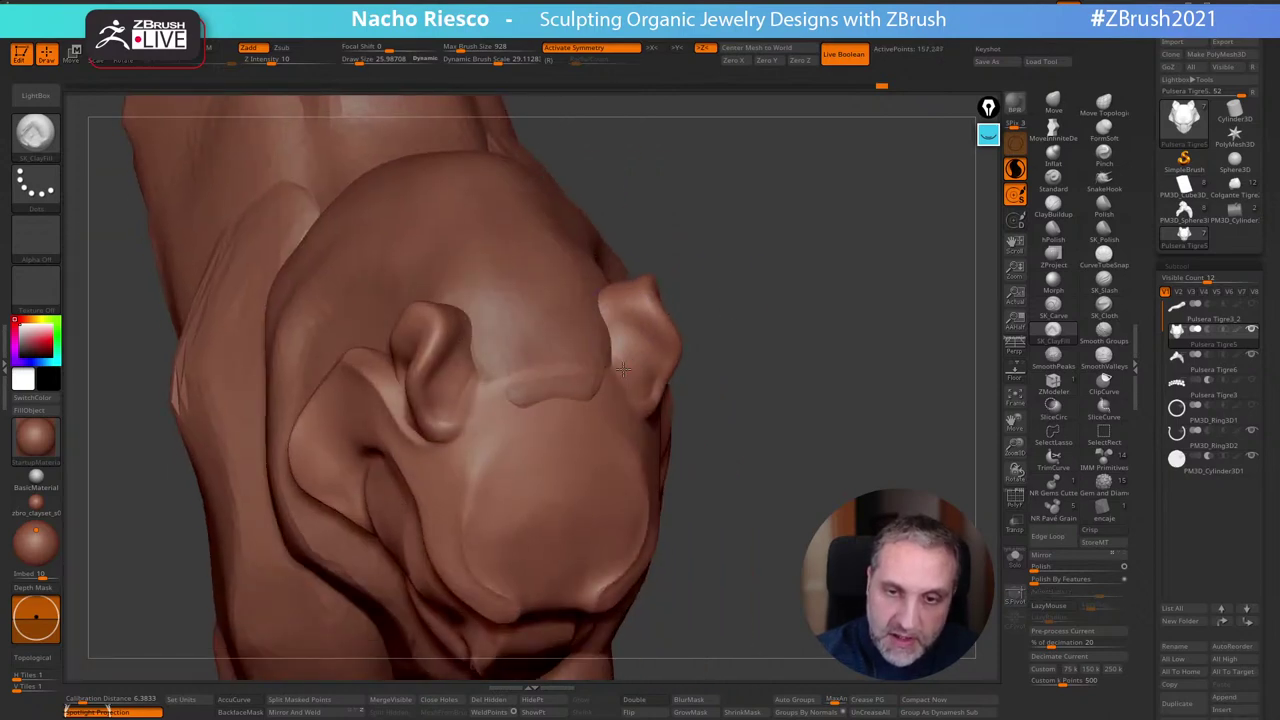
{"action": "right_click_drag", "start_coordinate": [795, 343], "coordinate": [756, 299]}
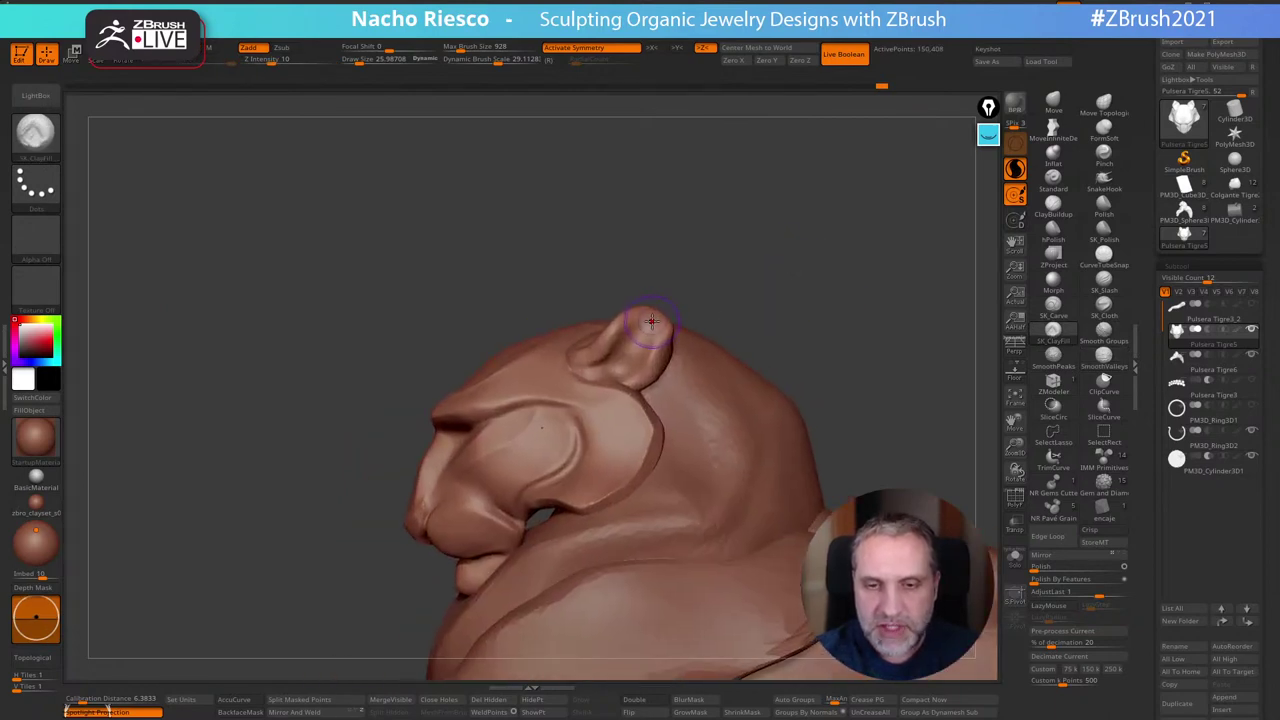
{"action": "right_click_drag", "start_coordinate": [648, 298], "coordinate": [622, 315]}
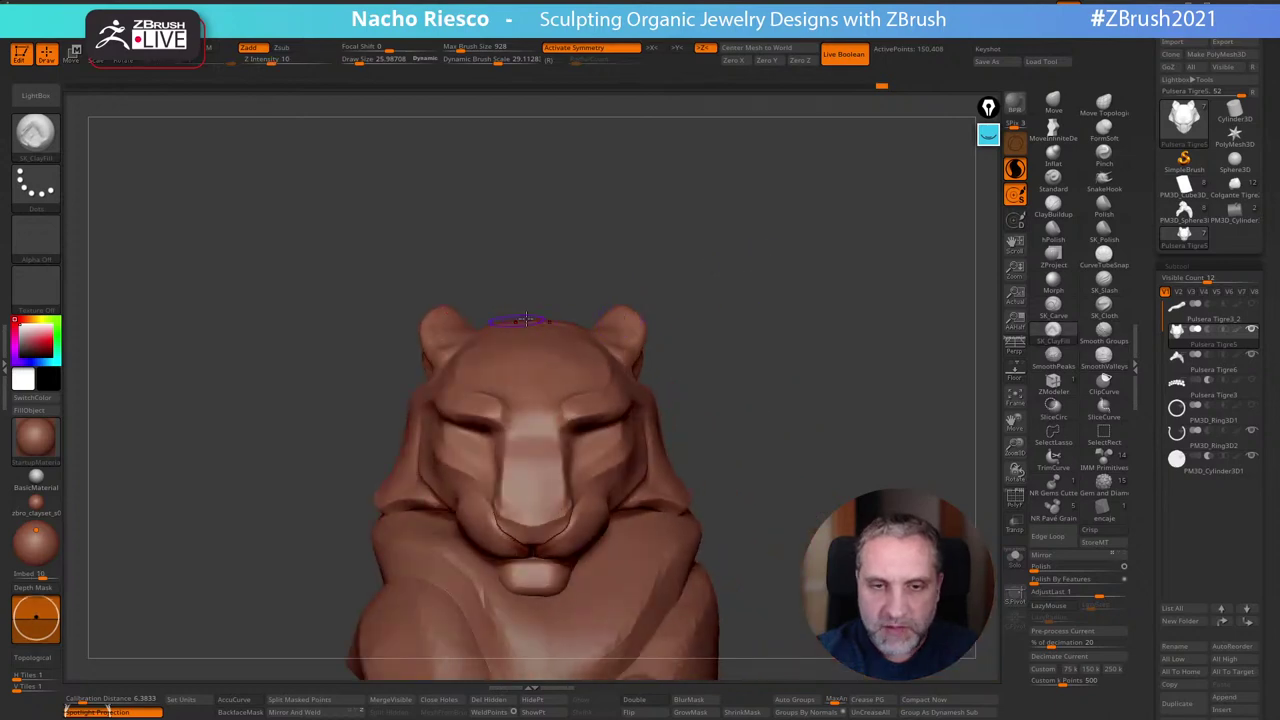
{"action": "right_click_drag", "start_coordinate": [723, 267], "coordinate": [655, 252]}
Reshape the ear's upper edge in side view with Move at a draw size of about 44.4
{"action": "left_click", "coordinate": [1053, 102]}
{"action": "key", "text": "s"}
{"action": "mouse_move", "coordinate": [635, 325]}
{"action": "left_mouse_down"}
{"action": "mouse_move", "coordinate": [655, 325]}
{"action": "mouse_move", "coordinate": [664, 353]}
{"action": "left_mouse_up"}
{"action": "key", "text": "s"}
{"action": "key", "text": "s"}
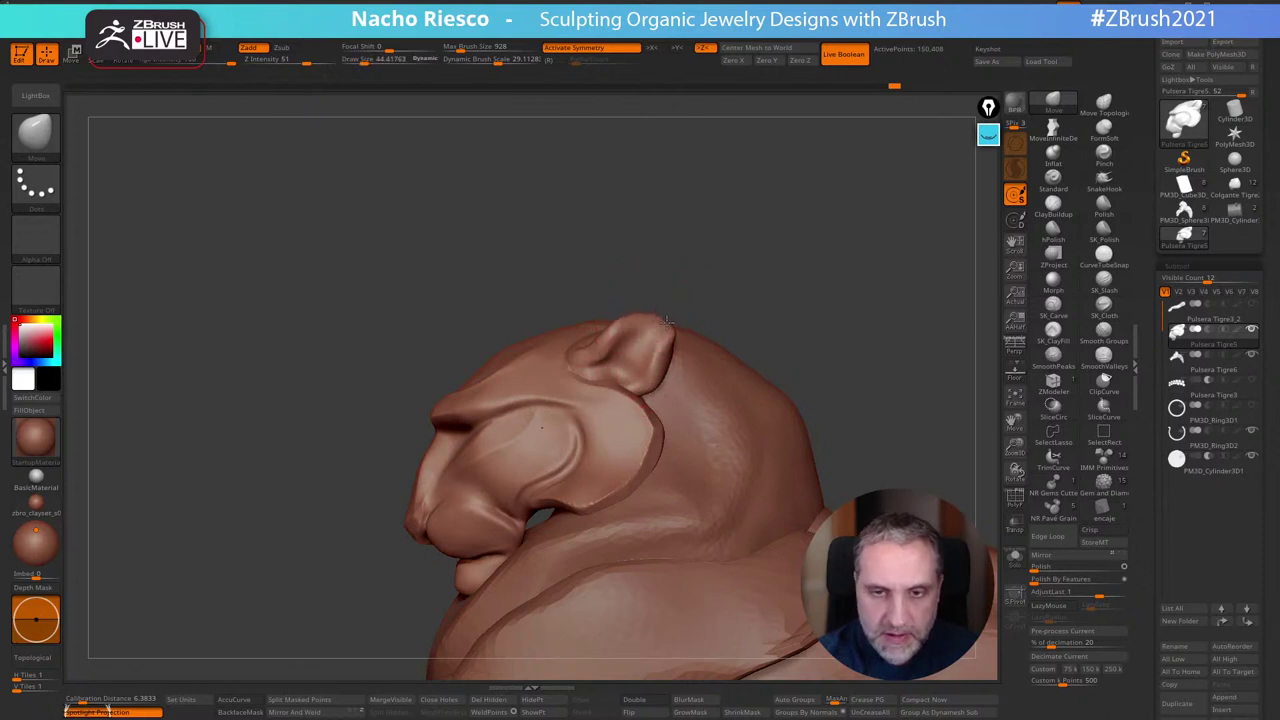
Switch to the body part and reshape the nape behind the ear with Move at a draw size of about 57.2
{"action": "mouse_move", "coordinate": [778, 238]}
{"action": "left_mouse_down"}
{"action": "mouse_move", "coordinate": [728, 289]}
{"action": "mouse_move", "coordinate": [784, 226]}
{"action": "left_mouse_up"}
{"action": "mouse_move", "coordinate": [744, 258]}
{"action": "right_mouse_down"}
{"action": "mouse_move", "coordinate": [814, 229]}
{"action": "mouse_move", "coordinate": [734, 294]}
{"action": "right_mouse_up"}
{"action": "key", "text": "s"}
{"action": "left_click_drag", "start_coordinate": [734, 299], "coordinate": [731, 299]}
{"action": "left_click_drag", "start_coordinate": [736, 310], "coordinate": [739, 302]}
{"action": "mouse_move", "coordinate": [763, 249]}
{"action": "left_mouse_down", "text": "shift"}
{"action": "mouse_move", "coordinate": [849, 260]}
{"action": "mouse_move", "coordinate": [807, 204]}
{"action": "left_mouse_up", "text": "shift"}
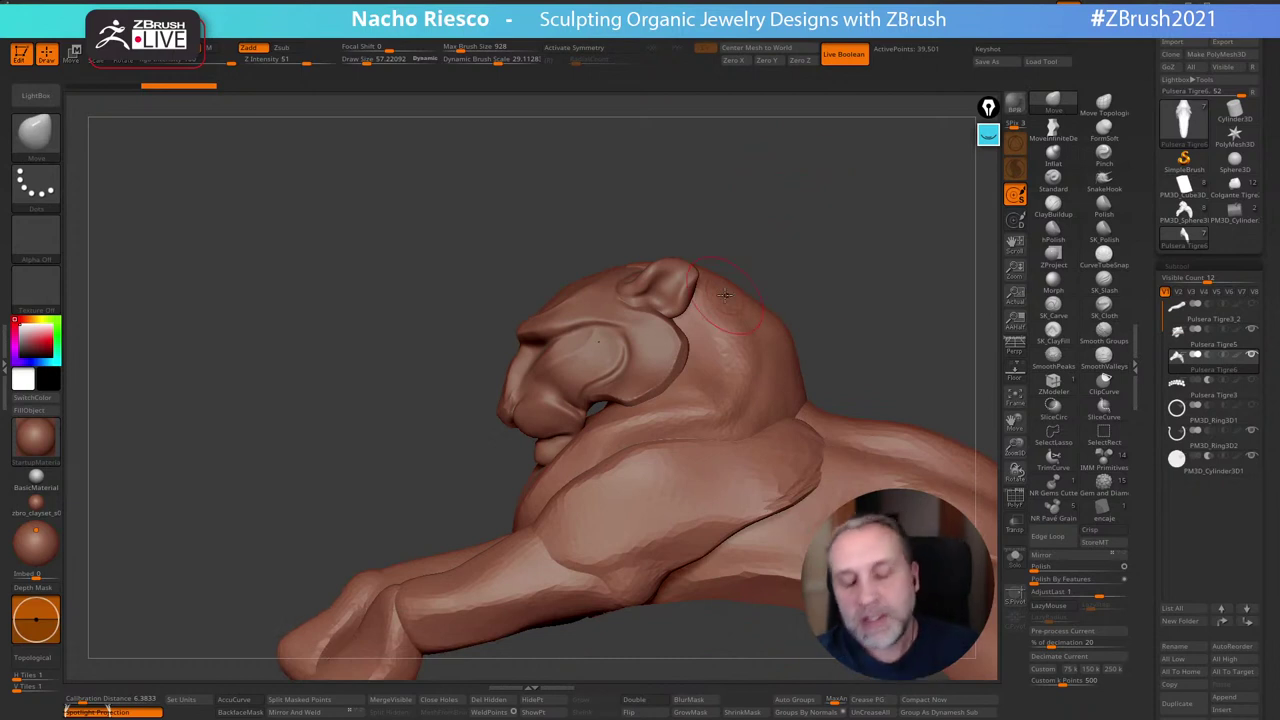
Pull the body's throat area up under the cheek with Move to close the gap behind the jaw
{"action": "mouse_move", "coordinate": [889, 272]}
{"action": "left_mouse_down", "text": "alt"}
{"action": "mouse_move", "coordinate": [860, 246]}
{"action": "mouse_move", "coordinate": [890, 268]}
{"action": "left_mouse_up", "text": "alt"}
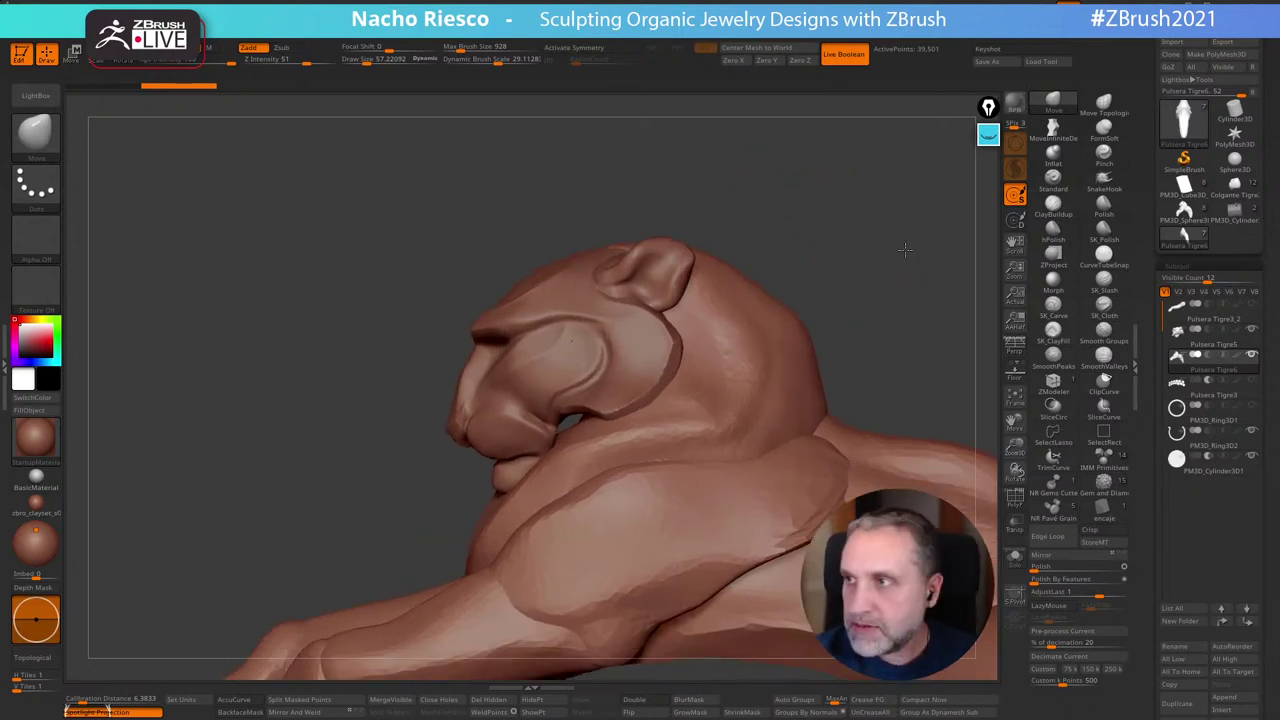
{"action": "left_click_drag", "start_coordinate": [574, 439], "coordinate": [566, 438]}
{"action": "key", "text": "s"}
{"action": "left_click_drag", "start_coordinate": [566, 441], "coordinate": [564, 441]}
{"action": "left_click_drag", "start_coordinate": [563, 430], "coordinate": [546, 450]}
{"action": "key", "text": "s"}
{"action": "left_click", "coordinate": [547, 450]}
{"action": "left_click_drag", "start_coordinate": [560, 438], "coordinate": [555, 442]}
{"action": "mouse_move", "coordinate": [568, 405]}
{"action": "right_mouse_down"}
{"action": "mouse_move", "coordinate": [680, 354]}
{"action": "mouse_move", "coordinate": [663, 383]}
{"action": "right_mouse_up"}
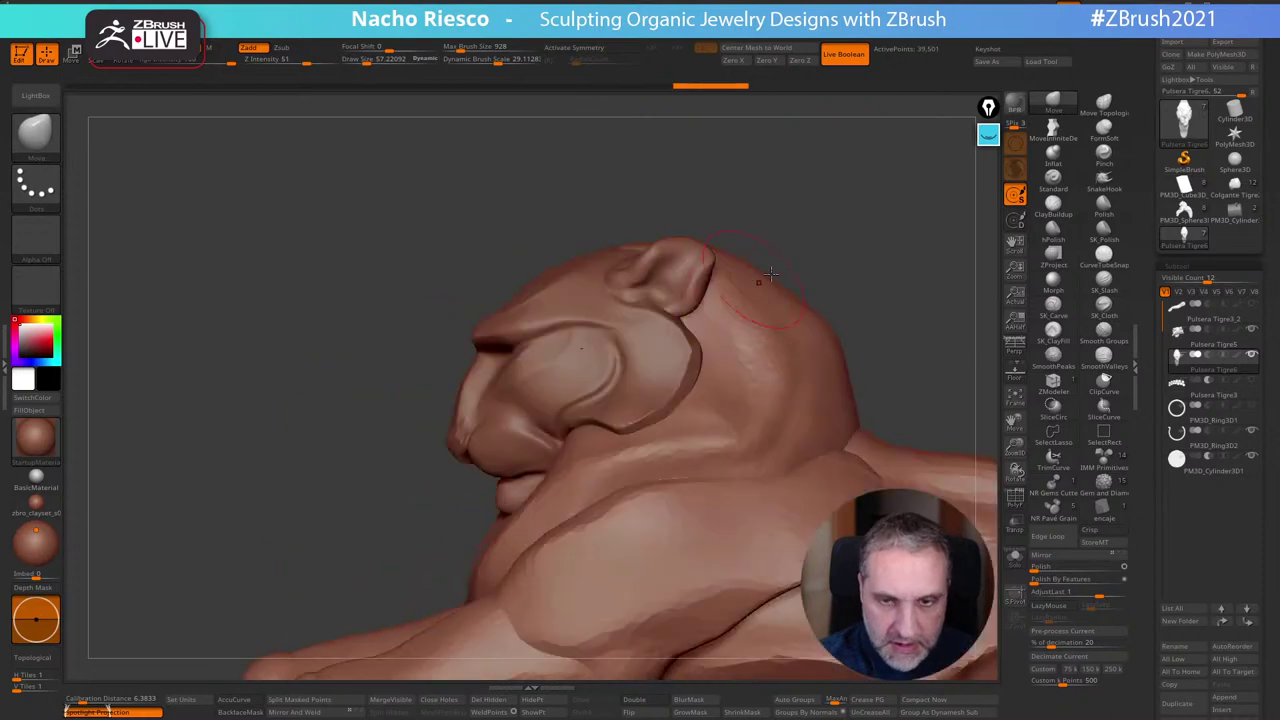
{"action": "mouse_move", "coordinate": [860, 218]}
{"action": "right_mouse_down"}
{"action": "mouse_move", "coordinate": [673, 360]}
{"action": "mouse_move", "coordinate": [857, 277]}
{"action": "mouse_move", "coordinate": [885, 318]}
{"action": "right_mouse_up"}
Select the head again and adjust the ear with Move at a draw size of about 38.6
{"action": "left_click", "coordinate": [673, 360], "text": "alt"}
{"action": "key", "text": "s"}
{"action": "left_click_drag", "start_coordinate": [642, 291], "coordinate": [646, 304]}
{"action": "key", "text": "s"}
{"action": "mouse_move", "coordinate": [843, 183]}
{"action": "left_mouse_down", "text": "shift"}
{"action": "mouse_move", "coordinate": [851, 174]}
{"action": "mouse_move", "coordinate": [922, 197]}
{"action": "left_mouse_up", "text": "shift"}
{"action": "mouse_move", "coordinate": [750, 262]}
{"action": "right_mouse_down"}
{"action": "mouse_move", "coordinate": [809, 189]}
{"action": "mouse_move", "coordinate": [857, 187]}
{"action": "mouse_move", "coordinate": [863, 219]}
{"action": "right_mouse_up"}
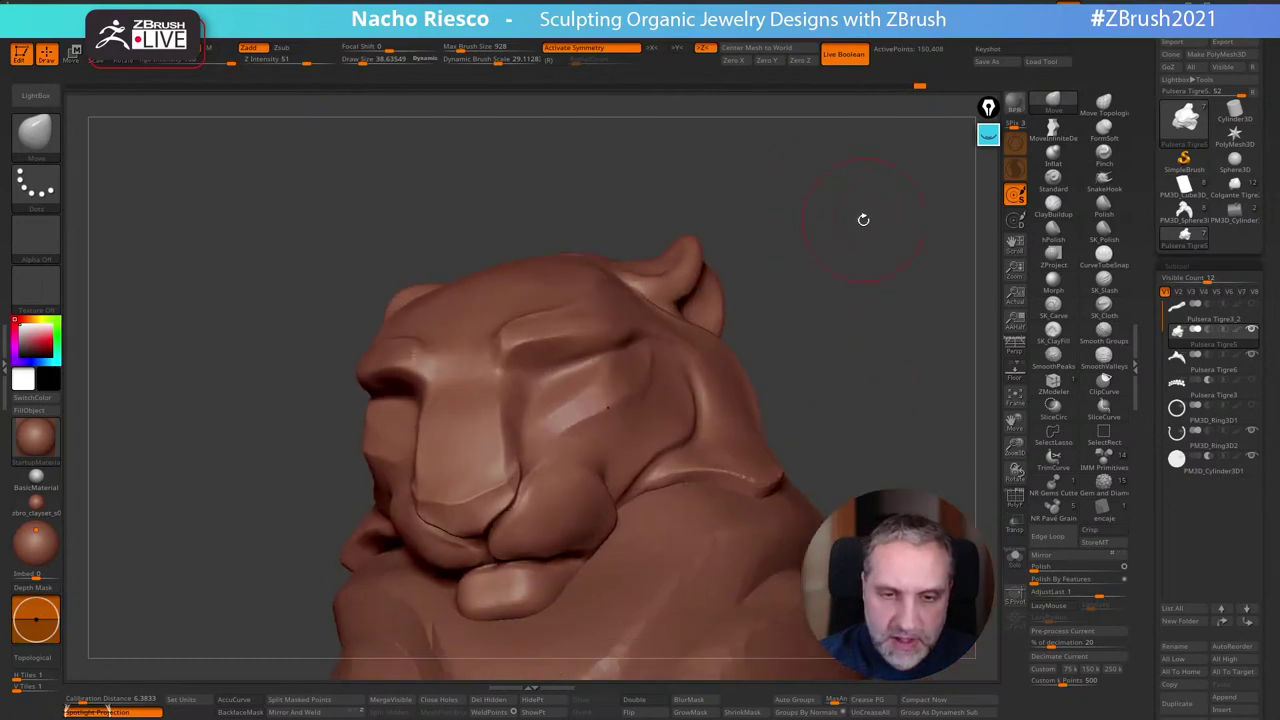
Insert symmetrical spheres for the eyes in the eye sockets with the IMM Primitives brush
{"action": "left_click", "coordinate": [1106, 461]}
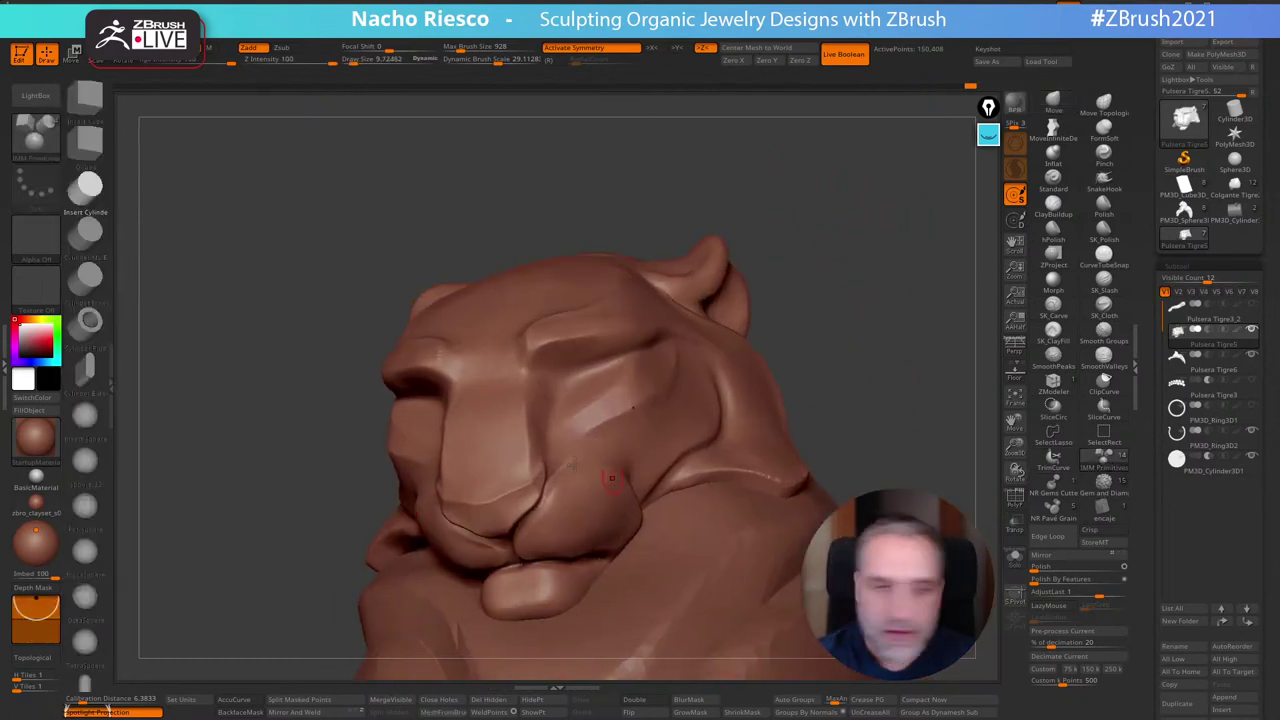
{"action": "left_click", "coordinate": [90, 427]}
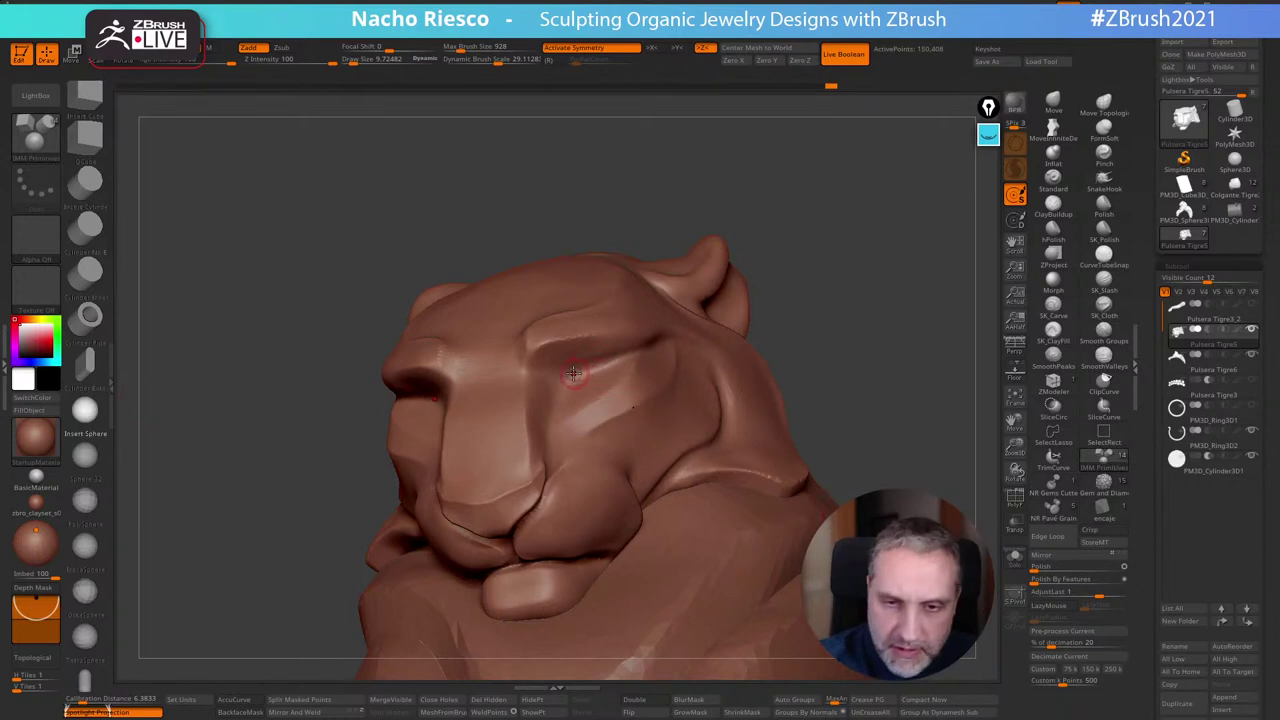
{"action": "left_click_drag", "start_coordinate": [577, 385], "coordinate": [578, 399]}
{"action": "left_click_drag", "start_coordinate": [795, 256], "coordinate": [717, 403]}
{"action": "key", "text": "w"}
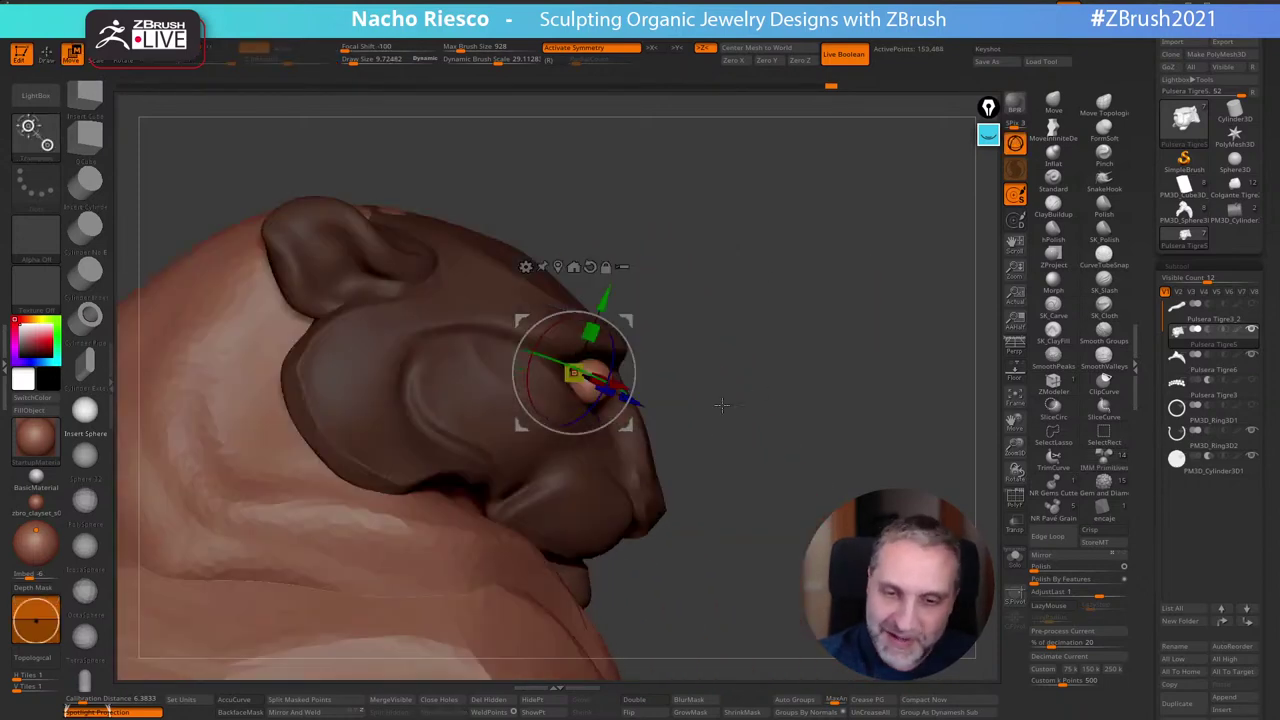
Move the eye spheres into position in the sockets from the side and front views
{"action": "left_click_drag", "start_coordinate": [623, 420], "coordinate": [607, 411]}
{"action": "mouse_move", "coordinate": [900, 305]}
{"action": "left_mouse_down"}
{"action": "mouse_move", "coordinate": [800, 269]}
{"action": "mouse_move", "coordinate": [817, 312]}
{"action": "left_mouse_up"}
{"action": "key", "text": "q"}
{"action": "key", "text": "w"}
{"action": "left_click_drag", "start_coordinate": [614, 418], "coordinate": [602, 421]}
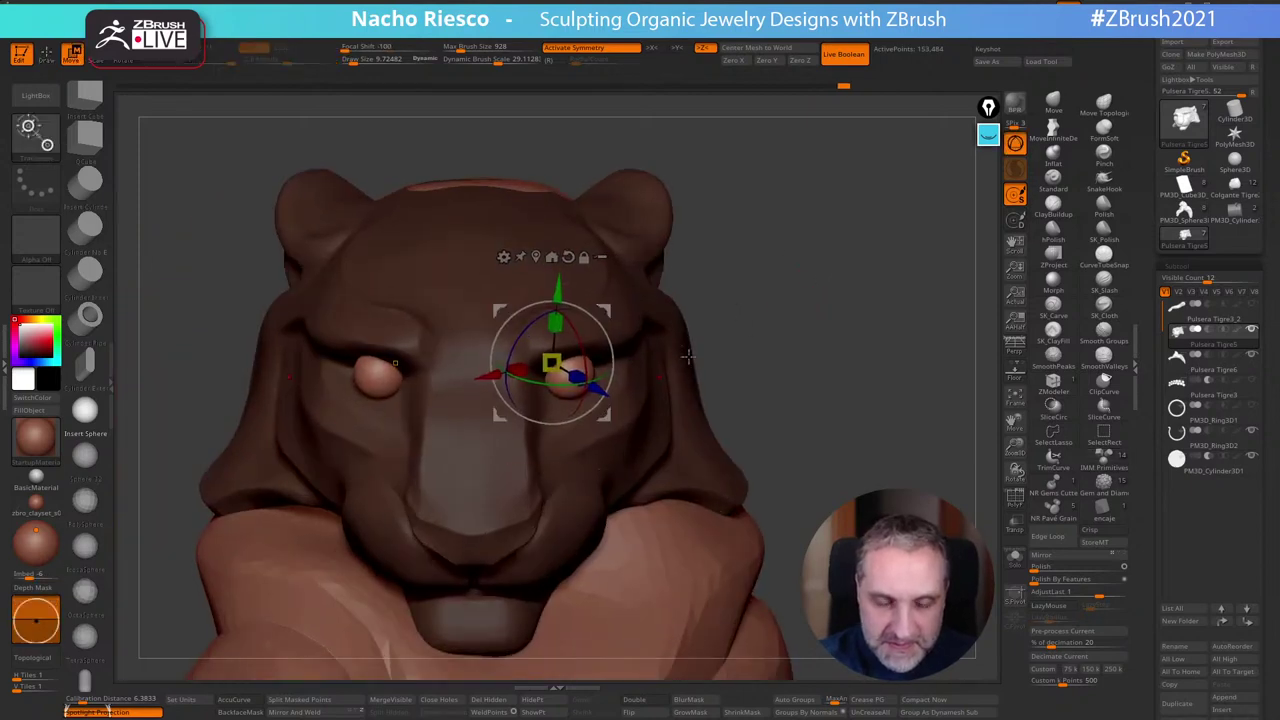
Split the unmasked eye spheres from the masked head into a separate subtool
{"action": "key", "text": "q"}
{"action": "left_click_drag", "start_coordinate": [862, 264], "coordinate": [791, 243]}
{"action": "mouse_move", "coordinate": [790, 242]}
{"action": "right_mouse_down"}
{"action": "mouse_move", "coordinate": [700, 260]}
{"action": "mouse_move", "coordinate": [828, 244]}
{"action": "right_mouse_up"}
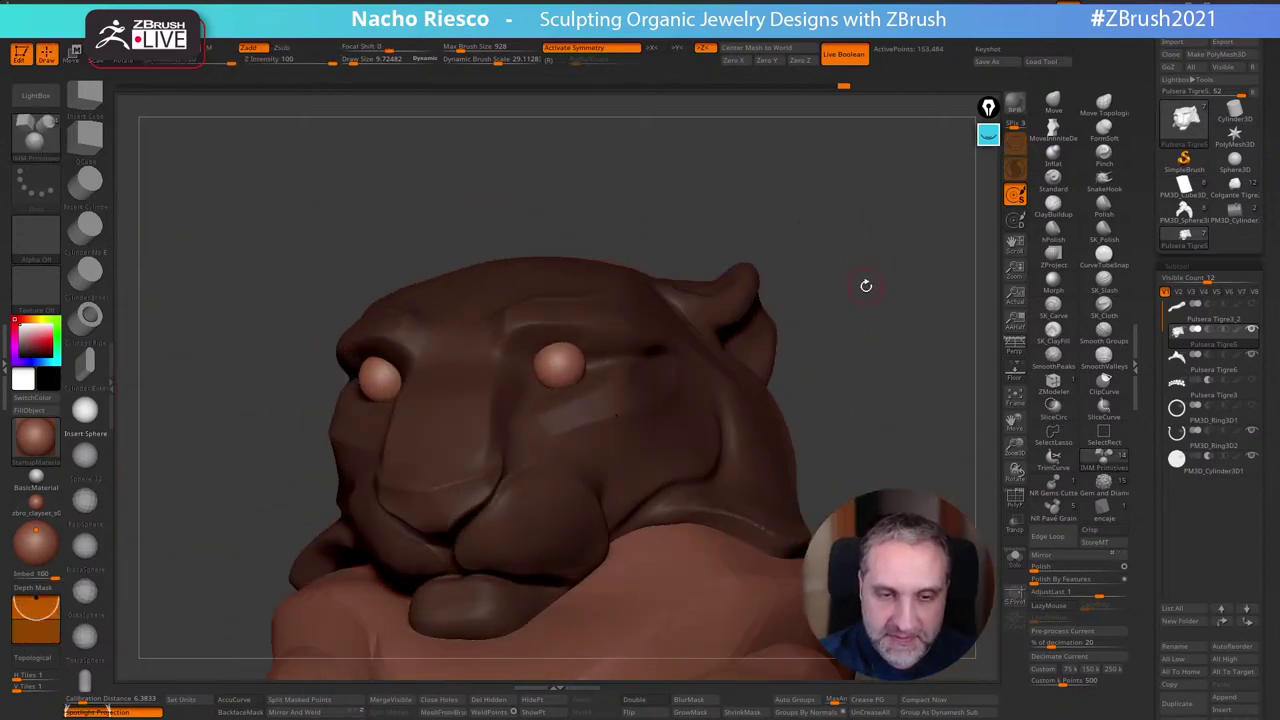
{"action": "mouse_move", "coordinate": [866, 286]}
{"action": "right_mouse_down"}
{"action": "mouse_move", "coordinate": [869, 306]}
{"action": "mouse_move", "coordinate": [849, 289]}
{"action": "mouse_move", "coordinate": [746, 404]}
{"action": "right_mouse_up"}
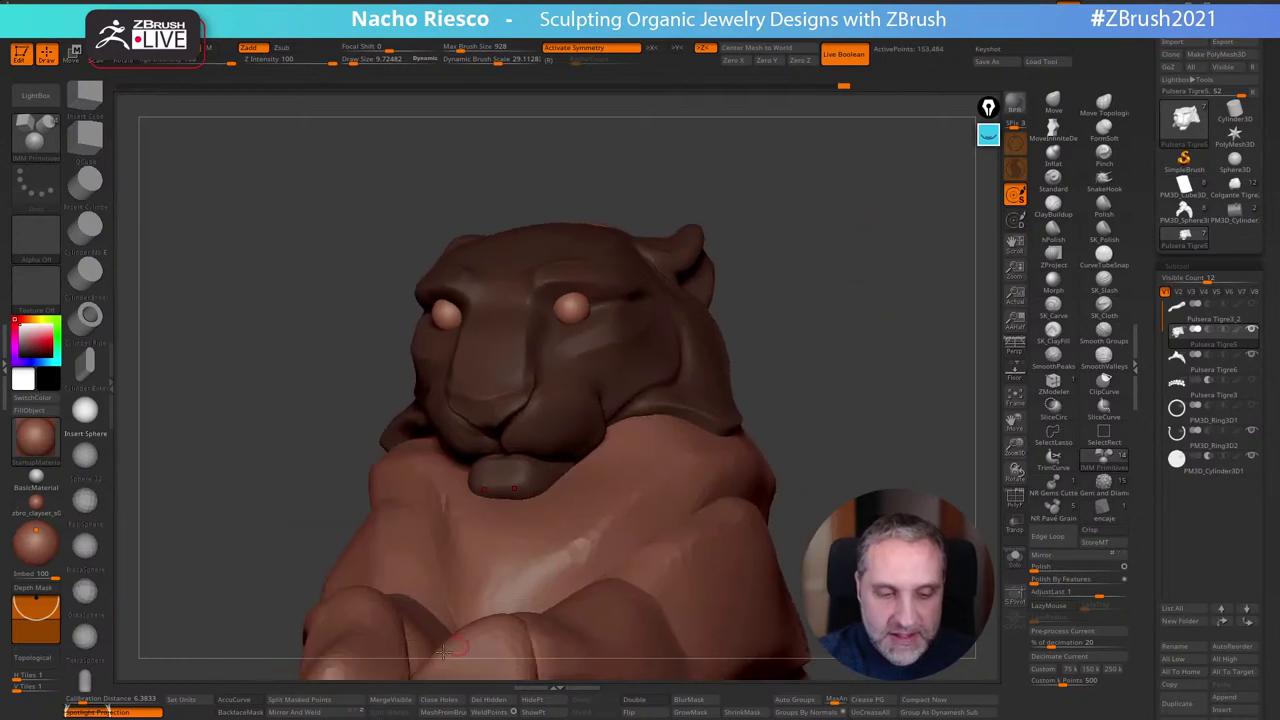
{"action": "left_click", "coordinate": [320, 699]}
{"action": "mouse_move", "coordinate": [503, 549]}
{"action": "right_mouse_down"}
{"action": "mouse_move", "coordinate": [886, 440]}
{"action": "mouse_move", "coordinate": [910, 371]}
{"action": "mouse_move", "coordinate": [795, 372]}
{"action": "right_mouse_up"}
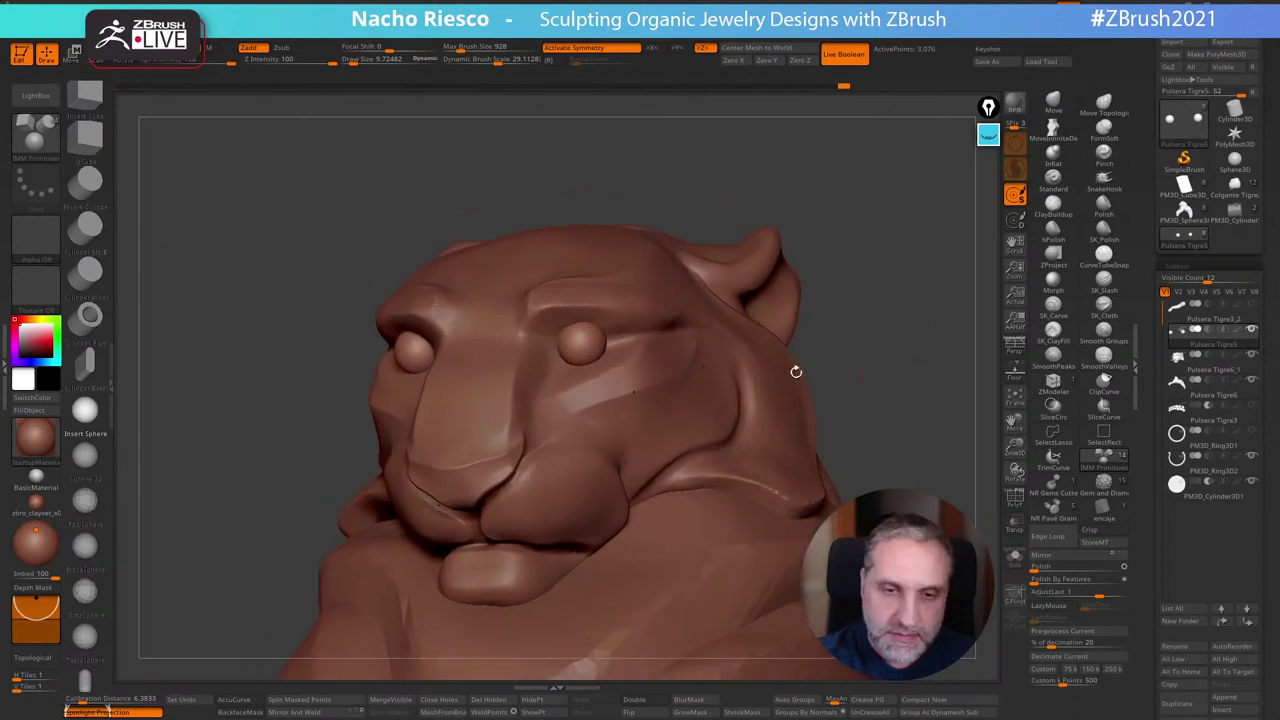
Select the tiger head and set up the SK_Cloth brush with Alpha 39 for sculpting around the eyes
{"action": "left_click", "coordinate": [588, 374], "text": "alt"}
{"action": "left_click_drag", "start_coordinate": [874, 249], "coordinate": [886, 313], "text": "alt"}
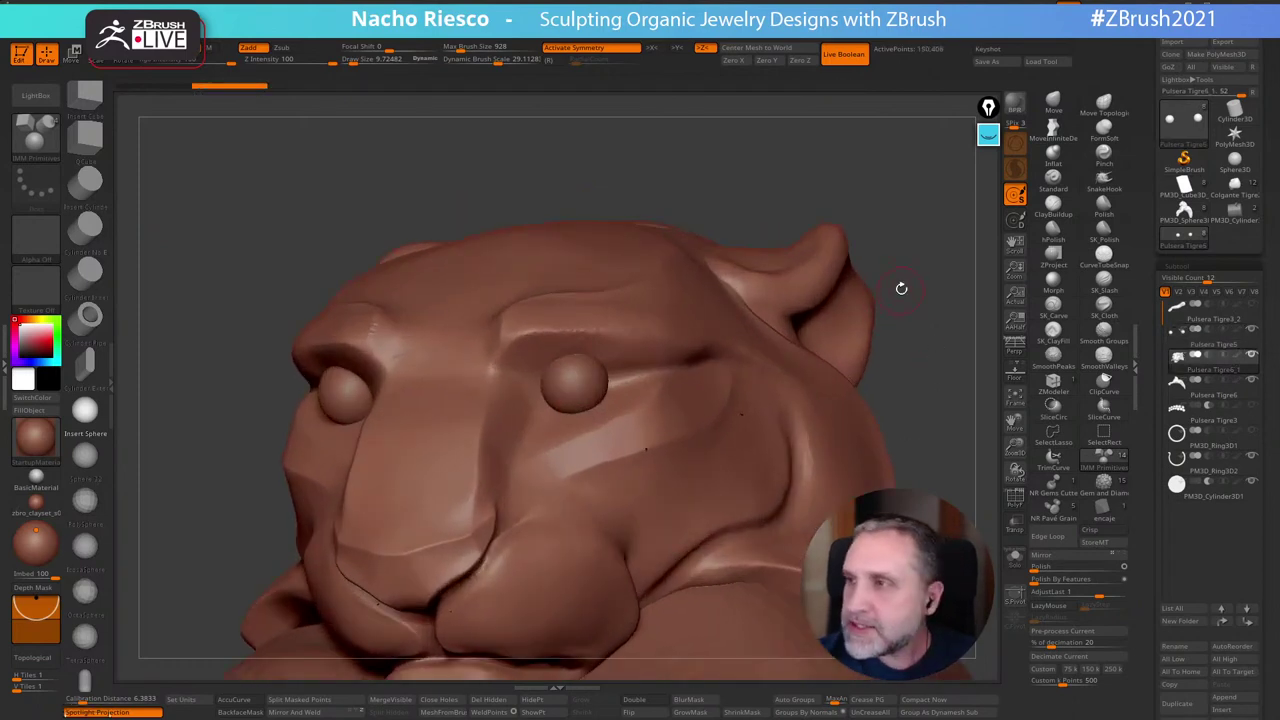
{"action": "right_click_drag", "start_coordinate": [907, 268], "coordinate": [943, 253]}
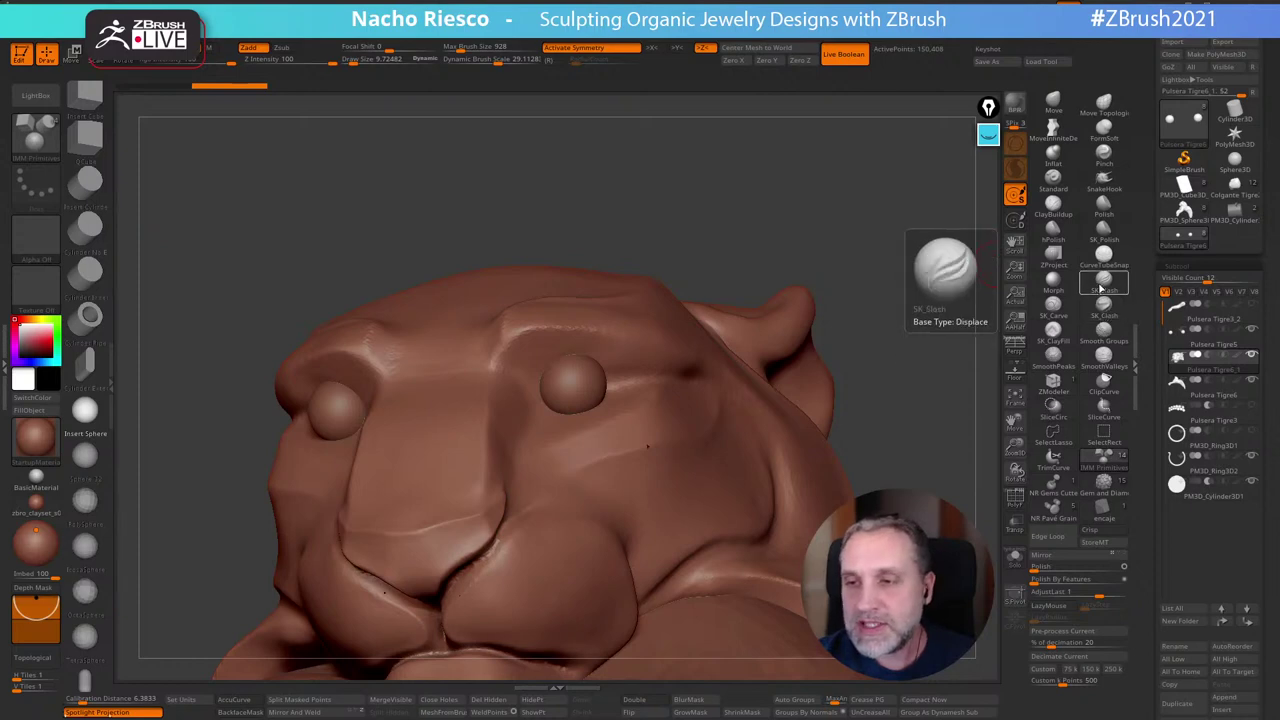
{"action": "left_click", "coordinate": [1106, 309]}
{"action": "left_click_drag", "start_coordinate": [904, 374], "coordinate": [902, 370]}
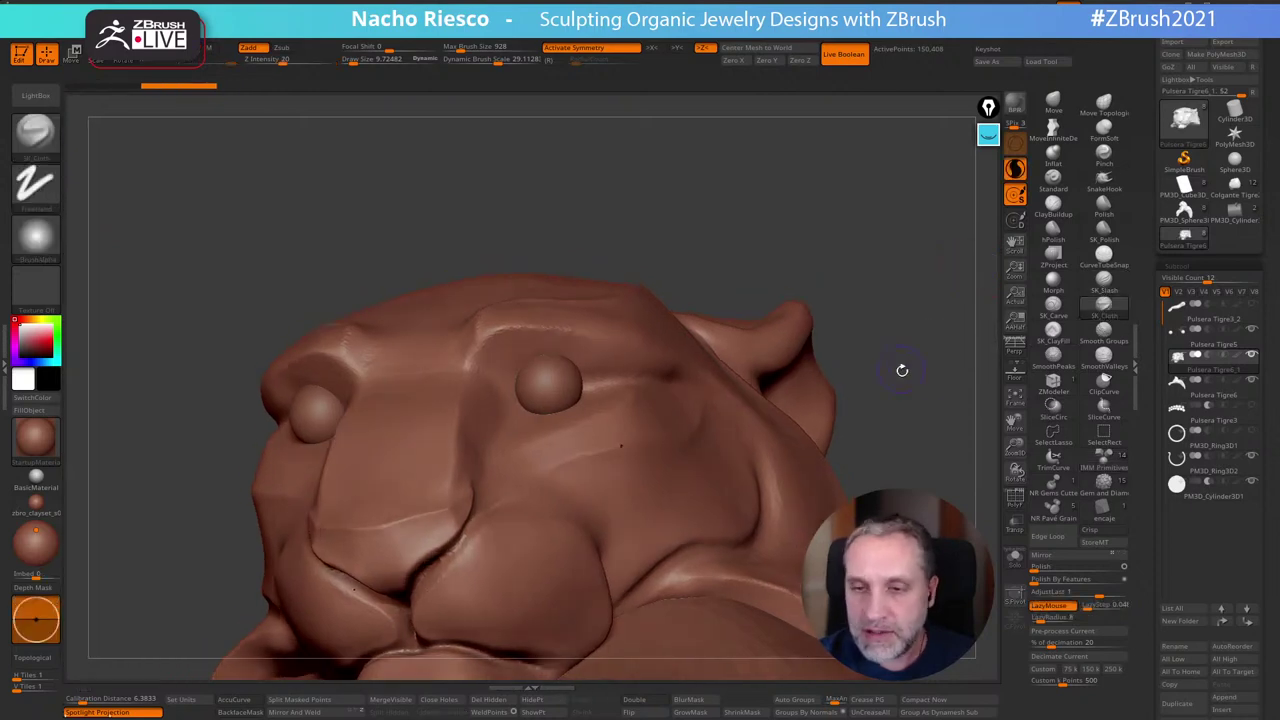
{"action": "left_click", "coordinate": [42, 243]}
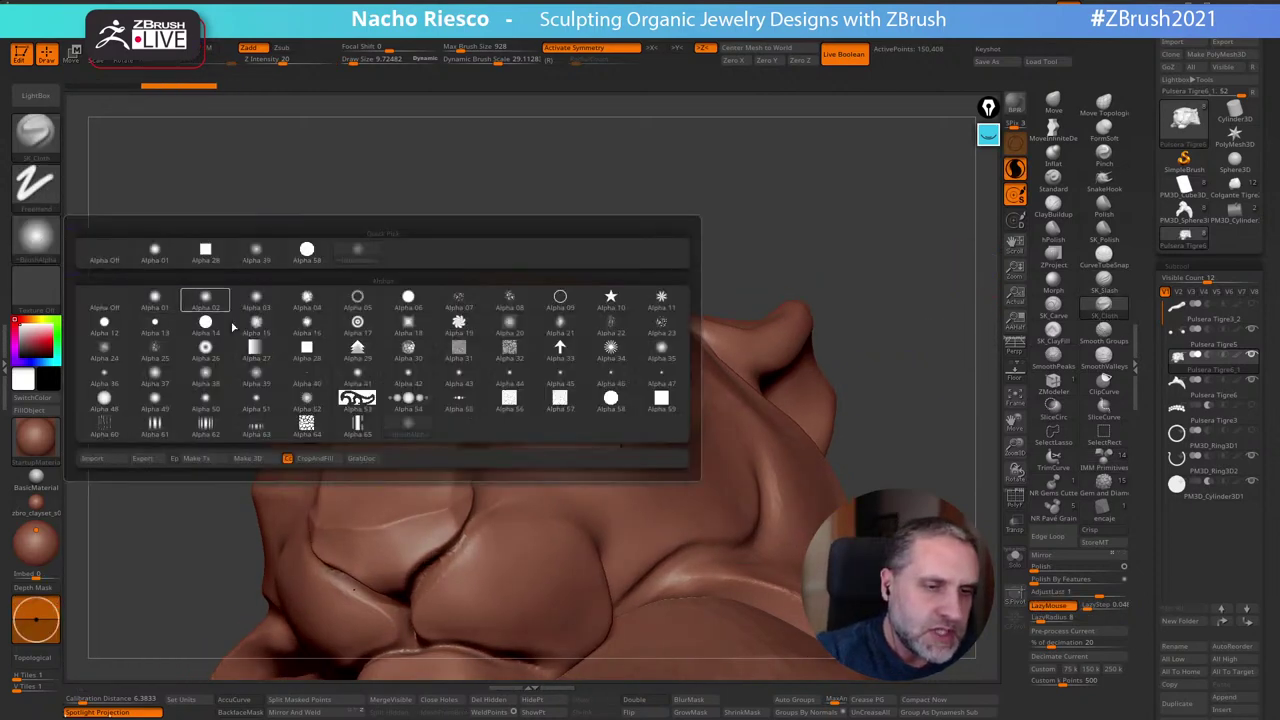
{"action": "left_click", "coordinate": [258, 377]}
{"action": "right_click_drag", "start_coordinate": [763, 157], "coordinate": [510, 356]}
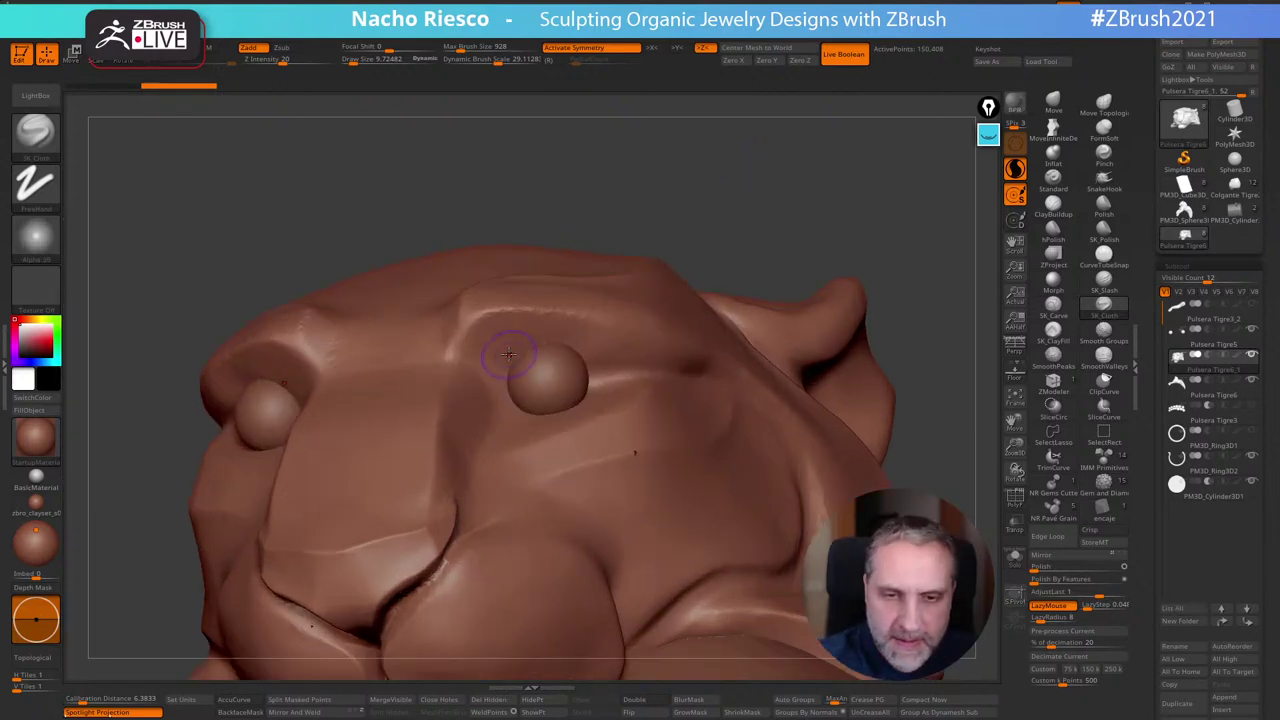
Sculpt the upper eyelid and the folds around the eye with SK_Cloth at a draw size of about 11.1
{"action": "key", "text": "s"}
{"action": "mouse_move", "coordinate": [510, 353]}
{"action": "left_mouse_down"}
{"action": "mouse_move", "coordinate": [500, 362]}
{"action": "mouse_move", "coordinate": [524, 338]}
{"action": "mouse_move", "coordinate": [566, 330]}
{"action": "mouse_move", "coordinate": [652, 374]}
{"action": "left_mouse_up"}
{"action": "mouse_move", "coordinate": [806, 210]}
{"action": "left_mouse_down"}
{"action": "mouse_move", "coordinate": [771, 191]}
{"action": "mouse_move", "coordinate": [755, 215]}
{"action": "left_mouse_up"}
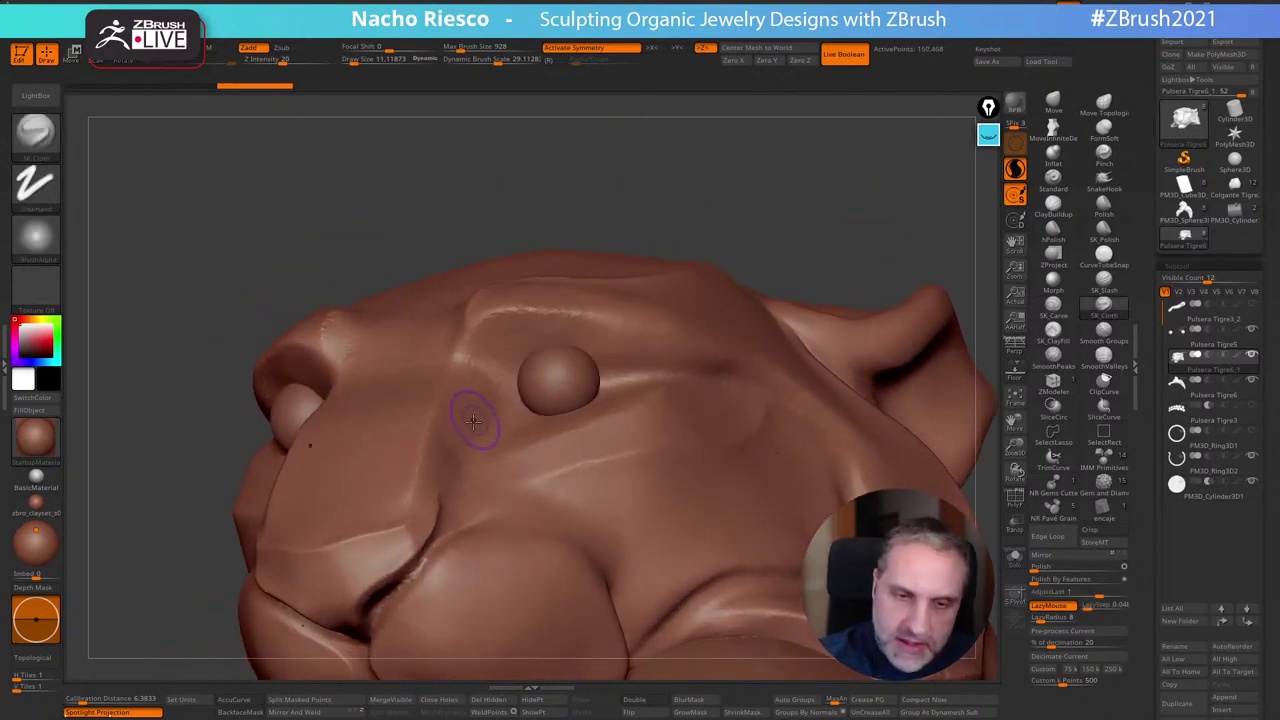
{"action": "mouse_move", "coordinate": [505, 363]}
{"action": "left_mouse_down"}
{"action": "mouse_move", "coordinate": [566, 327]}
{"action": "mouse_move", "coordinate": [662, 366]}
{"action": "left_mouse_up"}
{"action": "mouse_move", "coordinate": [726, 362]}
{"action": "right_mouse_down"}
{"action": "mouse_move", "coordinate": [714, 126]}
{"action": "mouse_move", "coordinate": [680, 147]}
{"action": "mouse_move", "coordinate": [700, 170]}
{"action": "mouse_move", "coordinate": [694, 189]}
{"action": "mouse_move", "coordinate": [715, 180]}
{"action": "mouse_move", "coordinate": [752, 198]}
{"action": "right_mouse_up"}
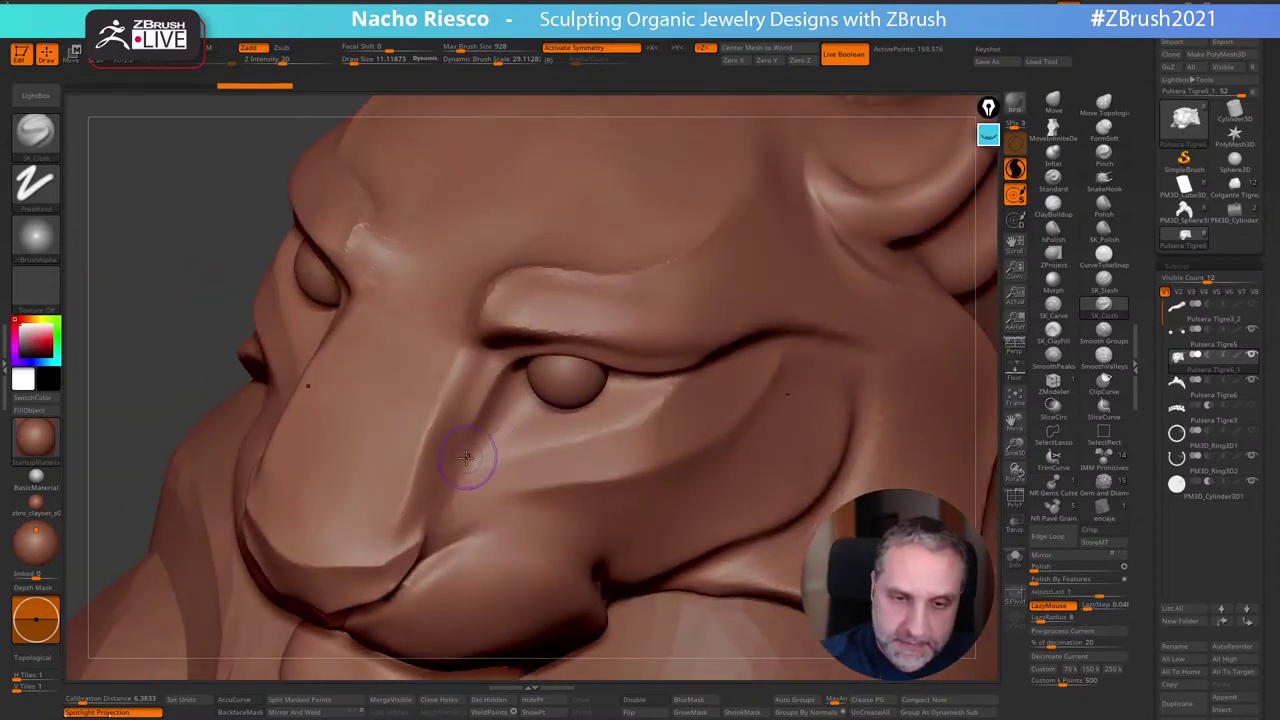
{"action": "left_click_drag", "start_coordinate": [514, 420], "coordinate": [685, 370]}
{"action": "mouse_move", "coordinate": [975, 354]}
{"action": "right_mouse_down"}
{"action": "mouse_move", "coordinate": [954, 397]}
{"action": "mouse_move", "coordinate": [912, 428]}
{"action": "mouse_move", "coordinate": [968, 492]}
{"action": "right_mouse_up"}
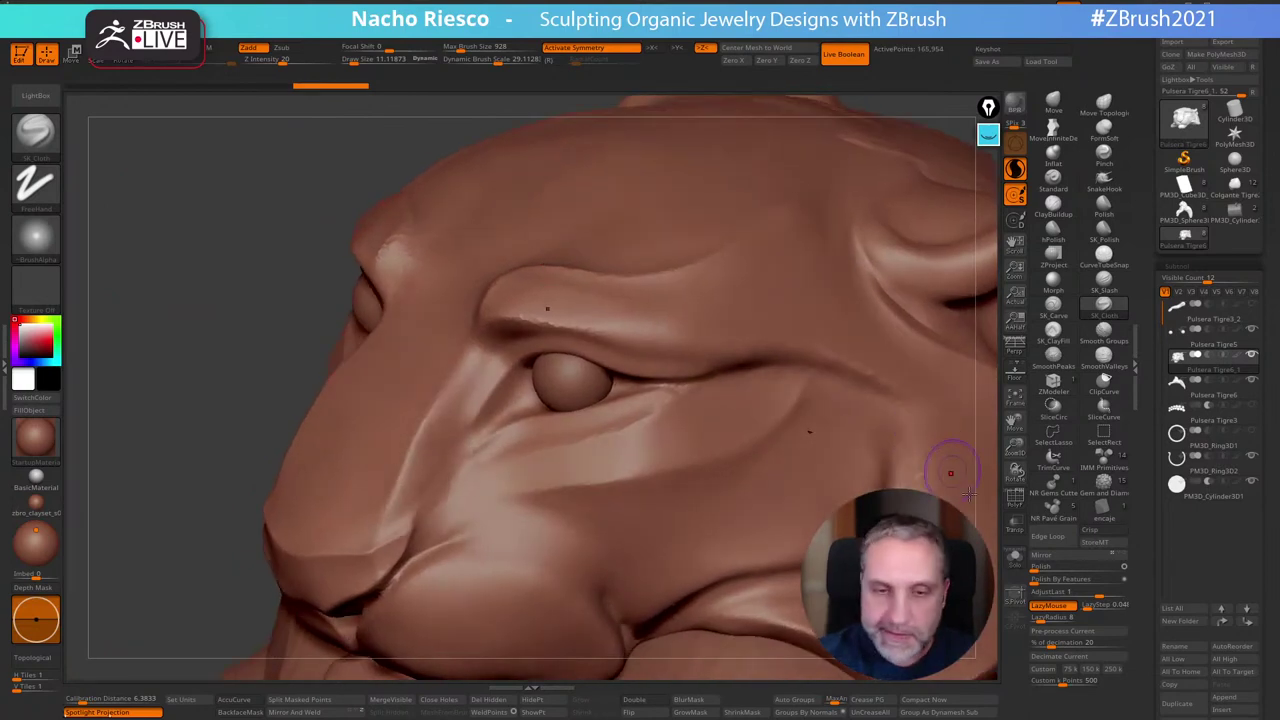
Isolate the head, sculpt the upper and lower eyelid creases with SK_Cloth, and smooth the inner corner
{"action": "left_click", "coordinate": [1014, 560]}
{"action": "left_click_drag", "start_coordinate": [460, 468], "coordinate": [522, 419]}
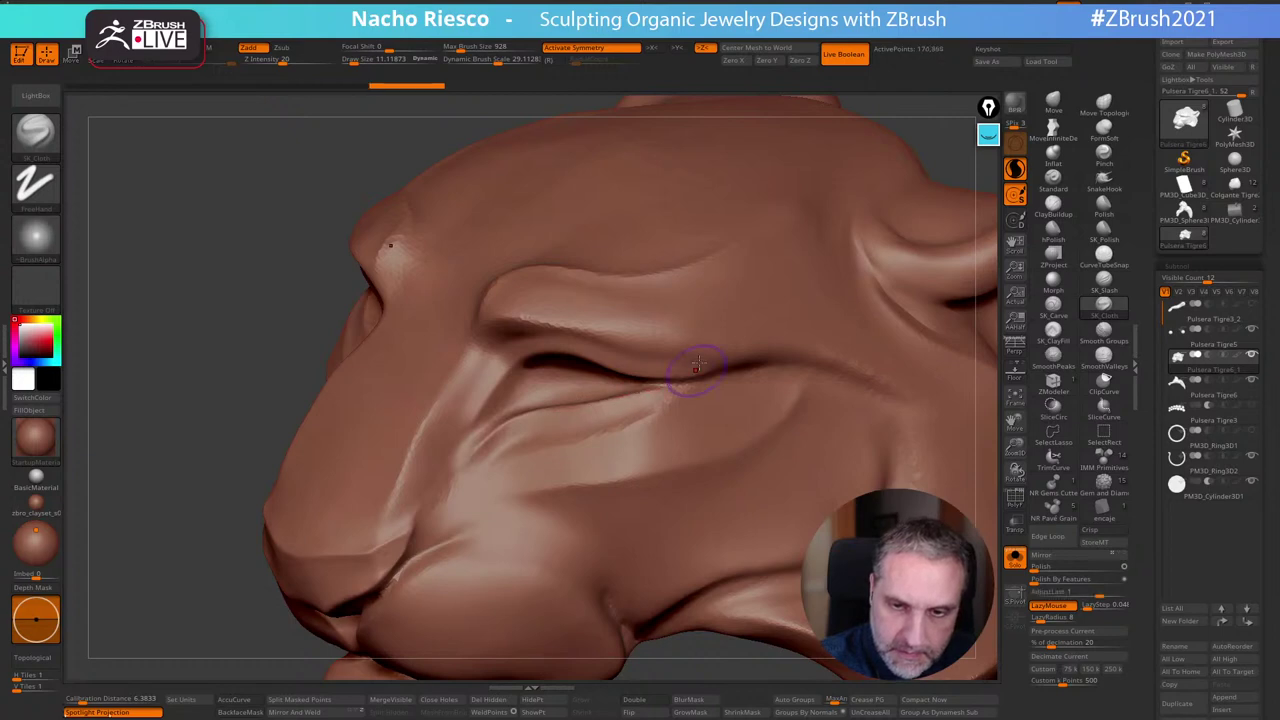
{"action": "right_click_drag", "start_coordinate": [634, 395], "coordinate": [480, 430]}
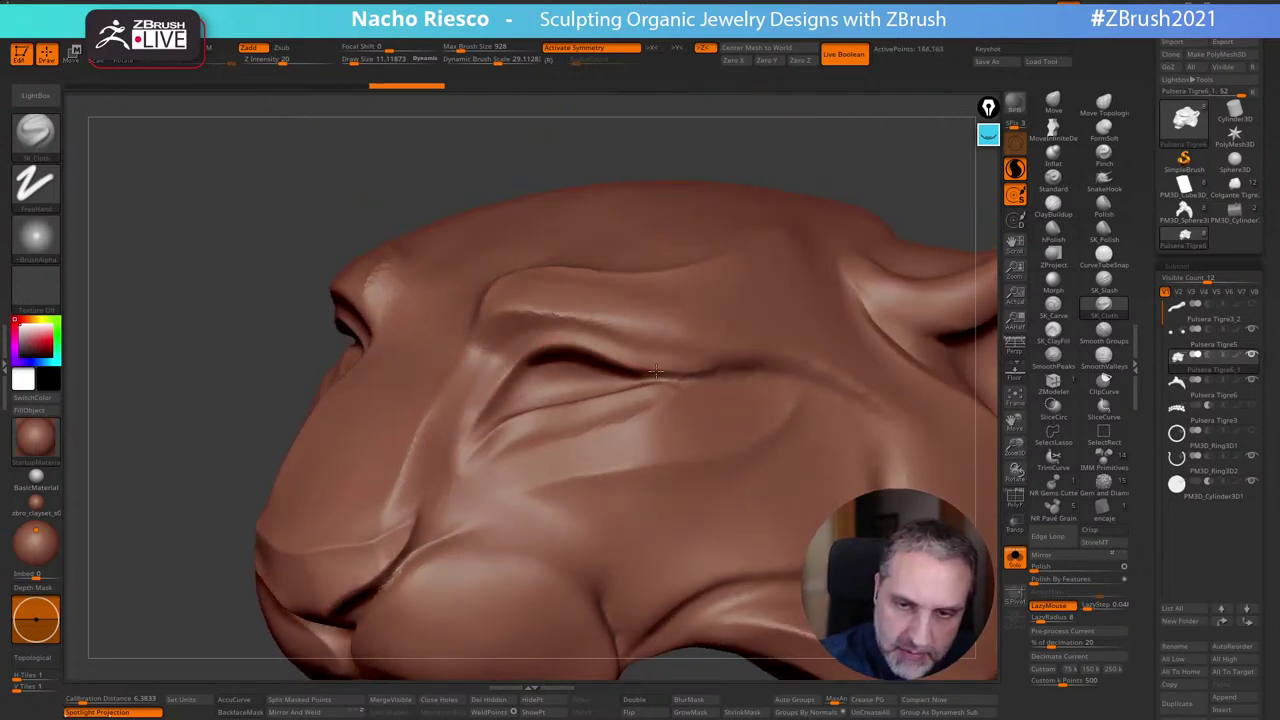
{"action": "left_click_drag", "start_coordinate": [708, 370], "coordinate": [718, 369]}
{"action": "mouse_move", "coordinate": [874, 184]}
{"action": "left_mouse_down"}
{"action": "mouse_move", "coordinate": [892, 211]}
{"action": "mouse_move", "coordinate": [886, 284]}
{"action": "left_mouse_up"}
{"action": "key", "text": "shift"}
{"action": "left_click_drag", "start_coordinate": [485, 424], "coordinate": [490, 430], "text": "shift"}
{"action": "mouse_move", "coordinate": [940, 475]}
{"action": "left_mouse_down"}
{"action": "mouse_move", "coordinate": [929, 434]}
{"action": "mouse_move", "coordinate": [910, 422]}
{"action": "left_mouse_up"}
{"action": "left_click_drag", "start_coordinate": [892, 420], "coordinate": [926, 475]}
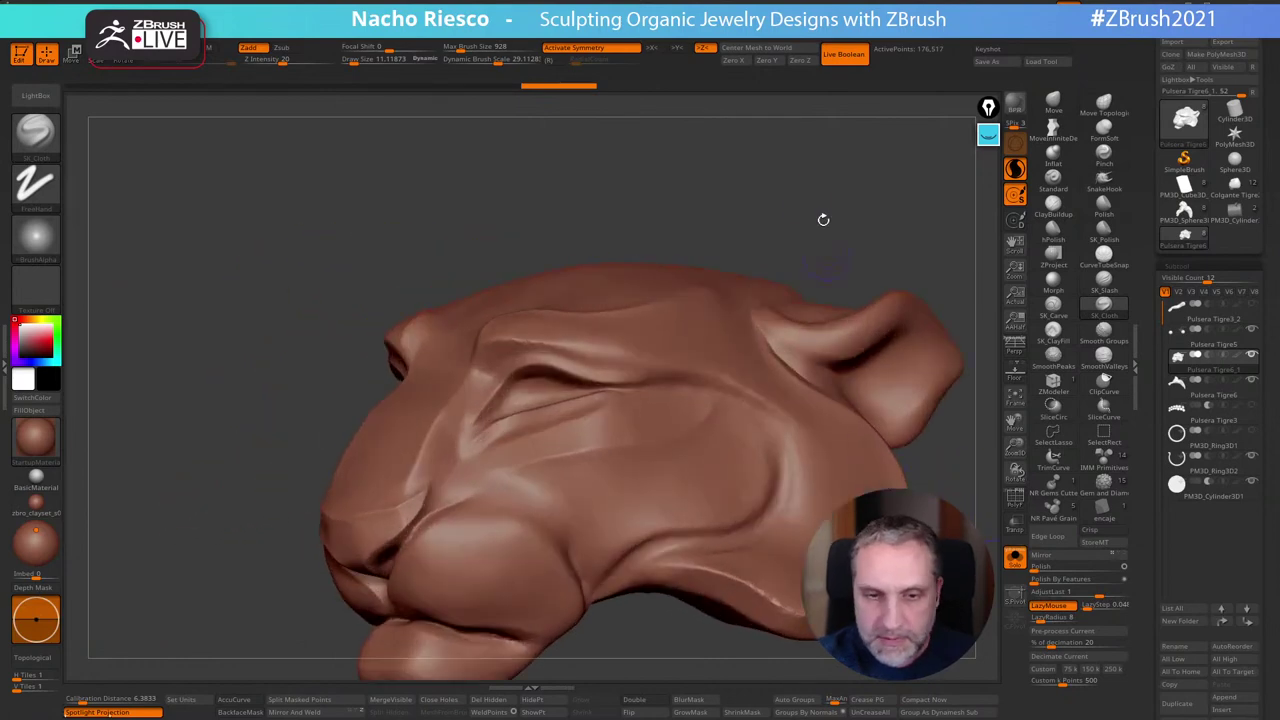
Define the inner eye corner and lower lid edge with SK_Cloth at a draw size of about 6.2
{"action": "left_click_drag", "start_coordinate": [805, 192], "coordinate": [770, 250], "text": "alt"}
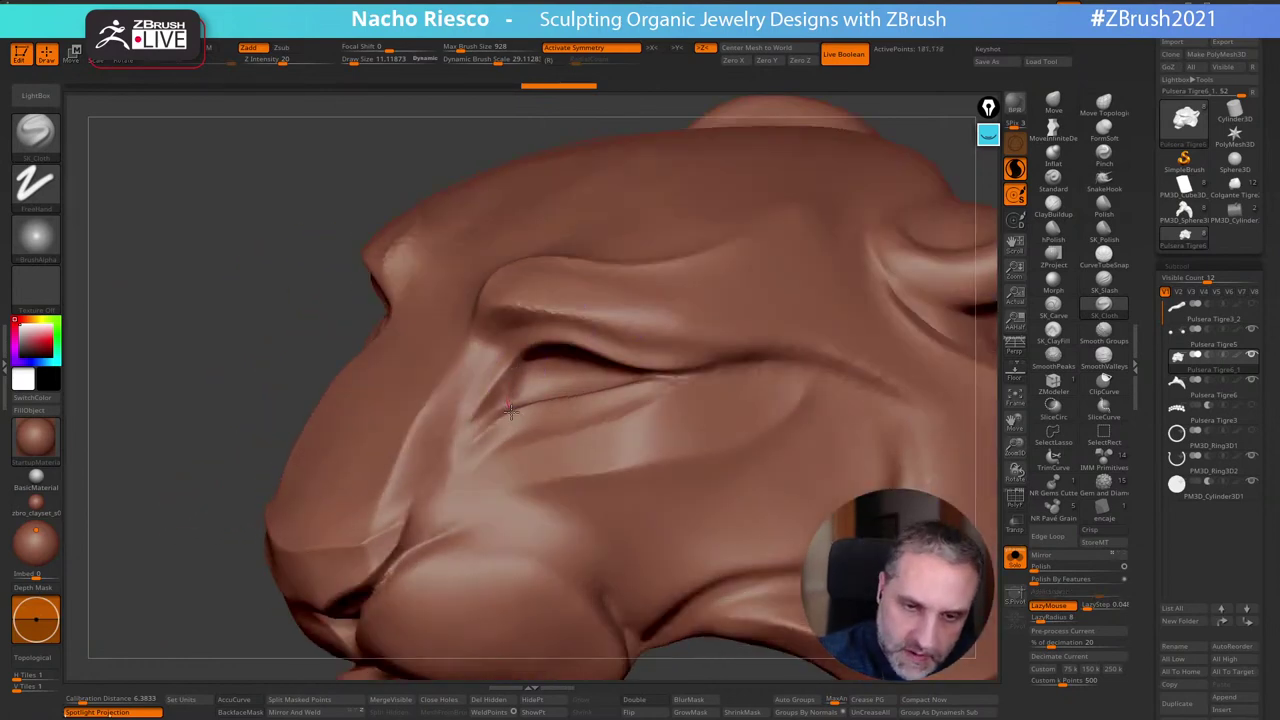
{"action": "key", "text": "["}
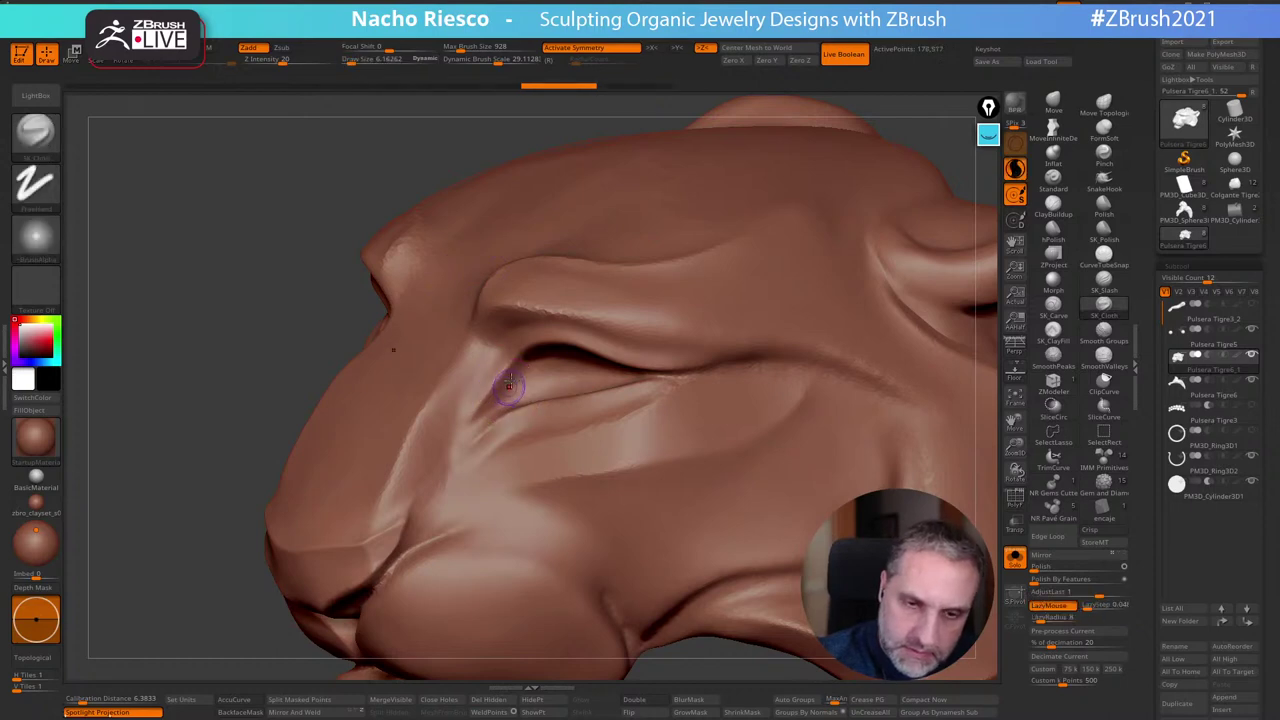
{"action": "left_click_drag", "start_coordinate": [505, 413], "coordinate": [515, 418]}
{"action": "right_click_drag", "start_coordinate": [560, 381], "coordinate": [542, 404]}
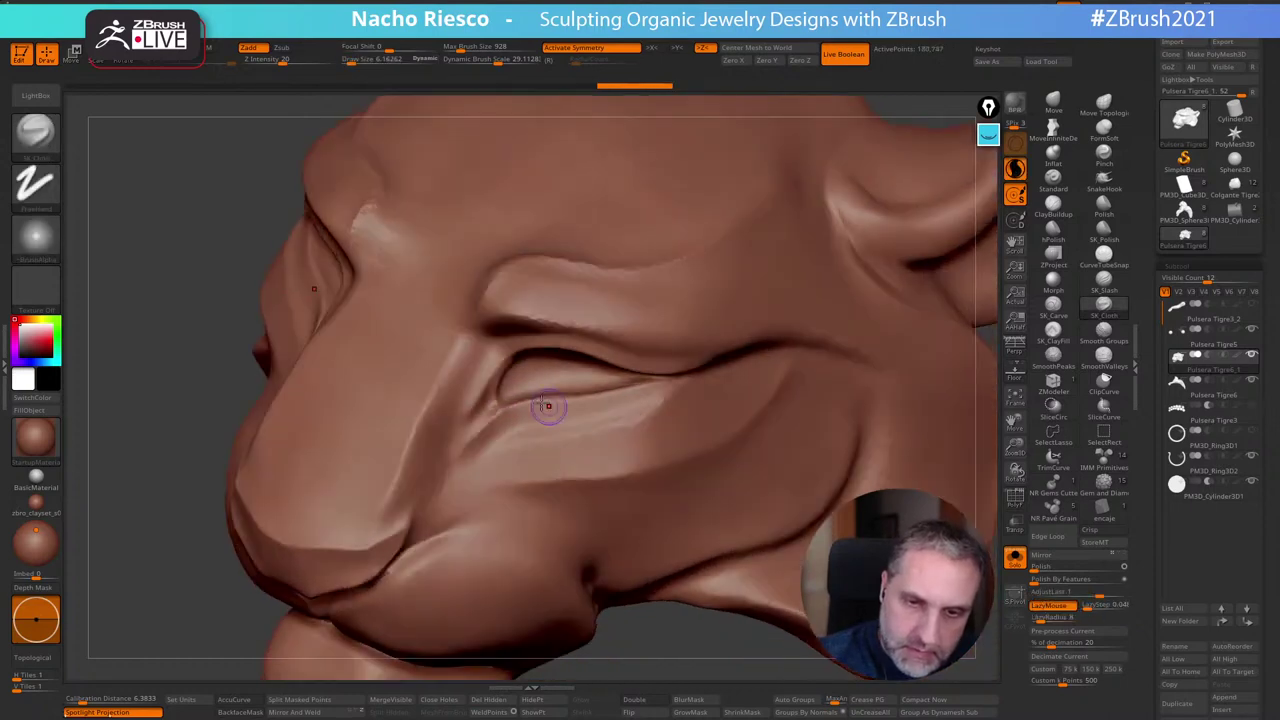
{"action": "right_click_drag", "start_coordinate": [626, 606], "coordinate": [598, 515]}
{"action": "key", "text": "]"}
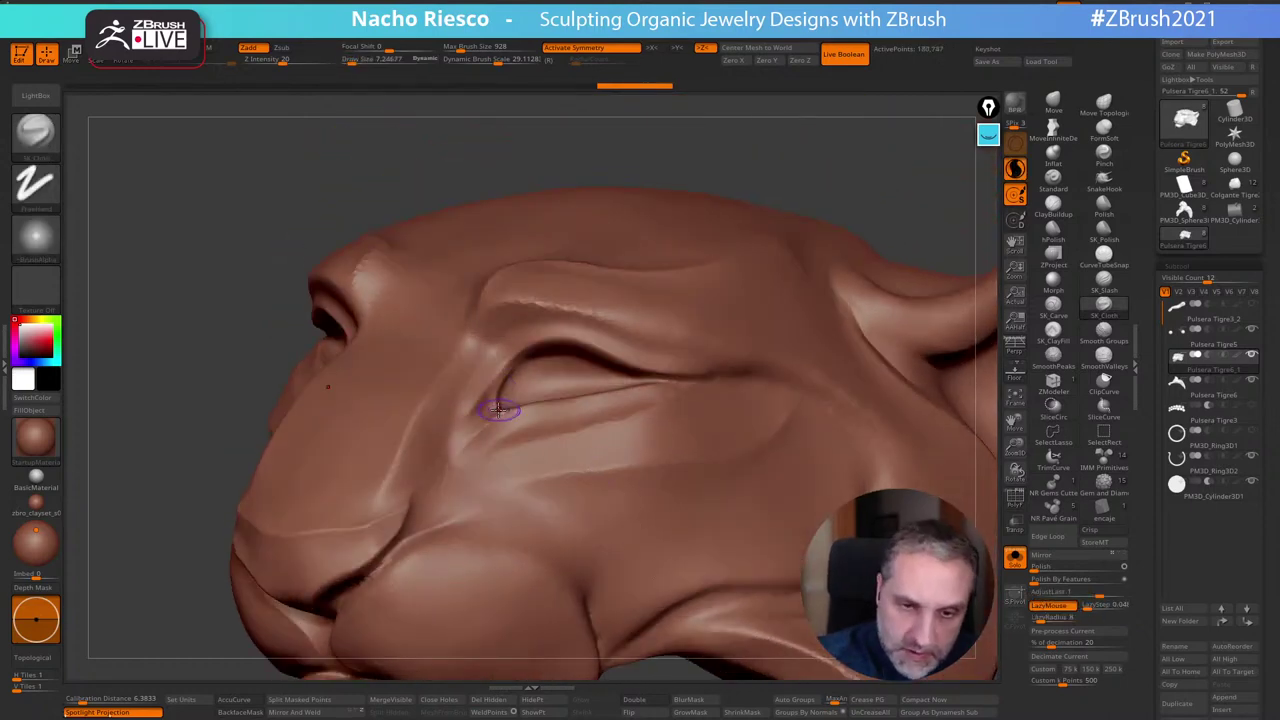
Smooth the upper lid crease with SmoothValleys and the inner eye corner with SmoothPeaks
{"action": "key", "text": "shift"}
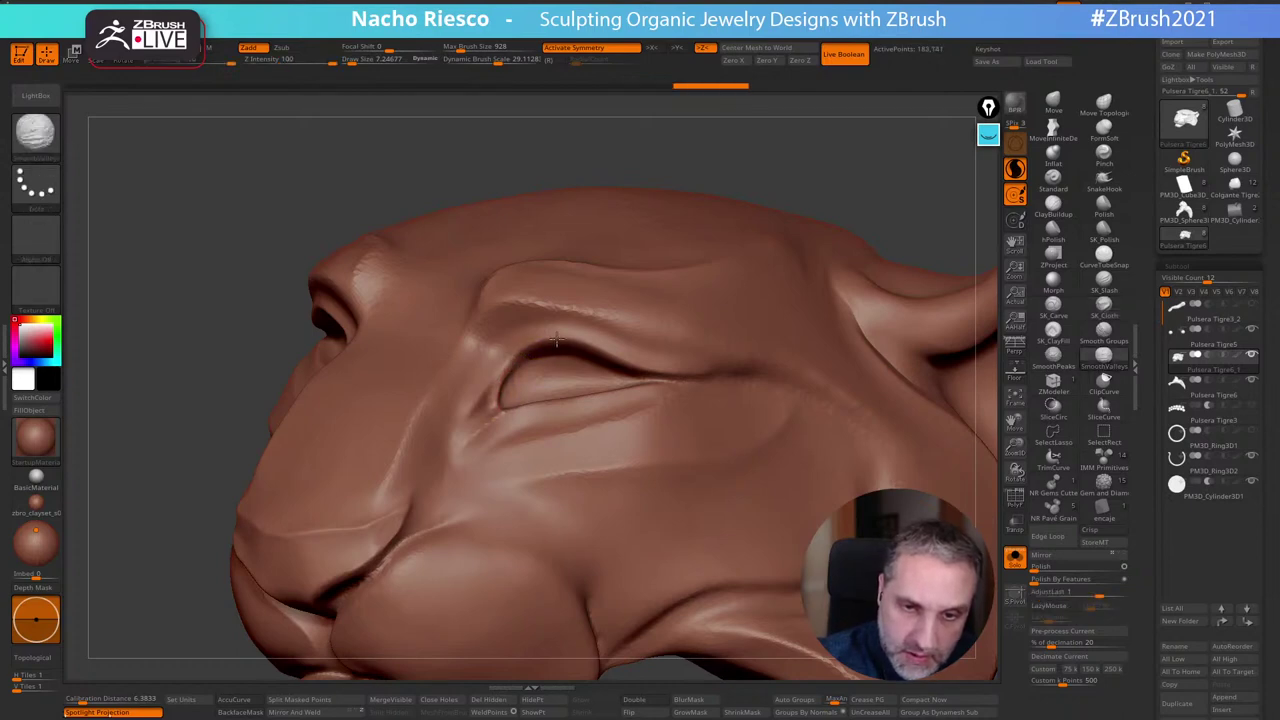
{"action": "left_click_drag", "start_coordinate": [556, 339], "coordinate": [660, 378], "text": "shift"}
{"action": "left_click_drag", "start_coordinate": [489, 379], "coordinate": [488, 420], "text": "shift"}
{"action": "left_click_drag", "start_coordinate": [850, 160], "coordinate": [791, 229]}
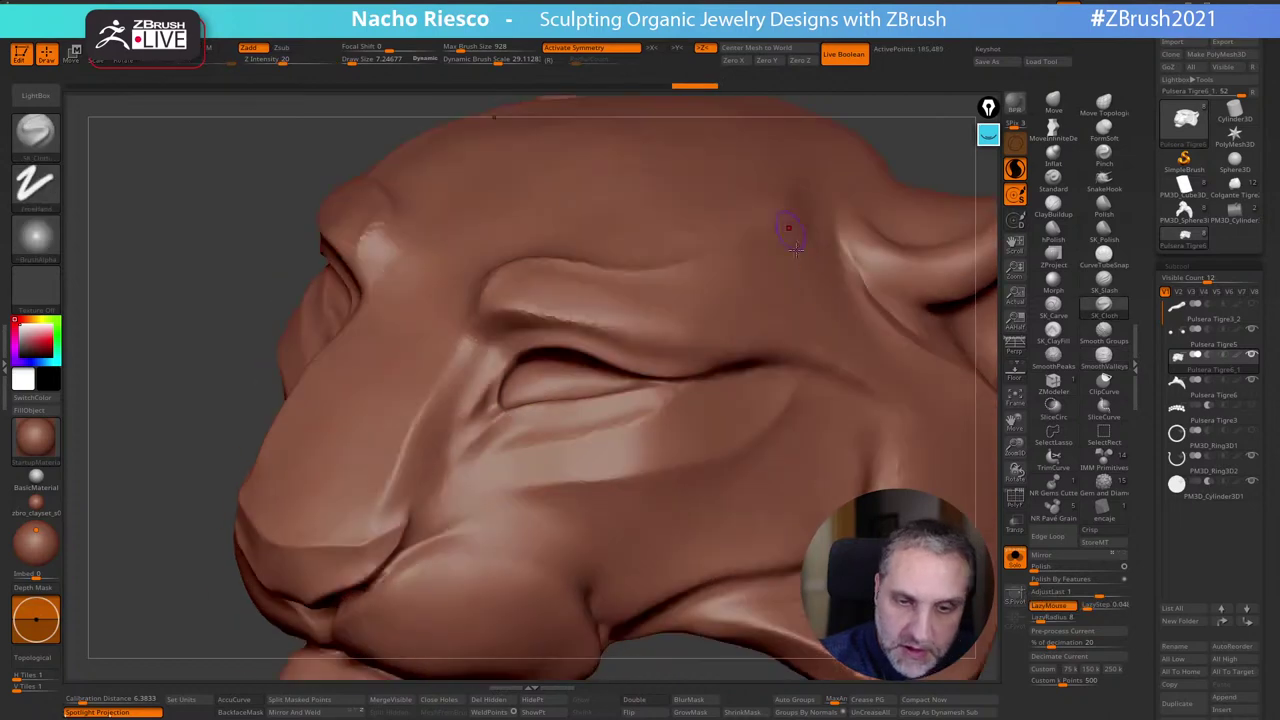
{"action": "left_click", "coordinate": [1055, 360], "text": "shift"}
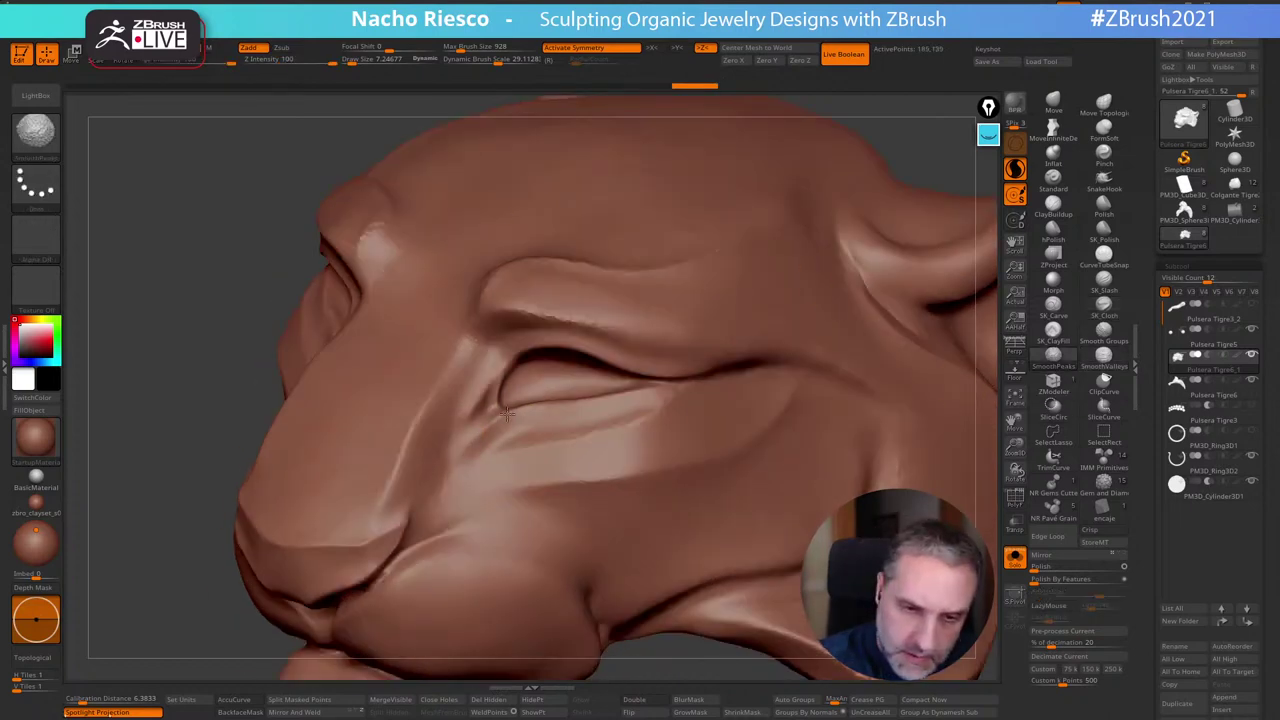
{"action": "left_click_drag", "start_coordinate": [490, 425], "coordinate": [426, 347], "text": "shift"}
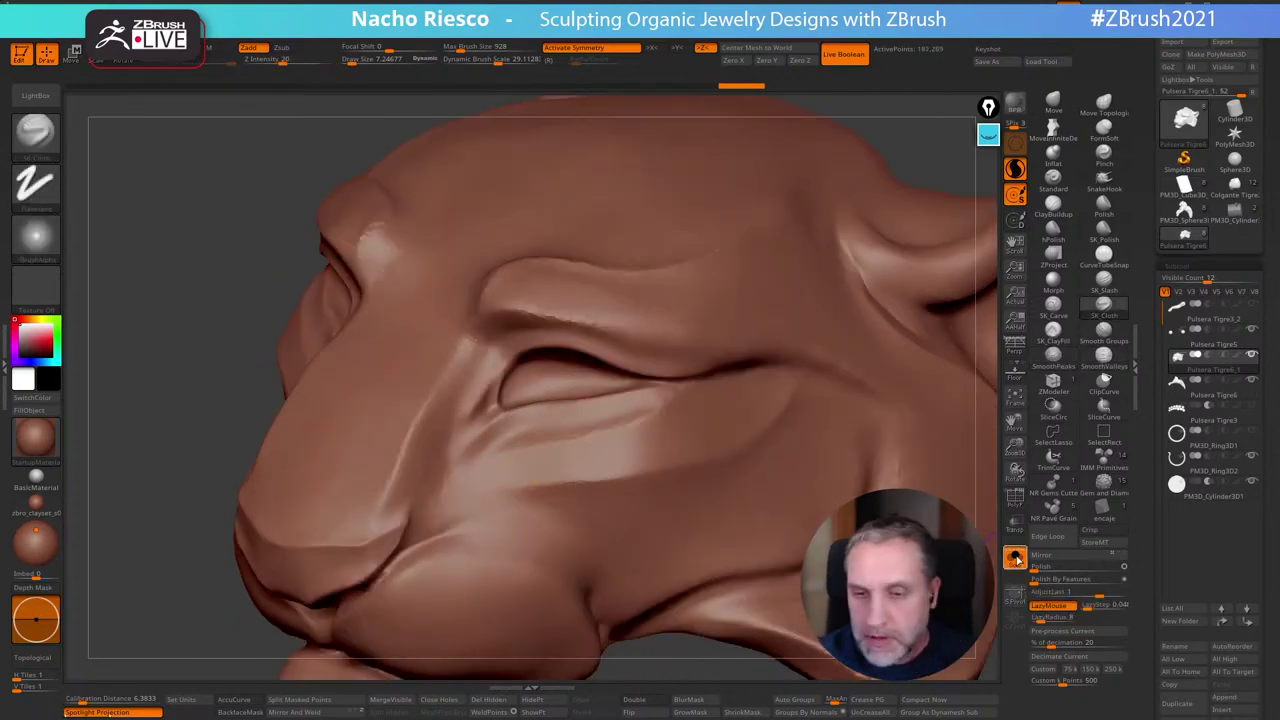
Show all subtools again, select the eye spheres and adjust their fit in the sockets with the gizmo
{"action": "left_click", "coordinate": [1016, 560]}
{"action": "right_click_drag", "start_coordinate": [780, 440], "coordinate": [895, 445]}
{"action": "left_click", "coordinate": [711, 366], "text": "alt"}
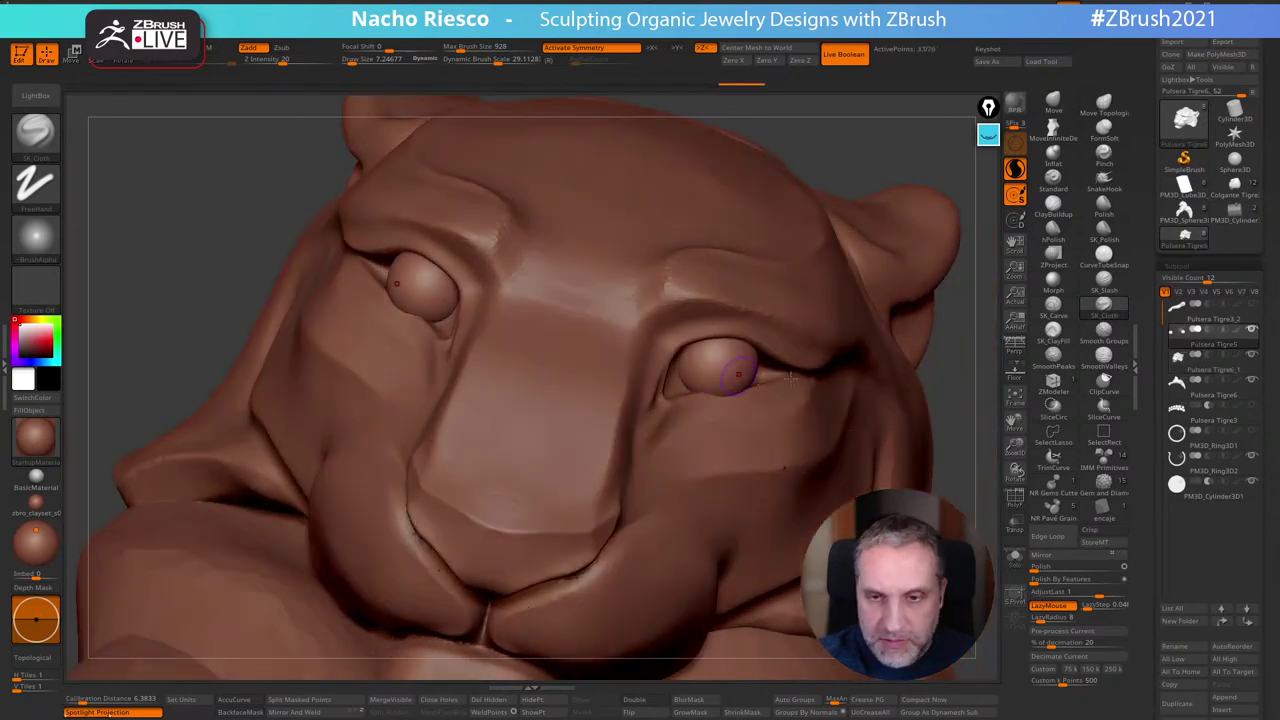
{"action": "left_click_drag", "start_coordinate": [974, 400], "coordinate": [968, 500]}
{"action": "key", "text": "w"}
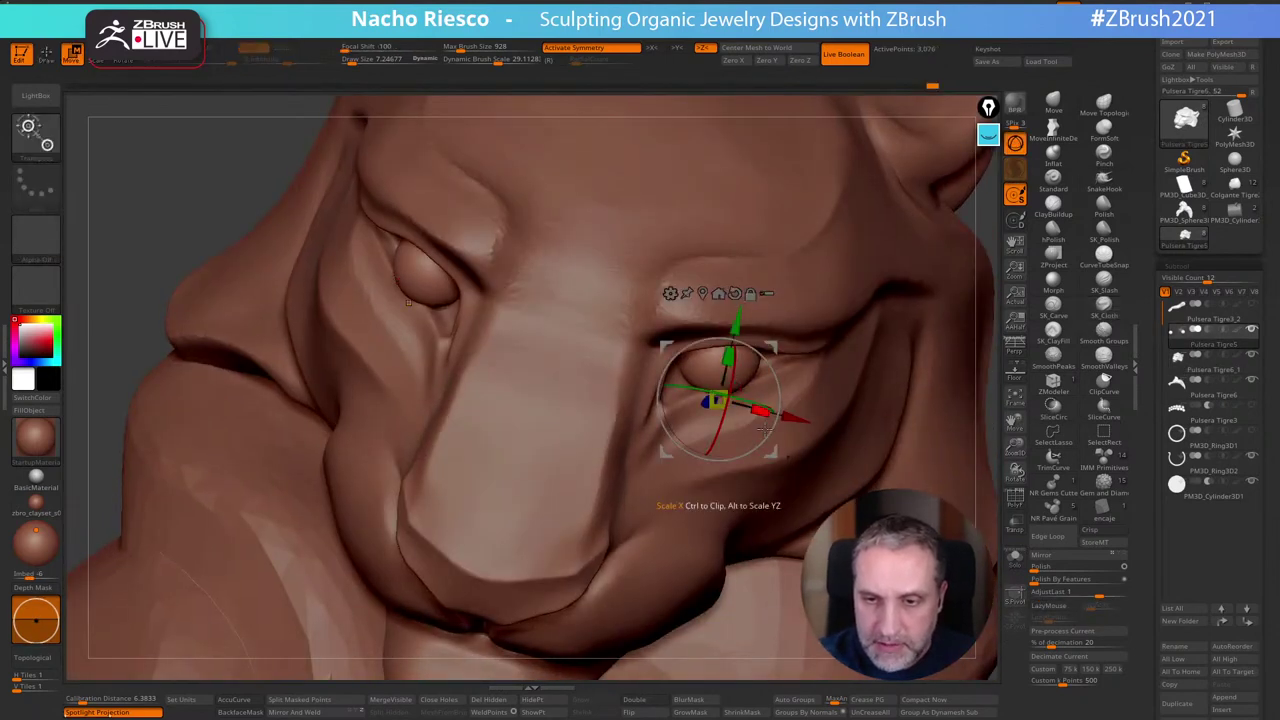
{"action": "left_click_drag", "start_coordinate": [764, 428], "coordinate": [764, 440]}
{"action": "mouse_move", "coordinate": [982, 375]}
{"action": "right_mouse_down"}
{"action": "mouse_move", "coordinate": [946, 213]}
{"action": "mouse_move", "coordinate": [905, 262]}
{"action": "mouse_move", "coordinate": [778, 338]}
{"action": "right_mouse_up"}
{"action": "right_click_drag", "start_coordinate": [853, 147], "coordinate": [853, 98], "text": "ctrl"}
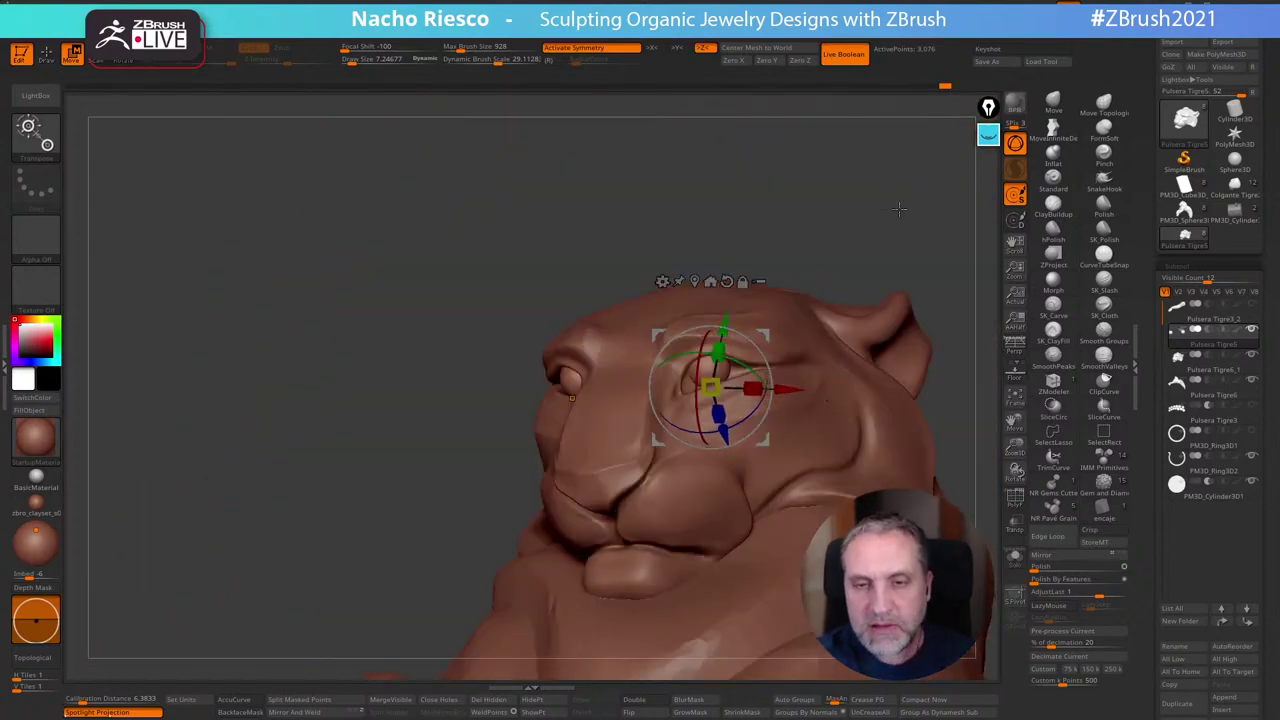
Shift the eye spheres along Z from a side view to seat them behind the eyelids
{"action": "key", "text": "q"}
{"action": "mouse_move", "coordinate": [890, 170]}
{"action": "right_mouse_down"}
{"action": "mouse_move", "coordinate": [840, 166]}
{"action": "mouse_move", "coordinate": [845, 120]}
{"action": "right_mouse_up"}
{"action": "mouse_move", "coordinate": [830, 194]}
{"action": "right_mouse_down"}
{"action": "mouse_move", "coordinate": [754, 214]}
{"action": "mouse_move", "coordinate": [709, 169]}
{"action": "mouse_move", "coordinate": [700, 223]}
{"action": "right_mouse_up"}
{"action": "key", "text": "w"}
{"action": "right_click_drag", "start_coordinate": [648, 130], "coordinate": [664, 420]}
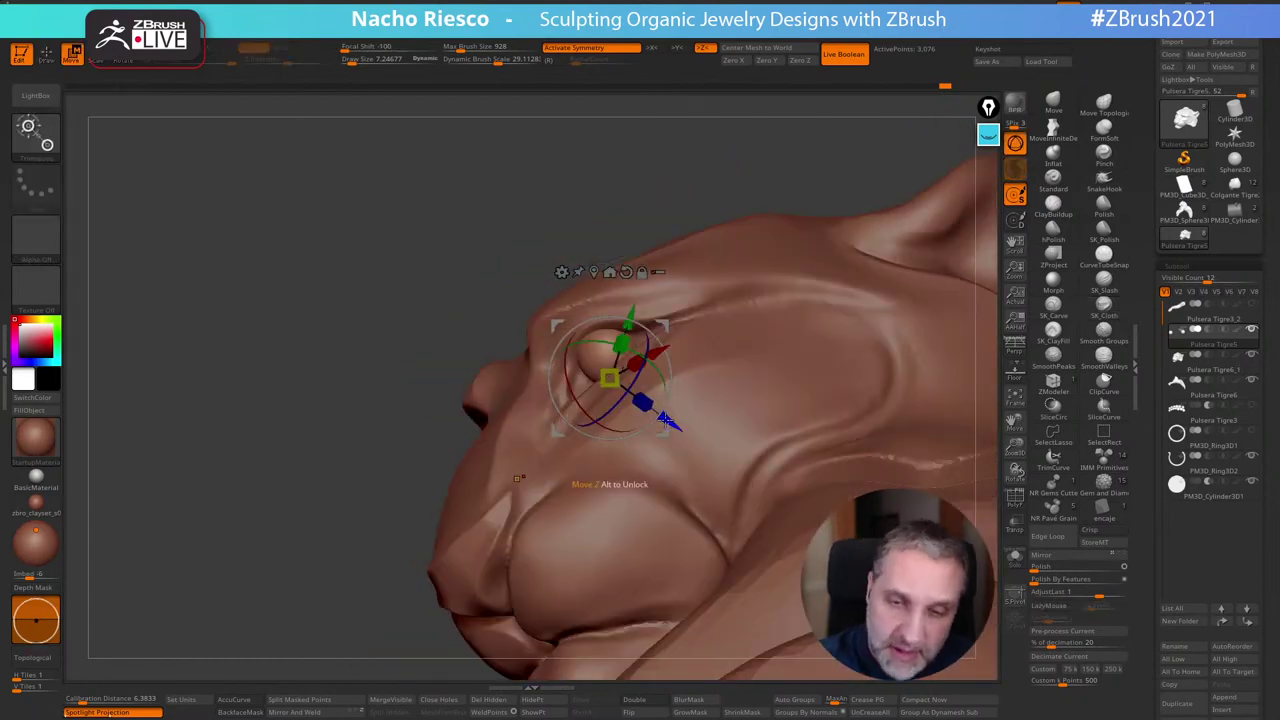
{"action": "left_click_drag", "start_coordinate": [668, 438], "coordinate": [674, 443]}
{"action": "key", "text": "q"}
Reshape the eye spheres to fit the eyelids with the Move brush at a draw size of about 35.9
{"action": "left_click_drag", "start_coordinate": [694, 180], "coordinate": [946, 253]}
{"action": "left_click", "coordinate": [1056, 106]}
{"action": "key", "text": "s"}
{"action": "mouse_move", "coordinate": [596, 376]}
{"action": "left_mouse_down"}
{"action": "mouse_move", "coordinate": [580, 390]}
{"action": "mouse_move", "coordinate": [629, 347]}
{"action": "left_mouse_up"}
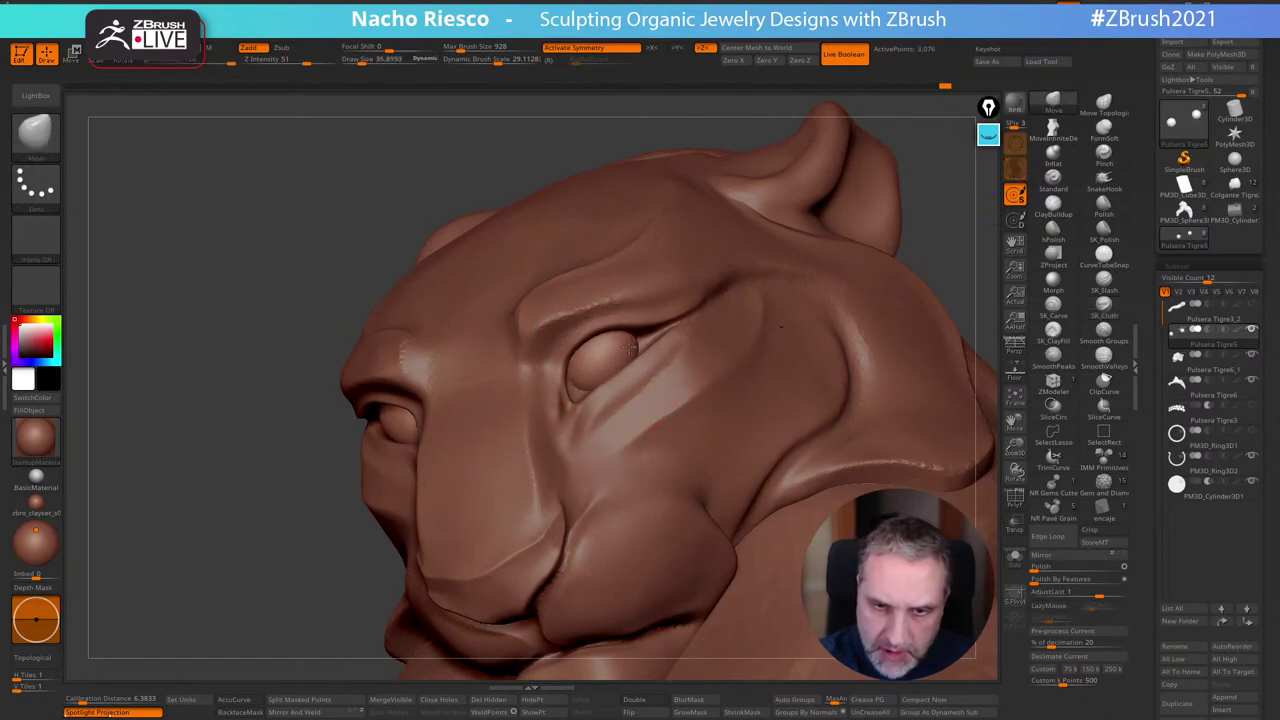
{"action": "mouse_move", "coordinate": [690, 132]}
{"action": "left_mouse_down"}
{"action": "mouse_move", "coordinate": [860, 202]}
{"action": "mouse_move", "coordinate": [932, 210]}
{"action": "left_mouse_up"}
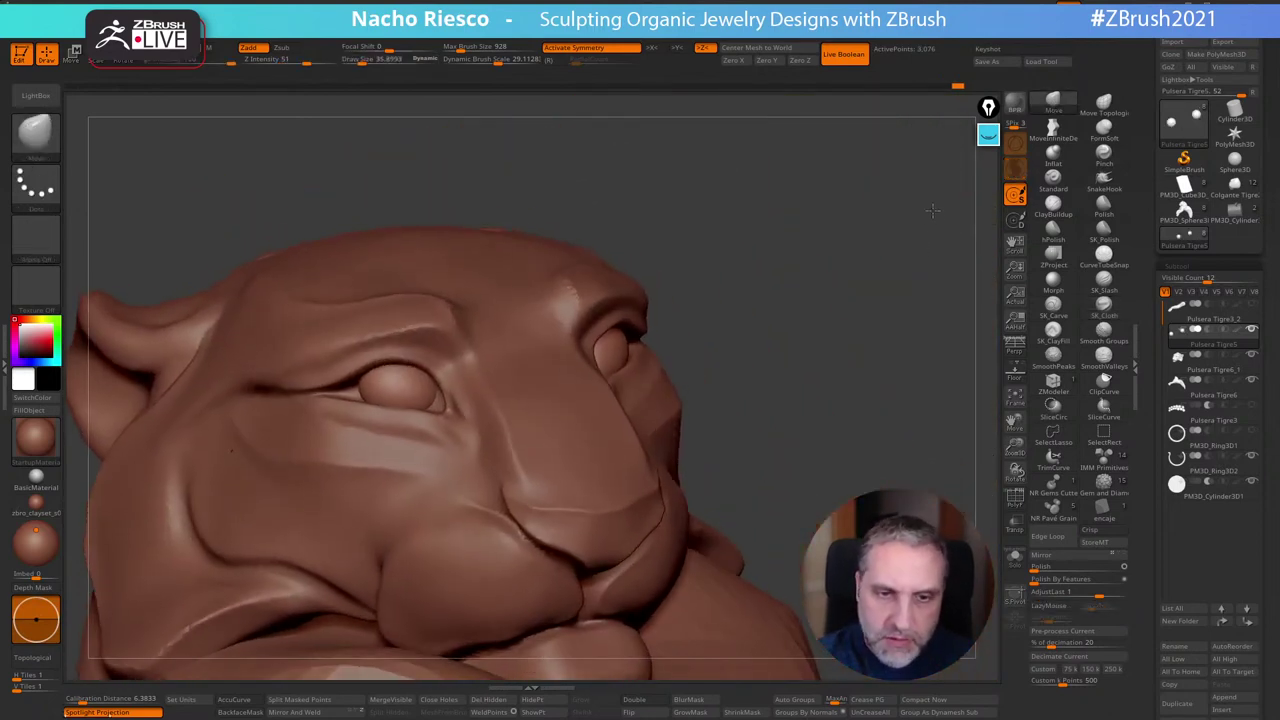
{"action": "mouse_move", "coordinate": [932, 210]}
{"action": "right_mouse_down"}
{"action": "mouse_move", "coordinate": [871, 243]}
{"action": "mouse_move", "coordinate": [852, 296]}
{"action": "mouse_move", "coordinate": [850, 264]}
{"action": "right_mouse_up"}
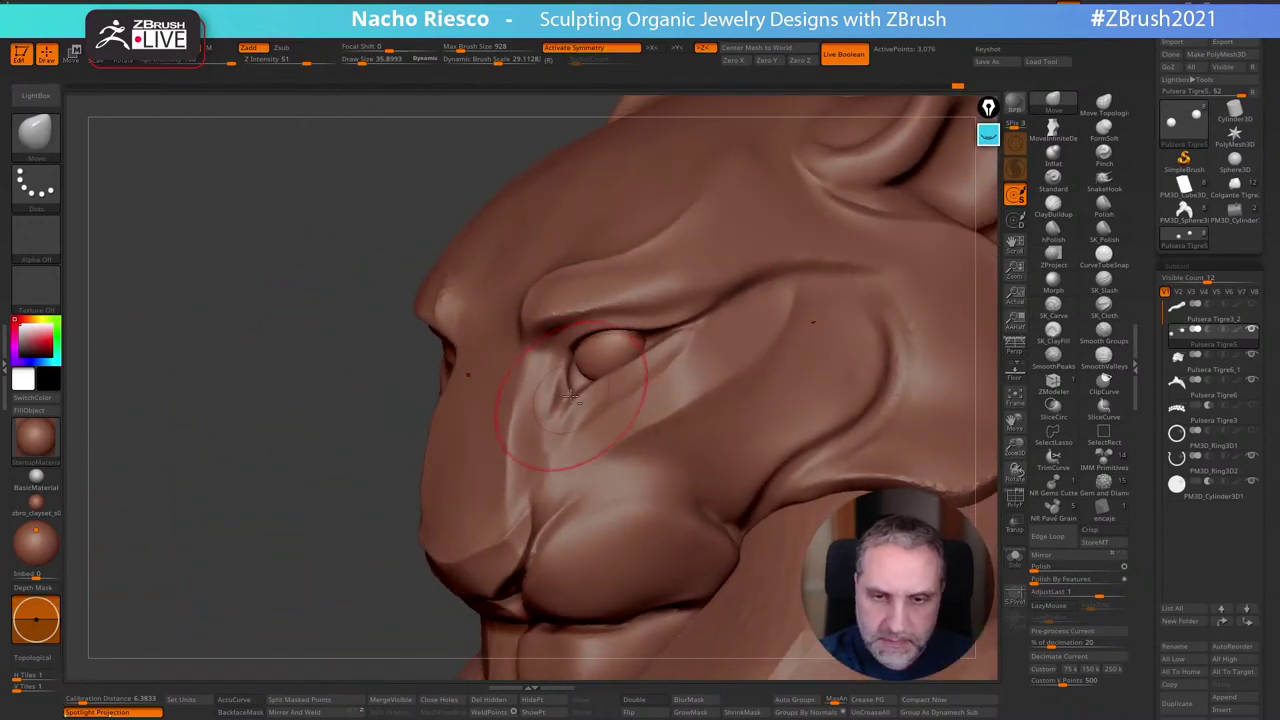
Select the head, adjust the lower eyelid with Move at a draw size of about 12.6, and smooth it with SmoothPeaks
{"action": "left_click", "coordinate": [571, 397], "text": "alt"}
{"action": "key", "text": "s"}
{"action": "left_click_drag", "start_coordinate": [573, 397], "coordinate": [545, 372]}
{"action": "mouse_move", "coordinate": [551, 420]}
{"action": "left_mouse_down"}
{"action": "mouse_move", "coordinate": [548, 409]}
{"action": "mouse_move", "coordinate": [576, 414]}
{"action": "left_mouse_up"}
{"action": "key", "text": "bracketleft"}
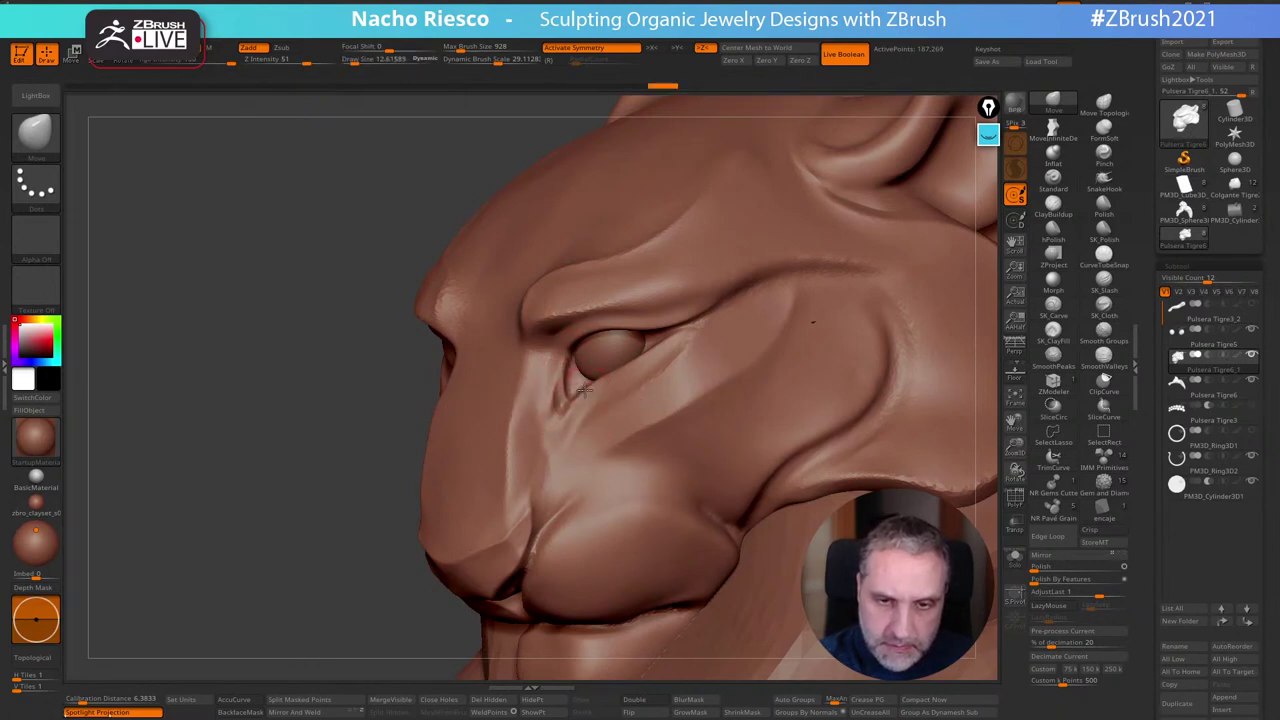
{"action": "key", "text": "shift"}
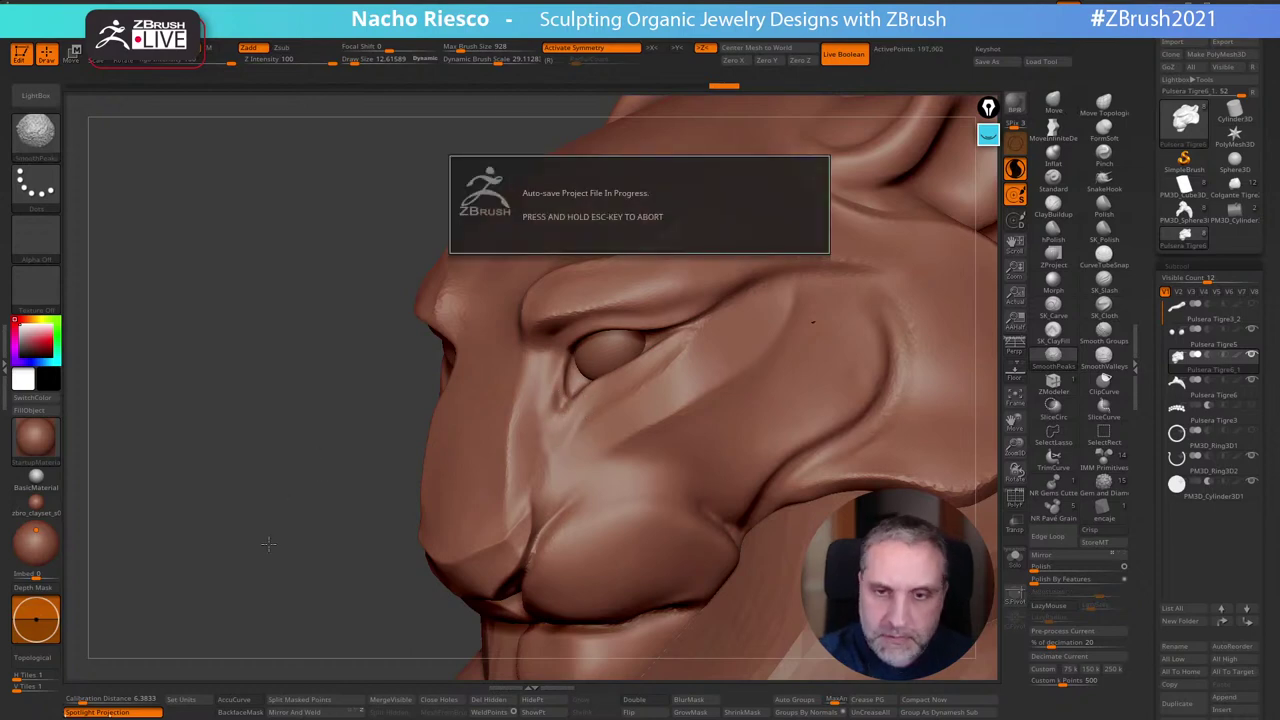
{"action": "left_click_drag", "start_coordinate": [268, 543], "coordinate": [938, 427]}
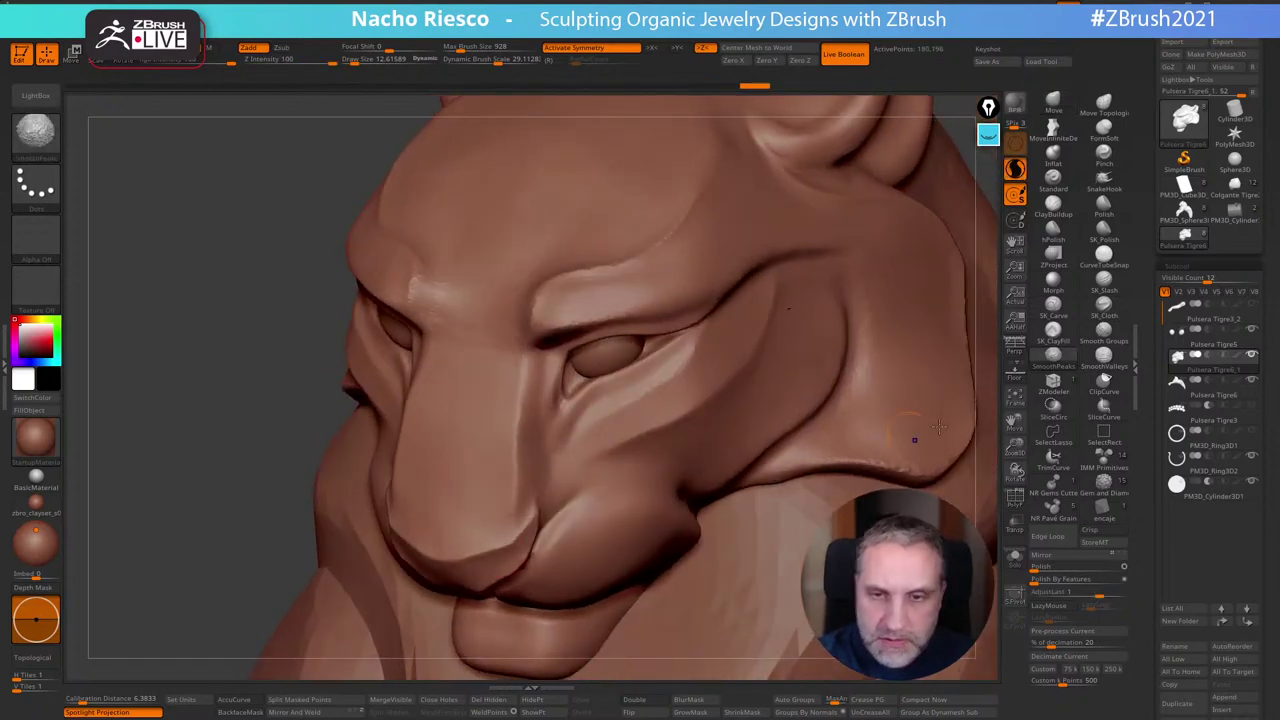
Set smoothing to SmoothValleys and reshape the lower eyelid and the area around the eye with Move
{"action": "left_click", "coordinate": [1105, 355], "text": "shift"}
{"action": "key", "text": "s"}
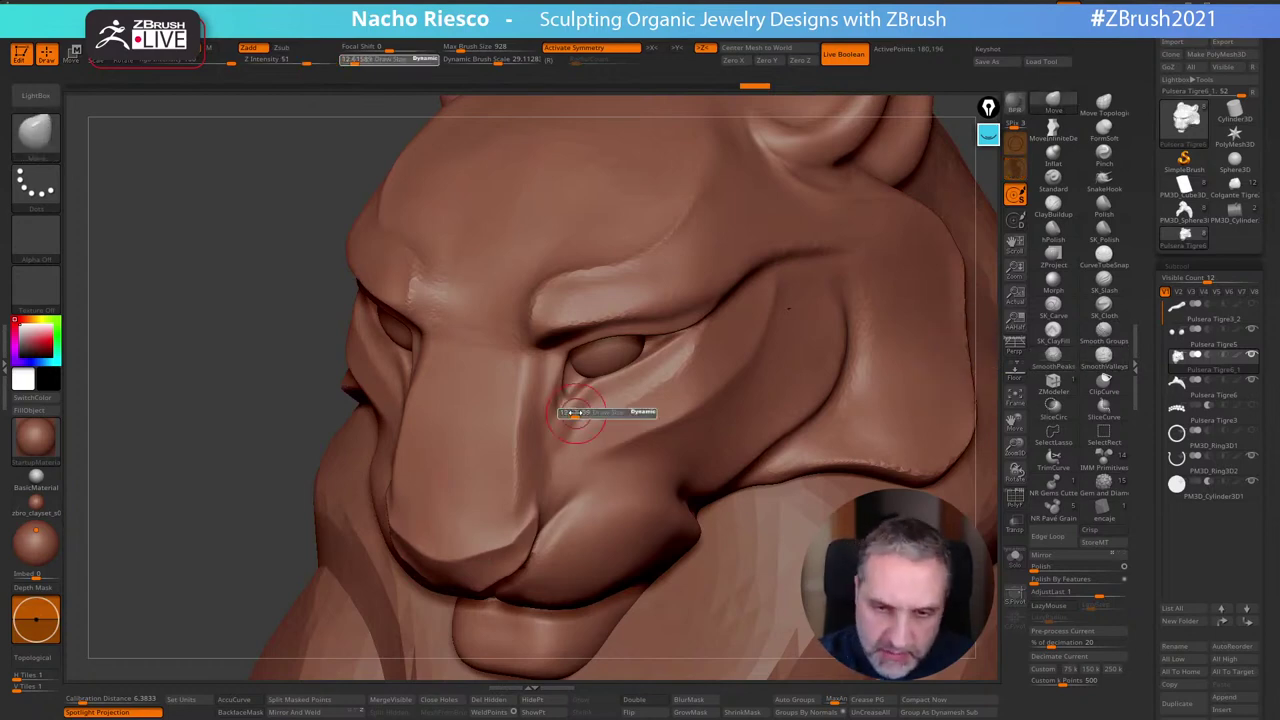
{"action": "left_click_drag", "start_coordinate": [575, 413], "coordinate": [590, 420]}
{"action": "mouse_move", "coordinate": [338, 285]}
{"action": "left_mouse_down"}
{"action": "mouse_move", "coordinate": [220, 250]}
{"action": "mouse_move", "coordinate": [662, 372]}
{"action": "left_mouse_up"}
{"action": "mouse_move", "coordinate": [860, 245]}
{"action": "left_mouse_down", "text": "alt"}
{"action": "mouse_move", "coordinate": [863, 200]}
{"action": "mouse_move", "coordinate": [837, 223]}
{"action": "mouse_move", "coordinate": [864, 284]}
{"action": "mouse_move", "coordinate": [791, 280]}
{"action": "mouse_move", "coordinate": [840, 272]}
{"action": "mouse_move", "coordinate": [816, 263]}
{"action": "mouse_move", "coordinate": [863, 309]}
{"action": "mouse_move", "coordinate": [897, 246]}
{"action": "mouse_move", "coordinate": [882, 188]}
{"action": "left_mouse_up", "text": "alt"}
{"action": "left_click", "coordinate": [1053, 103]}
{"action": "key", "text": "s"}
{"action": "left_click_drag", "start_coordinate": [615, 390], "coordinate": [621, 390]}
{"action": "left_click_drag", "start_coordinate": [685, 319], "coordinate": [665, 343]}
Refine the eyelids and outer eye corners with Move from several angles, using a draw size of about 21.7
{"action": "key", "text": "s"}
{"action": "mouse_move", "coordinate": [628, 401]}
{"action": "left_mouse_down"}
{"action": "mouse_move", "coordinate": [610, 403]}
{"action": "mouse_move", "coordinate": [628, 398]}
{"action": "left_mouse_up"}
{"action": "key", "text": "s"}
{"action": "mouse_move", "coordinate": [803, 279]}
{"action": "left_mouse_down"}
{"action": "mouse_move", "coordinate": [814, 326]}
{"action": "mouse_move", "coordinate": [882, 302]}
{"action": "mouse_move", "coordinate": [890, 351]}
{"action": "mouse_move", "coordinate": [874, 352]}
{"action": "left_mouse_up"}
{"action": "key", "text": "s"}
{"action": "left_click_drag", "start_coordinate": [615, 406], "coordinate": [613, 406]}
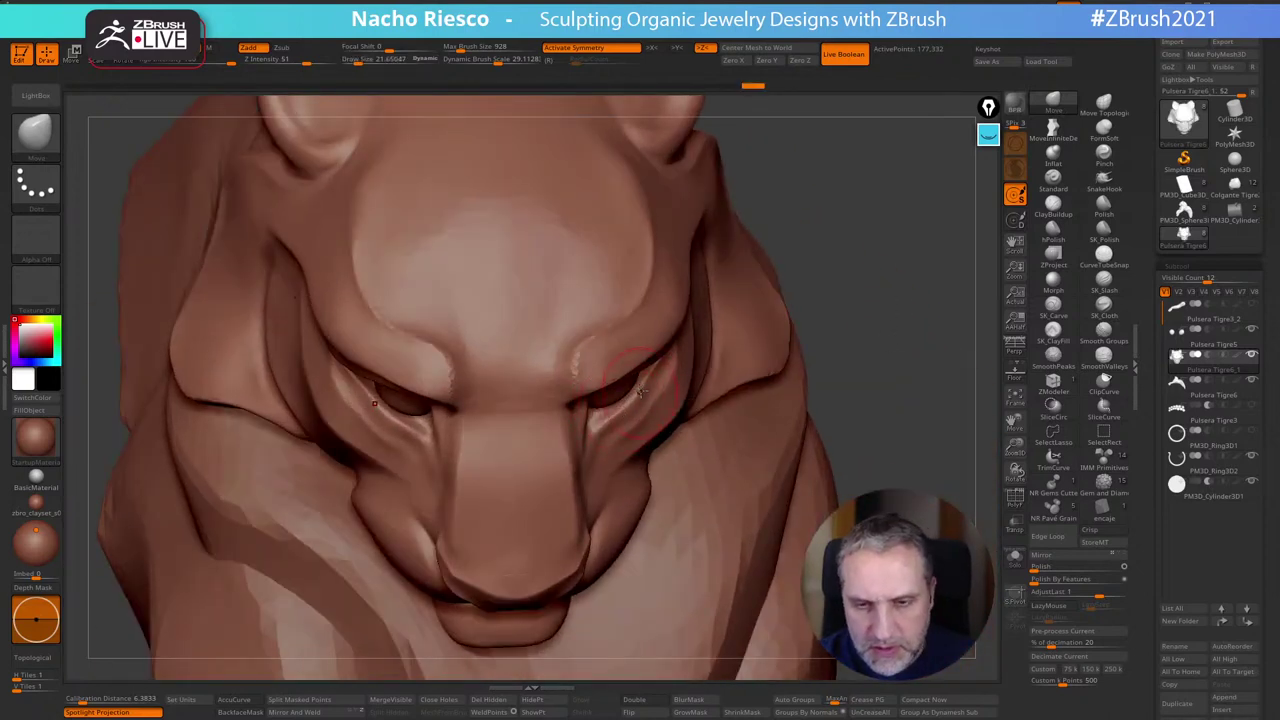
{"action": "mouse_move", "coordinate": [824, 272]}
{"action": "left_mouse_down"}
{"action": "mouse_move", "coordinate": [855, 257]}
{"action": "mouse_move", "coordinate": [847, 191]}
{"action": "mouse_move", "coordinate": [886, 354]}
{"action": "mouse_move", "coordinate": [960, 333]}
{"action": "left_mouse_up"}
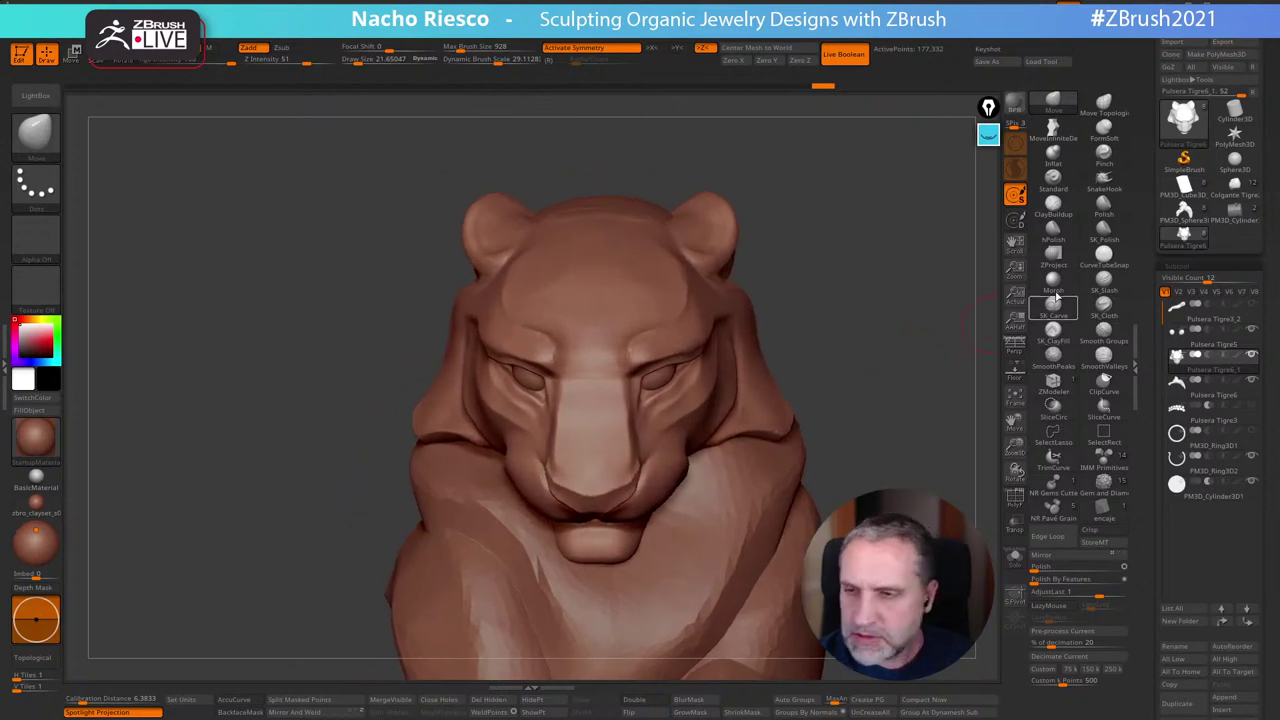
Build up the brow and forehead with the SK_ClayFill brush at a draw size of about 33.3
{"action": "left_click", "coordinate": [1055, 335]}
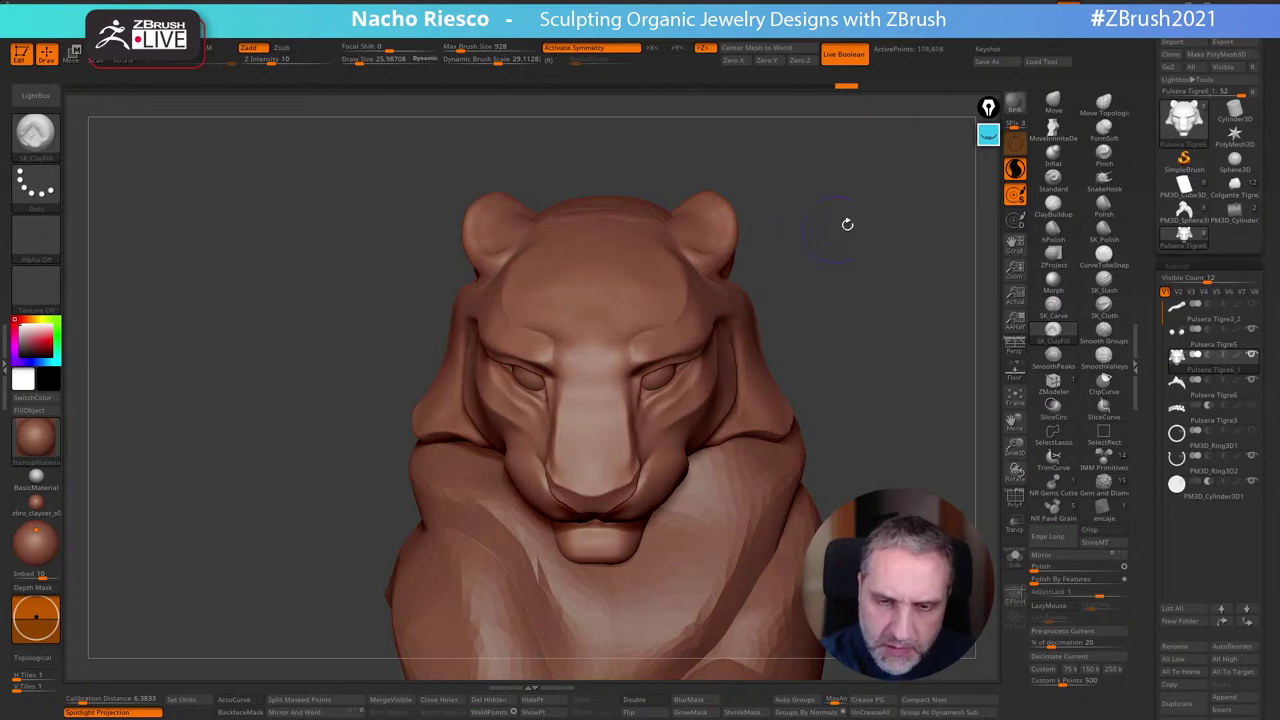
{"action": "mouse_move", "coordinate": [847, 224]}
{"action": "left_mouse_down"}
{"action": "mouse_move", "coordinate": [735, 232]}
{"action": "mouse_move", "coordinate": [851, 245]}
{"action": "mouse_move", "coordinate": [878, 283]}
{"action": "left_mouse_up"}
{"action": "key", "text": "s"}
{"action": "left_click_drag", "start_coordinate": [586, 373], "coordinate": [590, 373]}
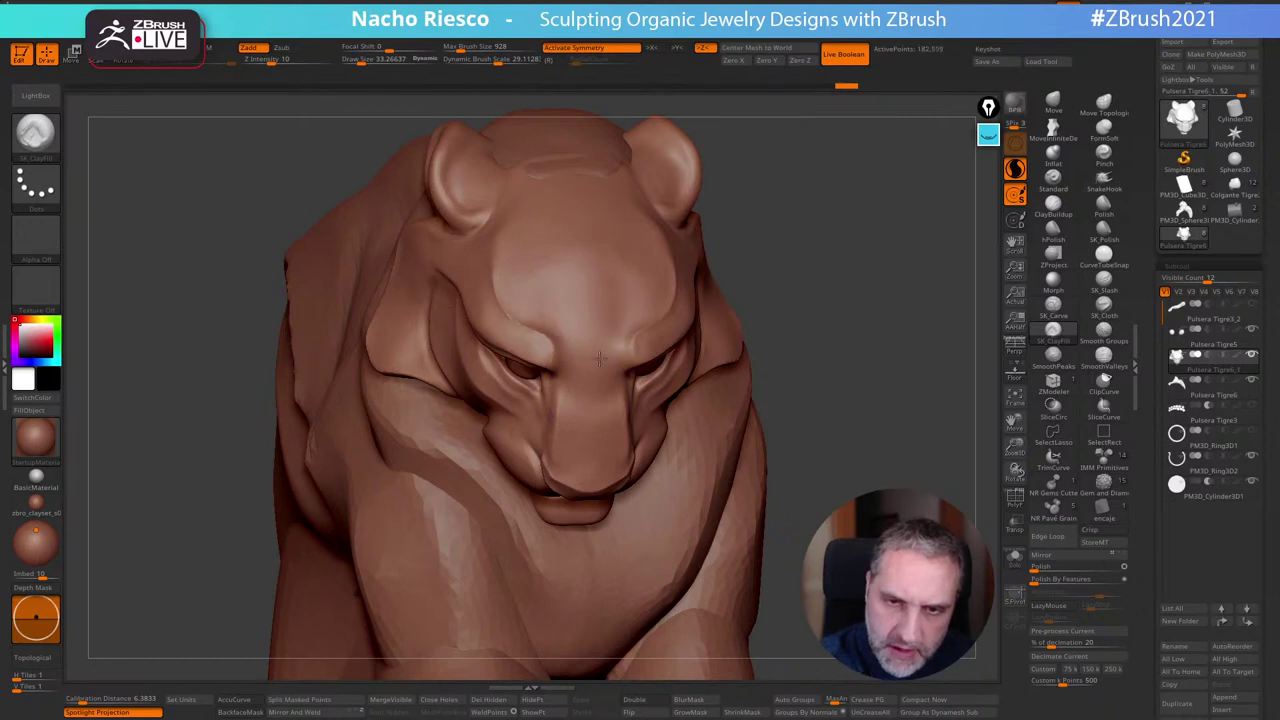
{"action": "left_click_drag", "start_coordinate": [638, 334], "coordinate": [646, 328]}
{"action": "mouse_move", "coordinate": [835, 300]}
{"action": "left_mouse_down"}
{"action": "mouse_move", "coordinate": [814, 243]}
{"action": "mouse_move", "coordinate": [828, 320]}
{"action": "left_mouse_up"}
{"action": "left_click_drag", "start_coordinate": [583, 234], "coordinate": [614, 277]}
{"action": "mouse_move", "coordinate": [845, 190]}
{"action": "left_mouse_down"}
{"action": "mouse_move", "coordinate": [826, 165]}
{"action": "mouse_move", "coordinate": [820, 184]}
{"action": "mouse_move", "coordinate": [770, 195]}
{"action": "mouse_move", "coordinate": [818, 200]}
{"action": "mouse_move", "coordinate": [808, 250]}
{"action": "mouse_move", "coordinate": [838, 305]}
{"action": "left_mouse_up"}
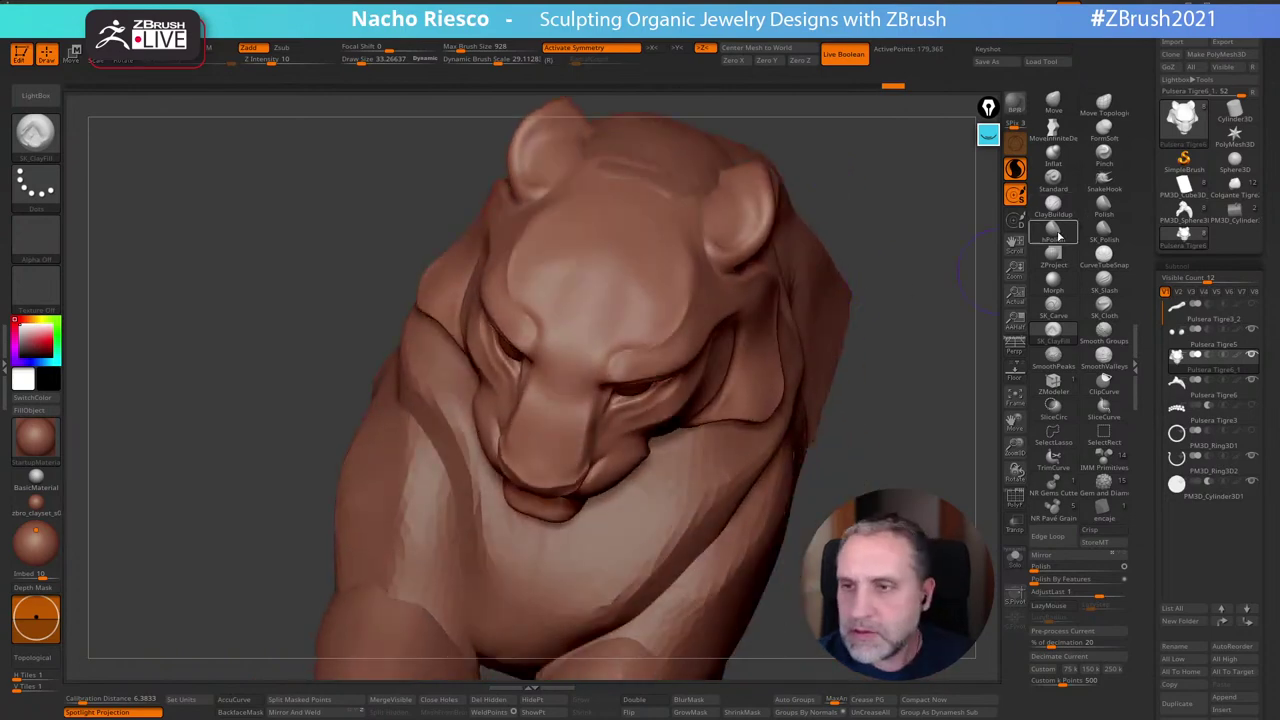
Flatten and smooth the tiger's forehead with the hPolish brush, raising the draw size to about 60.7
{"action": "left_click", "coordinate": [1058, 233]}
{"action": "left_click_drag", "start_coordinate": [908, 334], "coordinate": [873, 441]}
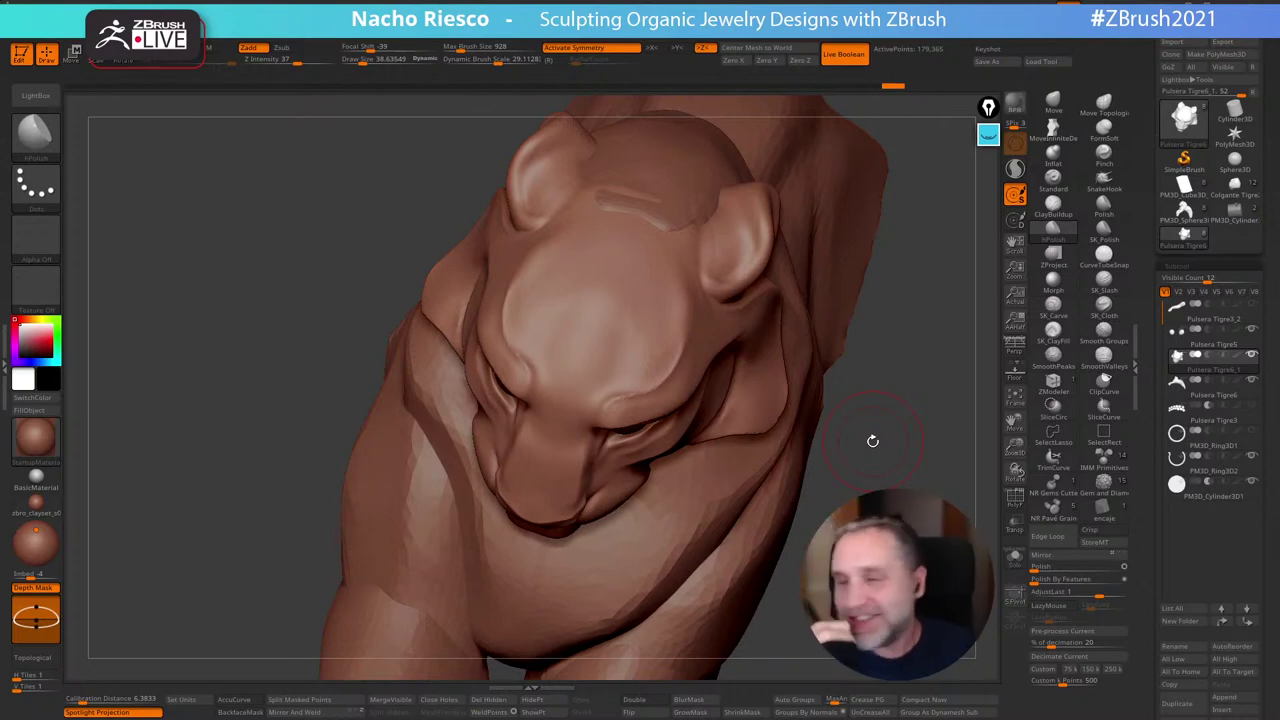
{"action": "left_click_drag", "start_coordinate": [908, 408], "coordinate": [754, 417]}
{"action": "key", "text": "s"}
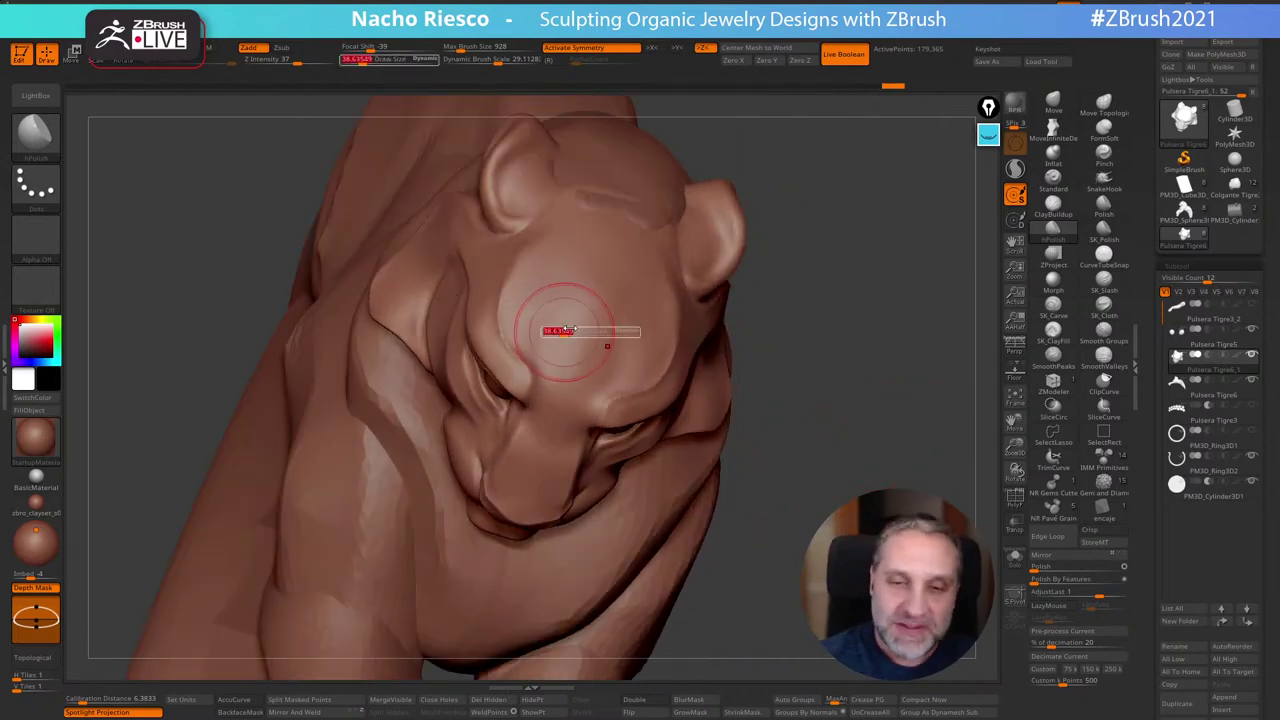
{"action": "left_click_drag", "start_coordinate": [563, 331], "coordinate": [568, 325]}
{"action": "left_click_drag", "start_coordinate": [814, 274], "coordinate": [762, 282]}
{"action": "left_click_drag", "start_coordinate": [590, 346], "coordinate": [582, 347]}
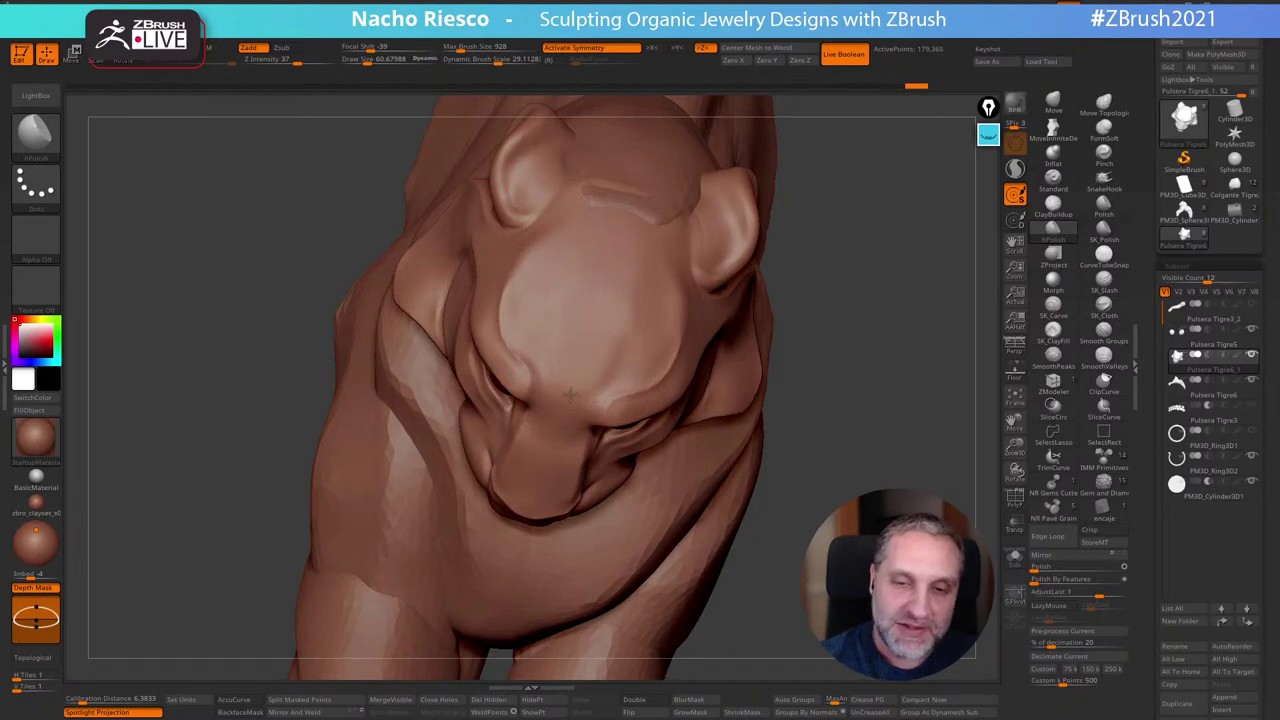
{"action": "left_click_drag", "start_coordinate": [593, 349], "coordinate": [592, 345]}
Polish the planes of the brow and the sides of the forehead with hPolish at draw sizes of about 47.5 and 38.6
{"action": "key", "text": "s"}
{"action": "mouse_move", "coordinate": [558, 277]}
{"action": "left_mouse_down"}
{"action": "mouse_move", "coordinate": [549, 252]}
{"action": "mouse_move", "coordinate": [532, 264]}
{"action": "left_mouse_up"}
{"action": "key", "text": "s"}
{"action": "left_click_drag", "start_coordinate": [511, 367], "coordinate": [496, 338]}
{"action": "mouse_move", "coordinate": [850, 390]}
{"action": "left_mouse_down"}
{"action": "mouse_move", "coordinate": [886, 280]}
{"action": "mouse_move", "coordinate": [897, 340]}
{"action": "left_mouse_up"}
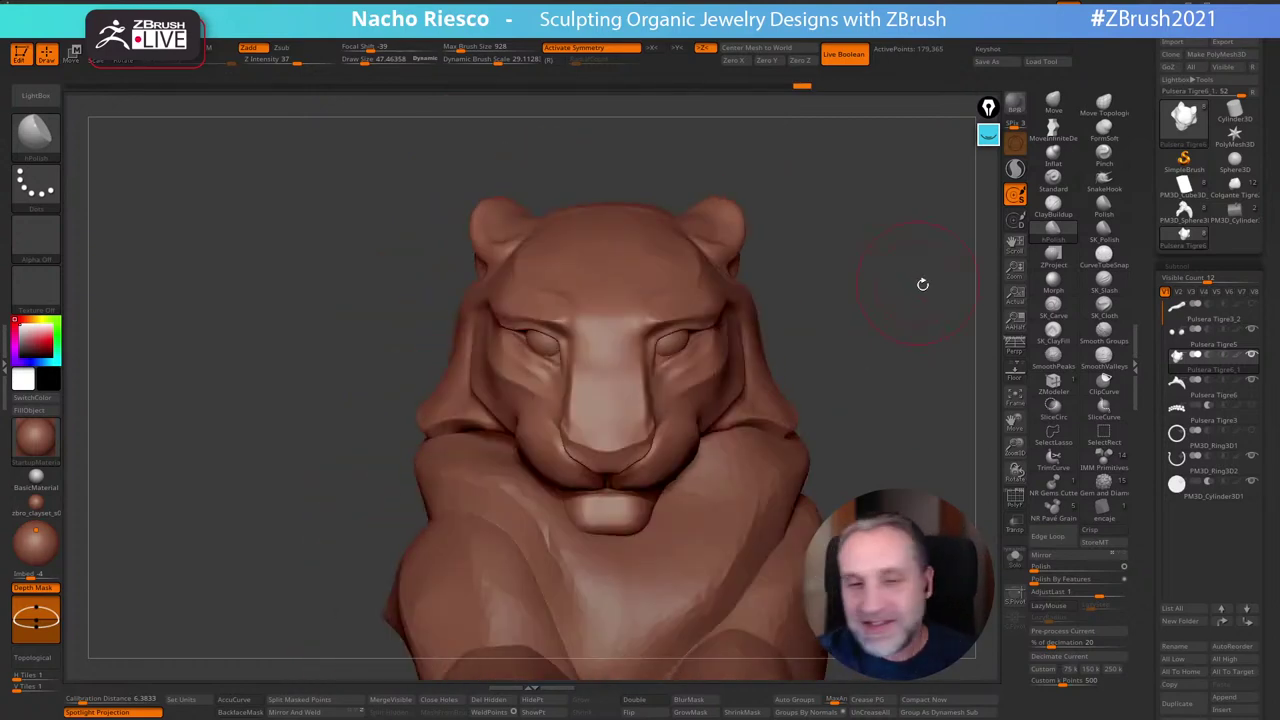
{"action": "mouse_move", "coordinate": [922, 285]}
{"action": "left_mouse_down"}
{"action": "mouse_move", "coordinate": [863, 234]}
{"action": "mouse_move", "coordinate": [900, 240]}
{"action": "mouse_move", "coordinate": [938, 288]}
{"action": "left_mouse_up"}
{"action": "key", "text": "s"}
{"action": "left_click_drag", "start_coordinate": [682, 402], "coordinate": [663, 421]}
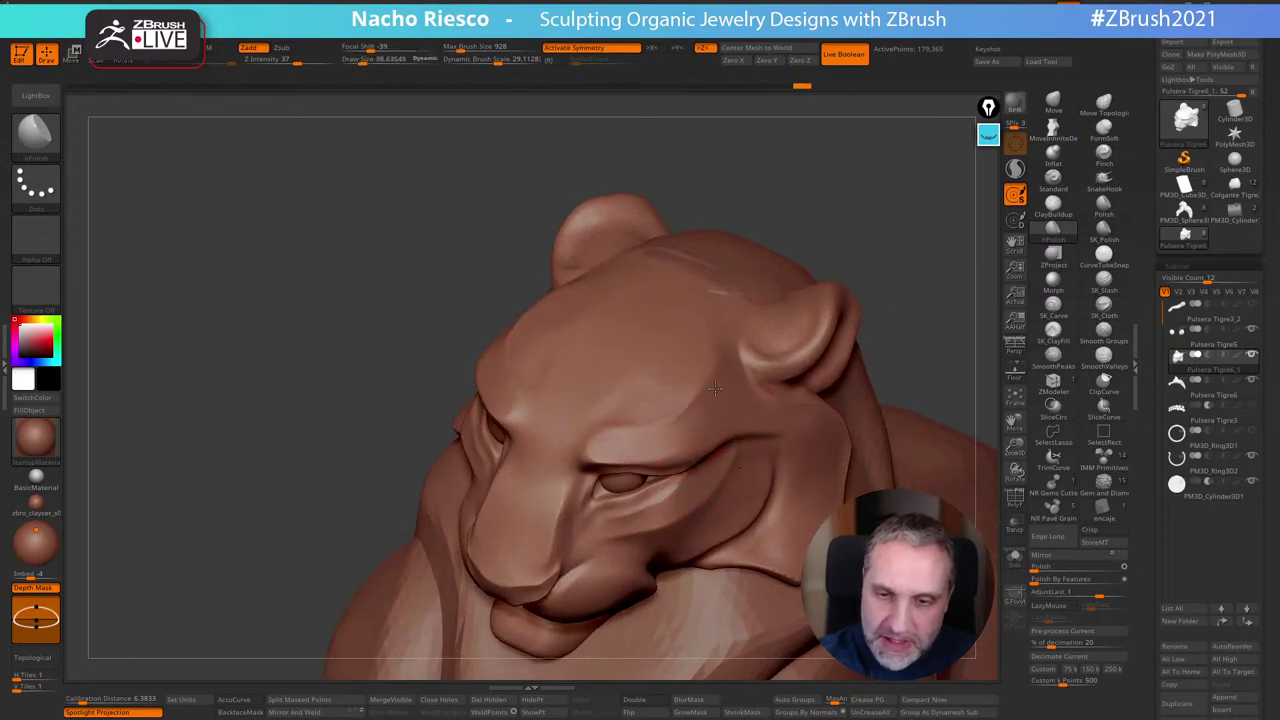
{"action": "mouse_move", "coordinate": [892, 243]}
{"action": "left_mouse_down"}
{"action": "mouse_move", "coordinate": [869, 195]}
{"action": "mouse_move", "coordinate": [883, 229]}
{"action": "mouse_move", "coordinate": [832, 231]}
{"action": "mouse_move", "coordinate": [817, 208]}
{"action": "mouse_move", "coordinate": [823, 240]}
{"action": "mouse_move", "coordinate": [846, 229]}
{"action": "mouse_move", "coordinate": [800, 210]}
{"action": "mouse_move", "coordinate": [855, 243]}
{"action": "mouse_move", "coordinate": [823, 251]}
{"action": "mouse_move", "coordinate": [823, 363]}
{"action": "mouse_move", "coordinate": [892, 358]}
{"action": "left_mouse_up"}
Reshape the cheeks and the area around the eyes with Move, using draw sizes of about 57.2 and 30.7
{"action": "left_click", "coordinate": [1053, 103]}
{"action": "key", "text": "s"}
{"action": "left_click_drag", "start_coordinate": [614, 348], "coordinate": [597, 347]}
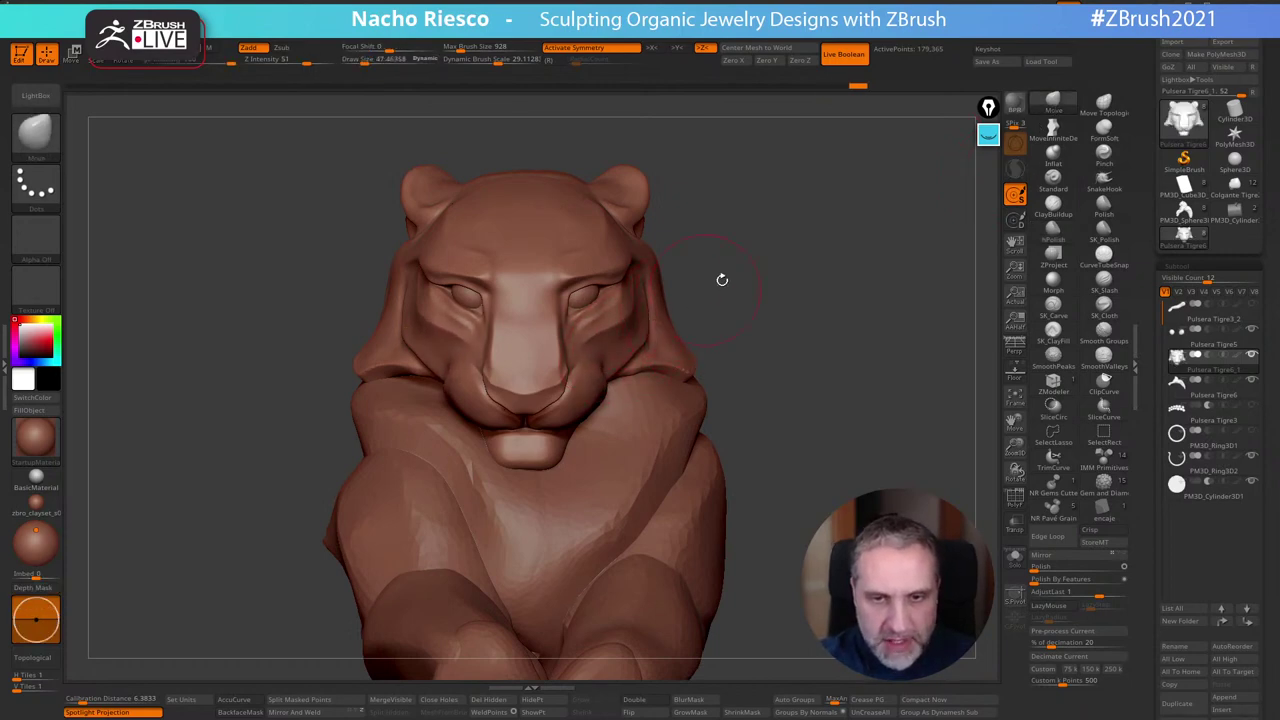
{"action": "left_click_drag", "start_coordinate": [721, 279], "coordinate": [746, 343], "text": "alt"}
{"action": "key", "text": "s"}
{"action": "left_click_drag", "start_coordinate": [599, 366], "coordinate": [594, 355]}
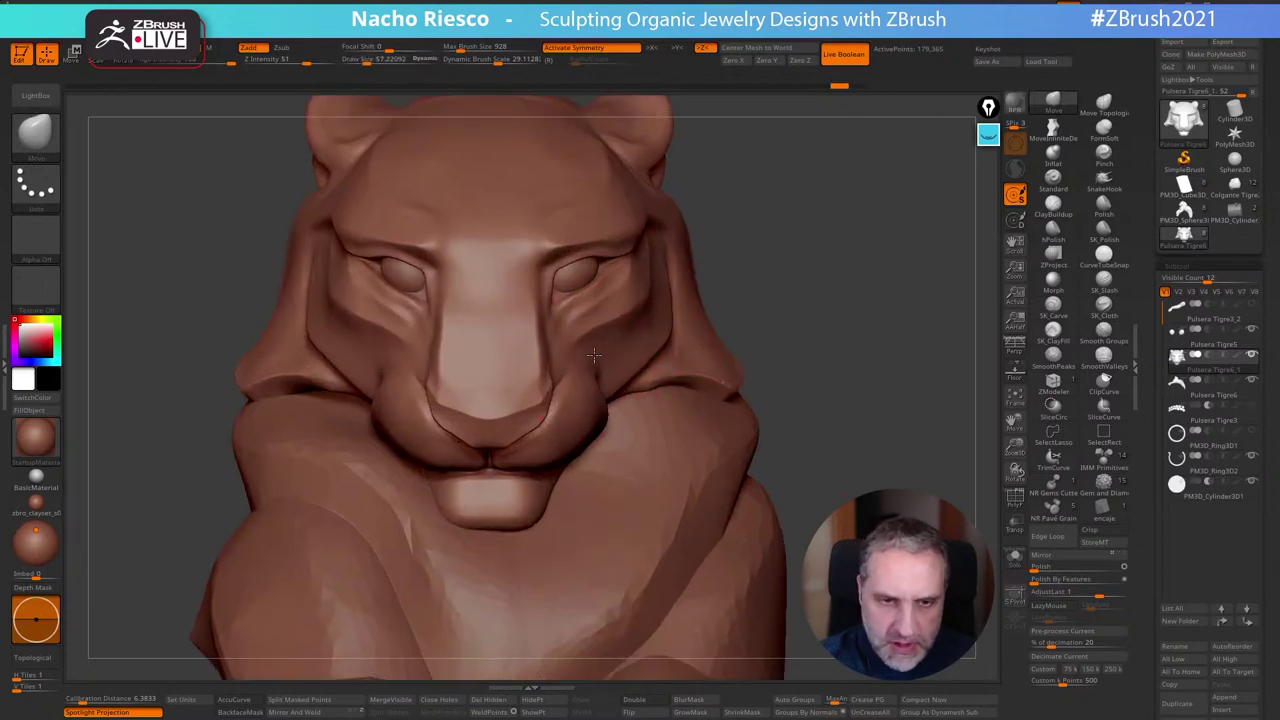
{"action": "key", "text": "s"}
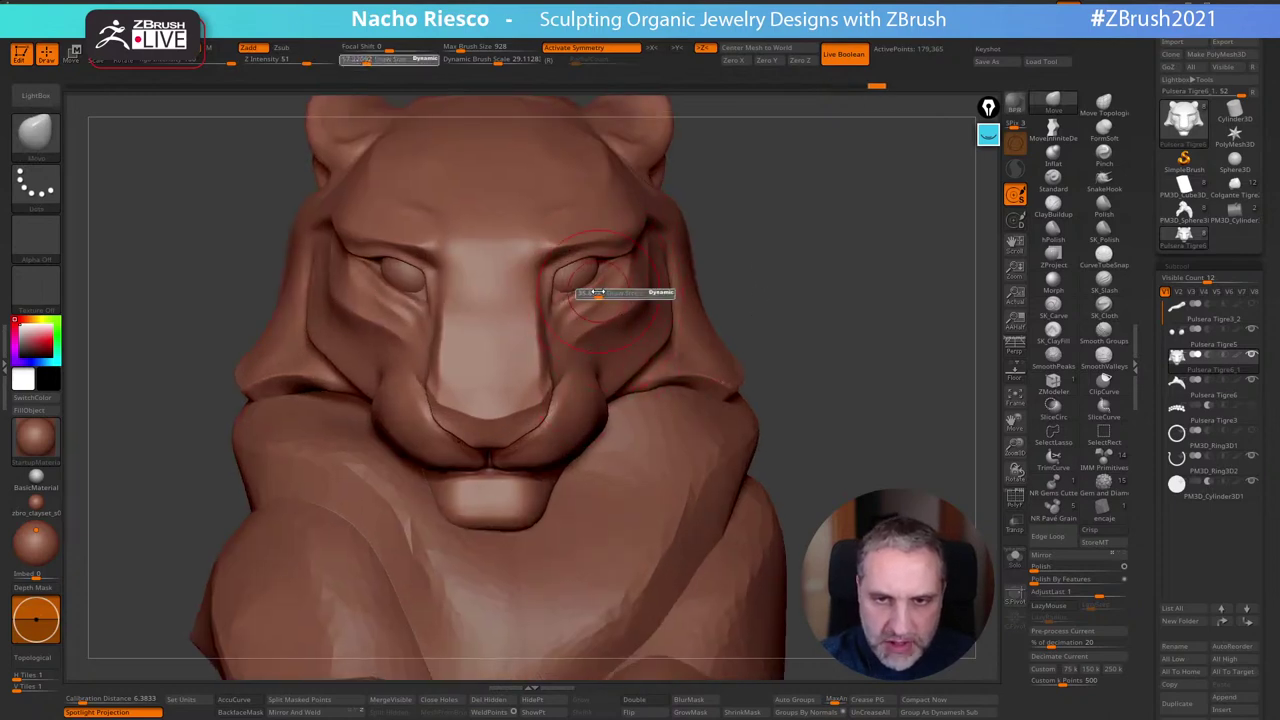
{"action": "left_click_drag", "start_coordinate": [607, 298], "coordinate": [598, 286]}
{"action": "left_click_drag", "start_coordinate": [769, 213], "coordinate": [690, 215]}
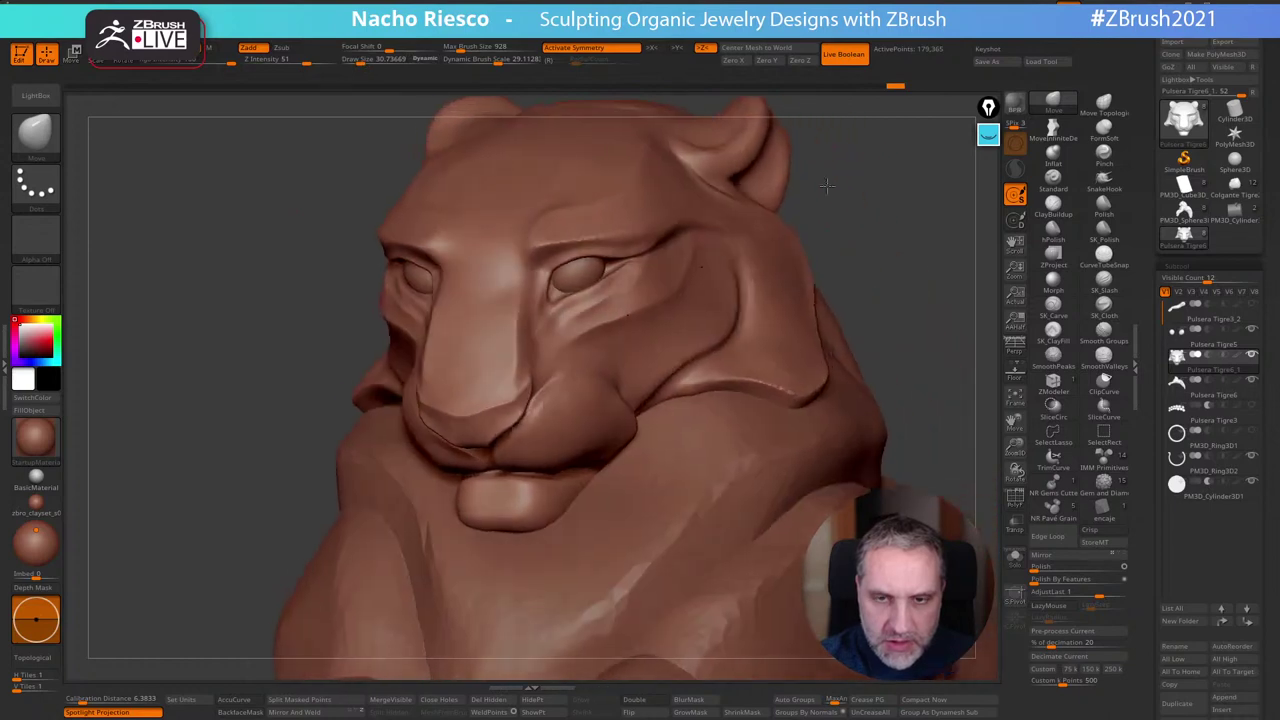
Refine the lower eyelid with Move at a draw size of about 11.1 and soften it with SmoothPeaks
{"action": "left_click_drag", "start_coordinate": [890, 165], "coordinate": [968, 208], "text": "alt"}
{"action": "key", "text": "s"}
{"action": "left_click_drag", "start_coordinate": [611, 313], "coordinate": [578, 316]}
{"action": "key", "text": "shift"}
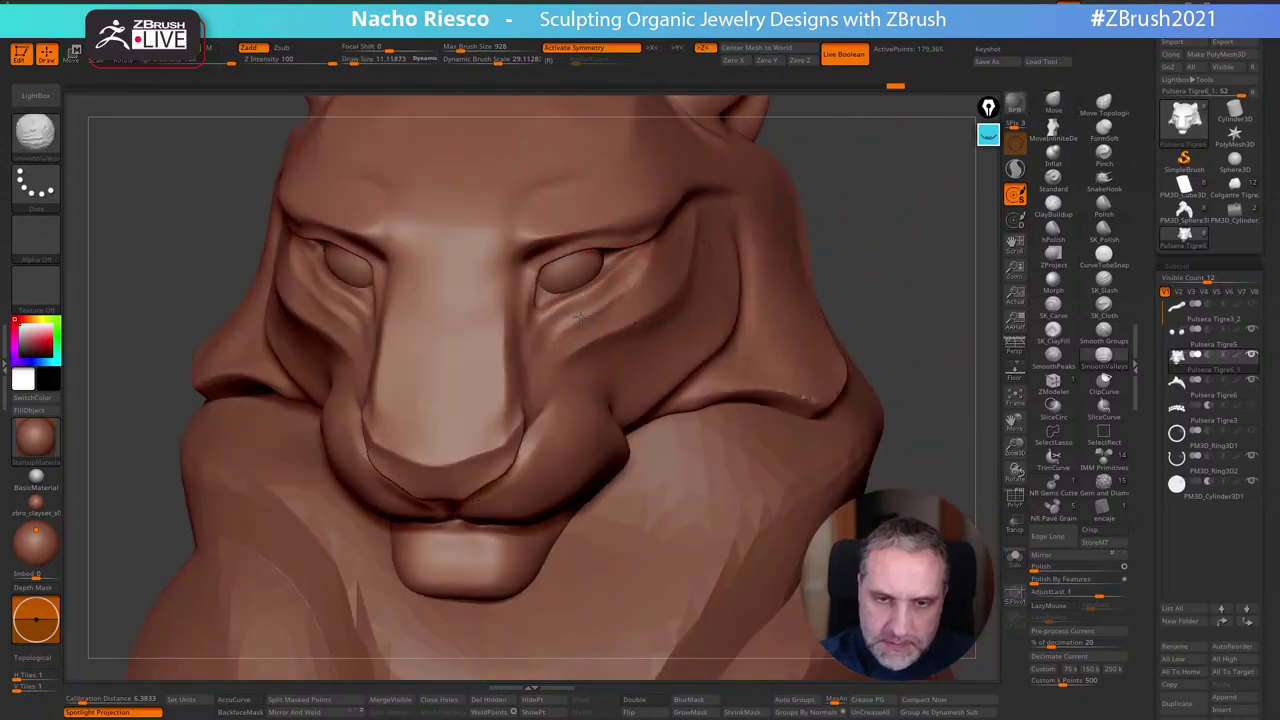
{"action": "left_click", "coordinate": [1055, 362]}
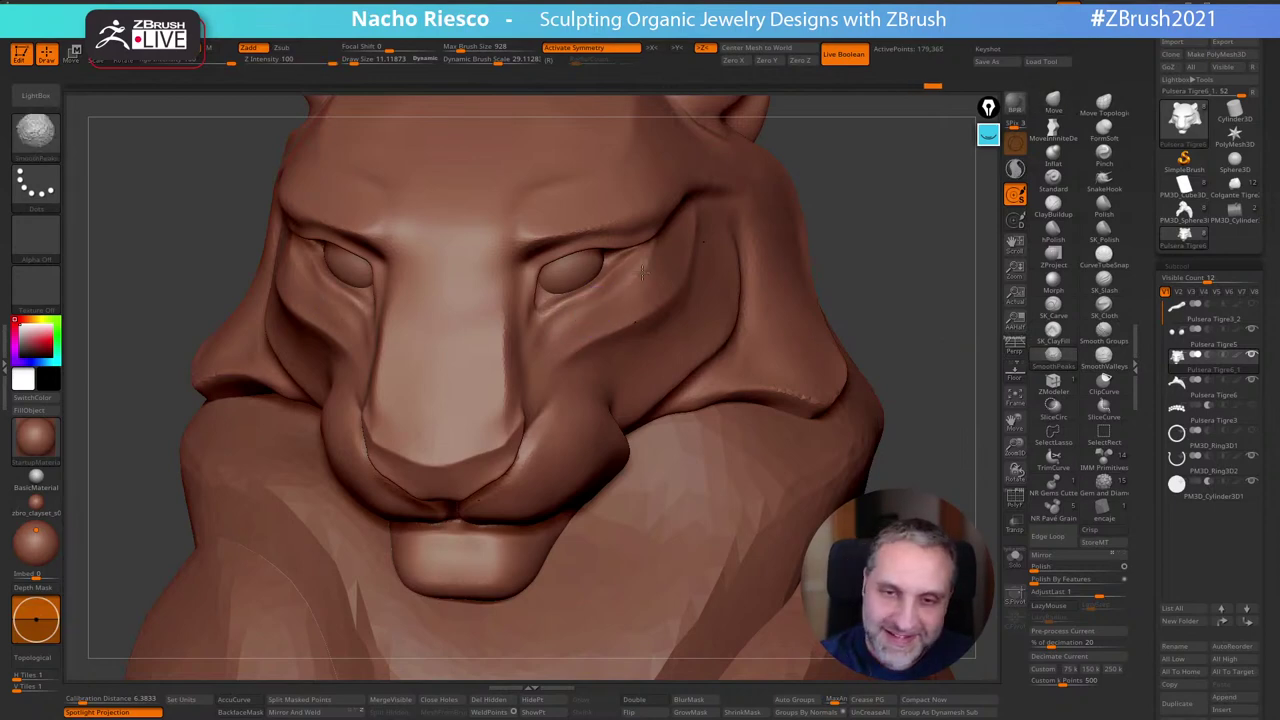
{"action": "mouse_move", "coordinate": [883, 186]}
{"action": "left_mouse_down"}
{"action": "mouse_move", "coordinate": [997, 240]}
{"action": "mouse_move", "coordinate": [873, 283]}
{"action": "mouse_move", "coordinate": [871, 260]}
{"action": "mouse_move", "coordinate": [880, 308]}
{"action": "mouse_move", "coordinate": [711, 355]}
{"action": "left_mouse_up"}
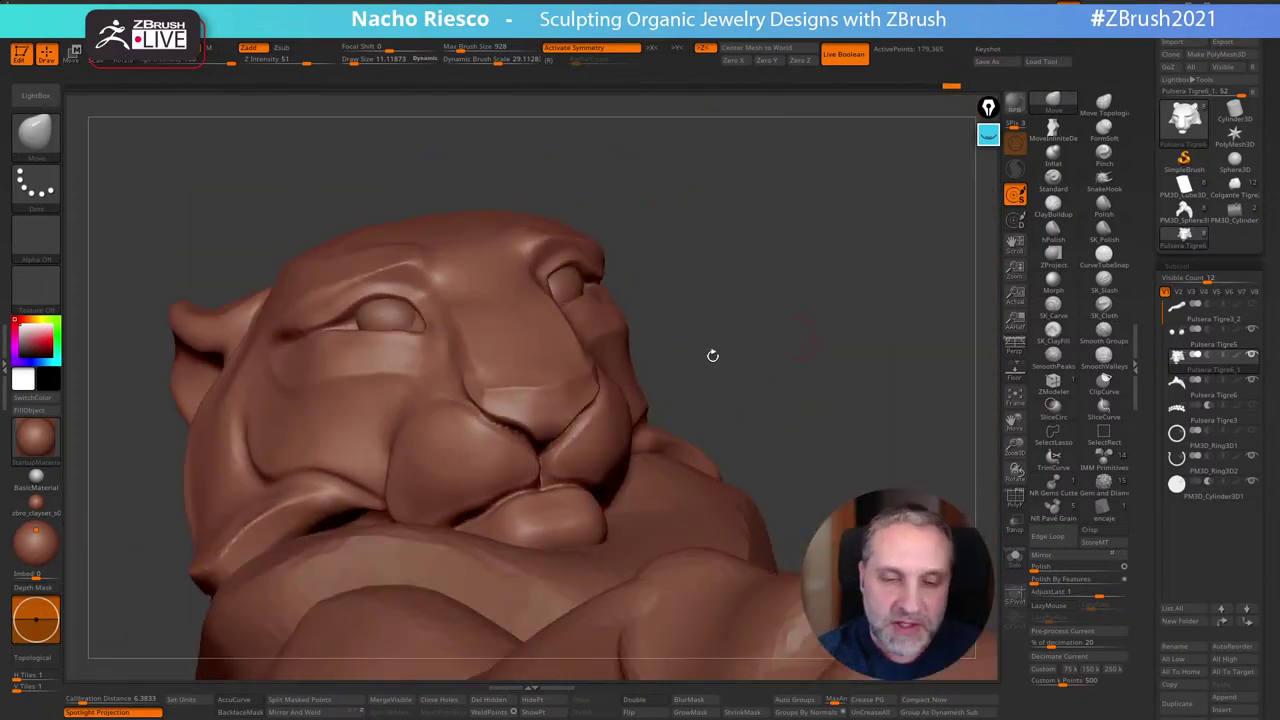
Adjust the upper lip cleft and the chin with Move at draw sizes of about 19.6 and 26
{"action": "key", "text": "s"}
{"action": "left_click_drag", "start_coordinate": [509, 420], "coordinate": [533, 454]}
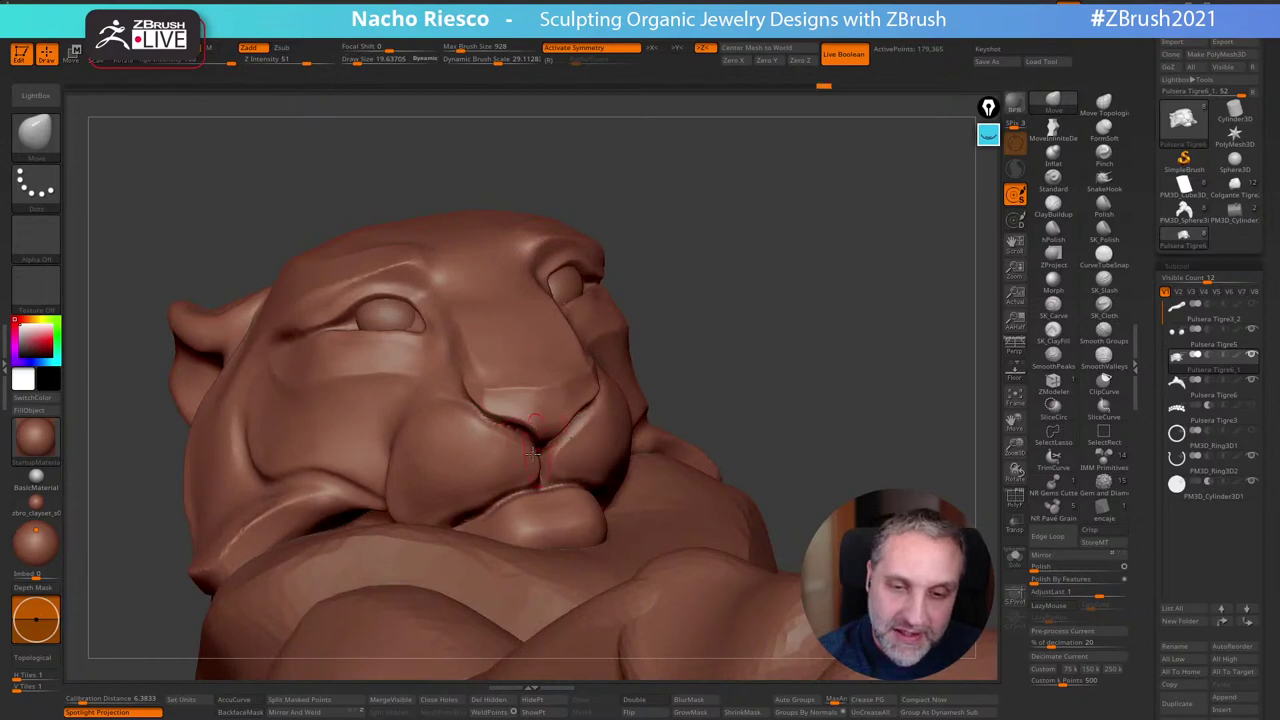
{"action": "right_click_drag", "start_coordinate": [580, 413], "coordinate": [655, 380]}
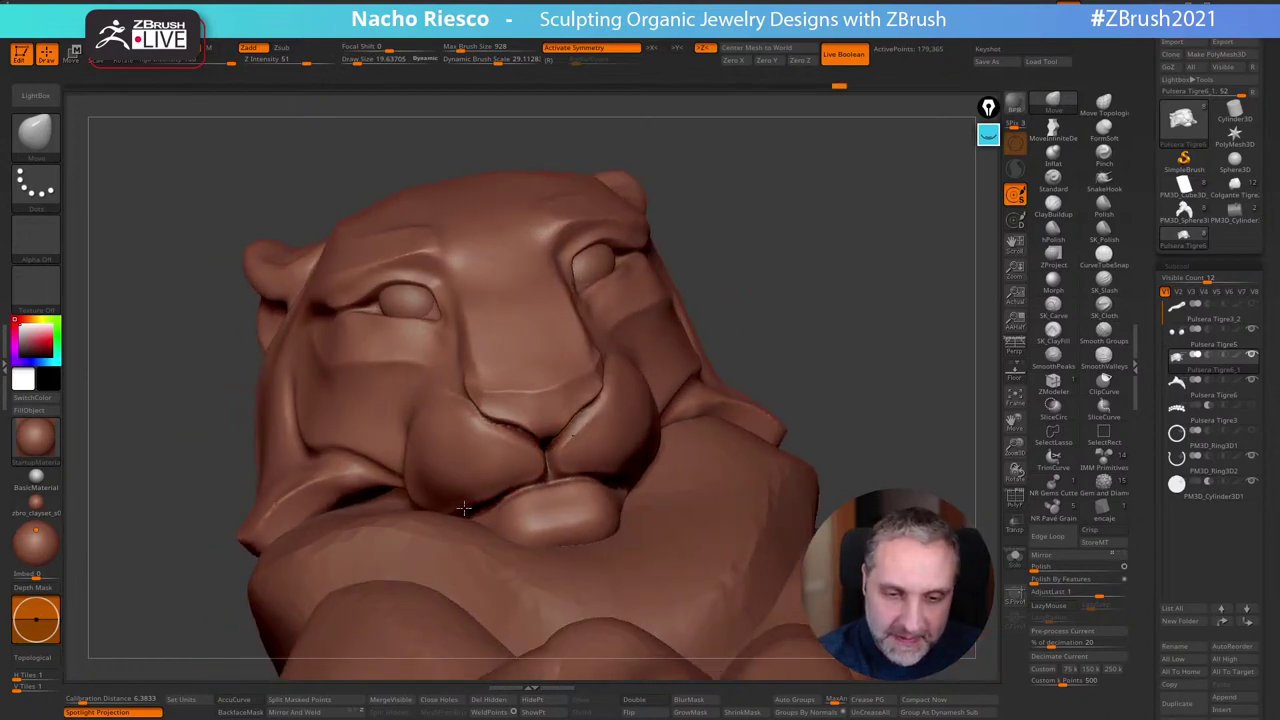
{"action": "left_click_drag", "start_coordinate": [811, 287], "coordinate": [755, 312]}
{"action": "key", "text": "s"}
{"action": "left_click_drag", "start_coordinate": [609, 482], "coordinate": [615, 482]}
{"action": "left_click_drag", "start_coordinate": [568, 530], "coordinate": [562, 556]}
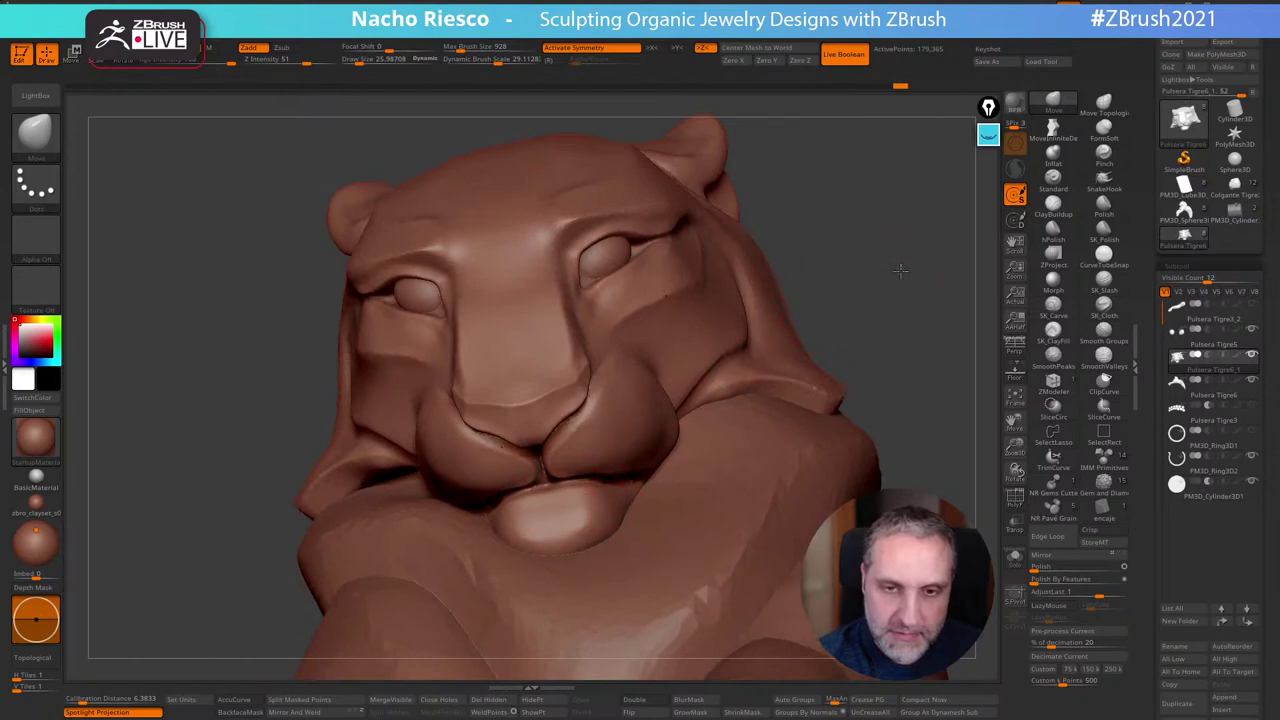
Polish the cheek planes below the eye with hPolish at a draw size of about 15.9
{"action": "mouse_move", "coordinate": [900, 270]}
{"action": "right_mouse_down"}
{"action": "mouse_move", "coordinate": [720, 350]}
{"action": "mouse_move", "coordinate": [415, 538]}
{"action": "mouse_move", "coordinate": [874, 269]}
{"action": "mouse_move", "coordinate": [891, 331]}
{"action": "mouse_move", "coordinate": [997, 310]}
{"action": "right_mouse_up"}
{"action": "left_click", "coordinate": [1058, 238]}
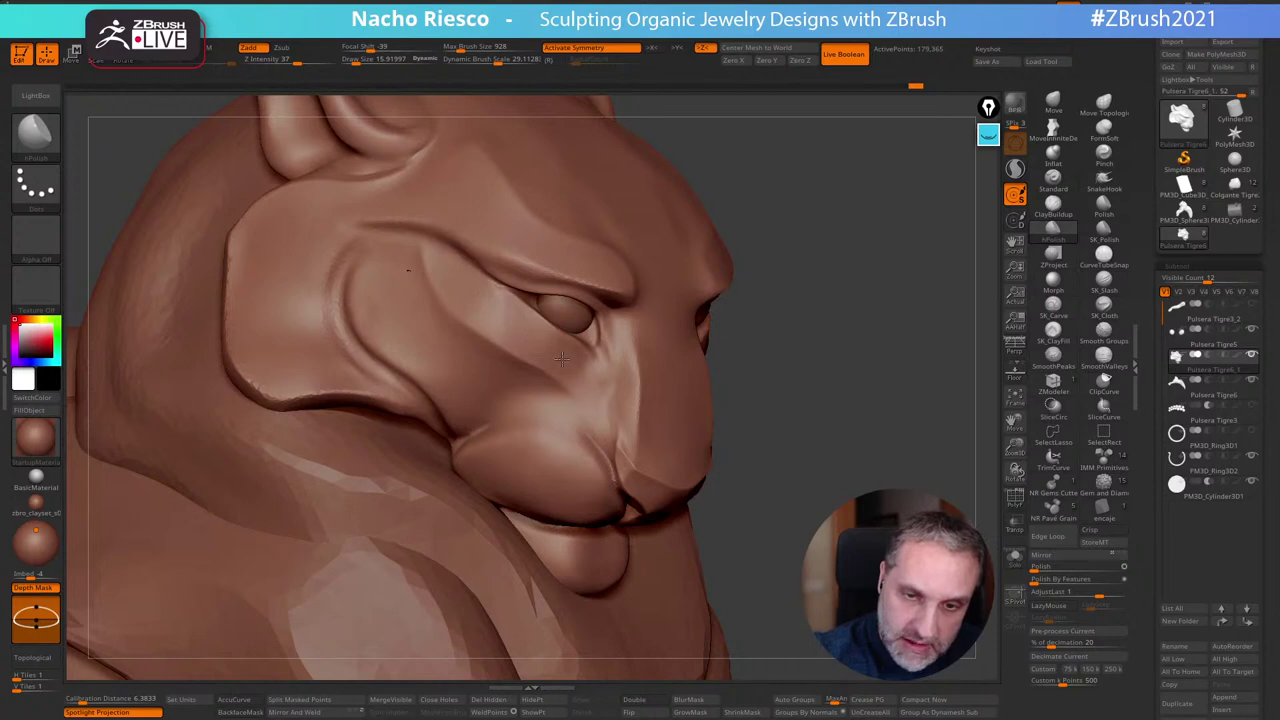
{"action": "right_click_drag", "start_coordinate": [851, 323], "coordinate": [912, 290]}
{"action": "right_click_drag", "start_coordinate": [912, 290], "coordinate": [548, 348]}
{"action": "mouse_move", "coordinate": [650, 315]}
{"action": "right_mouse_down"}
{"action": "mouse_move", "coordinate": [831, 346]}
{"action": "mouse_move", "coordinate": [831, 280]}
{"action": "mouse_move", "coordinate": [846, 315]}
{"action": "mouse_move", "coordinate": [773, 307]}
{"action": "mouse_move", "coordinate": [864, 362]}
{"action": "right_mouse_up"}
Adjust the overall head and cheek silhouette with Move at a draw size of about 92.1
{"action": "left_click", "coordinate": [1059, 98]}
{"action": "mouse_move", "coordinate": [647, 287]}
{"action": "left_mouse_down"}
{"action": "mouse_move", "coordinate": [700, 293]}
{"action": "mouse_move", "coordinate": [680, 293]}
{"action": "left_mouse_up"}
{"action": "key", "text": "s"}
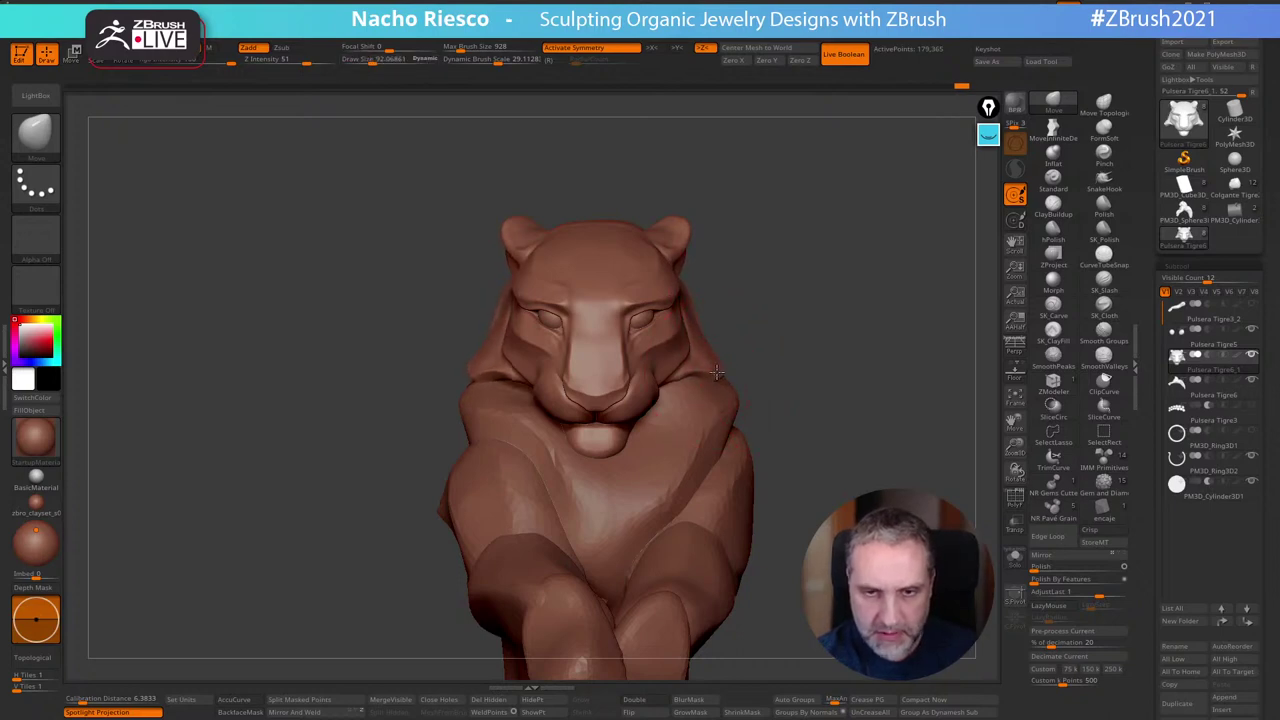
{"action": "mouse_move", "coordinate": [795, 325]}
{"action": "left_mouse_down"}
{"action": "mouse_move", "coordinate": [876, 257]}
{"action": "mouse_move", "coordinate": [826, 246]}
{"action": "mouse_move", "coordinate": [836, 317]}
{"action": "mouse_move", "coordinate": [852, 294]}
{"action": "mouse_move", "coordinate": [861, 323]}
{"action": "mouse_move", "coordinate": [811, 297]}
{"action": "mouse_move", "coordinate": [800, 325]}
{"action": "left_mouse_up"}
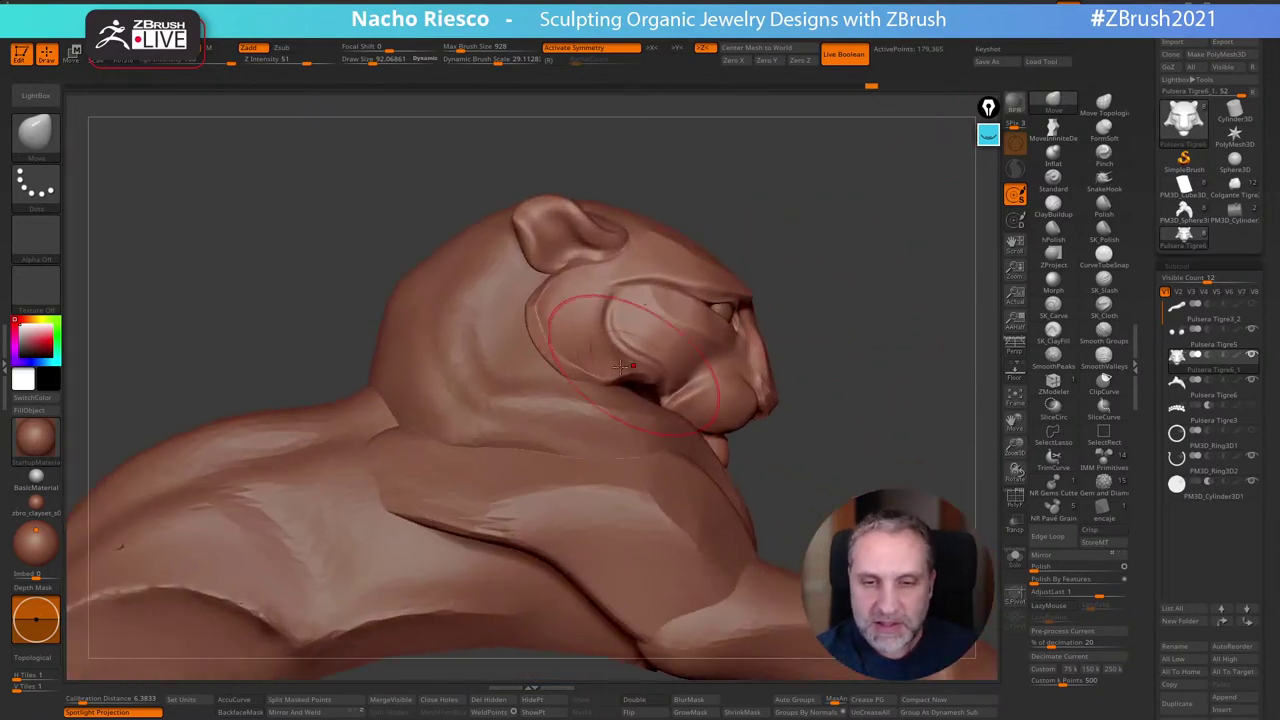
Reshape the rear edge of the cheek ruff below the ear with Move at draw sizes of about 44.4 and 50.6
{"action": "key", "text": "s"}
{"action": "left_click_drag", "start_coordinate": [608, 371], "coordinate": [608, 360]}
{"action": "key", "text": "s"}
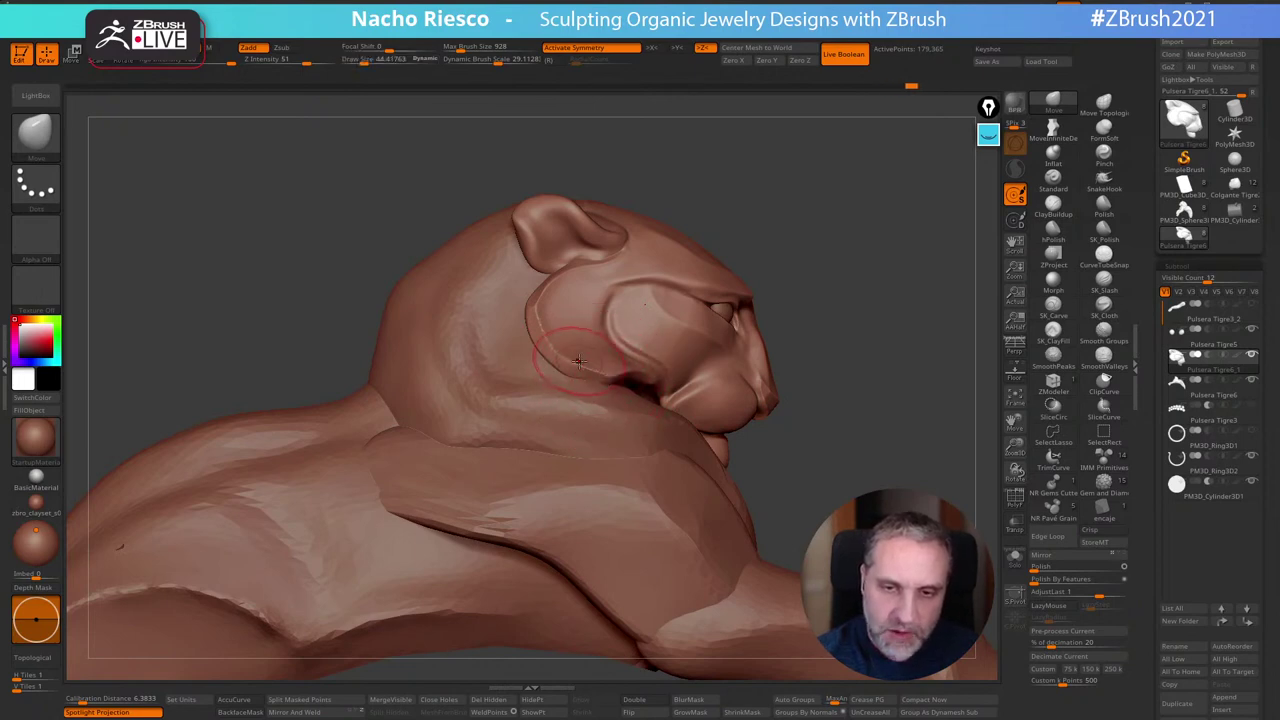
{"action": "left_click_drag", "start_coordinate": [544, 306], "coordinate": [538, 298]}
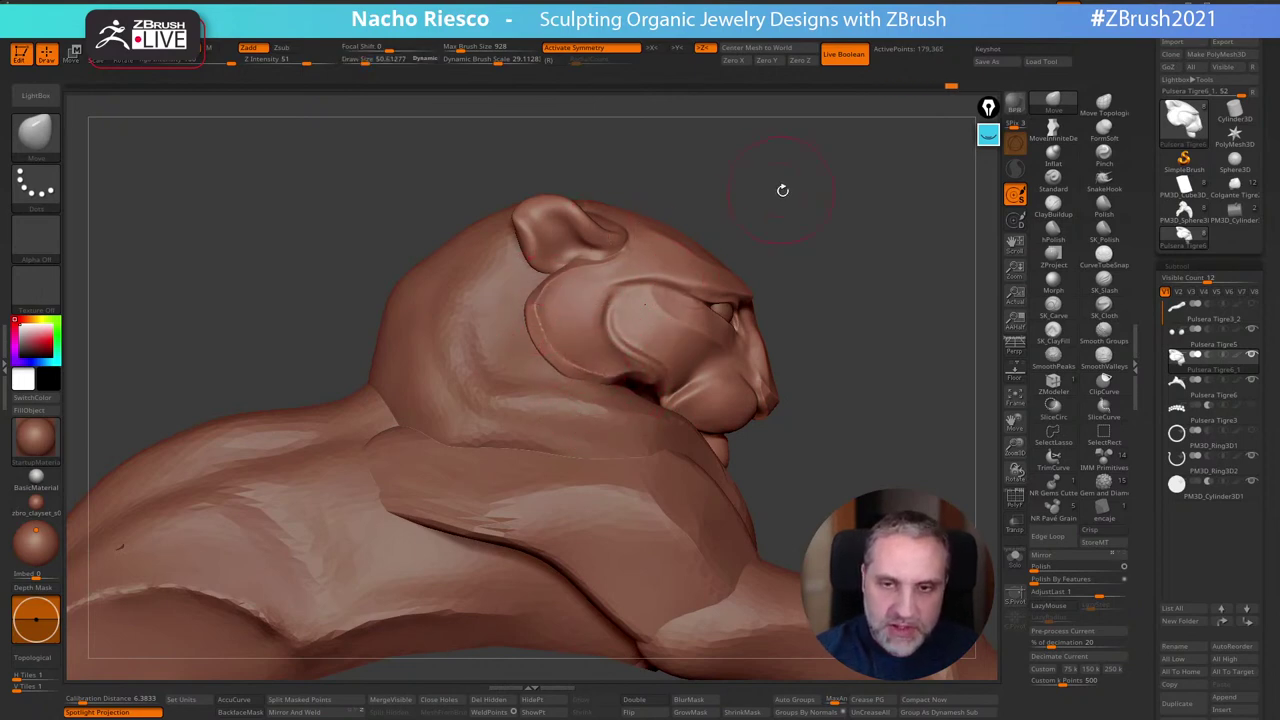
{"action": "left_click_drag", "start_coordinate": [783, 190], "coordinate": [874, 308]}
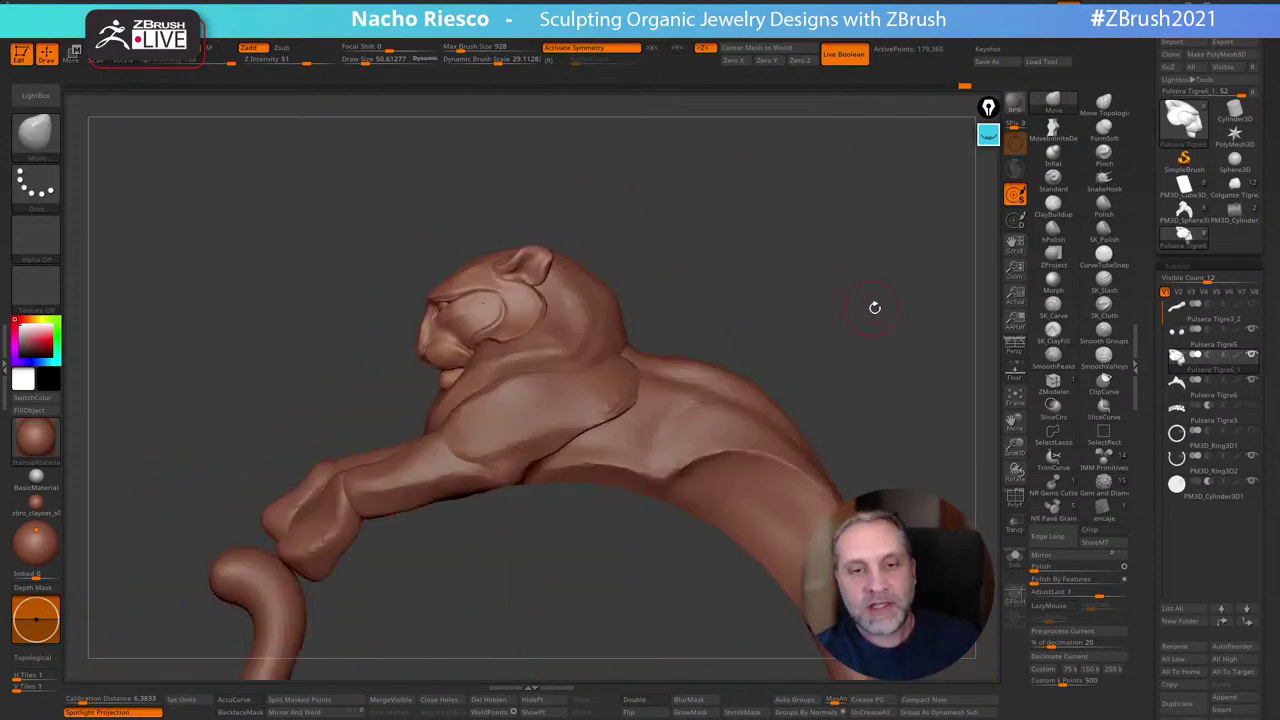
{"action": "left_click_drag", "start_coordinate": [822, 248], "coordinate": [753, 330]}
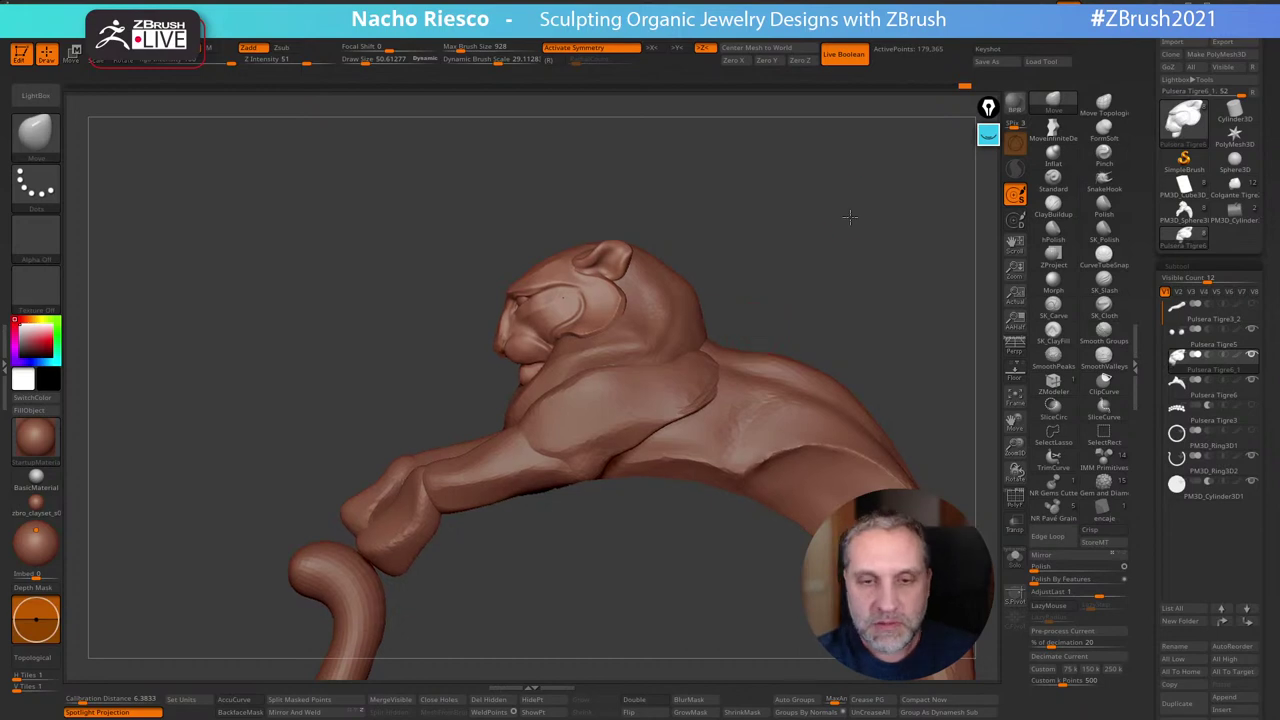
{"action": "left_click_drag", "start_coordinate": [848, 217], "coordinate": [900, 252], "text": "alt"}
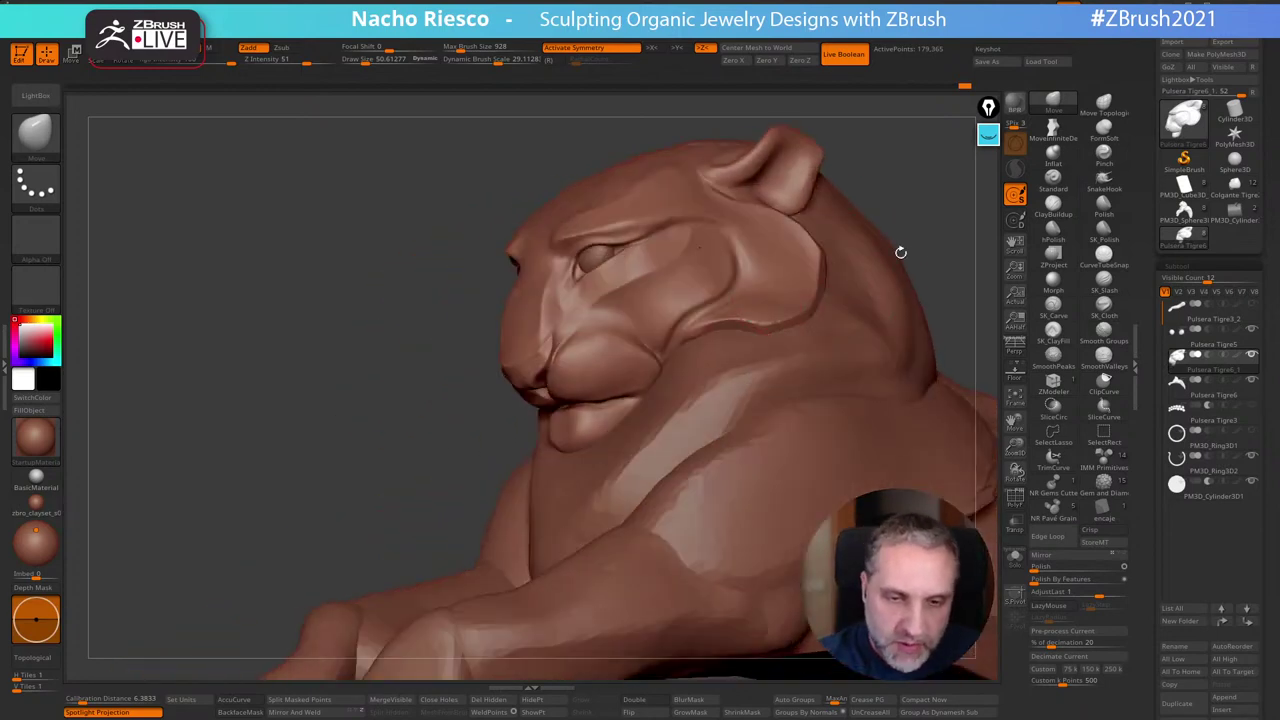
Isolate the head, reshape the back of the mouth and chin with Move at a draw size of about 26, and show all parts again
{"action": "key", "text": "s"}
{"action": "left_click_drag", "start_coordinate": [627, 393], "coordinate": [619, 393]}
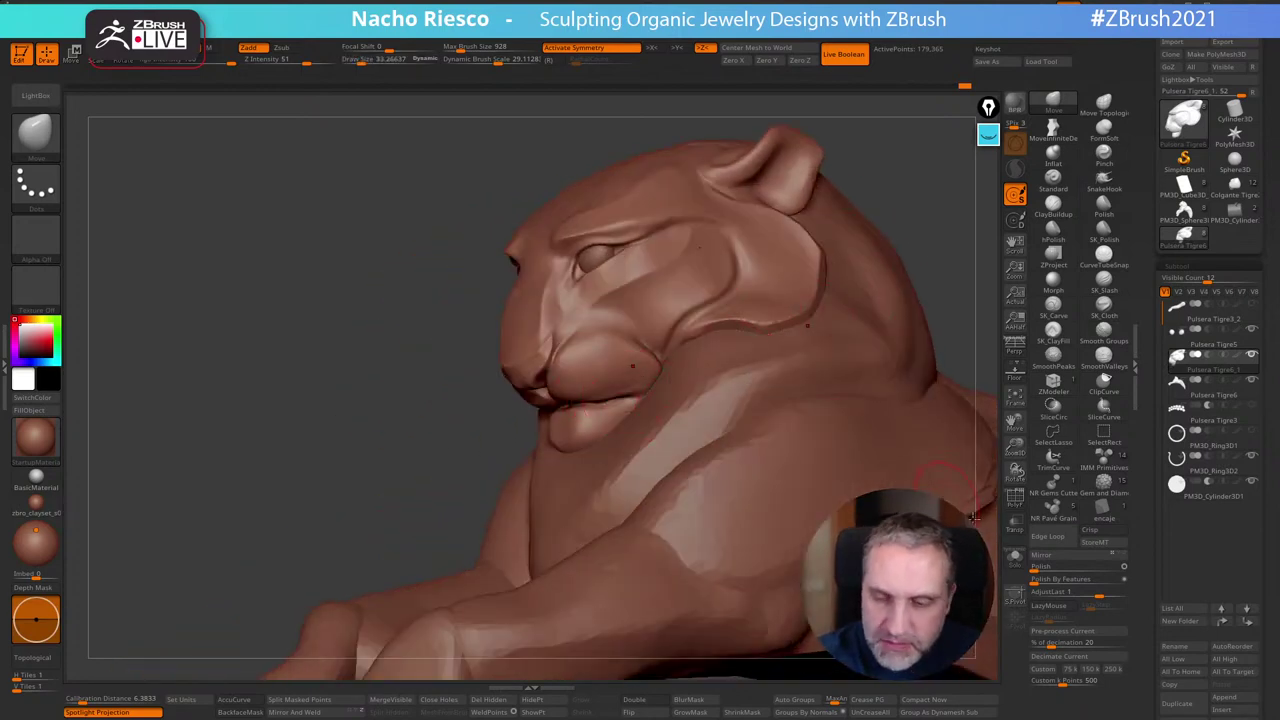
{"action": "left_click", "coordinate": [1012, 565]}
{"action": "left_click_drag", "start_coordinate": [780, 470], "coordinate": [690, 480]}
{"action": "mouse_move", "coordinate": [560, 440]}
{"action": "left_mouse_down", "text": "alt"}
{"action": "mouse_move", "coordinate": [526, 494]}
{"action": "mouse_move", "coordinate": [606, 469]}
{"action": "left_mouse_up", "text": "alt"}
{"action": "key", "text": "s"}
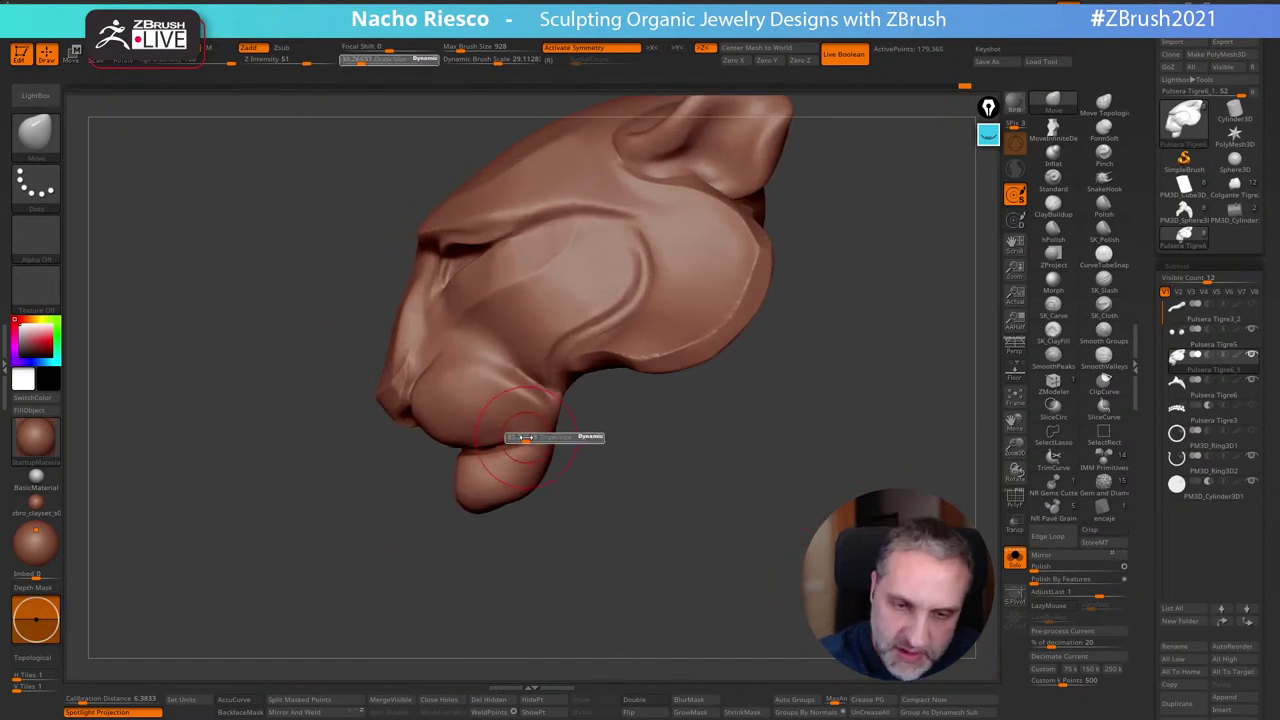
{"action": "left_click_drag", "start_coordinate": [525, 437], "coordinate": [478, 461]}
{"action": "left_click", "coordinate": [1015, 560]}
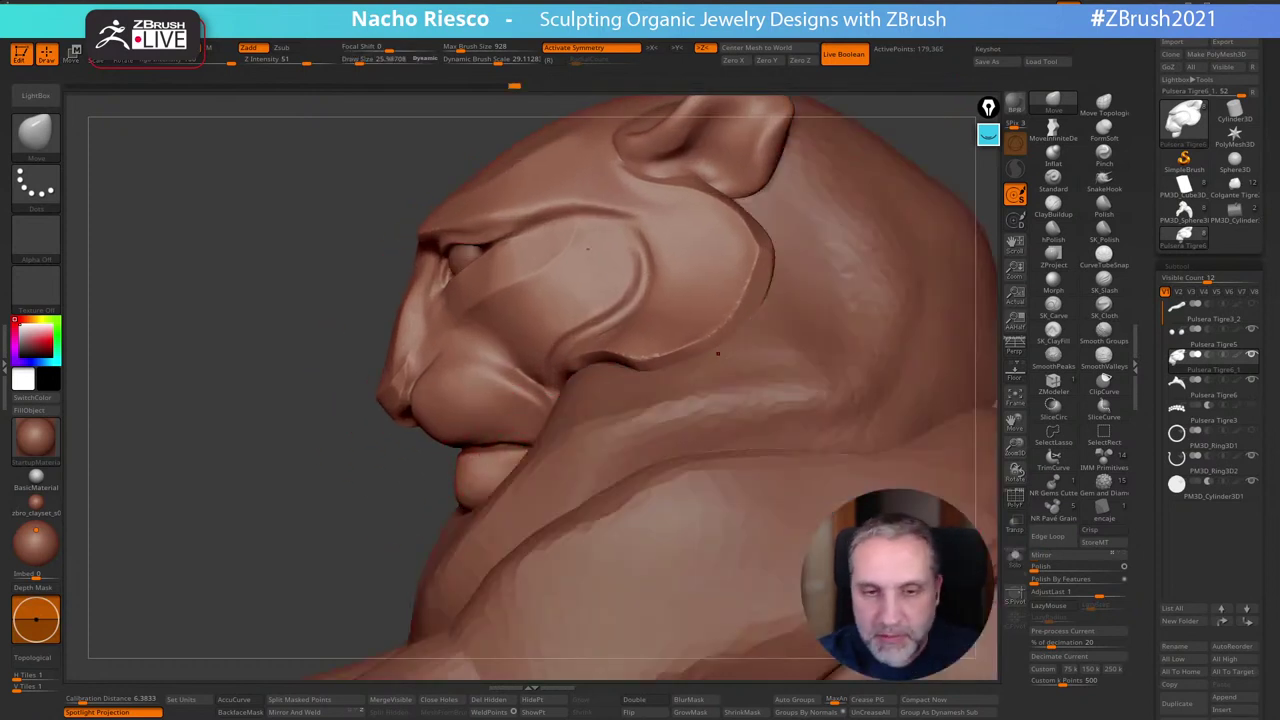
Refine the jaw corner and the edge of the cheek ruff with Move, raising the draw size to about 35.9
{"action": "left_click_drag", "start_coordinate": [346, 528], "coordinate": [330, 440], "text": "alt"}
{"action": "mouse_move", "coordinate": [833, 226]}
{"action": "left_mouse_down"}
{"action": "mouse_move", "coordinate": [869, 204]}
{"action": "mouse_move", "coordinate": [853, 237]}
{"action": "left_mouse_up"}
{"action": "right_click_drag", "start_coordinate": [852, 236], "coordinate": [571, 374]}
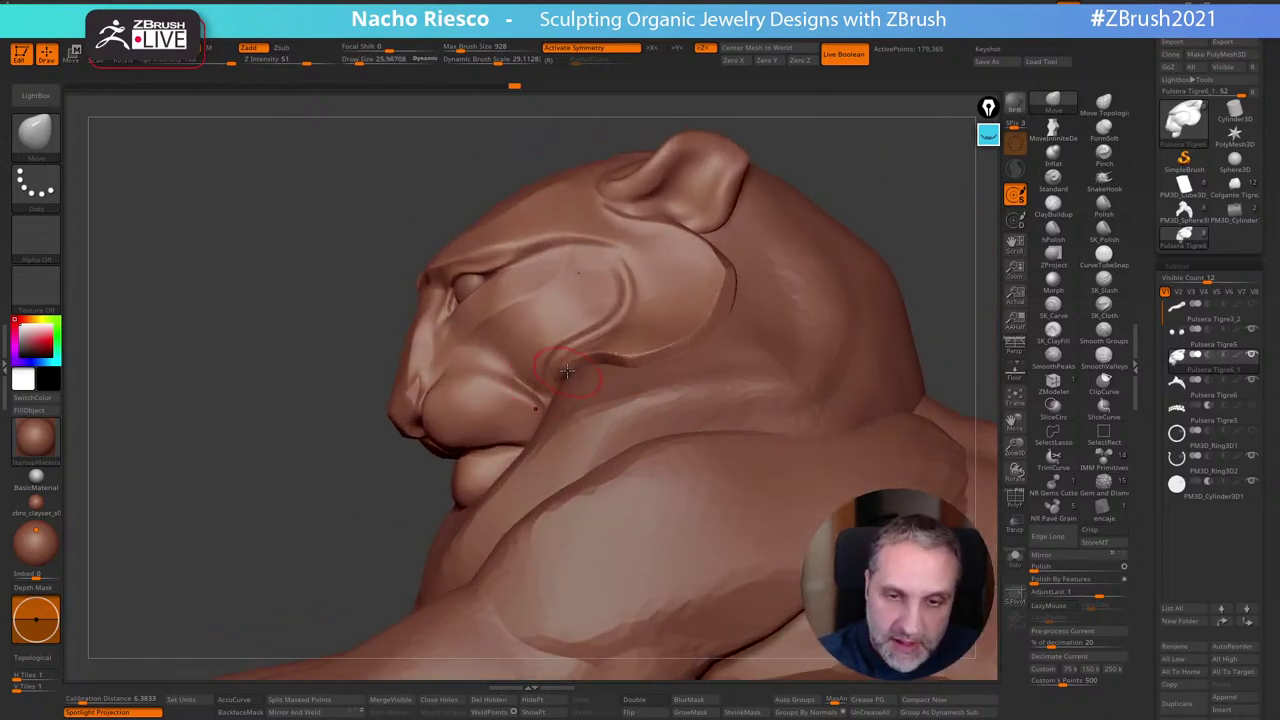
{"action": "left_click_drag", "start_coordinate": [567, 371], "coordinate": [577, 363]}
{"action": "key", "text": "s"}
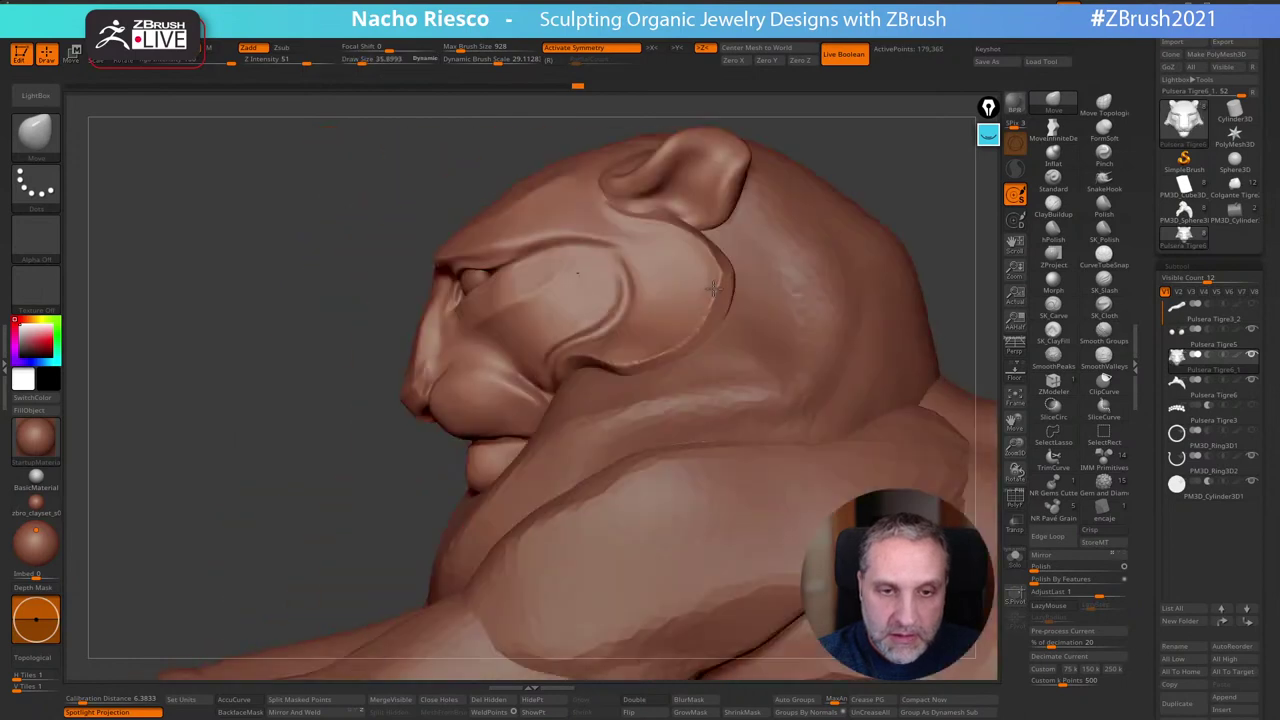
{"action": "right_click_drag", "start_coordinate": [830, 190], "coordinate": [844, 170]}
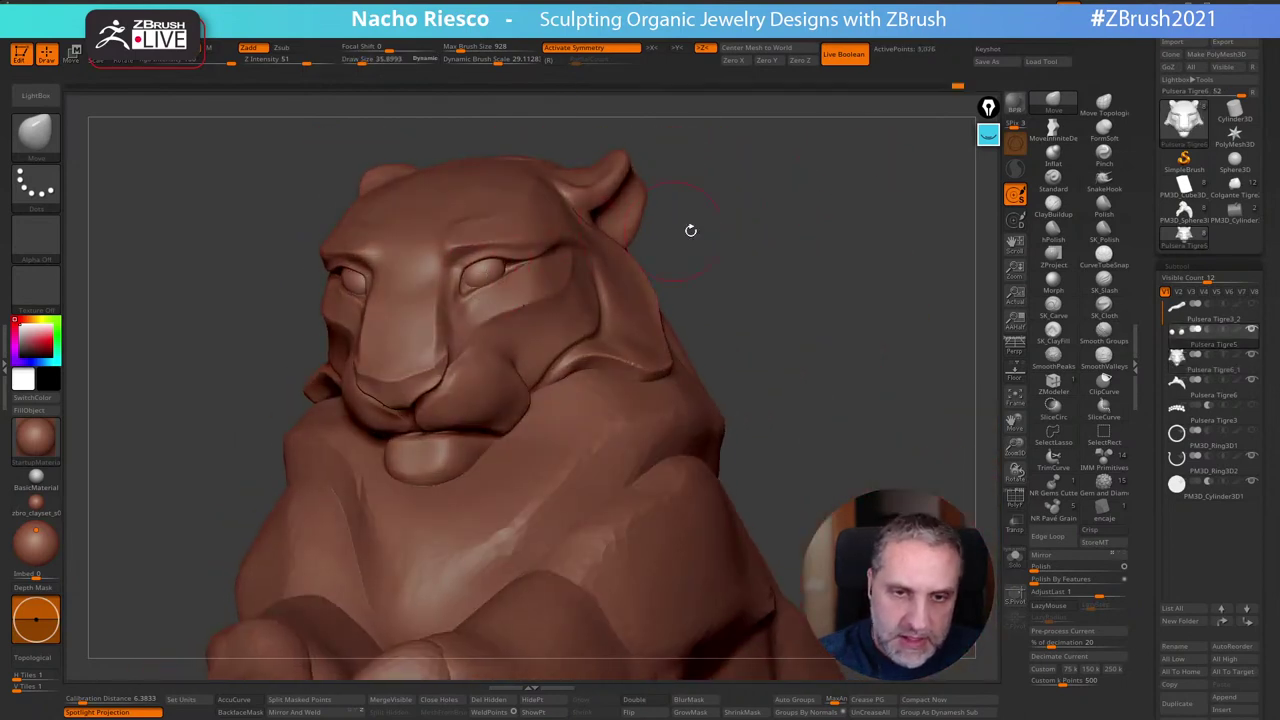
Reposition the separate eye spheres within the eyelids
{"action": "key", "text": "w"}
{"action": "left_click_drag", "start_coordinate": [691, 230], "coordinate": [540, 338]}
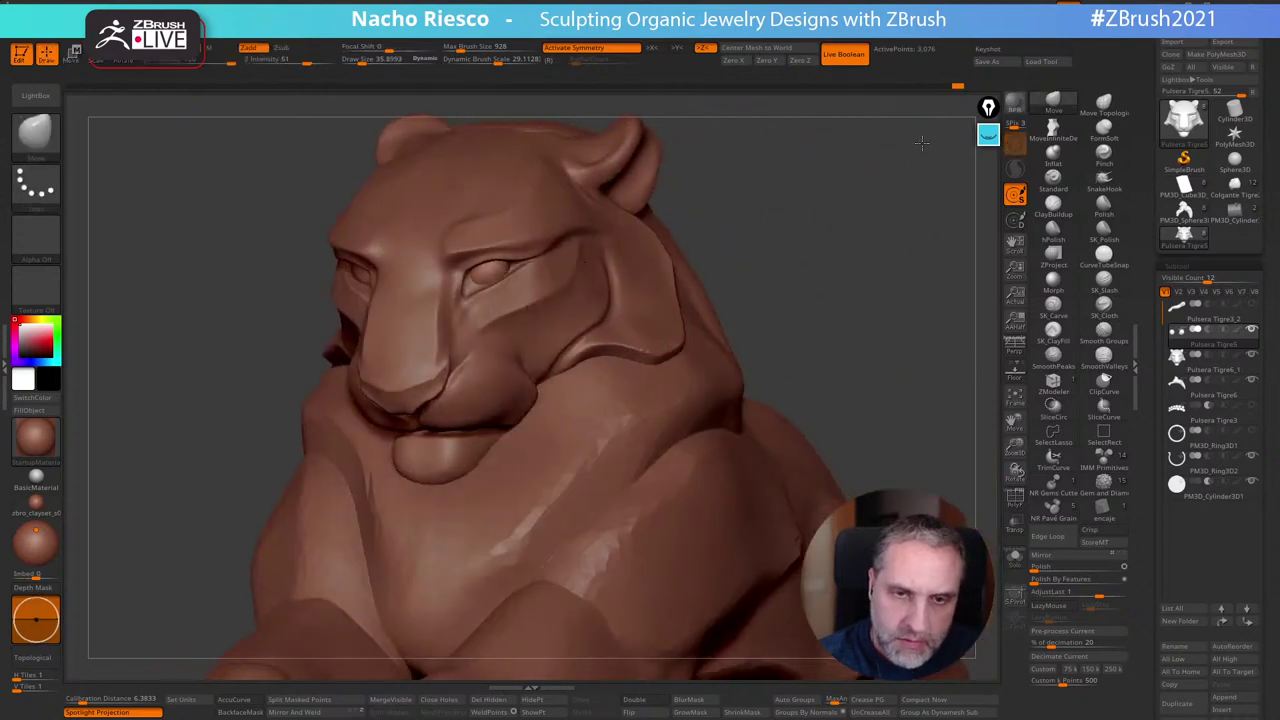
{"action": "left_click_drag", "start_coordinate": [921, 143], "coordinate": [868, 214]}
{"action": "mouse_move", "coordinate": [813, 291]}
{"action": "left_mouse_down", "text": "alt"}
{"action": "mouse_move", "coordinate": [800, 234]}
{"action": "mouse_move", "coordinate": [797, 371]}
{"action": "mouse_move", "coordinate": [786, 349]}
{"action": "mouse_move", "coordinate": [842, 441]}
{"action": "mouse_move", "coordinate": [866, 430]}
{"action": "left_mouse_up", "text": "alt"}
Select the head and adjust the brow and the area around the eyes with Move at a draw size of about 57.2
{"action": "left_click", "coordinate": [560, 408], "text": "alt"}
{"action": "key", "text": "s"}
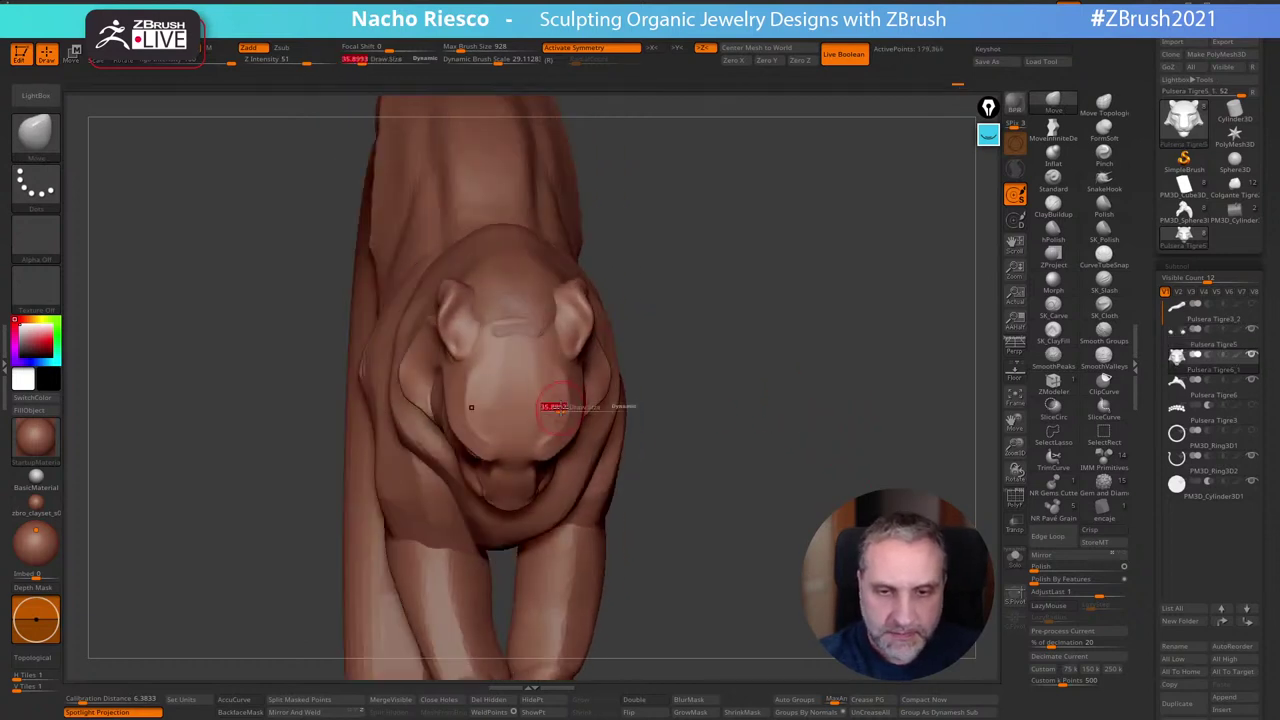
{"action": "left_click_drag", "start_coordinate": [555, 408], "coordinate": [567, 410]}
{"action": "left_click_drag", "start_coordinate": [729, 325], "coordinate": [792, 284]}
{"action": "left_click_drag", "start_coordinate": [795, 345], "coordinate": [806, 400], "text": "alt"}
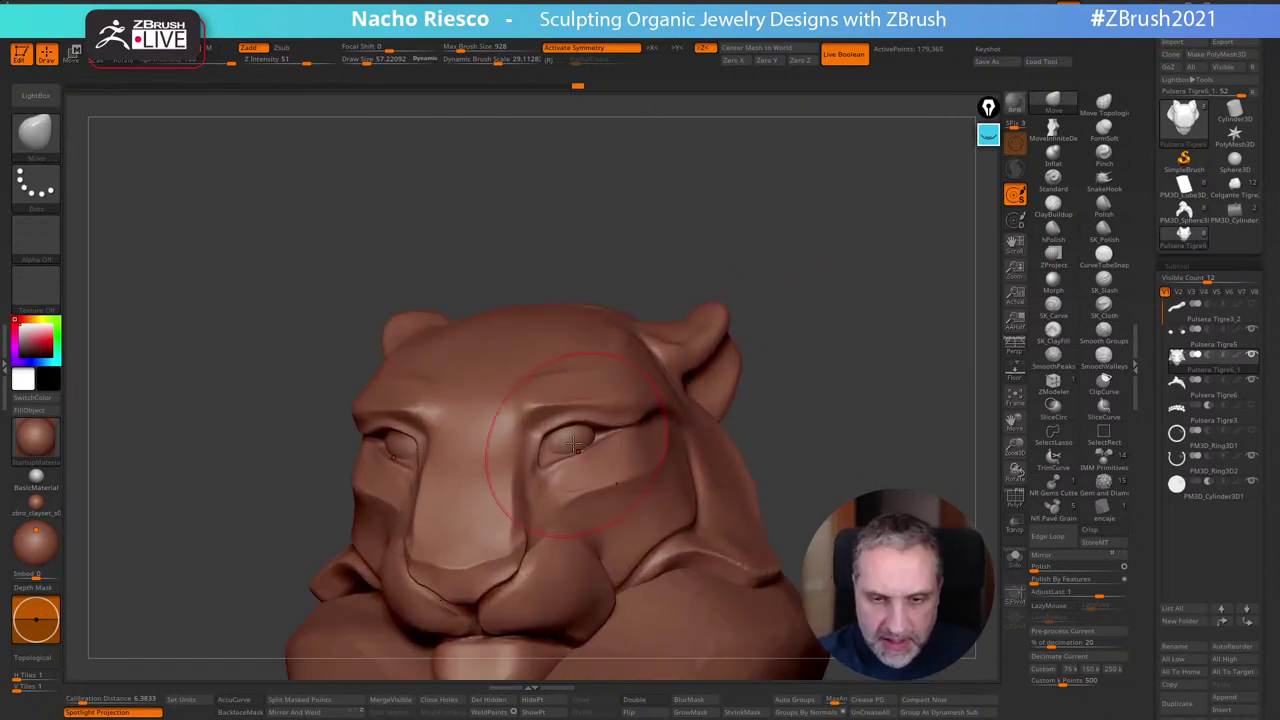
{"action": "left_click_drag", "start_coordinate": [815, 312], "coordinate": [838, 344], "text": "alt"}
Select the eye spheres and flatten their front surfaces with hPolish at a draw size of about 33.3
{"action": "left_click", "coordinate": [582, 431], "text": "alt"}
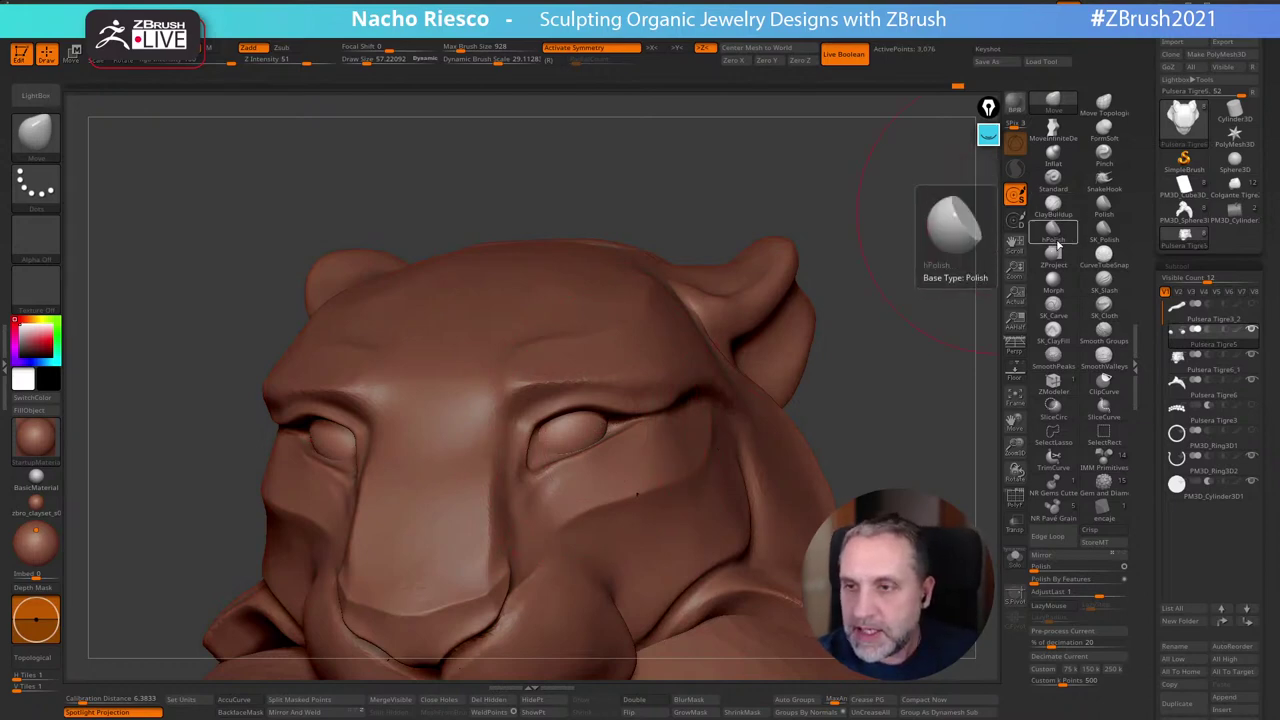
{"action": "left_click", "coordinate": [1055, 238]}
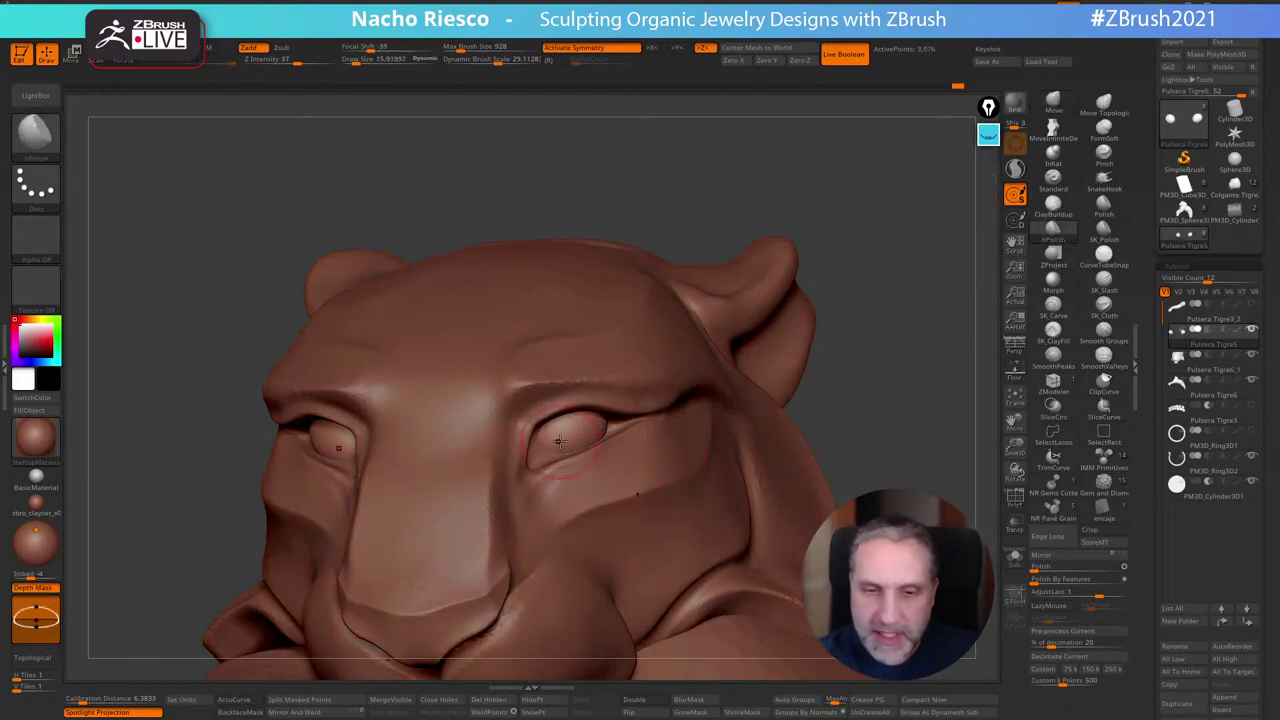
{"action": "left_click", "coordinate": [565, 440]}
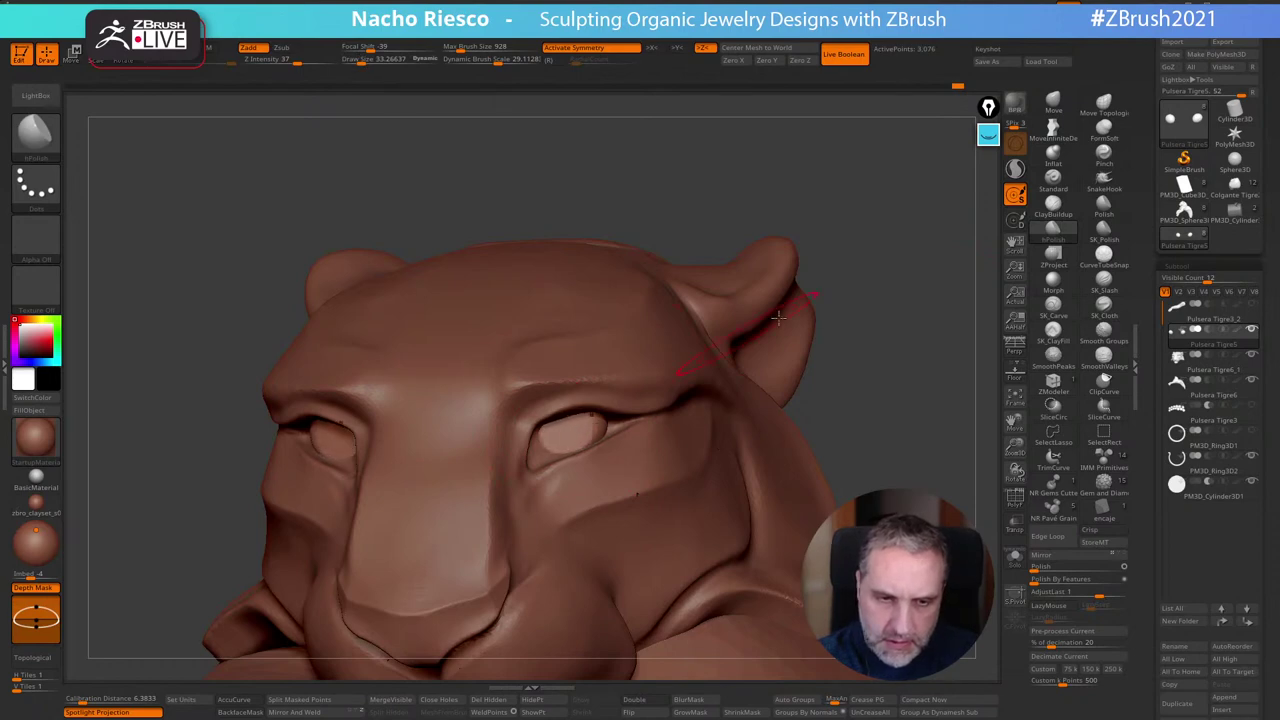
Adjust the eye spheres within the eyelids with the Move brush at a draw size of about 38.6
{"action": "mouse_move", "coordinate": [896, 299]}
{"action": "left_mouse_down"}
{"action": "mouse_move", "coordinate": [914, 300]}
{"action": "mouse_move", "coordinate": [831, 291]}
{"action": "mouse_move", "coordinate": [823, 277]}
{"action": "mouse_move", "coordinate": [818, 338]}
{"action": "left_mouse_up"}
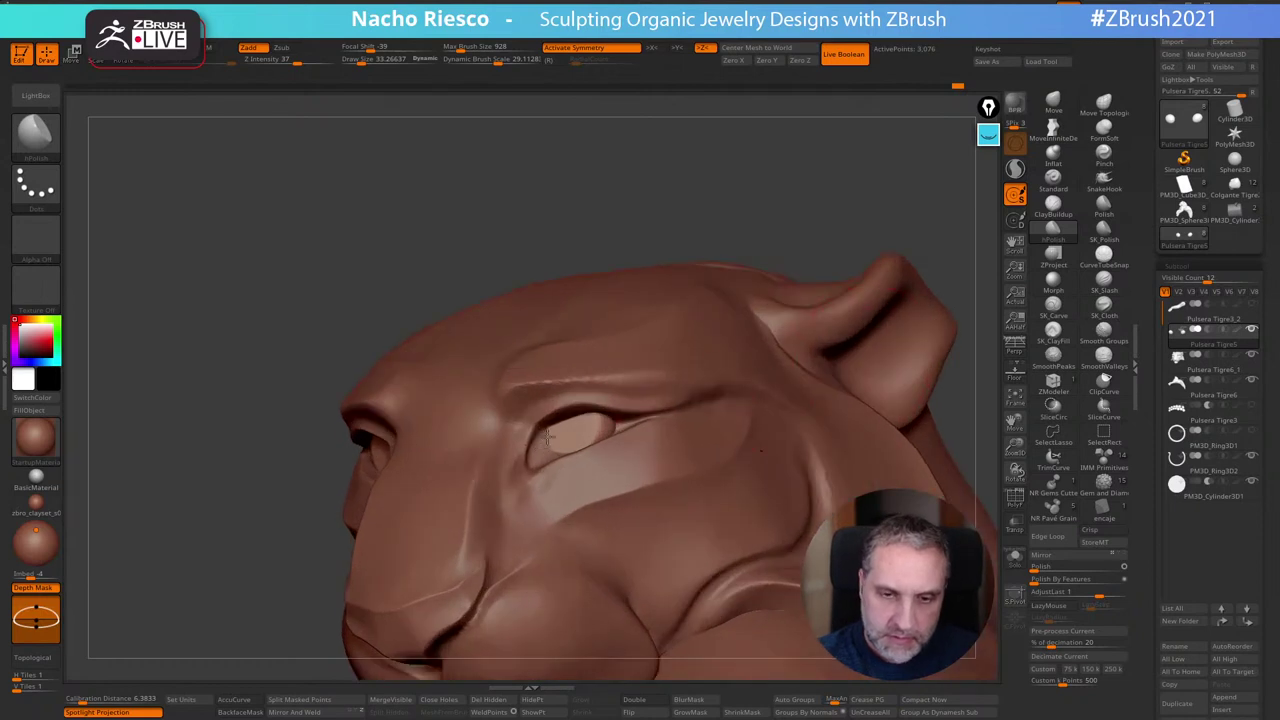
{"action": "right_click_drag", "start_coordinate": [690, 340], "coordinate": [929, 176]}
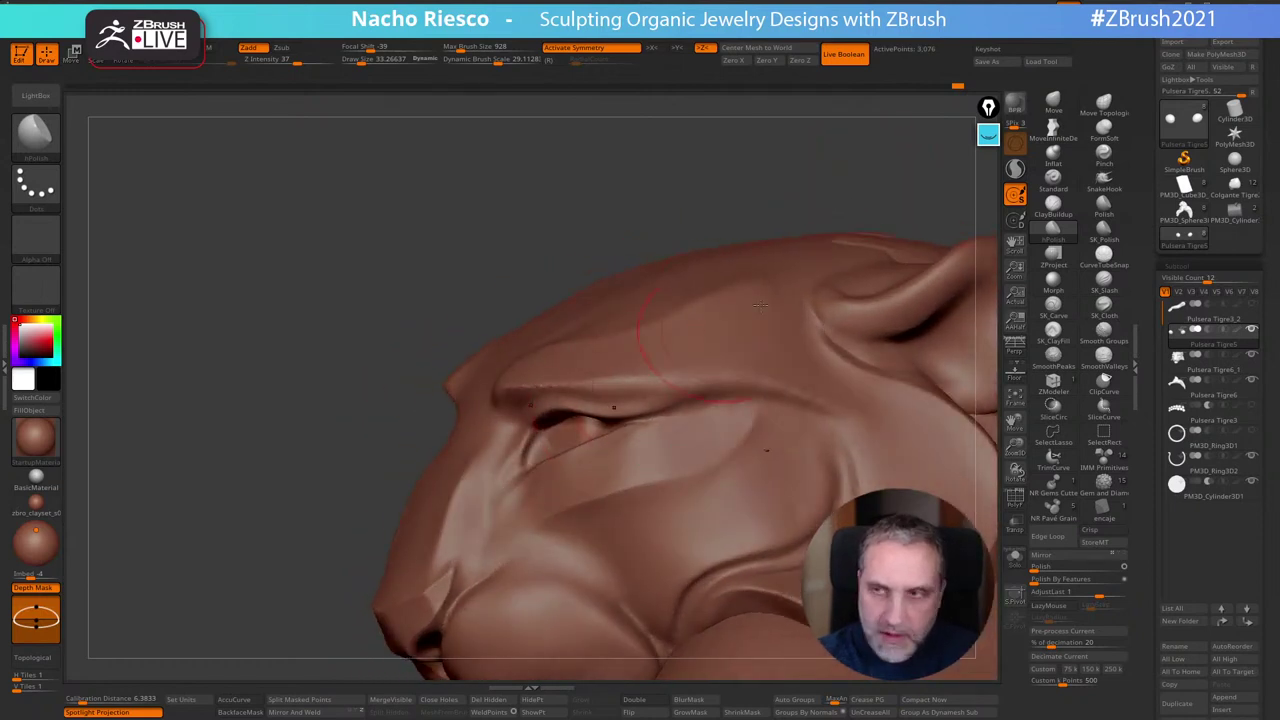
{"action": "key", "text": "s"}
{"action": "left_click_drag", "start_coordinate": [597, 437], "coordinate": [585, 432]}
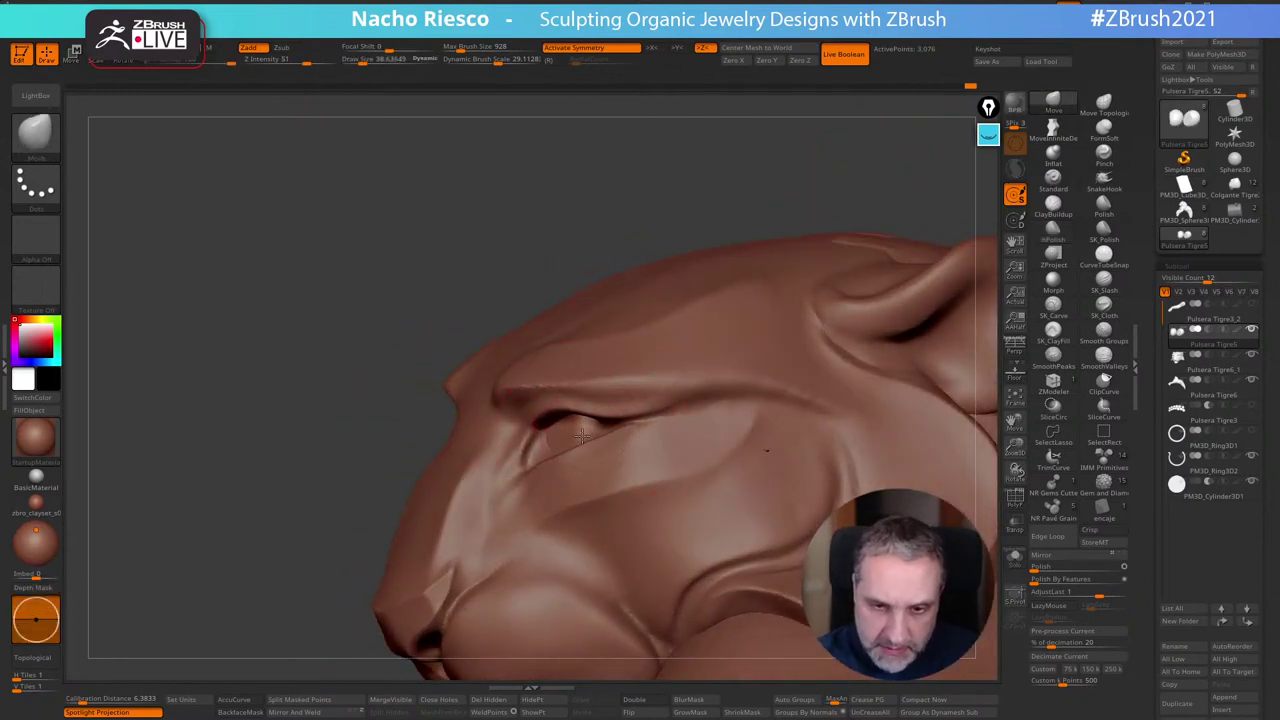
{"action": "mouse_move", "coordinate": [540, 208]}
{"action": "left_mouse_down"}
{"action": "mouse_move", "coordinate": [675, 215]}
{"action": "mouse_move", "coordinate": [700, 320]}
{"action": "left_mouse_up"}
{"action": "left_click_drag", "start_coordinate": [765, 362], "coordinate": [771, 206], "text": "alt"}
{"action": "left_click_drag", "start_coordinate": [762, 322], "coordinate": [792, 307]}
{"action": "mouse_move", "coordinate": [791, 306]}
{"action": "right_mouse_down"}
{"action": "mouse_move", "coordinate": [766, 323]}
{"action": "mouse_move", "coordinate": [803, 306]}
{"action": "mouse_move", "coordinate": [789, 322]}
{"action": "right_mouse_up"}
{"action": "mouse_move", "coordinate": [789, 323]}
{"action": "left_mouse_down"}
{"action": "mouse_move", "coordinate": [783, 357]}
{"action": "mouse_move", "coordinate": [743, 366]}
{"action": "mouse_move", "coordinate": [736, 385]}
{"action": "left_mouse_up"}
Select the tiger's body and set the Move brush to a draw size of about 119.9
{"action": "key", "text": "s"}
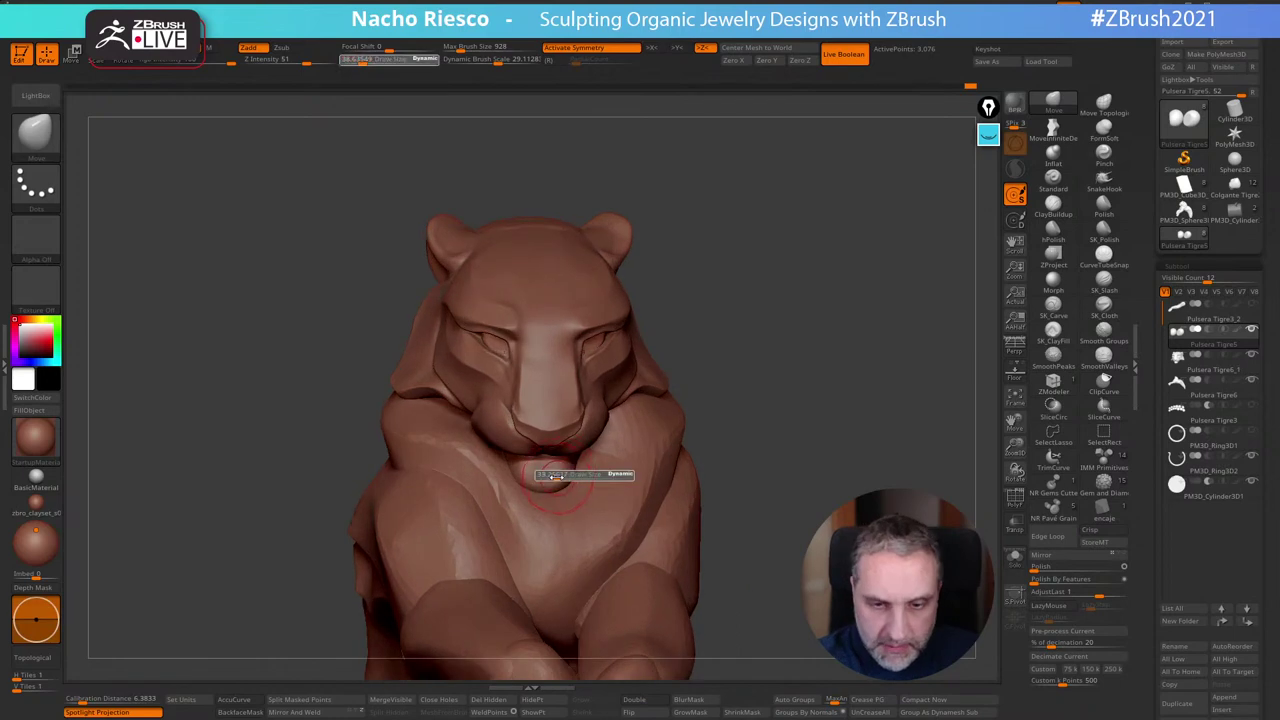
{"action": "left_click_drag", "start_coordinate": [551, 471], "coordinate": [545, 473]}
{"action": "left_click", "coordinate": [544, 490], "text": "alt"}
{"action": "right_click_drag", "start_coordinate": [795, 316], "coordinate": [827, 373]}
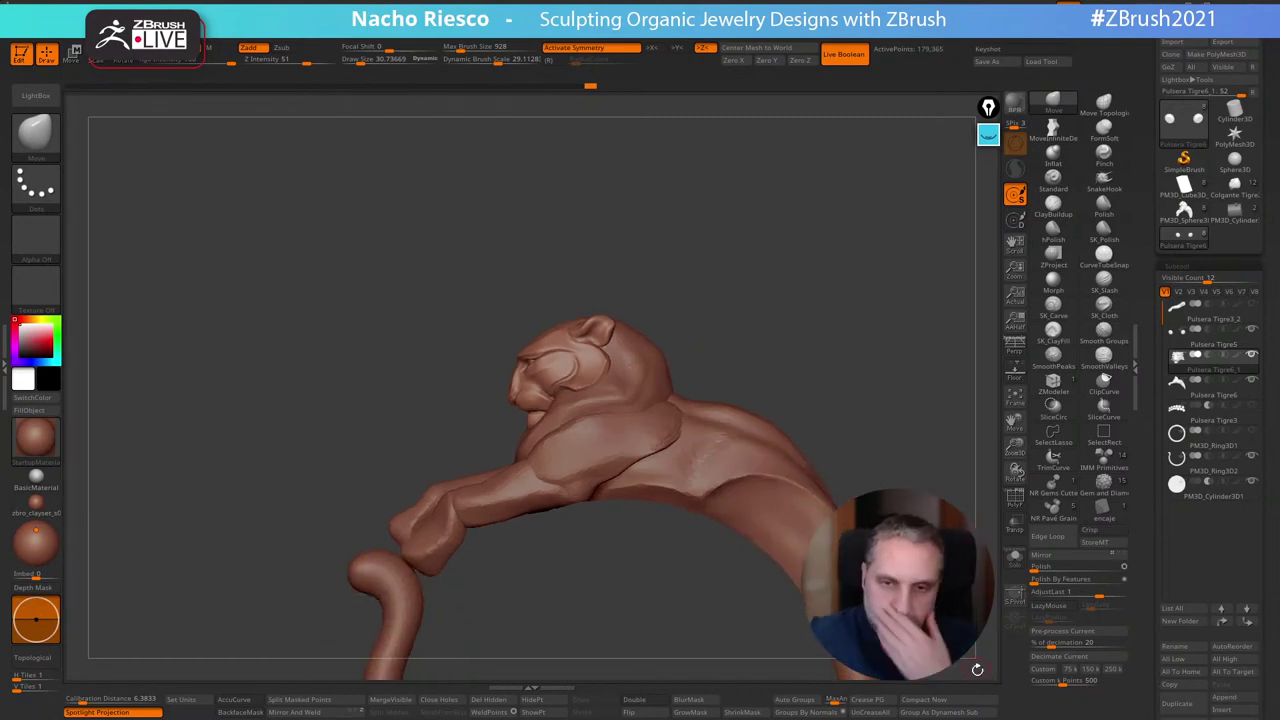
{"action": "right_click_drag", "start_coordinate": [977, 670], "coordinate": [940, 600], "text": "ctrl"}
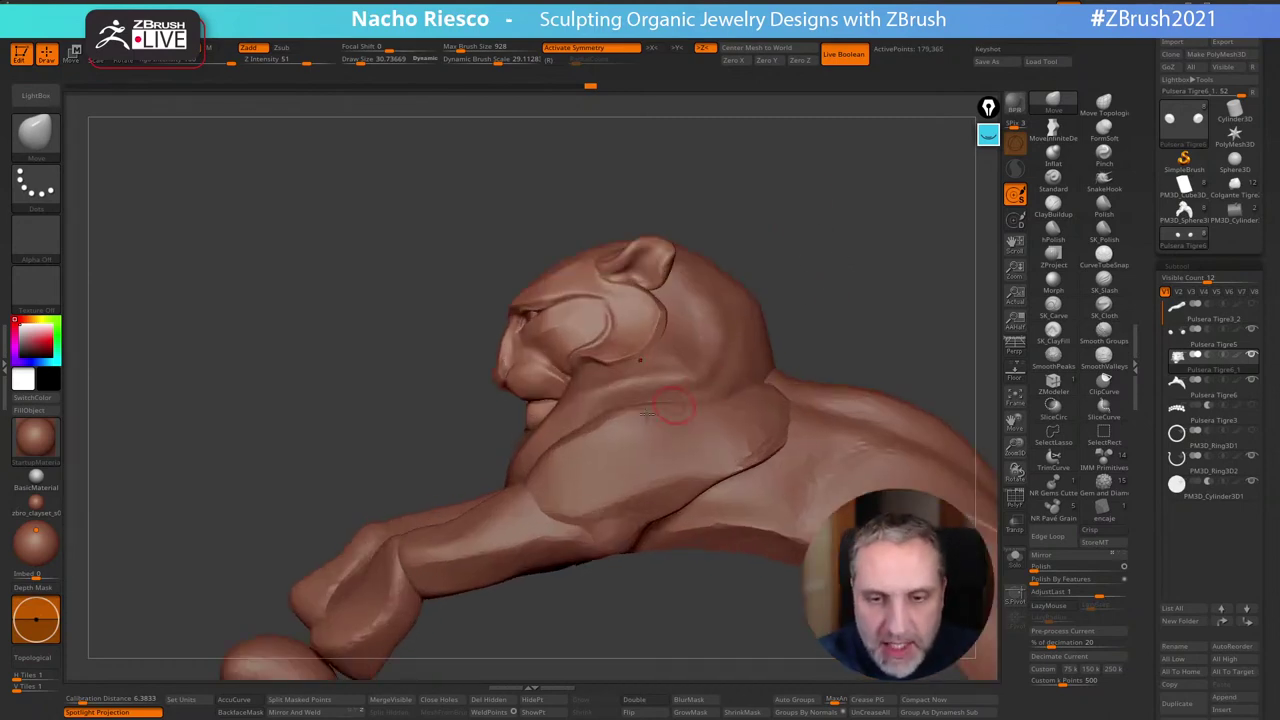
{"action": "left_click", "coordinate": [640, 375], "text": "alt"}
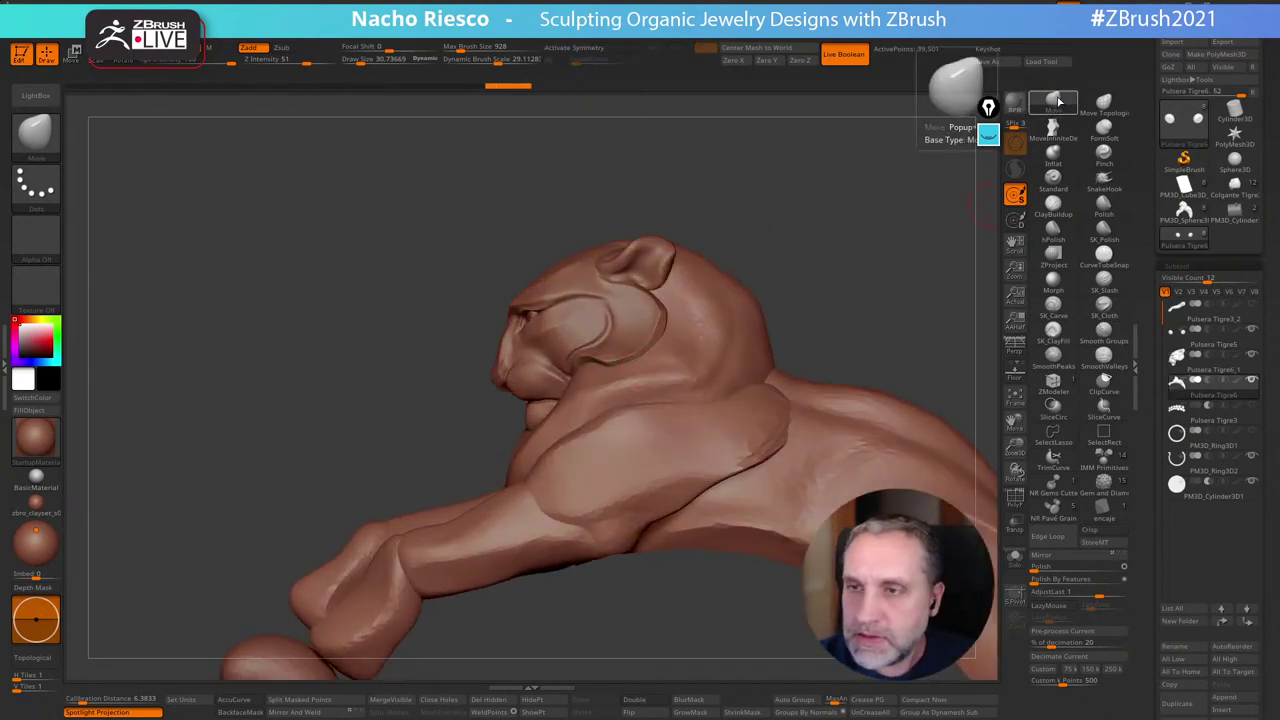
{"action": "left_click", "coordinate": [1055, 102]}
{"action": "key", "text": "s"}
{"action": "mouse_move", "coordinate": [591, 396]}
{"action": "left_mouse_down"}
{"action": "mouse_move", "coordinate": [607, 397]}
{"action": "mouse_move", "coordinate": [586, 368]}
{"action": "left_mouse_up"}
{"action": "key", "text": "s"}
{"action": "right_click_drag", "start_coordinate": [640, 290], "coordinate": [830, 252]}
{"action": "mouse_move", "coordinate": [726, 301]}
{"action": "right_mouse_down"}
{"action": "mouse_move", "coordinate": [680, 323]}
{"action": "mouse_move", "coordinate": [732, 222]}
{"action": "mouse_move", "coordinate": [619, 352]}
{"action": "right_mouse_up"}
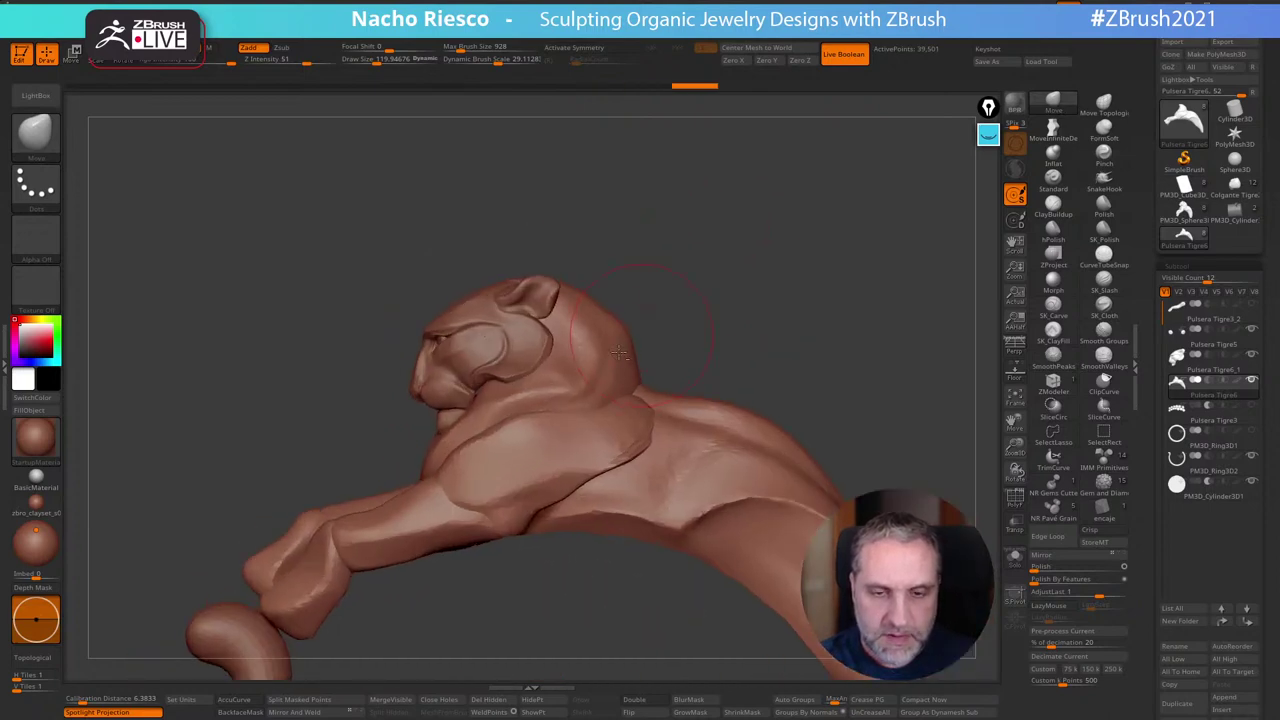
Examine the body on its own and how the neck joins the head and shoulders from the front and side
{"action": "right_click_drag", "start_coordinate": [767, 249], "coordinate": [833, 270]}
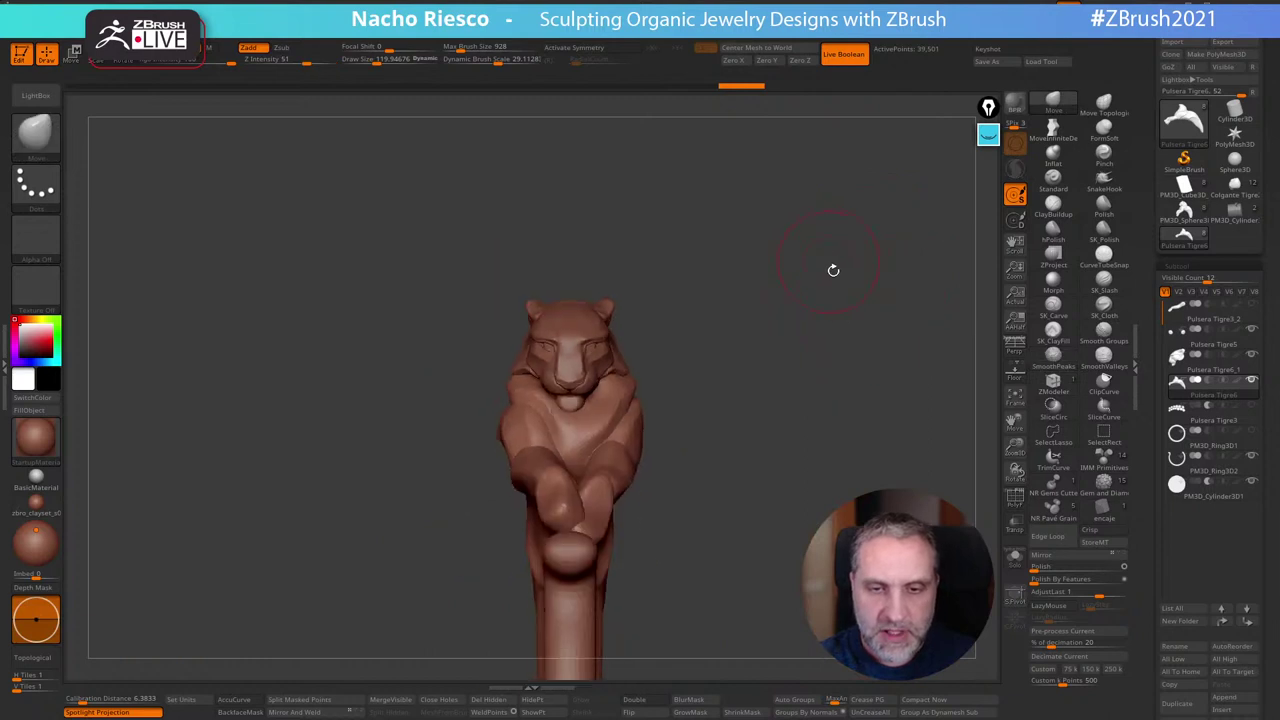
{"action": "left_click", "coordinate": [1013, 558]}
{"action": "left_click", "coordinate": [1014, 560]}
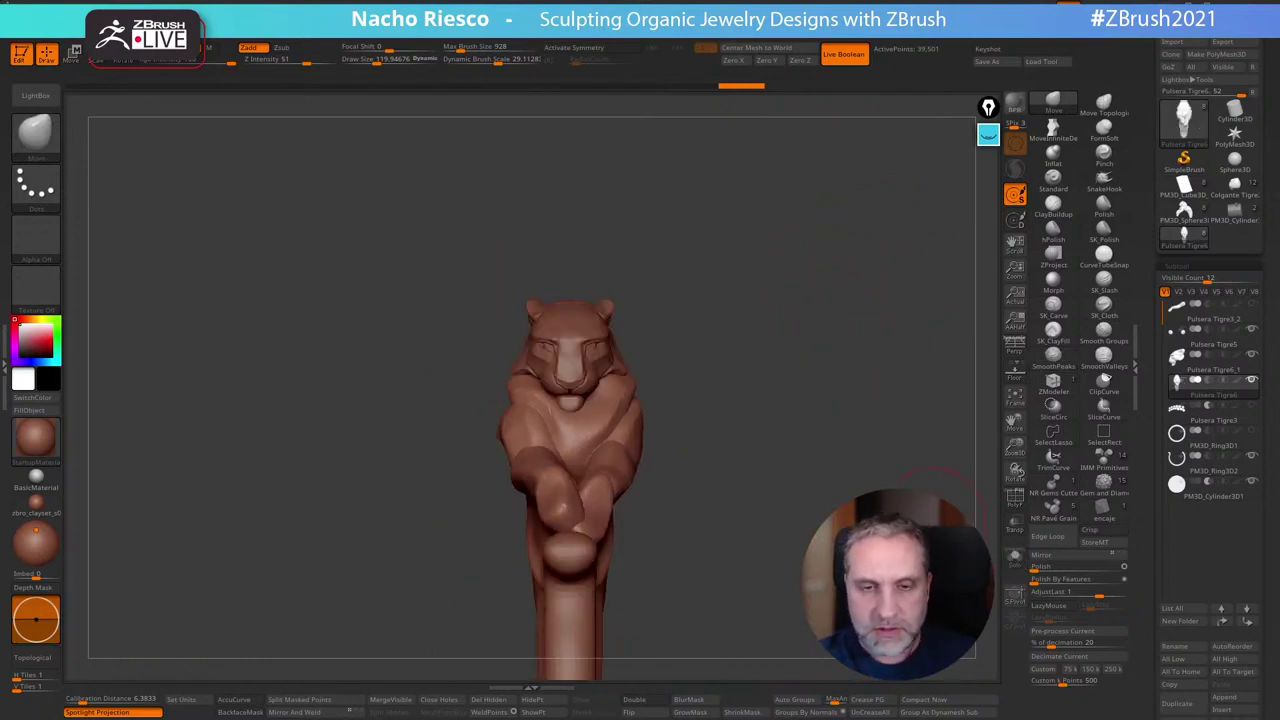
{"action": "right_click_drag", "start_coordinate": [930, 528], "coordinate": [630, 435]}
{"action": "right_click_drag", "start_coordinate": [700, 277], "coordinate": [736, 289], "text": "ctrl"}
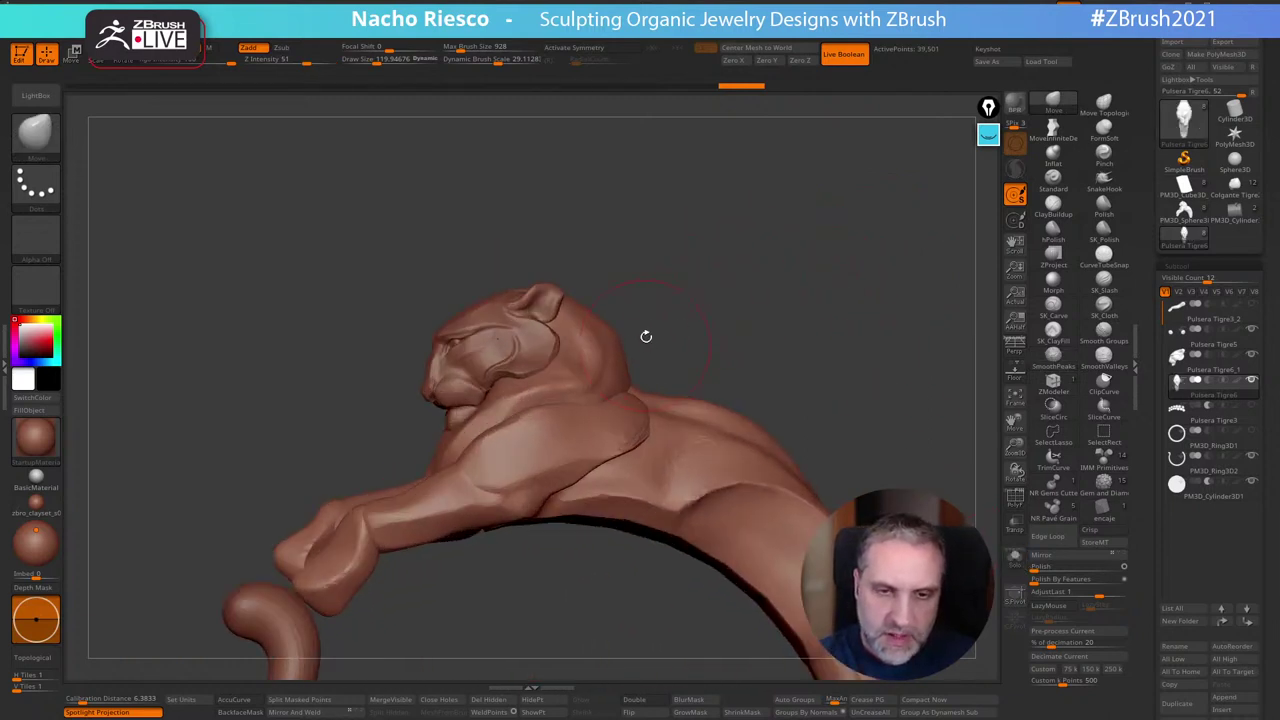
{"action": "right_click_drag", "start_coordinate": [646, 336], "coordinate": [838, 557]}
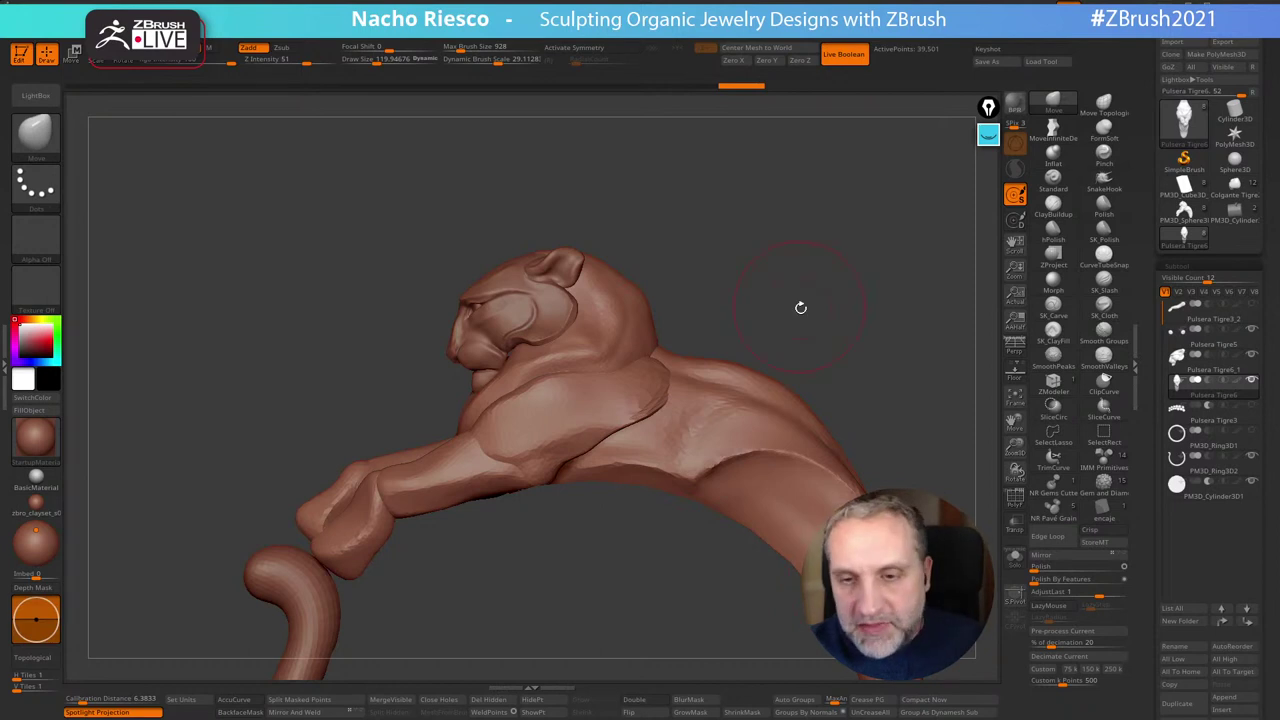
{"action": "left_click_drag", "start_coordinate": [918, 328], "coordinate": [690, 328]}
{"action": "right_click_drag", "start_coordinate": [718, 296], "coordinate": [703, 303]}
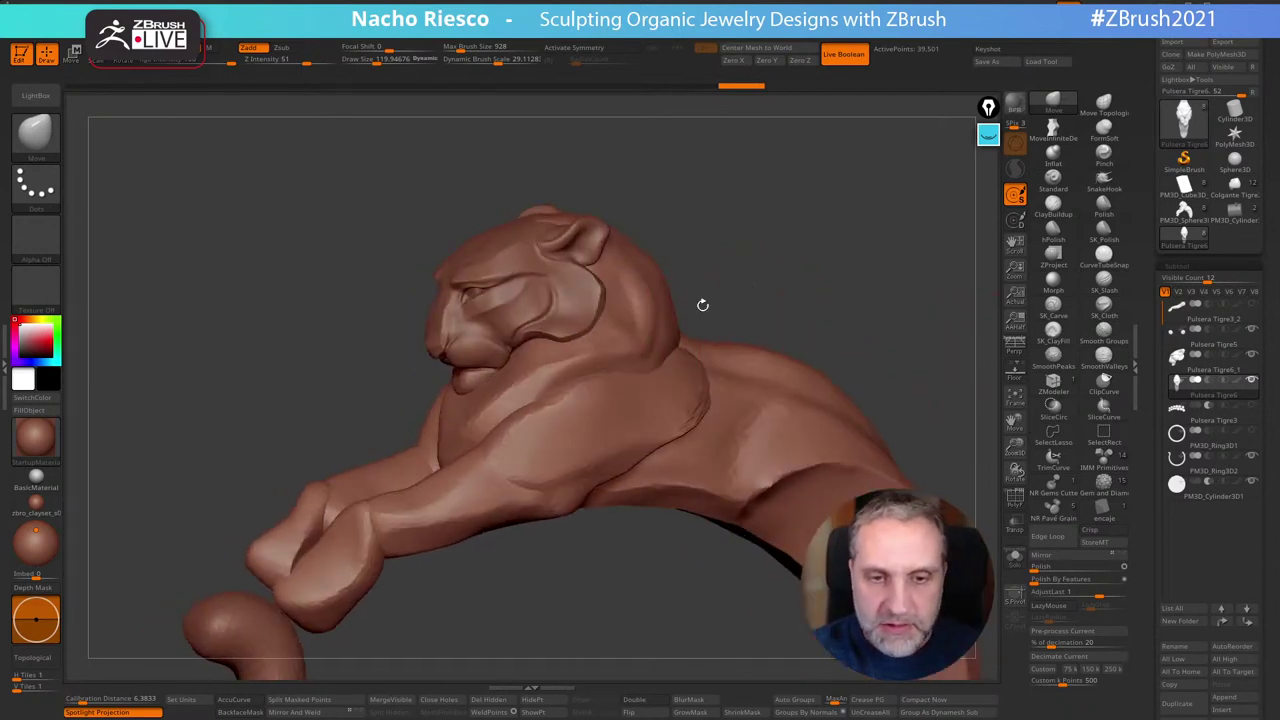
Isolate the neck and chest piece of the body and split the hidden parts into a separate subtool
{"action": "left_click", "coordinate": [626, 347], "text": "ctrl+shift"}
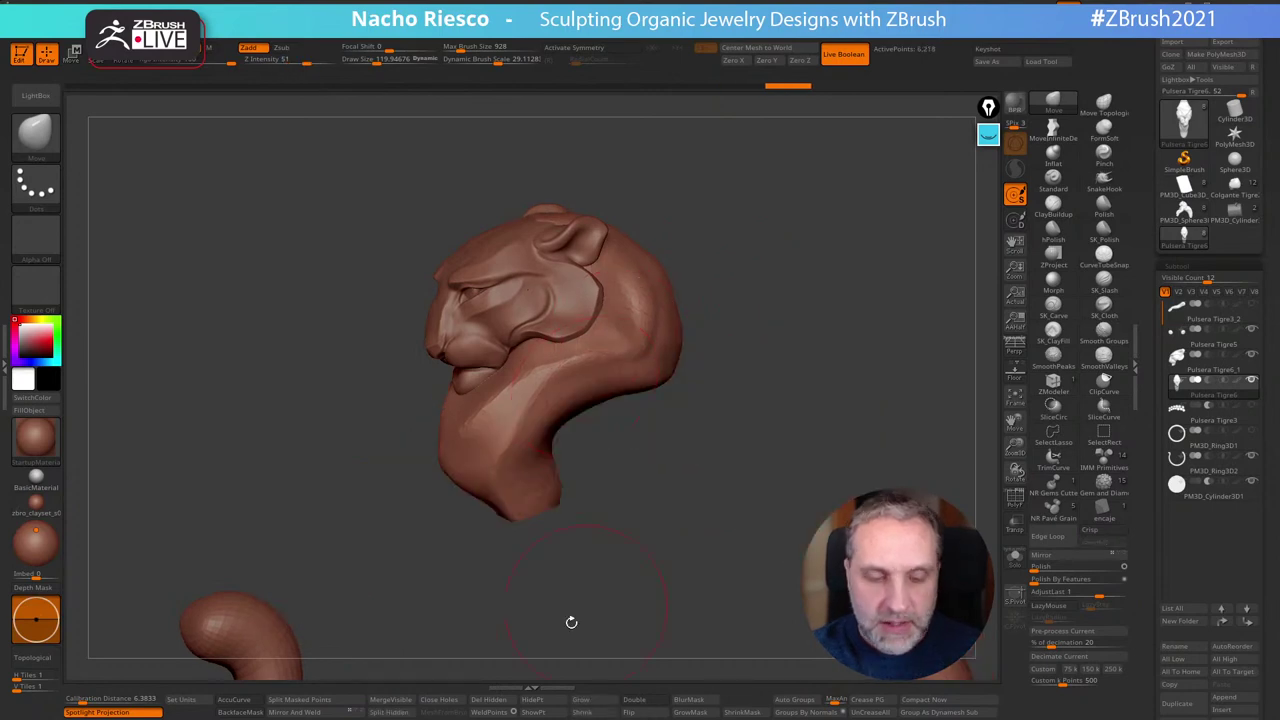
{"action": "left_click", "coordinate": [390, 712]}
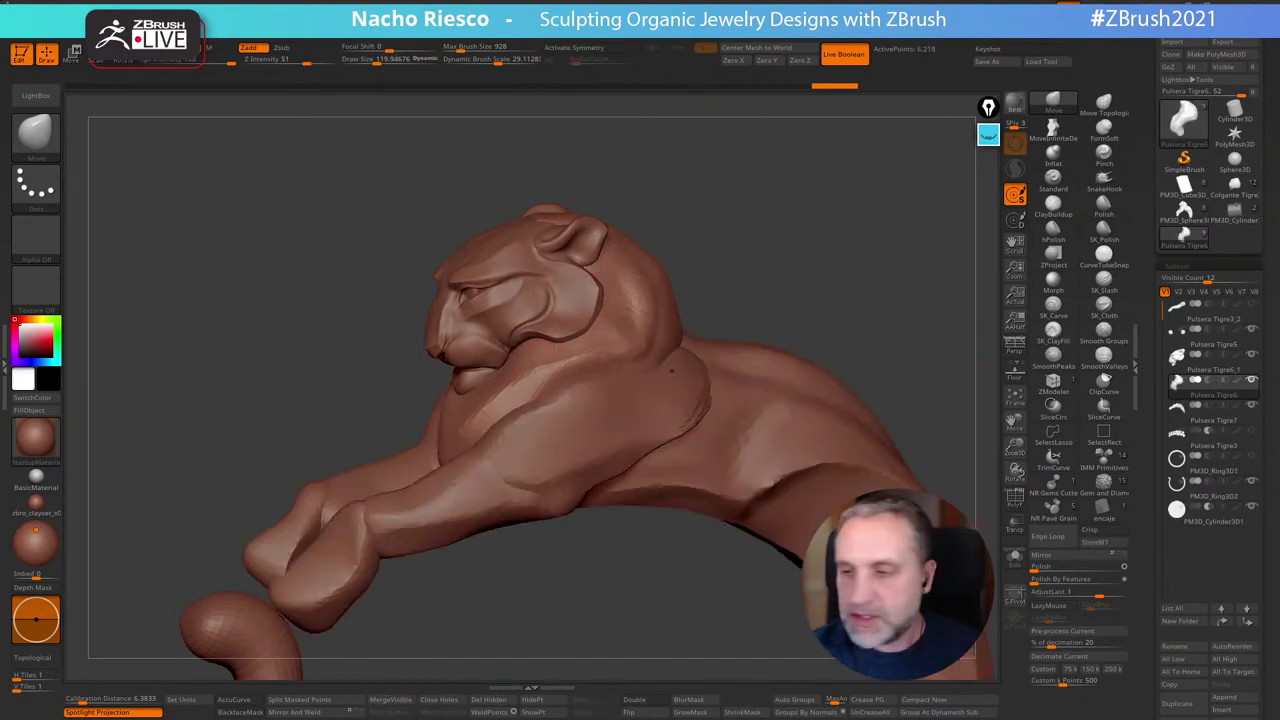
{"action": "left_click", "coordinate": [1011, 562]}
{"action": "right_click_drag", "start_coordinate": [912, 441], "coordinate": [866, 420]}
{"action": "left_click", "coordinate": [1014, 558]}
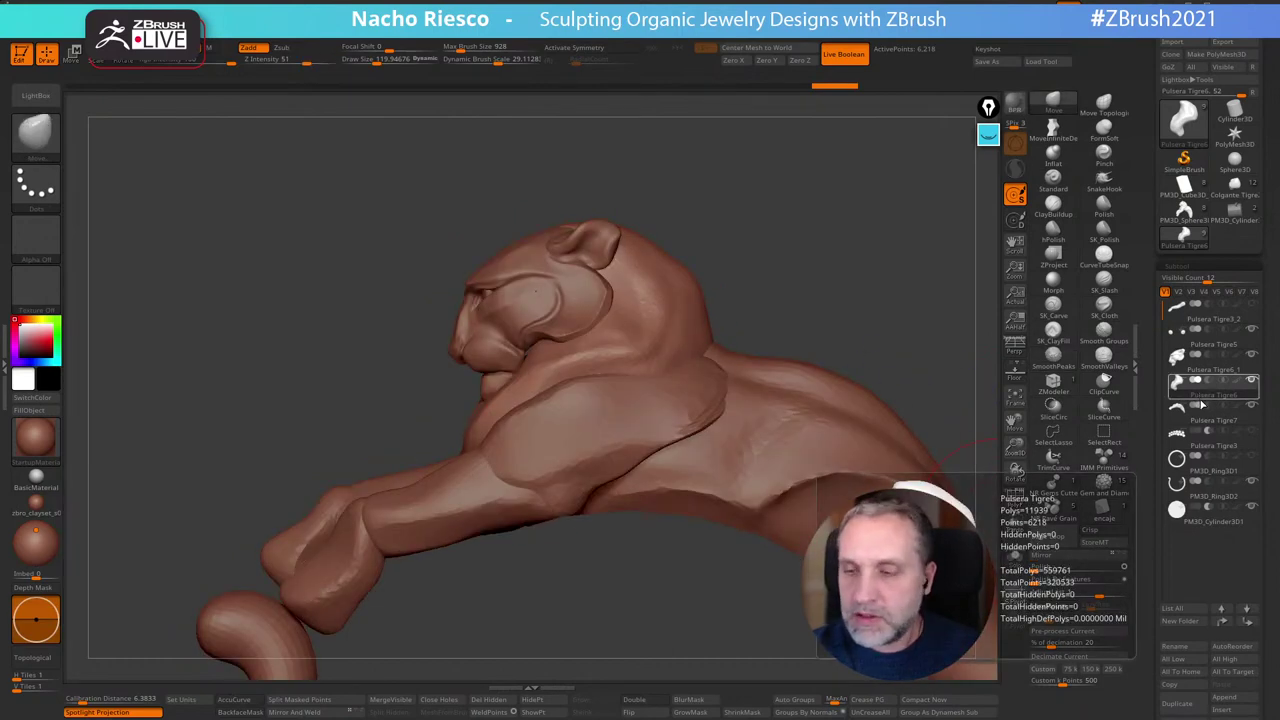
Enable Sculptris Pro and smooth the side of the neck with SmoothPeaks at a draw size of about 57.2
{"action": "right_click_drag", "start_coordinate": [852, 326], "coordinate": [930, 322]}
{"action": "mouse_move", "coordinate": [930, 322]}
{"action": "left_mouse_down"}
{"action": "mouse_move", "coordinate": [874, 360]}
{"action": "mouse_move", "coordinate": [925, 443]}
{"action": "mouse_move", "coordinate": [832, 437]}
{"action": "mouse_move", "coordinate": [850, 432]}
{"action": "left_mouse_up"}
{"action": "key", "text": "s"}
{"action": "key", "text": "shift"}
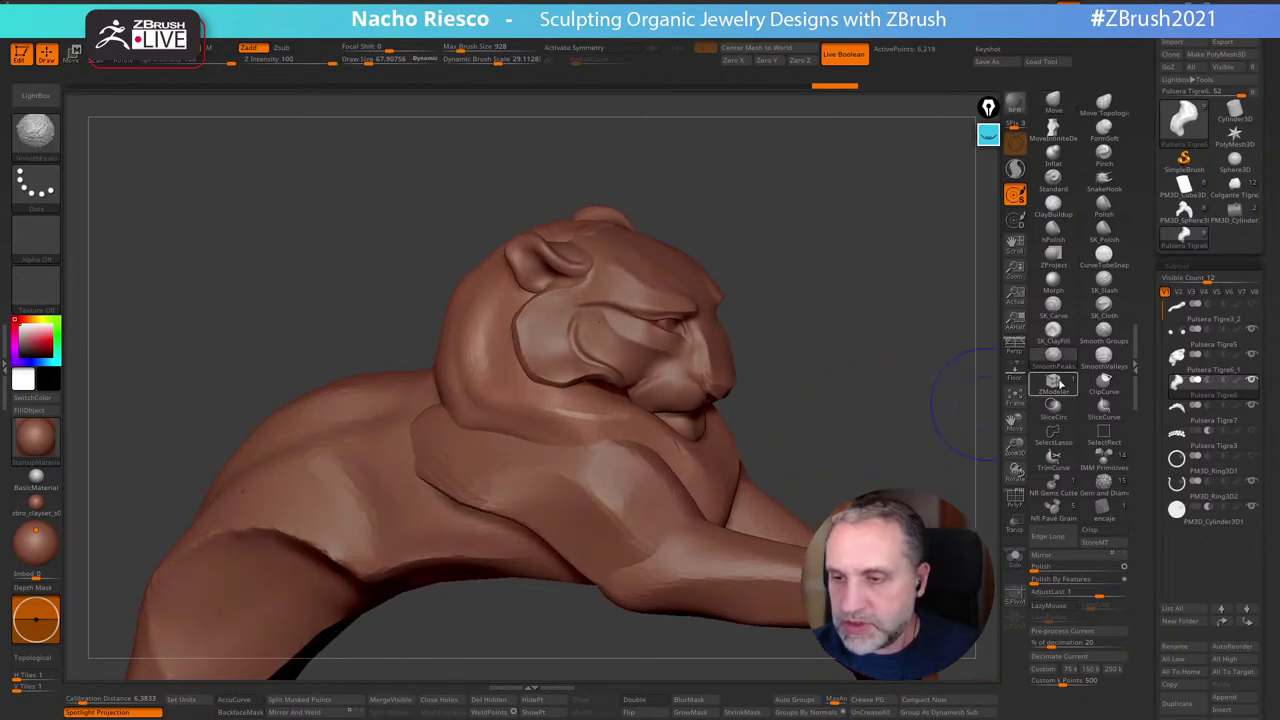
{"action": "left_click", "coordinate": [1021, 172]}
{"action": "key", "text": "s"}
{"action": "left_click_drag", "start_coordinate": [533, 371], "coordinate": [612, 424]}
{"action": "key", "text": "shift"}
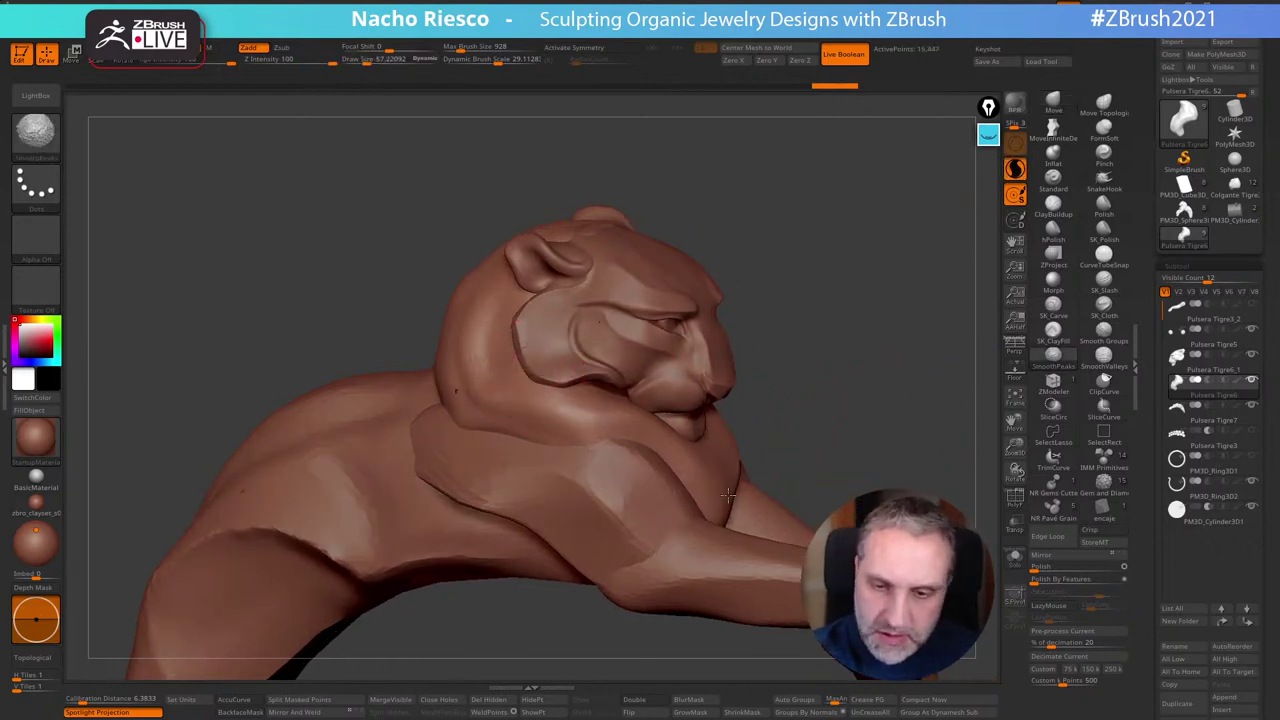
{"action": "left_click_drag", "start_coordinate": [727, 494], "coordinate": [606, 472]}
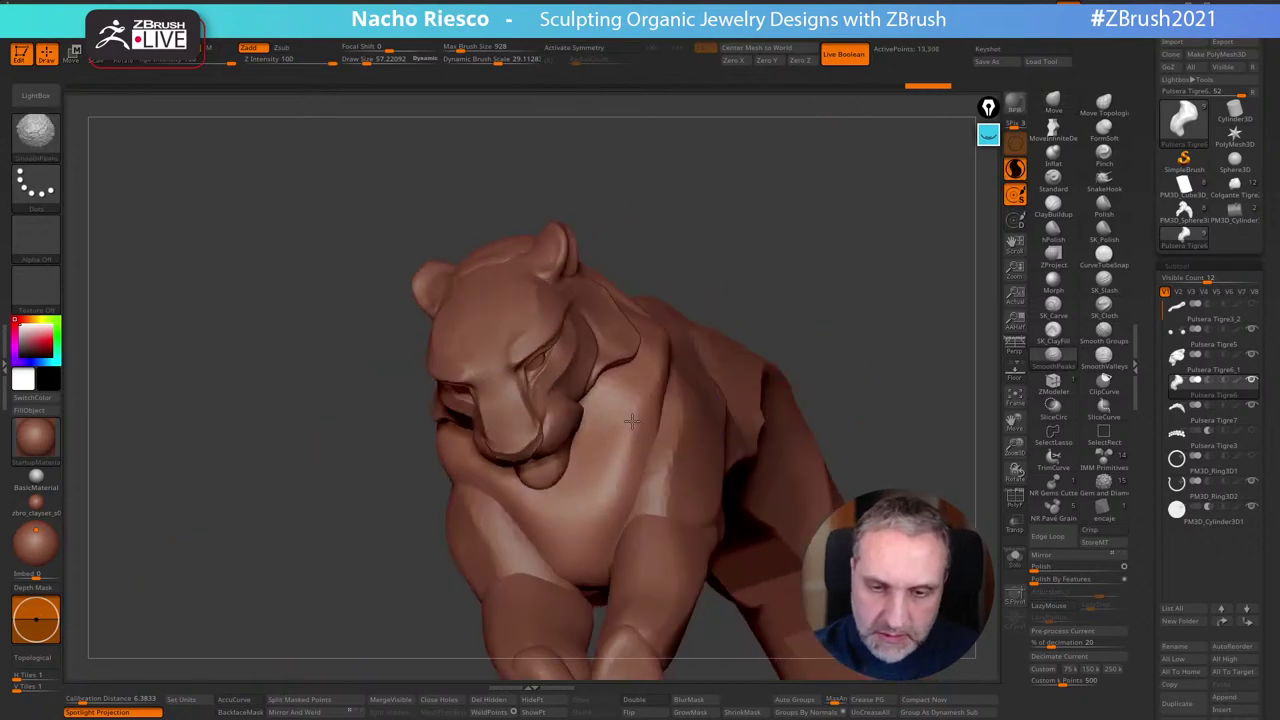
Smooth the chest and the back of the neck with SmoothPeaks
{"action": "left_click_drag", "start_coordinate": [590, 404], "coordinate": [644, 373]}
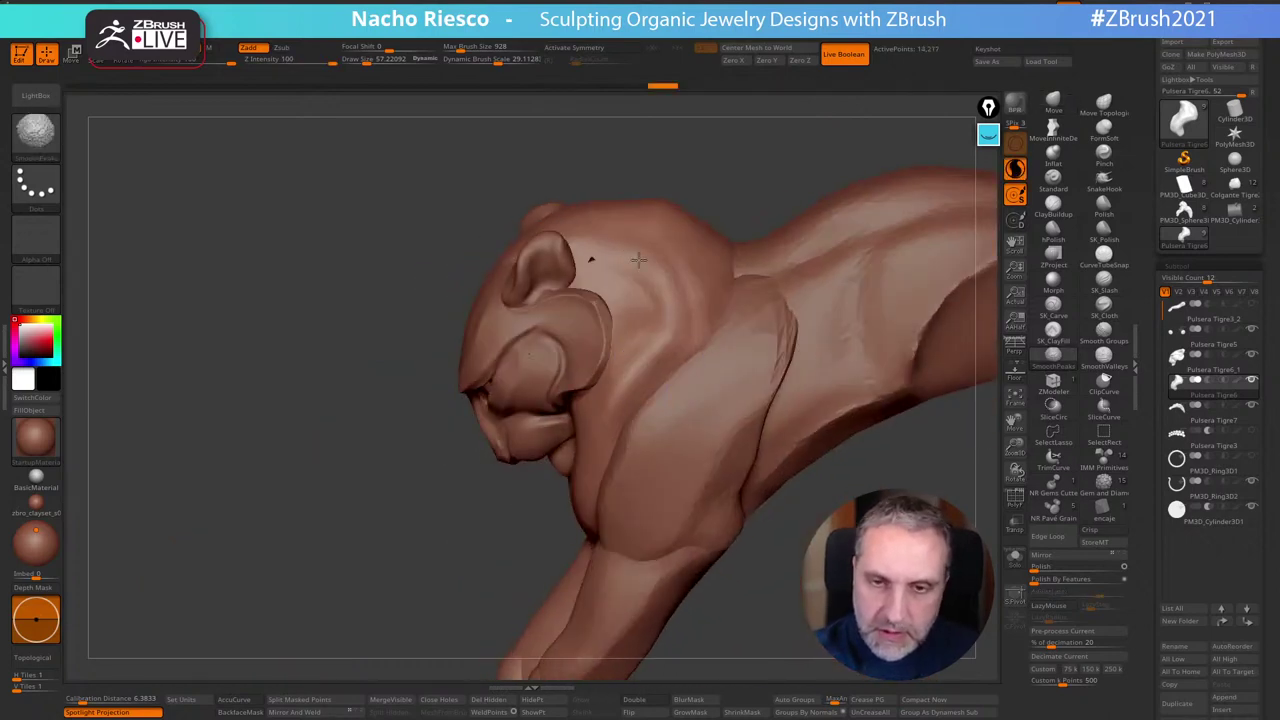
{"action": "left_click_drag", "start_coordinate": [638, 260], "coordinate": [537, 272]}
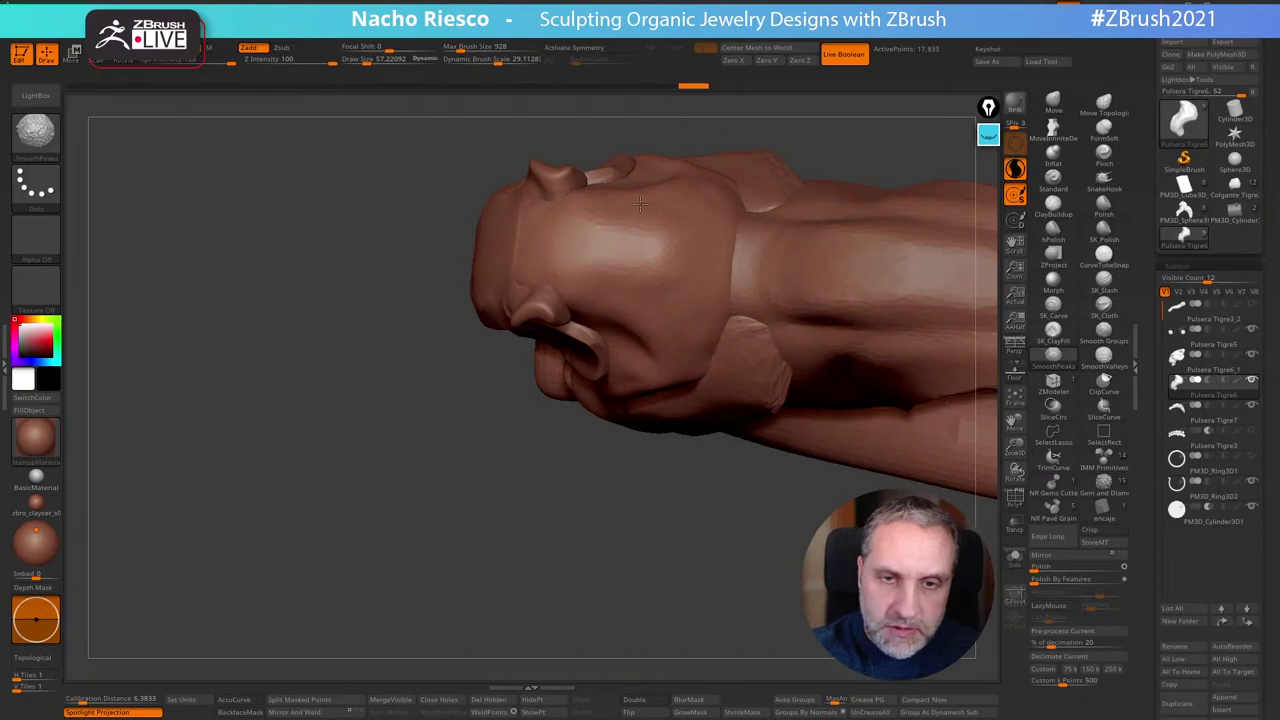
{"action": "mouse_move", "coordinate": [734, 228]}
{"action": "left_mouse_down"}
{"action": "mouse_move", "coordinate": [857, 194]}
{"action": "mouse_move", "coordinate": [882, 304]}
{"action": "mouse_move", "coordinate": [922, 248]}
{"action": "mouse_move", "coordinate": [967, 252]}
{"action": "mouse_move", "coordinate": [856, 370]}
{"action": "left_mouse_up"}
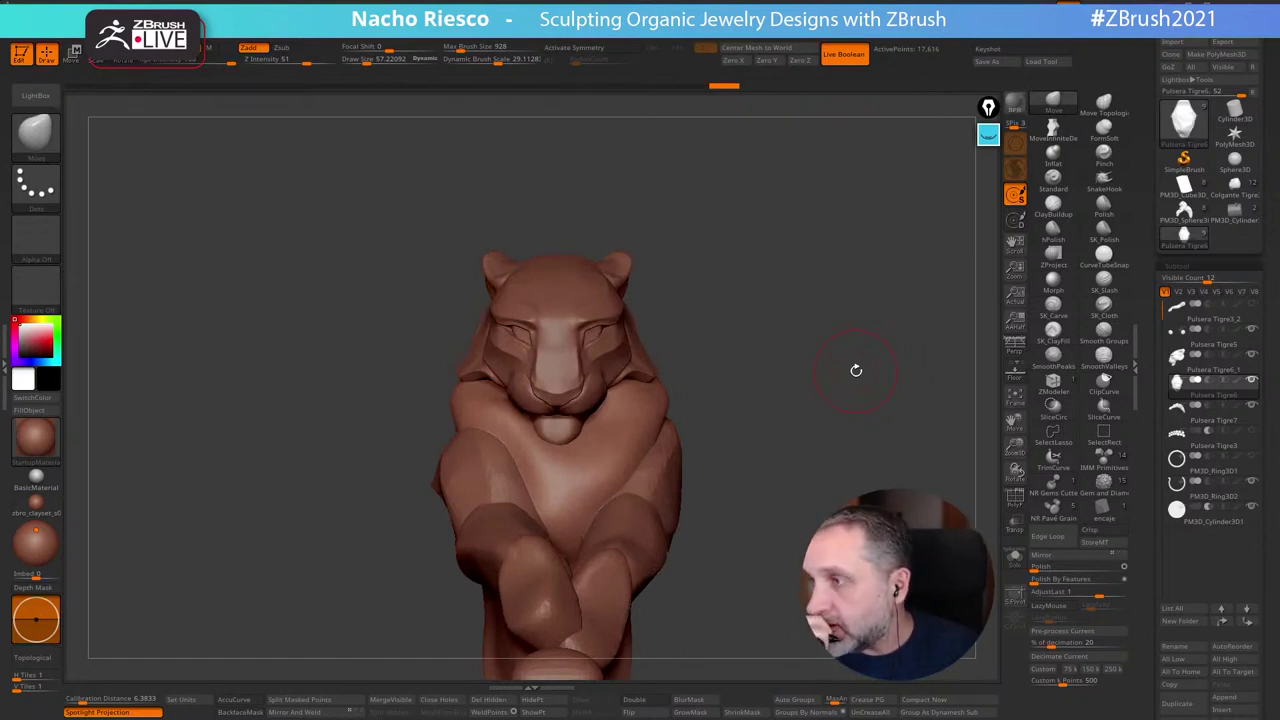
{"action": "left_click_drag", "start_coordinate": [792, 416], "coordinate": [884, 365], "text": "alt"}
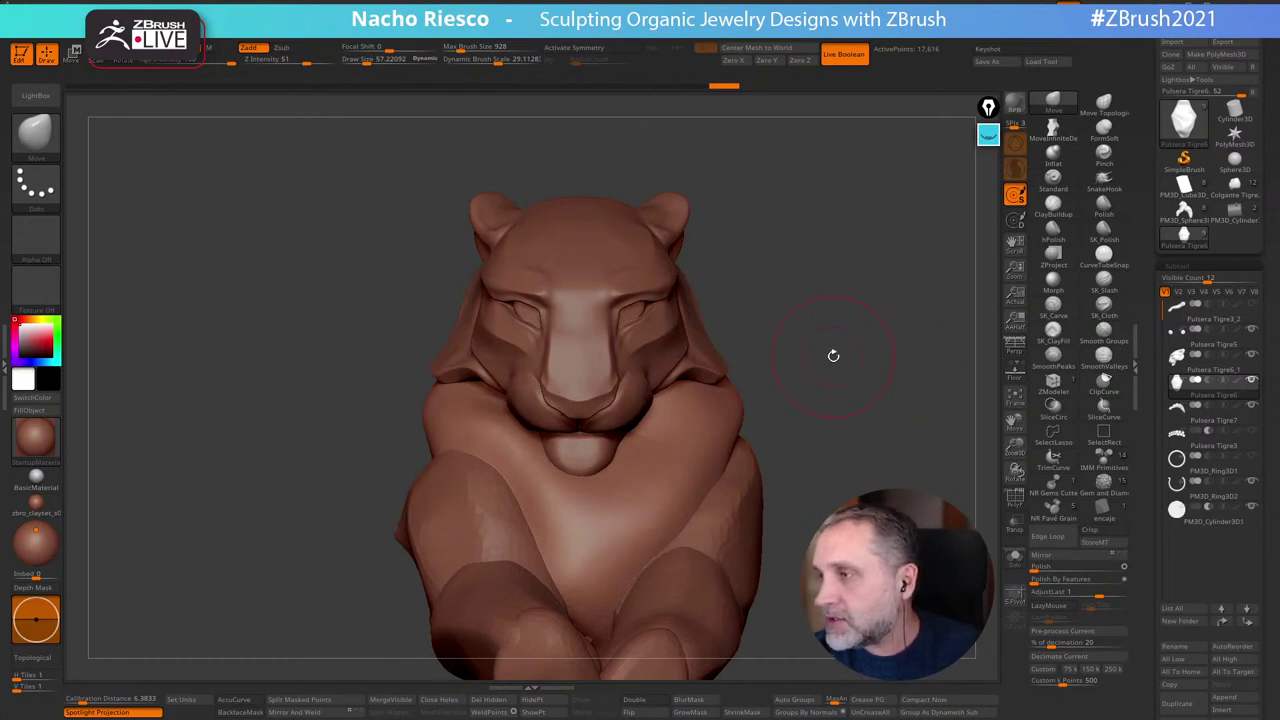
{"action": "left_click_drag", "start_coordinate": [833, 355], "coordinate": [884, 385]}
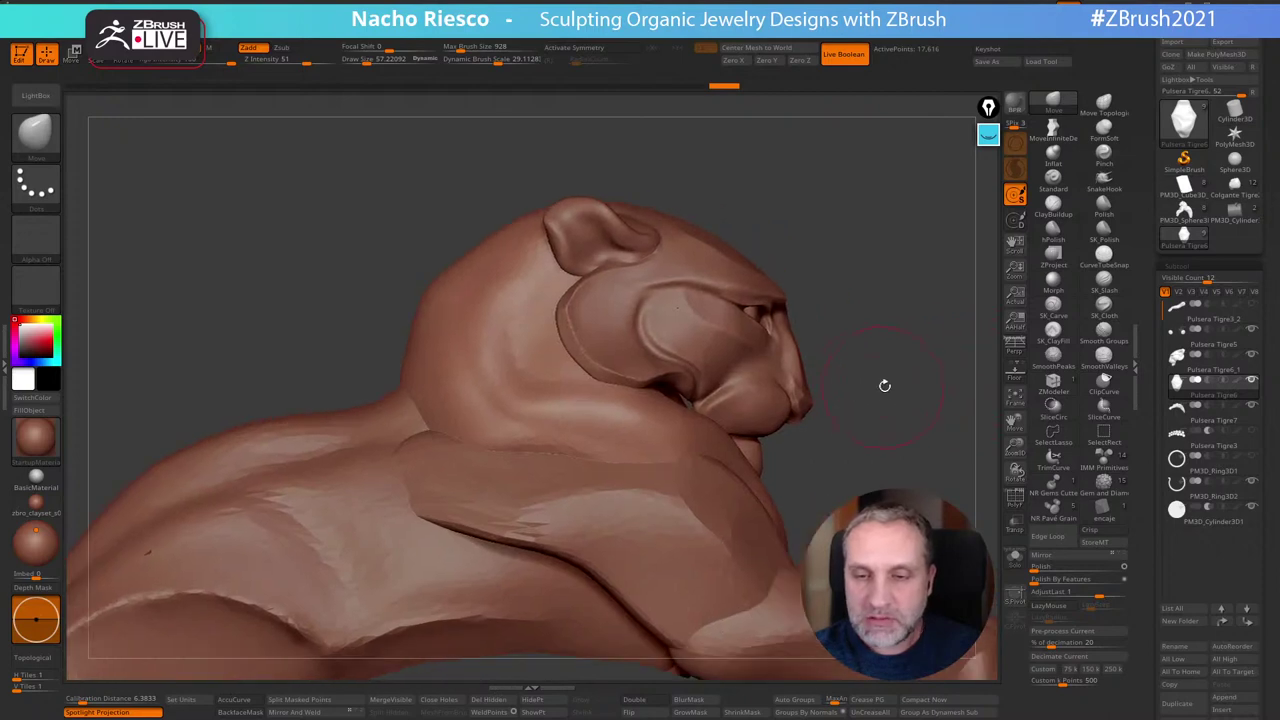
Adjust the neck beneath the cheek with Move, setting the draw size to about 67.9
{"action": "key", "text": "s"}
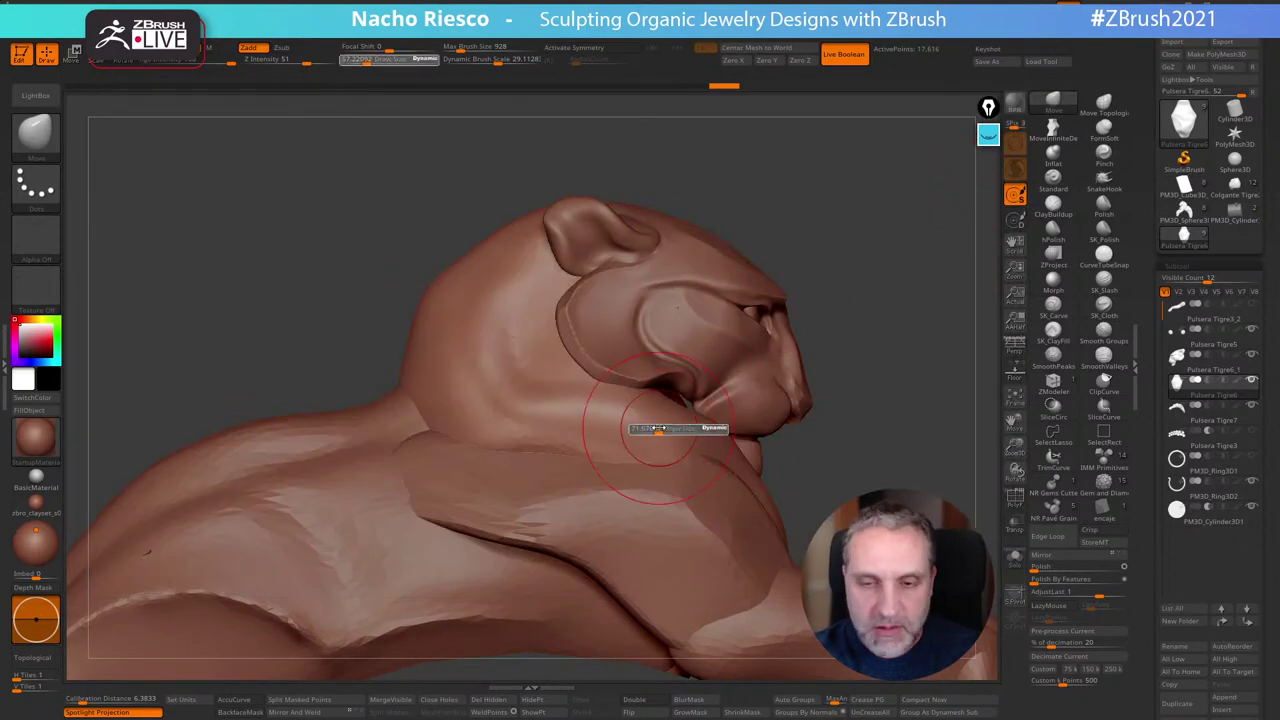
{"action": "left_click_drag", "start_coordinate": [650, 434], "coordinate": [655, 432]}
{"action": "key", "text": "s"}
{"action": "key", "text": "bracketright"}
{"action": "key", "text": "bracketright"}
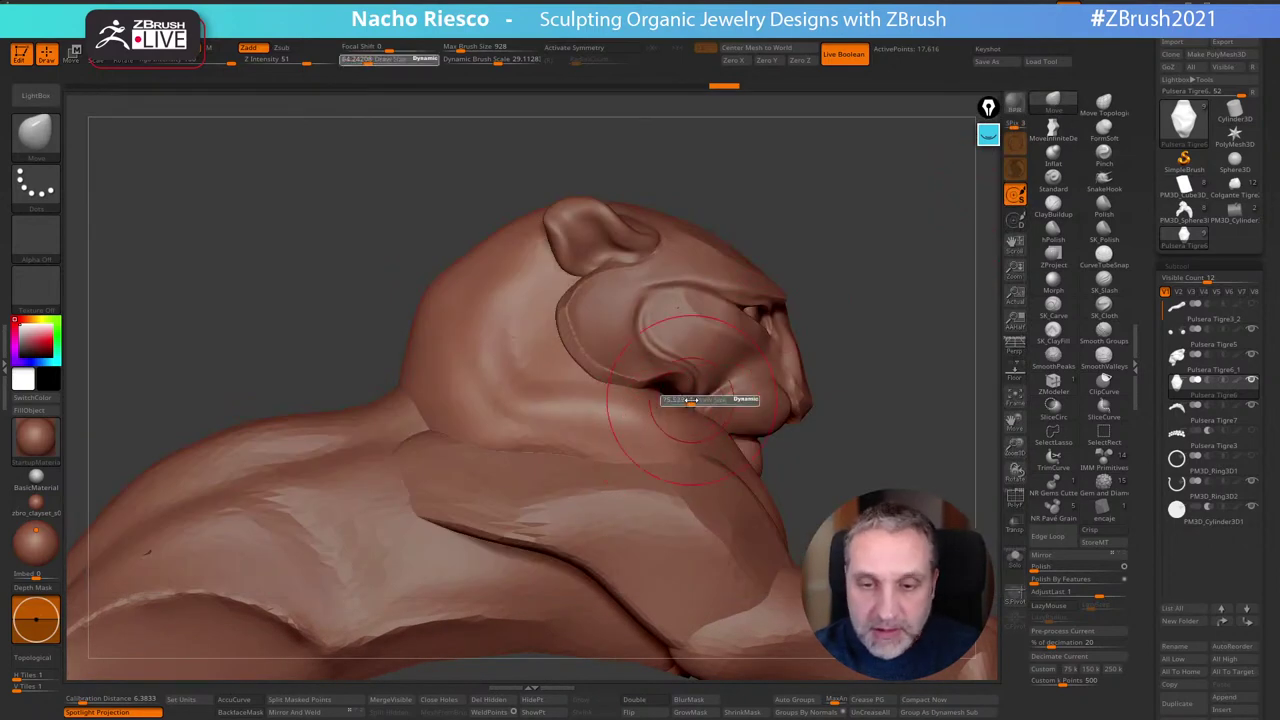
{"action": "left_click_drag", "start_coordinate": [857, 353], "coordinate": [824, 360]}
{"action": "key", "text": "s"}
{"action": "left_click_drag", "start_coordinate": [716, 388], "coordinate": [708, 388]}
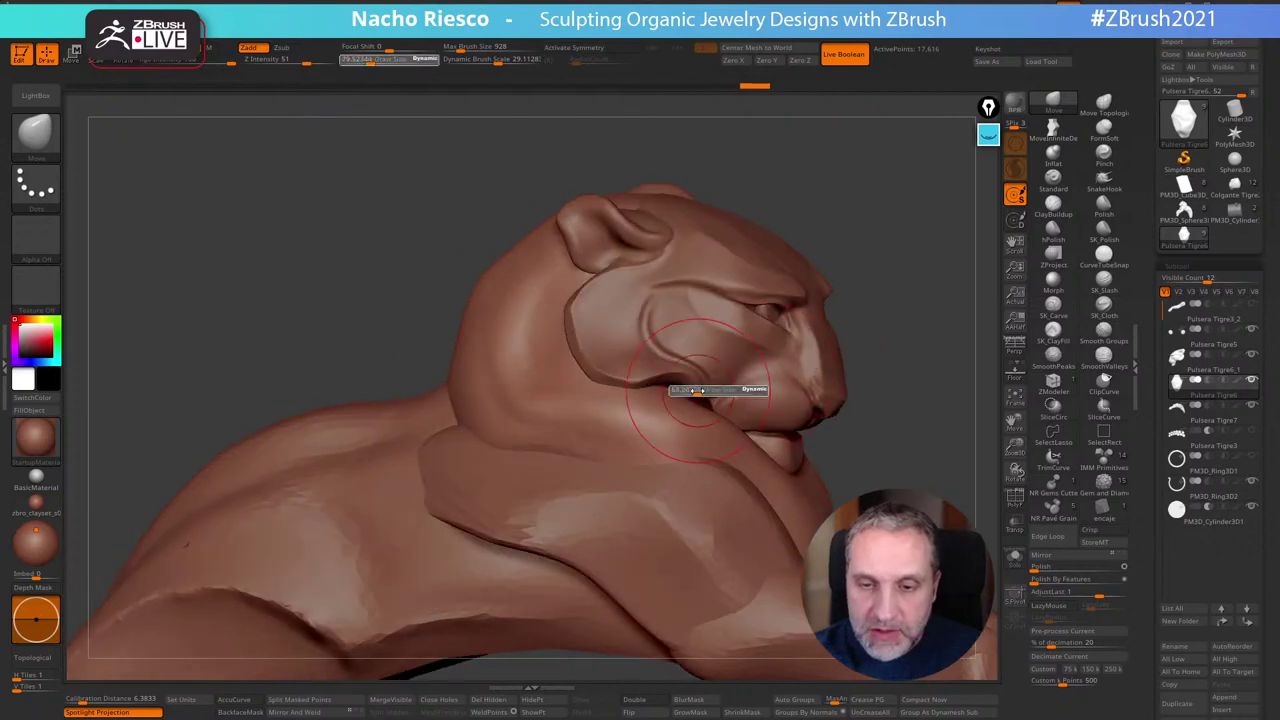
{"action": "right_click_drag", "start_coordinate": [706, 396], "coordinate": [828, 352]}
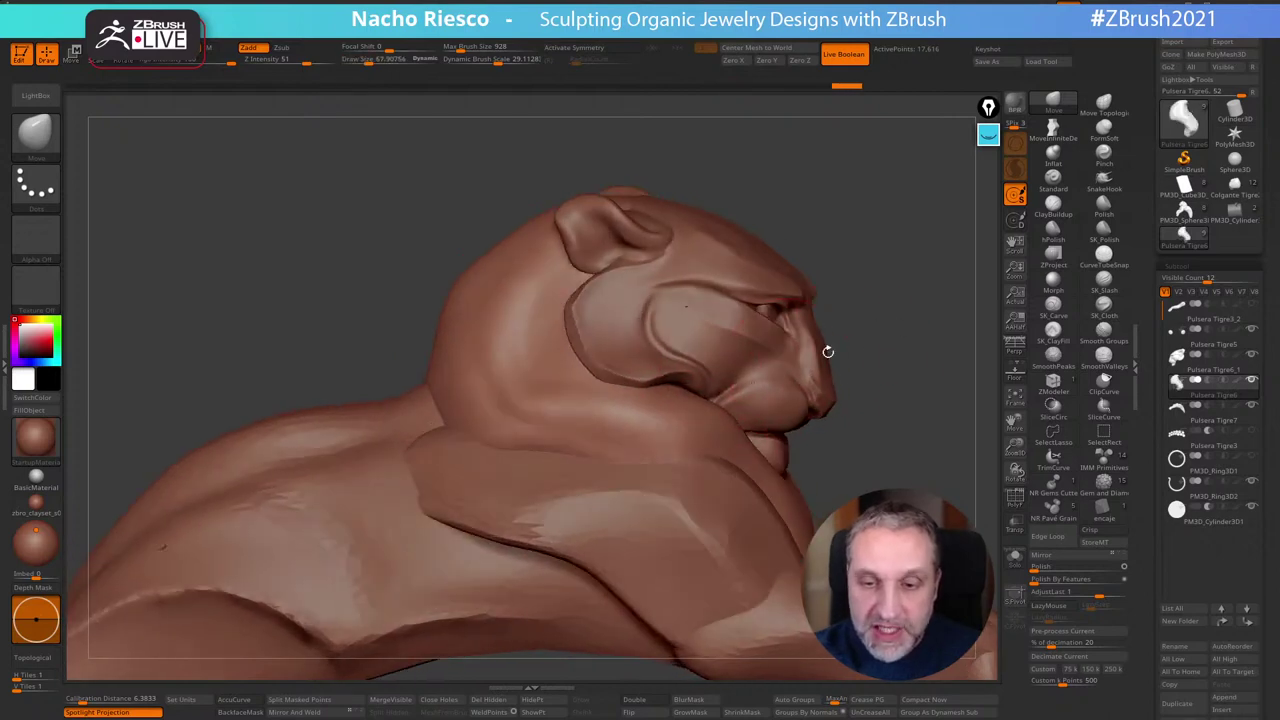
Refine the neck's contour below the jaw and chin with Move
{"action": "left_click_drag", "start_coordinate": [840, 370], "coordinate": [812, 381], "text": "shift"}
{"action": "left_click_drag", "start_coordinate": [709, 414], "coordinate": [702, 401]}
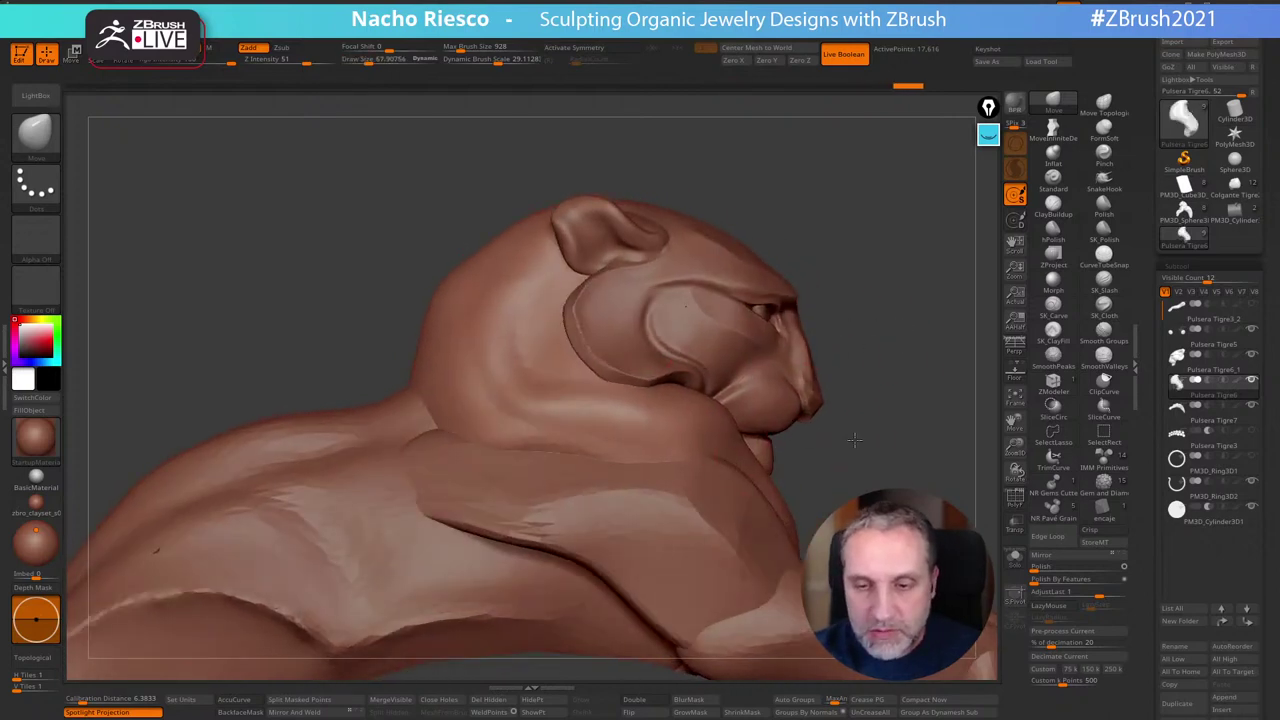
{"action": "left_click_drag", "start_coordinate": [857, 435], "coordinate": [785, 425]}
{"action": "left_click_drag", "start_coordinate": [938, 330], "coordinate": [880, 366], "text": "shift"}
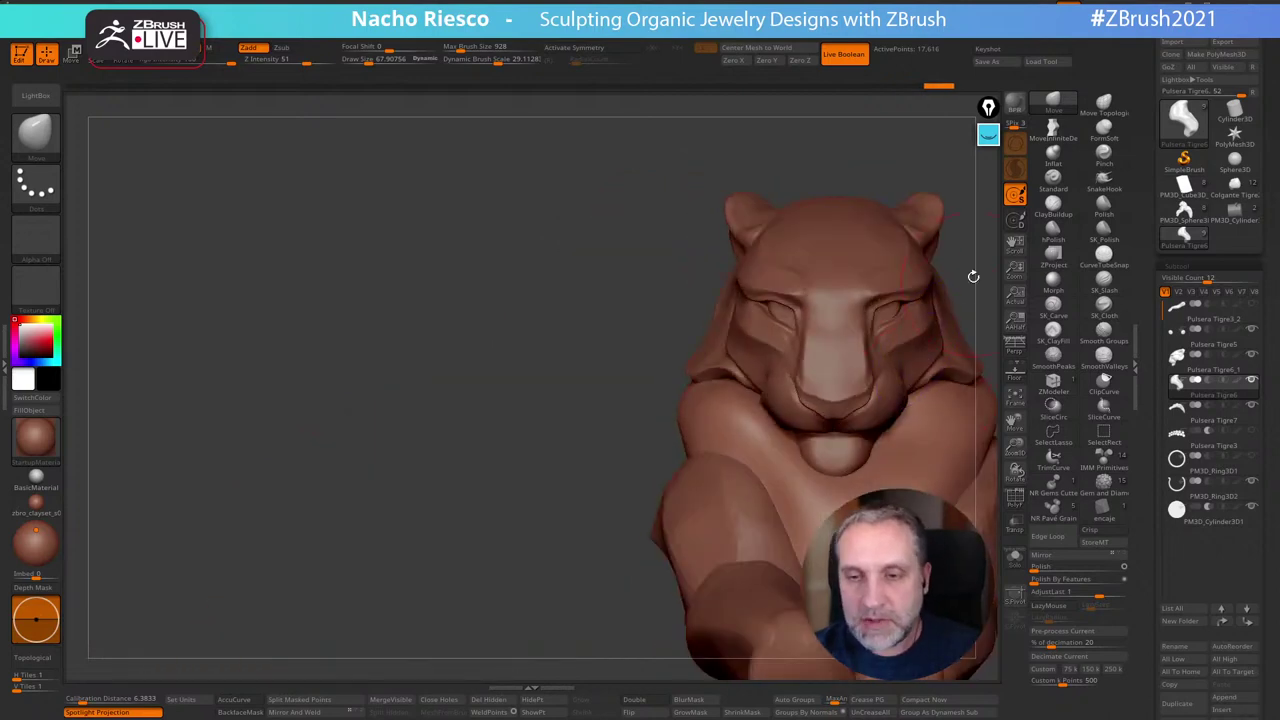
{"action": "left_click_drag", "start_coordinate": [972, 277], "coordinate": [802, 330], "text": "alt"}
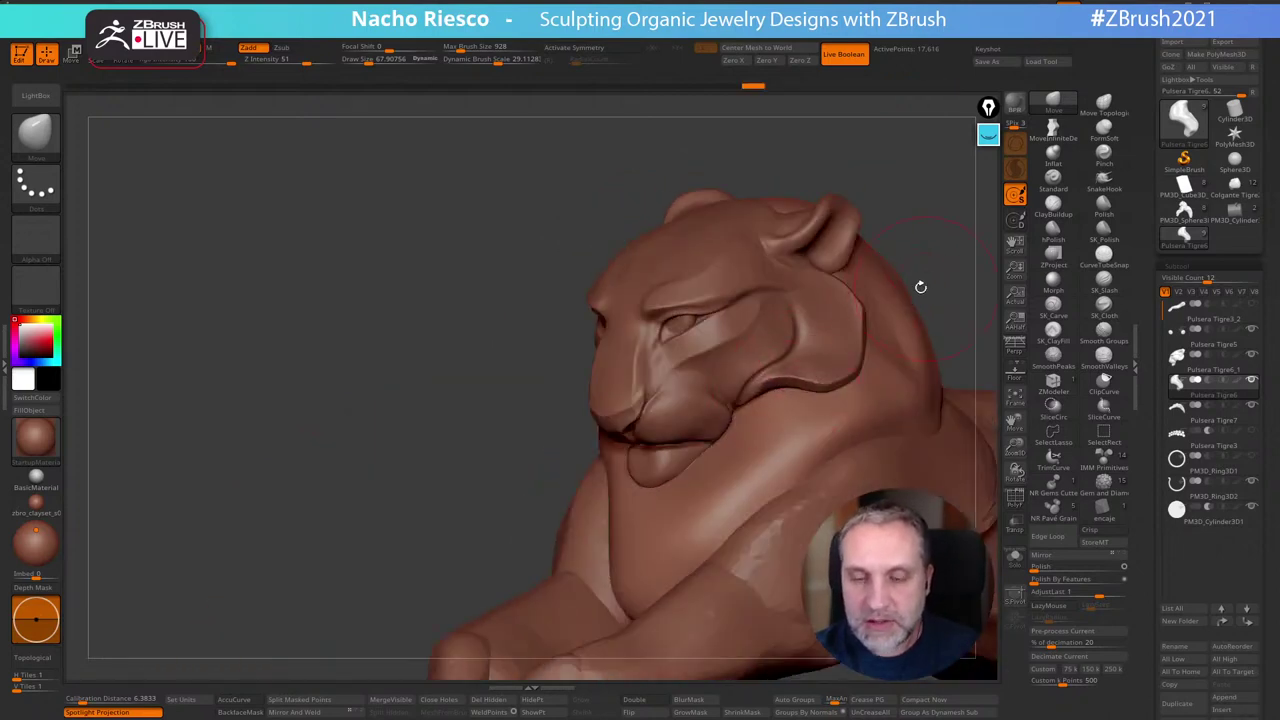
{"action": "right_click_drag", "start_coordinate": [920, 287], "coordinate": [858, 396]}
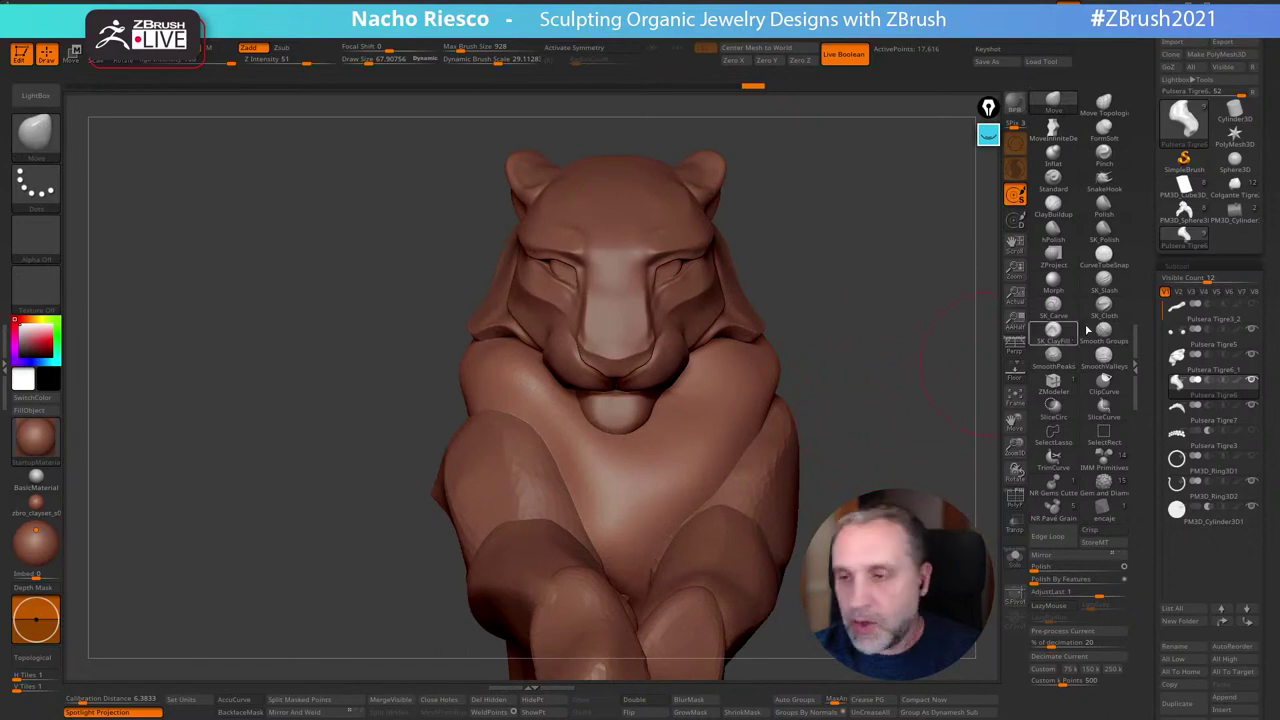
Carve grooves down both sides of the chest and up toward the neck with SK_Slash at a draw size of about 57.2
{"action": "left_click", "coordinate": [1103, 290]}
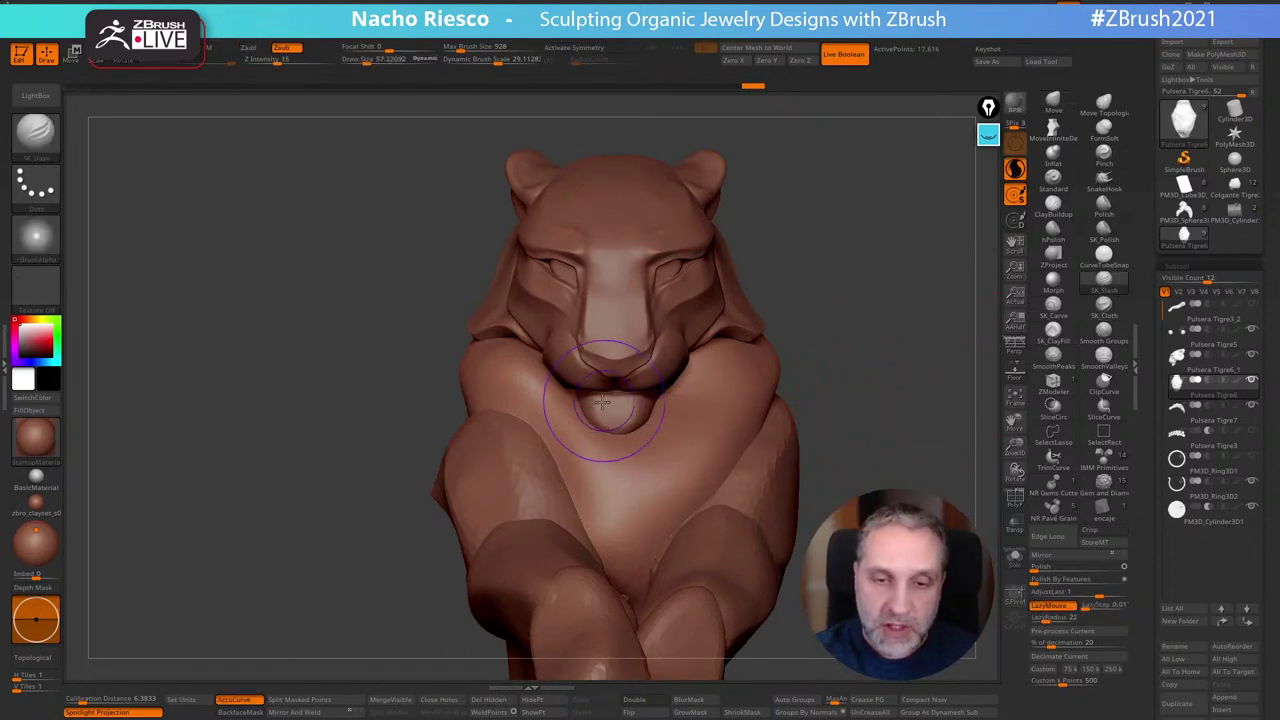
{"action": "mouse_move", "coordinate": [524, 389]}
{"action": "left_mouse_down"}
{"action": "mouse_move", "coordinate": [568, 435]}
{"action": "mouse_move", "coordinate": [620, 572]}
{"action": "left_mouse_up"}
{"action": "left_click_drag", "start_coordinate": [549, 410], "coordinate": [618, 565]}
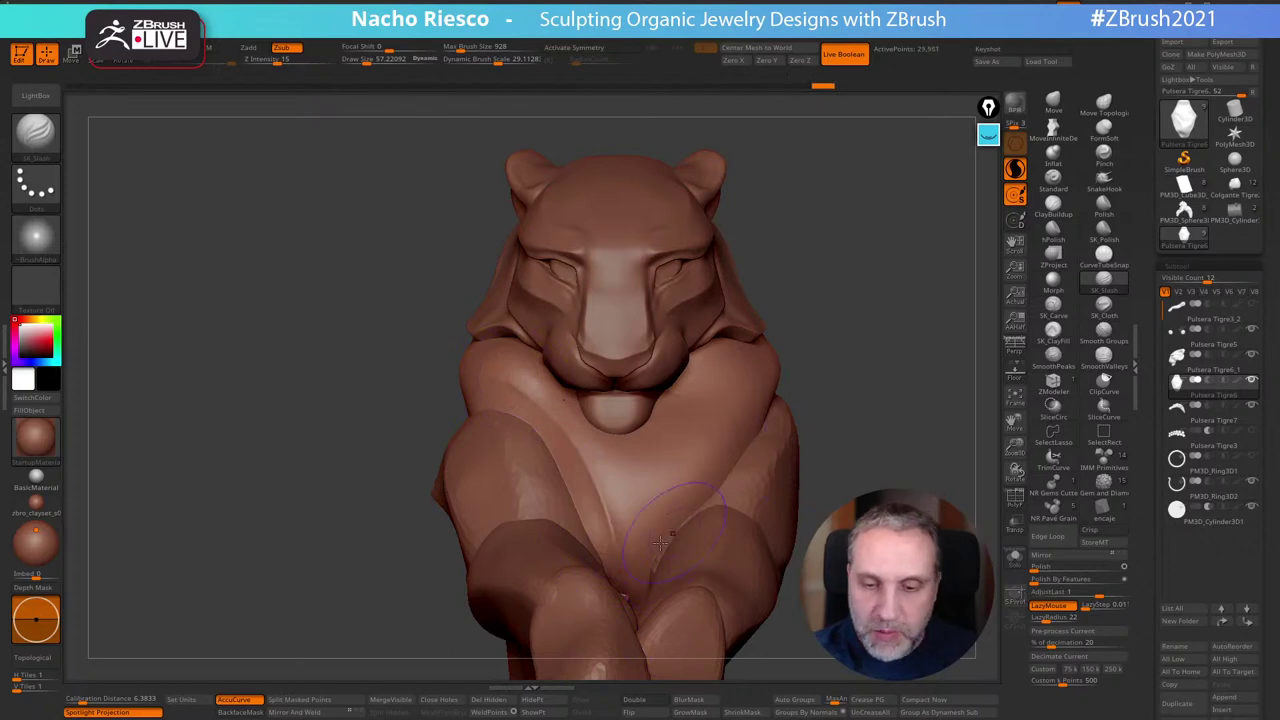
{"action": "right_click_drag", "start_coordinate": [672, 502], "coordinate": [628, 548]}
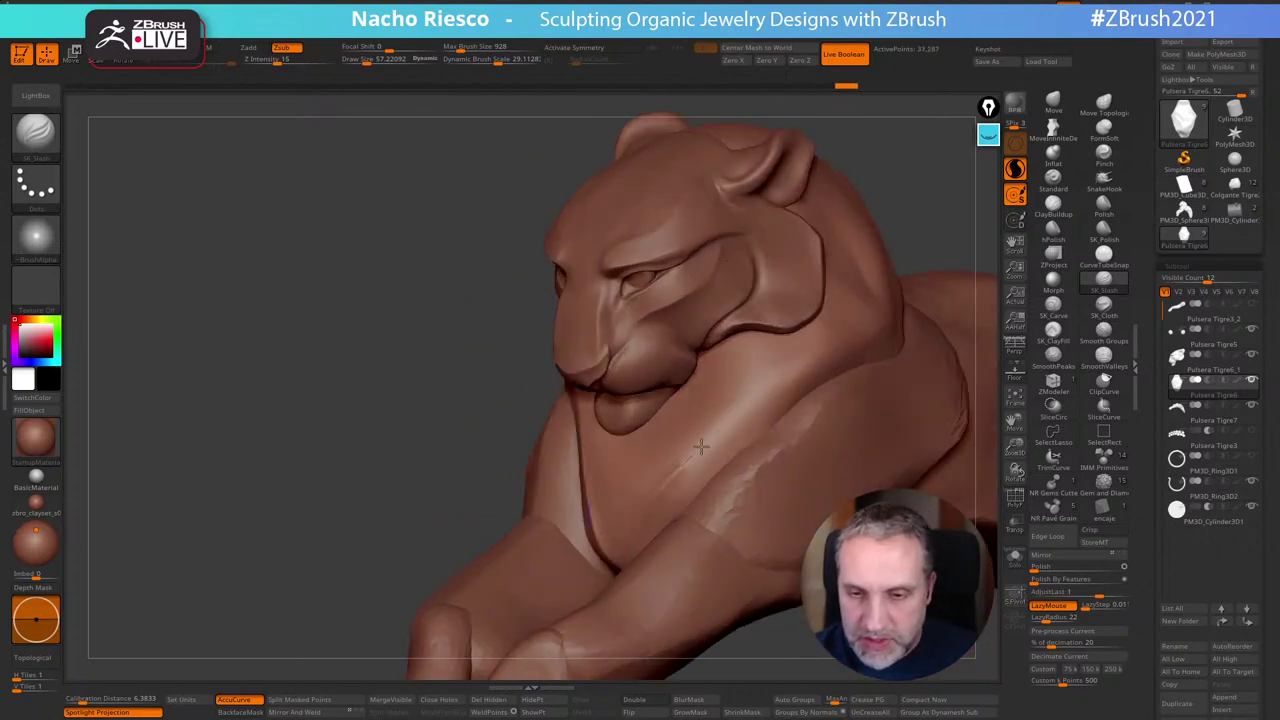
{"action": "left_click_drag", "start_coordinate": [700, 447], "coordinate": [828, 364]}
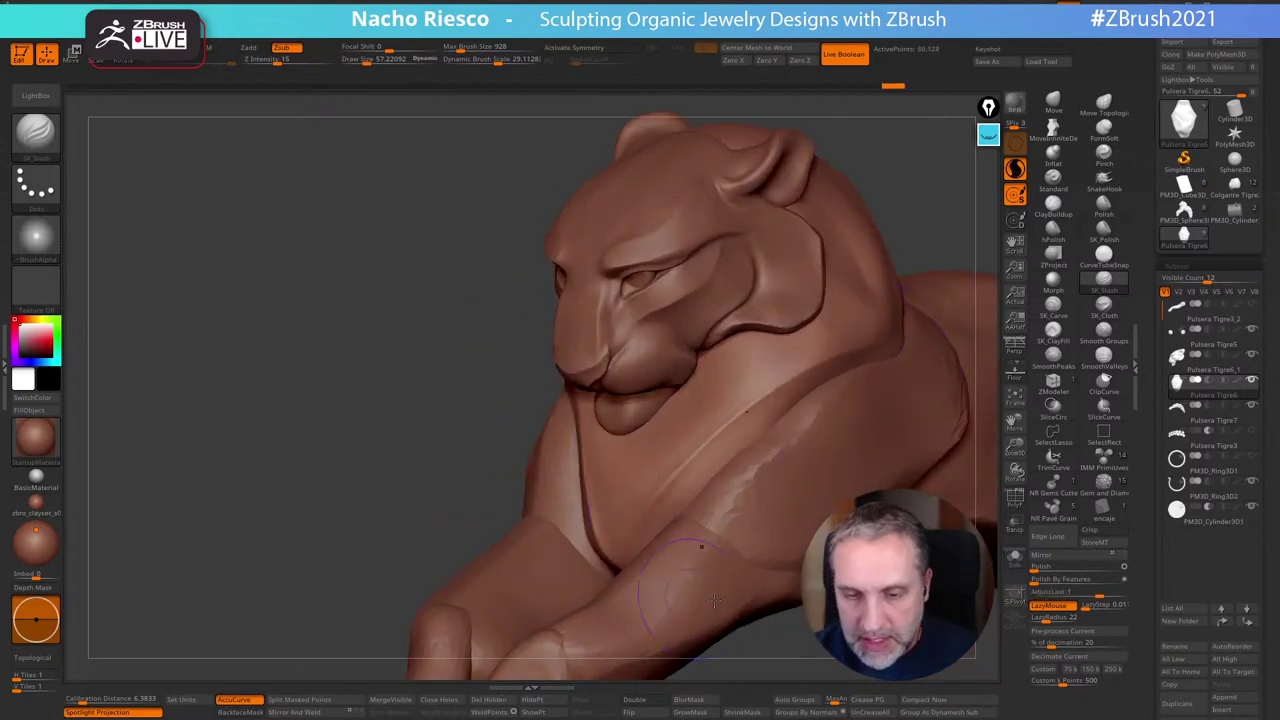
Carve a curved groove with SK_Slash from behind the ear down the side of the neck toward the chest
{"action": "right_click_drag", "start_coordinate": [714, 600], "coordinate": [640, 585]}
{"action": "left_click_drag", "start_coordinate": [970, 155], "coordinate": [768, 240], "text": "alt"}
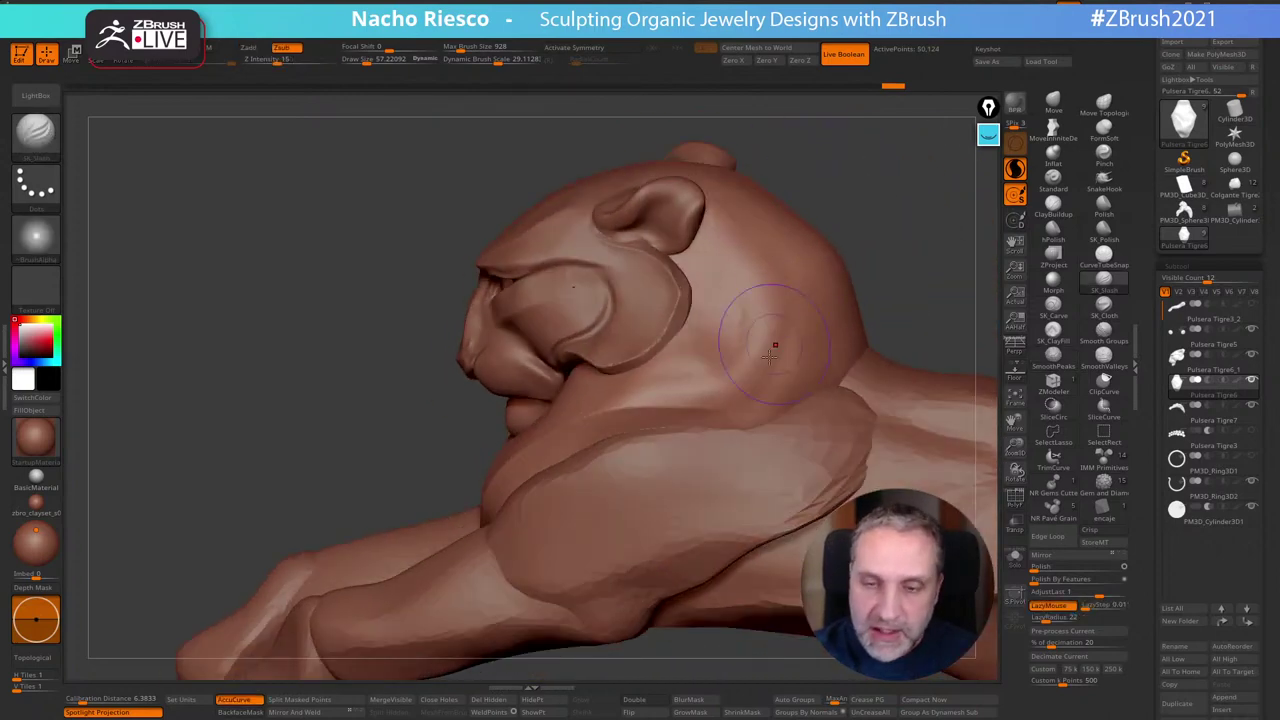
{"action": "left_click_drag", "start_coordinate": [906, 280], "coordinate": [938, 241]}
{"action": "right_click_drag", "start_coordinate": [932, 262], "coordinate": [818, 318]}
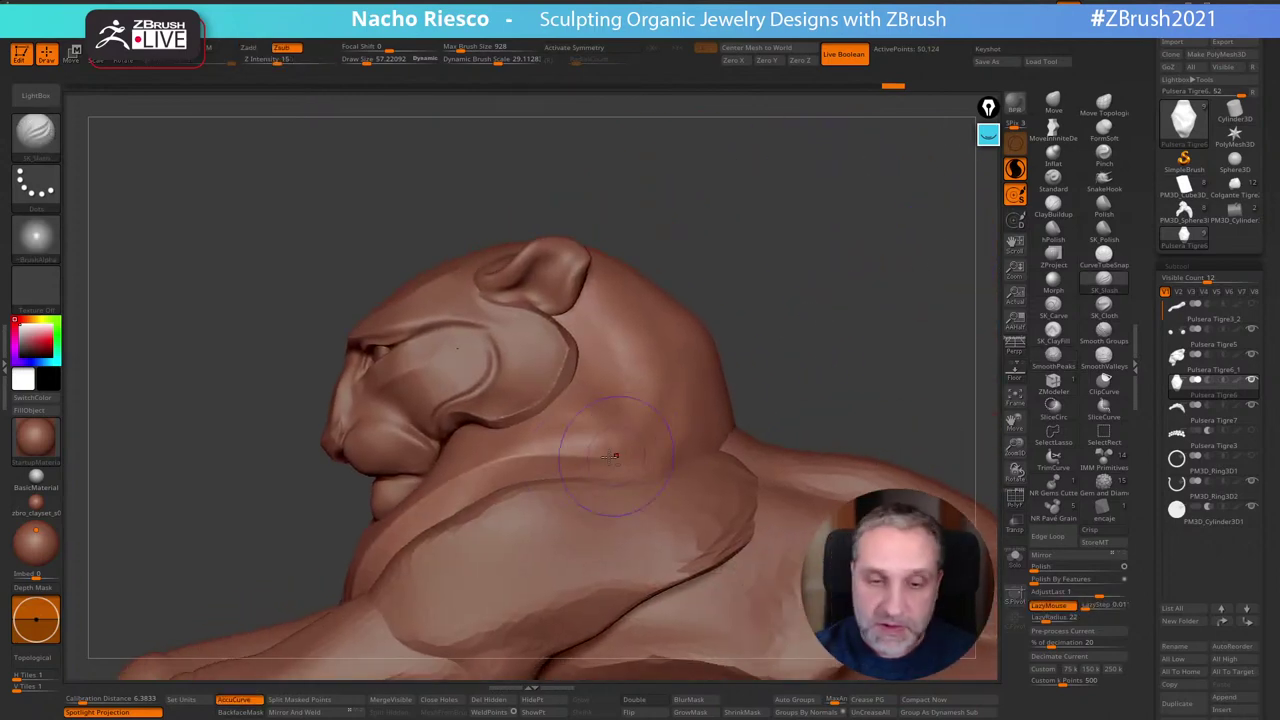
{"action": "left_click_drag", "start_coordinate": [660, 403], "coordinate": [617, 310]}
{"action": "left_click_drag", "start_coordinate": [628, 449], "coordinate": [621, 458]}
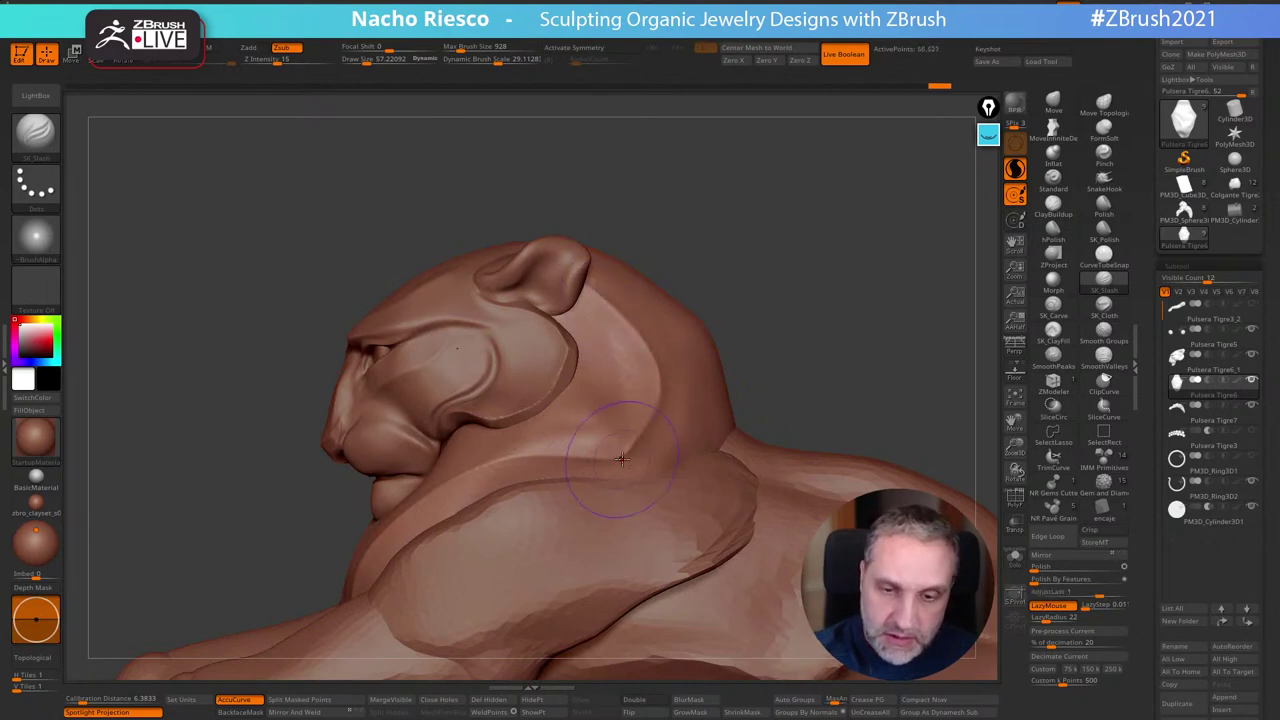
{"action": "left_click_drag", "start_coordinate": [533, 457], "coordinate": [531, 446]}
Define the matching groove behind the ear and below the cheek on the opposite side of the neck with SK_Slash
{"action": "mouse_move", "coordinate": [798, 263]}
{"action": "left_mouse_down"}
{"action": "mouse_move", "coordinate": [809, 289]}
{"action": "mouse_move", "coordinate": [772, 266]}
{"action": "mouse_move", "coordinate": [897, 329]}
{"action": "left_mouse_up"}
{"action": "mouse_move", "coordinate": [738, 480]}
{"action": "left_mouse_down"}
{"action": "mouse_move", "coordinate": [622, 469]}
{"action": "mouse_move", "coordinate": [539, 396]}
{"action": "mouse_move", "coordinate": [582, 333]}
{"action": "left_mouse_up"}
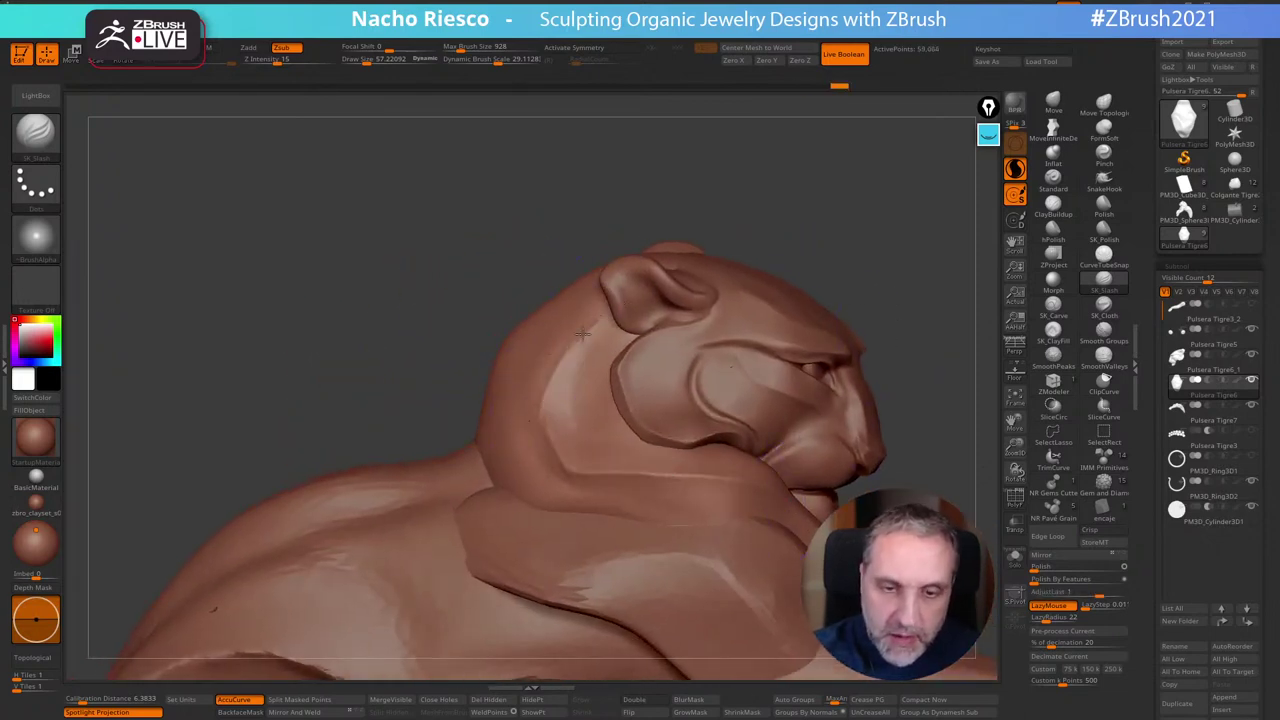
{"action": "left_click_drag", "start_coordinate": [557, 452], "coordinate": [558, 462]}
{"action": "left_click_drag", "start_coordinate": [712, 471], "coordinate": [738, 476]}
{"action": "mouse_move", "coordinate": [960, 378]}
{"action": "left_mouse_down"}
{"action": "mouse_move", "coordinate": [880, 380]}
{"action": "mouse_move", "coordinate": [883, 357]}
{"action": "mouse_move", "coordinate": [763, 363]}
{"action": "mouse_move", "coordinate": [777, 357]}
{"action": "mouse_move", "coordinate": [787, 401]}
{"action": "mouse_move", "coordinate": [878, 405]}
{"action": "mouse_move", "coordinate": [871, 374]}
{"action": "mouse_move", "coordinate": [871, 434]}
{"action": "mouse_move", "coordinate": [873, 411]}
{"action": "mouse_move", "coordinate": [917, 413]}
{"action": "left_mouse_up"}
Isolate the neck piece to touch up its chest with SK_Slash, and show the whole model again
{"action": "left_click", "coordinate": [1014, 558]}
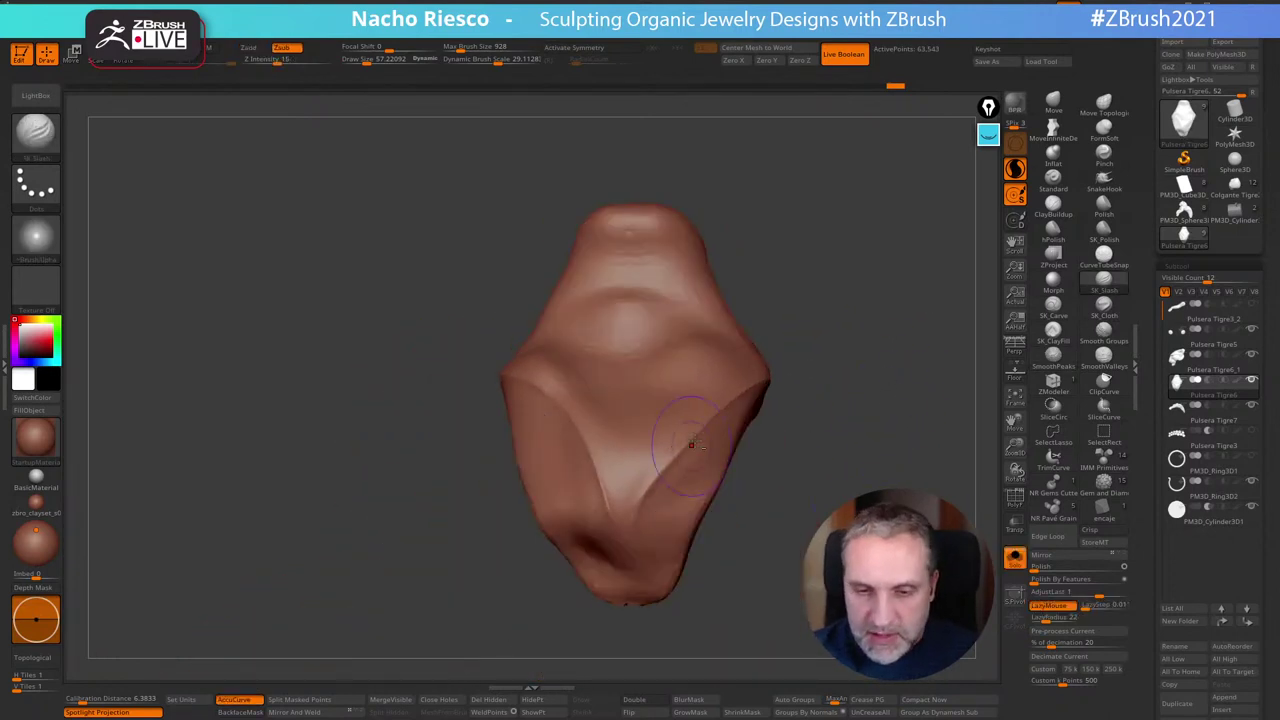
{"action": "left_click_drag", "start_coordinate": [625, 599], "coordinate": [626, 605]}
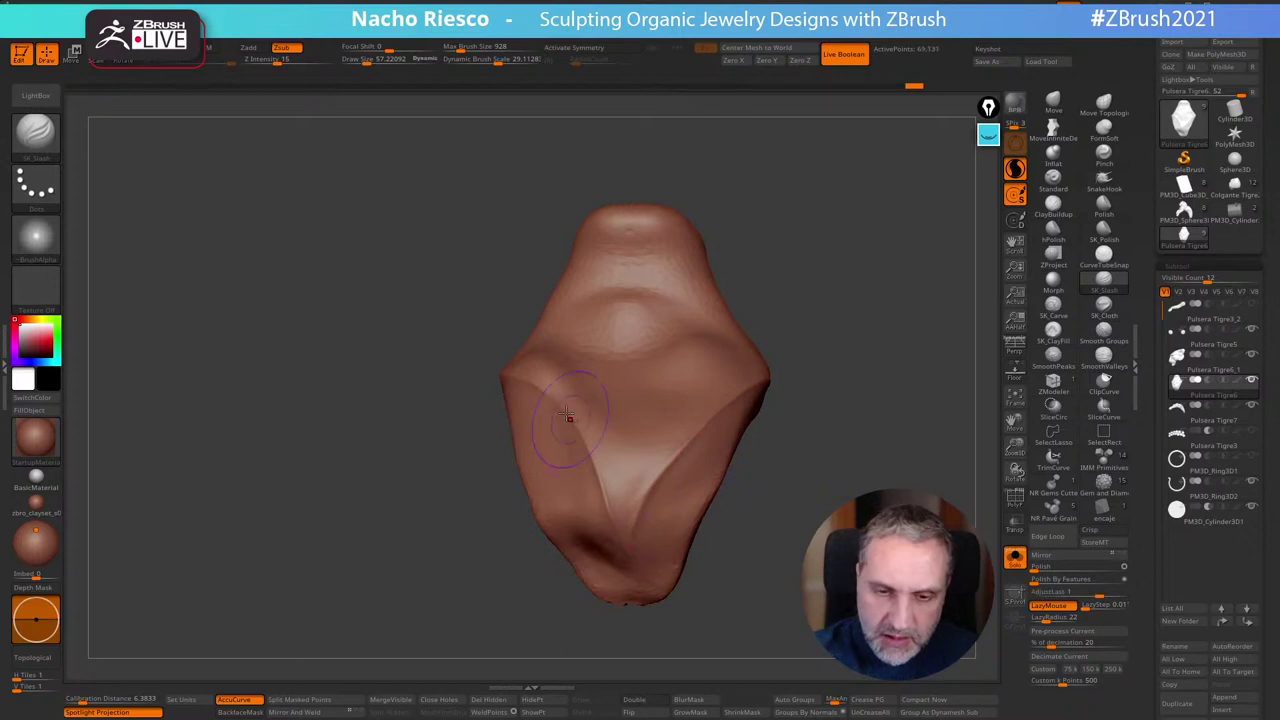
{"action": "left_click", "coordinate": [1014, 558]}
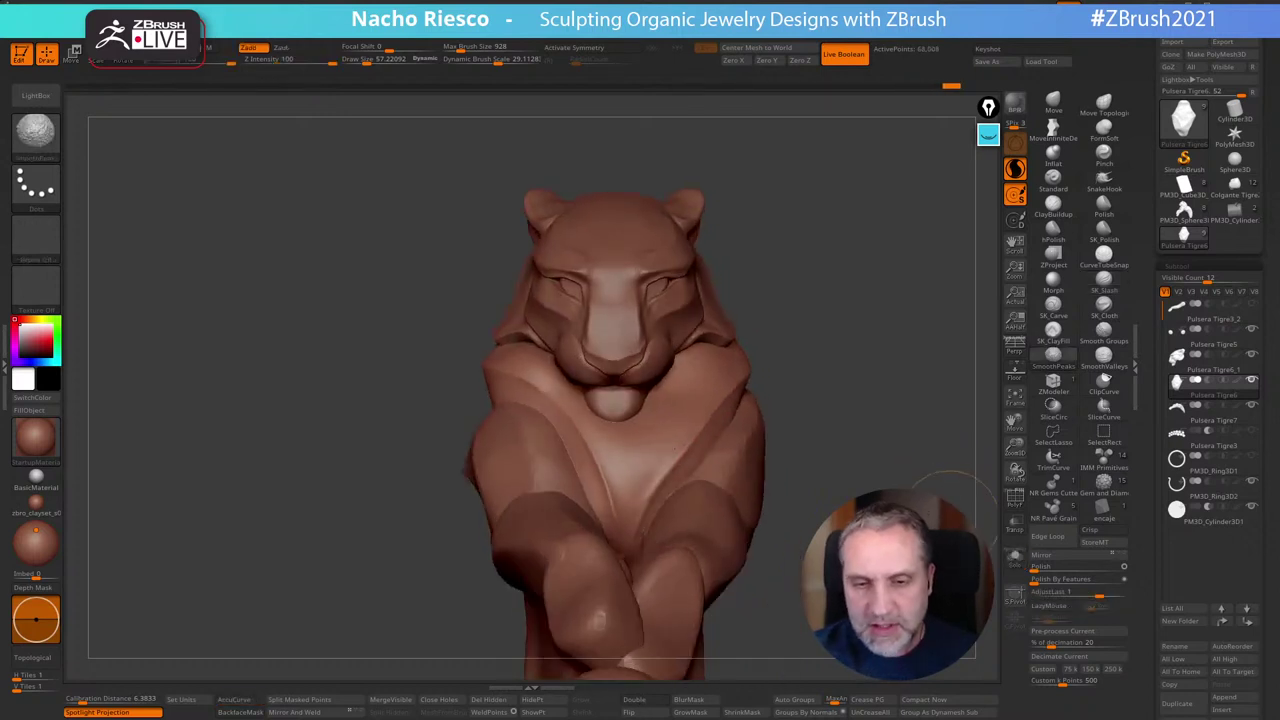
Disable Sculptris Pro and flatten the planes of the chest beneath the chin with hPolish at a draw size of about 60.7
{"action": "left_click", "coordinate": [1057, 105]}
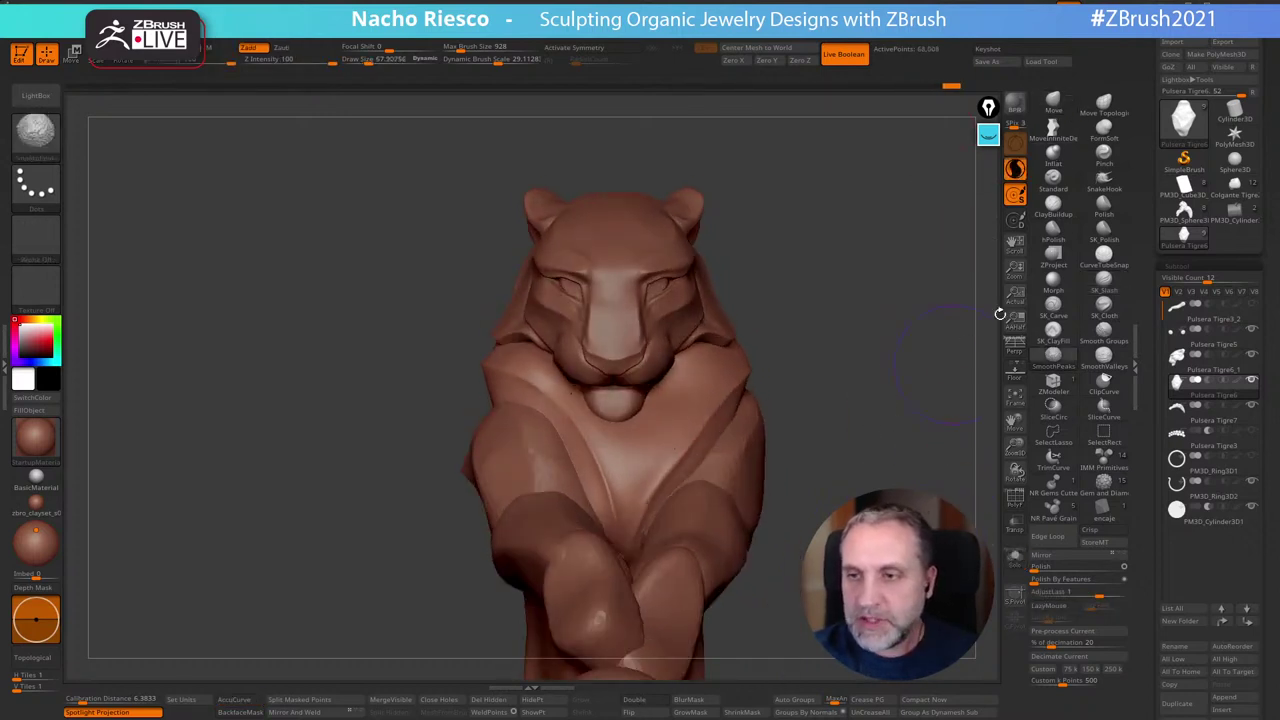
{"action": "left_click", "coordinate": [1053, 231]}
{"action": "left_click_drag", "start_coordinate": [889, 435], "coordinate": [892, 413], "text": "alt"}
{"action": "left_click", "coordinate": [1016, 169]}
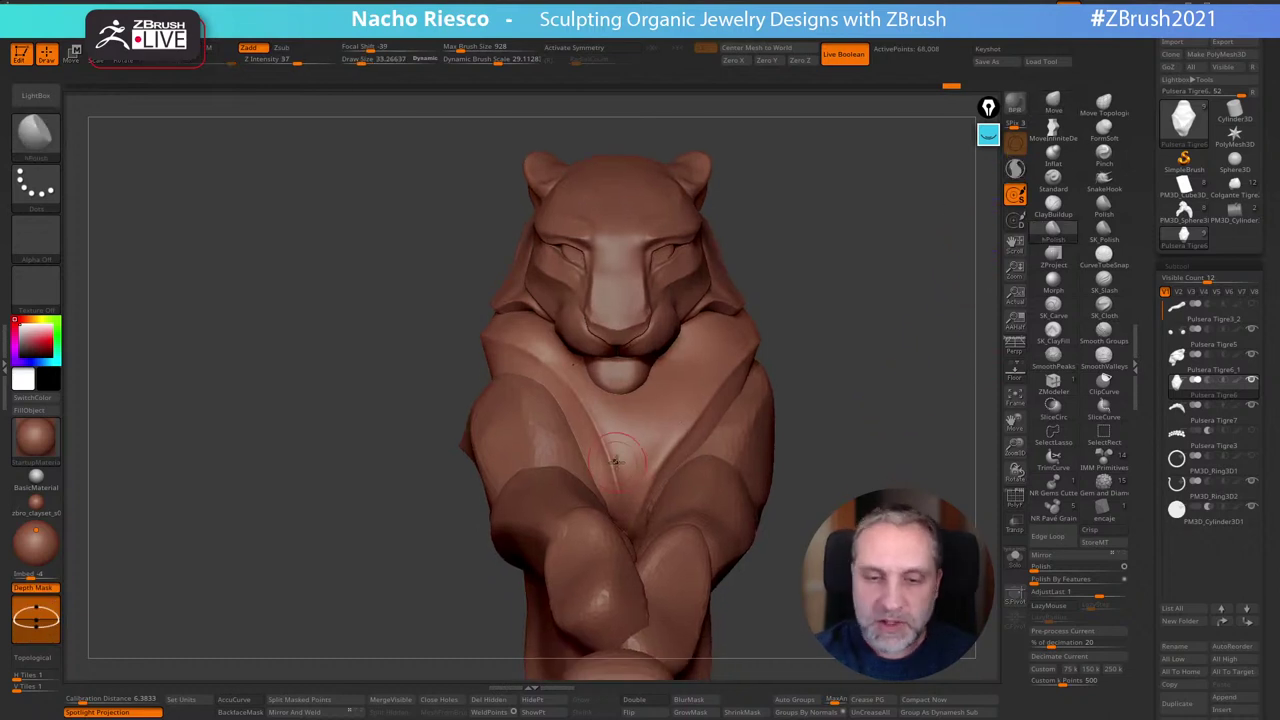
{"action": "key", "text": "s"}
{"action": "left_click_drag", "start_coordinate": [617, 462], "coordinate": [610, 450]}
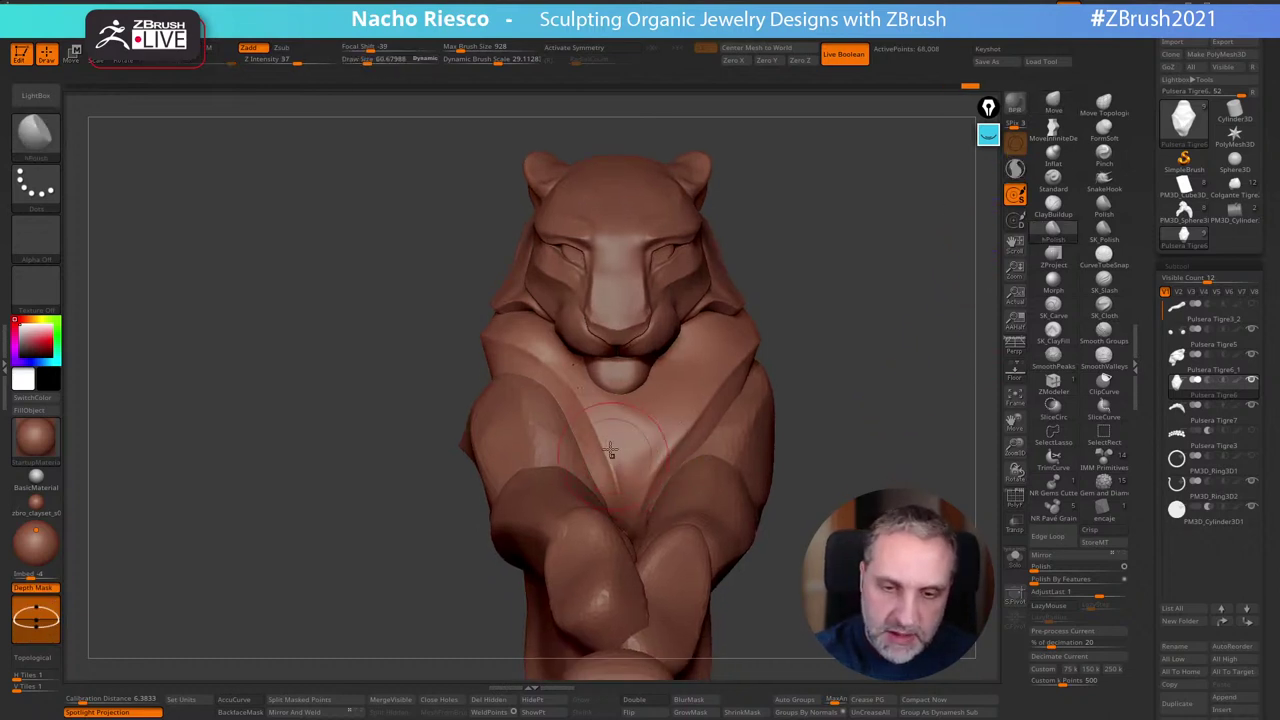
{"action": "key", "text": "ctrl+z"}
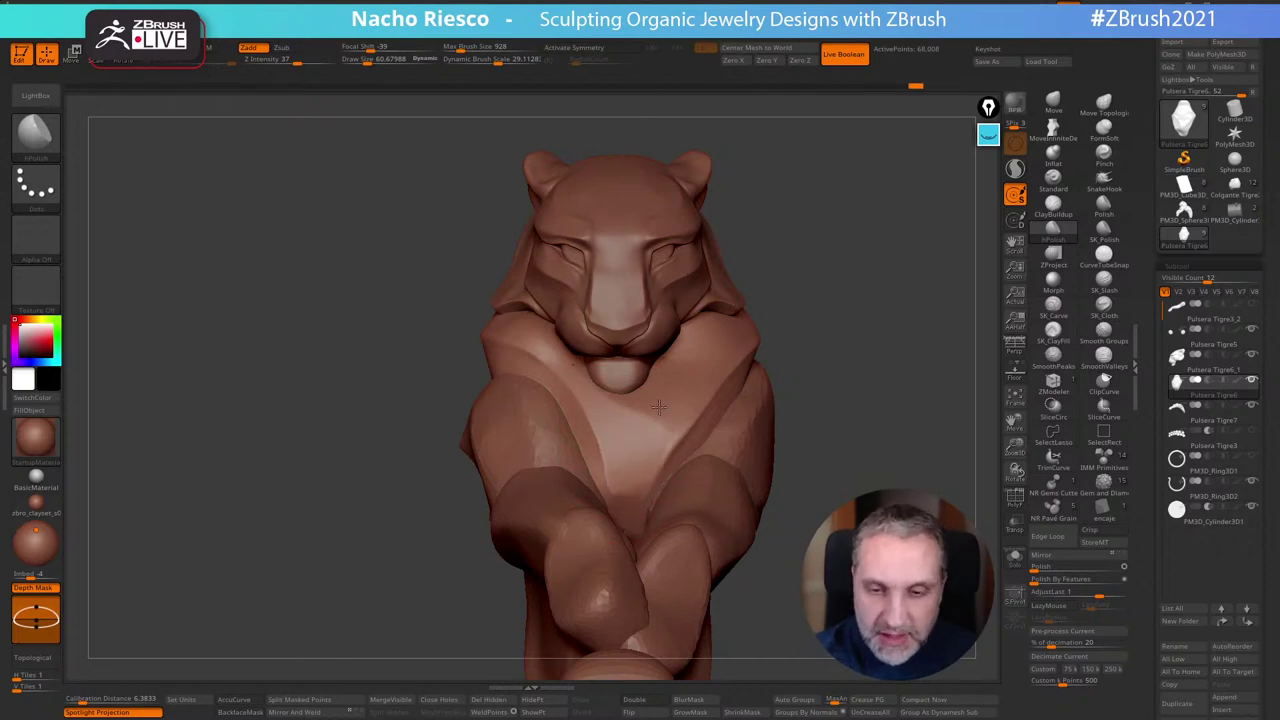
{"action": "left_click_drag", "start_coordinate": [675, 397], "coordinate": [679, 393]}
{"action": "left_click_drag", "start_coordinate": [785, 315], "coordinate": [745, 345]}
{"action": "left_click_drag", "start_coordinate": [651, 440], "coordinate": [689, 384]}
{"action": "left_click_drag", "start_coordinate": [739, 315], "coordinate": [691, 363]}
Polish the neck plane running from the cheek to the chest with hPolish at a draw size of about 80.7
{"action": "left_click_drag", "start_coordinate": [863, 243], "coordinate": [940, 250]}
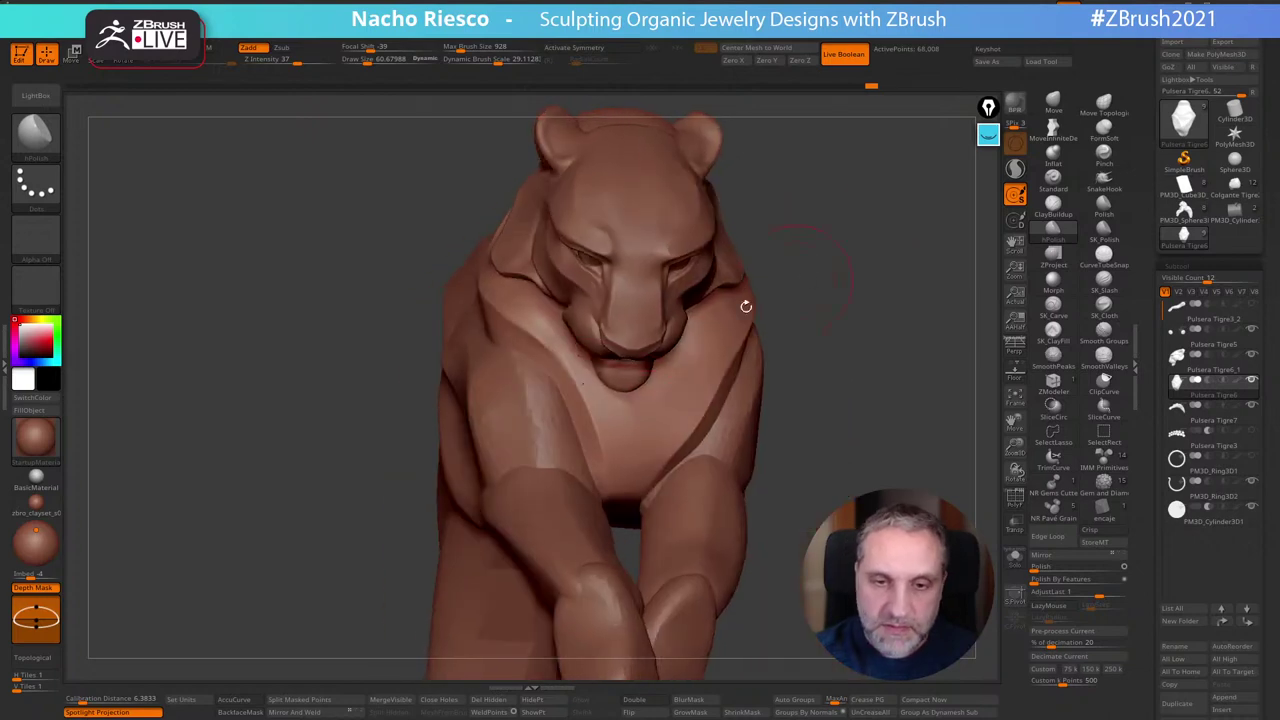
{"action": "key", "text": "s"}
{"action": "left_click_drag", "start_coordinate": [530, 313], "coordinate": [580, 373]}
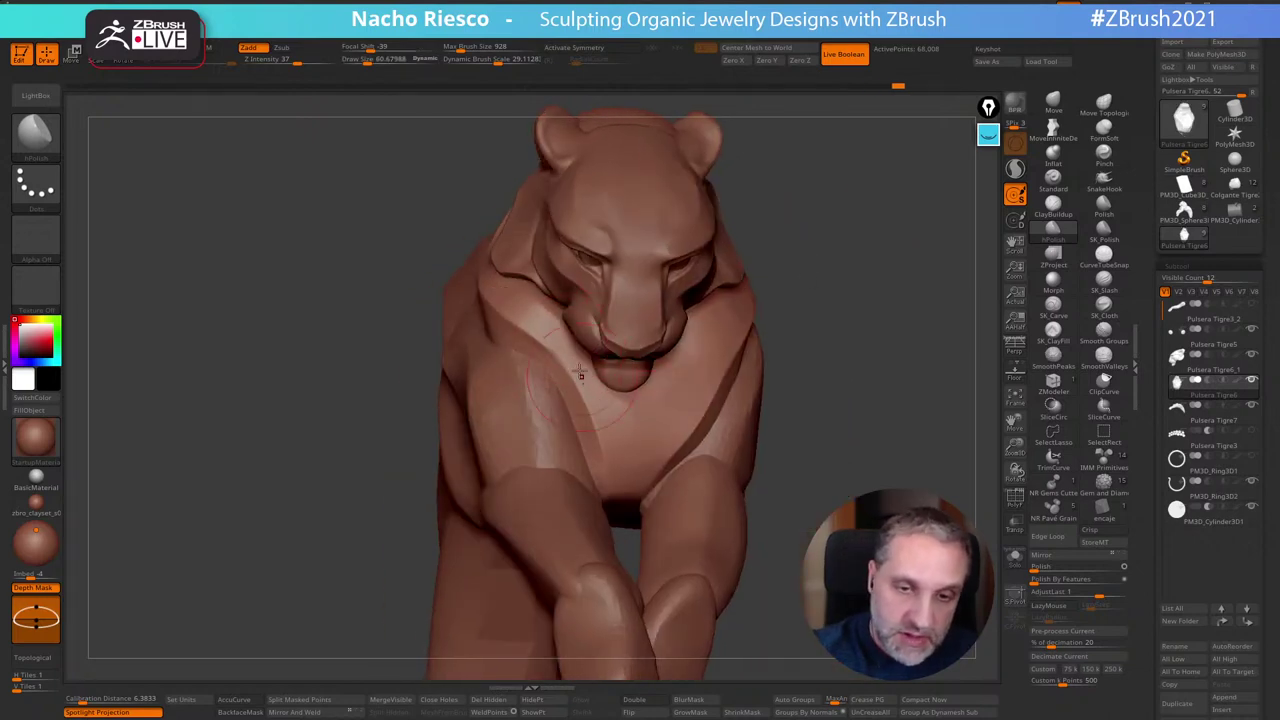
{"action": "mouse_move", "coordinate": [860, 329]}
{"action": "left_mouse_down"}
{"action": "mouse_move", "coordinate": [877, 354]}
{"action": "mouse_move", "coordinate": [871, 306]}
{"action": "mouse_move", "coordinate": [874, 390]}
{"action": "left_mouse_up"}
Adjust the form of the chest between the front legs with Move at a draw size of about 115
{"action": "left_click", "coordinate": [1049, 112]}
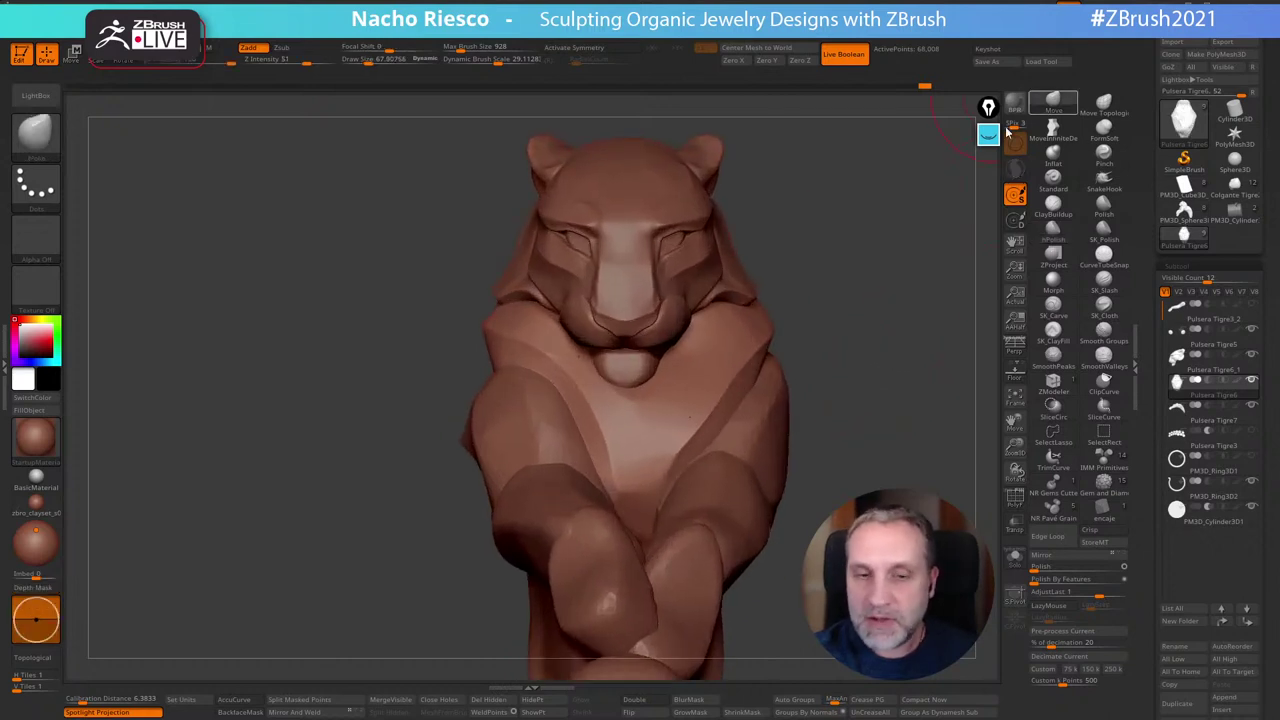
{"action": "key", "text": "s"}
{"action": "mouse_move", "coordinate": [543, 361]}
{"action": "left_mouse_down"}
{"action": "mouse_move", "coordinate": [556, 336]}
{"action": "mouse_move", "coordinate": [545, 356]}
{"action": "left_mouse_up"}
{"action": "key", "text": "bracketleft"}
{"action": "left_click_drag", "start_coordinate": [609, 393], "coordinate": [633, 474]}
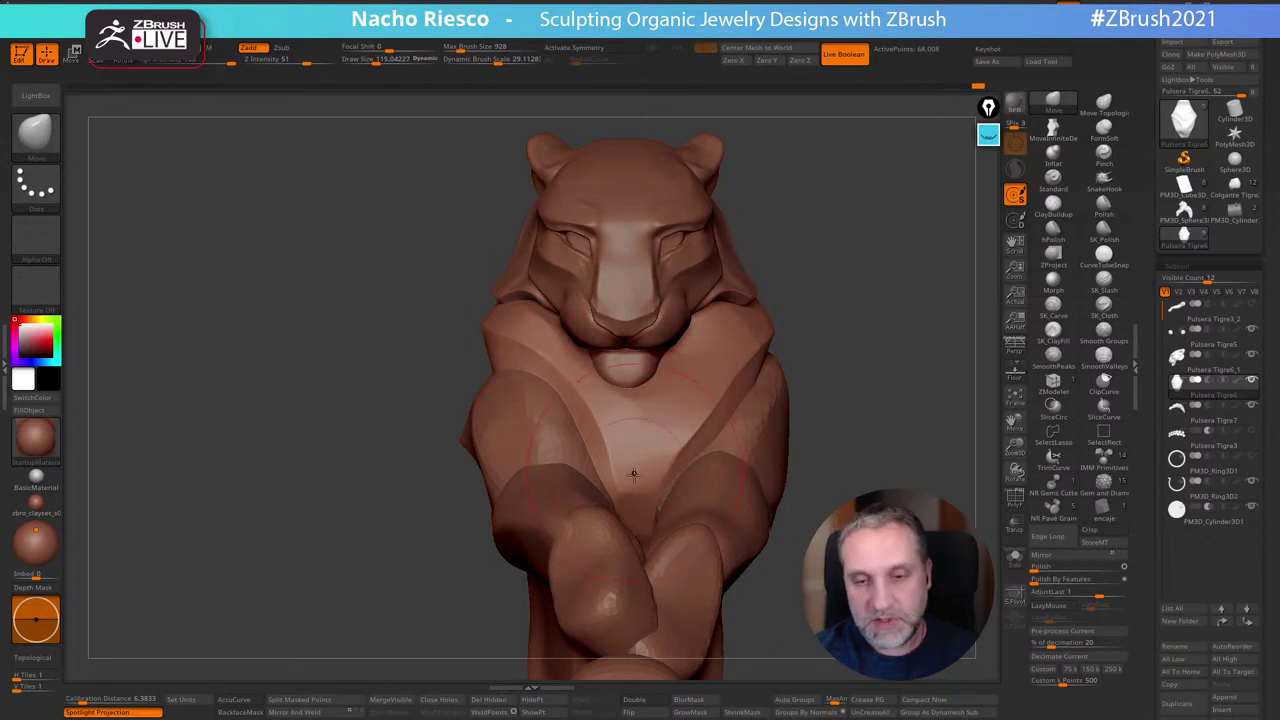
{"action": "left_click_drag", "start_coordinate": [738, 468], "coordinate": [728, 474]}
Reshape the lower chest and the neck's outer edge with Move, using draw sizes of about 100.9 and 130.1
{"action": "key", "text": "s"}
{"action": "mouse_move", "coordinate": [647, 505]}
{"action": "left_mouse_down"}
{"action": "mouse_move", "coordinate": [644, 470]}
{"action": "mouse_move", "coordinate": [635, 484]}
{"action": "mouse_move", "coordinate": [671, 464]}
{"action": "left_mouse_up"}
{"action": "key", "text": "s"}
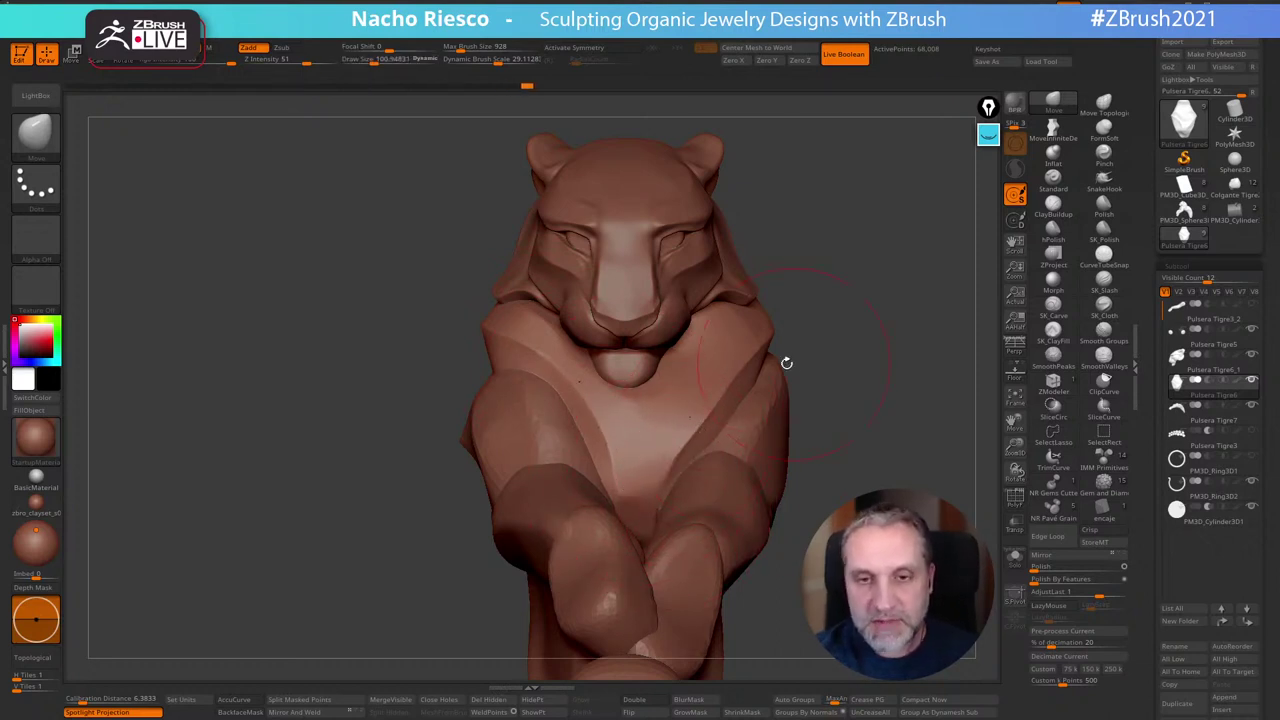
{"action": "key", "text": "s"}
{"action": "left_click_drag", "start_coordinate": [756, 366], "coordinate": [760, 366]}
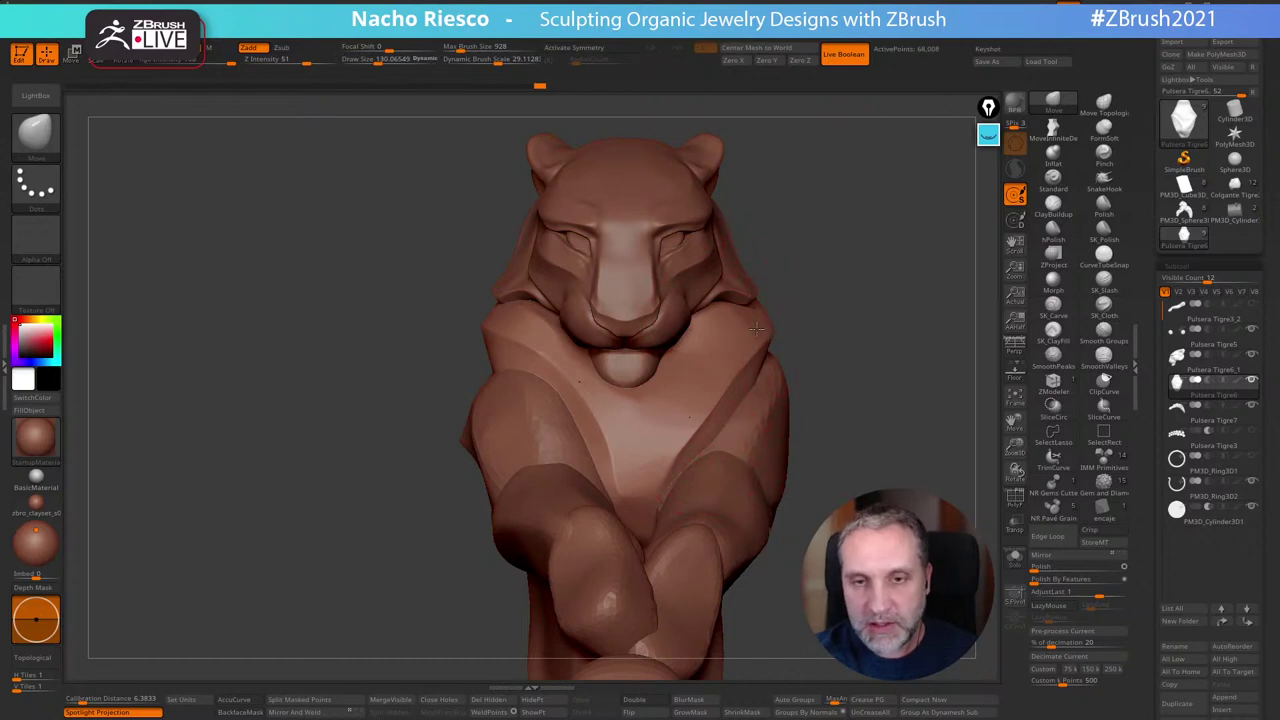
Isolate the neck piece, polish the planes around its side groove with hPolish at a draw size of about 57.2, and restore the full model
{"action": "left_click_drag", "start_coordinate": [867, 327], "coordinate": [930, 308], "text": "alt"}
{"action": "mouse_move", "coordinate": [857, 263]}
{"action": "left_mouse_down"}
{"action": "mouse_move", "coordinate": [854, 280]}
{"action": "mouse_move", "coordinate": [895, 263]}
{"action": "left_mouse_up"}
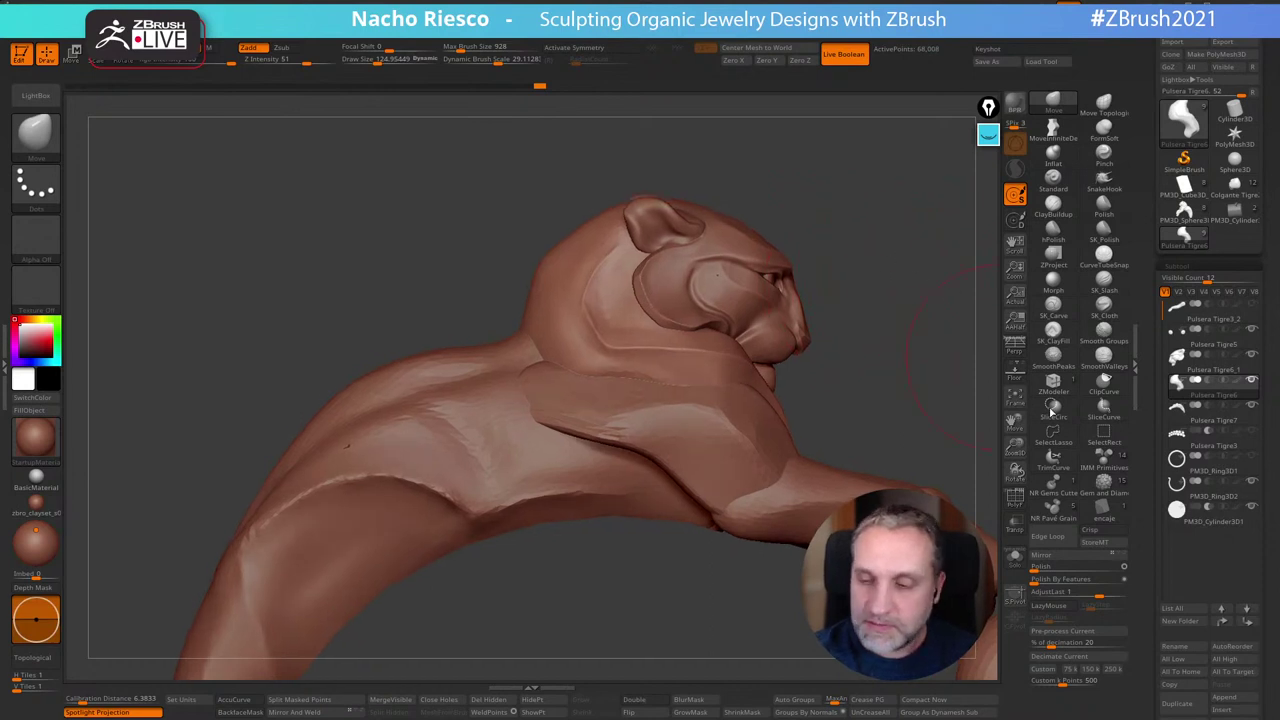
{"action": "left_click", "coordinate": [1056, 238]}
{"action": "left_click", "coordinate": [1014, 557]}
{"action": "key", "text": "s"}
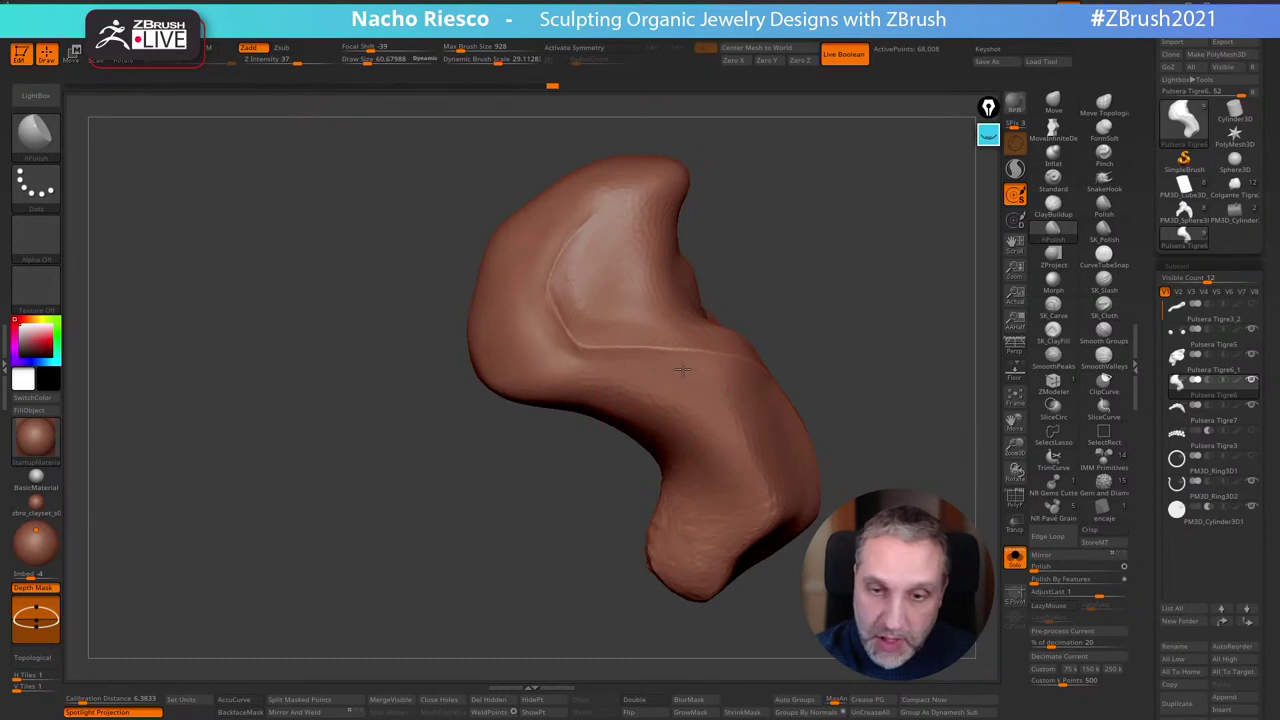
{"action": "key", "text": "s"}
{"action": "left_click_drag", "start_coordinate": [640, 379], "coordinate": [627, 378]}
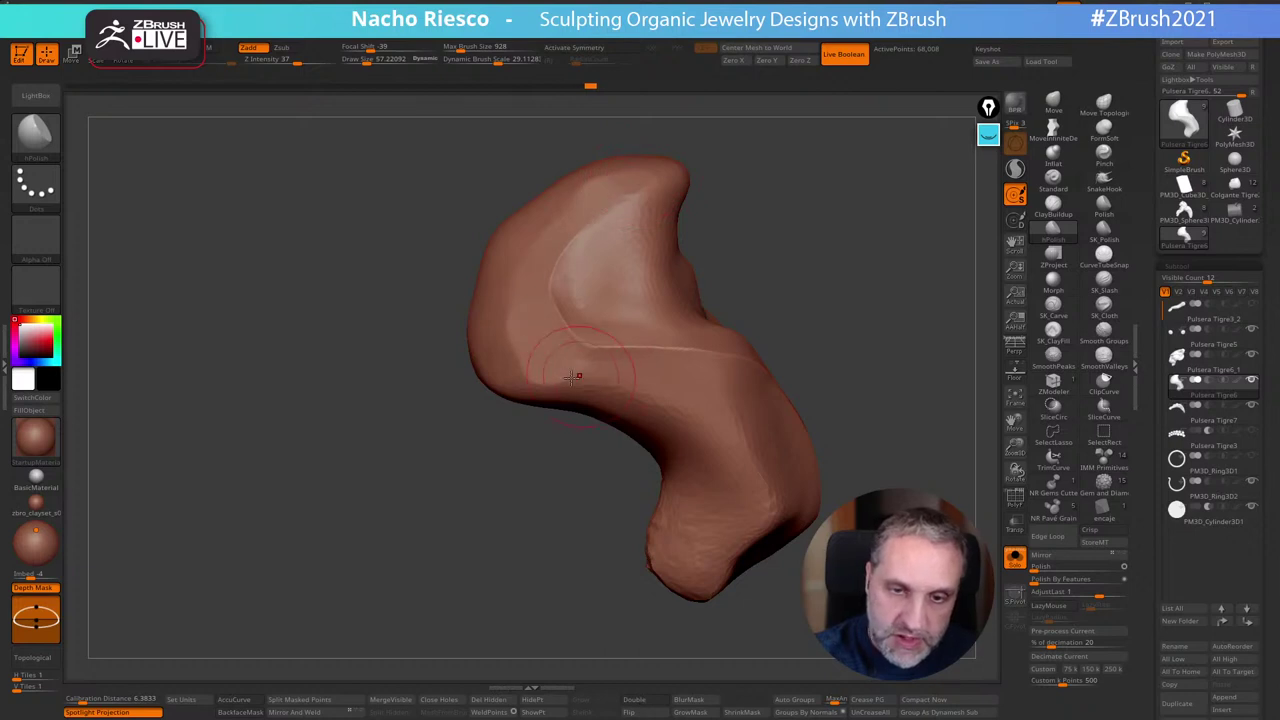
{"action": "left_click_drag", "start_coordinate": [810, 355], "coordinate": [869, 328]}
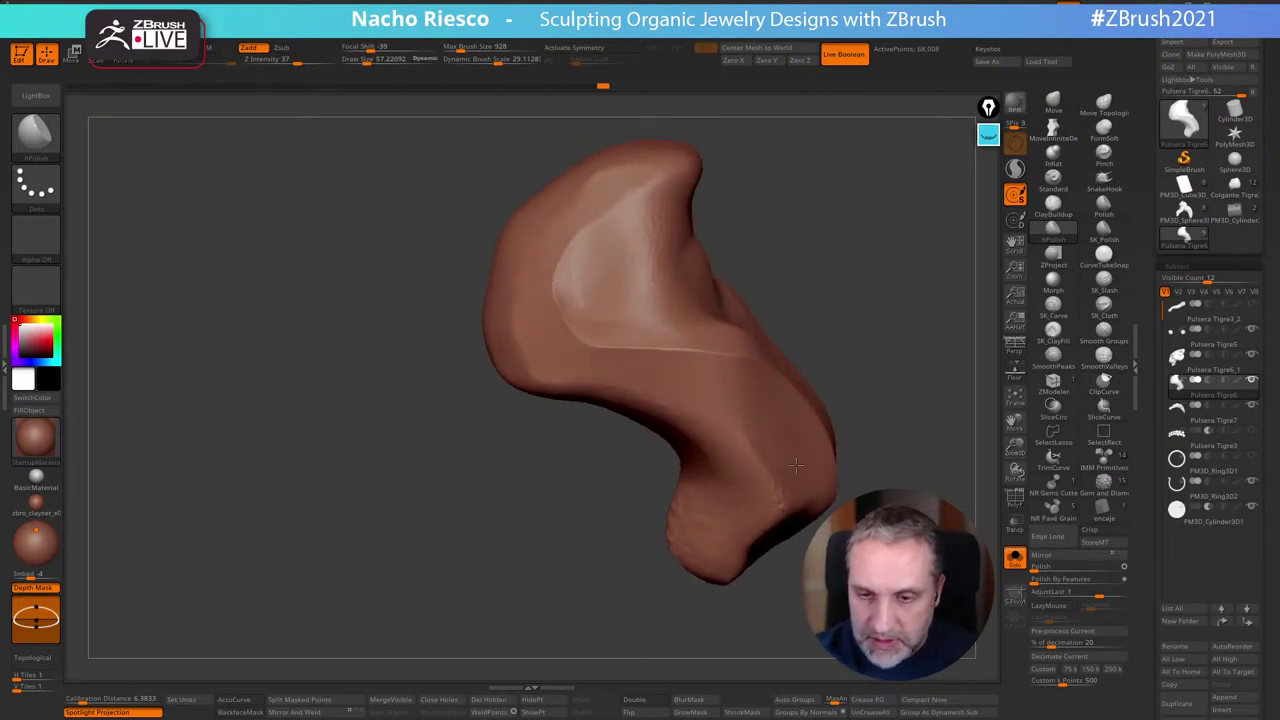
{"action": "left_click_drag", "start_coordinate": [905, 435], "coordinate": [900, 403]}
{"action": "left_click", "coordinate": [1015, 558]}
Sharpen the neck plane behind the cheek and ear, down to the shoulder, with hPolish
{"action": "left_click_drag", "start_coordinate": [937, 277], "coordinate": [690, 320]}
{"action": "left_click_drag", "start_coordinate": [850, 185], "coordinate": [643, 366]}
{"action": "left_click_drag", "start_coordinate": [820, 241], "coordinate": [649, 383]}
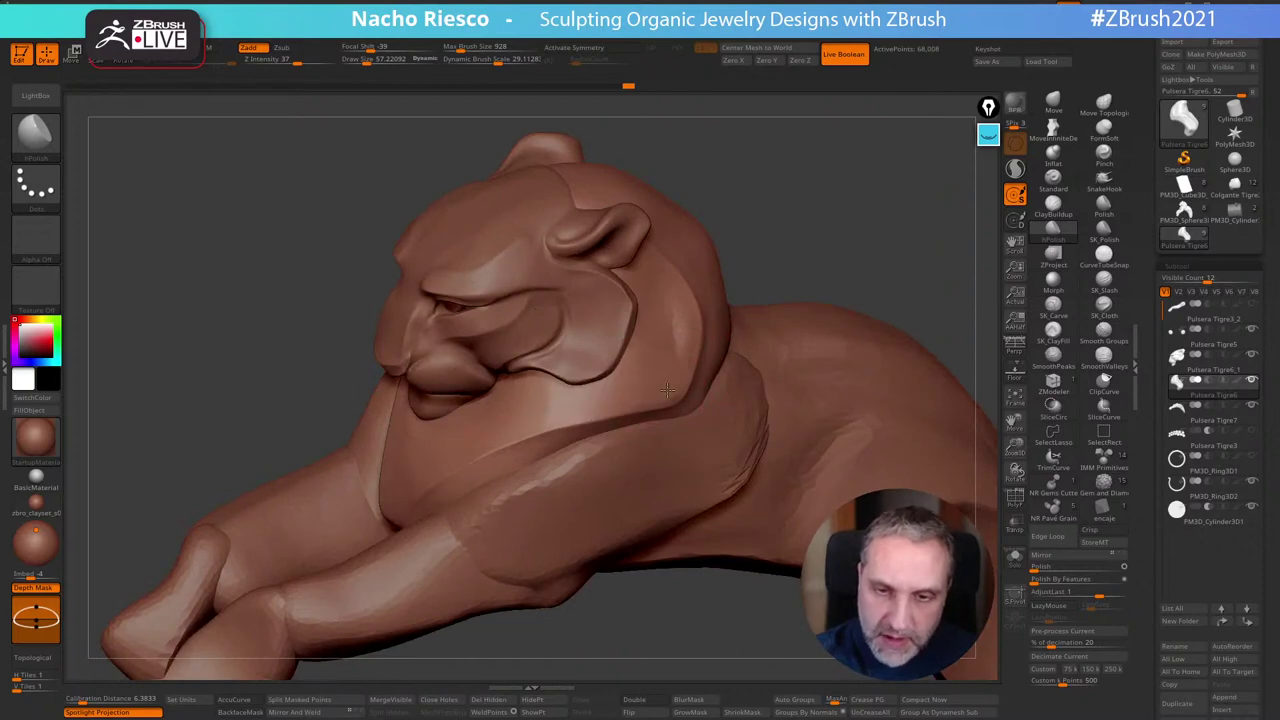
{"action": "left_click_drag", "start_coordinate": [771, 248], "coordinate": [645, 290]}
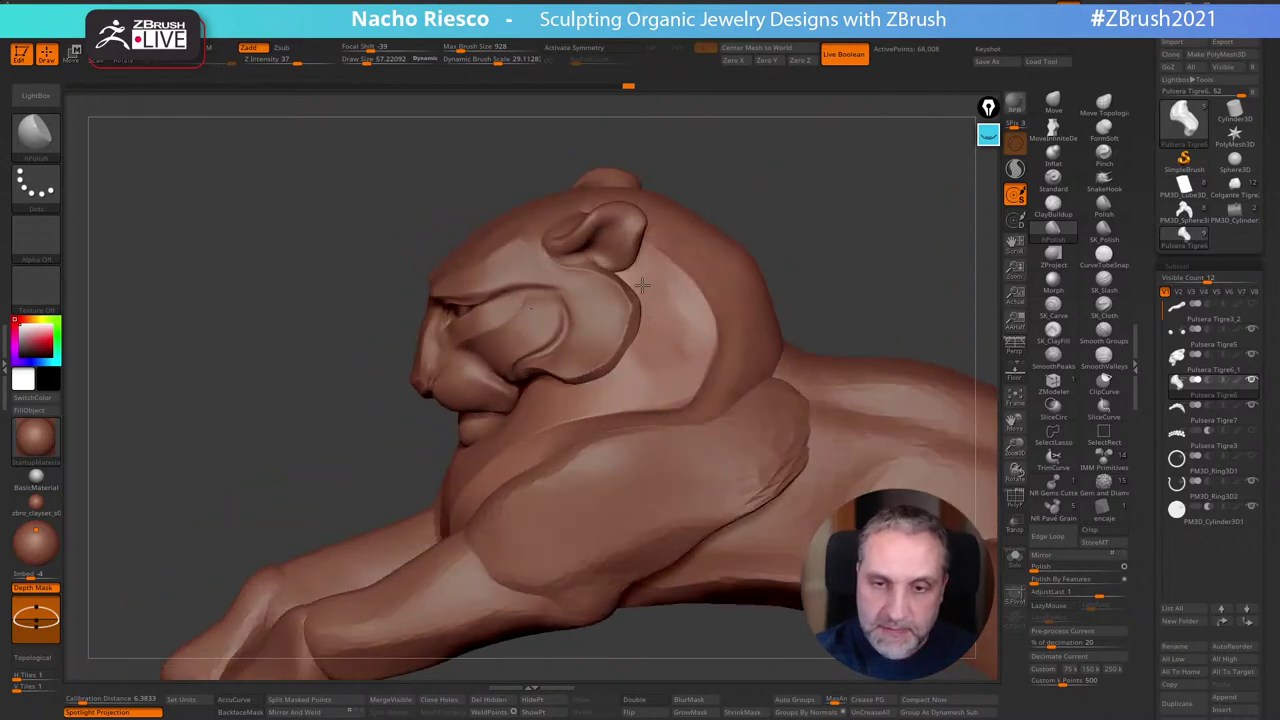
{"action": "left_click_drag", "start_coordinate": [623, 365], "coordinate": [717, 393]}
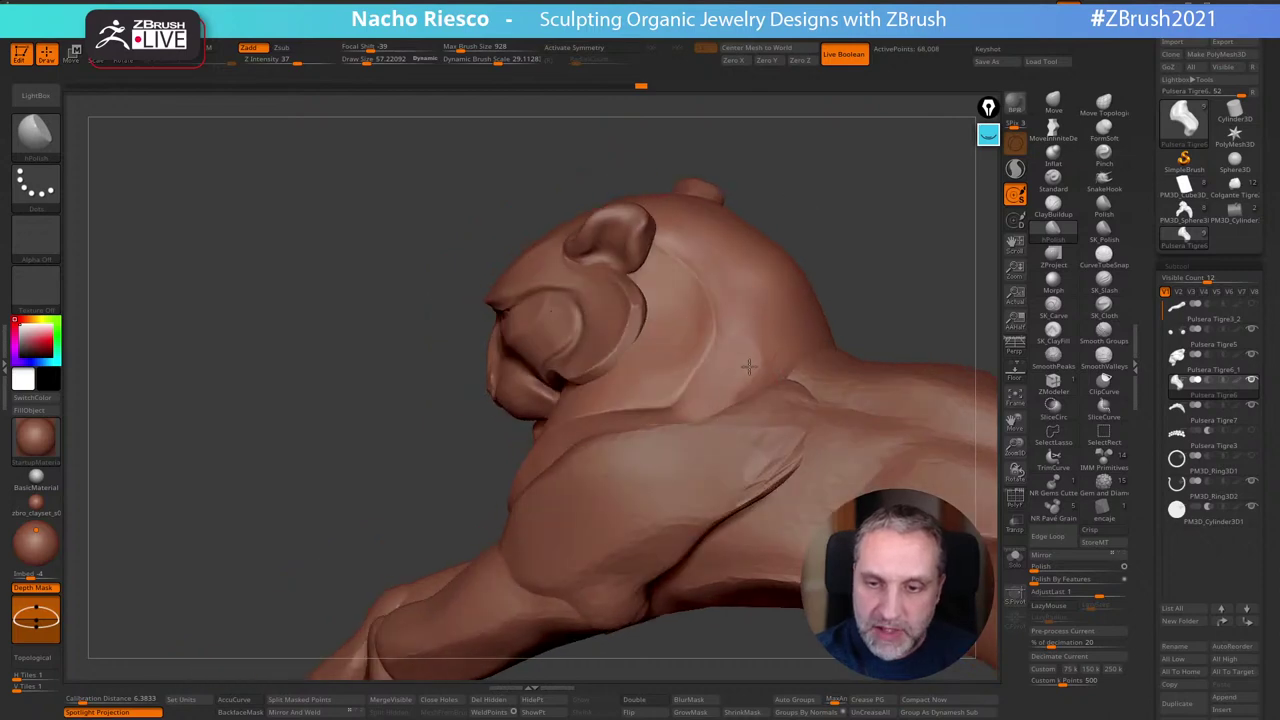
Flatten the back of the head and neck with hPolish, increasing the draw size to about 67.9
{"action": "left_click_drag", "start_coordinate": [820, 293], "coordinate": [753, 343]}
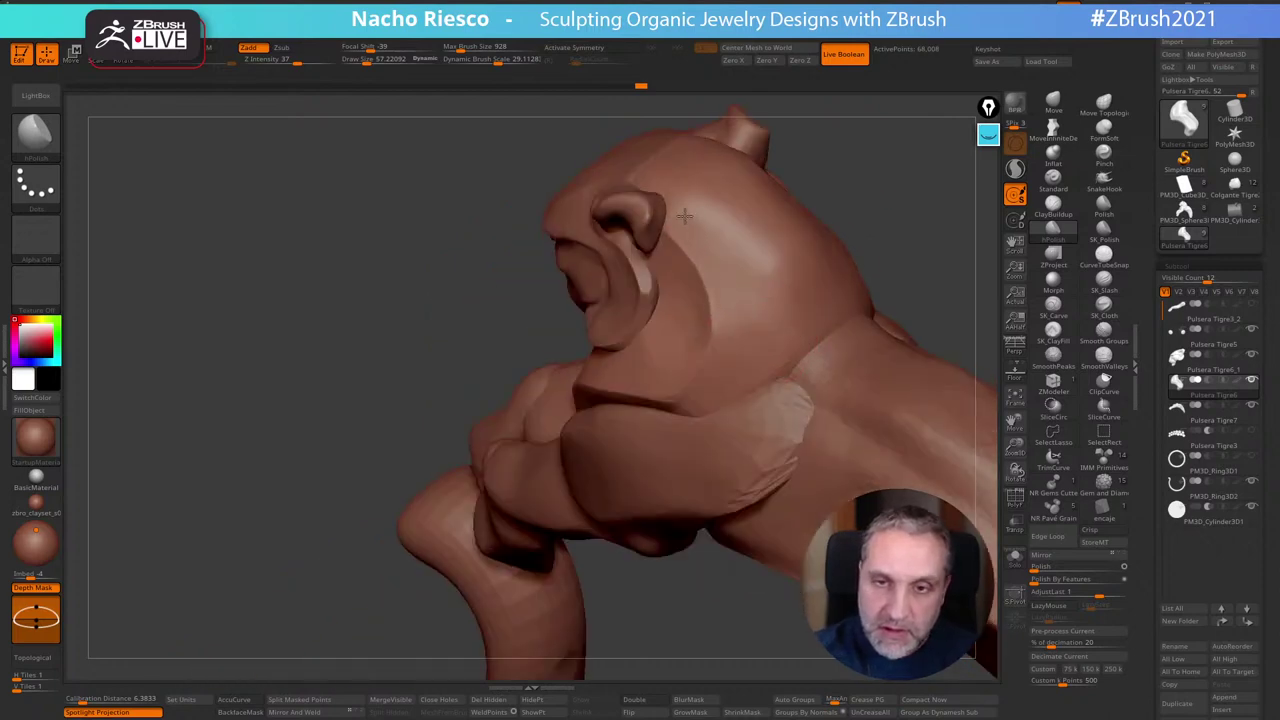
{"action": "left_click_drag", "start_coordinate": [684, 216], "coordinate": [834, 300]}
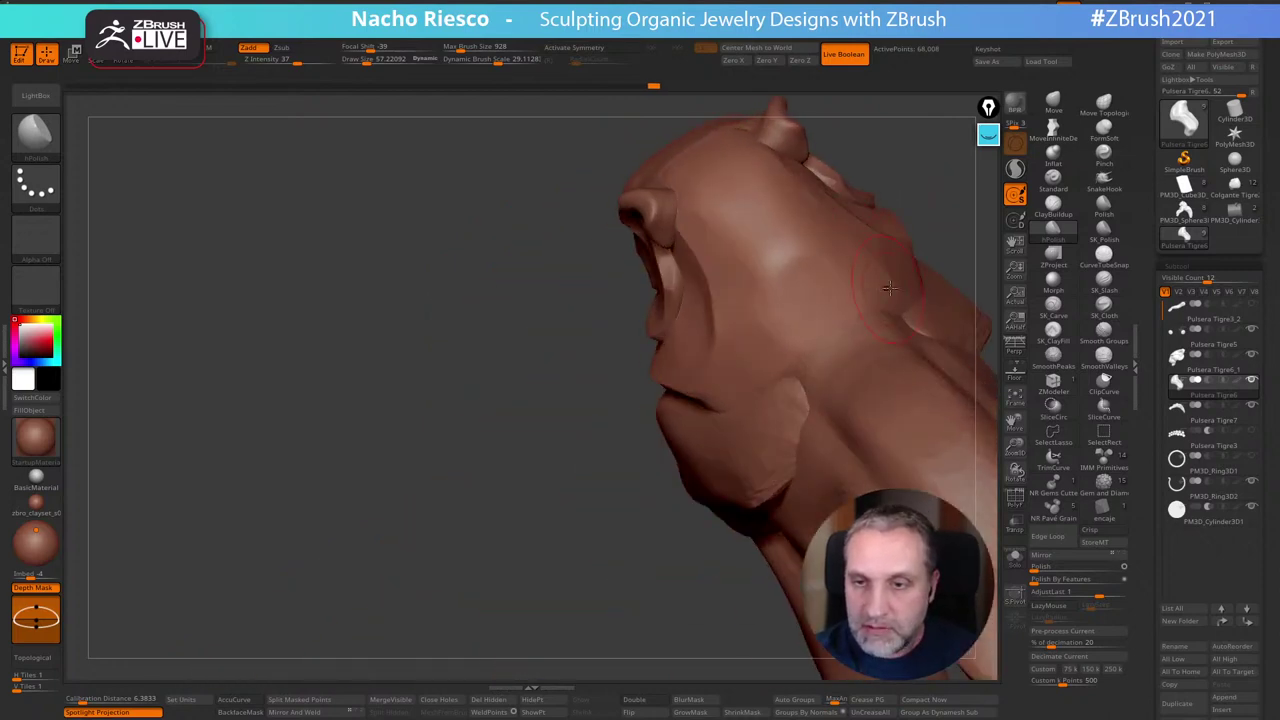
{"action": "mouse_move", "coordinate": [921, 207]}
{"action": "left_mouse_down"}
{"action": "mouse_move", "coordinate": [960, 194]}
{"action": "mouse_move", "coordinate": [810, 238]}
{"action": "mouse_move", "coordinate": [857, 274]}
{"action": "mouse_move", "coordinate": [660, 298]}
{"action": "left_mouse_up"}
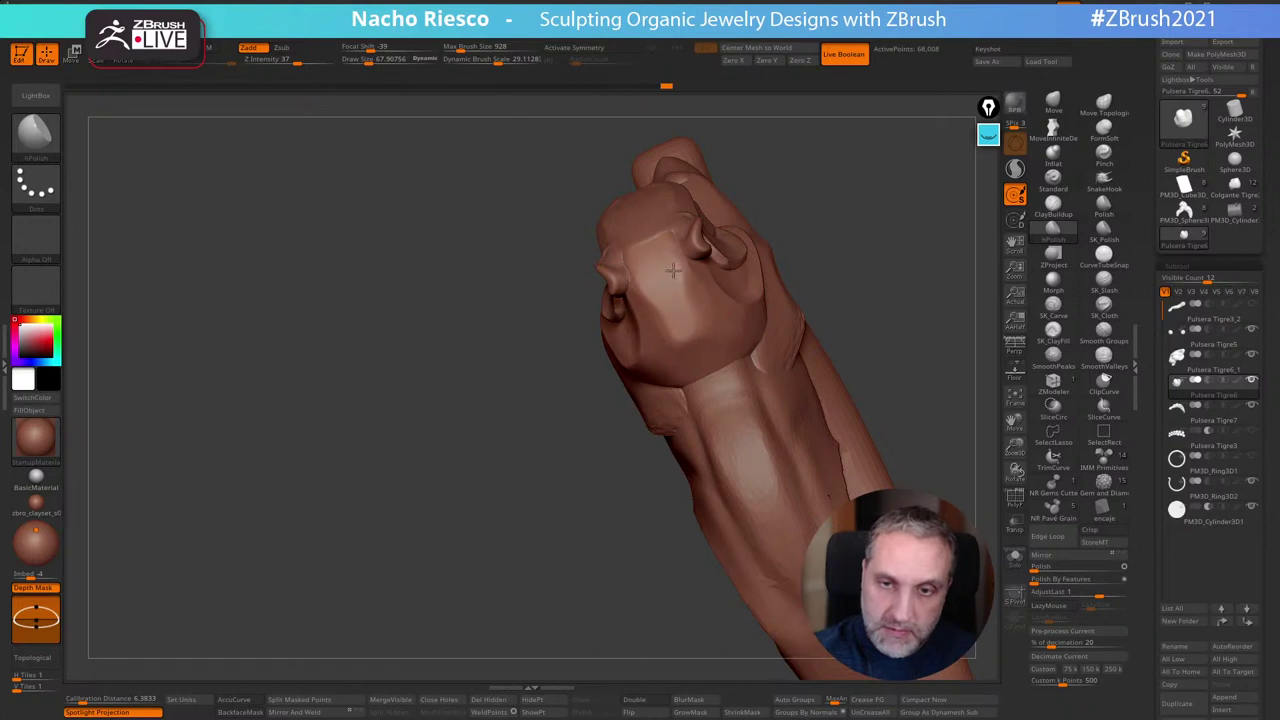
{"action": "mouse_move", "coordinate": [673, 270]}
{"action": "left_mouse_down"}
{"action": "mouse_move", "coordinate": [857, 223]}
{"action": "mouse_move", "coordinate": [693, 331]}
{"action": "left_mouse_up"}
{"action": "left_click_drag", "start_coordinate": [845, 305], "coordinate": [700, 317]}
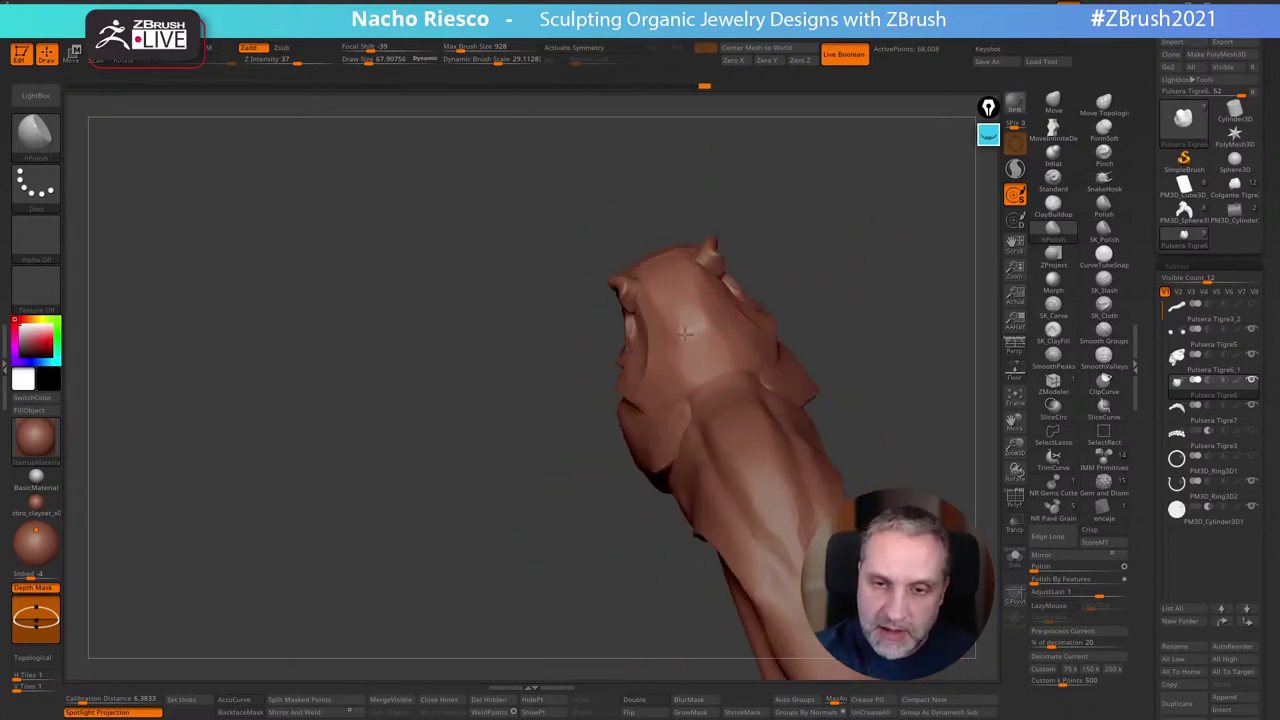
Isolate the neck piece and polish the plane in its side groove with hPolish at a draw size of about 50.6
{"action": "right_click_drag", "start_coordinate": [700, 292], "coordinate": [741, 363]}
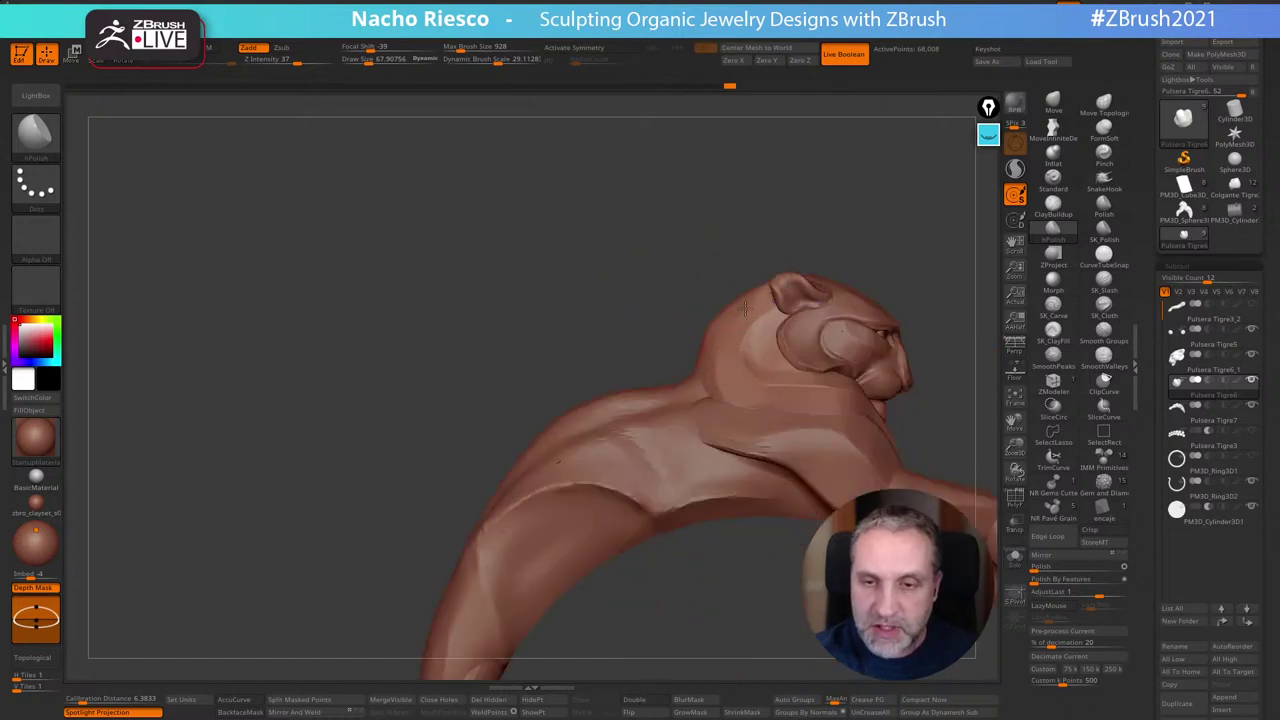
{"action": "left_click_drag", "start_coordinate": [932, 289], "coordinate": [902, 304], "text": "alt"}
{"action": "right_click_drag", "start_coordinate": [902, 304], "coordinate": [839, 397]}
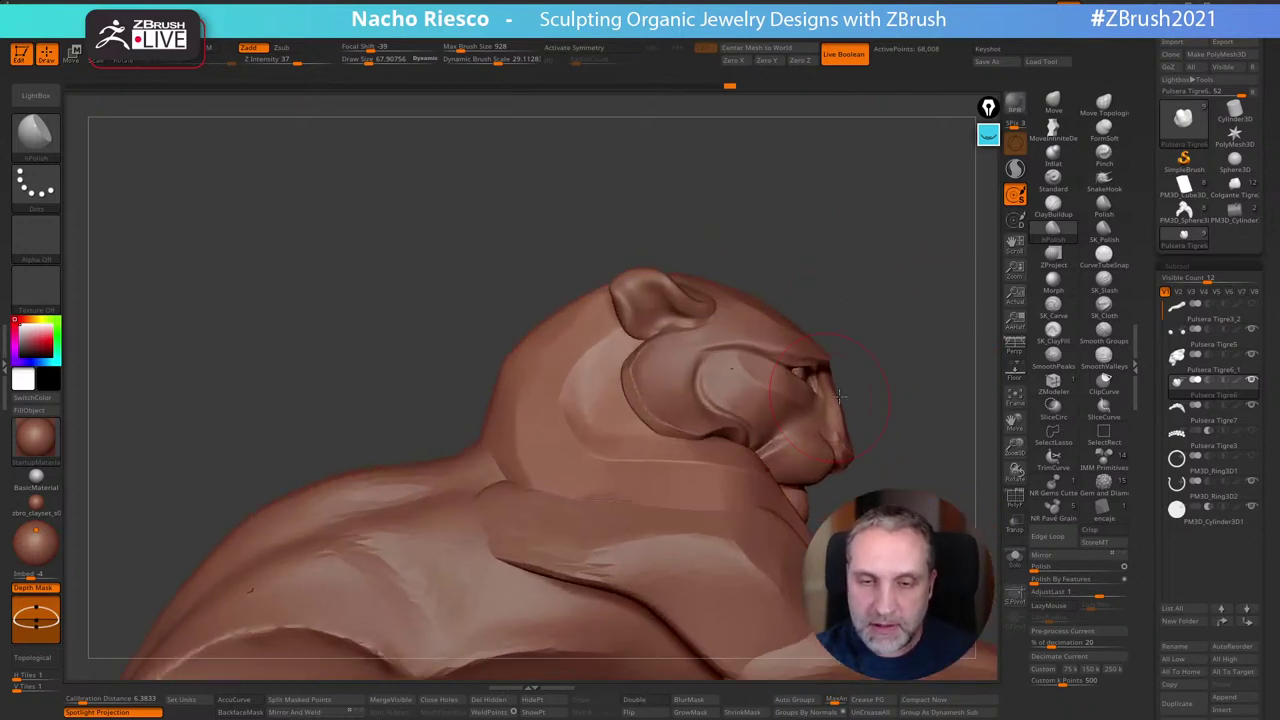
{"action": "left_click", "coordinate": [1014, 560]}
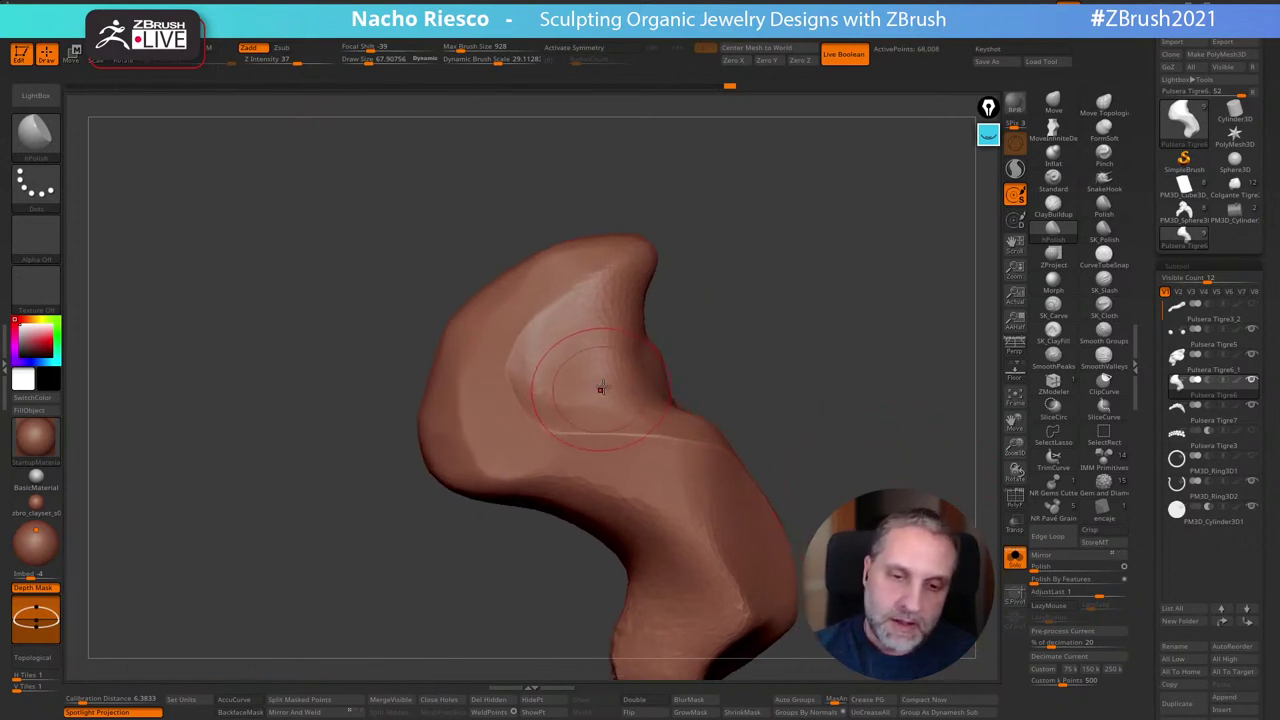
{"action": "key", "text": "s"}
{"action": "left_click_drag", "start_coordinate": [690, 354], "coordinate": [801, 303]}
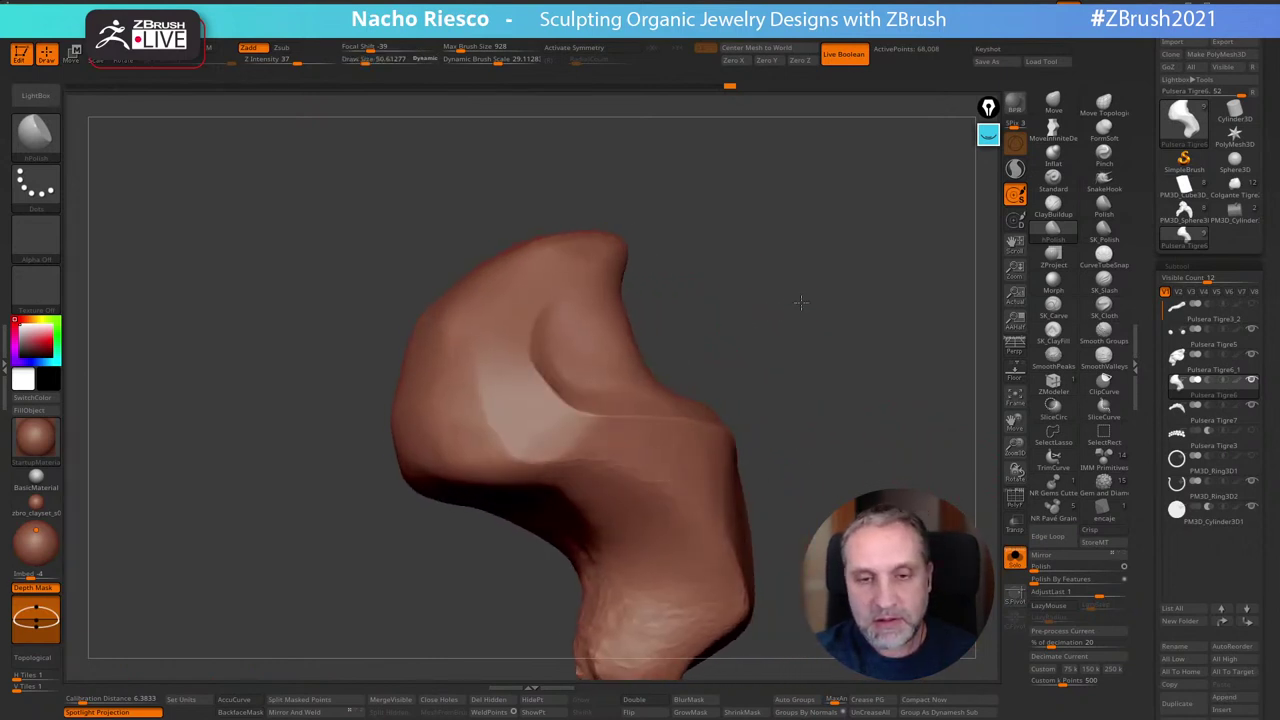
{"action": "mouse_move", "coordinate": [800, 302]}
{"action": "right_mouse_down"}
{"action": "mouse_move", "coordinate": [808, 323]}
{"action": "mouse_move", "coordinate": [794, 327]}
{"action": "right_mouse_up"}
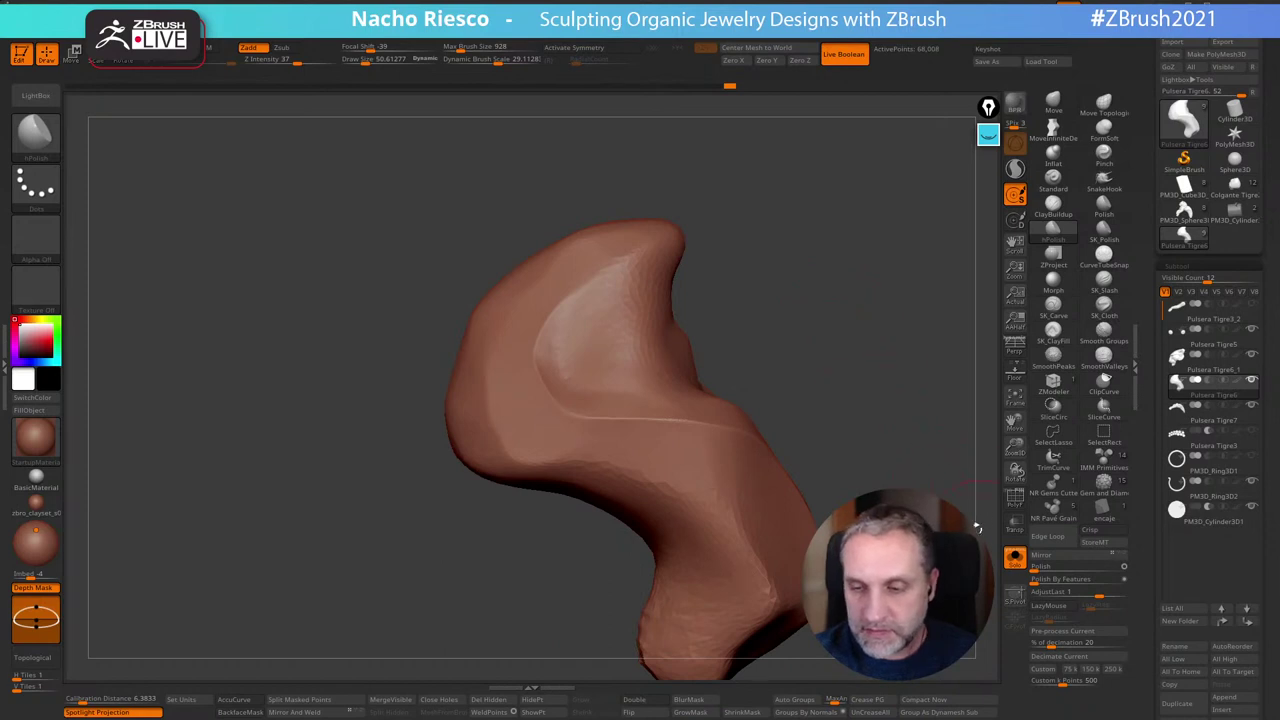
Lasso-mask the neck's side groove, invert the mask, polish the exposed plane with hPolish, and return to the unmasked full model
{"action": "key", "text": "ctrl"}
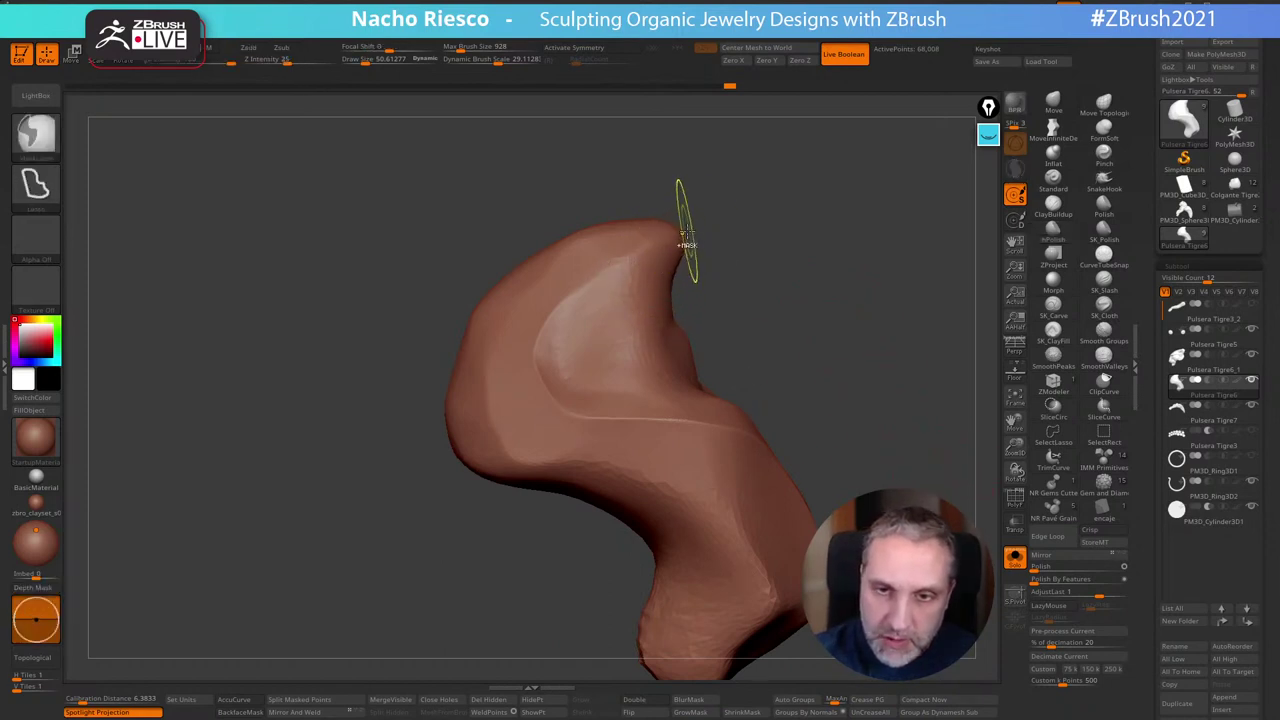
{"action": "mouse_move", "coordinate": [686, 234]}
{"action": "left_mouse_down", "text": "ctrl"}
{"action": "mouse_move", "coordinate": [556, 310]}
{"action": "mouse_move", "coordinate": [536, 352]}
{"action": "mouse_move", "coordinate": [585, 412]}
{"action": "mouse_move", "coordinate": [745, 418]}
{"action": "left_mouse_up", "text": "ctrl"}
{"action": "left_click", "coordinate": [696, 421], "text": "ctrl"}
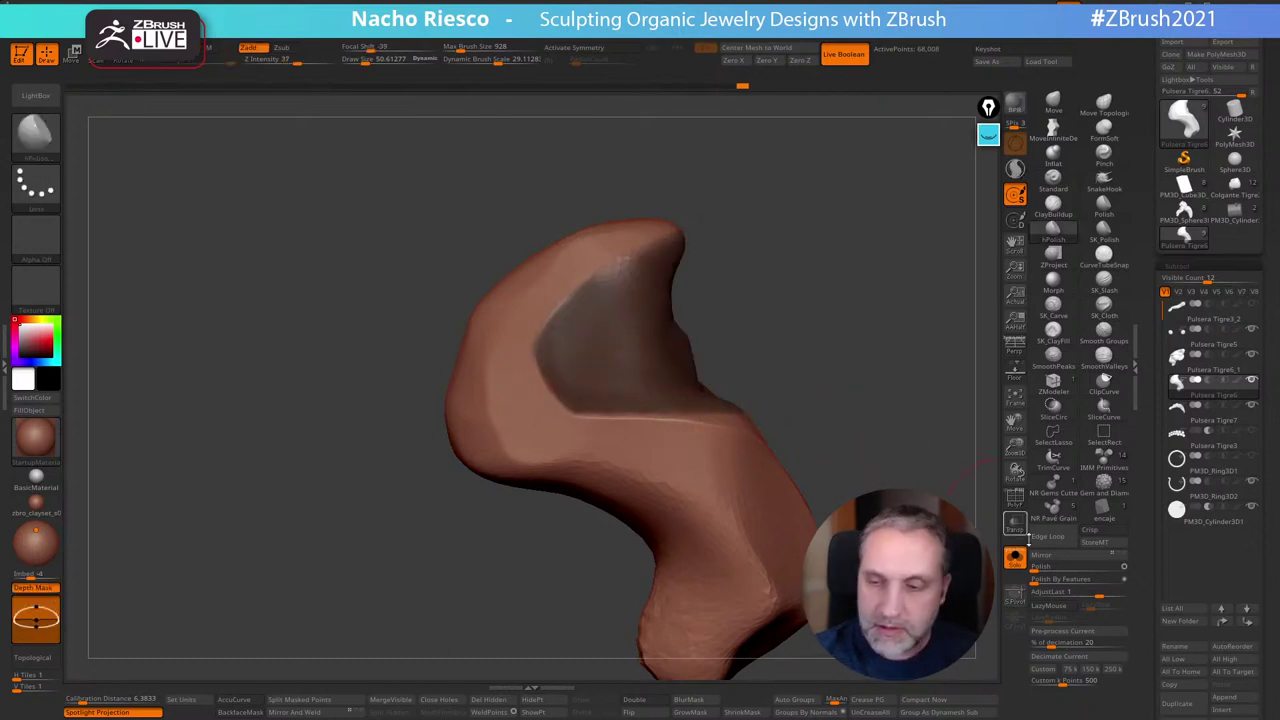
{"action": "left_click", "coordinate": [886, 490], "text": "ctrl"}
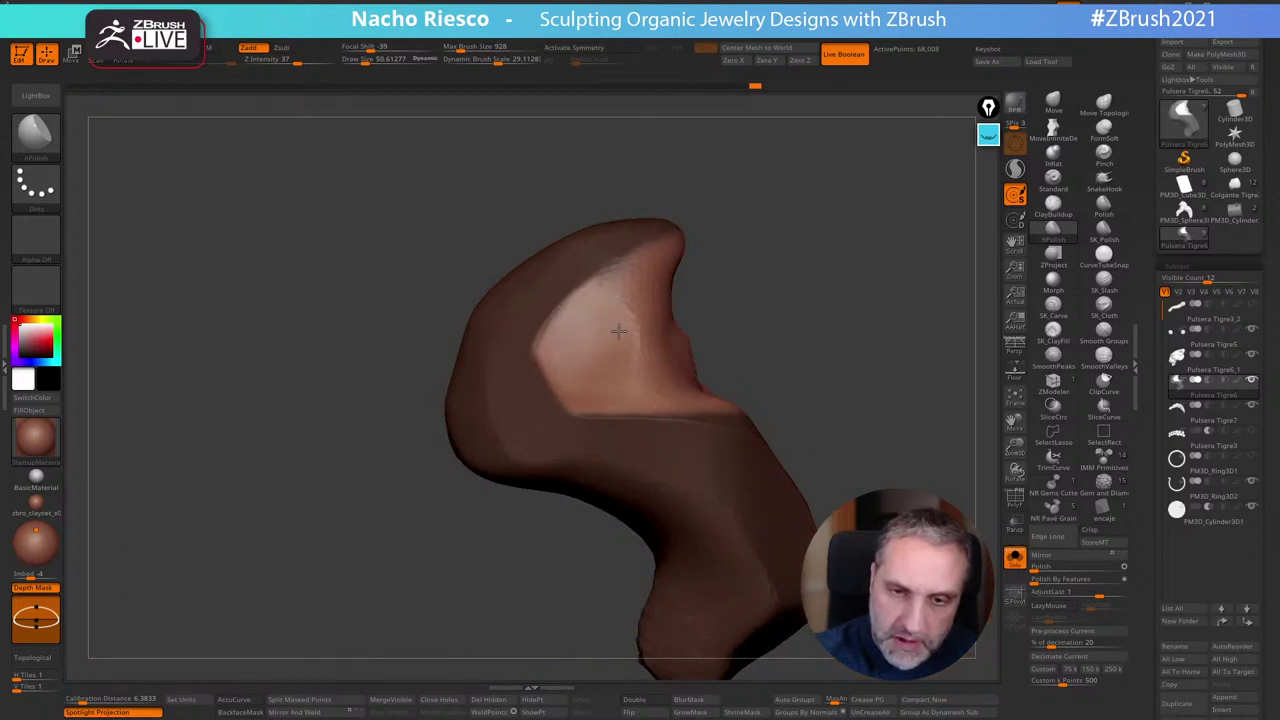
{"action": "left_click_drag", "start_coordinate": [734, 281], "coordinate": [577, 380]}
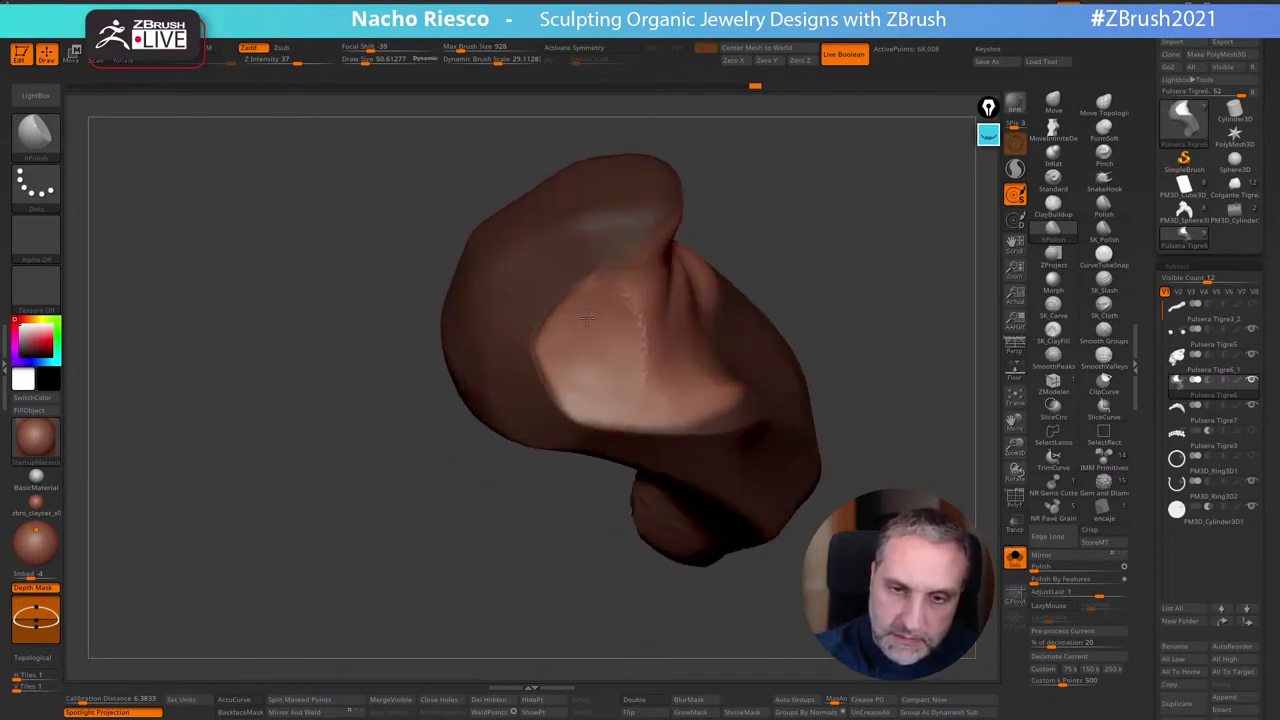
{"action": "mouse_move", "coordinate": [752, 256]}
{"action": "left_mouse_down"}
{"action": "mouse_move", "coordinate": [714, 272]}
{"action": "mouse_move", "coordinate": [897, 451]}
{"action": "left_mouse_up"}
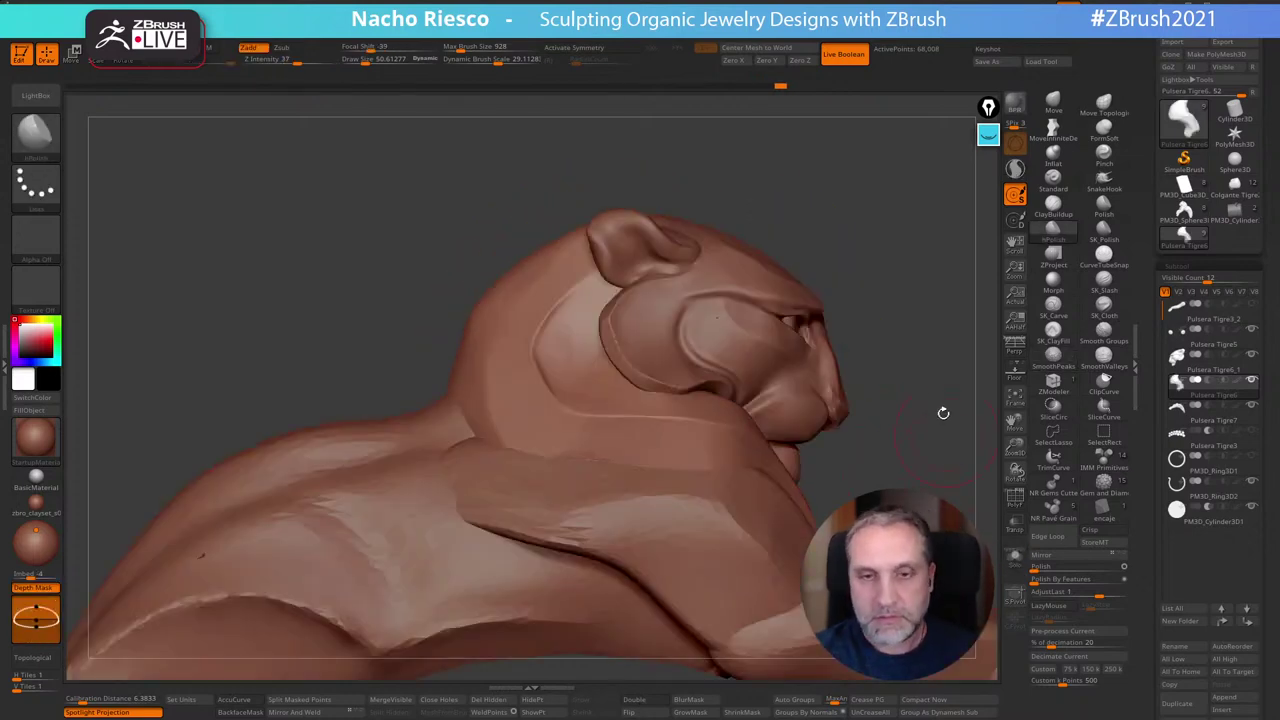
Isolate the neck, mask everything outside the opposite side's groove, polish its plane with hPolish, then clear the mask and restore the full model
{"action": "mouse_move", "coordinate": [943, 412]}
{"action": "left_mouse_down"}
{"action": "mouse_move", "coordinate": [960, 372]}
{"action": "mouse_move", "coordinate": [879, 381]}
{"action": "left_mouse_up"}
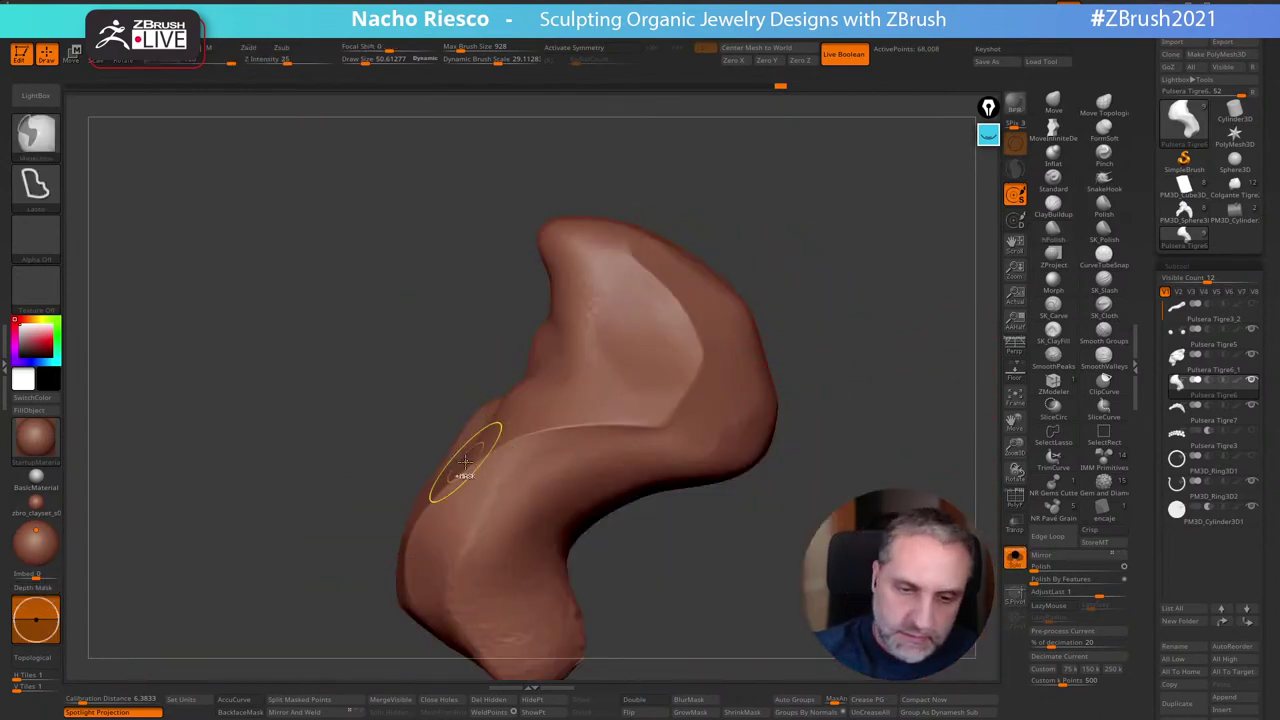
{"action": "mouse_move", "coordinate": [468, 458]}
{"action": "left_mouse_down", "text": "ctrl"}
{"action": "mouse_move", "coordinate": [588, 421]}
{"action": "mouse_move", "coordinate": [655, 418]}
{"action": "mouse_move", "coordinate": [698, 352]}
{"action": "mouse_move", "coordinate": [654, 295]}
{"action": "mouse_move", "coordinate": [508, 232]}
{"action": "left_mouse_up", "text": "ctrl"}
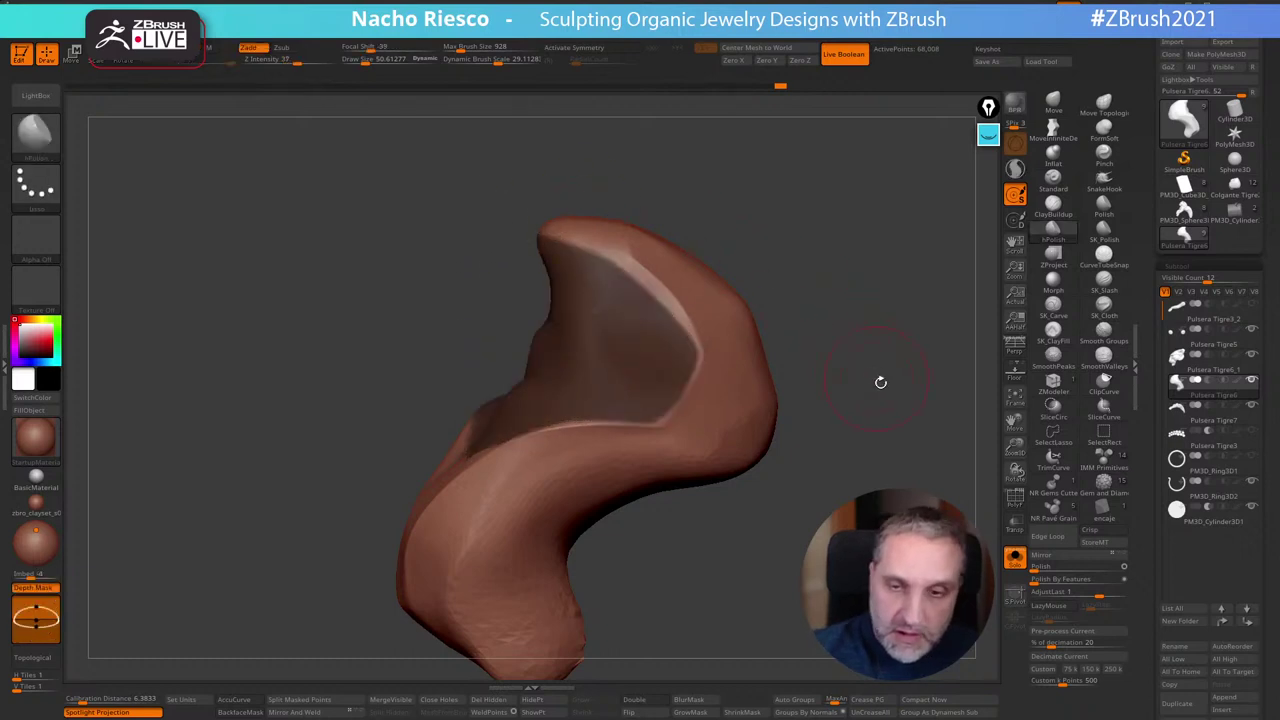
{"action": "left_click_drag", "start_coordinate": [881, 383], "coordinate": [910, 402]}
{"action": "left_click", "coordinate": [660, 407], "text": "ctrl"}
{"action": "left_click", "coordinate": [775, 426], "text": "ctrl"}
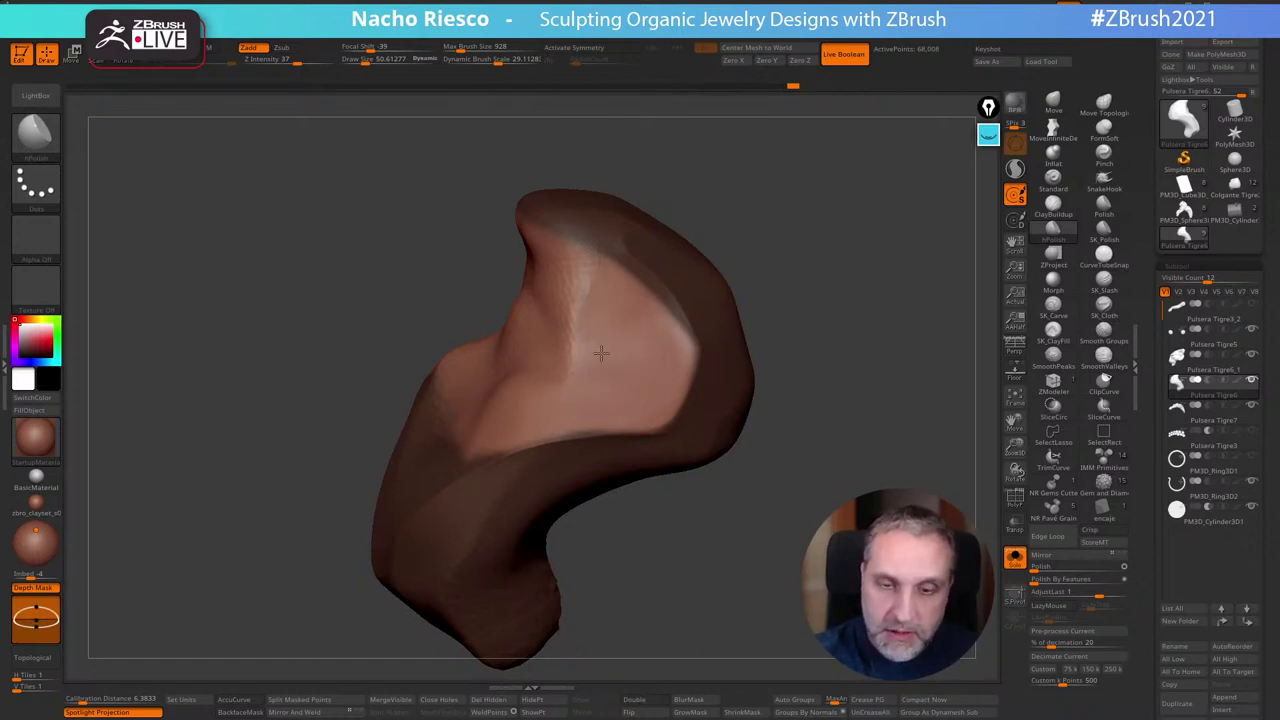
{"action": "left_click_drag", "start_coordinate": [814, 326], "coordinate": [768, 323]}
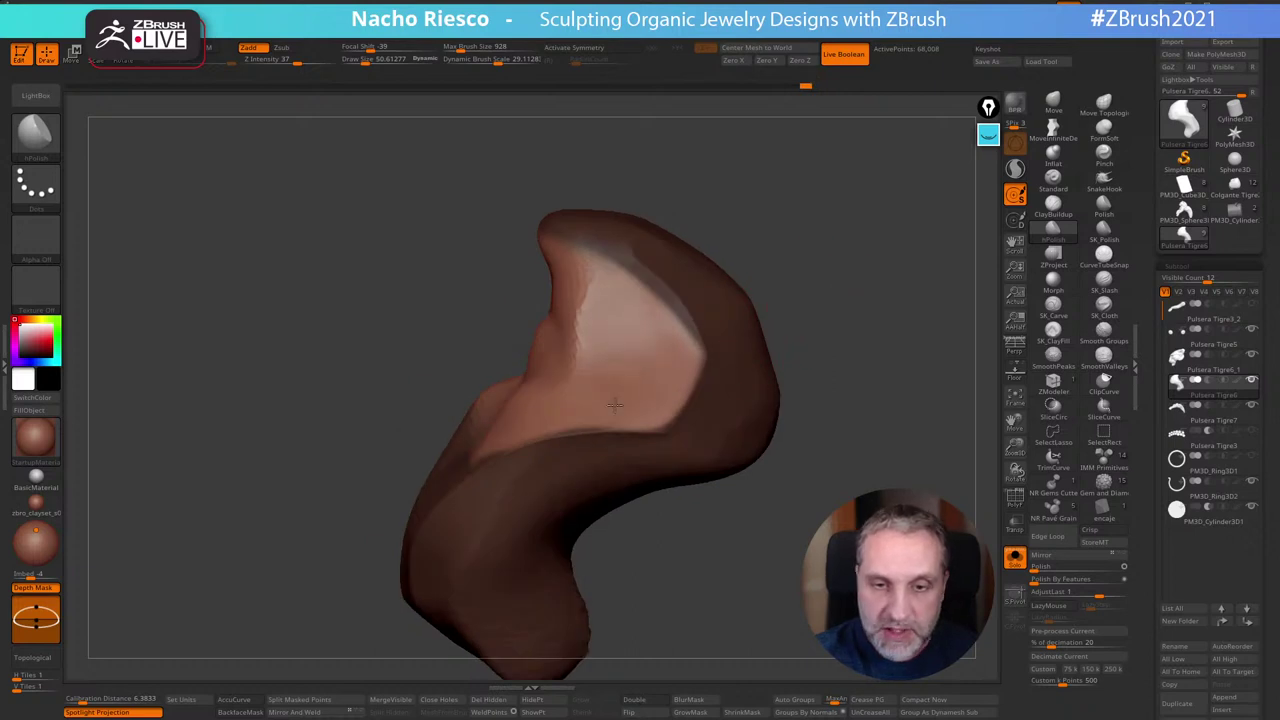
{"action": "left_click_drag", "start_coordinate": [813, 283], "coordinate": [806, 354], "text": "ctrl"}
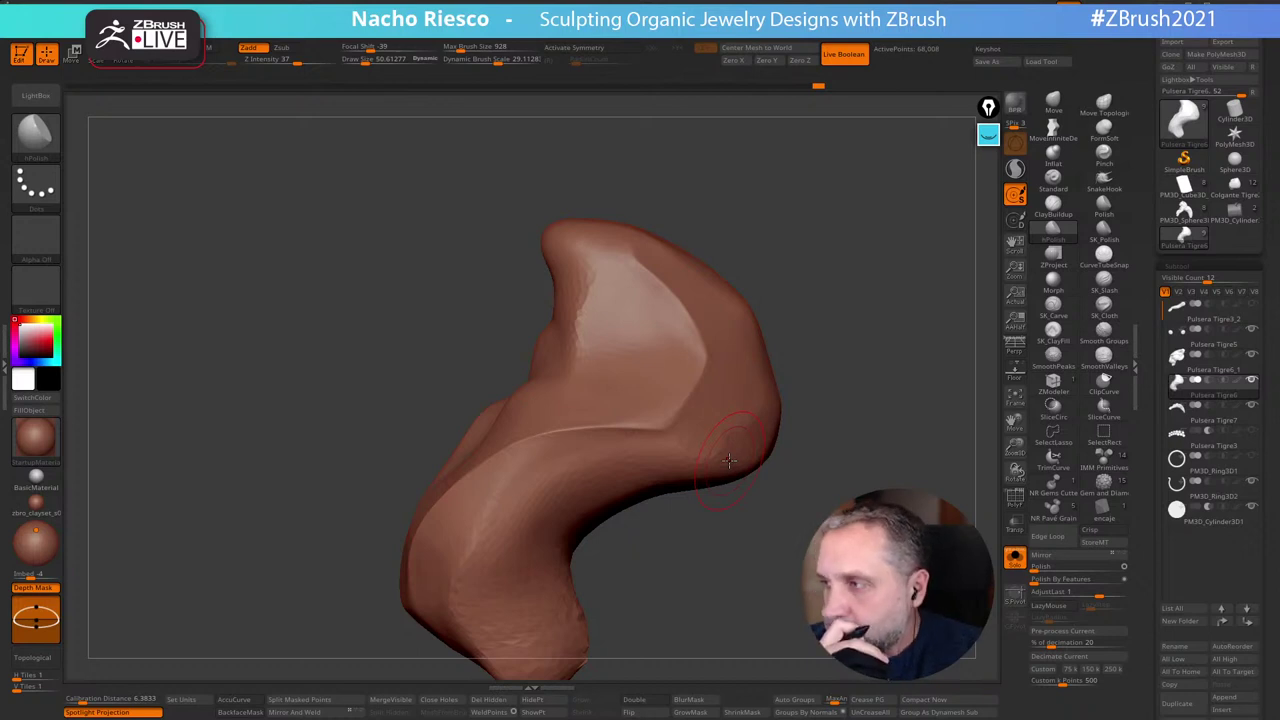
{"action": "left_click", "coordinate": [1014, 567]}
Select the head, set the Move brush's draw size to about 44.4, and undo a trial adjustment around the eye
{"action": "left_click_drag", "start_coordinate": [891, 402], "coordinate": [911, 460]}
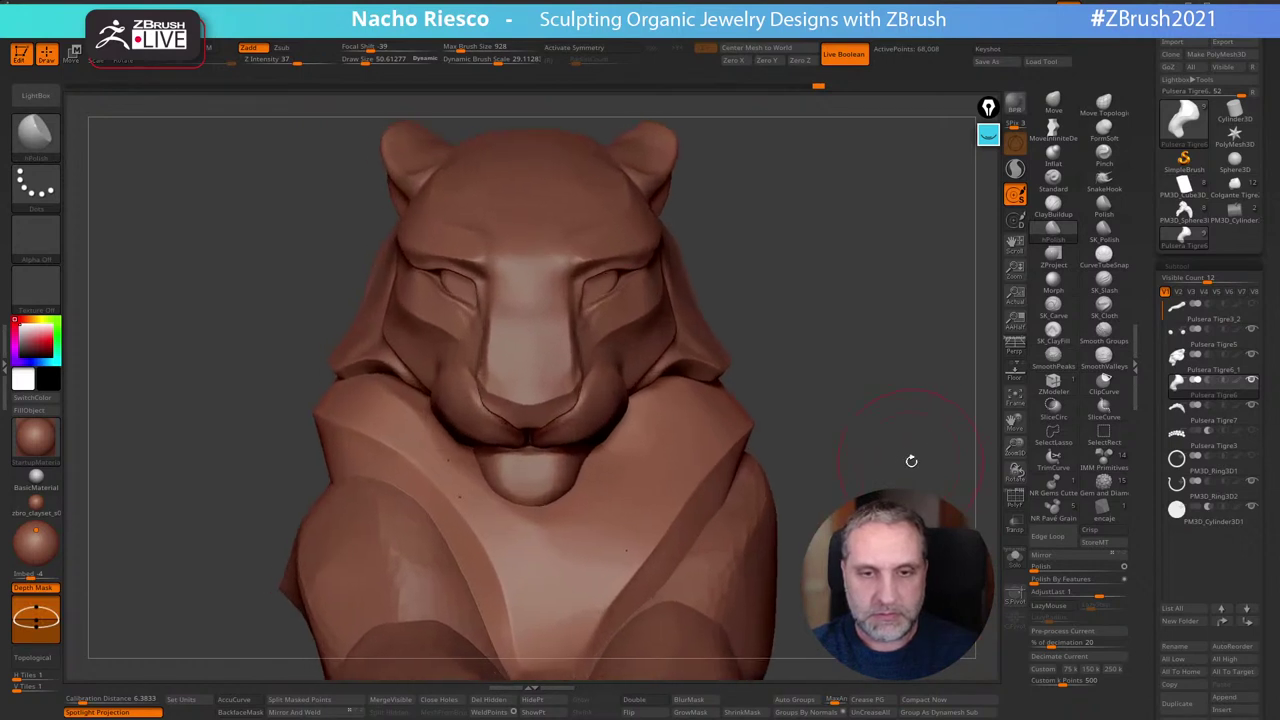
{"action": "left_click", "coordinate": [614, 305], "text": "alt"}
{"action": "left_click_drag", "start_coordinate": [783, 289], "coordinate": [825, 303], "text": "alt"}
{"action": "left_click", "coordinate": [1053, 103]}
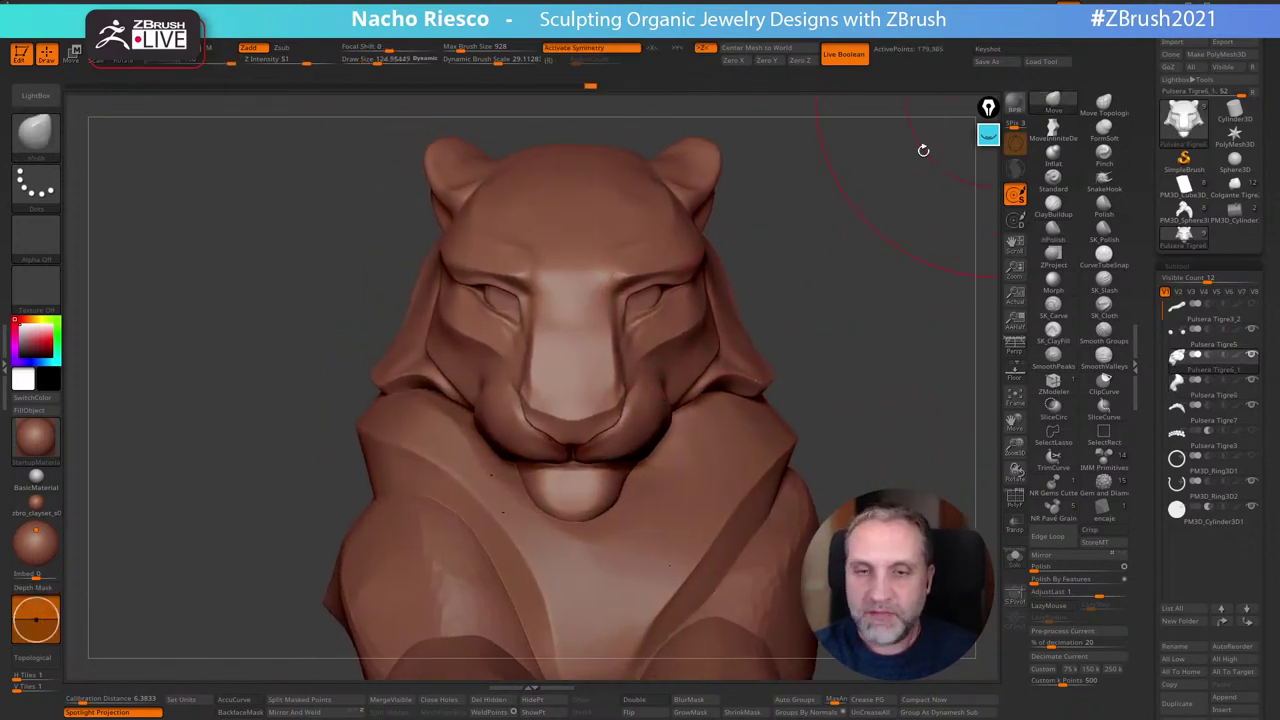
{"action": "key", "text": "s"}
{"action": "mouse_move", "coordinate": [654, 306]}
{"action": "left_mouse_down"}
{"action": "mouse_move", "coordinate": [632, 273]}
{"action": "mouse_move", "coordinate": [631, 292]}
{"action": "mouse_move", "coordinate": [632, 266]}
{"action": "mouse_move", "coordinate": [630, 297]}
{"action": "mouse_move", "coordinate": [660, 305]}
{"action": "left_mouse_up"}
{"action": "key", "text": "s"}
{"action": "key", "text": "ctrl+z"}
{"action": "key", "text": "s"}
Select the eyeballs and shift them slightly within their sockets using the Gizmo
{"action": "left_click", "coordinate": [651, 301], "text": "alt"}
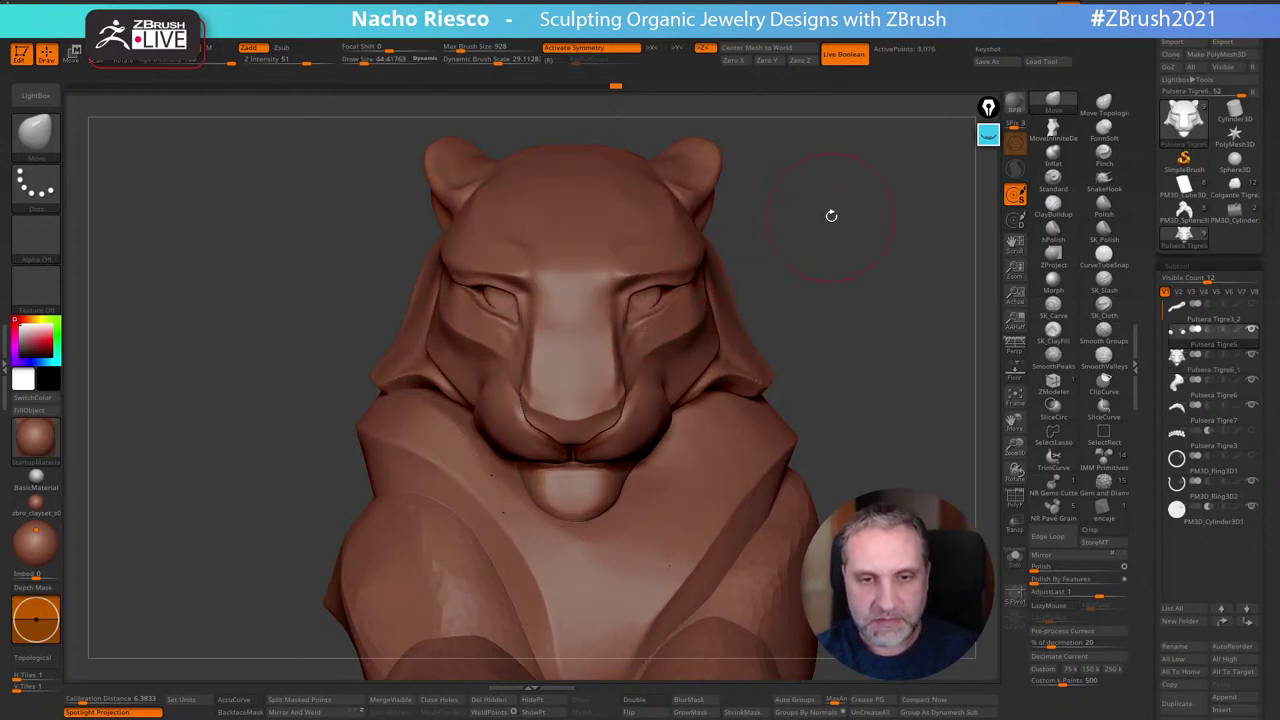
{"action": "left_click_drag", "start_coordinate": [831, 215], "coordinate": [702, 258]}
{"action": "key", "text": "w"}
{"action": "left_click_drag", "start_coordinate": [707, 331], "coordinate": [709, 321]}
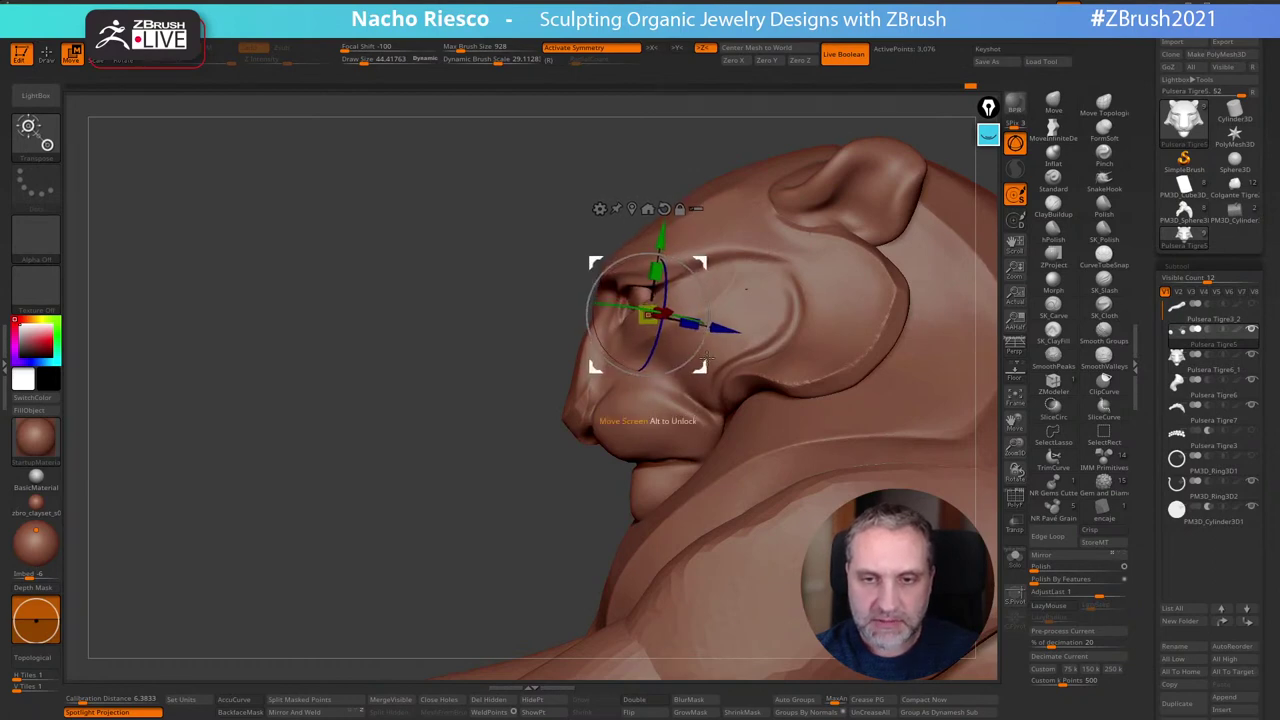
{"action": "key", "text": "q"}
{"action": "left_click_drag", "start_coordinate": [640, 143], "coordinate": [764, 182]}
{"action": "mouse_move", "coordinate": [829, 294]}
{"action": "left_mouse_down", "text": "alt"}
{"action": "mouse_move", "coordinate": [837, 254]}
{"action": "mouse_move", "coordinate": [841, 285]}
{"action": "left_mouse_up", "text": "alt"}
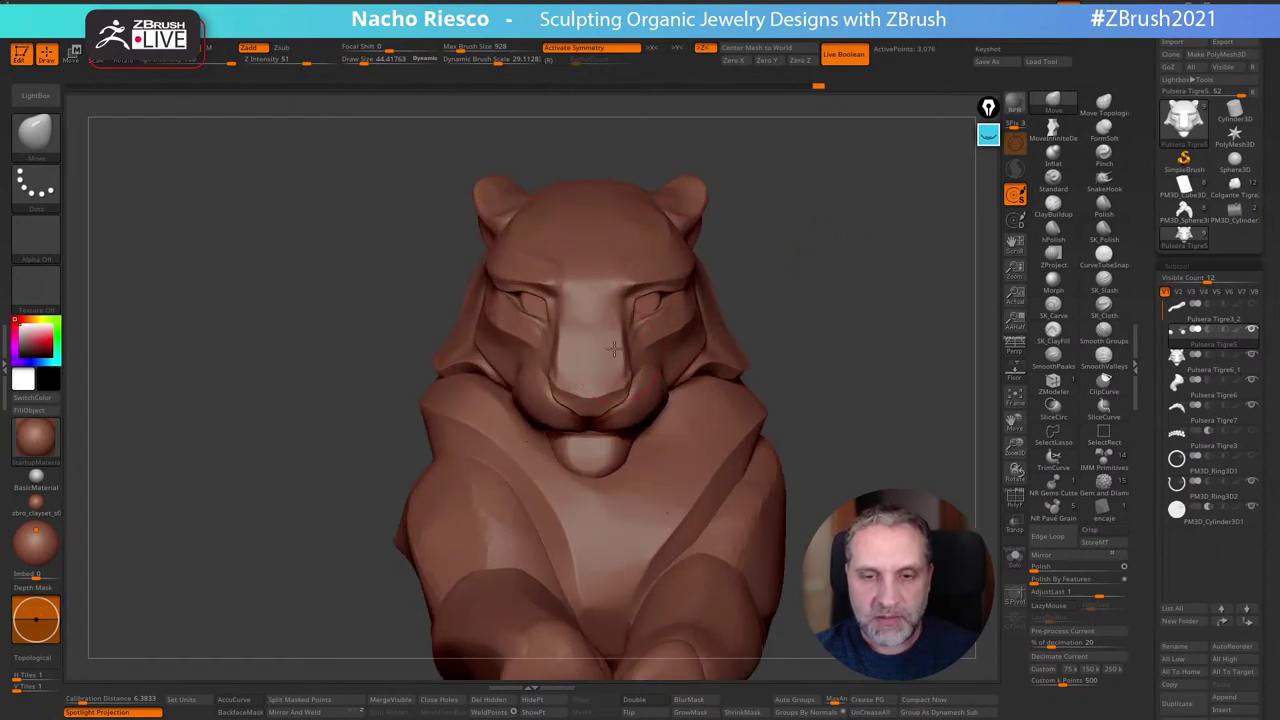
Select the head and refine the sides of the nose bridge with Move at a draw size of about 38.6
{"action": "left_click", "coordinate": [612, 356], "text": "alt"}
{"action": "key", "text": "s"}
{"action": "left_click_drag", "start_coordinate": [599, 345], "coordinate": [592, 345]}
{"action": "mouse_move", "coordinate": [735, 272]}
{"action": "left_mouse_down"}
{"action": "mouse_move", "coordinate": [815, 265]}
{"action": "mouse_move", "coordinate": [806, 297]}
{"action": "mouse_move", "coordinate": [720, 334]}
{"action": "left_mouse_up"}
{"action": "key", "text": "s"}
{"action": "left_click_drag", "start_coordinate": [765, 272], "coordinate": [725, 274], "text": "shift"}
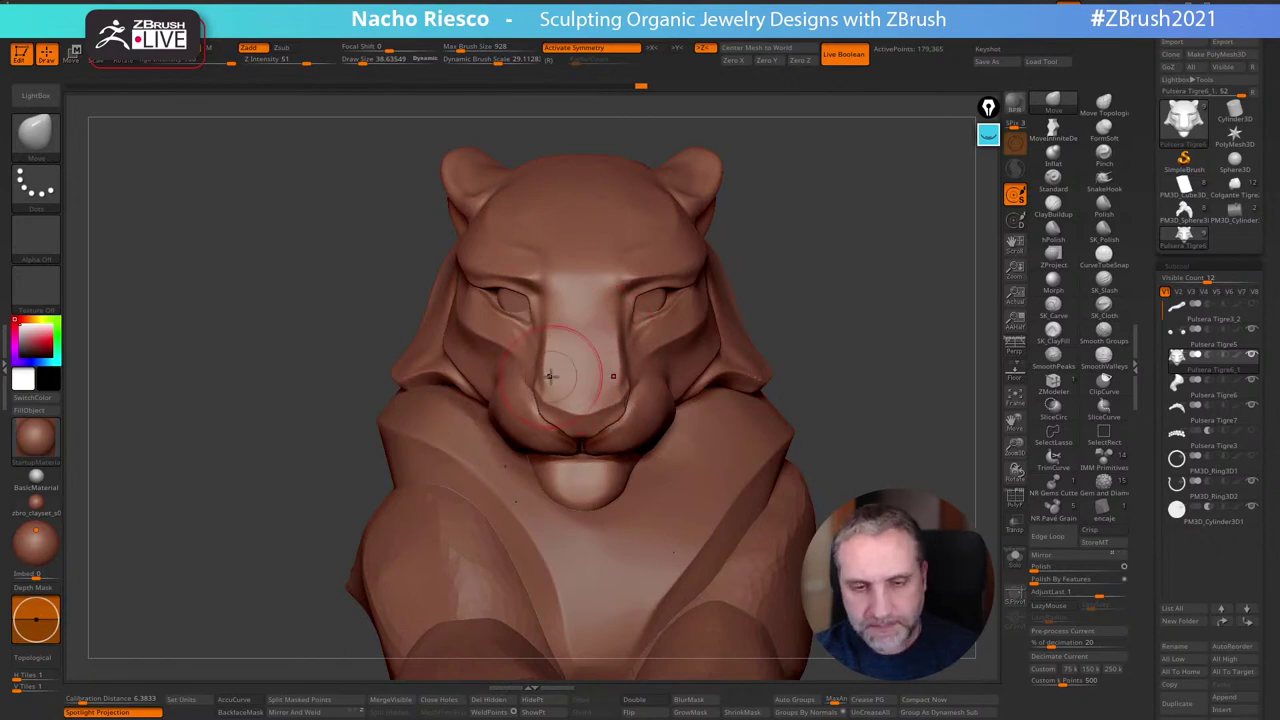
{"action": "left_click_drag", "start_coordinate": [799, 270], "coordinate": [818, 308]}
Adjust the side of the snout at a draw size of about 30.7 and smooth it with SmoothPeaks and SmoothValleys
{"action": "key", "text": "s"}
{"action": "left_click_drag", "start_coordinate": [596, 346], "coordinate": [562, 320]}
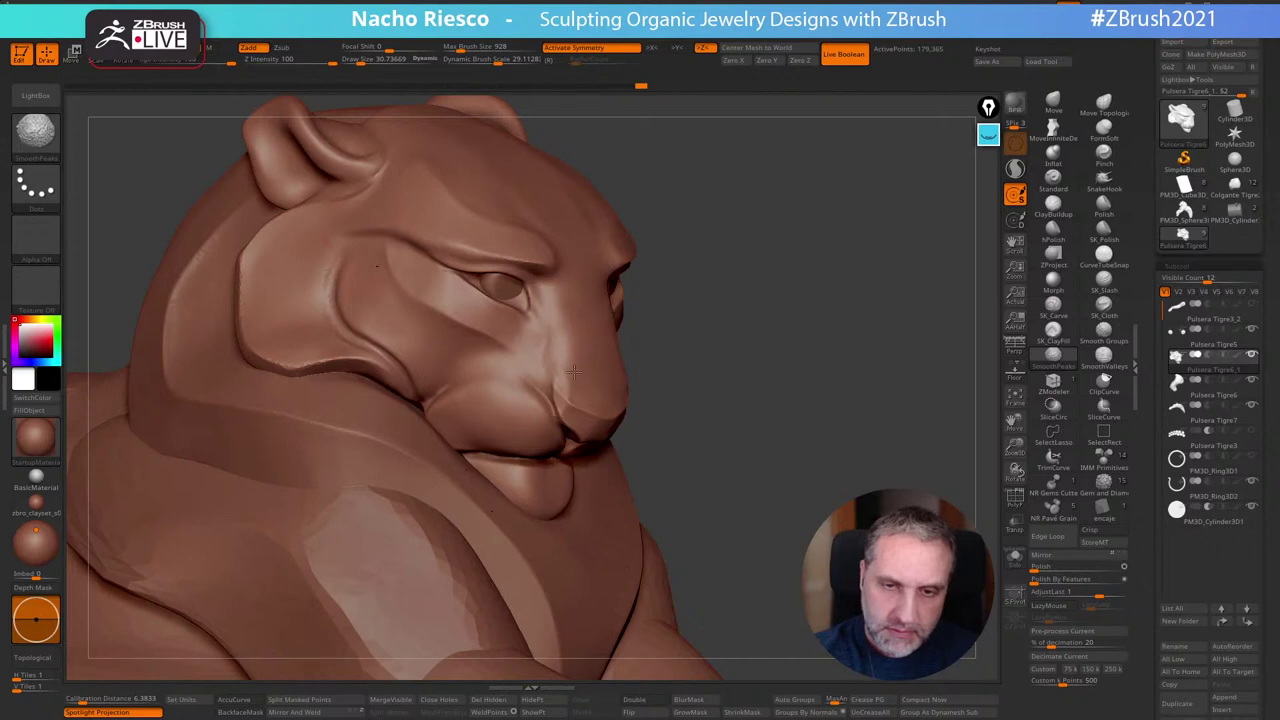
{"action": "left_click_drag", "start_coordinate": [737, 289], "coordinate": [772, 277], "text": "shift"}
{"action": "mouse_move", "coordinate": [774, 305]}
{"action": "left_mouse_down"}
{"action": "mouse_move", "coordinate": [789, 289]}
{"action": "mouse_move", "coordinate": [806, 371]}
{"action": "mouse_move", "coordinate": [836, 362]}
{"action": "left_mouse_up"}
{"action": "key", "text": "shift"}
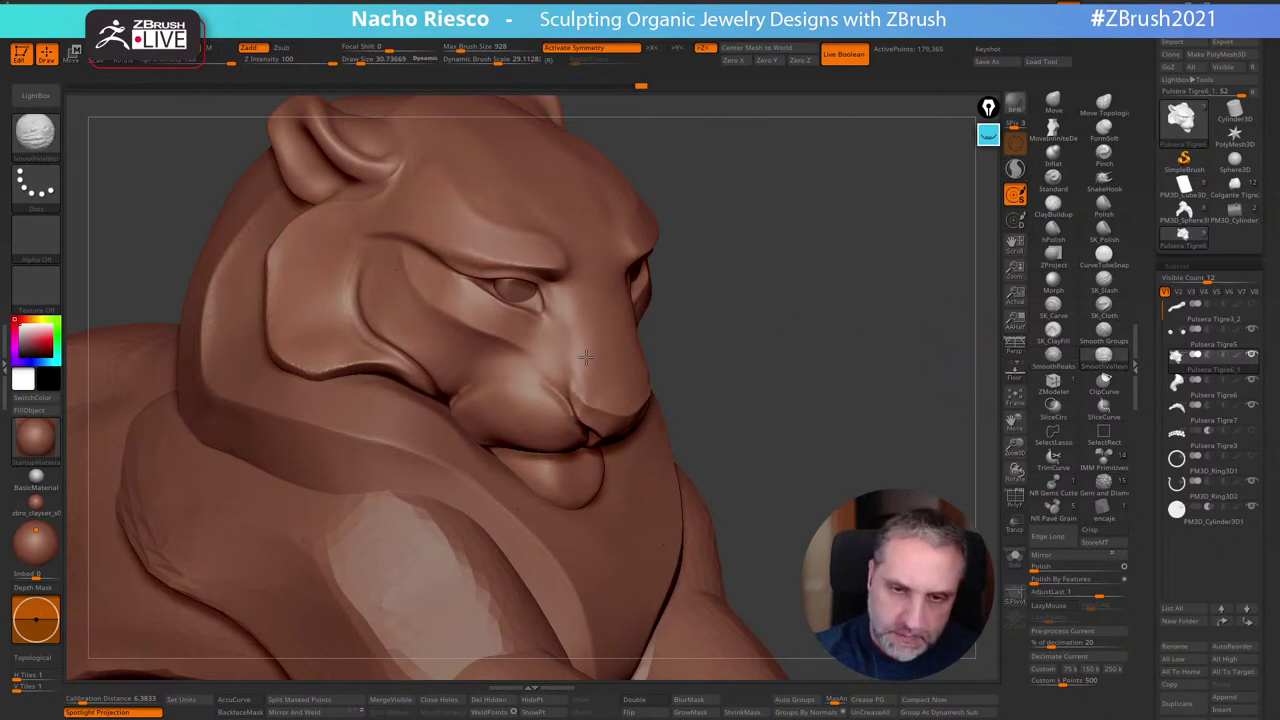
{"action": "mouse_move", "coordinate": [680, 292]}
{"action": "left_mouse_down"}
{"action": "mouse_move", "coordinate": [650, 300]}
{"action": "mouse_move", "coordinate": [663, 257]}
{"action": "mouse_move", "coordinate": [474, 488]}
{"action": "mouse_move", "coordinate": [568, 504]}
{"action": "mouse_move", "coordinate": [503, 499]}
{"action": "mouse_move", "coordinate": [760, 300]}
{"action": "mouse_move", "coordinate": [906, 226]}
{"action": "mouse_move", "coordinate": [849, 243]}
{"action": "mouse_move", "coordinate": [869, 286]}
{"action": "mouse_move", "coordinate": [889, 254]}
{"action": "mouse_move", "coordinate": [716, 389]}
{"action": "left_mouse_up"}
Select the neck and chest piece and reshape the lower chest between the forelegs with Move at a draw size of about 92.1
{"action": "left_click", "coordinate": [710, 372], "text": "alt"}
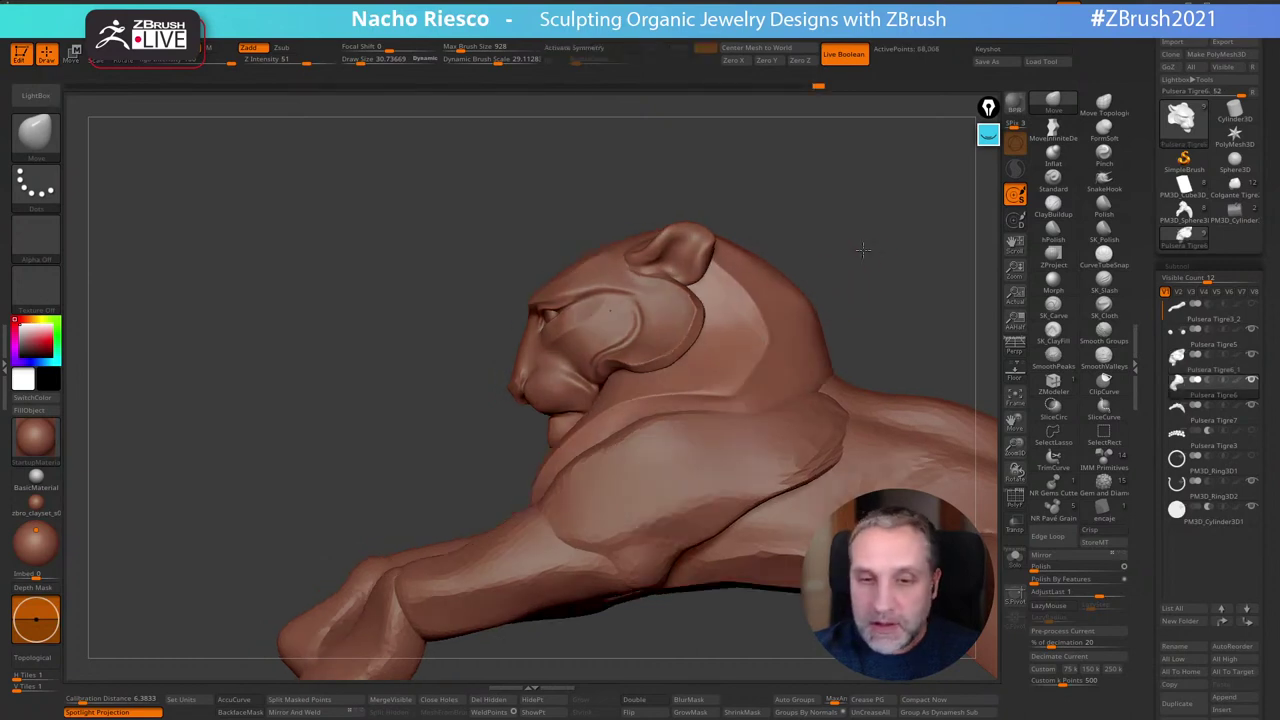
{"action": "mouse_move", "coordinate": [866, 246]}
{"action": "left_mouse_down"}
{"action": "mouse_move", "coordinate": [840, 249]}
{"action": "mouse_move", "coordinate": [886, 271]}
{"action": "mouse_move", "coordinate": [845, 219]}
{"action": "mouse_move", "coordinate": [915, 245]}
{"action": "mouse_move", "coordinate": [851, 371]}
{"action": "mouse_move", "coordinate": [853, 329]}
{"action": "mouse_move", "coordinate": [695, 341]}
{"action": "left_mouse_up"}
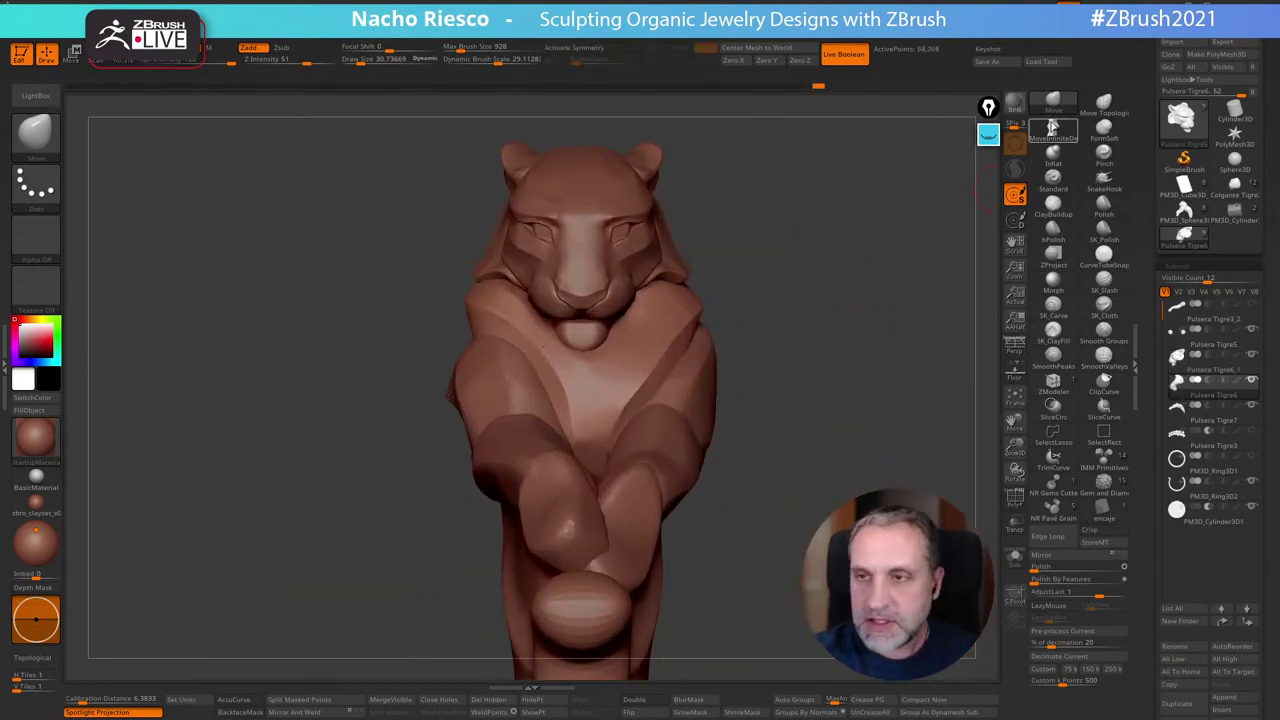
{"action": "left_click_drag", "start_coordinate": [568, 410], "coordinate": [589, 409]}
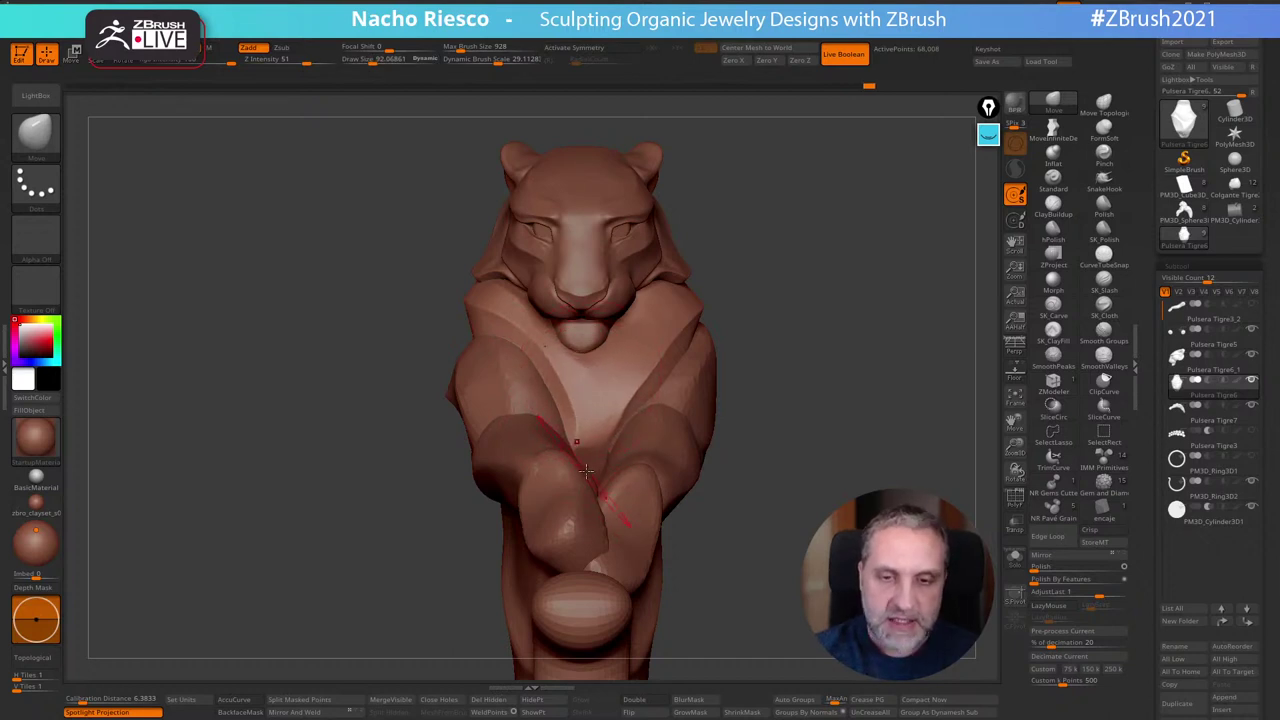
{"action": "mouse_move", "coordinate": [804, 411]}
{"action": "left_mouse_down", "text": "alt"}
{"action": "mouse_move", "coordinate": [776, 407]}
{"action": "mouse_move", "coordinate": [778, 432]}
{"action": "left_mouse_up", "text": "alt"}
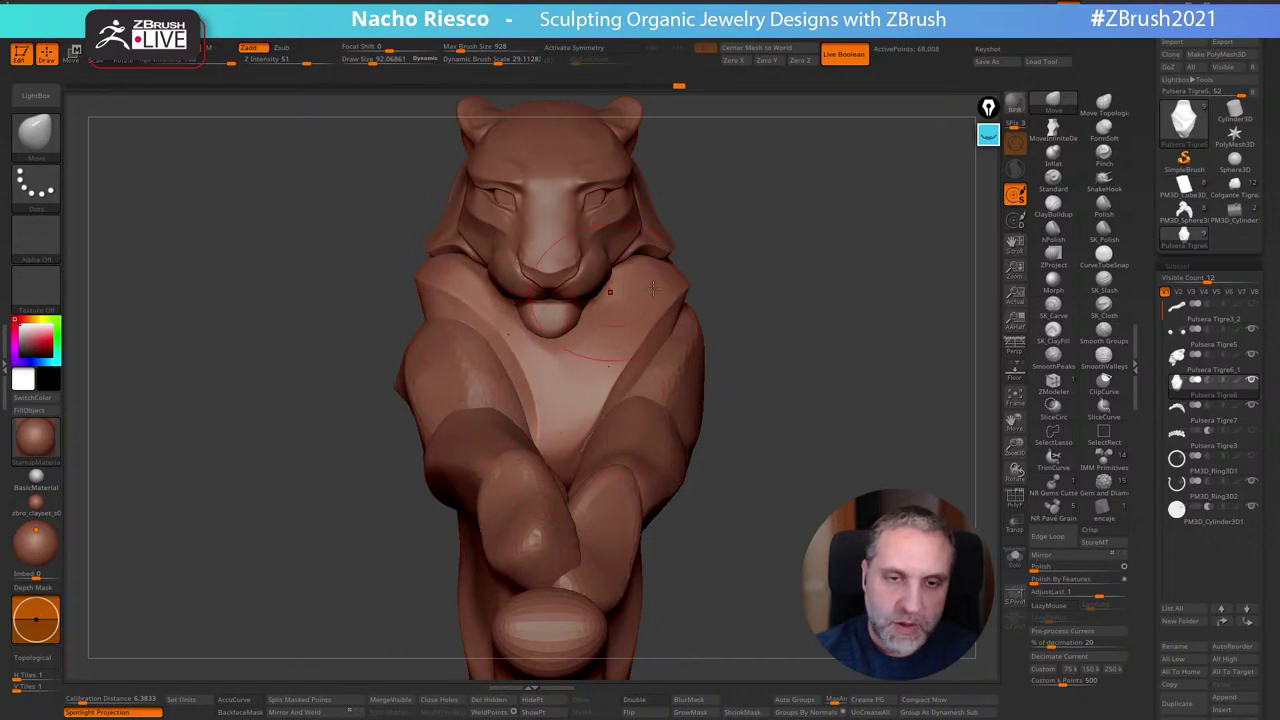
Isolate the chest piece, polish along its curved groove edge with hPolish at a draw size of about 57.2, and restore the full model
{"action": "left_click_drag", "start_coordinate": [720, 330], "coordinate": [975, 504]}
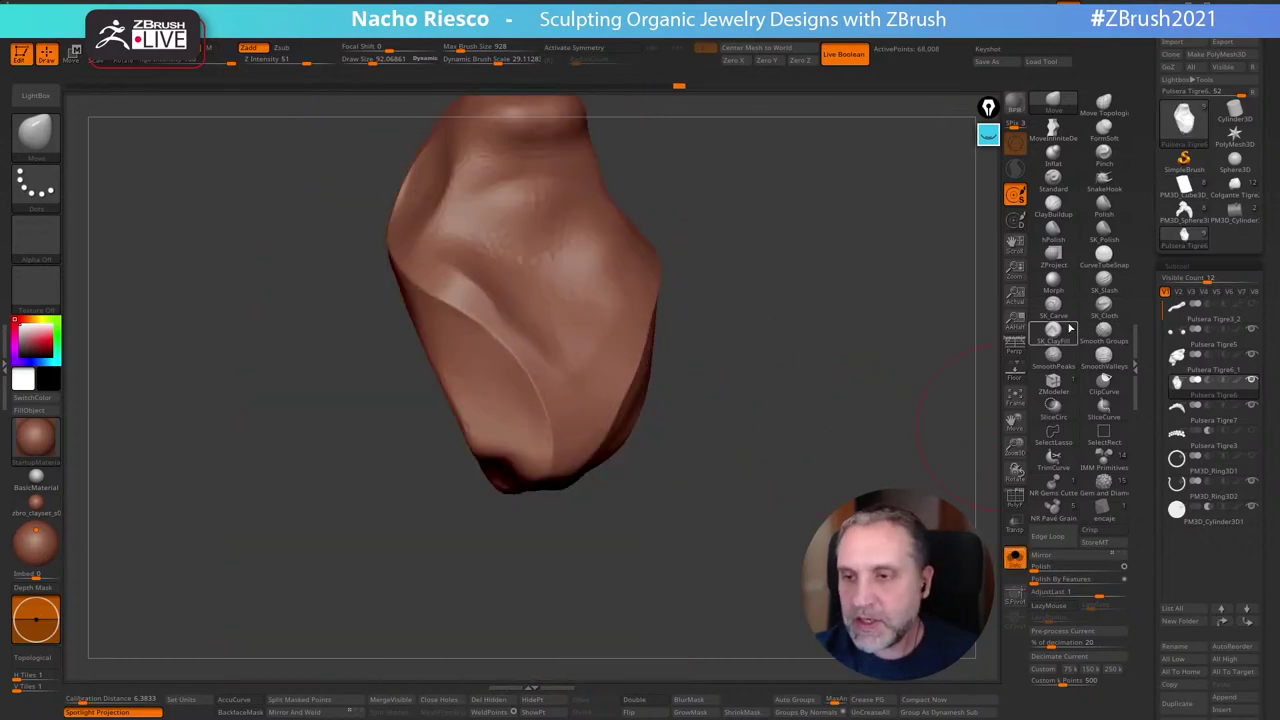
{"action": "key", "text": "s"}
{"action": "left_click_drag", "start_coordinate": [490, 286], "coordinate": [494, 302]}
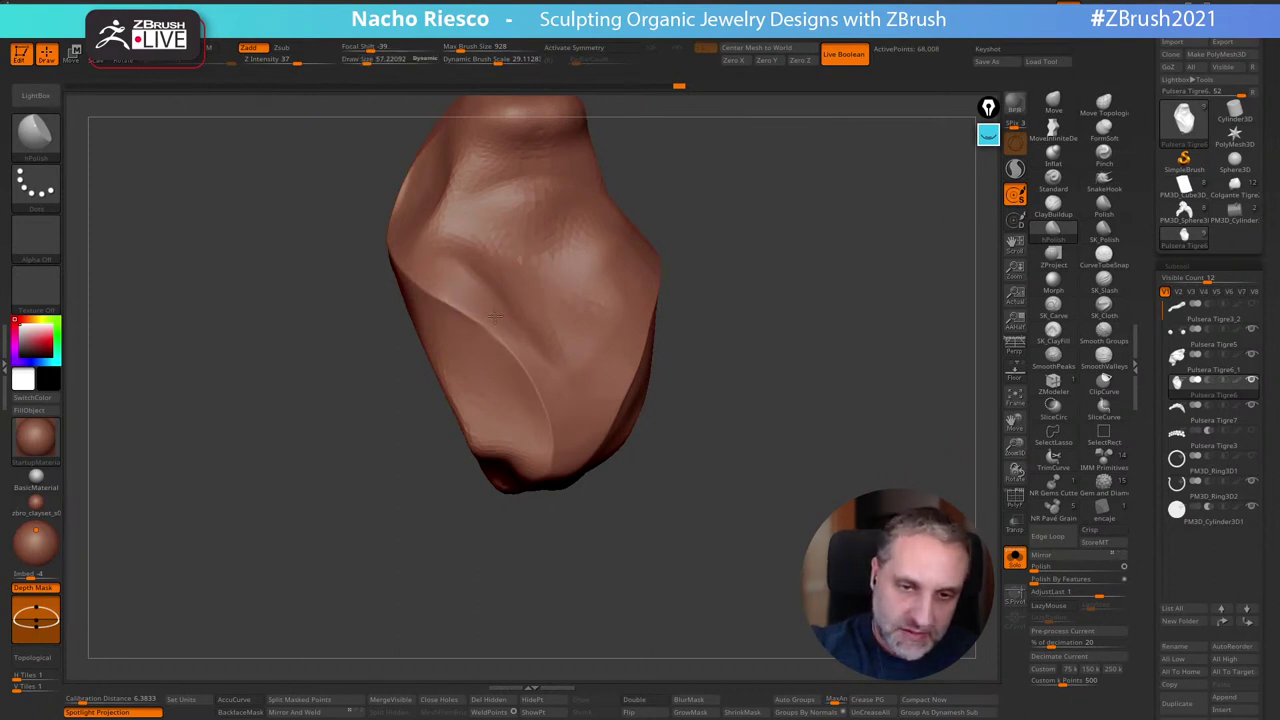
{"action": "left_click_drag", "start_coordinate": [734, 440], "coordinate": [975, 525]}
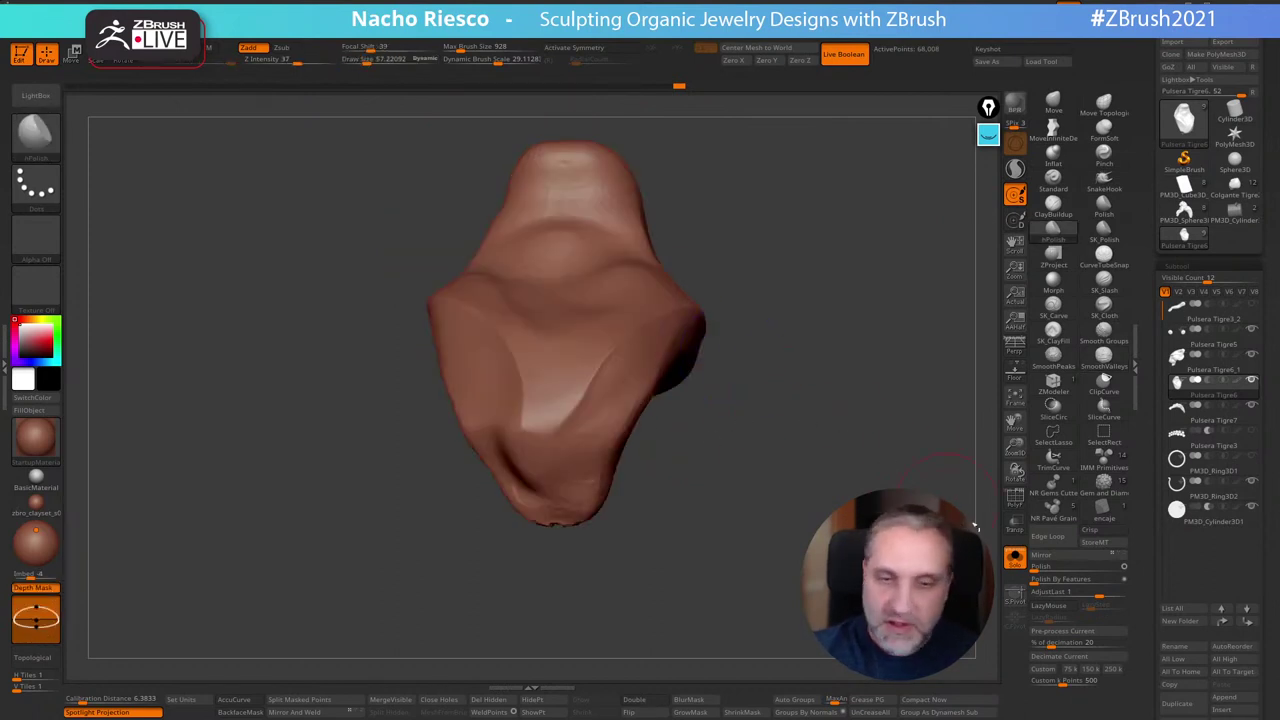
{"action": "left_click", "coordinate": [1012, 556]}
{"action": "left_click_drag", "start_coordinate": [920, 486], "coordinate": [934, 494], "text": "alt"}
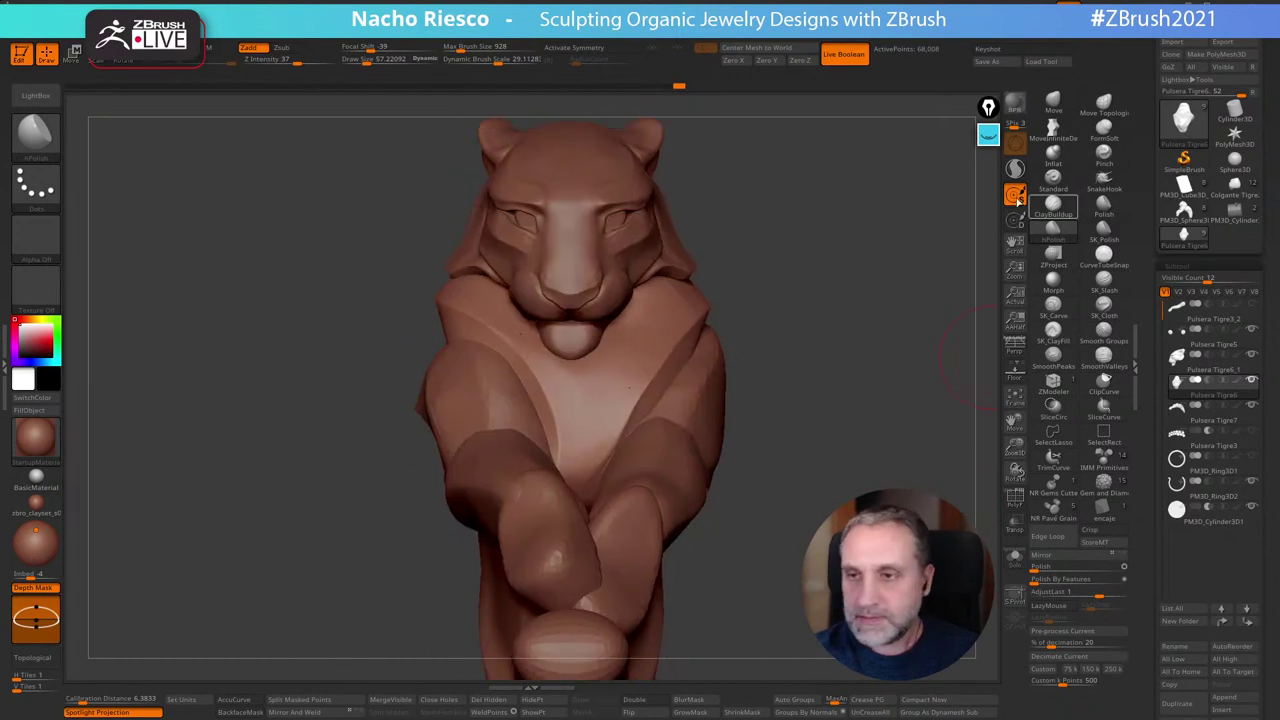
Annotate the chest over the viewport with a black centre line and cyan flow lines, and clear the annotations
{"action": "left_click", "coordinate": [990, 143]}
{"action": "left_click", "coordinate": [988, 175]}
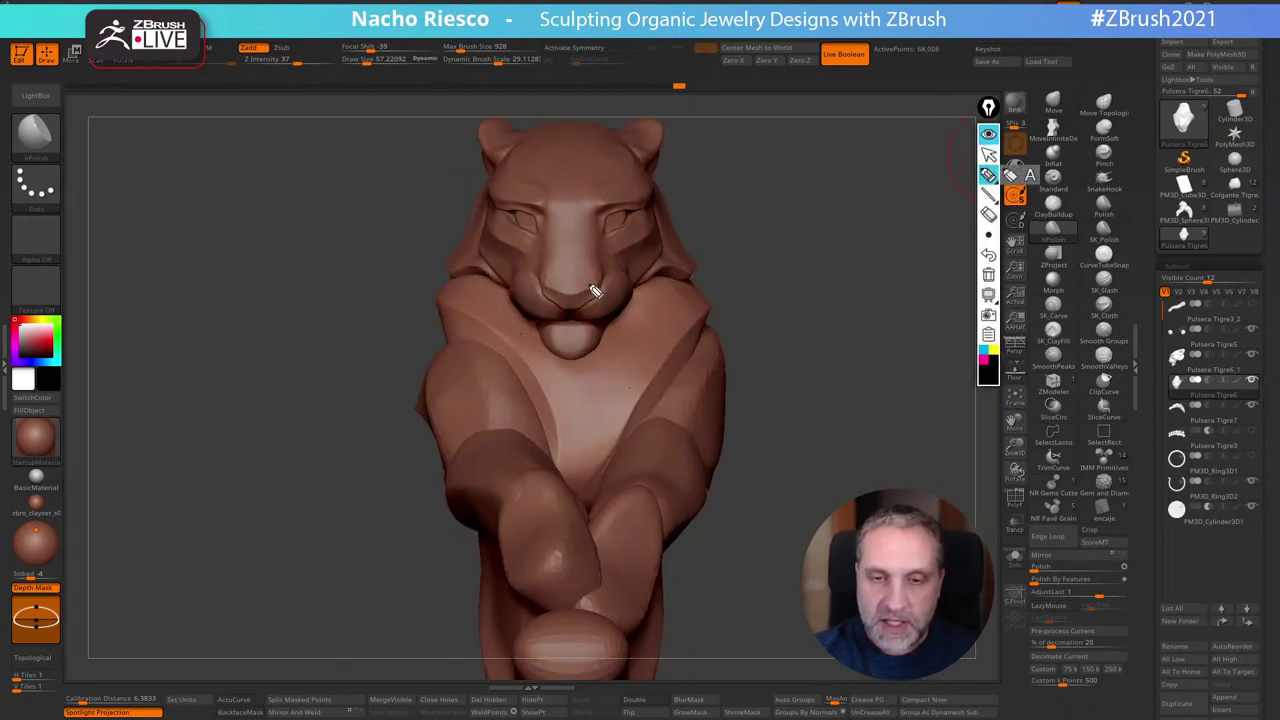
{"action": "left_click_drag", "start_coordinate": [583, 280], "coordinate": [576, 496]}
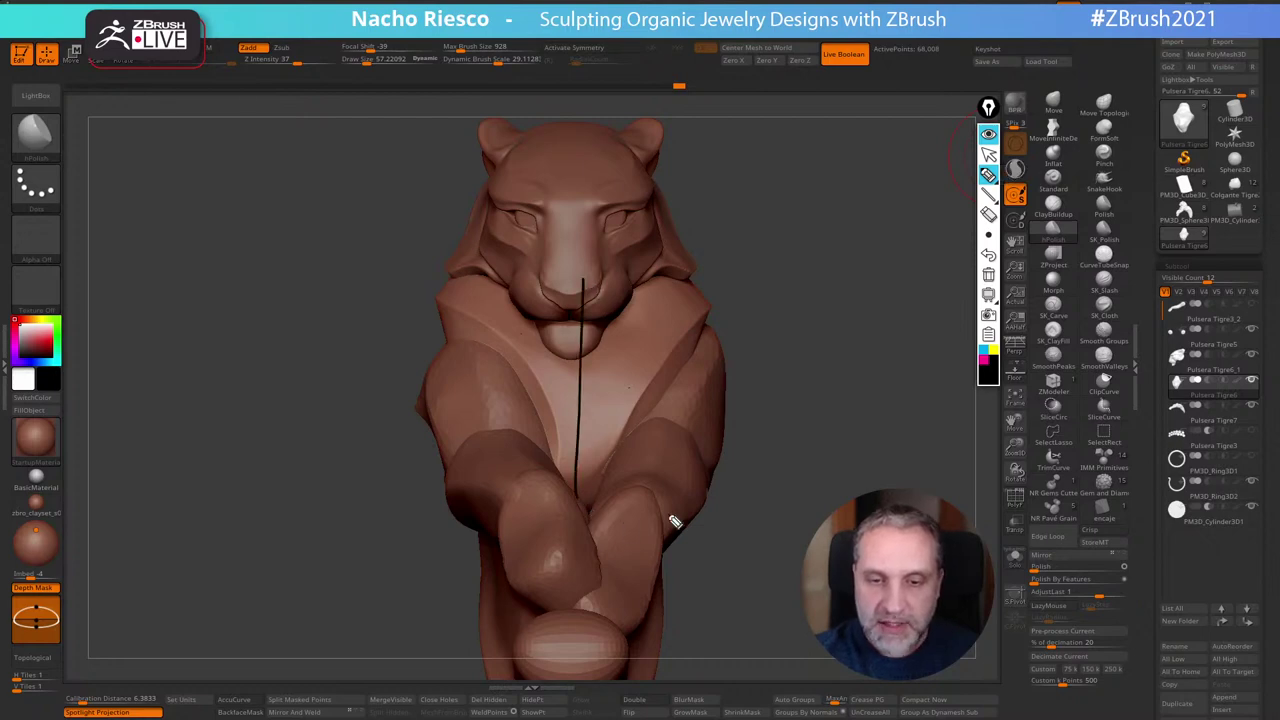
{"action": "left_click", "coordinate": [985, 351]}
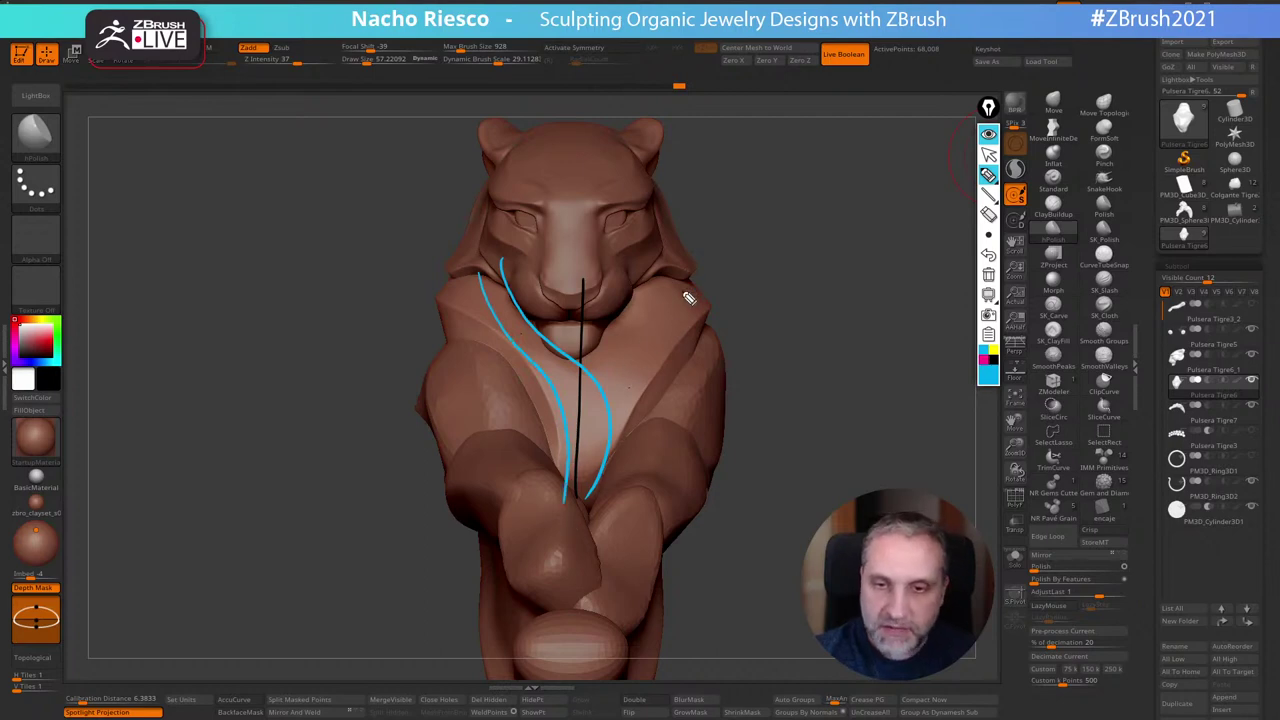
{"action": "left_click_drag", "start_coordinate": [688, 297], "coordinate": [600, 488]}
{"action": "left_click_drag", "start_coordinate": [600, 284], "coordinate": [580, 498]}
{"action": "left_click_drag", "start_coordinate": [465, 285], "coordinate": [563, 492]}
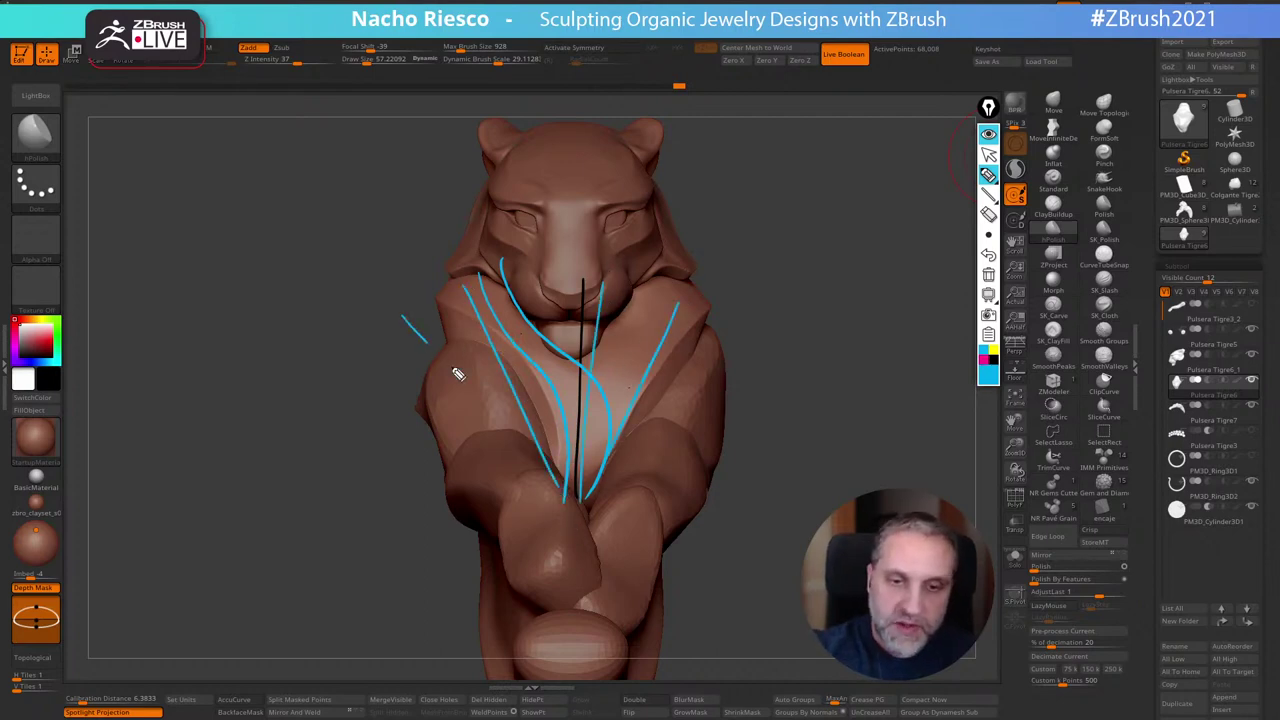
{"action": "left_click_drag", "start_coordinate": [457, 374], "coordinate": [525, 460]}
{"action": "left_click", "coordinate": [988, 274]}
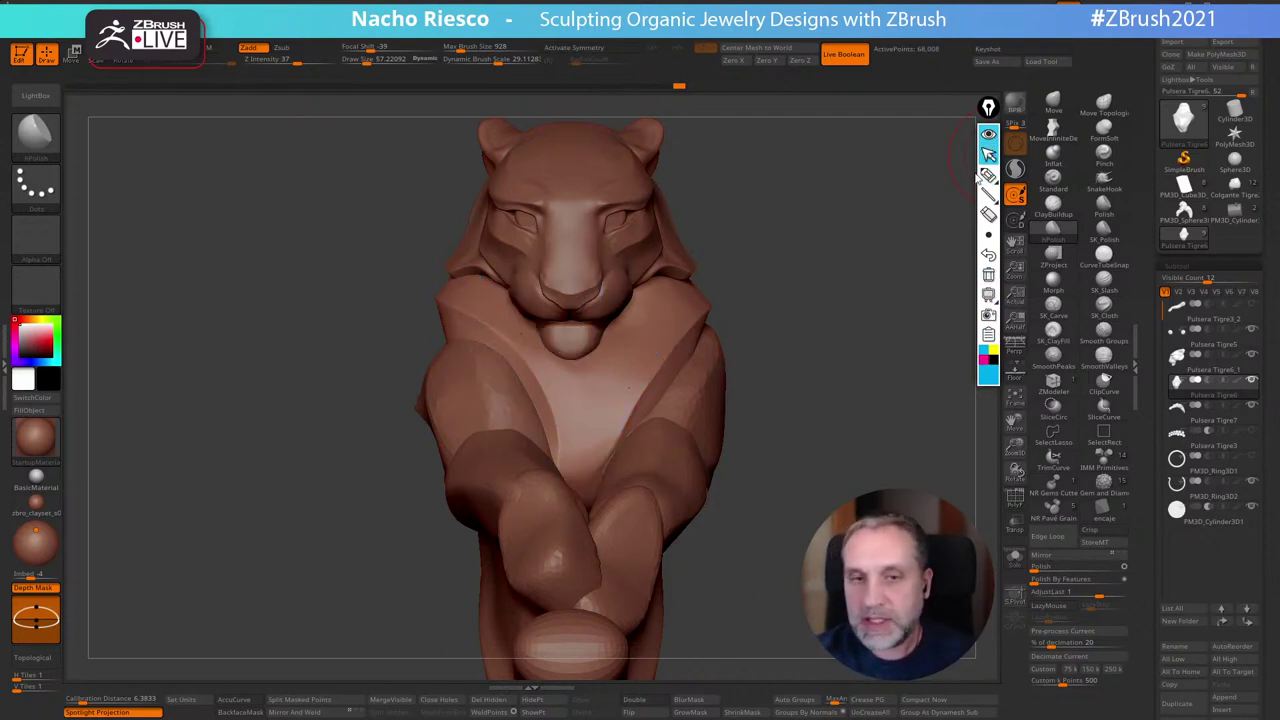
Reshape the contours of the neck and chest piece in front view with Move at draw sizes of about 135.3 and 125
{"action": "left_click", "coordinate": [1053, 102]}
{"action": "key", "text": "s"}
{"action": "left_click_drag", "start_coordinate": [546, 367], "coordinate": [568, 368]}
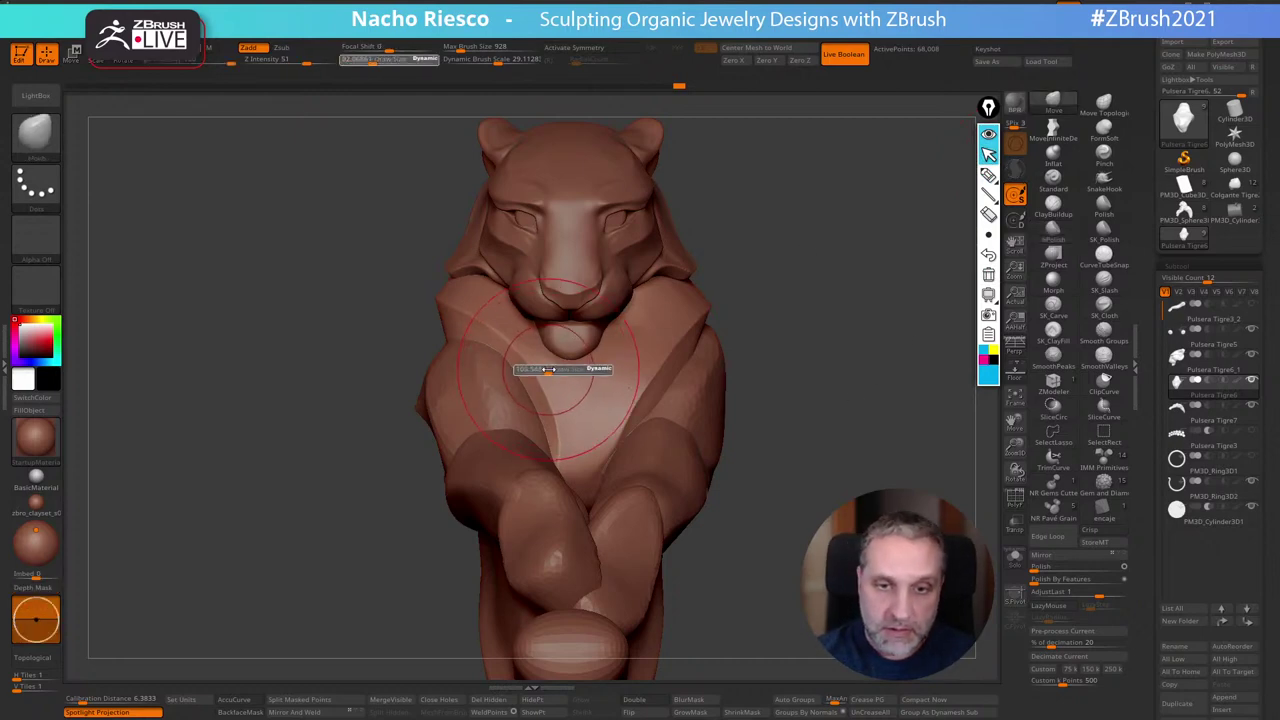
{"action": "key", "text": "s"}
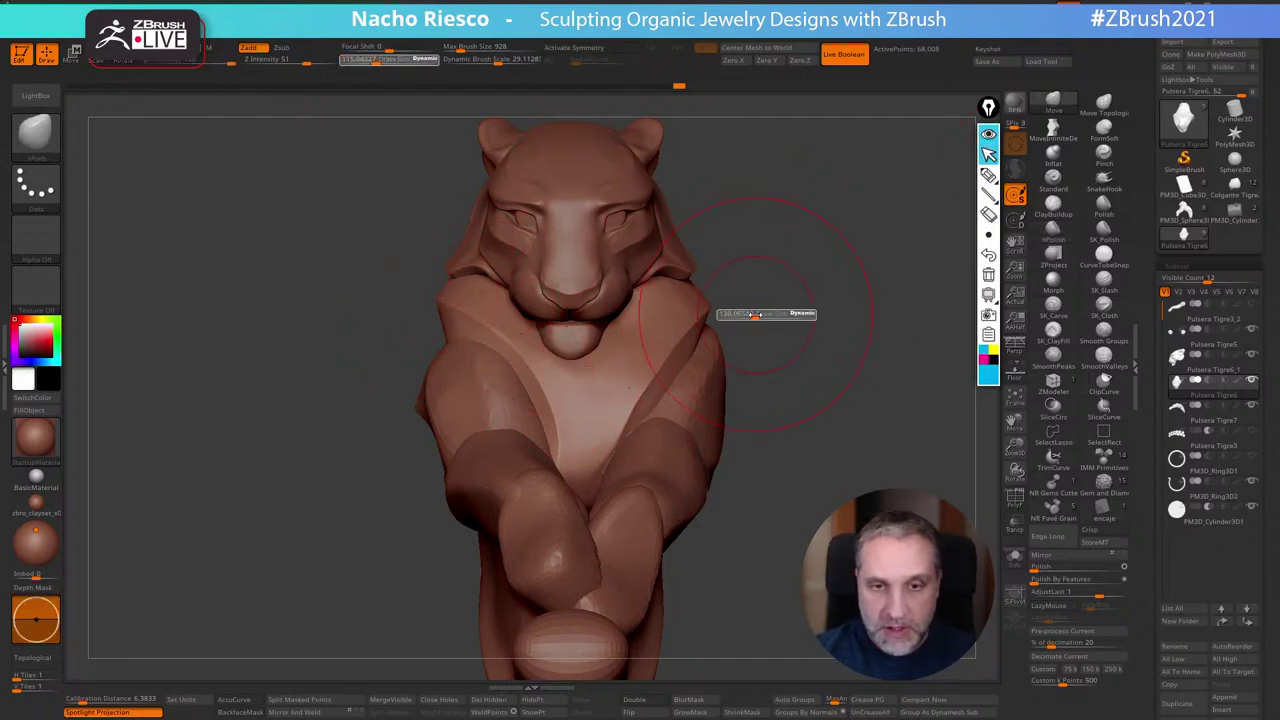
{"action": "left_click_drag", "start_coordinate": [756, 315], "coordinate": [712, 313]}
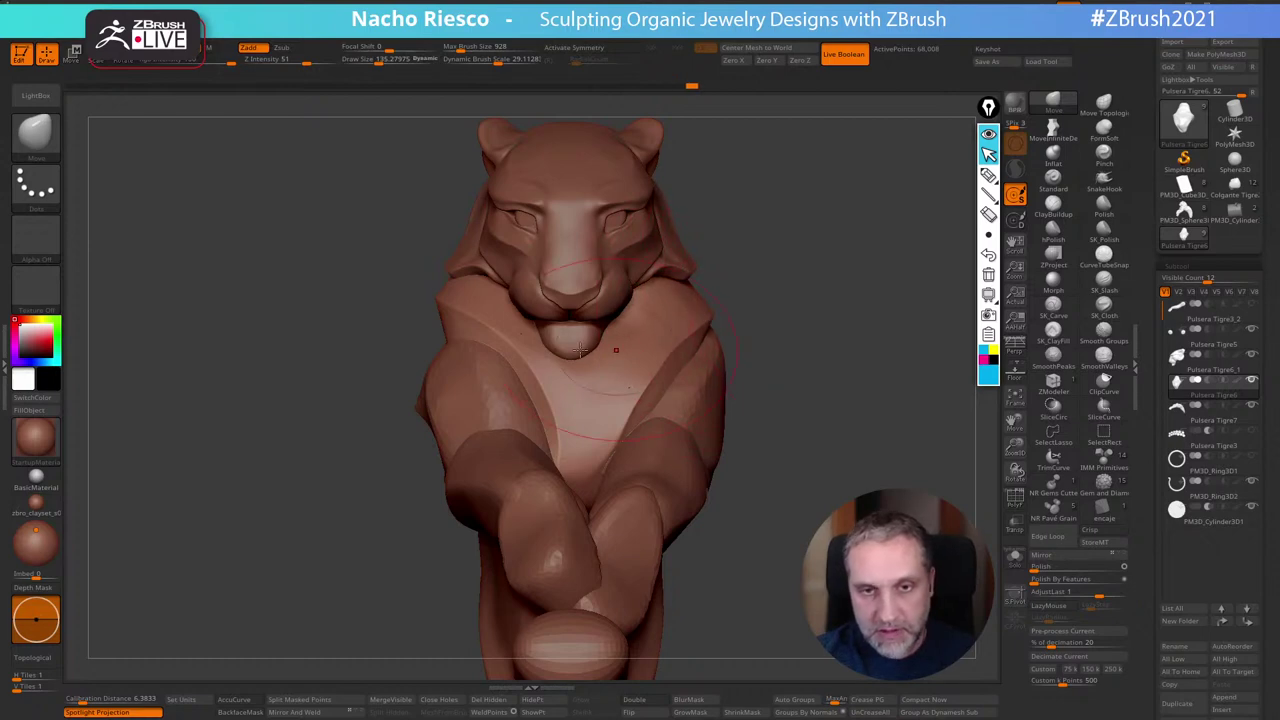
{"action": "left_click_drag", "start_coordinate": [456, 331], "coordinate": [453, 333]}
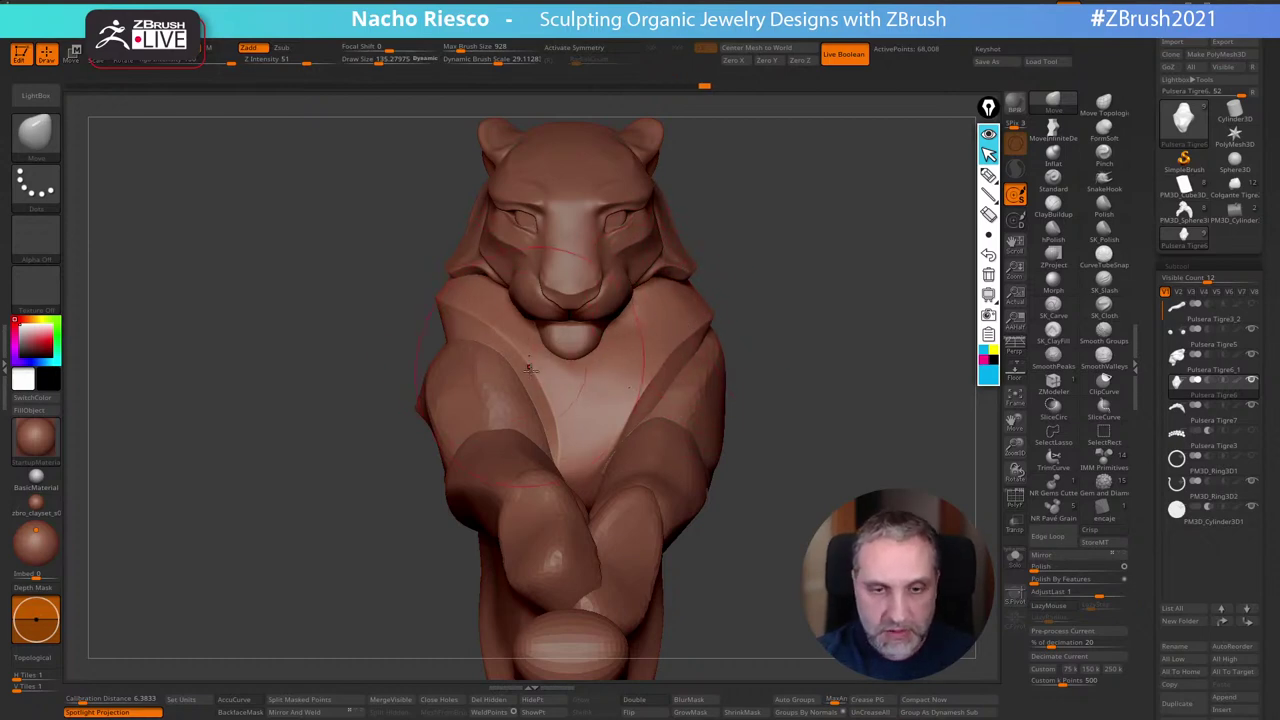
{"action": "key", "text": "s"}
{"action": "left_click_drag", "start_coordinate": [533, 369], "coordinate": [531, 369]}
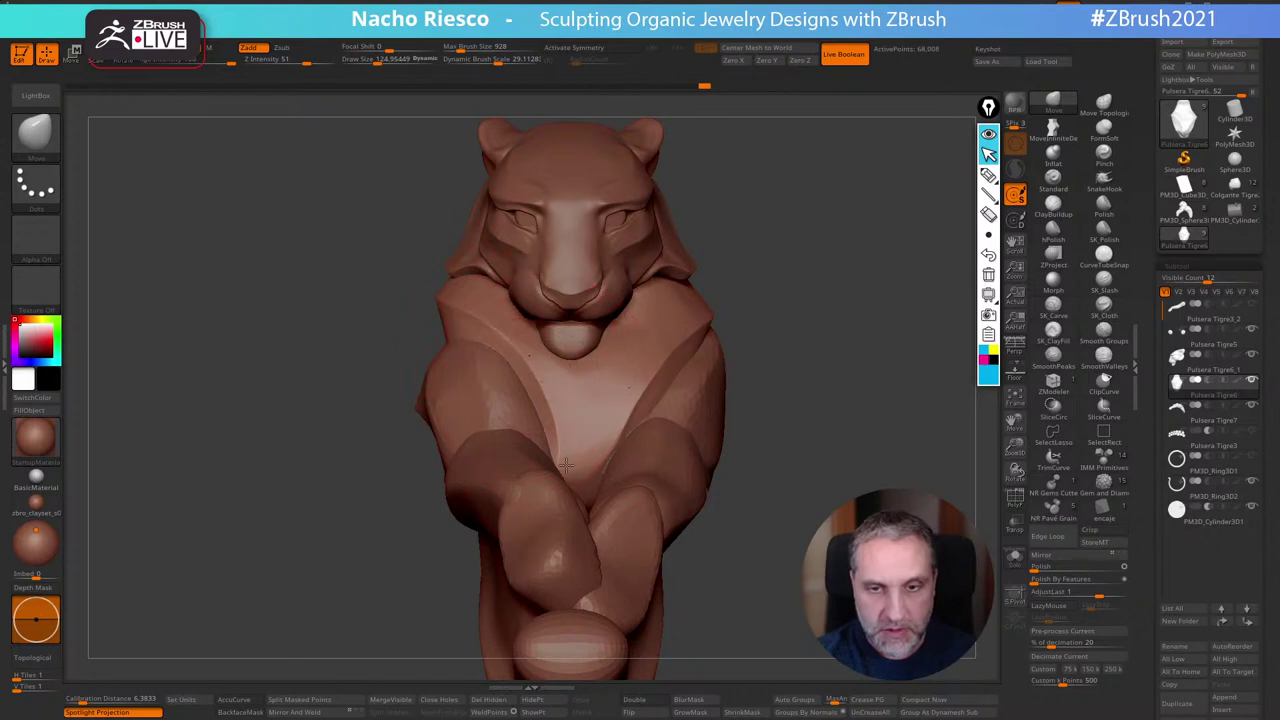
Enable AccuCurve for the Move brush and switch it off again in the brush's curve settings
{"action": "left_click_drag", "start_coordinate": [798, 284], "coordinate": [771, 306]}
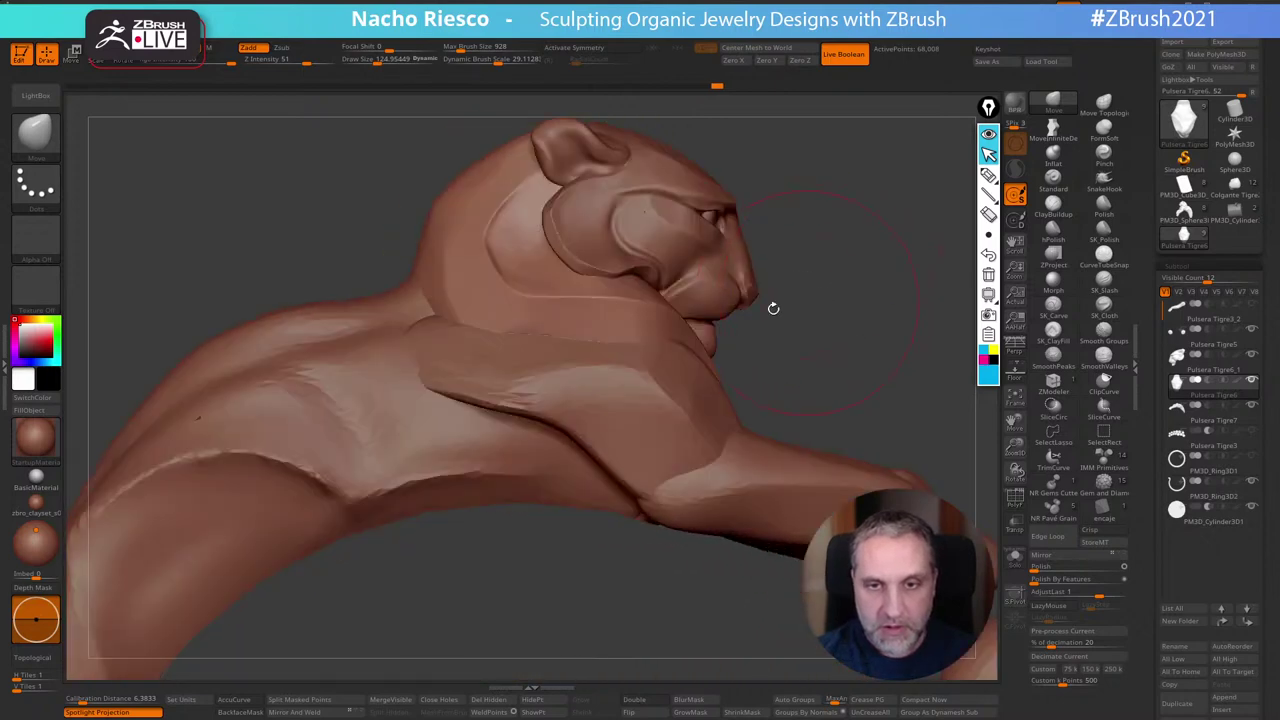
{"action": "left_click_drag", "start_coordinate": [745, 262], "coordinate": [820, 277]}
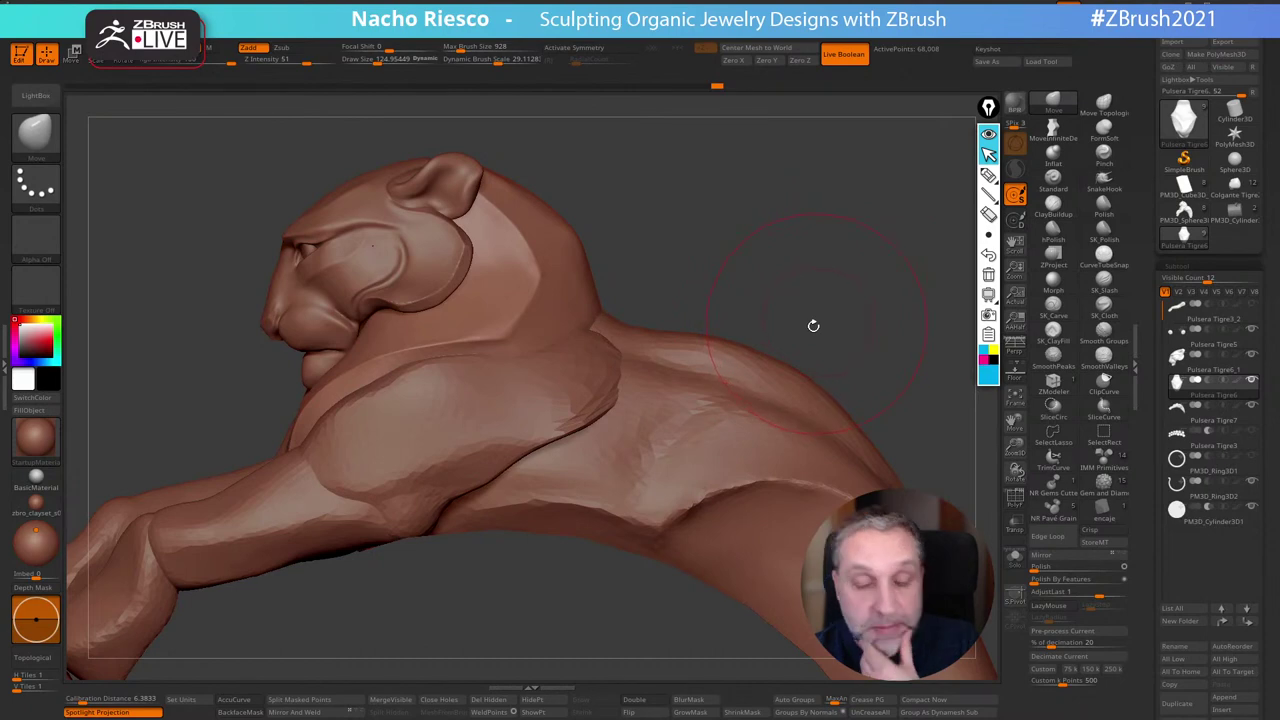
{"action": "left_click_drag", "start_coordinate": [807, 282], "coordinate": [850, 239]}
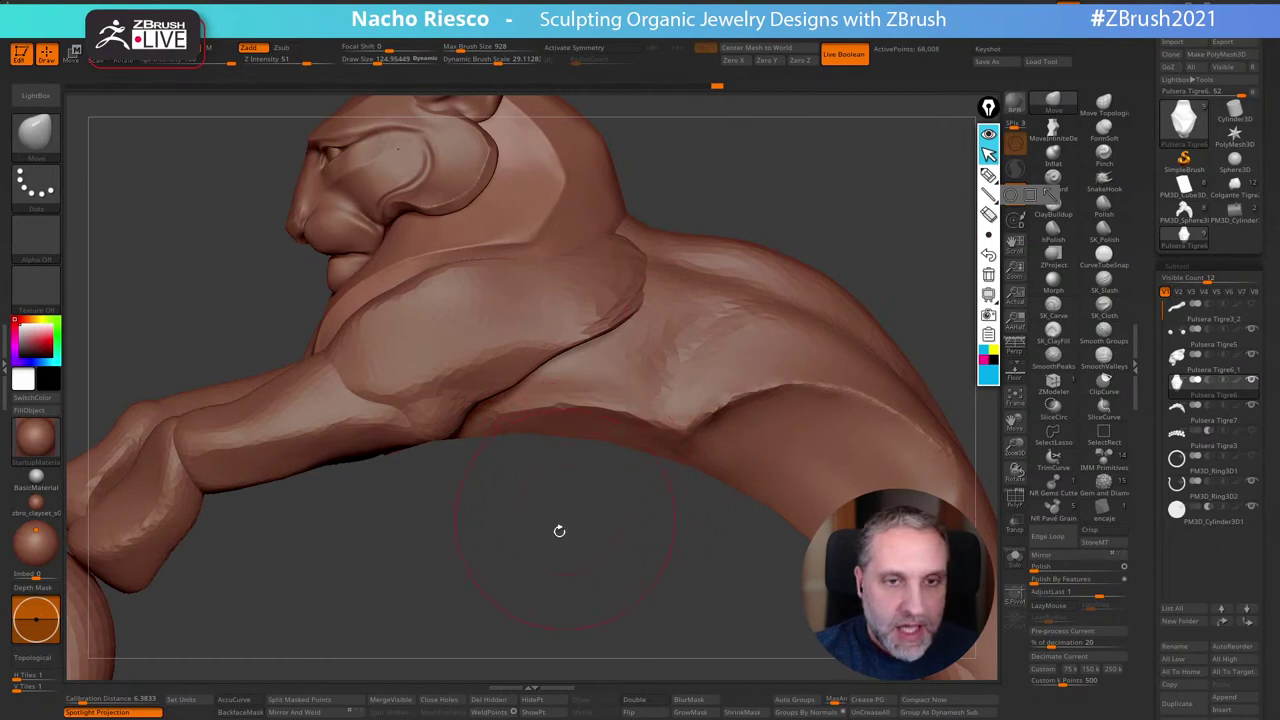
{"action": "mouse_move", "coordinate": [559, 530]}
{"action": "left_mouse_down"}
{"action": "mouse_move", "coordinate": [593, 507]}
{"action": "mouse_move", "coordinate": [580, 543]}
{"action": "left_mouse_up"}
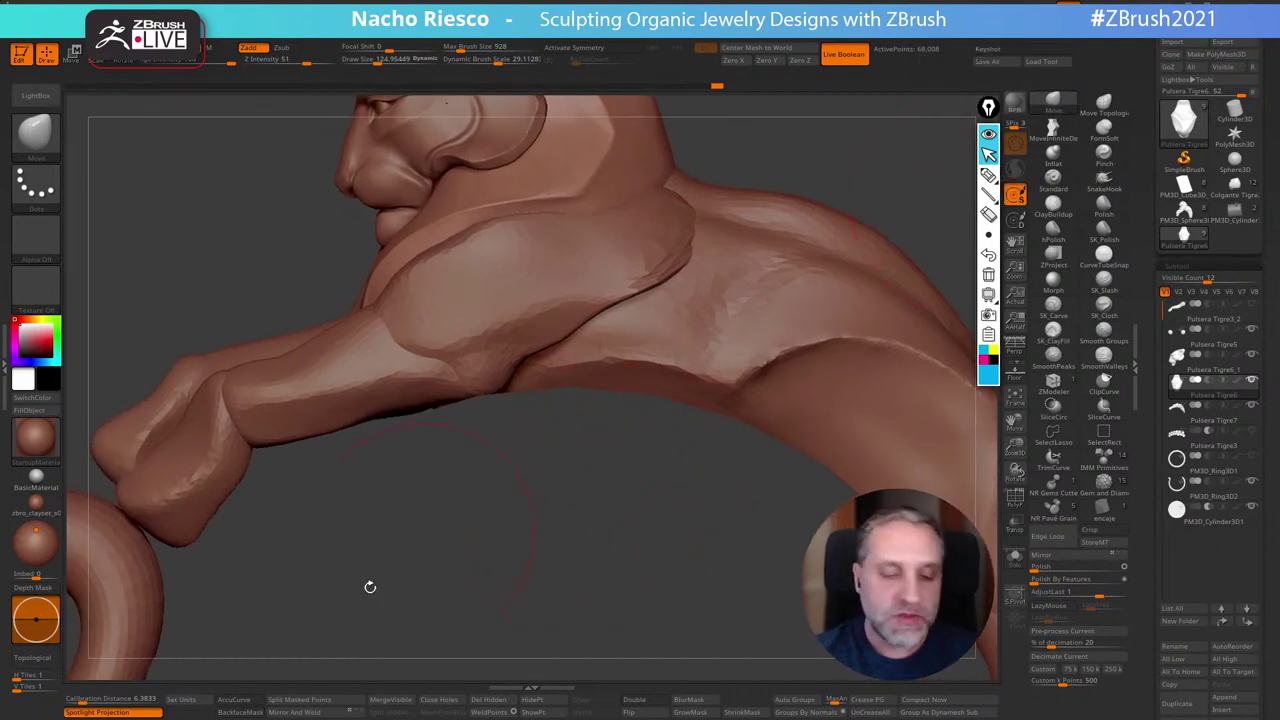
{"action": "left_click", "coordinate": [245, 703]}
{"action": "left_click_drag", "start_coordinate": [500, 540], "coordinate": [237, 221]}
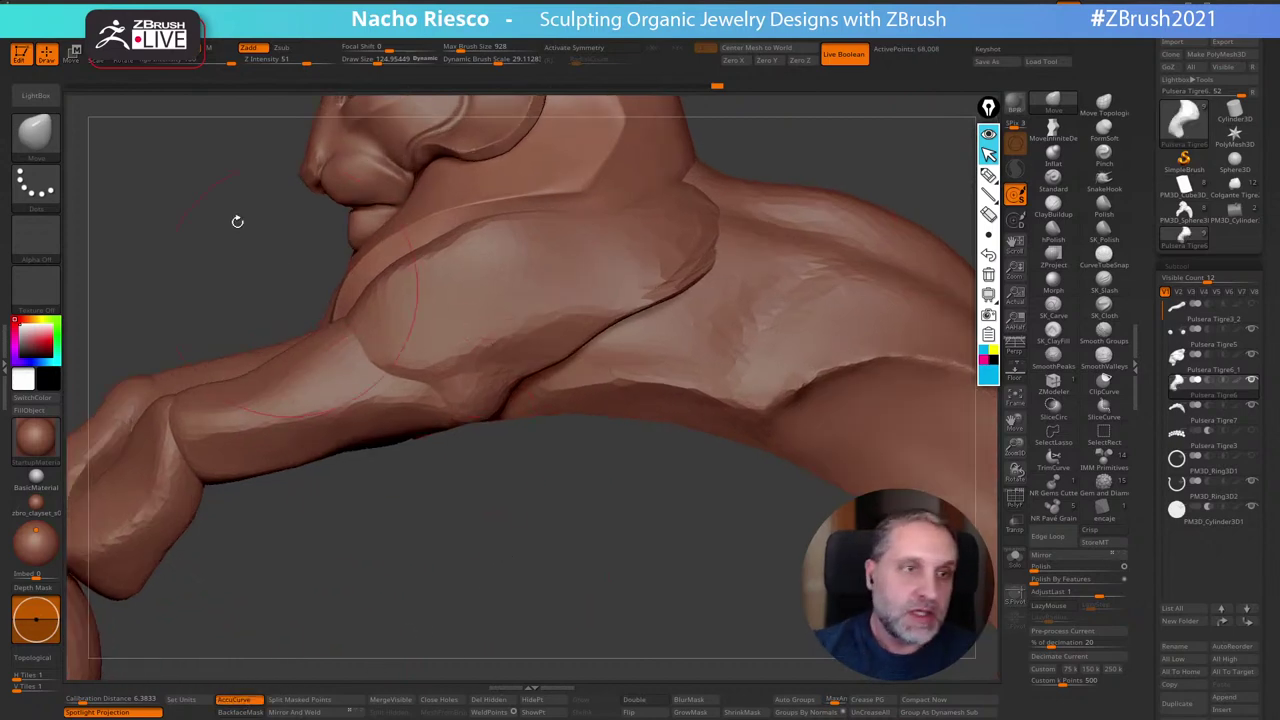
{"action": "mouse_move", "coordinate": [72, 28]}
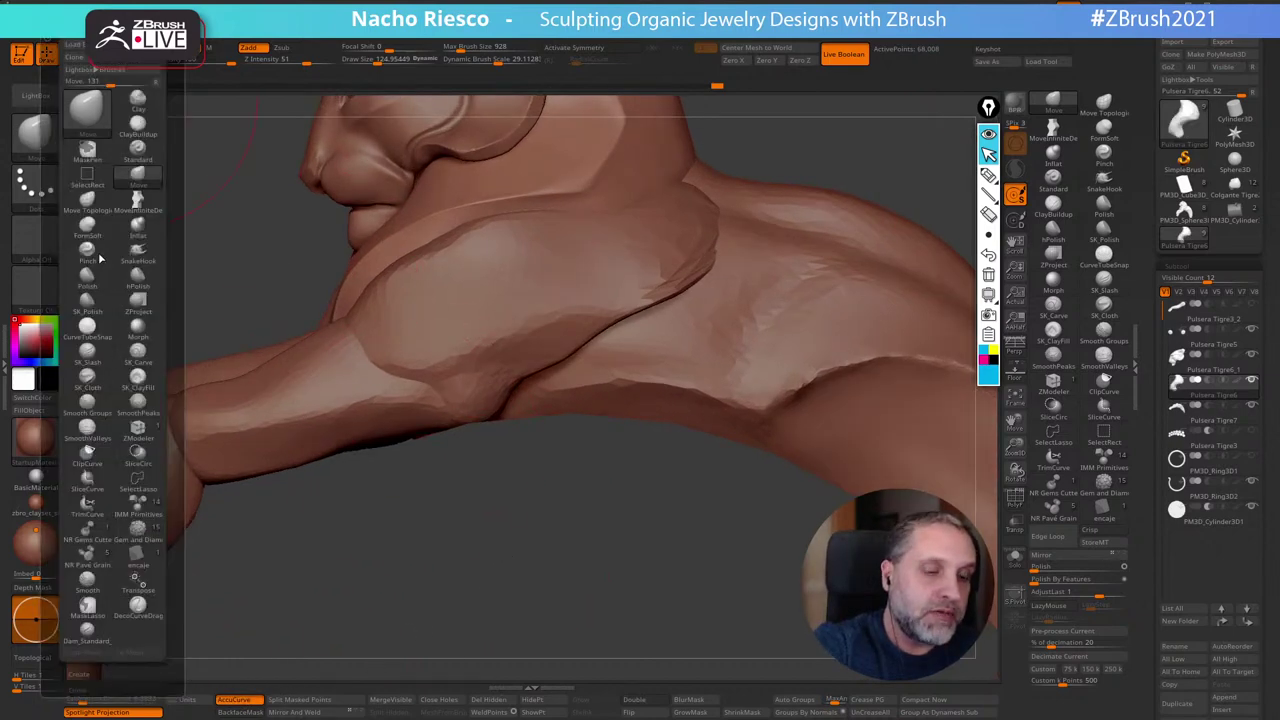
{"action": "scroll", "coordinate": [172, 181], "scroll_direction": "down", "scroll_amount": 5}
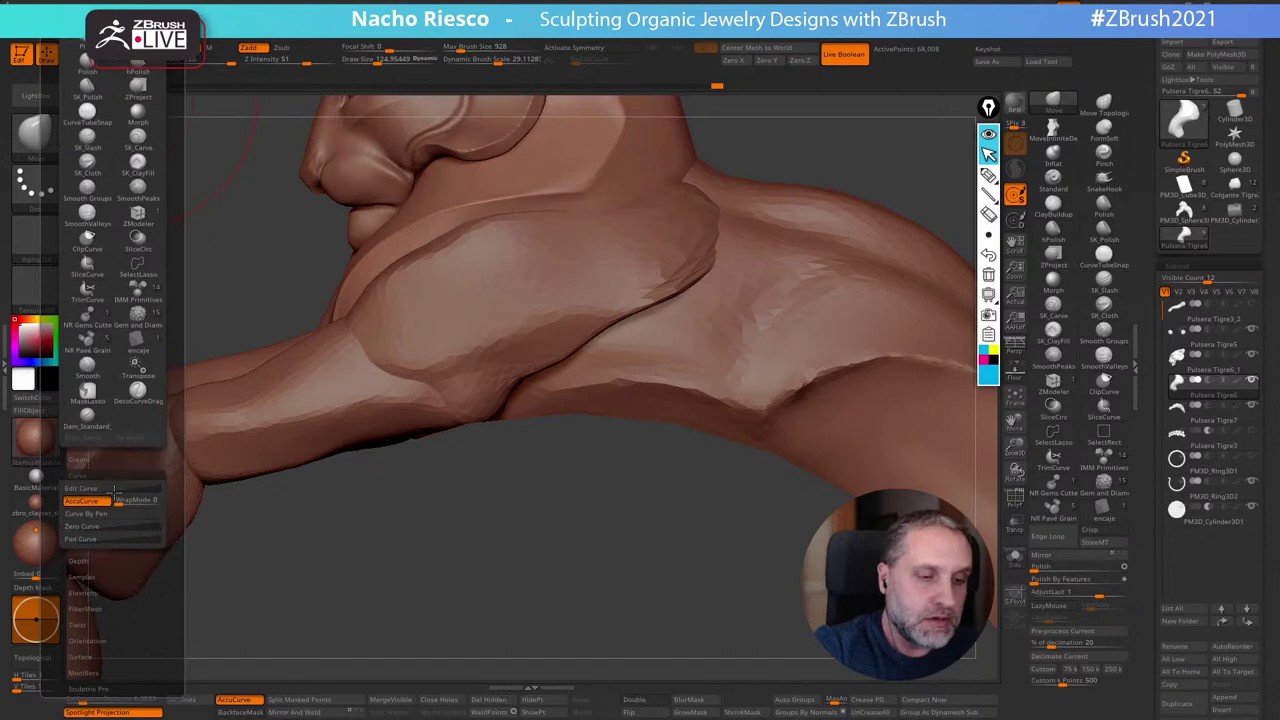
{"action": "left_click", "coordinate": [103, 474]}
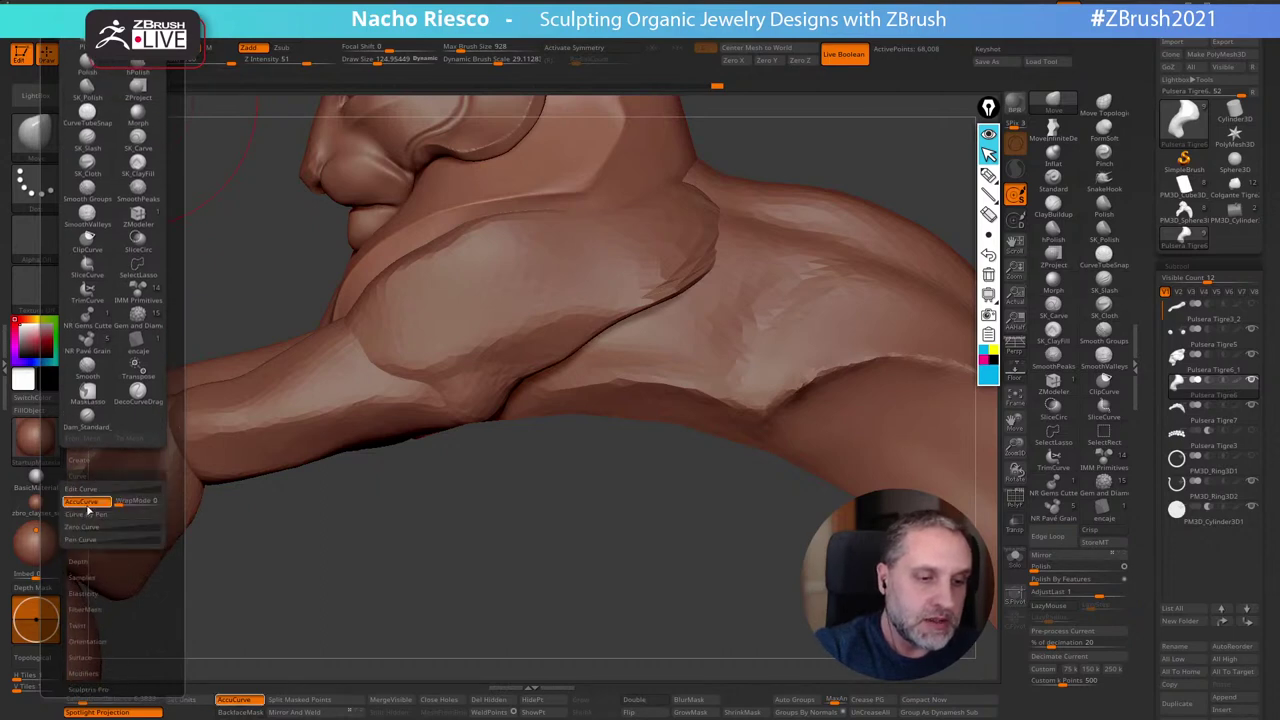
{"action": "left_click", "coordinate": [86, 502]}
{"action": "left_click", "coordinate": [88, 506]}
Shift the rear corner of the neck plane behind the ear with Move at a draw size of about 50.6, without AccuCurve
{"action": "mouse_move", "coordinate": [617, 570]}
{"action": "left_mouse_down", "text": "alt"}
{"action": "mouse_move", "coordinate": [562, 625]}
{"action": "mouse_move", "coordinate": [700, 500]}
{"action": "mouse_move", "coordinate": [757, 374]}
{"action": "mouse_move", "coordinate": [777, 383]}
{"action": "mouse_move", "coordinate": [729, 406]}
{"action": "left_mouse_up", "text": "alt"}
{"action": "key", "text": "s"}
{"action": "mouse_move", "coordinate": [580, 447]}
{"action": "left_mouse_down"}
{"action": "mouse_move", "coordinate": [555, 447]}
{"action": "mouse_move", "coordinate": [566, 457]}
{"action": "left_mouse_up"}
{"action": "key", "text": "s"}
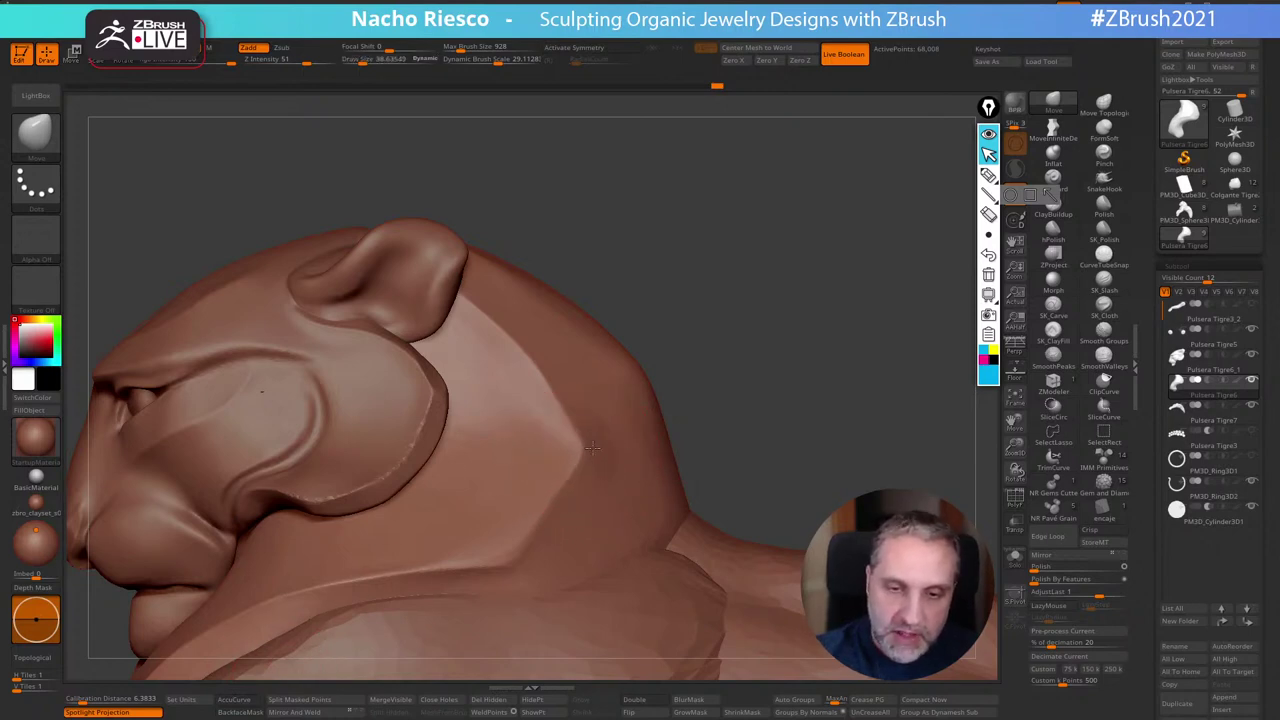
{"action": "key", "text": "s"}
{"action": "mouse_move", "coordinate": [570, 446]}
{"action": "left_mouse_down"}
{"action": "mouse_move", "coordinate": [600, 446]}
{"action": "mouse_move", "coordinate": [570, 448]}
{"action": "left_mouse_up"}
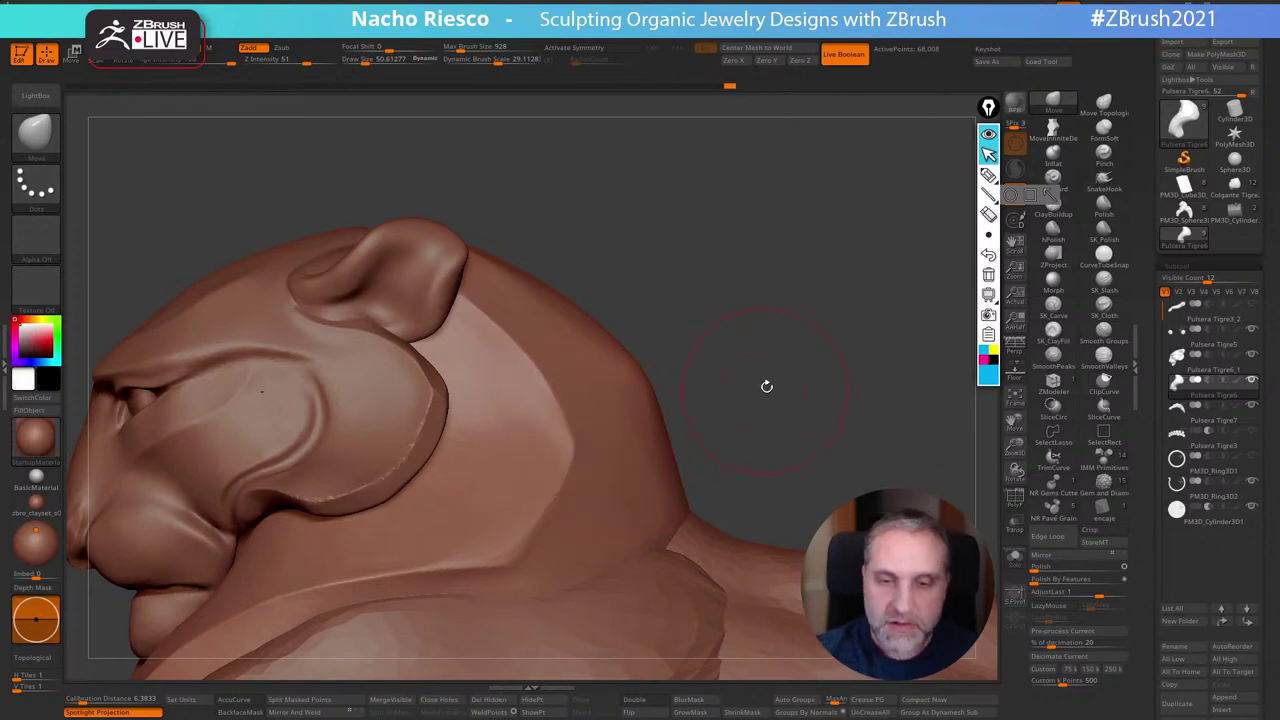
Enable AccuCurve and pull the rear corners of the neck plane into sharp points with Move at a draw size of about 38.6
{"action": "left_click_drag", "start_coordinate": [766, 386], "coordinate": [799, 304], "text": "alt"}
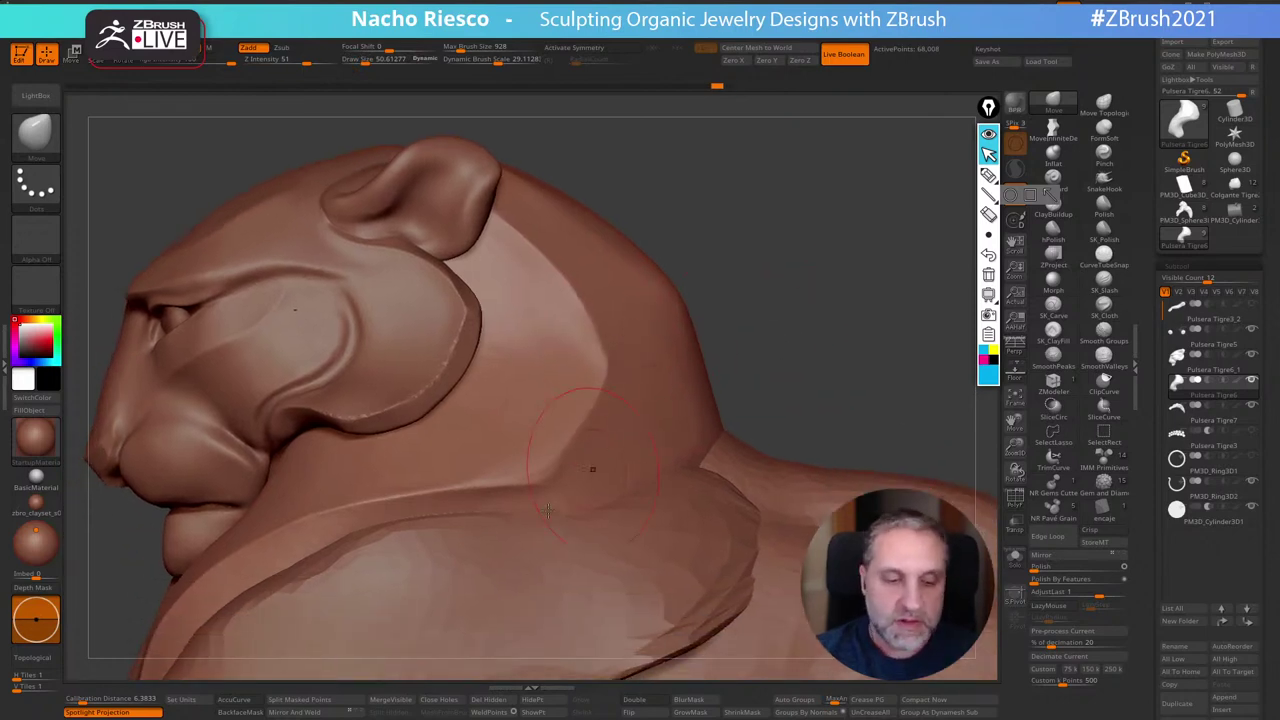
{"action": "left_click", "coordinate": [246, 706]}
{"action": "key", "text": "s"}
{"action": "left_click_drag", "start_coordinate": [600, 414], "coordinate": [578, 414]}
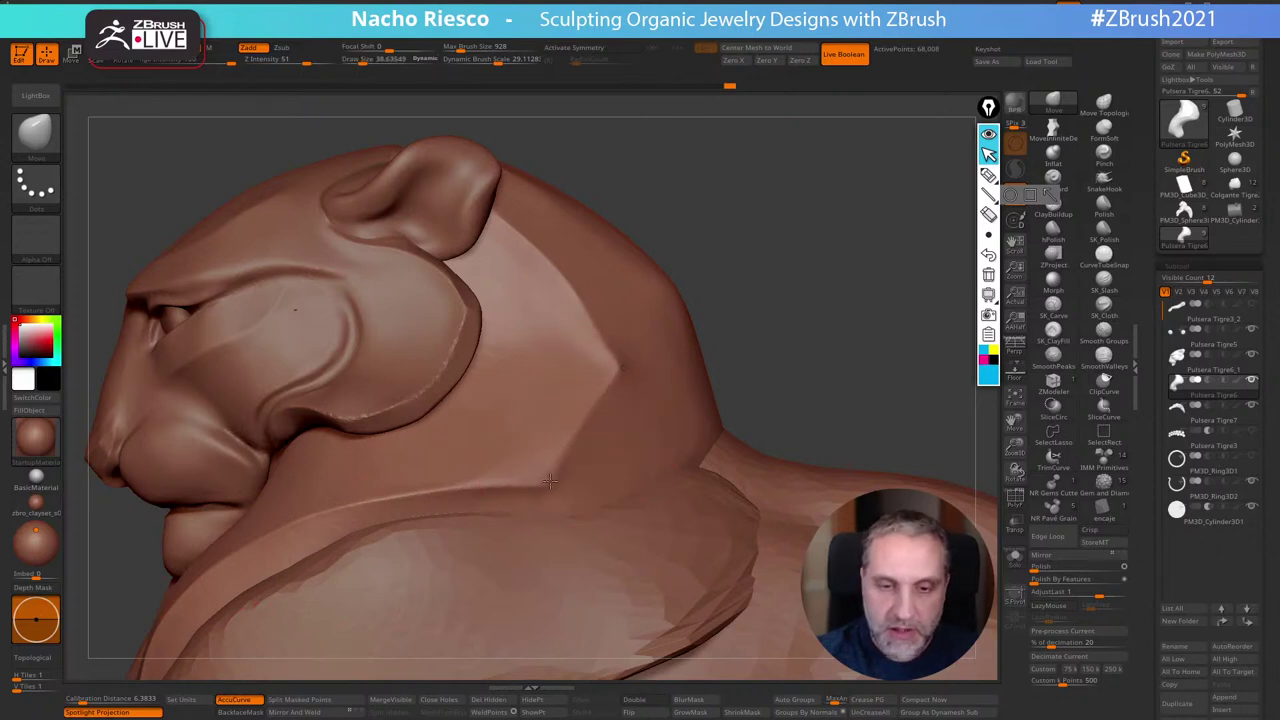
Straighten the lower edge of the neck plane and define its front corner with Move at a draw size of about 53.9
{"action": "key", "text": "s"}
{"action": "left_click_drag", "start_coordinate": [486, 437], "coordinate": [492, 437]}
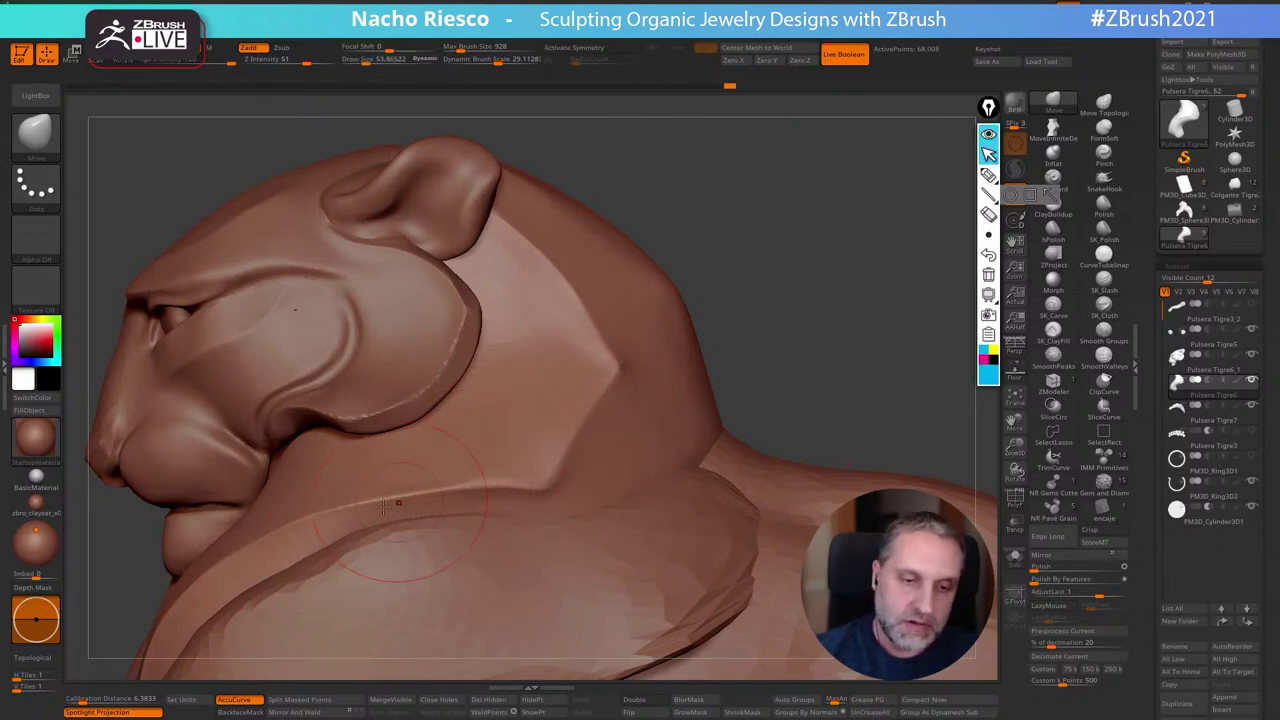
{"action": "left_click_drag", "start_coordinate": [760, 274], "coordinate": [586, 423]}
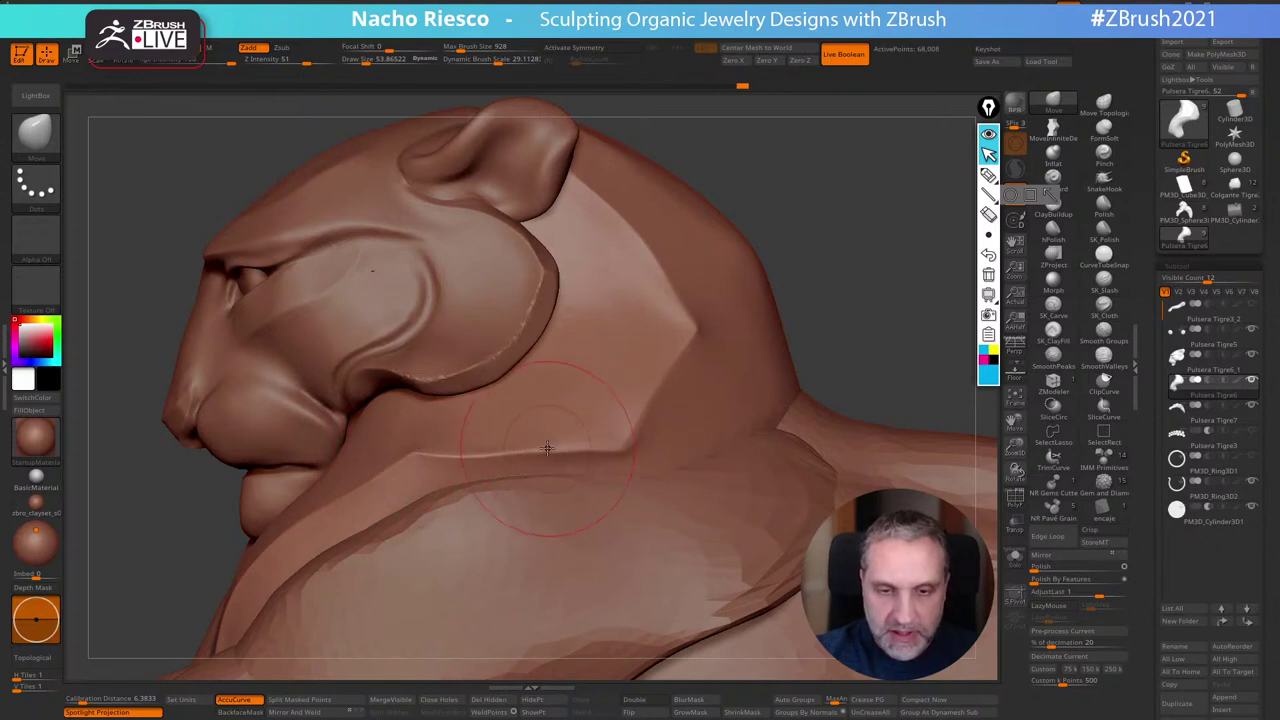
{"action": "left_click_drag", "start_coordinate": [481, 454], "coordinate": [484, 446]}
{"action": "left_click_drag", "start_coordinate": [620, 444], "coordinate": [625, 438]}
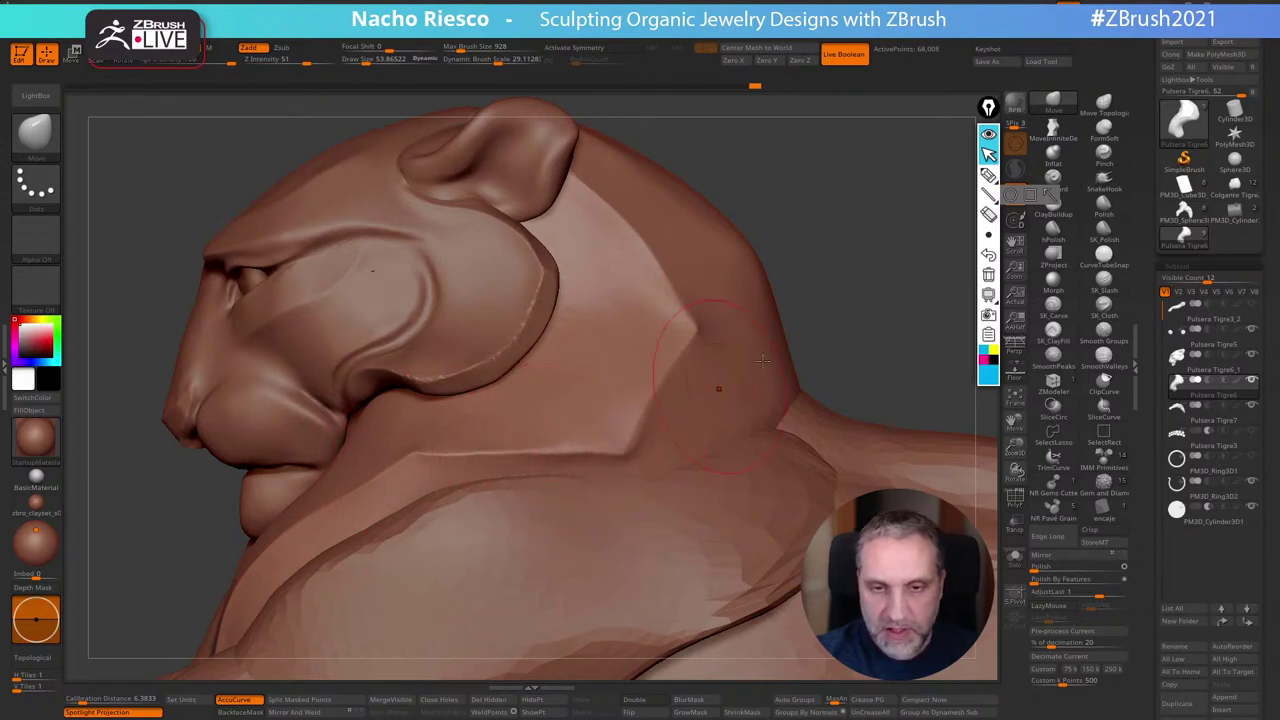
Adjust the matching plane edges on the opposite side of the neck with Move at a draw size of about 64.2
{"action": "mouse_move", "coordinate": [846, 295]}
{"action": "left_mouse_down", "text": "alt"}
{"action": "mouse_move", "coordinate": [838, 220]}
{"action": "mouse_move", "coordinate": [655, 422]}
{"action": "left_mouse_up", "text": "alt"}
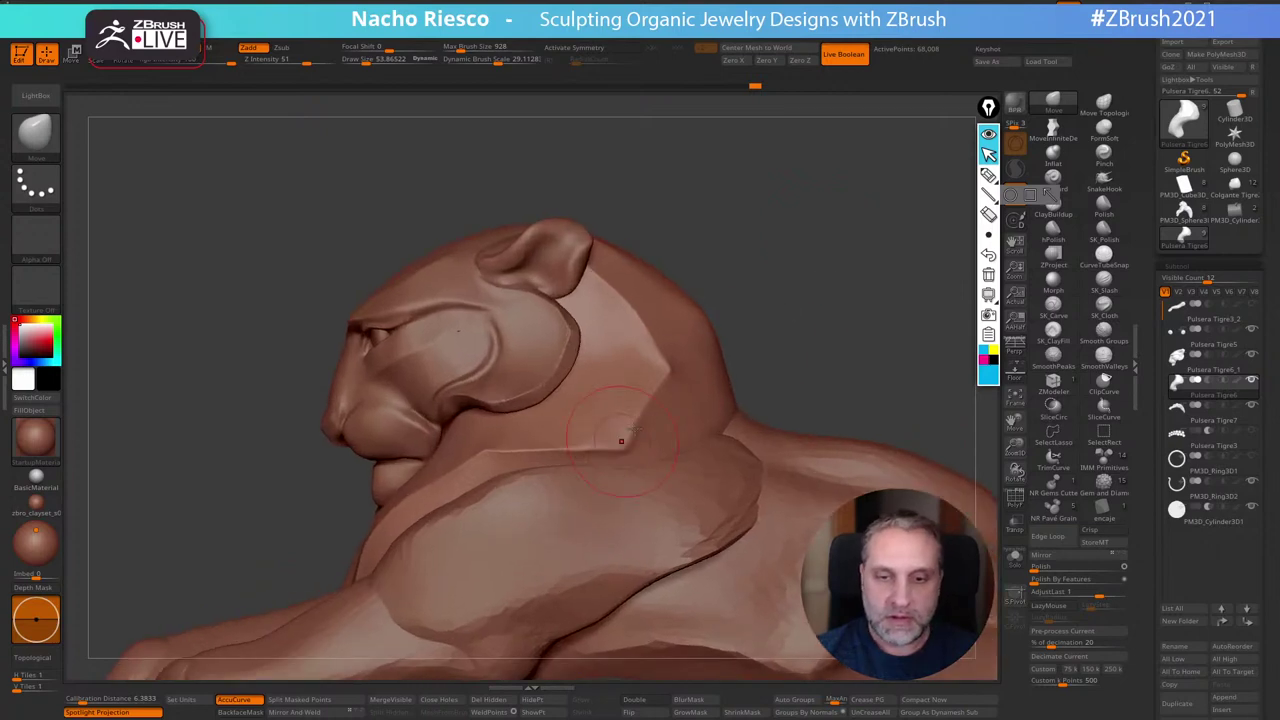
{"action": "left_click_drag", "start_coordinate": [781, 319], "coordinate": [774, 360]}
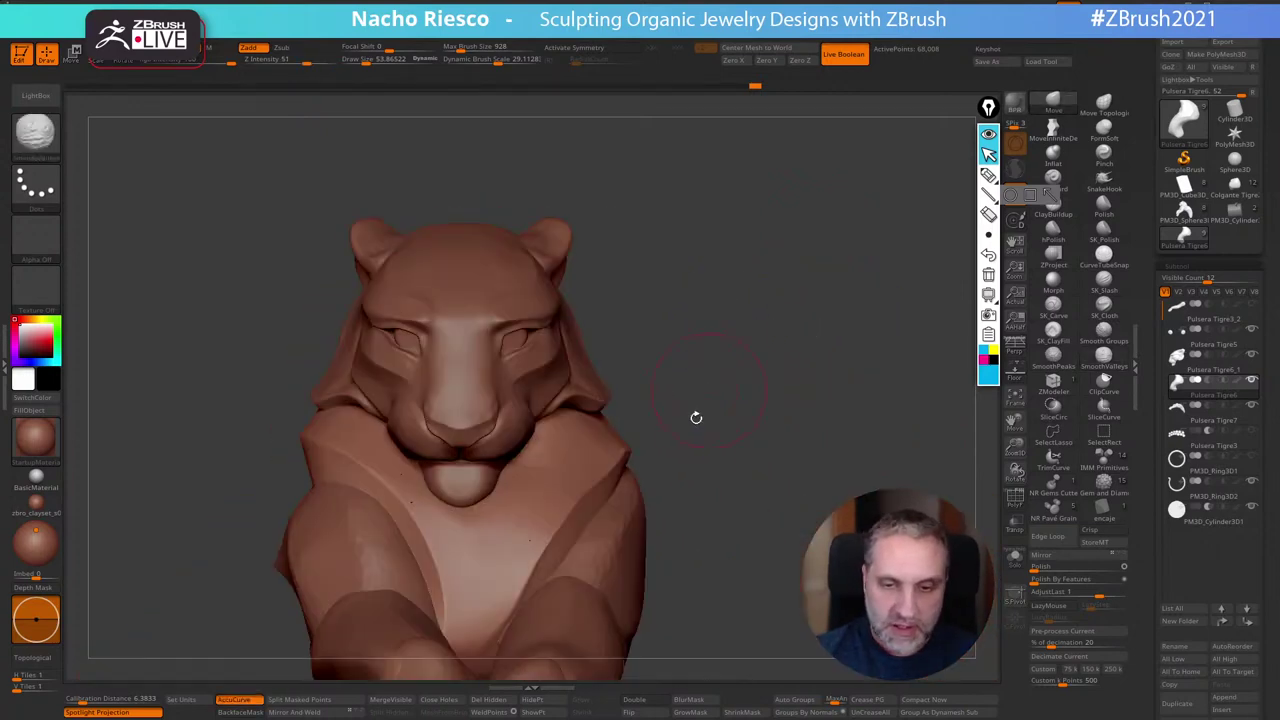
{"action": "left_click_drag", "start_coordinate": [694, 417], "coordinate": [859, 434]}
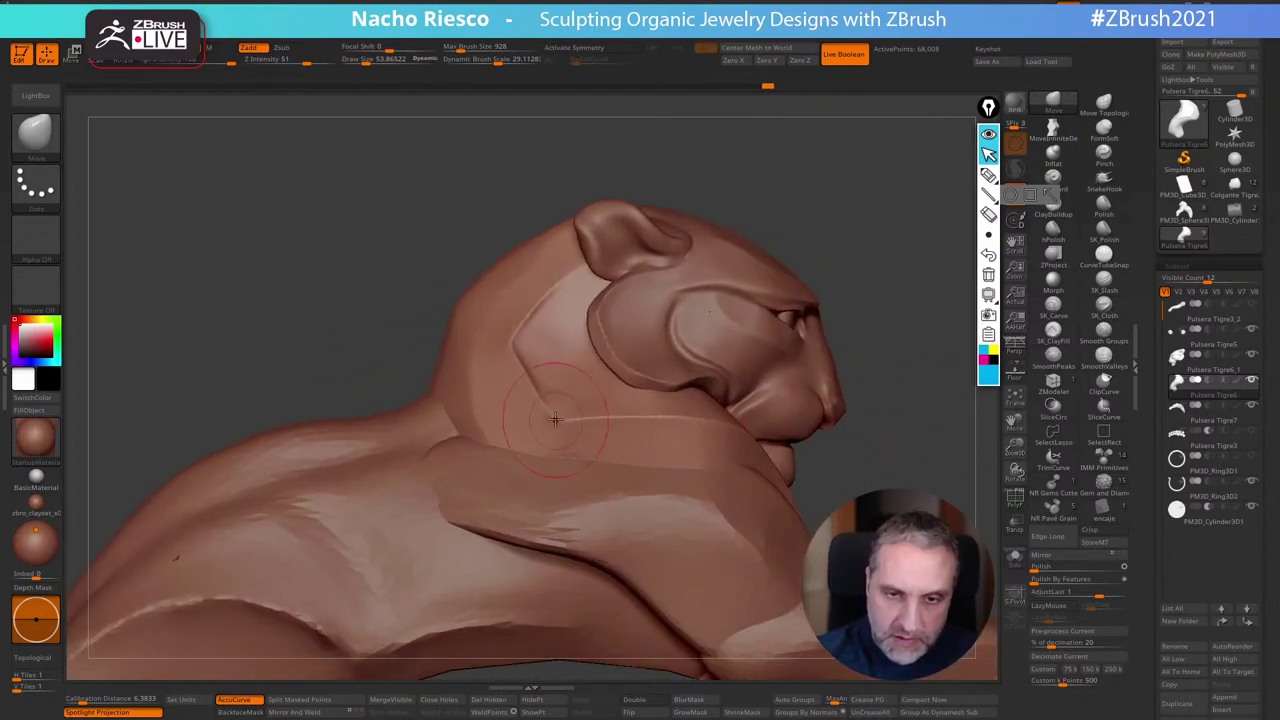
{"action": "left_click_drag", "start_coordinate": [885, 437], "coordinate": [700, 423]}
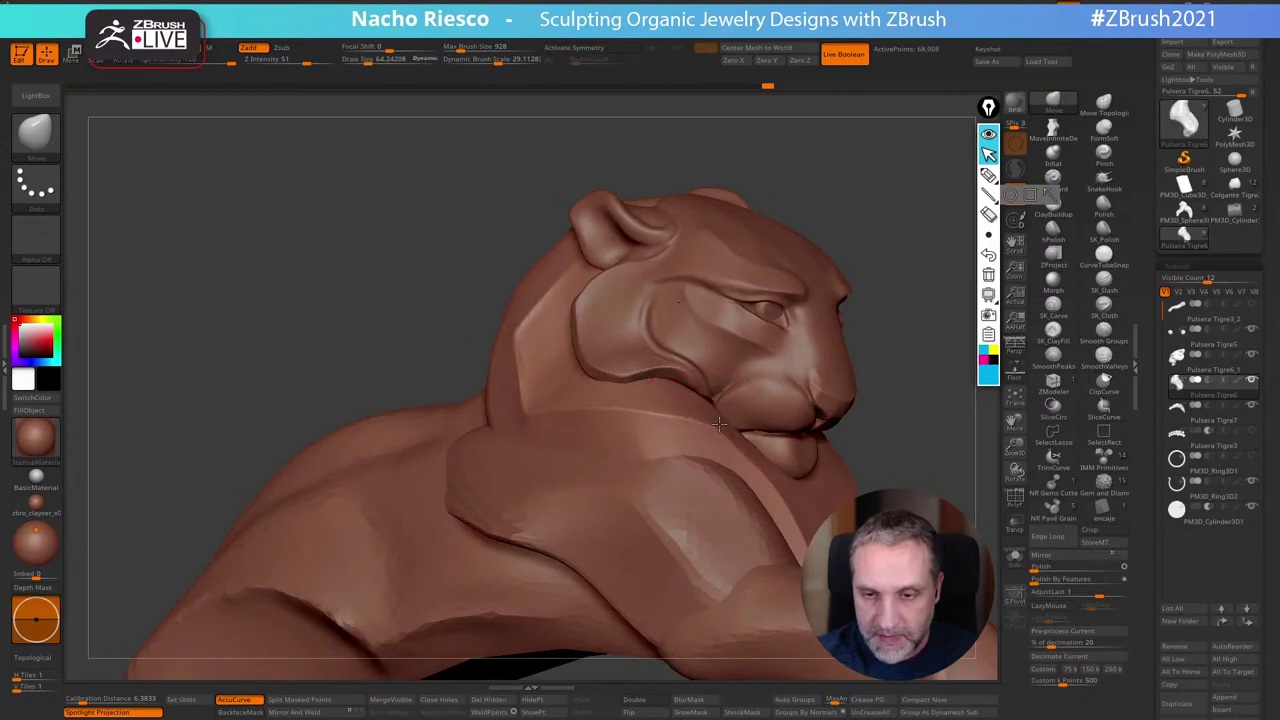
{"action": "left_click_drag", "start_coordinate": [899, 409], "coordinate": [850, 440]}
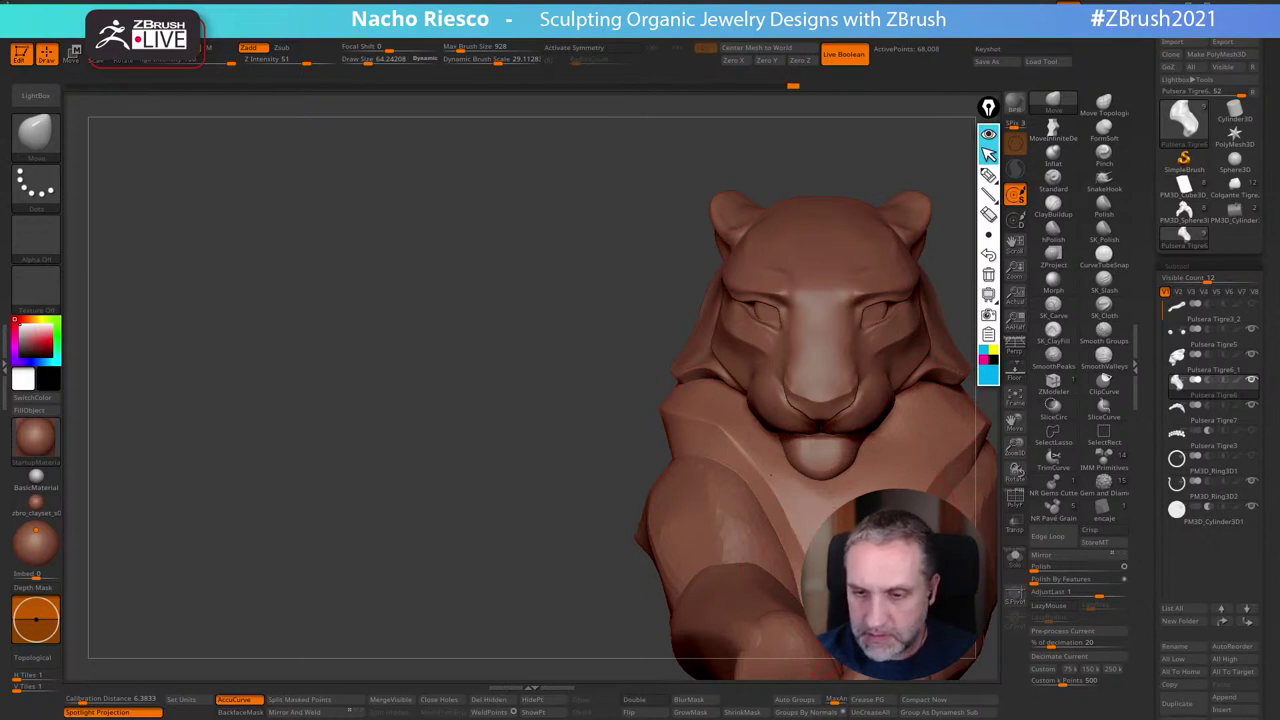
Isolate the neck and chest piece and try cutting a groove down the chest with SK_Slash at a draw size of about 57.2
{"action": "left_click_drag", "start_coordinate": [537, 543], "coordinate": [432, 516], "text": "alt"}
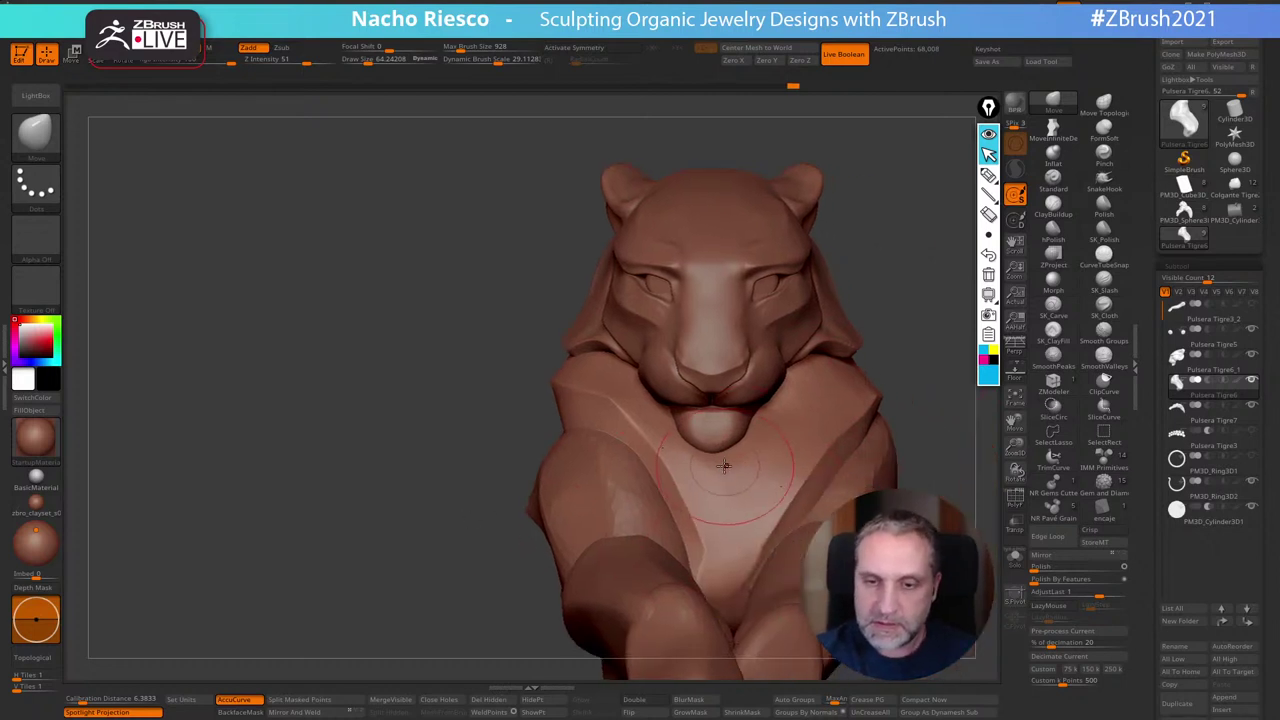
{"action": "left_click", "coordinate": [1022, 563]}
{"action": "left_click", "coordinate": [1109, 281]}
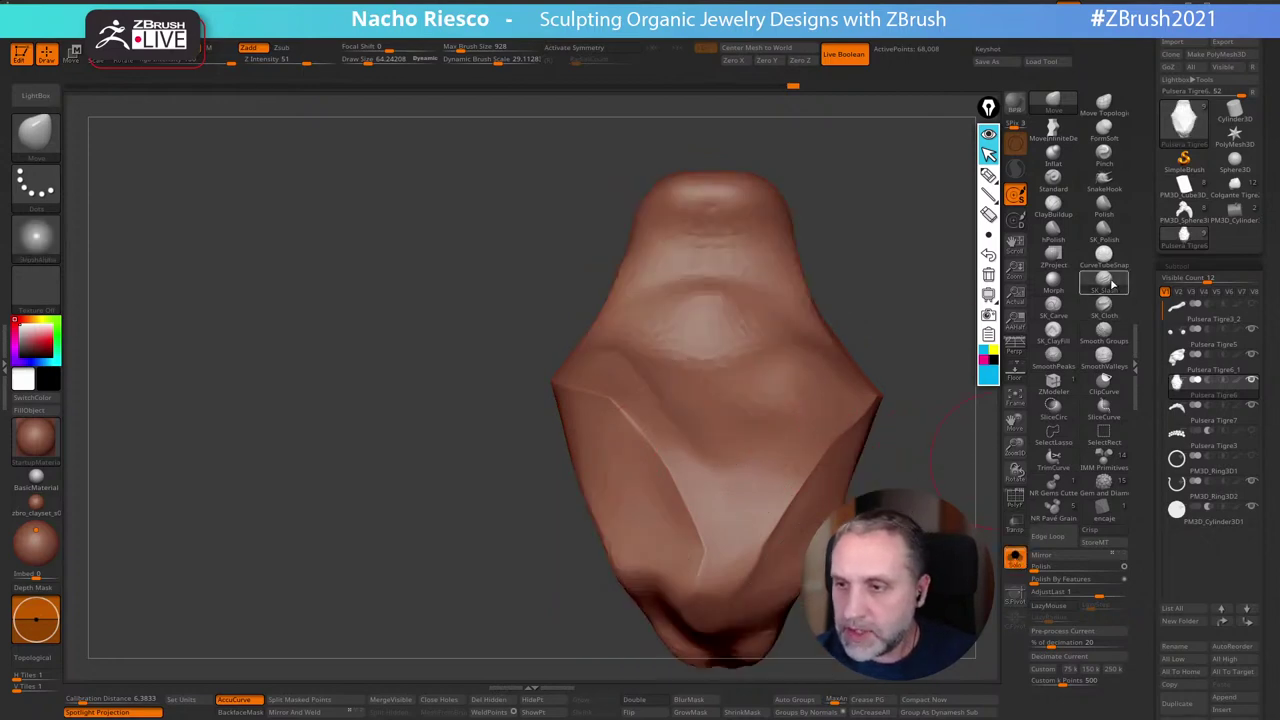
{"action": "key", "text": "s"}
{"action": "left_click_drag", "start_coordinate": [703, 415], "coordinate": [709, 415]}
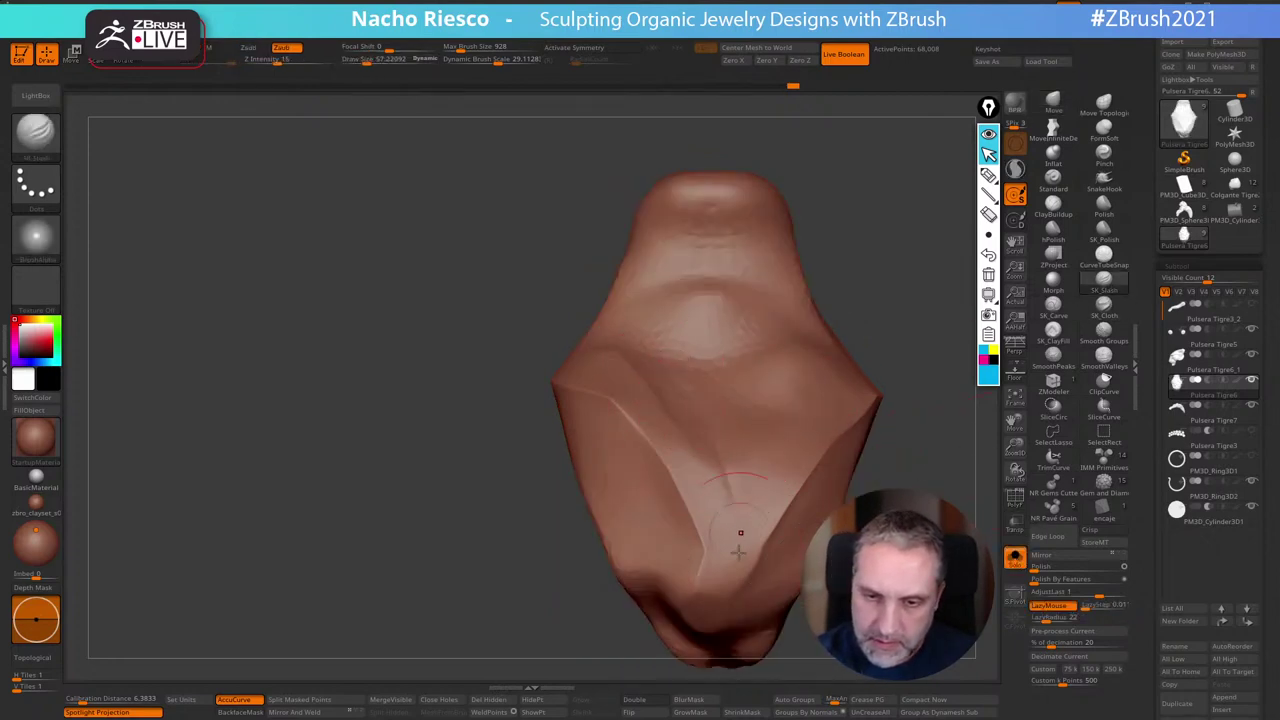
{"action": "left_click_drag", "start_coordinate": [738, 552], "coordinate": [738, 557]}
Turn on Sculptris Pro and undo the trial groove on the chest
{"action": "left_click", "coordinate": [1016, 169]}
{"action": "key", "text": "ctrl+z"}
{"action": "key", "text": "s"}
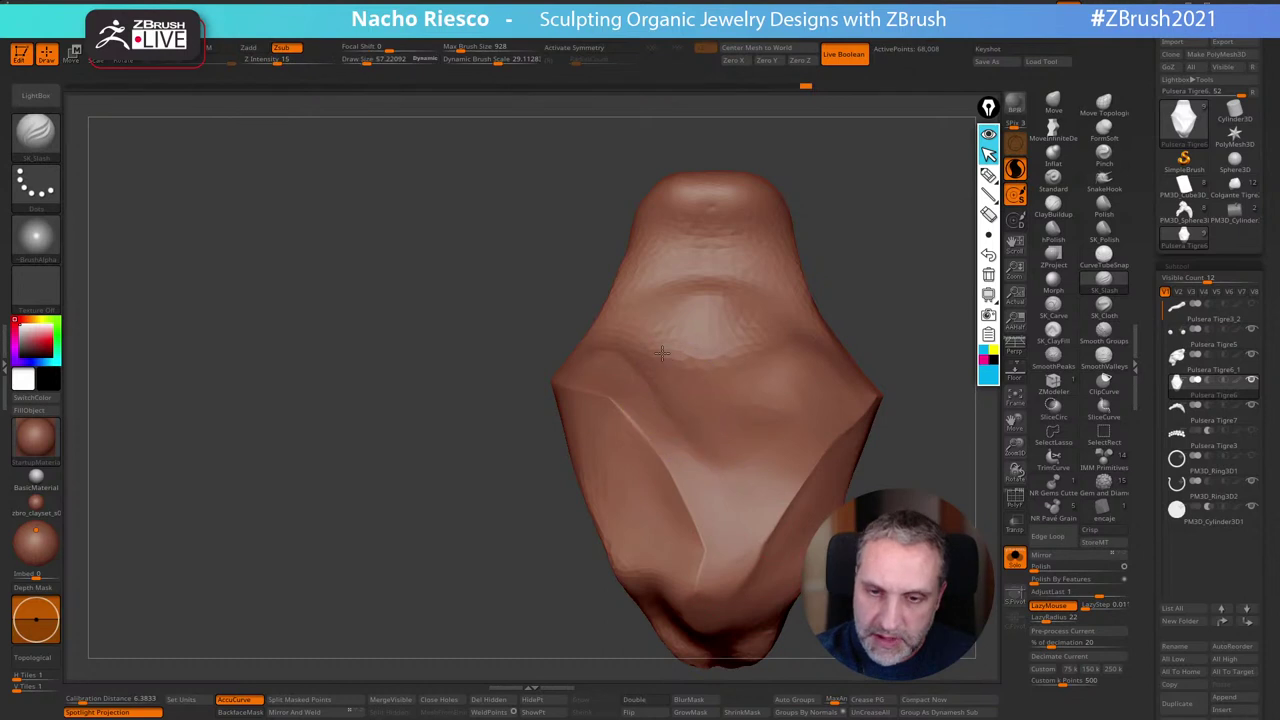
Carve a curved groove down the middle of the tiger's chest with the SK_Slash brush and show the whole sculpture again
{"action": "mouse_move", "coordinate": [662, 353]}
{"action": "left_mouse_down"}
{"action": "mouse_move", "coordinate": [734, 521]}
{"action": "mouse_move", "coordinate": [721, 458]}
{"action": "mouse_move", "coordinate": [728, 548]}
{"action": "left_mouse_up"}
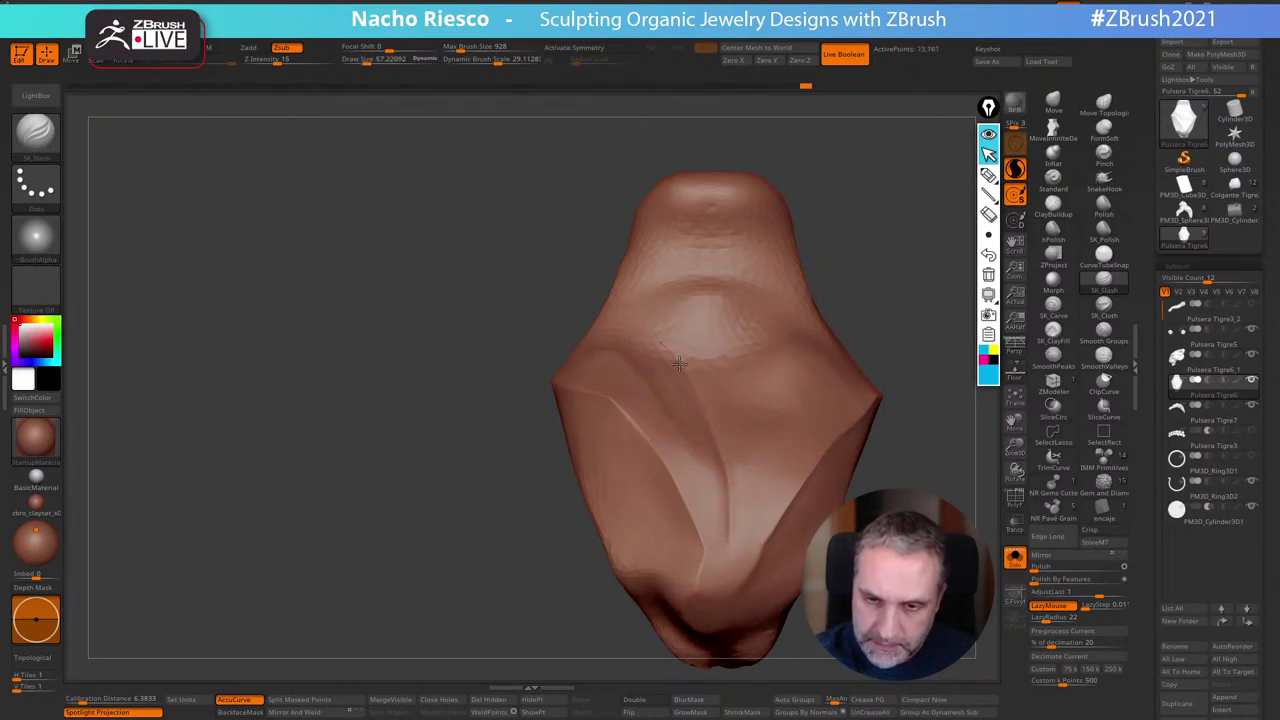
{"action": "left_click_drag", "start_coordinate": [726, 462], "coordinate": [726, 575]}
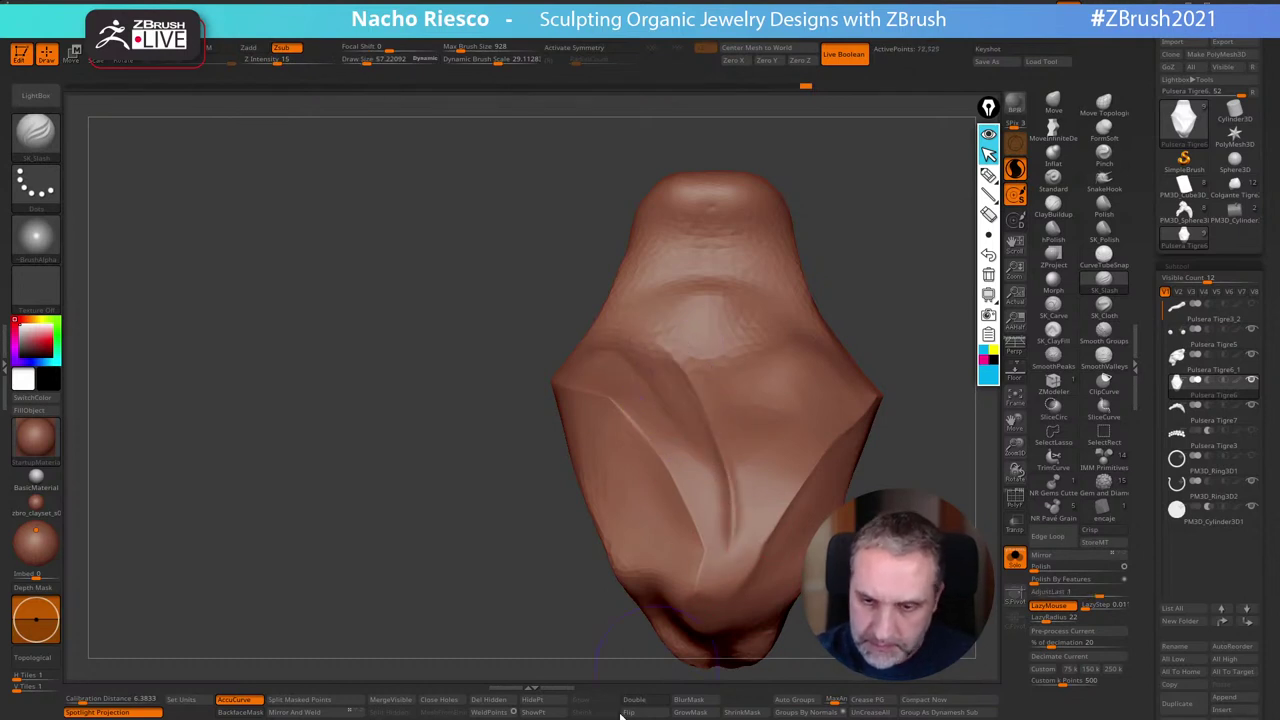
{"action": "left_click", "coordinate": [1012, 560]}
{"action": "left_click", "coordinate": [1014, 559]}
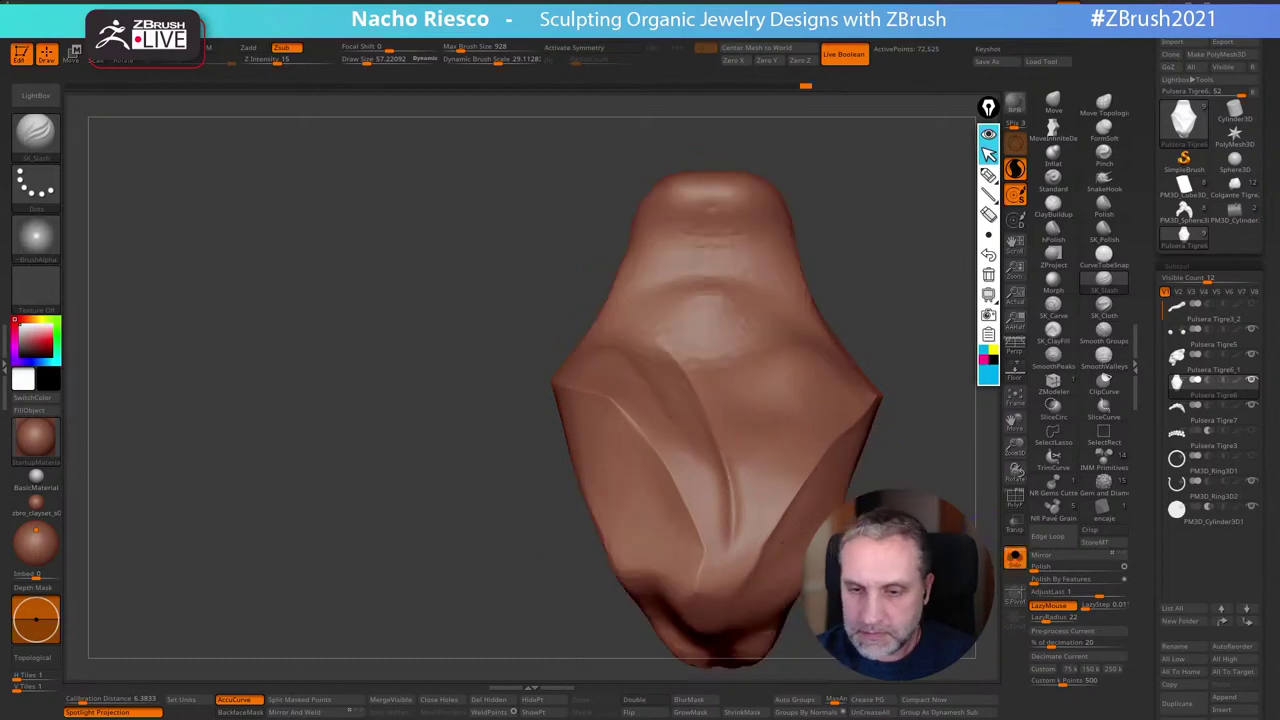
{"action": "mouse_move", "coordinate": [732, 532]}
{"action": "left_mouse_down", "text": "shift"}
{"action": "mouse_move", "coordinate": [732, 504]}
{"action": "mouse_move", "coordinate": [721, 527]}
{"action": "mouse_move", "coordinate": [731, 491]}
{"action": "mouse_move", "coordinate": [721, 548]}
{"action": "left_mouse_up", "text": "shift"}
{"action": "key", "text": "ctrl+z"}
{"action": "key", "text": "s"}
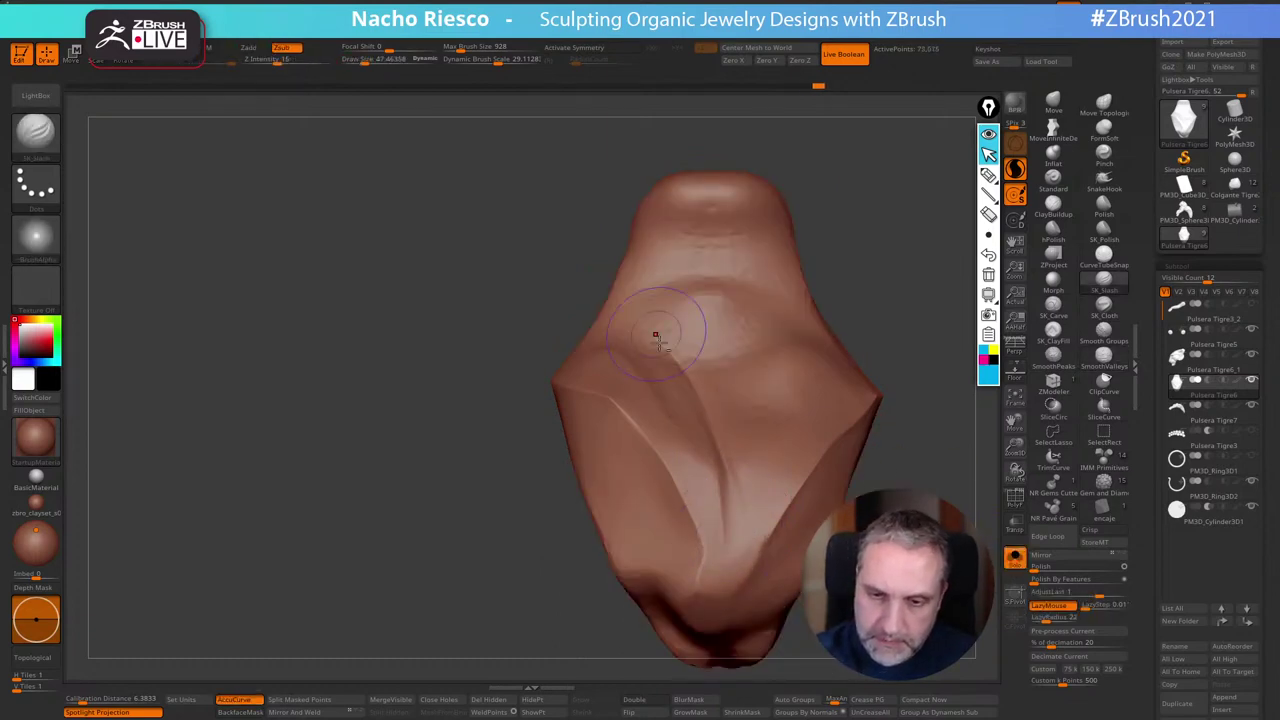
{"action": "left_click", "coordinate": [1012, 568]}
{"action": "left_click_drag", "start_coordinate": [948, 560], "coordinate": [870, 520], "text": "alt"}
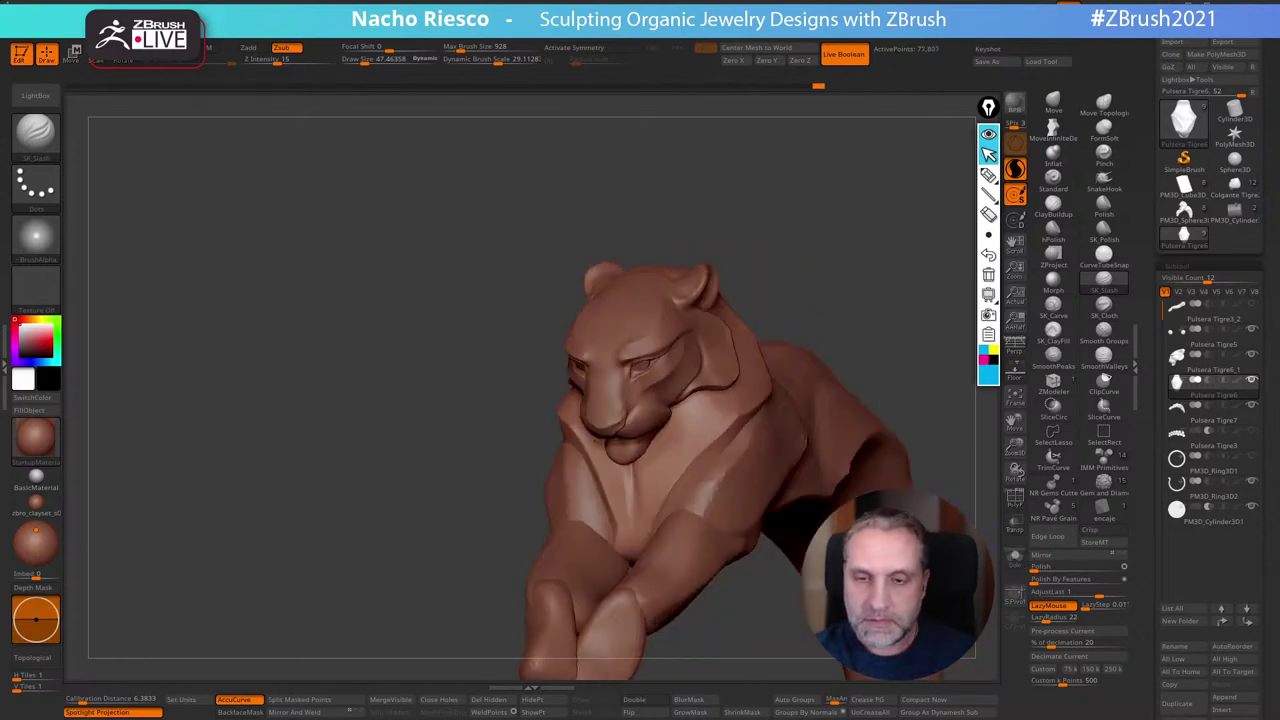
Isolate the neck piece and flatten the plane edges on its side with the hPolish brush, reducing the draw size to about 26
{"action": "mouse_move", "coordinate": [920, 220]}
{"action": "left_mouse_down", "text": "alt"}
{"action": "mouse_move", "coordinate": [925, 255]}
{"action": "mouse_move", "coordinate": [785, 236]}
{"action": "left_mouse_up", "text": "alt"}
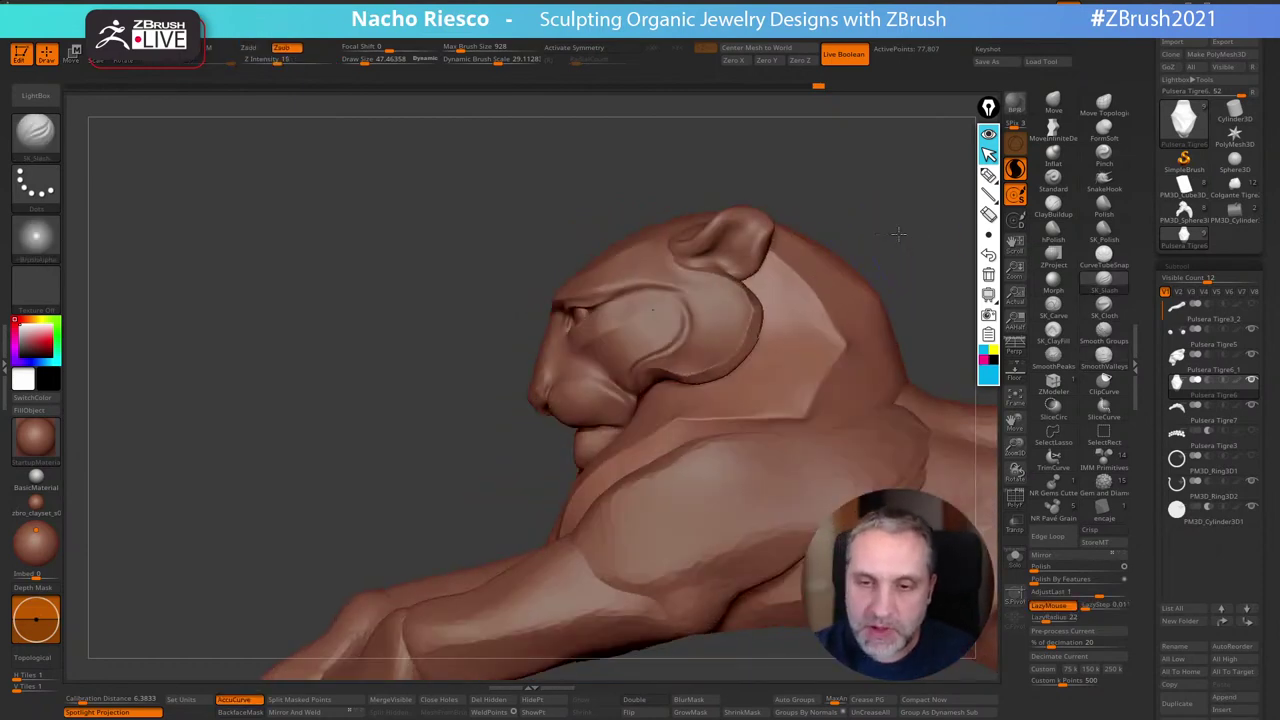
{"action": "mouse_move", "coordinate": [886, 232]}
{"action": "left_mouse_down", "text": "alt"}
{"action": "mouse_move", "coordinate": [738, 217]}
{"action": "mouse_move", "coordinate": [800, 300]}
{"action": "left_mouse_up", "text": "alt"}
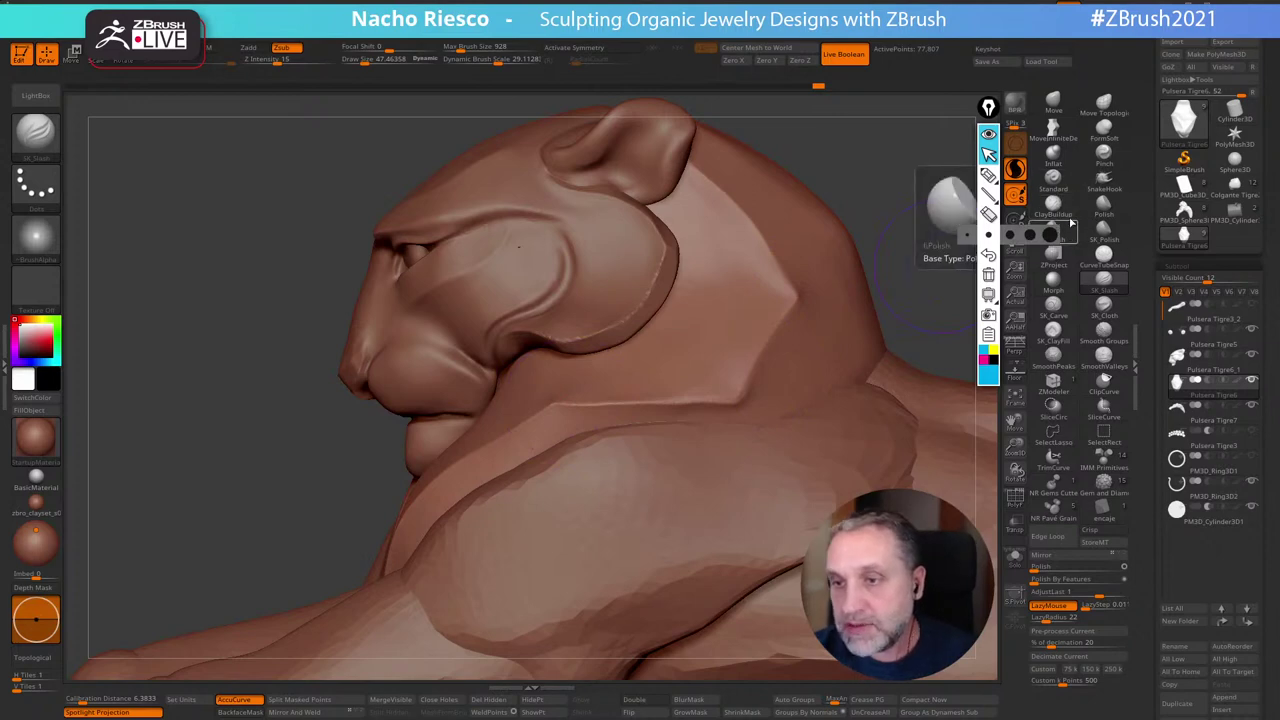
{"action": "left_click", "coordinate": [1054, 252]}
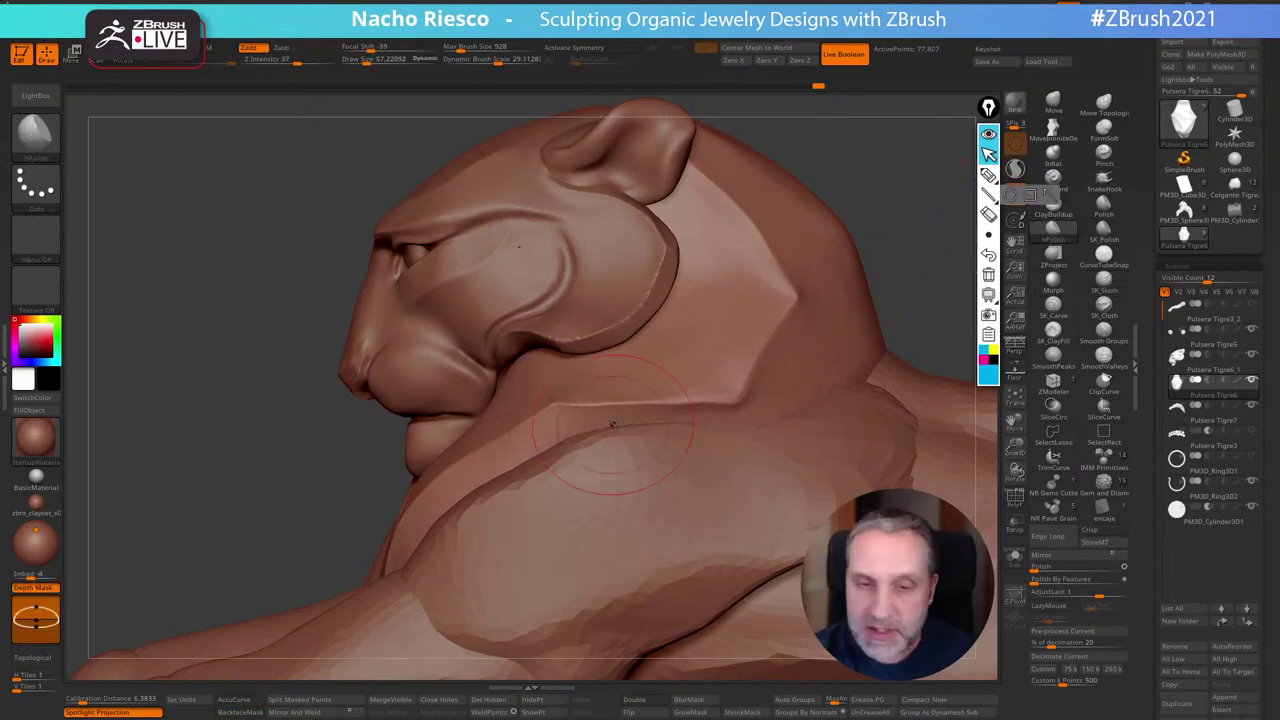
{"action": "left_click", "coordinate": [1014, 557]}
{"action": "key", "text": "s"}
{"action": "left_click_drag", "start_coordinate": [632, 422], "coordinate": [627, 422]}
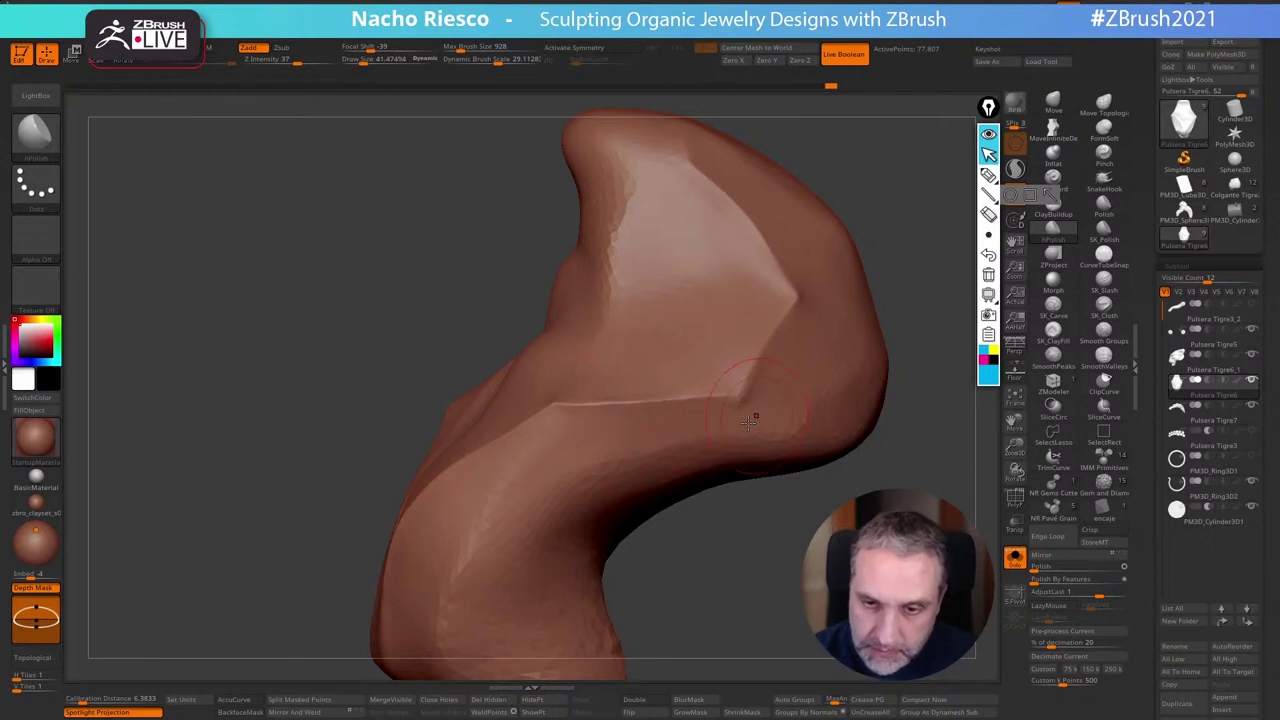
{"action": "key", "text": "s"}
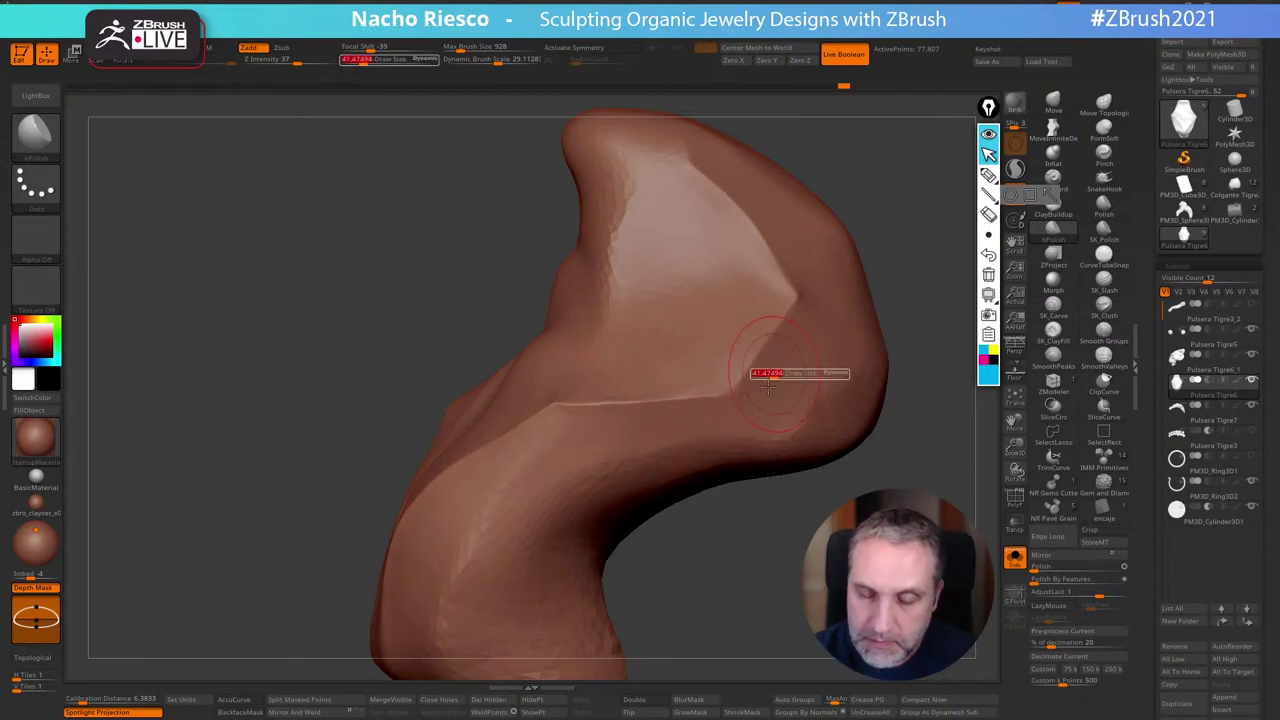
{"action": "key", "text": "s"}
{"action": "left_click_drag", "start_coordinate": [763, 381], "coordinate": [757, 381]}
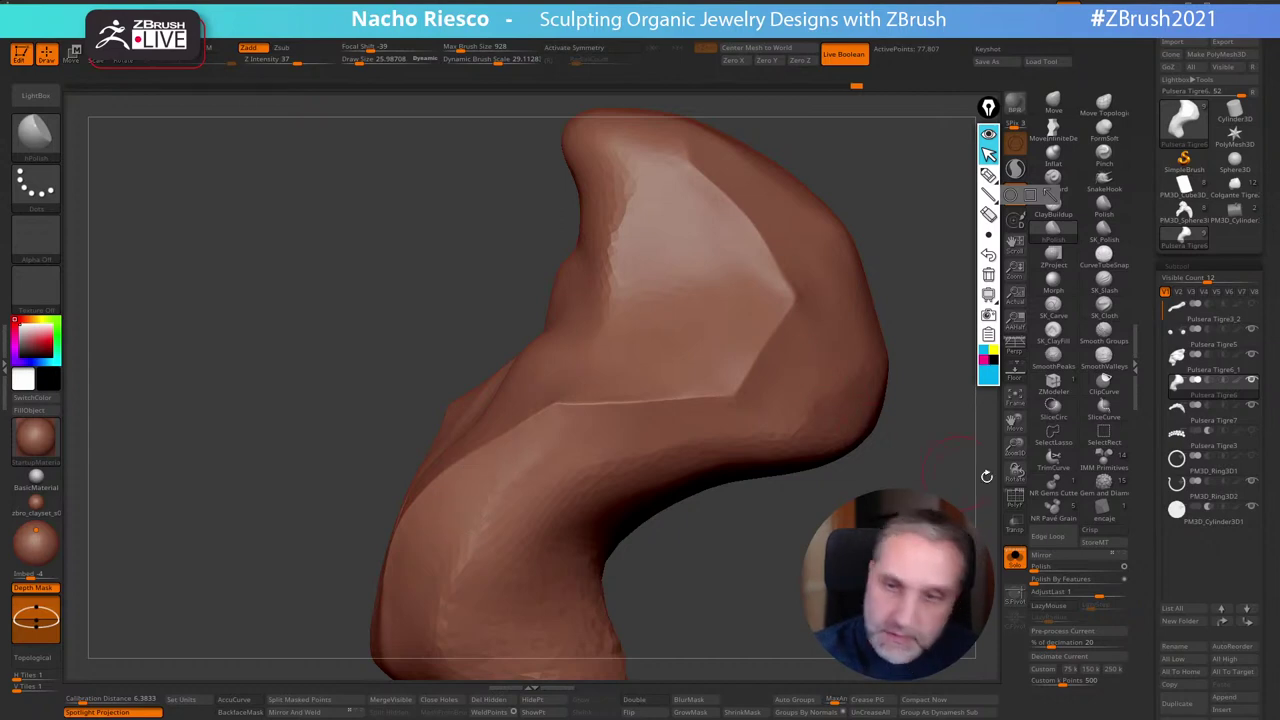
{"action": "left_click", "coordinate": [1012, 559]}
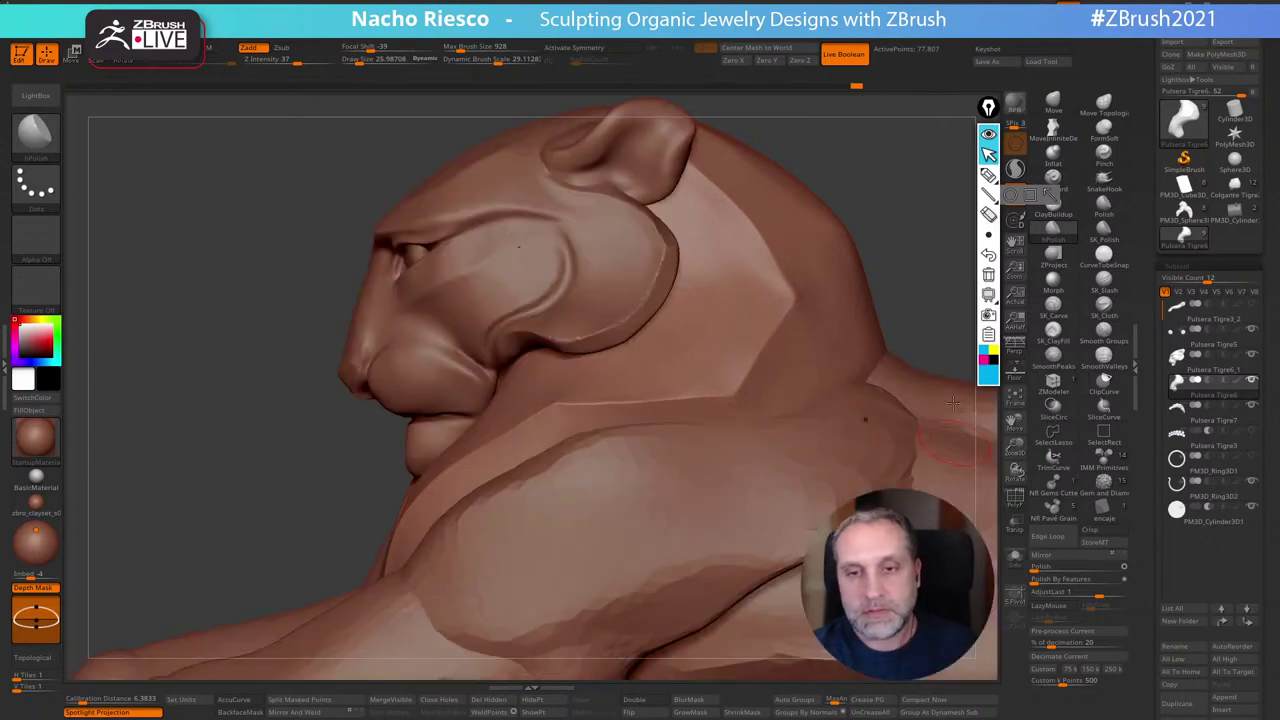
Carve a crease across the base of the neck above the shoulder with the SK_Slash brush at draw size about 44
{"action": "left_click_drag", "start_coordinate": [945, 290], "coordinate": [925, 177], "text": "alt"}
{"action": "mouse_move", "coordinate": [850, 262]}
{"action": "left_mouse_down"}
{"action": "mouse_move", "coordinate": [914, 245]}
{"action": "mouse_move", "coordinate": [928, 282]}
{"action": "mouse_move", "coordinate": [809, 289]}
{"action": "mouse_move", "coordinate": [835, 284]}
{"action": "mouse_move", "coordinate": [826, 279]}
{"action": "mouse_move", "coordinate": [842, 302]}
{"action": "left_mouse_up"}
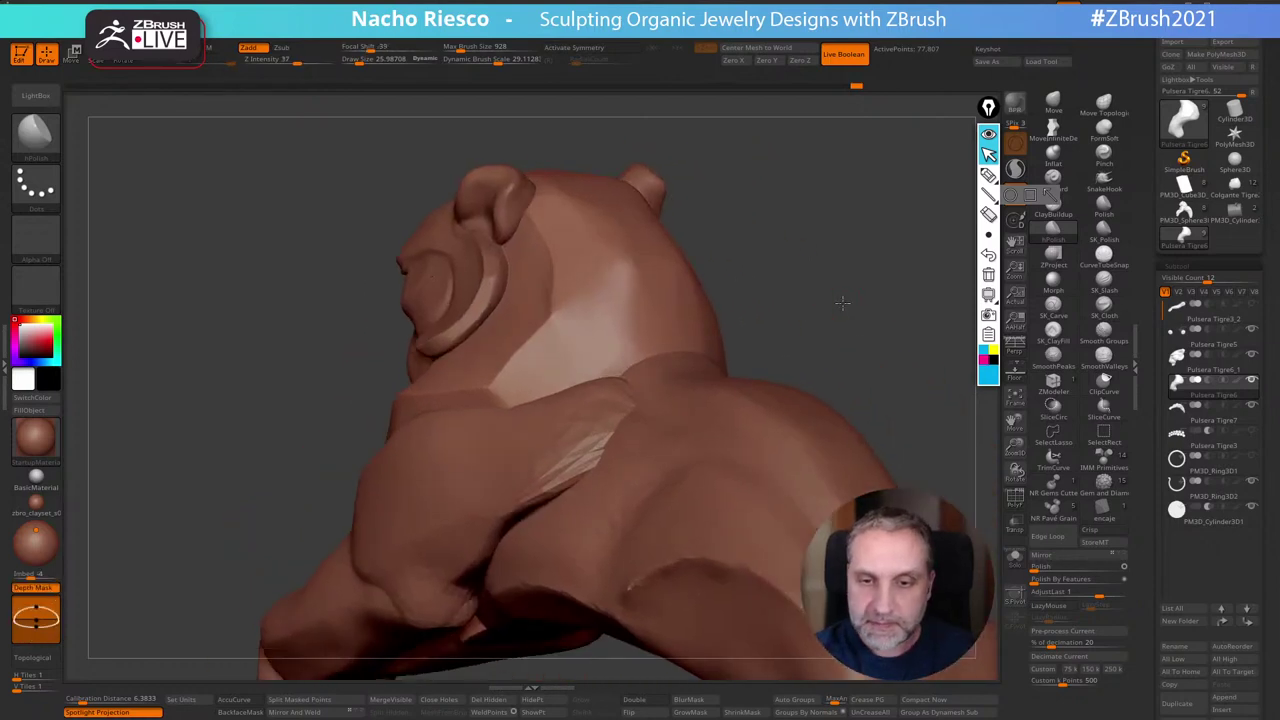
{"action": "left_click", "coordinate": [1104, 283]}
{"action": "key", "text": "s"}
{"action": "mouse_move", "coordinate": [591, 405]}
{"action": "left_mouse_down"}
{"action": "mouse_move", "coordinate": [560, 405]}
{"action": "mouse_move", "coordinate": [695, 348]}
{"action": "left_mouse_up"}
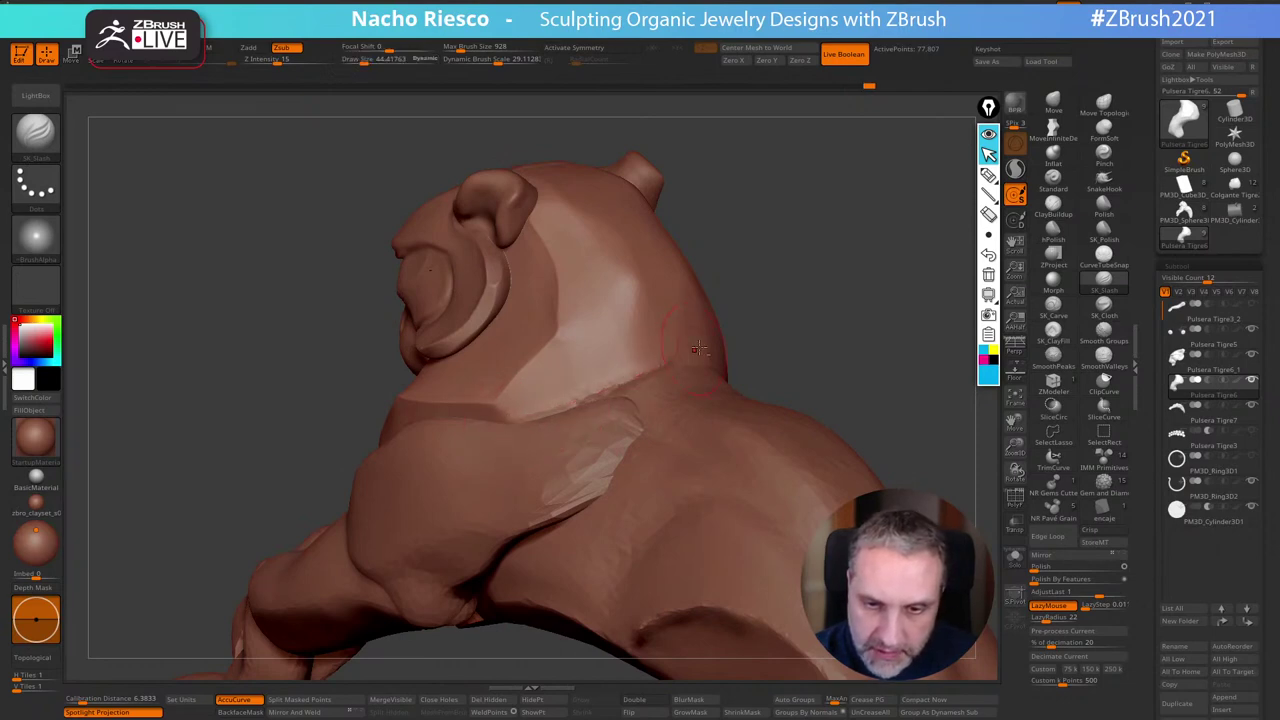
{"action": "key", "text": "ctrl+z"}
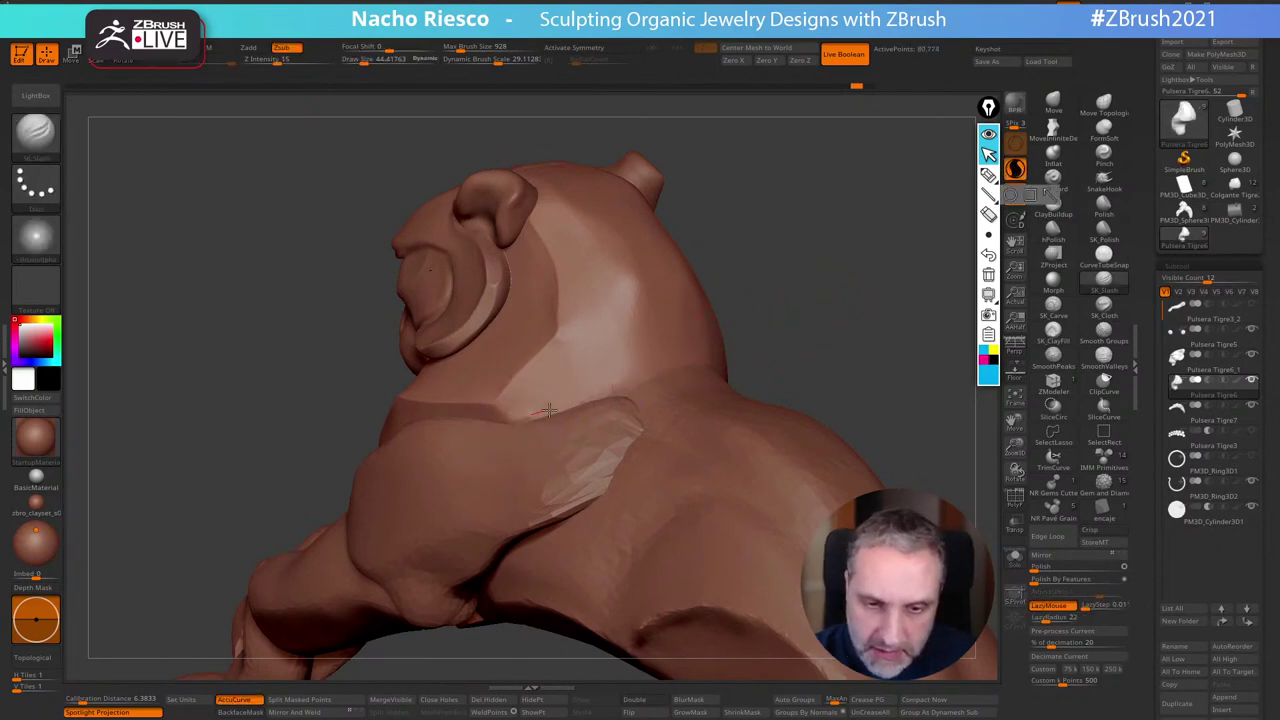
{"action": "left_click_drag", "start_coordinate": [549, 410], "coordinate": [683, 352]}
{"action": "key", "text": "ctrl+z"}
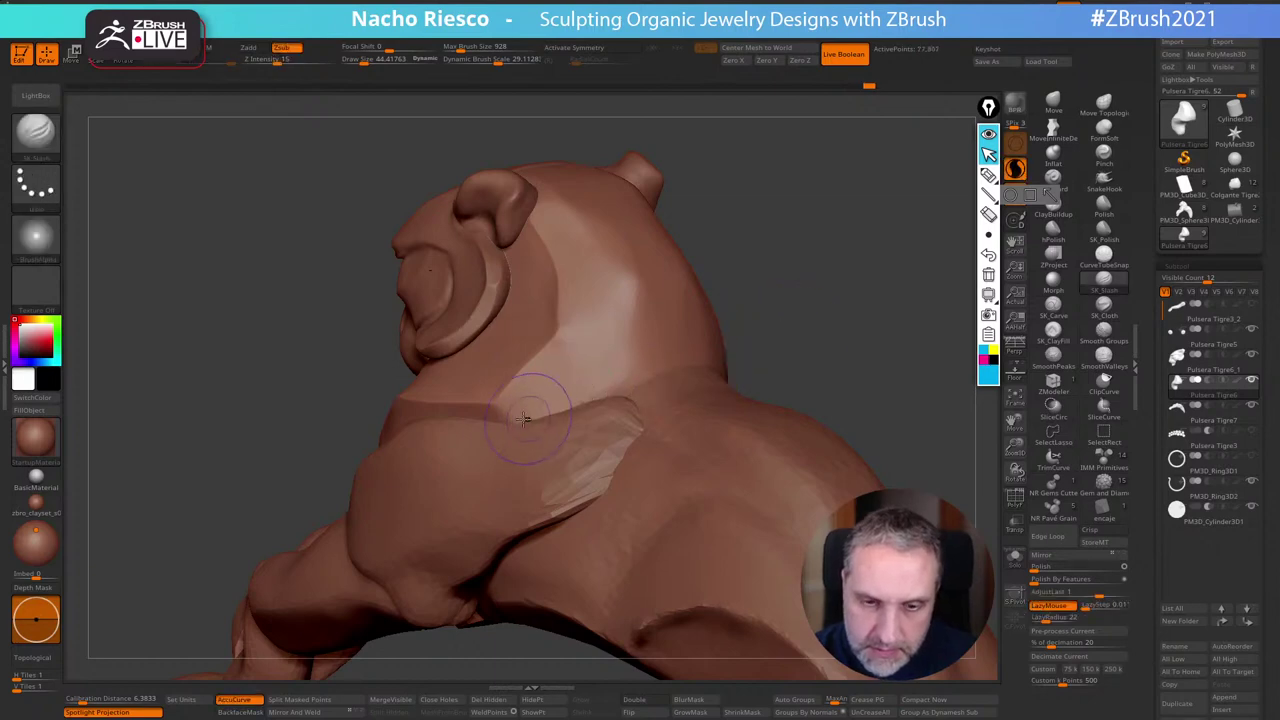
{"action": "left_click_drag", "start_coordinate": [523, 418], "coordinate": [675, 360]}
{"action": "mouse_move", "coordinate": [675, 360]}
{"action": "right_mouse_down"}
{"action": "mouse_move", "coordinate": [802, 344]}
{"action": "mouse_move", "coordinate": [768, 348]}
{"action": "right_mouse_up"}
{"action": "mouse_move", "coordinate": [572, 379]}
{"action": "left_mouse_down"}
{"action": "mouse_move", "coordinate": [704, 397]}
{"action": "mouse_move", "coordinate": [775, 385]}
{"action": "left_mouse_up"}
{"action": "mouse_move", "coordinate": [914, 275]}
{"action": "left_mouse_down"}
{"action": "mouse_move", "coordinate": [840, 285]}
{"action": "mouse_move", "coordinate": [943, 286]}
{"action": "mouse_move", "coordinate": [871, 346]}
{"action": "mouse_move", "coordinate": [974, 385]}
{"action": "left_mouse_up"}
Isolate the neck piece and polish the surface along the new crease with the hPolish brush at draw size about 24
{"action": "left_click", "coordinate": [1013, 562]}
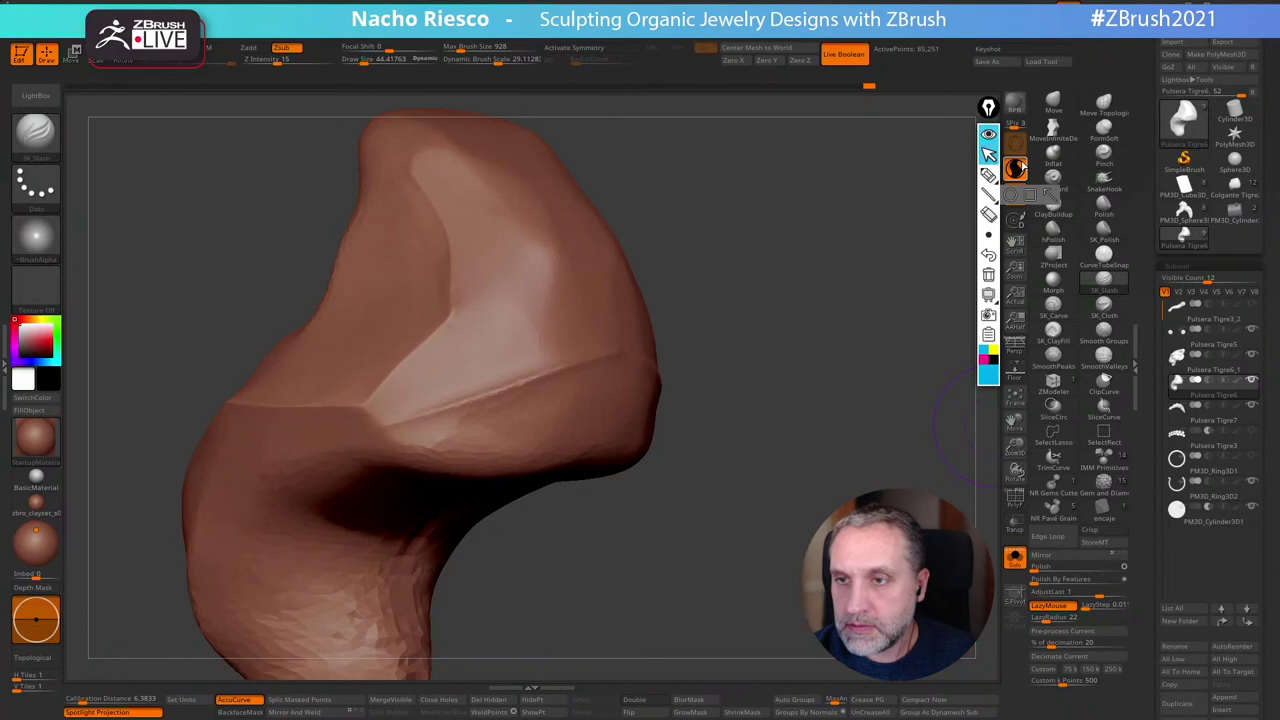
{"action": "left_click", "coordinate": [1055, 232]}
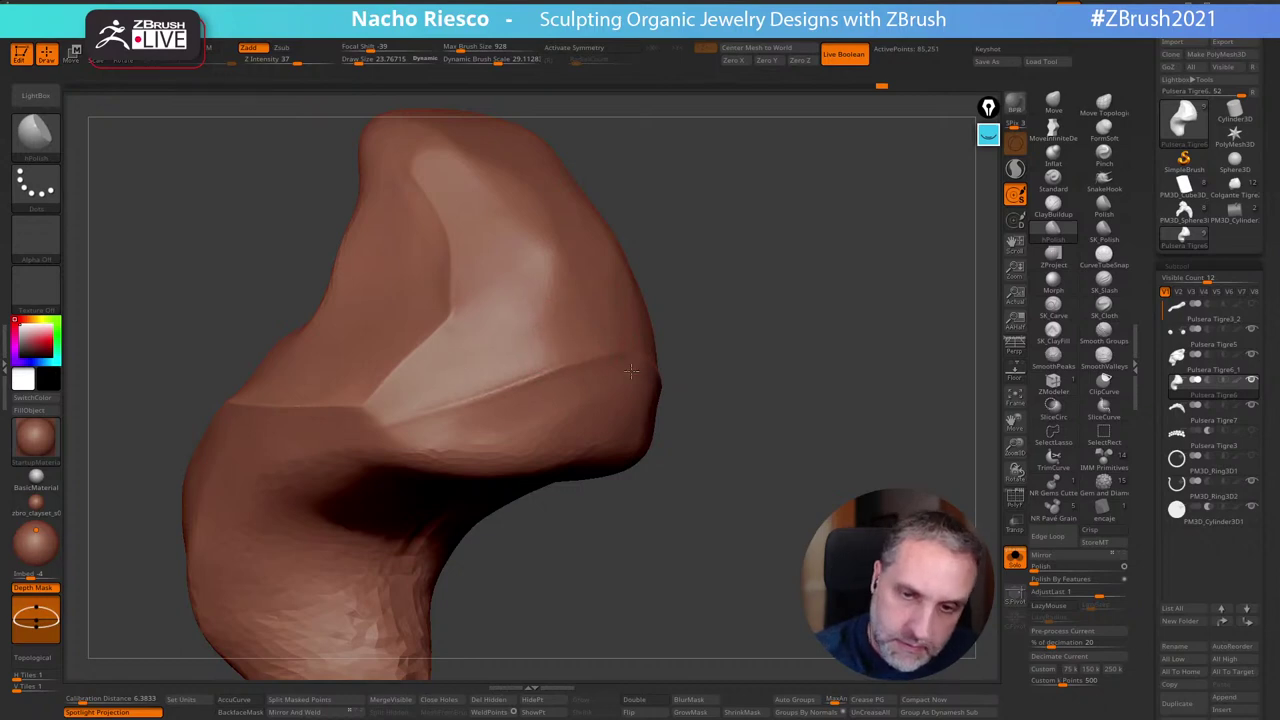
{"action": "left_click_drag", "start_coordinate": [660, 336], "coordinate": [754, 349]}
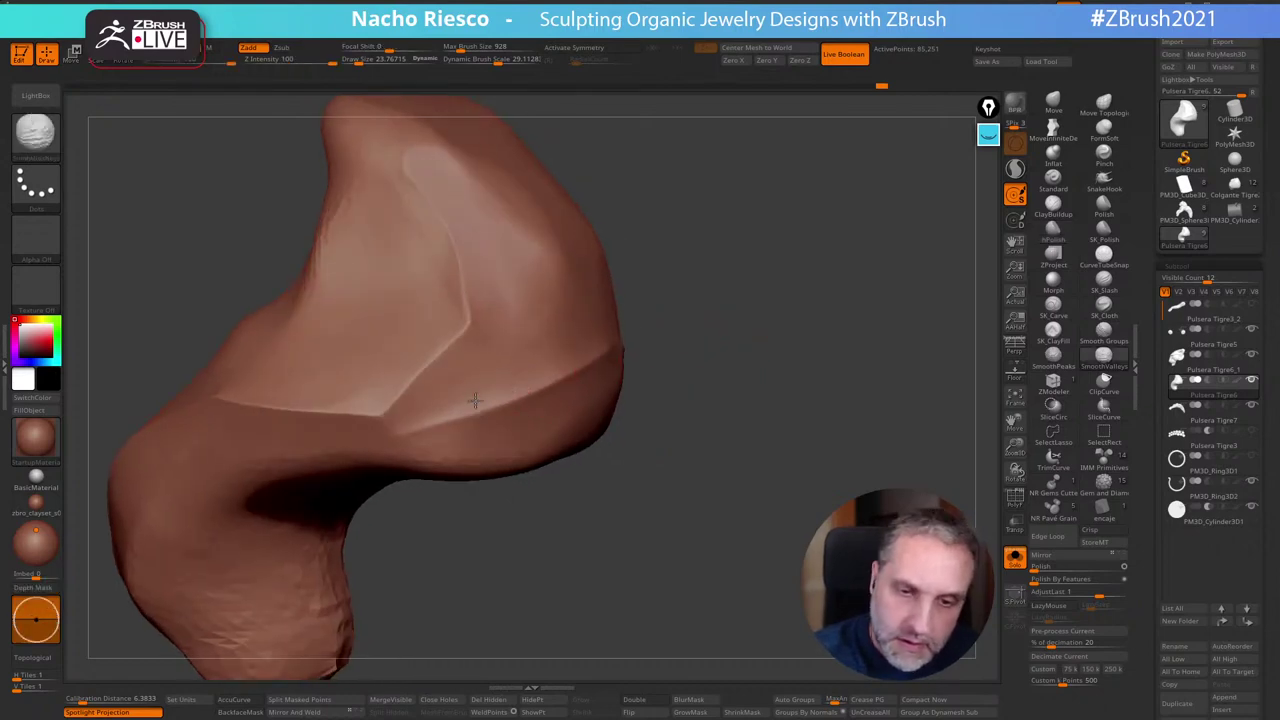
{"action": "left_click", "coordinate": [1013, 558]}
{"action": "left_click_drag", "start_coordinate": [940, 400], "coordinate": [800, 470], "text": "alt"}
Switch the smoothing brush to SmoothPeaks and soften the neck surface where it meets the shoulder
{"action": "key", "text": "shift"}
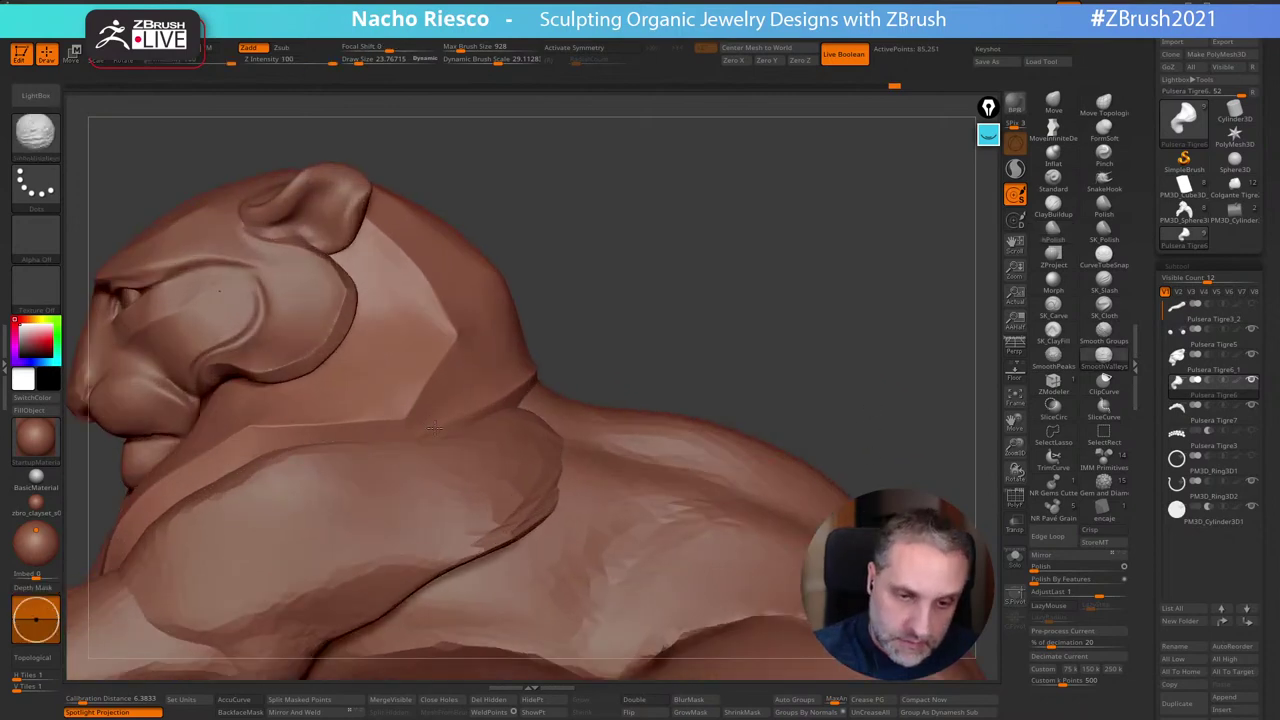
{"action": "left_click_drag", "start_coordinate": [586, 311], "coordinate": [850, 370], "text": "alt"}
{"action": "key", "text": "shift"}
{"action": "left_click", "coordinate": [1055, 355]}
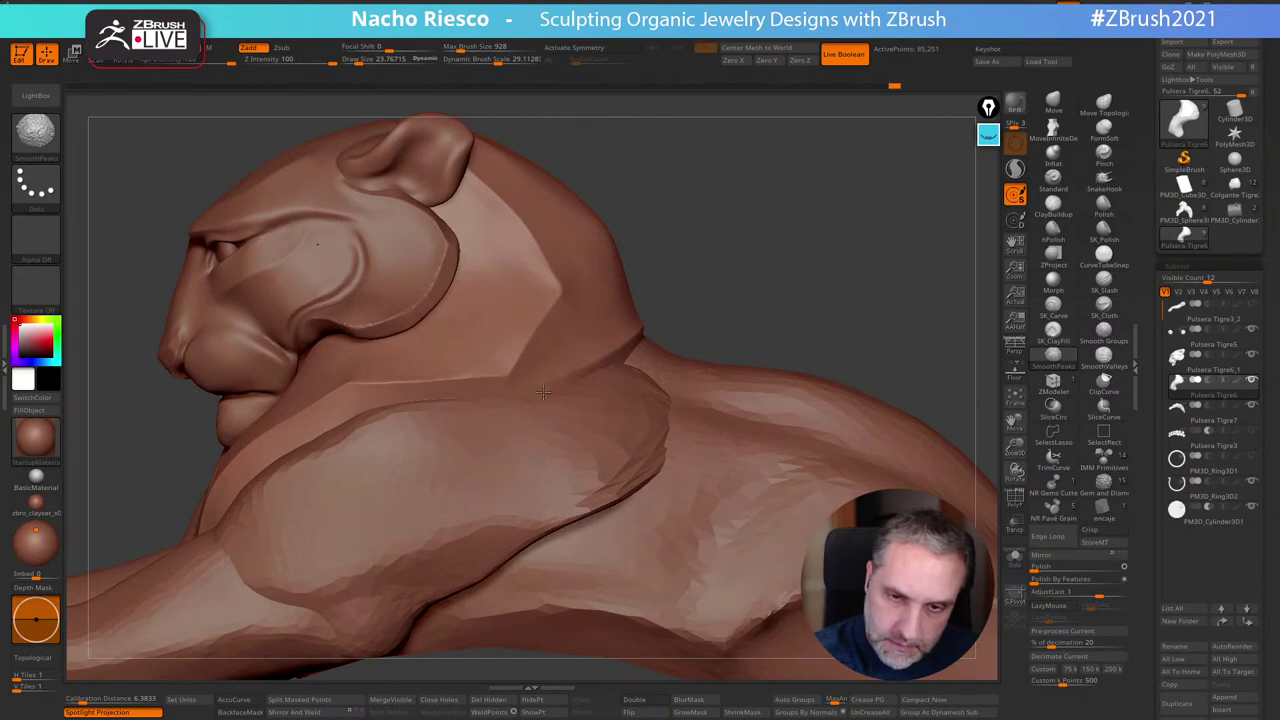
{"action": "mouse_move", "coordinate": [774, 281]}
{"action": "left_mouse_down", "text": "alt"}
{"action": "mouse_move", "coordinate": [763, 197]}
{"action": "mouse_move", "coordinate": [786, 204]}
{"action": "left_mouse_up", "text": "alt"}
{"action": "left_click_drag", "start_coordinate": [852, 284], "coordinate": [892, 279]}
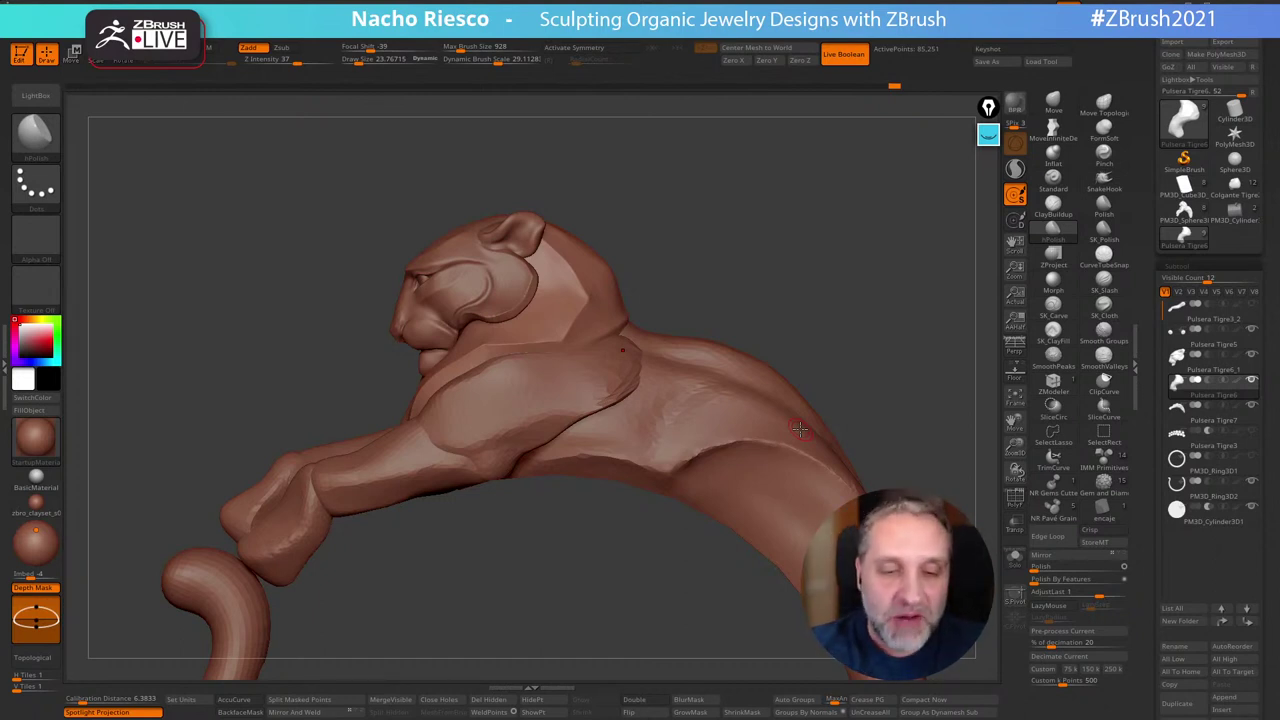
Reshape the chest contour below the chin with the Move brush, turning off AccuCurve and enlarging the draw size to about 84
{"action": "mouse_move", "coordinate": [762, 290]}
{"action": "left_mouse_down"}
{"action": "mouse_move", "coordinate": [760, 257]}
{"action": "mouse_move", "coordinate": [870, 251]}
{"action": "mouse_move", "coordinate": [860, 274]}
{"action": "mouse_move", "coordinate": [881, 290]}
{"action": "left_mouse_up"}
{"action": "left_click", "coordinate": [1053, 103]}
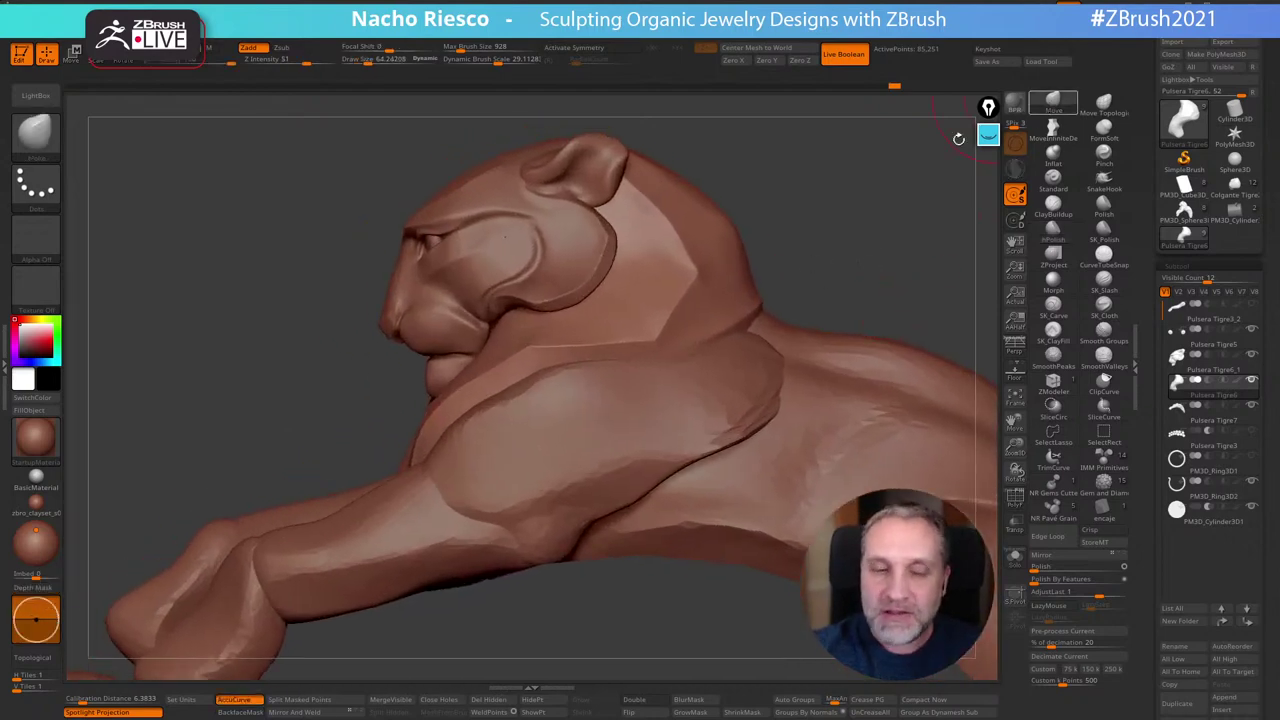
{"action": "left_click", "coordinate": [262, 699]}
{"action": "key", "text": "s"}
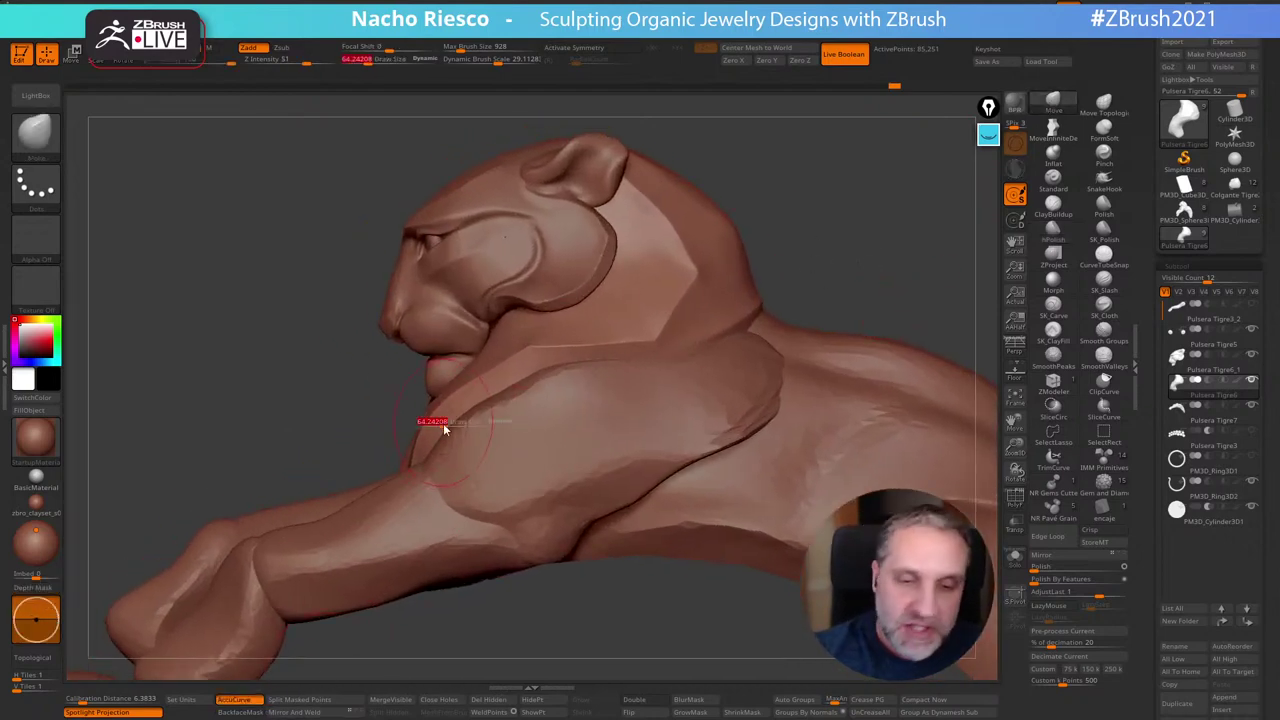
{"action": "mouse_move", "coordinate": [444, 427]}
{"action": "left_mouse_down"}
{"action": "mouse_move", "coordinate": [413, 427]}
{"action": "mouse_move", "coordinate": [420, 456]}
{"action": "left_mouse_up"}
{"action": "left_click", "coordinate": [256, 700]}
{"action": "key", "text": "s"}
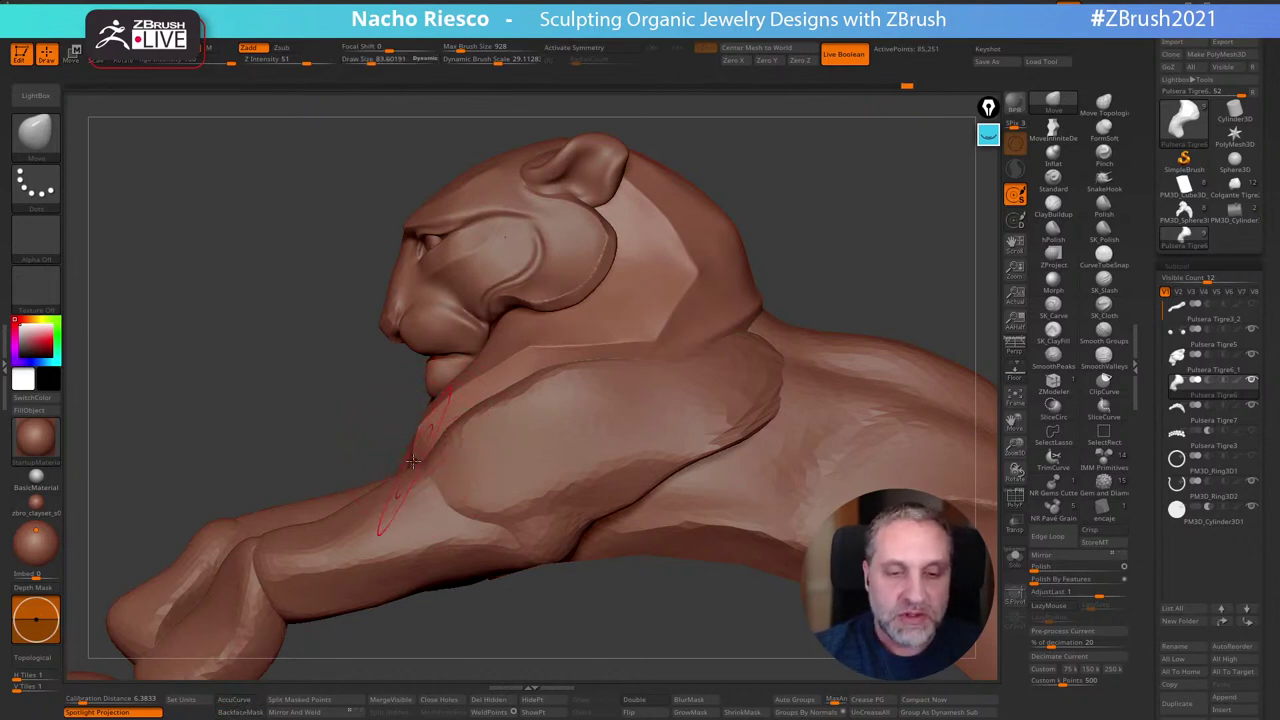
{"action": "left_click", "coordinate": [419, 462]}
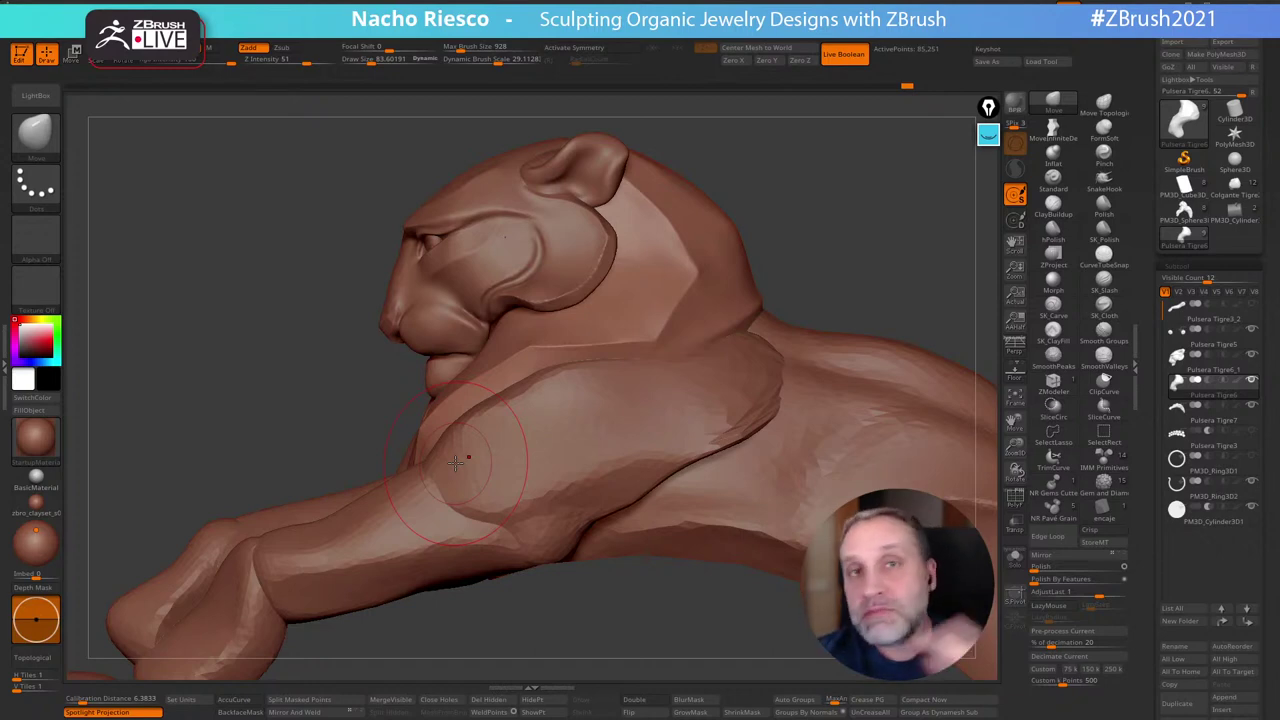
From the front, select the Pulsera Tigre7 subtool and adjust both shoulders with the Move brush at draw size about 110
{"action": "left_click_drag", "start_coordinate": [854, 197], "coordinate": [834, 251]}
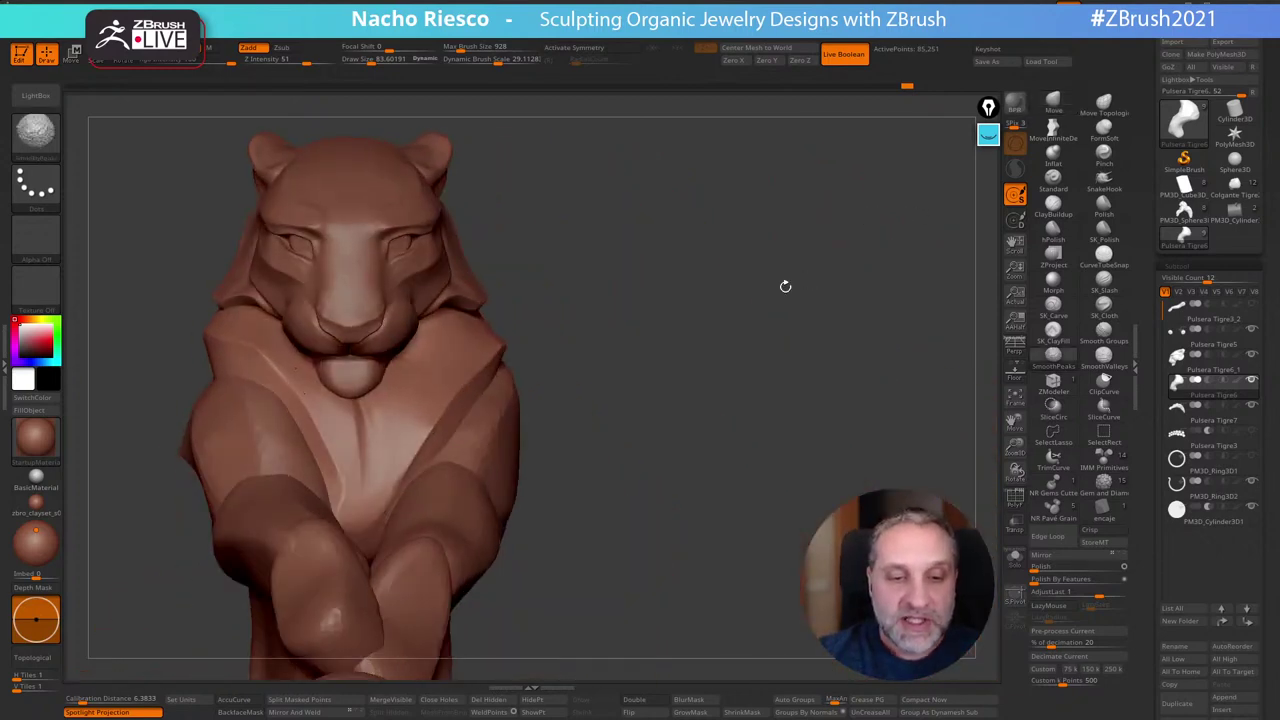
{"action": "key", "text": "b"}
{"action": "key", "text": "m"}
{"action": "key", "text": "v"}
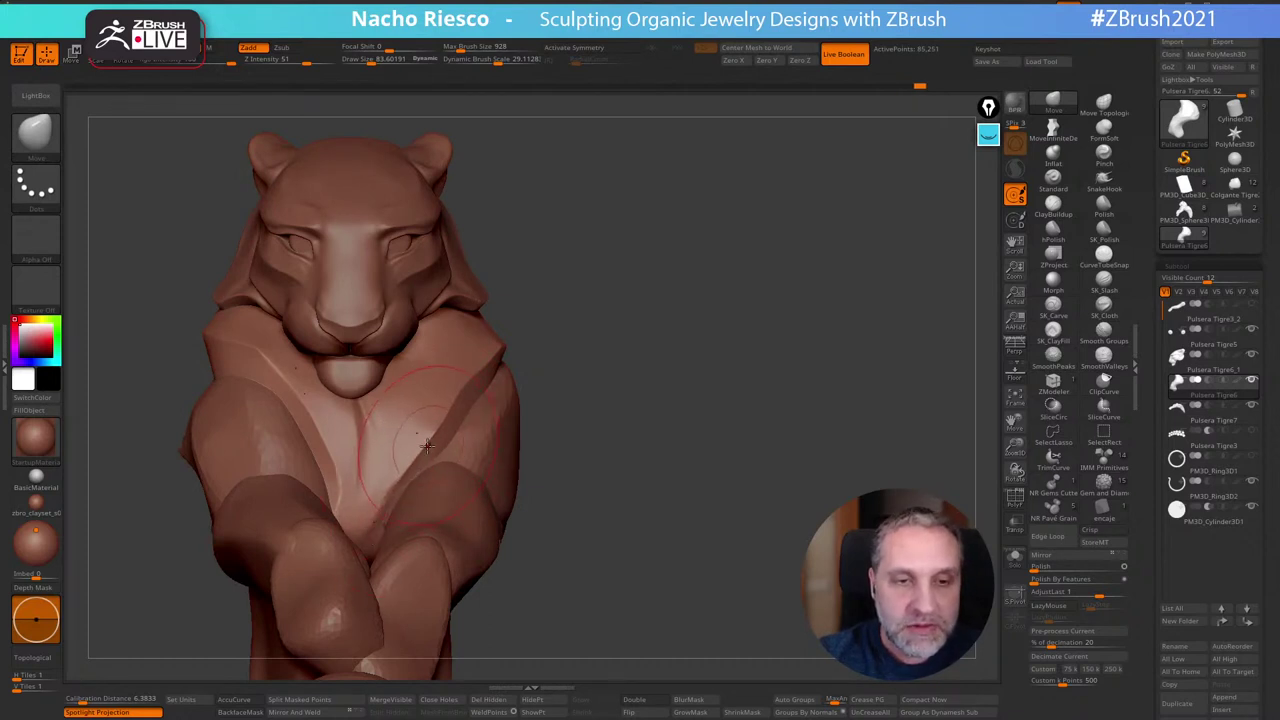
{"action": "left_click_drag", "start_coordinate": [668, 315], "coordinate": [720, 308], "text": "alt"}
{"action": "key", "text": "s"}
{"action": "left_click_drag", "start_coordinate": [324, 358], "coordinate": [328, 358]}
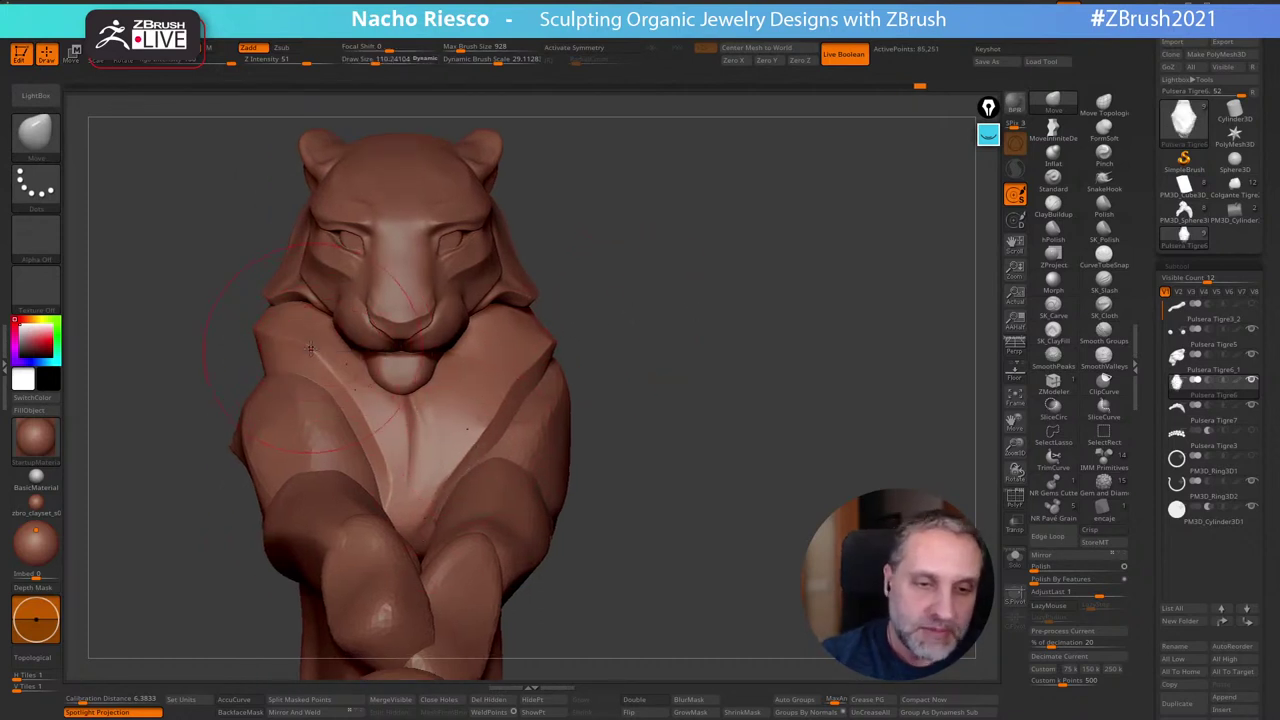
{"action": "left_click", "coordinate": [286, 384], "text": "alt"}
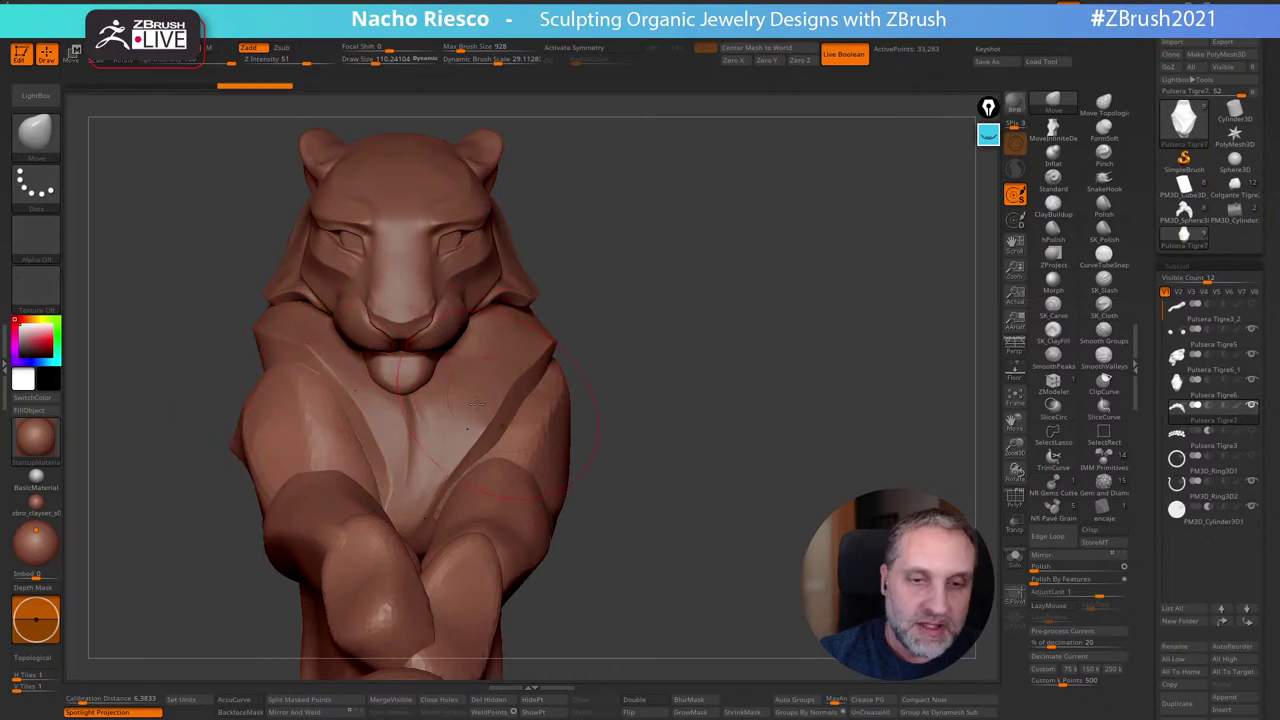
{"action": "left_click_drag", "start_coordinate": [303, 390], "coordinate": [308, 388]}
{"action": "left_click_drag", "start_coordinate": [546, 425], "coordinate": [552, 419]}
Widen the chin of the head subtool with the Move brush and symmetry active, reducing the draw size to about 41
{"action": "mouse_move", "coordinate": [662, 351]}
{"action": "left_mouse_down"}
{"action": "mouse_move", "coordinate": [646, 354]}
{"action": "mouse_move", "coordinate": [743, 380]}
{"action": "mouse_move", "coordinate": [877, 366]}
{"action": "left_mouse_up"}
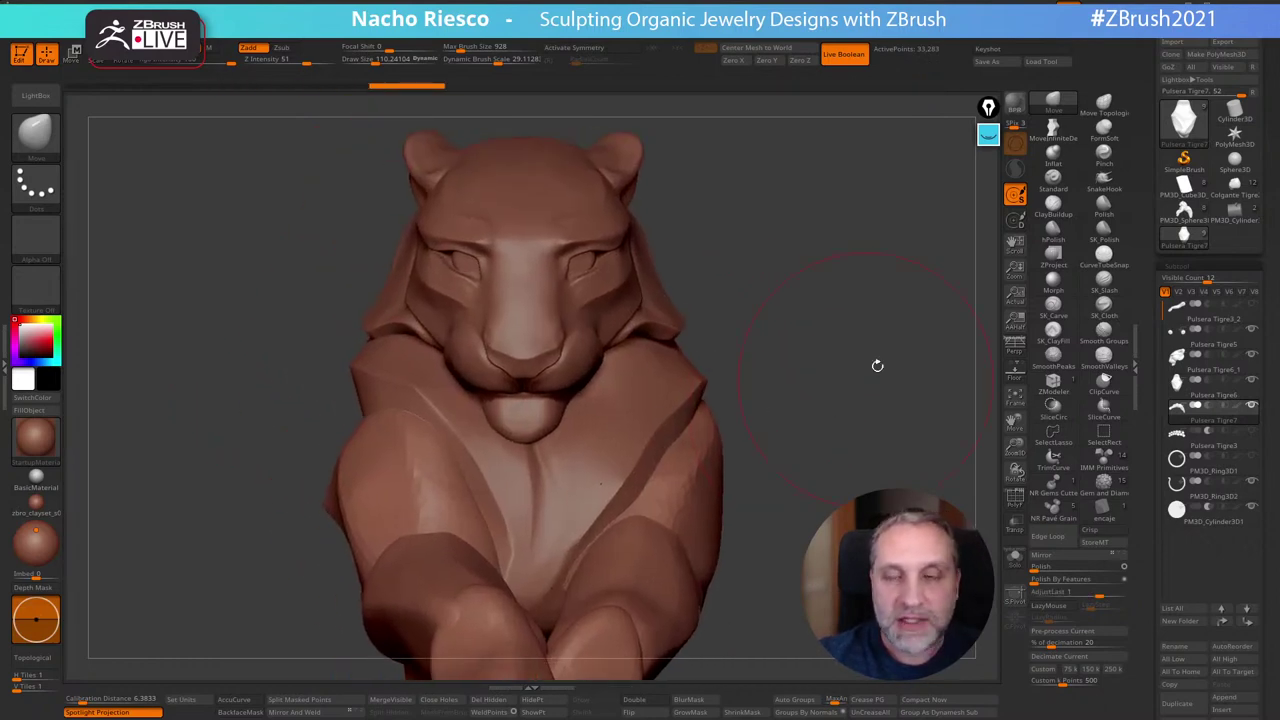
{"action": "key", "text": "x"}
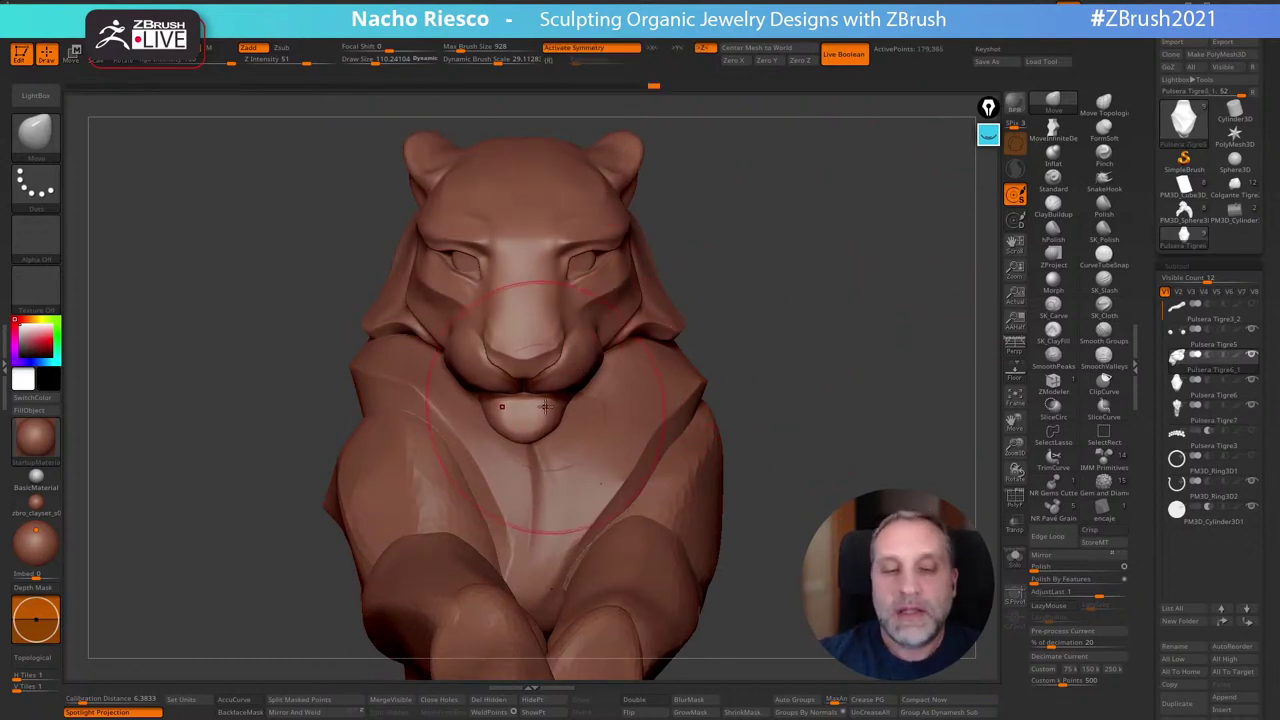
{"action": "key", "text": "s"}
{"action": "left_click_drag", "start_coordinate": [537, 404], "coordinate": [525, 420]}
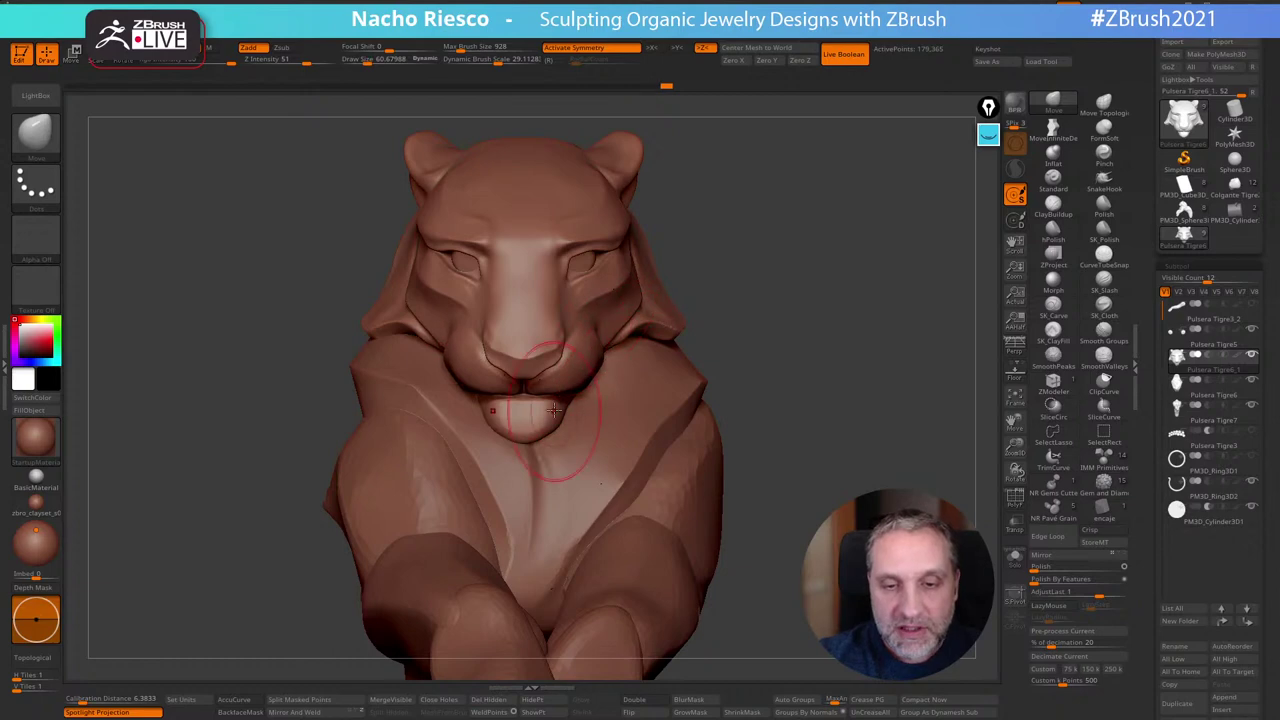
{"action": "key", "text": "s"}
{"action": "left_click_drag", "start_coordinate": [550, 411], "coordinate": [541, 413]}
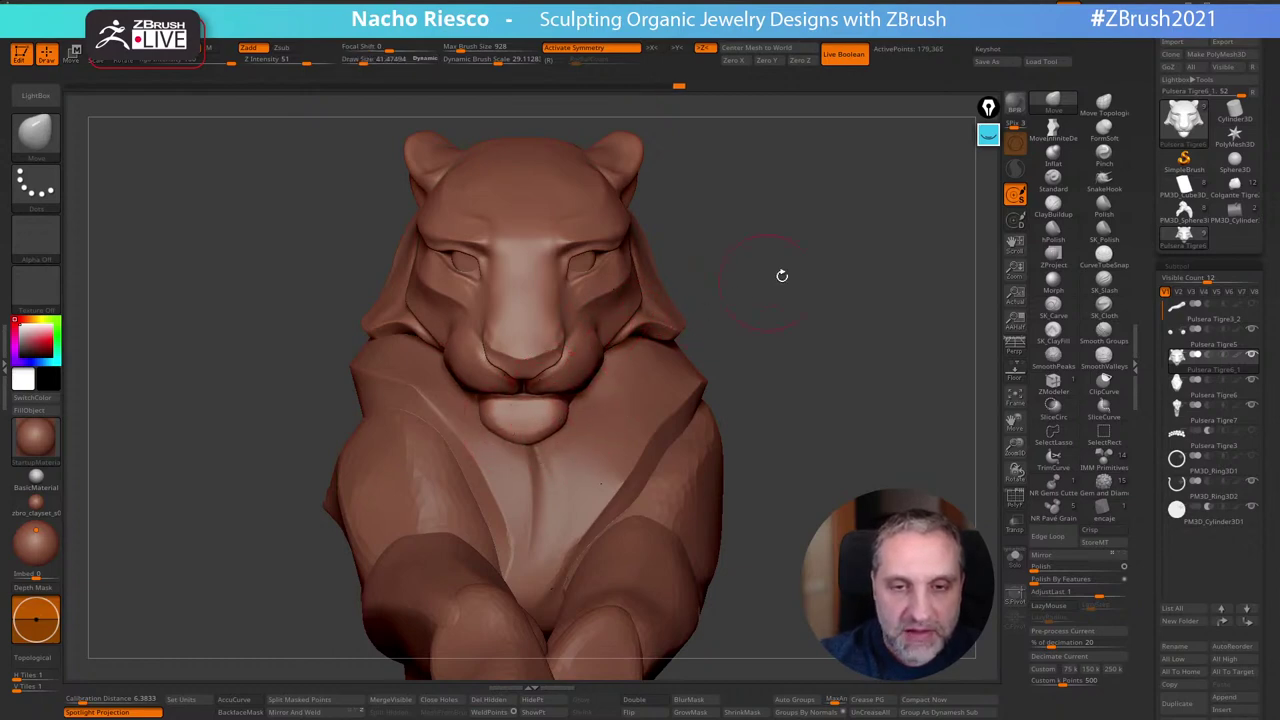
{"action": "left_click_drag", "start_coordinate": [782, 276], "coordinate": [737, 258]}
{"action": "left_click_drag", "start_coordinate": [353, 503], "coordinate": [404, 493]}
{"action": "left_click_drag", "start_coordinate": [763, 274], "coordinate": [811, 266], "text": "alt"}
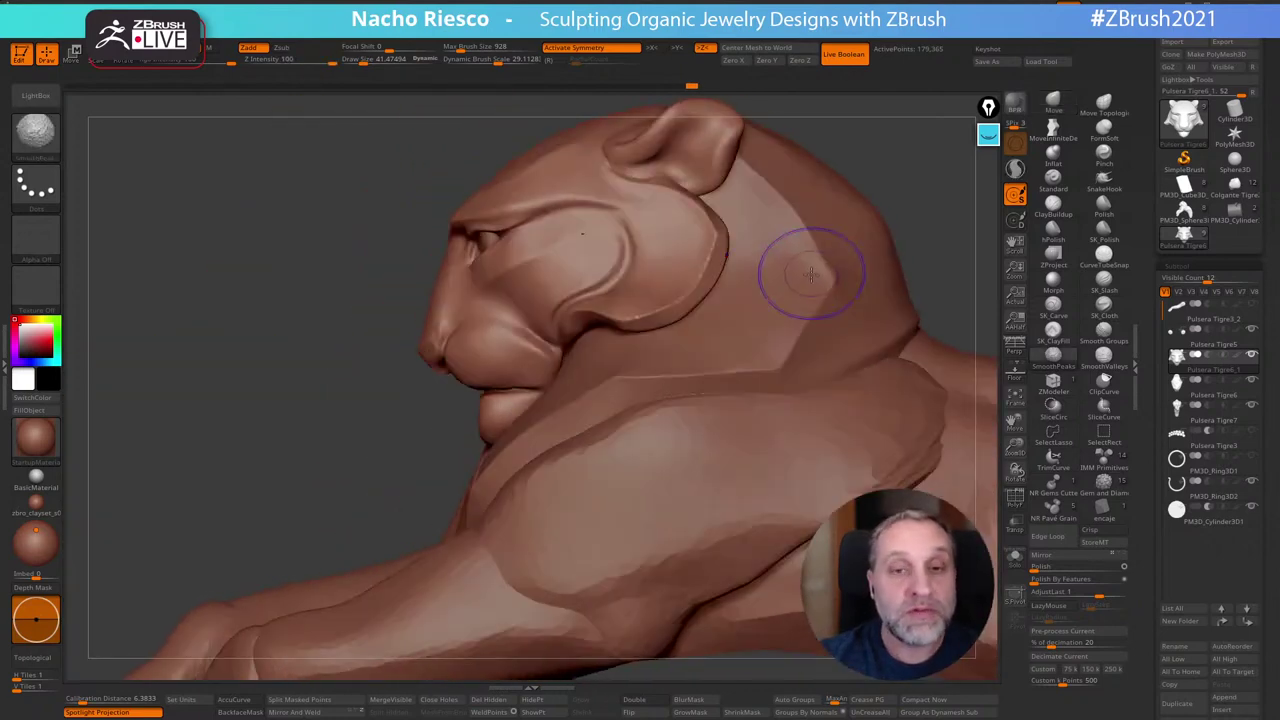
Select the Pulsera Tigre6 neck subtool, enable Sculptris Pro and smooth the neck edge below the cheek with SmoothPeaks at draw size about 36
{"action": "left_click_drag", "start_coordinate": [374, 481], "coordinate": [680, 286]}
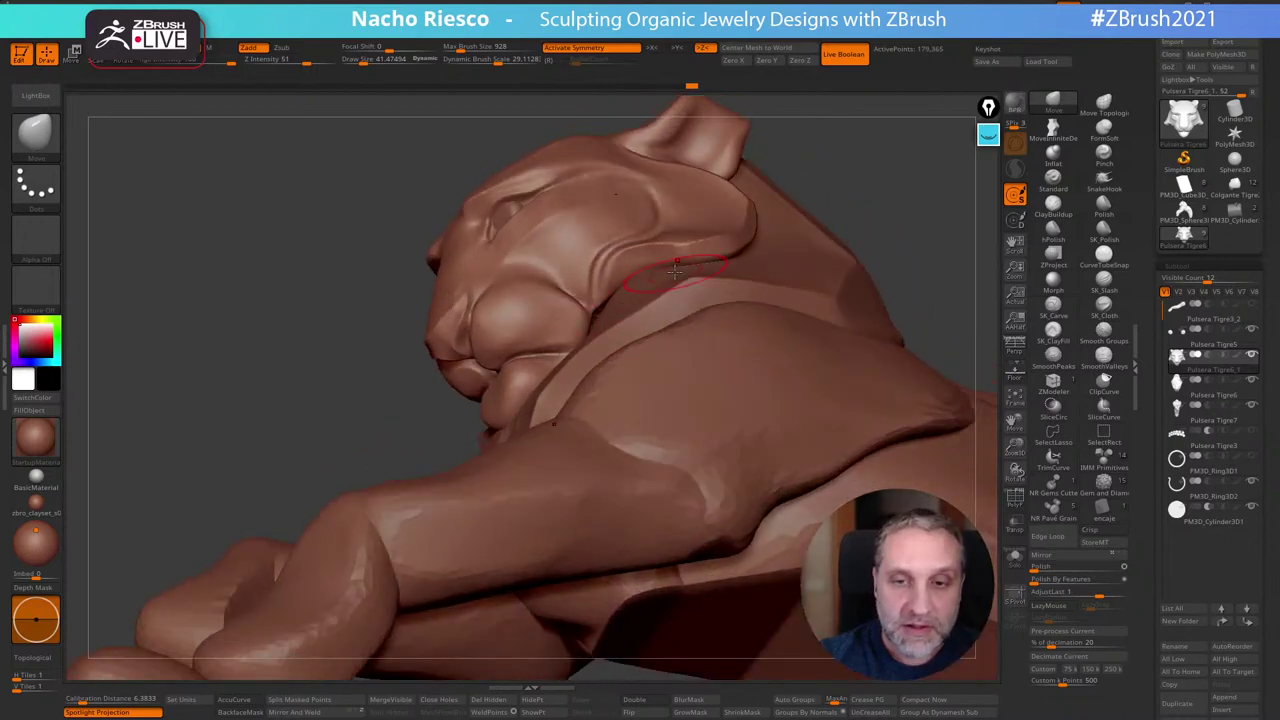
{"action": "mouse_move", "coordinate": [884, 191]}
{"action": "left_mouse_down"}
{"action": "mouse_move", "coordinate": [610, 285]}
{"action": "mouse_move", "coordinate": [606, 307]}
{"action": "mouse_move", "coordinate": [850, 195]}
{"action": "mouse_move", "coordinate": [815, 203]}
{"action": "left_mouse_up"}
{"action": "left_click", "coordinate": [600, 320], "text": "alt"}
{"action": "mouse_move", "coordinate": [365, 441]}
{"action": "left_mouse_down"}
{"action": "mouse_move", "coordinate": [640, 420]}
{"action": "mouse_move", "coordinate": [474, 314]}
{"action": "left_mouse_up"}
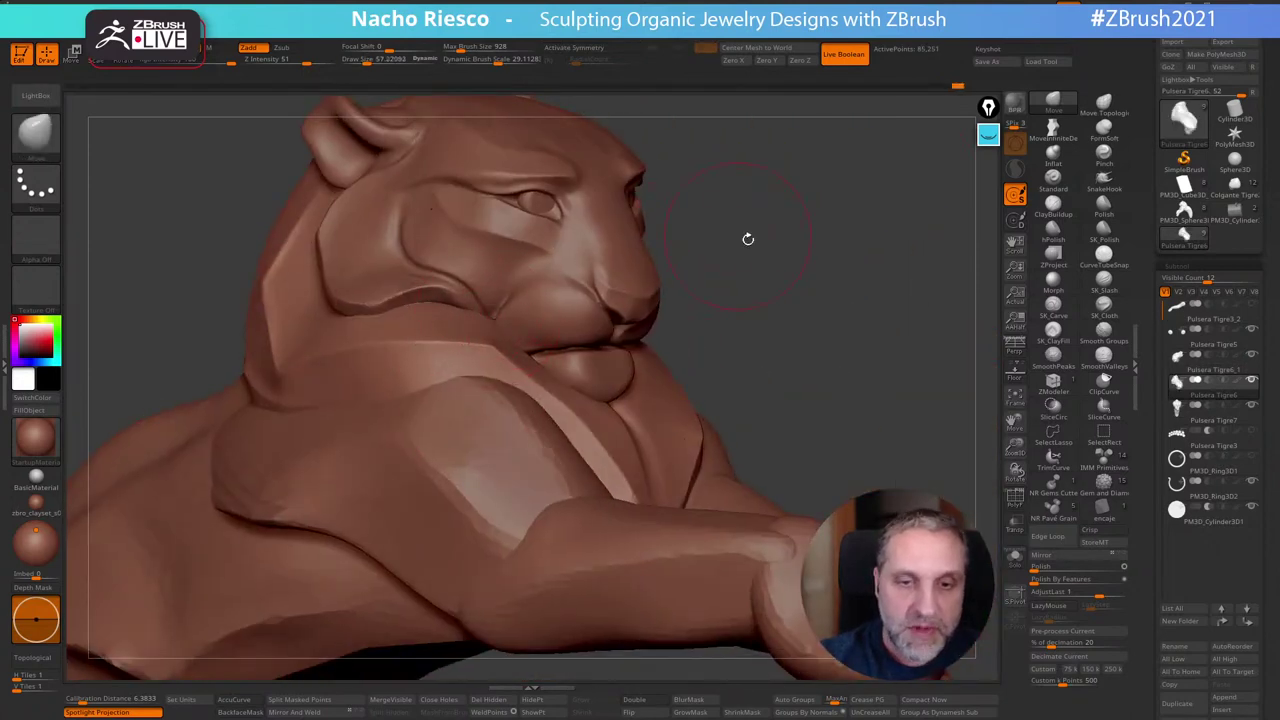
{"action": "key", "text": "s"}
{"action": "mouse_move", "coordinate": [749, 238]}
{"action": "left_mouse_down"}
{"action": "mouse_move", "coordinate": [790, 260]}
{"action": "mouse_move", "coordinate": [737, 262]}
{"action": "mouse_move", "coordinate": [990, 189]}
{"action": "mouse_move", "coordinate": [837, 374]}
{"action": "left_mouse_up"}
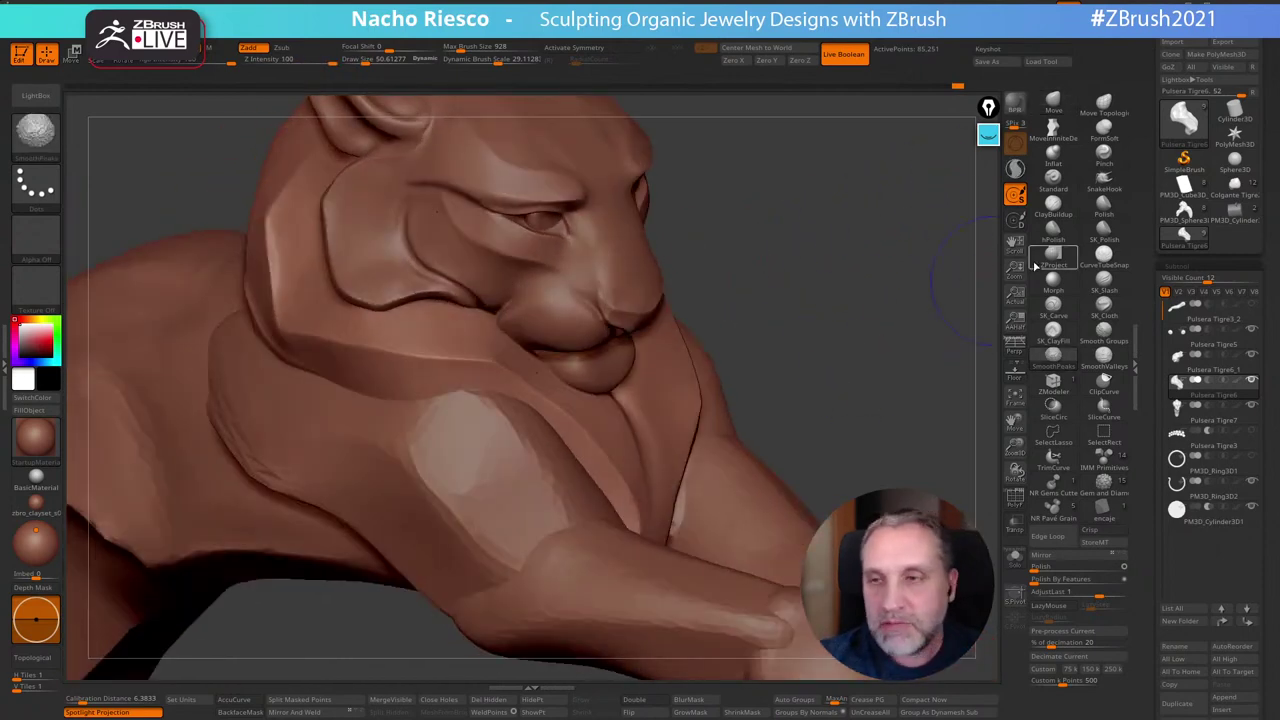
{"action": "left_click", "coordinate": [1015, 169]}
{"action": "left_click_drag", "start_coordinate": [487, 322], "coordinate": [486, 317], "text": "shift"}
{"action": "key", "text": "s"}
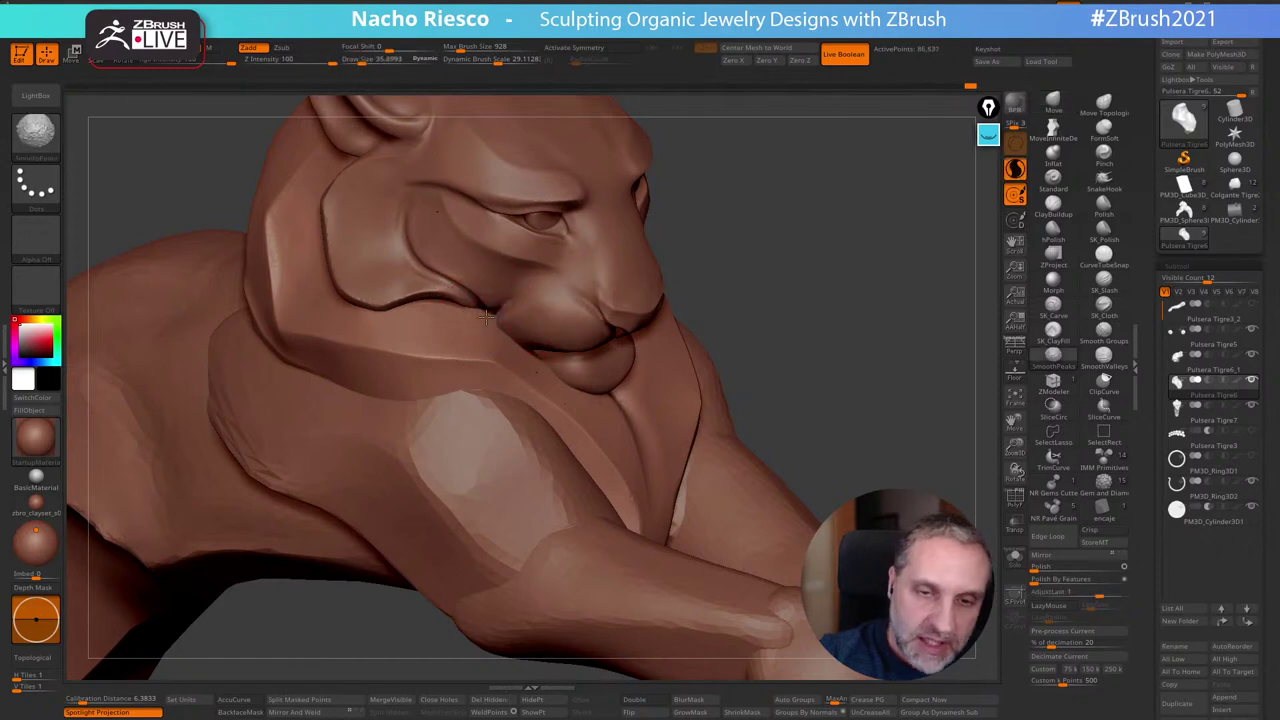
From behind, adjust the neck below the cheek with the Move brush at draw size about 51
{"action": "mouse_move", "coordinate": [740, 271]}
{"action": "left_mouse_down"}
{"action": "mouse_move", "coordinate": [751, 266]}
{"action": "mouse_move", "coordinate": [771, 297]}
{"action": "mouse_move", "coordinate": [791, 289]}
{"action": "mouse_move", "coordinate": [829, 306]}
{"action": "left_mouse_up"}
{"action": "key", "text": "s"}
{"action": "left_click_drag", "start_coordinate": [518, 288], "coordinate": [517, 288]}
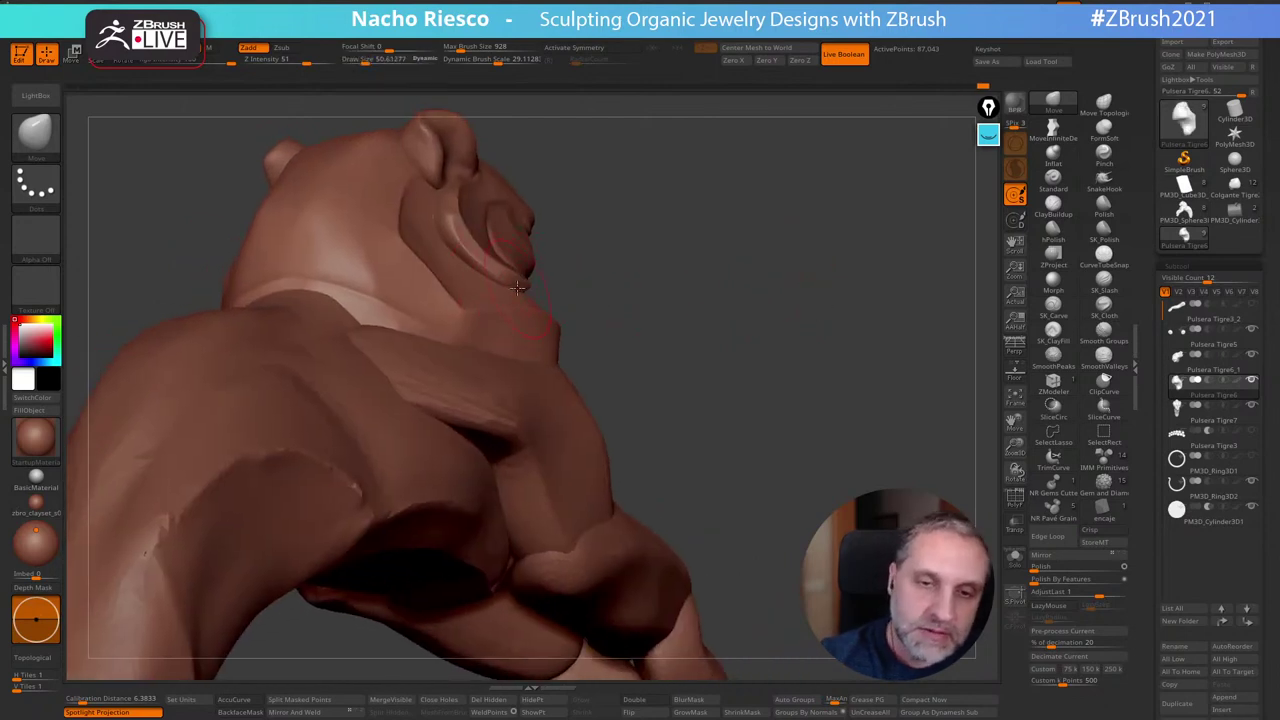
Select the Pulsera Tigre6_1 head subtool and smooth the back of the head near the ear with SmoothPeaks at draw size about 36
{"action": "left_click", "coordinate": [483, 260], "text": "alt"}
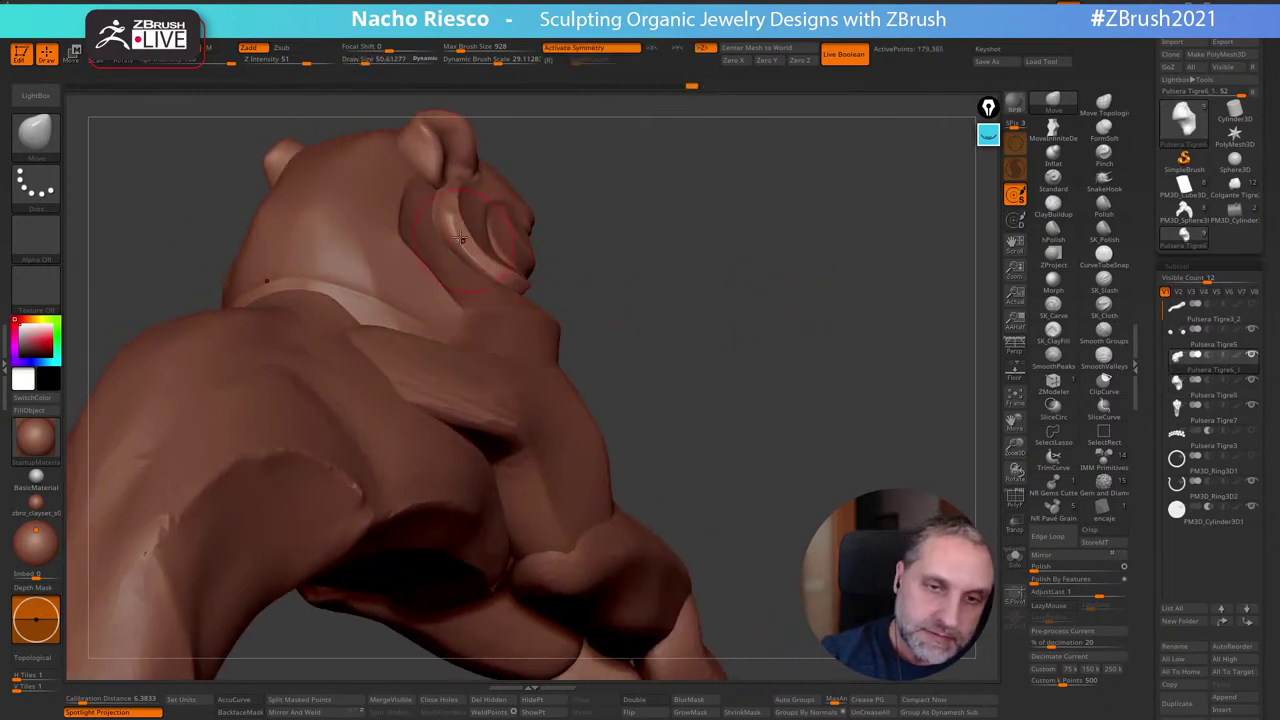
{"action": "mouse_move", "coordinate": [624, 182]}
{"action": "left_mouse_down"}
{"action": "mouse_move", "coordinate": [656, 182]}
{"action": "mouse_move", "coordinate": [657, 215]}
{"action": "mouse_move", "coordinate": [640, 209]}
{"action": "mouse_move", "coordinate": [777, 210]}
{"action": "mouse_move", "coordinate": [751, 291]}
{"action": "mouse_move", "coordinate": [462, 274]}
{"action": "left_mouse_up"}
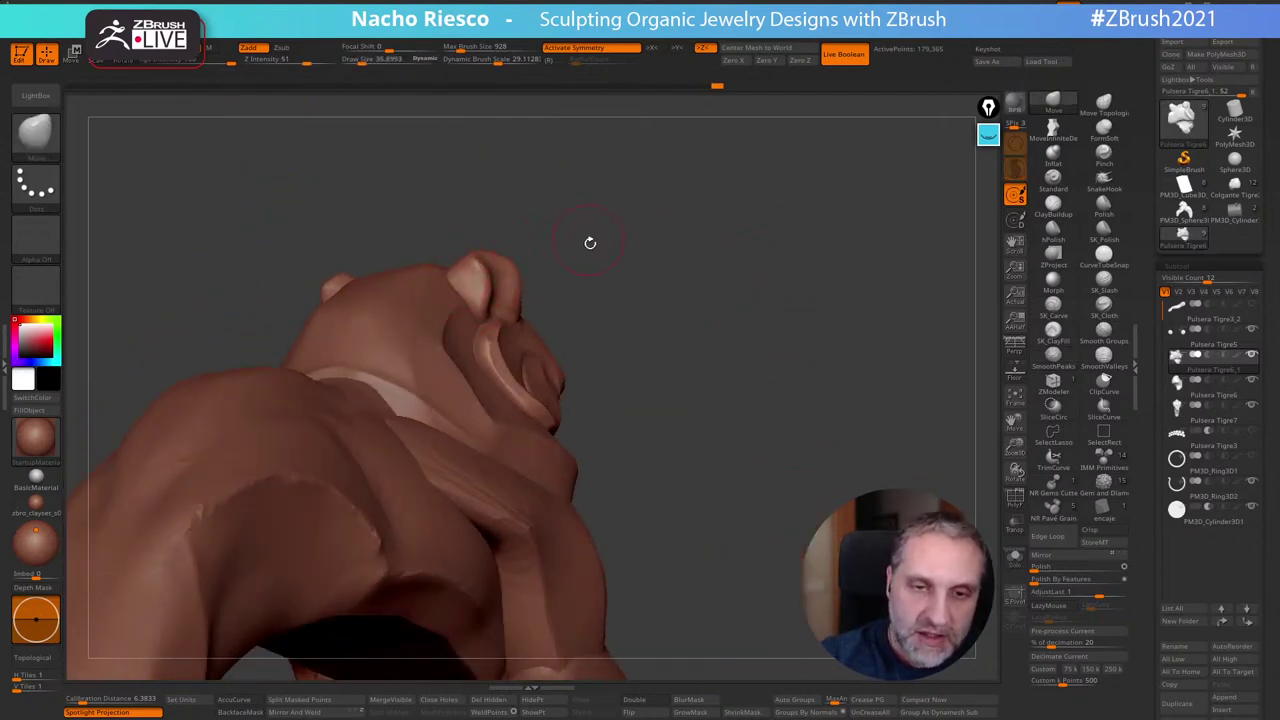
{"action": "left_click_drag", "start_coordinate": [591, 243], "coordinate": [594, 259]}
{"action": "left_click_drag", "start_coordinate": [468, 280], "coordinate": [461, 269], "text": "shift"}
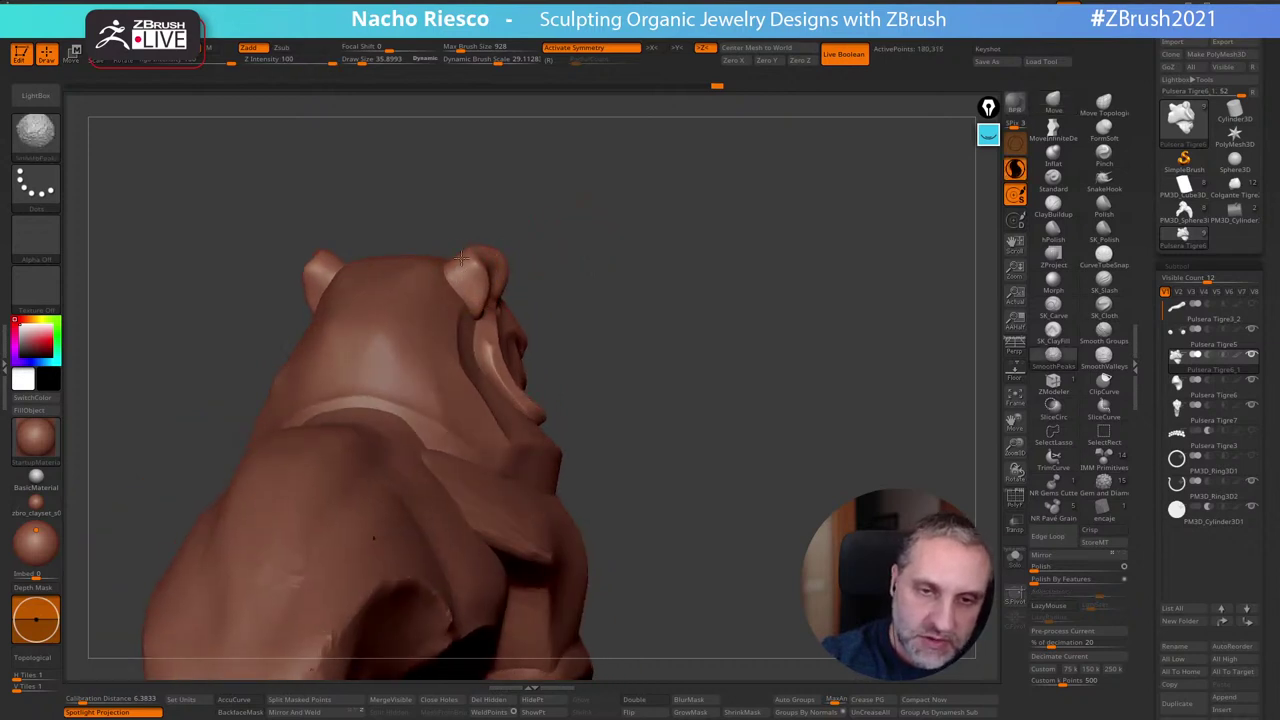
{"action": "mouse_move", "coordinate": [534, 294]}
{"action": "left_mouse_down", "text": "shift"}
{"action": "mouse_move", "coordinate": [637, 318]}
{"action": "mouse_move", "coordinate": [634, 271]}
{"action": "mouse_move", "coordinate": [640, 283]}
{"action": "mouse_move", "coordinate": [422, 278]}
{"action": "left_mouse_up", "text": "shift"}
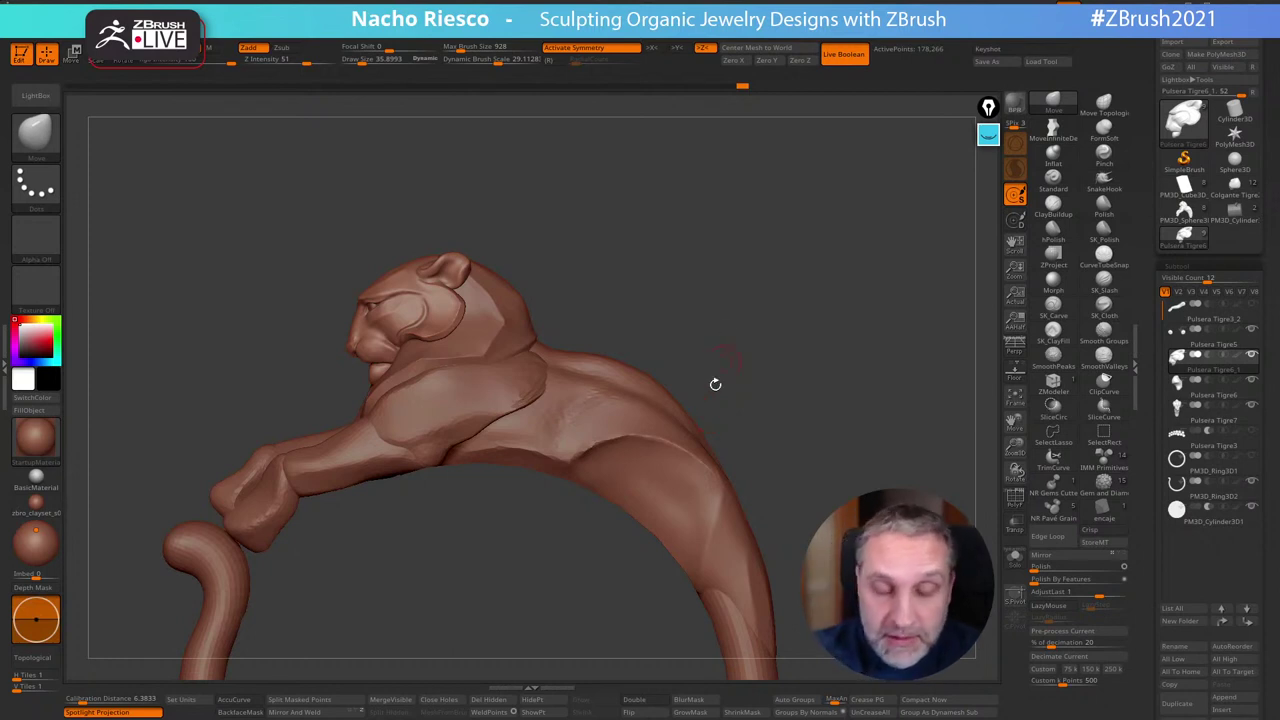
Select the Pulsera Tigre7 body subtool, hide its front legs and shoulders, and split the hidden part into a separate subtool
{"action": "left_click_drag", "start_coordinate": [760, 369], "coordinate": [859, 319]}
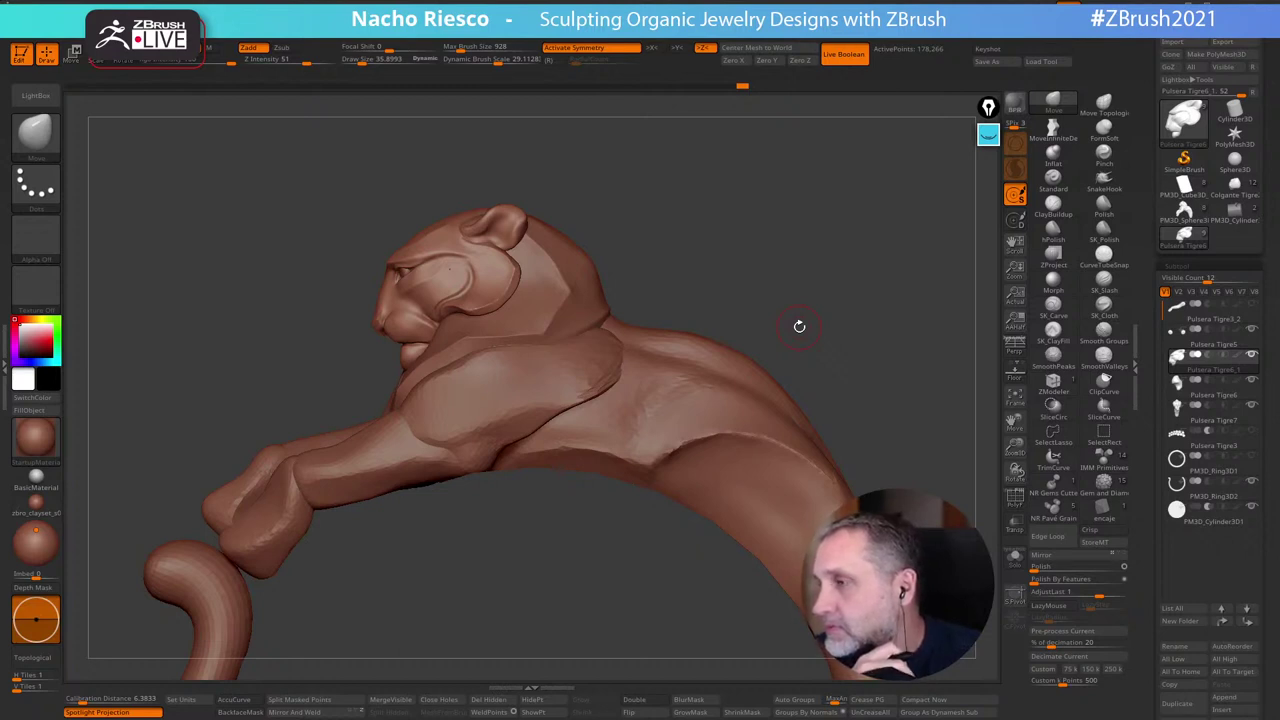
{"action": "mouse_move", "coordinate": [799, 326]}
{"action": "left_mouse_down"}
{"action": "mouse_move", "coordinate": [837, 269]}
{"action": "mouse_move", "coordinate": [843, 314]}
{"action": "left_mouse_up"}
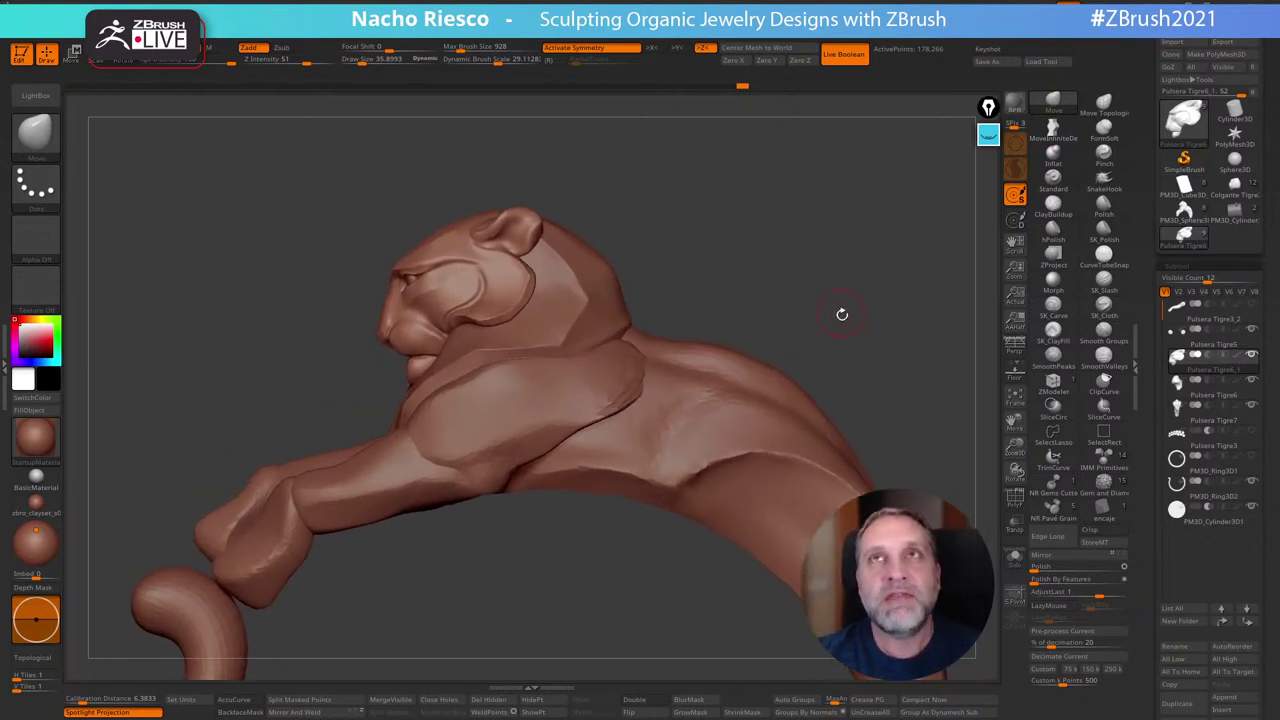
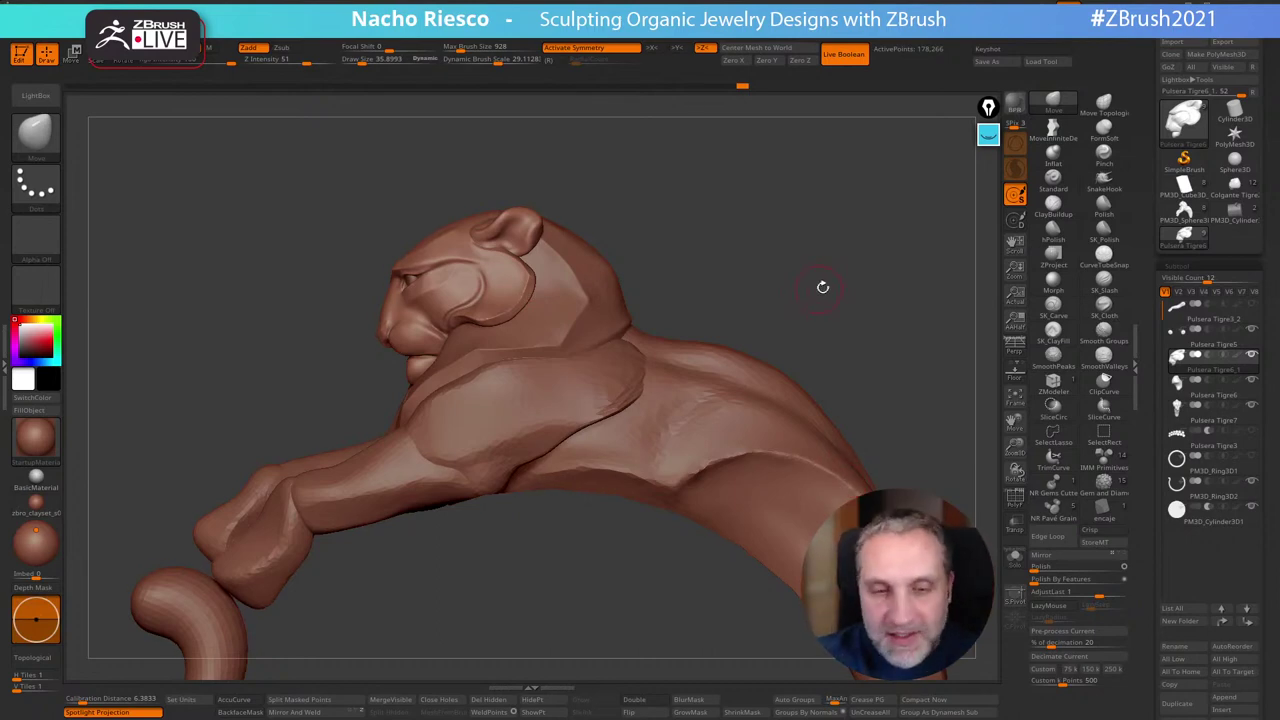
{"action": "left_click_drag", "start_coordinate": [823, 288], "coordinate": [826, 281], "text": "alt"}
{"action": "left_click_drag", "start_coordinate": [701, 373], "coordinate": [831, 309]}
{"action": "mouse_move", "coordinate": [834, 371]}
{"action": "left_mouse_down"}
{"action": "mouse_move", "coordinate": [896, 384]}
{"action": "mouse_move", "coordinate": [791, 326]}
{"action": "mouse_move", "coordinate": [815, 344]}
{"action": "left_mouse_up"}
{"action": "key", "text": "s"}
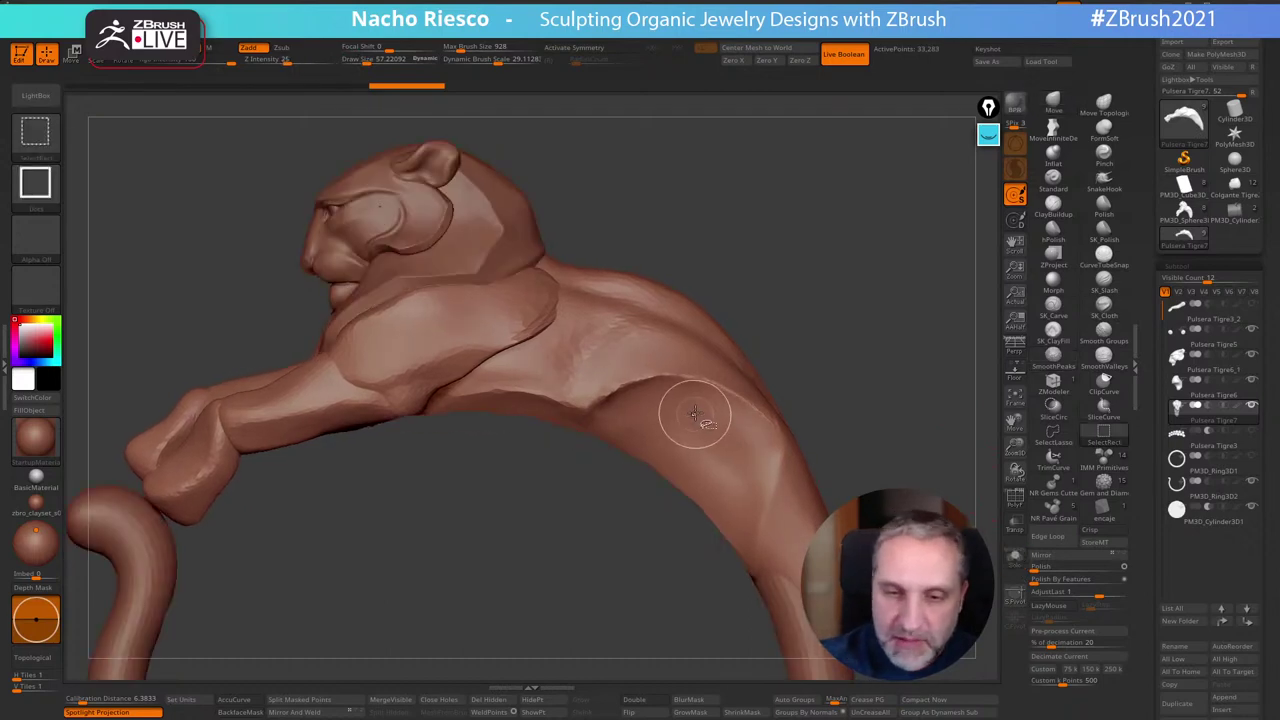
{"action": "left_click", "coordinate": [696, 416], "text": "ctrl+shift"}
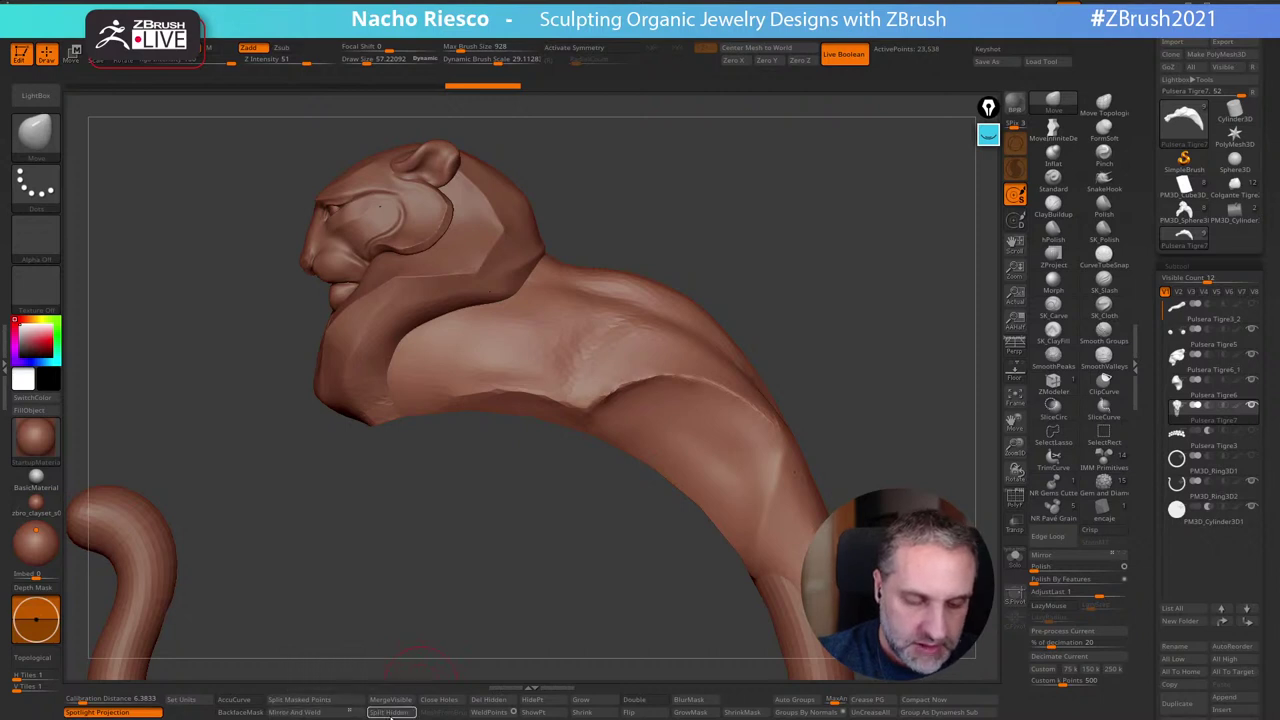
{"action": "left_click", "coordinate": [478, 642], "text": "ctrl+shift"}
Examine the separated body piece from several angles, both in isolation and within the whole bracelet
{"action": "left_click", "coordinate": [1014, 557]}
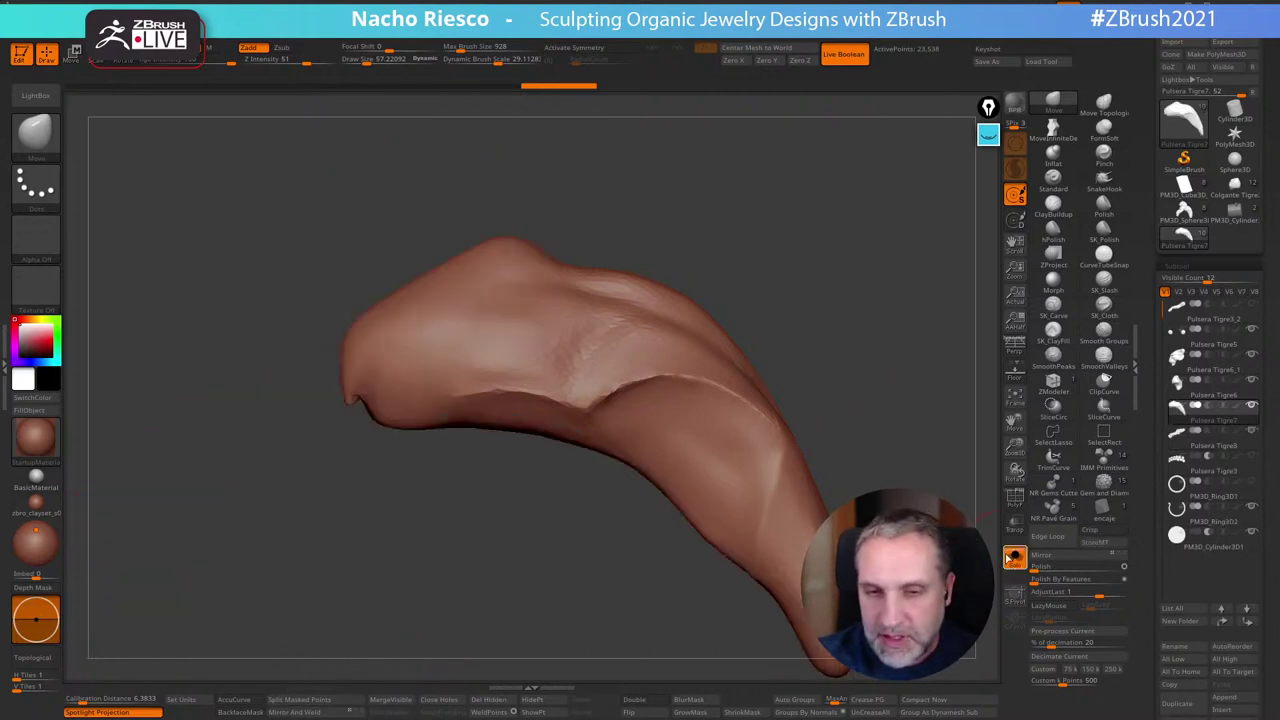
{"action": "mouse_move", "coordinate": [942, 497]}
{"action": "left_mouse_down"}
{"action": "mouse_move", "coordinate": [930, 503]}
{"action": "mouse_move", "coordinate": [932, 540]}
{"action": "left_mouse_up"}
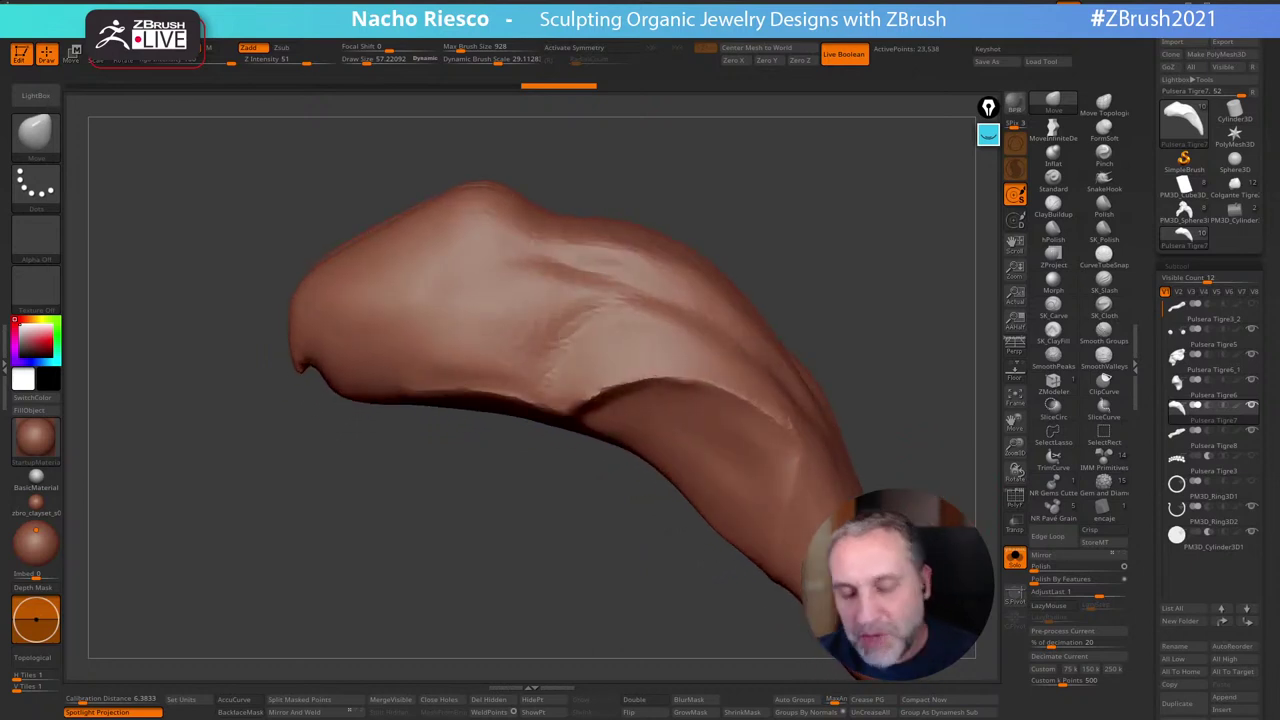
{"action": "left_click_drag", "start_coordinate": [897, 441], "coordinate": [934, 472]}
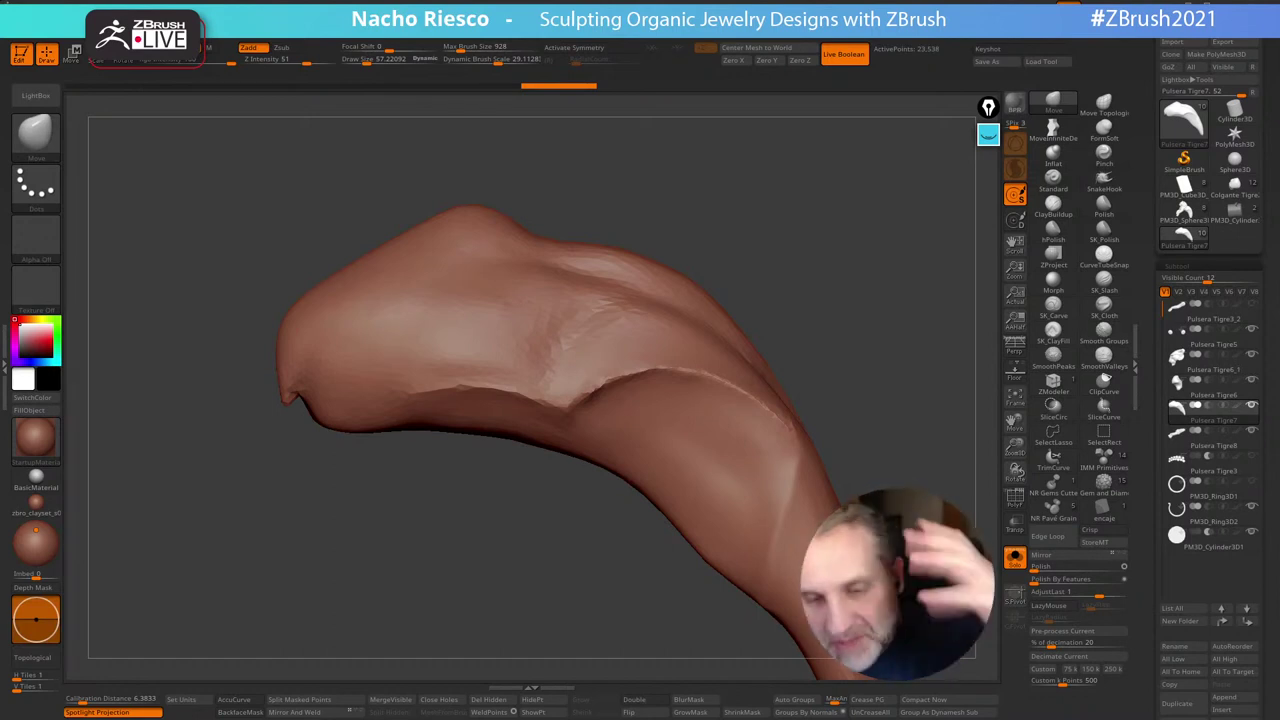
{"action": "mouse_move", "coordinate": [882, 387]}
{"action": "left_mouse_down"}
{"action": "mouse_move", "coordinate": [877, 420]}
{"action": "mouse_move", "coordinate": [934, 414]}
{"action": "mouse_move", "coordinate": [928, 432]}
{"action": "mouse_move", "coordinate": [938, 428]}
{"action": "left_mouse_up"}
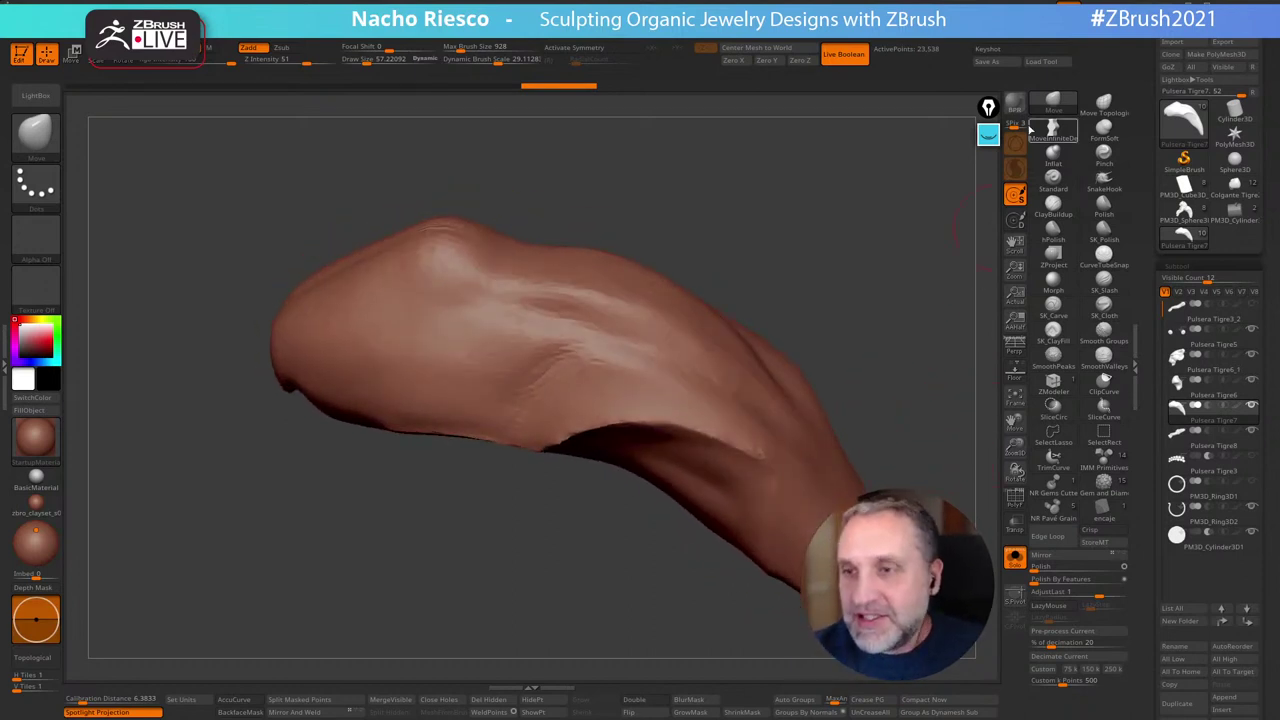
{"action": "key", "text": "s"}
{"action": "left_click_drag", "start_coordinate": [522, 338], "coordinate": [529, 341]}
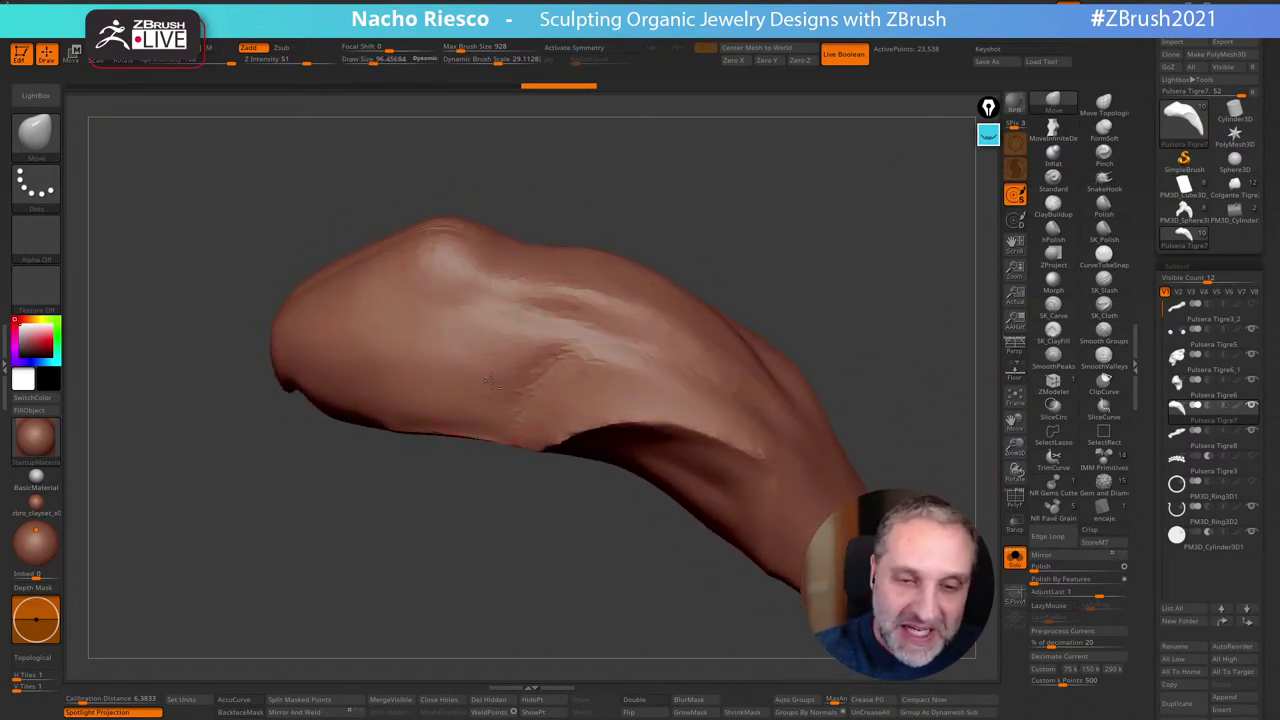
{"action": "left_click_drag", "start_coordinate": [787, 274], "coordinate": [813, 275]}
{"action": "left_click", "coordinate": [1014, 557]}
{"action": "left_click_drag", "start_coordinate": [902, 415], "coordinate": [905, 335]}
{"action": "left_click", "coordinate": [1014, 558]}
Smooth the front end of the isolated body piece with SmoothPeaks and Sculptris Pro at draw size about 96, and show the full bracelet again
{"action": "left_click_drag", "start_coordinate": [800, 448], "coordinate": [720, 449]}
{"action": "left_click_drag", "start_coordinate": [652, 363], "coordinate": [620, 364]}
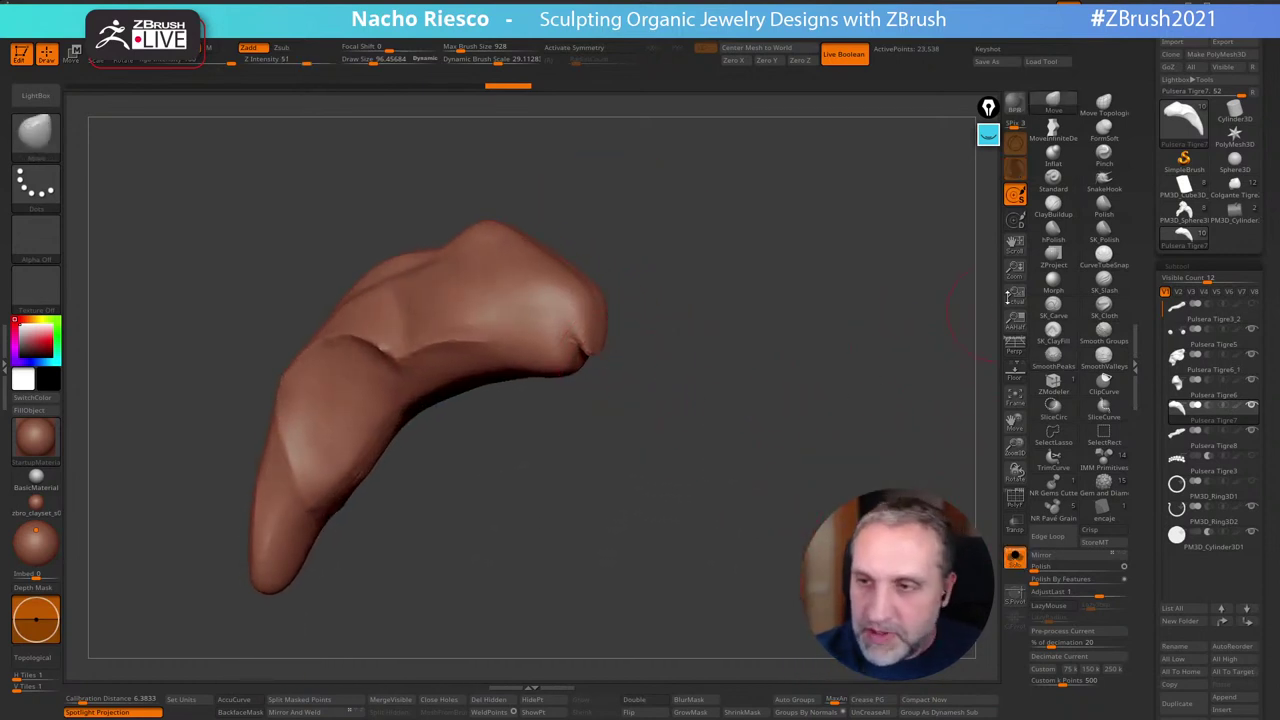
{"action": "left_click_drag", "start_coordinate": [852, 413], "coordinate": [825, 460]}
{"action": "left_click_drag", "start_coordinate": [641, 372], "coordinate": [645, 351]}
{"action": "key", "text": "shift"}
{"action": "left_click_drag", "start_coordinate": [682, 427], "coordinate": [731, 430], "text": "shift"}
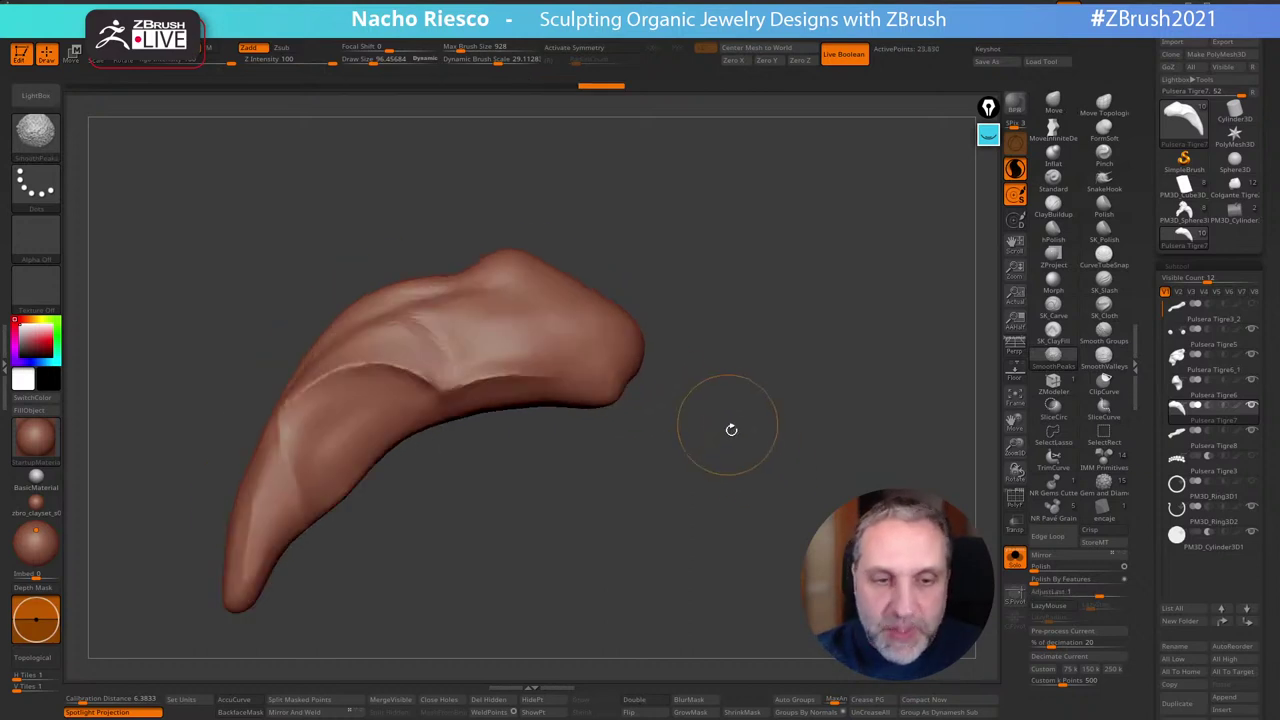
{"action": "mouse_move", "coordinate": [783, 536]}
{"action": "left_mouse_down"}
{"action": "mouse_move", "coordinate": [884, 536]}
{"action": "mouse_move", "coordinate": [580, 532]}
{"action": "left_mouse_up"}
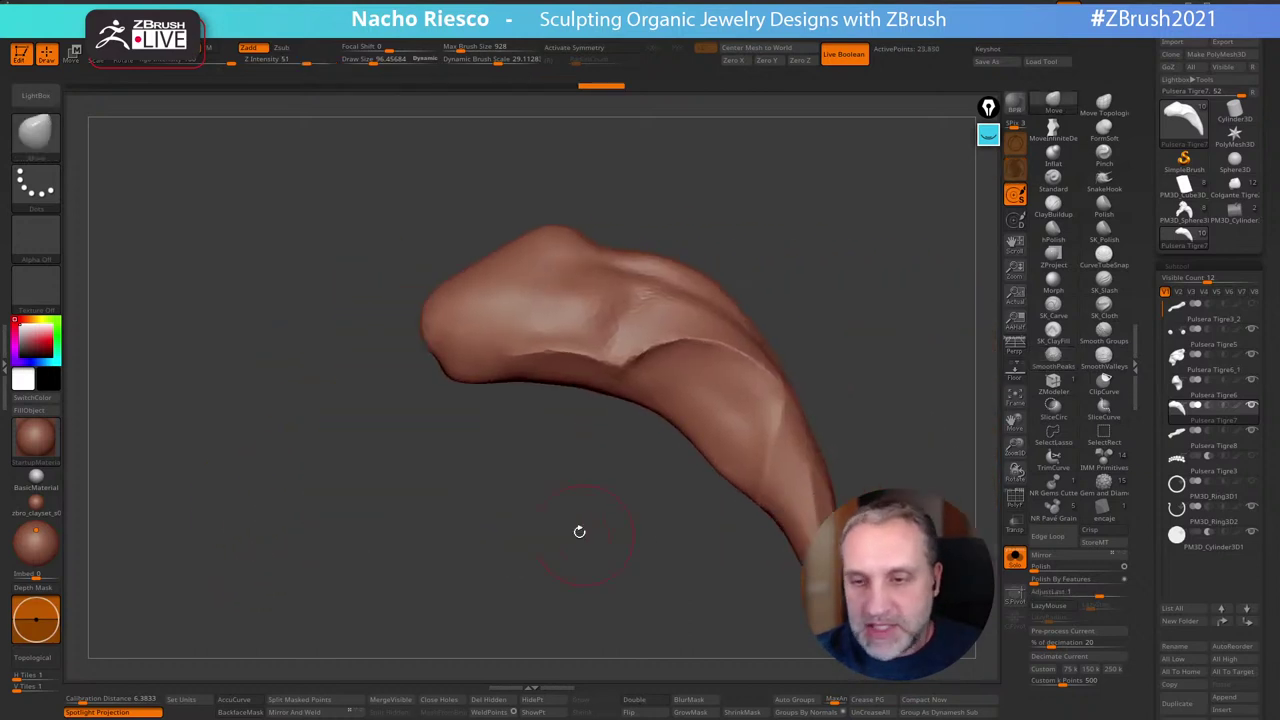
{"action": "left_click", "coordinate": [1015, 558]}
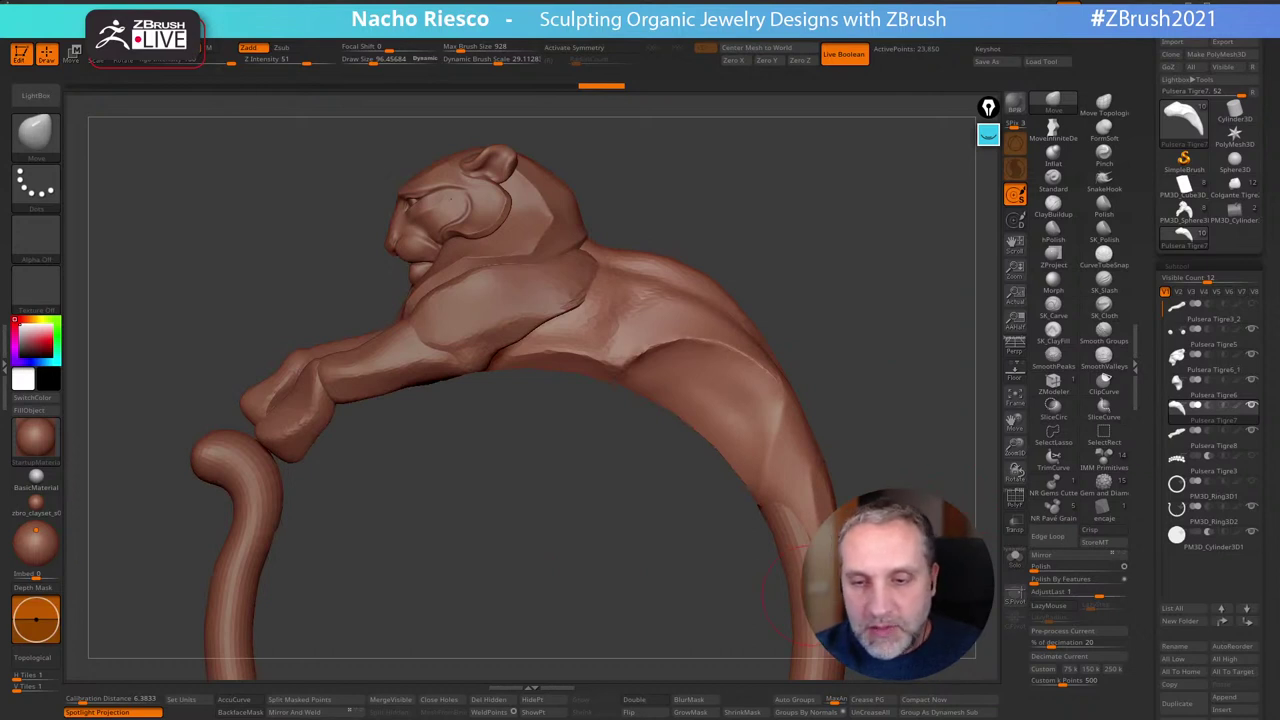
Examine the body piece's polygon wireframe, both within the bracelet and in isolation
{"action": "left_click", "coordinate": [1014, 498]}
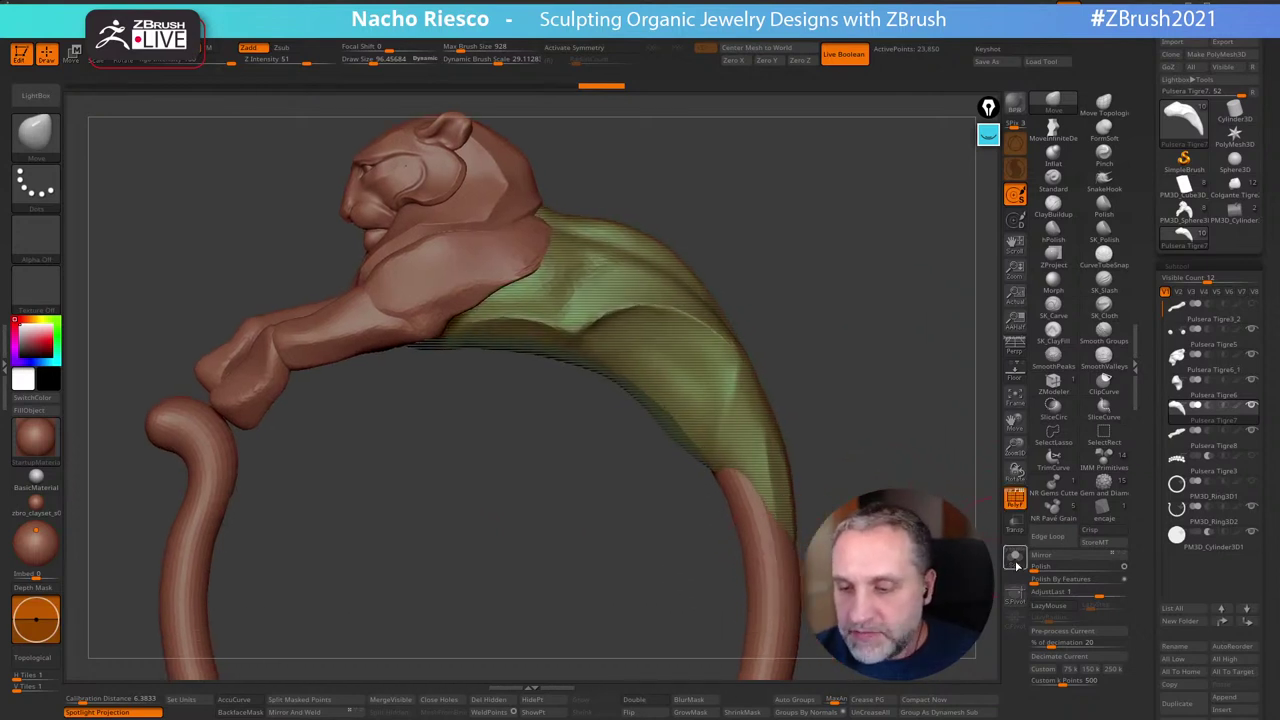
{"action": "left_click", "coordinate": [1015, 557]}
{"action": "left_click", "coordinate": [1011, 498]}
{"action": "left_click", "coordinate": [1005, 493]}
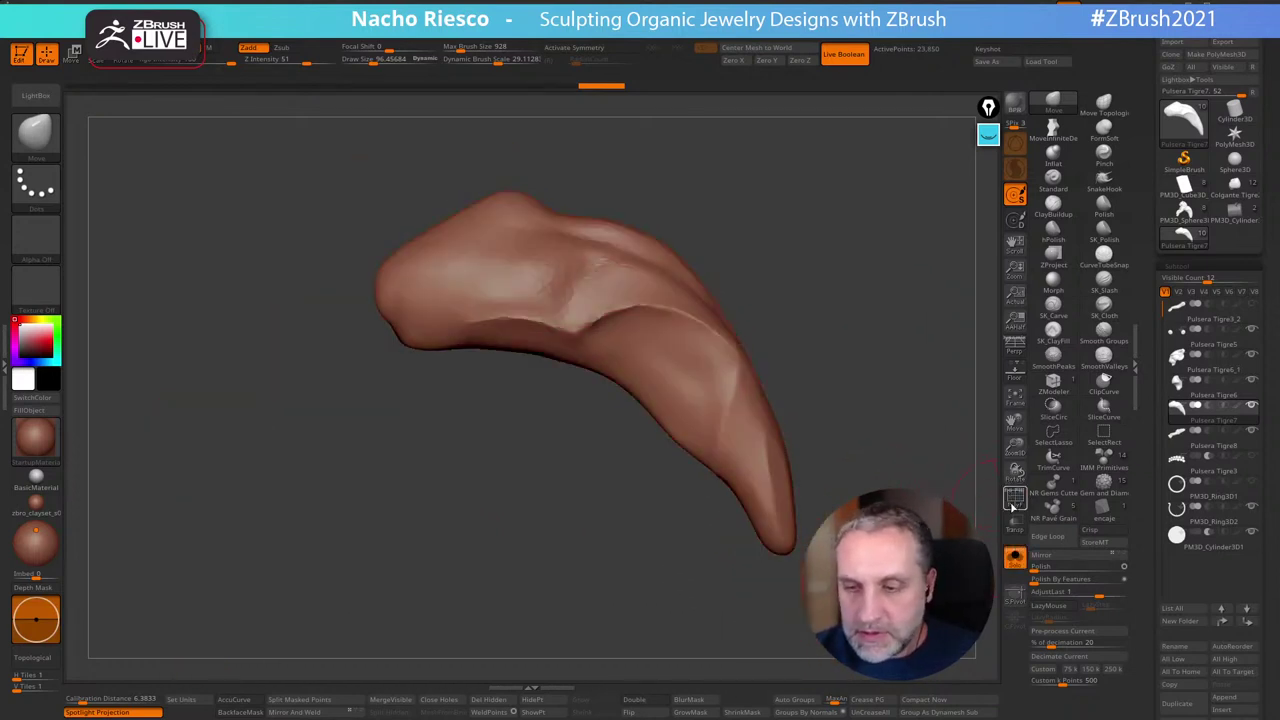
{"action": "left_click", "coordinate": [1013, 503]}
{"action": "left_click_drag", "start_coordinate": [950, 467], "coordinate": [872, 483]}
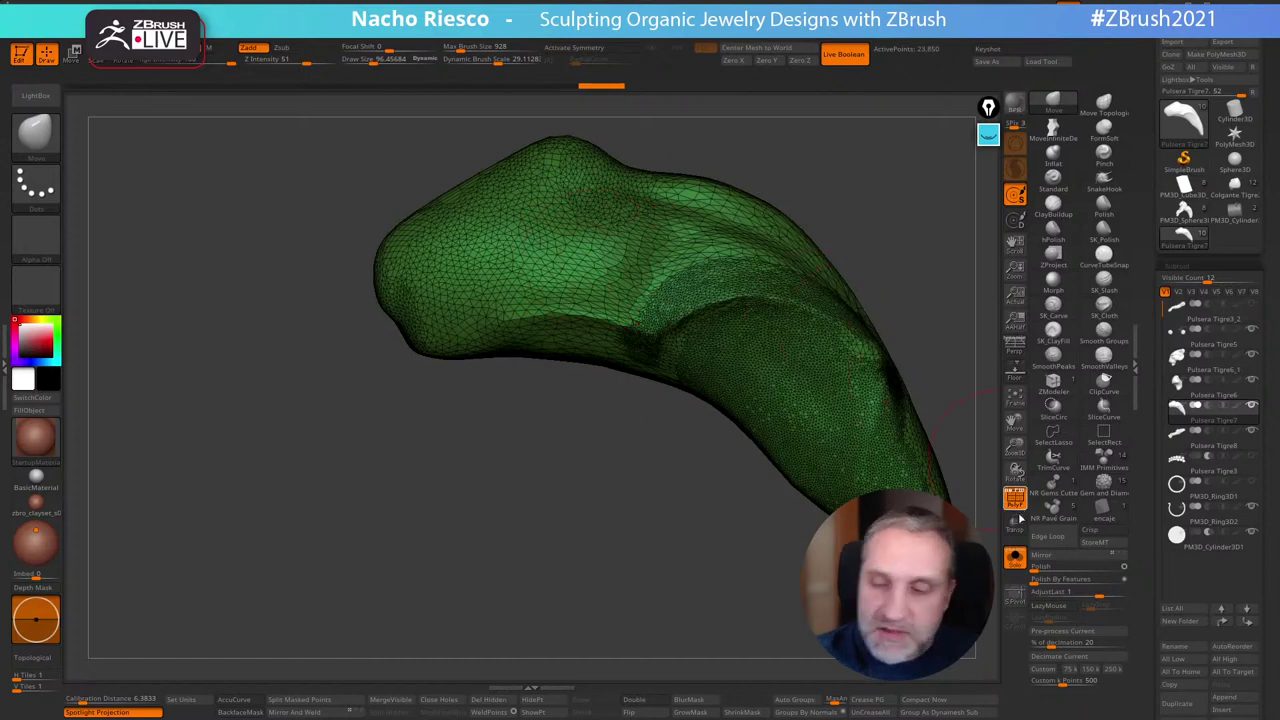
{"action": "left_click", "coordinate": [1015, 557]}
{"action": "left_click", "coordinate": [1021, 499]}
Try to smooth the body's flank behind the shoulder at draw size about 64
{"action": "left_click_drag", "start_coordinate": [962, 420], "coordinate": [936, 428]}
{"action": "key", "text": "s"}
{"action": "left_click", "coordinate": [604, 286]}
{"action": "mouse_move", "coordinate": [604, 286]}
{"action": "left_mouse_down", "text": "shift"}
{"action": "mouse_move", "coordinate": [596, 271]}
{"action": "mouse_move", "coordinate": [655, 257]}
{"action": "mouse_move", "coordinate": [671, 282]}
{"action": "mouse_move", "coordinate": [582, 297]}
{"action": "mouse_move", "coordinate": [559, 335]}
{"action": "mouse_move", "coordinate": [593, 346]}
{"action": "left_mouse_up", "text": "shift"}
{"action": "key", "text": "ctrl"}
{"action": "key", "text": "ctrl+z"}
Try remeshing the body piece with ZRemesher, using Adapt and a target polygon count of 5
{"action": "left_click_drag", "start_coordinate": [908, 286], "coordinate": [840, 318], "text": "alt"}
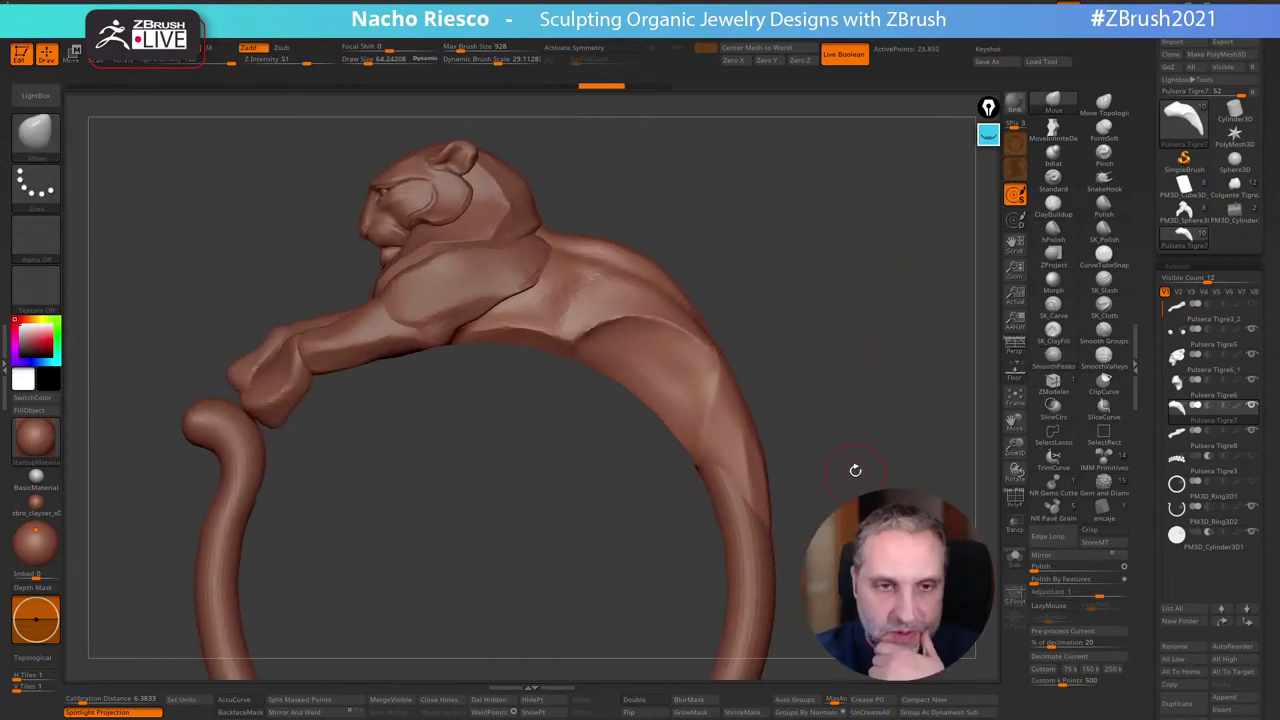
{"action": "left_click_drag", "start_coordinate": [1150, 562], "coordinate": [1146, 490]}
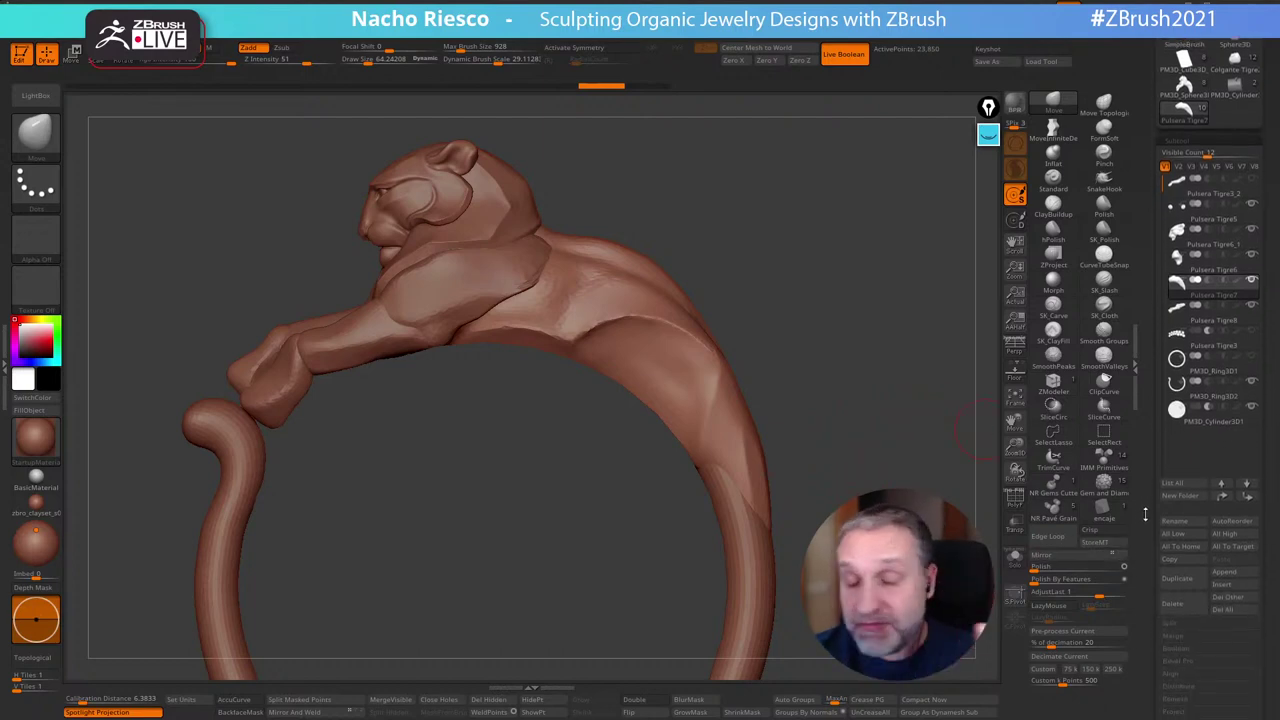
{"action": "scroll", "coordinate": [1146, 520], "scroll_direction": "down", "scroll_amount": 5}
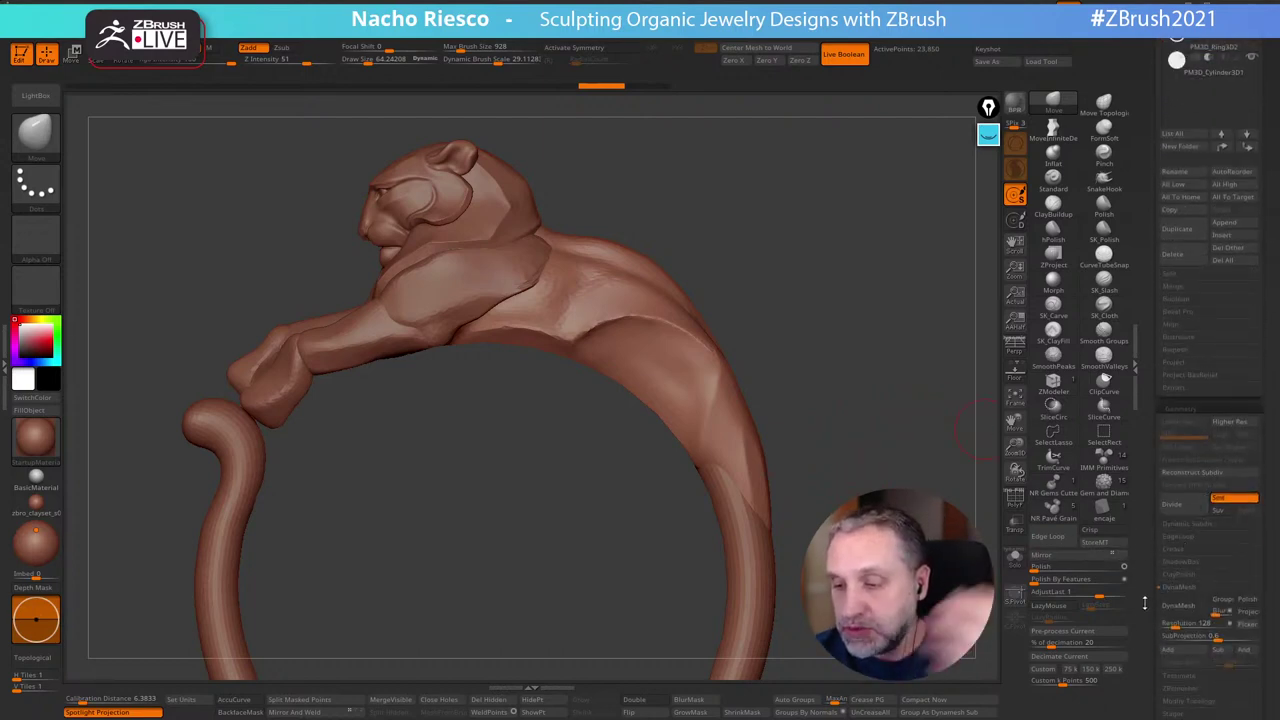
{"action": "scroll", "coordinate": [1193, 560], "scroll_direction": "down", "scroll_amount": 3}
{"action": "left_click", "coordinate": [1192, 561]}
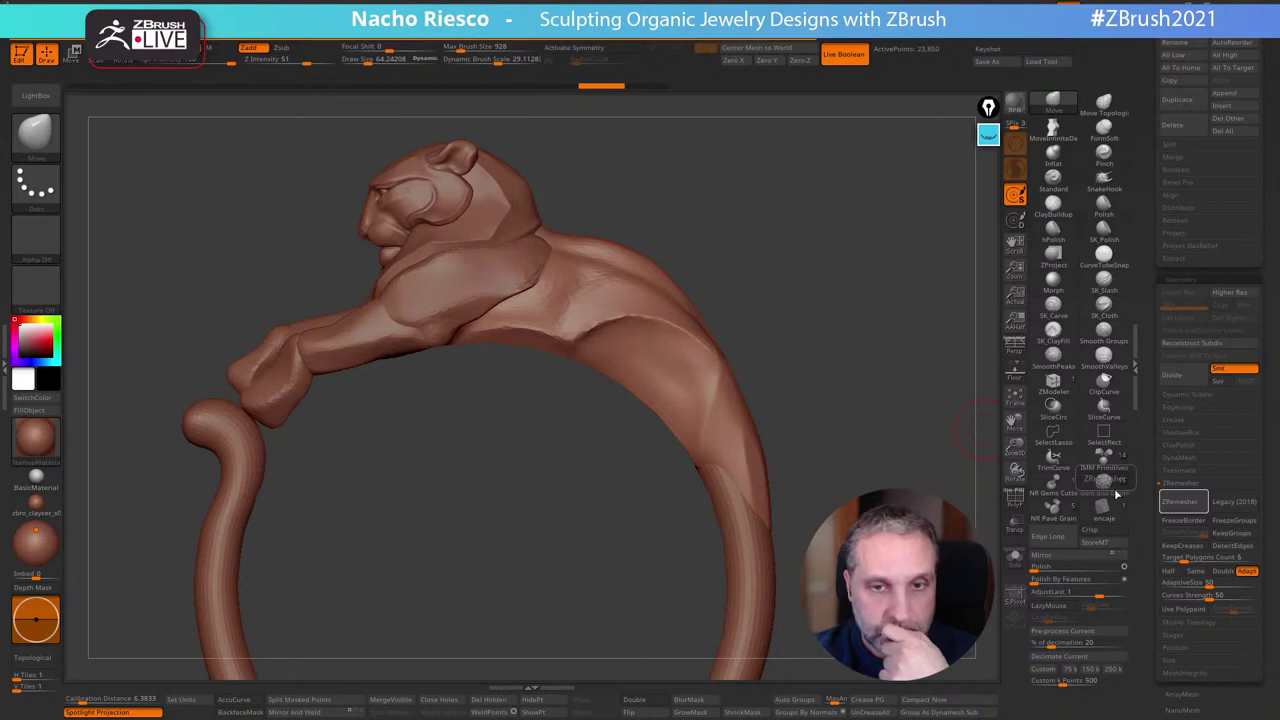
{"action": "mouse_move", "coordinate": [1115, 490]}
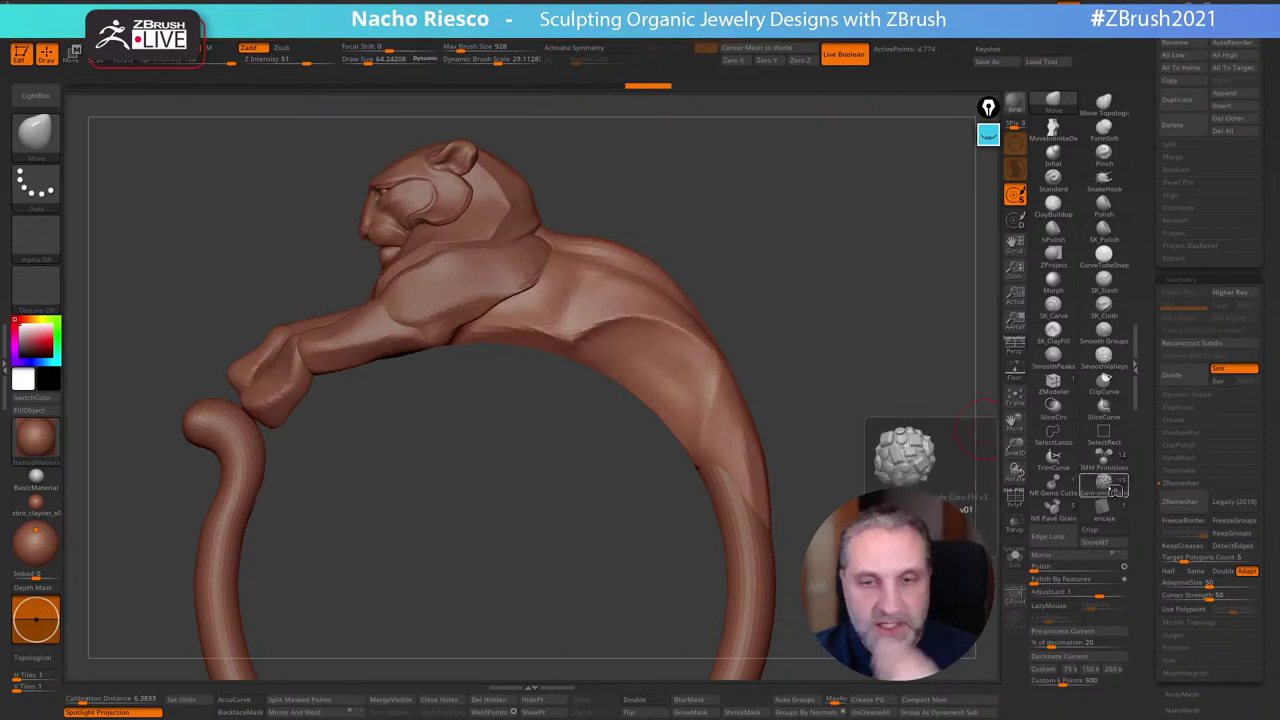
Turn off Adapt, choose Double as the polygon target and remesh the body piece with ZRemesher
{"action": "mouse_move", "coordinate": [800, 305]}
{"action": "right_mouse_down", "text": "ctrl"}
{"action": "mouse_move", "coordinate": [814, 363]}
{"action": "mouse_move", "coordinate": [841, 370]}
{"action": "right_mouse_up", "text": "ctrl"}
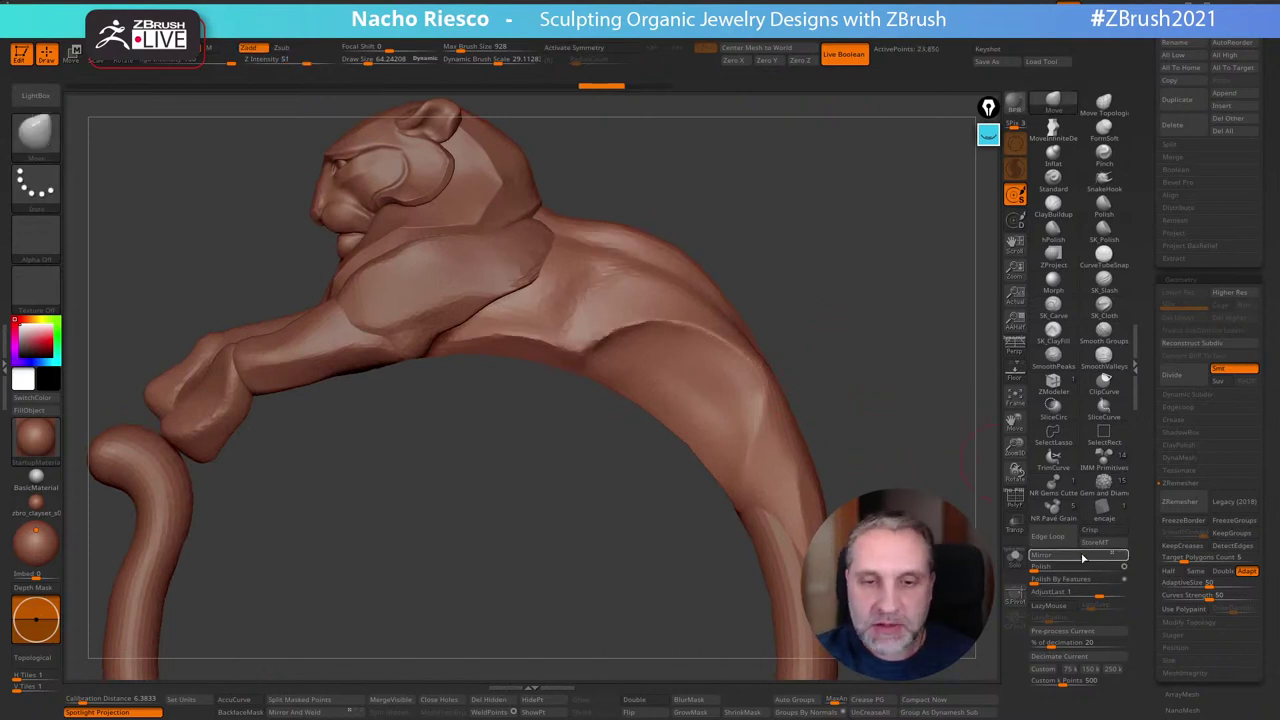
{"action": "left_click", "coordinate": [1247, 572]}
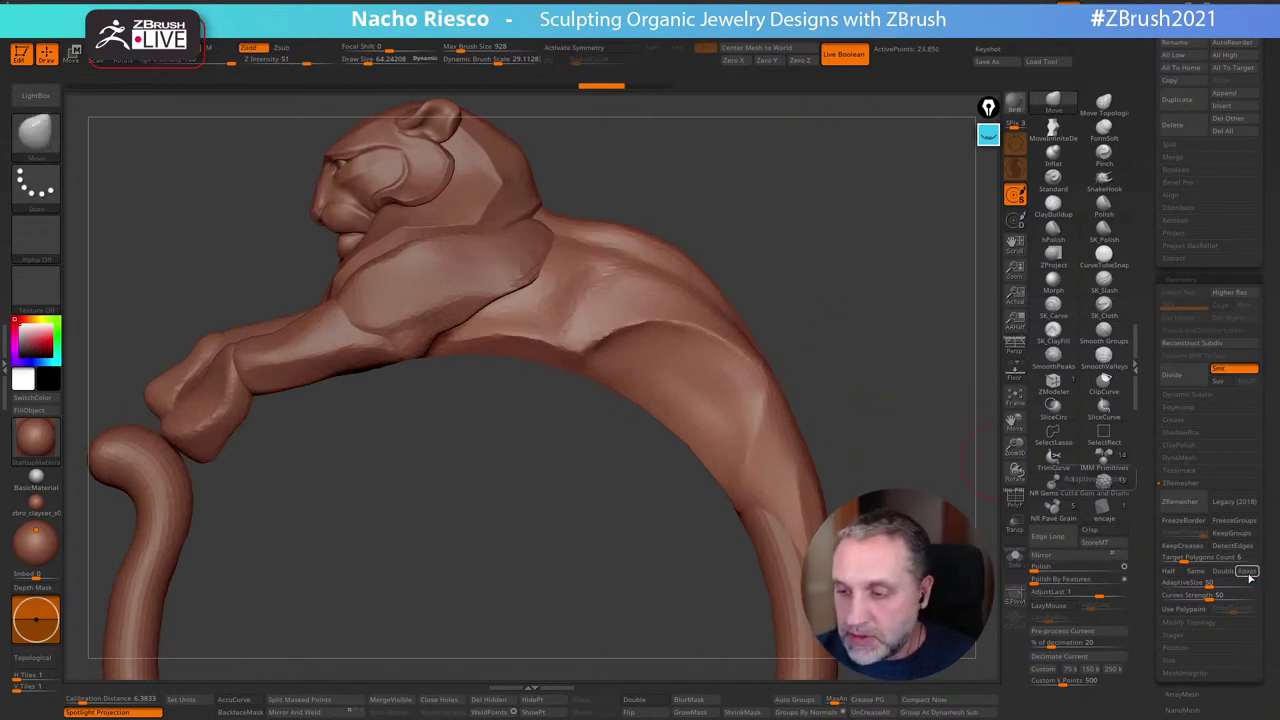
{"action": "left_click", "coordinate": [1222, 571]}
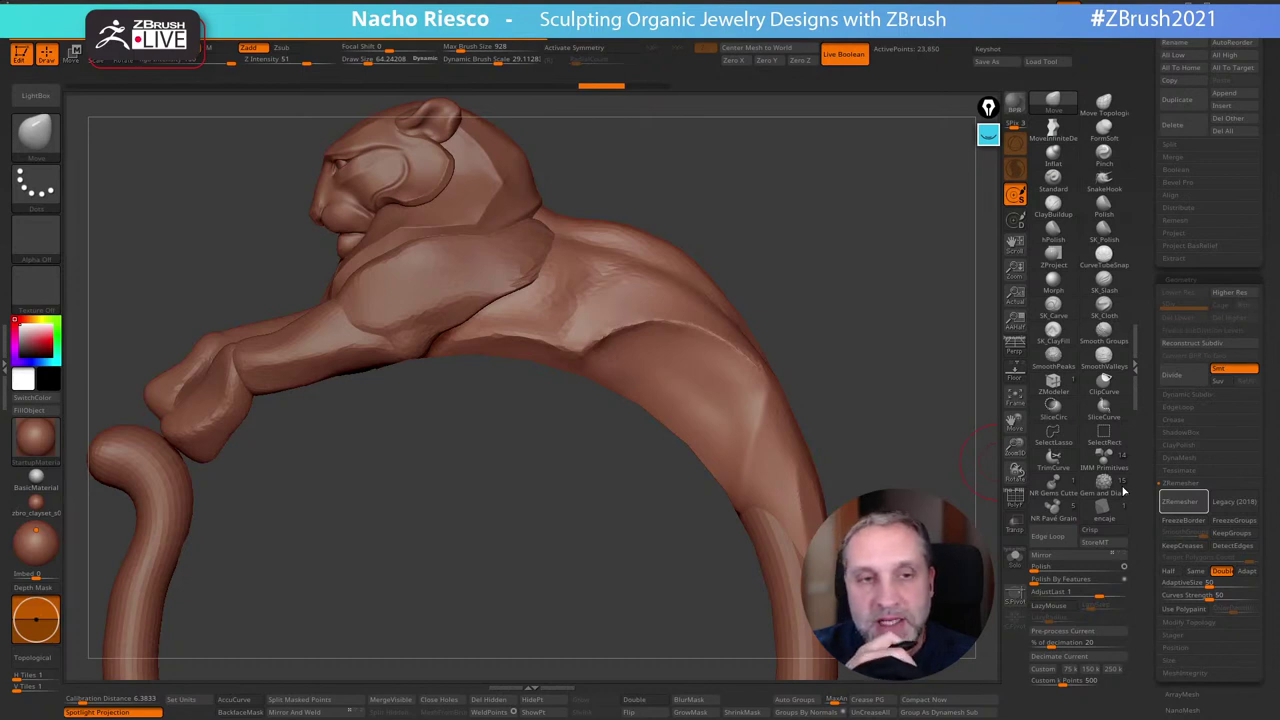
{"action": "mouse_move", "coordinate": [1121, 487]}
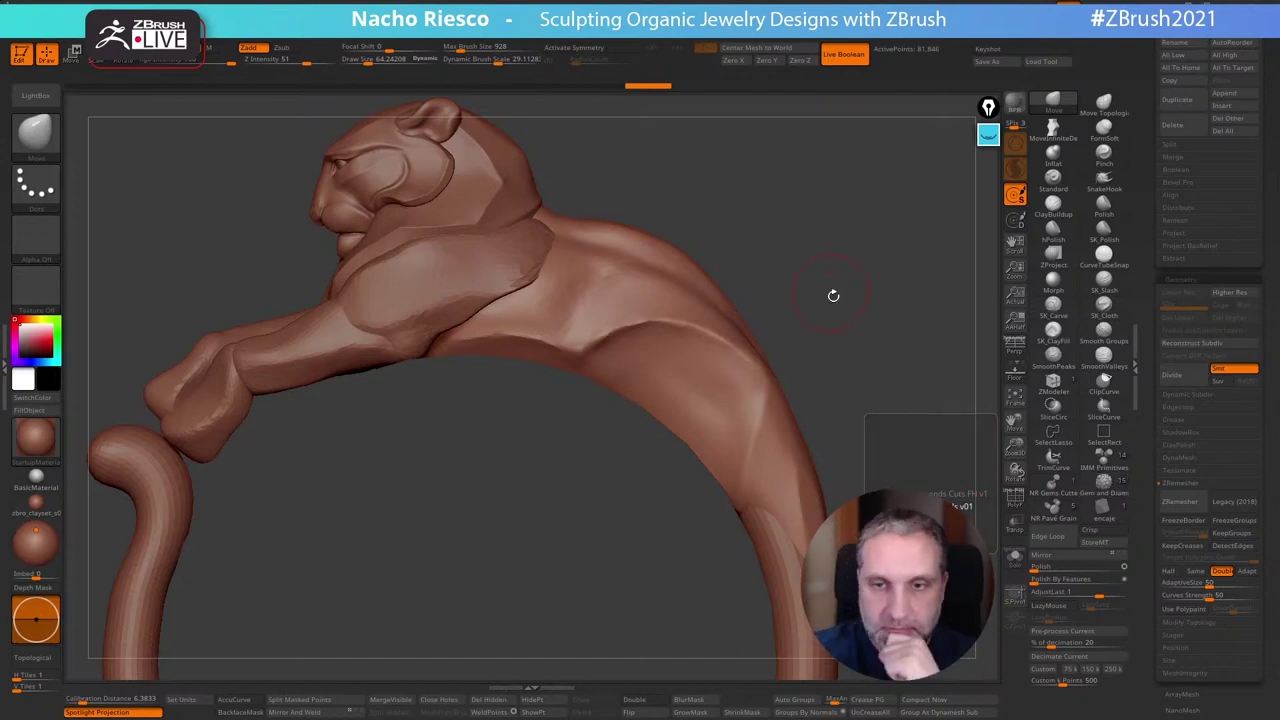
Smooth the body's flank near where it meets the plain band, using the SmoothPeaks brush at draw size about 120
{"action": "left_click_drag", "start_coordinate": [848, 318], "coordinate": [876, 268]}
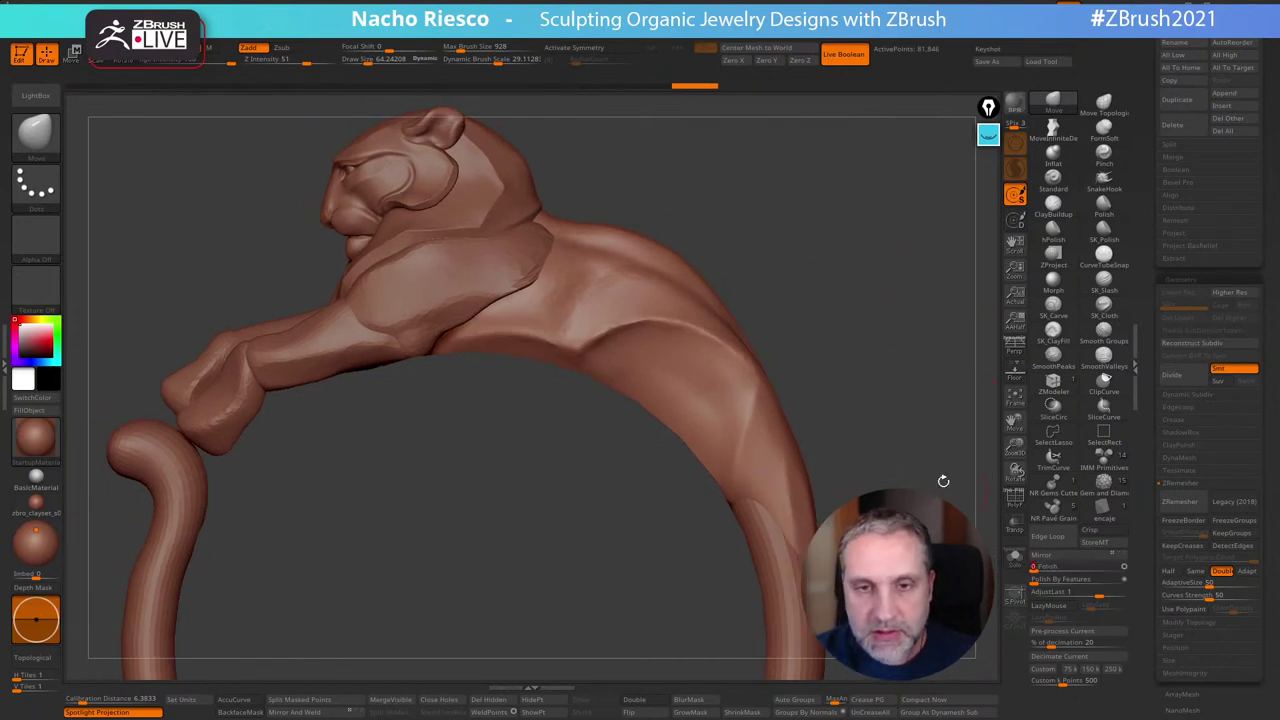
{"action": "mouse_move", "coordinate": [909, 404]}
{"action": "left_mouse_down", "text": "alt"}
{"action": "mouse_move", "coordinate": [902, 329]}
{"action": "mouse_move", "coordinate": [883, 320]}
{"action": "mouse_move", "coordinate": [917, 320]}
{"action": "mouse_move", "coordinate": [920, 257]}
{"action": "mouse_move", "coordinate": [862, 345]}
{"action": "mouse_move", "coordinate": [856, 374]}
{"action": "mouse_move", "coordinate": [891, 380]}
{"action": "mouse_move", "coordinate": [844, 392]}
{"action": "mouse_move", "coordinate": [838, 447]}
{"action": "mouse_move", "coordinate": [880, 430]}
{"action": "mouse_move", "coordinate": [858, 398]}
{"action": "mouse_move", "coordinate": [837, 417]}
{"action": "left_mouse_up", "text": "alt"}
{"action": "mouse_move", "coordinate": [788, 382]}
{"action": "left_mouse_down"}
{"action": "mouse_move", "coordinate": [811, 380]}
{"action": "mouse_move", "coordinate": [808, 396]}
{"action": "left_mouse_up"}
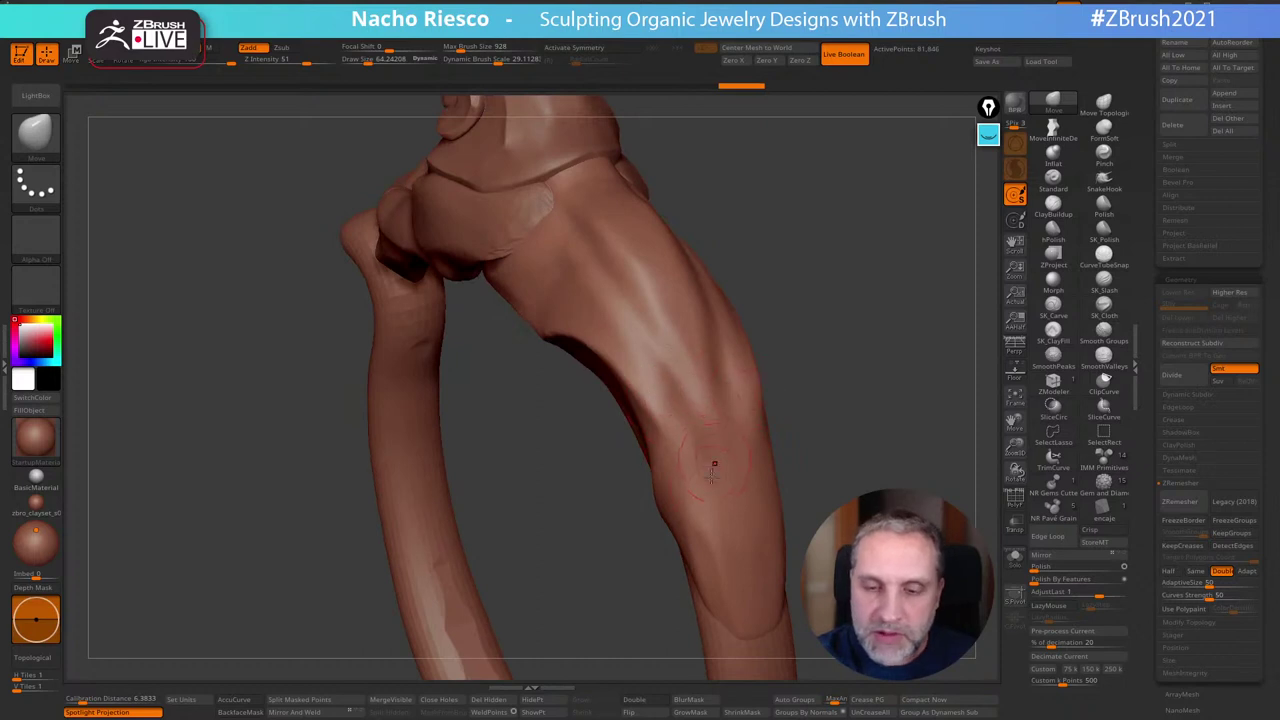
{"action": "key", "text": "shift"}
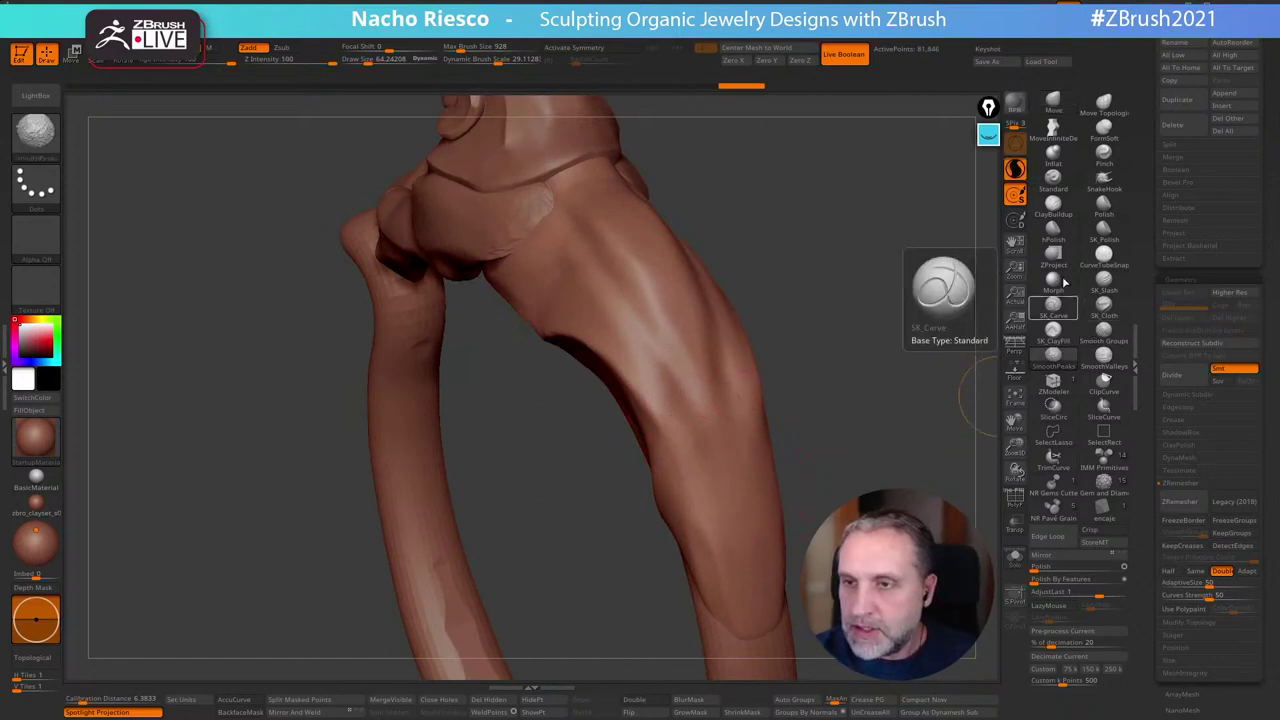
{"action": "left_click", "coordinate": [1015, 168]}
{"action": "key", "text": "s"}
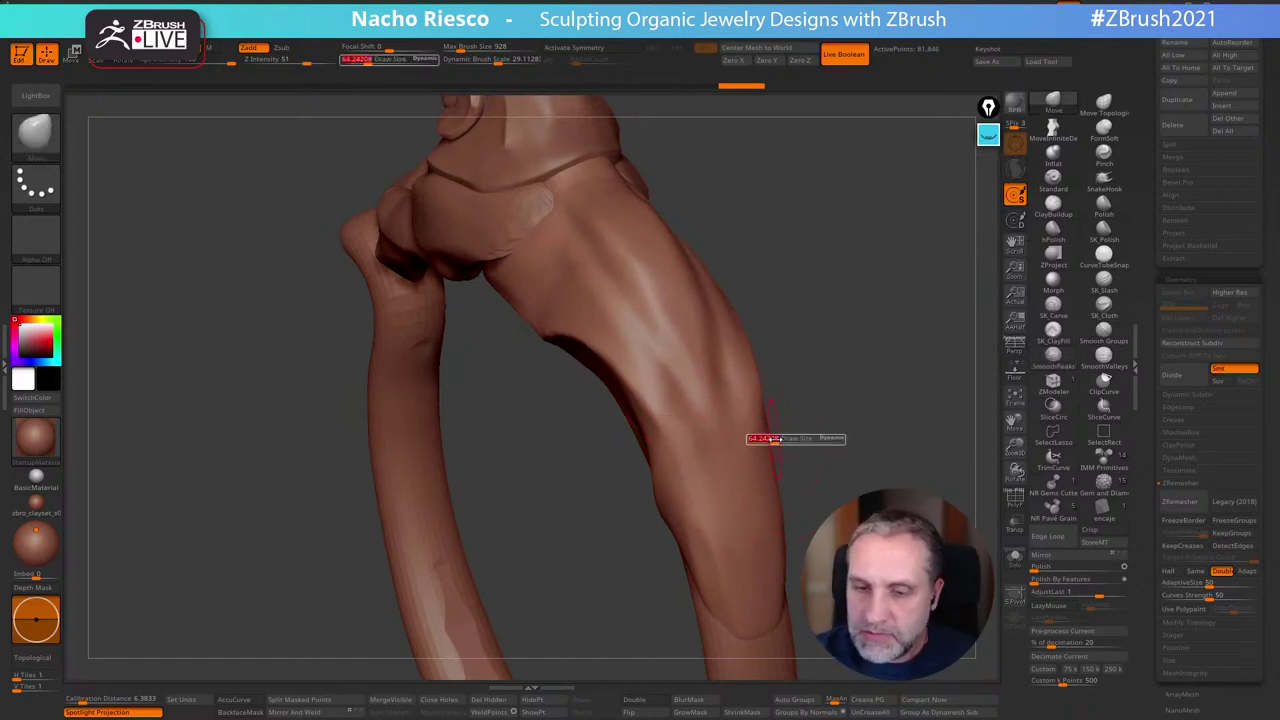
{"action": "left_click_drag", "start_coordinate": [770, 438], "coordinate": [783, 438]}
{"action": "key", "text": "shift"}
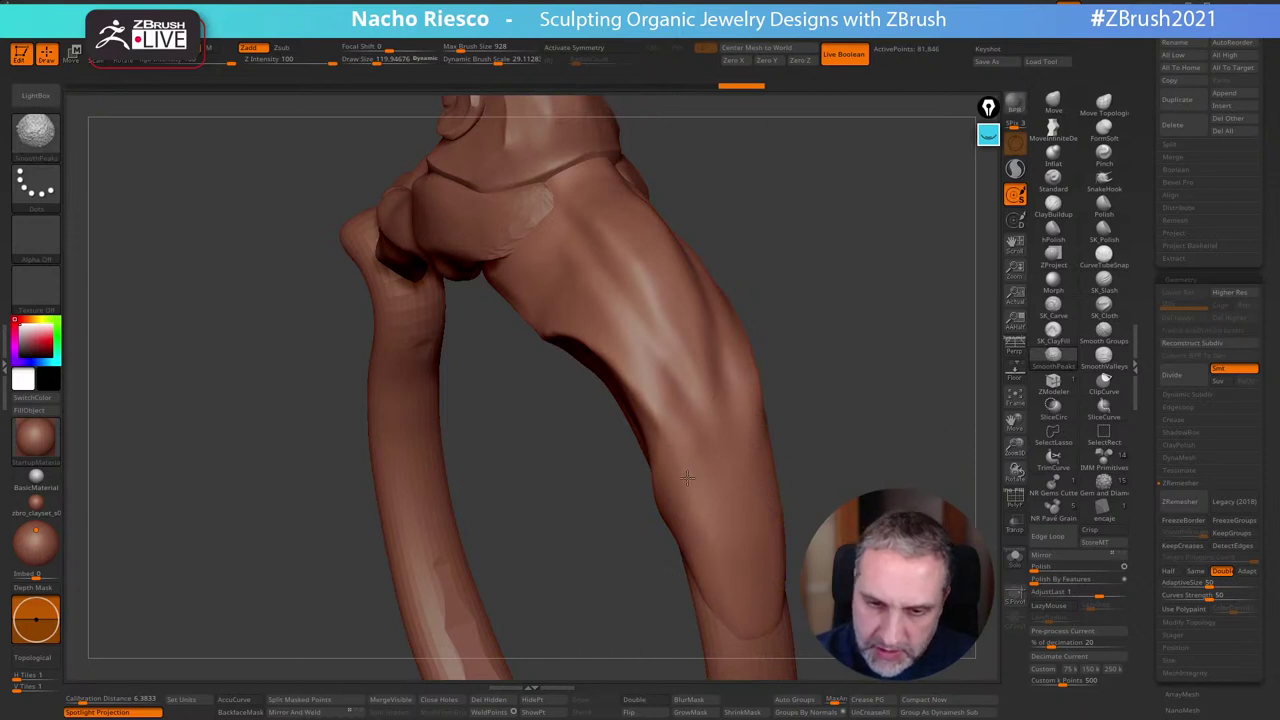
{"action": "mouse_move", "coordinate": [687, 478]}
{"action": "left_mouse_down", "text": "shift"}
{"action": "mouse_move", "coordinate": [700, 405]}
{"action": "mouse_move", "coordinate": [758, 616]}
{"action": "left_mouse_up", "text": "shift"}
Smooth the ridges along the tiger's back and the opposite flank with SmoothPeaks
{"action": "left_click_drag", "start_coordinate": [900, 435], "coordinate": [825, 430]}
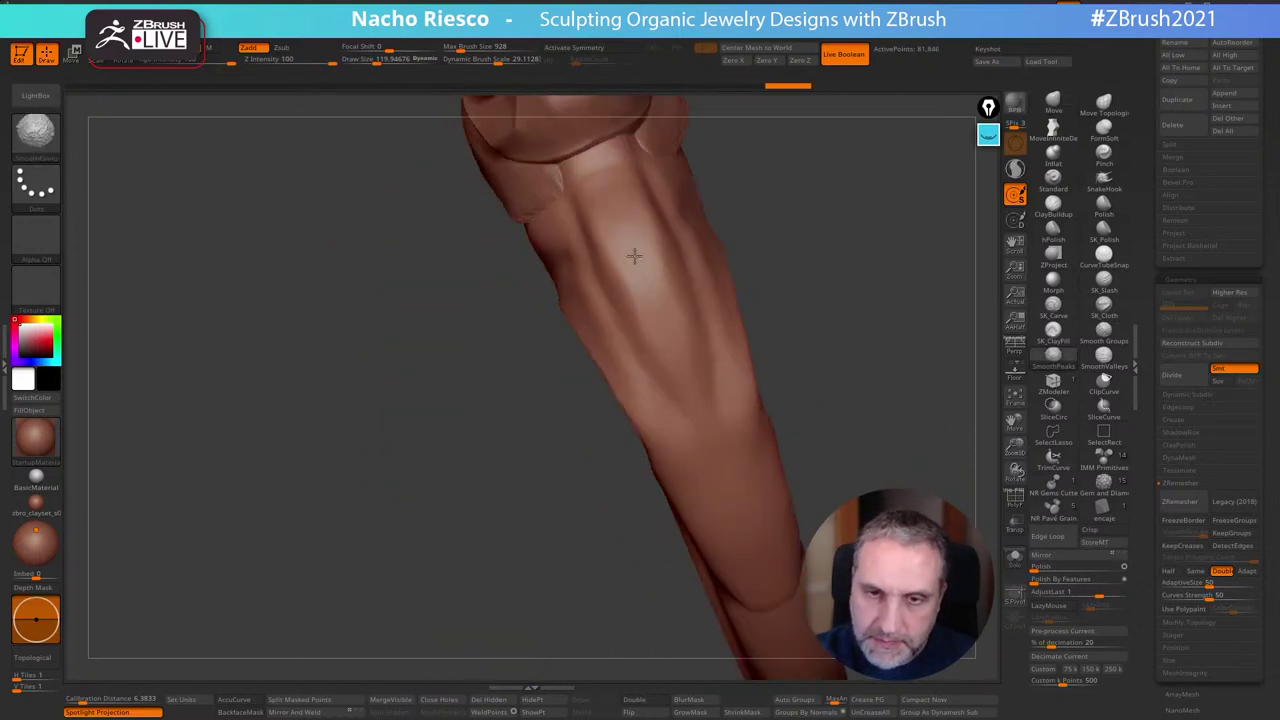
{"action": "left_click_drag", "start_coordinate": [746, 448], "coordinate": [745, 496], "text": "shift"}
{"action": "left_click_drag", "start_coordinate": [880, 440], "coordinate": [805, 425]}
{"action": "left_click_drag", "start_coordinate": [746, 329], "coordinate": [744, 308], "text": "shift"}
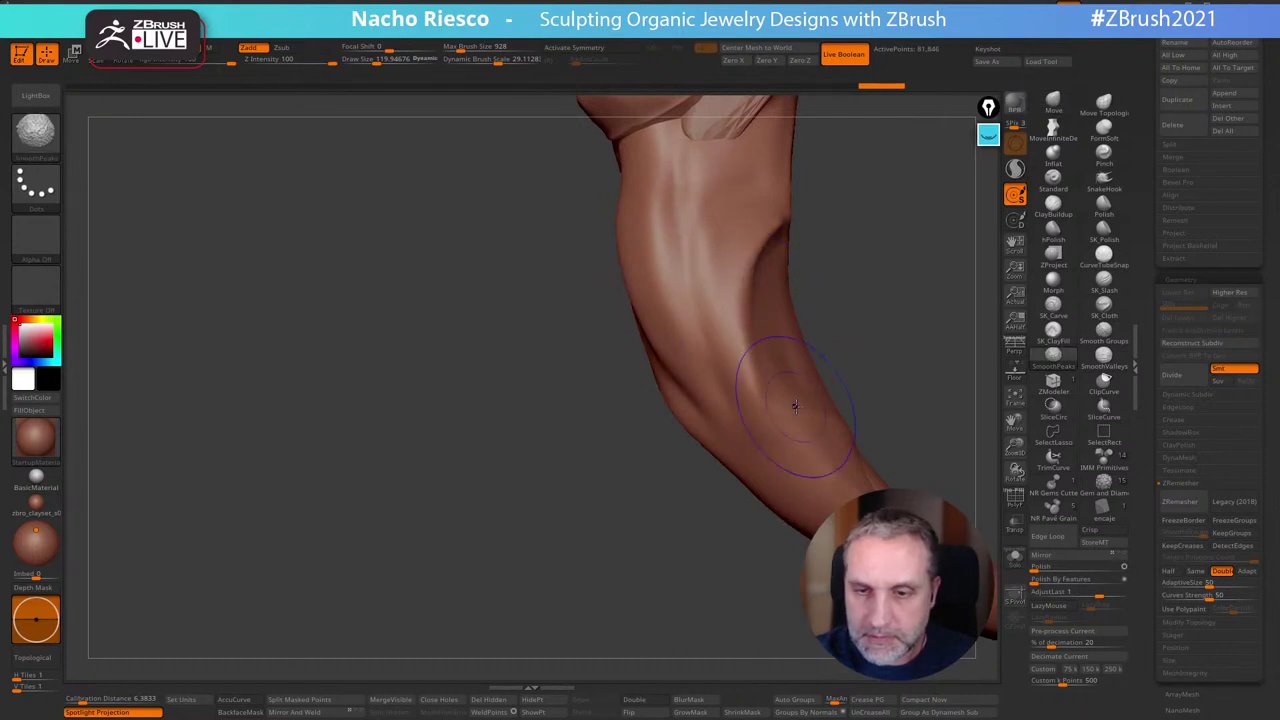
{"action": "left_click_drag", "start_coordinate": [816, 408], "coordinate": [845, 478], "text": "shift"}
Sharpen the belly crease behind the foreleg with the Pinch brush, reducing the draw size from about 41 to 36
{"action": "mouse_move", "coordinate": [880, 417]}
{"action": "left_mouse_down"}
{"action": "mouse_move", "coordinate": [949, 340]}
{"action": "mouse_move", "coordinate": [949, 220]}
{"action": "mouse_move", "coordinate": [984, 190]}
{"action": "left_mouse_up"}
{"action": "left_click_drag", "start_coordinate": [929, 480], "coordinate": [897, 465]}
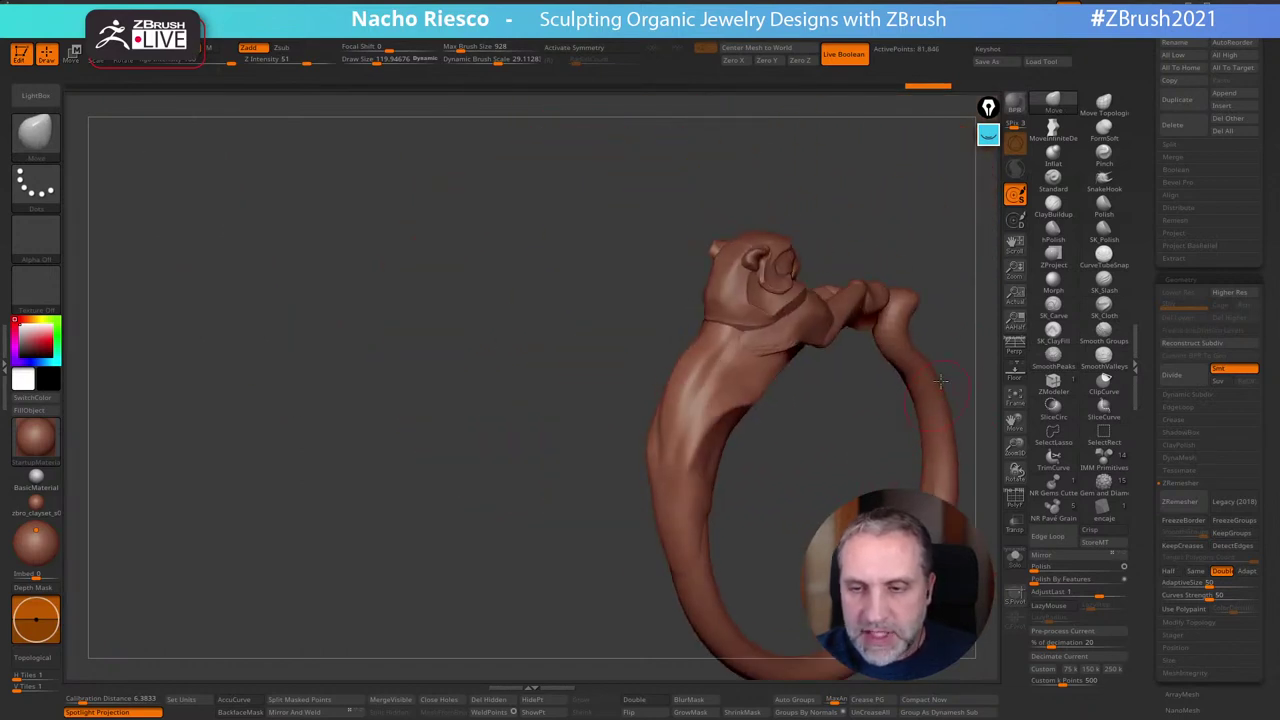
{"action": "mouse_move", "coordinate": [940, 380]}
{"action": "left_mouse_down"}
{"action": "mouse_move", "coordinate": [966, 491]}
{"action": "mouse_move", "coordinate": [571, 423]}
{"action": "mouse_move", "coordinate": [771, 340]}
{"action": "left_mouse_up"}
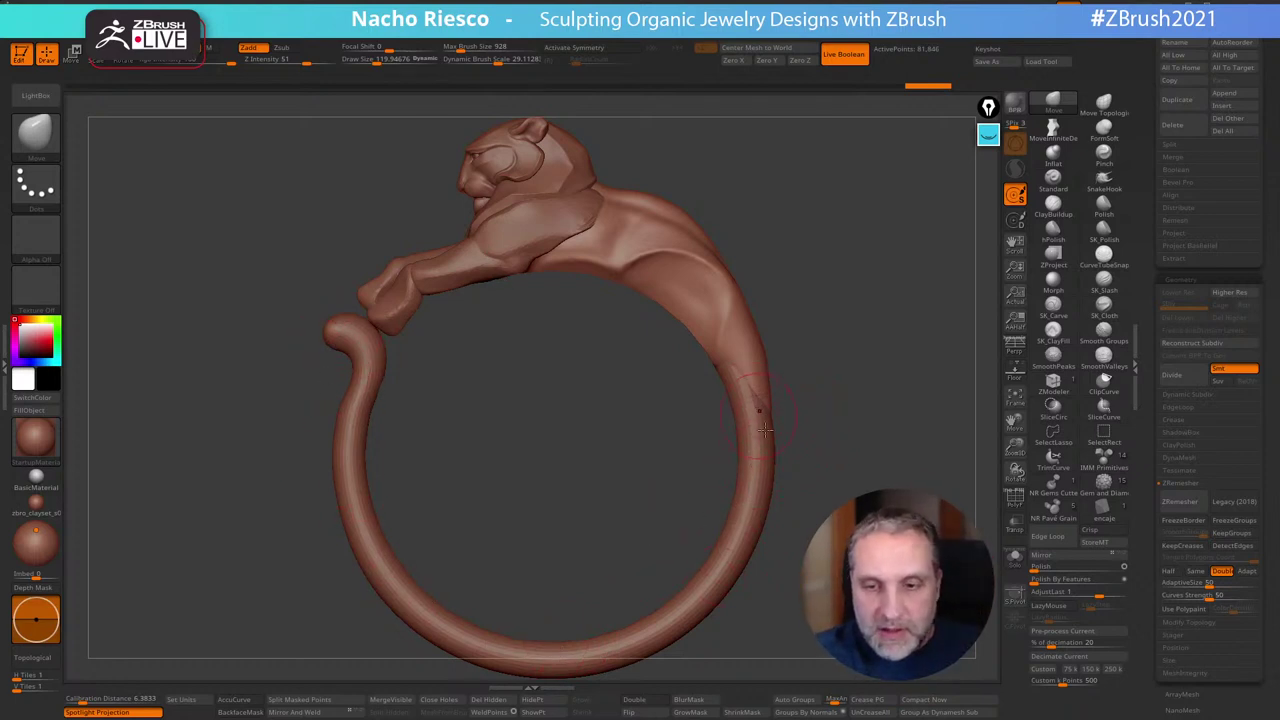
{"action": "mouse_move", "coordinate": [862, 458]}
{"action": "left_mouse_down"}
{"action": "mouse_move", "coordinate": [854, 466]}
{"action": "mouse_move", "coordinate": [862, 441]}
{"action": "left_mouse_up"}
{"action": "left_click_drag", "start_coordinate": [884, 366], "coordinate": [868, 420], "text": "alt"}
{"action": "mouse_move", "coordinate": [660, 403]}
{"action": "left_mouse_down", "text": "alt"}
{"action": "mouse_move", "coordinate": [618, 535]}
{"action": "mouse_move", "coordinate": [926, 297]}
{"action": "left_mouse_up", "text": "alt"}
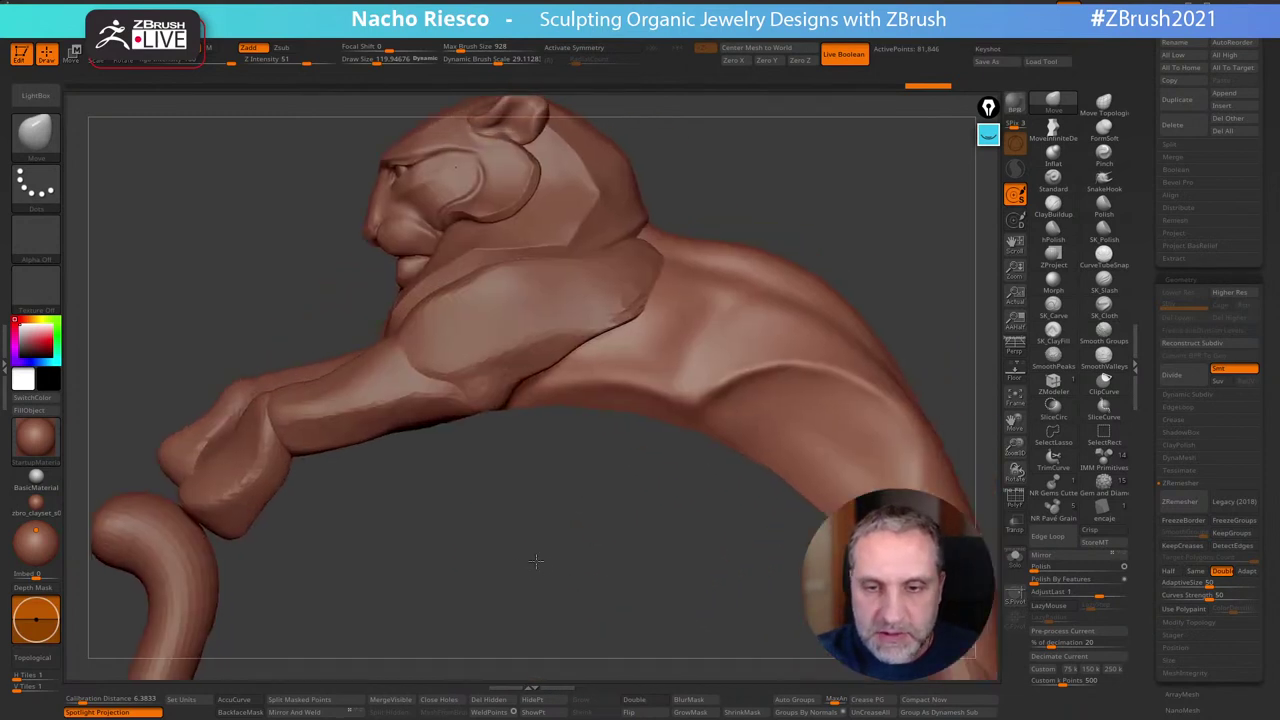
{"action": "left_click", "coordinate": [1103, 152]}
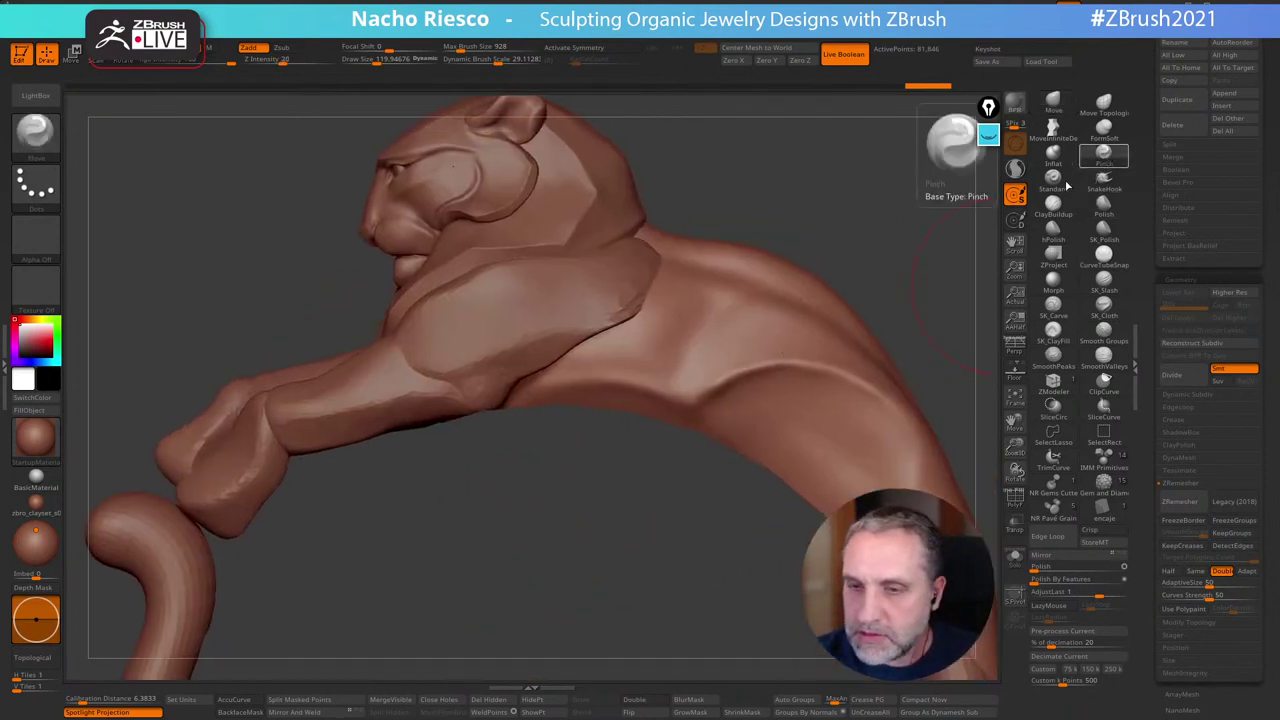
{"action": "left_click_drag", "start_coordinate": [663, 392], "coordinate": [684, 398]}
{"action": "key", "text": "s"}
{"action": "left_click", "coordinate": [683, 399]}
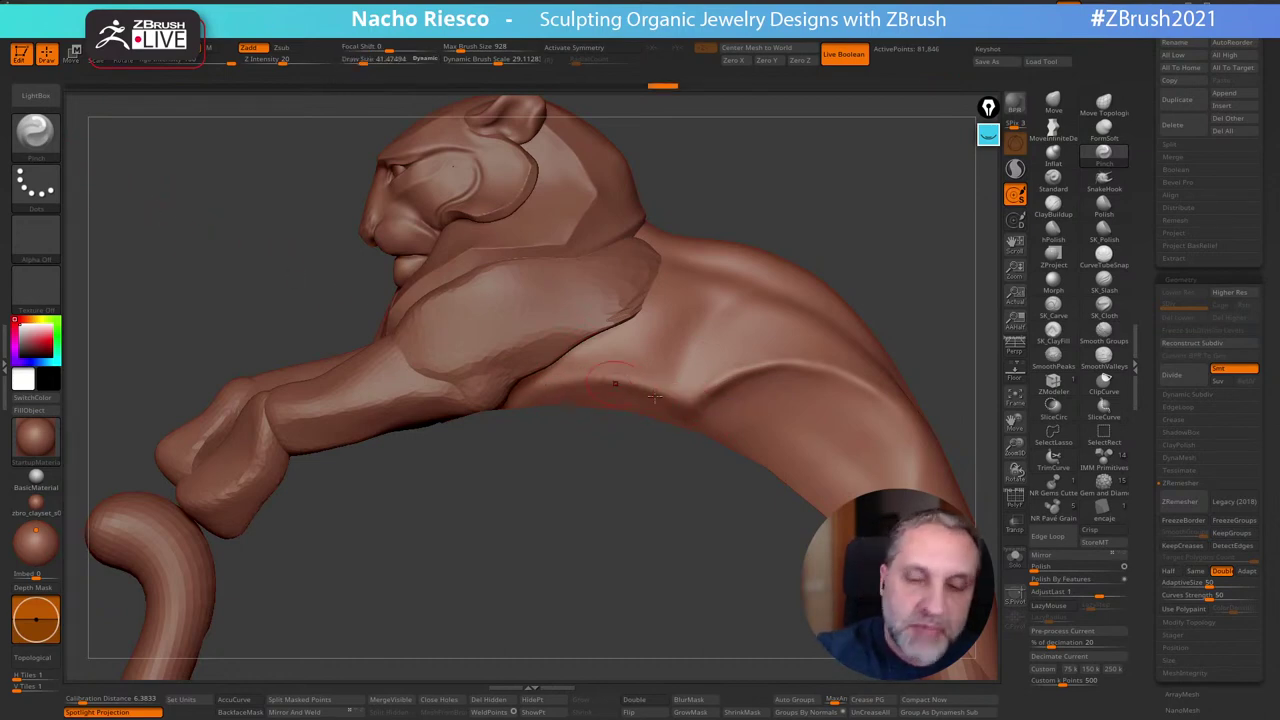
{"action": "key", "text": "bracketleft"}
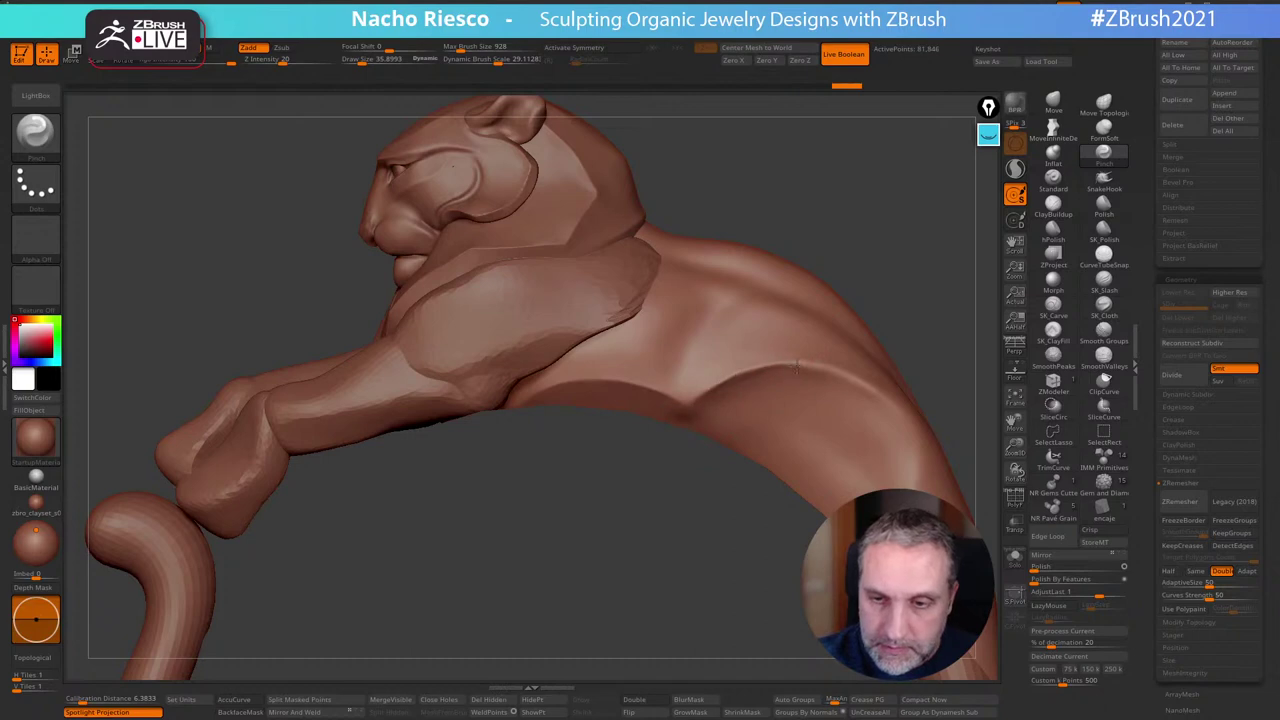
Pinch the curved crease toward the hindquarters and choose SmoothValleys as the smoothing brush
{"action": "left_click_drag", "start_coordinate": [937, 320], "coordinate": [833, 298], "text": "alt"}
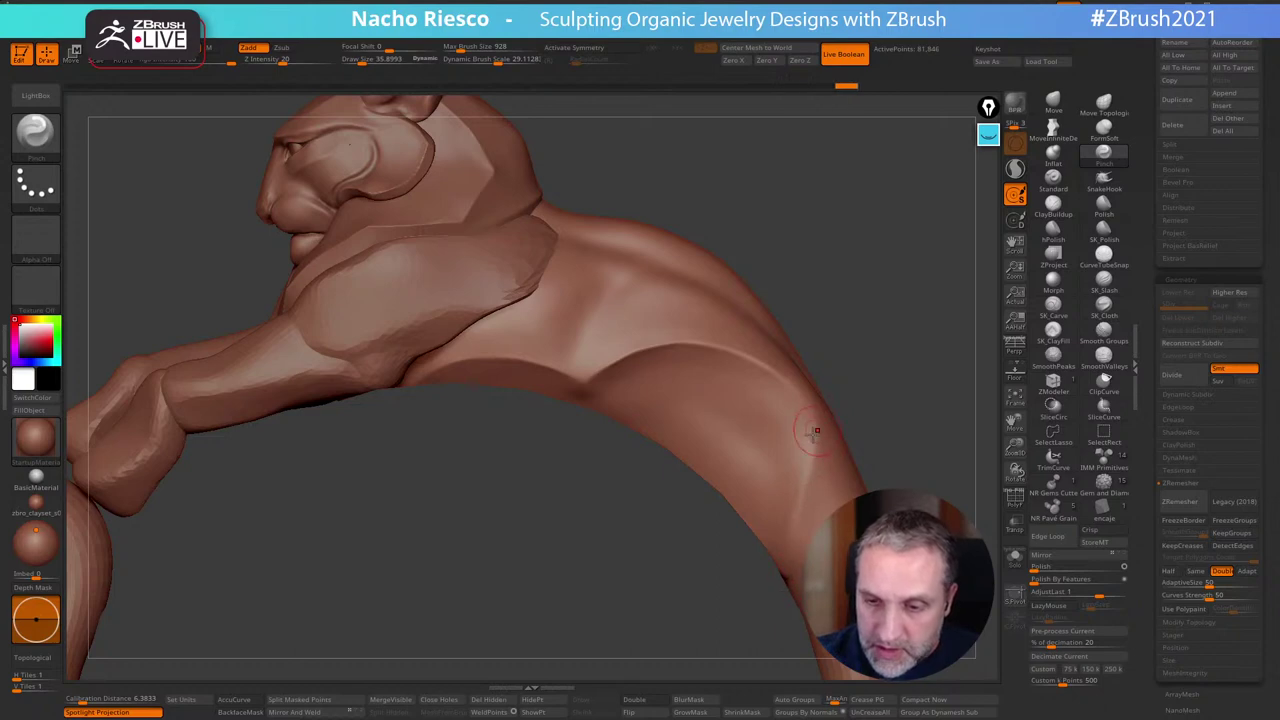
{"action": "mouse_move", "coordinate": [841, 424]}
{"action": "left_mouse_down"}
{"action": "mouse_move", "coordinate": [800, 370]}
{"action": "mouse_move", "coordinate": [600, 388]}
{"action": "mouse_move", "coordinate": [630, 391]}
{"action": "mouse_move", "coordinate": [625, 400]}
{"action": "left_mouse_up"}
{"action": "key", "text": "shift"}
{"action": "left_click", "coordinate": [1103, 357], "text": "shift"}
{"action": "left_click_drag", "start_coordinate": [857, 336], "coordinate": [932, 493]}
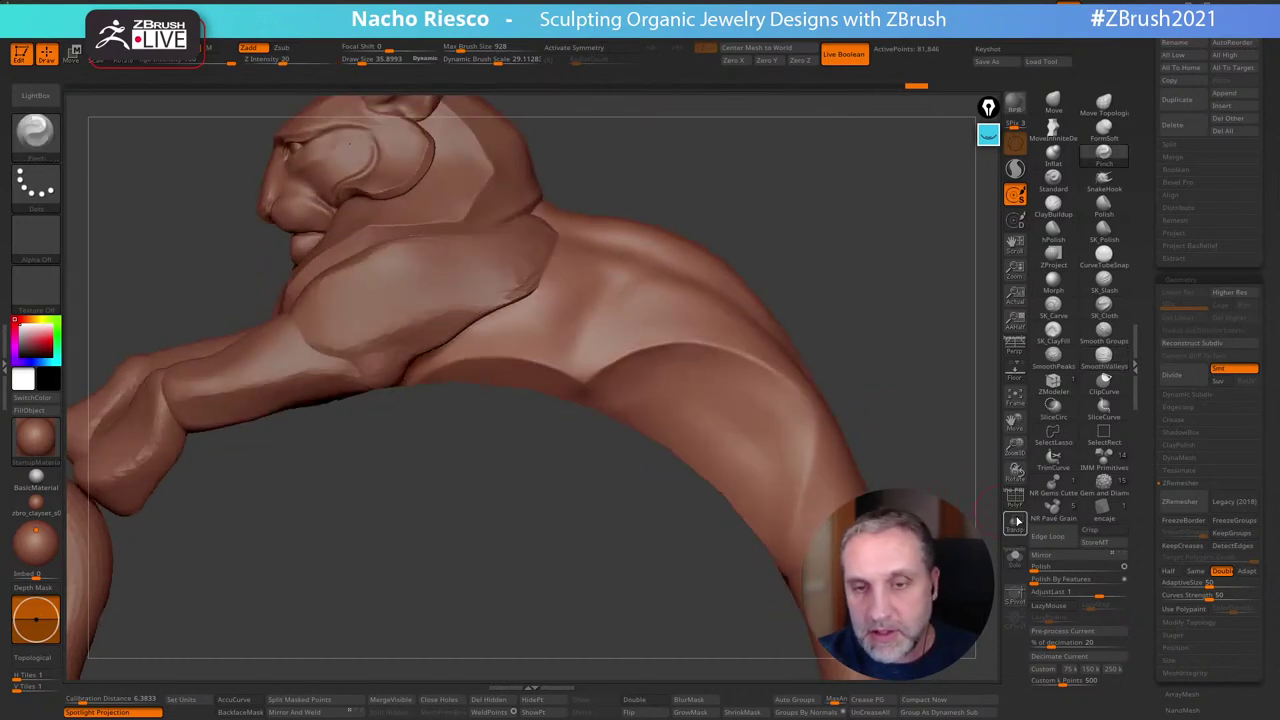
Examine the body piece's polygon wireframe in place and in isolation
{"action": "left_click", "coordinate": [1016, 499]}
{"action": "left_click", "coordinate": [1015, 557]}
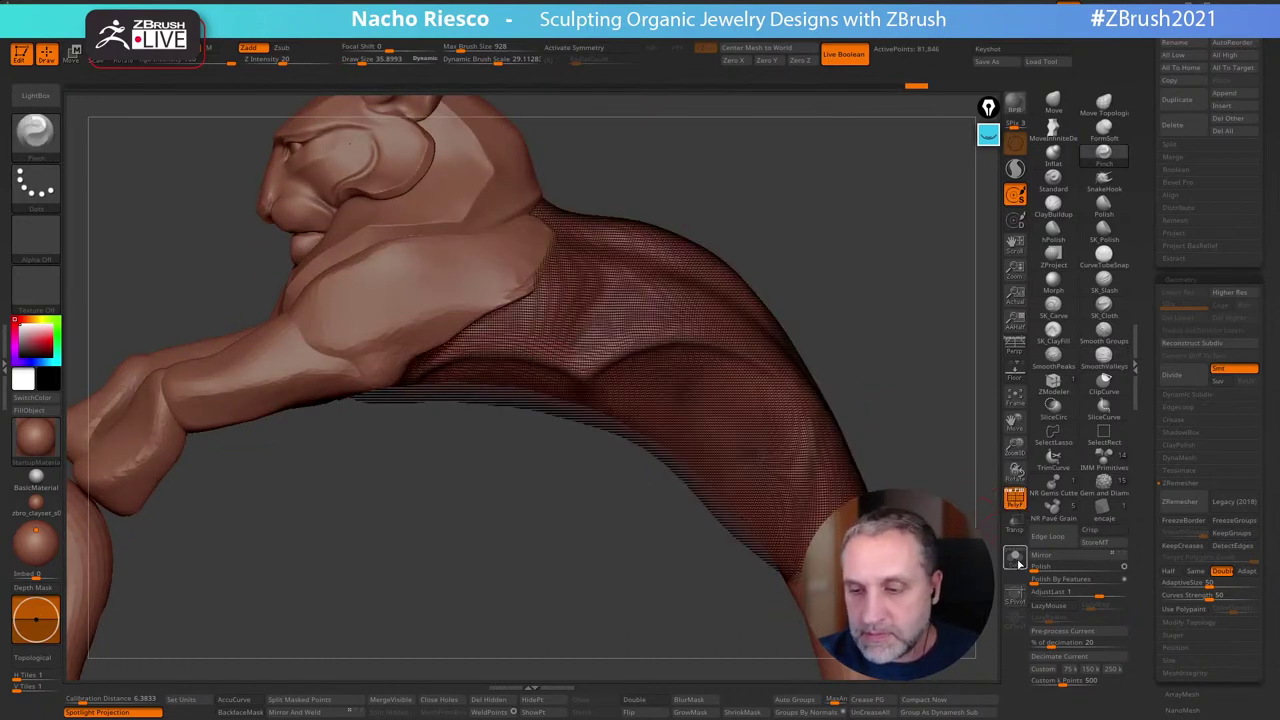
{"action": "left_click_drag", "start_coordinate": [900, 500], "coordinate": [900, 560], "text": "alt"}
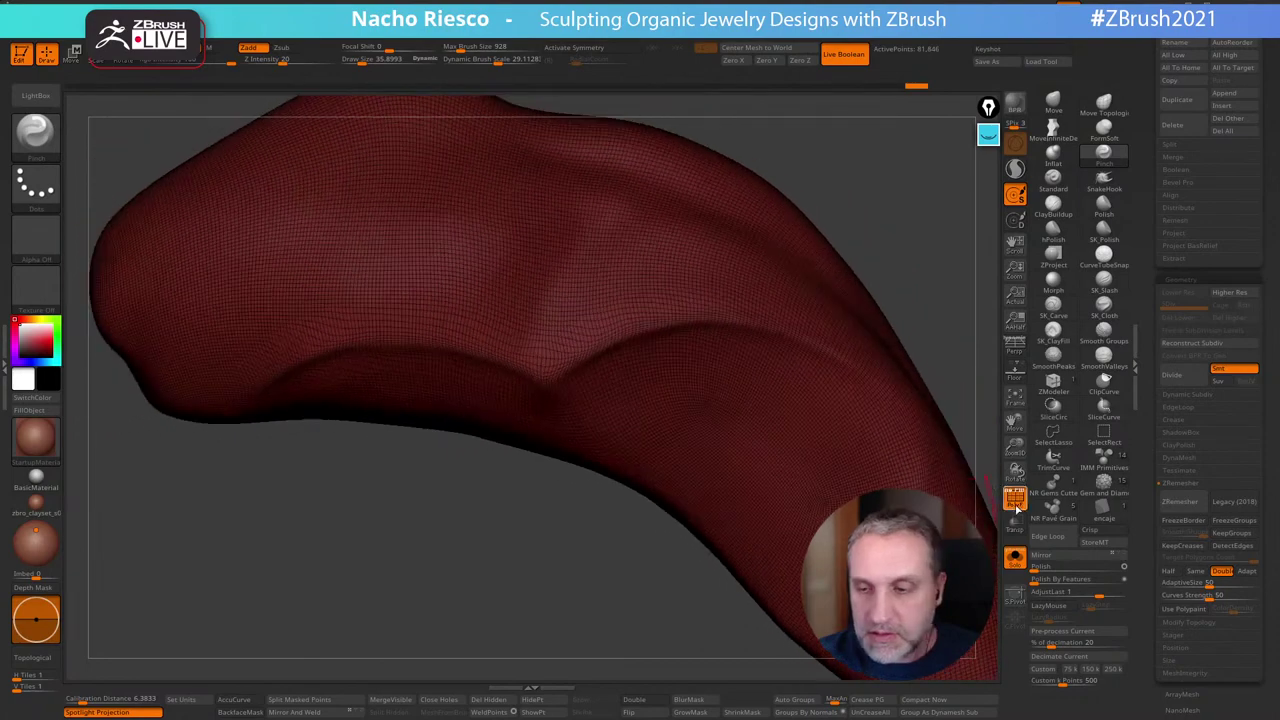
{"action": "left_click", "coordinate": [1016, 499]}
{"action": "left_click", "coordinate": [1014, 557]}
{"action": "left_click_drag", "start_coordinate": [945, 322], "coordinate": [905, 408], "text": "alt"}
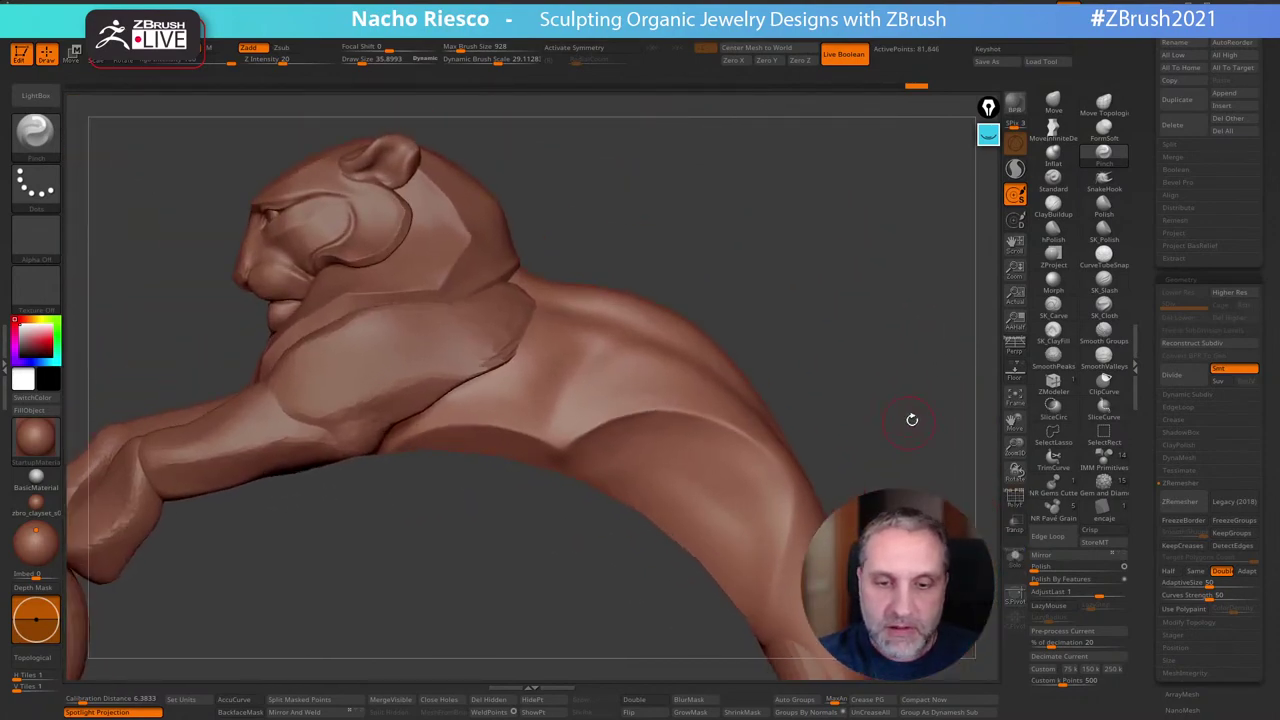
Shift the belly crease's pointed junction and the flank fold above it with the Move brush, starting at draw size about 175
{"action": "left_click", "coordinate": [1053, 102]}
{"action": "key", "text": "s"}
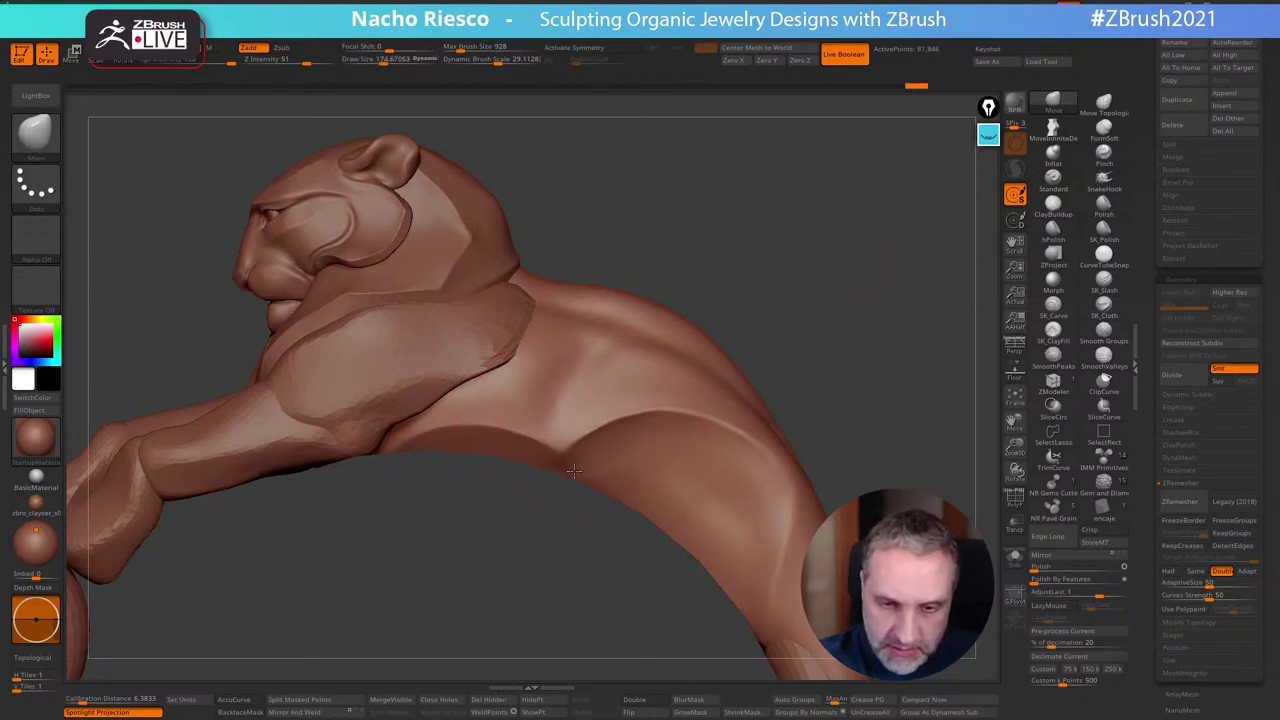
{"action": "left_click_drag", "start_coordinate": [569, 427], "coordinate": [572, 421]}
{"action": "left_click_drag", "start_coordinate": [823, 306], "coordinate": [838, 306]}
{"action": "key", "text": "s"}
{"action": "left_click_drag", "start_coordinate": [576, 375], "coordinate": [590, 371]}
Refine the flank folds with the Move brush at draw size about 88 and soften them with SmoothValleys
{"action": "key", "text": "s"}
{"action": "left_click_drag", "start_coordinate": [719, 375], "coordinate": [716, 375]}
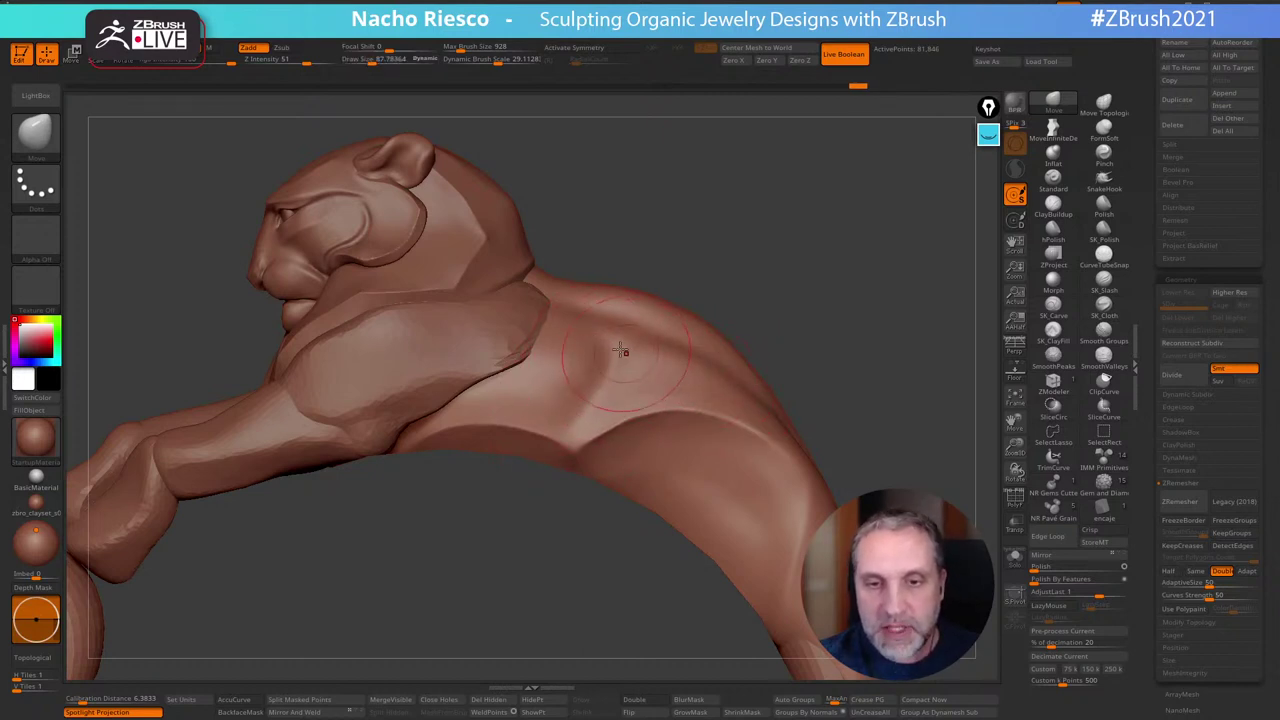
{"action": "left_click_drag", "start_coordinate": [823, 343], "coordinate": [837, 386]}
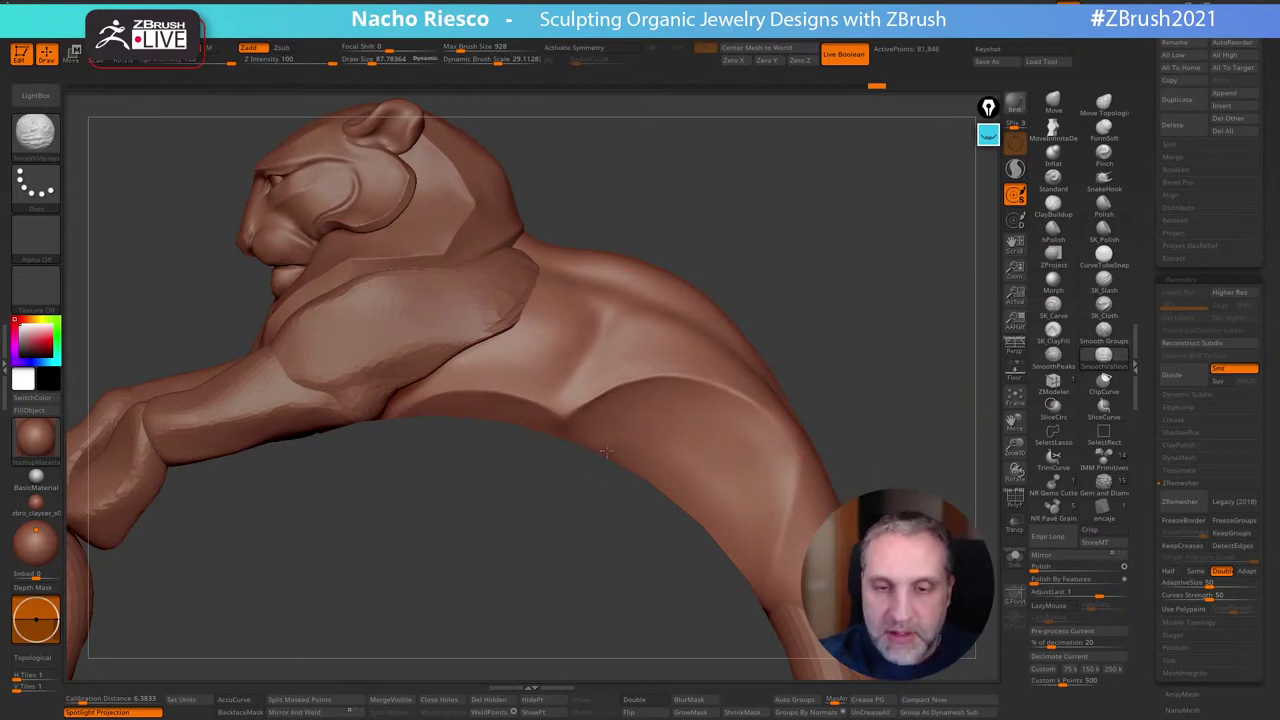
{"action": "mouse_move", "coordinate": [883, 437]}
{"action": "left_mouse_down"}
{"action": "mouse_move", "coordinate": [880, 366]}
{"action": "mouse_move", "coordinate": [878, 410]}
{"action": "mouse_move", "coordinate": [871, 374]}
{"action": "mouse_move", "coordinate": [885, 337]}
{"action": "mouse_move", "coordinate": [888, 395]}
{"action": "left_mouse_up"}
Adjust the belly edge at the crease junction with the Move brush at draw sizes of about 106 and 101
{"action": "key", "text": "s"}
{"action": "left_click_drag", "start_coordinate": [578, 434], "coordinate": [583, 434]}
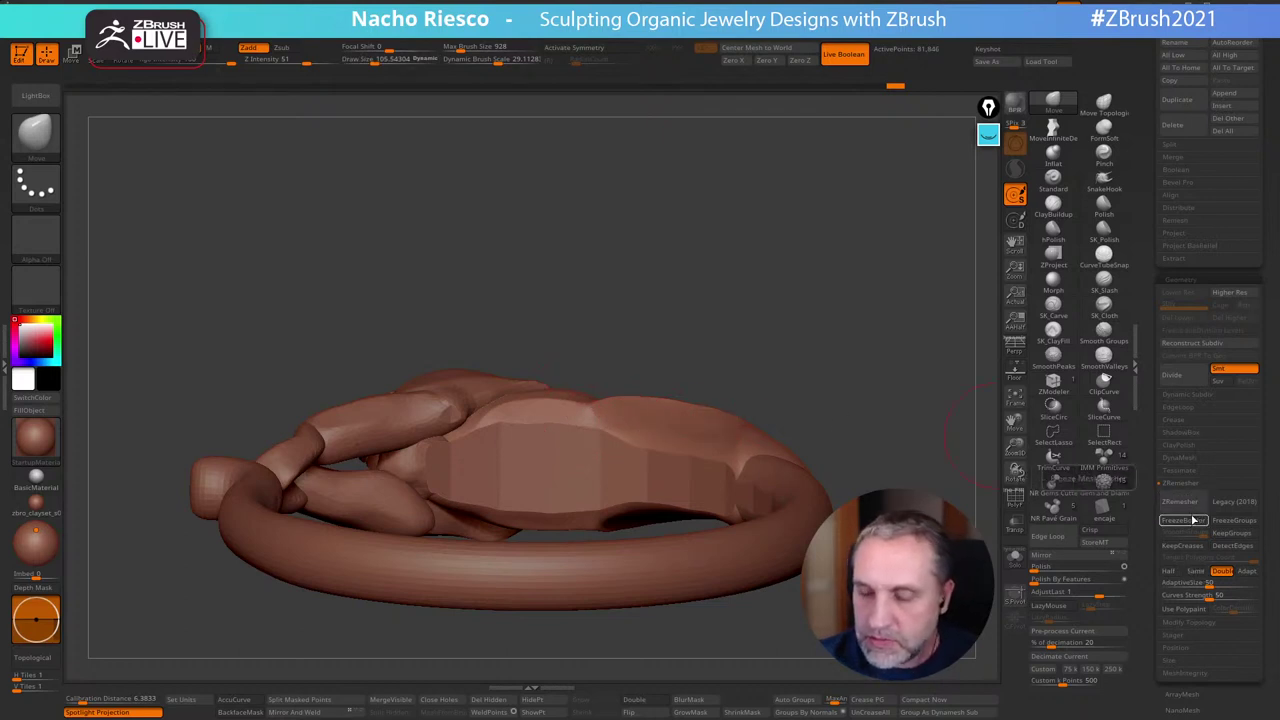
{"action": "key", "text": "s"}
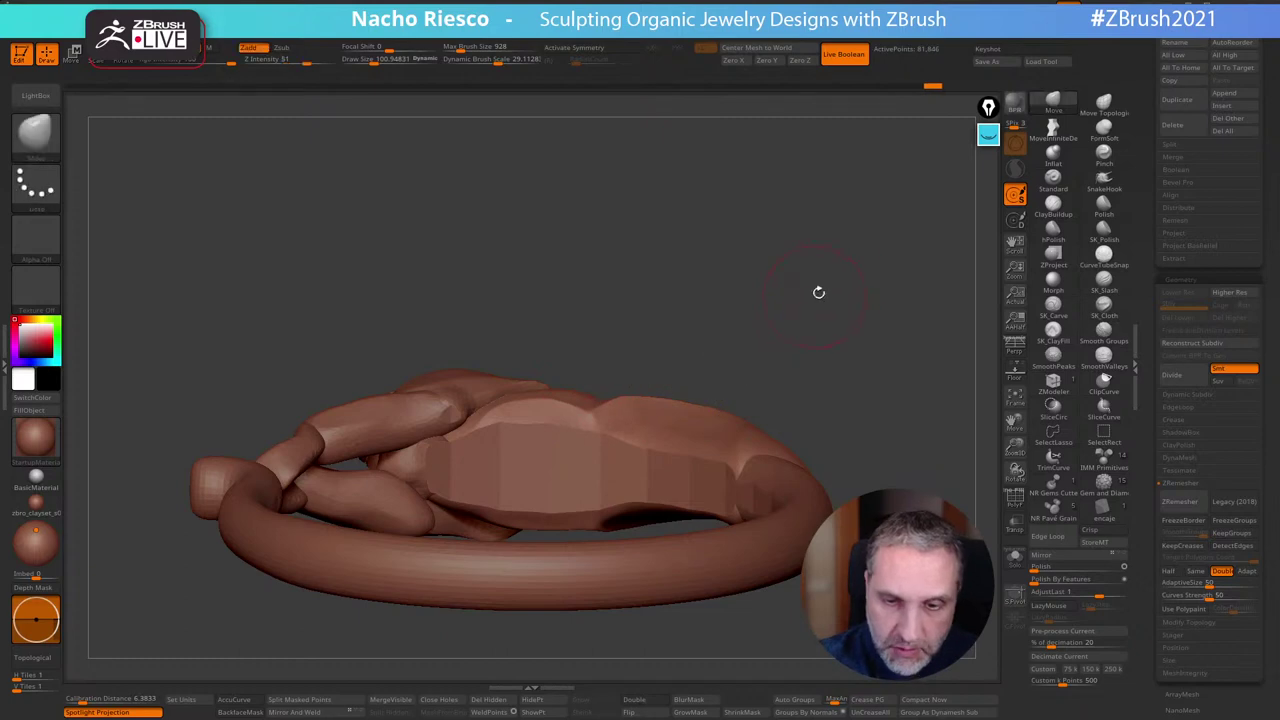
{"action": "left_click_drag", "start_coordinate": [820, 289], "coordinate": [980, 341]}
{"action": "left_click_drag", "start_coordinate": [894, 408], "coordinate": [831, 385]}
{"action": "left_click_drag", "start_coordinate": [746, 296], "coordinate": [748, 272]}
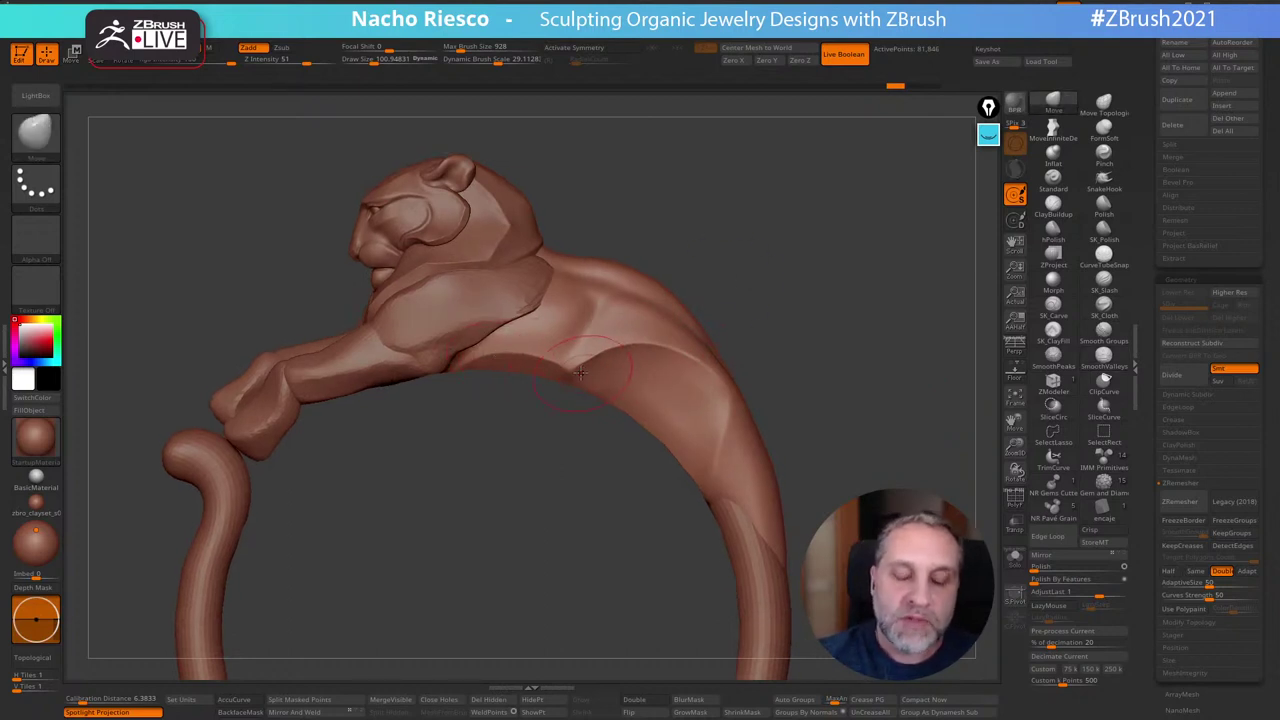
Try Mirror And Weld on the body piece, and undo it
{"action": "left_click_drag", "start_coordinate": [811, 277], "coordinate": [708, 292]}
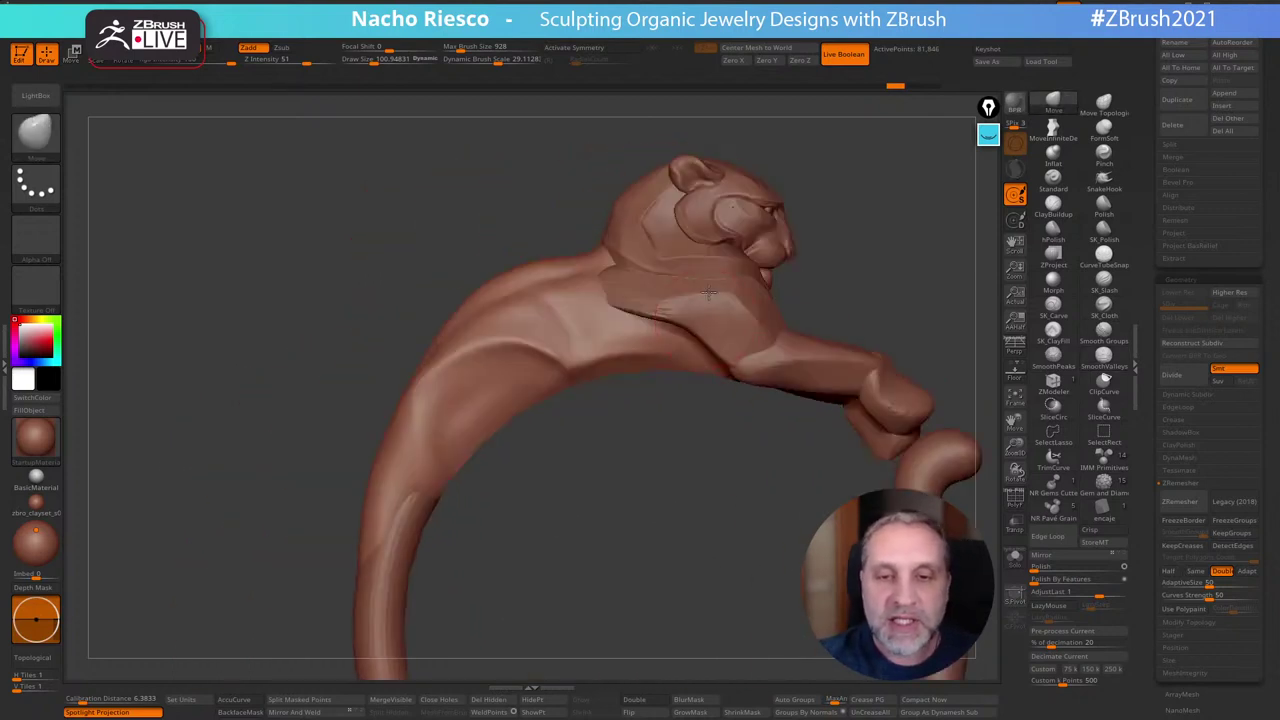
{"action": "left_click_drag", "start_coordinate": [572, 492], "coordinate": [828, 323]}
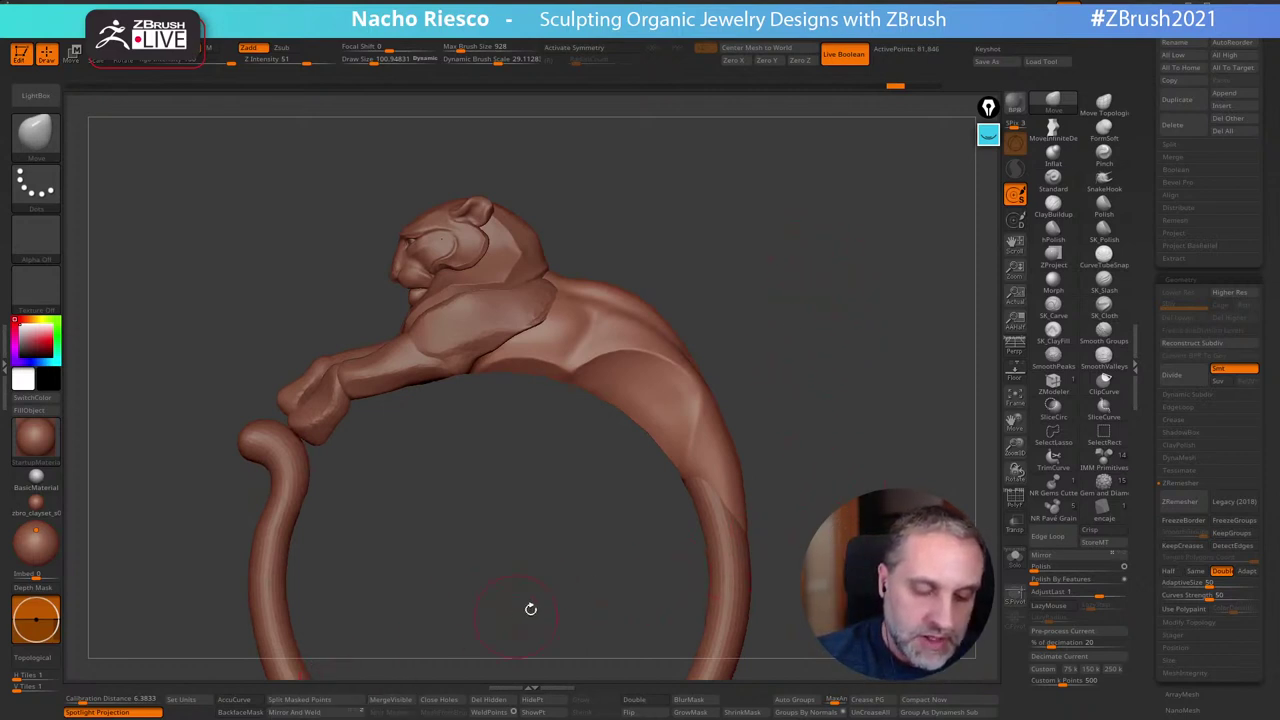
{"action": "left_click_drag", "start_coordinate": [530, 609], "coordinate": [383, 634]}
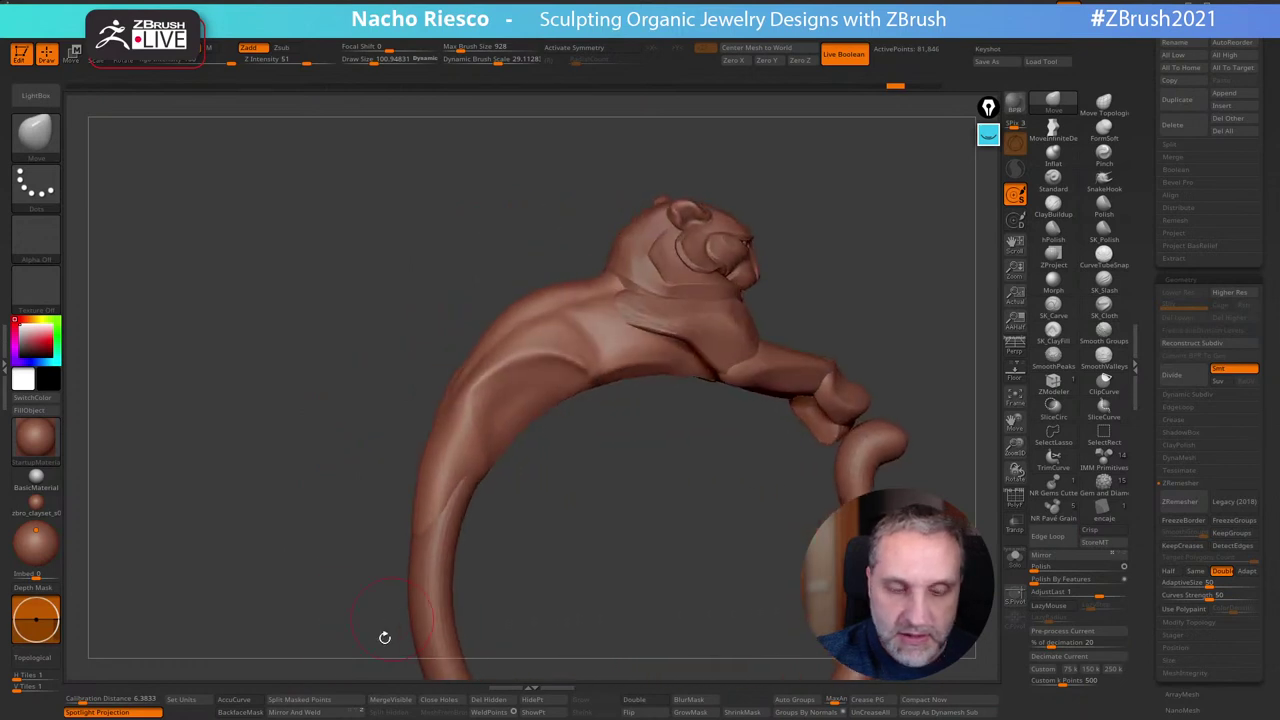
{"action": "left_click", "coordinate": [330, 713]}
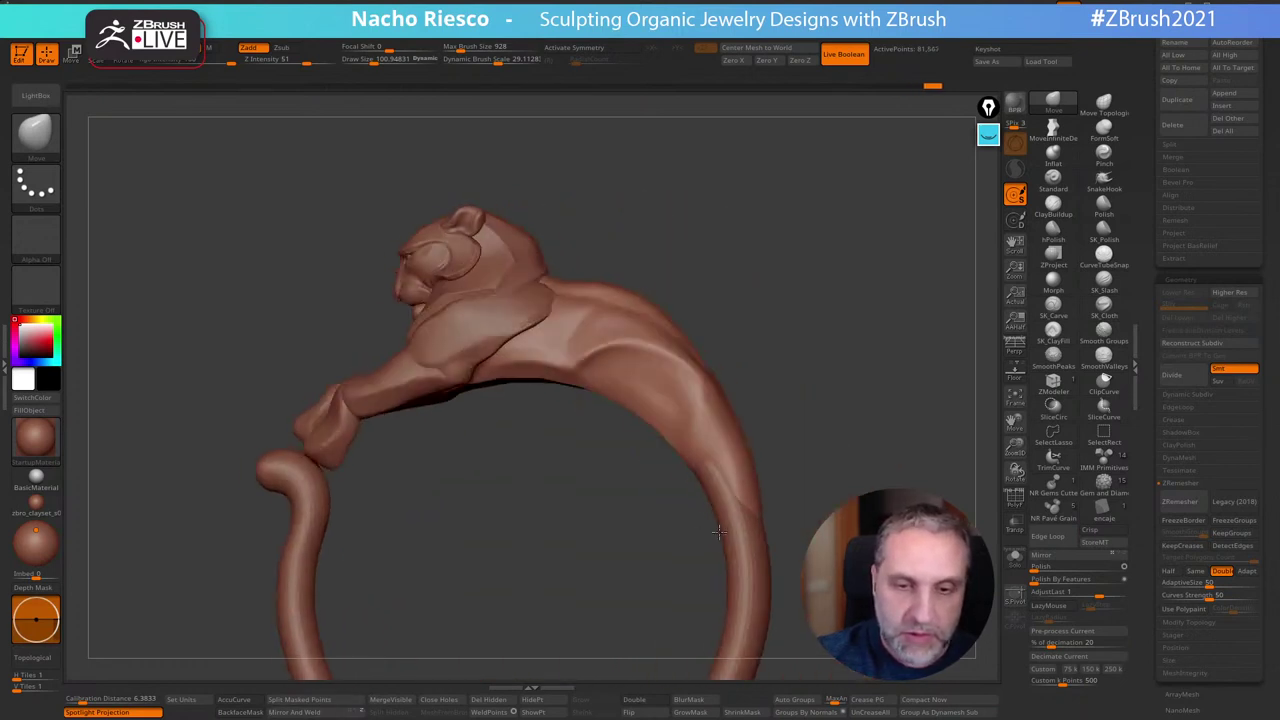
{"action": "key", "text": "ctrl+z"}
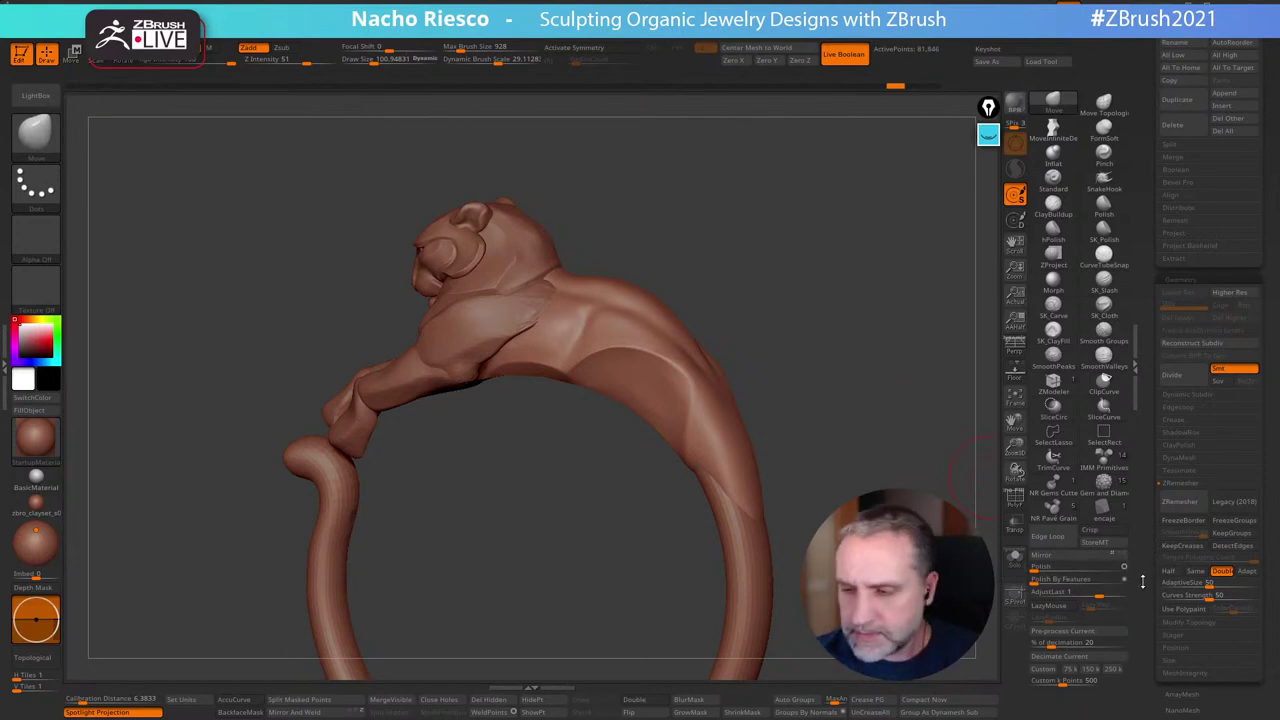
Flip the body piece with Mirror and apply Mirror And Weld to copy the refined flank onto the other side
{"action": "left_click_drag", "start_coordinate": [1143, 581], "coordinate": [1149, 559]}
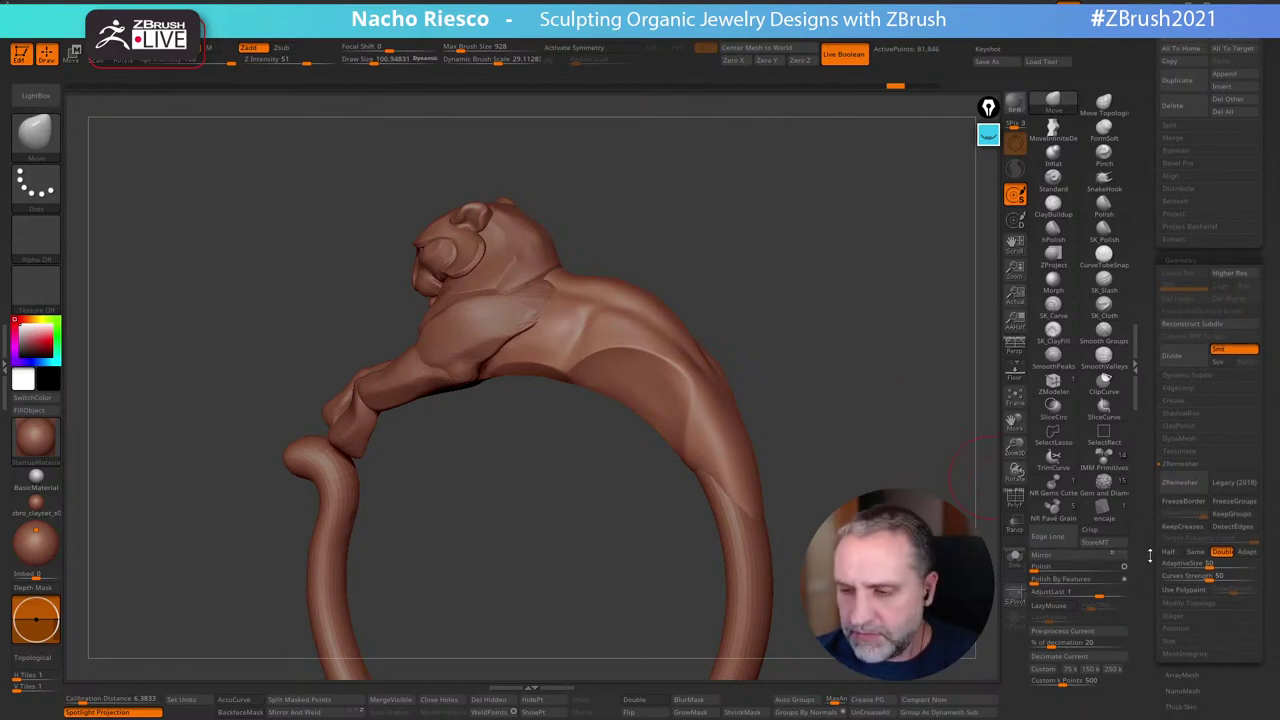
{"action": "left_click", "coordinate": [1111, 559]}
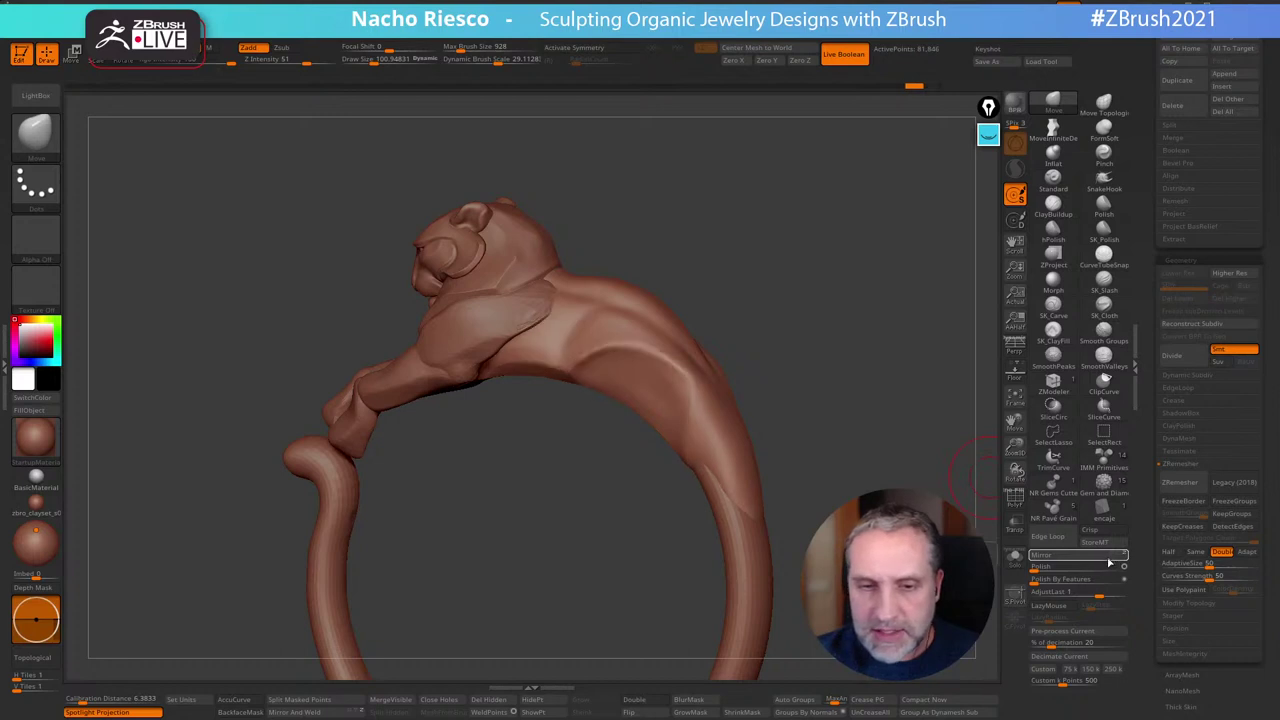
{"action": "left_click_drag", "start_coordinate": [940, 470], "coordinate": [706, 461]}
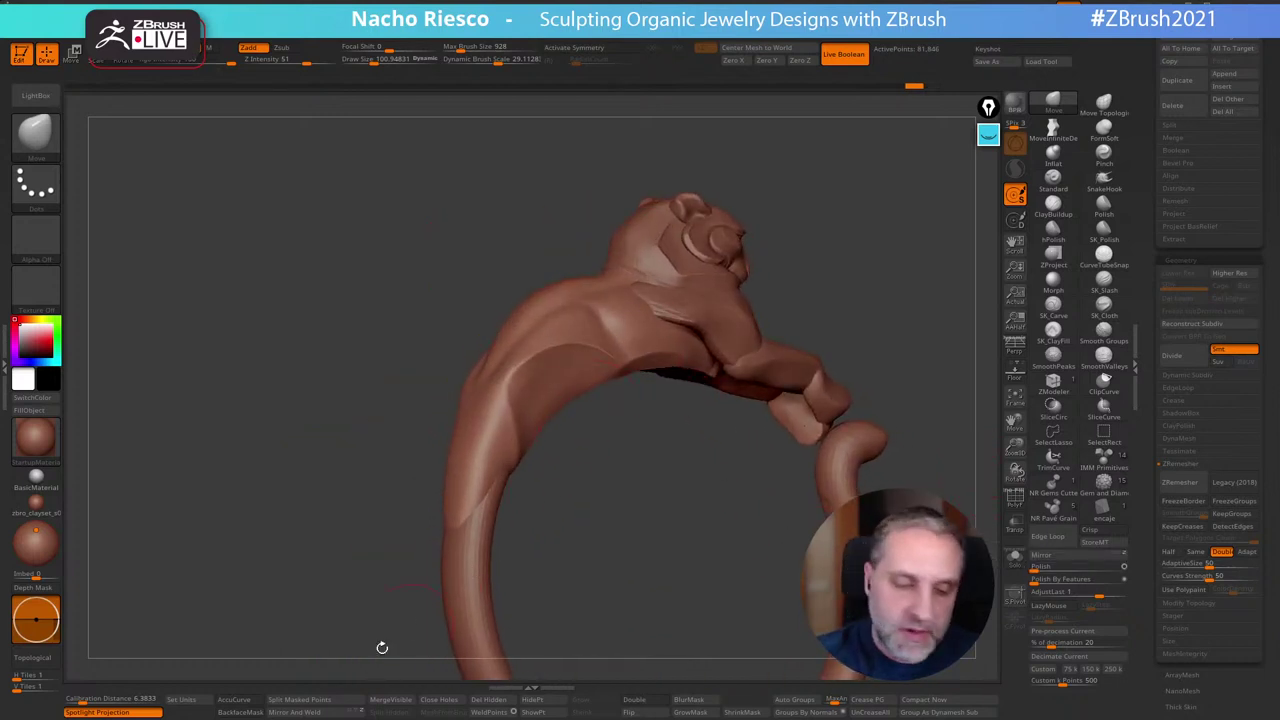
{"action": "left_click_drag", "start_coordinate": [440, 643], "coordinate": [840, 322]}
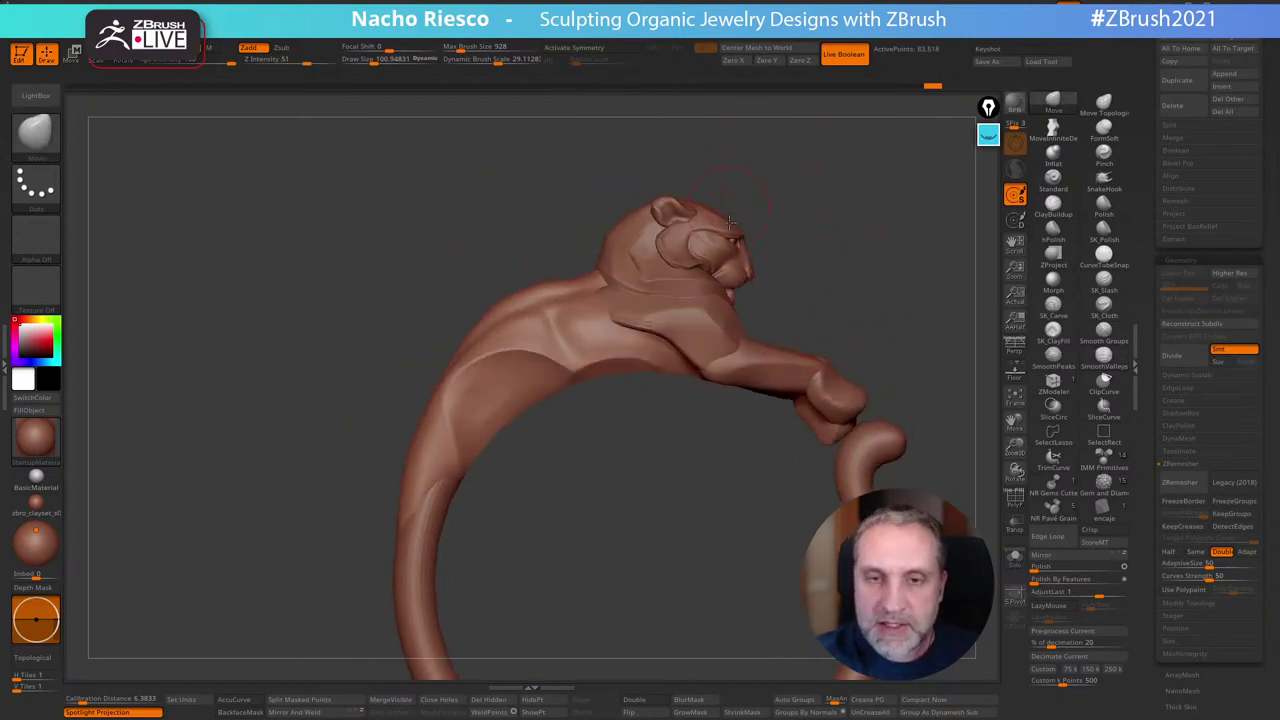
Activate Z symmetry for the body piece and set the Move brush's draw size to about 167
{"action": "left_click", "coordinate": [593, 50]}
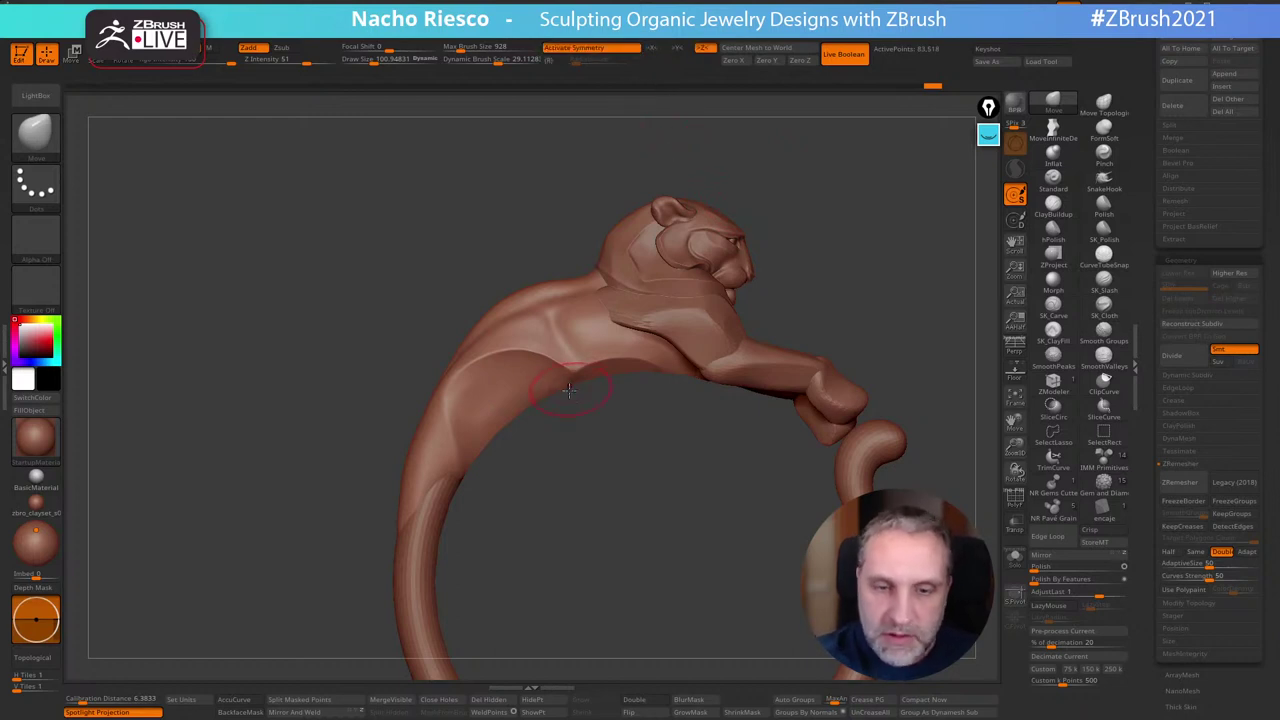
{"action": "key", "text": "s"}
{"action": "left_click_drag", "start_coordinate": [569, 391], "coordinate": [578, 391]}
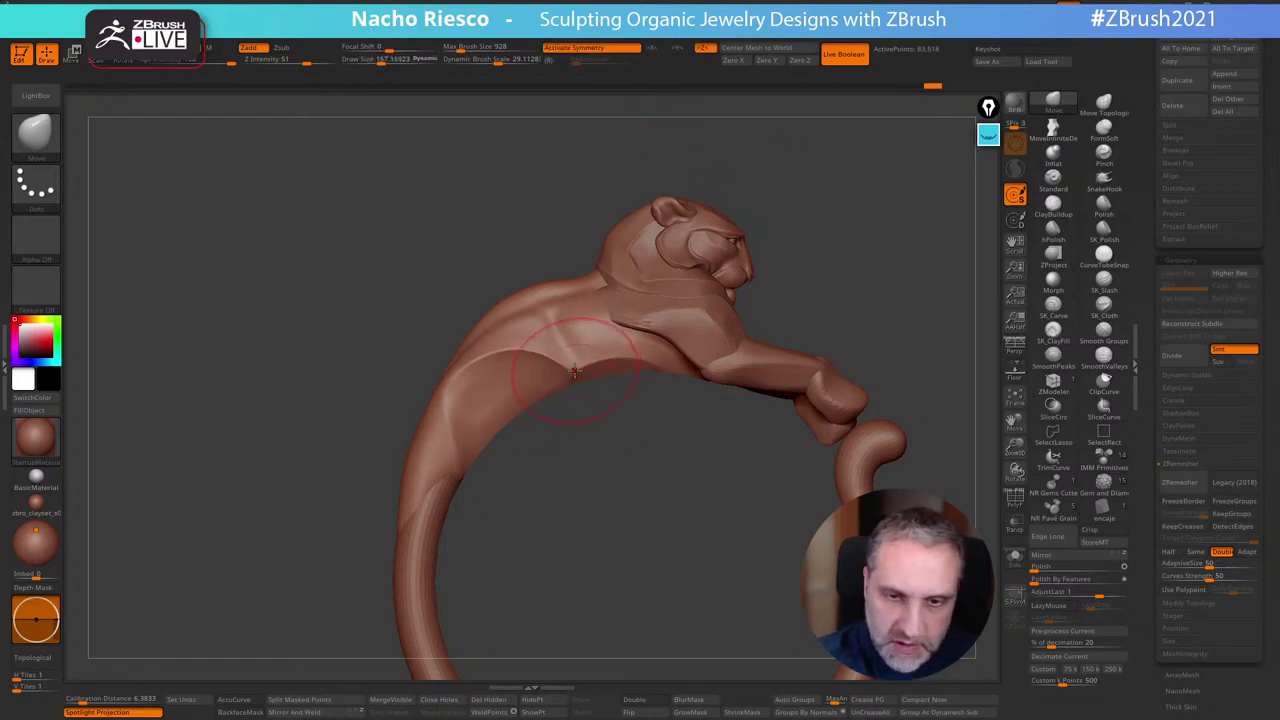
Reshape the body's flanks and rear contour with the Move brush, using draw sizes of about 115, 141 and 212
{"action": "mouse_move", "coordinate": [614, 472]}
{"action": "left_mouse_down"}
{"action": "mouse_move", "coordinate": [678, 289]}
{"action": "mouse_move", "coordinate": [610, 360]}
{"action": "left_mouse_up"}
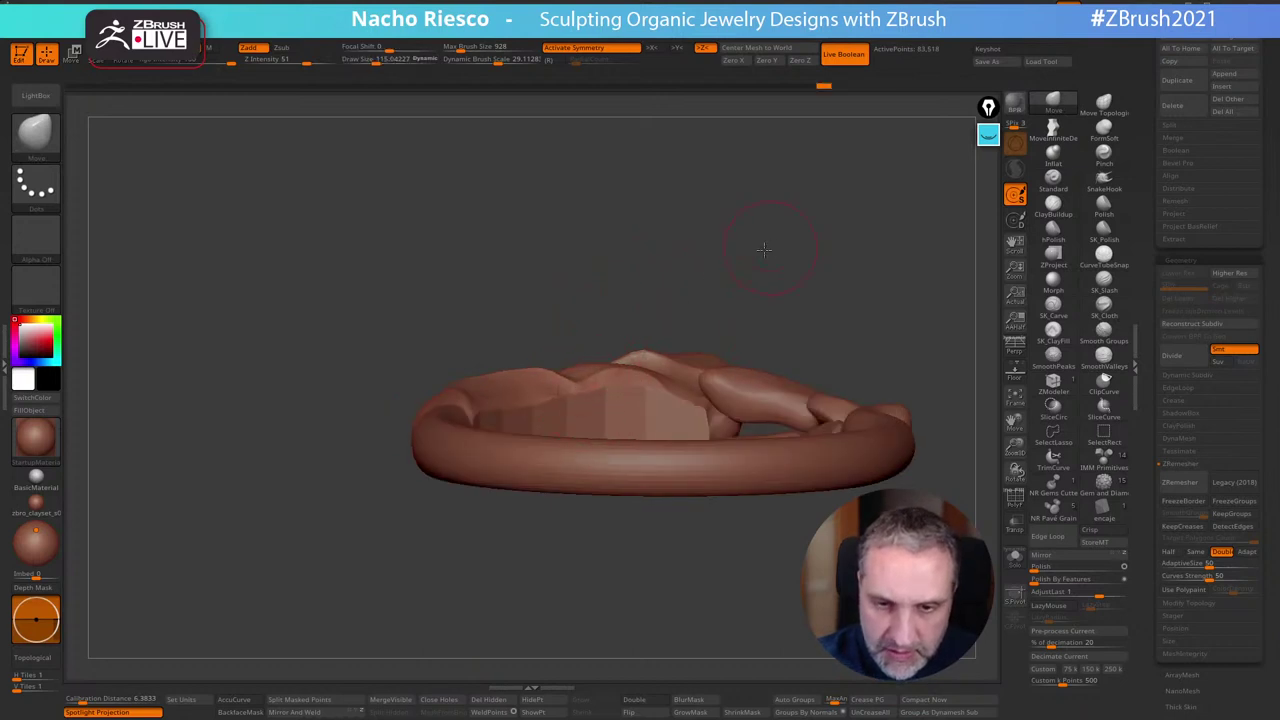
{"action": "mouse_move", "coordinate": [763, 249]}
{"action": "left_mouse_down", "text": "shift"}
{"action": "mouse_move", "coordinate": [777, 234]}
{"action": "mouse_move", "coordinate": [768, 259]}
{"action": "left_mouse_up", "text": "shift"}
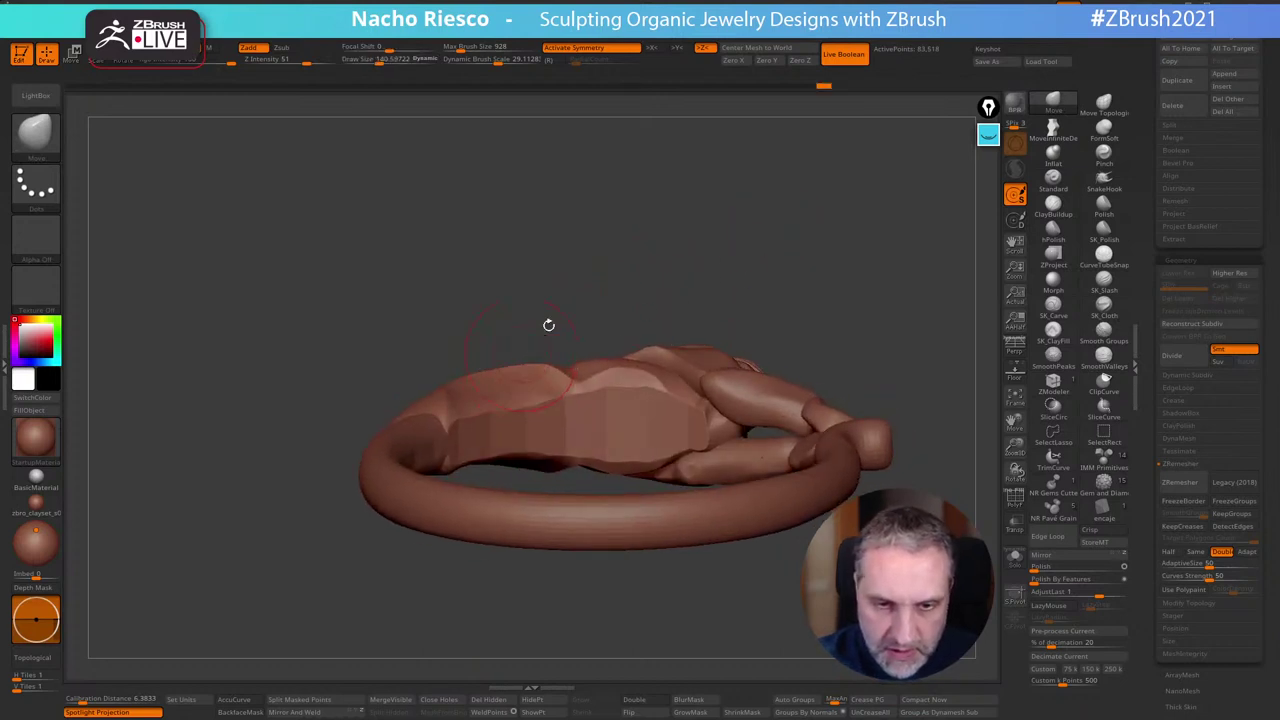
{"action": "mouse_move", "coordinate": [549, 323]}
{"action": "left_mouse_down"}
{"action": "mouse_move", "coordinate": [751, 434]}
{"action": "mouse_move", "coordinate": [580, 486]}
{"action": "mouse_move", "coordinate": [463, 297]}
{"action": "mouse_move", "coordinate": [517, 279]}
{"action": "left_mouse_up"}
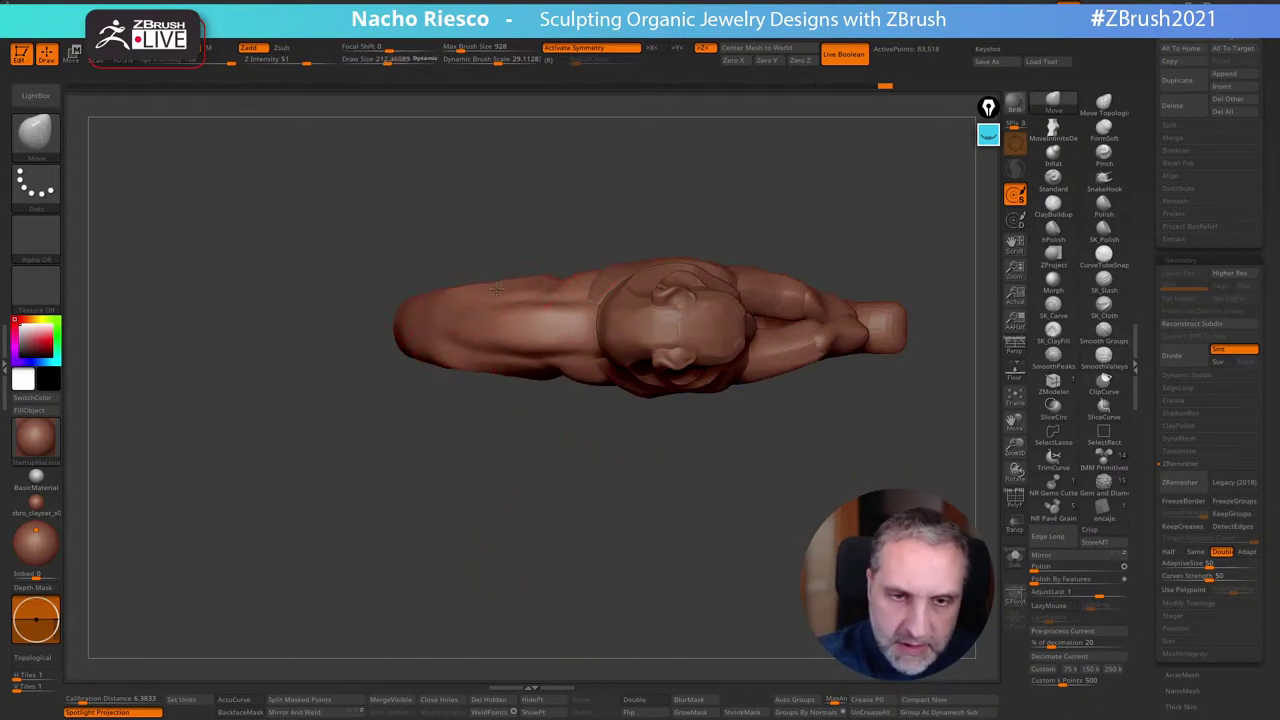
{"action": "mouse_move", "coordinate": [490, 484]}
{"action": "left_mouse_down"}
{"action": "mouse_move", "coordinate": [510, 400]}
{"action": "mouse_move", "coordinate": [516, 515]}
{"action": "mouse_move", "coordinate": [542, 463]}
{"action": "mouse_move", "coordinate": [603, 406]}
{"action": "left_mouse_up"}
{"action": "key", "text": "s"}
{"action": "left_click_drag", "start_coordinate": [598, 343], "coordinate": [591, 343]}
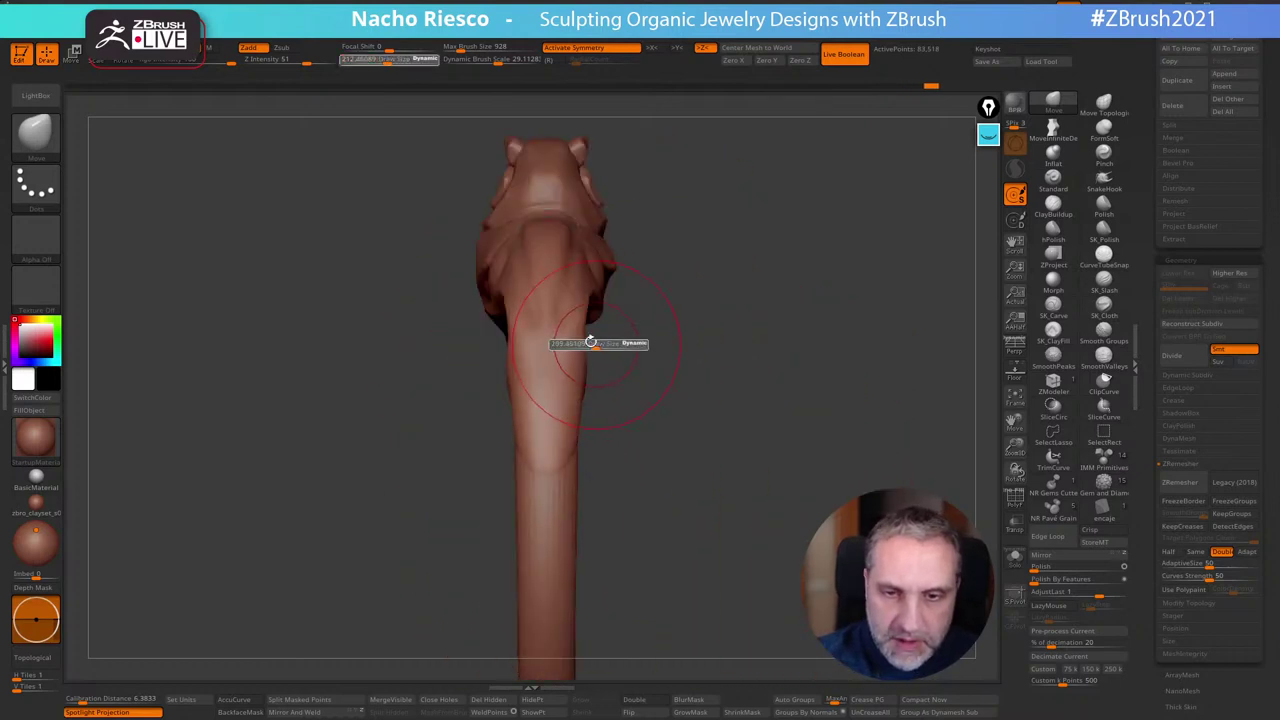
Flatten the rear flank and the hip near the bracelet band with the hPolish brush at draw sizes of about 64 and 51
{"action": "mouse_move", "coordinate": [697, 325]}
{"action": "left_mouse_down", "text": "shift"}
{"action": "mouse_move", "coordinate": [760, 308]}
{"action": "mouse_move", "coordinate": [743, 354]}
{"action": "mouse_move", "coordinate": [765, 420]}
{"action": "left_mouse_up", "text": "shift"}
{"action": "left_click", "coordinate": [1053, 232]}
{"action": "key", "text": "s"}
{"action": "mouse_move", "coordinate": [688, 389]}
{"action": "left_mouse_down"}
{"action": "mouse_move", "coordinate": [664, 389]}
{"action": "mouse_move", "coordinate": [648, 410]}
{"action": "left_mouse_up"}
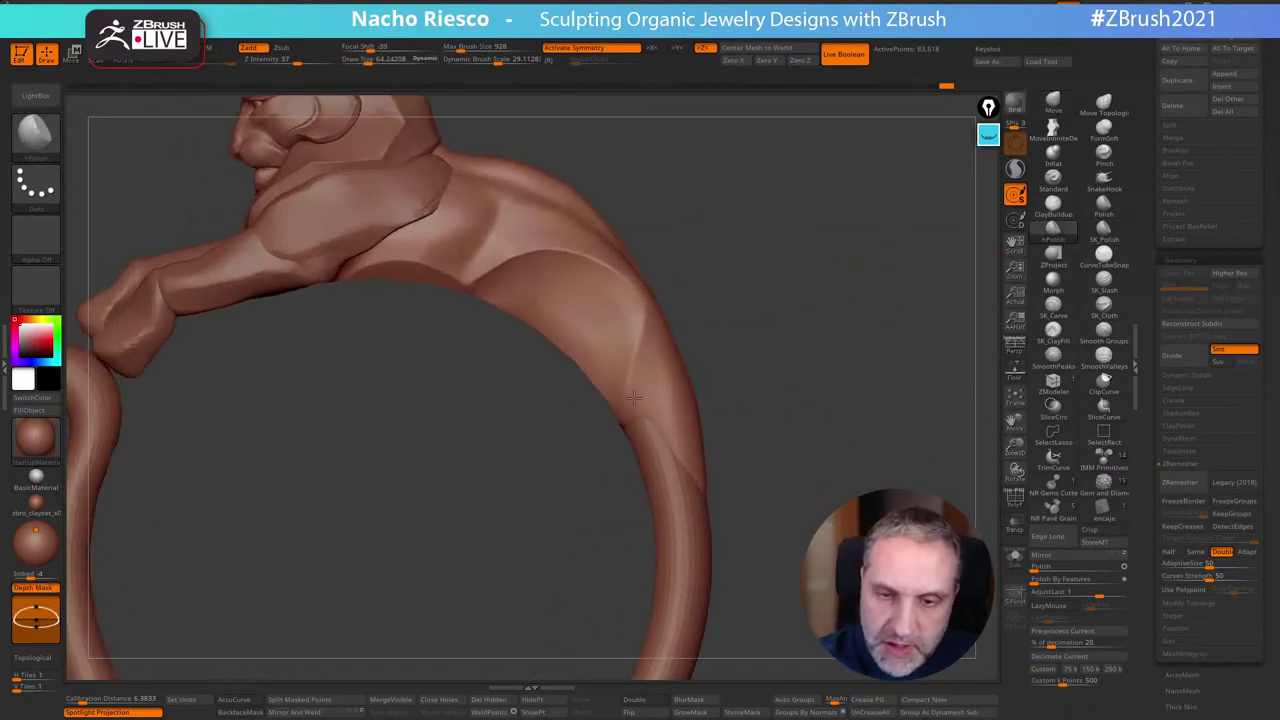
{"action": "left_click_drag", "start_coordinate": [723, 283], "coordinate": [641, 349]}
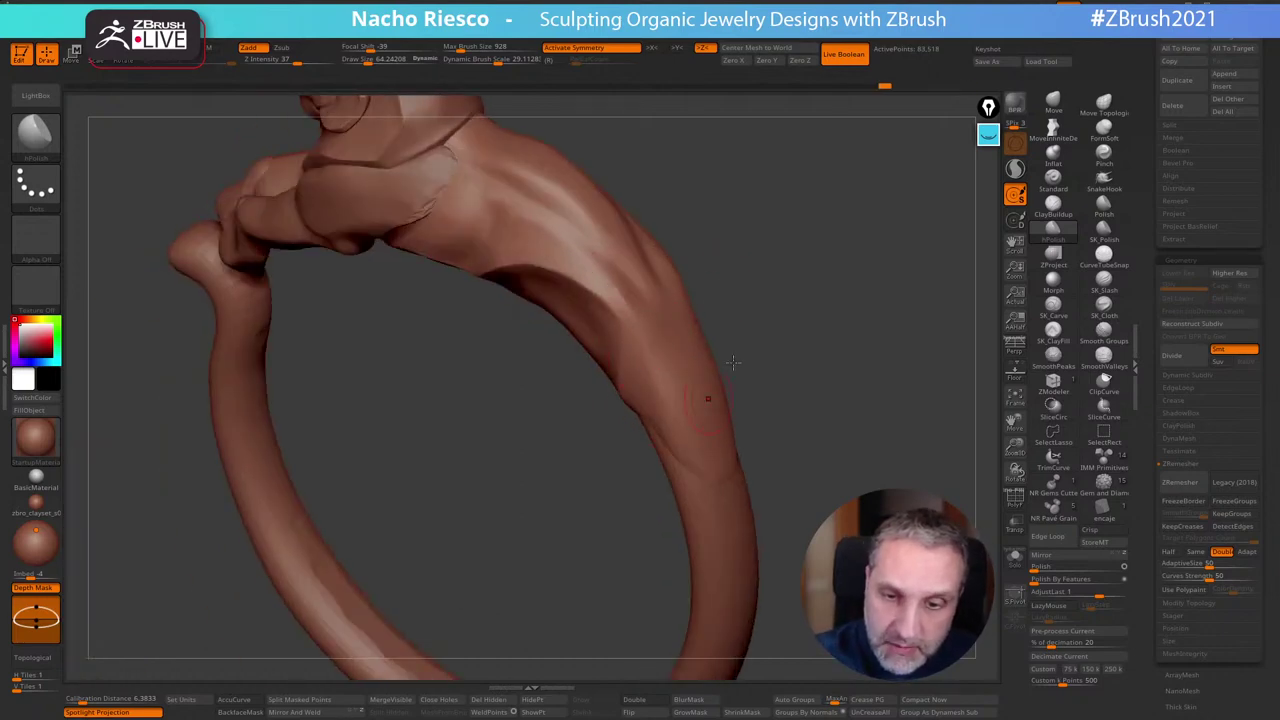
{"action": "mouse_move", "coordinate": [733, 363]}
{"action": "left_mouse_down"}
{"action": "mouse_move", "coordinate": [780, 300]}
{"action": "mouse_move", "coordinate": [860, 403]}
{"action": "mouse_move", "coordinate": [571, 351]}
{"action": "mouse_move", "coordinate": [640, 332]}
{"action": "mouse_move", "coordinate": [554, 354]}
{"action": "mouse_move", "coordinate": [843, 360]}
{"action": "mouse_move", "coordinate": [808, 455]}
{"action": "mouse_move", "coordinate": [622, 443]}
{"action": "left_mouse_up"}
{"action": "key", "text": "s"}
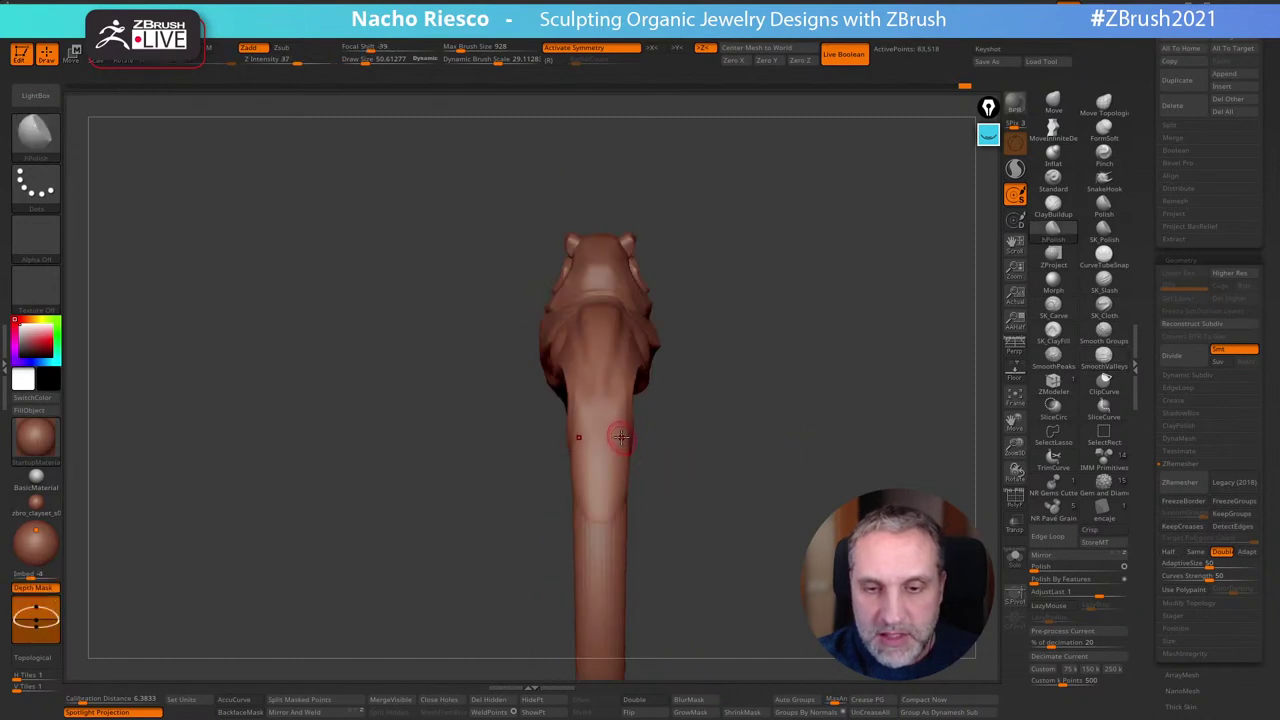
Polish the planes behind the shoulder and along the upper back with hPolish at a draw size of about 64
{"action": "mouse_move", "coordinate": [697, 371]}
{"action": "left_mouse_down"}
{"action": "mouse_move", "coordinate": [780, 366]}
{"action": "mouse_move", "coordinate": [860, 317]}
{"action": "mouse_move", "coordinate": [549, 213]}
{"action": "left_mouse_up"}
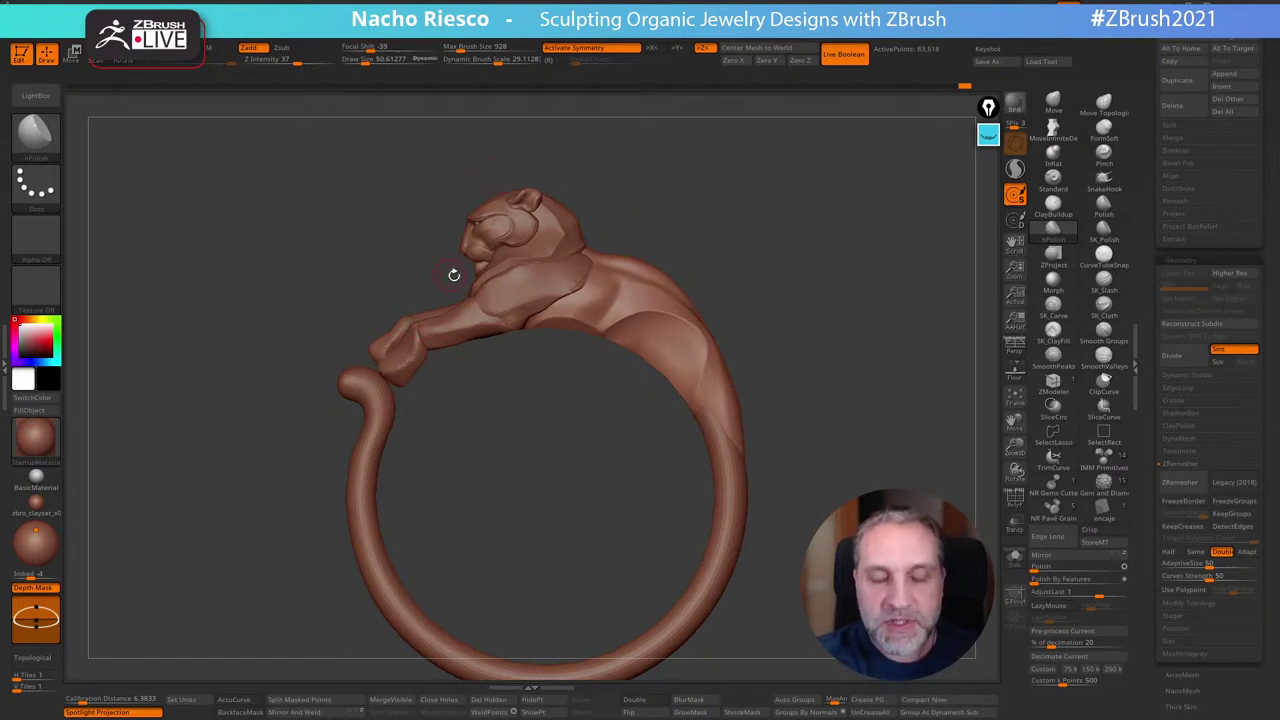
{"action": "mouse_move", "coordinate": [775, 241]}
{"action": "left_mouse_down"}
{"action": "mouse_move", "coordinate": [820, 223]}
{"action": "mouse_move", "coordinate": [778, 236]}
{"action": "left_mouse_up"}
{"action": "left_click_drag", "start_coordinate": [778, 236], "coordinate": [786, 294], "text": "alt"}
{"action": "key", "text": "s"}
{"action": "left_click_drag", "start_coordinate": [563, 278], "coordinate": [568, 278]}
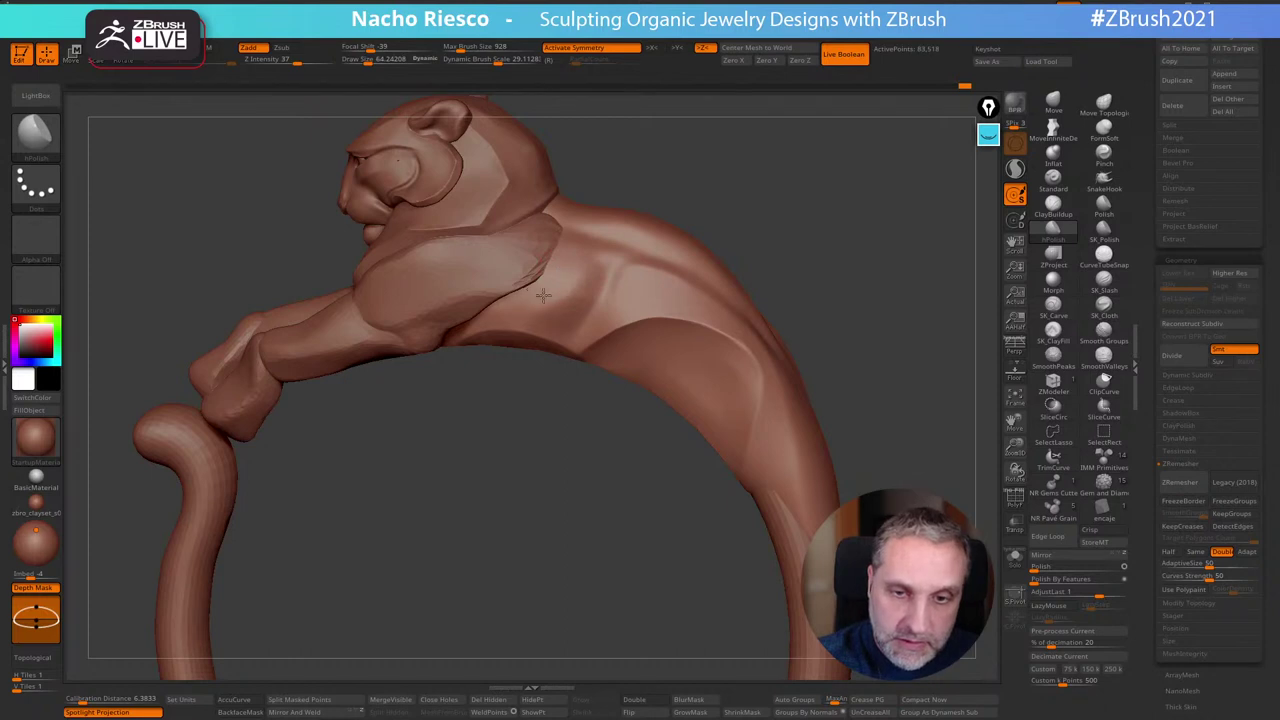
{"action": "left_click_drag", "start_coordinate": [614, 263], "coordinate": [586, 277]}
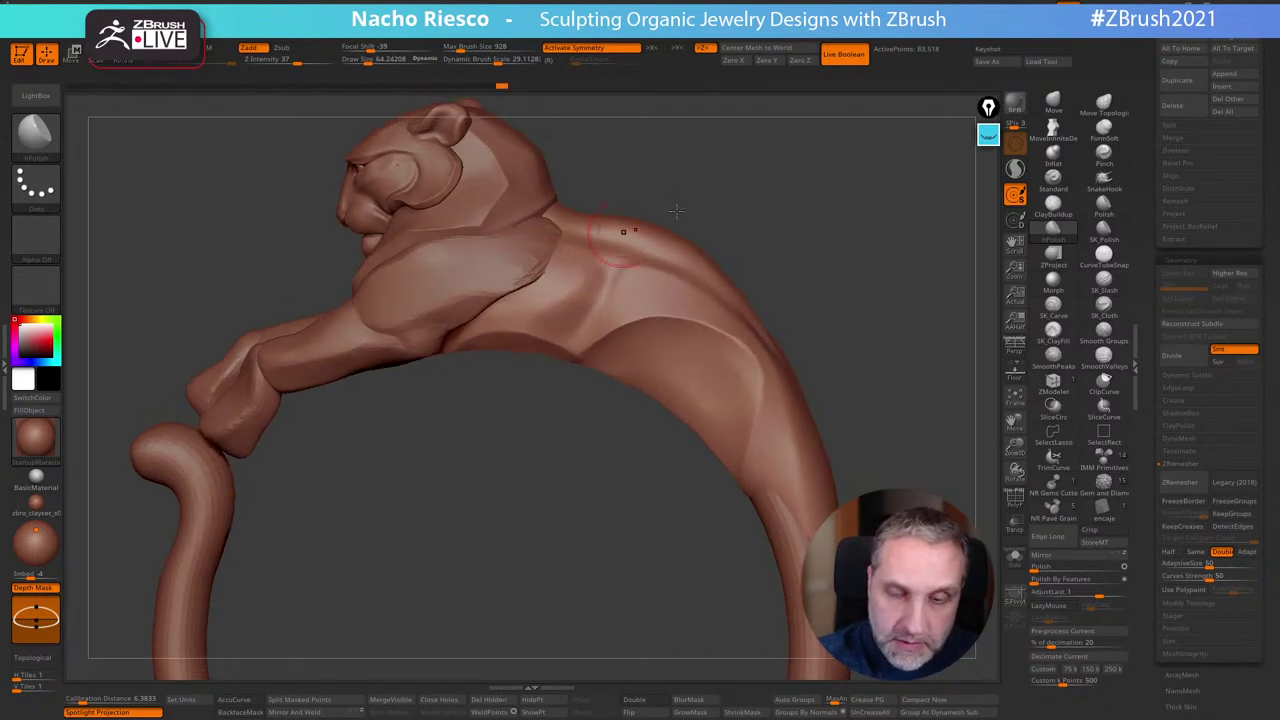
{"action": "left_click_drag", "start_coordinate": [676, 211], "coordinate": [783, 251]}
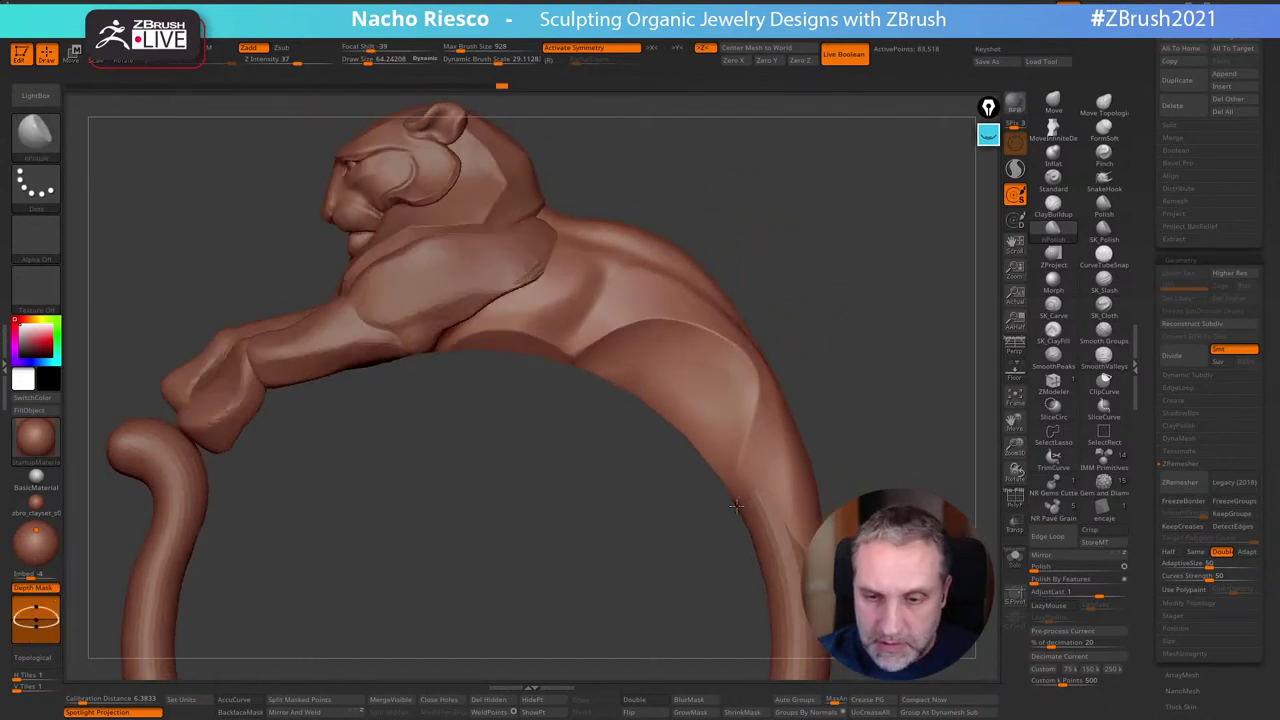
{"action": "left_click_drag", "start_coordinate": [736, 506], "coordinate": [732, 530]}
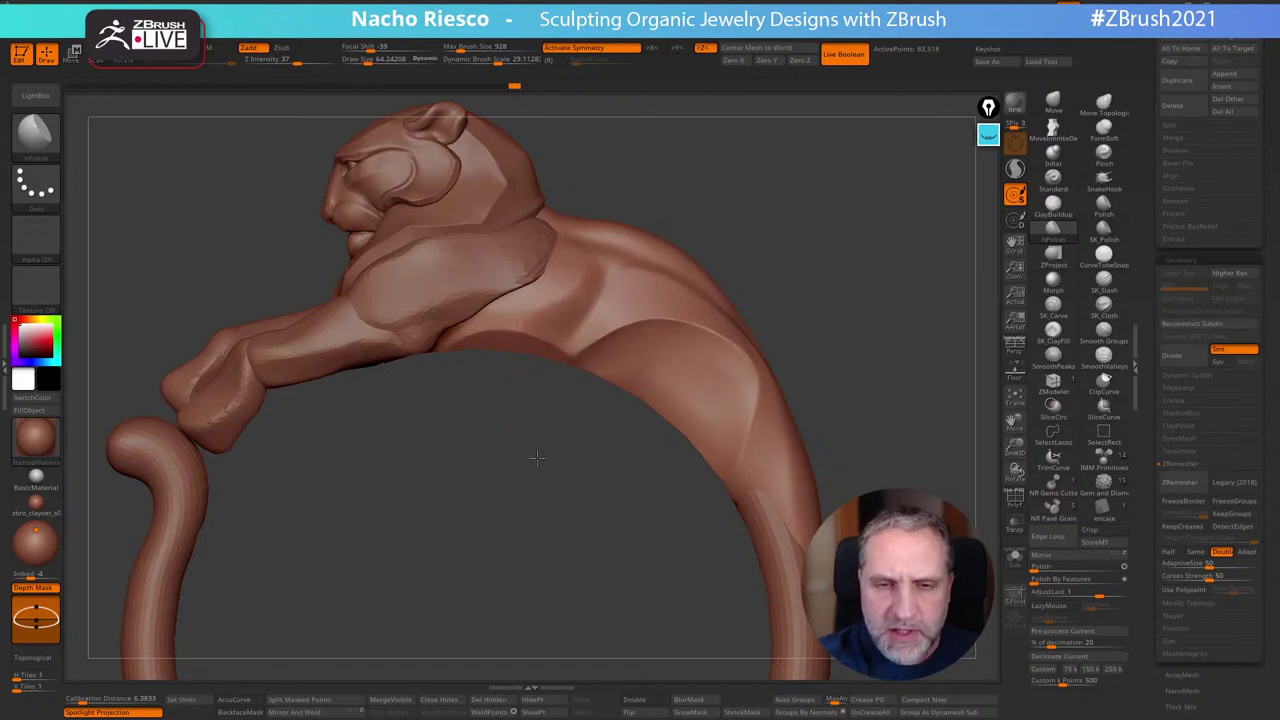
Refine the flank planes behind the foreleg and toward the back with hPolish at draw sizes of about 47 and 76
{"action": "left_click_drag", "start_coordinate": [537, 458], "coordinate": [537, 452]}
{"action": "key", "text": "s"}
{"action": "left_click_drag", "start_coordinate": [526, 346], "coordinate": [521, 346]}
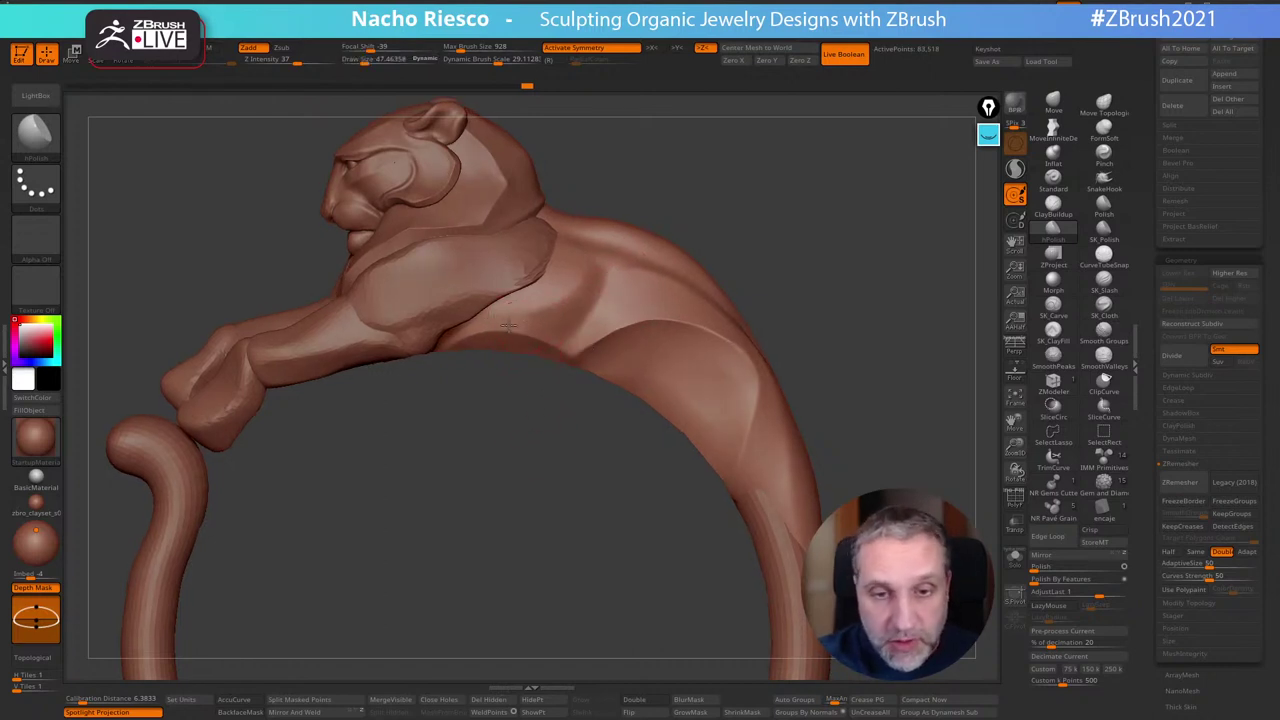
{"action": "mouse_move", "coordinate": [554, 308]}
{"action": "left_mouse_down"}
{"action": "mouse_move", "coordinate": [731, 186]}
{"action": "mouse_move", "coordinate": [857, 197]}
{"action": "mouse_move", "coordinate": [617, 294]}
{"action": "left_mouse_up"}
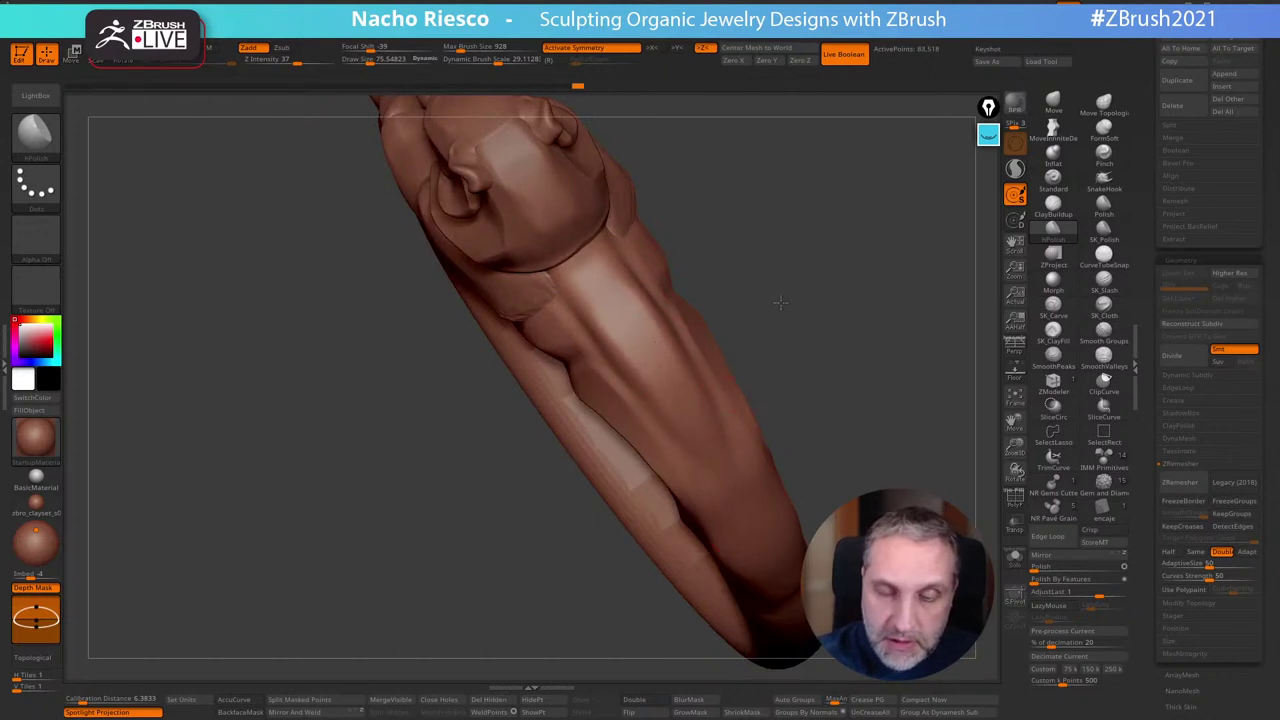
Reshape the hip's outer contour where the body meets the band with the Move brush at draw sizes of about 120 and 115
{"action": "mouse_move", "coordinate": [780, 302]}
{"action": "left_mouse_down"}
{"action": "mouse_move", "coordinate": [870, 375]}
{"action": "mouse_move", "coordinate": [894, 437]}
{"action": "mouse_move", "coordinate": [829, 309]}
{"action": "mouse_move", "coordinate": [826, 343]}
{"action": "left_mouse_up"}
{"action": "left_click", "coordinate": [1057, 103]}
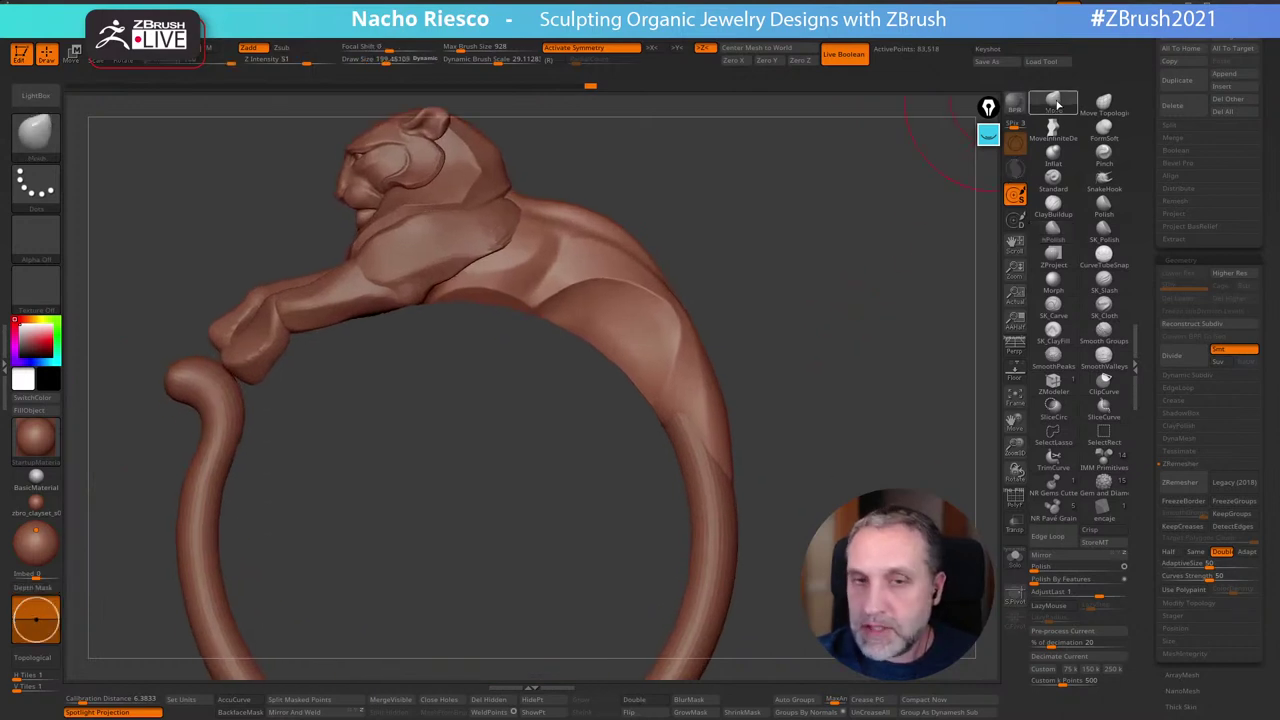
{"action": "key", "text": "s"}
{"action": "mouse_move", "coordinate": [726, 349]}
{"action": "left_mouse_down"}
{"action": "mouse_move", "coordinate": [700, 346]}
{"action": "mouse_move", "coordinate": [700, 358]}
{"action": "left_mouse_up"}
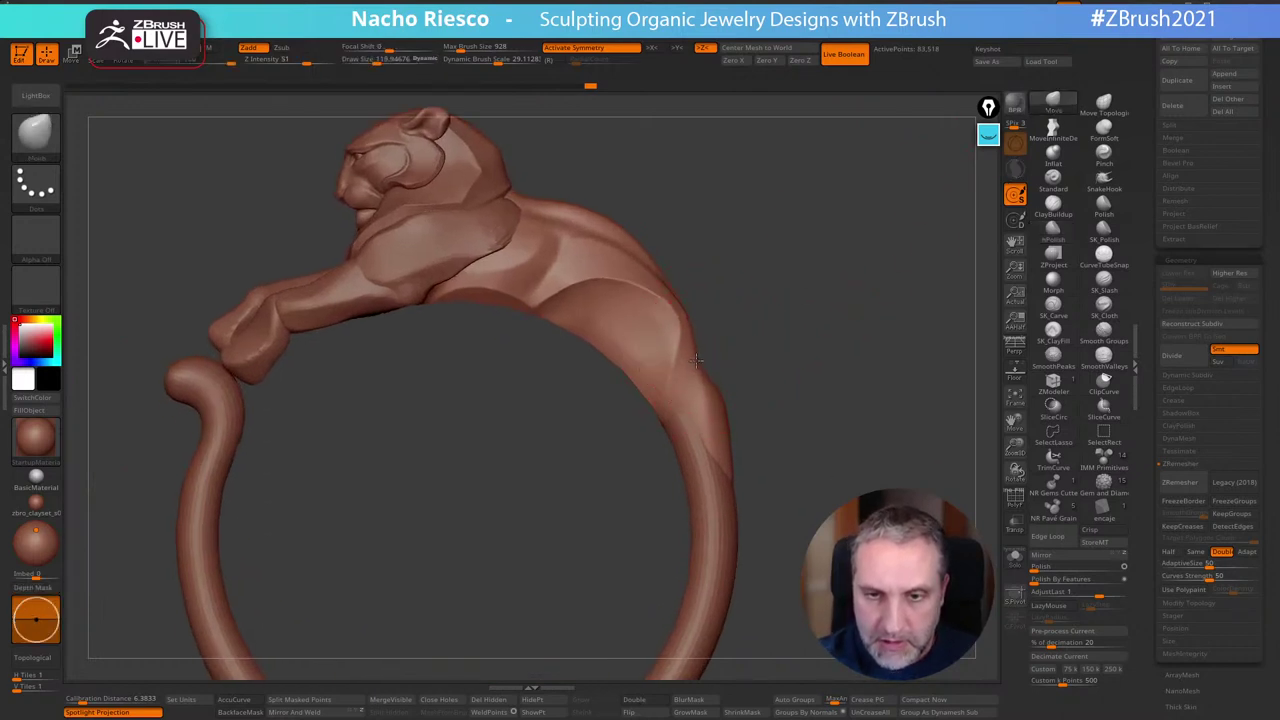
{"action": "left_click_drag", "start_coordinate": [706, 377], "coordinate": [718, 399]}
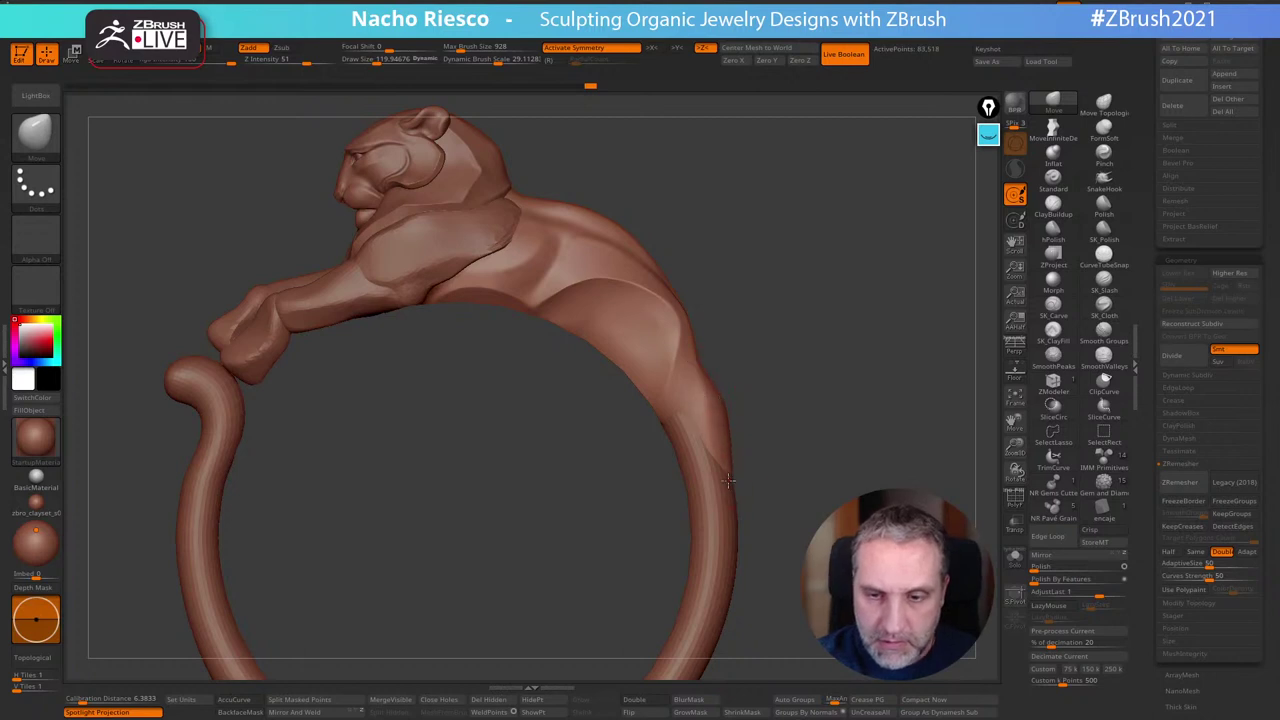
{"action": "left_click_drag", "start_coordinate": [728, 480], "coordinate": [726, 474]}
{"action": "left_click_drag", "start_coordinate": [846, 440], "coordinate": [745, 428]}
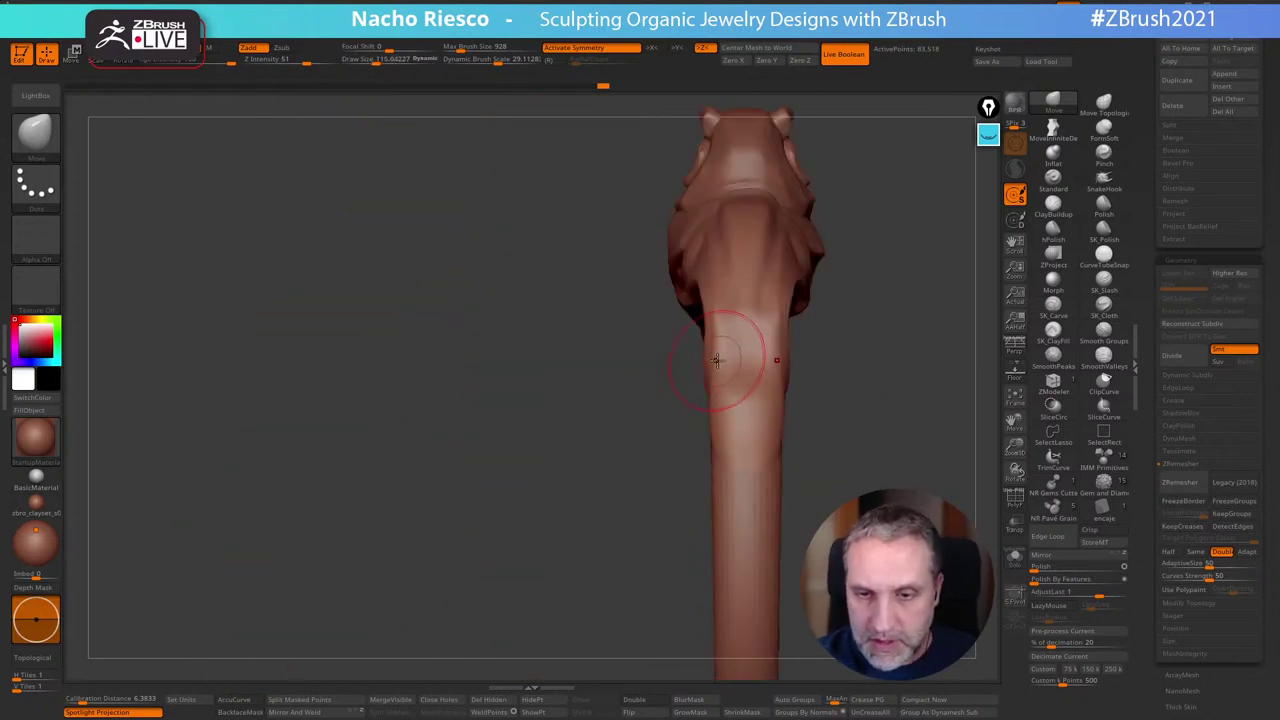
Carve a crease down the hip toward the band with the SK_Slash brush at draw sizes of about 64 and 76
{"action": "mouse_move", "coordinate": [840, 362]}
{"action": "left_mouse_down"}
{"action": "mouse_move", "coordinate": [903, 380]}
{"action": "mouse_move", "coordinate": [850, 440]}
{"action": "mouse_move", "coordinate": [862, 460]}
{"action": "mouse_move", "coordinate": [883, 443]}
{"action": "mouse_move", "coordinate": [767, 430]}
{"action": "left_mouse_up"}
{"action": "left_click", "coordinate": [1106, 284]}
{"action": "key", "text": "s"}
{"action": "mouse_move", "coordinate": [672, 412]}
{"action": "left_mouse_down"}
{"action": "mouse_move", "coordinate": [723, 443]}
{"action": "mouse_move", "coordinate": [570, 395]}
{"action": "left_mouse_up"}
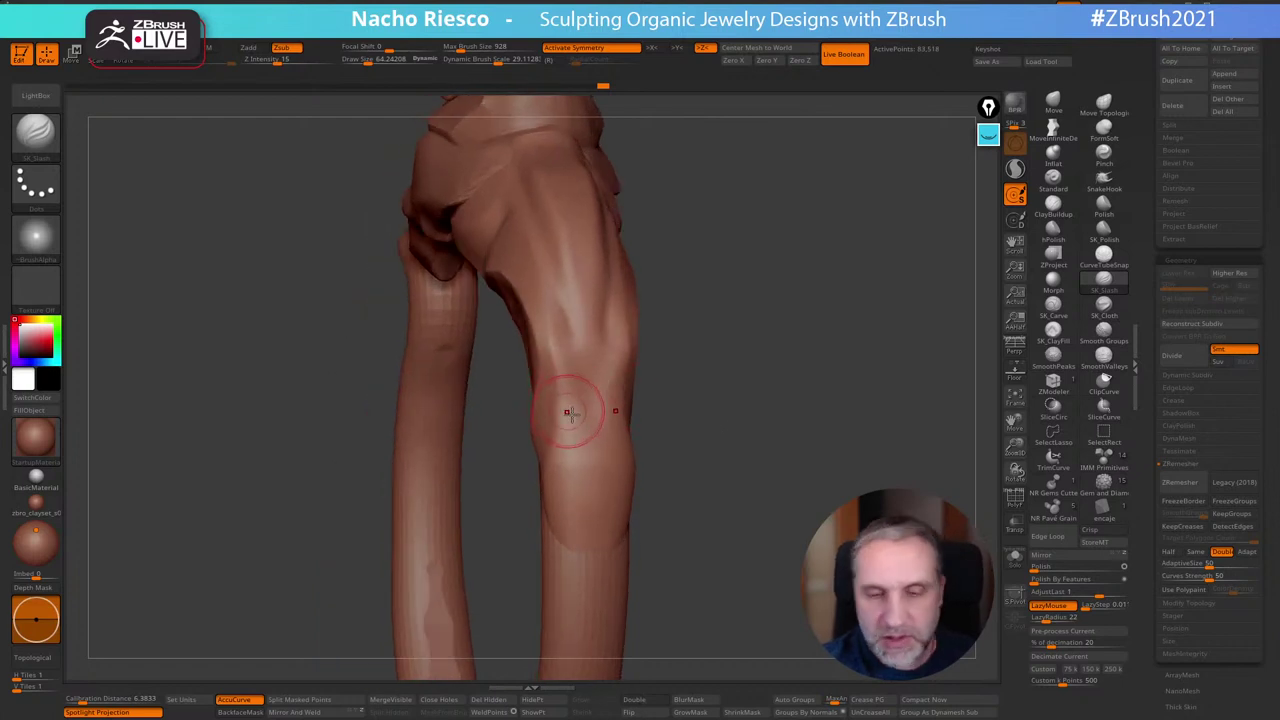
{"action": "key", "text": "s"}
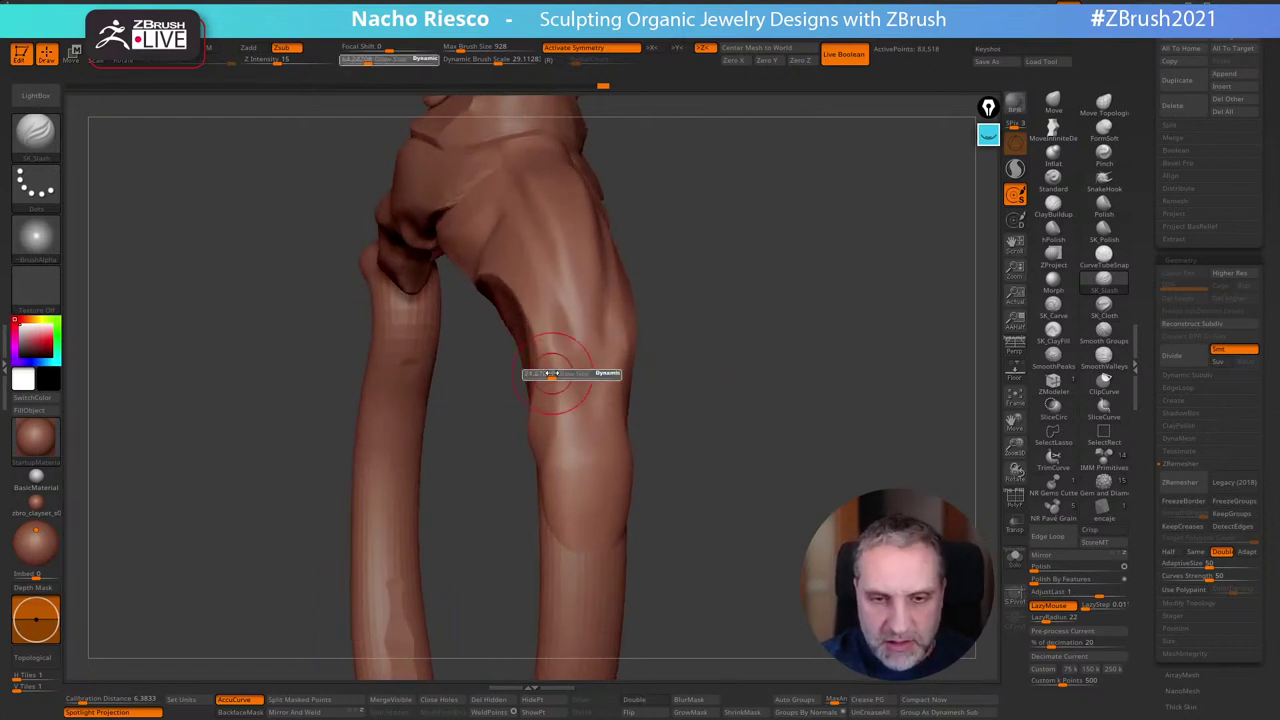
{"action": "left_click_drag", "start_coordinate": [551, 375], "coordinate": [554, 374]}
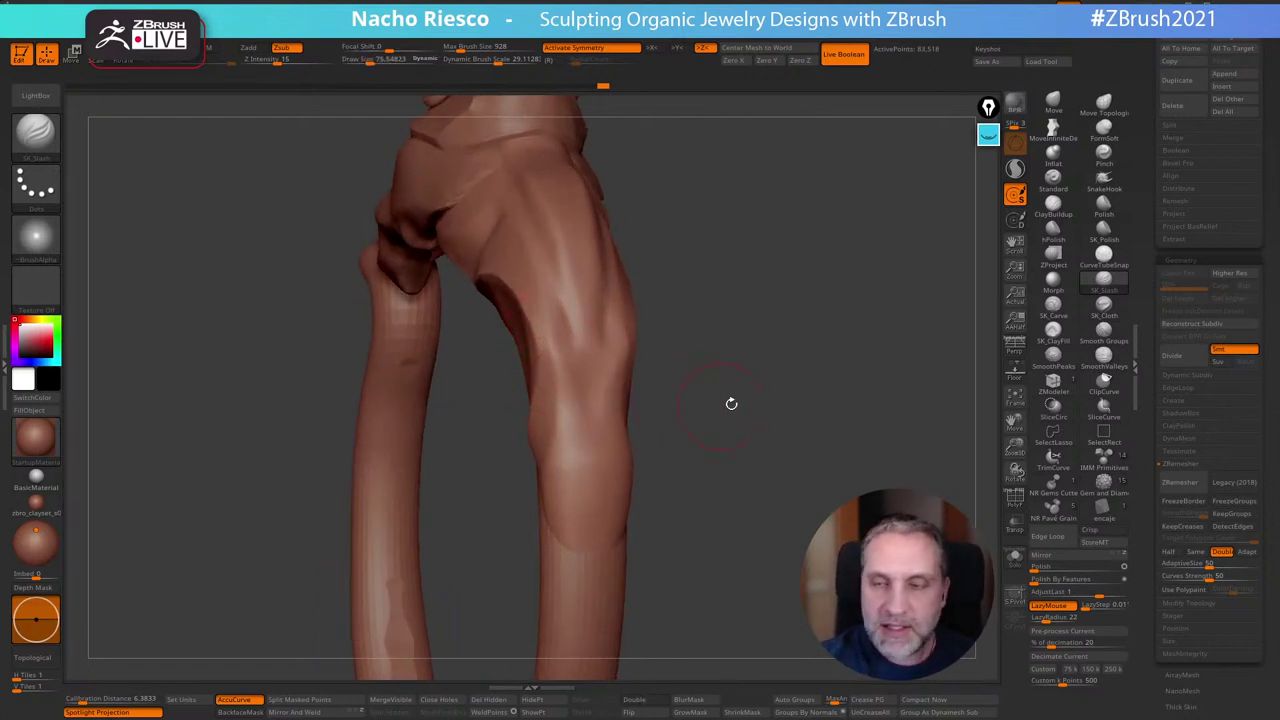
{"action": "mouse_move", "coordinate": [731, 403]}
{"action": "left_mouse_down"}
{"action": "mouse_move", "coordinate": [760, 437]}
{"action": "mouse_move", "coordinate": [555, 325]}
{"action": "left_mouse_up"}
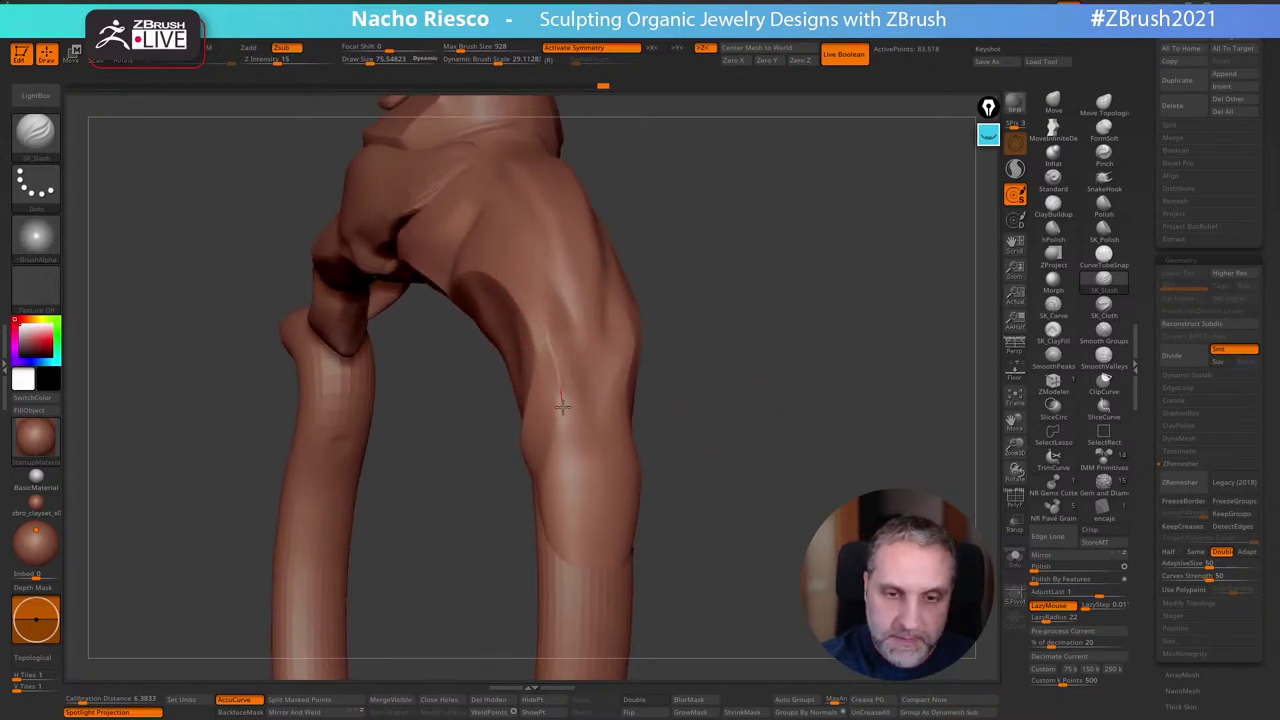
{"action": "left_click_drag", "start_coordinate": [562, 407], "coordinate": [553, 462]}
{"action": "left_click_drag", "start_coordinate": [546, 530], "coordinate": [547, 533]}
Cut mirrored SK_Slash grooves along the back that converge in a V above the hips
{"action": "mouse_move", "coordinate": [815, 408]}
{"action": "left_mouse_down"}
{"action": "mouse_move", "coordinate": [797, 406]}
{"action": "mouse_move", "coordinate": [866, 388]}
{"action": "mouse_move", "coordinate": [872, 403]}
{"action": "mouse_move", "coordinate": [632, 368]}
{"action": "left_mouse_up"}
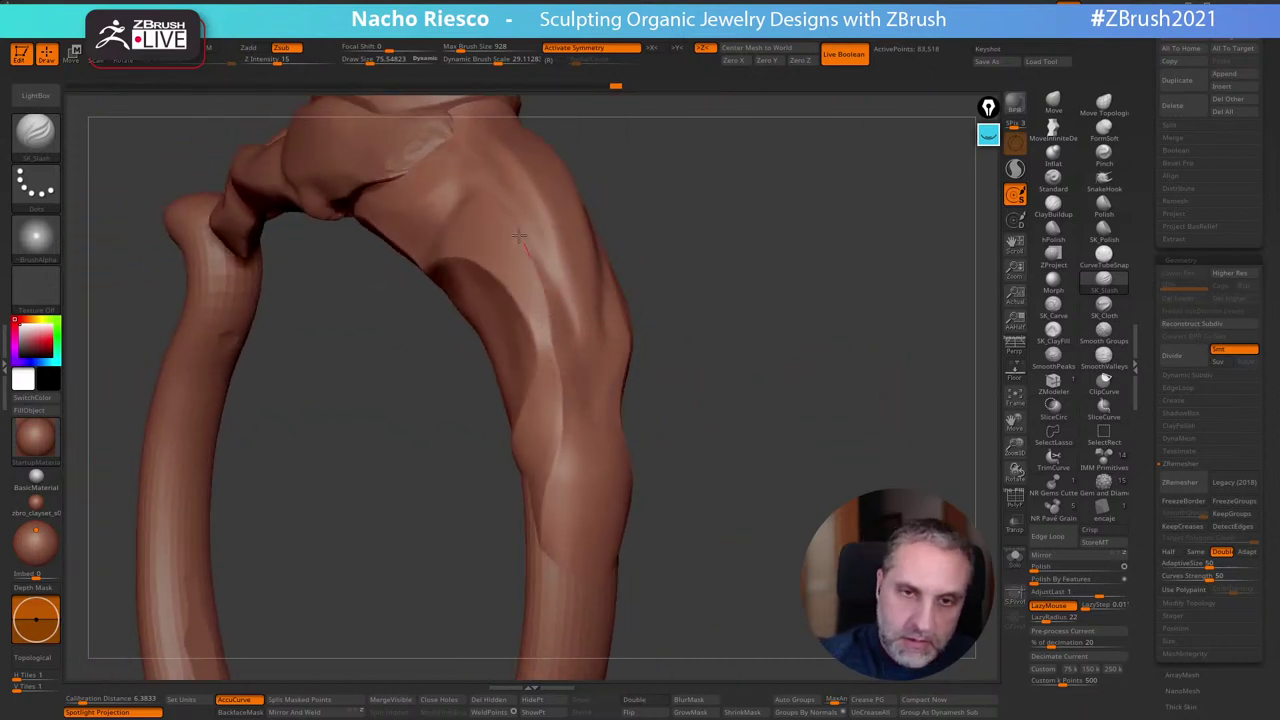
{"action": "left_click_drag", "start_coordinate": [710, 244], "coordinate": [590, 240]}
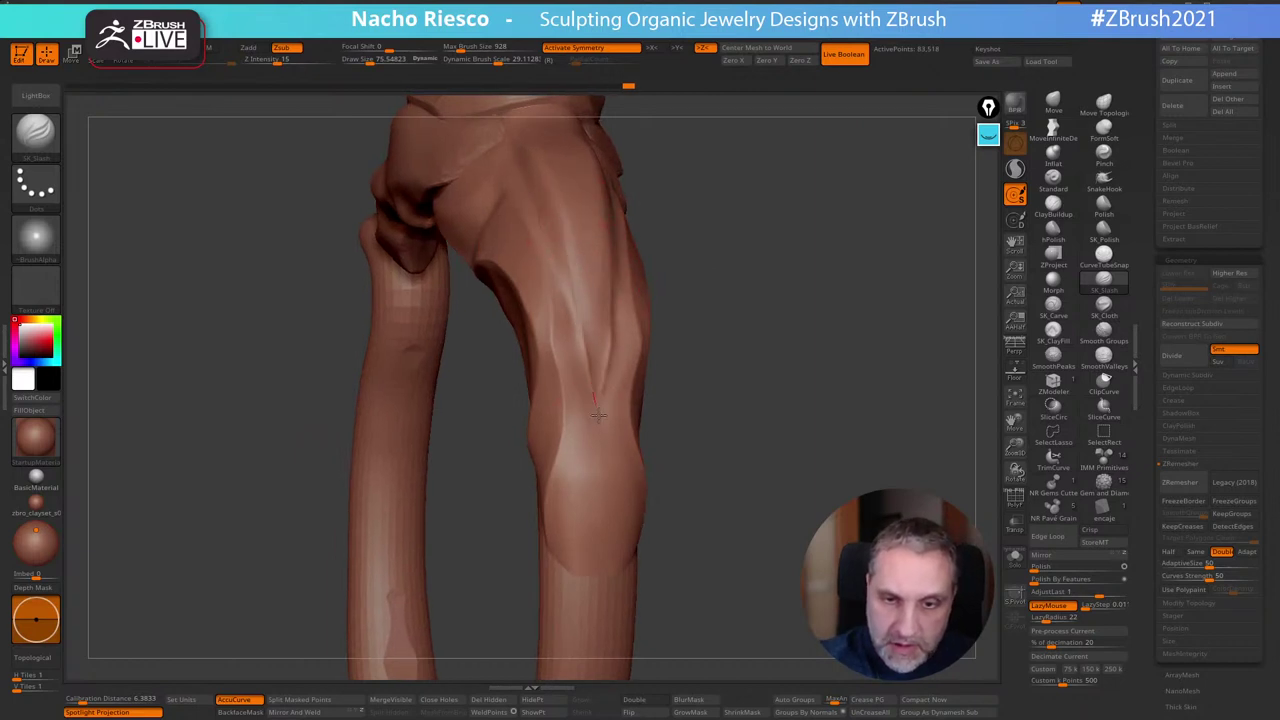
{"action": "left_click_drag", "start_coordinate": [715, 371], "coordinate": [666, 340]}
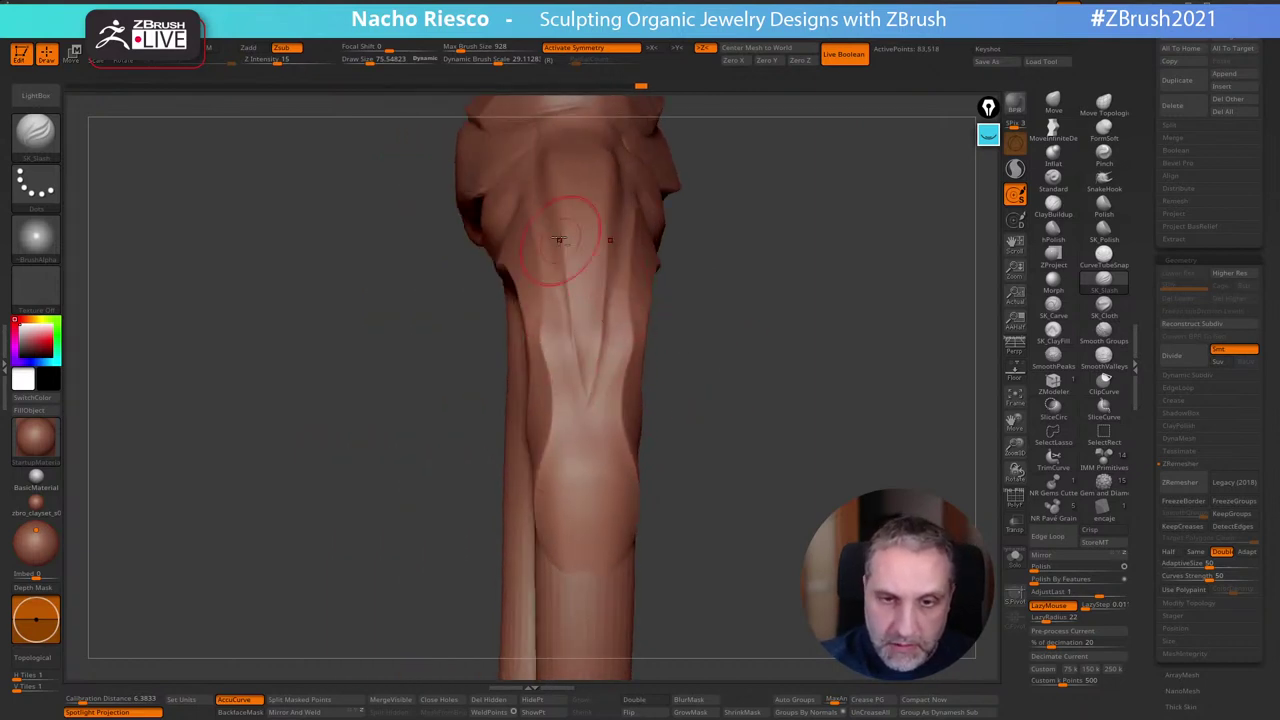
{"action": "left_click_drag", "start_coordinate": [560, 240], "coordinate": [588, 402]}
{"action": "mouse_move", "coordinate": [700, 425]}
{"action": "left_mouse_down"}
{"action": "mouse_move", "coordinate": [749, 406]}
{"action": "mouse_move", "coordinate": [806, 486]}
{"action": "mouse_move", "coordinate": [907, 430]}
{"action": "left_mouse_up"}
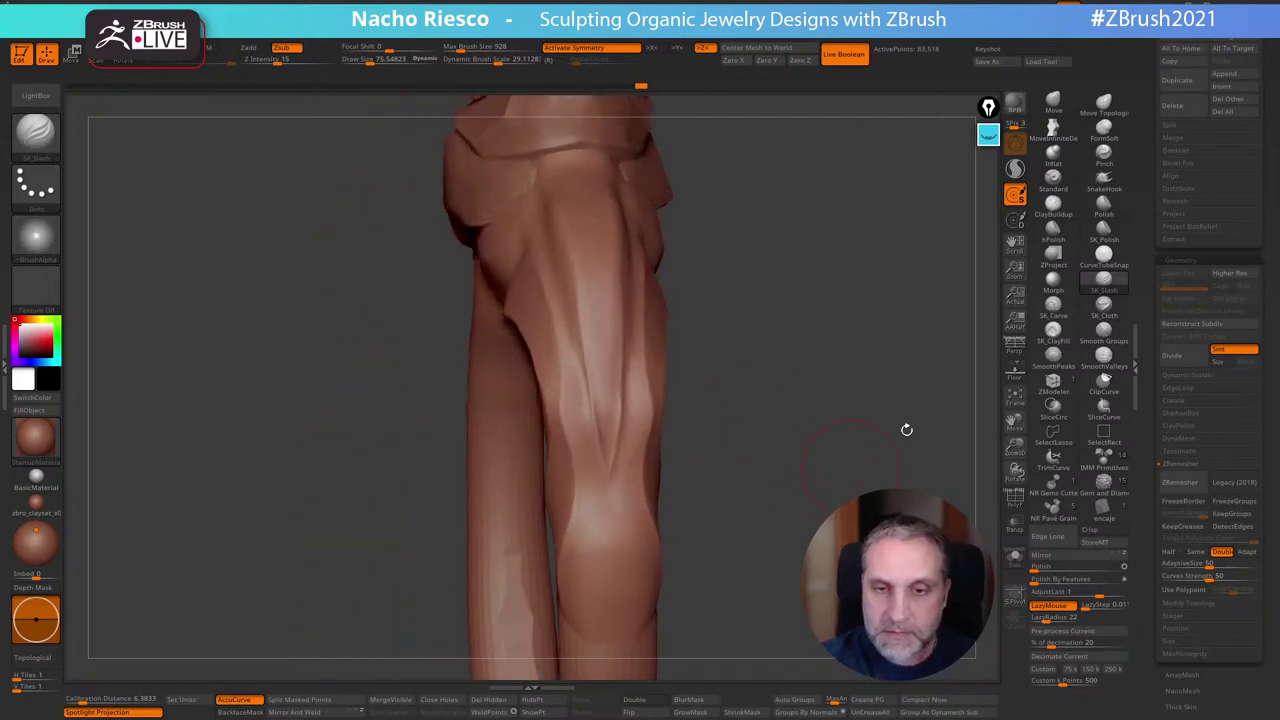
Fill the lower back between the grooves with SK_ClayFill at a draw size of about 33 and smooth the transitions
{"action": "left_click", "coordinate": [1053, 337]}
{"action": "key", "text": "s"}
{"action": "left_click_drag", "start_coordinate": [618, 409], "coordinate": [610, 440]}
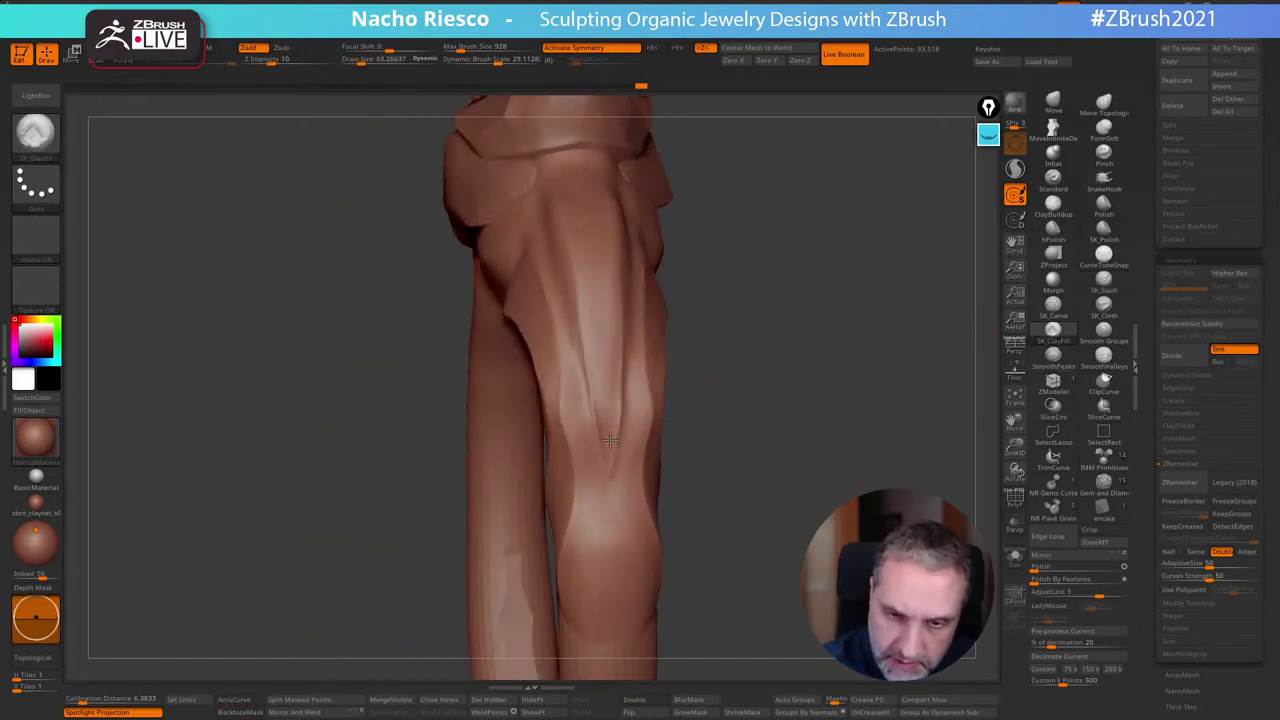
{"action": "left_click_drag", "start_coordinate": [601, 330], "coordinate": [602, 305]}
{"action": "left_click_drag", "start_coordinate": [607, 421], "coordinate": [602, 301]}
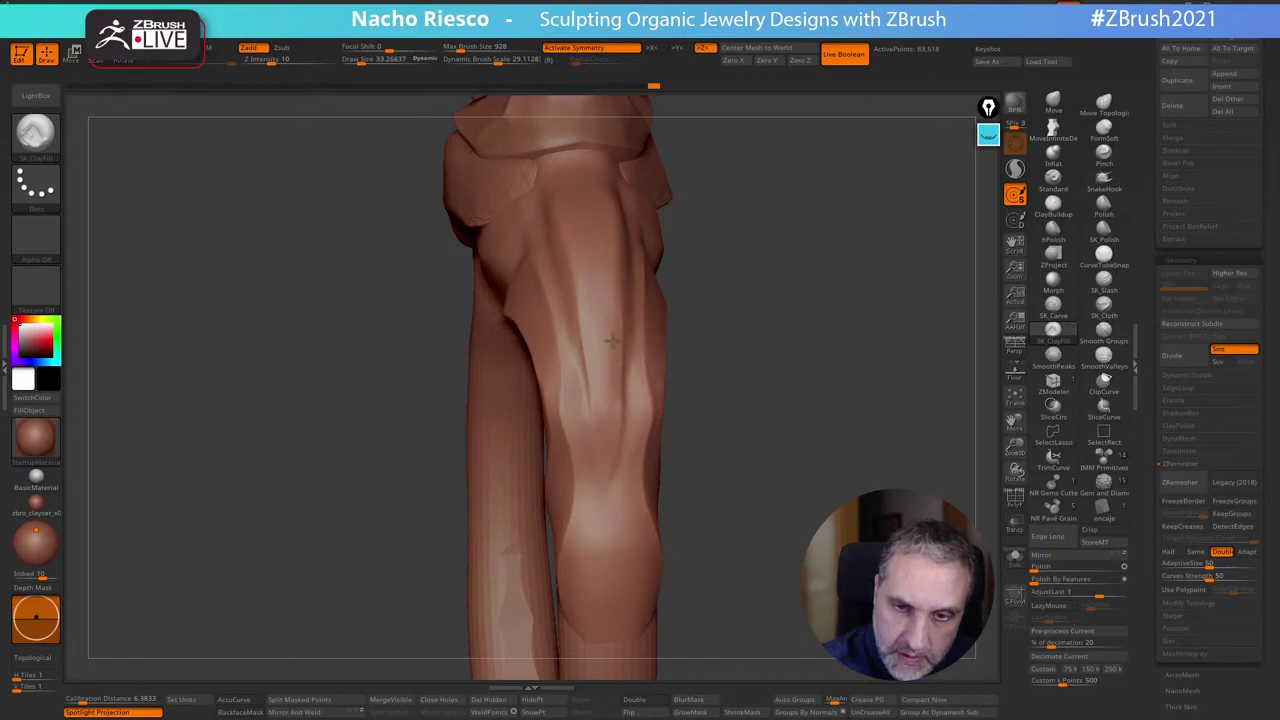
{"action": "left_click_drag", "start_coordinate": [670, 258], "coordinate": [649, 463]}
{"action": "key", "text": "shift"}
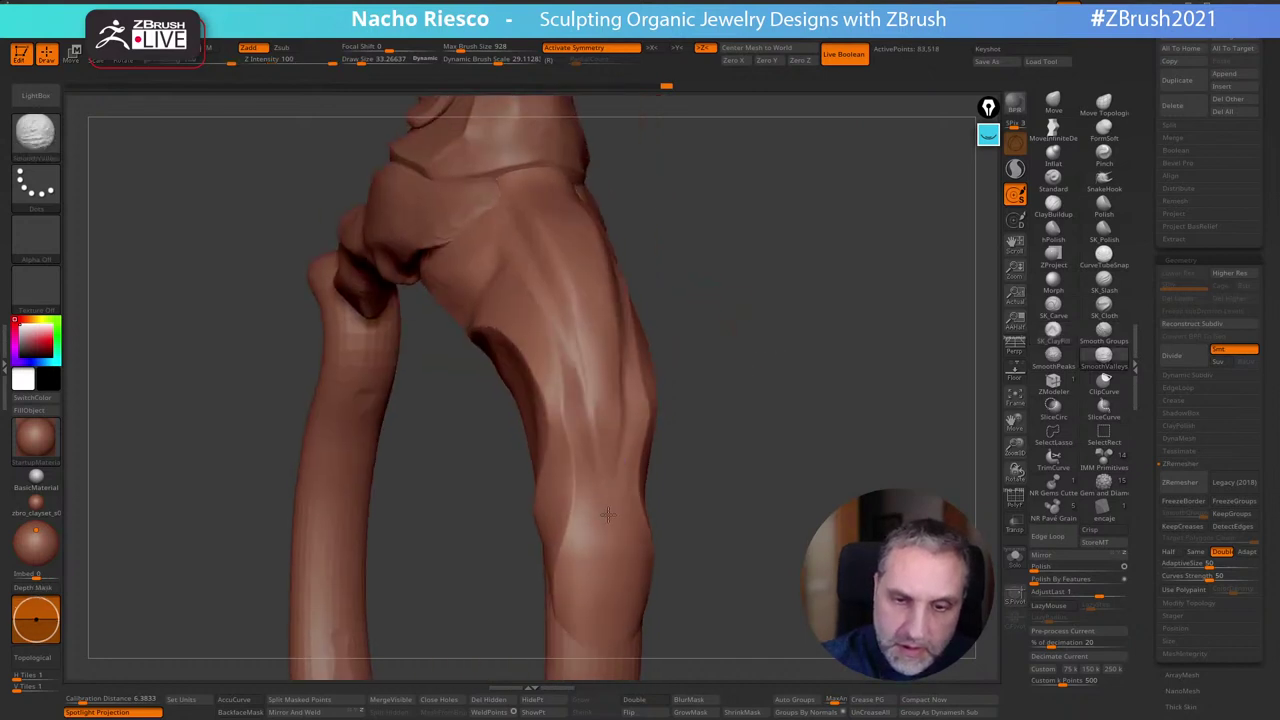
{"action": "mouse_move", "coordinate": [778, 432]}
{"action": "left_mouse_down"}
{"action": "mouse_move", "coordinate": [811, 391]}
{"action": "mouse_move", "coordinate": [773, 386]}
{"action": "mouse_move", "coordinate": [821, 366]}
{"action": "mouse_move", "coordinate": [816, 461]}
{"action": "mouse_move", "coordinate": [884, 357]}
{"action": "mouse_move", "coordinate": [839, 431]}
{"action": "mouse_move", "coordinate": [899, 431]}
{"action": "left_mouse_up"}
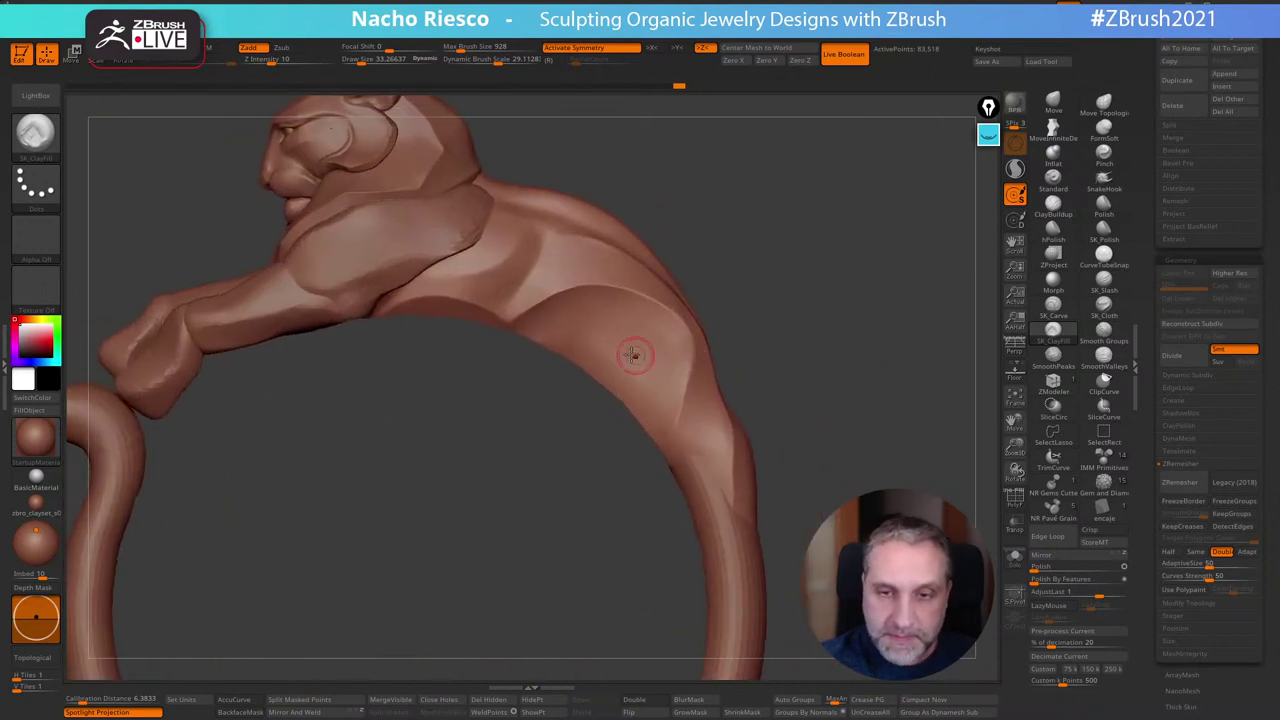
{"action": "key", "text": "shift"}
Adjust the hollow flank panel and its edges with the Move brush, and smooth its surface at a draw size of about 88
{"action": "mouse_move", "coordinate": [774, 366]}
{"action": "left_mouse_down"}
{"action": "mouse_move", "coordinate": [786, 266]}
{"action": "mouse_move", "coordinate": [794, 306]}
{"action": "left_mouse_up"}
{"action": "left_click", "coordinate": [1053, 103]}
{"action": "key", "text": "s"}
{"action": "left_click_drag", "start_coordinate": [558, 349], "coordinate": [611, 369]}
{"action": "left_click_drag", "start_coordinate": [711, 312], "coordinate": [729, 328]}
{"action": "key", "text": "s"}
{"action": "left_click_drag", "start_coordinate": [565, 320], "coordinate": [562, 320]}
{"action": "left_click_drag", "start_coordinate": [562, 320], "coordinate": [563, 318]}
{"action": "left_click_drag", "start_coordinate": [714, 322], "coordinate": [735, 410]}
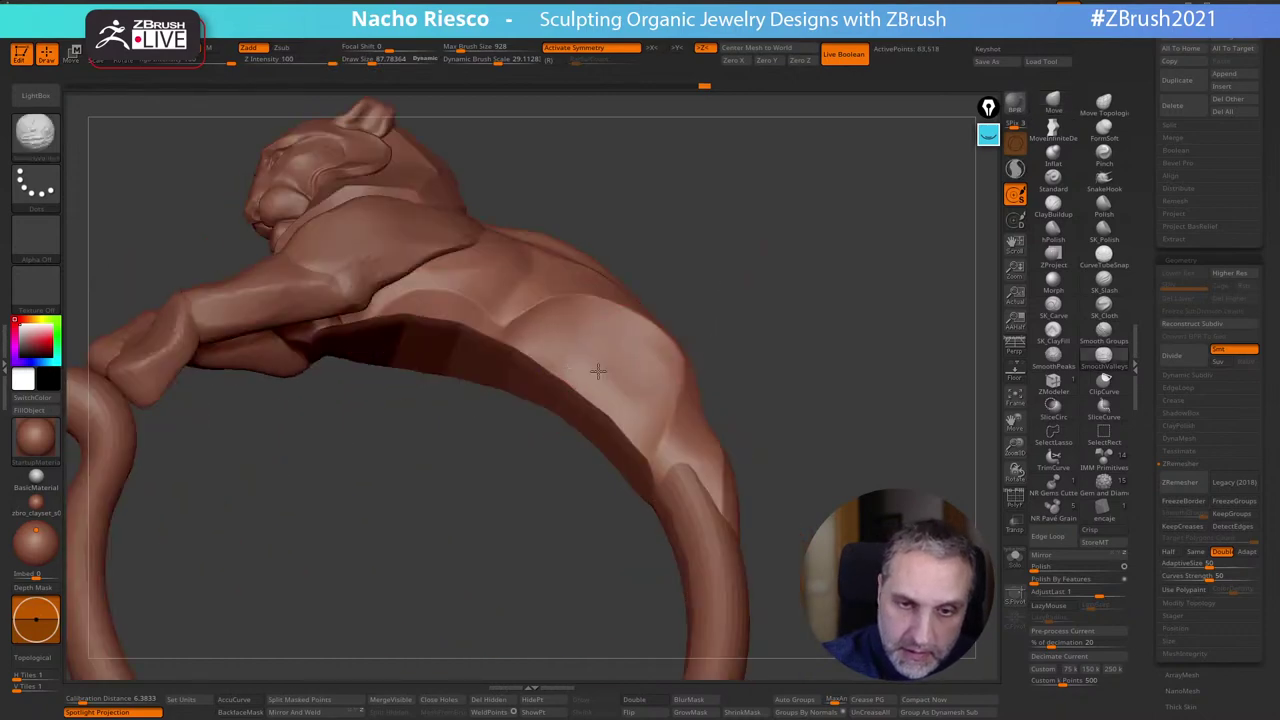
{"action": "left_click_drag", "start_coordinate": [605, 362], "coordinate": [605, 362], "text": "shift"}
Refine the upper back silhouette and belly edge with the Move brush at a draw size of about 157
{"action": "mouse_move", "coordinate": [785, 345]}
{"action": "left_mouse_down"}
{"action": "mouse_move", "coordinate": [808, 363]}
{"action": "mouse_move", "coordinate": [808, 297]}
{"action": "mouse_move", "coordinate": [840, 320]}
{"action": "mouse_move", "coordinate": [831, 296]}
{"action": "mouse_move", "coordinate": [837, 374]}
{"action": "left_mouse_up"}
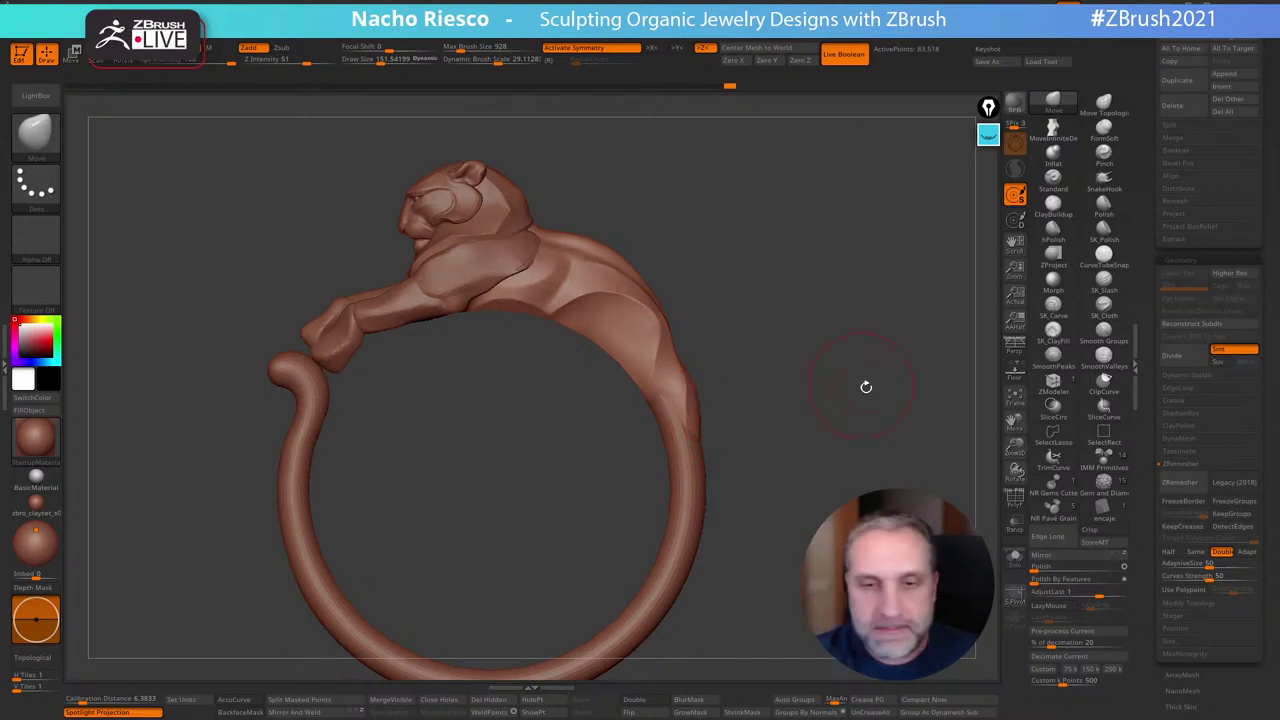
{"action": "mouse_move", "coordinate": [866, 387]}
{"action": "left_mouse_down"}
{"action": "mouse_move", "coordinate": [800, 375]}
{"action": "mouse_move", "coordinate": [918, 368]}
{"action": "mouse_move", "coordinate": [916, 424]}
{"action": "mouse_move", "coordinate": [869, 394]}
{"action": "mouse_move", "coordinate": [910, 466]}
{"action": "left_mouse_up"}
{"action": "key", "text": "s"}
{"action": "mouse_move", "coordinate": [616, 302]}
{"action": "left_mouse_down"}
{"action": "mouse_move", "coordinate": [652, 318]}
{"action": "mouse_move", "coordinate": [645, 308]}
{"action": "left_mouse_up"}
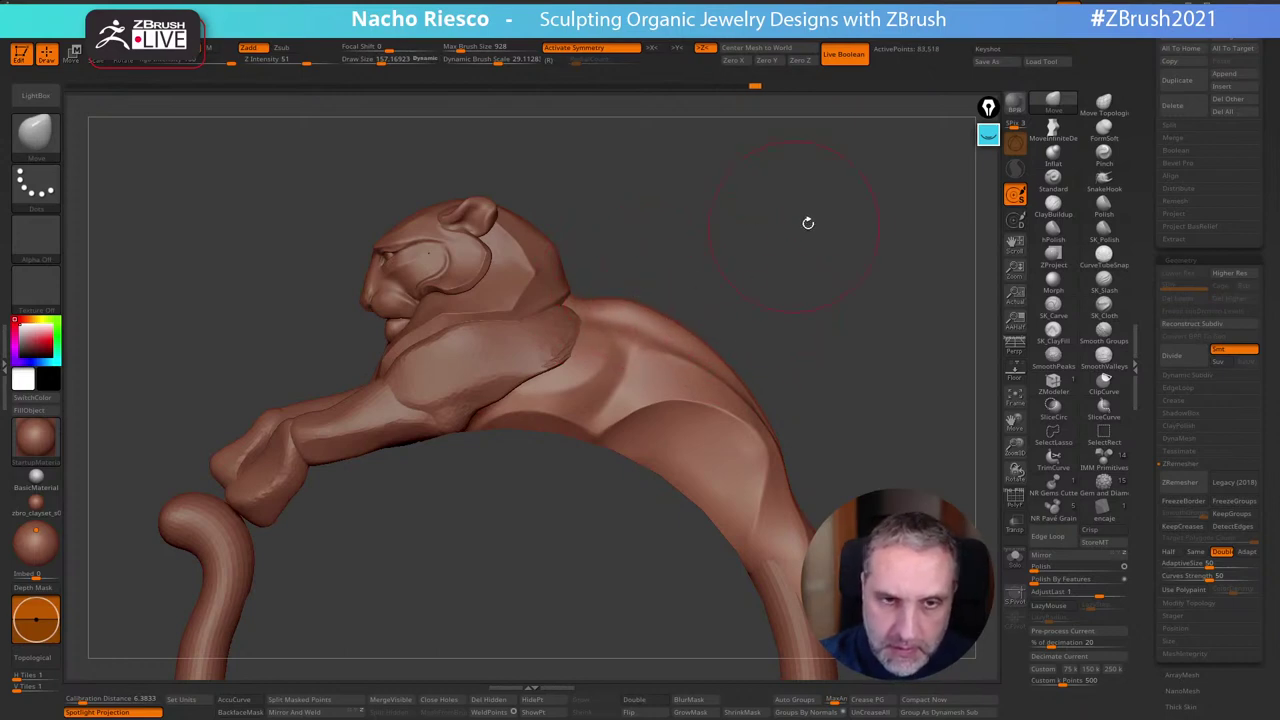
{"action": "mouse_move", "coordinate": [808, 222]}
{"action": "left_mouse_down"}
{"action": "mouse_move", "coordinate": [846, 246]}
{"action": "mouse_move", "coordinate": [866, 223]}
{"action": "mouse_move", "coordinate": [831, 271]}
{"action": "mouse_move", "coordinate": [822, 237]}
{"action": "mouse_move", "coordinate": [834, 289]}
{"action": "left_mouse_up"}
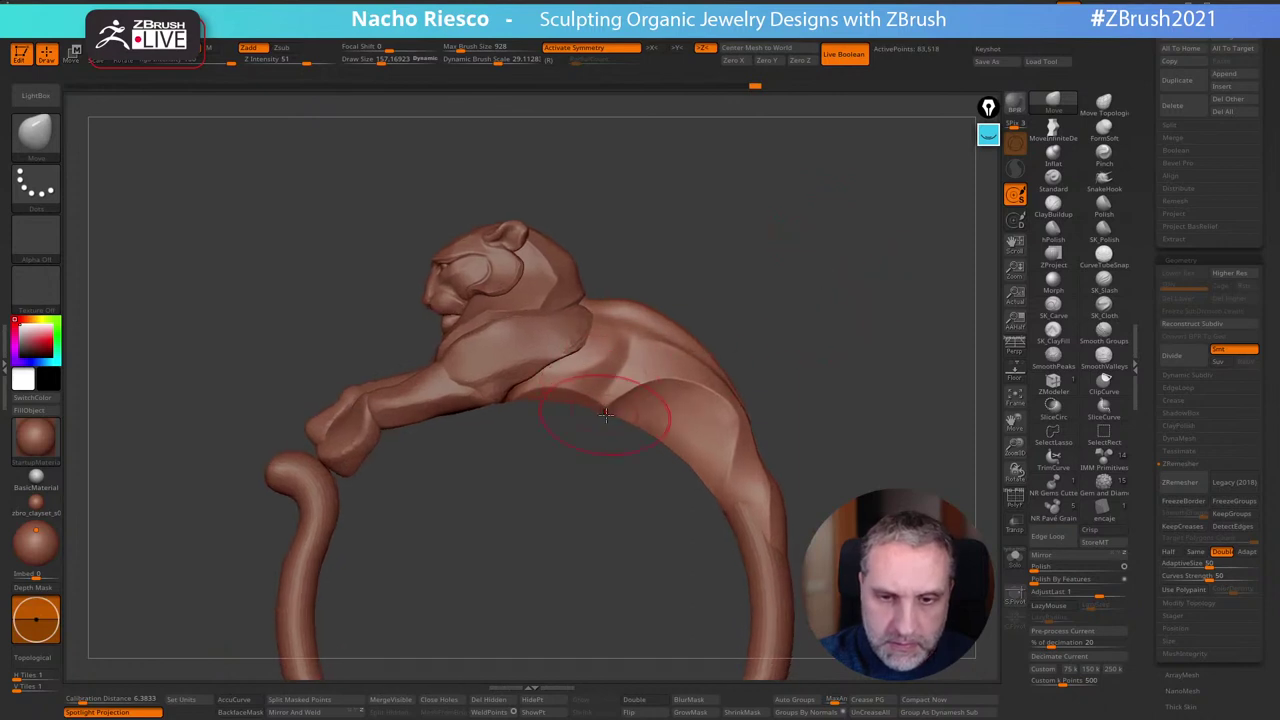
{"action": "left_click_drag", "start_coordinate": [770, 340], "coordinate": [854, 406]}
{"action": "mouse_move", "coordinate": [808, 299]}
{"action": "left_mouse_down"}
{"action": "mouse_move", "coordinate": [777, 297]}
{"action": "mouse_move", "coordinate": [795, 337]}
{"action": "left_mouse_up"}
Flatten the rear flank ridge and hip planes with the hPolish brush at draw sizes of about 47 and 57
{"action": "left_click", "coordinate": [1054, 232]}
{"action": "key", "text": "s"}
{"action": "left_click_drag", "start_coordinate": [664, 471], "coordinate": [651, 471]}
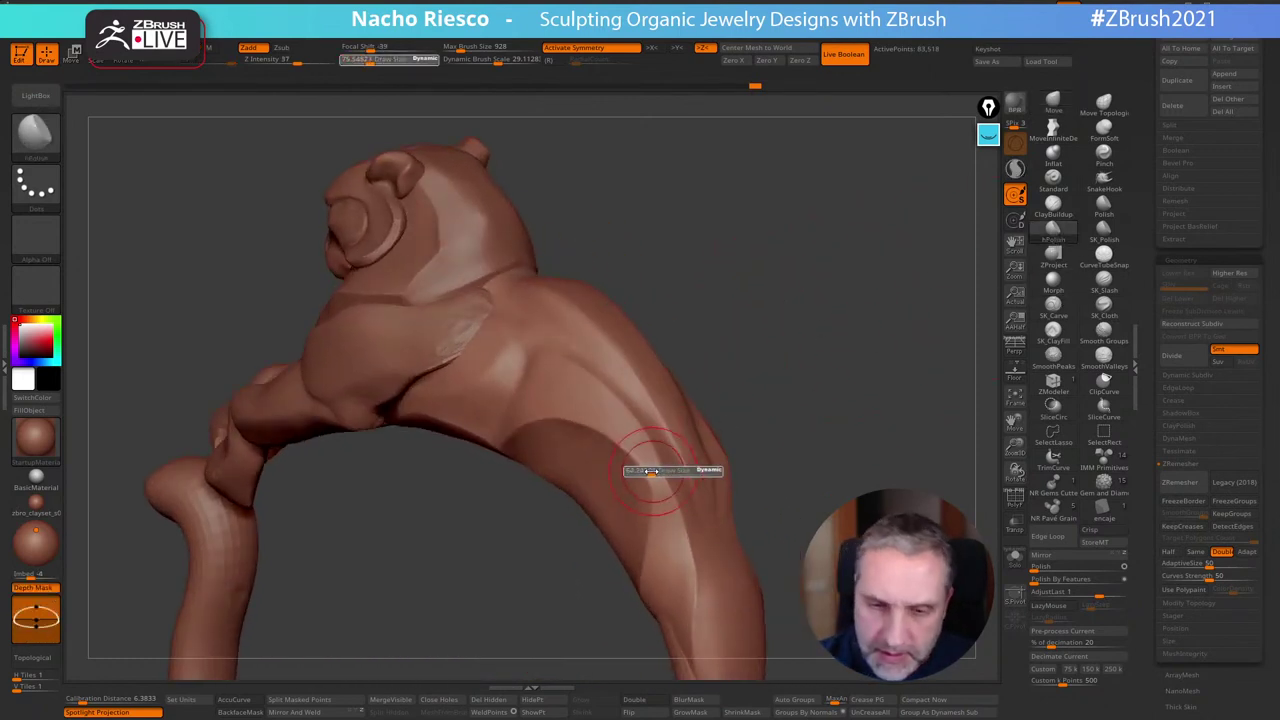
{"action": "left_click", "coordinate": [650, 470]}
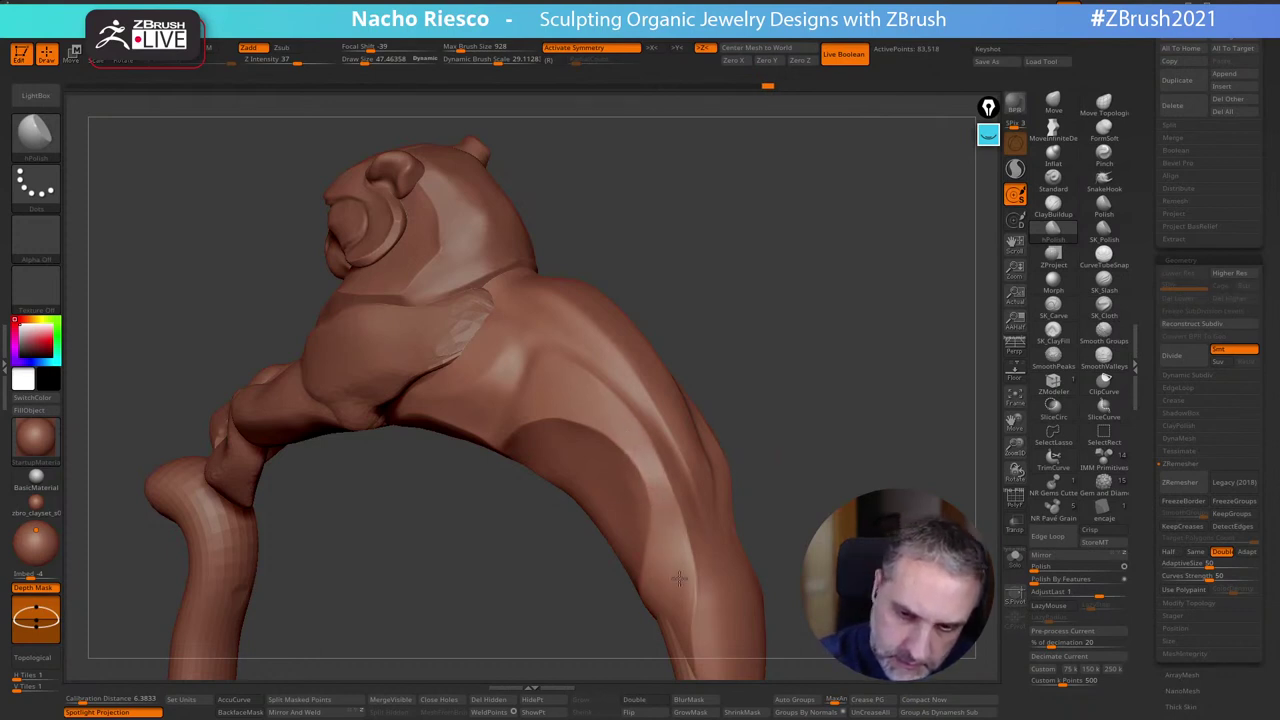
{"action": "right_click_drag", "start_coordinate": [678, 578], "coordinate": [704, 481]}
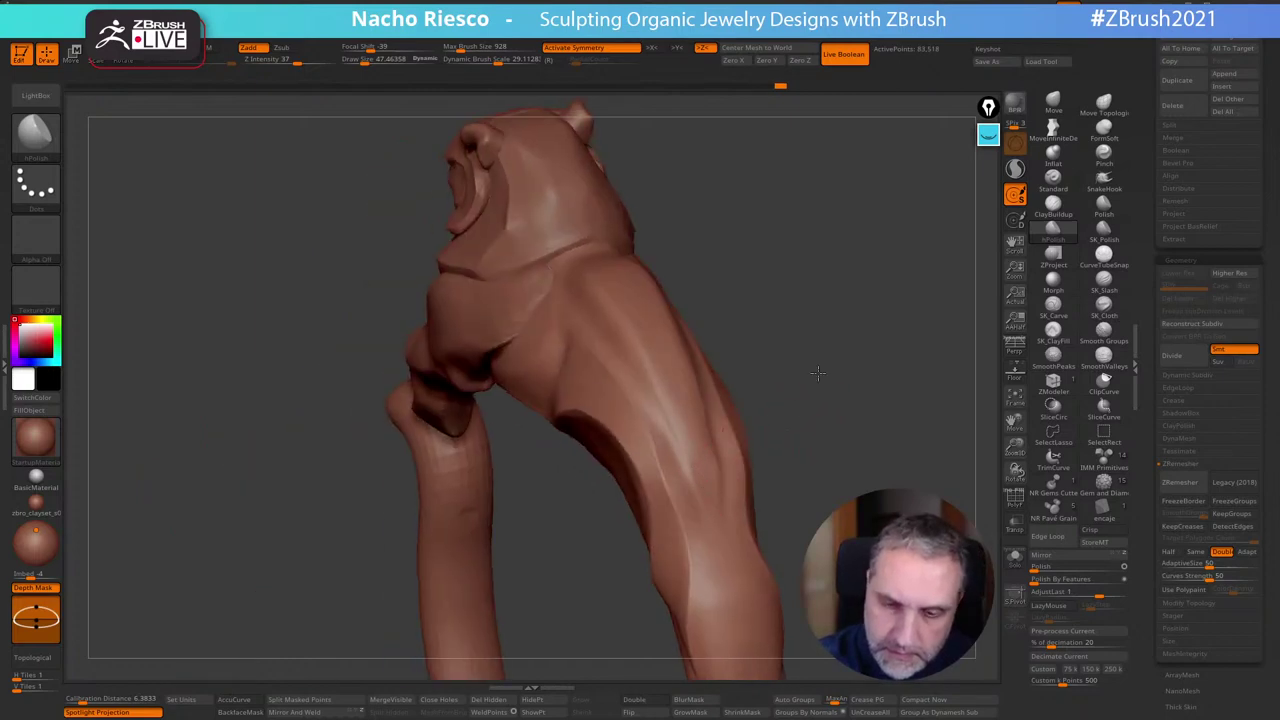
{"action": "mouse_move", "coordinate": [817, 373]}
{"action": "right_mouse_down"}
{"action": "mouse_move", "coordinate": [880, 449]}
{"action": "mouse_move", "coordinate": [886, 389]}
{"action": "mouse_move", "coordinate": [686, 471]}
{"action": "right_mouse_up"}
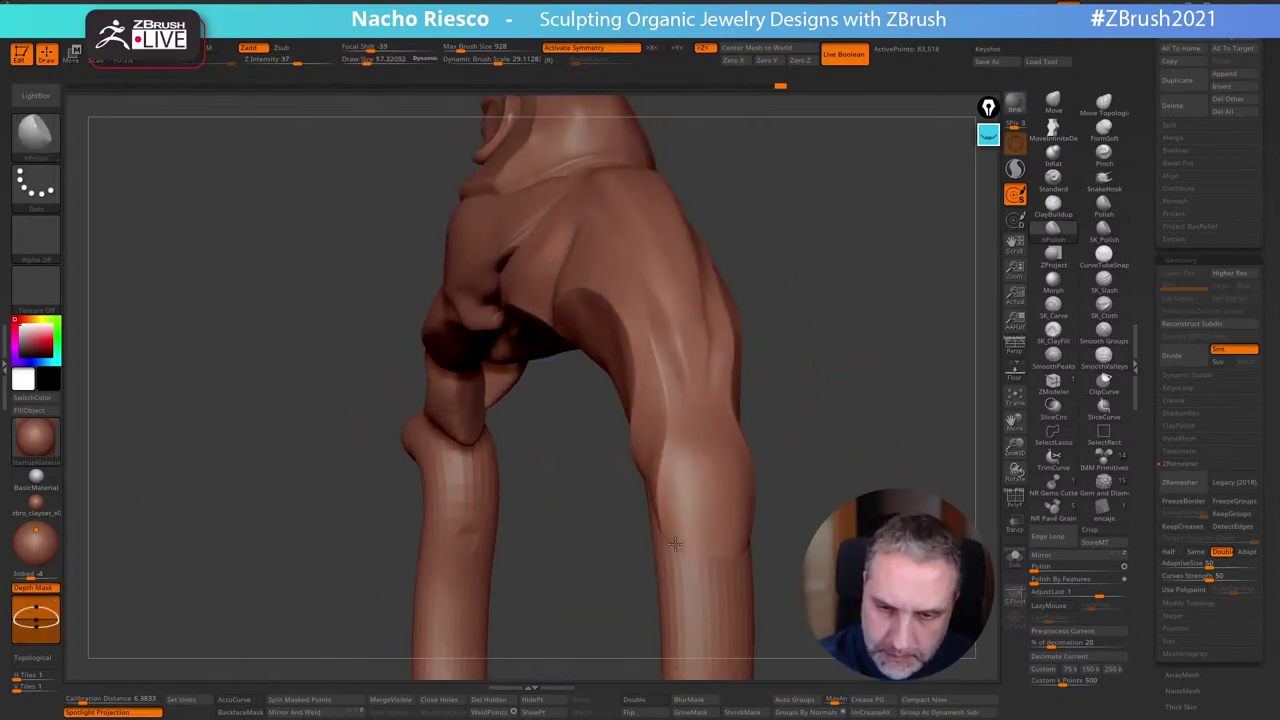
{"action": "mouse_move", "coordinate": [828, 461]}
{"action": "right_mouse_down"}
{"action": "mouse_move", "coordinate": [851, 446]}
{"action": "mouse_move", "coordinate": [829, 391]}
{"action": "mouse_move", "coordinate": [821, 429]}
{"action": "mouse_move", "coordinate": [795, 440]}
{"action": "mouse_move", "coordinate": [789, 426]}
{"action": "right_mouse_up"}
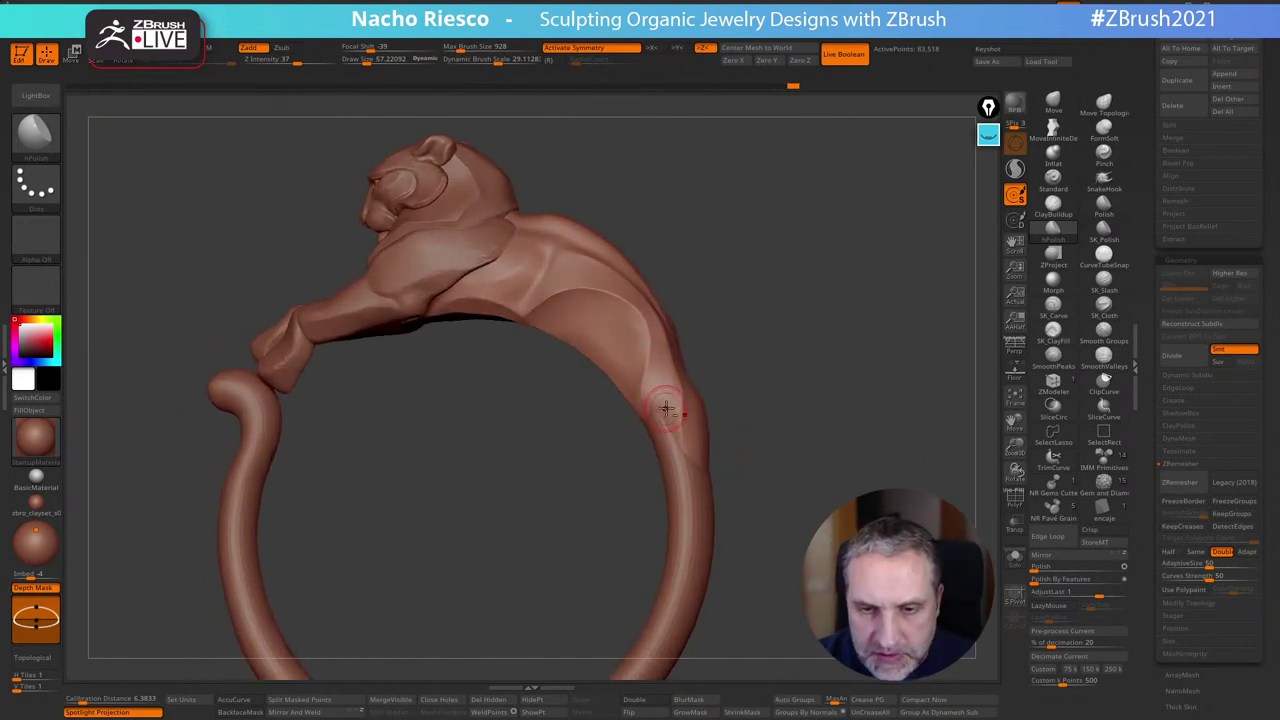
{"action": "mouse_move", "coordinate": [745, 382]}
{"action": "right_mouse_down"}
{"action": "mouse_move", "coordinate": [777, 400]}
{"action": "mouse_move", "coordinate": [668, 411]}
{"action": "right_mouse_up"}
{"action": "right_click_drag", "start_coordinate": [782, 360], "coordinate": [832, 356]}
Reshape the hip outline where it meets the ring band with the Move brush at draw sizes of about 163 and 146
{"action": "left_click", "coordinate": [1046, 104]}
{"action": "key", "text": "s"}
{"action": "right_click_drag", "start_coordinate": [702, 397], "coordinate": [708, 357], "text": "alt"}
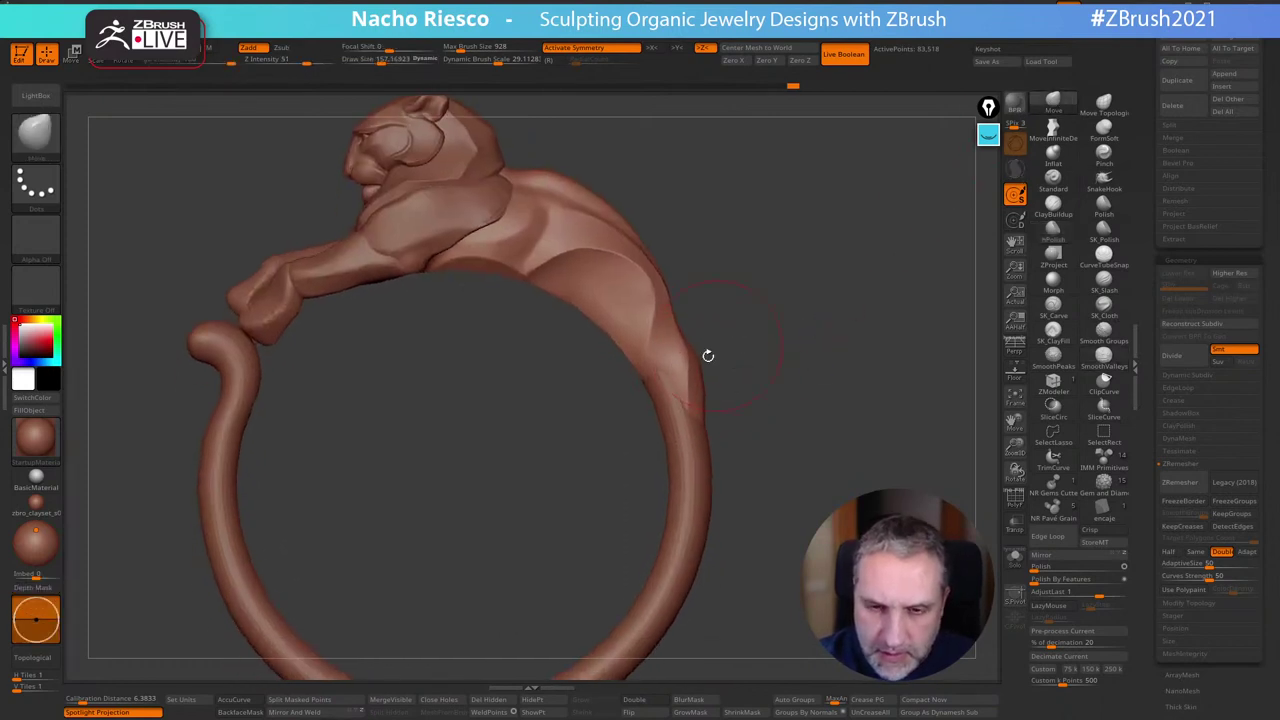
{"action": "key", "text": "s"}
{"action": "left_click", "coordinate": [672, 383]}
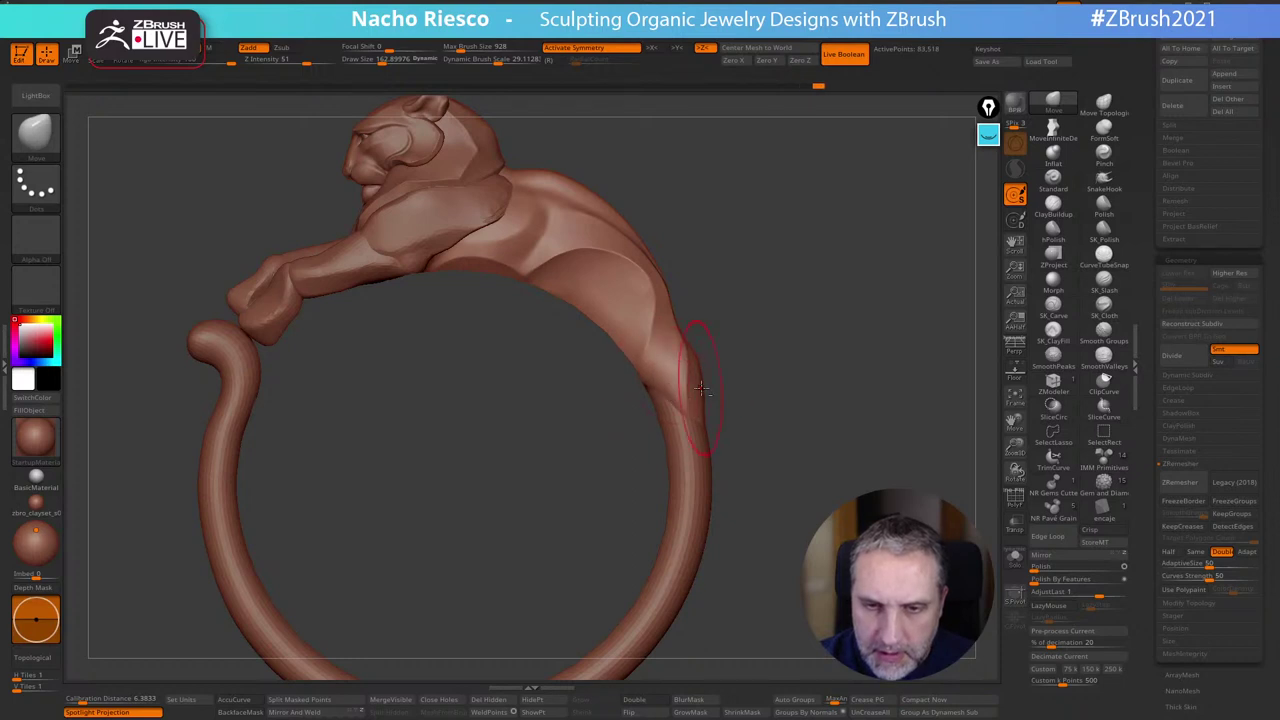
{"action": "key", "text": "s"}
{"action": "left_click", "coordinate": [691, 413]}
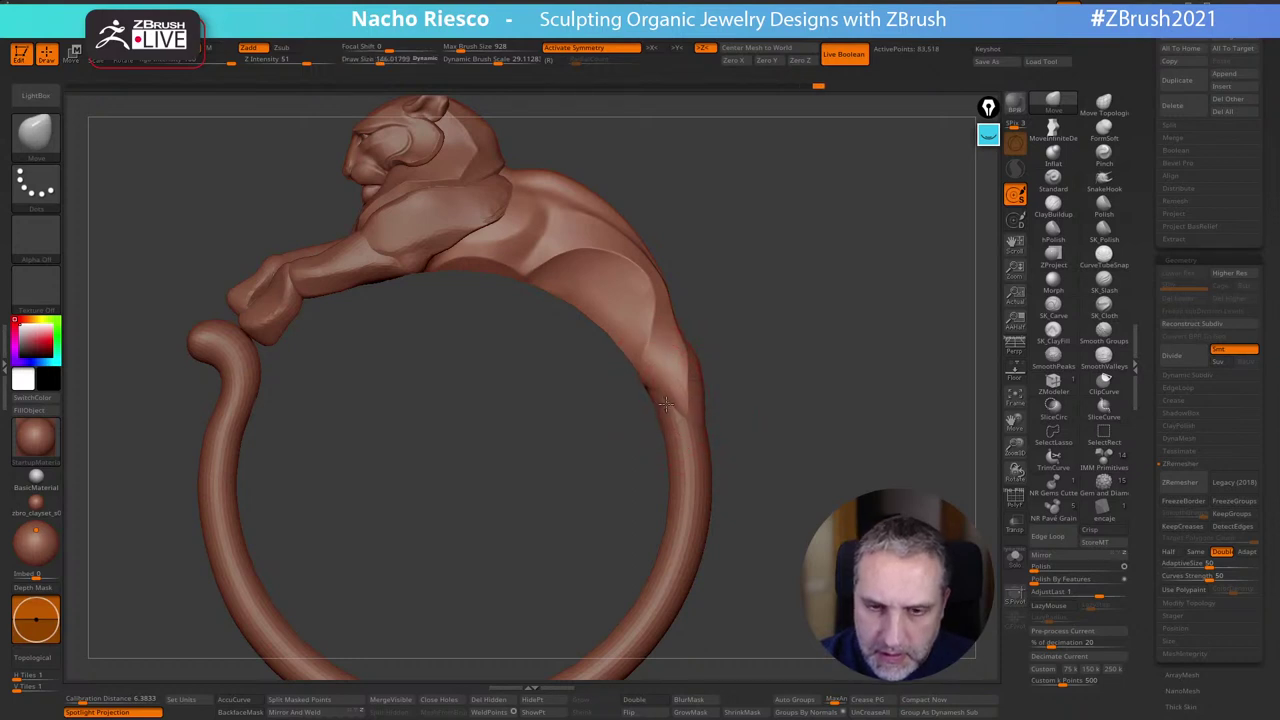
{"action": "right_click_drag", "start_coordinate": [666, 408], "coordinate": [670, 396]}
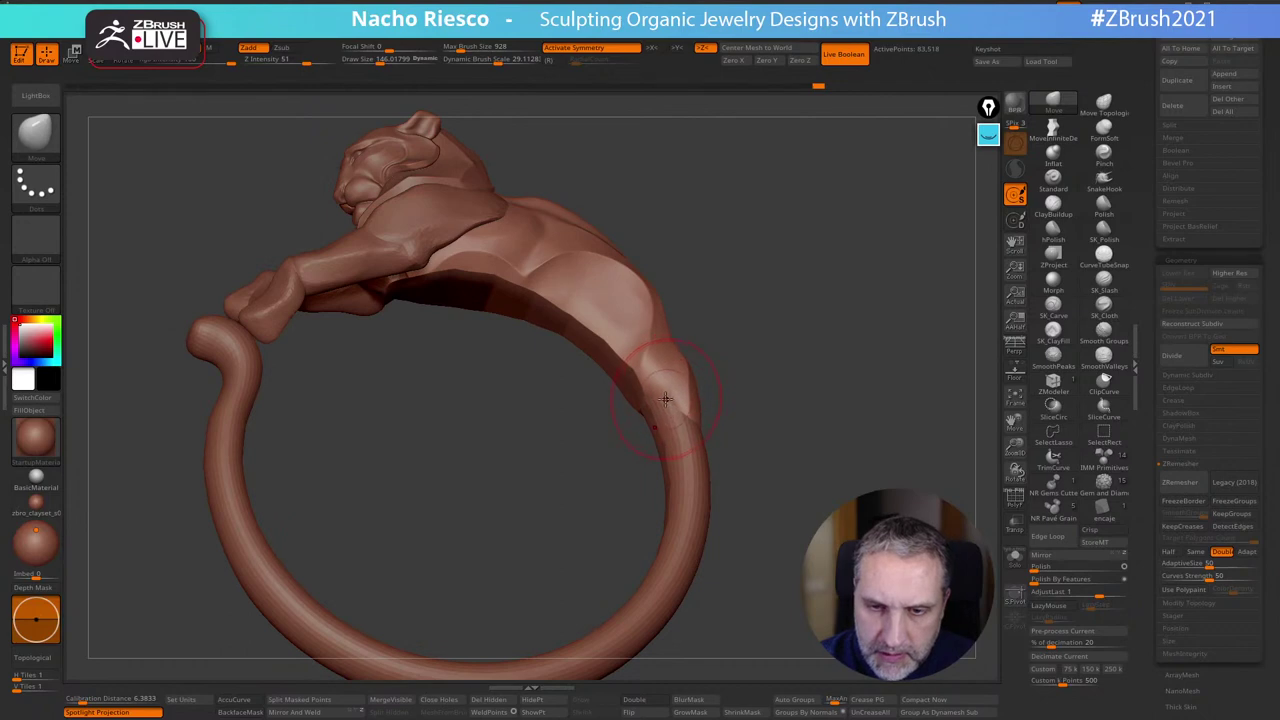
Make the ring band the active piece and isolate it with Solo, with the transform gizmo enabled
{"action": "mouse_move", "coordinate": [752, 367]}
{"action": "right_mouse_down"}
{"action": "mouse_move", "coordinate": [676, 410]}
{"action": "mouse_move", "coordinate": [774, 383]}
{"action": "mouse_move", "coordinate": [782, 357]}
{"action": "mouse_move", "coordinate": [763, 394]}
{"action": "right_mouse_up"}
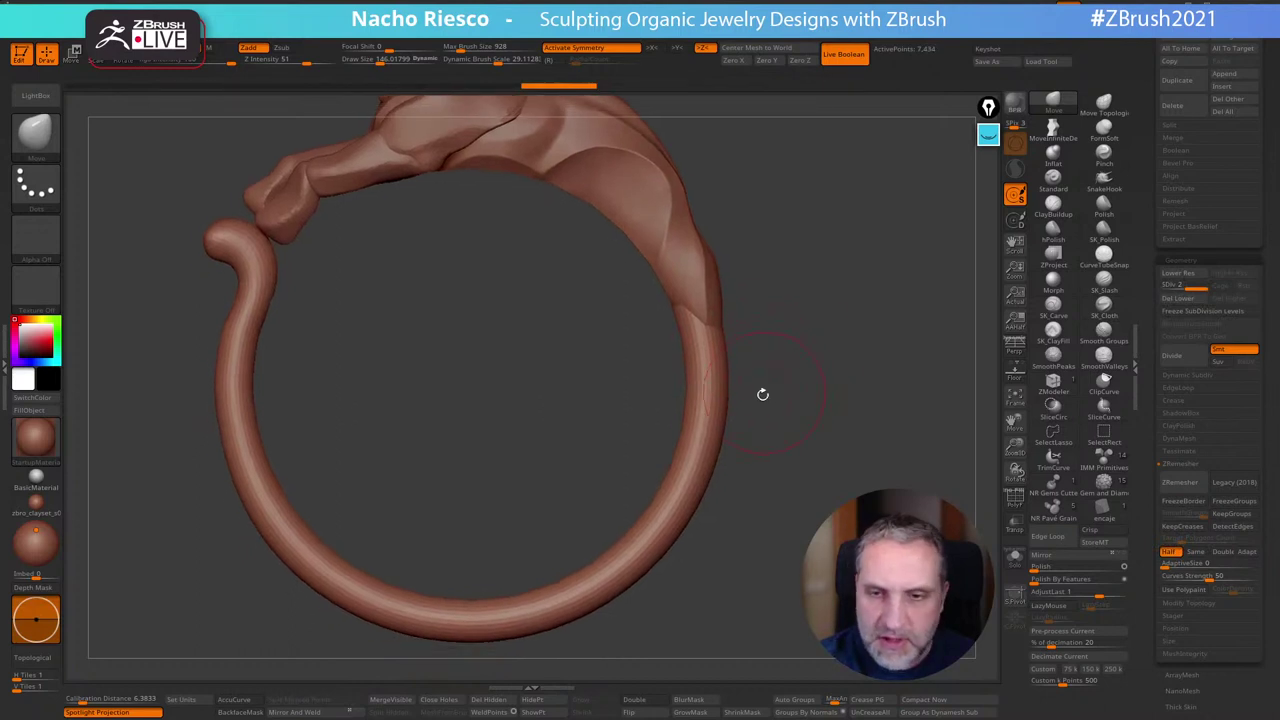
{"action": "key", "text": "w"}
{"action": "left_click_drag", "start_coordinate": [690, 419], "coordinate": [704, 362], "text": "ctrl"}
{"action": "left_click_drag", "start_coordinate": [661, 532], "coordinate": [690, 495], "text": "ctrl"}
{"action": "left_click", "coordinate": [1016, 558]}
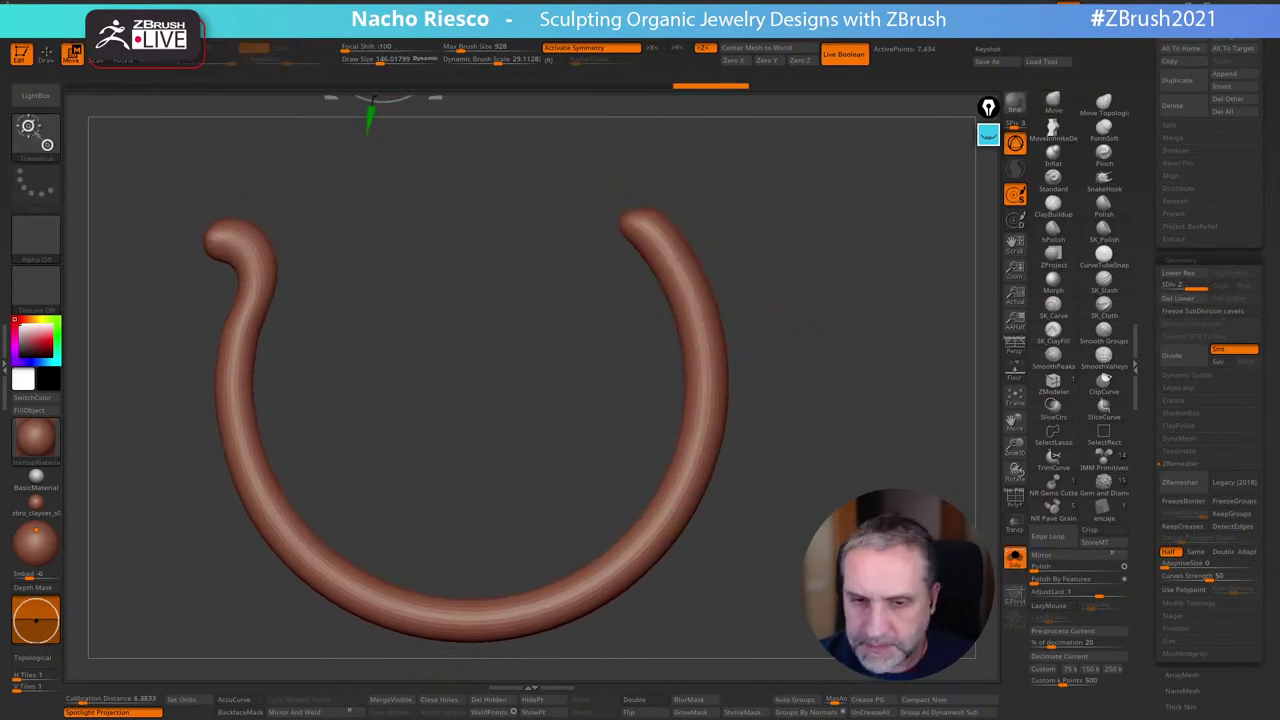
{"action": "right_click_drag", "start_coordinate": [784, 412], "coordinate": [785, 438], "text": "ctrl"}
{"action": "left_click_drag", "start_coordinate": [786, 443], "coordinate": [788, 478], "text": "ctrl"}
{"action": "right_click_drag", "start_coordinate": [821, 530], "coordinate": [788, 462], "text": "alt"}
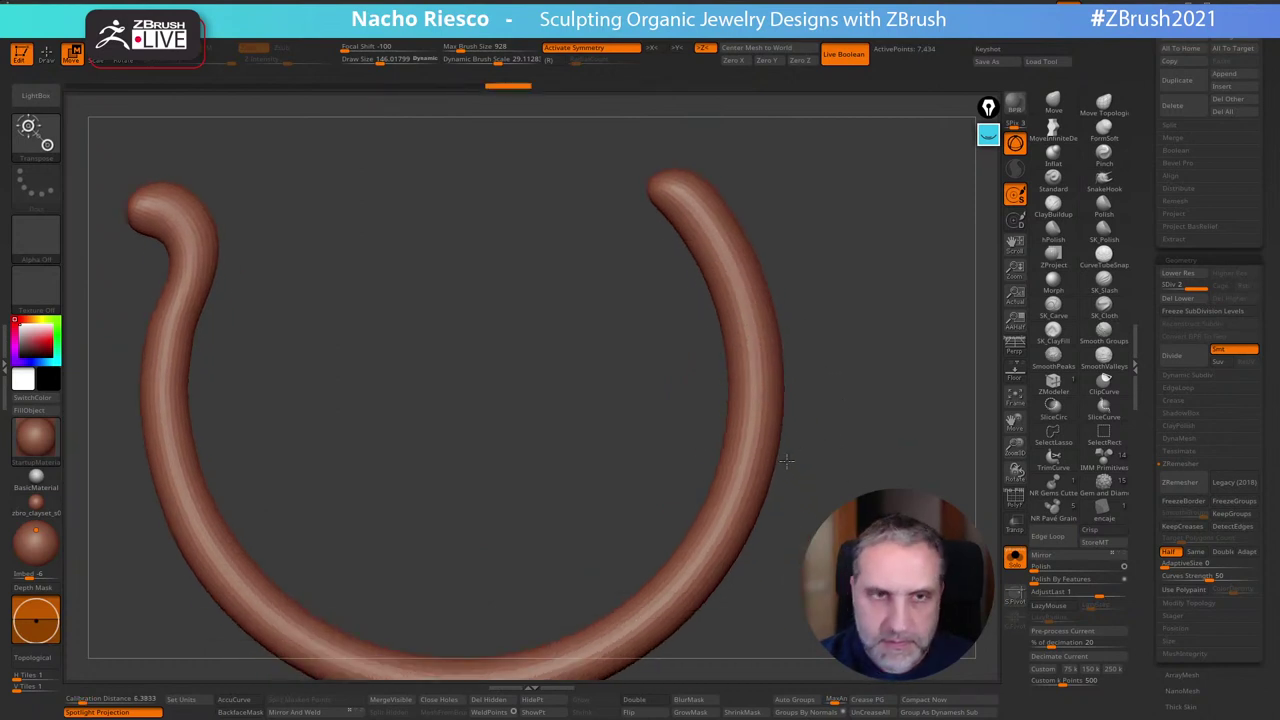
Recenter the transform gizmo on the side of the ring band below its tiger end
{"action": "left_click_drag", "start_coordinate": [745, 494], "coordinate": [764, 403], "text": "ctrl"}
{"action": "right_click_drag", "start_coordinate": [850, 432], "coordinate": [920, 609], "text": "ctrl"}
{"action": "right_click_drag", "start_coordinate": [920, 609], "coordinate": [824, 420], "text": "ctrl"}
{"action": "right_click_drag", "start_coordinate": [490, 198], "coordinate": [531, 274], "text": "alt"}
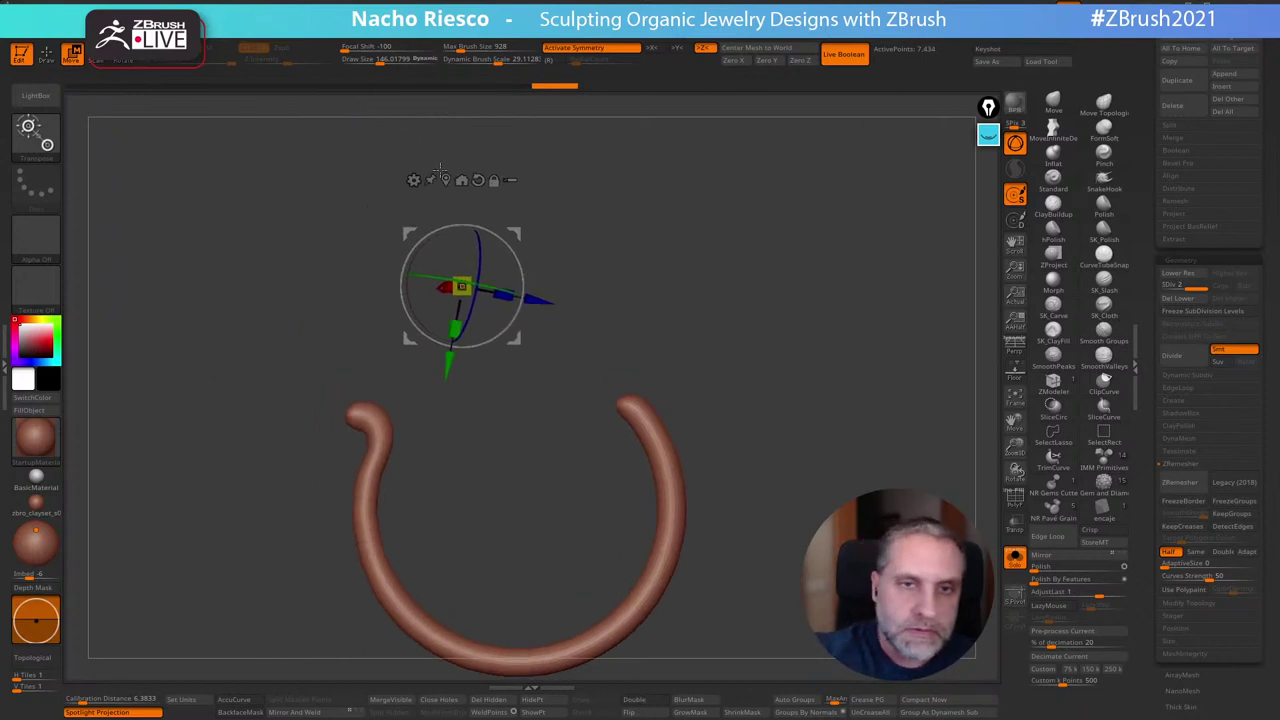
{"action": "left_click", "coordinate": [447, 180]}
{"action": "right_click_drag", "start_coordinate": [751, 356], "coordinate": [748, 385], "text": "alt"}
{"action": "left_click", "coordinate": [818, 437]}
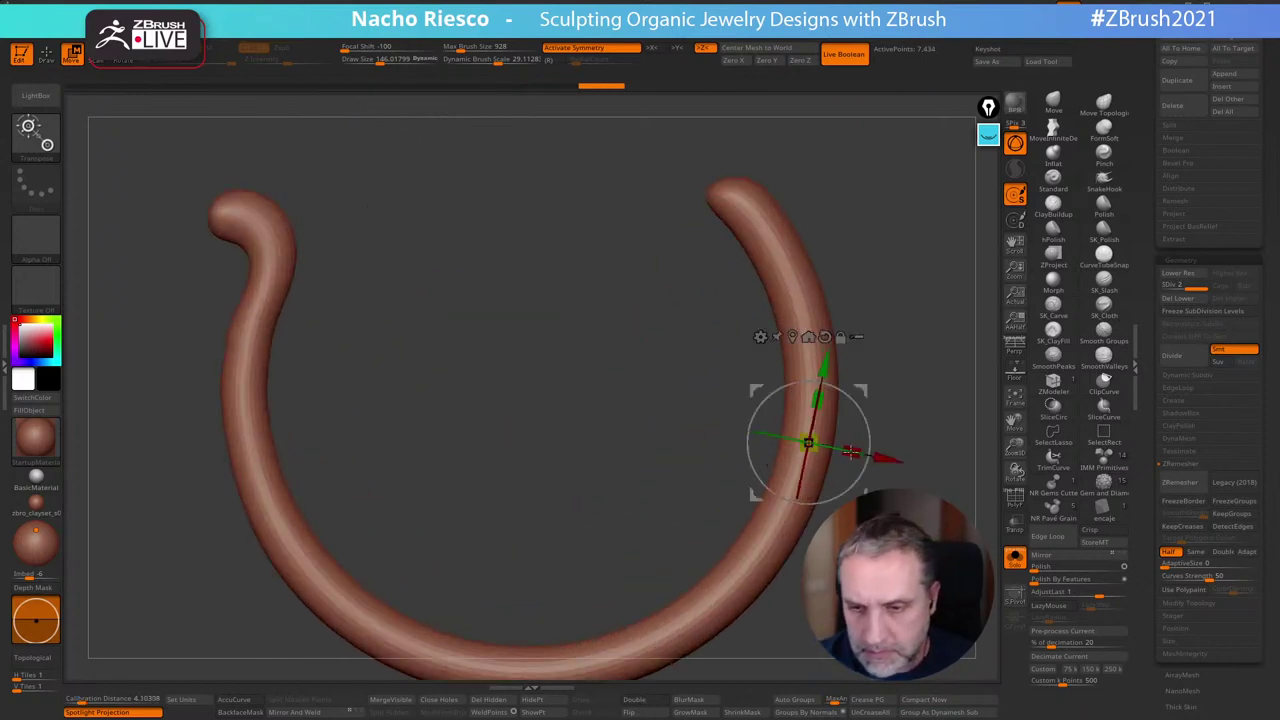
Reposition the gizmo on the upper side of the band and try masking the tiger end up to that point
{"action": "mouse_move", "coordinate": [814, 287]}
{"action": "left_mouse_down", "text": "ctrl"}
{"action": "mouse_move", "coordinate": [819, 470]}
{"action": "mouse_move", "coordinate": [807, 354]}
{"action": "mouse_move", "coordinate": [822, 455]}
{"action": "left_mouse_up", "text": "ctrl"}
{"action": "key", "text": "ctrl+z"}
{"action": "left_click_drag", "start_coordinate": [846, 182], "coordinate": [798, 144], "text": "alt"}
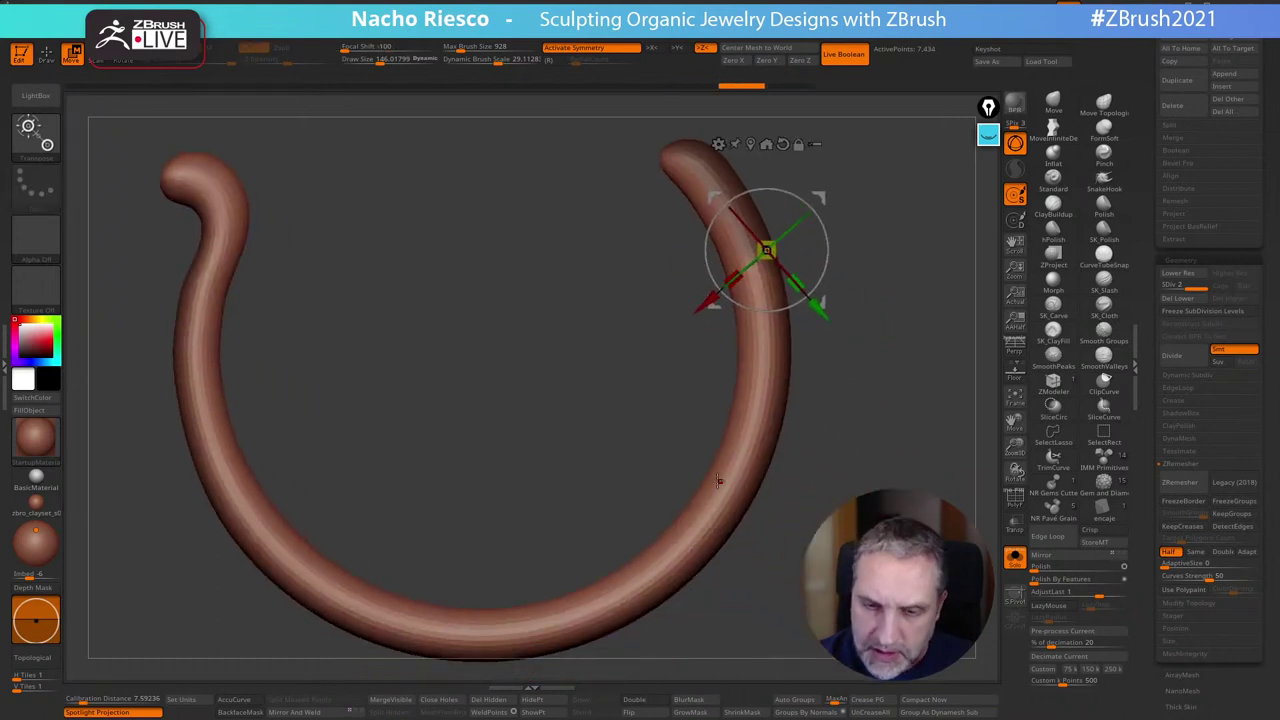
{"action": "left_click", "coordinate": [720, 480], "text": "alt"}
{"action": "left_click", "coordinate": [766, 249], "text": "alt"}
{"action": "left_click", "coordinate": [762, 351], "text": "alt"}
{"action": "left_click_drag", "start_coordinate": [788, 354], "coordinate": [770, 420], "text": "ctrl"}
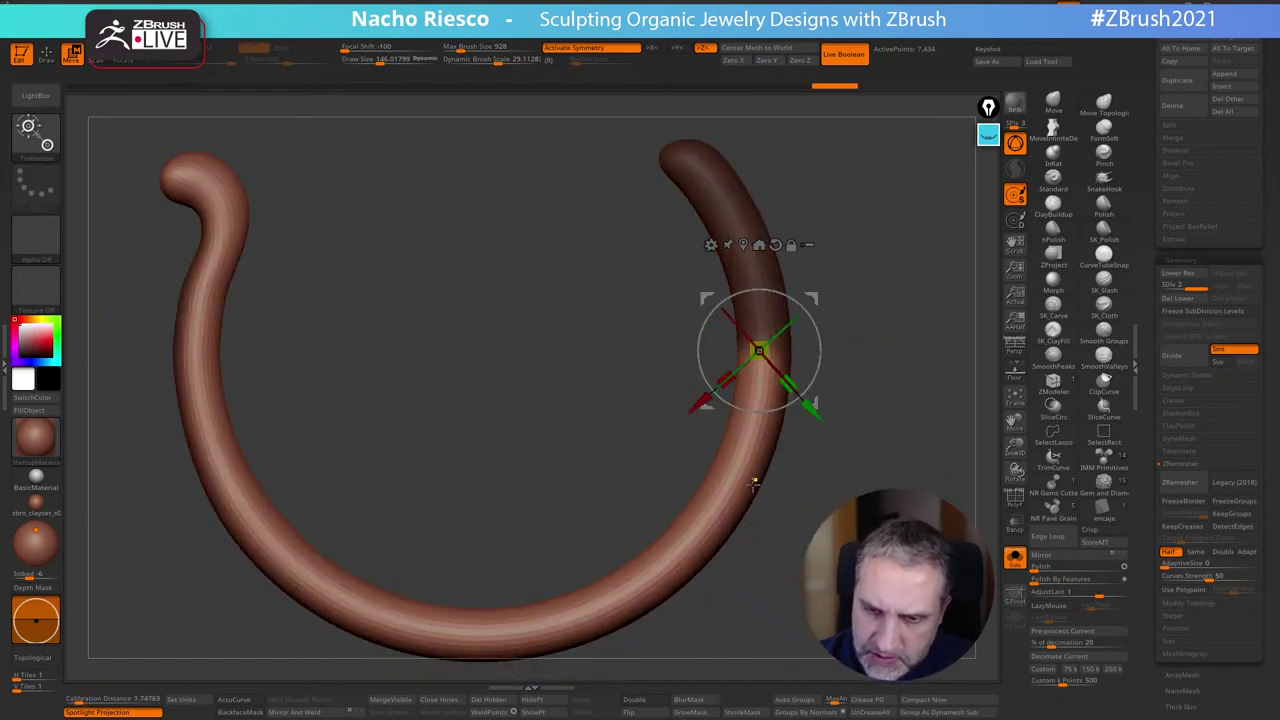
Try a Transpose line action on the partly masked band, undo the attempts and clear the mask
{"action": "mouse_move", "coordinate": [736, 506]}
{"action": "left_mouse_down", "text": "ctrl"}
{"action": "mouse_move", "coordinate": [770, 493]}
{"action": "mouse_move", "coordinate": [776, 475]}
{"action": "mouse_move", "coordinate": [769, 488]}
{"action": "left_mouse_up", "text": "ctrl"}
{"action": "key", "text": "y"}
{"action": "mouse_move", "coordinate": [769, 437]}
{"action": "left_mouse_down"}
{"action": "mouse_move", "coordinate": [688, 478]}
{"action": "mouse_move", "coordinate": [723, 341]}
{"action": "left_mouse_up"}
{"action": "key", "text": "ctrl+z"}
{"action": "key", "text": "ctrl+z"}
{"action": "key", "text": "ctrl+z"}
{"action": "key", "text": "ctrl+z"}
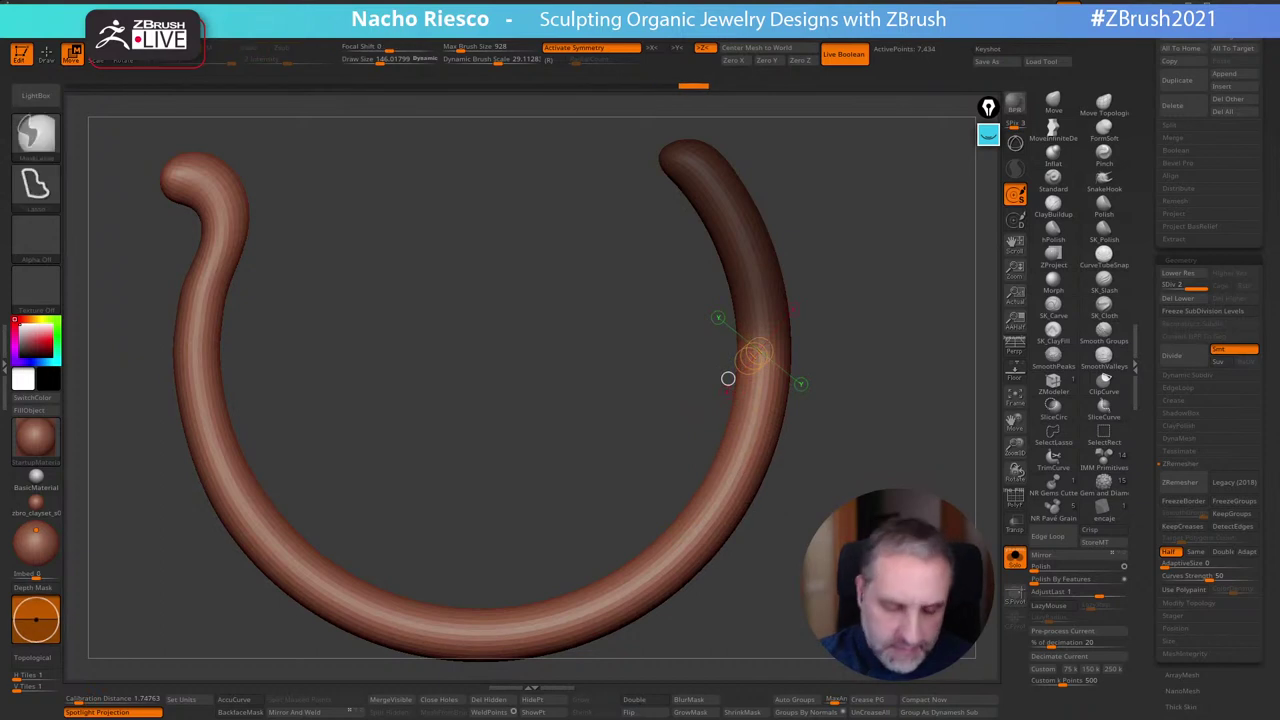
{"action": "key", "text": "ctrl+z"}
{"action": "key", "text": "q"}
{"action": "left_click_drag", "start_coordinate": [540, 340], "coordinate": [449, 352], "text": "ctrl"}
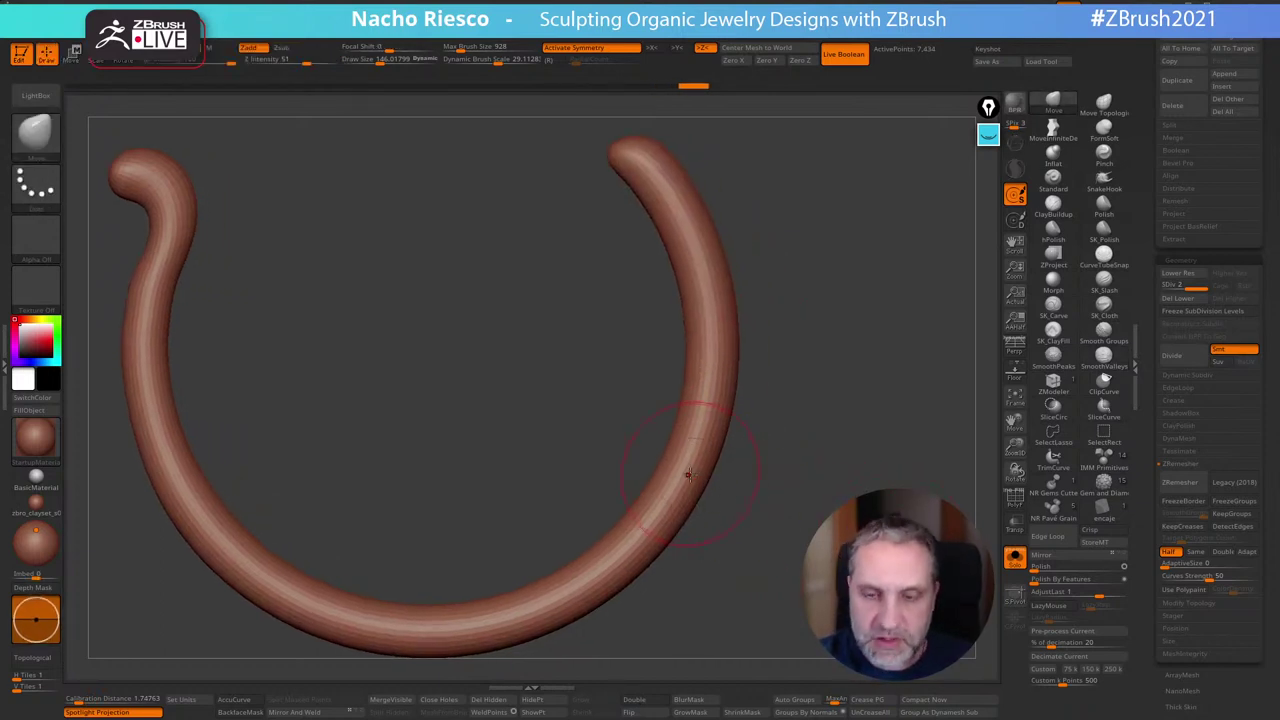
Try the Transpose line and gizmo on the unmasked band, undoing the trial change
{"action": "key", "text": "w"}
{"action": "key", "text": "y"}
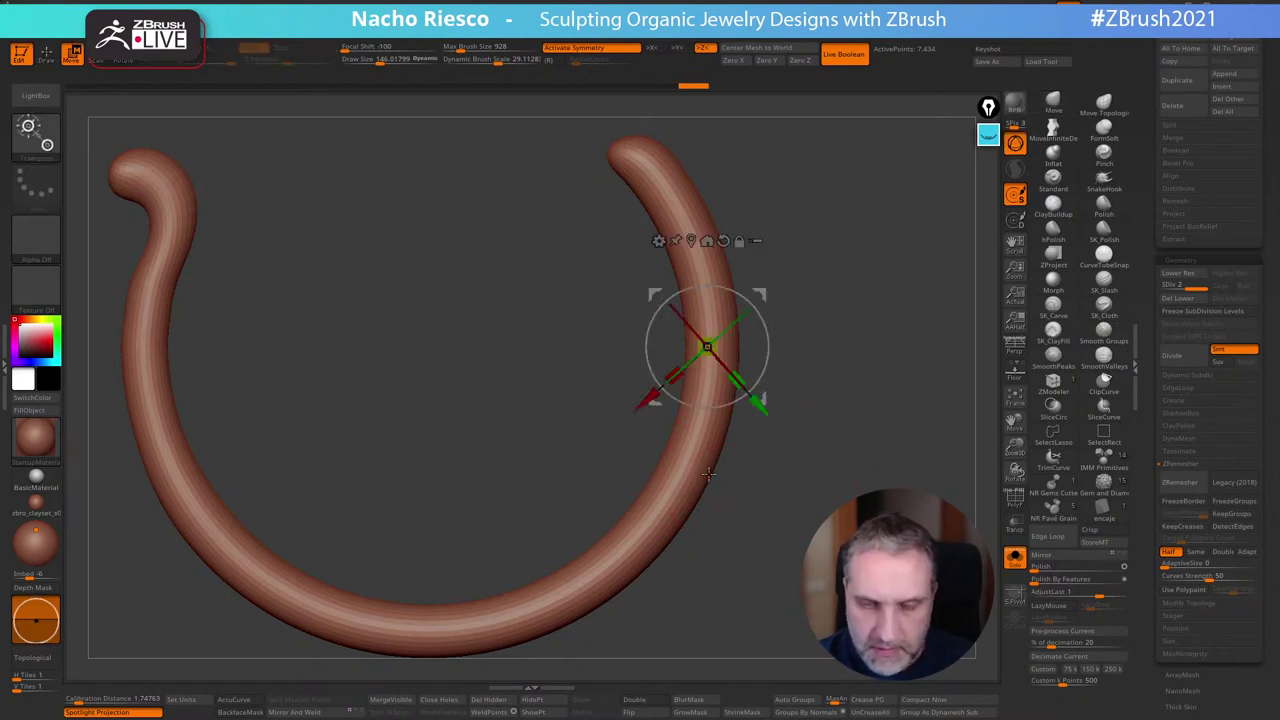
{"action": "left_click_drag", "start_coordinate": [673, 494], "coordinate": [730, 510]}
{"action": "key", "text": "ctrl+z"}
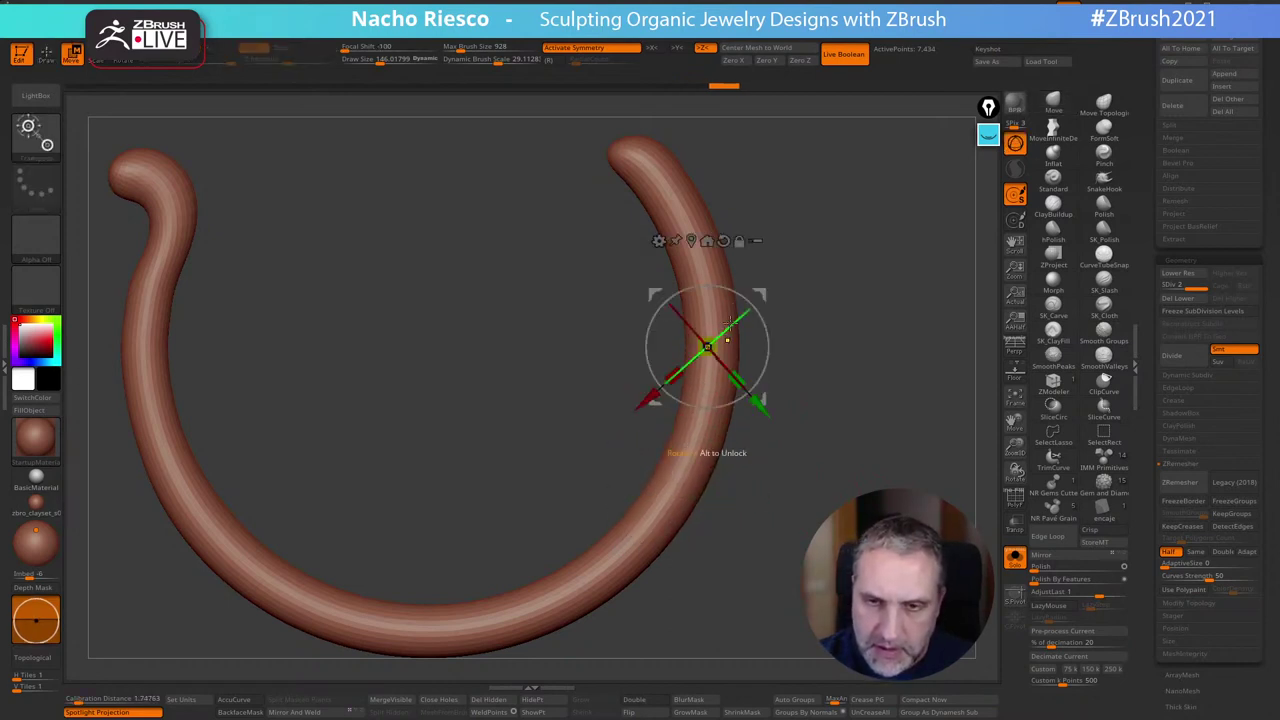
{"action": "left_click_drag", "start_coordinate": [684, 203], "coordinate": [660, 215]}
{"action": "left_click", "coordinate": [706, 347]}
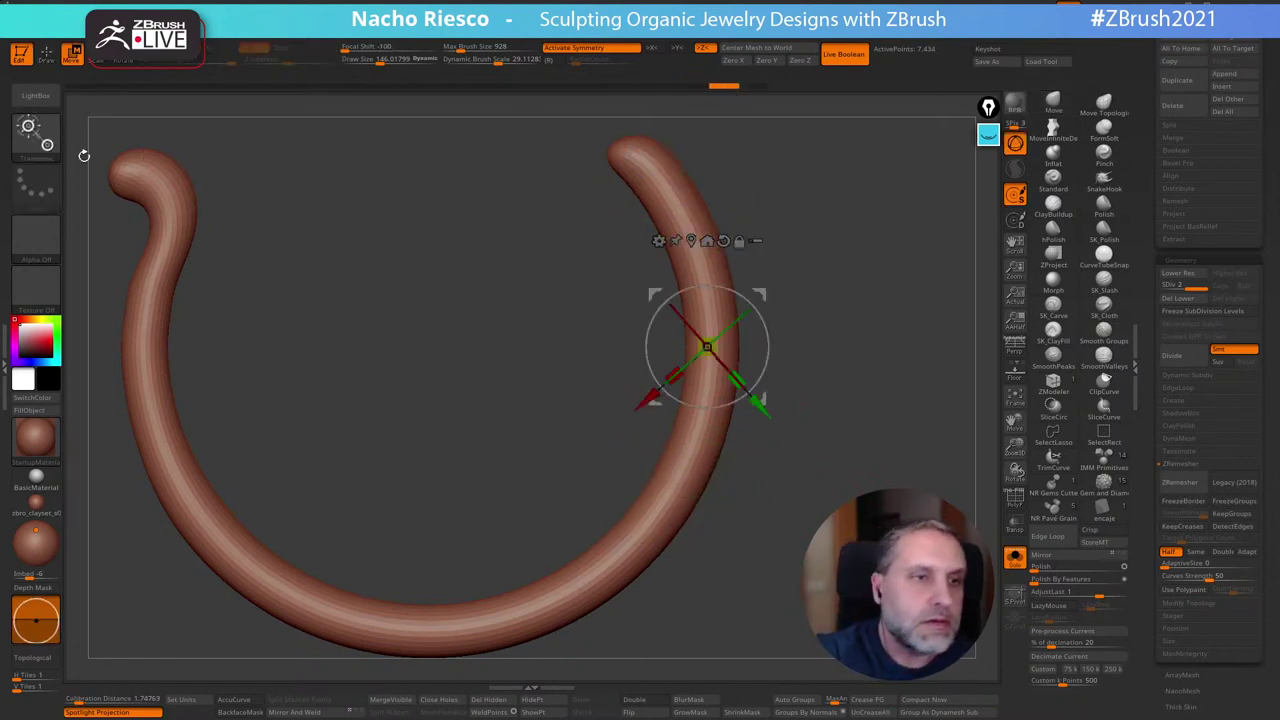
Switch to the TransposeSmartMask brush and try masking along the lower curve of the band, undoing the attempts
{"action": "left_click", "coordinate": [36, 128]}
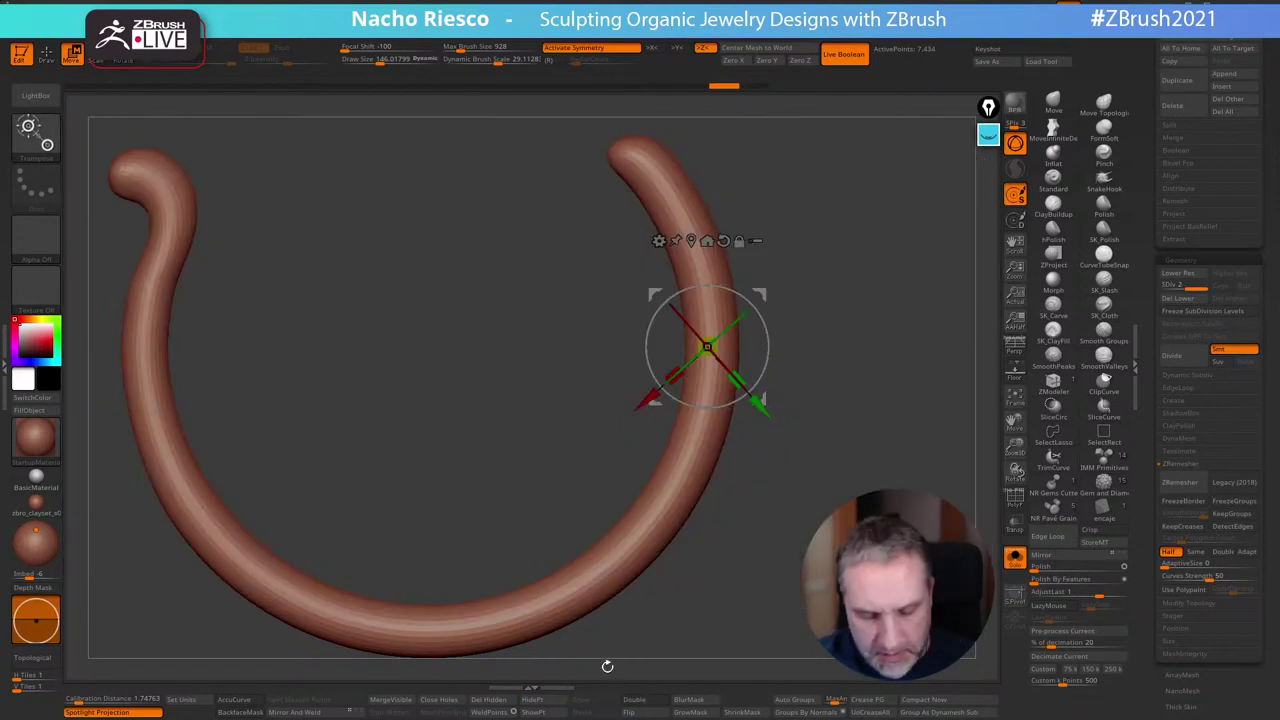
{"action": "left_click", "coordinate": [46, 146]}
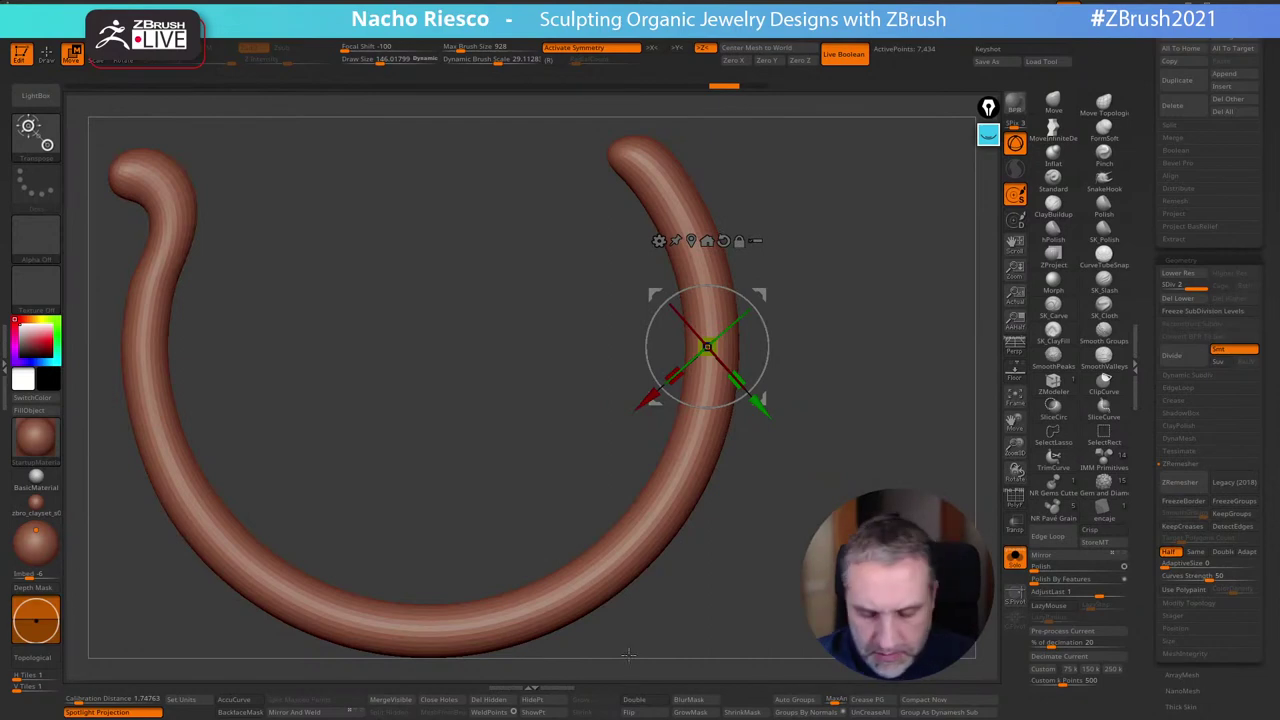
{"action": "key", "text": "b"}
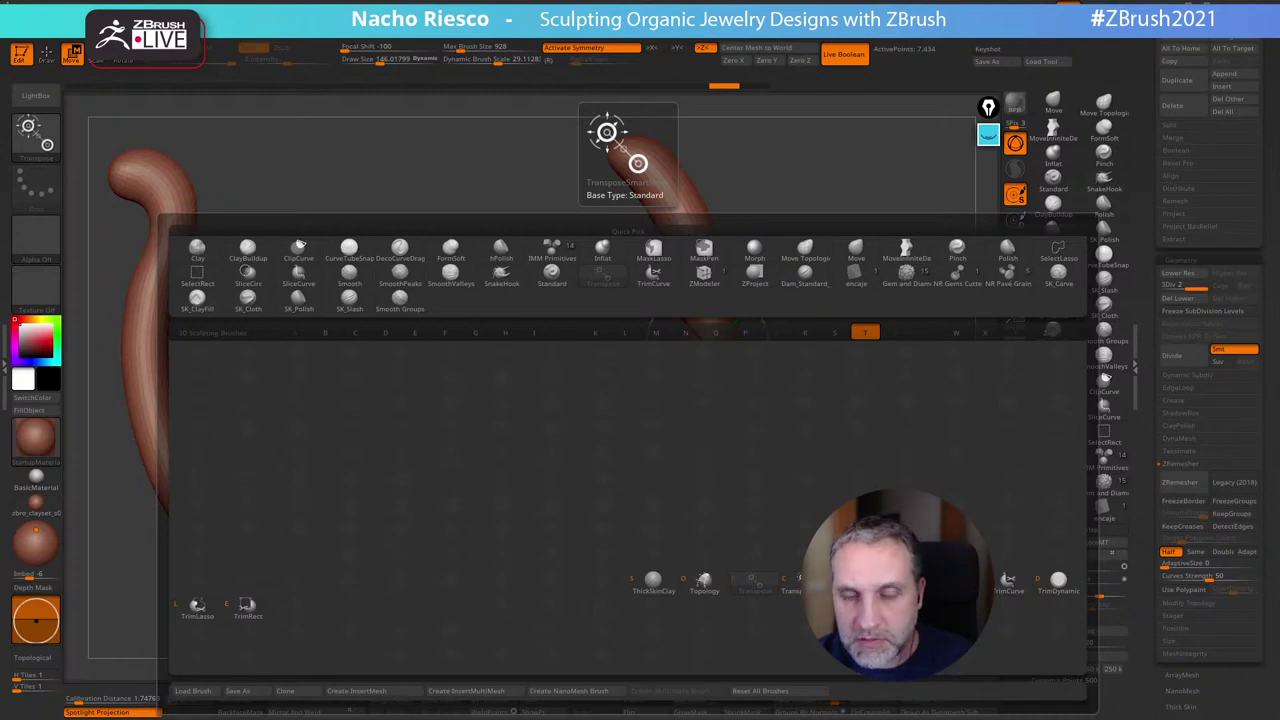
{"action": "left_click", "coordinate": [855, 581]}
{"action": "left_click_drag", "start_coordinate": [654, 500], "coordinate": [699, 479]}
{"action": "left_click_drag", "start_coordinate": [704, 350], "coordinate": [742, 599]}
{"action": "key", "text": "ctrl+z"}
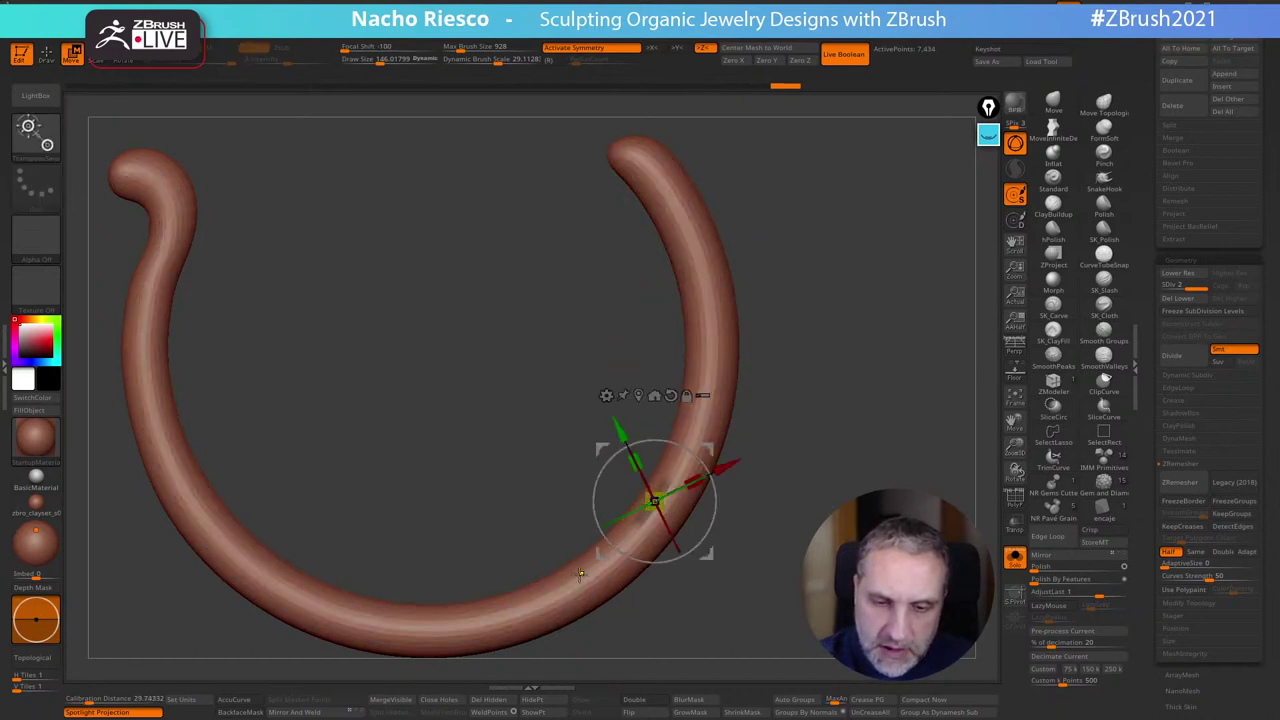
{"action": "left_click_drag", "start_coordinate": [578, 572], "coordinate": [503, 414], "text": "ctrl"}
{"action": "left_click_drag", "start_coordinate": [697, 430], "coordinate": [841, 600], "text": "ctrl"}
{"action": "key", "text": "ctrl+z"}
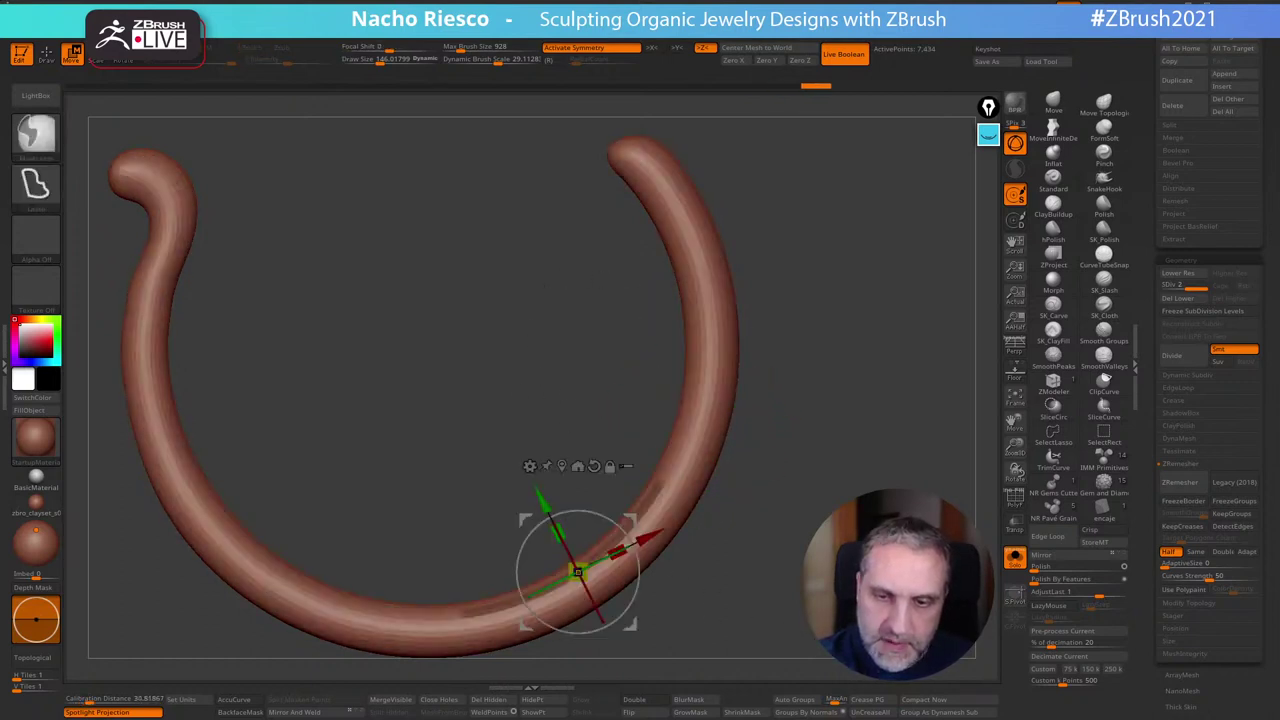
Switch back to the standard Transpose brush and retry a mask from the lower curve of the band
{"action": "left_click", "coordinate": [37, 140]}
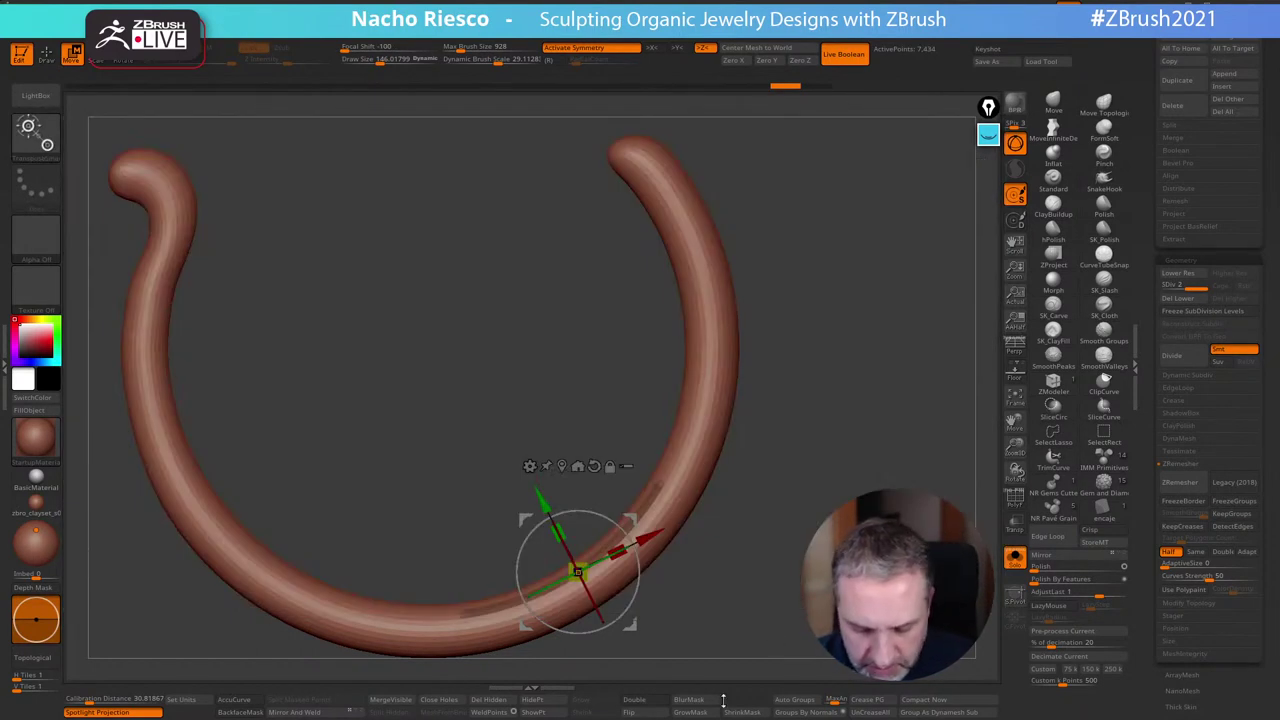
{"action": "key", "text": "b"}
{"action": "key", "text": "t"}
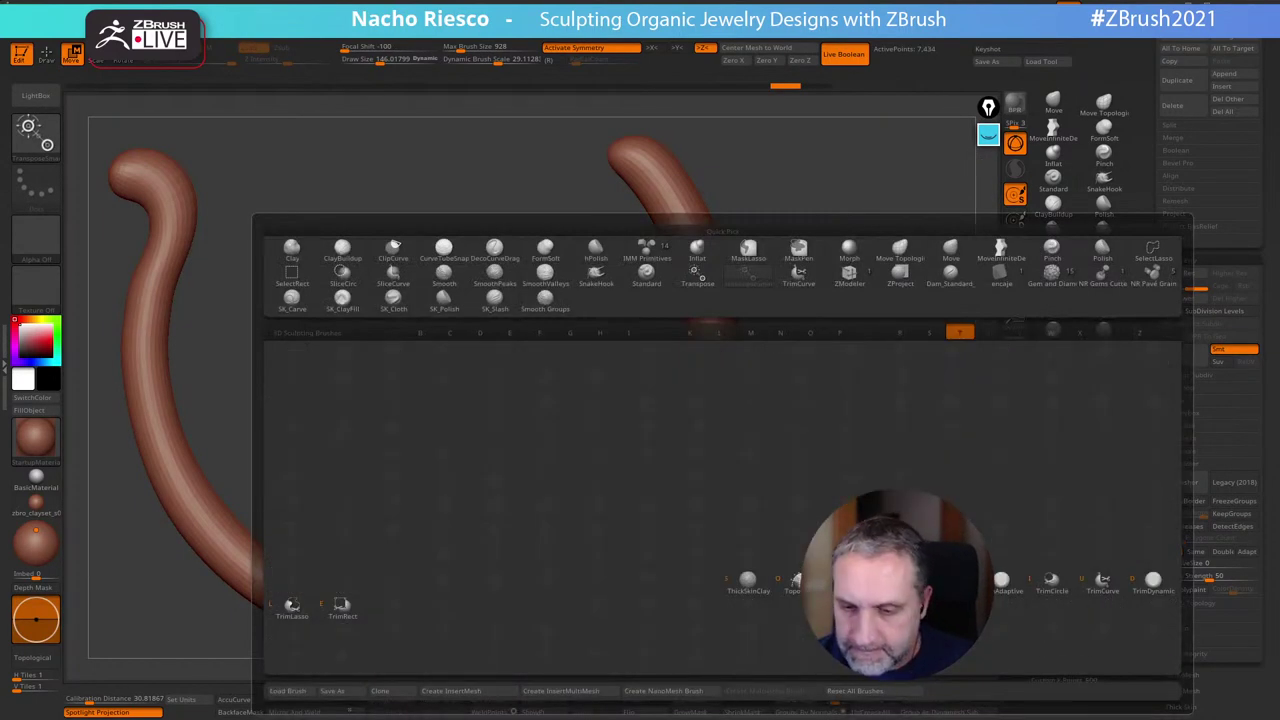
{"action": "key", "text": "Escape"}
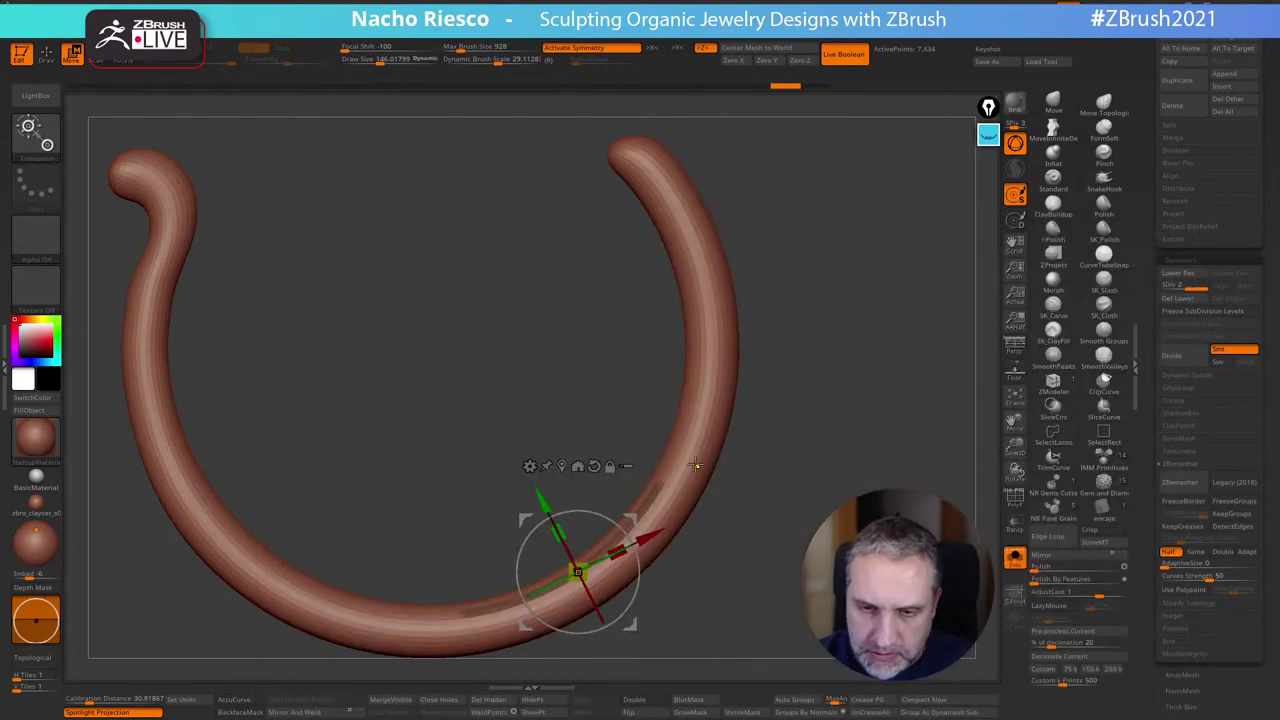
{"action": "left_click_drag", "start_coordinate": [695, 464], "coordinate": [520, 330], "text": "alt"}
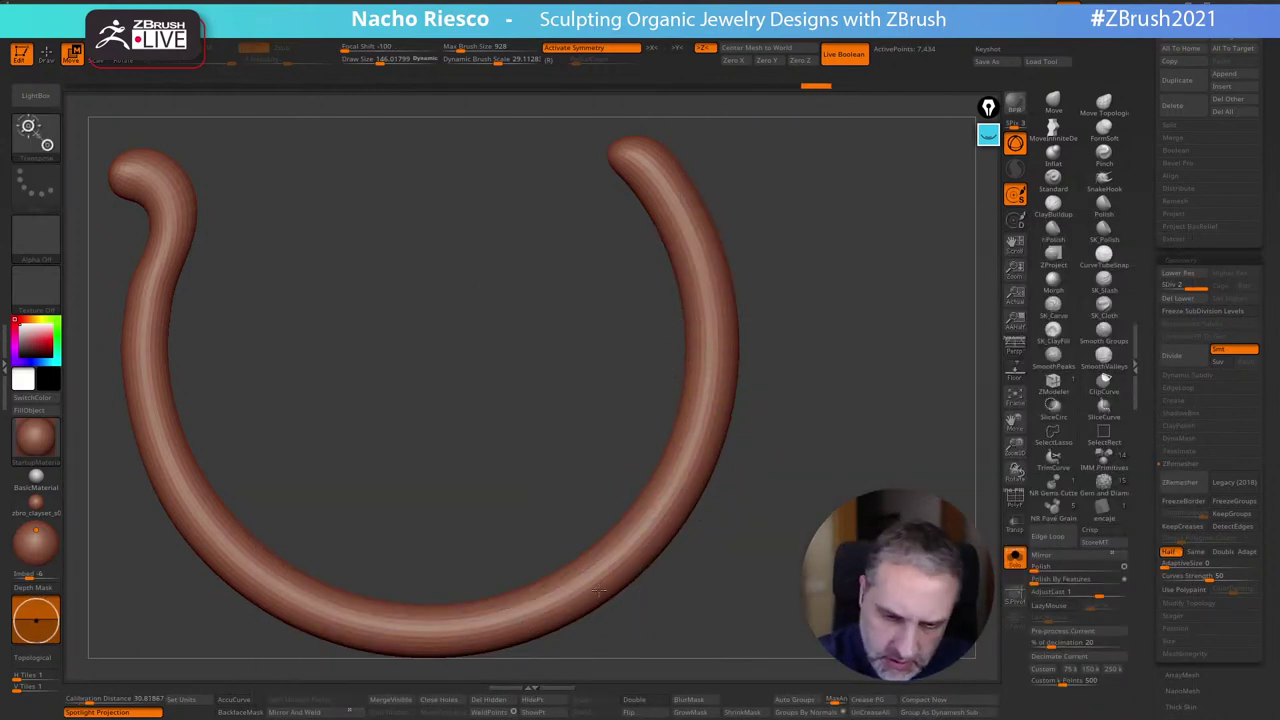
{"action": "key", "text": "w"}
{"action": "left_click", "coordinate": [598, 591]}
{"action": "left_click_drag", "start_coordinate": [487, 464], "coordinate": [530, 500], "text": "ctrl"}
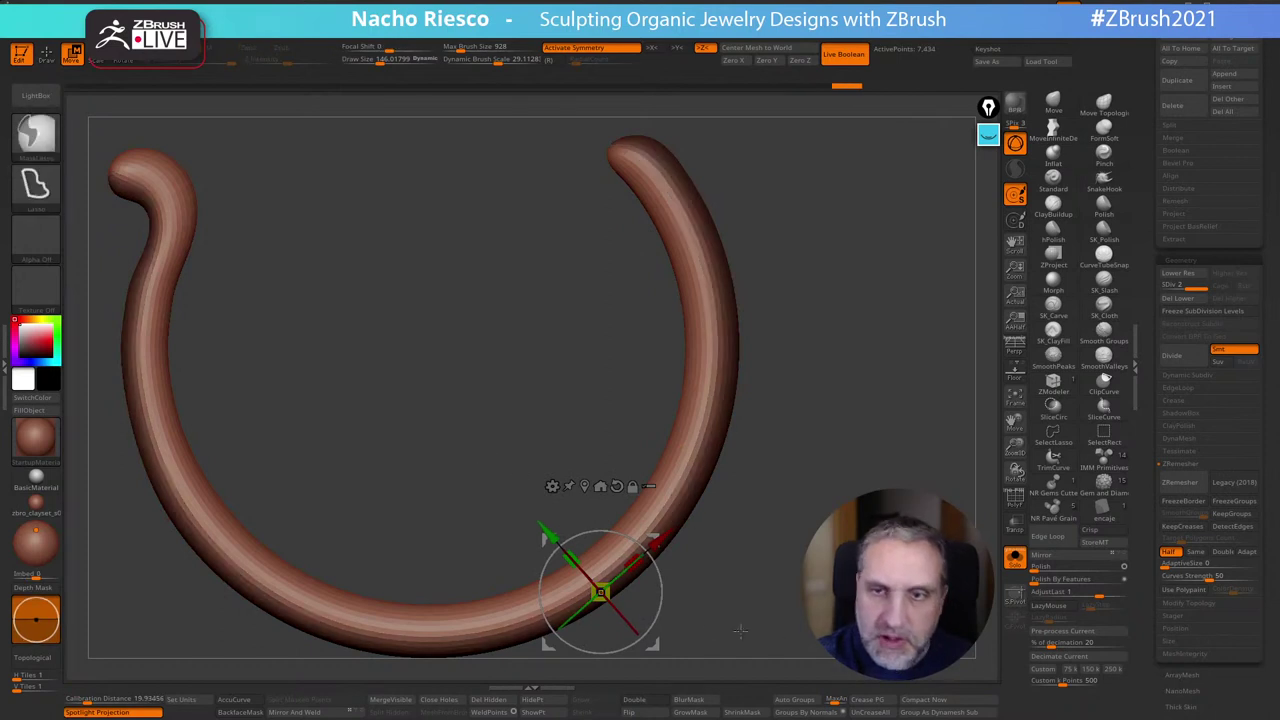
Return to sculpting mode, display the wireframe, turn off Solo to show the tiger again, and clear the band's mask
{"action": "key", "text": "q"}
{"action": "mouse_move", "coordinate": [520, 380]}
{"action": "left_mouse_down"}
{"action": "mouse_move", "coordinate": [800, 380]}
{"action": "mouse_move", "coordinate": [520, 380]}
{"action": "mouse_move", "coordinate": [534, 343]}
{"action": "left_mouse_up"}
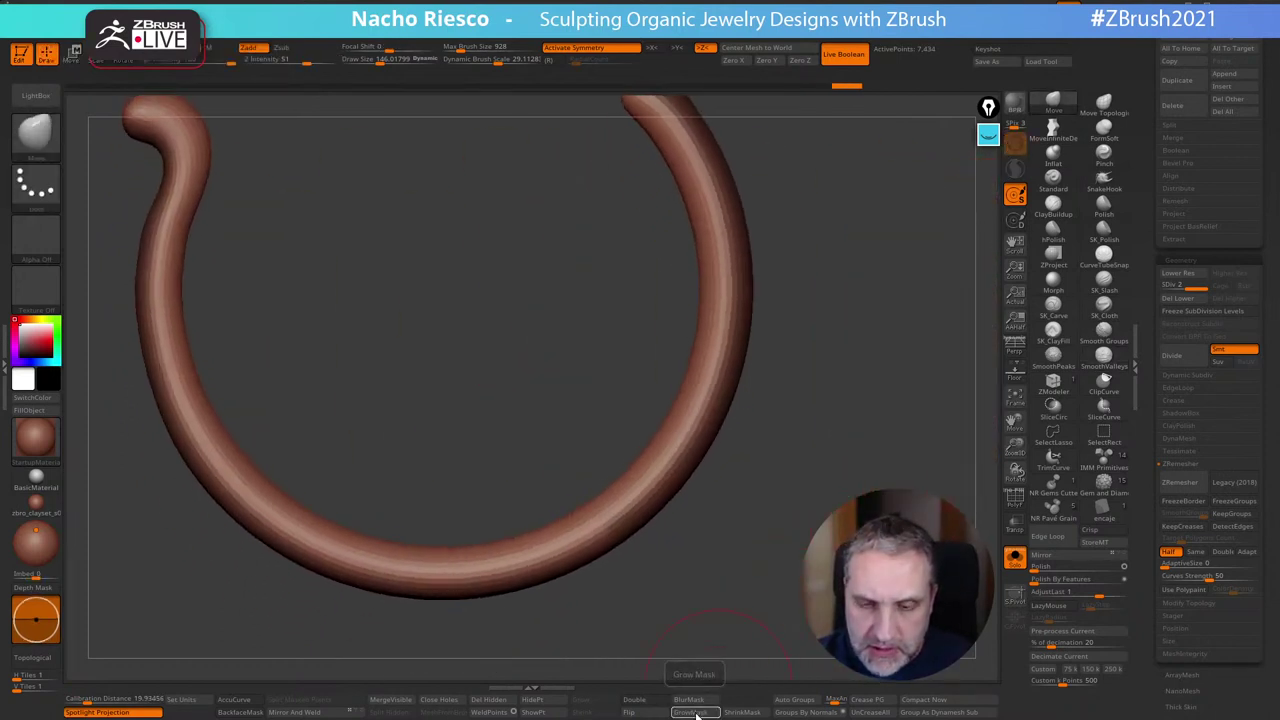
{"action": "left_click", "coordinate": [1014, 500]}
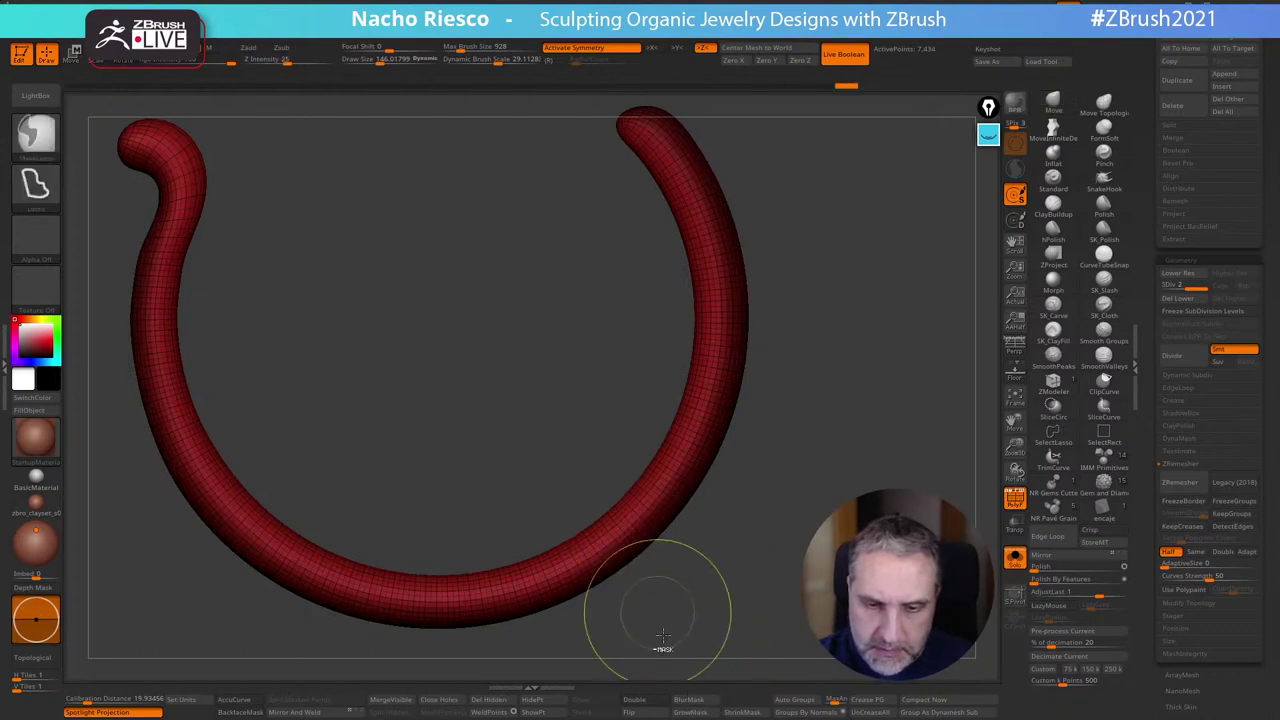
{"action": "left_click", "coordinate": [1014, 558]}
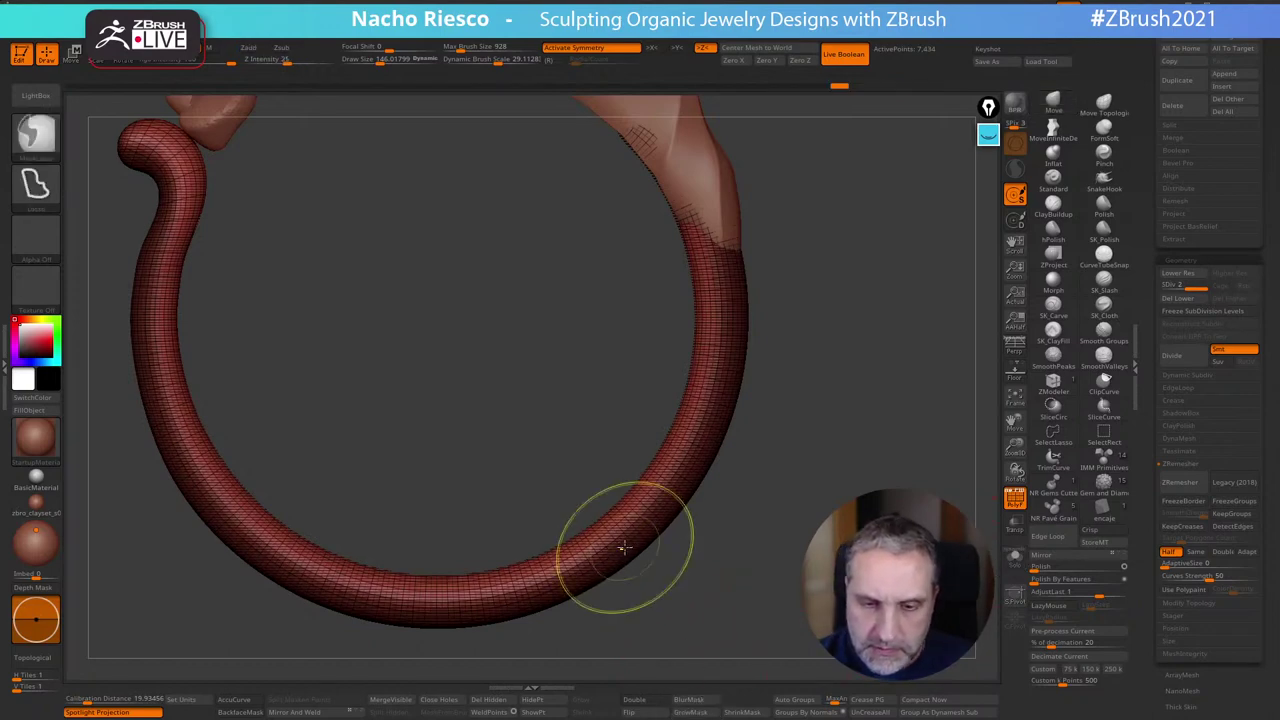
{"action": "left_click_drag", "start_coordinate": [808, 660], "coordinate": [840, 668], "text": "ctrl"}
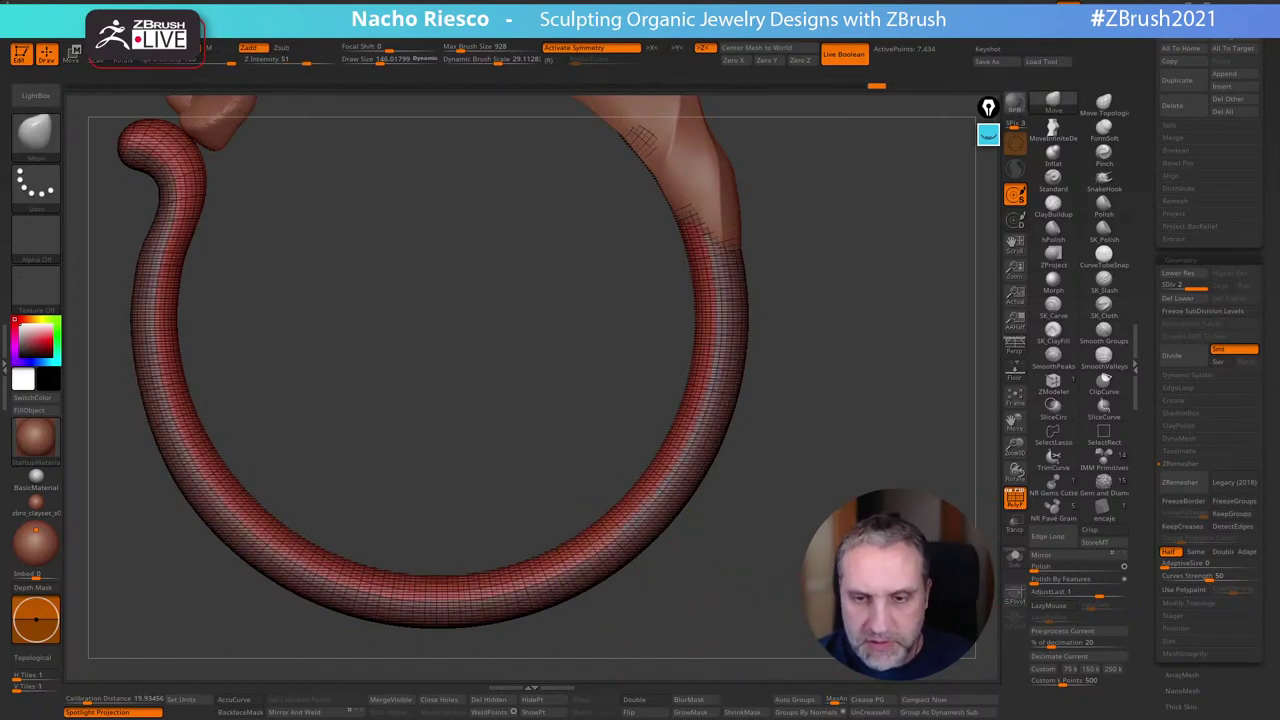
Hide the wireframe and check the band alone and together with the tiger using Solo
{"action": "left_click", "coordinate": [1019, 502]}
{"action": "left_click_drag", "start_coordinate": [880, 600], "coordinate": [878, 590]}
{"action": "left_click", "coordinate": [1015, 557]}
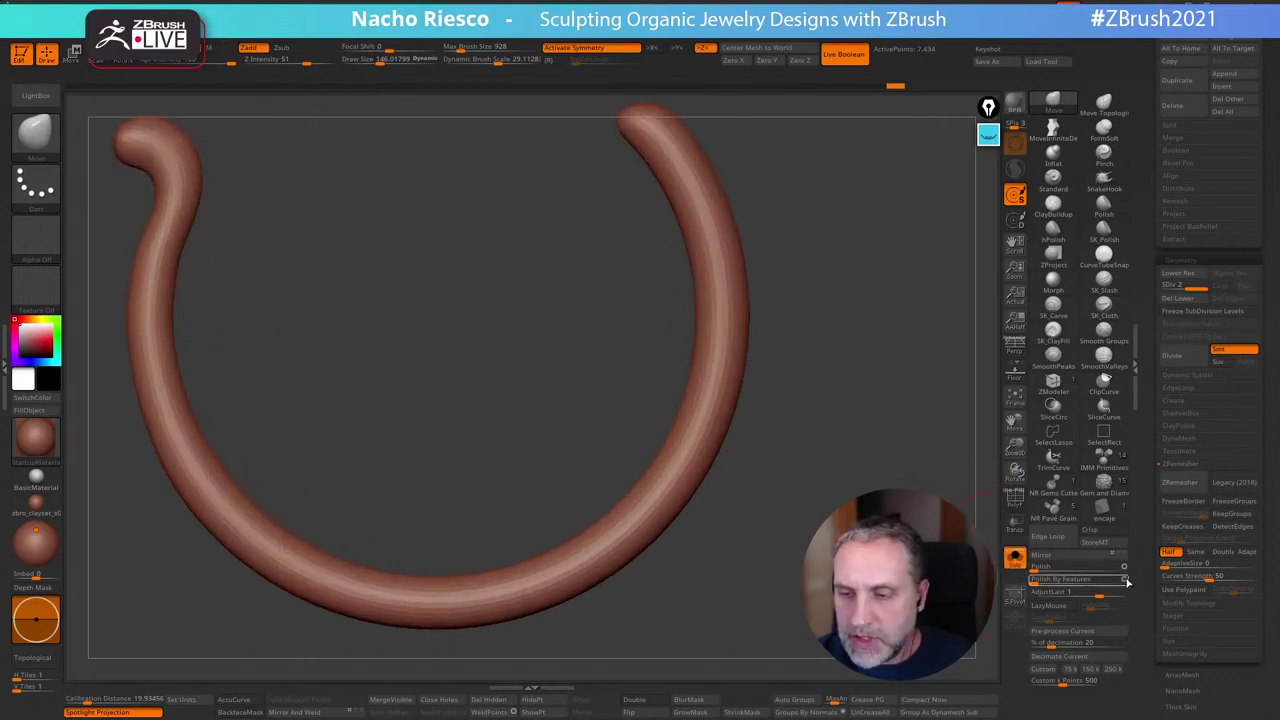
{"action": "left_click", "coordinate": [1015, 557]}
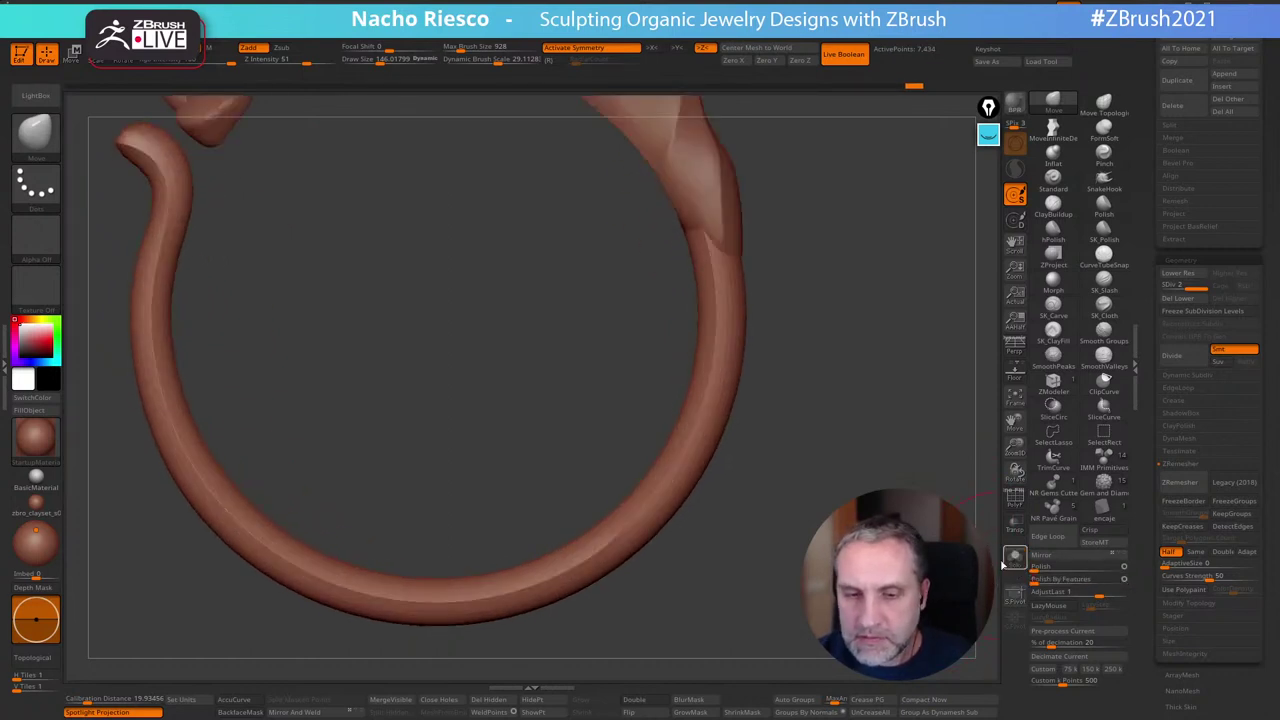
Place the gizmo at the centre of the unmasked ring and try scaling or inflating the band uniformly
{"action": "mouse_move", "coordinate": [520, 380]}
{"action": "left_mouse_down"}
{"action": "mouse_move", "coordinate": [625, 385]}
{"action": "mouse_move", "coordinate": [635, 370]}
{"action": "mouse_move", "coordinate": [630, 420]}
{"action": "mouse_move", "coordinate": [676, 401]}
{"action": "left_mouse_up"}
{"action": "key", "text": "w"}
{"action": "left_click", "coordinate": [662, 479], "text": "ctrl"}
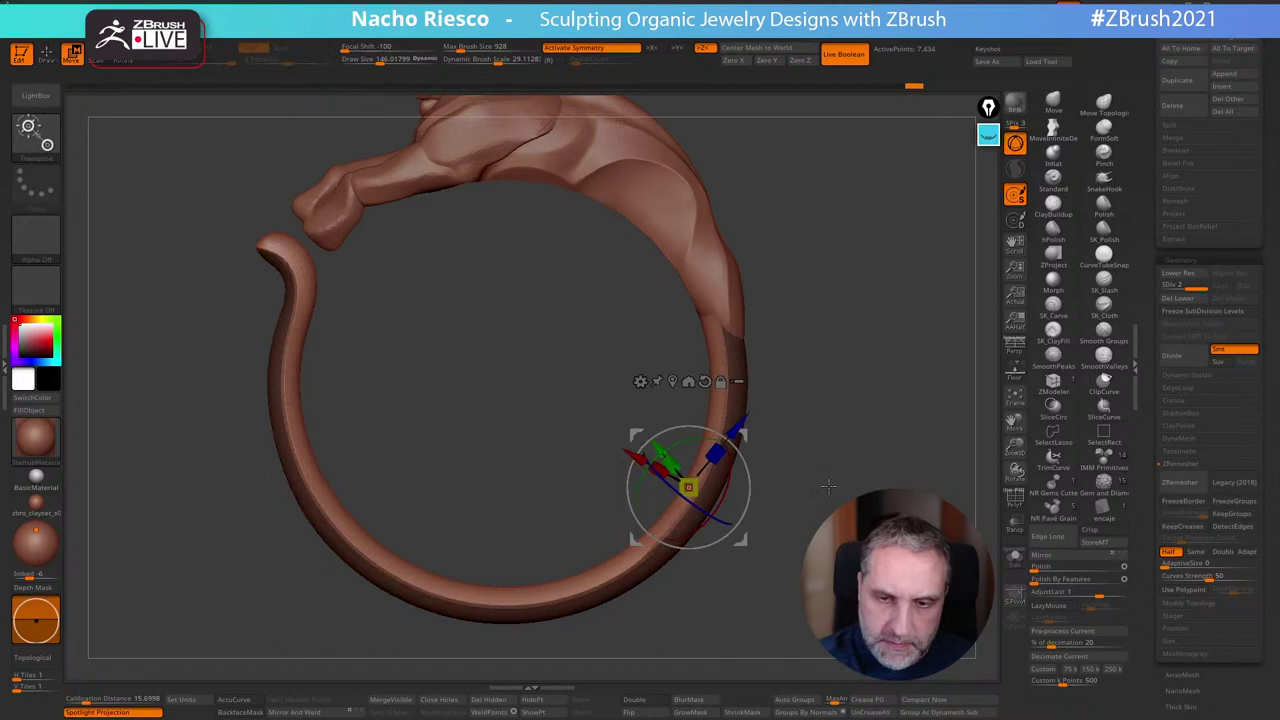
{"action": "left_click", "coordinate": [675, 379]}
{"action": "left_click", "coordinate": [491, 306], "text": "alt"}
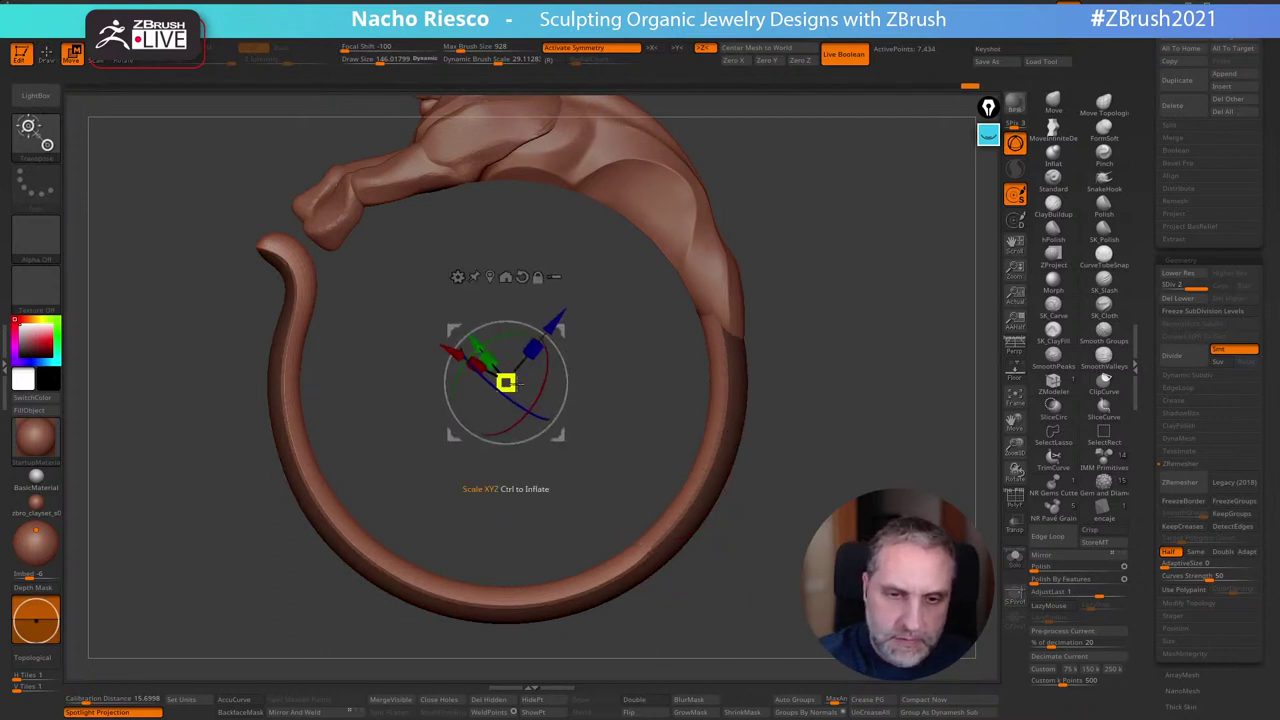
{"action": "left_click_drag", "start_coordinate": [510, 384], "coordinate": [505, 383]}
{"action": "key", "text": "q"}
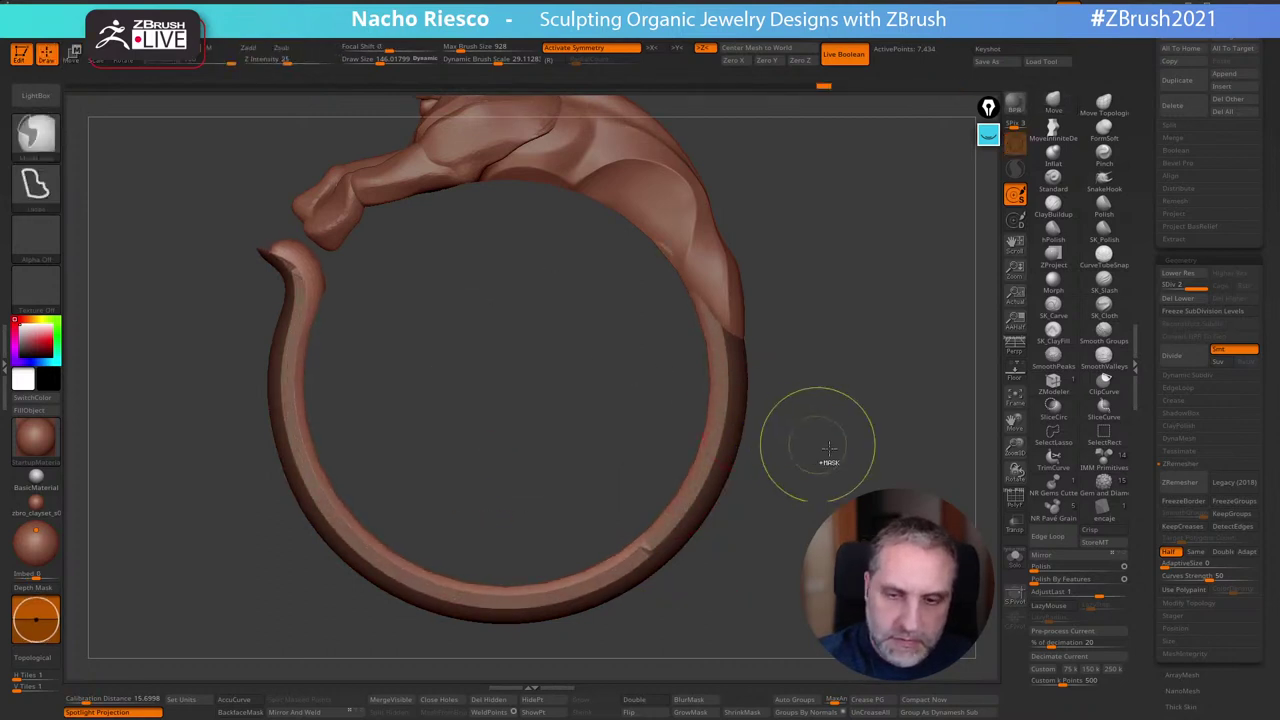
Undo the trial band deformation and clear the mask, viewing the bracelet from the side
{"action": "left_click_drag", "start_coordinate": [818, 443], "coordinate": [872, 482], "text": "ctrl"}
{"action": "mouse_move", "coordinate": [880, 485]}
{"action": "left_mouse_down"}
{"action": "mouse_move", "coordinate": [940, 494]}
{"action": "mouse_move", "coordinate": [834, 497]}
{"action": "mouse_move", "coordinate": [857, 497]}
{"action": "mouse_move", "coordinate": [846, 476]}
{"action": "mouse_move", "coordinate": [820, 488]}
{"action": "mouse_move", "coordinate": [842, 488]}
{"action": "mouse_move", "coordinate": [835, 520]}
{"action": "mouse_move", "coordinate": [862, 485]}
{"action": "mouse_move", "coordinate": [835, 505]}
{"action": "left_mouse_up"}
{"action": "key", "text": "ctrl+z"}
{"action": "key", "text": "ctrl+z"}
{"action": "mouse_move", "coordinate": [825, 490]}
{"action": "left_mouse_down", "text": "ctrl"}
{"action": "mouse_move", "coordinate": [874, 554]}
{"action": "mouse_move", "coordinate": [886, 540]}
{"action": "left_mouse_up", "text": "ctrl"}
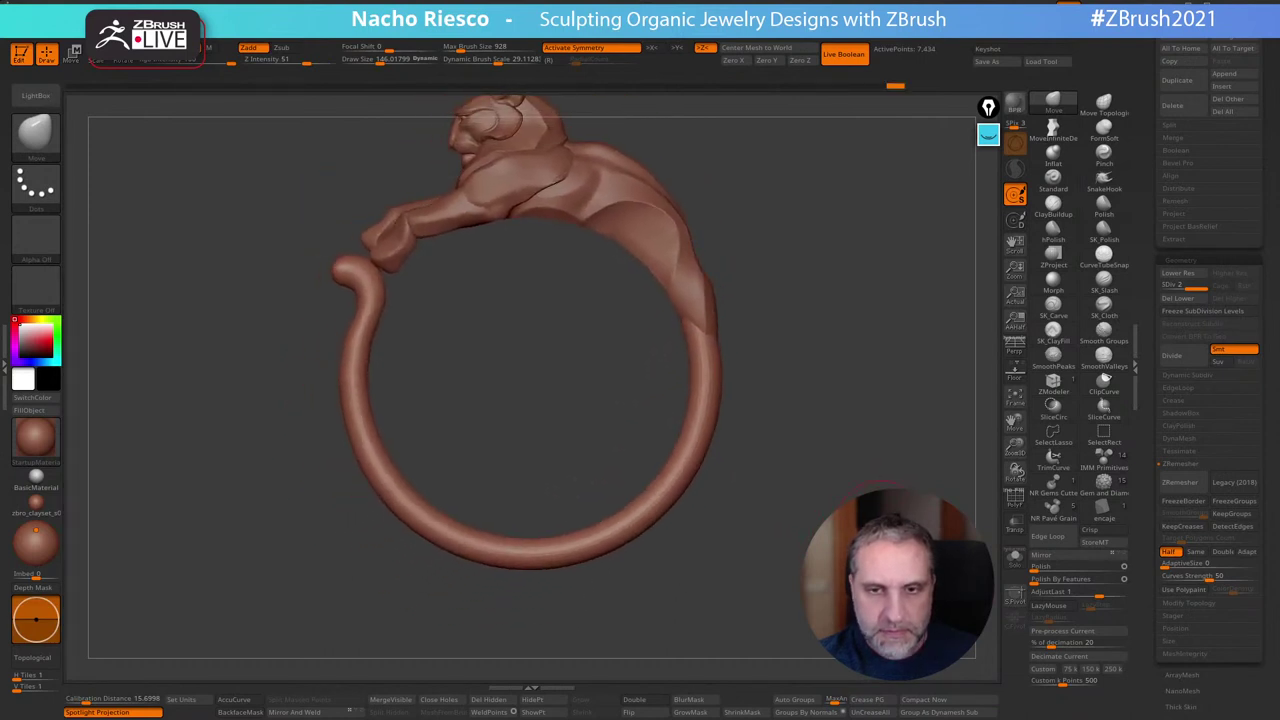
Centre and realign the gizmo on the band, make the band slightly thinner with it, and return to sculpting mode
{"action": "key", "text": "w"}
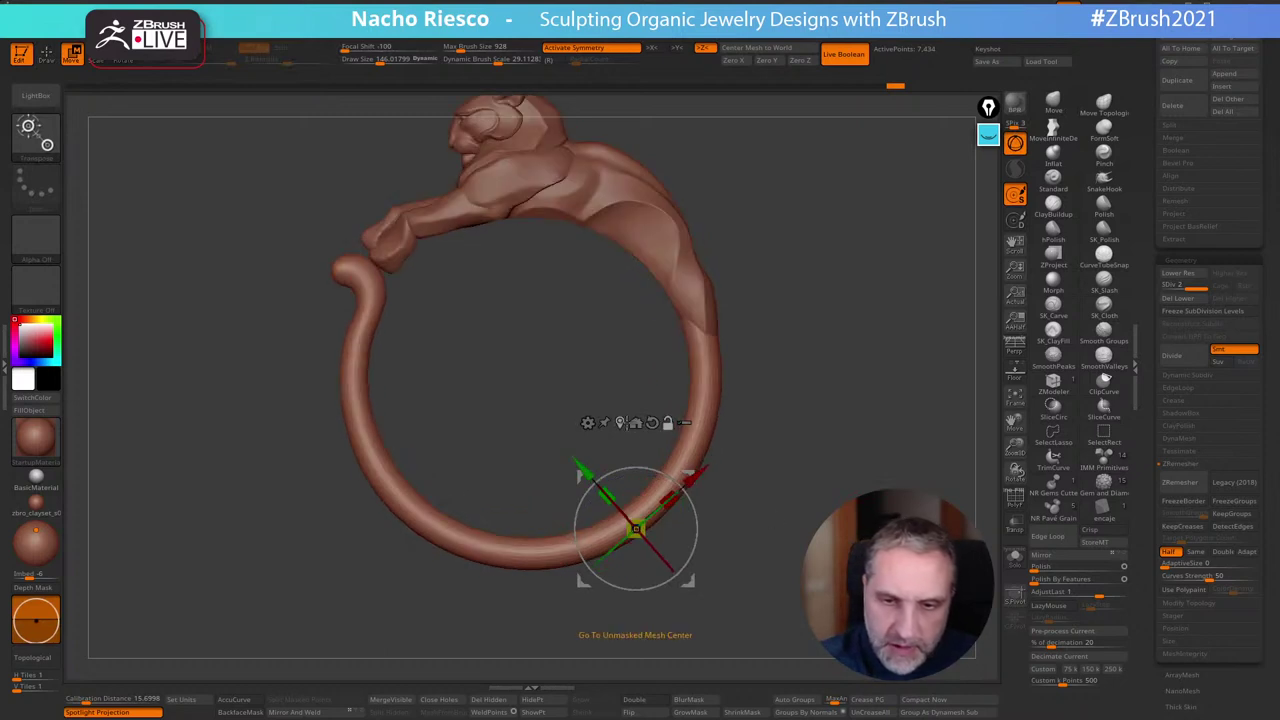
{"action": "left_click", "coordinate": [633, 423]}
{"action": "left_click", "coordinate": [541, 300]}
{"action": "left_click_drag", "start_coordinate": [525, 407], "coordinate": [535, 413]}
{"action": "left_click_drag", "start_coordinate": [778, 443], "coordinate": [636, 470]}
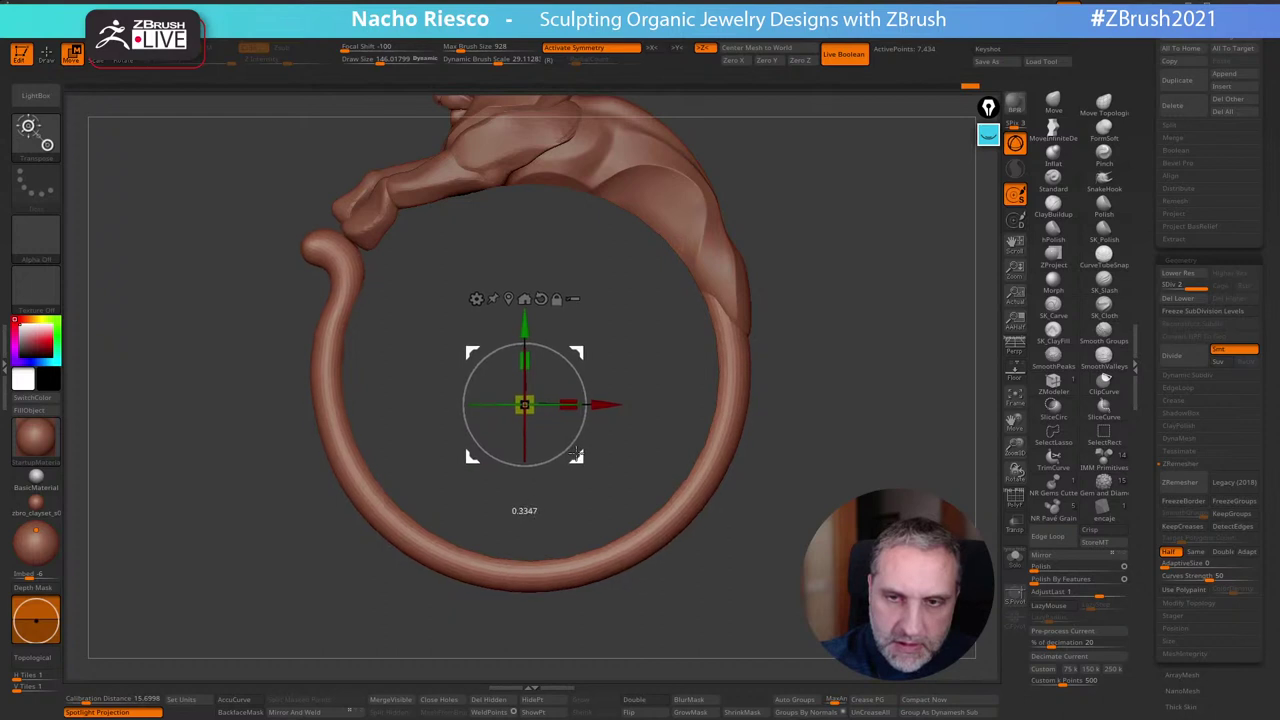
{"action": "key", "text": "q"}
With the MoveInfiniteDepth brush, BackfaceMask on and draw size about 401, pull the band outward where it meets the tiger's hips
{"action": "left_click_drag", "start_coordinate": [866, 453], "coordinate": [680, 355]}
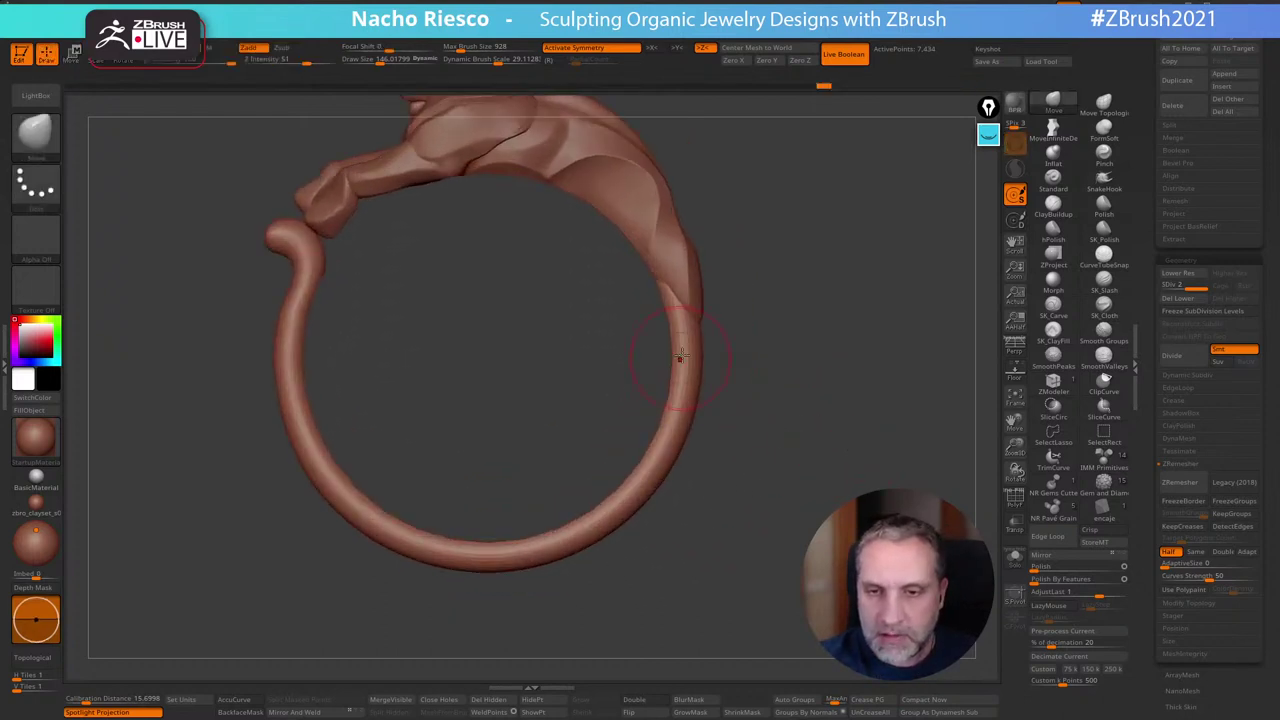
{"action": "left_click", "coordinate": [1053, 128]}
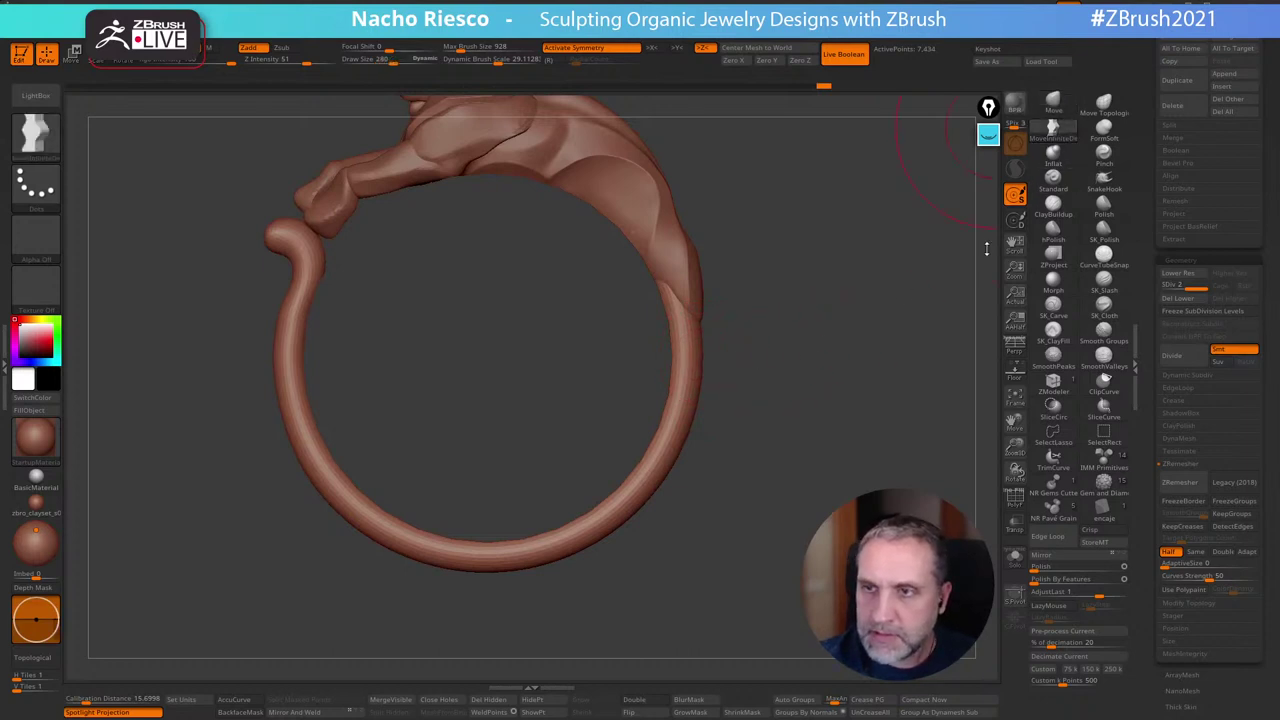
{"action": "left_click", "coordinate": [240, 712]}
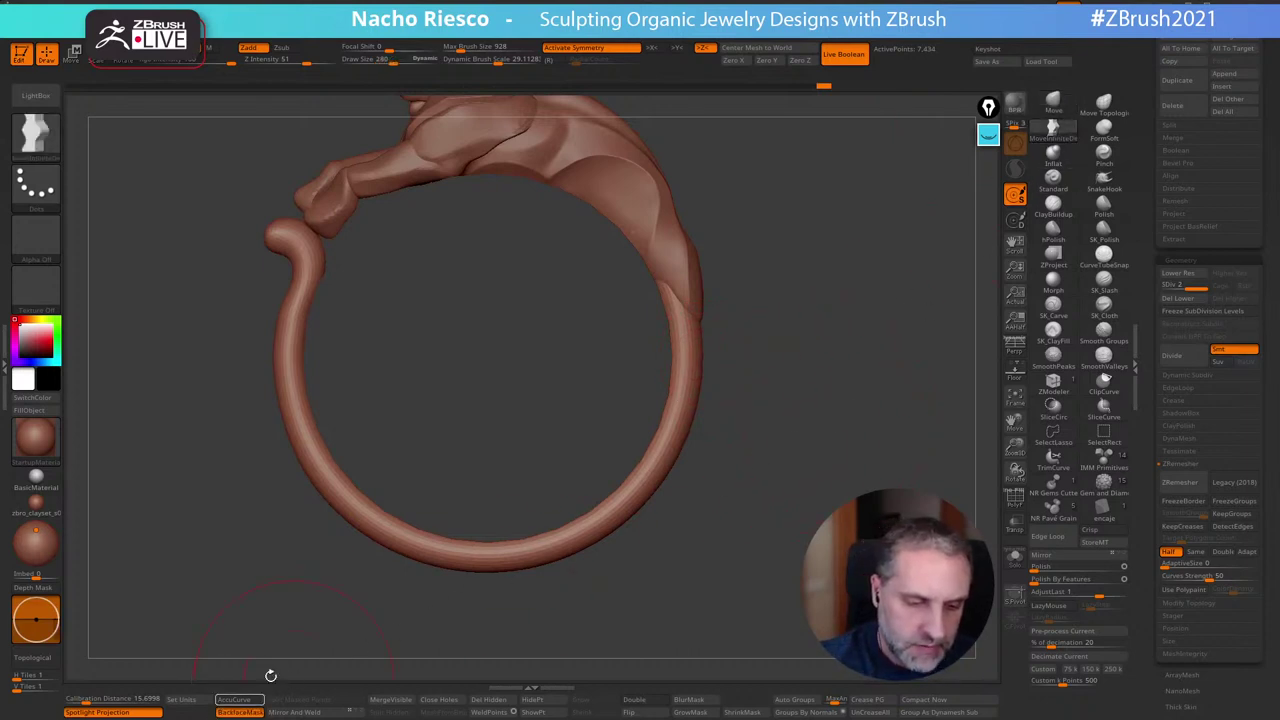
{"action": "key", "text": "s"}
{"action": "left_click_drag", "start_coordinate": [690, 351], "coordinate": [702, 348]}
{"action": "left_click_drag", "start_coordinate": [701, 347], "coordinate": [706, 335]}
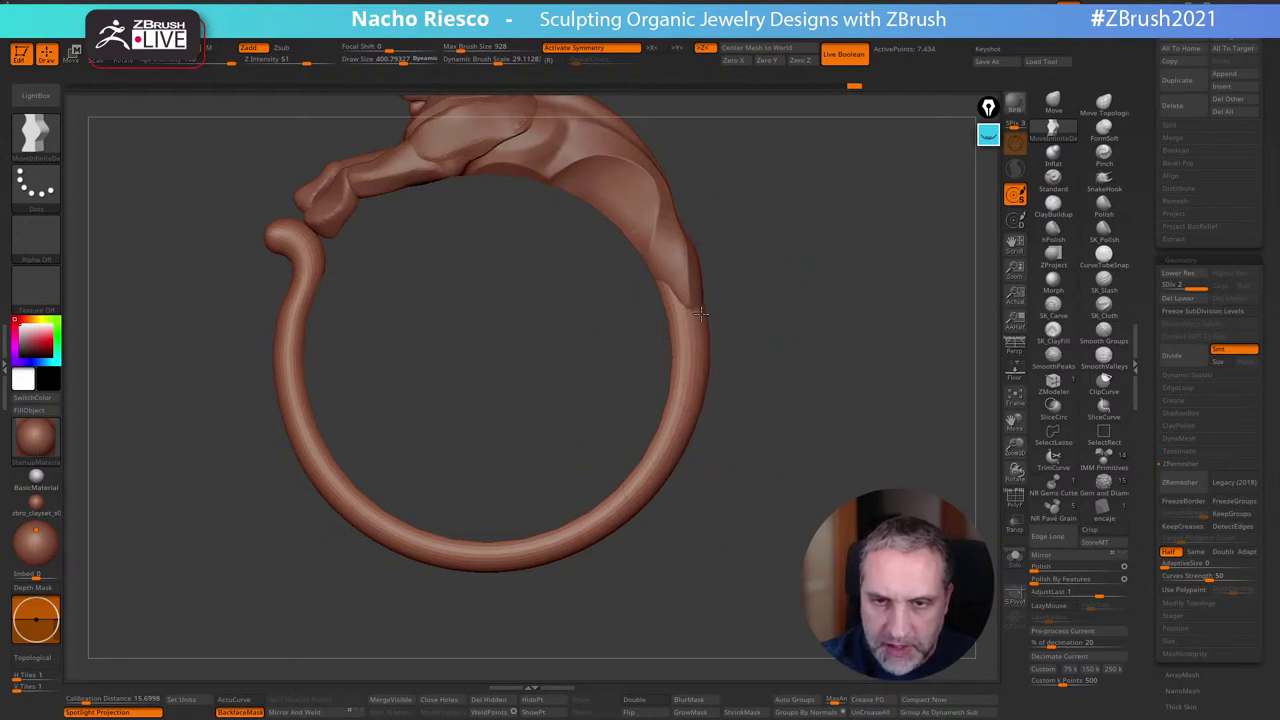
{"action": "left_click_drag", "start_coordinate": [701, 314], "coordinate": [704, 312]}
{"action": "left_click_drag", "start_coordinate": [794, 386], "coordinate": [787, 348]}
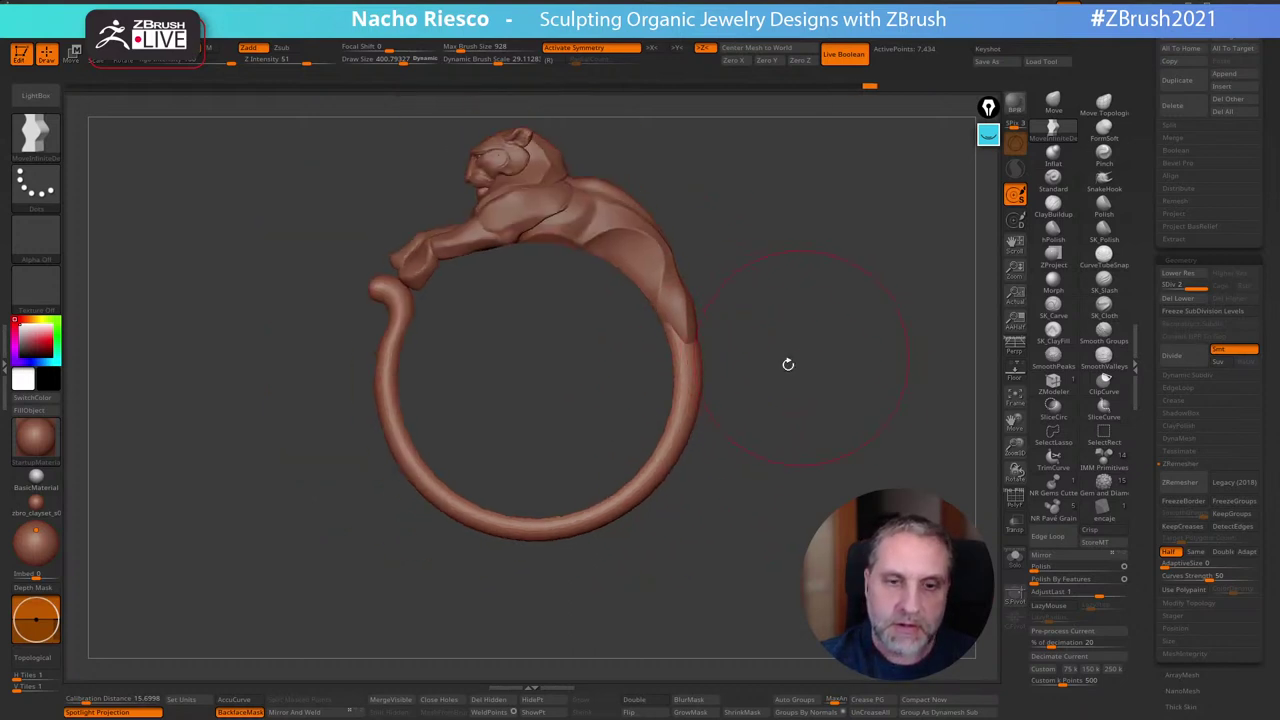
{"action": "key", "text": "ctrl+shift+z"}
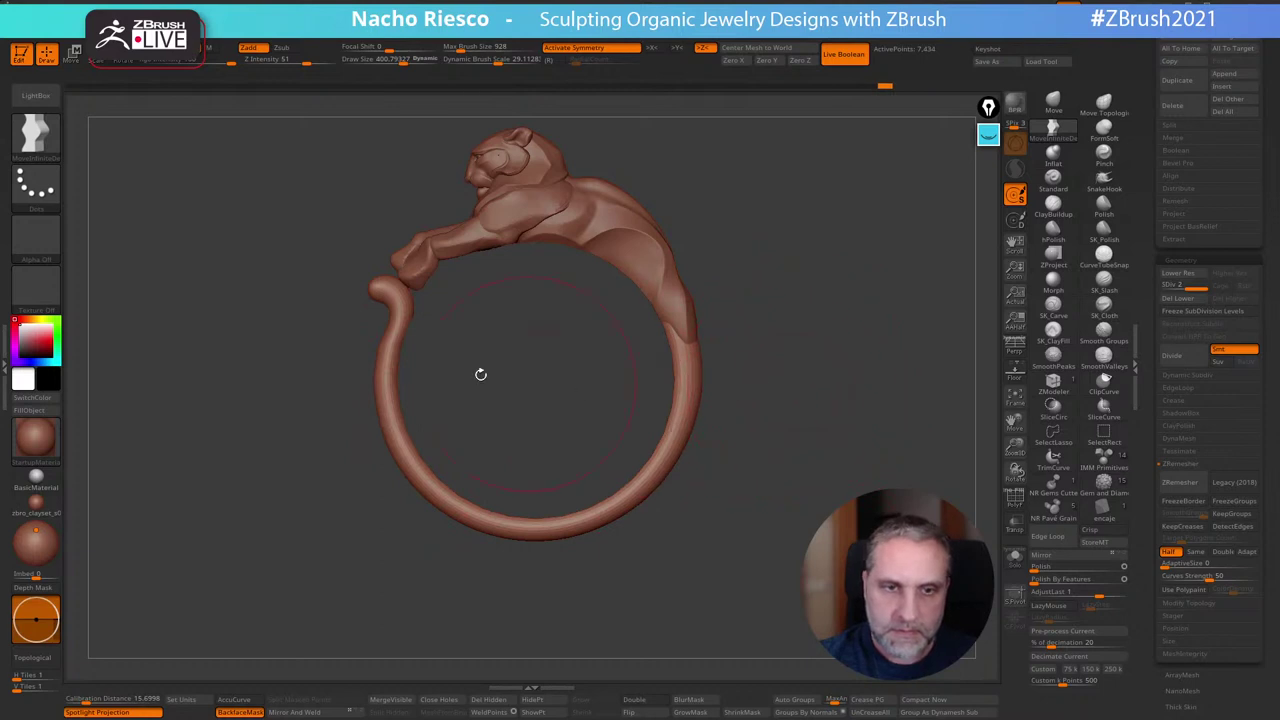
Adjust the curve of the band at its curled tip, along that side and at its lowest part, using draw size about 374
{"action": "left_click", "coordinate": [390, 311]}
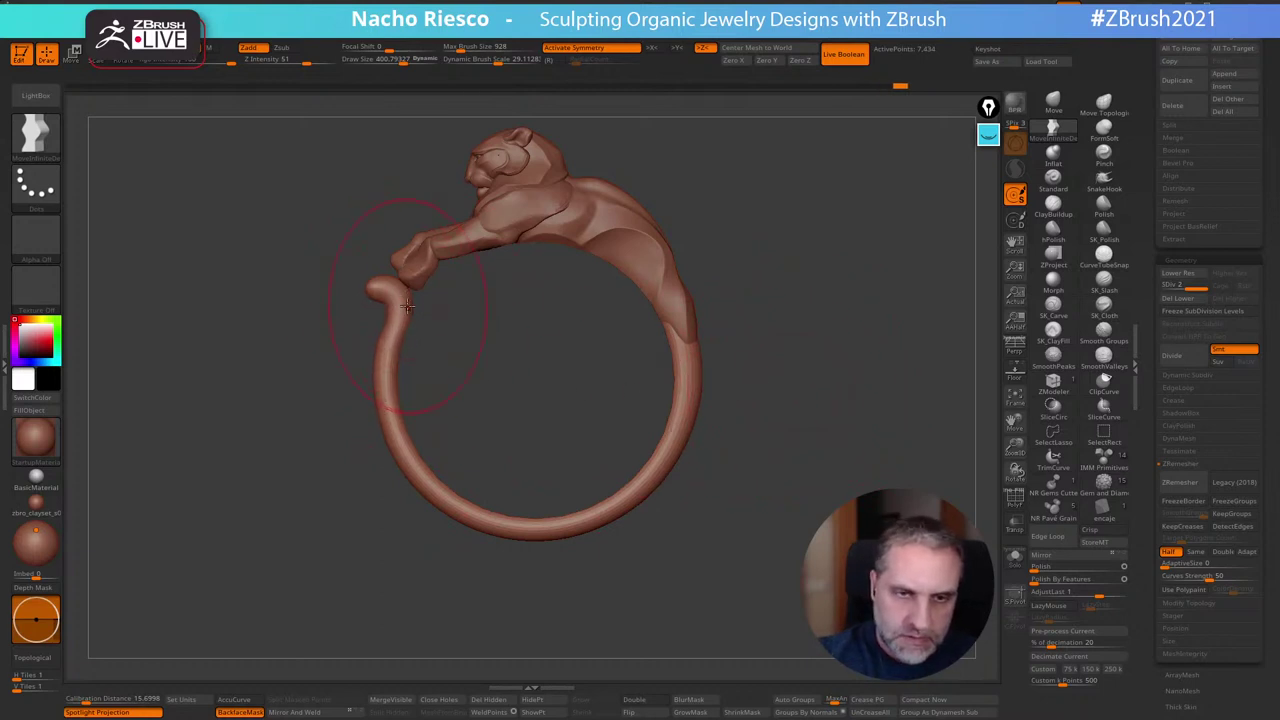
{"action": "key", "text": "s"}
{"action": "left_click_drag", "start_coordinate": [407, 306], "coordinate": [401, 306]}
{"action": "left_click_drag", "start_coordinate": [387, 389], "coordinate": [402, 430]}
{"action": "key", "text": "s"}
{"action": "left_click_drag", "start_coordinate": [544, 505], "coordinate": [549, 505]}
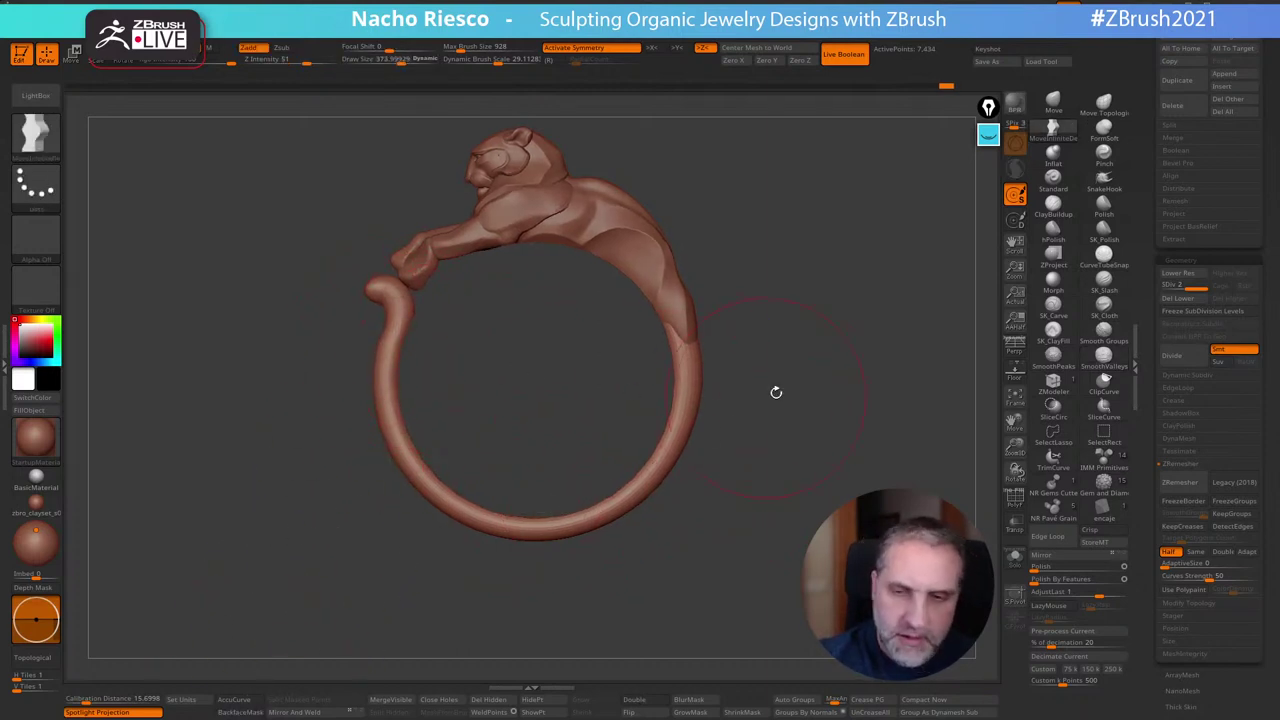
{"action": "left_click_drag", "start_coordinate": [776, 392], "coordinate": [832, 430]}
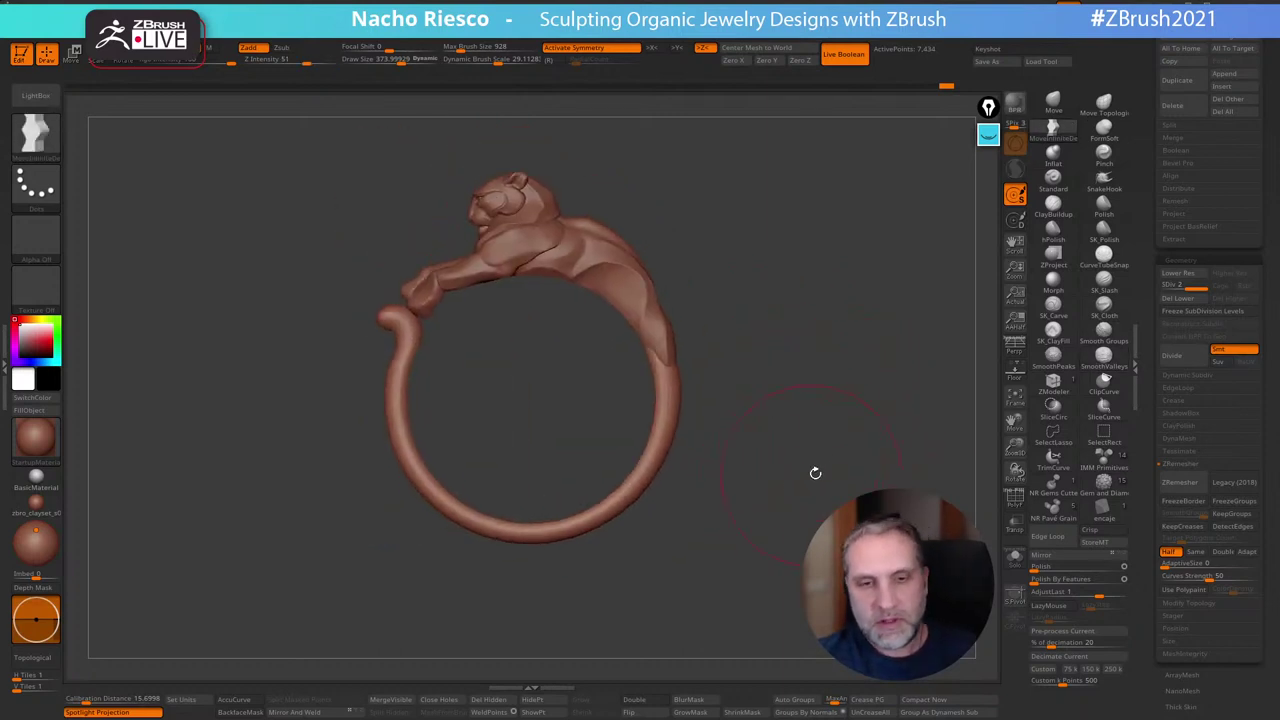
Enable X-axis symmetry, enlarge the brush to about 649, and reshape the lower curve of the band on the hip side
{"action": "key", "text": "s"}
{"action": "left_click_drag", "start_coordinate": [582, 527], "coordinate": [602, 530]}
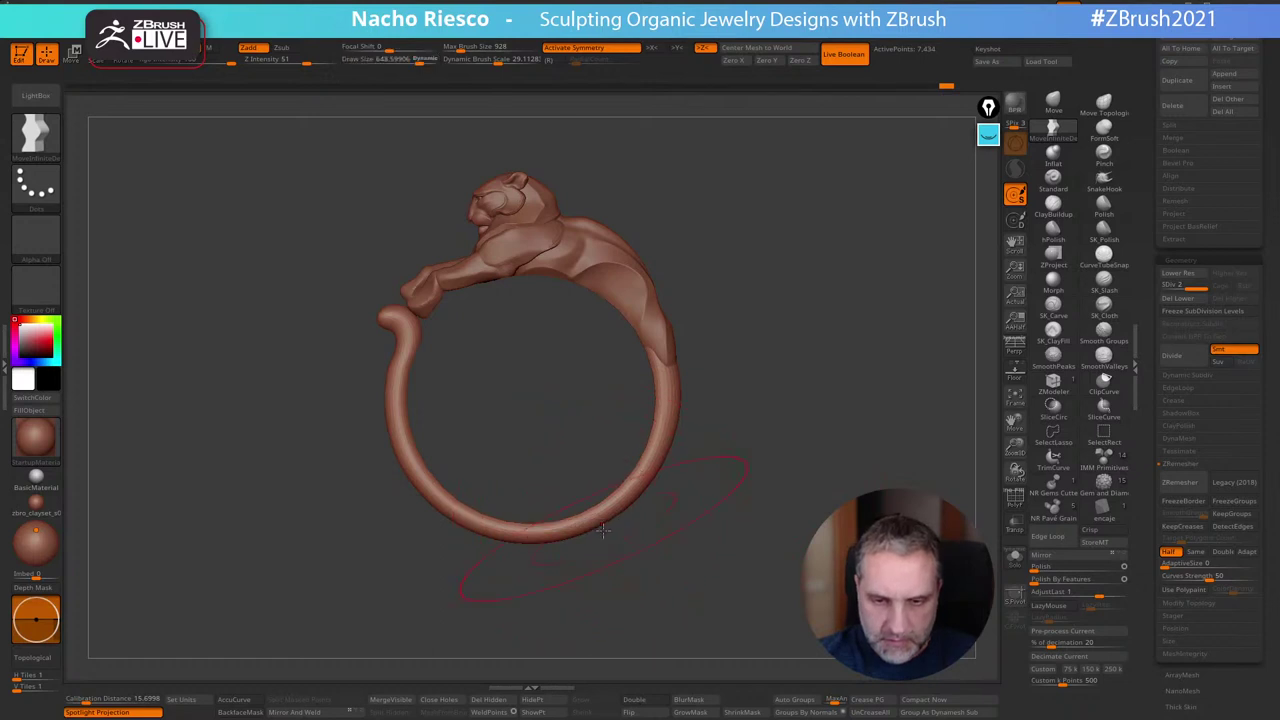
{"action": "key", "text": "x"}
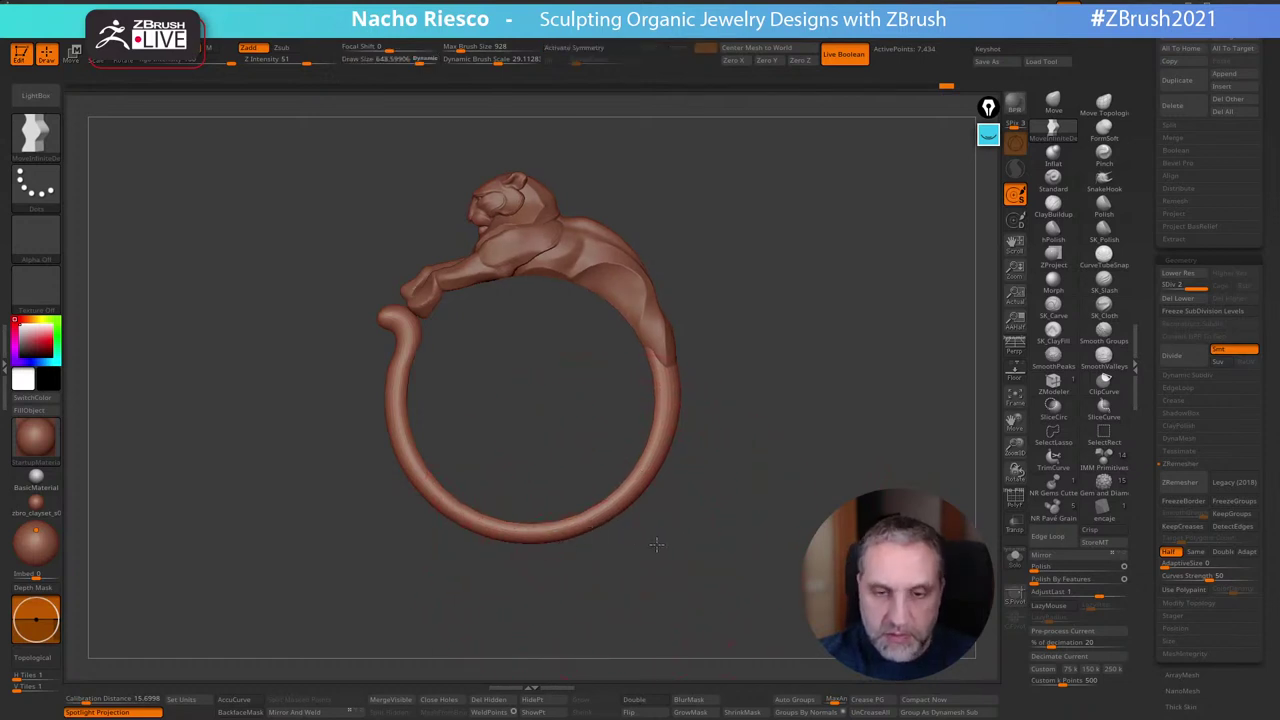
{"action": "key", "text": "x"}
{"action": "left_click", "coordinate": [652, 48]}
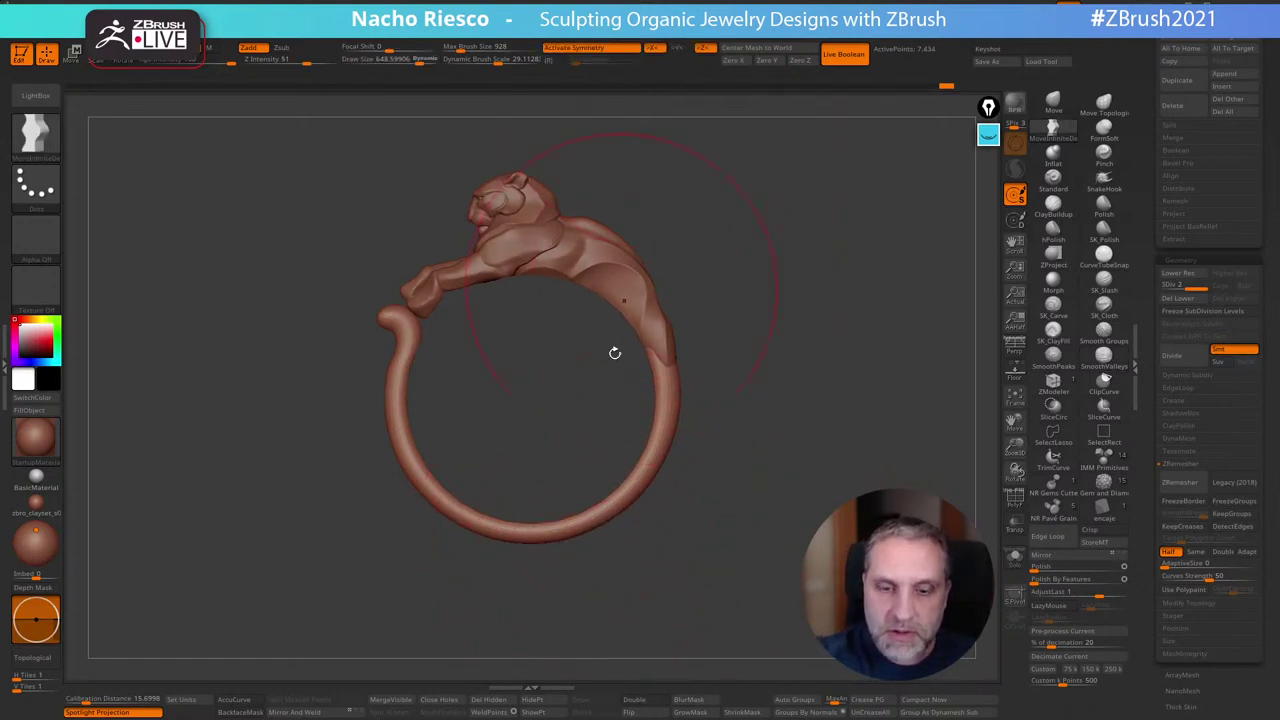
{"action": "left_click_drag", "start_coordinate": [593, 527], "coordinate": [639, 500]}
{"action": "left_click_drag", "start_coordinate": [714, 521], "coordinate": [754, 483]}
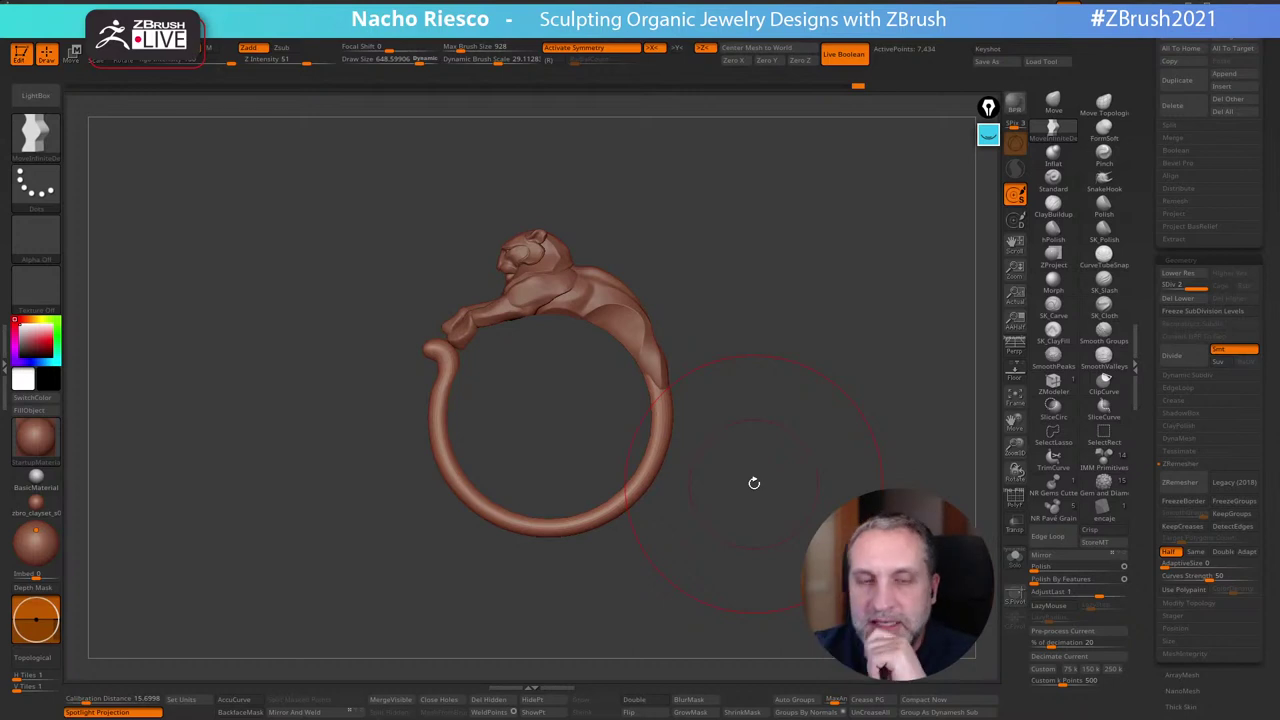
{"action": "left_click_drag", "start_coordinate": [754, 483], "coordinate": [807, 364]}
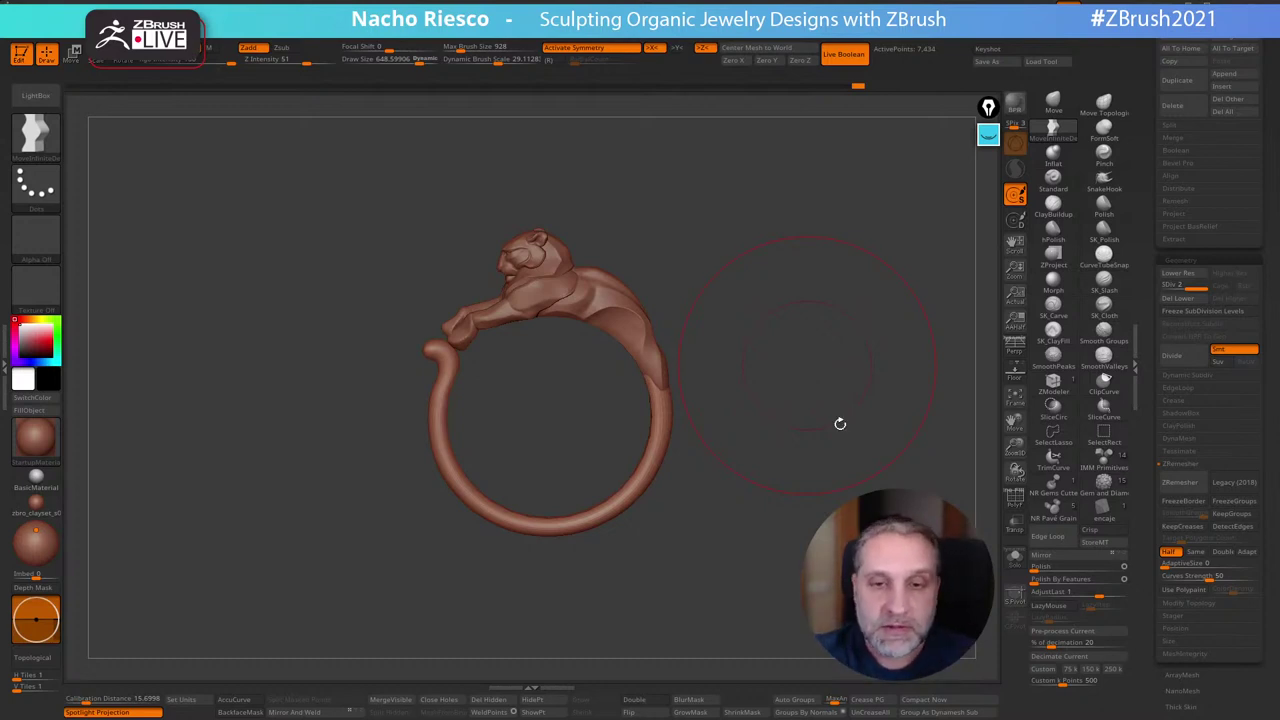
Select the front legs and reshape the shoulder and elbow with a large Move Topological brush
{"action": "mouse_move", "coordinate": [840, 424]}
{"action": "left_mouse_down"}
{"action": "mouse_move", "coordinate": [826, 451]}
{"action": "mouse_move", "coordinate": [898, 443]}
{"action": "mouse_move", "coordinate": [922, 419]}
{"action": "mouse_move", "coordinate": [904, 447]}
{"action": "mouse_move", "coordinate": [958, 430]}
{"action": "mouse_move", "coordinate": [966, 403]}
{"action": "mouse_move", "coordinate": [930, 410]}
{"action": "mouse_move", "coordinate": [924, 288]}
{"action": "mouse_move", "coordinate": [764, 307]}
{"action": "left_mouse_up"}
{"action": "left_click_drag", "start_coordinate": [685, 270], "coordinate": [601, 595], "text": "alt"}
{"action": "left_click", "coordinate": [660, 358], "text": "alt"}
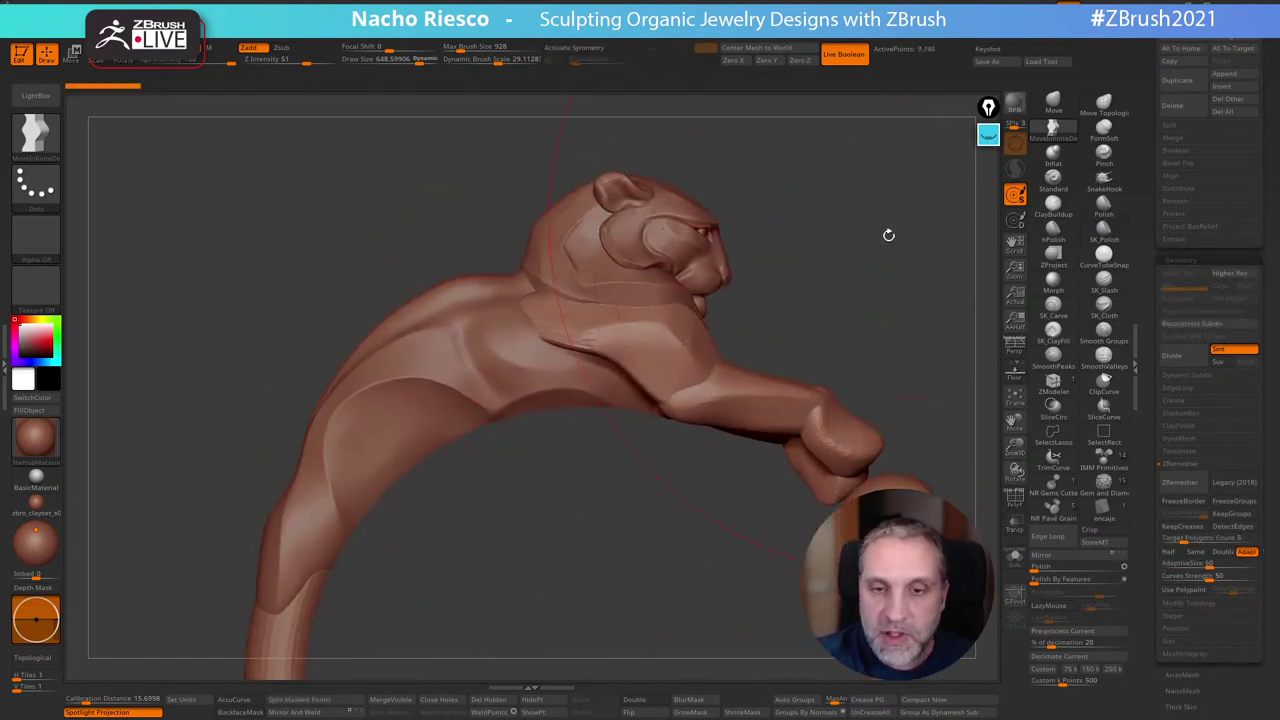
{"action": "left_click", "coordinate": [1104, 107]}
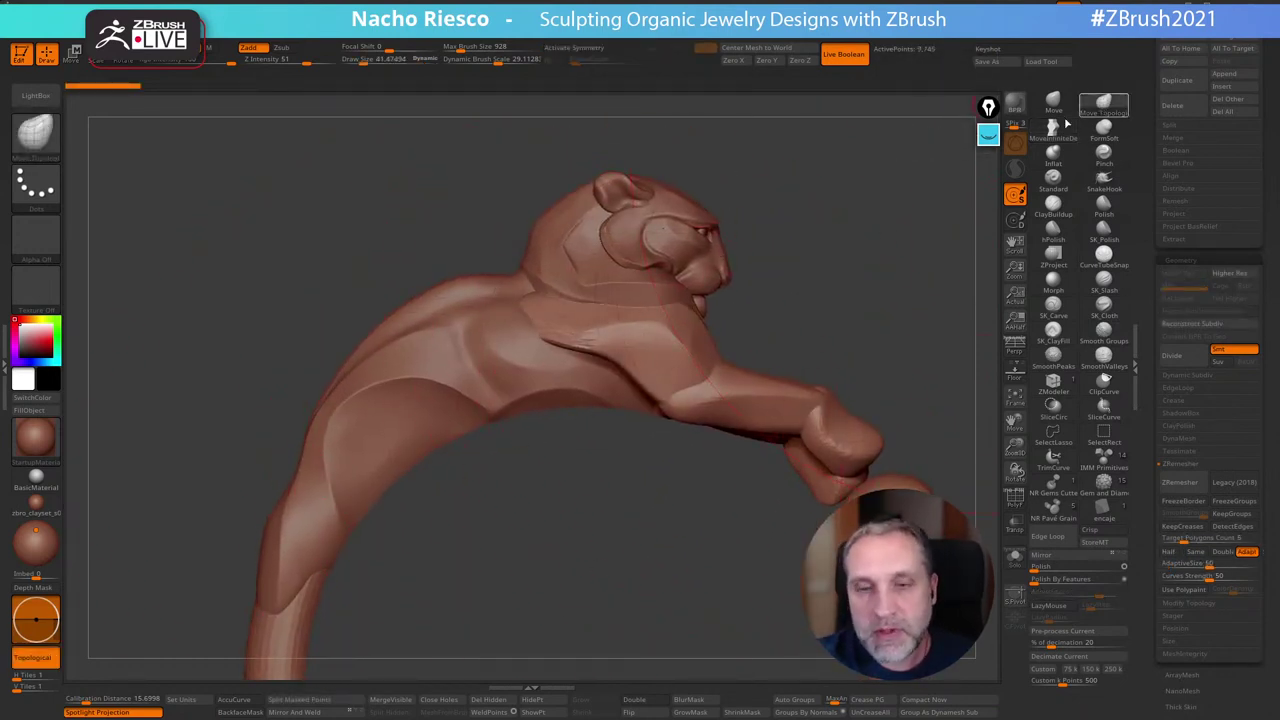
{"action": "key", "text": "s"}
{"action": "mouse_move", "coordinate": [655, 329]}
{"action": "left_mouse_down"}
{"action": "mouse_move", "coordinate": [679, 330]}
{"action": "mouse_move", "coordinate": [644, 342]}
{"action": "left_mouse_up"}
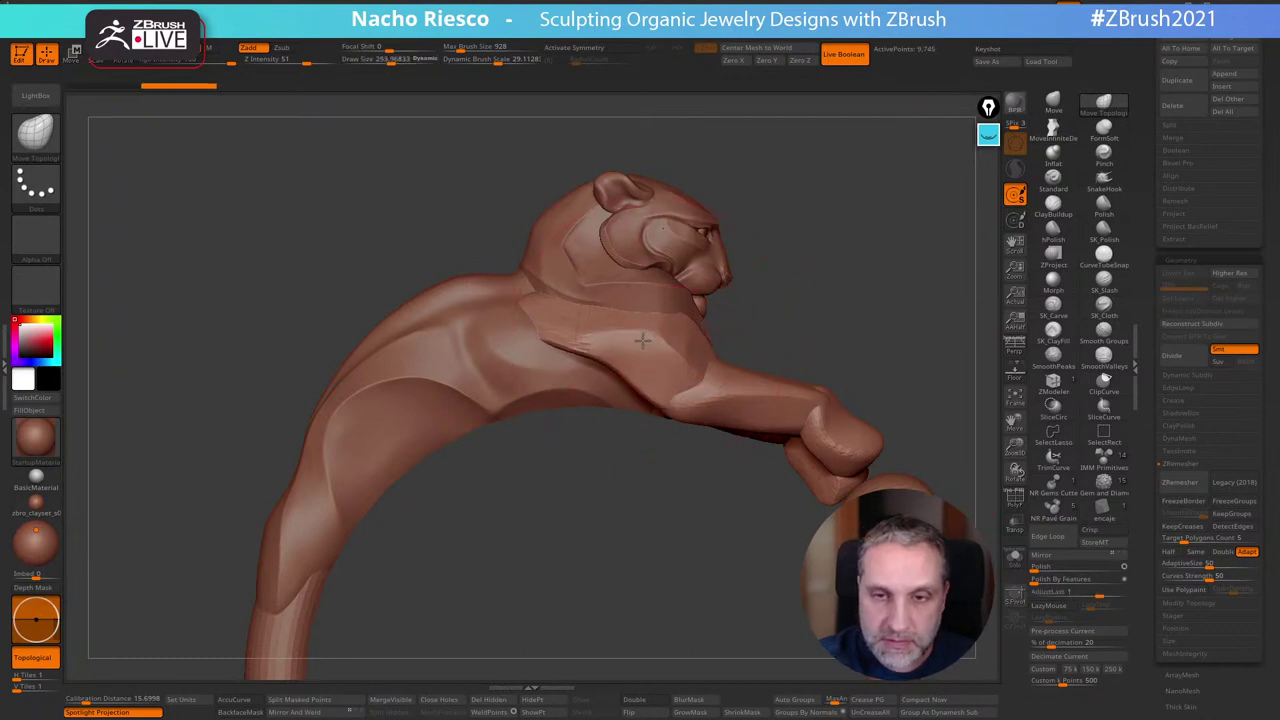
{"action": "left_click_drag", "start_coordinate": [768, 242], "coordinate": [771, 226]}
{"action": "left_click_drag", "start_coordinate": [627, 374], "coordinate": [635, 406]}
{"action": "mouse_move", "coordinate": [774, 269]}
{"action": "left_mouse_down"}
{"action": "mouse_move", "coordinate": [779, 291]}
{"action": "mouse_move", "coordinate": [906, 271]}
{"action": "mouse_move", "coordinate": [818, 277]}
{"action": "left_mouse_up"}
{"action": "left_click_drag", "start_coordinate": [910, 269], "coordinate": [870, 280]}
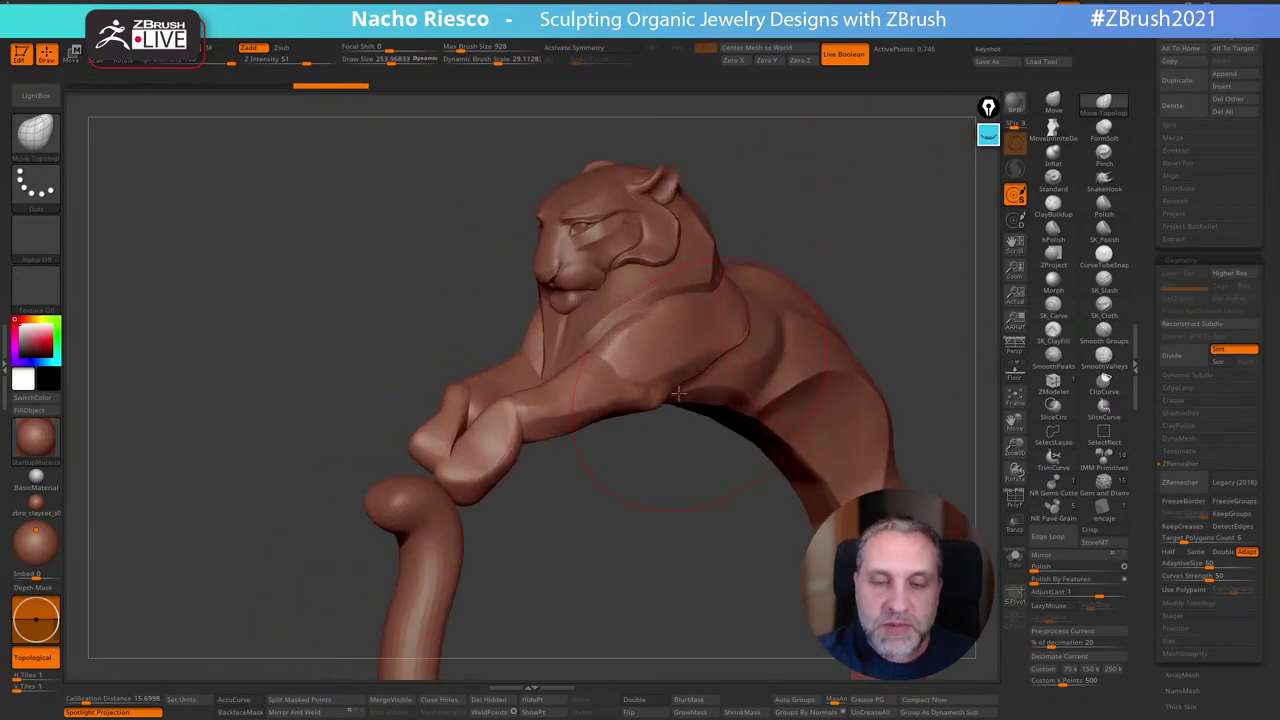
Set the draw size to about 226 and adjust the foreleg shape, checking both legs from several angles
{"action": "key", "text": "s"}
{"action": "left_click_drag", "start_coordinate": [613, 475], "coordinate": [609, 475]}
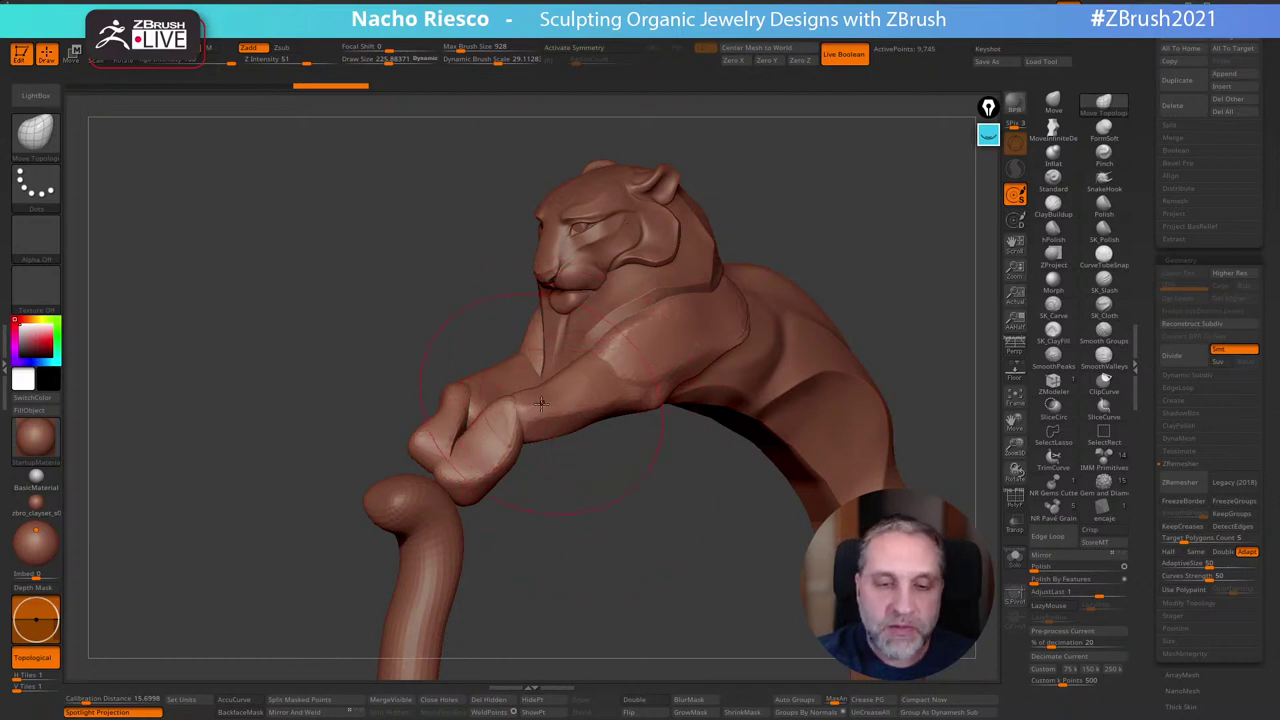
{"action": "left_click_drag", "start_coordinate": [540, 403], "coordinate": [703, 302]}
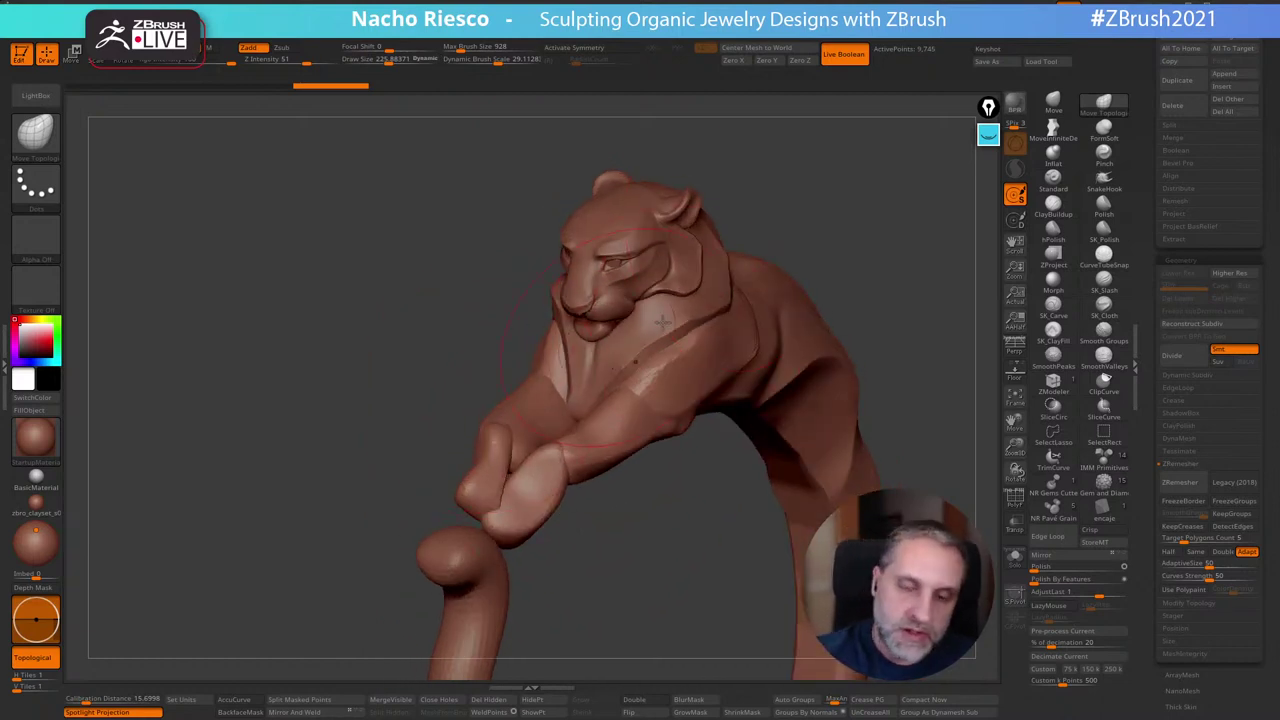
{"action": "left_click_drag", "start_coordinate": [662, 320], "coordinate": [795, 332]}
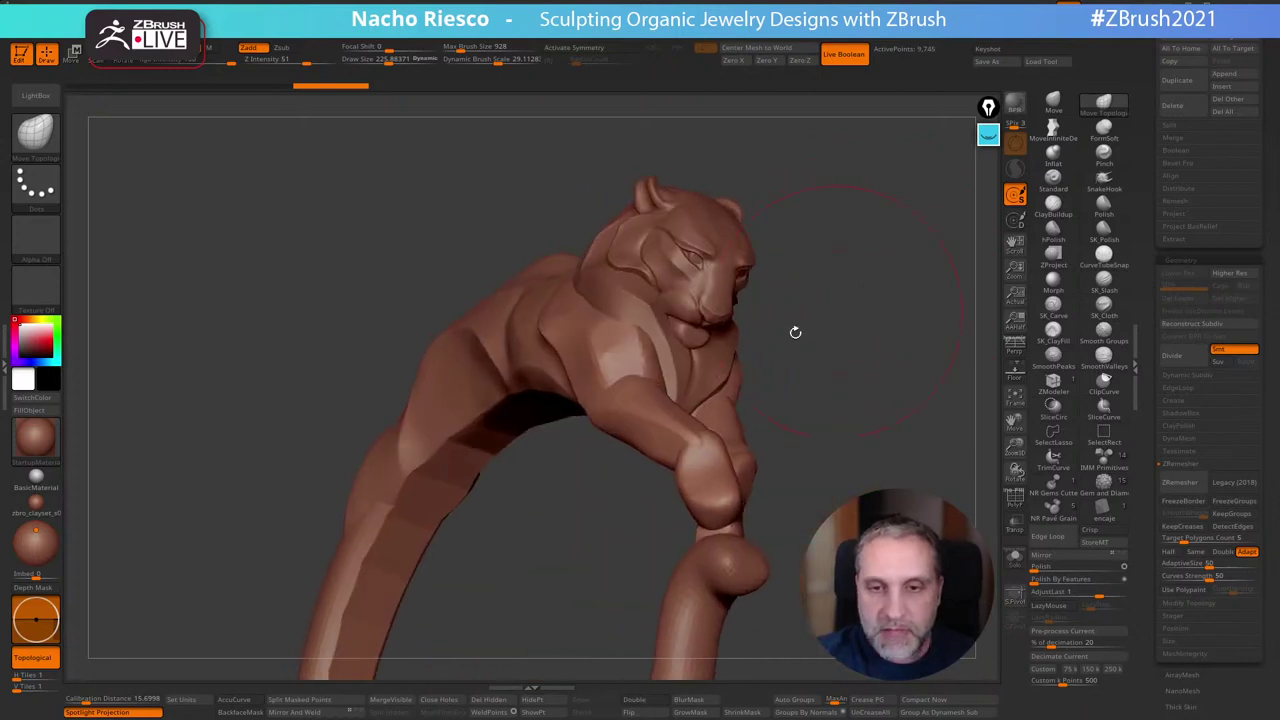
{"action": "mouse_move", "coordinate": [906, 294]}
{"action": "left_mouse_down"}
{"action": "mouse_move", "coordinate": [880, 245]}
{"action": "mouse_move", "coordinate": [868, 250]}
{"action": "left_mouse_up"}
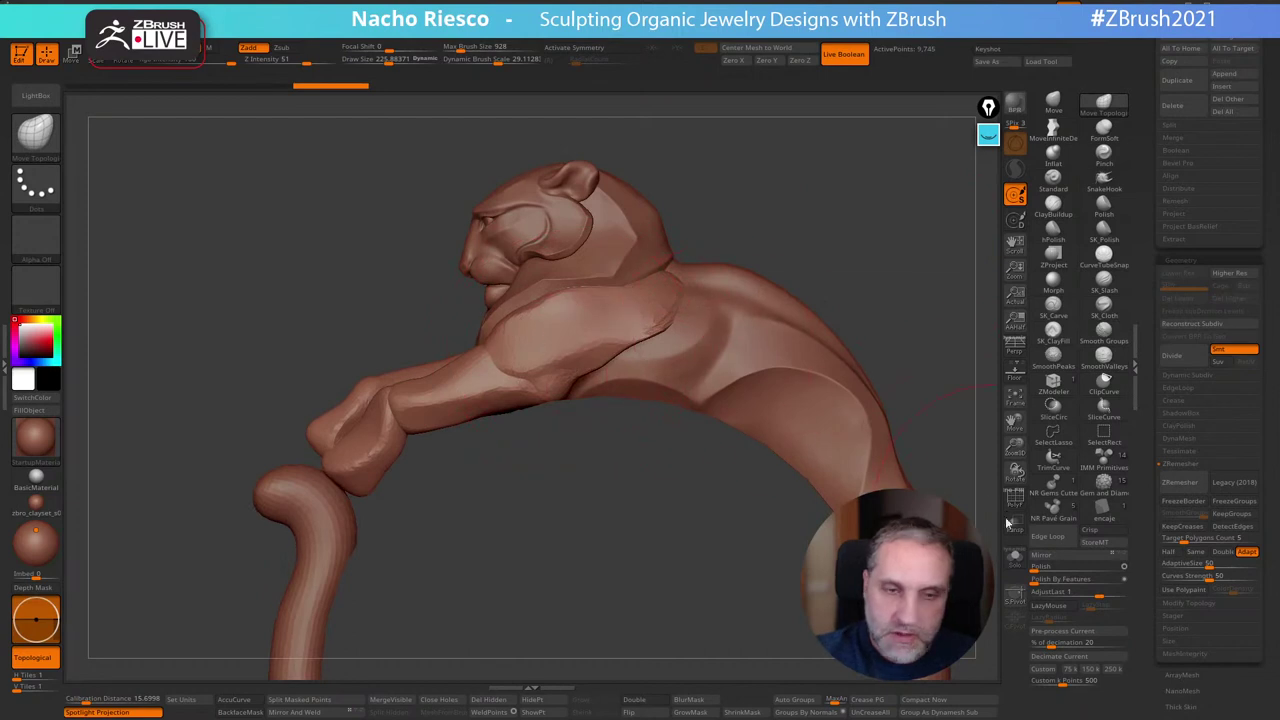
Isolate the front legs with Solo, hide the leg nearest the viewer, and split the hidden part into its own subtool
{"action": "left_click", "coordinate": [1015, 558]}
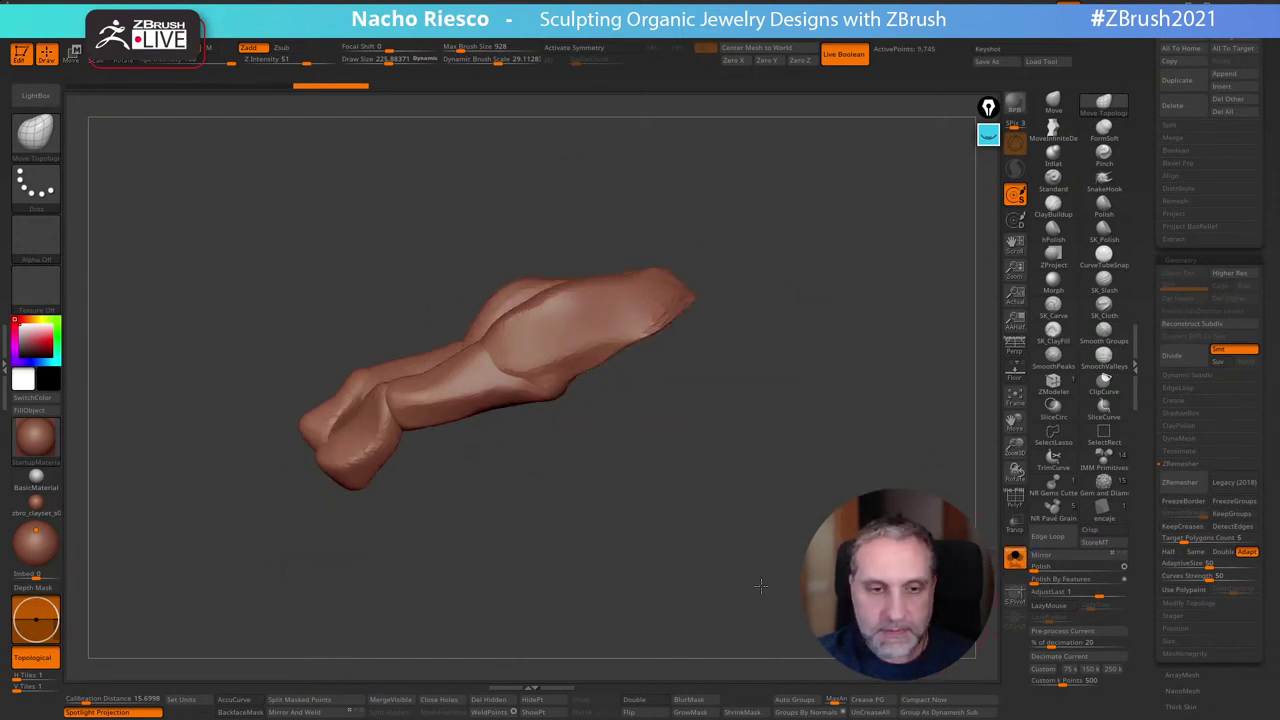
{"action": "mouse_move", "coordinate": [721, 578]}
{"action": "left_mouse_down"}
{"action": "mouse_move", "coordinate": [763, 571]}
{"action": "mouse_move", "coordinate": [739, 584]}
{"action": "mouse_move", "coordinate": [787, 605]}
{"action": "left_mouse_up"}
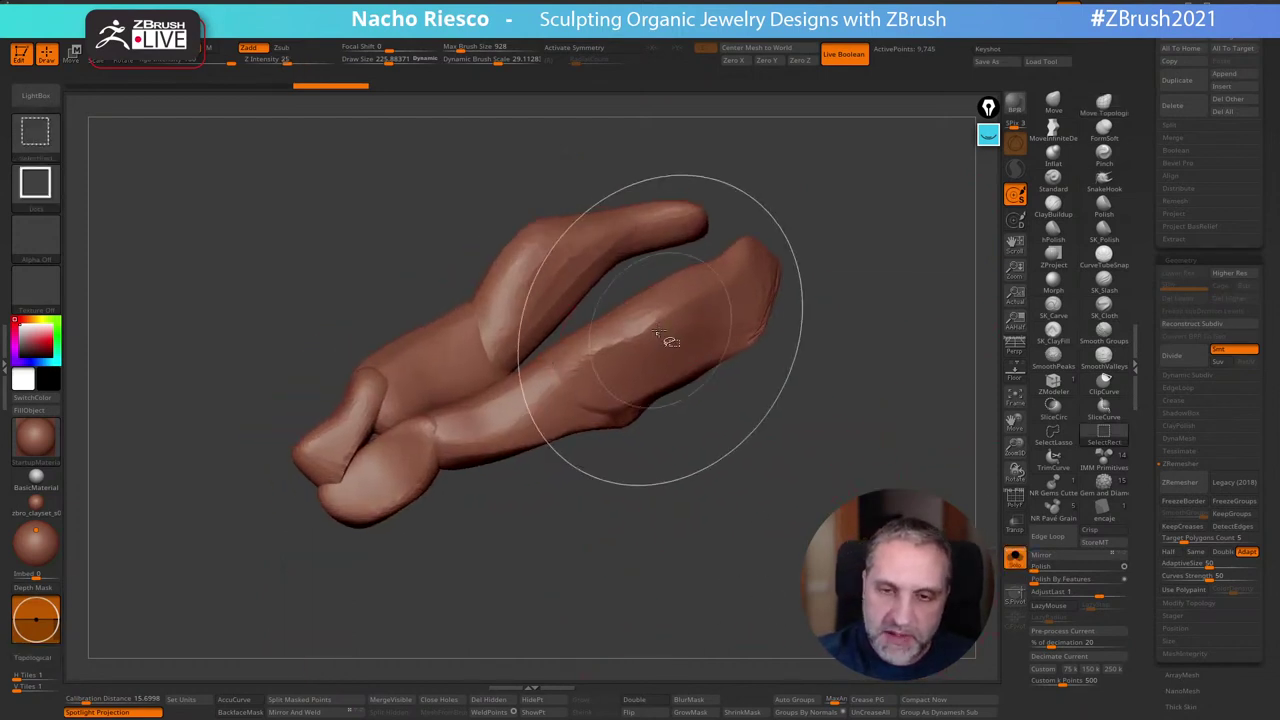
{"action": "left_click", "coordinate": [661, 331], "text": "ctrl+shift"}
{"action": "left_click_drag", "start_coordinate": [673, 465], "coordinate": [700, 557], "text": "ctrl+shift"}
{"action": "left_click", "coordinate": [531, 412], "text": "ctrl+shift"}
{"action": "left_click", "coordinate": [400, 478], "text": "ctrl+shift"}
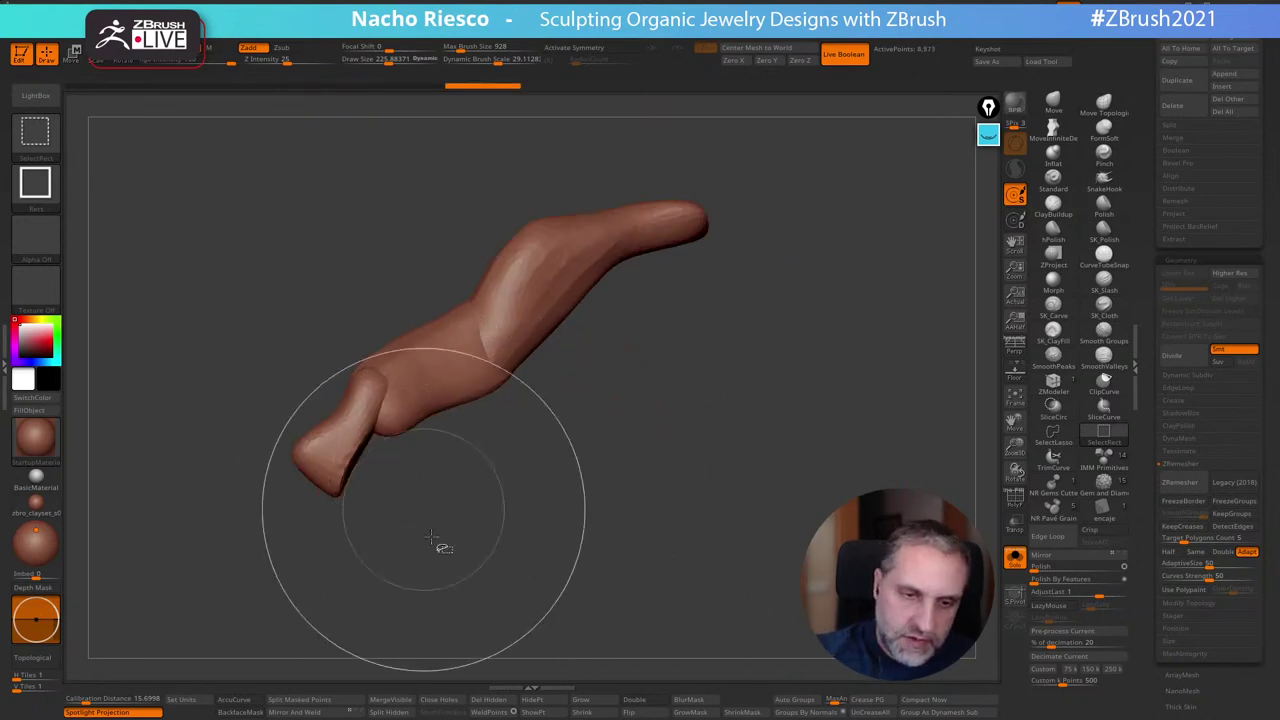
{"action": "left_click", "coordinate": [391, 712]}
Show the whole bracelet to check it, then isolate the split-off near front leg with Solo
{"action": "left_click", "coordinate": [1015, 558]}
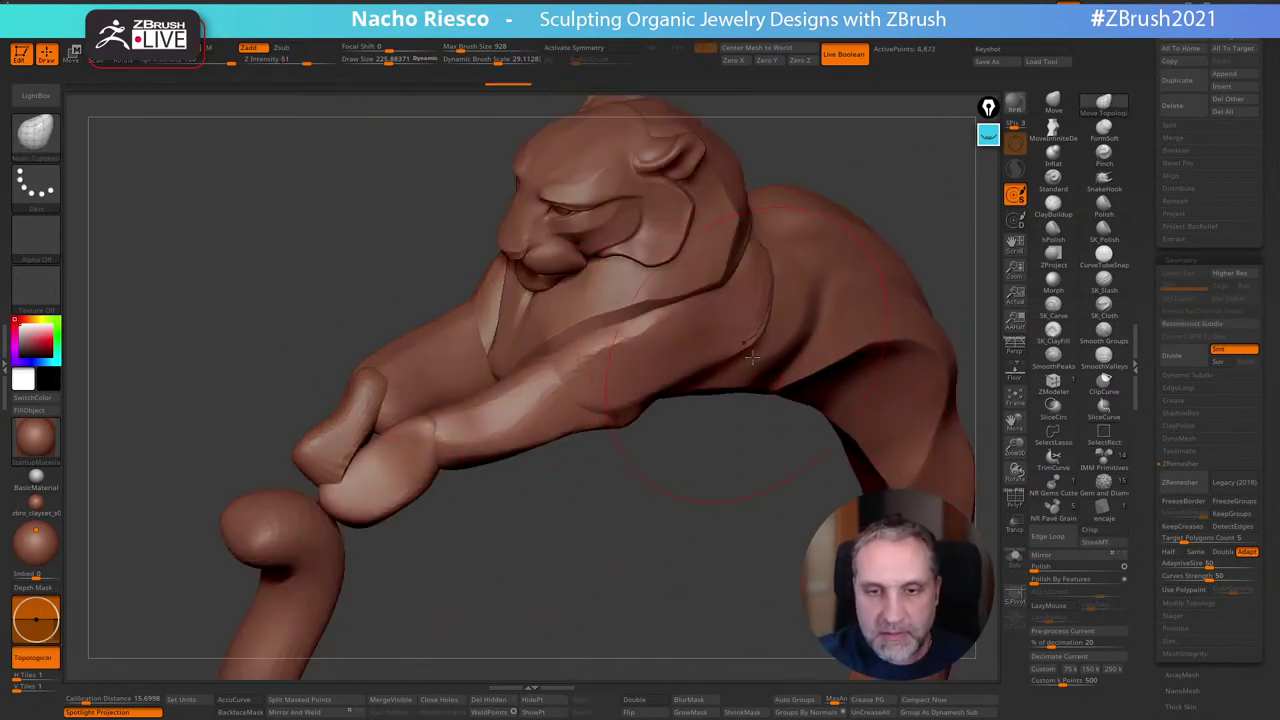
{"action": "left_click", "coordinate": [1015, 558]}
{"action": "left_click_drag", "start_coordinate": [985, 545], "coordinate": [920, 555]}
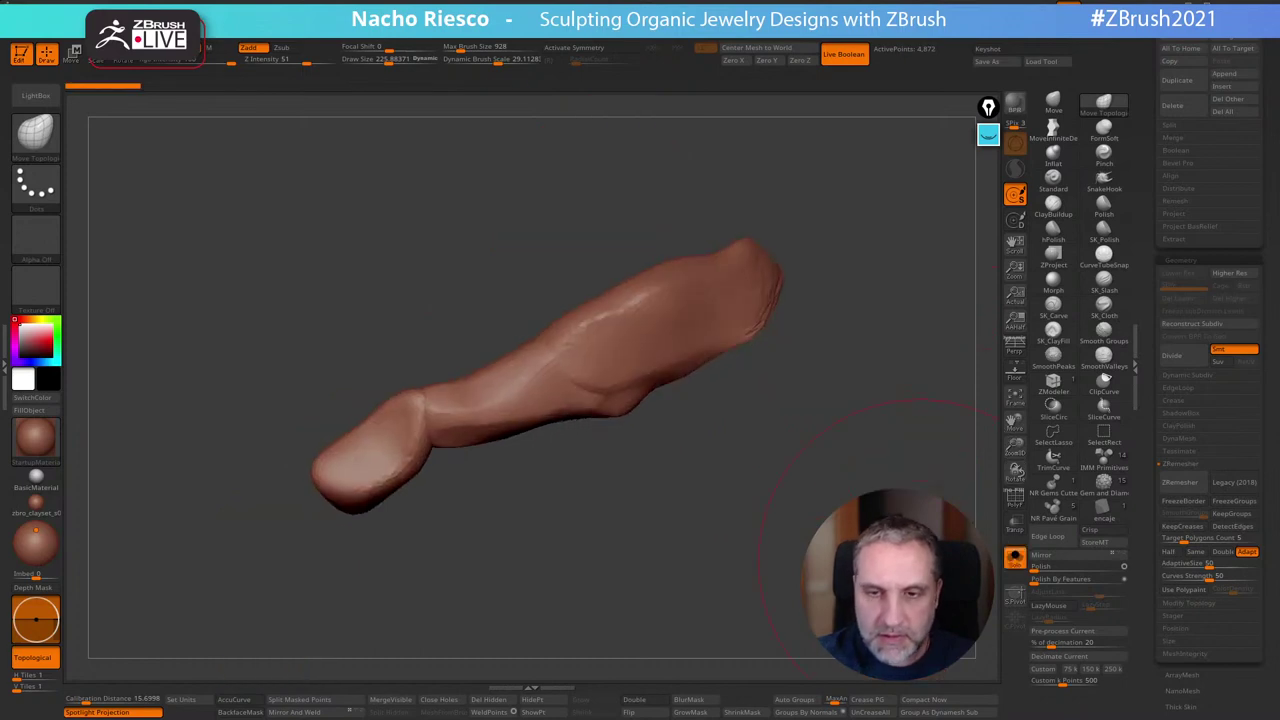
Compare the near front leg with the whole bracelet, isolate it again, and adjust its shape at a draw size of about 276
{"action": "left_click", "coordinate": [1015, 558]}
{"action": "left_click_drag", "start_coordinate": [900, 219], "coordinate": [880, 250]}
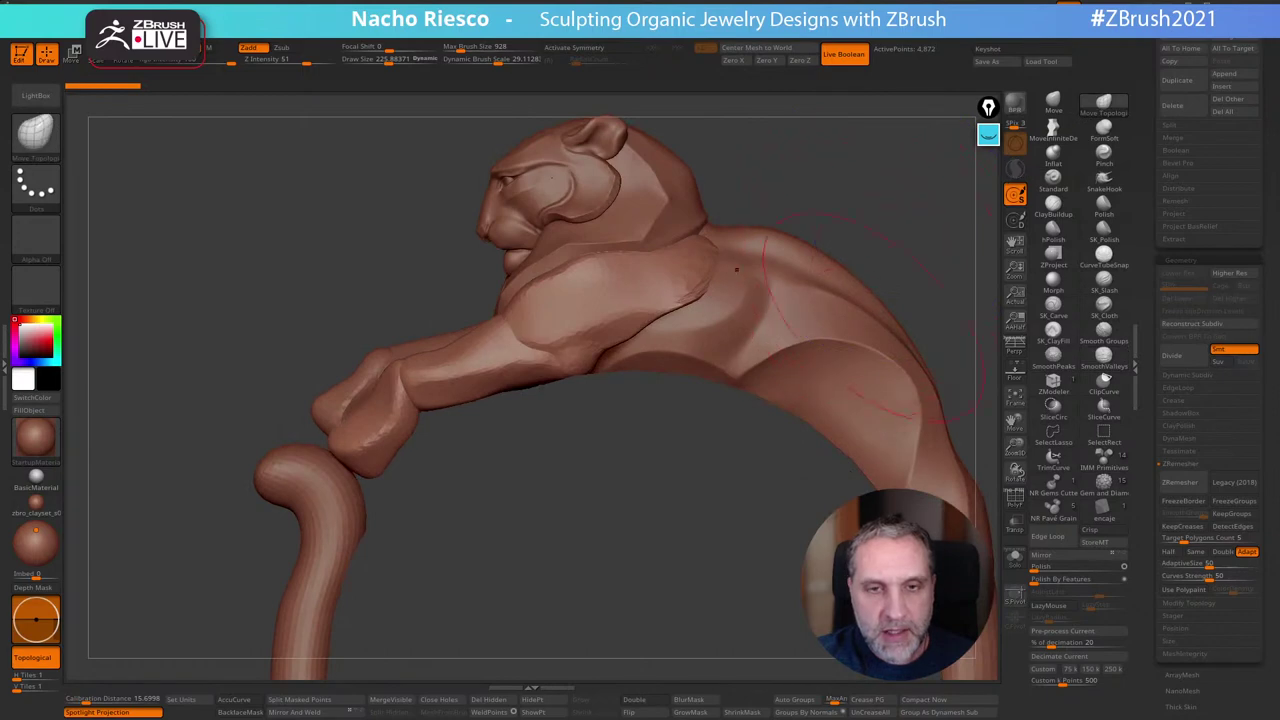
{"action": "left_click", "coordinate": [1019, 563]}
{"action": "mouse_move", "coordinate": [805, 554]}
{"action": "left_mouse_down", "text": "alt"}
{"action": "mouse_move", "coordinate": [766, 594]}
{"action": "mouse_move", "coordinate": [780, 608]}
{"action": "left_mouse_up", "text": "alt"}
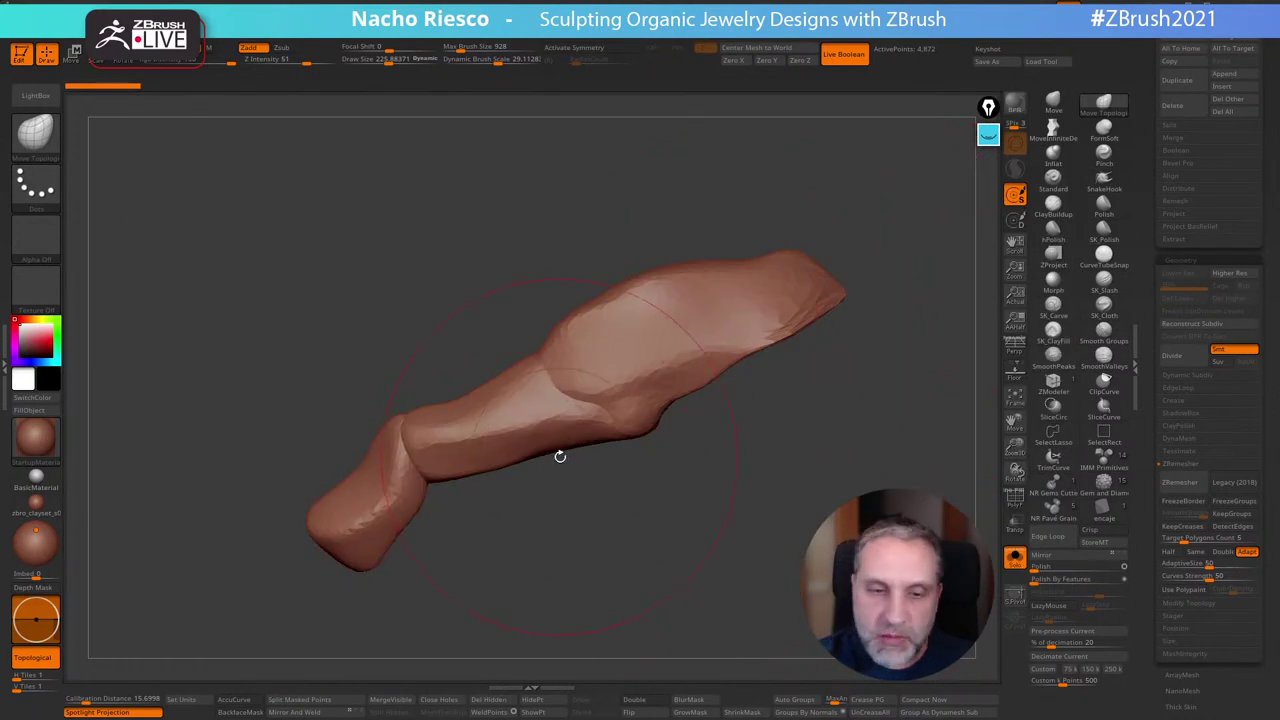
{"action": "key", "text": "s"}
{"action": "left_click_drag", "start_coordinate": [560, 457], "coordinate": [565, 457]}
{"action": "mouse_move", "coordinate": [583, 379]}
{"action": "left_mouse_down"}
{"action": "mouse_move", "coordinate": [578, 334]}
{"action": "mouse_move", "coordinate": [588, 368]}
{"action": "left_mouse_up"}
{"action": "mouse_move", "coordinate": [537, 431]}
{"action": "left_mouse_down"}
{"action": "mouse_move", "coordinate": [526, 397]}
{"action": "mouse_move", "coordinate": [524, 422]}
{"action": "left_mouse_up"}
{"action": "mouse_move", "coordinate": [368, 488]}
{"action": "left_mouse_down"}
{"action": "mouse_move", "coordinate": [386, 488]}
{"action": "mouse_move", "coordinate": [368, 492]}
{"action": "left_mouse_up"}
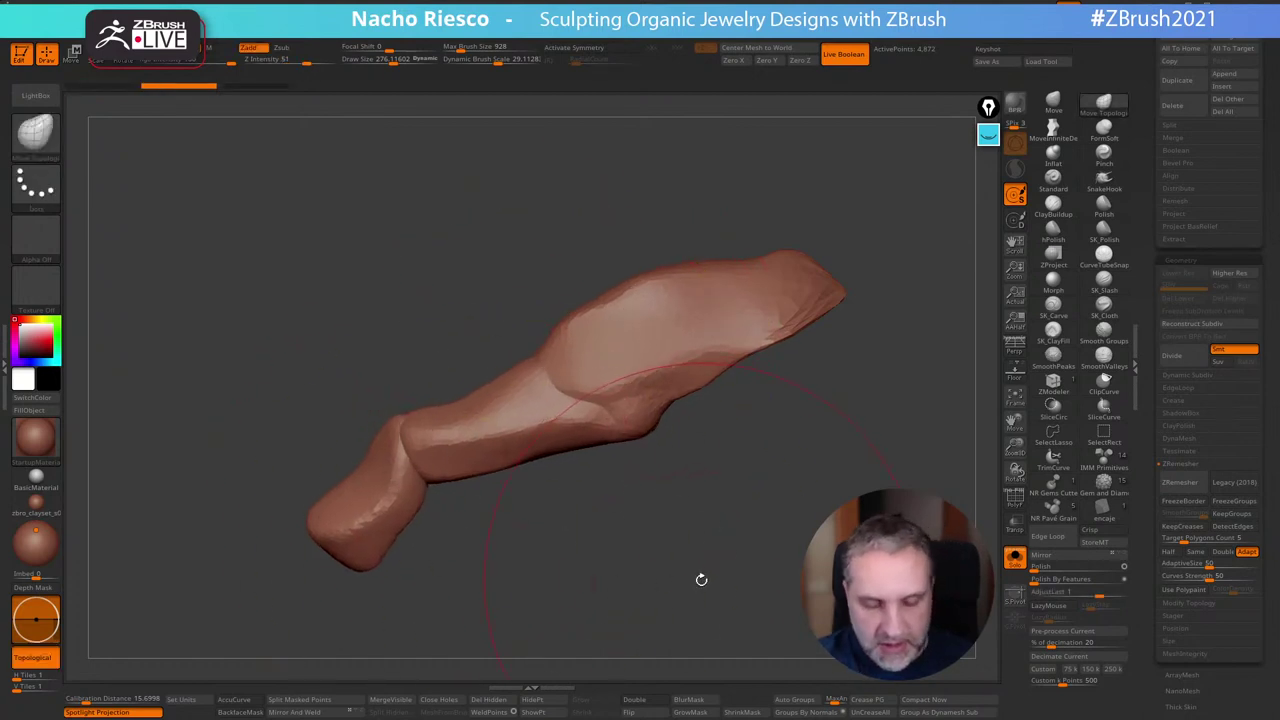
Apply Remesh By Union to the isolated front leg and show its polyframe to check the mesh and polygroups
{"action": "key", "text": "w"}
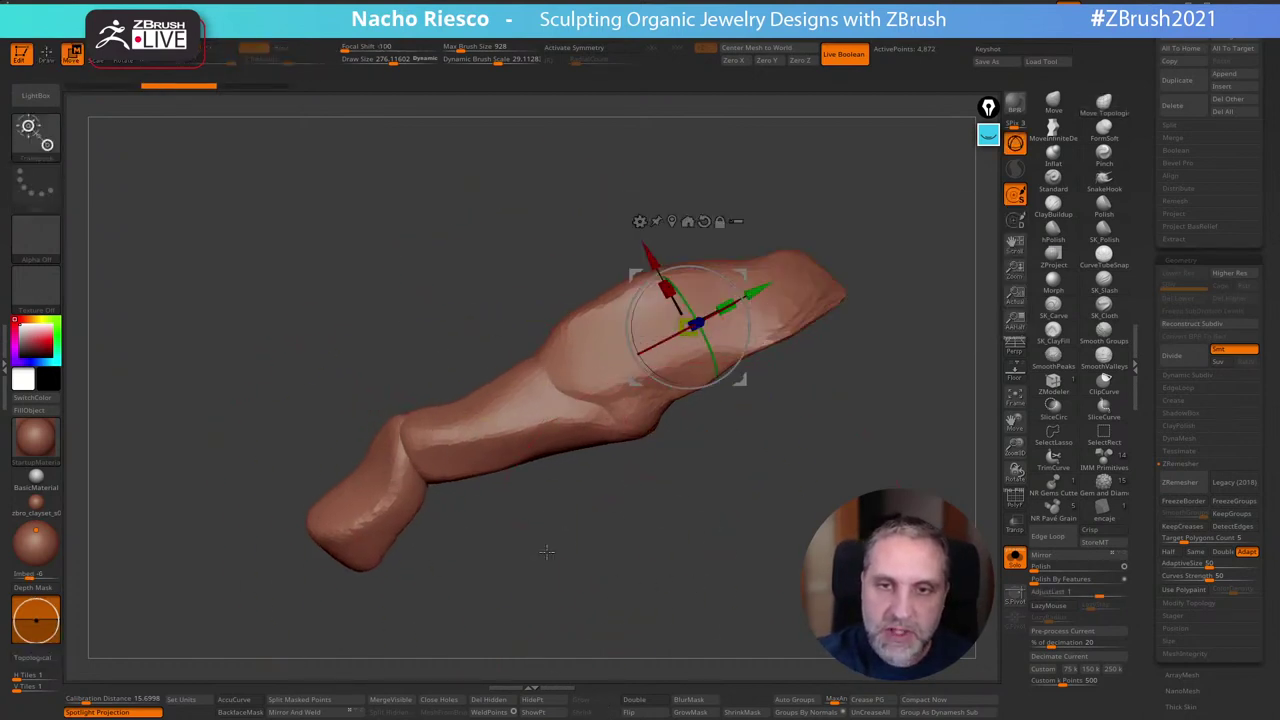
{"action": "left_click", "coordinate": [640, 221]}
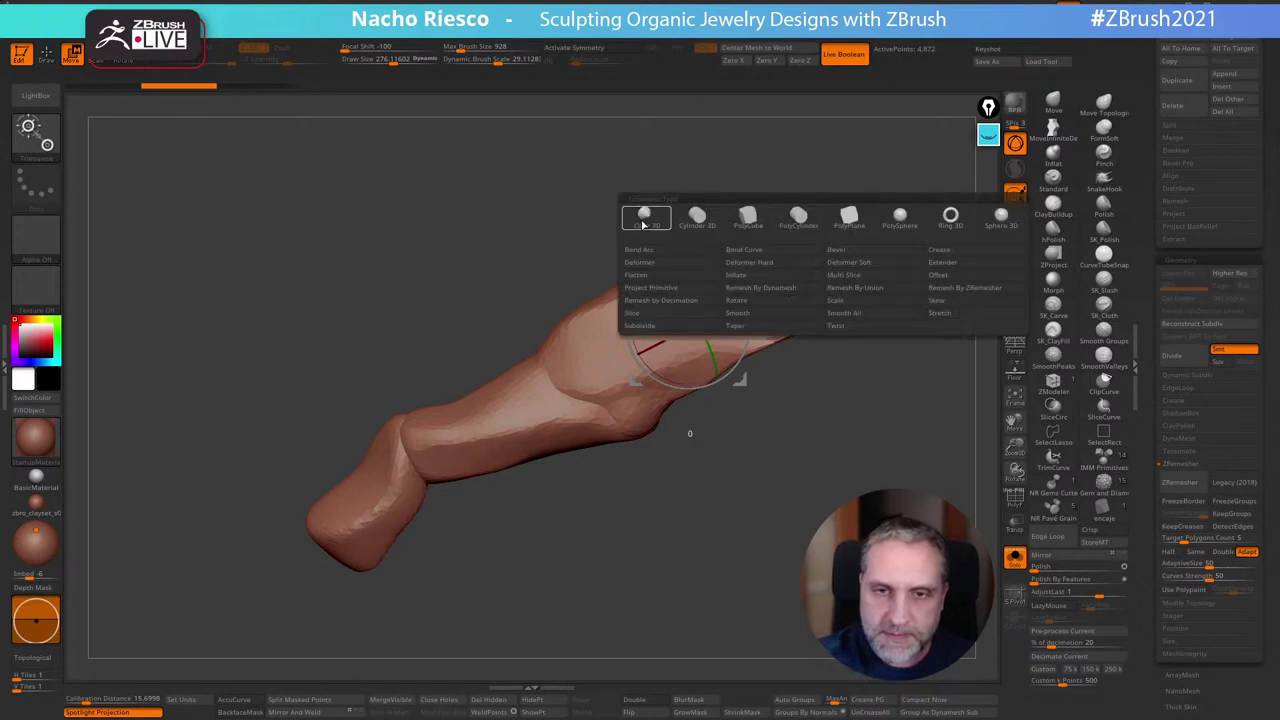
{"action": "left_click", "coordinate": [856, 289]}
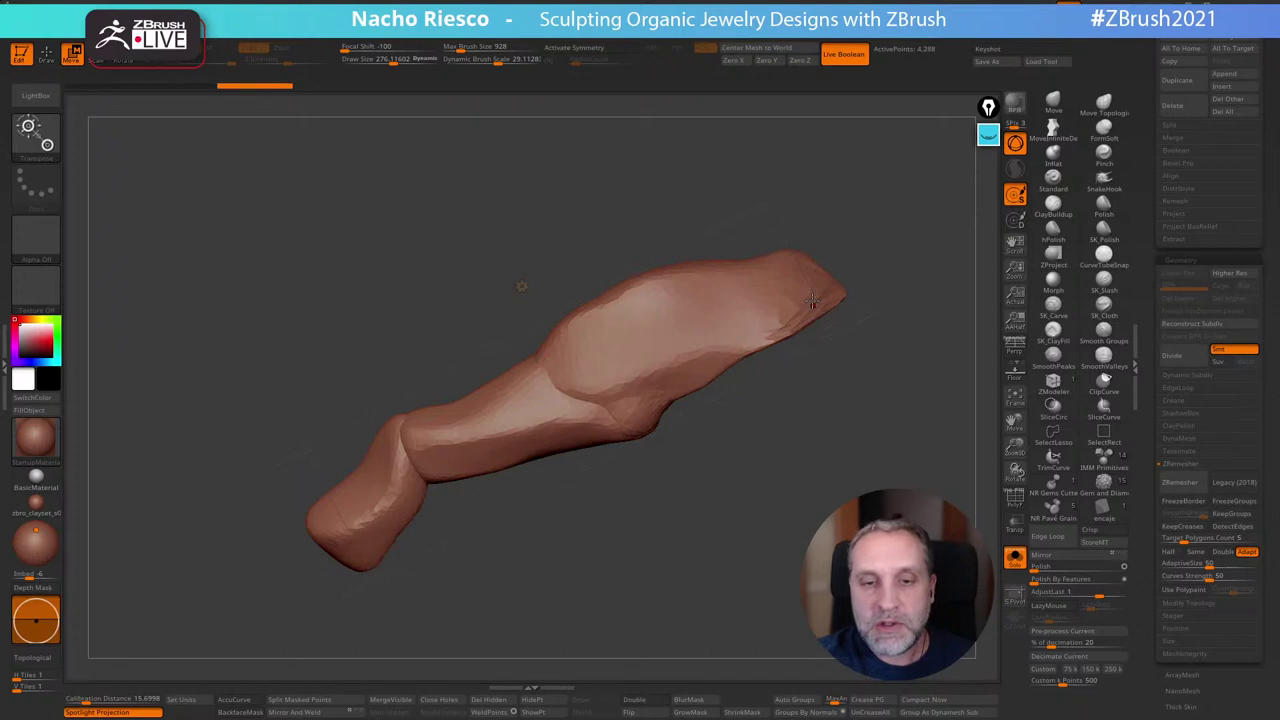
{"action": "left_click", "coordinate": [1014, 500]}
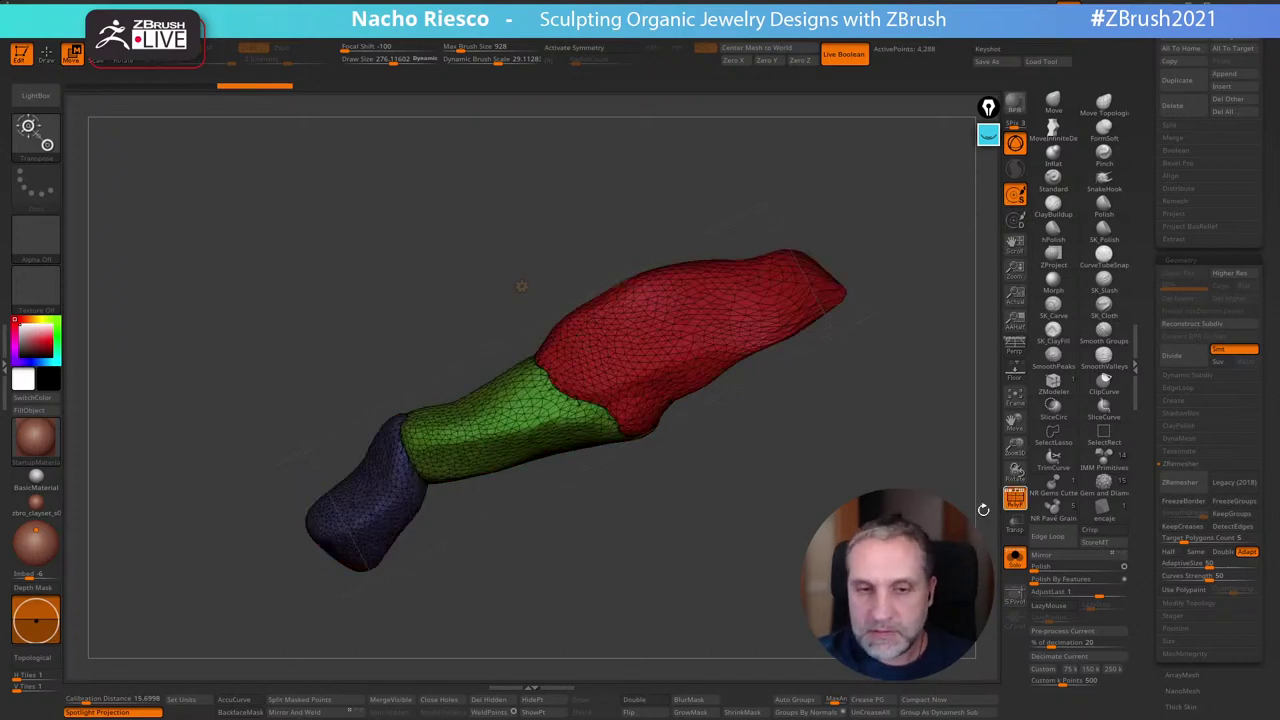
{"action": "left_click_drag", "start_coordinate": [772, 455], "coordinate": [774, 572], "text": "alt"}
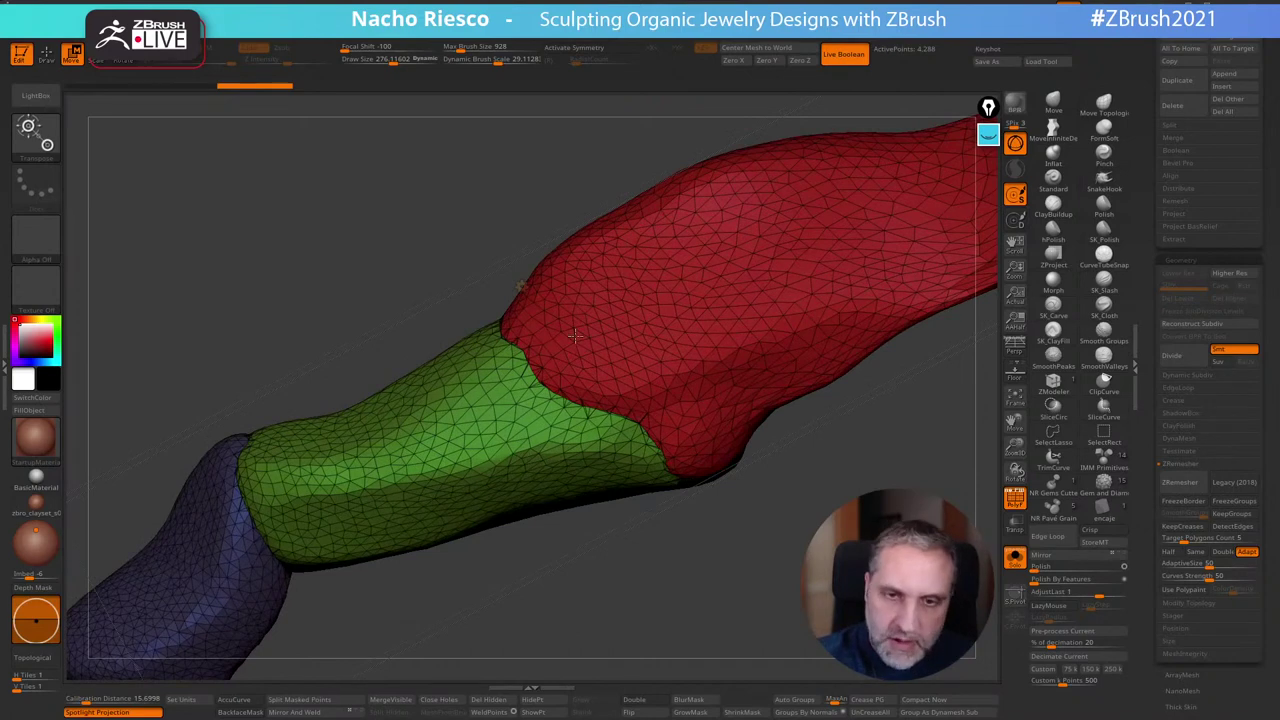
{"action": "left_click", "coordinate": [522, 287]}
{"action": "left_click", "coordinate": [706, 300]}
{"action": "key", "text": "q"}
{"action": "left_click_drag", "start_coordinate": [800, 604], "coordinate": [803, 500], "text": "alt"}
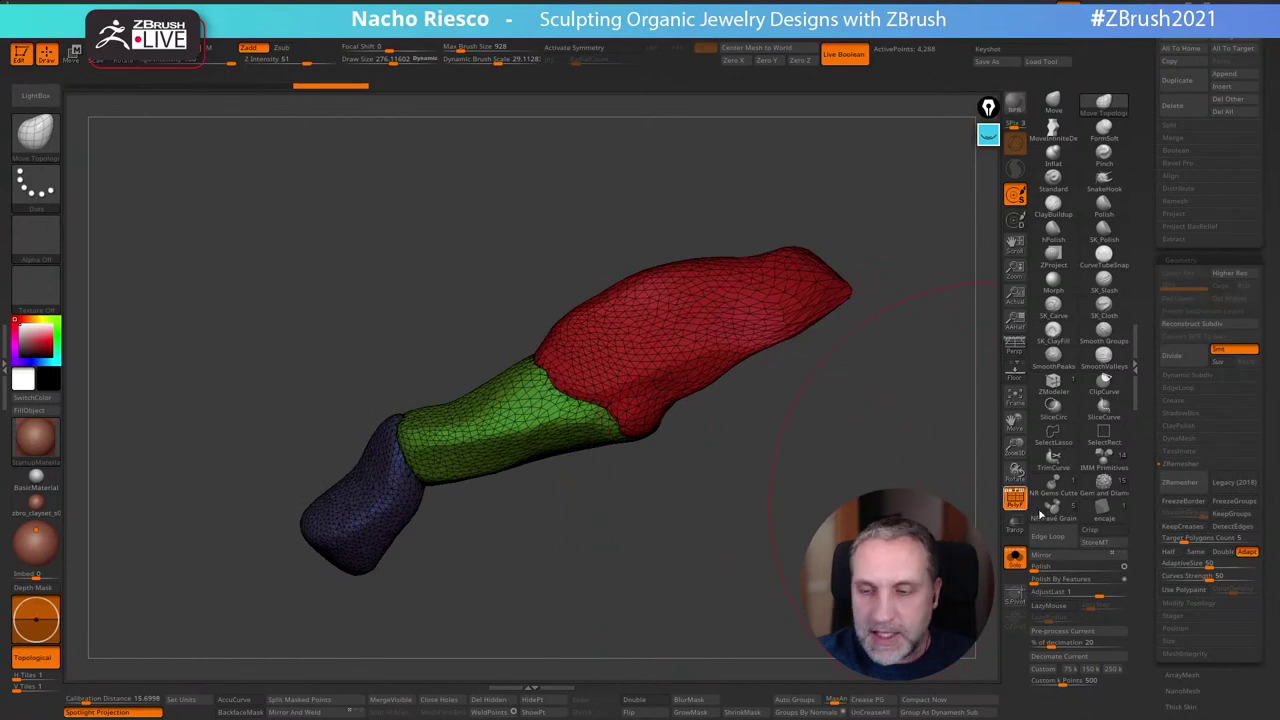
ZRemesh the front leg with Double and KeepGroups on and Adapt off, then hide the polyframe to check the surface
{"action": "left_click", "coordinate": [1225, 554]}
{"action": "left_click", "coordinate": [1246, 554]}
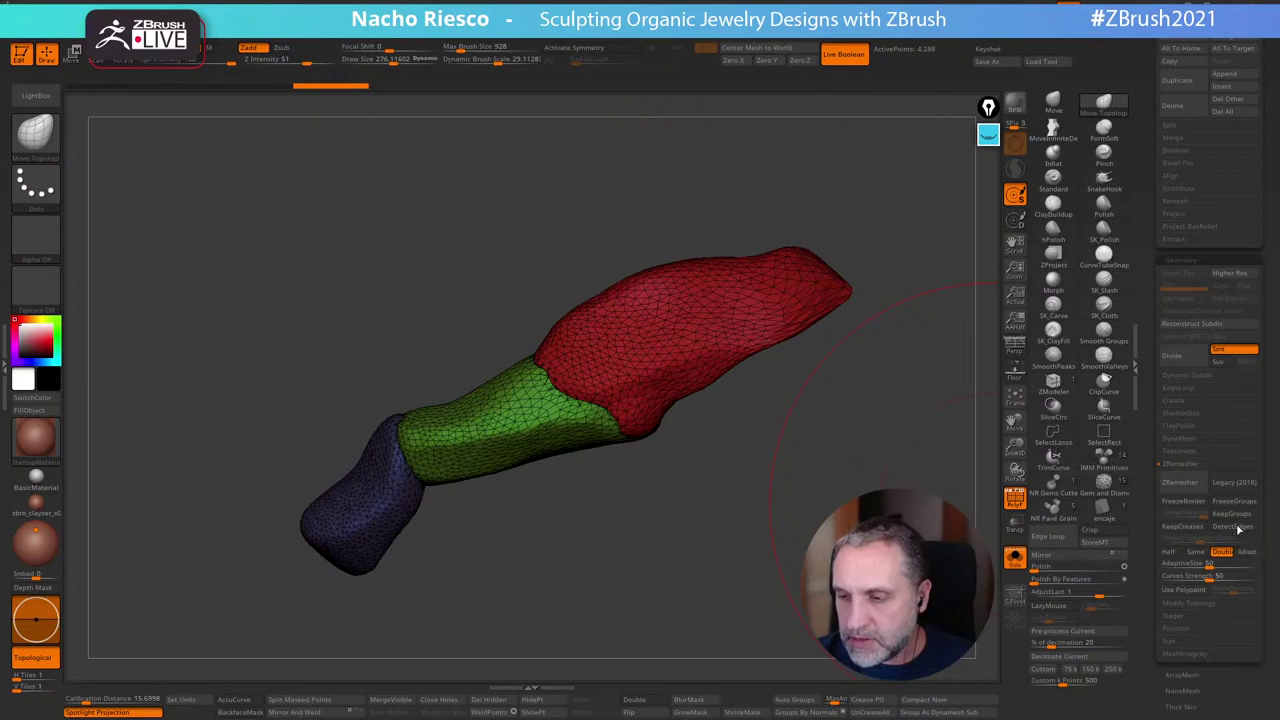
{"action": "left_click", "coordinate": [1234, 515]}
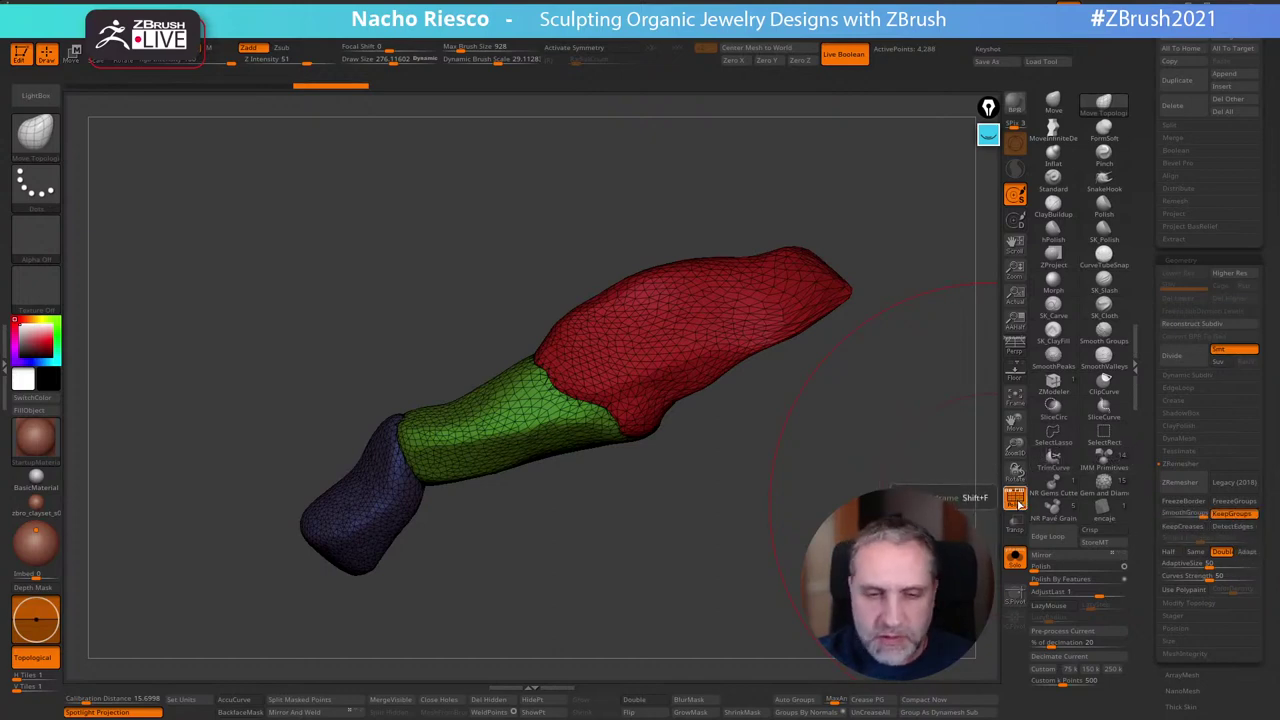
{"action": "left_click_drag", "start_coordinate": [840, 410], "coordinate": [915, 412]}
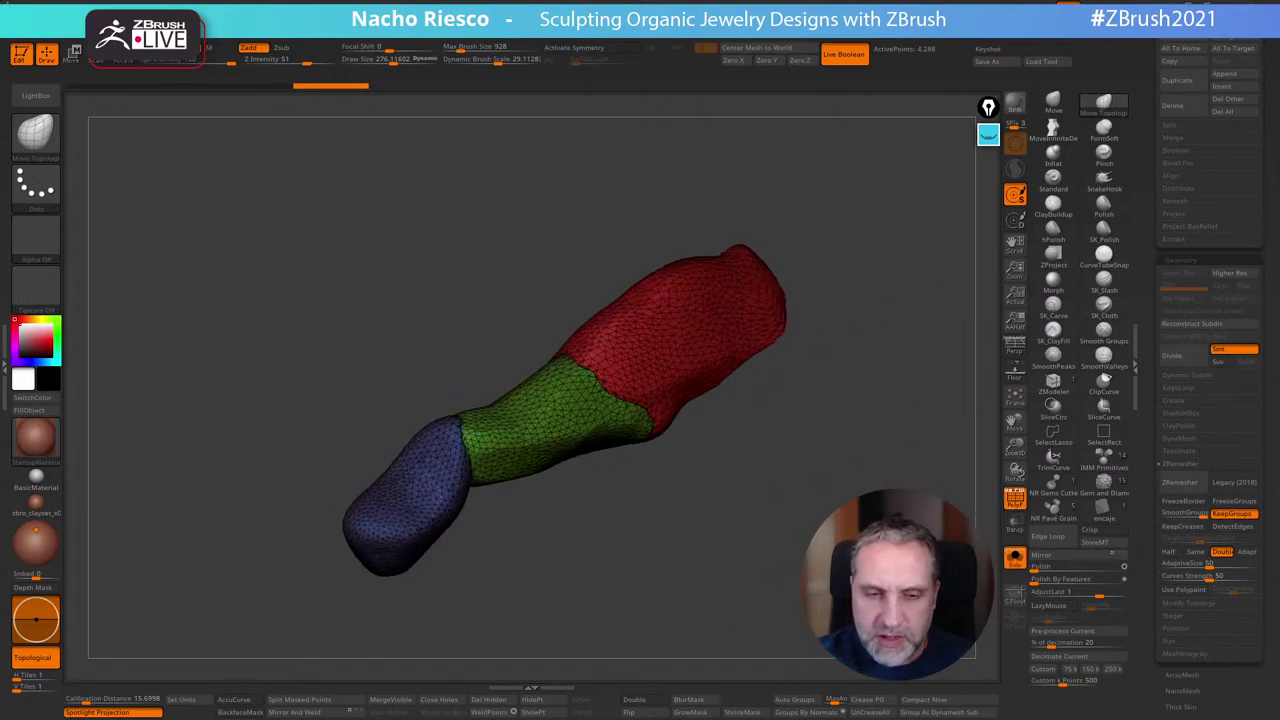
{"action": "left_click_drag", "start_coordinate": [975, 541], "coordinate": [944, 545]}
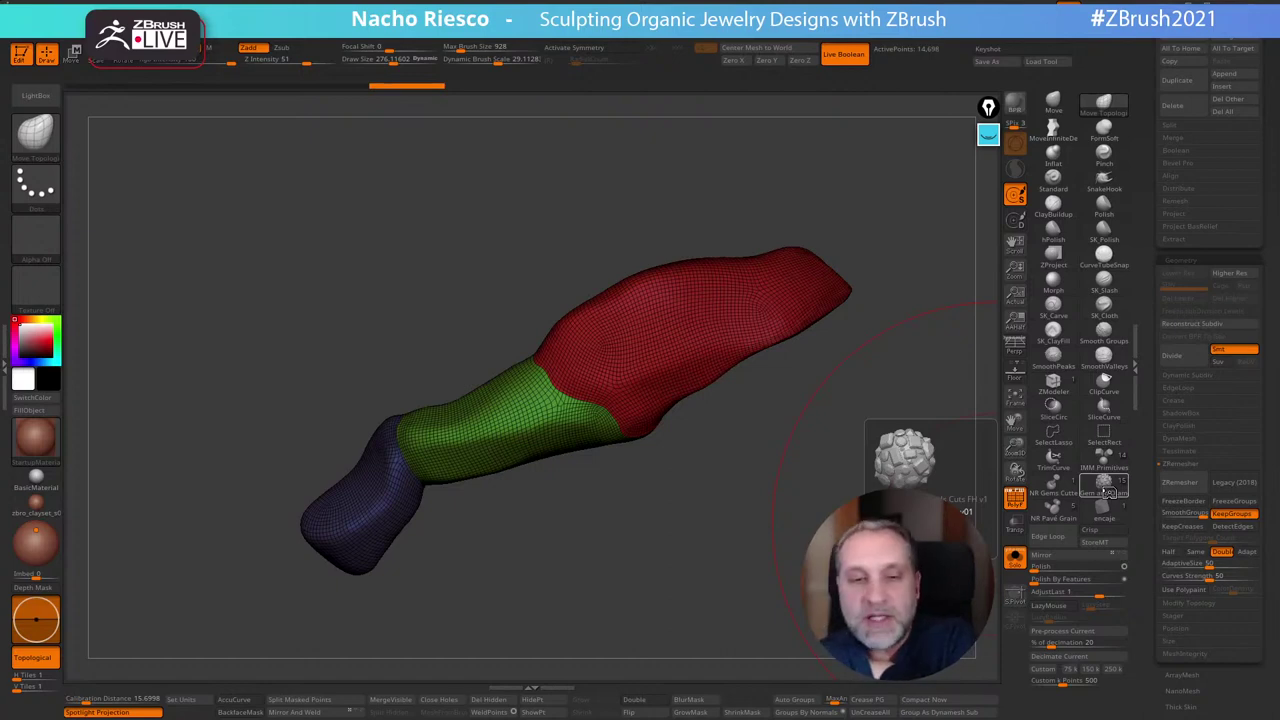
{"action": "left_click", "coordinate": [1015, 497]}
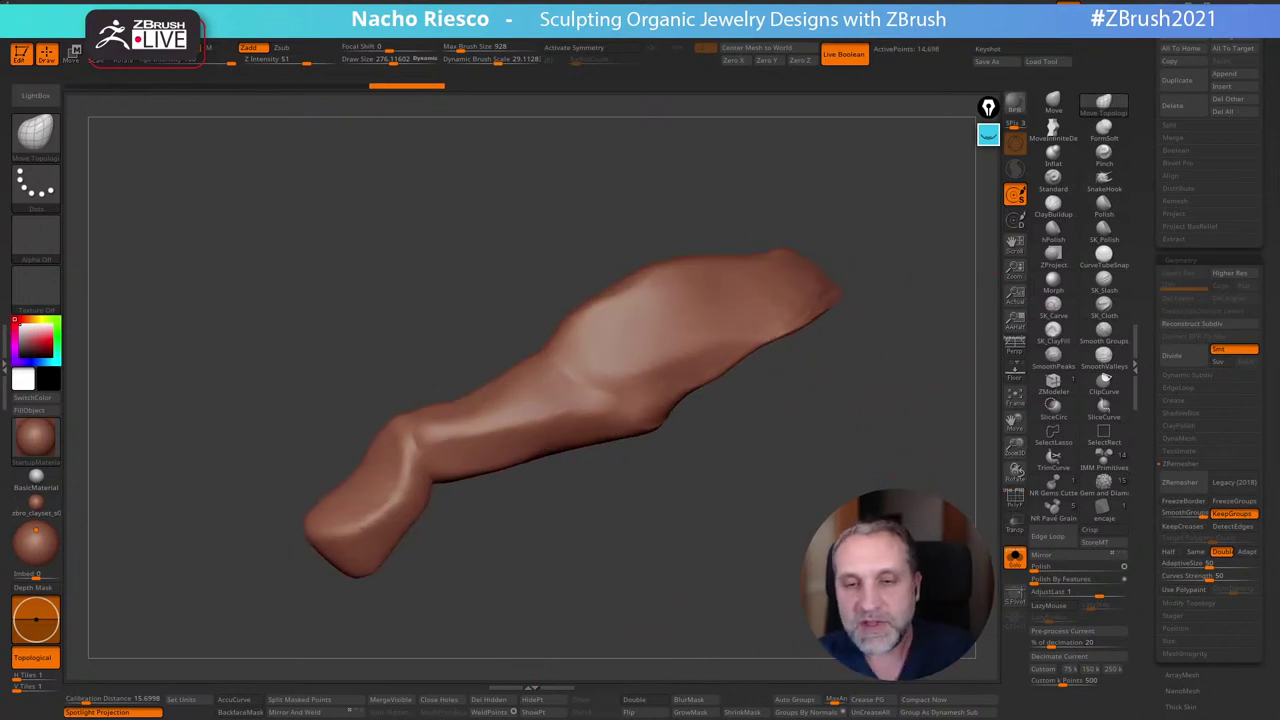
{"action": "left_click_drag", "start_coordinate": [848, 384], "coordinate": [808, 381]}
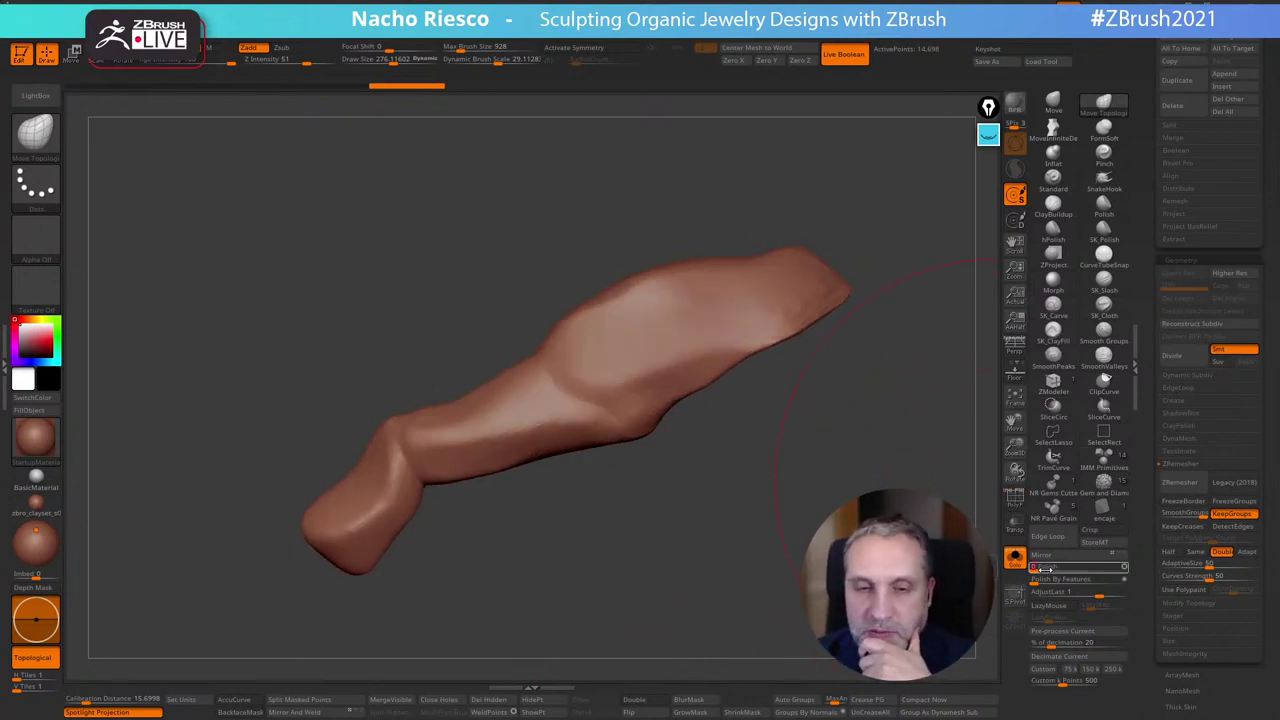
Show the whole bracelet and carve muscle creases around the near elbow and forearm with SK_Slash at a draw size of about 80
{"action": "left_click", "coordinate": [1015, 557]}
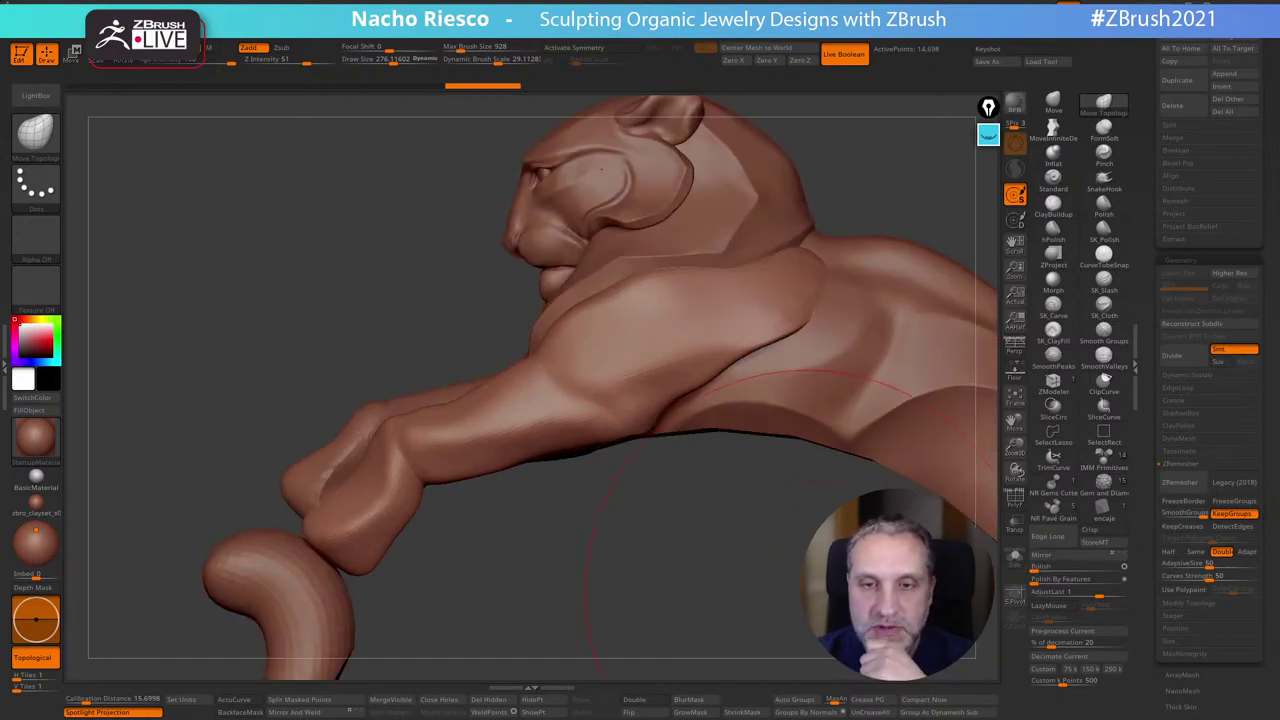
{"action": "mouse_move", "coordinate": [770, 574]}
{"action": "left_mouse_down"}
{"action": "mouse_move", "coordinate": [762, 538]}
{"action": "mouse_move", "coordinate": [628, 559]}
{"action": "left_mouse_up"}
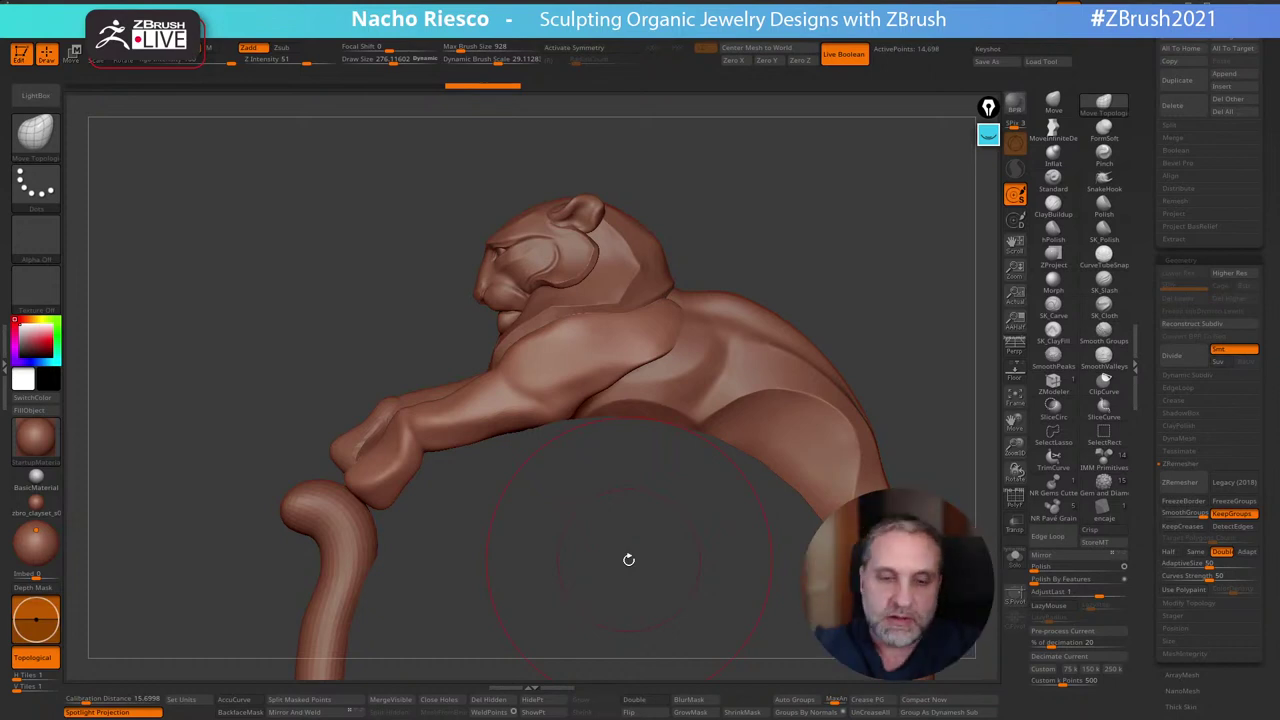
{"action": "mouse_move", "coordinate": [906, 277]}
{"action": "left_mouse_down", "text": "alt"}
{"action": "mouse_move", "coordinate": [746, 523]}
{"action": "mouse_move", "coordinate": [866, 560]}
{"action": "mouse_move", "coordinate": [635, 586]}
{"action": "mouse_move", "coordinate": [698, 543]}
{"action": "mouse_move", "coordinate": [712, 586]}
{"action": "mouse_move", "coordinate": [697, 574]}
{"action": "left_mouse_up", "text": "alt"}
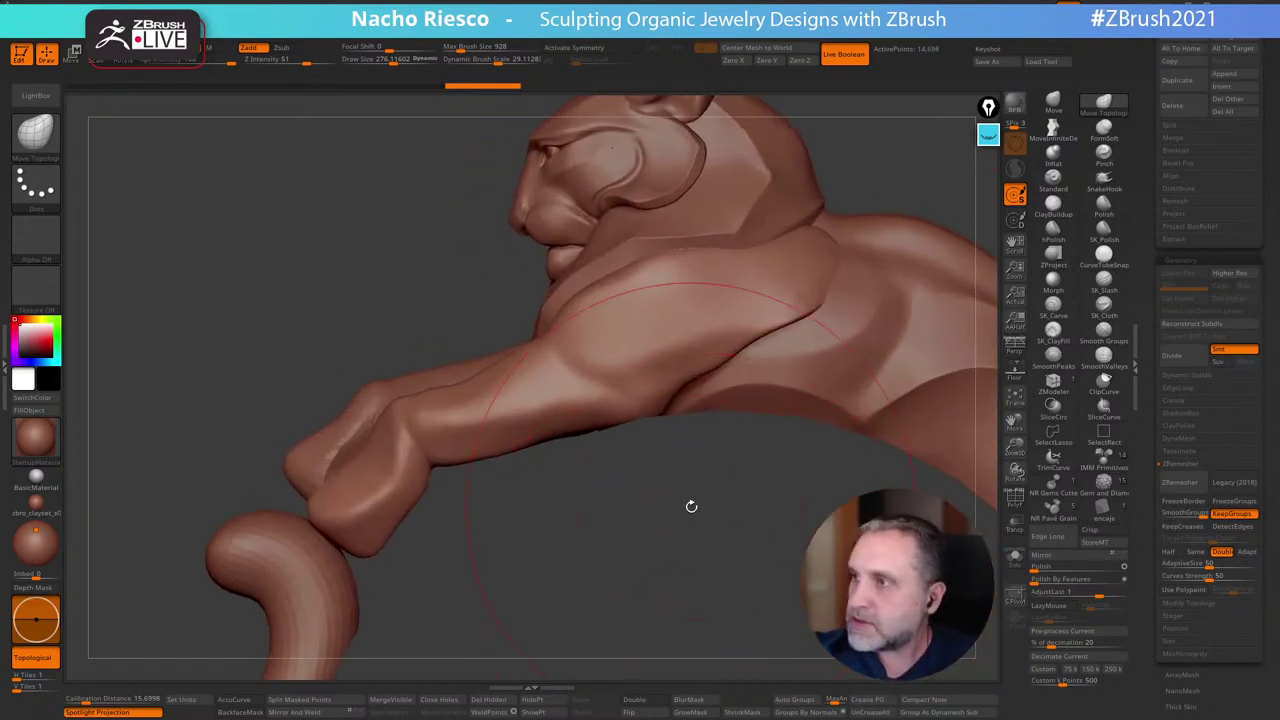
{"action": "mouse_move", "coordinate": [691, 506]}
{"action": "left_mouse_down"}
{"action": "mouse_move", "coordinate": [740, 523]}
{"action": "mouse_move", "coordinate": [729, 534]}
{"action": "left_mouse_up"}
{"action": "left_click", "coordinate": [1060, 305]}
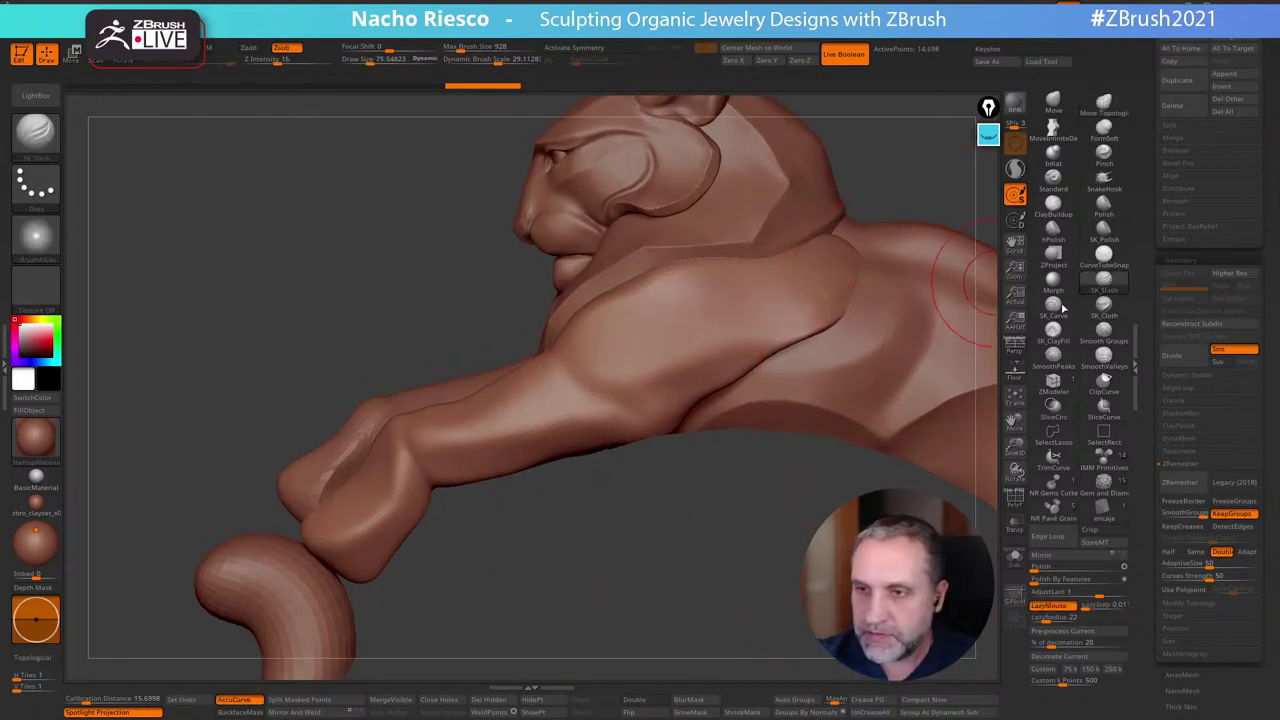
{"action": "key", "text": "s"}
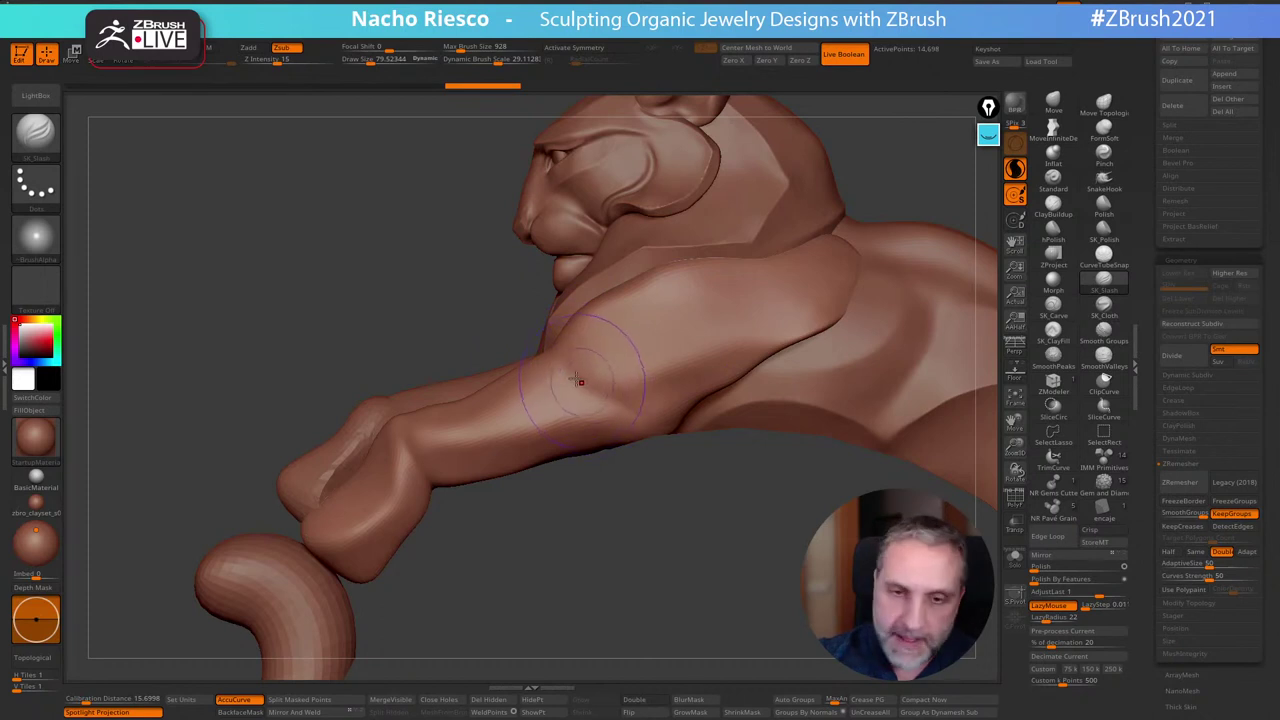
{"action": "left_click_drag", "start_coordinate": [580, 394], "coordinate": [603, 421]}
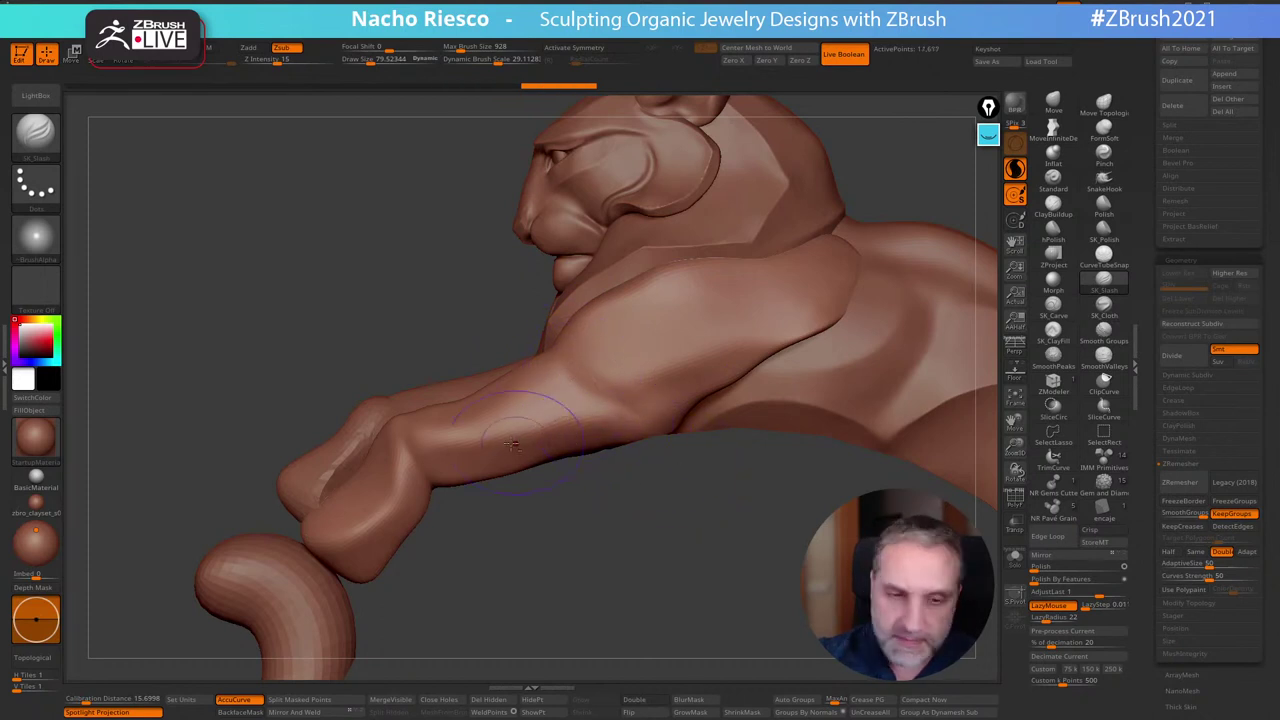
{"action": "left_click_drag", "start_coordinate": [492, 436], "coordinate": [682, 396]}
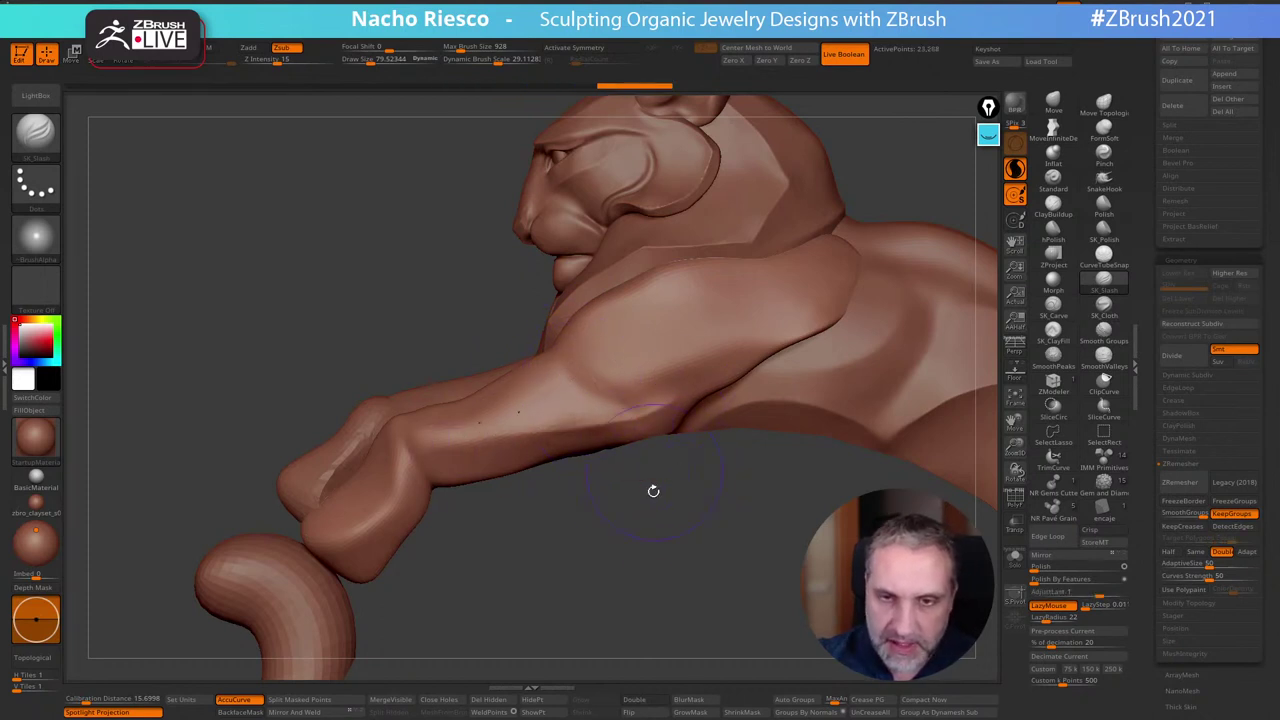
Extend the SK_Slash muscle creases along the near elbow and upper arm beside the chest, working from below, front and side
{"action": "left_click_drag", "start_coordinate": [651, 509], "coordinate": [635, 412]}
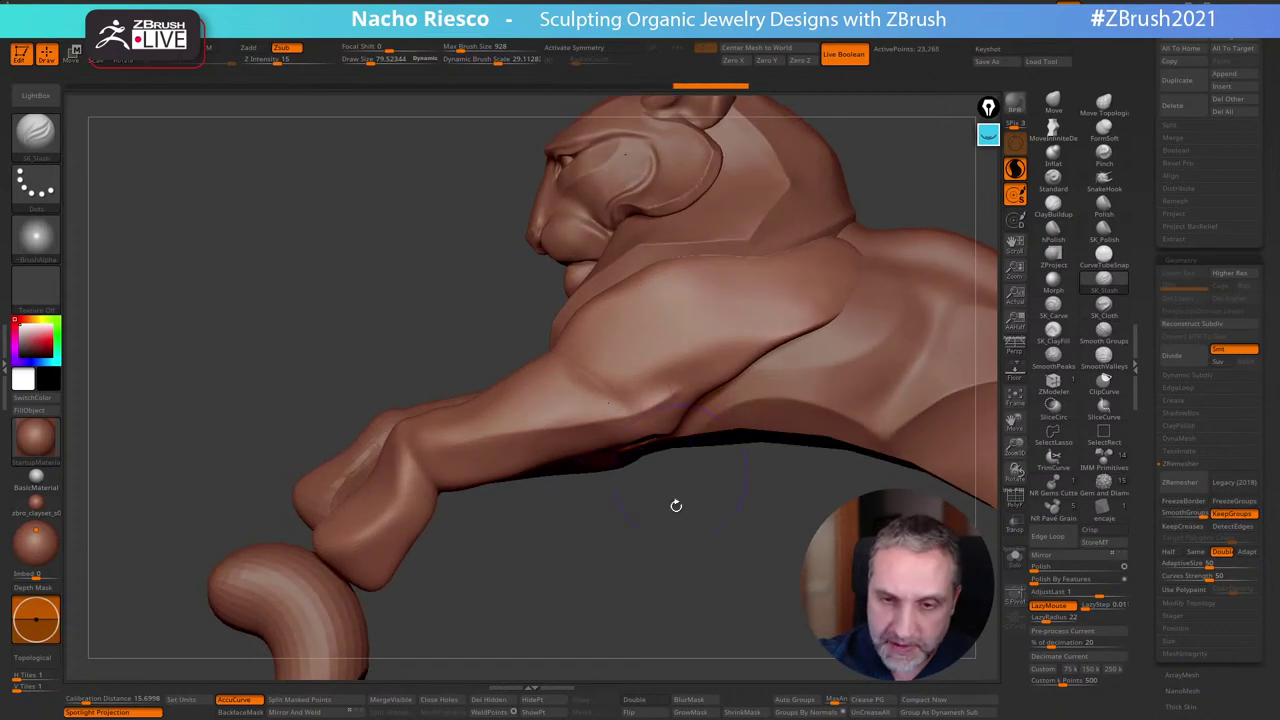
{"action": "mouse_move", "coordinate": [674, 506]}
{"action": "left_mouse_down"}
{"action": "mouse_move", "coordinate": [677, 430]}
{"action": "mouse_move", "coordinate": [808, 323]}
{"action": "left_mouse_up"}
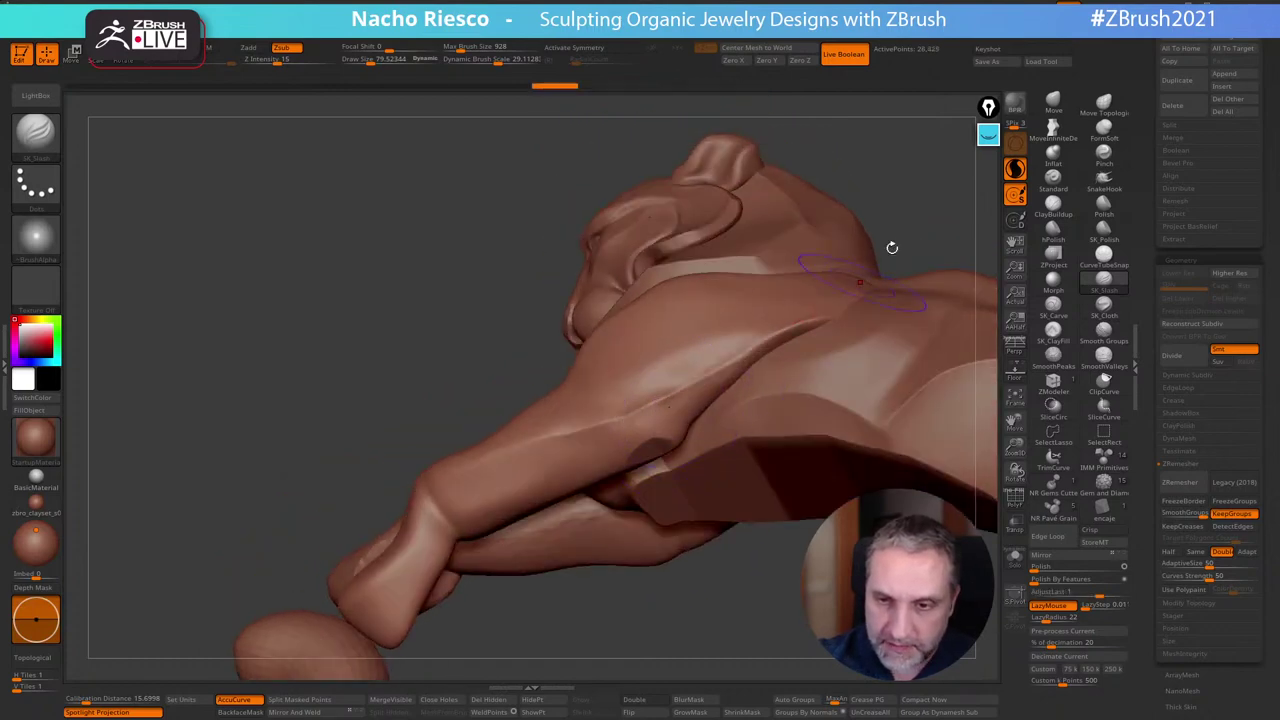
{"action": "left_click_drag", "start_coordinate": [891, 249], "coordinate": [877, 277]}
{"action": "mouse_move", "coordinate": [731, 550]}
{"action": "left_mouse_down"}
{"action": "mouse_move", "coordinate": [714, 563]}
{"action": "mouse_move", "coordinate": [727, 572]}
{"action": "mouse_move", "coordinate": [532, 420]}
{"action": "left_mouse_up"}
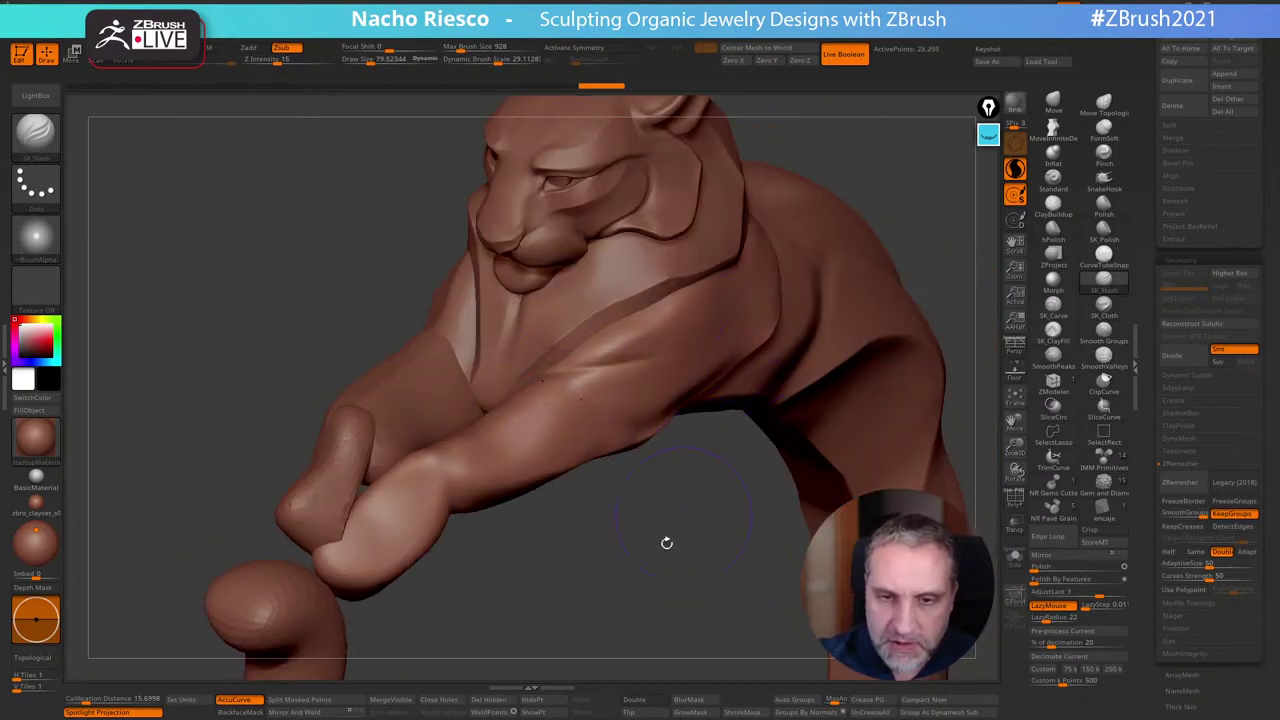
{"action": "left_click_drag", "start_coordinate": [666, 540], "coordinate": [666, 474]}
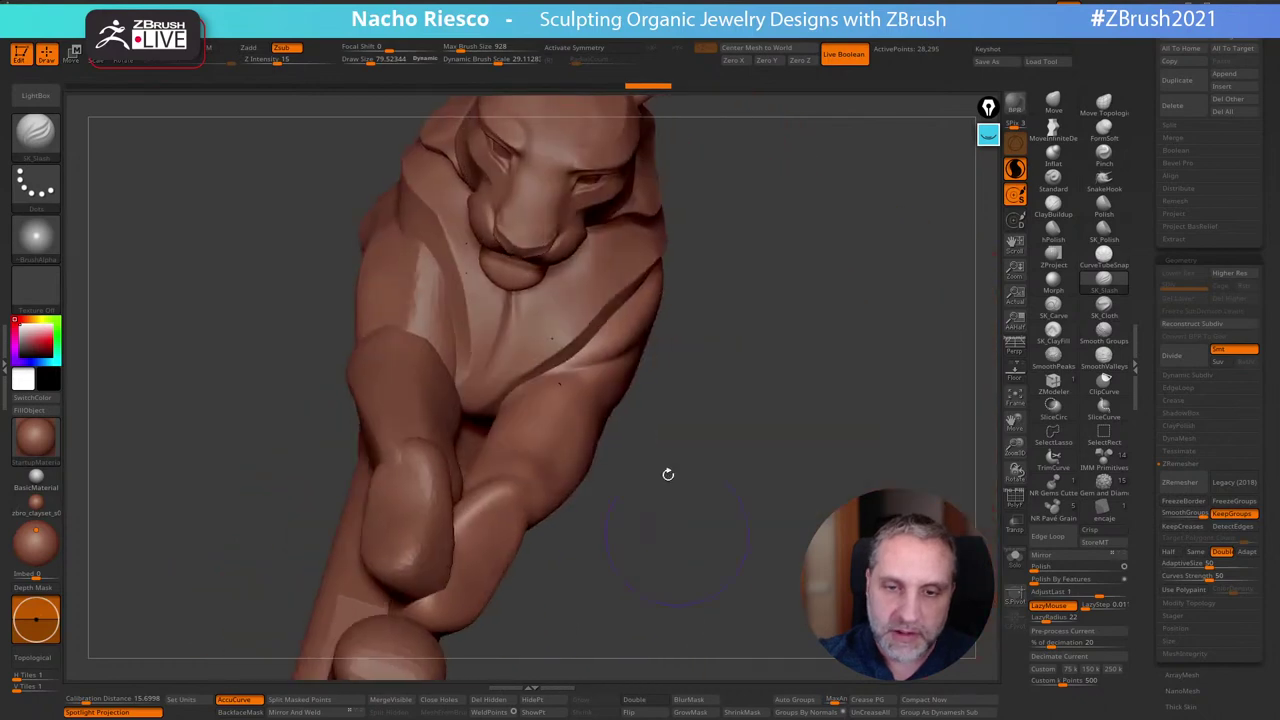
{"action": "left_click_drag", "start_coordinate": [714, 418], "coordinate": [706, 551]}
{"action": "mouse_move", "coordinate": [636, 387]}
{"action": "left_mouse_down"}
{"action": "mouse_move", "coordinate": [694, 451]}
{"action": "mouse_move", "coordinate": [703, 520]}
{"action": "left_mouse_up"}
{"action": "mouse_move", "coordinate": [612, 376]}
{"action": "left_mouse_down"}
{"action": "mouse_move", "coordinate": [592, 408]}
{"action": "mouse_move", "coordinate": [678, 423]}
{"action": "left_mouse_up"}
{"action": "mouse_move", "coordinate": [735, 500]}
{"action": "left_mouse_down"}
{"action": "mouse_move", "coordinate": [643, 495]}
{"action": "mouse_move", "coordinate": [626, 589]}
{"action": "left_mouse_up"}
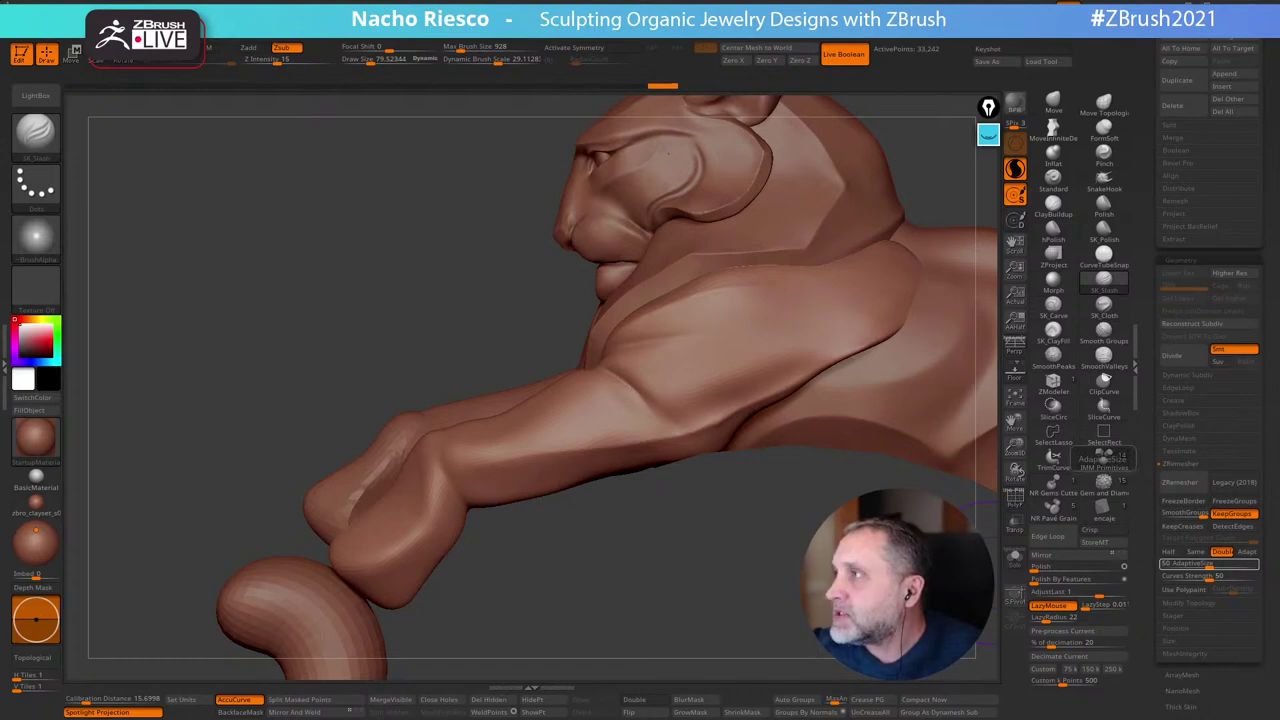
Bring the browser with the Pinterest tiger and lion sketch over the sculpture and shrink its window to view the reference
{"action": "left_click_drag", "start_coordinate": [1279, 145], "coordinate": [651, 144]}
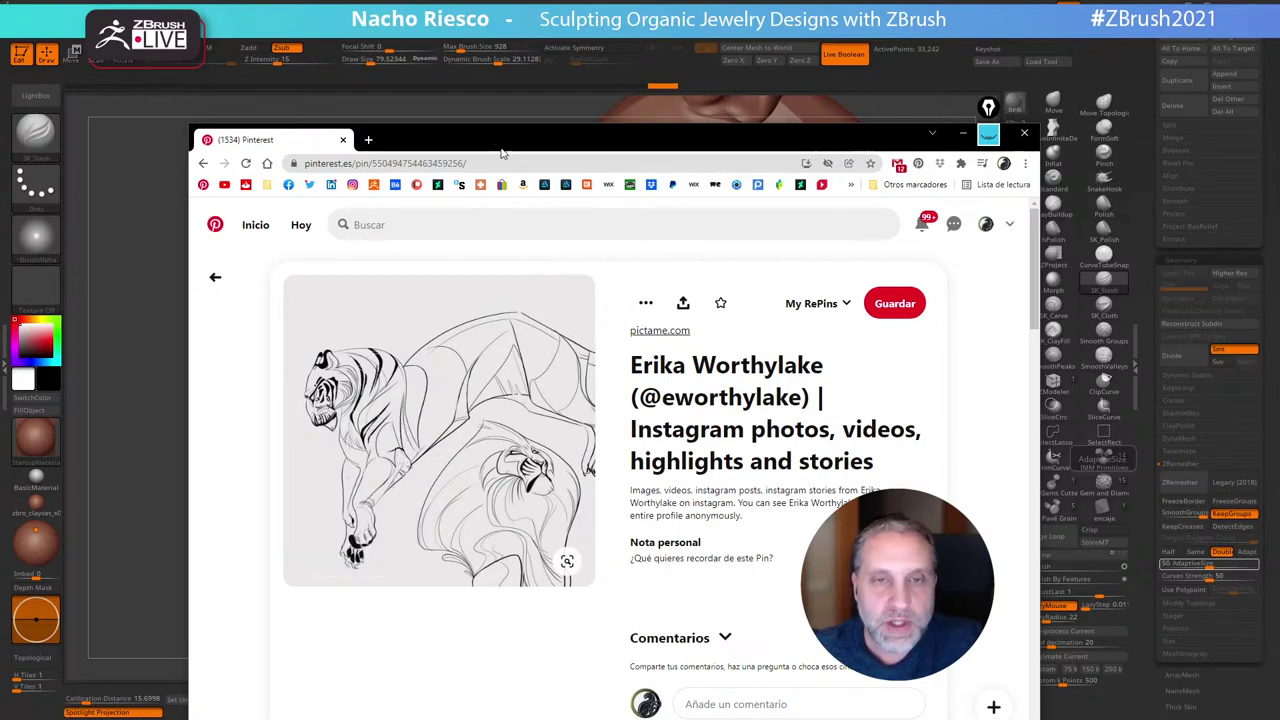
{"action": "left_click_drag", "start_coordinate": [490, 133], "coordinate": [442, 256]}
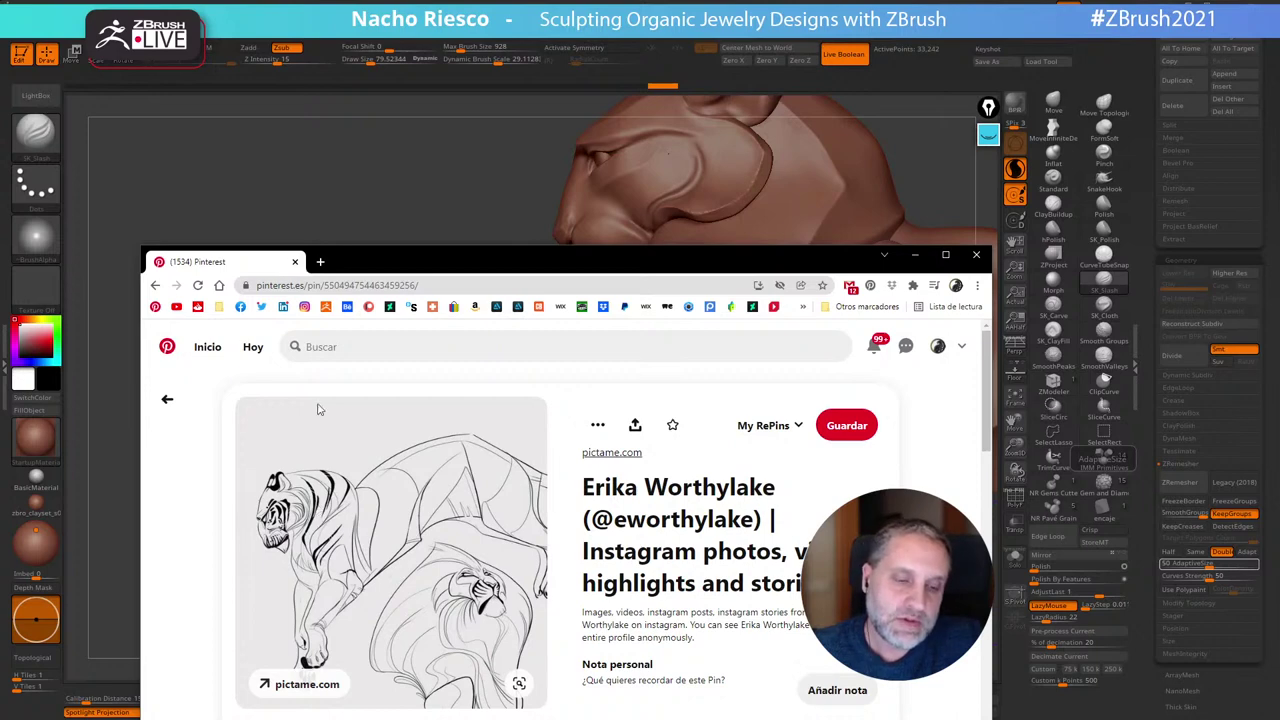
{"action": "left_click_drag", "start_coordinate": [470, 270], "coordinate": [424, 272]}
{"action": "scroll", "coordinate": [432, 363], "scroll_direction": "down", "scroll_amount": 2}
{"action": "scroll", "coordinate": [440, 360], "scroll_direction": "up", "scroll_amount": 3}
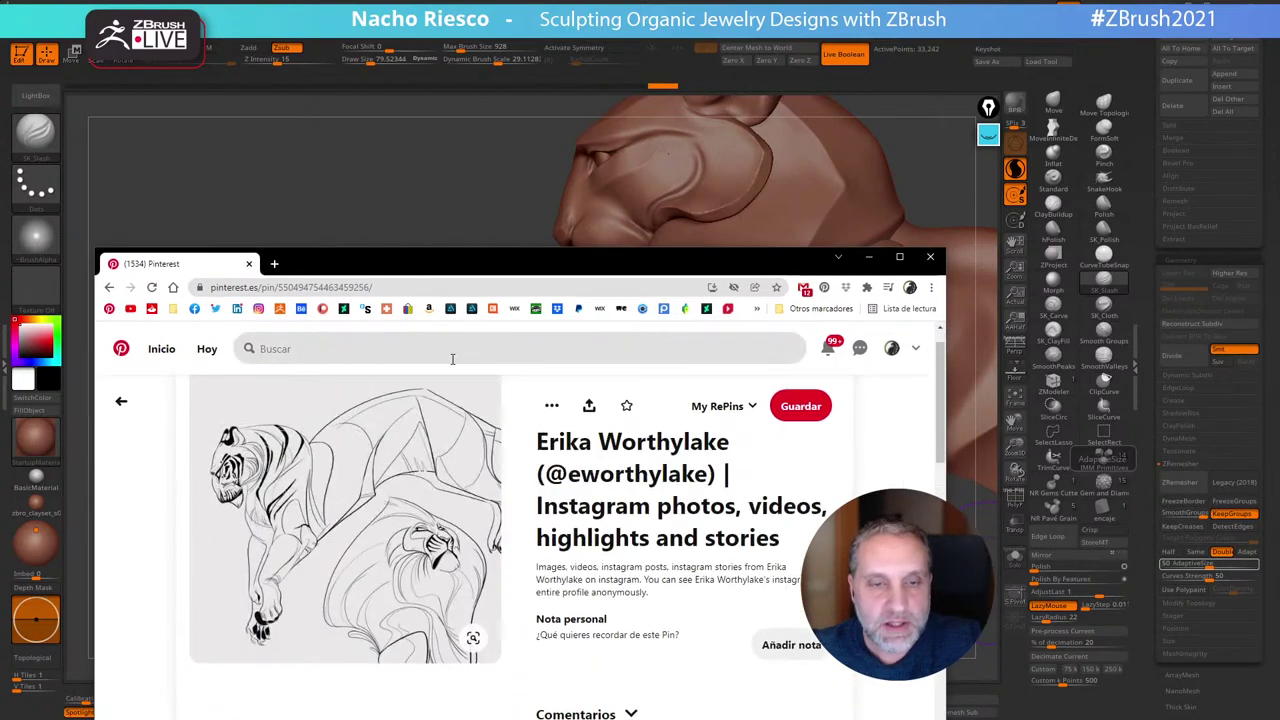
{"action": "left_click_drag", "start_coordinate": [948, 245], "coordinate": [671, 351]}
{"action": "left_click_drag", "start_coordinate": [520, 359], "coordinate": [474, 323]}
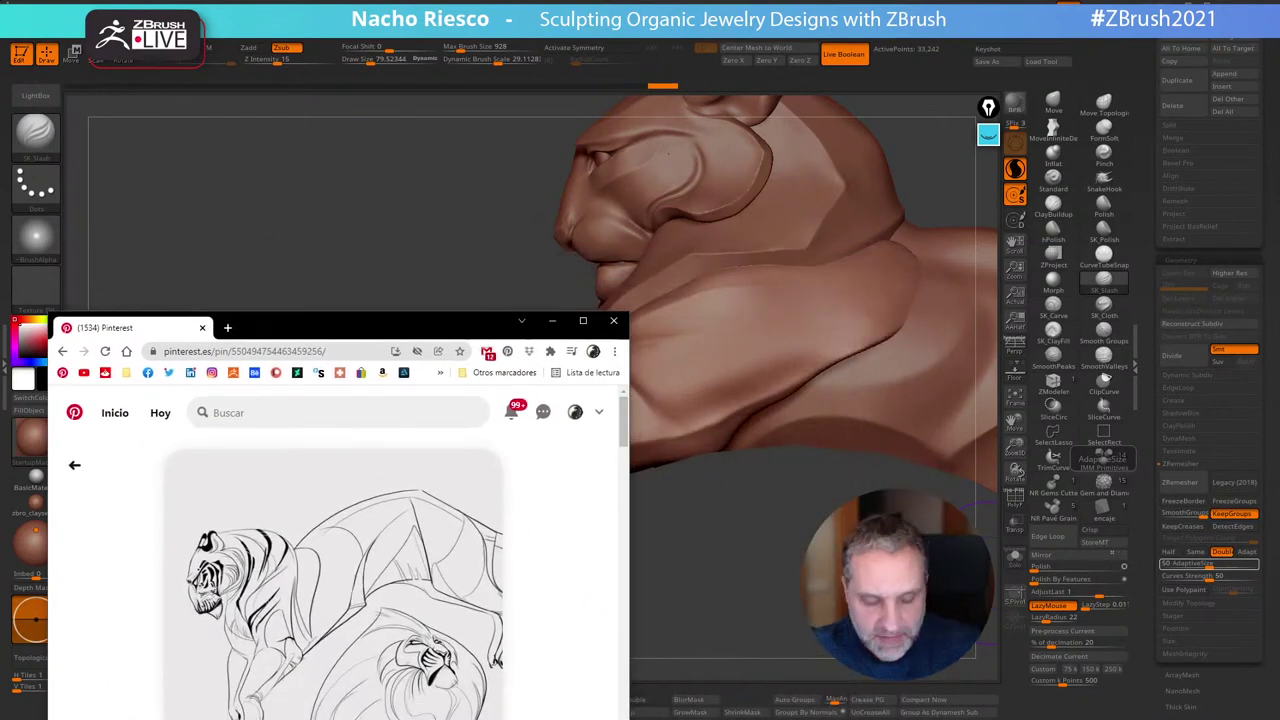
Return to ZBrush, fit the whole bracelet in view, and place the tiger sketch in the Picasa photo viewer beside it
{"action": "left_click", "coordinate": [831, 489]}
{"action": "left_click_drag", "start_coordinate": [789, 676], "coordinate": [791, 500]}
{"action": "left_click_drag", "start_coordinate": [754, 600], "coordinate": [749, 508], "text": "alt"}
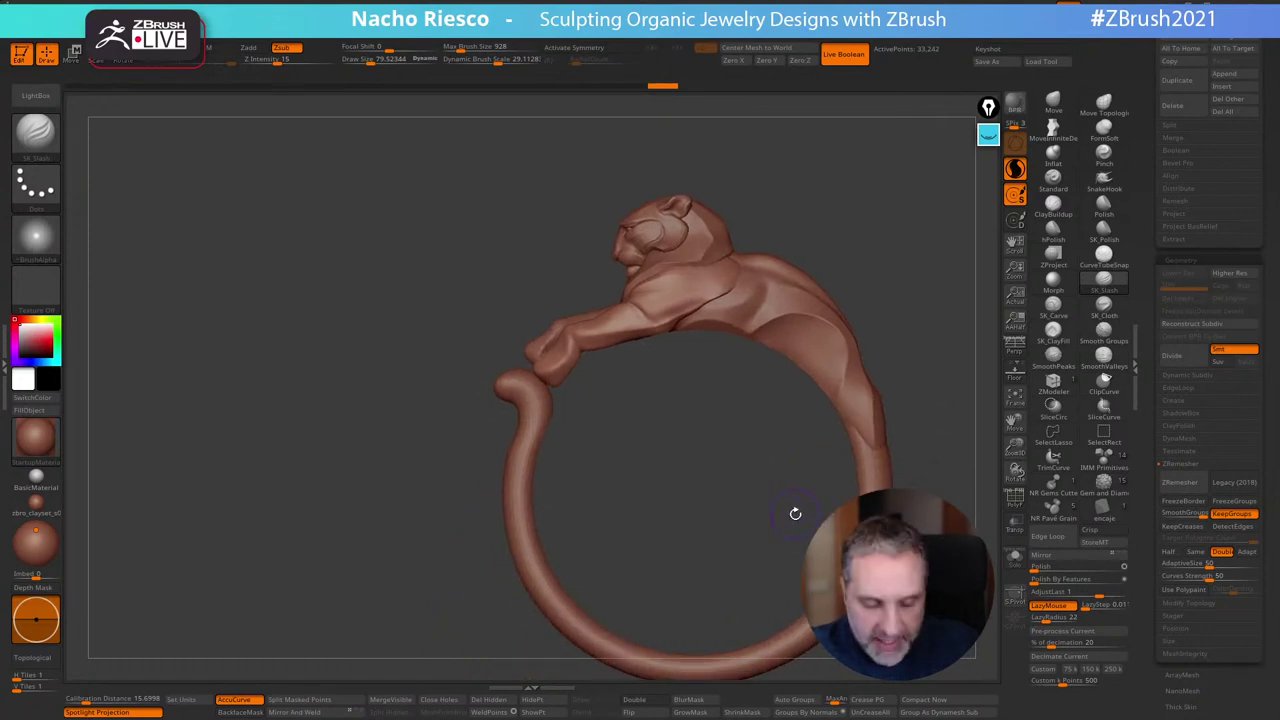
{"action": "key", "text": "super"}
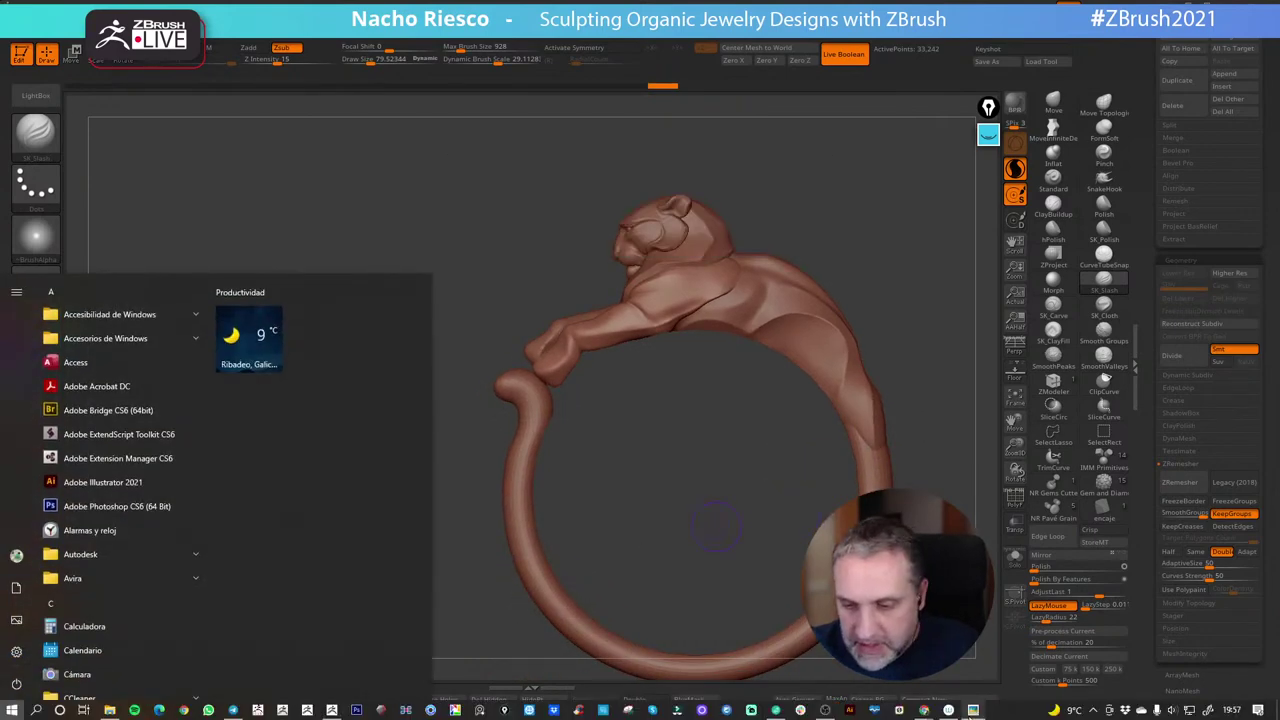
{"action": "left_click", "coordinate": [968, 713]}
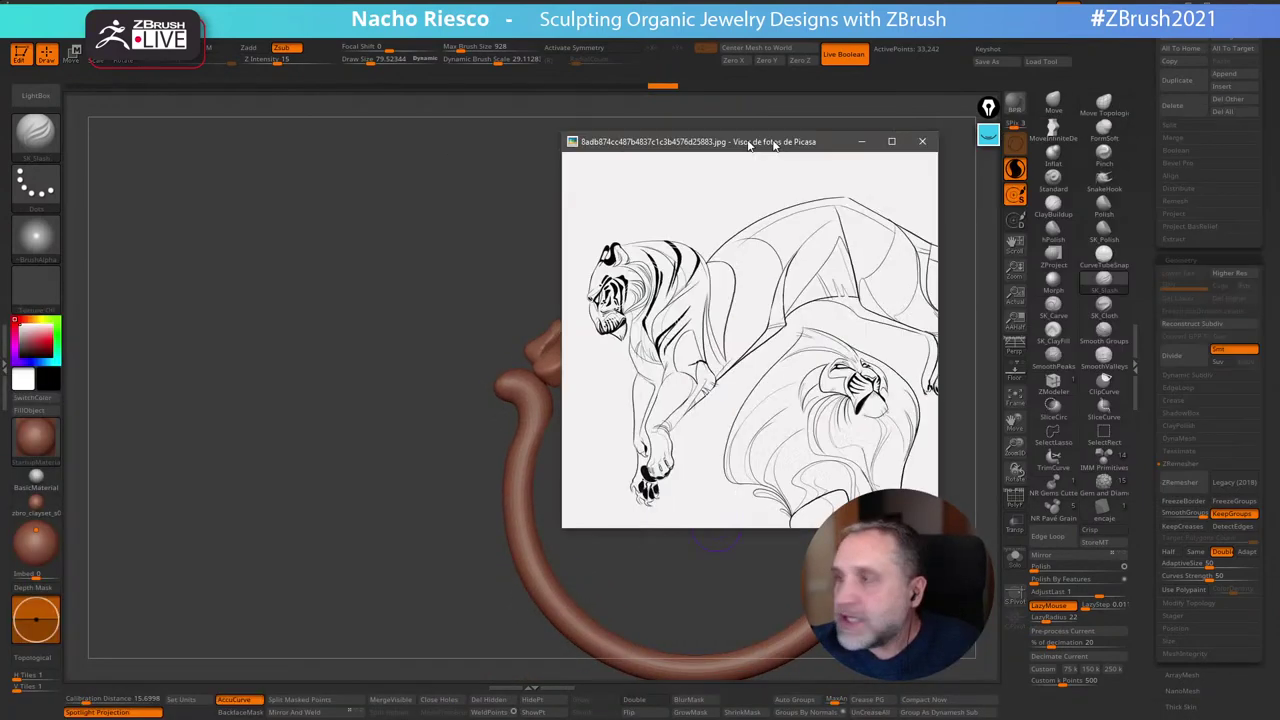
{"action": "mouse_move", "coordinate": [751, 144]}
{"action": "left_mouse_down"}
{"action": "mouse_move", "coordinate": [287, 140]}
{"action": "mouse_move", "coordinate": [320, 133]}
{"action": "left_mouse_up"}
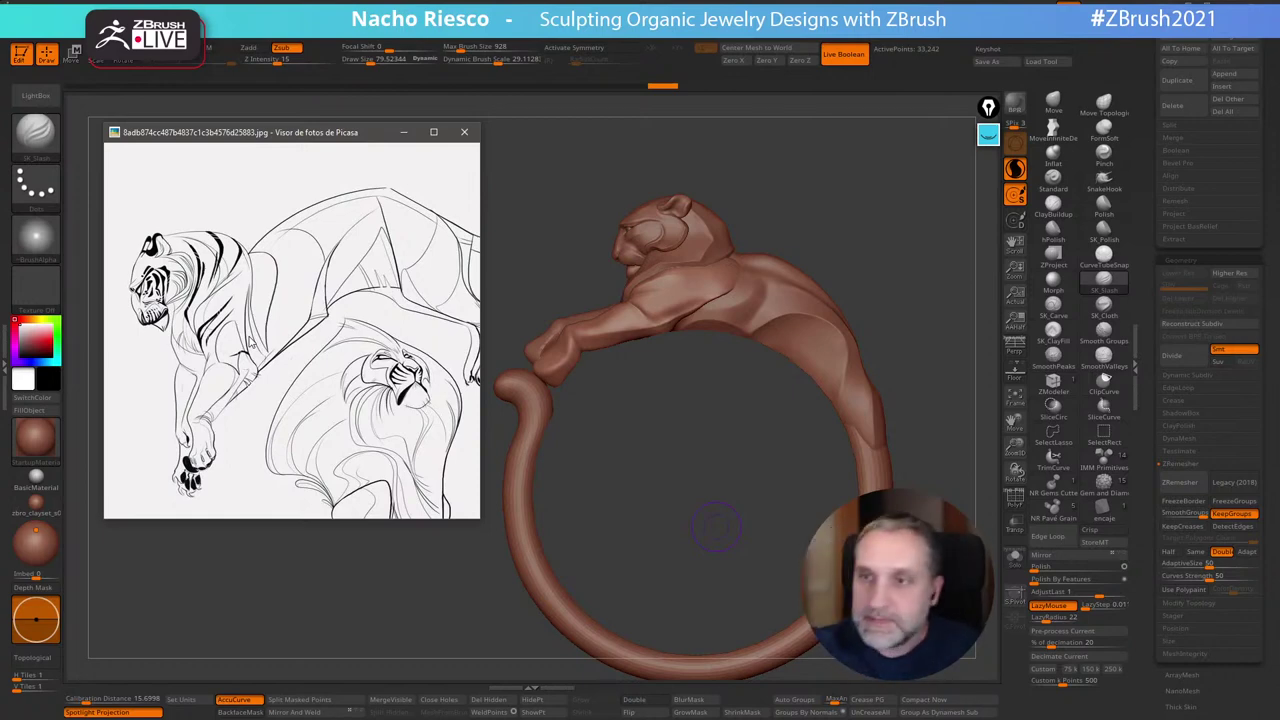
Trace the tiger sketch's flowing head-to-paw line and back curve in blue with the on-screen annotation pen
{"action": "left_click", "coordinate": [988, 133]}
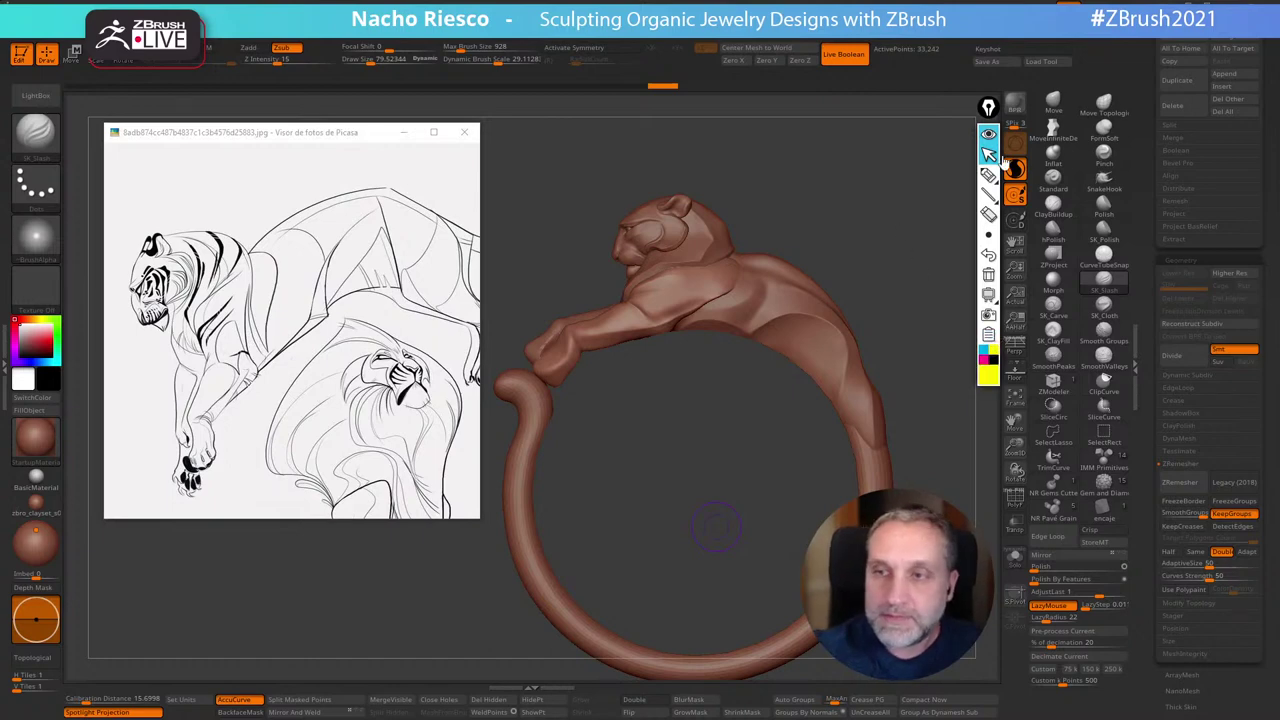
{"action": "left_click", "coordinate": [988, 175]}
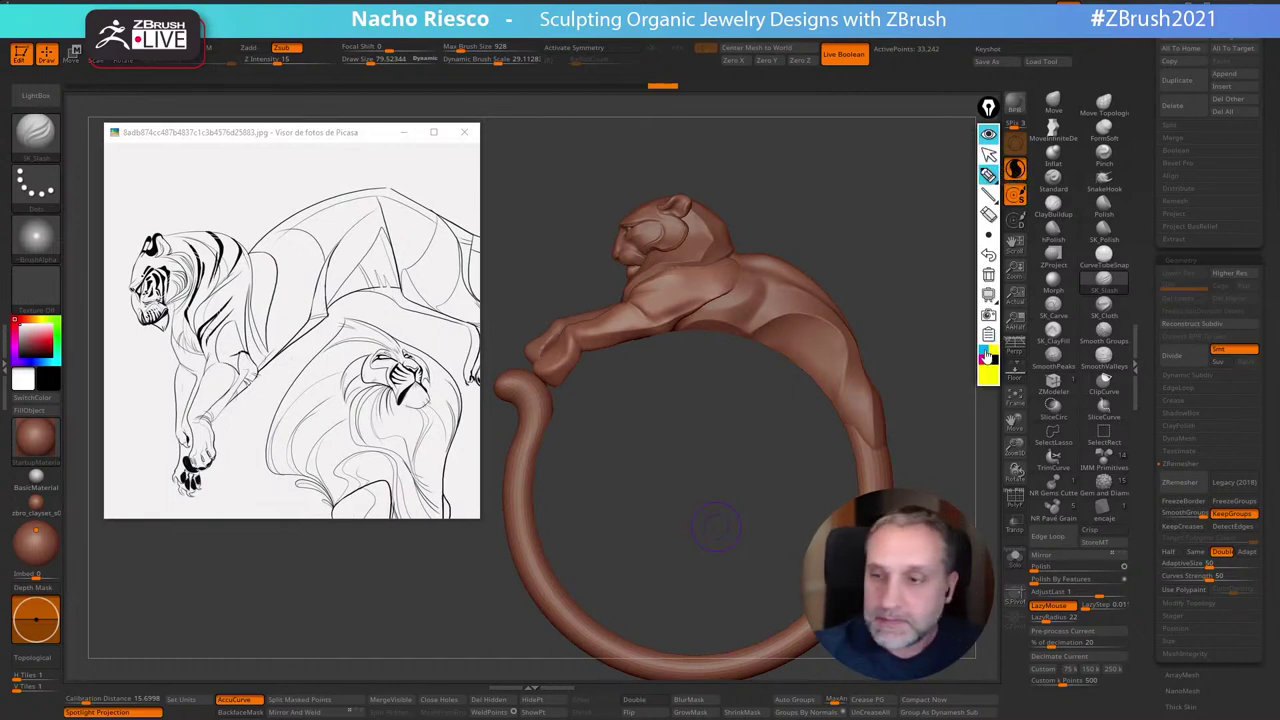
{"action": "left_click", "coordinate": [983, 352]}
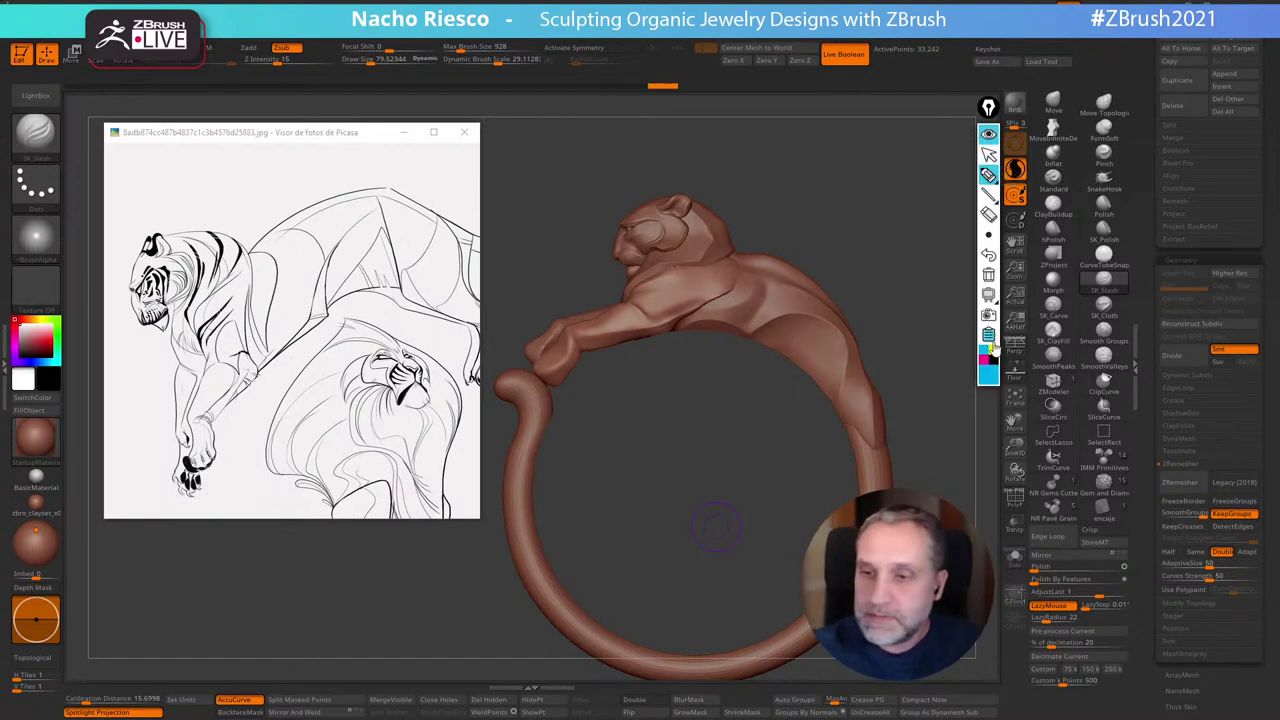
{"action": "mouse_move", "coordinate": [988, 175]}
{"action": "mouse_move", "coordinate": [162, 312]}
{"action": "left_mouse_down"}
{"action": "mouse_move", "coordinate": [155, 285]}
{"action": "mouse_move", "coordinate": [190, 256]}
{"action": "mouse_move", "coordinate": [228, 285]}
{"action": "mouse_move", "coordinate": [200, 445]}
{"action": "mouse_move", "coordinate": [280, 280]}
{"action": "mouse_move", "coordinate": [430, 243]}
{"action": "left_mouse_up"}
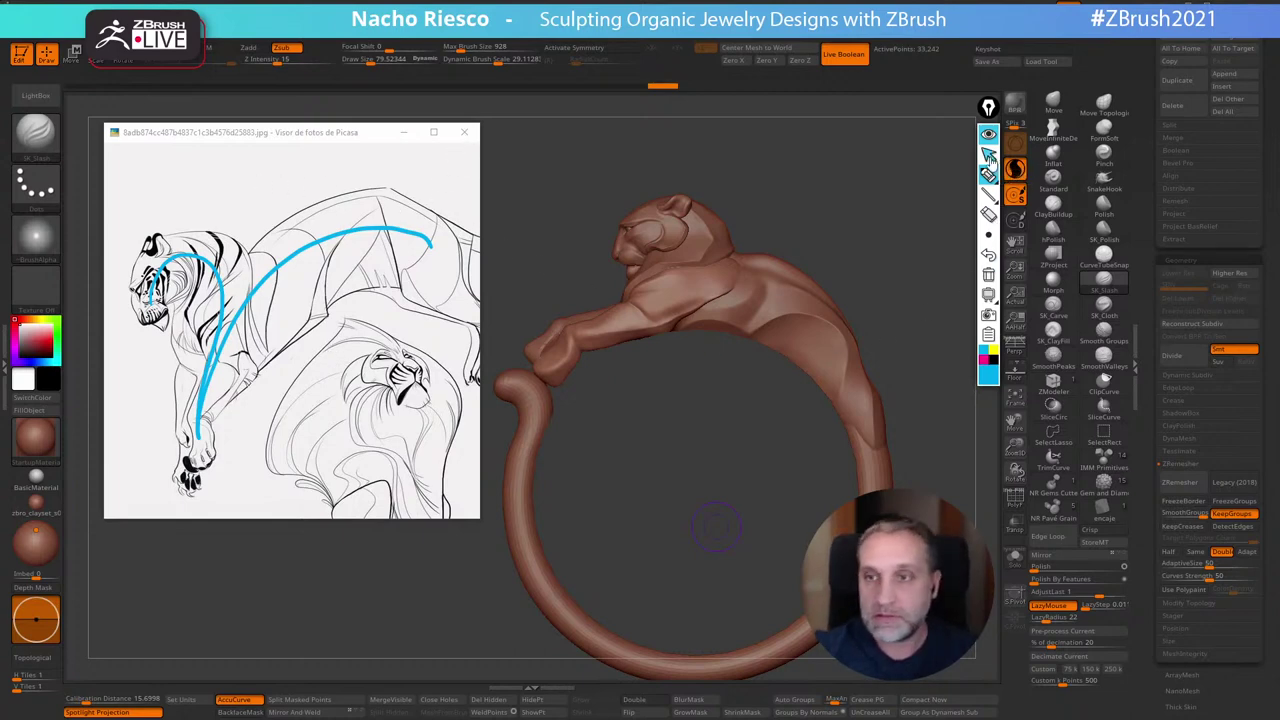
Close the tiger sketch and clear the blue annotation lines from the screen
{"action": "left_click", "coordinate": [989, 157]}
{"action": "left_click", "coordinate": [466, 133]}
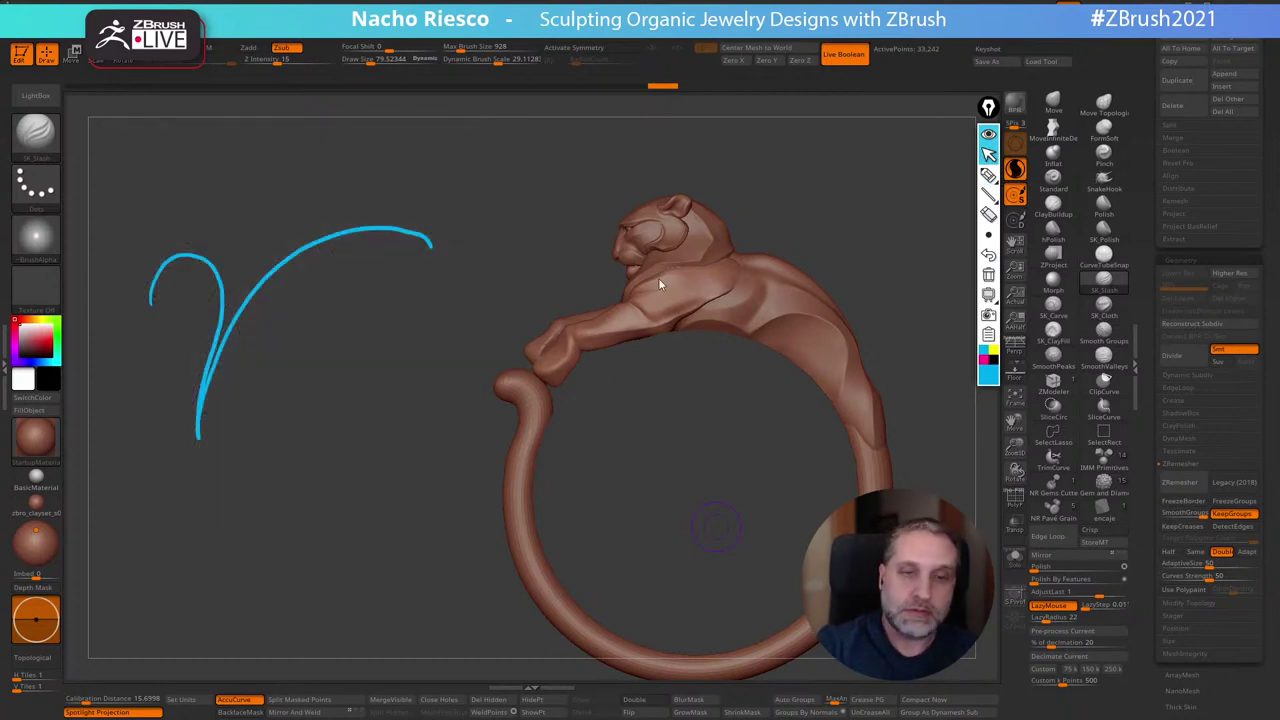
{"action": "left_click", "coordinate": [988, 274]}
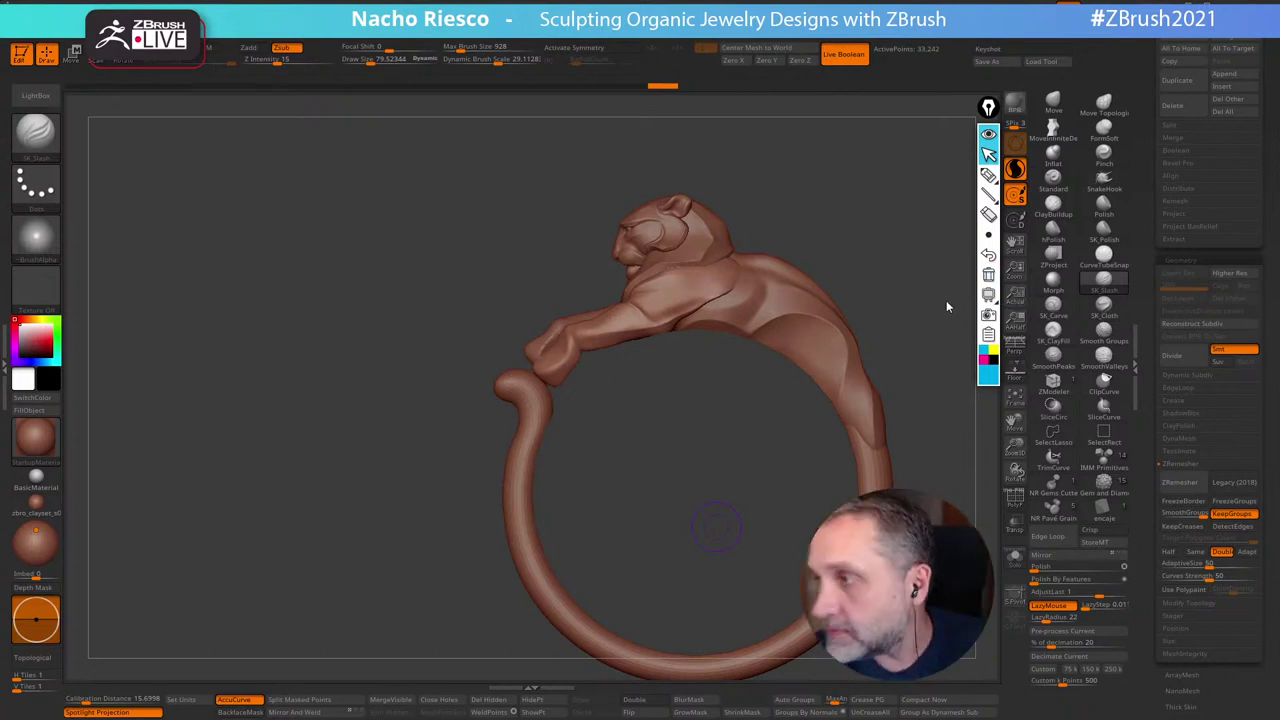
Reshape the near shoulder and upper arm with the Move brush at a draw size of about 120
{"action": "left_click_drag", "start_coordinate": [872, 243], "coordinate": [913, 285]}
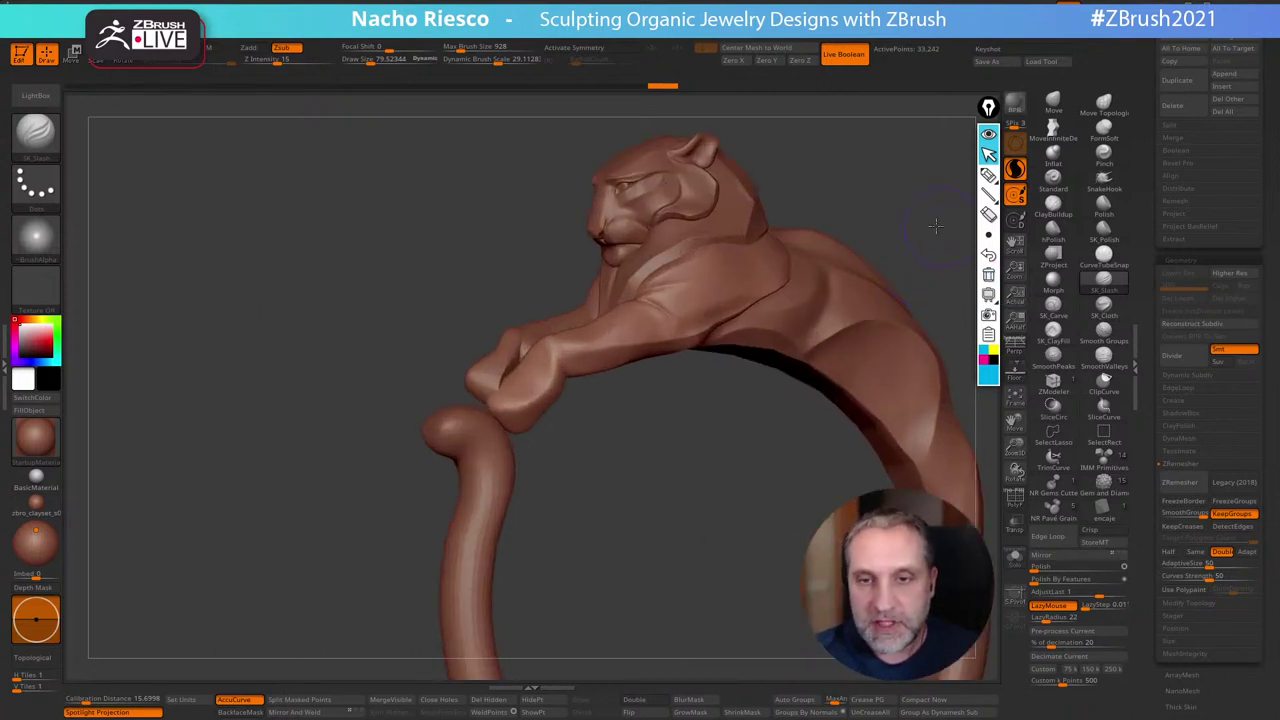
{"action": "mouse_move", "coordinate": [935, 226]}
{"action": "left_mouse_down"}
{"action": "mouse_move", "coordinate": [934, 194]}
{"action": "mouse_move", "coordinate": [797, 223]}
{"action": "left_mouse_up"}
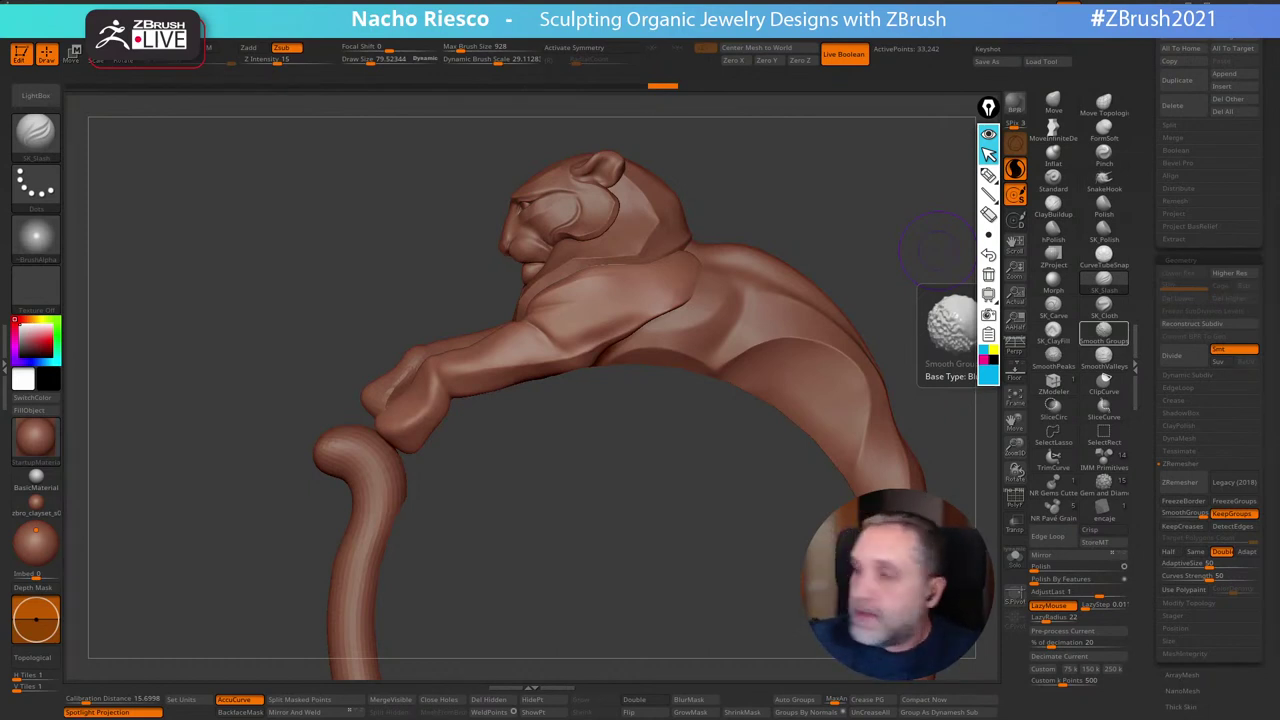
{"action": "mouse_move", "coordinate": [865, 162]}
{"action": "left_mouse_down", "text": "alt"}
{"action": "mouse_move", "coordinate": [794, 186]}
{"action": "mouse_move", "coordinate": [882, 250]}
{"action": "mouse_move", "coordinate": [857, 313]}
{"action": "left_mouse_up", "text": "alt"}
{"action": "left_click", "coordinate": [1053, 103]}
{"action": "key", "text": "s"}
{"action": "mouse_move", "coordinate": [622, 377]}
{"action": "left_mouse_down"}
{"action": "mouse_move", "coordinate": [634, 377]}
{"action": "mouse_move", "coordinate": [565, 419]}
{"action": "left_mouse_up"}
{"action": "key", "text": "s"}
{"action": "left_click_drag", "start_coordinate": [584, 394], "coordinate": [568, 408]}
{"action": "left_click_drag", "start_coordinate": [765, 273], "coordinate": [688, 288]}
{"action": "left_click_drag", "start_coordinate": [636, 358], "coordinate": [663, 335]}
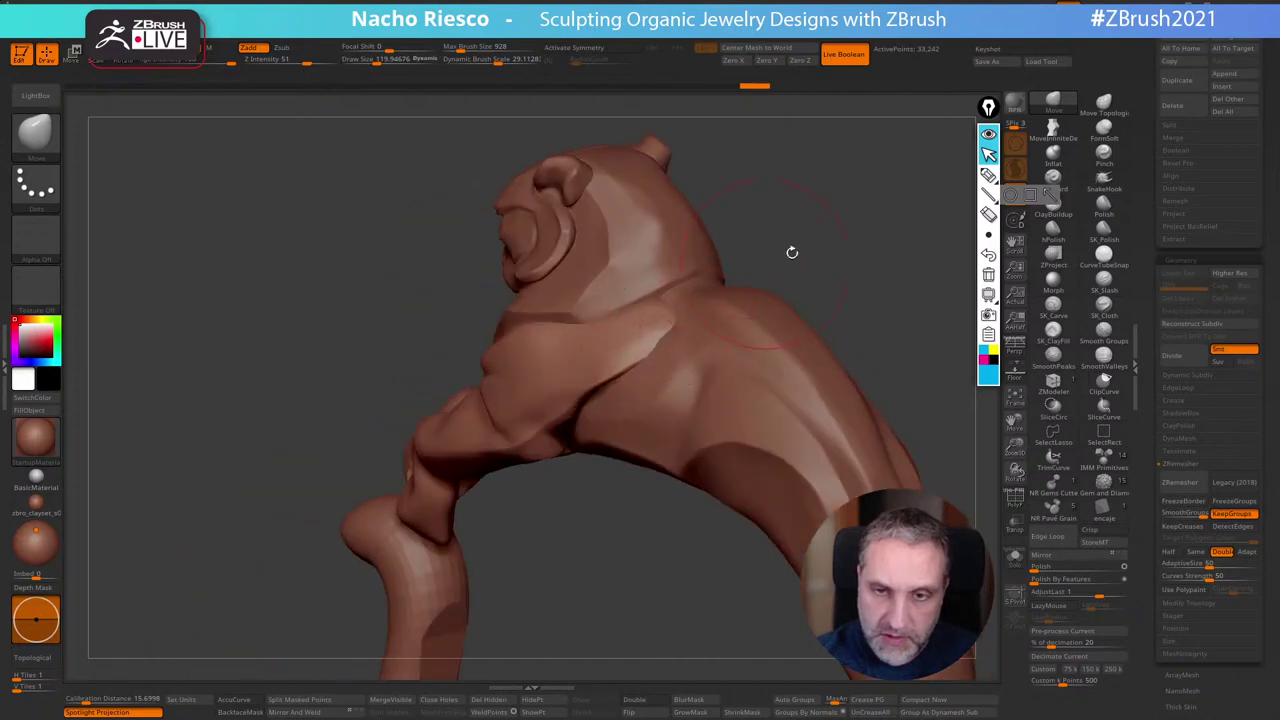
Refine the top of the near shoulder blade with the Move brush at a draw size of about 110
{"action": "left_click_drag", "start_coordinate": [791, 252], "coordinate": [720, 315]}
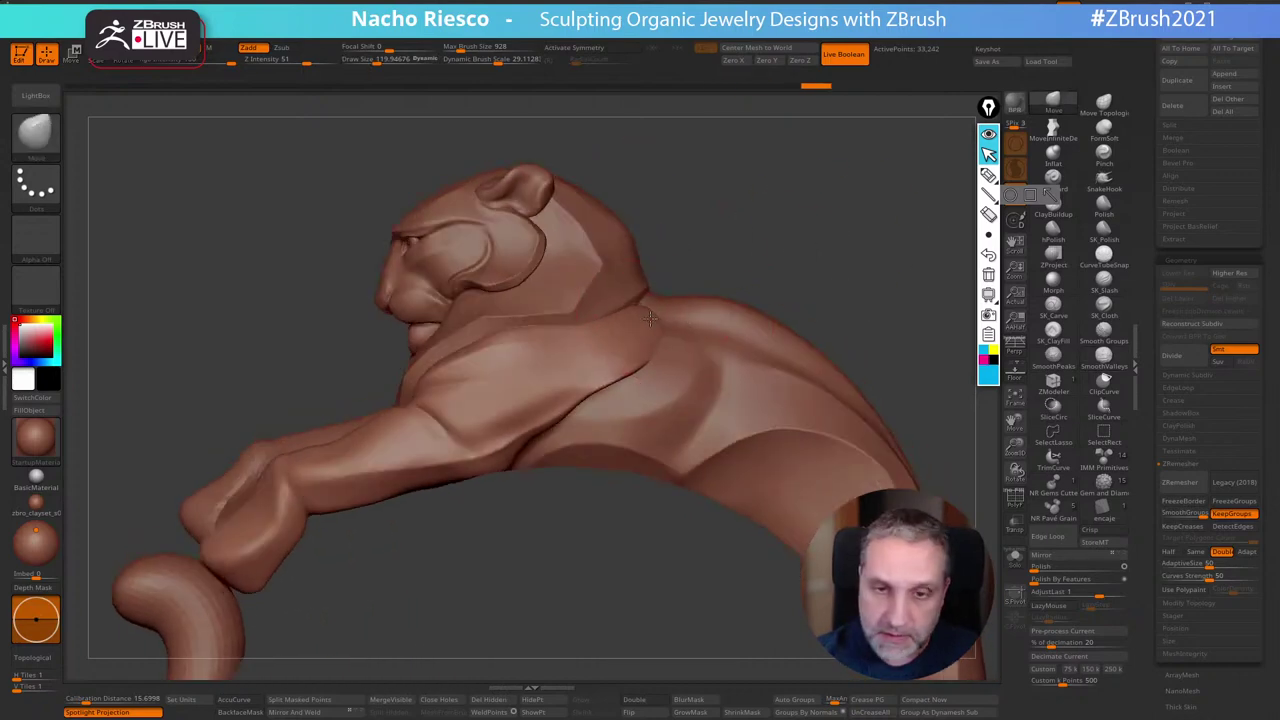
{"action": "key", "text": "s"}
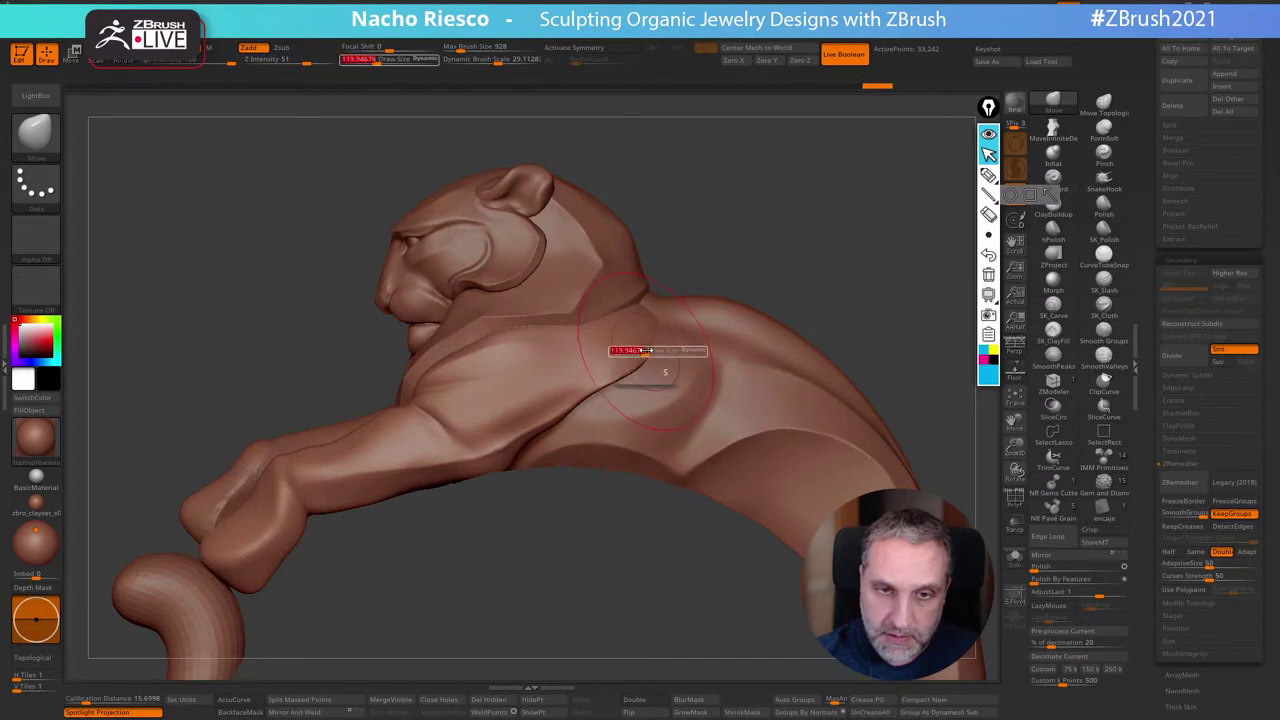
{"action": "left_click_drag", "start_coordinate": [654, 351], "coordinate": [650, 351]}
{"action": "left_click_drag", "start_coordinate": [754, 257], "coordinate": [762, 295], "text": "alt"}
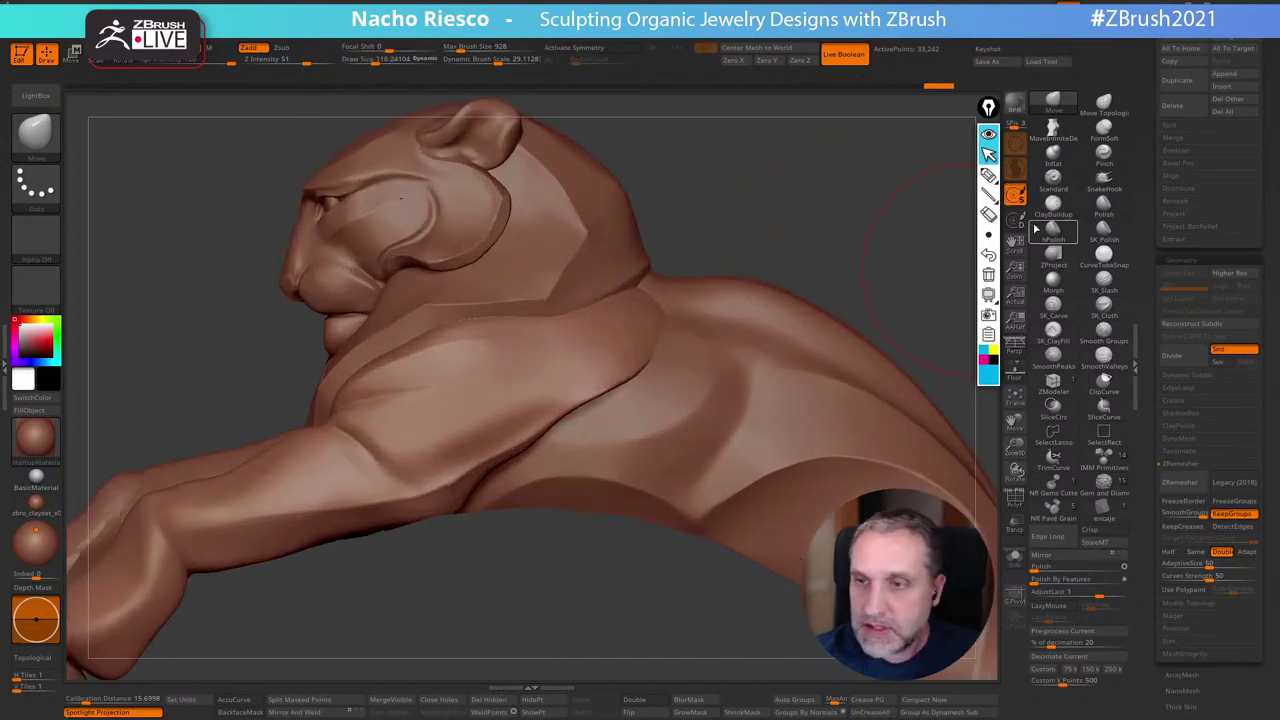
Carve muscle creases along the near shoulder, elbow and forearm with SK_Slash at a draw size of about 68
{"action": "left_click", "coordinate": [1105, 288]}
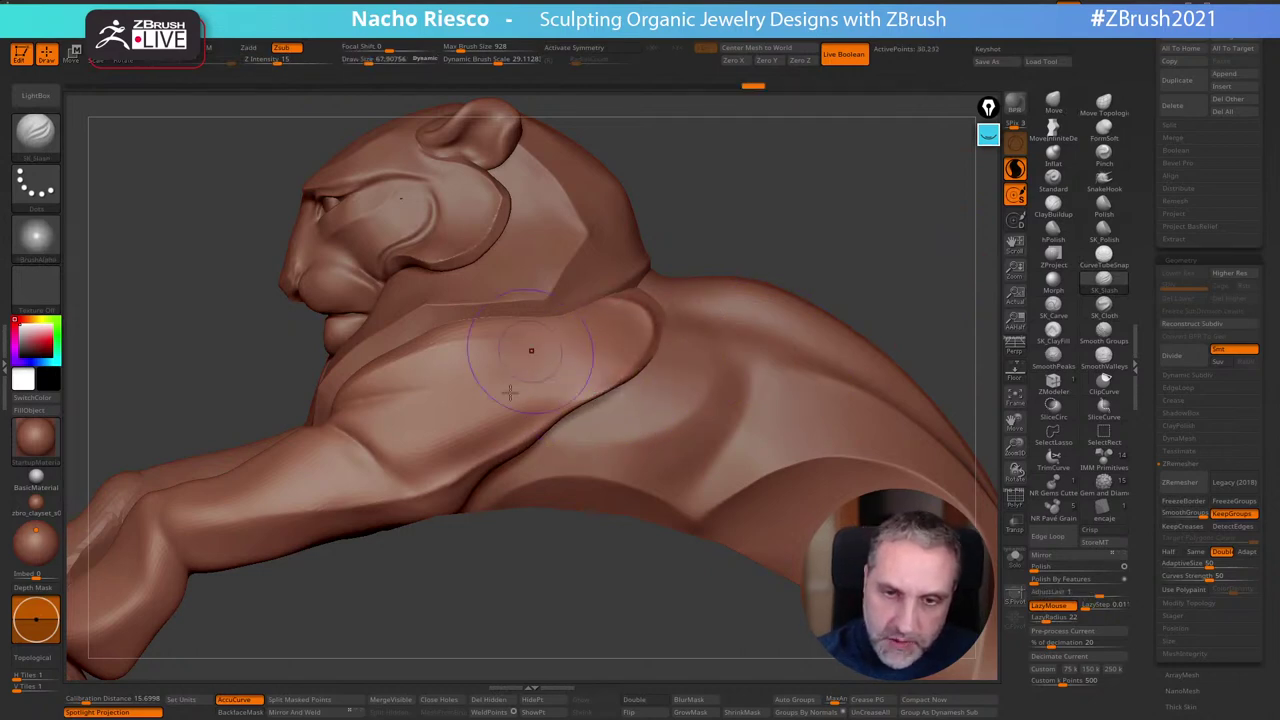
{"action": "mouse_move", "coordinate": [857, 229]}
{"action": "left_mouse_down"}
{"action": "mouse_move", "coordinate": [846, 171]}
{"action": "mouse_move", "coordinate": [818, 207]}
{"action": "mouse_move", "coordinate": [843, 200]}
{"action": "mouse_move", "coordinate": [837, 231]}
{"action": "mouse_move", "coordinate": [921, 212]}
{"action": "left_mouse_up"}
{"action": "mouse_move", "coordinate": [648, 487]}
{"action": "left_mouse_down"}
{"action": "mouse_move", "coordinate": [666, 555]}
{"action": "mouse_move", "coordinate": [697, 557]}
{"action": "mouse_move", "coordinate": [663, 532]}
{"action": "left_mouse_up"}
{"action": "left_click_drag", "start_coordinate": [384, 440], "coordinate": [622, 424]}
{"action": "mouse_move", "coordinate": [388, 450]}
{"action": "left_mouse_down"}
{"action": "mouse_move", "coordinate": [376, 506]}
{"action": "mouse_move", "coordinate": [302, 576]}
{"action": "left_mouse_up"}
{"action": "mouse_move", "coordinate": [526, 581]}
{"action": "left_mouse_down"}
{"action": "mouse_move", "coordinate": [606, 584]}
{"action": "mouse_move", "coordinate": [316, 540]}
{"action": "left_mouse_up"}
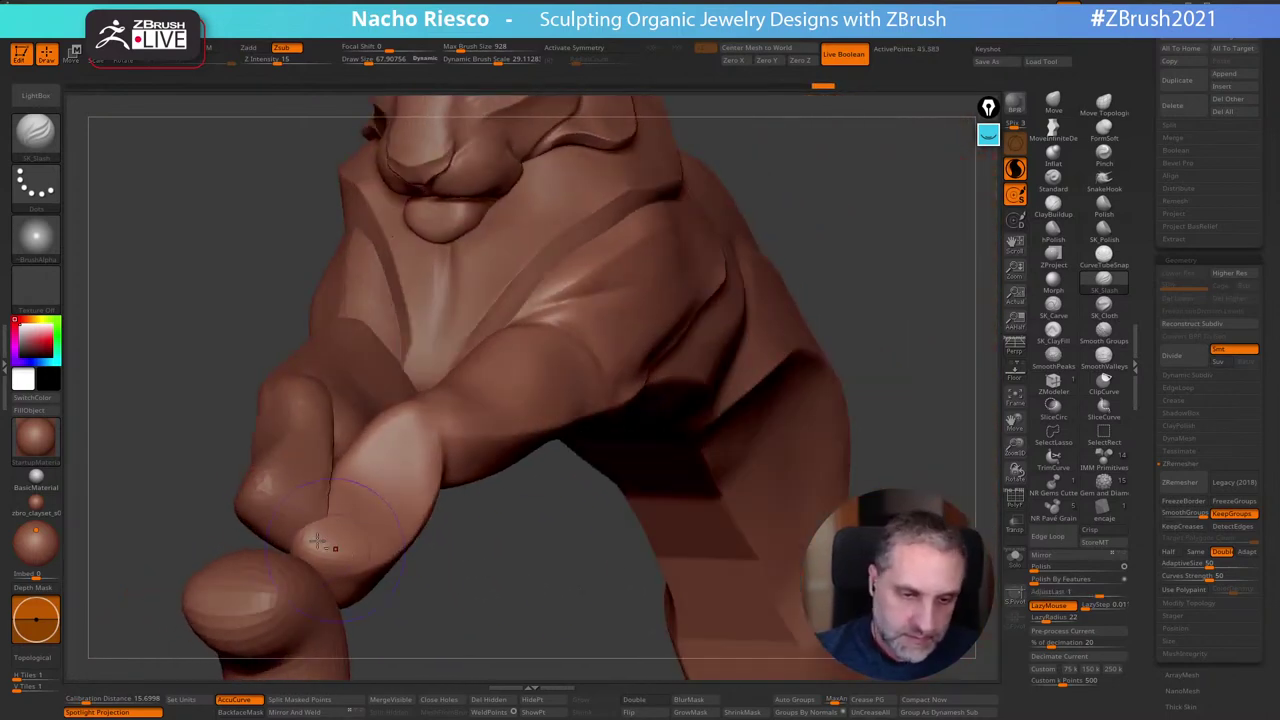
{"action": "mouse_move", "coordinate": [500, 566]}
{"action": "left_mouse_down"}
{"action": "mouse_move", "coordinate": [491, 597]}
{"action": "mouse_move", "coordinate": [643, 544]}
{"action": "mouse_move", "coordinate": [646, 600]}
{"action": "mouse_move", "coordinate": [548, 477]}
{"action": "left_mouse_up"}
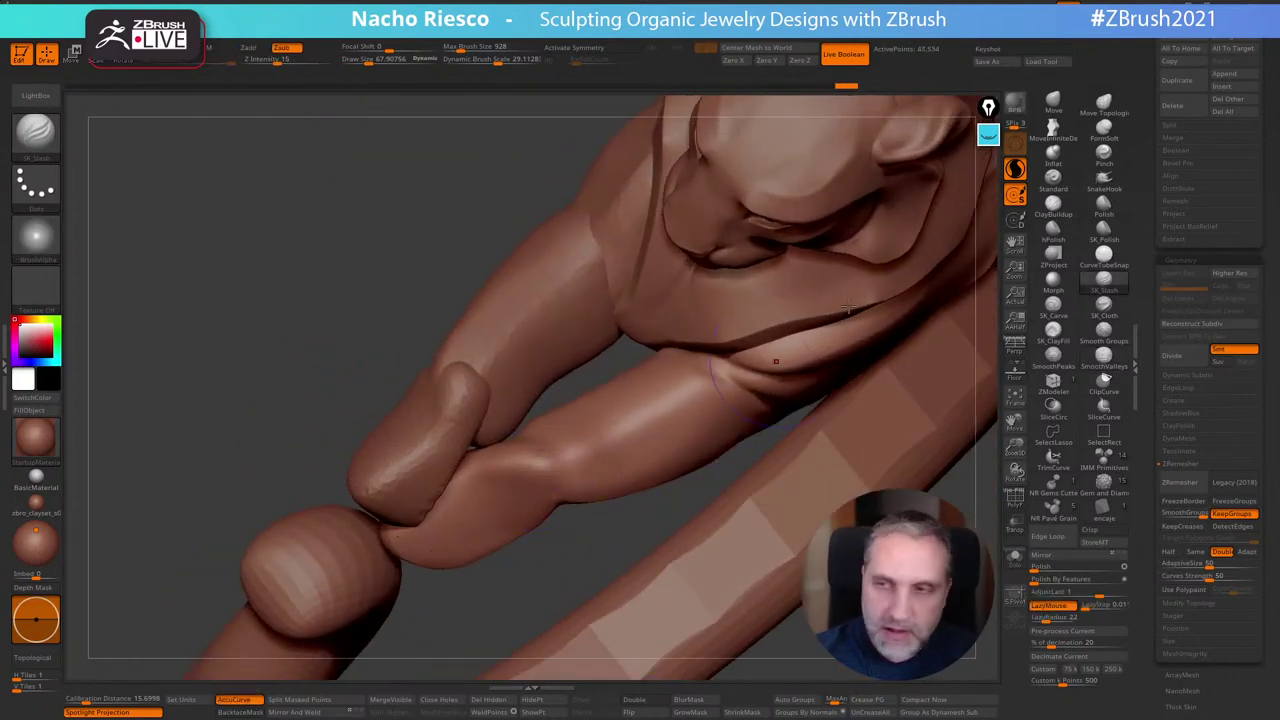
Build up volume around the near wrist with SK_ClayFill at a draw size of about 61
{"action": "left_click", "coordinate": [1053, 330]}
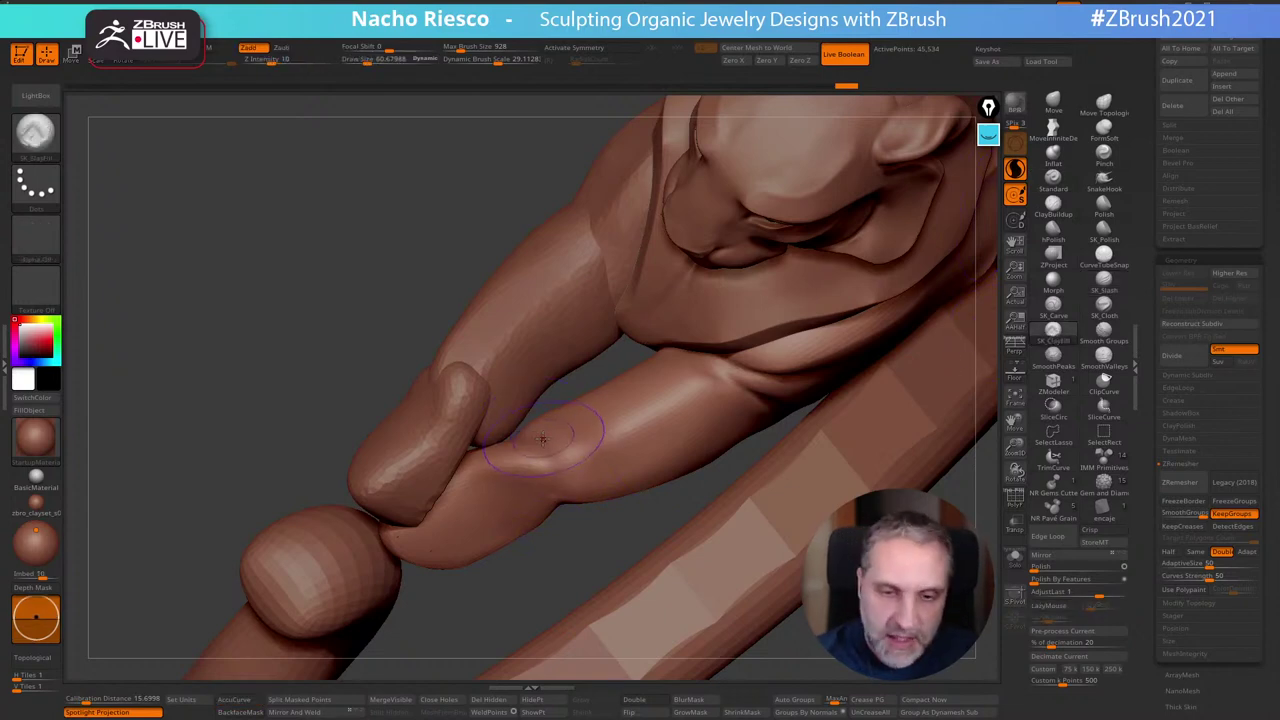
{"action": "left_click_drag", "start_coordinate": [541, 433], "coordinate": [560, 484]}
{"action": "right_click_drag", "start_coordinate": [554, 522], "coordinate": [544, 494]}
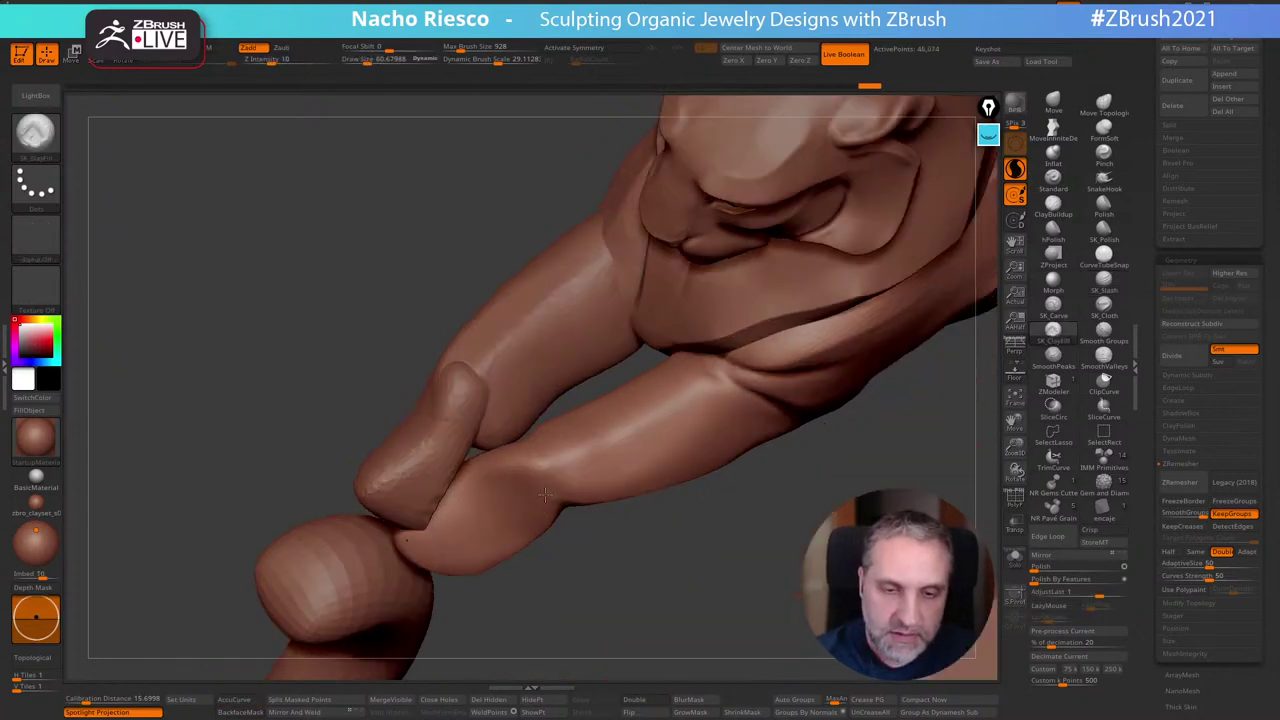
Flatten the near wrist and upper forearm into clean planes with hPolish at a draw size of about 61
{"action": "left_click", "coordinate": [1054, 232]}
{"action": "key", "text": "s"}
{"action": "mouse_move", "coordinate": [543, 456]}
{"action": "left_mouse_down"}
{"action": "mouse_move", "coordinate": [520, 458]}
{"action": "mouse_move", "coordinate": [543, 460]}
{"action": "left_mouse_up"}
{"action": "key", "text": "ctrl+z"}
{"action": "key", "text": "s"}
{"action": "mouse_move", "coordinate": [537, 470]}
{"action": "left_mouse_down"}
{"action": "mouse_move", "coordinate": [516, 463]}
{"action": "mouse_move", "coordinate": [567, 459]}
{"action": "mouse_move", "coordinate": [624, 404]}
{"action": "left_mouse_up"}
{"action": "right_click_drag", "start_coordinate": [624, 470], "coordinate": [628, 436]}
{"action": "left_click_drag", "start_coordinate": [631, 443], "coordinate": [637, 427]}
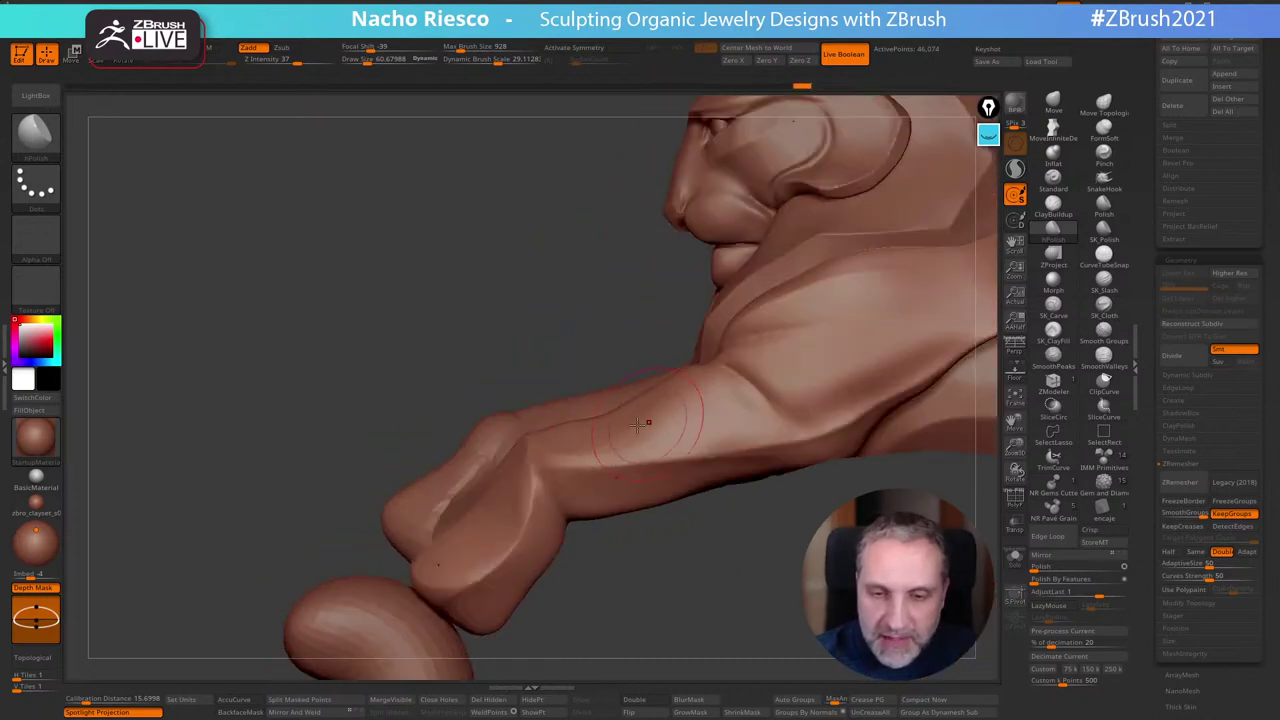
Polish the ridge running along the outer near forearm to the elbow with hPolish
{"action": "left_click_drag", "start_coordinate": [698, 392], "coordinate": [733, 434]}
{"action": "mouse_move", "coordinate": [734, 578]}
{"action": "left_mouse_down"}
{"action": "mouse_move", "coordinate": [723, 647]}
{"action": "mouse_move", "coordinate": [580, 490]}
{"action": "left_mouse_up"}
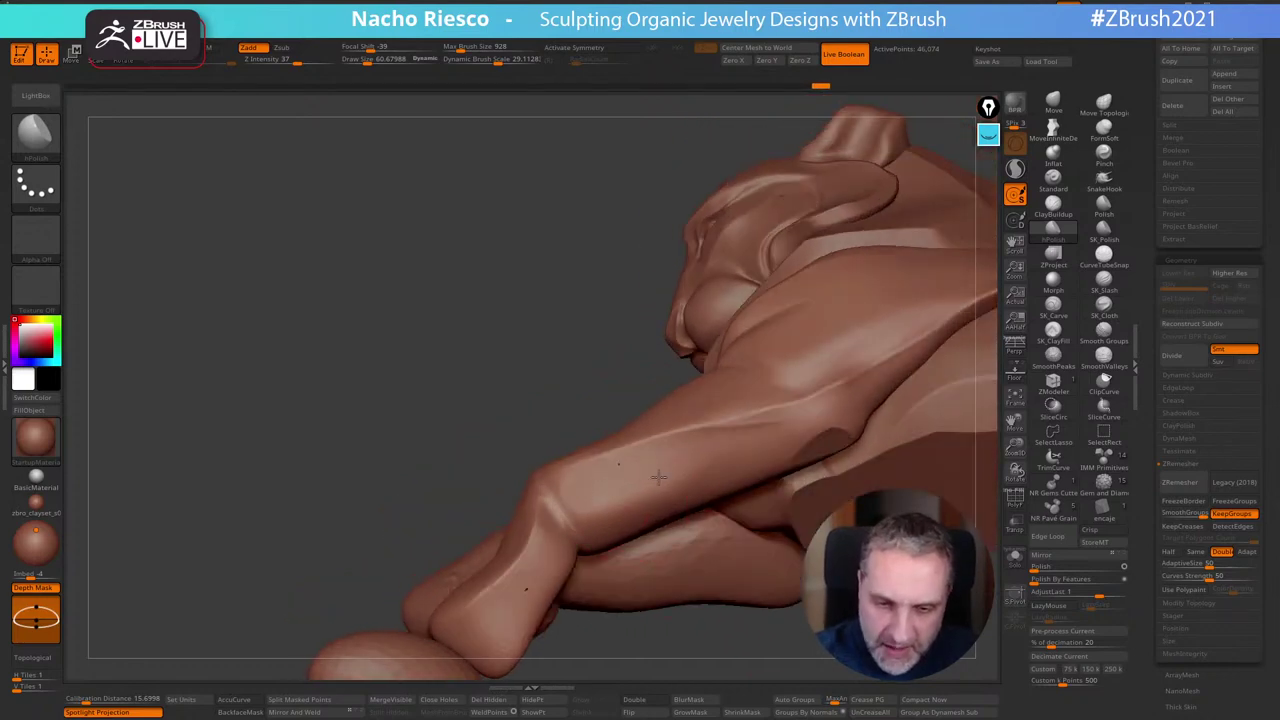
{"action": "left_click_drag", "start_coordinate": [710, 442], "coordinate": [798, 422]}
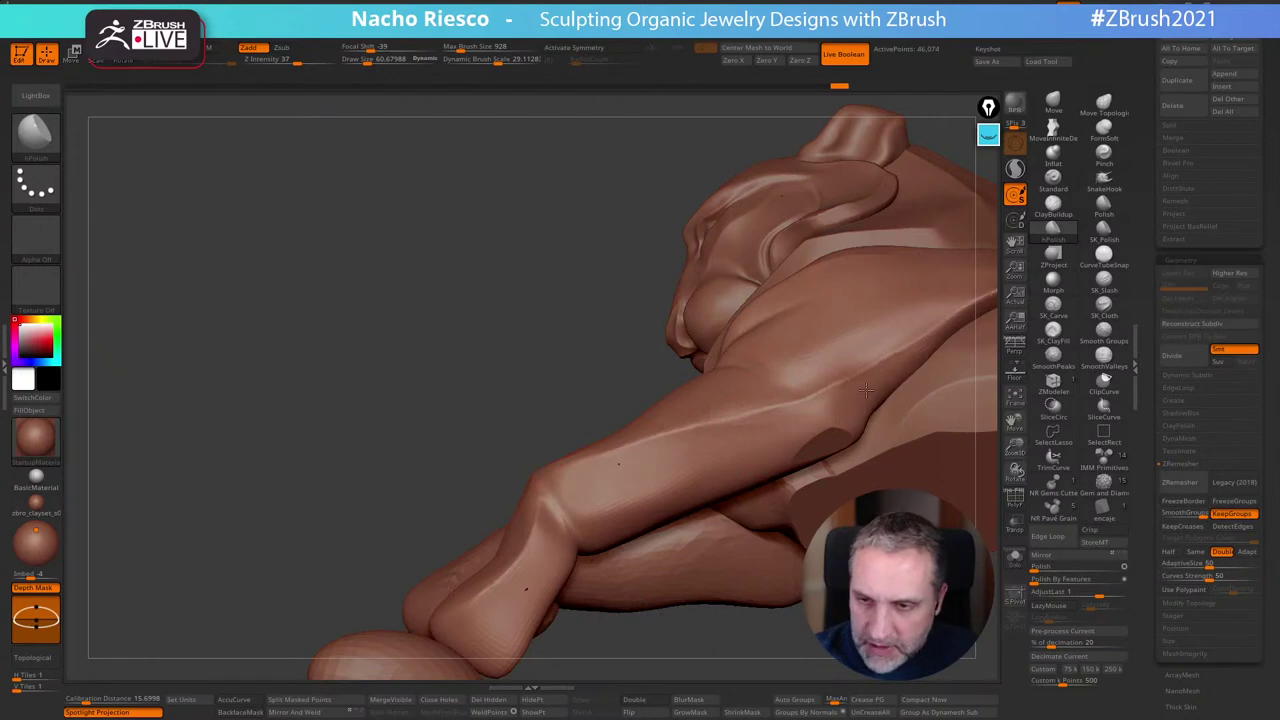
{"action": "left_click_drag", "start_coordinate": [707, 339], "coordinate": [564, 376]}
{"action": "left_click_drag", "start_coordinate": [669, 640], "coordinate": [760, 560]}
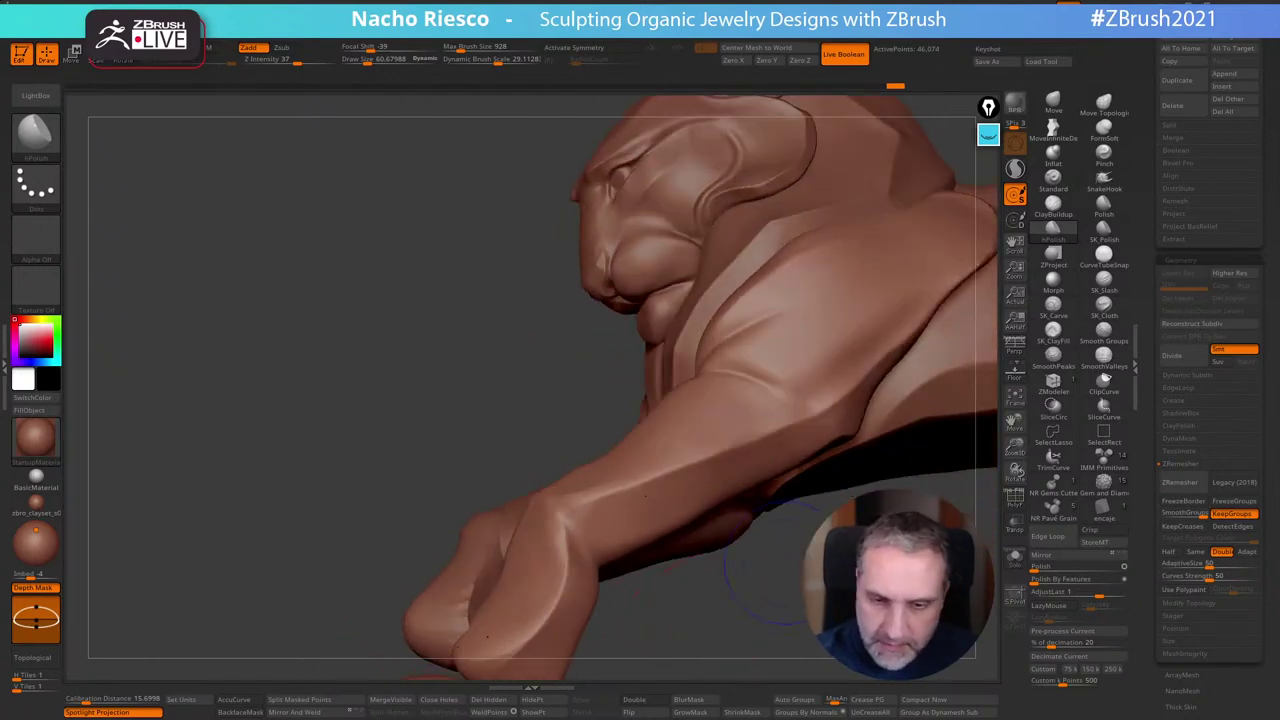
Smooth the near forearm with SmoothValleys and polish its planes with hPolish at a draw size of about 84
{"action": "left_click", "coordinate": [1103, 355]}
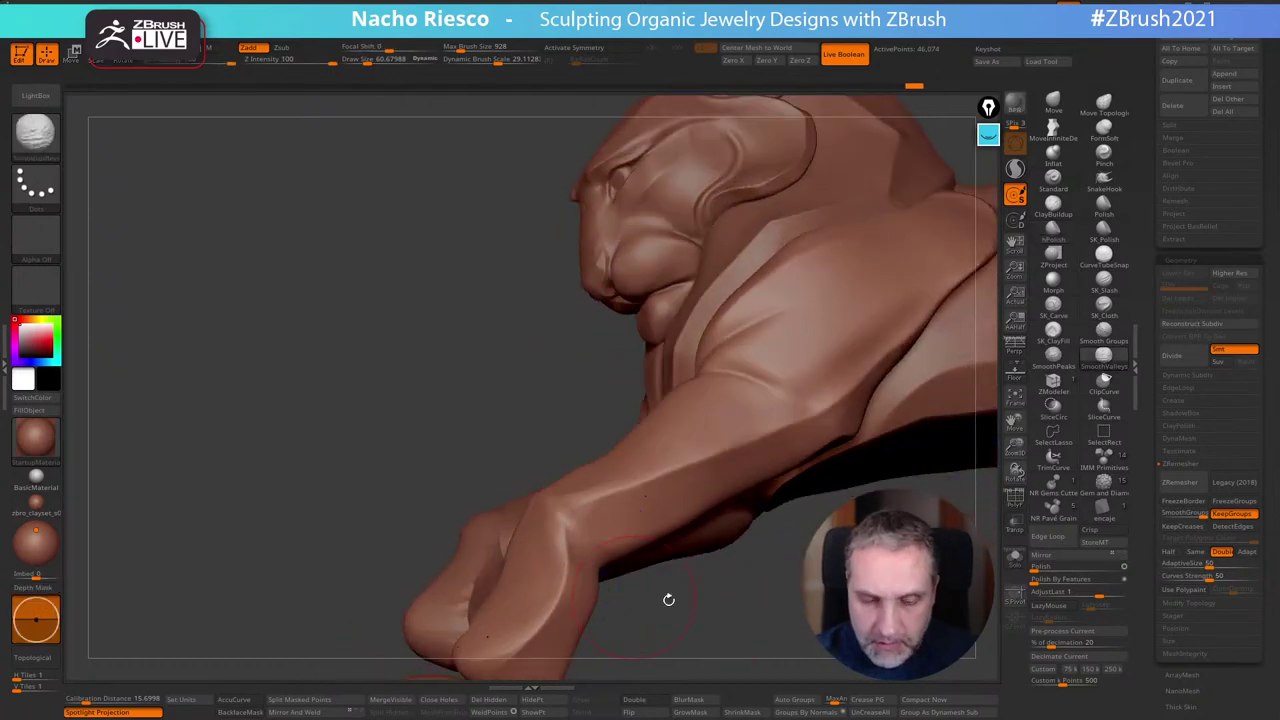
{"action": "mouse_move", "coordinate": [666, 600]}
{"action": "left_mouse_down"}
{"action": "mouse_move", "coordinate": [729, 637]}
{"action": "mouse_move", "coordinate": [696, 568]}
{"action": "mouse_move", "coordinate": [611, 554]}
{"action": "mouse_move", "coordinate": [634, 566]}
{"action": "mouse_move", "coordinate": [652, 556]}
{"action": "left_mouse_up"}
{"action": "key", "text": "s"}
{"action": "left_click_drag", "start_coordinate": [622, 392], "coordinate": [612, 394]}
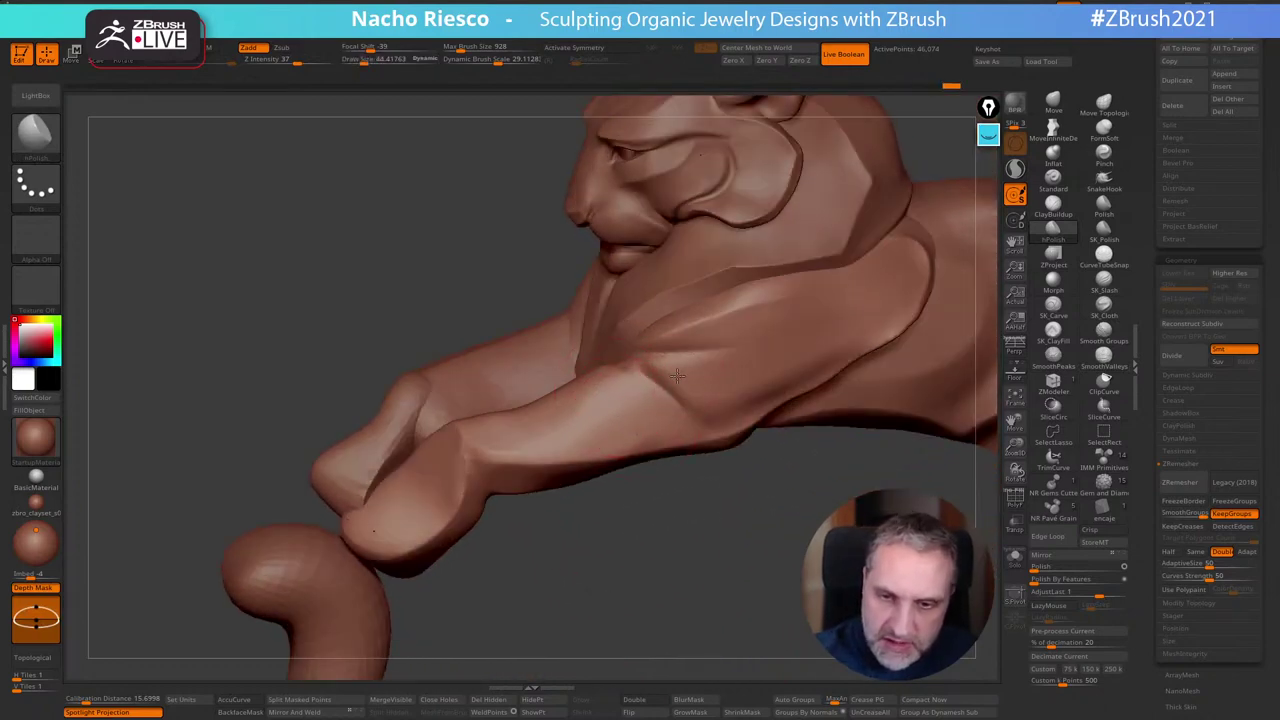
Polish the creases between chest and near shoulder with hPolish at a draw size of about 33, and the upper arm at about 47
{"action": "mouse_move", "coordinate": [734, 497]}
{"action": "left_mouse_down"}
{"action": "mouse_move", "coordinate": [717, 592]}
{"action": "mouse_move", "coordinate": [743, 602]}
{"action": "left_mouse_up"}
{"action": "key", "text": "s"}
{"action": "left_click_drag", "start_coordinate": [682, 341], "coordinate": [683, 337]}
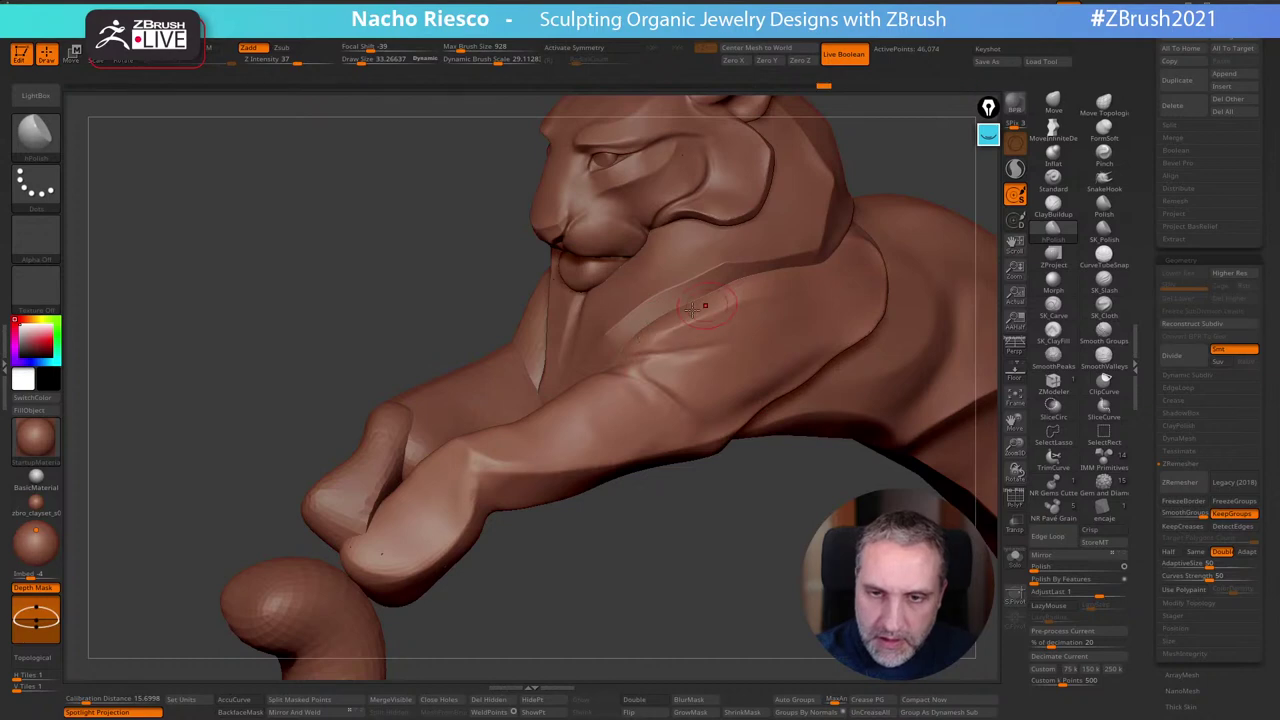
{"action": "mouse_move", "coordinate": [711, 550]}
{"action": "right_mouse_down"}
{"action": "mouse_move", "coordinate": [711, 594]}
{"action": "mouse_move", "coordinate": [709, 517]}
{"action": "mouse_move", "coordinate": [720, 557]}
{"action": "mouse_move", "coordinate": [681, 378]}
{"action": "right_mouse_up"}
{"action": "key", "text": "s"}
{"action": "left_click_drag", "start_coordinate": [681, 376], "coordinate": [675, 375]}
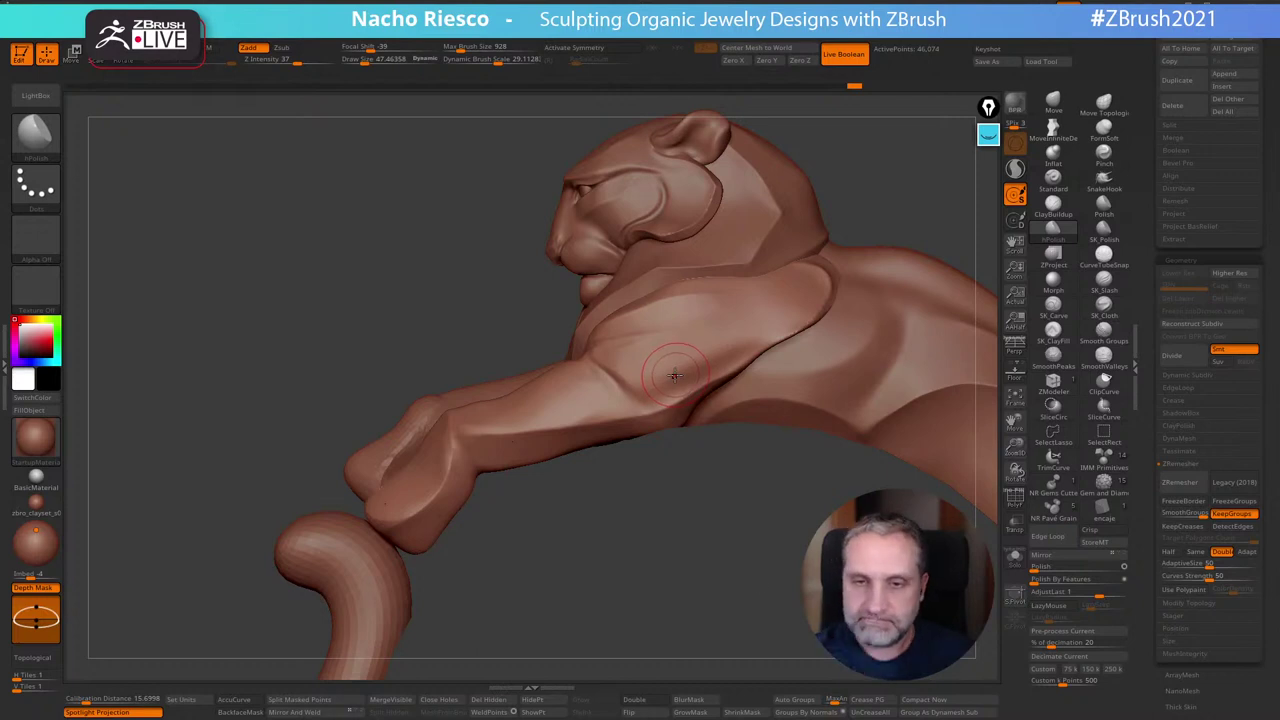
Reshape the back edge of the near upper arm and elbow with the Move brush at a draw size of about 61
{"action": "right_click_drag", "start_coordinate": [674, 376], "coordinate": [571, 346], "text": "alt"}
{"action": "left_click", "coordinate": [1053, 102]}
{"action": "key", "text": "s"}
{"action": "left_click_drag", "start_coordinate": [643, 350], "coordinate": [624, 344]}
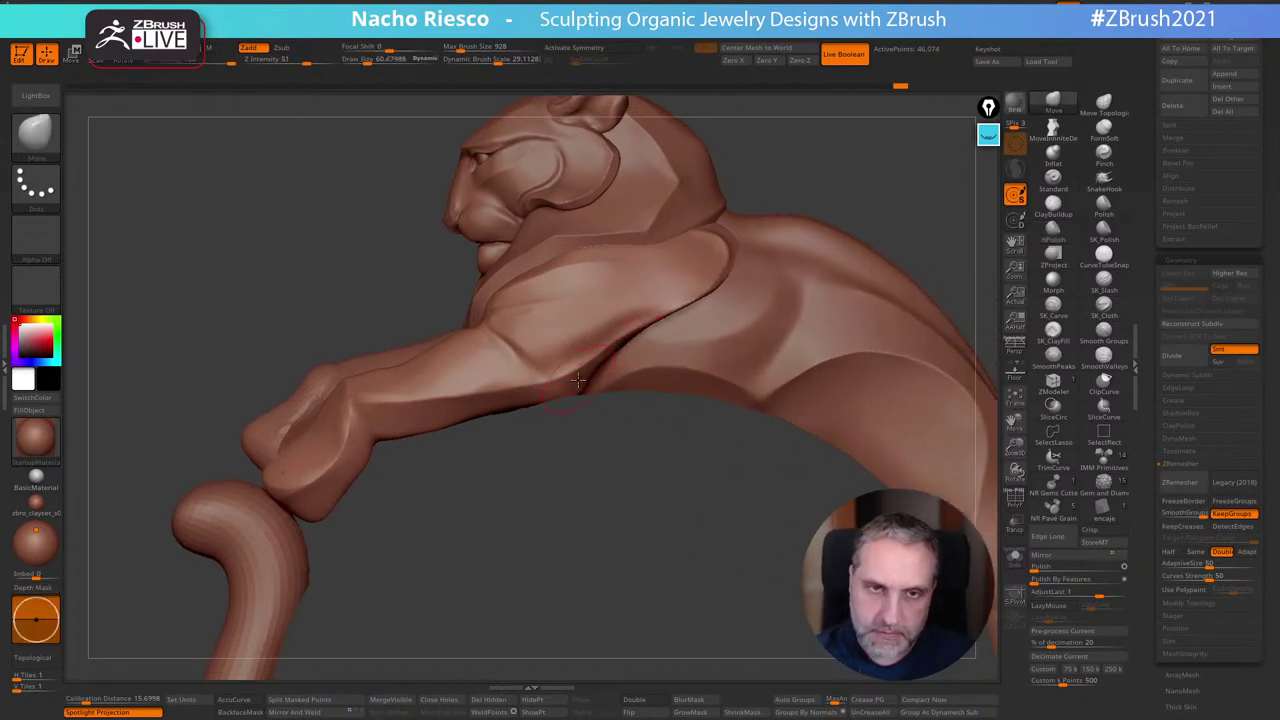
{"action": "left_click_drag", "start_coordinate": [578, 380], "coordinate": [575, 382]}
{"action": "key", "text": "s"}
{"action": "left_click_drag", "start_coordinate": [574, 383], "coordinate": [577, 387]}
{"action": "left_click_drag", "start_coordinate": [628, 331], "coordinate": [624, 332]}
Adjust the near upper arm and shoulder contour against the ribs with the Move brush at a draw size of about 68
{"action": "mouse_move", "coordinate": [592, 493]}
{"action": "right_mouse_down", "text": "alt"}
{"action": "mouse_move", "coordinate": [604, 489]}
{"action": "mouse_move", "coordinate": [608, 505]}
{"action": "right_mouse_up", "text": "alt"}
{"action": "left_click_drag", "start_coordinate": [580, 351], "coordinate": [567, 341]}
{"action": "key", "text": "s"}
{"action": "left_click_drag", "start_coordinate": [687, 296], "coordinate": [693, 295]}
{"action": "right_click_drag", "start_coordinate": [684, 500], "coordinate": [687, 540], "text": "ctrl"}
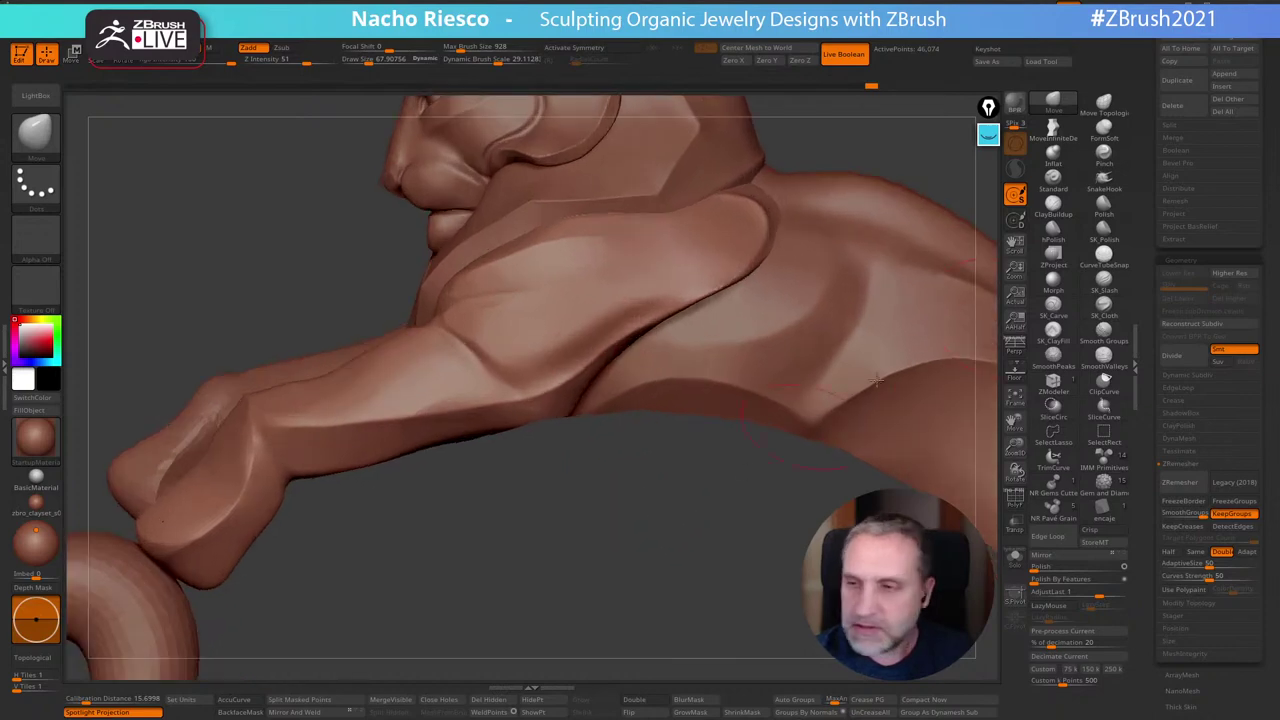
Carve a muscle crease from the near elbow along the lower upper arm to the shoulder with SK_Slash at about 68
{"action": "left_click", "coordinate": [1104, 282]}
{"action": "key", "text": "s"}
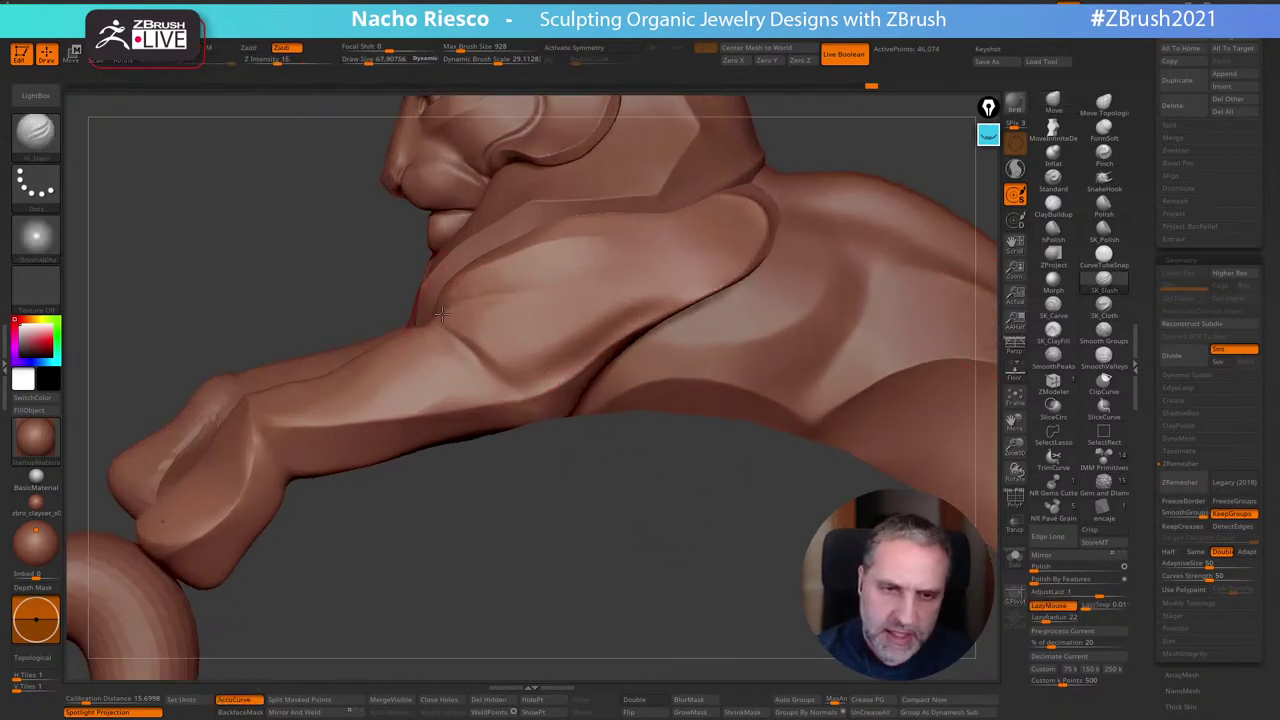
{"action": "mouse_move", "coordinate": [522, 362]}
{"action": "left_mouse_down"}
{"action": "mouse_move", "coordinate": [658, 282]}
{"action": "mouse_move", "coordinate": [754, 252]}
{"action": "left_mouse_up"}
{"action": "right_click_drag", "start_coordinate": [691, 562], "coordinate": [703, 591], "text": "ctrl"}
{"action": "mouse_move", "coordinate": [490, 338]}
{"action": "left_mouse_down"}
{"action": "mouse_move", "coordinate": [550, 345]}
{"action": "mouse_move", "coordinate": [608, 330]}
{"action": "mouse_move", "coordinate": [663, 286]}
{"action": "mouse_move", "coordinate": [885, 253]}
{"action": "left_mouse_up"}
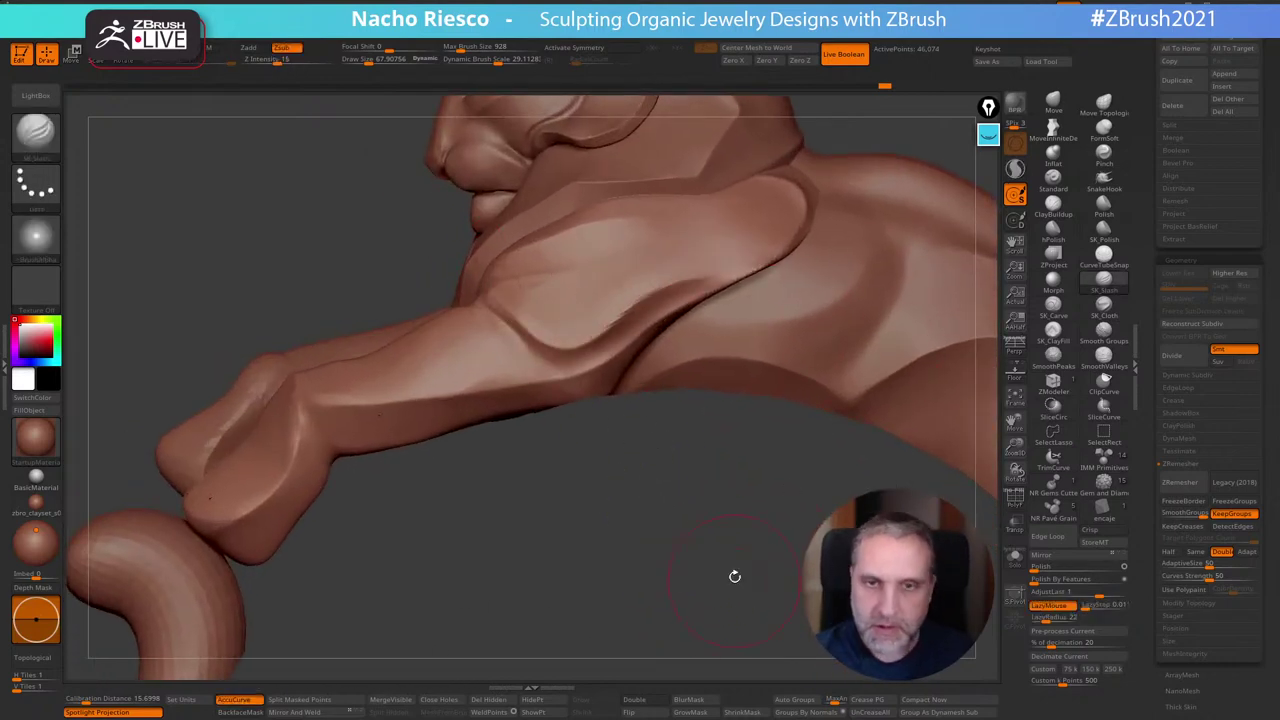
{"action": "mouse_move", "coordinate": [735, 576]}
{"action": "right_mouse_down"}
{"action": "mouse_move", "coordinate": [726, 563]}
{"action": "mouse_move", "coordinate": [742, 598]}
{"action": "right_mouse_up"}
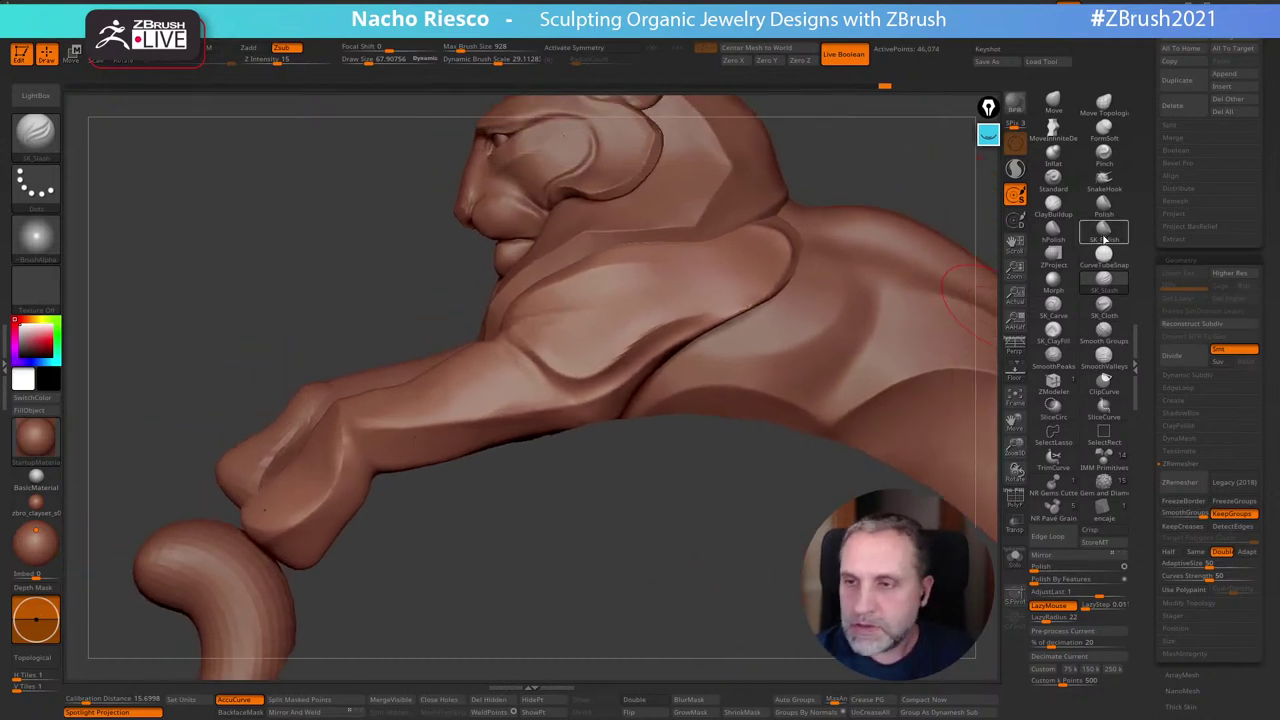
Polish the near upper arm and shoulder planes around the elbow crease with hPolish at a draw size of about 47
{"action": "left_click", "coordinate": [1103, 237]}
{"action": "right_click_drag", "start_coordinate": [610, 490], "coordinate": [634, 520]}
{"action": "key", "text": "s"}
{"action": "left_click_drag", "start_coordinate": [617, 325], "coordinate": [622, 324]}
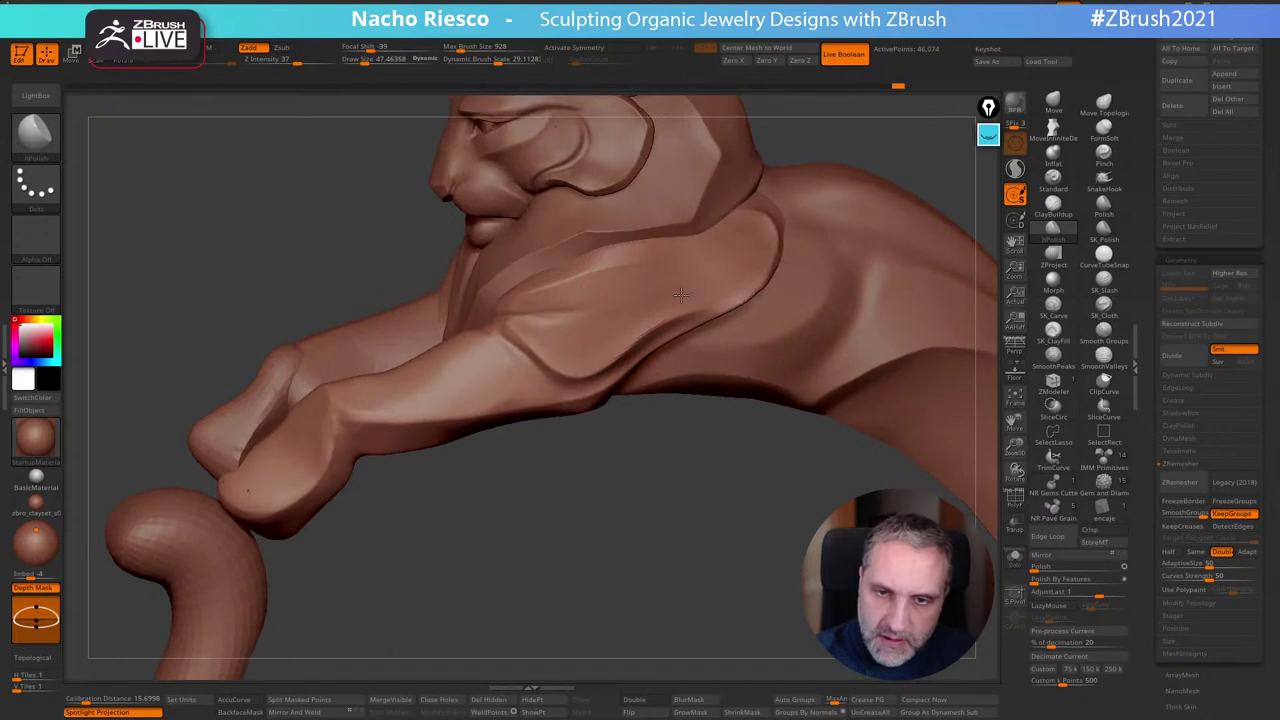
{"action": "right_click_drag", "start_coordinate": [620, 517], "coordinate": [586, 351]}
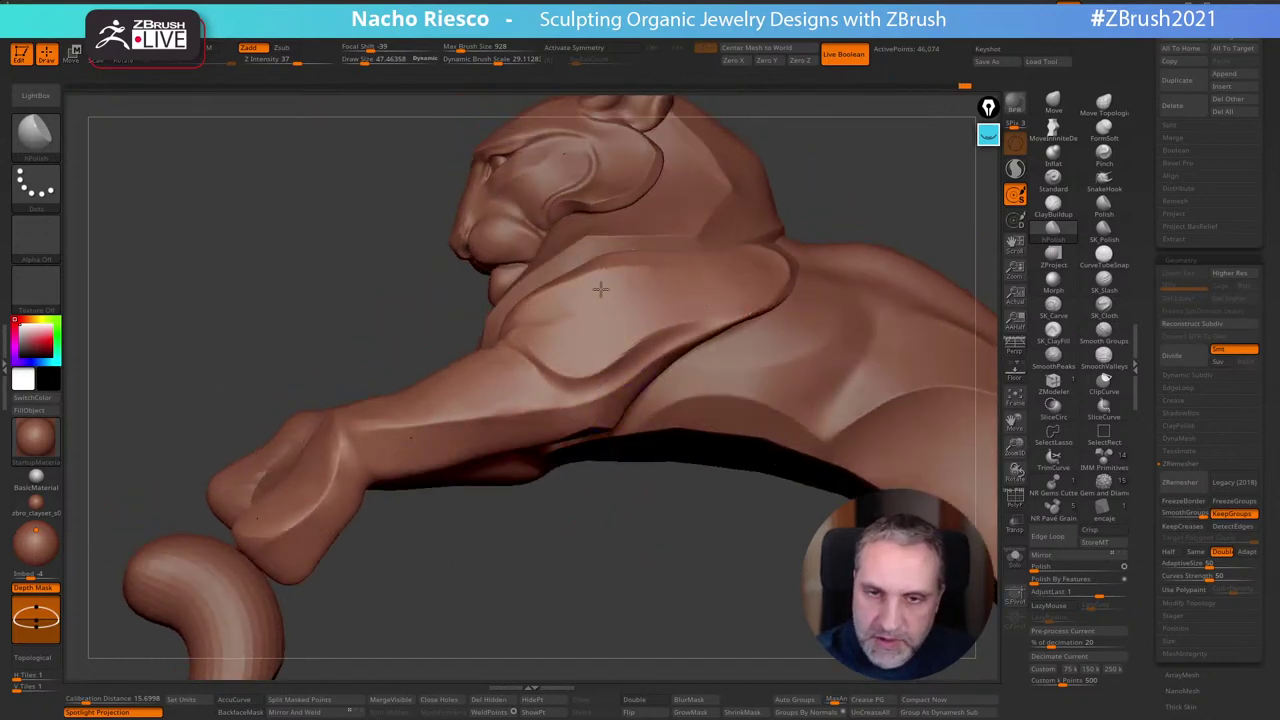
Soften the creases above the near elbow beside the chest with SmoothValleys at a draw size of about 33
{"action": "mouse_move", "coordinate": [702, 497]}
{"action": "right_mouse_down"}
{"action": "mouse_move", "coordinate": [683, 591]}
{"action": "mouse_move", "coordinate": [665, 505]}
{"action": "mouse_move", "coordinate": [660, 526]}
{"action": "mouse_move", "coordinate": [723, 531]}
{"action": "mouse_move", "coordinate": [880, 471]}
{"action": "mouse_move", "coordinate": [923, 426]}
{"action": "mouse_move", "coordinate": [905, 436]}
{"action": "right_mouse_up"}
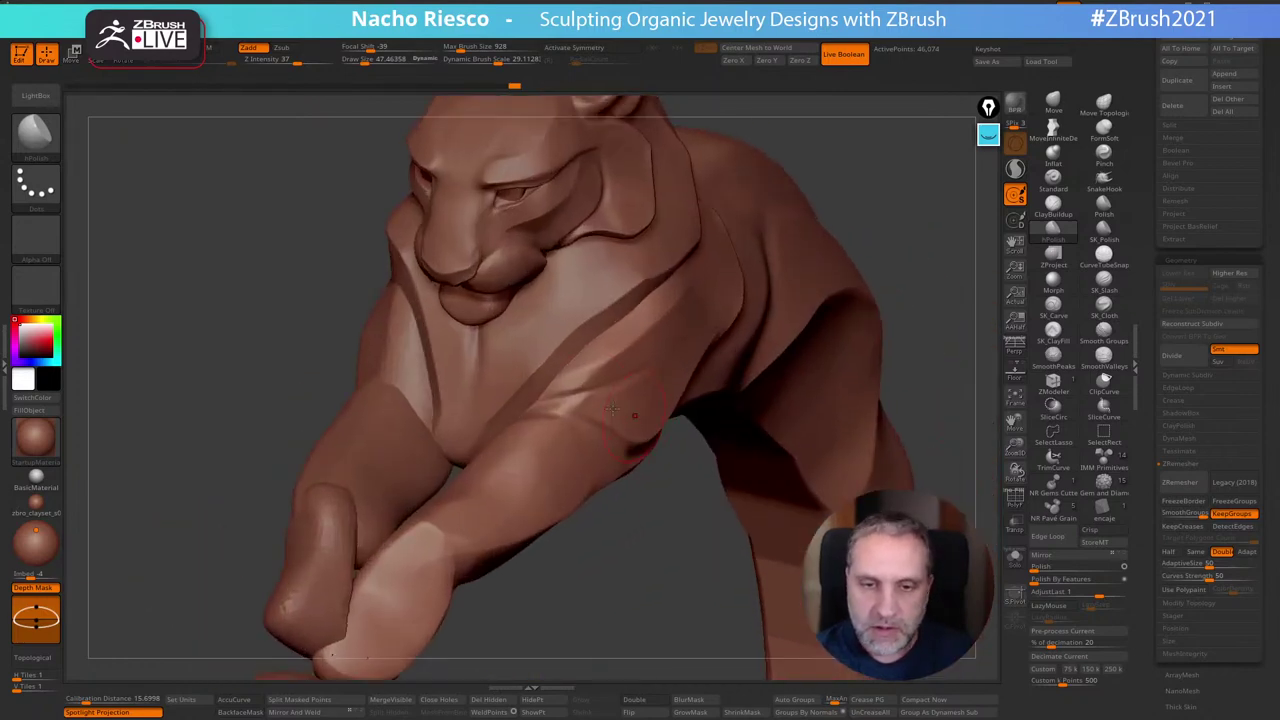
{"action": "key", "text": "shift"}
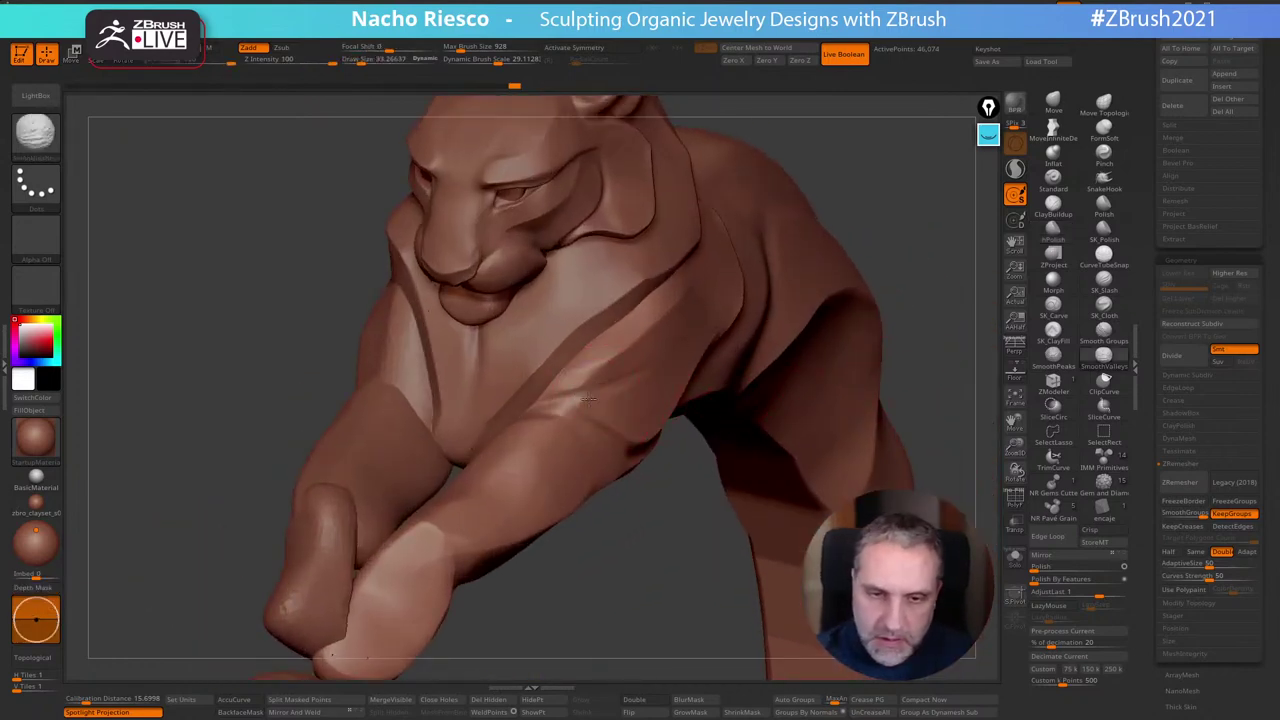
{"action": "mouse_move", "coordinate": [911, 271]}
{"action": "left_mouse_down"}
{"action": "mouse_move", "coordinate": [860, 274]}
{"action": "mouse_move", "coordinate": [968, 280]}
{"action": "left_mouse_up"}
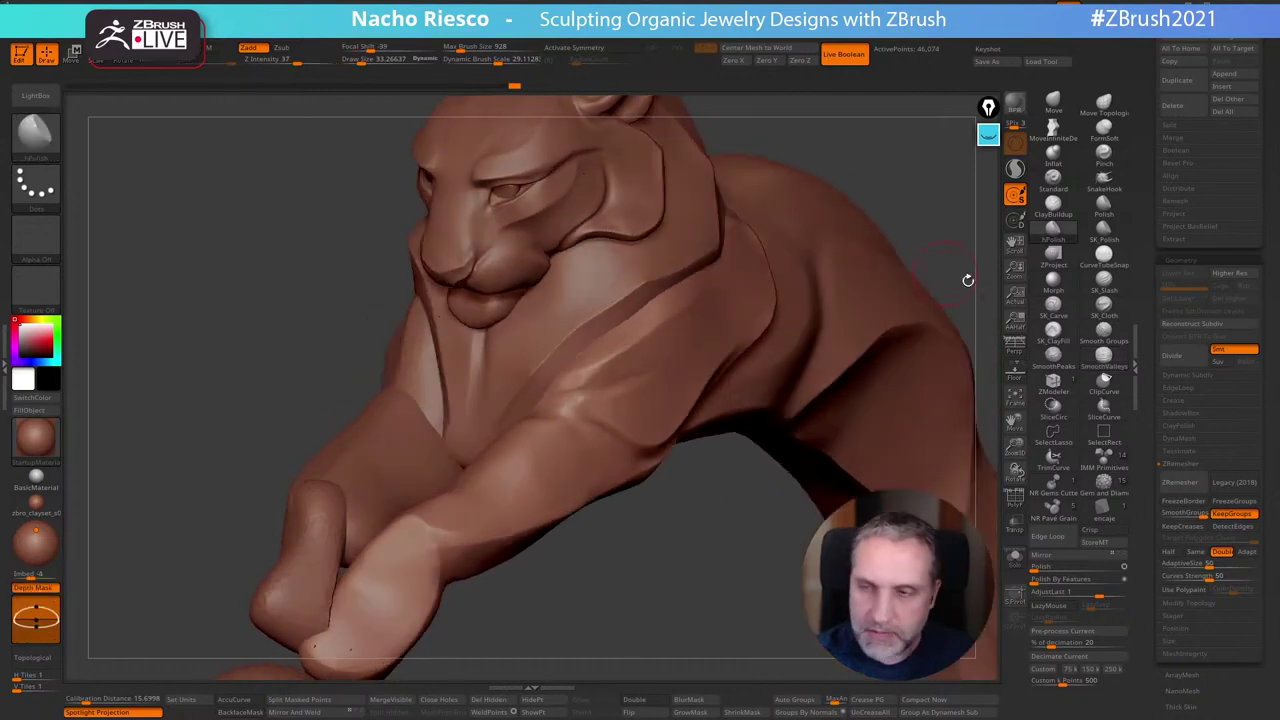
Smooth the raised muscle ridges above the near elbow with SmoothPeaks at a draw size of about 33
{"action": "key", "text": "shift"}
{"action": "left_click", "coordinate": [1058, 338]}
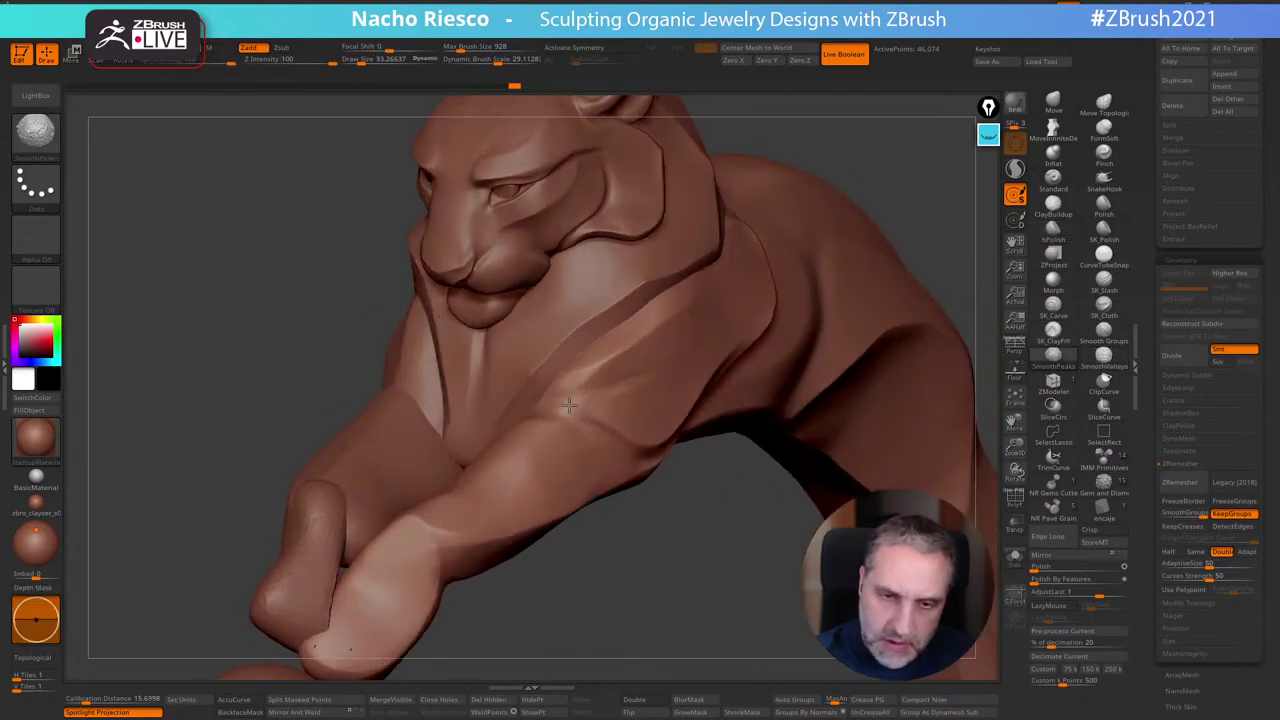
{"action": "mouse_move", "coordinate": [655, 548]}
{"action": "left_mouse_down"}
{"action": "mouse_move", "coordinate": [634, 571]}
{"action": "mouse_move", "coordinate": [735, 565]}
{"action": "mouse_move", "coordinate": [748, 550]}
{"action": "left_mouse_up"}
Isolate the near front leg, polish its upper arm above the elbow with hPolish at a draw size of about 44, and restore the full model
{"action": "left_click", "coordinate": [1015, 558]}
{"action": "left_click", "coordinate": [1056, 238]}
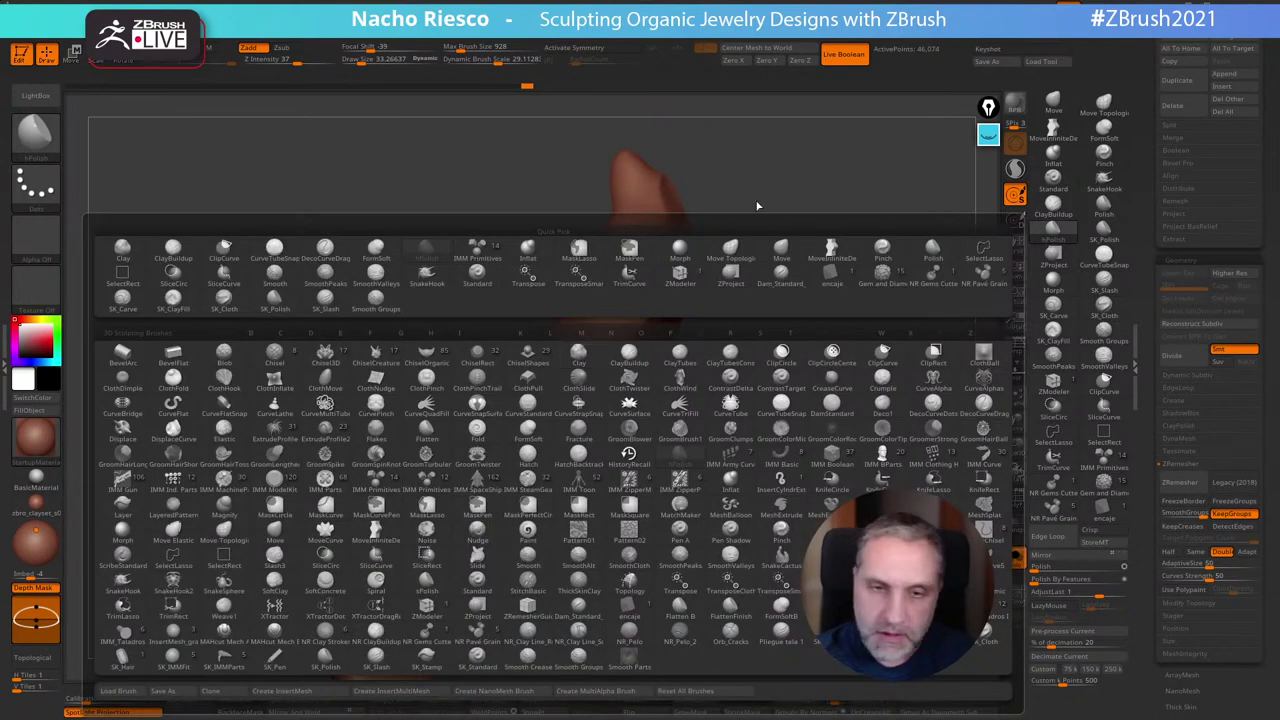
{"action": "key", "text": "s"}
{"action": "left_click_drag", "start_coordinate": [578, 362], "coordinate": [594, 346]}
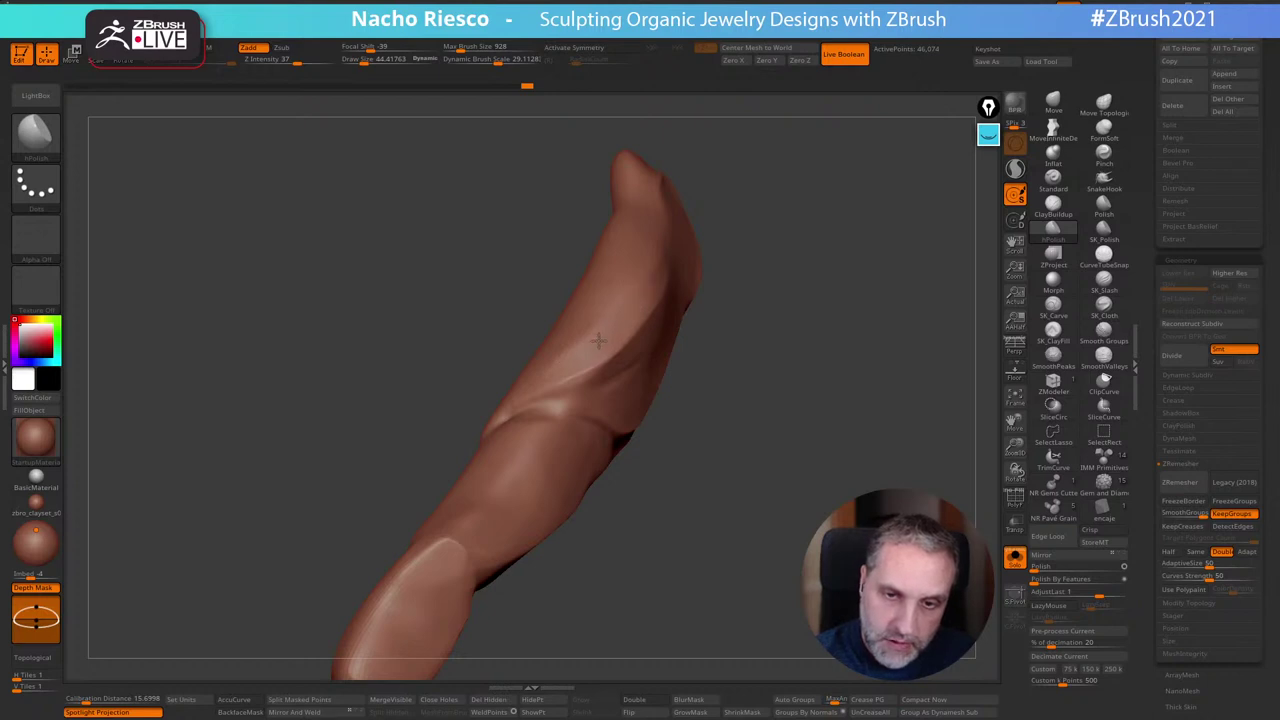
{"action": "left_click_drag", "start_coordinate": [905, 190], "coordinate": [864, 162]}
{"action": "left_click", "coordinate": [1015, 558]}
{"action": "left_click_drag", "start_coordinate": [690, 560], "coordinate": [765, 562]}
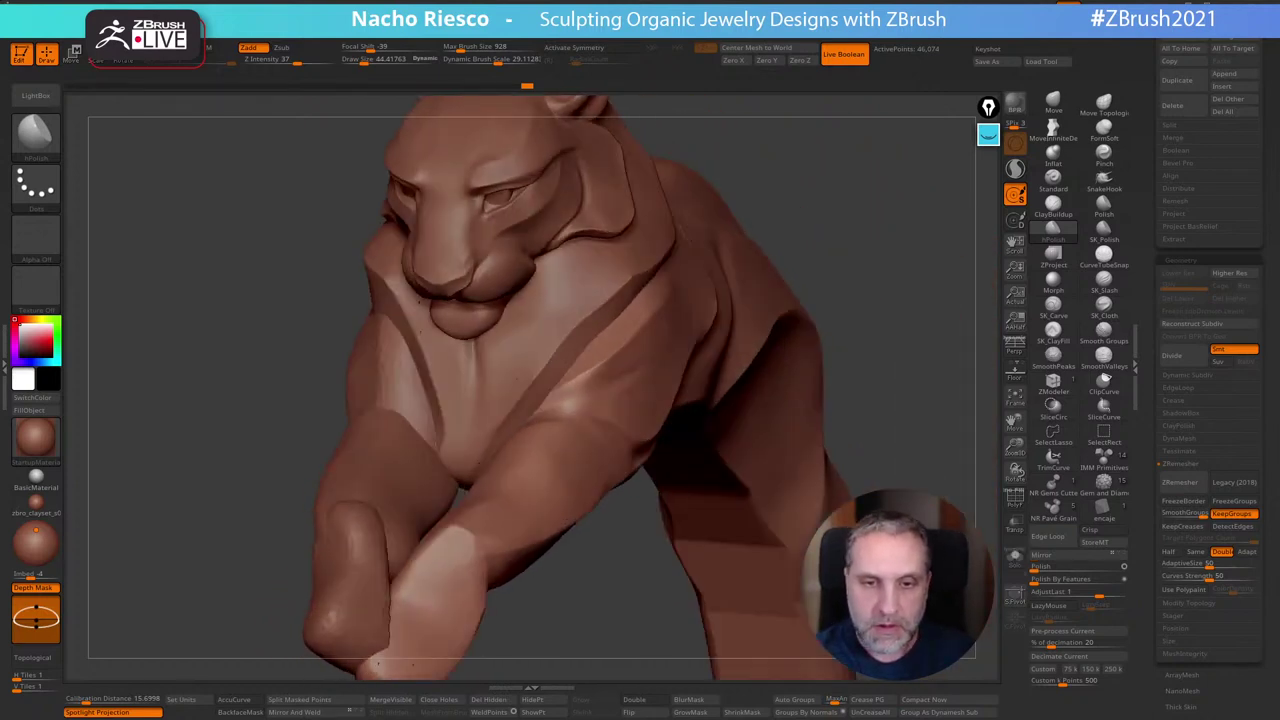
Carve the muscle creases on the near upper arm just above the elbow with SK_Slash at a draw size of about 26
{"action": "left_click_drag", "start_coordinate": [944, 423], "coordinate": [966, 400], "text": "alt"}
{"action": "left_click", "coordinate": [1104, 283]}
{"action": "key", "text": "s"}
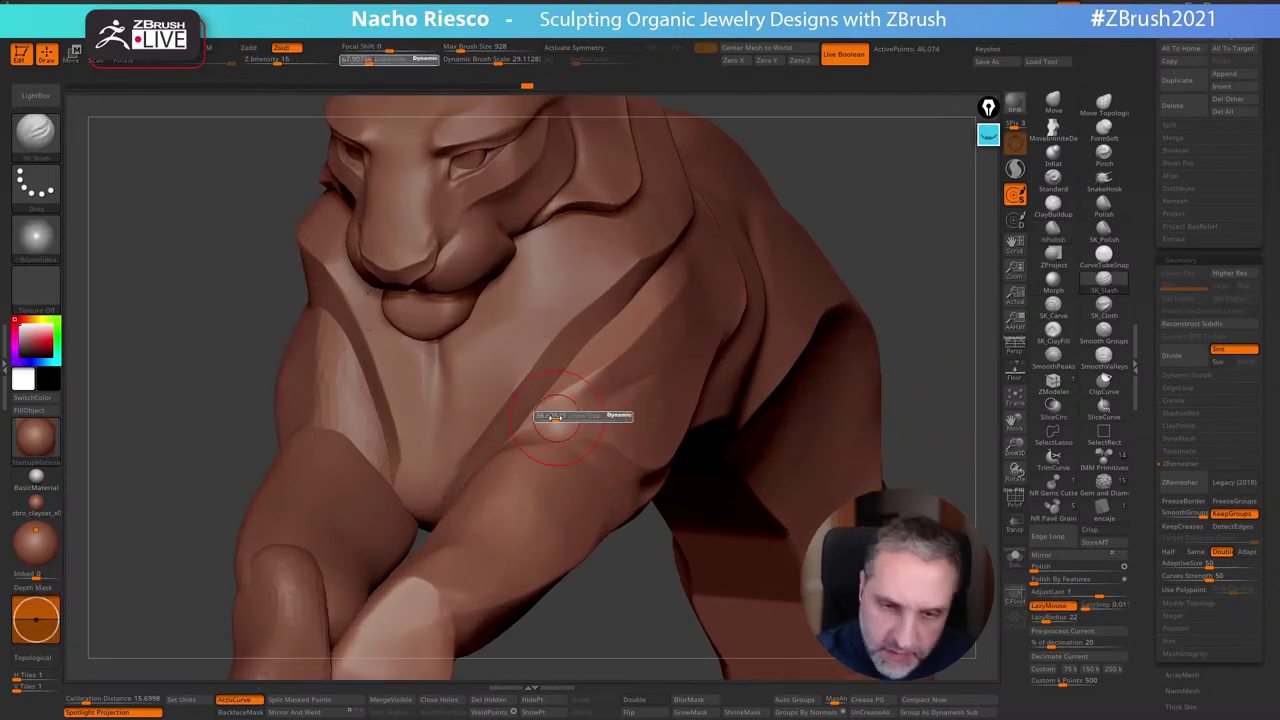
{"action": "left_click_drag", "start_coordinate": [566, 420], "coordinate": [552, 422]}
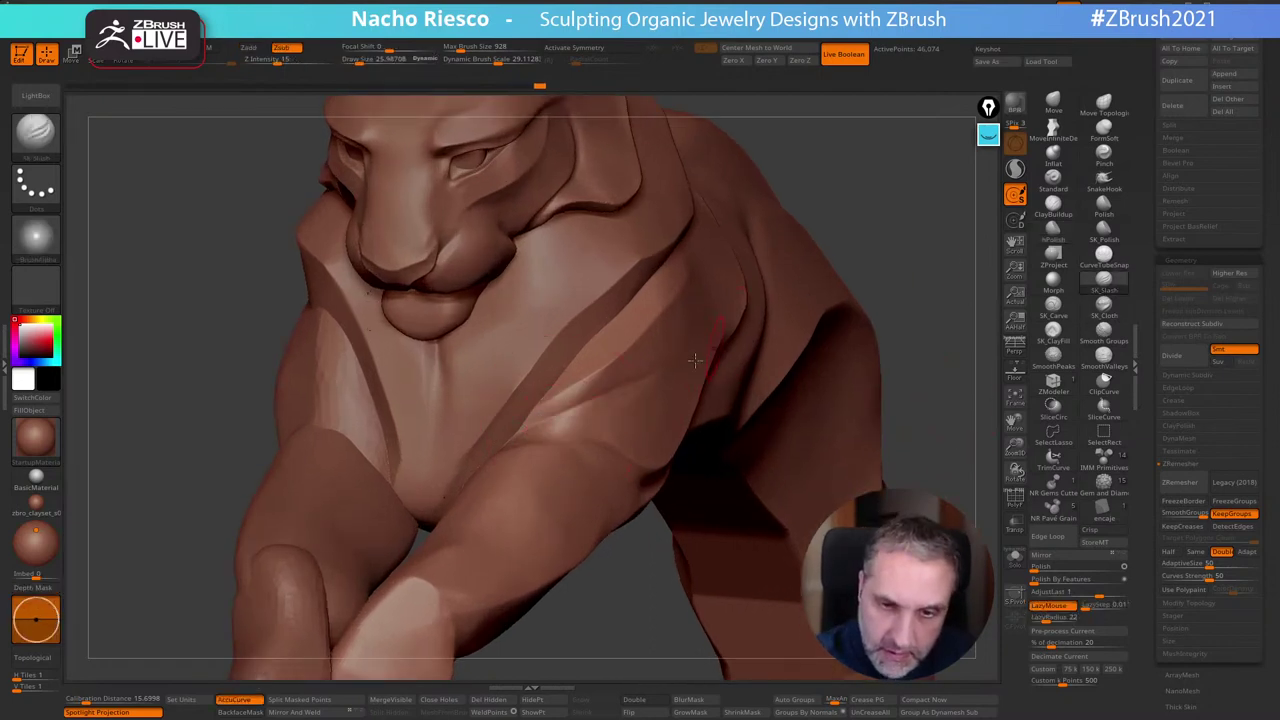
{"action": "right_click_drag", "start_coordinate": [694, 360], "coordinate": [567, 461]}
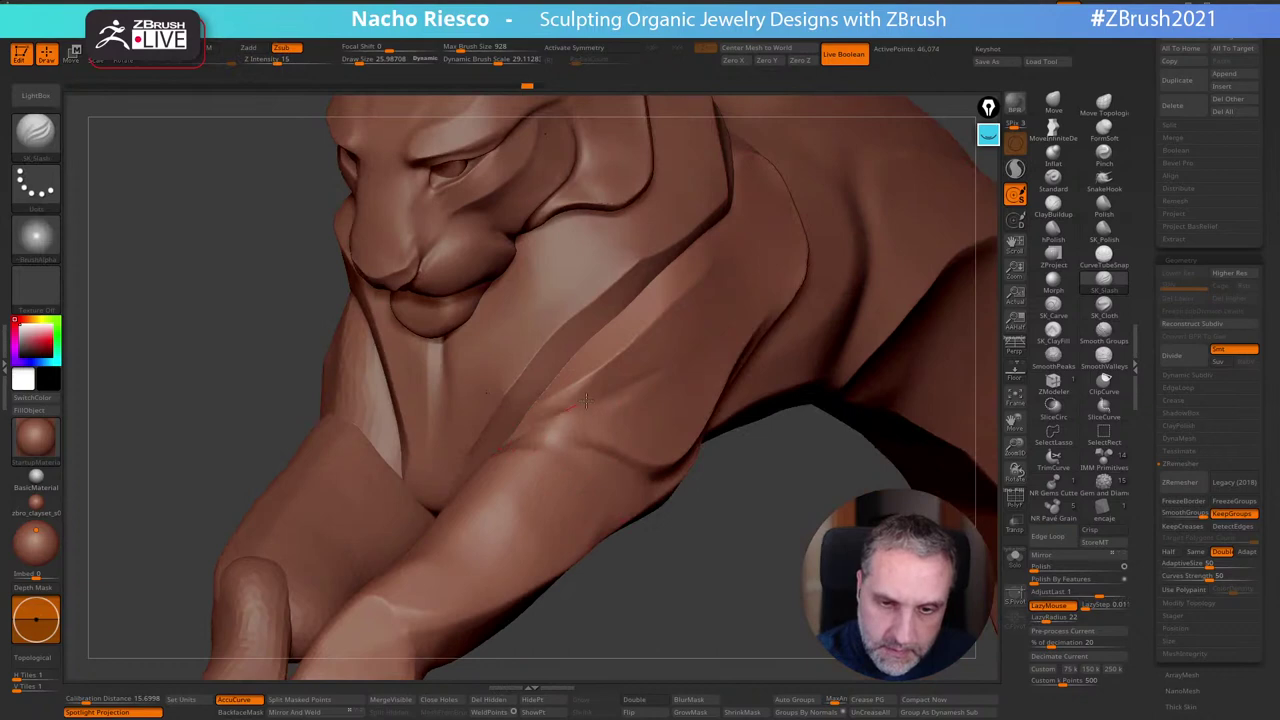
{"action": "mouse_move", "coordinate": [586, 400]}
{"action": "left_mouse_down"}
{"action": "mouse_move", "coordinate": [622, 389]}
{"action": "mouse_move", "coordinate": [533, 440]}
{"action": "left_mouse_up"}
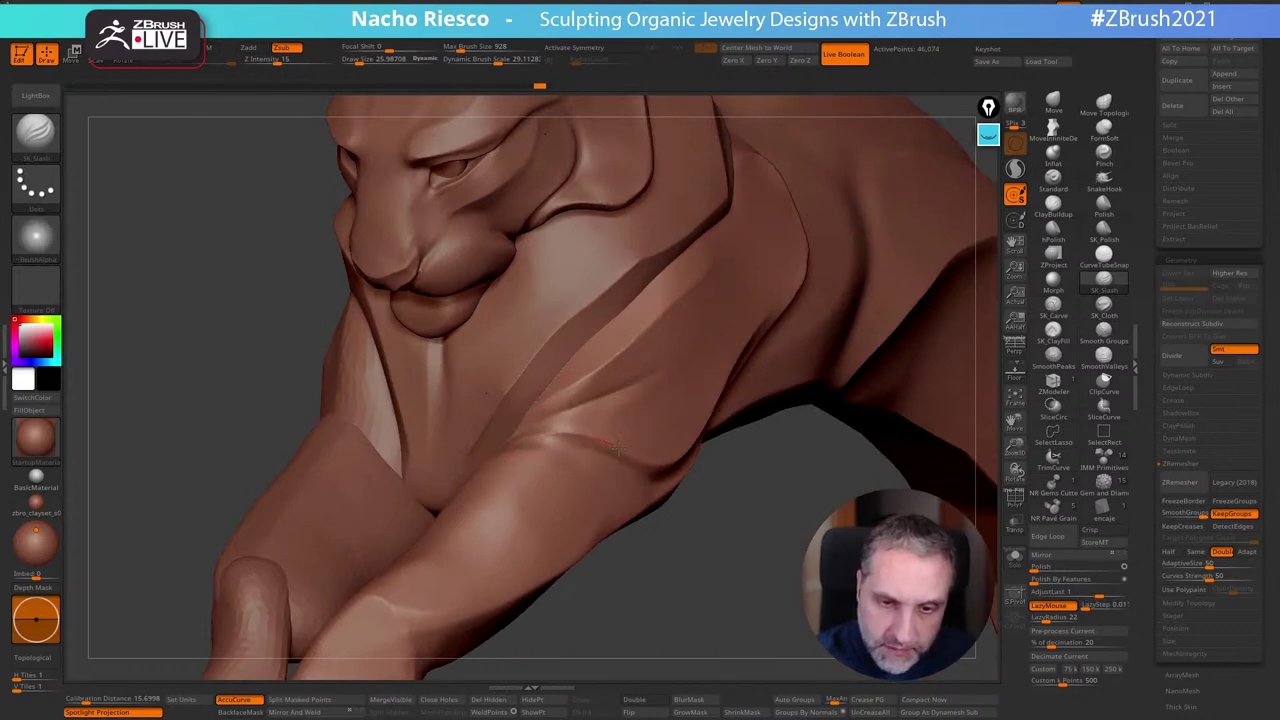
Deepen the fold across the near elbow where the upper arm meets the forearm with SK_Slash at about 26
{"action": "right_click_drag", "start_coordinate": [617, 452], "coordinate": [590, 458]}
{"action": "right_click_drag", "start_coordinate": [732, 491], "coordinate": [594, 460]}
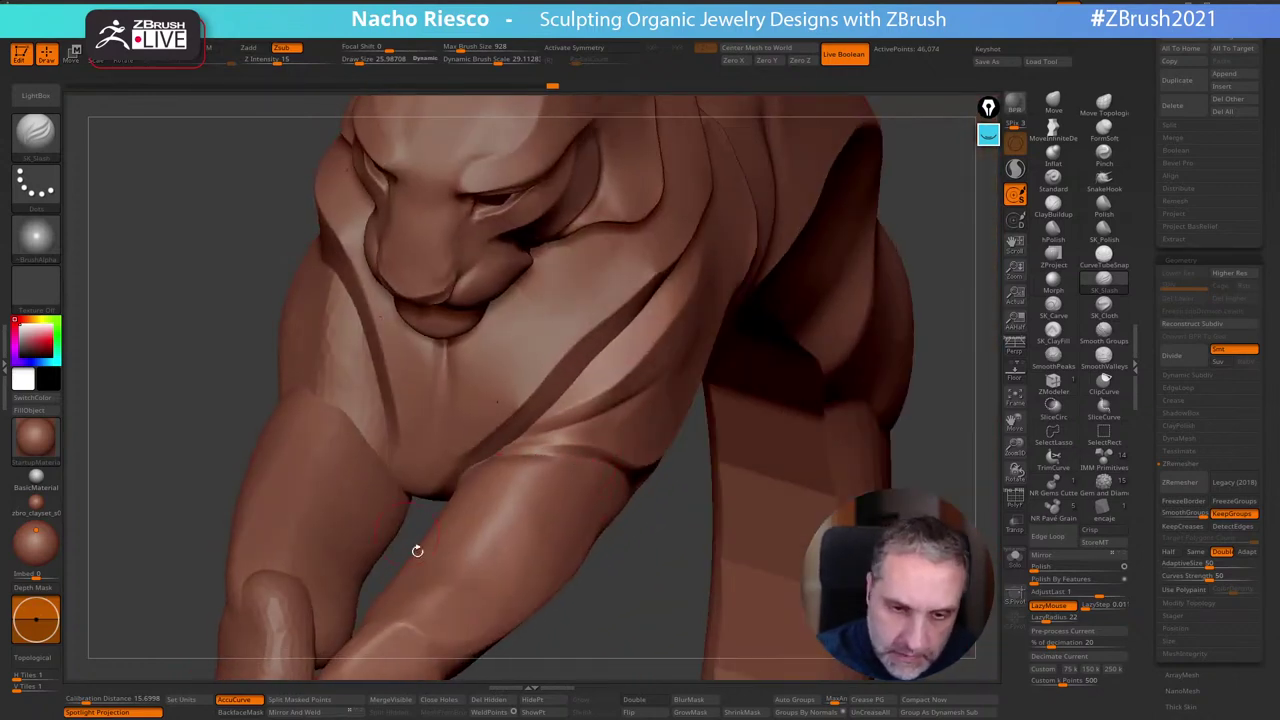
{"action": "right_click_drag", "start_coordinate": [417, 550], "coordinate": [511, 463]}
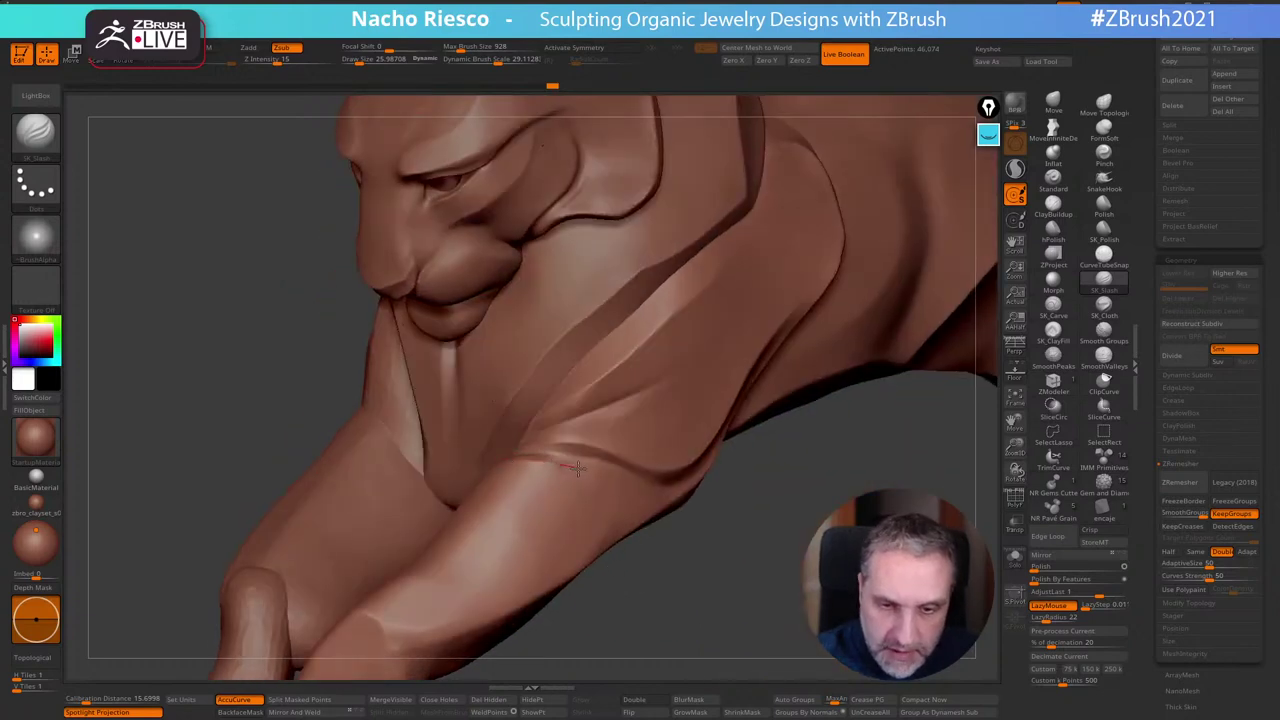
Carve a curved crease around the near forearm muscle below the elbow with SK_Slash and soften it with SmoothValleys
{"action": "right_click_drag", "start_coordinate": [700, 582], "coordinate": [726, 570]}
{"action": "key", "text": "shift"}
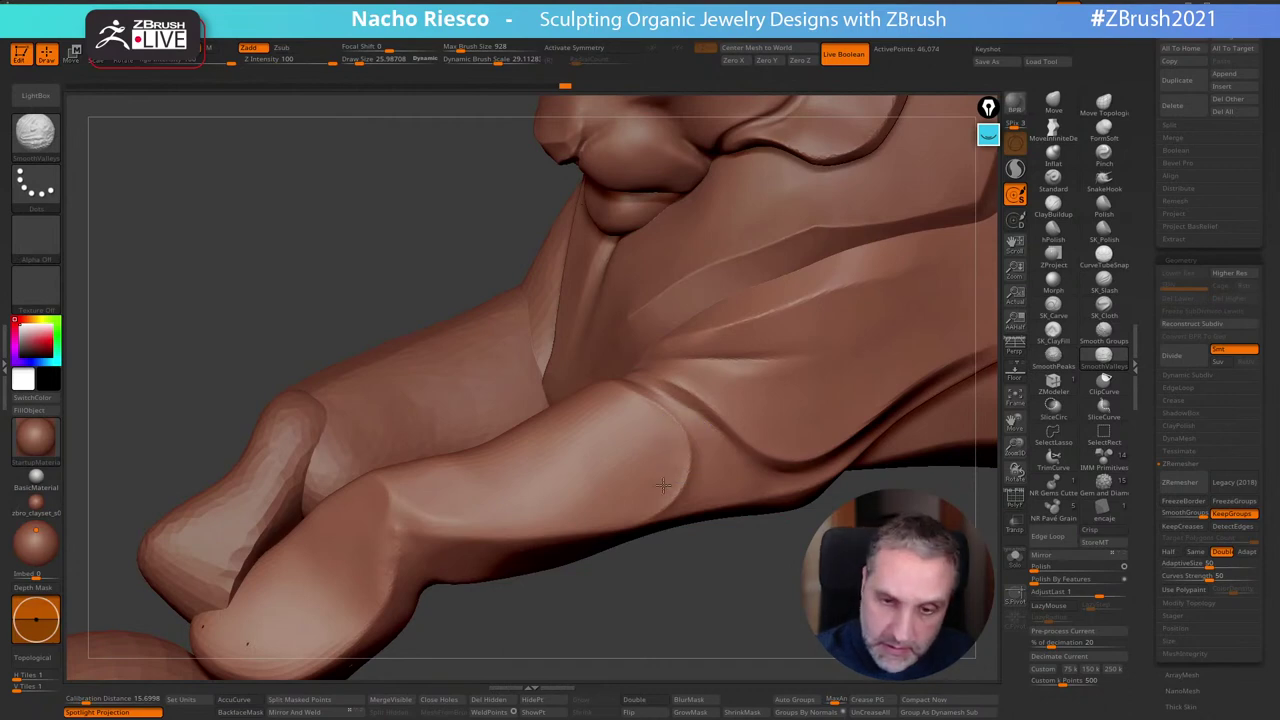
{"action": "mouse_move", "coordinate": [703, 577]}
{"action": "right_mouse_down"}
{"action": "mouse_move", "coordinate": [726, 609]}
{"action": "mouse_move", "coordinate": [763, 566]}
{"action": "right_mouse_up"}
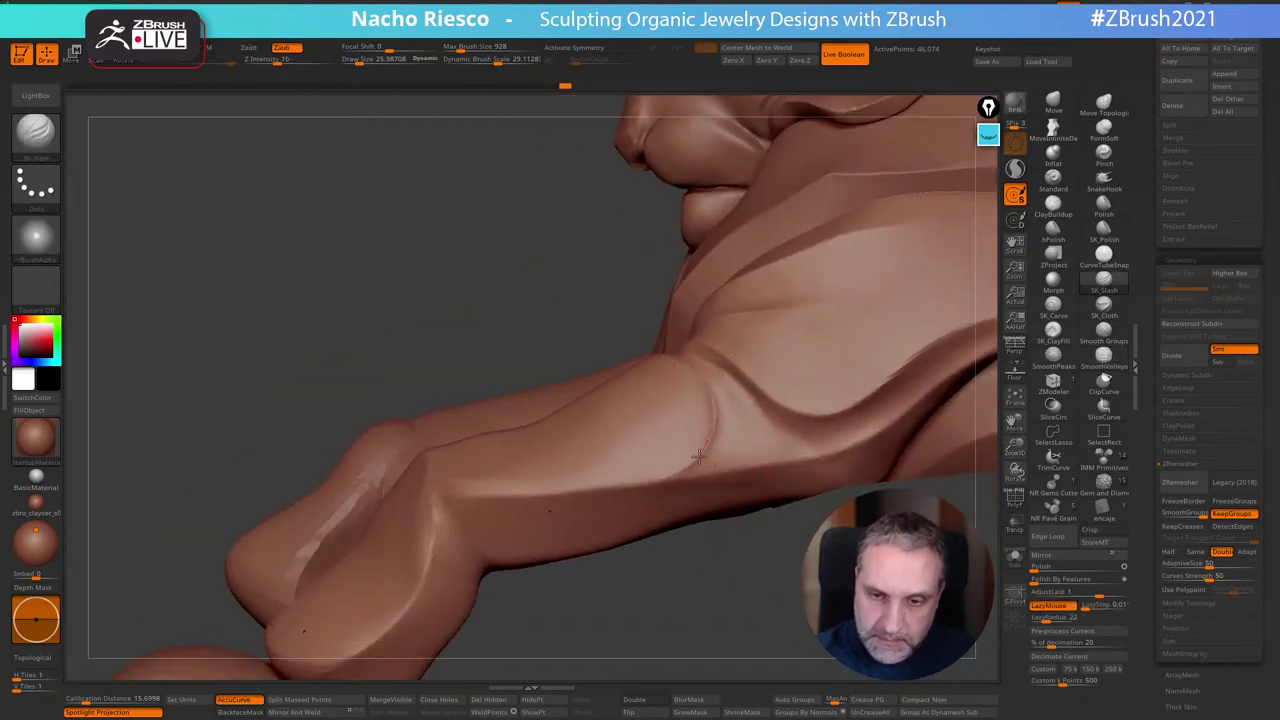
{"action": "right_click_drag", "start_coordinate": [614, 586], "coordinate": [971, 366]}
Polish the near forearm muscle planes between the elbow and wrist with hPolish at a draw size of about 44
{"action": "left_click", "coordinate": [1053, 228]}
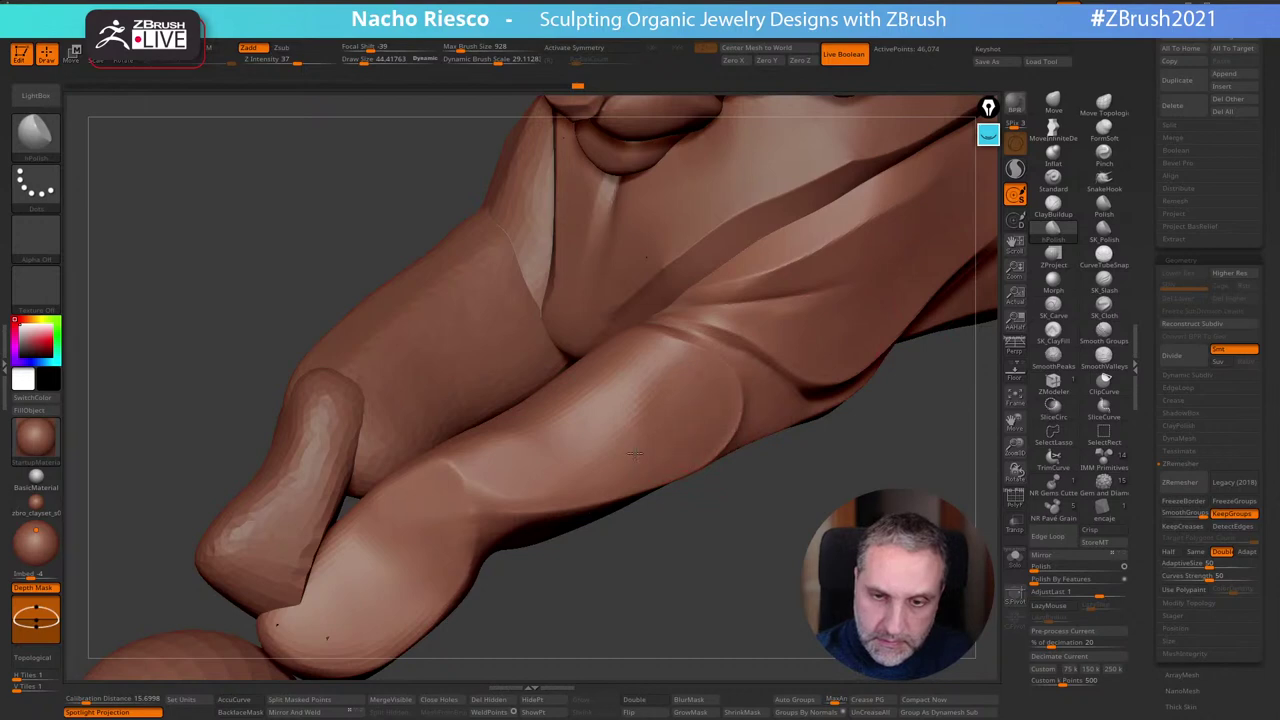
{"action": "right_click_drag", "start_coordinate": [610, 513], "coordinate": [614, 392]}
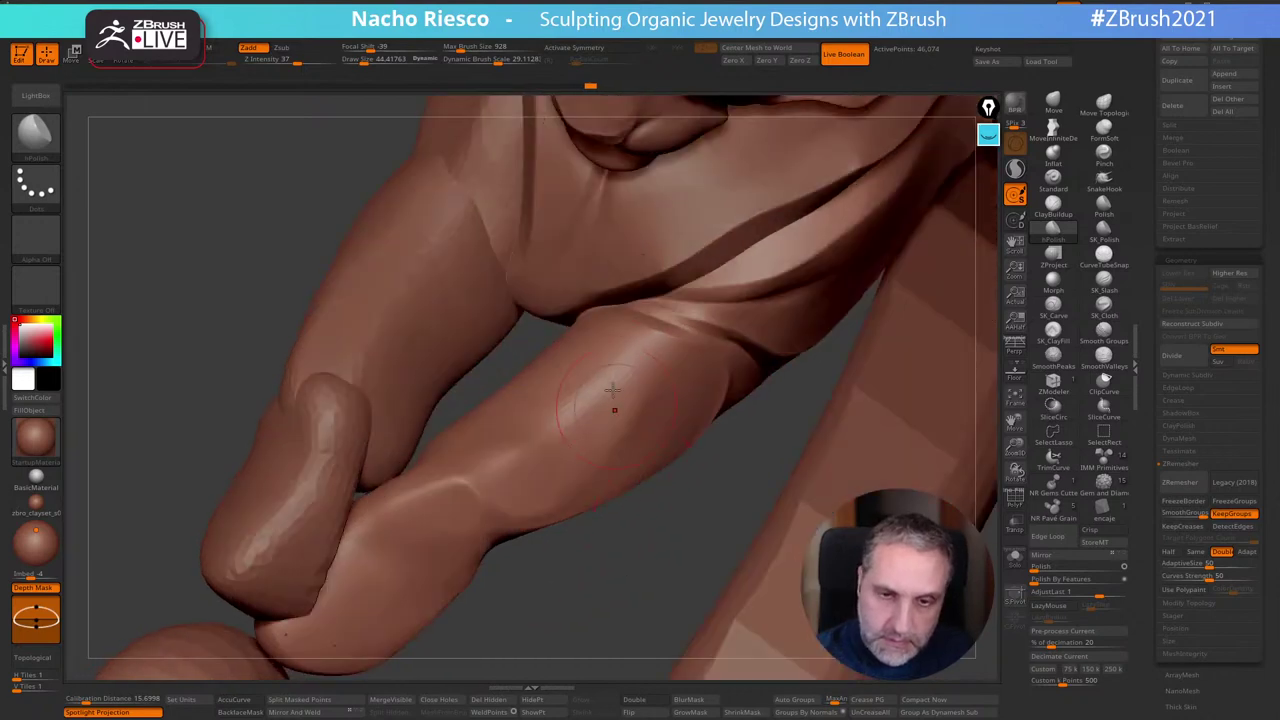
{"action": "mouse_move", "coordinate": [527, 405]}
{"action": "right_mouse_down"}
{"action": "mouse_move", "coordinate": [691, 606]}
{"action": "mouse_move", "coordinate": [727, 555]}
{"action": "mouse_move", "coordinate": [601, 461]}
{"action": "right_mouse_up"}
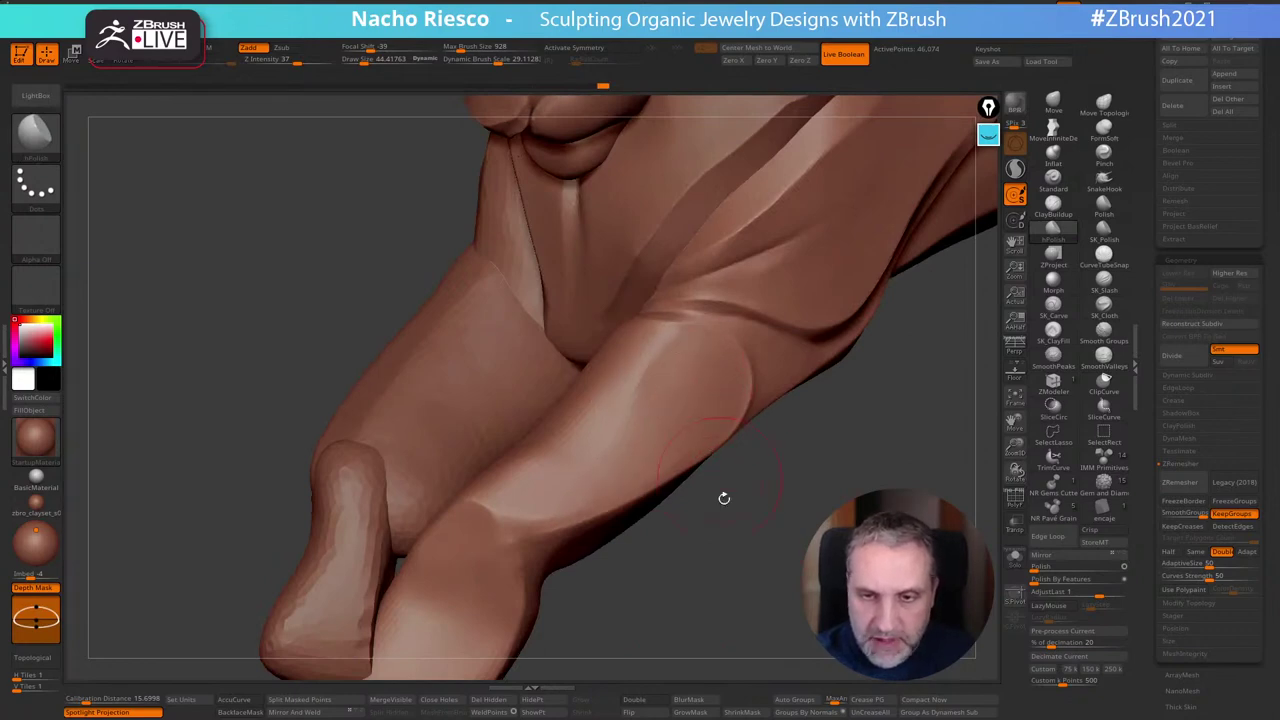
{"action": "mouse_move", "coordinate": [723, 500]}
{"action": "right_mouse_down"}
{"action": "mouse_move", "coordinate": [740, 618]}
{"action": "mouse_move", "coordinate": [745, 391]}
{"action": "right_mouse_up"}
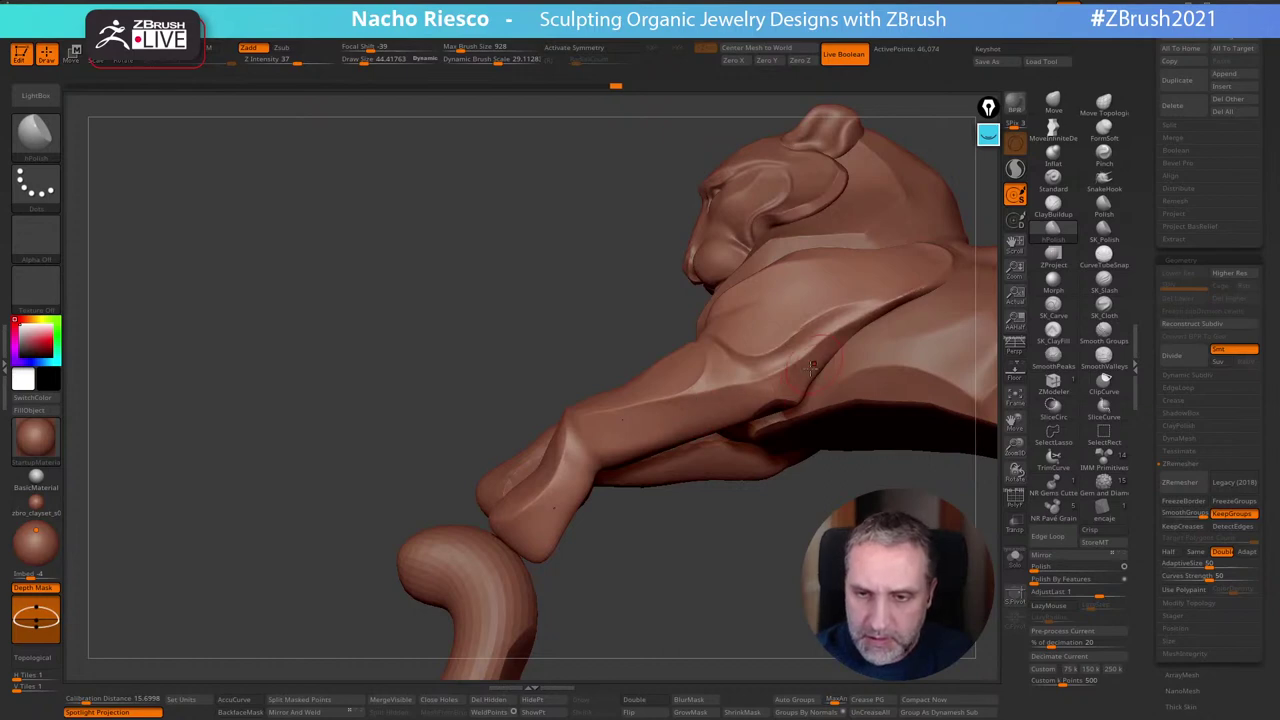
Adjust the near elbow and underarm contour with the Move brush at a draw size of about 92
{"action": "mouse_move", "coordinate": [752, 500]}
{"action": "right_mouse_down"}
{"action": "mouse_move", "coordinate": [743, 581]}
{"action": "mouse_move", "coordinate": [745, 480]}
{"action": "right_mouse_up"}
{"action": "left_click", "coordinate": [1052, 104]}
{"action": "key", "text": "s"}
{"action": "left_click_drag", "start_coordinate": [778, 405], "coordinate": [778, 409]}
{"action": "right_click_drag", "start_coordinate": [782, 479], "coordinate": [791, 477]}
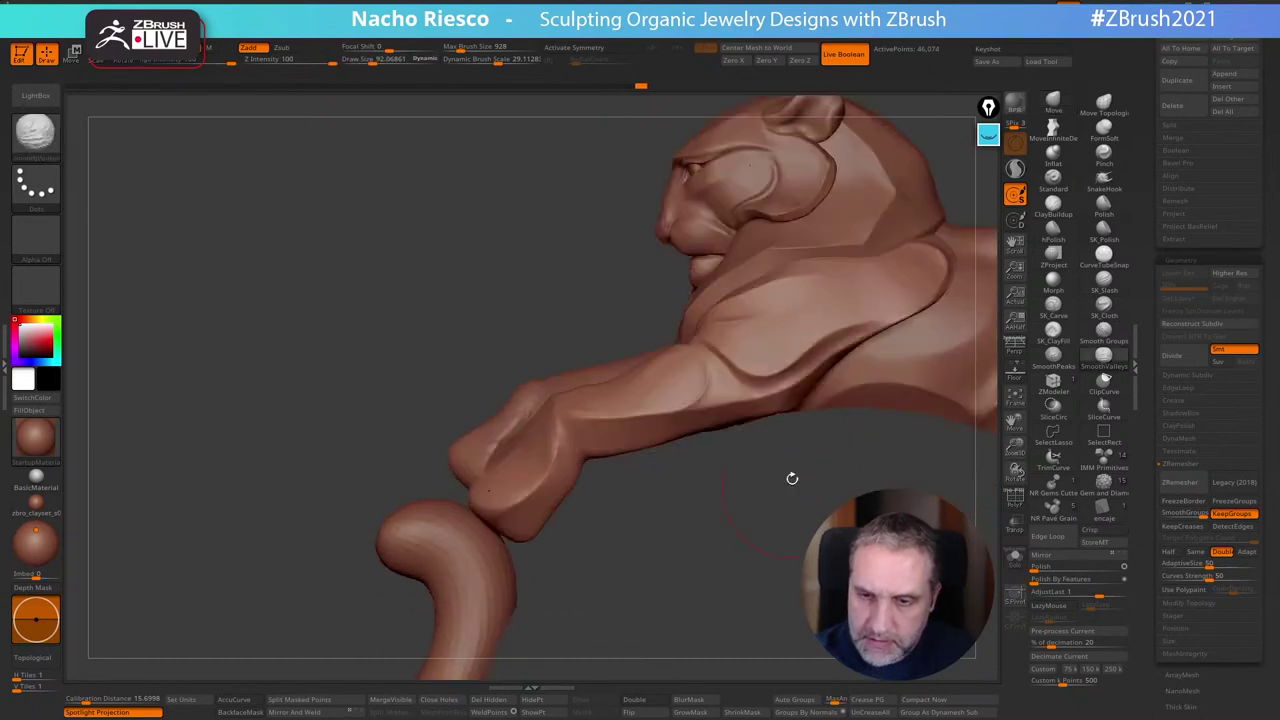
Reshape the underside of the near forearm and elbow with the Move brush at a draw size of about 84, smoothing the surface
{"action": "key", "text": "s"}
{"action": "left_click_drag", "start_coordinate": [796, 409], "coordinate": [791, 408]}
{"action": "key", "text": "s"}
{"action": "left_click_drag", "start_coordinate": [711, 434], "coordinate": [654, 446]}
{"action": "right_click_drag", "start_coordinate": [680, 557], "coordinate": [663, 408], "text": "ctrl"}
{"action": "left_click_drag", "start_coordinate": [696, 421], "coordinate": [702, 430], "text": "shift"}
Examine the bracelet from below and isolate the near front leg to check its forearm, elbow and paw shapes
{"action": "left_click_drag", "start_coordinate": [924, 292], "coordinate": [904, 212]}
{"action": "right_click_drag", "start_coordinate": [903, 212], "coordinate": [888, 298]}
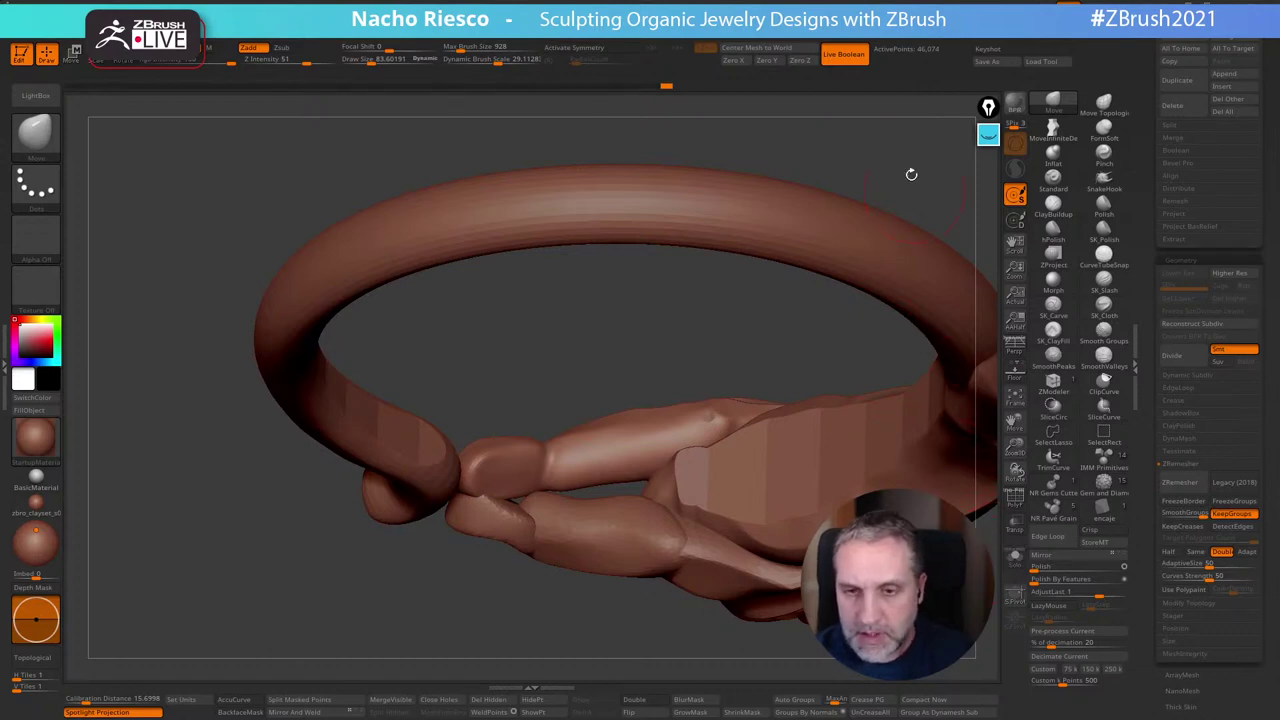
{"action": "left_click_drag", "start_coordinate": [911, 173], "coordinate": [912, 500]}
{"action": "left_click", "coordinate": [1021, 563]}
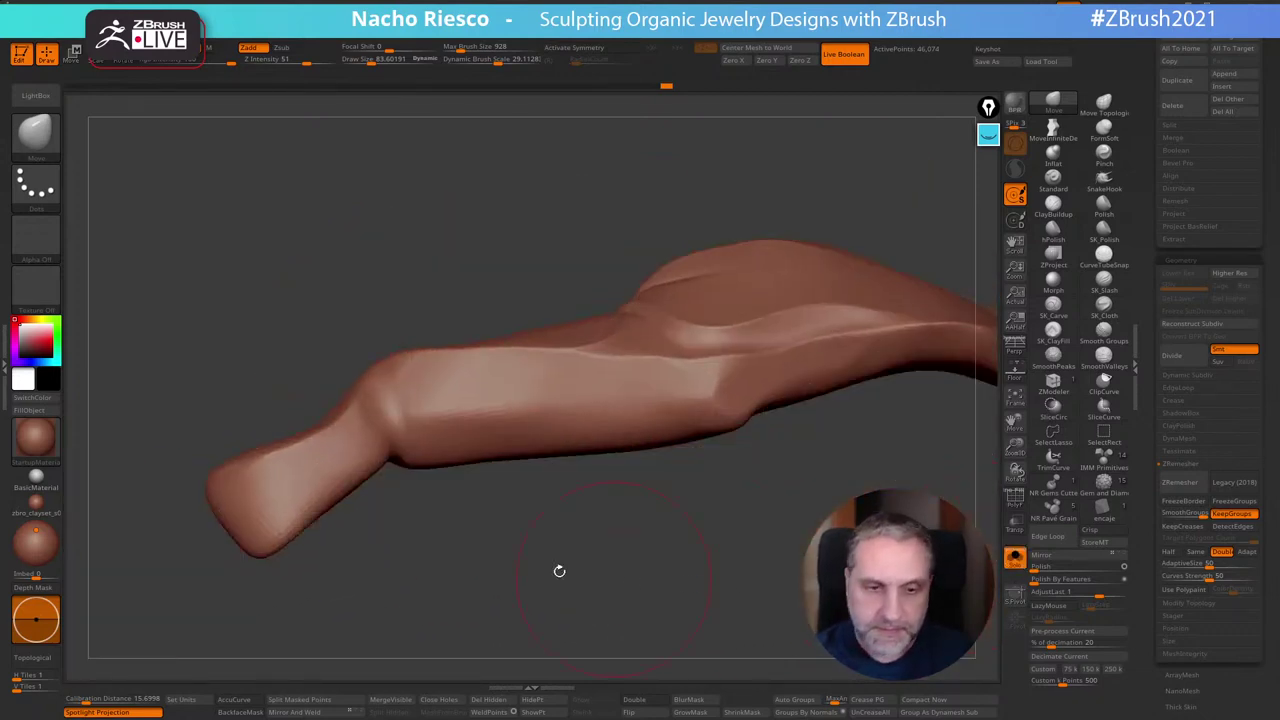
{"action": "left_click_drag", "start_coordinate": [558, 570], "coordinate": [722, 490]}
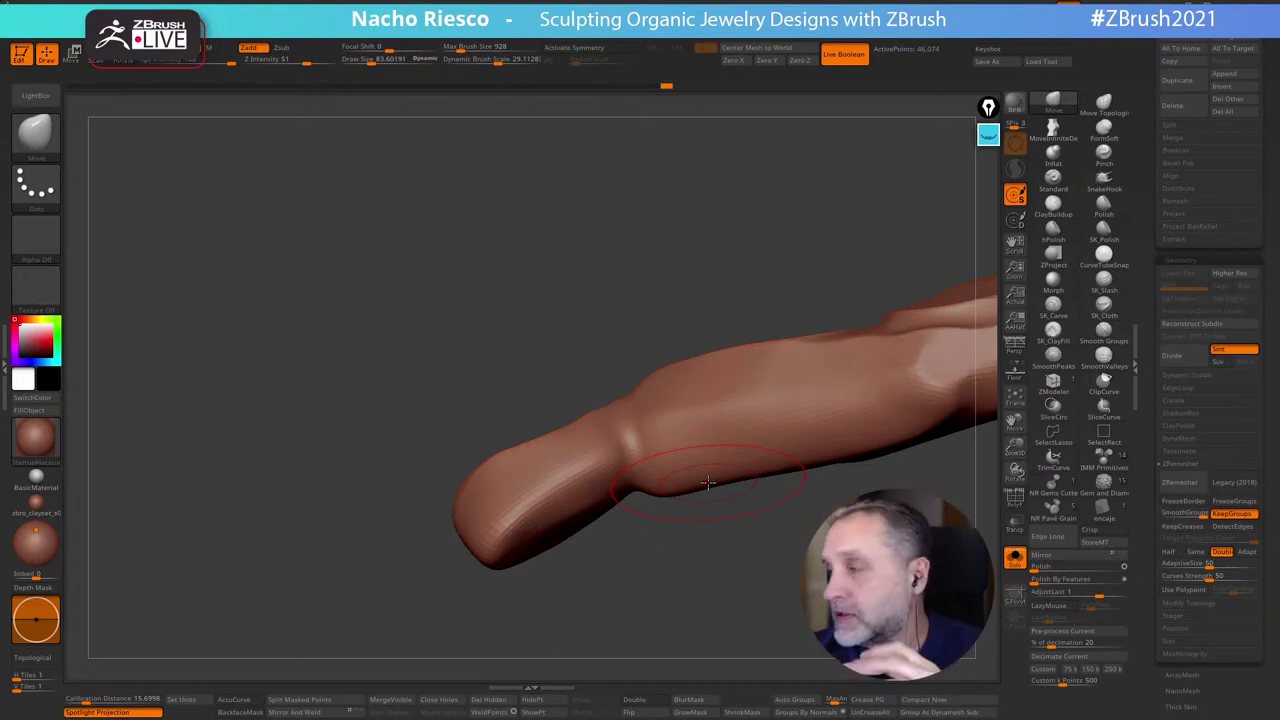
Handwrite the screen annotations RTX2060, i7 10th and 32gb above the isolated leg and clear them
{"action": "left_click", "coordinate": [988, 134]}
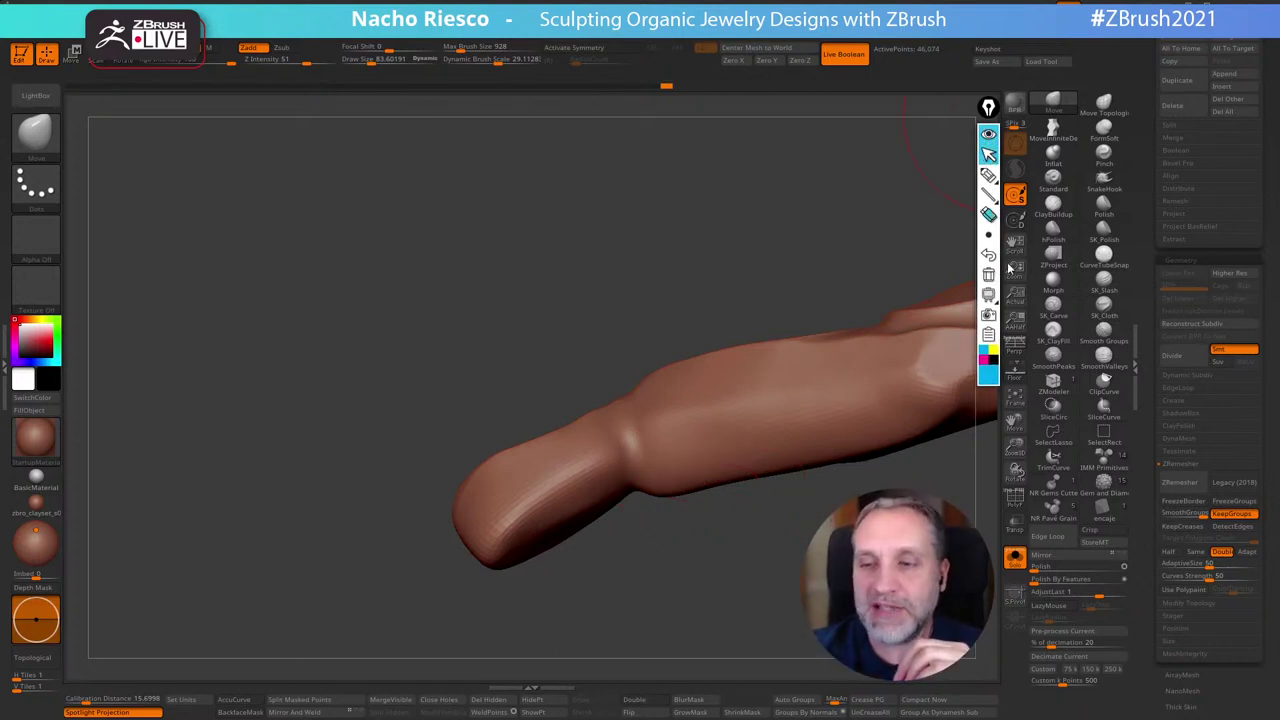
{"action": "left_click", "coordinate": [988, 175]}
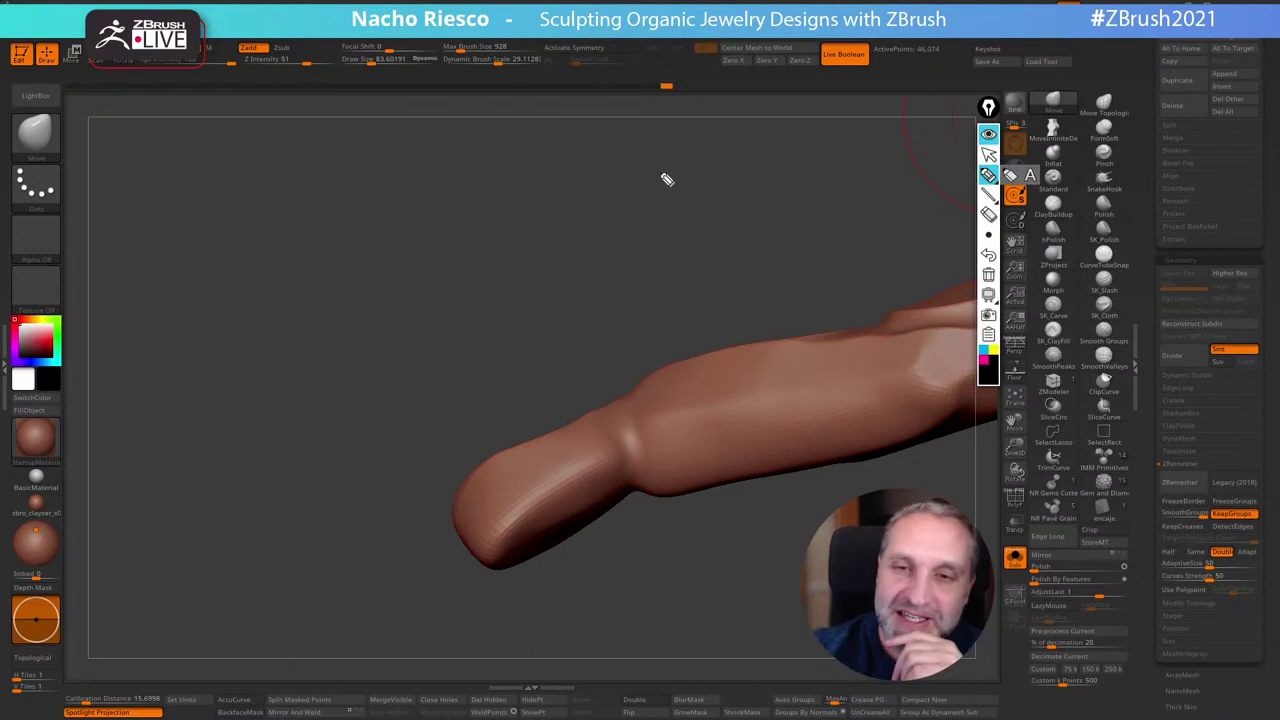
{"action": "mouse_move", "coordinate": [647, 154]}
{"action": "left_mouse_down"}
{"action": "mouse_move", "coordinate": [651, 179]}
{"action": "mouse_move", "coordinate": [734, 143]}
{"action": "mouse_move", "coordinate": [748, 172]}
{"action": "left_mouse_up"}
{"action": "mouse_move", "coordinate": [782, 130]}
{"action": "left_mouse_down"}
{"action": "mouse_move", "coordinate": [808, 140]}
{"action": "mouse_move", "coordinate": [837, 131]}
{"action": "mouse_move", "coordinate": [830, 122]}
{"action": "left_mouse_up"}
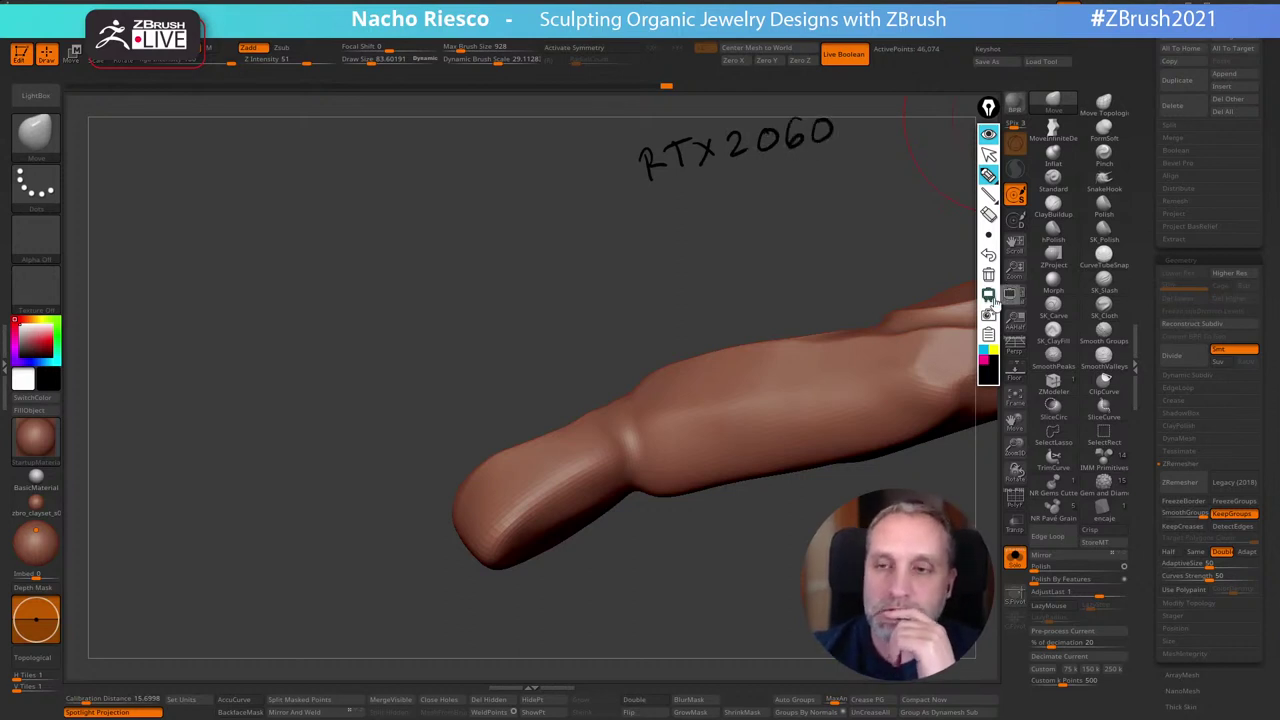
{"action": "mouse_move", "coordinate": [741, 186]}
{"action": "left_mouse_down"}
{"action": "mouse_move", "coordinate": [738, 205]}
{"action": "mouse_move", "coordinate": [772, 184]}
{"action": "mouse_move", "coordinate": [765, 204]}
{"action": "left_mouse_up"}
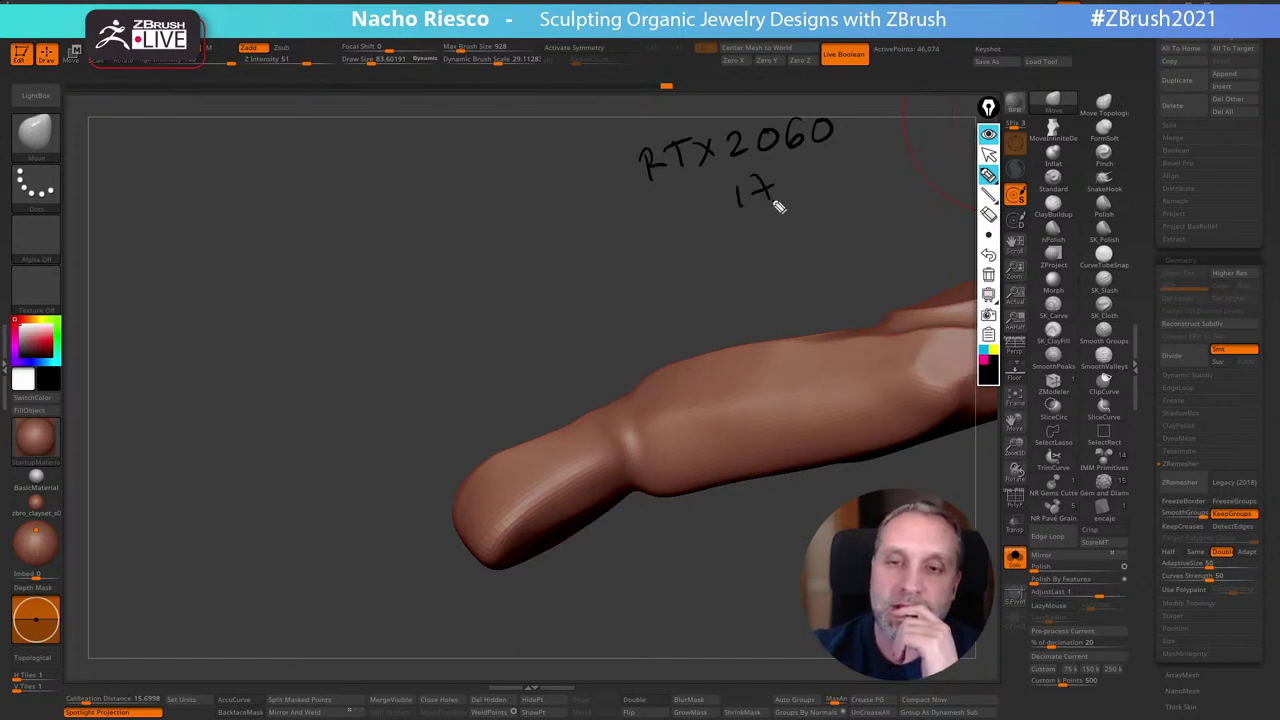
{"action": "mouse_move", "coordinate": [798, 162]}
{"action": "left_mouse_down"}
{"action": "mouse_move", "coordinate": [797, 183]}
{"action": "mouse_move", "coordinate": [844, 175]}
{"action": "left_mouse_up"}
{"action": "left_click_drag", "start_coordinate": [838, 156], "coordinate": [866, 166]}
{"action": "mouse_move", "coordinate": [756, 214]}
{"action": "left_mouse_down"}
{"action": "mouse_move", "coordinate": [778, 236]}
{"action": "mouse_move", "coordinate": [820, 232]}
{"action": "mouse_move", "coordinate": [846, 205]}
{"action": "left_mouse_up"}
{"action": "left_click", "coordinate": [874, 195]}
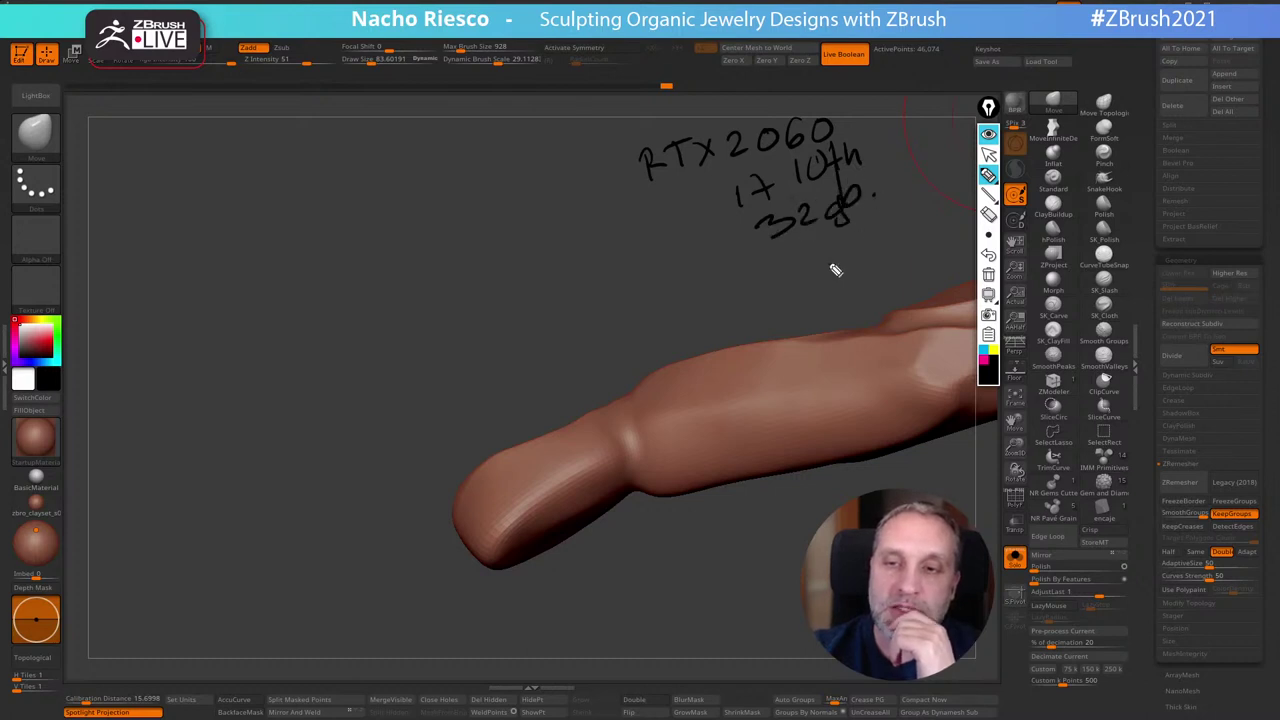
{"action": "left_click", "coordinate": [988, 274]}
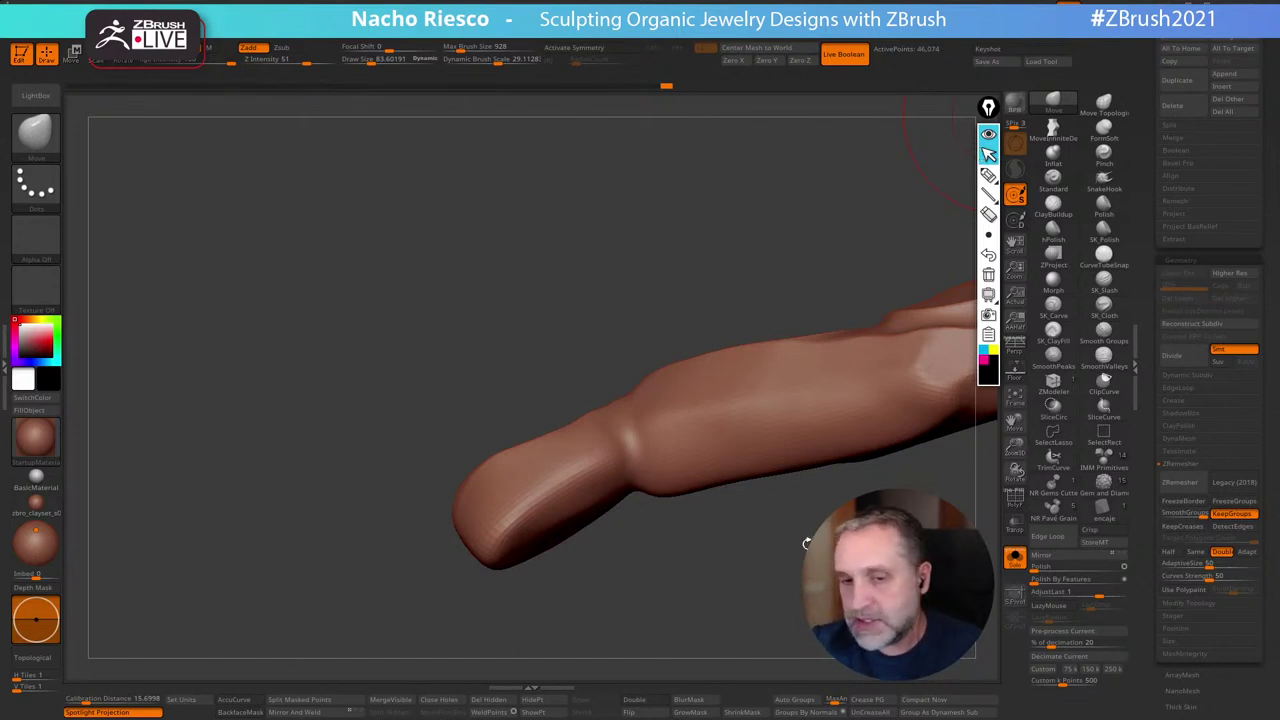
Restore the full model and examine the whole bracelet and the tiger's profile from the side
{"action": "mouse_move", "coordinate": [806, 543]}
{"action": "left_mouse_down", "text": "shift"}
{"action": "mouse_move", "coordinate": [960, 558]}
{"action": "mouse_move", "coordinate": [888, 558]}
{"action": "left_mouse_up", "text": "shift"}
{"action": "left_click", "coordinate": [1013, 560]}
{"action": "mouse_move", "coordinate": [660, 565]}
{"action": "left_mouse_down"}
{"action": "mouse_move", "coordinate": [606, 580]}
{"action": "mouse_move", "coordinate": [534, 575]}
{"action": "left_mouse_up"}
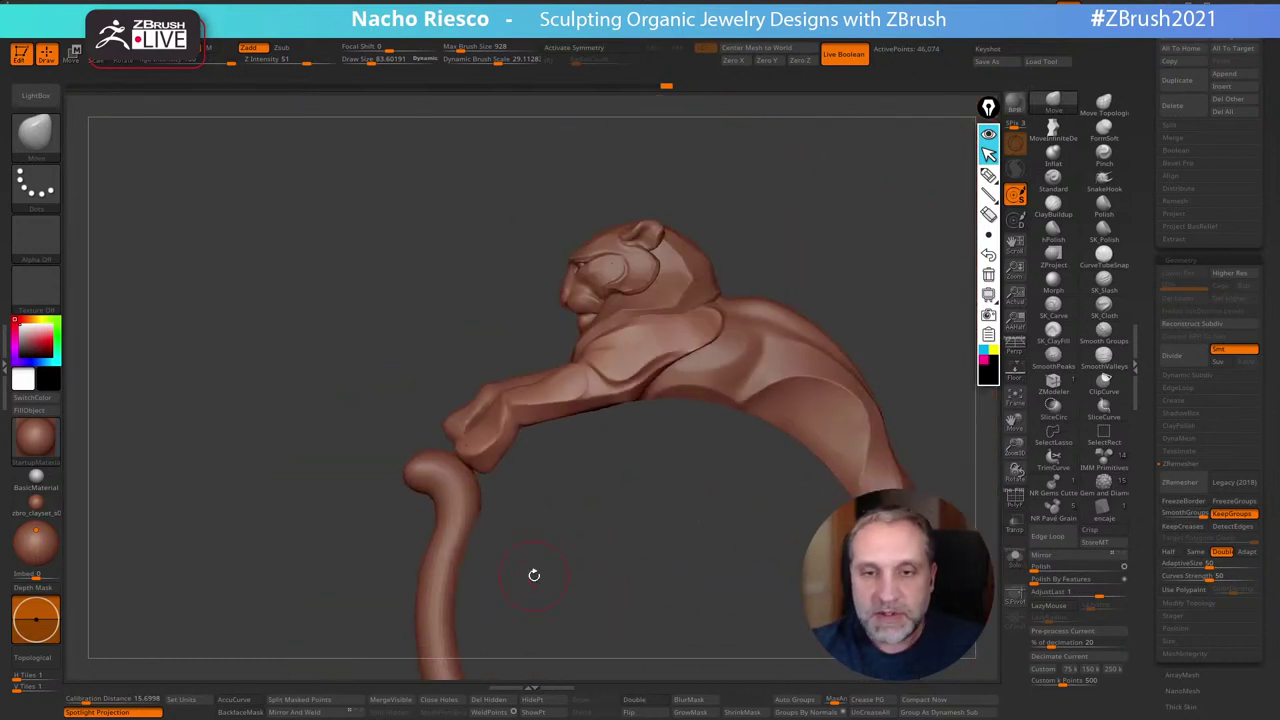
{"action": "mouse_move", "coordinate": [874, 267]}
{"action": "left_mouse_down"}
{"action": "mouse_move", "coordinate": [911, 266]}
{"action": "mouse_move", "coordinate": [888, 280]}
{"action": "mouse_move", "coordinate": [857, 273]}
{"action": "mouse_move", "coordinate": [920, 311]}
{"action": "mouse_move", "coordinate": [717, 320]}
{"action": "left_mouse_up"}
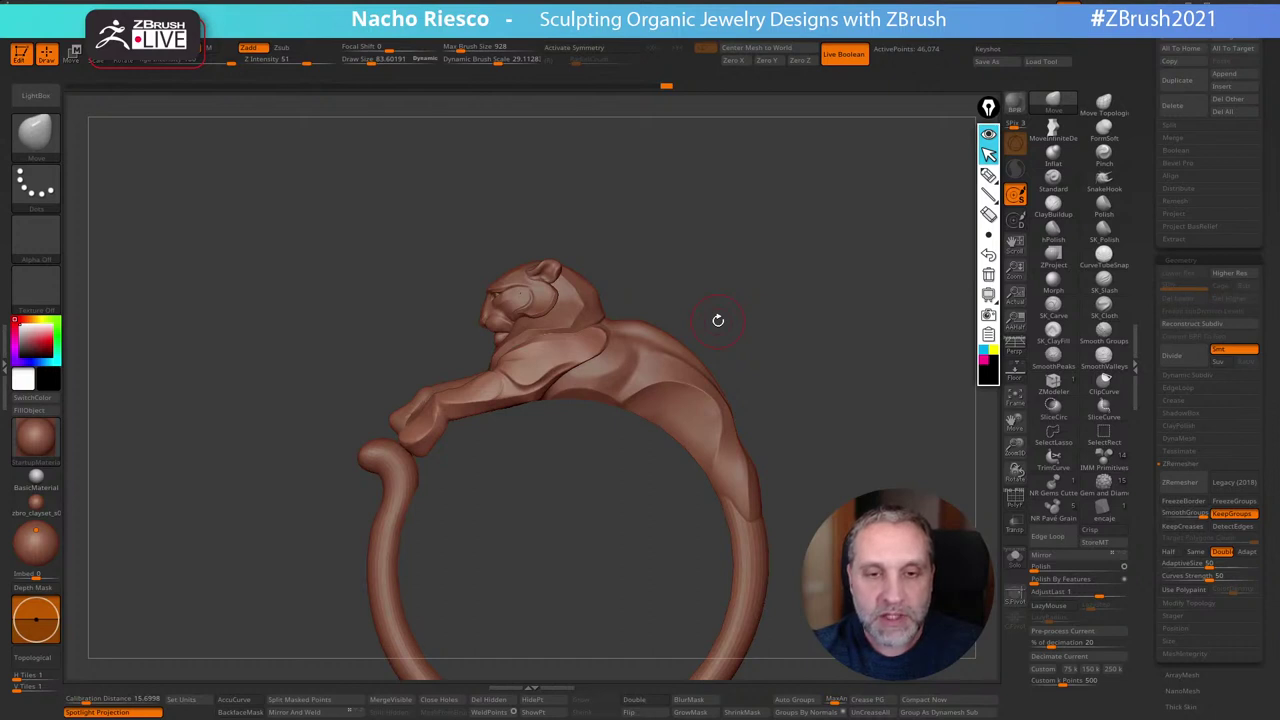
{"action": "mouse_move", "coordinate": [717, 320]}
{"action": "left_mouse_down"}
{"action": "mouse_move", "coordinate": [563, 560]}
{"action": "mouse_move", "coordinate": [695, 559]}
{"action": "mouse_move", "coordinate": [820, 462]}
{"action": "mouse_move", "coordinate": [819, 370]}
{"action": "left_mouse_up"}
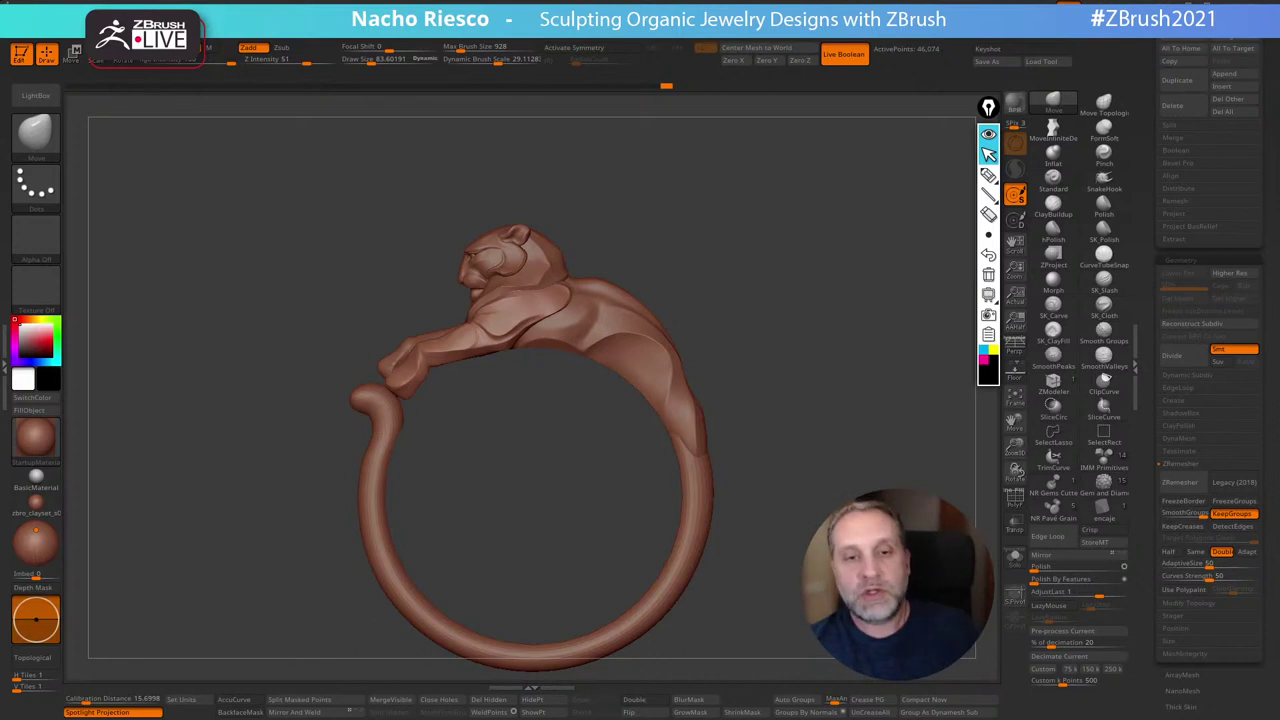
{"action": "left_click_drag", "start_coordinate": [815, 346], "coordinate": [873, 443], "text": "alt"}
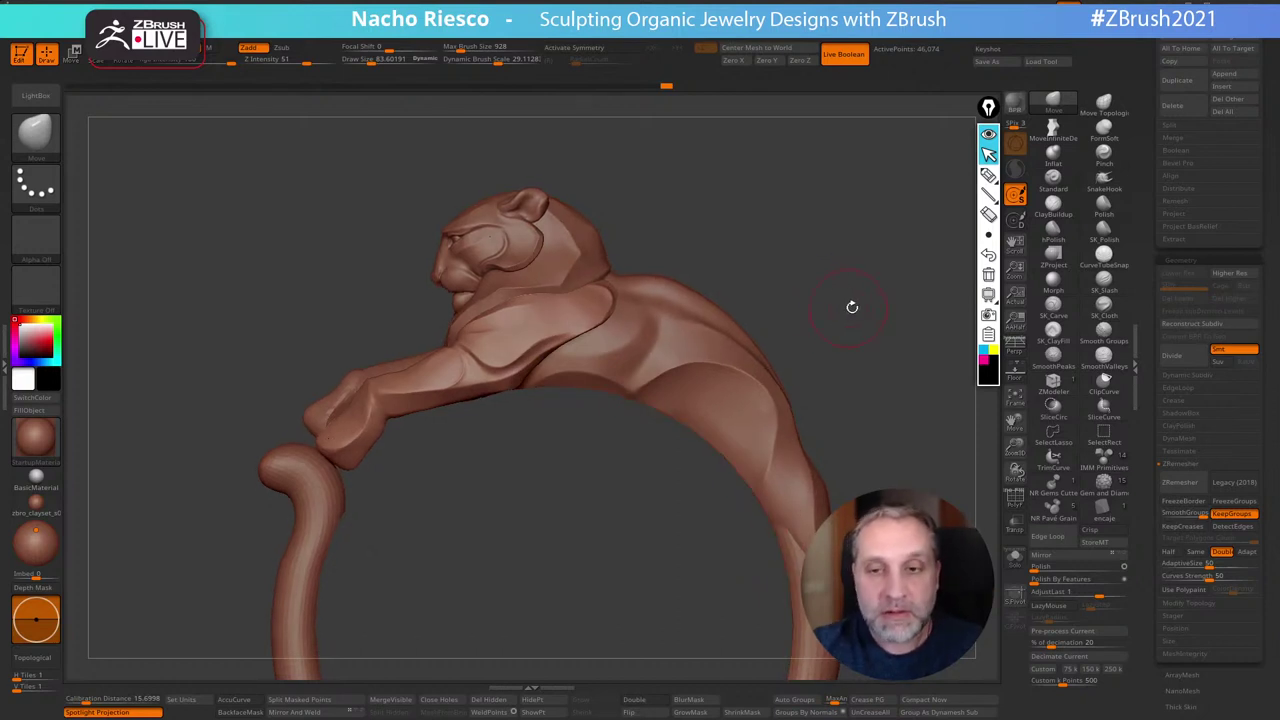
{"action": "left_click_drag", "start_coordinate": [851, 306], "coordinate": [849, 320]}
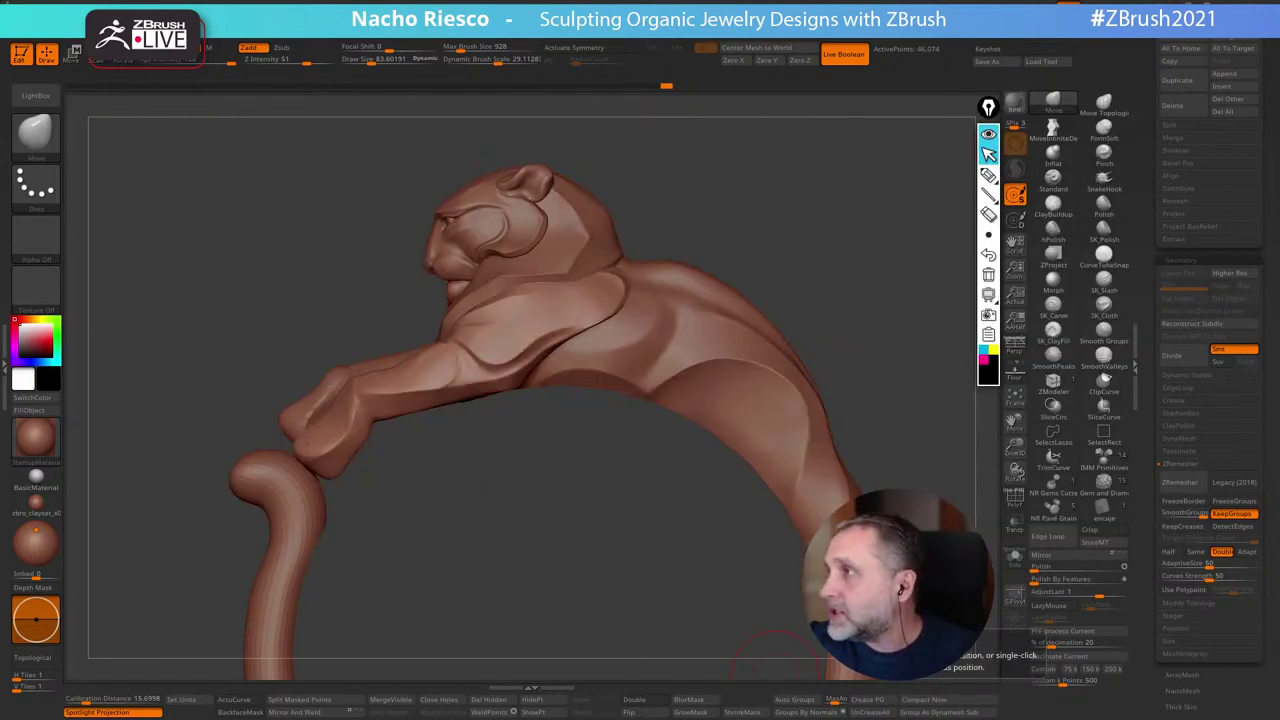
Switch to Chrome, place its window over the canvas, widen it and open the Pixologic home page
{"action": "left_click_drag", "start_coordinate": [776, 672], "coordinate": [616, 197]}
{"action": "left_click_drag", "start_coordinate": [843, 197], "coordinate": [778, 110]}
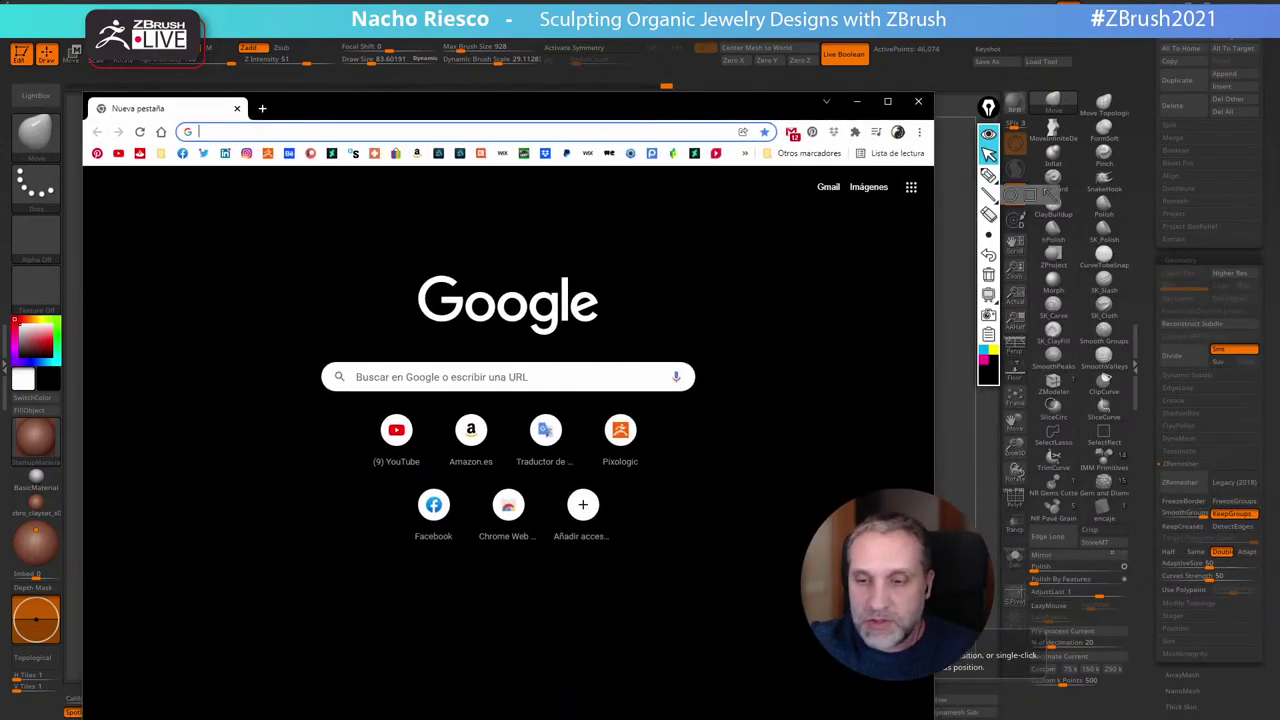
{"action": "left_click_drag", "start_coordinate": [934, 447], "coordinate": [1004, 445]}
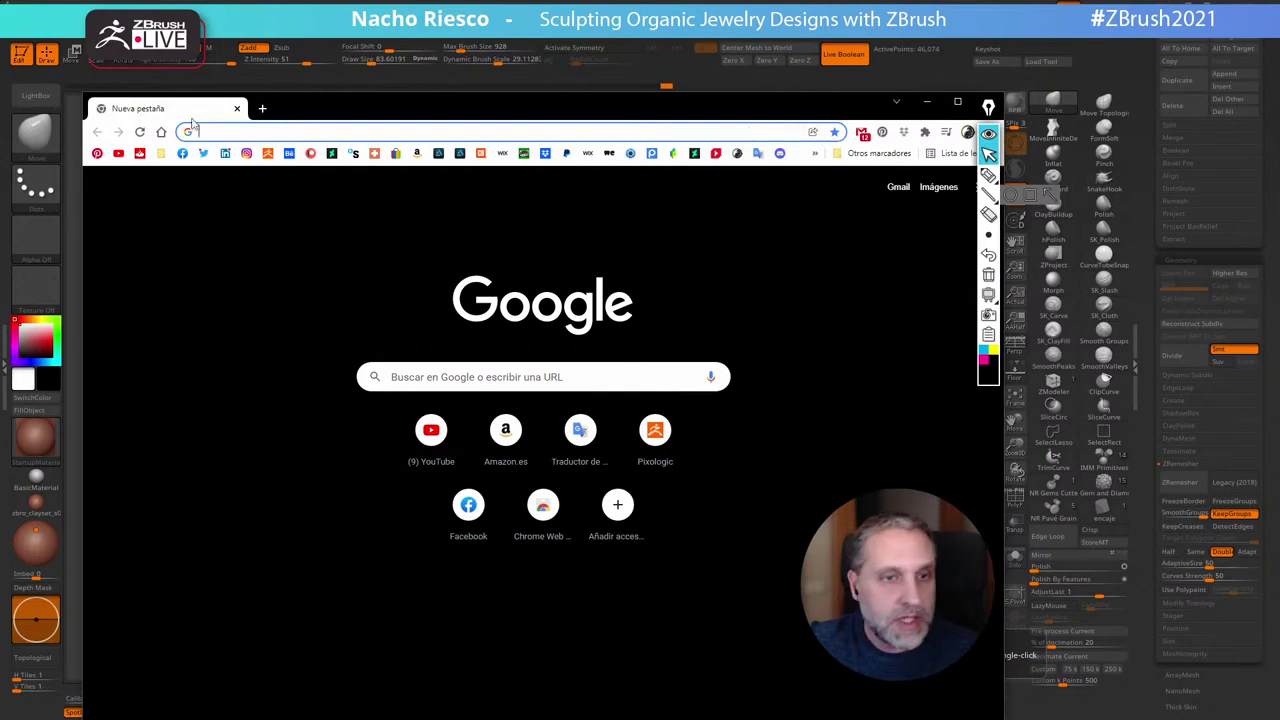
{"action": "left_click", "coordinate": [268, 154]}
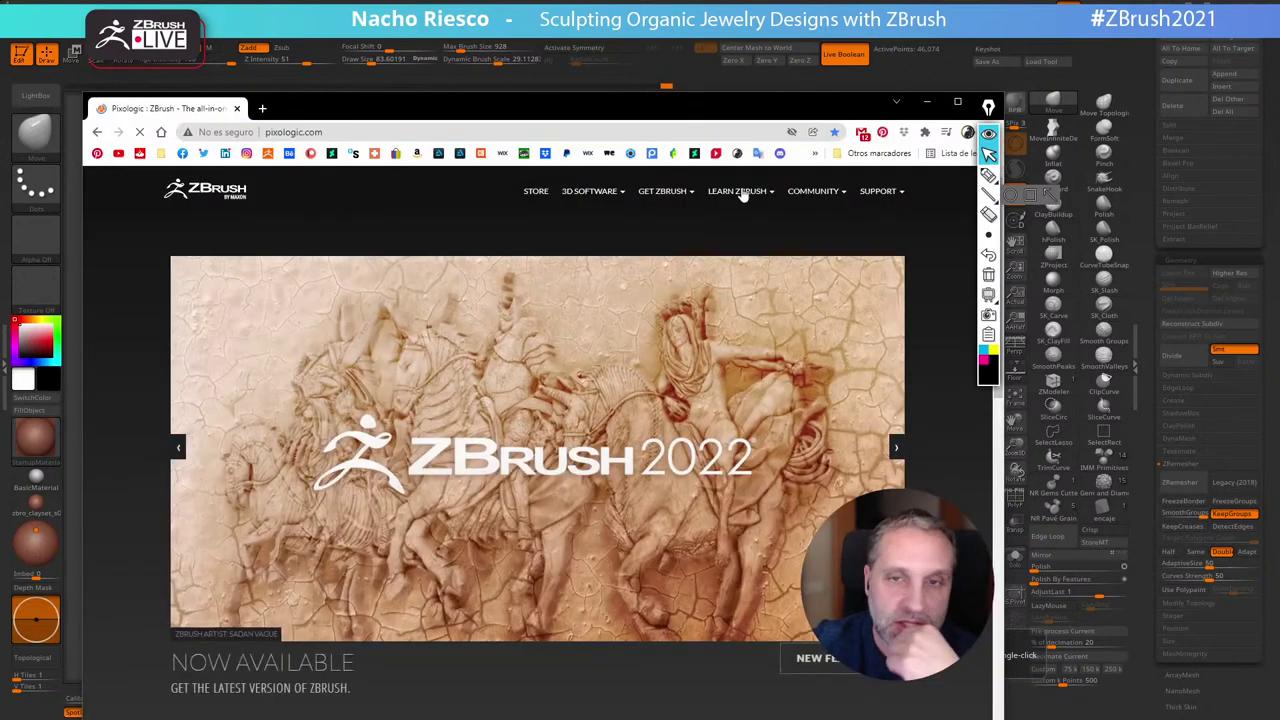
Open the ZBrushLIVE section of the Pixologic community pages and go to its streaming calendar
{"action": "mouse_move", "coordinate": [824, 192]}
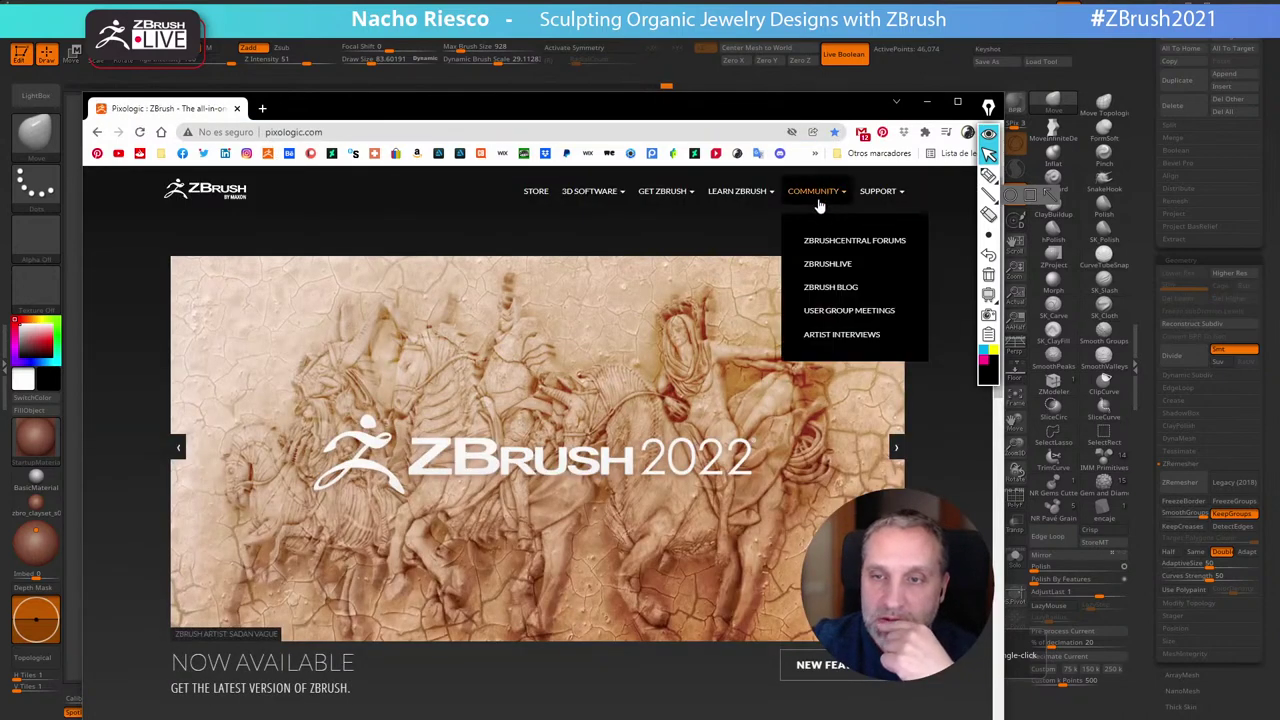
{"action": "left_click", "coordinate": [828, 265]}
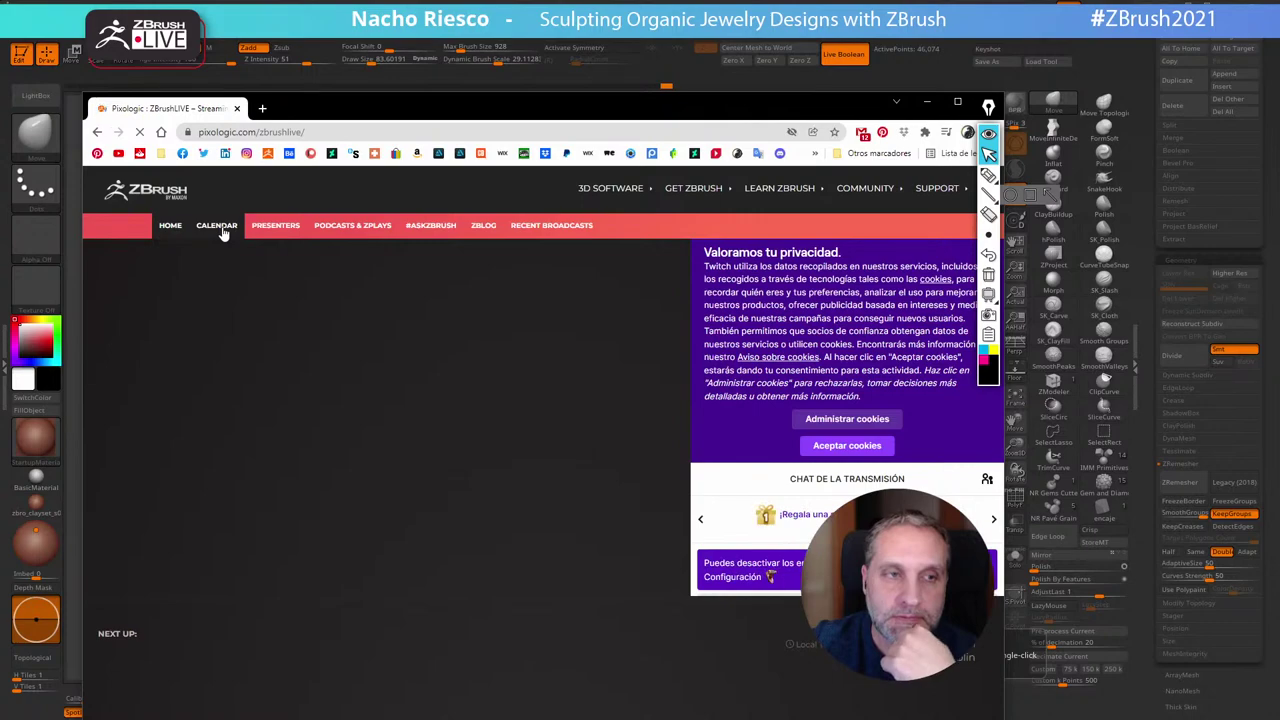
{"action": "left_click", "coordinate": [217, 226]}
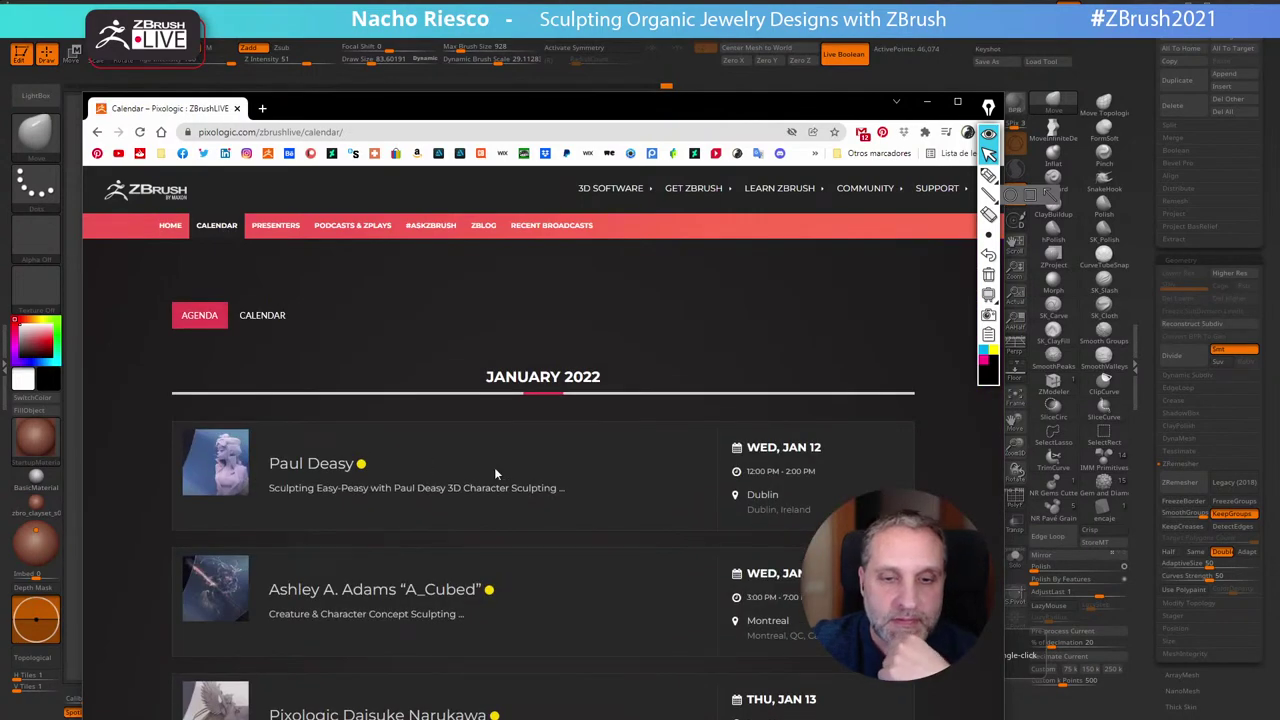
Browse the January 2022 agenda, load more events and open the Jan 19 event Sculpting Organic Jewelry Designs with ZBrush
{"action": "scroll", "coordinate": [494, 470], "scroll_direction": "down", "scroll_amount": 3}
{"action": "scroll", "coordinate": [494, 468], "scroll_direction": "down", "scroll_amount": 6}
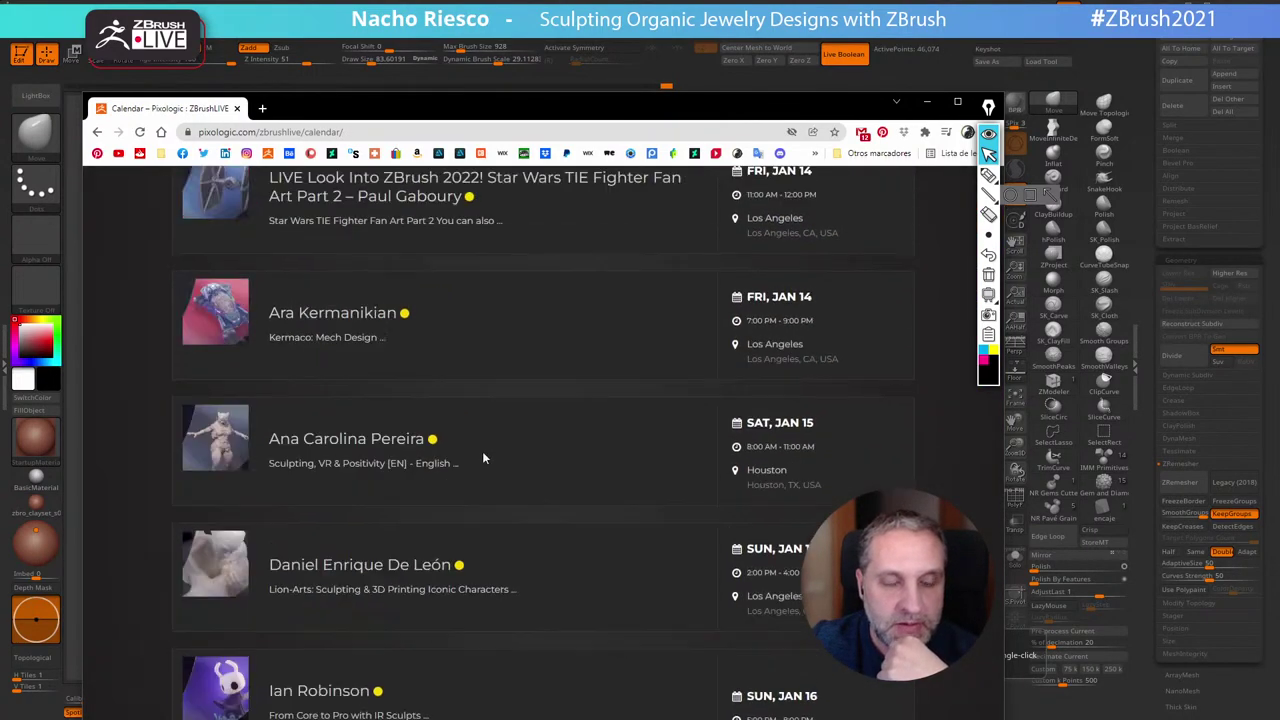
{"action": "scroll", "coordinate": [483, 440], "scroll_direction": "up", "scroll_amount": 6}
{"action": "scroll", "coordinate": [484, 425], "scroll_direction": "up", "scroll_amount": 3}
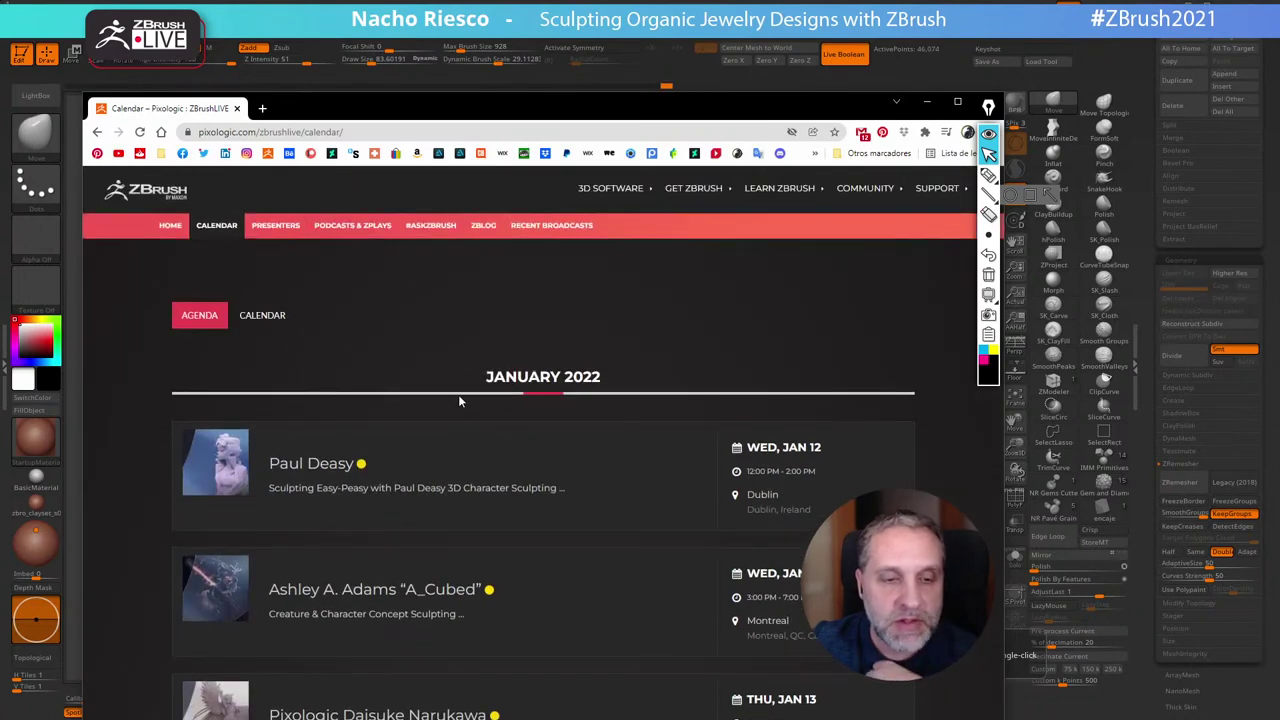
{"action": "scroll", "coordinate": [459, 410], "scroll_direction": "down", "scroll_amount": 10}
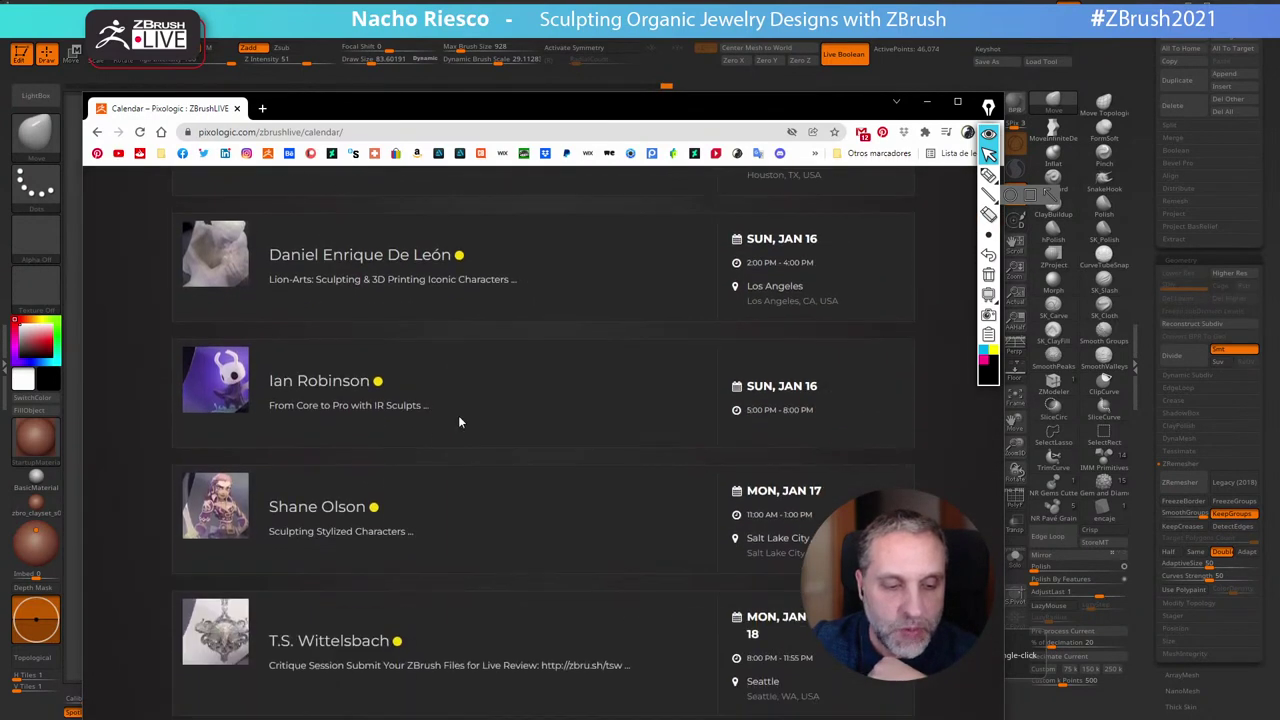
{"action": "scroll", "coordinate": [459, 419], "scroll_direction": "down", "scroll_amount": 3}
{"action": "left_click", "coordinate": [548, 645]}
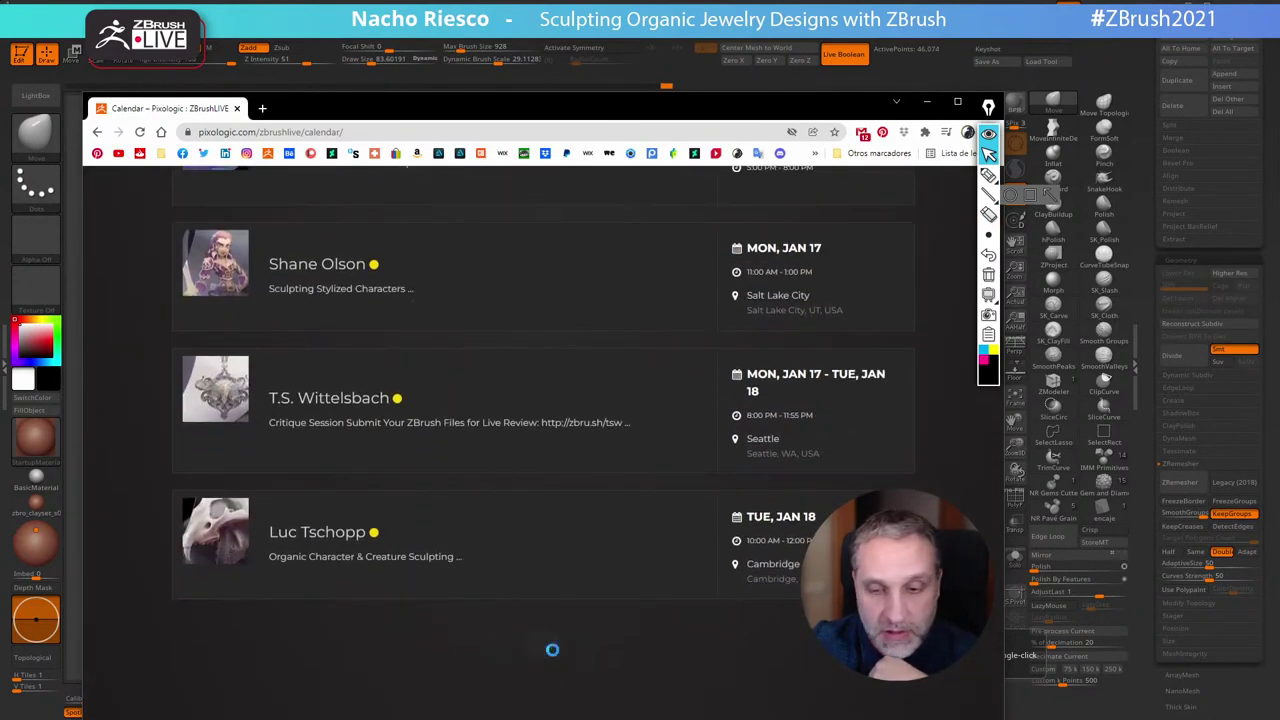
{"action": "scroll", "coordinate": [343, 528], "scroll_direction": "down", "scroll_amount": 3}
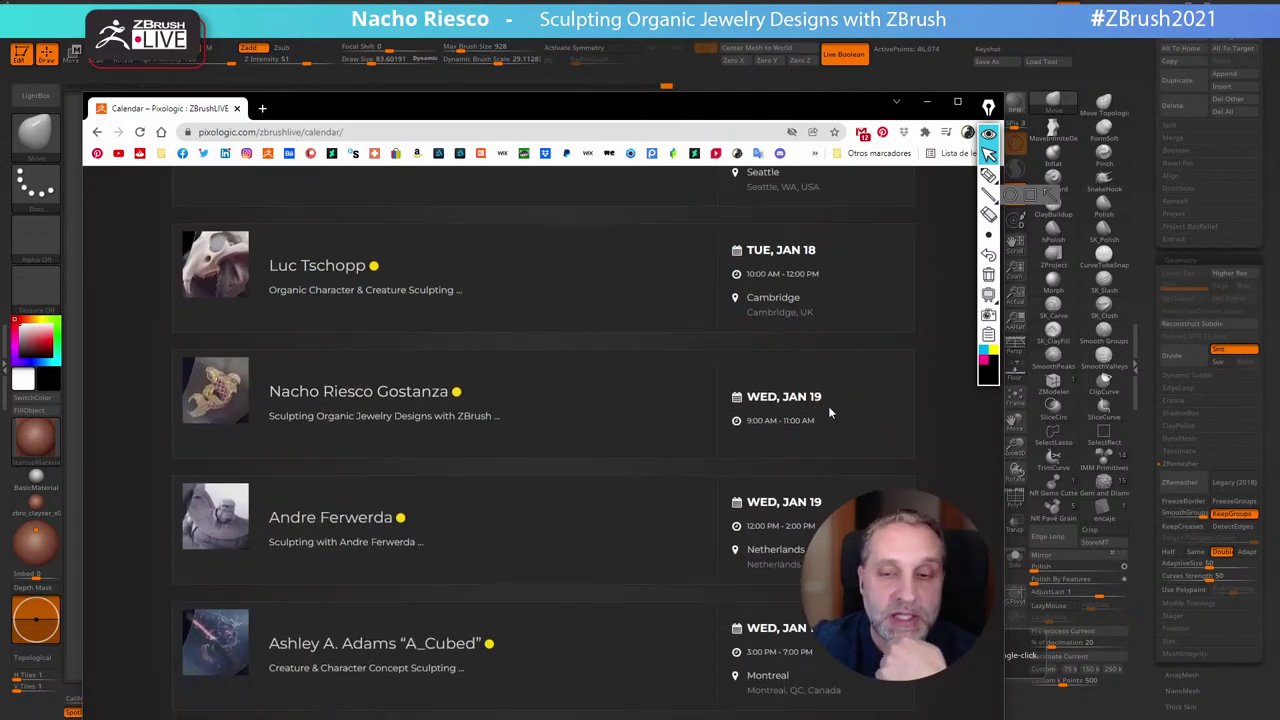
{"action": "left_click", "coordinate": [355, 398]}
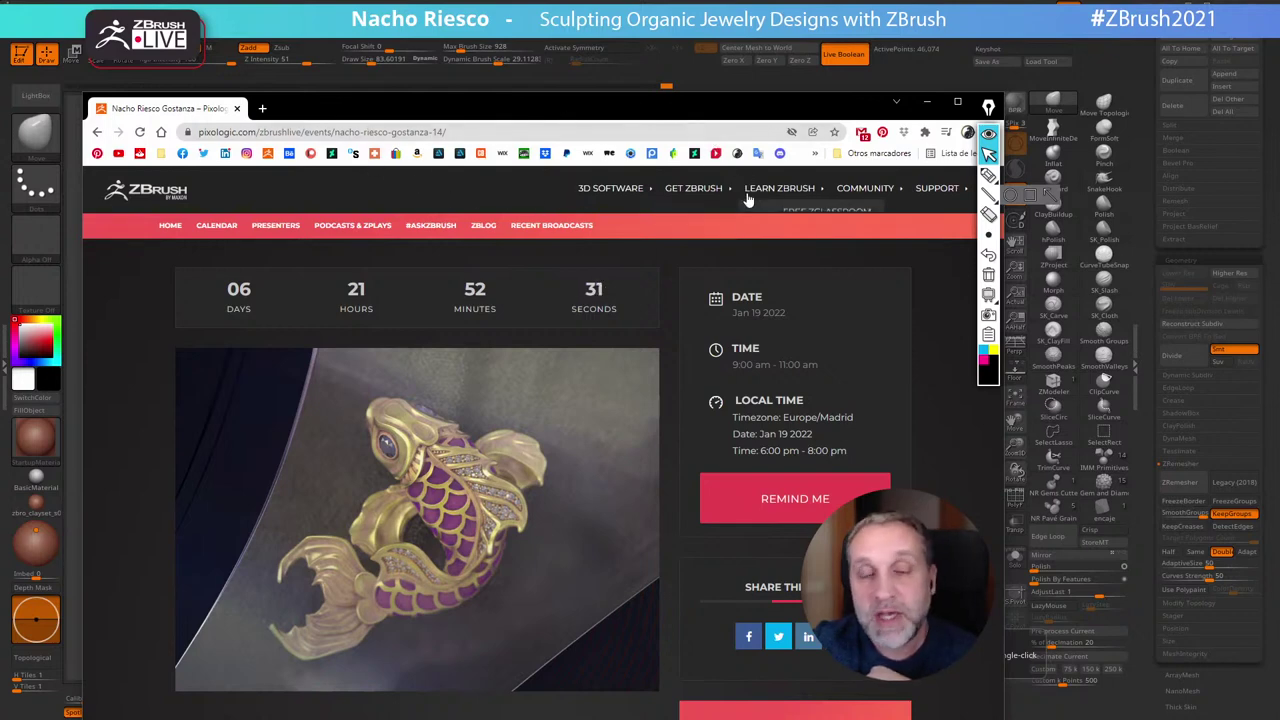
Open the artist's own jewelry website from the bookmarks, and browse the posts on the artist's Instagram profile
{"action": "left_click", "coordinate": [736, 154]}
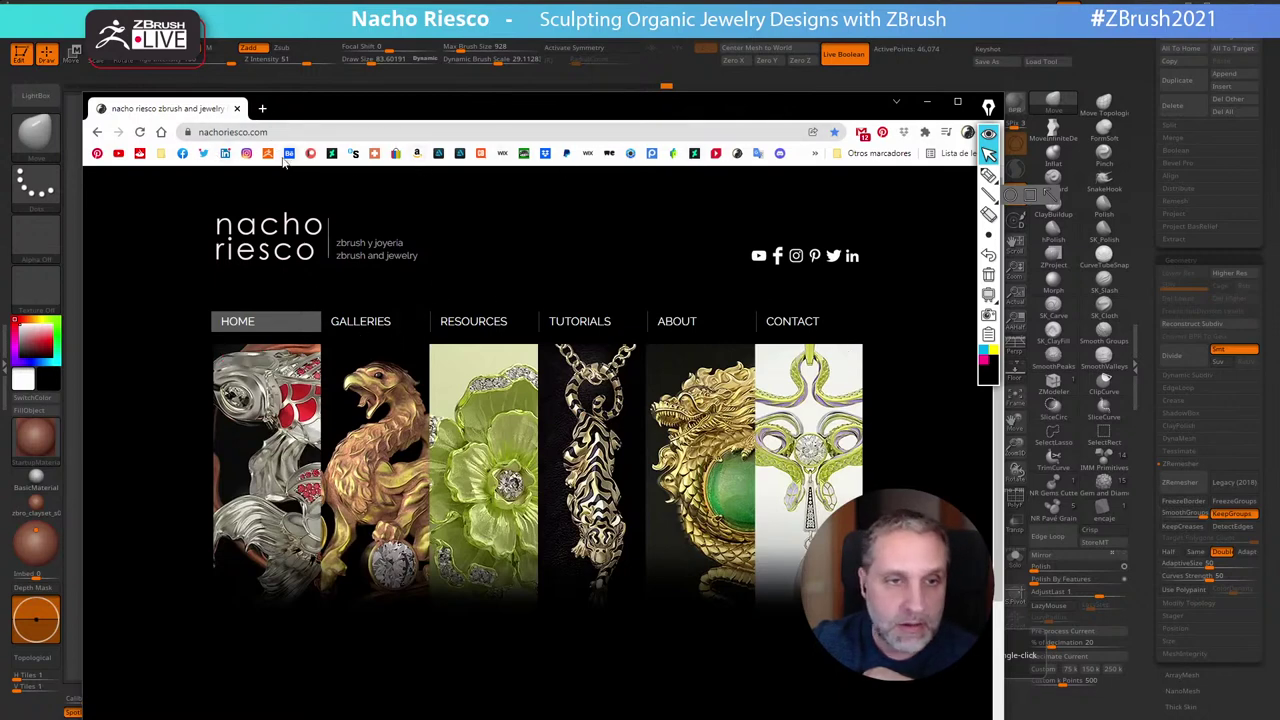
{"action": "left_click", "coordinate": [246, 153]}
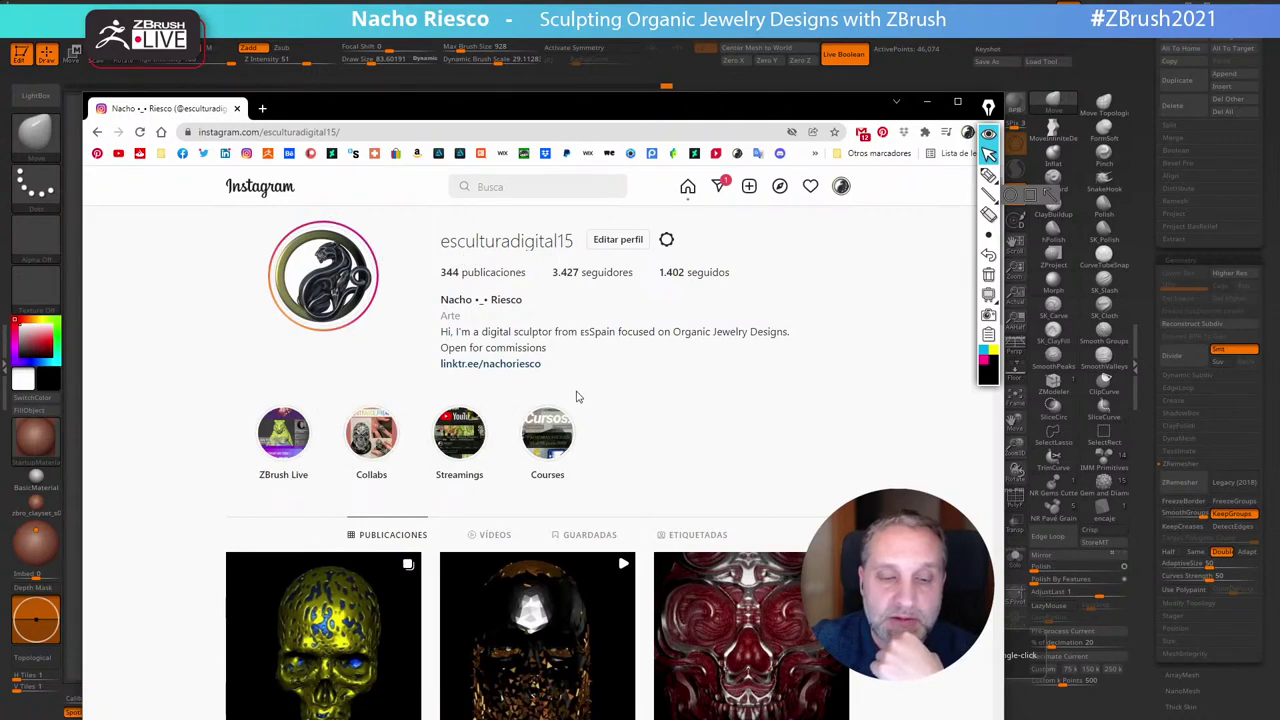
{"action": "scroll", "coordinate": [576, 397], "scroll_direction": "down", "scroll_amount": 7}
{"action": "scroll", "coordinate": [571, 400], "scroll_direction": "up", "scroll_amount": 7}
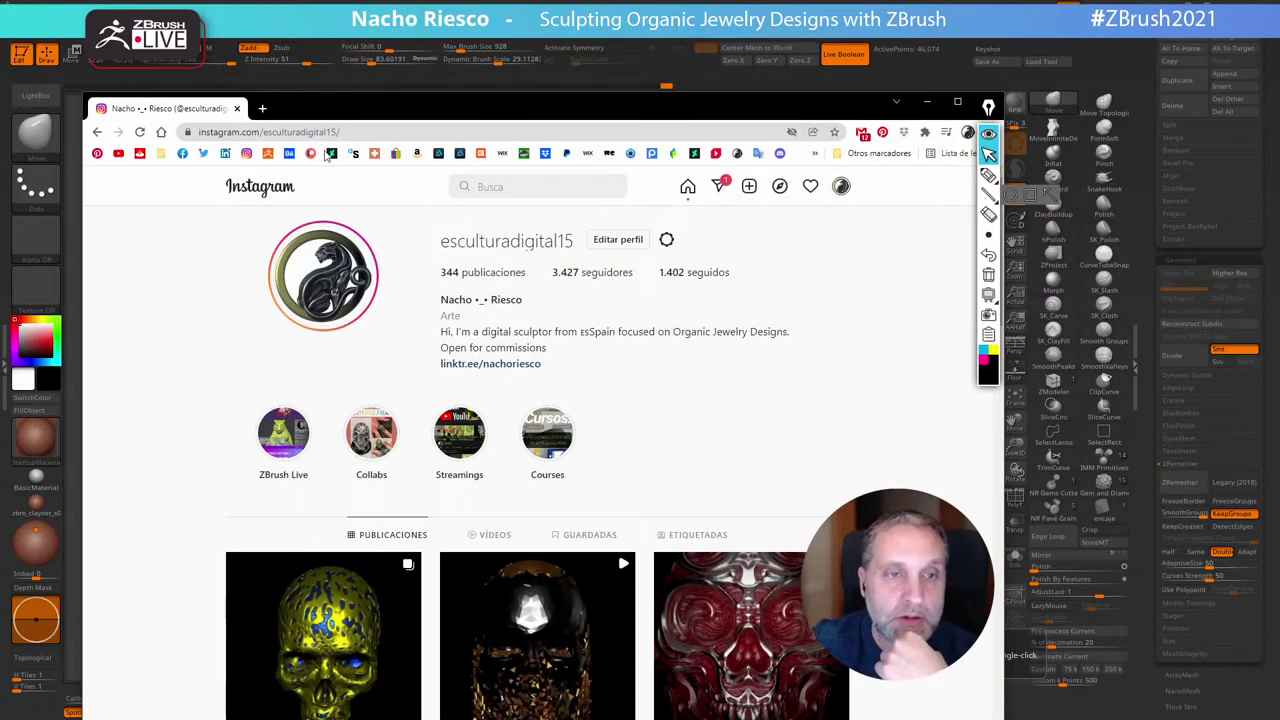
Open the artist's ArtStation profile, browse the portfolio thumbnails and close the browser
{"action": "left_click", "coordinate": [459, 155]}
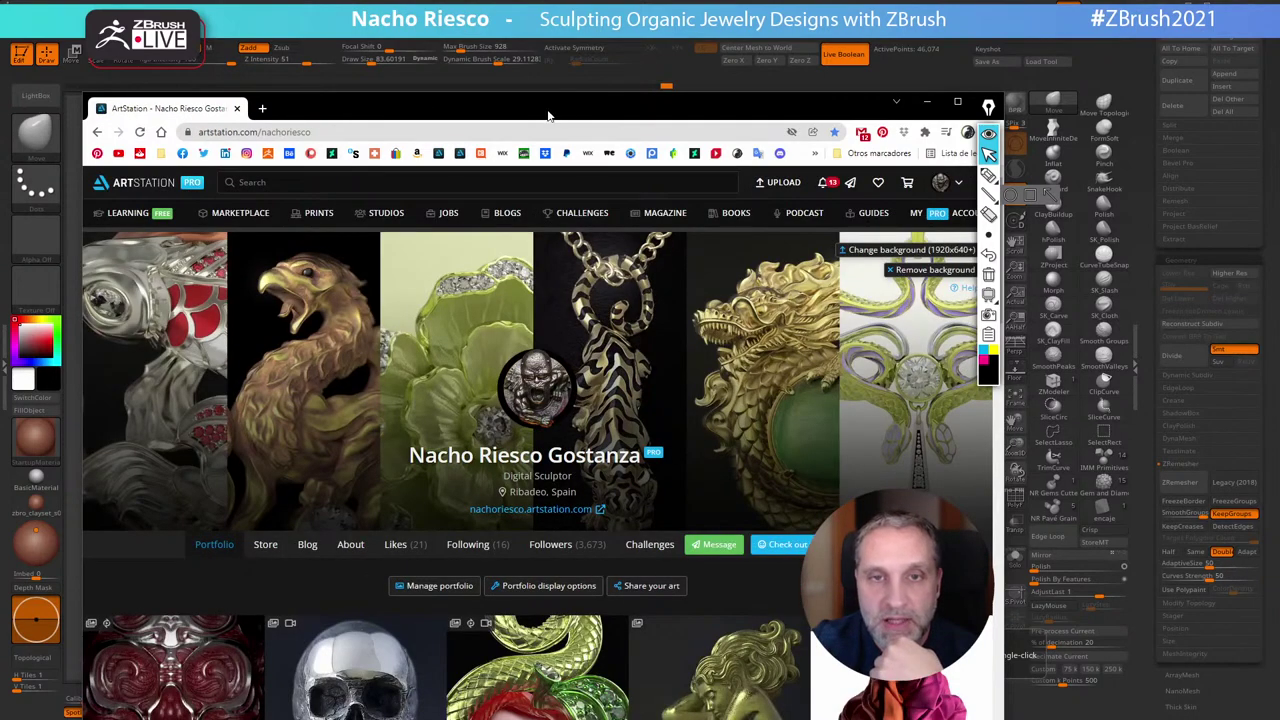
{"action": "left_click_drag", "start_coordinate": [548, 117], "coordinate": [560, 79]}
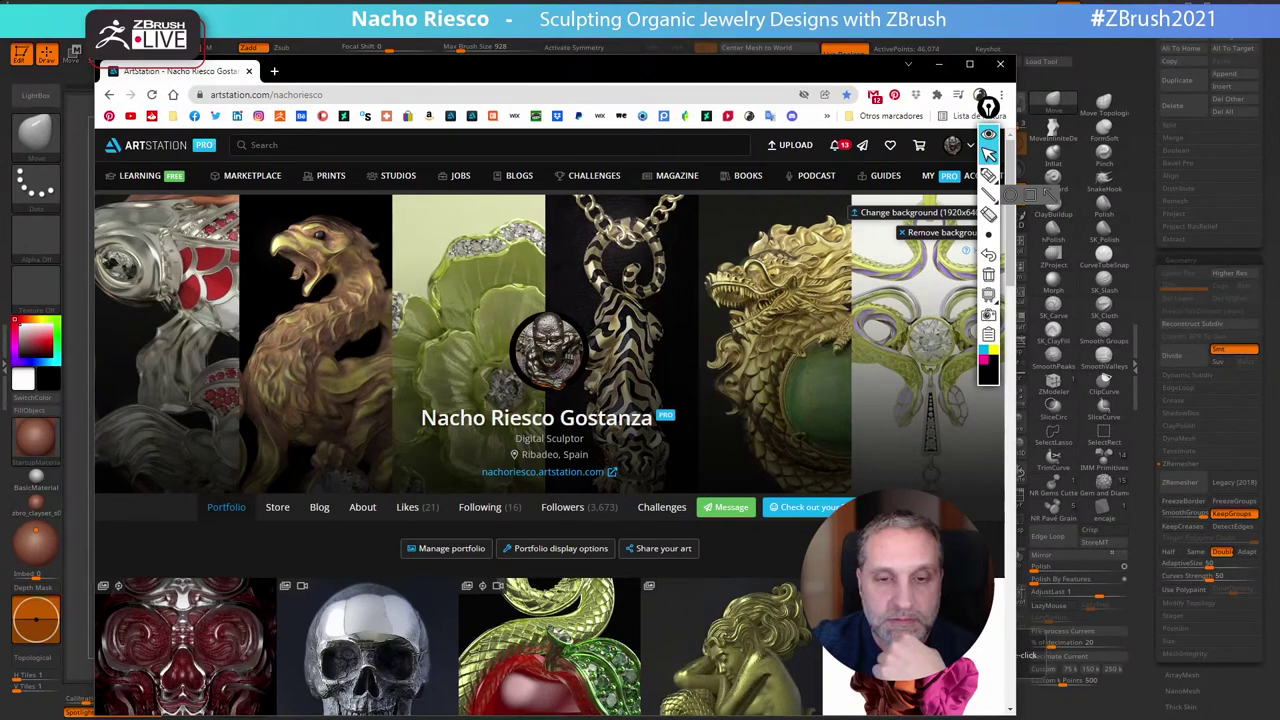
{"action": "scroll", "coordinate": [636, 572], "scroll_direction": "down", "scroll_amount": 3}
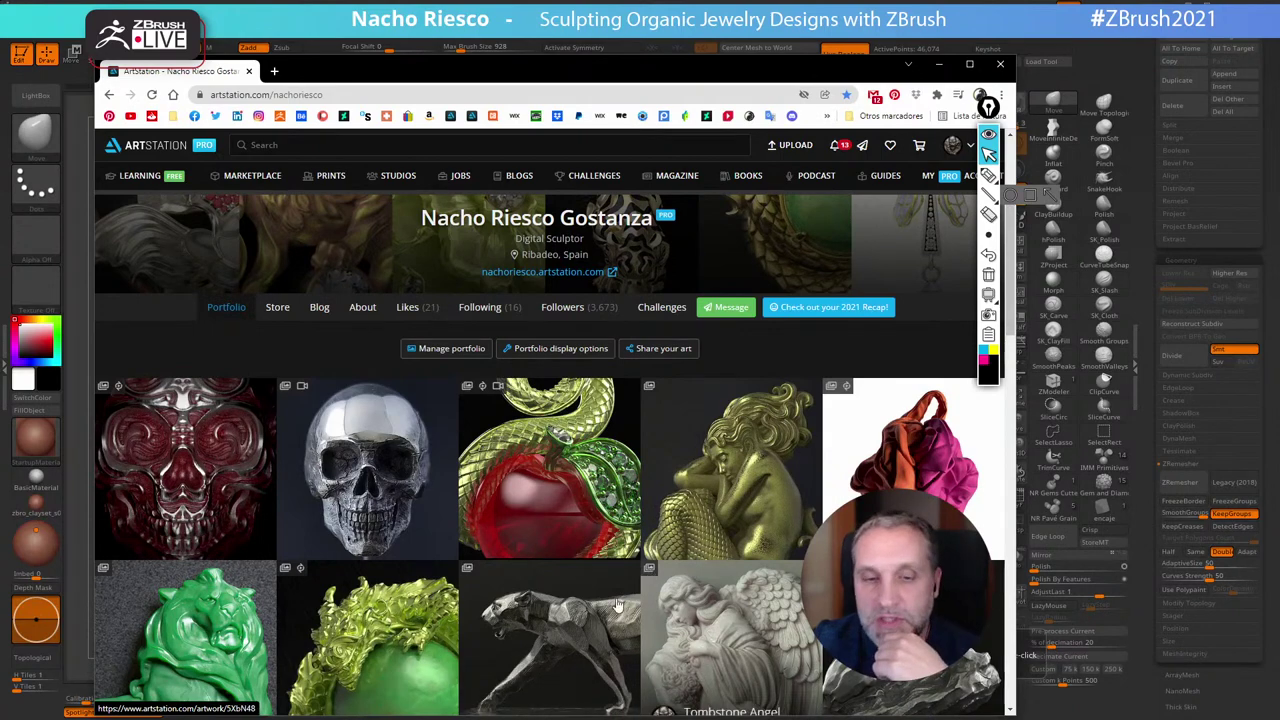
{"action": "scroll", "coordinate": [458, 580], "scroll_direction": "down", "scroll_amount": 2}
{"action": "scroll", "coordinate": [518, 592], "scroll_direction": "up", "scroll_amount": 5}
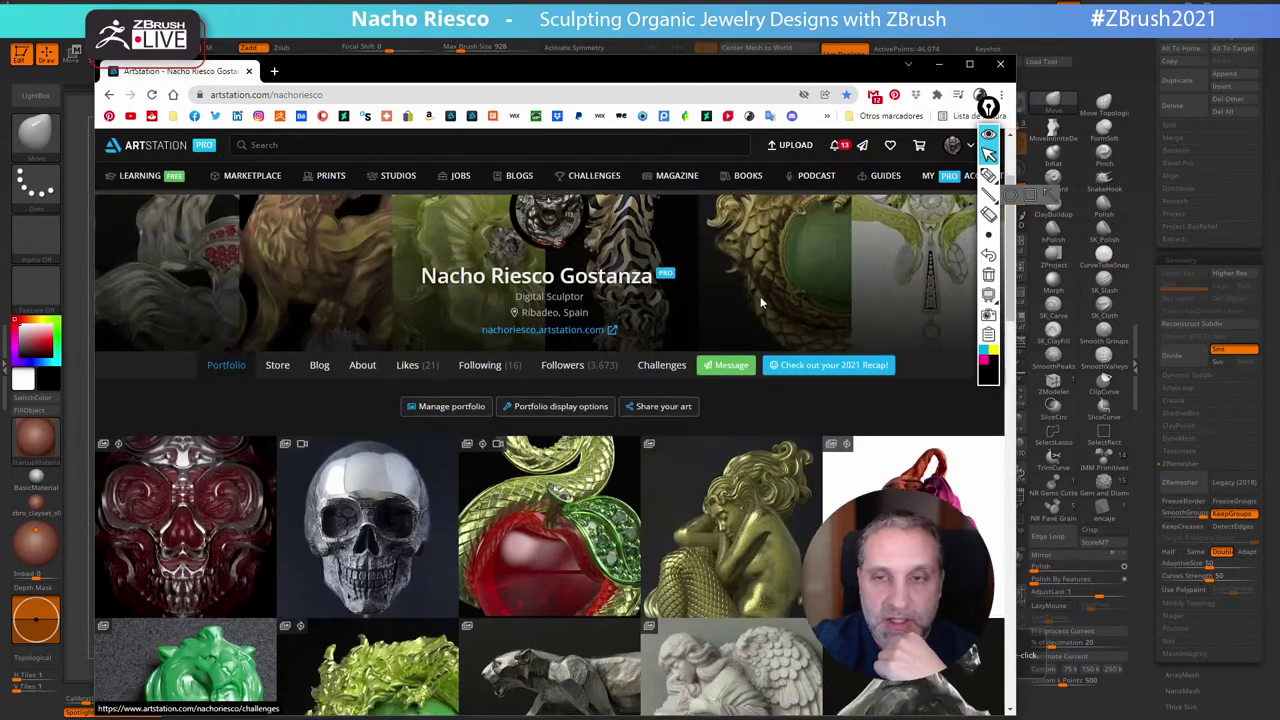
{"action": "left_click", "coordinate": [1002, 65]}
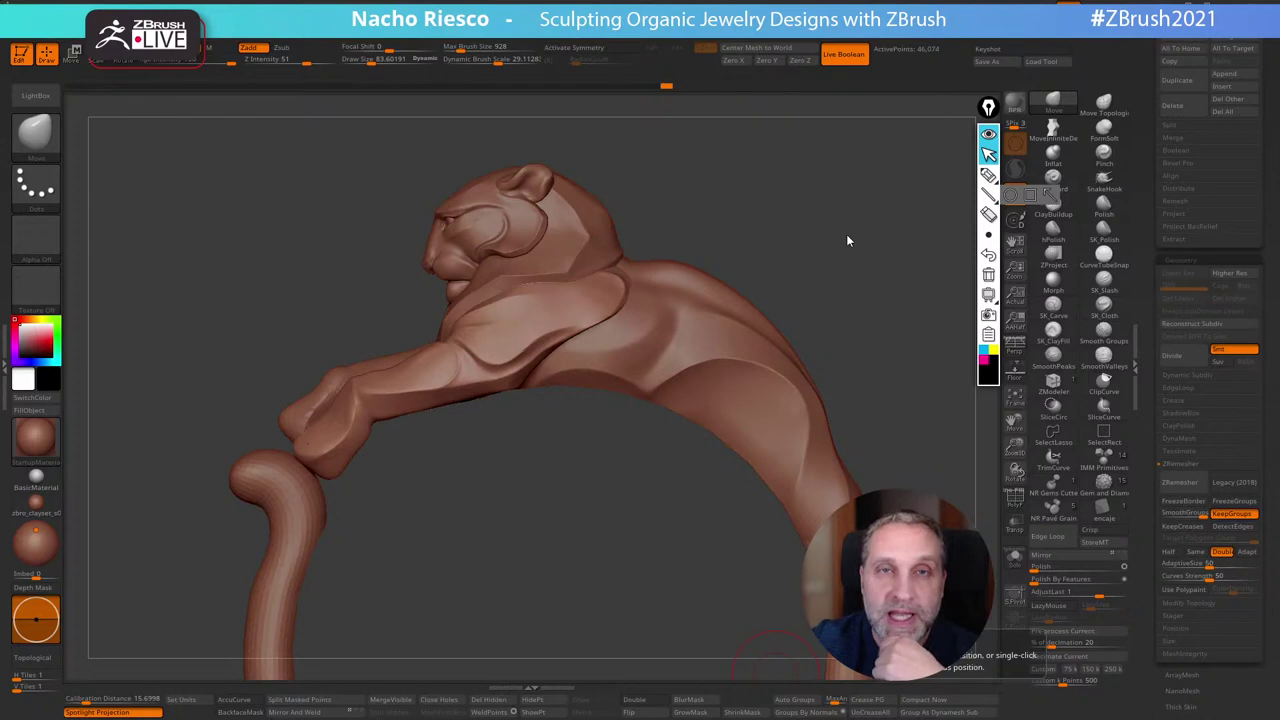
Check the date and time in the system calendar, and return to ZBrush to view more of the bracelet from the side
{"action": "key", "text": "super"}
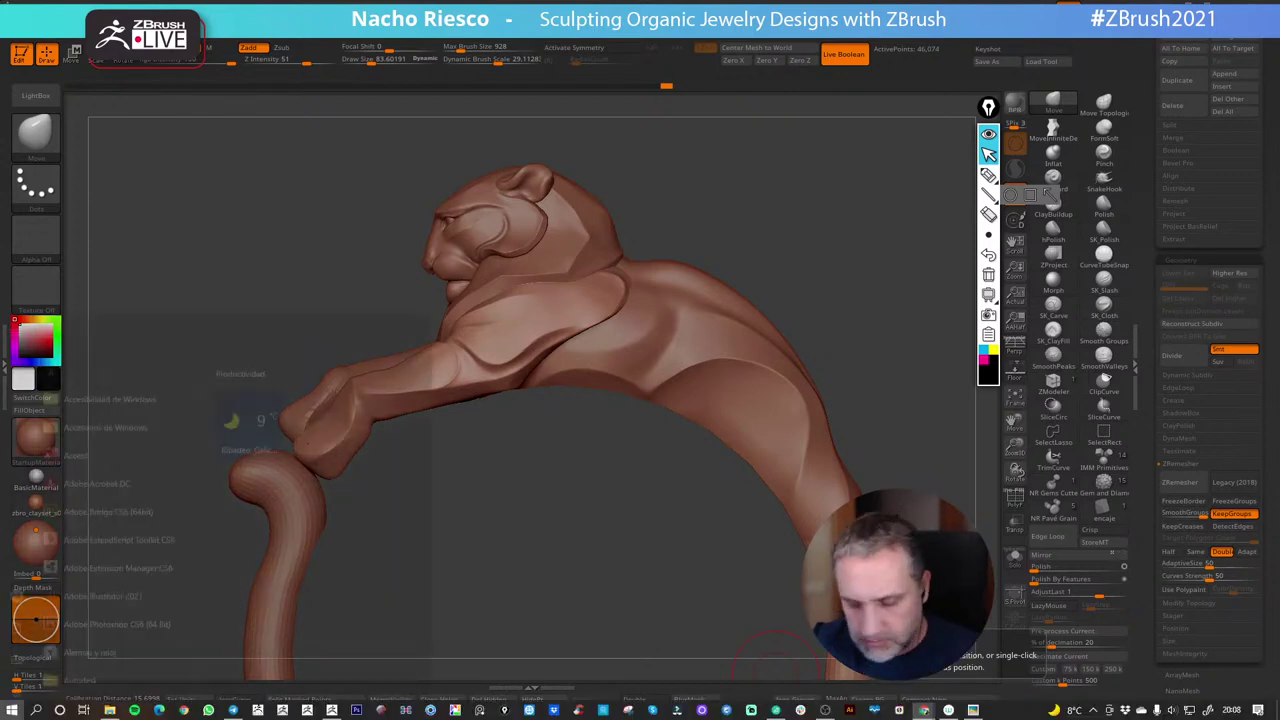
{"action": "left_click", "coordinate": [1231, 710]}
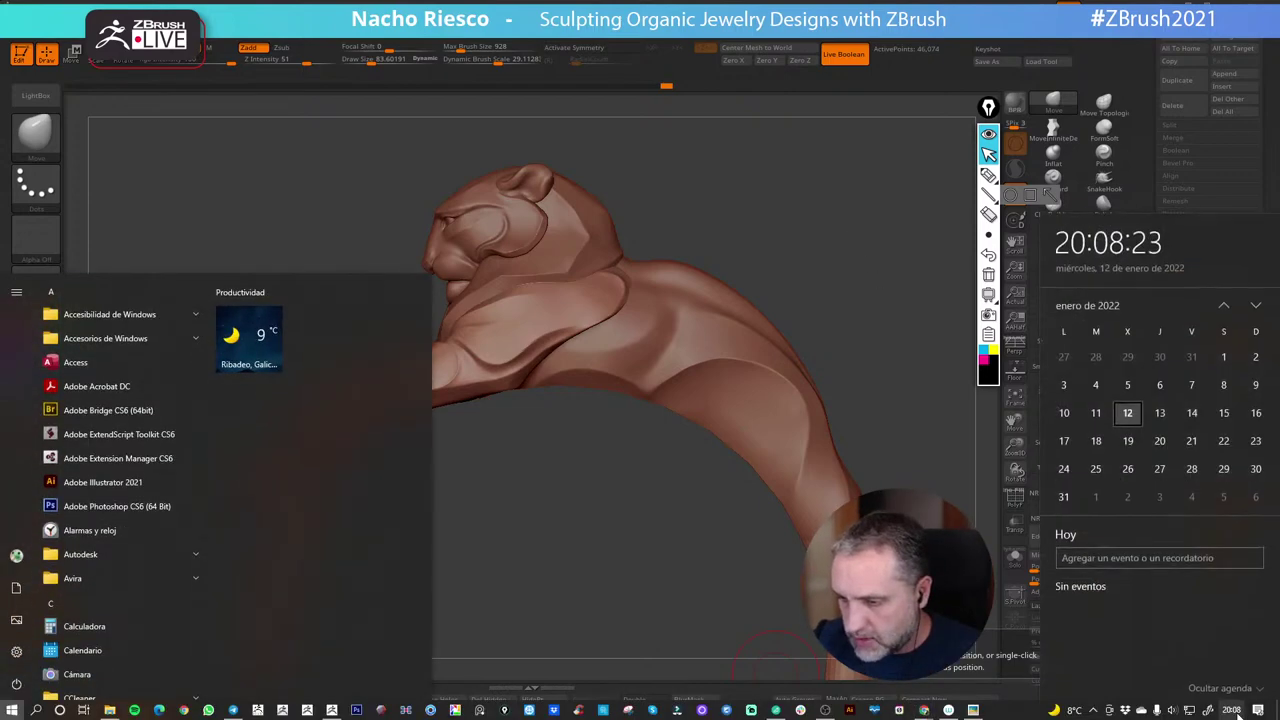
{"action": "left_click", "coordinate": [756, 299]}
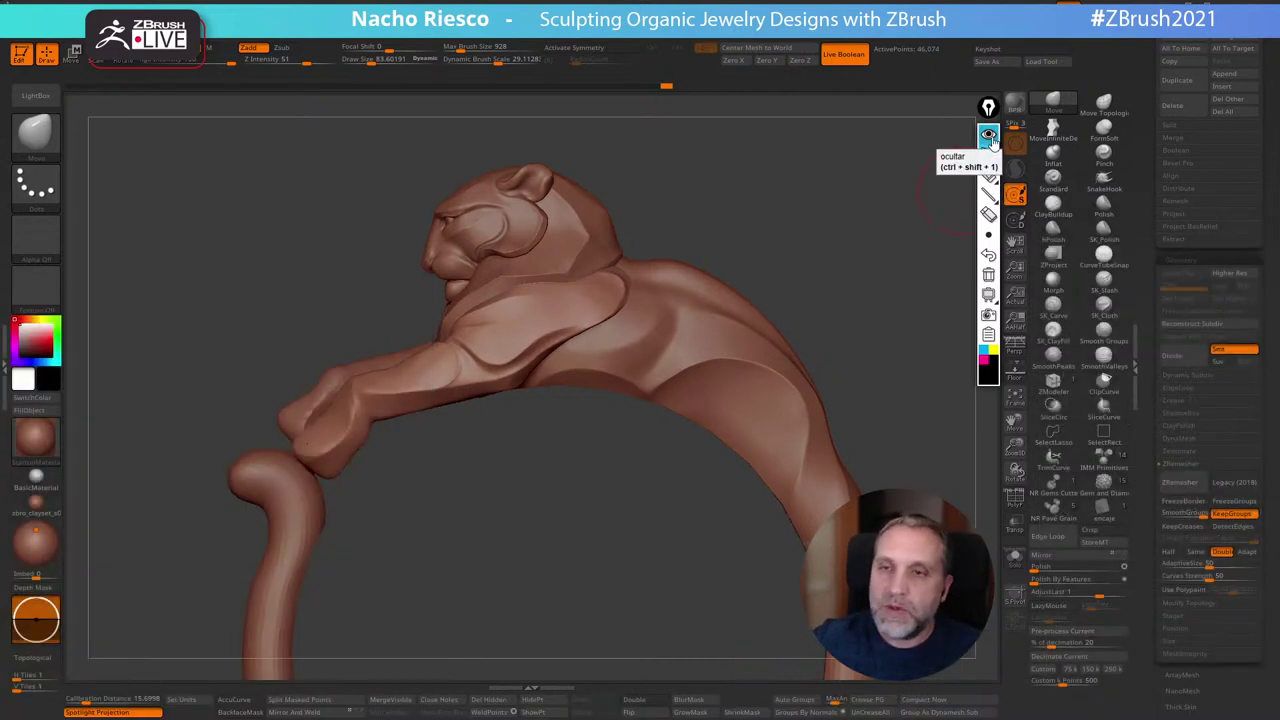
{"action": "left_click_drag", "start_coordinate": [843, 257], "coordinate": [871, 291]}
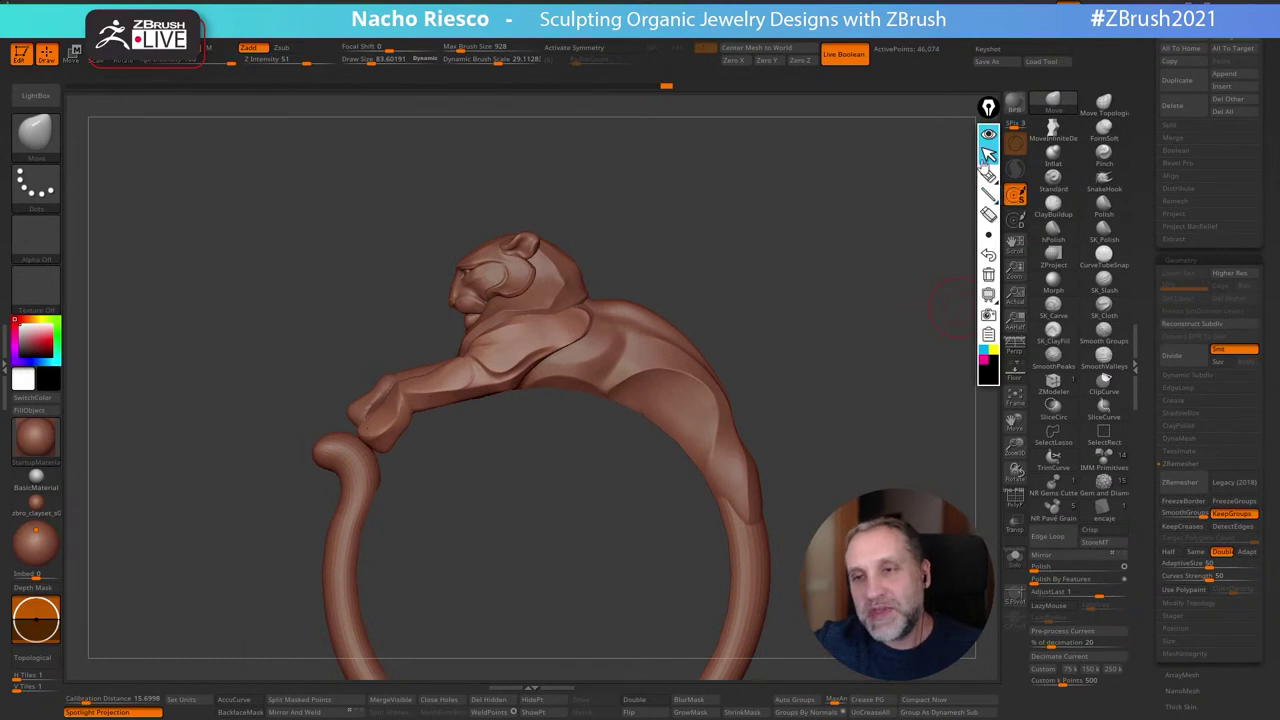